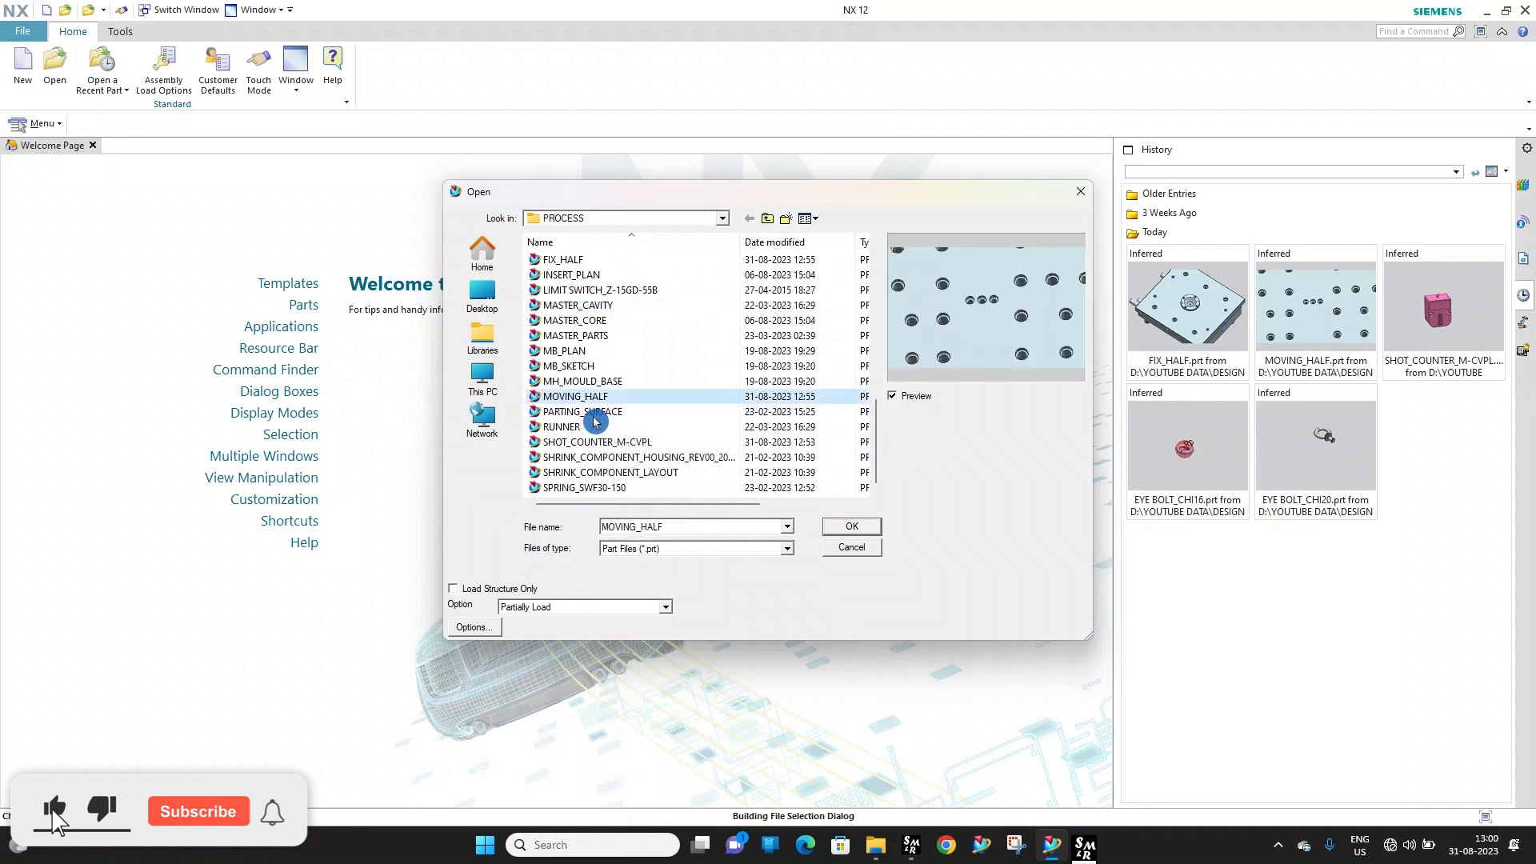
Open the MOVING_HALF part file and bring the whole assembly into view
left_click(868, 531)
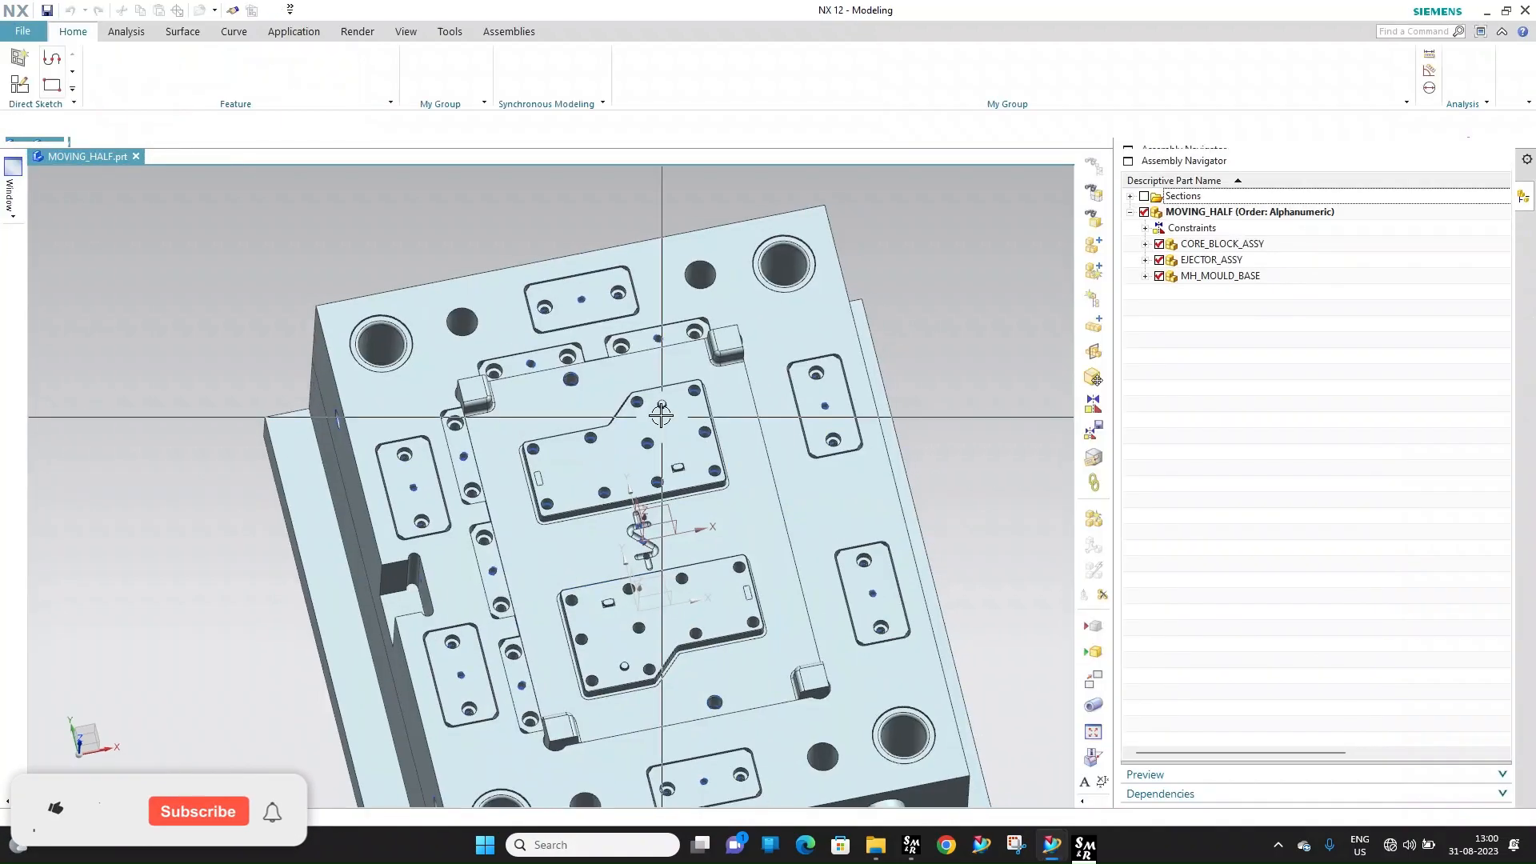
middle_click_drag(675, 495, 713, 425)
scroll(675, 468, "down", 2)
scroll(788, 453, "up", 2)
scroll(744, 453, "down", 3)
scroll(744, 454, "up", 1)
scroll(712, 425, "down", 3)
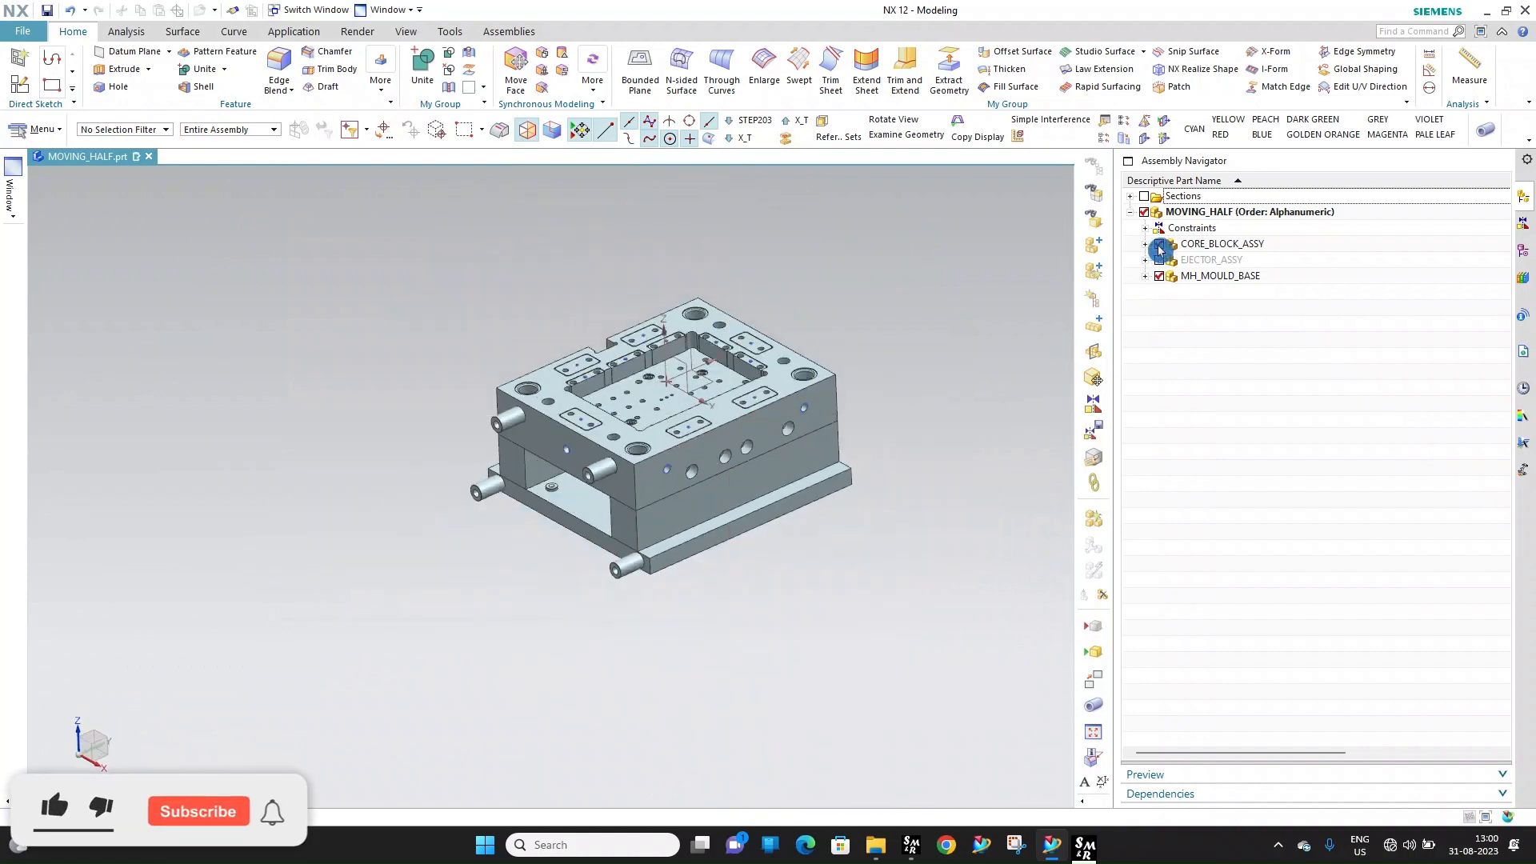
Hide MH_MOULD_BASE, expand its component list, and show only the core plate, guide bushes, bottom plate, stop buttons and mold stands
left_click(1162, 277)
left_click(1146, 276)
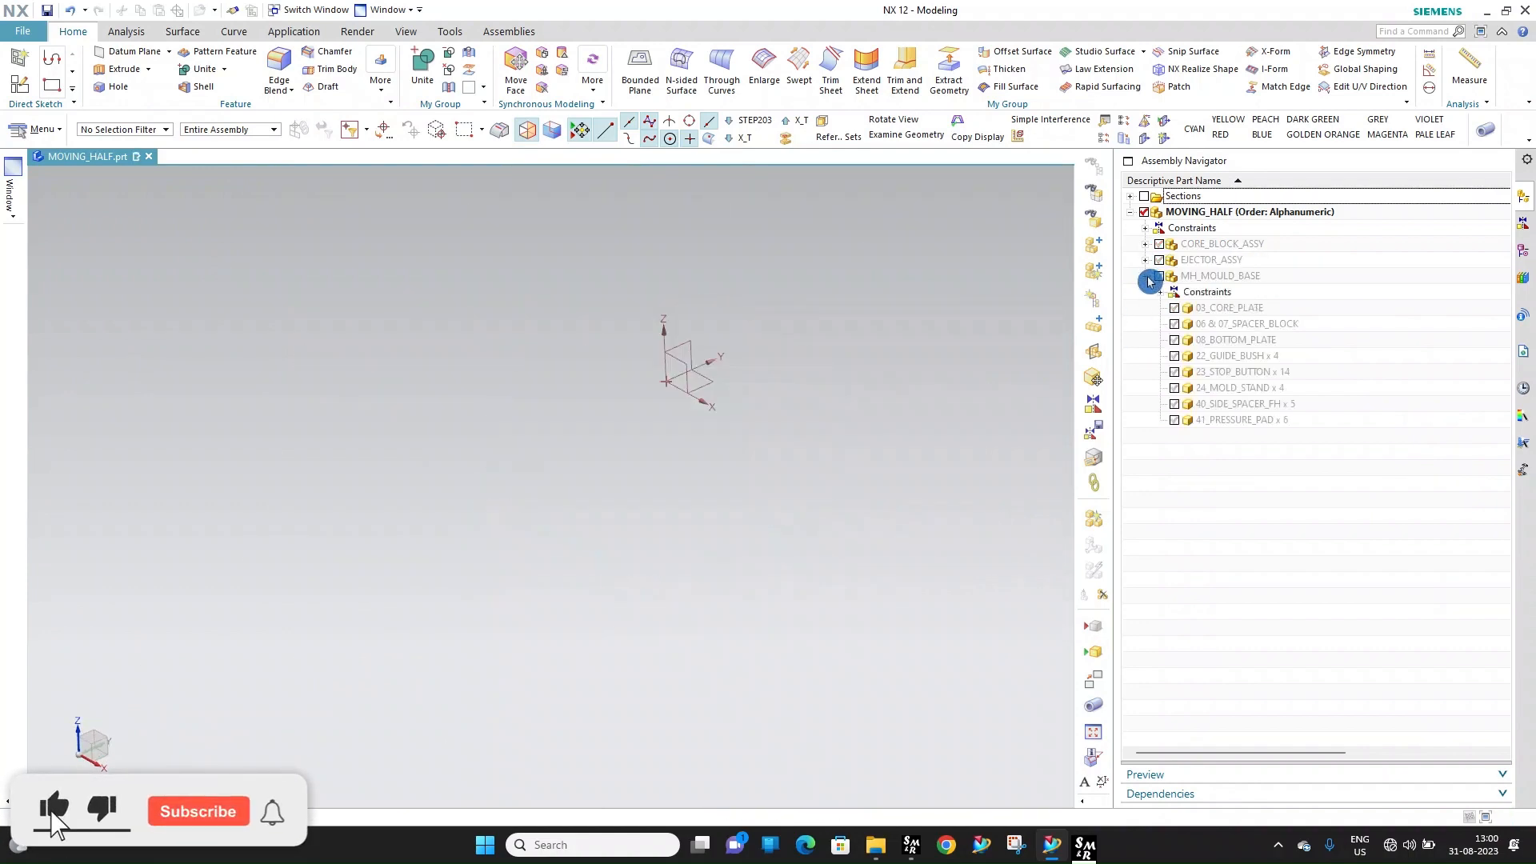
left_click(1175, 357)
left_click(1175, 308)
key("ctrl+f")
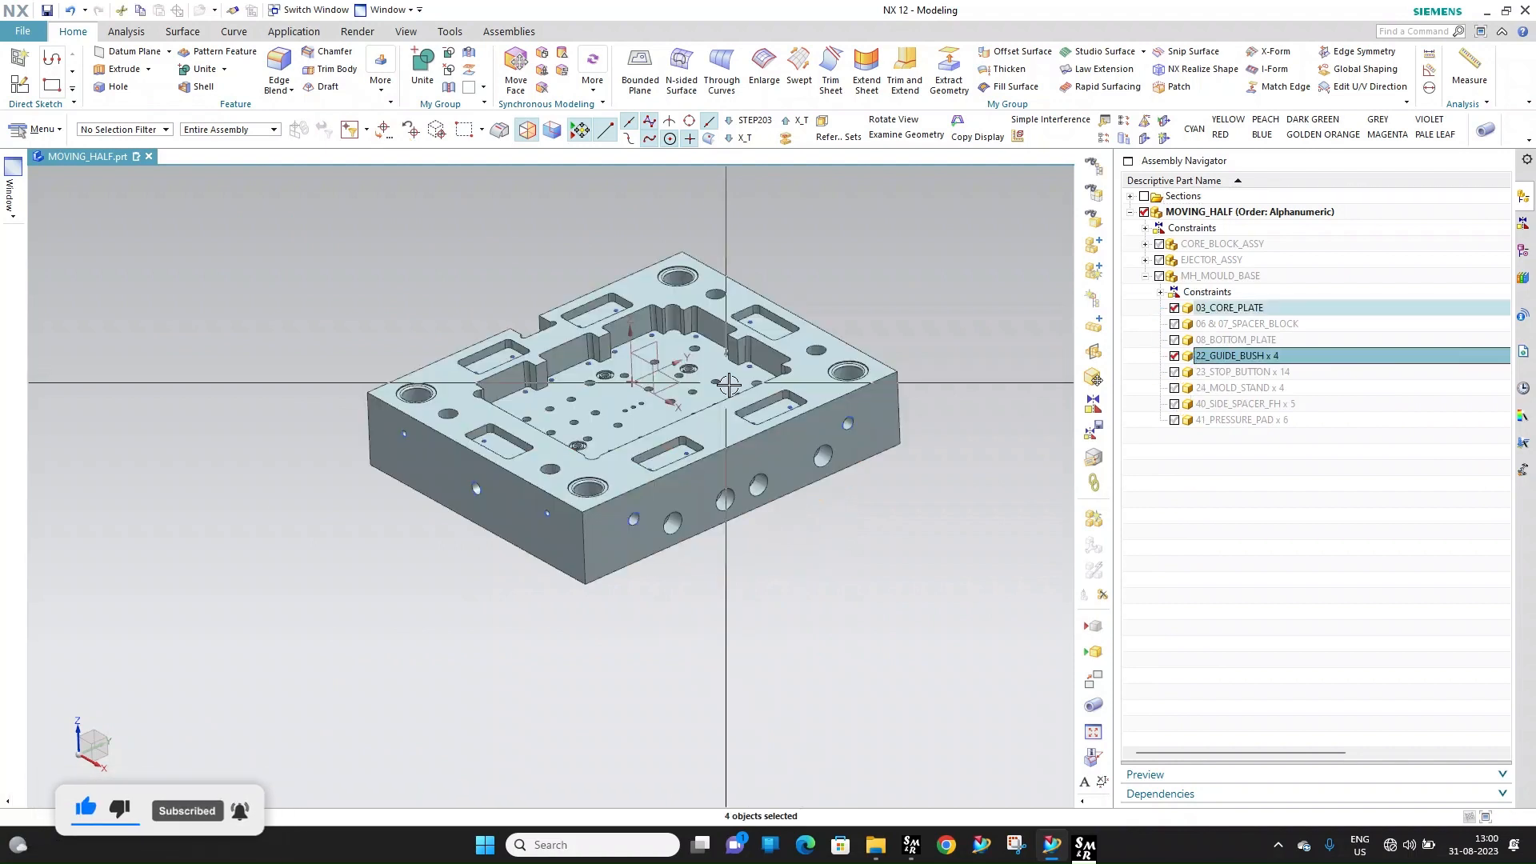
left_click(1175, 341)
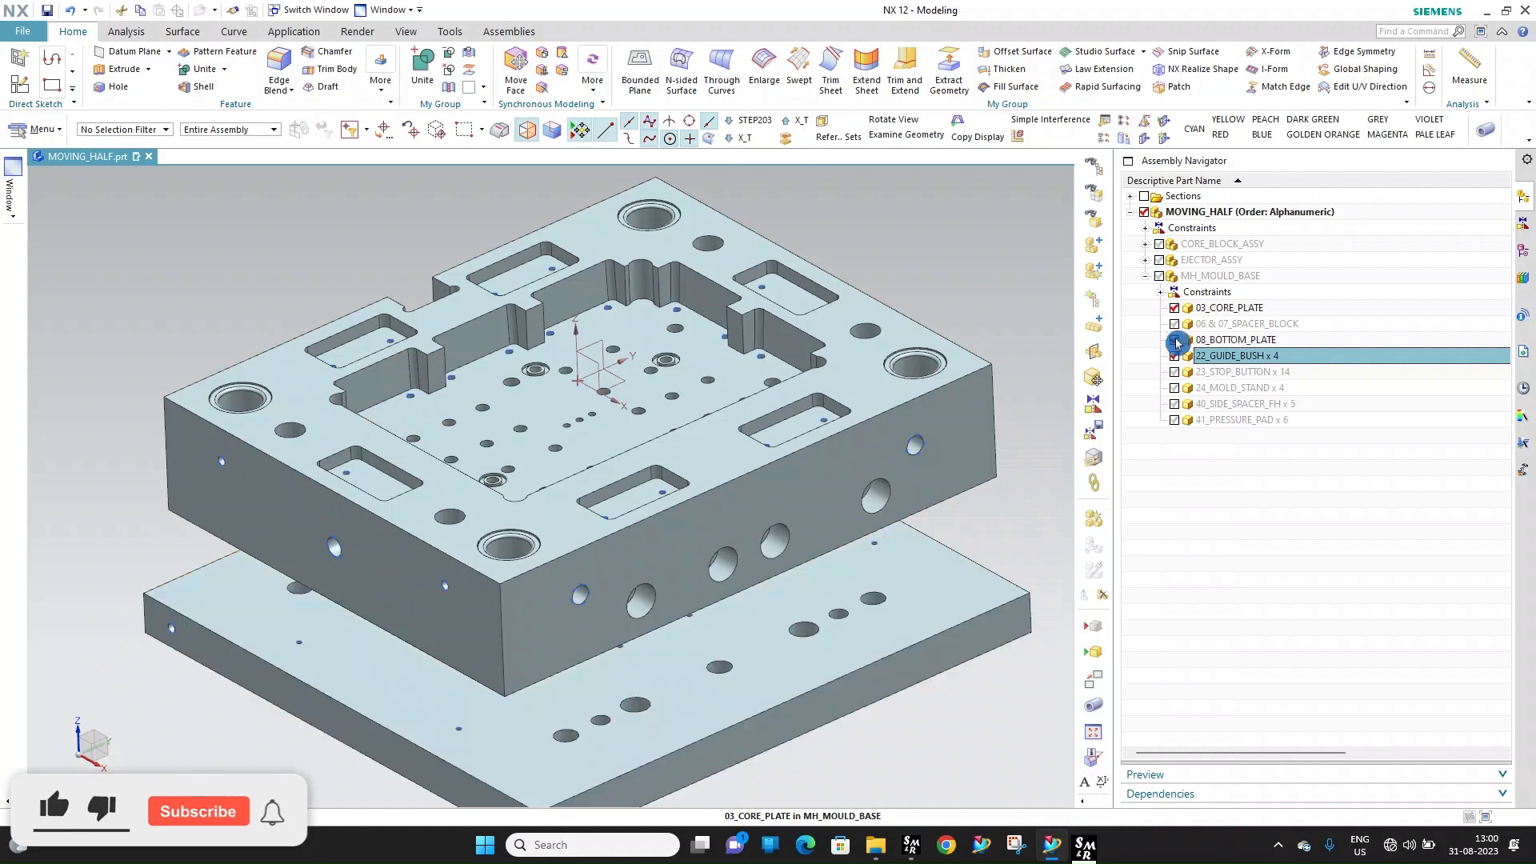
left_click(1175, 388)
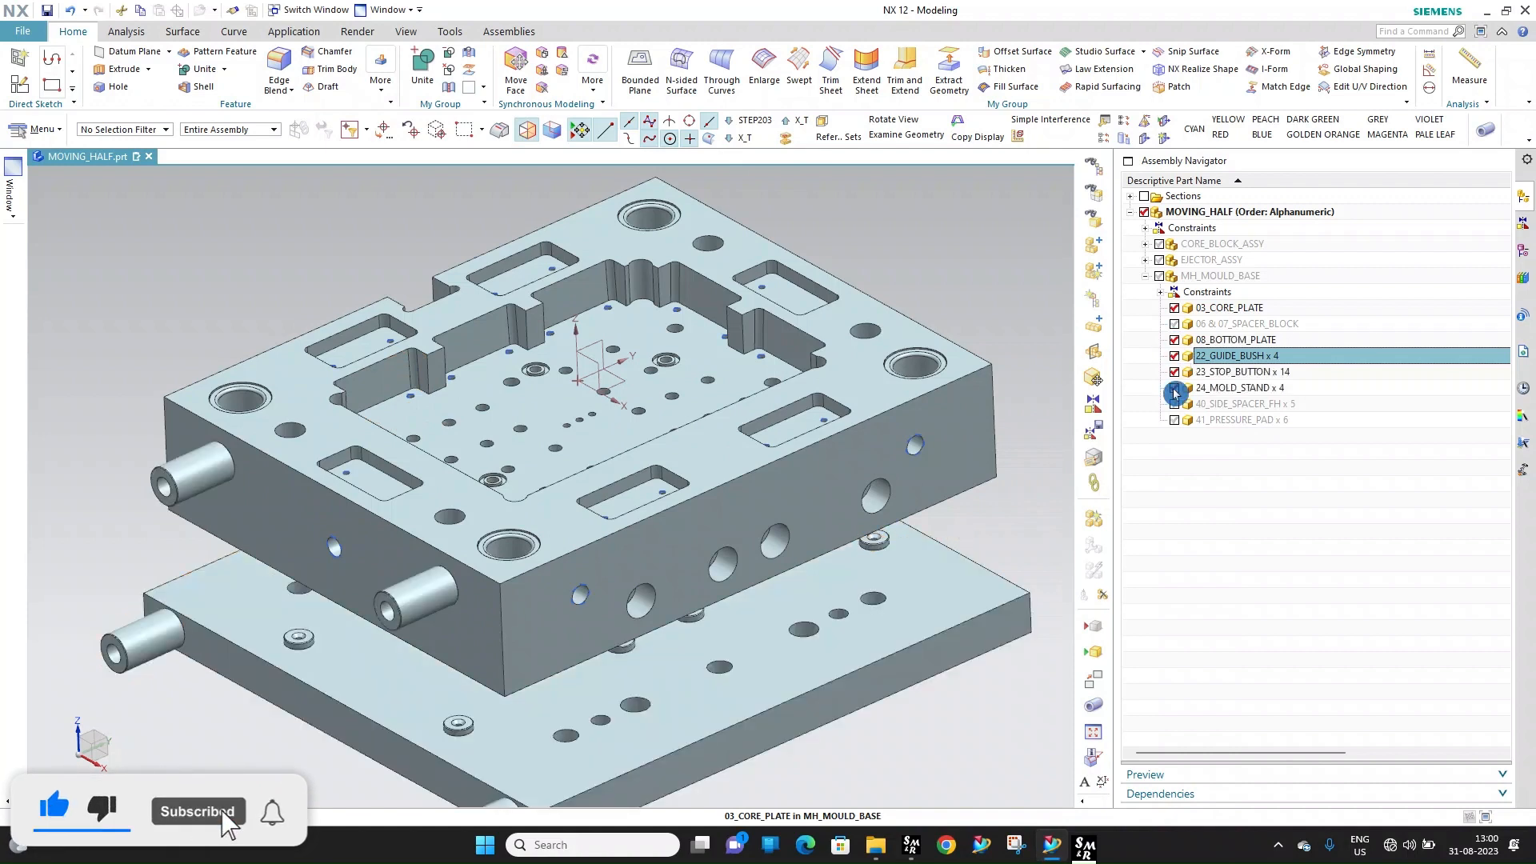
key("ctrl+f")
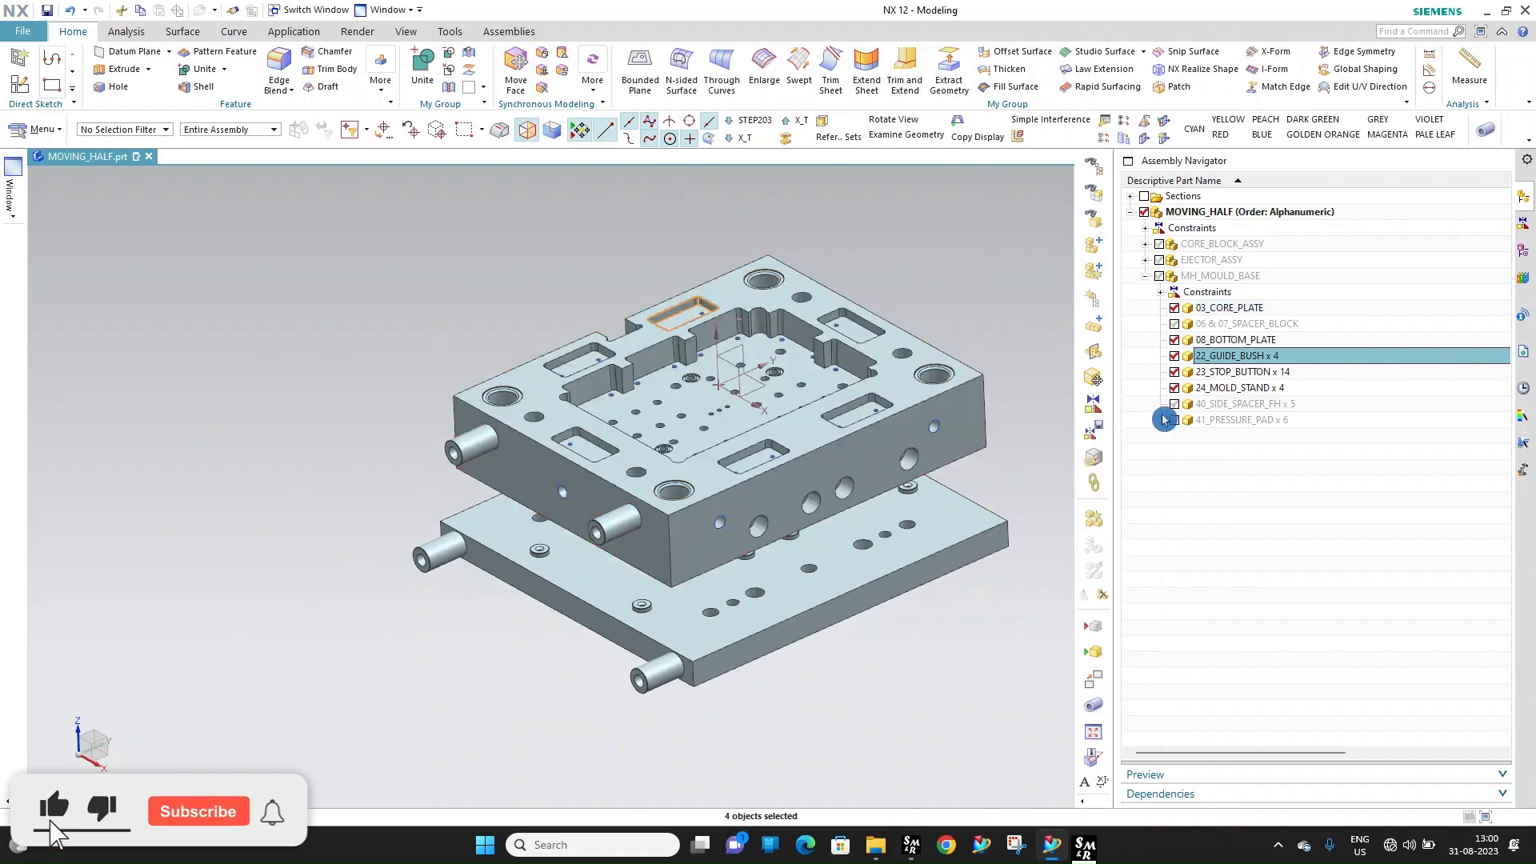
Hide all the mould base components, including the spacer blocks, and show only 08_BOTTOM_PLATE
left_click(1159, 276)
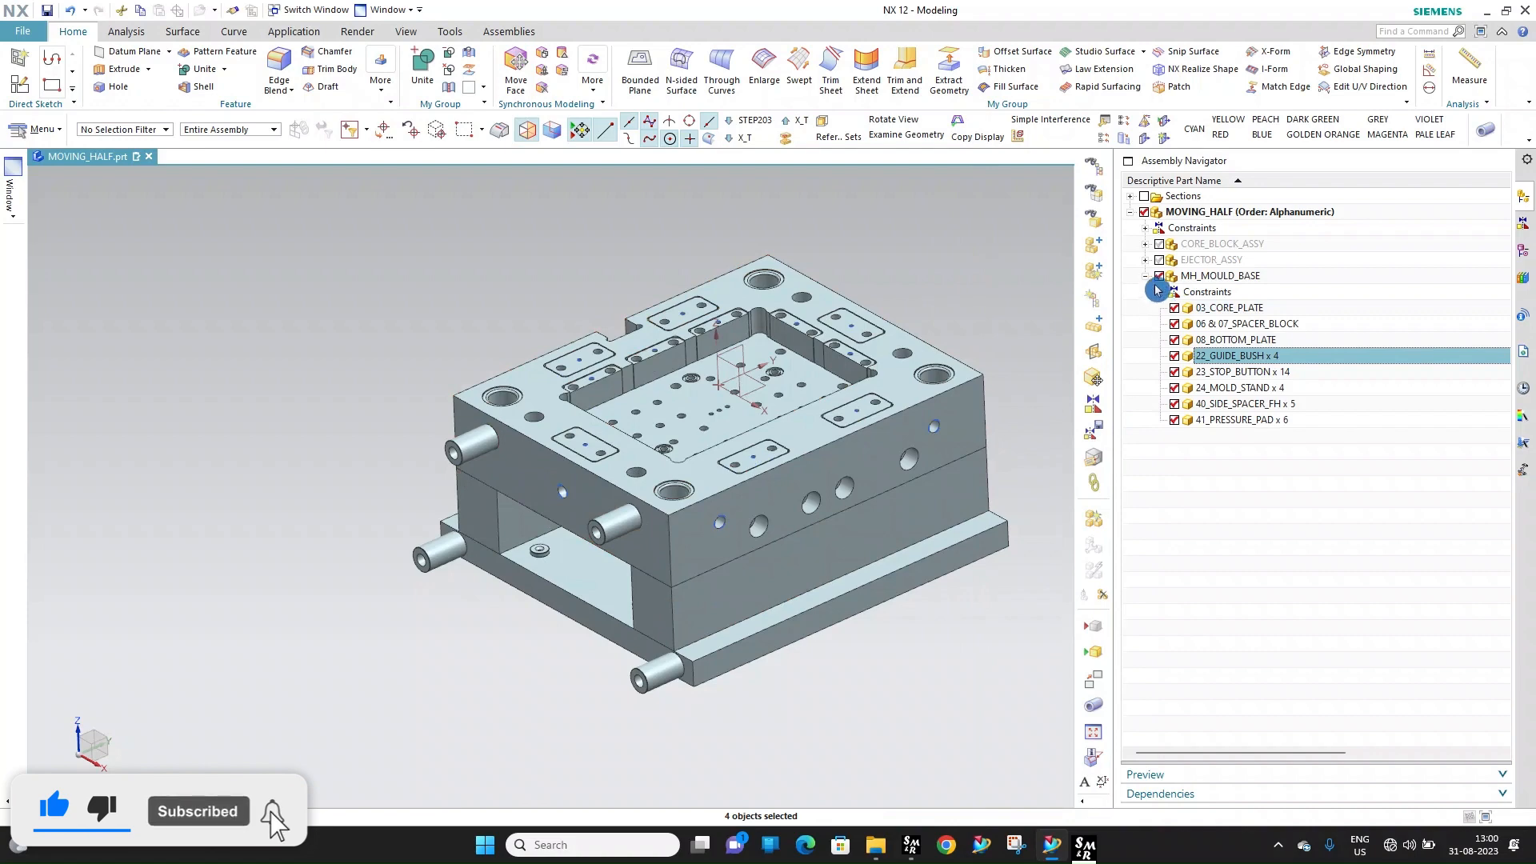
left_click(1159, 277)
left_click(1174, 324)
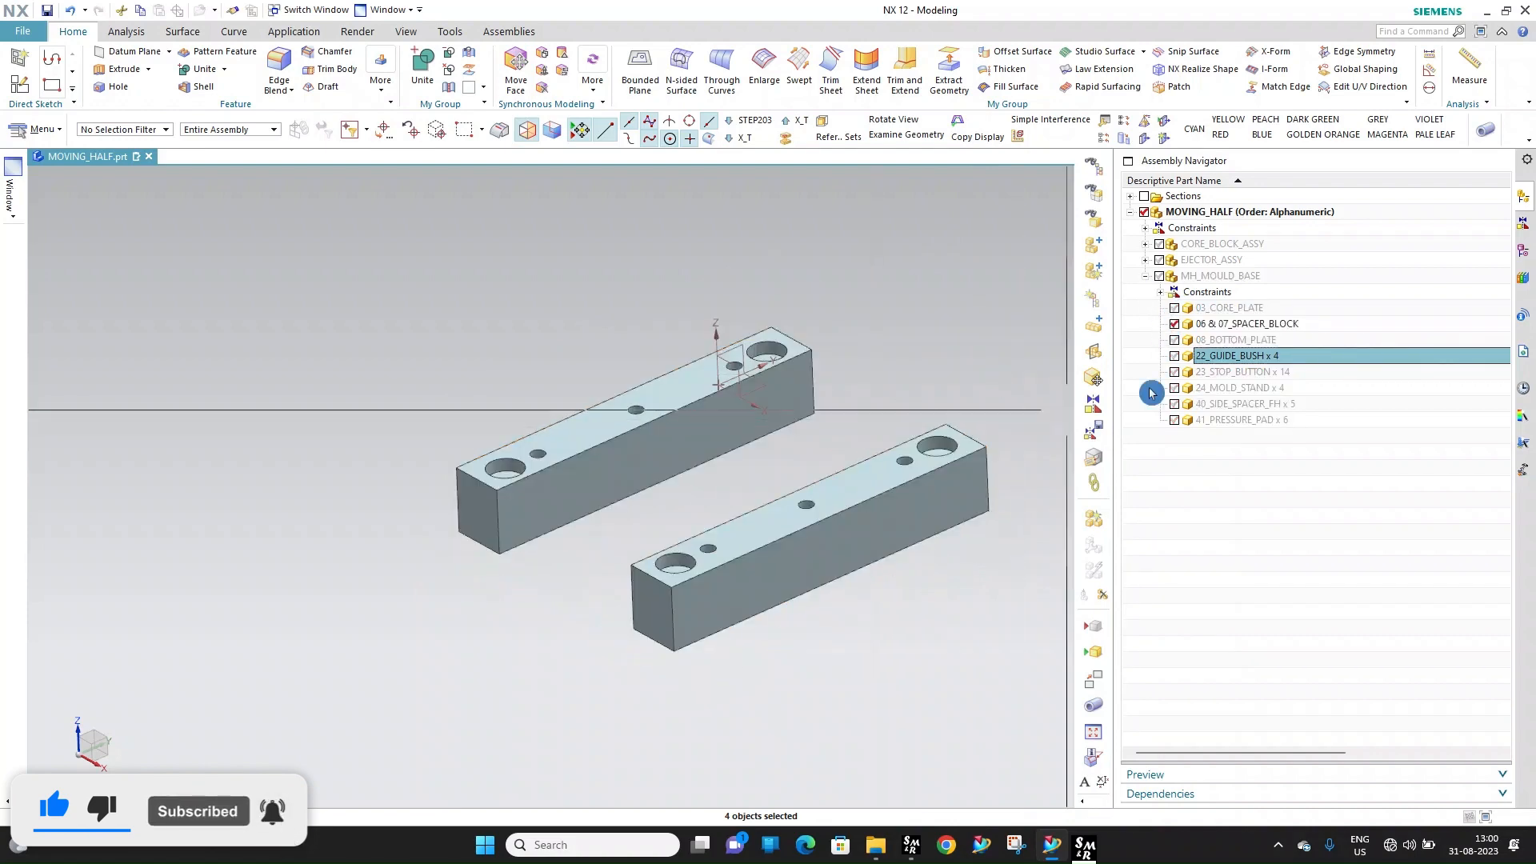
left_click(1174, 324)
left_click(1174, 340)
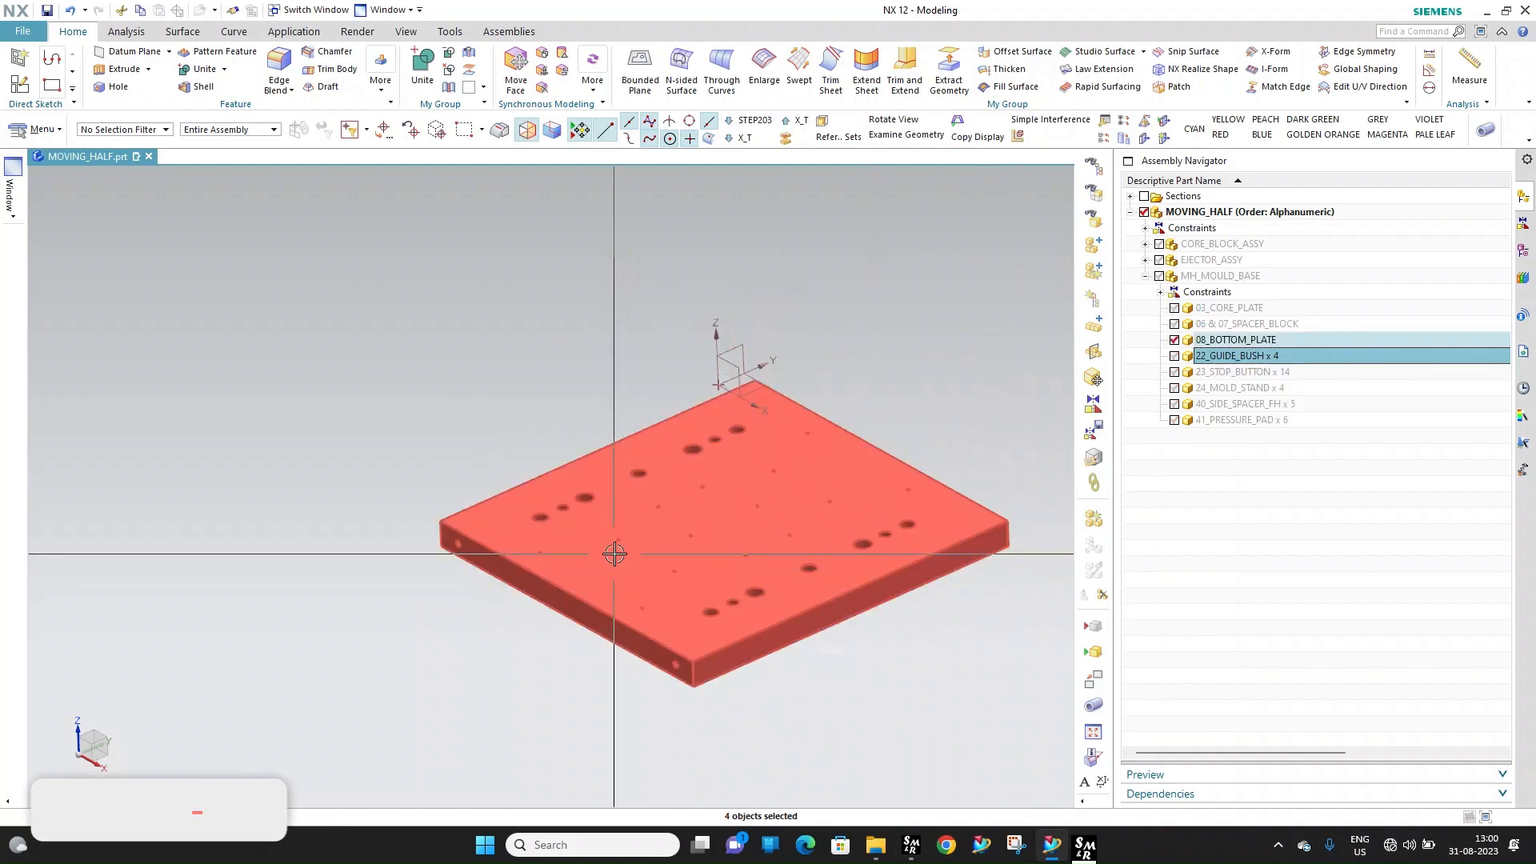
Make 08_BOTTOM_PLATE the work part and turn its inner face with the ejector guide pillar circles into view
middle_click_drag(617, 548, 800, 484)
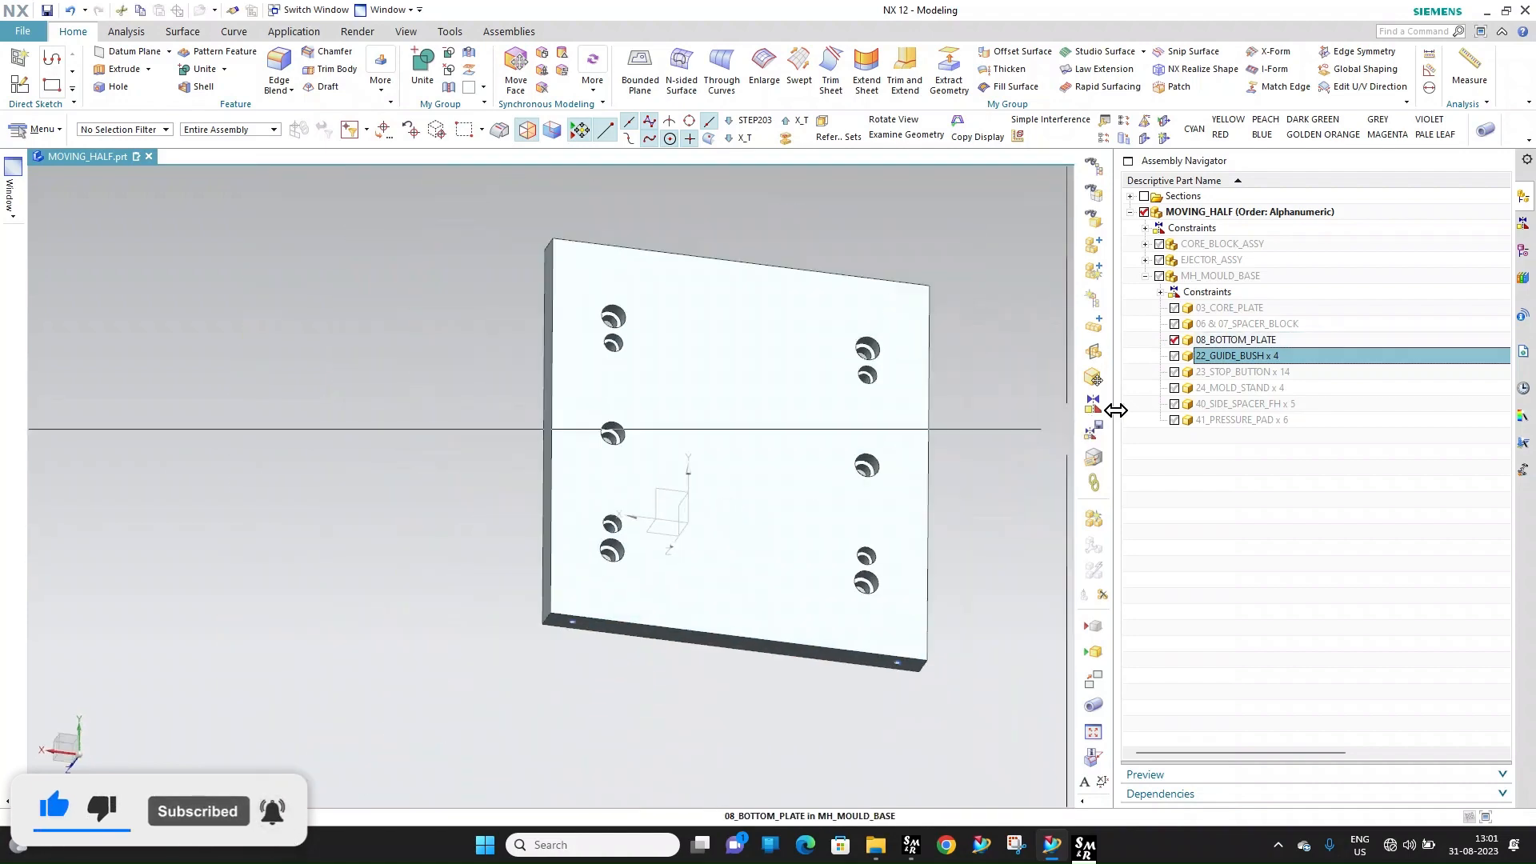
double_click(1248, 340)
middle_click_drag(813, 415, 908, 405)
scroll(679, 343, "up", 8)
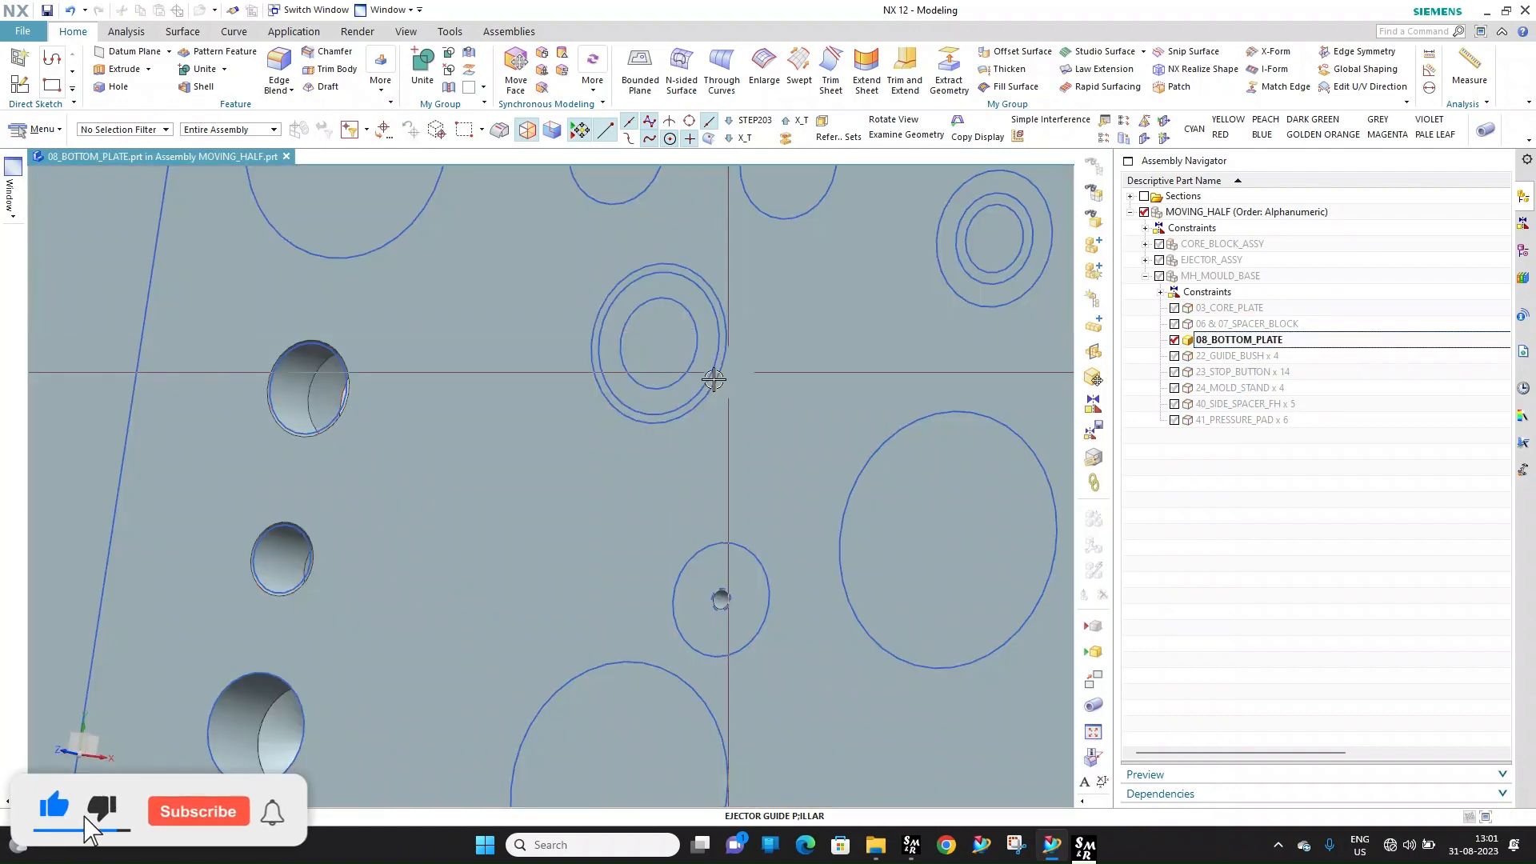
middle_click_drag(712, 376, 721, 370)
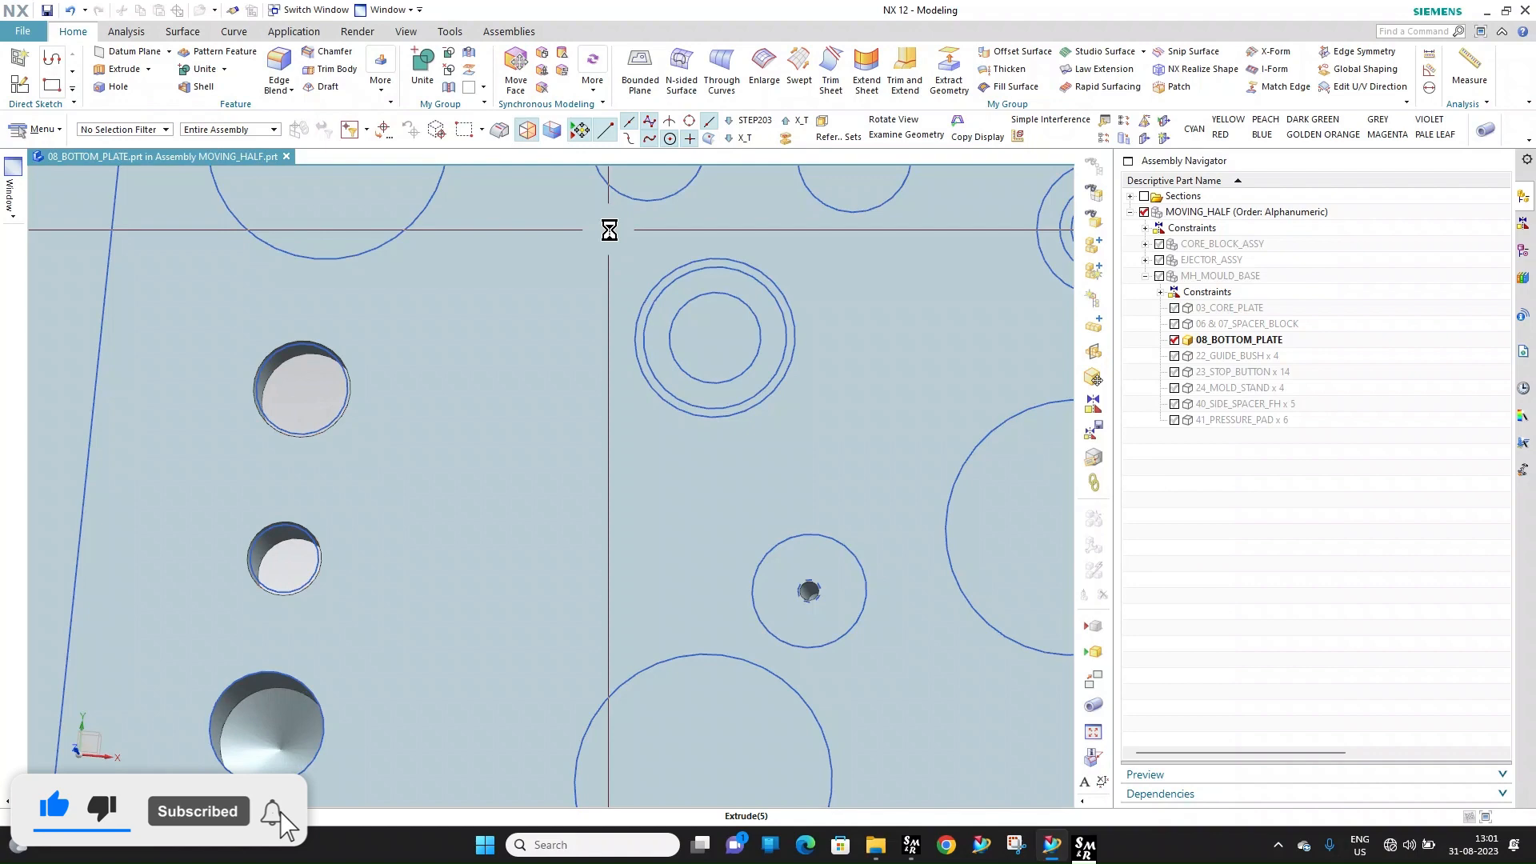
Examine the ejector guide pillar sketch circles on the bottom plate
left_click(770, 319)
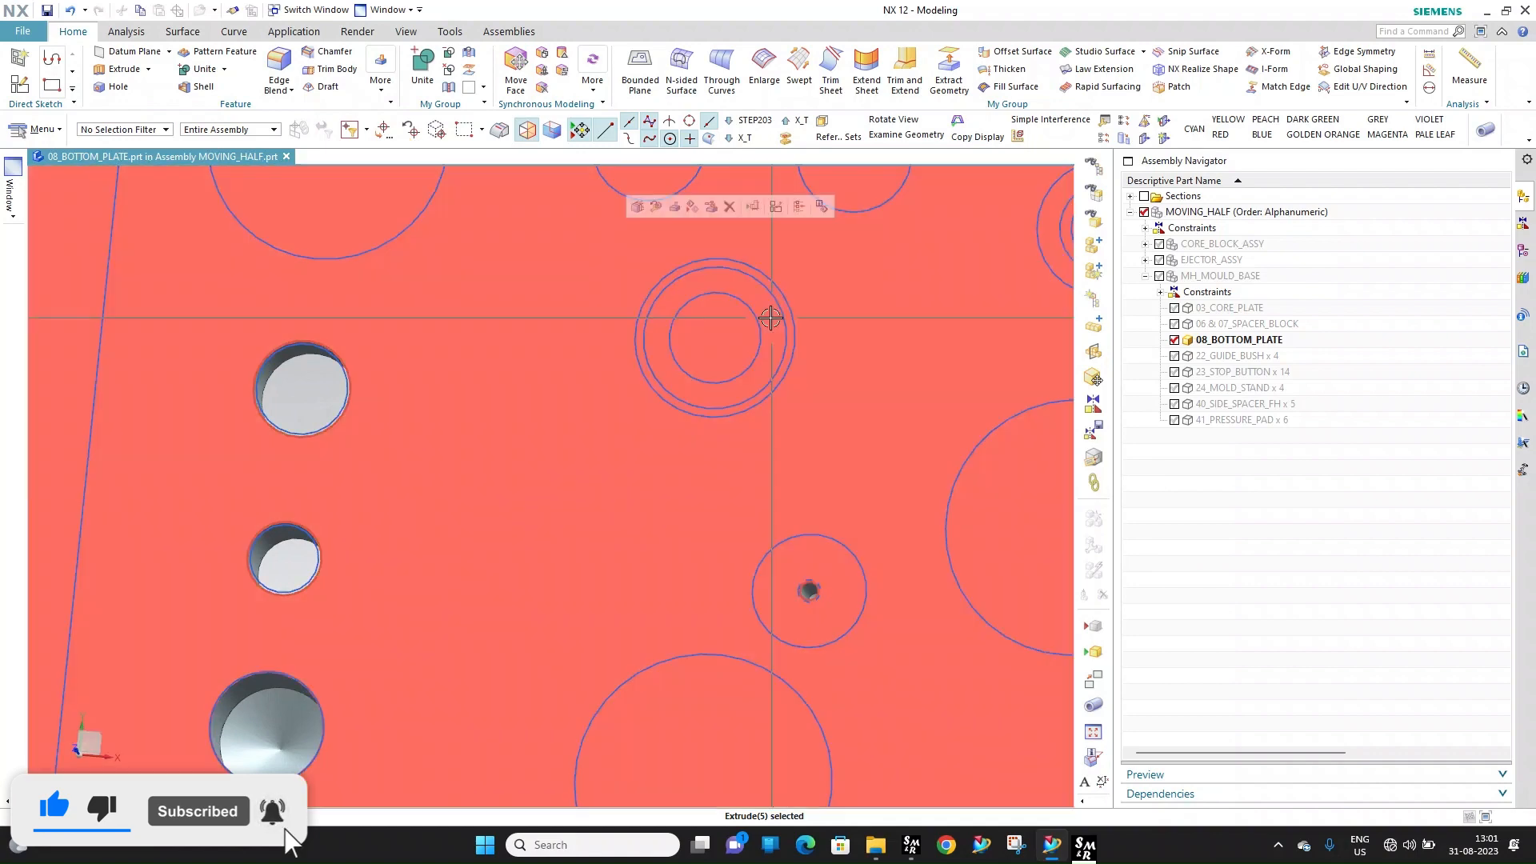
key("Escape")
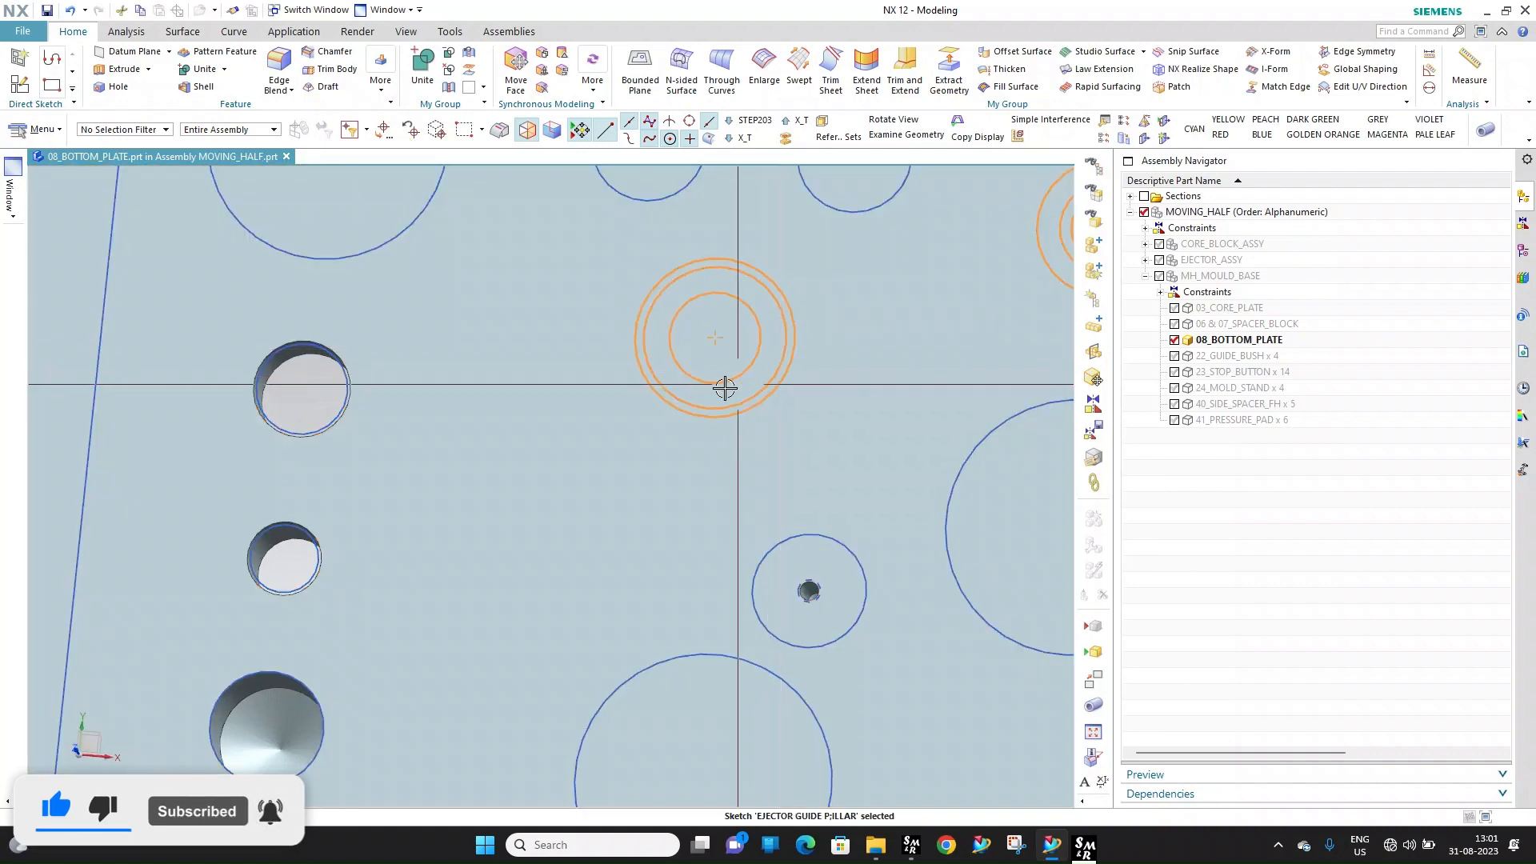
scroll(725, 388, "down", 5)
scroll(691, 391, "up", 2)
middle_click_drag(690, 392, 563, 424)
scroll(668, 375, "down", 2)
scroll(667, 375, "up", 3)
key("Escape")
scroll(563, 423, "up", 4)
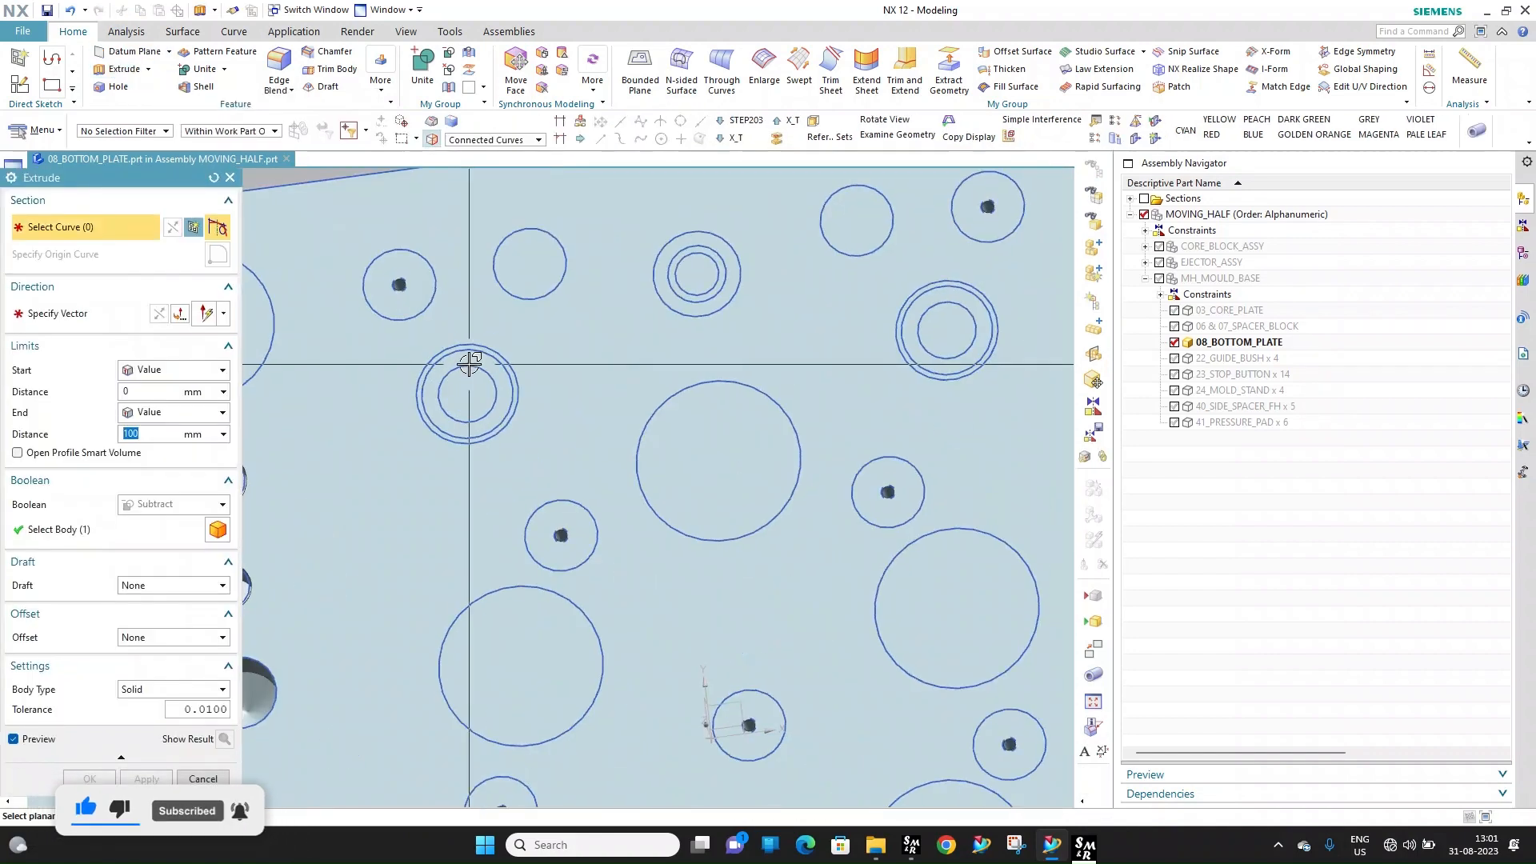
Measure the diameter of the inner circle of one ejector guide pillar sketch group
left_click(471, 363)
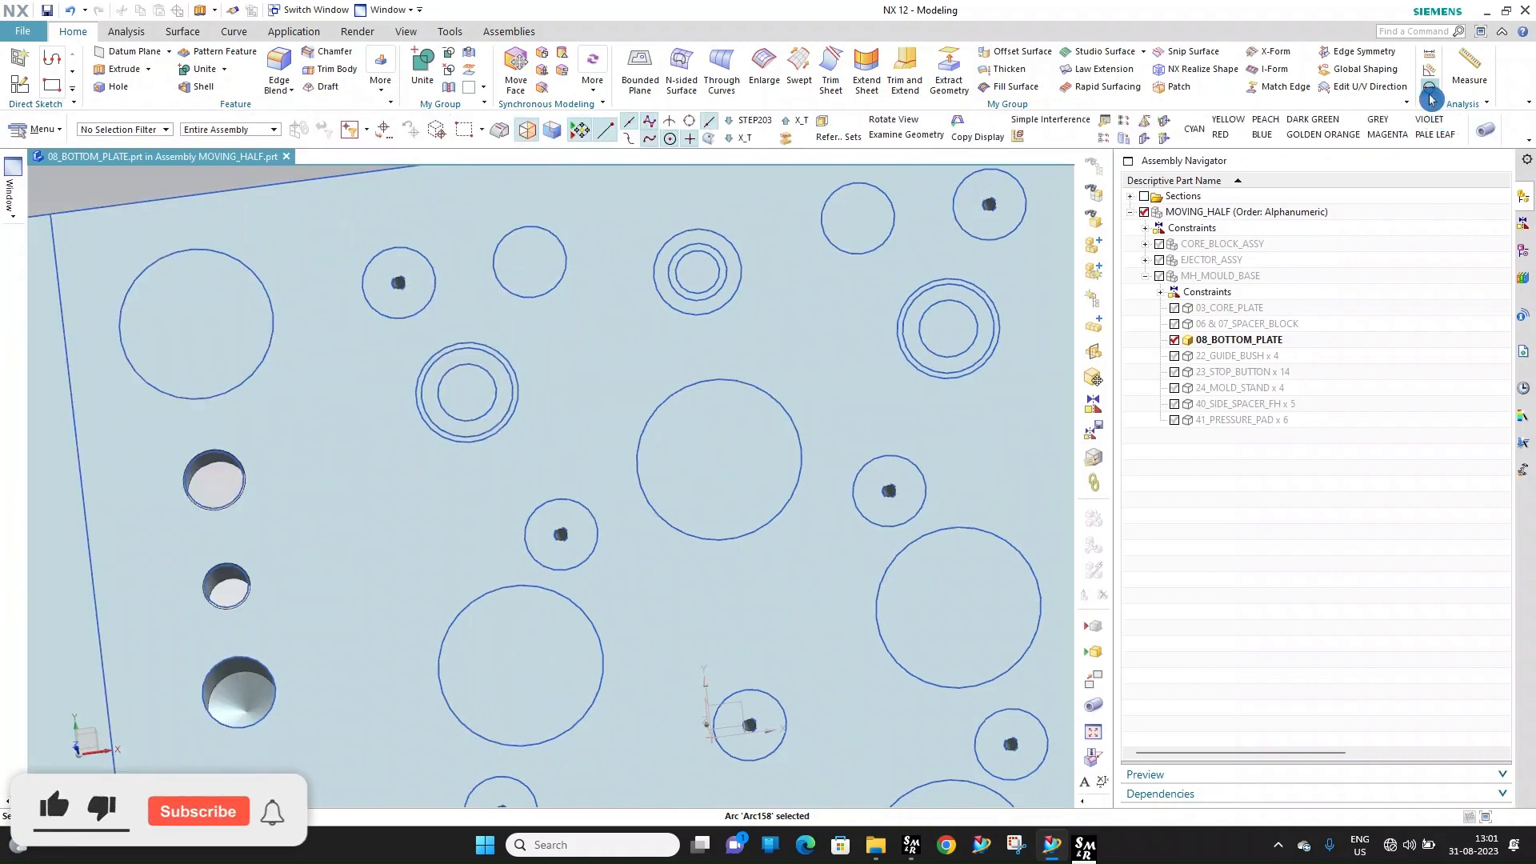
left_click(1433, 56)
left_click(112, 207)
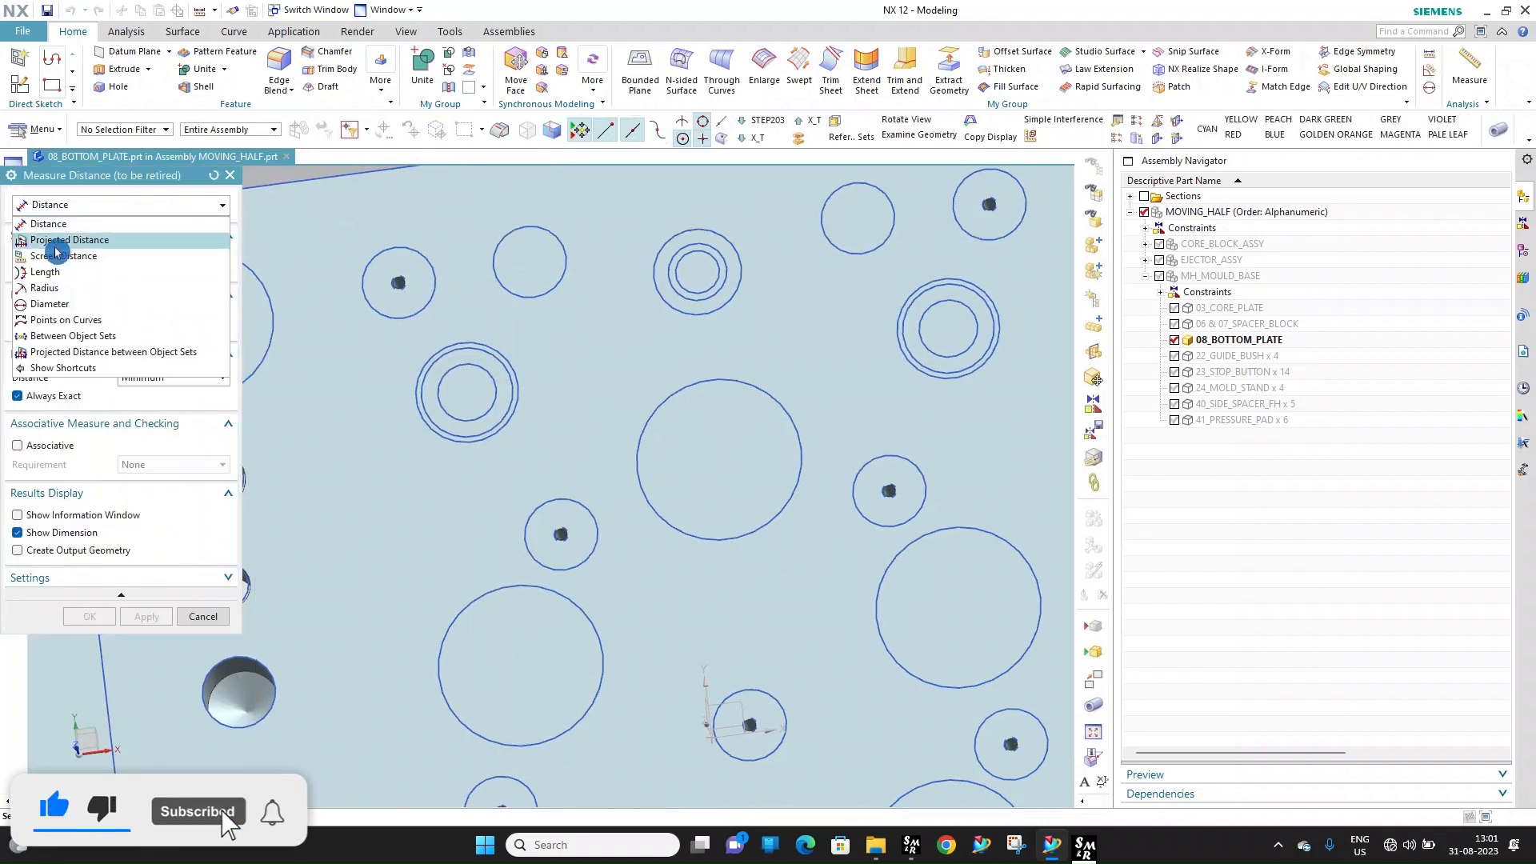
left_click(59, 307)
scroll(485, 424, "up", 2)
left_click(480, 411)
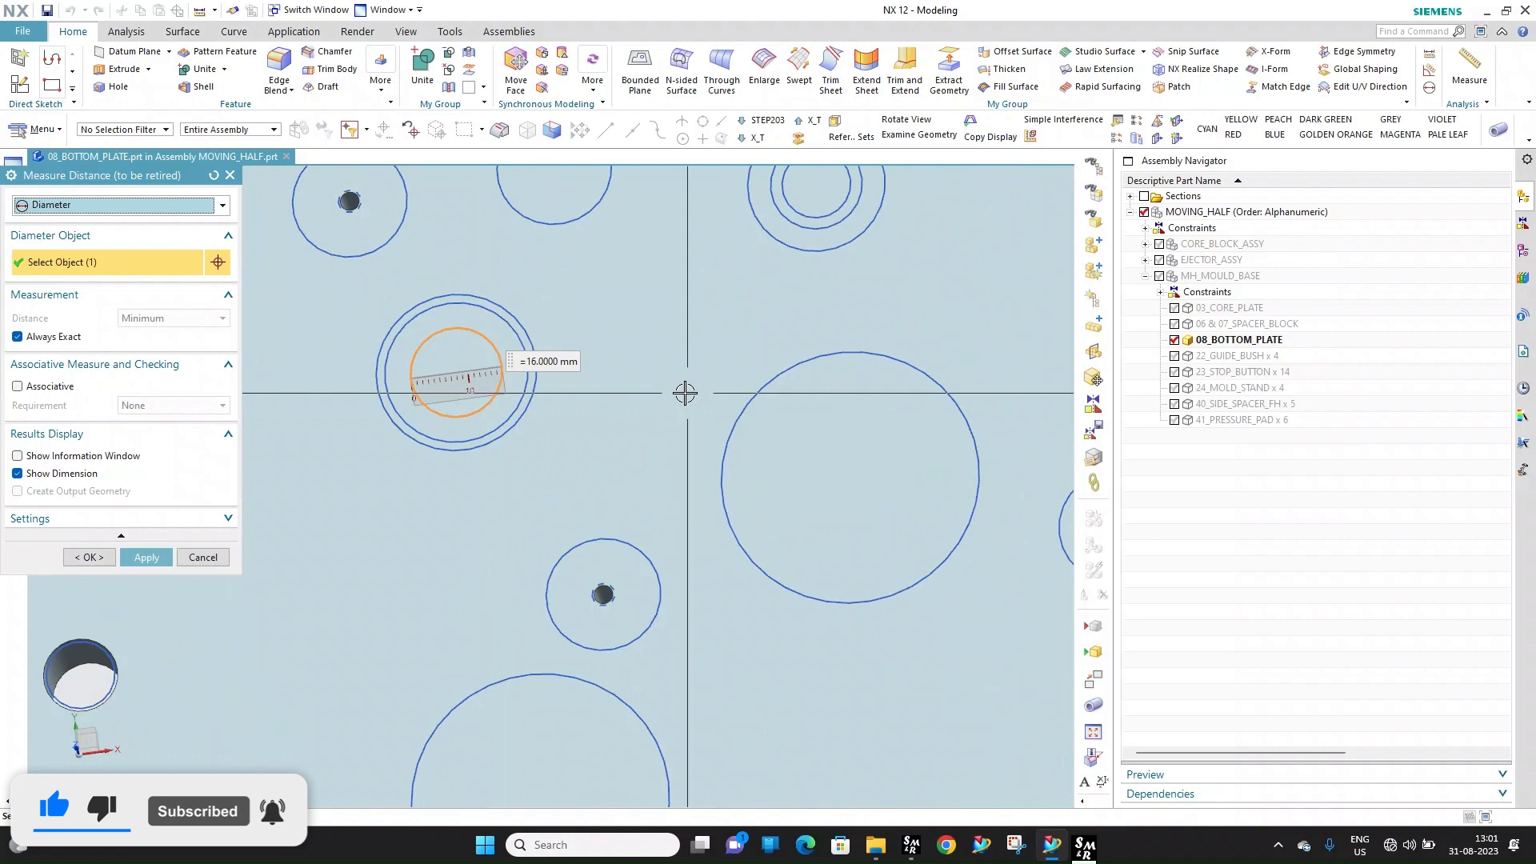
key("Escape")
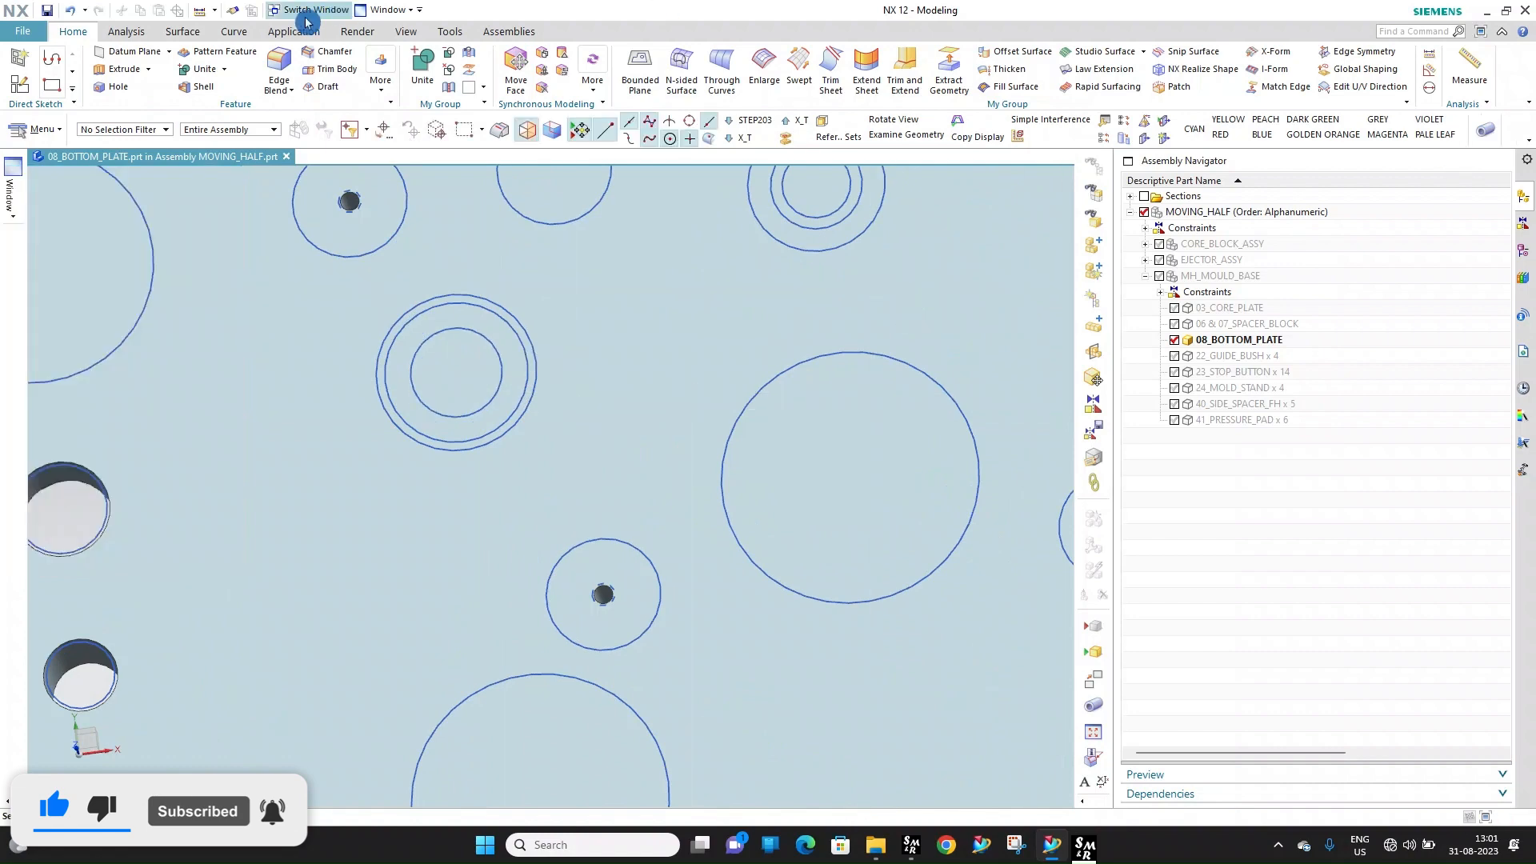
Extrude the inner circles of the four ejector guide pillars with a symmetric value of 5 mm, subtracting them from the bottom plate
left_click(120, 69)
left_click(505, 390)
scroll(500, 380, "down", 3)
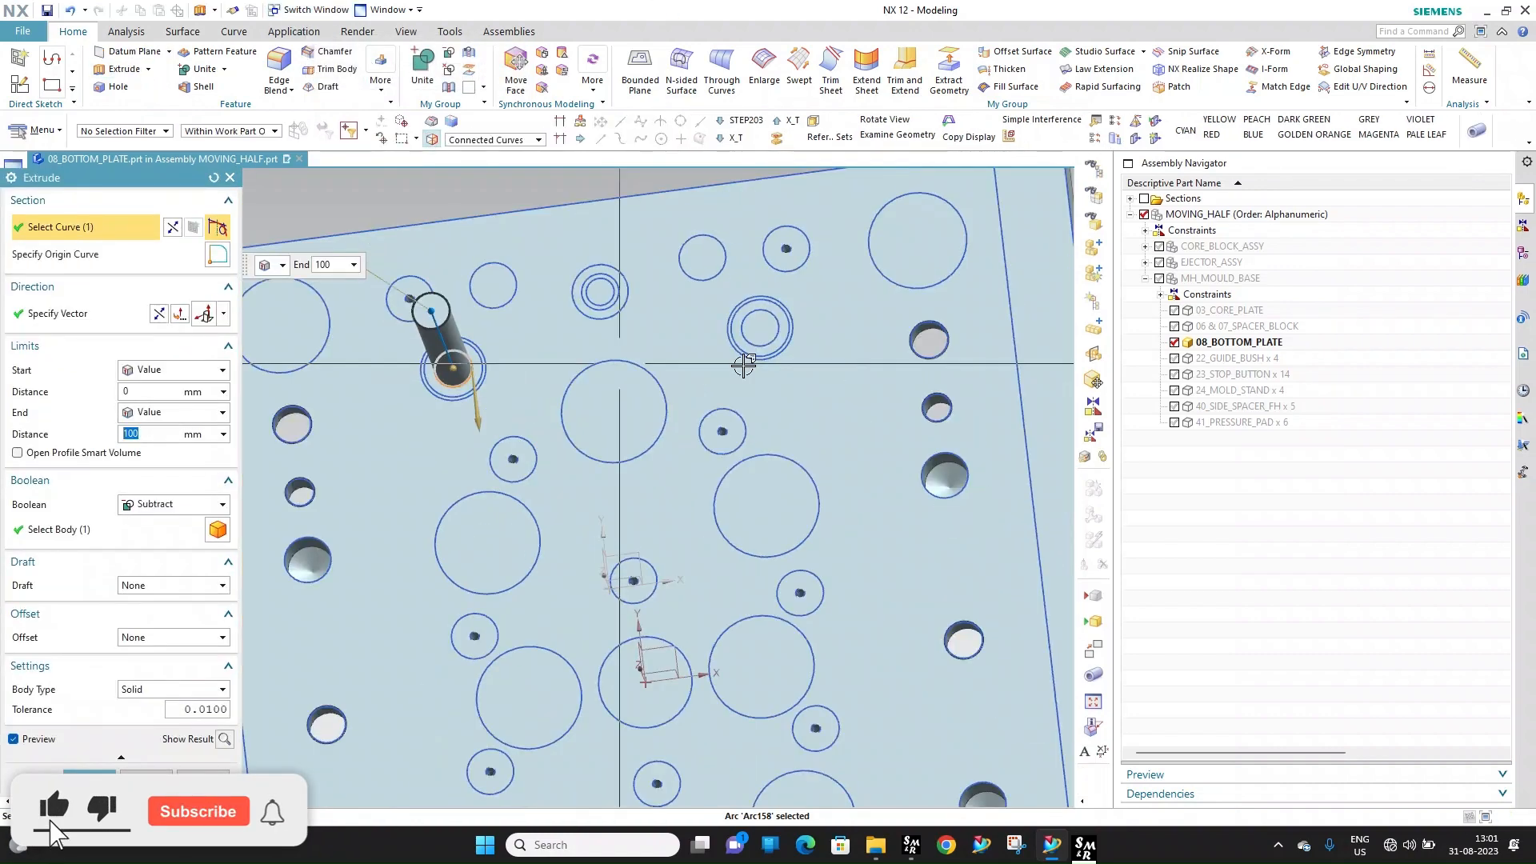
scroll(445, 308, "up", 3)
left_click(631, 284)
scroll(631, 284, "down", 3)
scroll(590, 525, "up", 3)
scroll(582, 528, "down", 3)
scroll(541, 646, "up", 5)
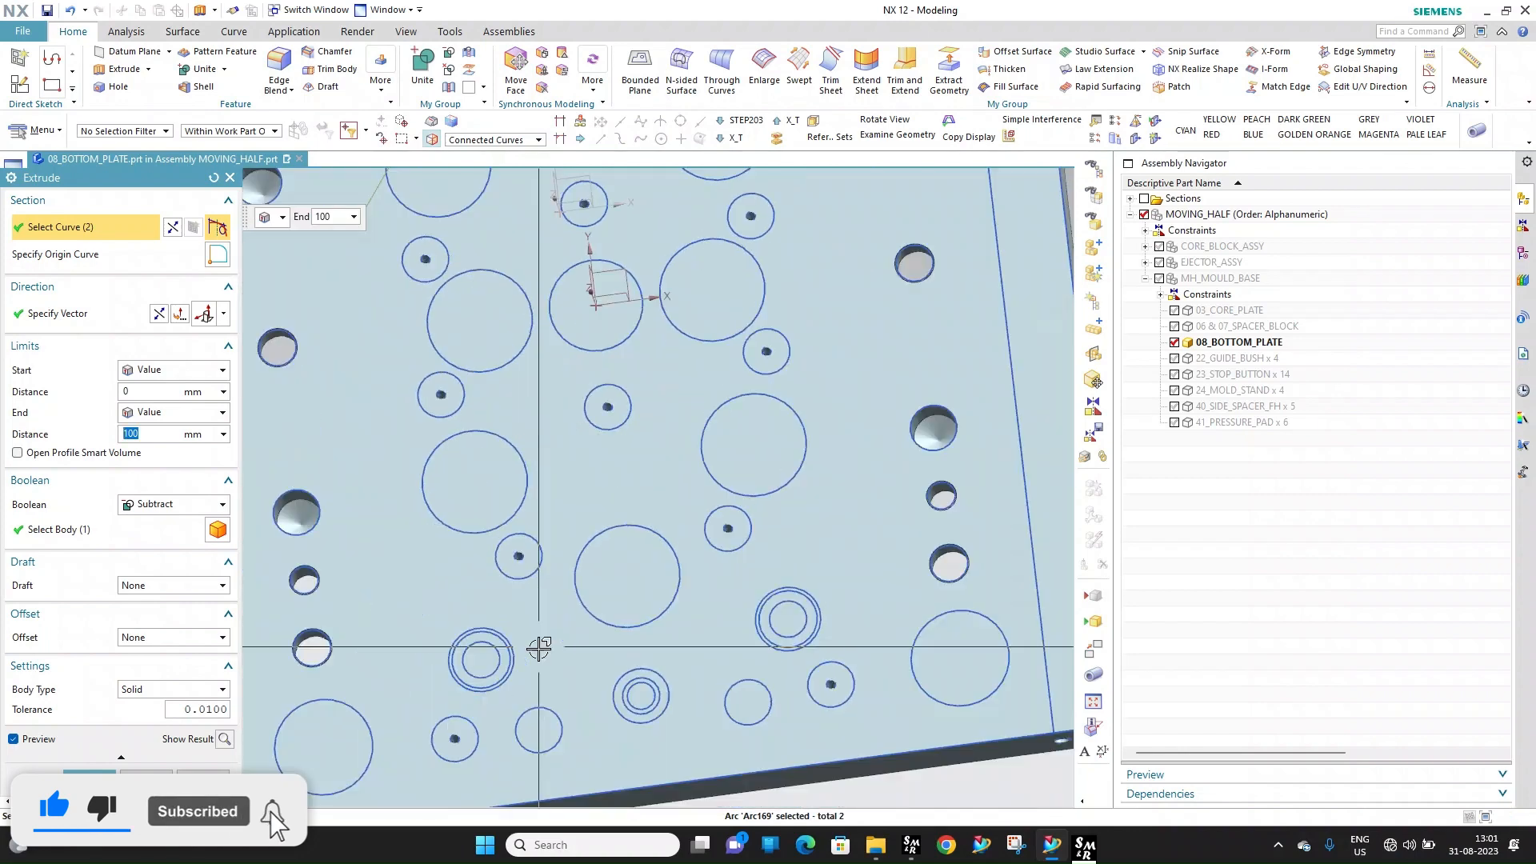
left_click(471, 687)
left_click(930, 628)
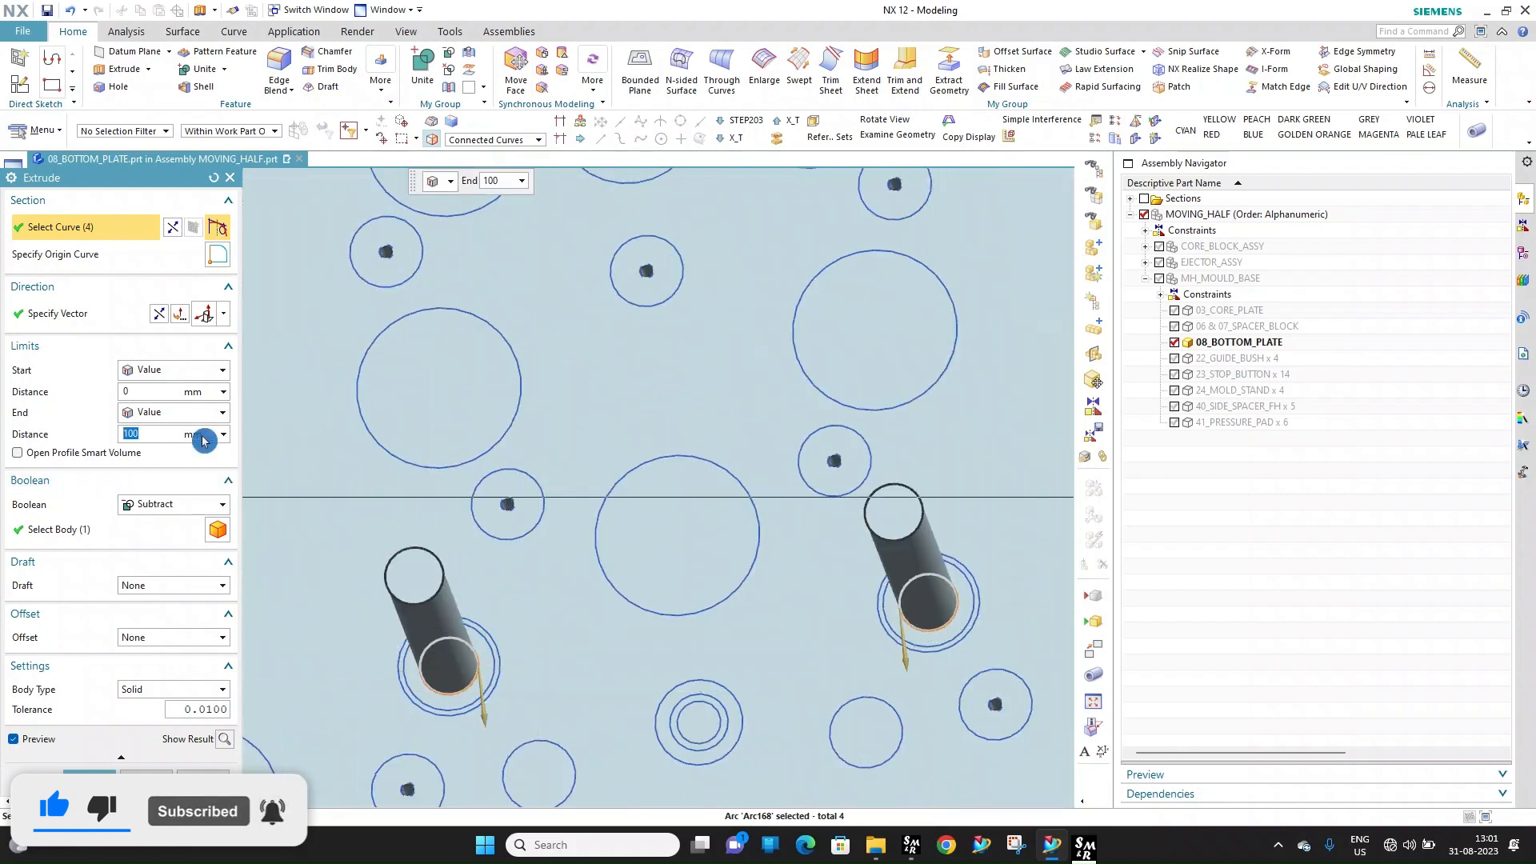
left_click(171, 371)
left_click(176, 408)
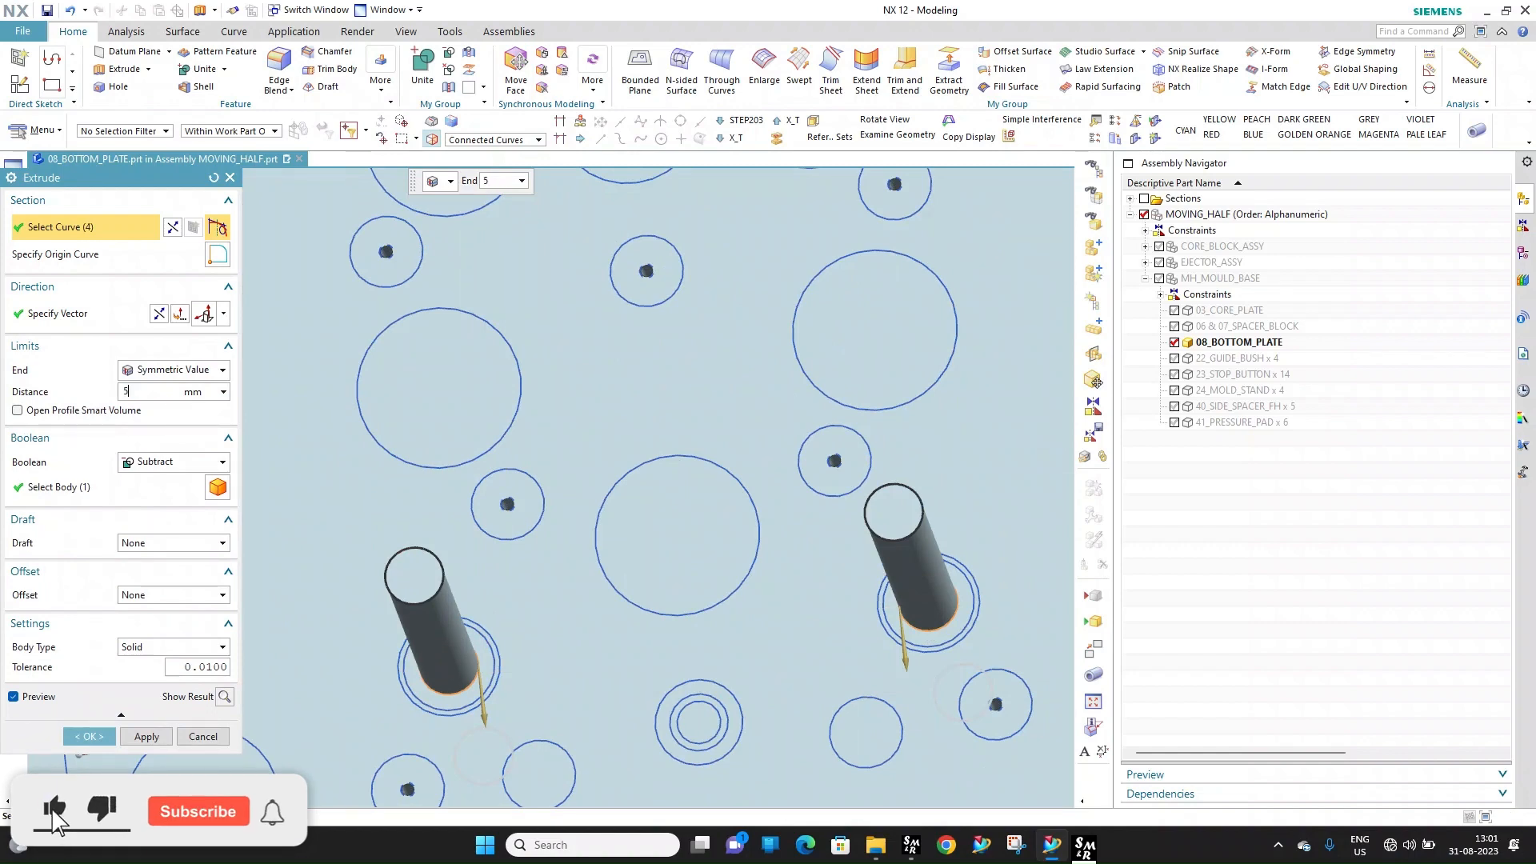
key("Return")
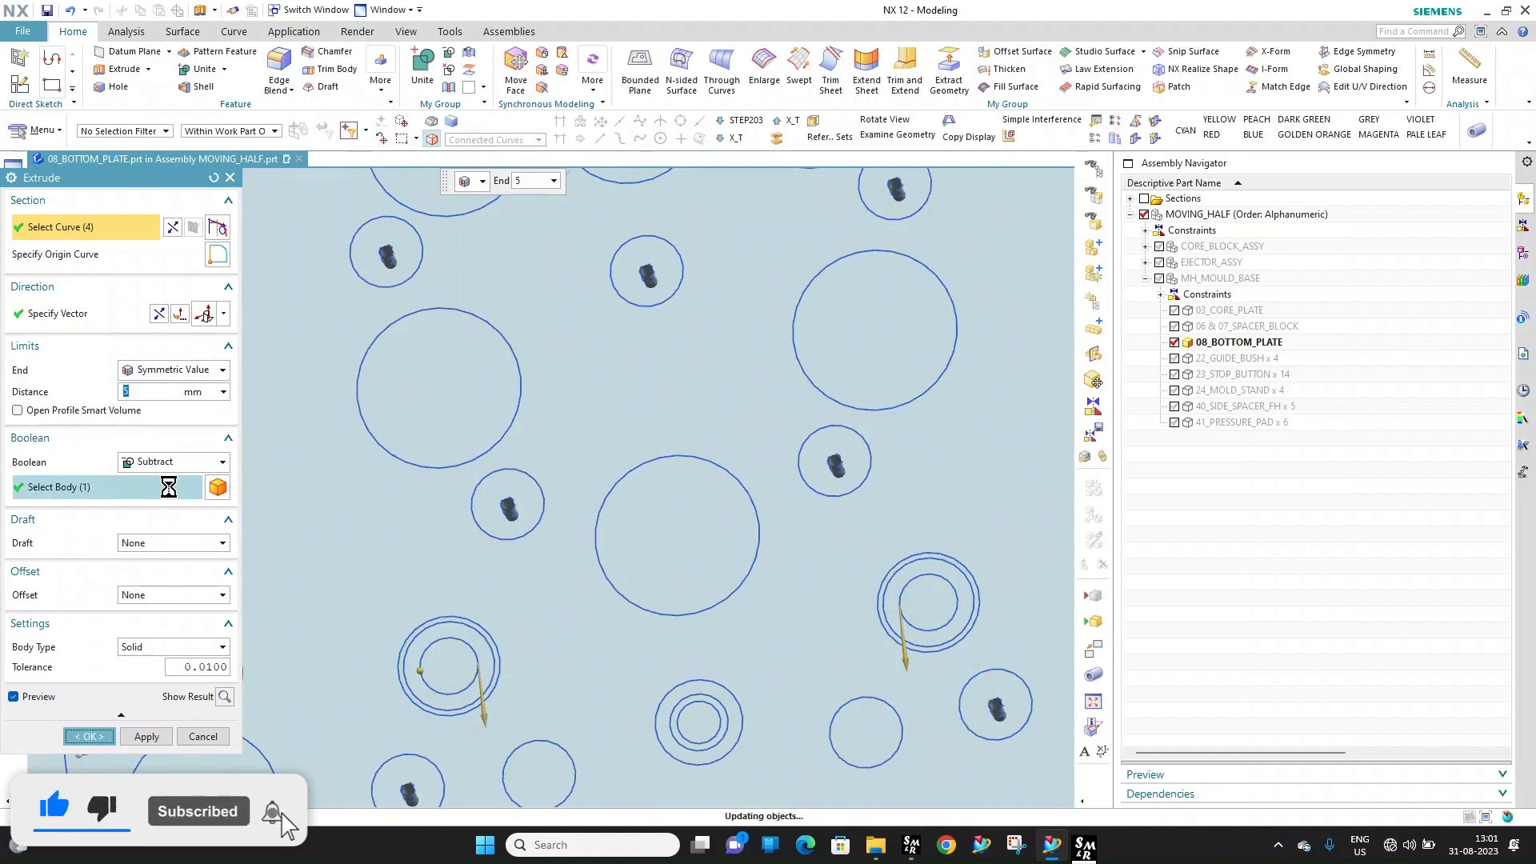
scroll(942, 559, "down", 5)
middle_click_drag(942, 560, 753, 567)
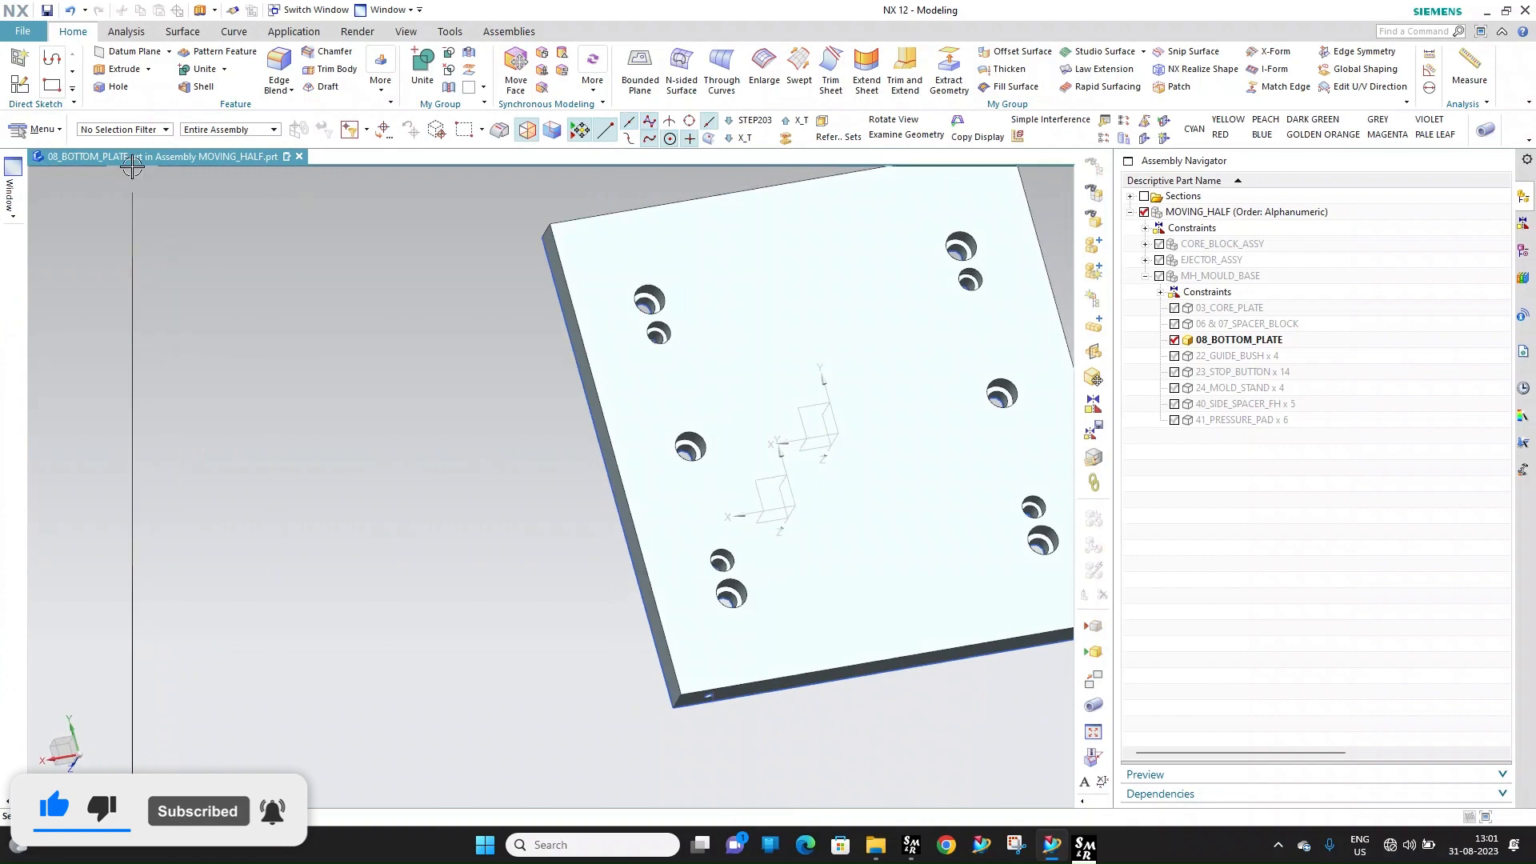
Start a hole on the bottom plate's outer face and place sketch points at the centres of the first two ejector guide pillars
left_click(116, 87)
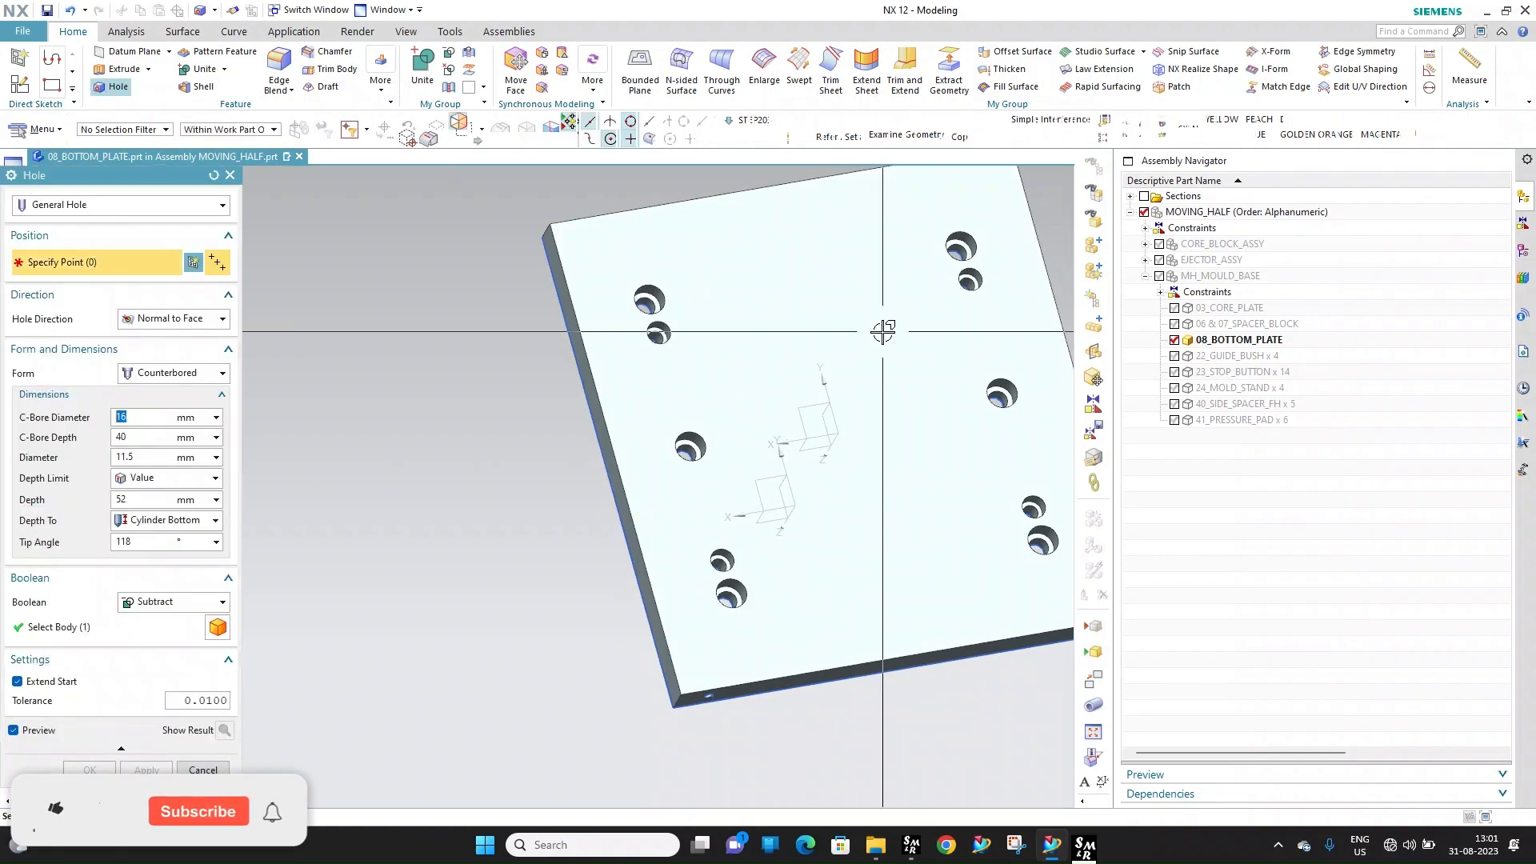
left_click(876, 329)
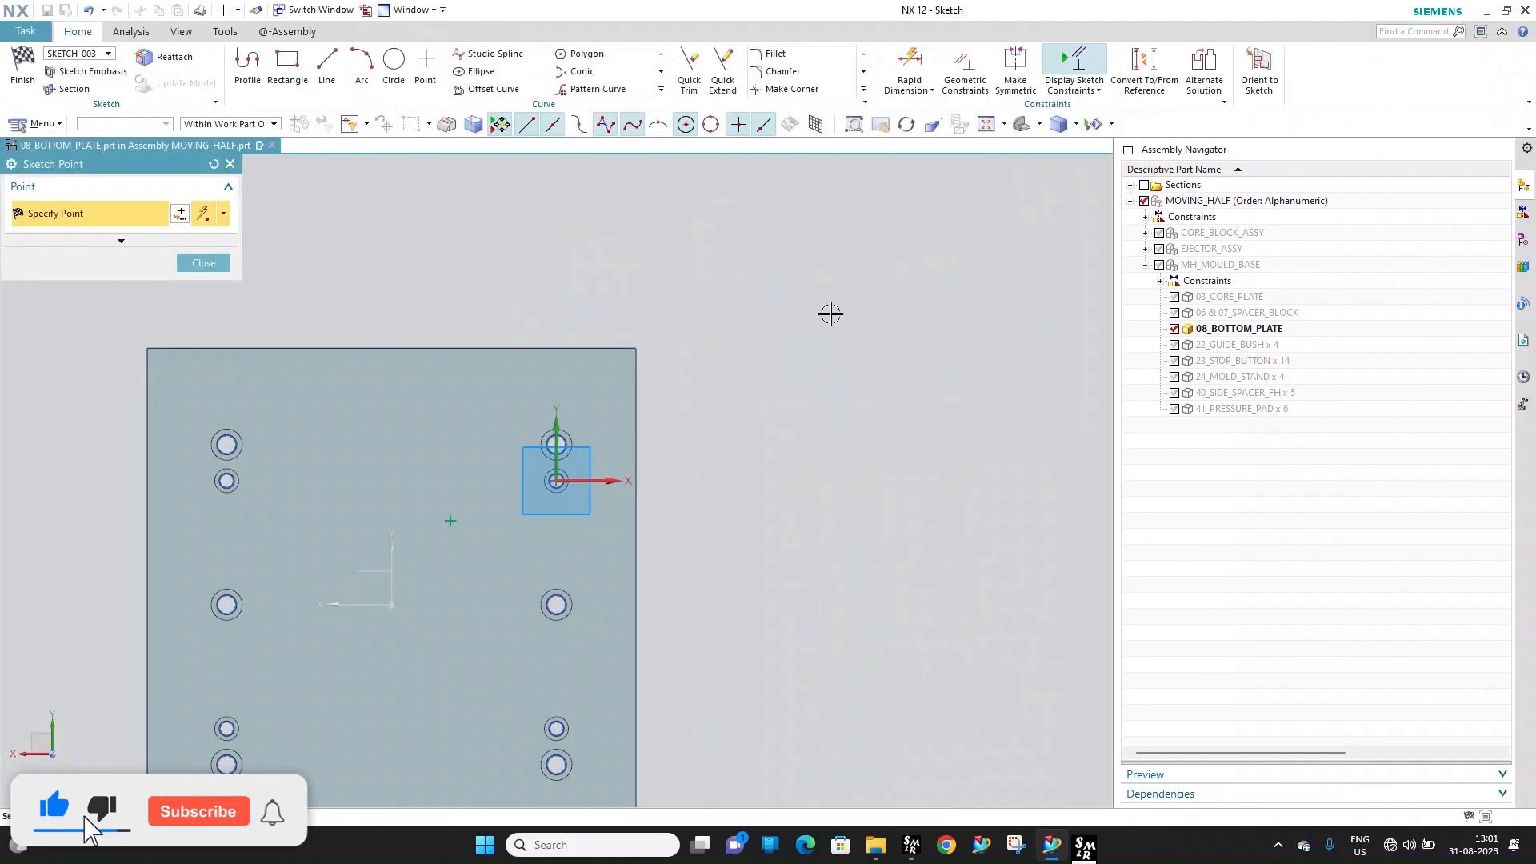
left_click(856, 333)
scroll(488, 484, "up", 4)
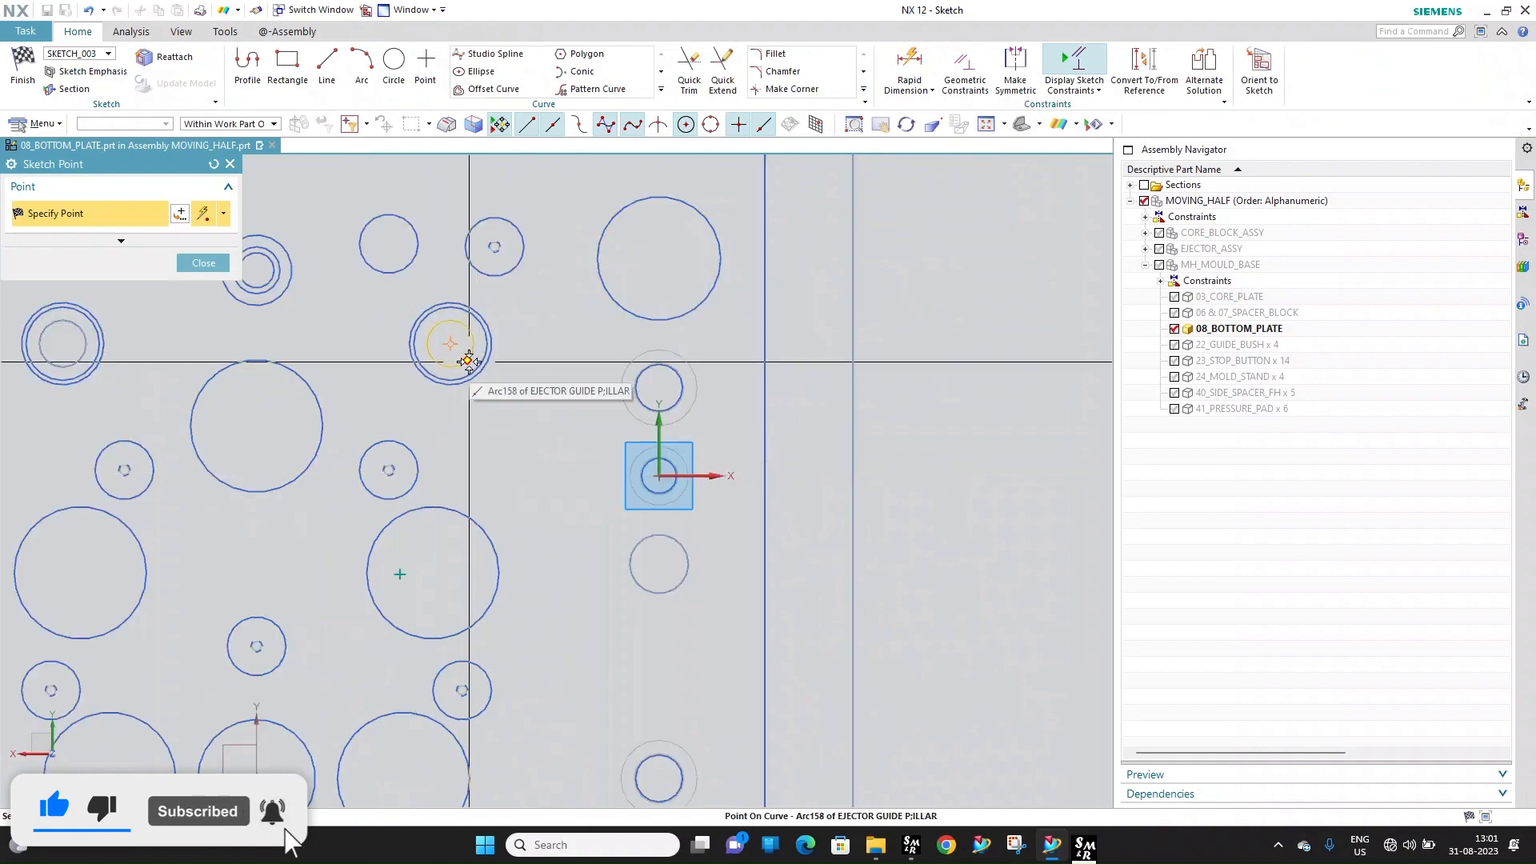
scroll(450, 346, "down", 4)
scroll(367, 328, "up", 3)
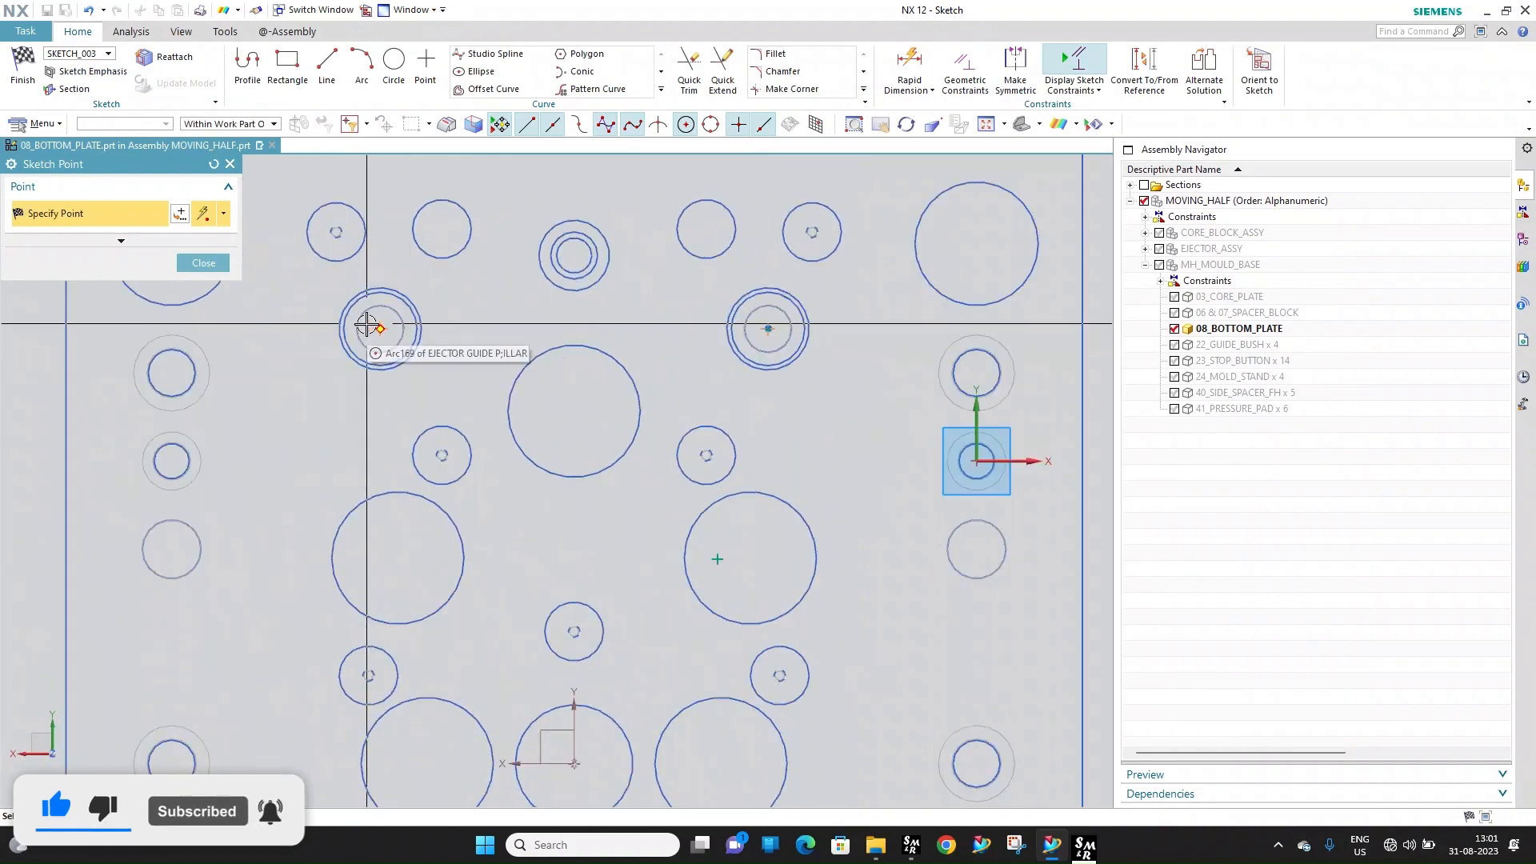
scroll(541, 521, "up", 3)
scroll(541, 521, "down", 4)
scroll(516, 712, "up", 3)
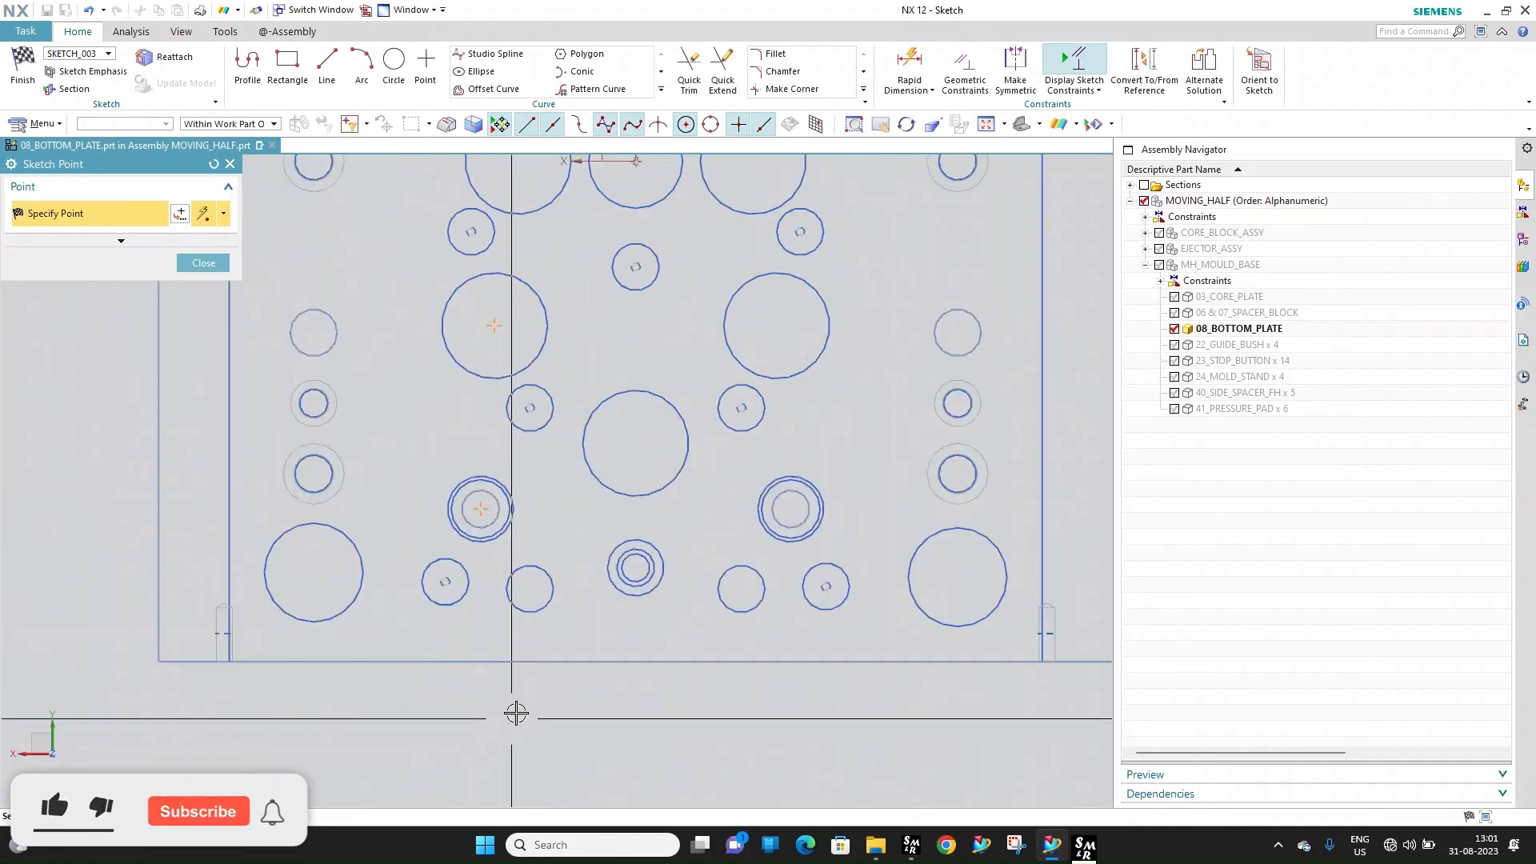
Add points at the other two ejector guide pillar centres, delete the stray point, and finish the hole position sketch
left_click(481, 509)
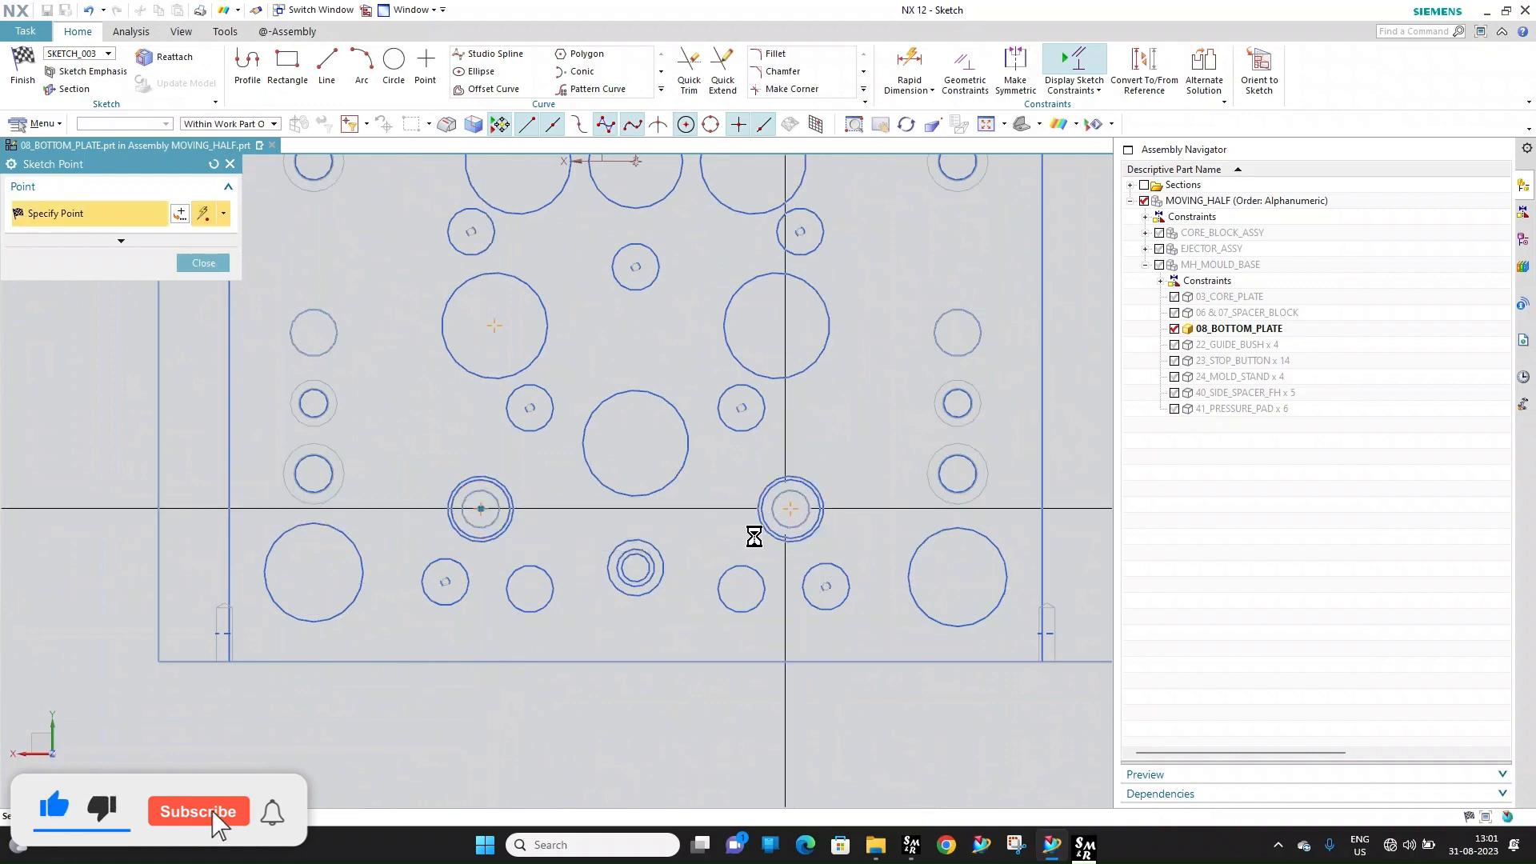
scroll(755, 531, "down", 3)
scroll(727, 387, "up", 3)
middle_click(638, 431)
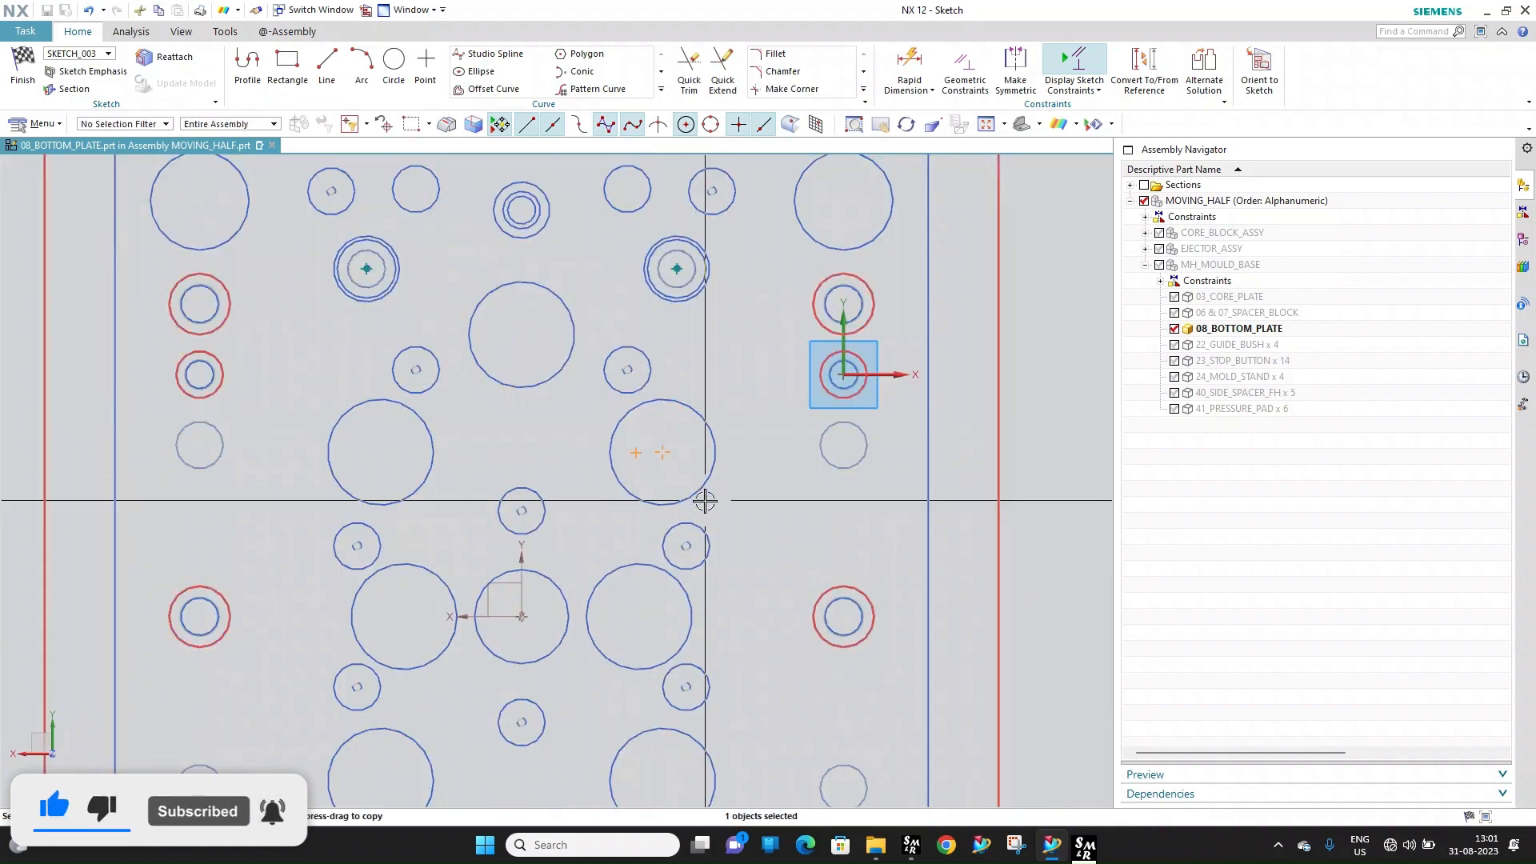
left_click(23, 71)
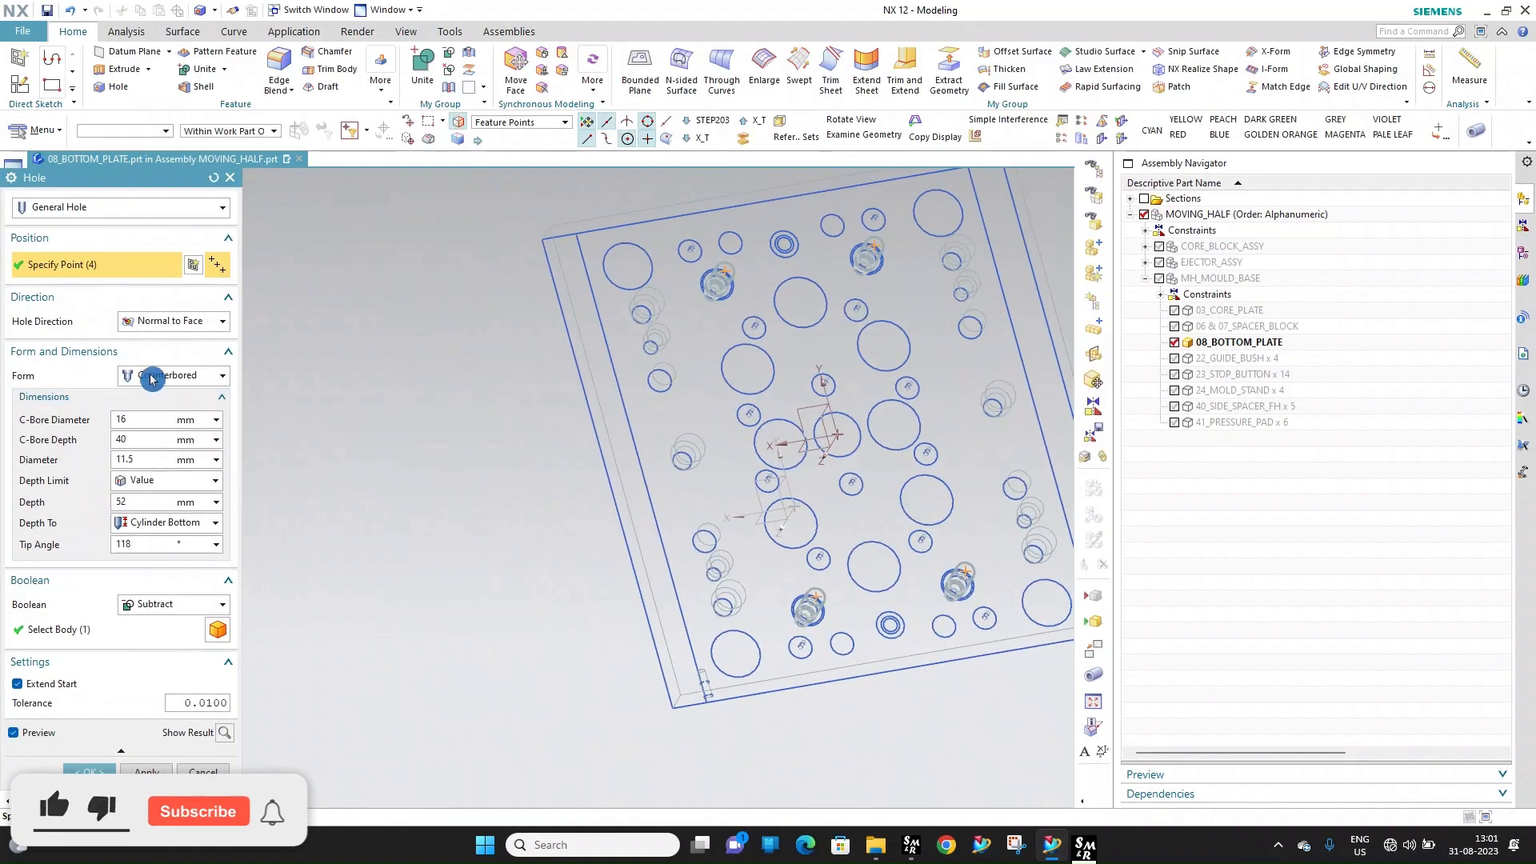
Create the four guide pillar holes as M8 screw clearance holes using Normal (H13) sizes switched to Custom fit, with 9 mm counterbore depth
left_click(99, 209)
left_click(63, 253)
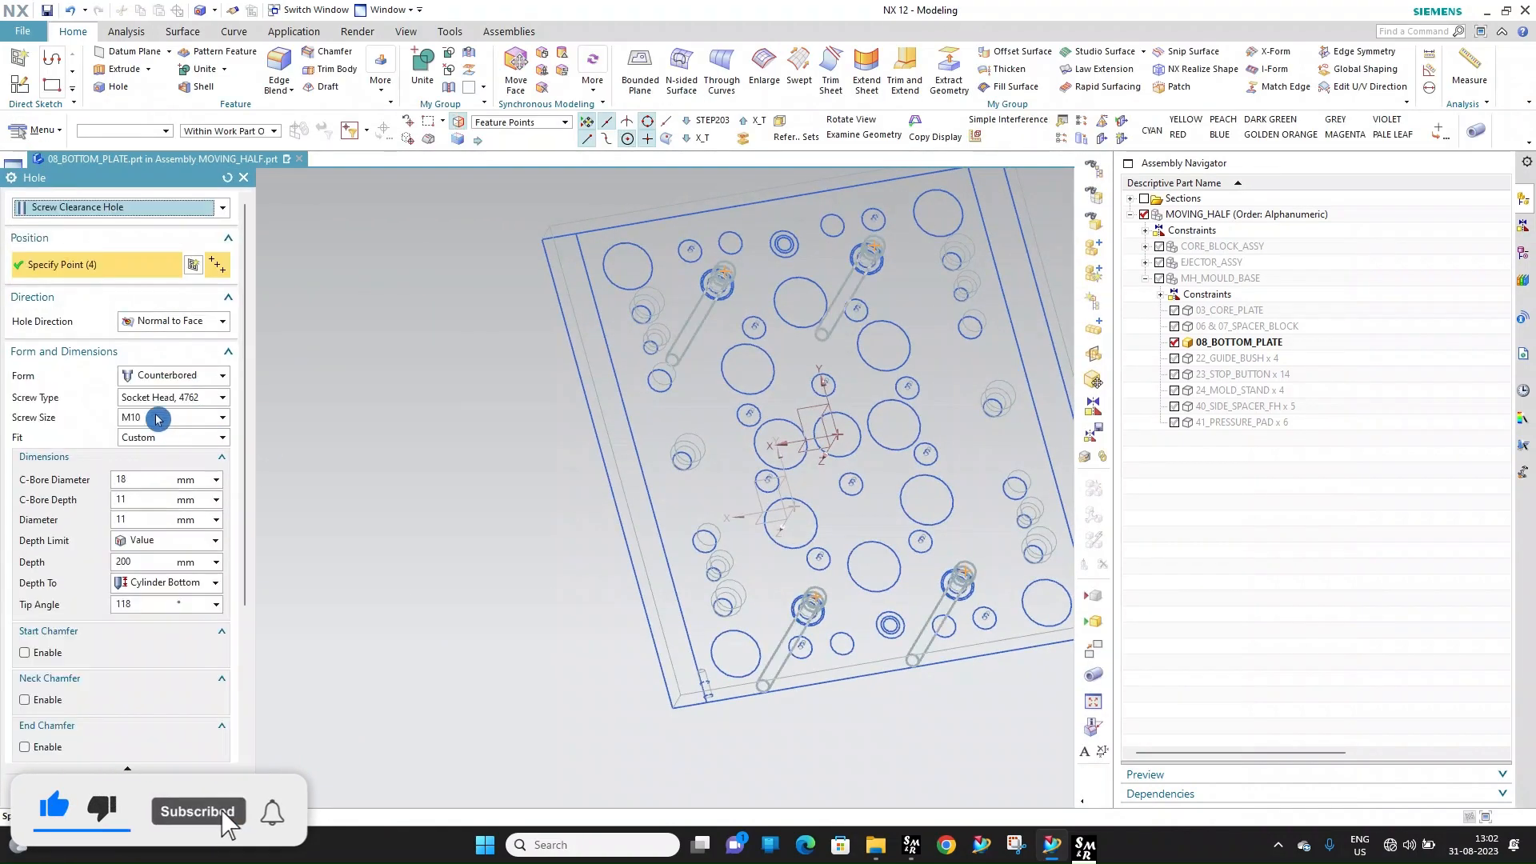
left_click(157, 418)
left_click(141, 516)
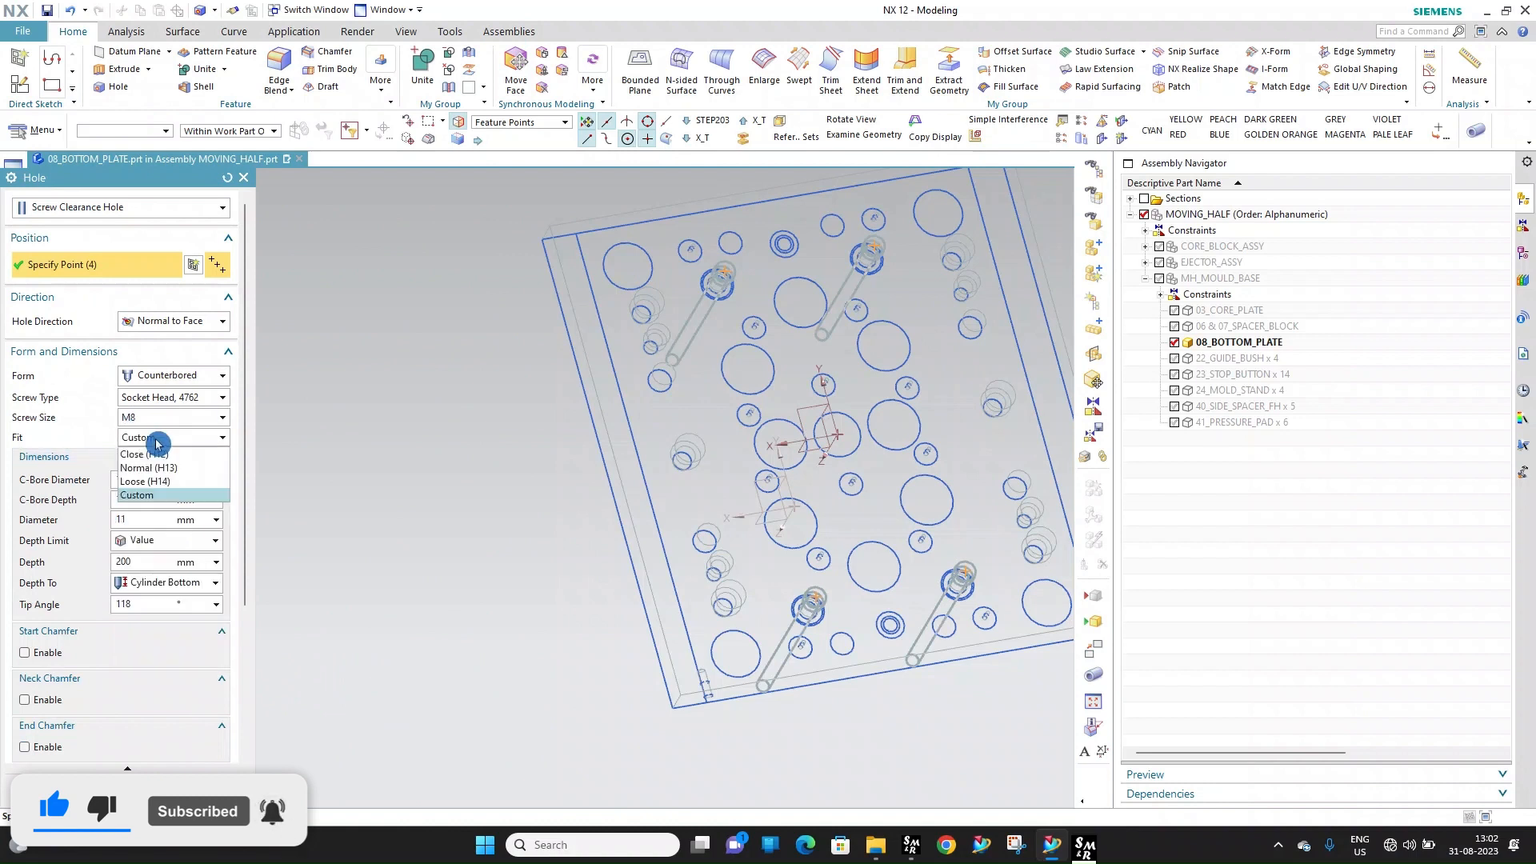
left_click(154, 476)
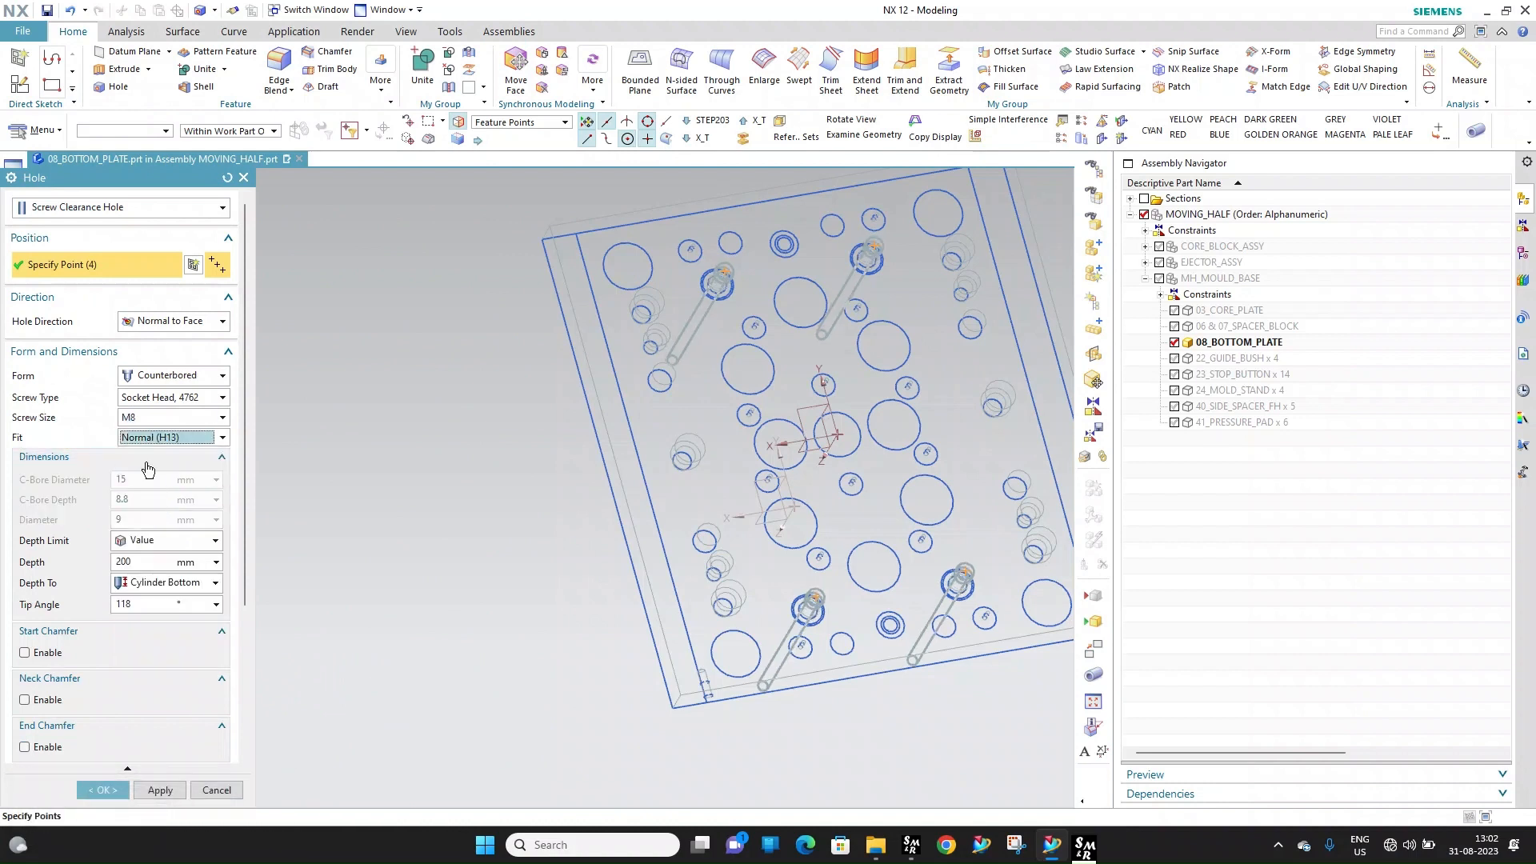
left_click(168, 437)
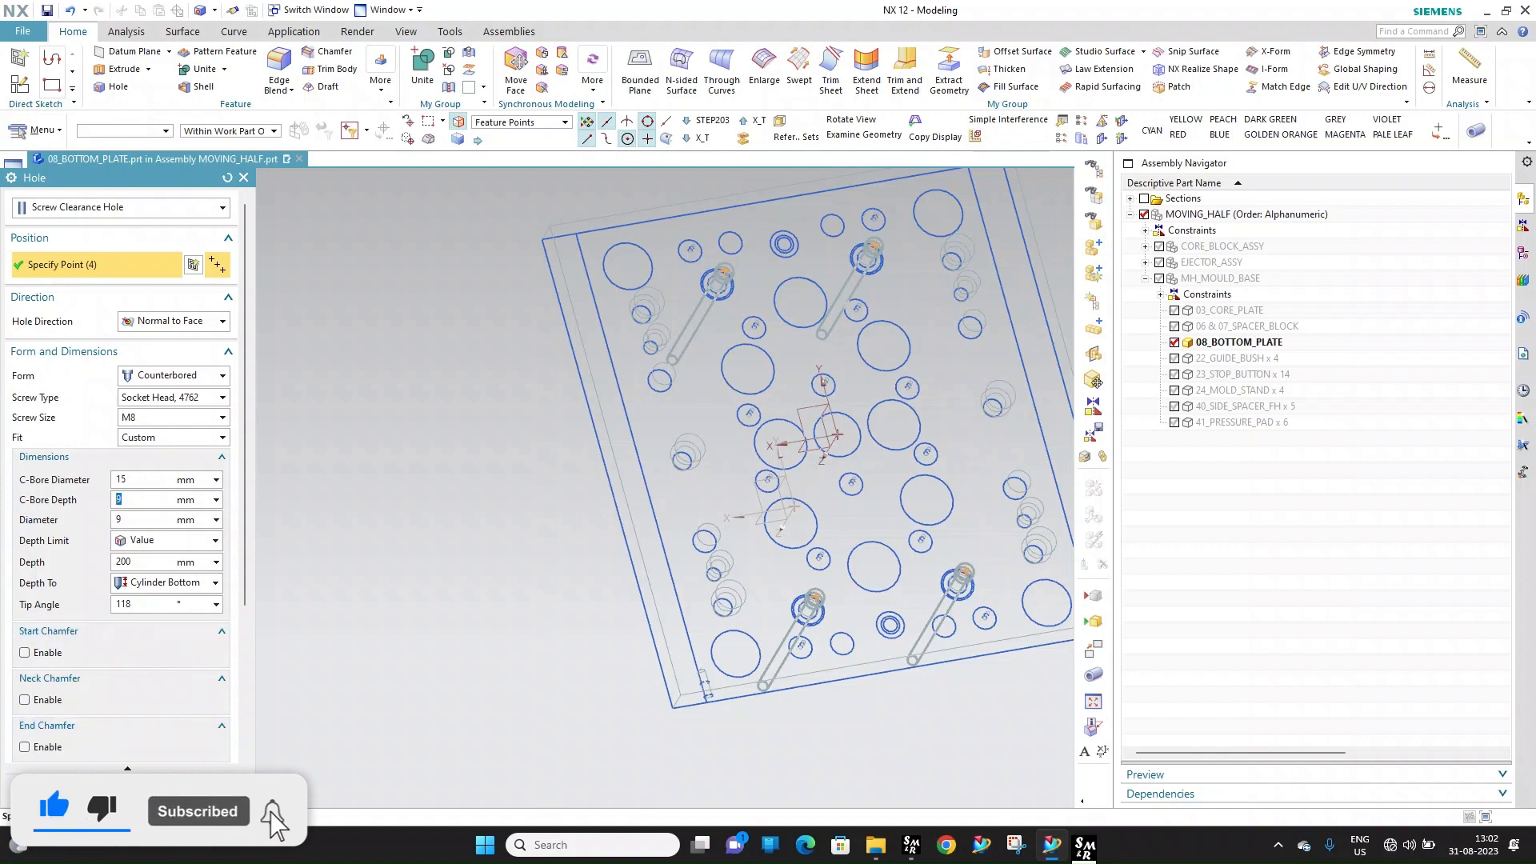
Examine the screw clearance holes at the ejector guide pillars in the shaded bottom plate
scroll(788, 360, "up", 3)
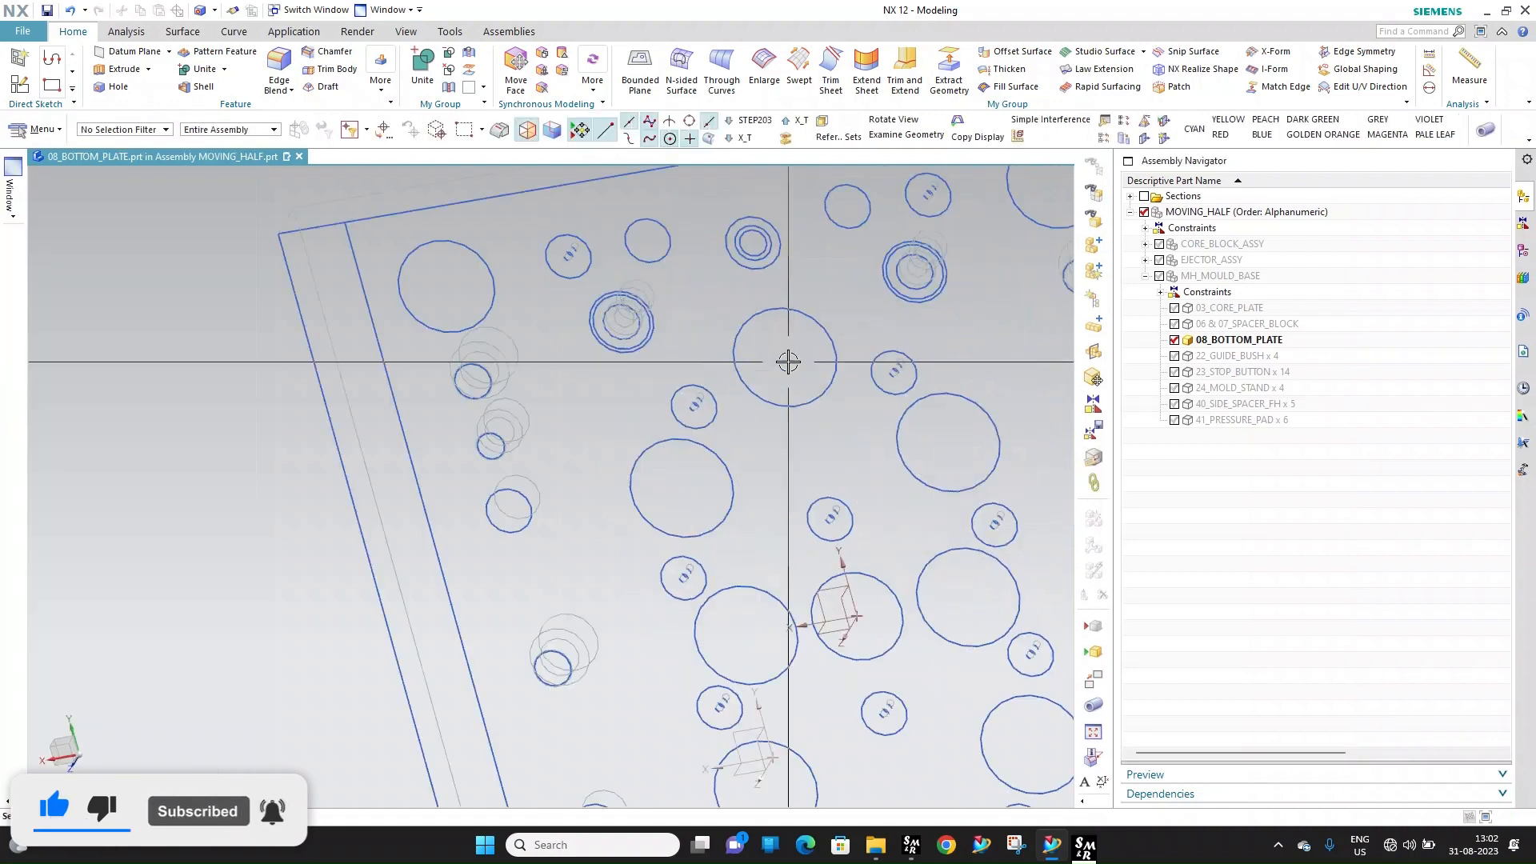
scroll(497, 503, "down", 4)
right_click_drag(492, 321, 488, 293)
scroll(566, 394, "up", 6)
mouse_move(572, 392)
middle_mouse_down()
mouse_move(632, 409)
mouse_move(674, 331)
mouse_move(658, 419)
mouse_move(627, 363)
mouse_move(672, 435)
middle_mouse_up()
scroll(674, 330, "down", 3)
scroll(672, 435, "down", 3)
scroll(676, 439, "up", 4)
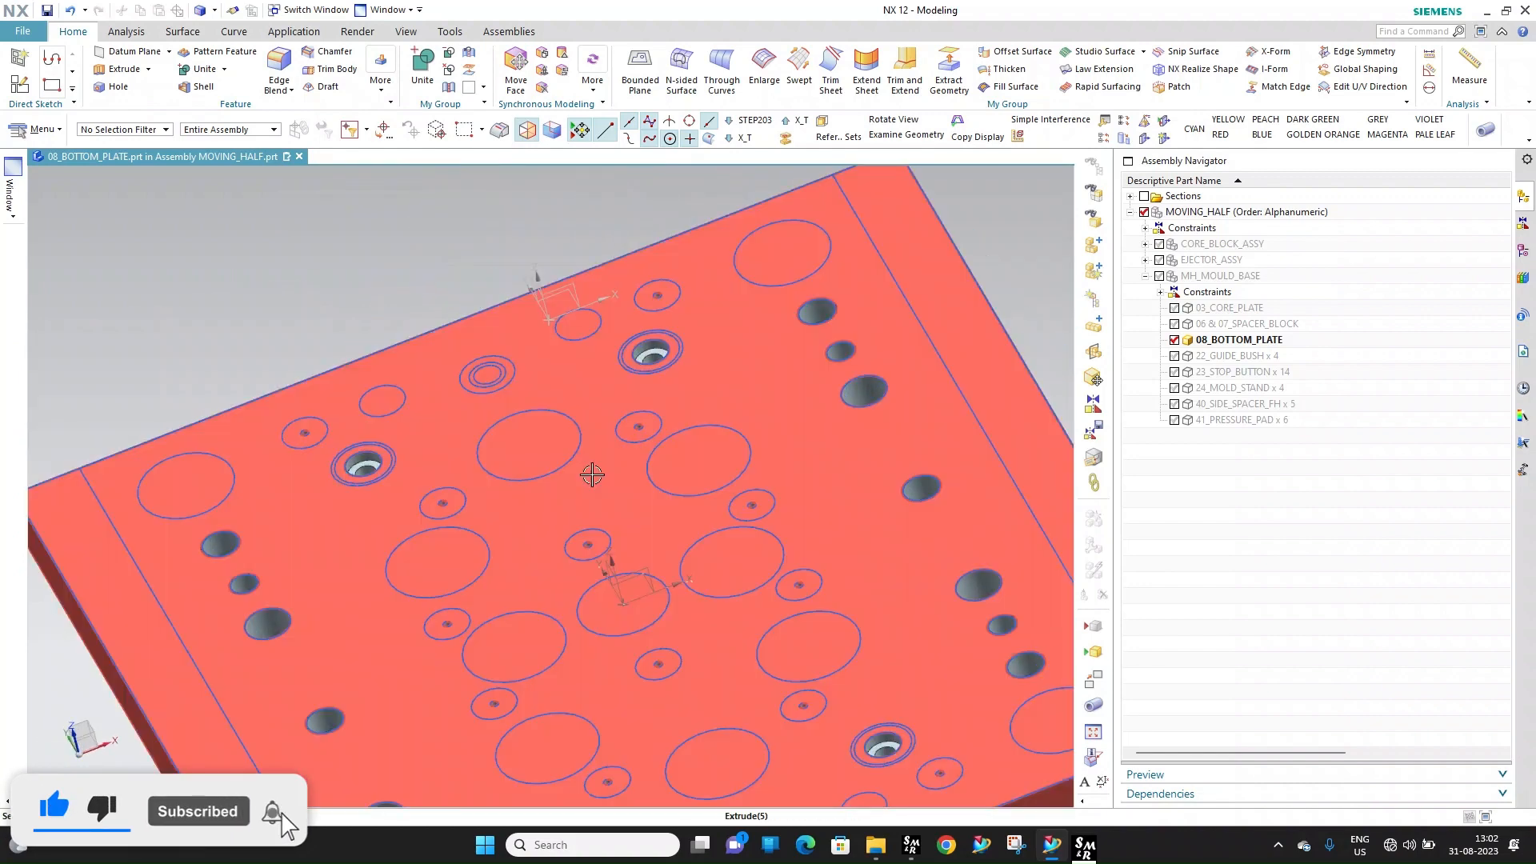
Start a hole on the bottom plate's outer face, with sketch points at the centres of the eight support pillar circles around the middle circle
middle_click_drag(548, 471, 206, 340)
scroll(510, 446, "down", 5)
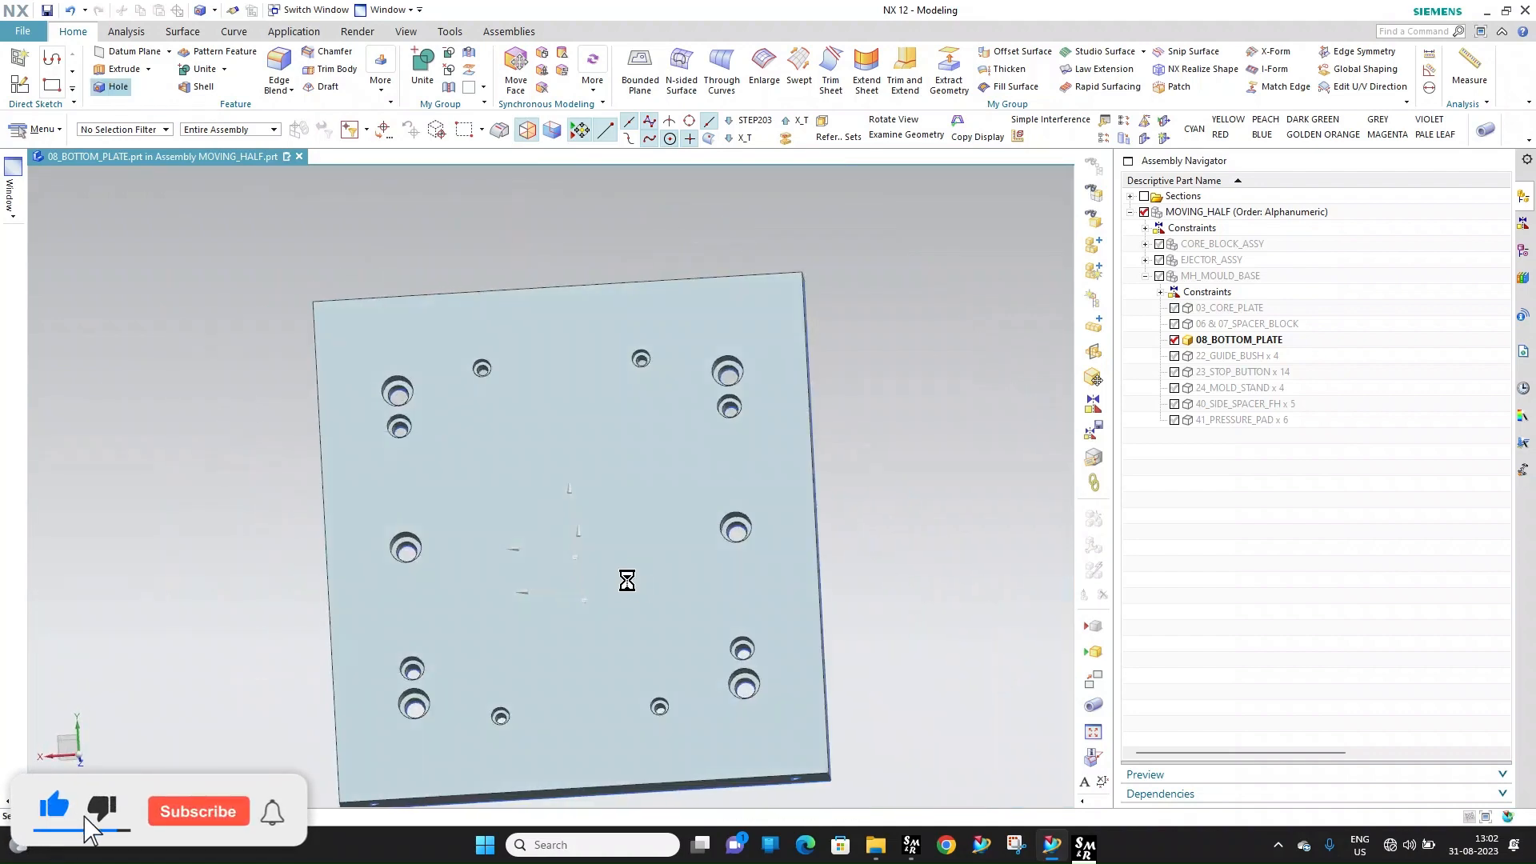
left_click(613, 559)
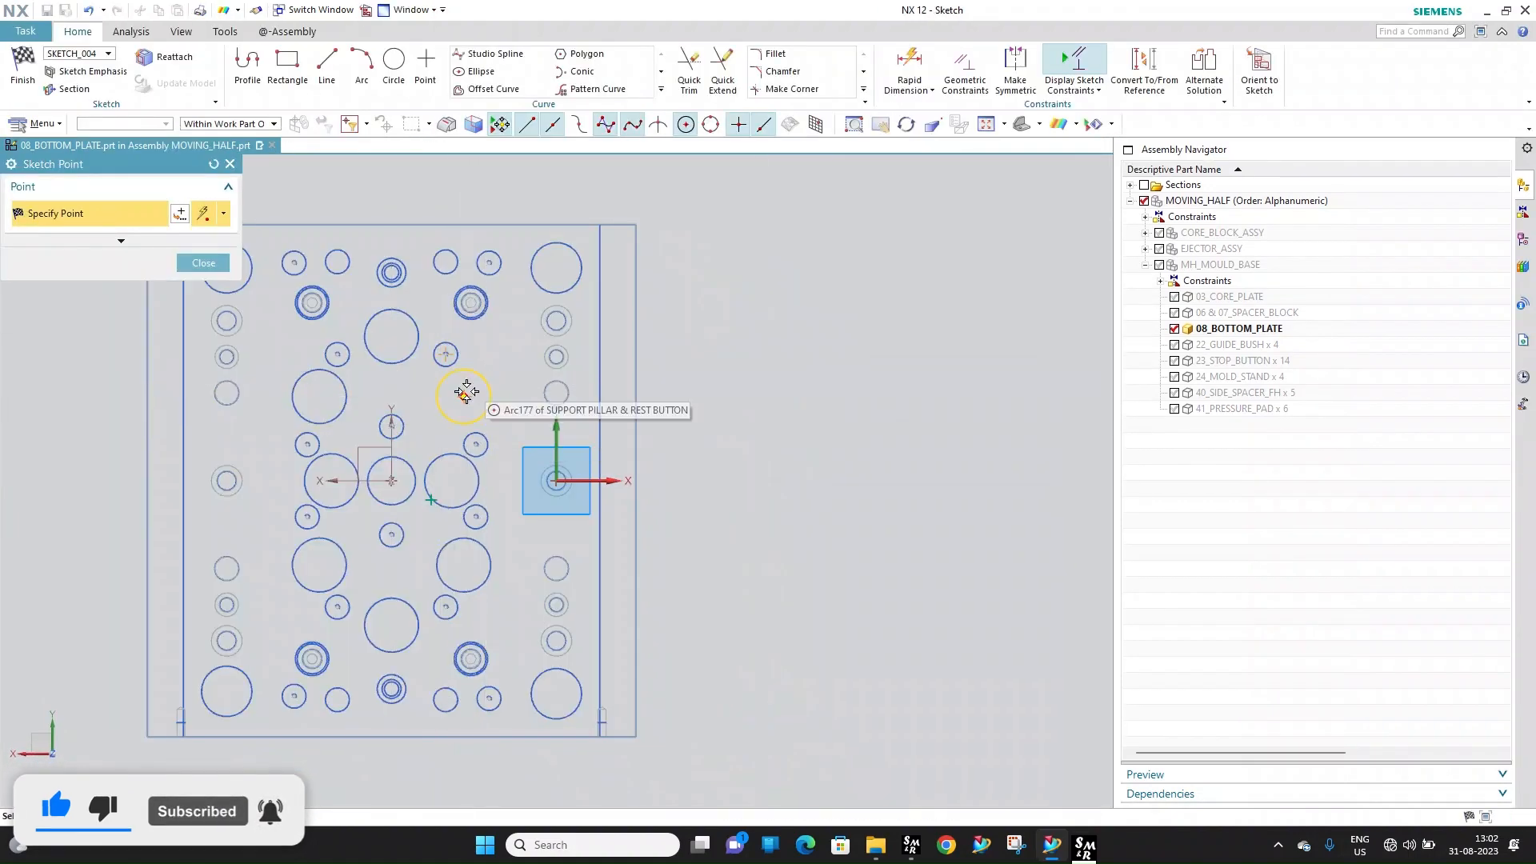
left_click(322, 400)
left_click(332, 480)
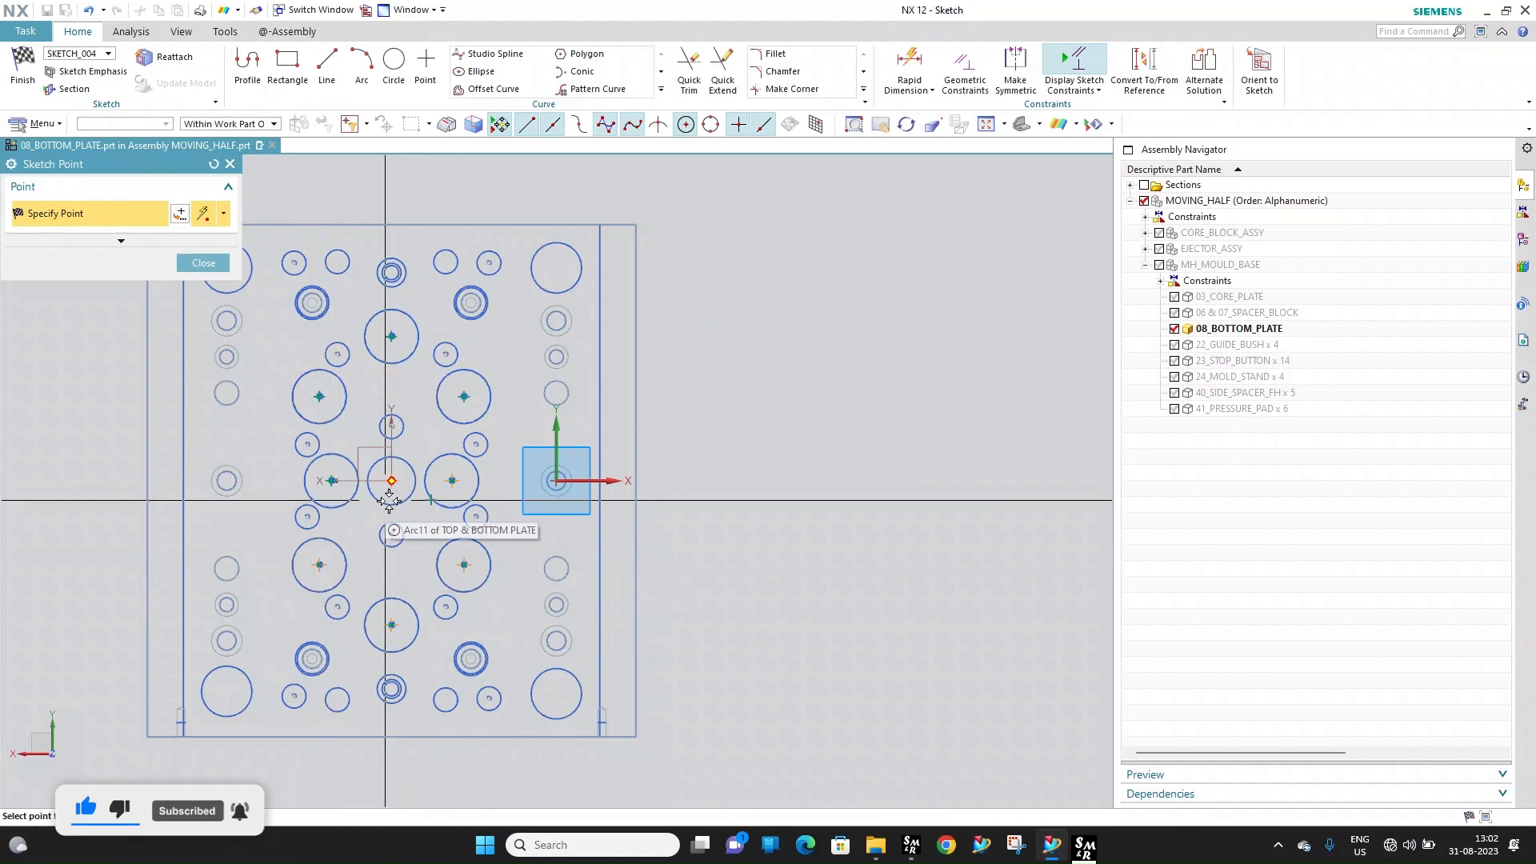
scroll(396, 508, "down", 4)
key("Escape")
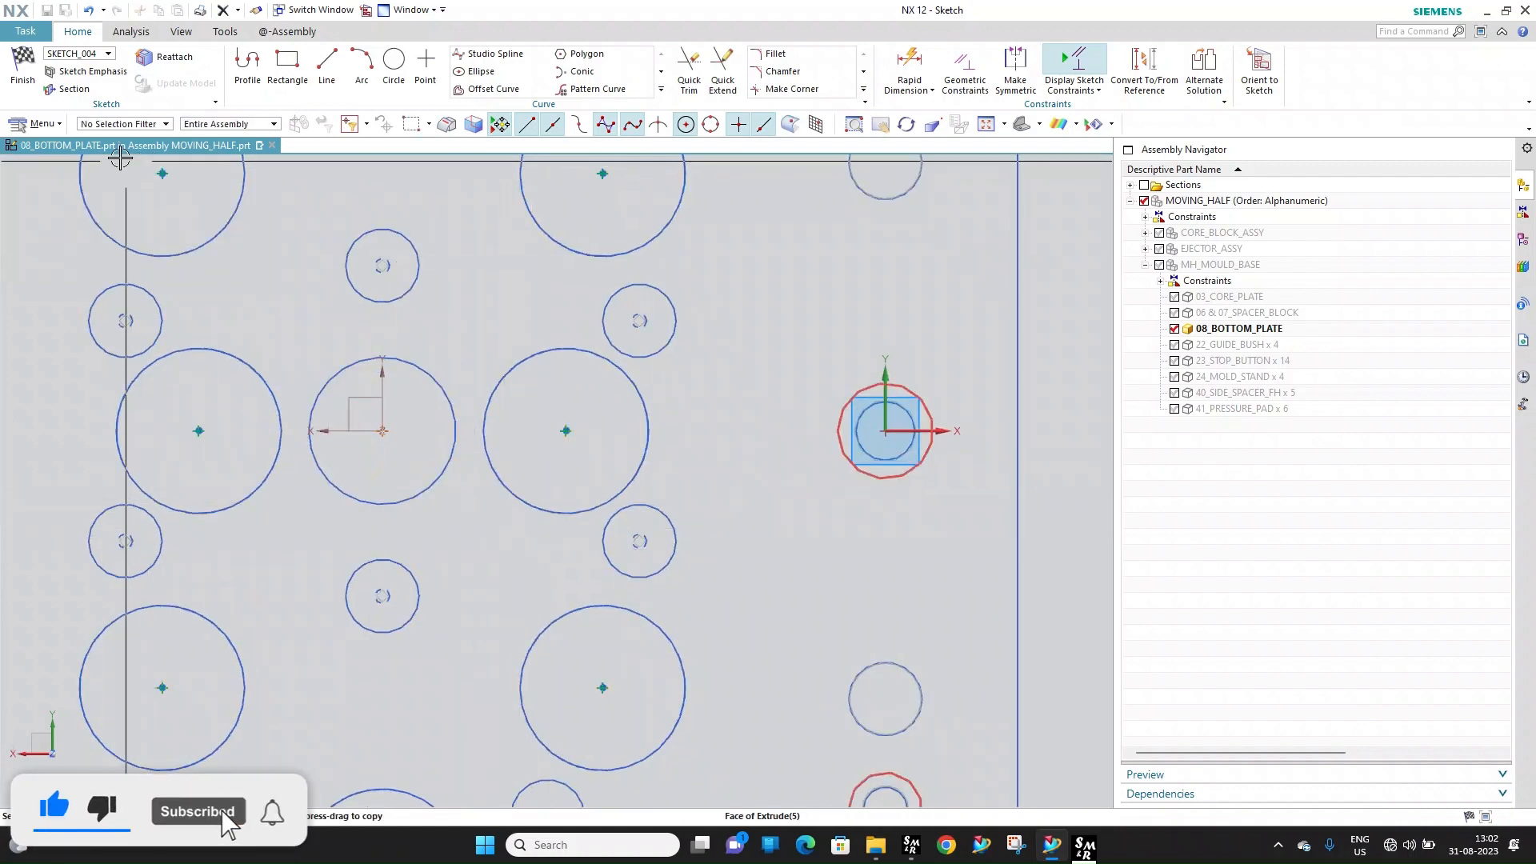
left_click(24, 64)
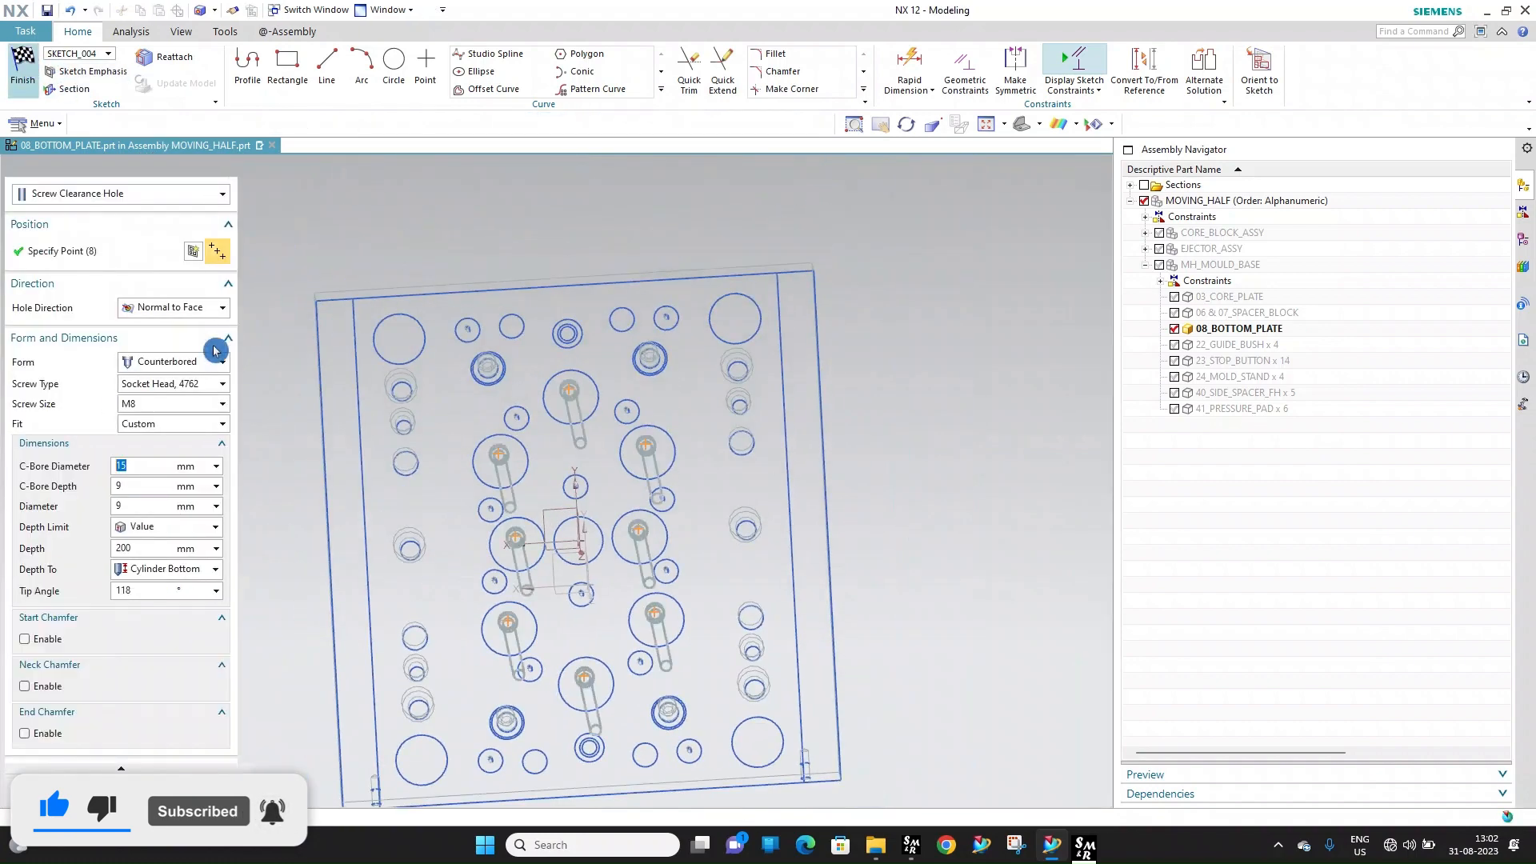
Create the eight support pillar holes as M10 screw clearance holes using Normal (H13) sizes switched to Custom fit, adjusting the counterbore depth
left_click(172, 417)
left_click(155, 520)
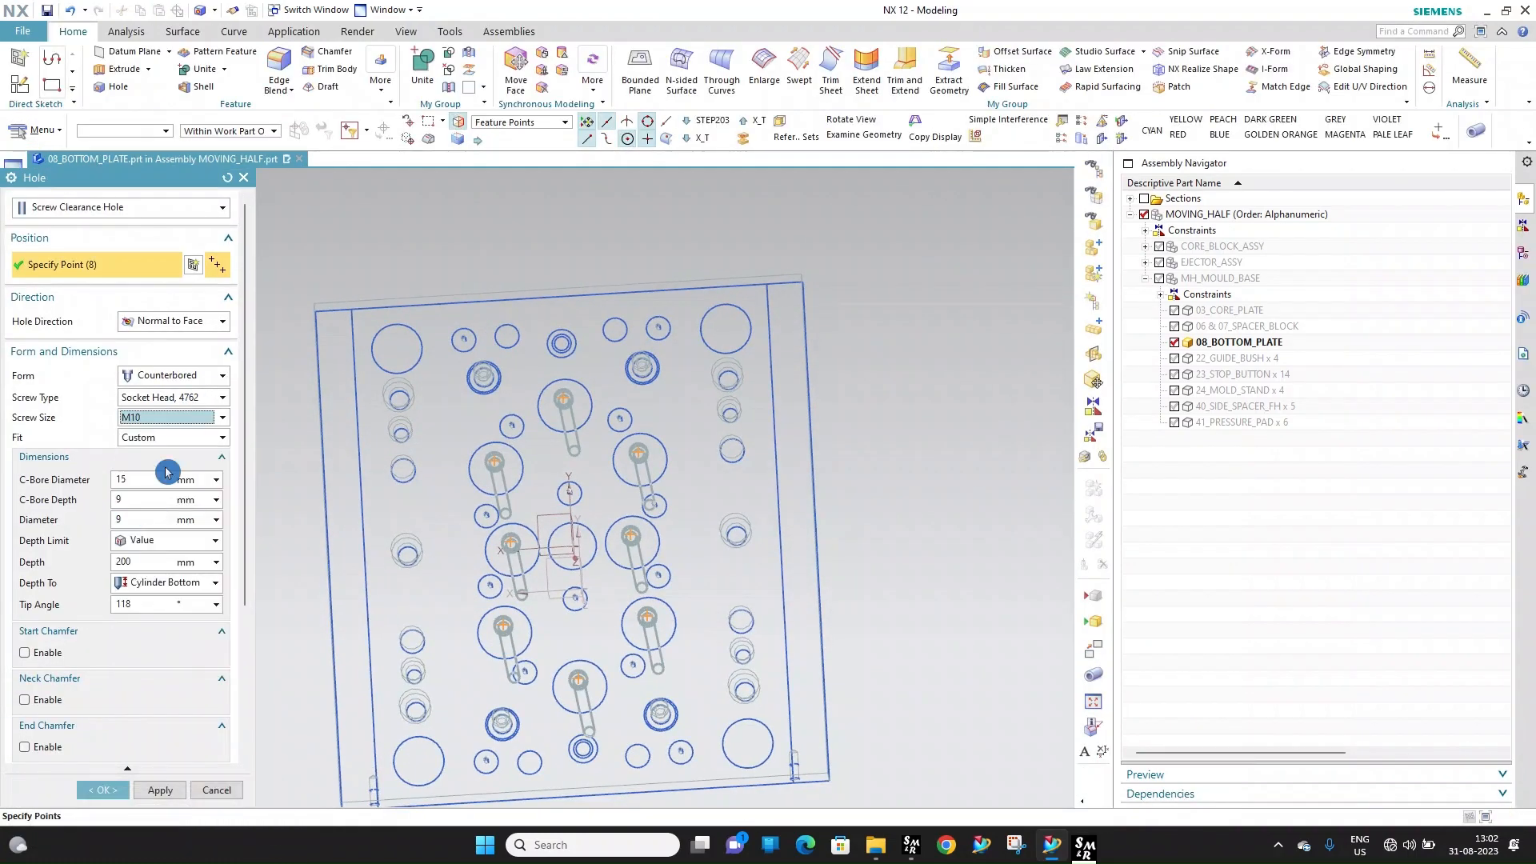
left_click(168, 437)
left_click(163, 467)
left_click(174, 438)
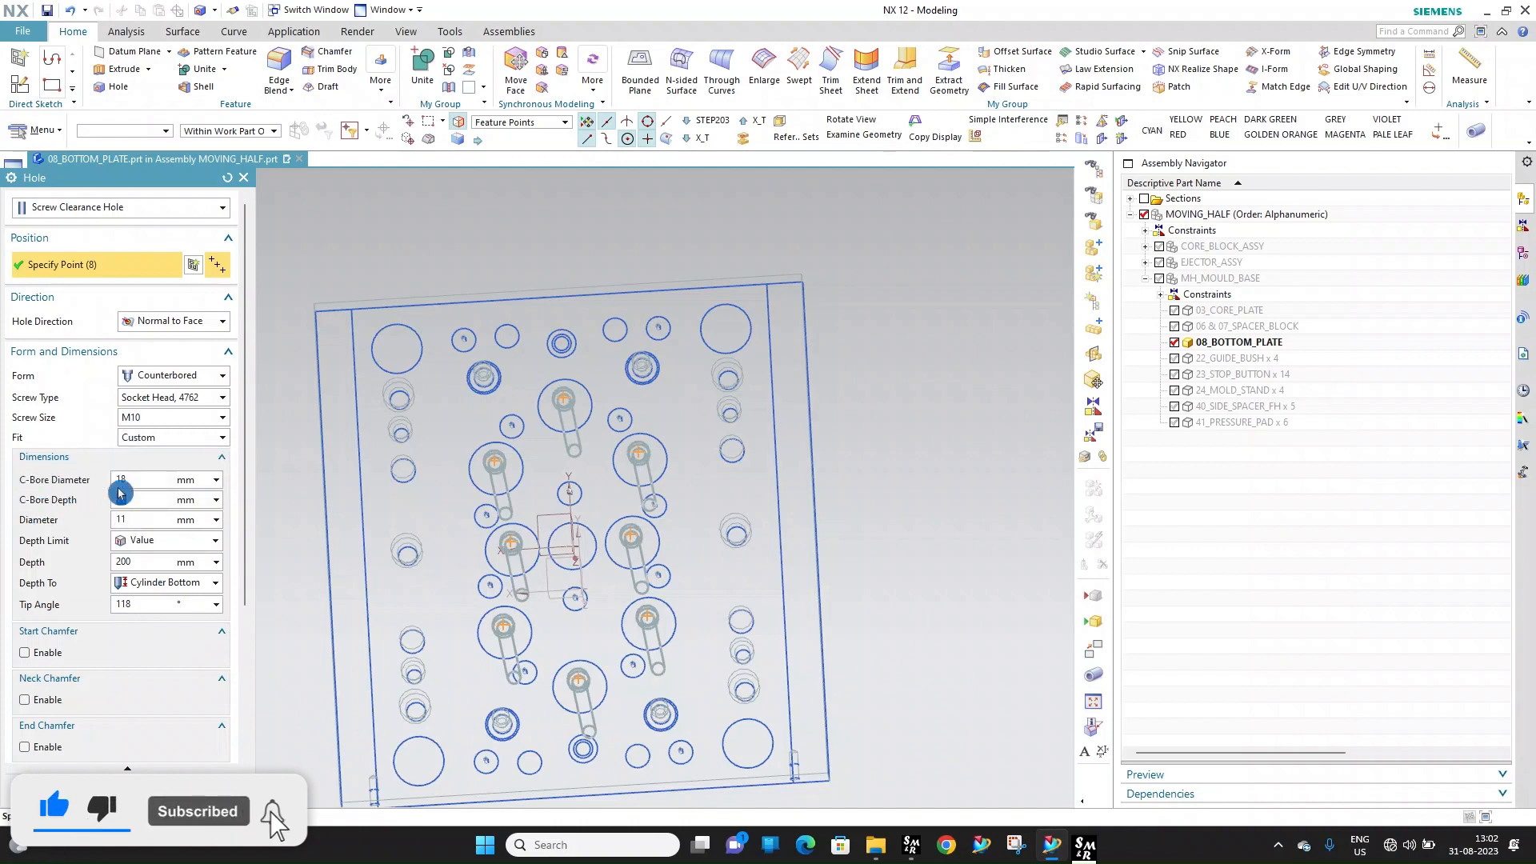
double_click(121, 500)
middle_click(298, 425)
Examine the support pillar screw holes and the ejector guide pillar recesses on the shaded bottom plate's inner face
scroll(542, 421, "up", 2)
scroll(541, 421, "down", 2)
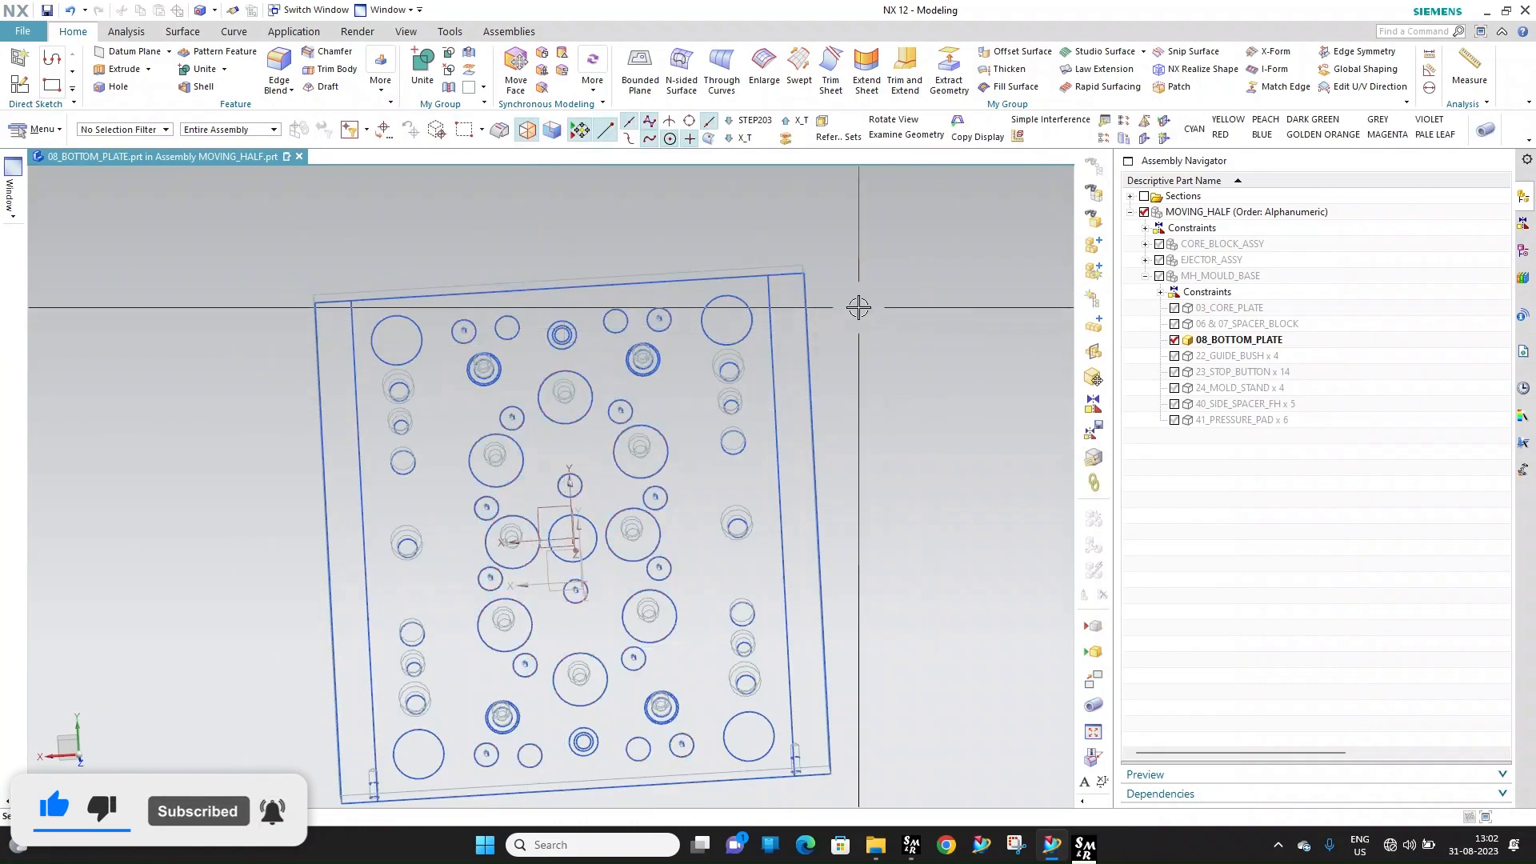
right_click_drag(857, 276, 858, 280)
mouse_move(758, 337)
middle_mouse_down()
mouse_move(593, 391)
mouse_move(503, 365)
middle_mouse_up()
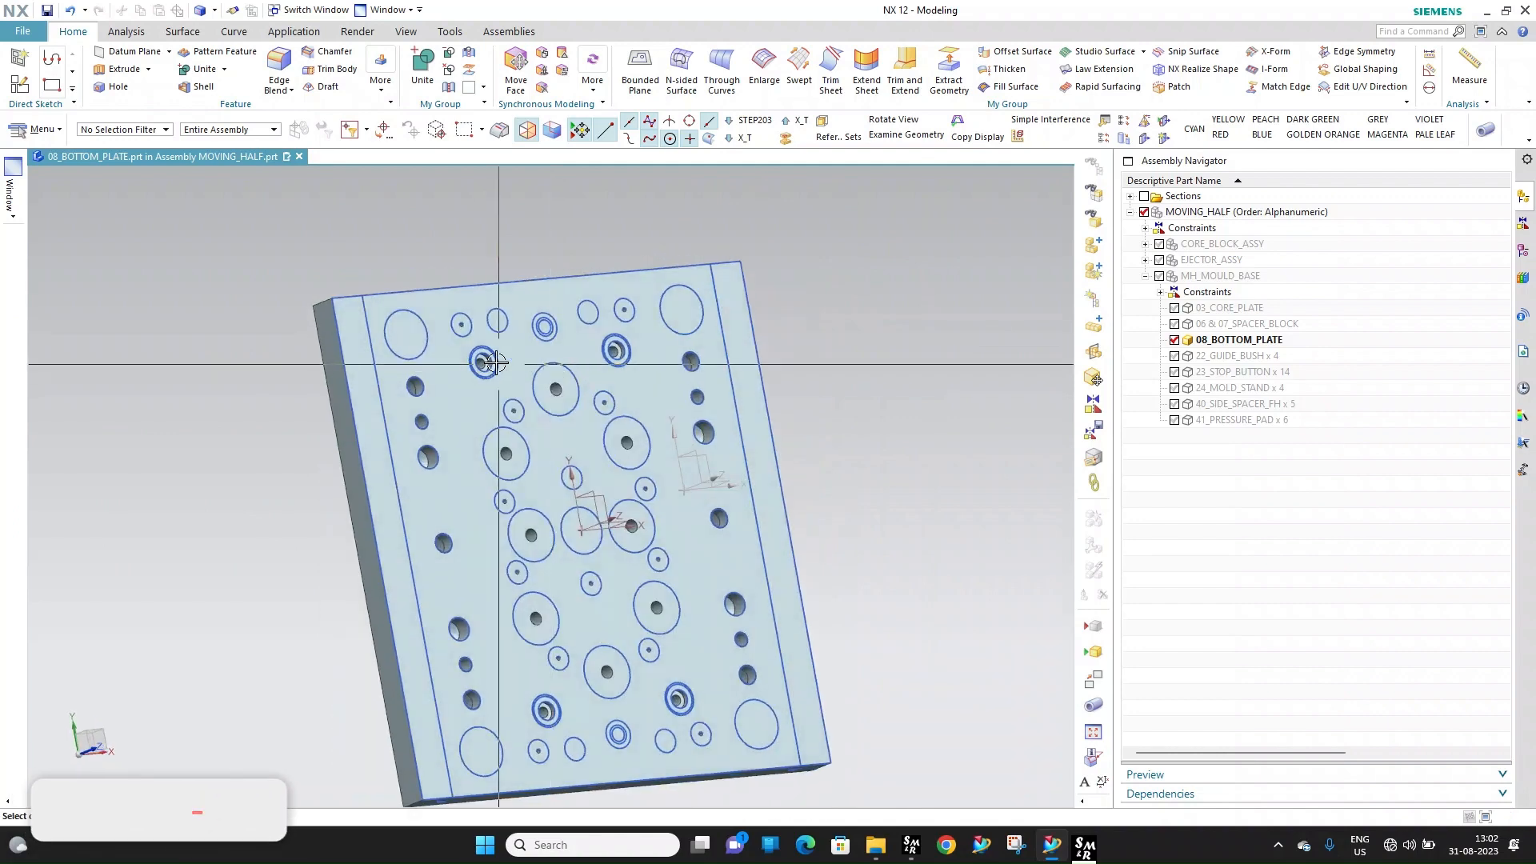
scroll(504, 366, "up", 4)
scroll(480, 363, "up", 4)
scroll(519, 329, "down", 5)
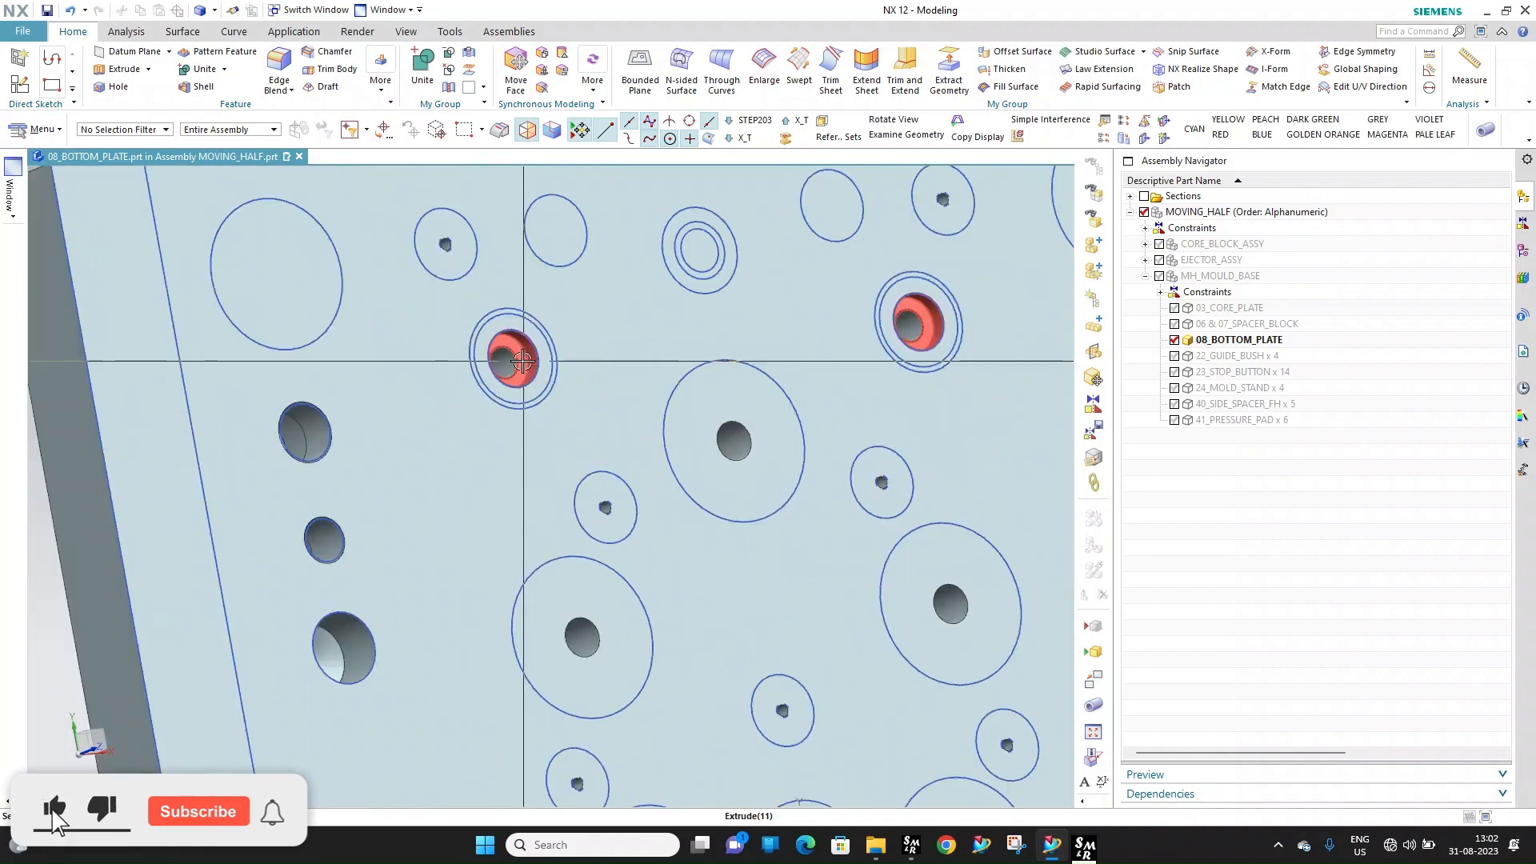
scroll(528, 375, "up", 6)
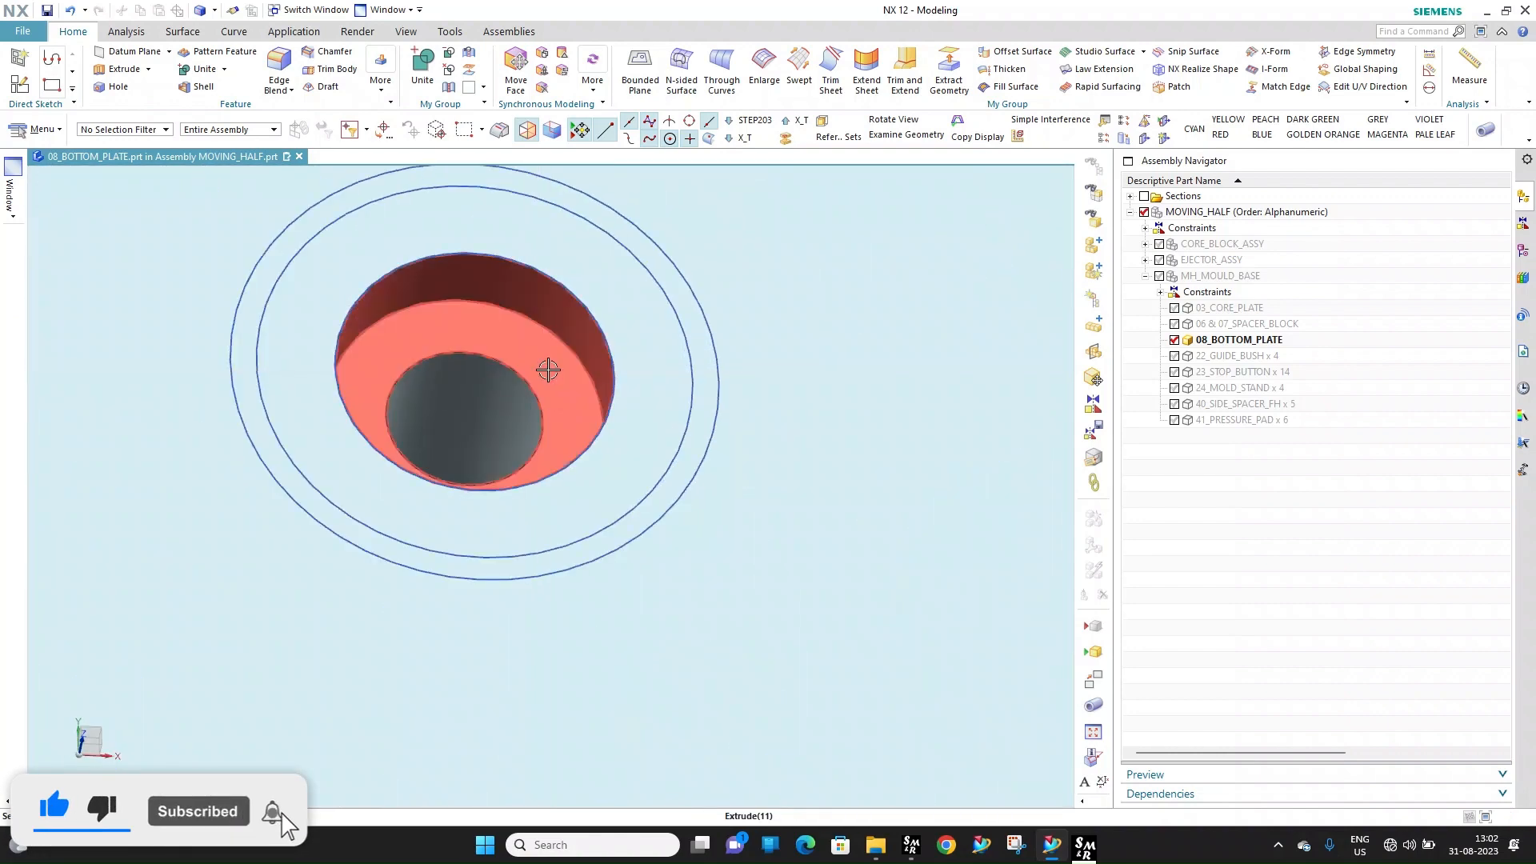
scroll(548, 370, "down", 5)
scroll(531, 363, "up", 4)
scroll(494, 356, "down", 5)
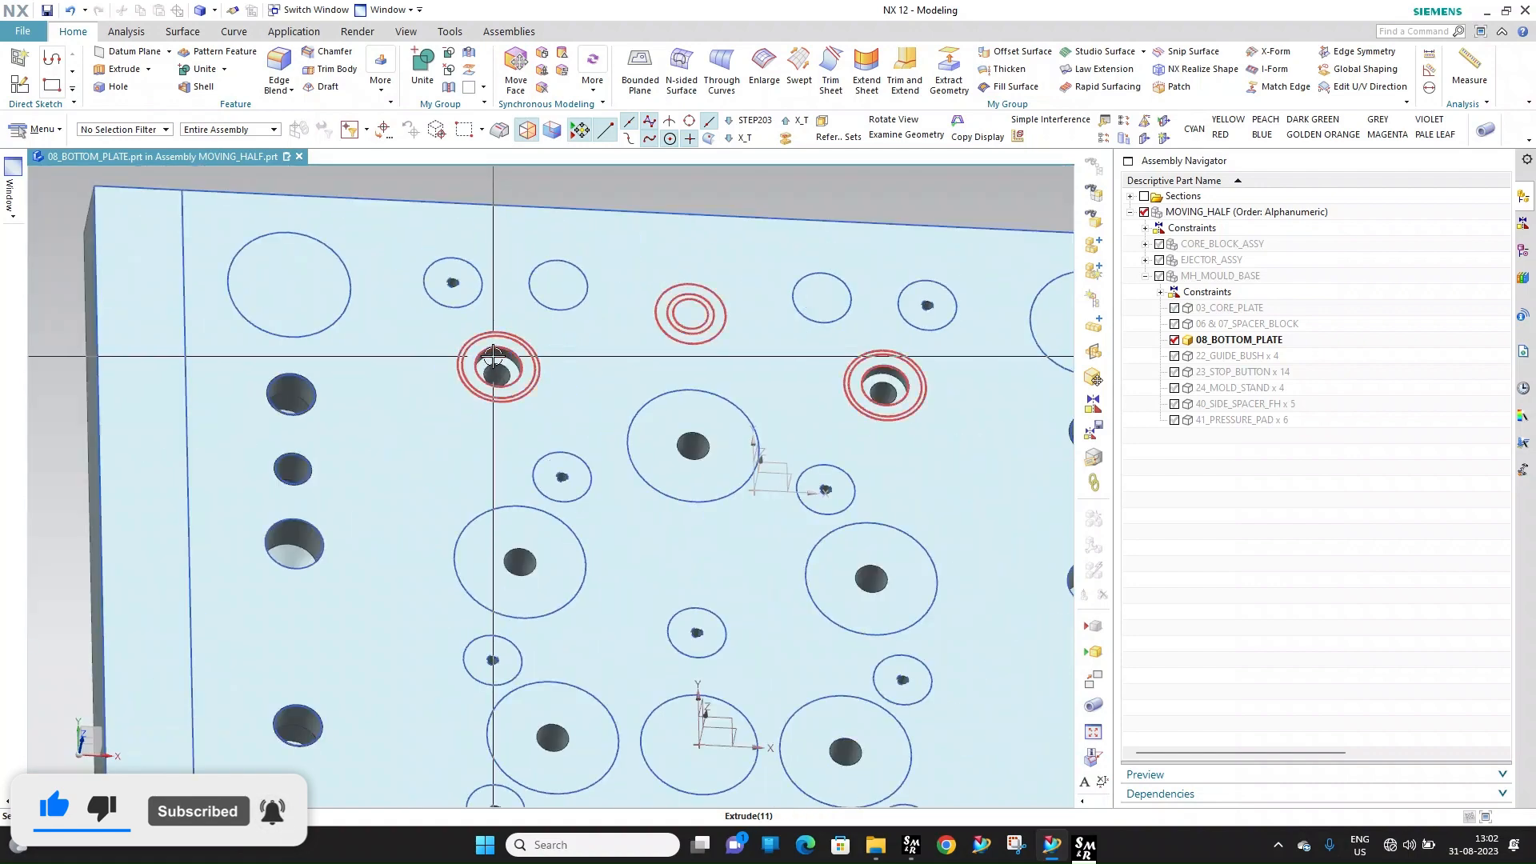
scroll(490, 356, "up", 2)
mouse_move(490, 356)
middle_mouse_down()
mouse_move(524, 365)
mouse_move(493, 363)
middle_mouse_up()
scroll(520, 364, "up", 4)
scroll(460, 340, "down", 2)
scroll(460, 340, "down", 5)
scroll(491, 364, "up", 3)
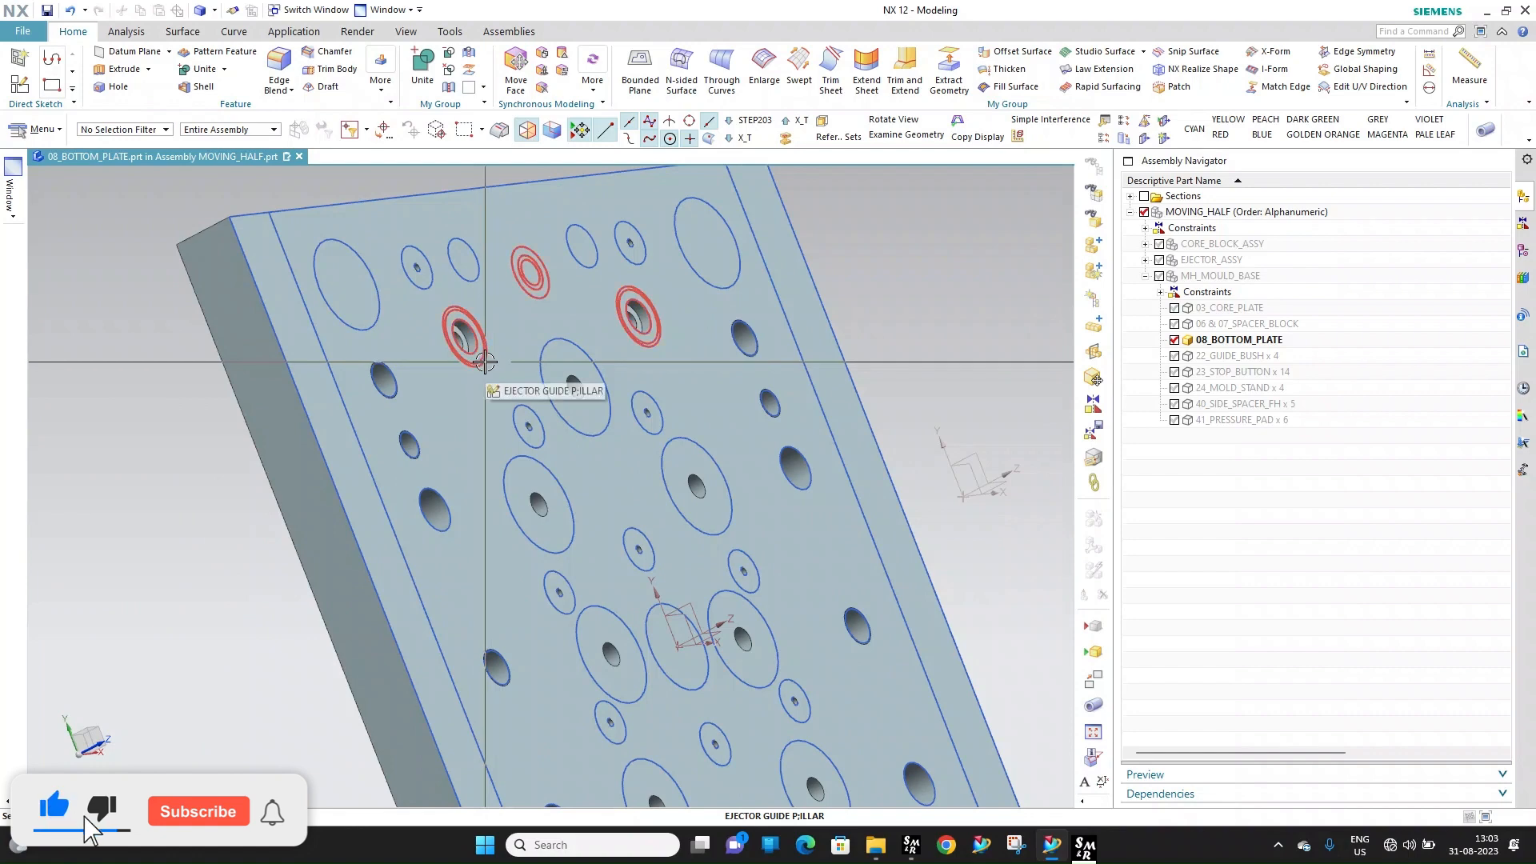
Inspect the bottom plate from both sides, checking the stepped guide pillar holes against their sketch circles
scroll(484, 356, "up", 6)
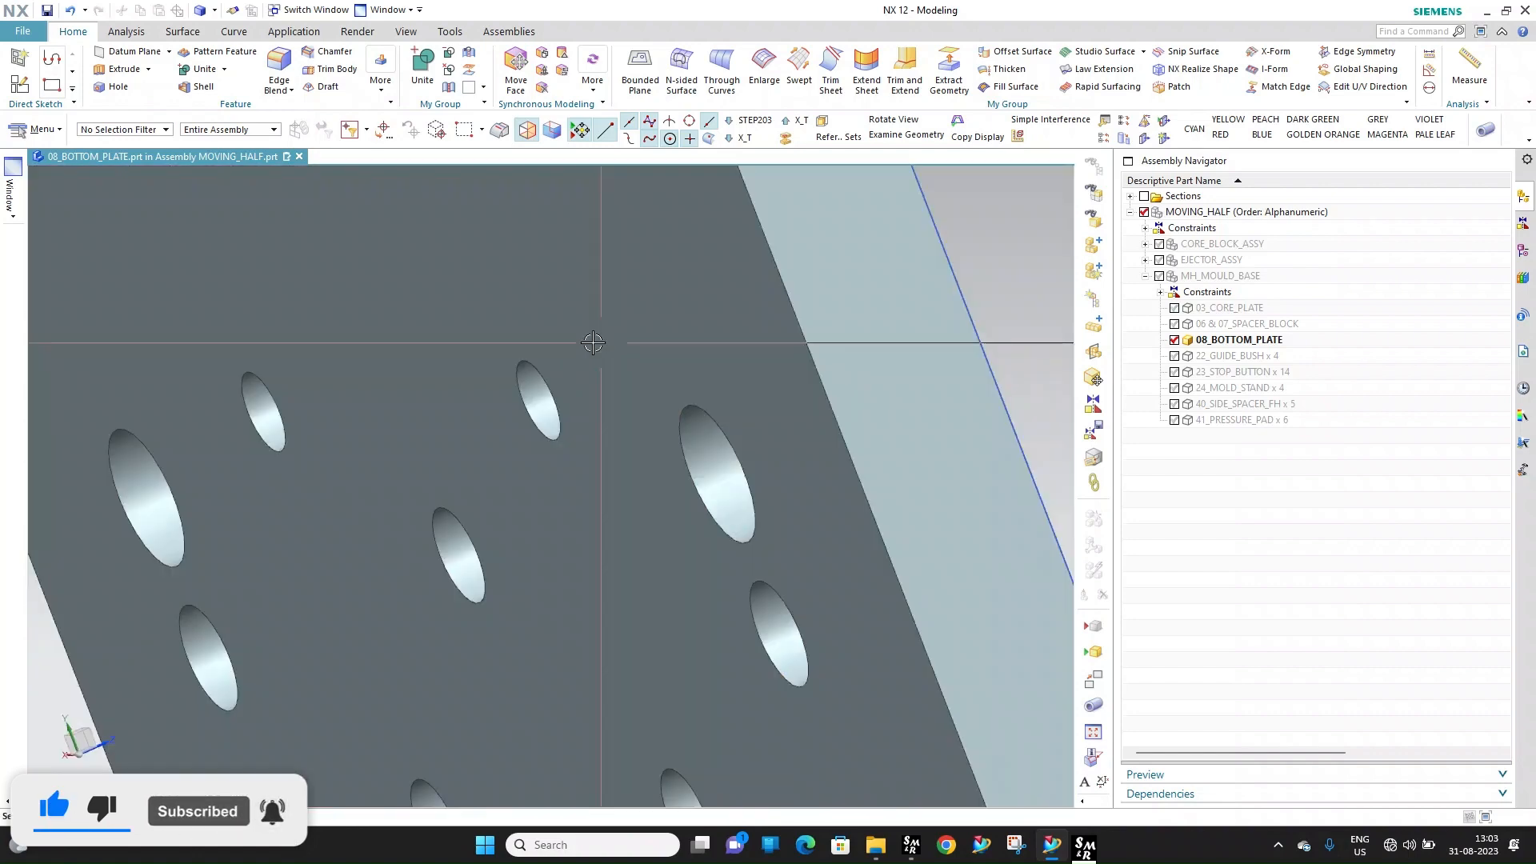
scroll(593, 342, "down", 5)
middle_click_drag(594, 342, 593, 382)
scroll(323, 453, "up", 2)
scroll(594, 382, "down", 2)
scroll(579, 343, "up", 5)
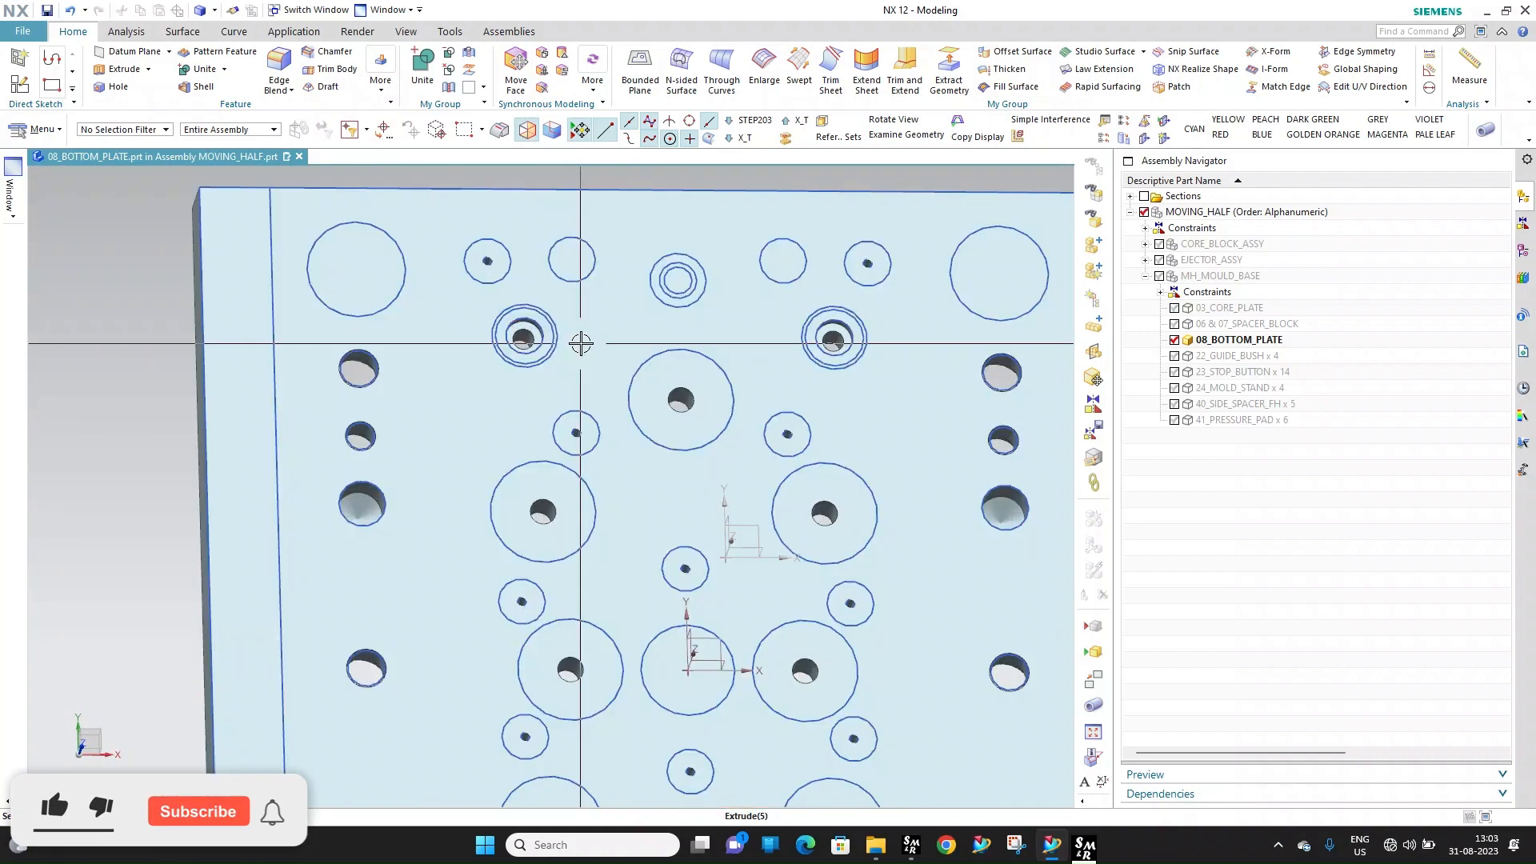
scroll(487, 371, "down", 5)
middle_click_drag(487, 373, 521, 384)
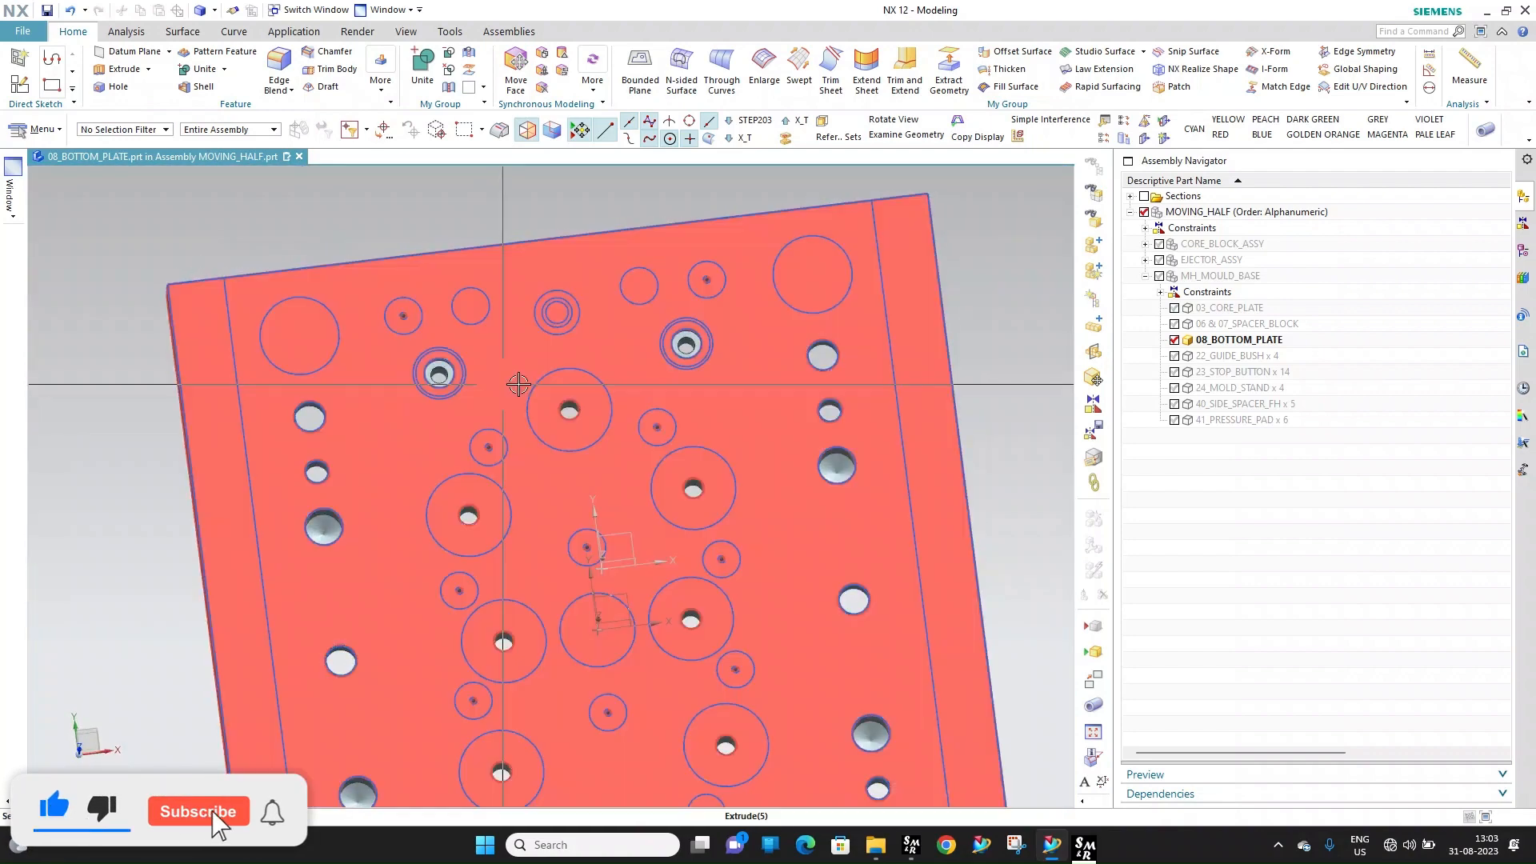
scroll(446, 377, "up", 6)
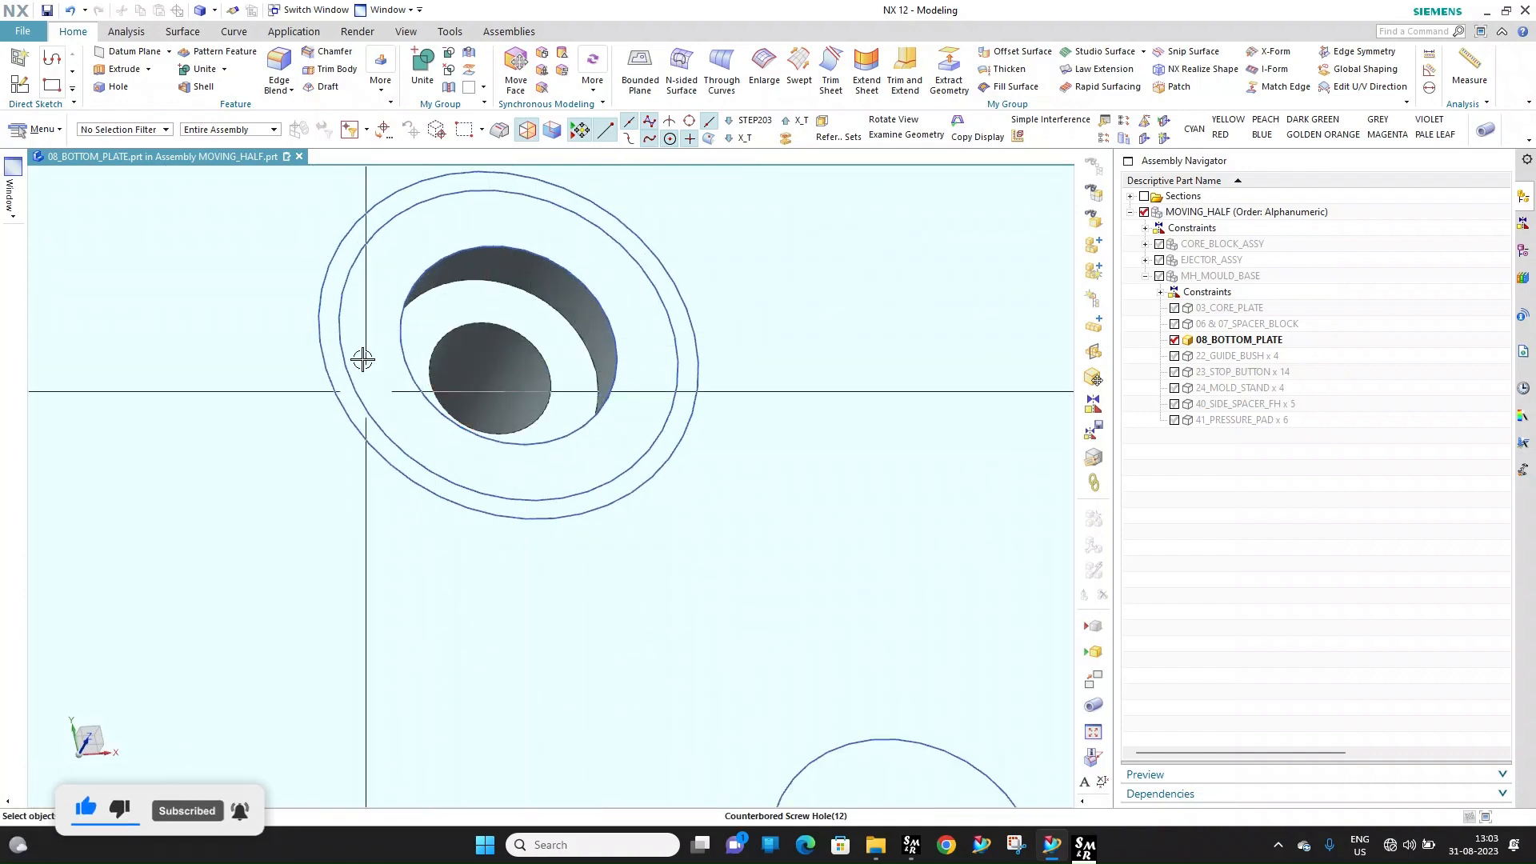
scroll(362, 359, "down", 6)
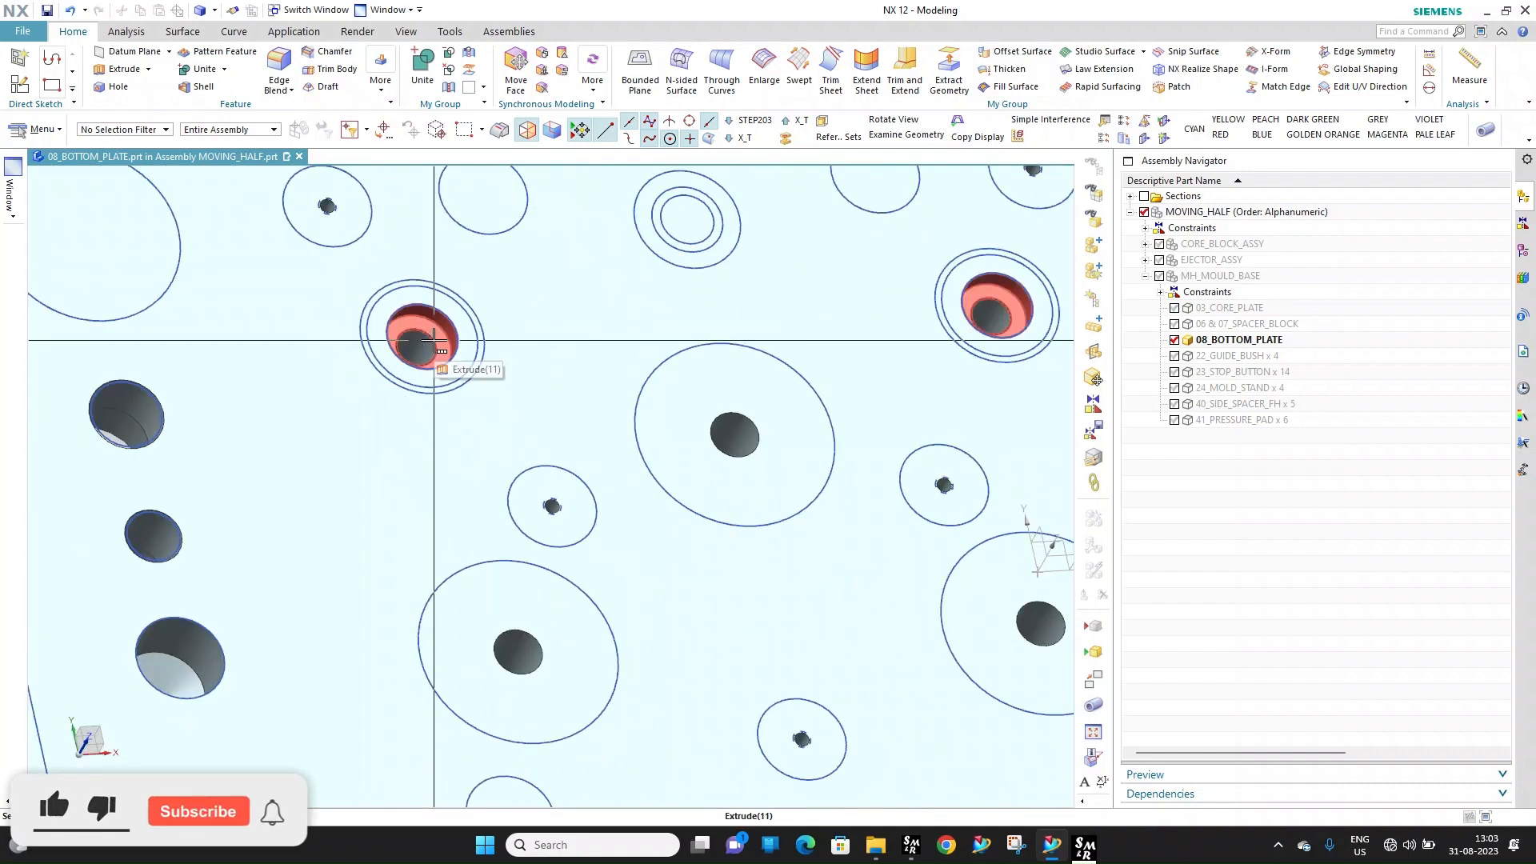
middle_click_drag(424, 352, 452, 376)
scroll(414, 353, "down", 3)
middle_click_drag(634, 377, 614, 429)
scroll(538, 350, "up", 6)
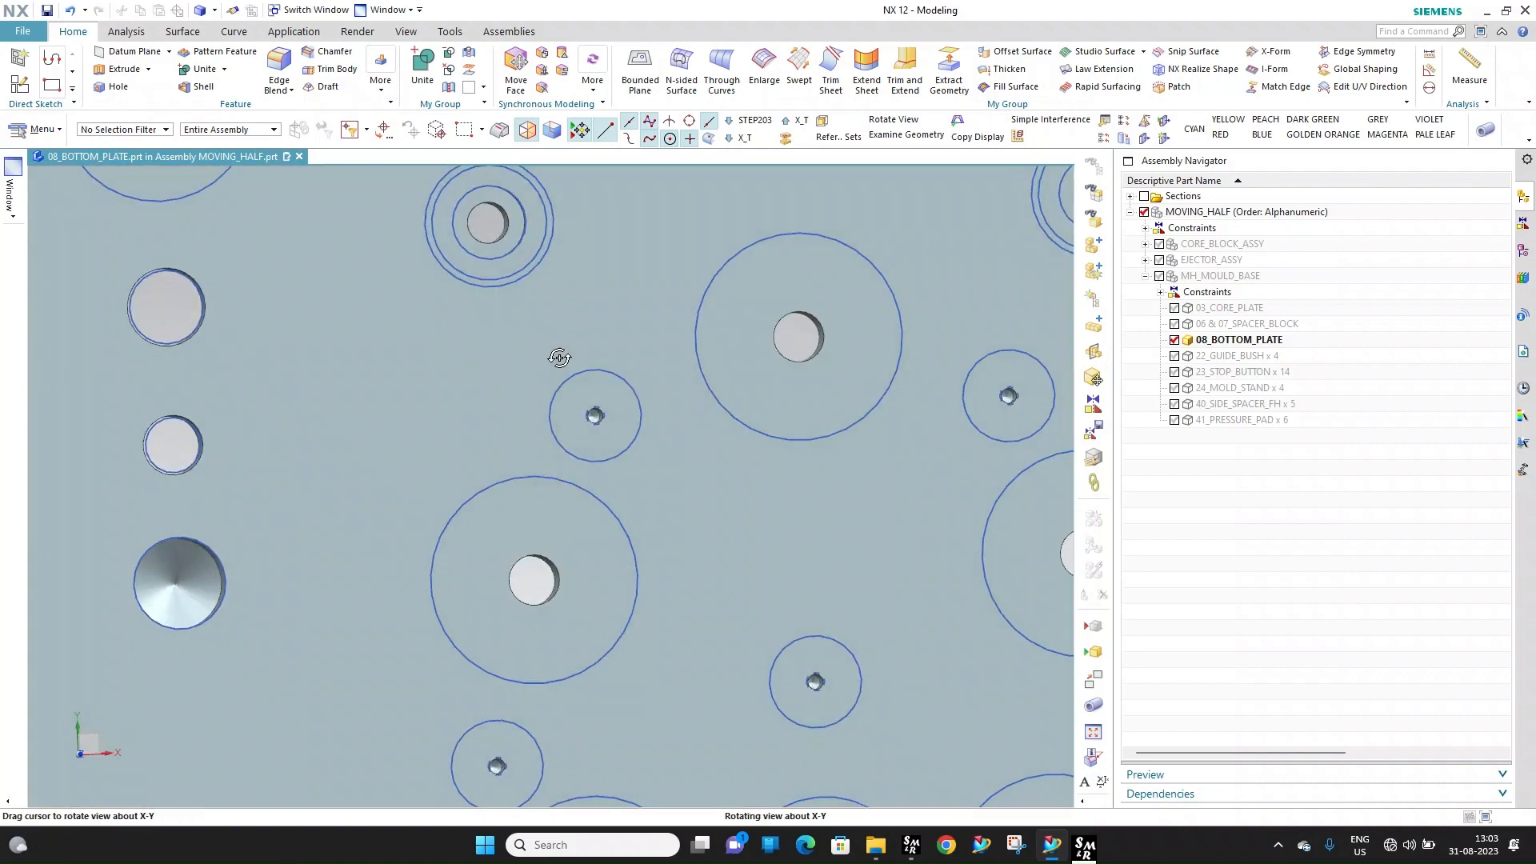
scroll(368, 290, "down", 5)
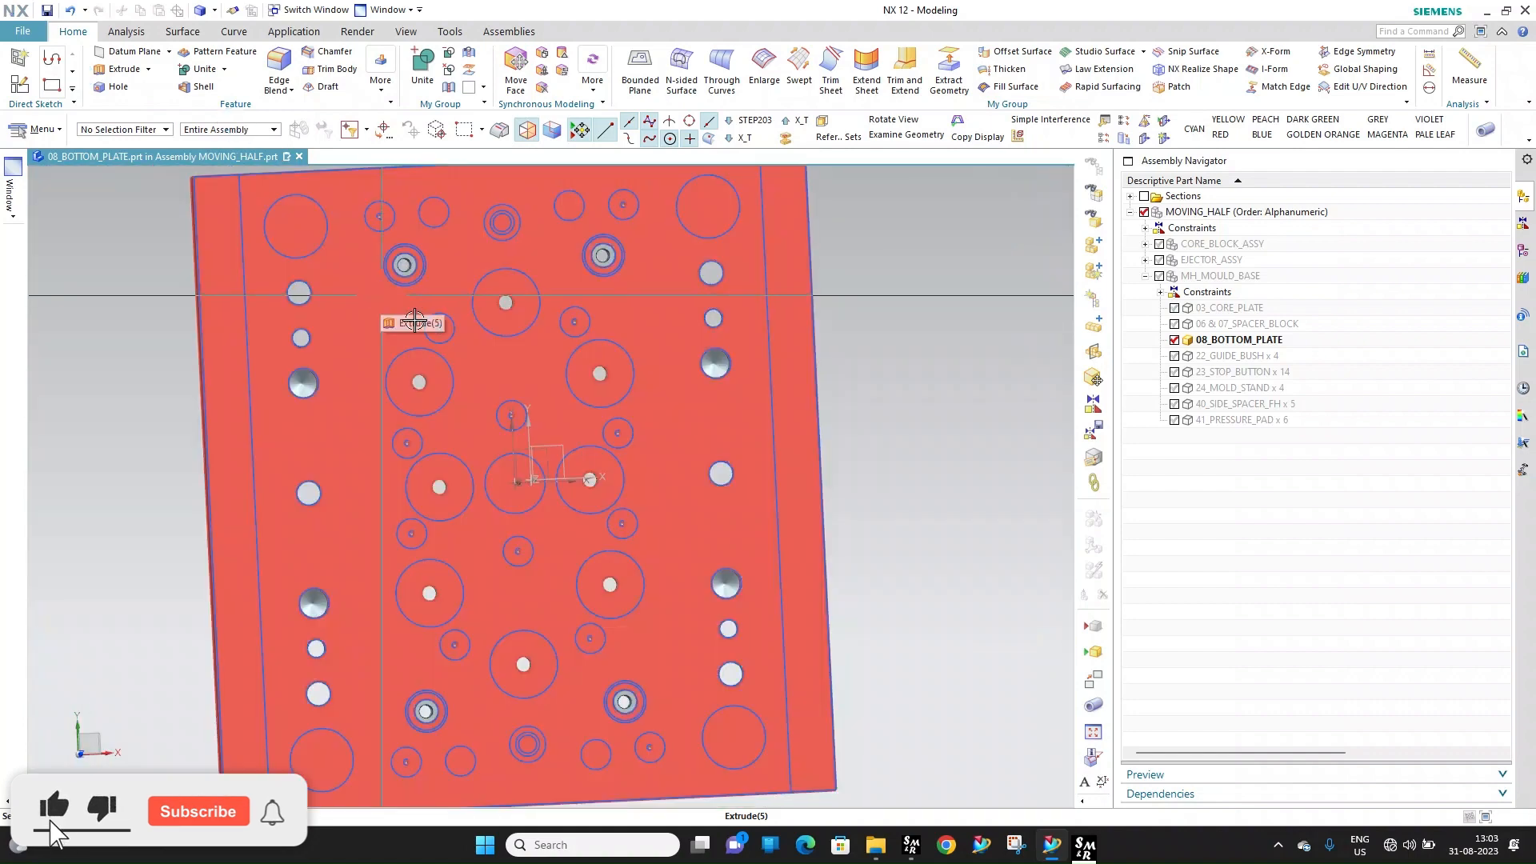
middle_click_drag(785, 418, 672, 349)
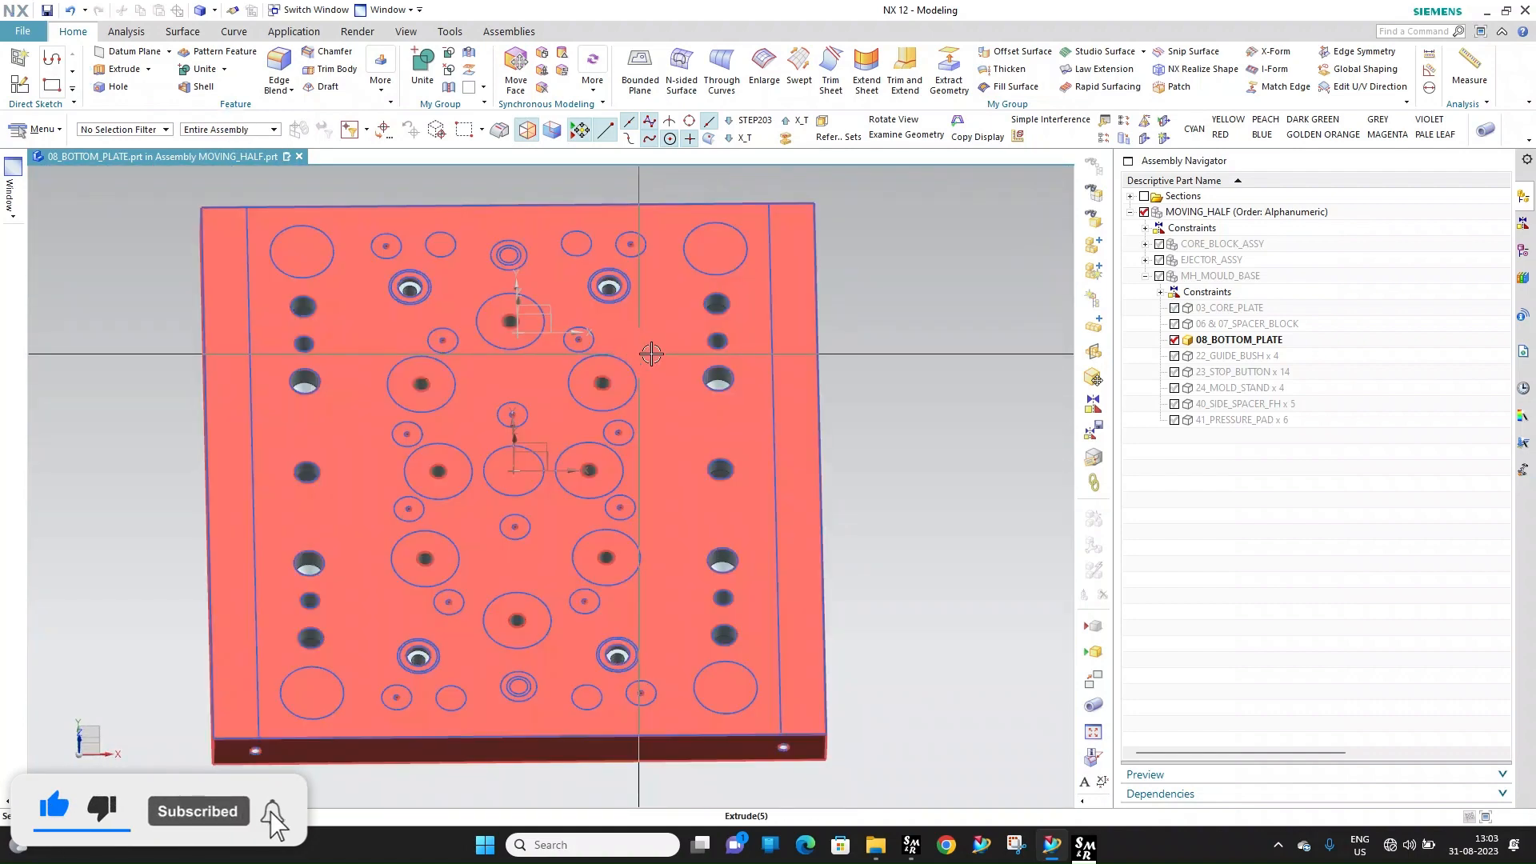
Make MH_MOULD_BASE the work part of the assembly
double_click(1234, 278)
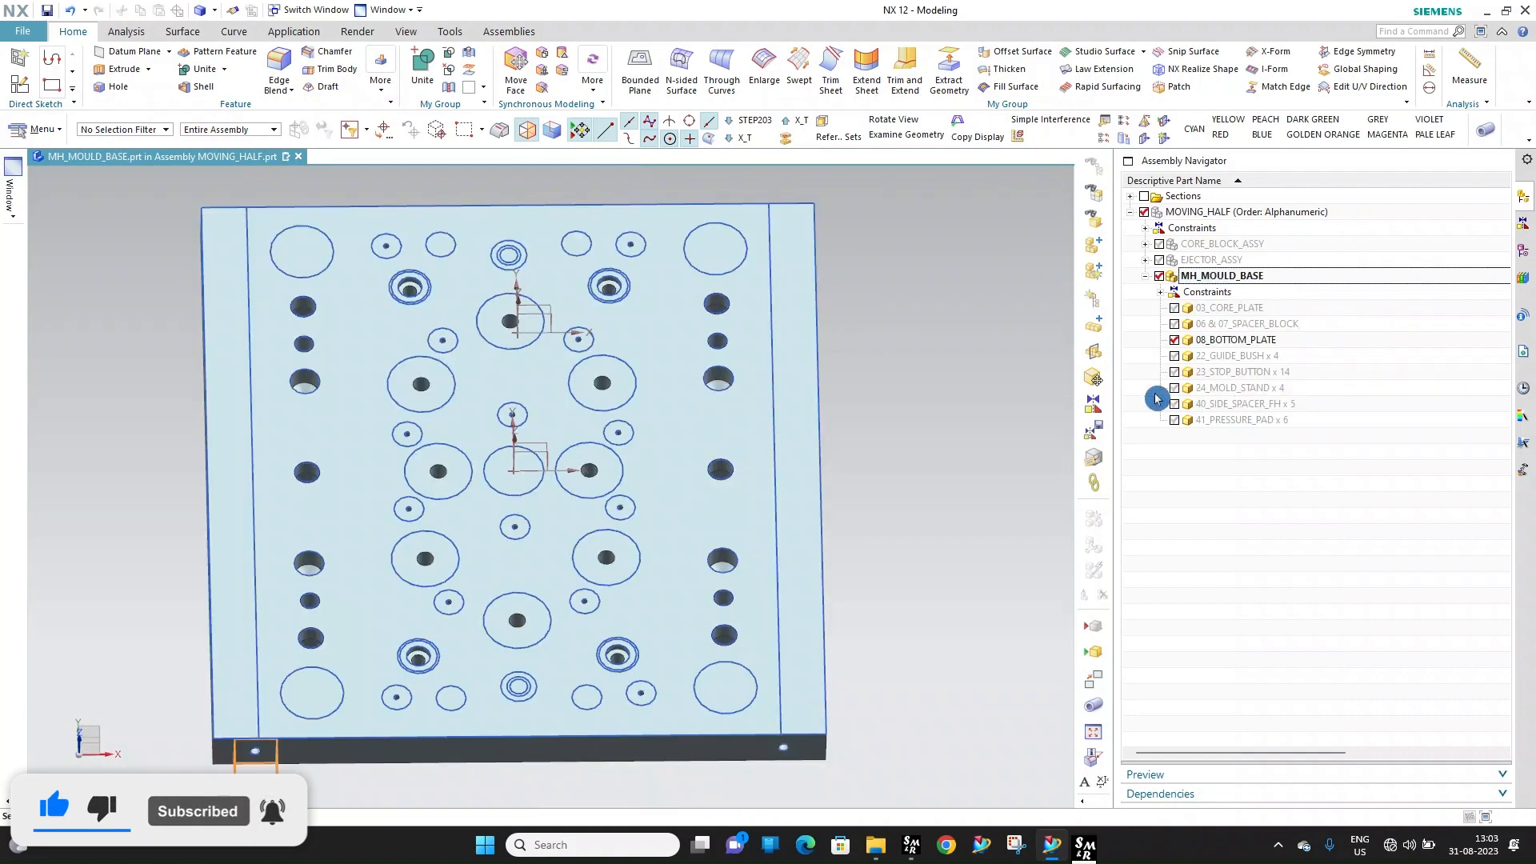
scroll(240, 206, "up", 8)
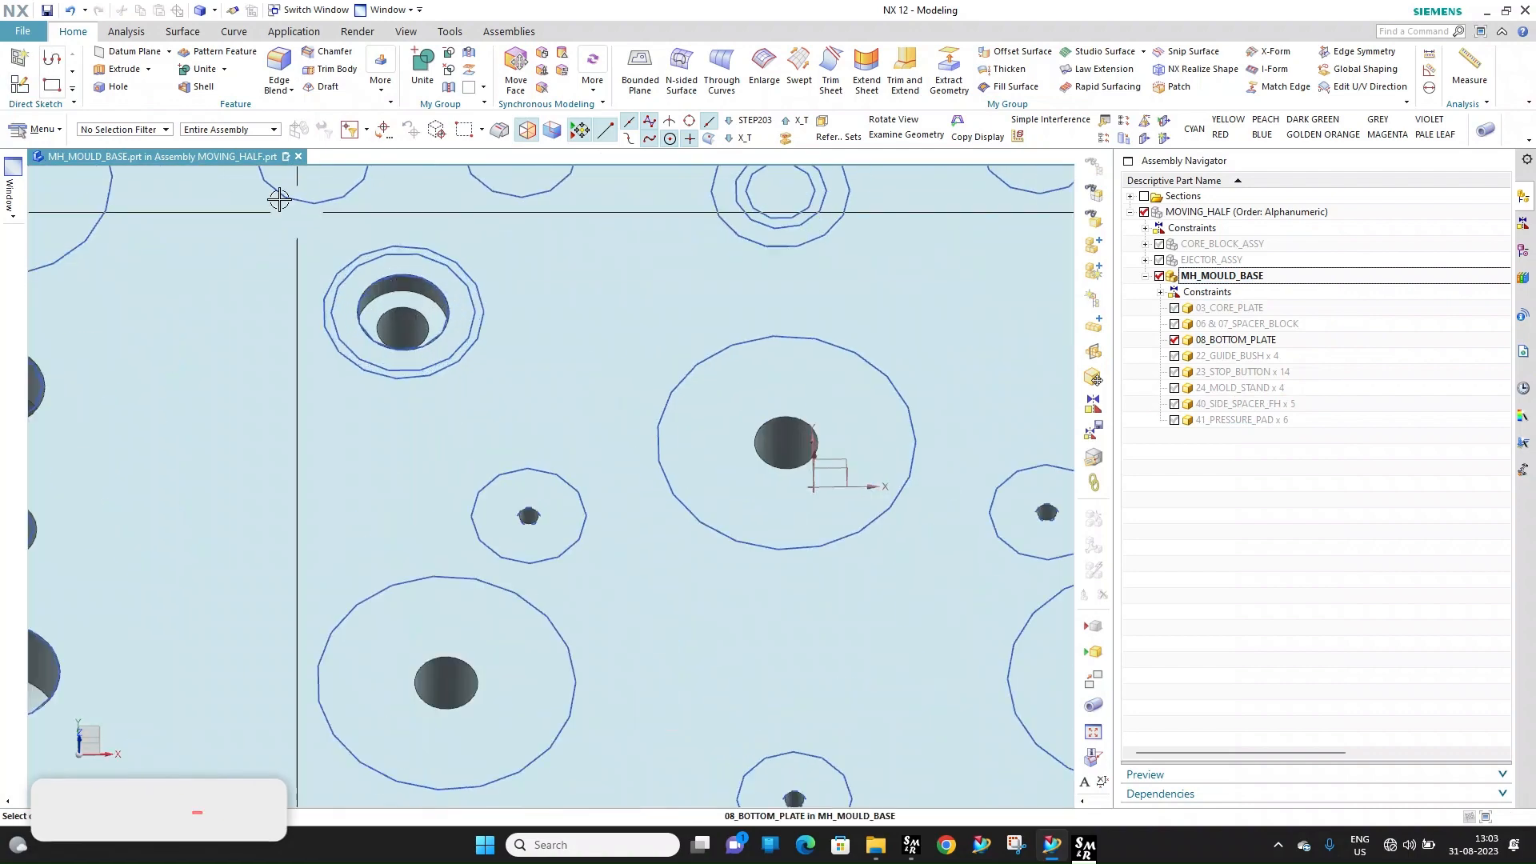
left_click(21, 32)
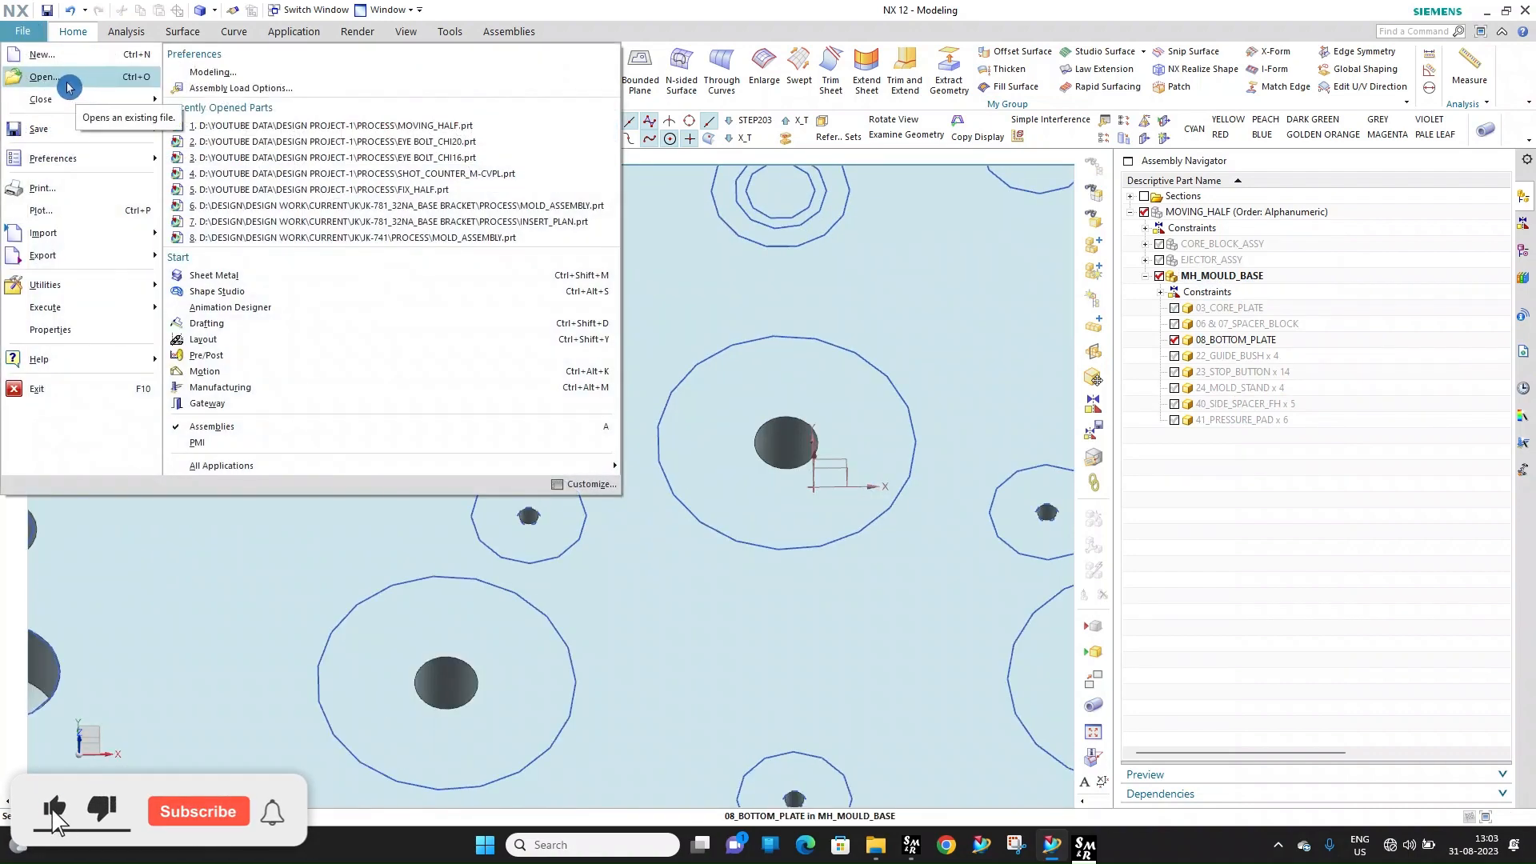
left_click(42, 77)
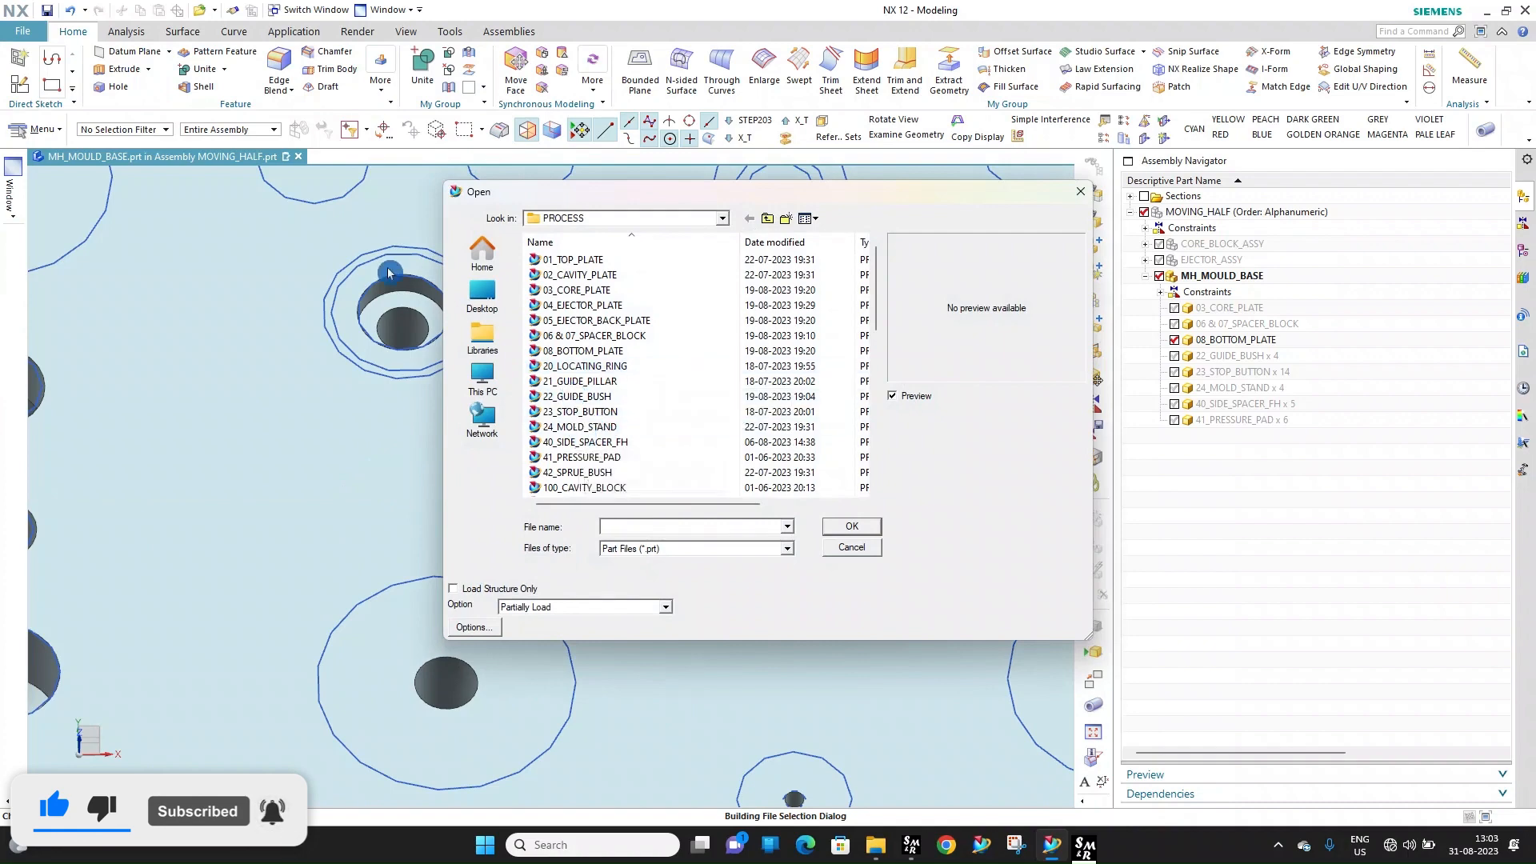
key("Escape")
Create a new millimetre model file named 25_EJECTOR_GUIDE_PILLAR in the PROCESS folder
left_click(22, 32)
left_click(44, 76)
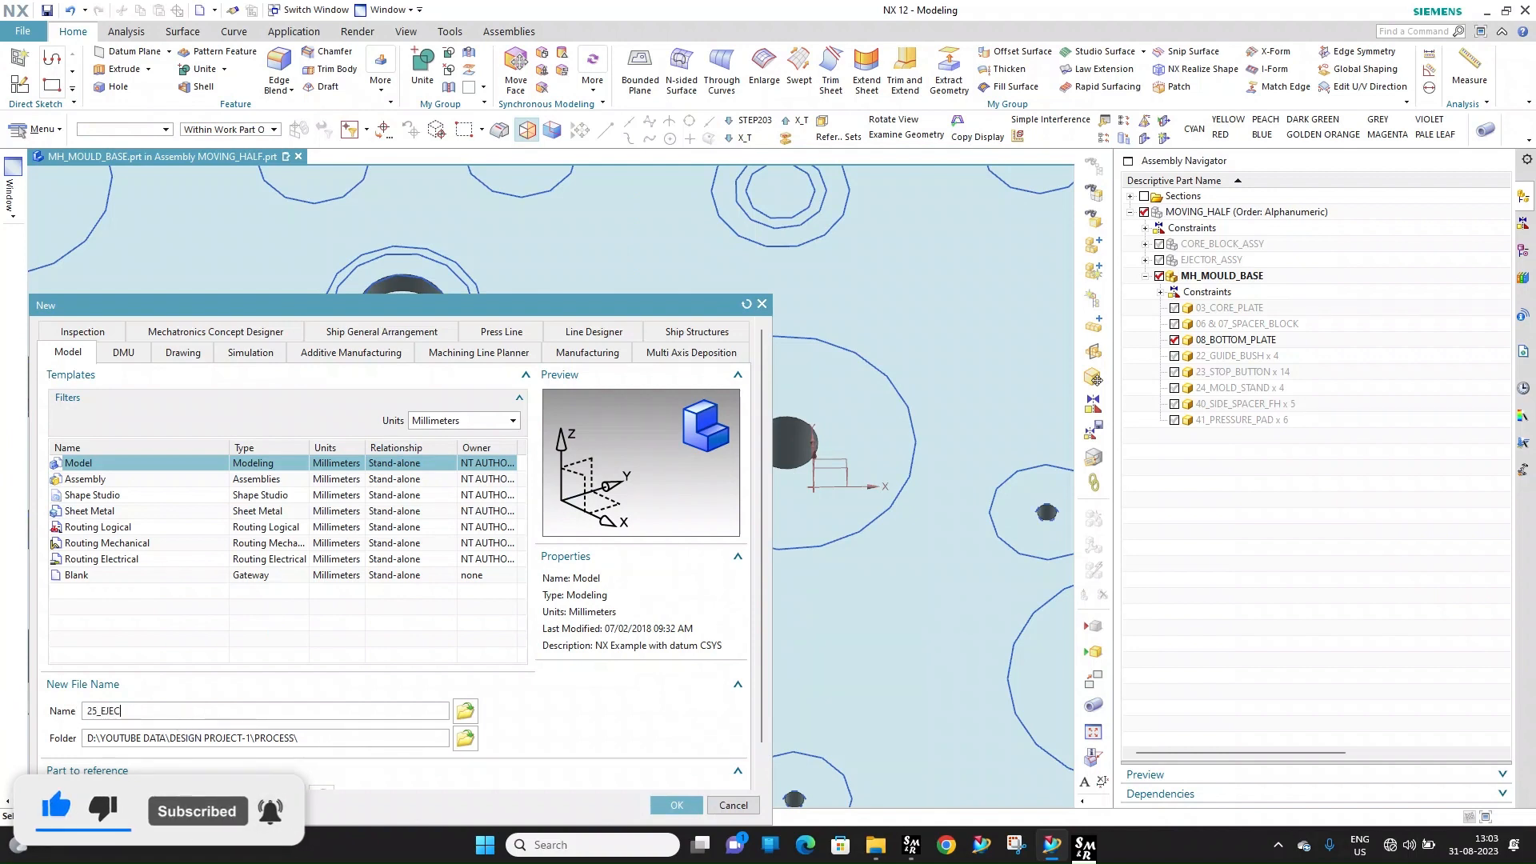
type("TOR_GUIDE_PILLAR")
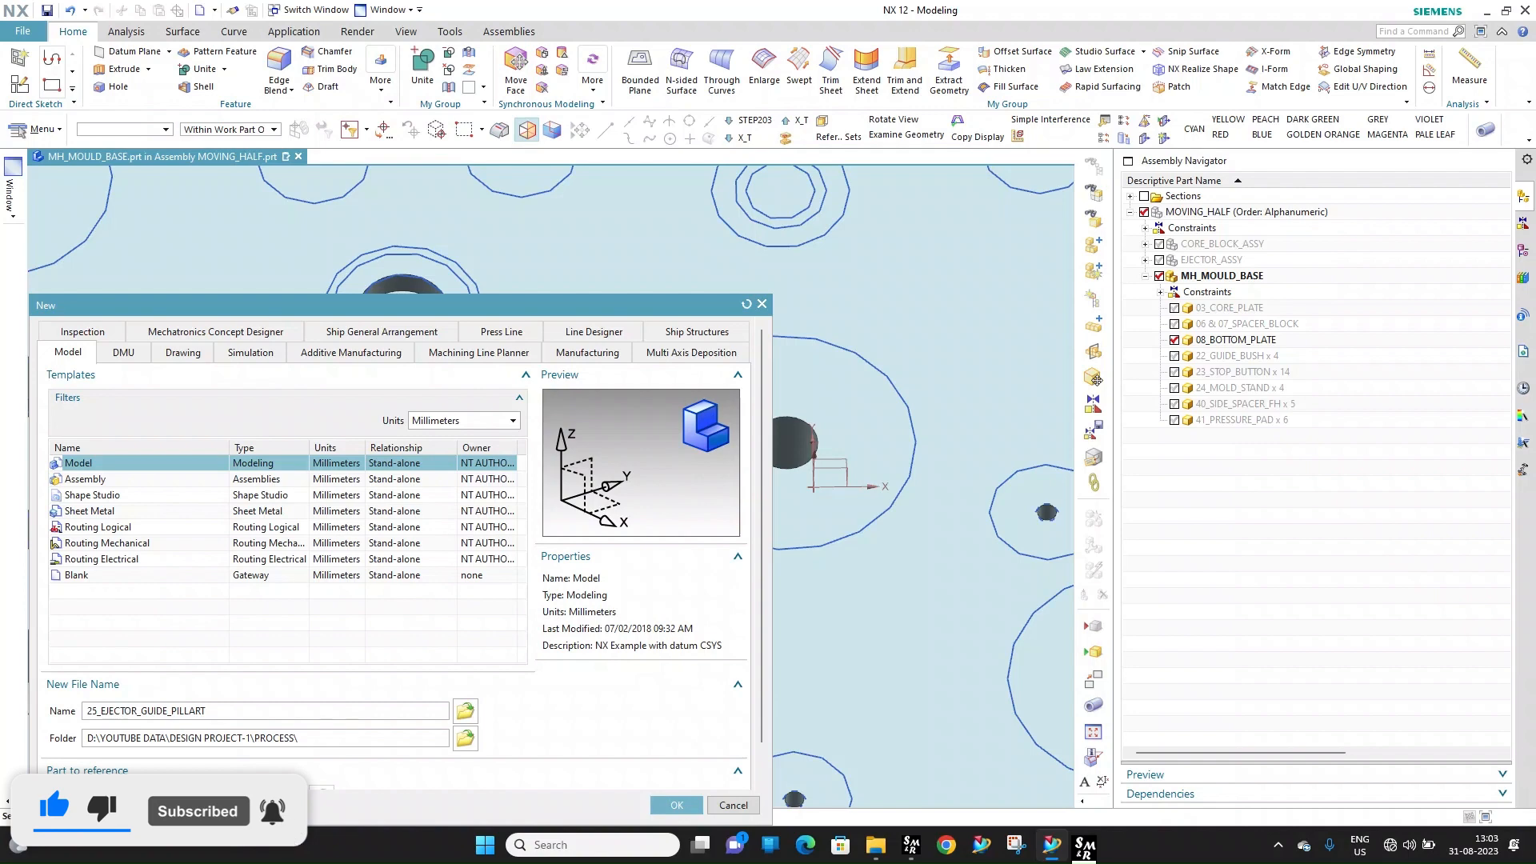
key("Return")
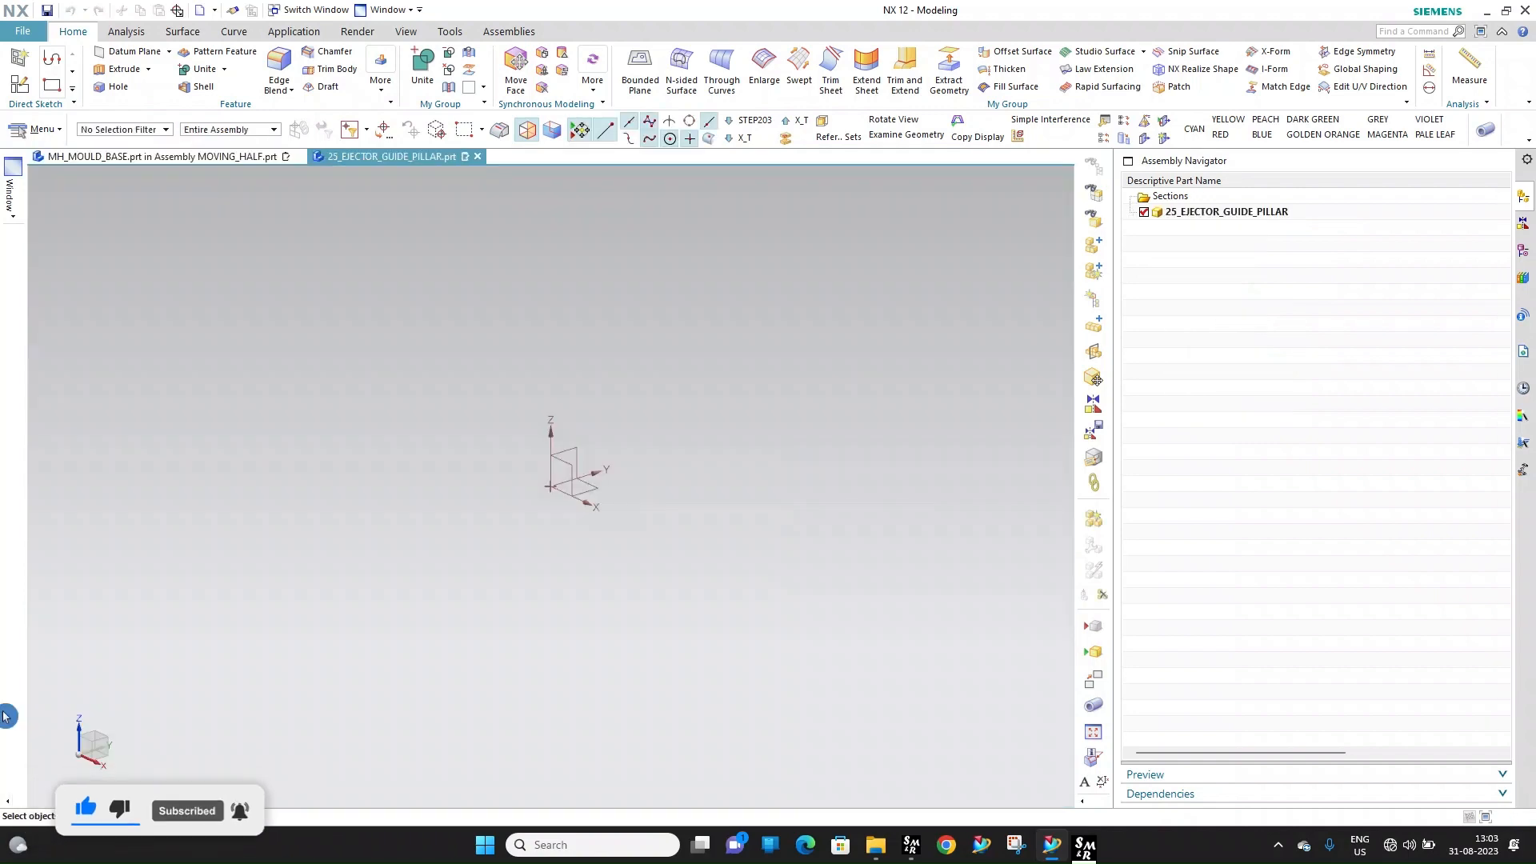
Create a cylinder with a 16 mm diameter and 80 mm height along Z at the origin
left_click(381, 80)
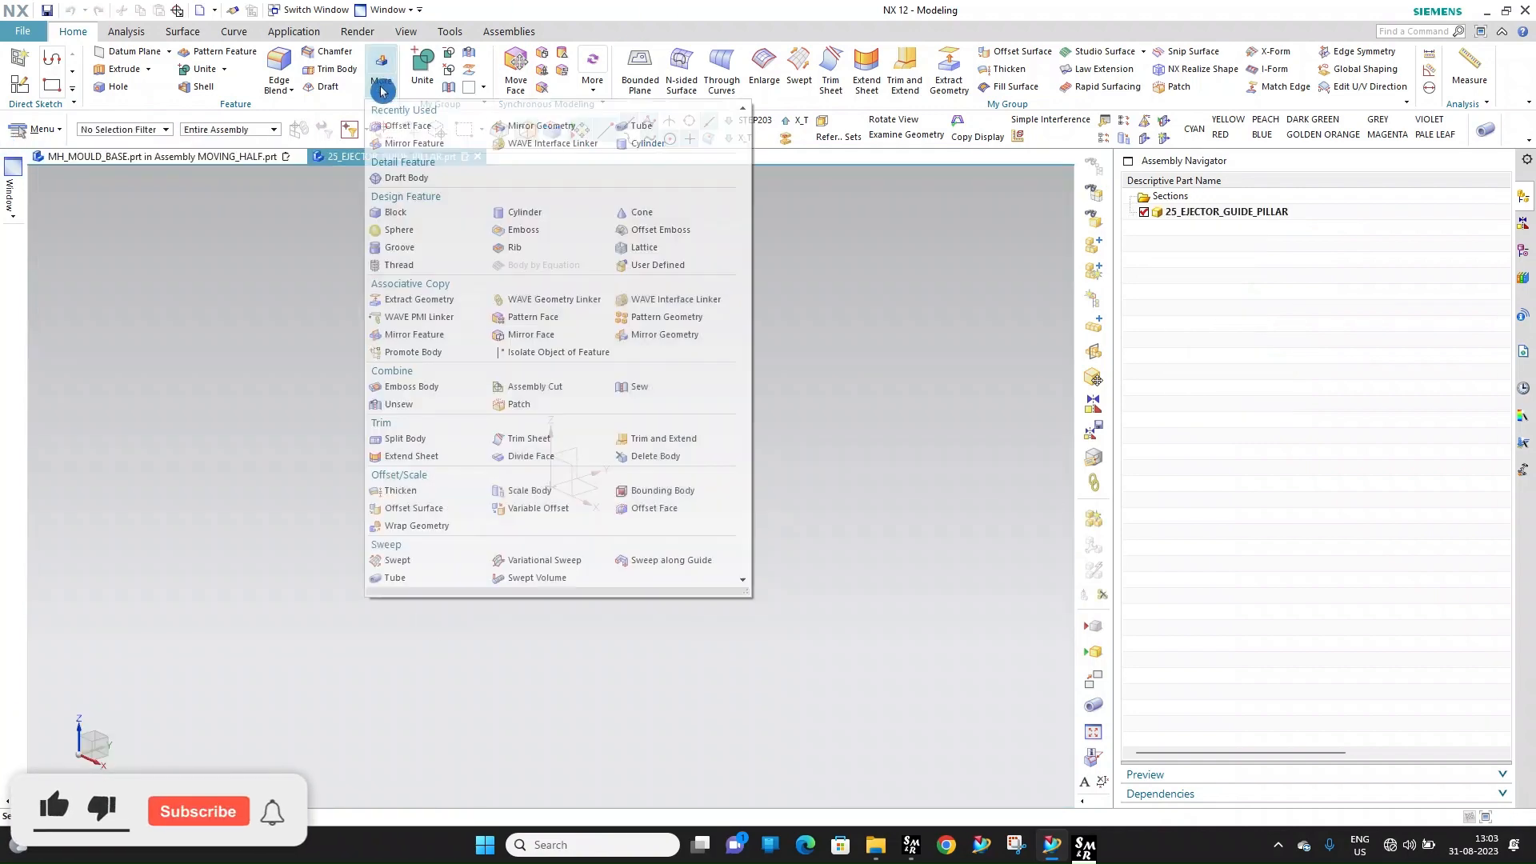
left_click(637, 159)
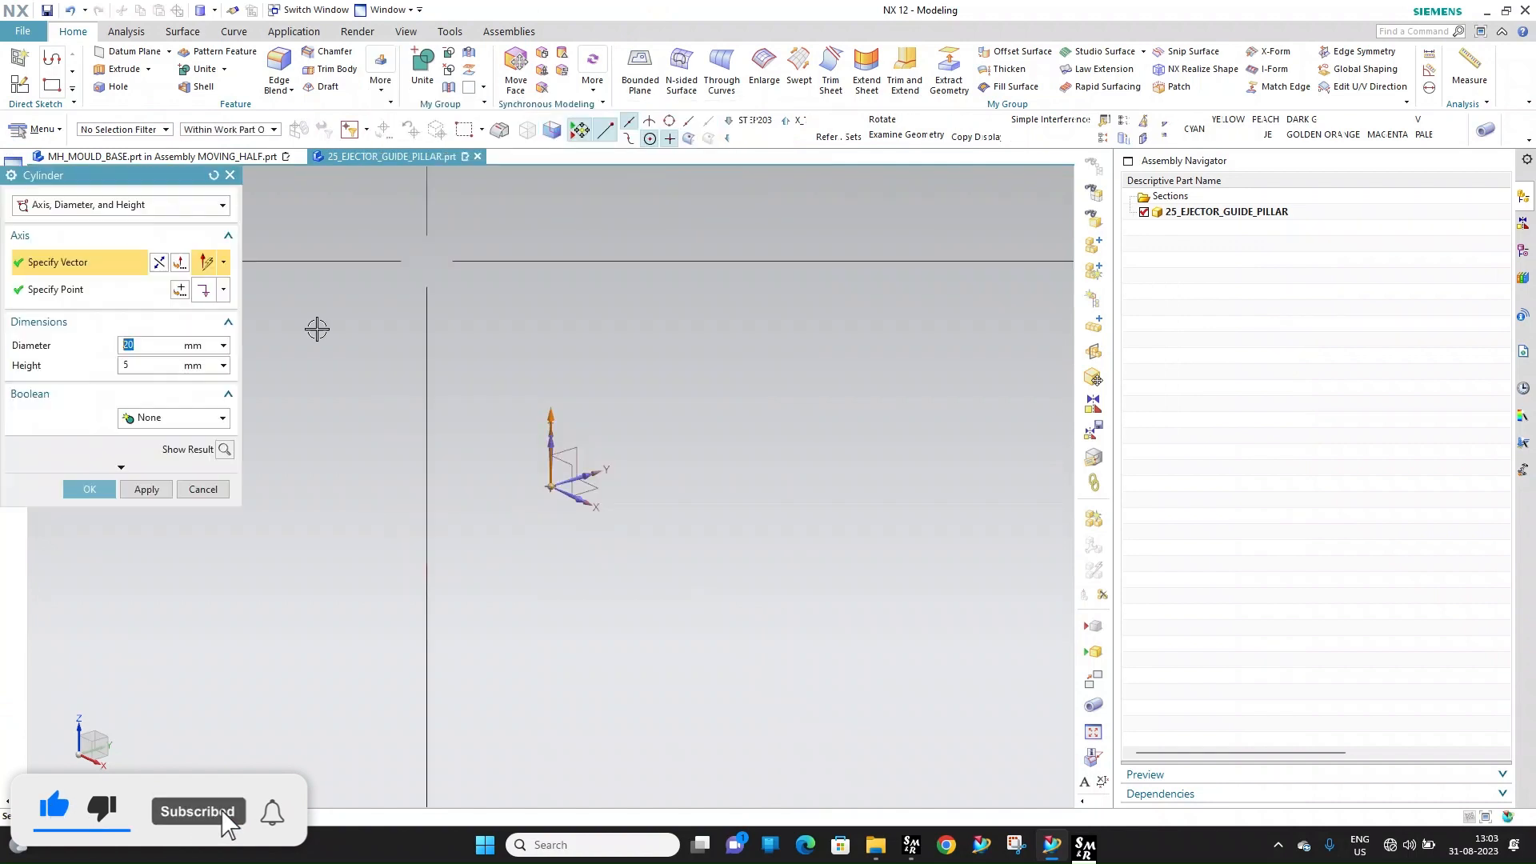
double_click(147, 365)
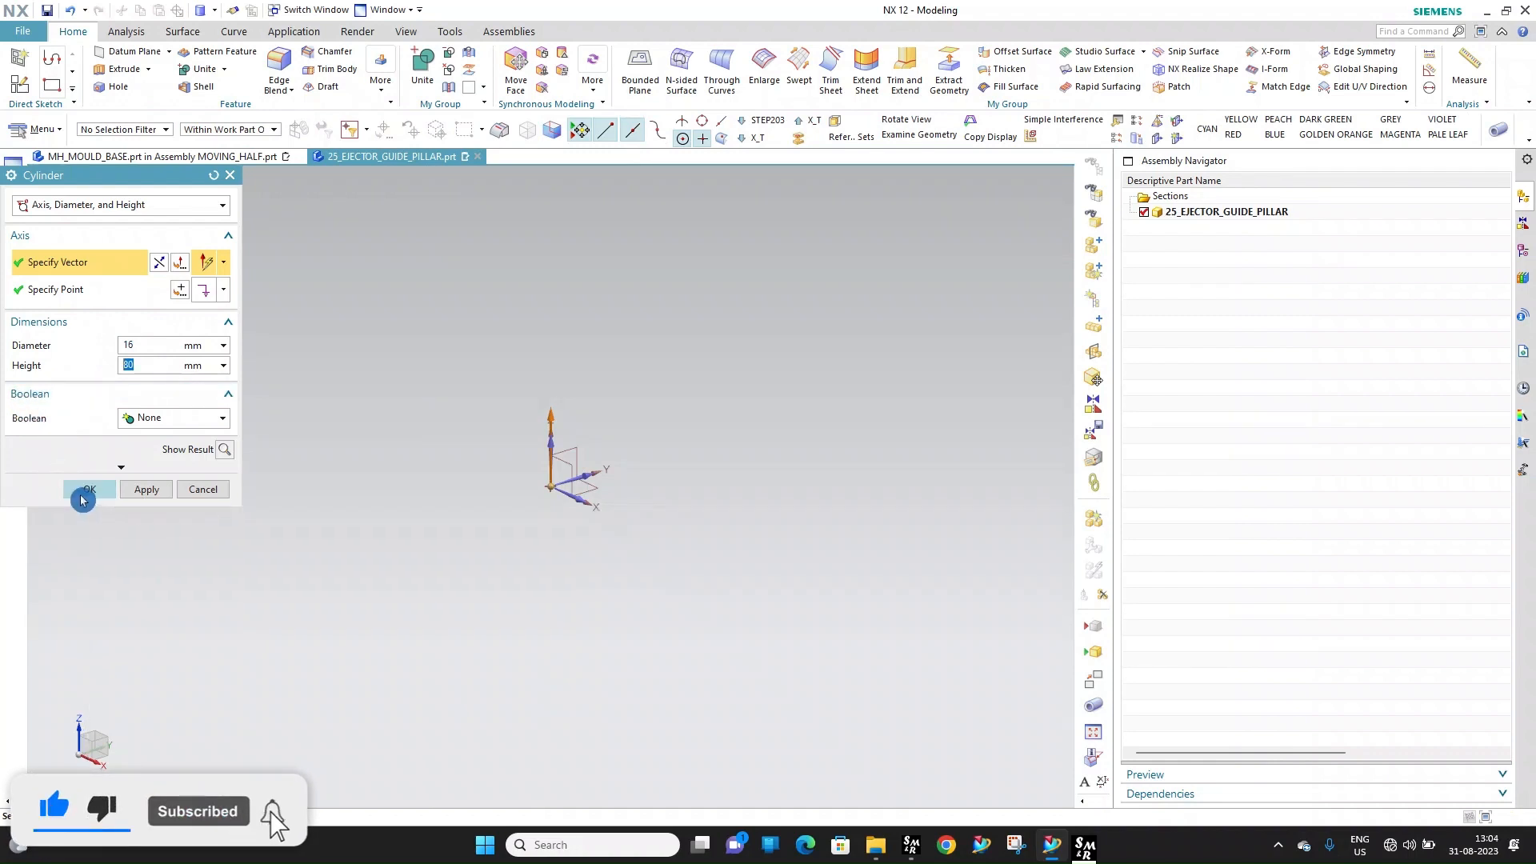
left_click(81, 500)
scroll(507, 429, "up", 3)
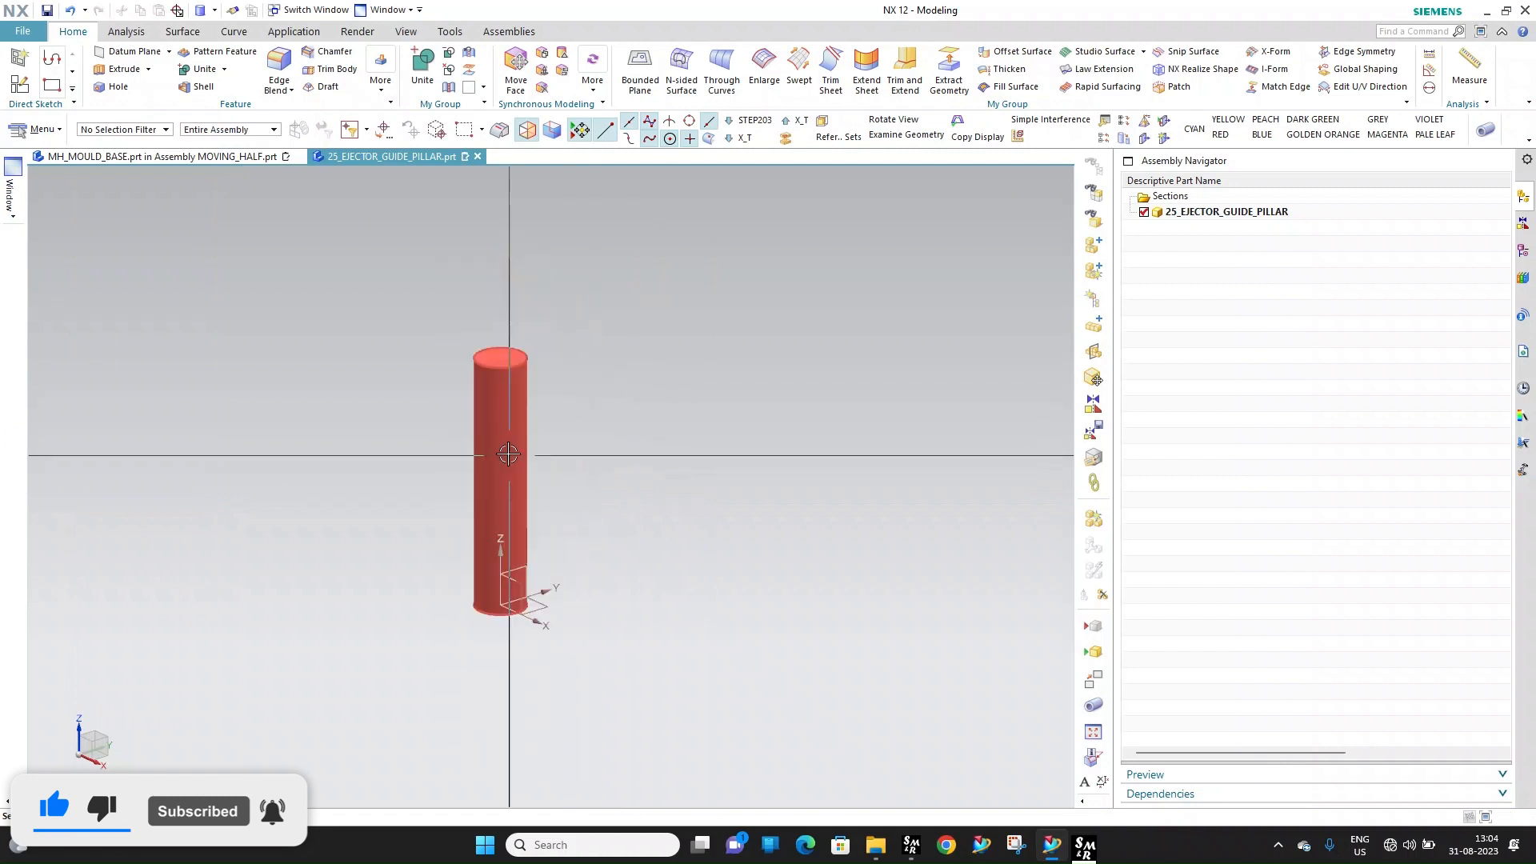
Add a threaded hole centred on the cylinder's bottom end face, replacing the screw clearance hole type
middle_click_drag(507, 429, 516, 345)
left_click(113, 86)
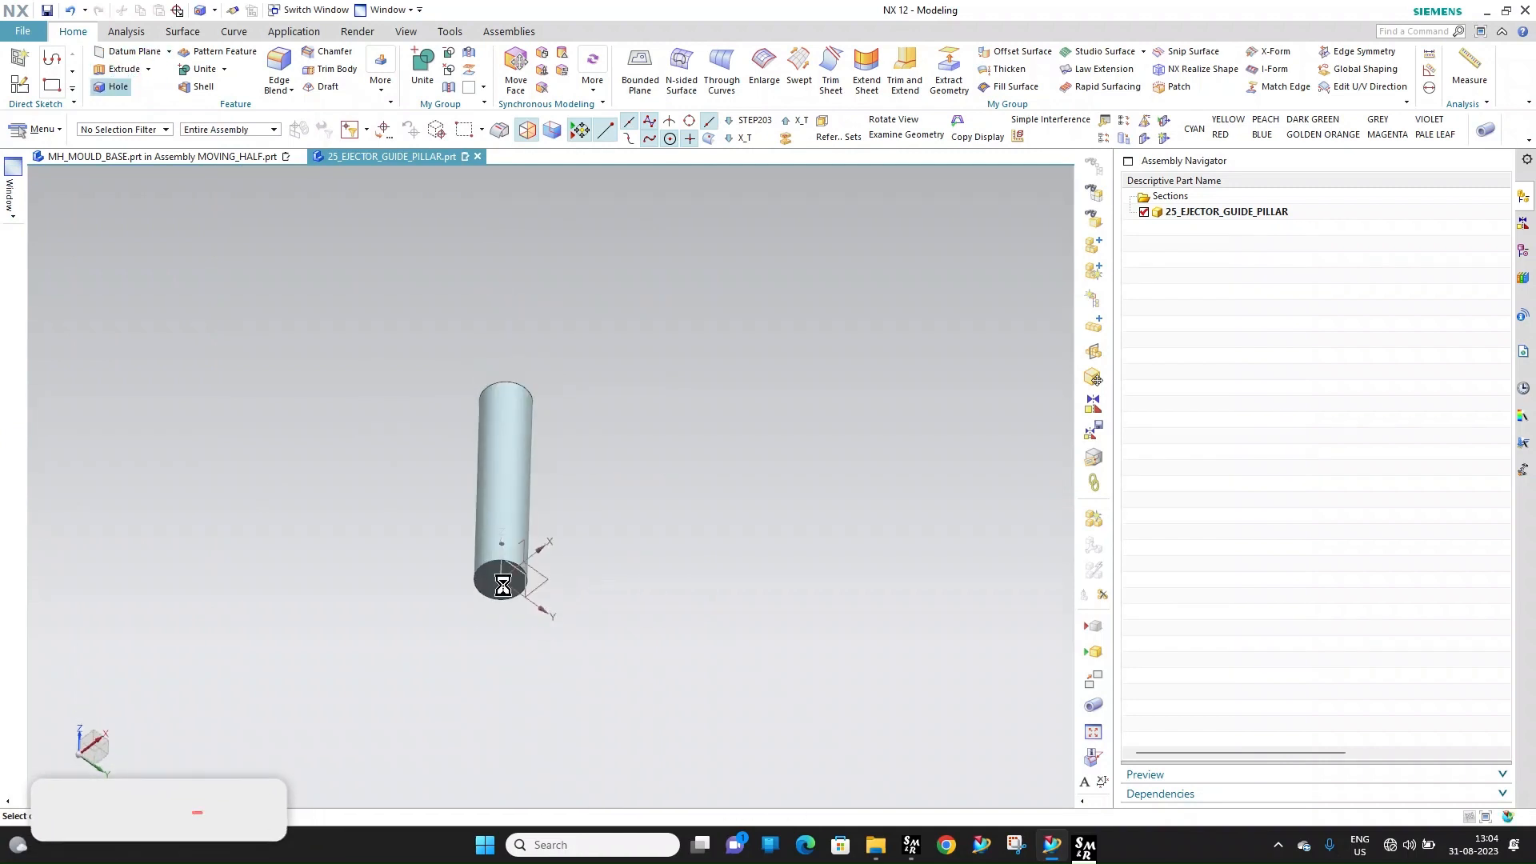
scroll(480, 554, "up", 8)
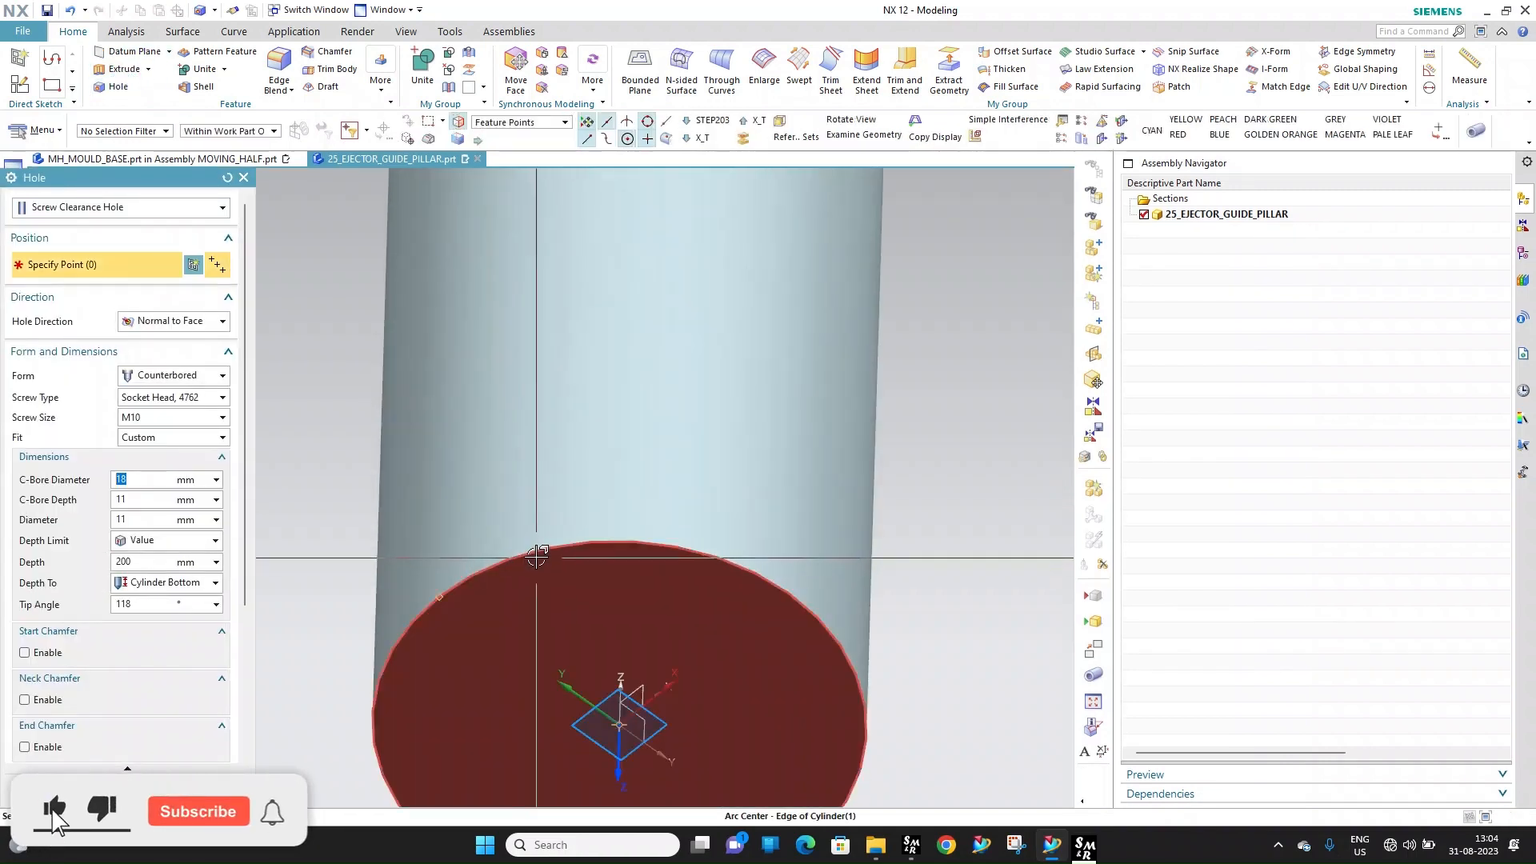
left_click(541, 551)
scroll(542, 551, "down", 5)
left_click(128, 264)
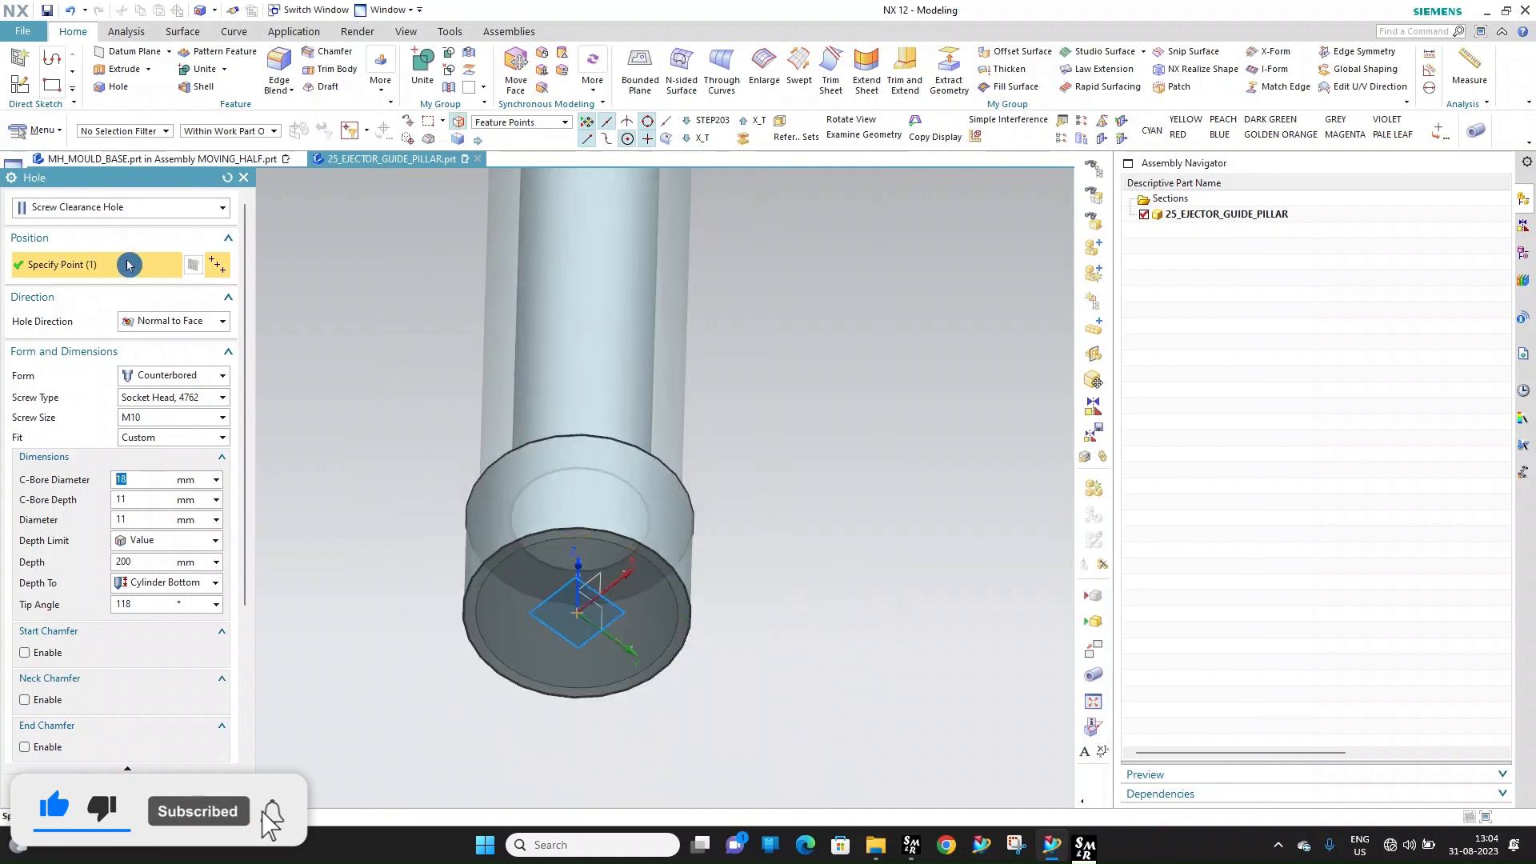
left_click(68, 209)
left_click(60, 276)
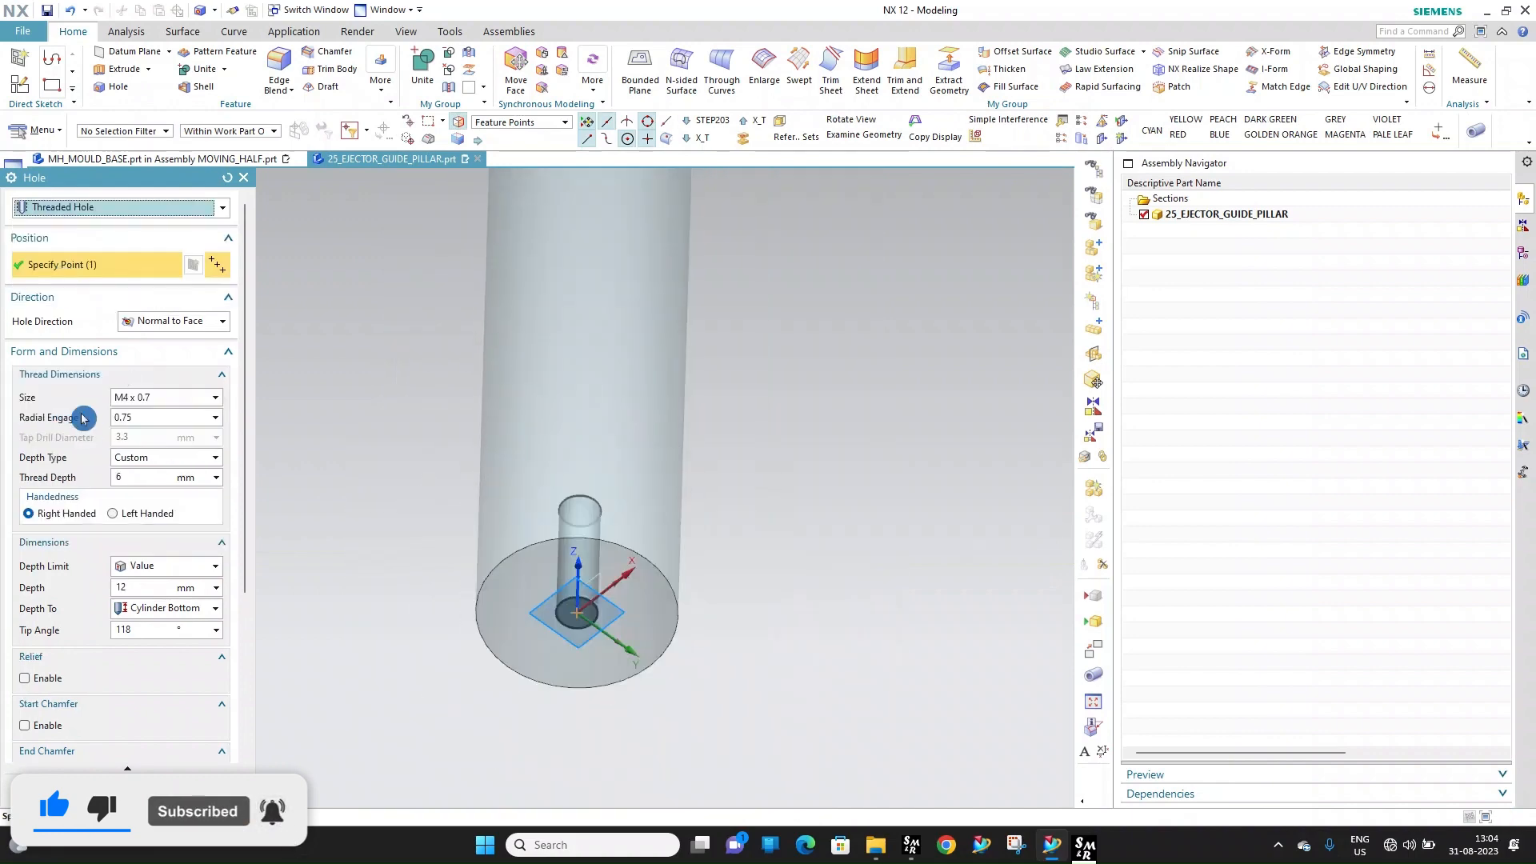
left_click(183, 396)
left_click(156, 450)
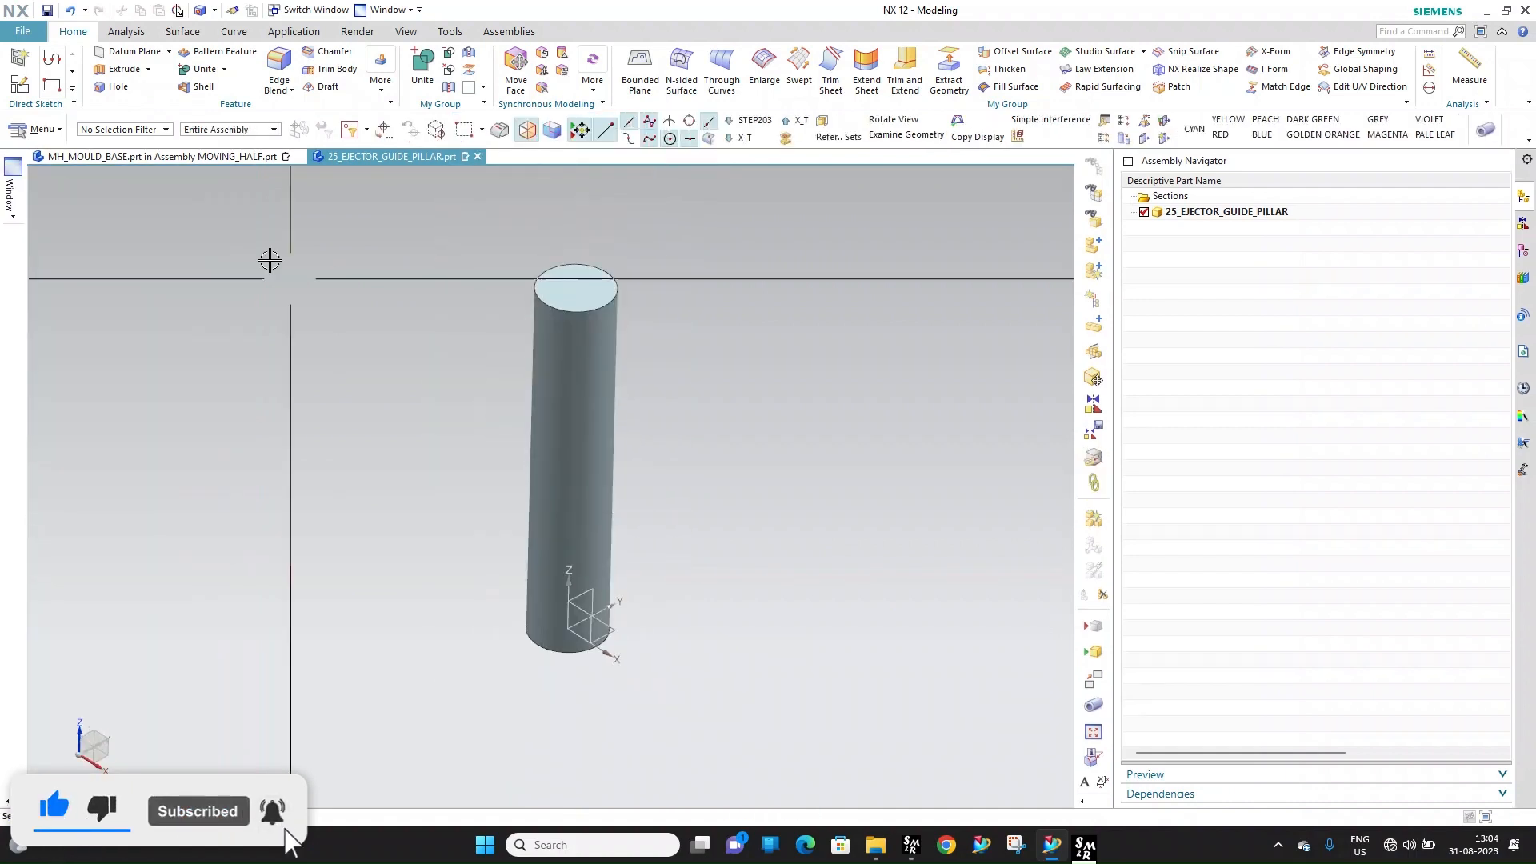
Chamfer the pillar's top edge with an Offset and Angle cross section, using 5 mm distance and 10° angle
scroll(549, 281, "up", 5)
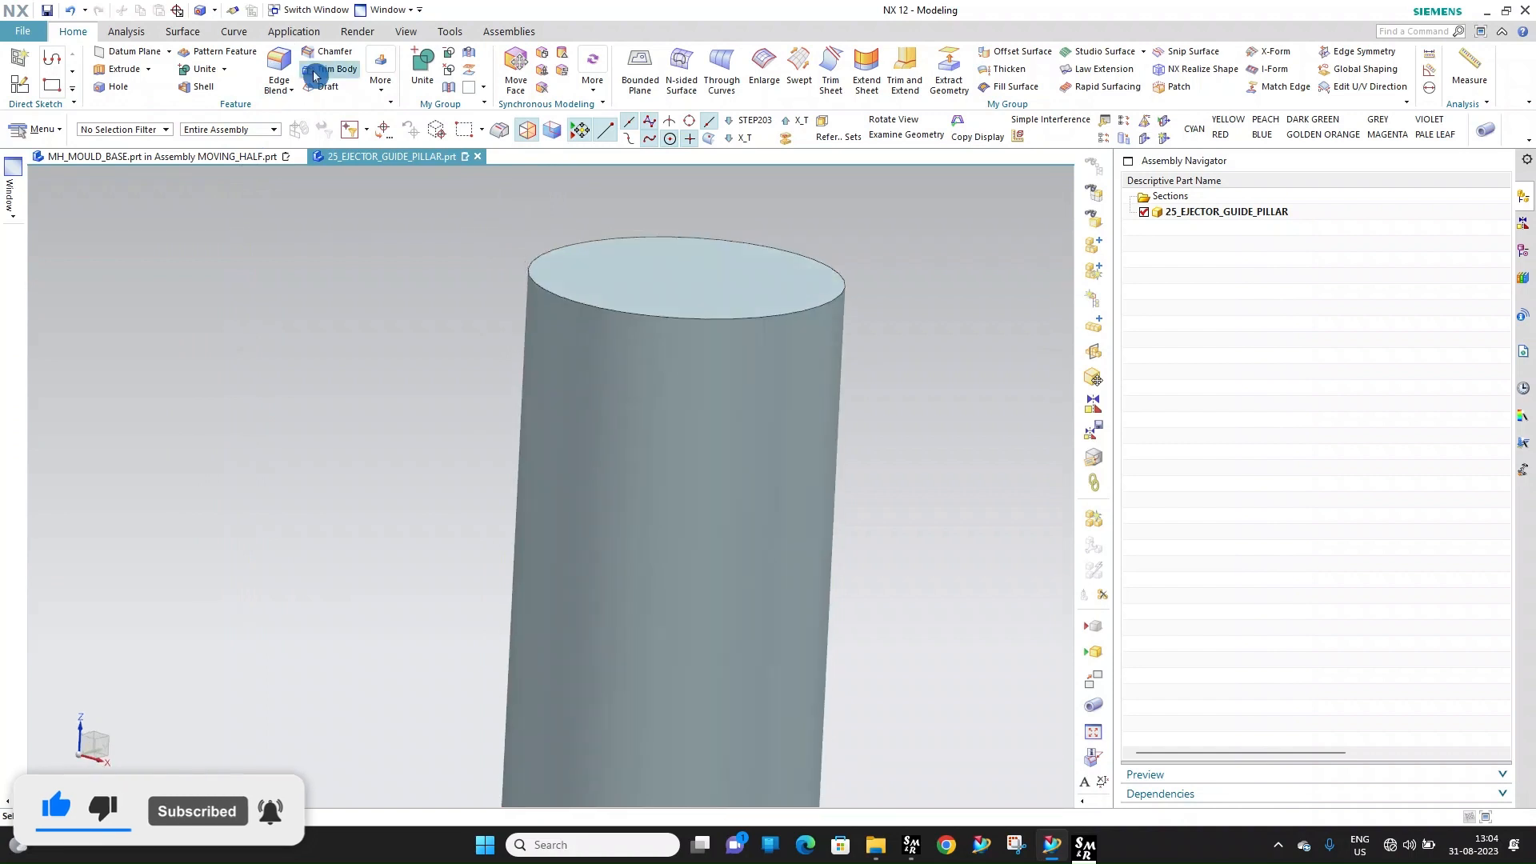
left_click(326, 51)
left_click(551, 243)
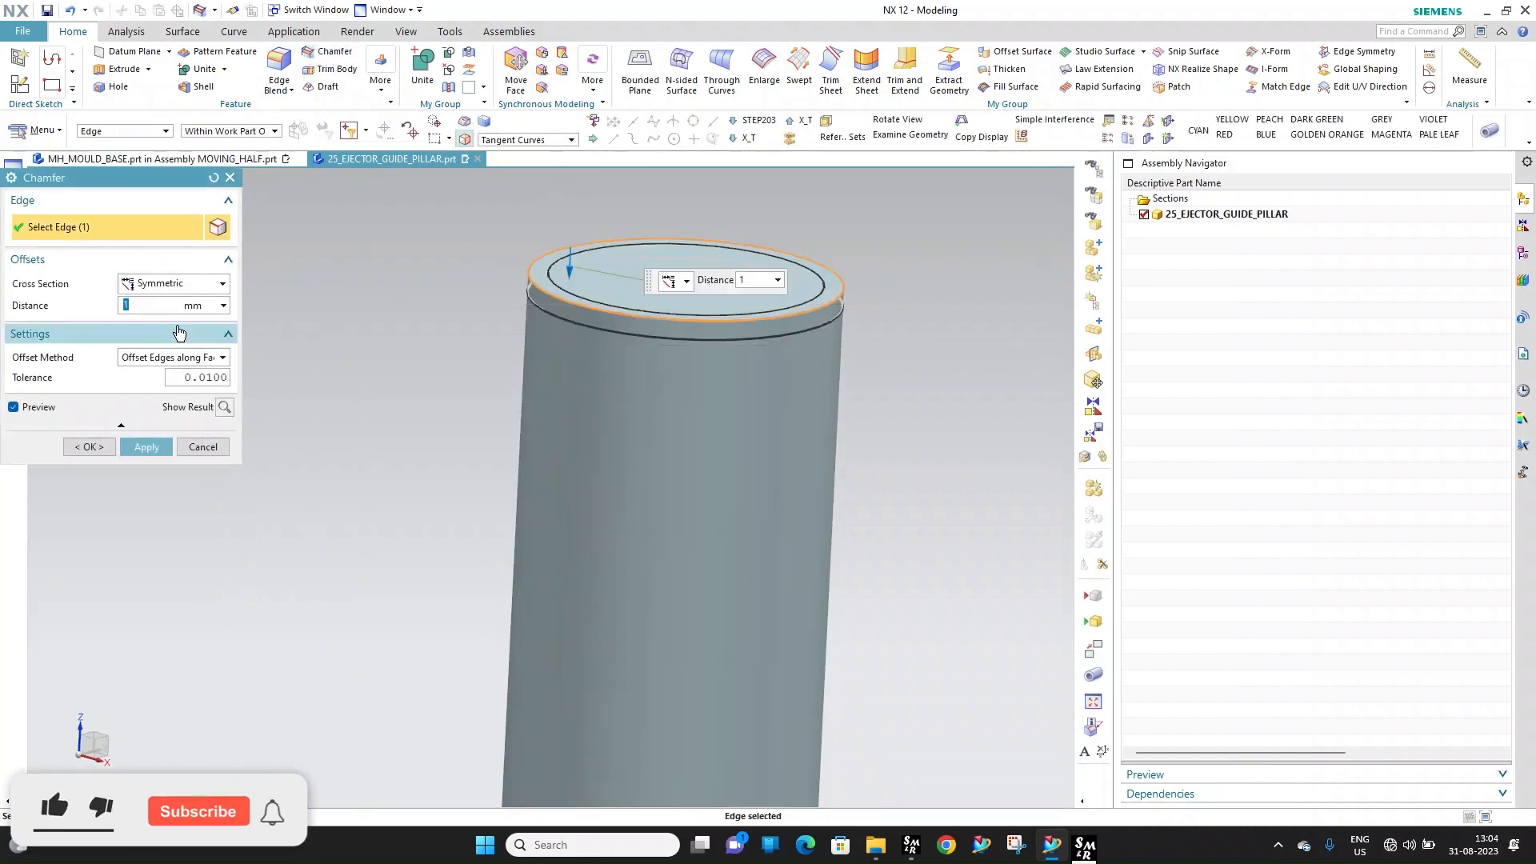
left_click(171, 335)
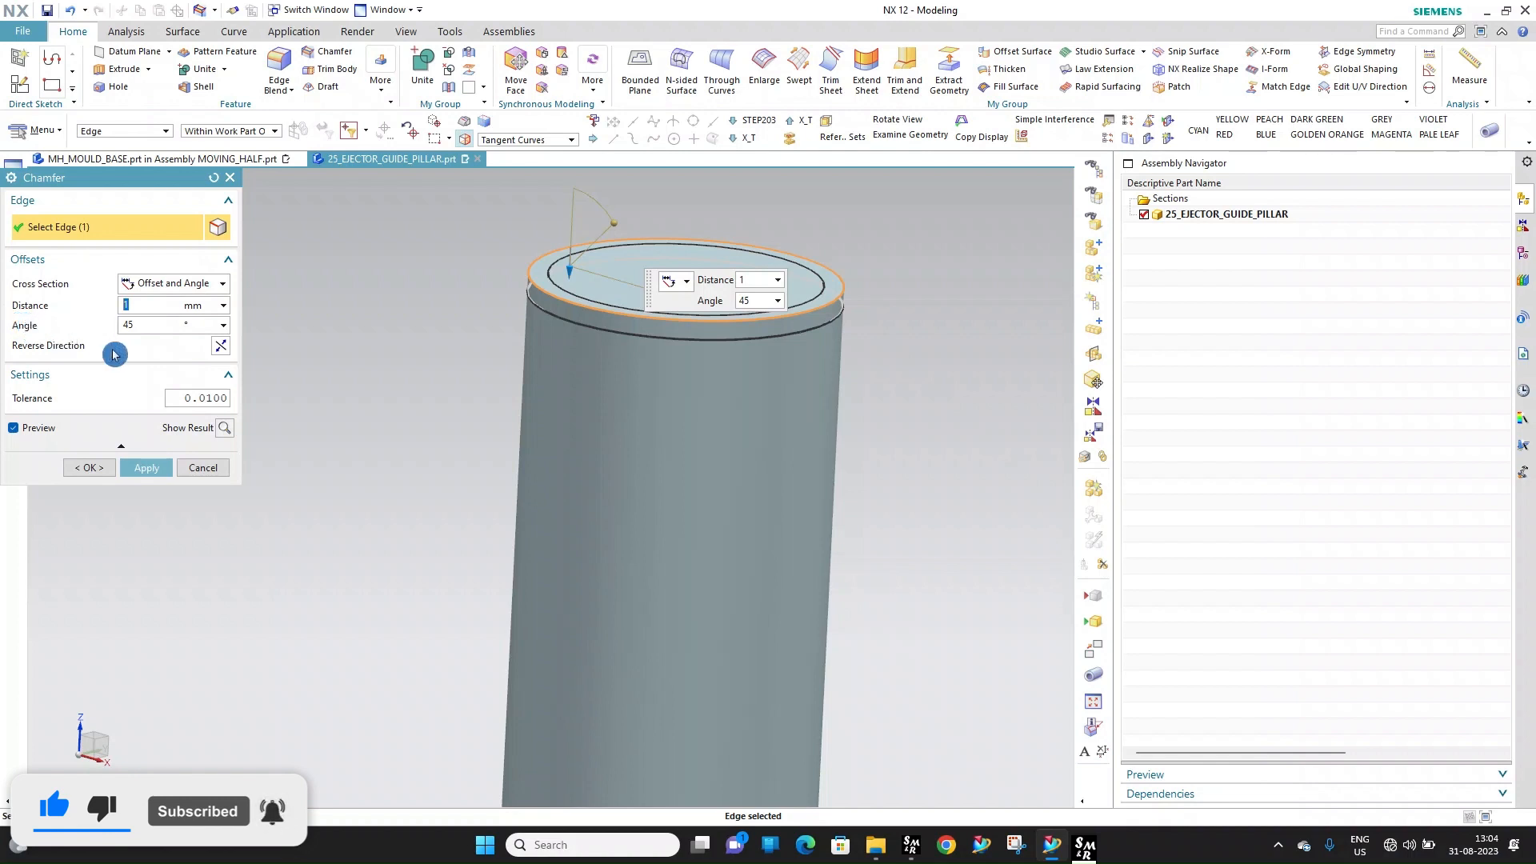
key("Tab")
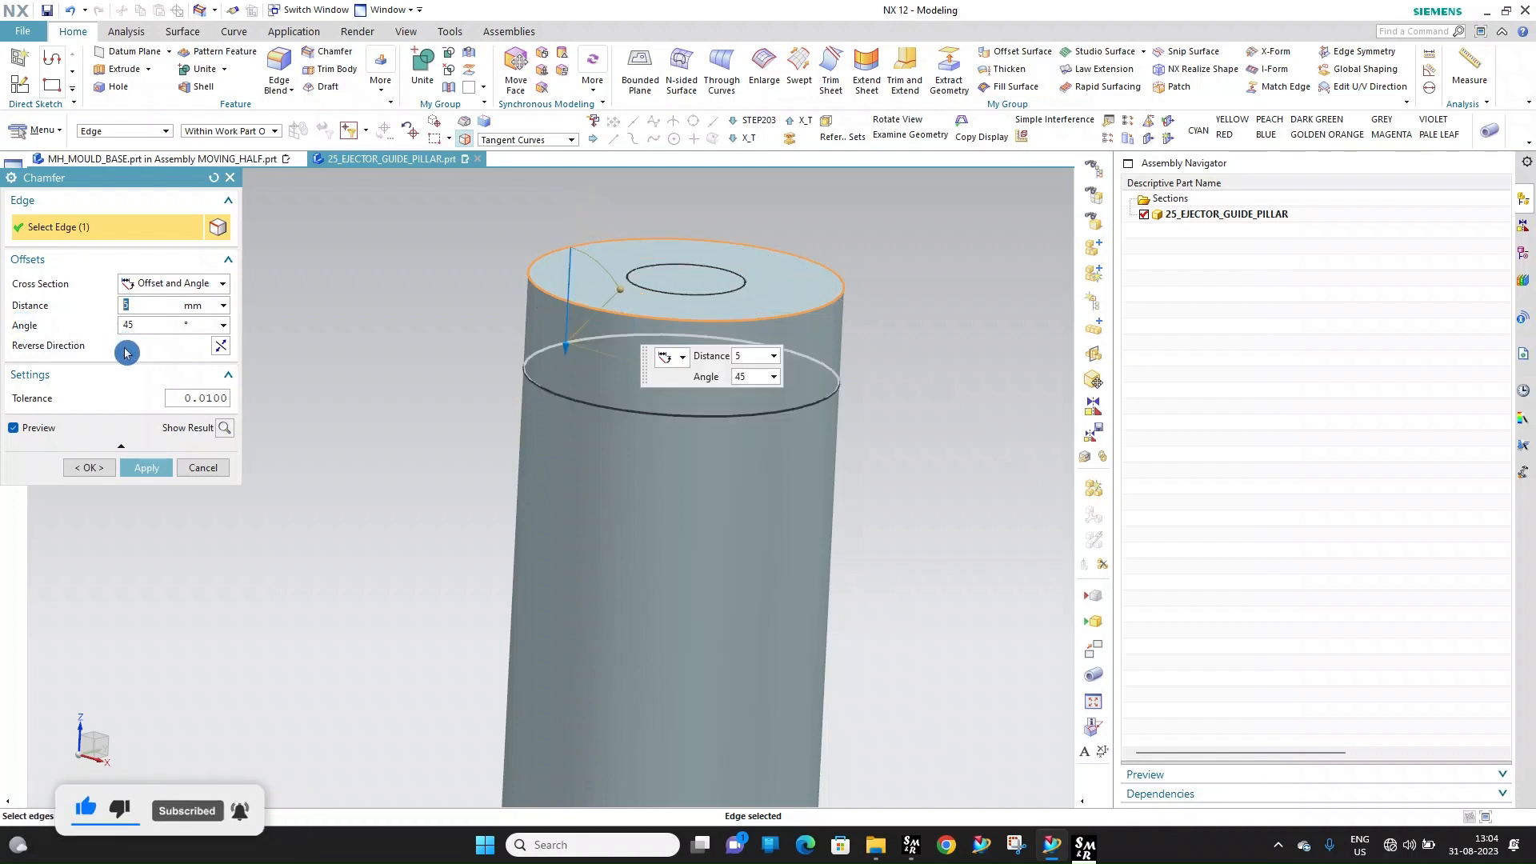
type("15")
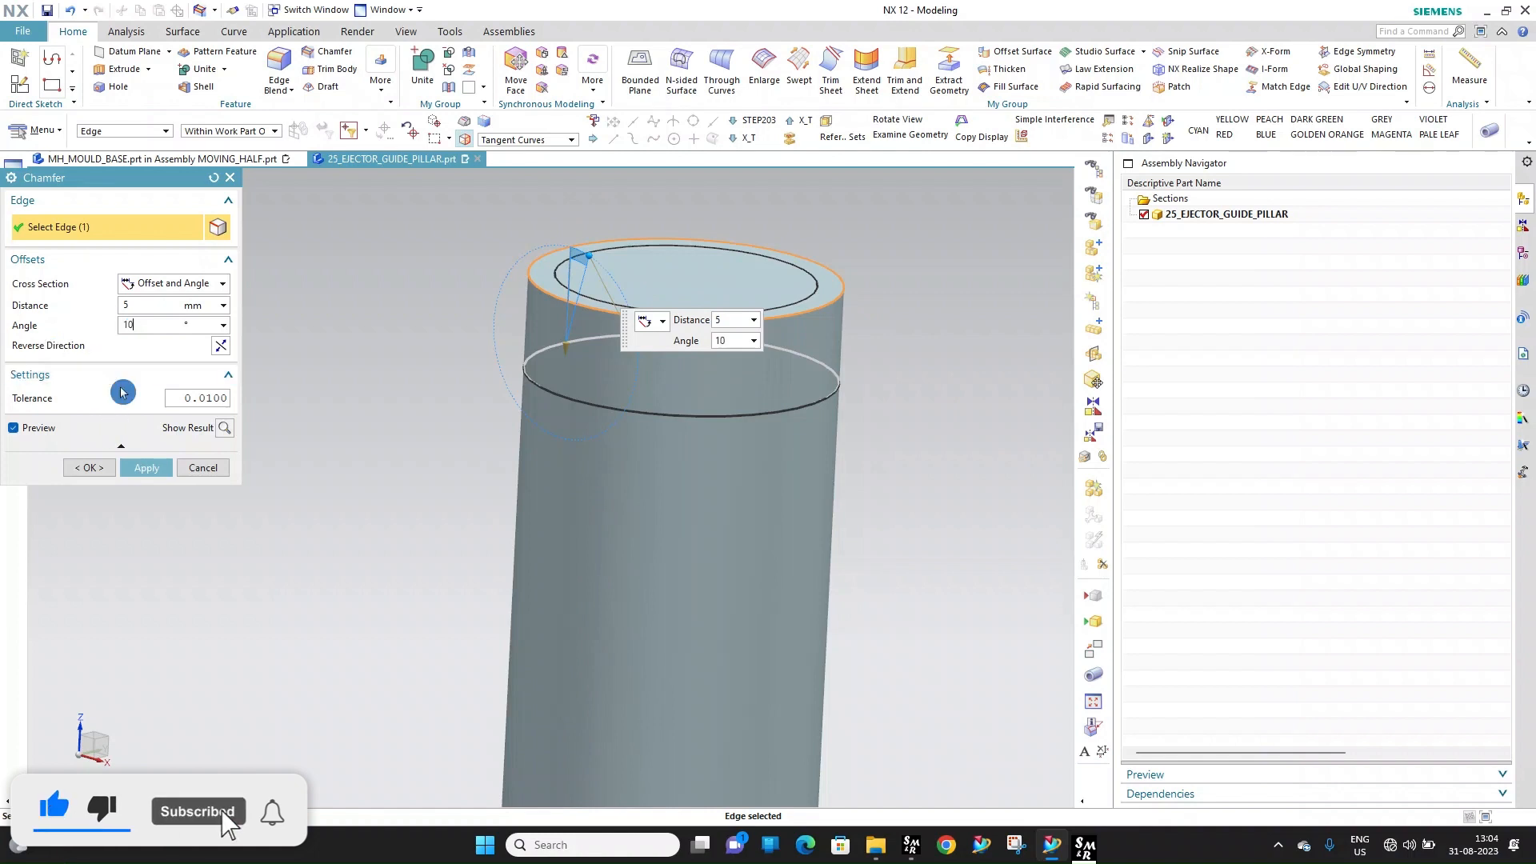
key("Return")
left_click(83, 468)
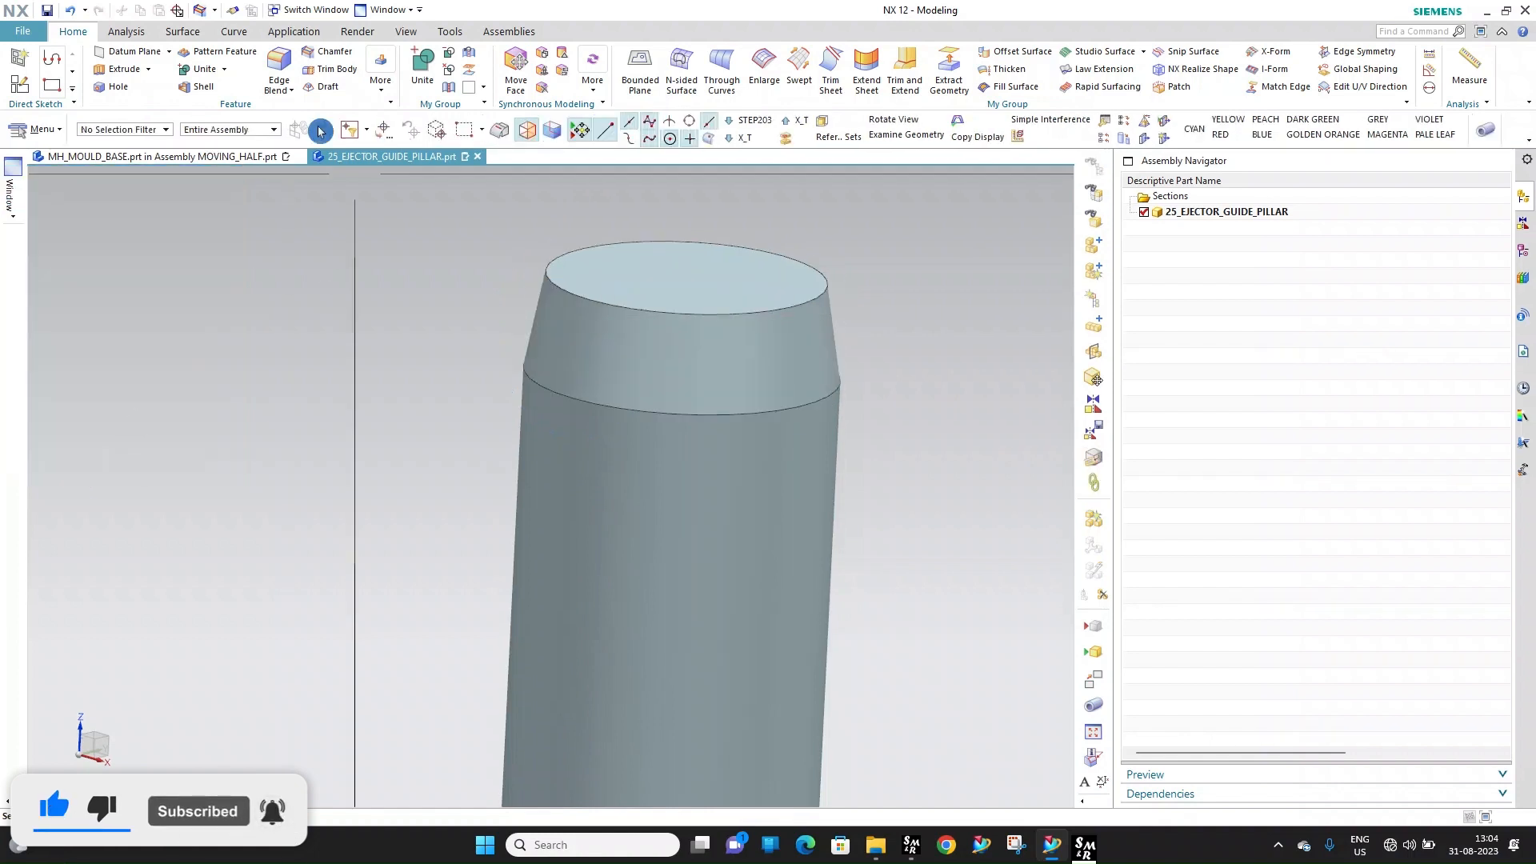
Blend the pillar's uppermost circular edge above the chamfer with a 2 mm radius
left_click(285, 67)
left_click(551, 280)
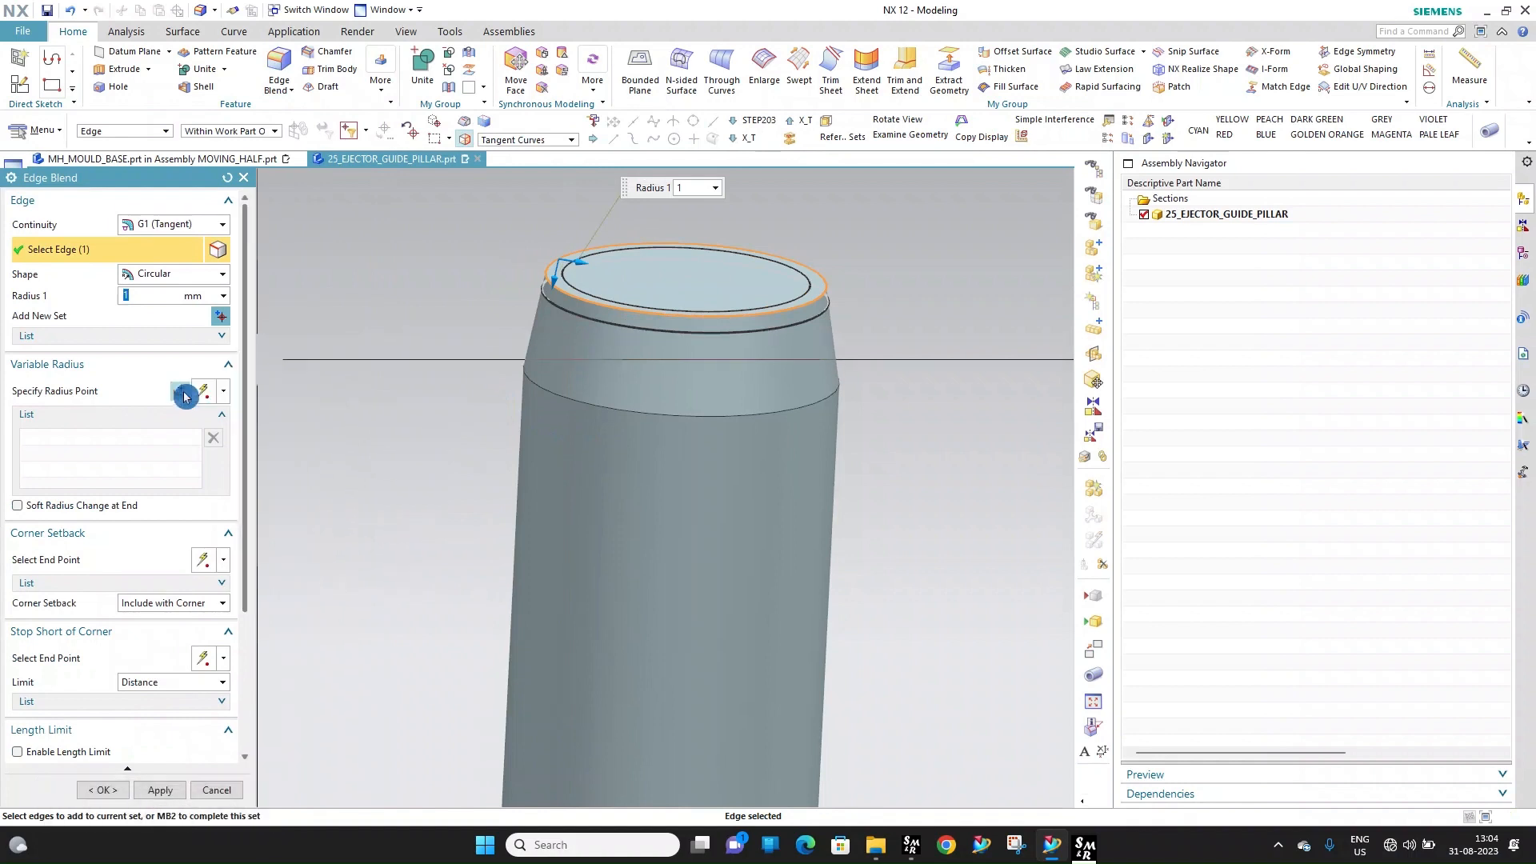
type("2")
key("Return")
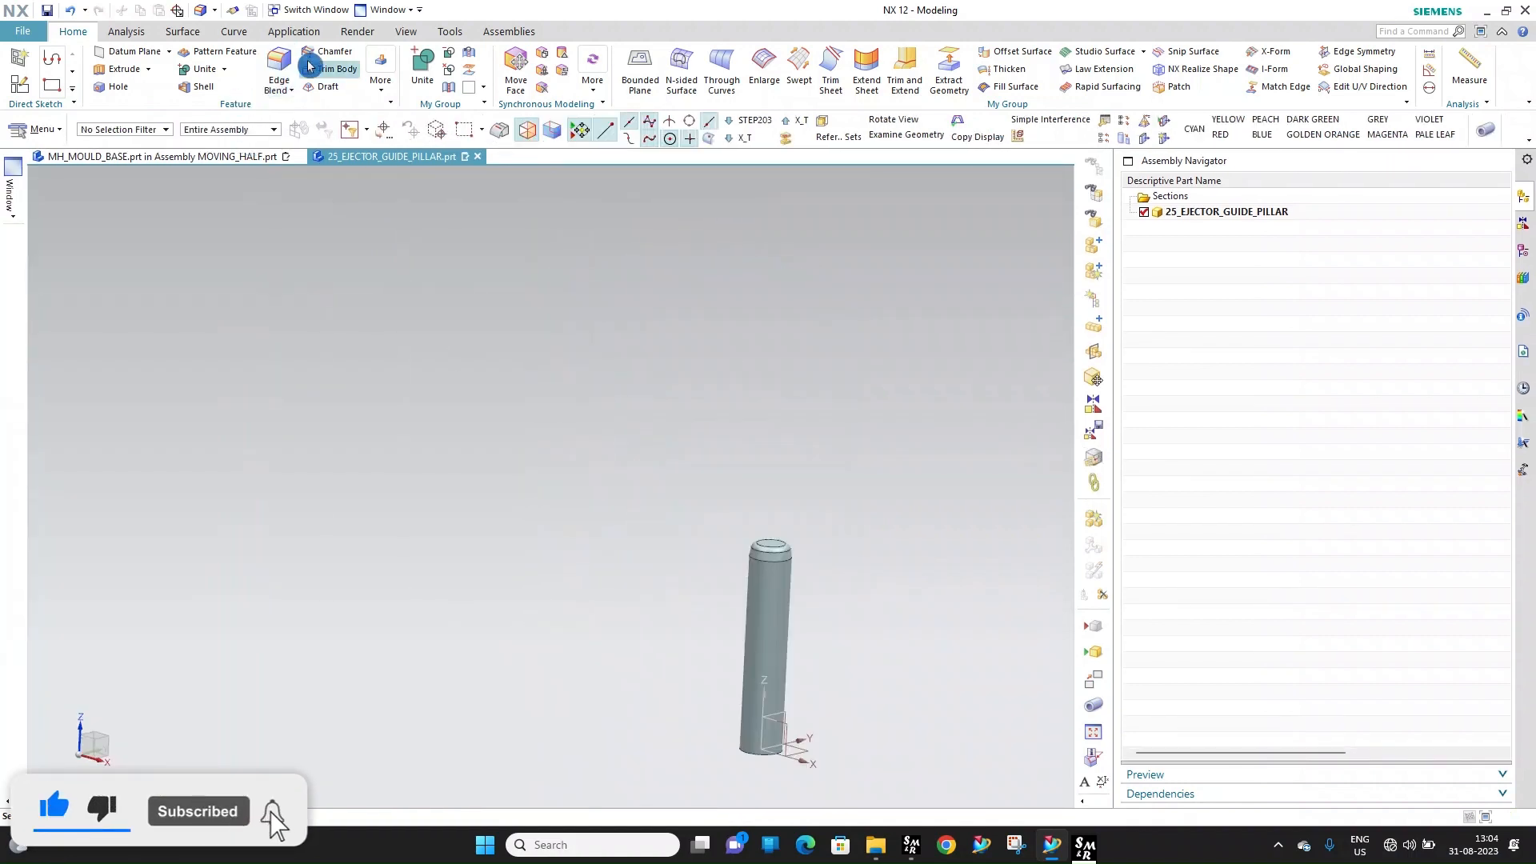
Chamfer the pillar's bottom edge with a Symmetric cross section at a distance of 0.5 mm
left_click(311, 53)
scroll(804, 696, "up", 5)
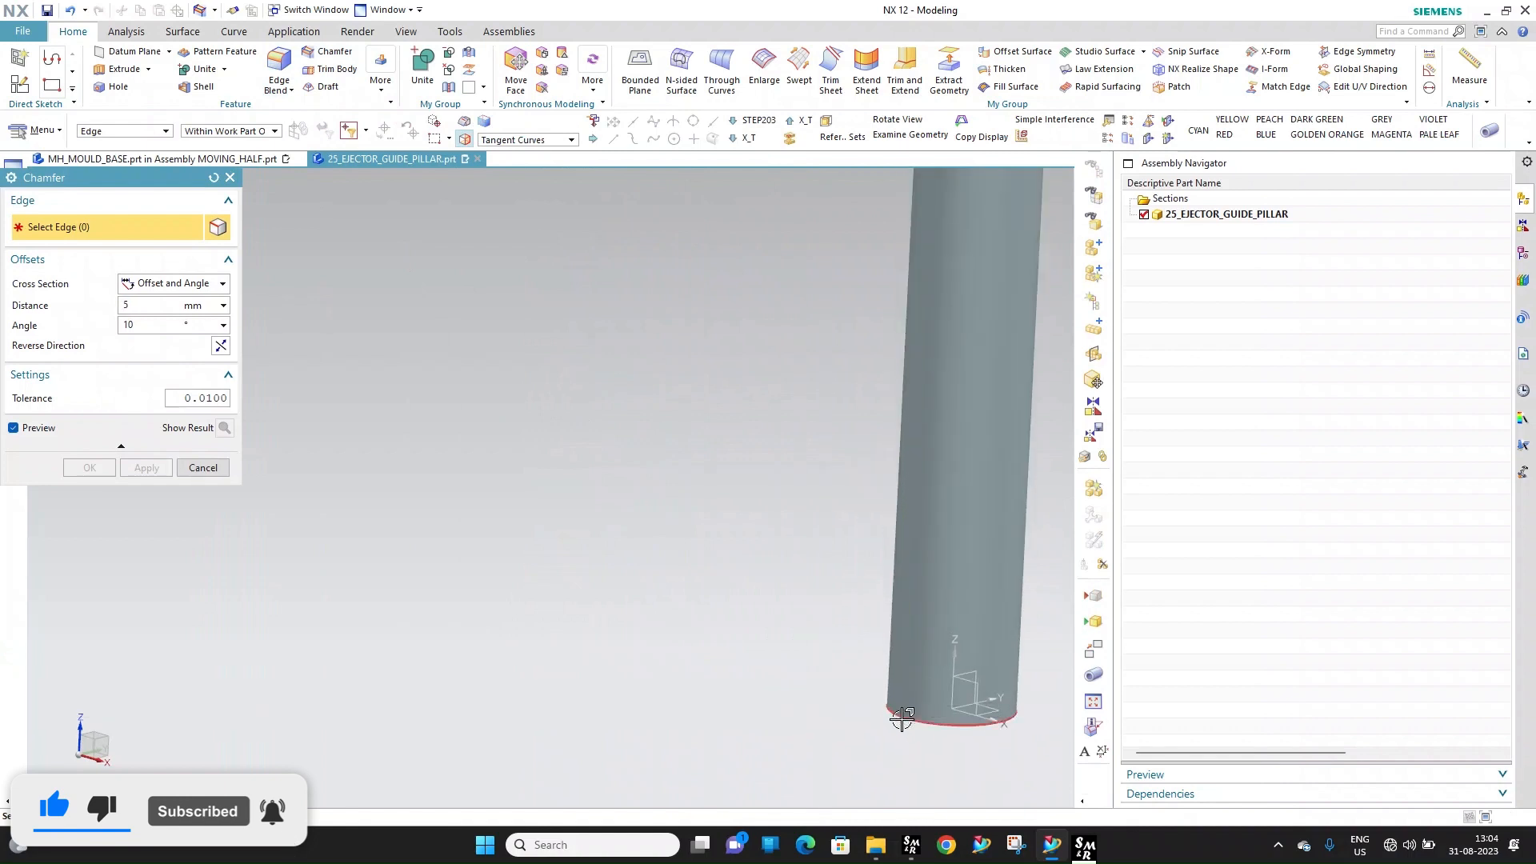
left_click(902, 718)
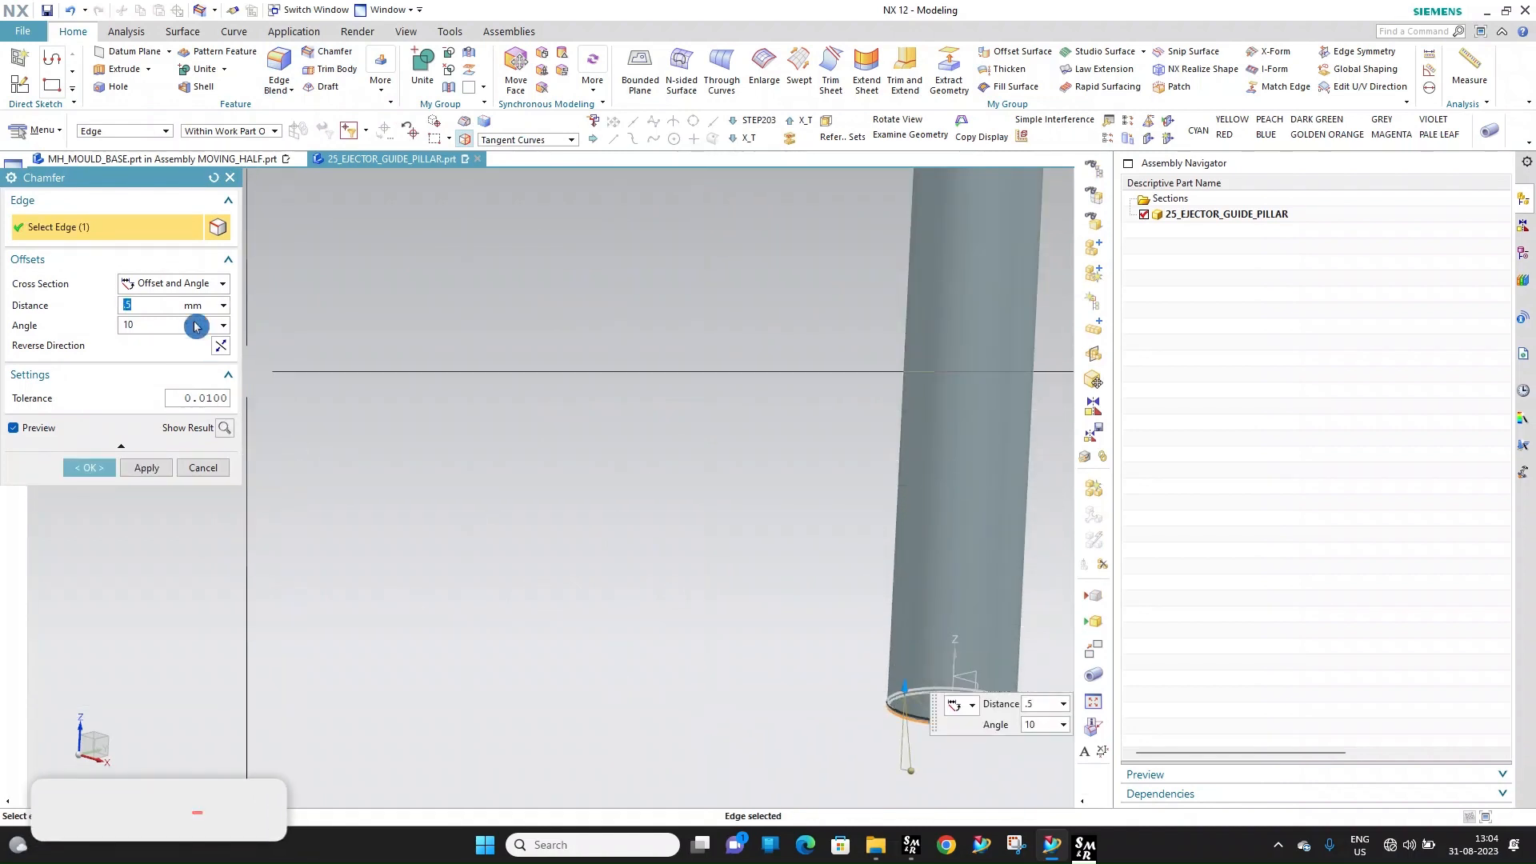
left_click(174, 283)
left_click(174, 301)
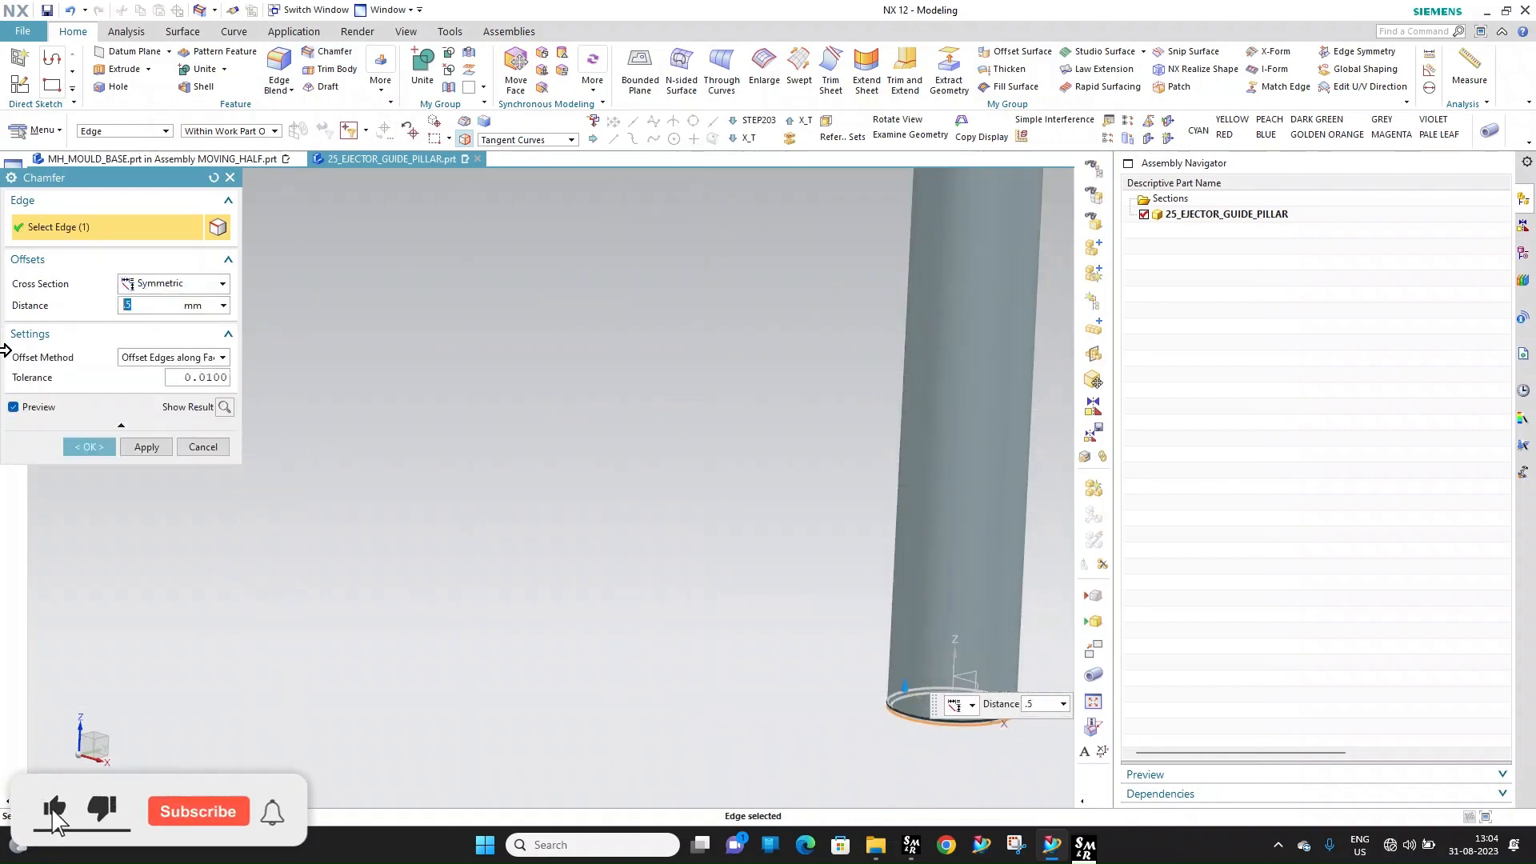
left_click(96, 446)
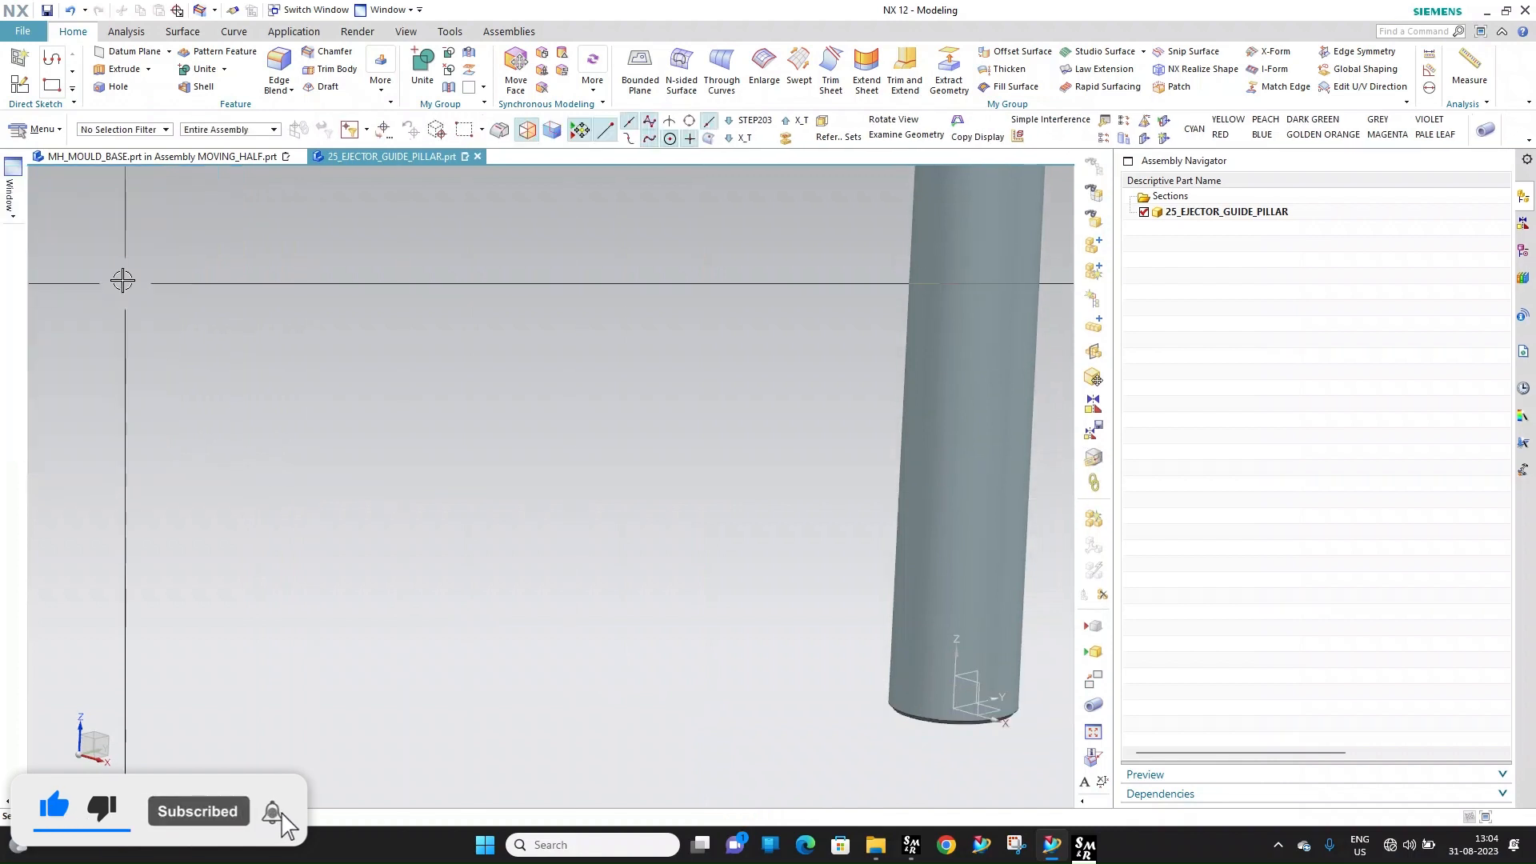
Return to the MH_MOULD_BASE assembly and check which components belong to it
left_click(382, 8)
left_click(439, 117)
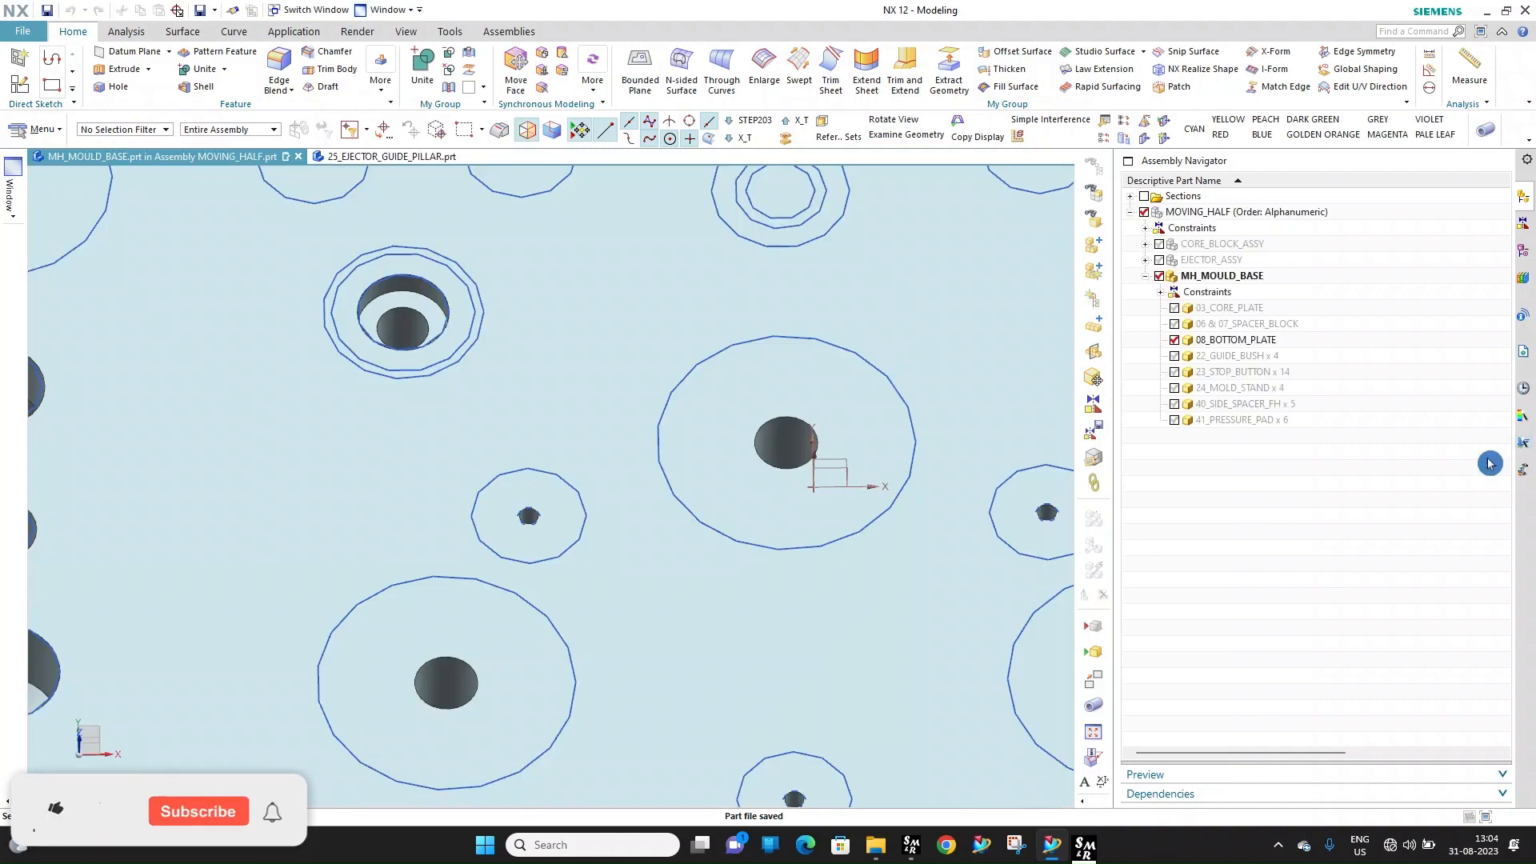
left_click(1231, 281)
scroll(528, 428, "down", 8)
scroll(577, 465, "up", 3)
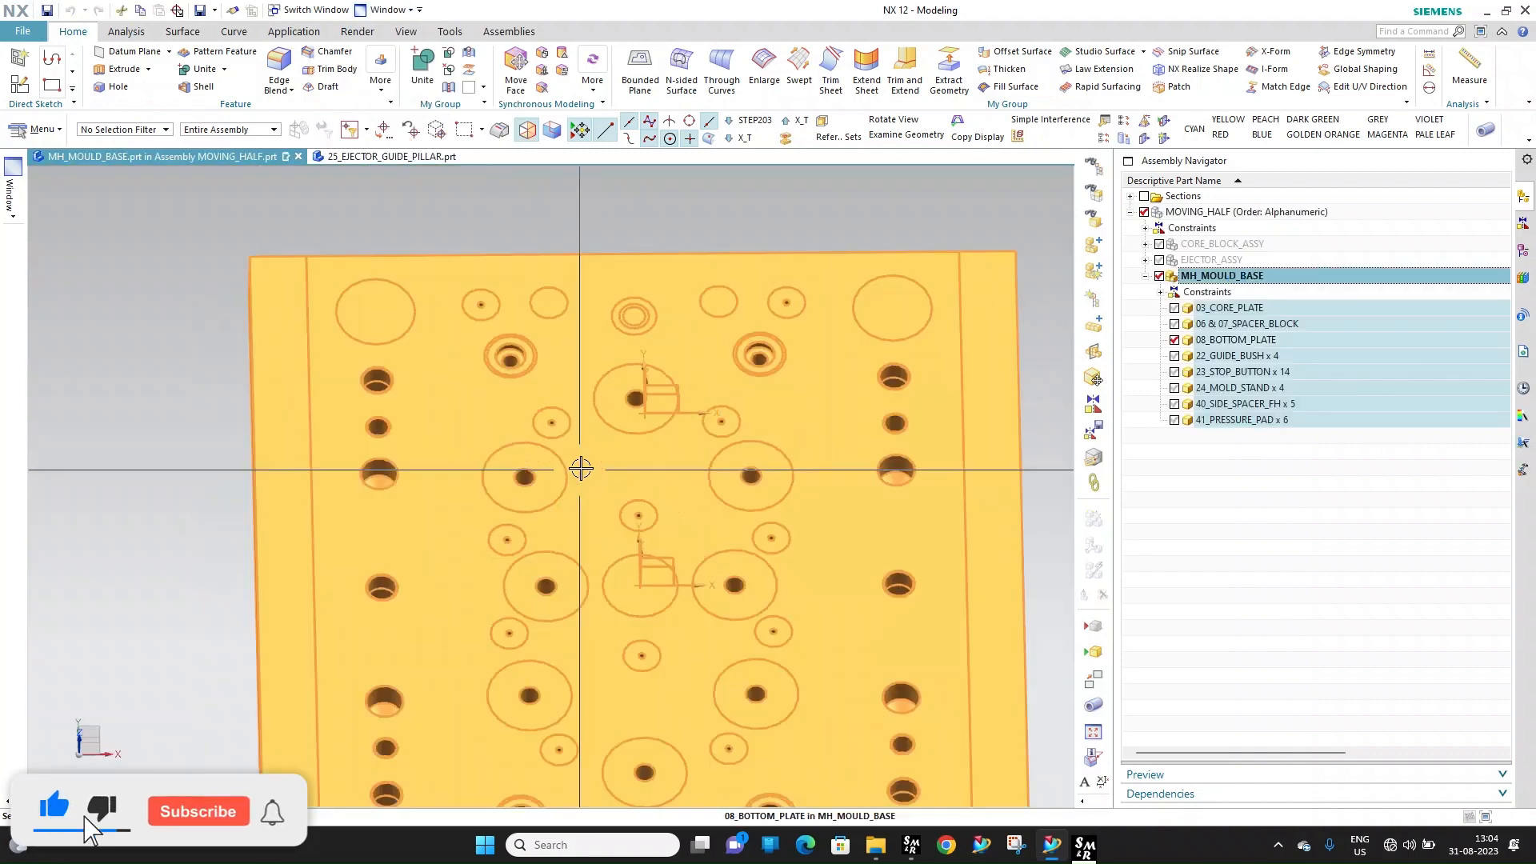
key("Escape")
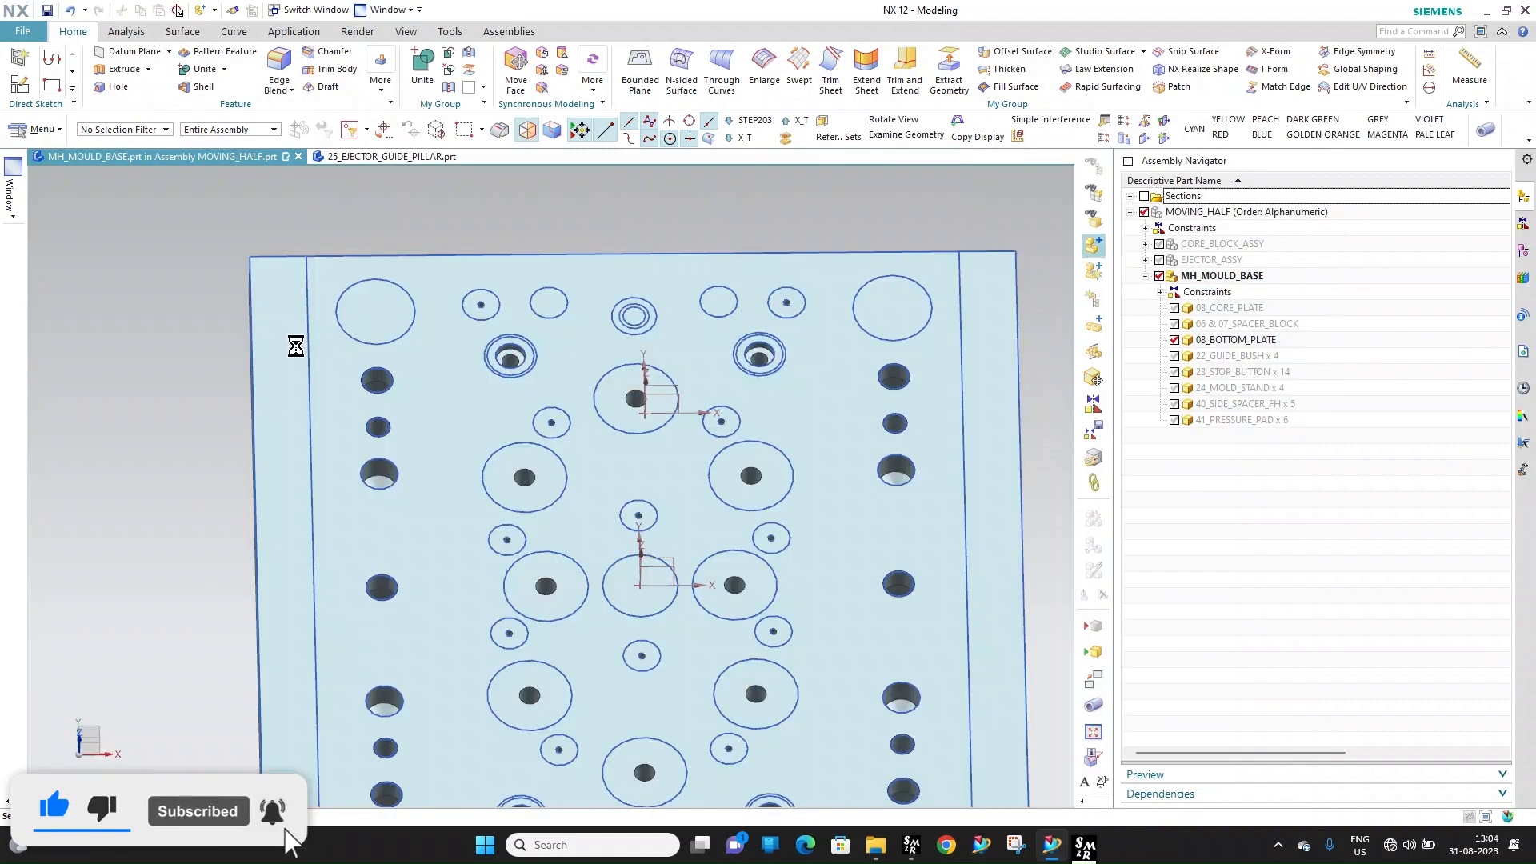
Load 25_EJECTOR_GUIDE_PILLAR from the PROCESS folder as a new component of MH_MOULD_BASE, placed by constraints
left_click(215, 464)
left_click(144, 484)
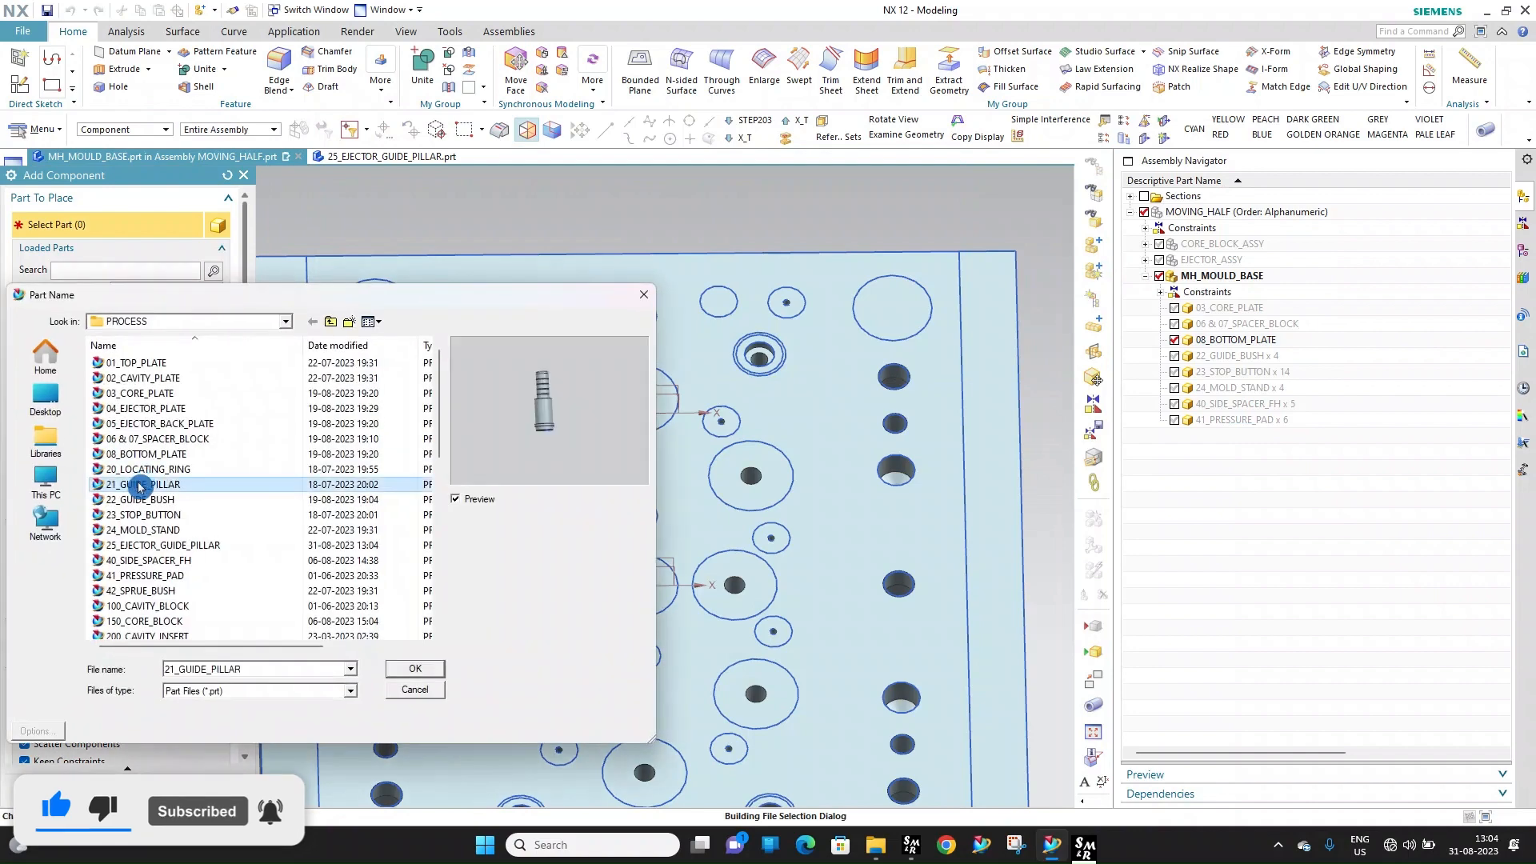
left_click(128, 545)
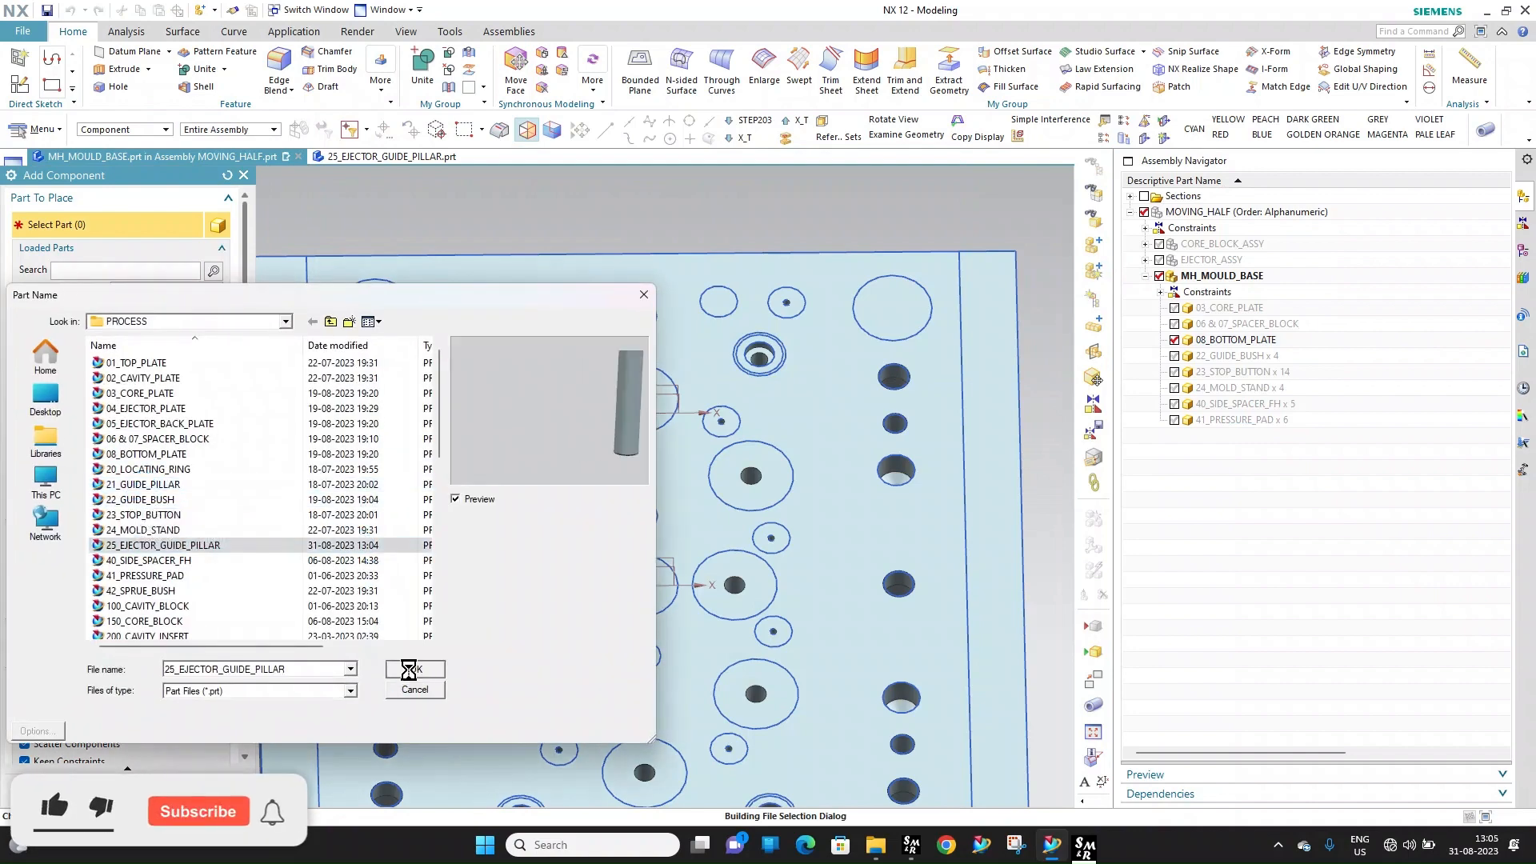
left_click(408, 669)
left_click(142, 564)
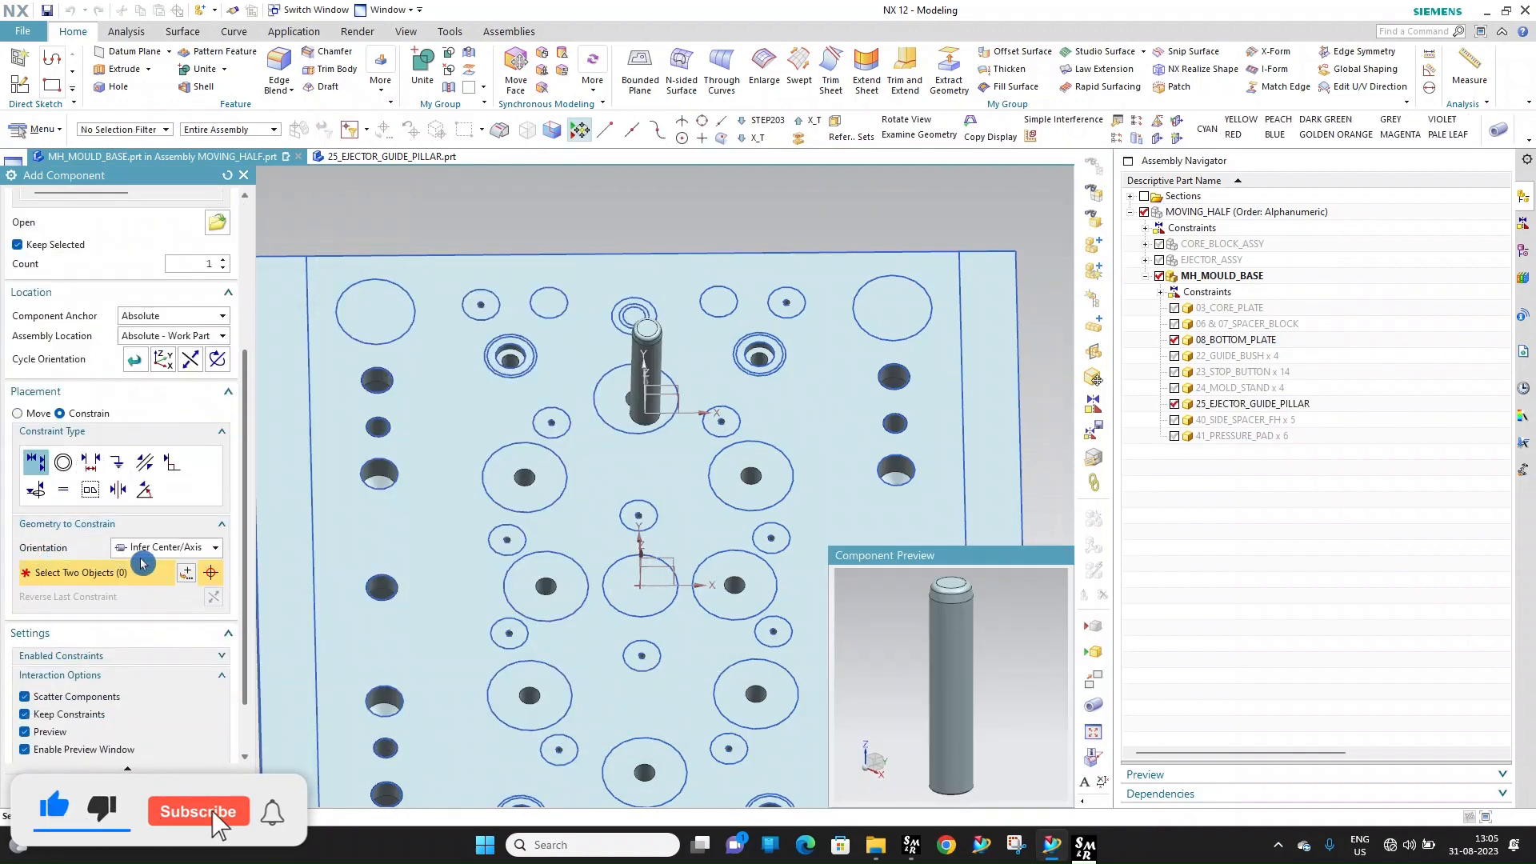
Constrain the pillar's threaded end face to the floor of the bottom plate's upper-left stepped recess and align their cylindrical faces
scroll(944, 728, "up", 6)
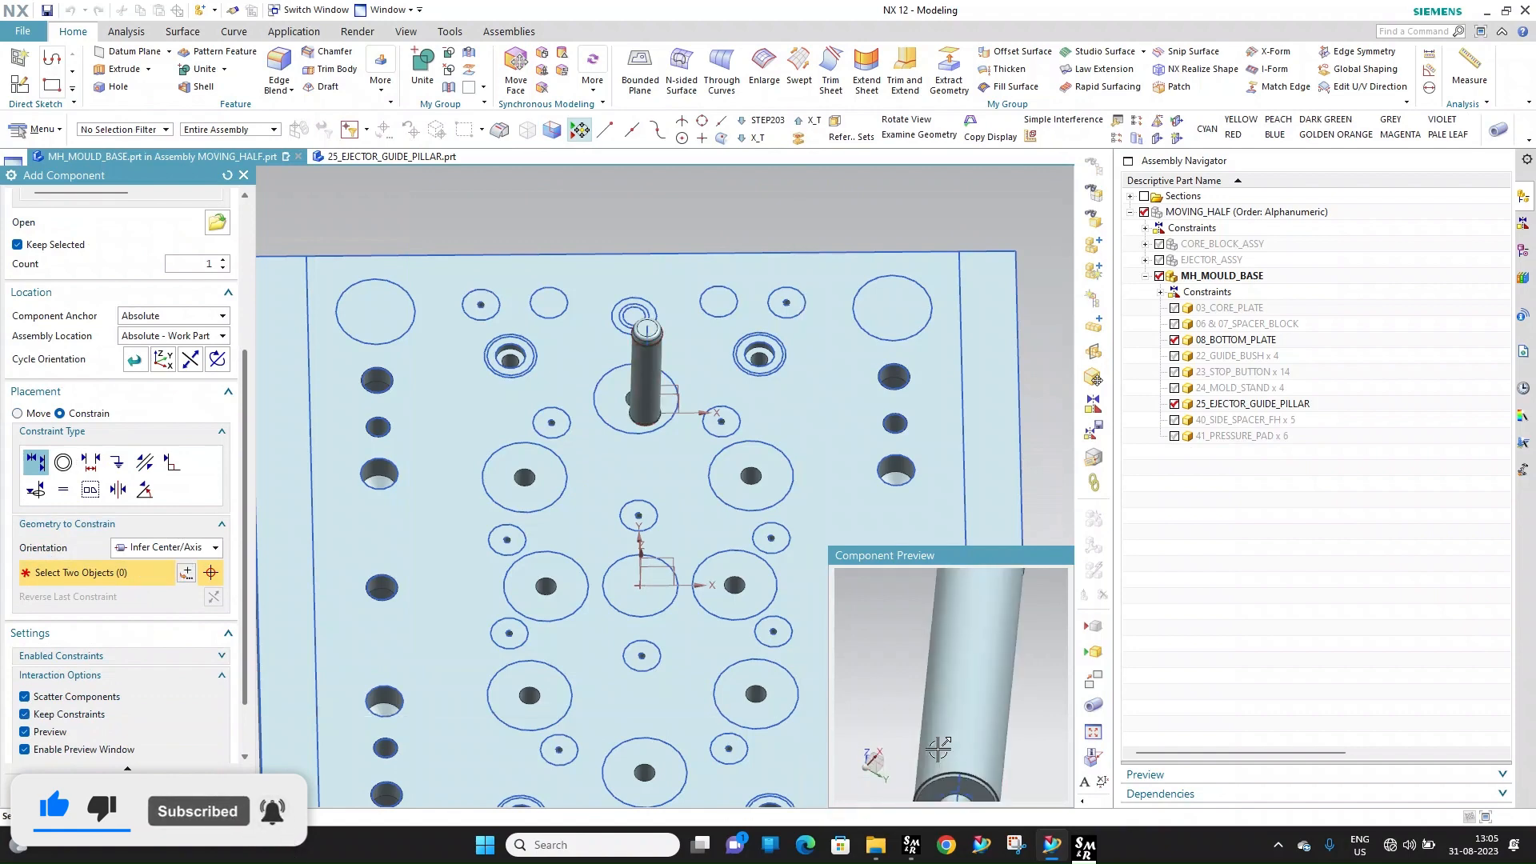
left_click(958, 770)
scroll(958, 770, "down", 6)
scroll(512, 356, "up", 8)
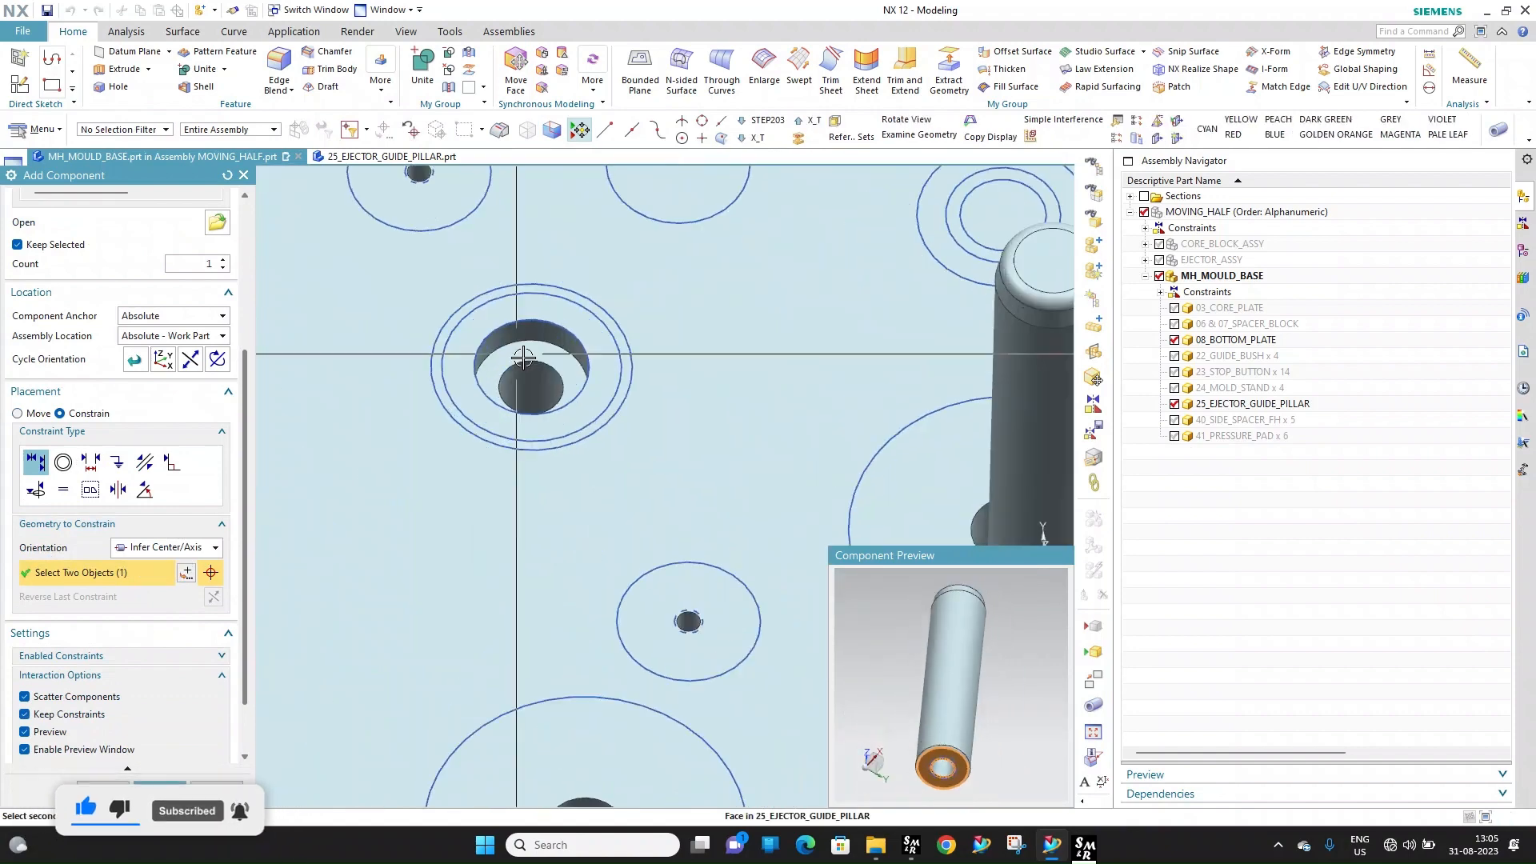
left_click(566, 358)
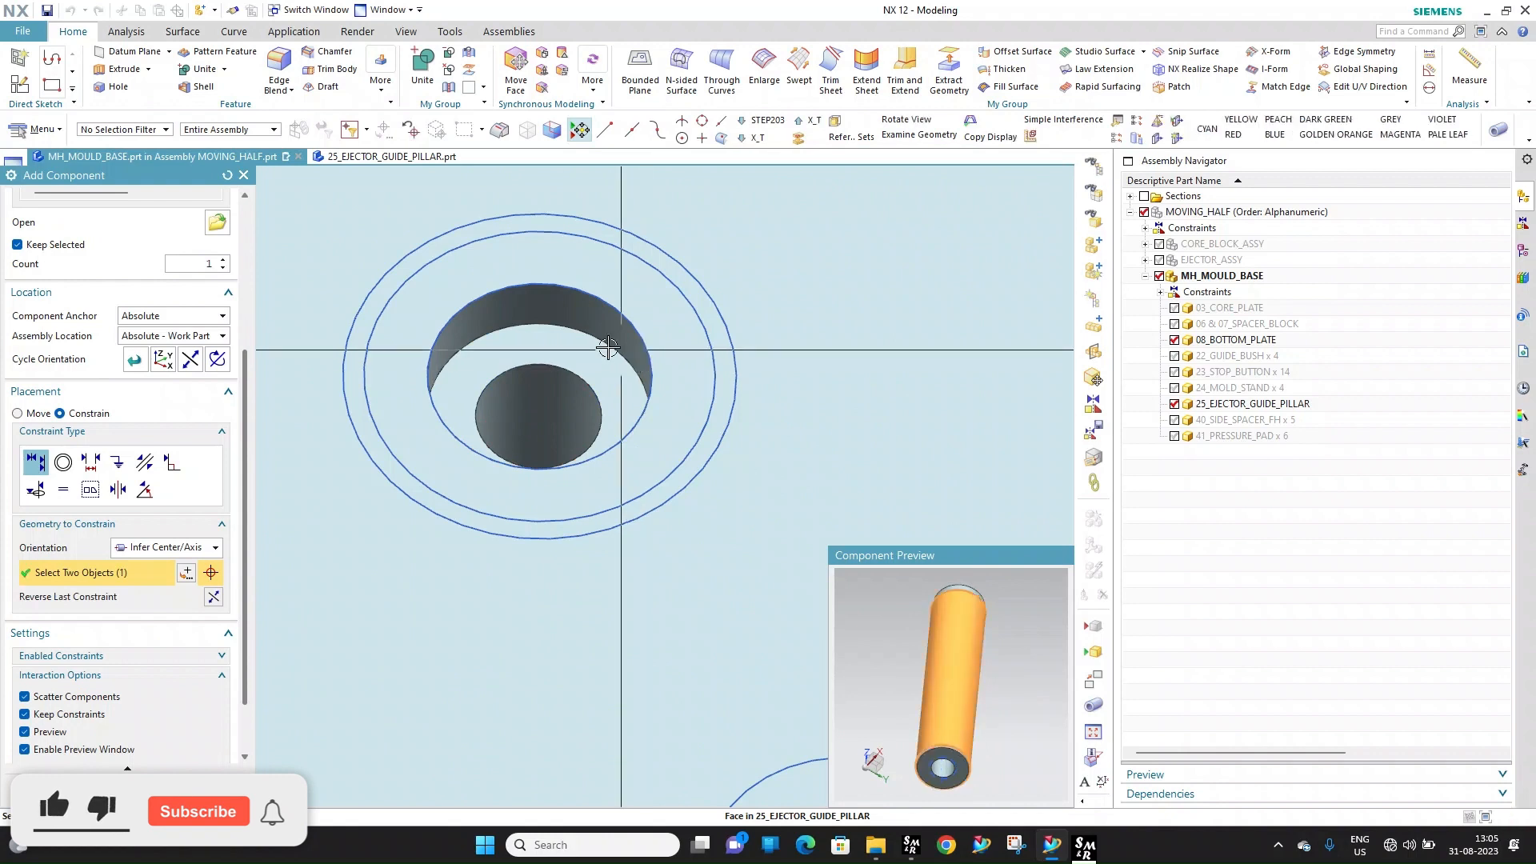
left_click(608, 347)
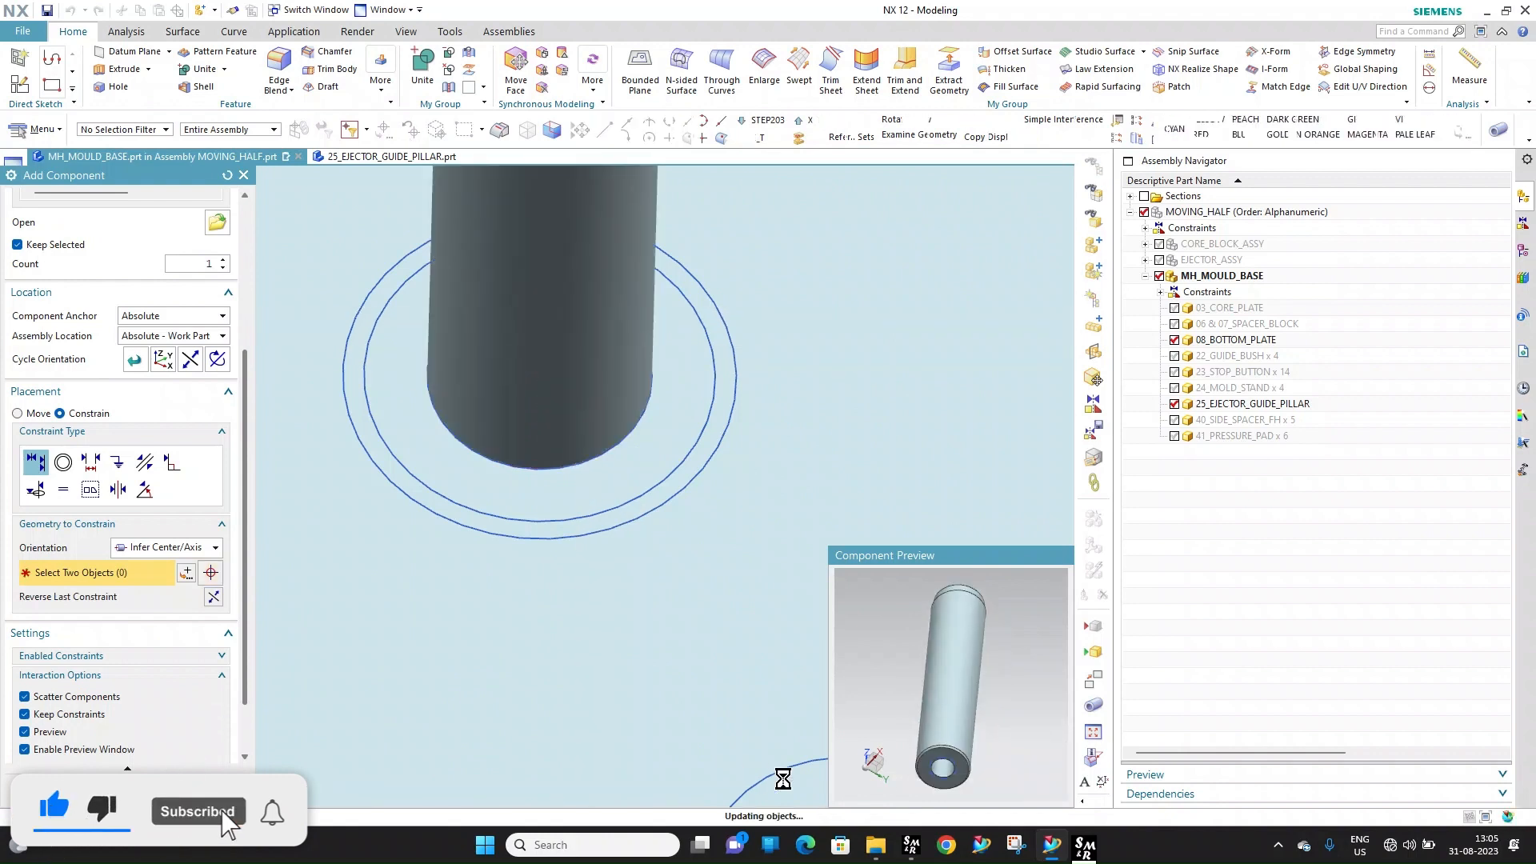
Seat a second ejector guide pillar in the bottom plate's upper-right stepped recess with touch and align constraints
left_click(932, 766)
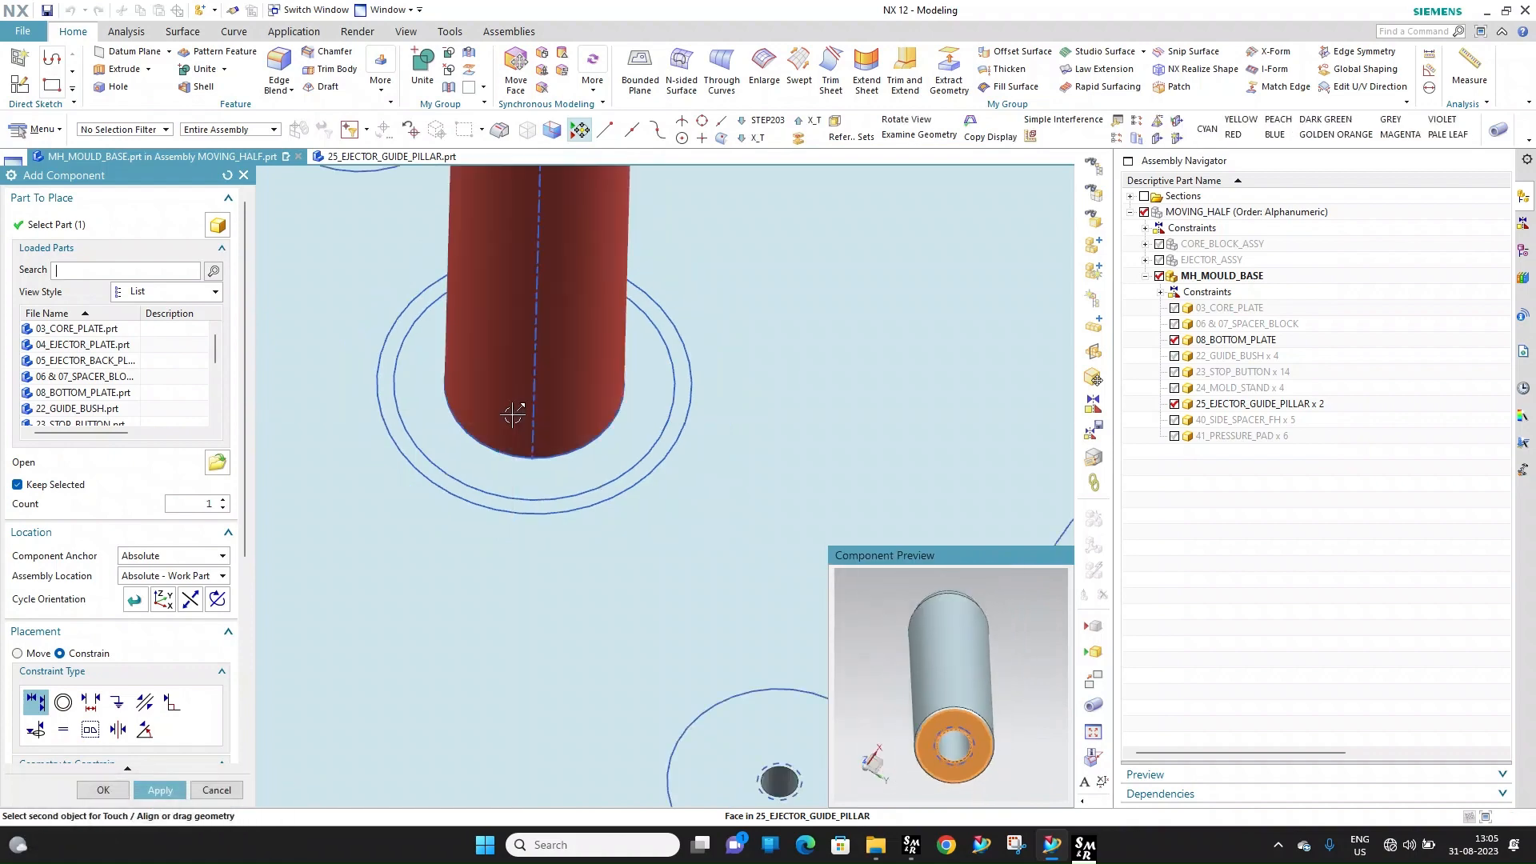
scroll(526, 421, "down", 5)
scroll(857, 388, "up", 5)
left_click(899, 436)
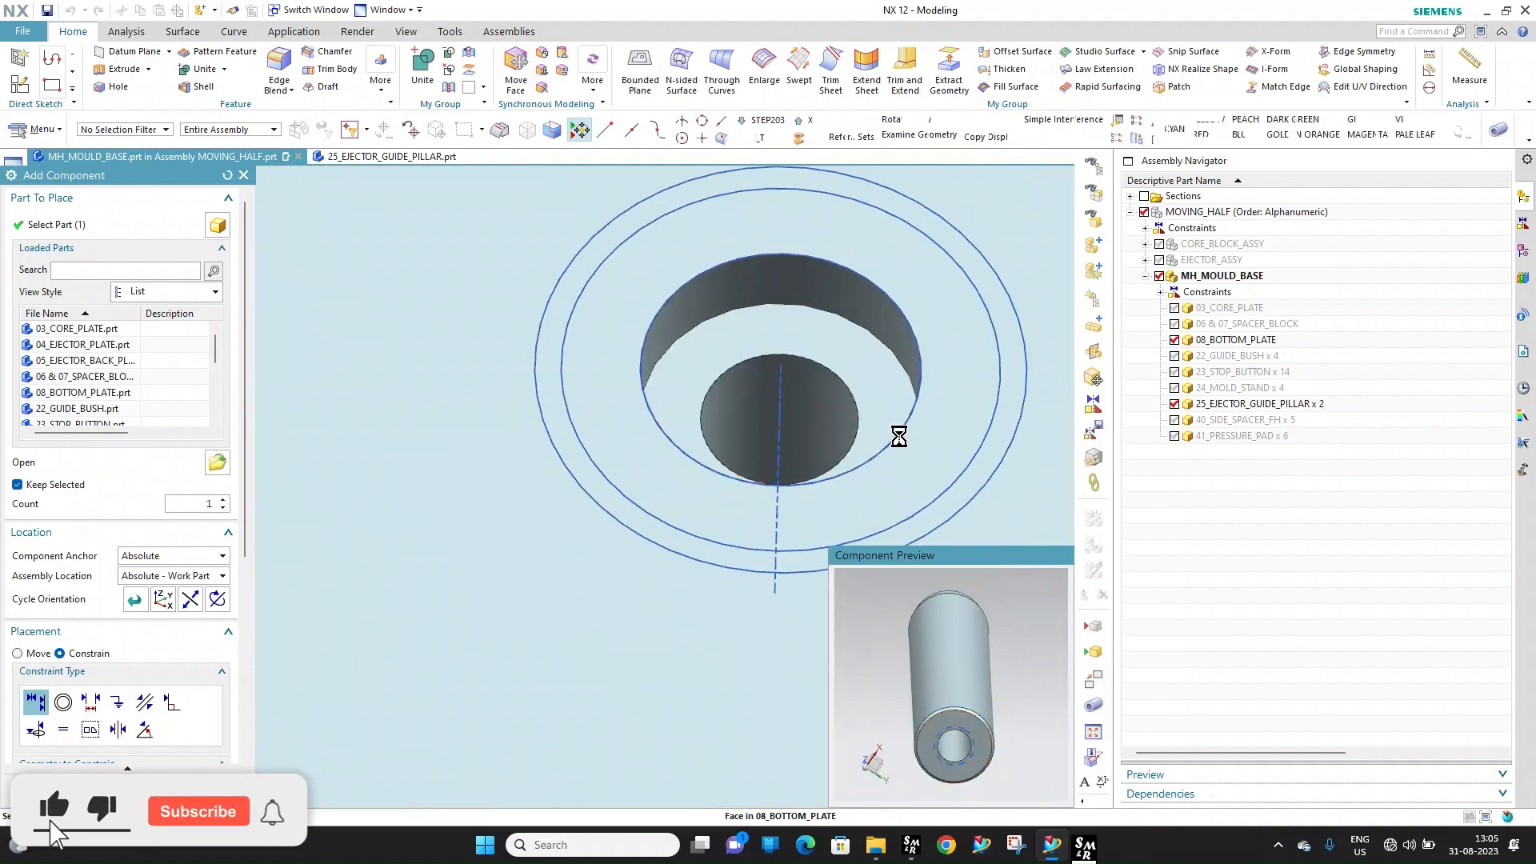
left_click(651, 379)
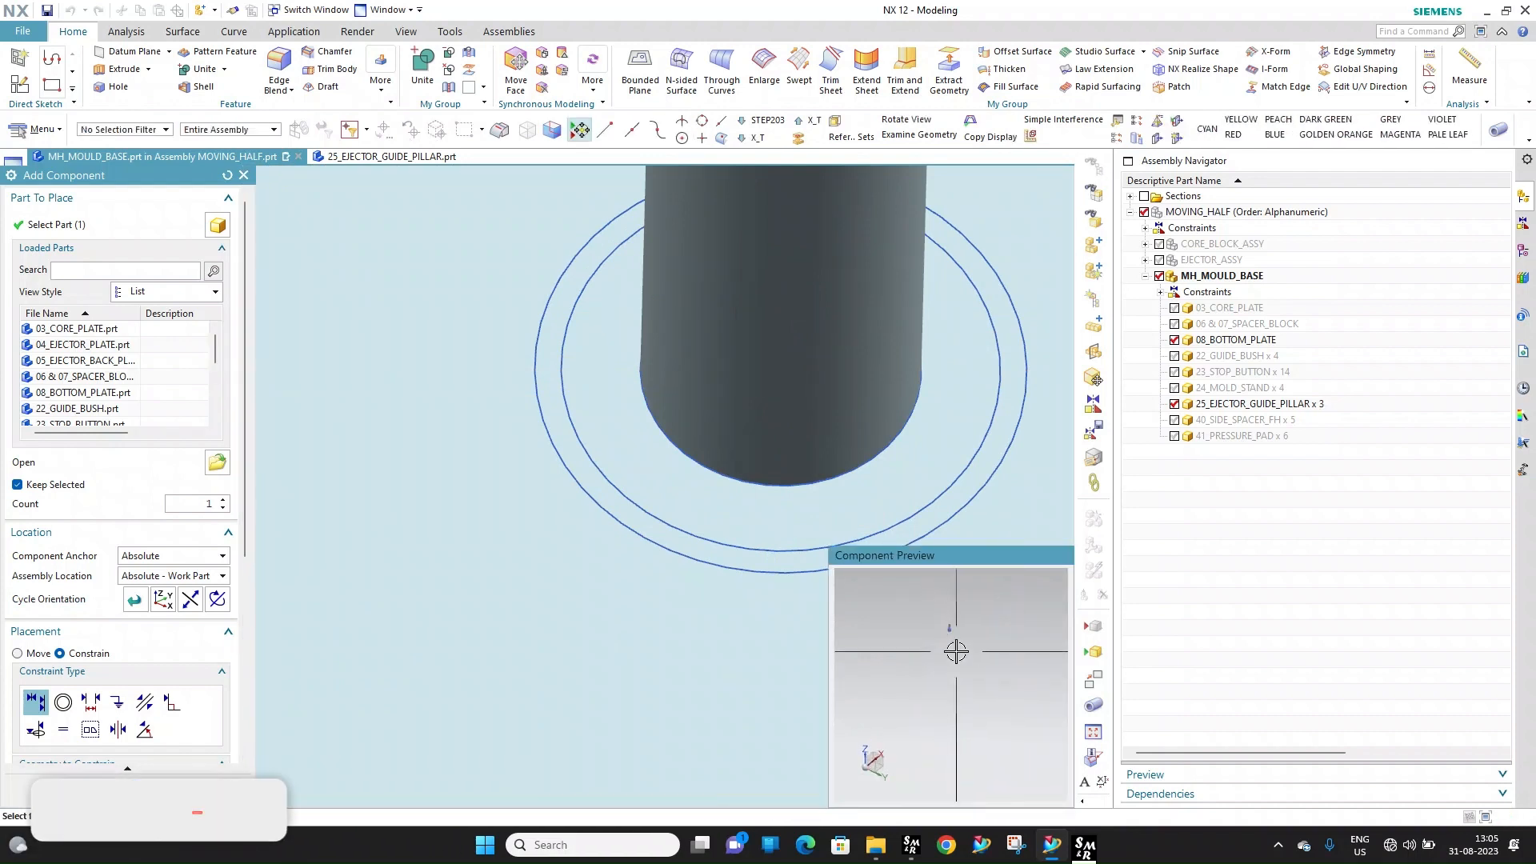
Seat a third ejector guide pillar in the bottom plate's lower-left stepped recess with touch and align constraints
left_click(888, 665)
scroll(720, 333, "down", 12)
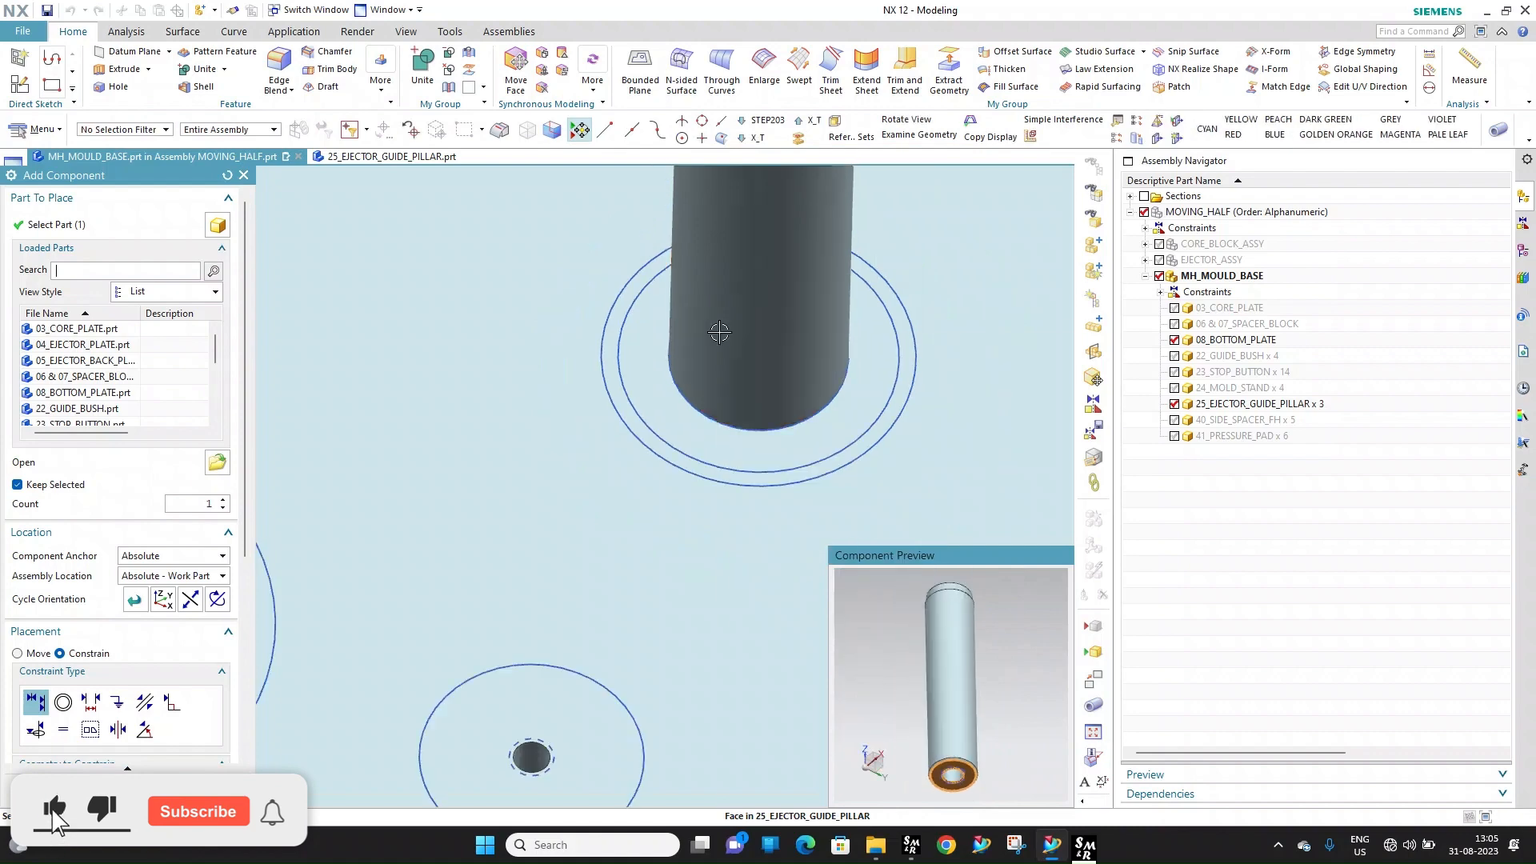
scroll(549, 621, "up", 8)
scroll(708, 422, "up", 8)
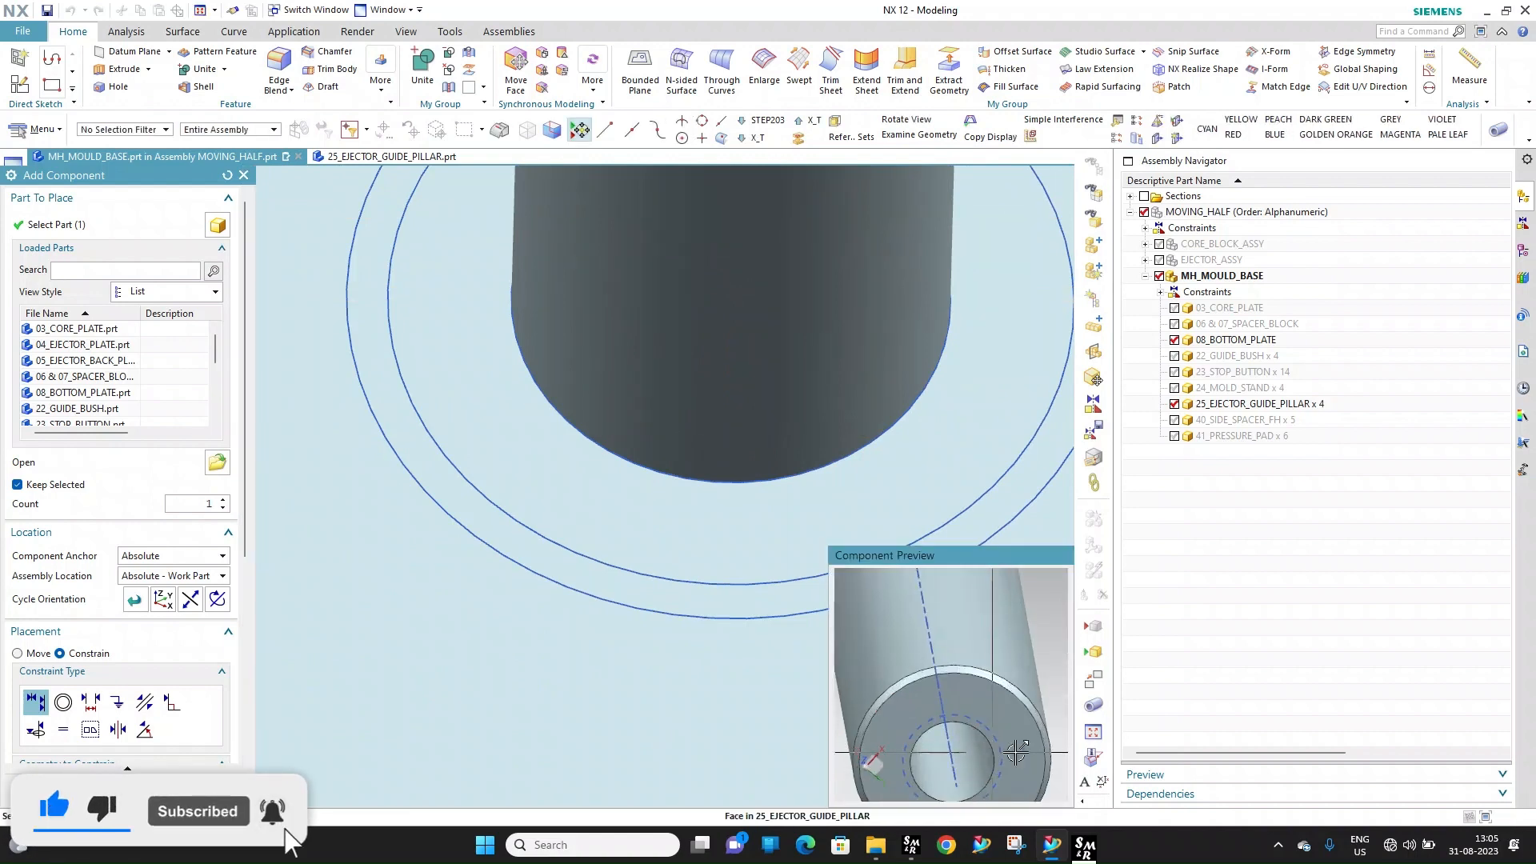
Constrain a fourth ejector guide pillar to the floor and cylindrical wall of the bottom plate's lower-right stepped recess and finish adding components
scroll(479, 396, "down", 4)
scroll(479, 397, "down", 8)
scroll(732, 405, "up", 10)
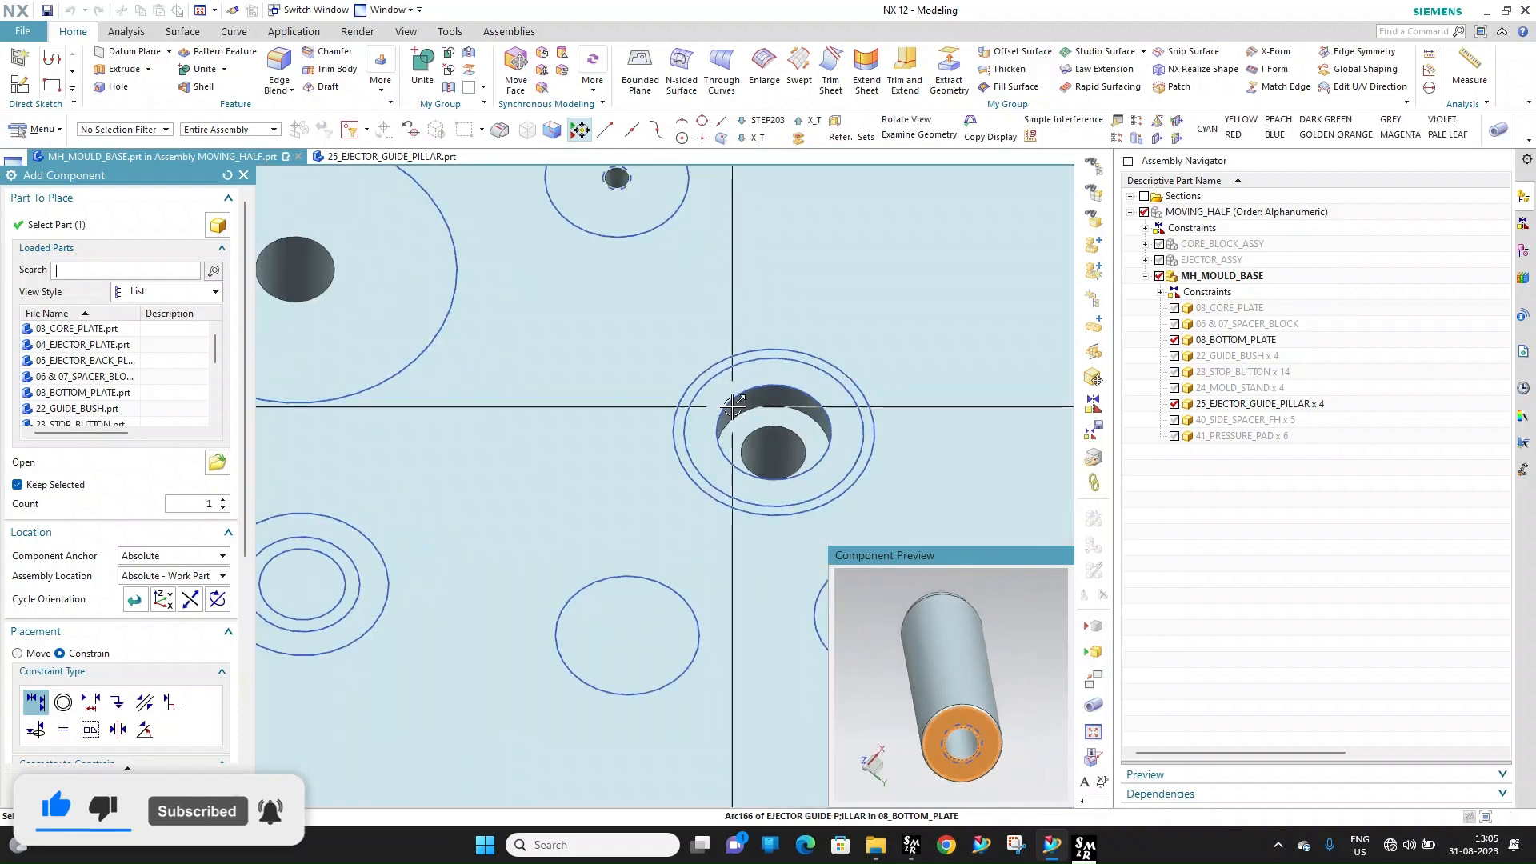
left_click(833, 401)
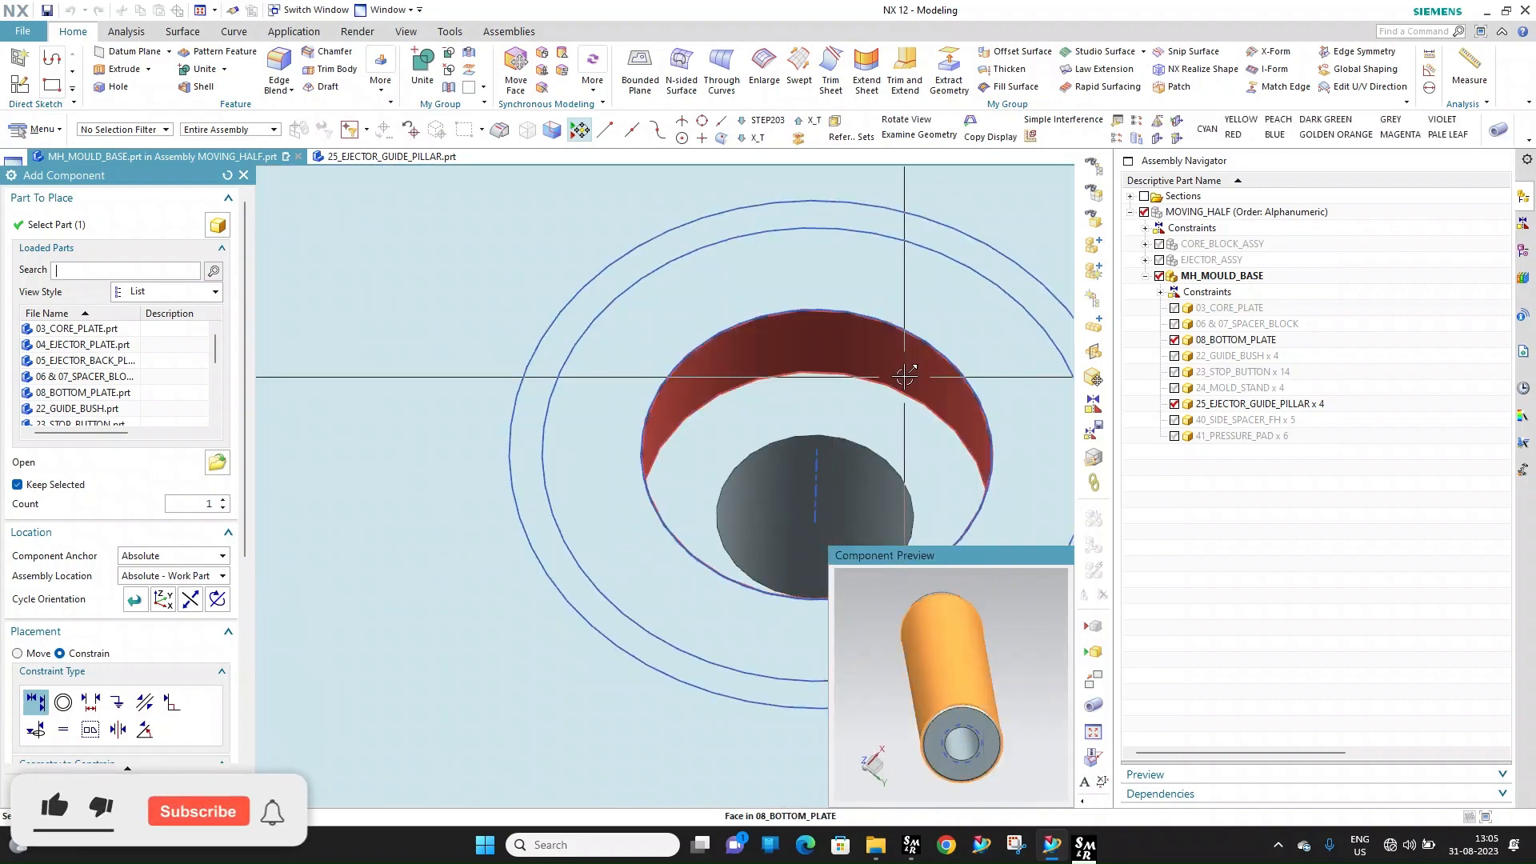
left_click(90, 790)
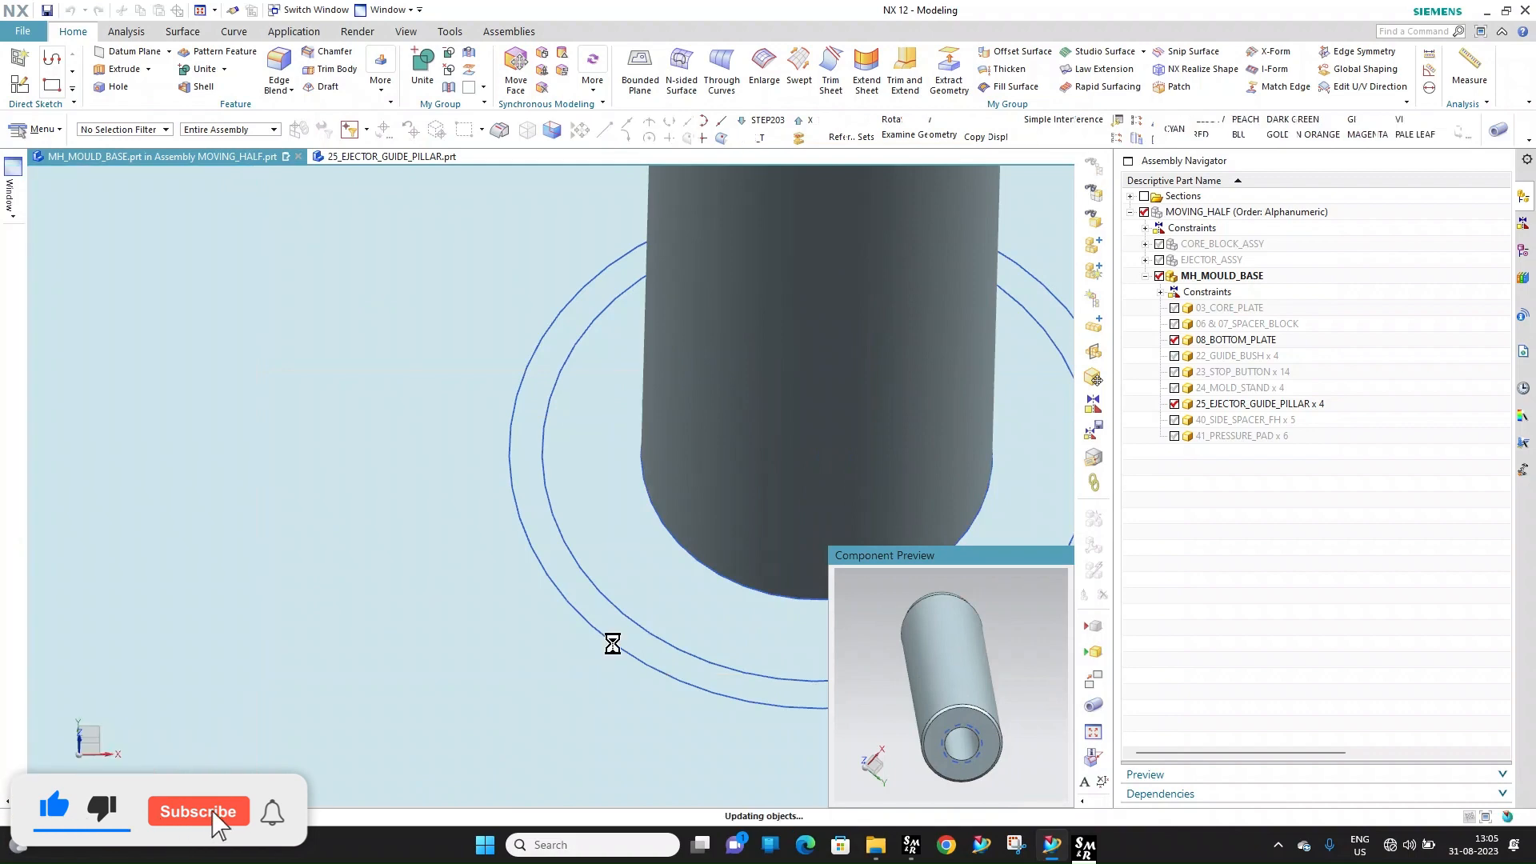
scroll(738, 592, "down", 6)
scroll(738, 592, "down", 3)
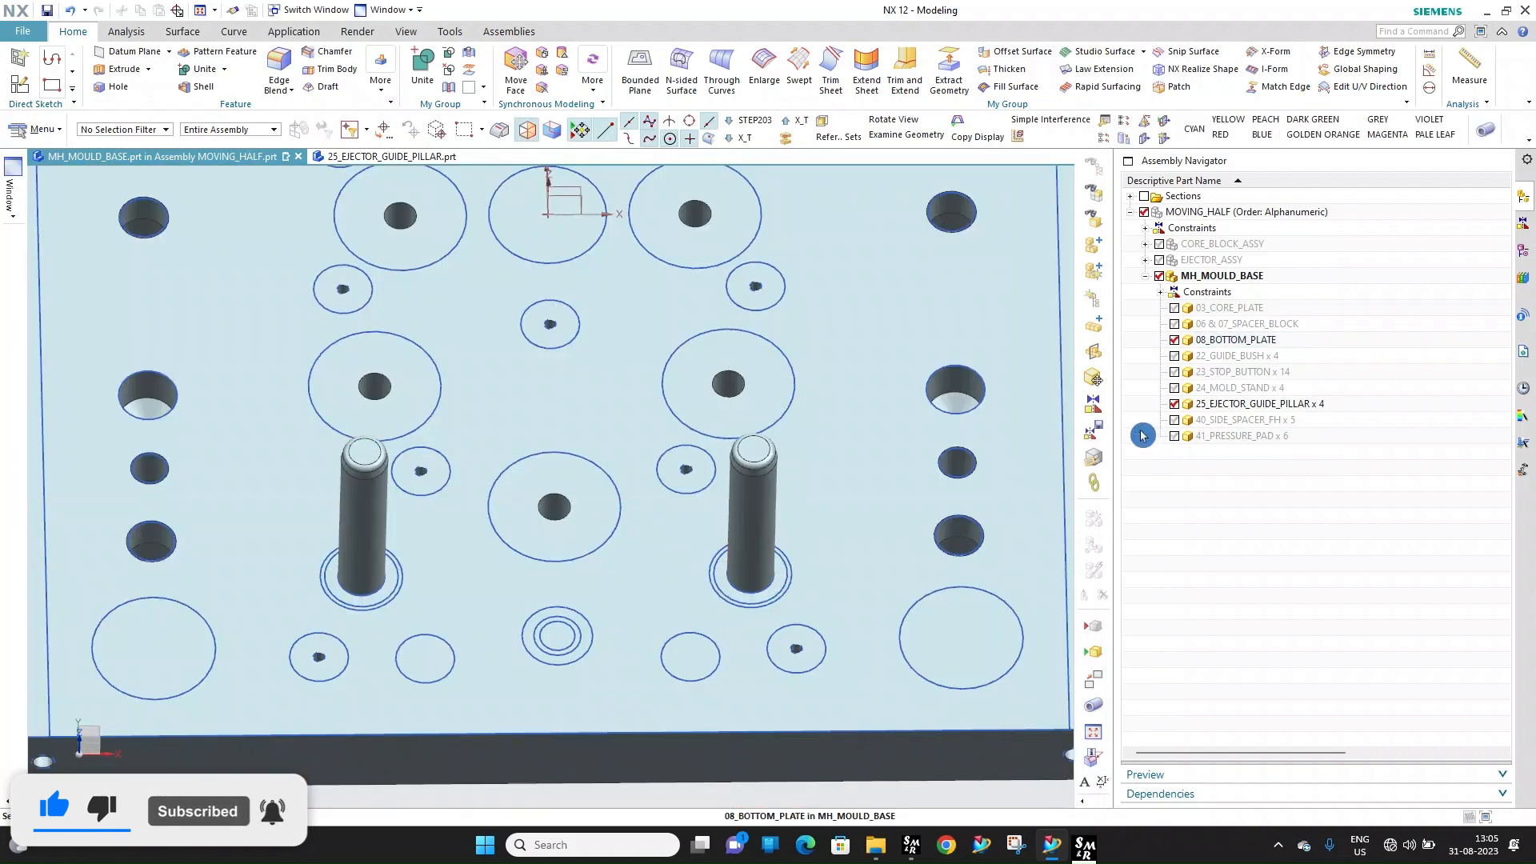
Show 03_CORE_PLATE and examine the gap between its underside and the ejector guide pillars' upper ends in a wireframe front view
left_click(1174, 308)
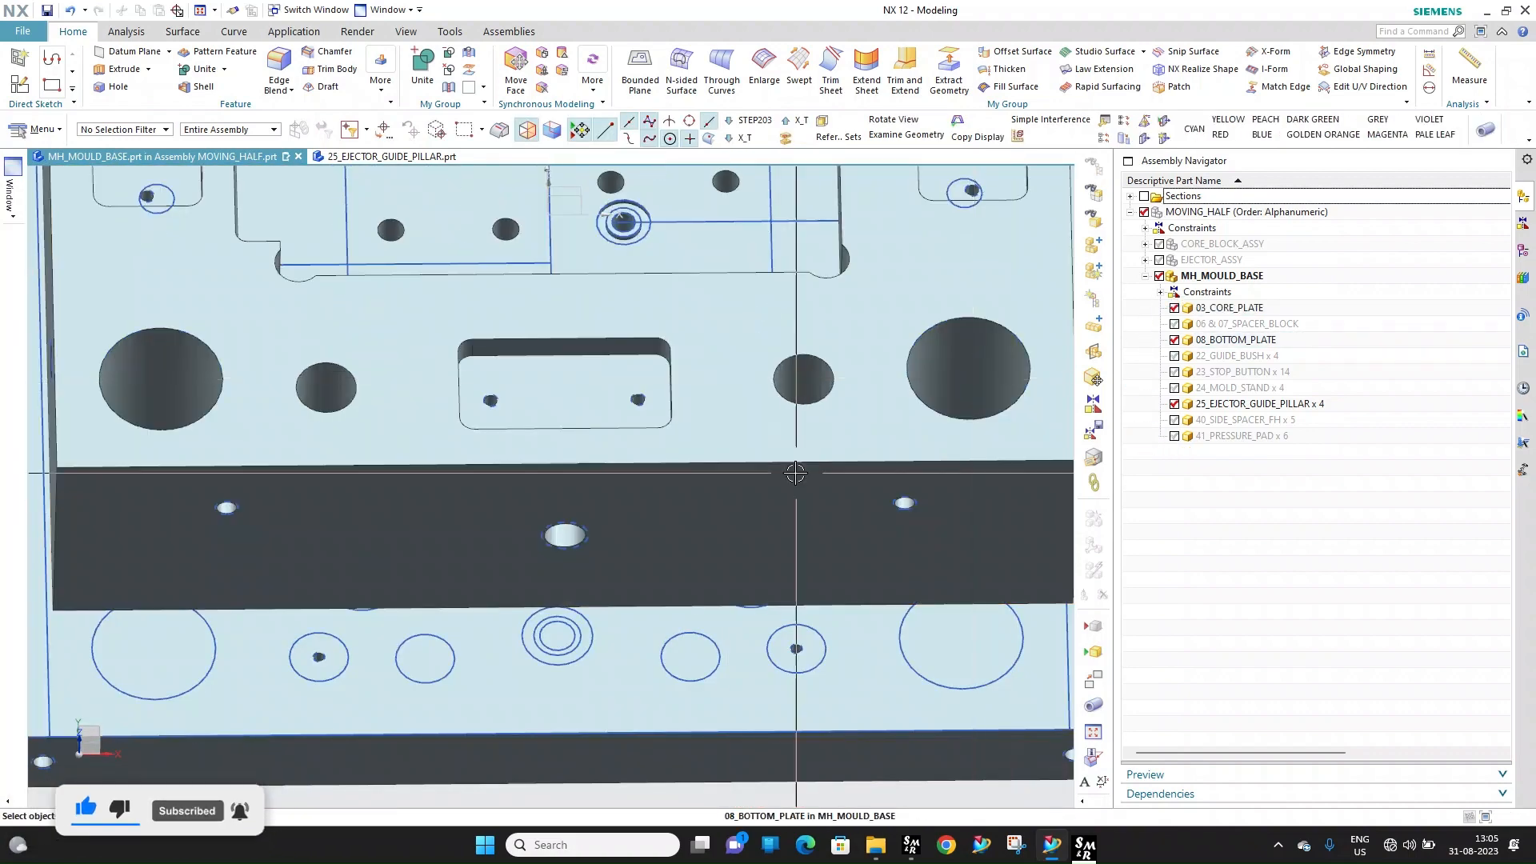
middle_click_drag(792, 520, 774, 432)
middle_click_drag(774, 503, 750, 450)
scroll(745, 446, "down", 3)
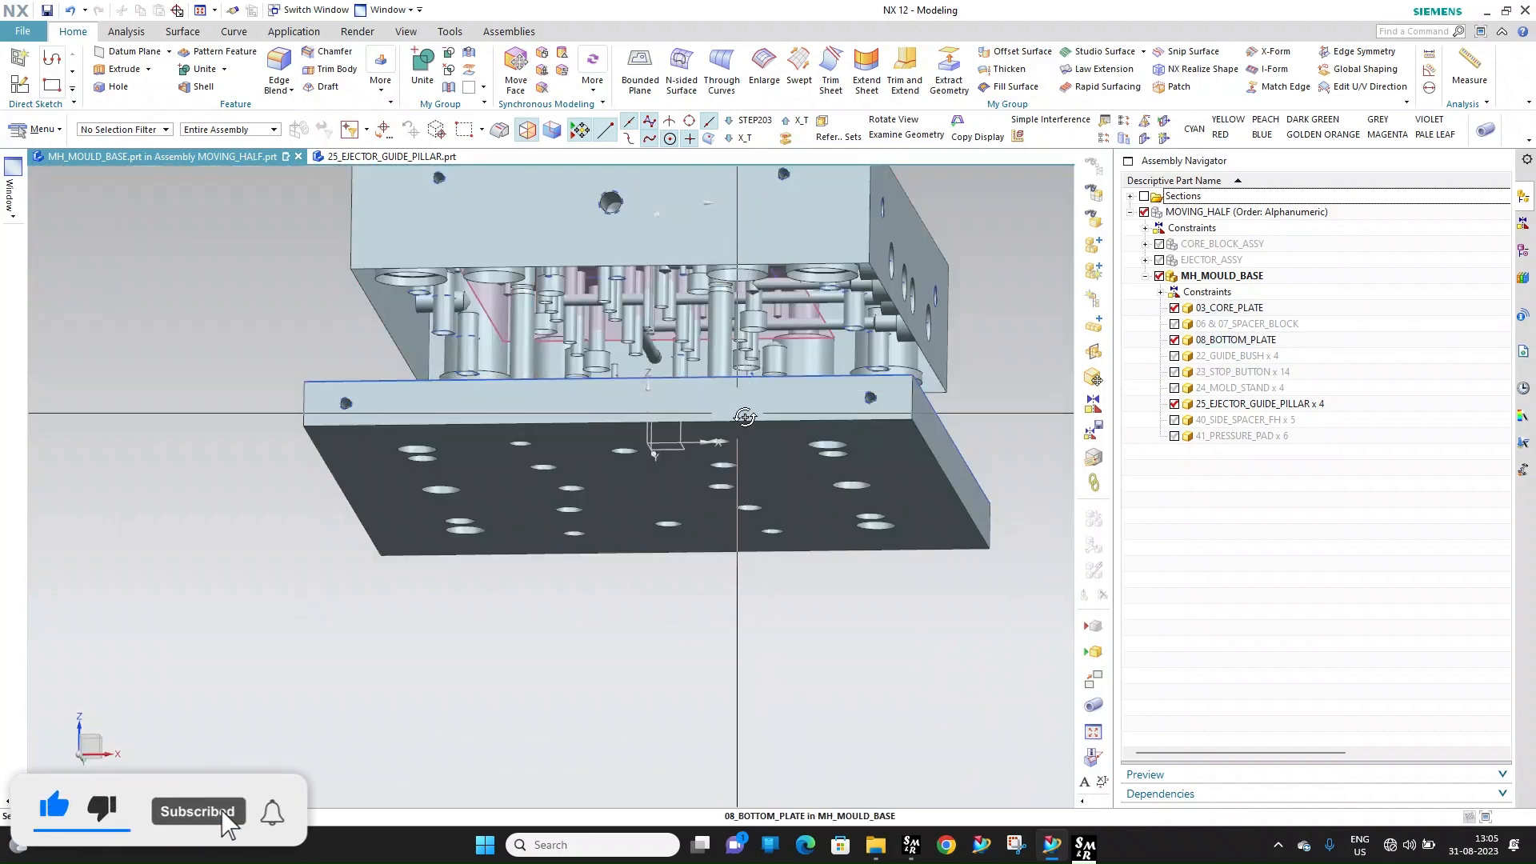
middle_click_drag(749, 392, 756, 422)
key("F8")
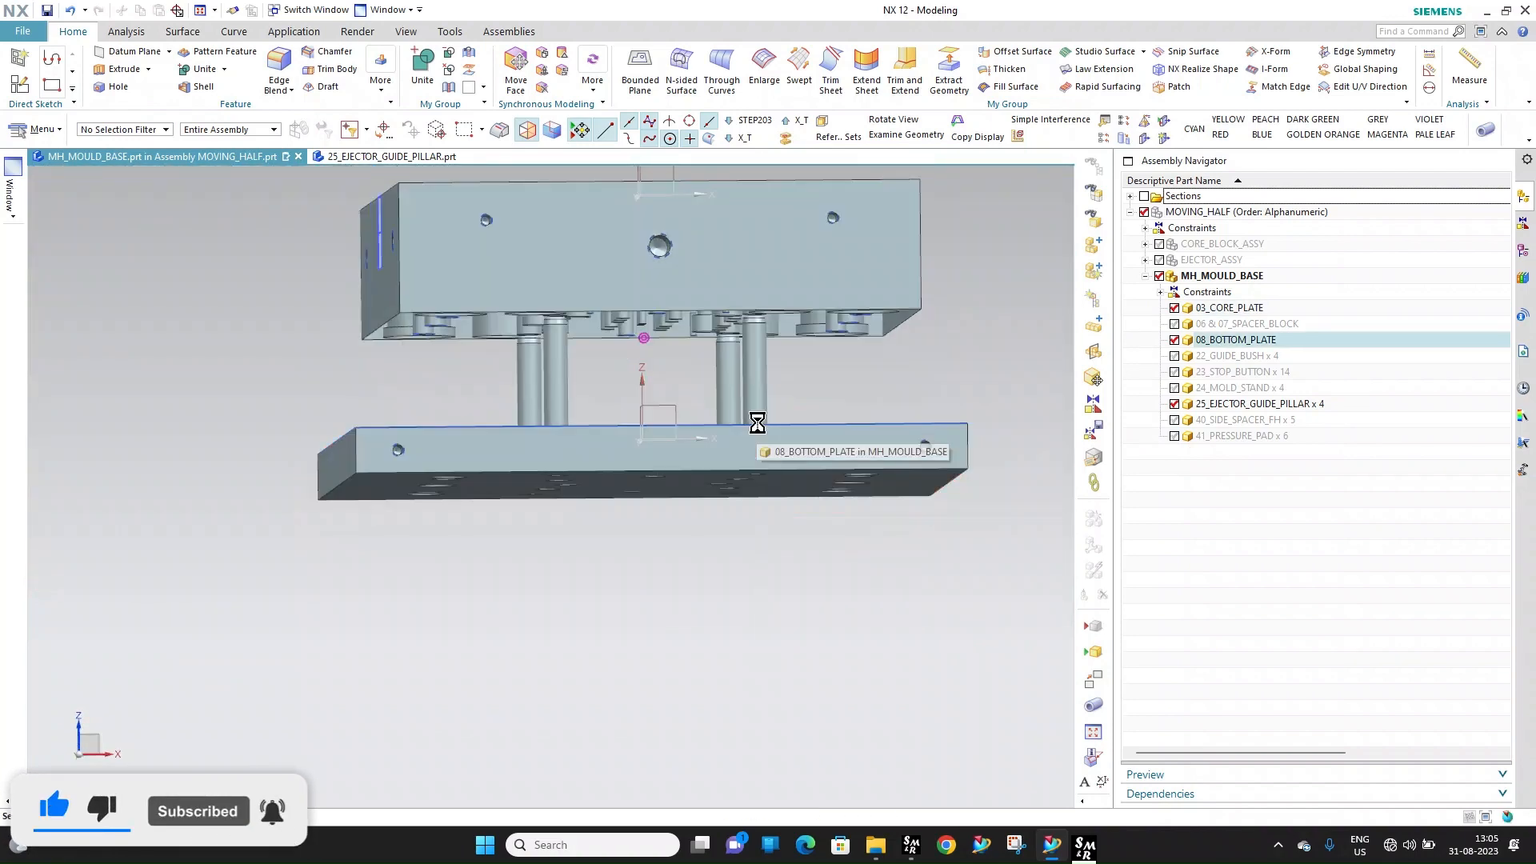
scroll(744, 330, "up", 4)
scroll(686, 469, "down", 4)
scroll(758, 340, "up", 4)
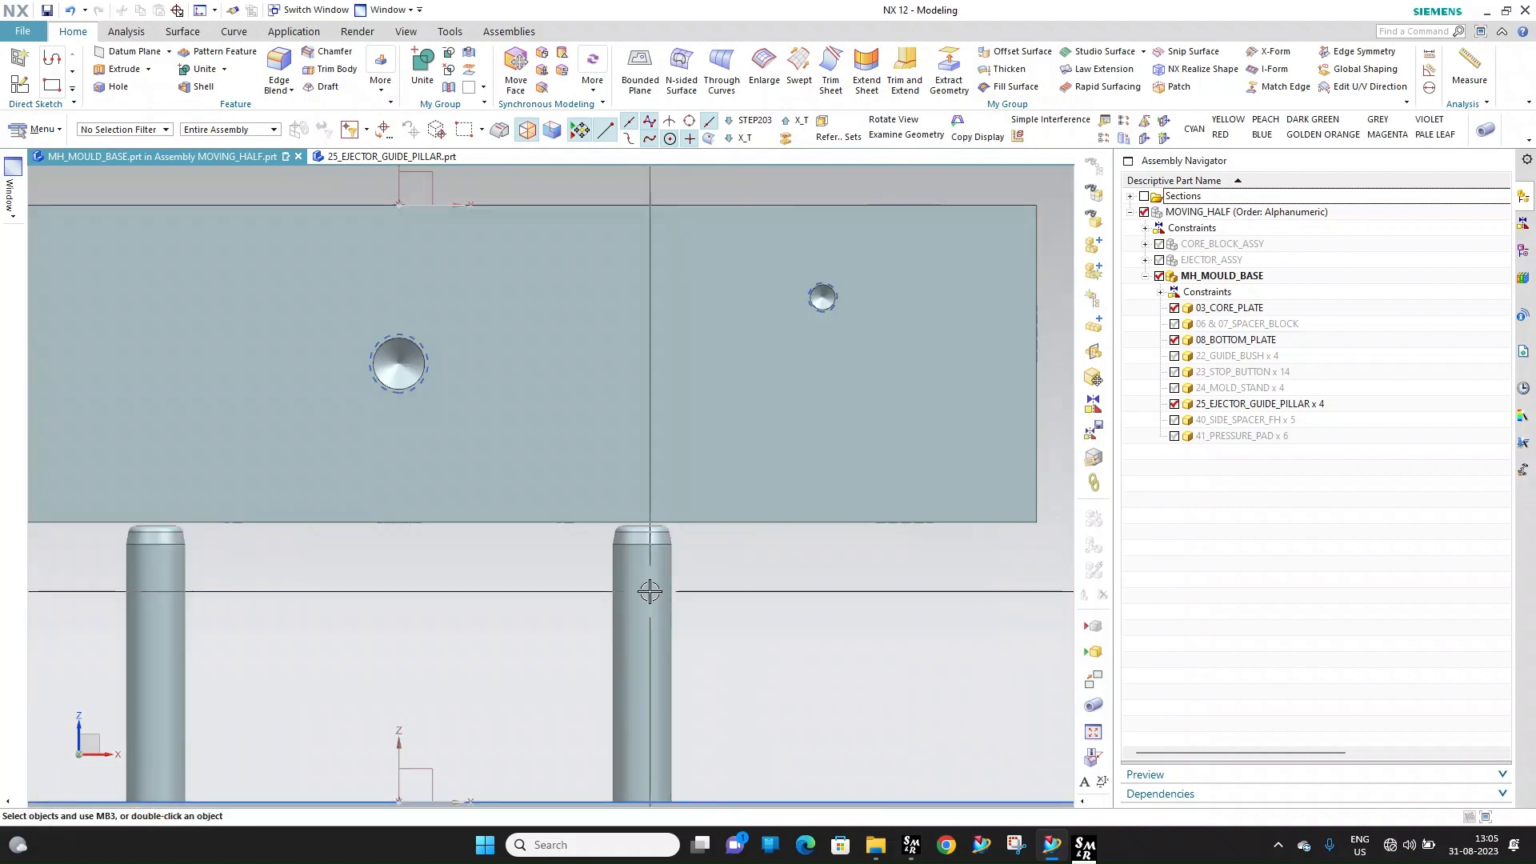
left_click(645, 590)
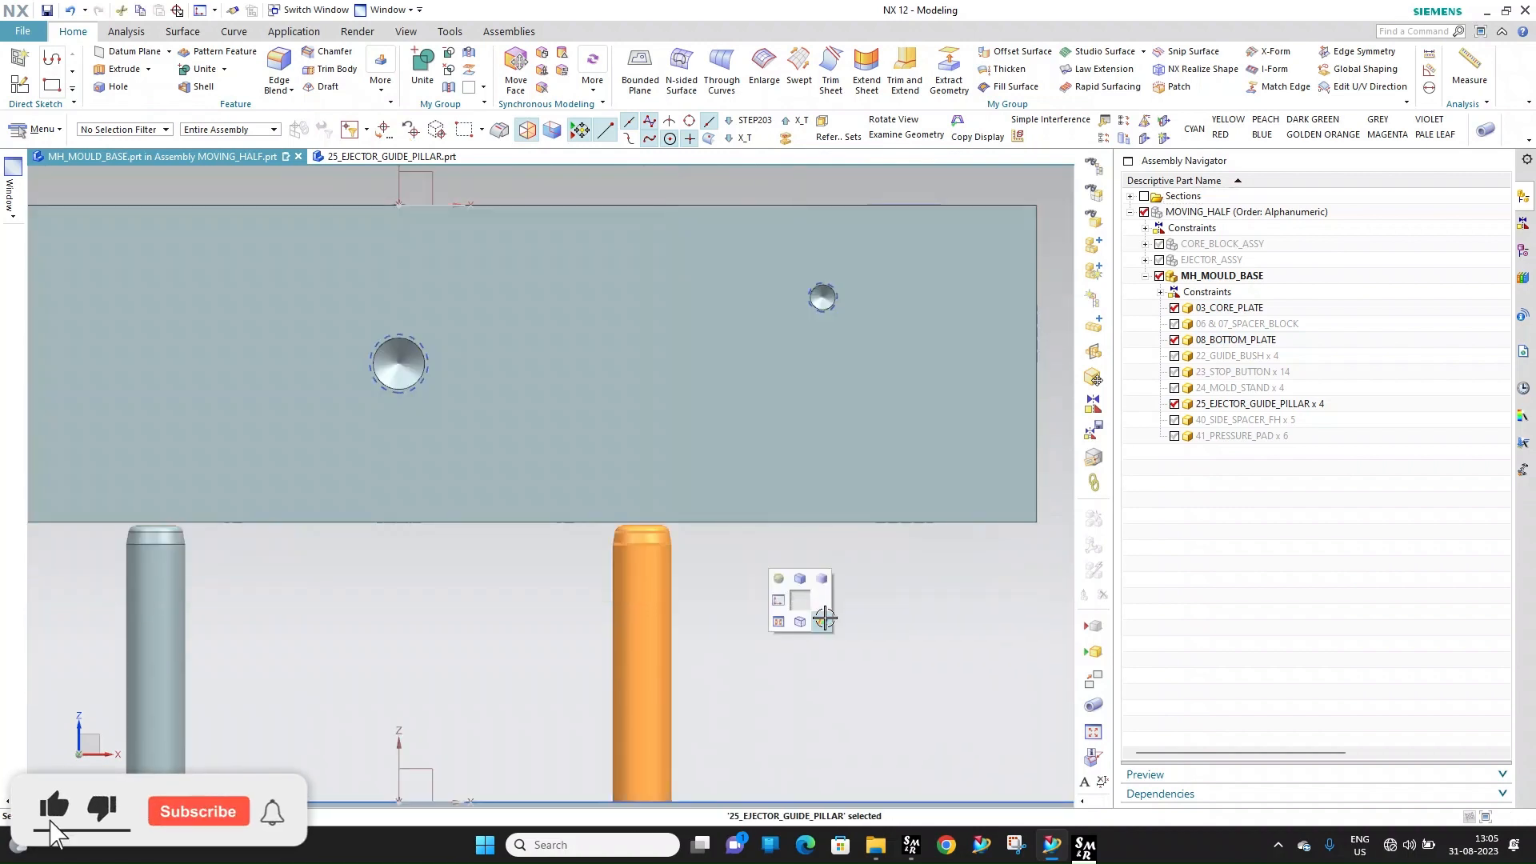
right_click_drag(823, 623, 800, 622)
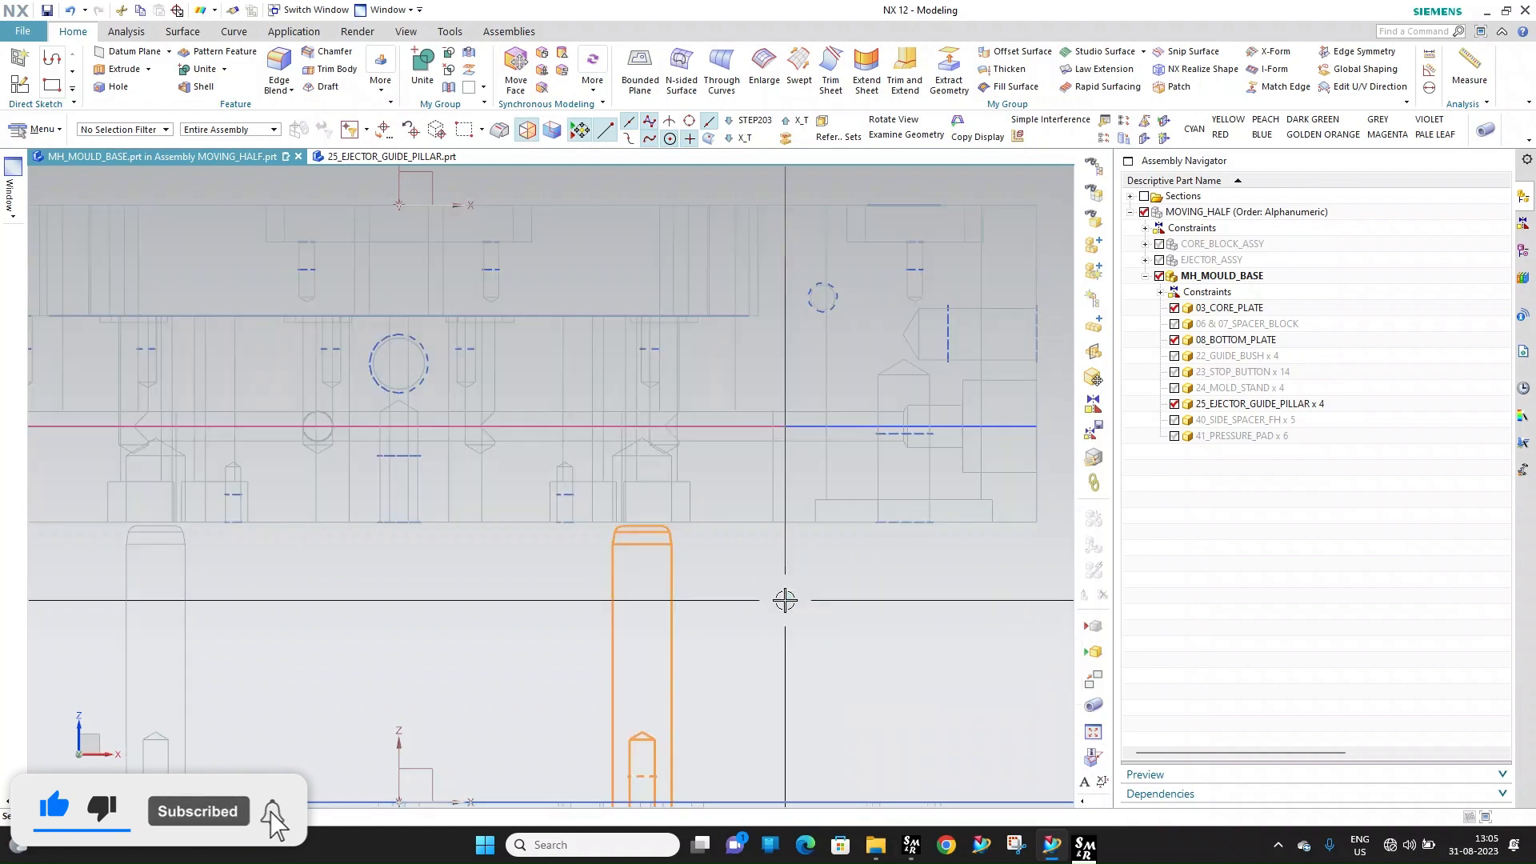
scroll(634, 503, "up", 3)
Make 25_EJECTOR_GUIDE_PILLAR the work part and adjust its cylinder height, trying 100 and 96 mm before settling on 95 mm
double_click(675, 654)
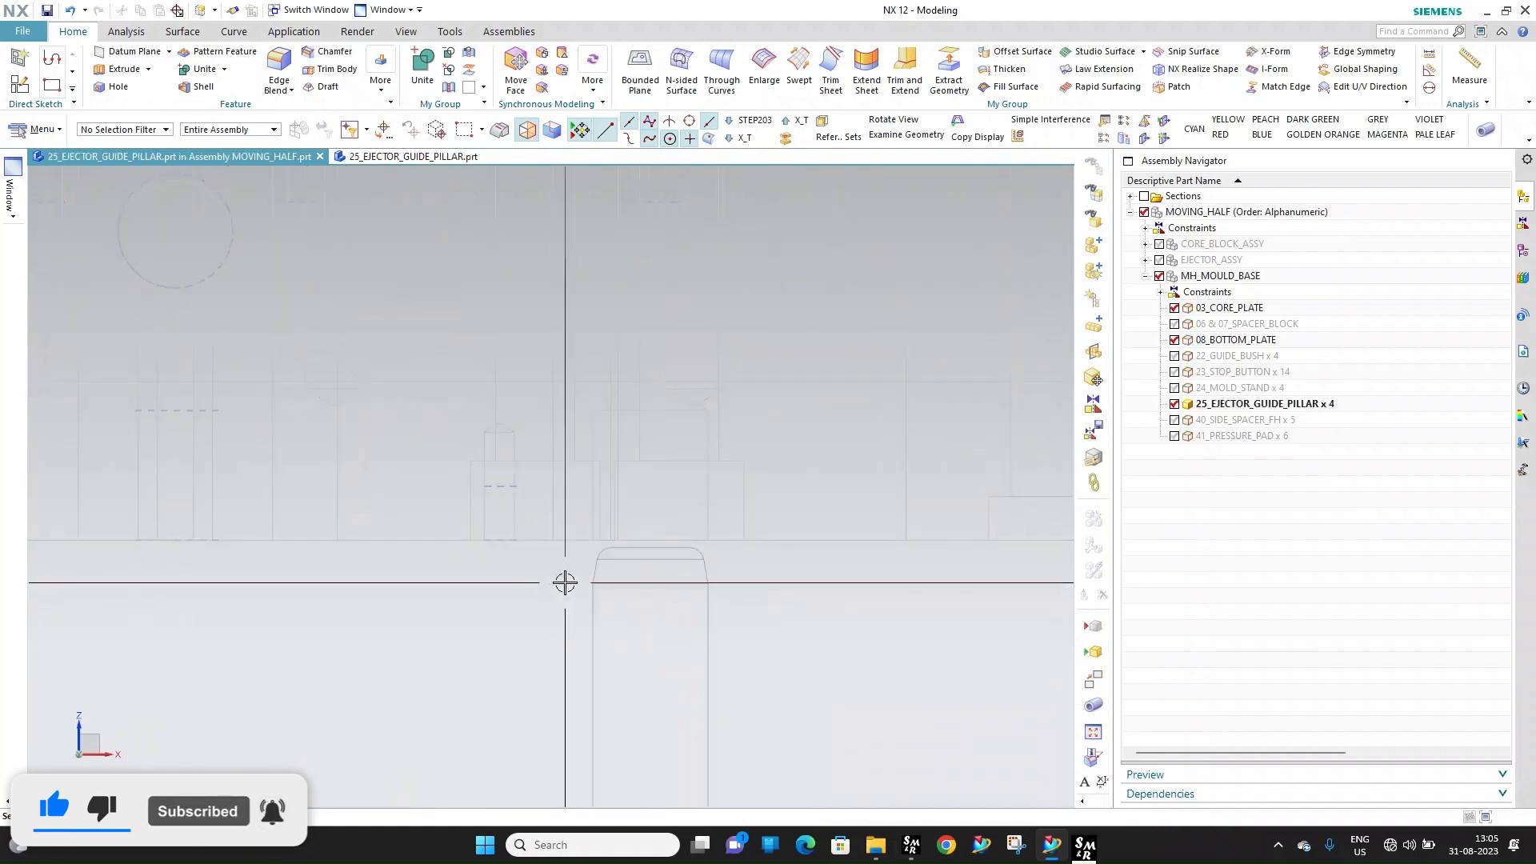
double_click(661, 638)
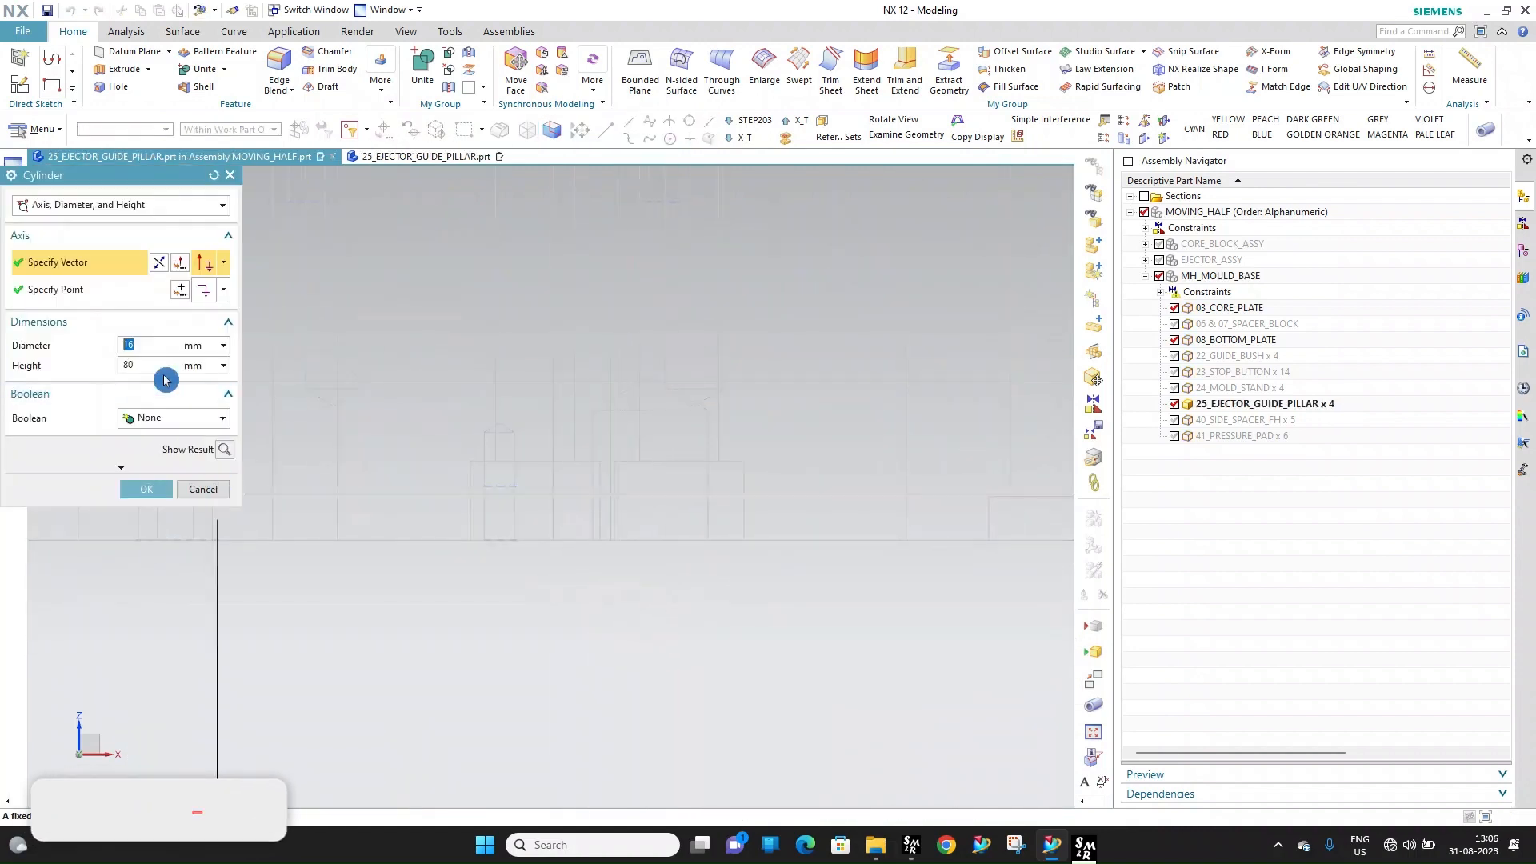
left_click_drag(157, 367, 25, 378)
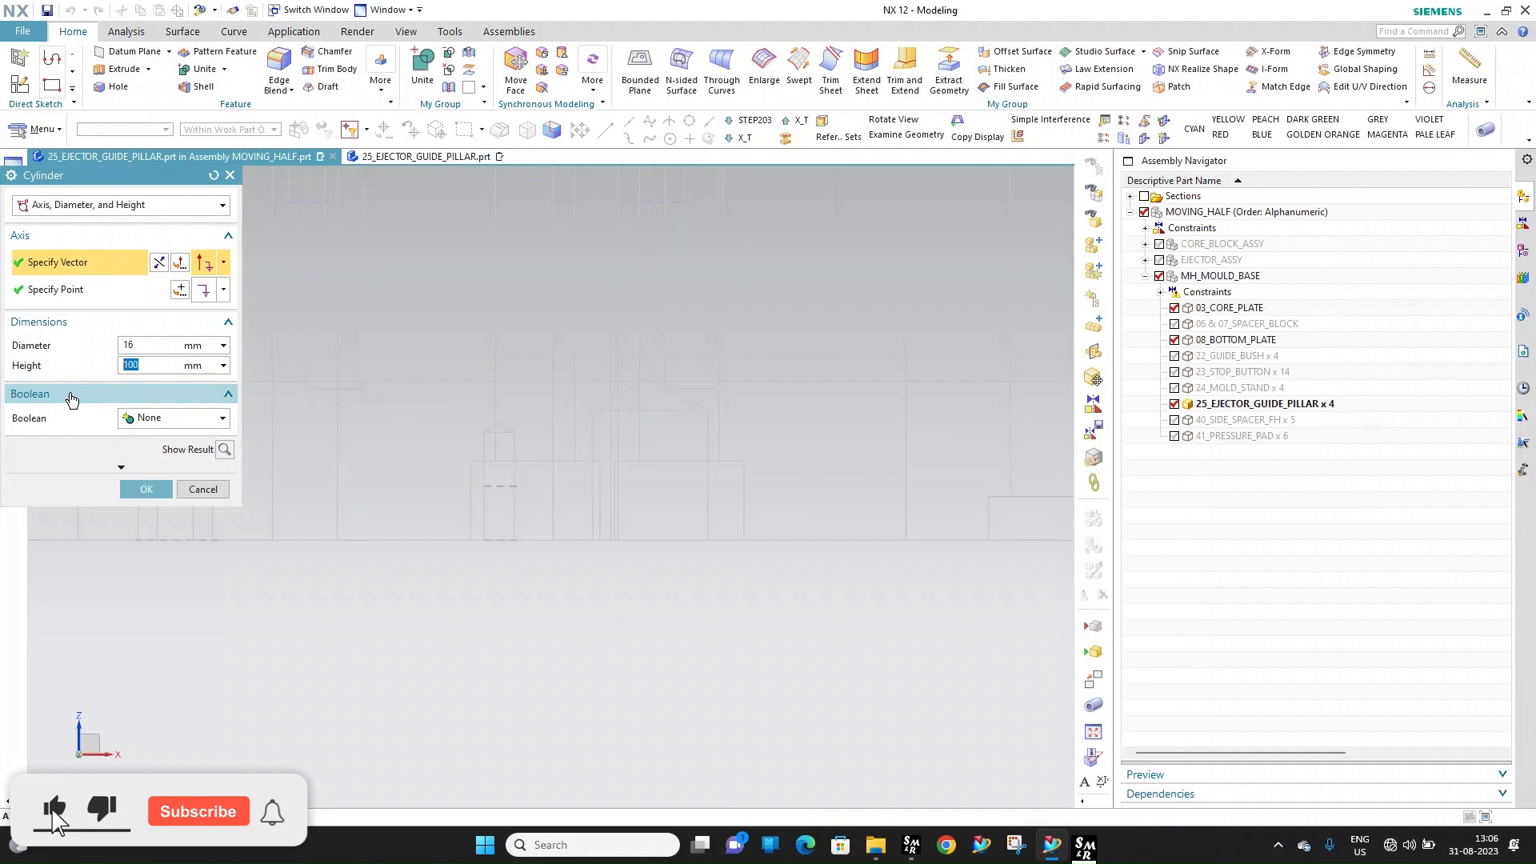
middle_click(128, 464)
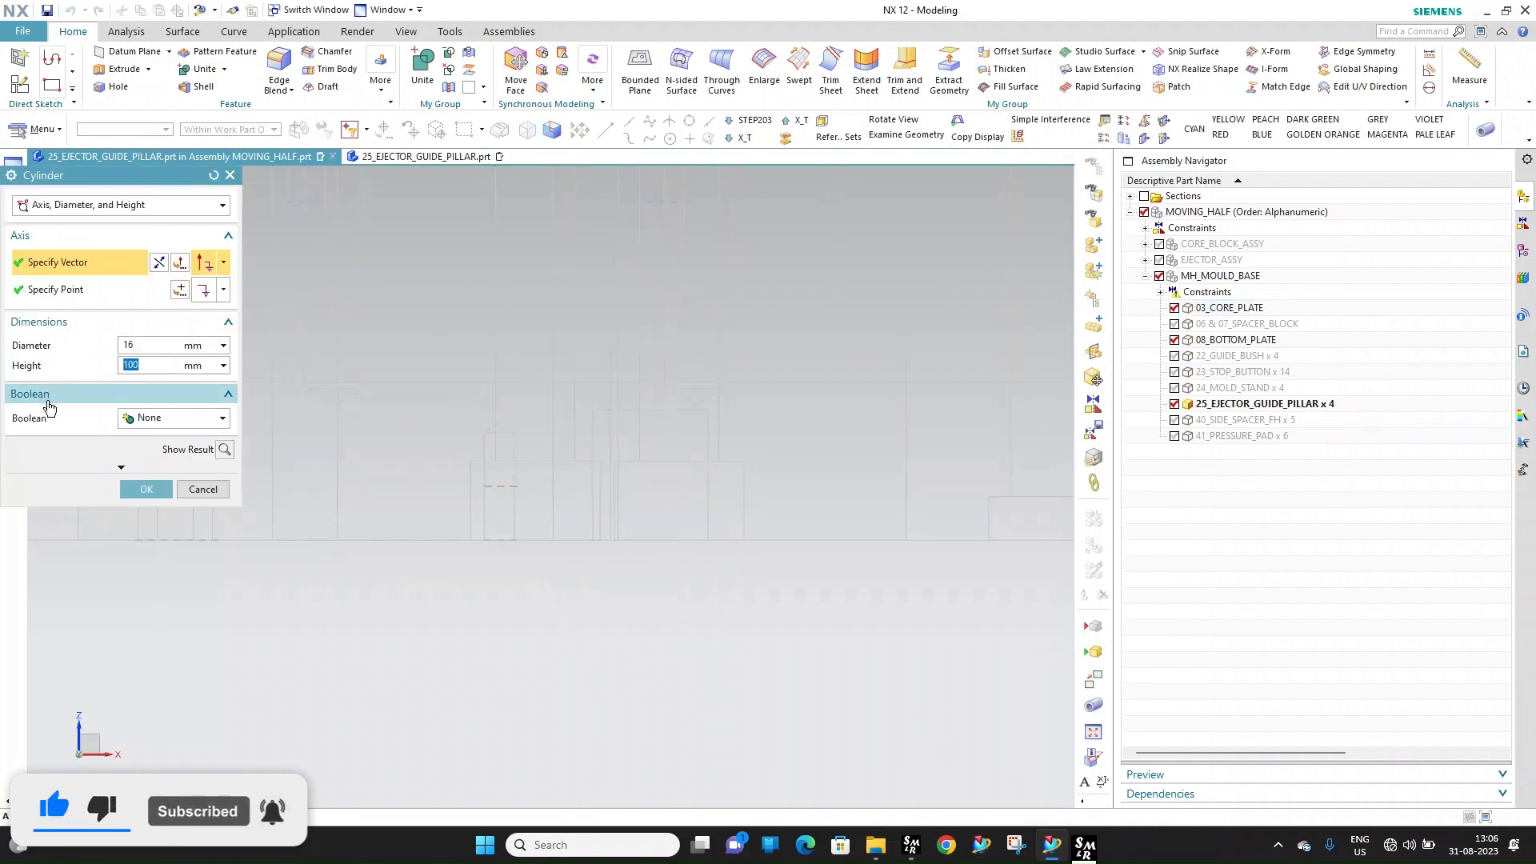
type("96")
middle_click(50, 409)
type("95")
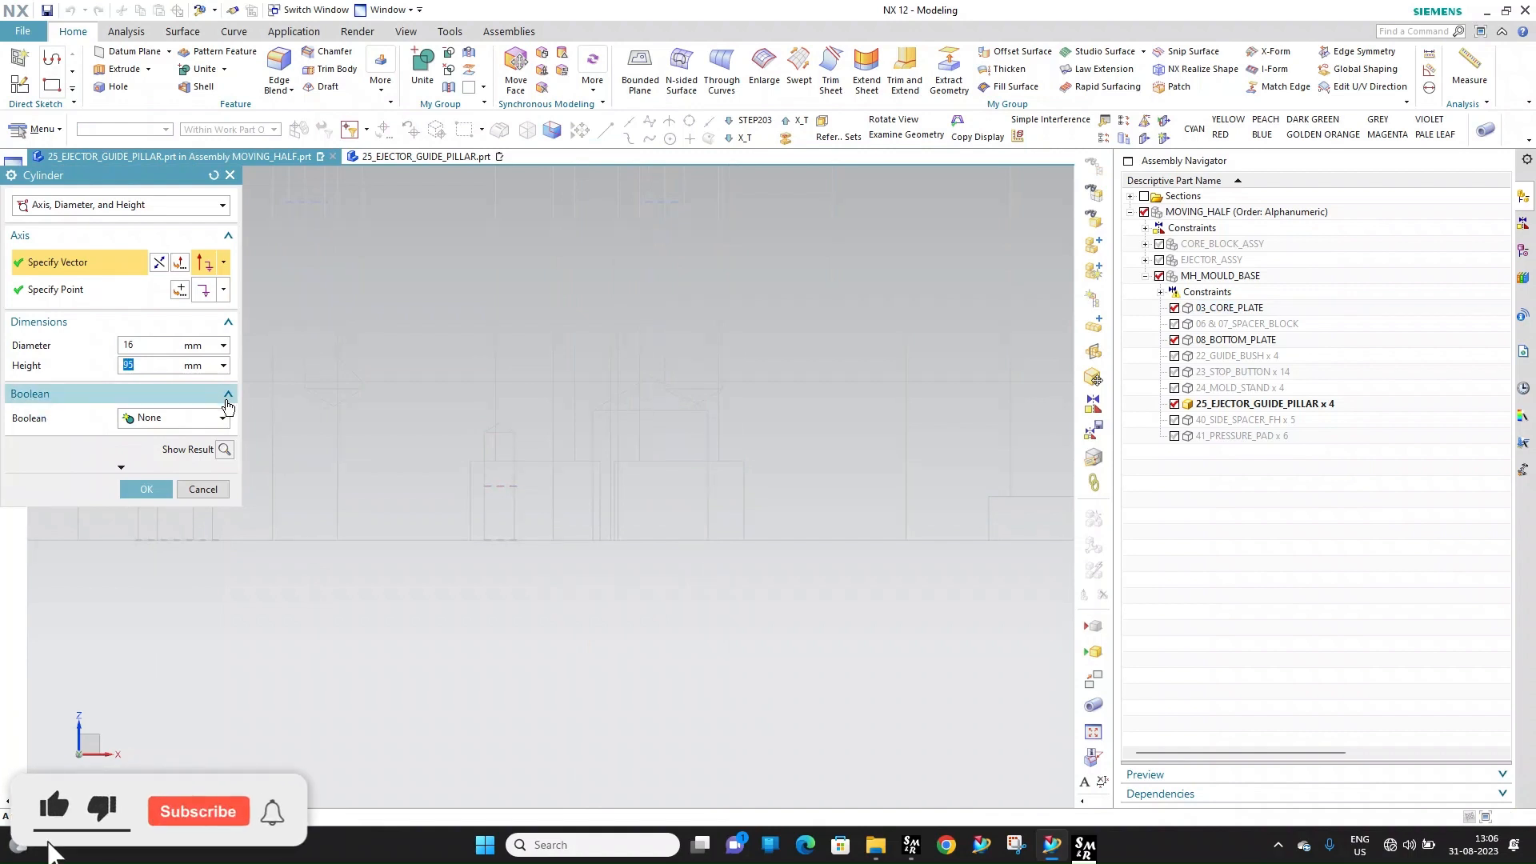
middle_click(228, 406)
scroll(524, 445, "down", 10)
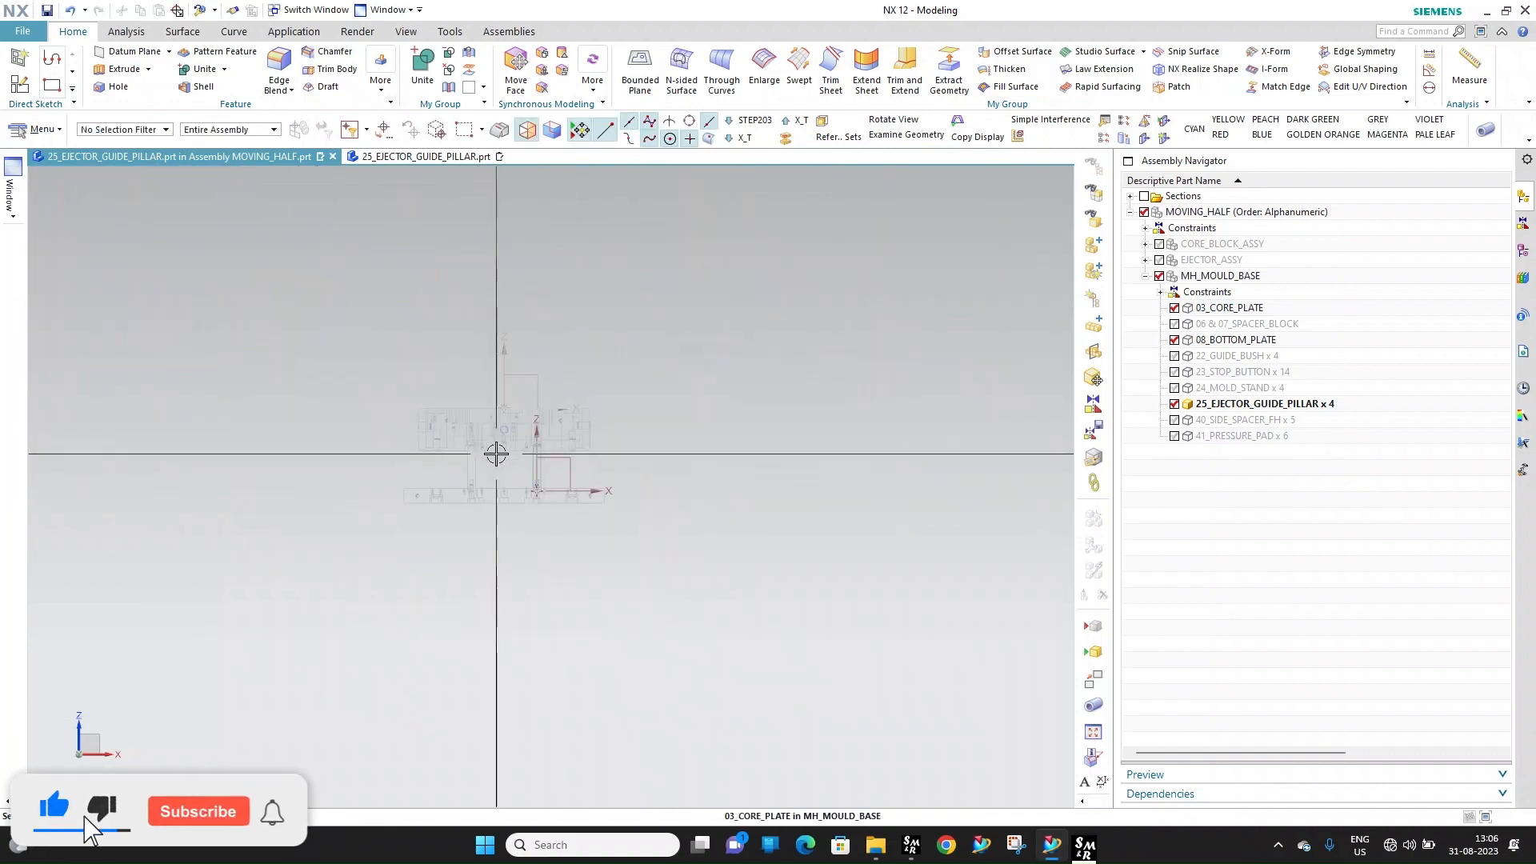
scroll(614, 445, "up", 6)
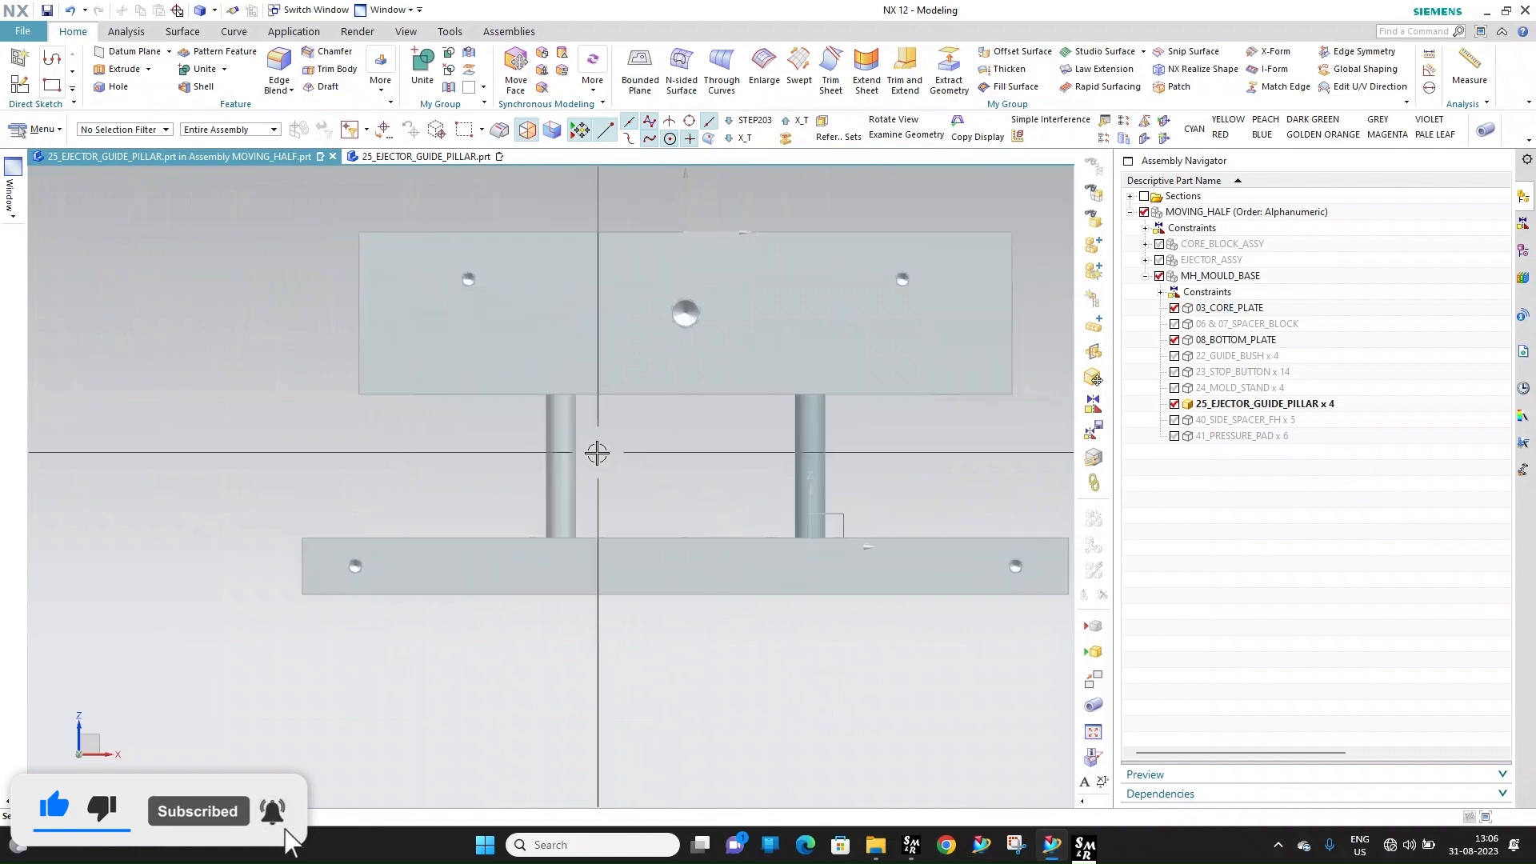
Make MOVING_HALF the work part again and hide 08_BOTTOM_PLATE
double_click(1259, 218)
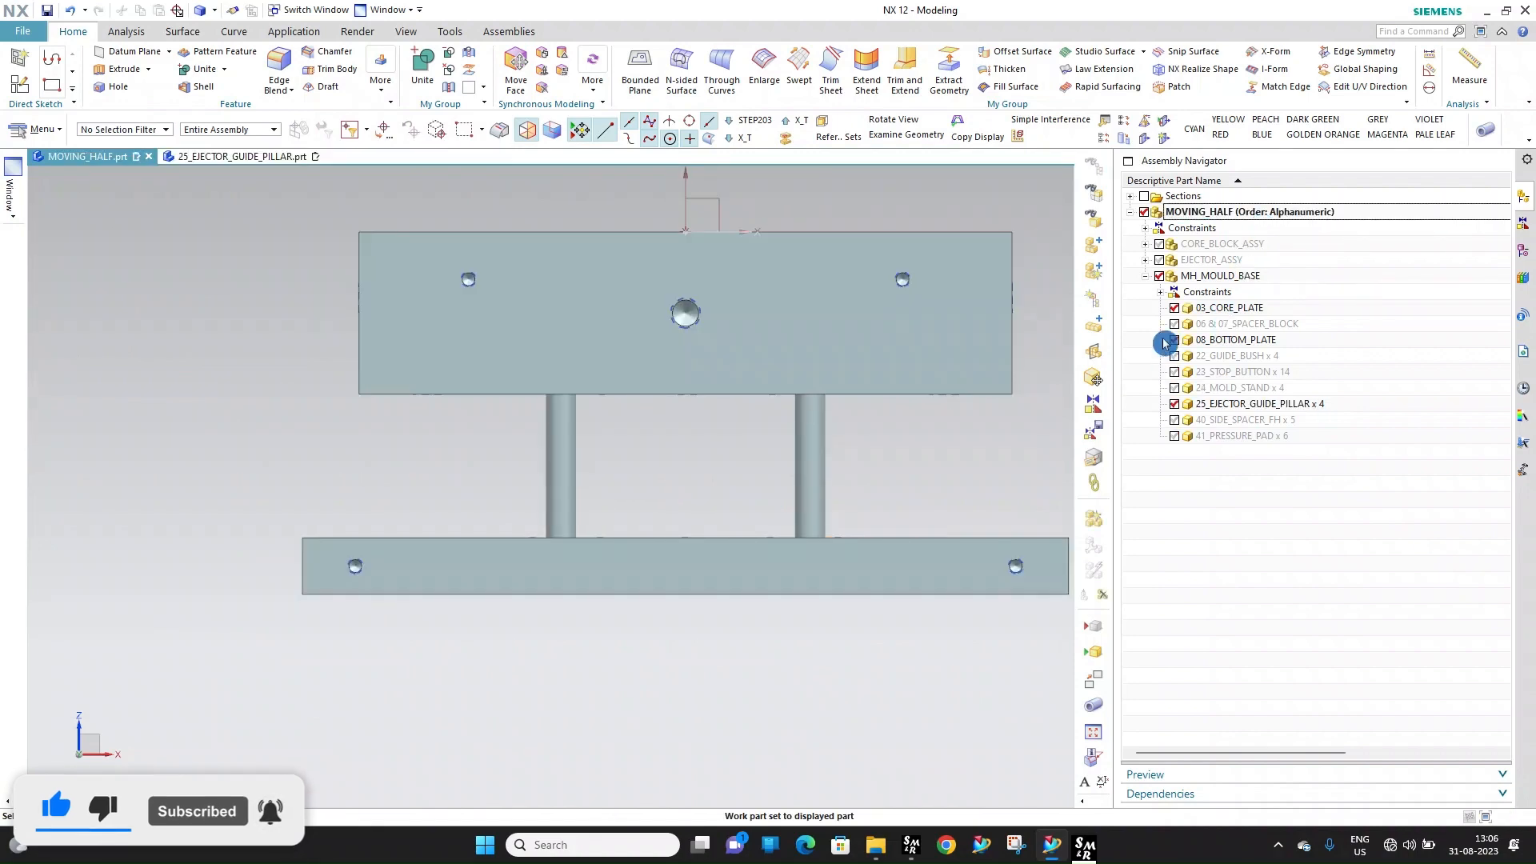
left_click(1166, 341)
middle_click_drag(727, 435, 764, 268)
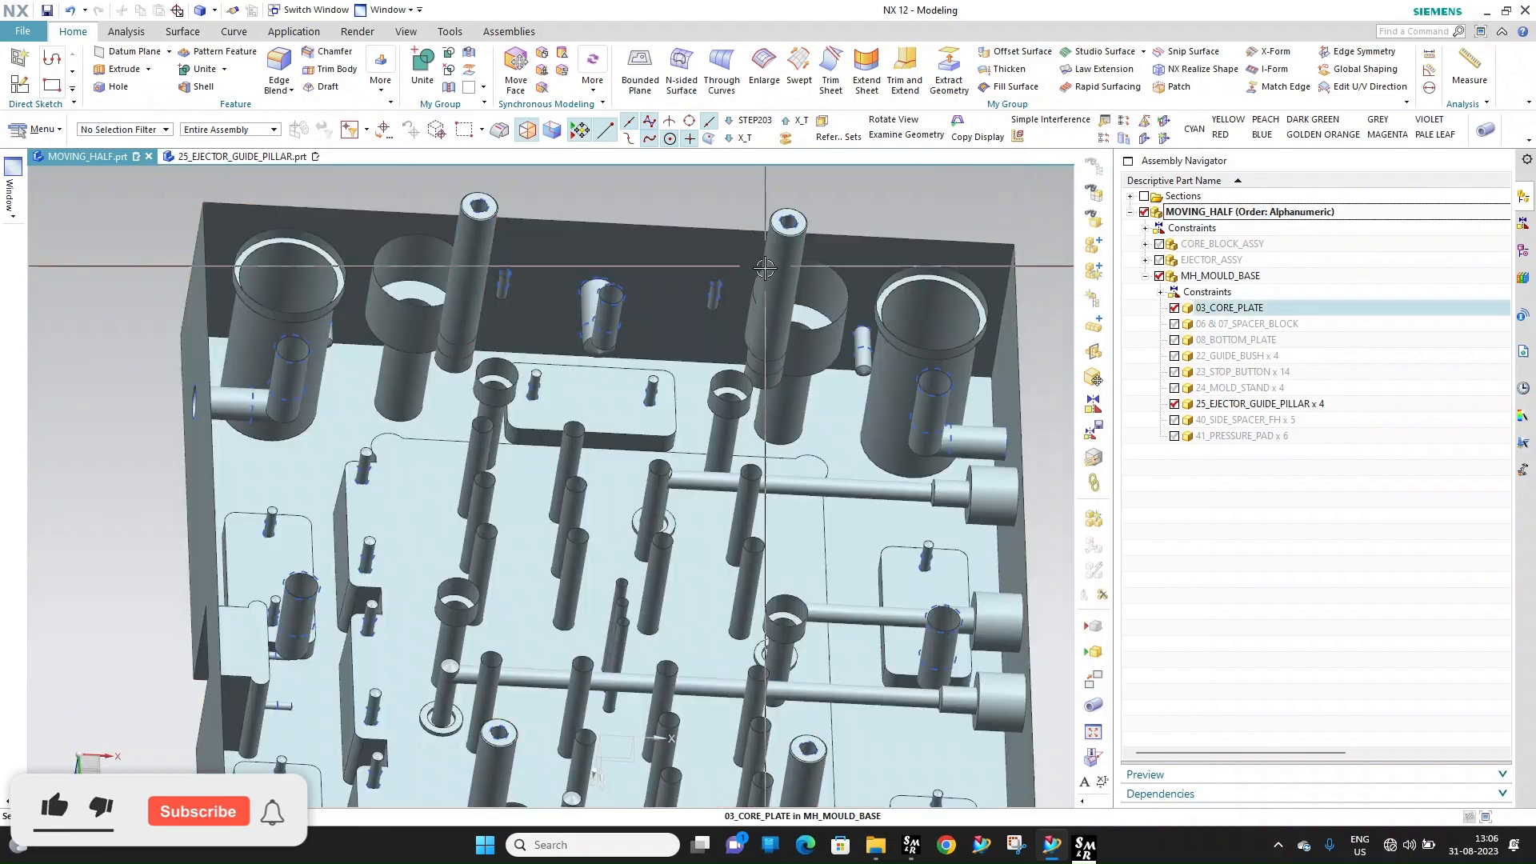
Examine from below how the four ejector guide pillars engage the core plate and clear its neighbouring holes
scroll(764, 268, "up", 4)
middle_click_drag(760, 371, 767, 429)
scroll(745, 419, "down", 2)
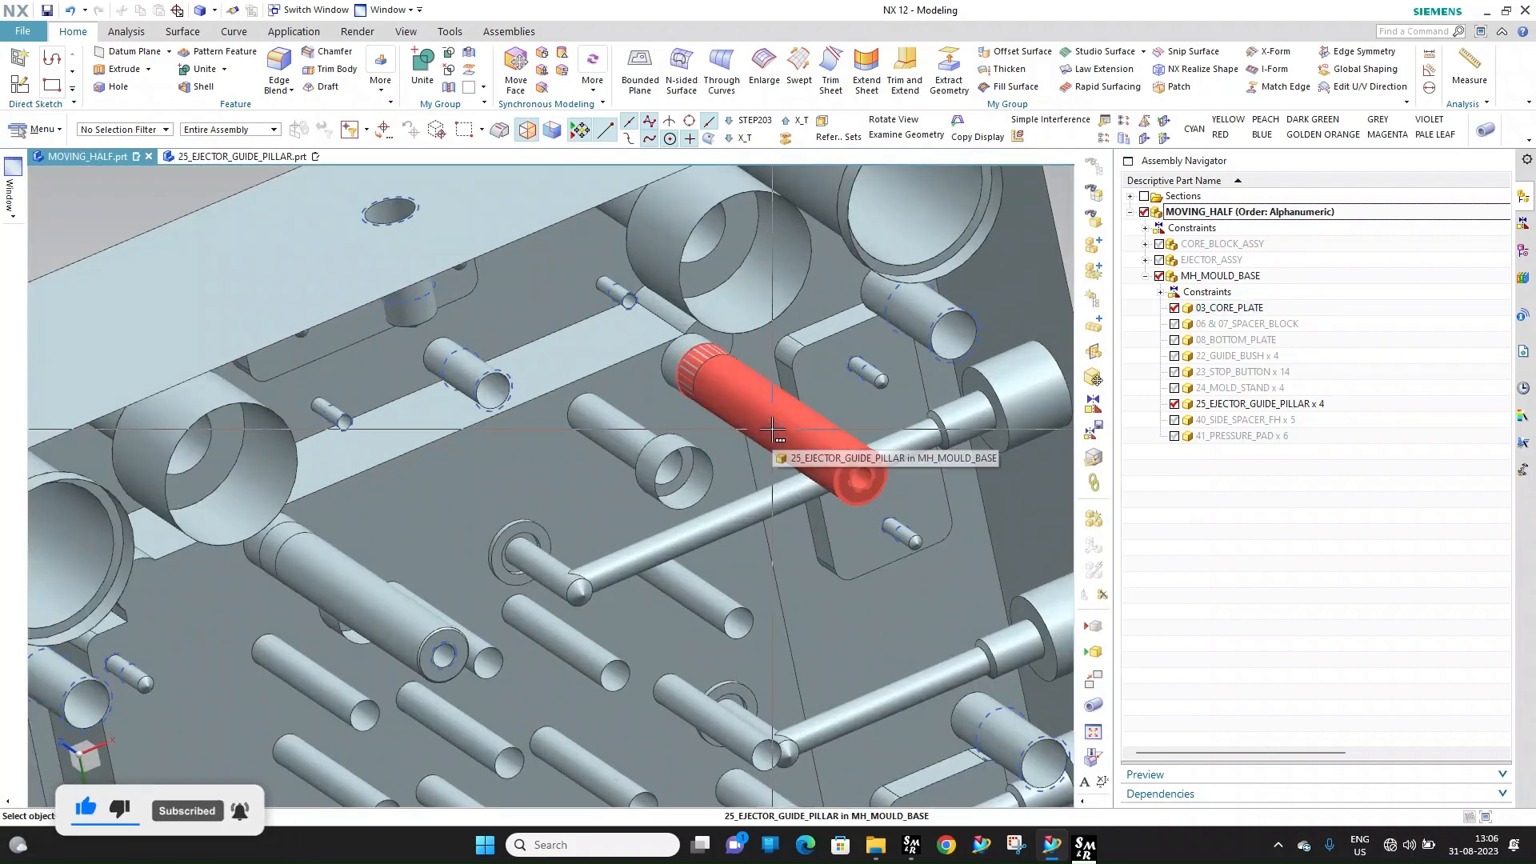
scroll(804, 408, "up", 2)
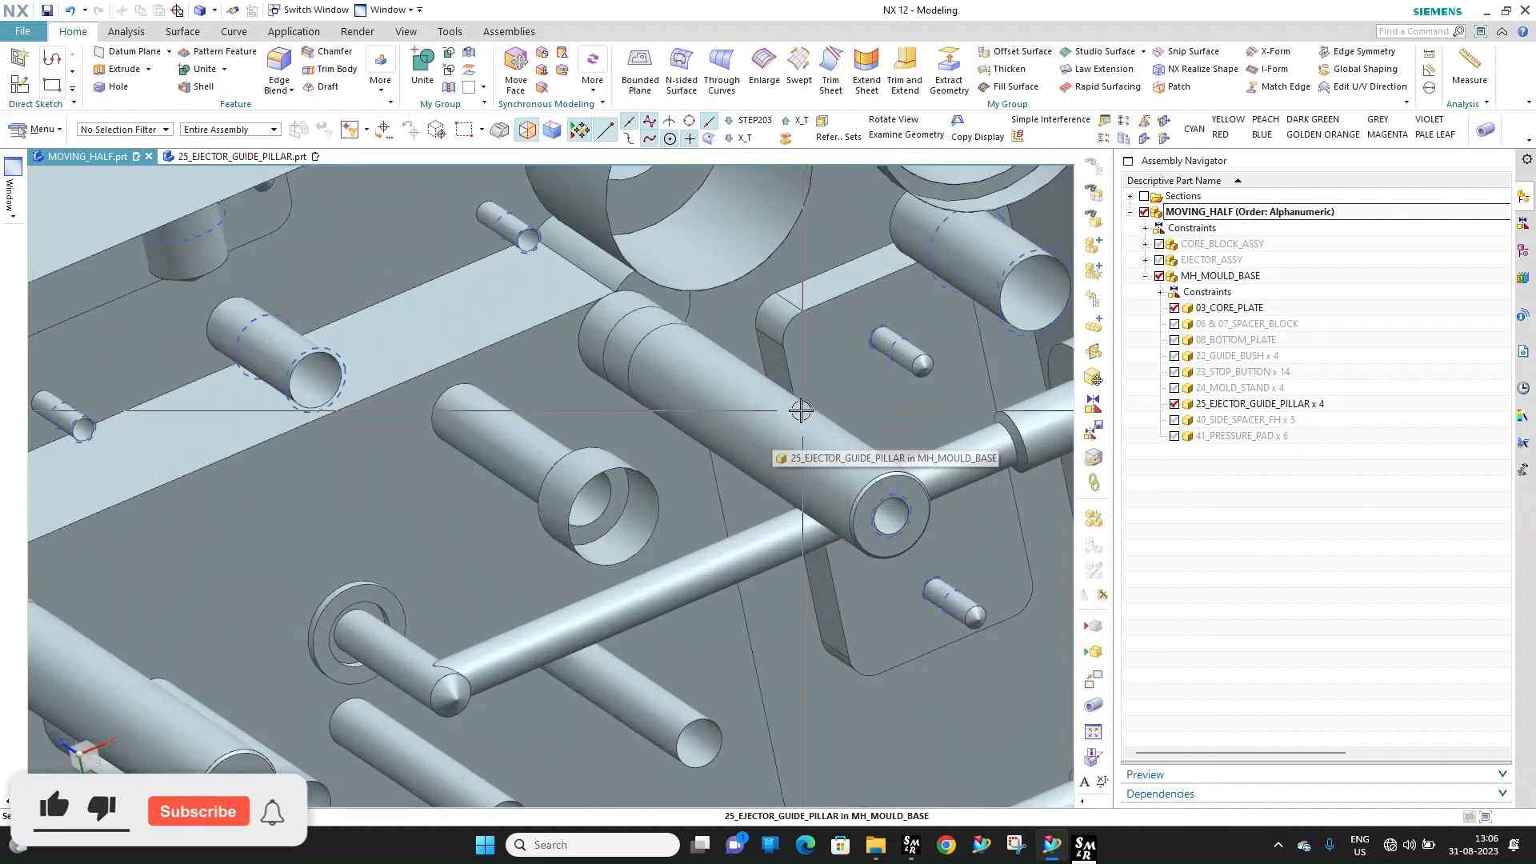
scroll(681, 385, "down", 2)
scroll(681, 385, "down", 3)
middle_click_drag(678, 371, 672, 302)
scroll(751, 415, "up", 4)
middle_click_drag(670, 375, 1228, 463)
scroll(645, 415, "down", 4)
scroll(645, 415, "up", 2)
scroll(633, 439, "down", 4)
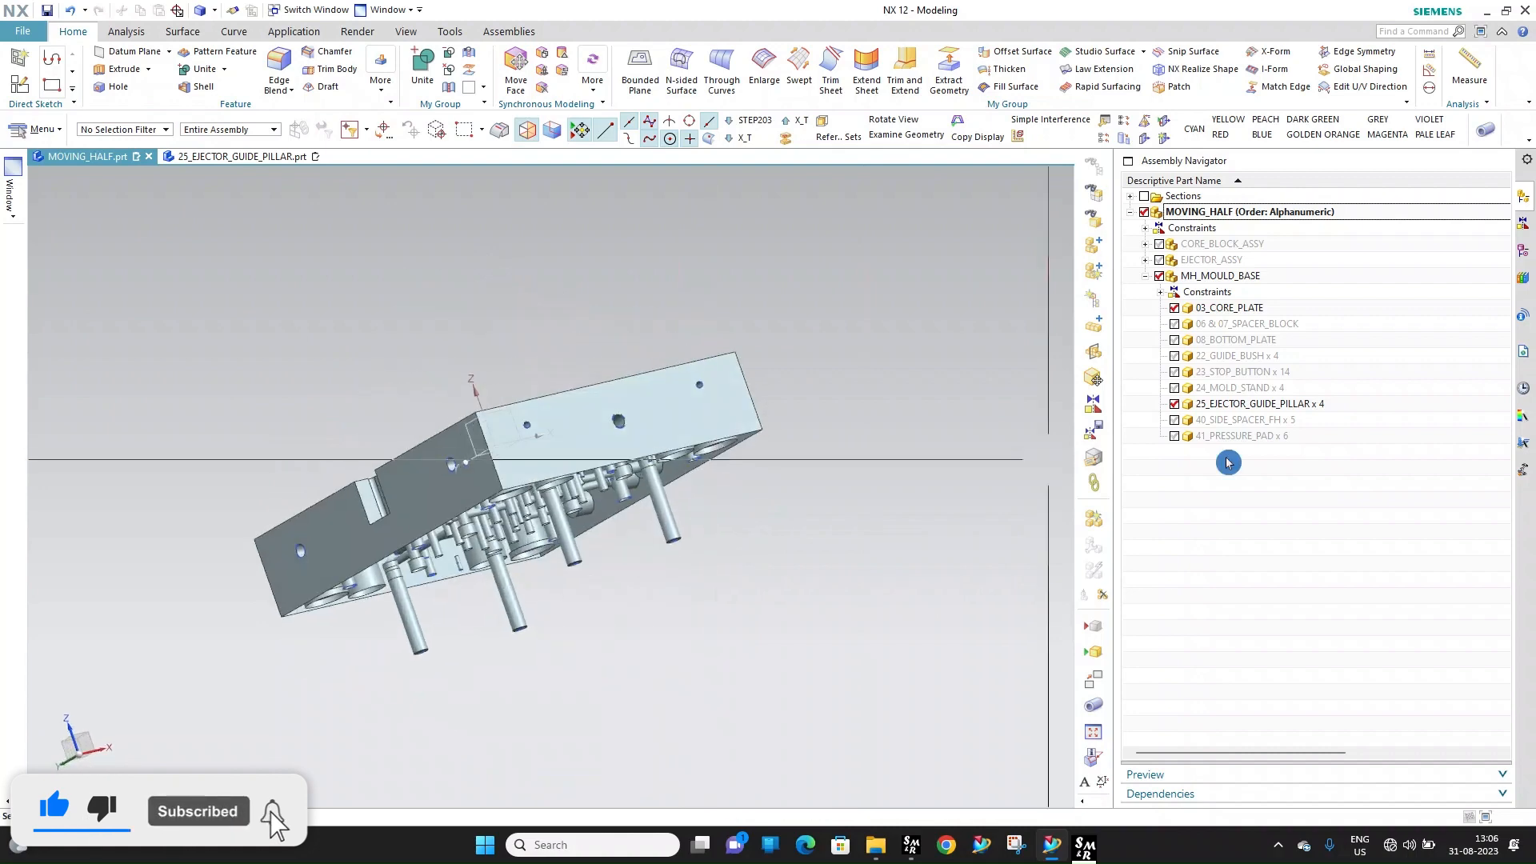
Hide the mould base components, show 04_EJECTOR_PLATE from EJECTOR_ASSY, and make it the work part in a plan view
left_click(1173, 308)
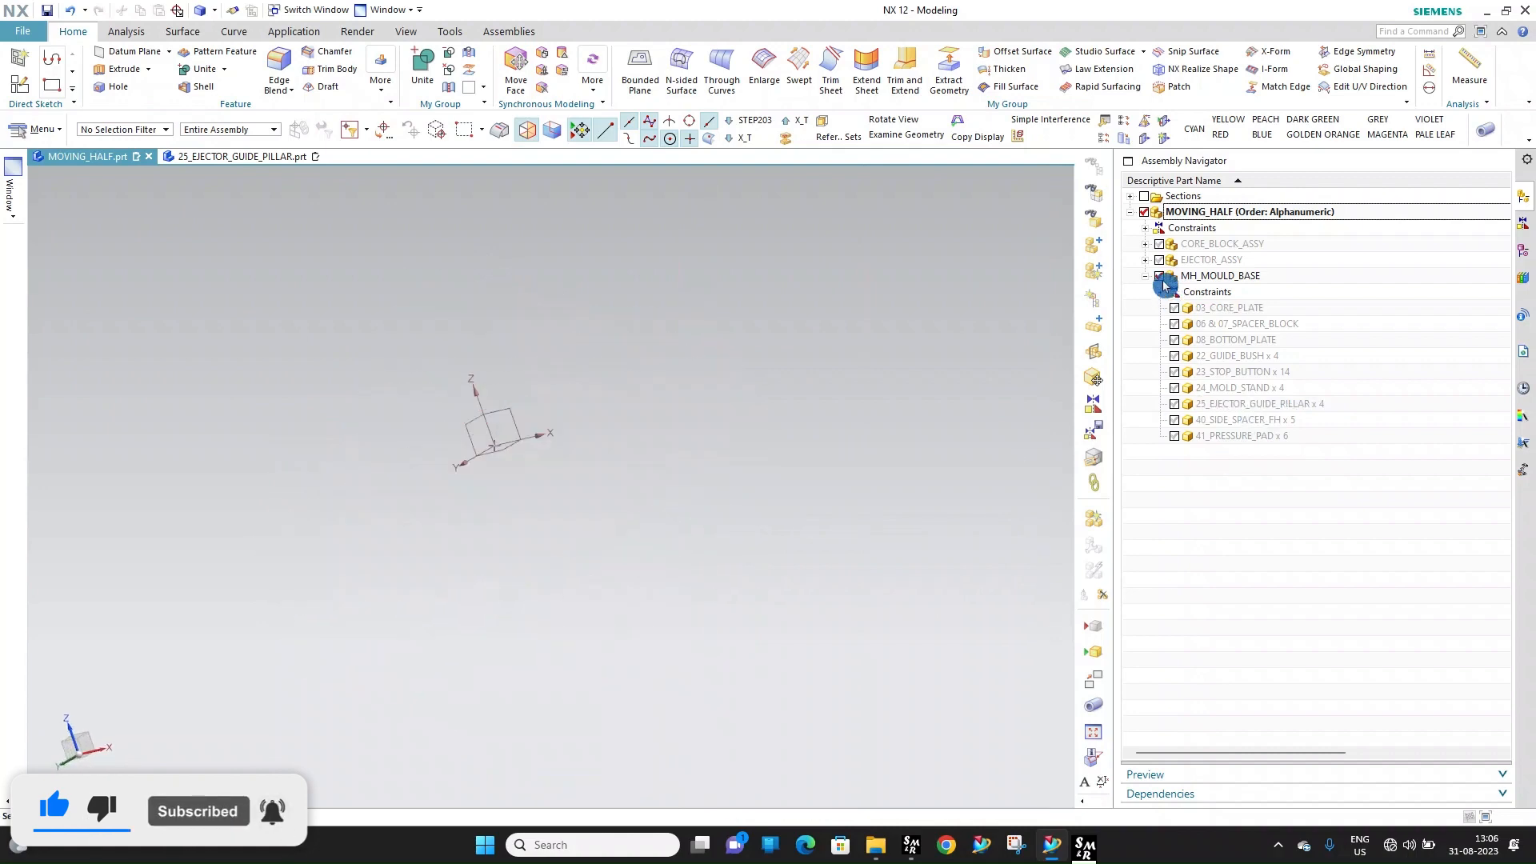
left_click(1173, 292)
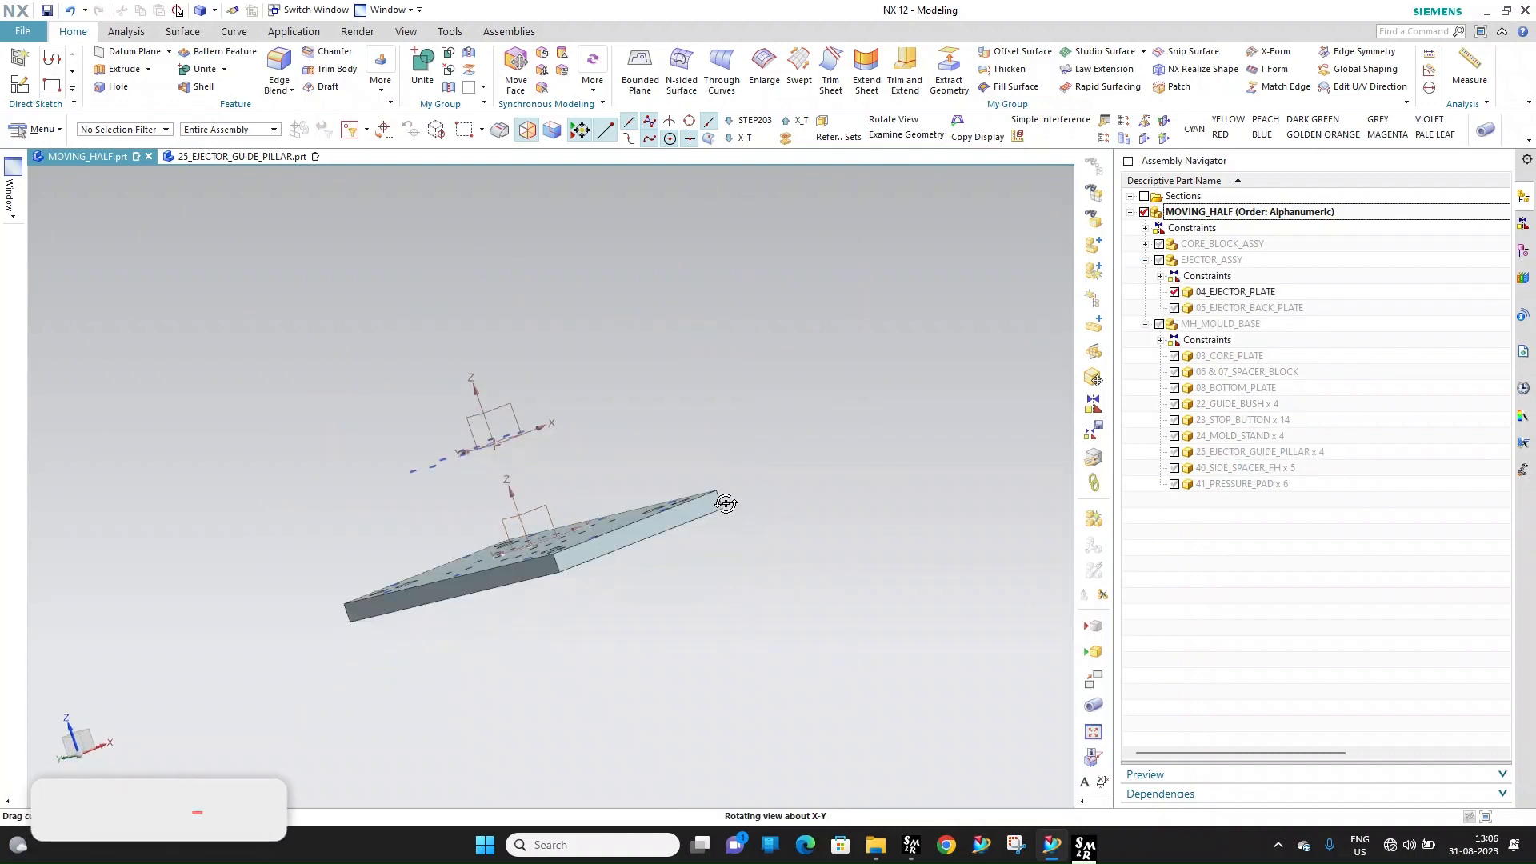
mouse_move(704, 552)
middle_mouse_down()
mouse_move(729, 581)
mouse_move(636, 528)
middle_mouse_up()
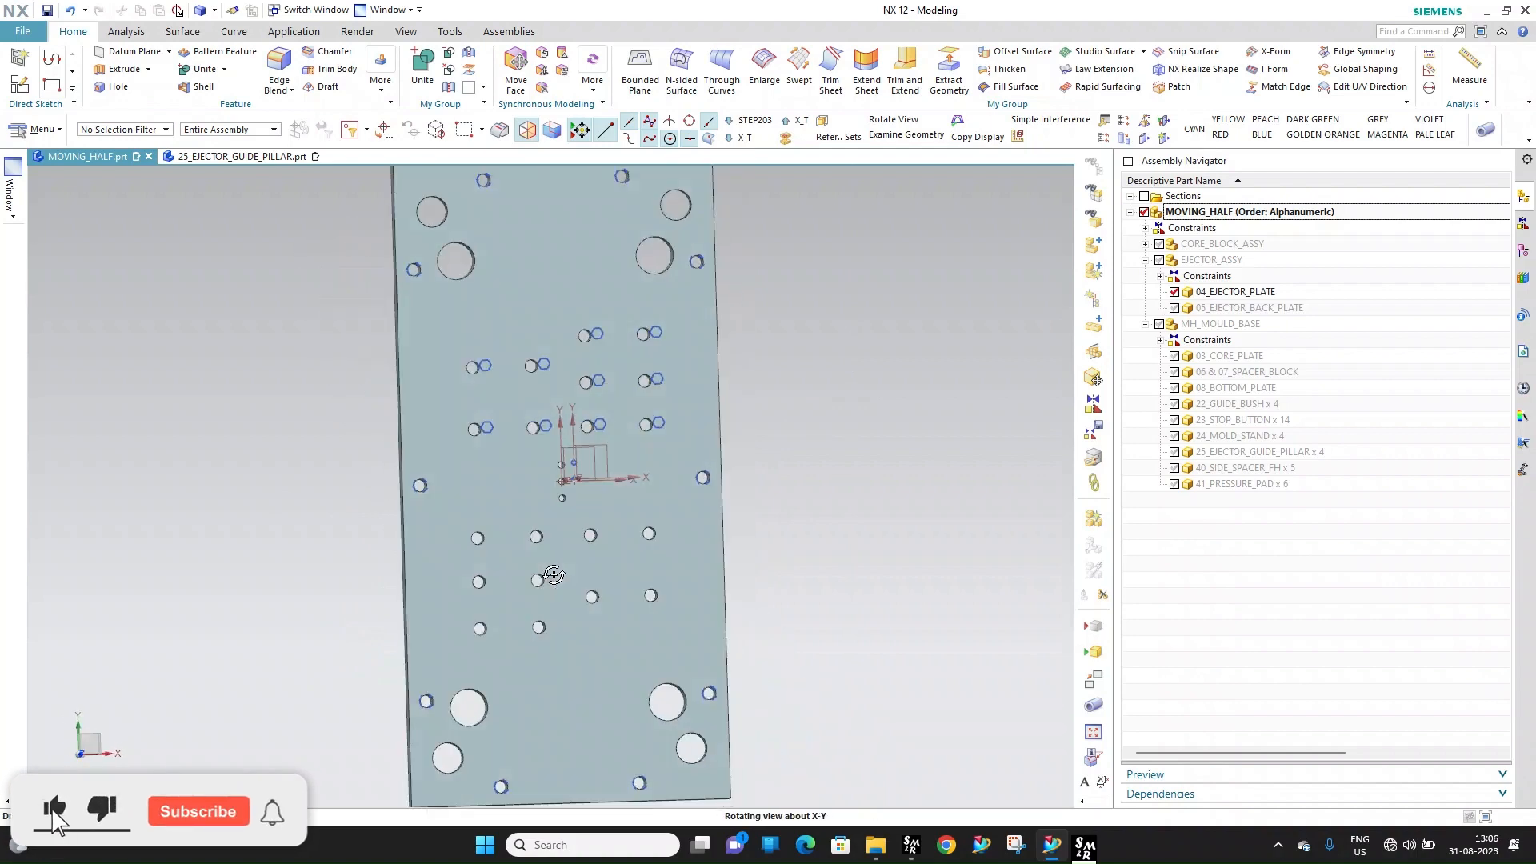
scroll(633, 526, "up", 2)
double_click(714, 488)
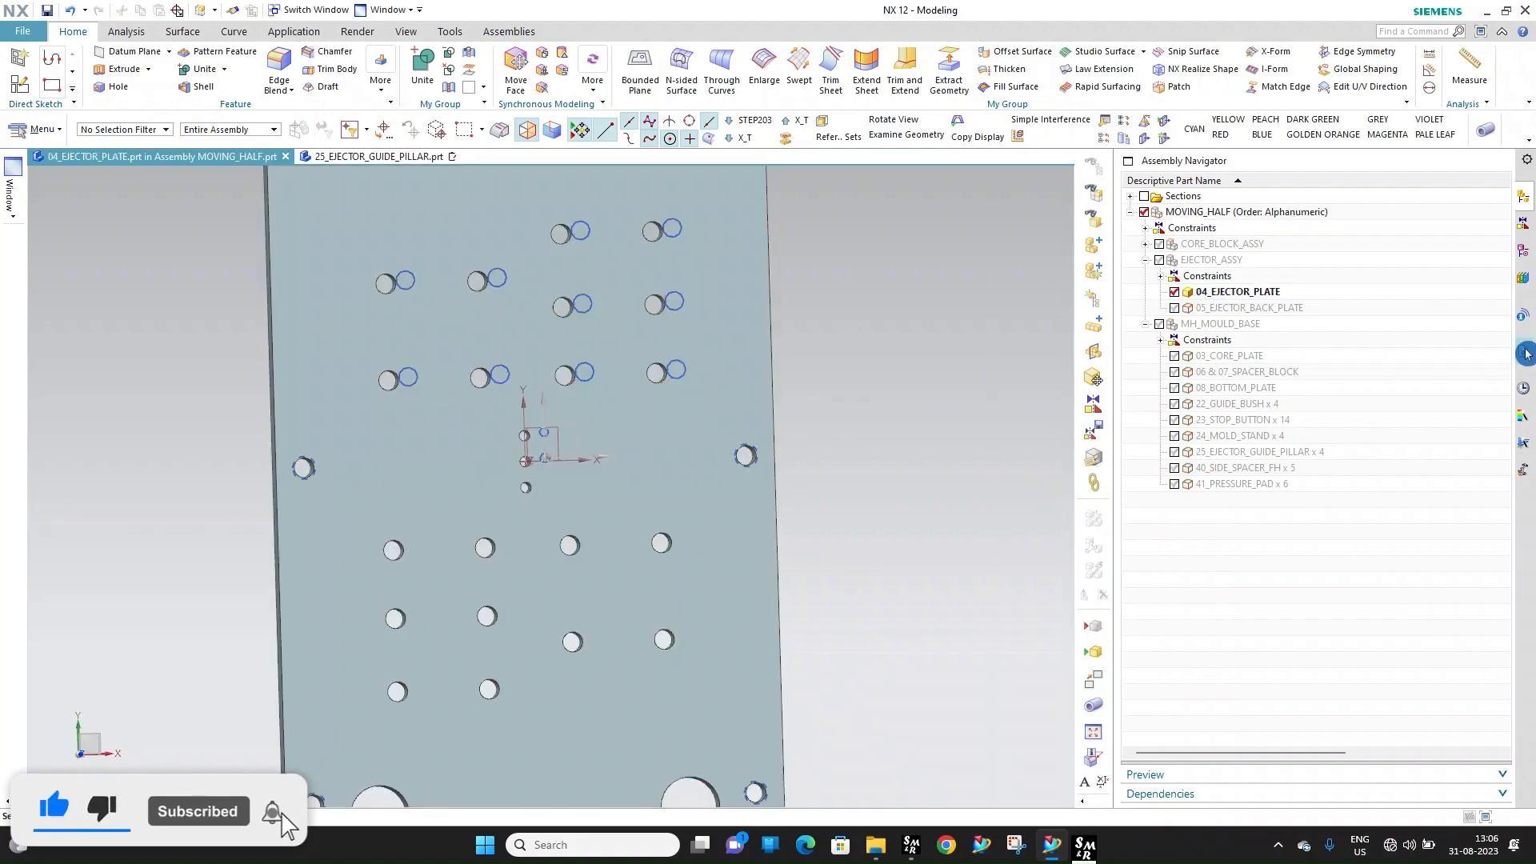
middle_click_drag(554, 454, 545, 448)
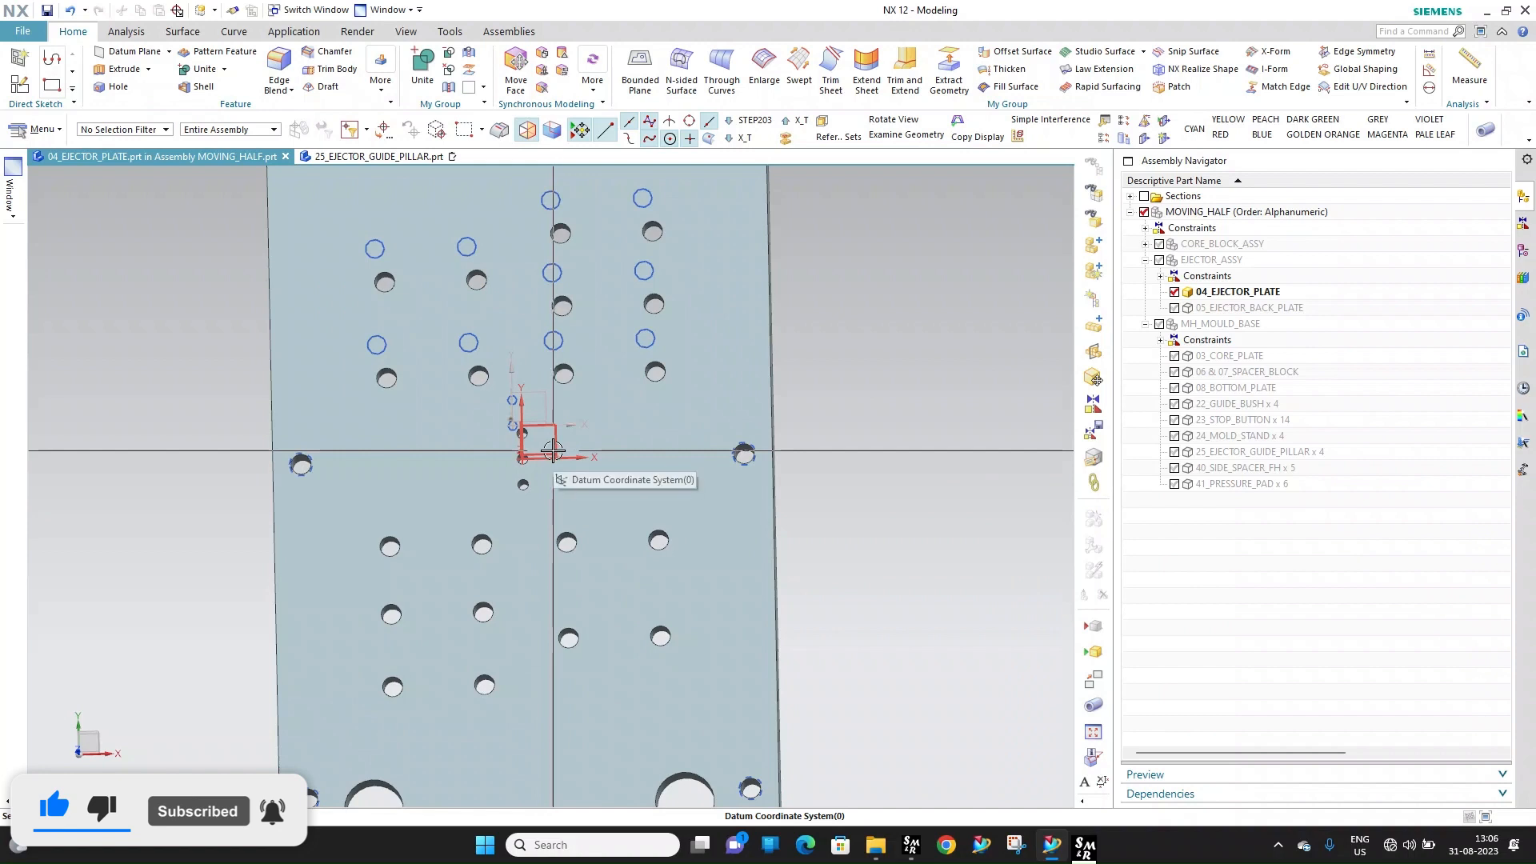
key("F8")
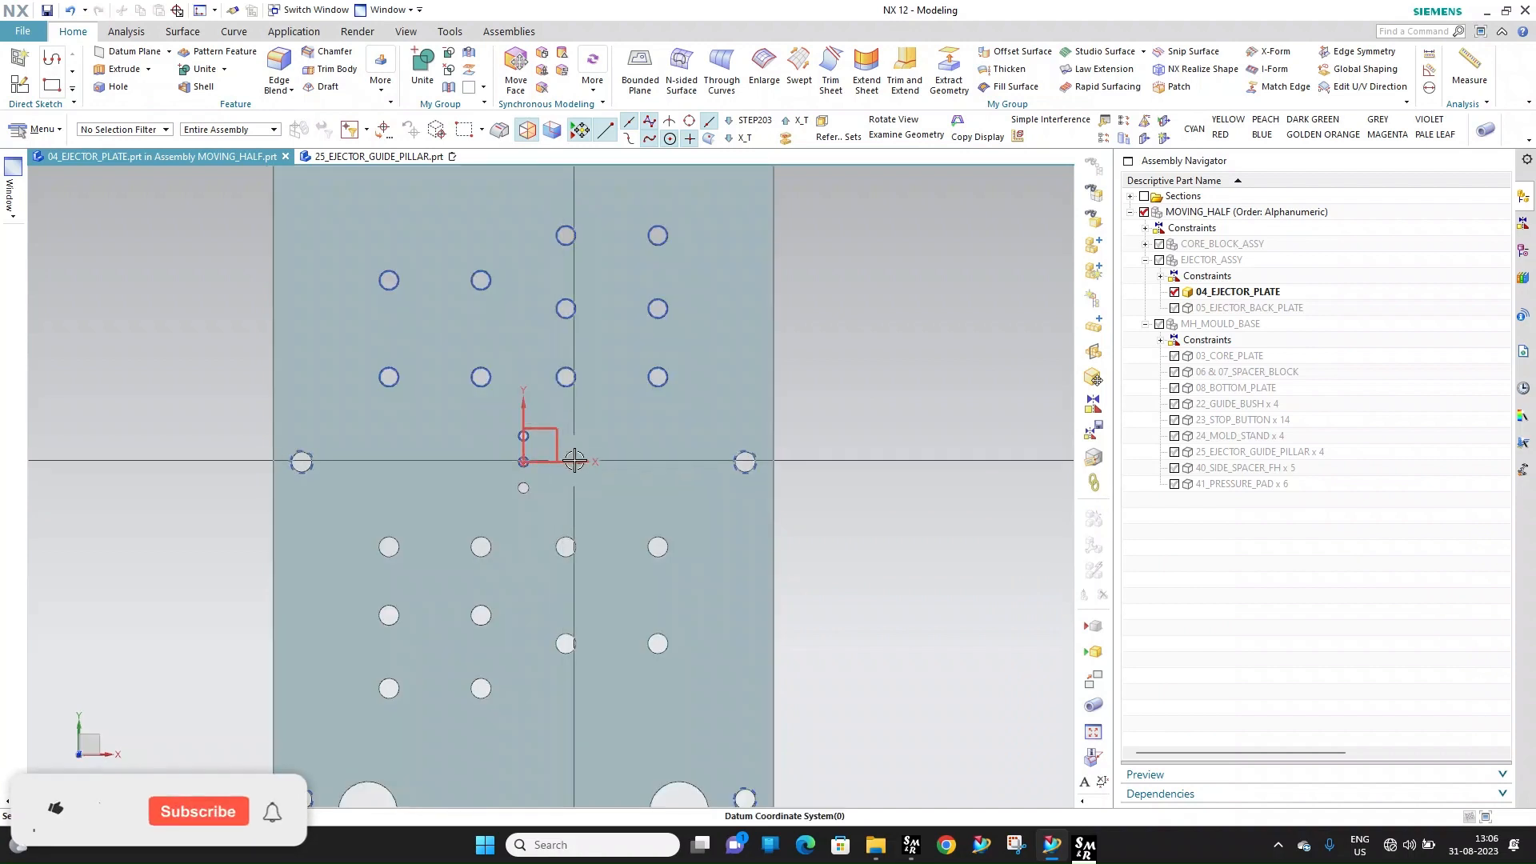
Show the ejector plate's linked sketch for the support pillars and rest buttons and check its circles against the plate's existing holes
left_click(1524, 264)
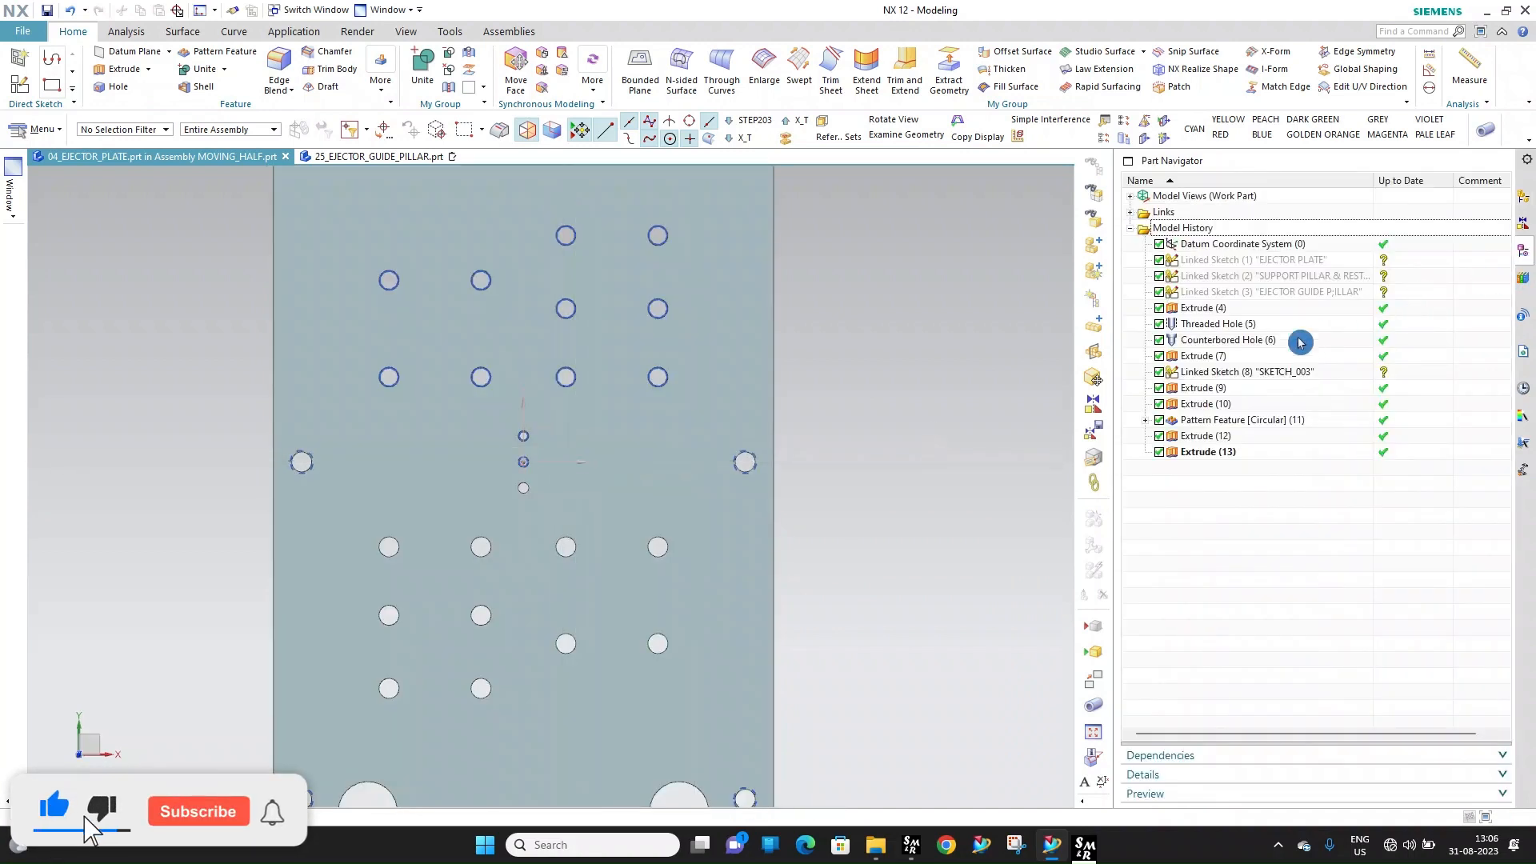
right_click(1263, 279)
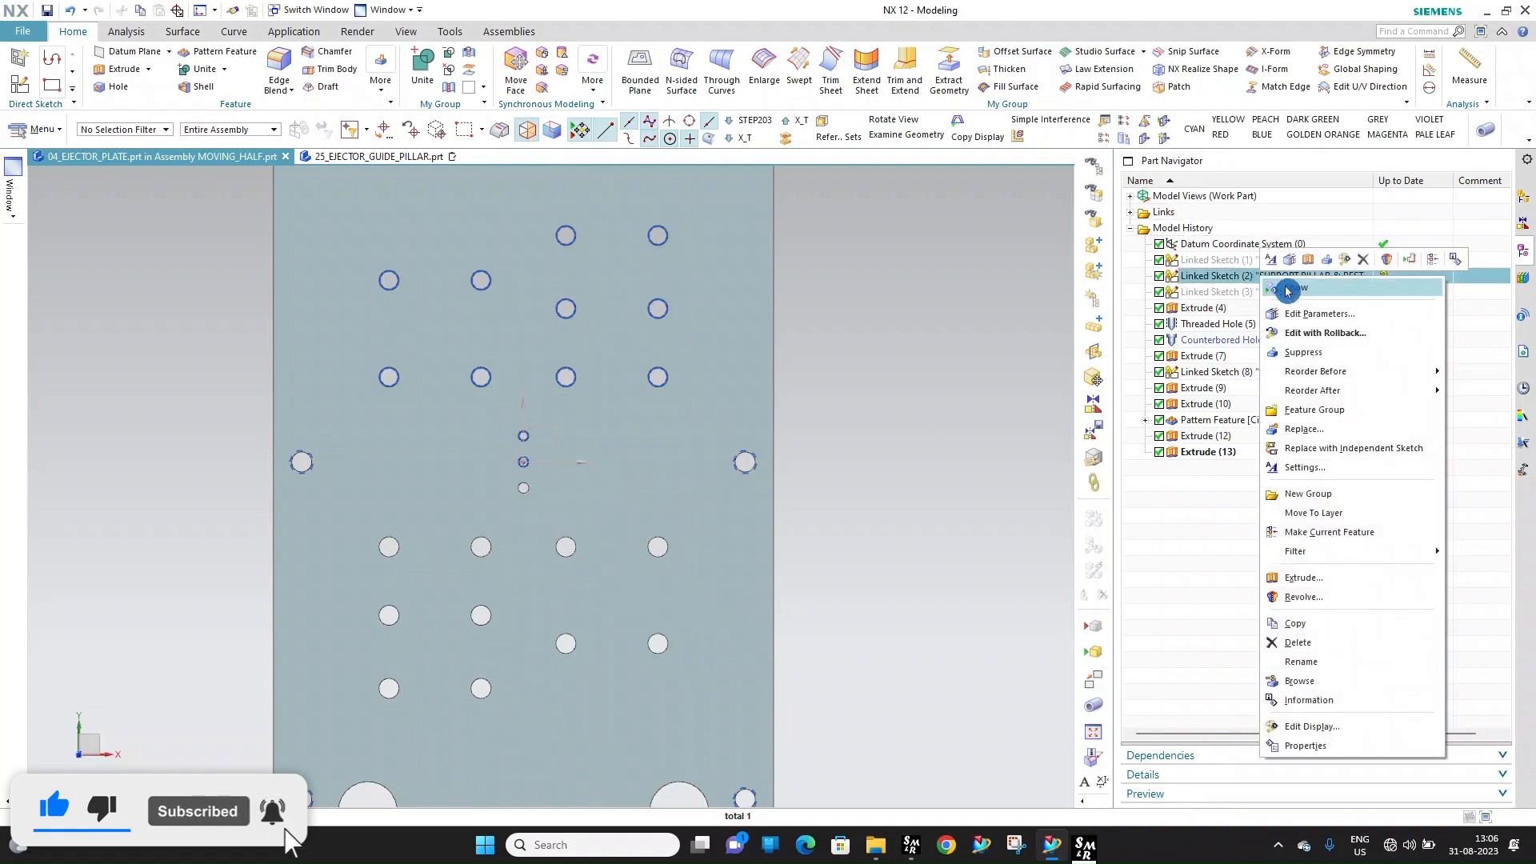
left_click(1288, 290)
scroll(651, 399, "down", 3)
scroll(644, 374, "up", 4)
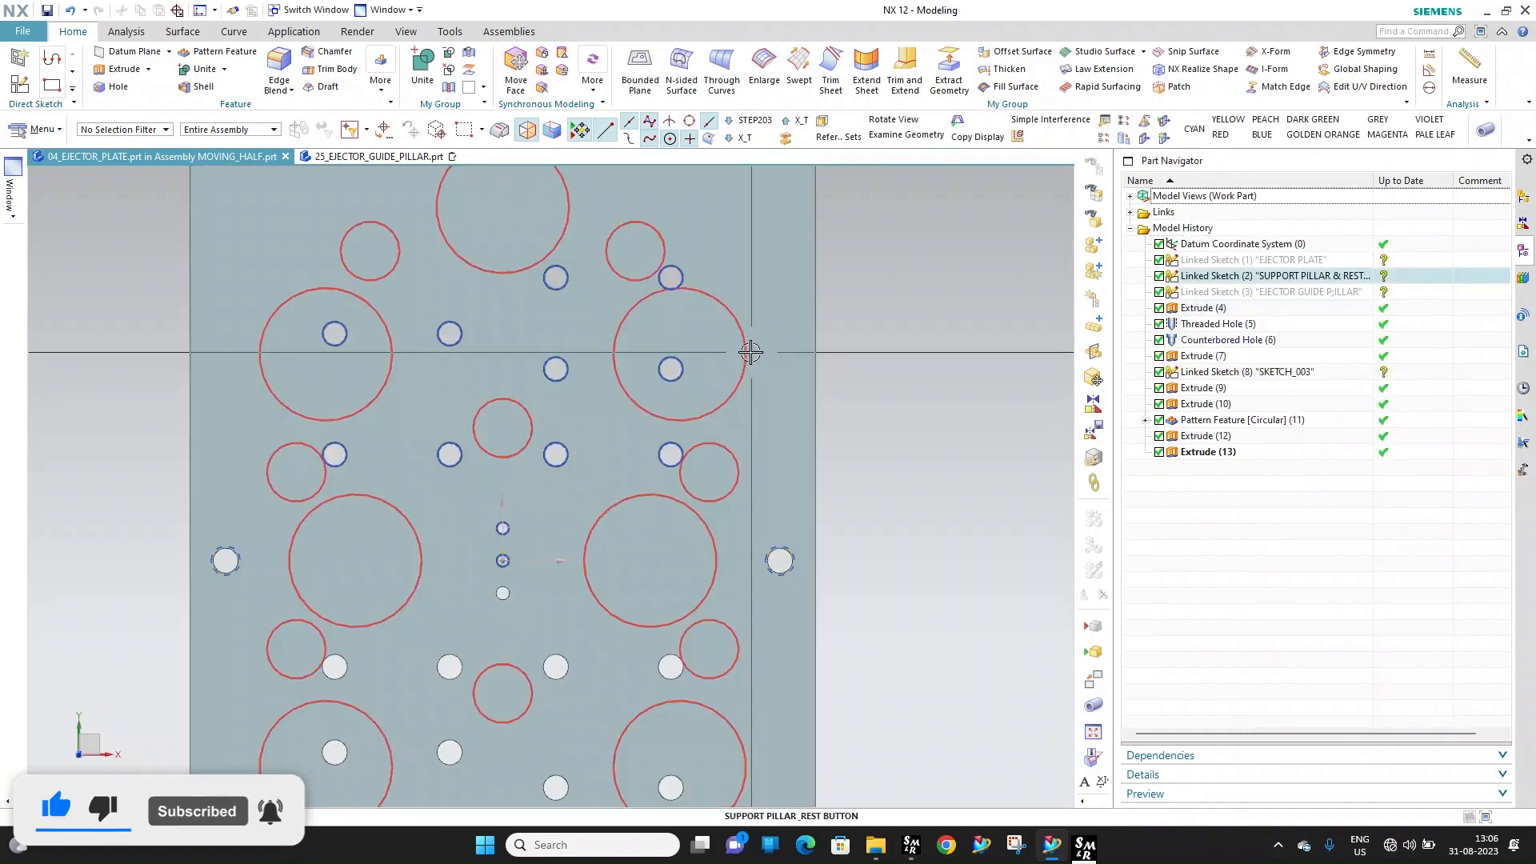
left_click(750, 350)
scroll(640, 343, "down", 3)
scroll(639, 342, "up", 3)
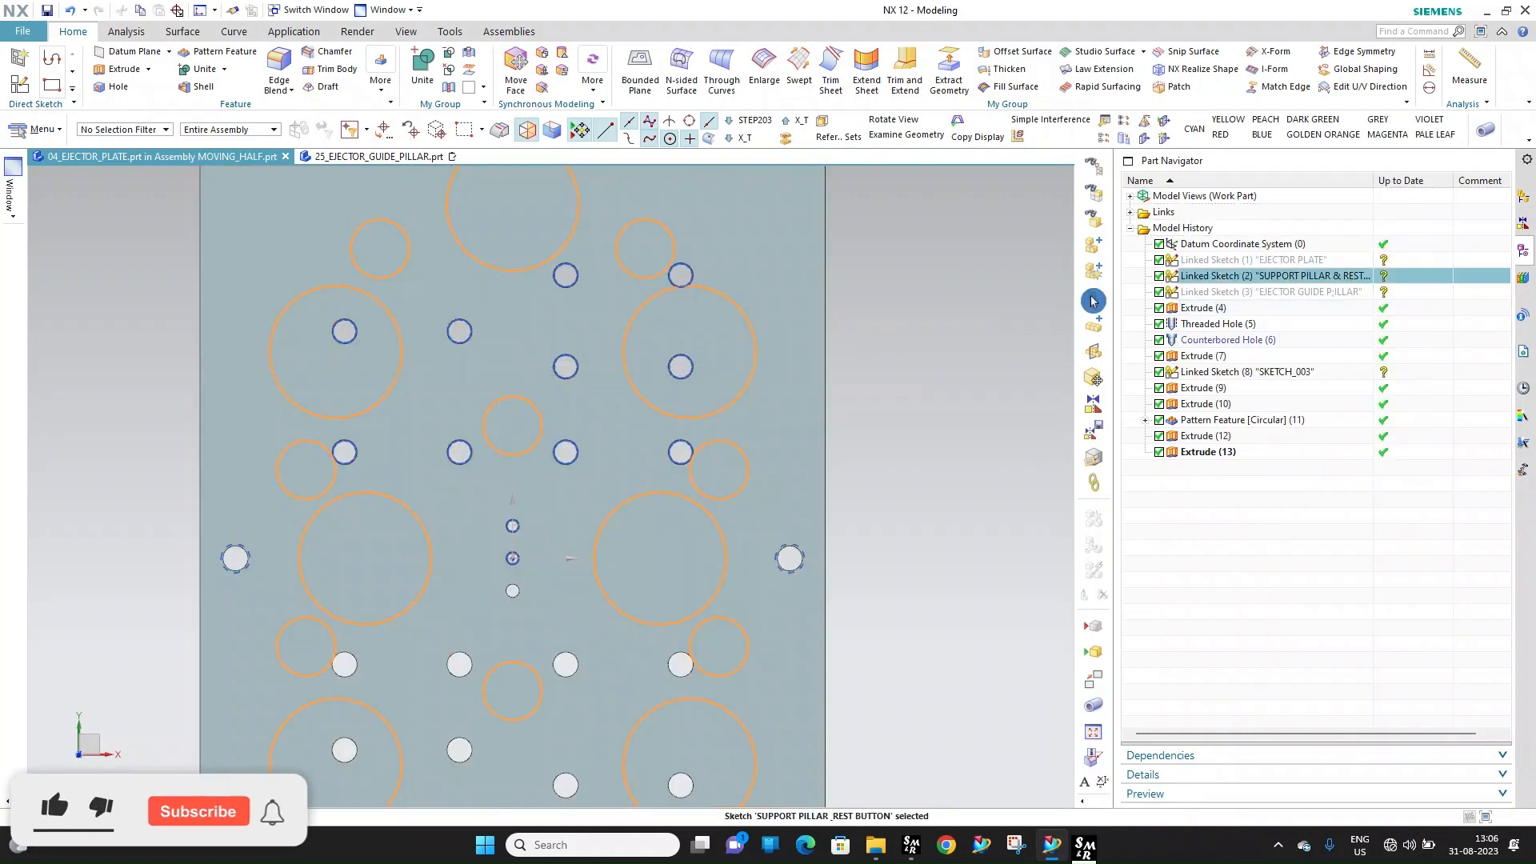
key("Escape")
scroll(723, 376, "up", 2)
scroll(590, 274, "up", 3)
scroll(625, 300, "down", 5)
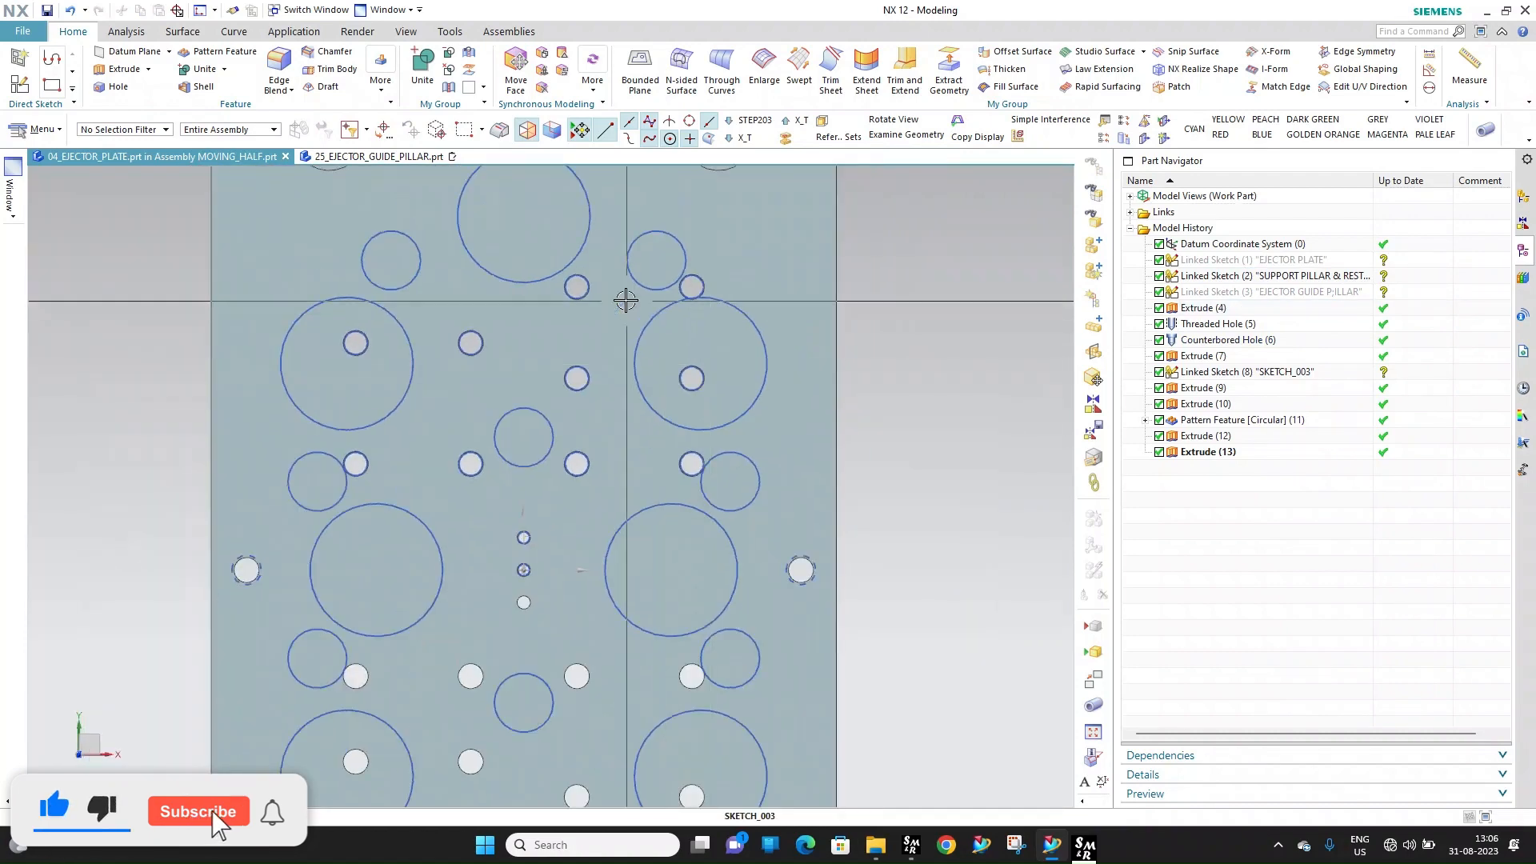
Examine where the support pillar and rest button circles overlap the small holes around the ejector plate's centre
left_click(800, 450)
scroll(621, 378, "down", 1)
scroll(608, 394, "down", 3)
scroll(435, 521, "up", 4)
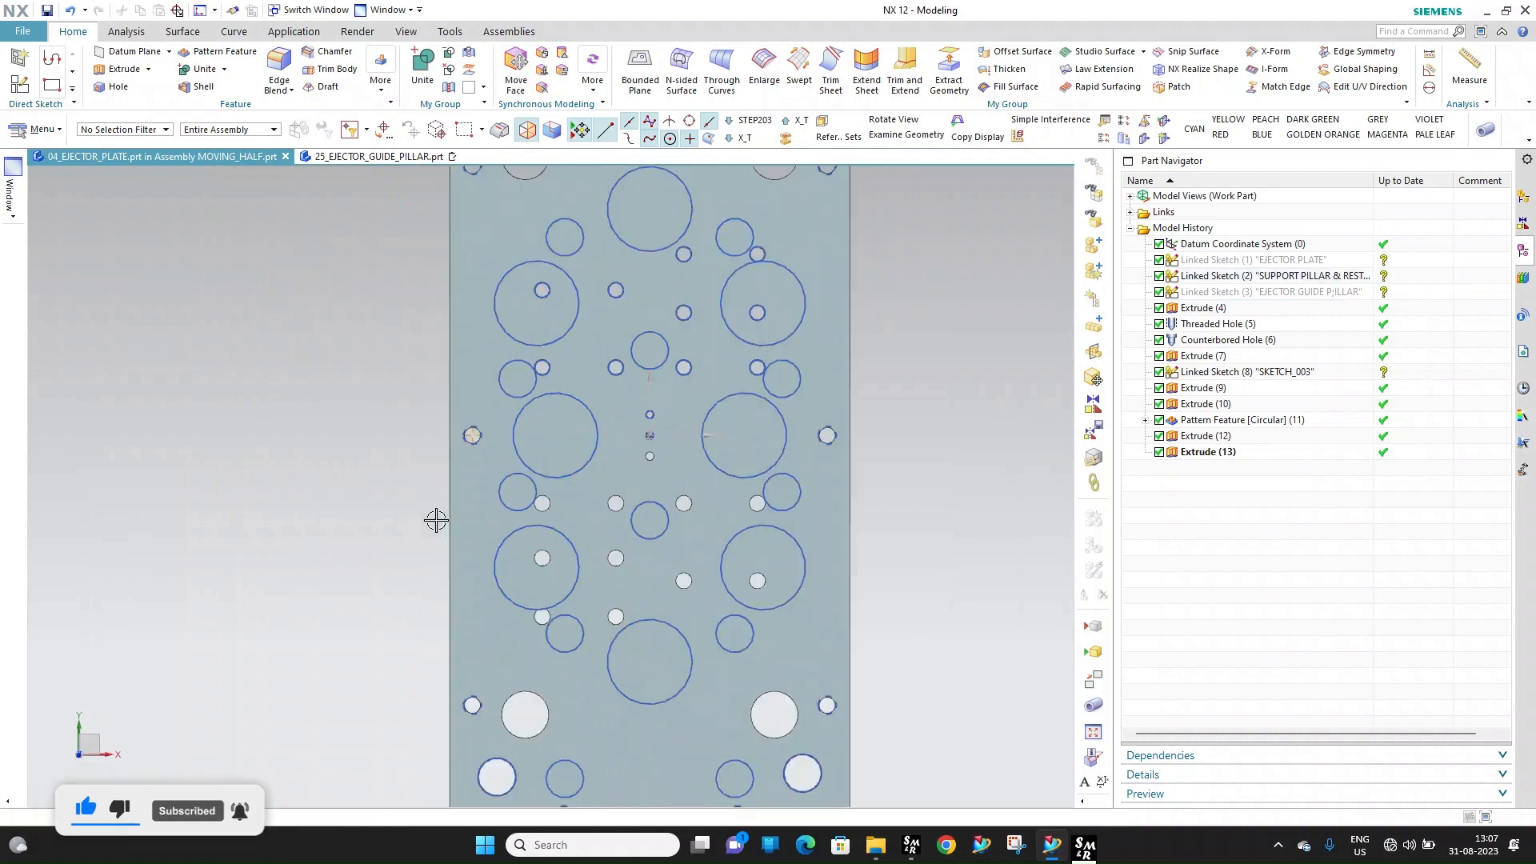
left_click_drag(510, 312, 624, 393)
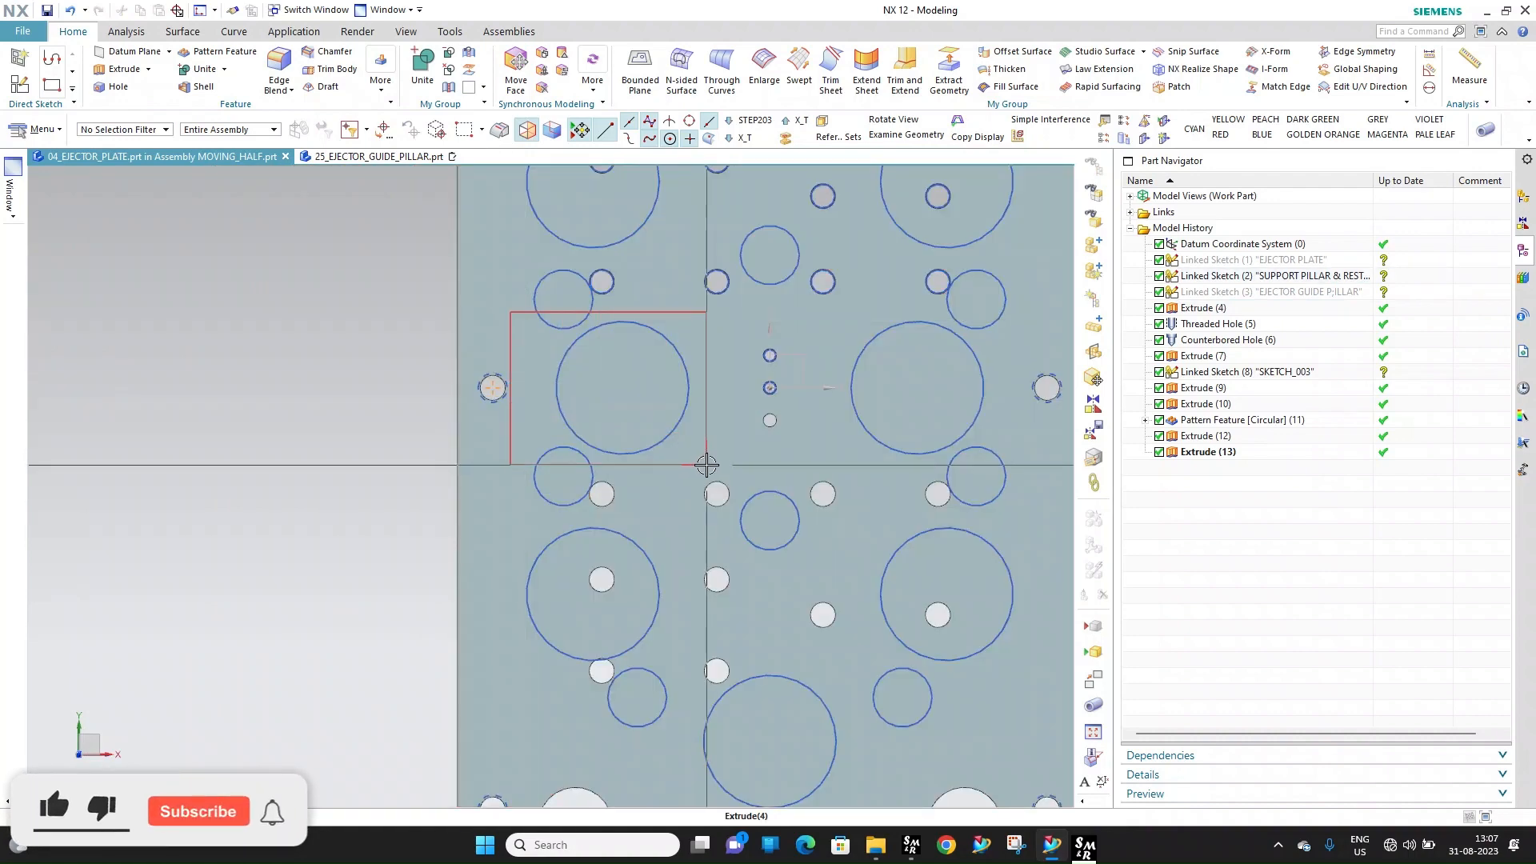
left_click_drag(706, 464, 708, 465)
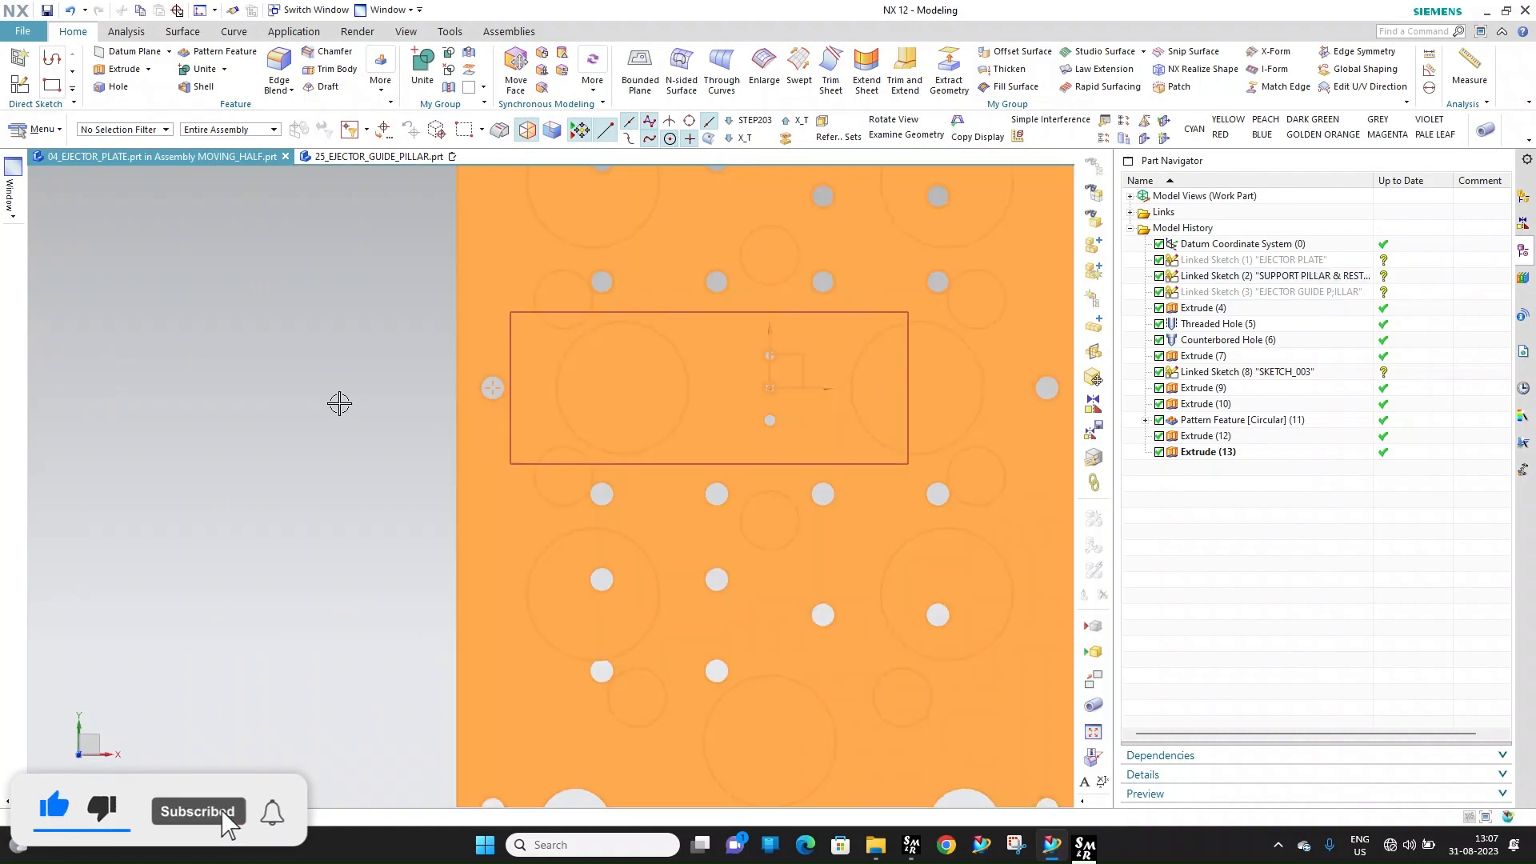
scroll(339, 401, "down", 3)
scroll(549, 370, "up", 2)
scroll(853, 406, "down", 1)
scroll(801, 669, "up", 1)
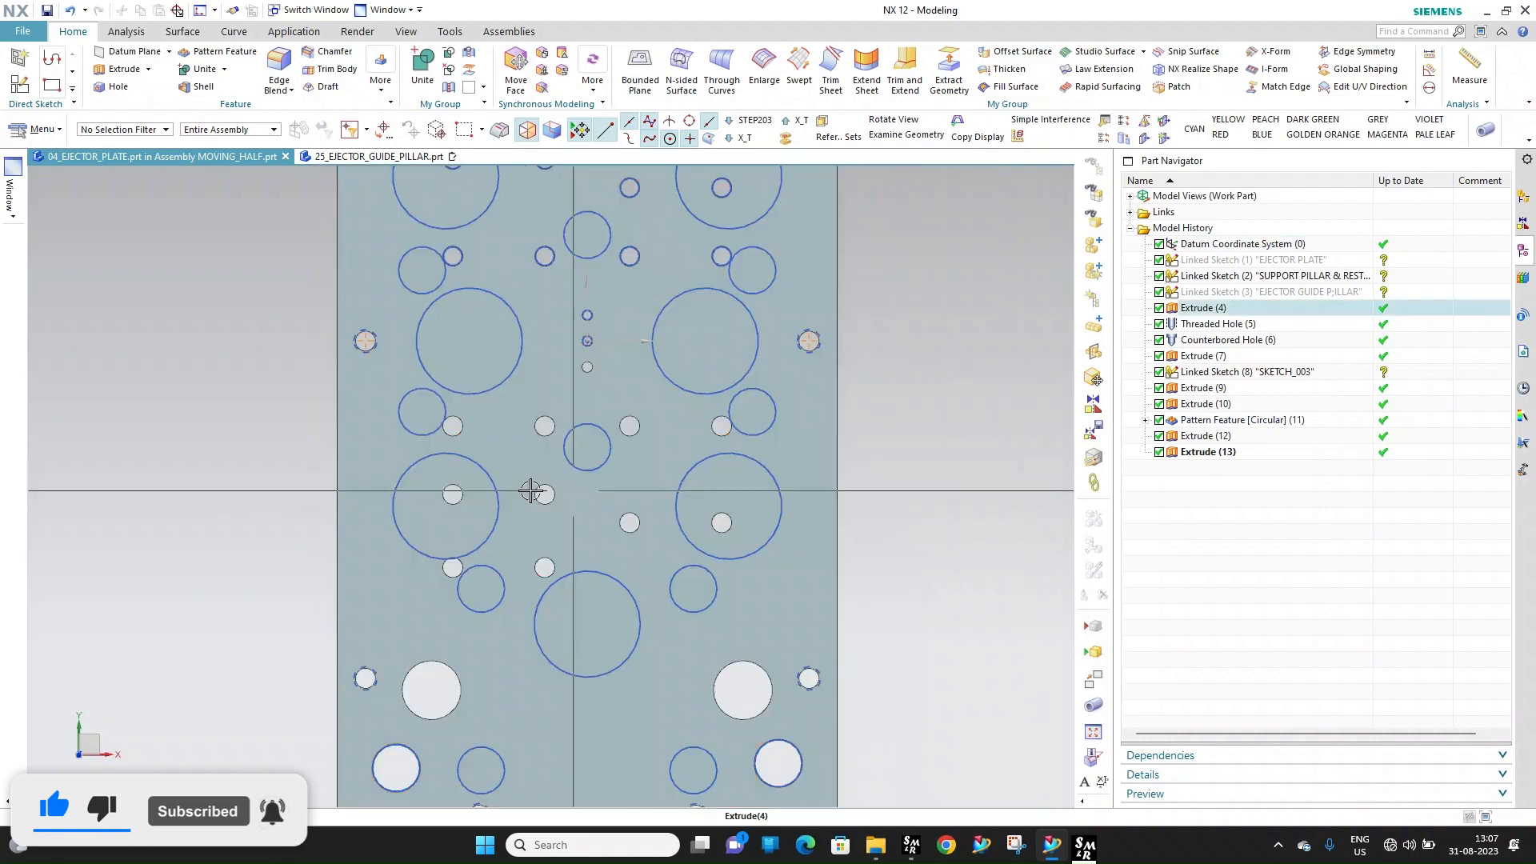
Open the MB_PLAN part from the PROCESS folder
left_click(24, 31)
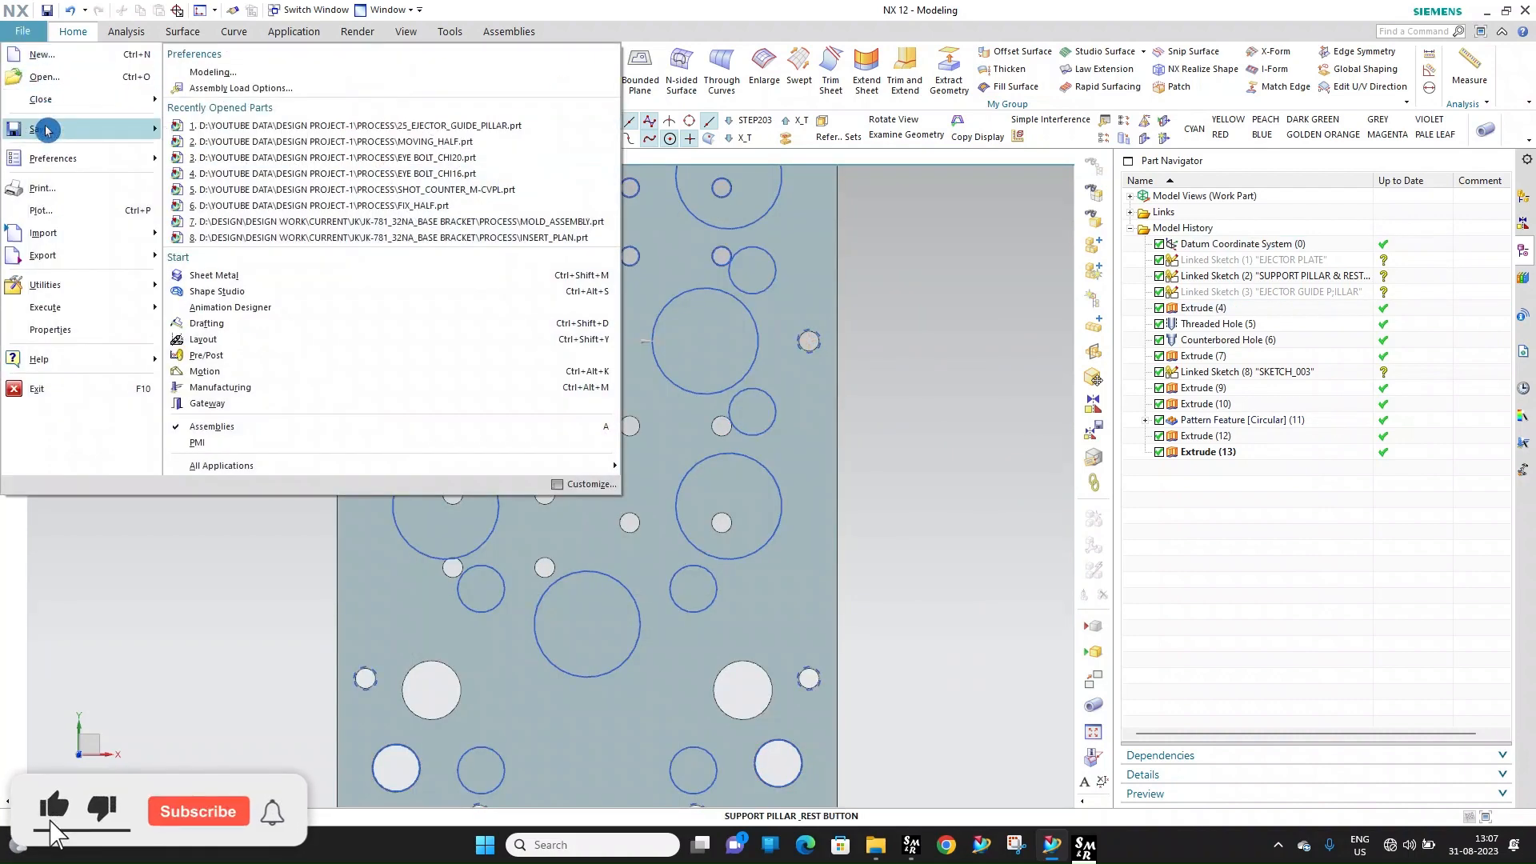
left_click(50, 77)
left_click(604, 391)
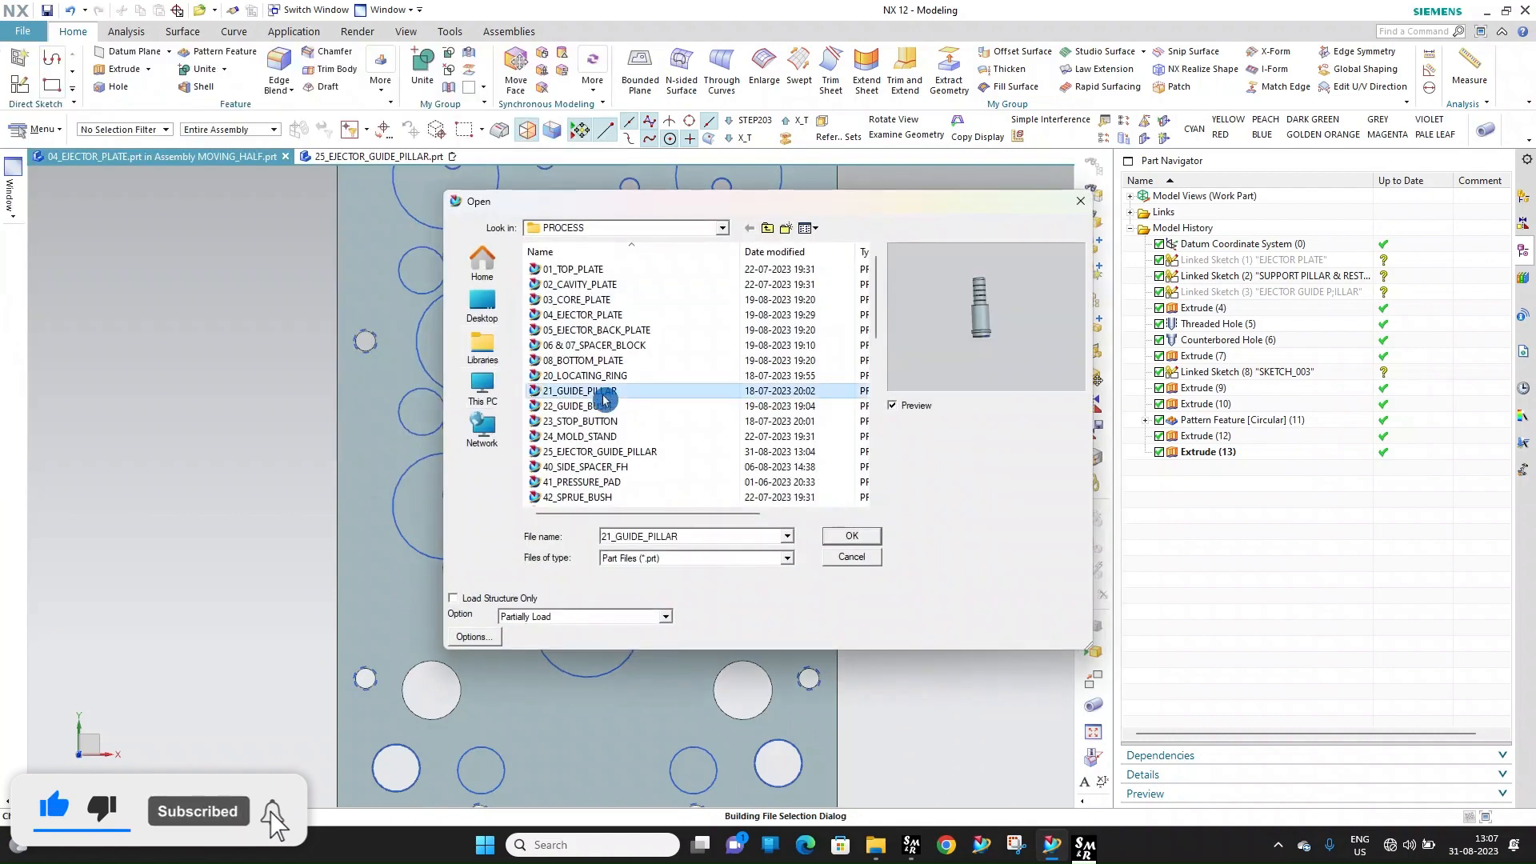
type("mb")
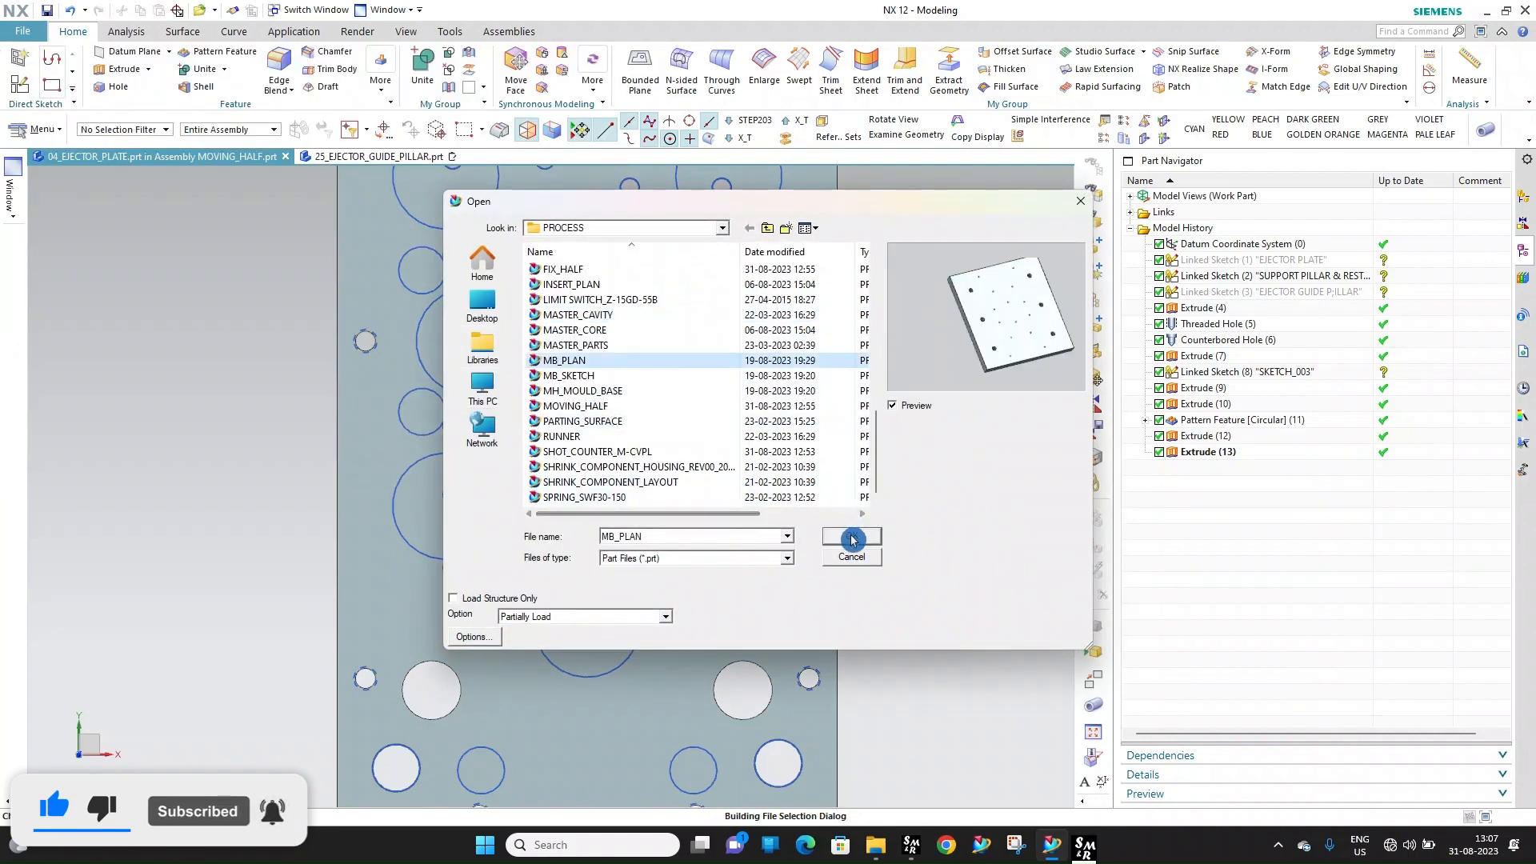
left_click(852, 539)
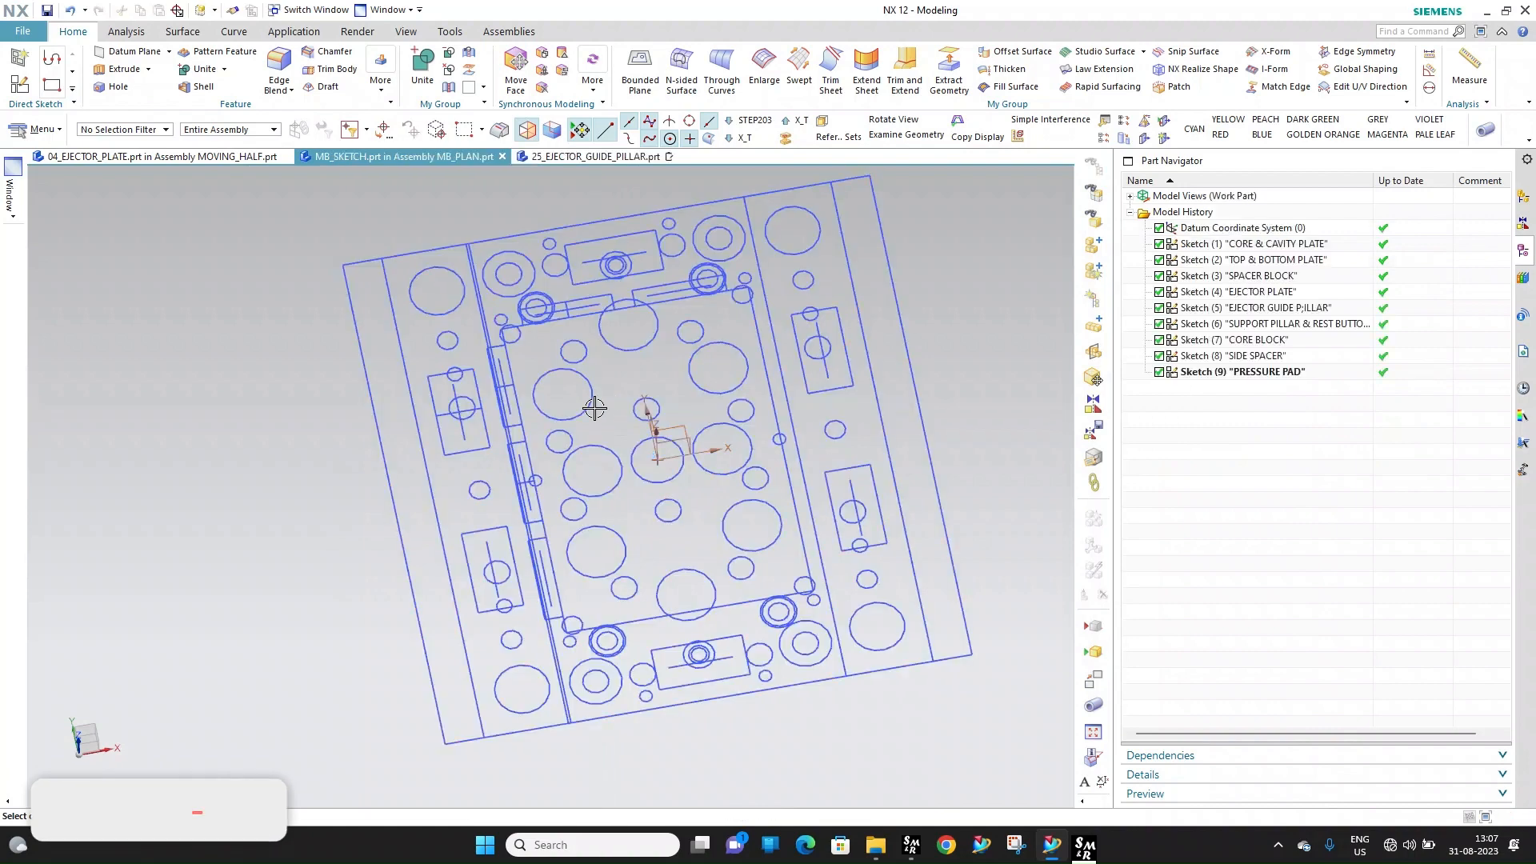
Open the support pillar and rest button sketch in MB_SKETCH for editing, with 04_EJECTOR_PLATE shown behind it
double_click(593, 405)
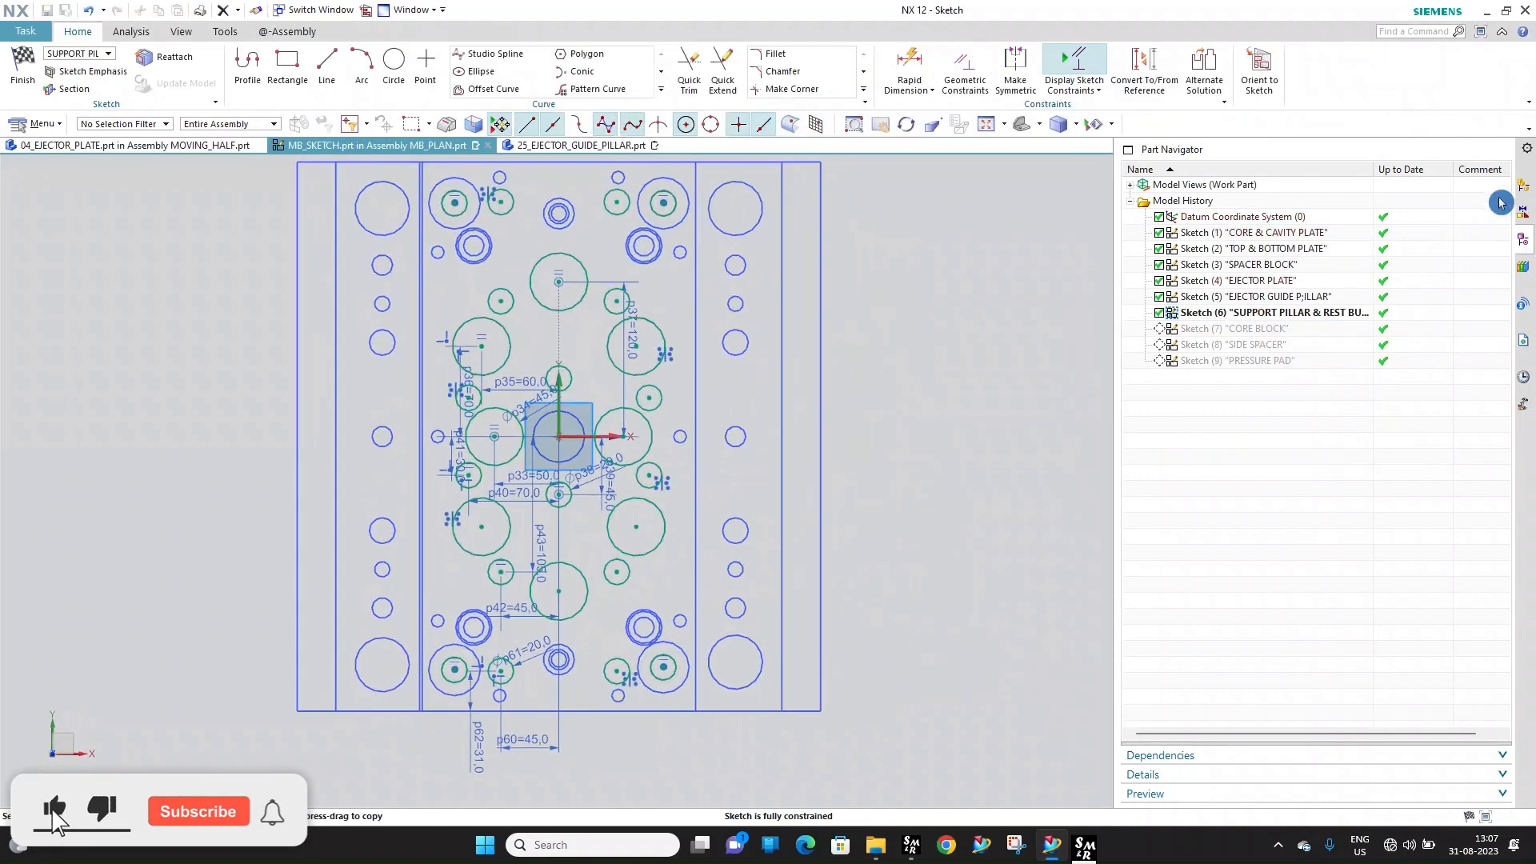
left_click(1523, 185)
left_click(1159, 297)
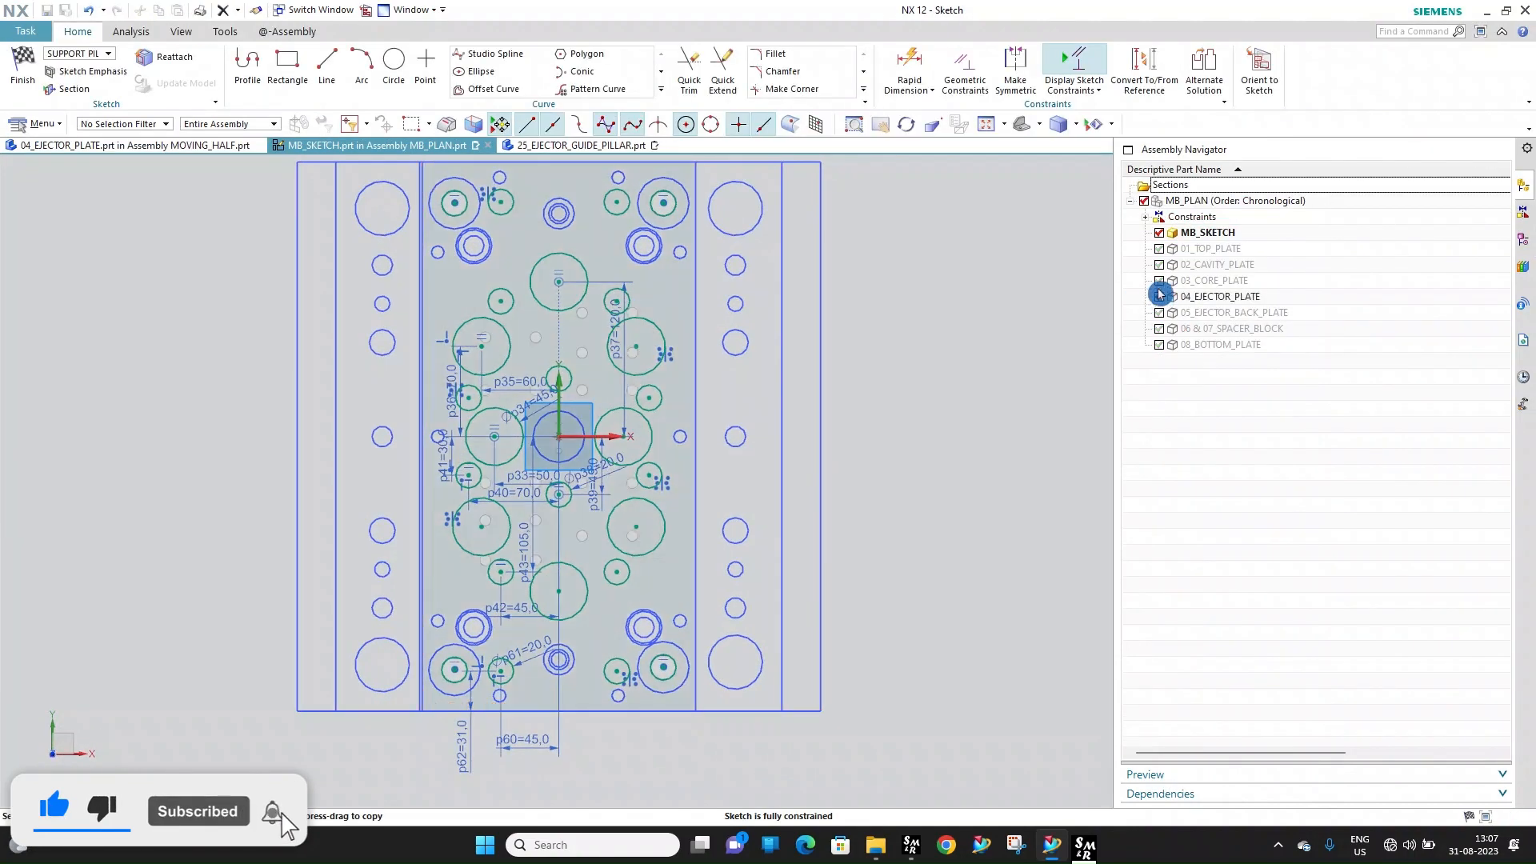
left_click(1157, 233)
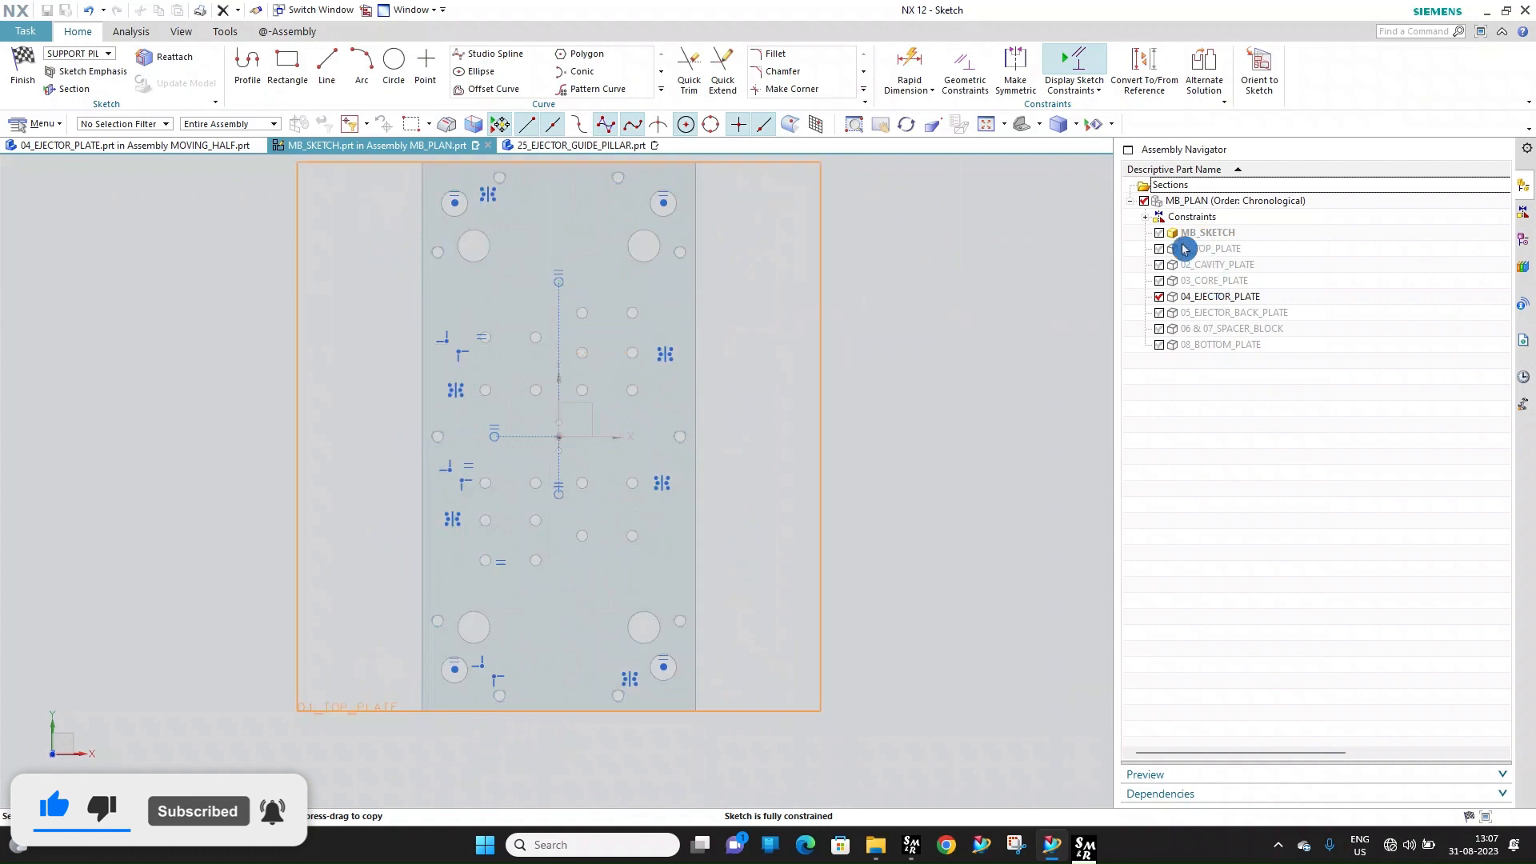
left_click(1159, 233)
Examine which support pillar and rest button circles in the sketch collide with the ejector plate's holes
scroll(633, 430, "down", 4)
scroll(633, 430, "down", 3)
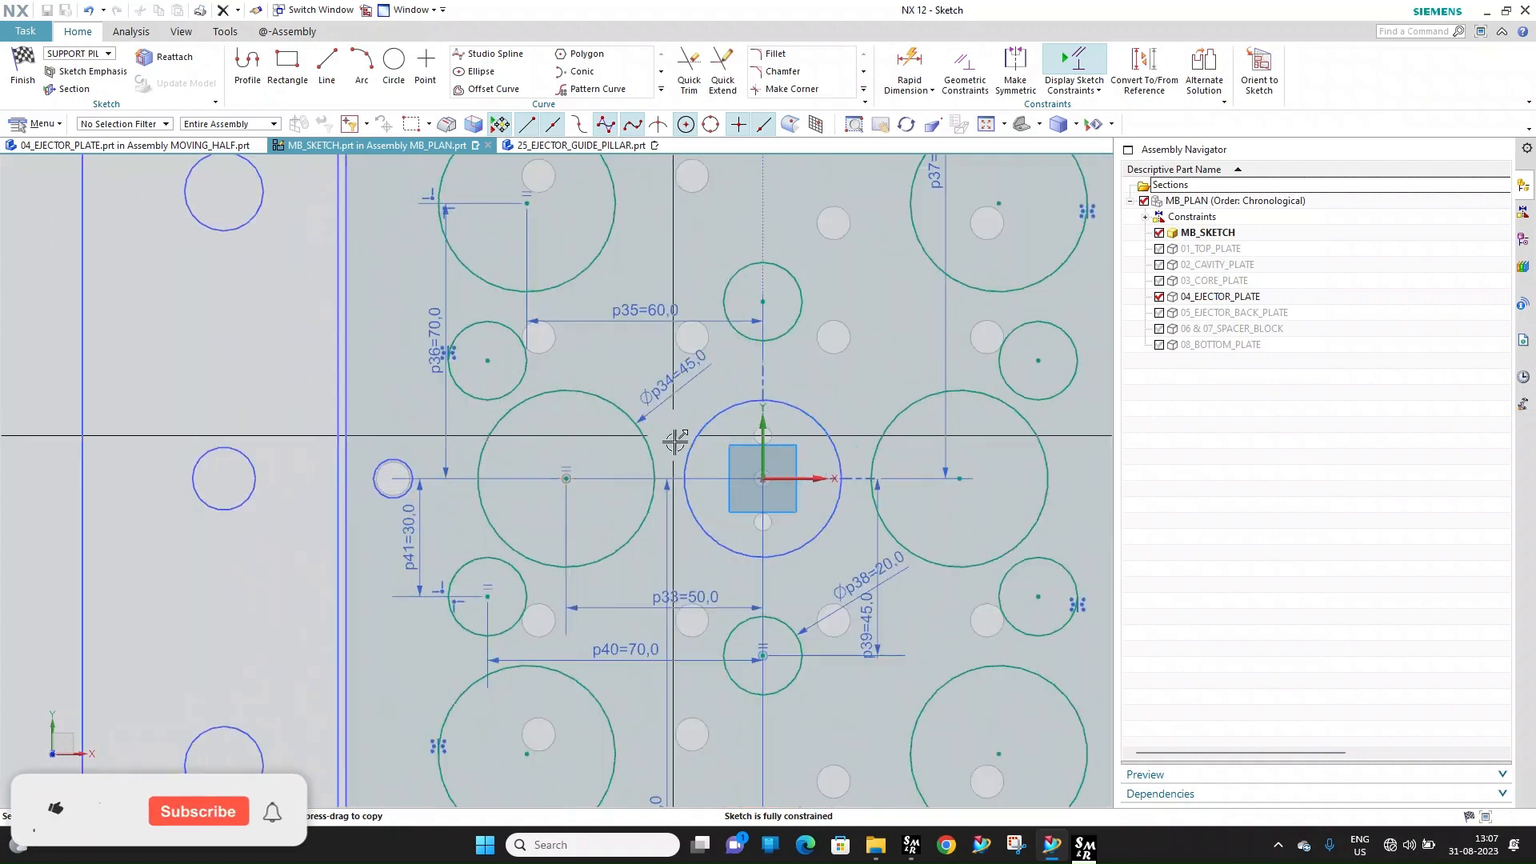
left_click(970, 387)
scroll(808, 333, "up", 4)
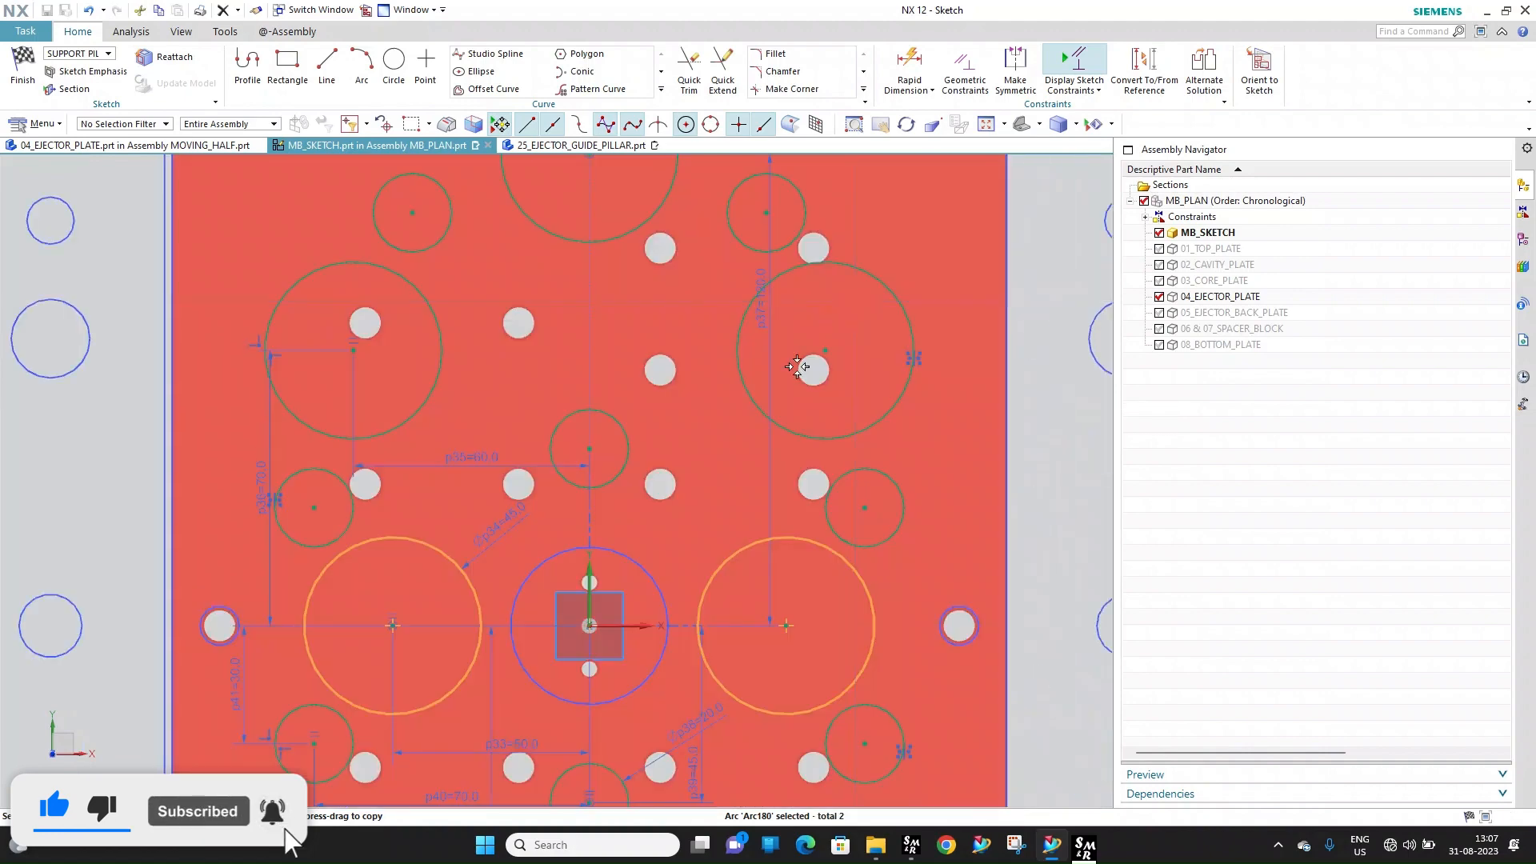
scroll(805, 368, "down", 6)
scroll(689, 303, "up", 5)
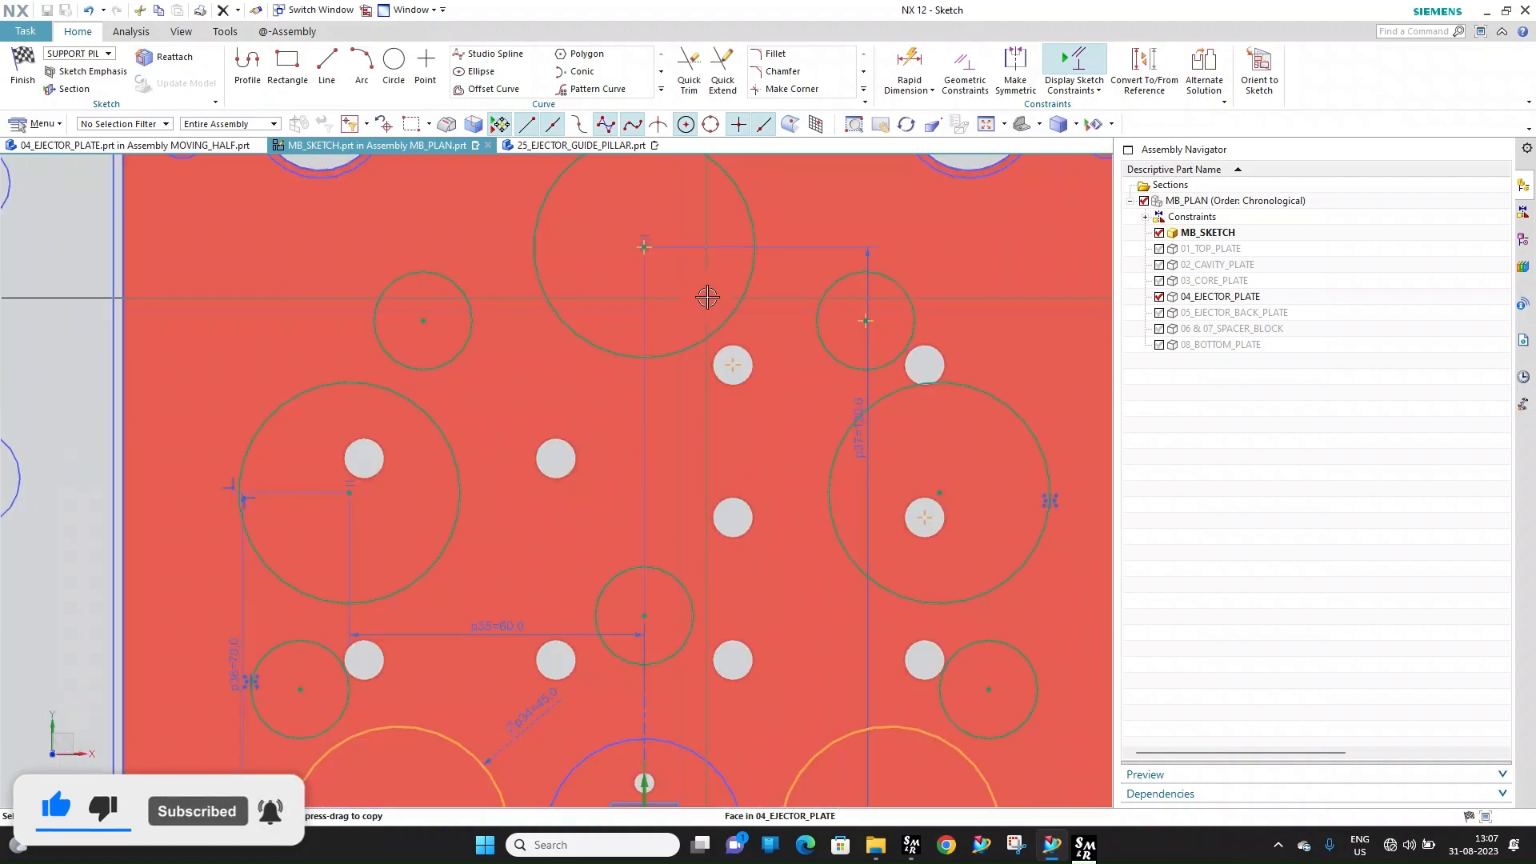
scroll(592, 308, "down", 2)
scroll(583, 332, "up", 3)
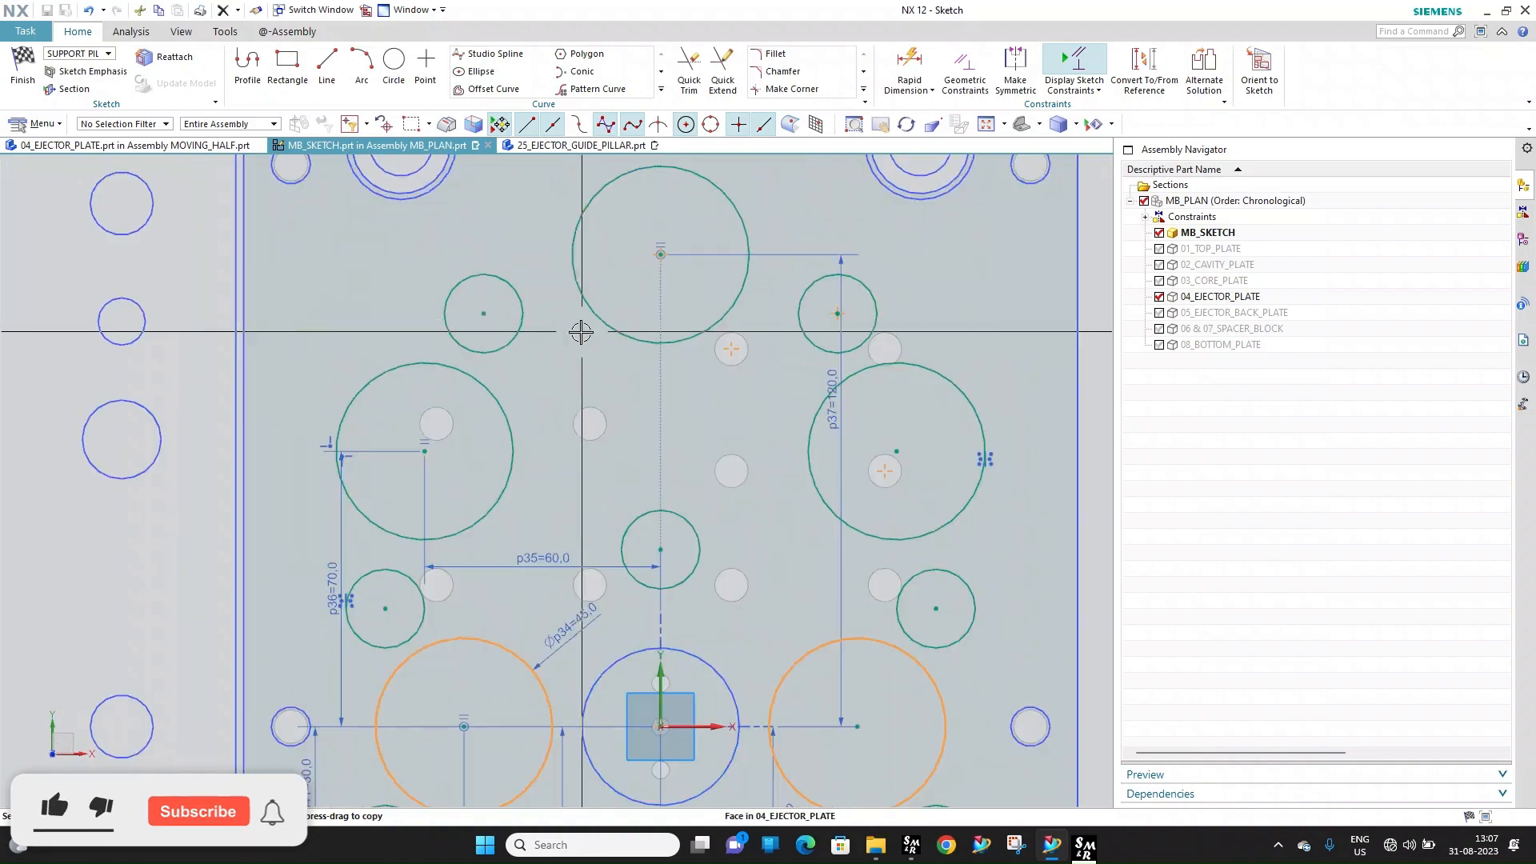
scroll(462, 424, "down", 3)
scroll(451, 323, "up", 2)
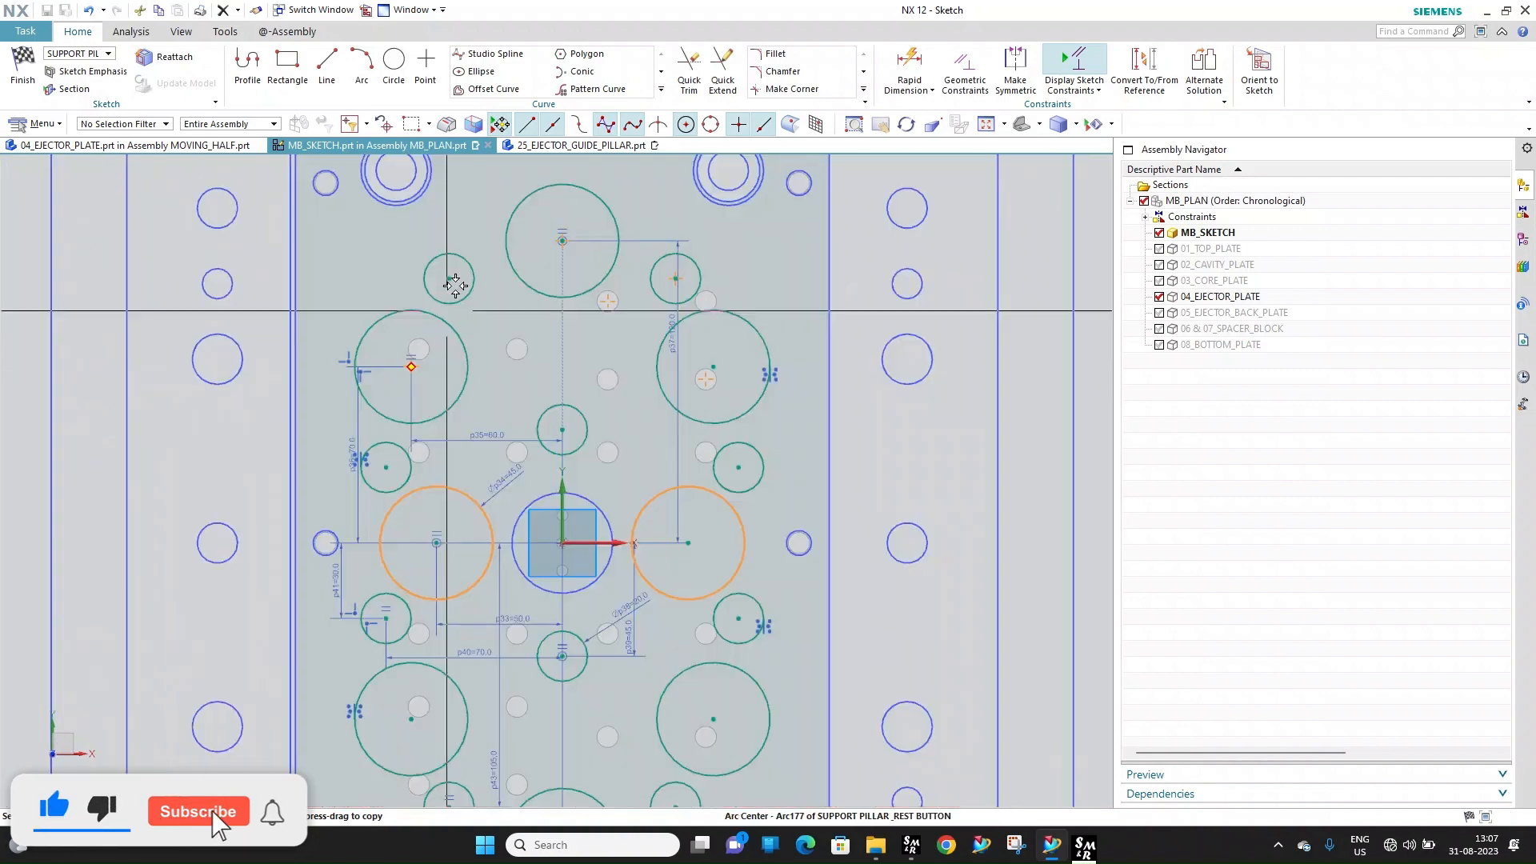
scroll(453, 285, "down", 3)
scroll(500, 428, "up", 2)
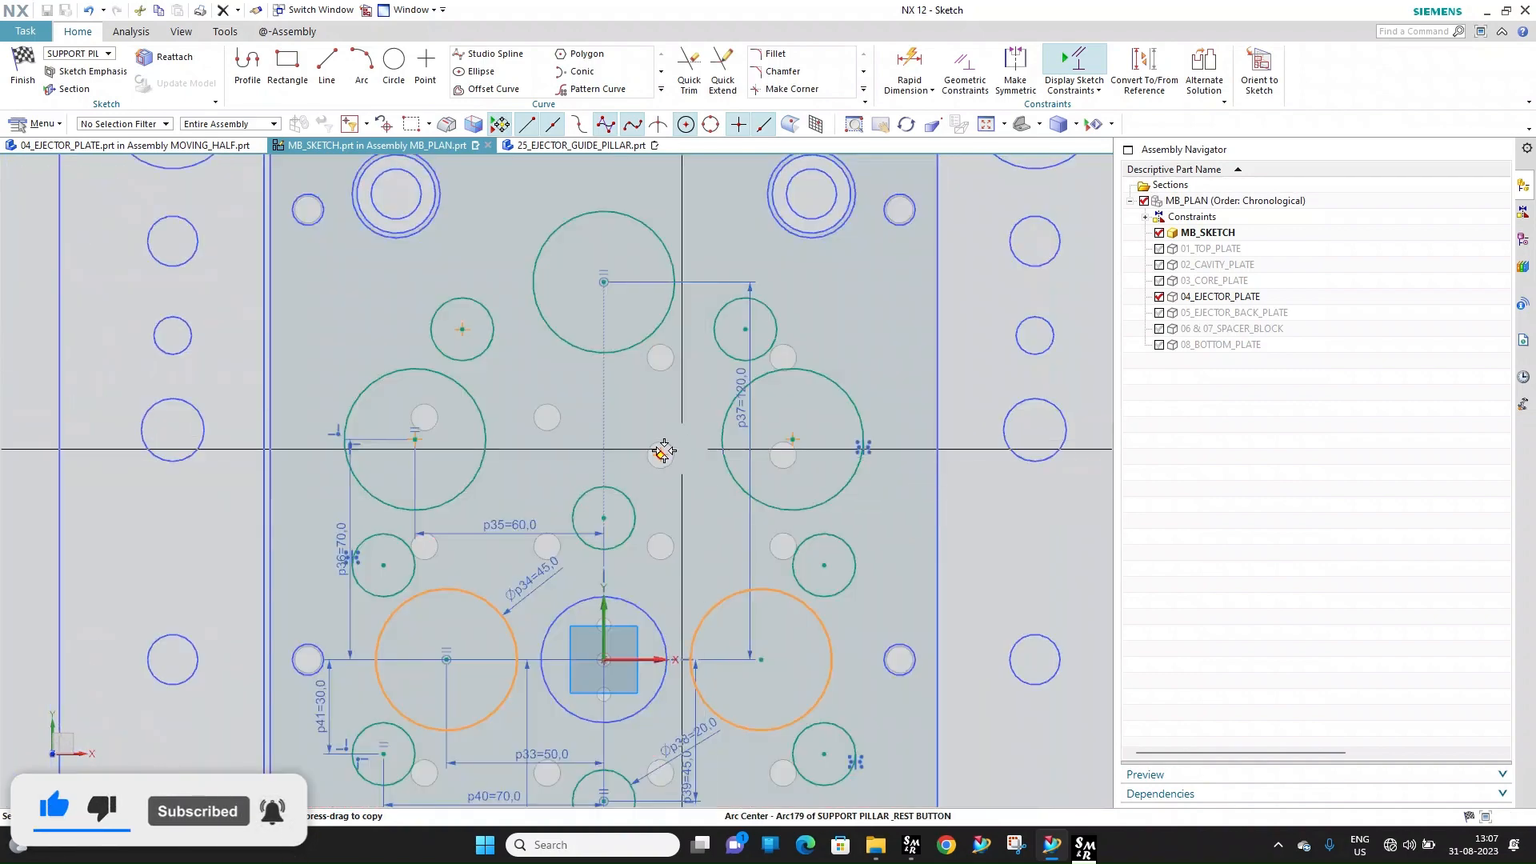
scroll(460, 416, "down", 4)
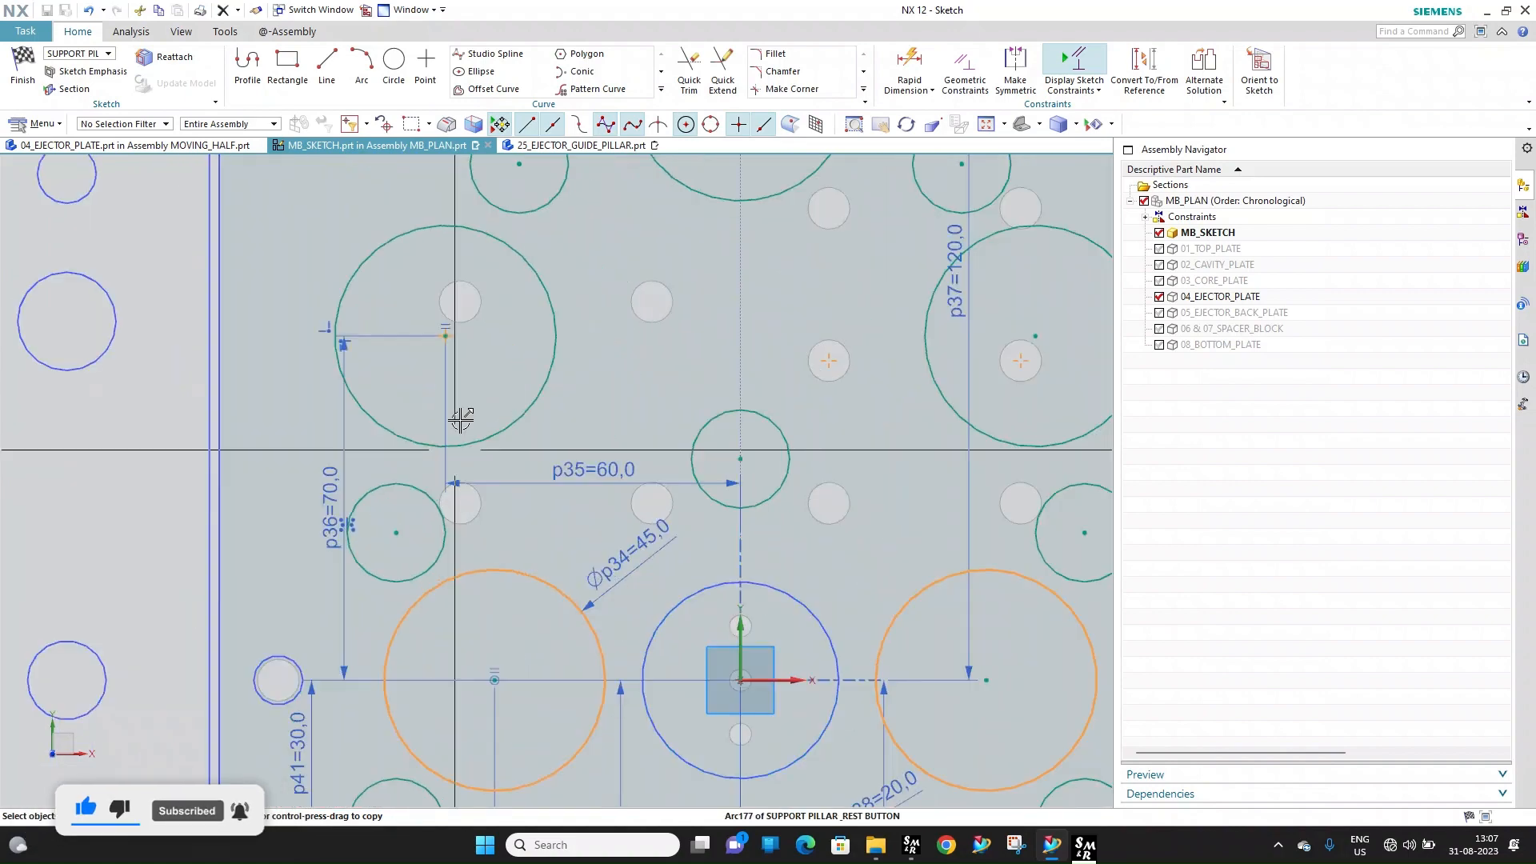
scroll(652, 272, "up", 5)
scroll(608, 295, "down", 3)
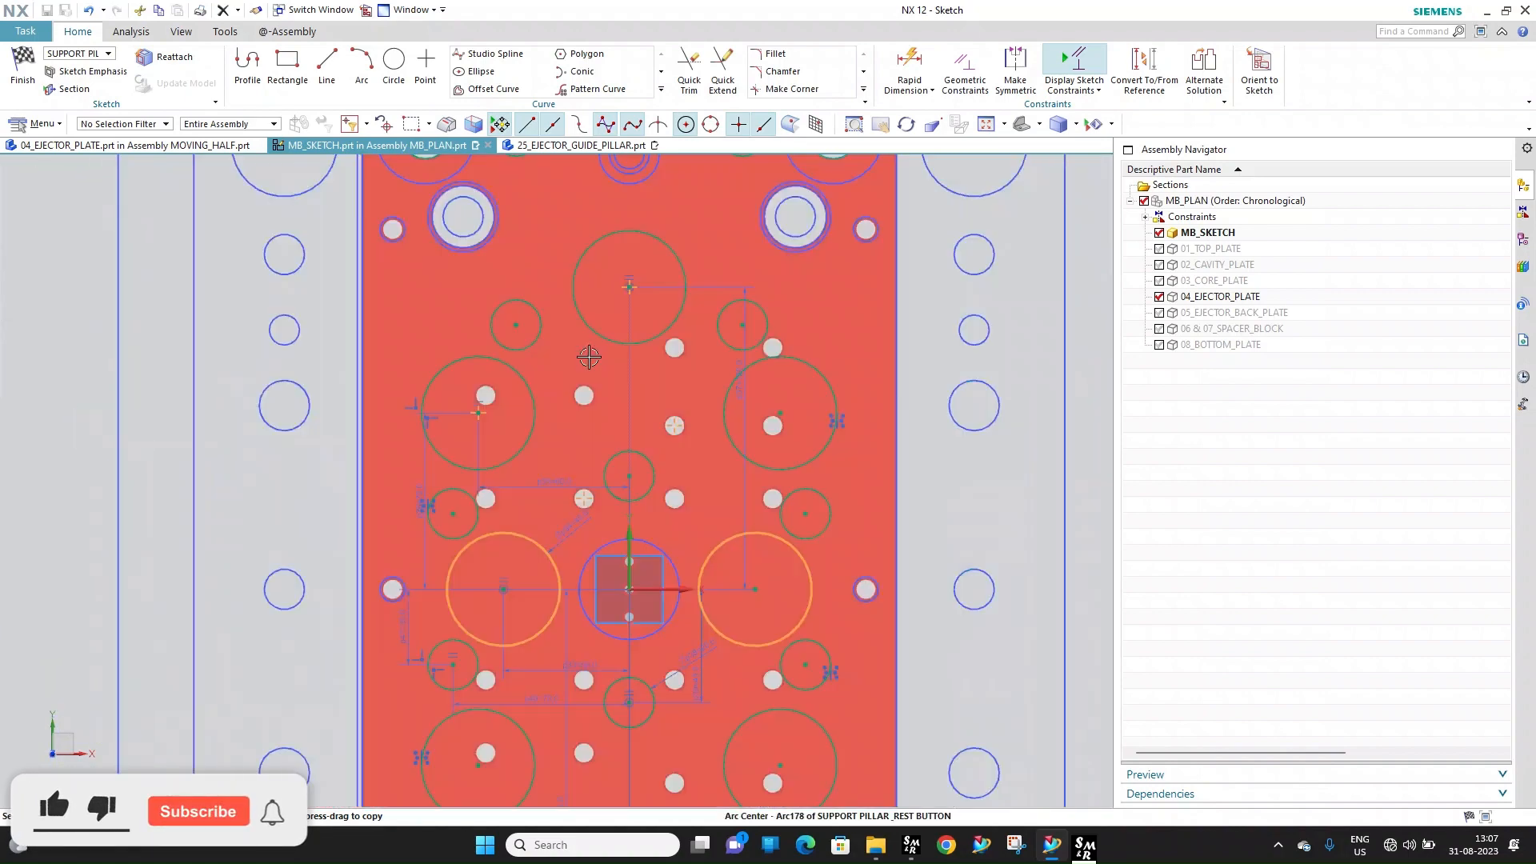
scroll(509, 357, "up", 2)
scroll(515, 366, "down", 2)
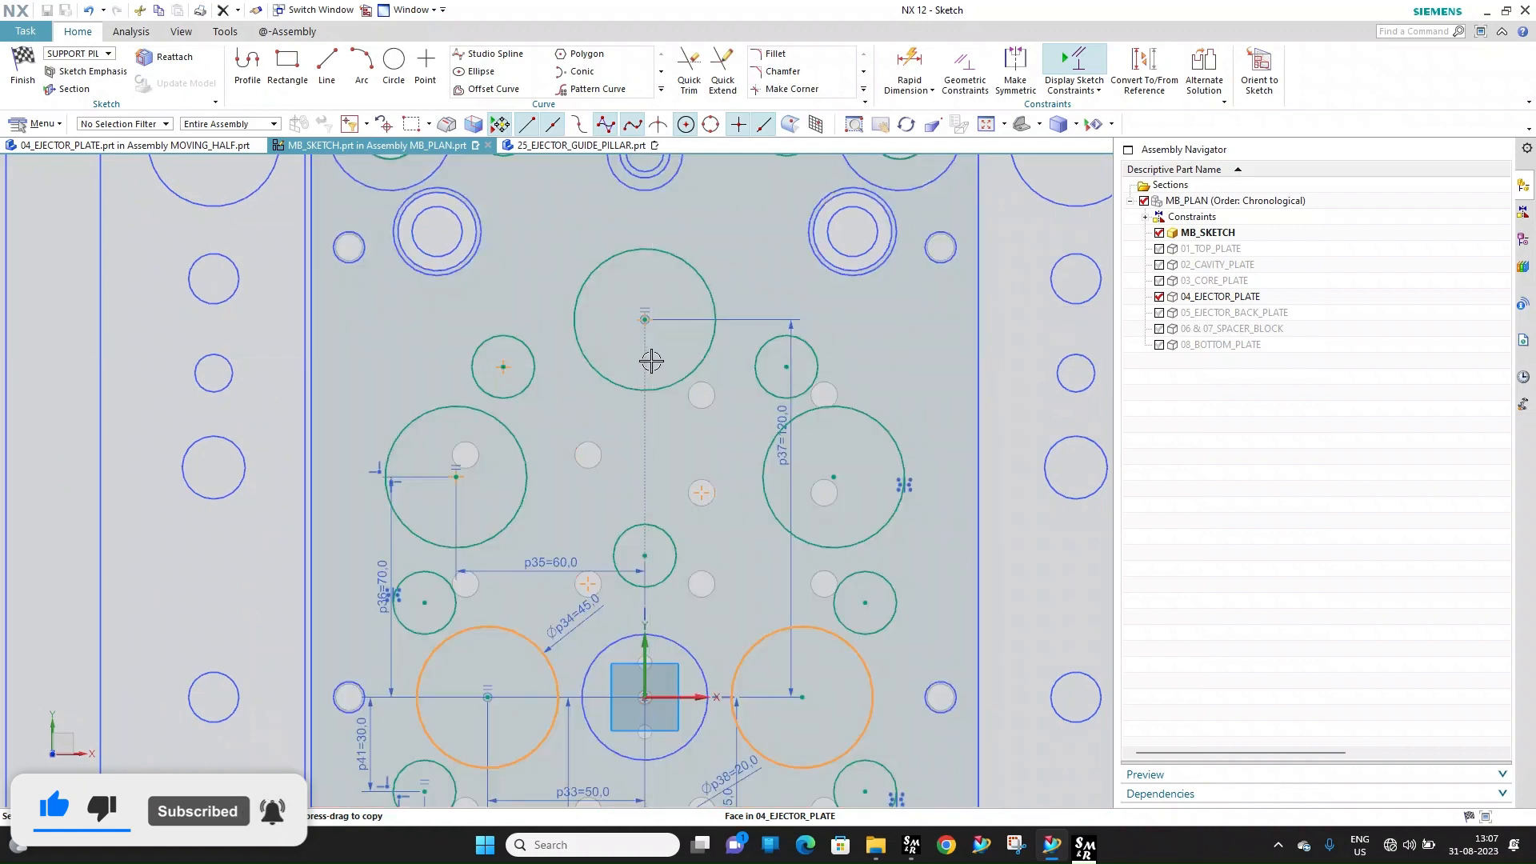
key("Escape")
Try a vertical distance p36 of 100 mm from the sketch centre to the outer support pillar circles
scroll(518, 376, "up", 3)
scroll(514, 363, "down", 4)
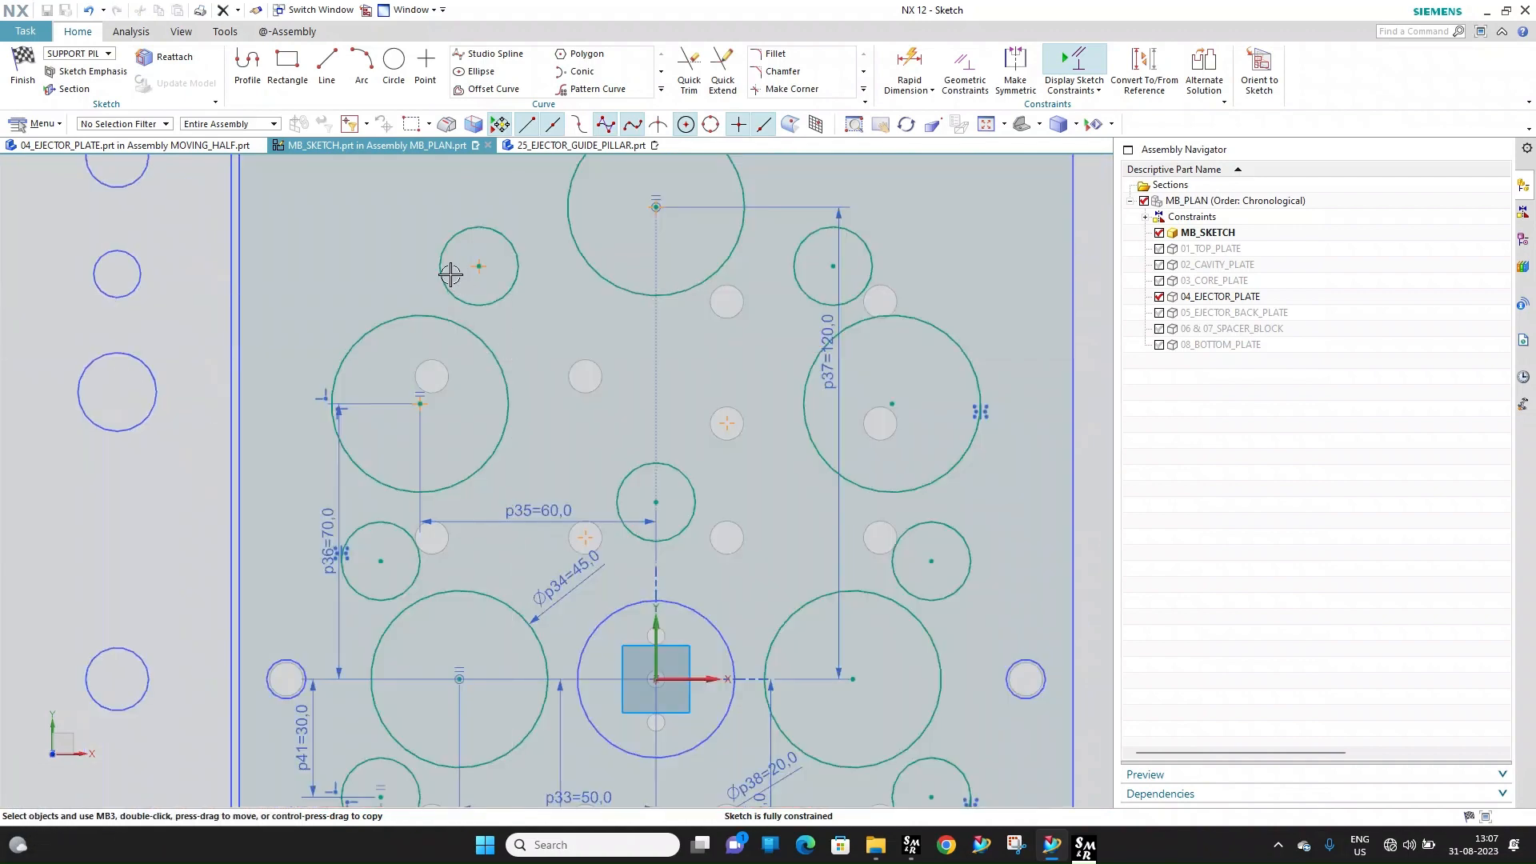
scroll(449, 272, "up", 3)
scroll(403, 426, "down", 2)
double_click(380, 394)
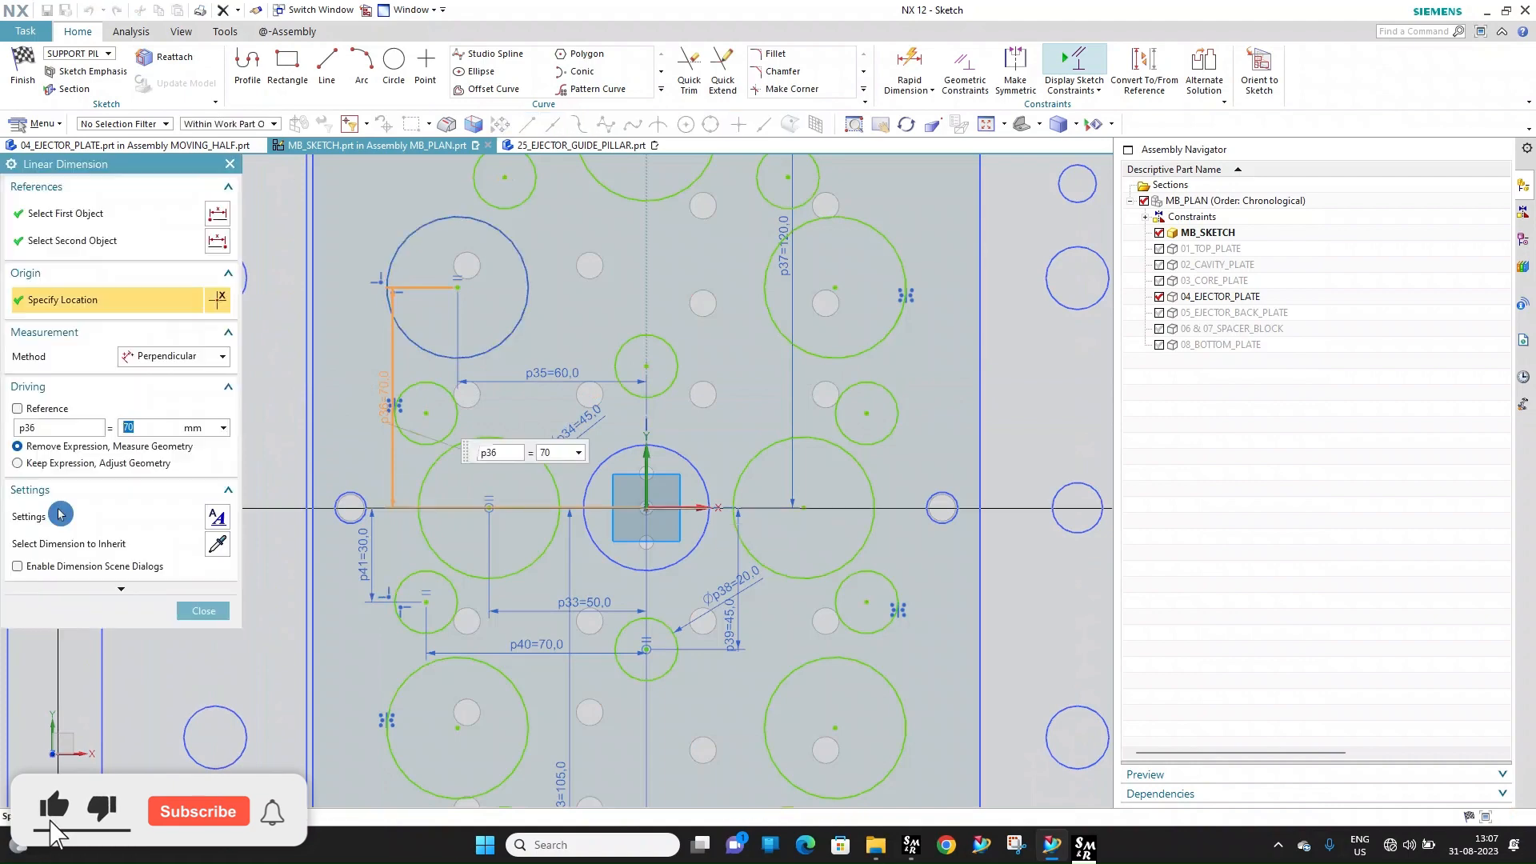
key("Return")
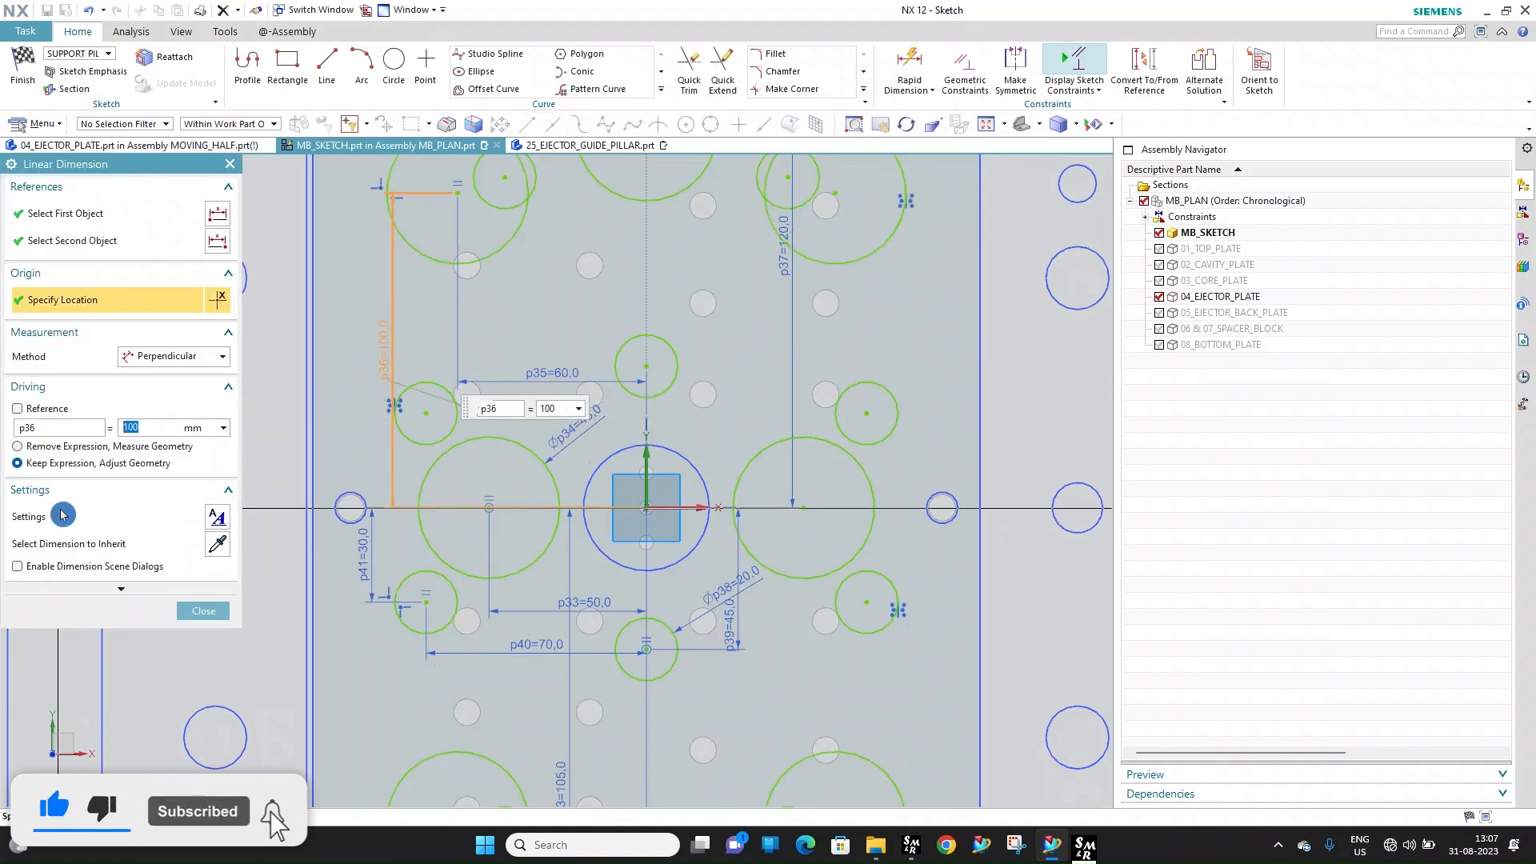
scroll(537, 604, "up", 3)
scroll(640, 406, "down", 3)
scroll(344, 472, "down", 3)
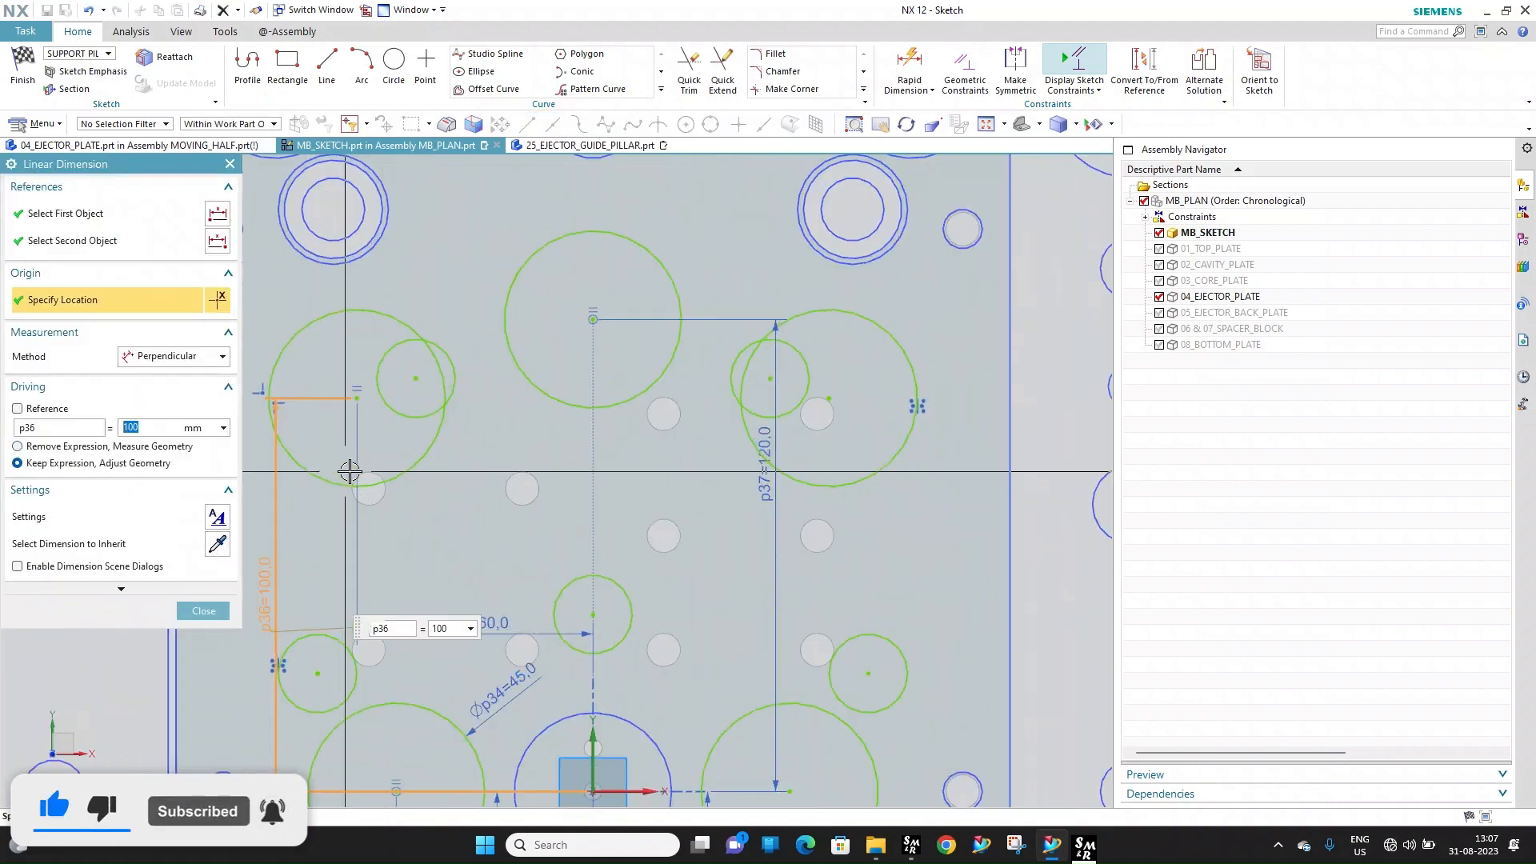
Try 120 mm for the outer support pillars' vertical distance p36 and check the clearance to the neighbouring guide pillar circles
scroll(455, 442, "up", 3)
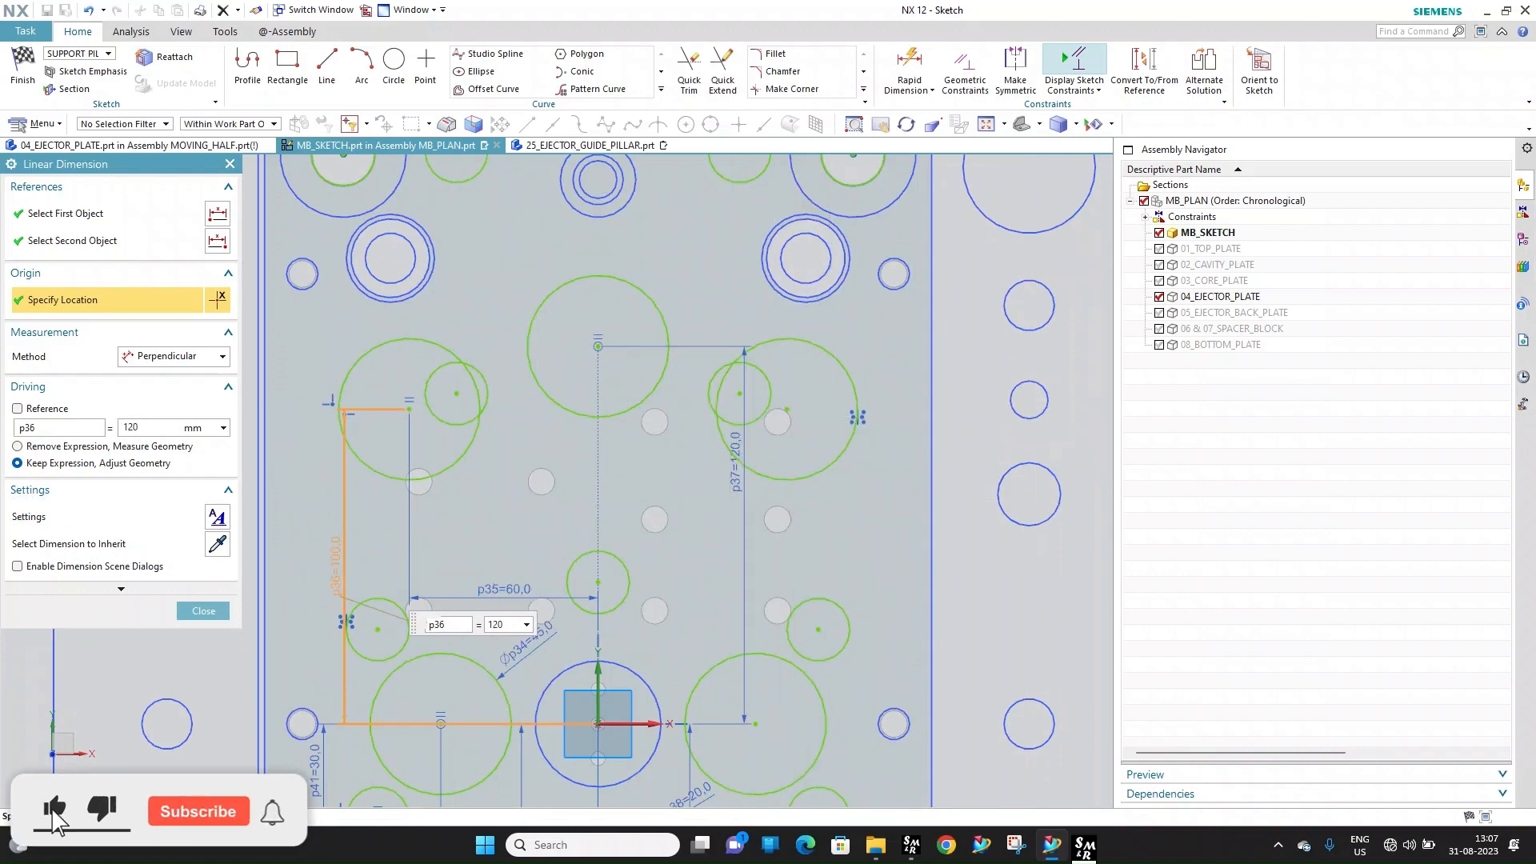
key("Return")
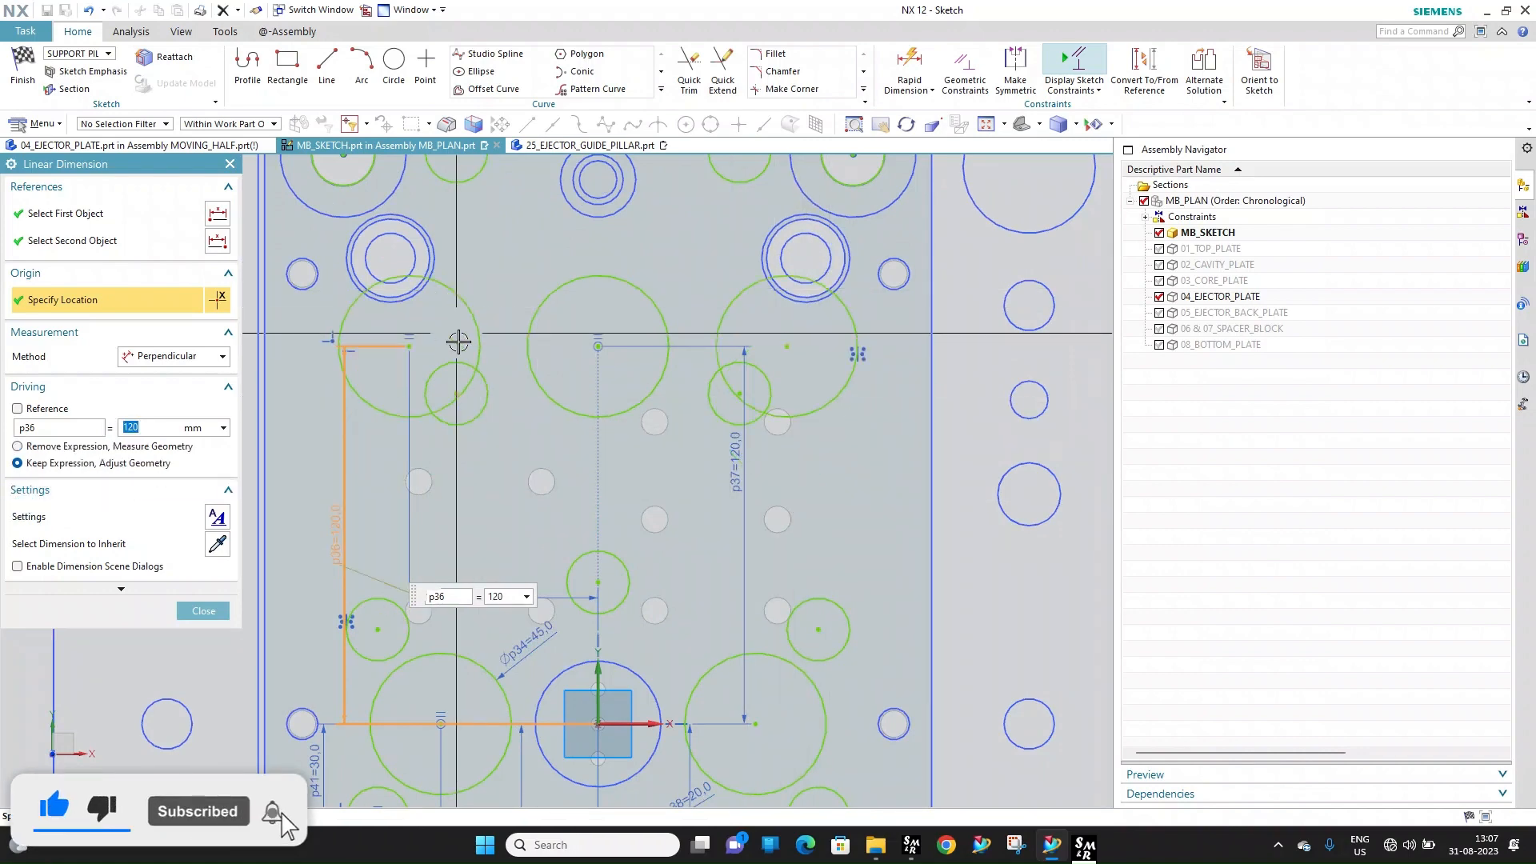
scroll(446, 333, "down", 3)
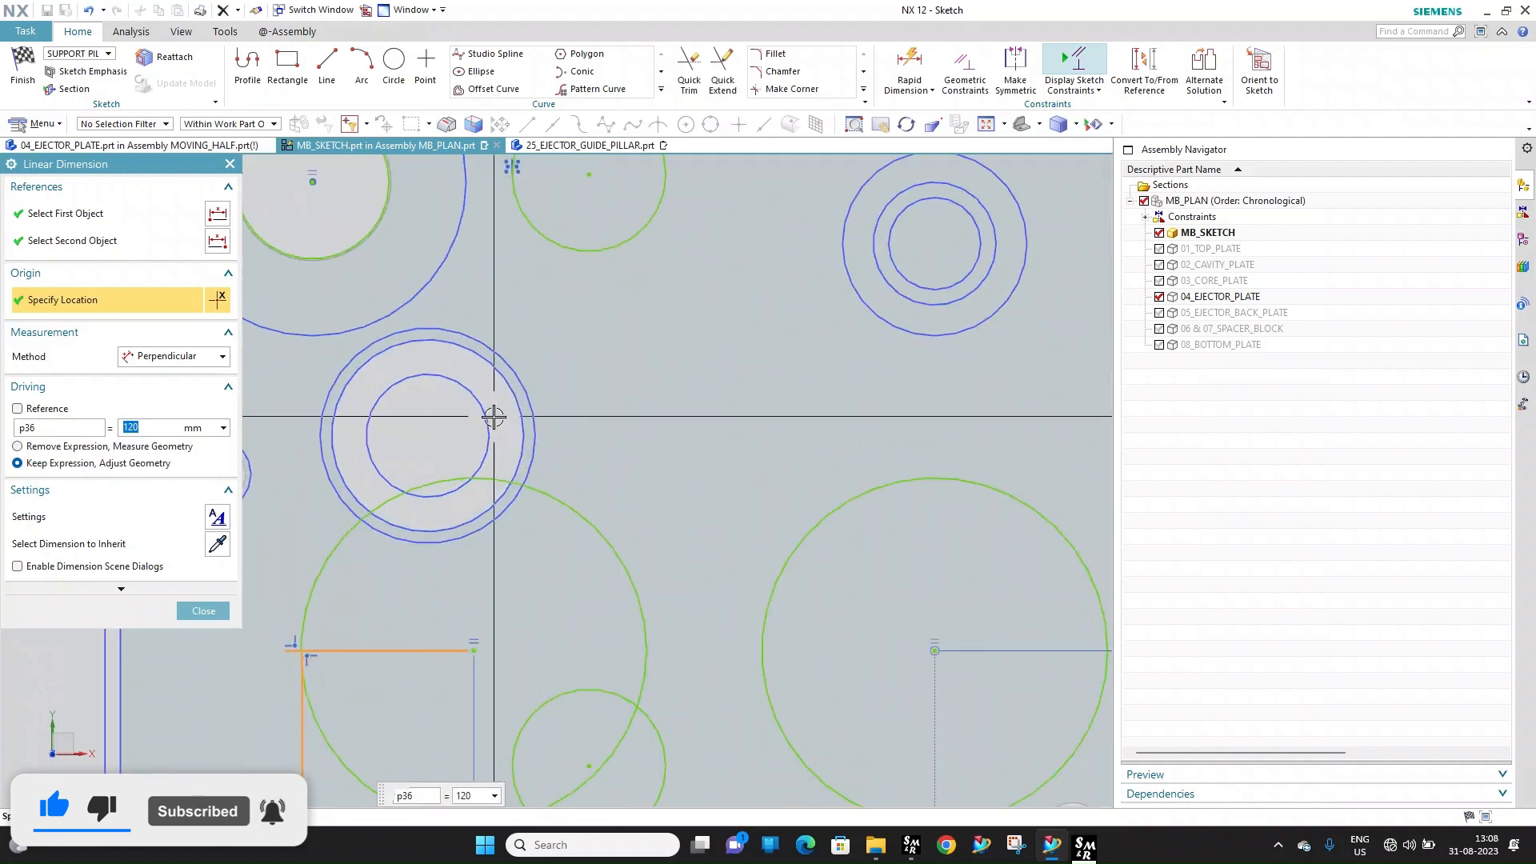
scroll(494, 417, "up", 5)
scroll(621, 421, "down", 3)
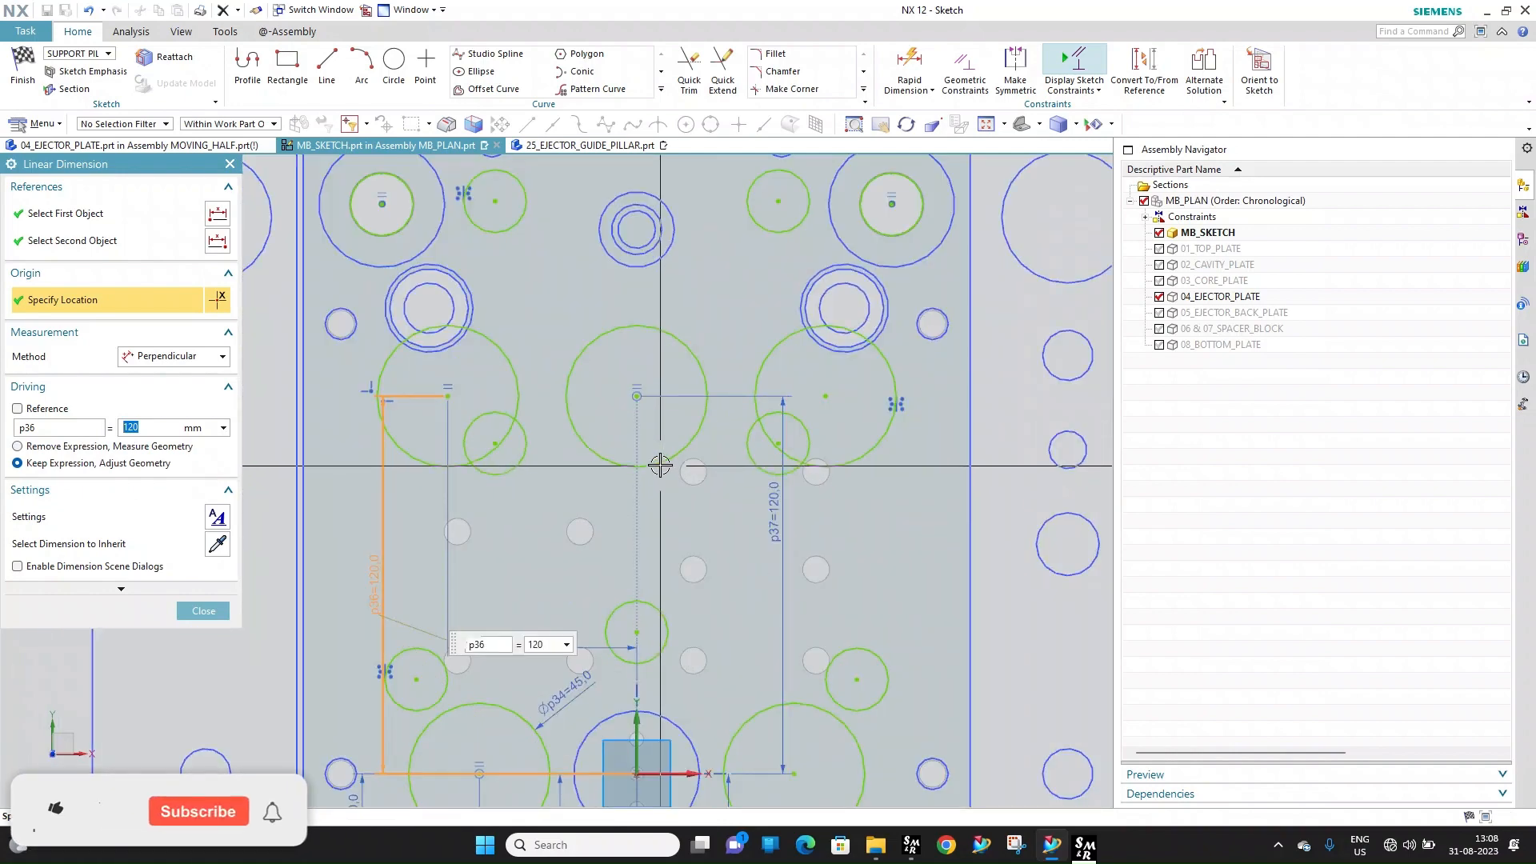
scroll(565, 332, "up", 3)
scroll(589, 411, "down", 2)
Undo both changes to the outer support pillars' vertical distance and leave the dimension edit
key("ctrl+z")
key("ctrl+z")
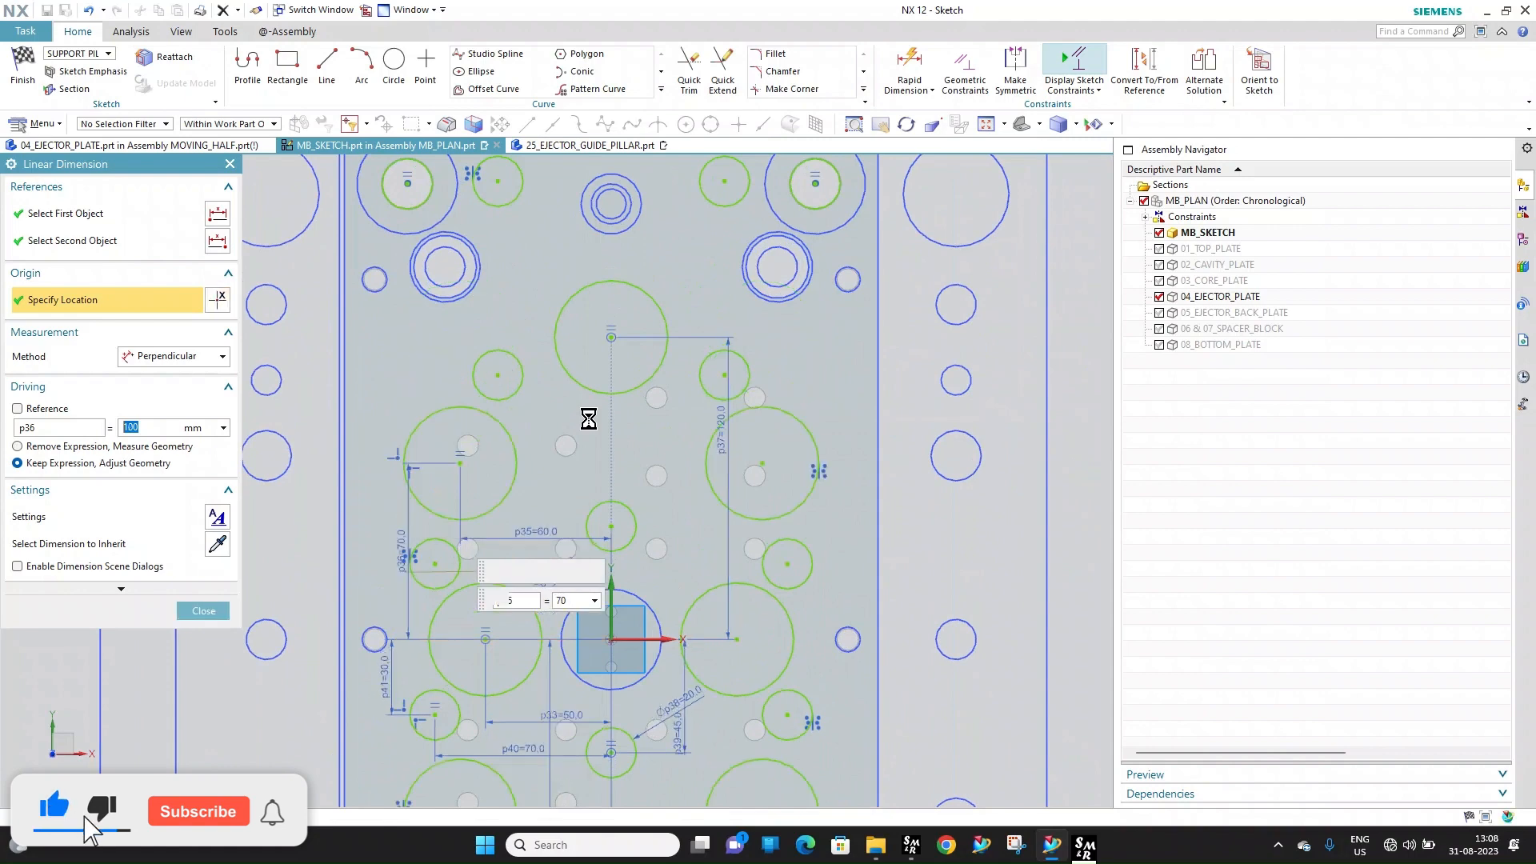
scroll(548, 338, "up", 4)
scroll(542, 400, "down", 5)
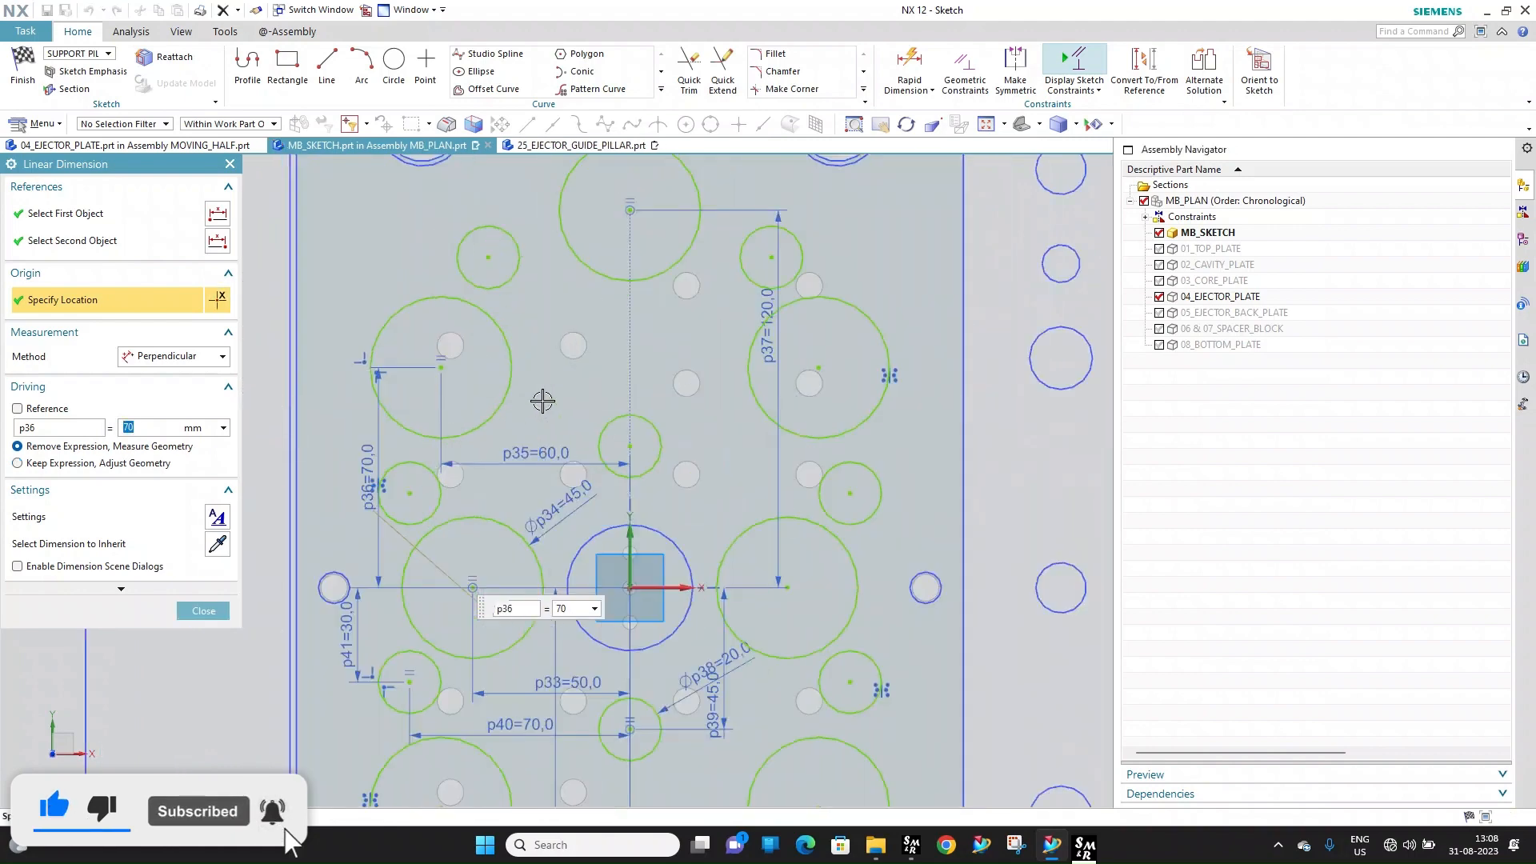
key("Escape")
Remove the equal-radius constraints that link the large support pillar circles
scroll(444, 359, "down", 3)
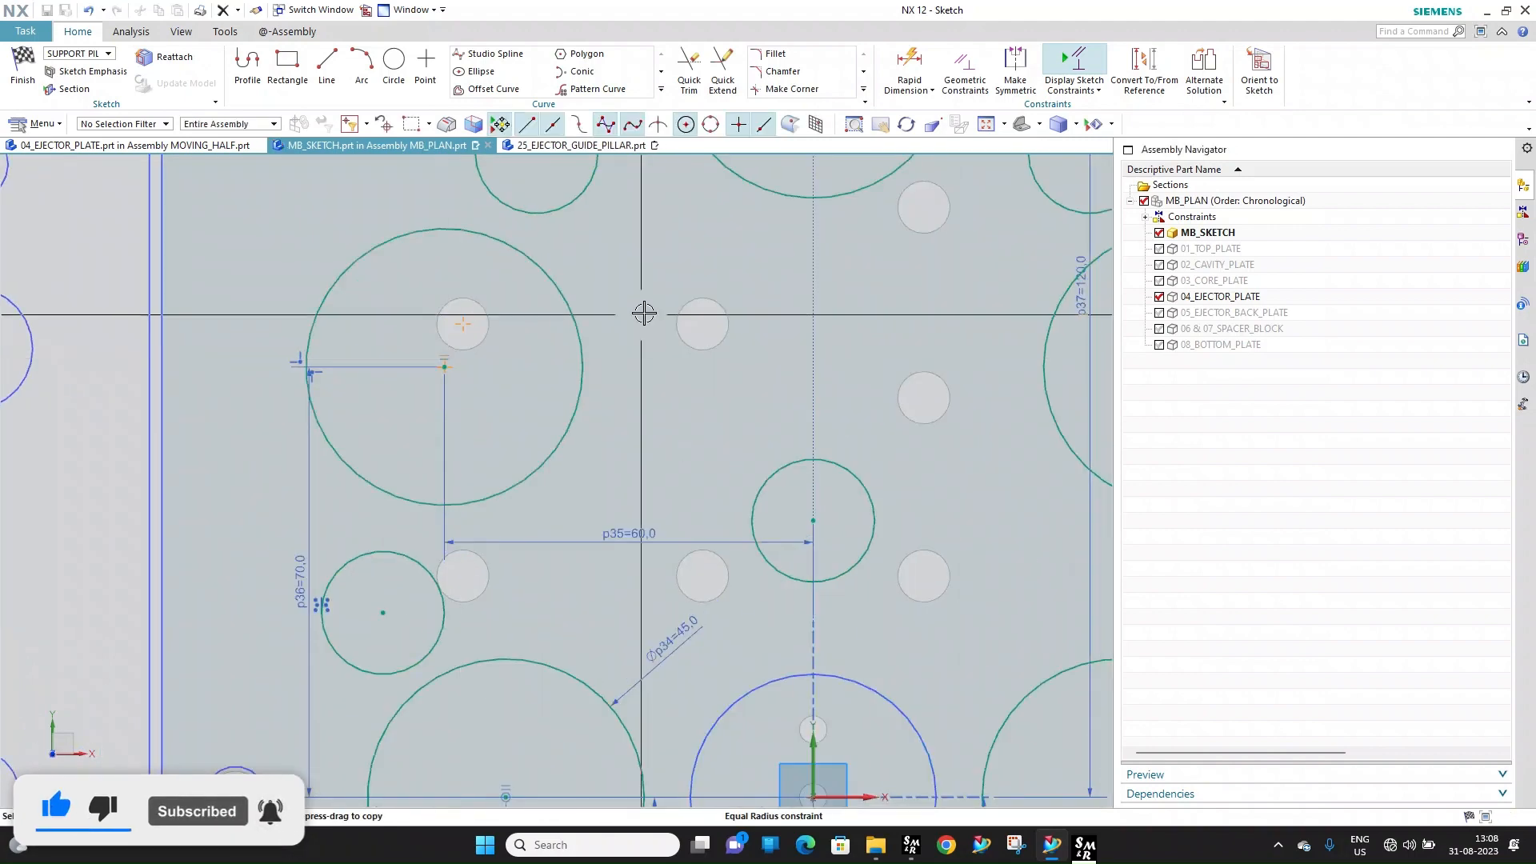
left_click(552, 345)
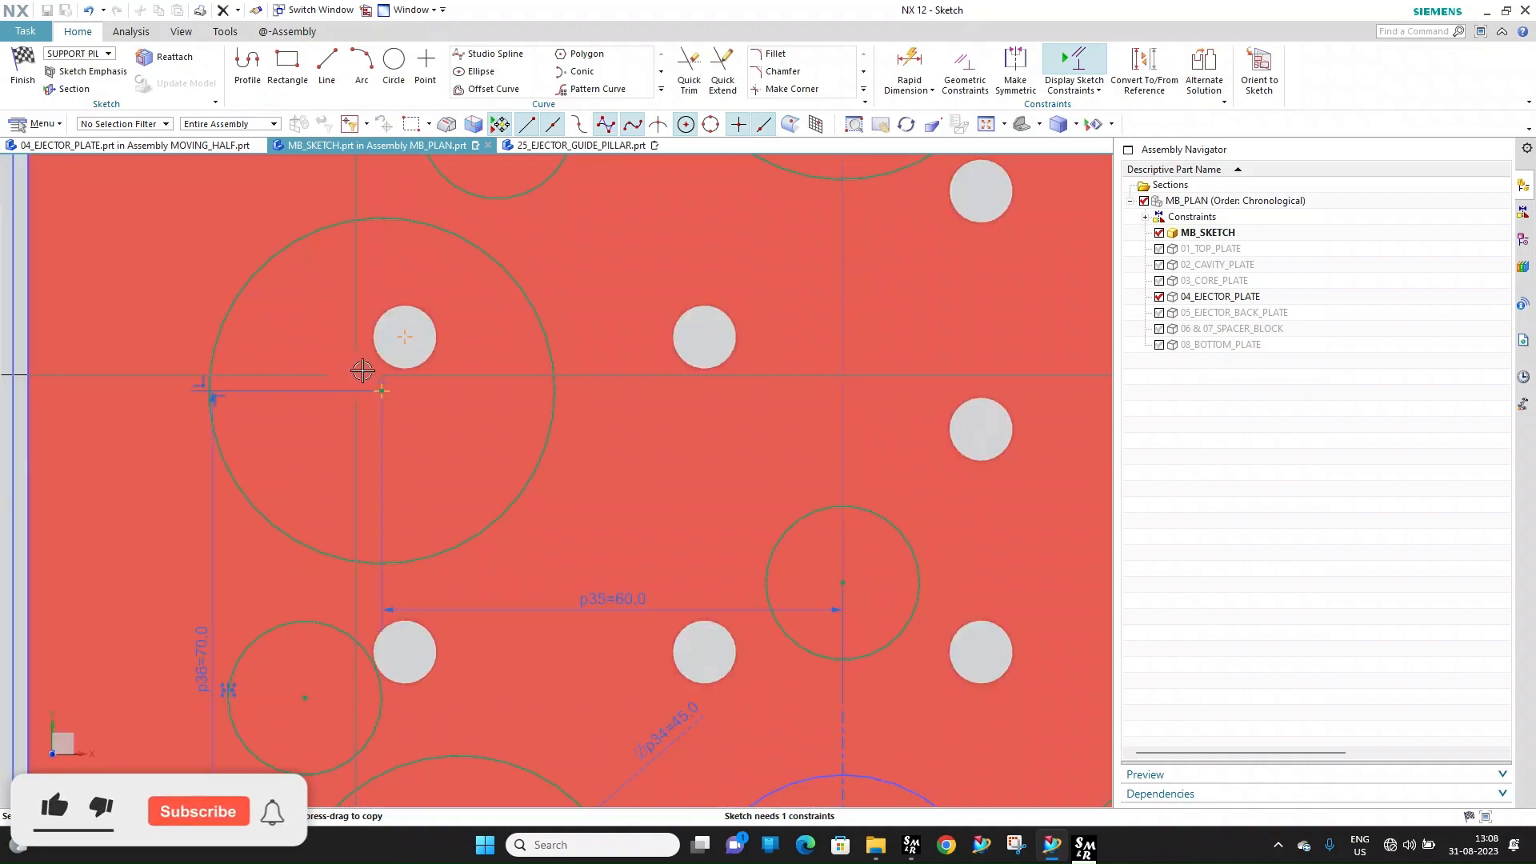
scroll(722, 356, "up", 3)
scroll(722, 355, "down", 3)
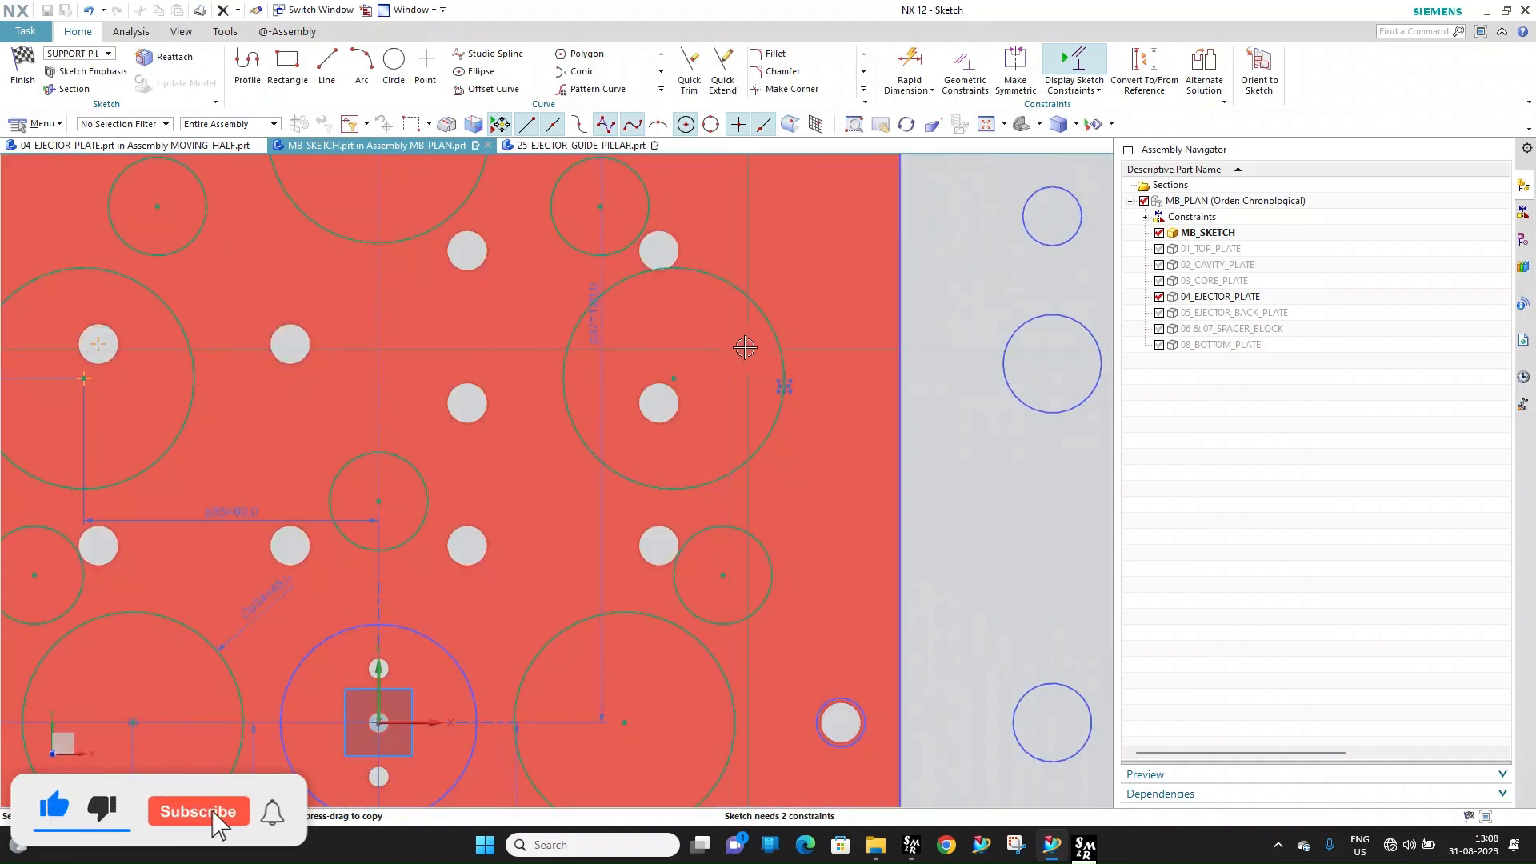
scroll(742, 347, "up", 4)
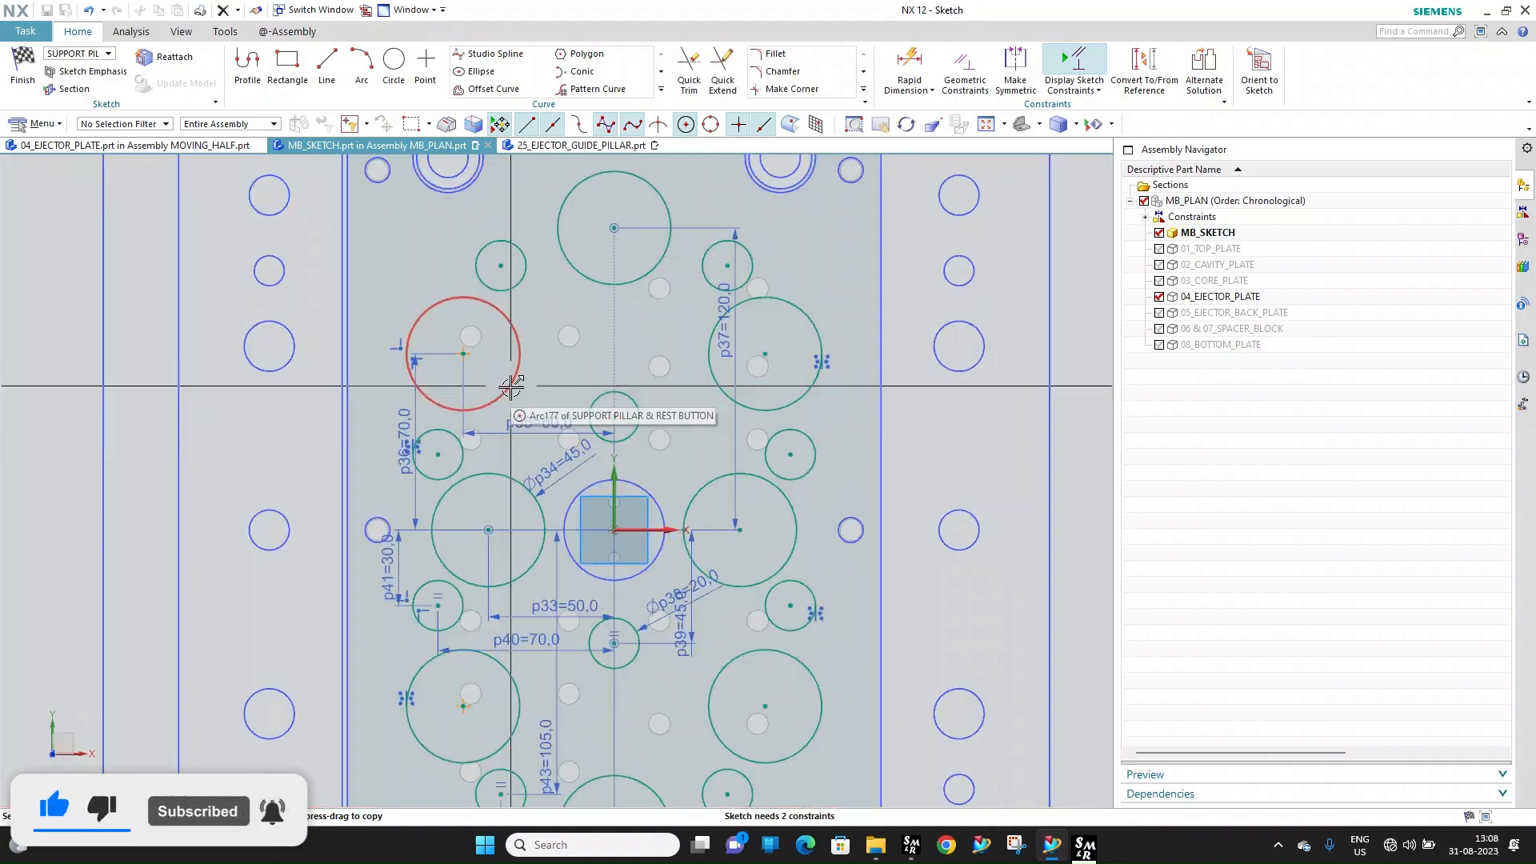
scroll(481, 359, "down", 3)
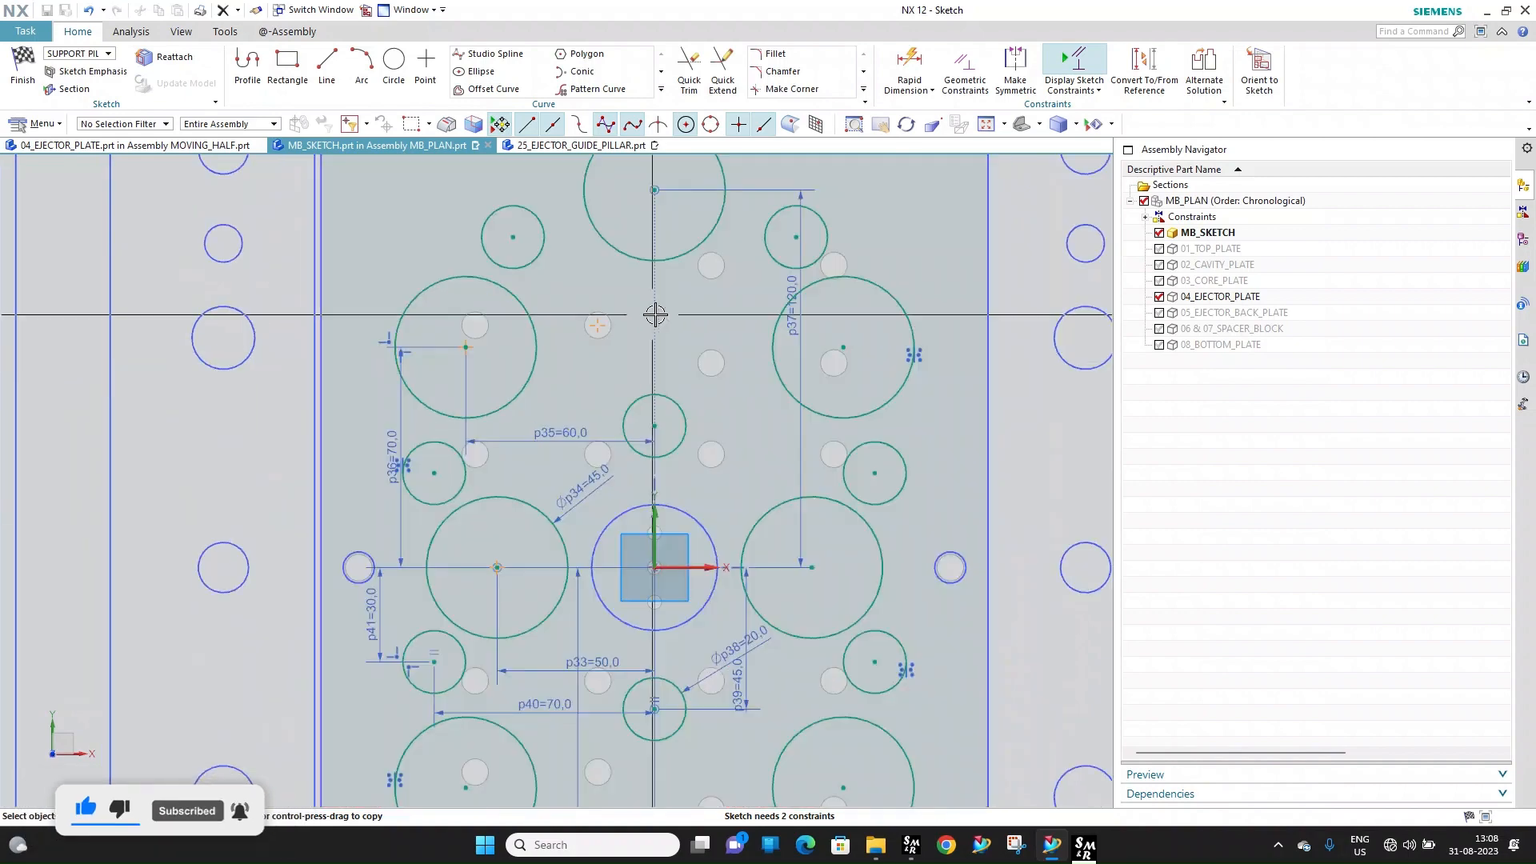
Apply an equal-radius constraint between the inner left support pillar circle and the large circle on the upper centreline
left_click(965, 71)
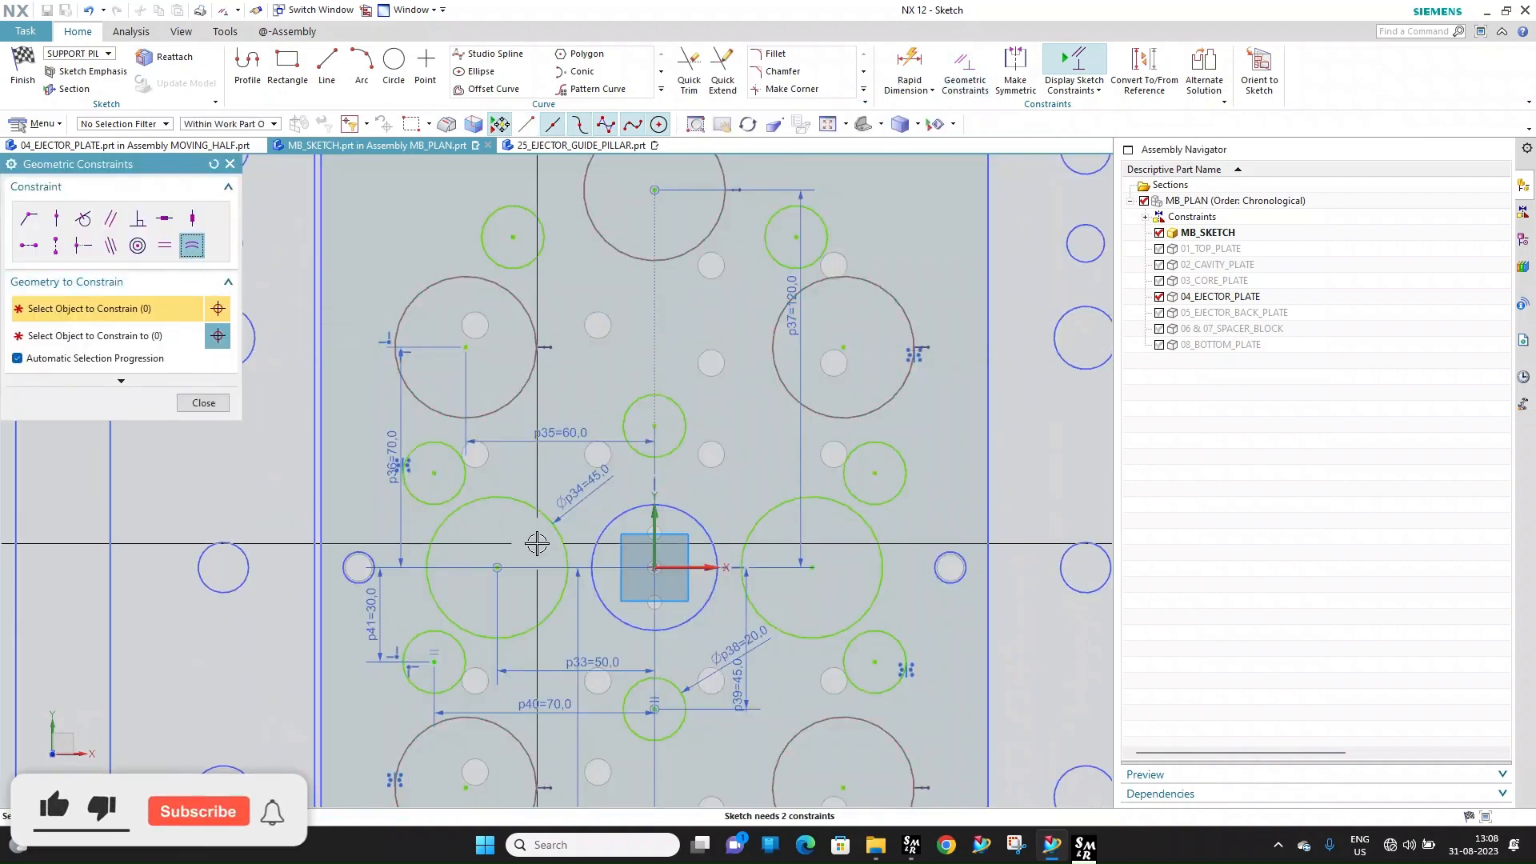
left_click(562, 541)
left_click(771, 390)
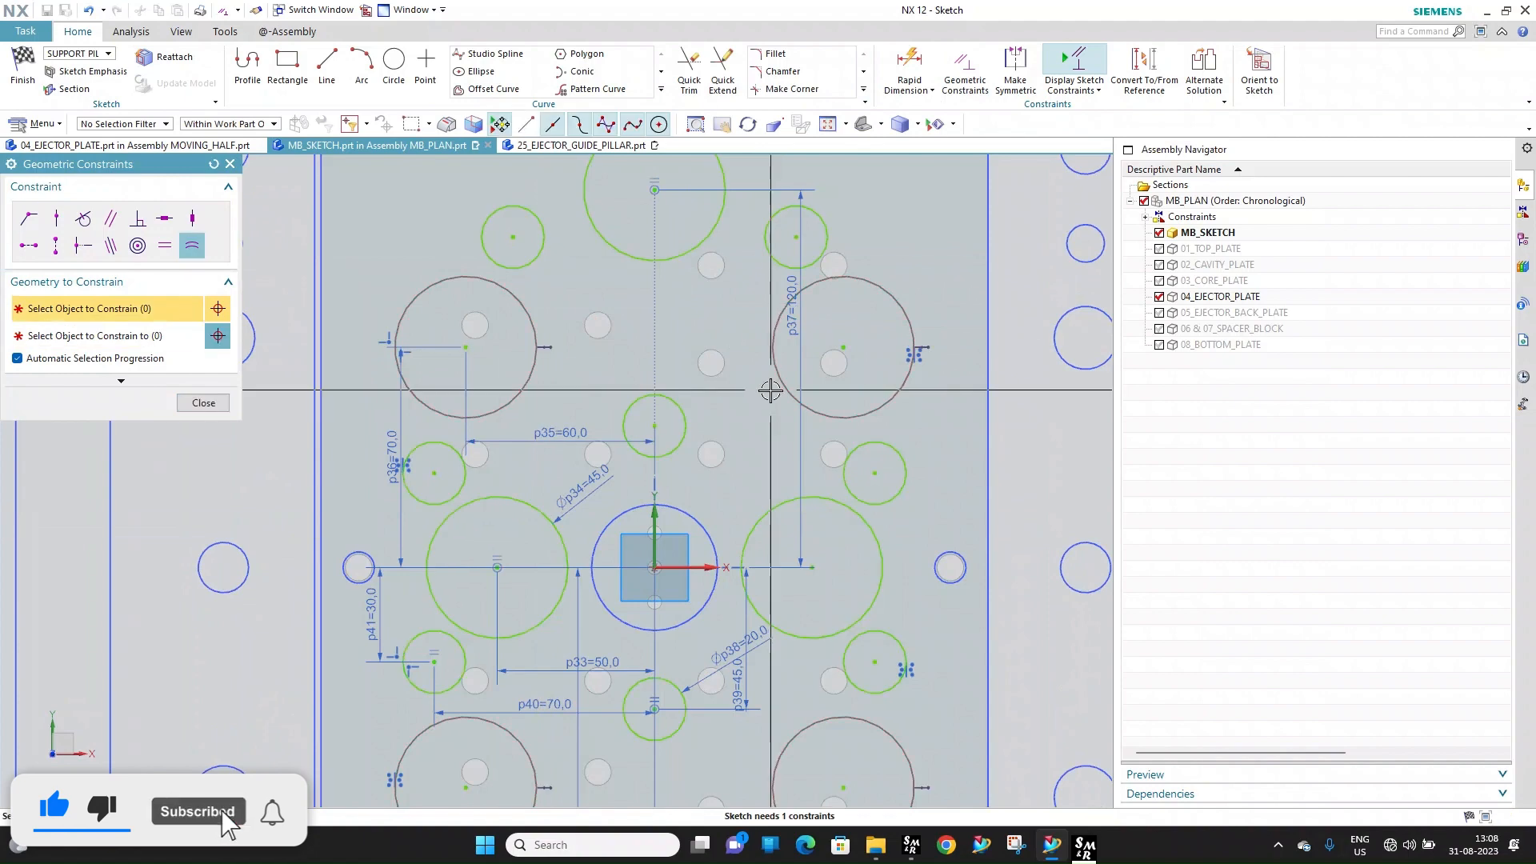
scroll(565, 342, "up", 3)
scroll(720, 164, "down", 4)
key("Escape")
Add a diameter dimension of 30 mm to the outer upper-left support pillar circle
left_click(891, 72)
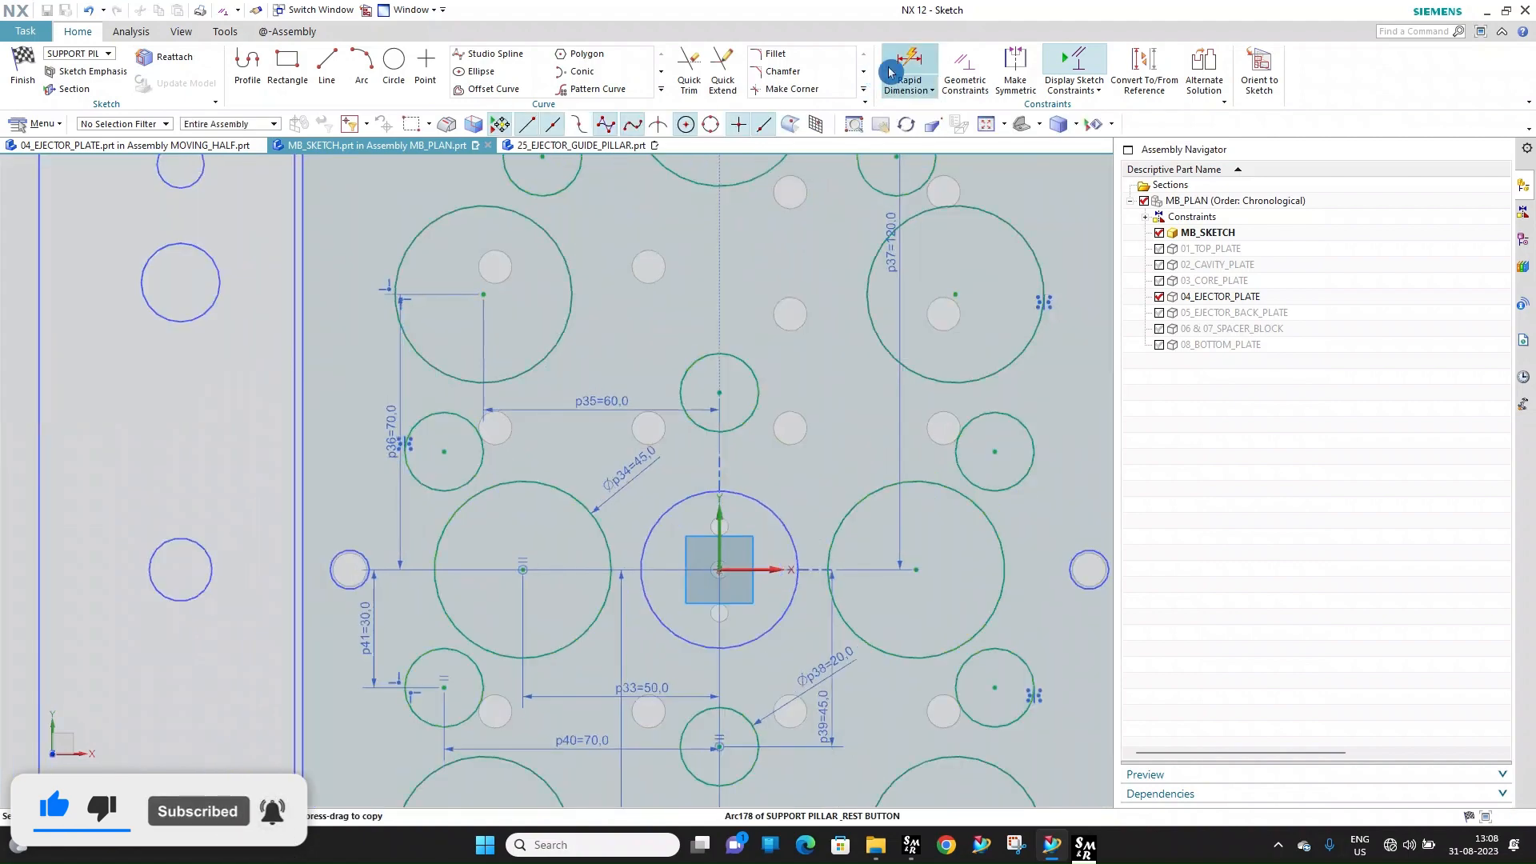
left_click(569, 302)
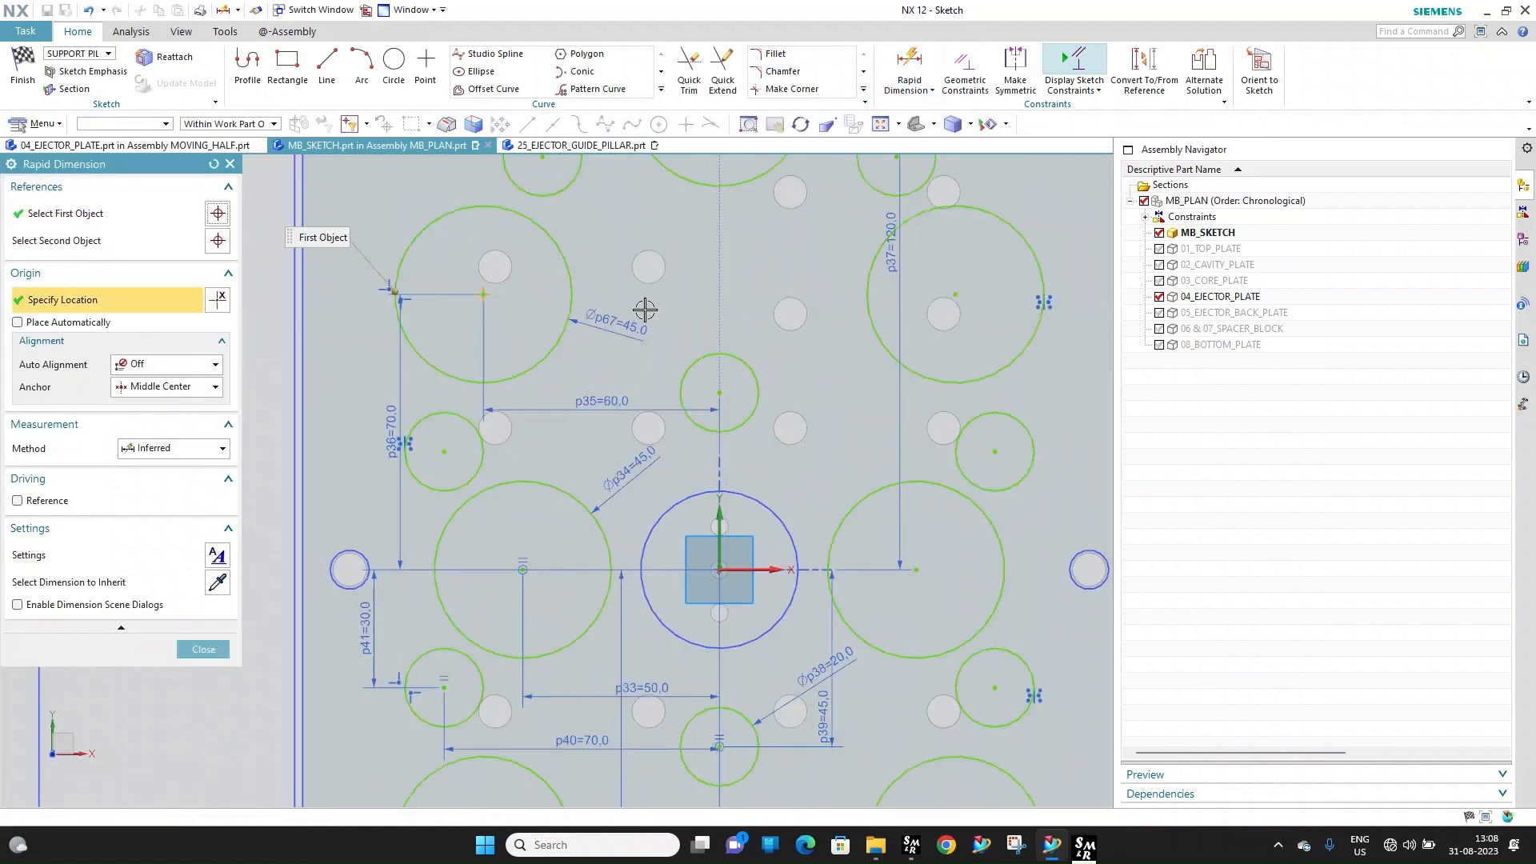
left_click(637, 310)
type("25")
key("Return")
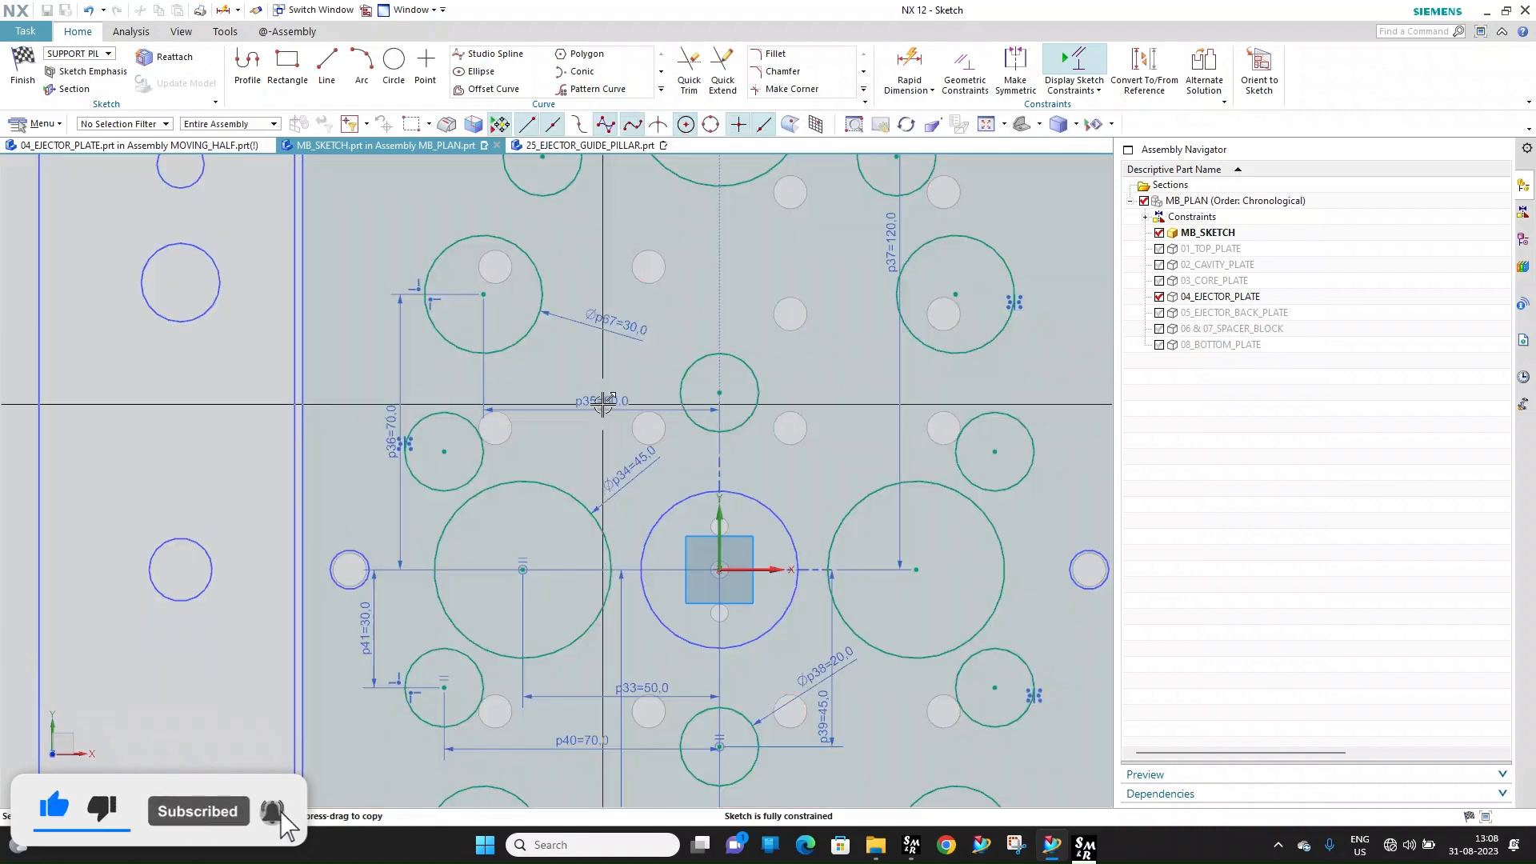
Try a horizontal distance p35 of 40 mm from the vertical centreline to the outer support pillar circle
double_click(602, 400)
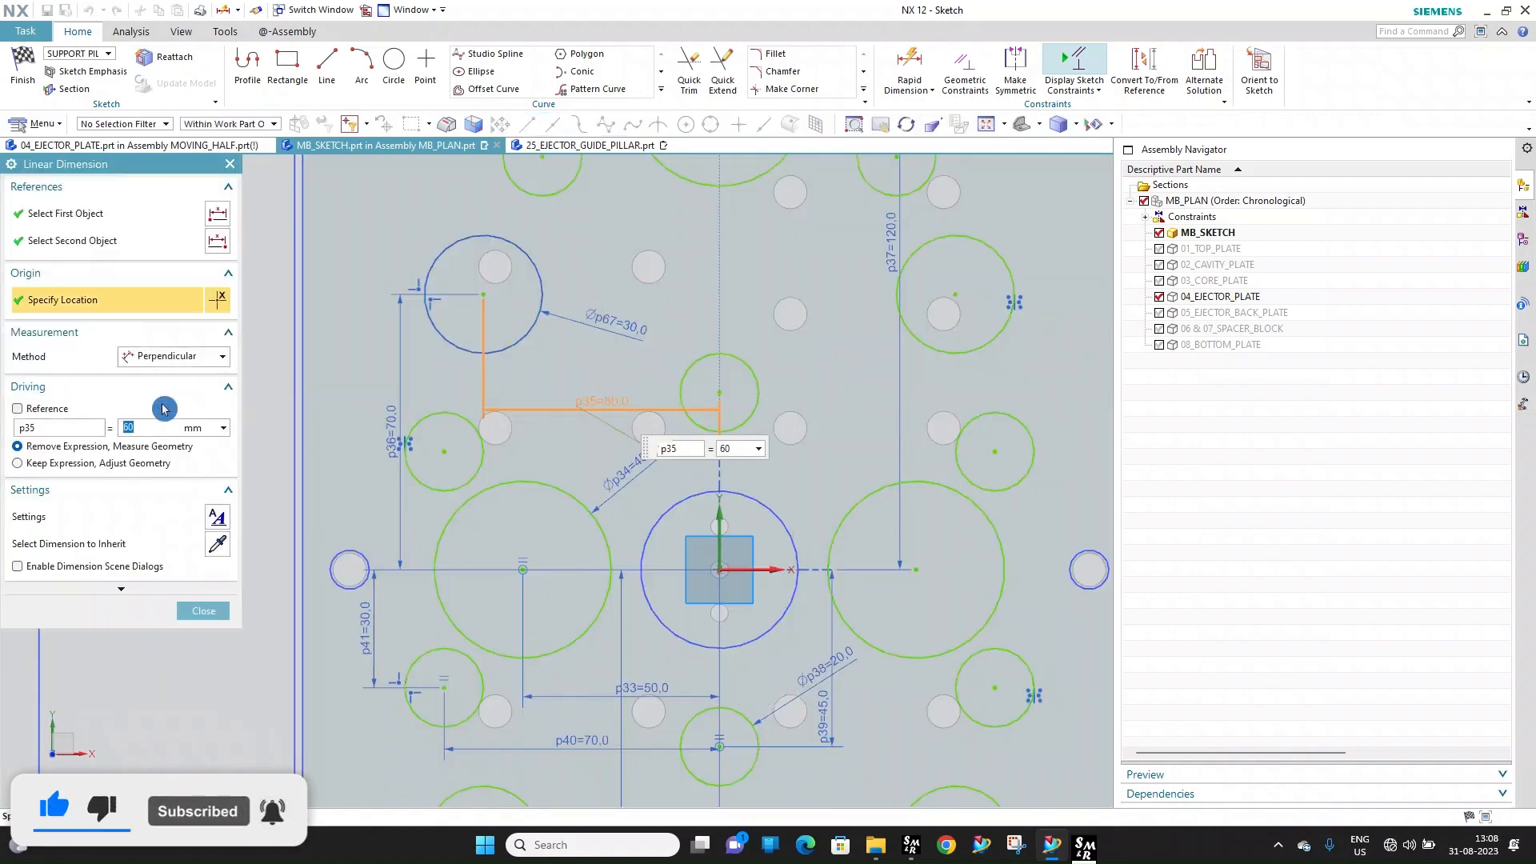
type("40")
key("Return")
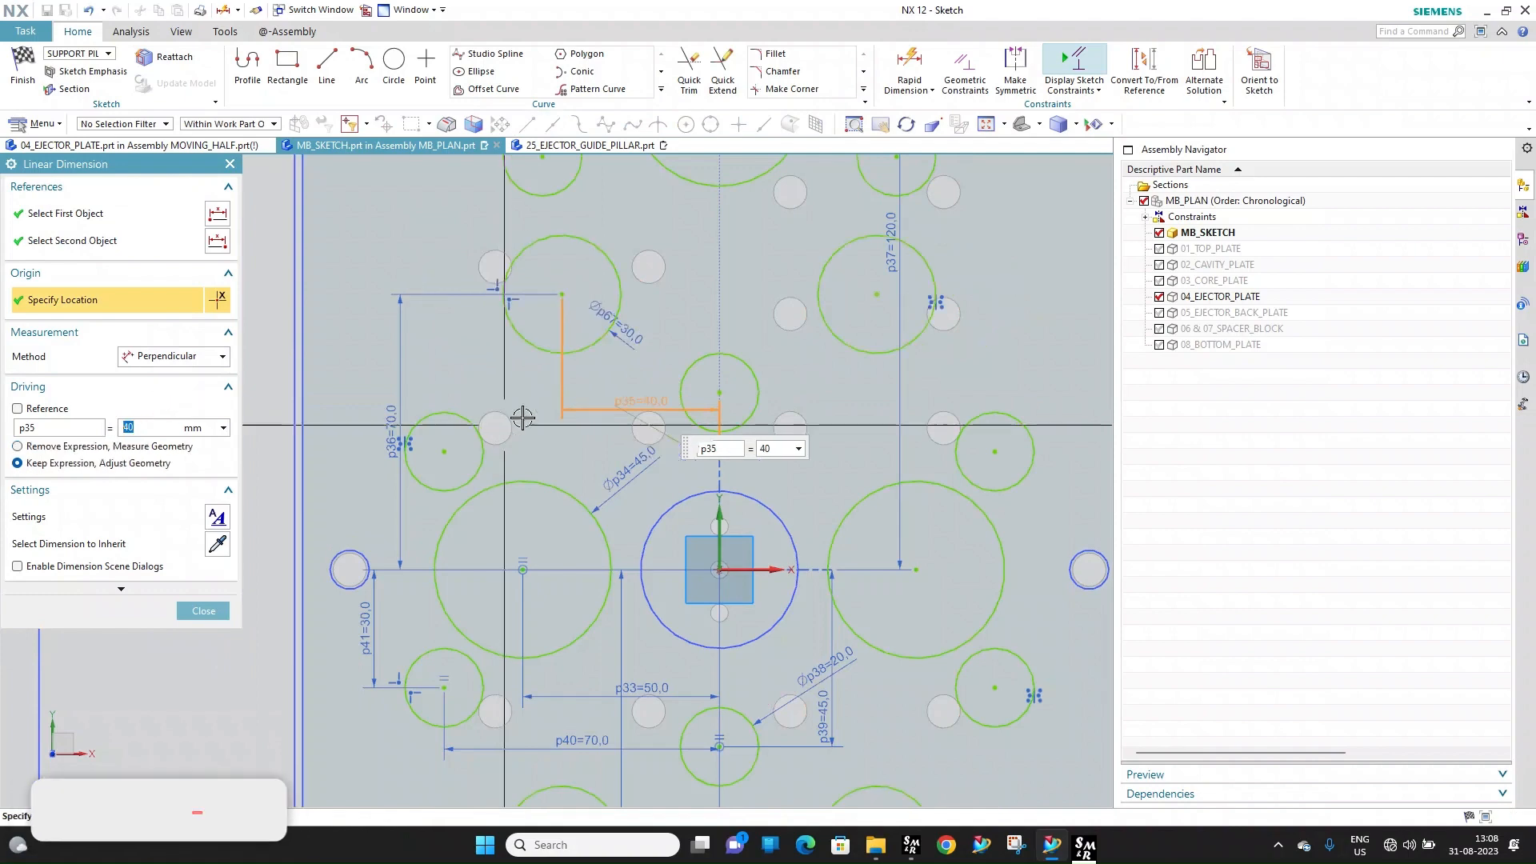
scroll(685, 328, "down", 2)
scroll(685, 328, "up", 2)
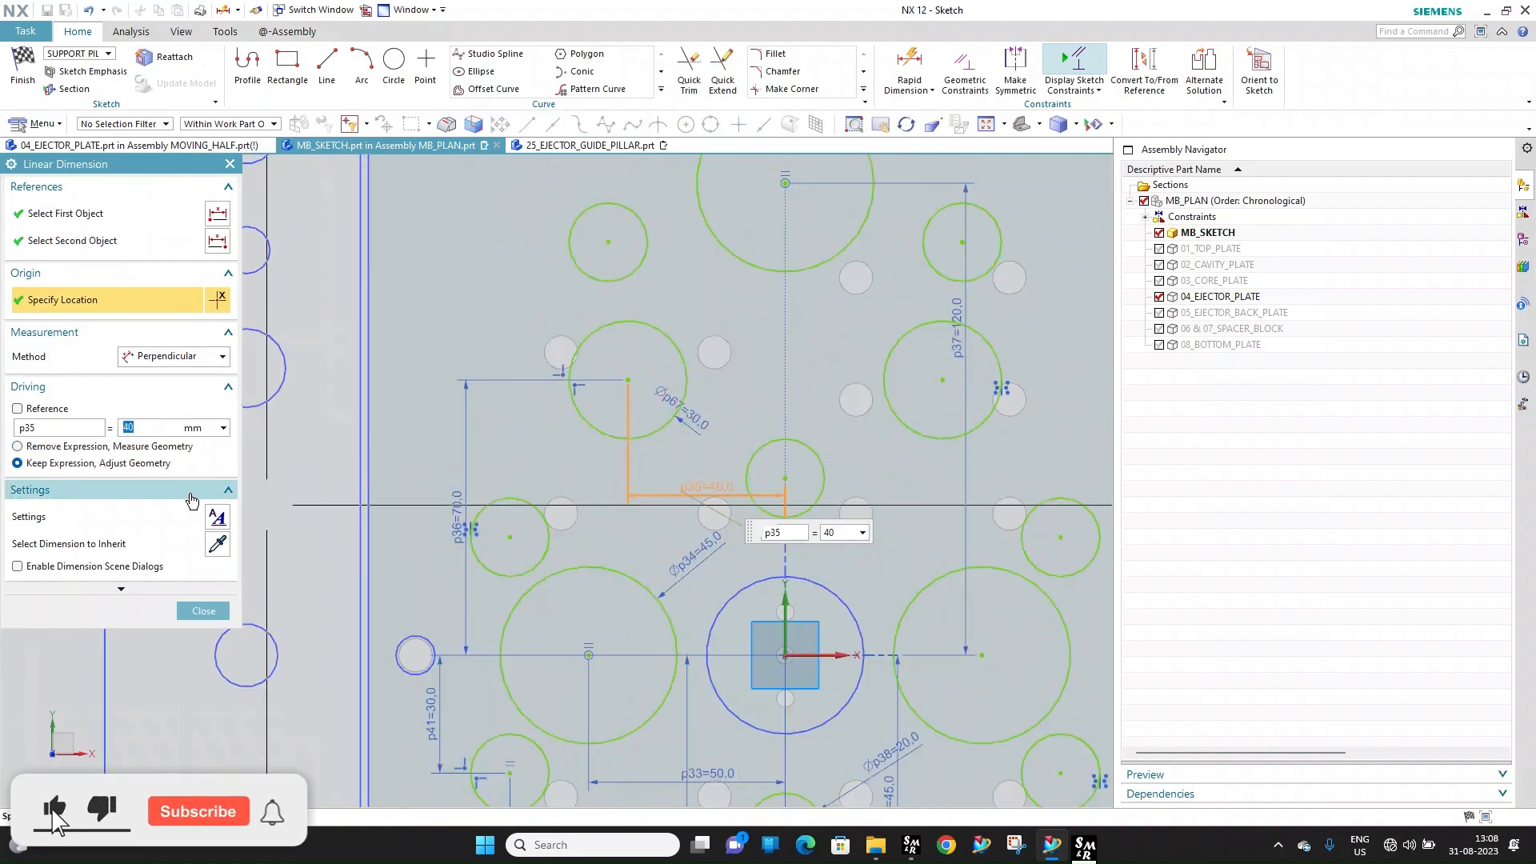
middle_click(516, 503)
Try 50 mm and 55 mm for the outer support pillar's vertical distance p36, checking its clearance to the ejector plate holes
double_click(459, 495)
type("50")
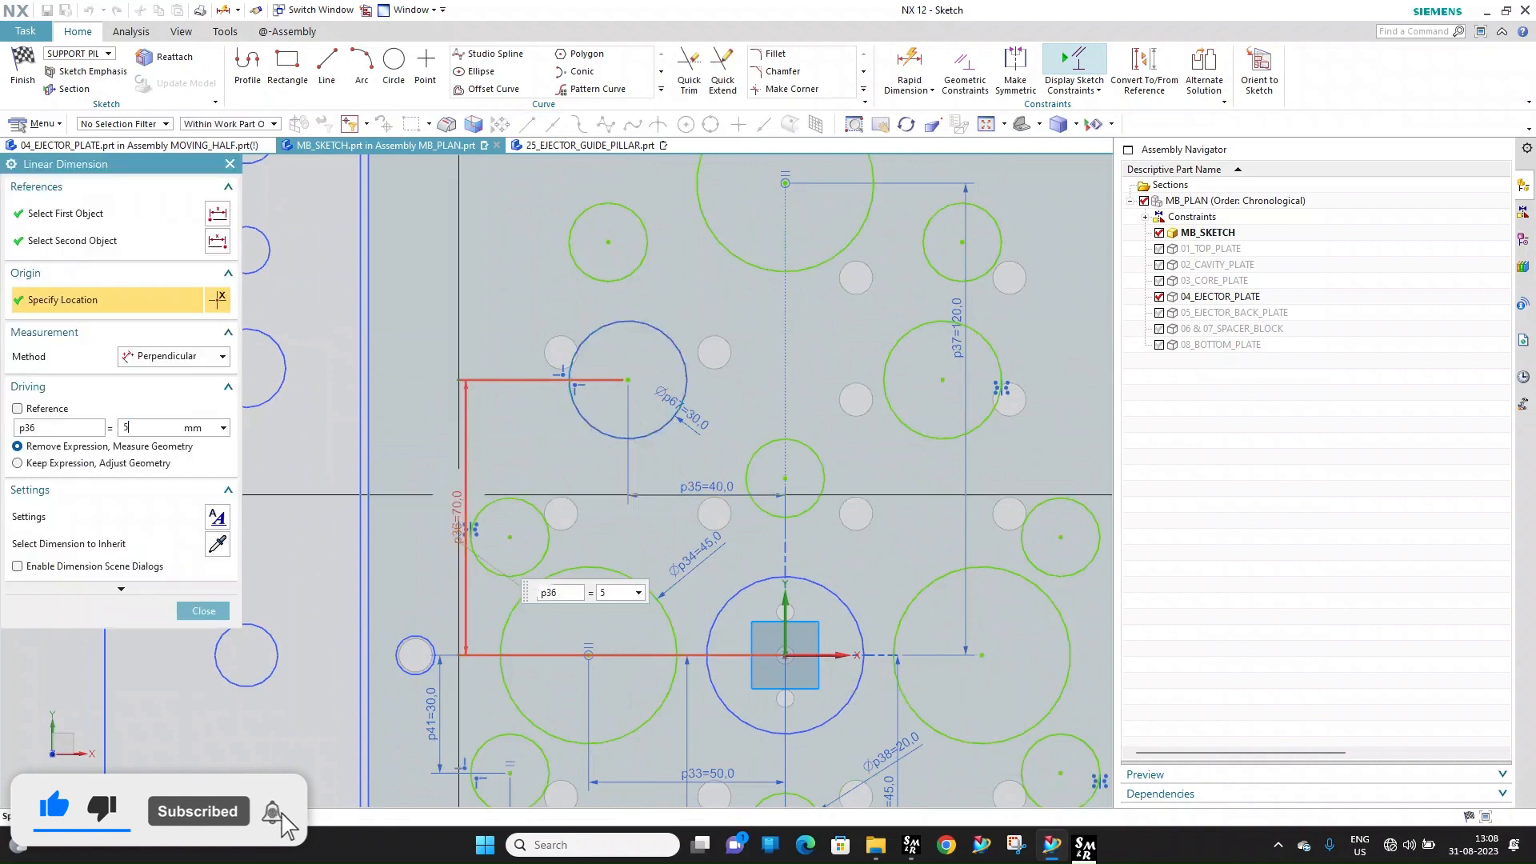
key("Return")
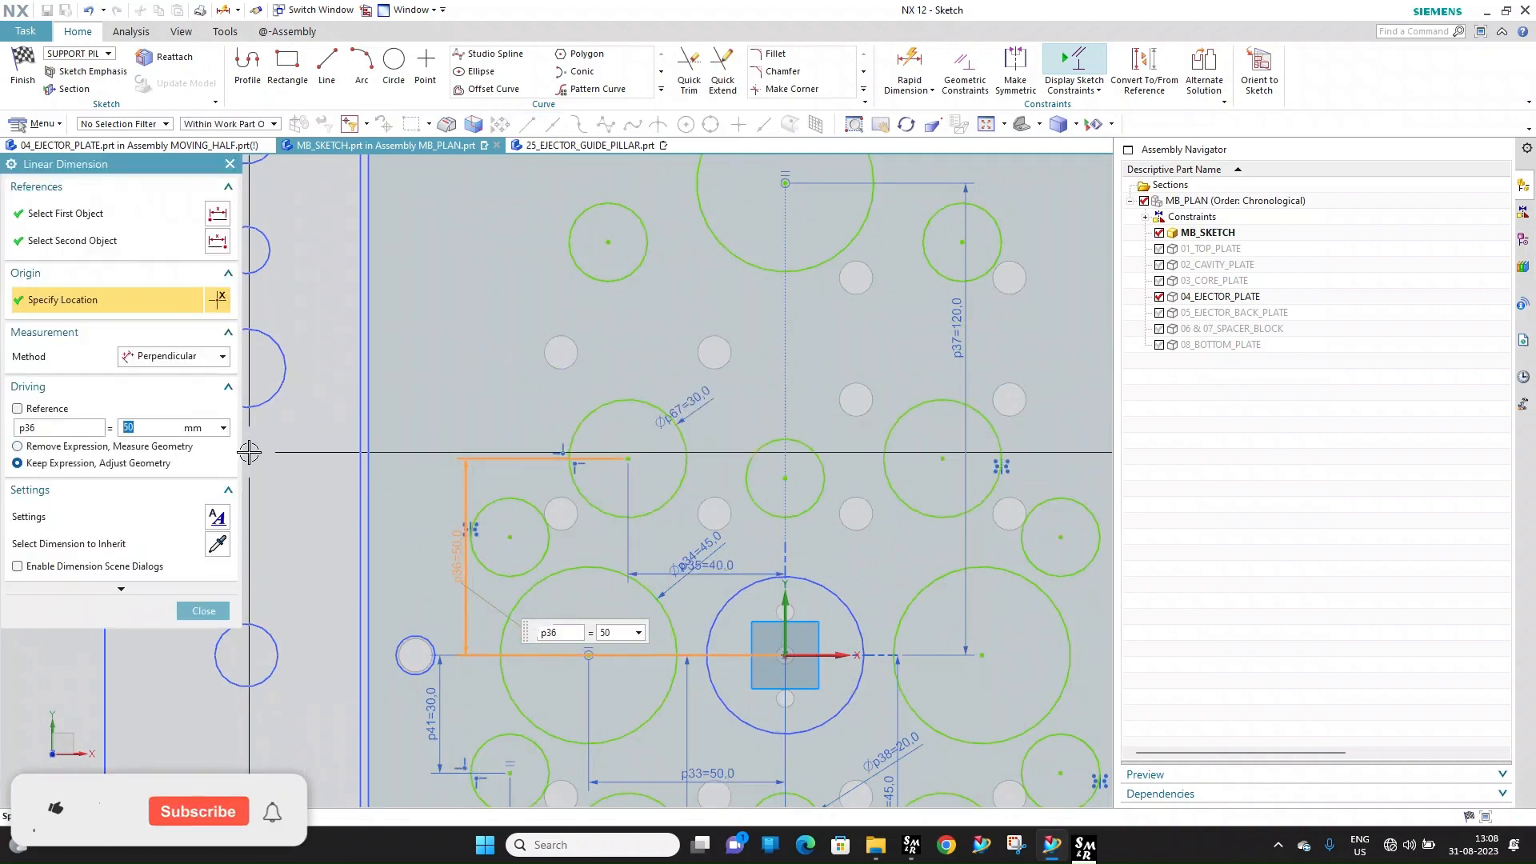
type("55")
key("Return")
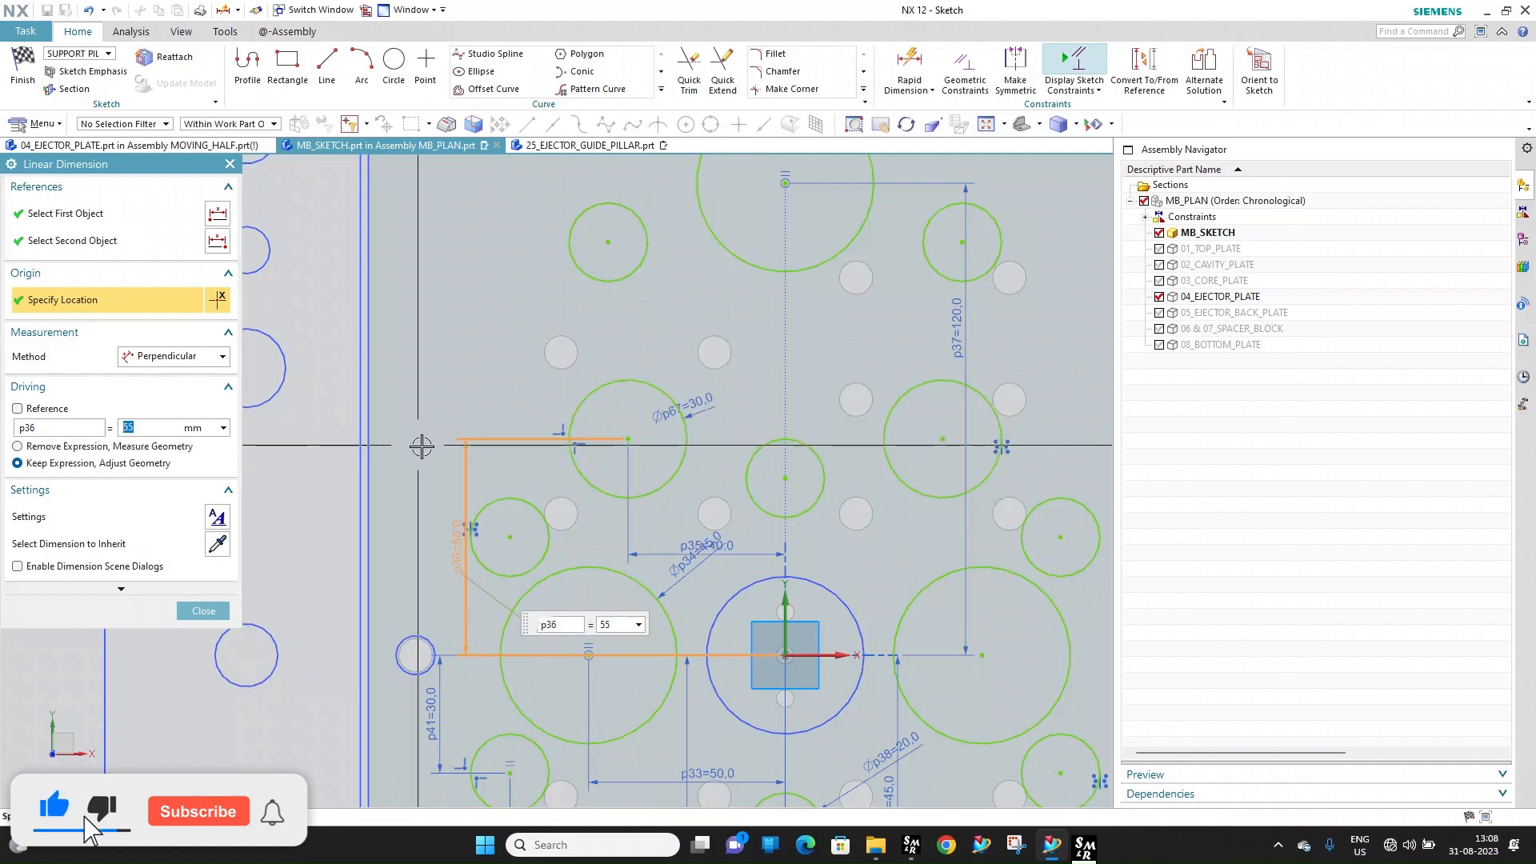
scroll(999, 409, "up", 2)
scroll(736, 360, "down", 2)
scroll(909, 431, "up", 2)
scroll(744, 368, "down", 3)
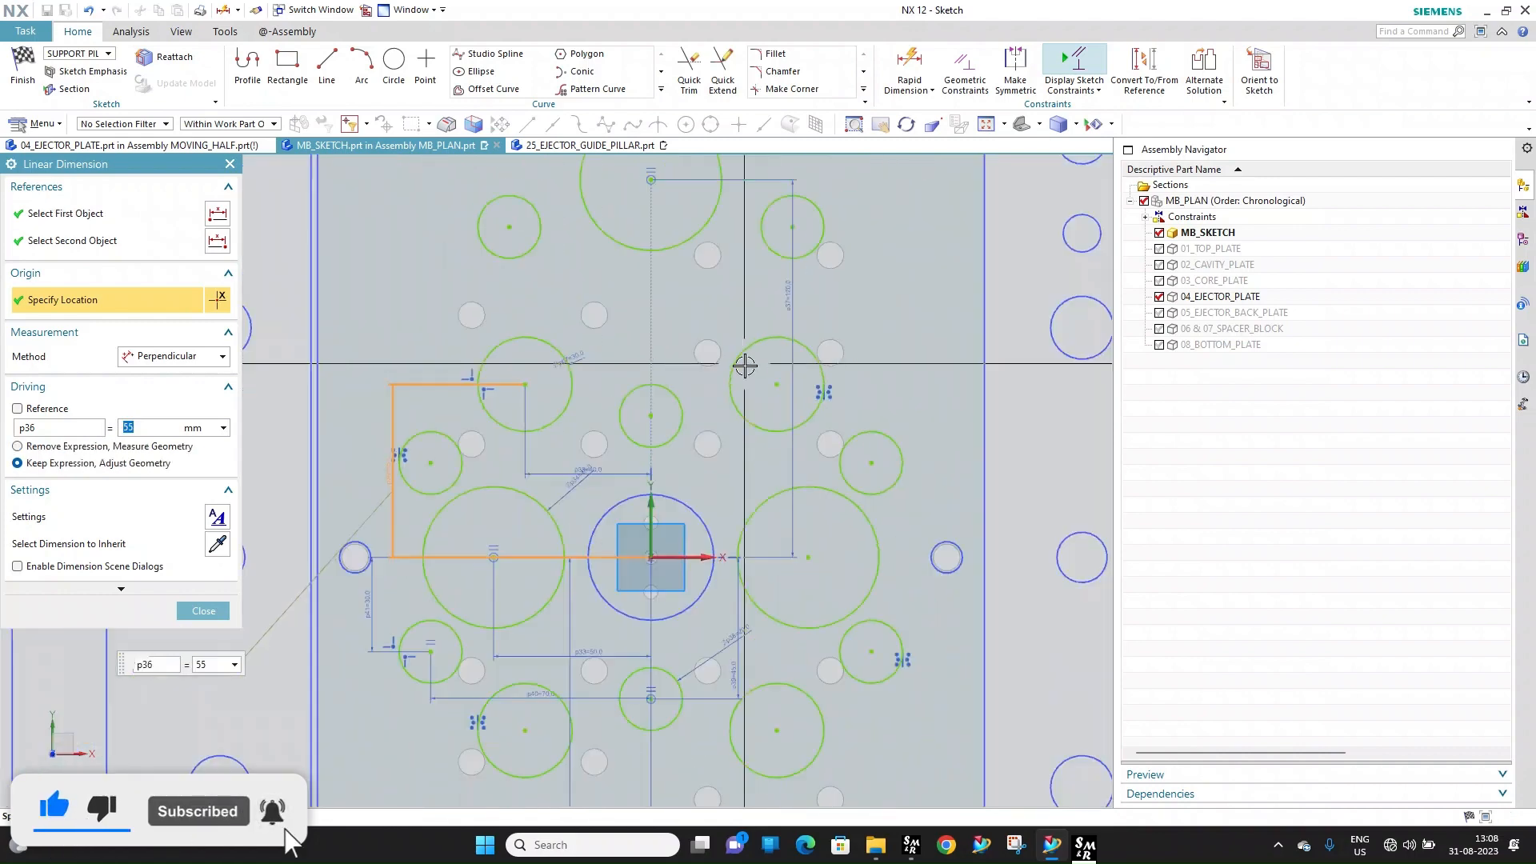
scroll(563, 442, "up", 2)
key("Escape")
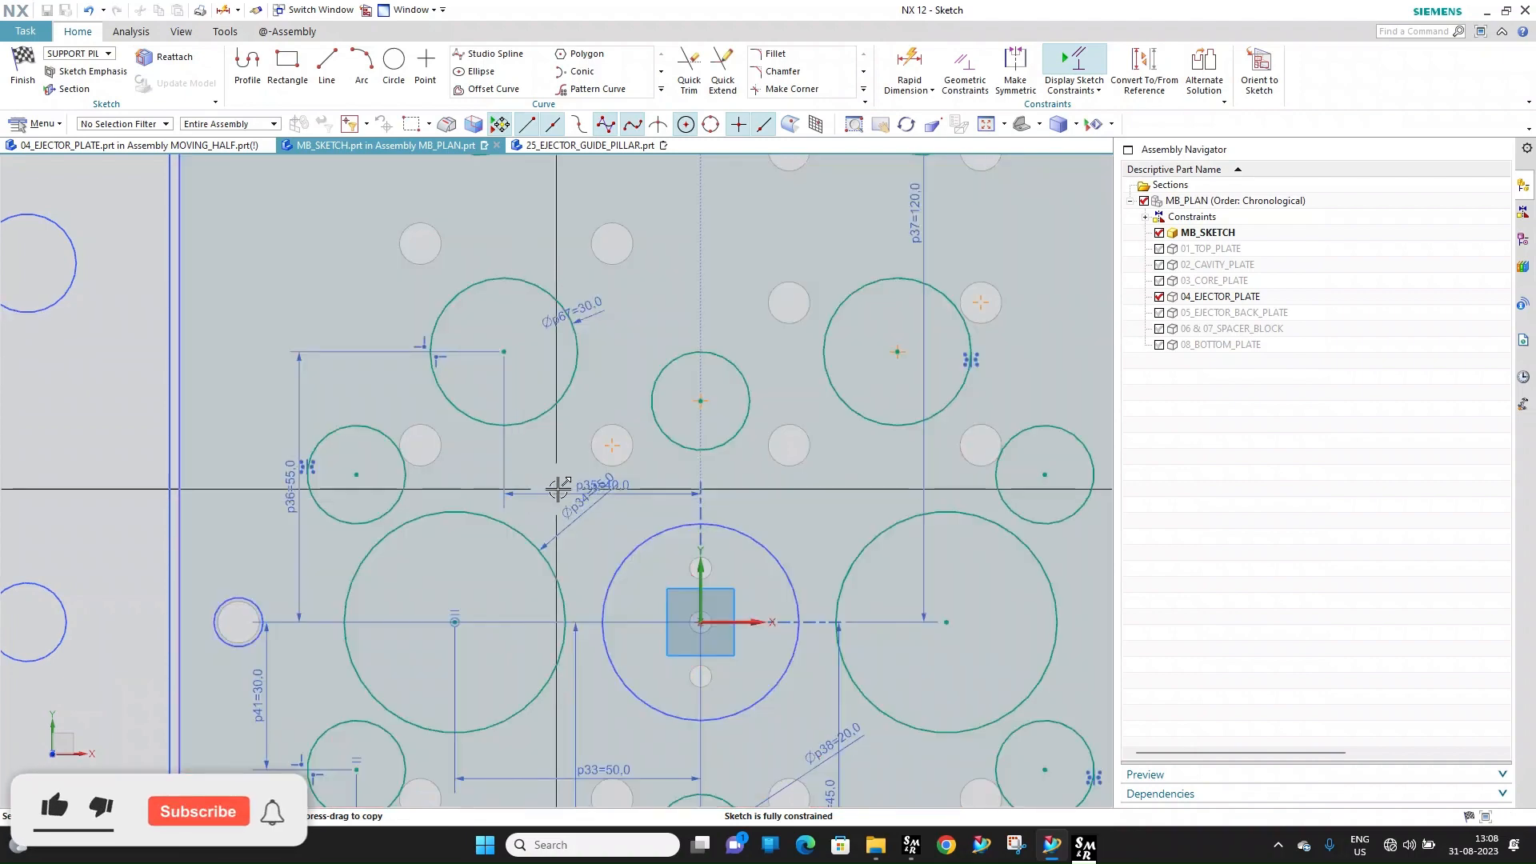
Try 35 mm for the outer support pillar's horizontal distance p35 and check the clearance around the circles
double_click(558, 488)
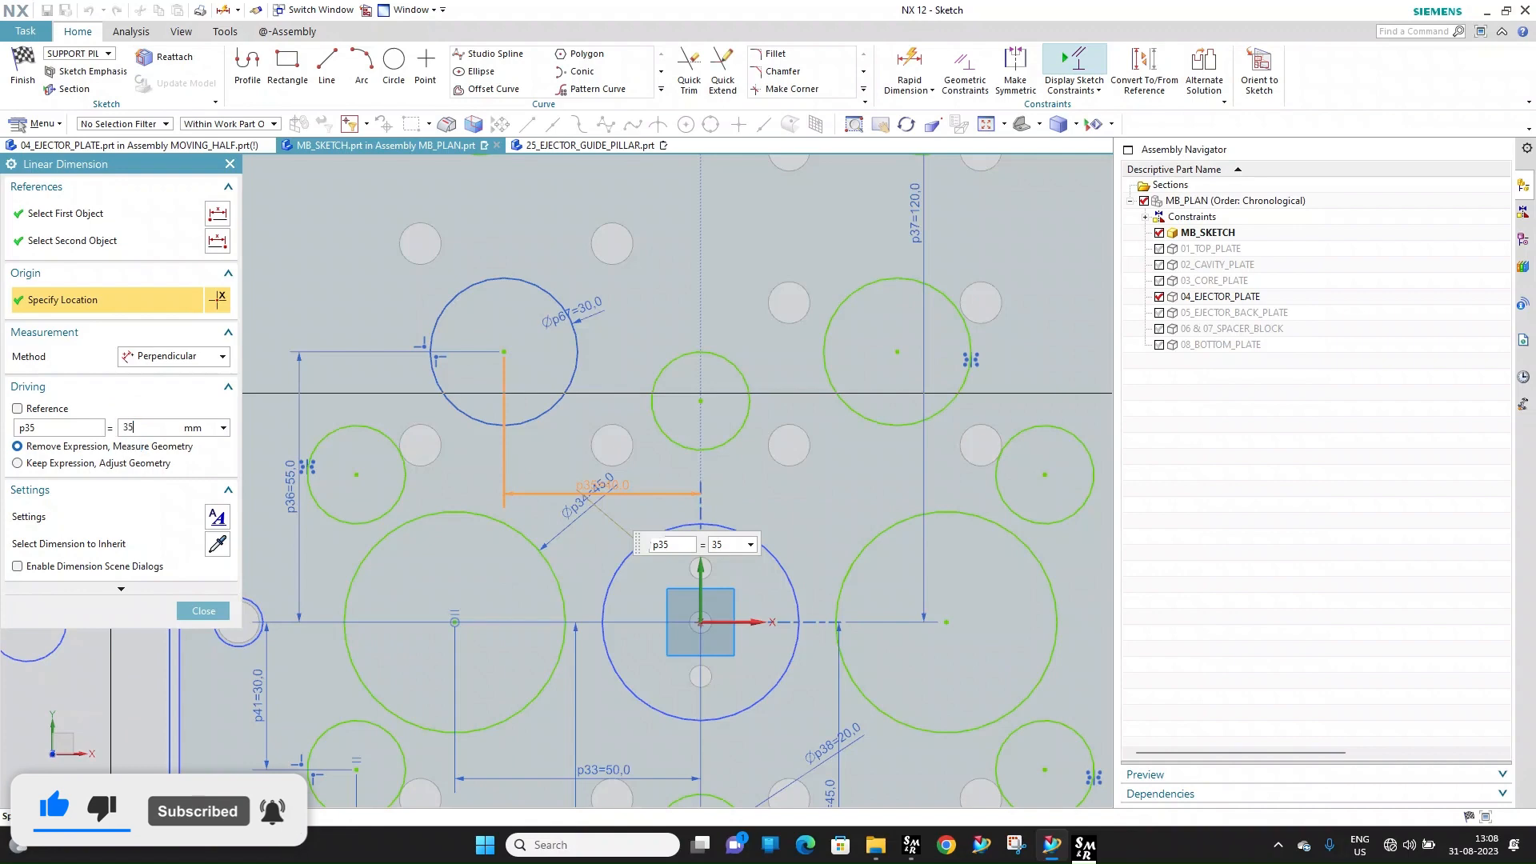
key("Return")
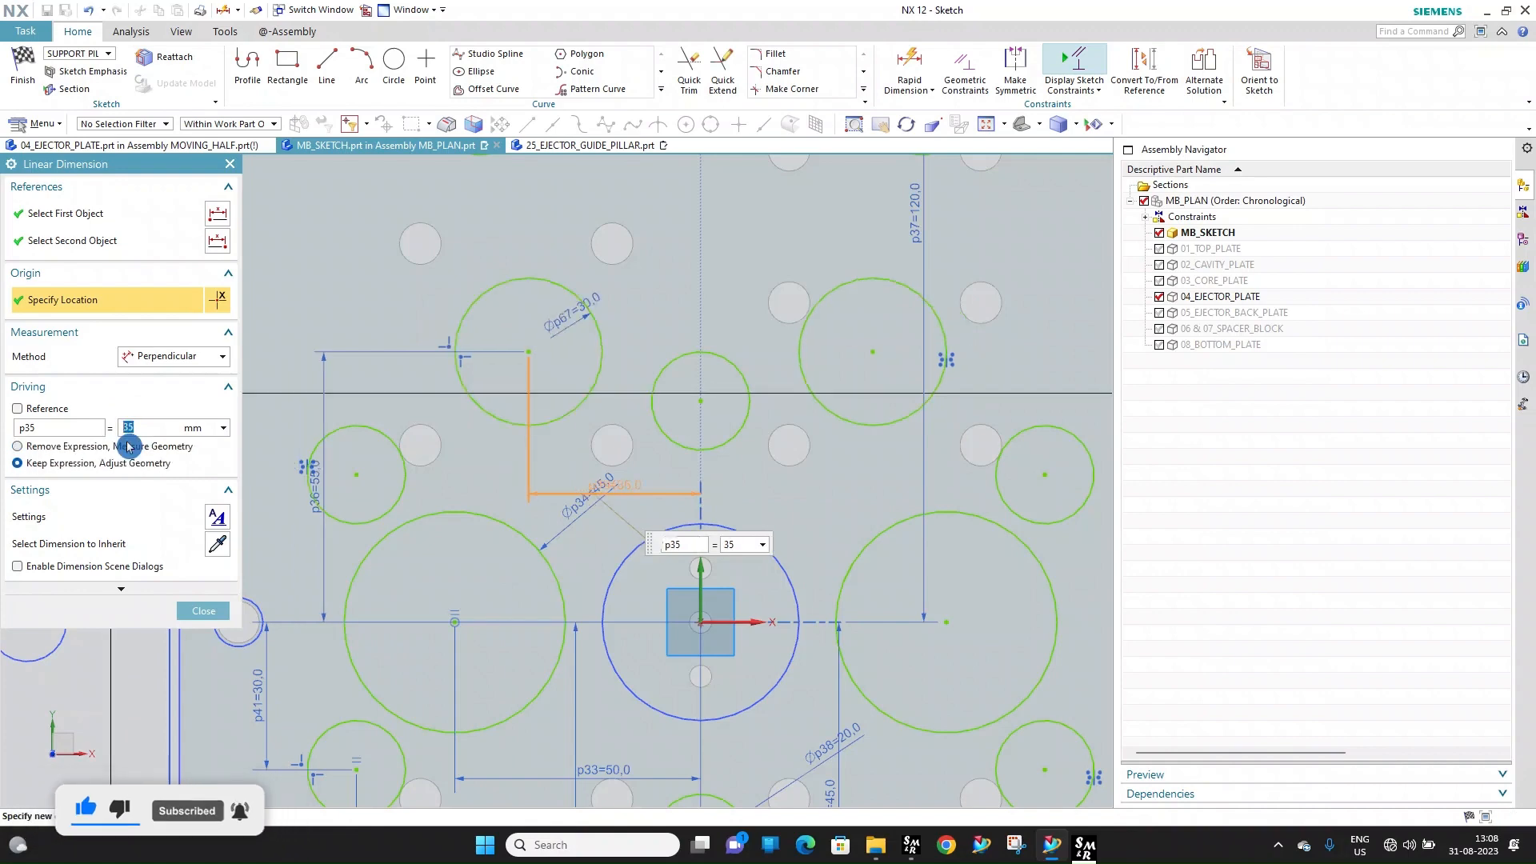
scroll(547, 532, "up", 2)
scroll(667, 432, "down", 3)
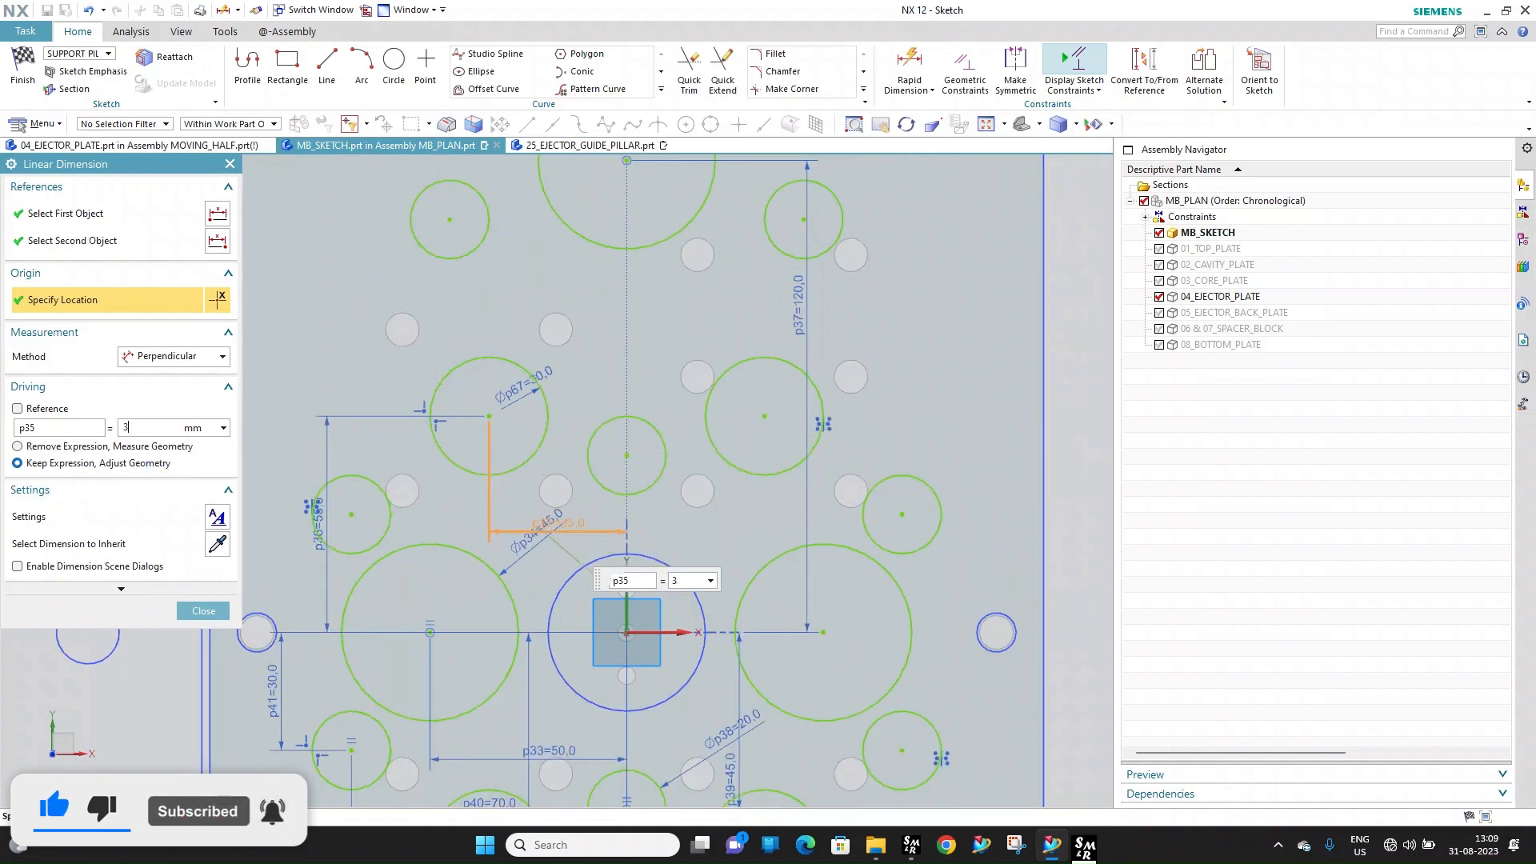
Set the outer support pillar's horizontal distance p35 from the vertical centreline to 38 mm
type("2")
key("Return")
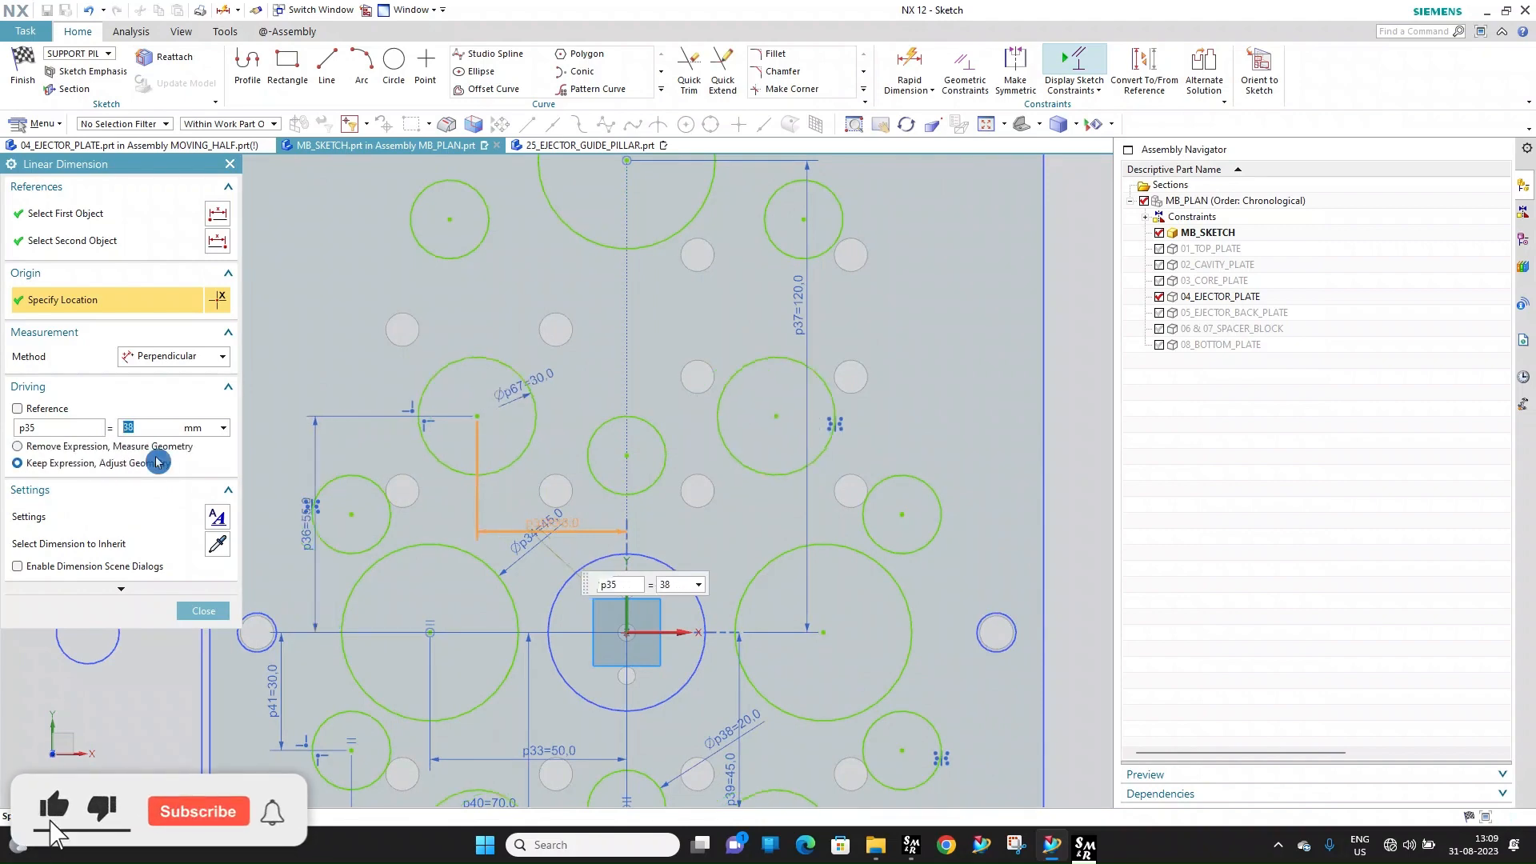
middle_click(157, 462)
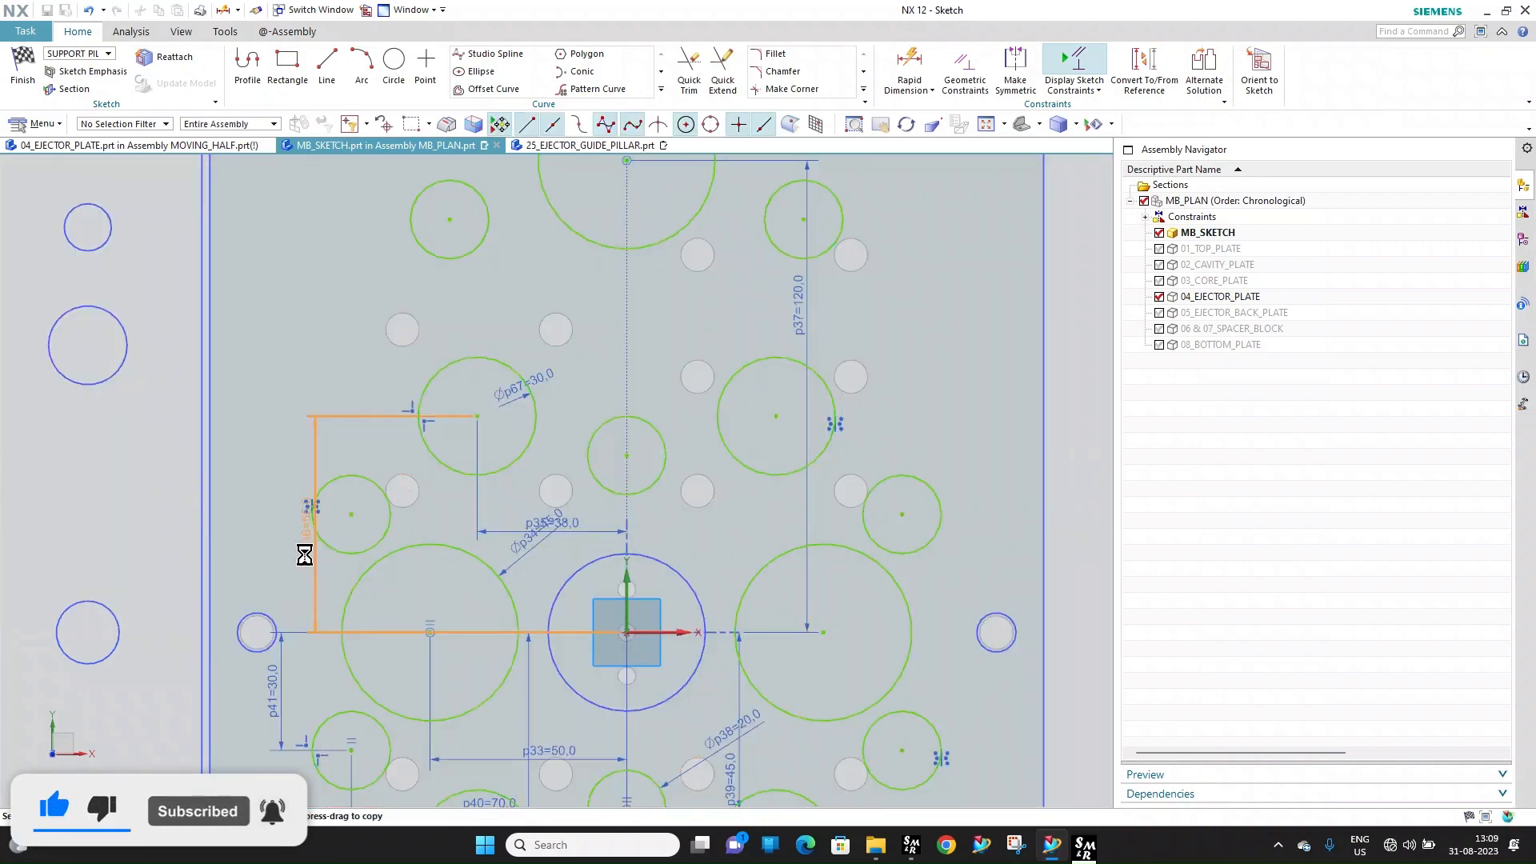
Try 52 mm for the outer support pillar's vertical distance p36 and settle on 51 mm
double_click(308, 532)
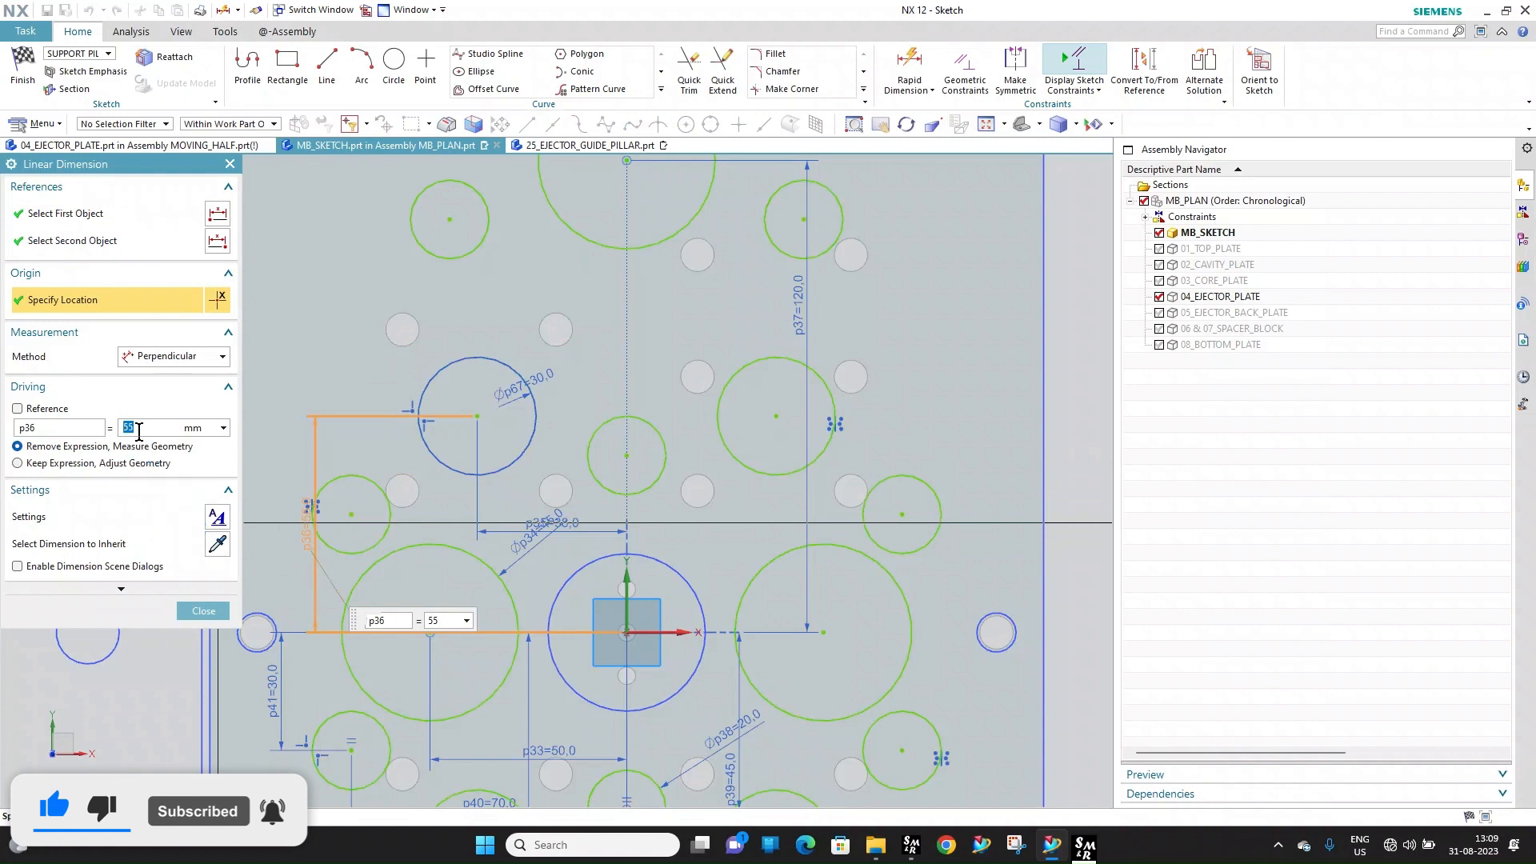
type("52")
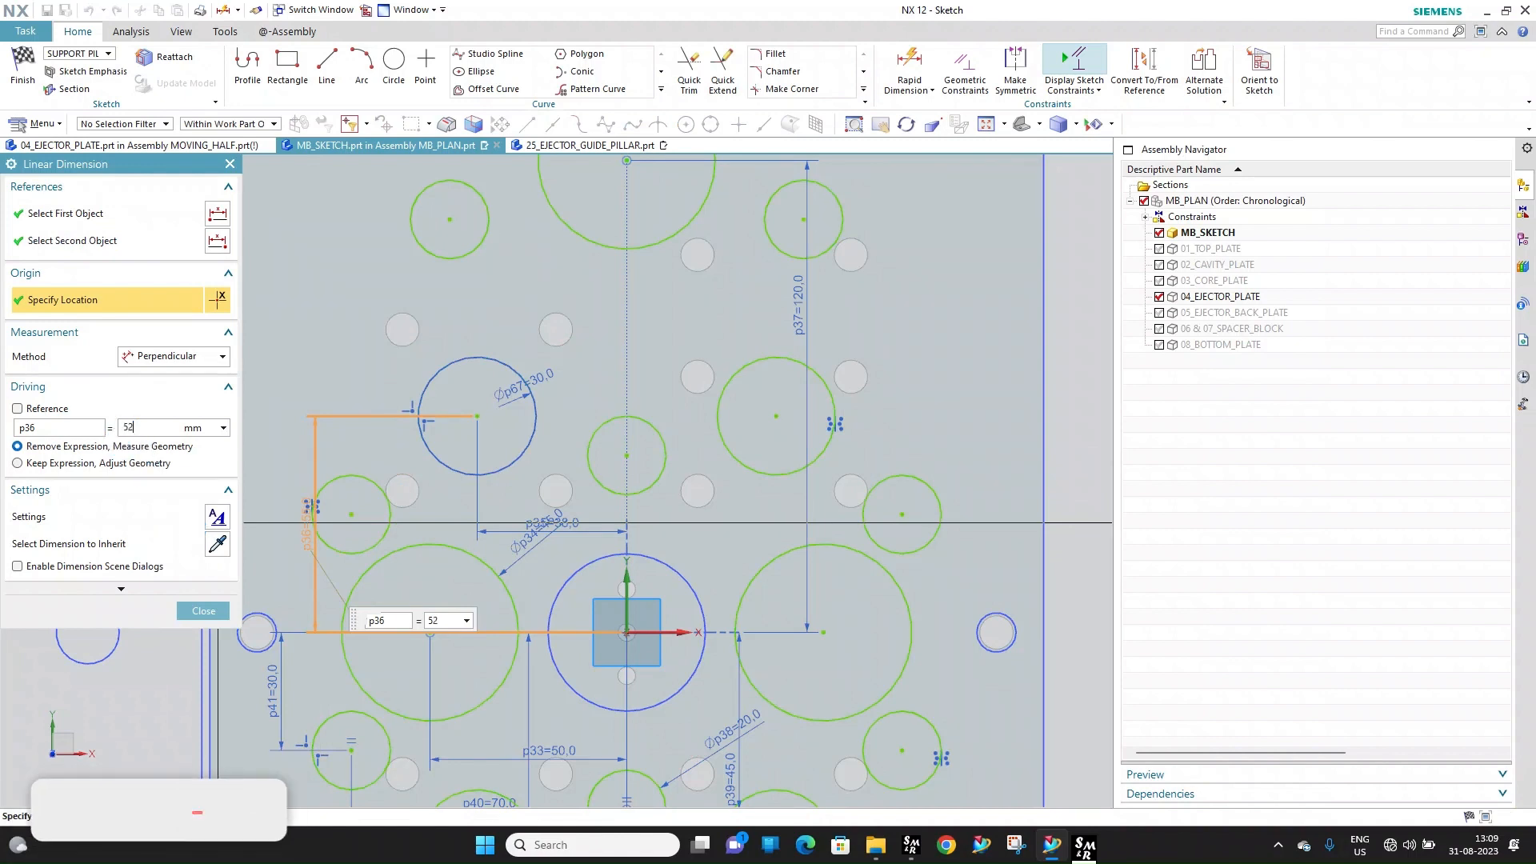
key("Return")
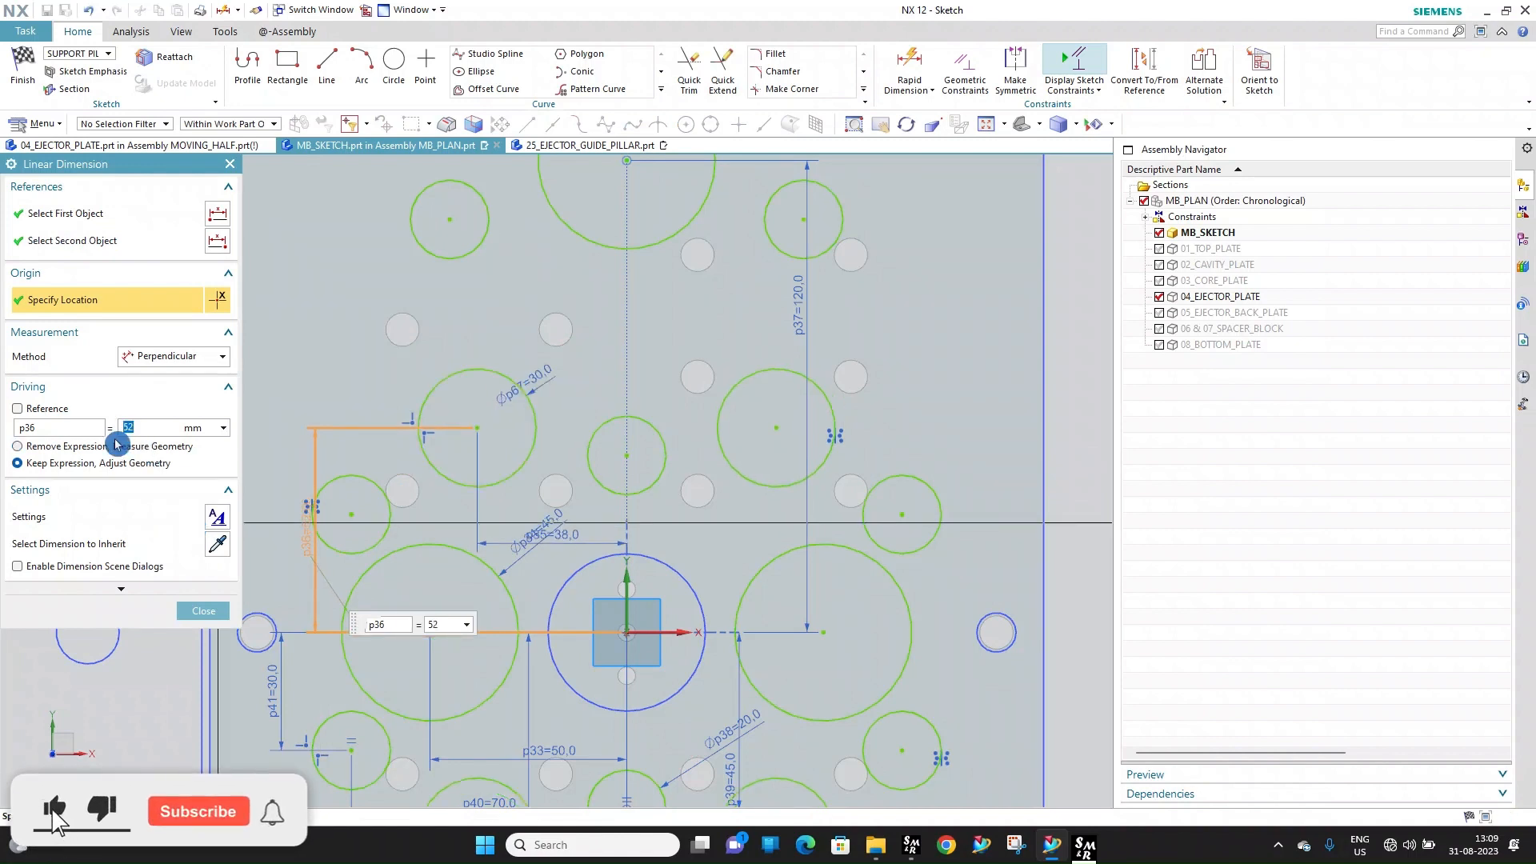
key("Return")
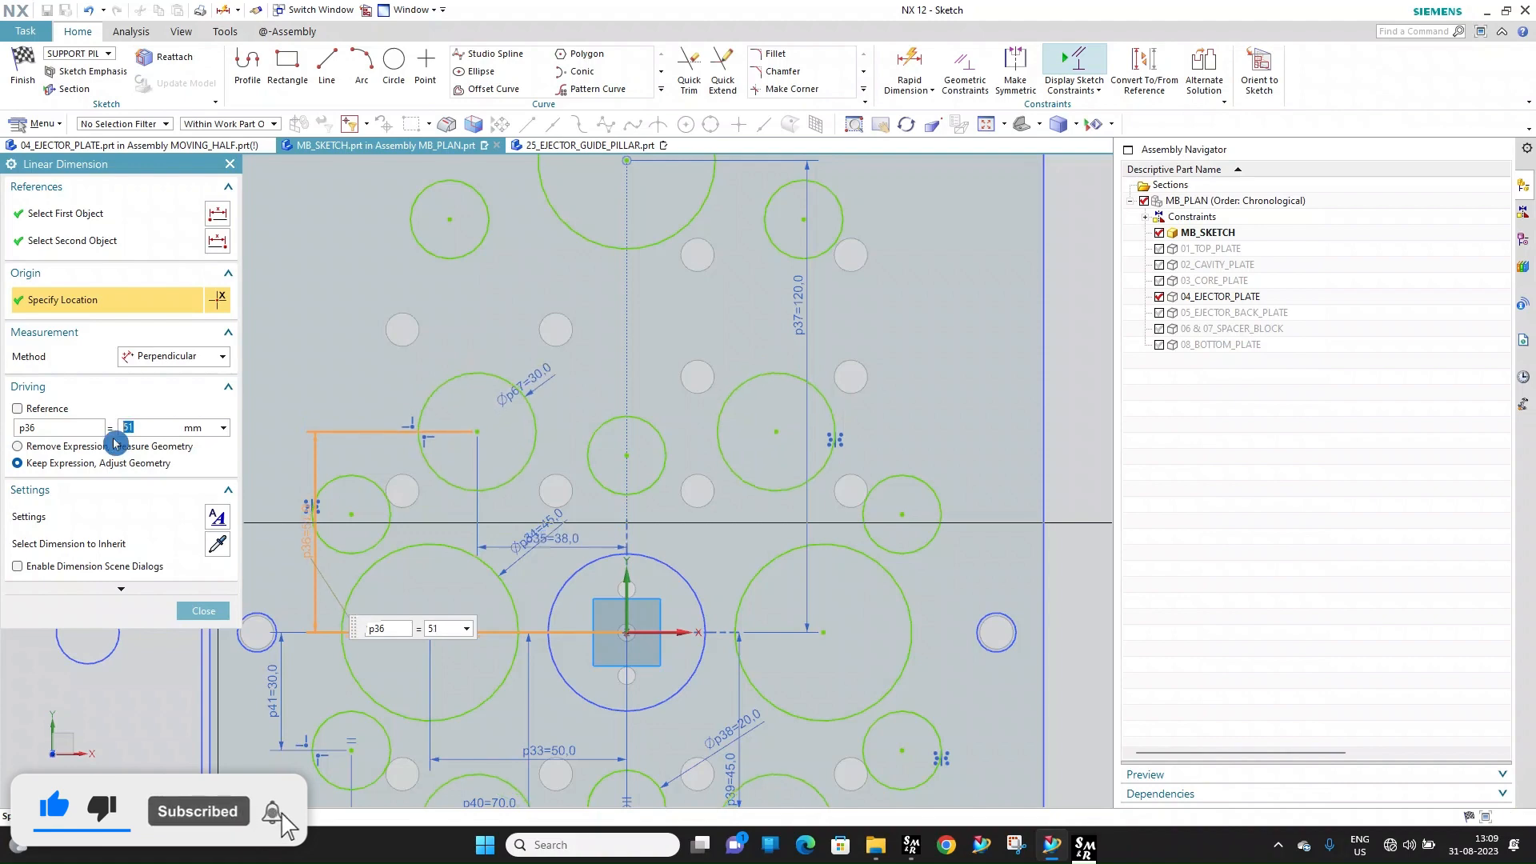
middle_click(113, 437)
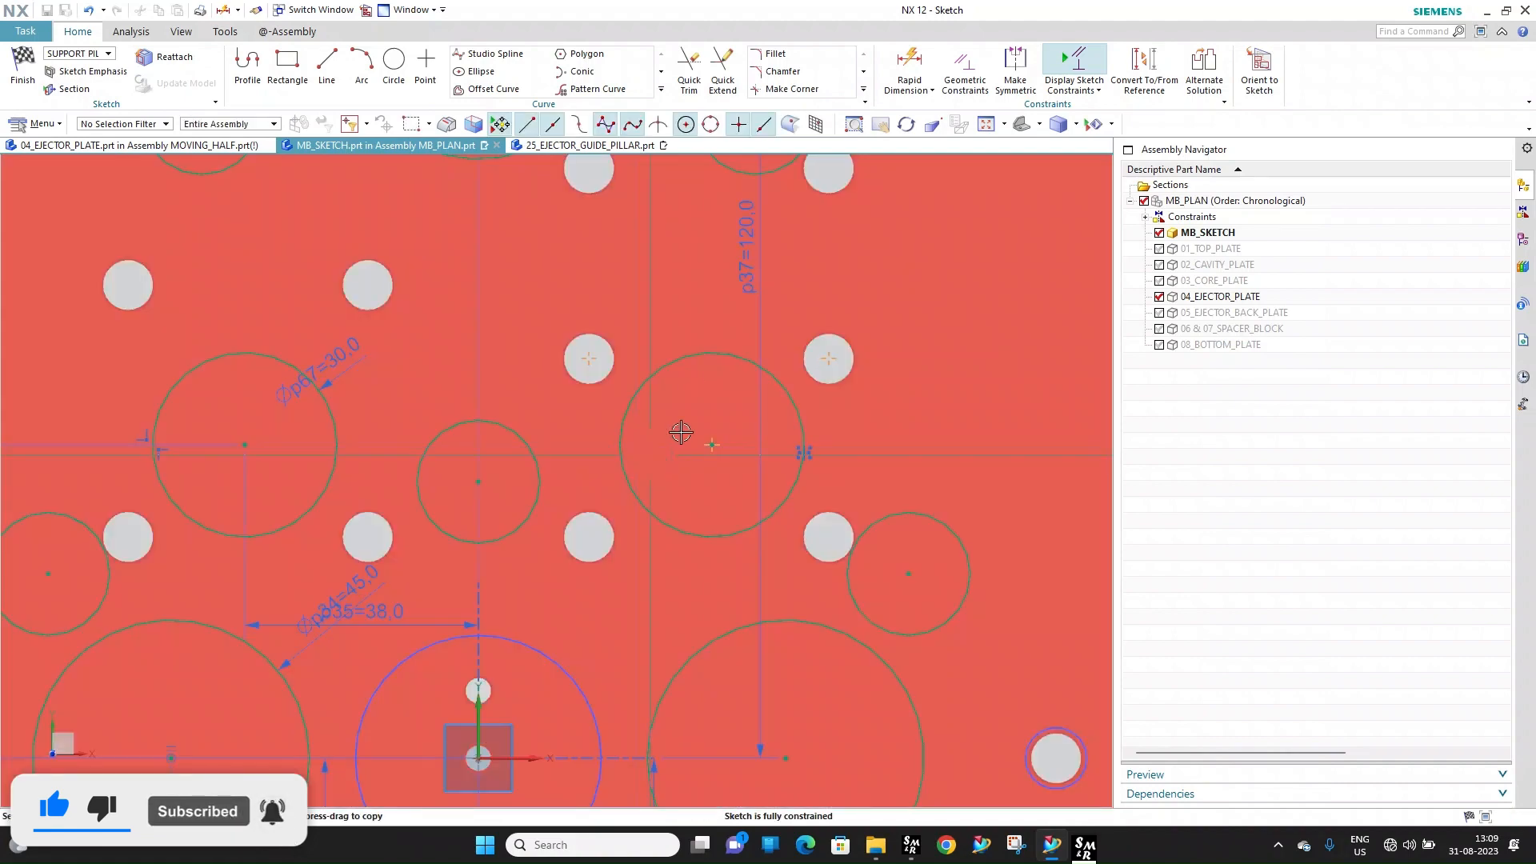
Check the clearance between the repositioned 30 mm support pillar circles and the ejector plate holes in both halves of the sketch
scroll(678, 428, "down", 4)
scroll(608, 504, "up", 4)
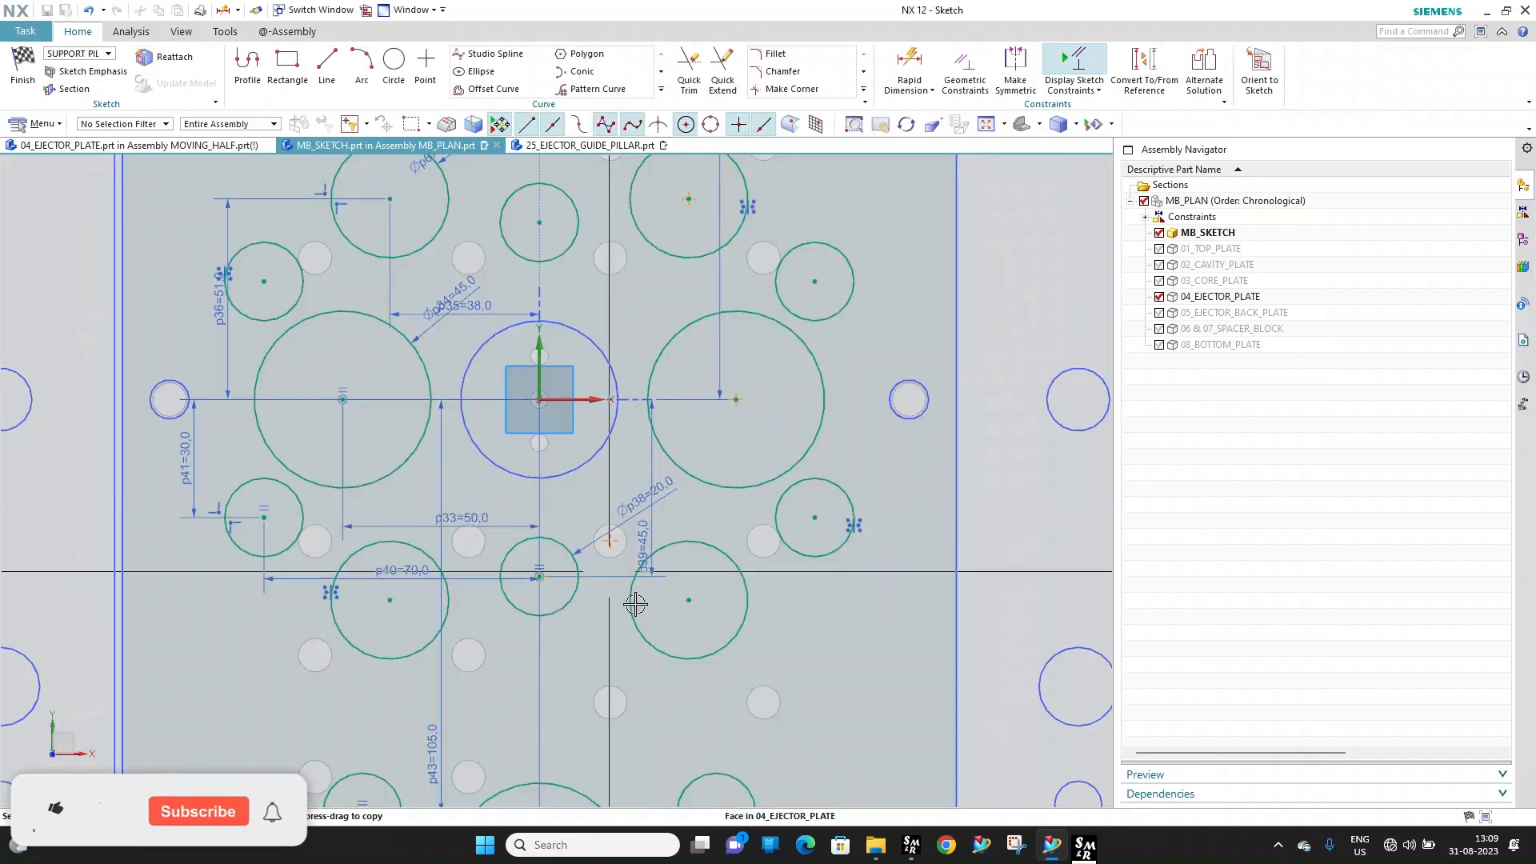
scroll(643, 664, "down", 2)
scroll(579, 320, "down", 1)
scroll(565, 304, "up", 3)
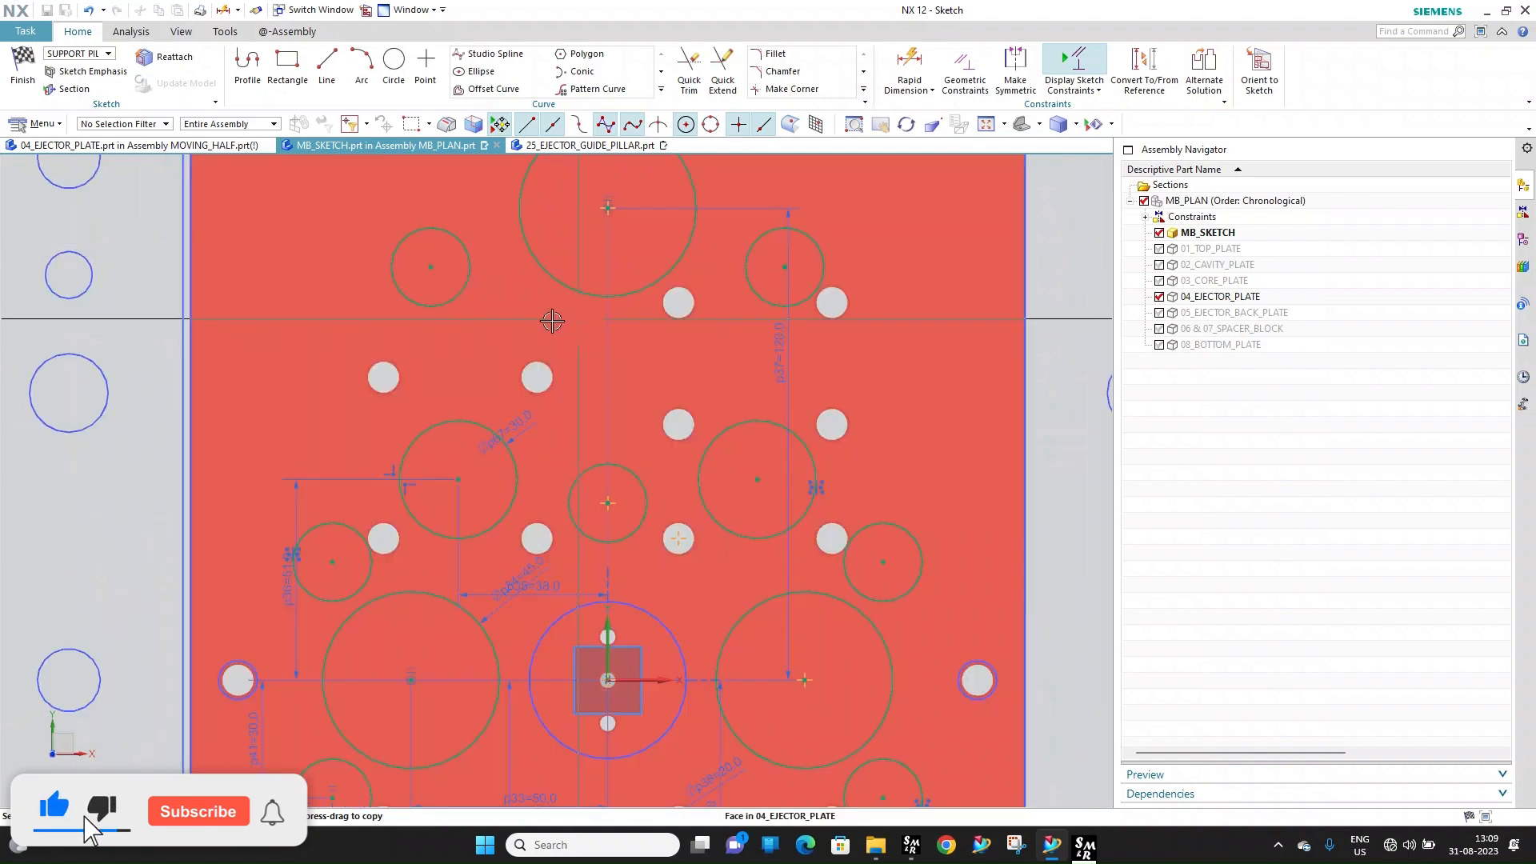
scroll(480, 324, "down", 3)
scroll(386, 315, "up", 2)
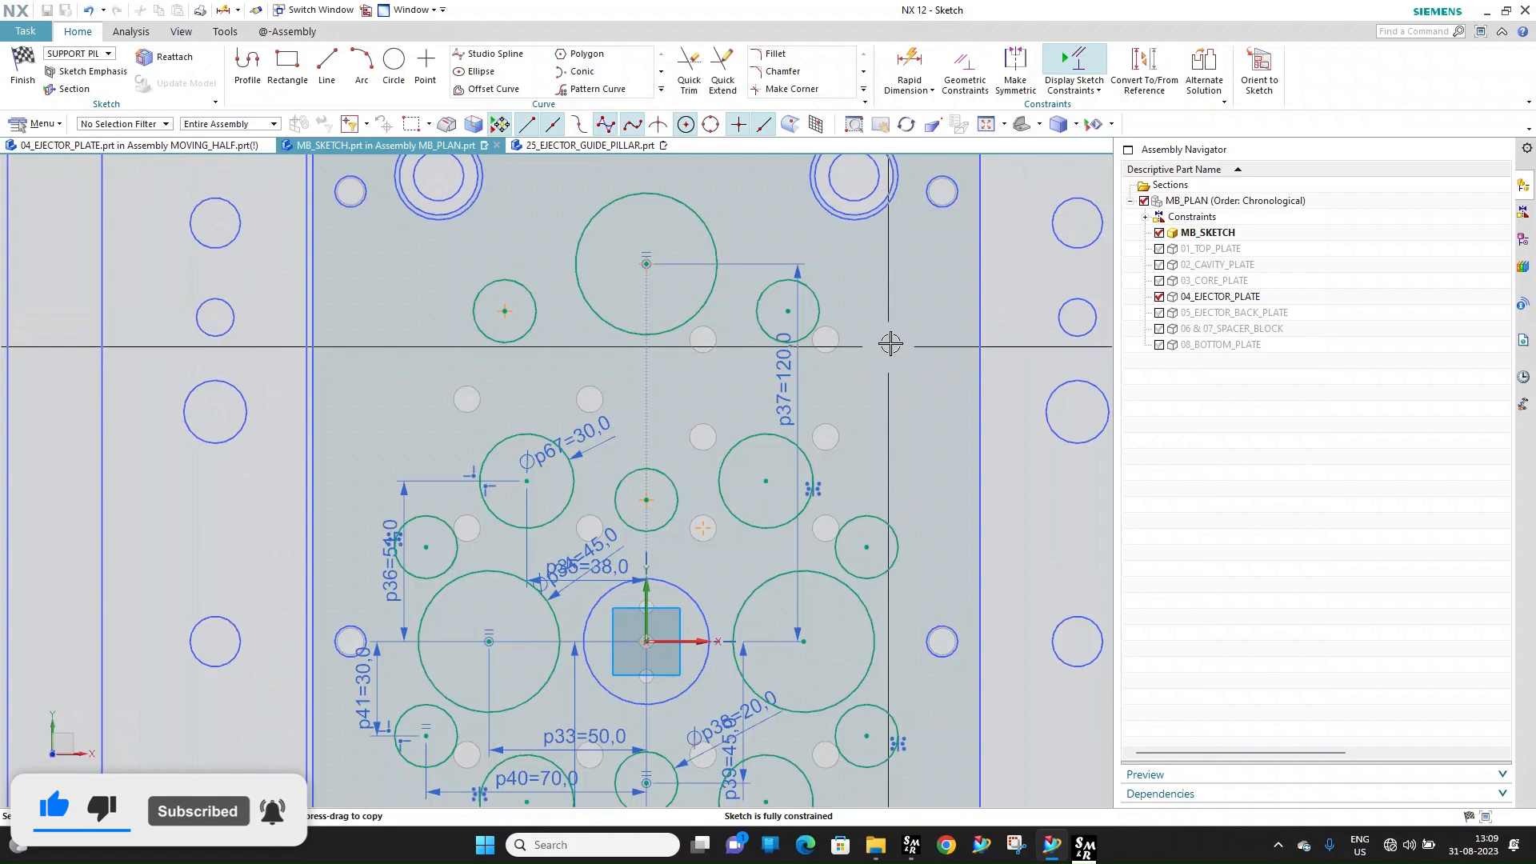
Examine the free areas between the ejector plate holes and the plate's side edges as possible places for support pillars
left_click_drag(894, 344, 959, 421)
scroll(844, 372, "up", 3)
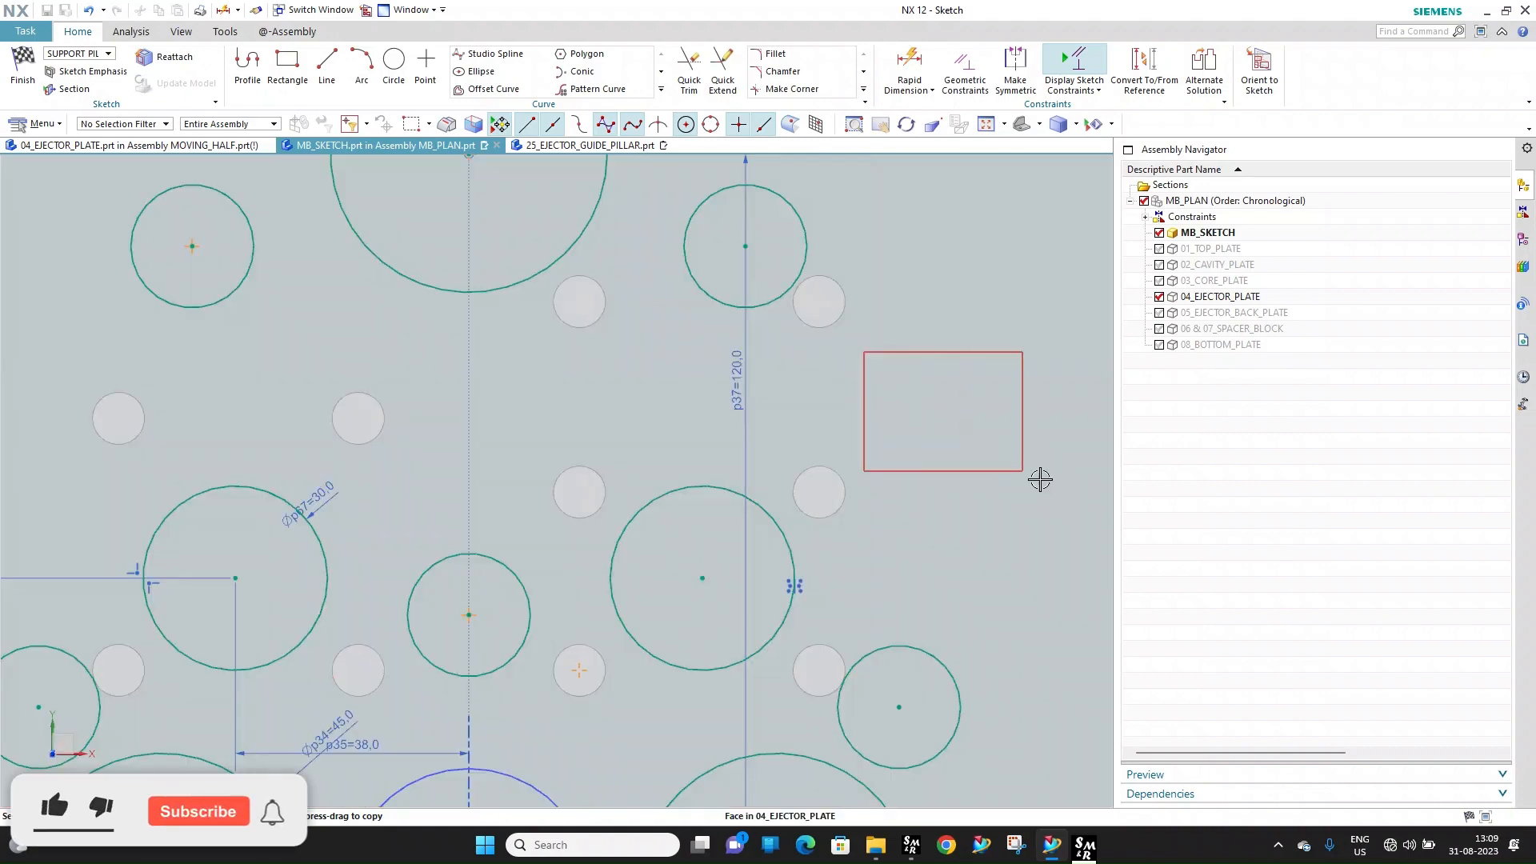
scroll(948, 346, "up", 1)
scroll(809, 343, "down", 1)
scroll(809, 343, "up", 1)
scroll(641, 315, "down", 2)
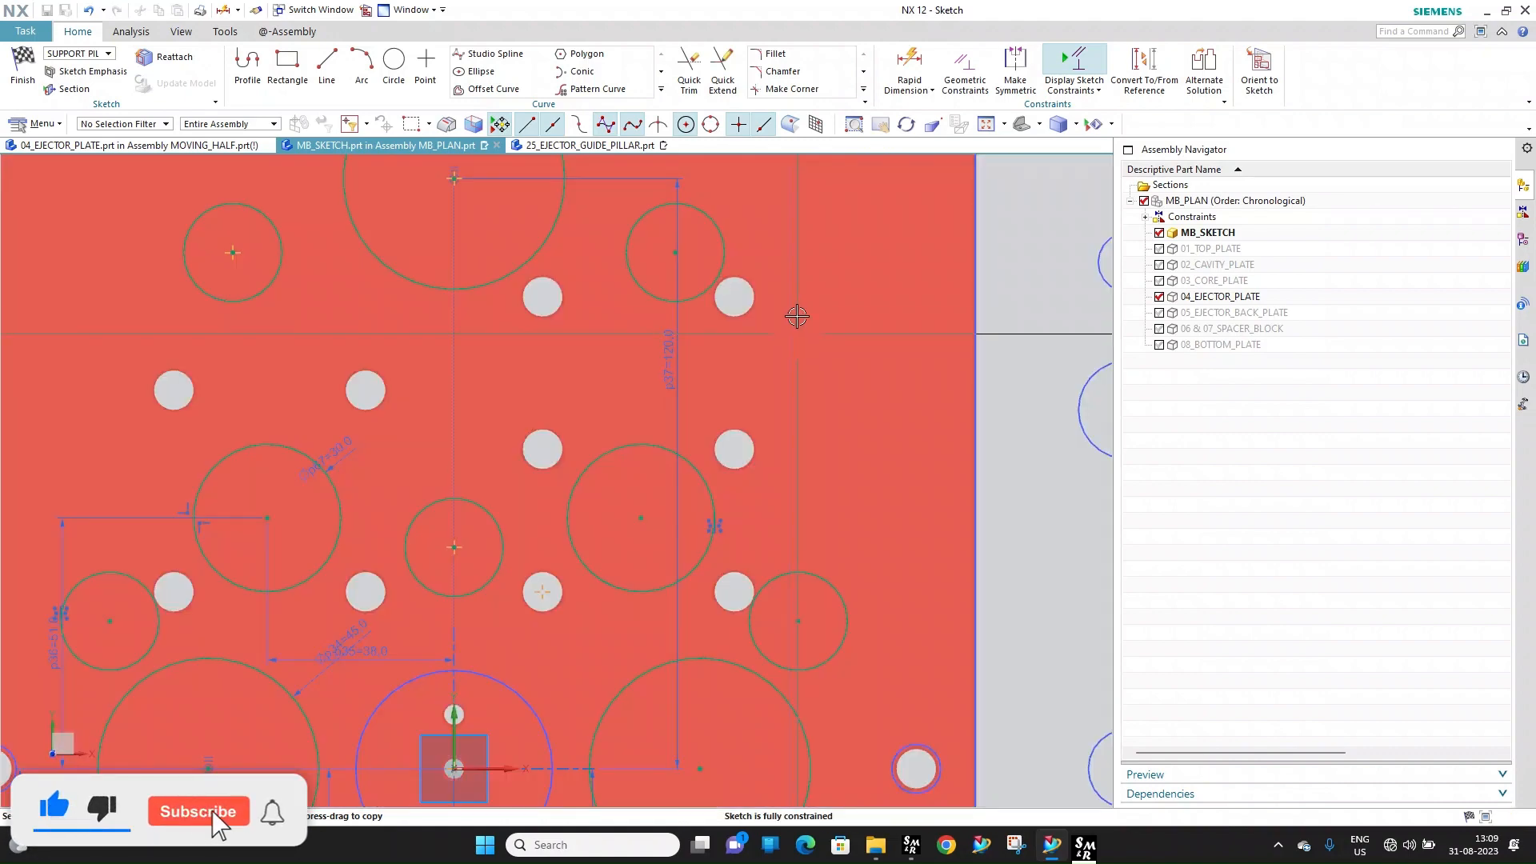
left_click_drag(794, 313, 889, 415)
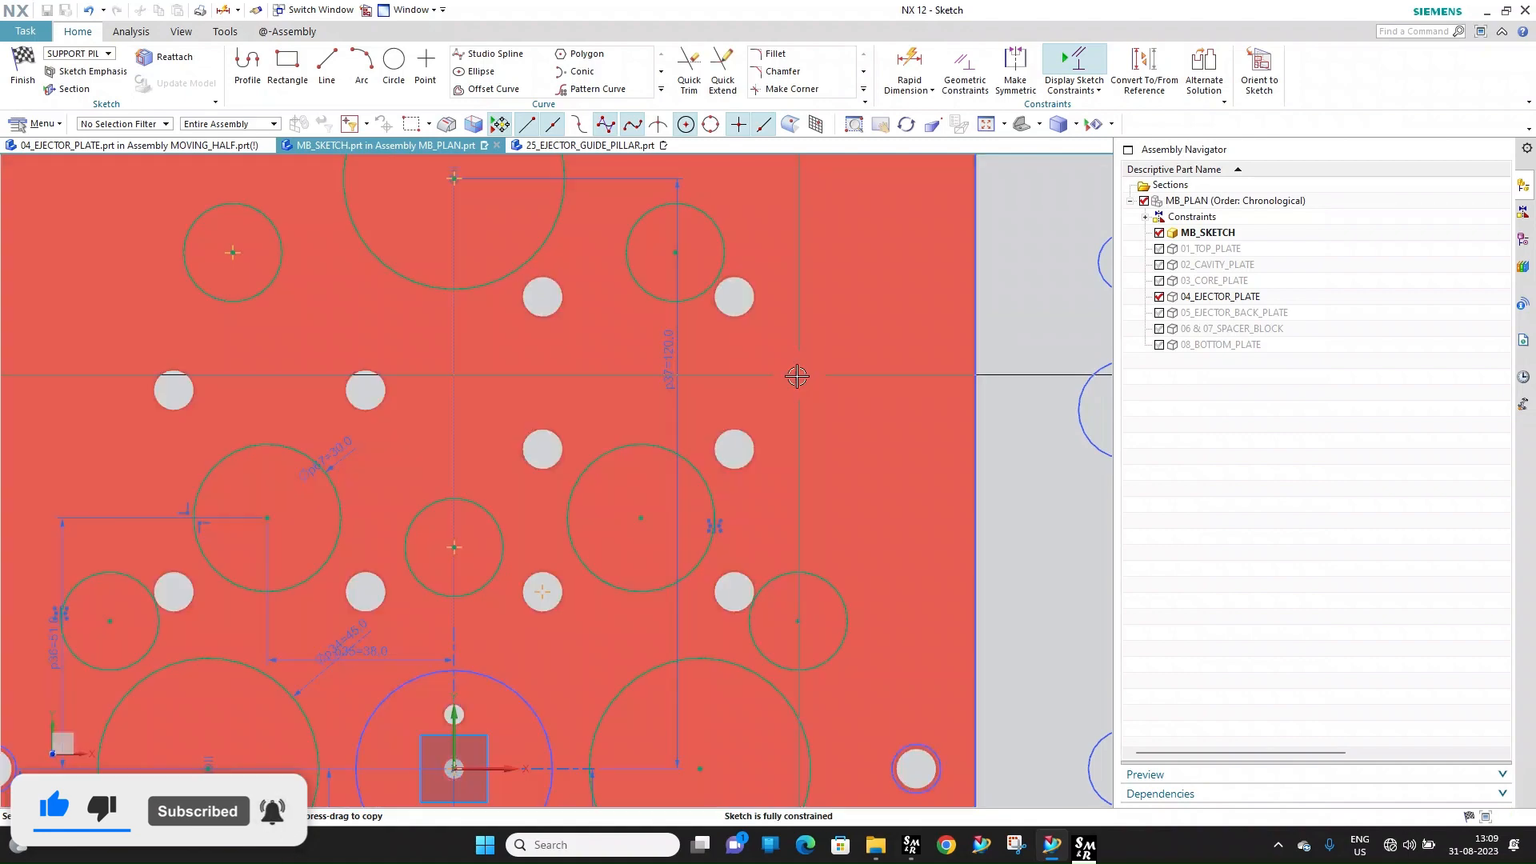
scroll(780, 365, "down", 4)
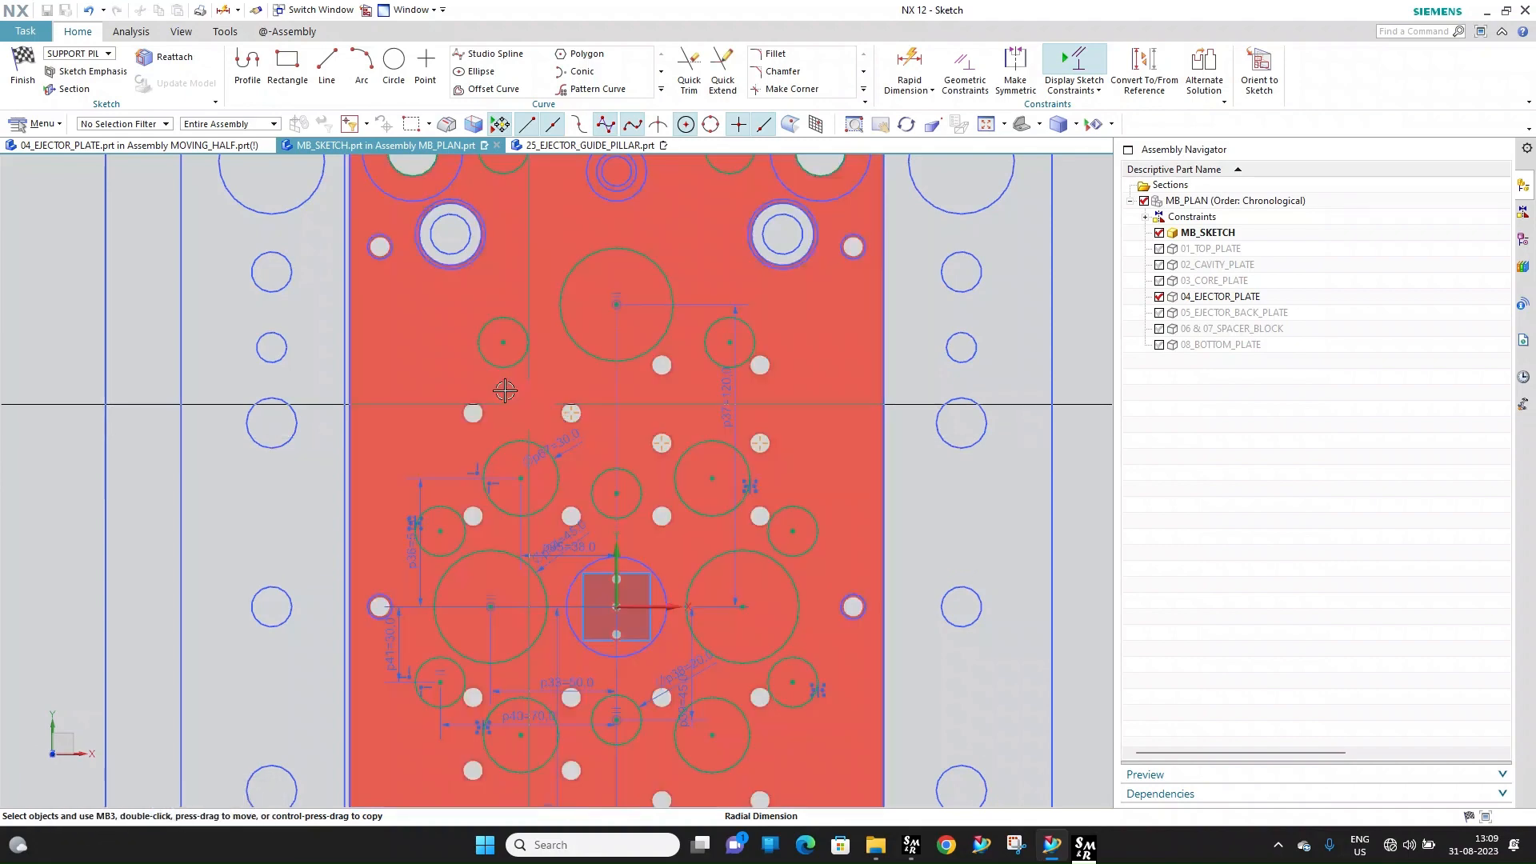
scroll(513, 388, "down", 2)
scroll(513, 387, "up", 3)
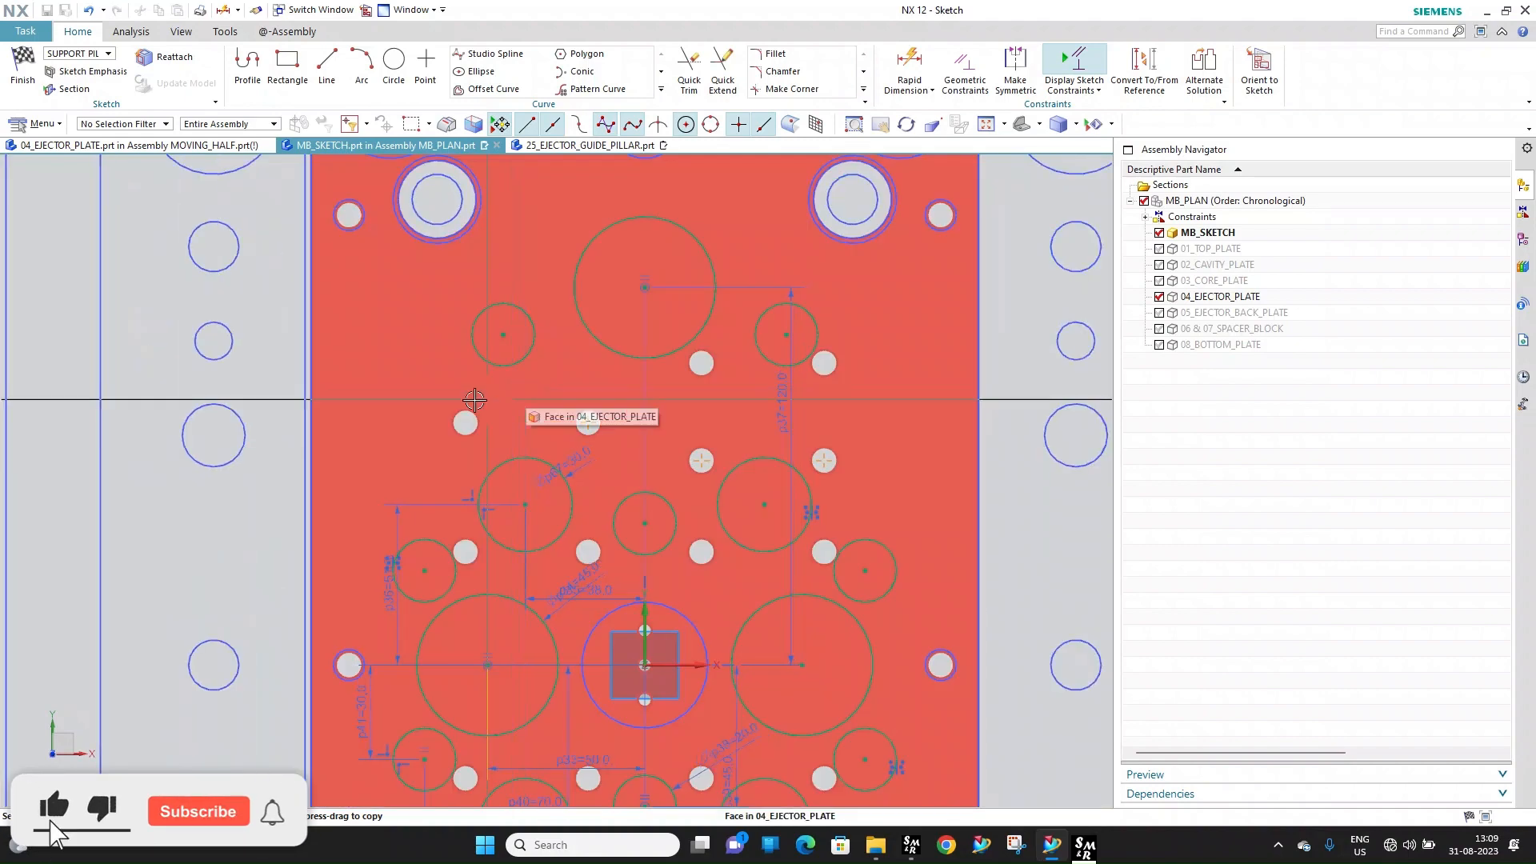
scroll(460, 403, "down", 3)
scroll(431, 392, "up", 3)
left_click_drag(429, 387, 487, 472)
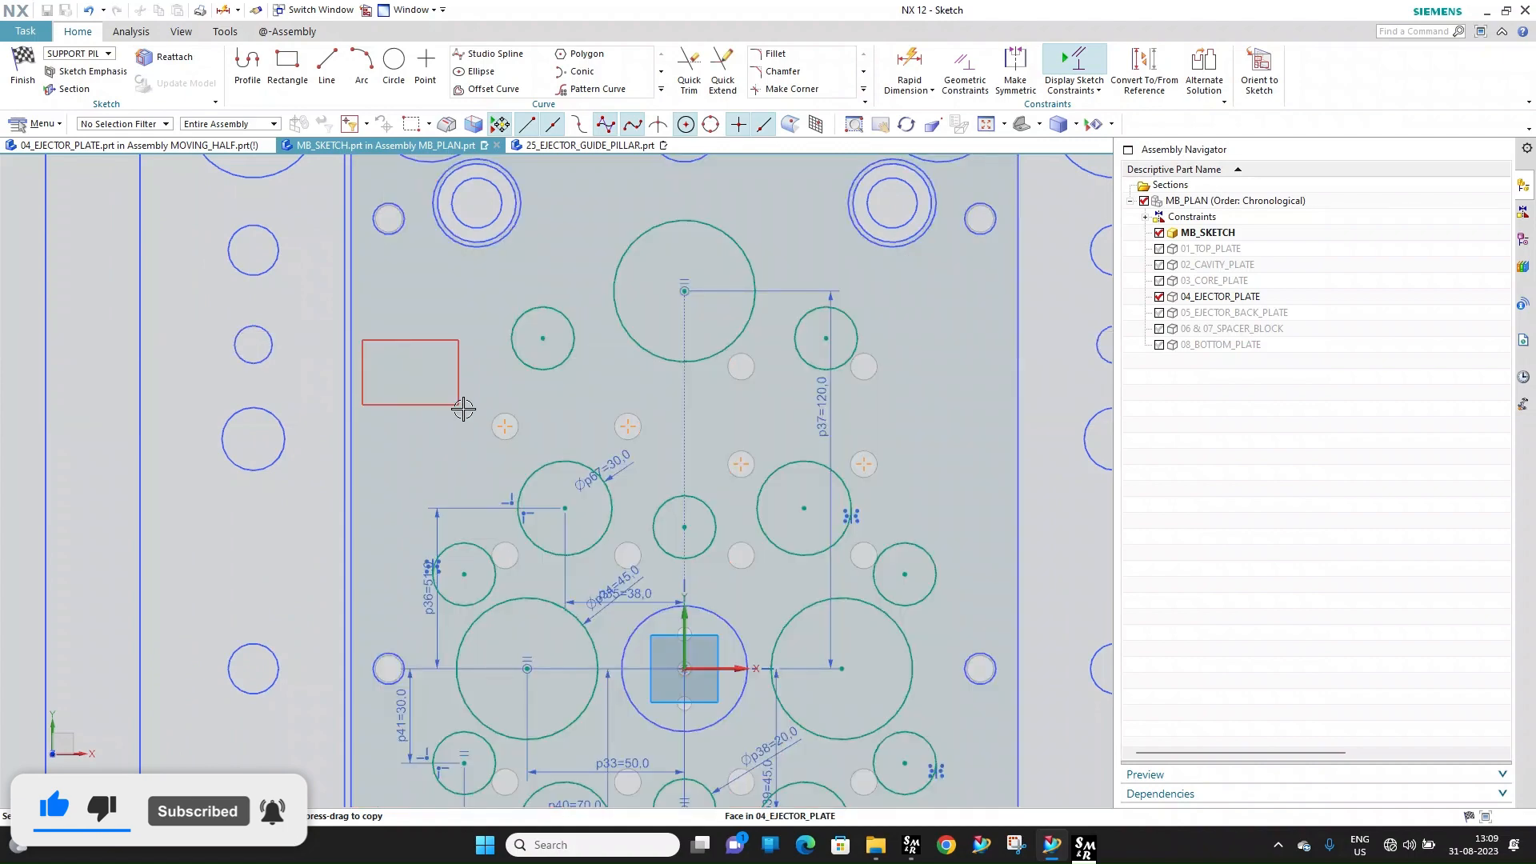
scroll(273, 310, "down", 2)
left_click_drag(202, 280, 352, 553)
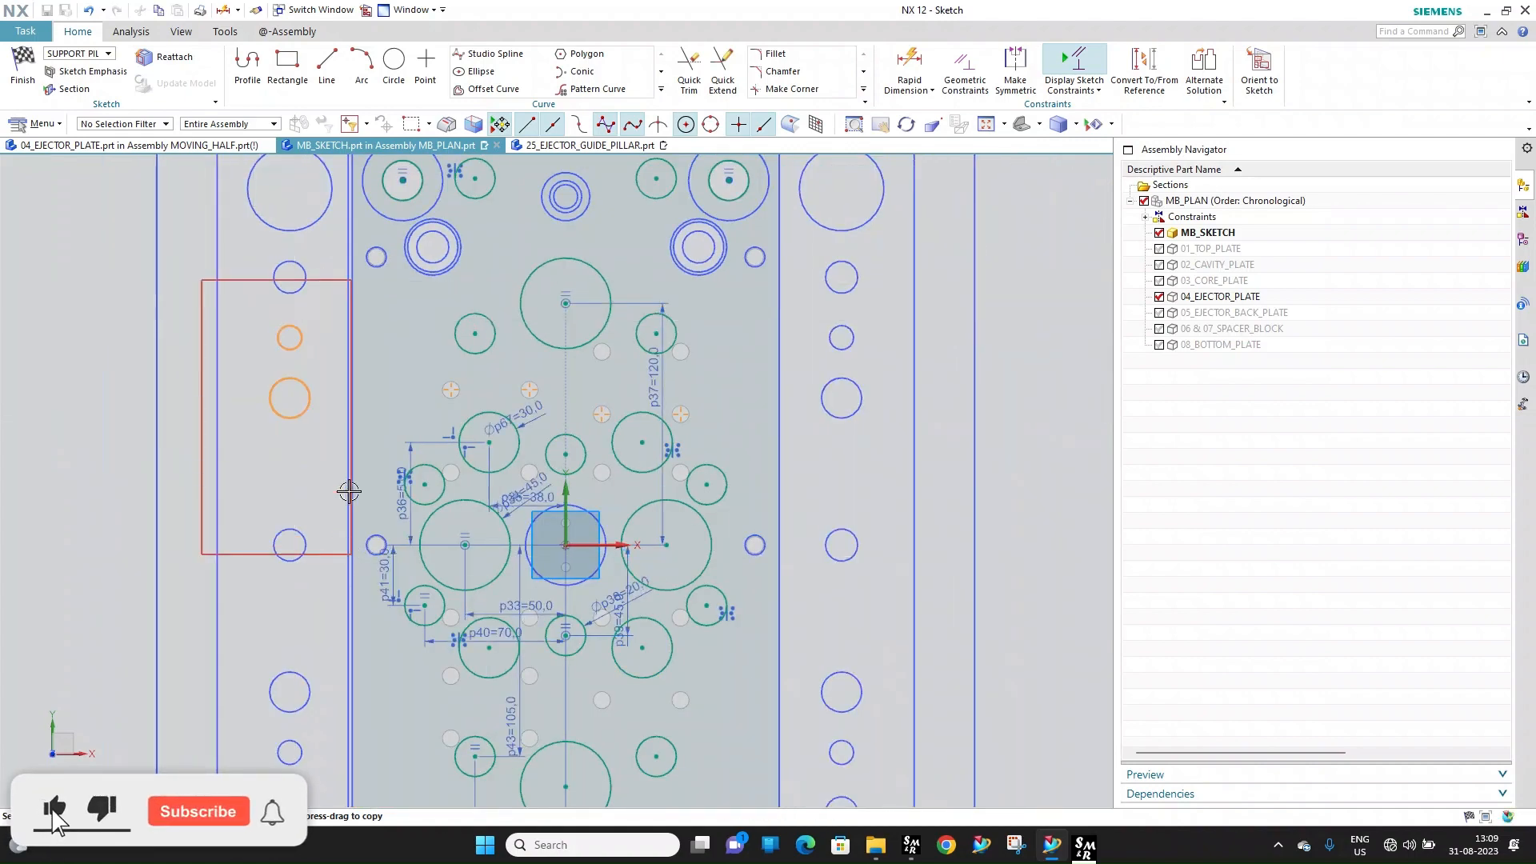
scroll(331, 336, "up", 3)
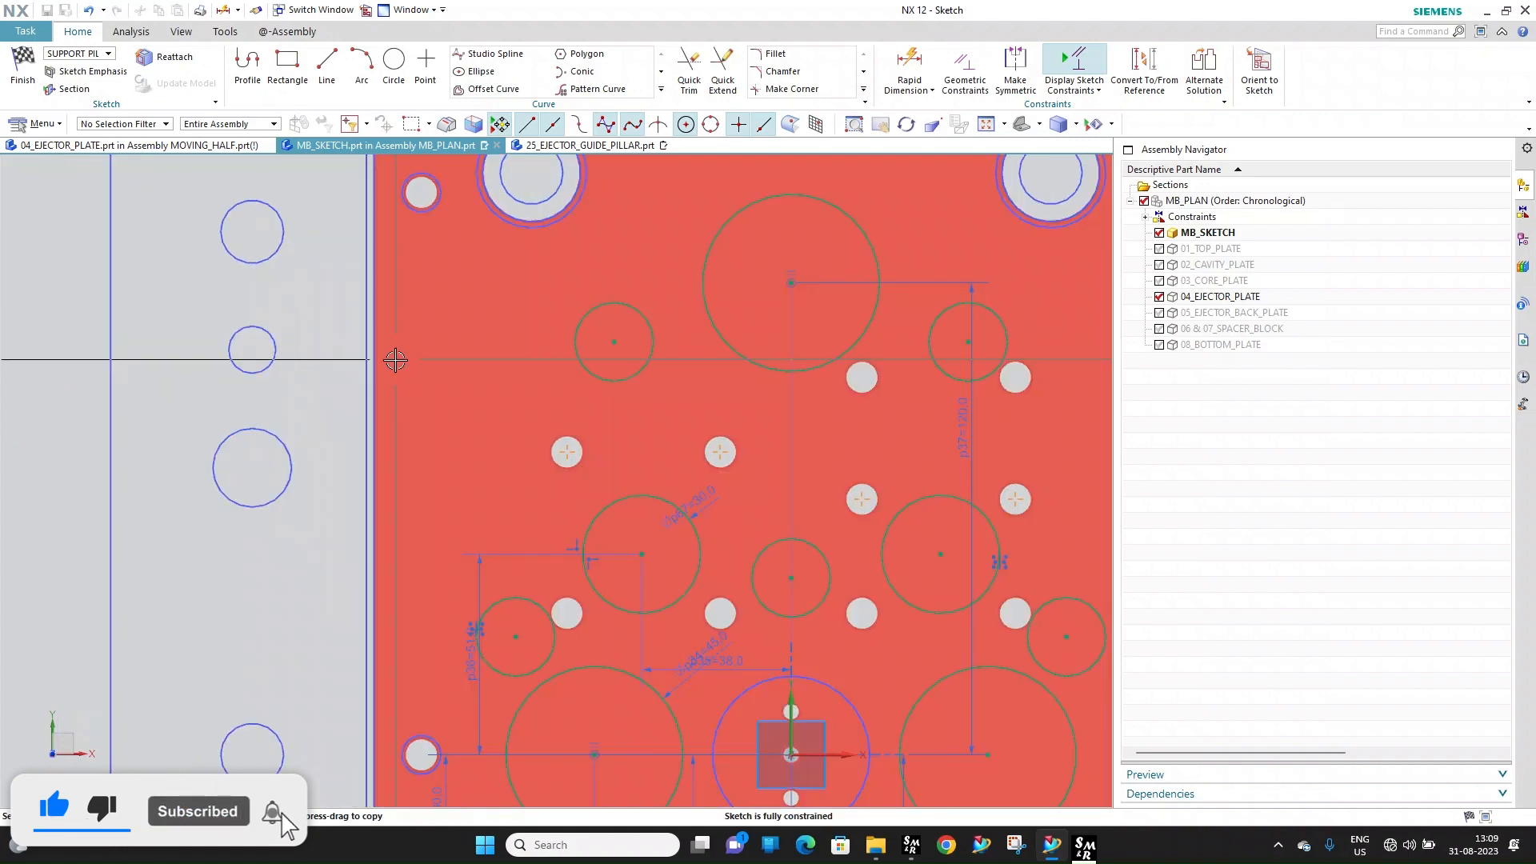
scroll(333, 374, "down", 4)
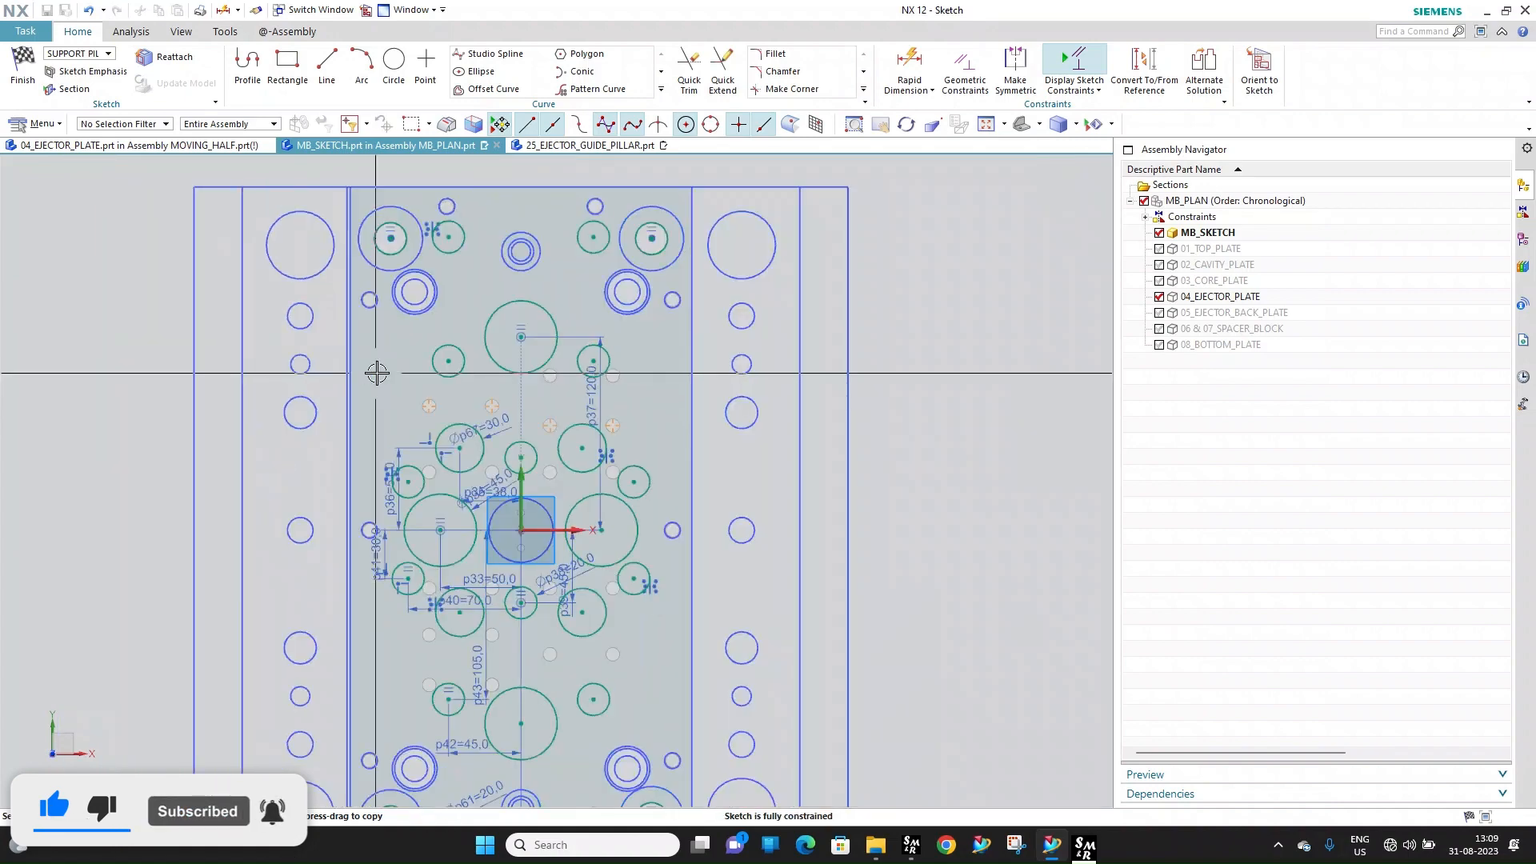
Finish the support pillar sketch and check the updated circles on 04_EJECTOR_PLATE in the MOVING_HALF assembly
scroll(505, 424, "up", 3)
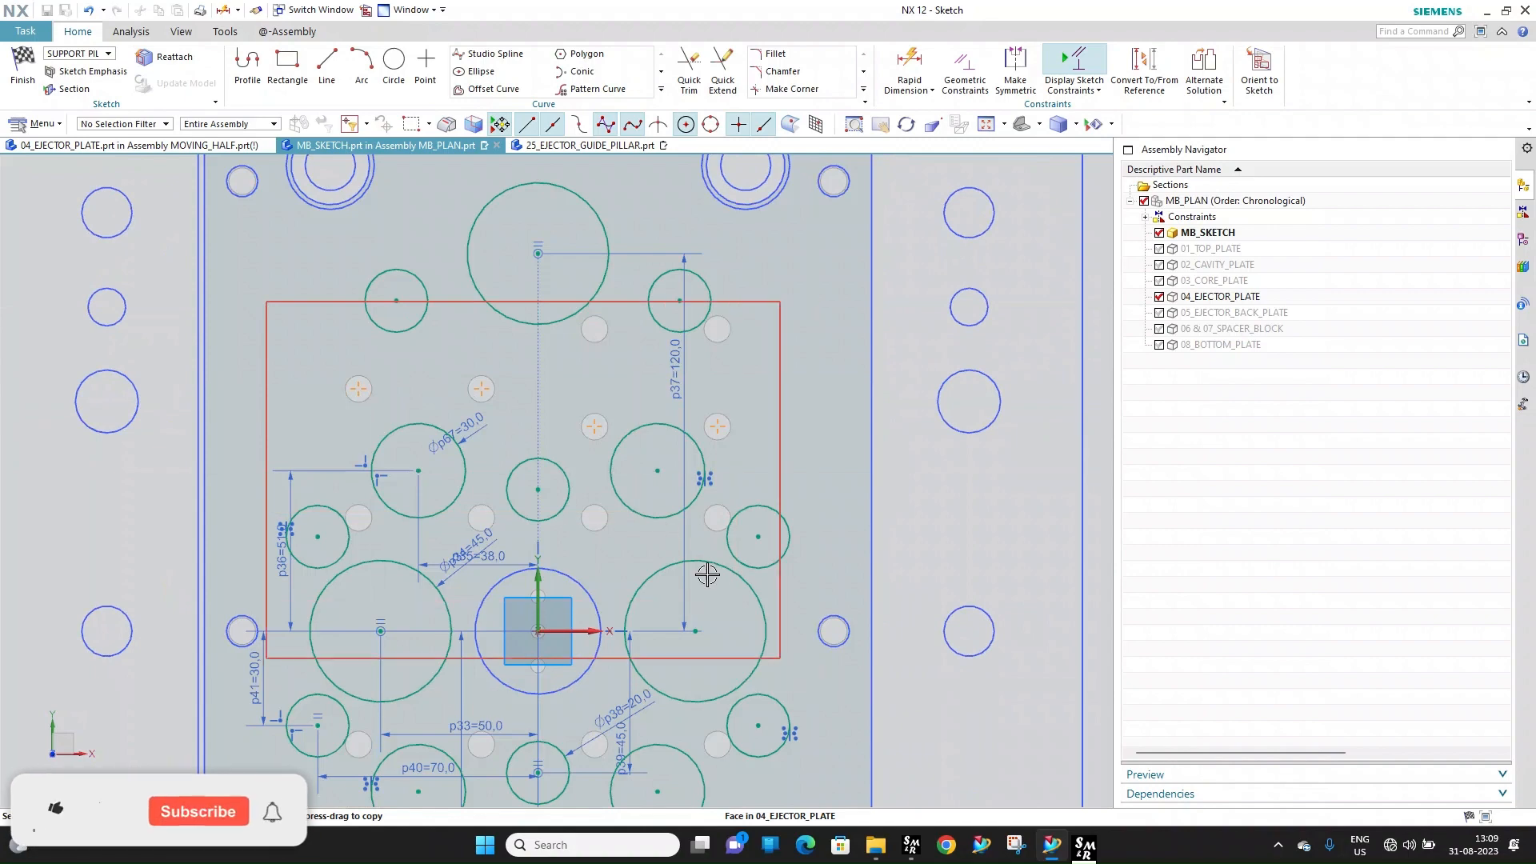
scroll(600, 473, "down", 2)
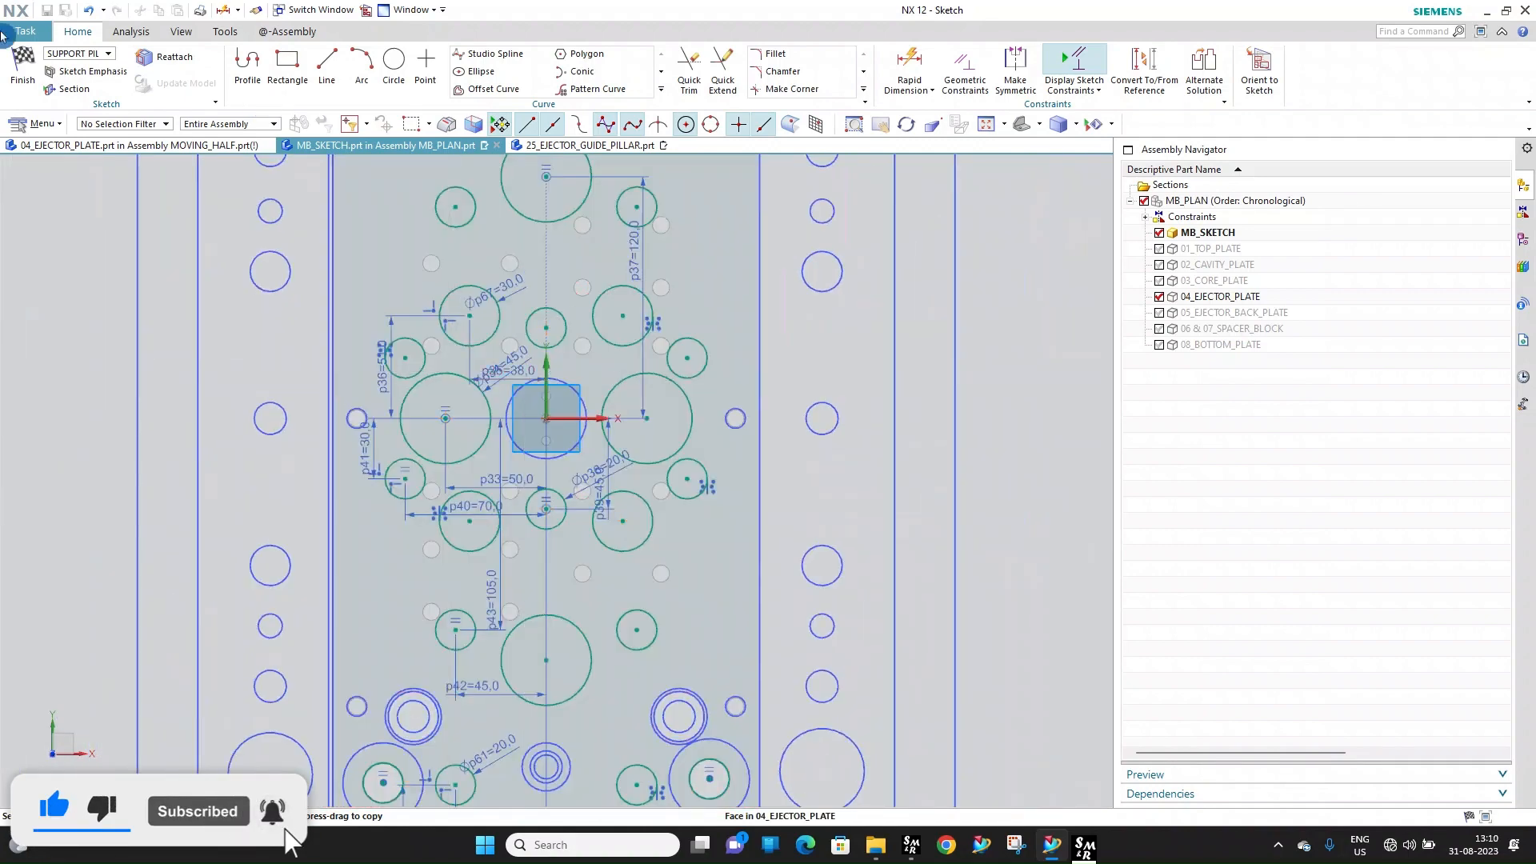
left_click(21, 72)
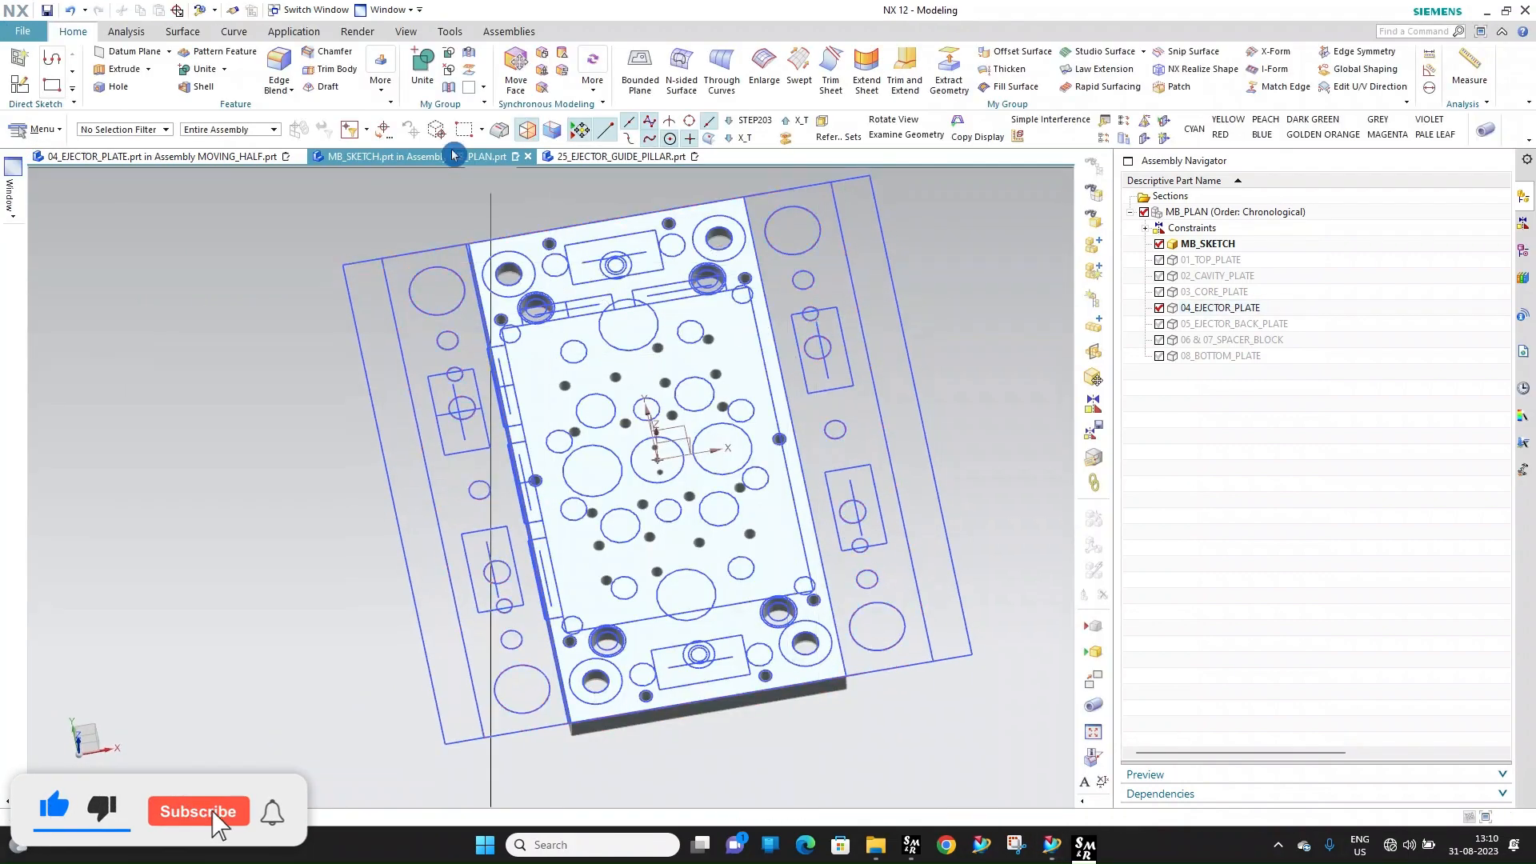
left_click(388, 10)
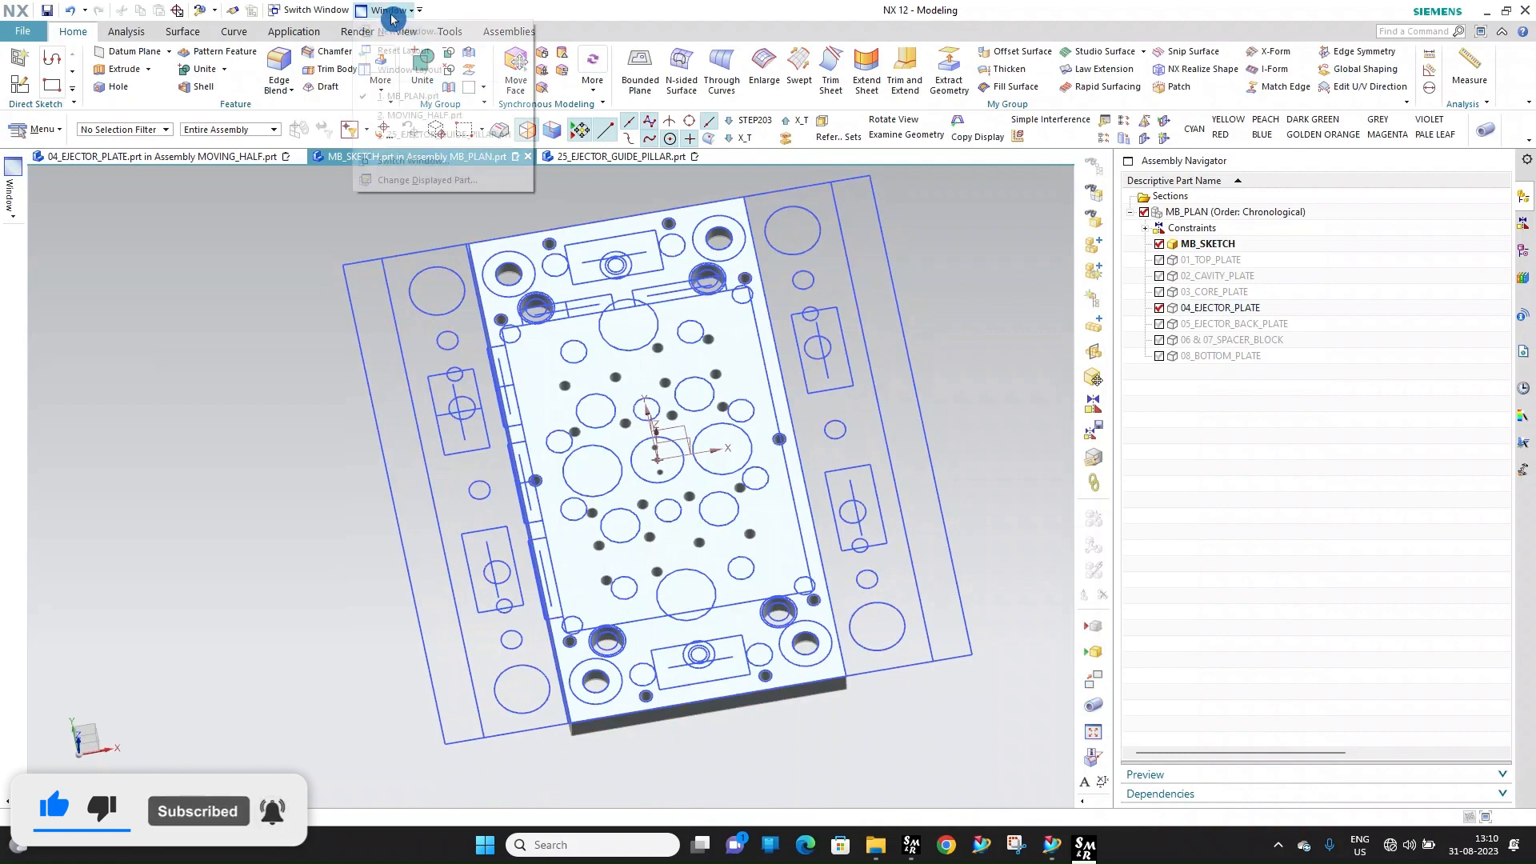
left_click(432, 123)
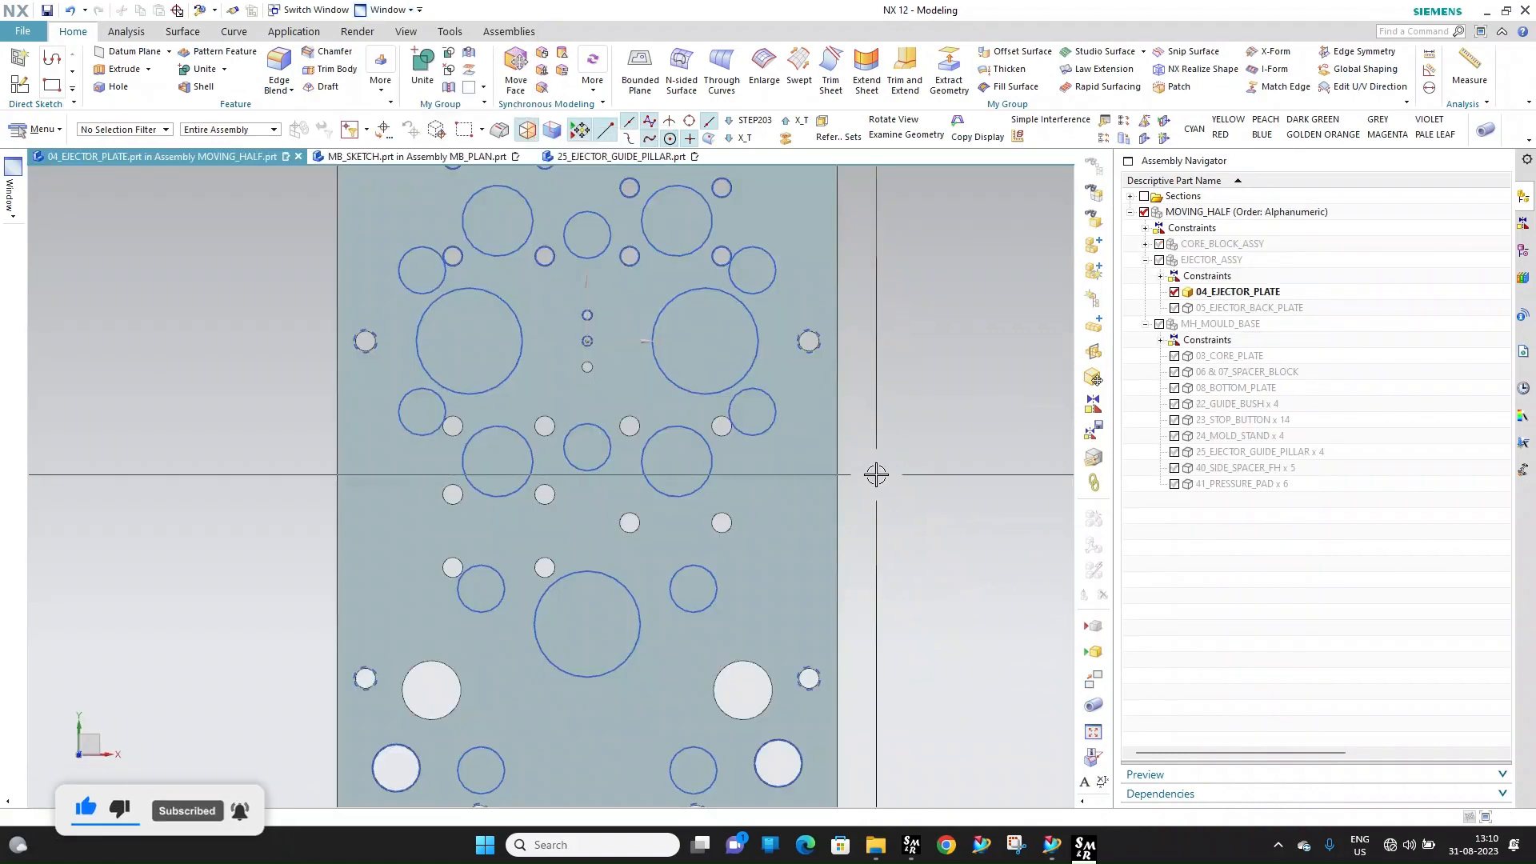
scroll(709, 456, "down", 4)
scroll(710, 456, "up", 3)
middle_click_drag(709, 456, 712, 415)
left_click(1237, 296)
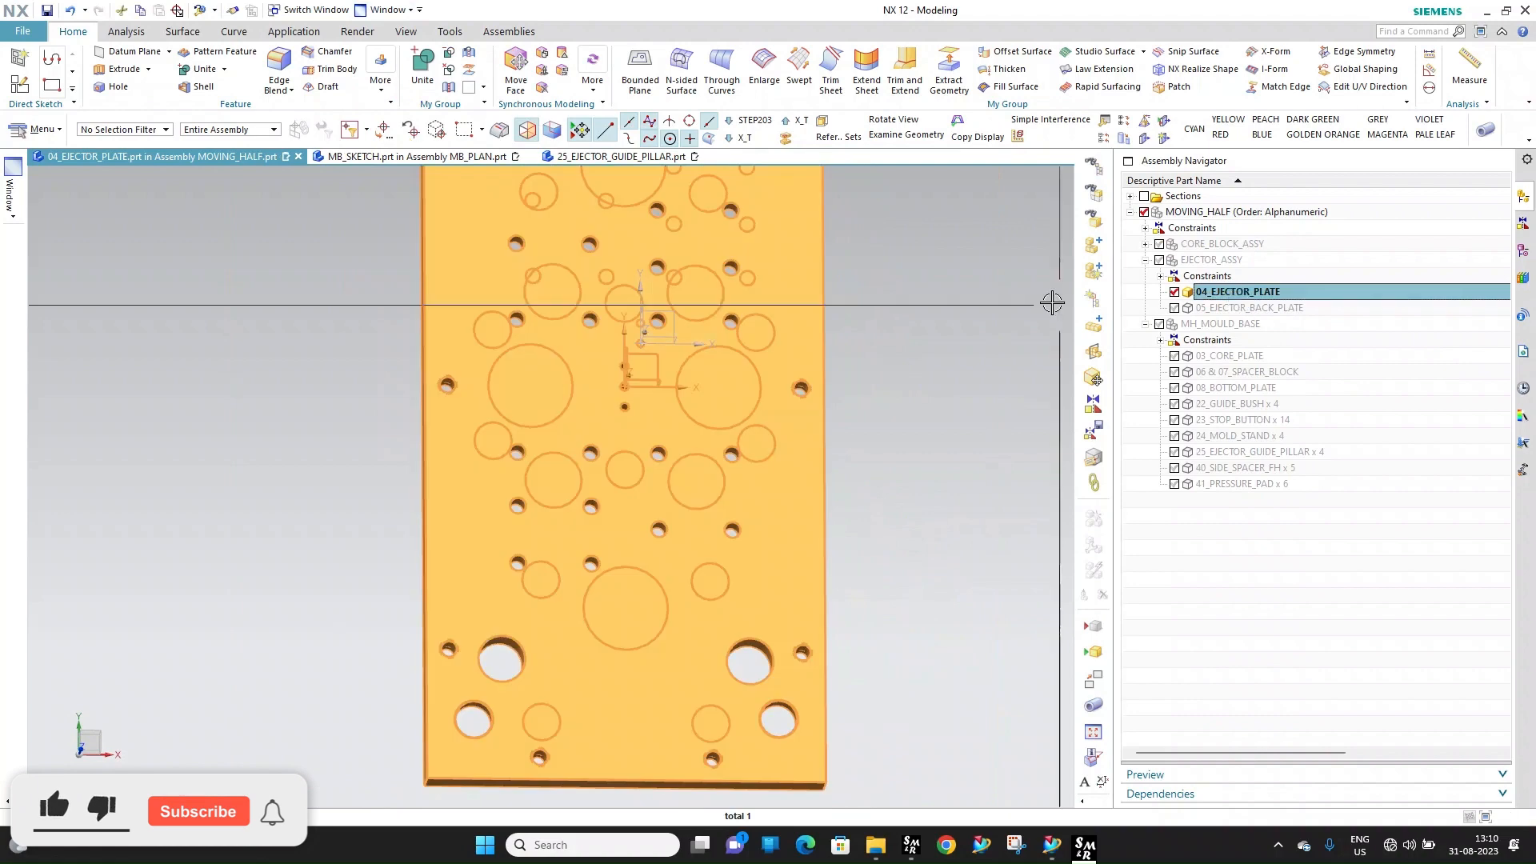
key("Escape")
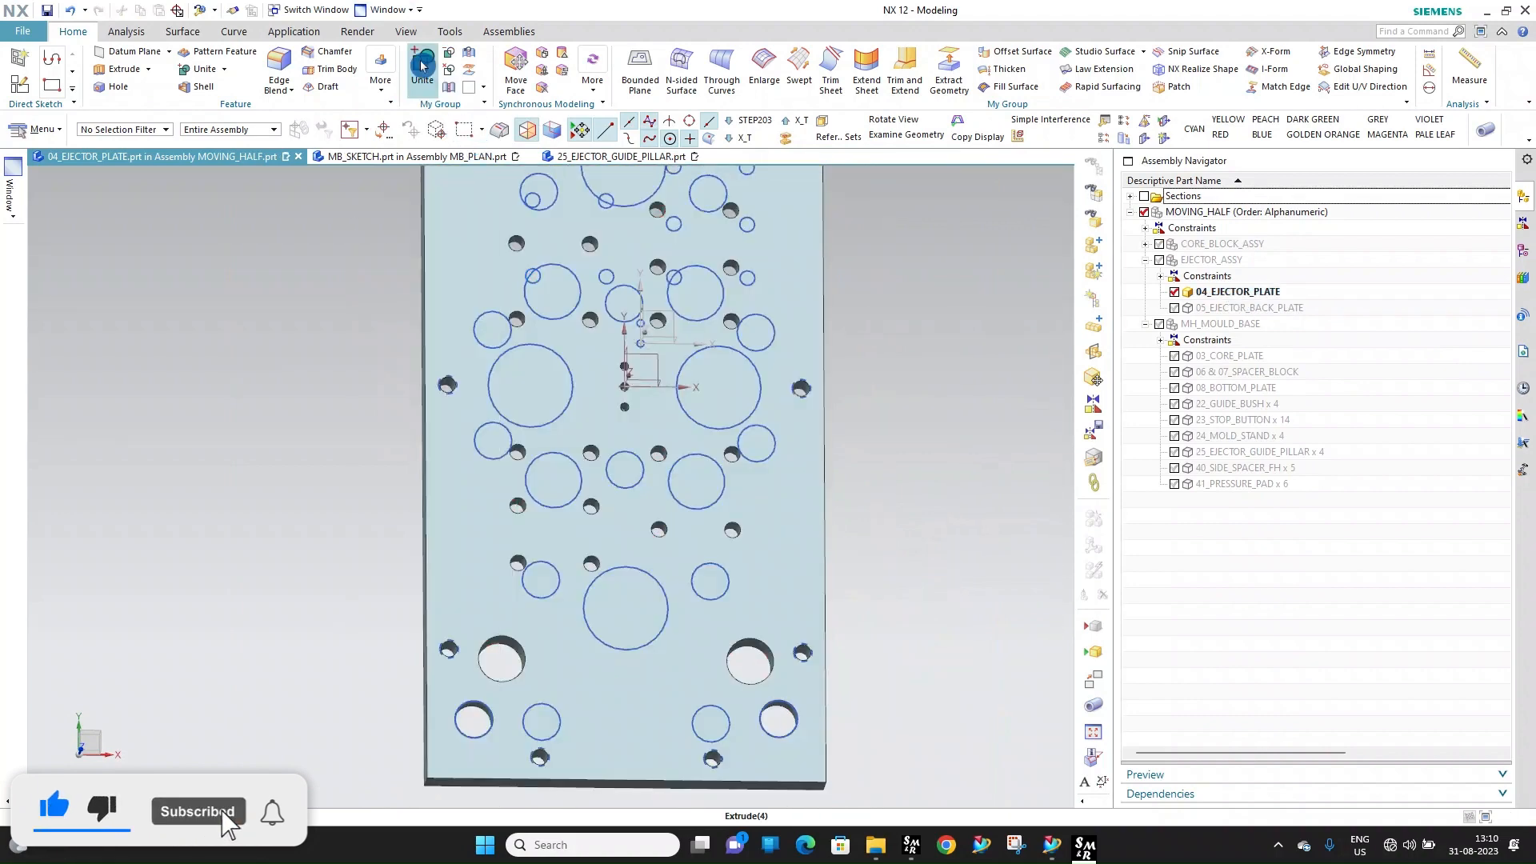
Return to MB_PLAN and reopen the support pillar sketch around the central pillar circles
left_click(388, 10)
left_click(438, 123)
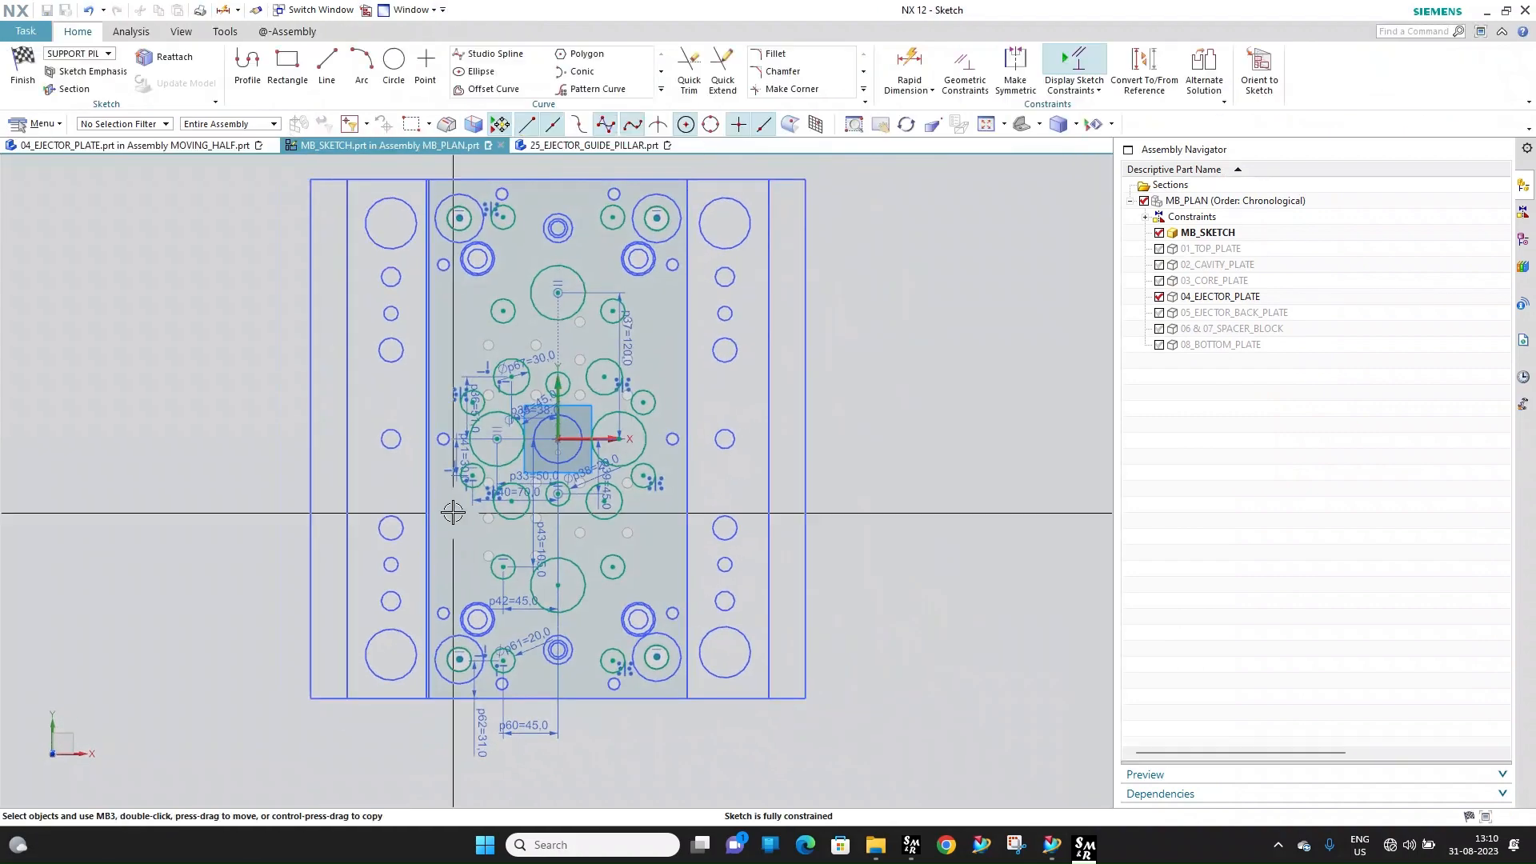
scroll(452, 512, "up", 3)
scroll(555, 374, "up", 2)
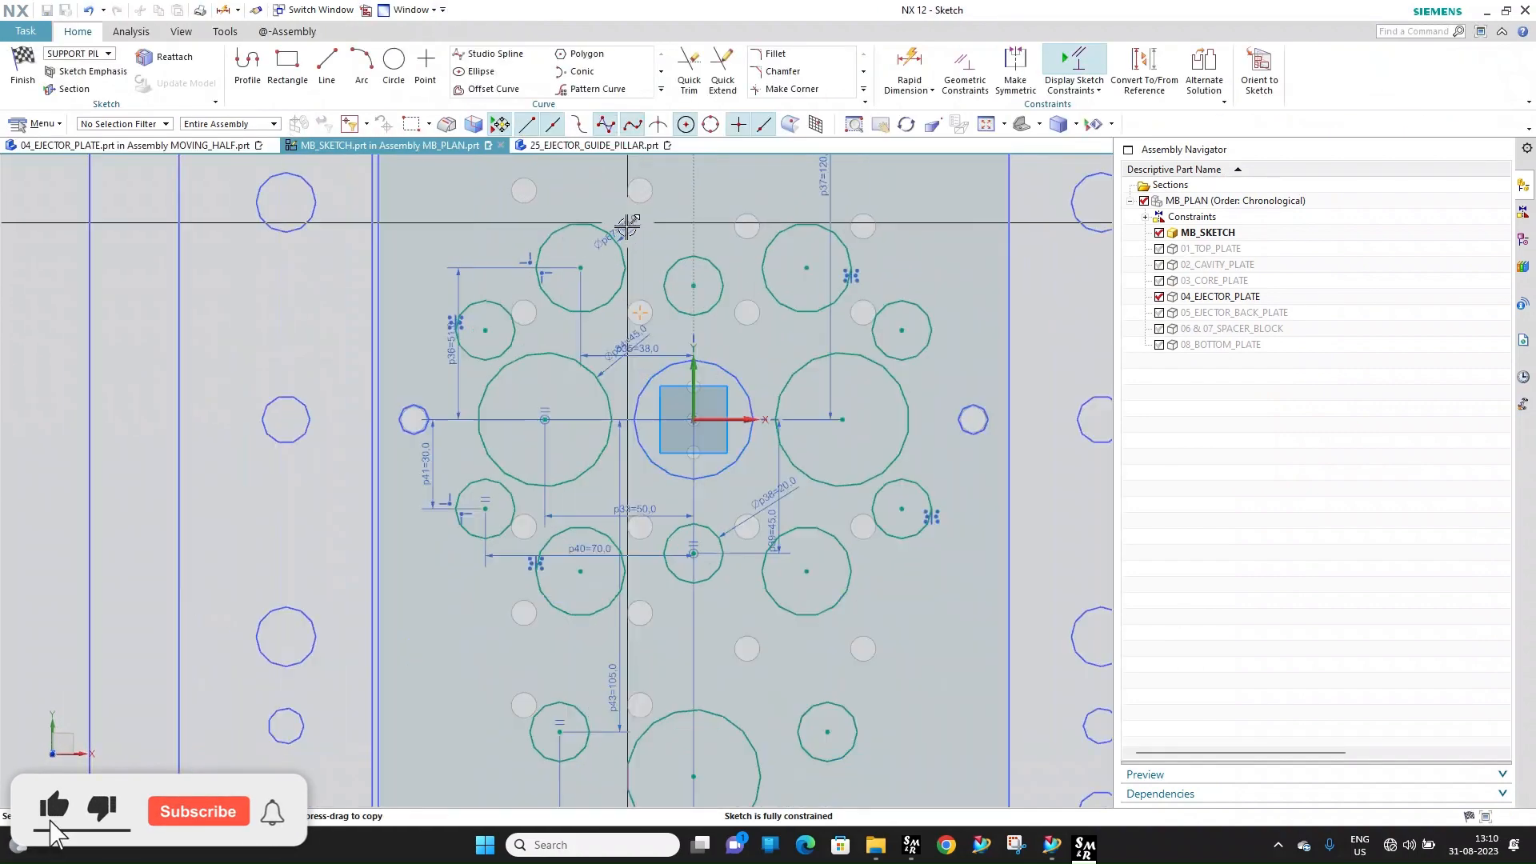
scroll(635, 237, "up", 1)
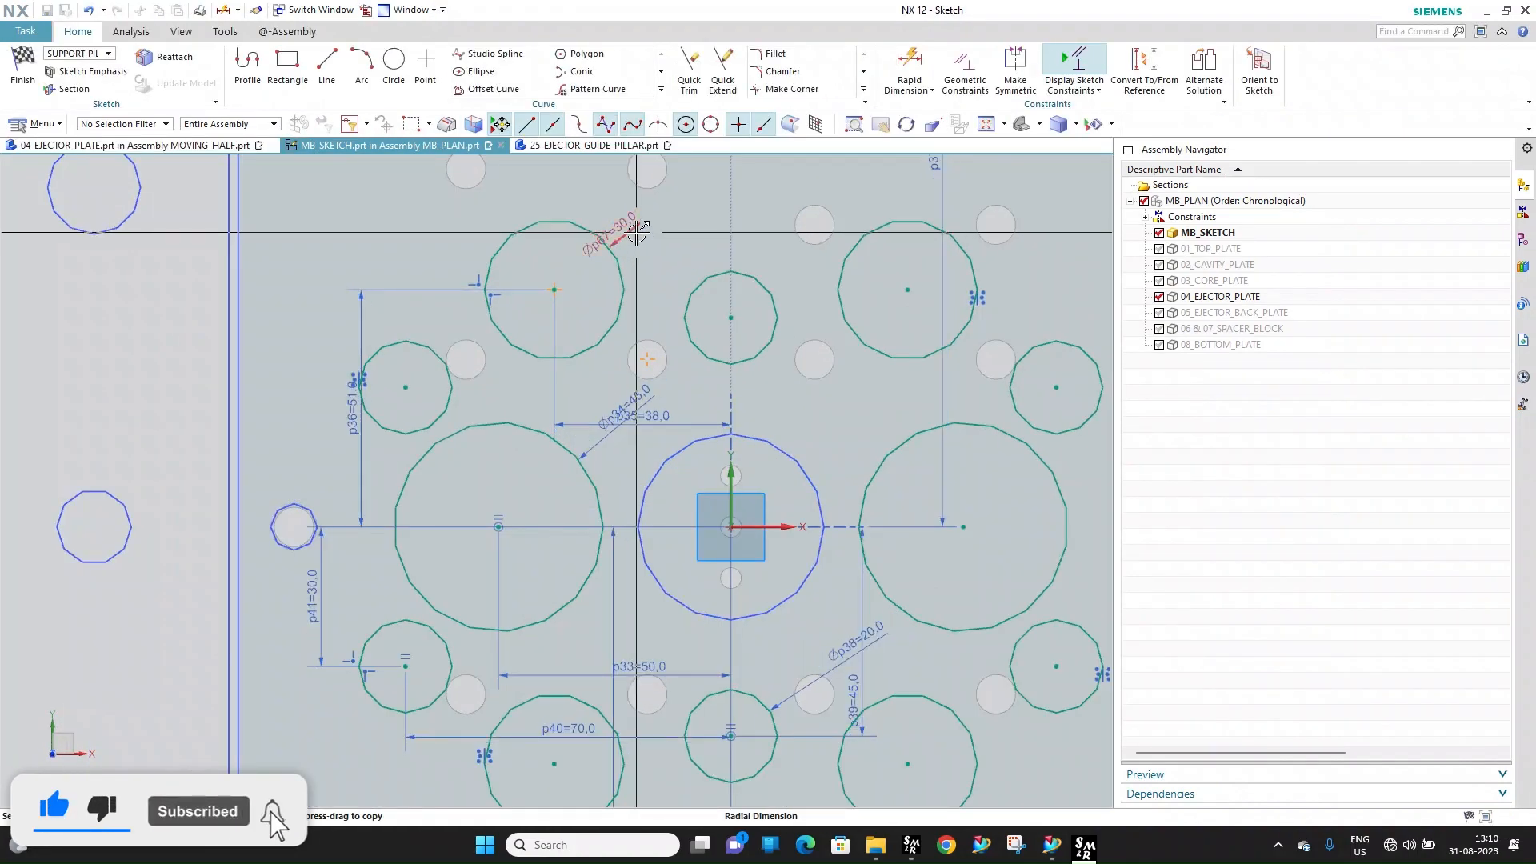
scroll(636, 231, "down", 1)
scroll(638, 220, "up", 3)
scroll(464, 300, "down", 3)
scroll(546, 285, "up", 1)
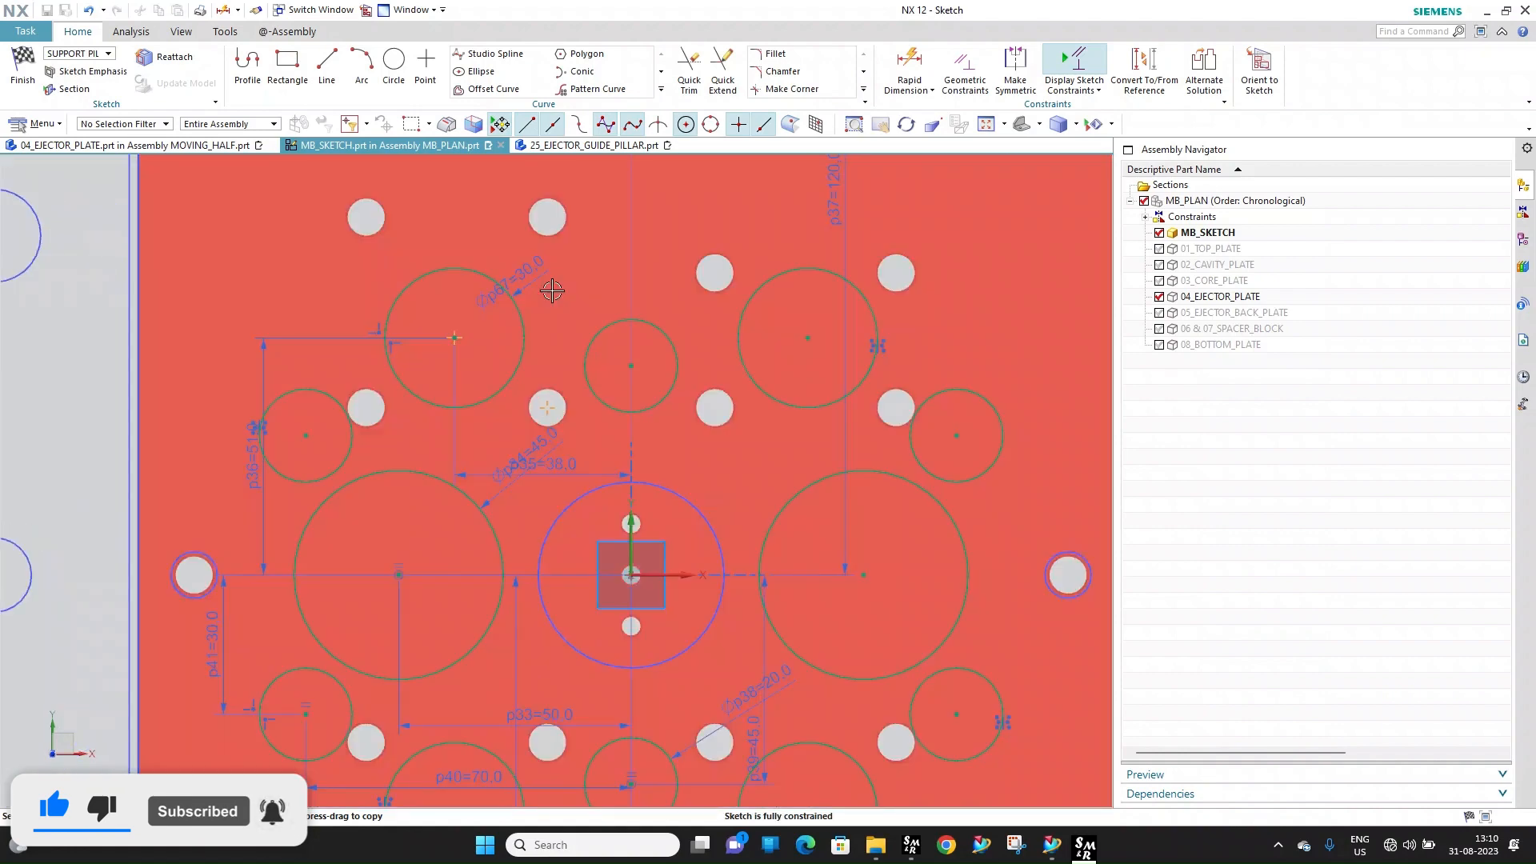
Set the large side support pillar's diameter p34 to 47 mm and the smaller pillar's diameter p67 to 32 mm
double_click(535, 440)
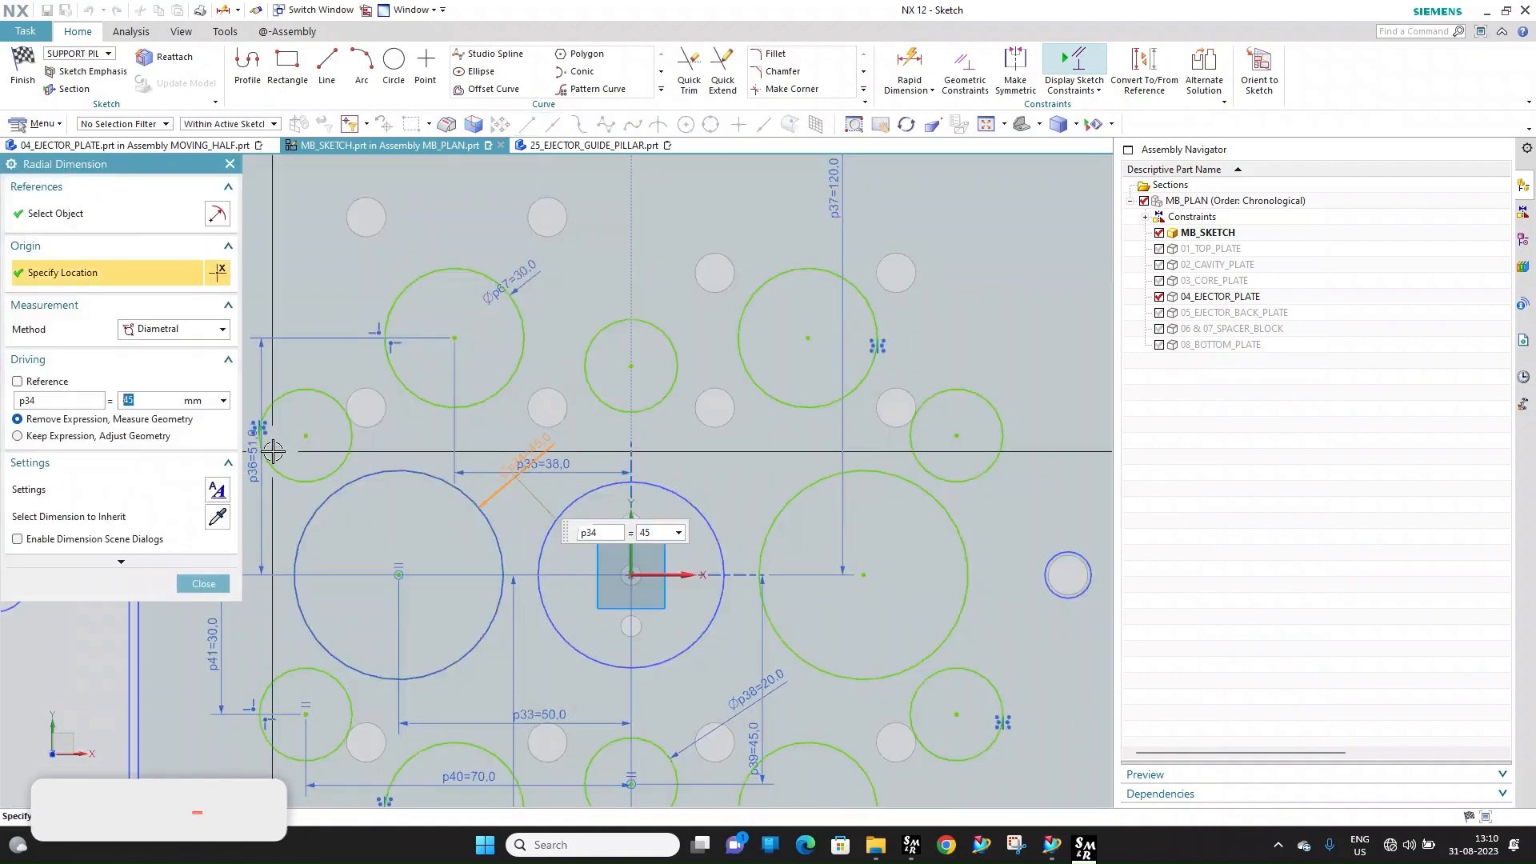
type("4")
middle_click(313, 443)
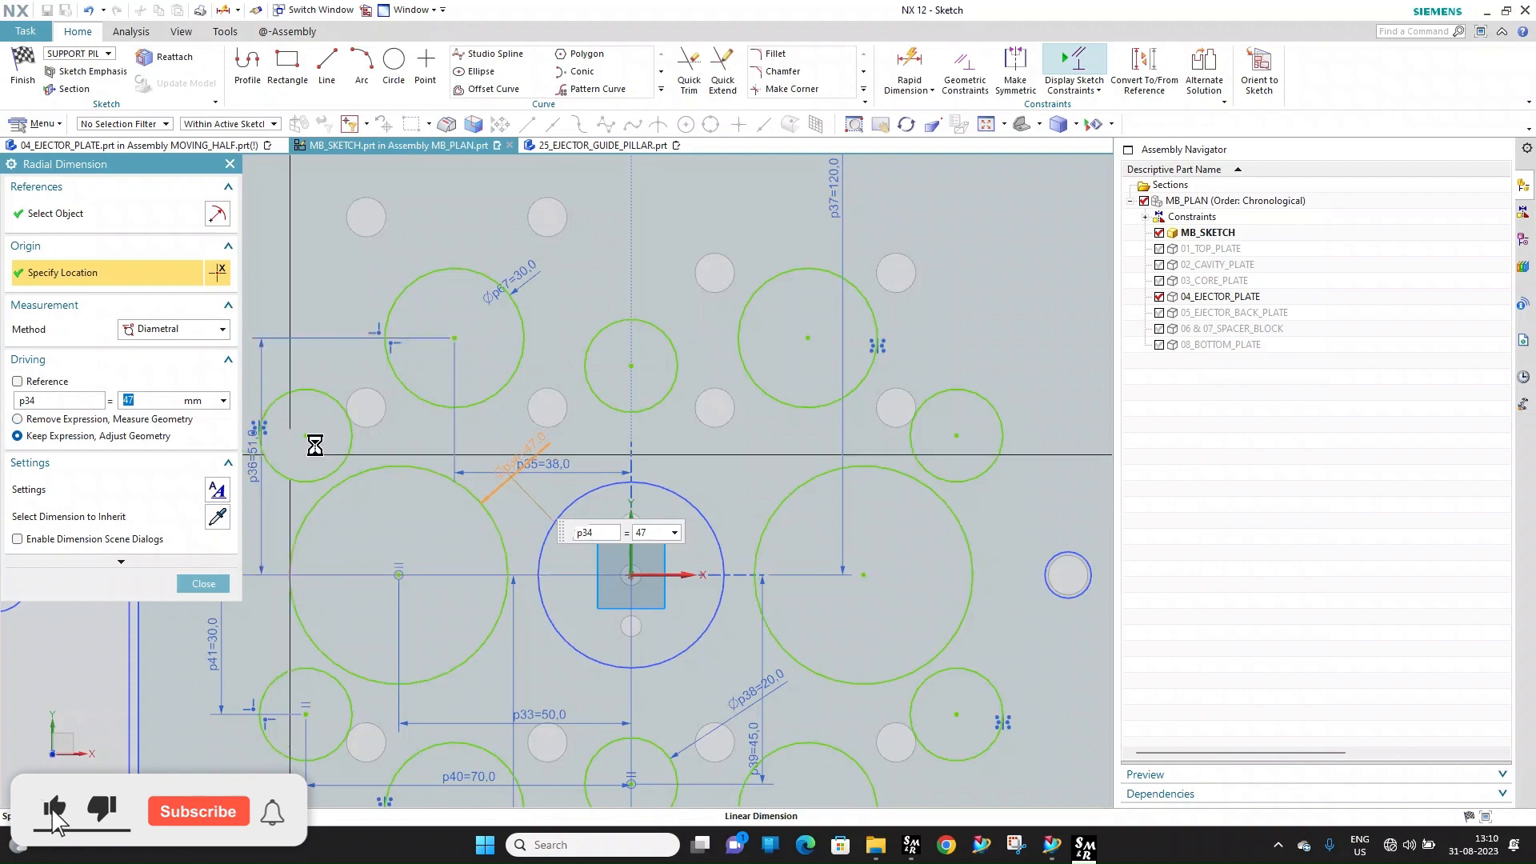
double_click(540, 269)
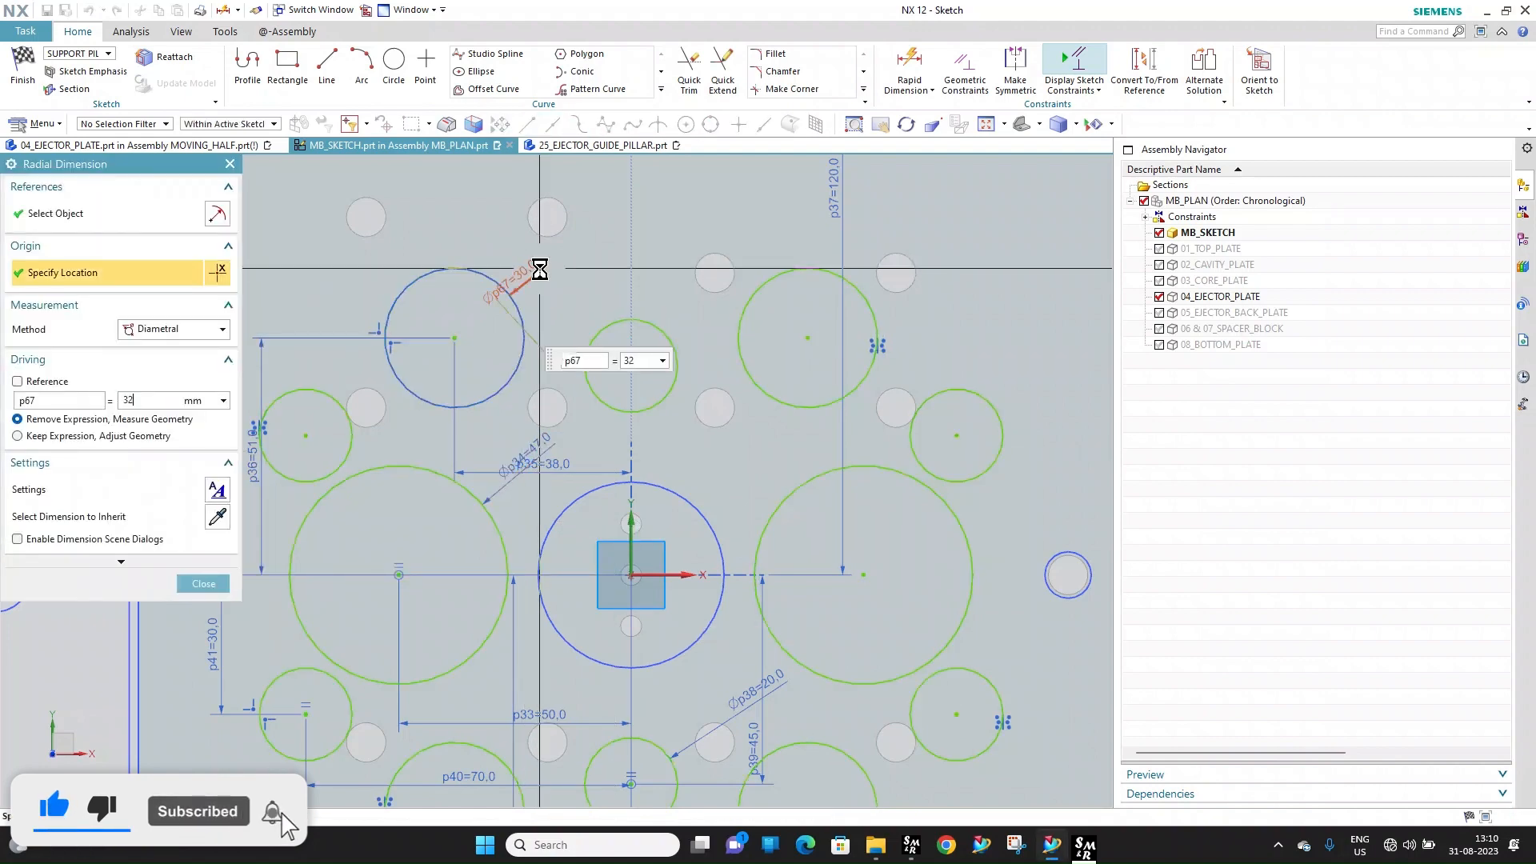
middle_click(538, 264)
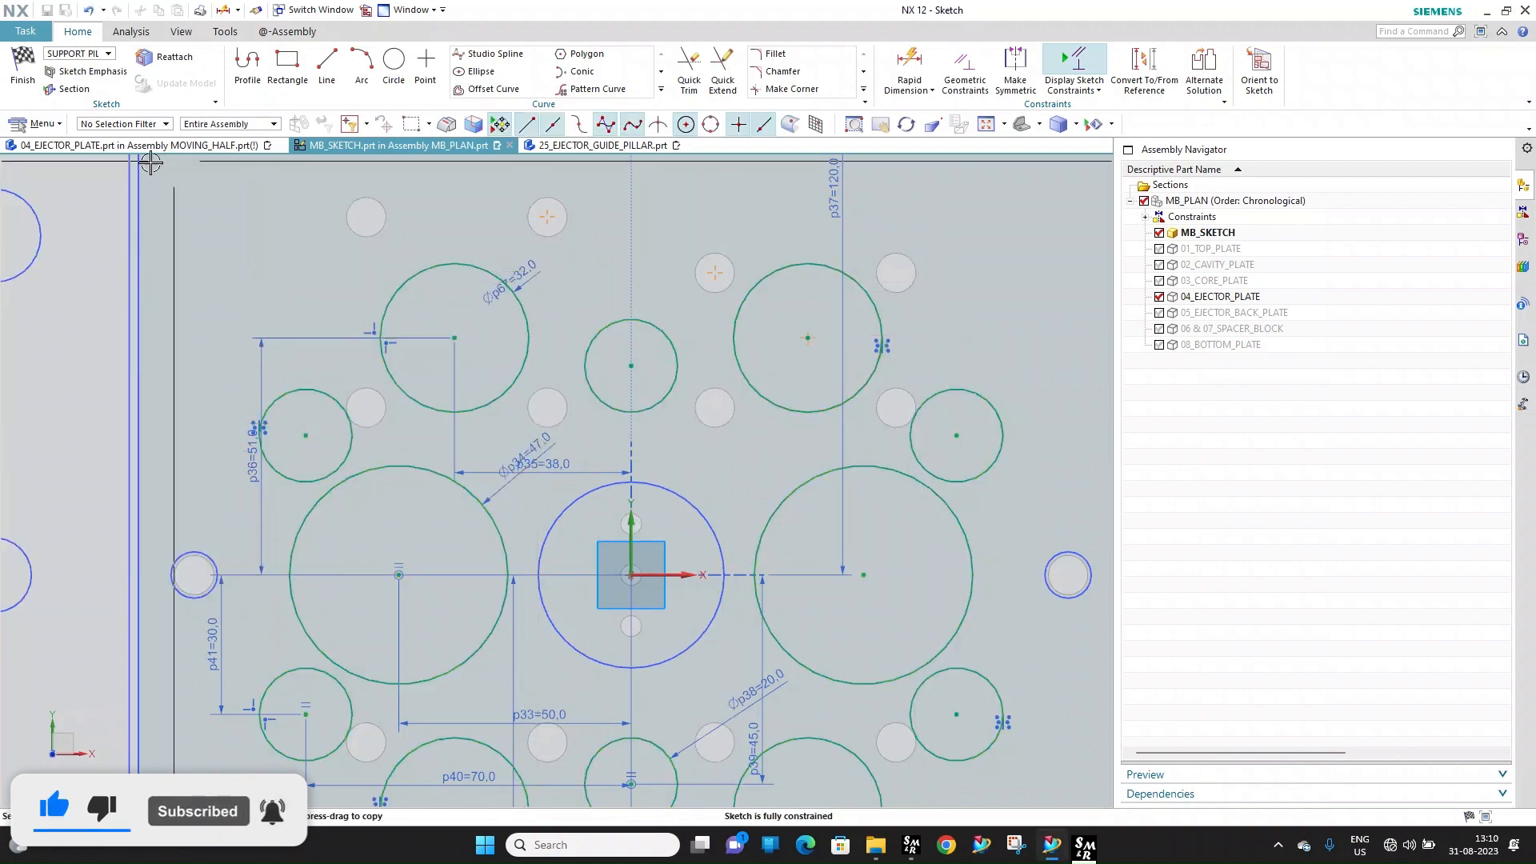
Finish the support pillar sketch and switch to the MOVING_HALF assembly
left_click(22, 68)
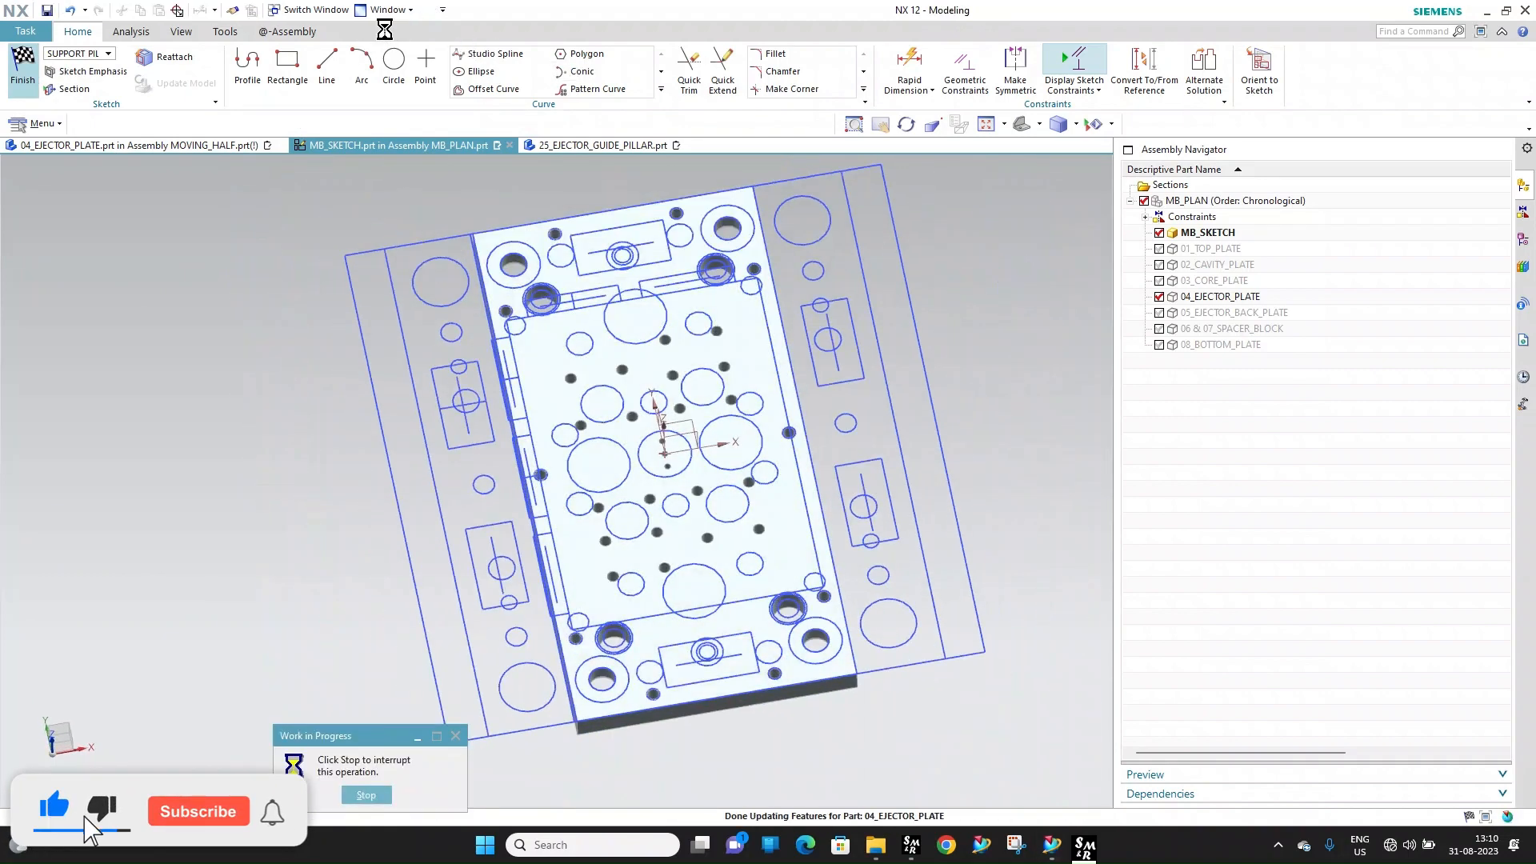
left_click(388, 10)
left_click(424, 114)
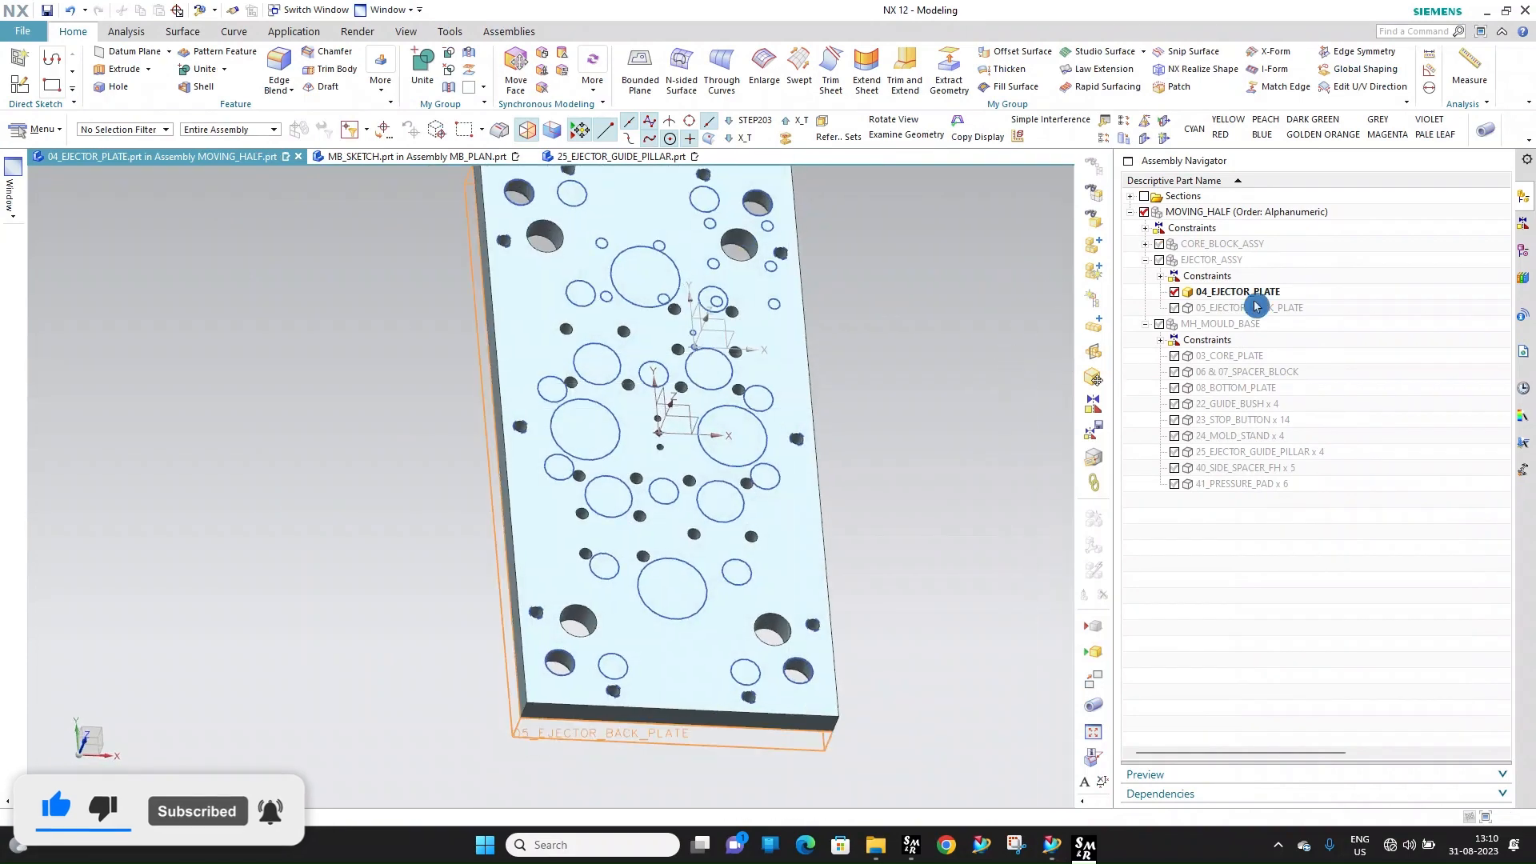
Cut the eight large and medium support pillar circles through 04_EJECTOR_PLATE with a 50 mm symmetric subtract Extrude
left_click(120, 68)
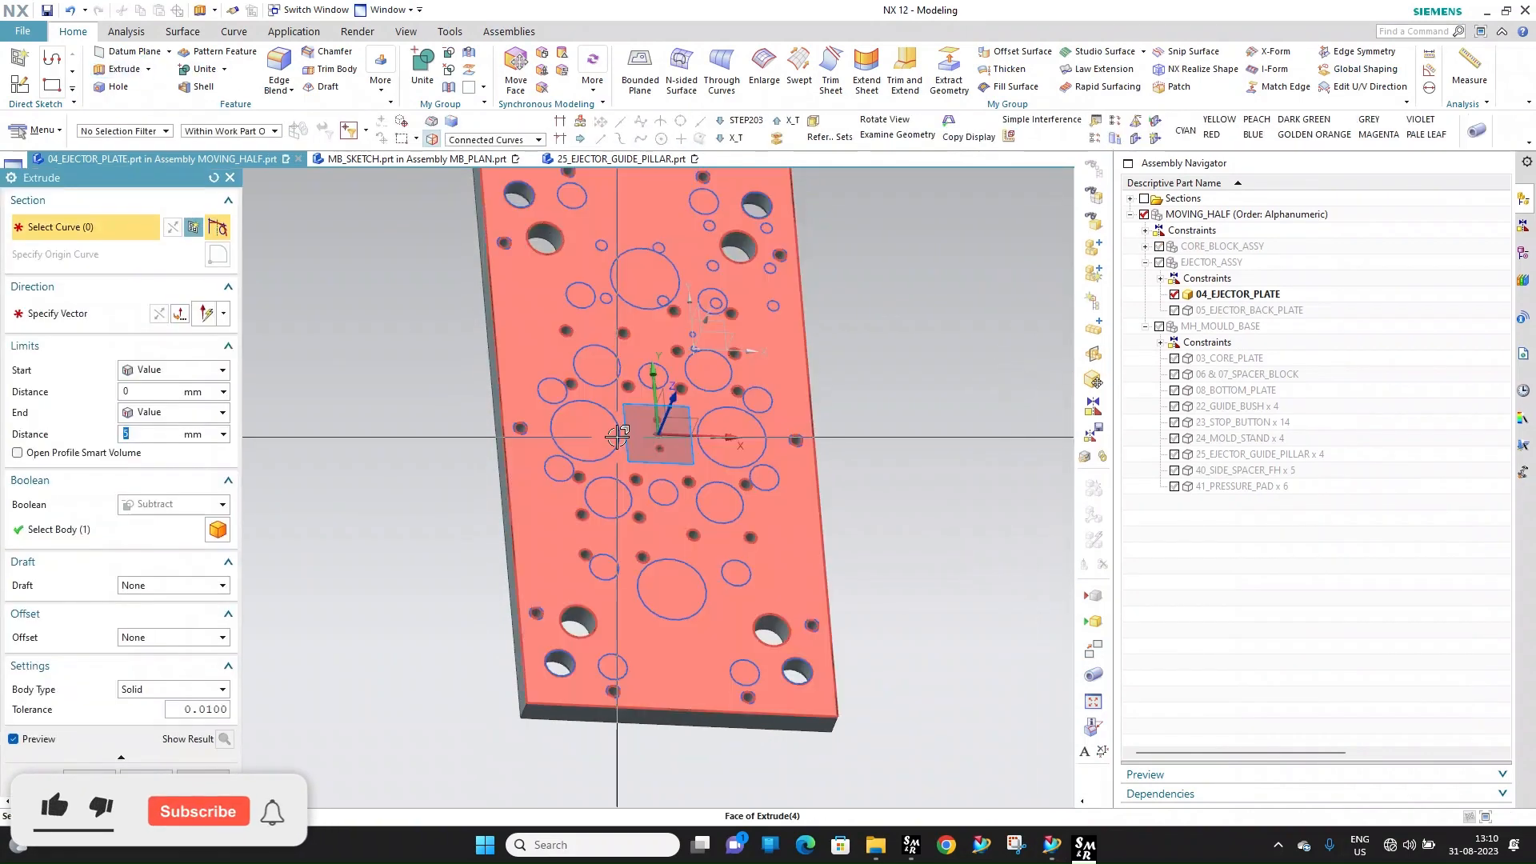
left_click(615, 446)
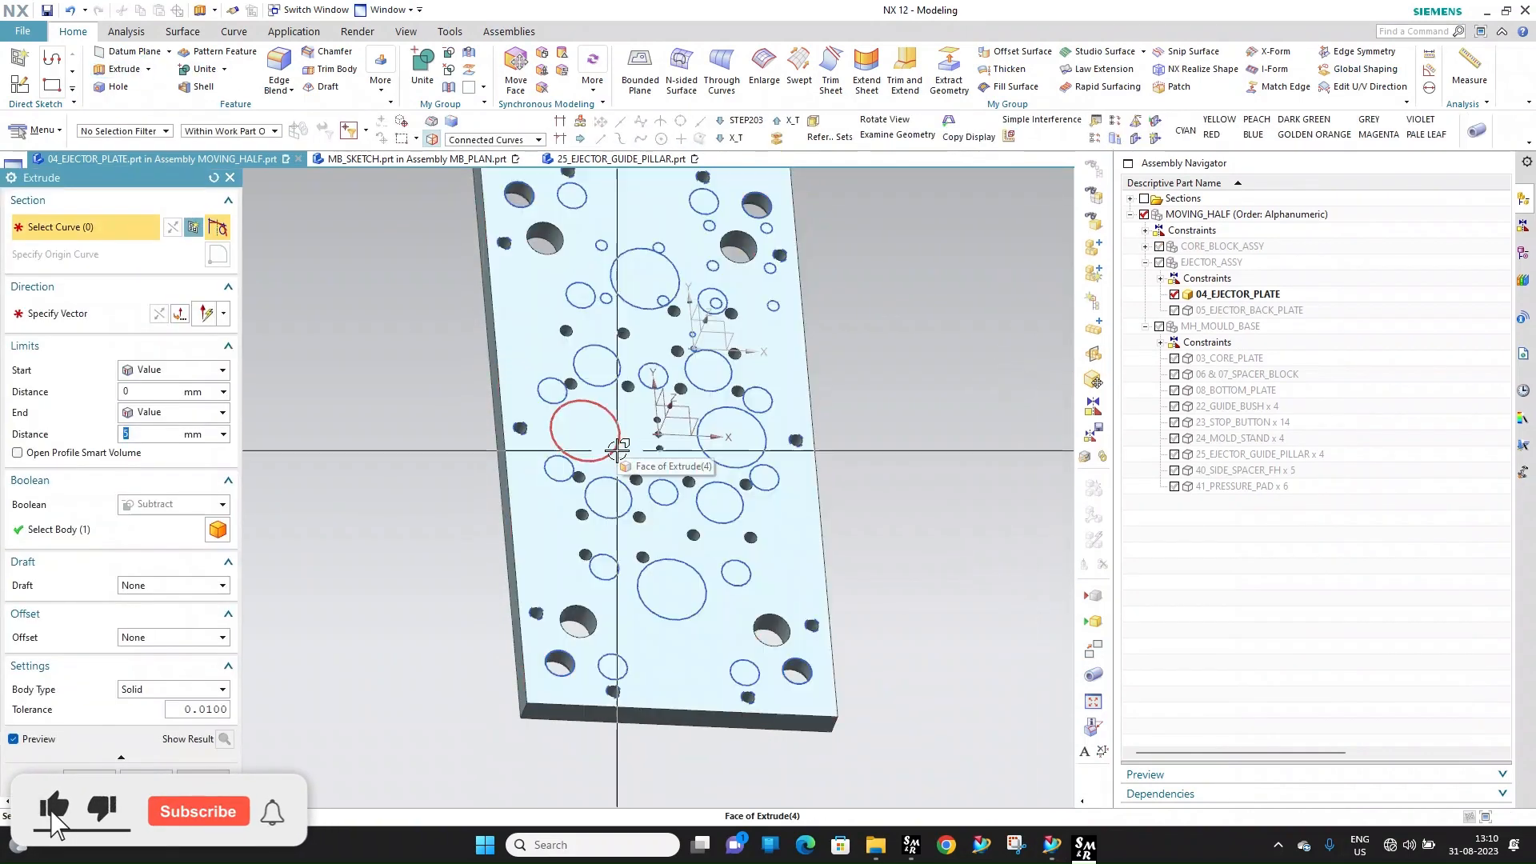
left_click(627, 509)
left_click(698, 497)
left_click(702, 575)
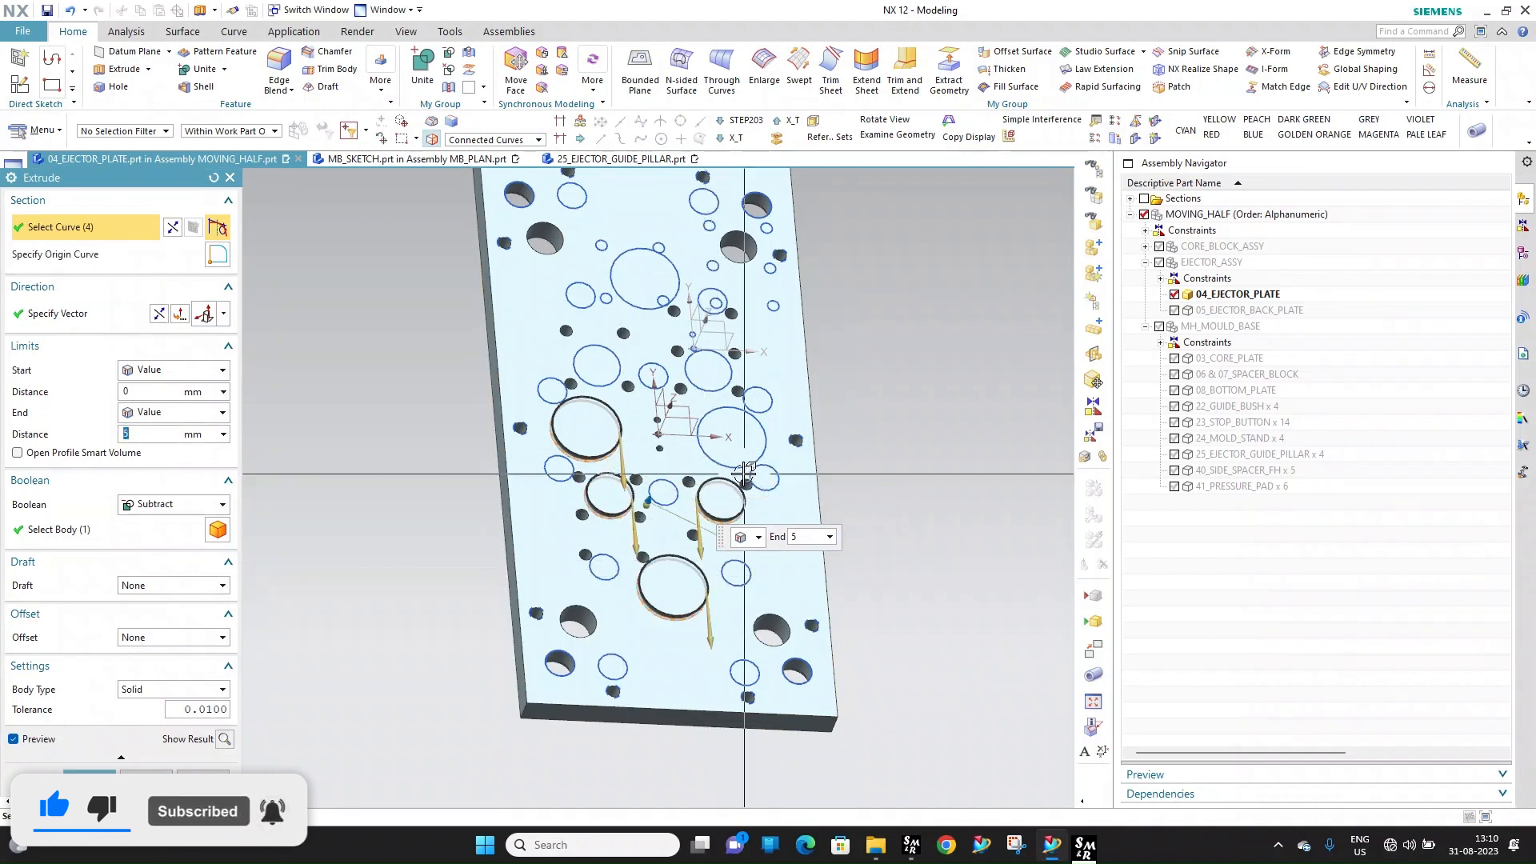
left_click(699, 438)
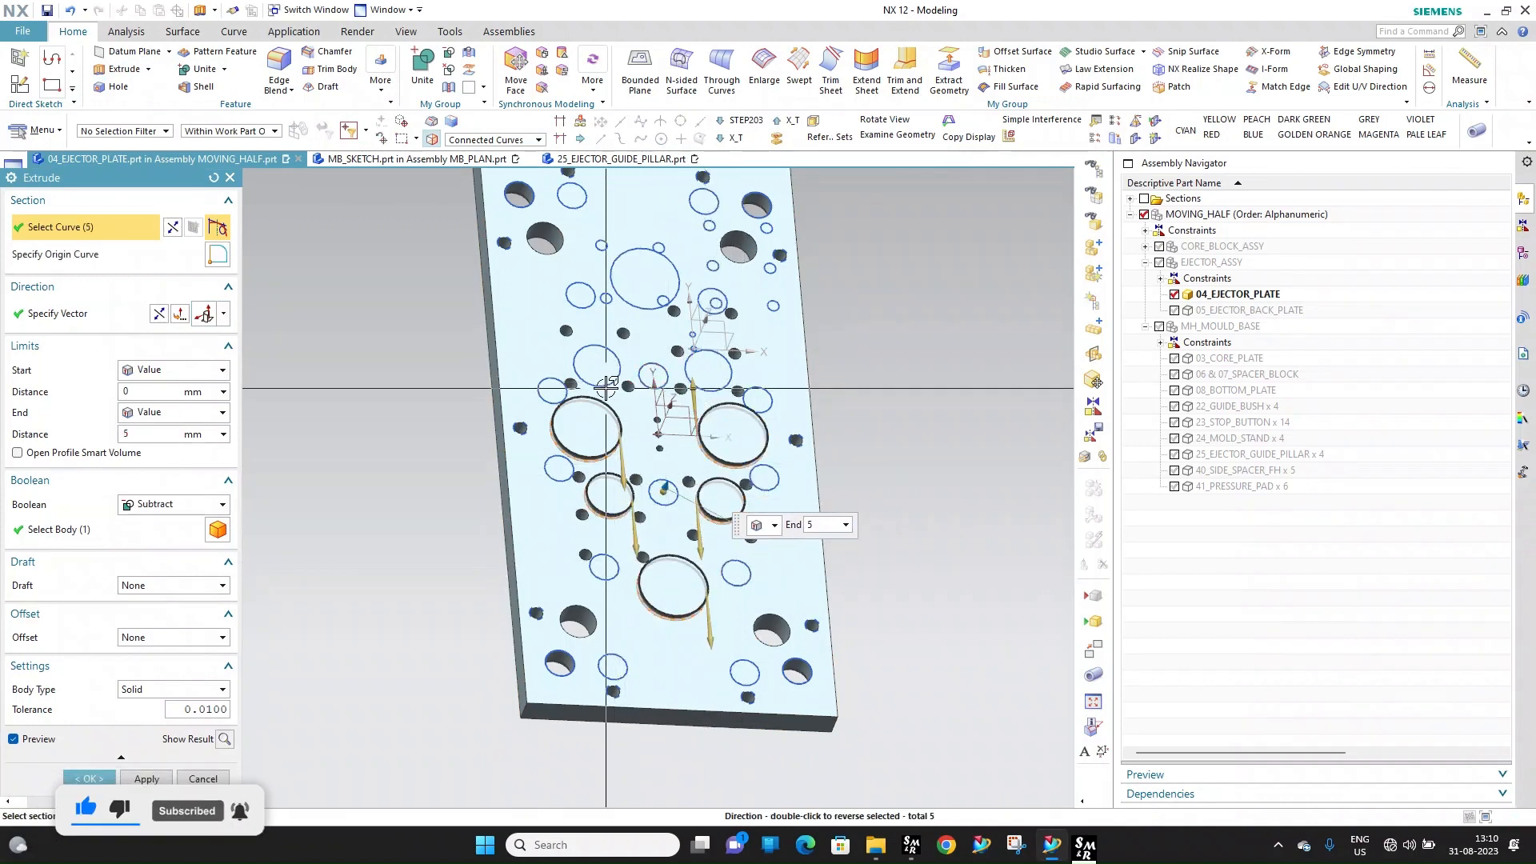
left_click(606, 385)
left_click(716, 388)
left_click(663, 306)
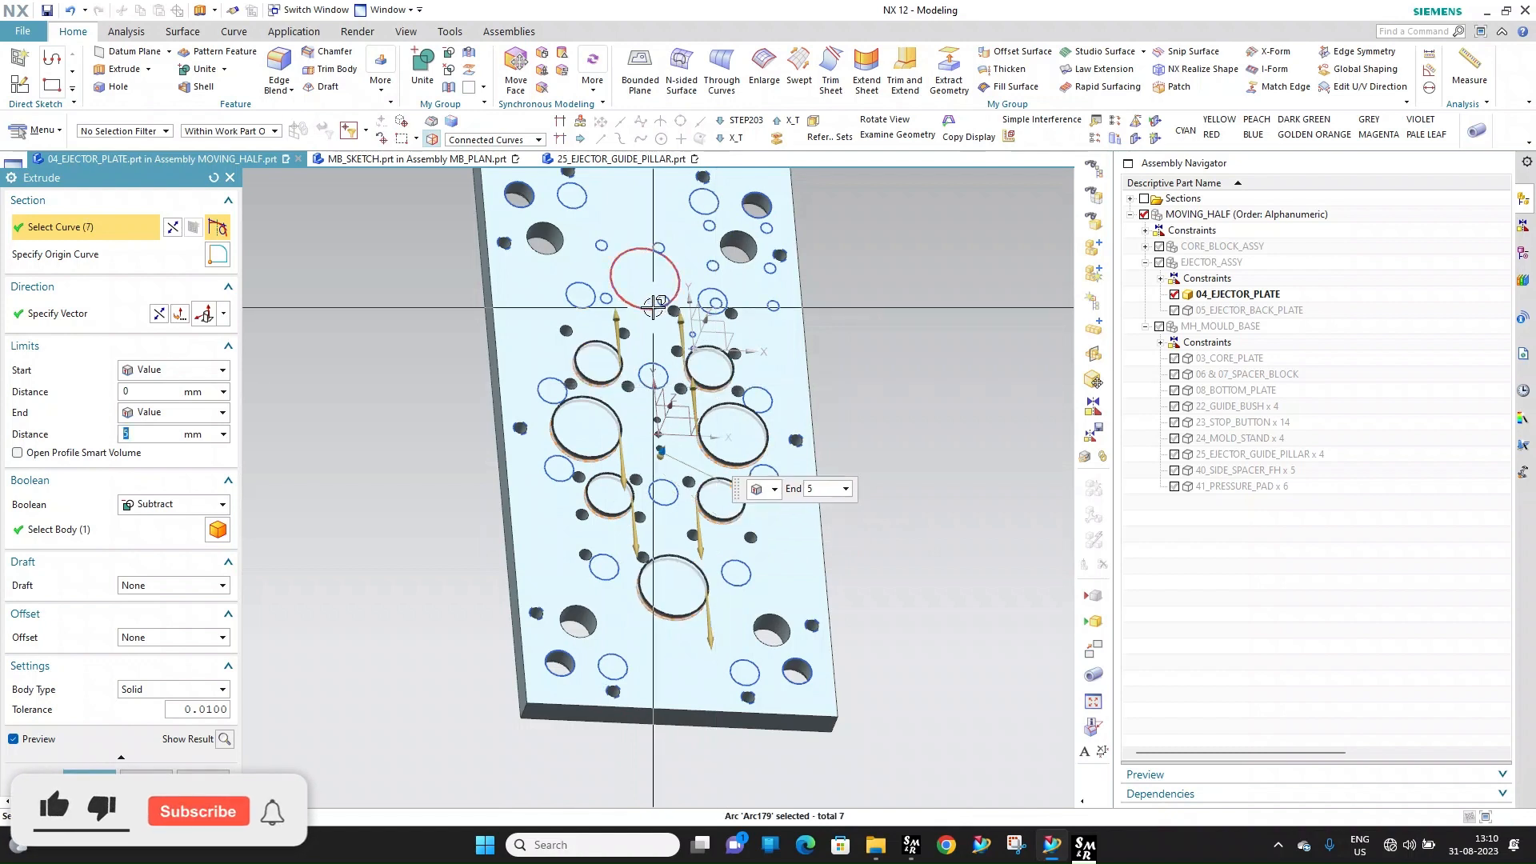
left_click(182, 377)
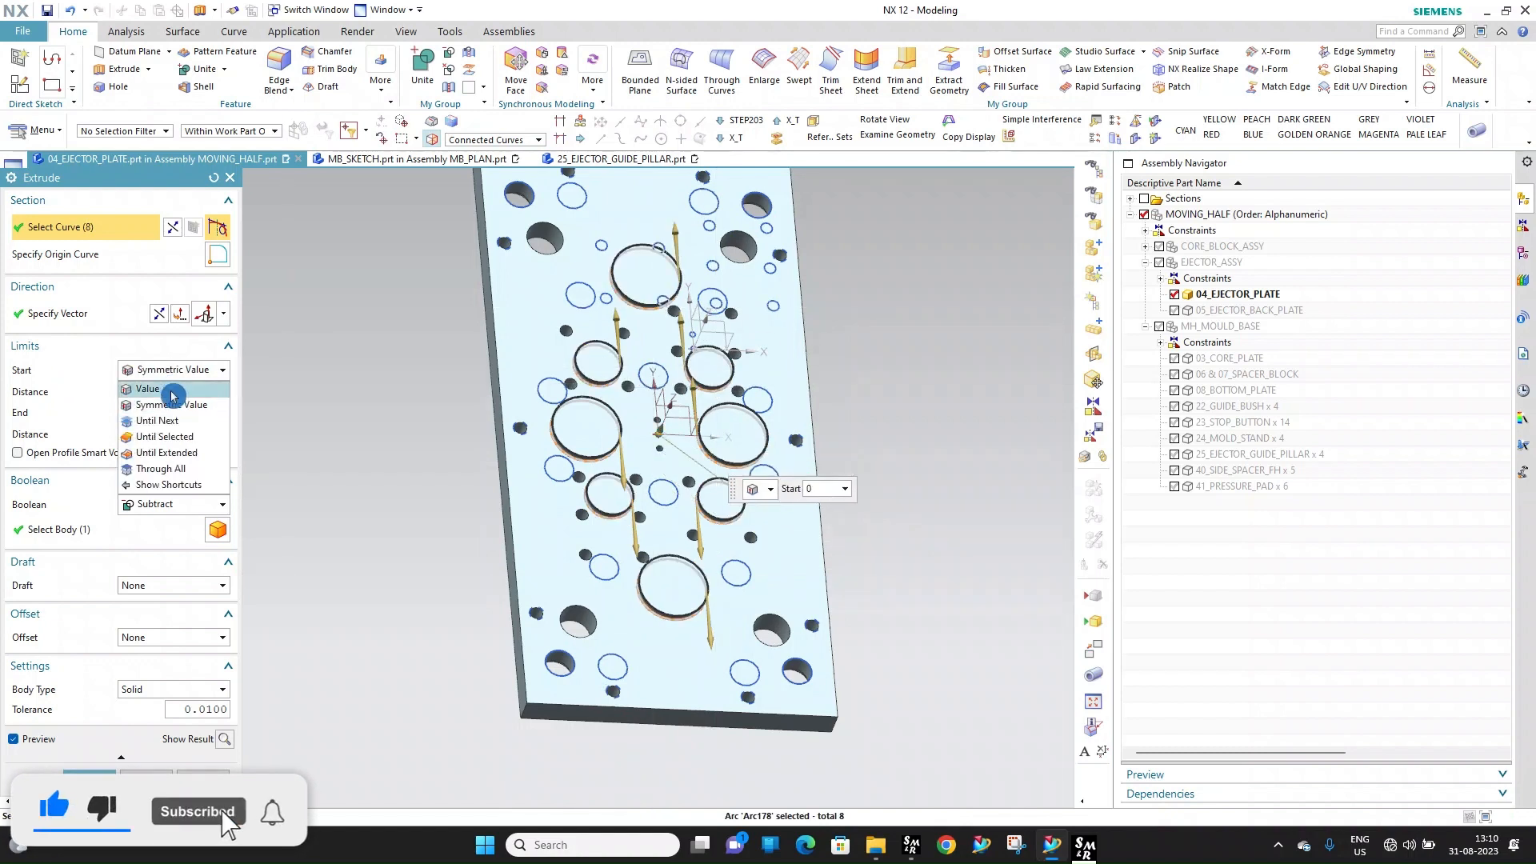
left_click(171, 400)
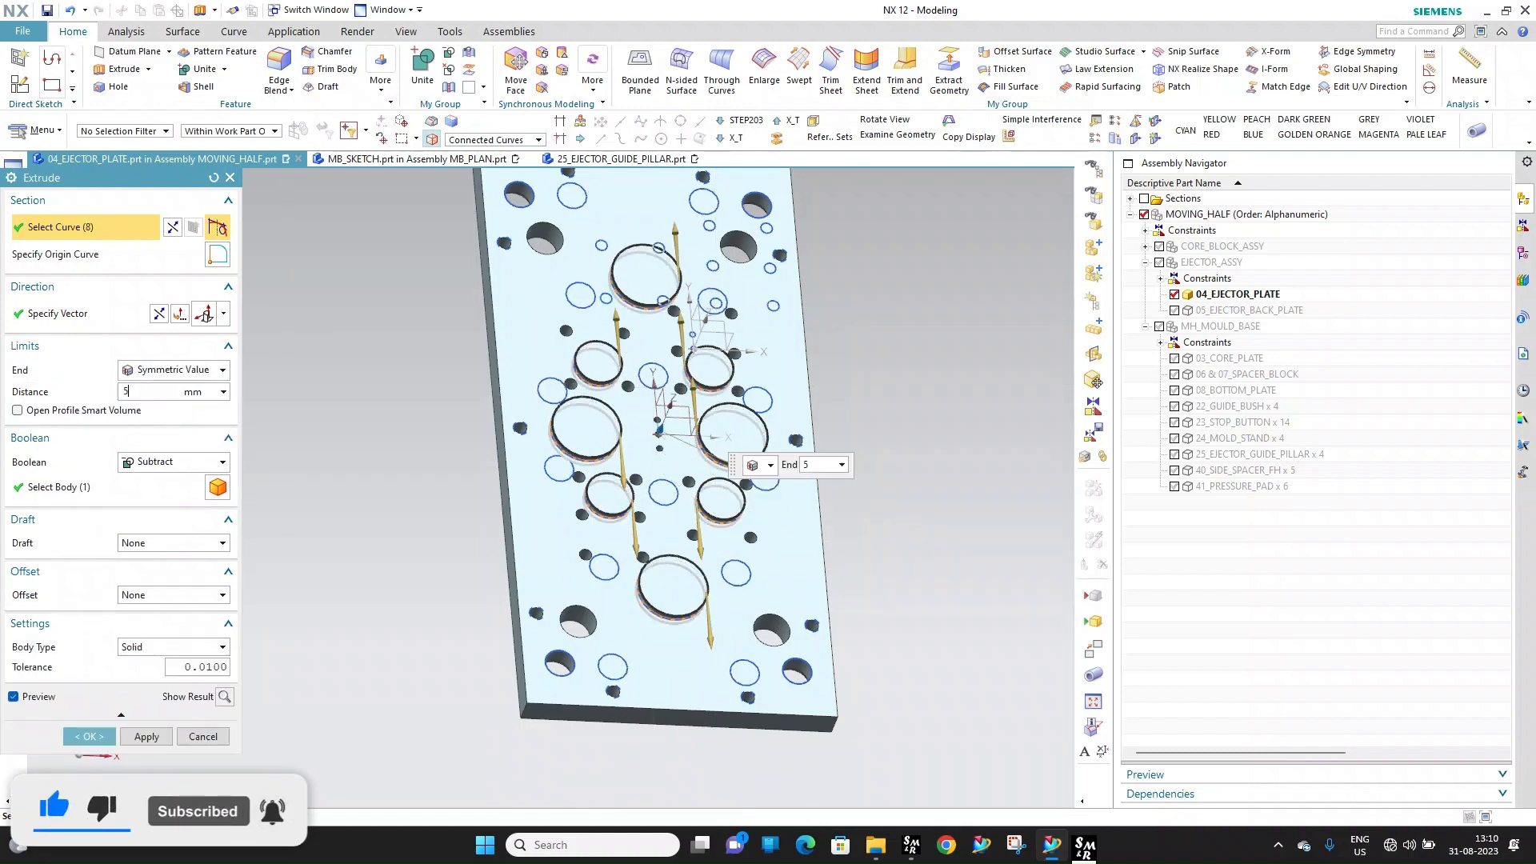
left_click(147, 736)
scroll(687, 472, "up", 2)
middle_click_drag(685, 474, 648, 445)
key("Escape")
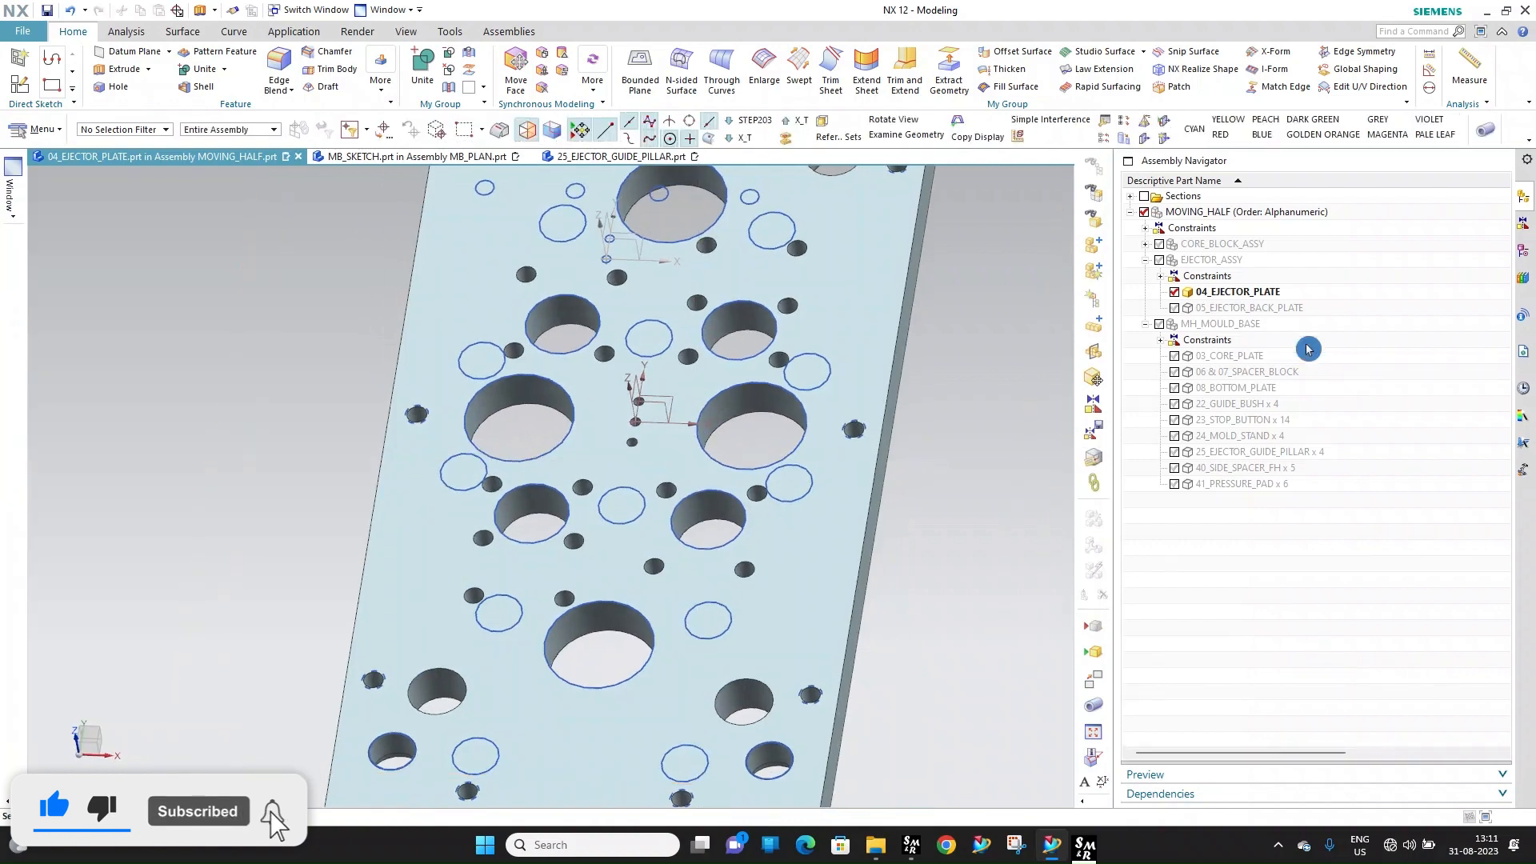
Make 05_EJECTOR_BACK_PLATE the work part, shown on its own, and examine its support pillar circles
double_click(1197, 309)
scroll(652, 424, "down", 5)
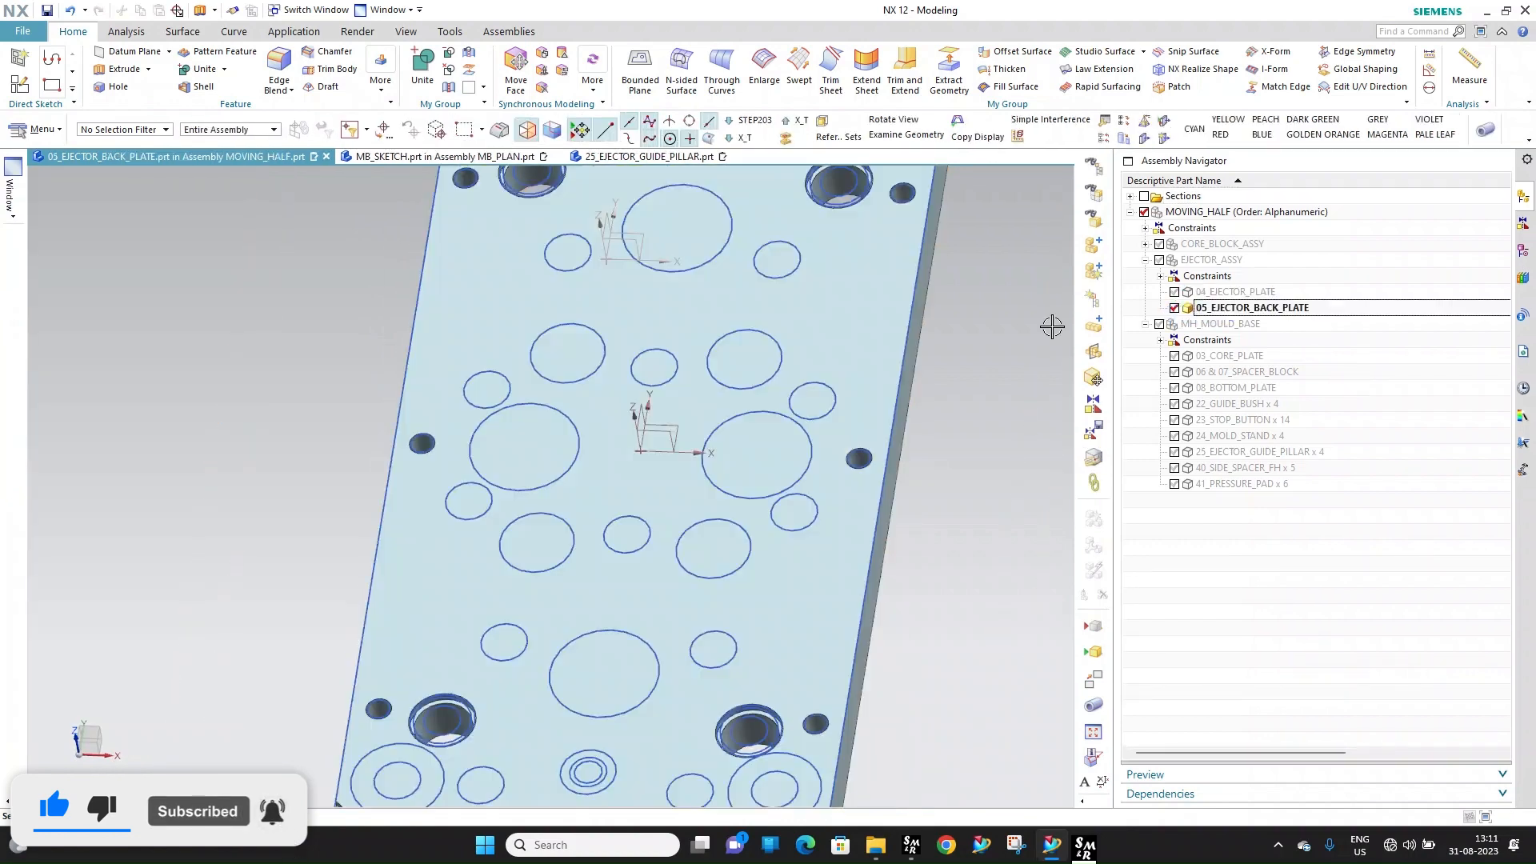
scroll(652, 424, "up", 4)
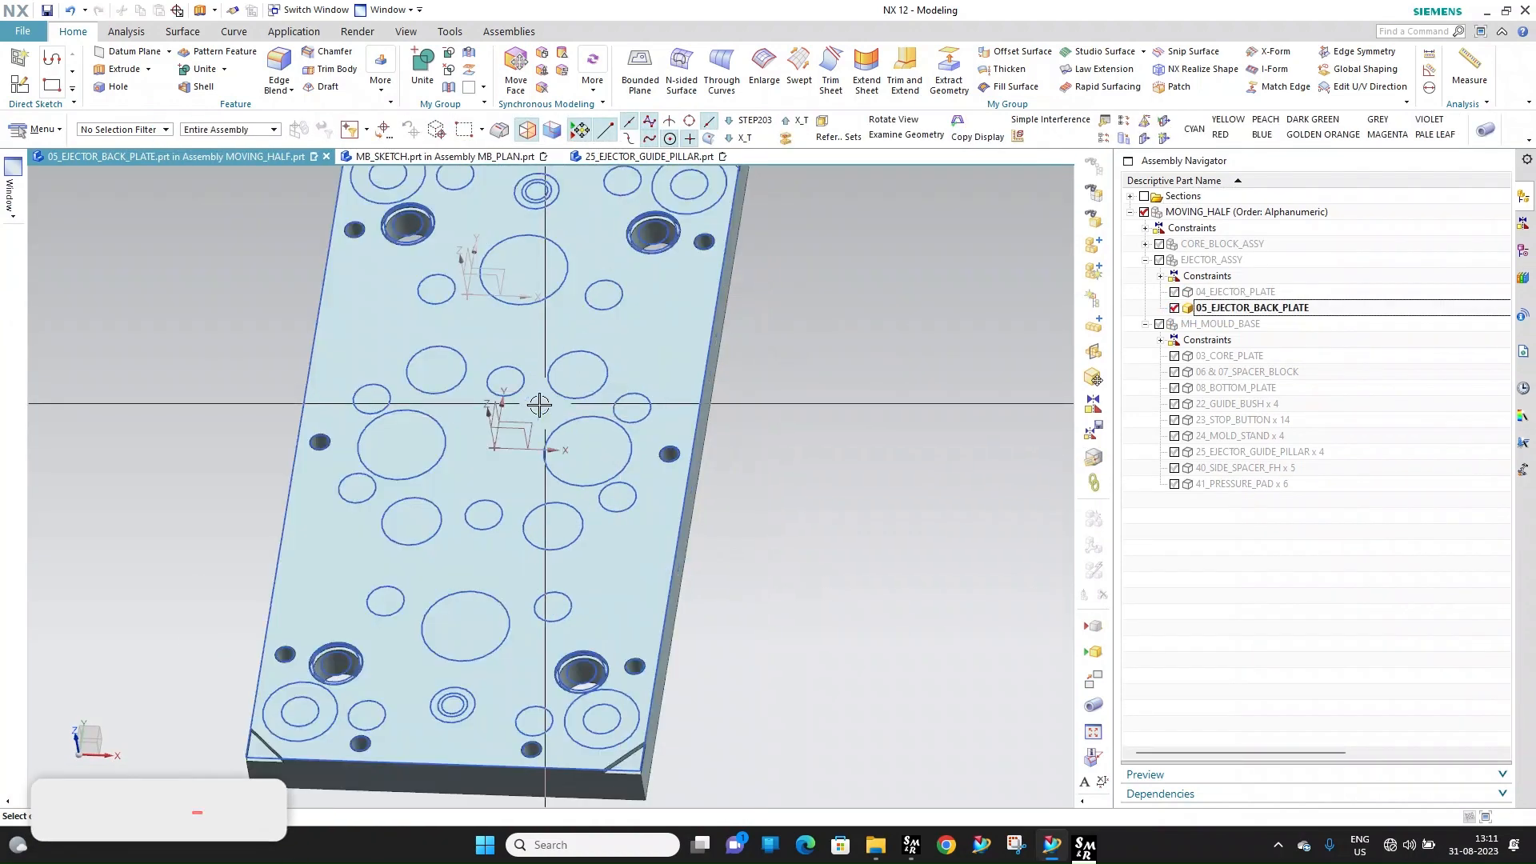
middle_click_drag(538, 405, 540, 436)
scroll(540, 436, "down", 1)
scroll(425, 353, "up", 1)
middle_click_drag(428, 353, 408, 356)
scroll(446, 393, "up", 4)
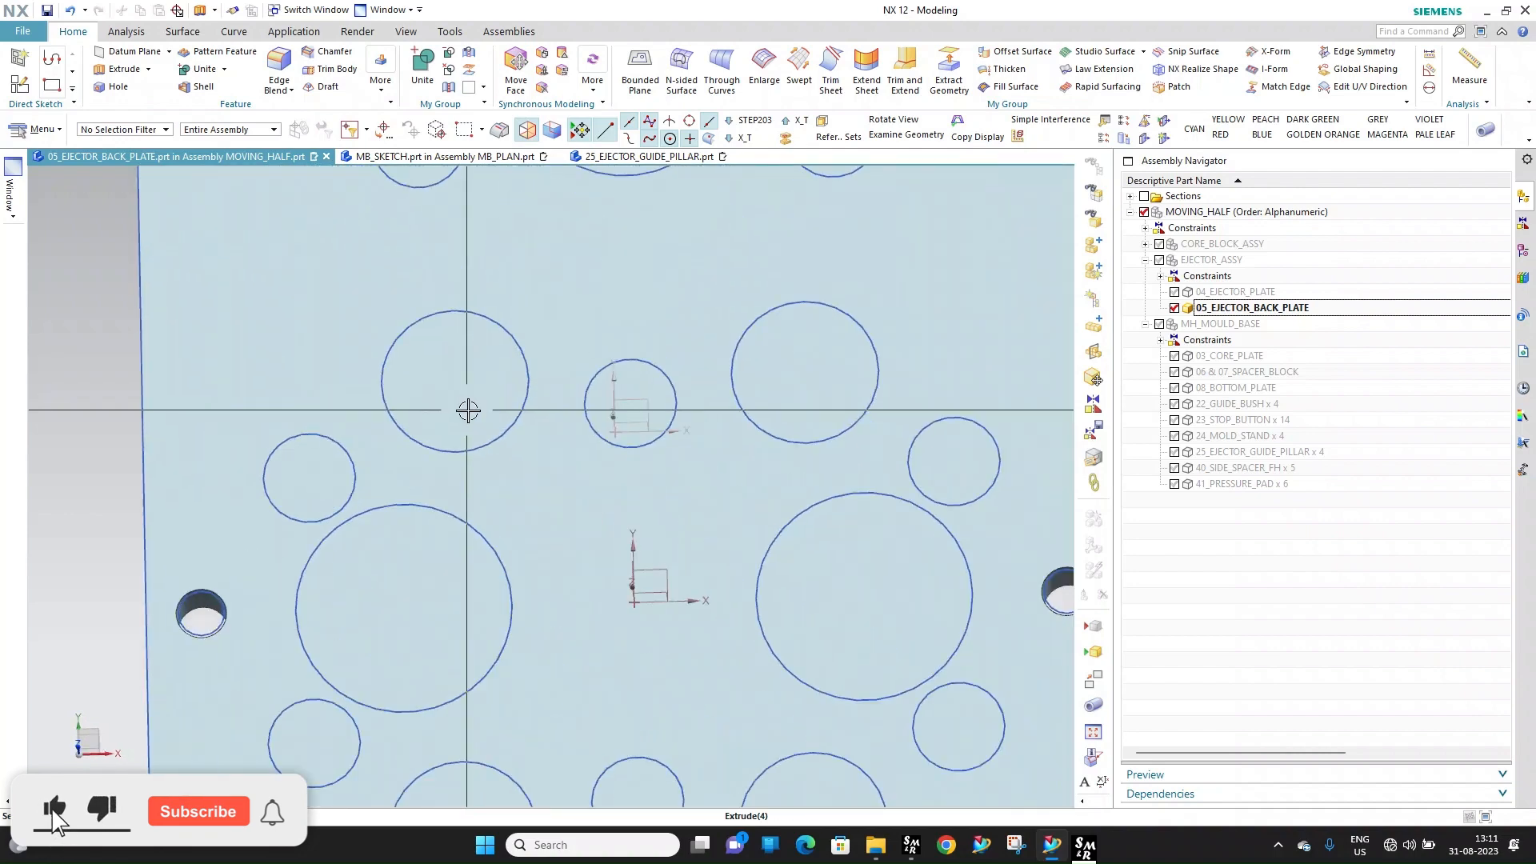
scroll(497, 399, "down", 4)
scroll(498, 399, "up", 1)
middle_click_drag(497, 400, 502, 364)
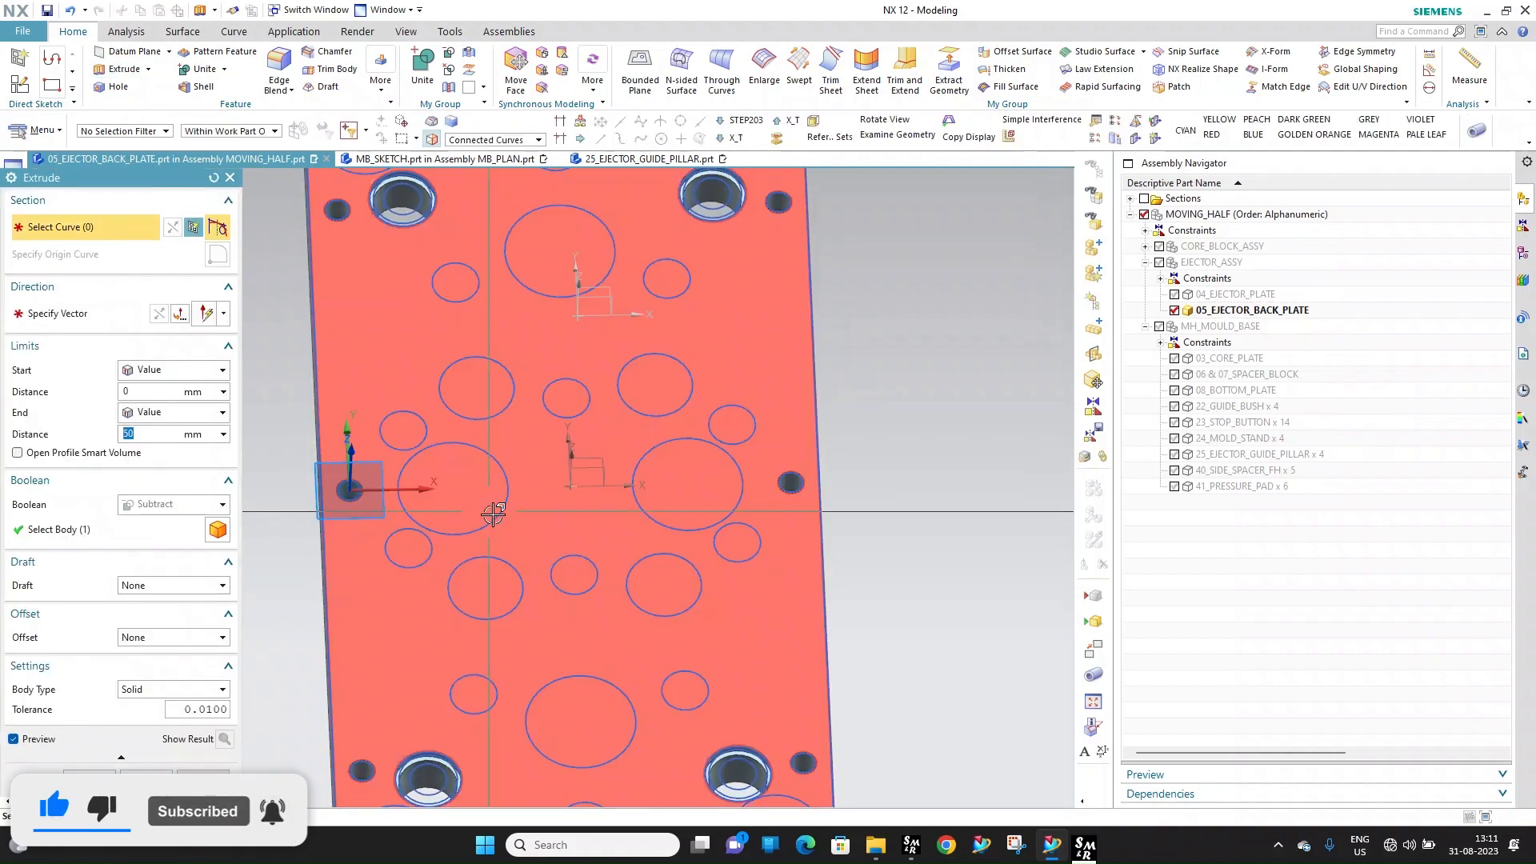
Cut the eight large and medium support pillar circles through 05_EJECTOR_BACK_PLATE with a 50 mm symmetric subtract Extrude
left_click(503, 505)
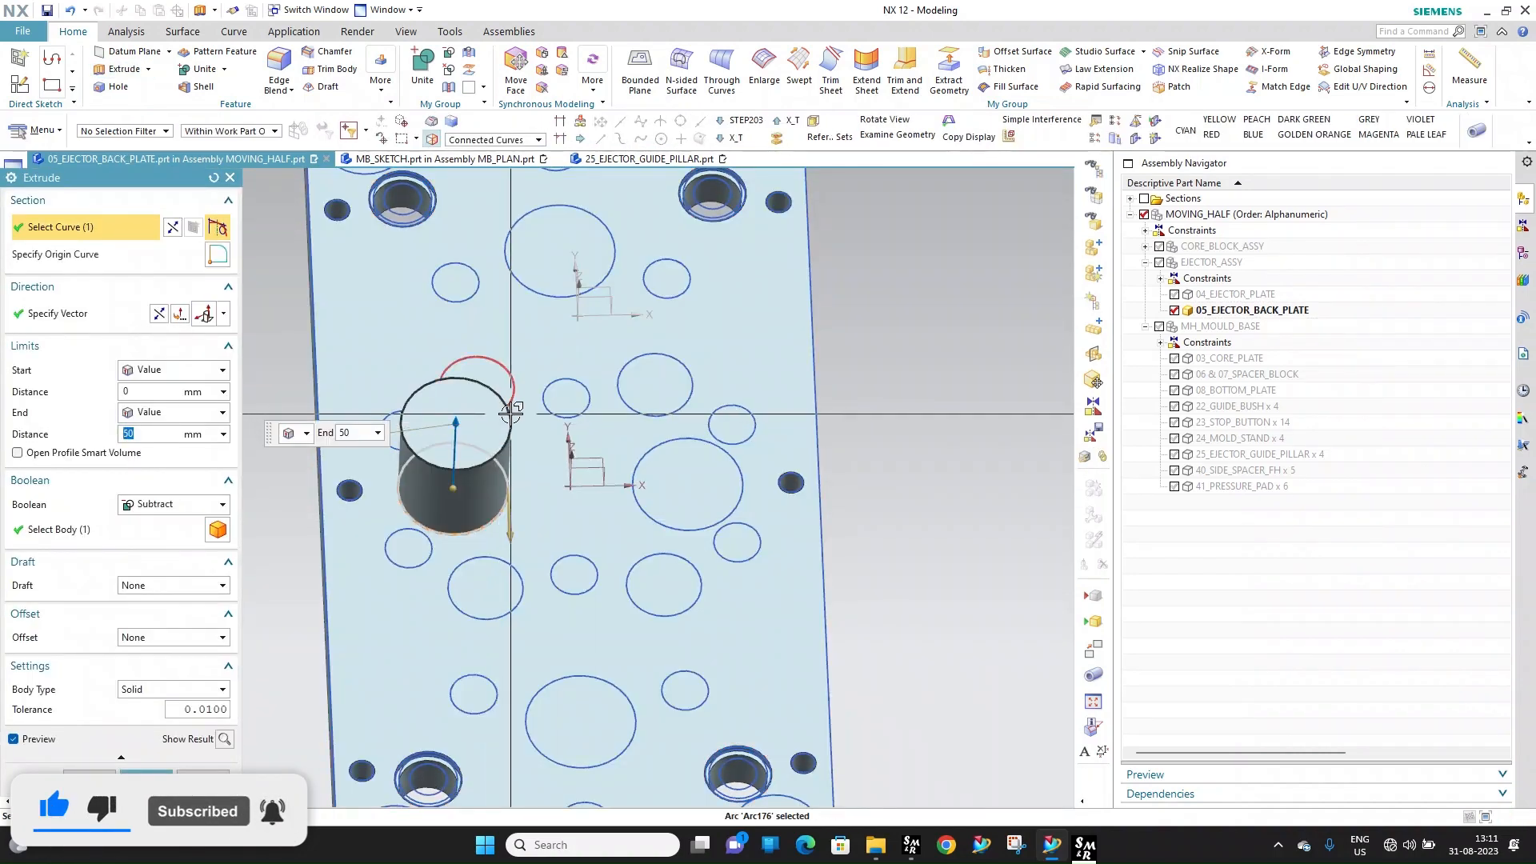
left_click(510, 412)
left_click(653, 348)
left_click(507, 255)
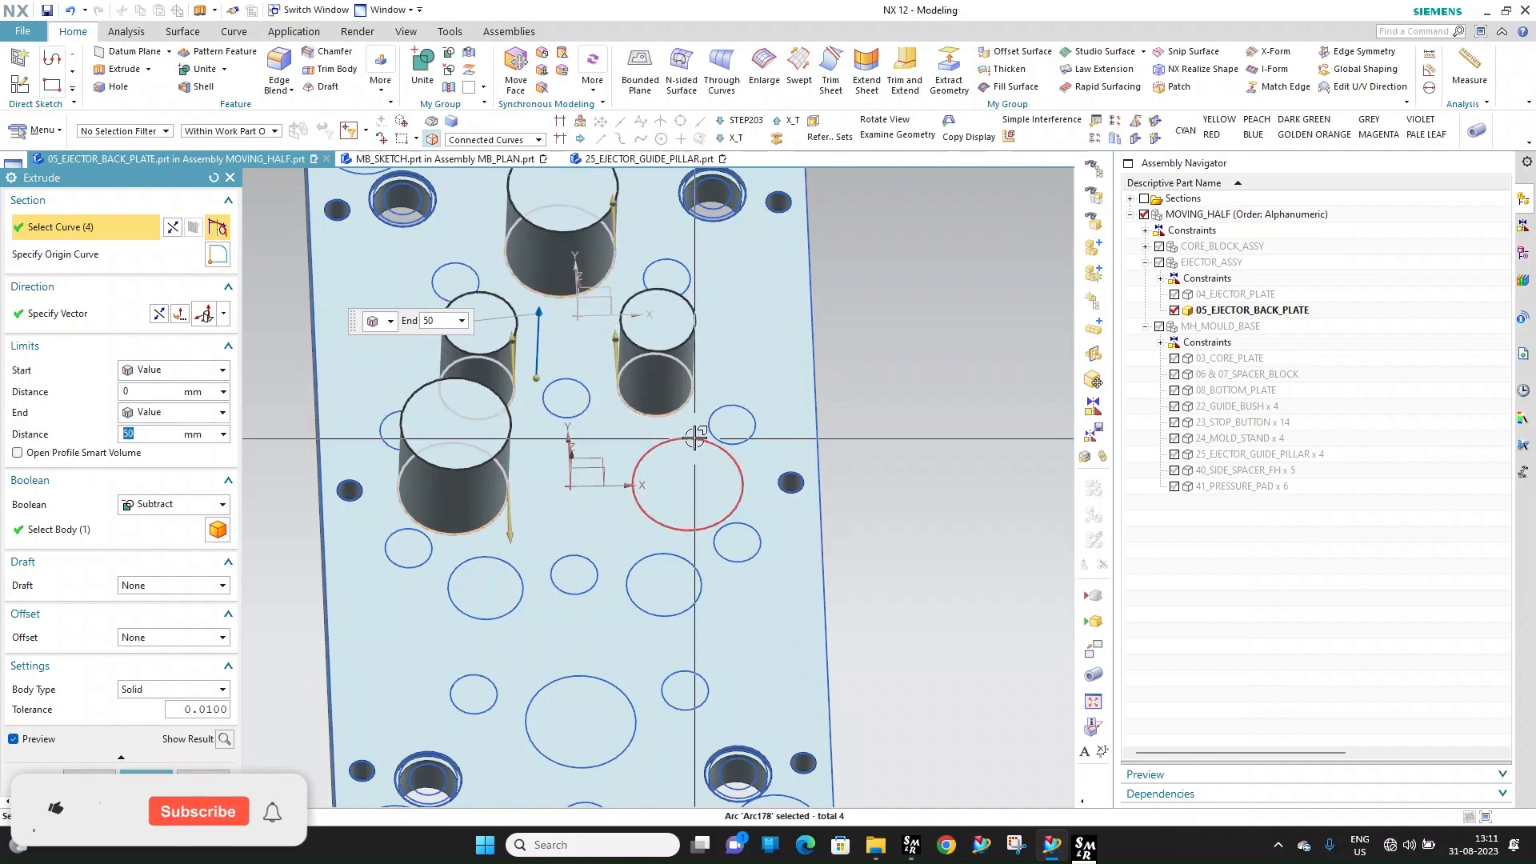
left_click(608, 686)
left_click(176, 376)
left_click(189, 405)
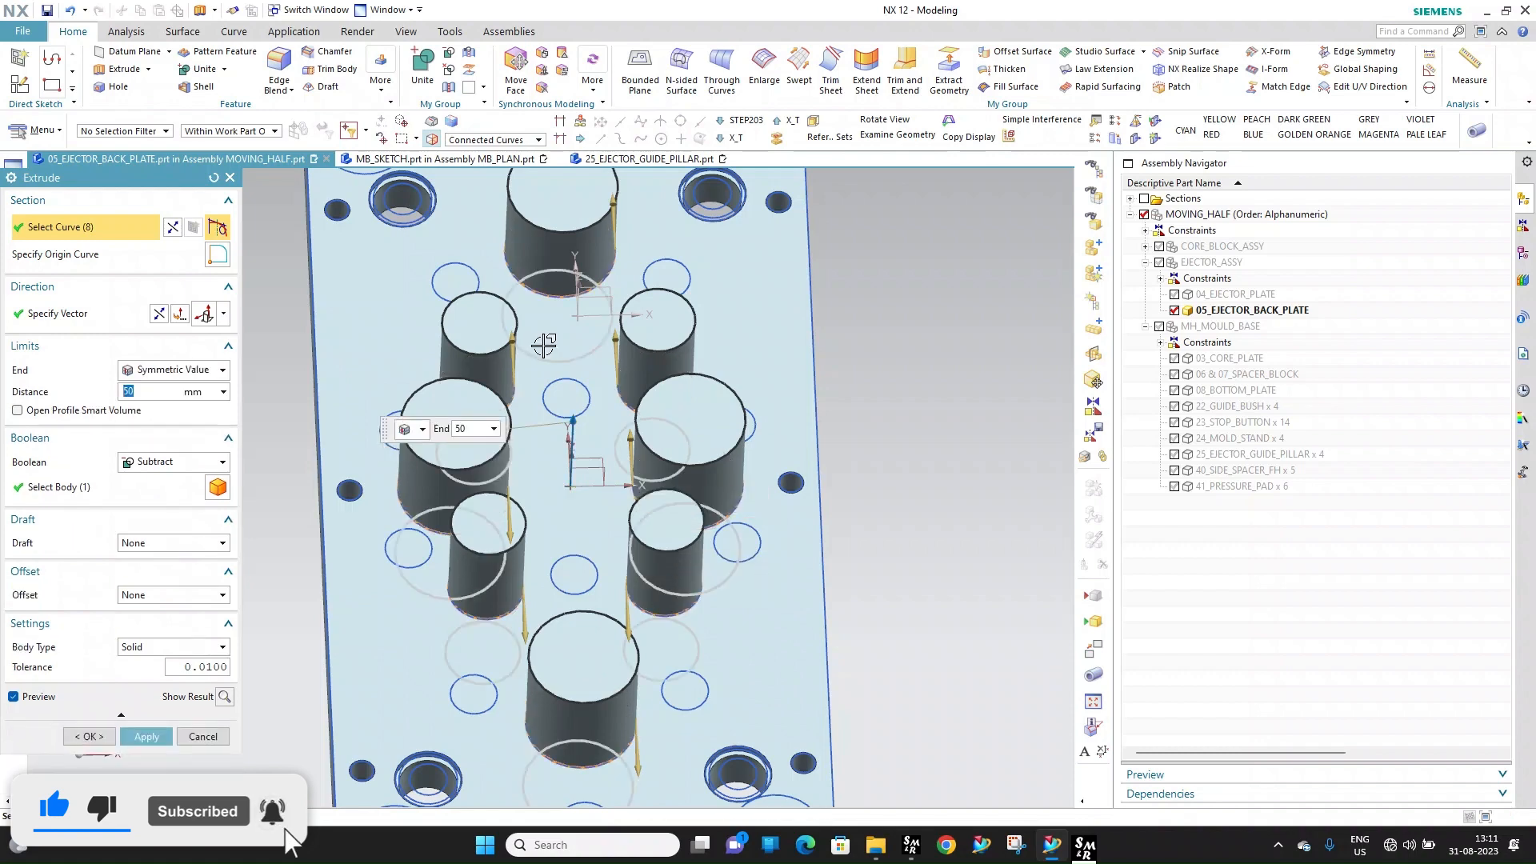
middle_click(544, 347)
mouse_move(656, 421)
middle_mouse_down()
mouse_move(684, 490)
mouse_move(672, 441)
middle_mouse_up()
scroll(672, 441, "down", 2)
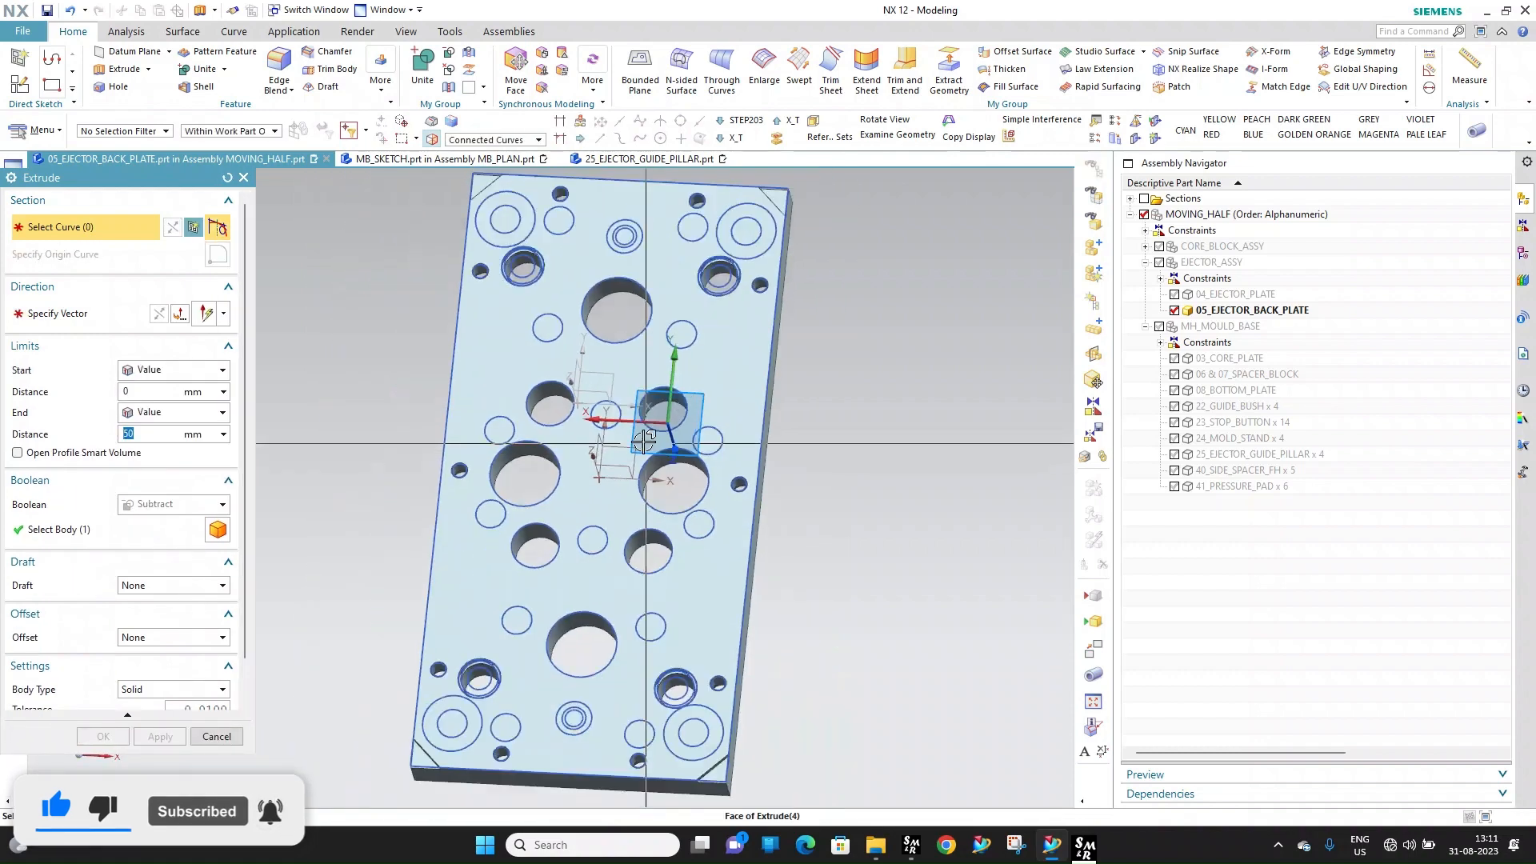
key("Escape")
Inspect the new holes in 05_EJECTOR_BACK_PLATE up close and hide the plate
scroll(632, 398, "up", 5)
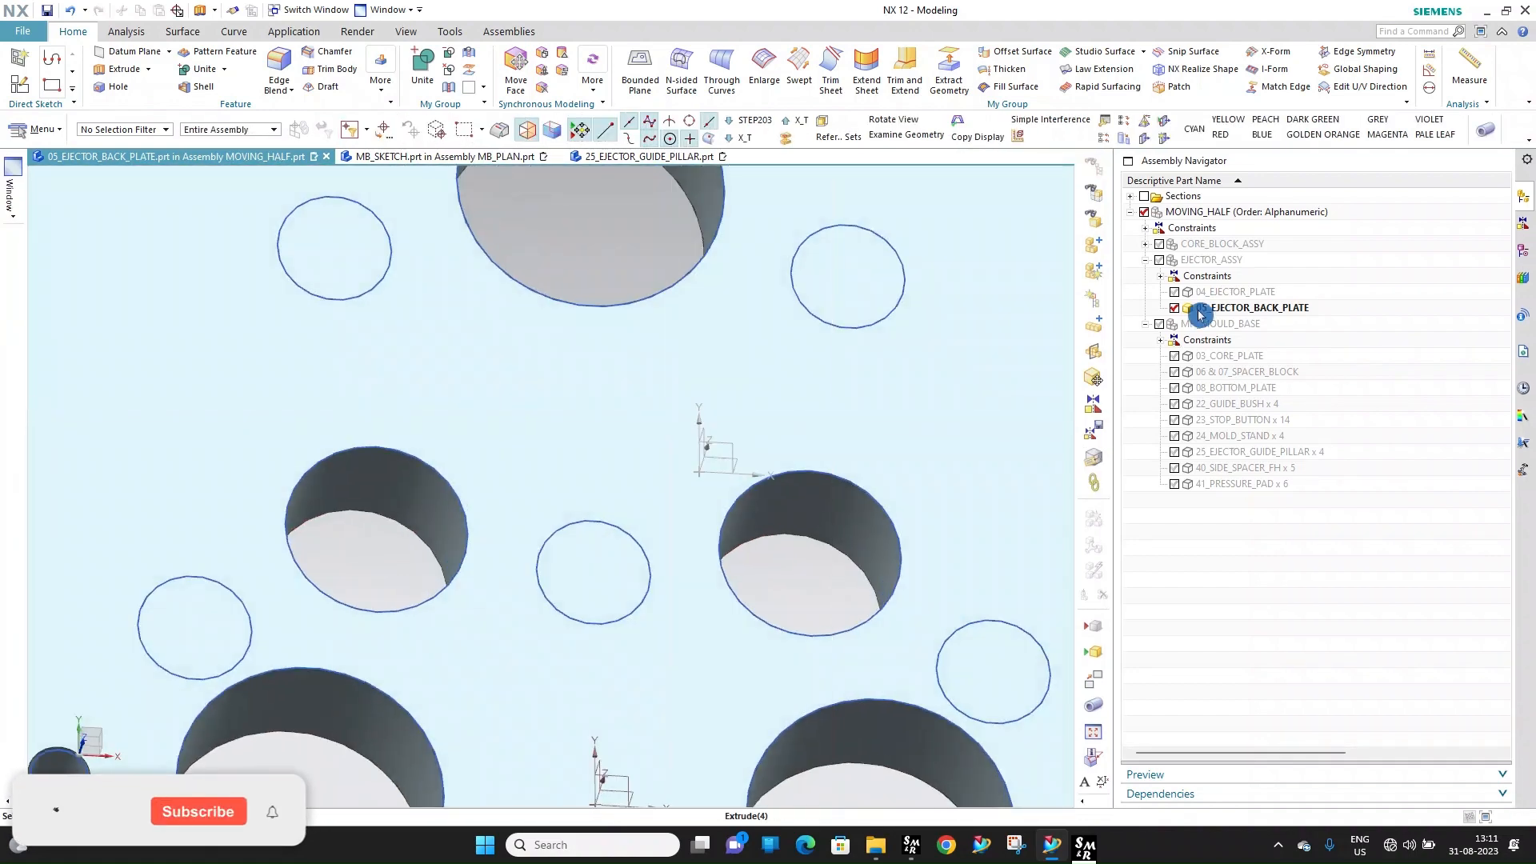
left_click(1173, 308)
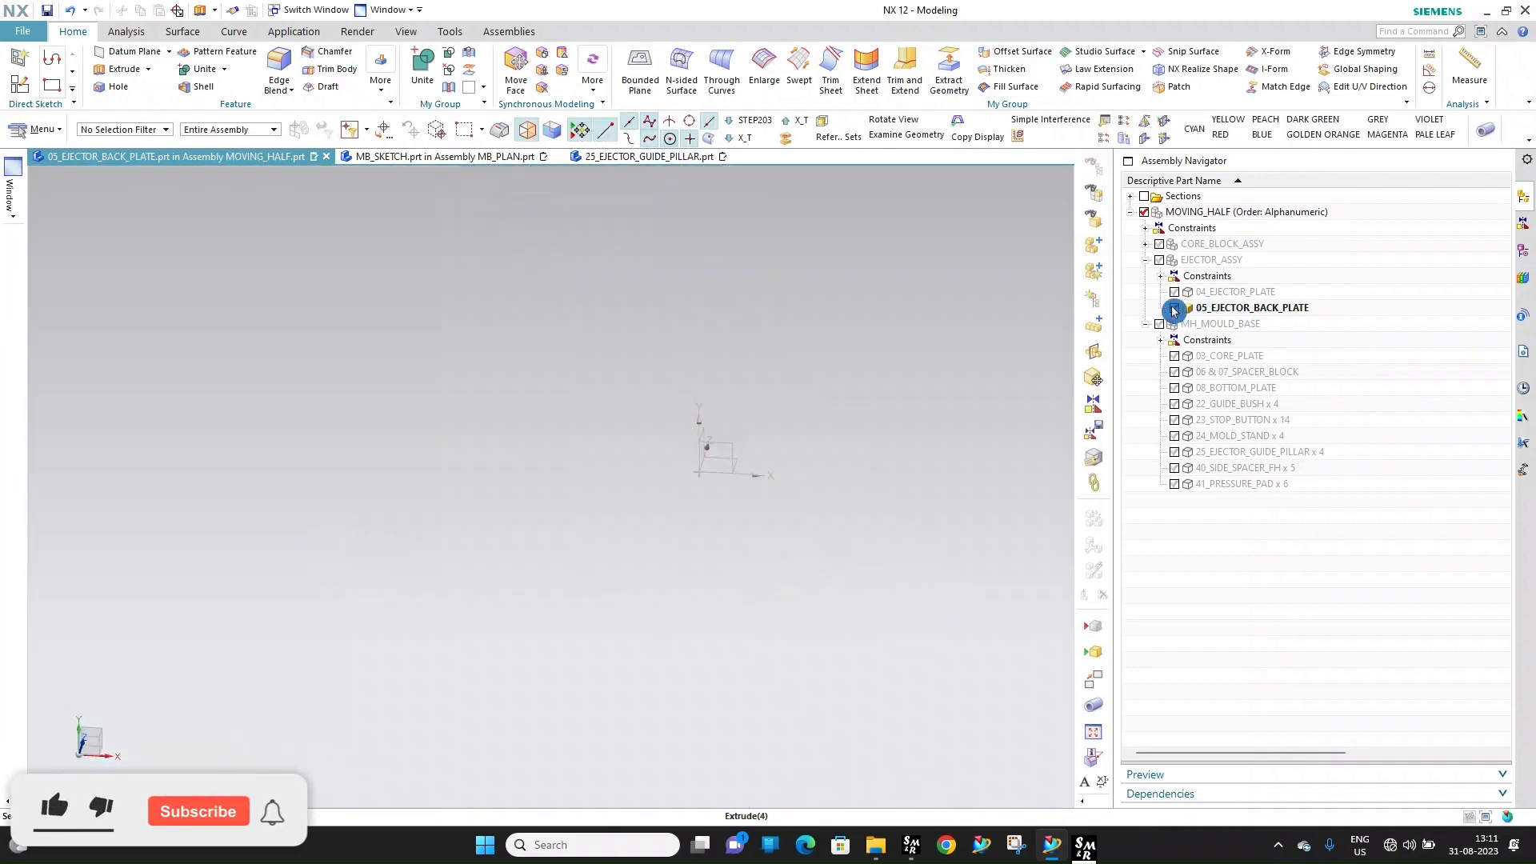
Show 08_BOTTOM_PLATE and make MH_MOULD_BASE the work part
double_click(1218, 262)
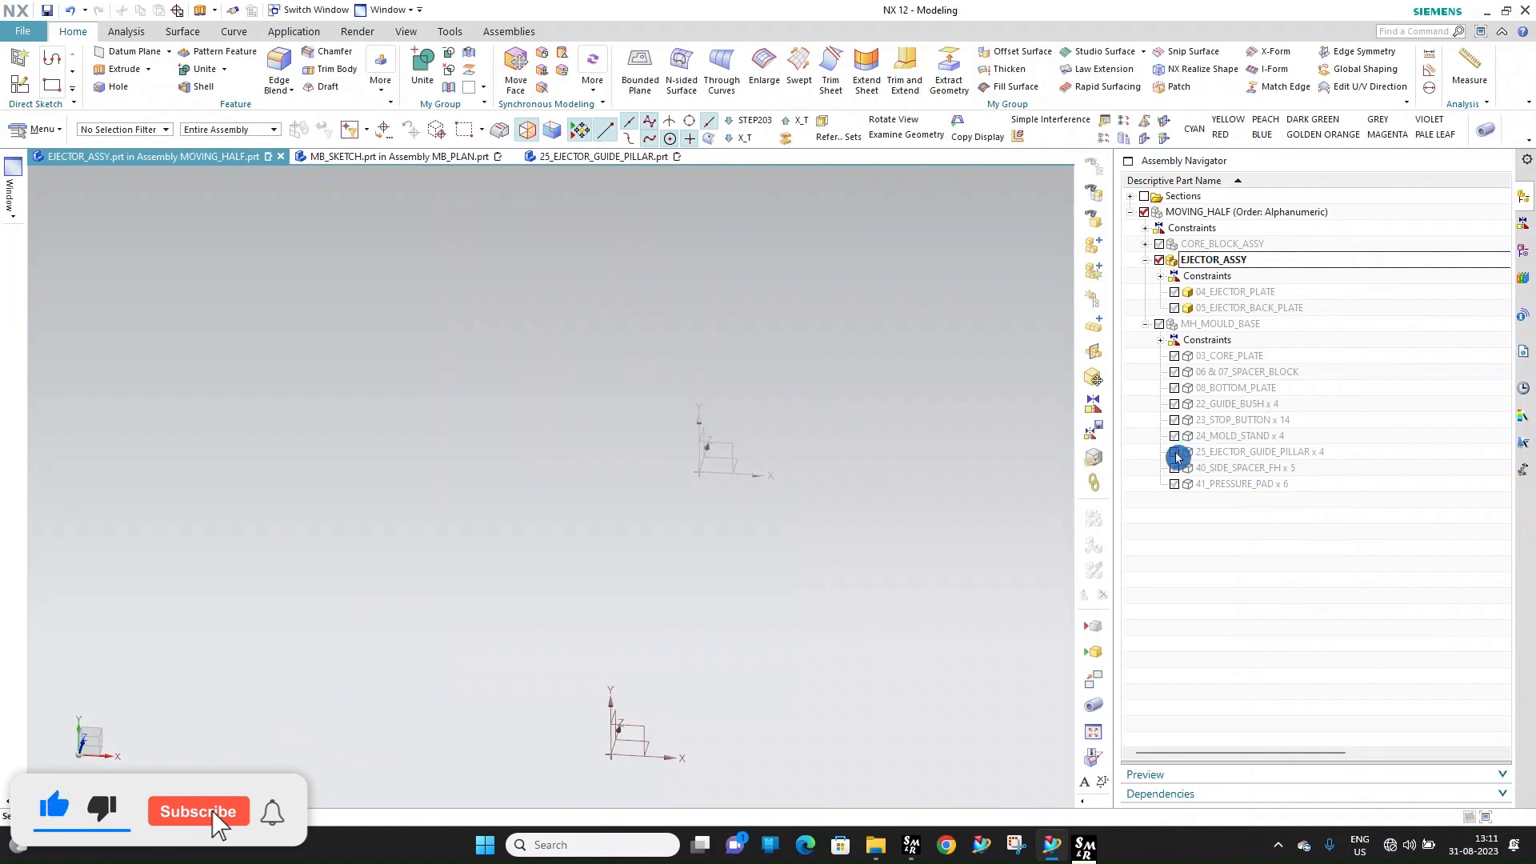
left_click(1175, 388)
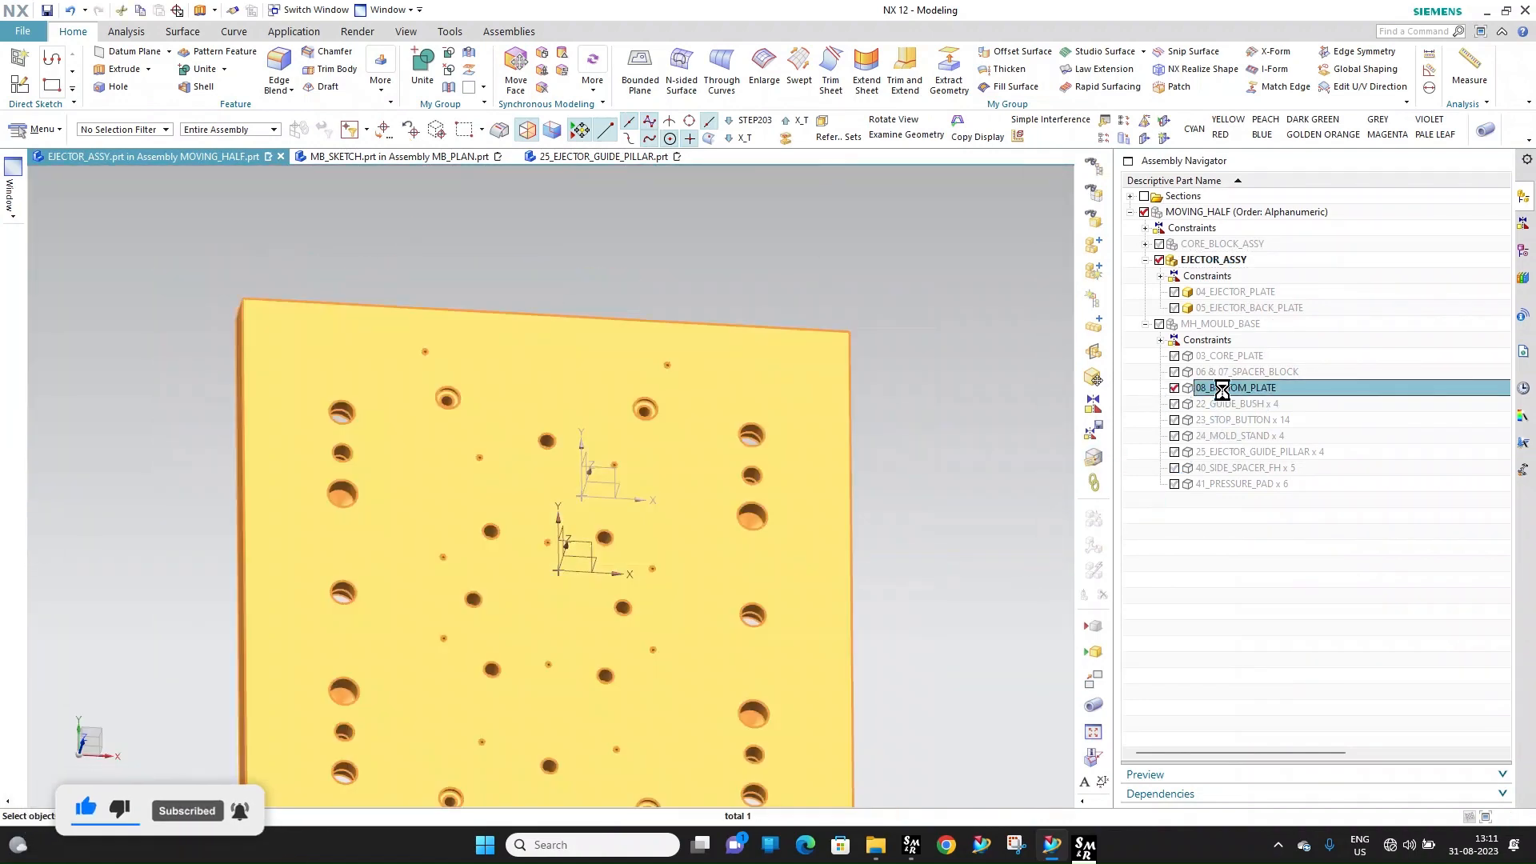
double_click(1207, 387)
double_click(1243, 325)
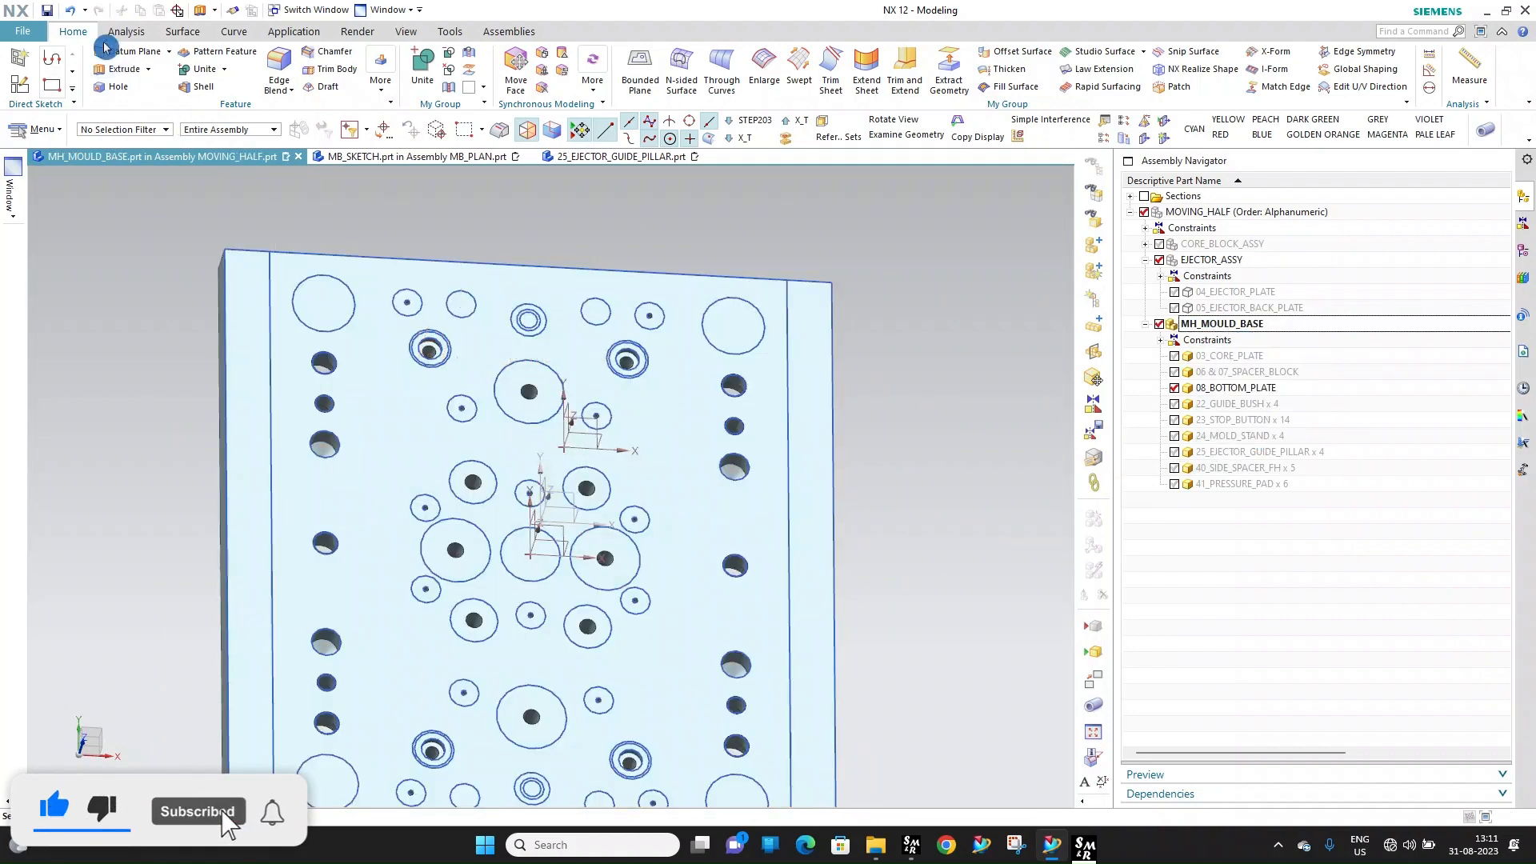
Create a new millimetre Model part named 26_SUPPORT_PILLAR in the PROCESS folder
left_click(24, 32)
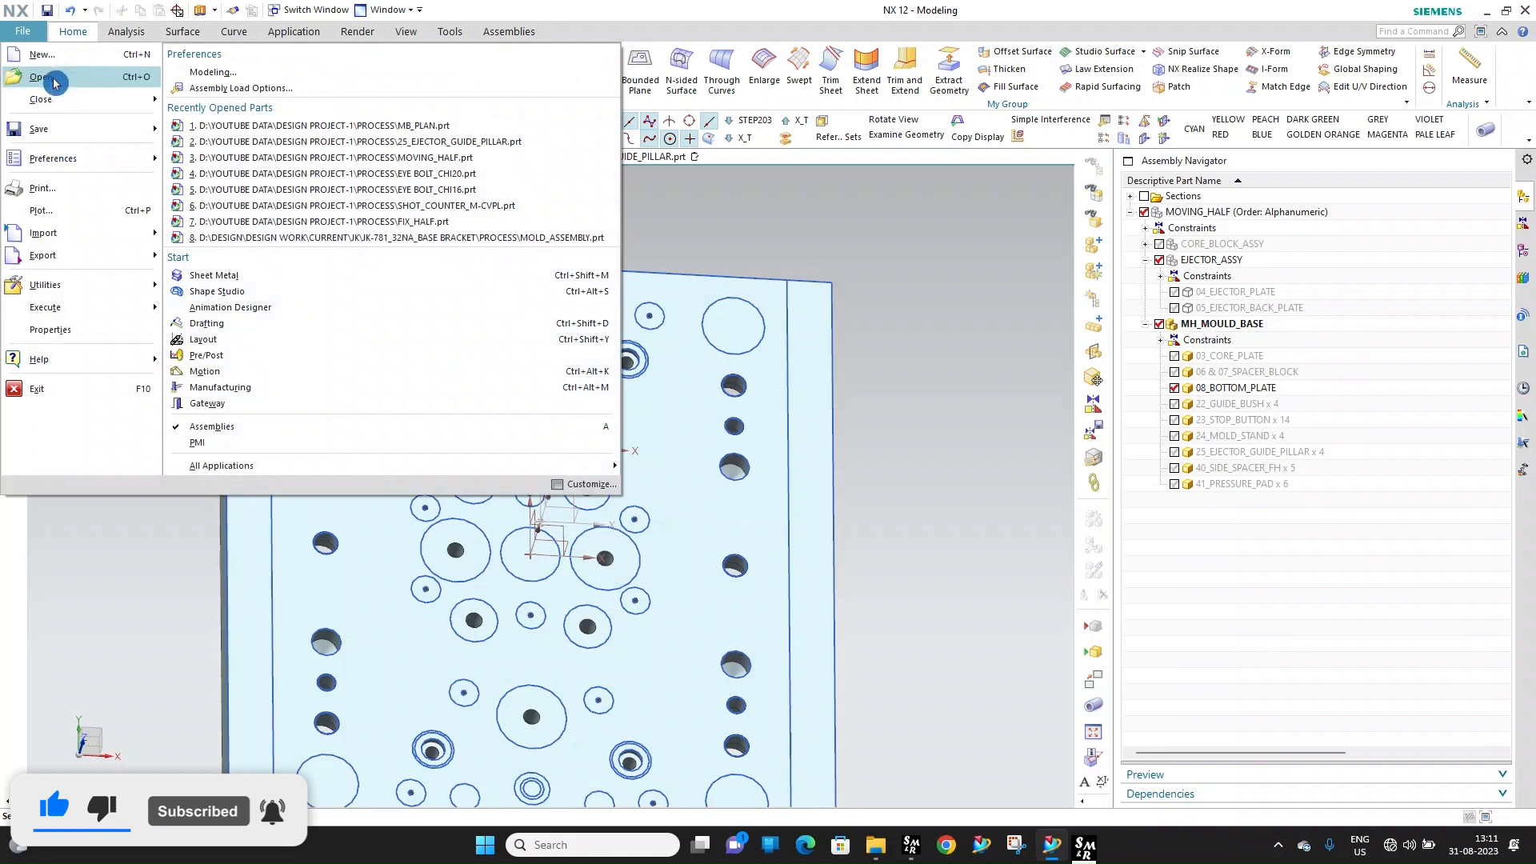
left_click(52, 60)
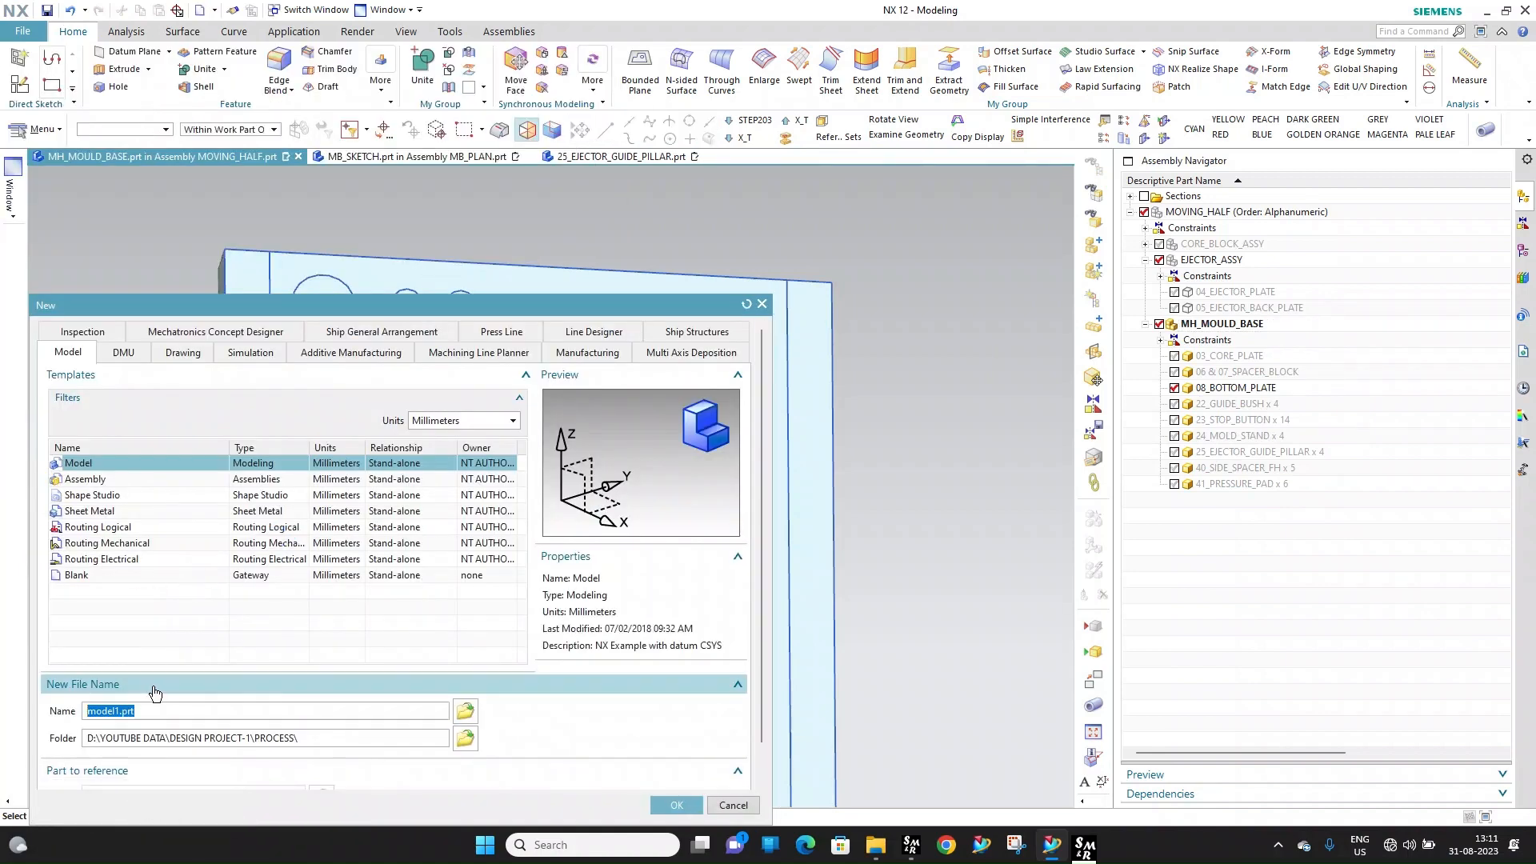
type("26_SU")
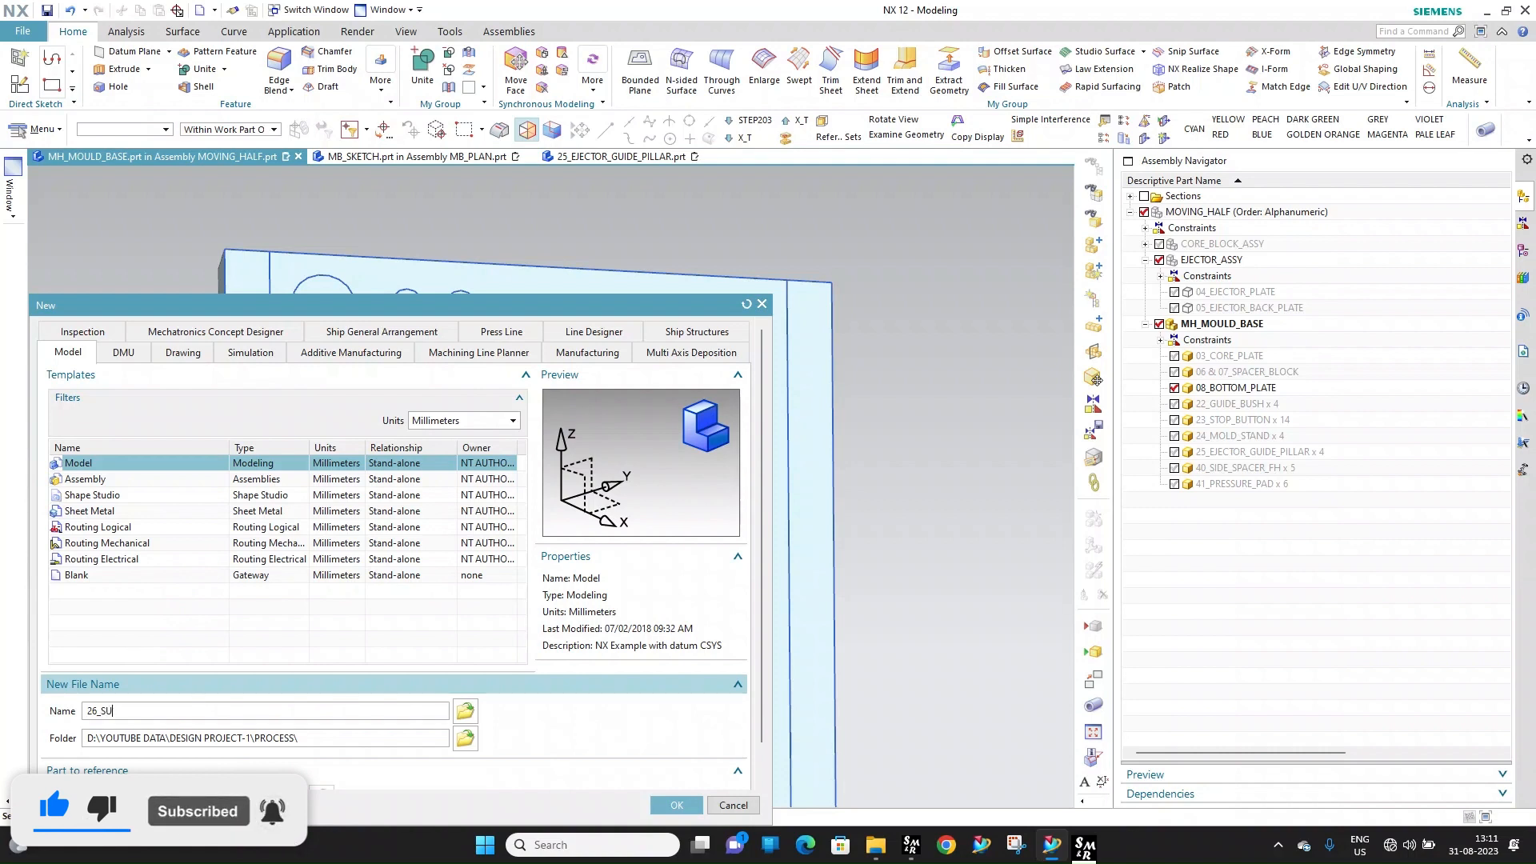
type("PPORT_PILLAR")
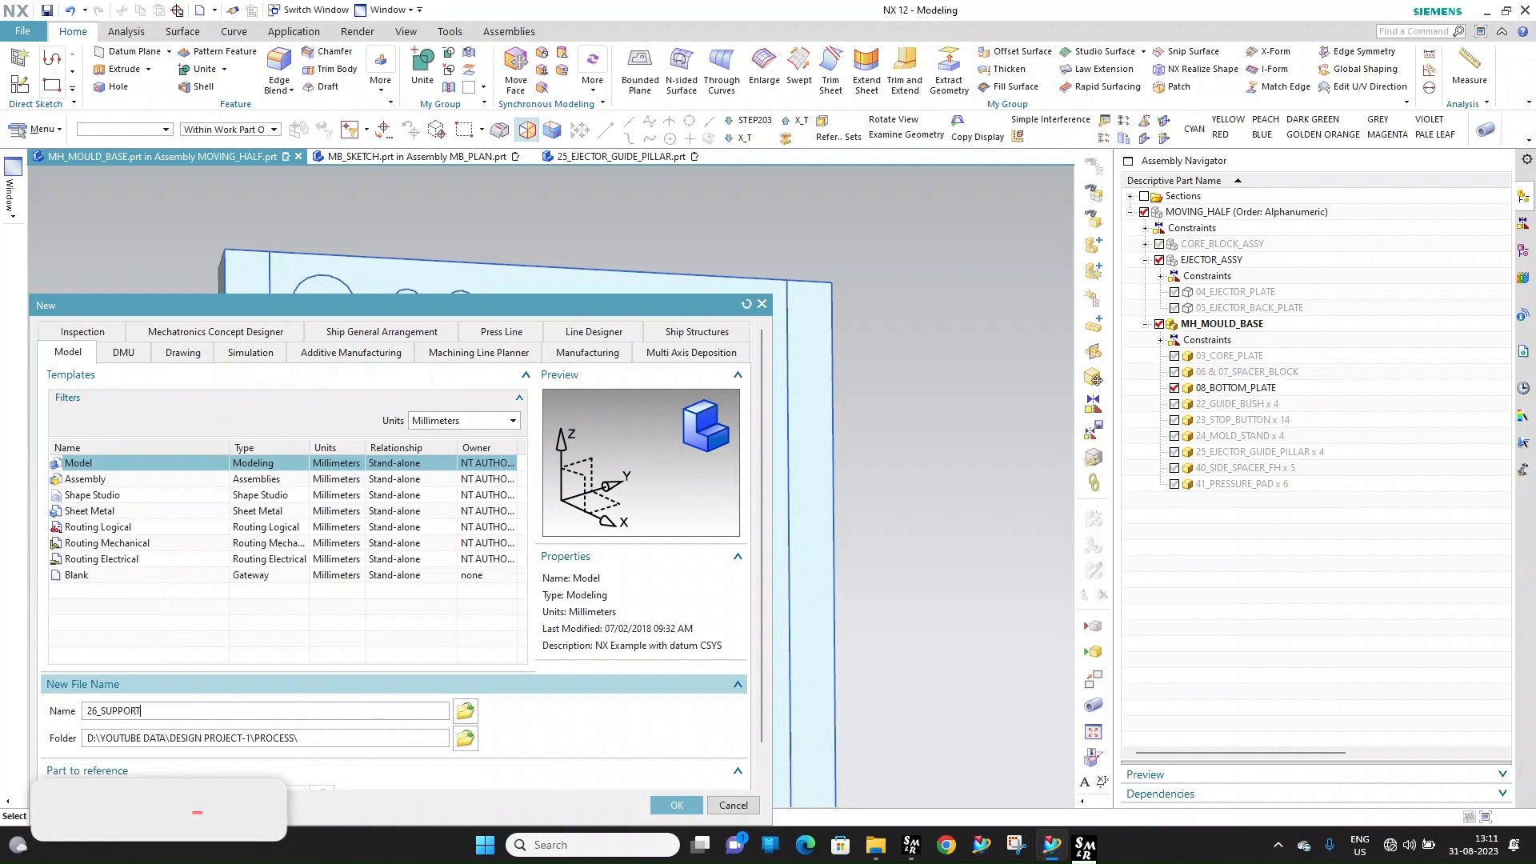
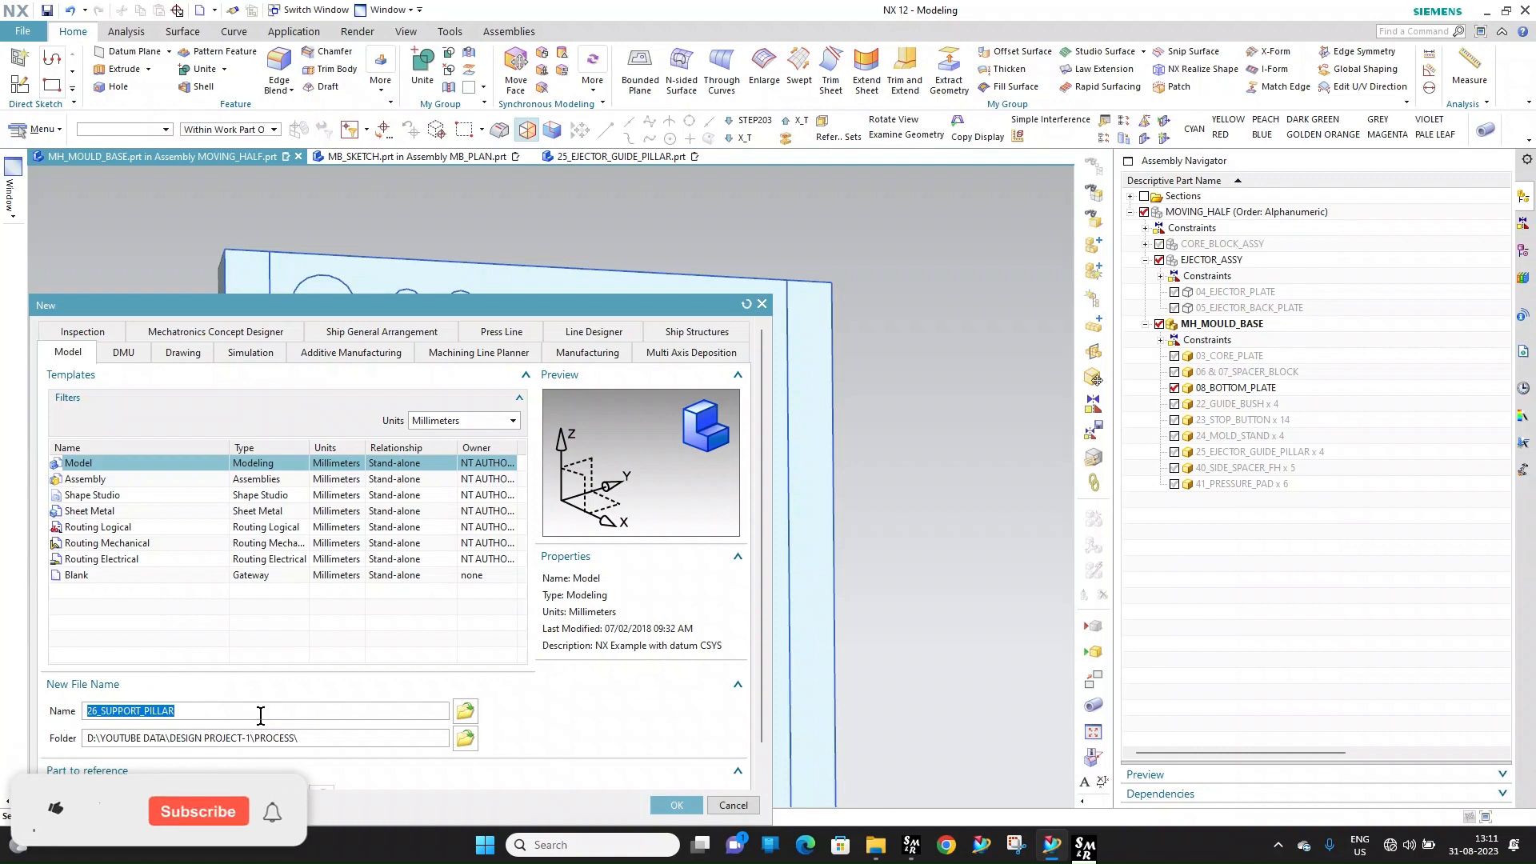
left_click(652, 804)
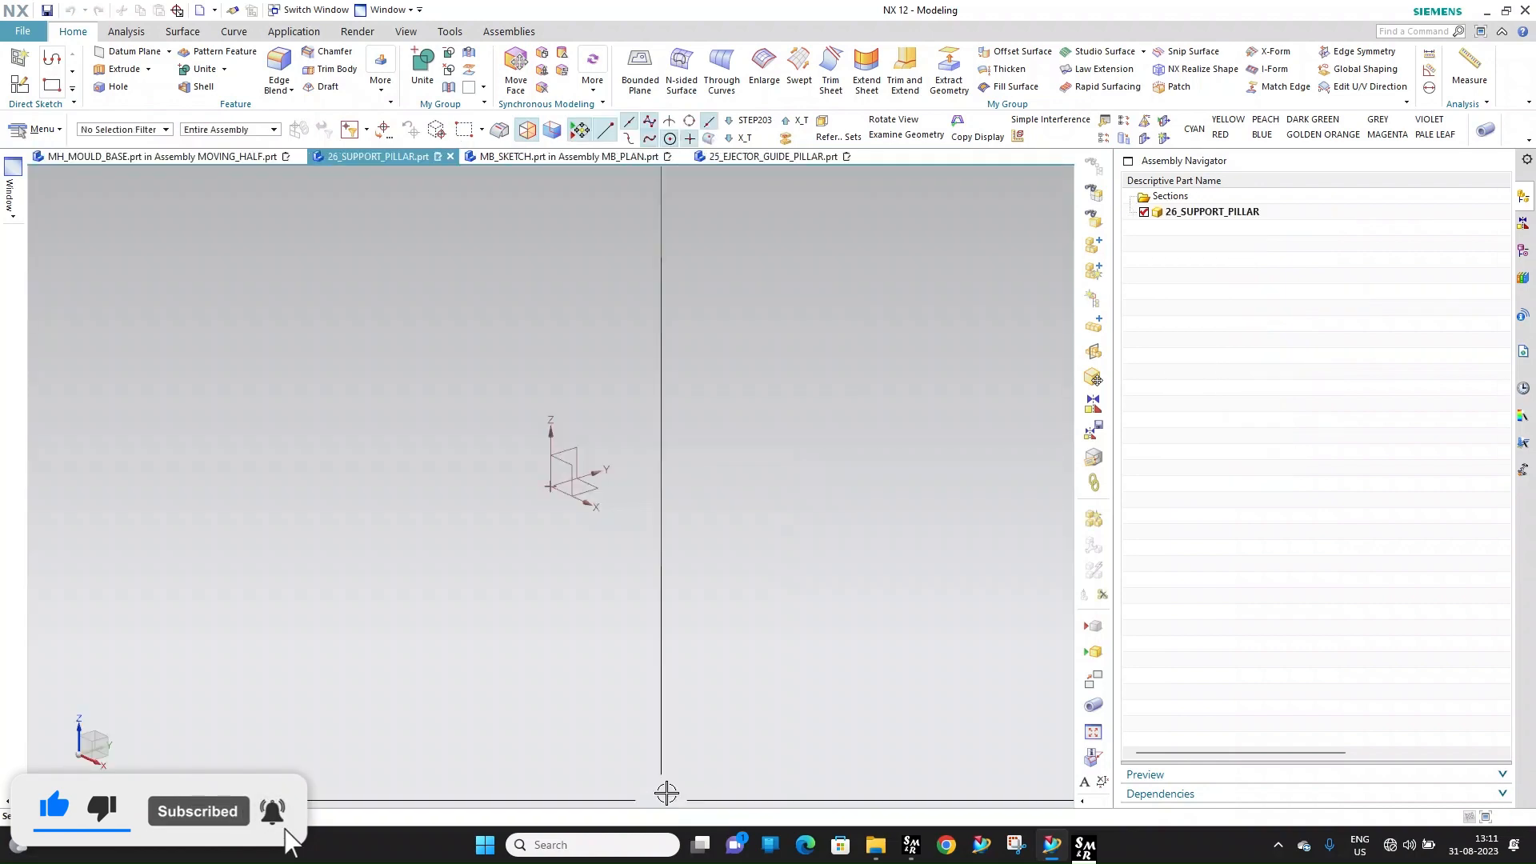
Return to MOVING_HALF, show 06 & 07_SPACER_BLOCK and measure the spacer block's height
left_click(393, 86)
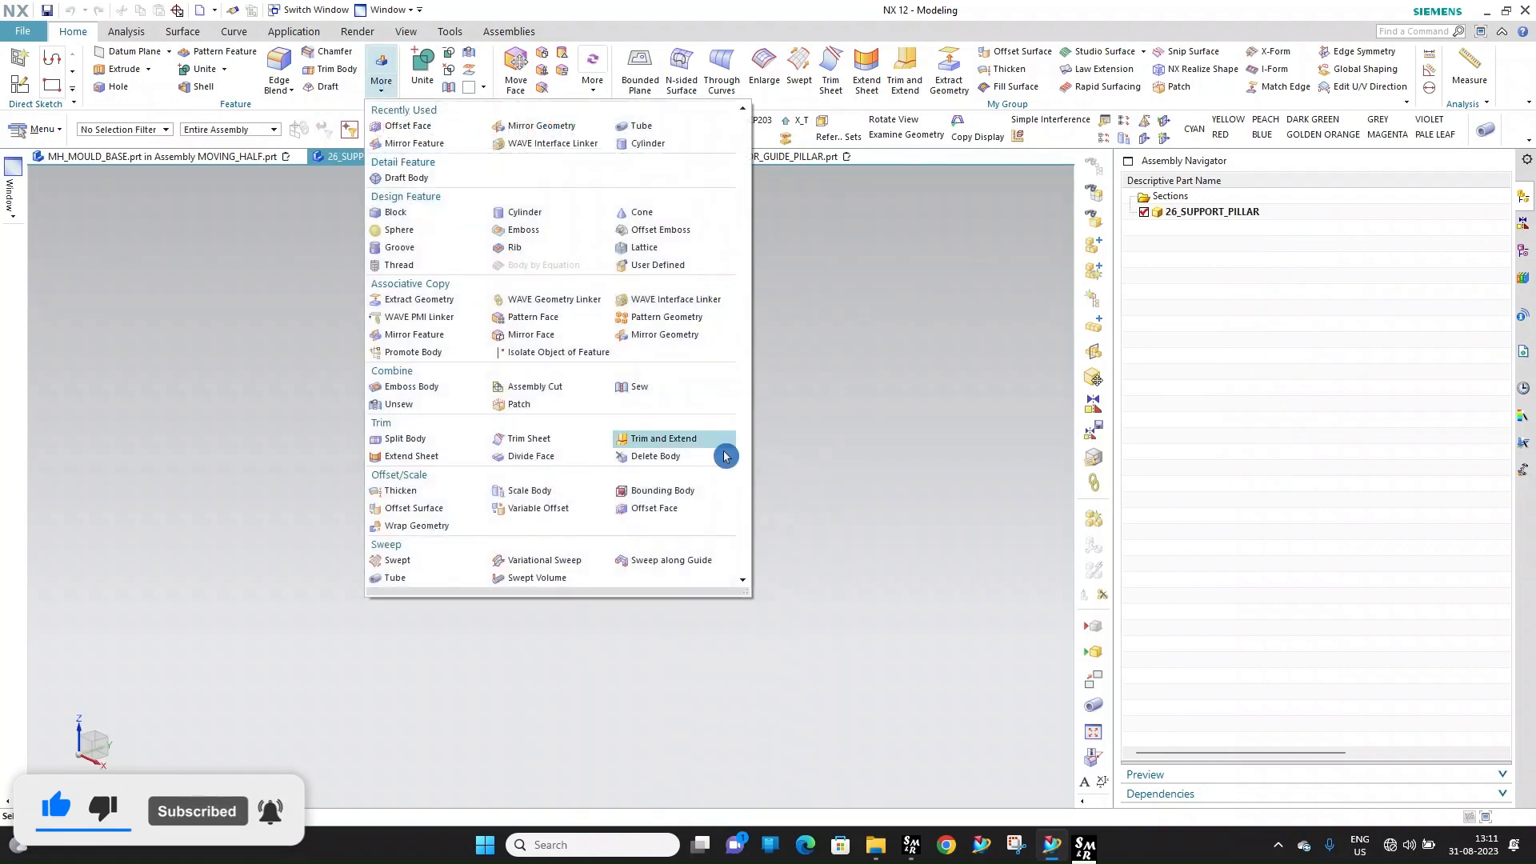
left_click(389, 12)
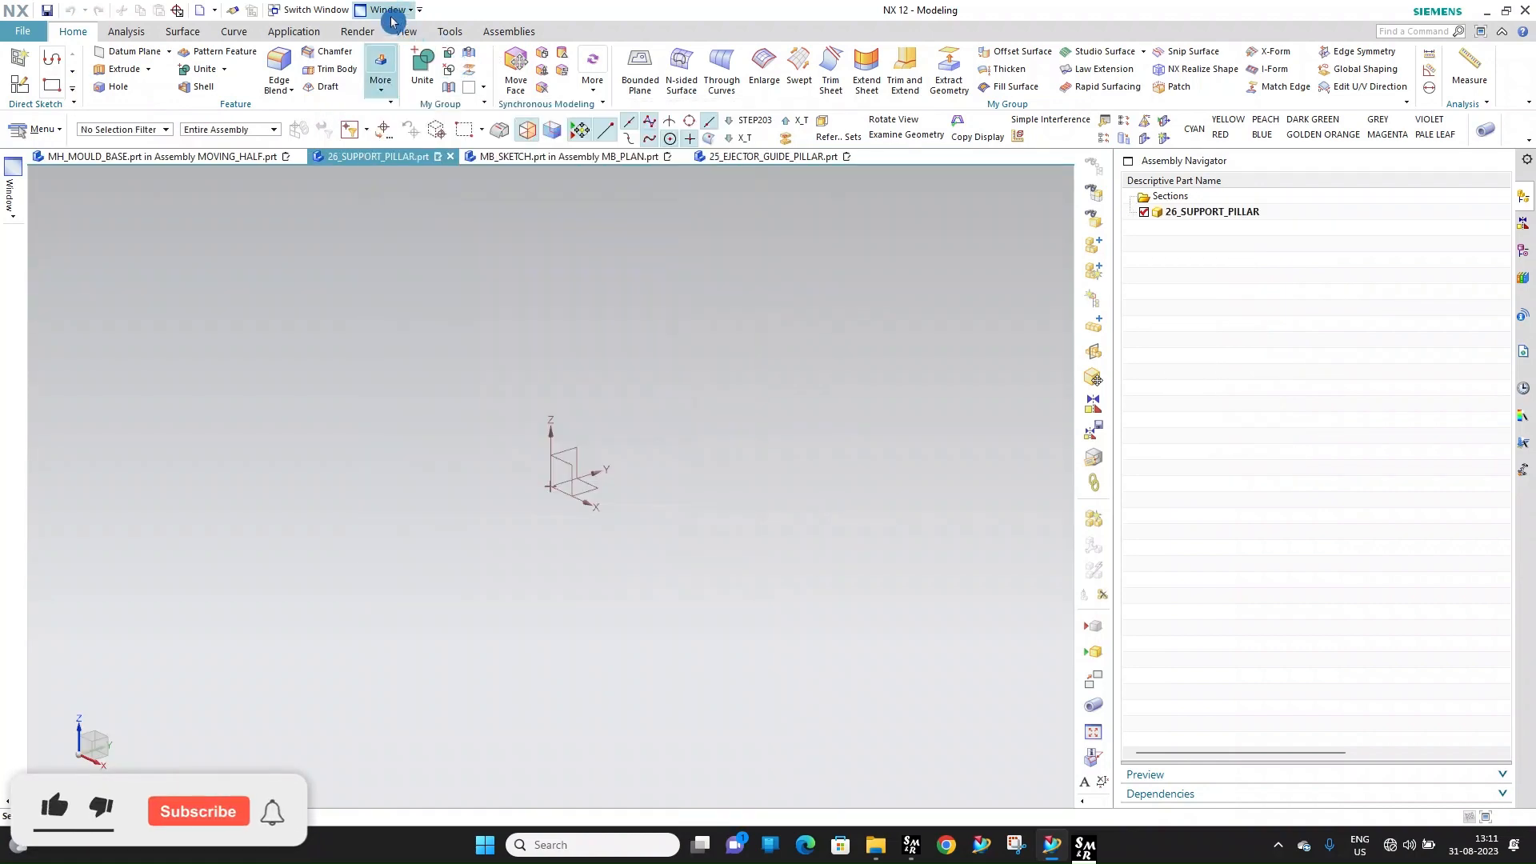
left_click(388, 11)
left_click(424, 115)
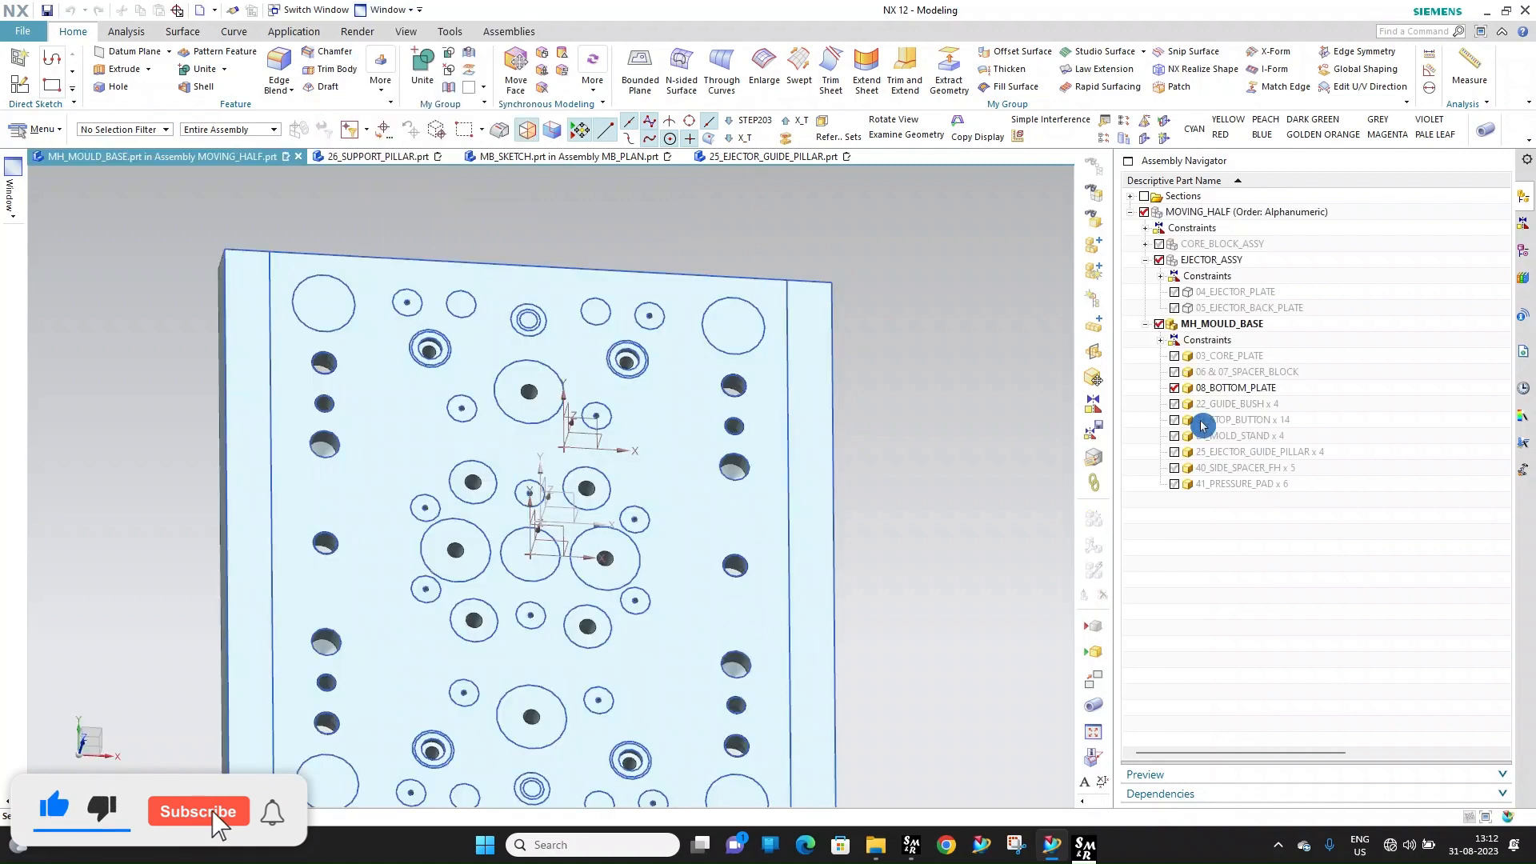
left_click(1174, 372)
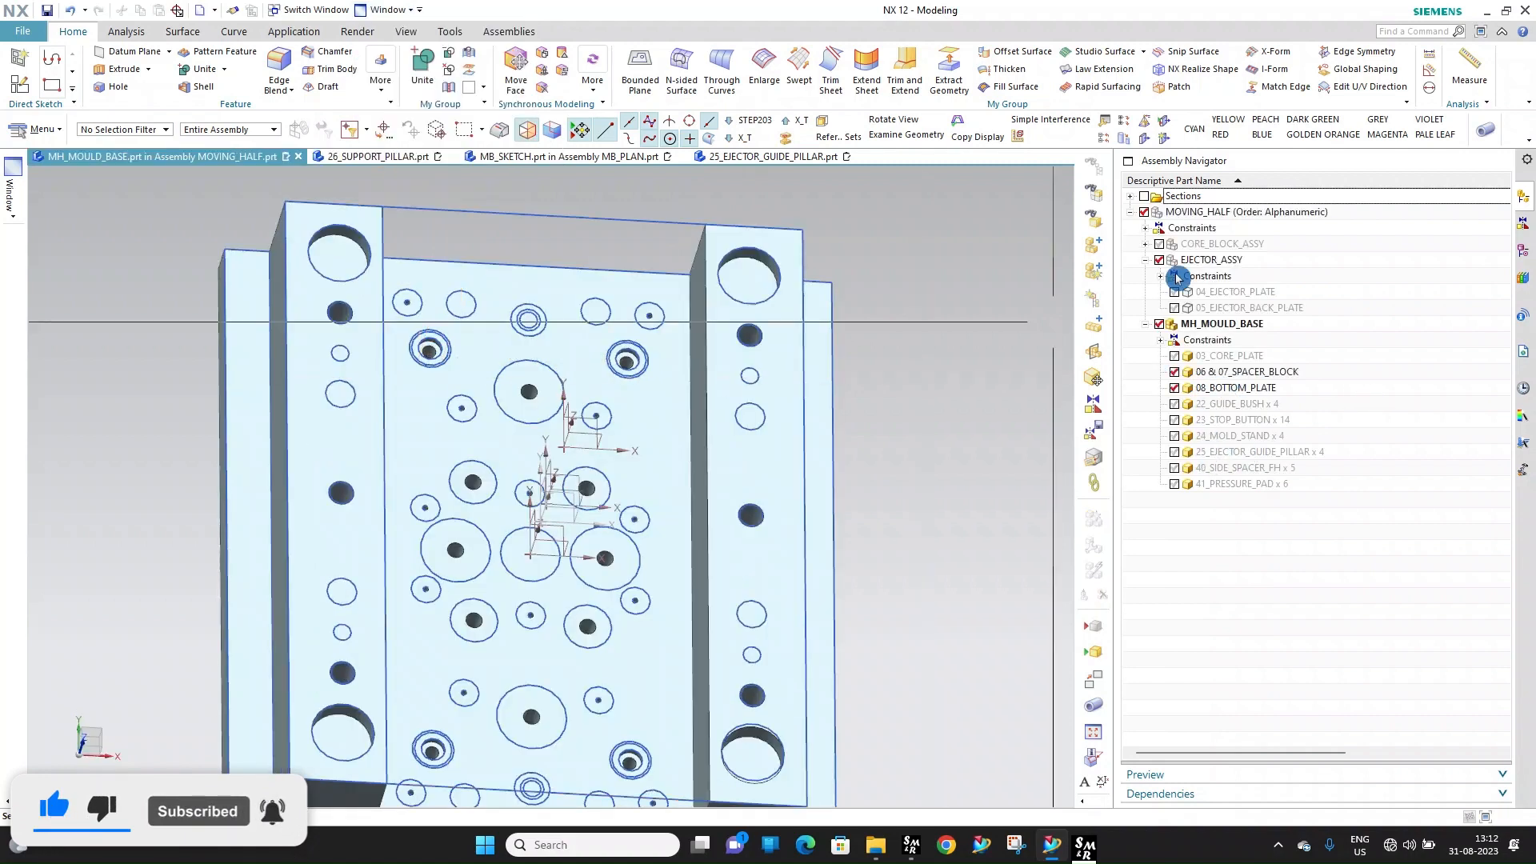
left_click(1431, 69)
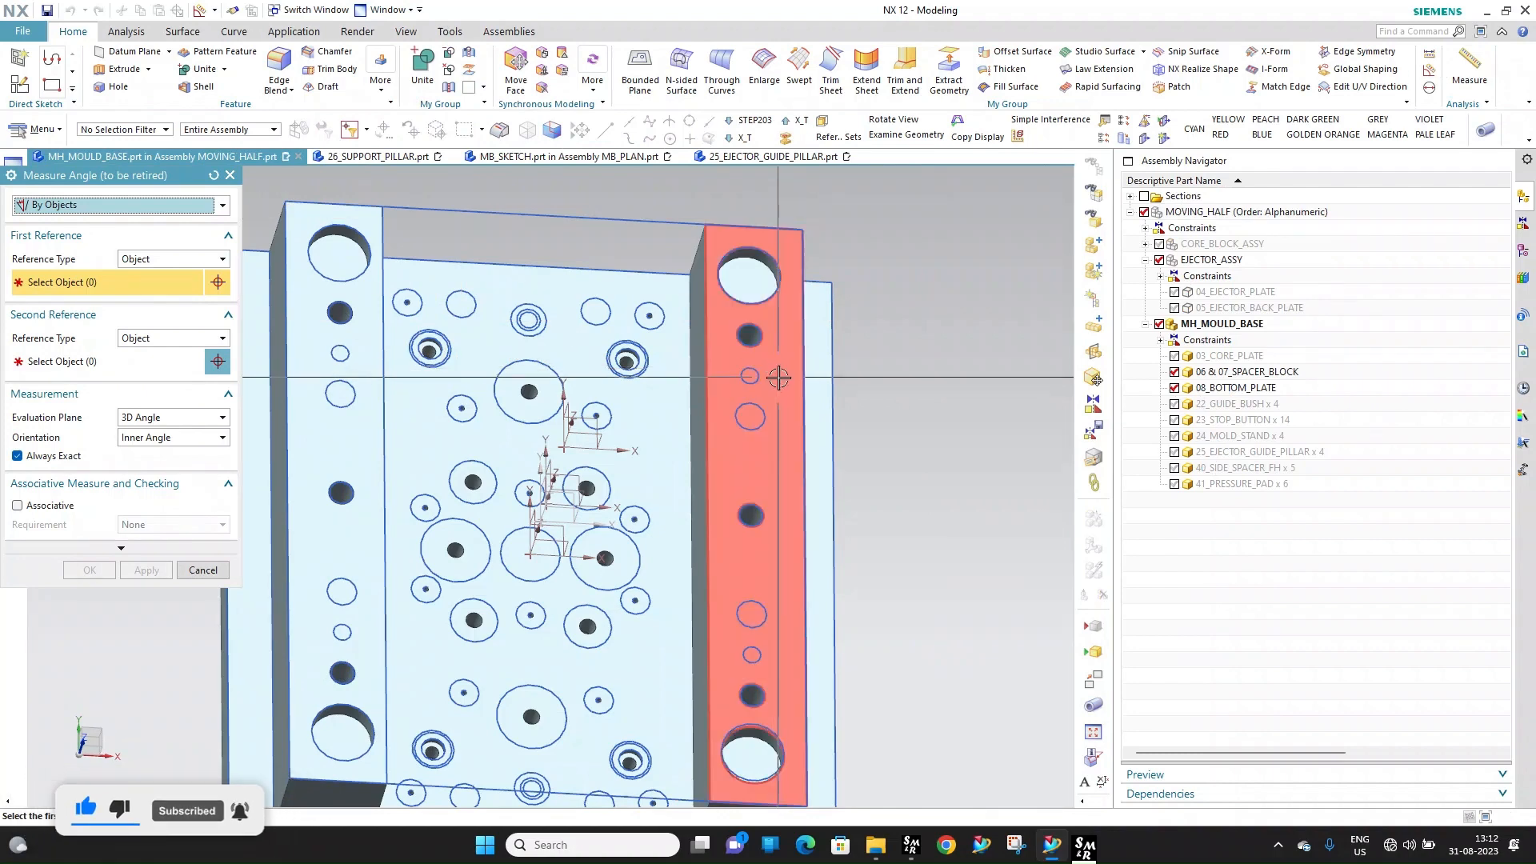
left_click(792, 432)
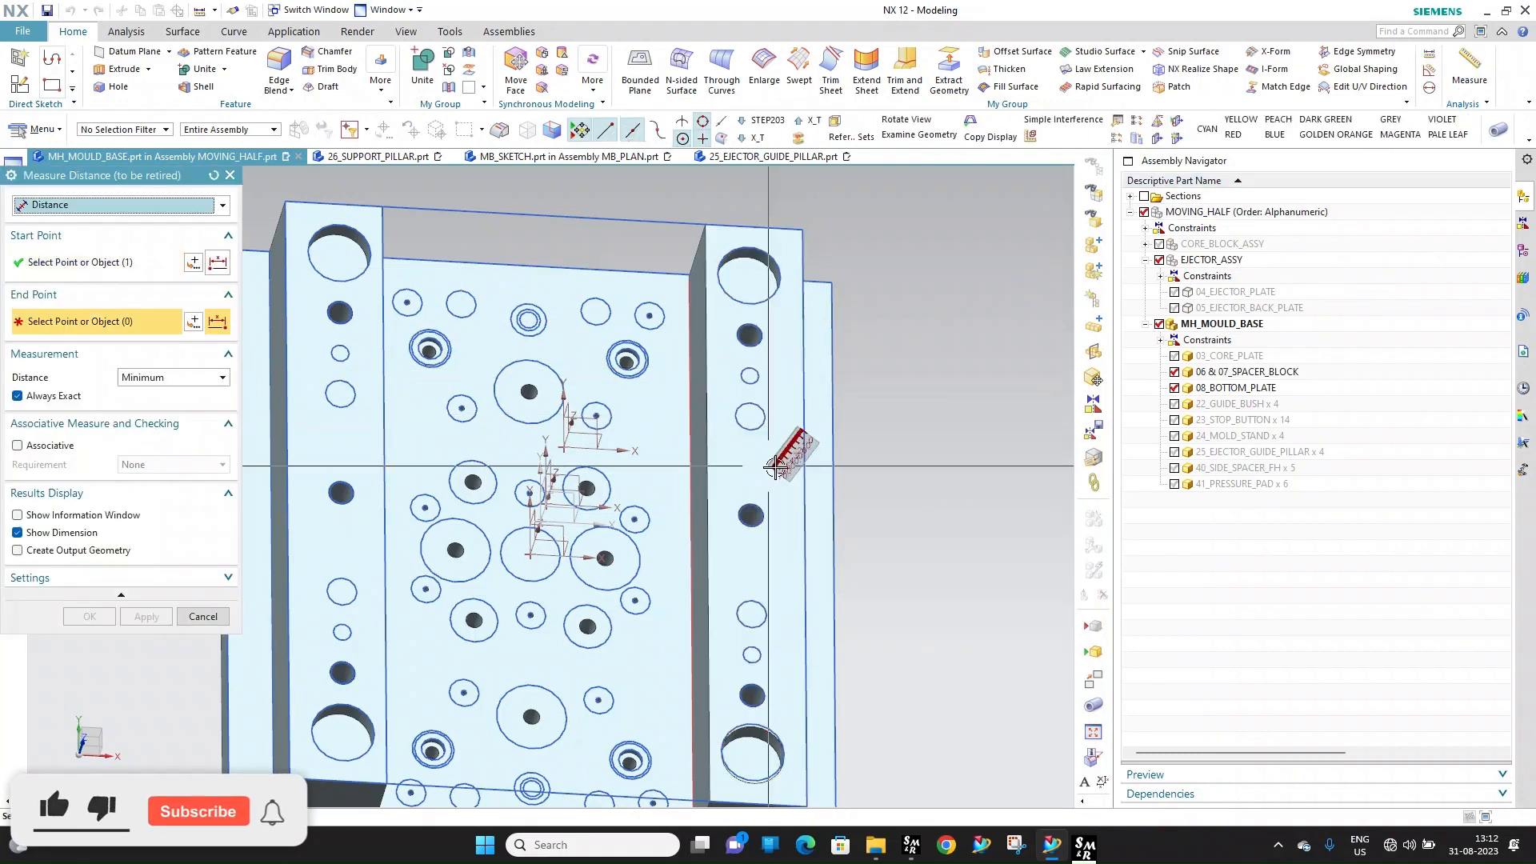
left_click(691, 448)
middle_click_drag(691, 448, 697, 392)
key("Escape")
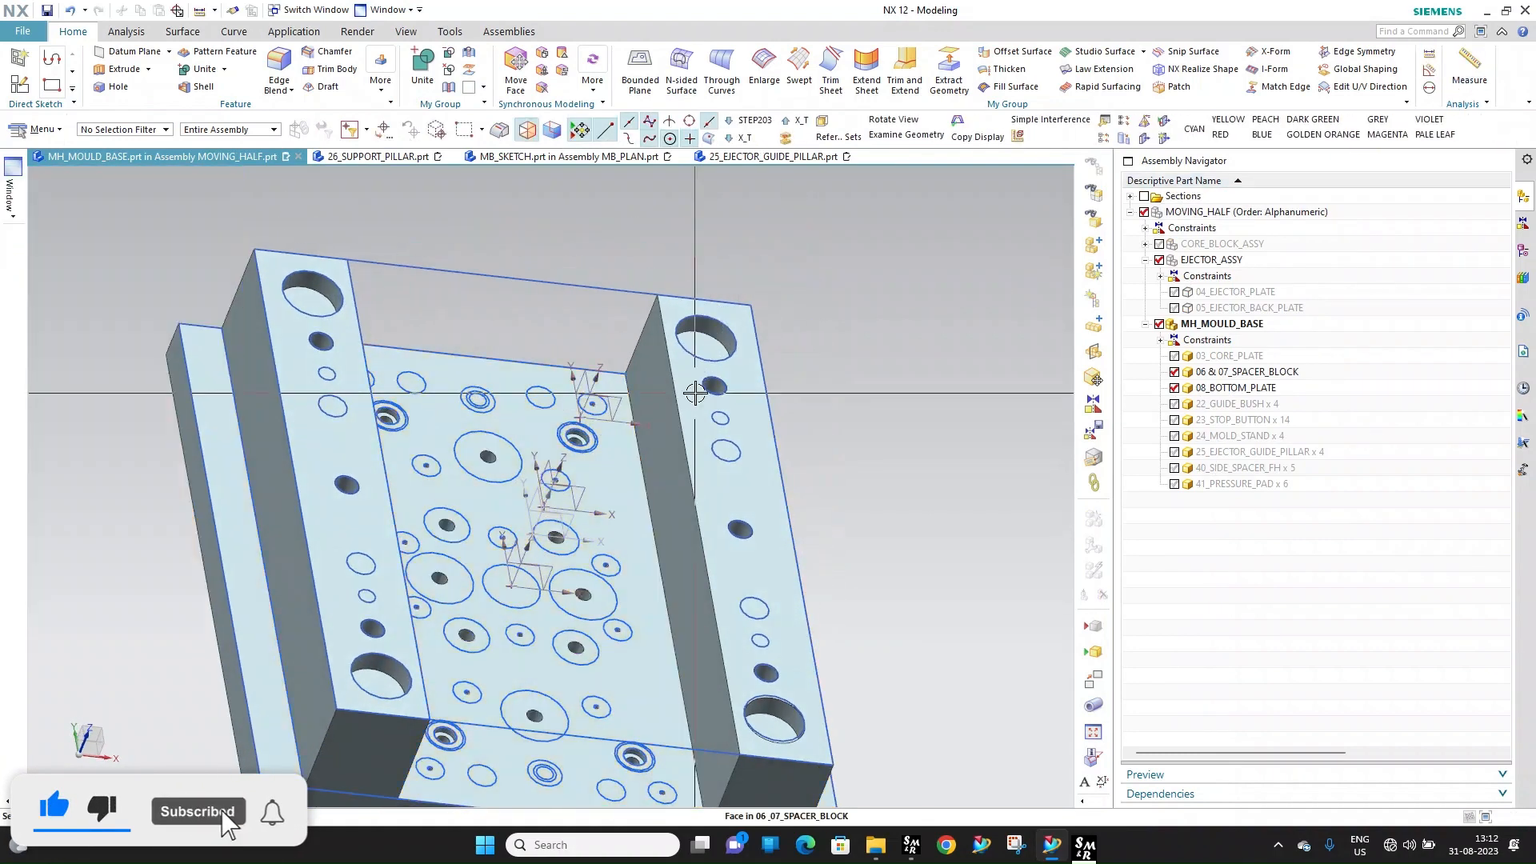
Create a cylinder of 45 mm diameter and 76 mm height at the origin of 26_SUPPORT_PILLAR
left_click(389, 10)
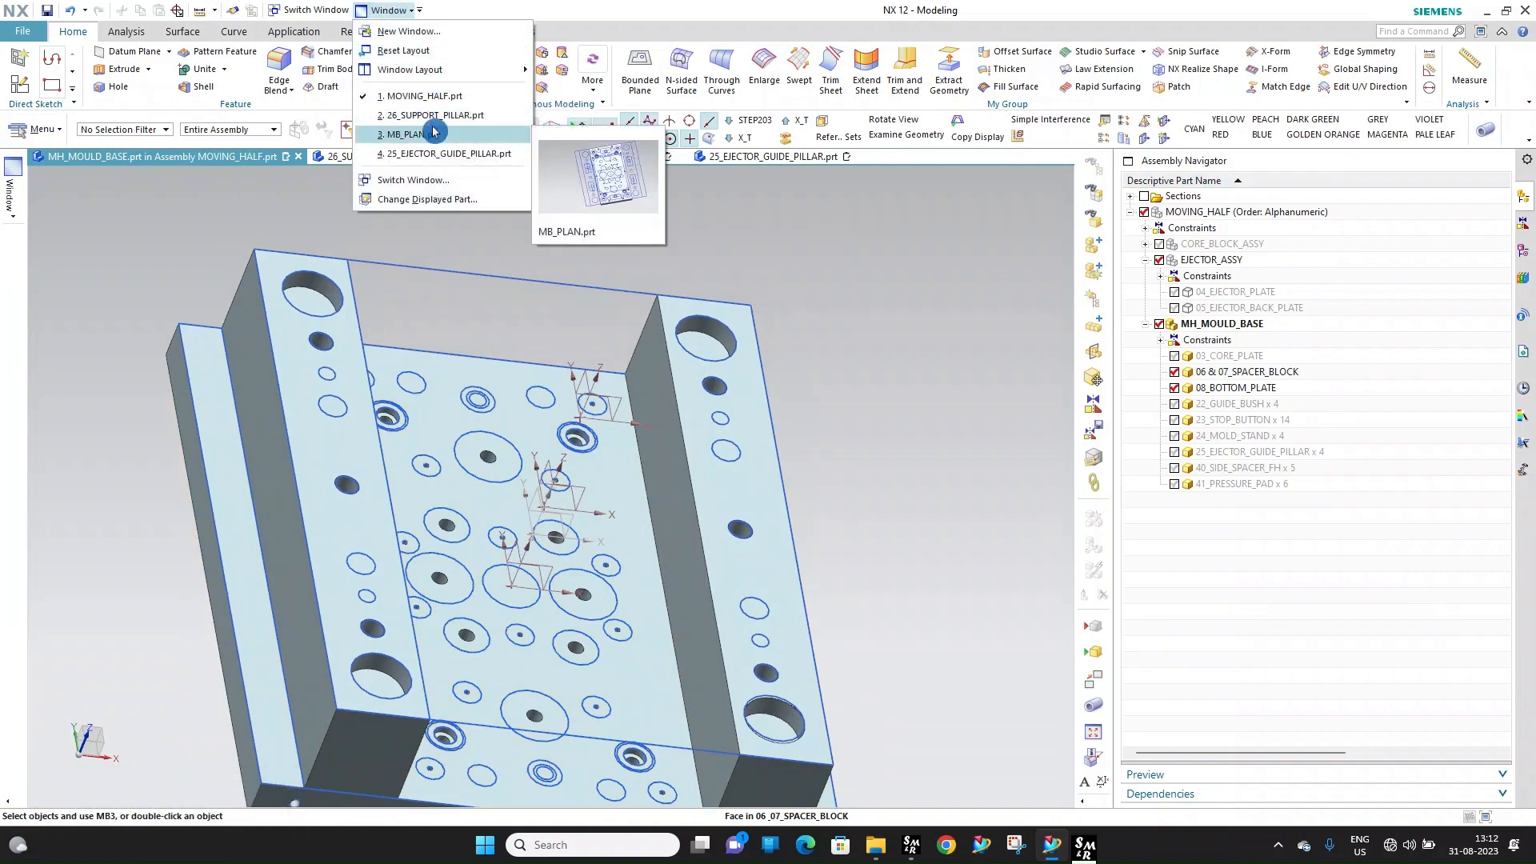
left_click(430, 115)
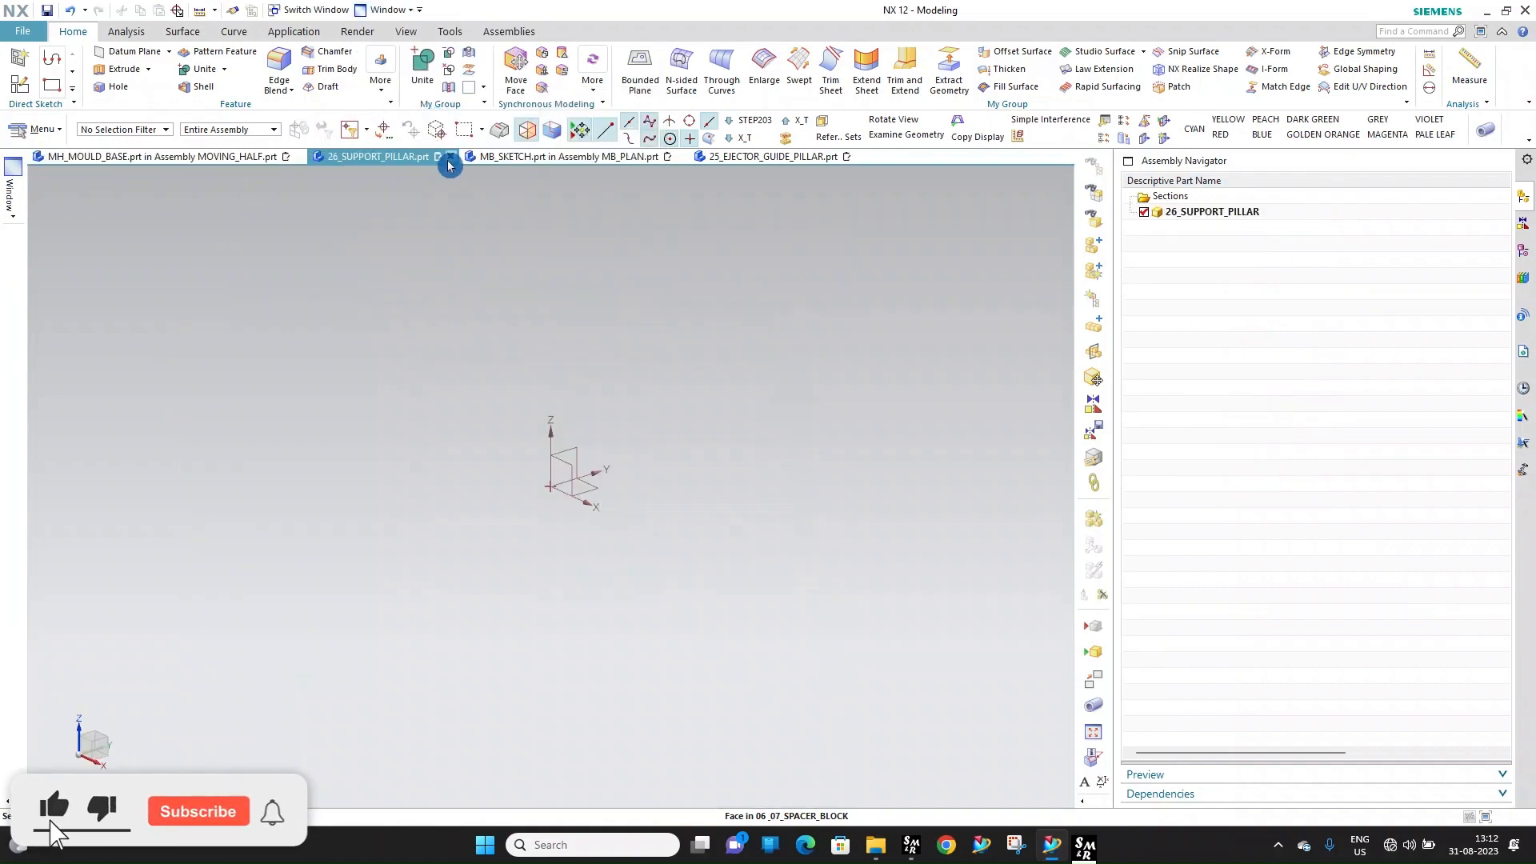
left_click(381, 84)
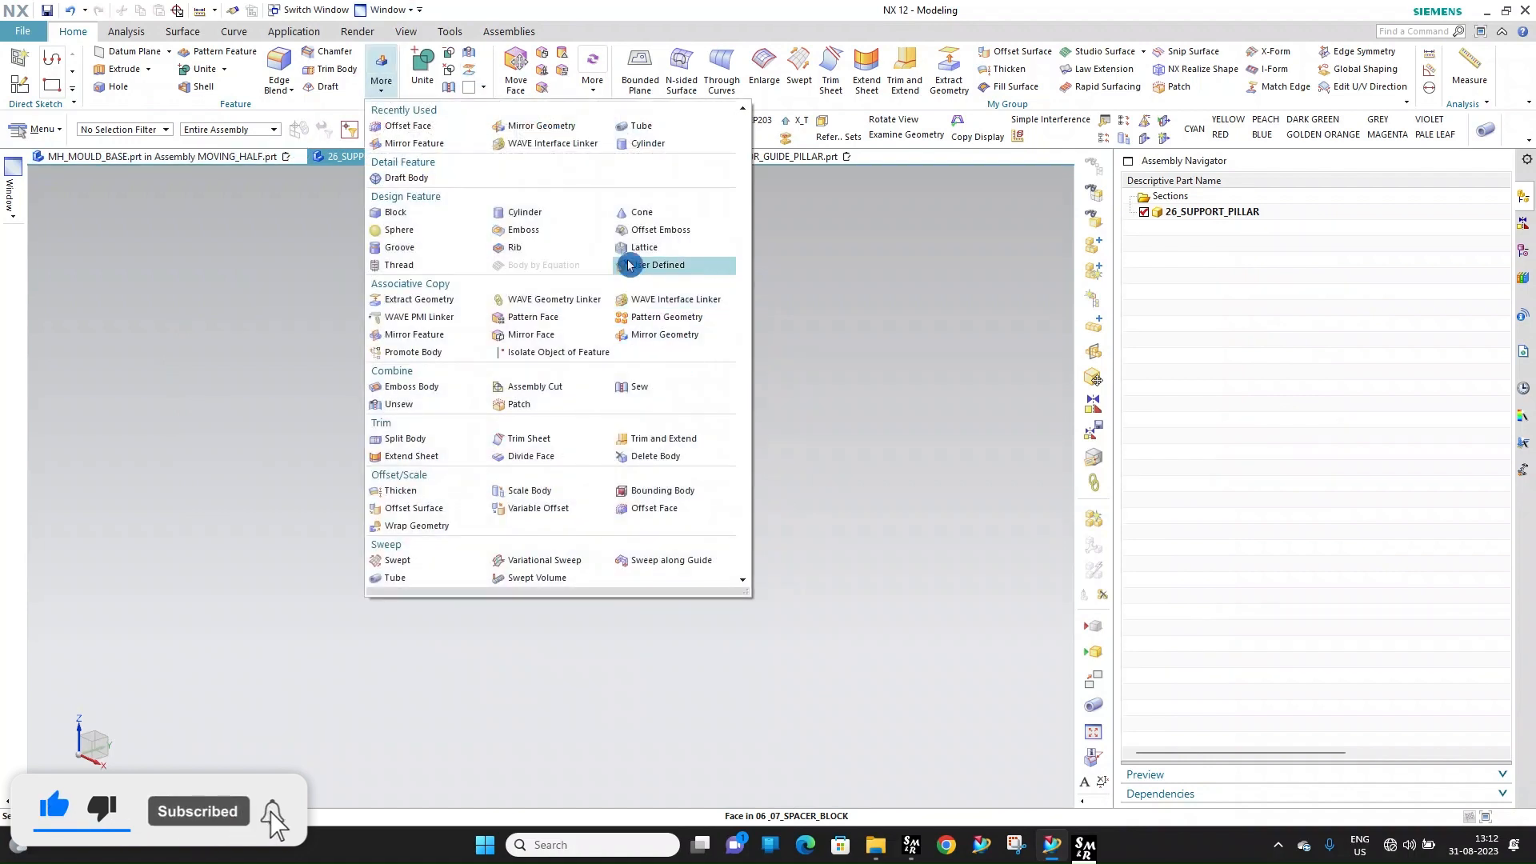
left_click(637, 145)
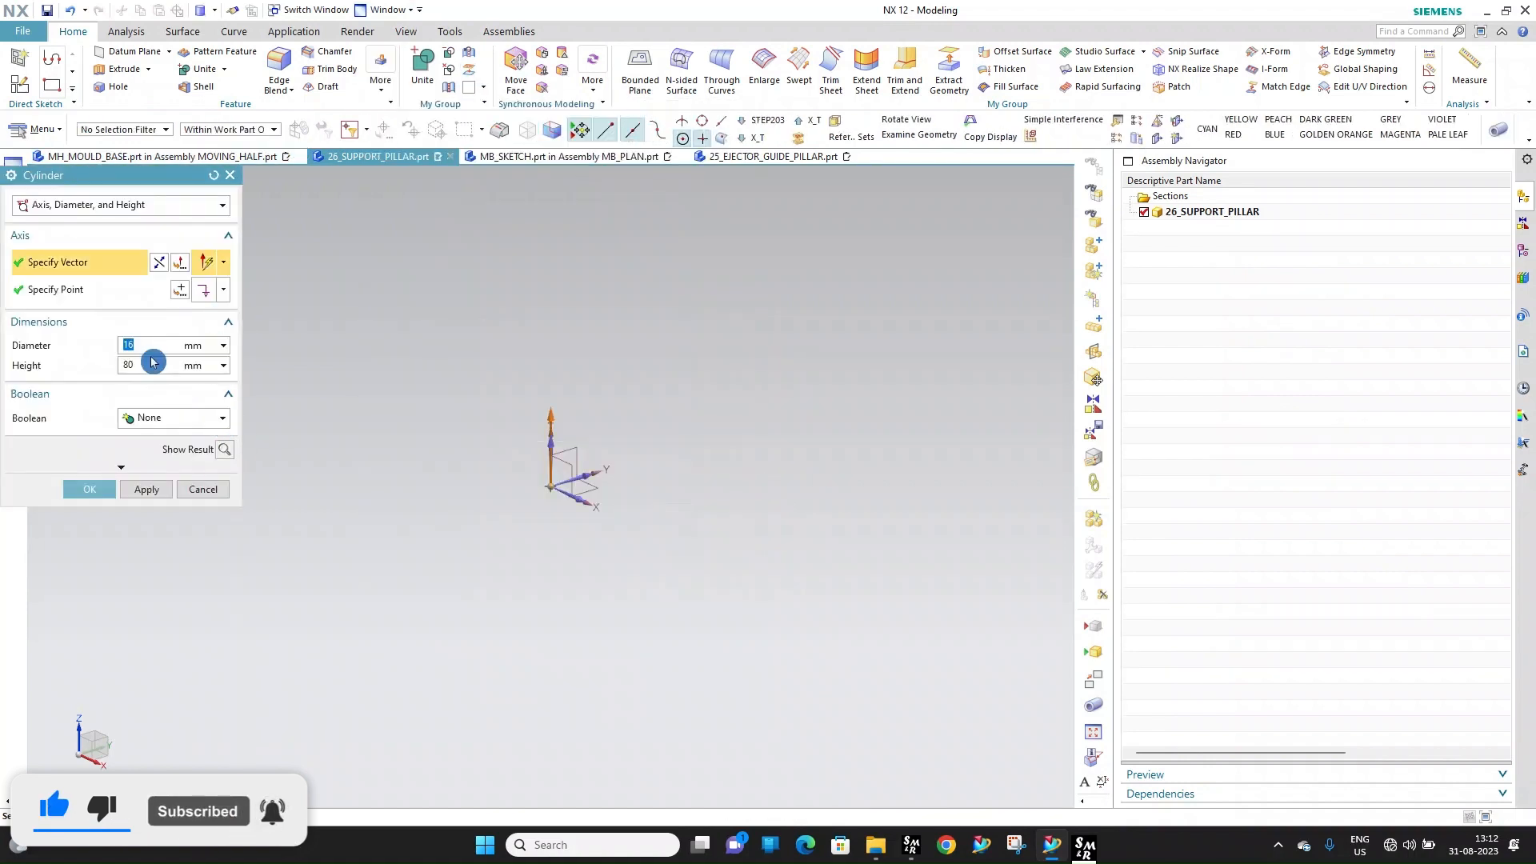
type("45")
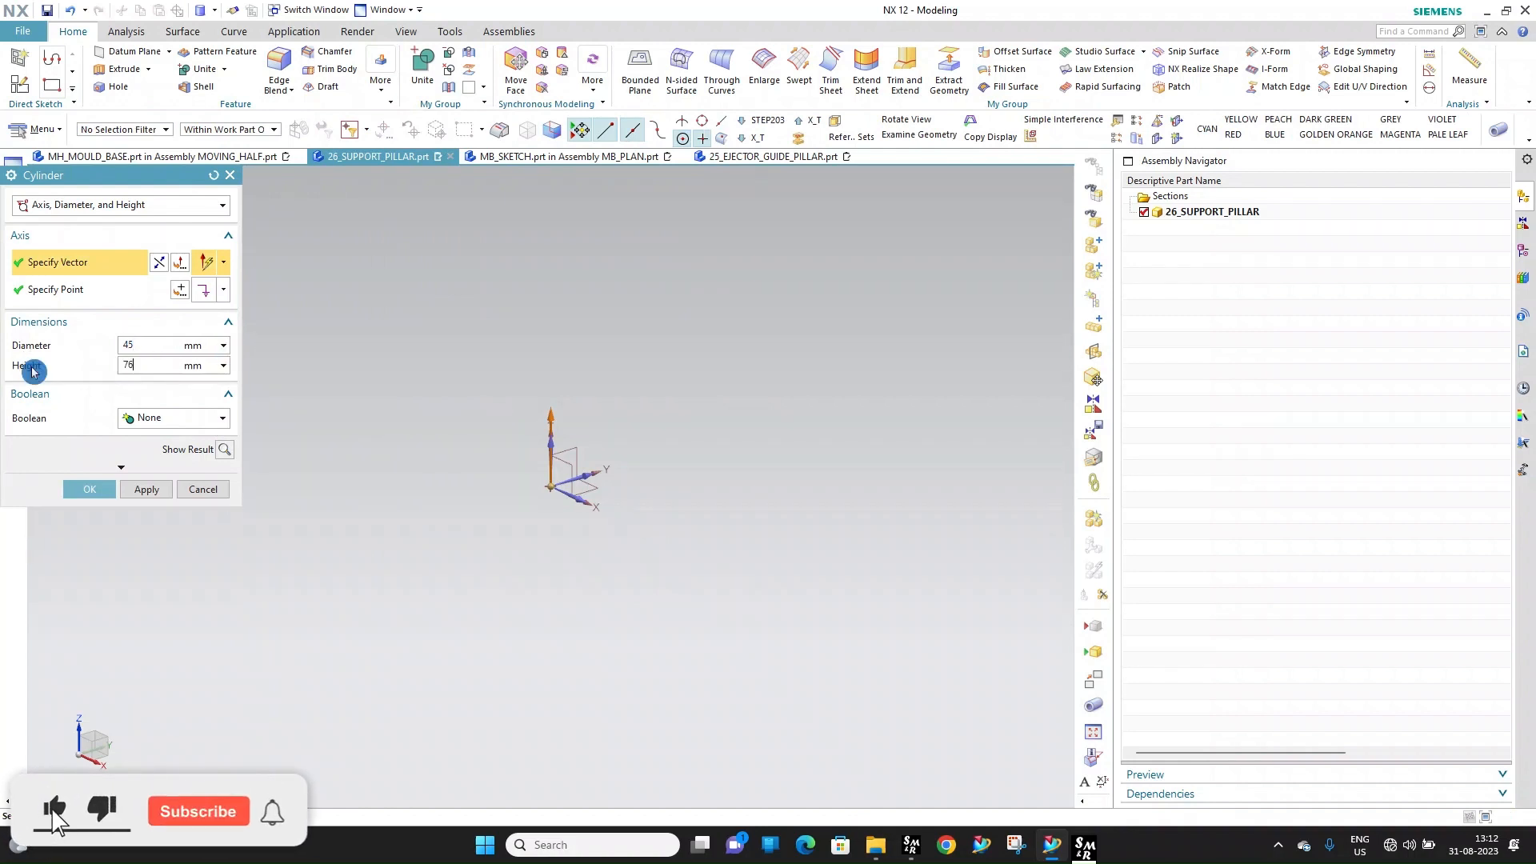
left_click(89, 489)
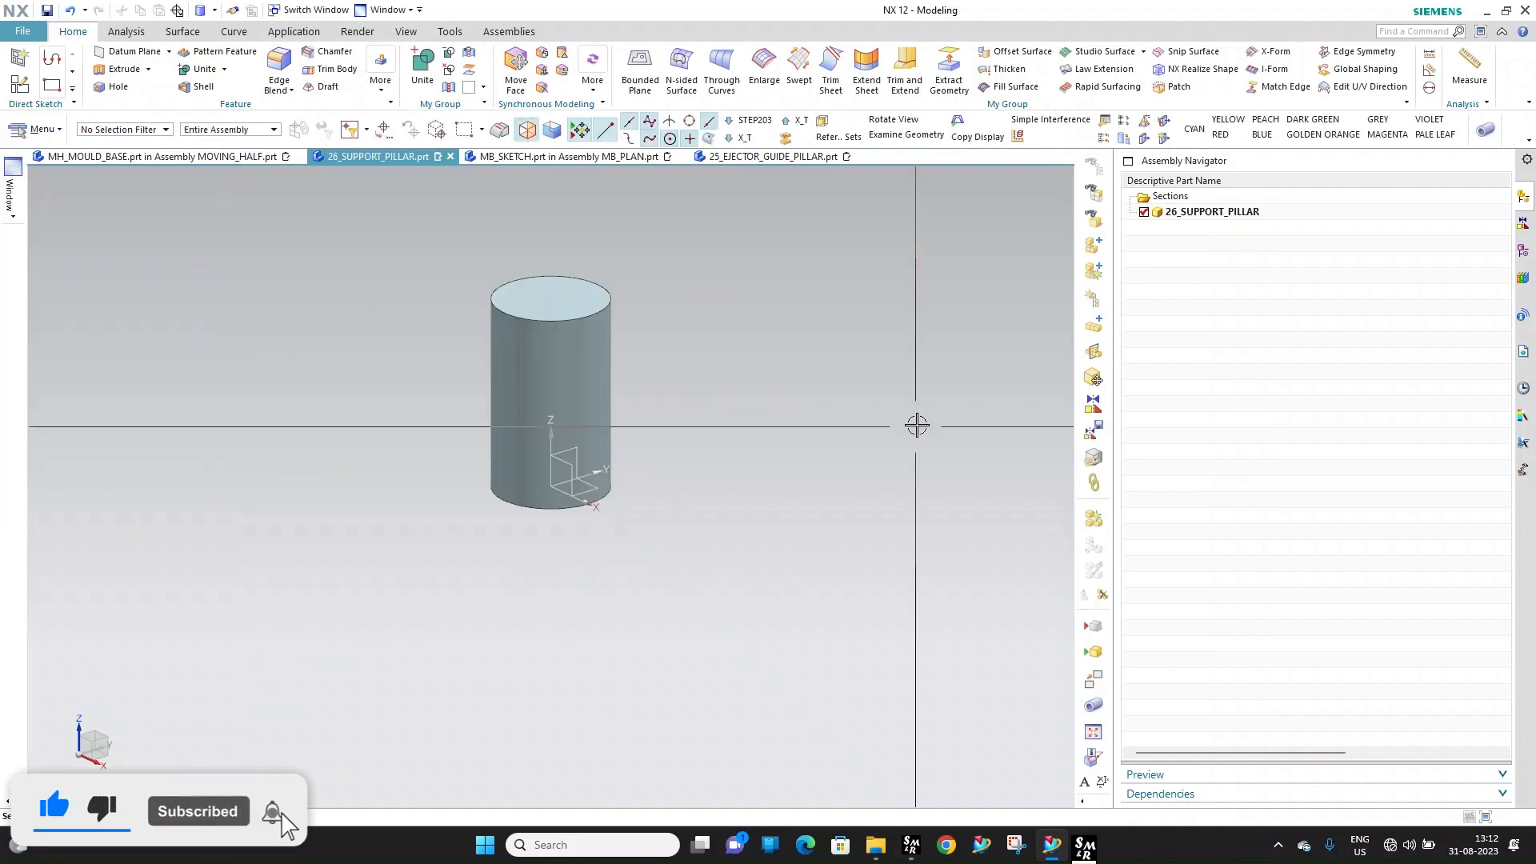
Add an M10 x 1.5 threaded hole, 15 mm thread depth and 25 mm deep, at the centre of the pillar's bottom face
left_click(117, 84)
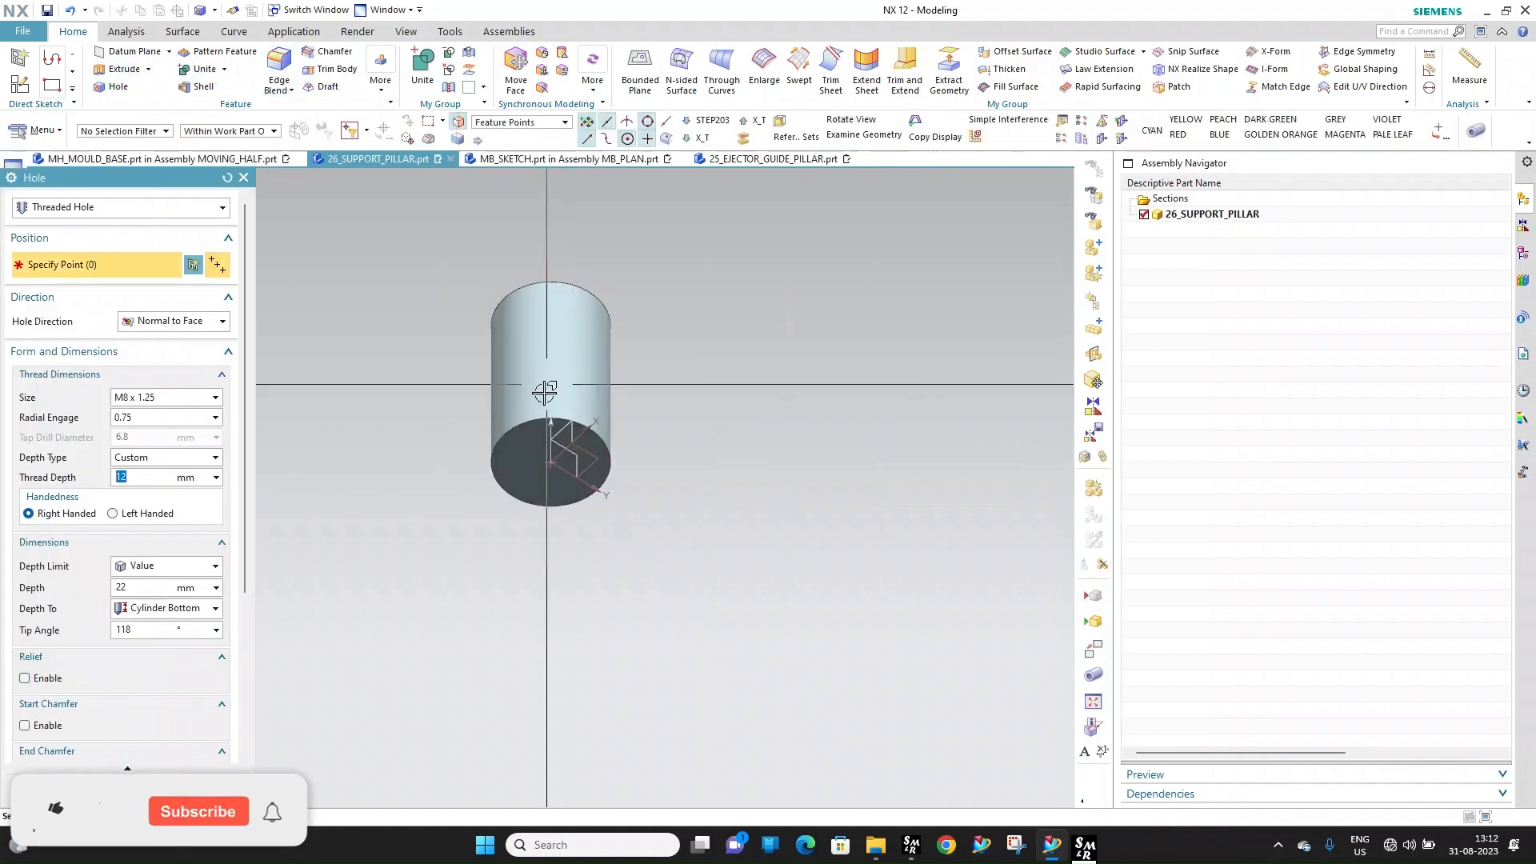
scroll(544, 392, "up", 4)
left_click(530, 432)
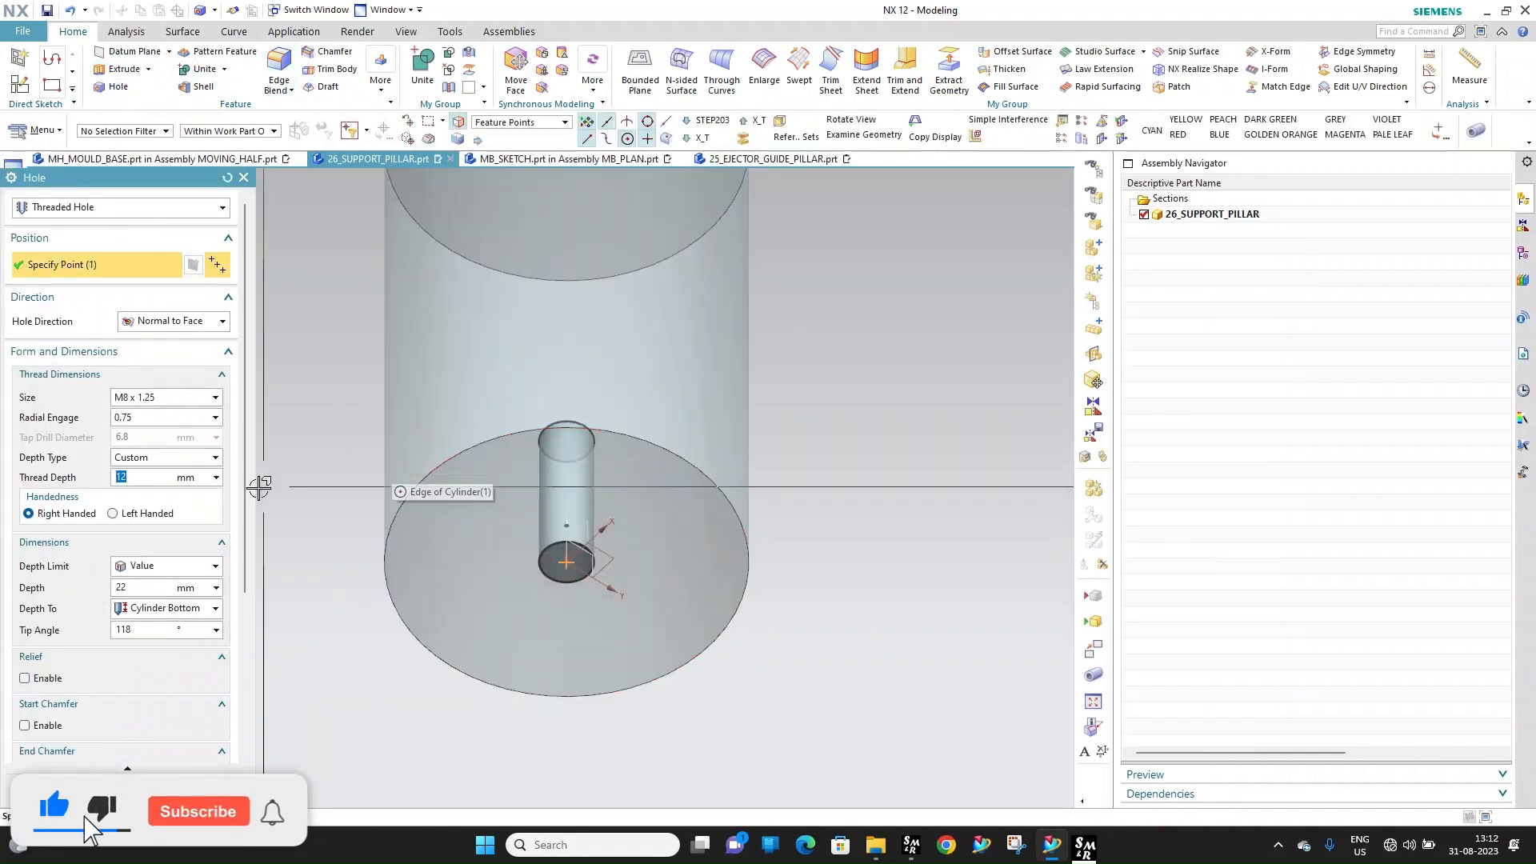
left_click(171, 397)
left_click(160, 427)
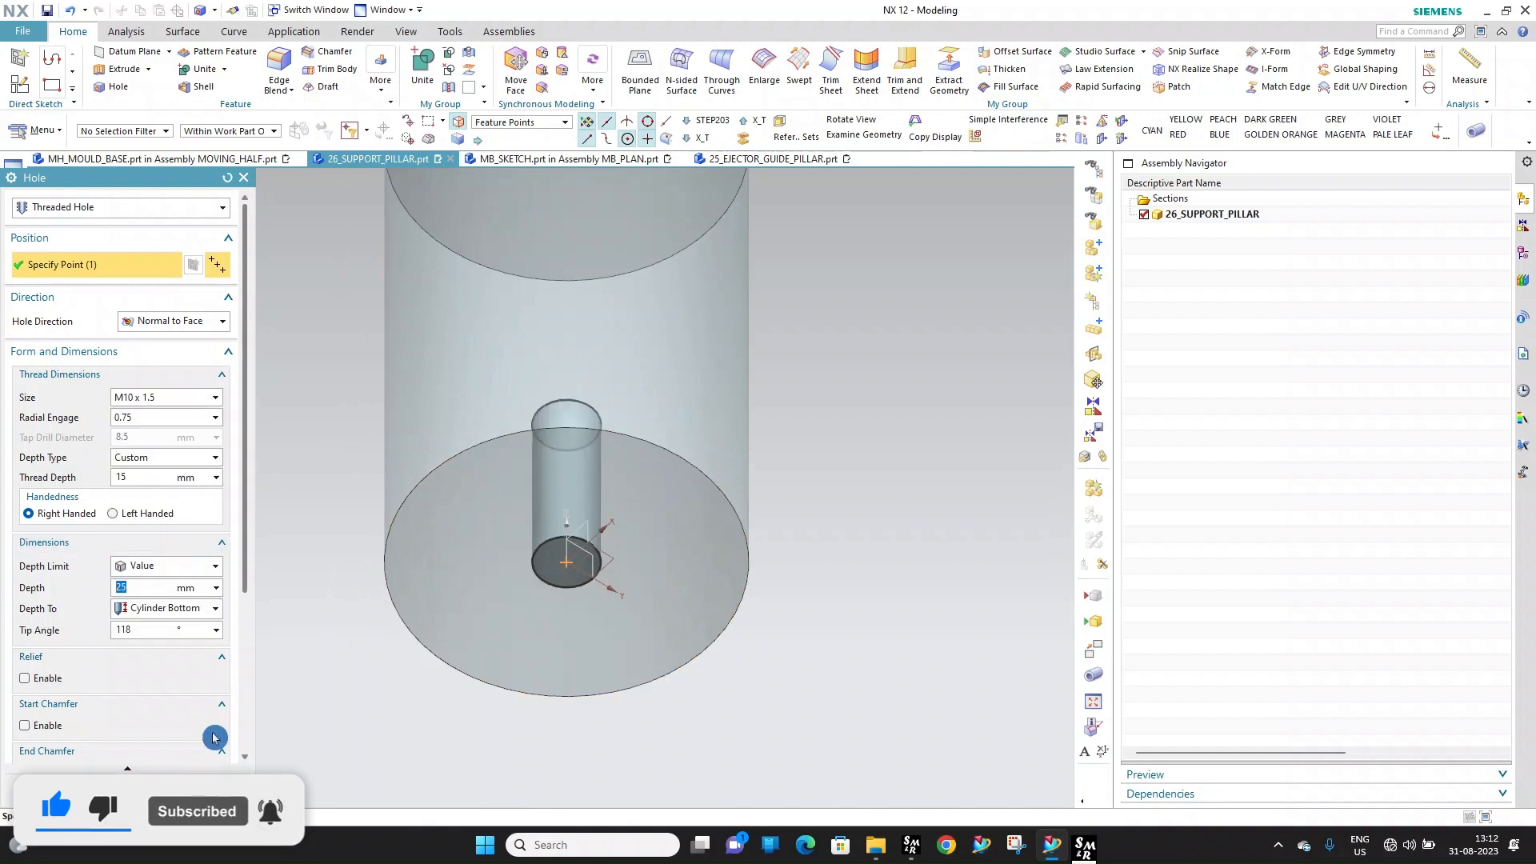
middle_click(467, 209)
Chamfer the outer edges at both ends of the support pillar by 0.5 mm and save the part
left_click(328, 52)
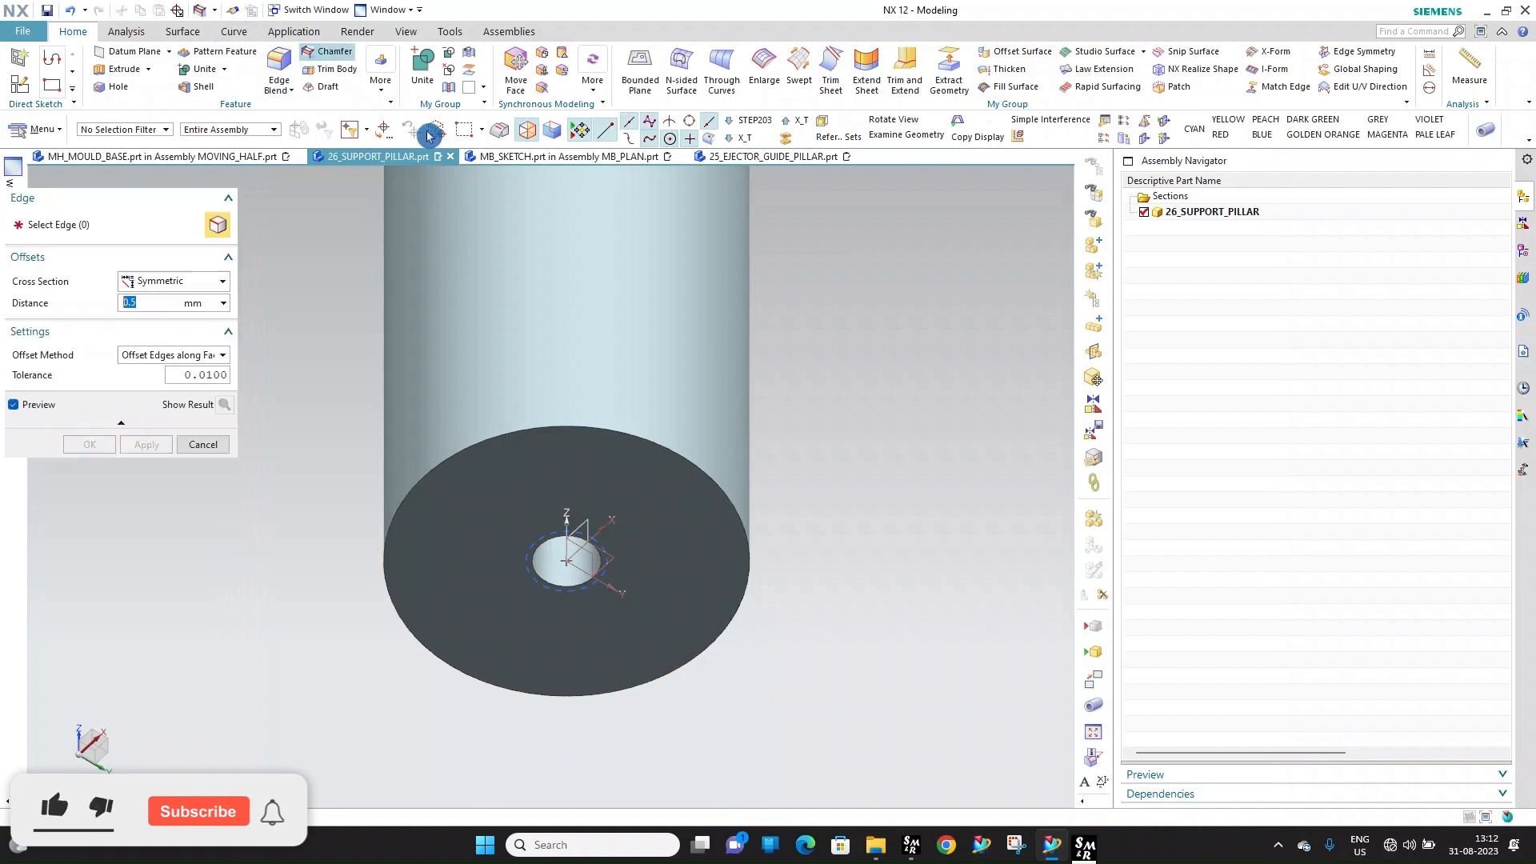
left_click(691, 463)
middle_click_drag(691, 462, 678, 376)
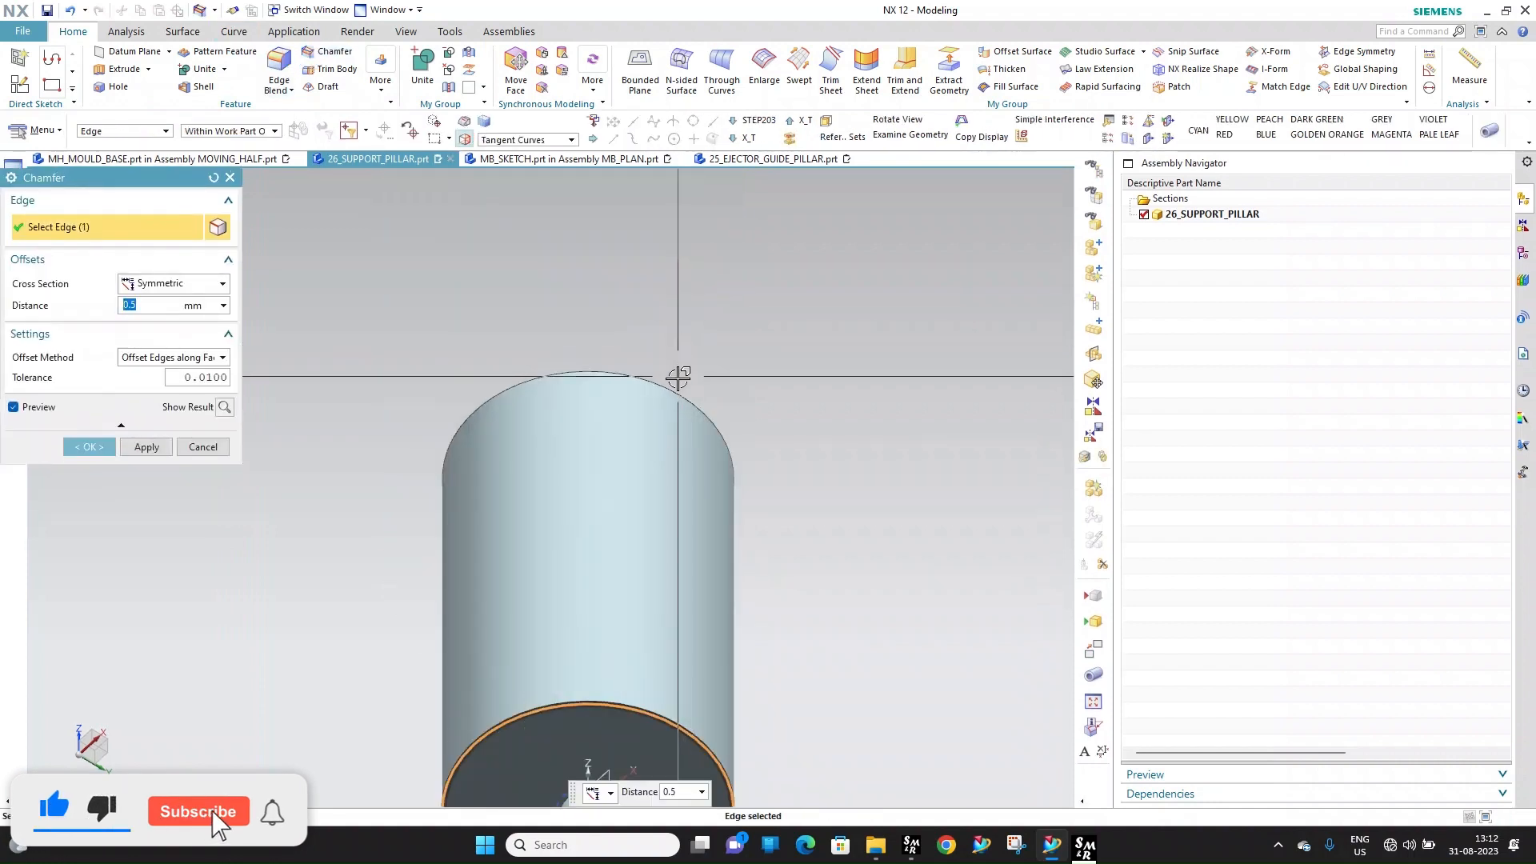
left_click(678, 376)
left_click(83, 449)
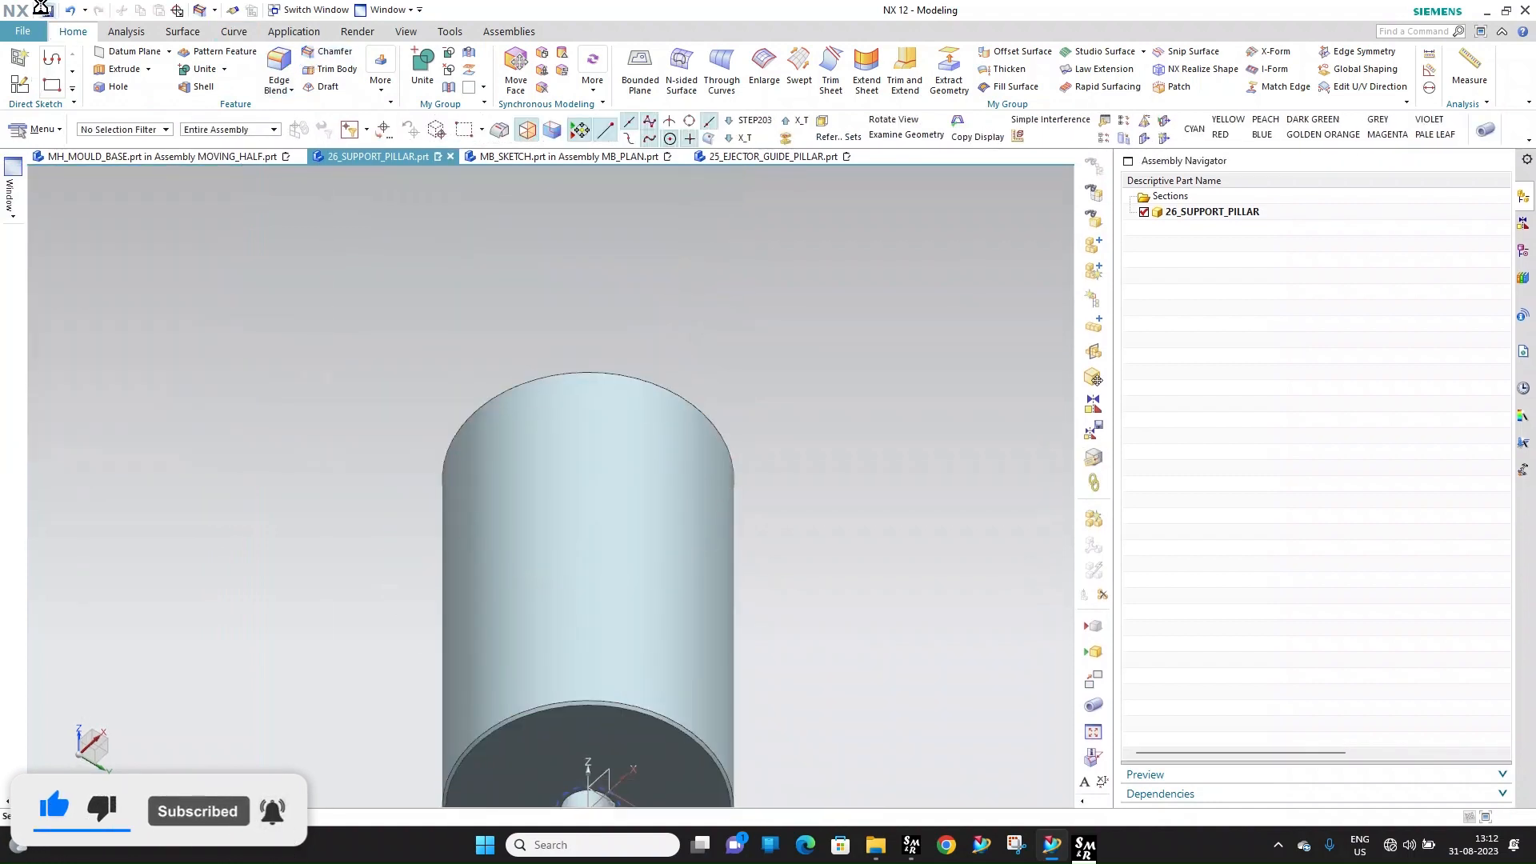
left_click(48, 36)
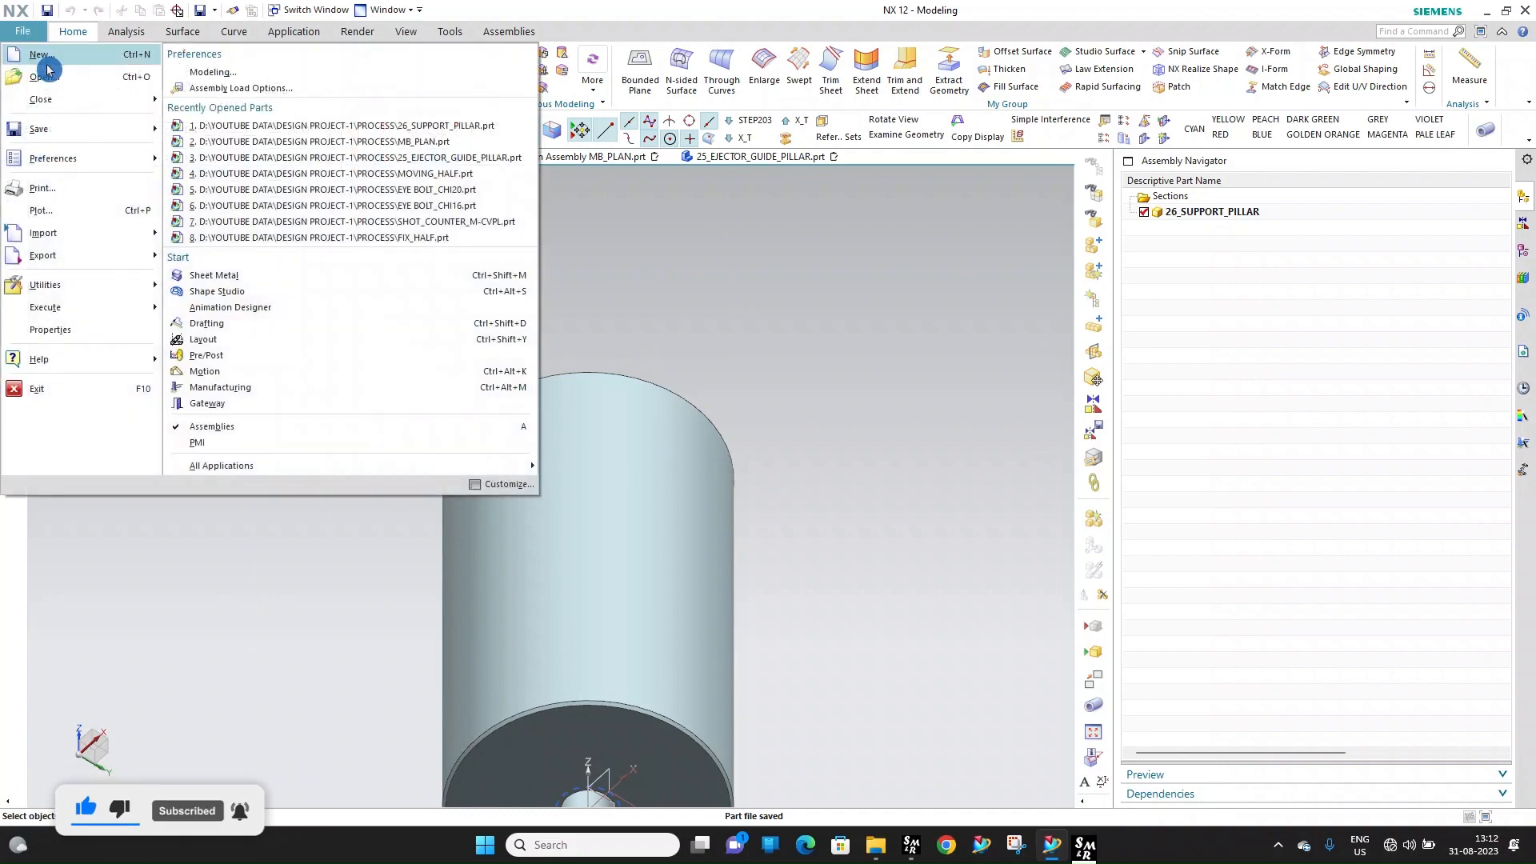
left_click(48, 73)
left_click(611, 377)
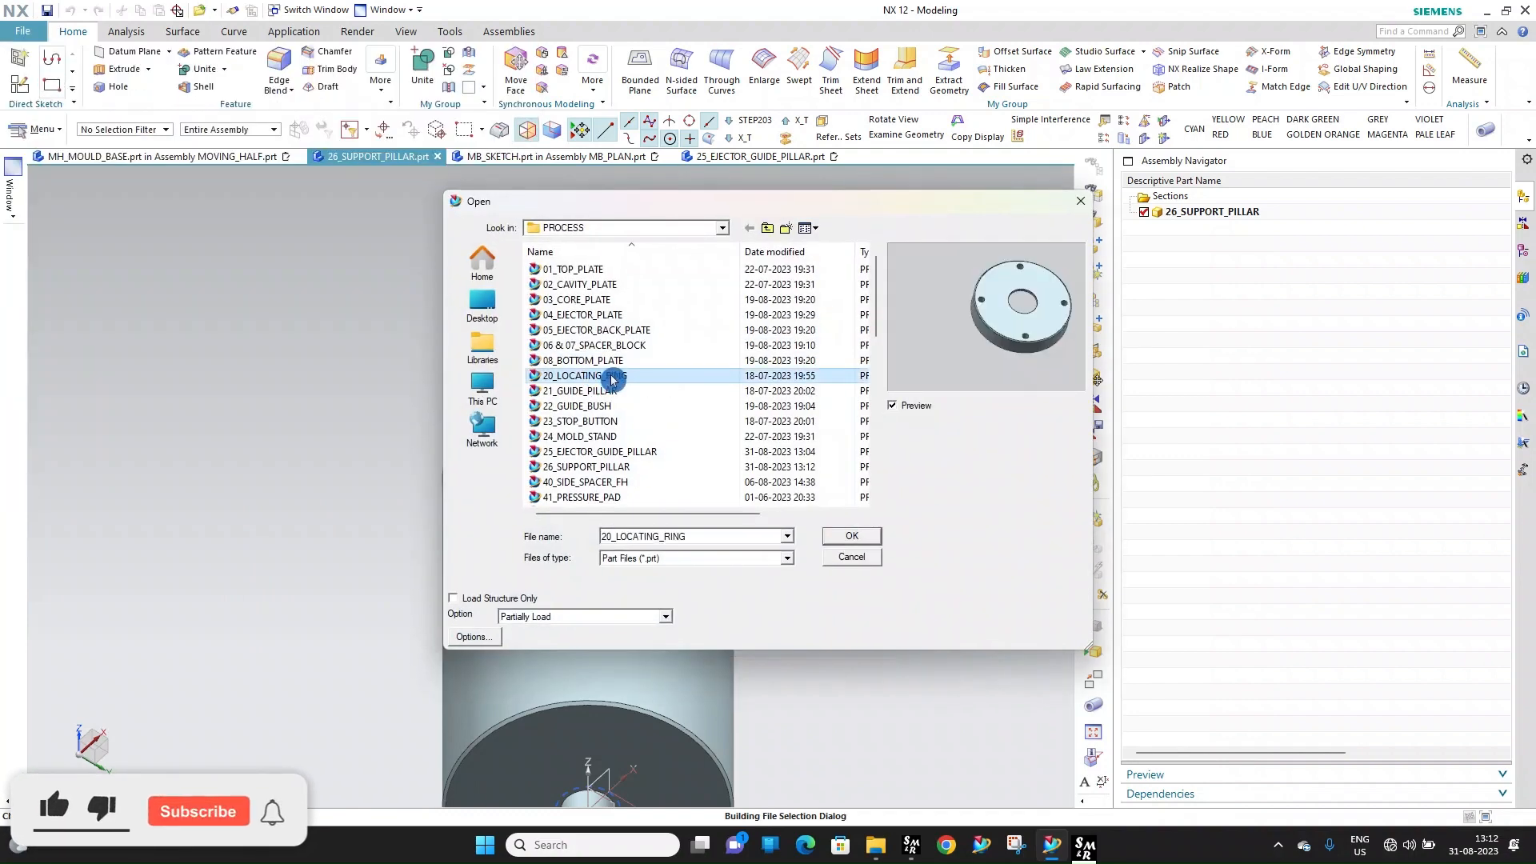
double_click(611, 378)
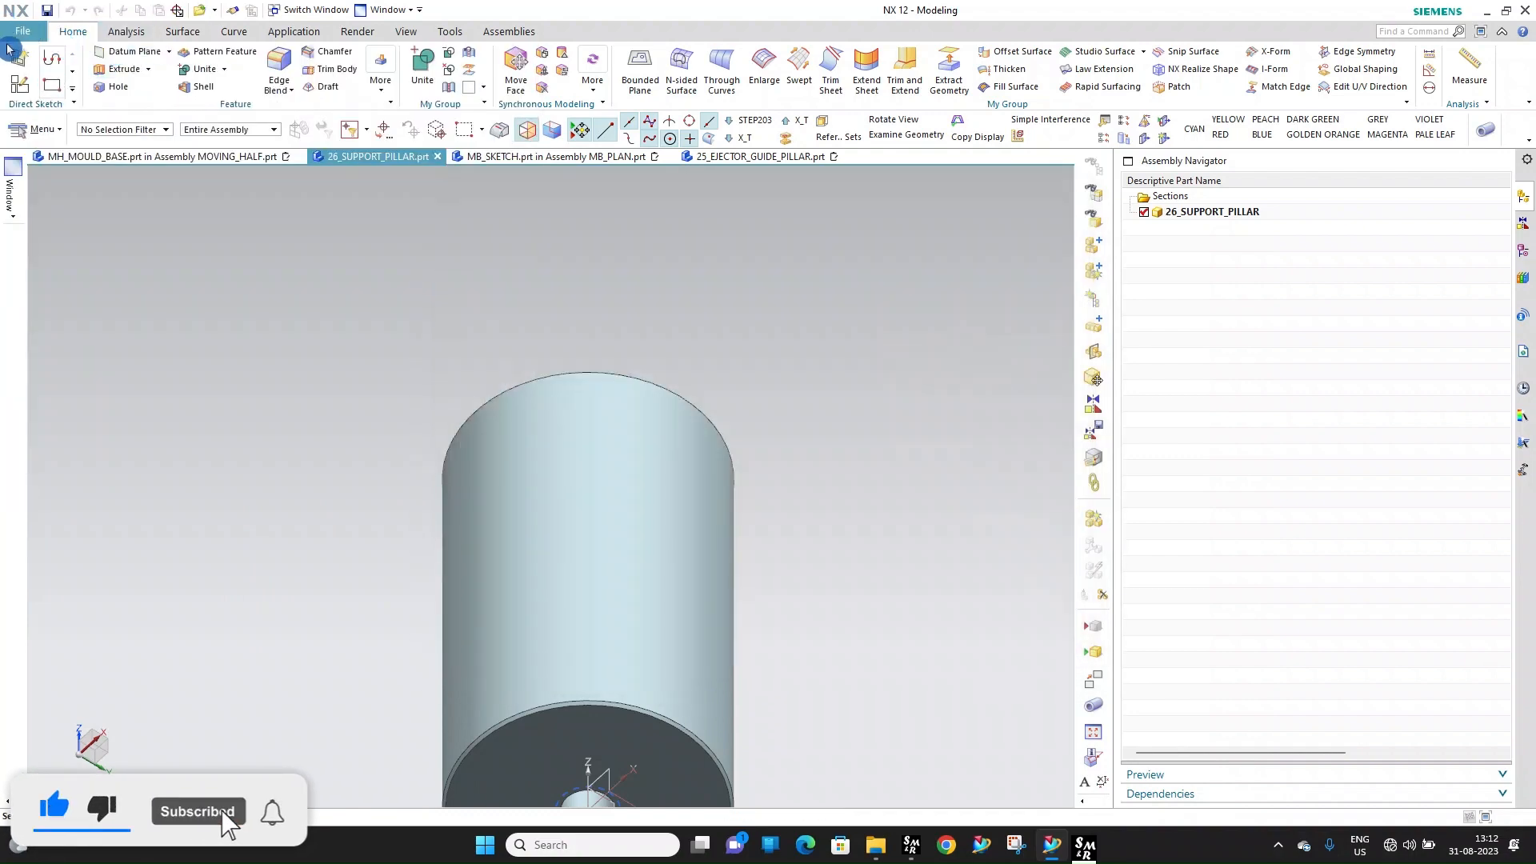
Create another new millimetre Model part named 27_SUPPORT_PILLAR in the PROCESS folder
left_click(22, 30)
left_click(42, 54)
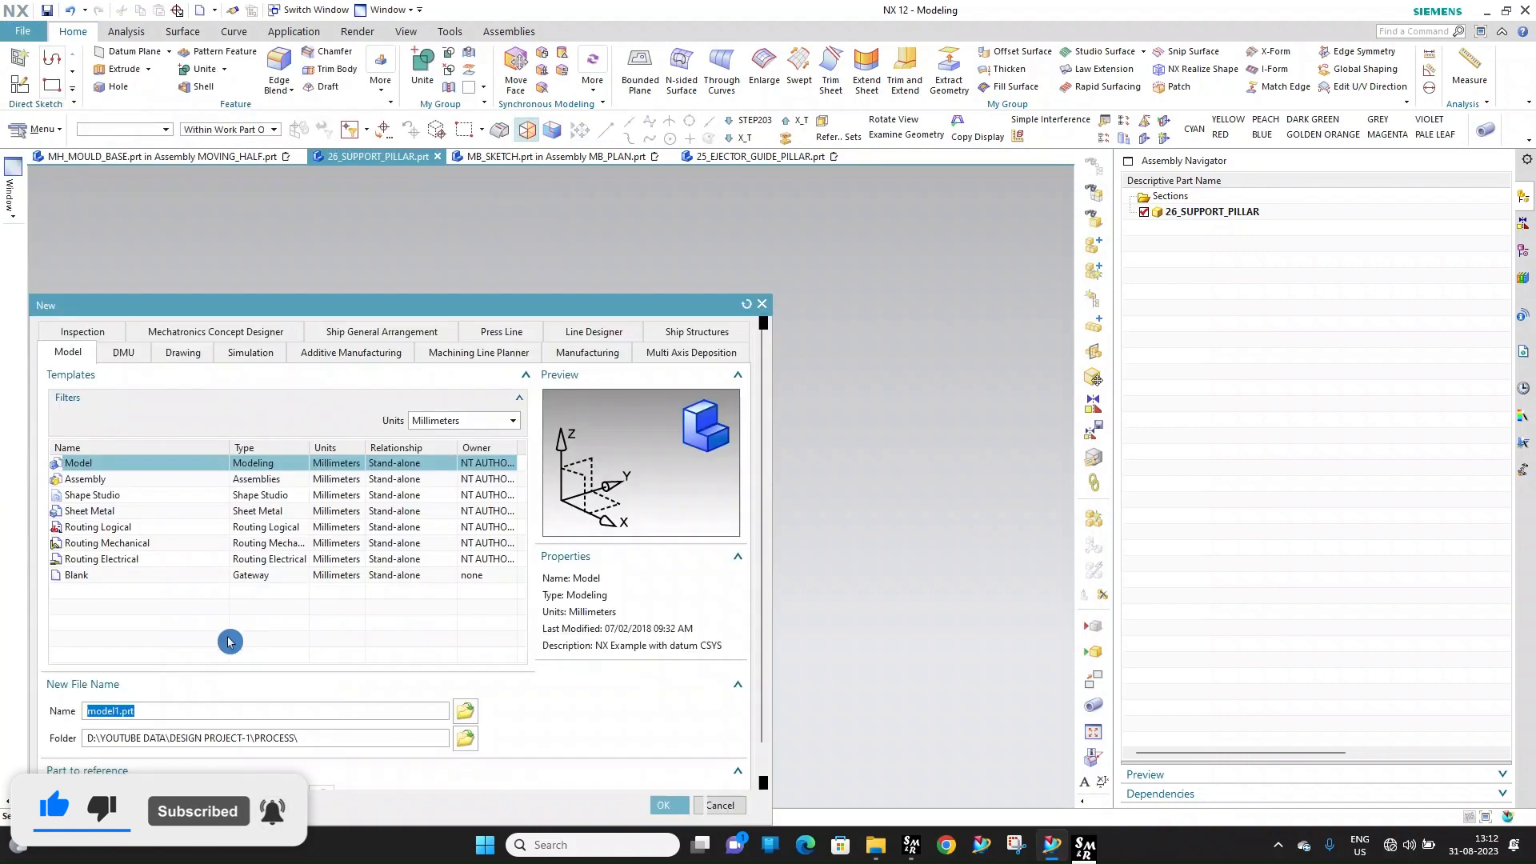
type("26_SUPPORT_PILLAR")
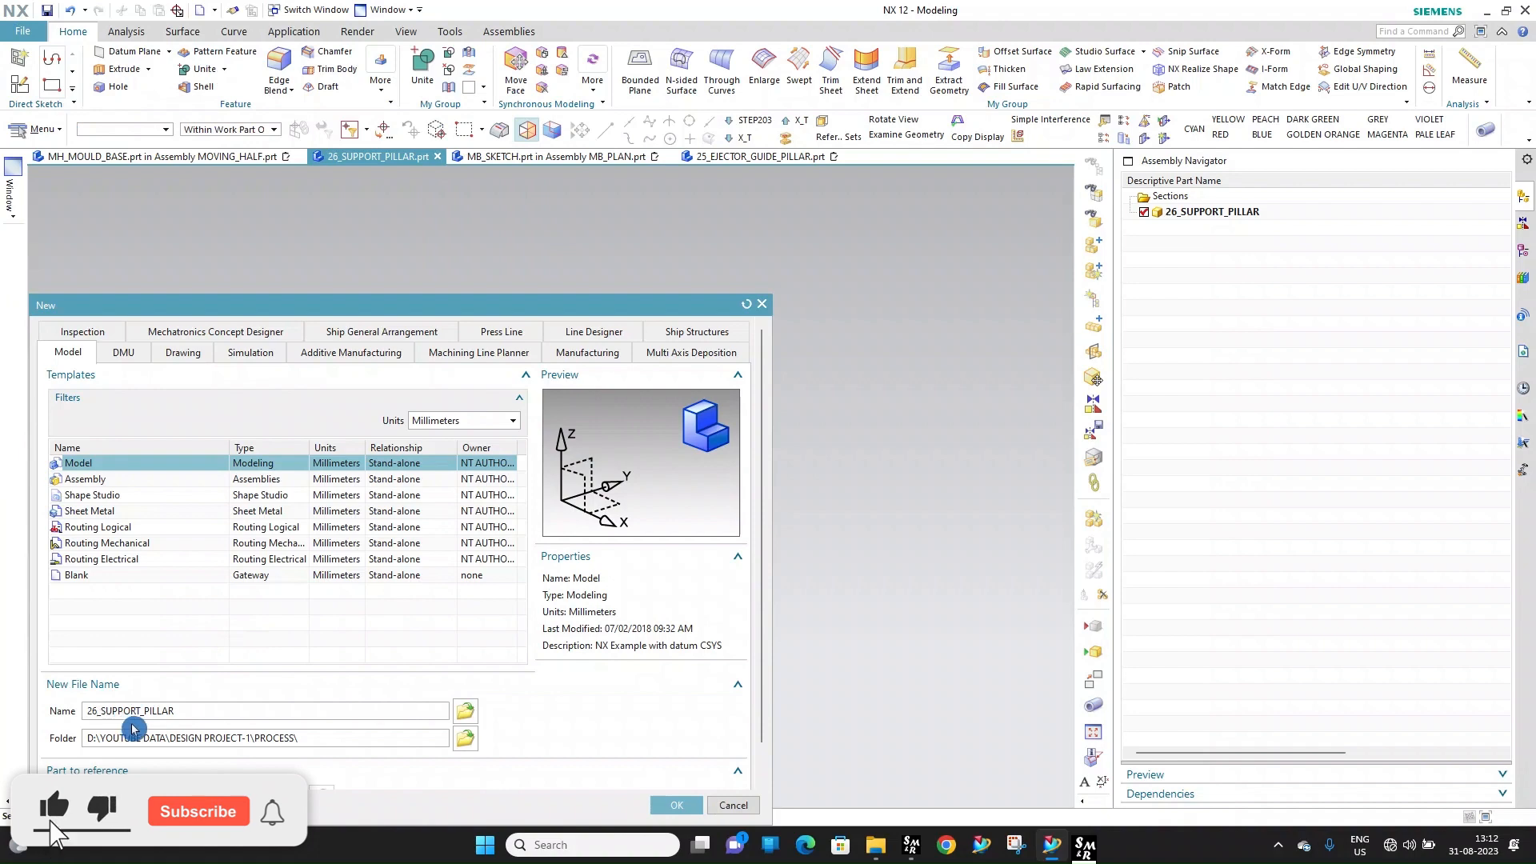
key("Return")
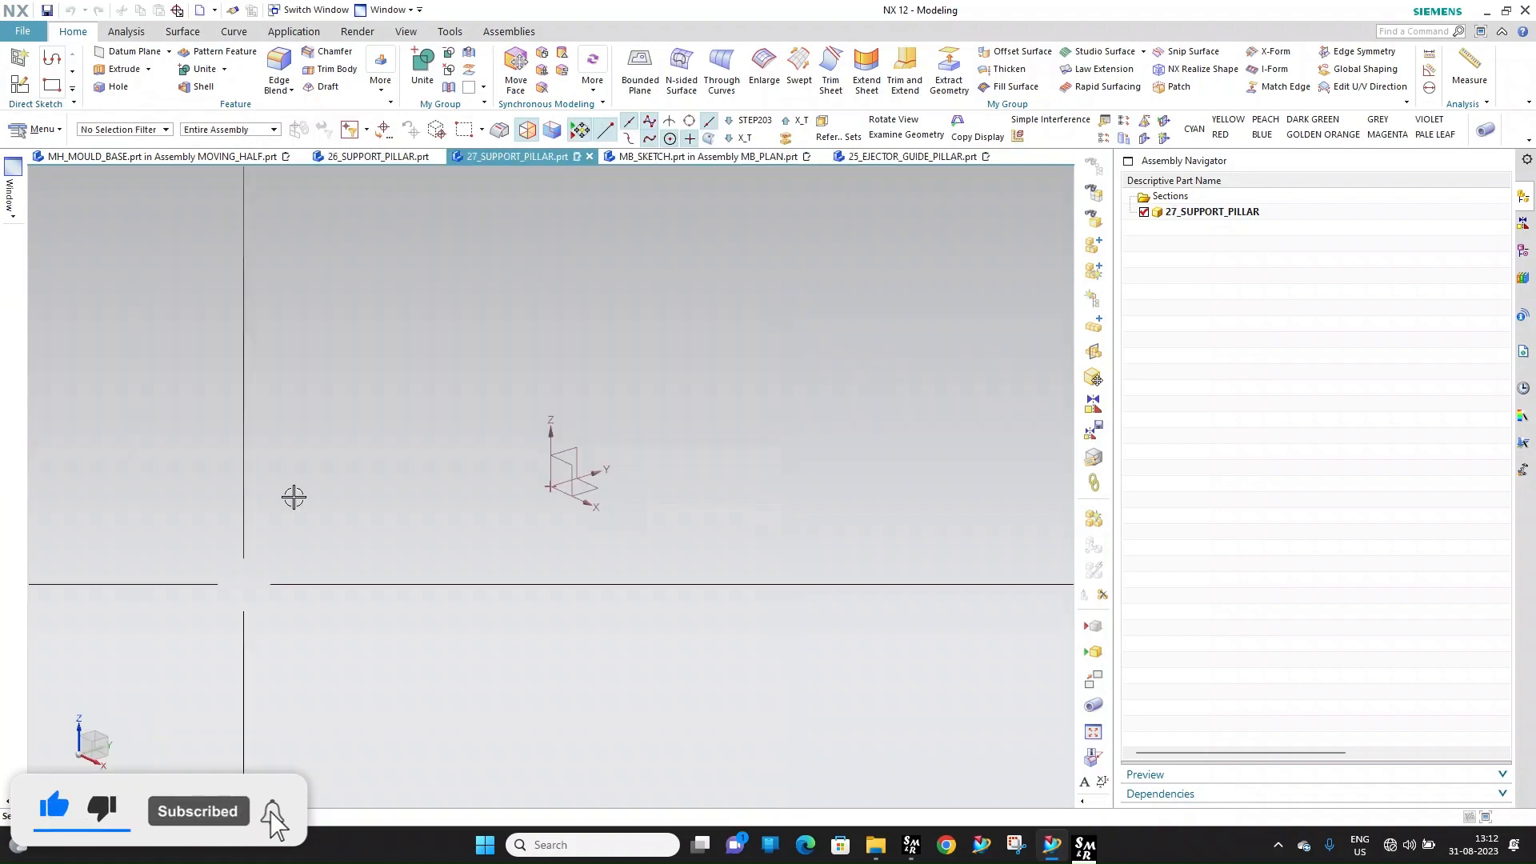
Create a cylinder of 76 mm height at the origin of 27_SUPPORT_PILLAR
left_click(391, 73)
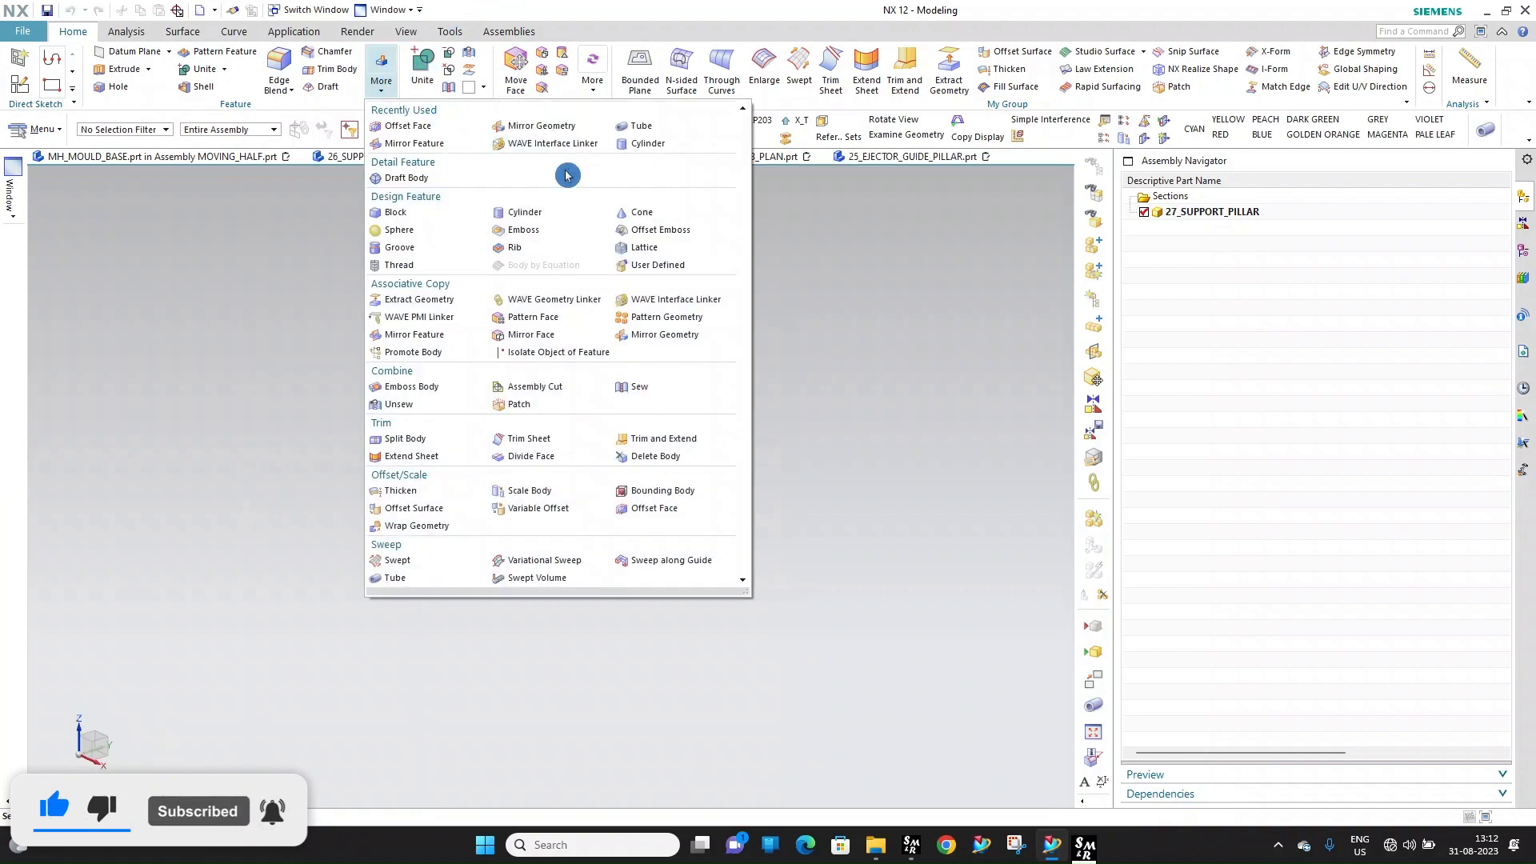
left_click(648, 148)
left_click(147, 347)
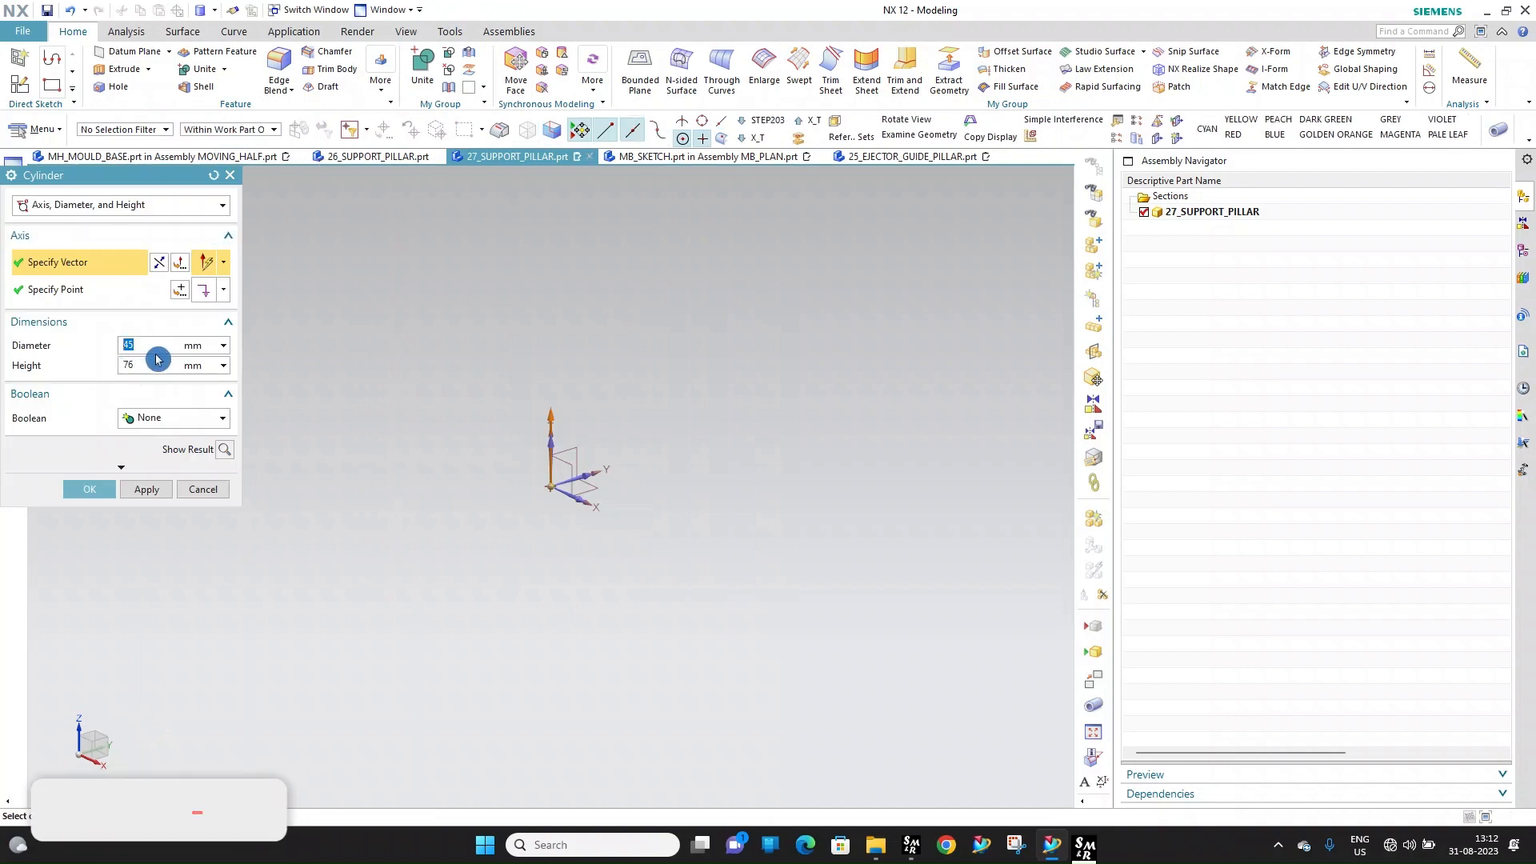
left_click(99, 489)
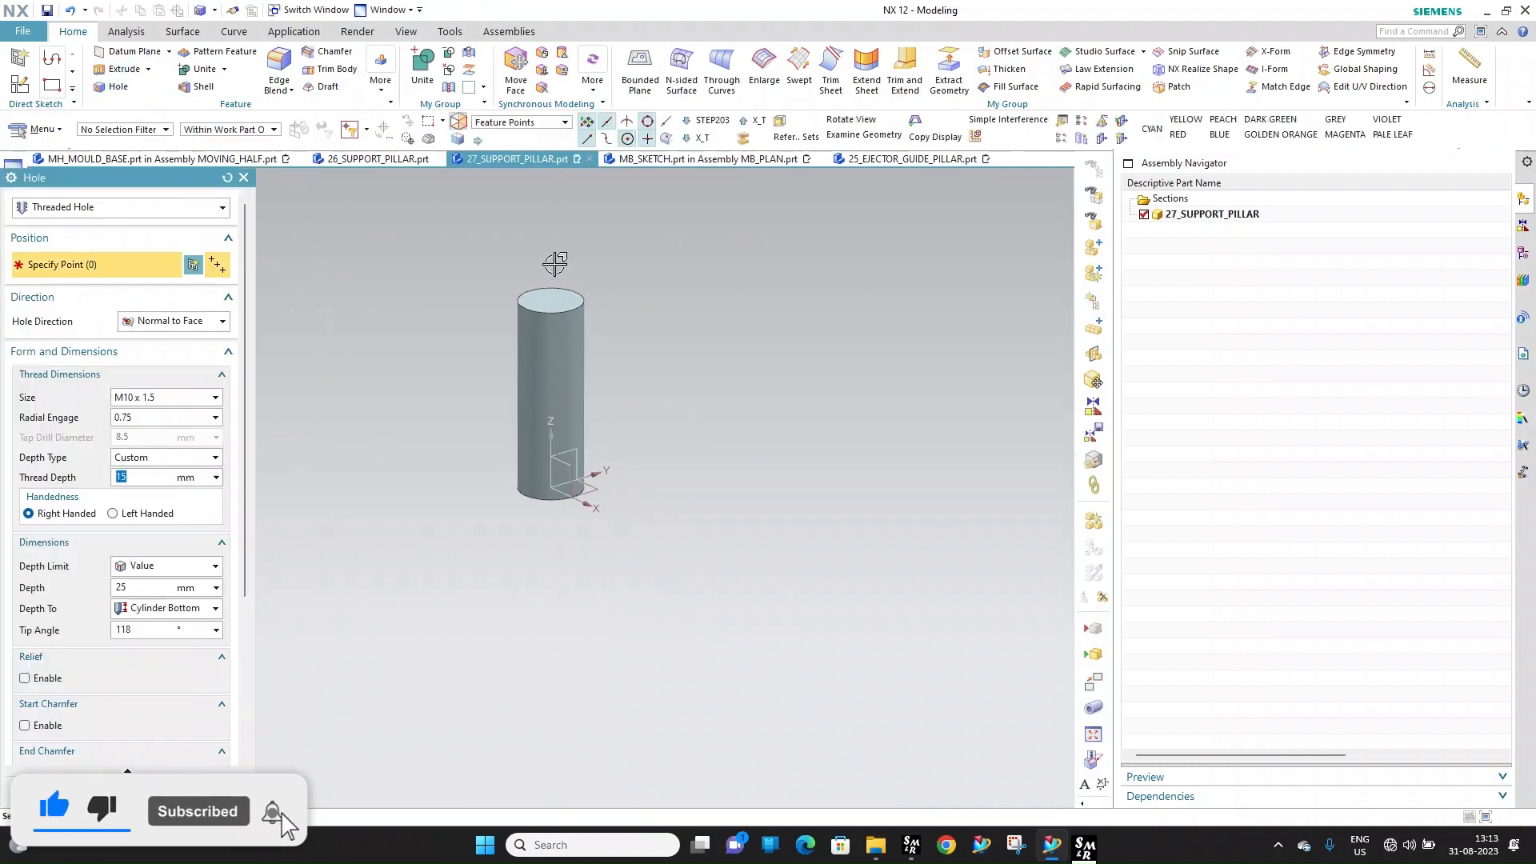
Add an M10 x 1.5 threaded hole, 15 mm thread depth and 25 mm deep, at the centre of the 27_SUPPORT_PILLAR's bottom face
middle_click_drag(555, 262, 548, 241)
scroll(461, 583, "up", 9)
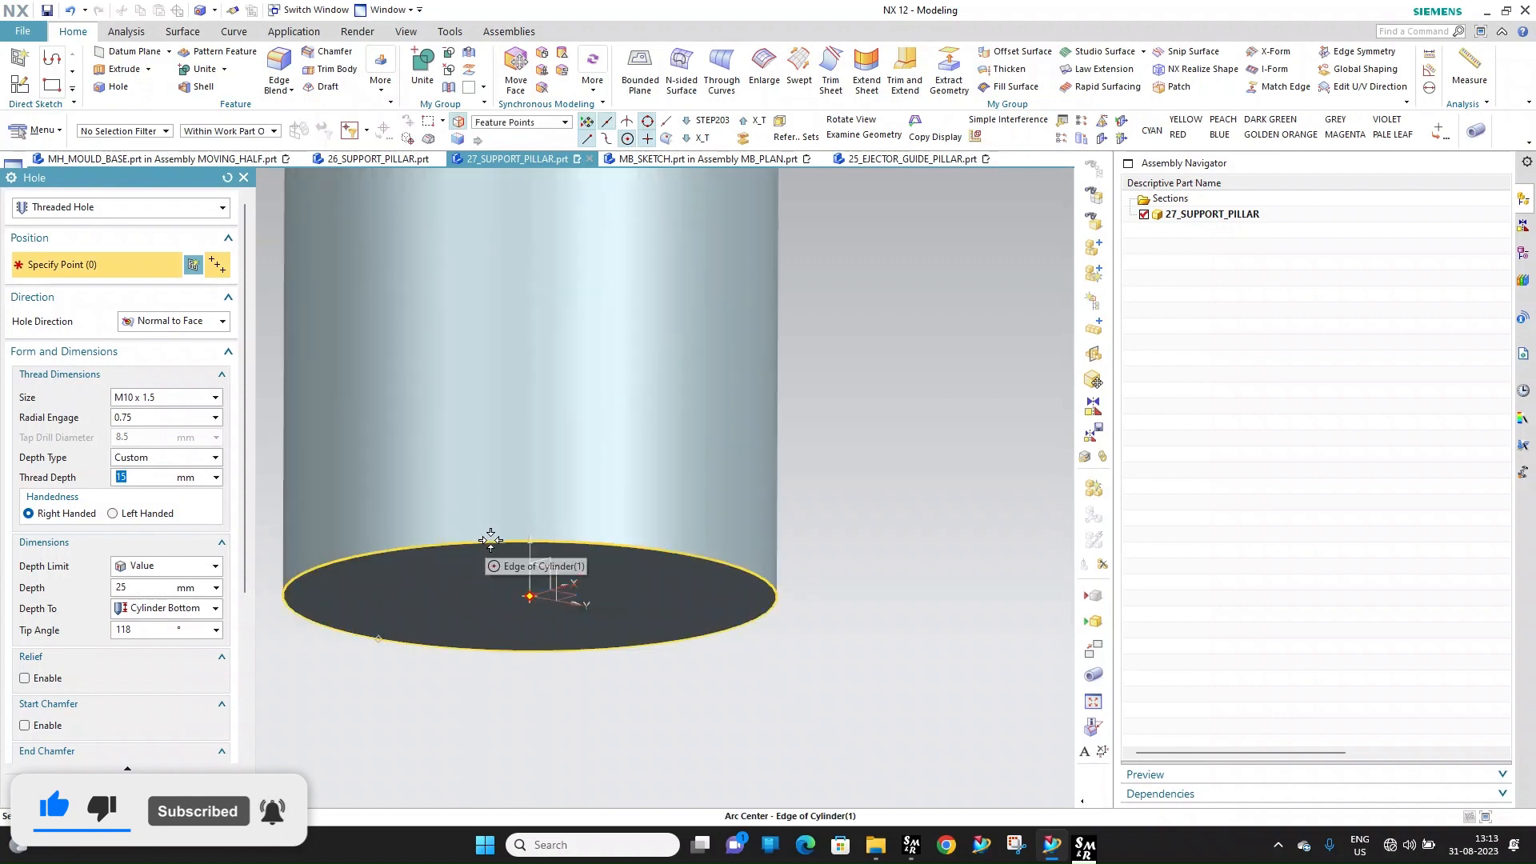
left_click(482, 537)
scroll(579, 577, "down", 6)
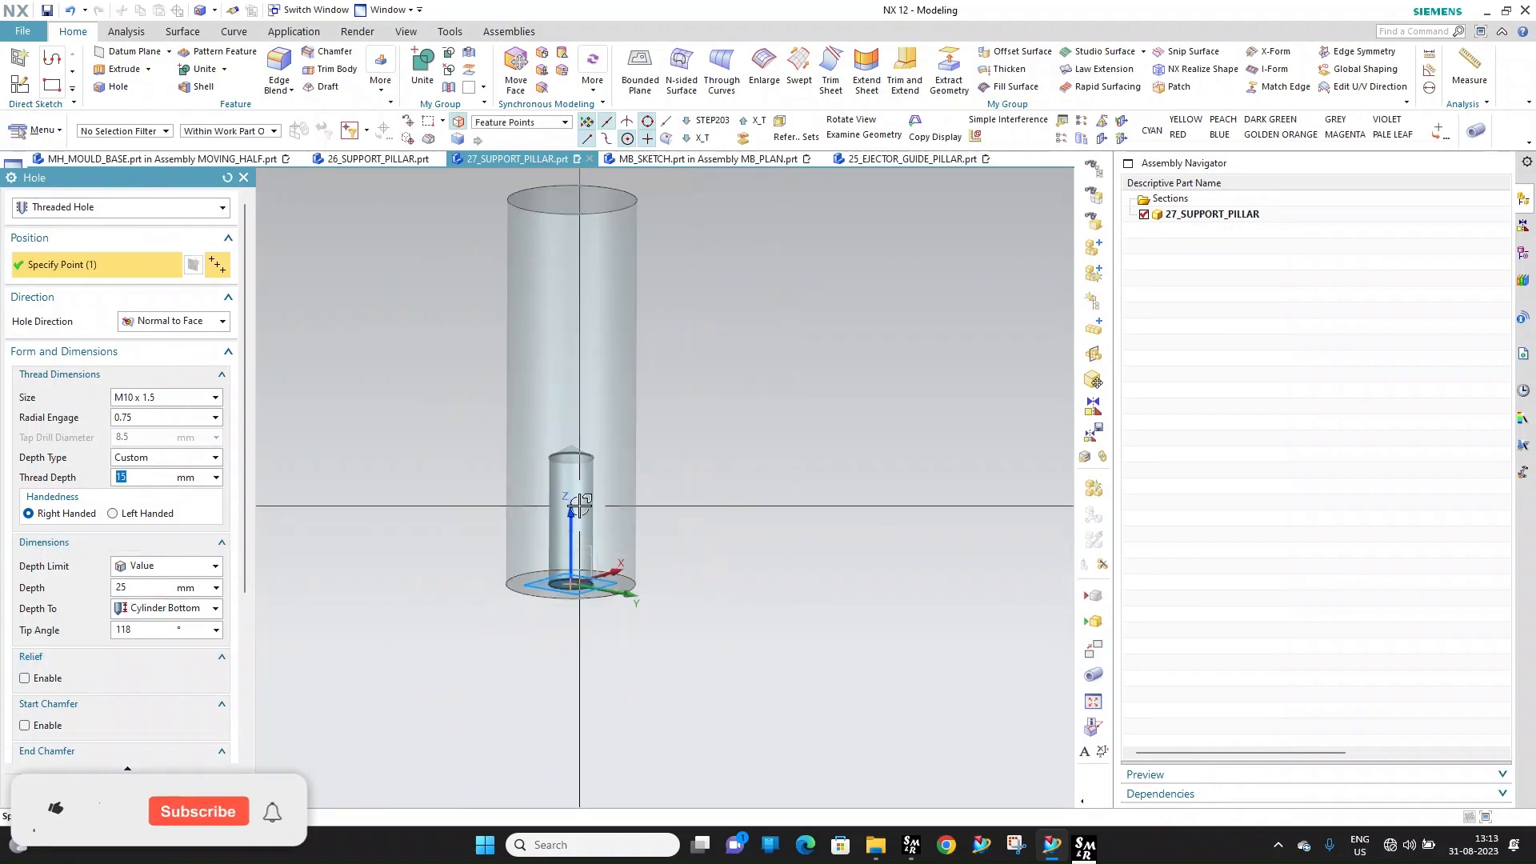
middle_click(580, 502)
Chamfer the outer edges at both ends of 27_SUPPORT_PILLAR by 0.5 mm and save the part
middle_click_drag(586, 456, 582, 528)
left_click(328, 52)
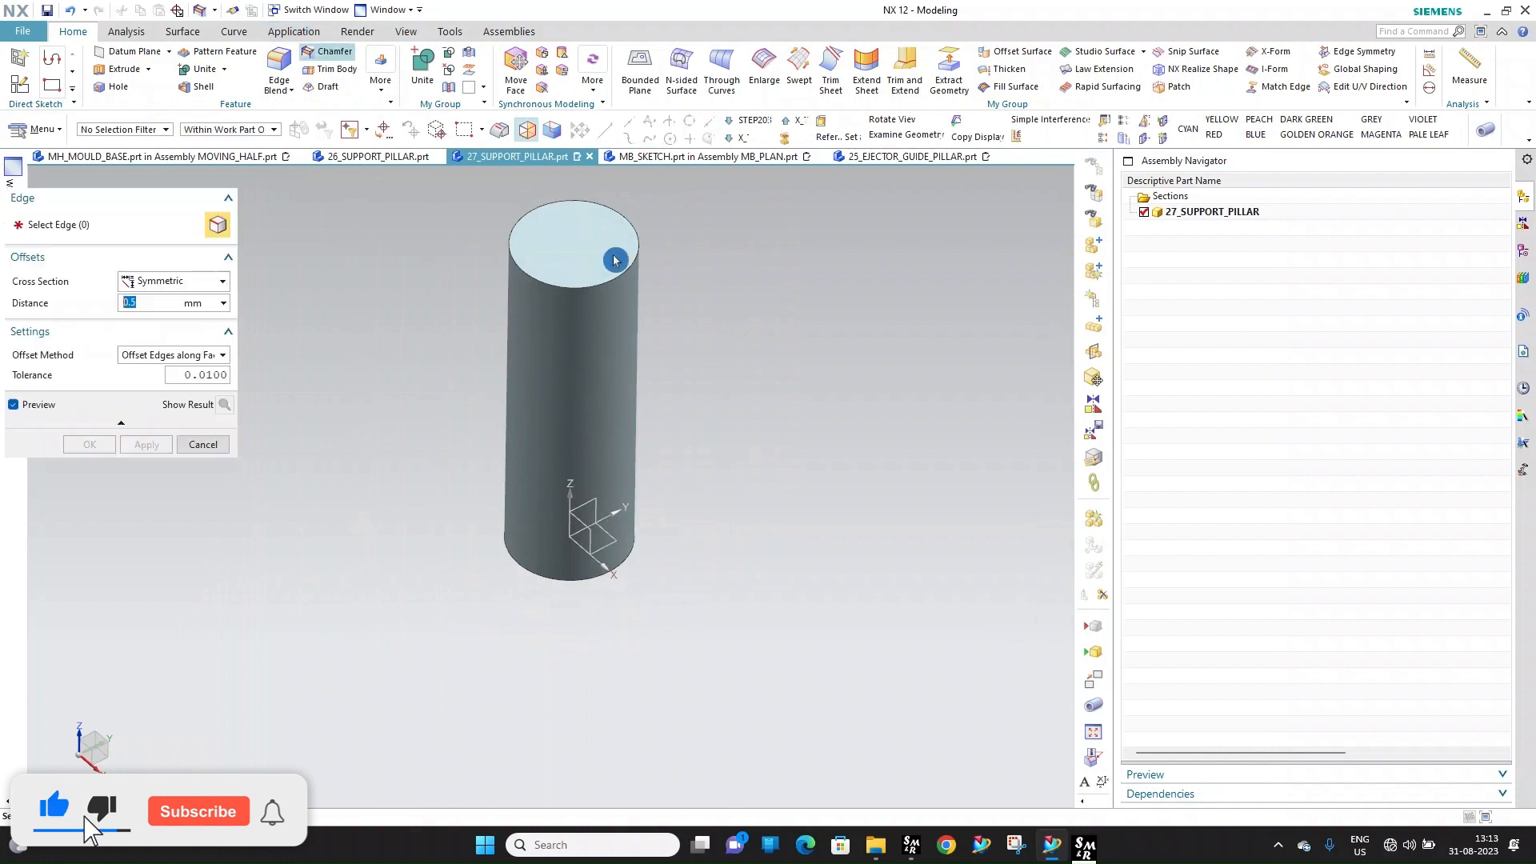
left_click(634, 256)
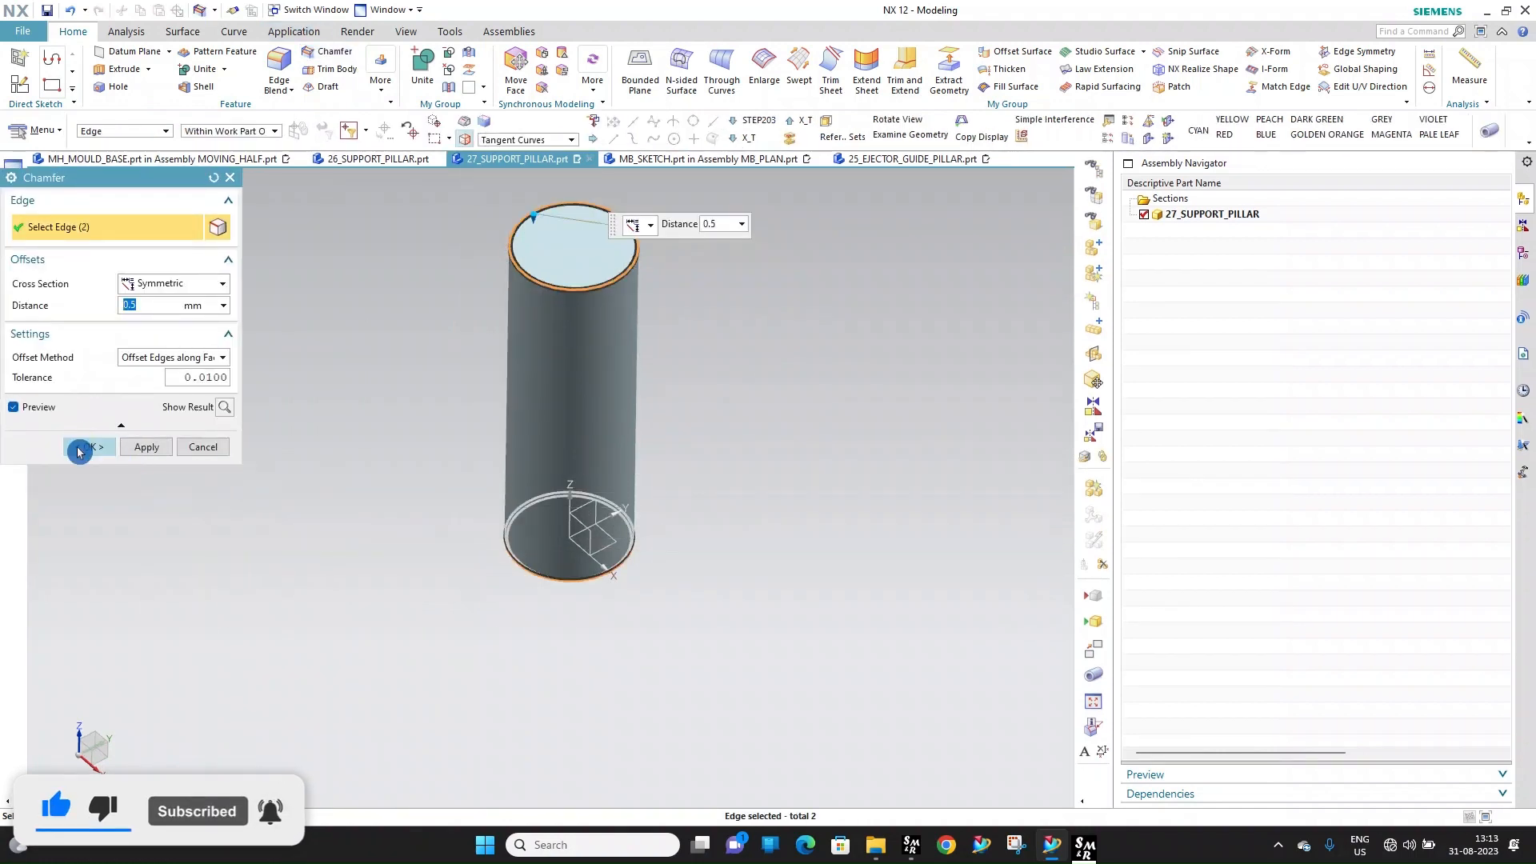
left_click(78, 450)
key("ctrl+s")
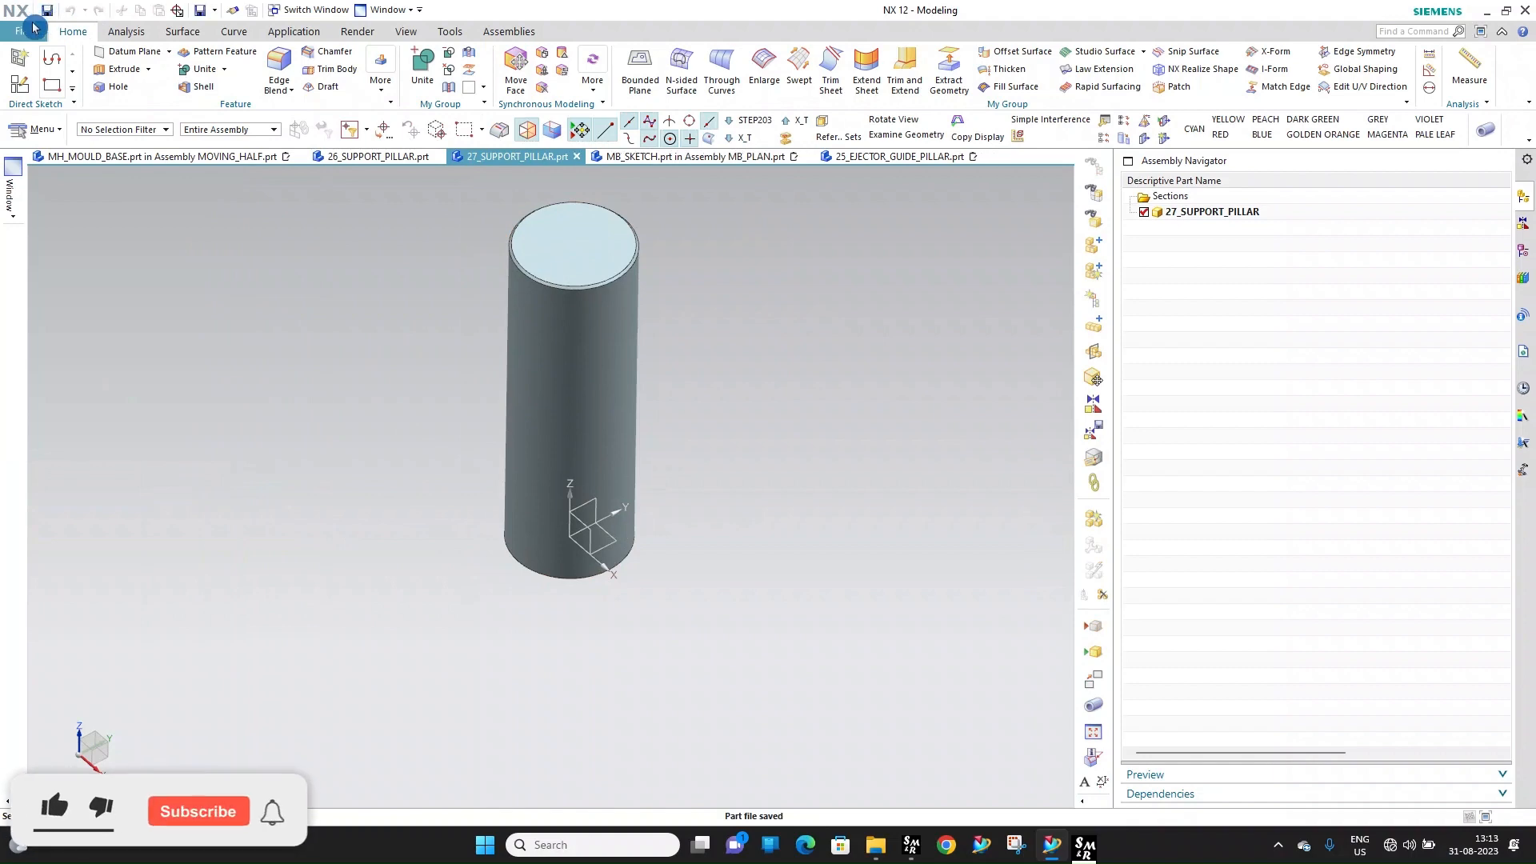
Return to MH_MOULD_BASE in the MOVING_HALF assembly
left_click(388, 9)
left_click(439, 133)
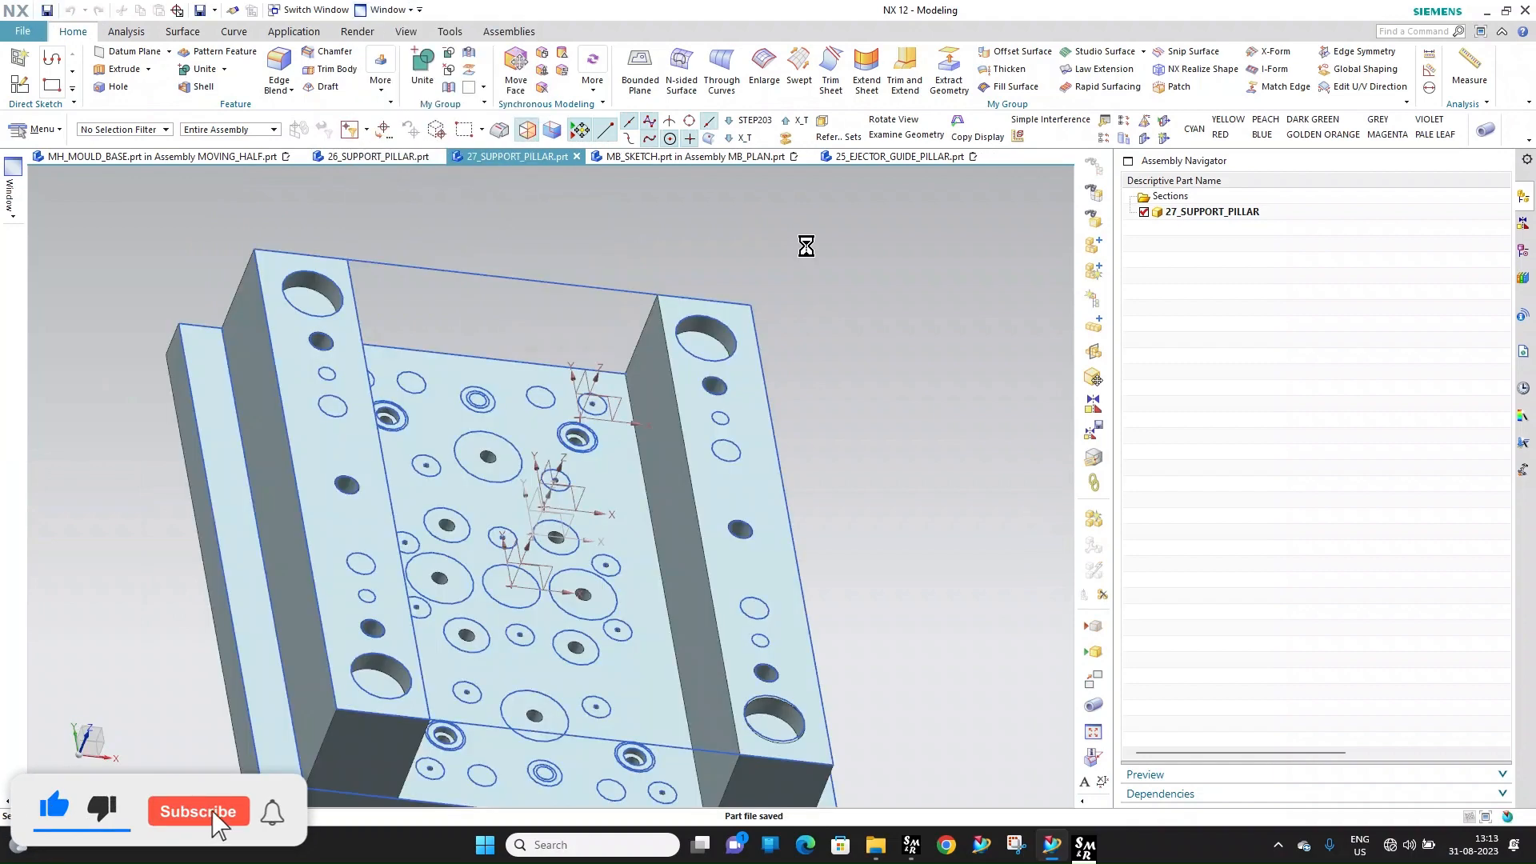
key("Home")
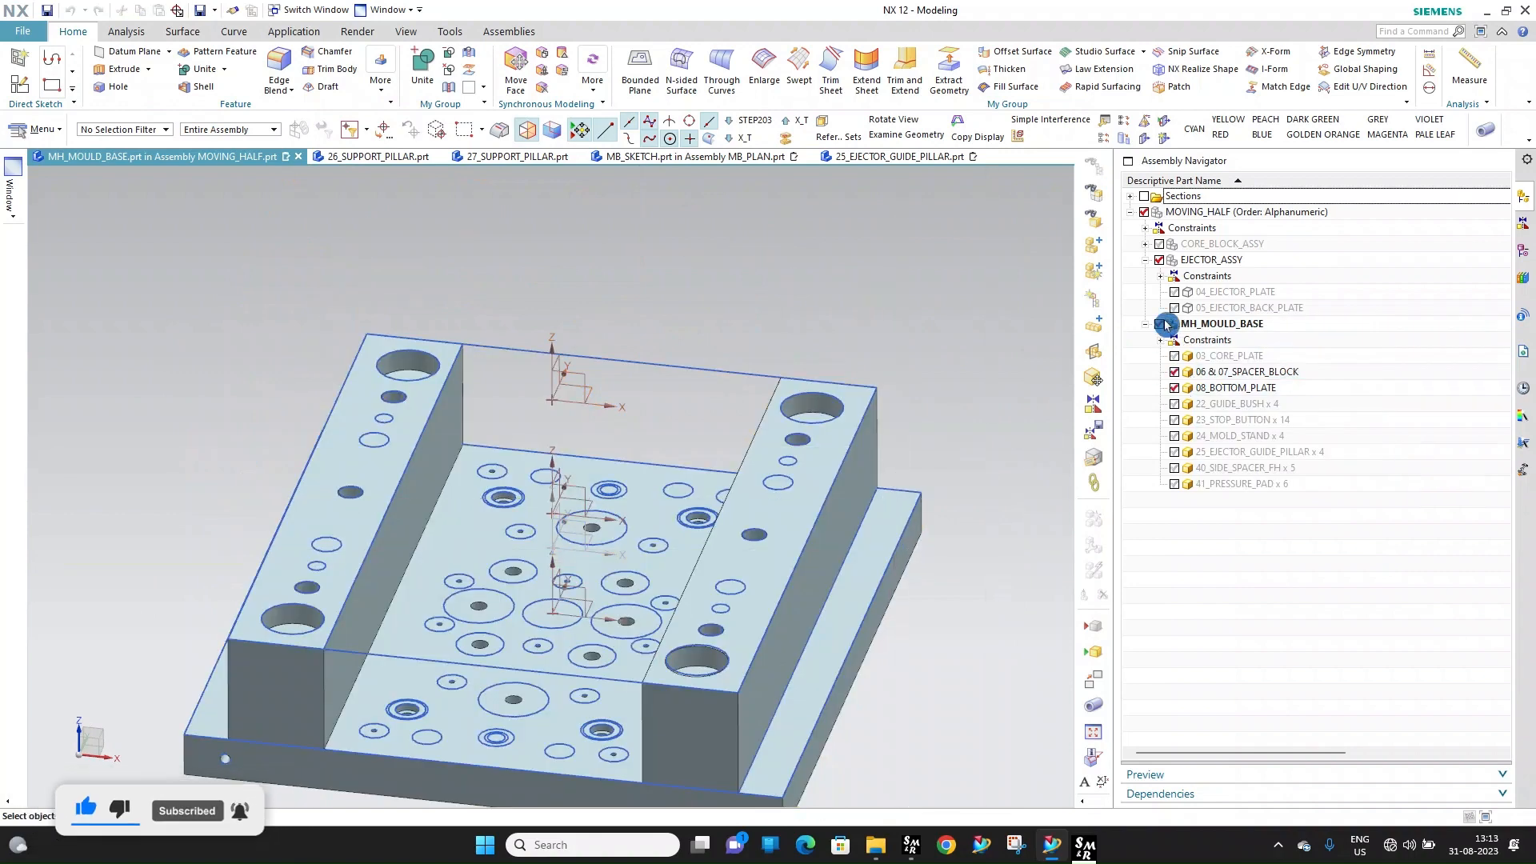
Add 26_SUPPORT_PILLAR from the PROCESS folder as a component of MH_MOULD_BASE, ready for placement with Touch/Align constraints
left_click(1094, 248)
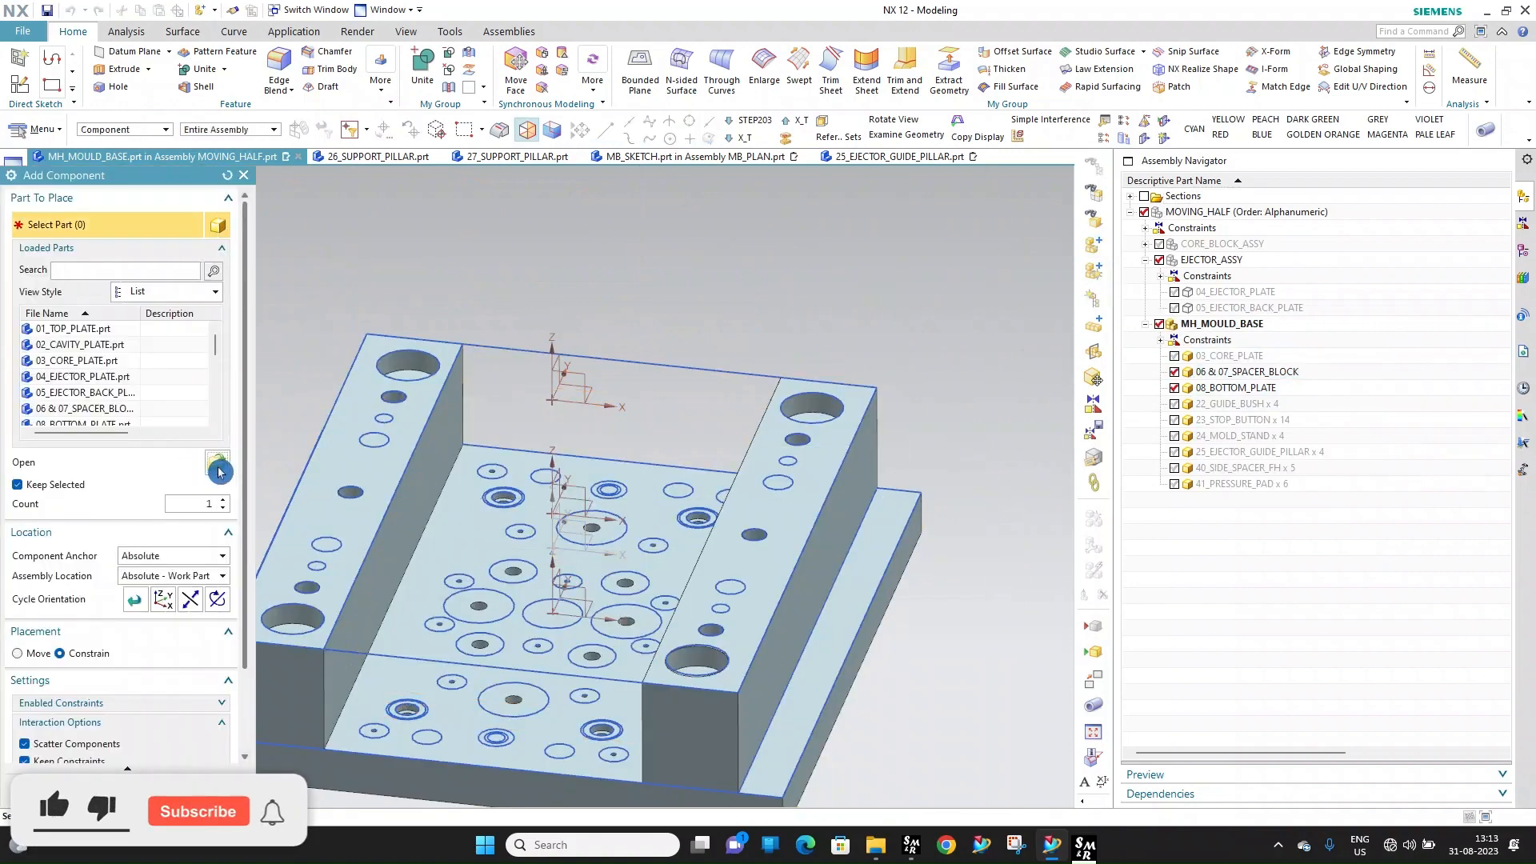
left_click(218, 467)
key("Down")
key("Down")
key("Down")
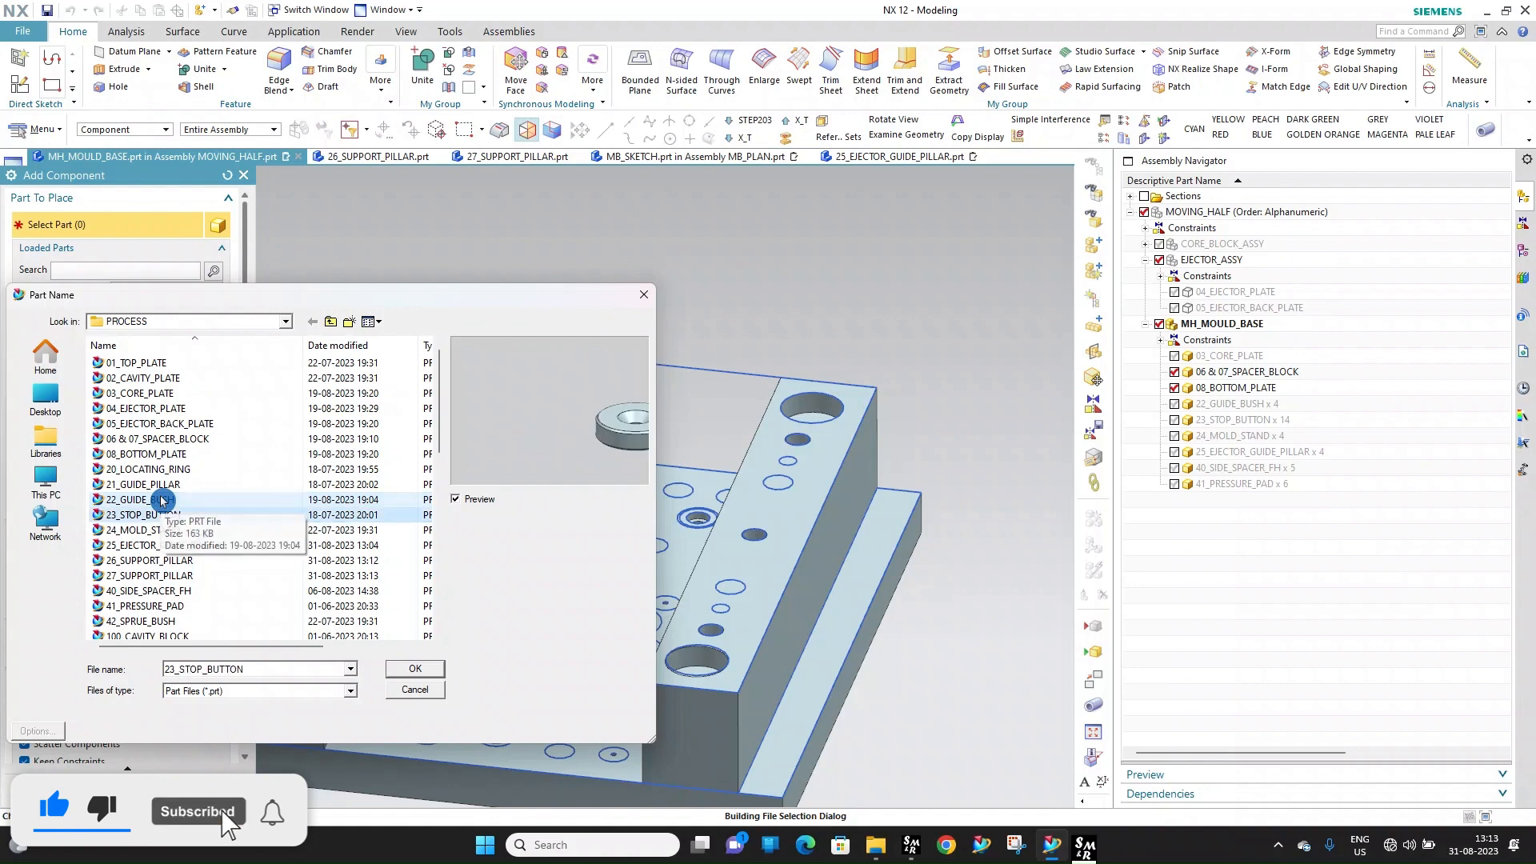
left_click(164, 564)
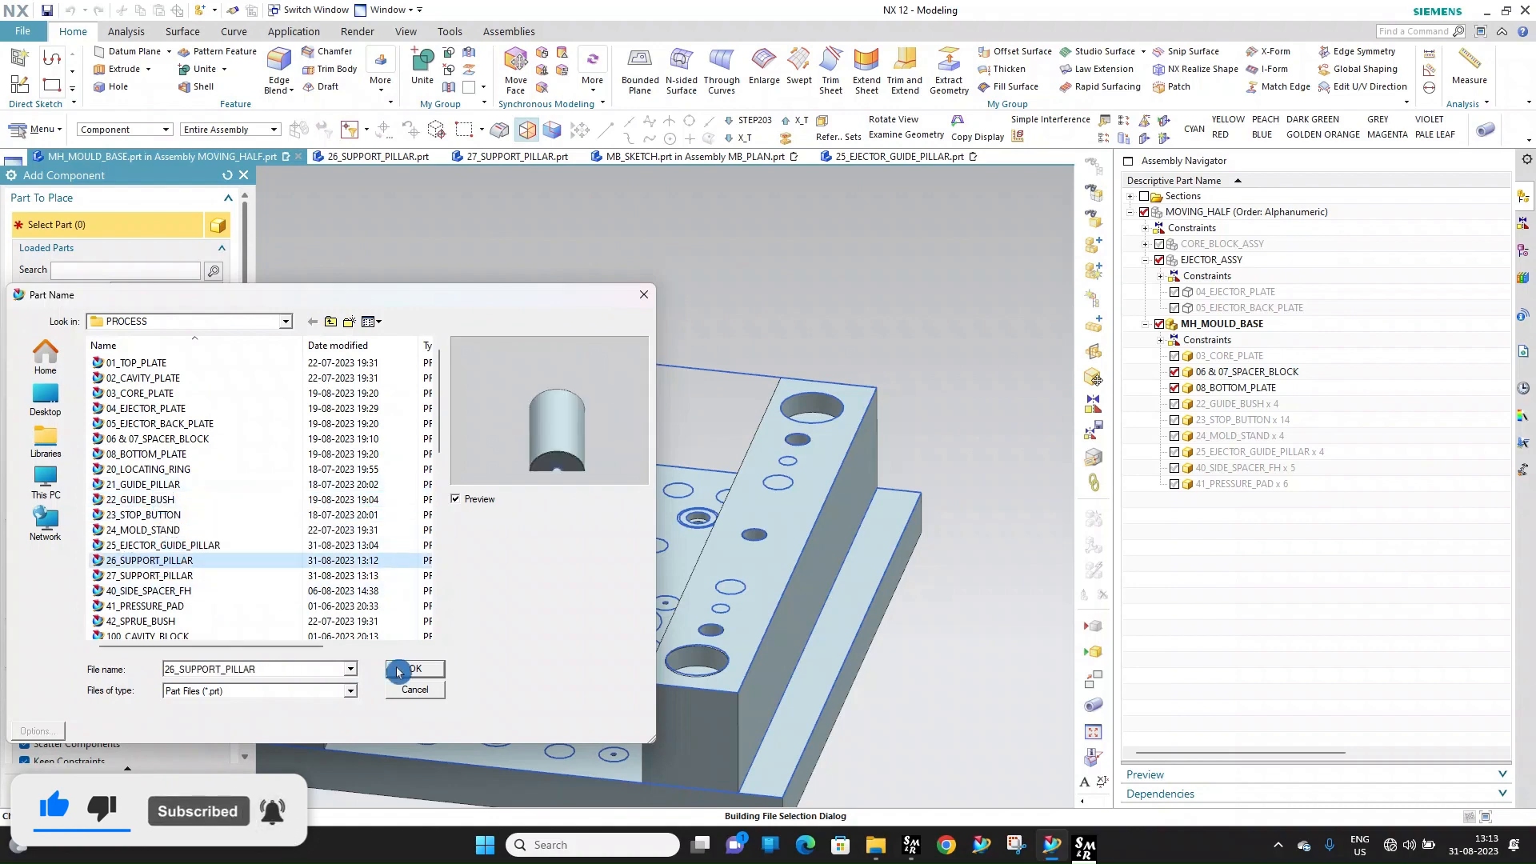
left_click(408, 669)
left_click(79, 670)
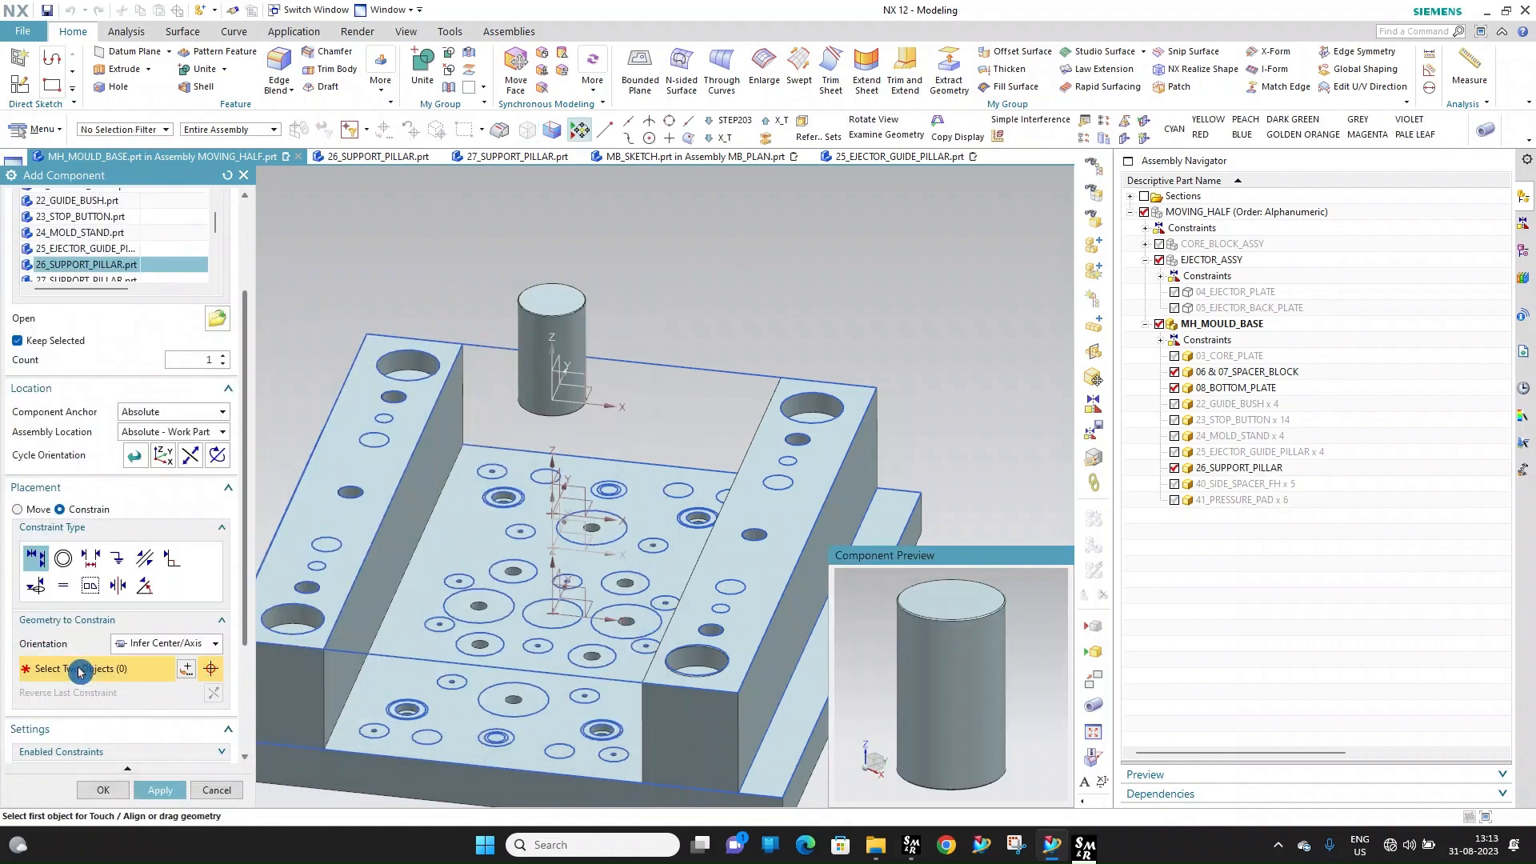
Constrain the first support pillar's bottom face to 08_BOTTOM_PLATE and align its axis with the hole in the left large circle
middle_click_drag(942, 717, 930, 653)
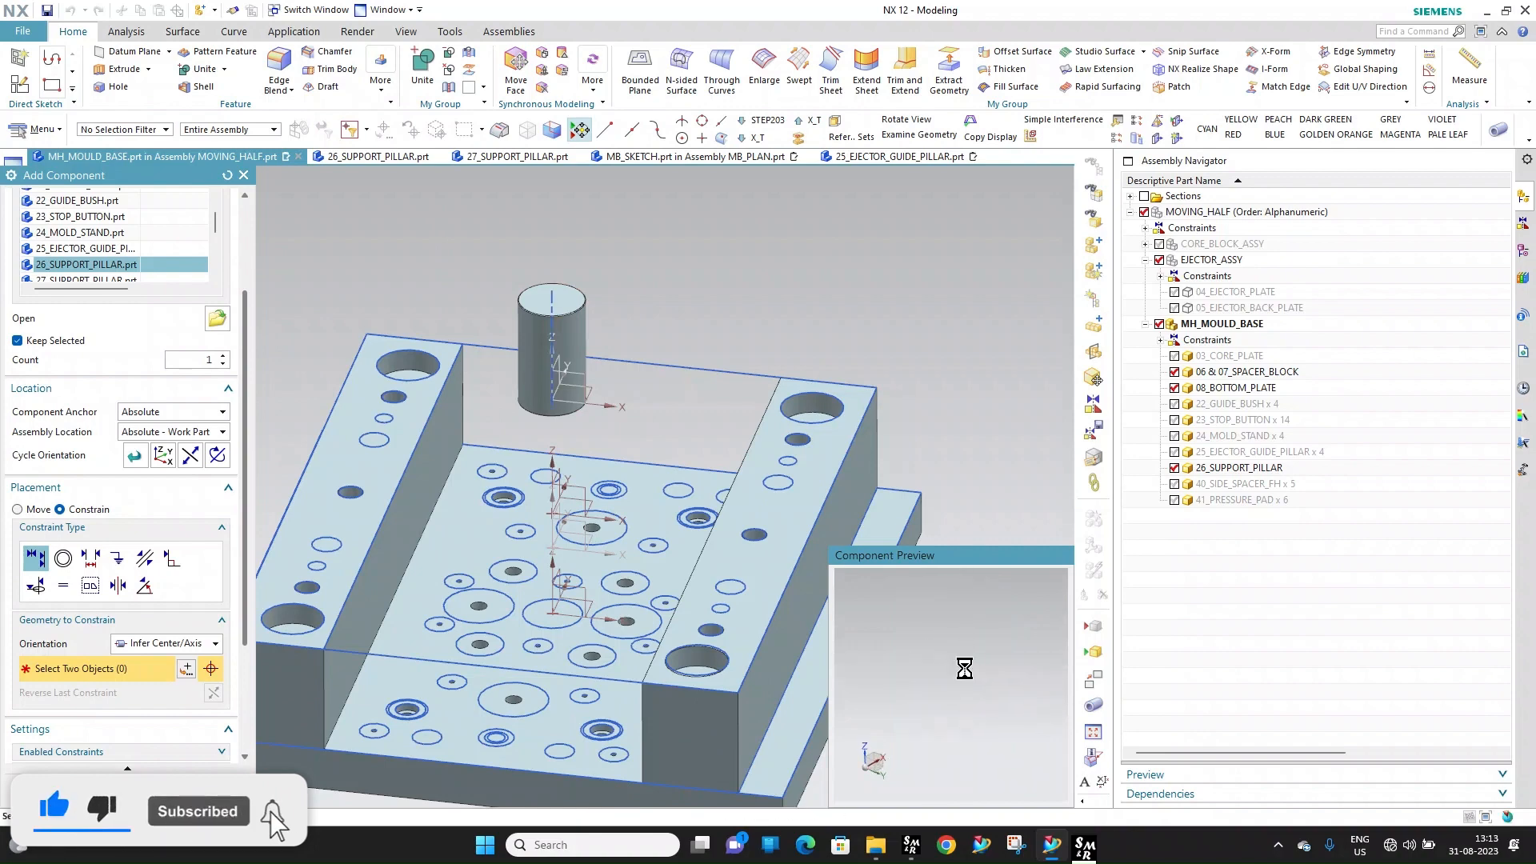
scroll(404, 638, "up", 5)
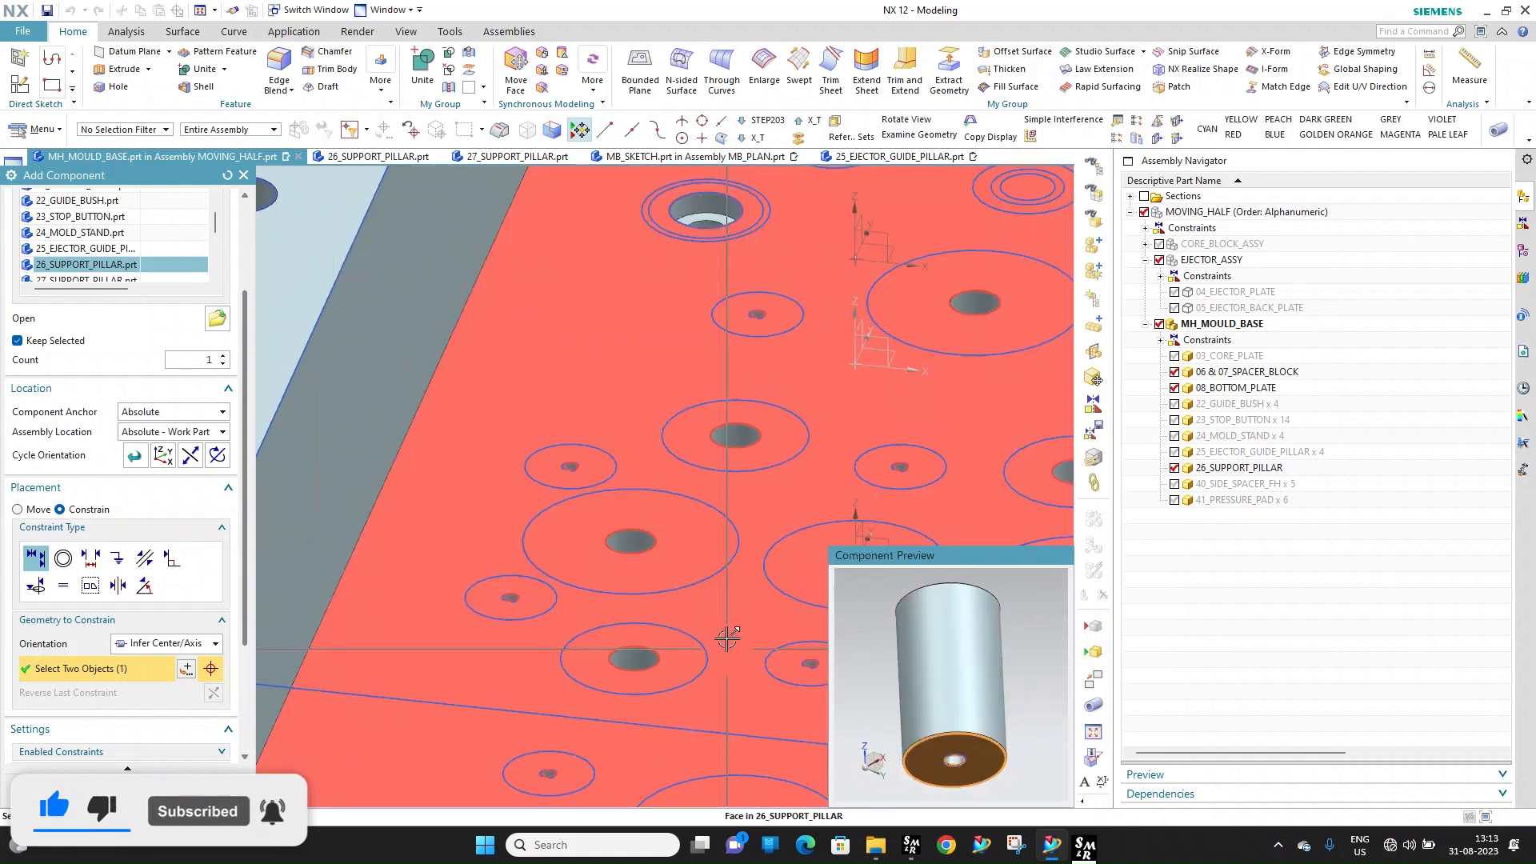
scroll(614, 537, "up", 2)
left_click(613, 538)
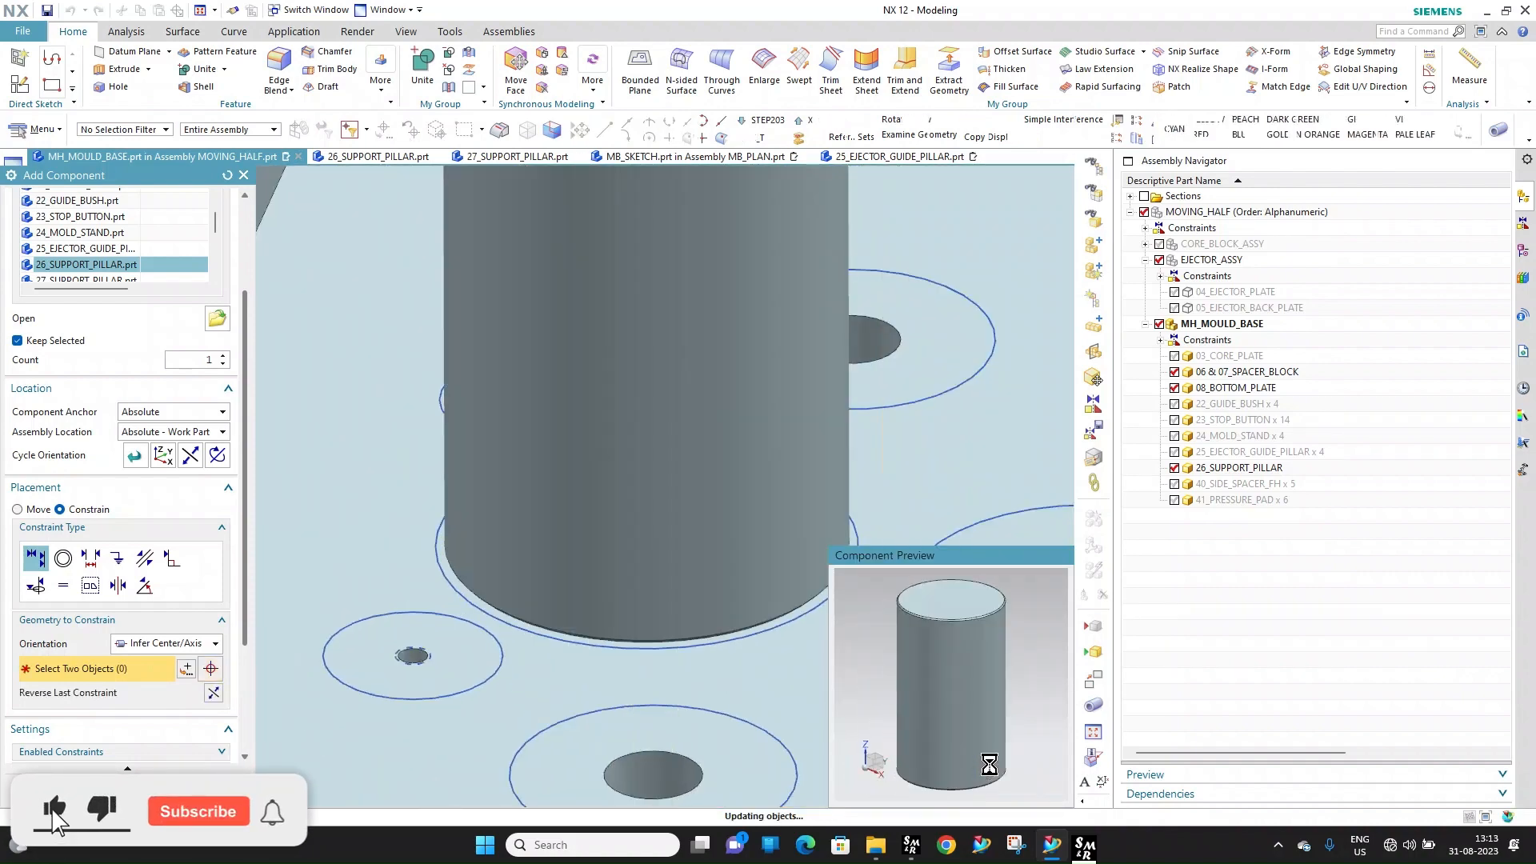
Place a second 26_SUPPORT_PILLAR with its bottom face on the bottom plate, aligned with the hole in the right large circle
middle_click_drag(962, 694, 963, 664)
scroll(966, 712, "up", 2)
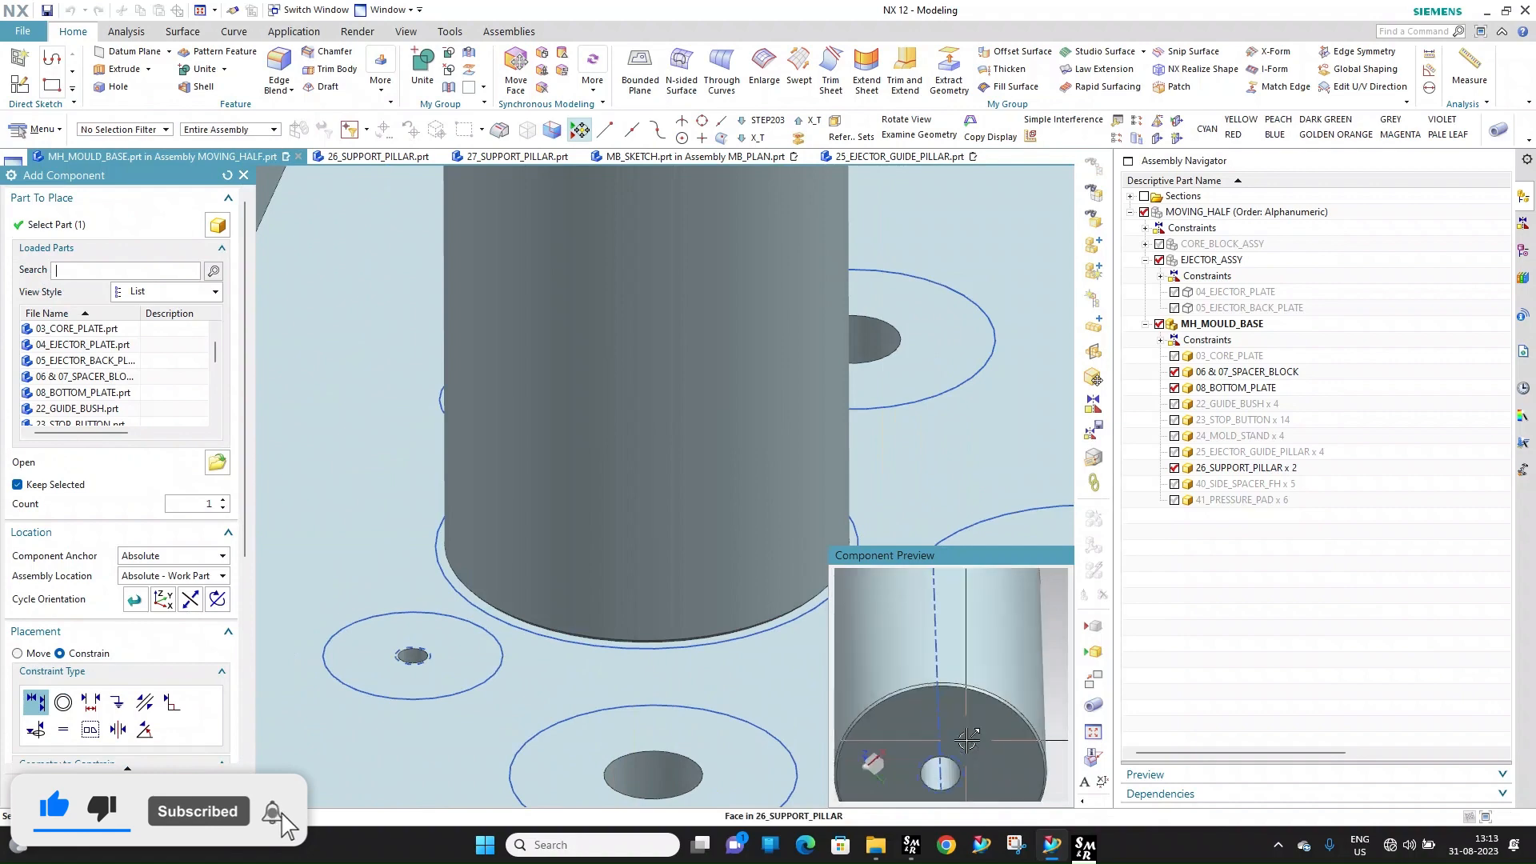
left_click(972, 769)
scroll(535, 408, "down", 6)
scroll(712, 430, "up", 5)
left_click(714, 429)
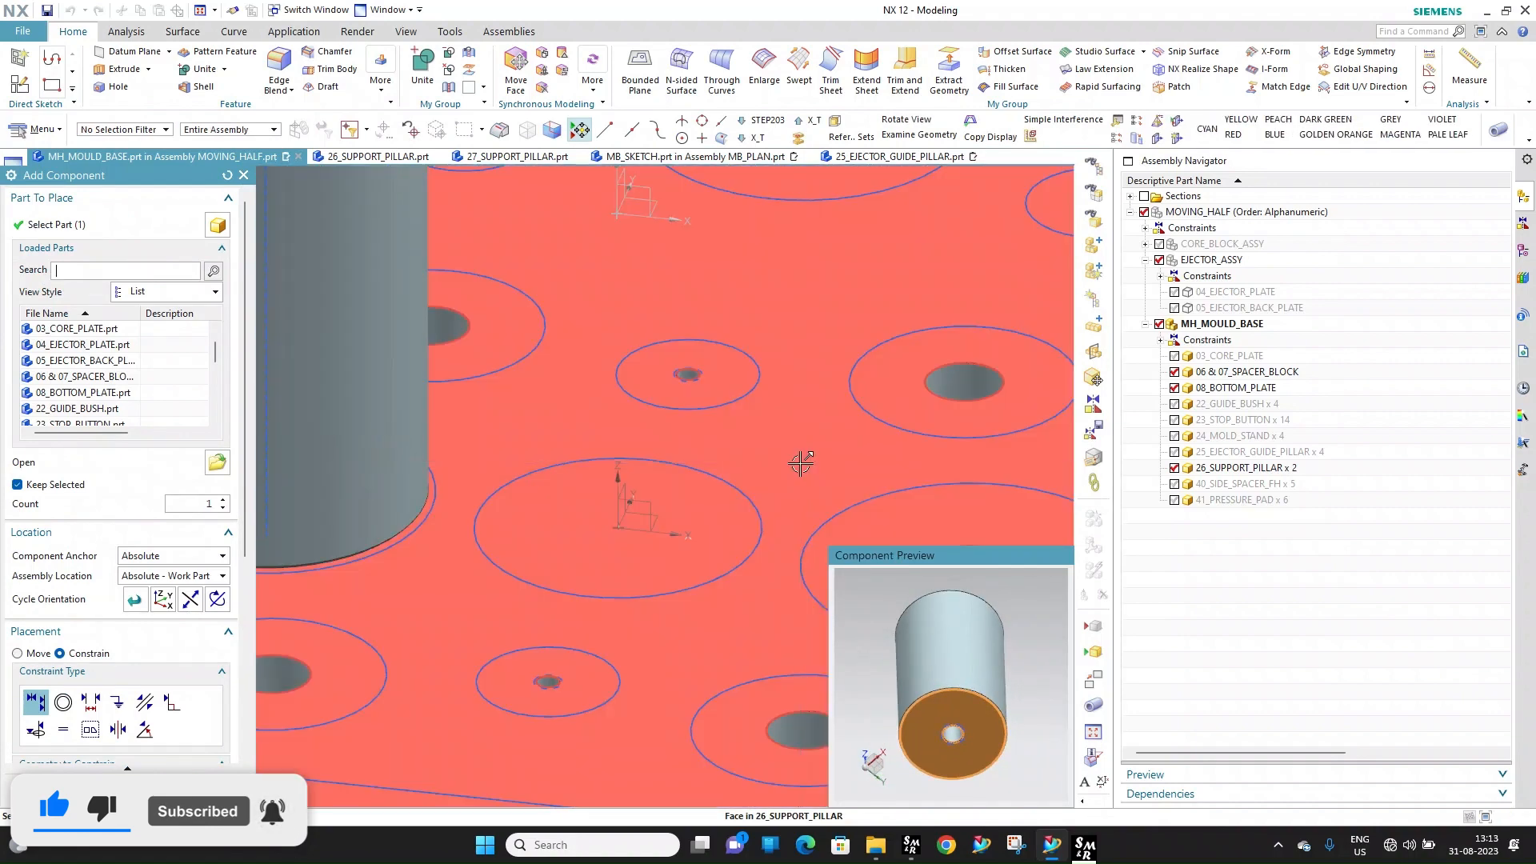
scroll(713, 429, "down", 4)
scroll(804, 481, "up", 5)
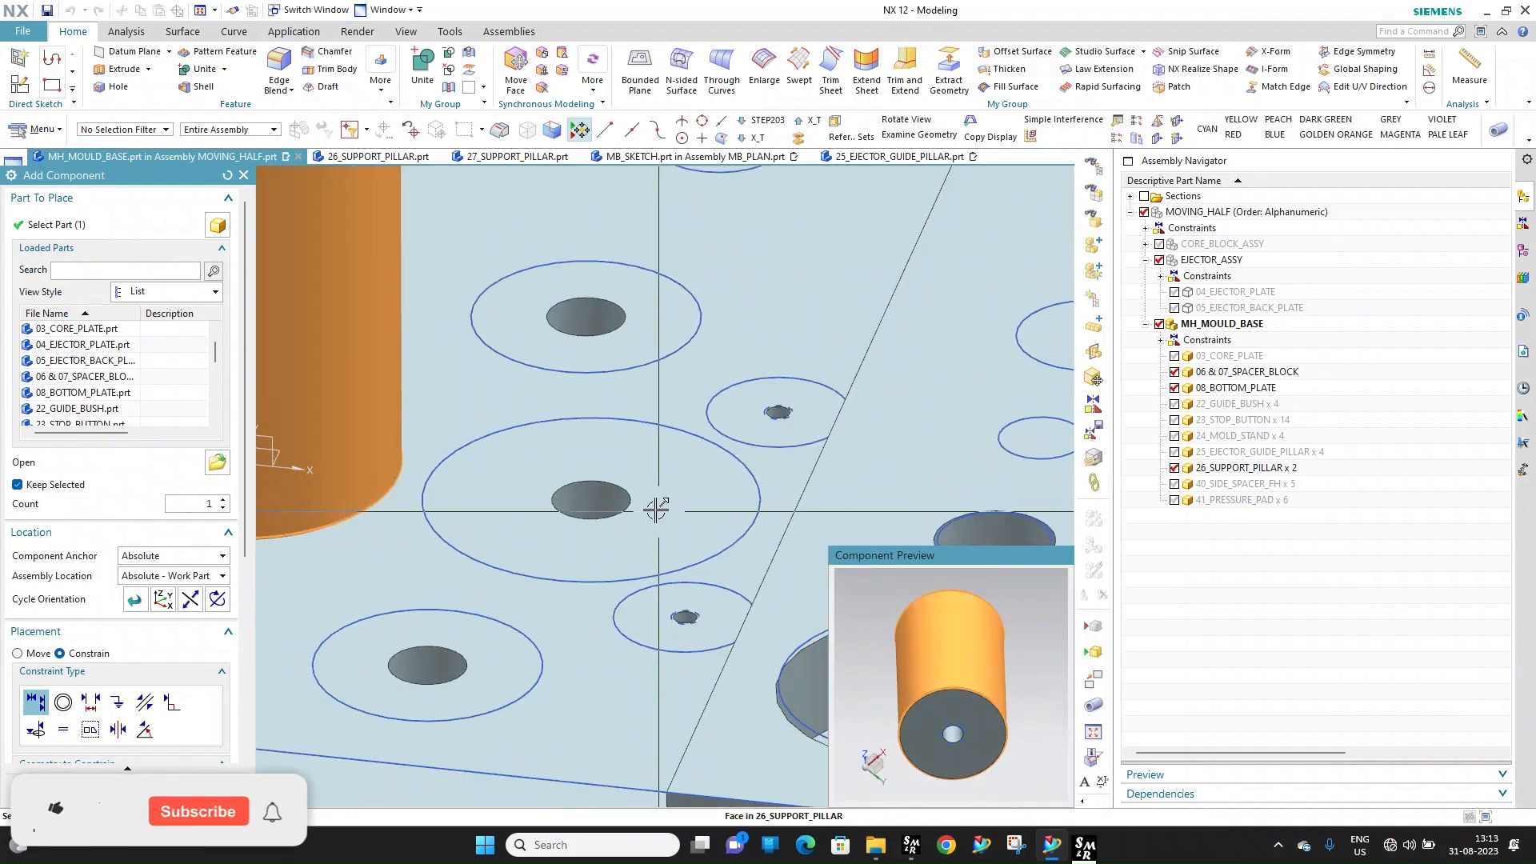
scroll(655, 511, "up", 3)
left_click(600, 494)
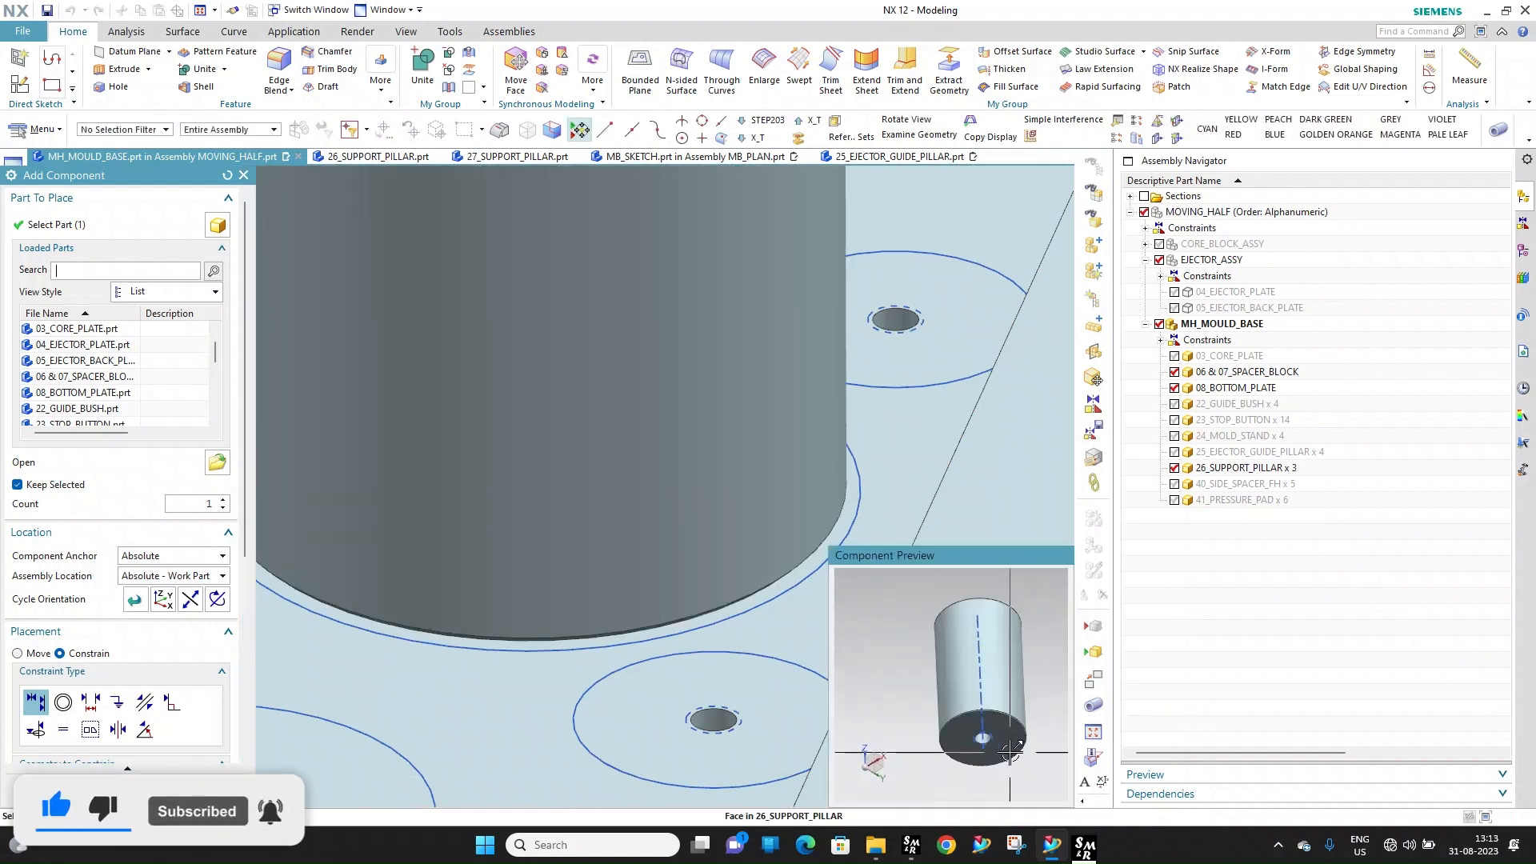
Place a third 26_SUPPORT_PILLAR on the bottom plate, aligned with the hole in the large circle nearest the front edge
scroll(769, 360, "down", 2)
scroll(769, 360, "down", 7)
scroll(629, 548, "up", 3)
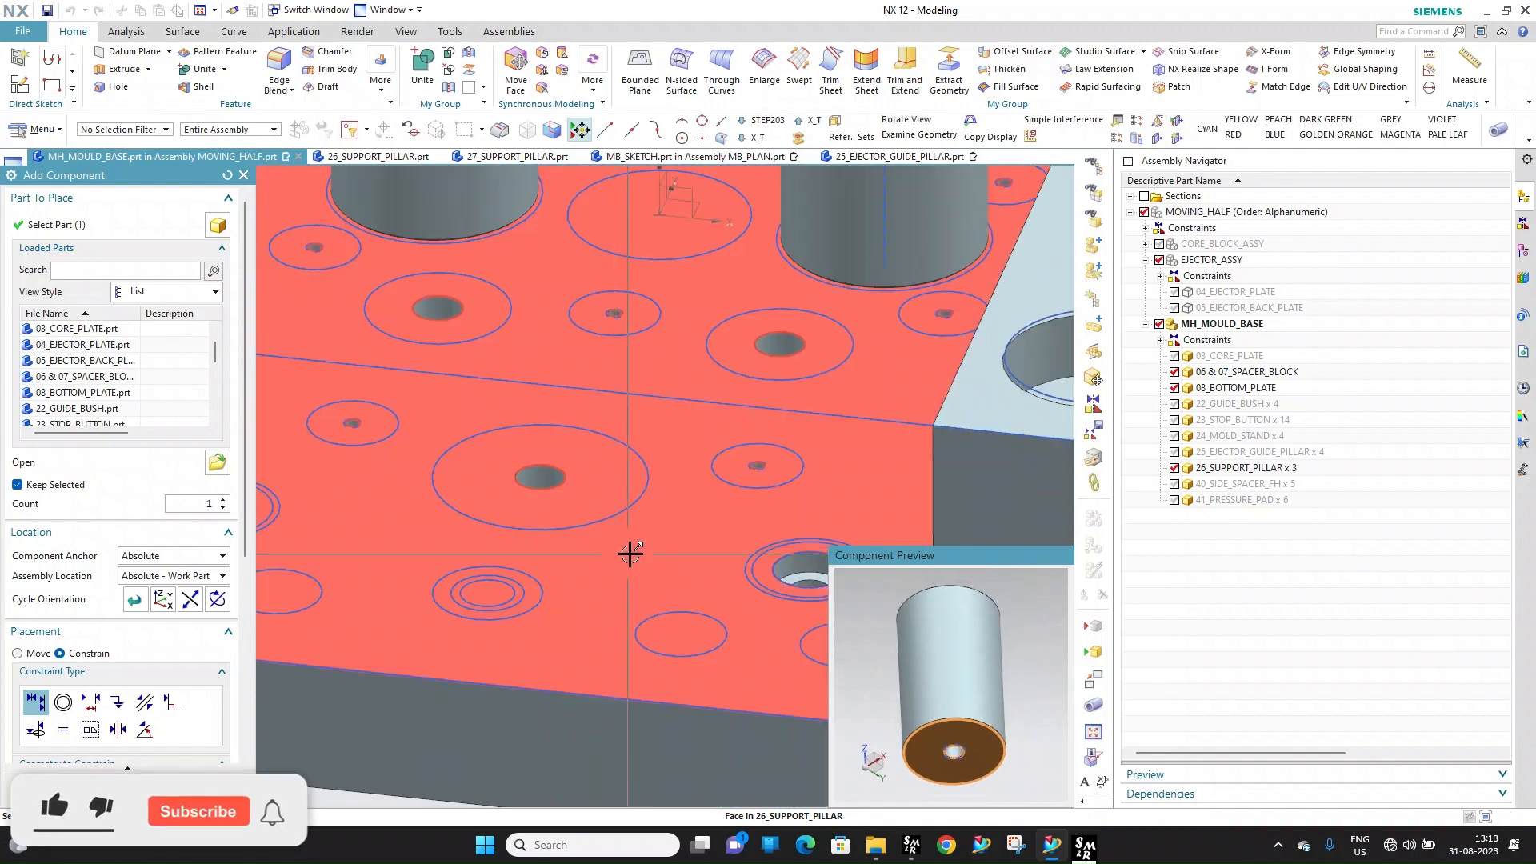
left_click(628, 551)
scroll(582, 482, "up", 4)
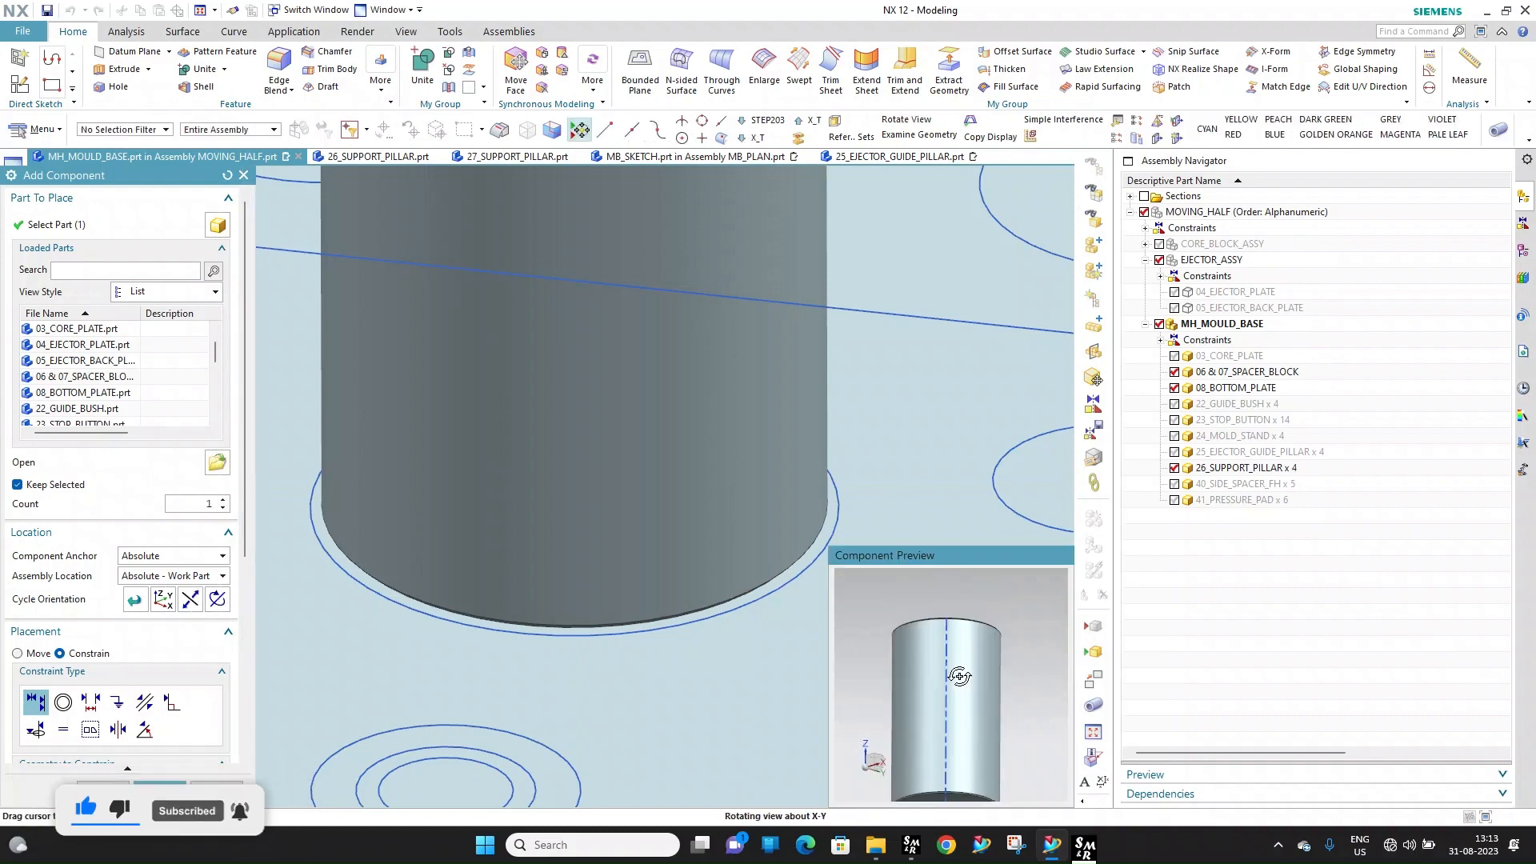
Place a fourth 26_SUPPORT_PILLAR on the bottom plate, aligned with the hole in the rear large circle, and finish adding components
scroll(965, 732, "up", 5)
left_click(963, 710)
scroll(563, 610, "down", 8)
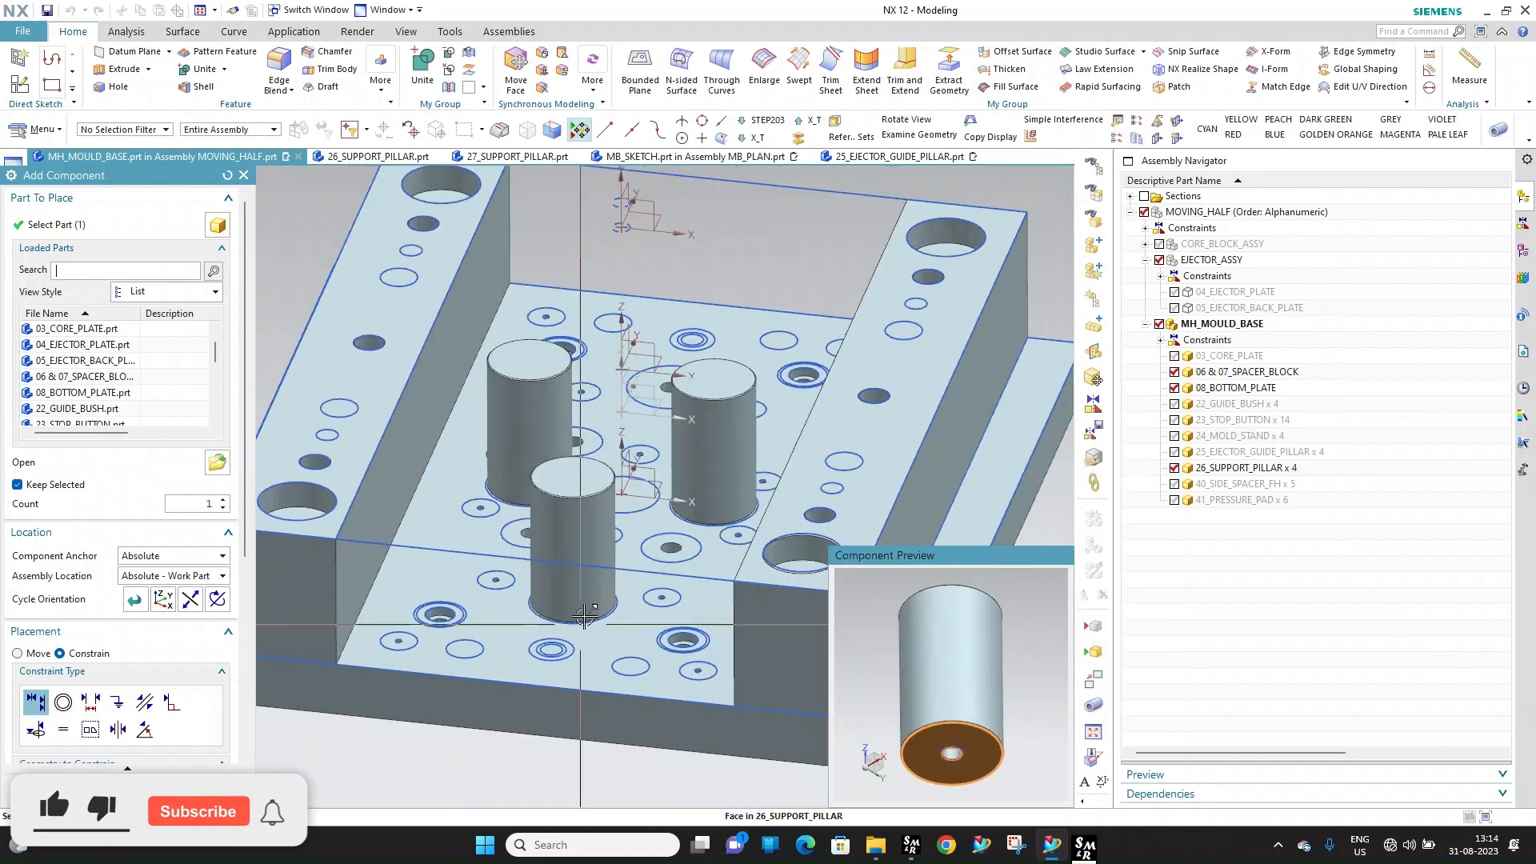
scroll(679, 382, "up", 2)
scroll(688, 392, "down", 6)
scroll(737, 393, "up", 8)
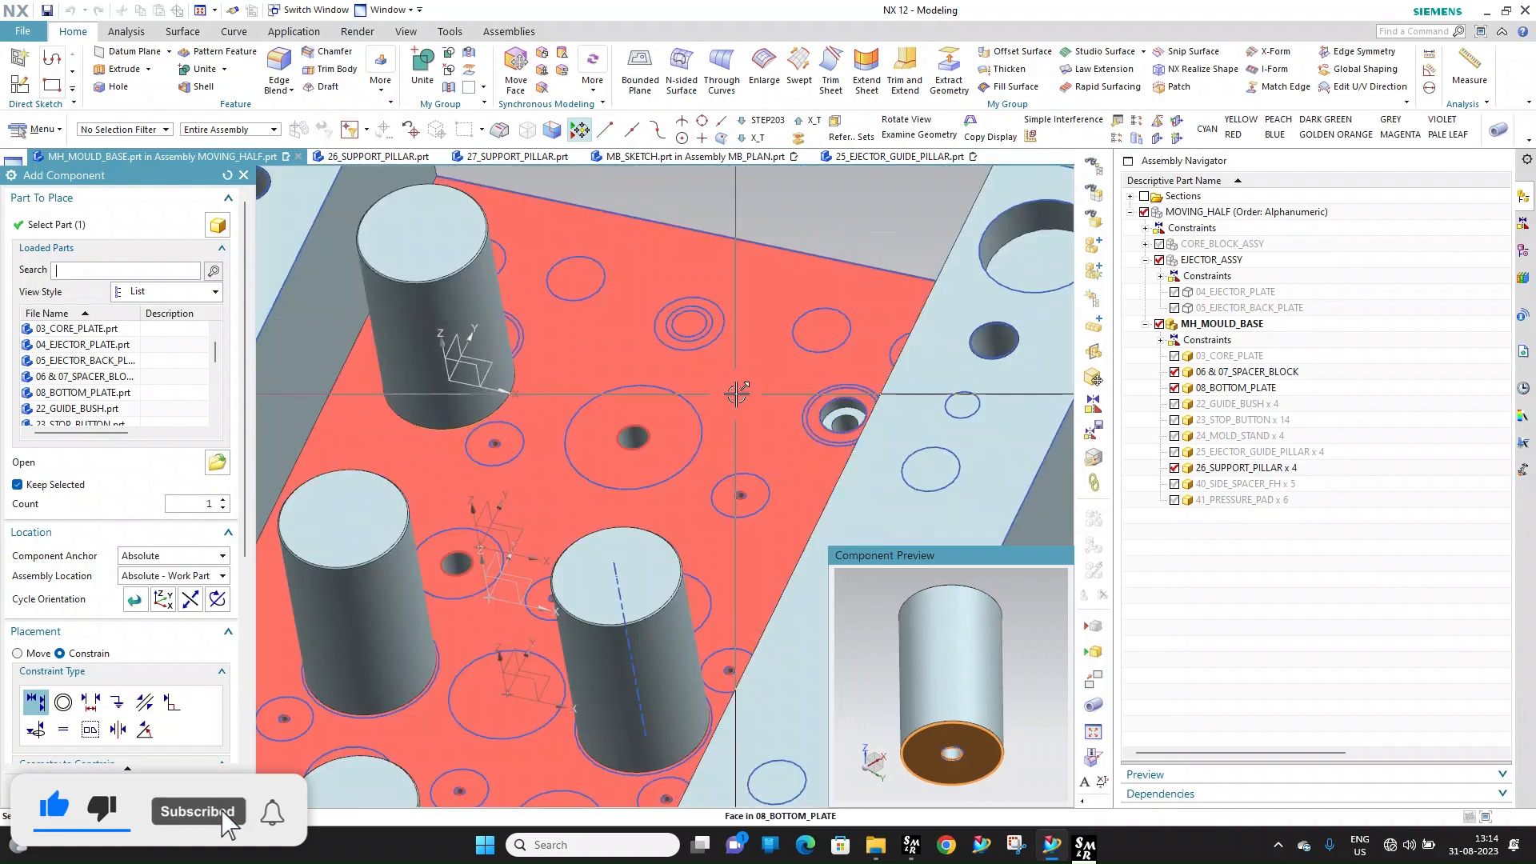
left_click(736, 392)
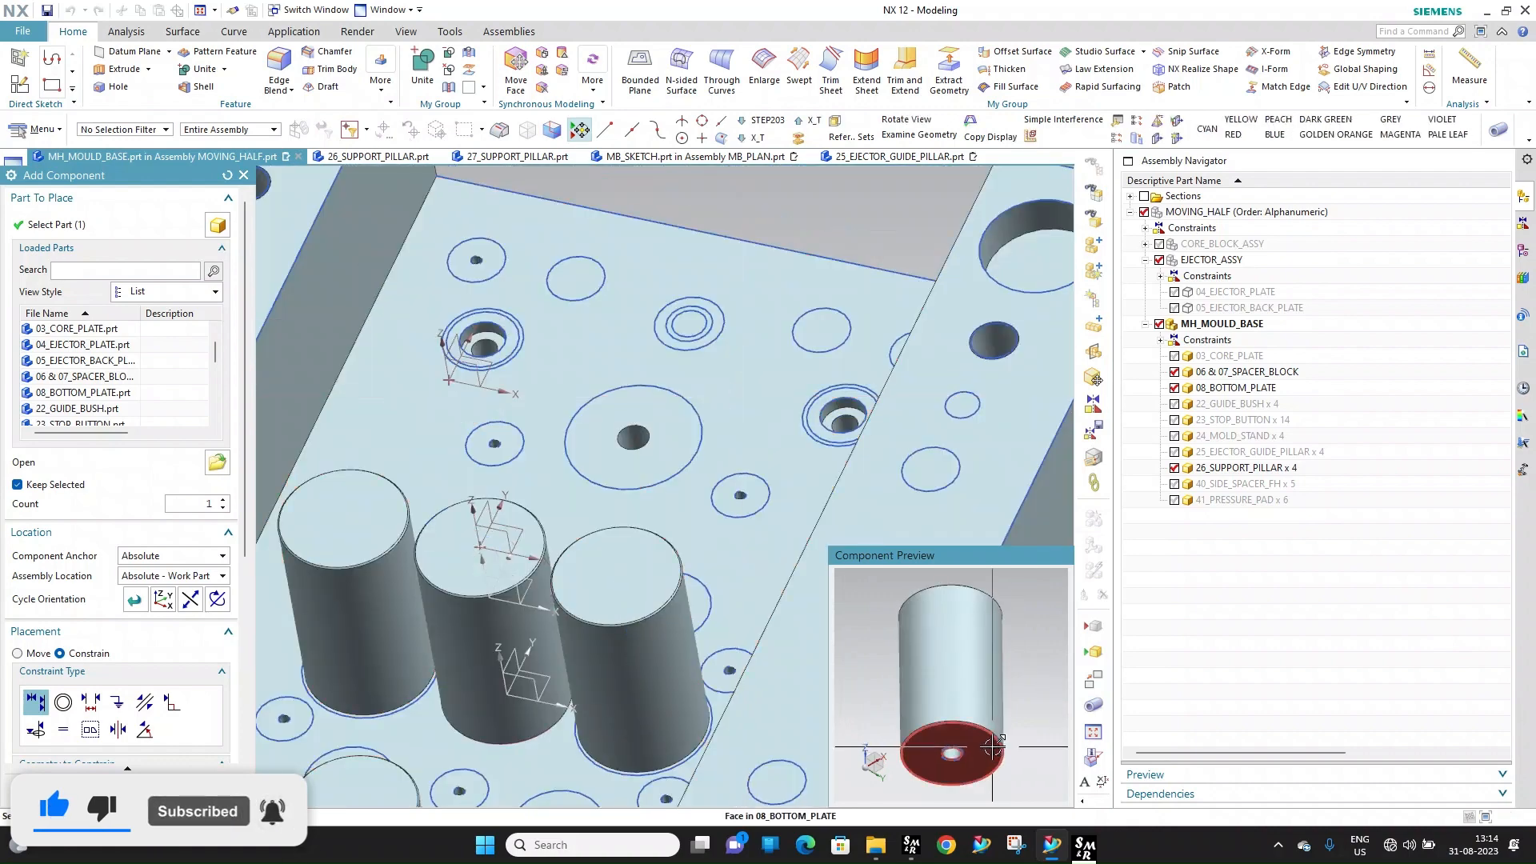
left_click(985, 693)
scroll(640, 428, "up", 5)
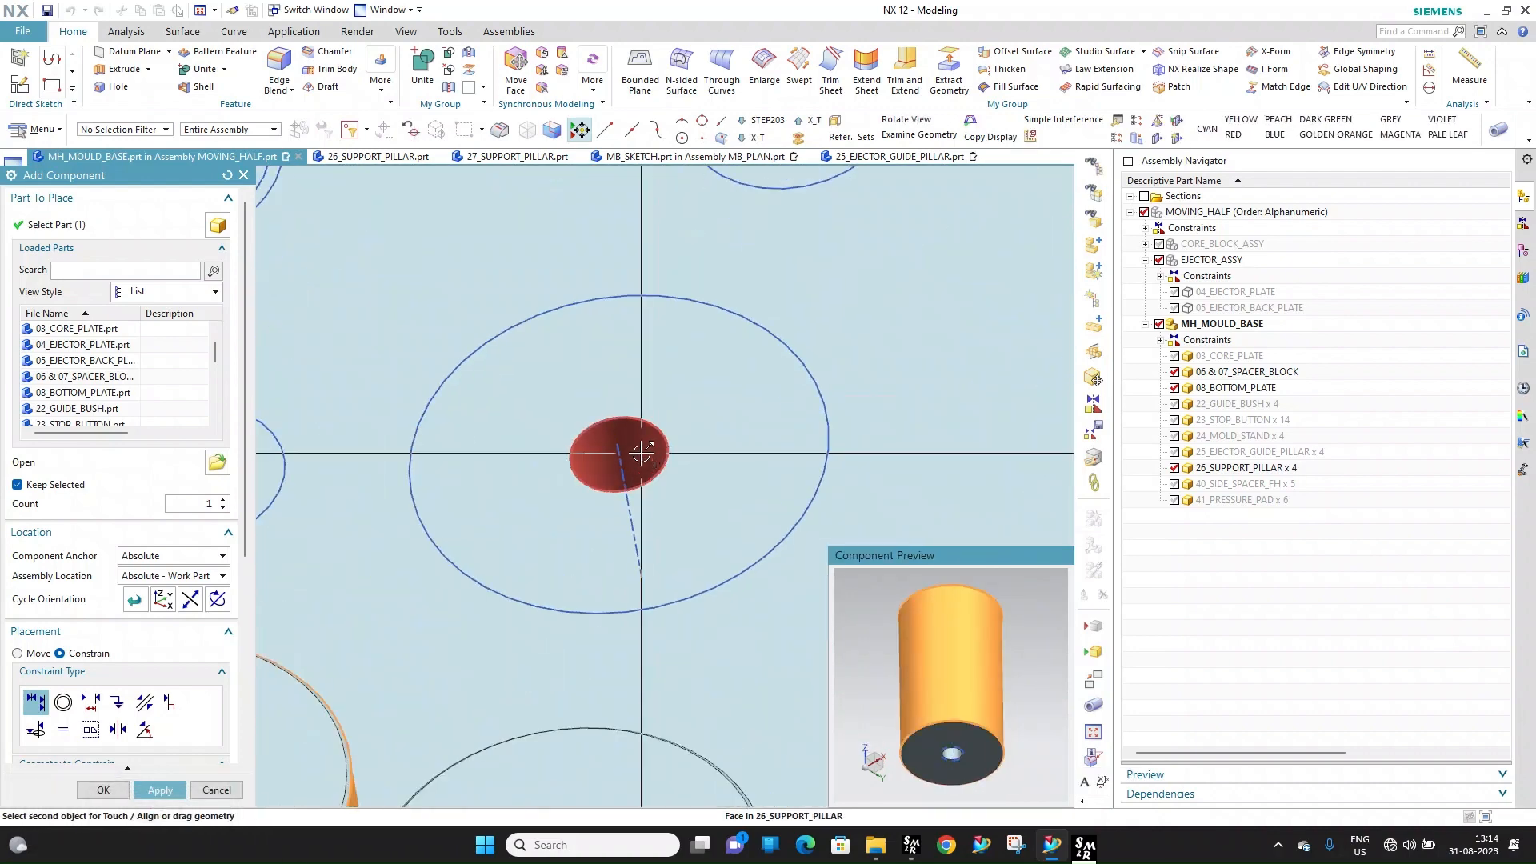
left_click(641, 453)
middle_click(704, 412)
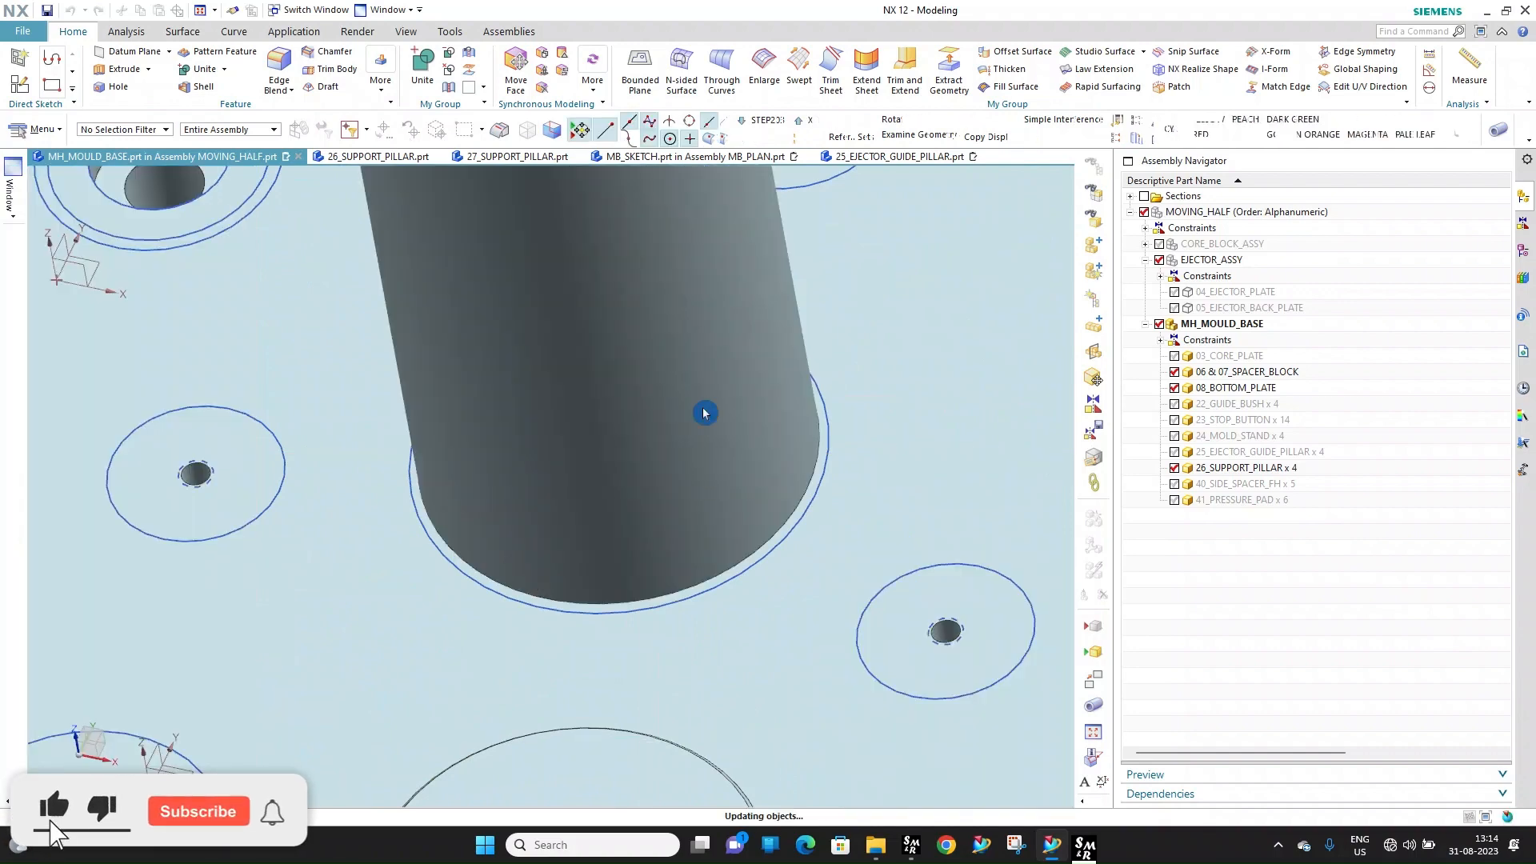
scroll(703, 400, "down", 7)
scroll(699, 426, "up", 2)
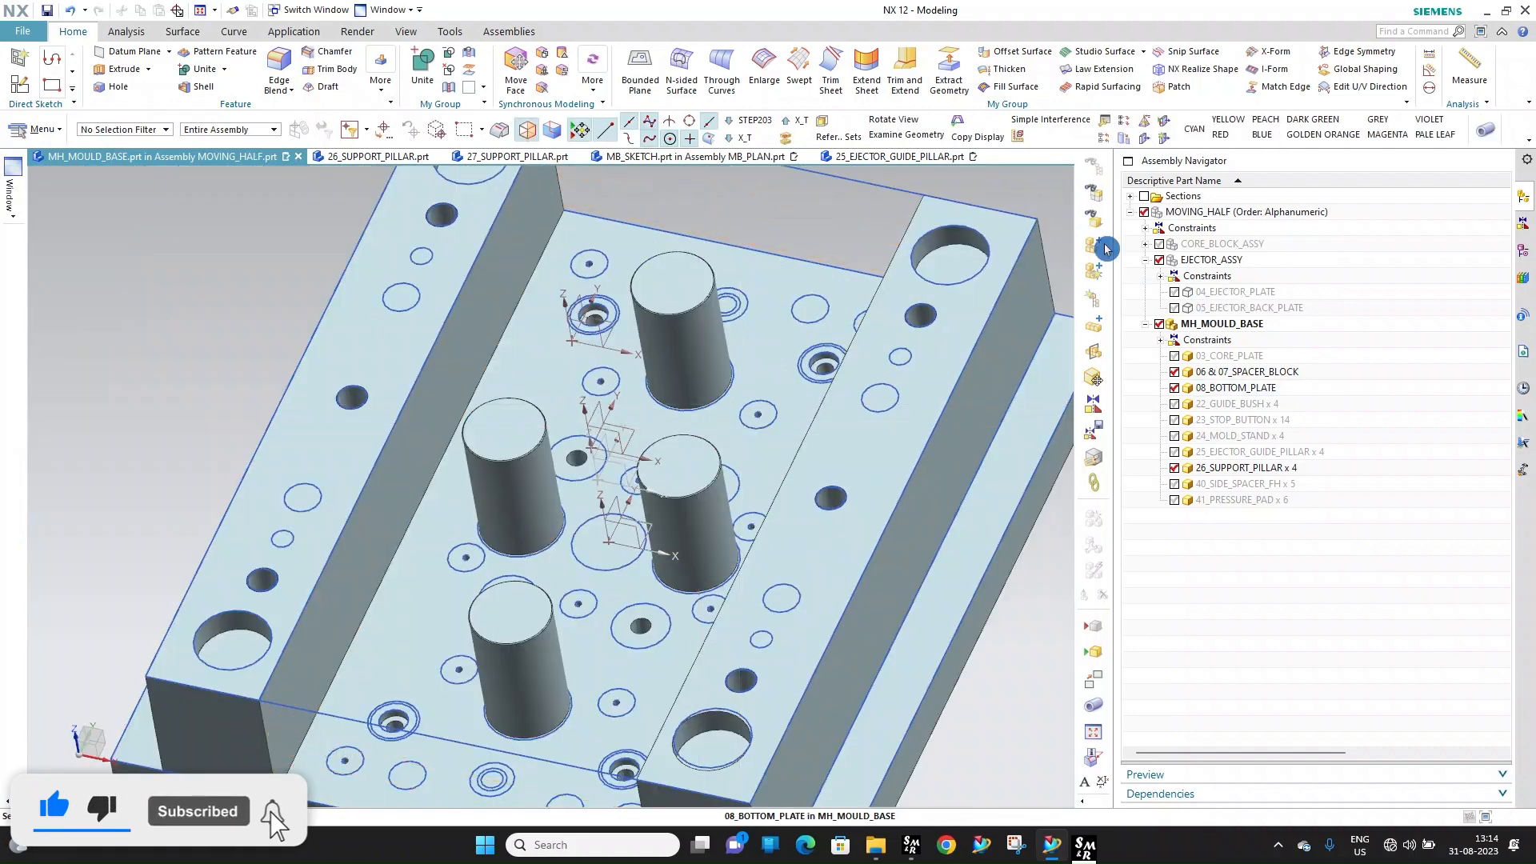
Load the 27_SUPPORT_PILLAR part file as the component to add to MH_MOULD_BASE
left_click(216, 464)
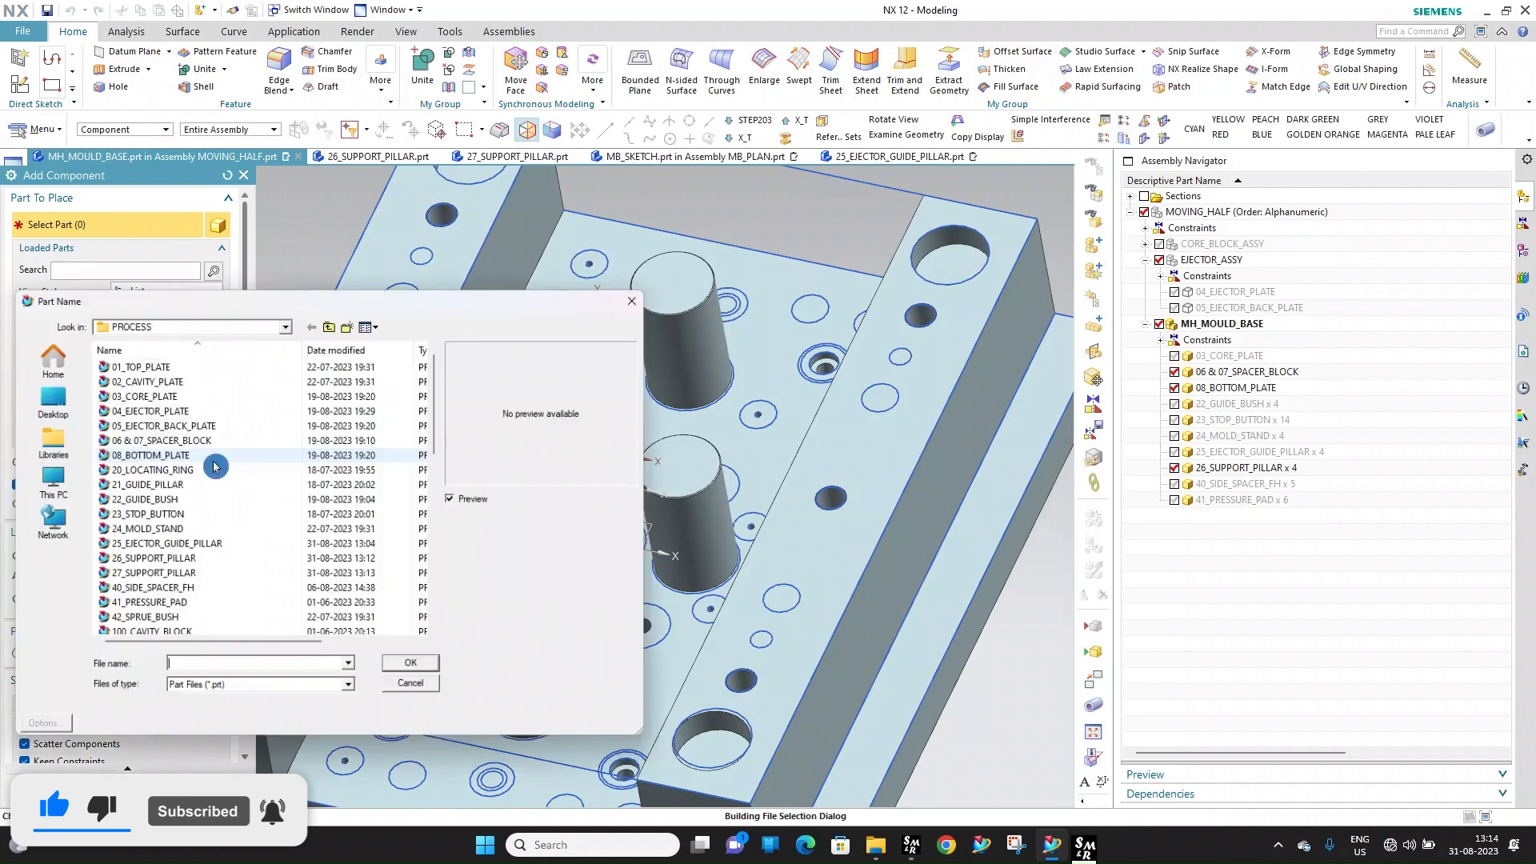
left_click(145, 499)
type("27_SUPPORT_PILLAR")
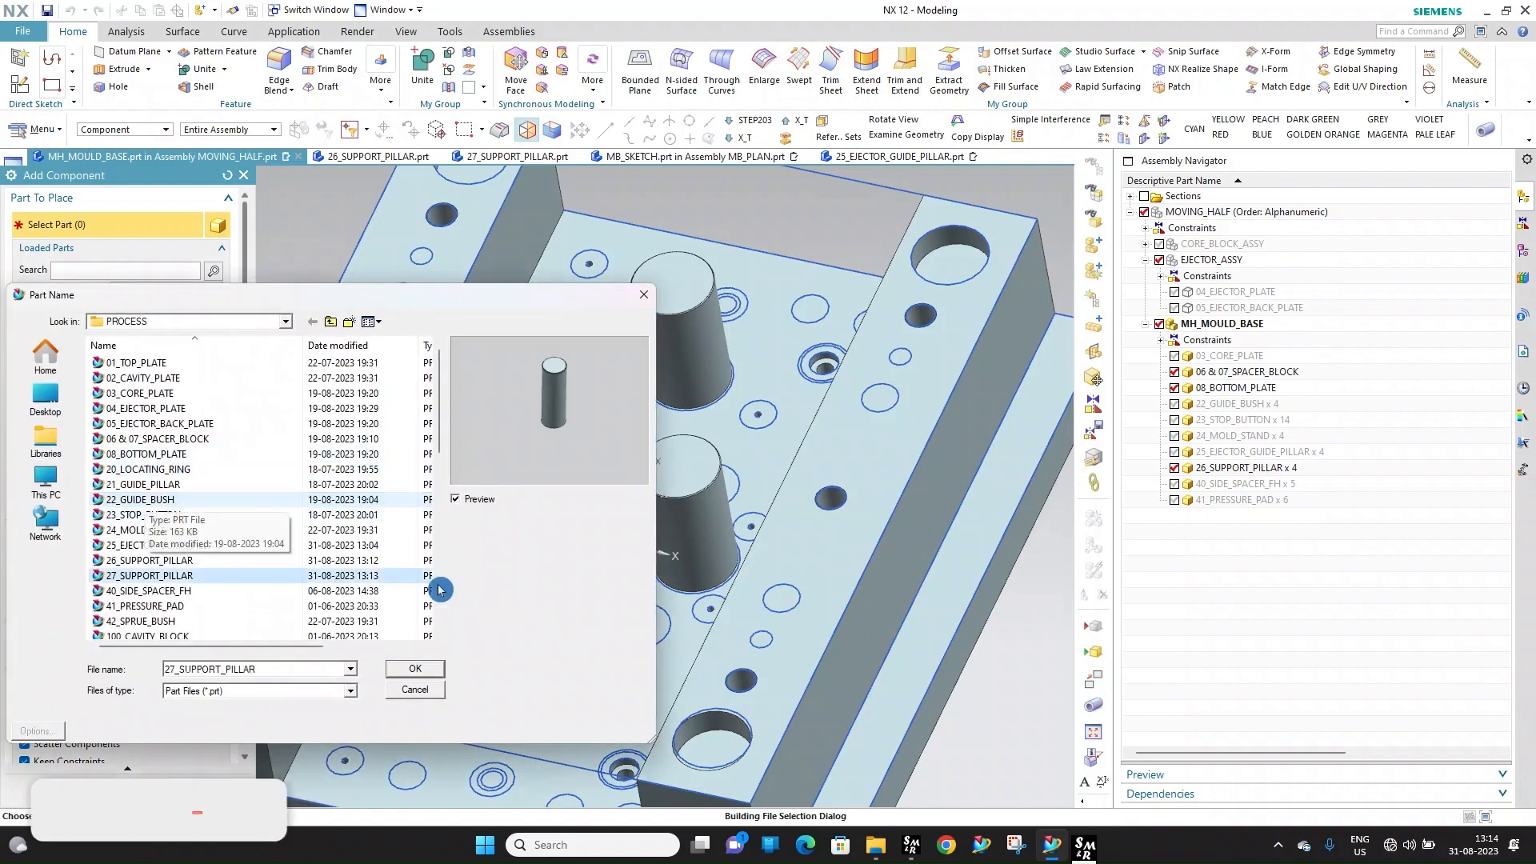
left_click(414, 669)
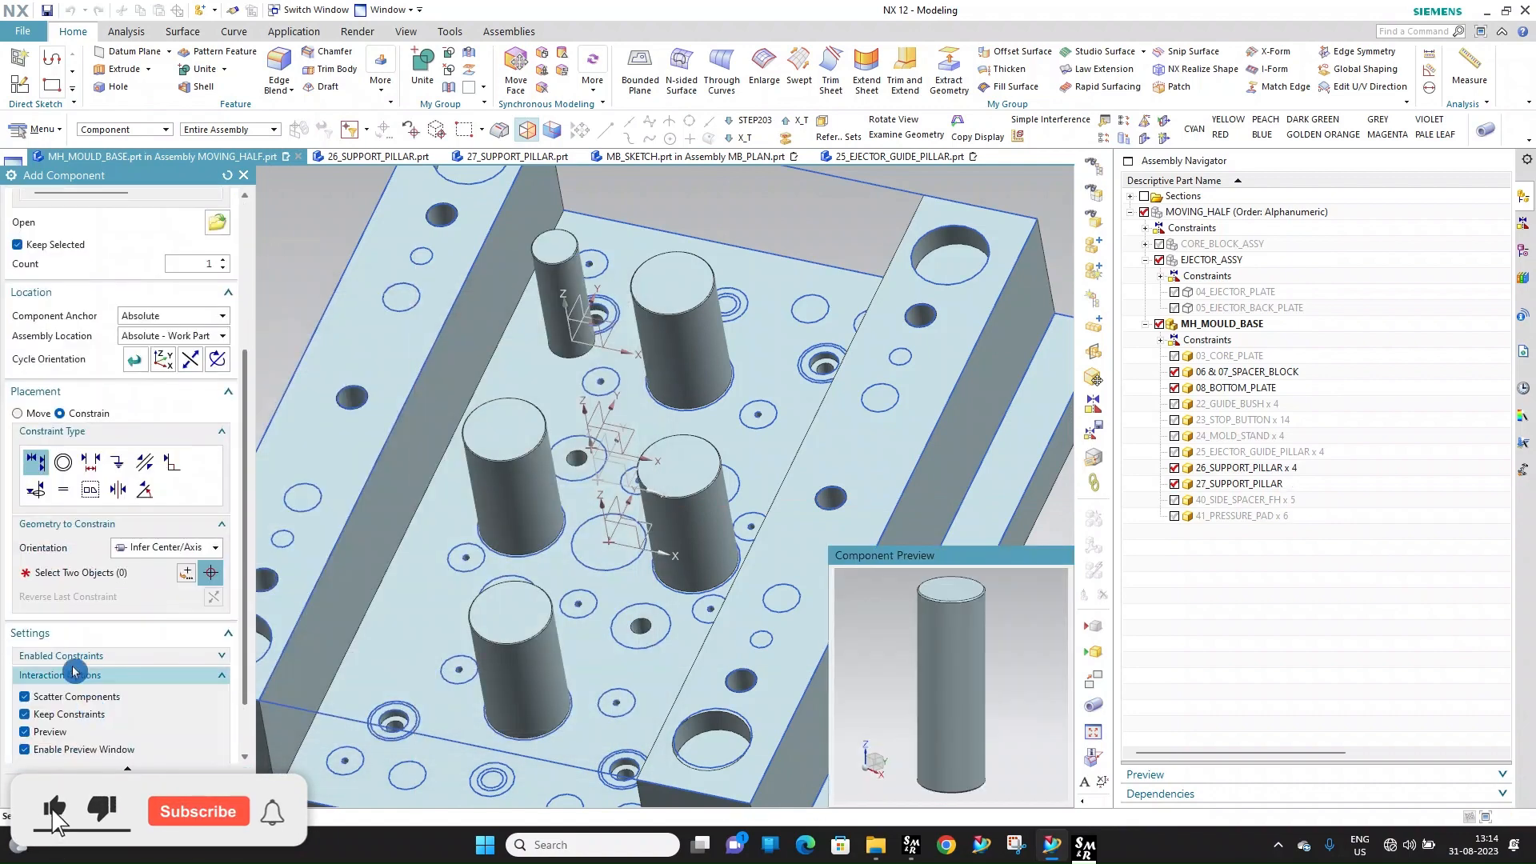
Constrain the first 27_SUPPORT_PILLAR with its bottom face on 08_BOTTOM_PLATE and its axis aligned to the rear-left through hole between the large pillars
left_click(70, 578)
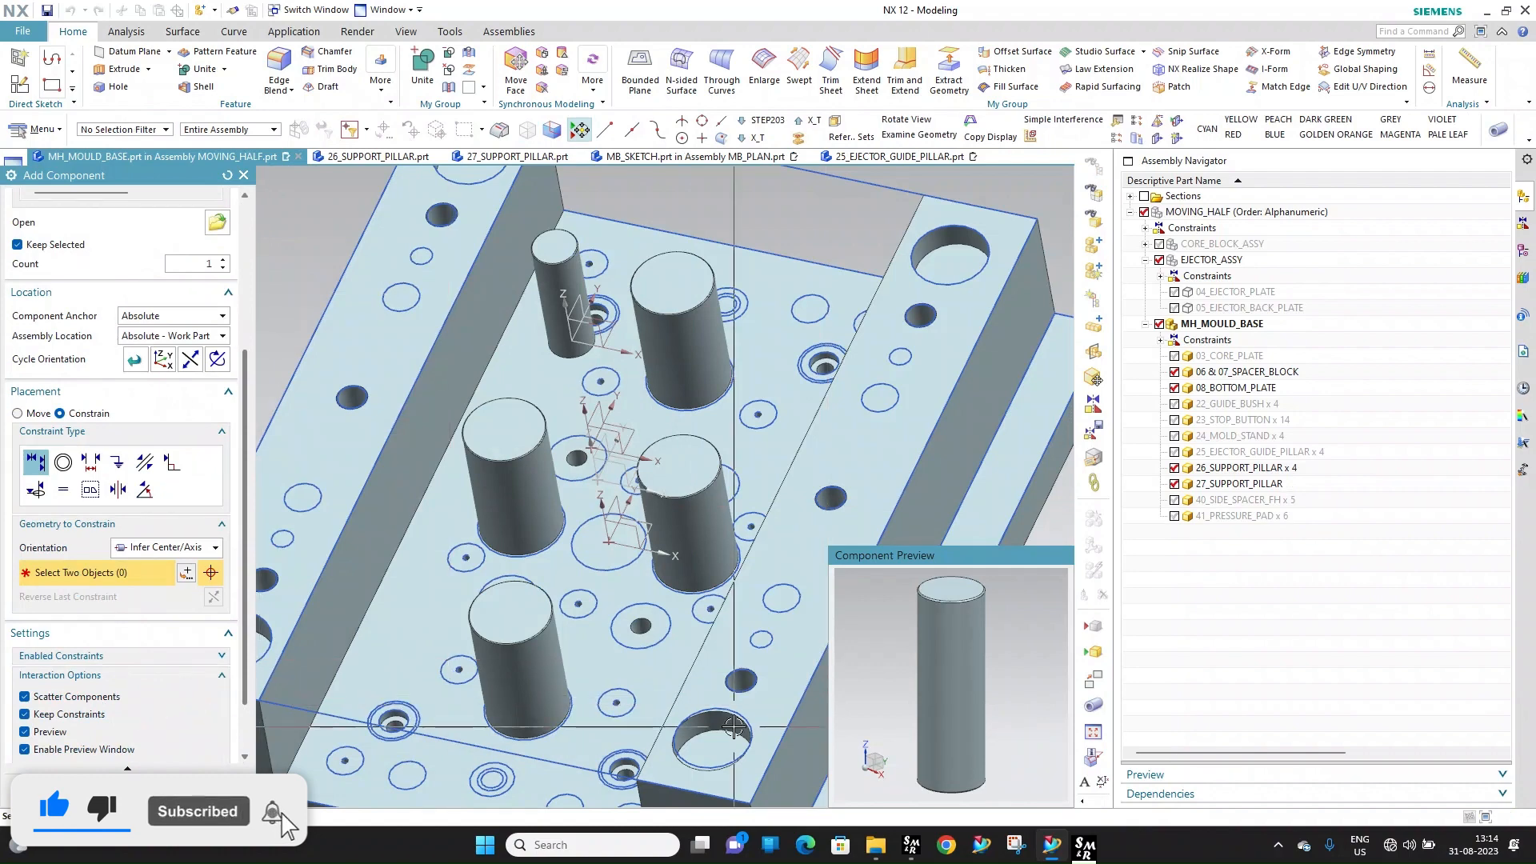
middle_click_drag(968, 695, 967, 660)
scroll(968, 680, "up", 2)
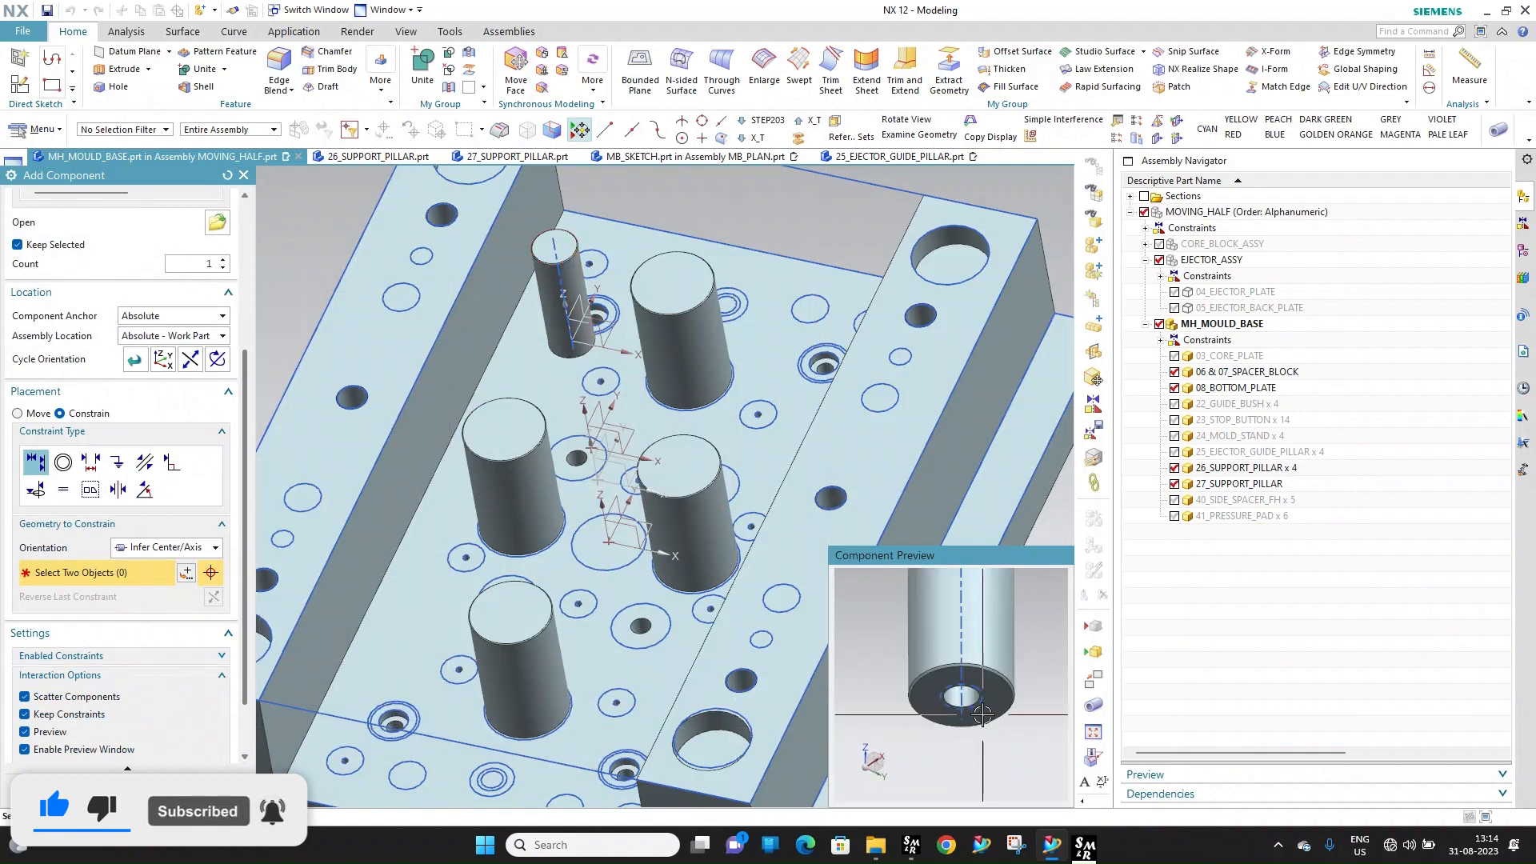
left_click(995, 695)
scroll(662, 434, "up", 1)
left_click(668, 432)
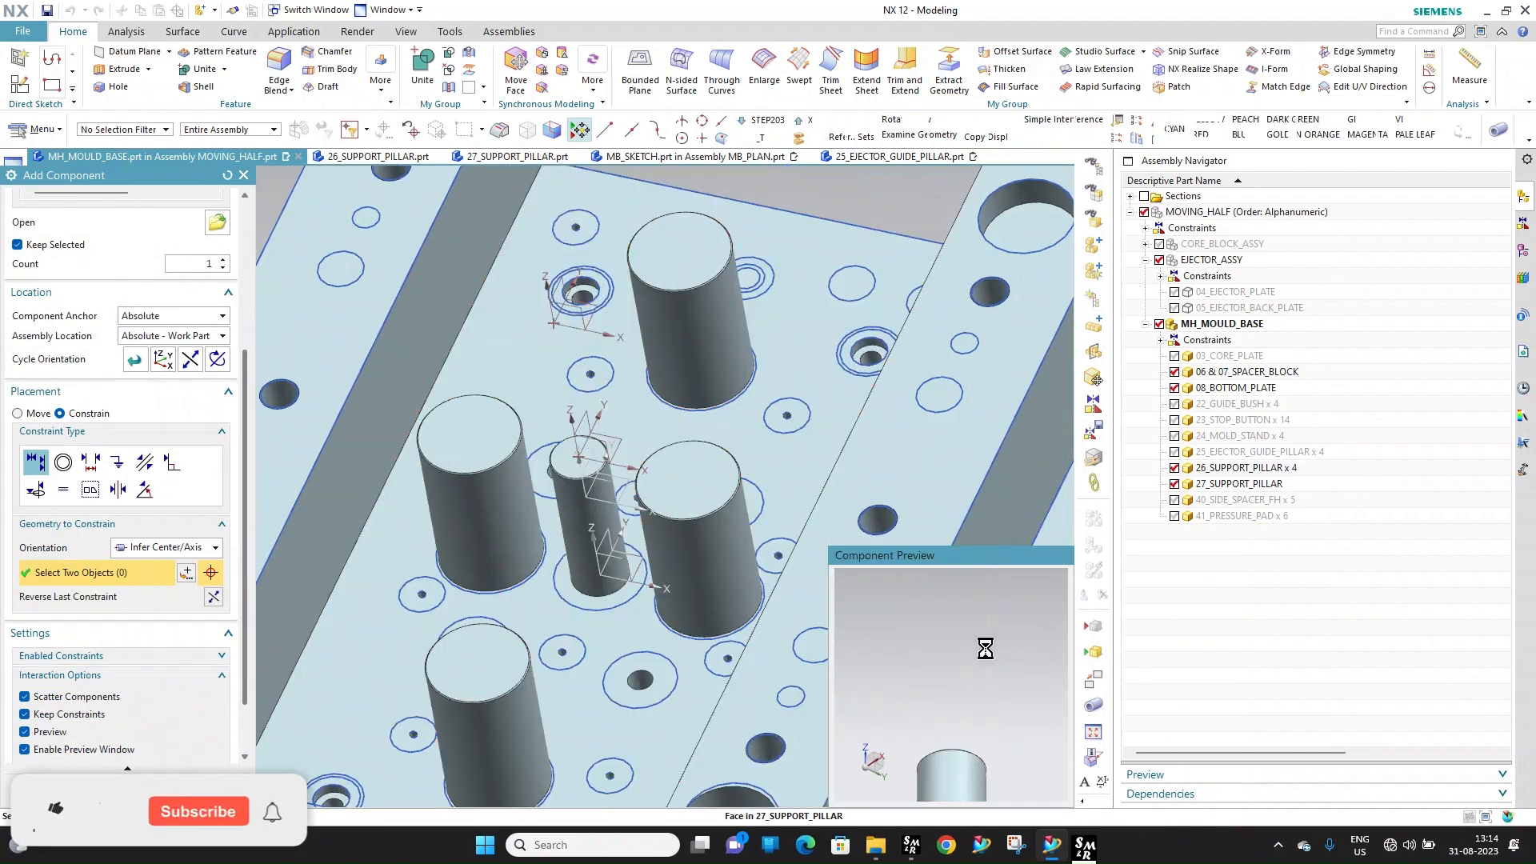
left_click(974, 663)
scroll(563, 478, "up", 3)
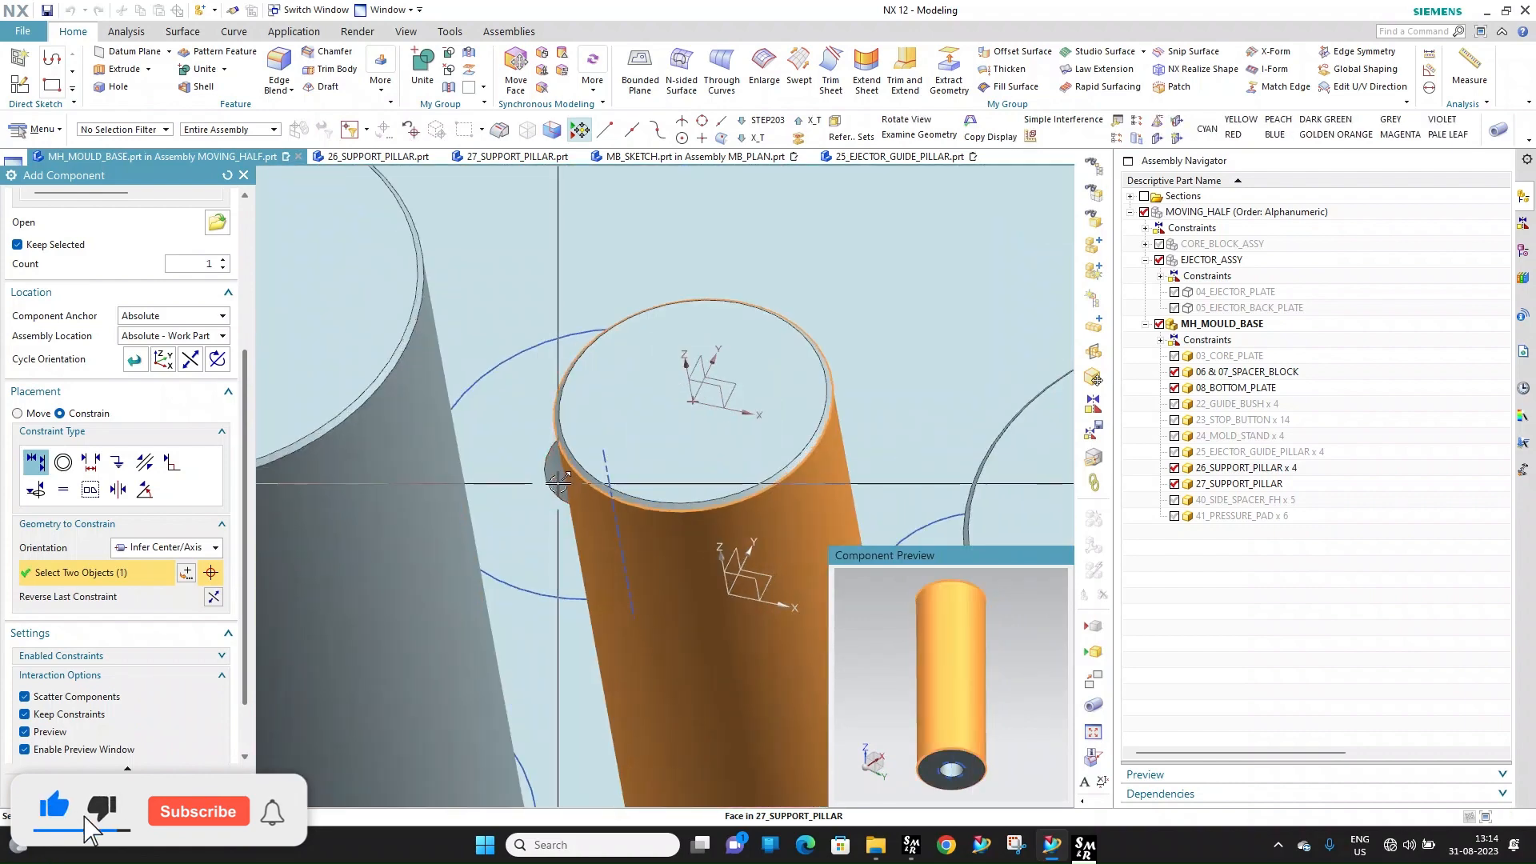
left_click(559, 483)
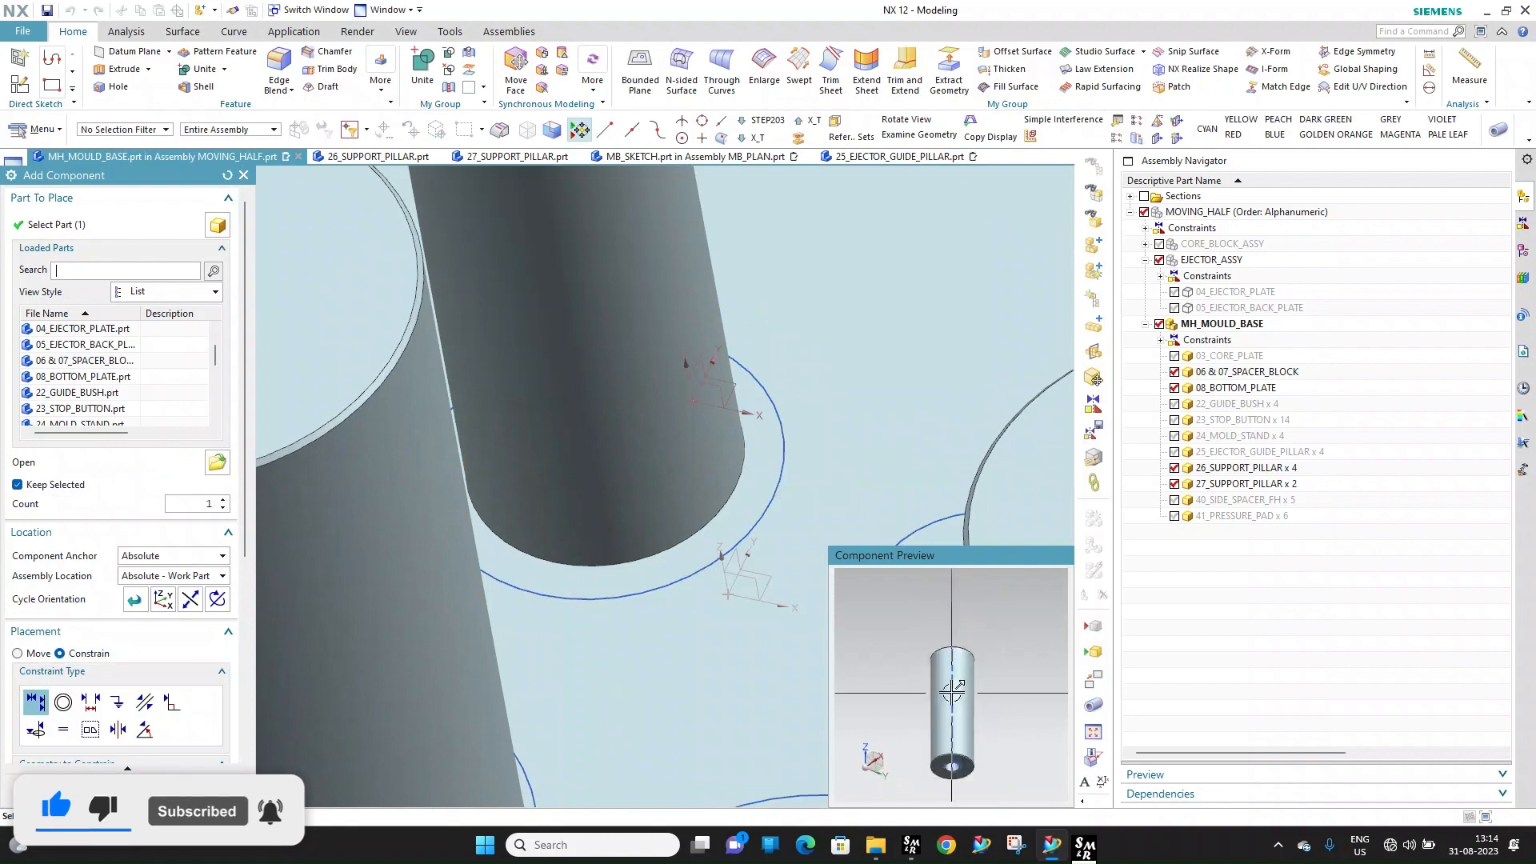
Place the second 27_SUPPORT_PILLAR on the bottom plate, aligned to the rear-right pillar hole
scroll(600, 318, "down", 5)
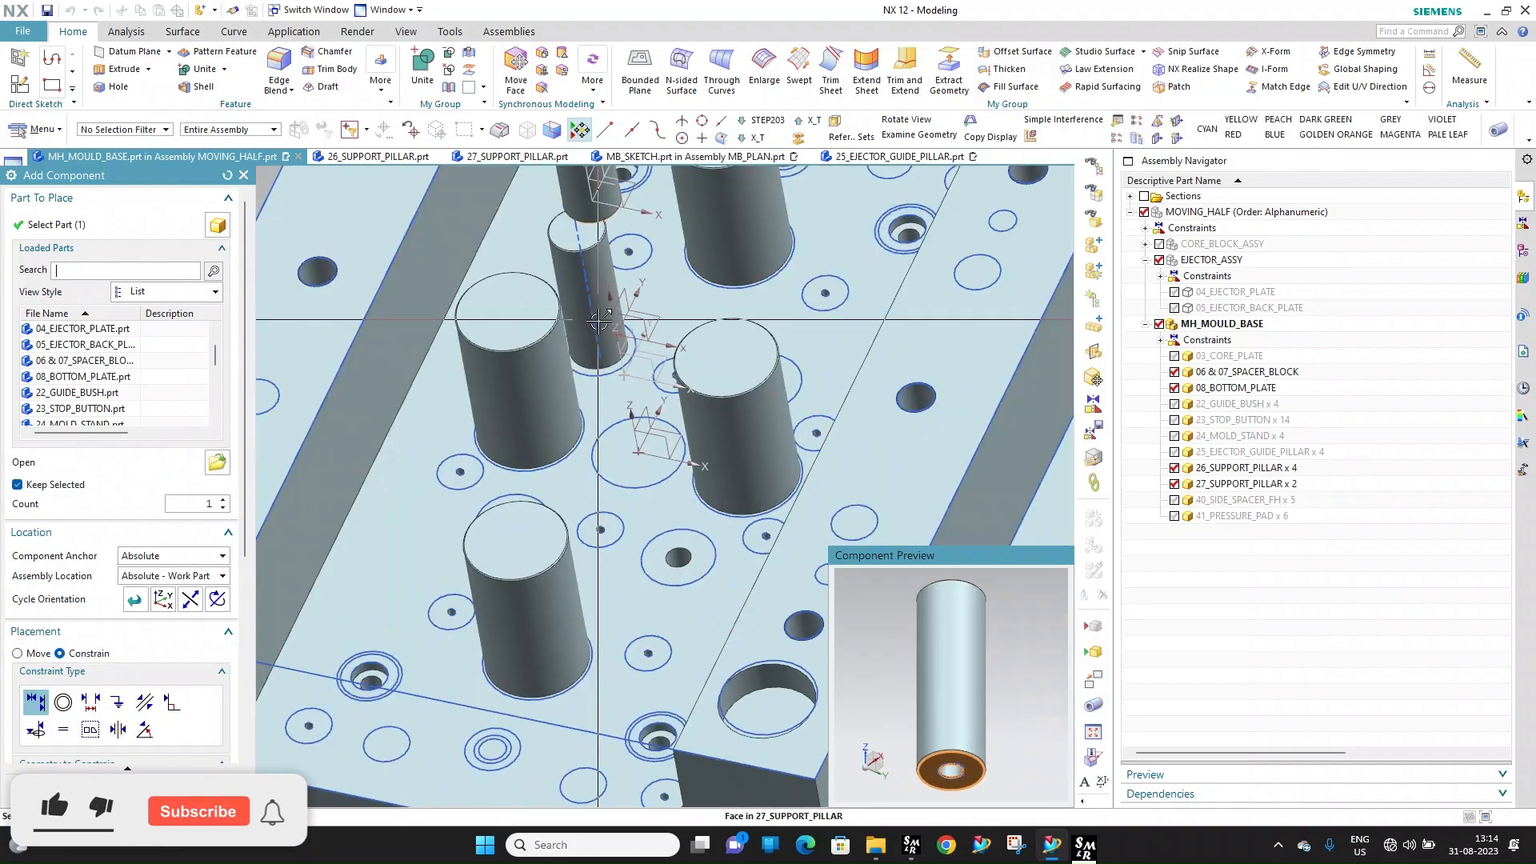
scroll(795, 343, "up", 5)
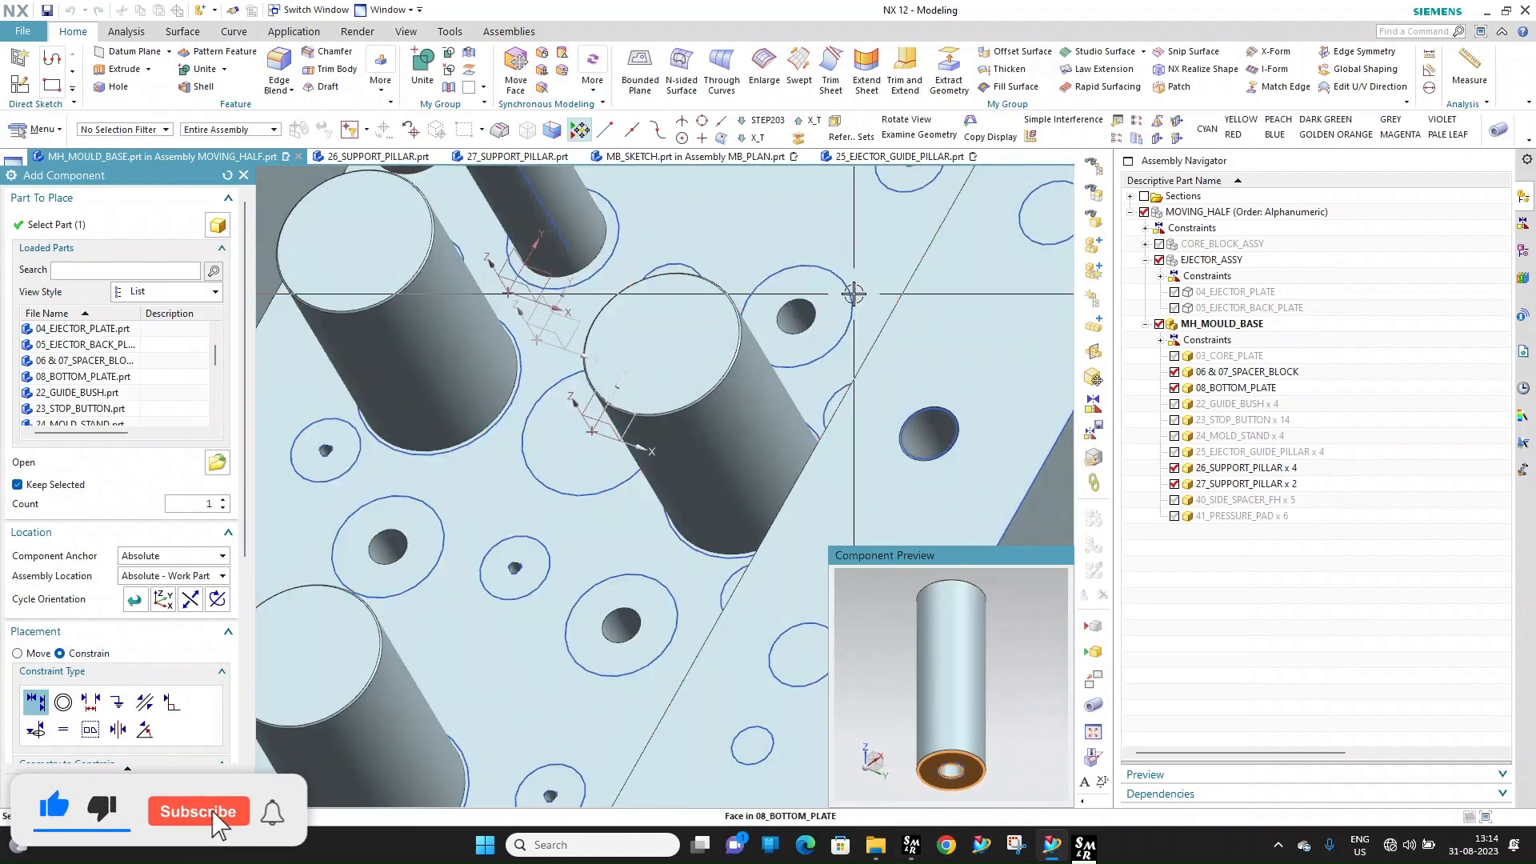
scroll(829, 260, "up", 5)
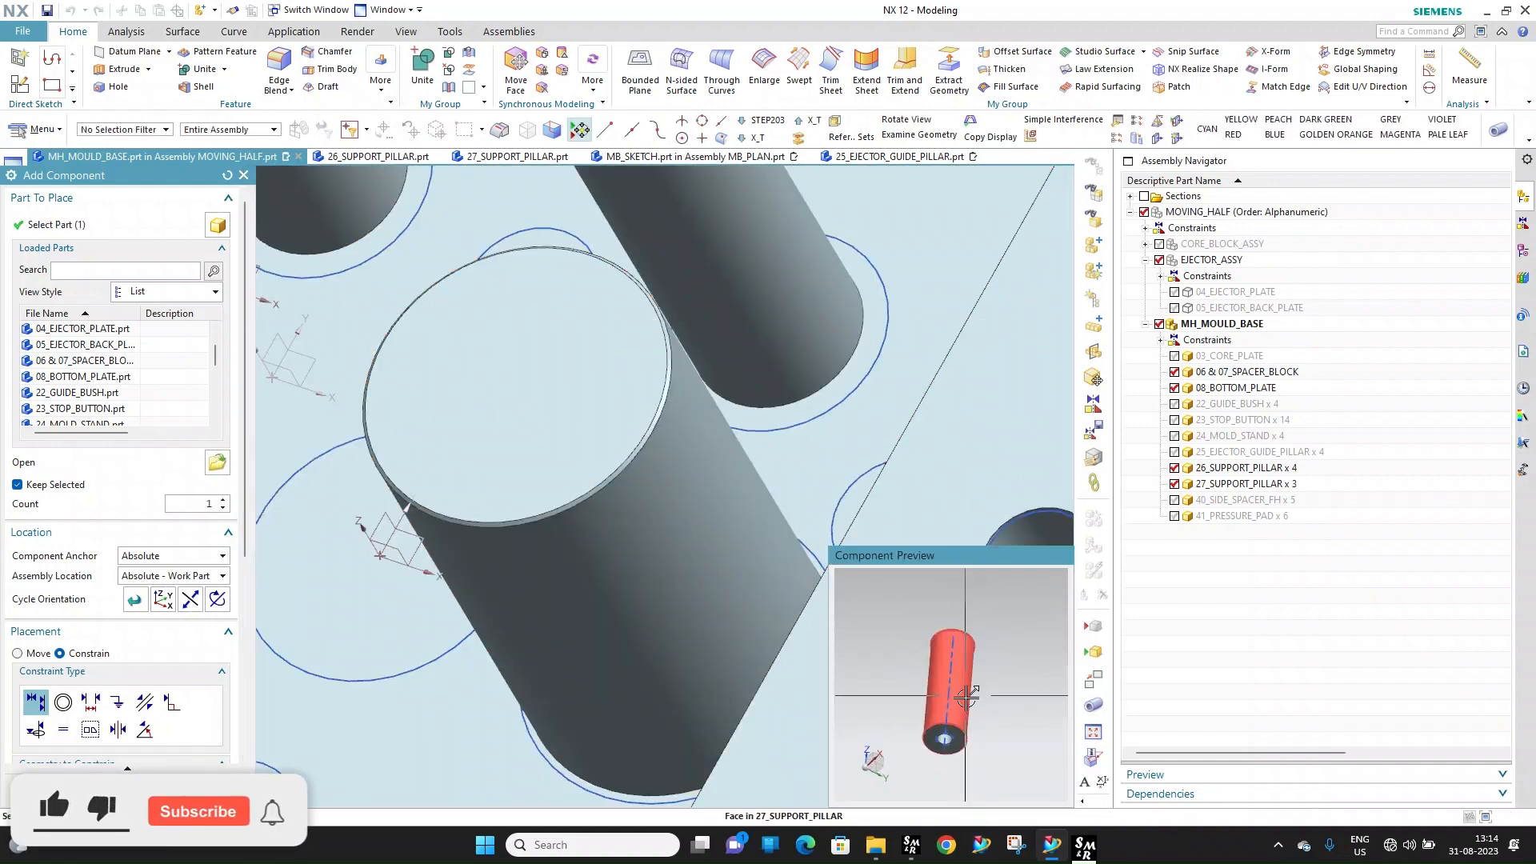
Place the third 27_SUPPORT_PILLAR with its bottom face on the bottom plate and its axis aligned to the front-right pillar hole
left_click(945, 739)
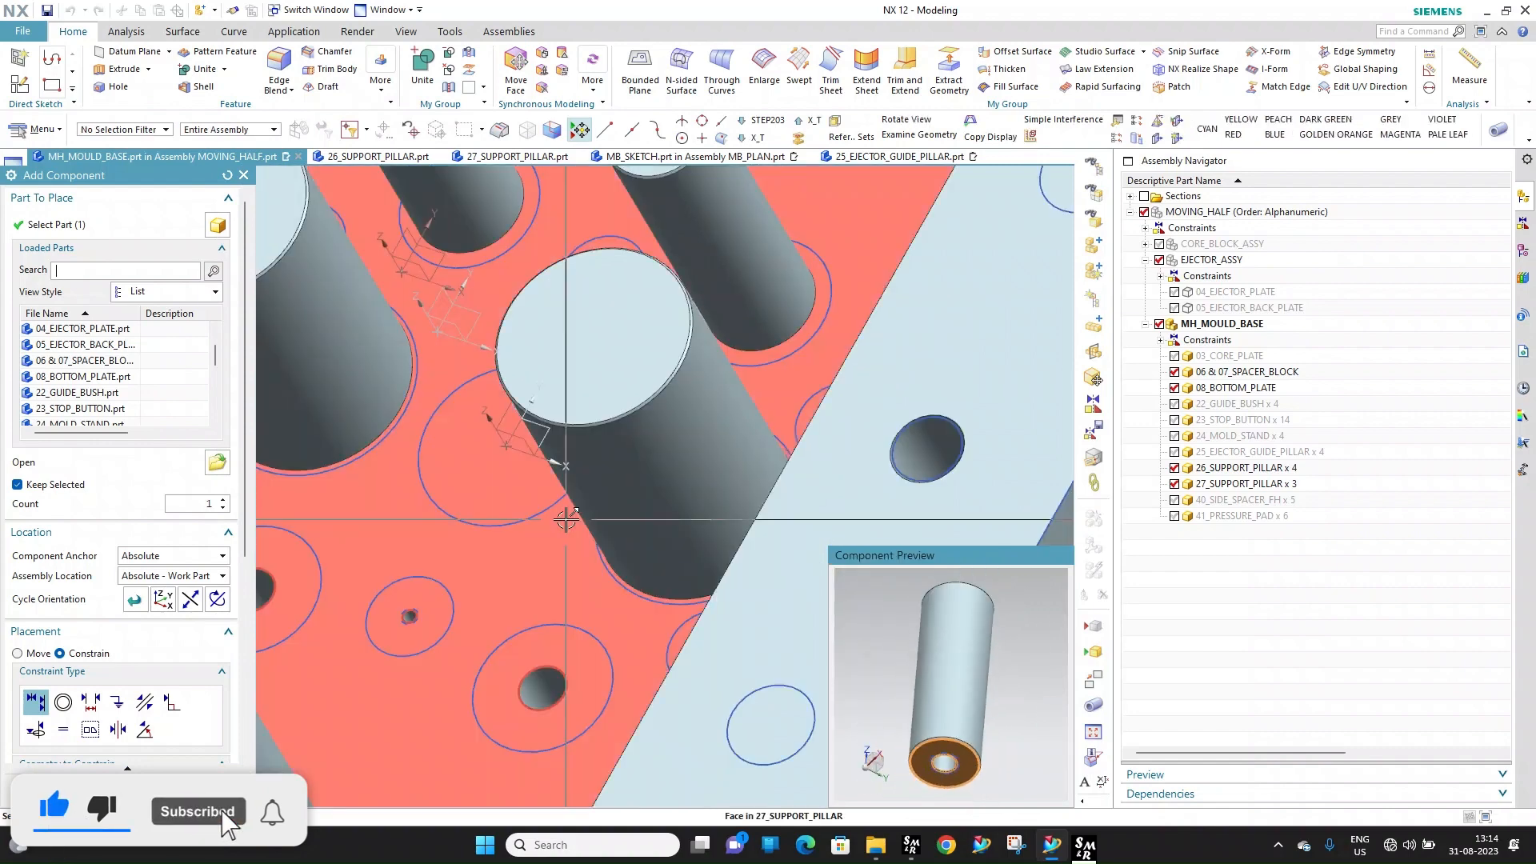
scroll(584, 528, "up", 3)
left_click(605, 504)
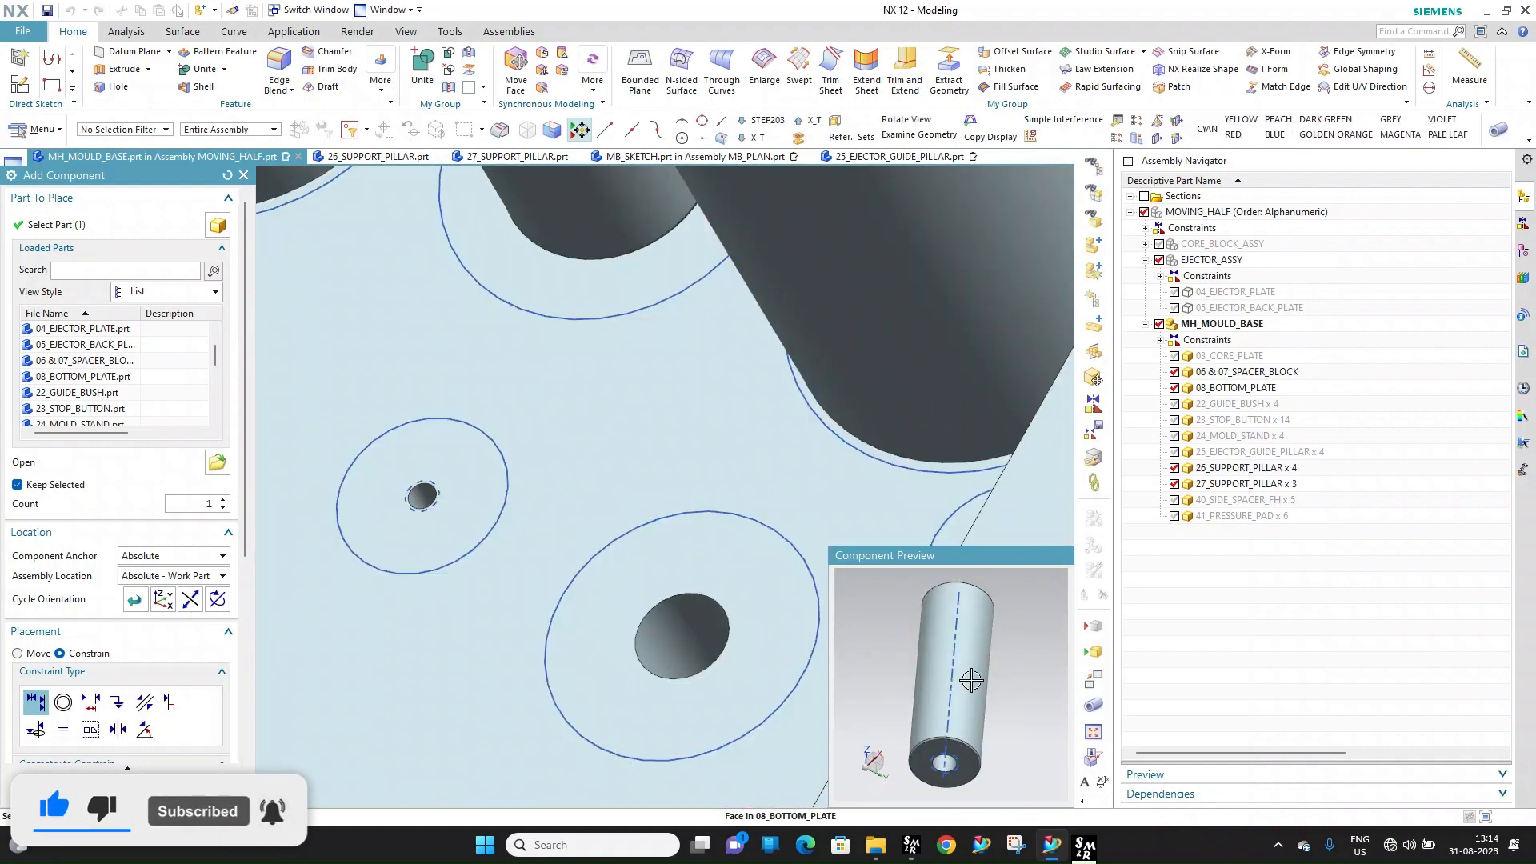
left_click(695, 629)
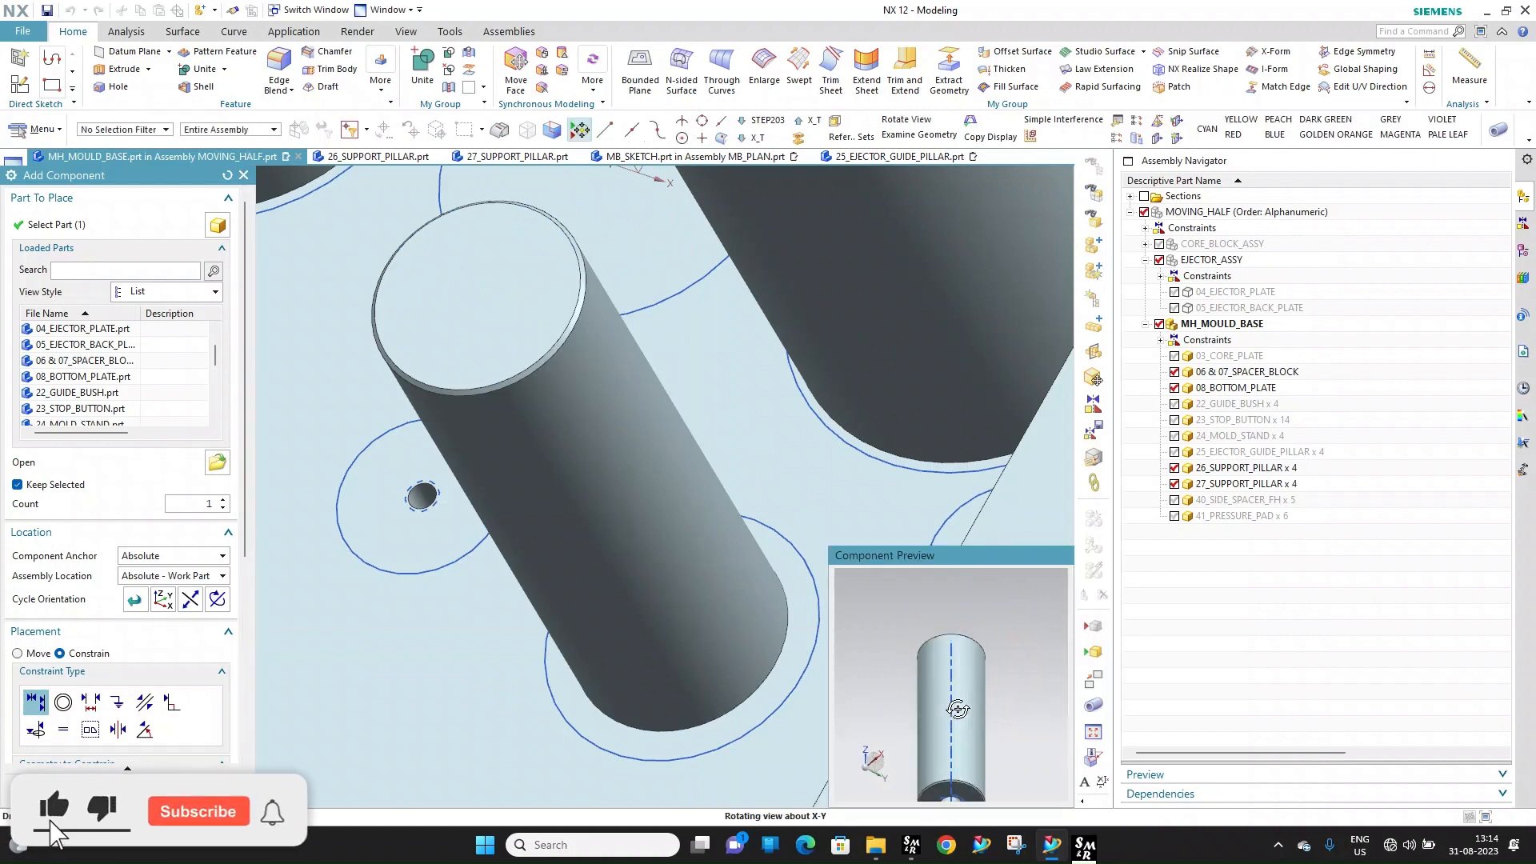
Place the fourth 27_SUPPORT_PILLAR on the bottom plate, aligned to the front-left pillar hole, and finish adding components
left_click(1028, 745)
scroll(822, 462, "down", 3)
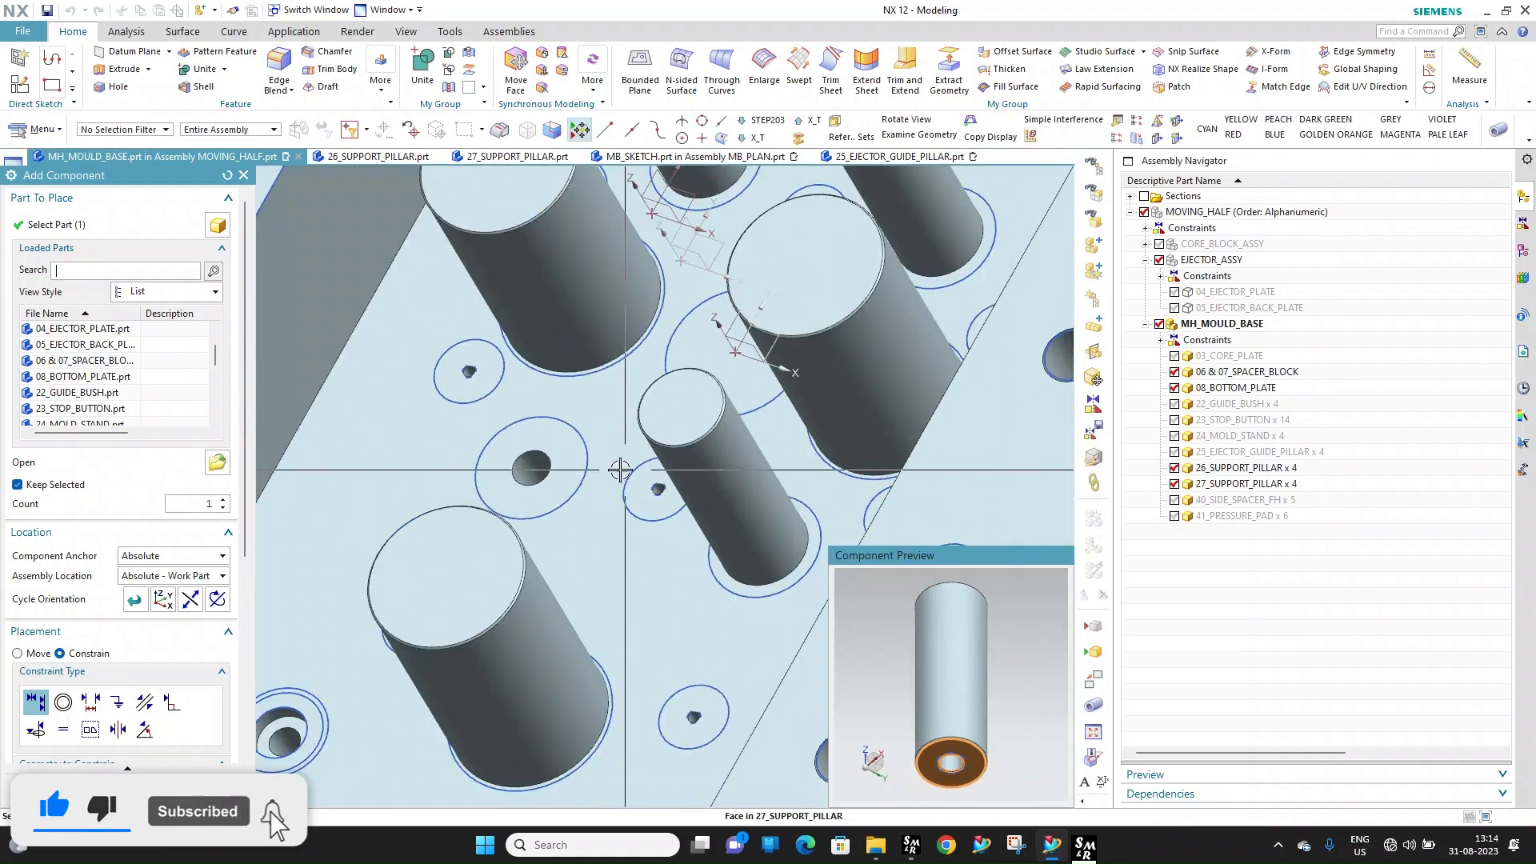
scroll(633, 557, "up", 3)
left_click(633, 557)
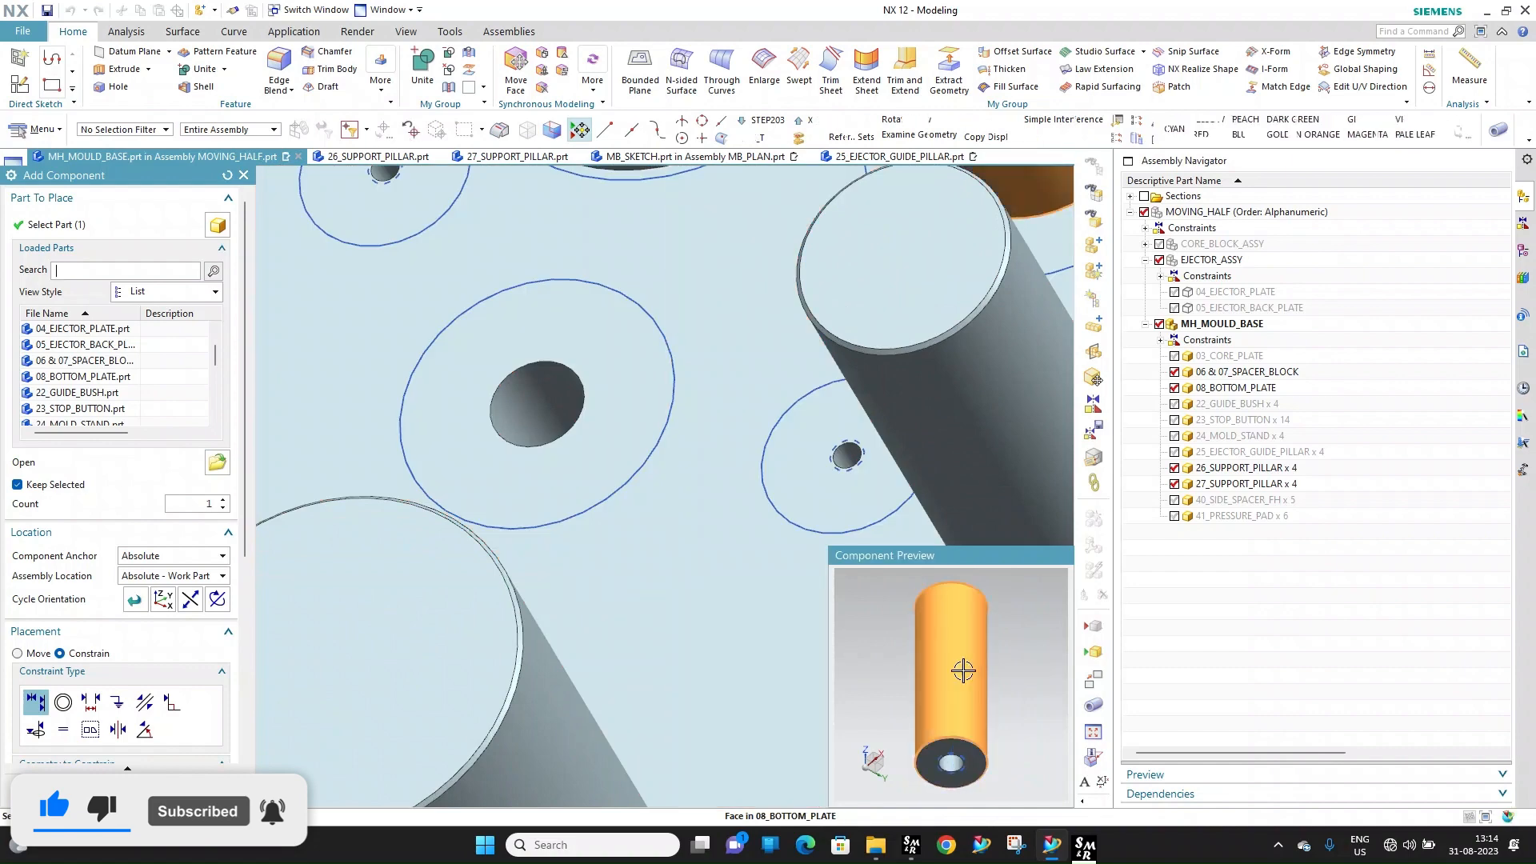
scroll(555, 388, "up", 3)
left_click(555, 388)
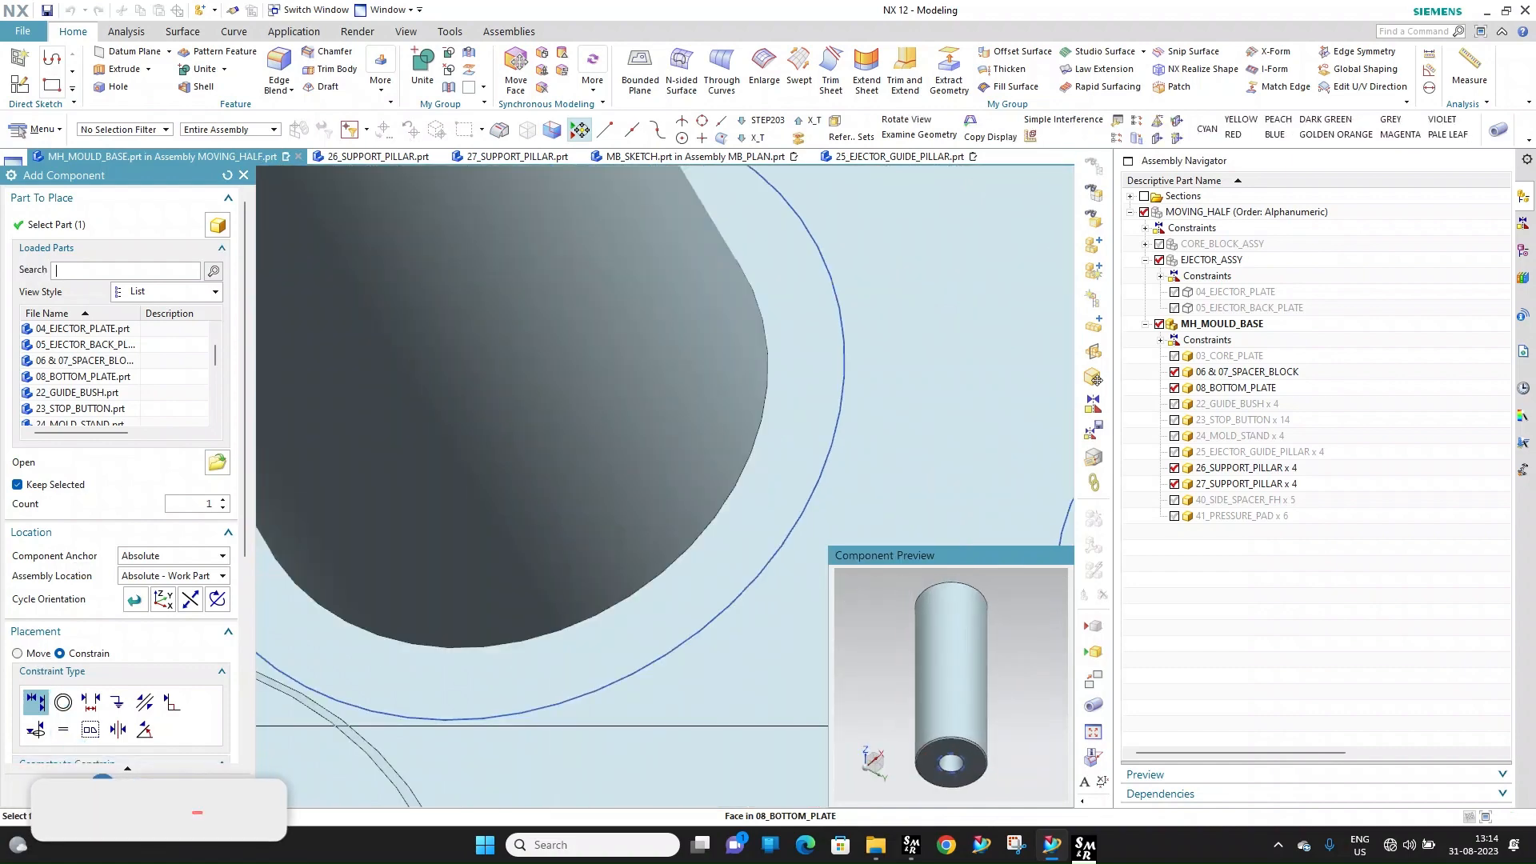
middle_click(688, 590)
scroll(688, 590, "down", 3)
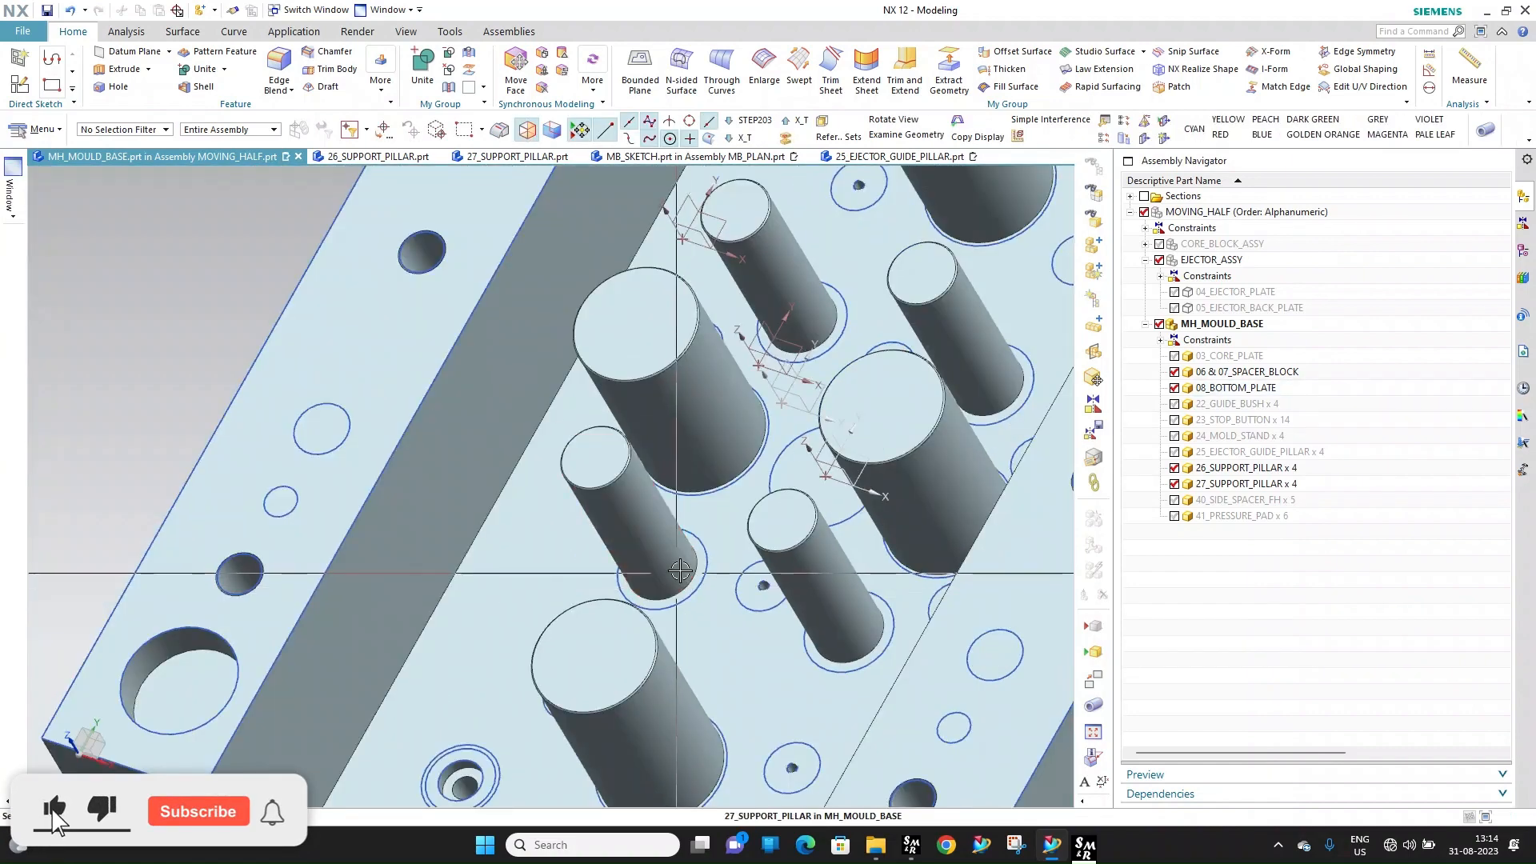
Check the cylinder diameter and height of a placed 27_SUPPORT_PILLAR in its feature parameters
scroll(680, 570, "down", 2)
scroll(714, 565, "up", 5)
double_click(776, 435)
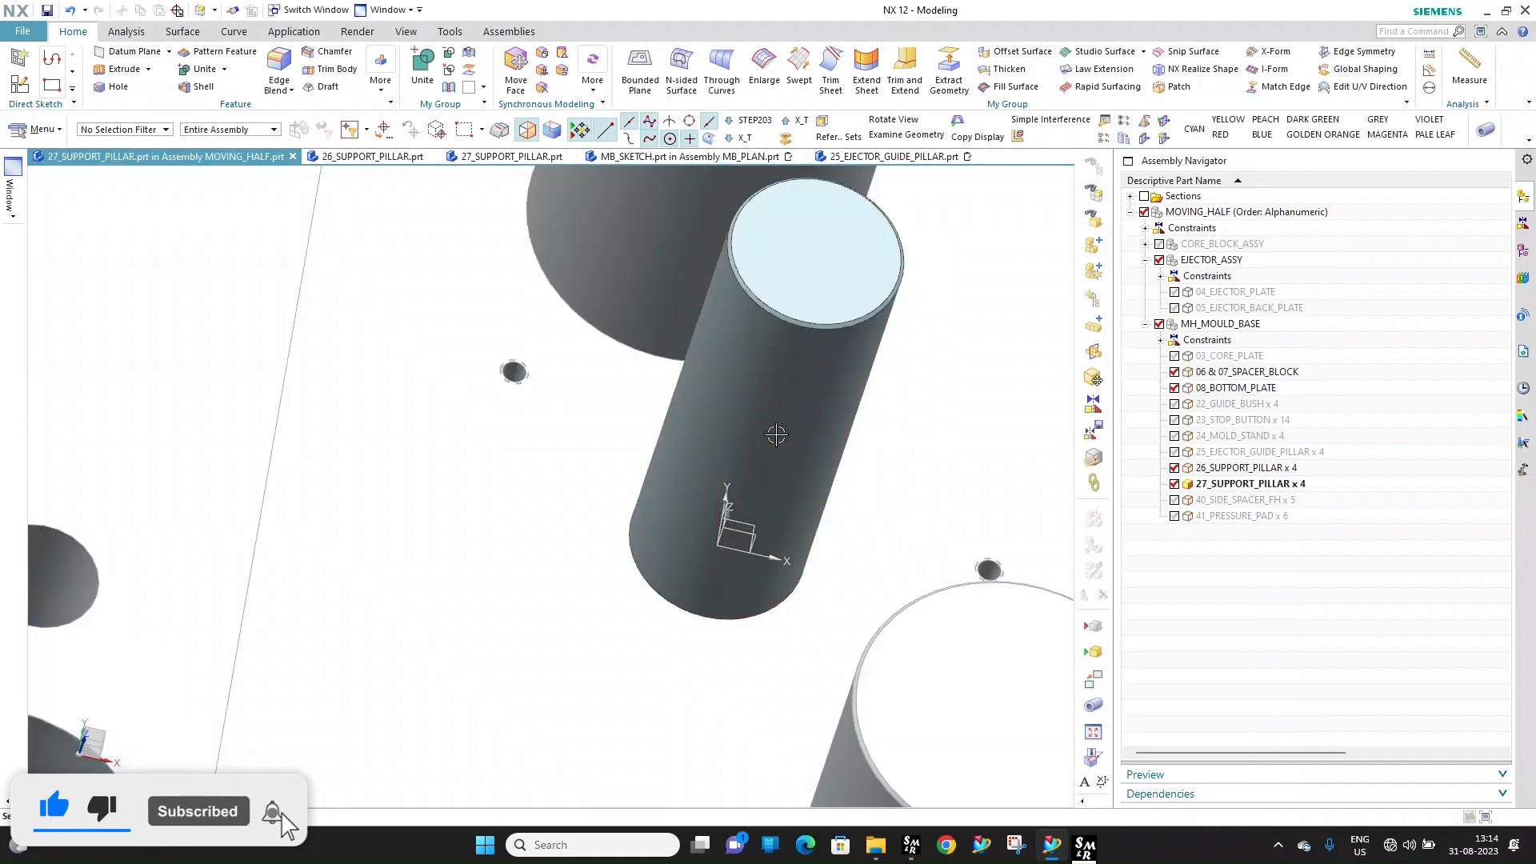
double_click(776, 435)
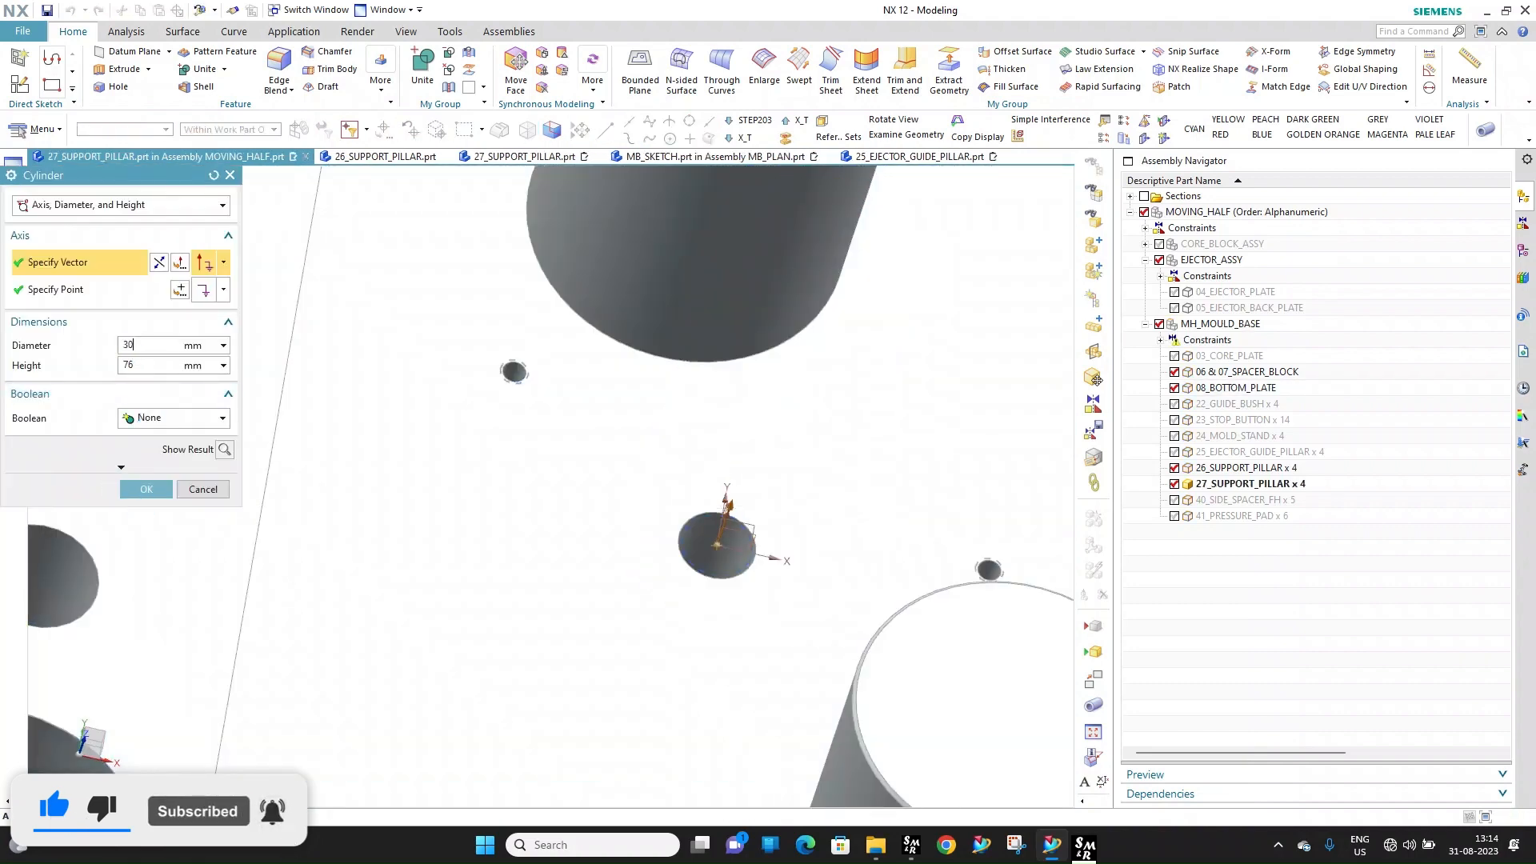
middle_click(203, 364)
scroll(205, 368, "up", 1)
scroll(603, 415, "down", 6)
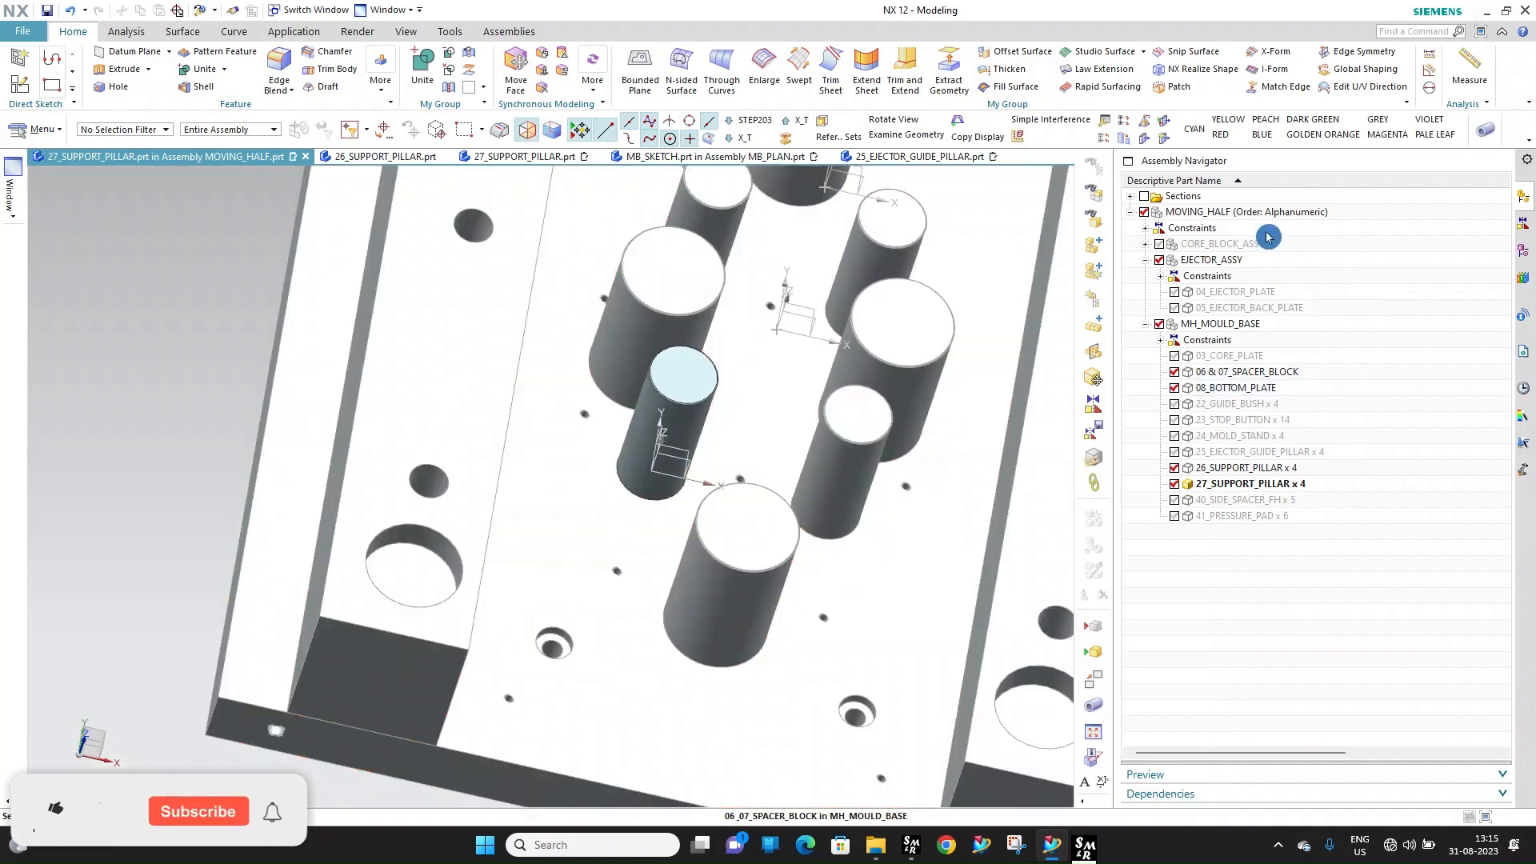
Make MOVING_HALF the work part and show 04_EJECTOR_PLATE to inspect the clearance around the support pillars
double_click(1226, 217)
left_click(1175, 293)
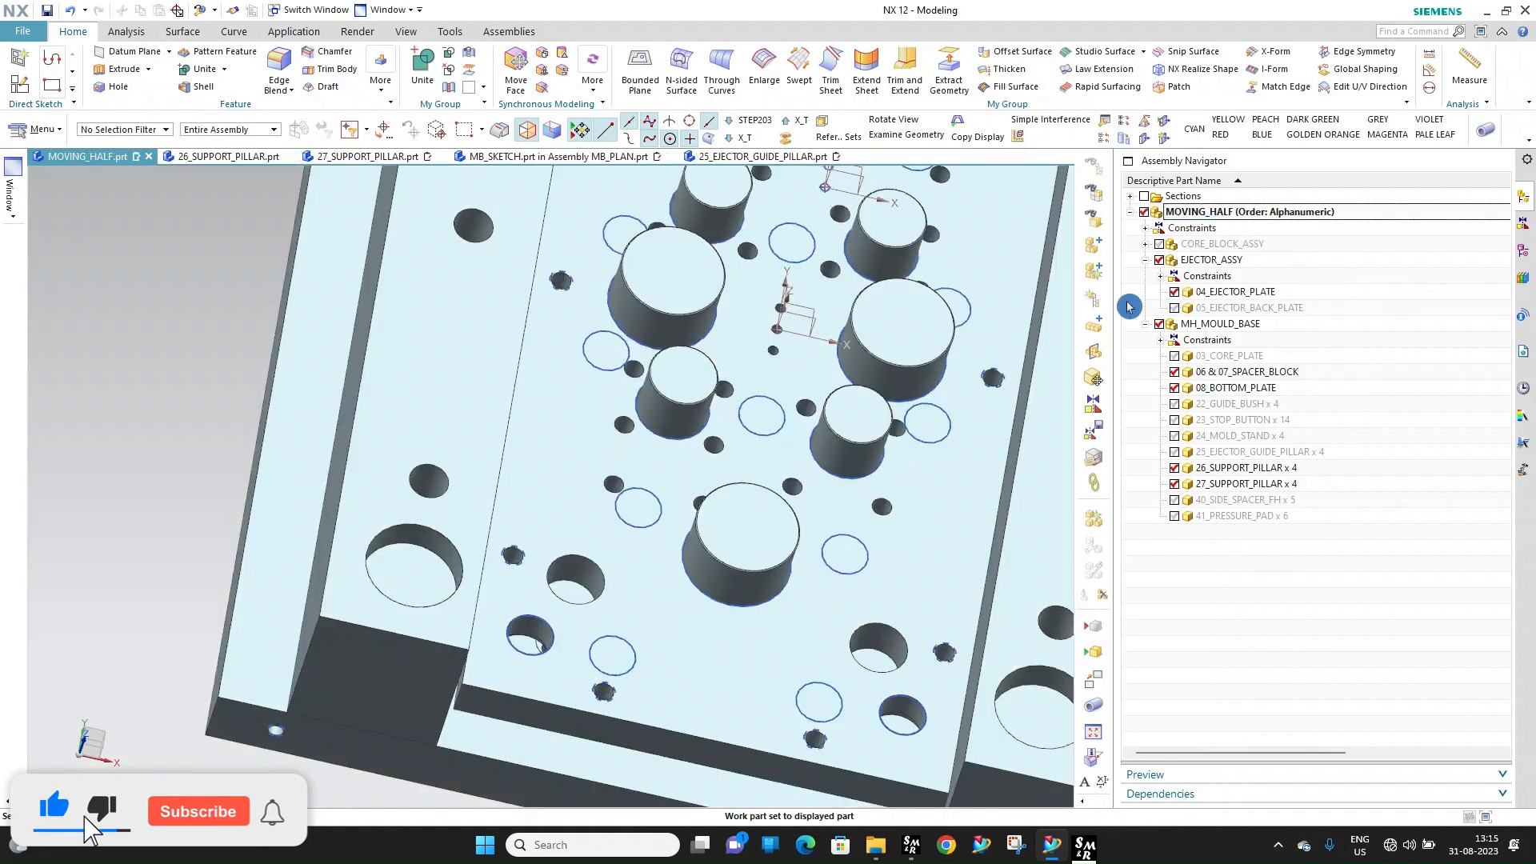
scroll(706, 329, "down", 2)
scroll(707, 329, "up", 2)
middle_click_drag(706, 329, 699, 385)
scroll(615, 305, "up", 8)
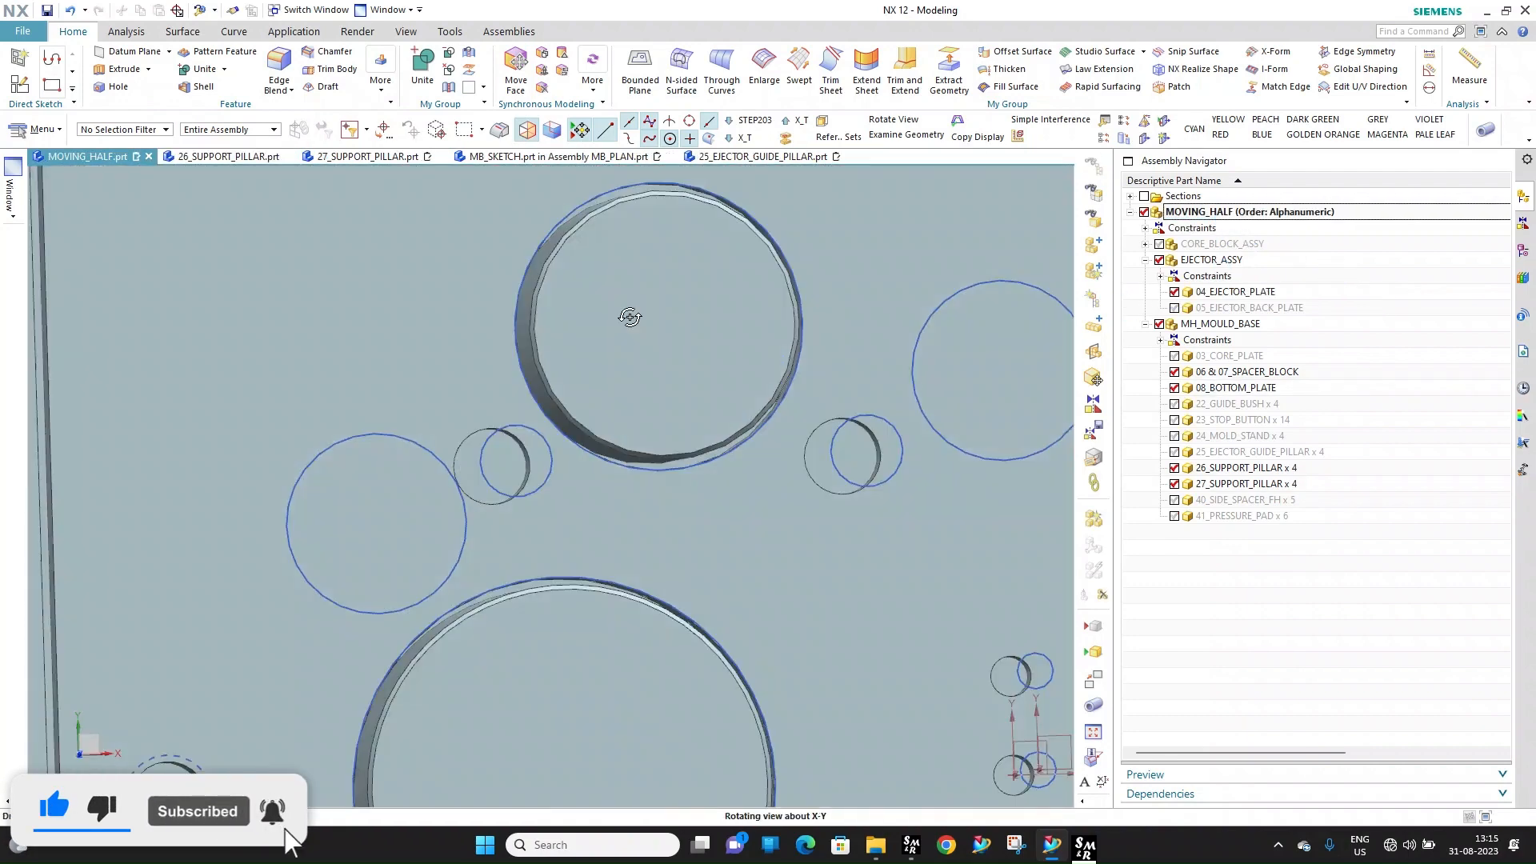
scroll(615, 305, "up", 6)
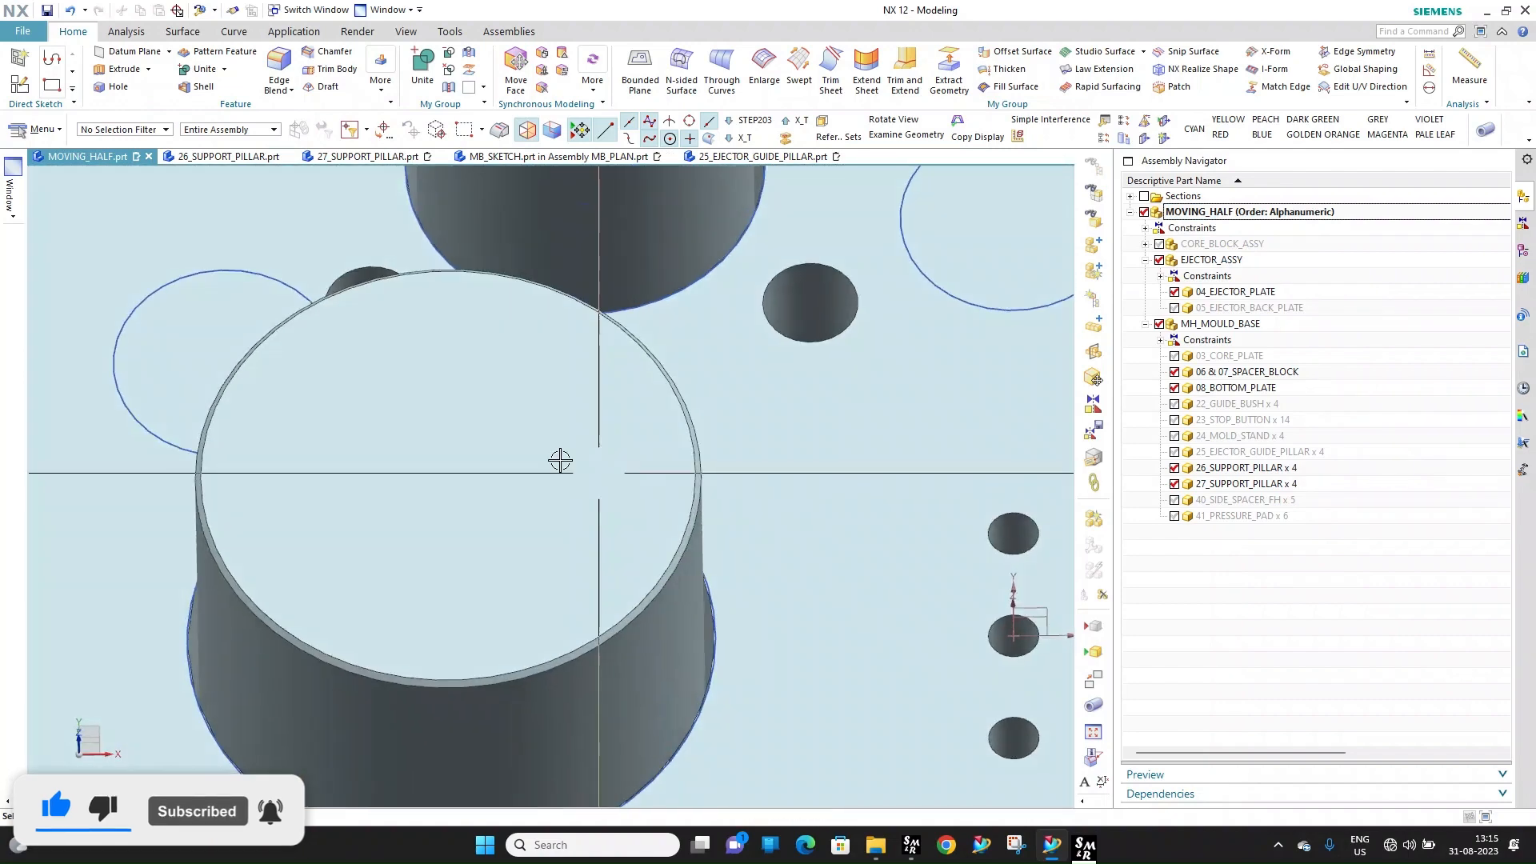
Show 05_EJECTOR_BACK_PLATE and 03_CORE_PLATE in the moving-half assembly
left_click(1173, 309)
scroll(528, 336, "down", 2)
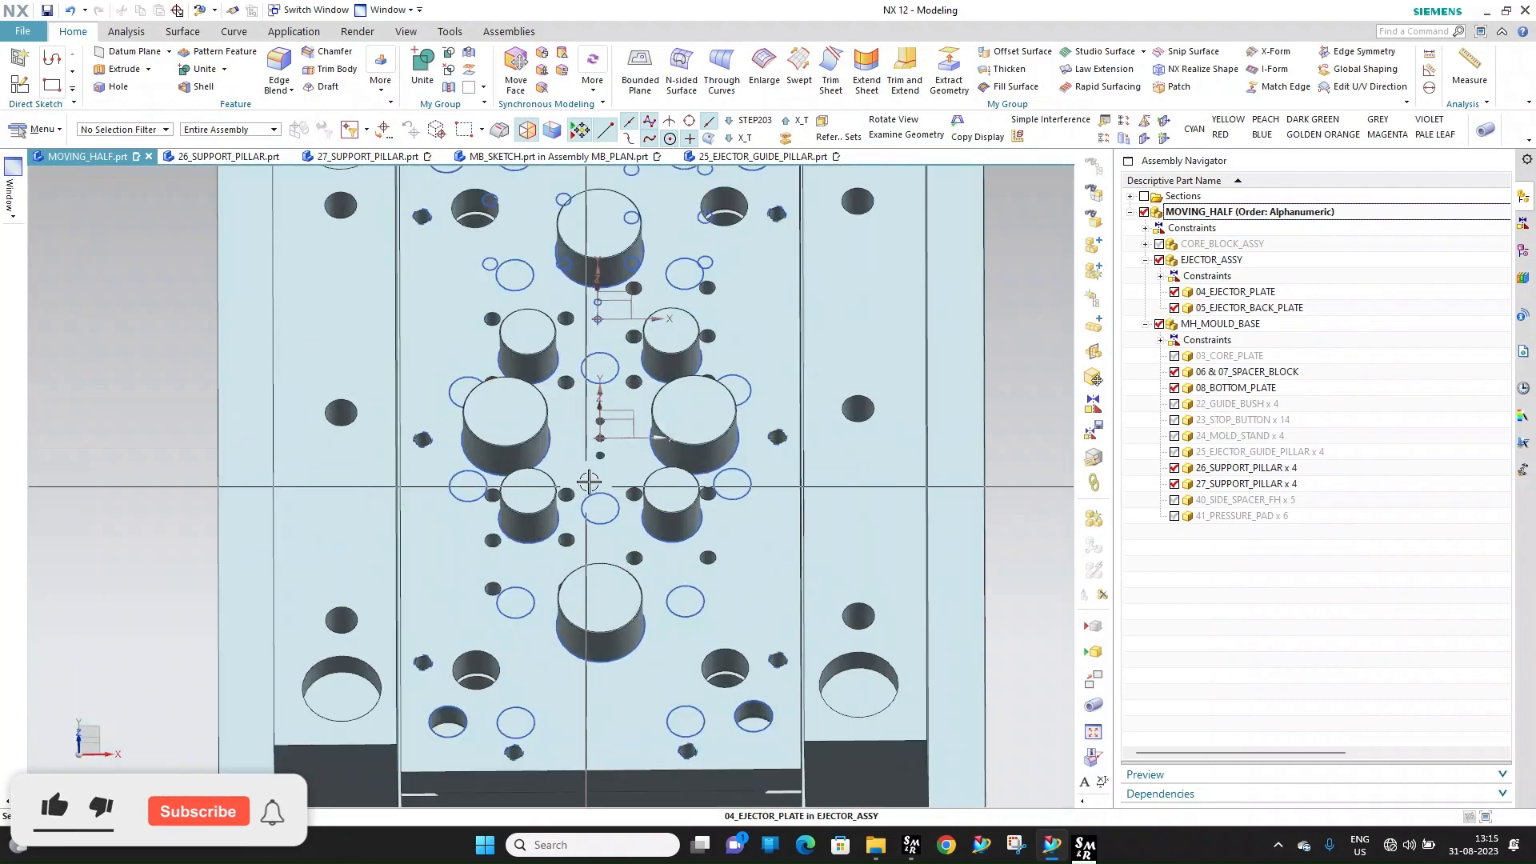
middle_click_drag(590, 481, 656, 360)
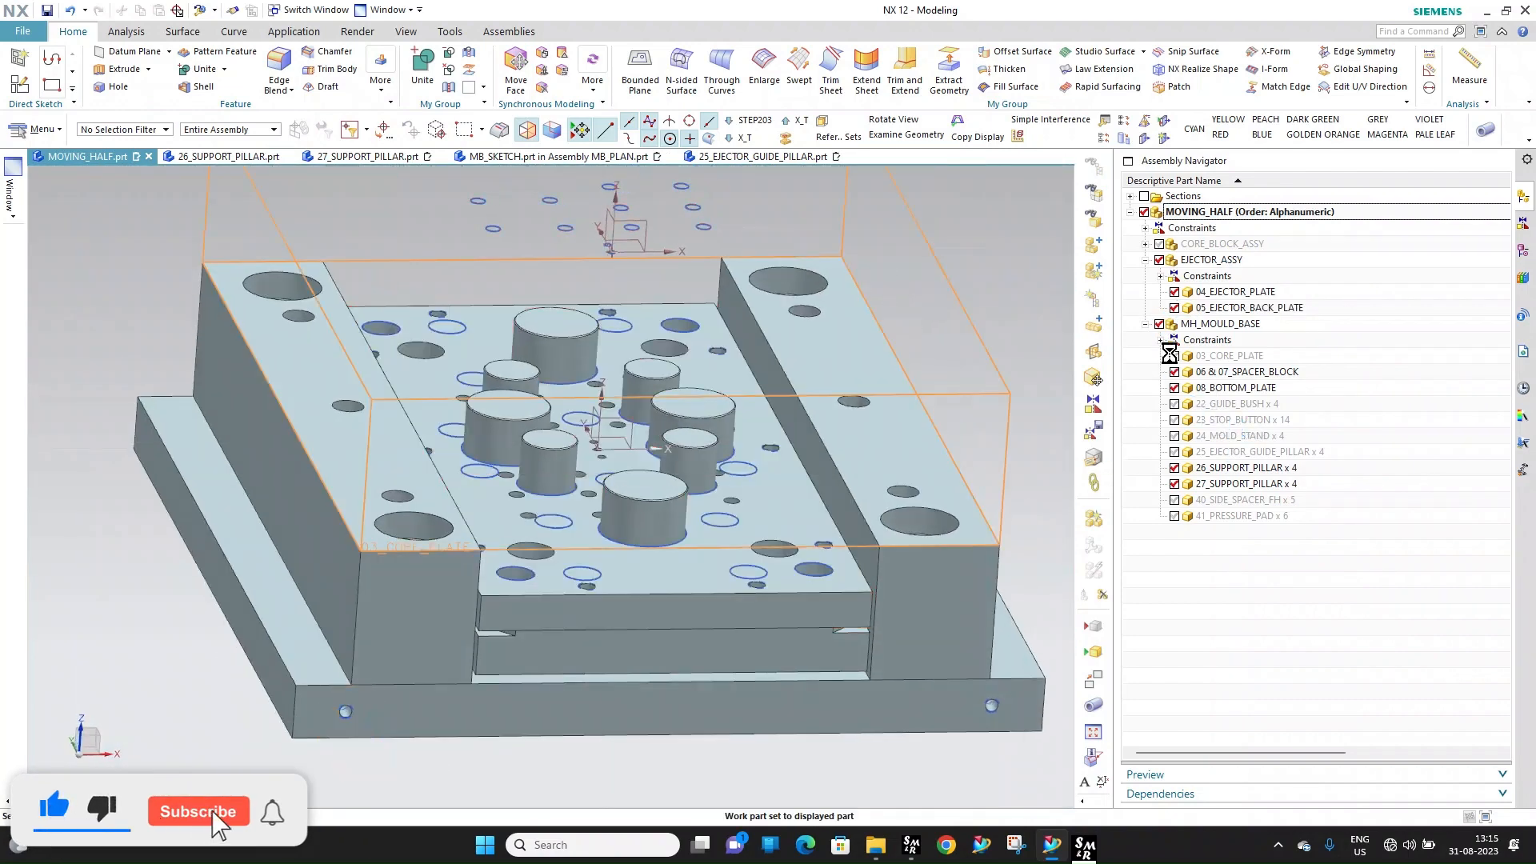
left_click(1172, 355)
middle_click_drag(775, 466, 912, 392)
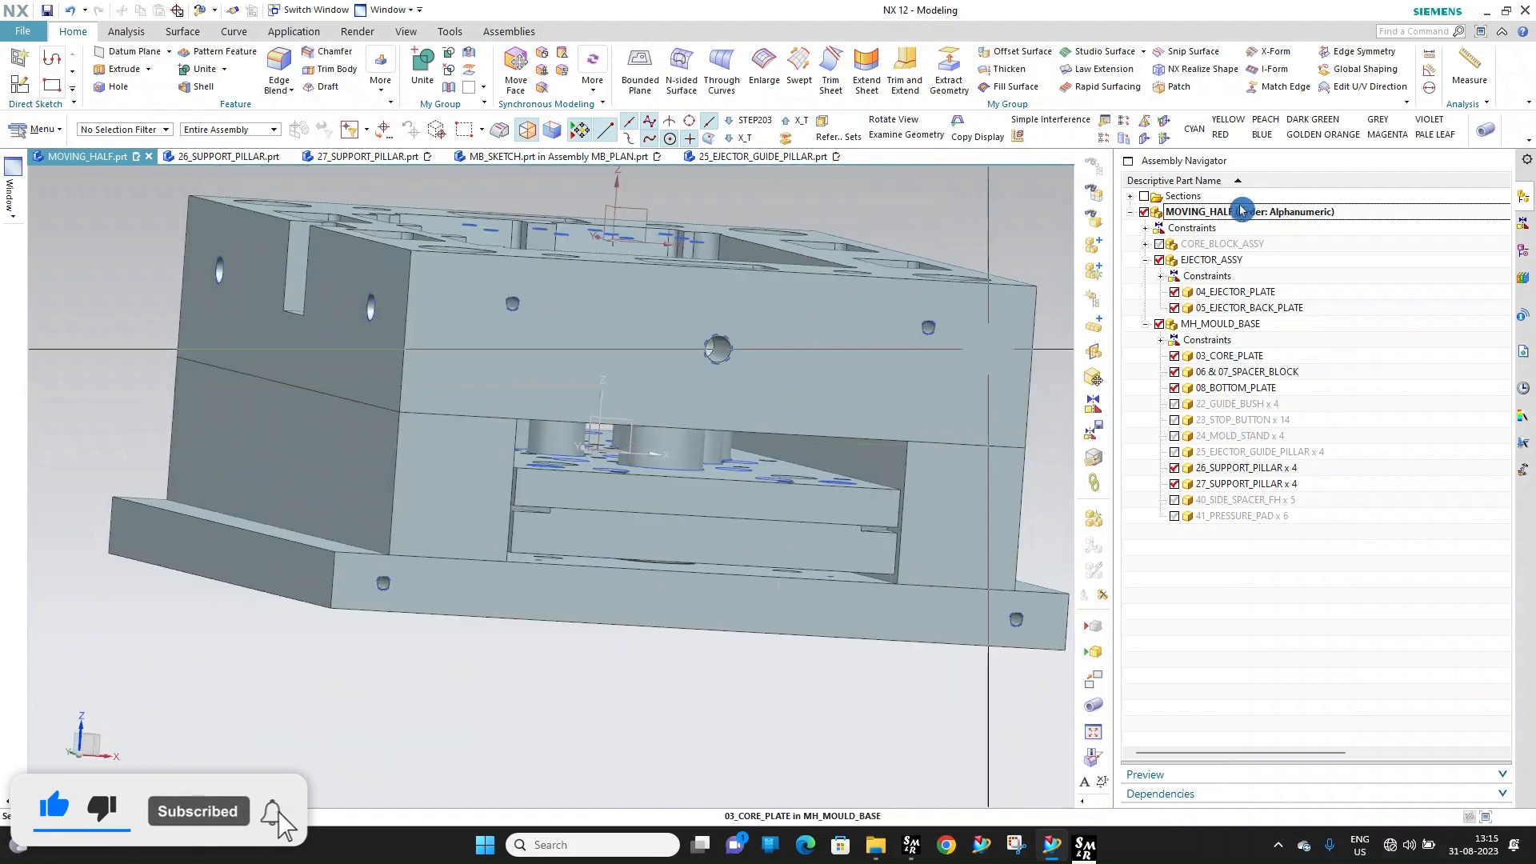
Measure the distance between the ejector plate's top face and the core plate's underside
left_click(1431, 60)
scroll(885, 418, "up", 5)
left_click(749, 529)
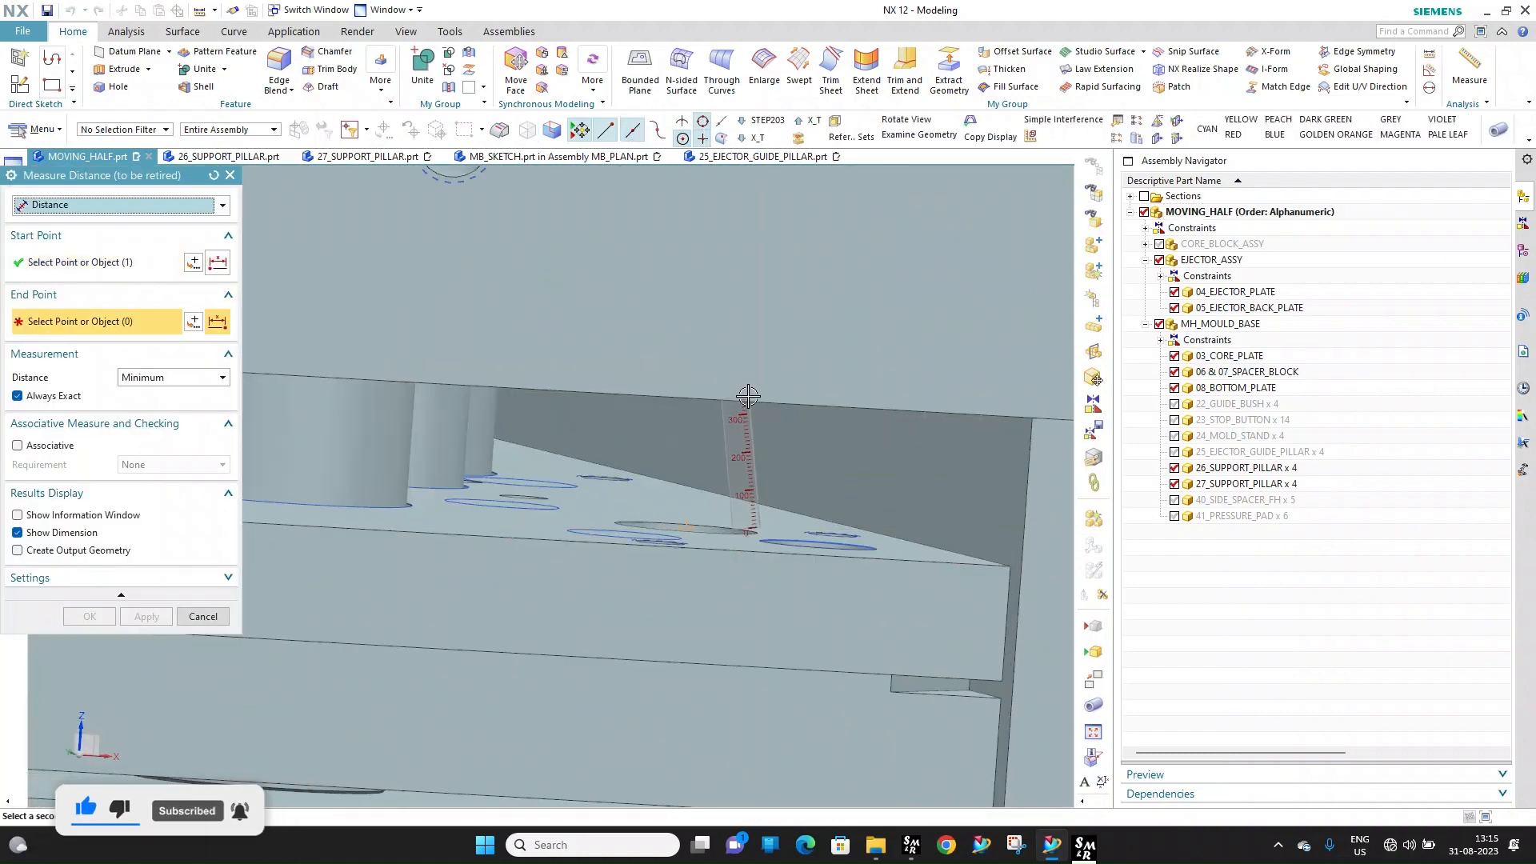
middle_click_drag(748, 396, 712, 388)
left_click(718, 414)
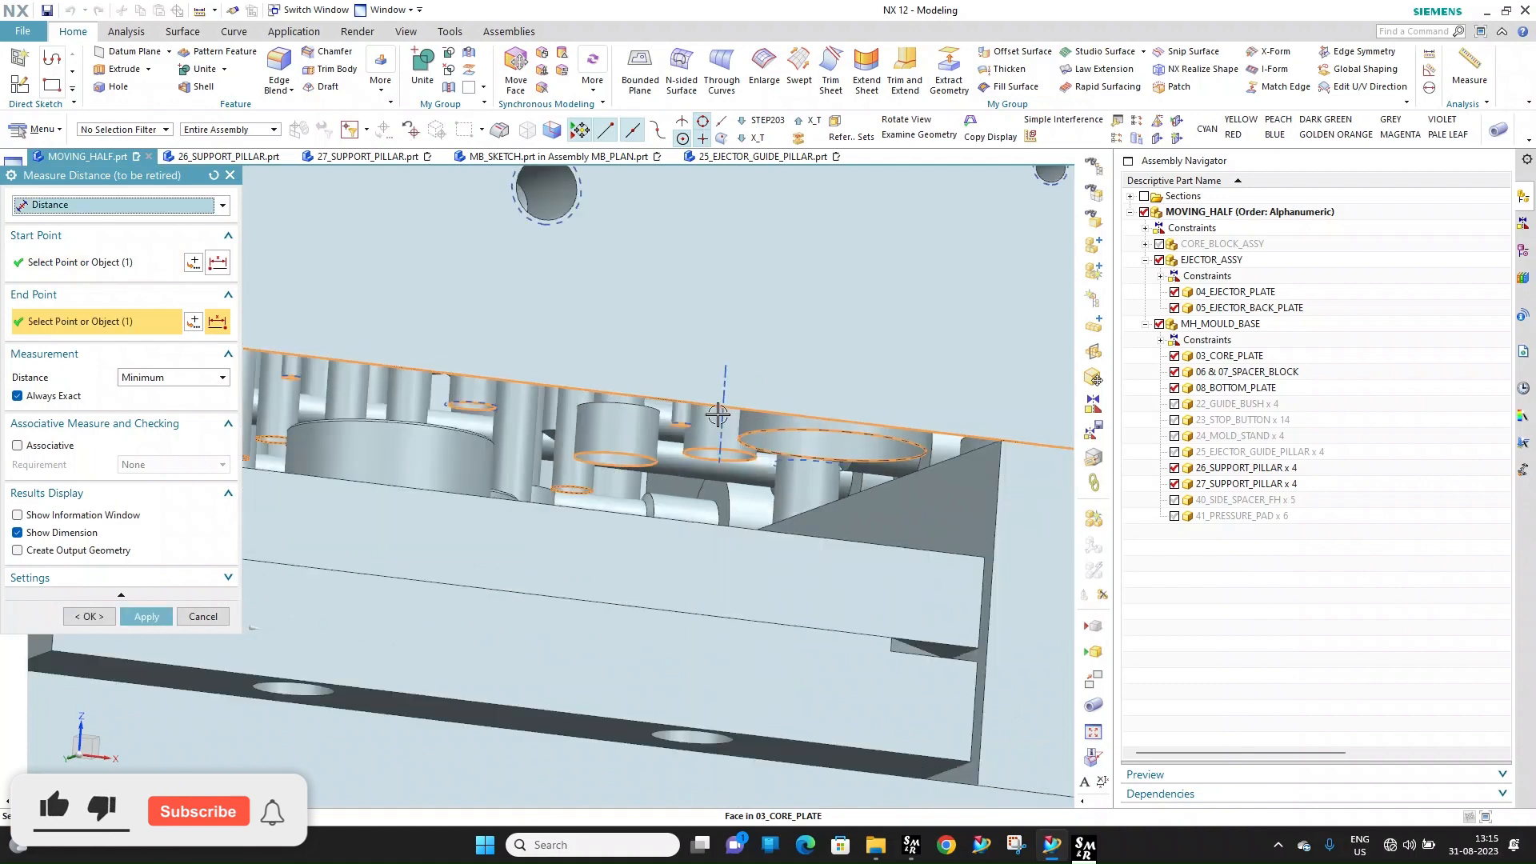
scroll(726, 419, "down", 5)
mouse_move(693, 429)
middle_mouse_down()
mouse_move(700, 457)
mouse_move(686, 445)
middle_mouse_up()
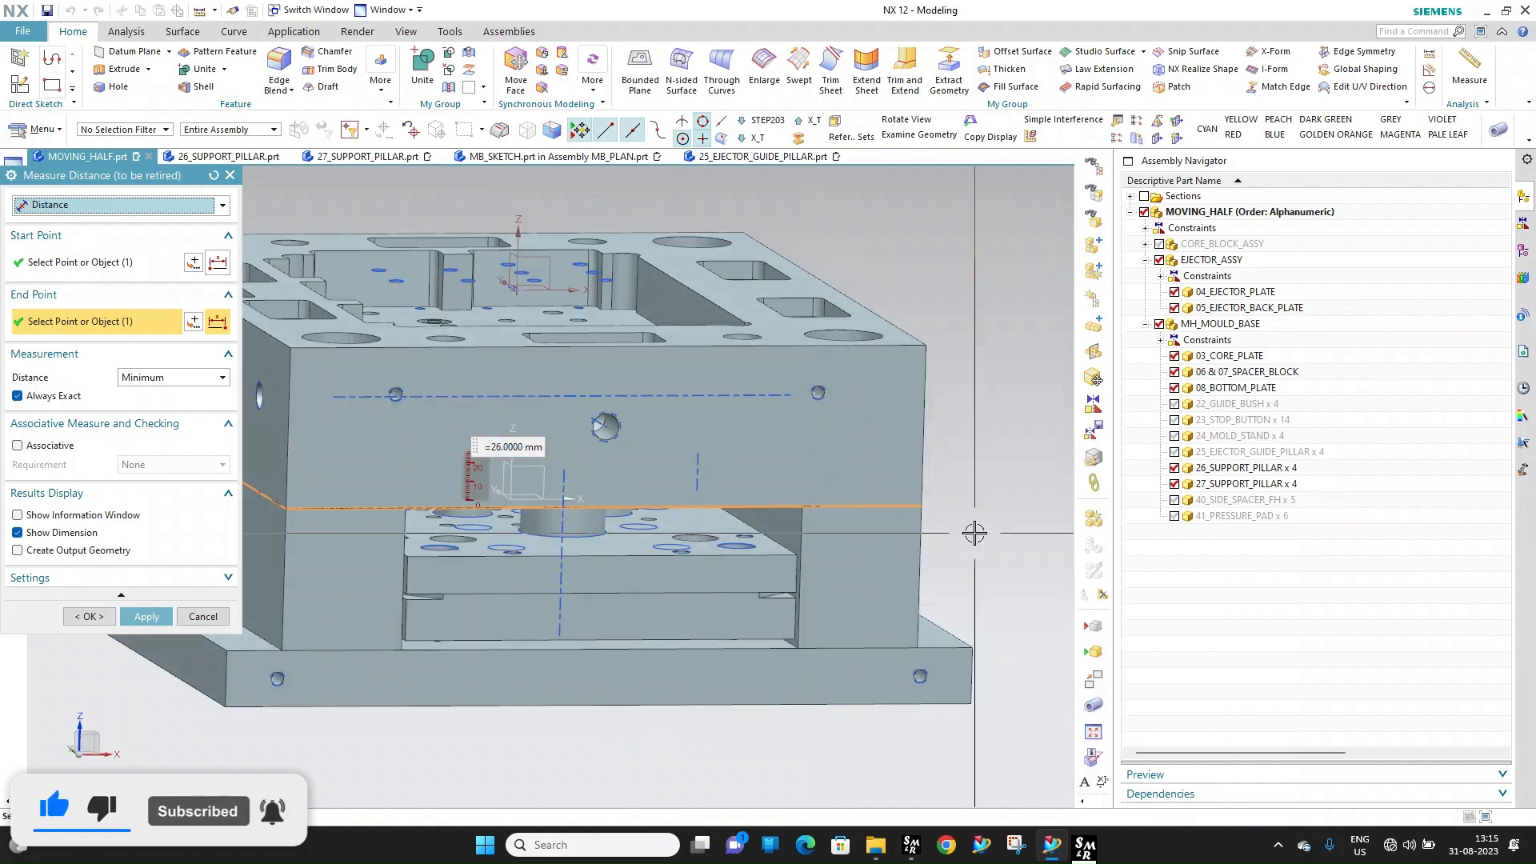
key("Escape")
Switch to the MB_PLAN assembly, hide 04_EJECTOR_PLATE and display the model history of MB_SKETCH
scroll(973, 531, "down", 3)
scroll(673, 535, "up", 5)
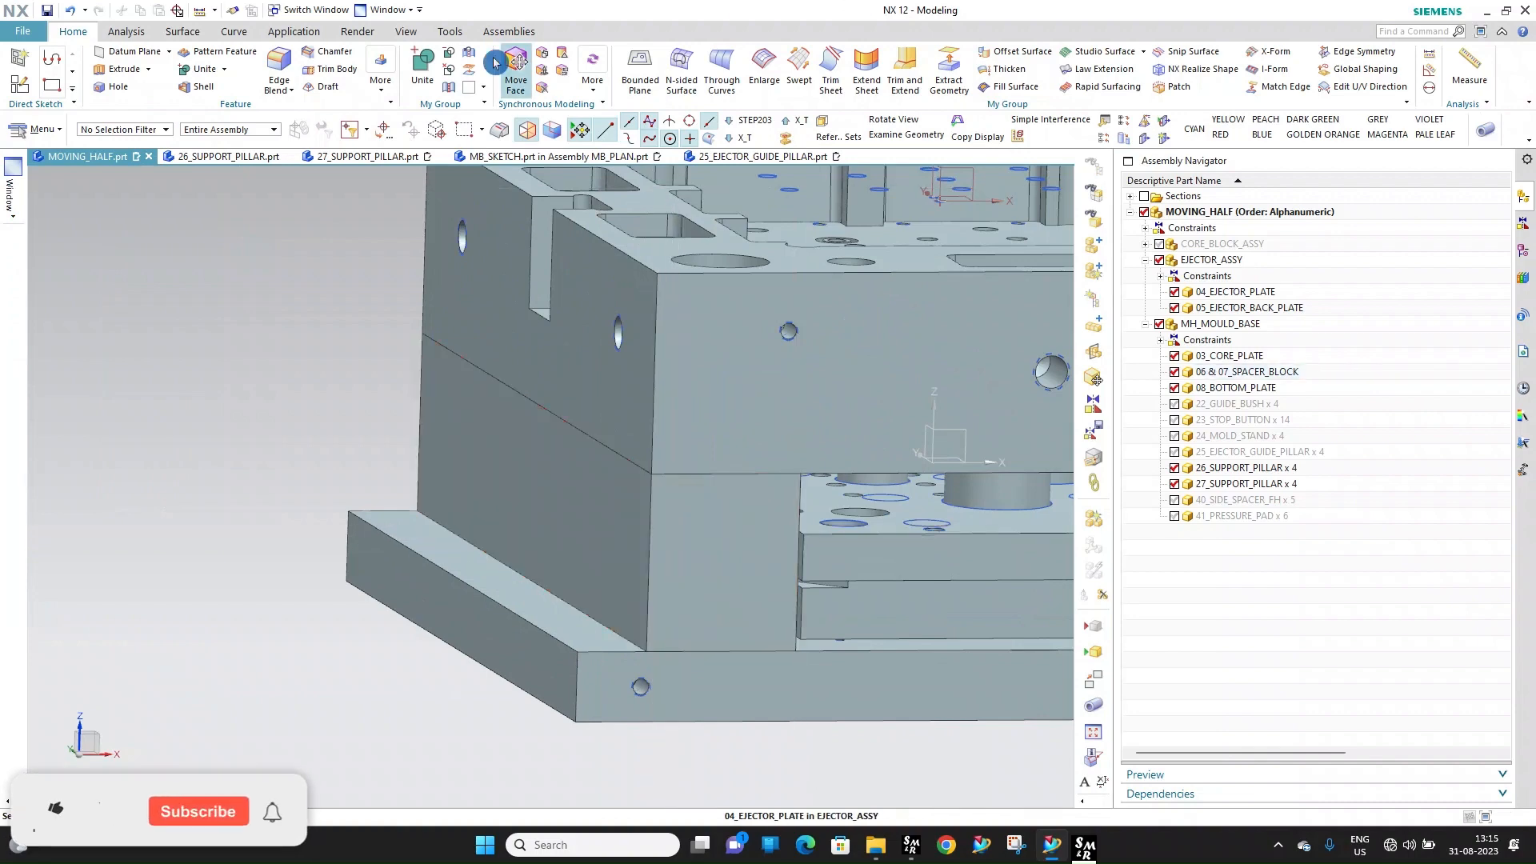
left_click(389, 10)
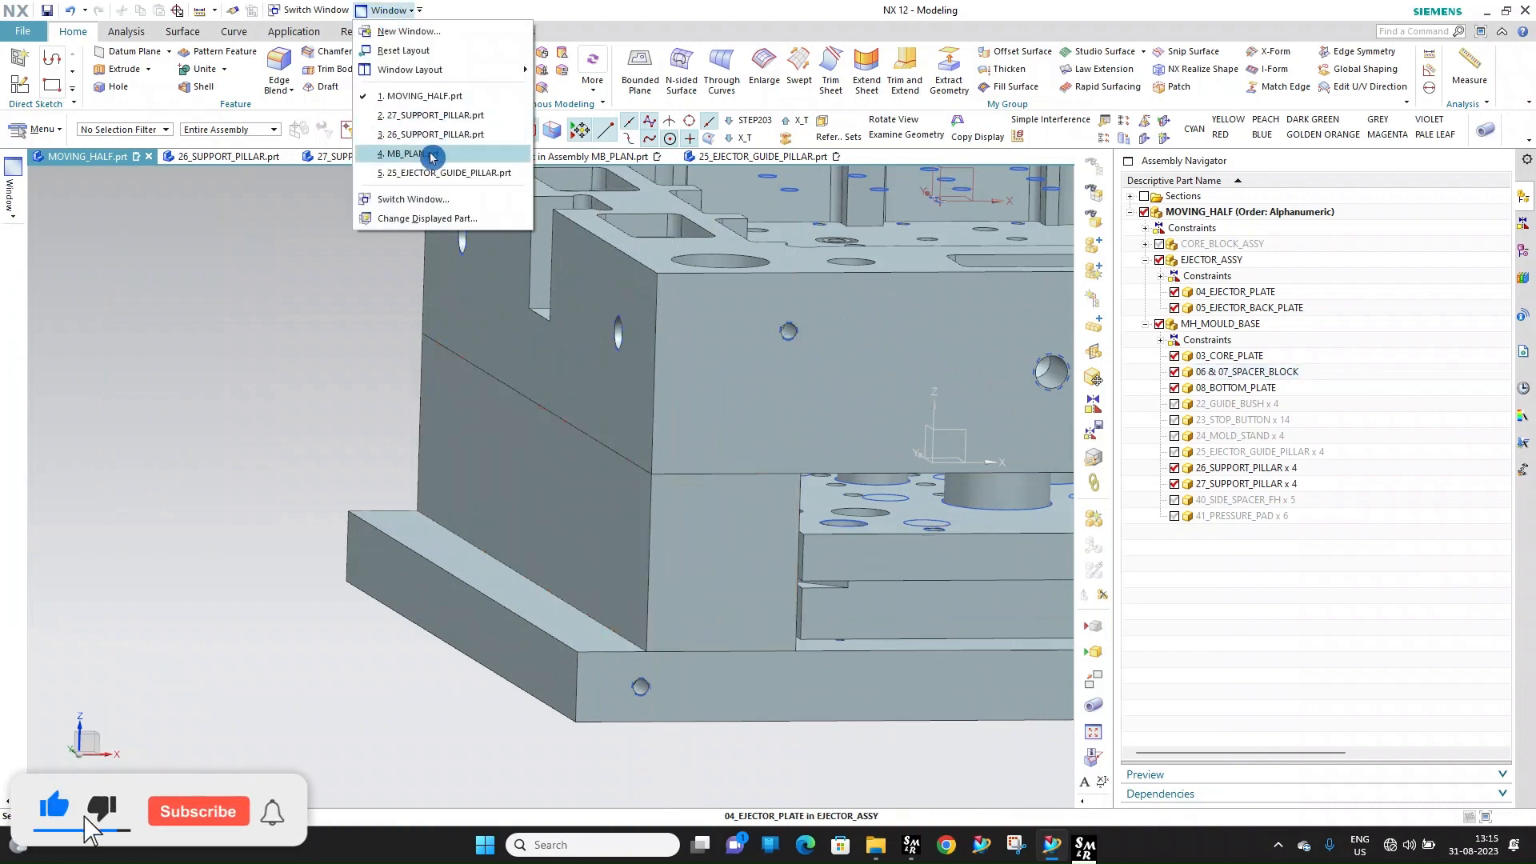
left_click(433, 154)
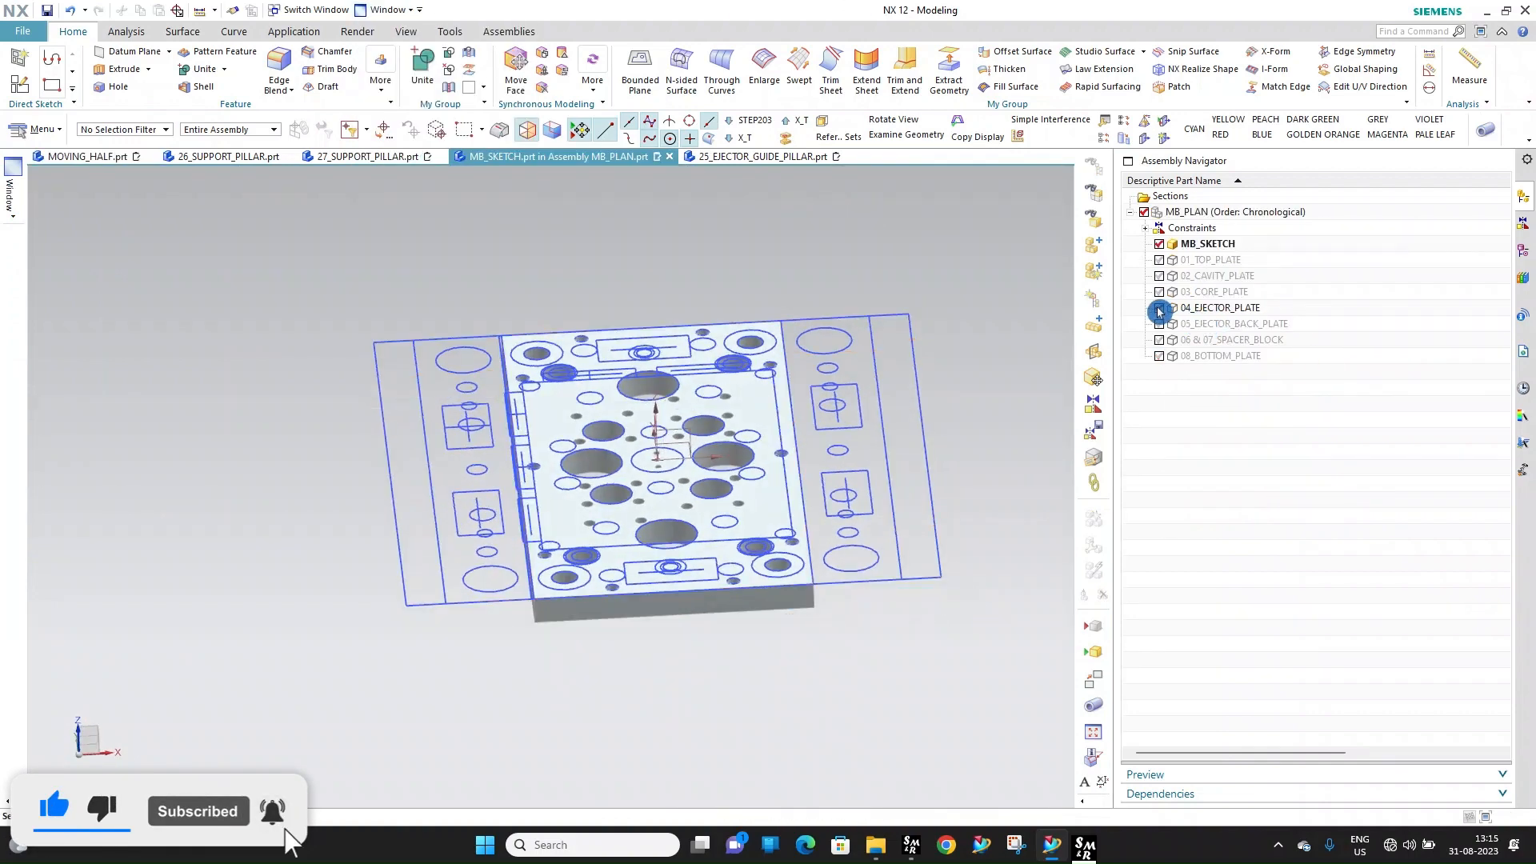
left_click(1159, 309)
middle_click_drag(734, 424, 769, 391)
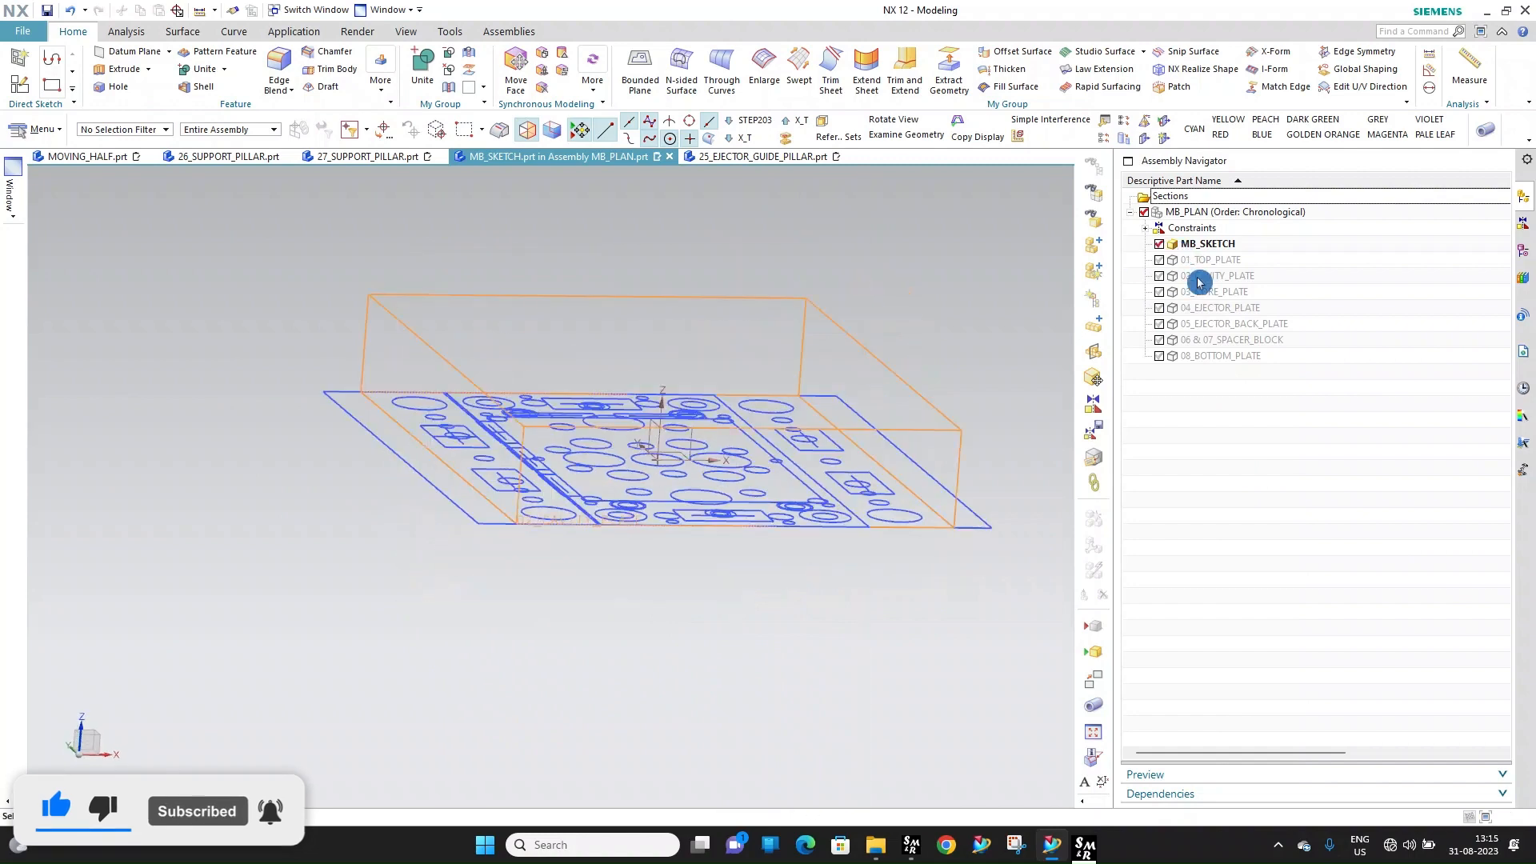
left_click(1528, 247)
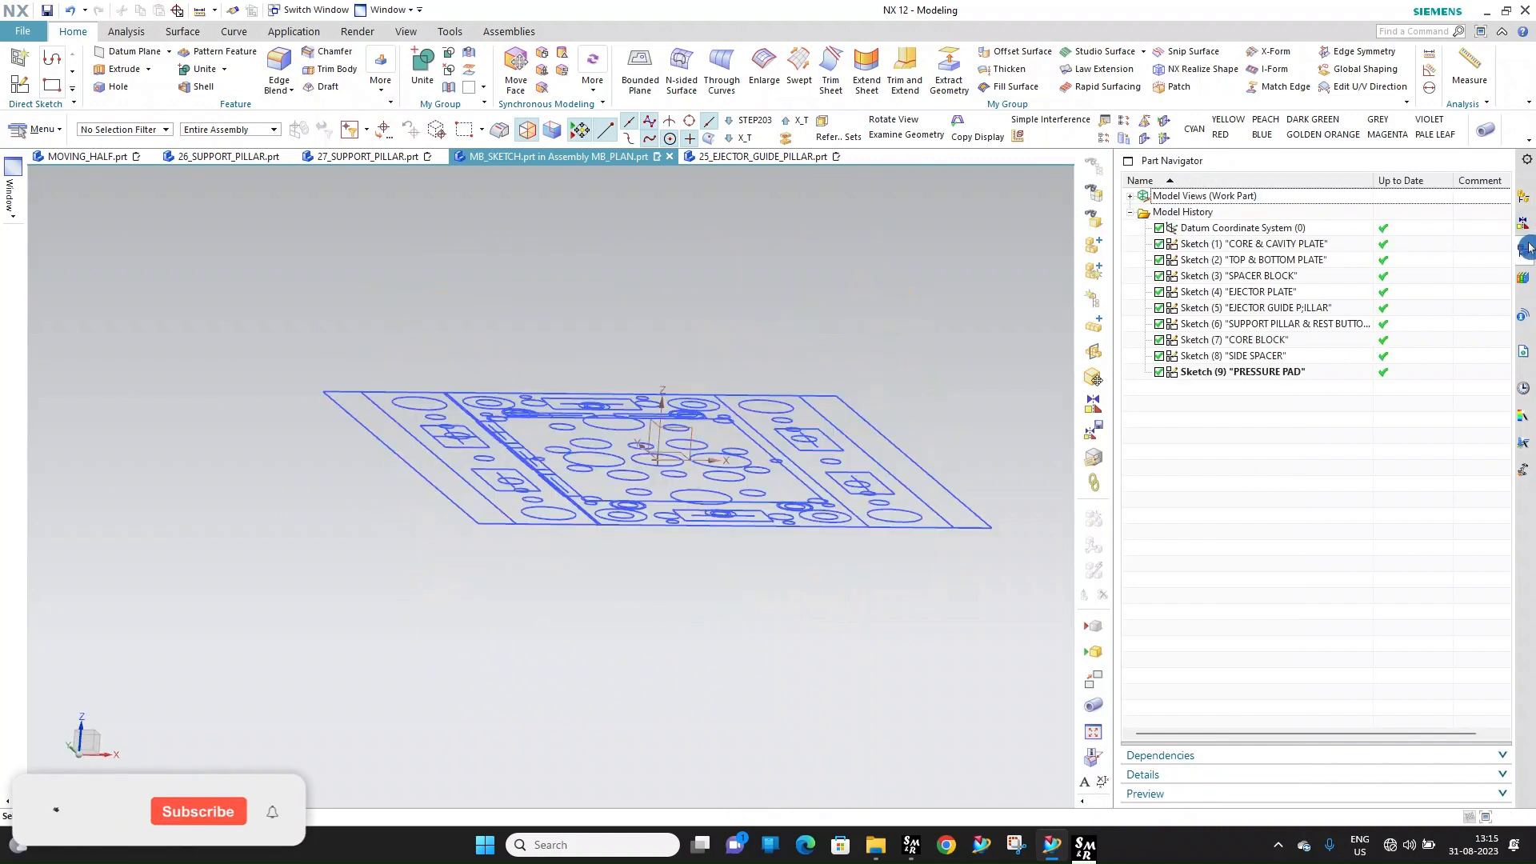
Check the SPACER BLOCK sketch, then make 06 & 07_SPACER_BLOCK the work part and set its extrusion's end distance to 86 mm
double_click(1279, 277)
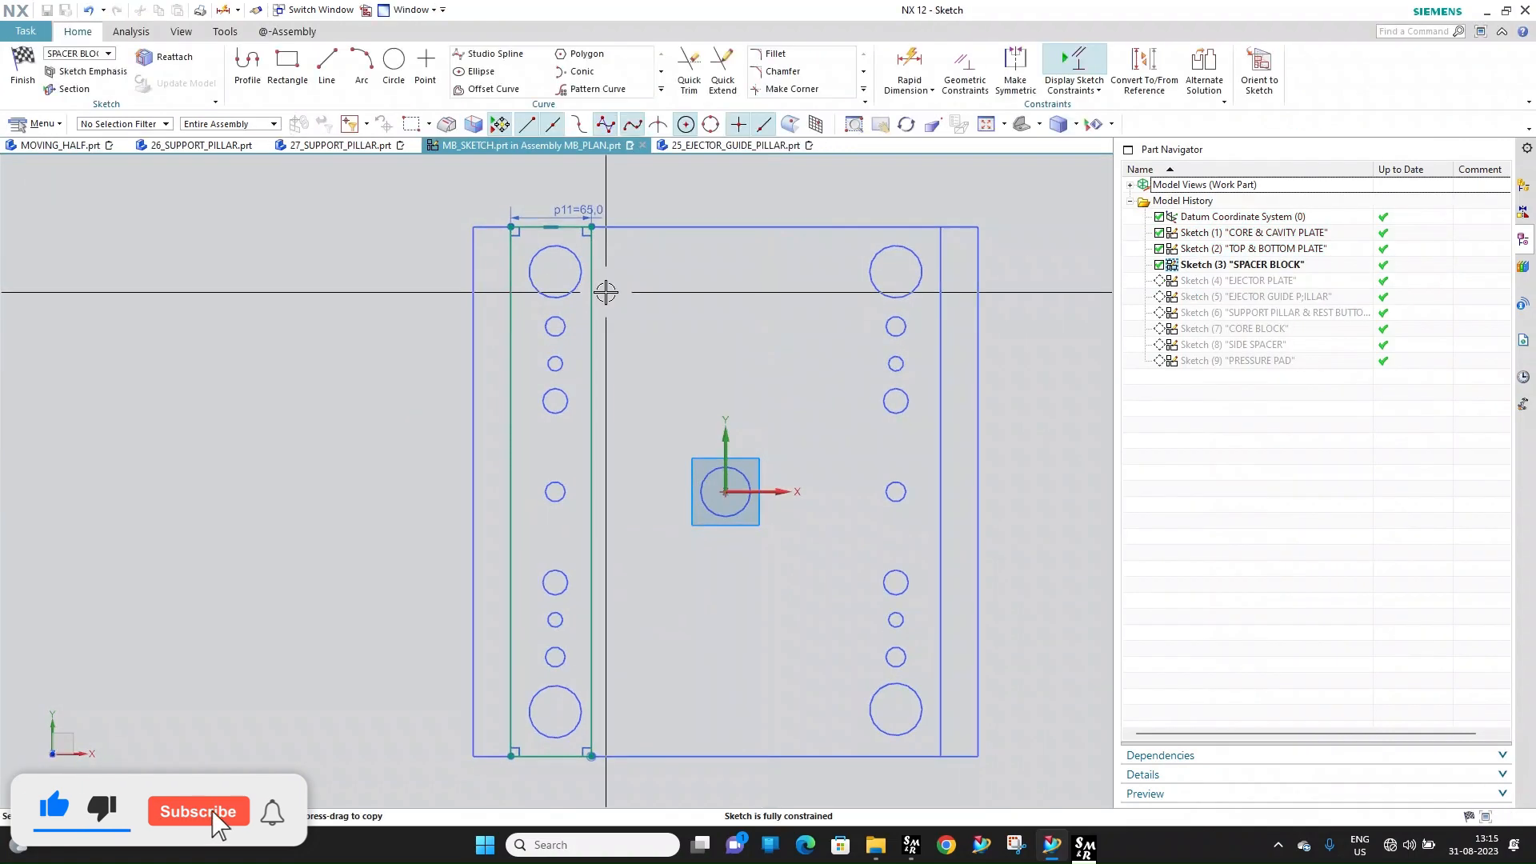
left_click(16, 52)
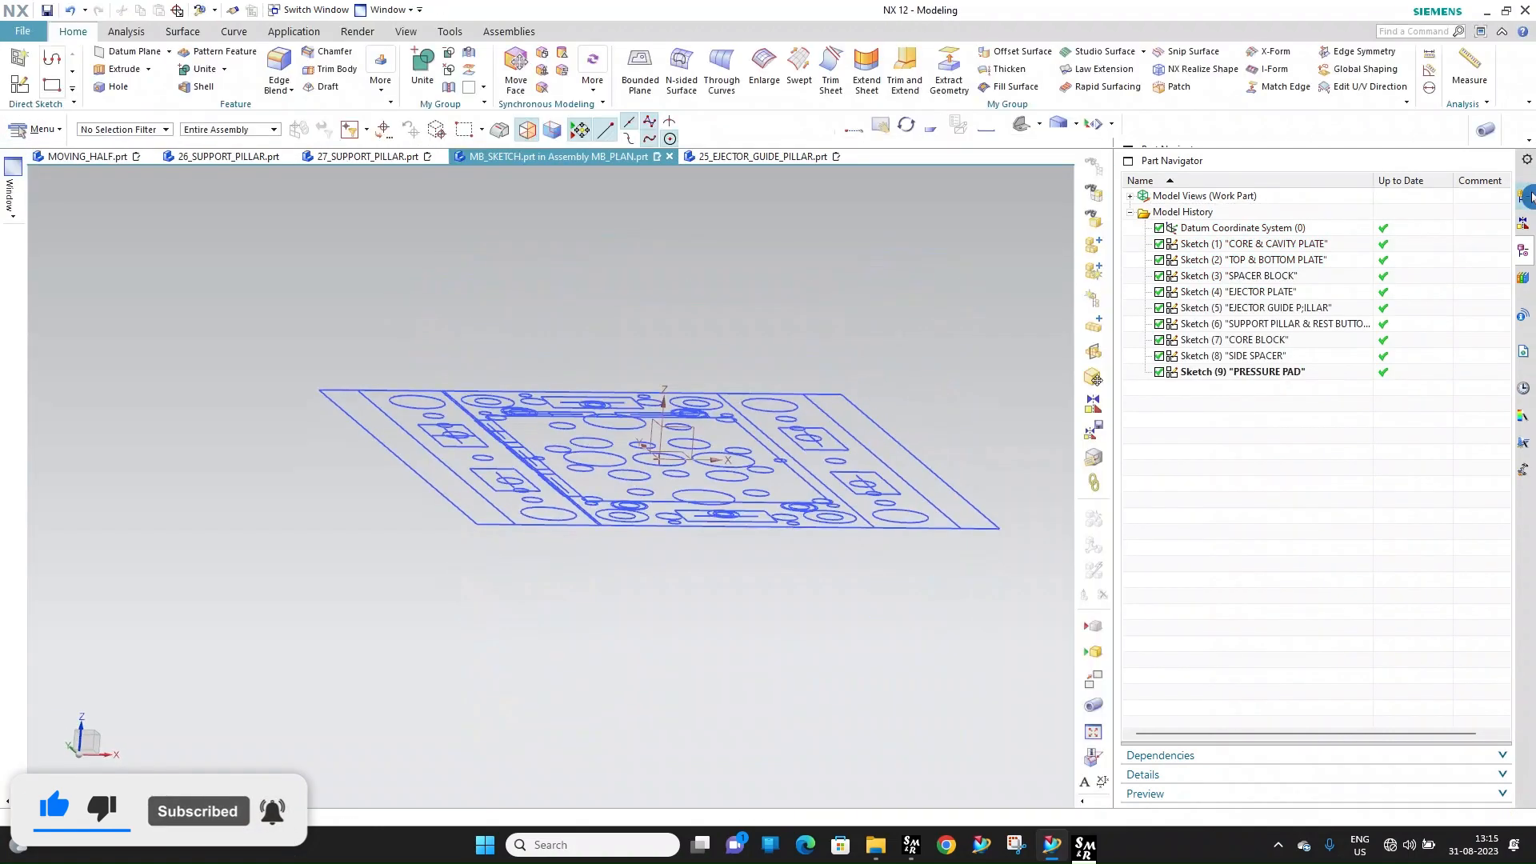
left_click(1527, 196)
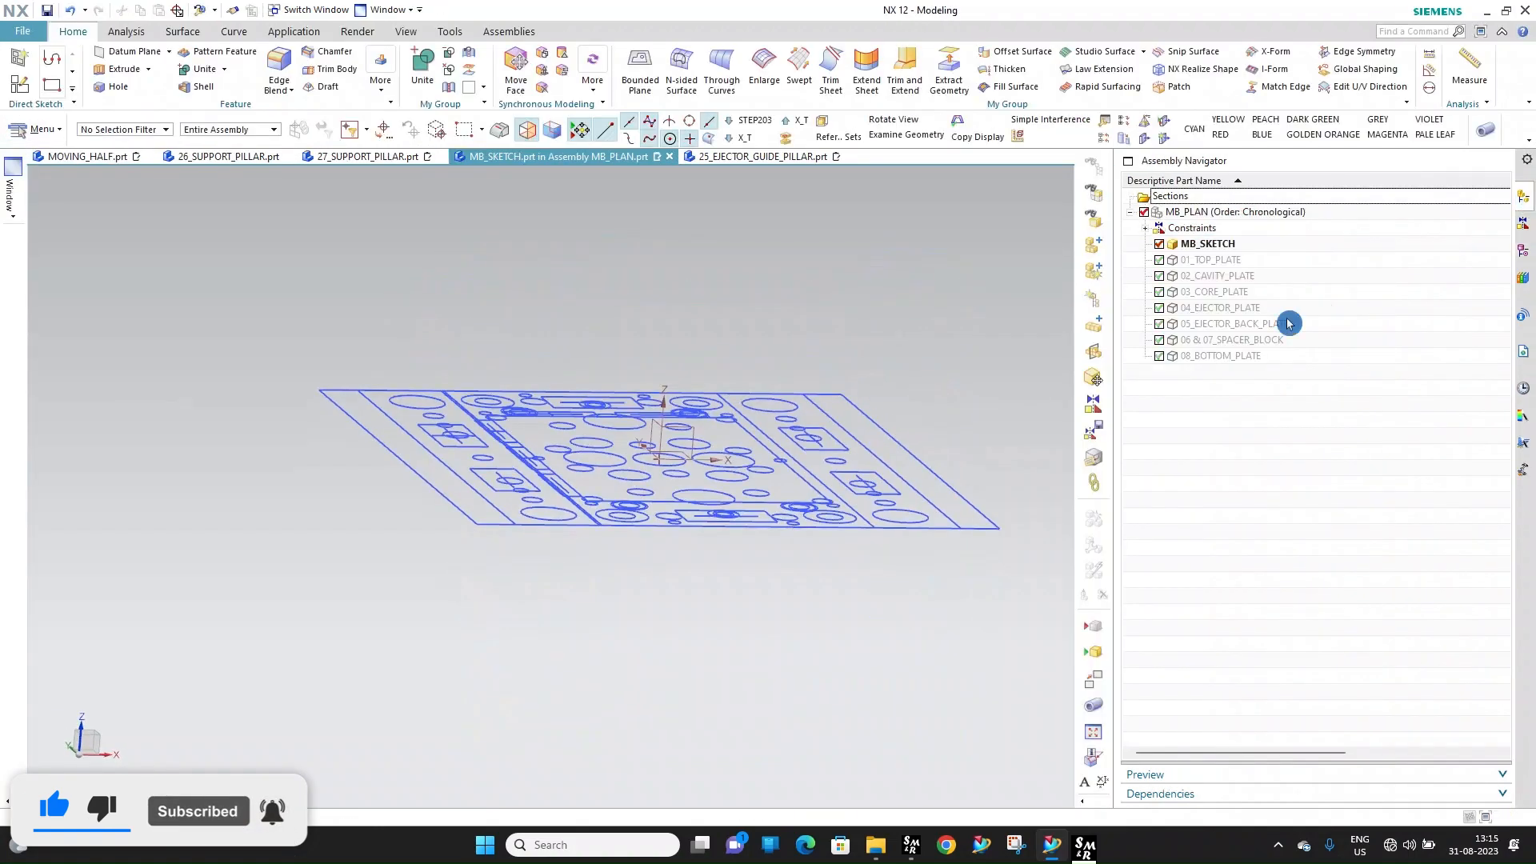
double_click(1224, 339)
double_click(548, 600)
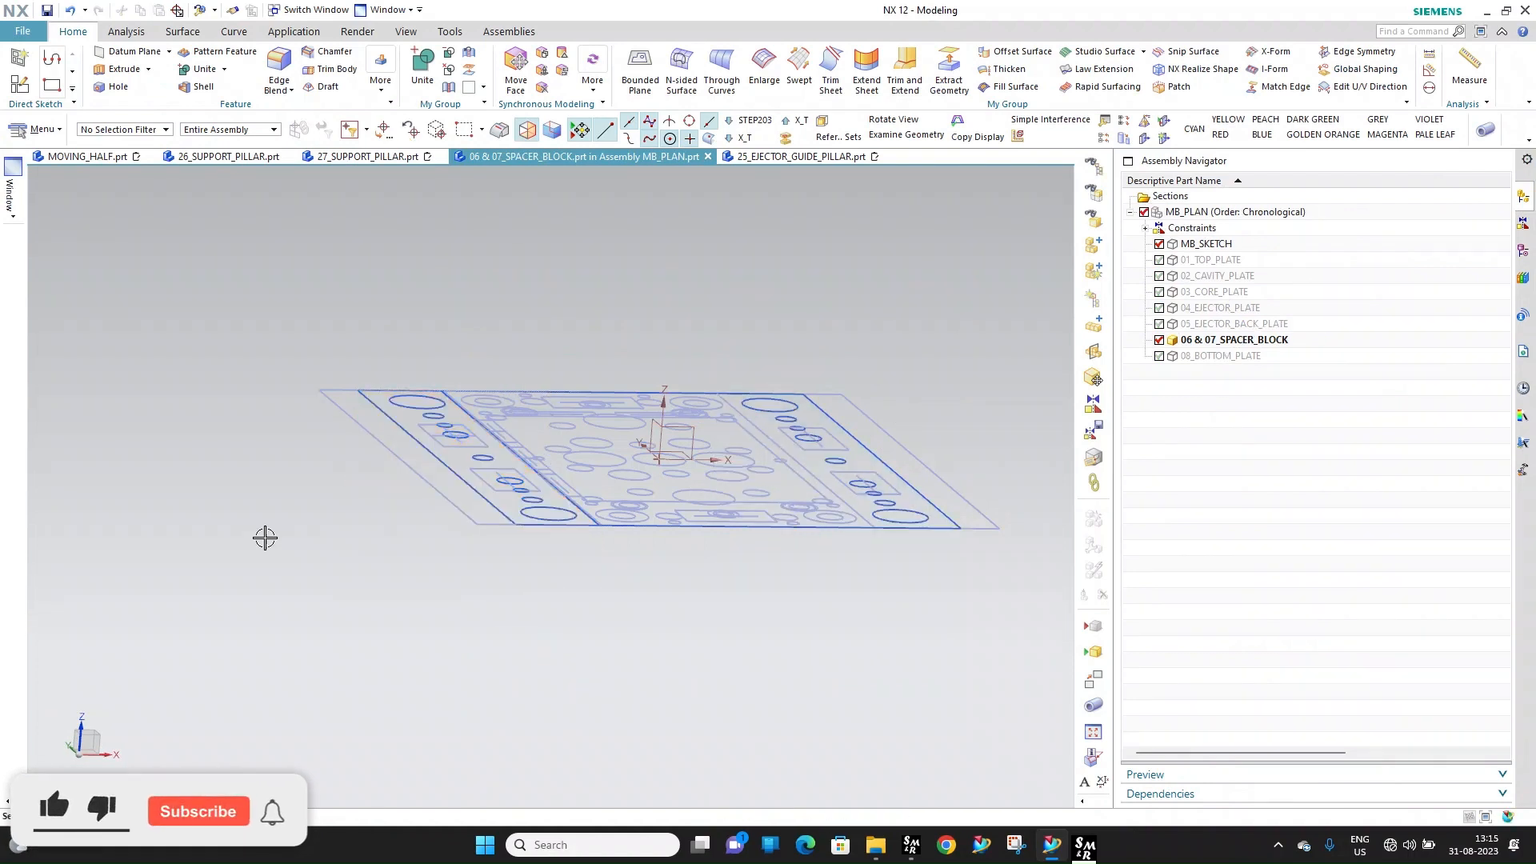
double_click(144, 435)
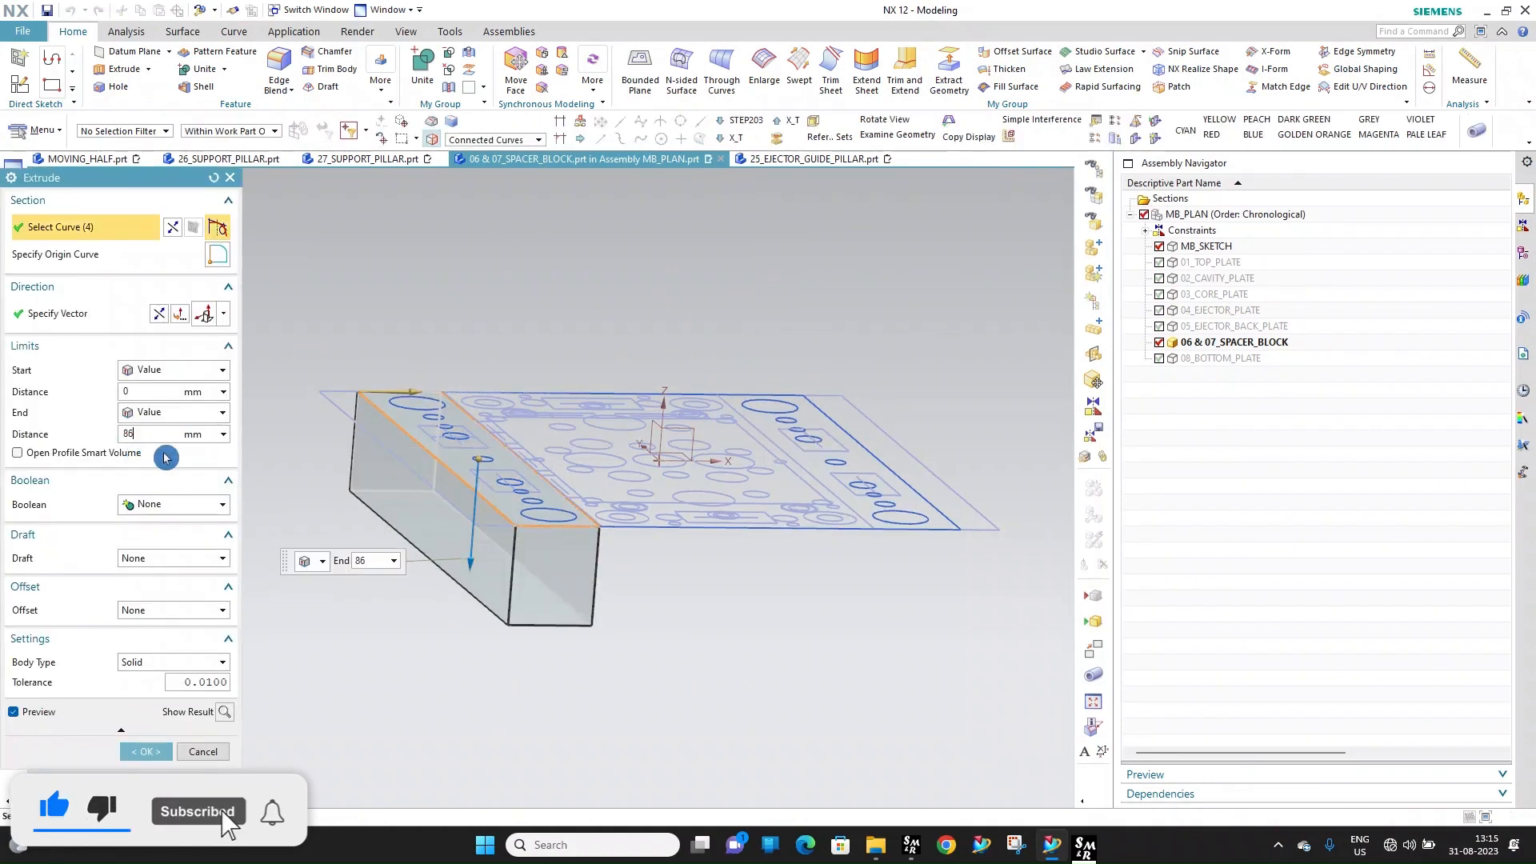
key("Return")
middle_click(439, 243)
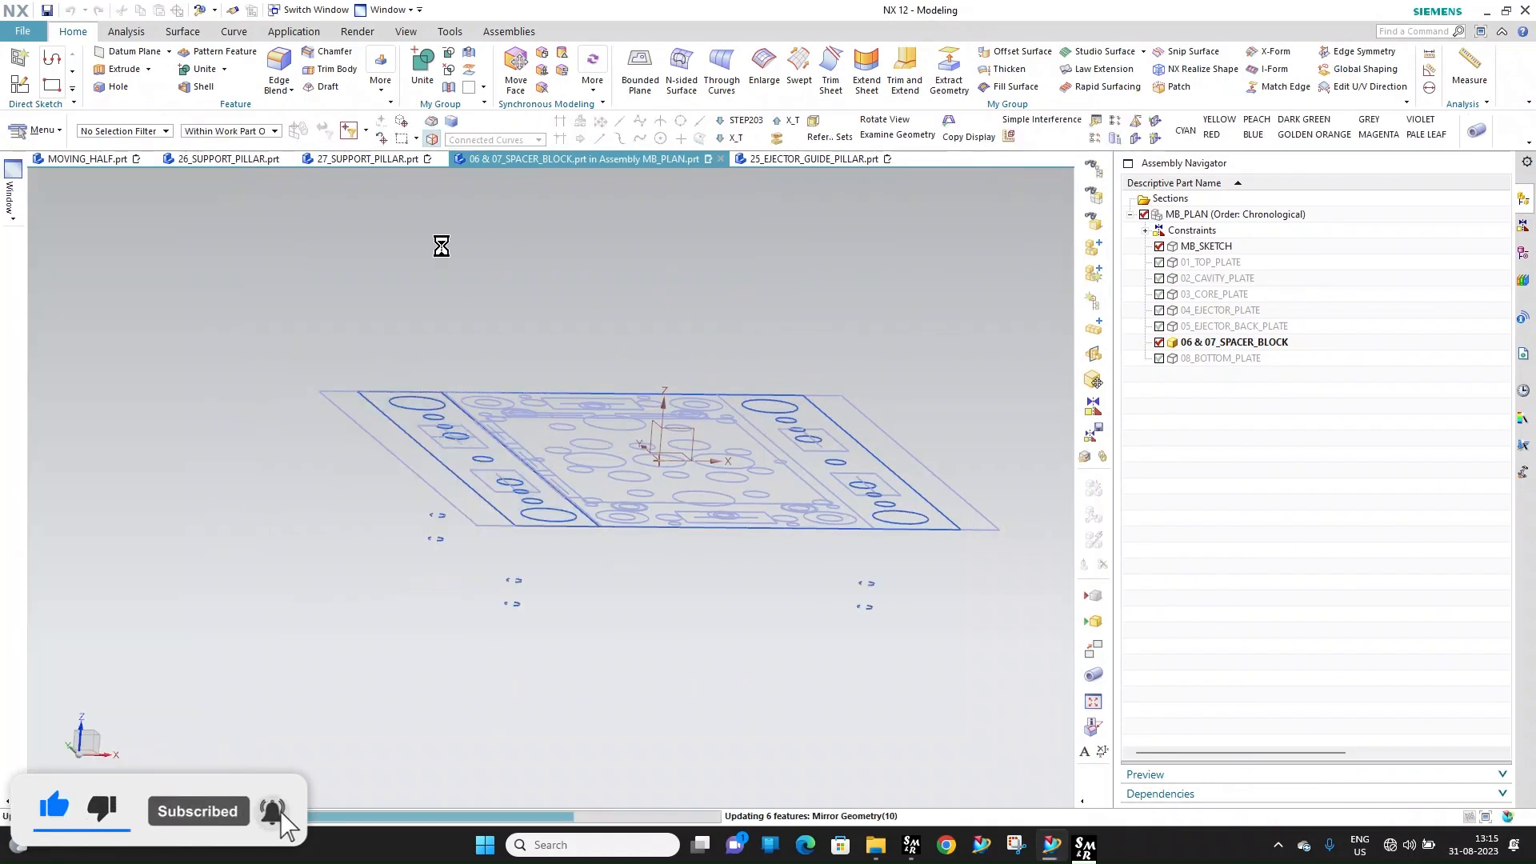
Switch to the MOVING_HALF assembly and increase the cylinder height of 26_SUPPORT_PILLAR to reach the core plate's underside
left_click(392, 10)
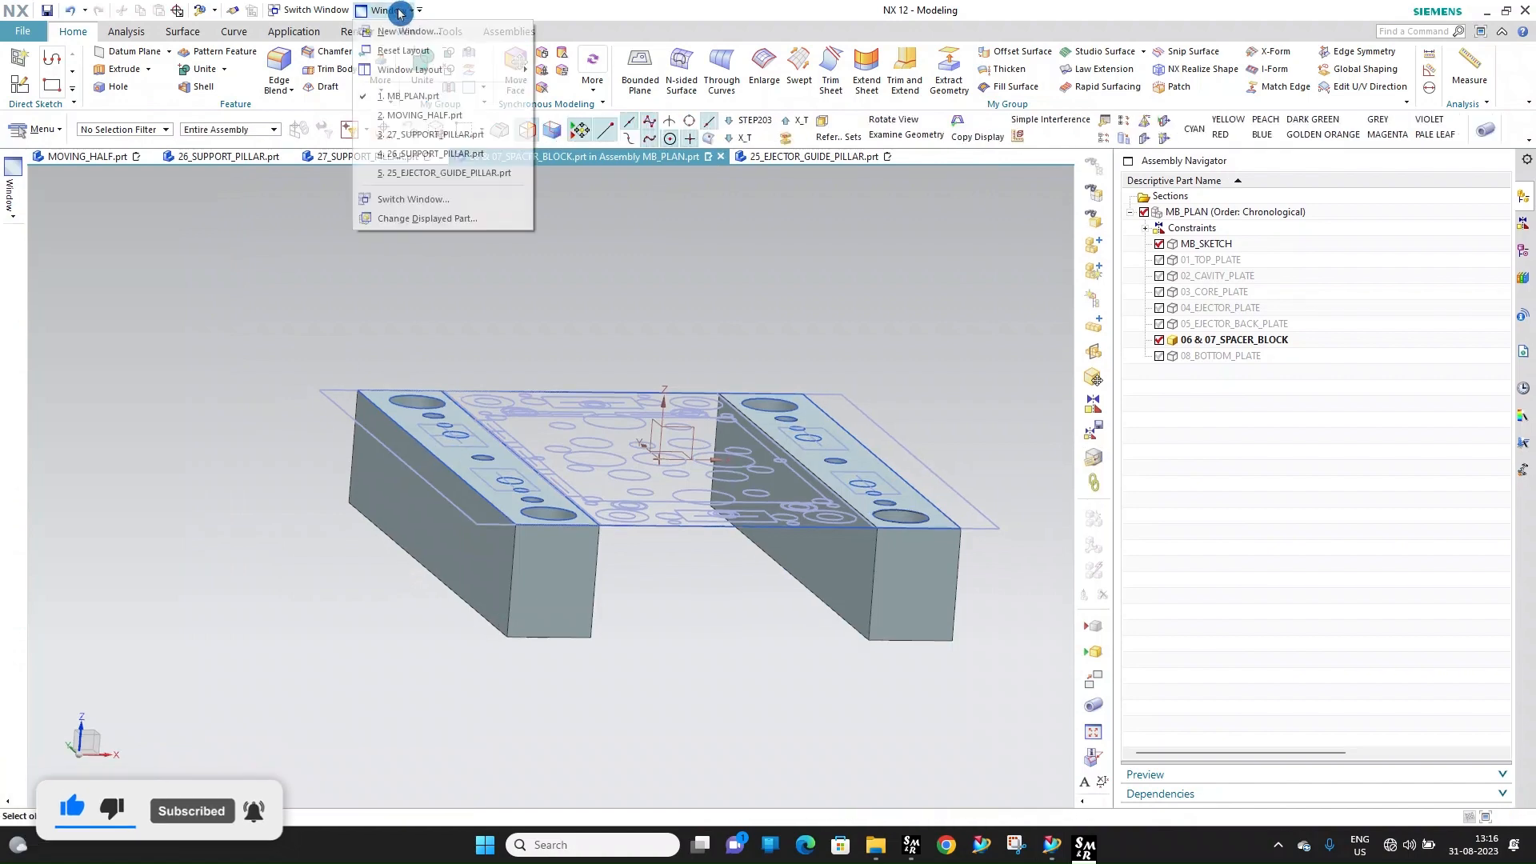
left_click(436, 121)
middle_click_drag(847, 424, 724, 436)
scroll(746, 470, "up", 4)
double_click(782, 439)
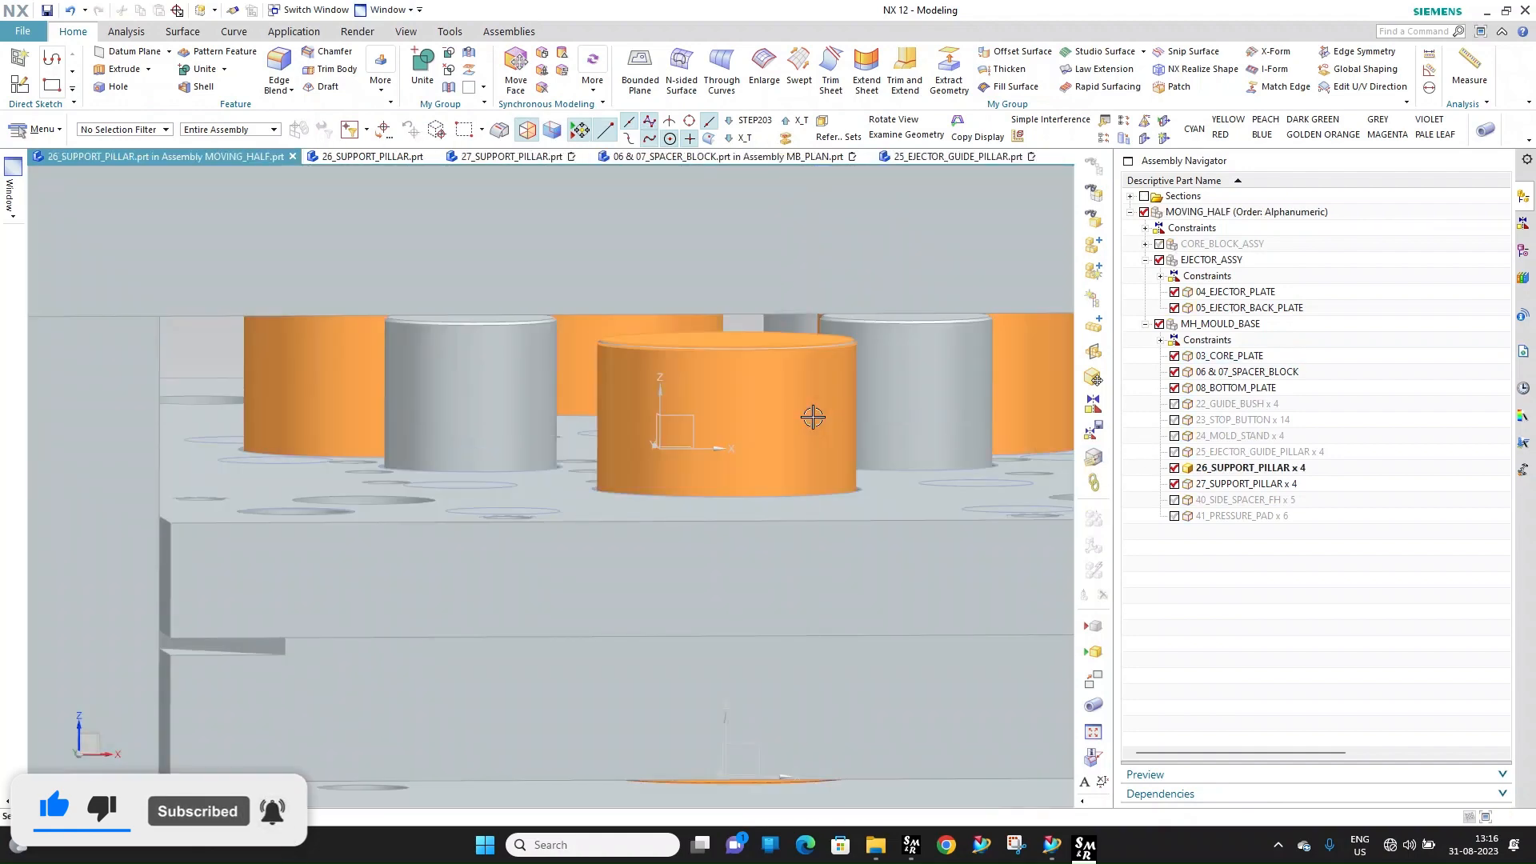
double_click(813, 416)
key("Tab")
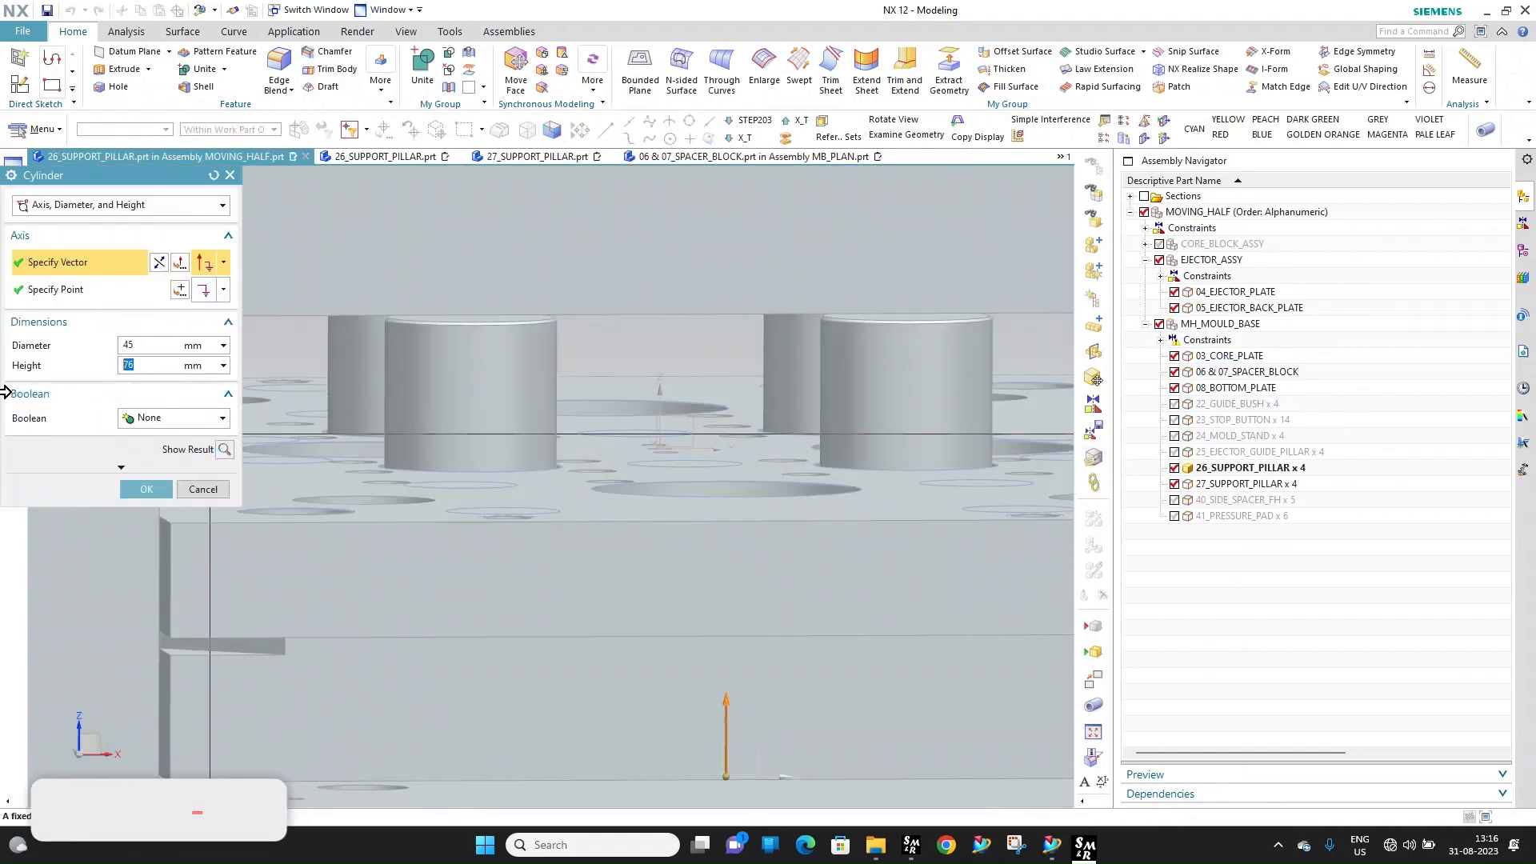
left_click(154, 489)
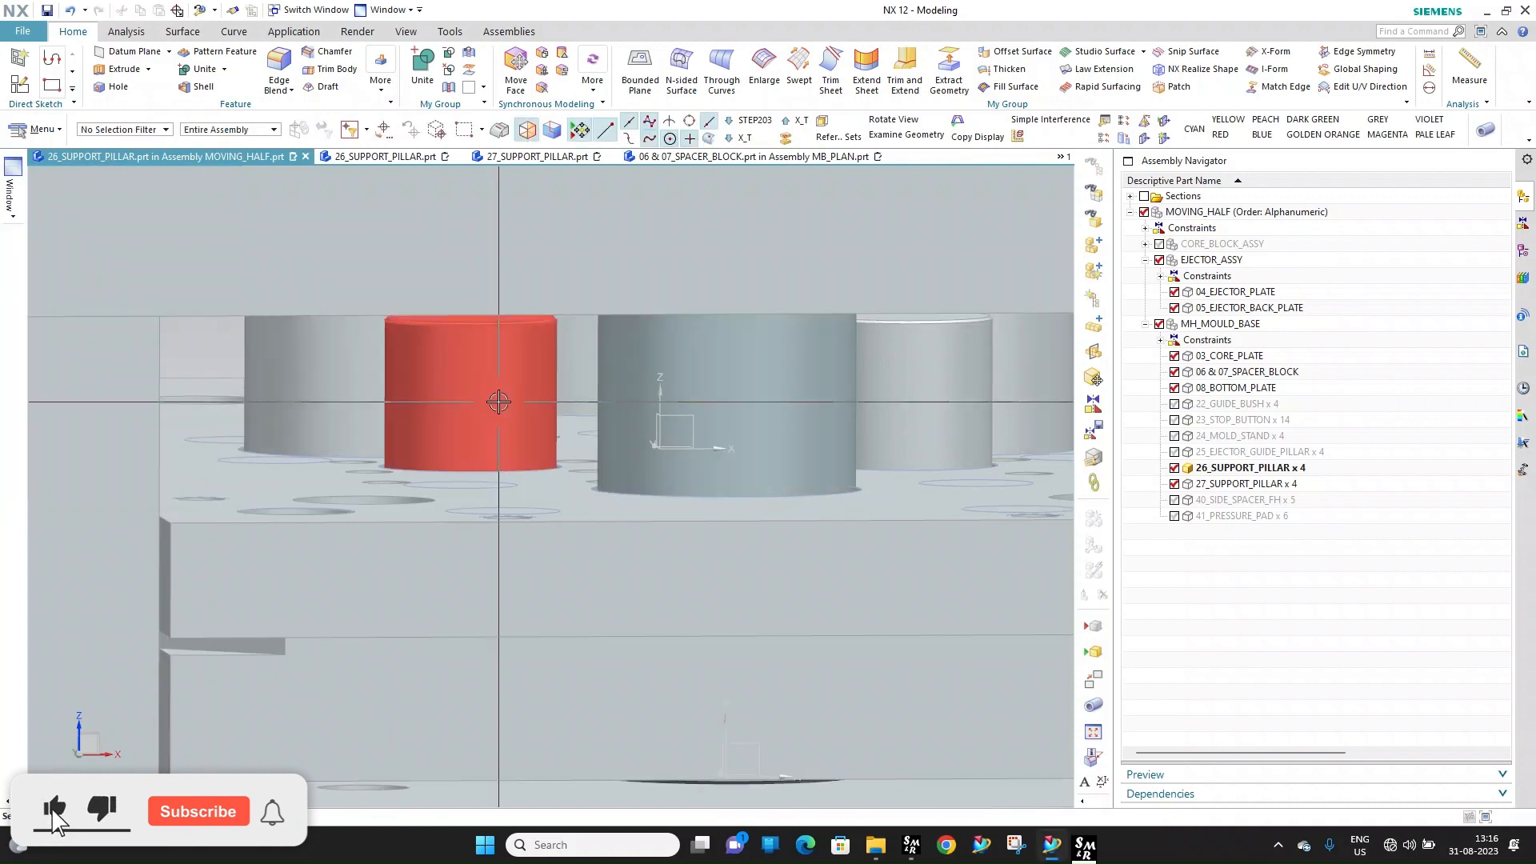
Make 27_SUPPORT_PILLAR the work part and increase its cylinder height to reach the core plate's underside
double_click(492, 394)
double_click(460, 389)
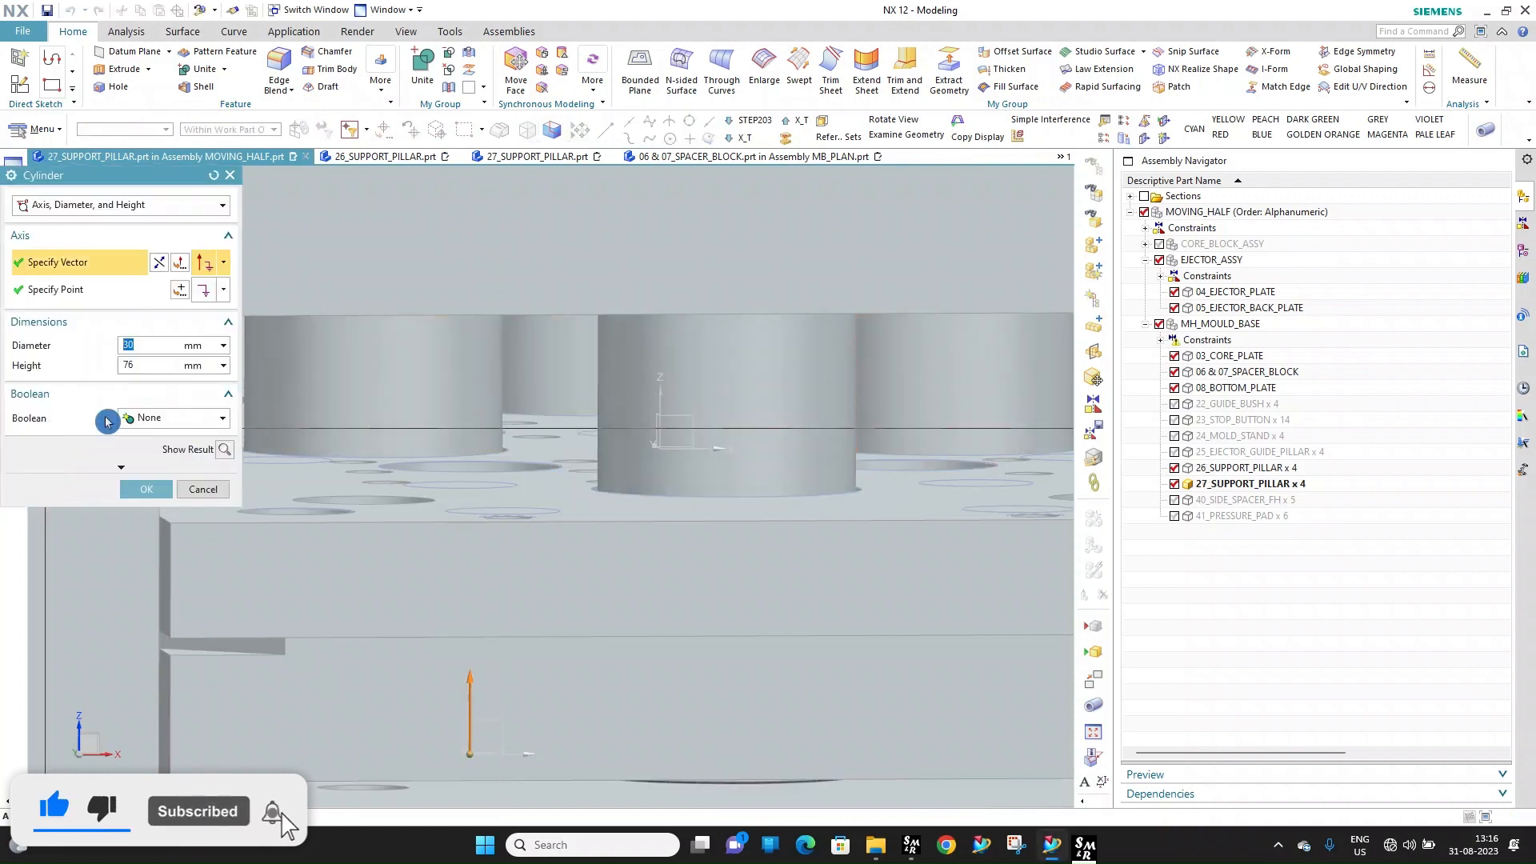
middle_click(424, 326)
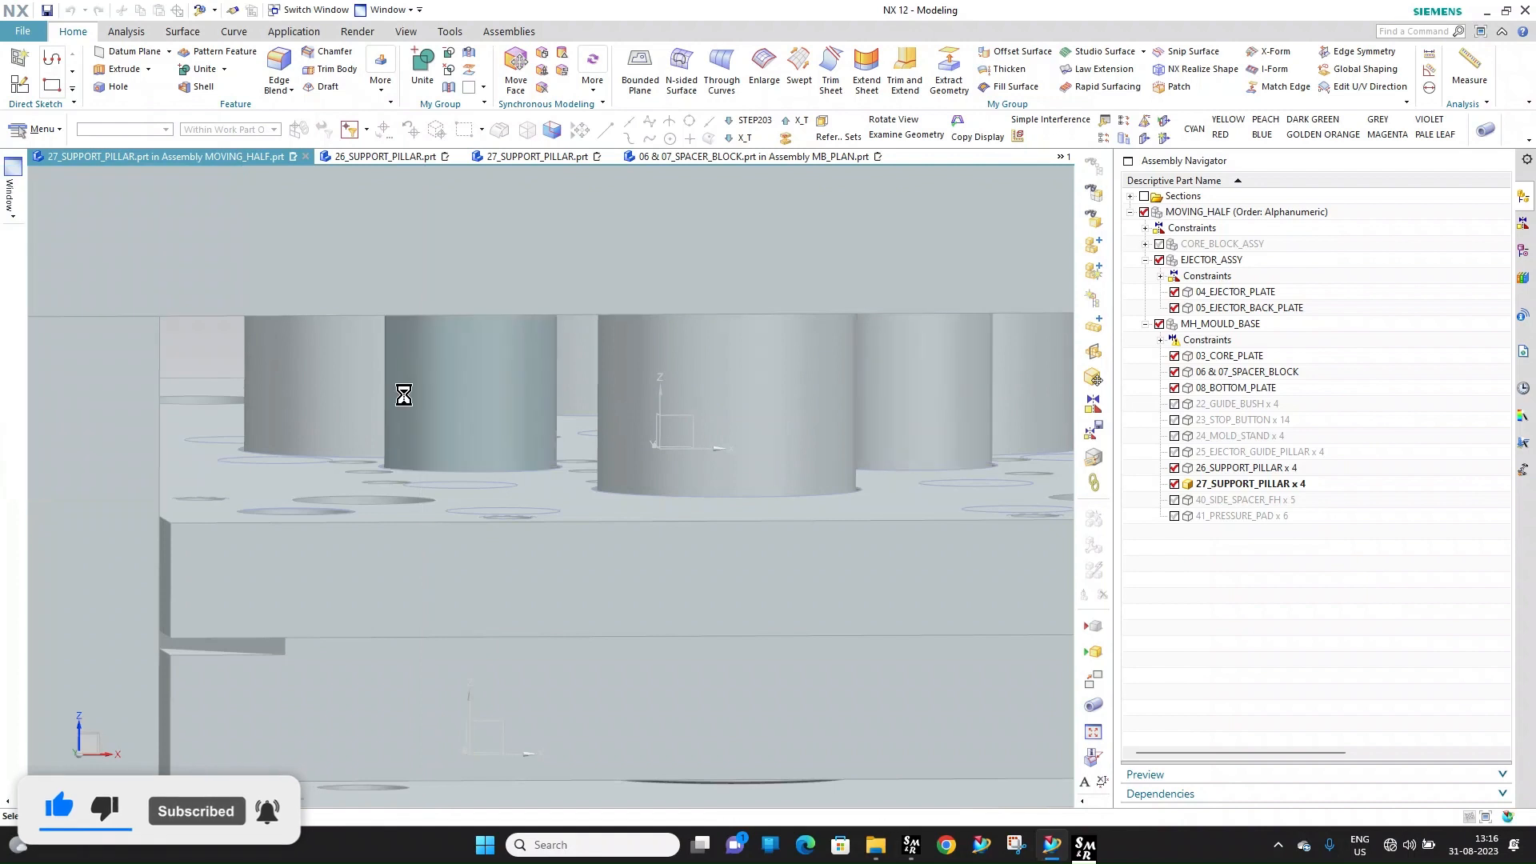
Show 25_EJECTOR_GUIDE_PILLAR, make it the work part and adjust its cylinder height to suit the taller spacer blocks
left_click(1174, 451)
double_click(1216, 451)
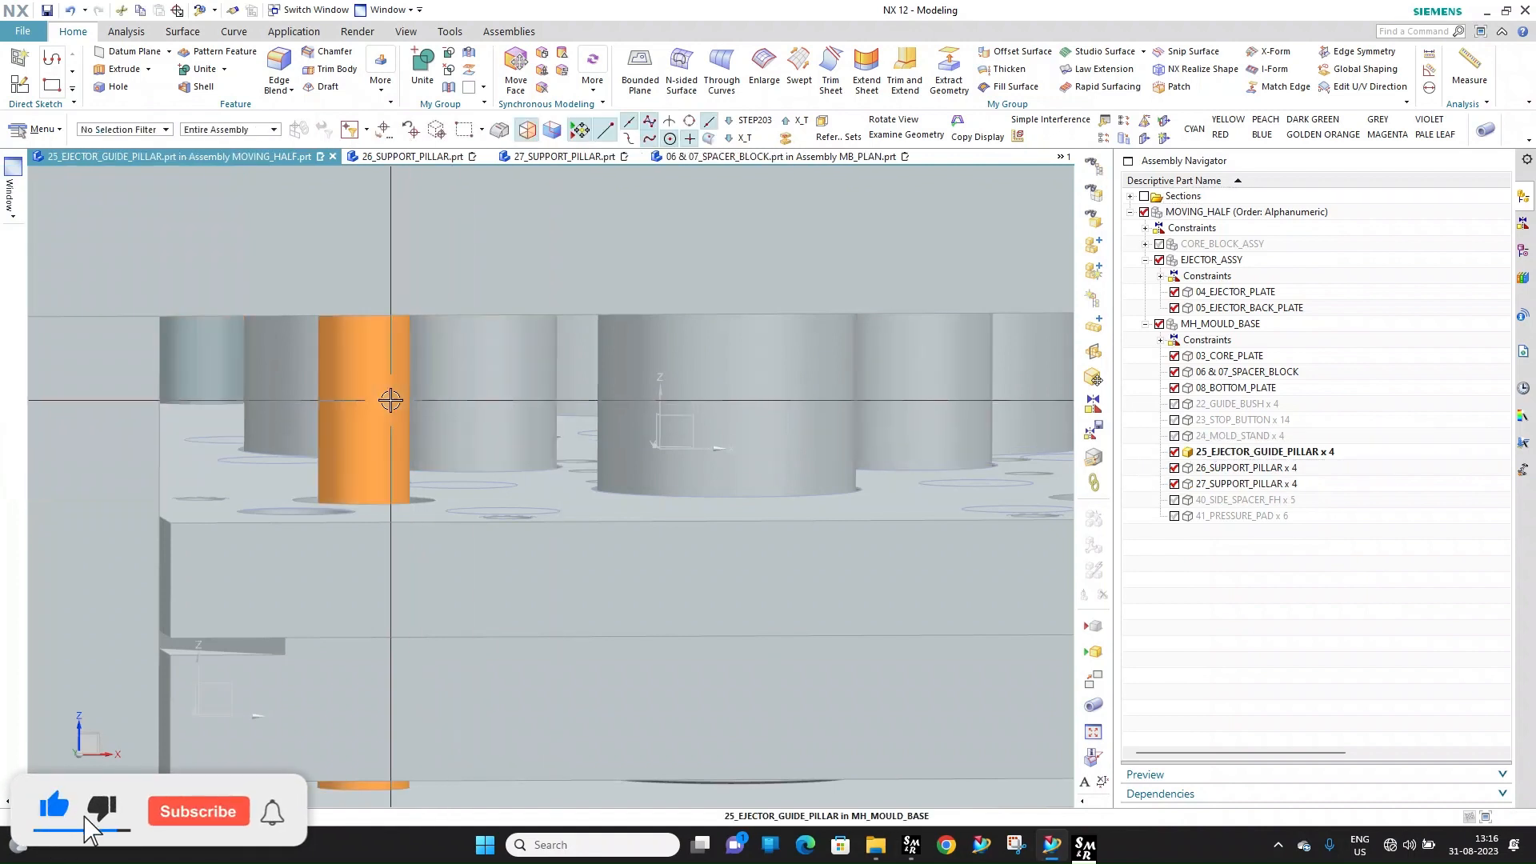
double_click(326, 402)
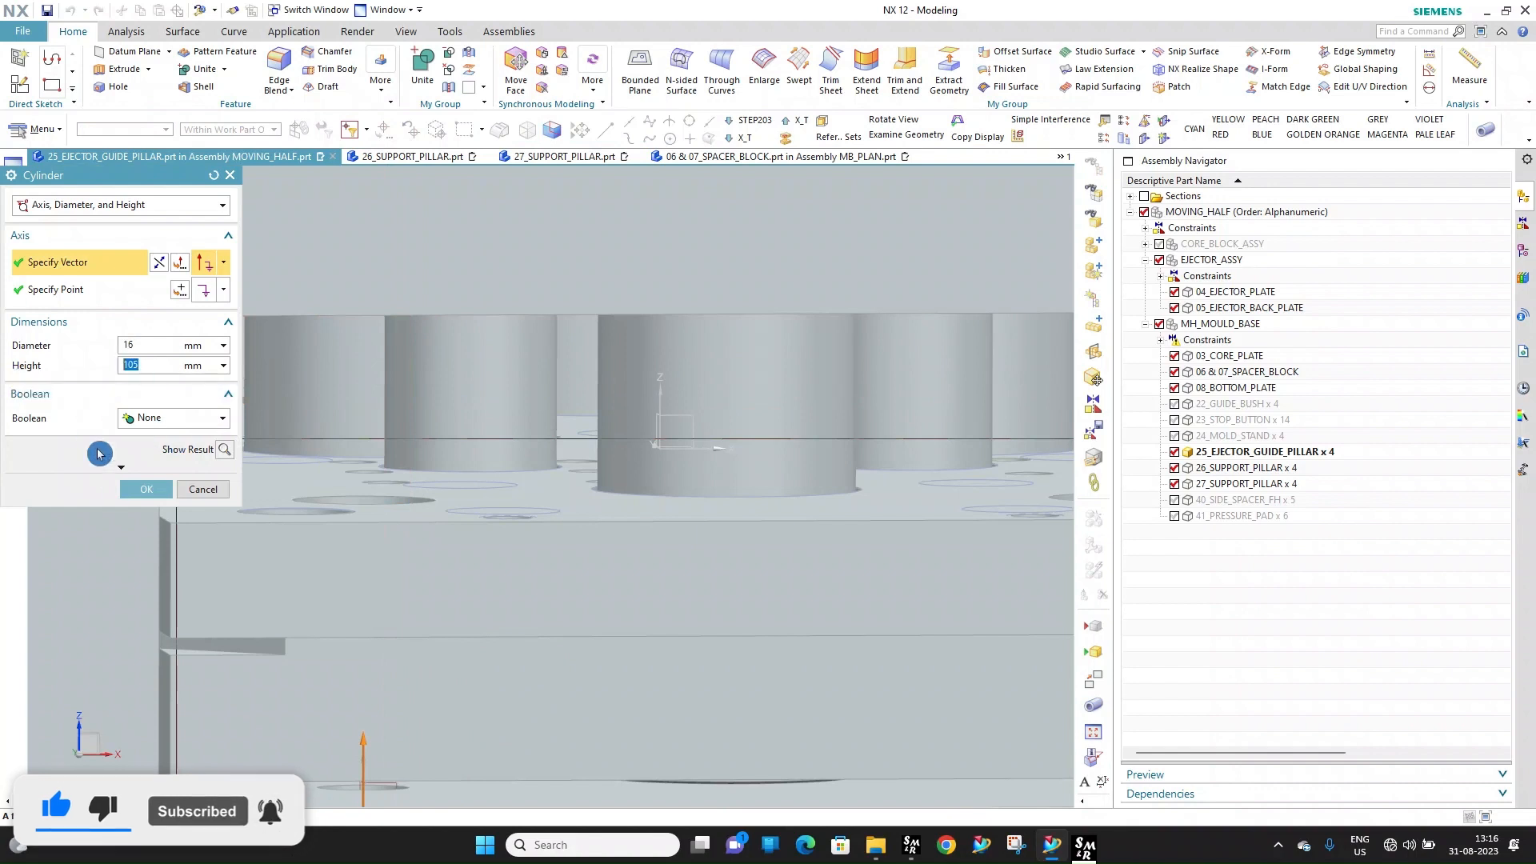
left_click(144, 491)
Make MOVING_HALF the work part and measure the distance between the ejector plate's top face and the core plate's underside
scroll(576, 441, "down", 5)
middle_click_drag(611, 460, 703, 485)
key("F8")
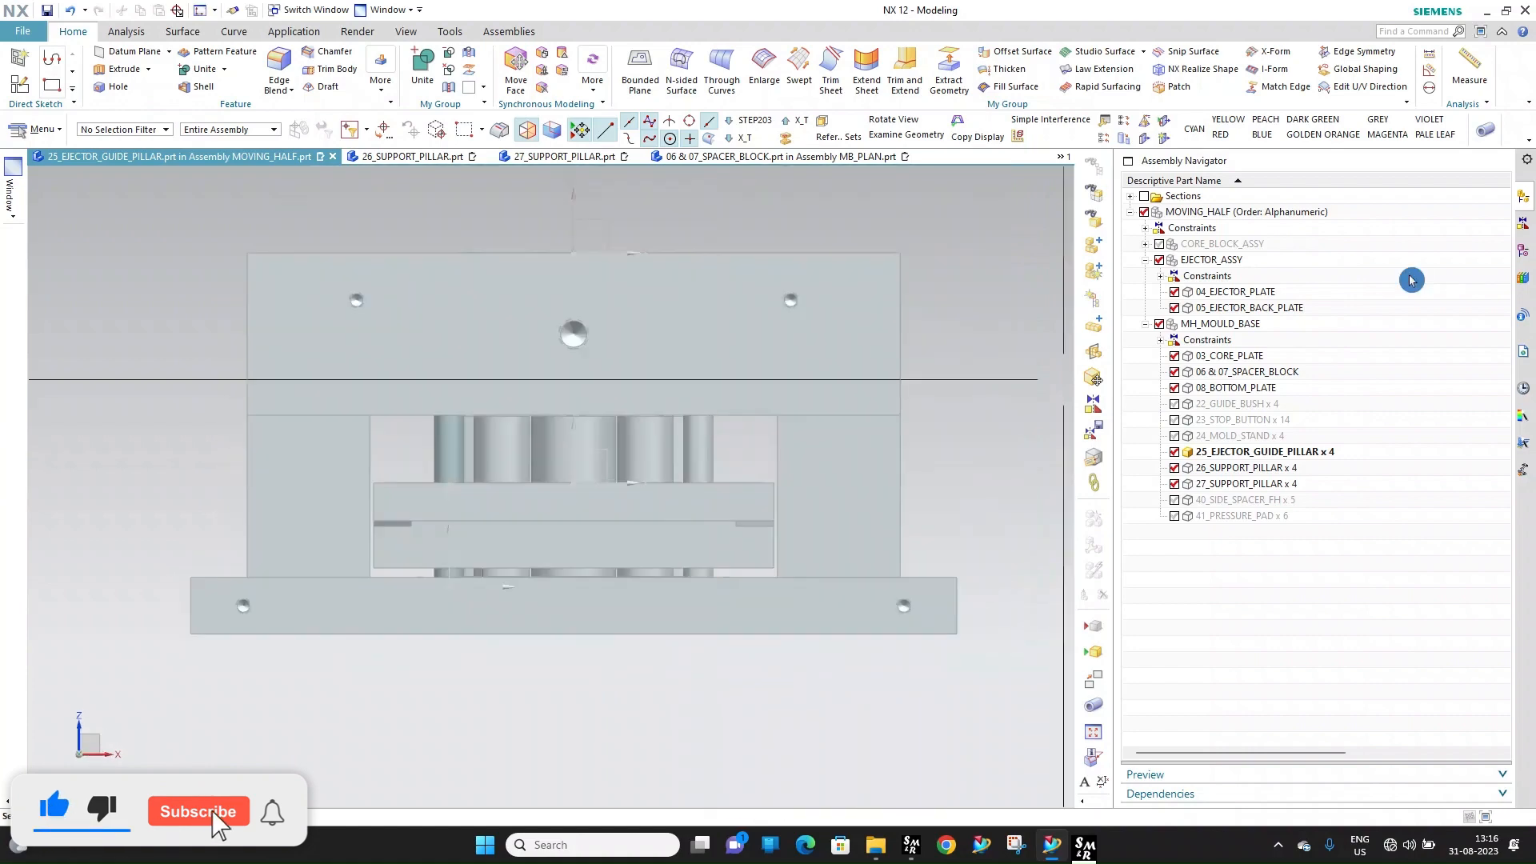
double_click(1202, 220)
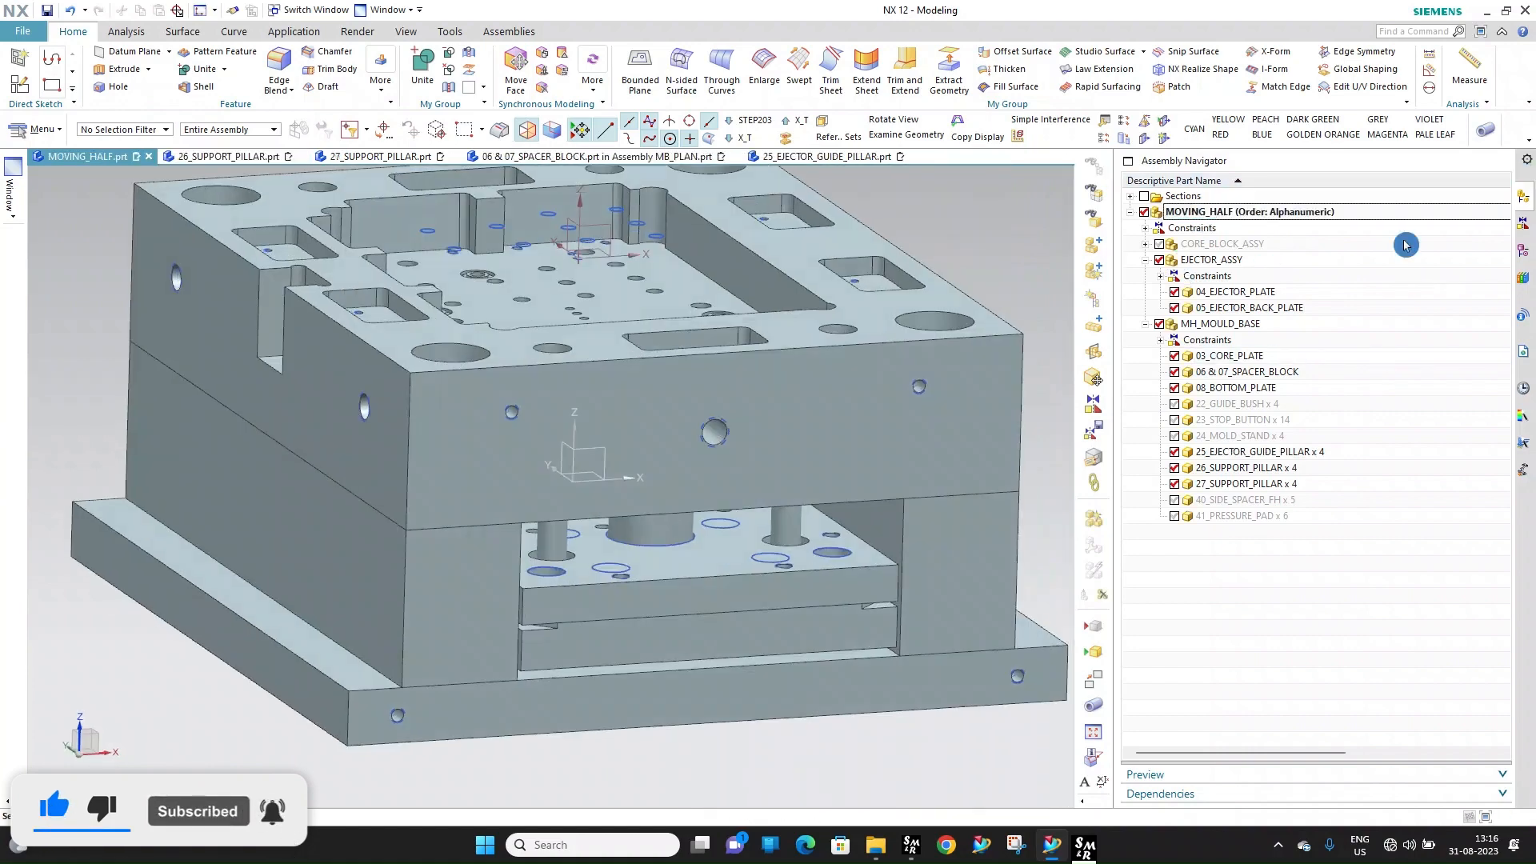
left_click(1431, 52)
scroll(820, 562, "up", 4)
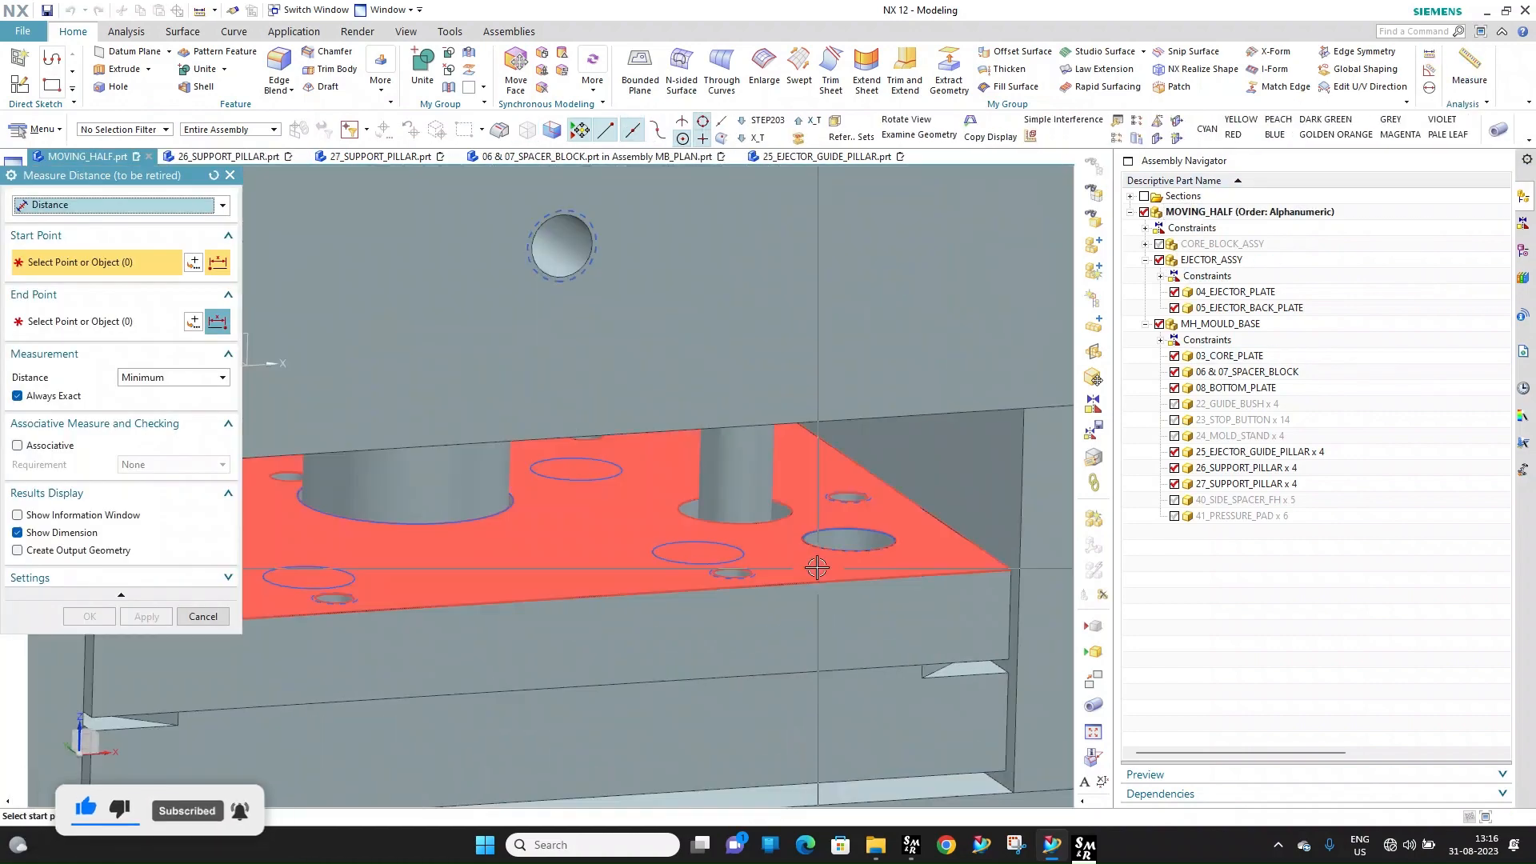
left_click(816, 567)
middle_click_drag(803, 440, 734, 207)
left_click(735, 215)
scroll(768, 393, "down", 5)
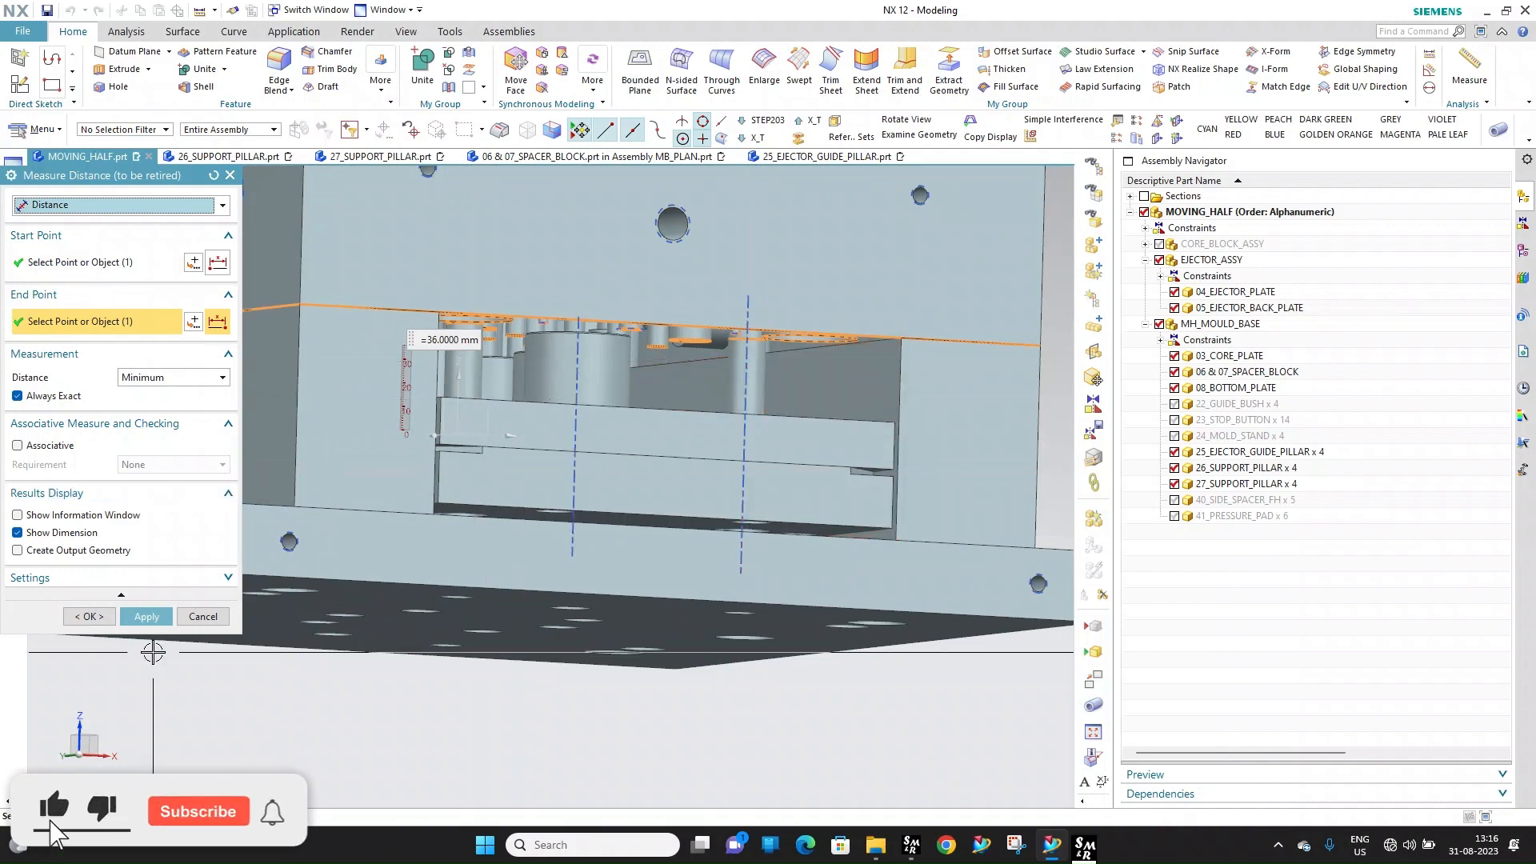
left_click(101, 621)
Examine the gap between the ejector plates and the core plate for the pillars and hole positions
scroll(733, 364, "down", 3)
middle_click_drag(733, 364, 724, 336)
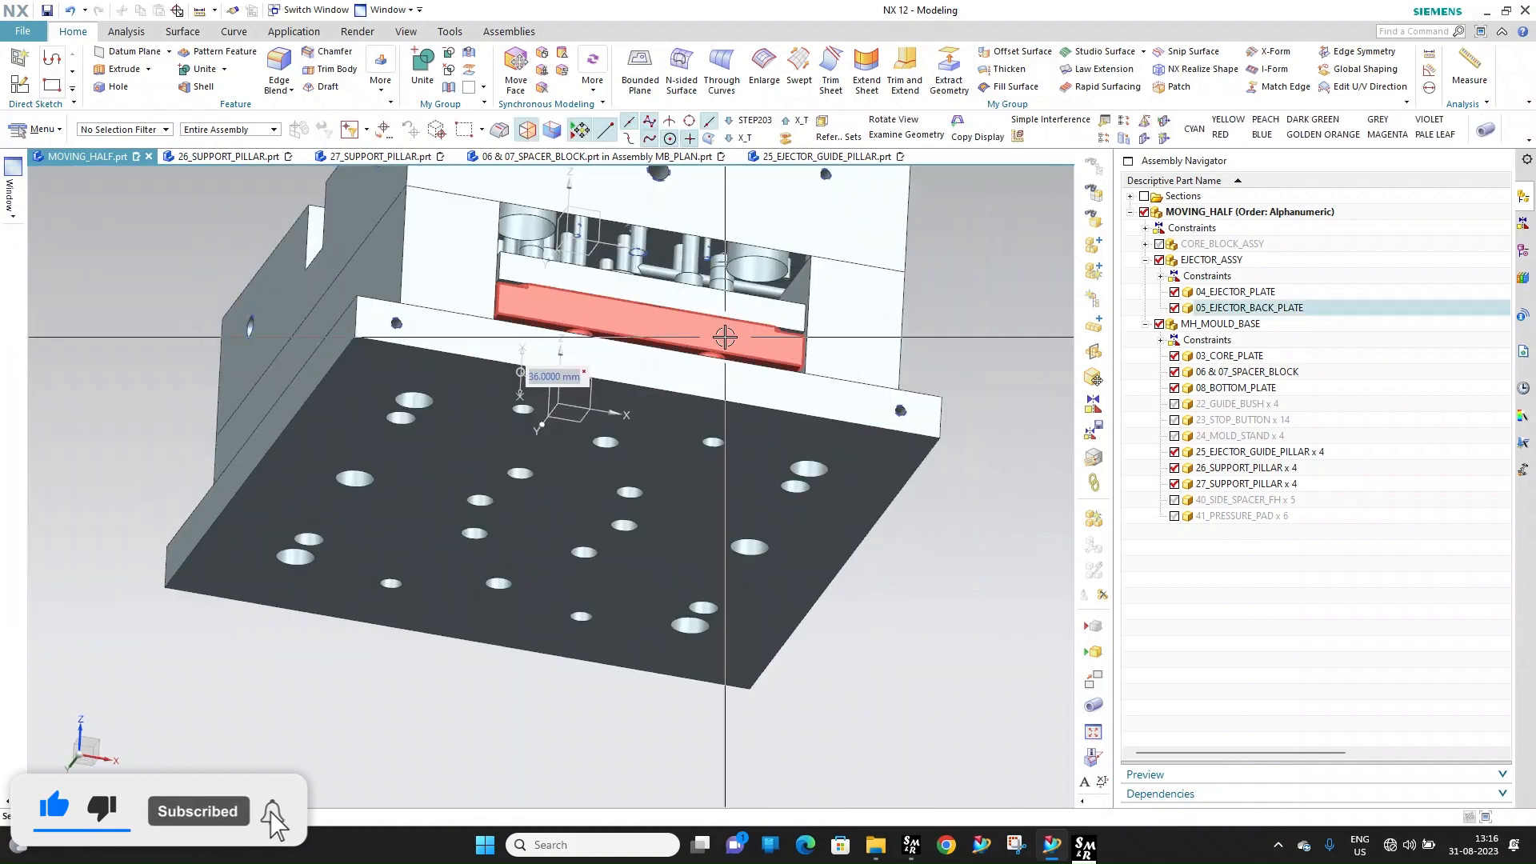
scroll(720, 371, "up", 4)
scroll(719, 372, "down", 3)
scroll(739, 434, "up", 5)
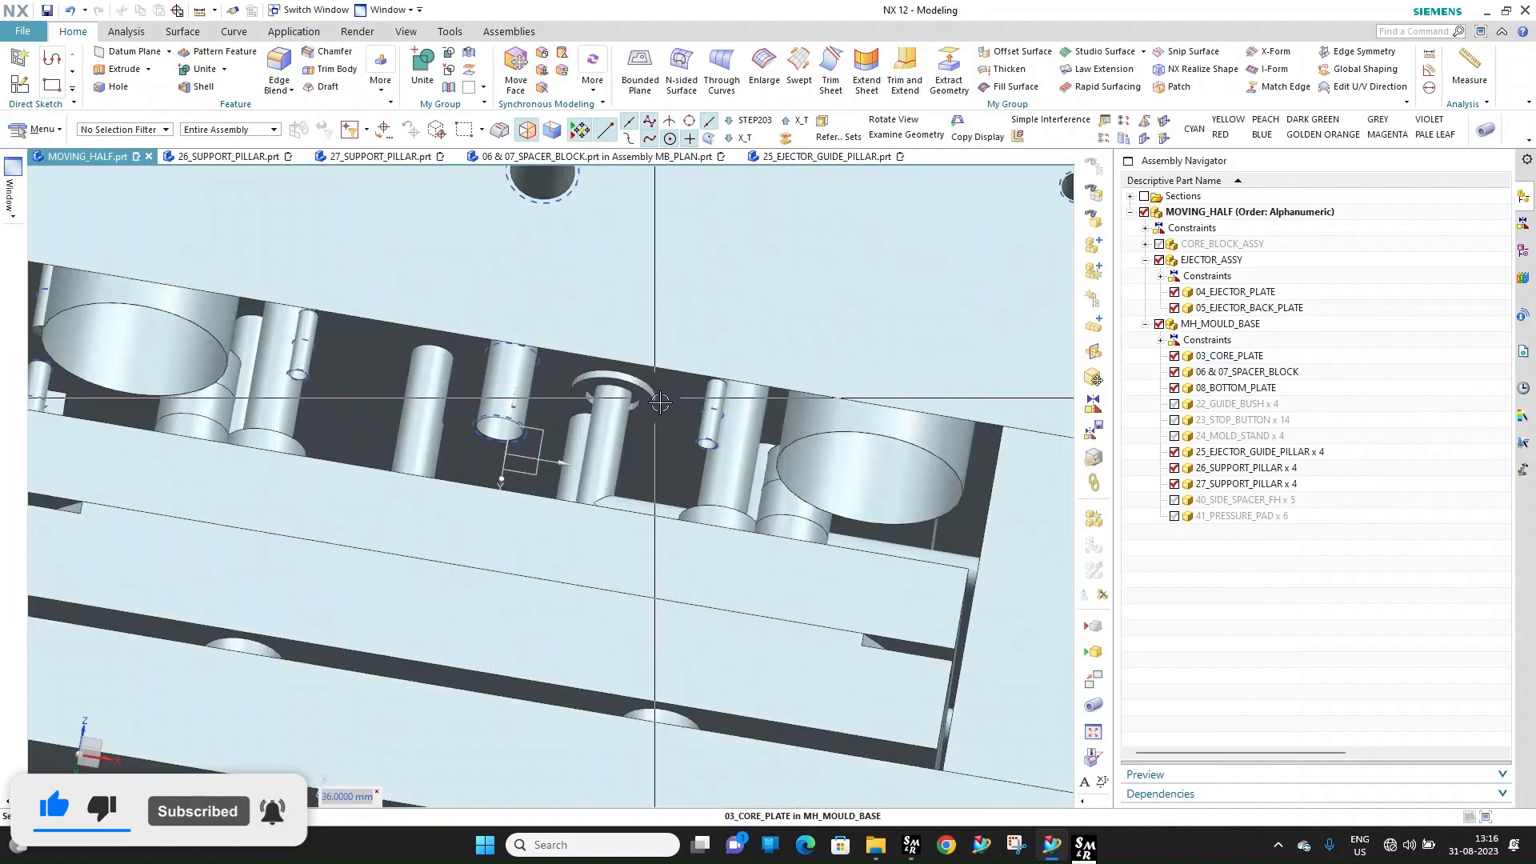
scroll(739, 434, "down", 5)
middle_click_drag(740, 434, 781, 458)
scroll(806, 473, "up", 5)
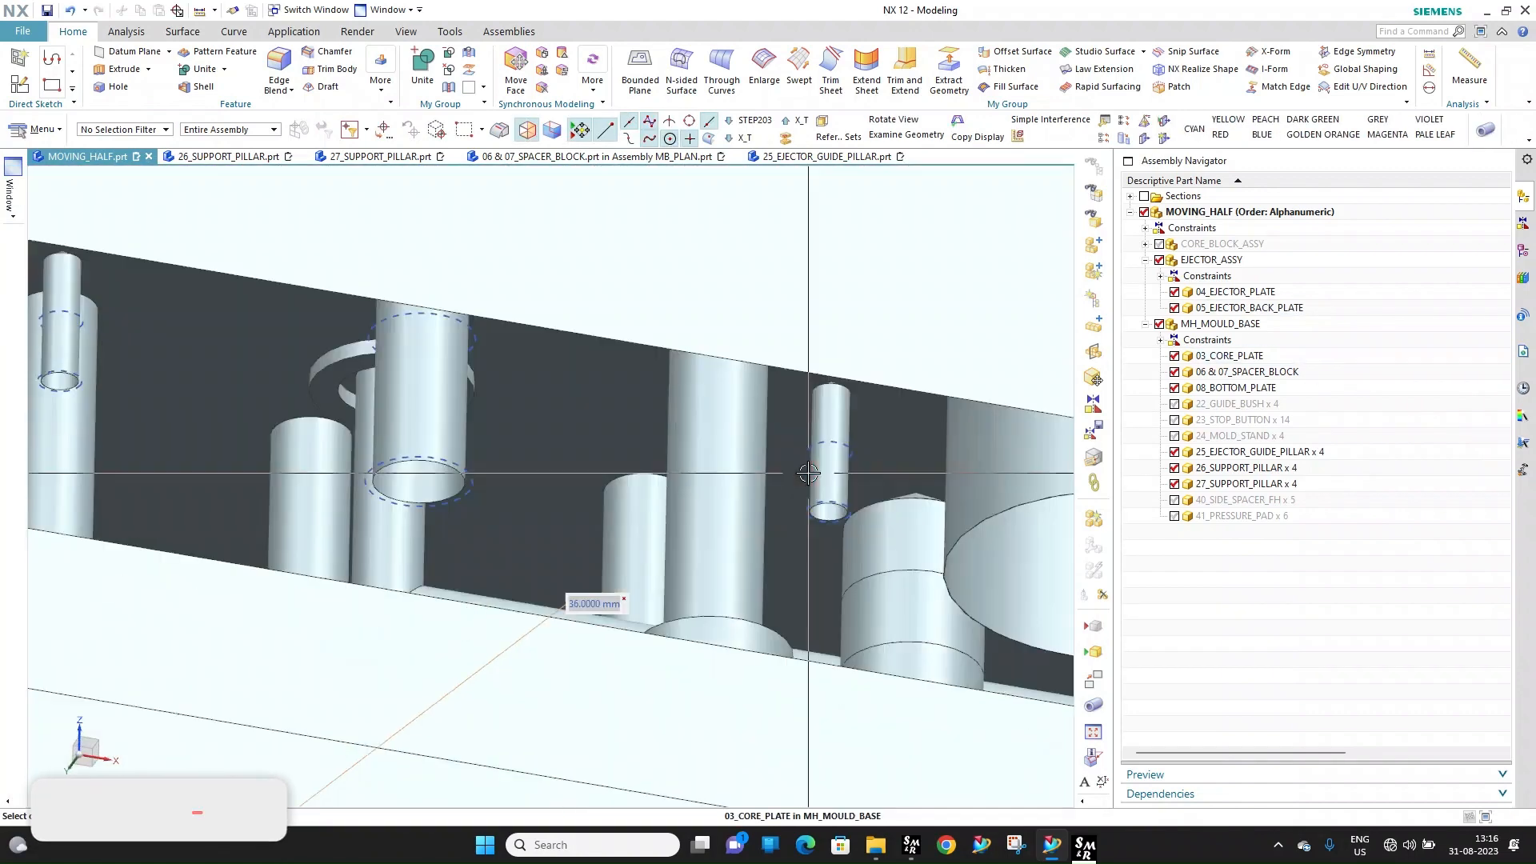
scroll(805, 473, "down", 3)
Hide MH_MOULD_BASE, EJECTOR_ASSY and CORE_BLOCK_ASSY, and show only 03_CORE_PLATE
left_click(1159, 323)
left_click(1159, 243)
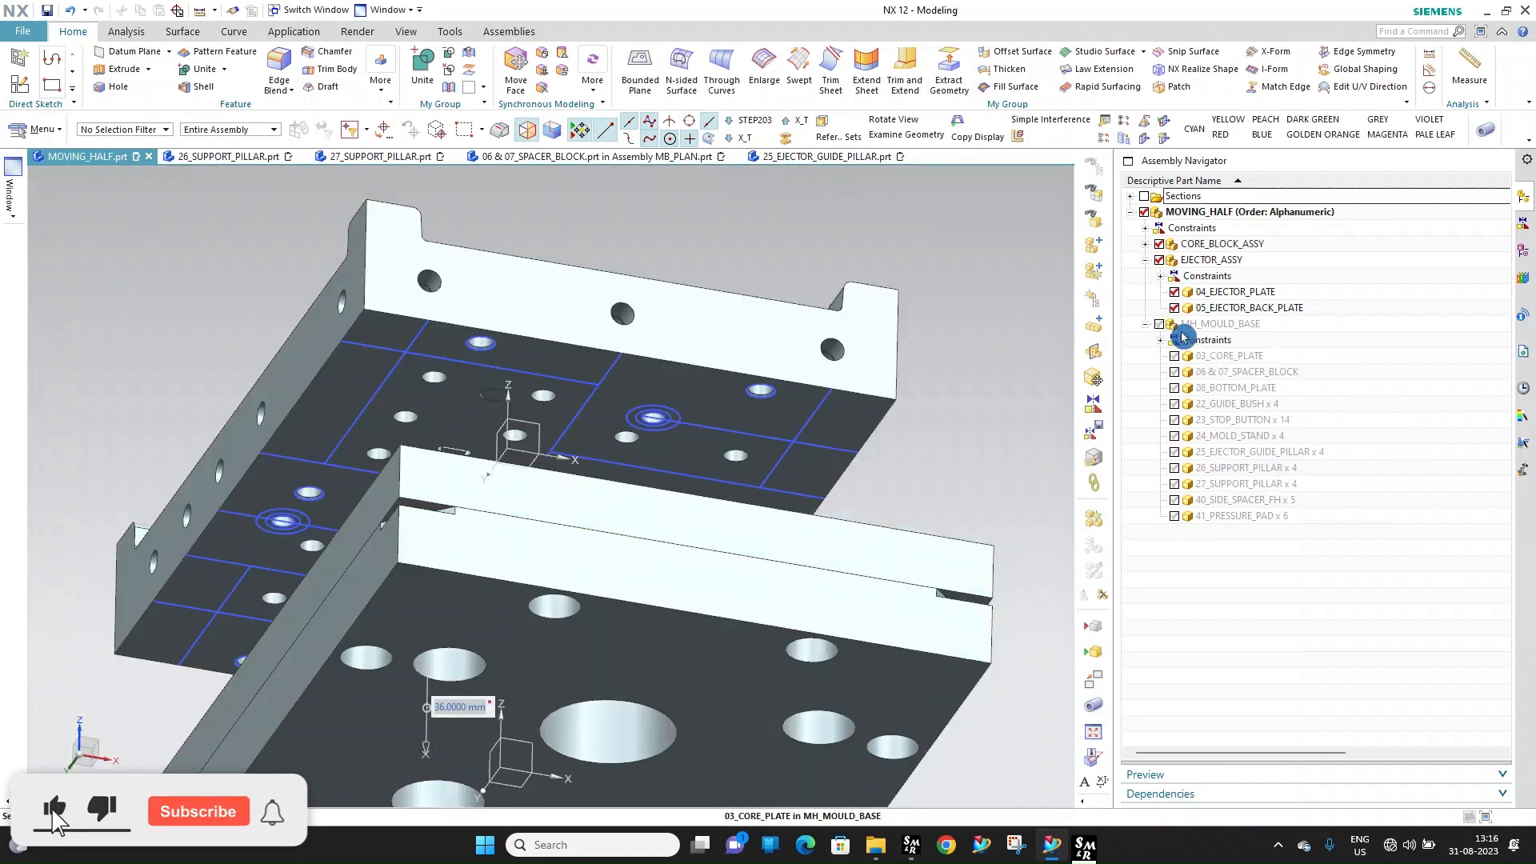
left_click(1159, 259)
left_click(1159, 244)
left_click(1174, 357)
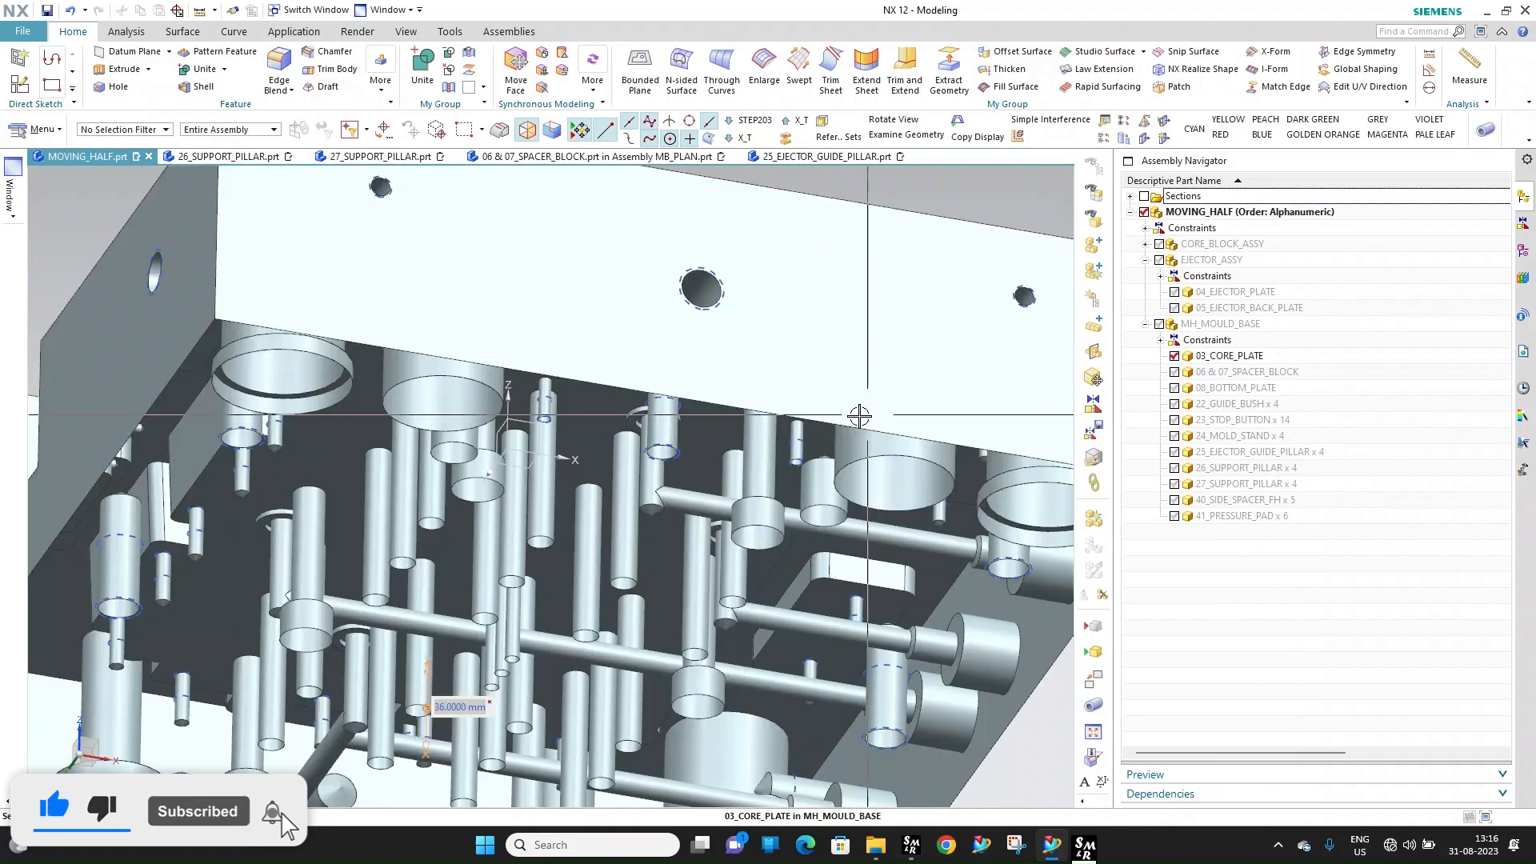
Examine the holes and pockets of the isolated core plate from its underside
middle_click_drag(857, 415, 765, 332)
scroll(771, 357, "down", 5)
scroll(765, 332, "up", 5)
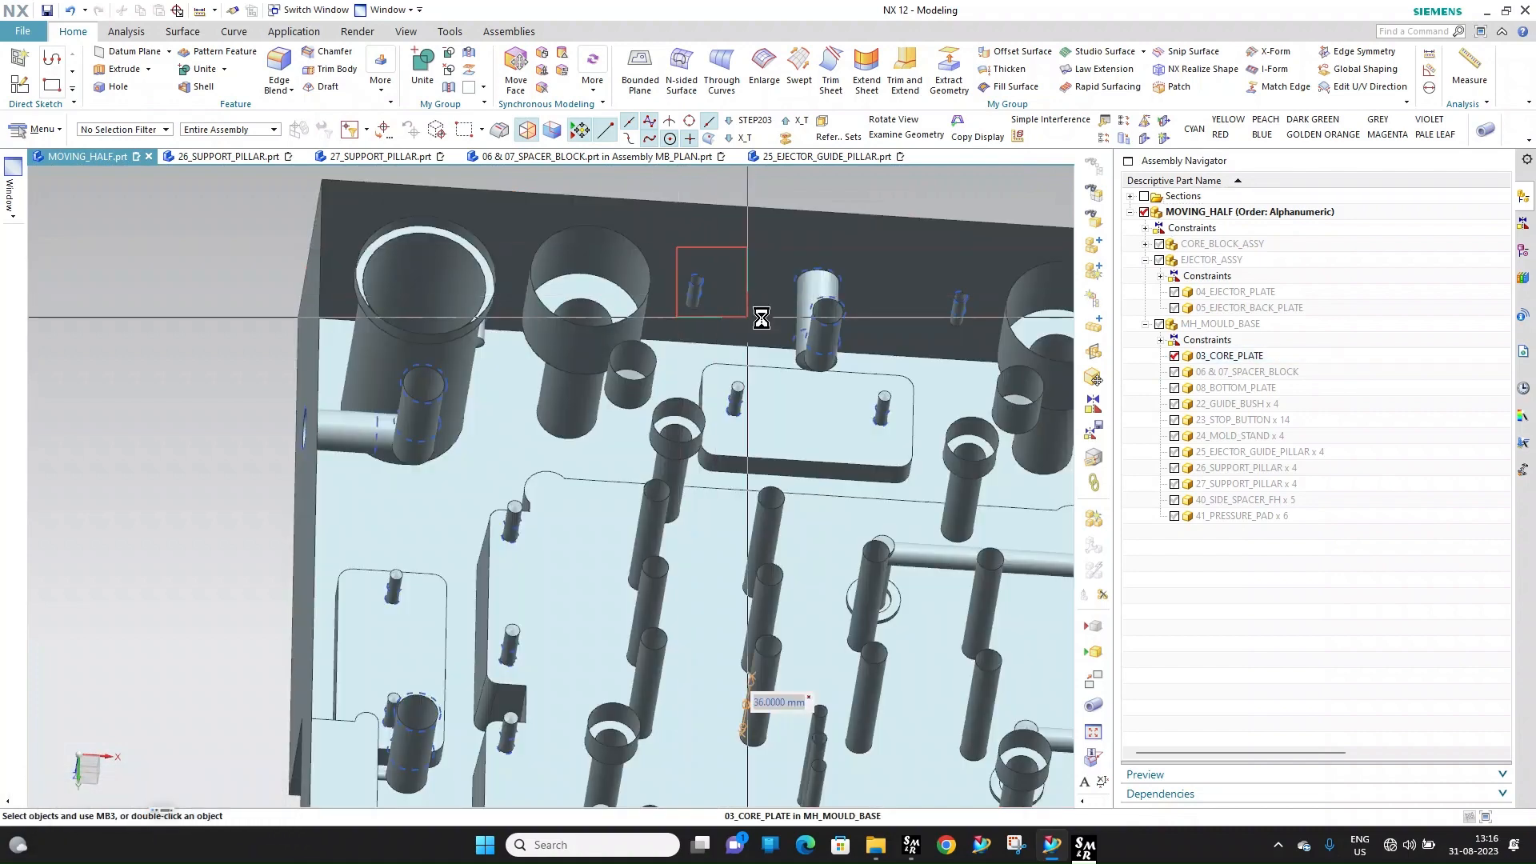
left_click(967, 305)
key("Escape")
scroll(640, 240, "down", 3)
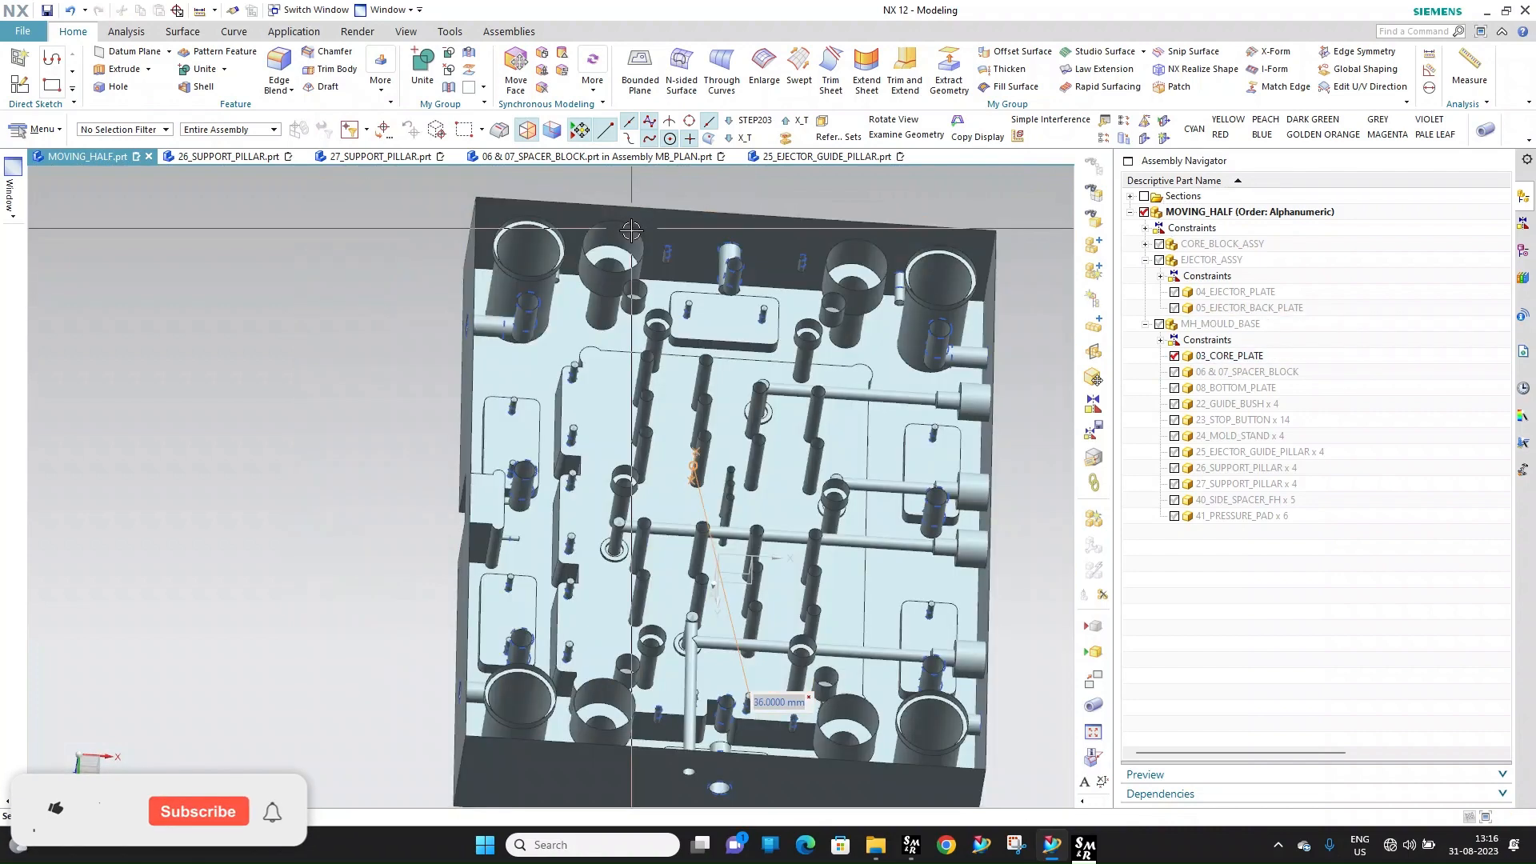
middle_click_drag(680, 318, 740, 324)
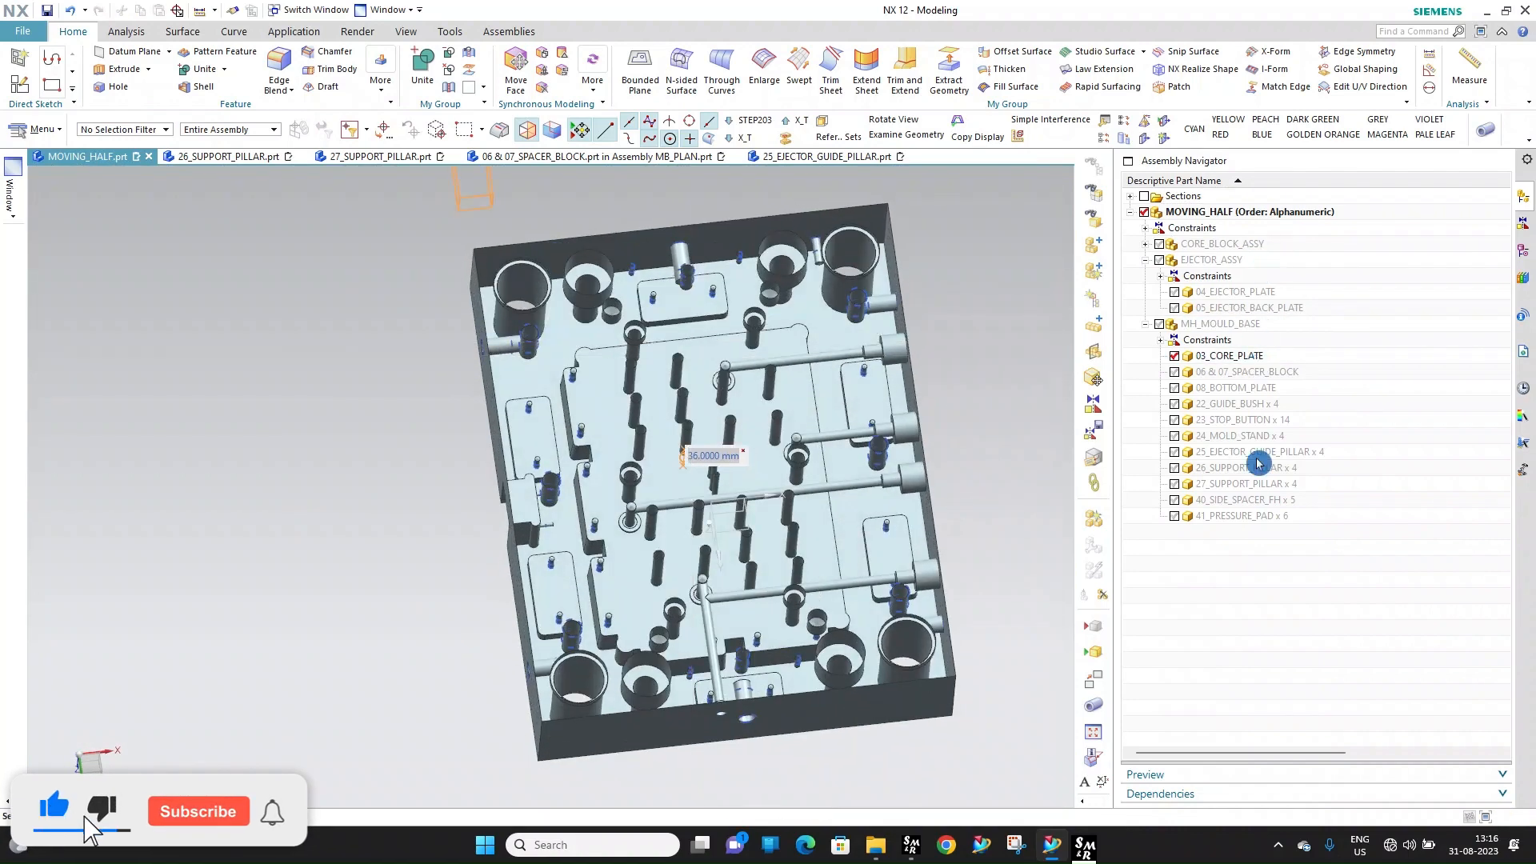
Create a new millimetre model file named 28_EJECTOR_STOPPER in the D:\YOUTUBE DATA\DESIGN PROJECT-1\PROCESS\ folder
left_click(11, 33)
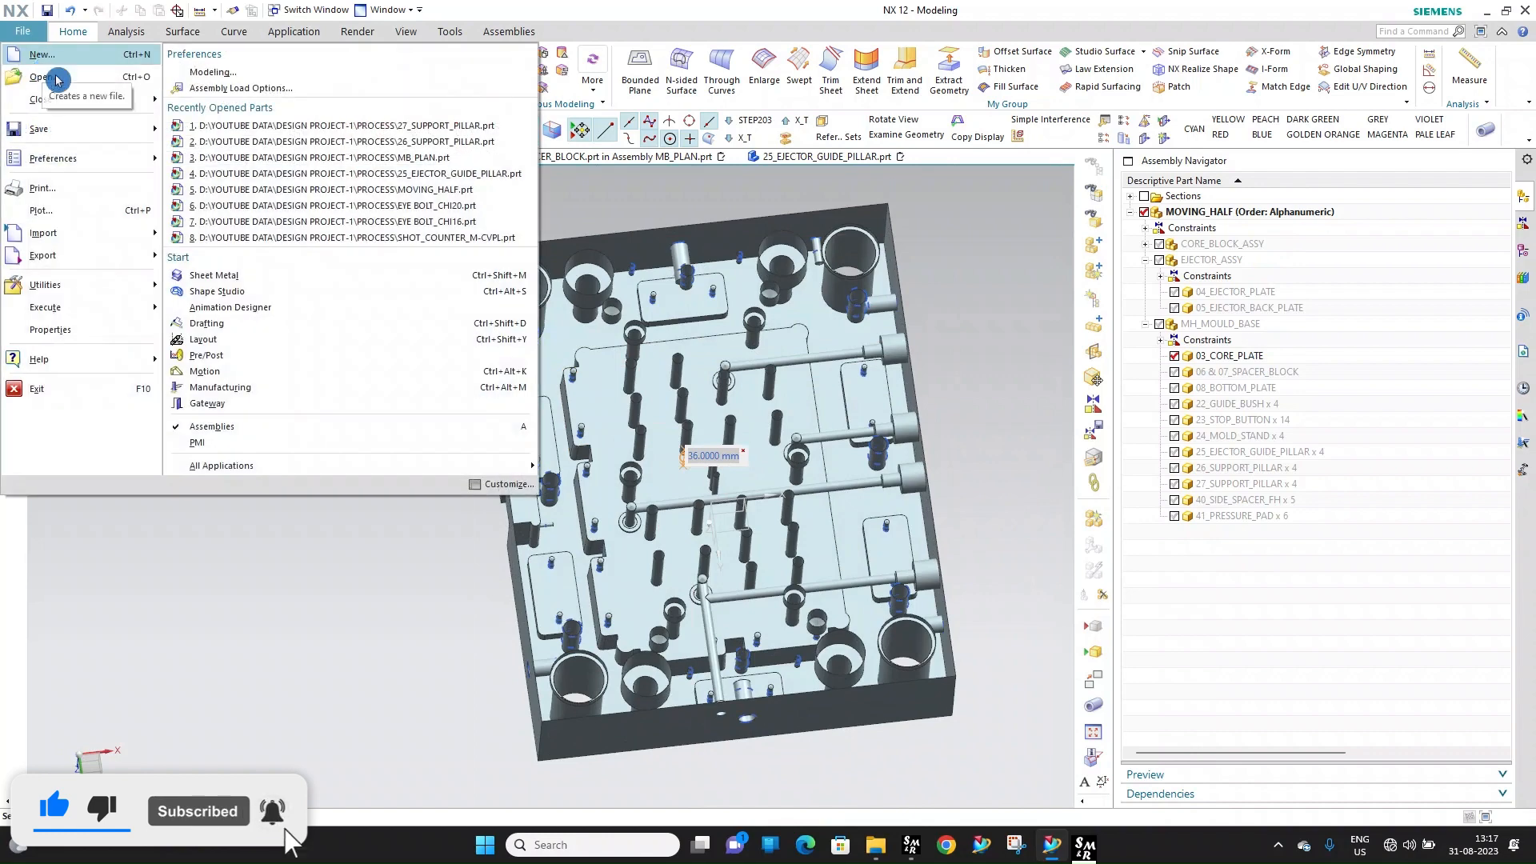
left_click(51, 64)
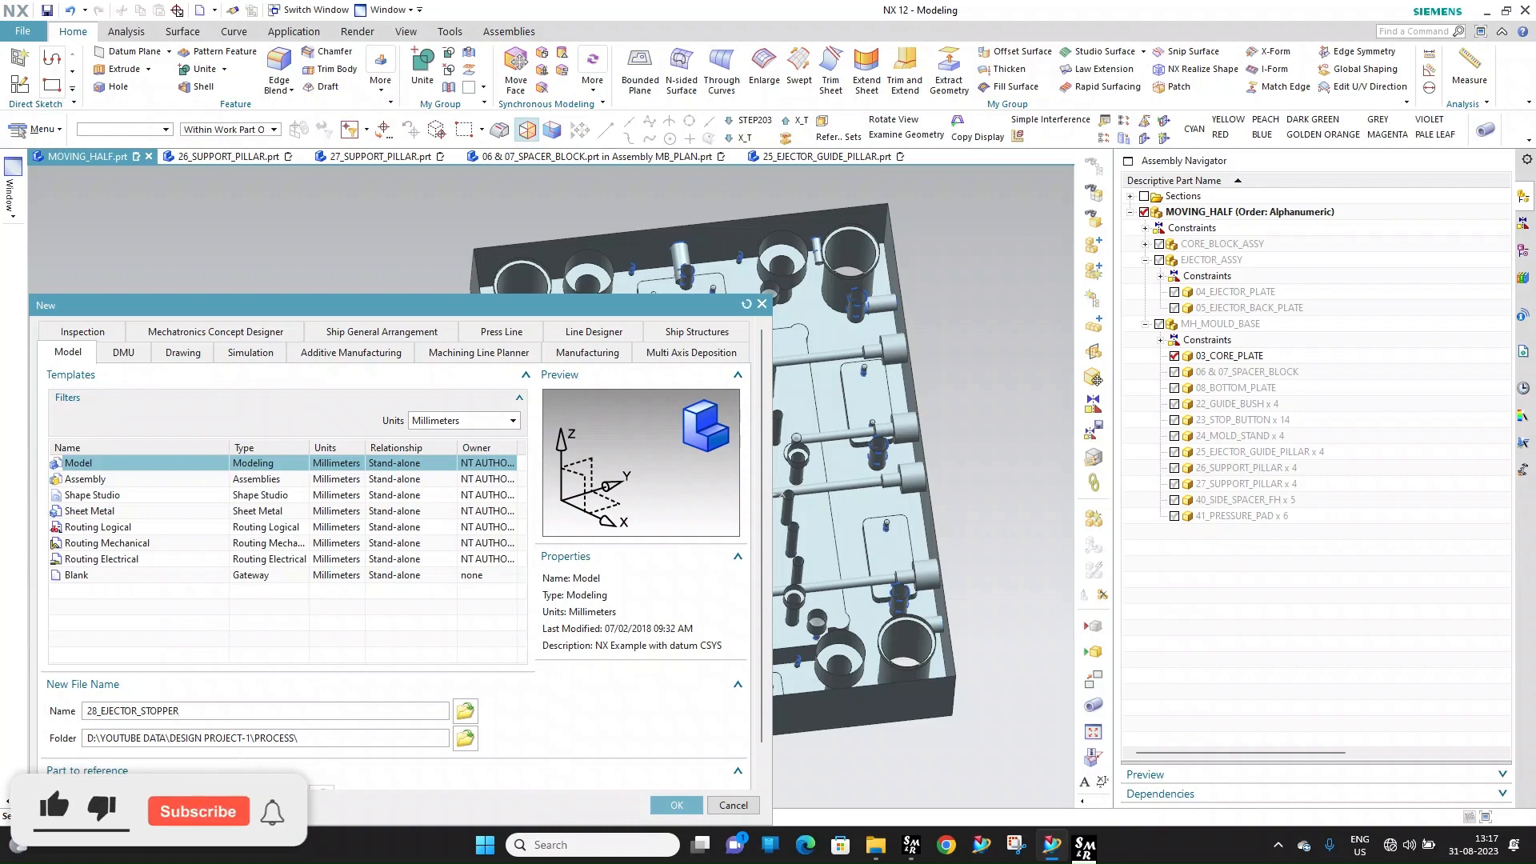
key("Return")
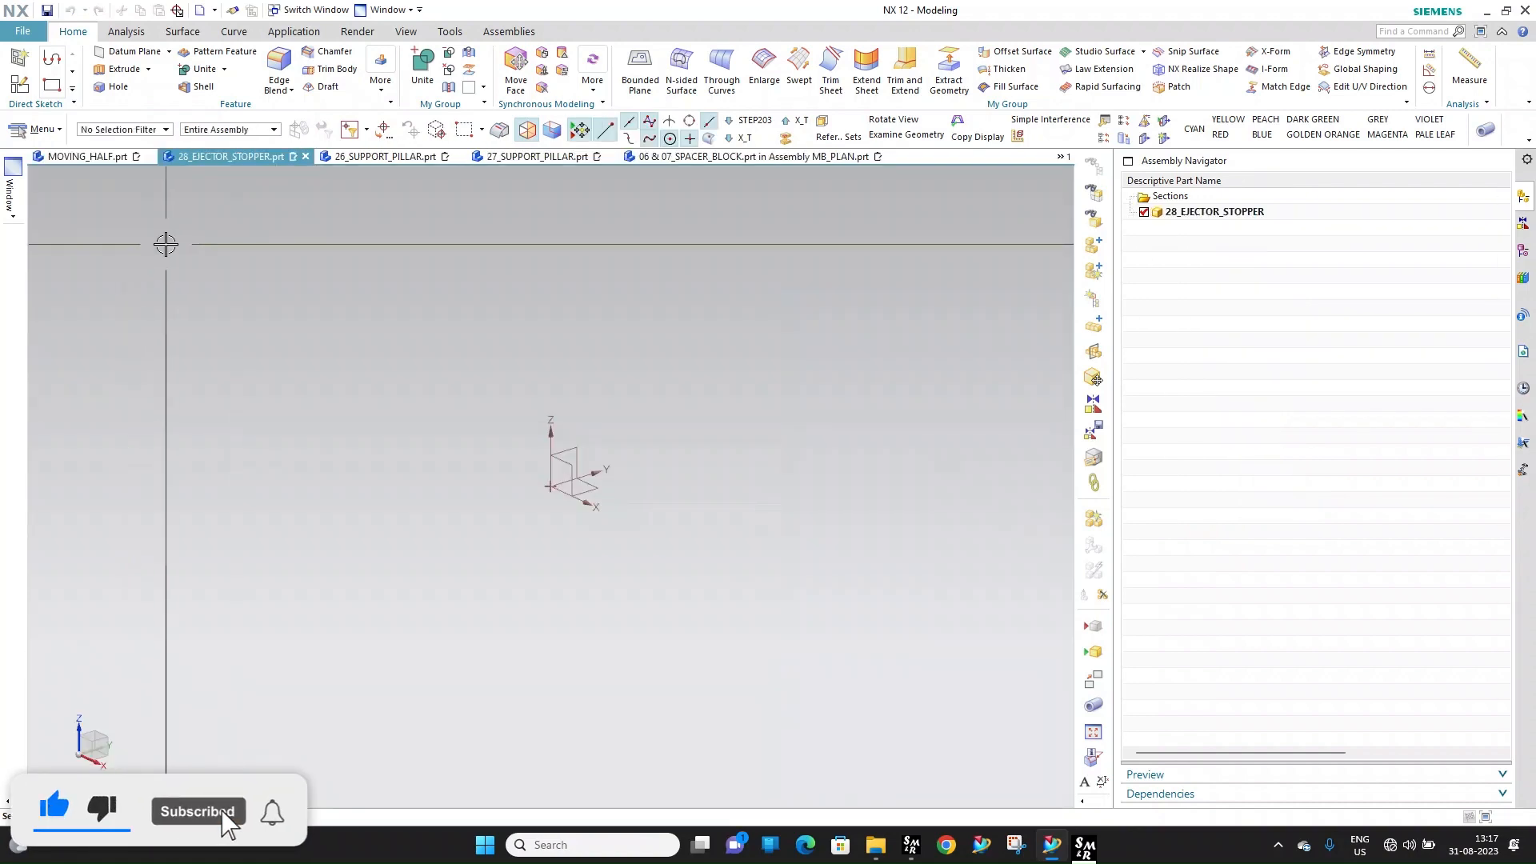
Create a short solid cylinder 20 mm in diameter at the origin for the ejector stopper
left_click(381, 72)
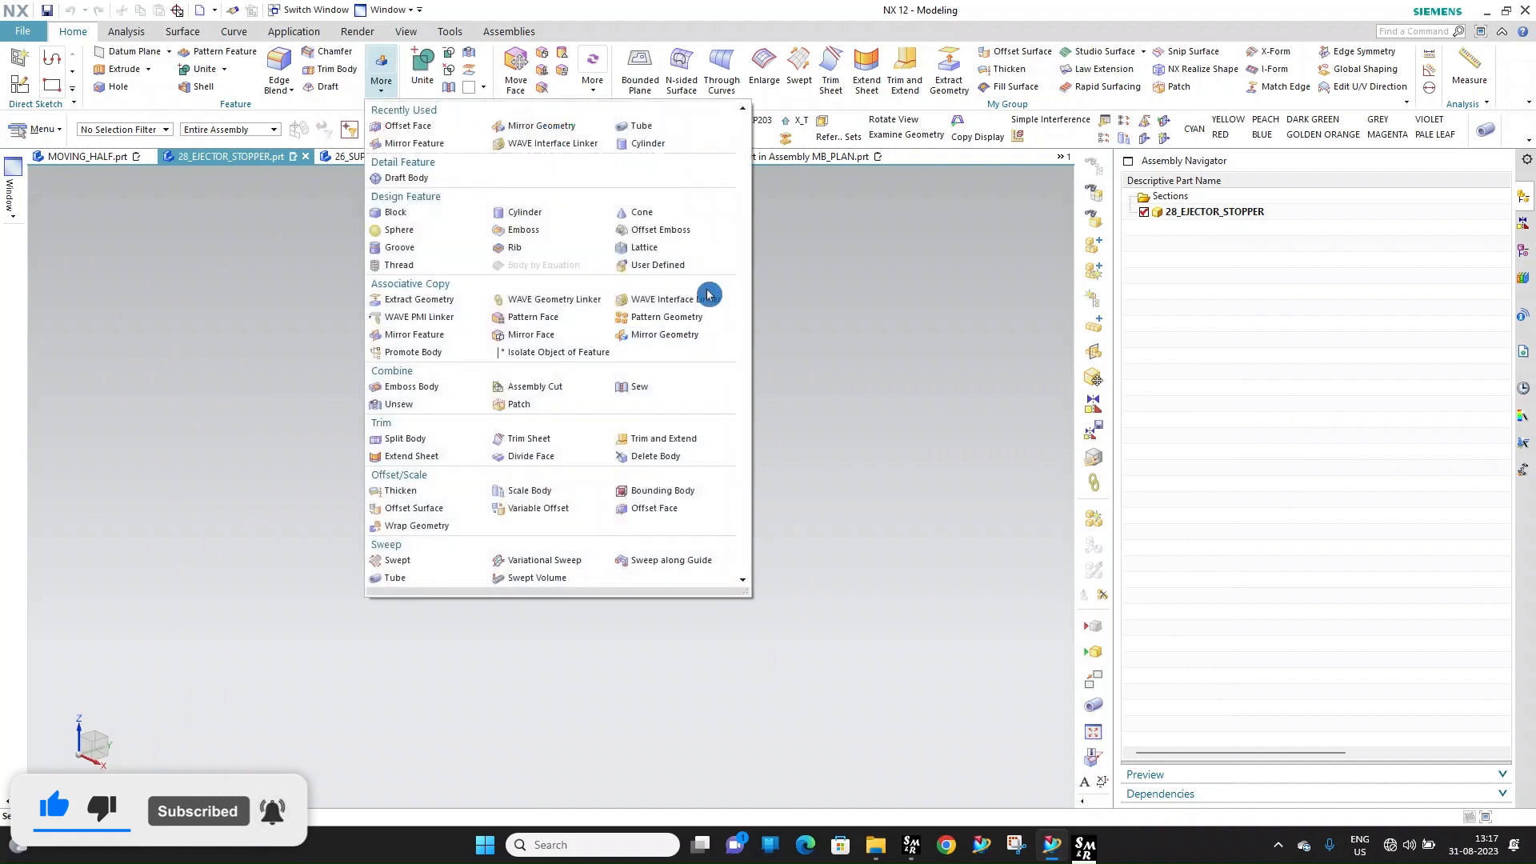
left_click(646, 145)
double_click(144, 345)
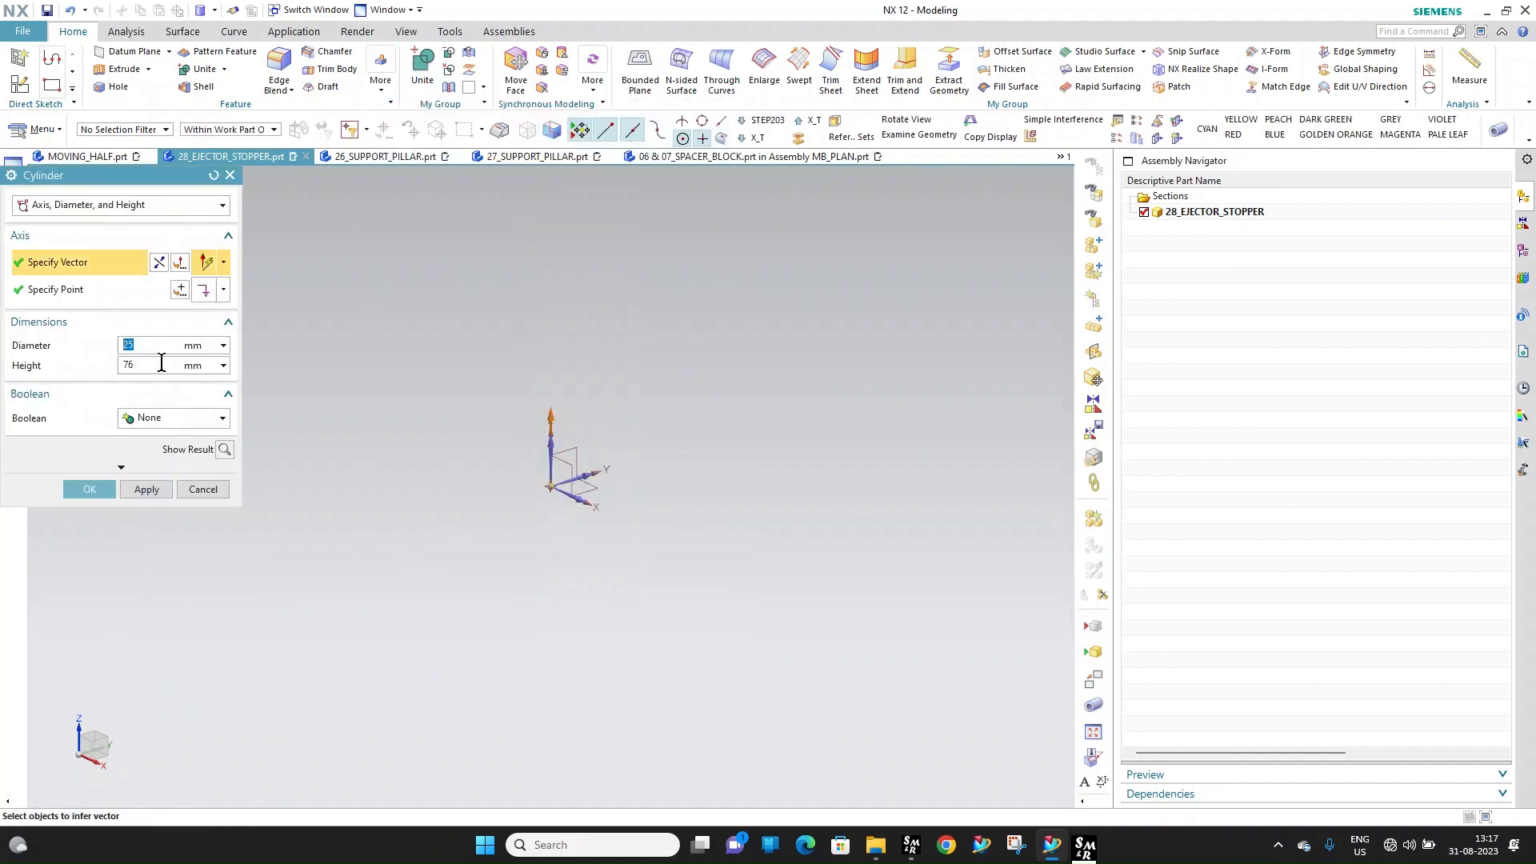
type("2")
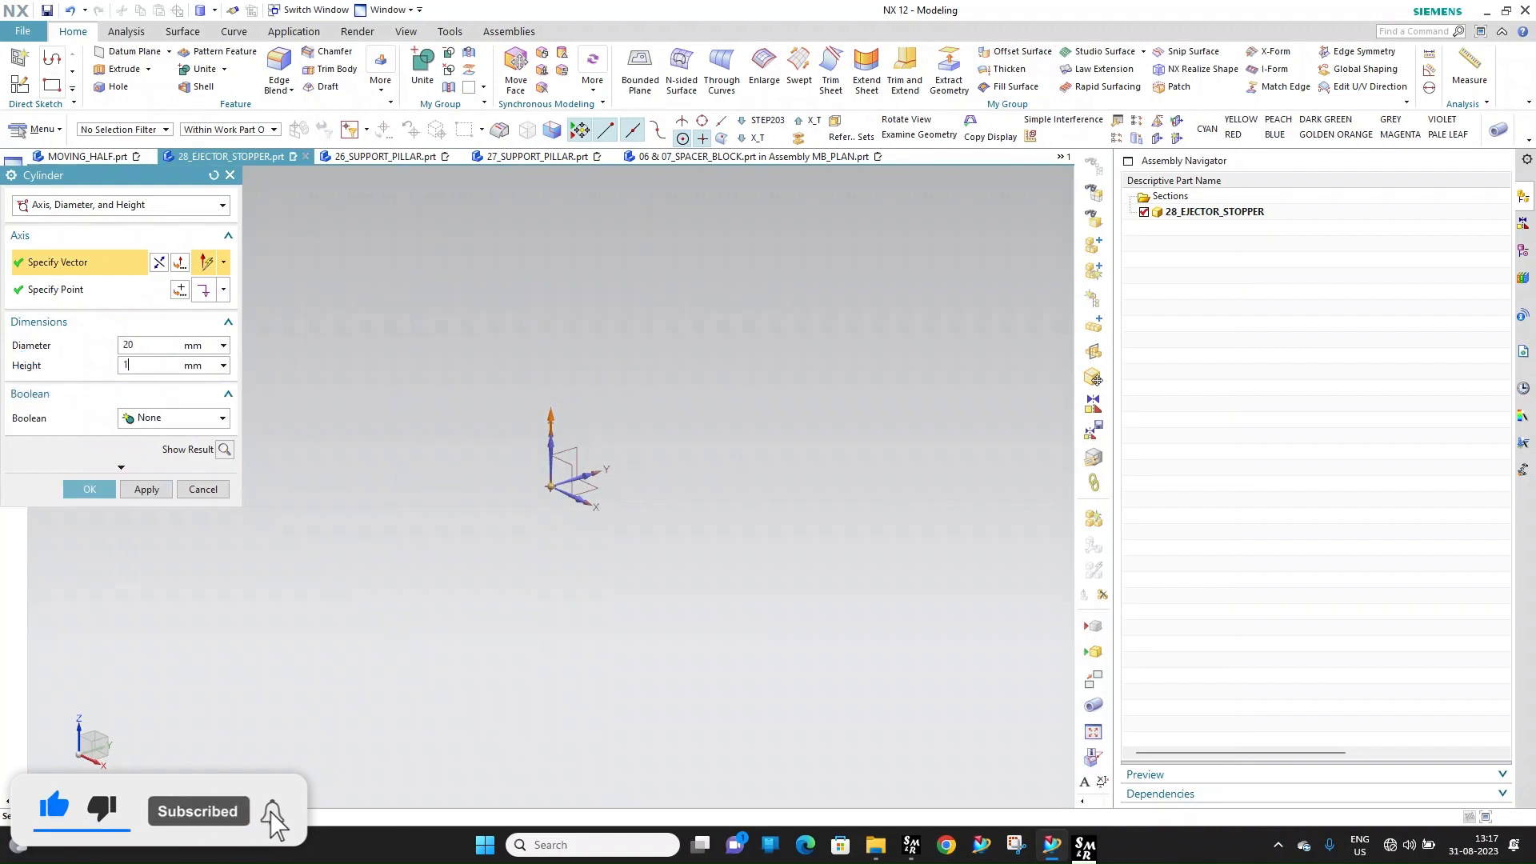
middle_click(78, 373)
scroll(541, 473, "up", 10)
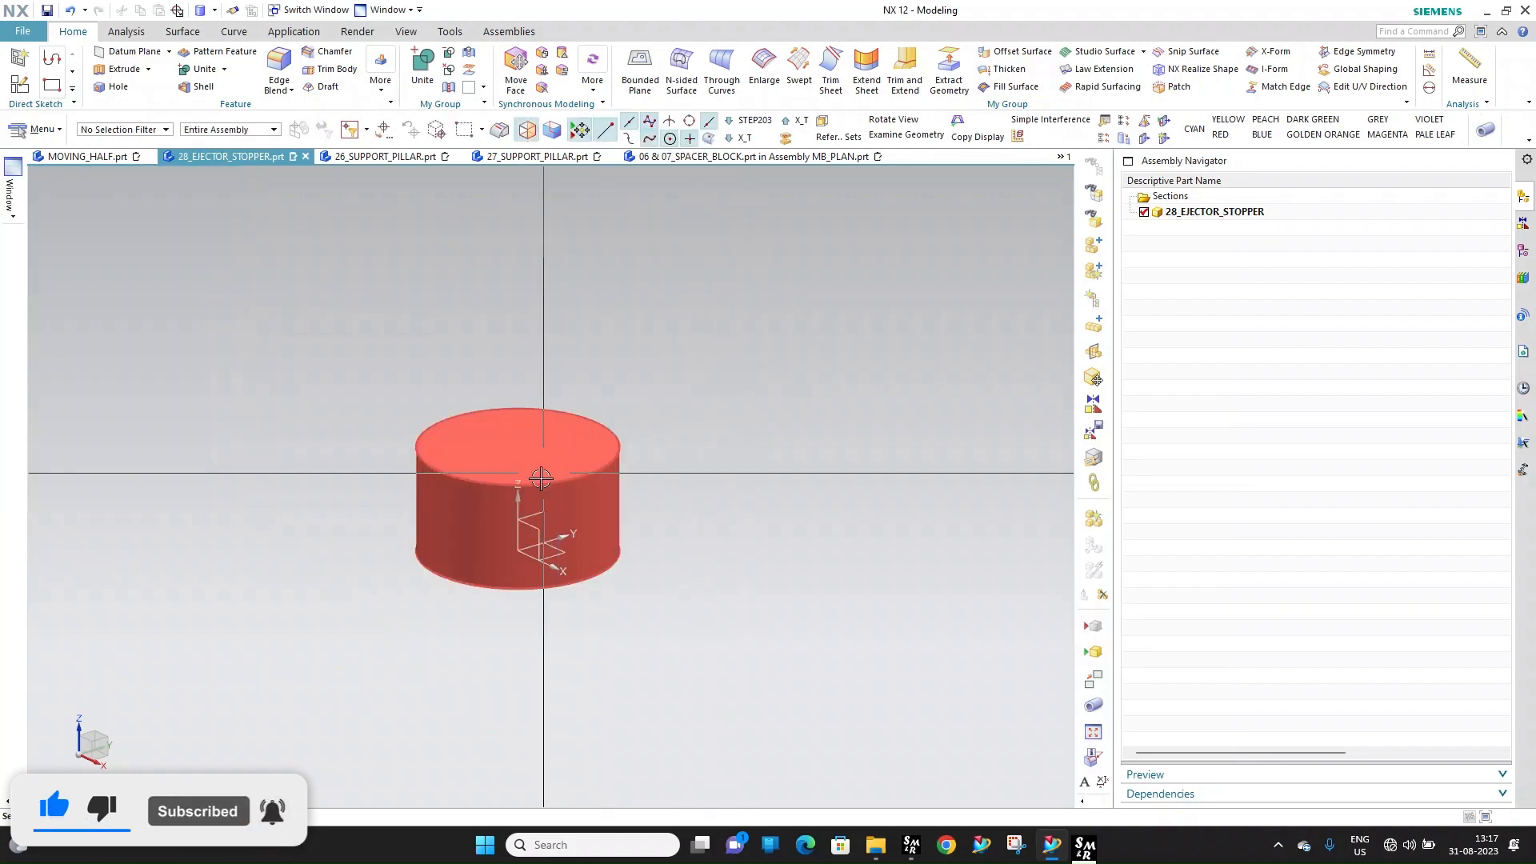
middle_click_drag(542, 473, 418, 213)
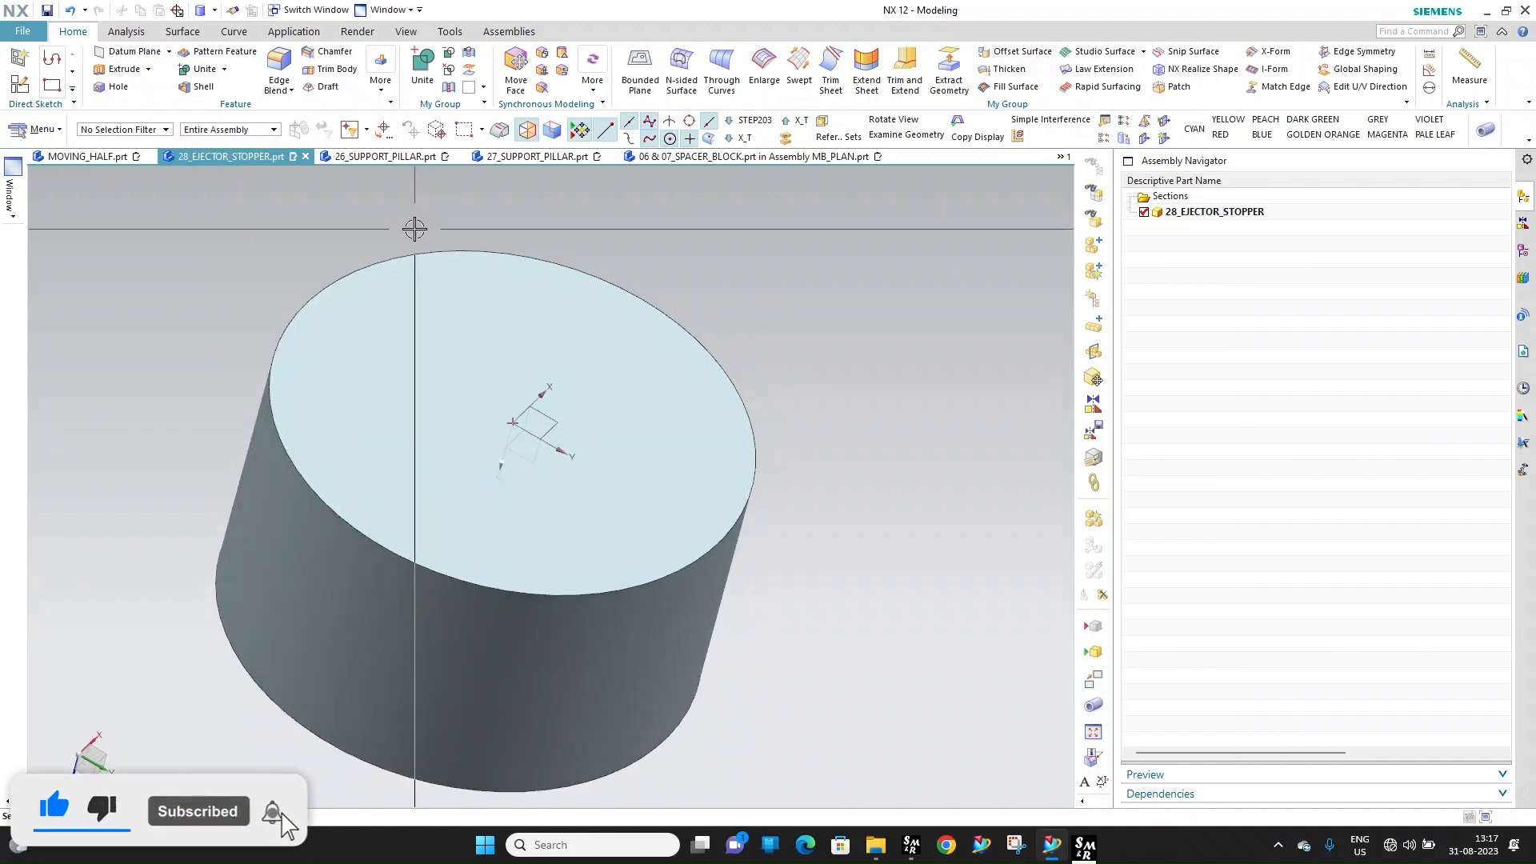
left_click(380, 80)
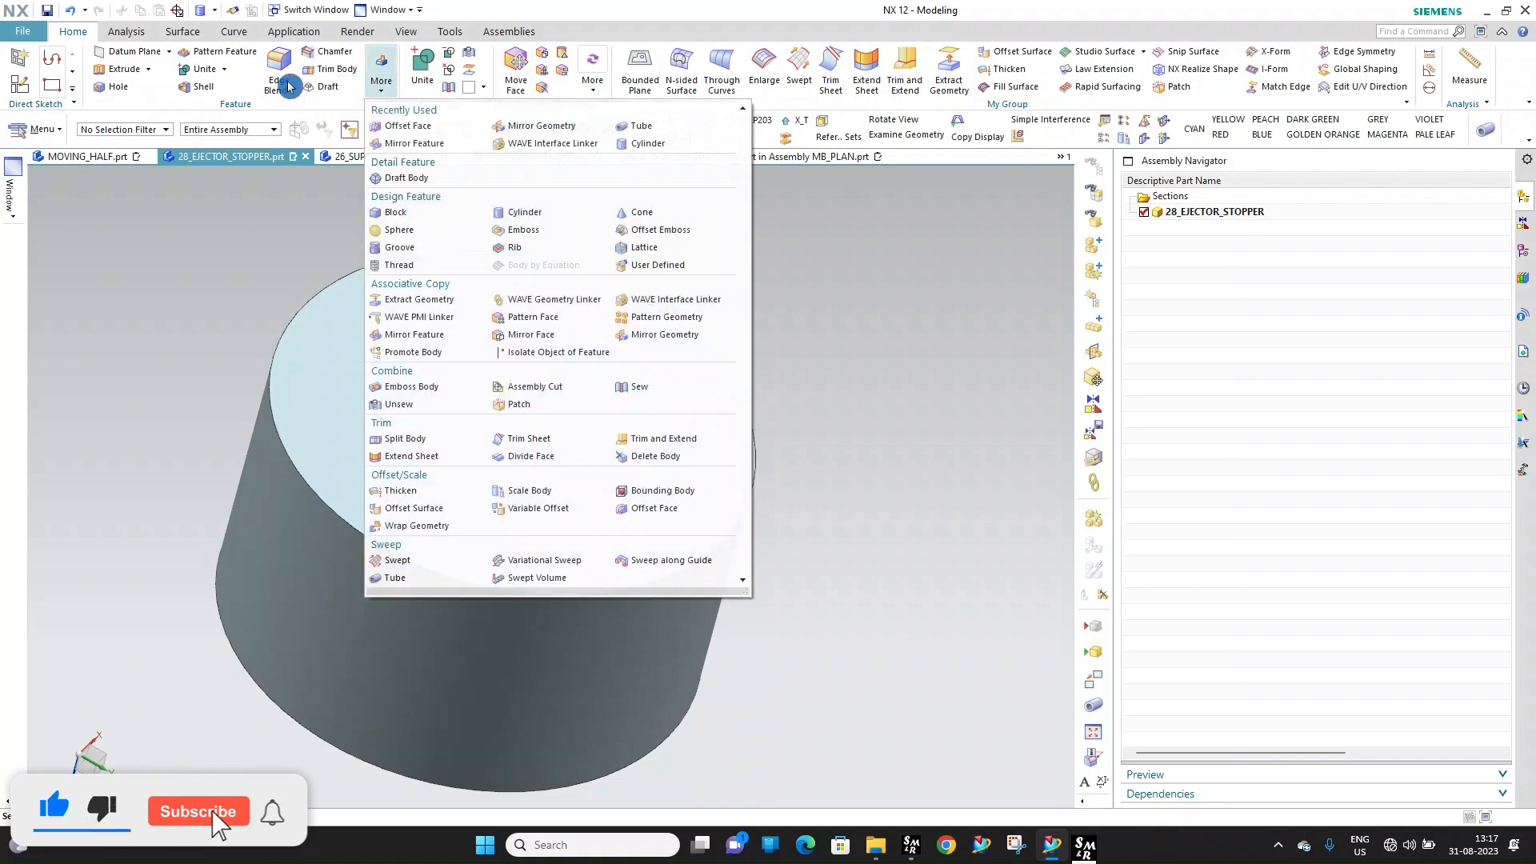
mouse_move(130, 72)
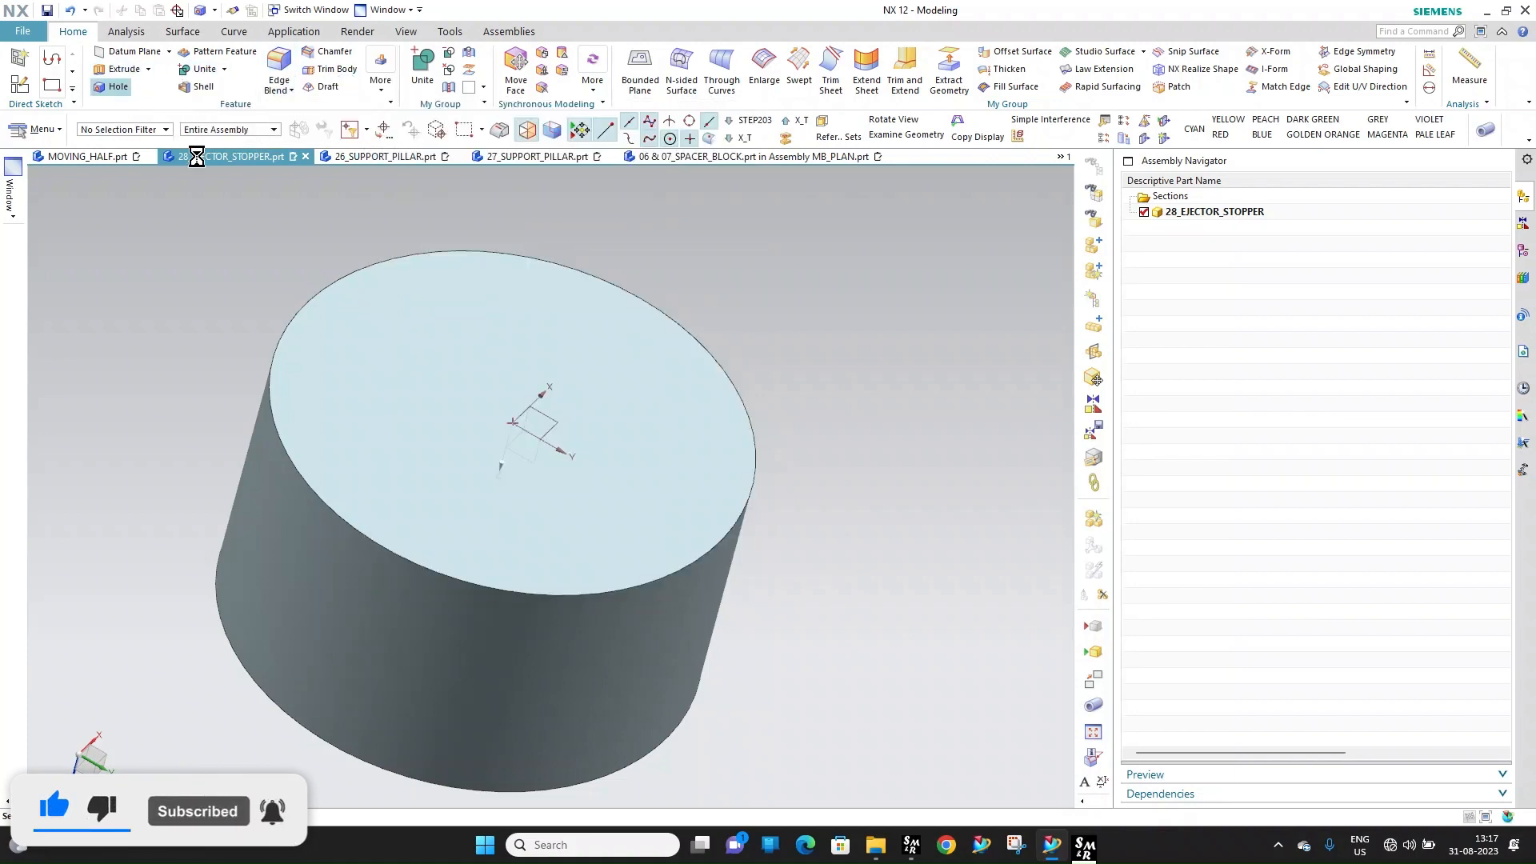
left_click(96, 207)
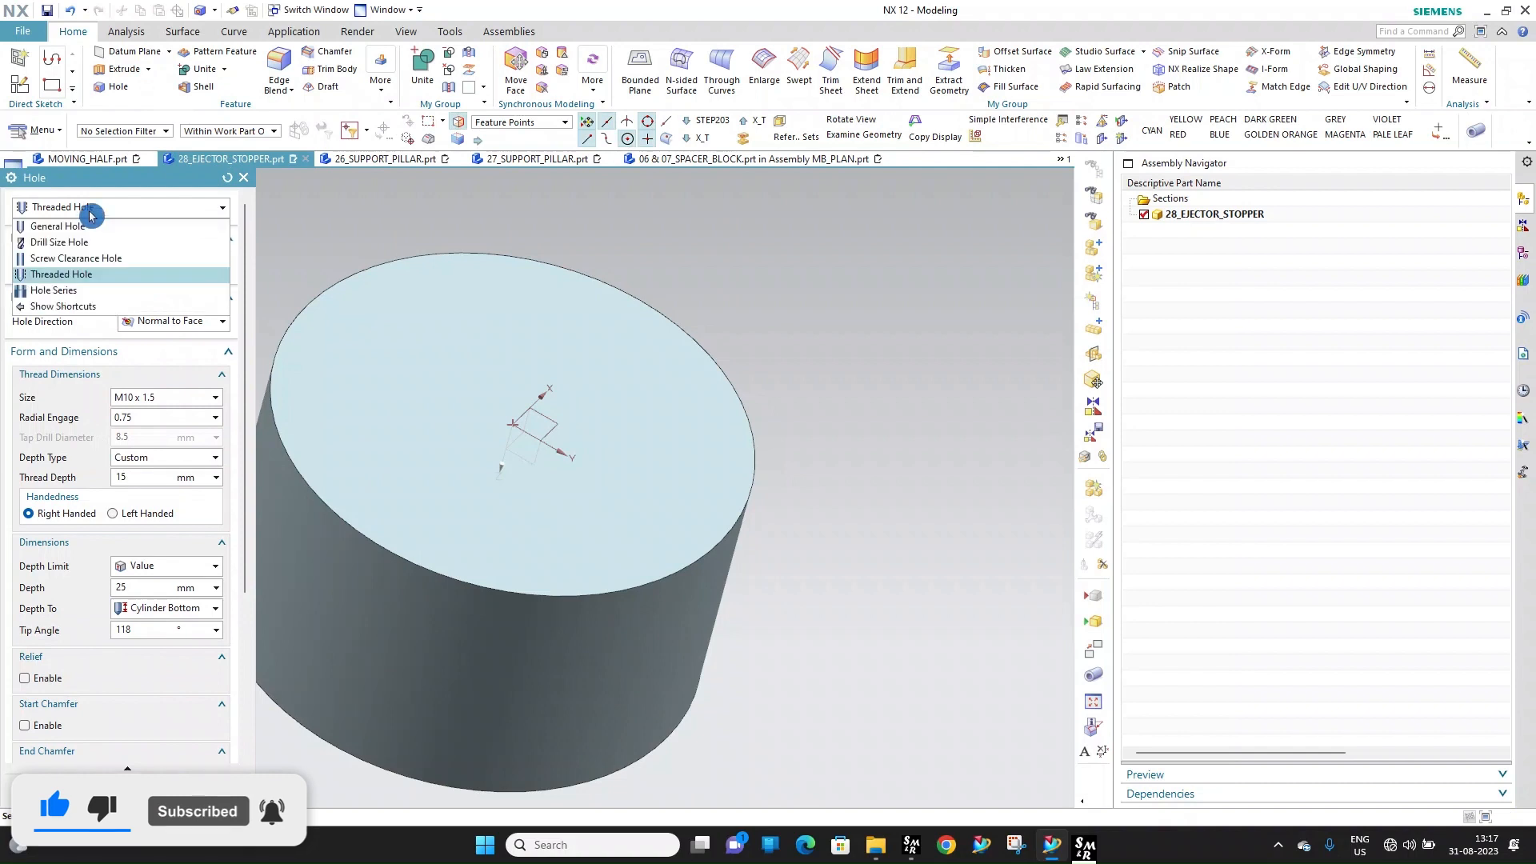
left_click(92, 259)
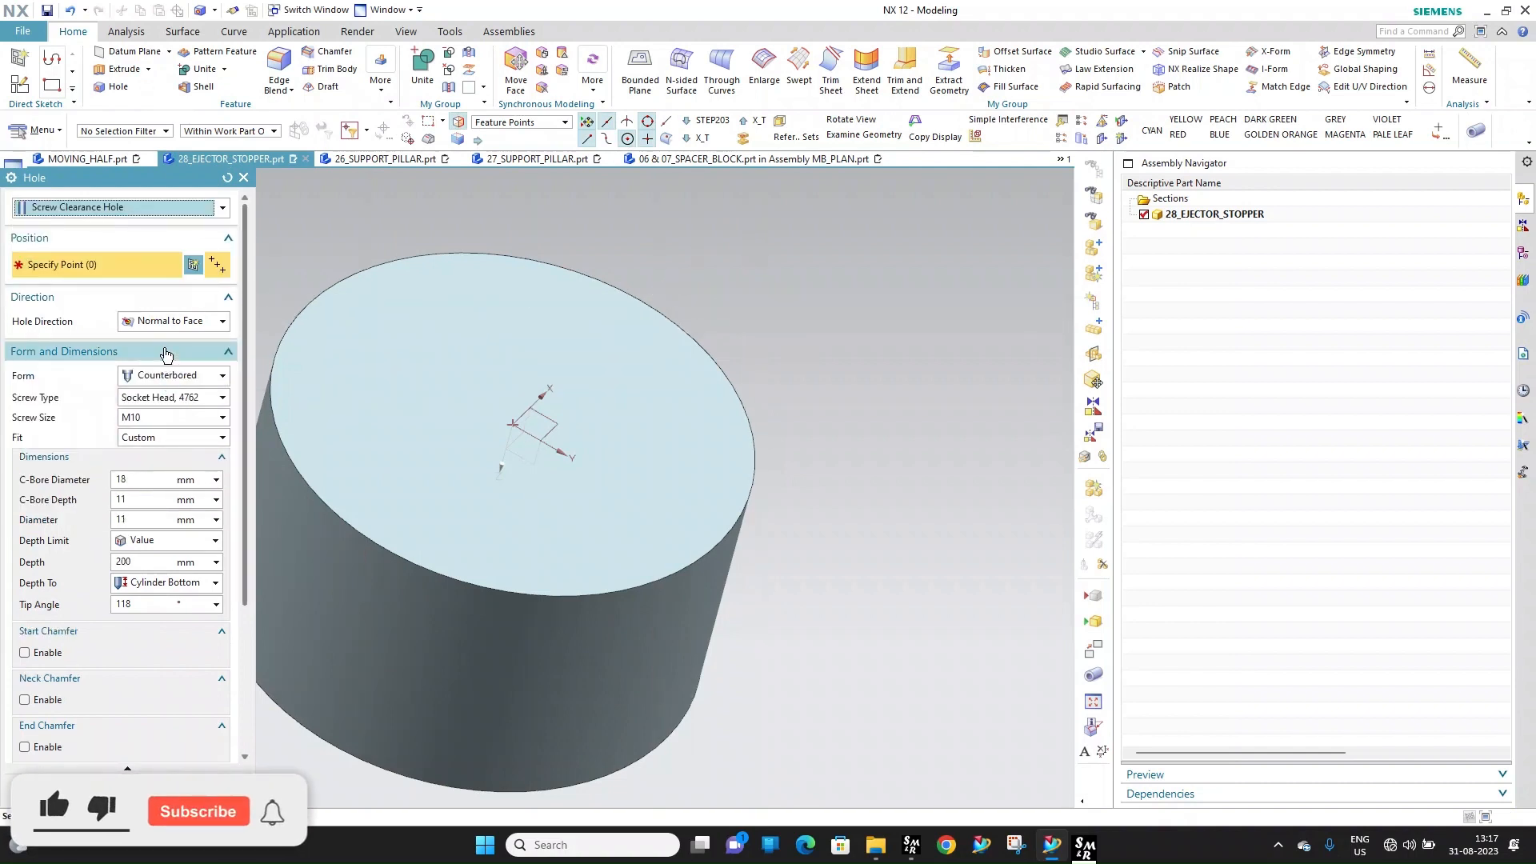
left_click(160, 324)
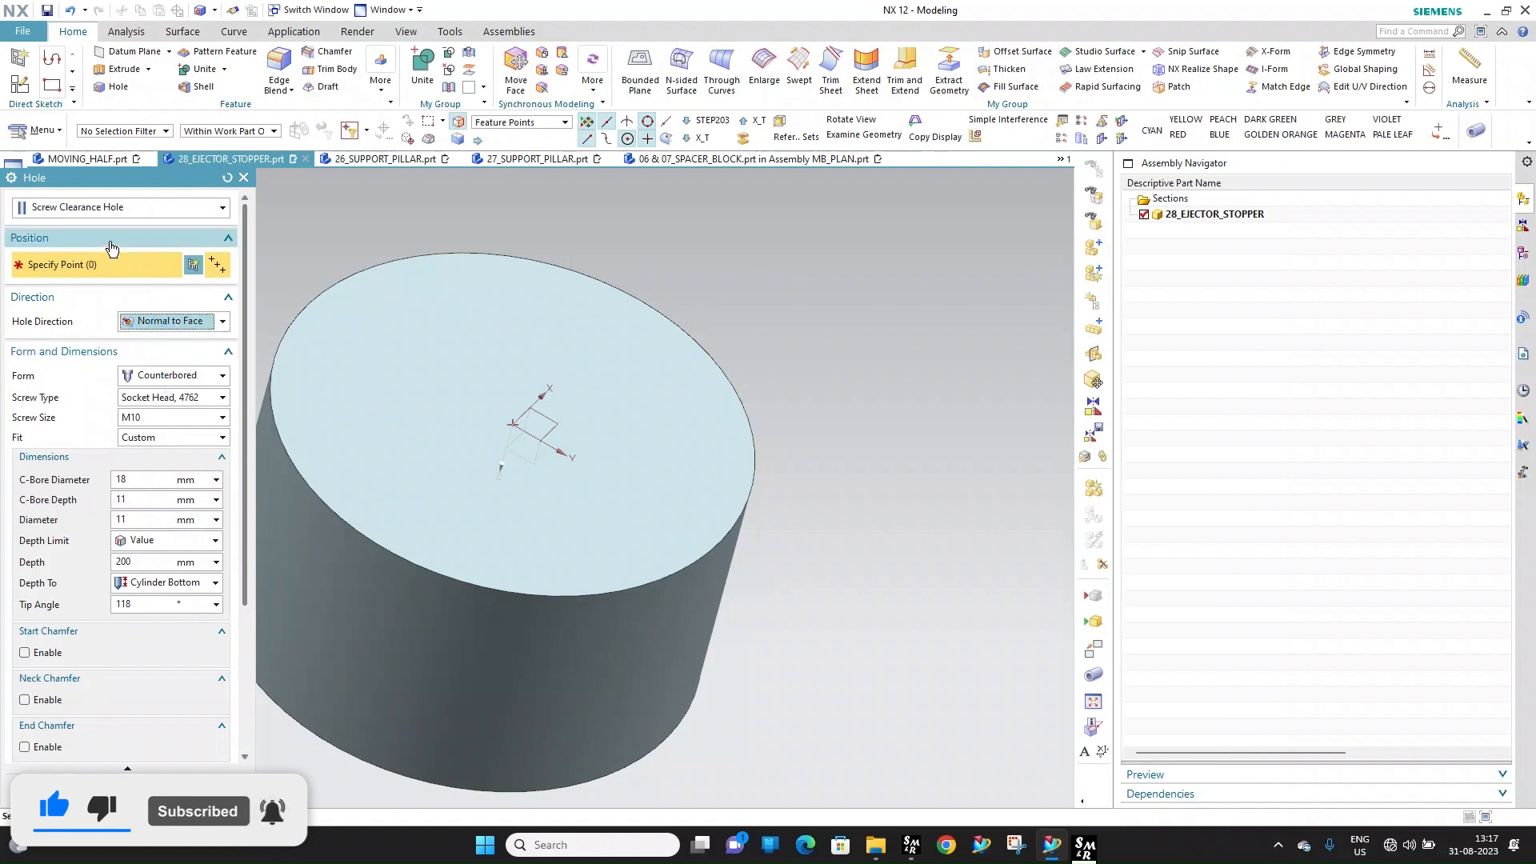
left_click(668, 320)
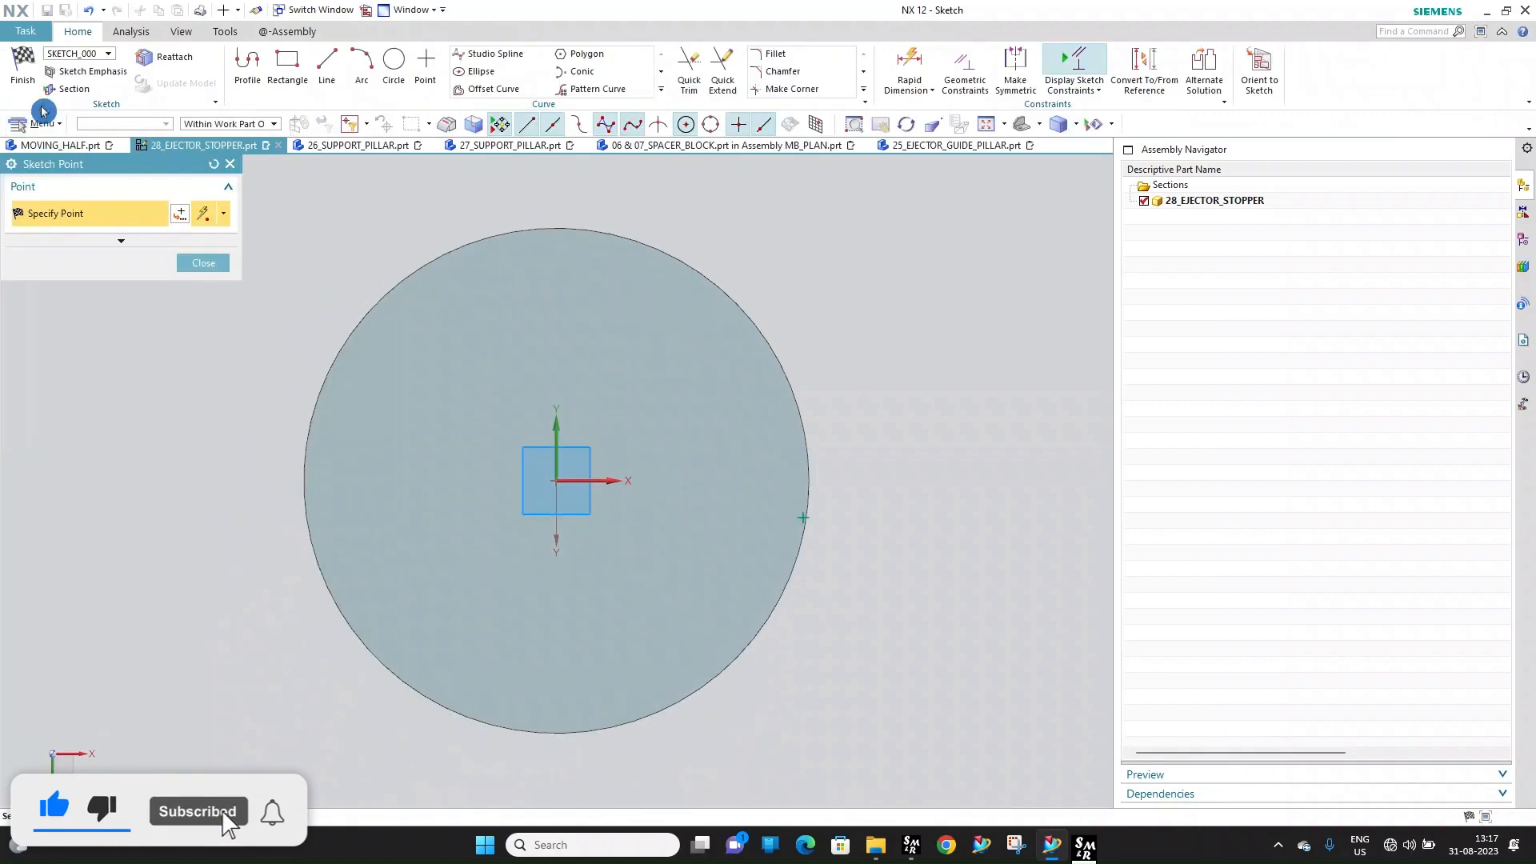
left_click(23, 71)
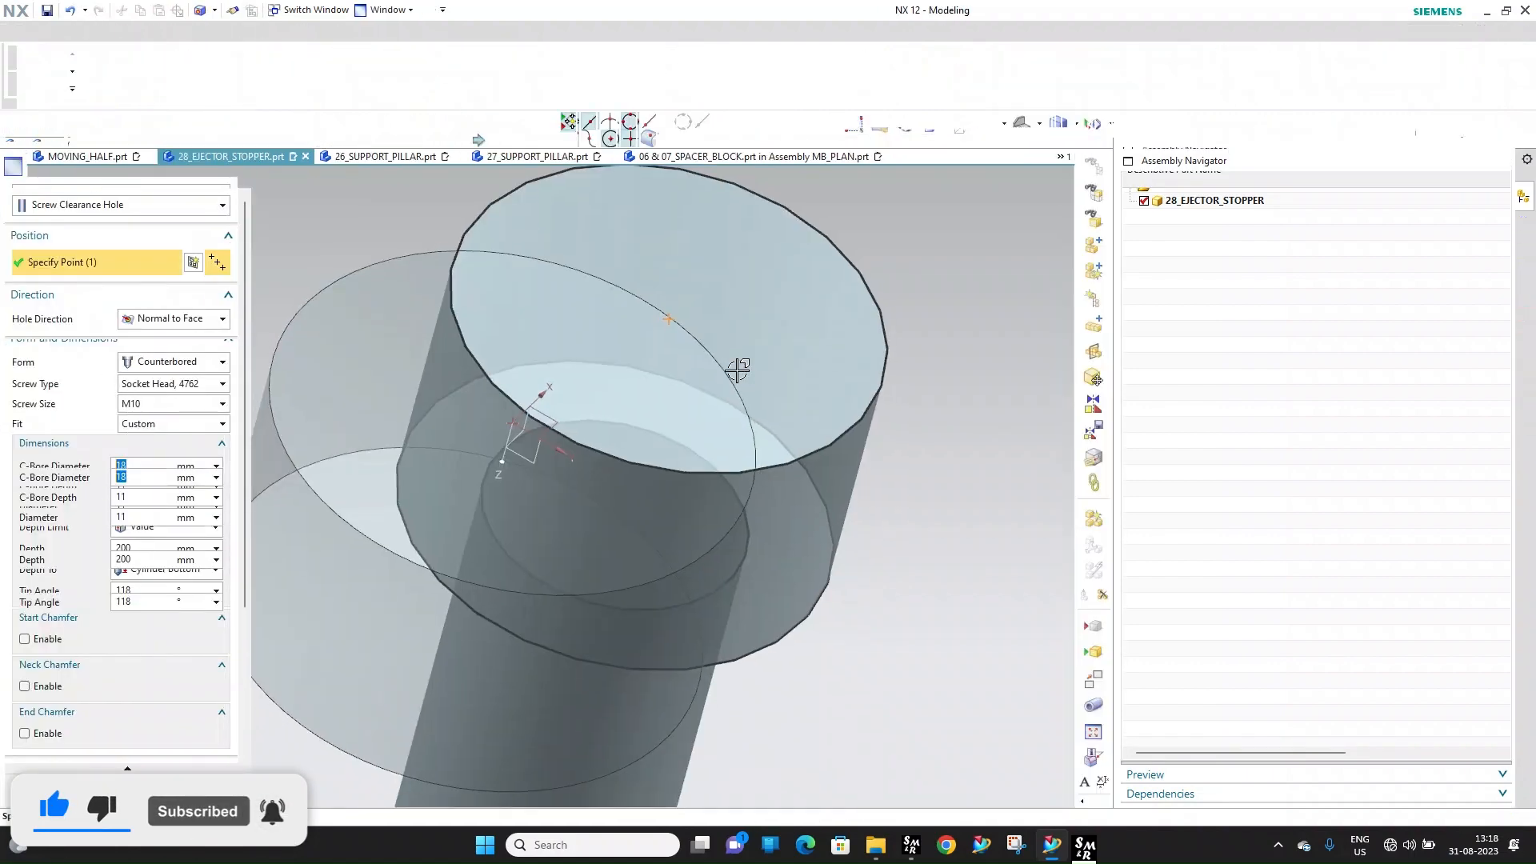
key("Escape")
key("Escape")
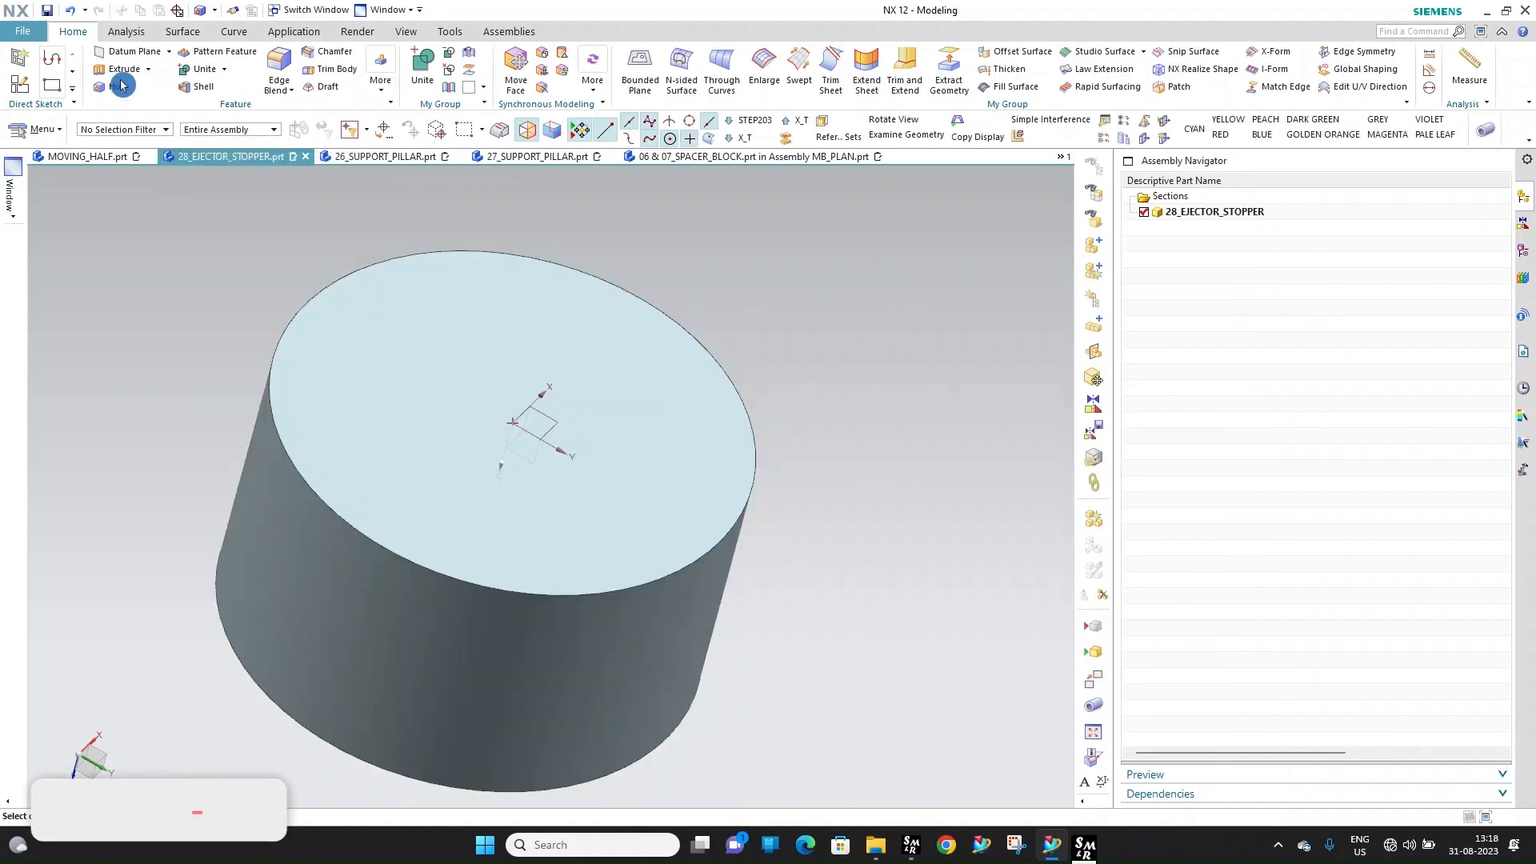
Cut a centred counterbored M5 screw clearance hole with custom fit, using a 10 mm counterbore 6 mm deep and a 5.5 mm through diameter
left_click(120, 85)
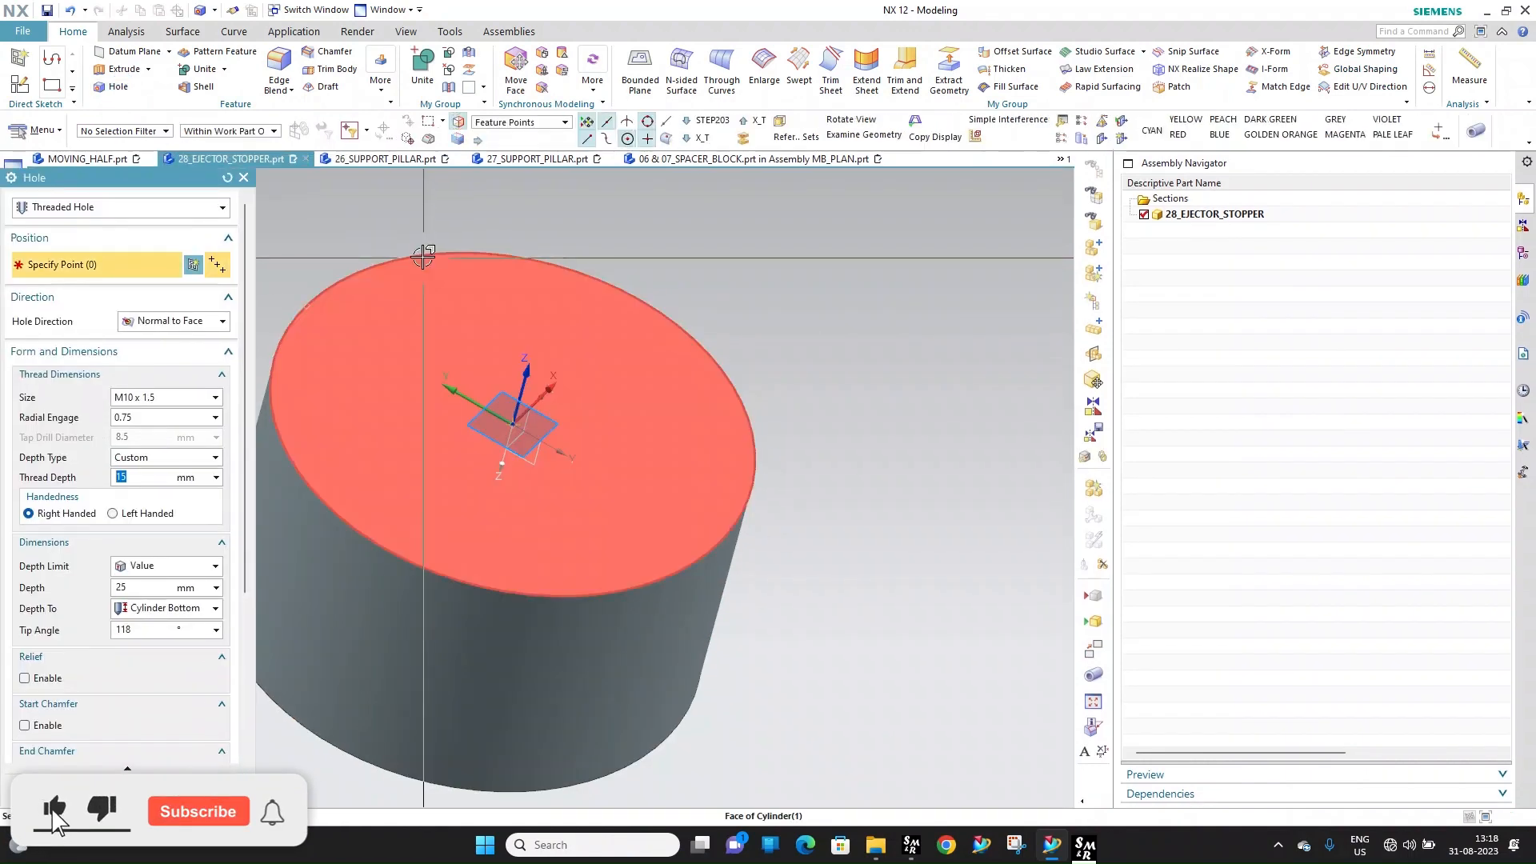
left_click(421, 254)
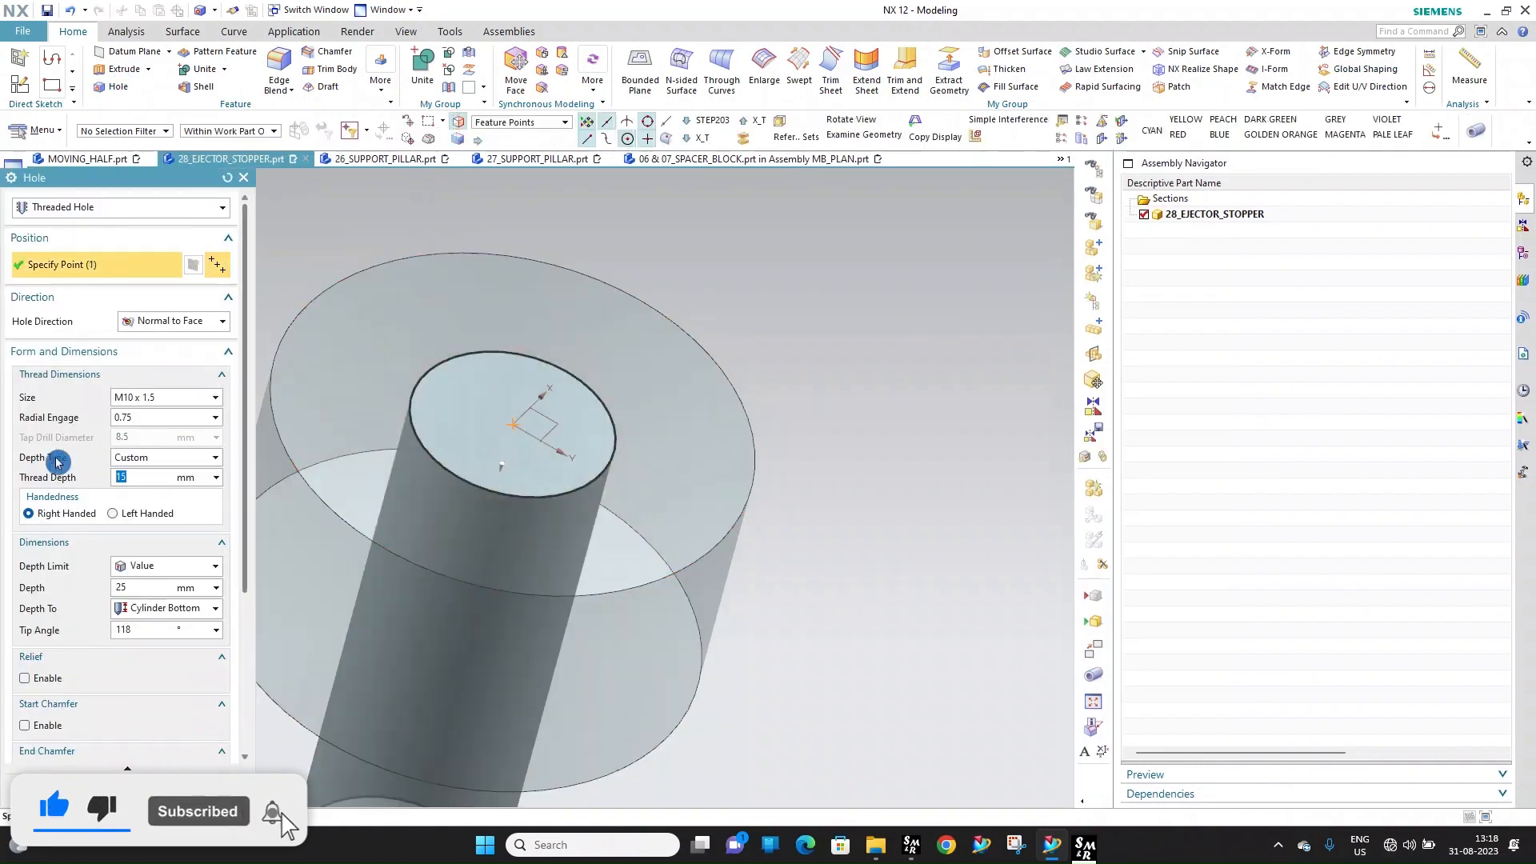
left_click(120, 208)
left_click(69, 254)
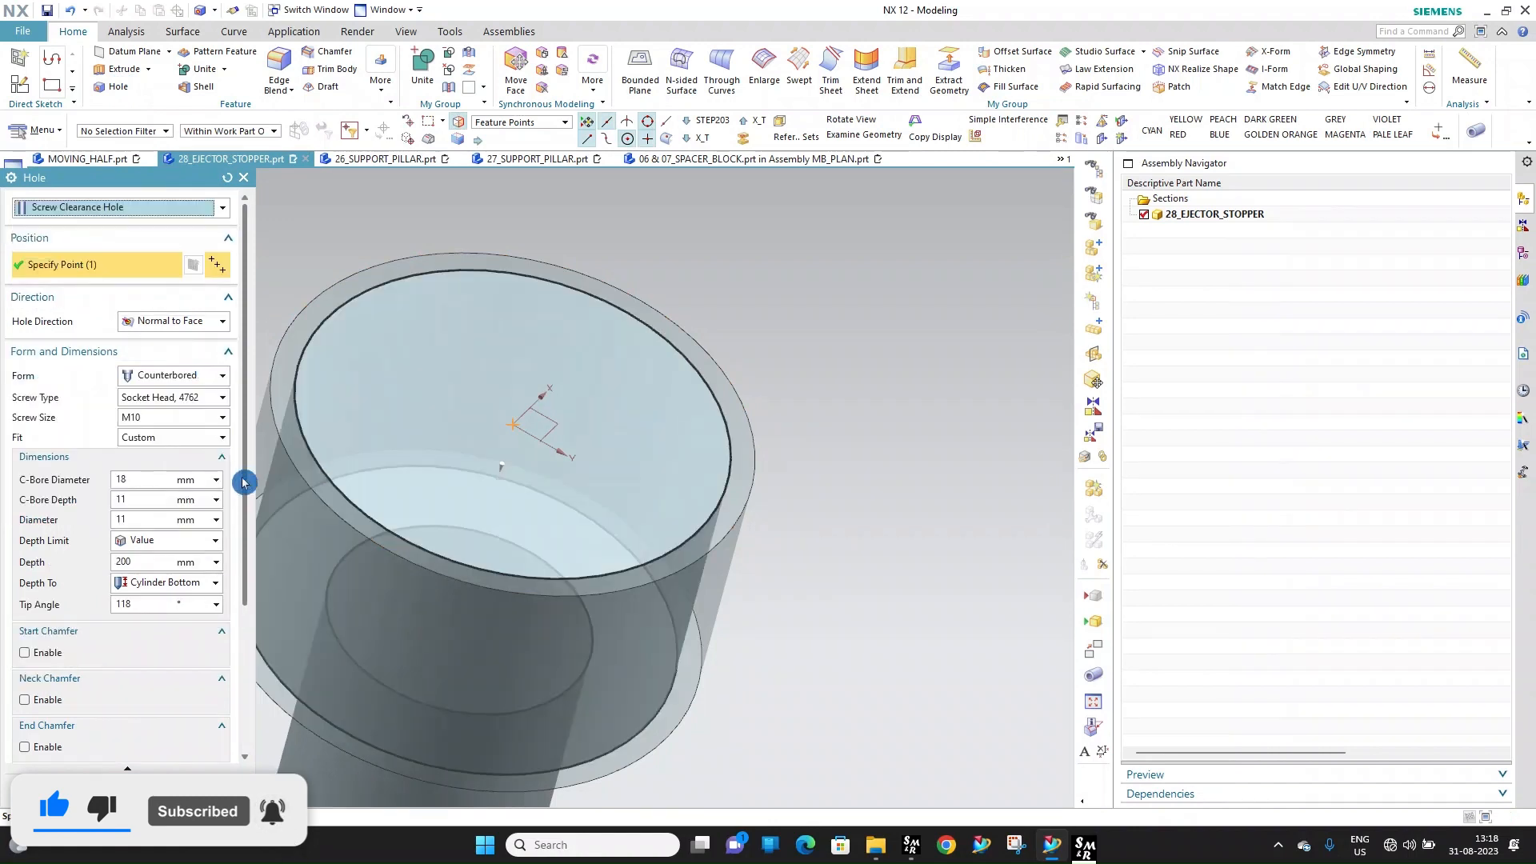
left_click(164, 417)
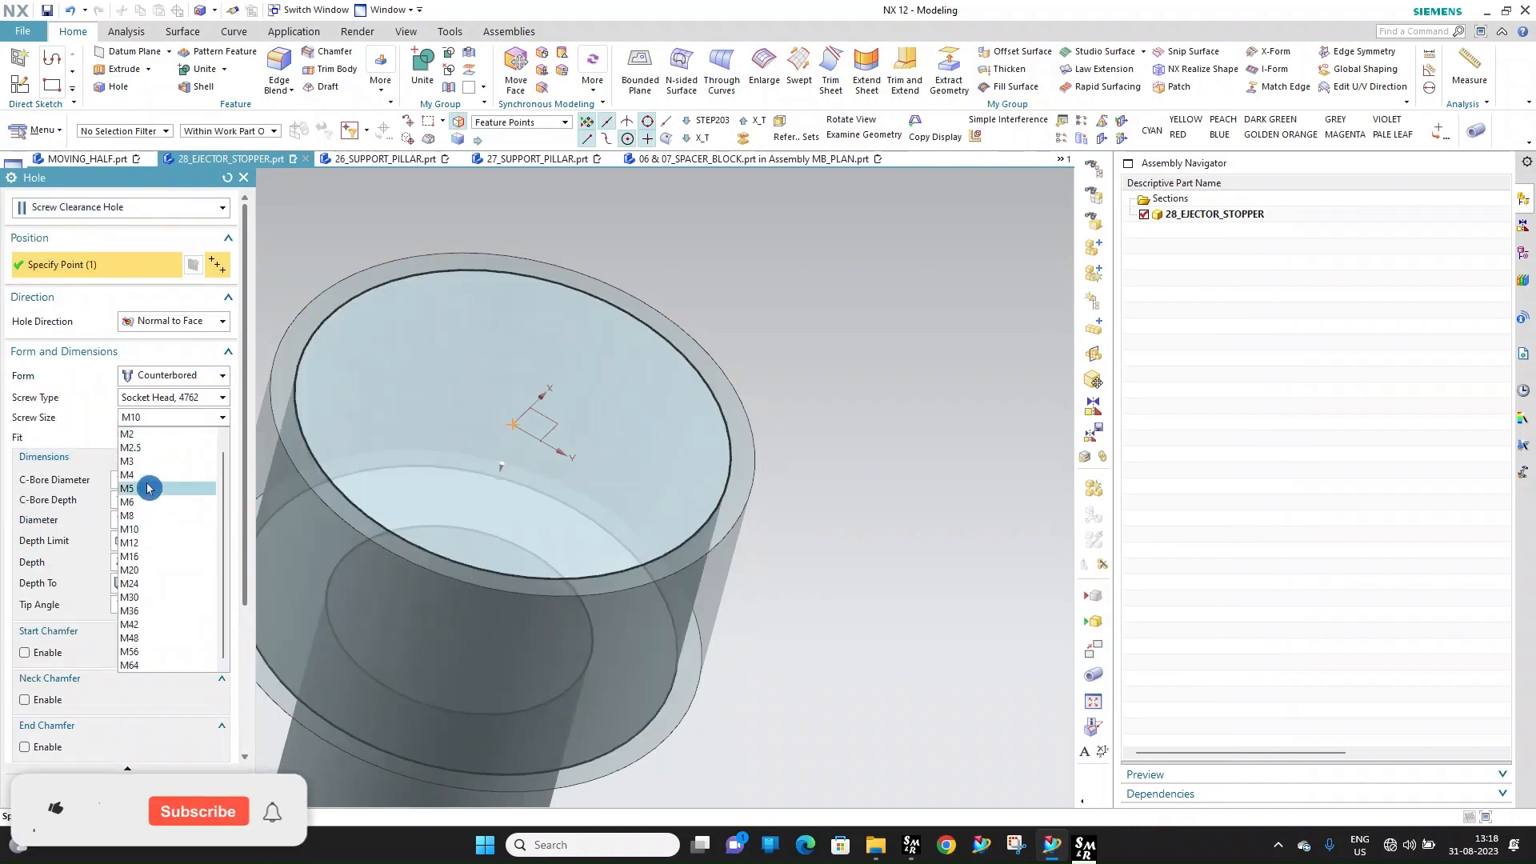
left_click(168, 443)
left_click(163, 462)
left_click(156, 438)
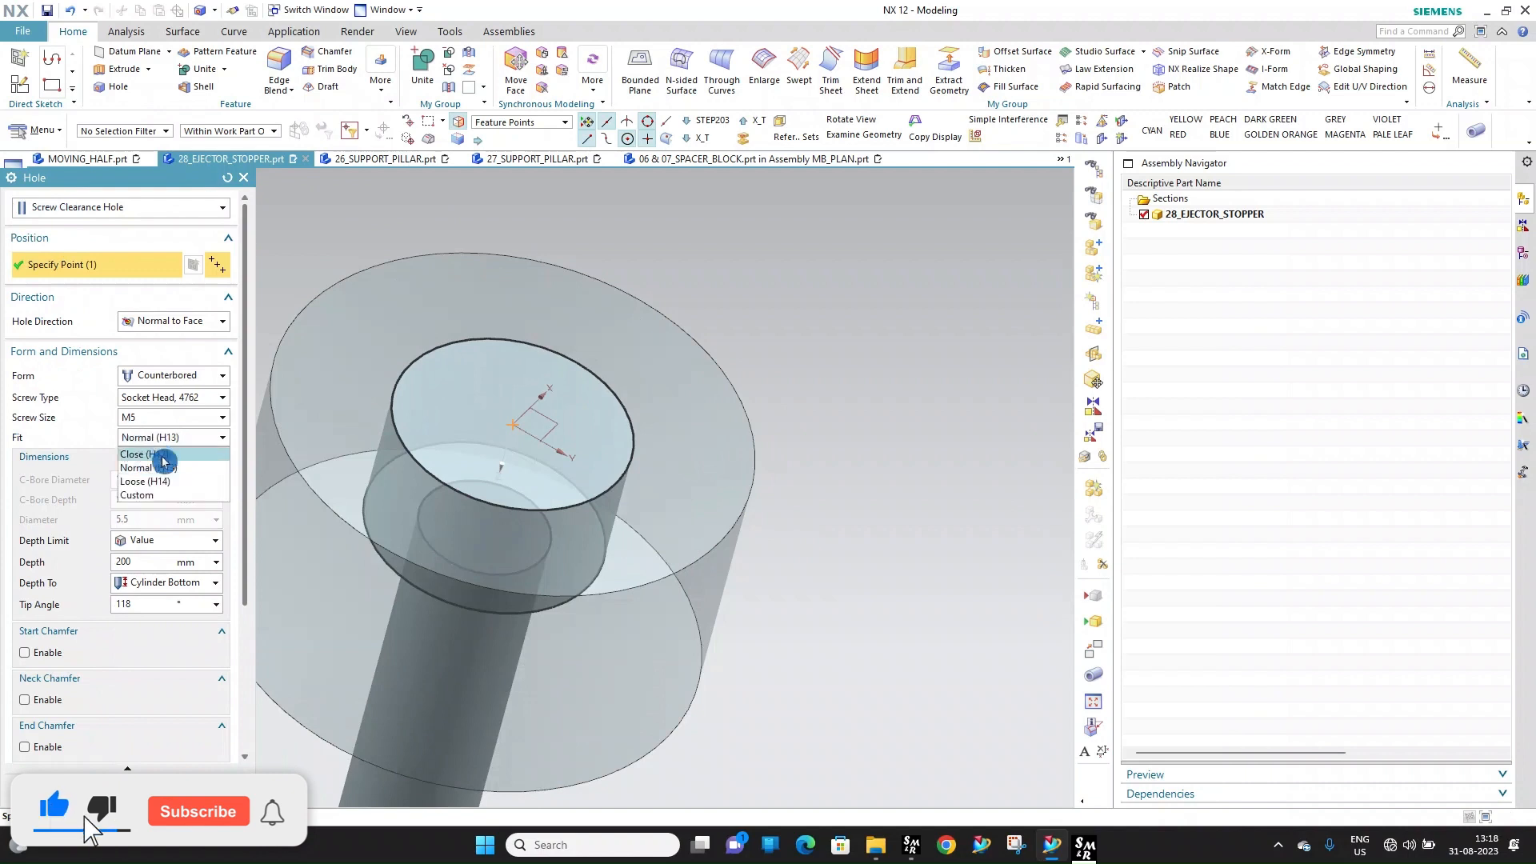
left_click(148, 497)
type("6")
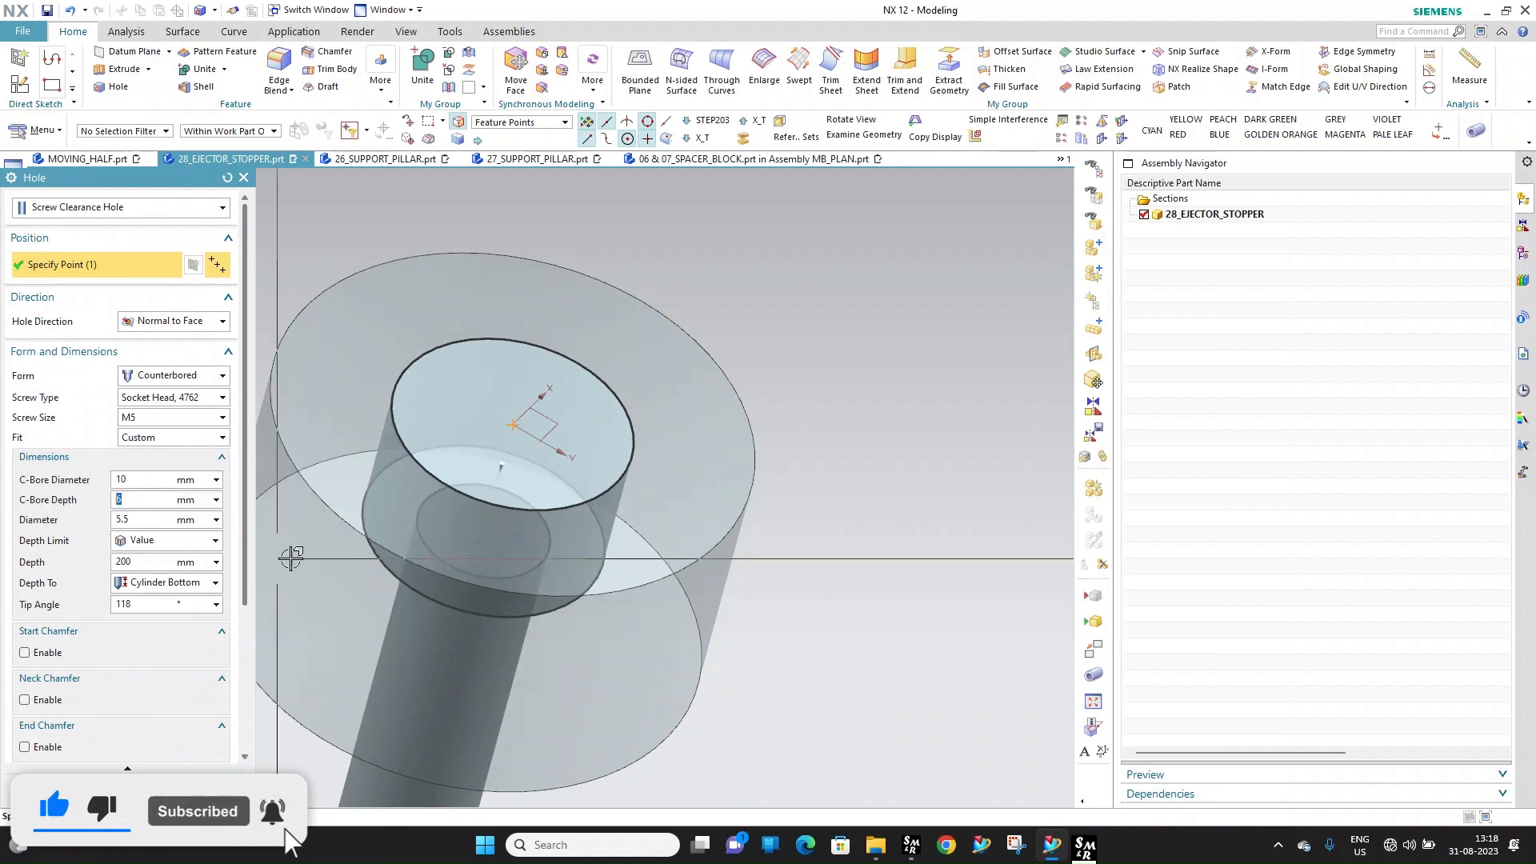
middle_click(432, 475)
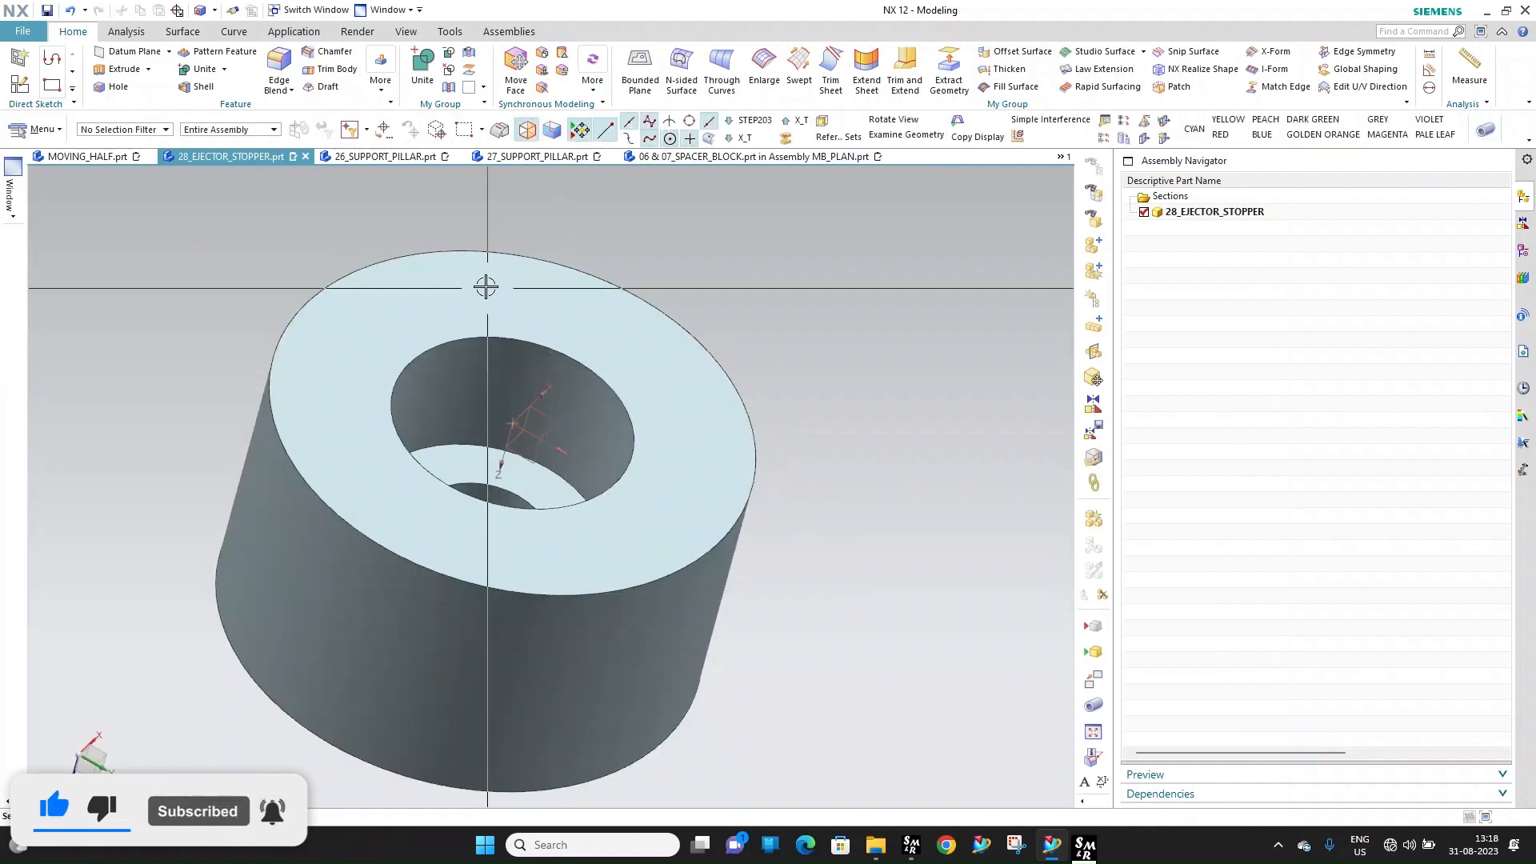
Chamfer the outer rim on the stopper's counterbored side by a symmetric 0.5 mm and save the part
left_click(318, 52)
left_click(292, 480)
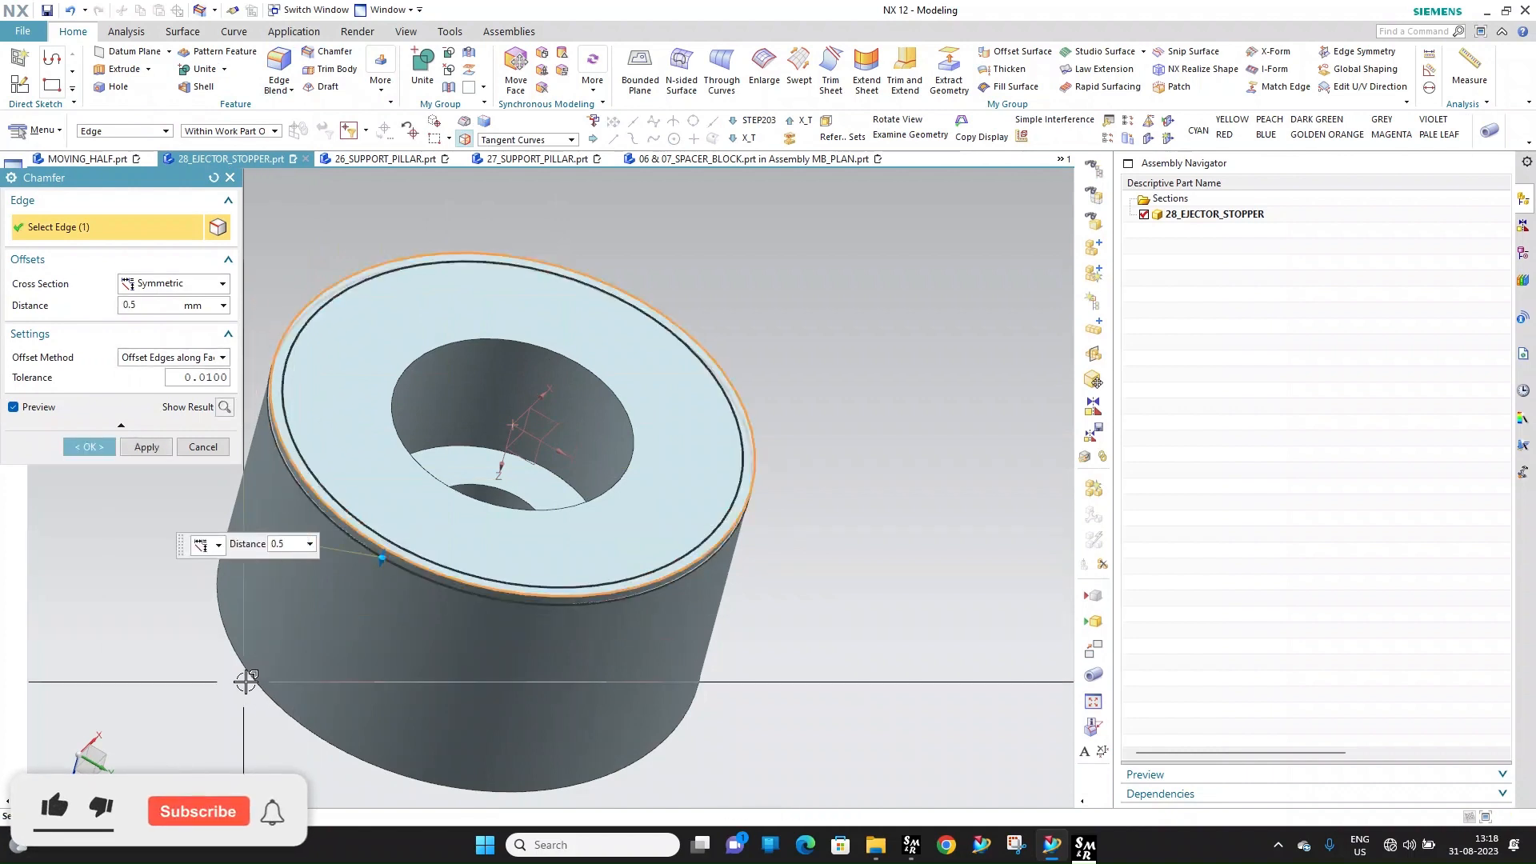
left_click(99, 456)
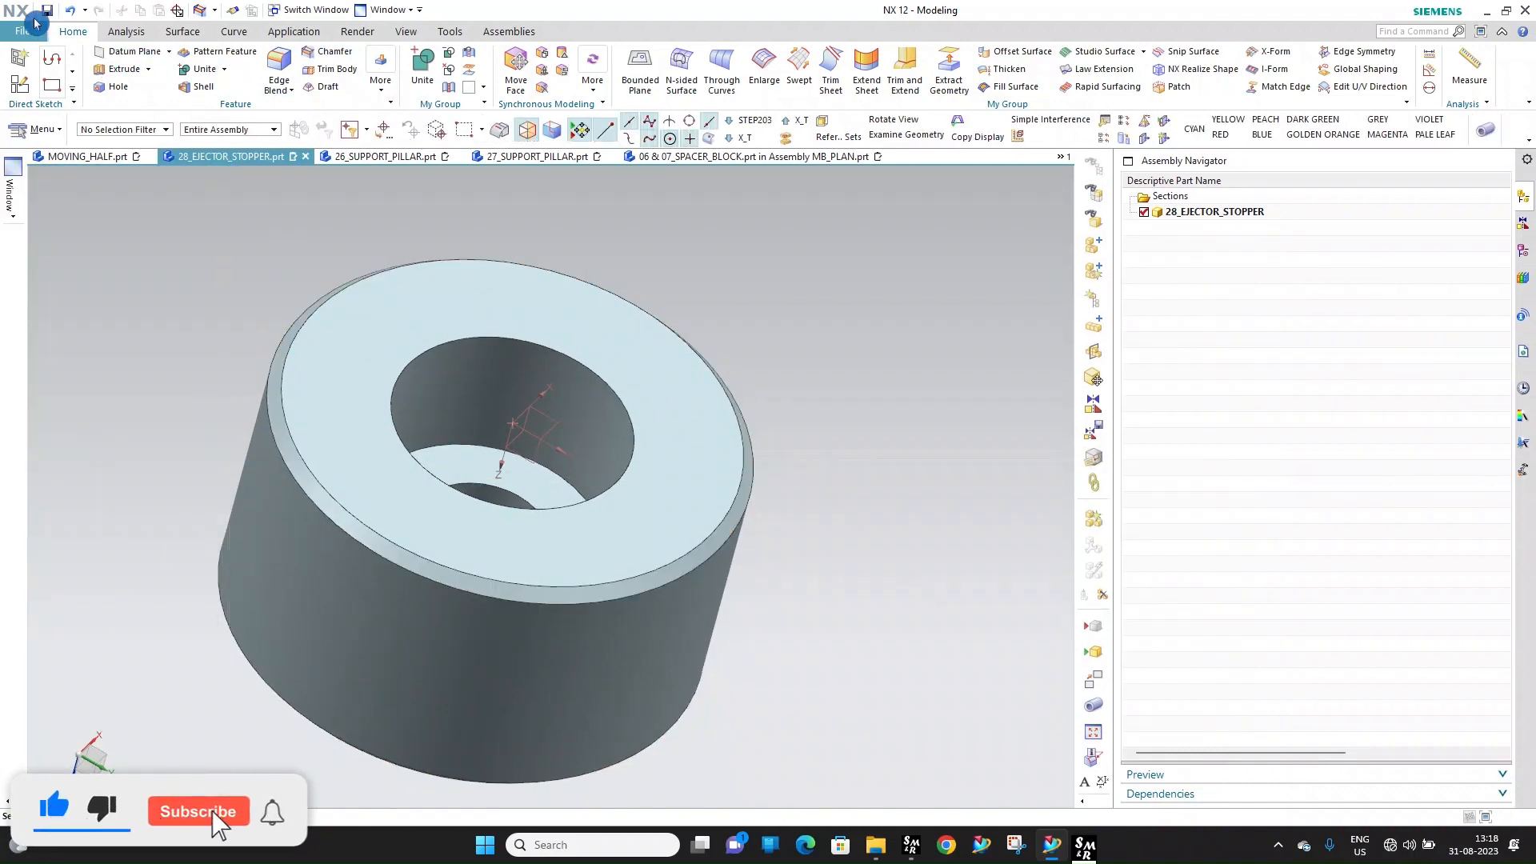
Return to the MOVING_HALF assembly and make MH_MOULD_BASE the work part
left_click(404, 10)
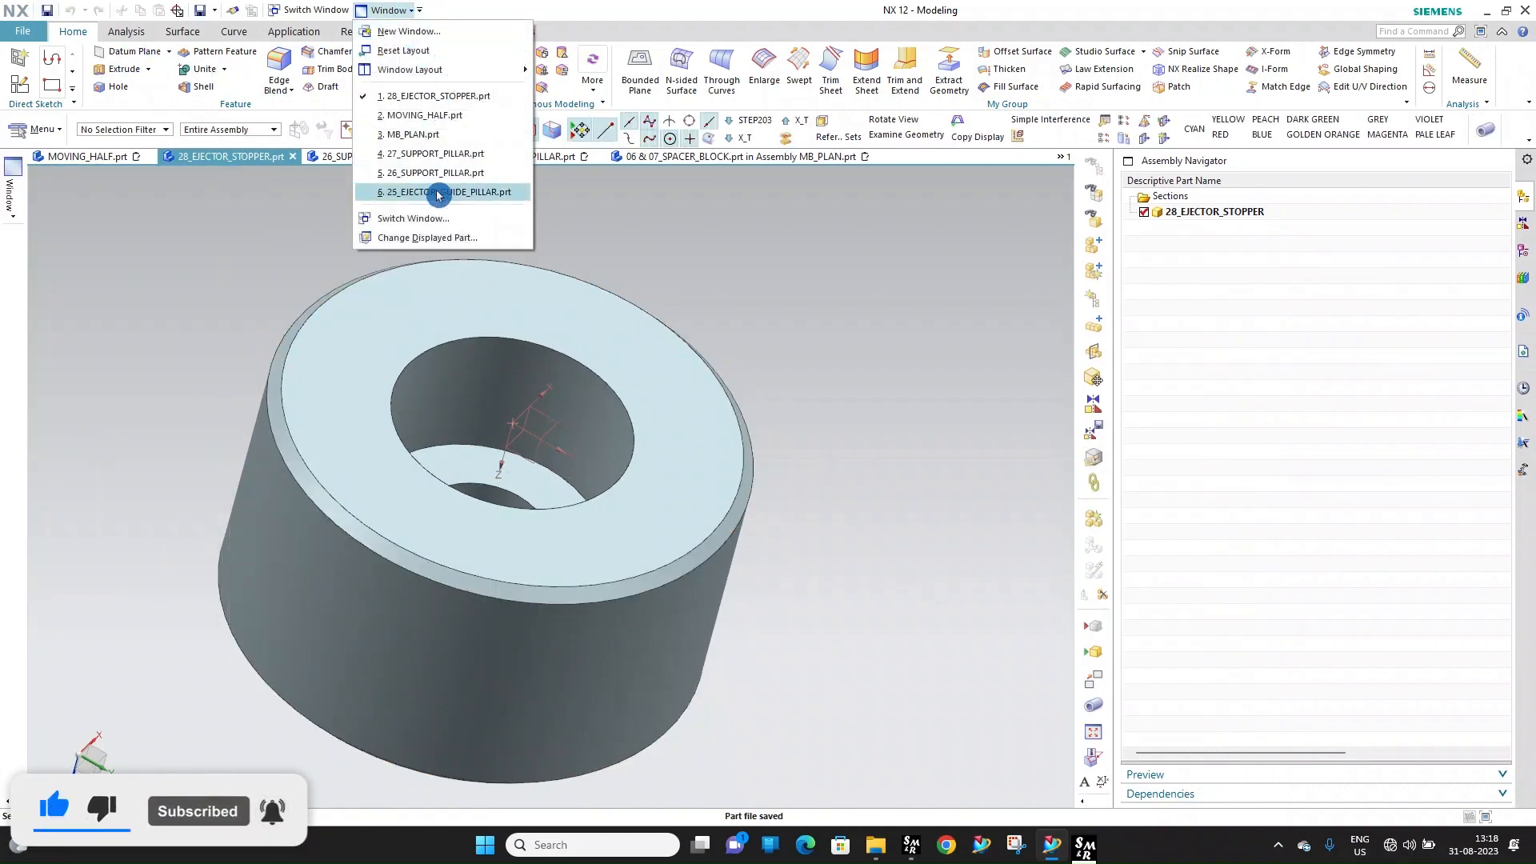
left_click(424, 120)
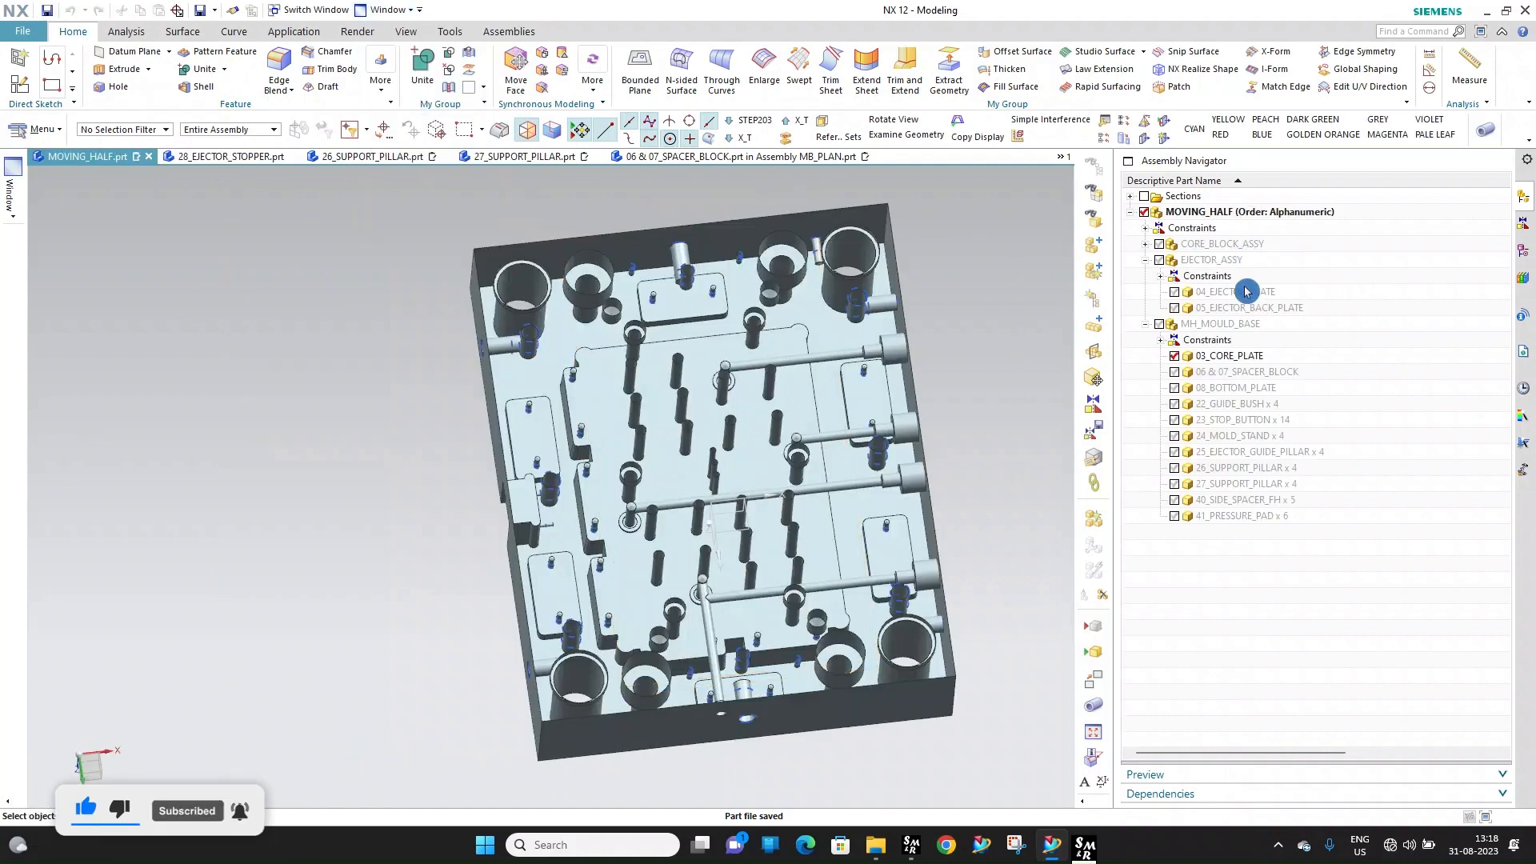
double_click(1224, 324)
Try to add 28_EJECTOR_STOPPER from the PROCESS folder to MH_MOULD_BASE, placed with assembly constraints
middle_click_drag(816, 359, 814, 323)
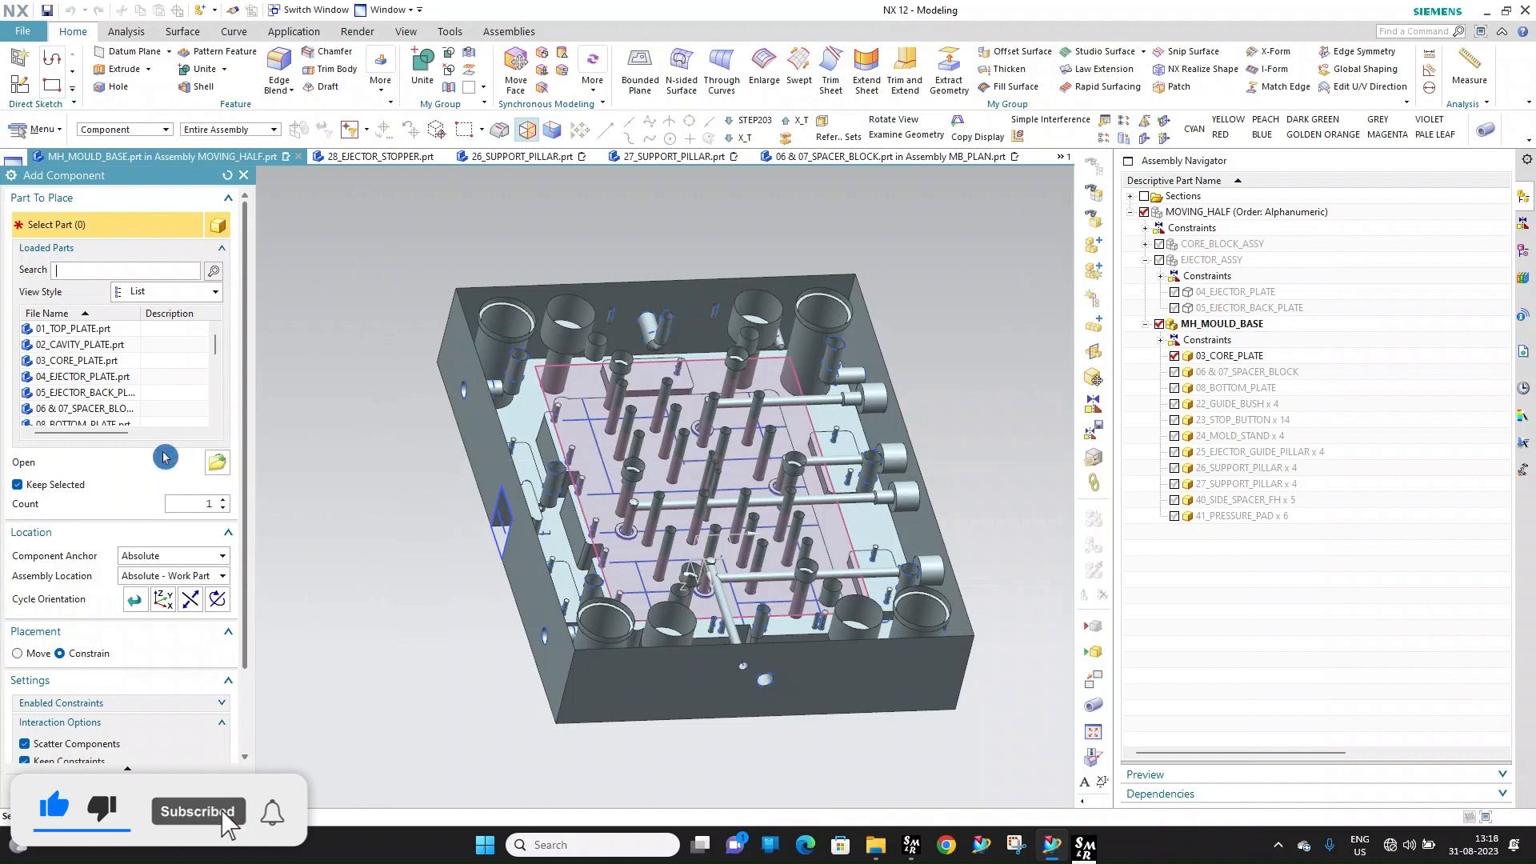
left_click(216, 469)
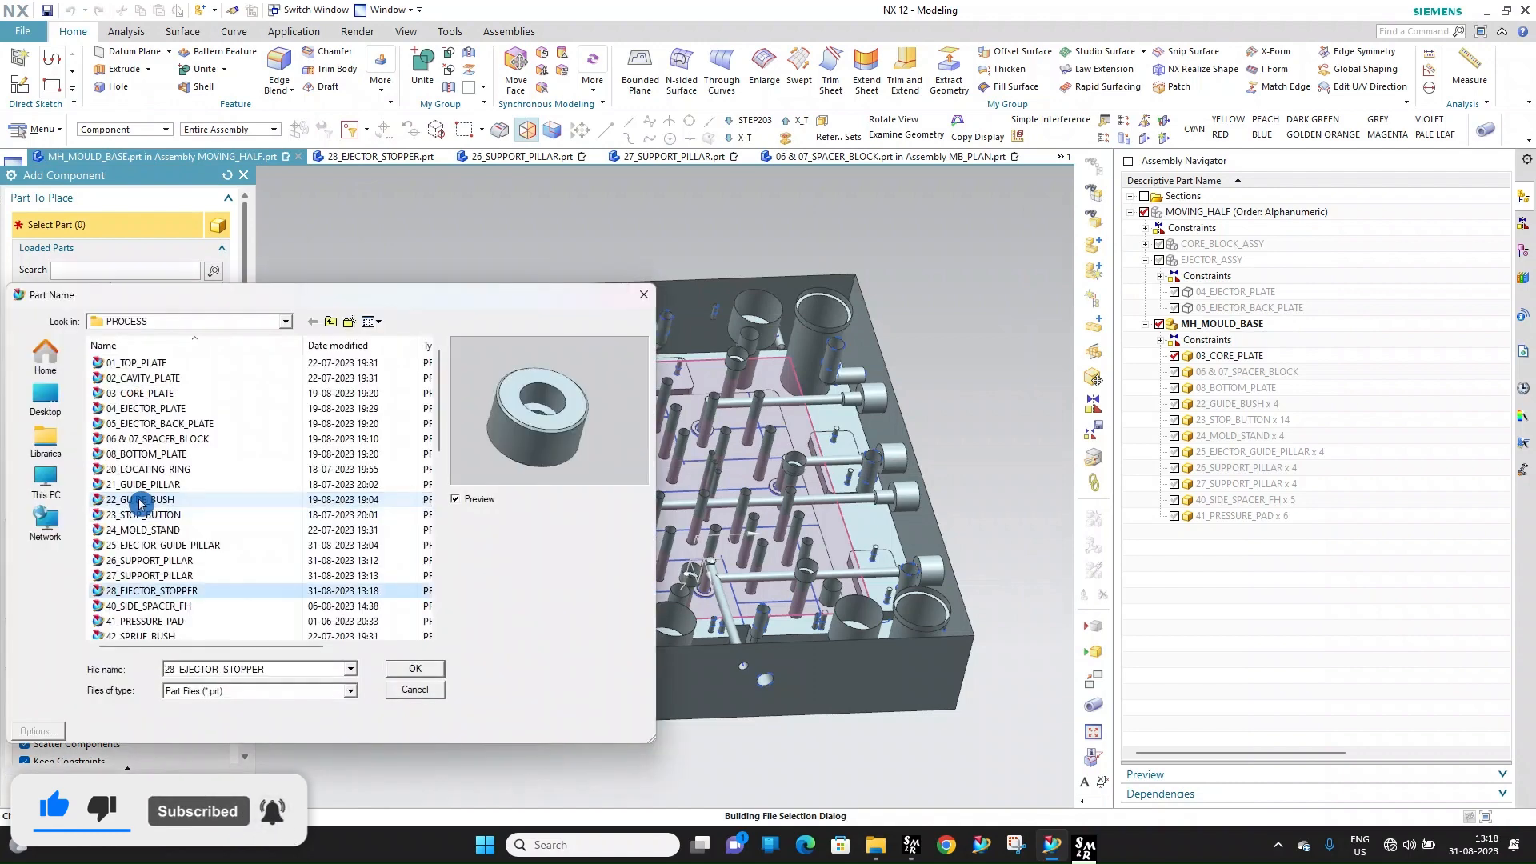
left_click(415, 668)
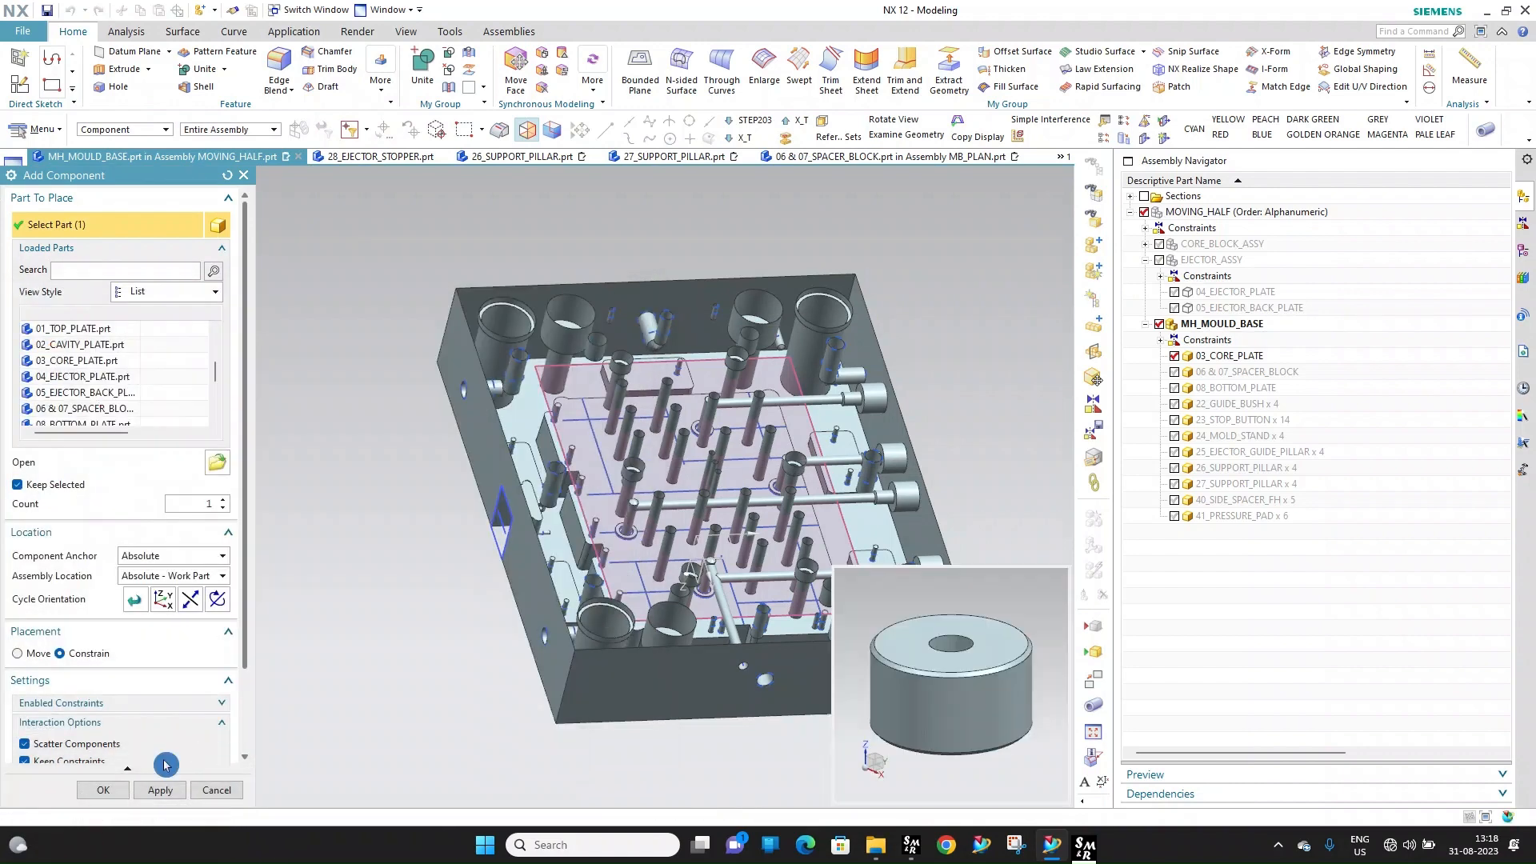
left_click(74, 659)
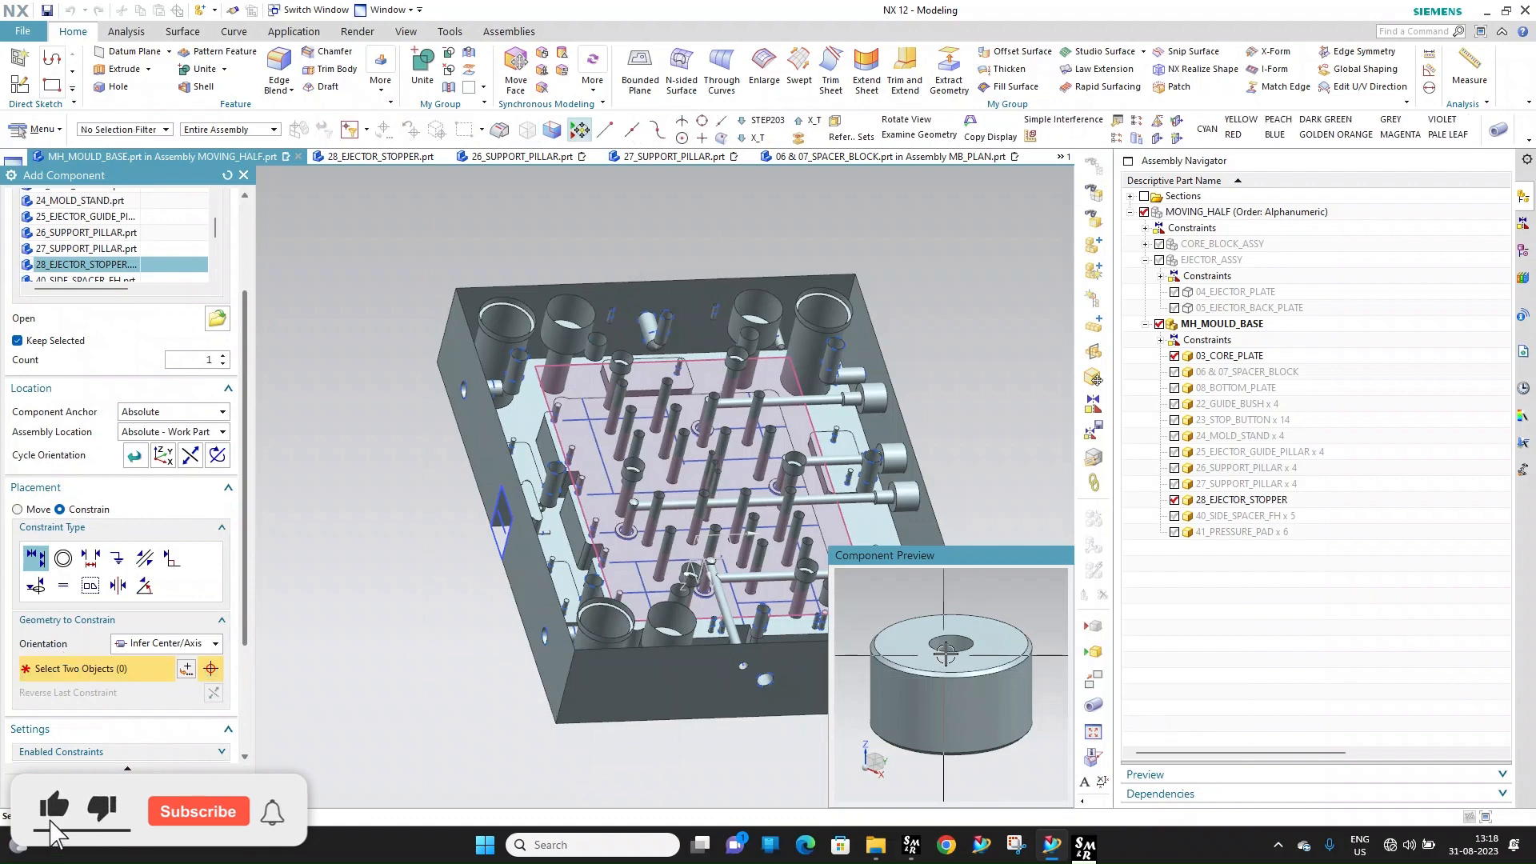
Try to mate the stopper's flat face opposite the counterbore with the core plate's underside face
left_click(998, 656)
scroll(610, 266, "up", 5)
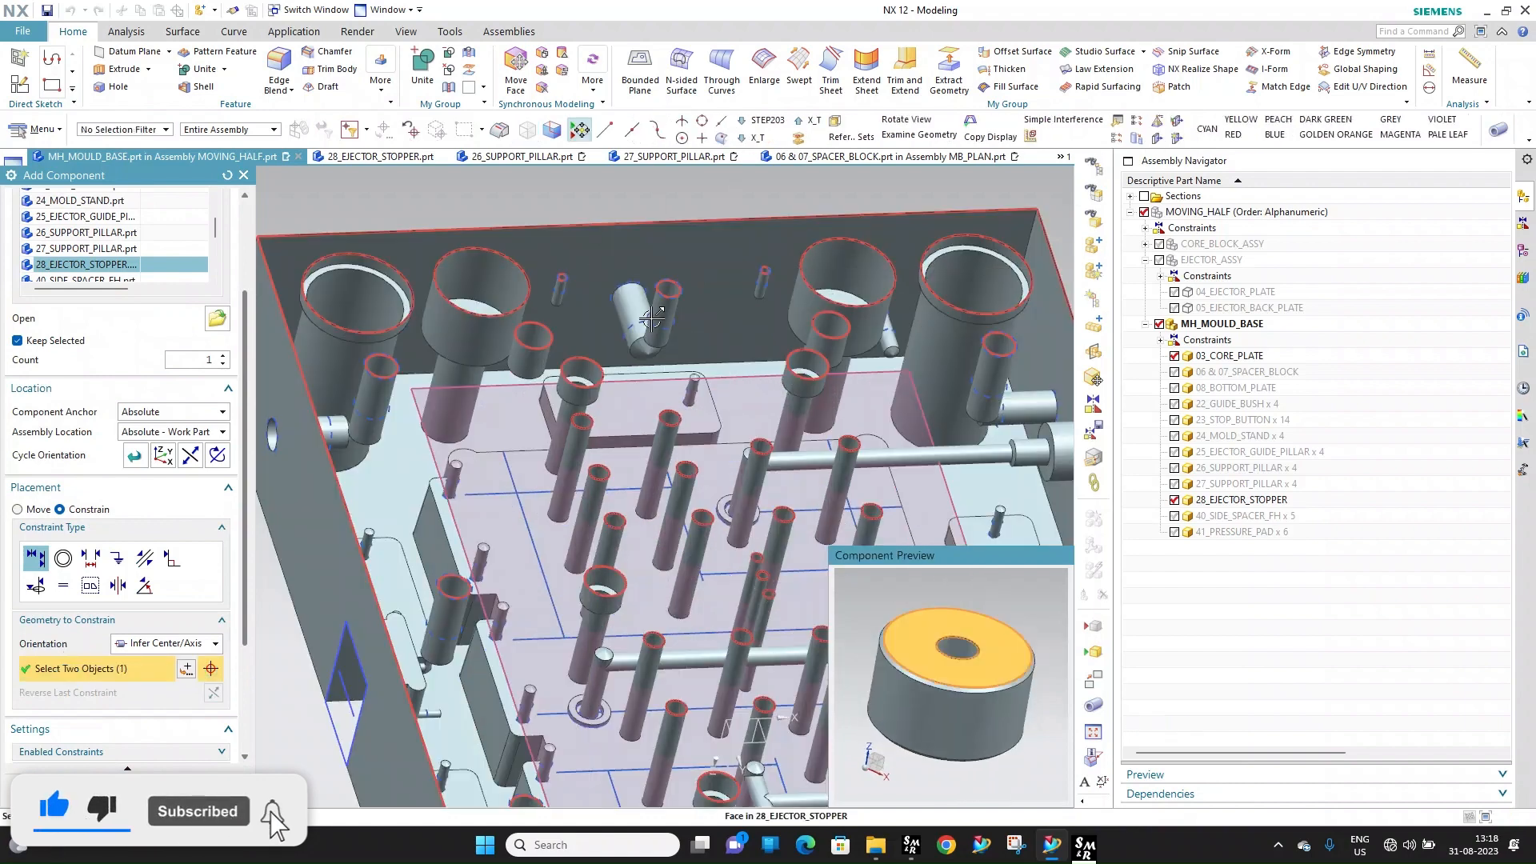
left_click(610, 266)
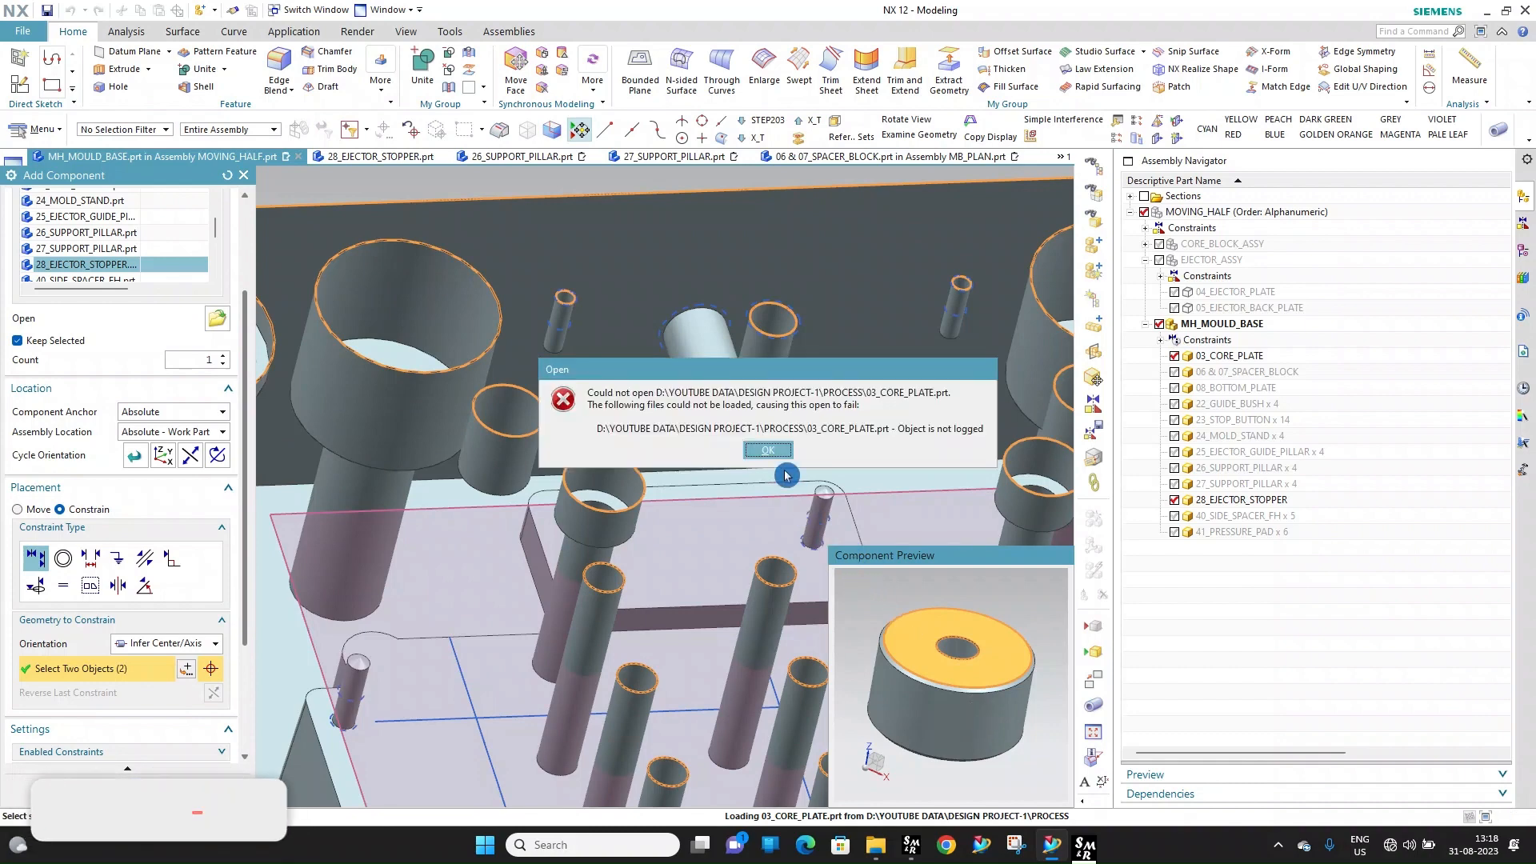
left_click(772, 453)
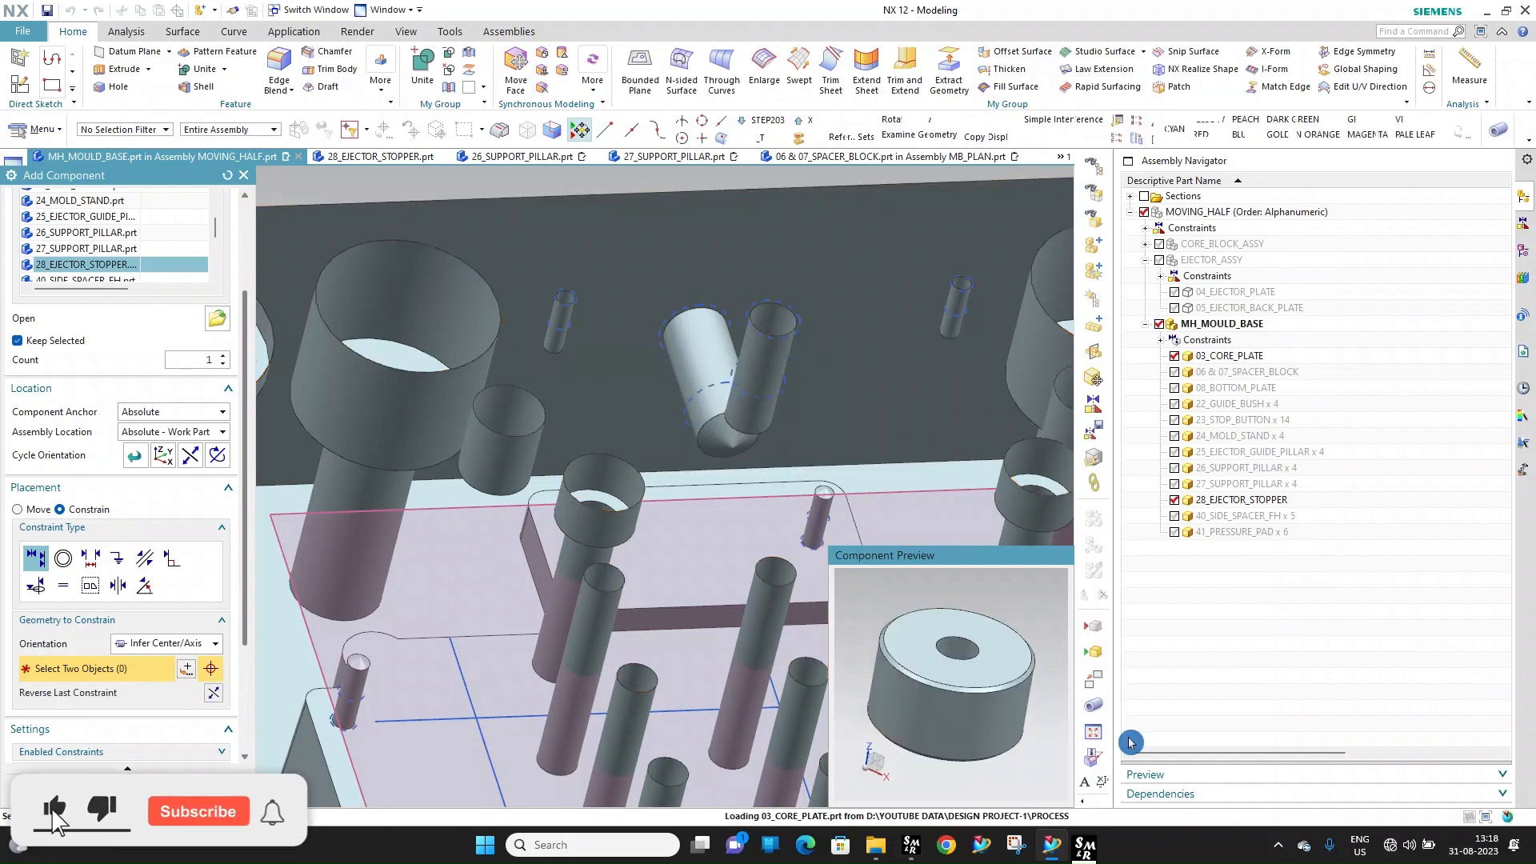
Try to align the stopper's axis with a small hole near the core plate's edge and apply the placement
left_click(1028, 704)
scroll(579, 264, "down", 5)
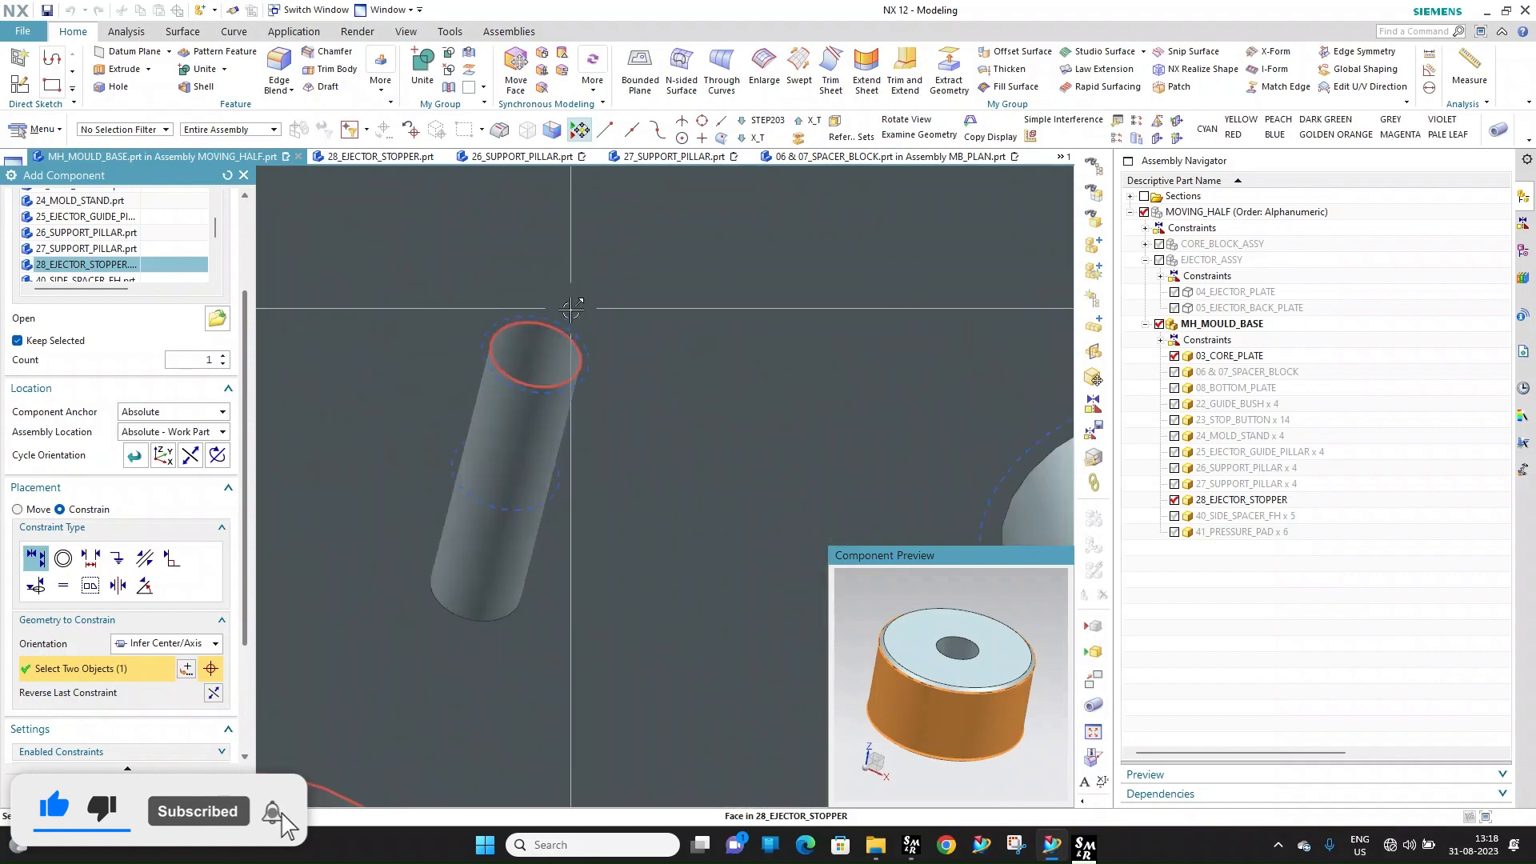
left_click(558, 342)
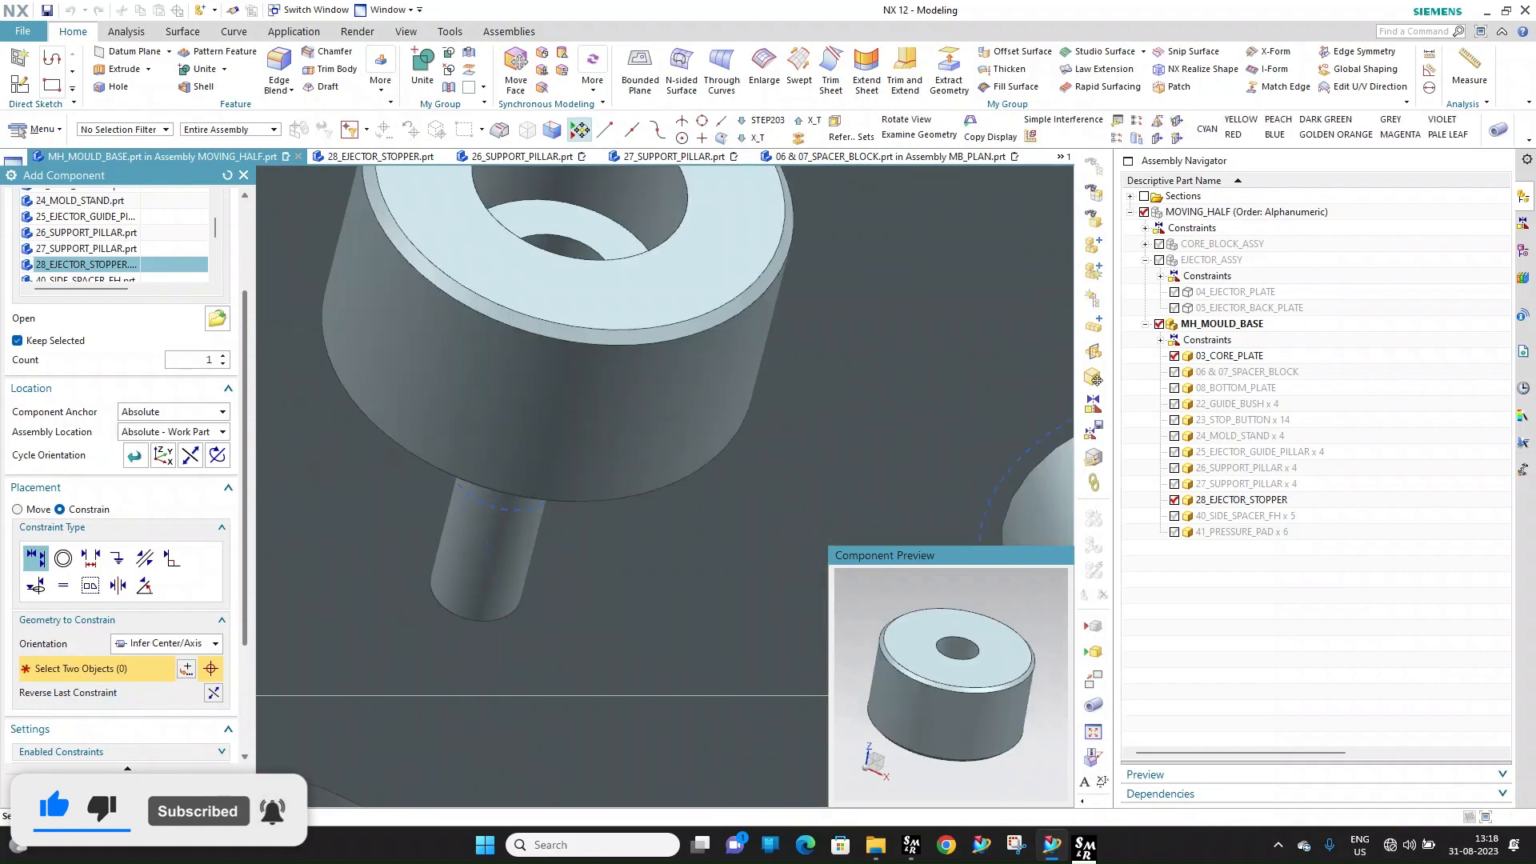
left_click(152, 791)
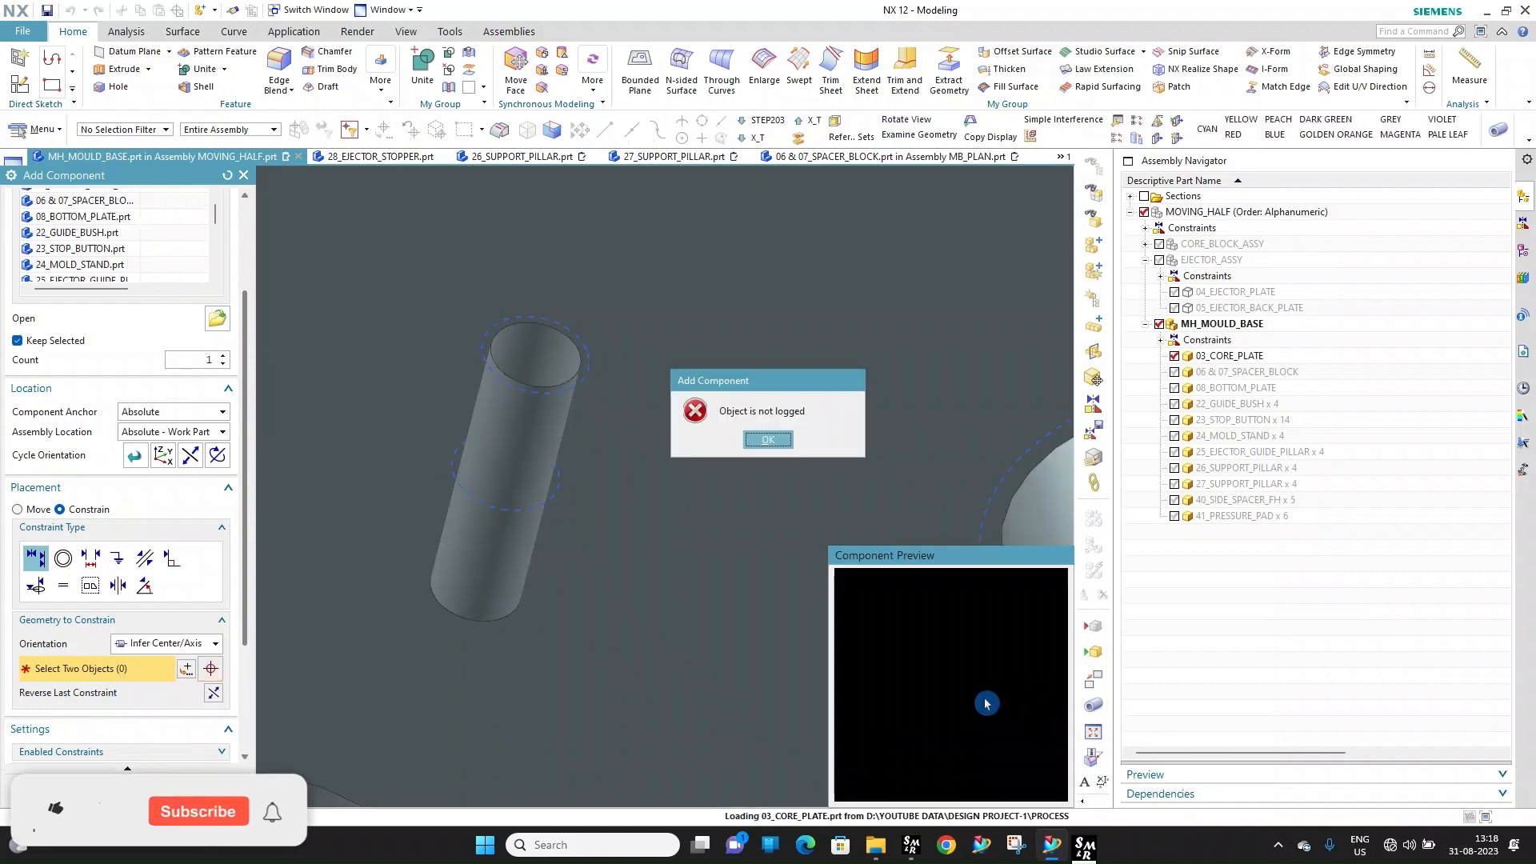
left_click(764, 439)
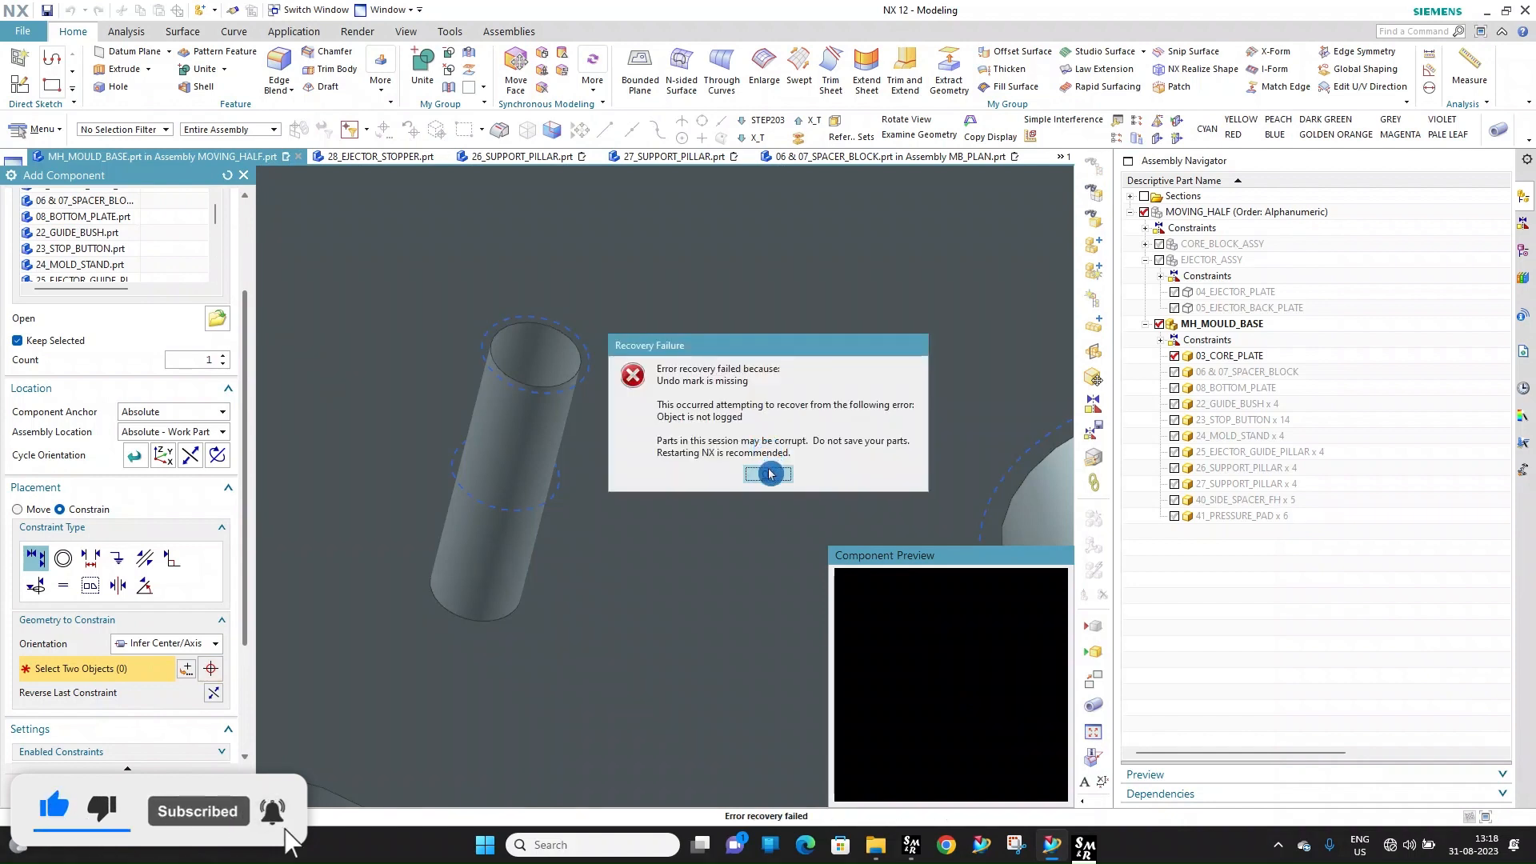
left_click(768, 474)
left_click(767, 440)
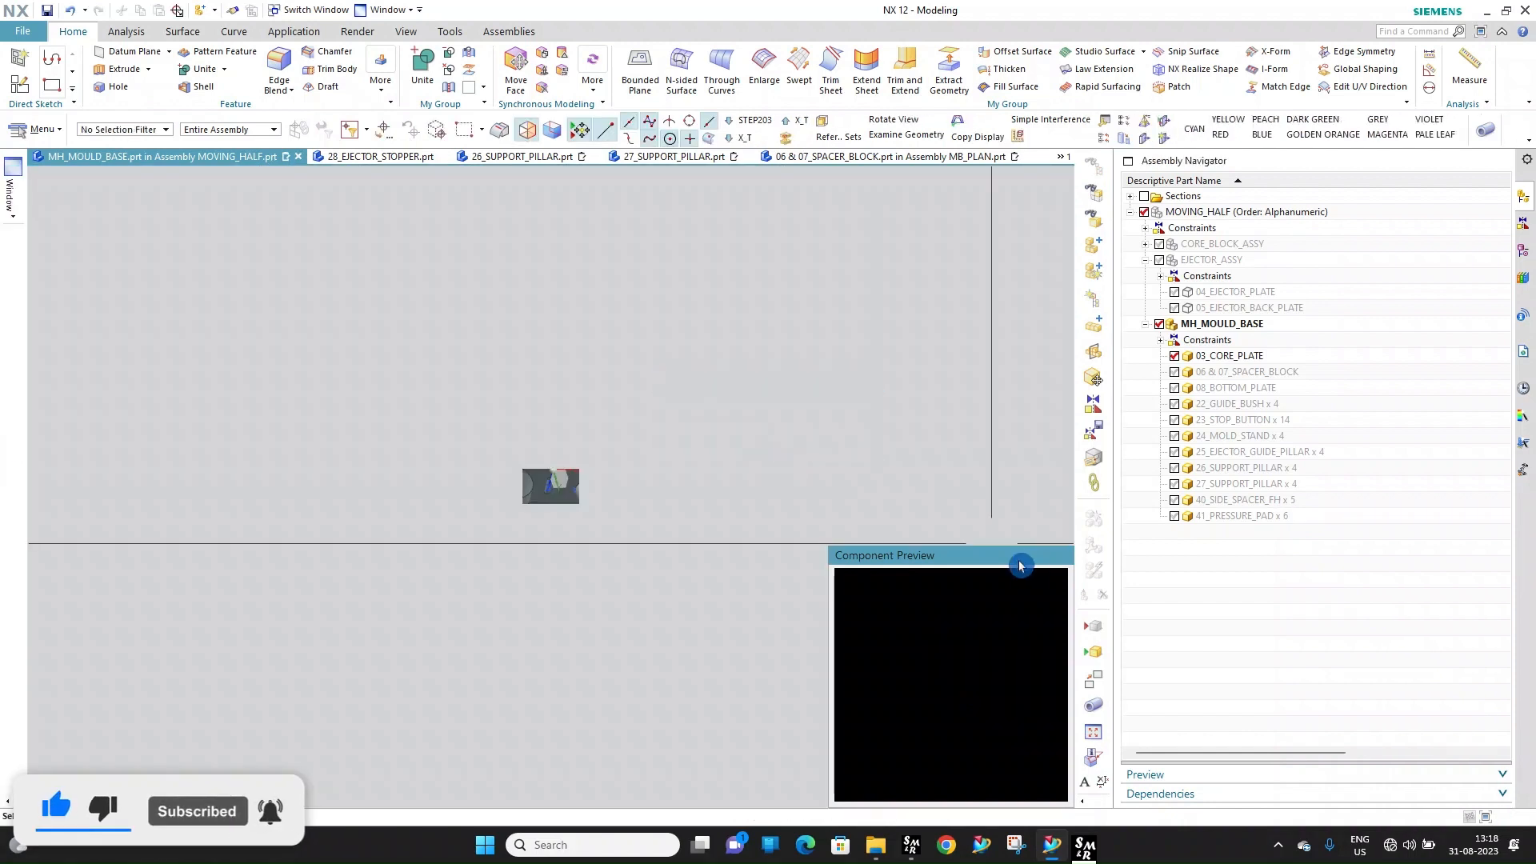
Make 03_CORE_PLATE the work part so that it loads and updates, and switch the work part back to MH_MOULD_BASE
left_click_drag(990, 563, 790, 524)
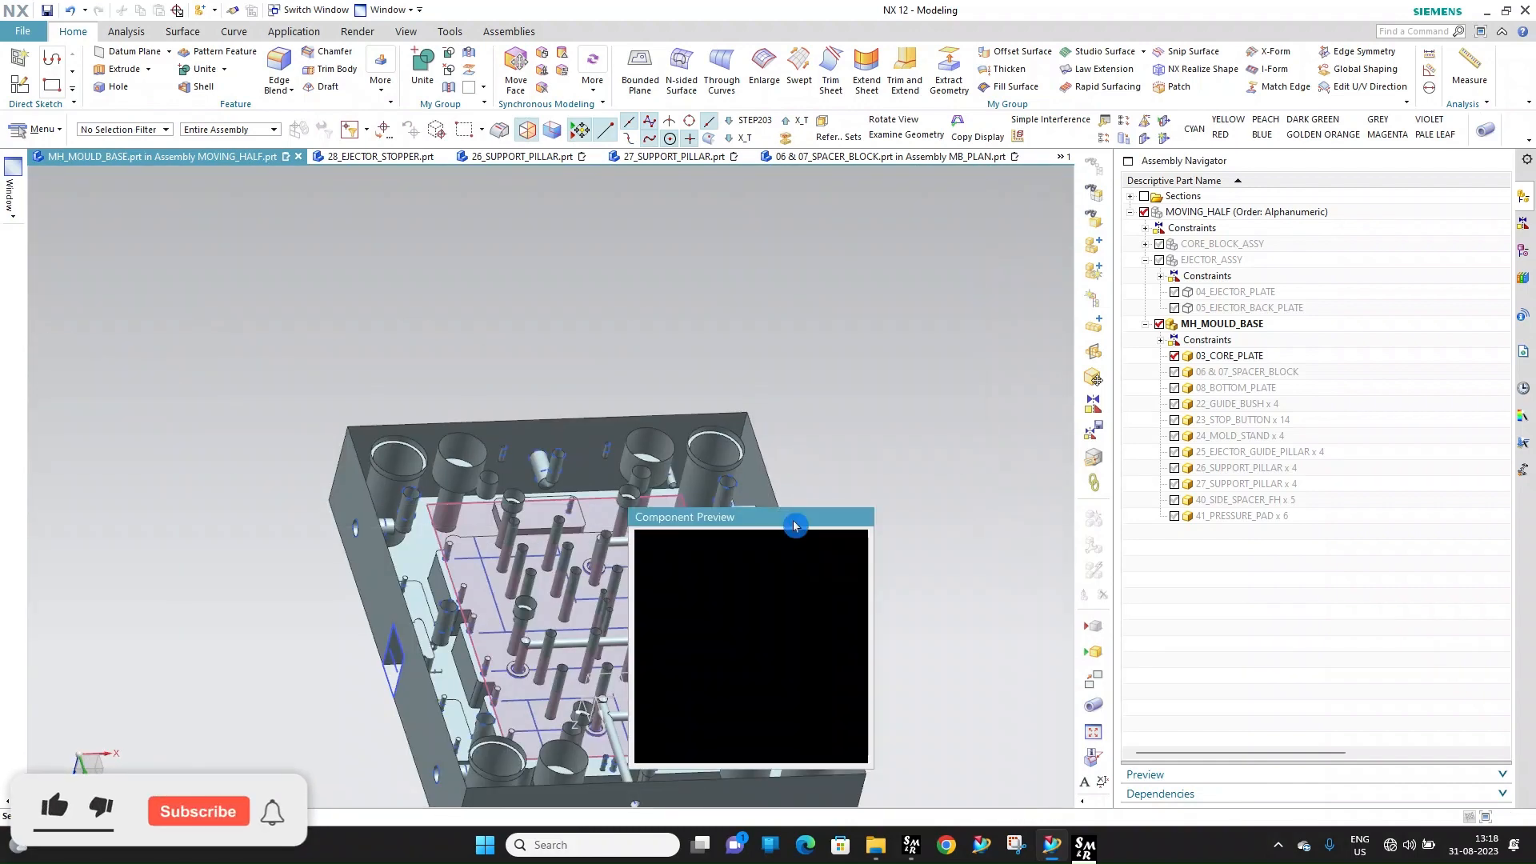
double_click(1241, 359)
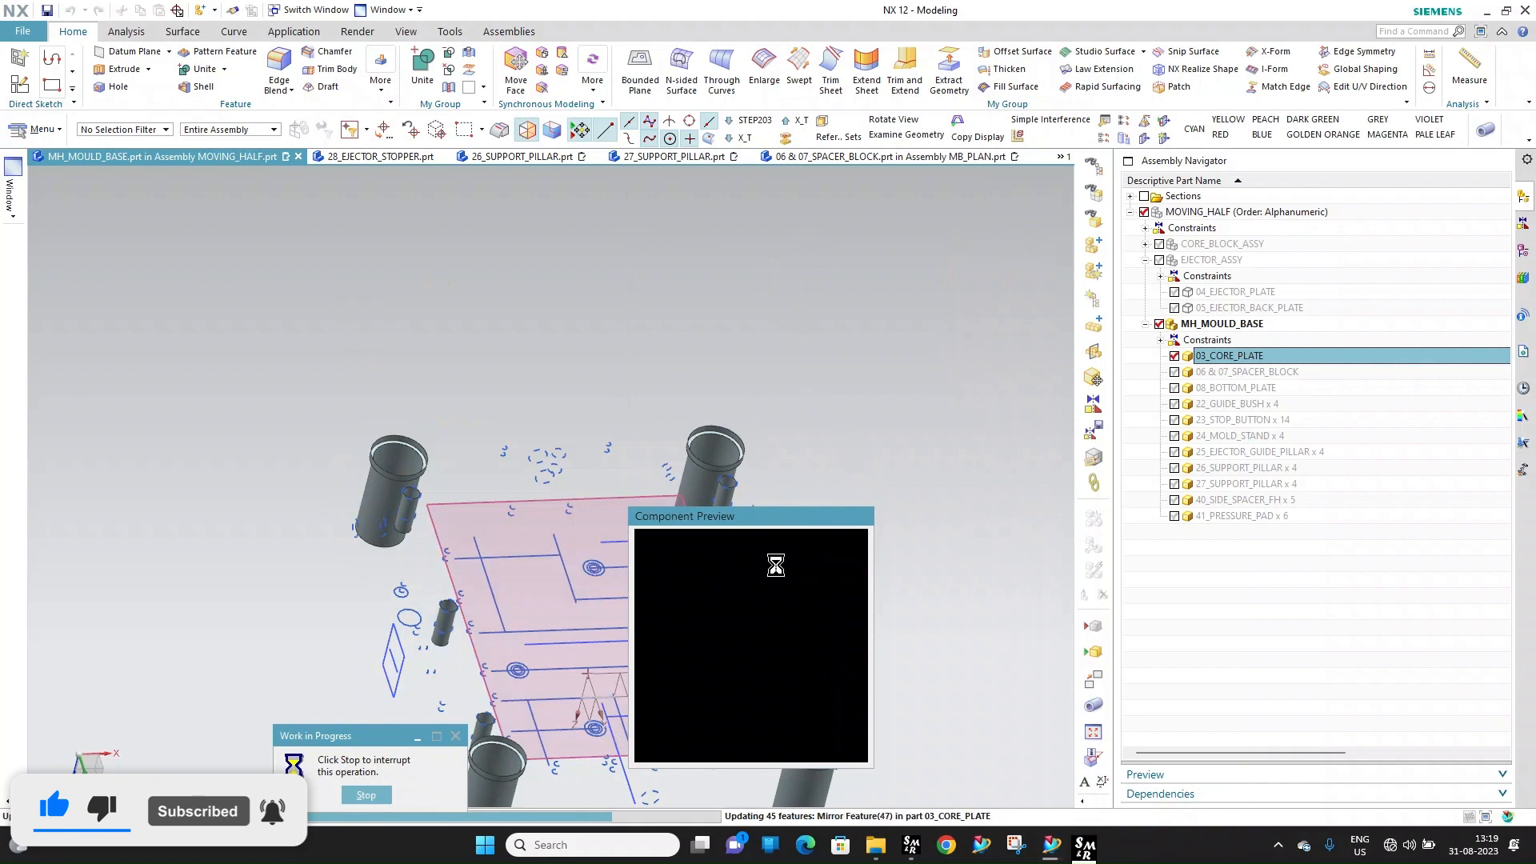
double_click(1220, 324)
scroll(623, 544, "up", 2)
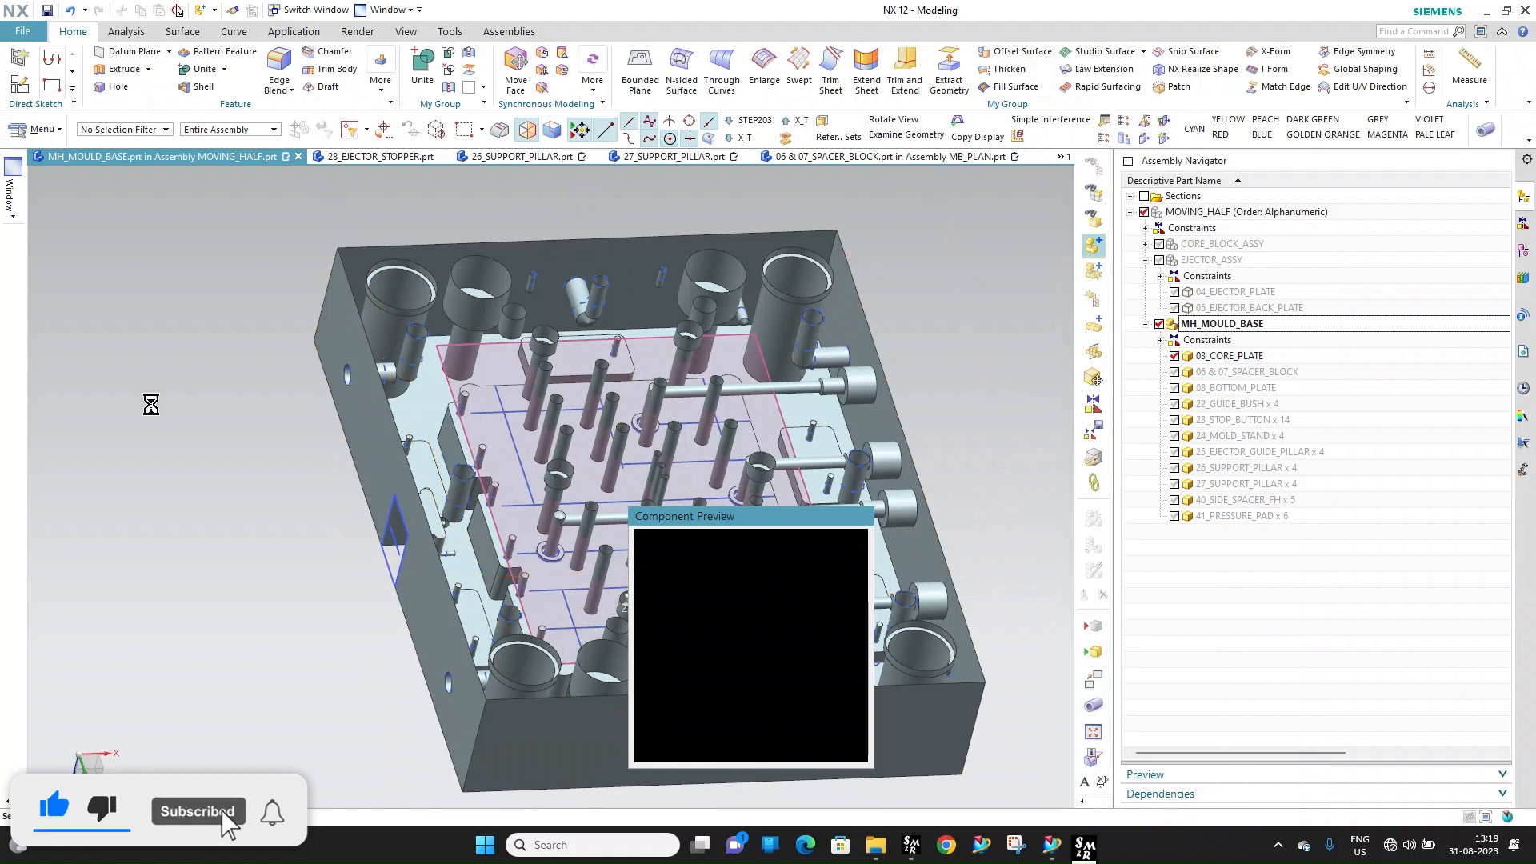
Add 28_EJECTOR_STOPPER from the PROCESS folder to MH_MOULD_BASE as a component placed with constraints
left_click(214, 464)
left_click(160, 439)
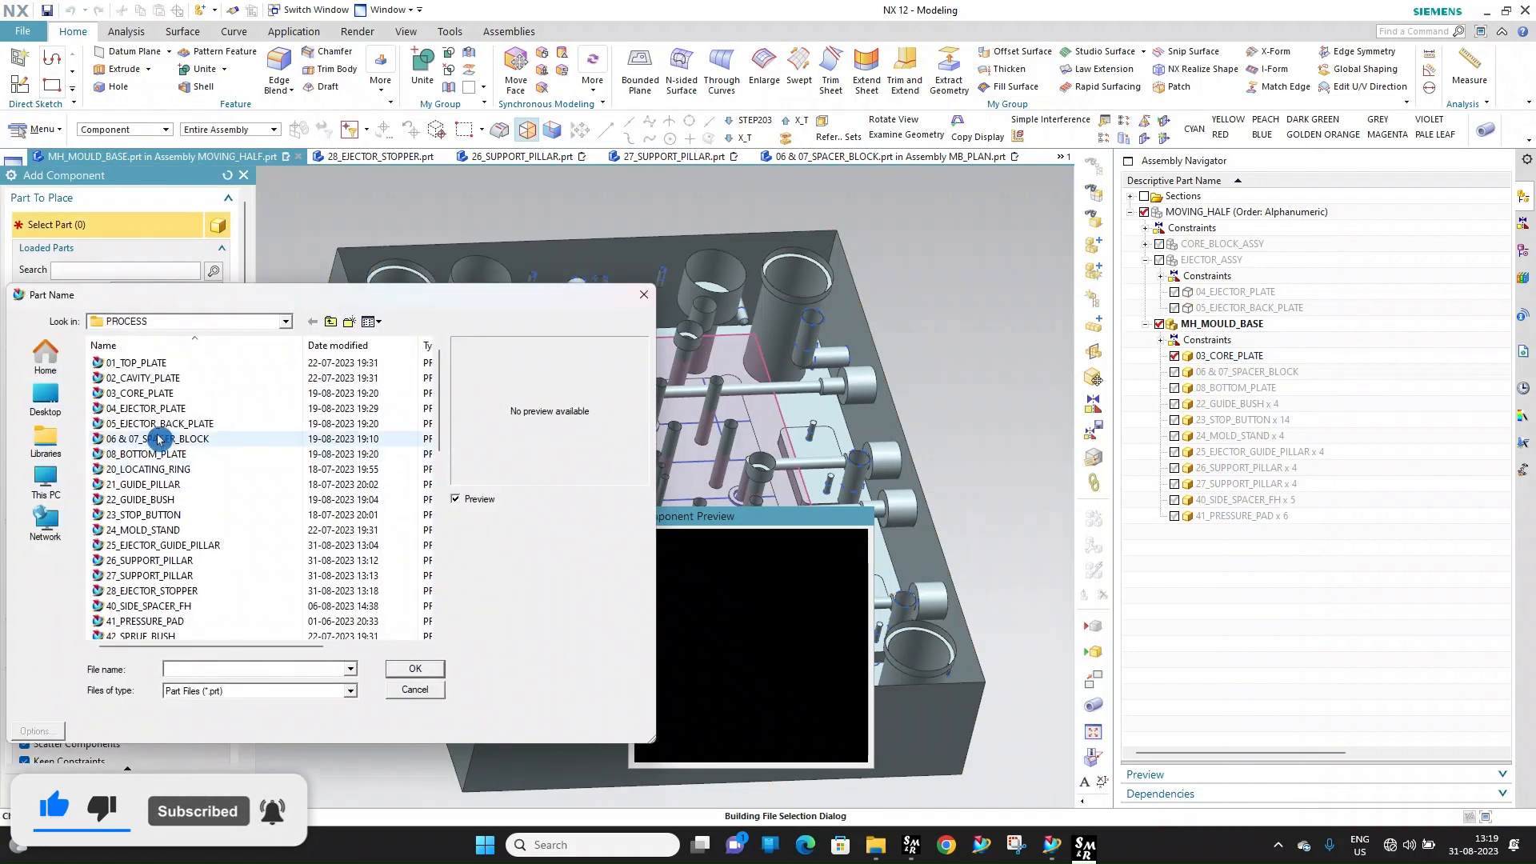
key("Down")
key("Down")
key("Down")
key("Down")
key("Down")
key("Down")
key("Down")
key("Down")
key("Down")
key("Down")
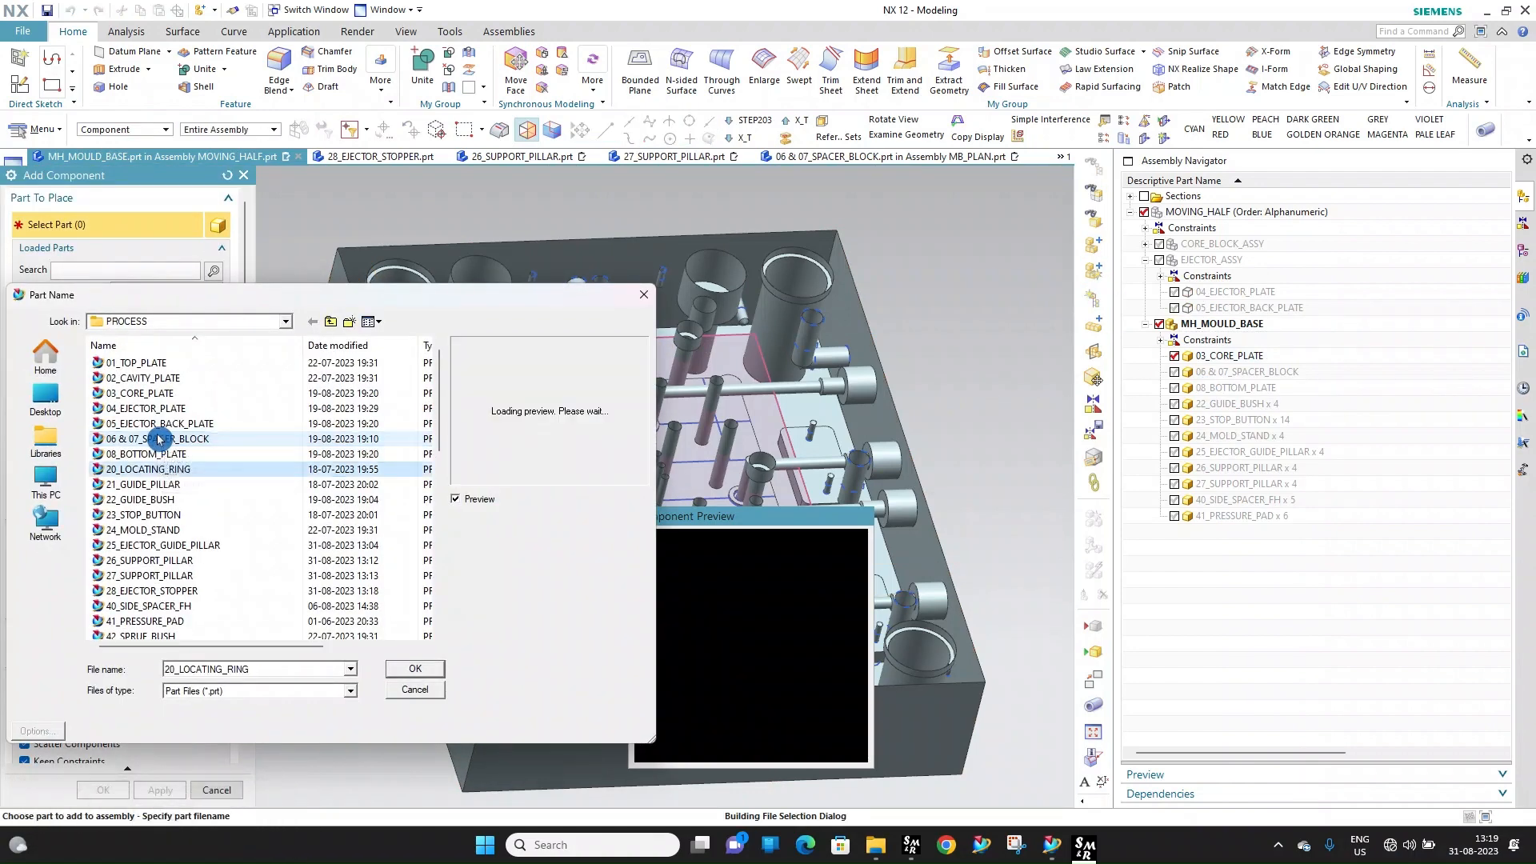
left_click(413, 669)
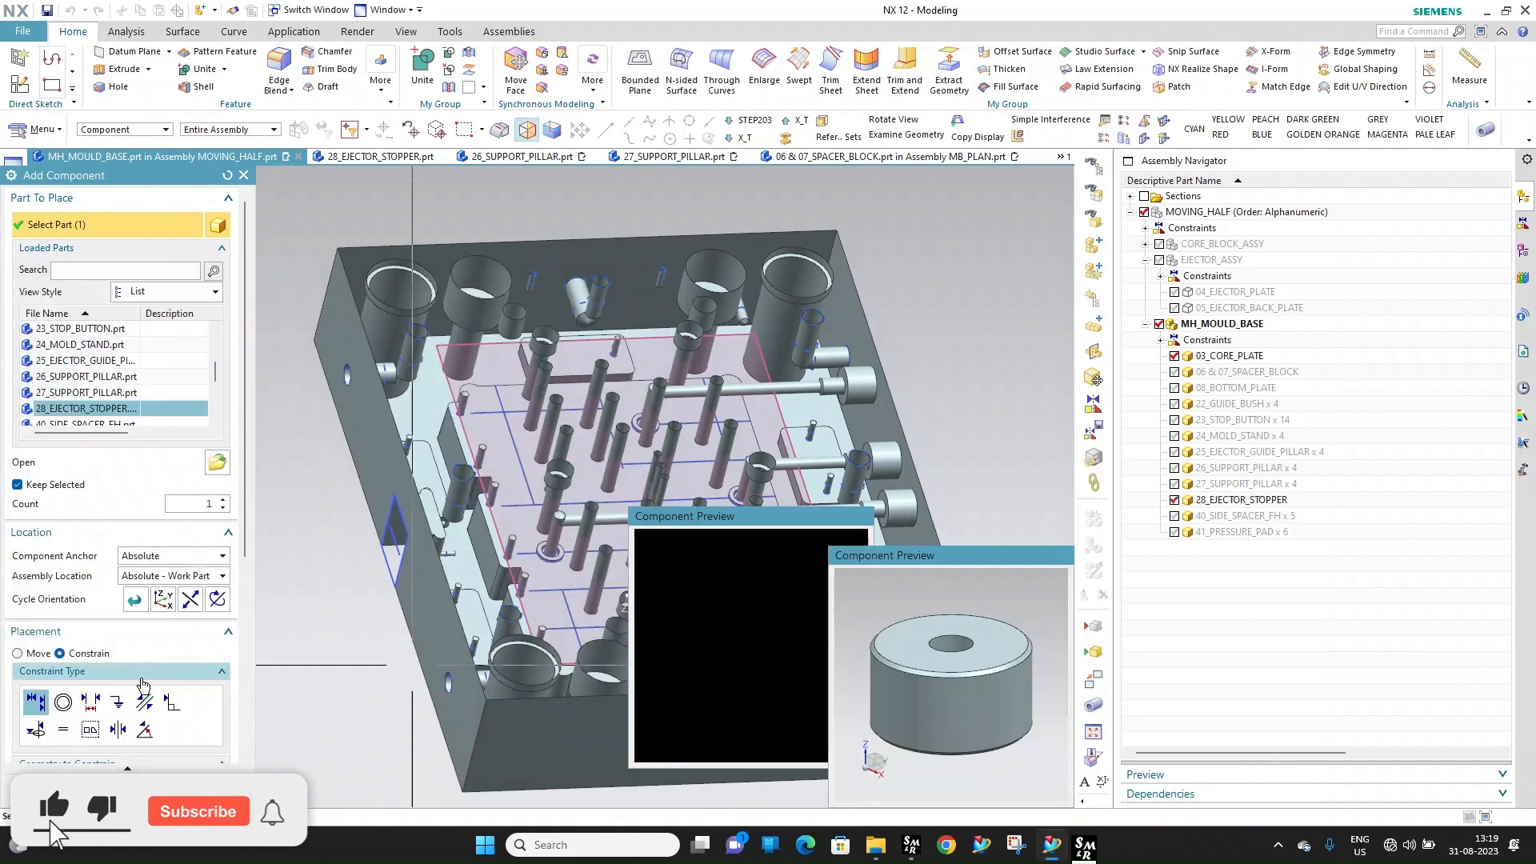
left_click(83, 628)
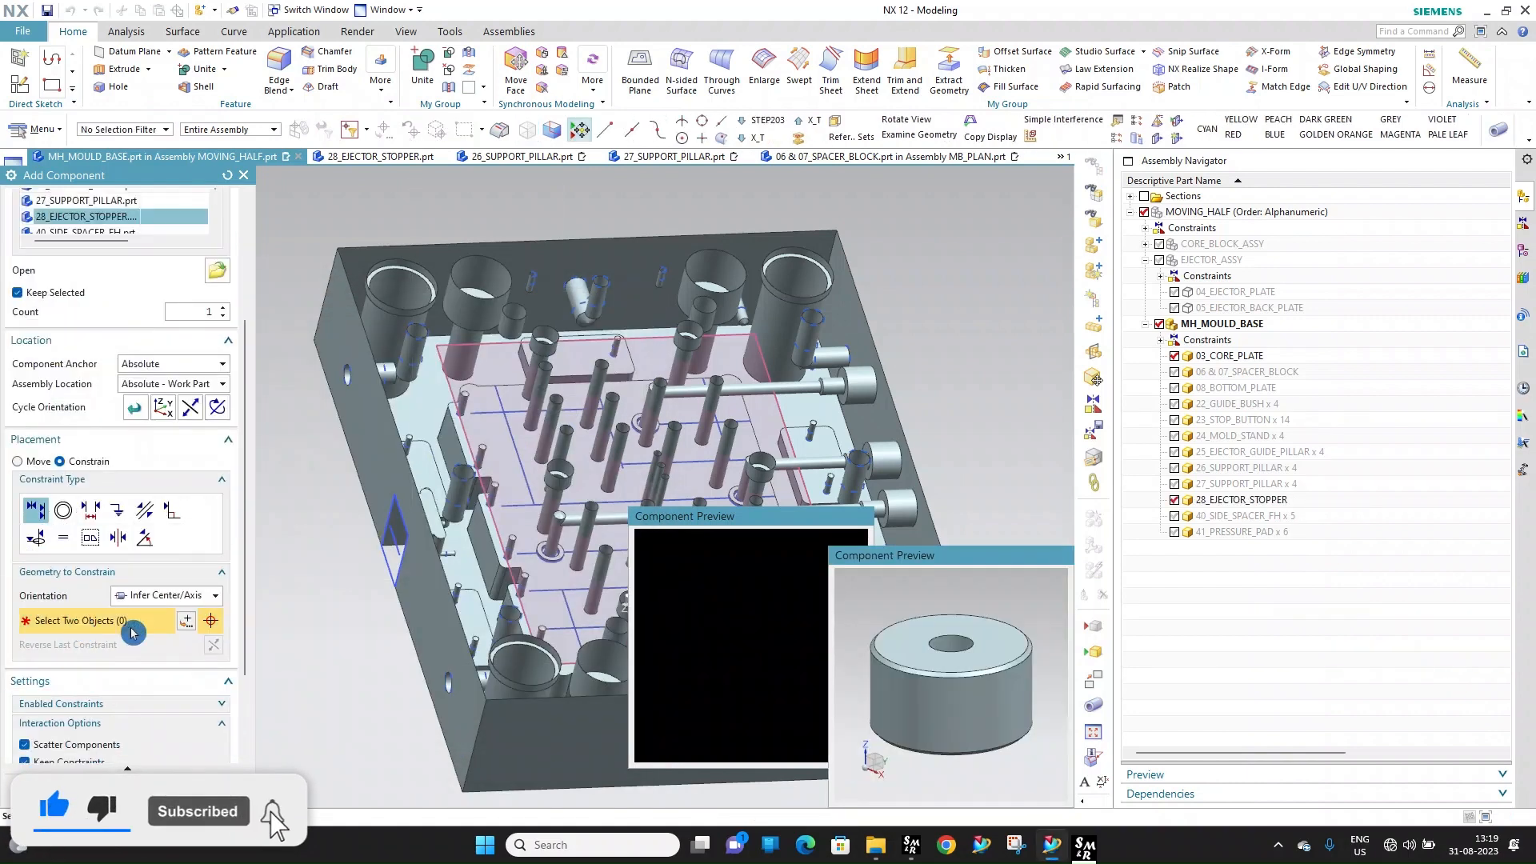
Mate the stopper's flat face with the core plate's underside, align its axis with a small edge hole, and apply
left_click(976, 638)
scroll(500, 298, "up", 3)
left_click(588, 288)
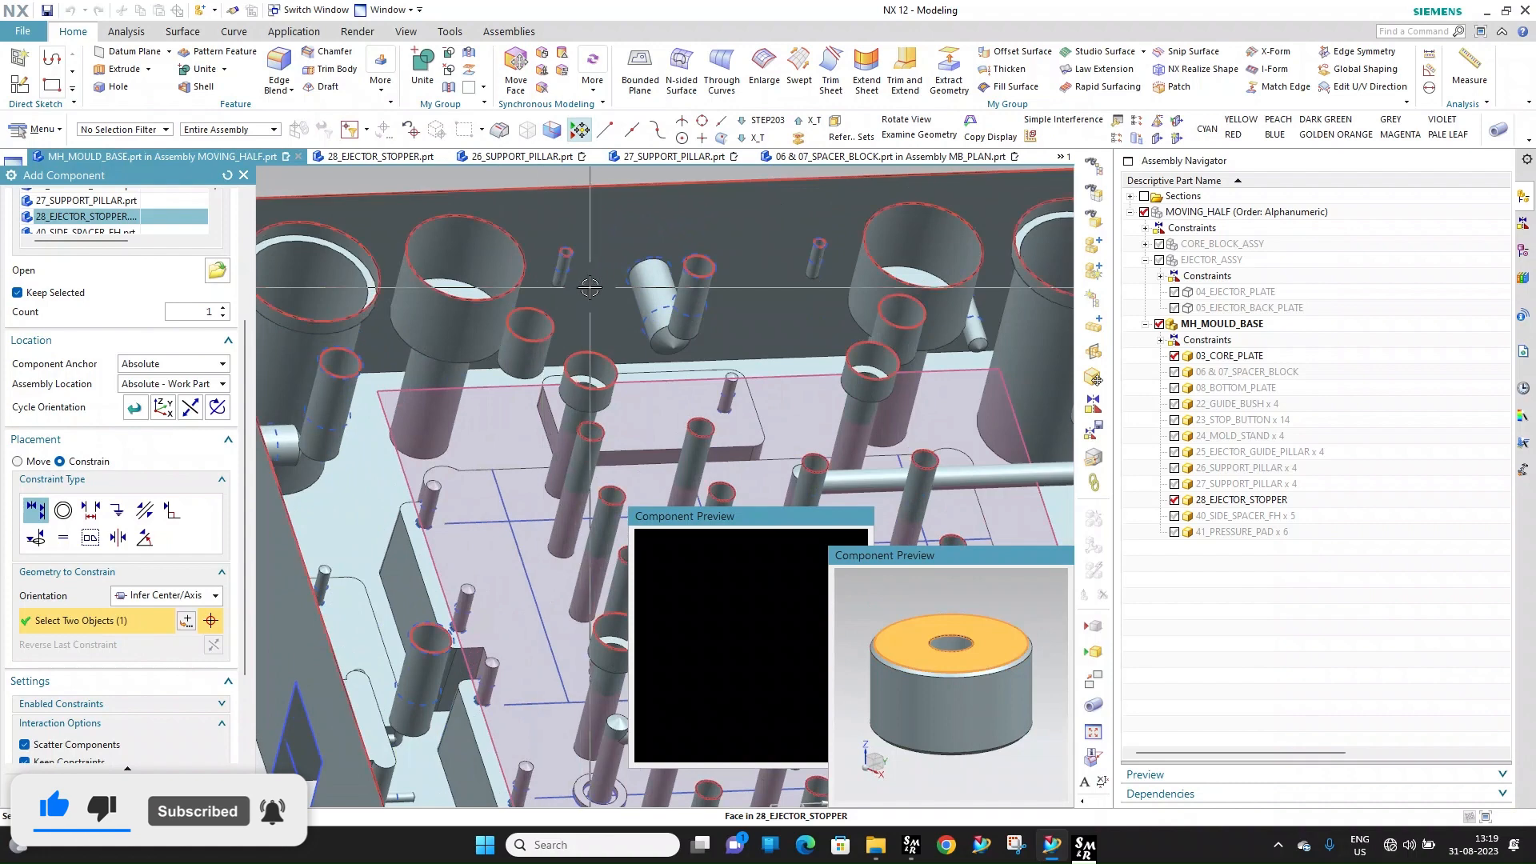
scroll(611, 308, "up", 5)
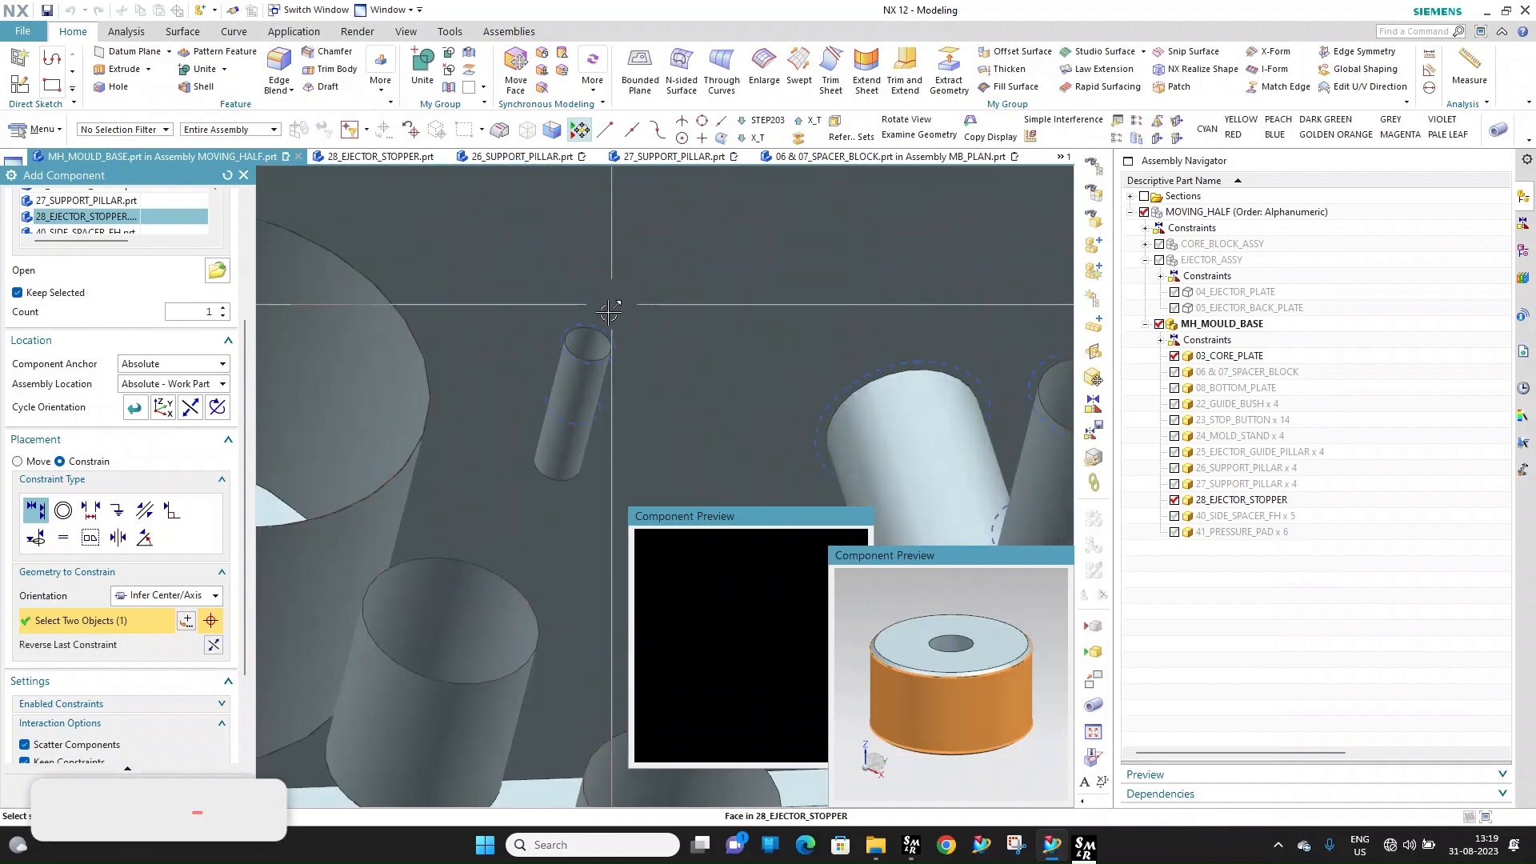
left_click(606, 346)
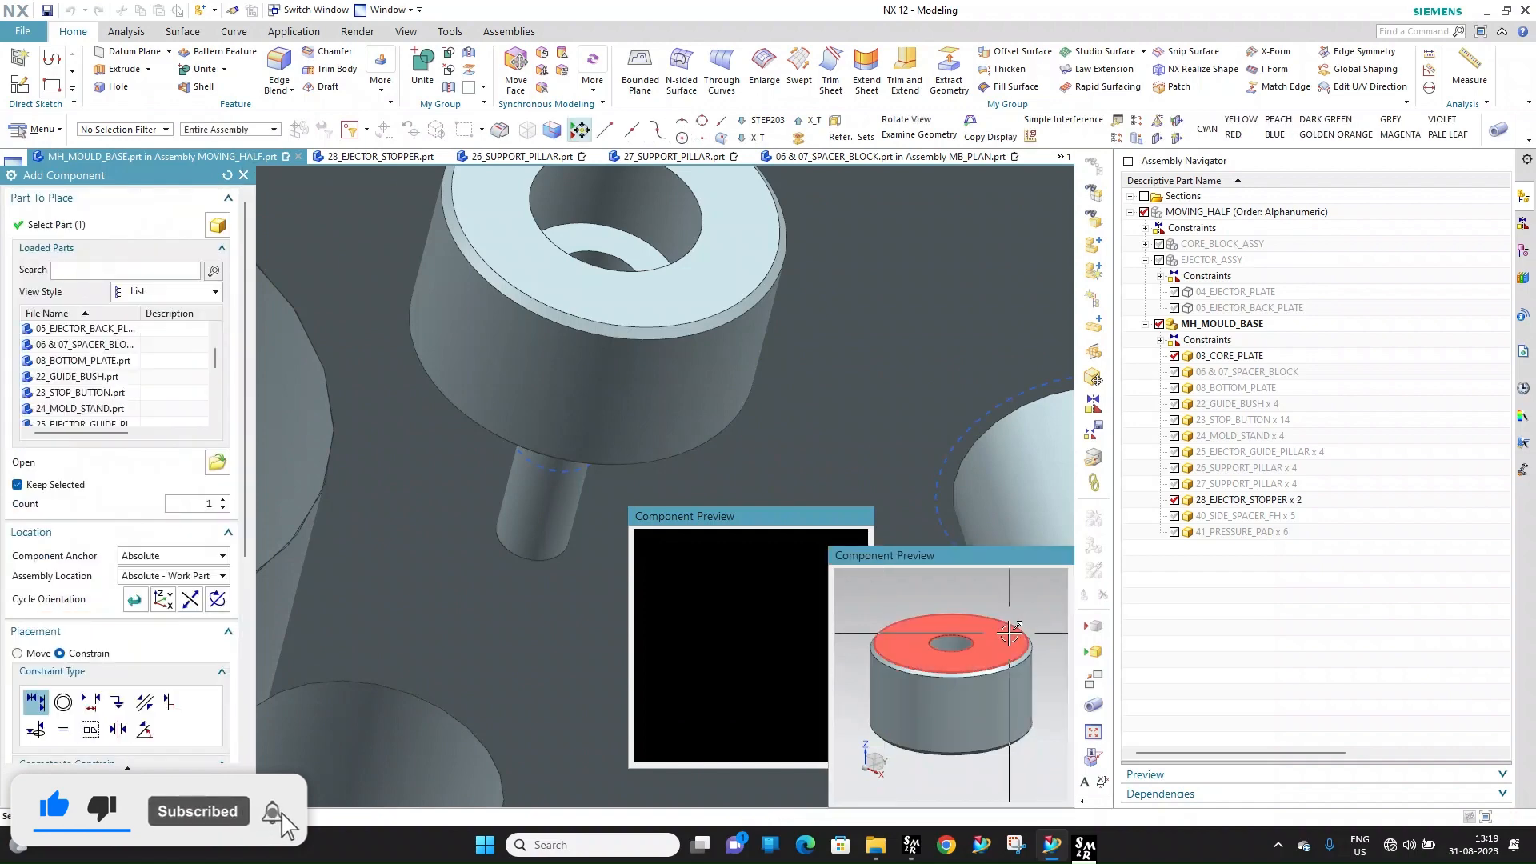
Place a second ejector stopper on the core plate's underside, concentric with the other small hole along the same edge
left_click(920, 639)
scroll(768, 291, "down", 5)
scroll(768, 292, "up", 1)
left_click(734, 354)
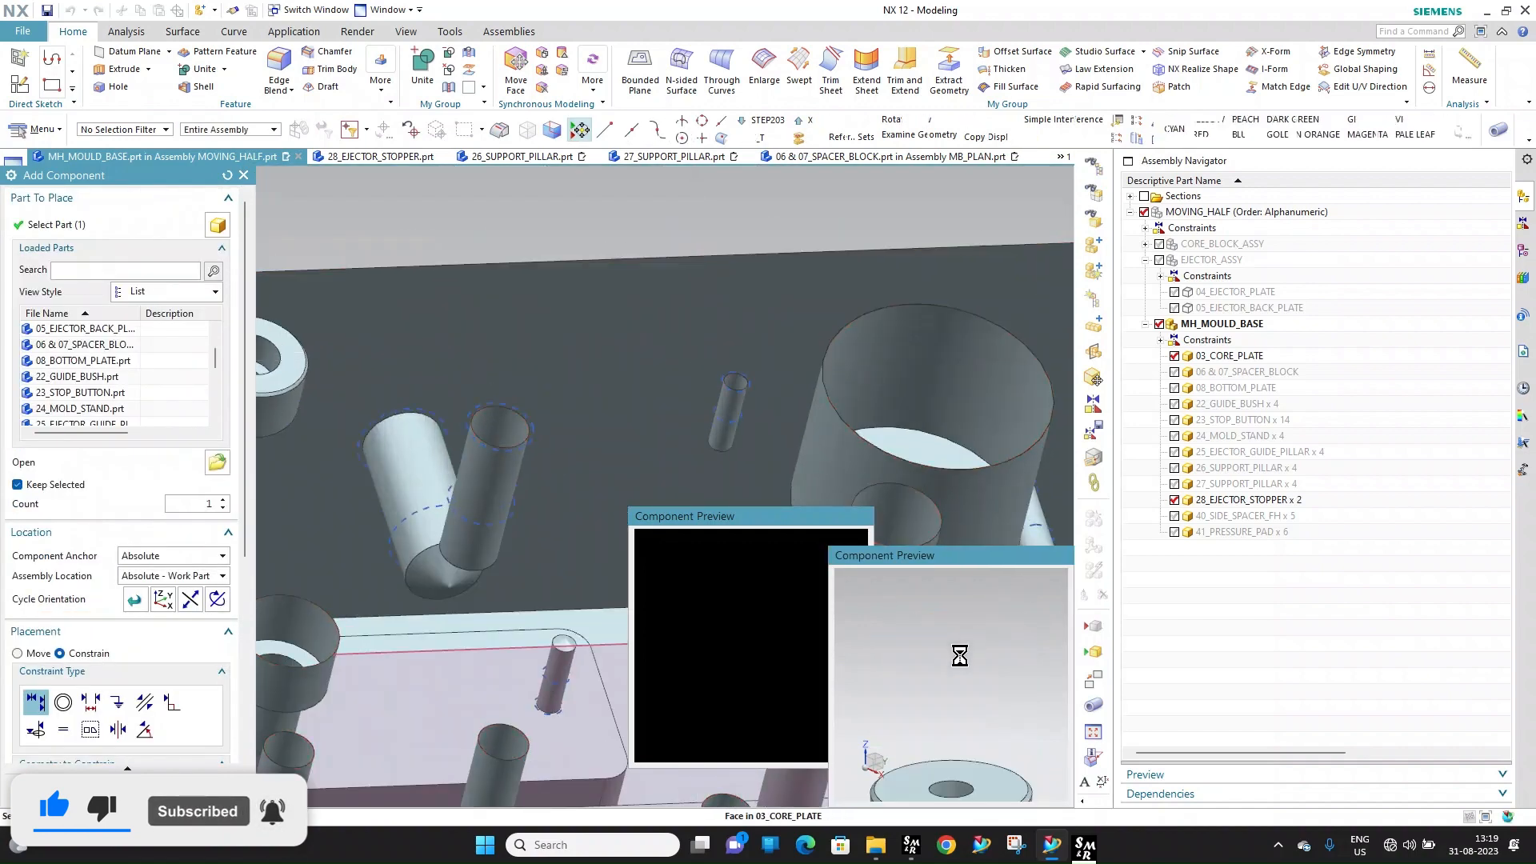
left_click(962, 694)
scroll(744, 377, "up", 2)
left_click(742, 374)
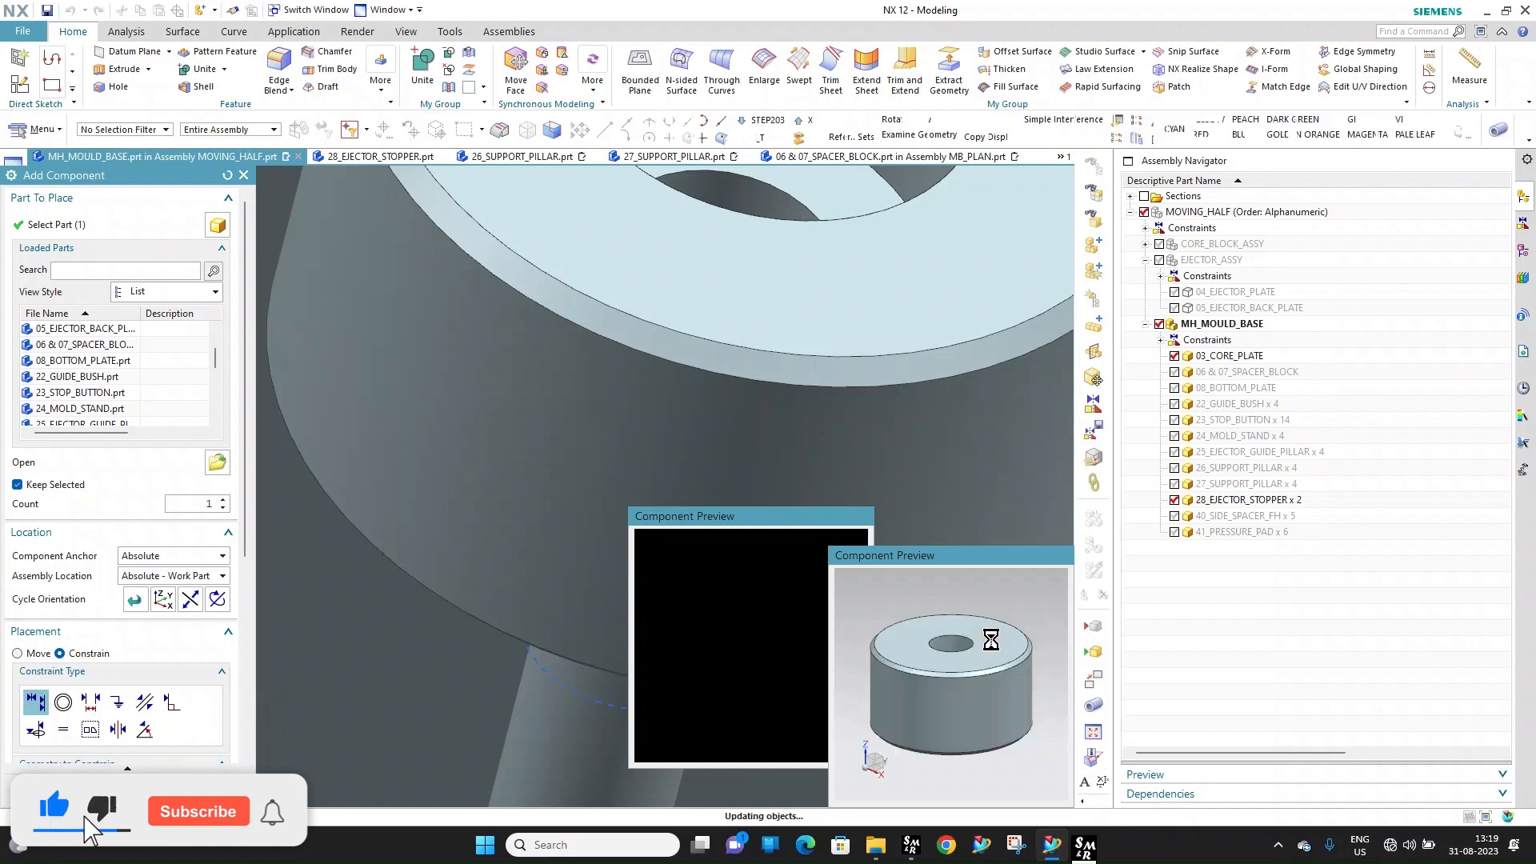
Place a third ejector stopper against the core plate's underside, aligned with a small hole near the opposite edge
left_click(990, 640)
scroll(624, 342, "down", 5)
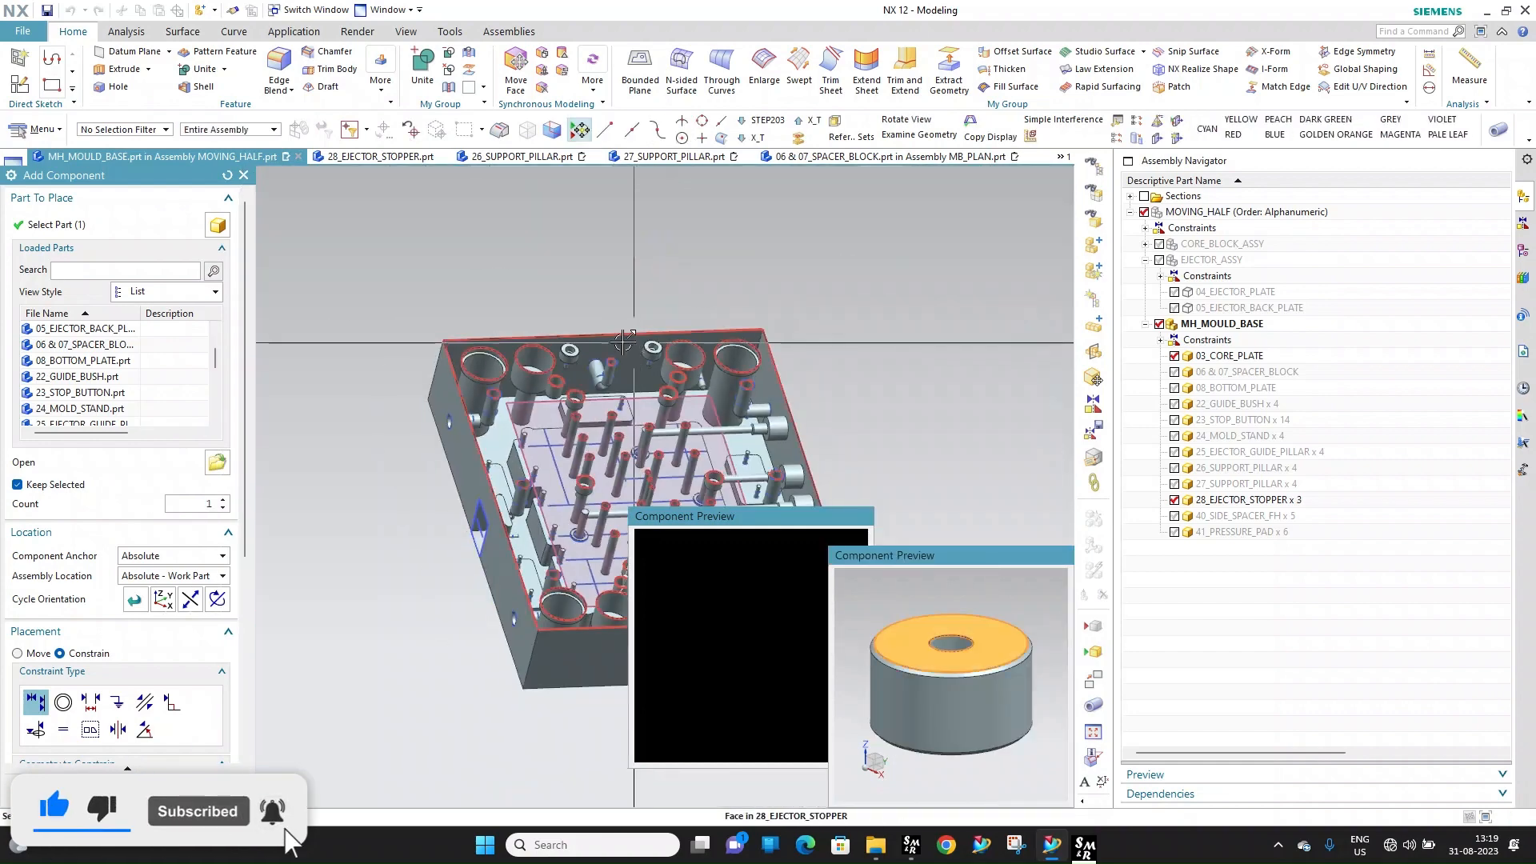
scroll(624, 342, "up", 3)
scroll(616, 400, "down", 2)
scroll(610, 465, "up", 8)
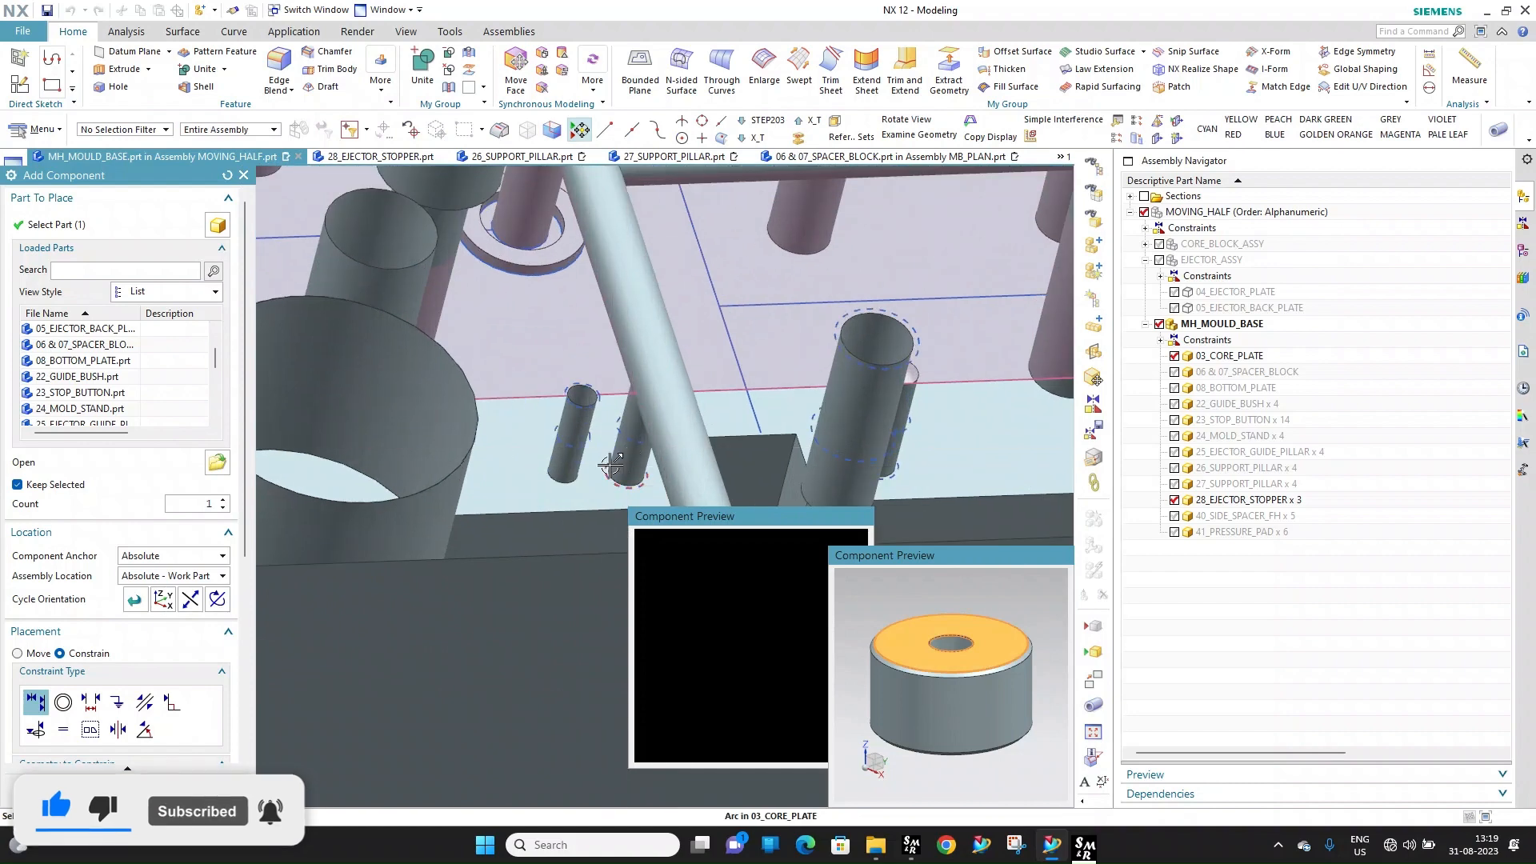
left_click(610, 465)
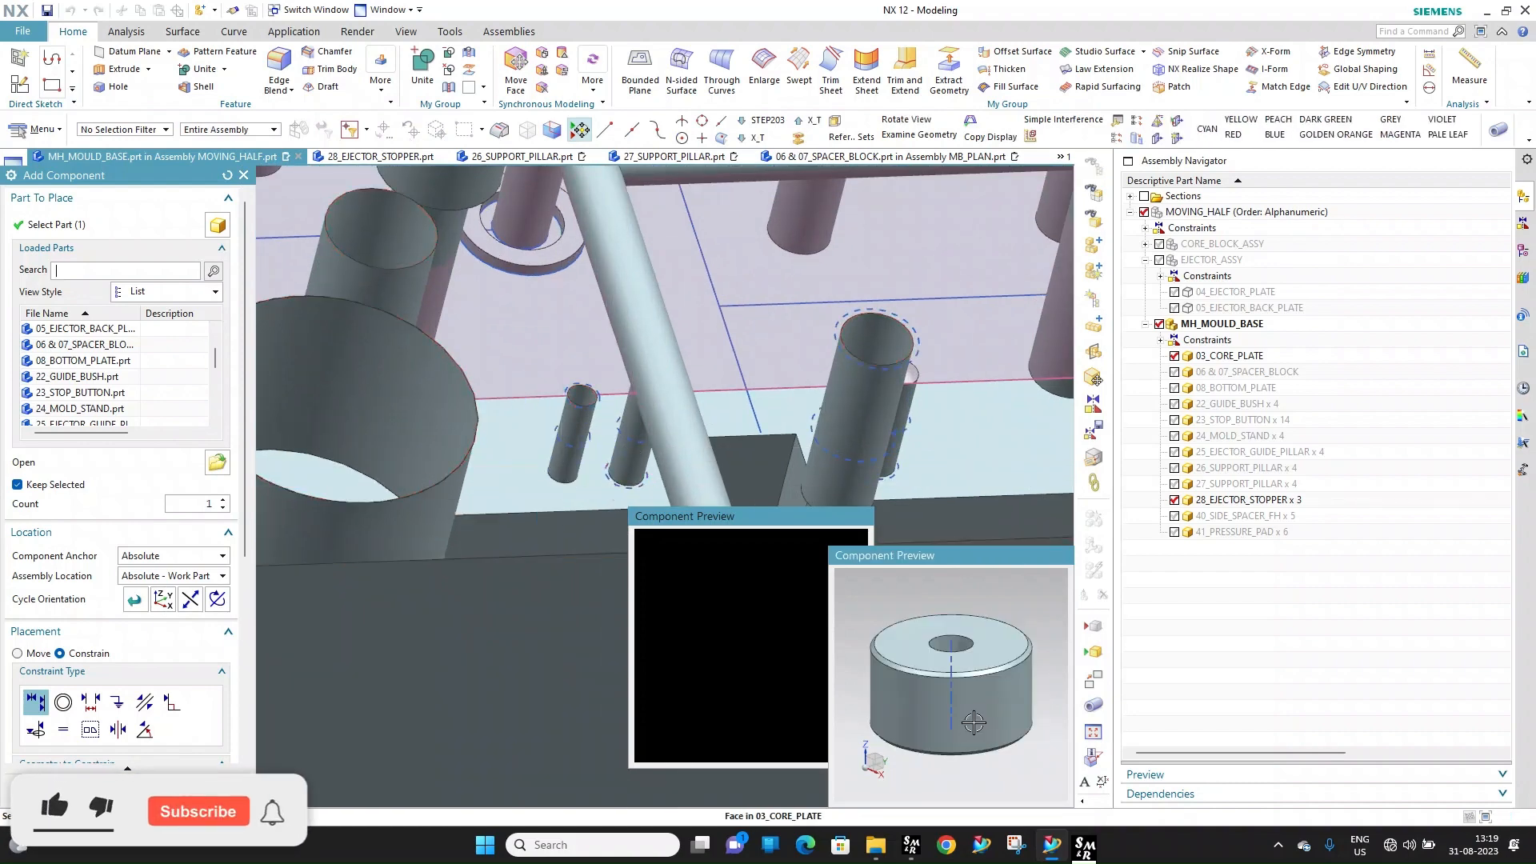
left_click(974, 722)
scroll(549, 394, "up", 6)
left_click(643, 401)
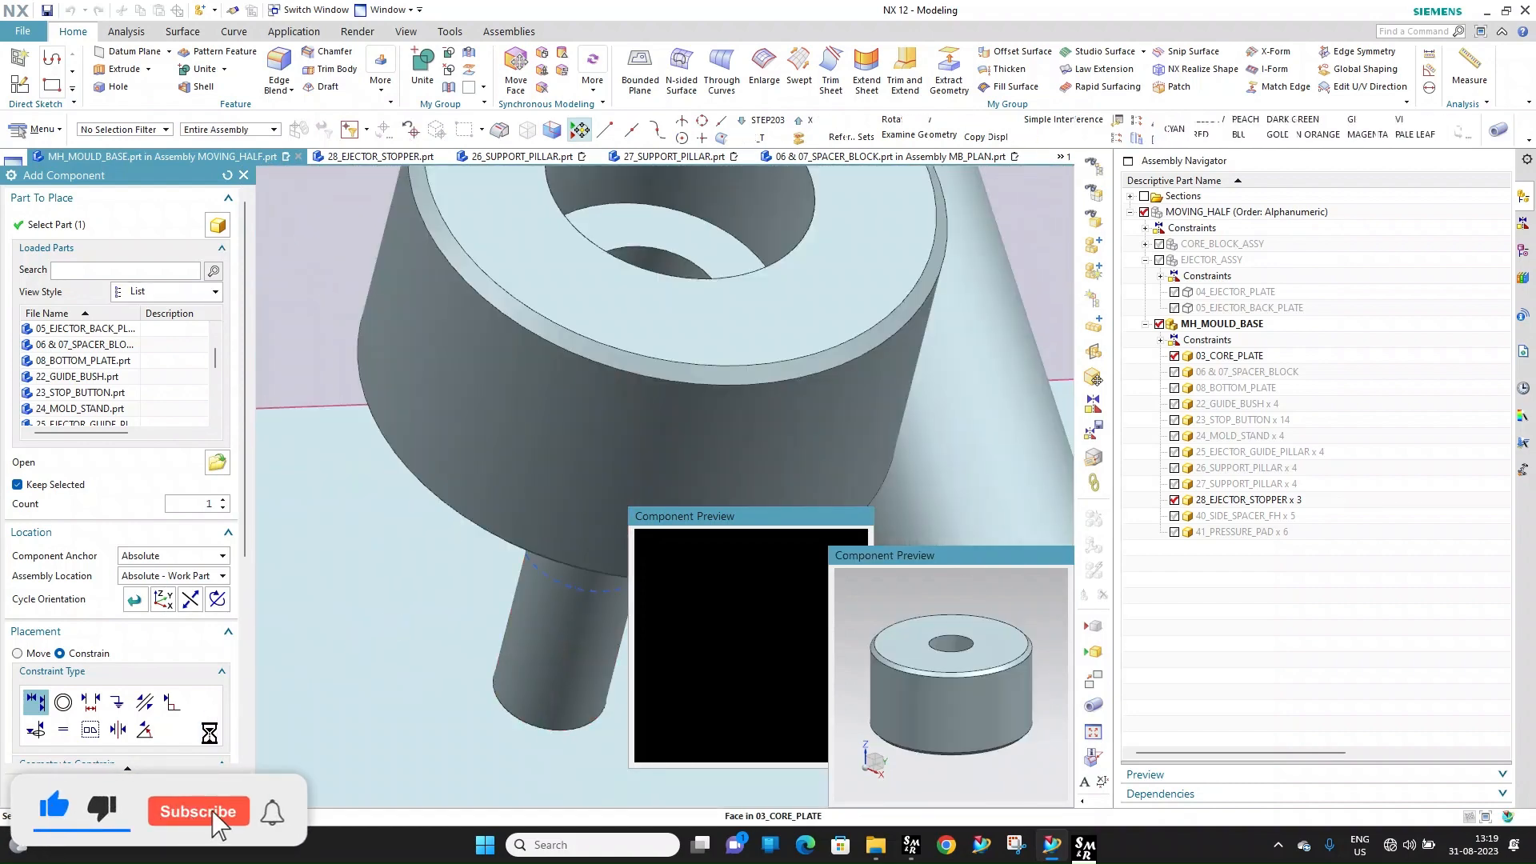
Place a fourth ejector stopper at the remaining small hole along that opposite edge and finish adding components
left_click(1002, 652)
scroll(635, 378, "down", 8)
scroll(635, 377, "up", 4)
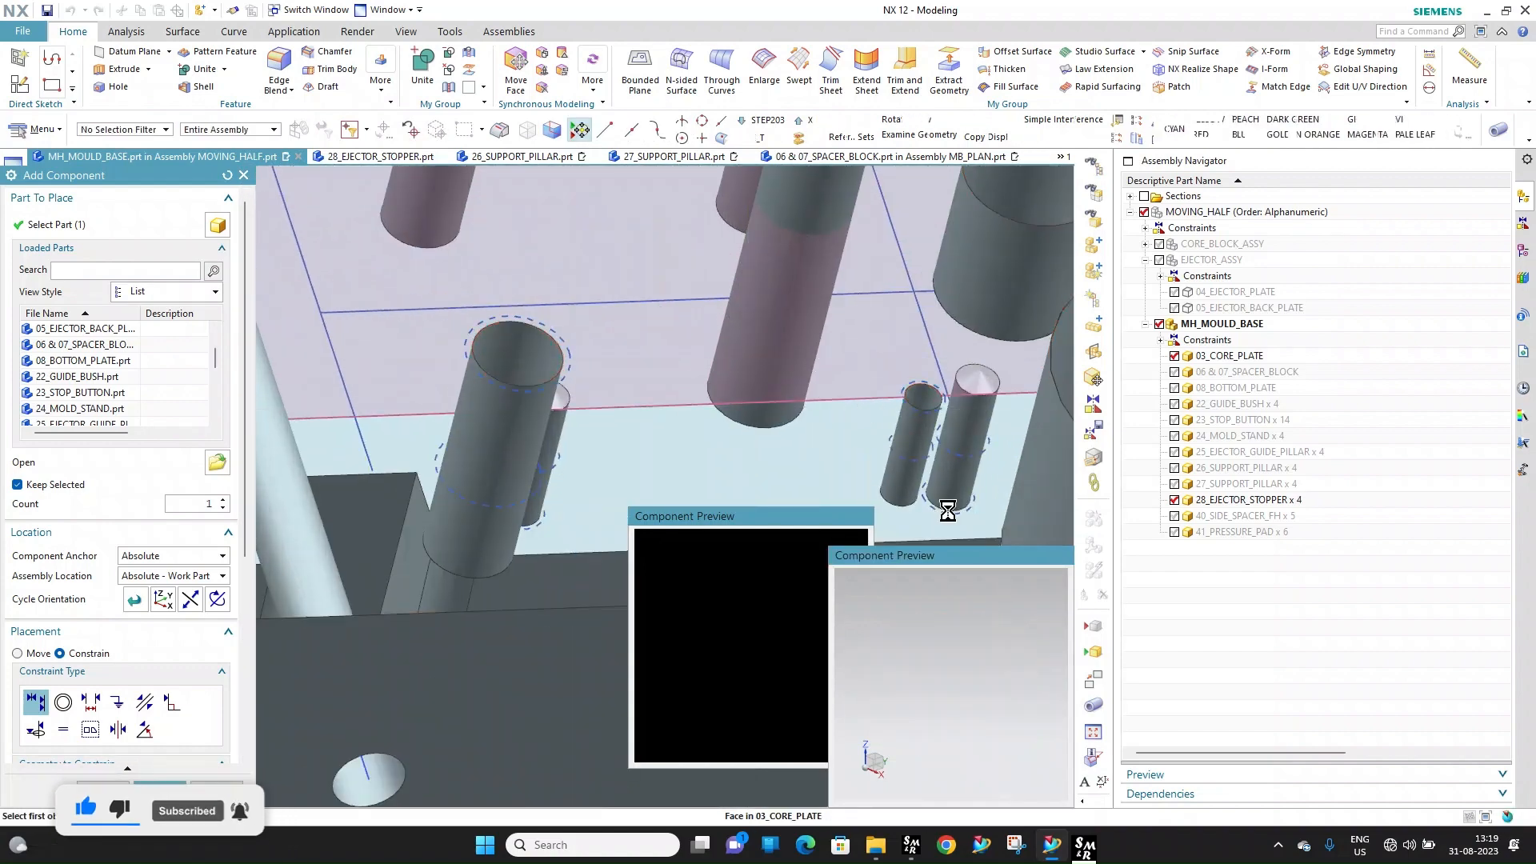
left_click(987, 676)
scroll(915, 408, "up", 3)
scroll(915, 408, "up", 2)
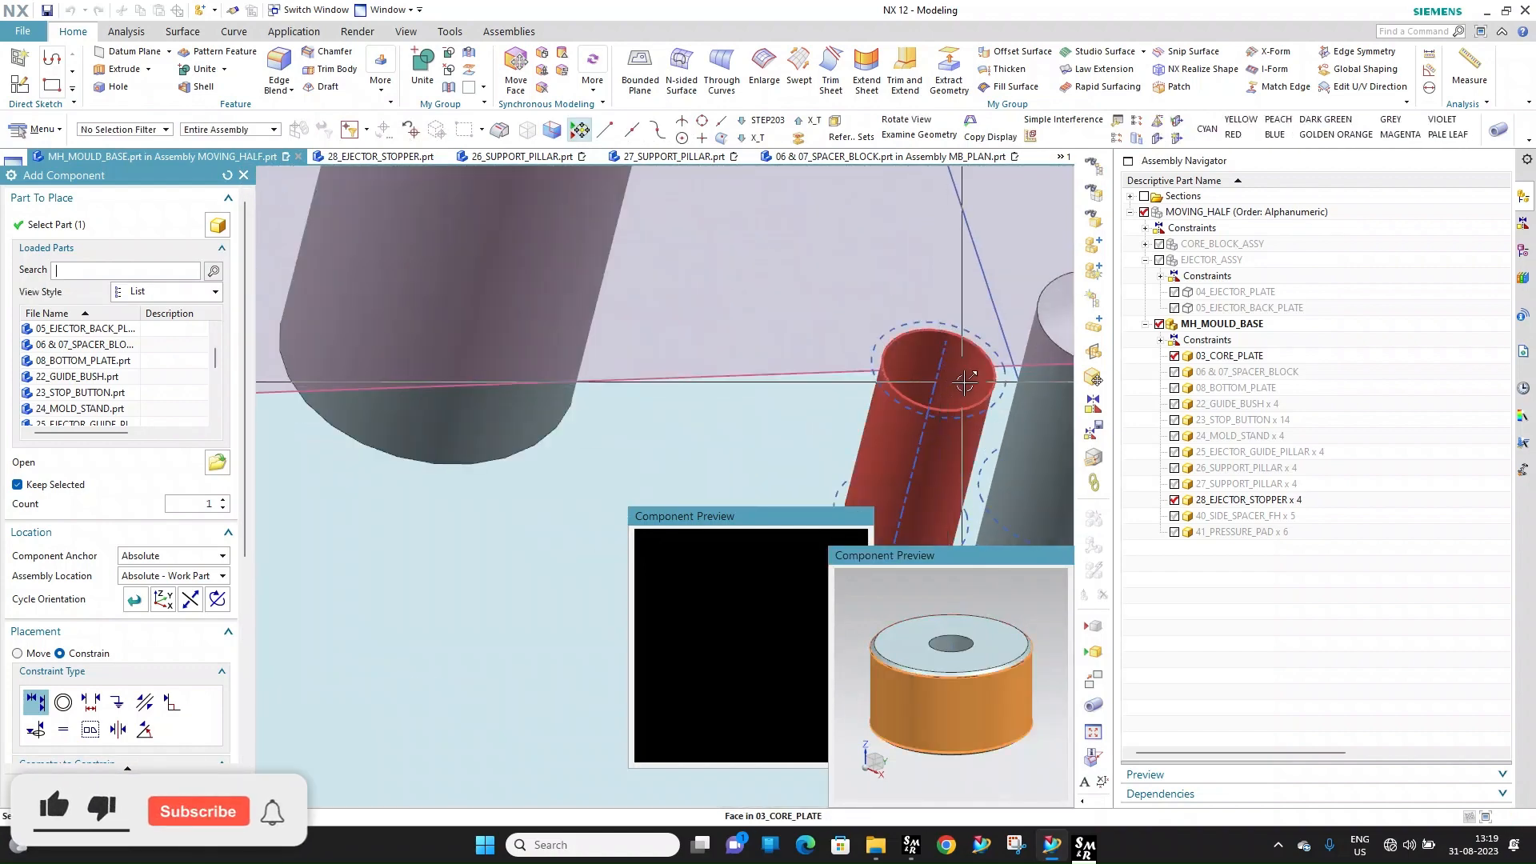
left_click(962, 383)
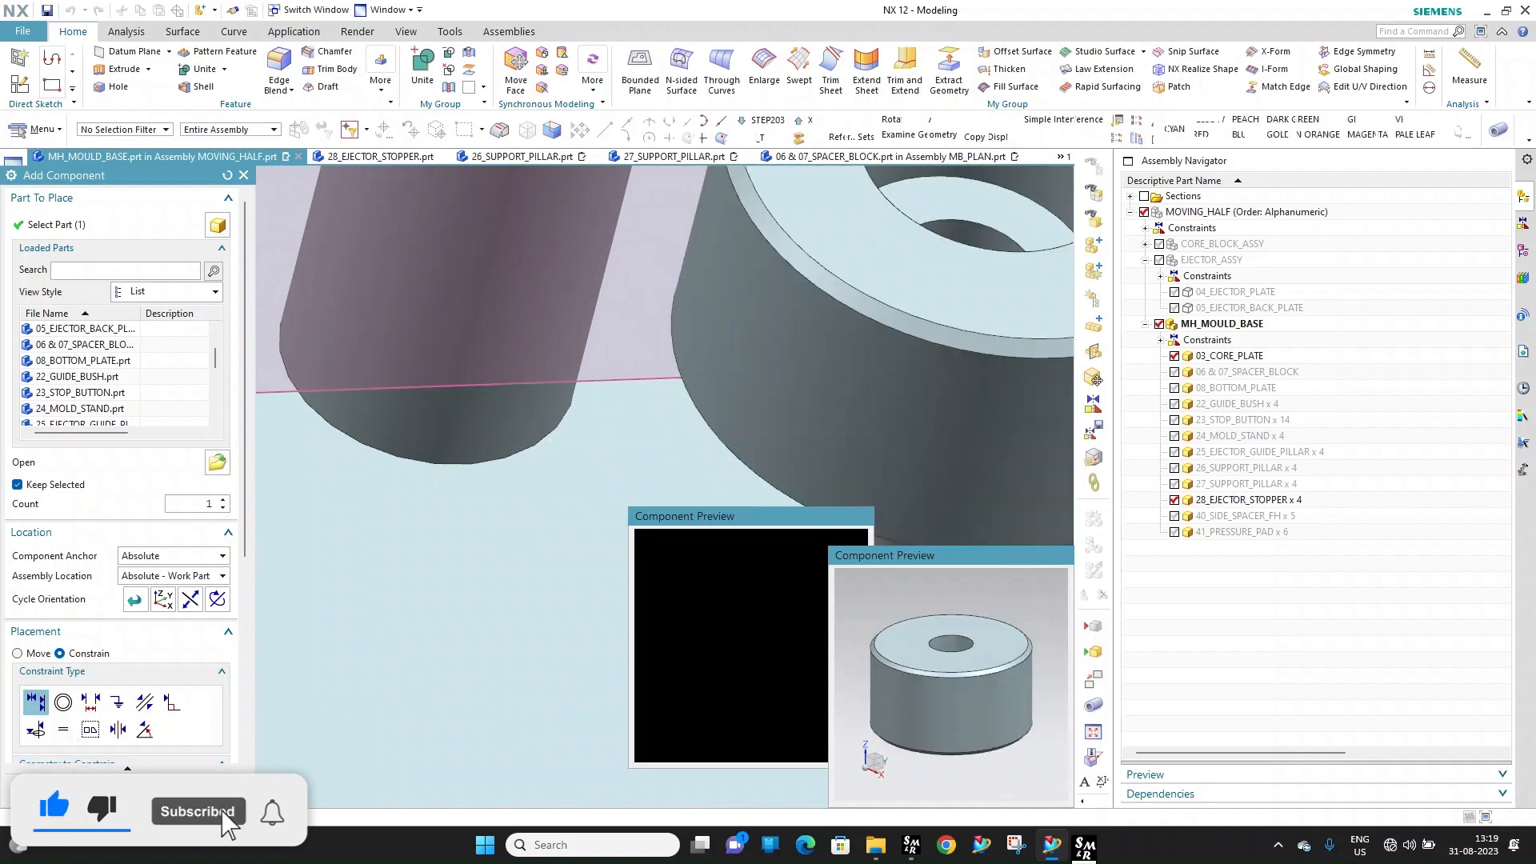
left_click(87, 790)
left_click(779, 597)
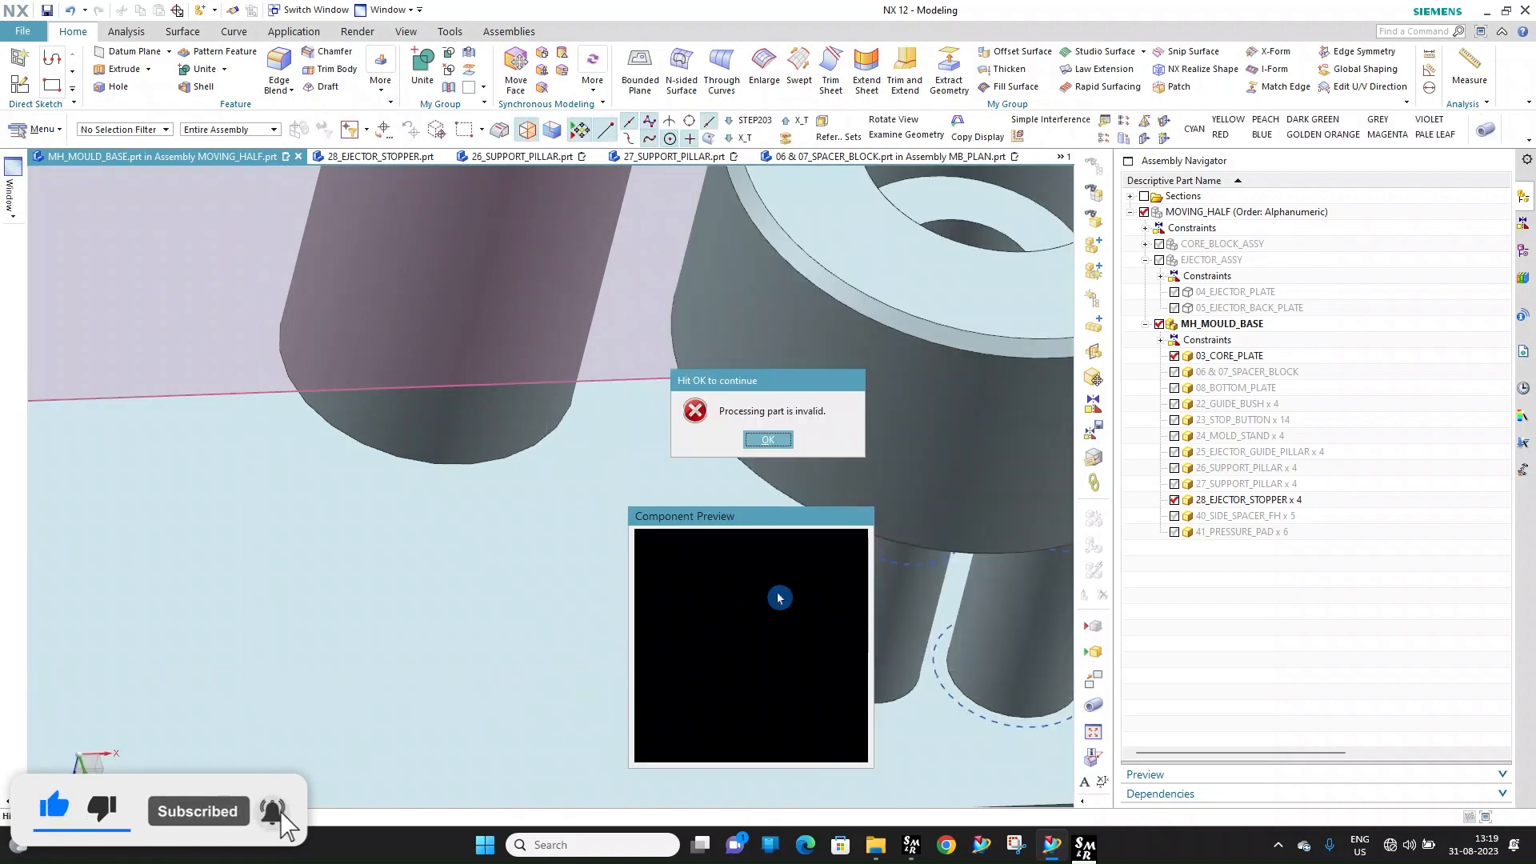
left_click(776, 438)
View the placed ejector stoppers on the core plate and return to the Modeling application
scroll(782, 452, "down", 6)
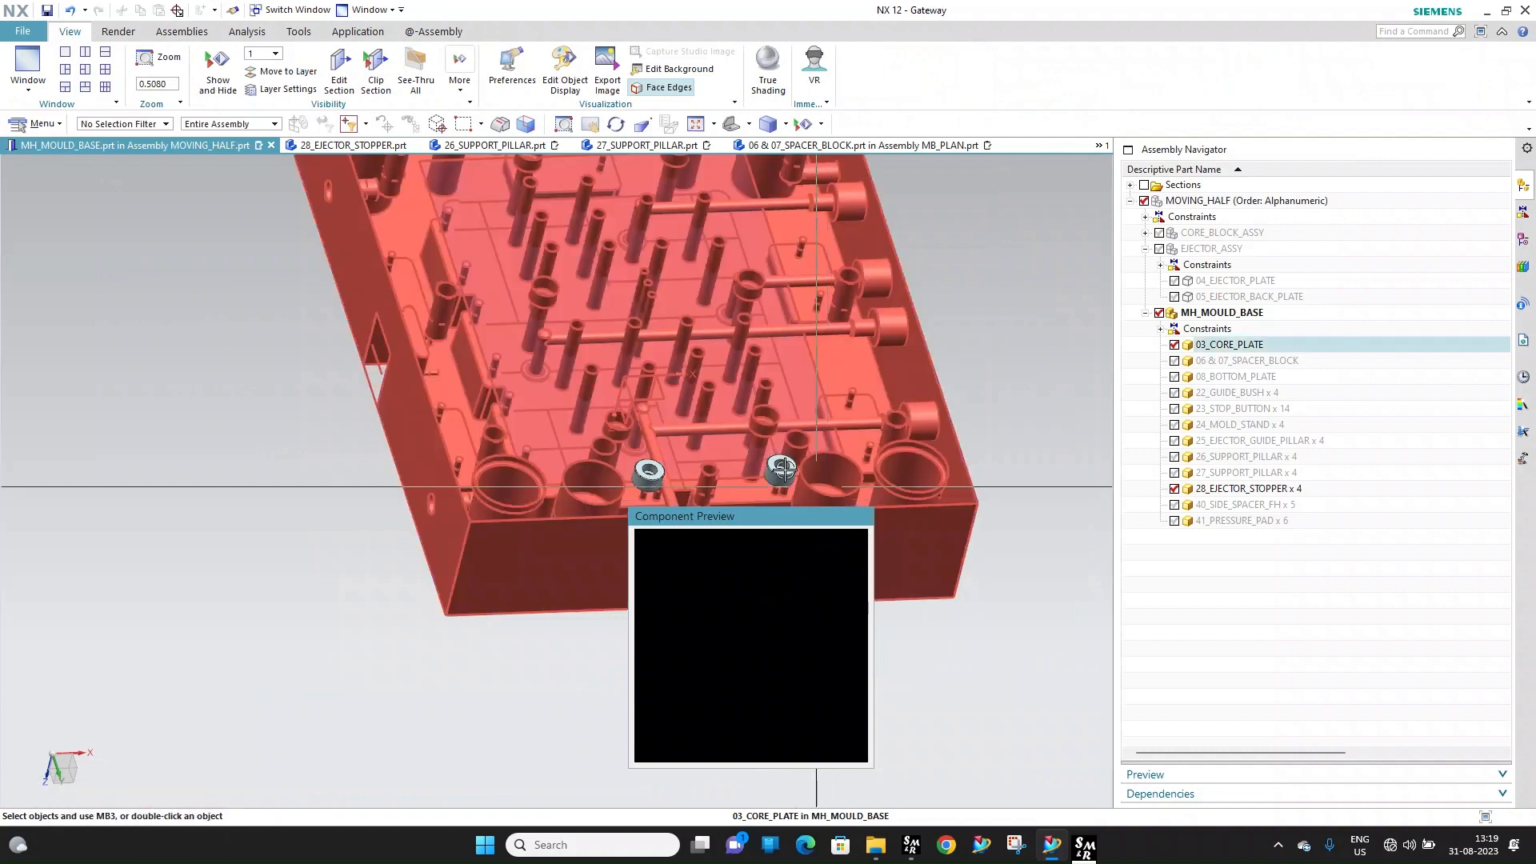
middle_click_drag(782, 468, 405, 171)
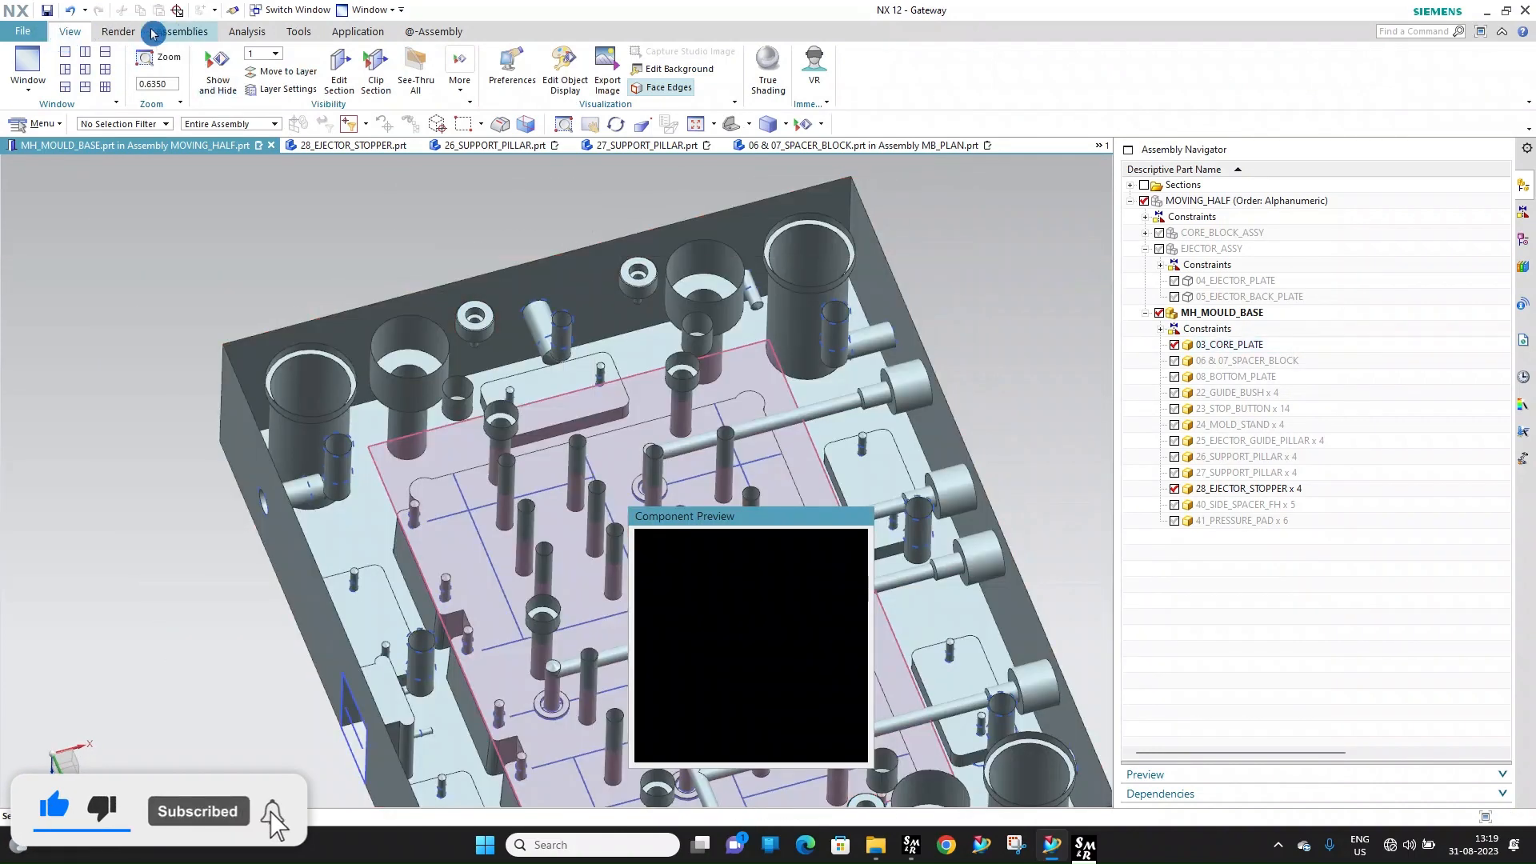
left_click(117, 32)
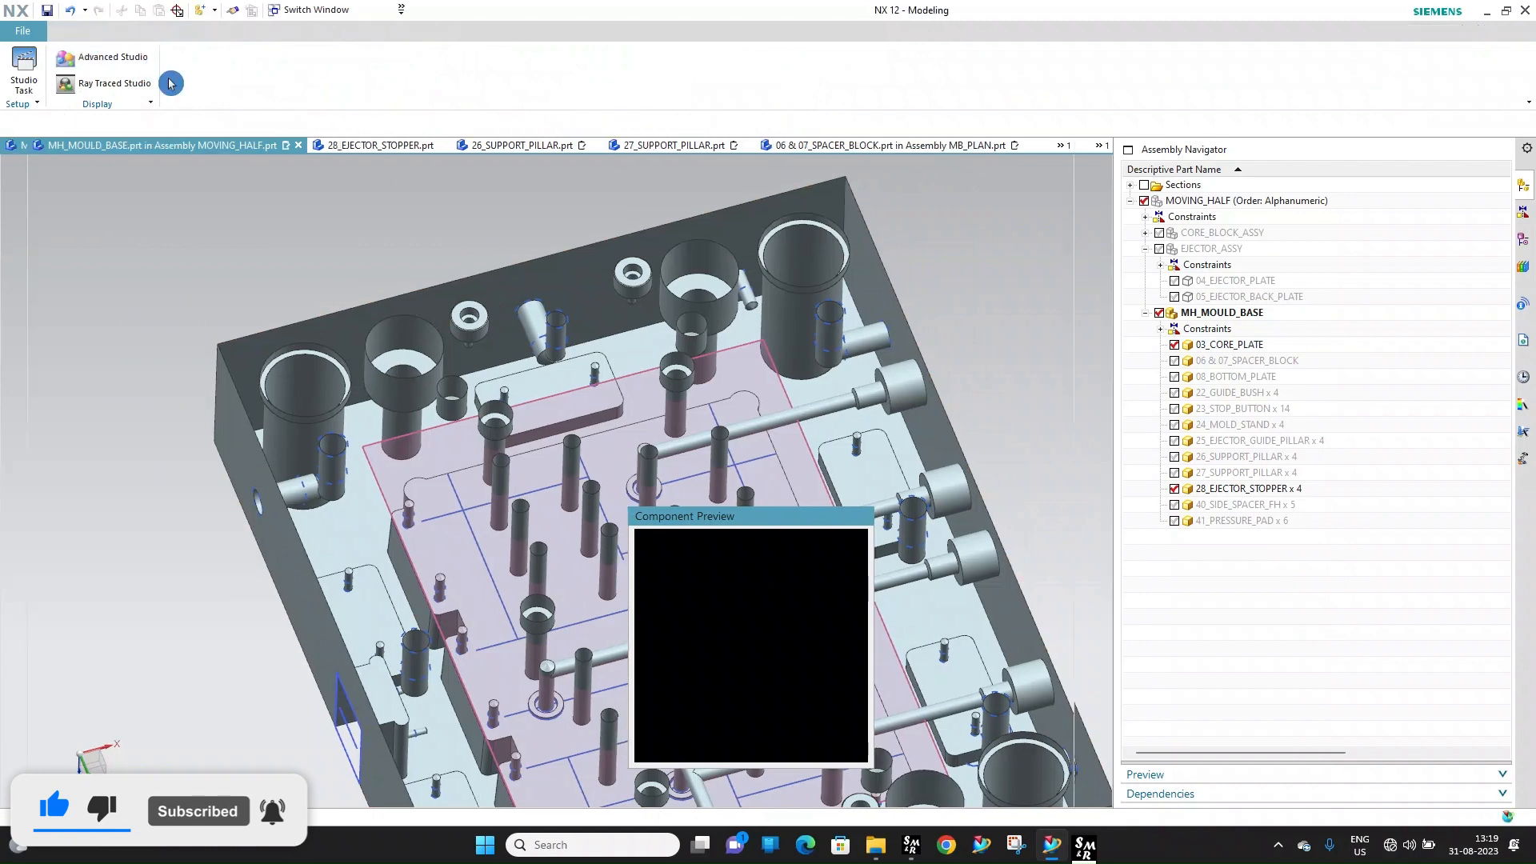
key("ctrl+m")
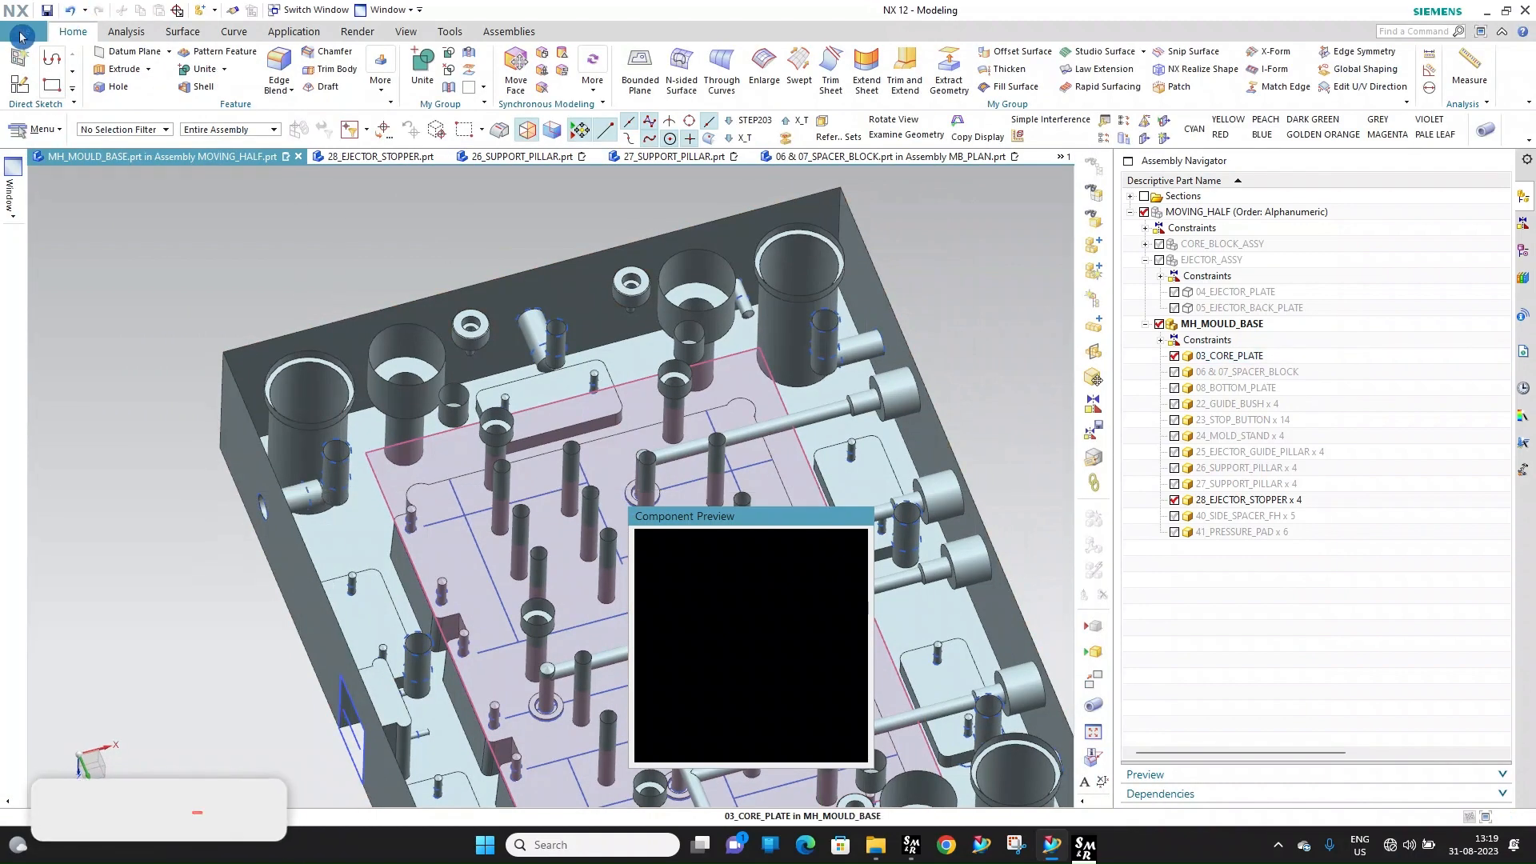
Save all modified parts and exit the session
left_click(22, 32)
left_click(46, 129)
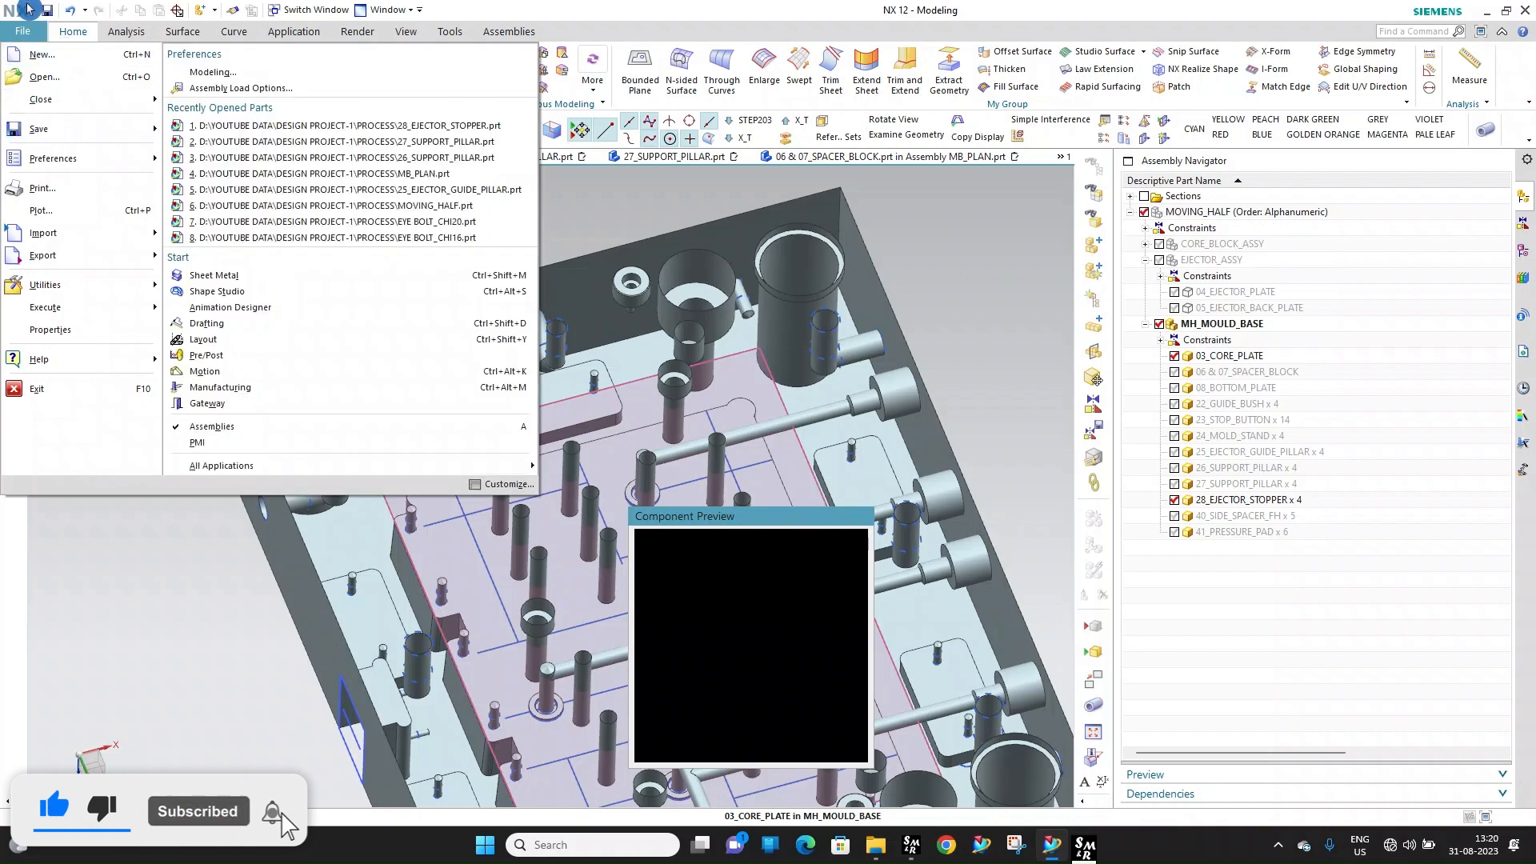
left_click(40, 38)
left_click(35, 36)
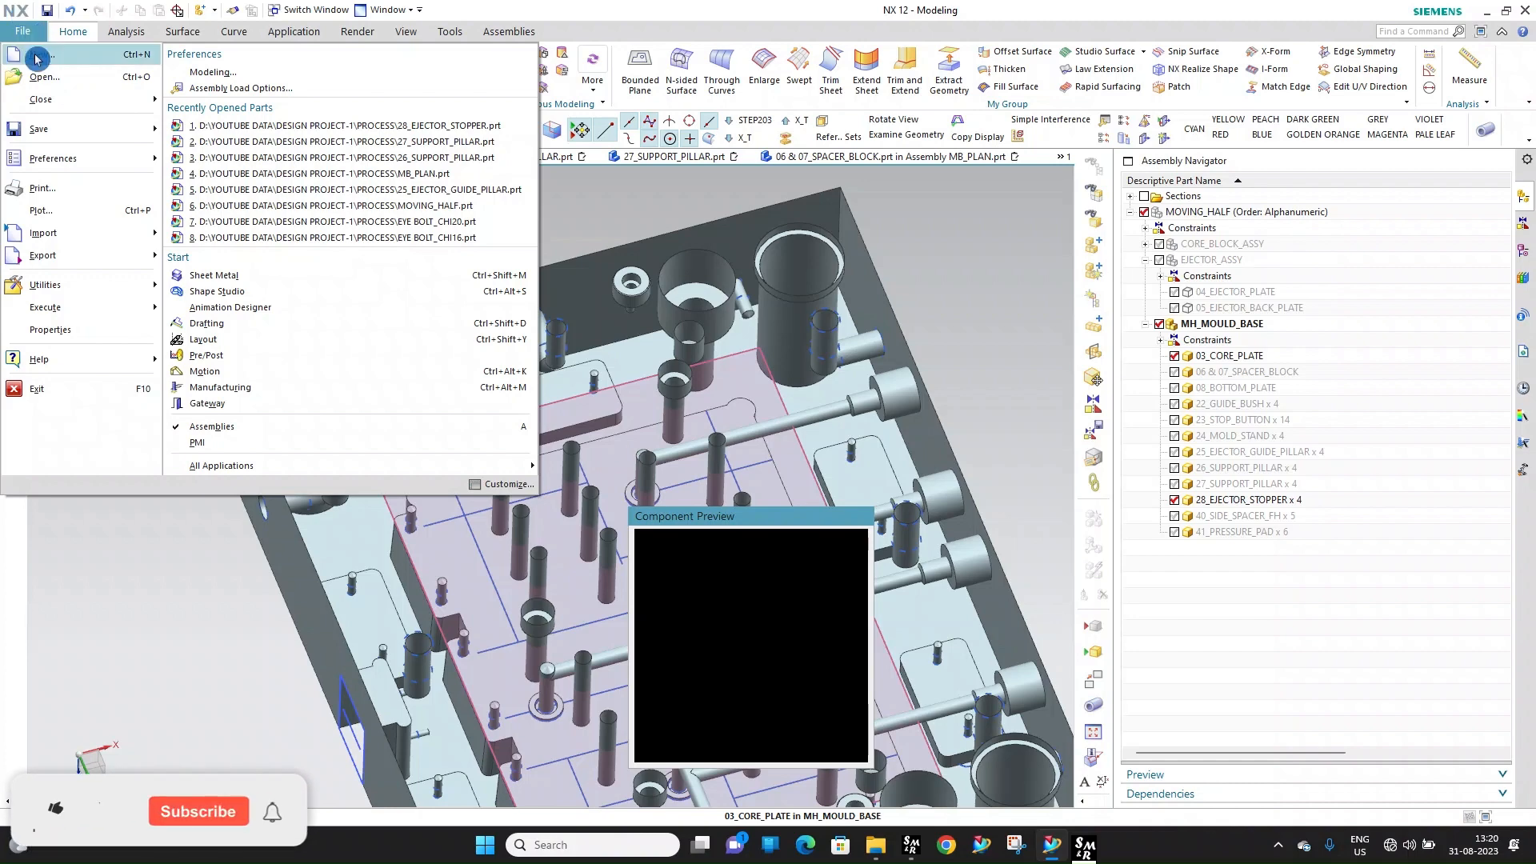
mouse_move(52, 103)
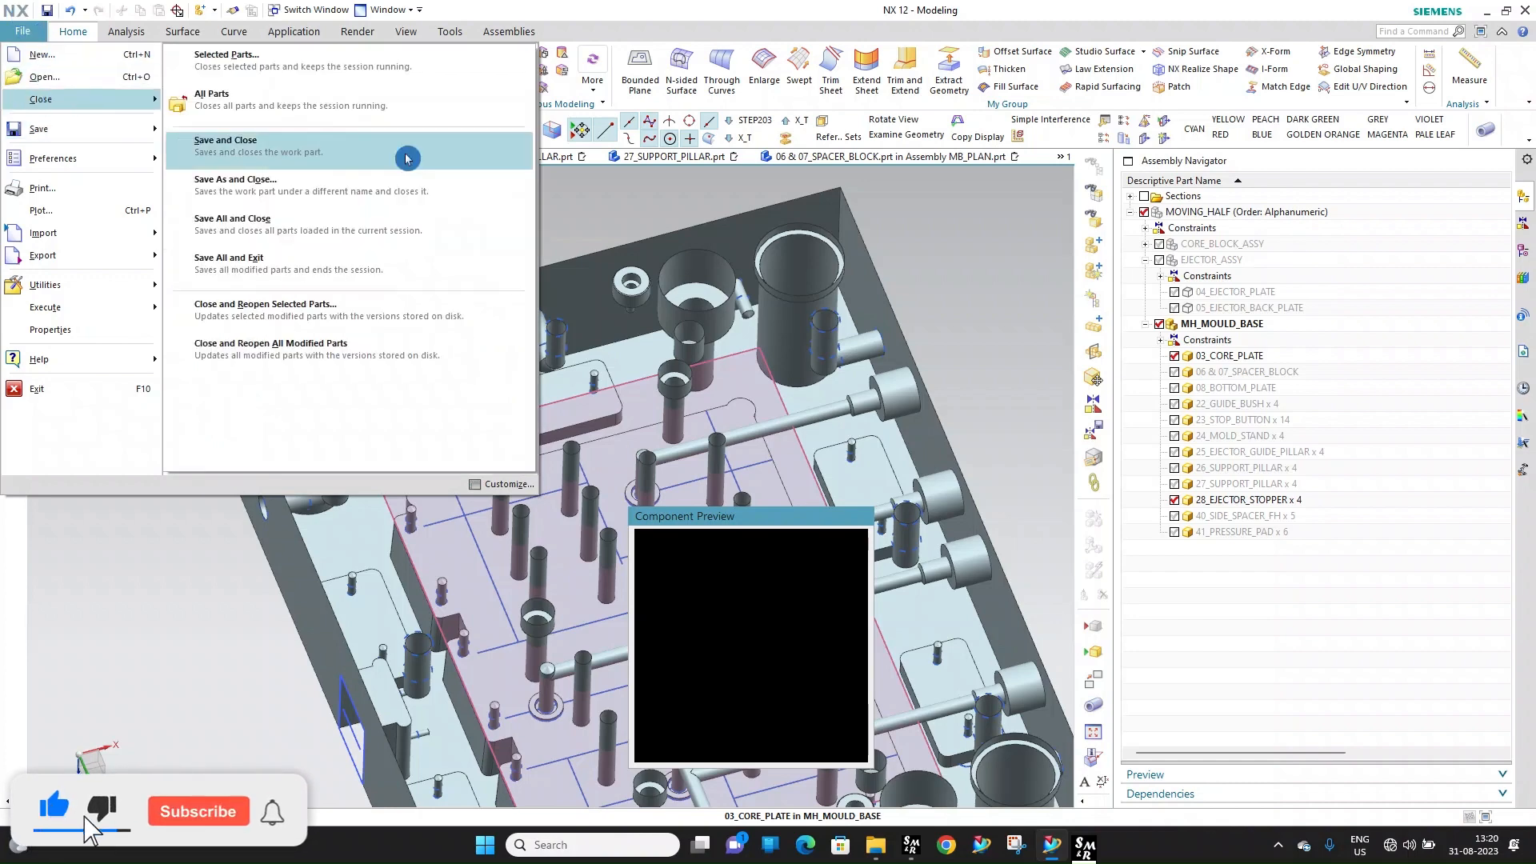
left_click(288, 264)
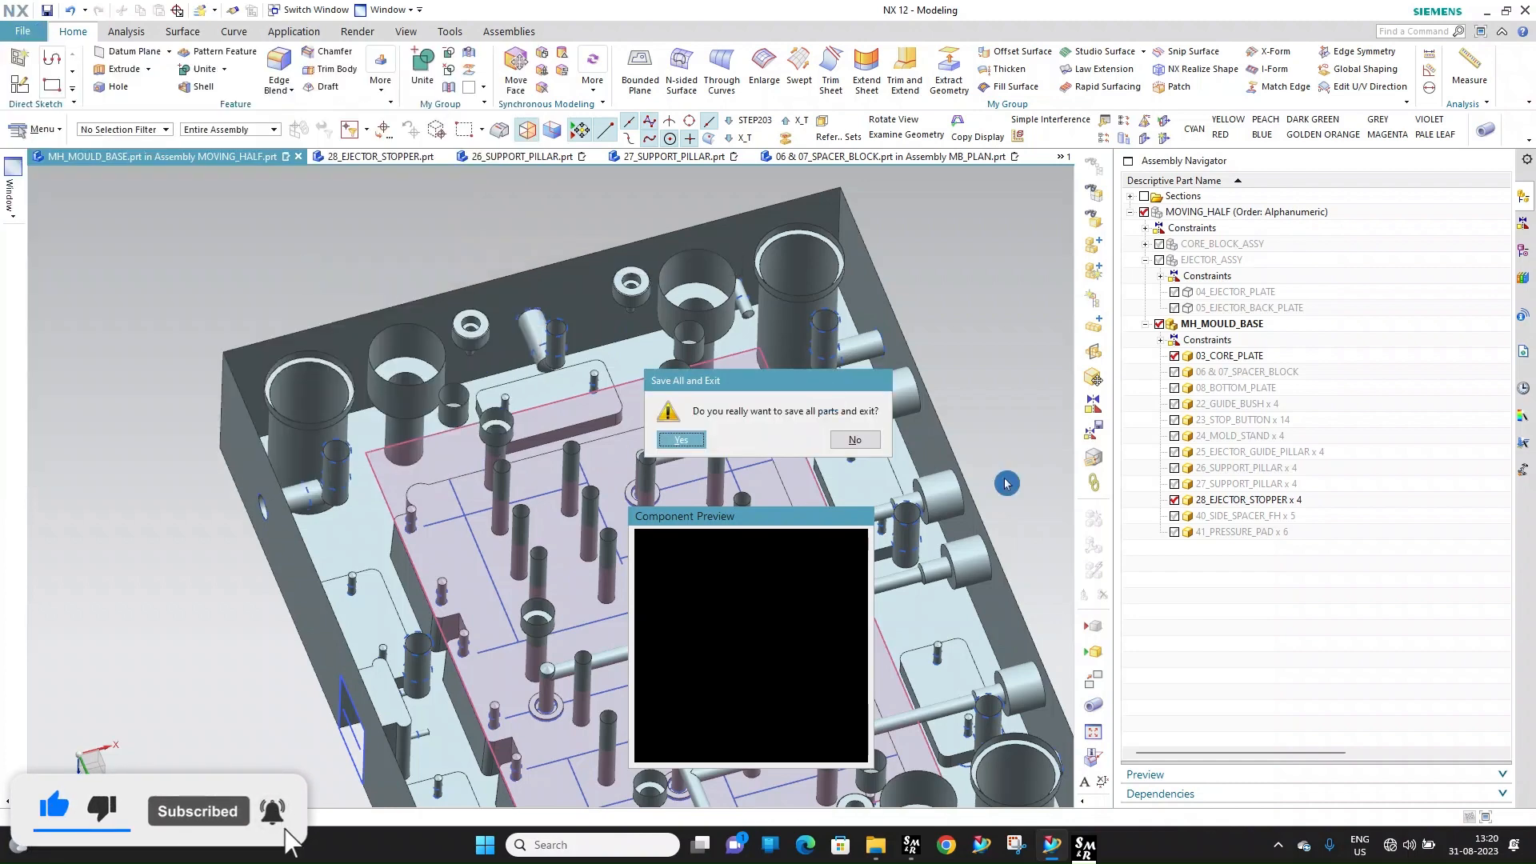
left_click(688, 441)
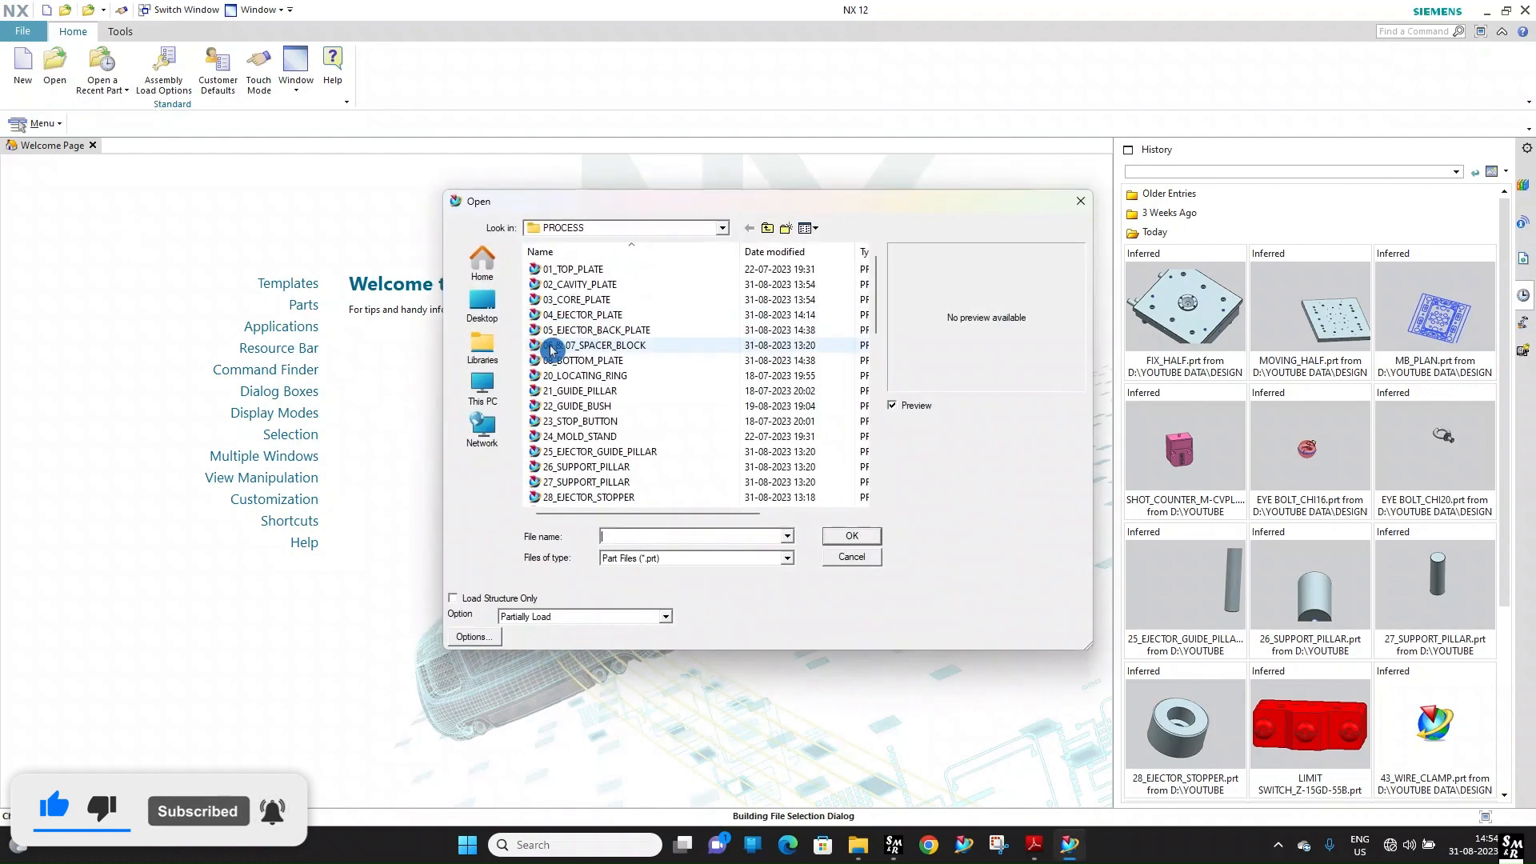
Open the MOVING_HALF assembly from the PROCESS folder
left_click(579, 375)
scroll(595, 404, "down", 5)
left_click(596, 408)
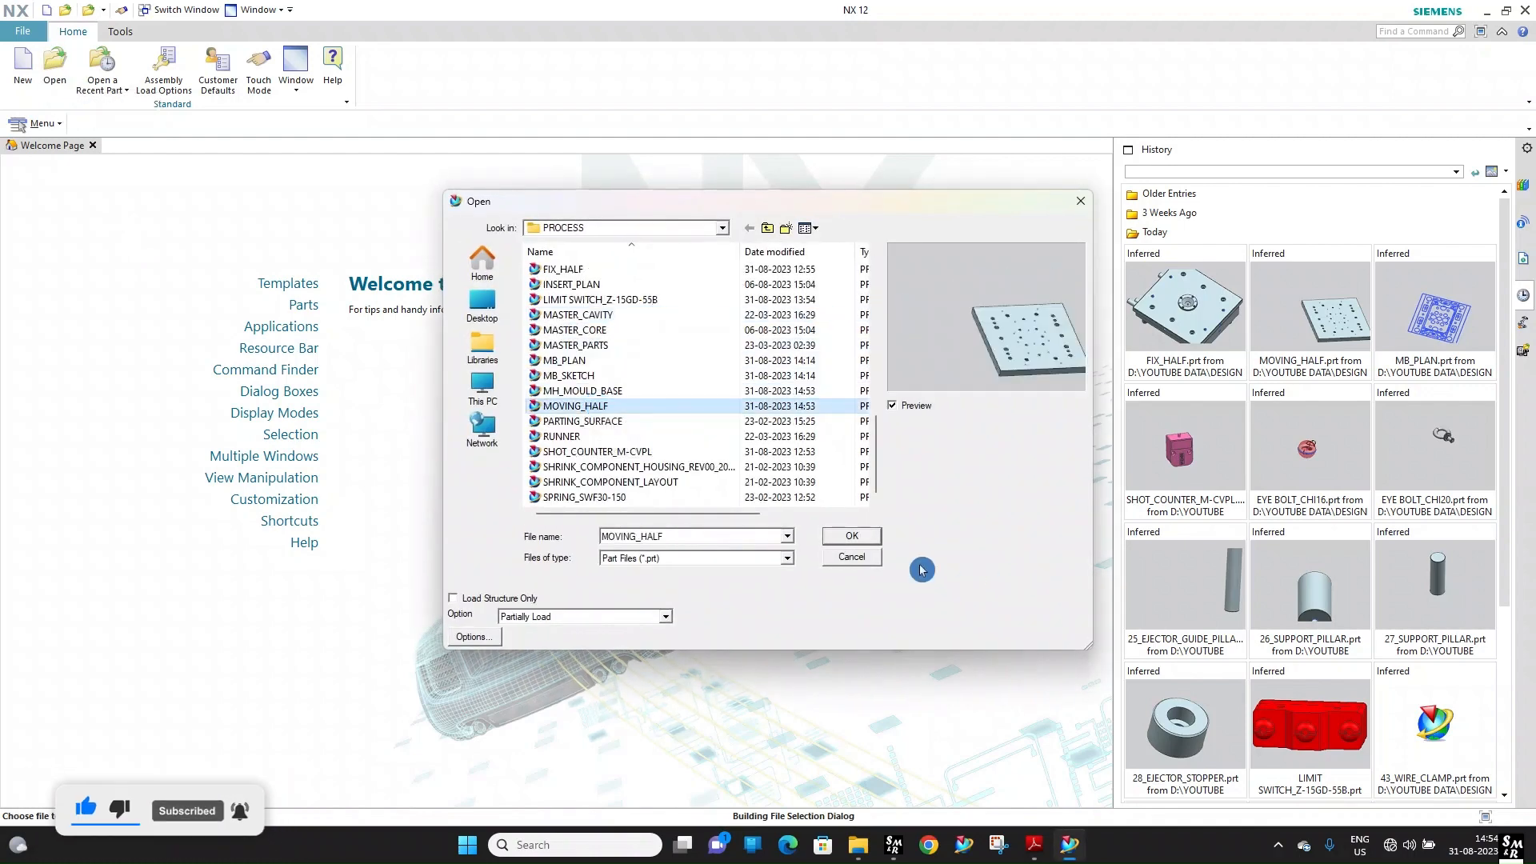
left_click(854, 536)
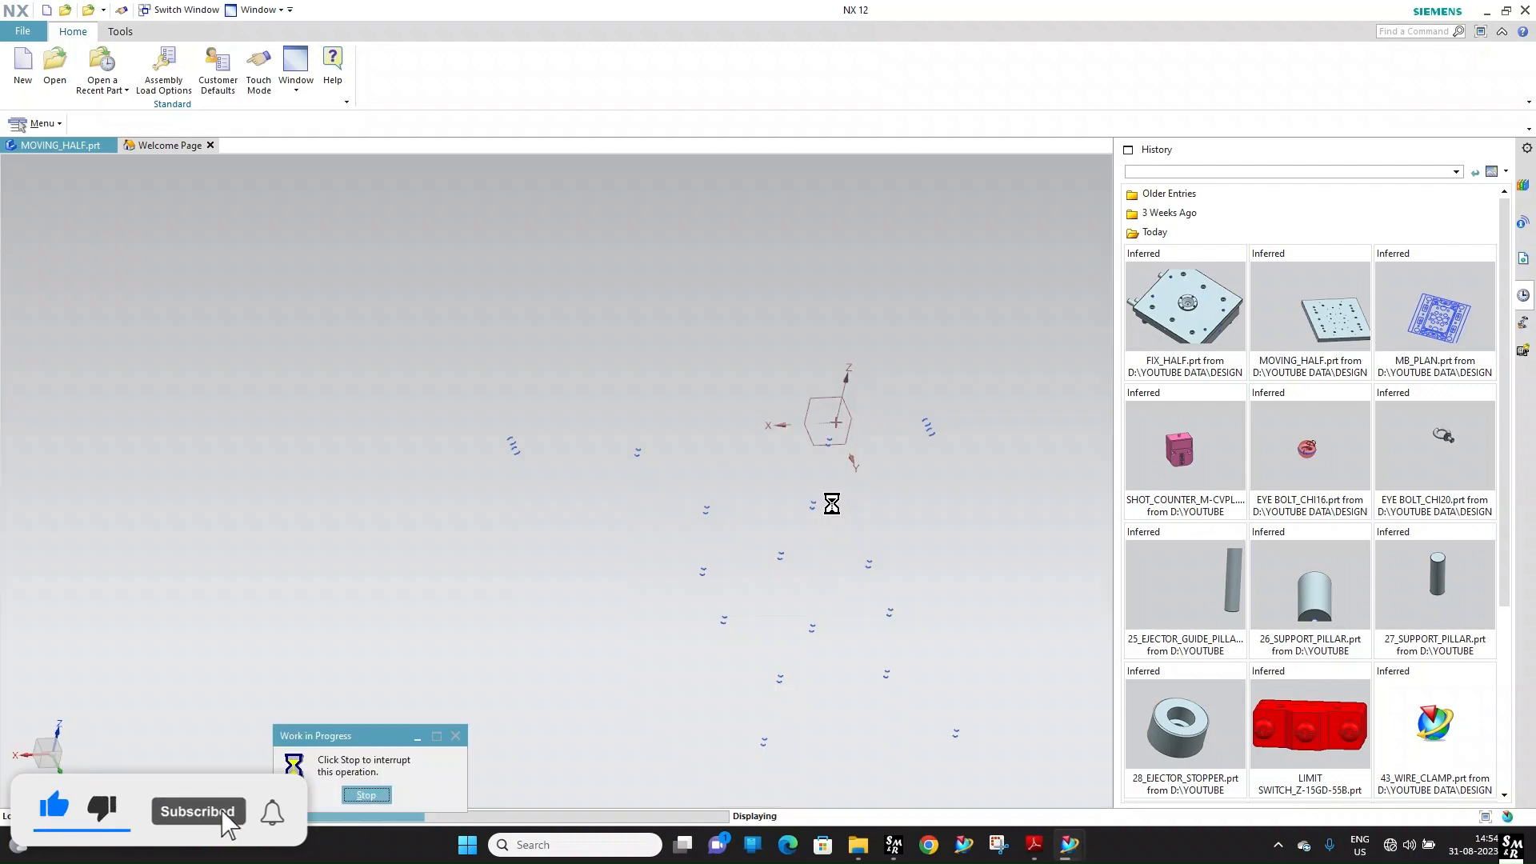
scroll(833, 494, "down", 4)
scroll(833, 493, "up", 8)
middle_click_drag(650, 466, 768, 424)
Expand MH_MOULD_BASE in the assembly tree and display only 08_BOTTOM_PLATE
left_click(1160, 277)
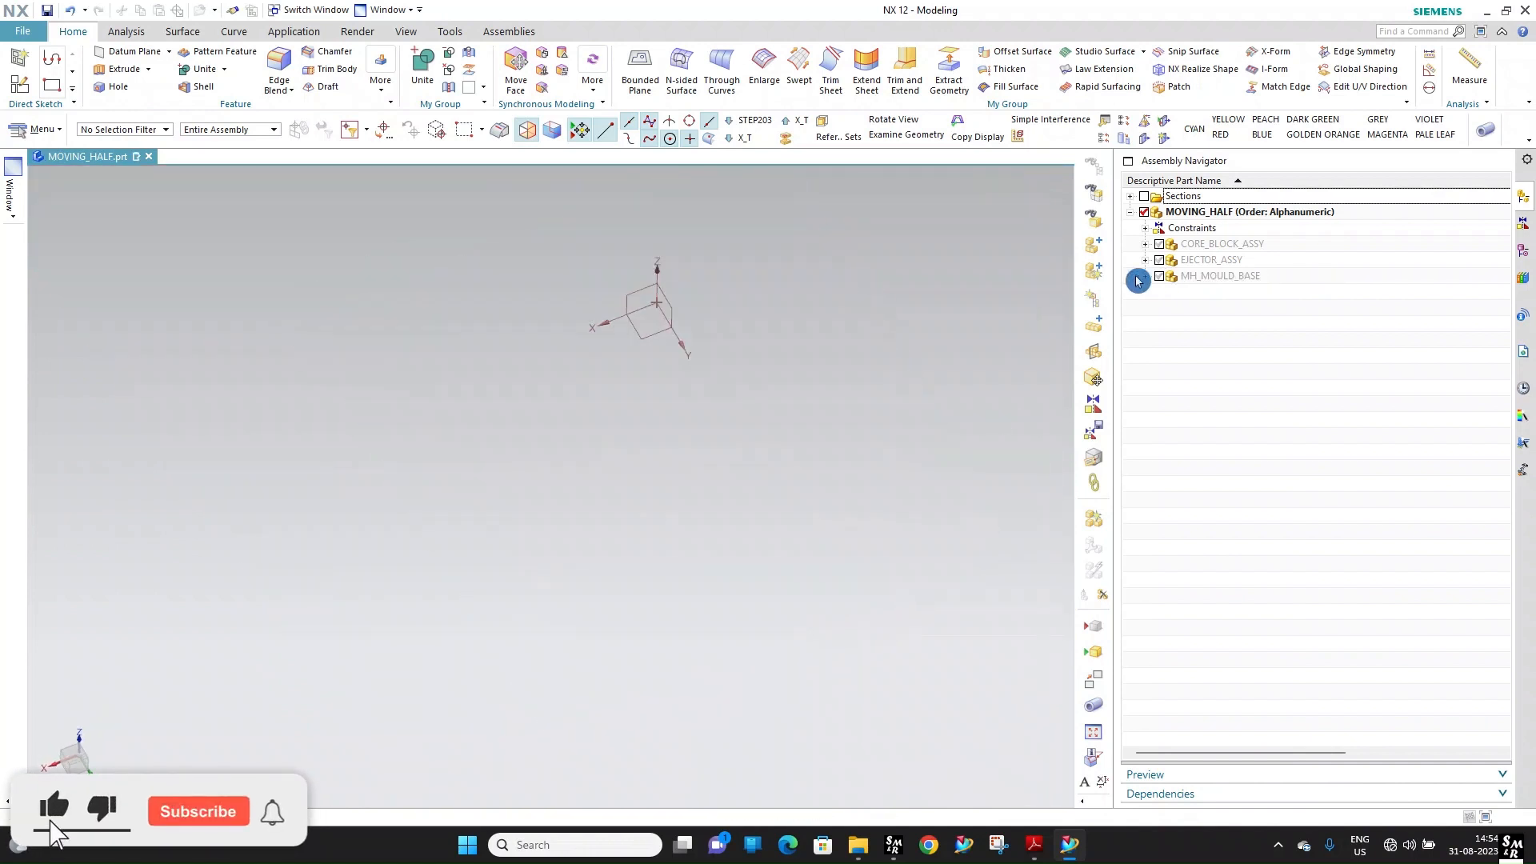
left_click(1145, 276)
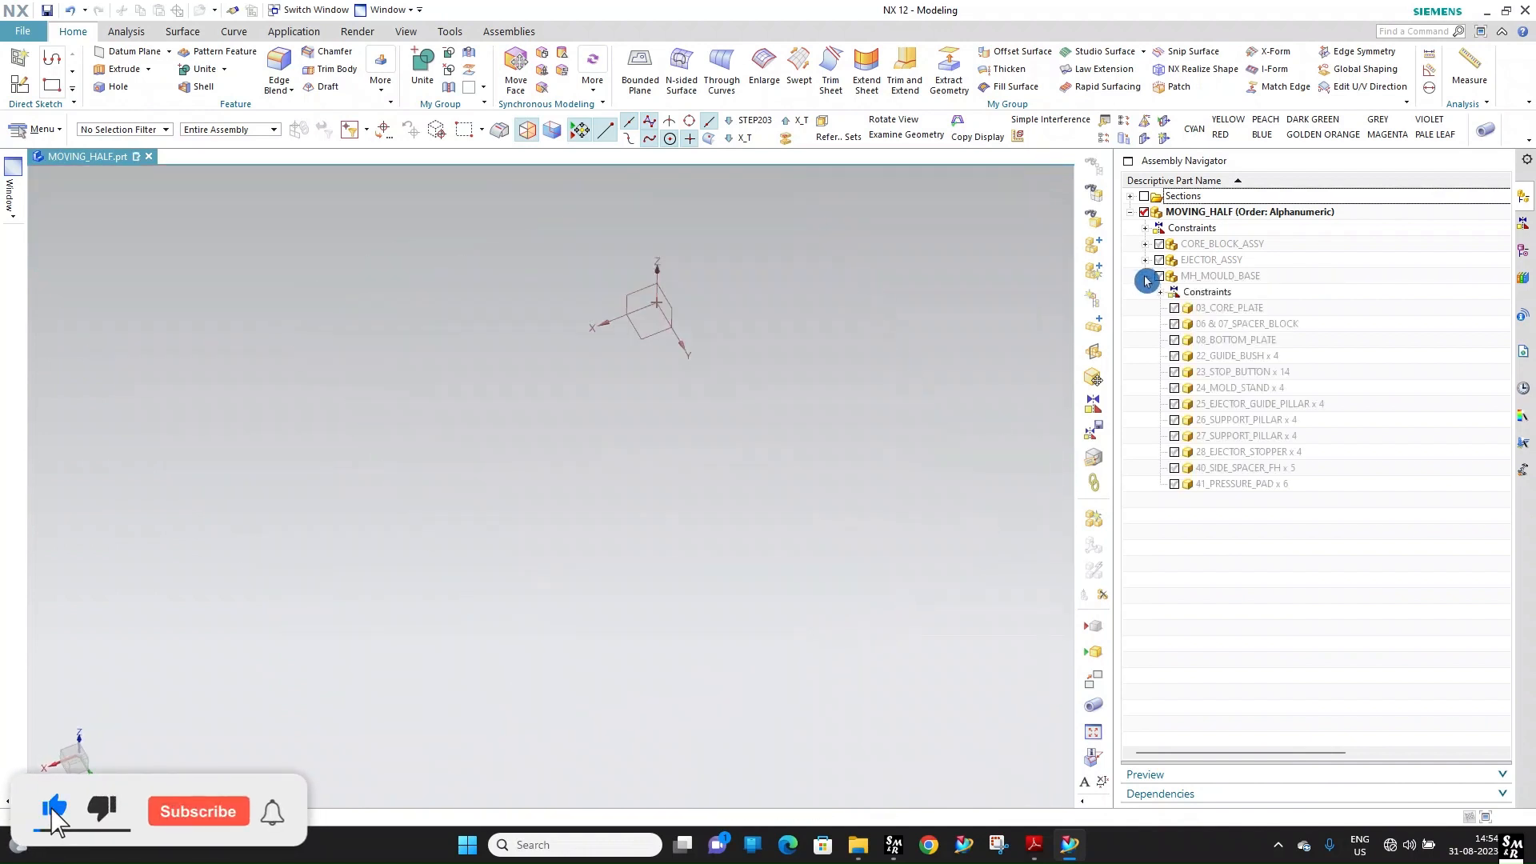
left_click(1174, 324)
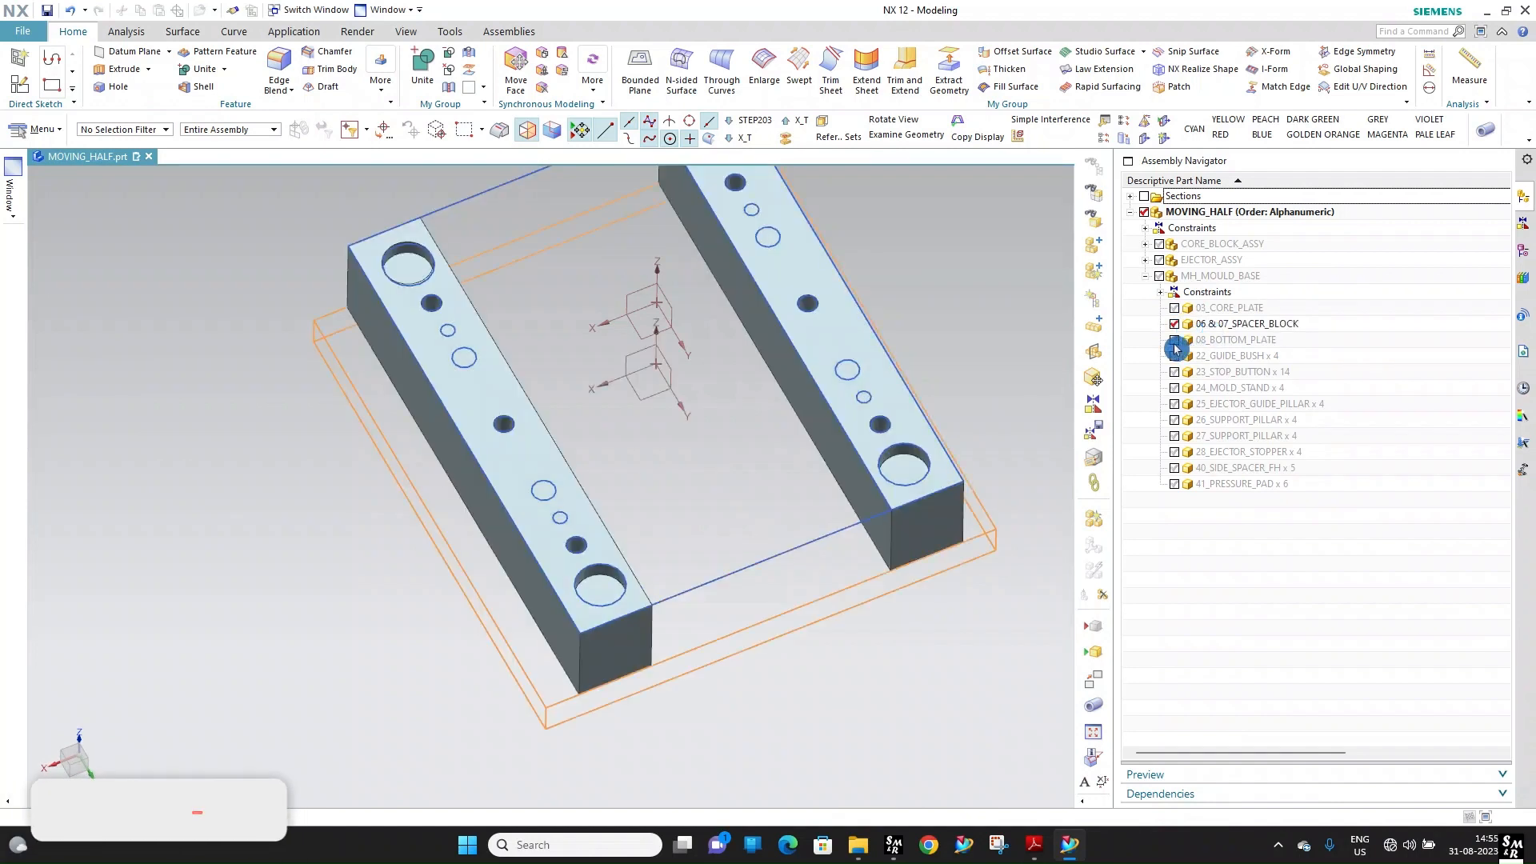
left_click(1174, 340)
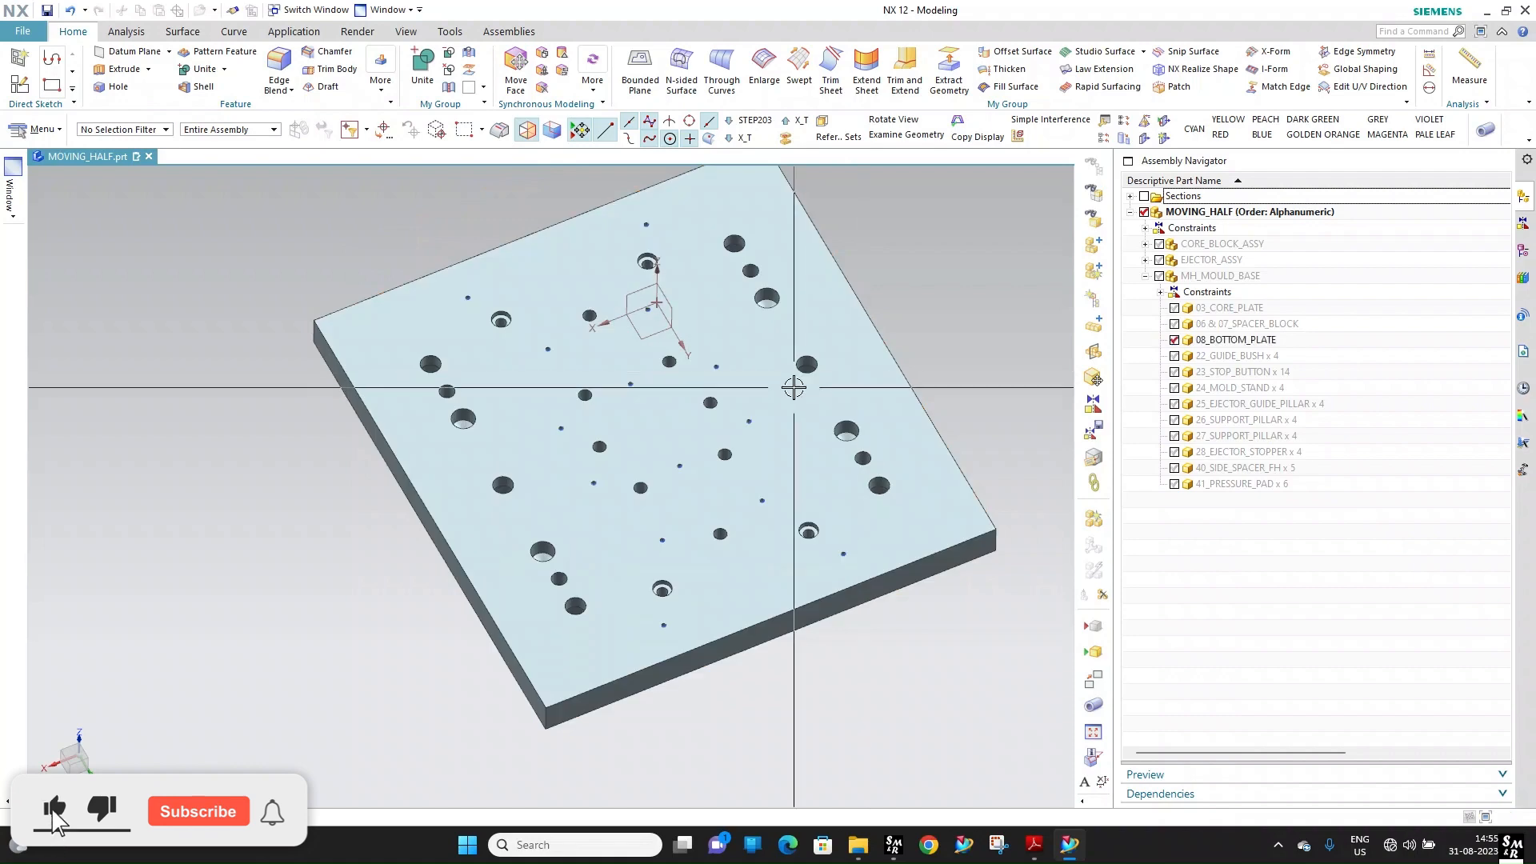
Examine the holes in the bottom plate's upper face up close
scroll(759, 279, "up", 5)
scroll(758, 279, "up", 2)
scroll(771, 351, "down", 6)
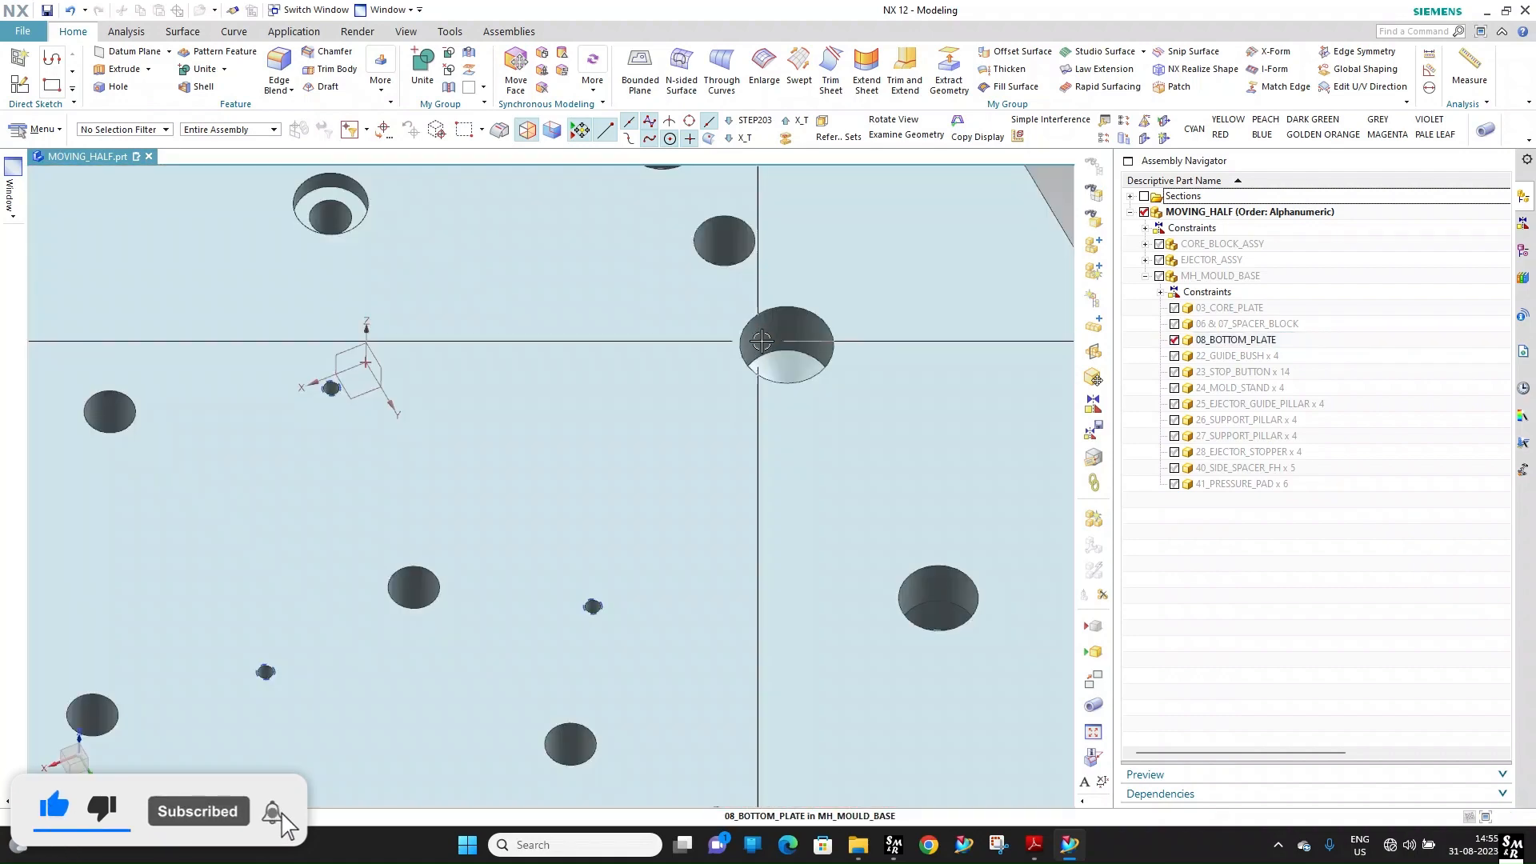
scroll(768, 344, "down", 5)
scroll(748, 326, "up", 8)
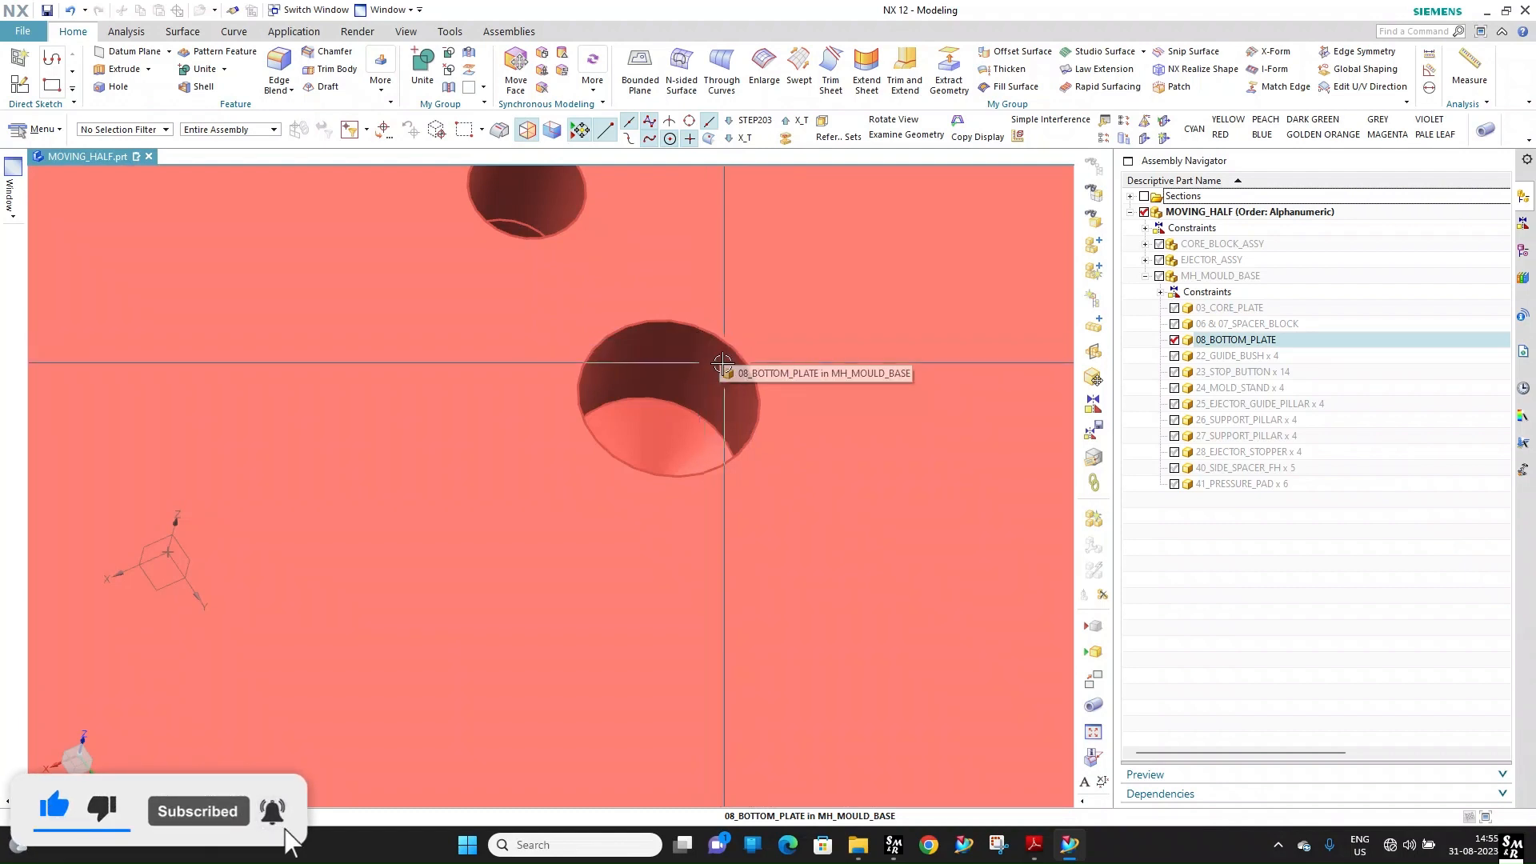
scroll(700, 340, "down", 5)
scroll(795, 343, "up", 6)
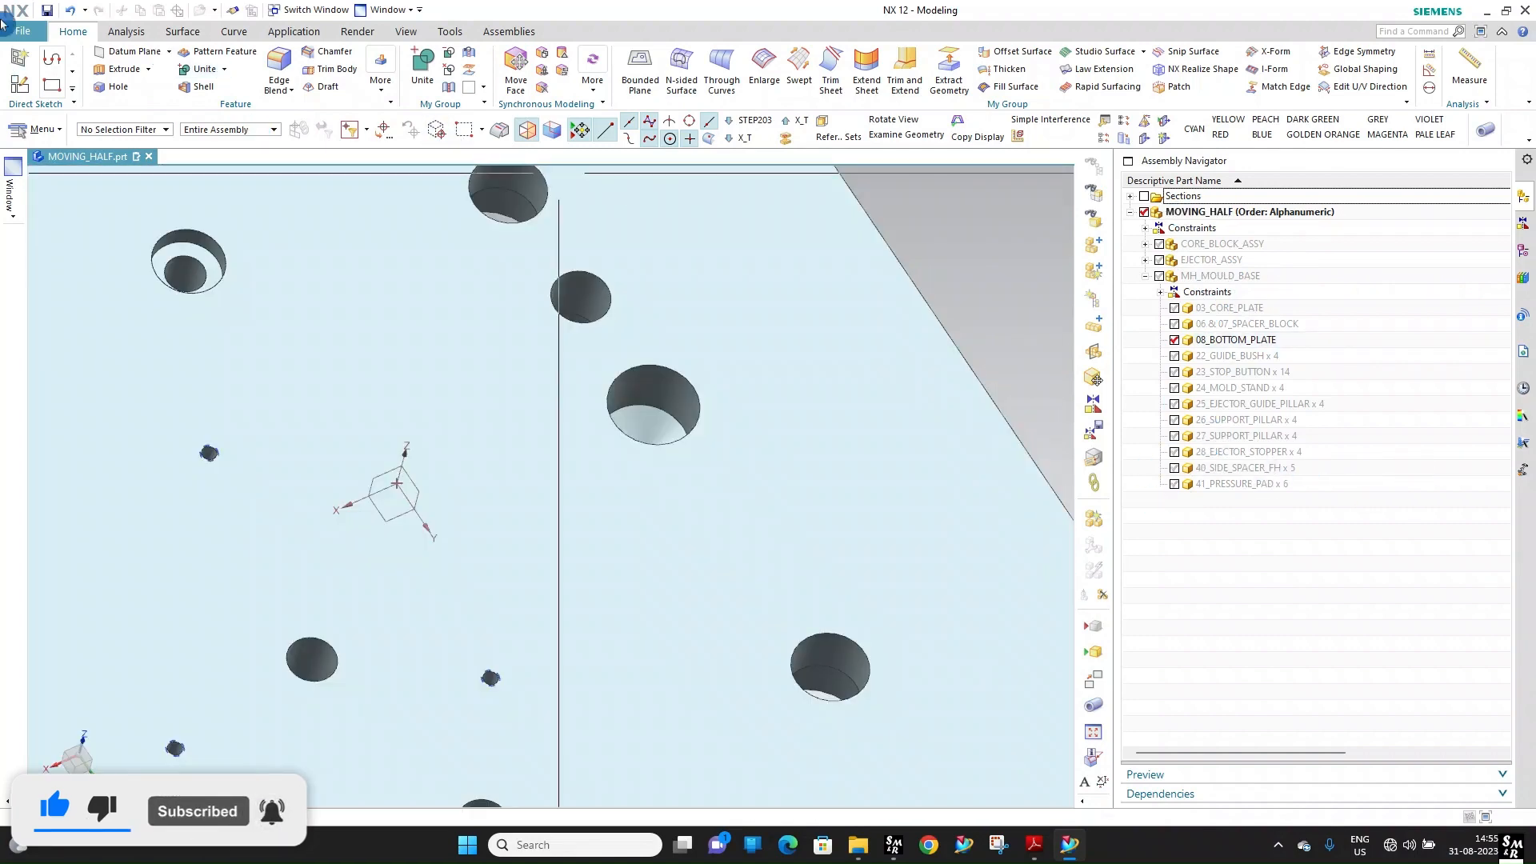
Create a new millimetre model part named 29_GUIDE_RING in the PROCESS folder
left_click(22, 33)
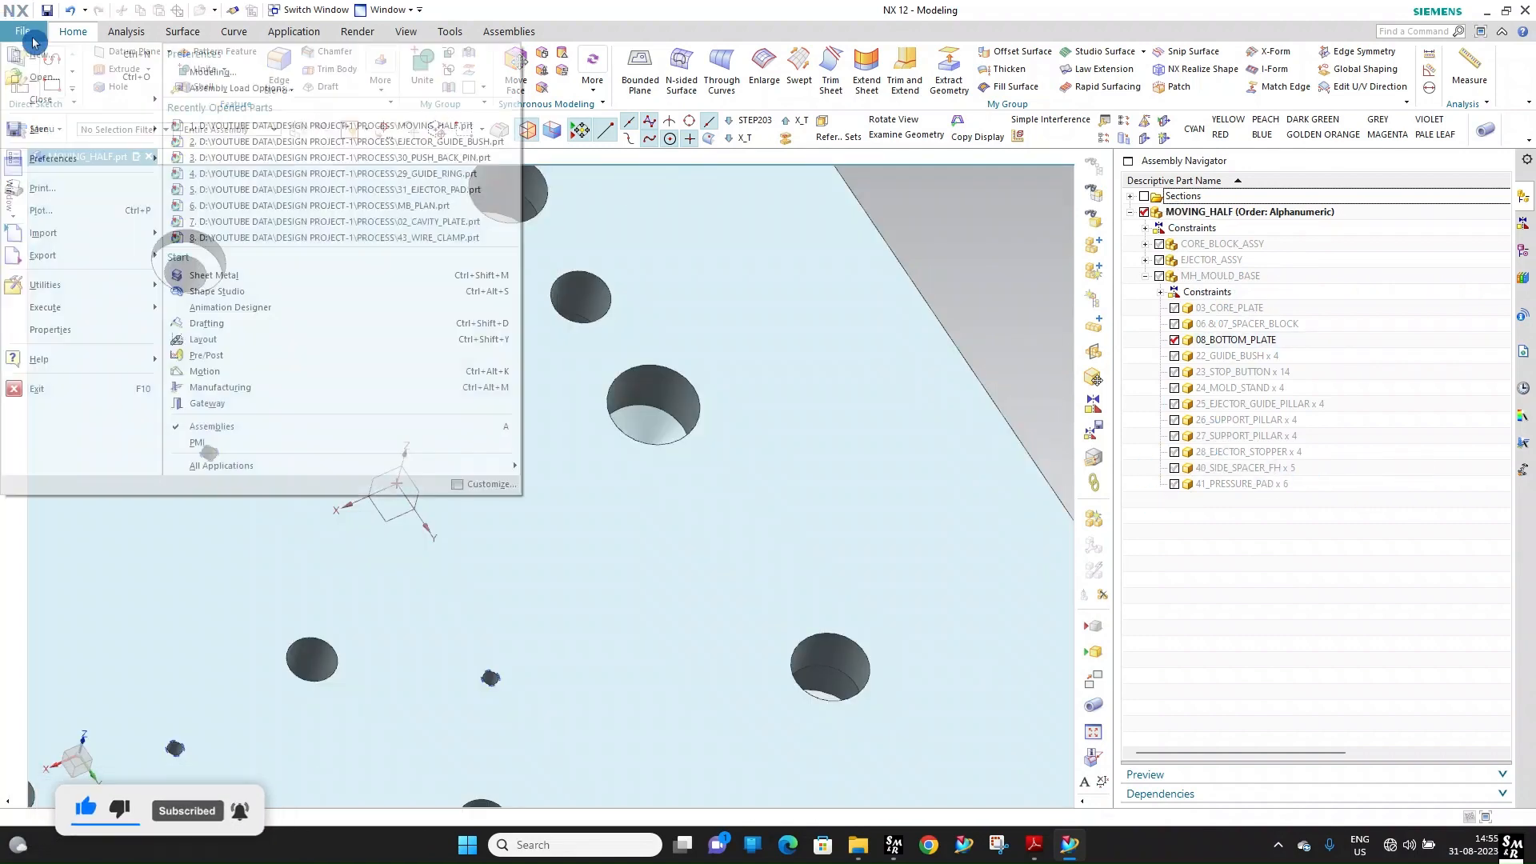
left_click(42, 61)
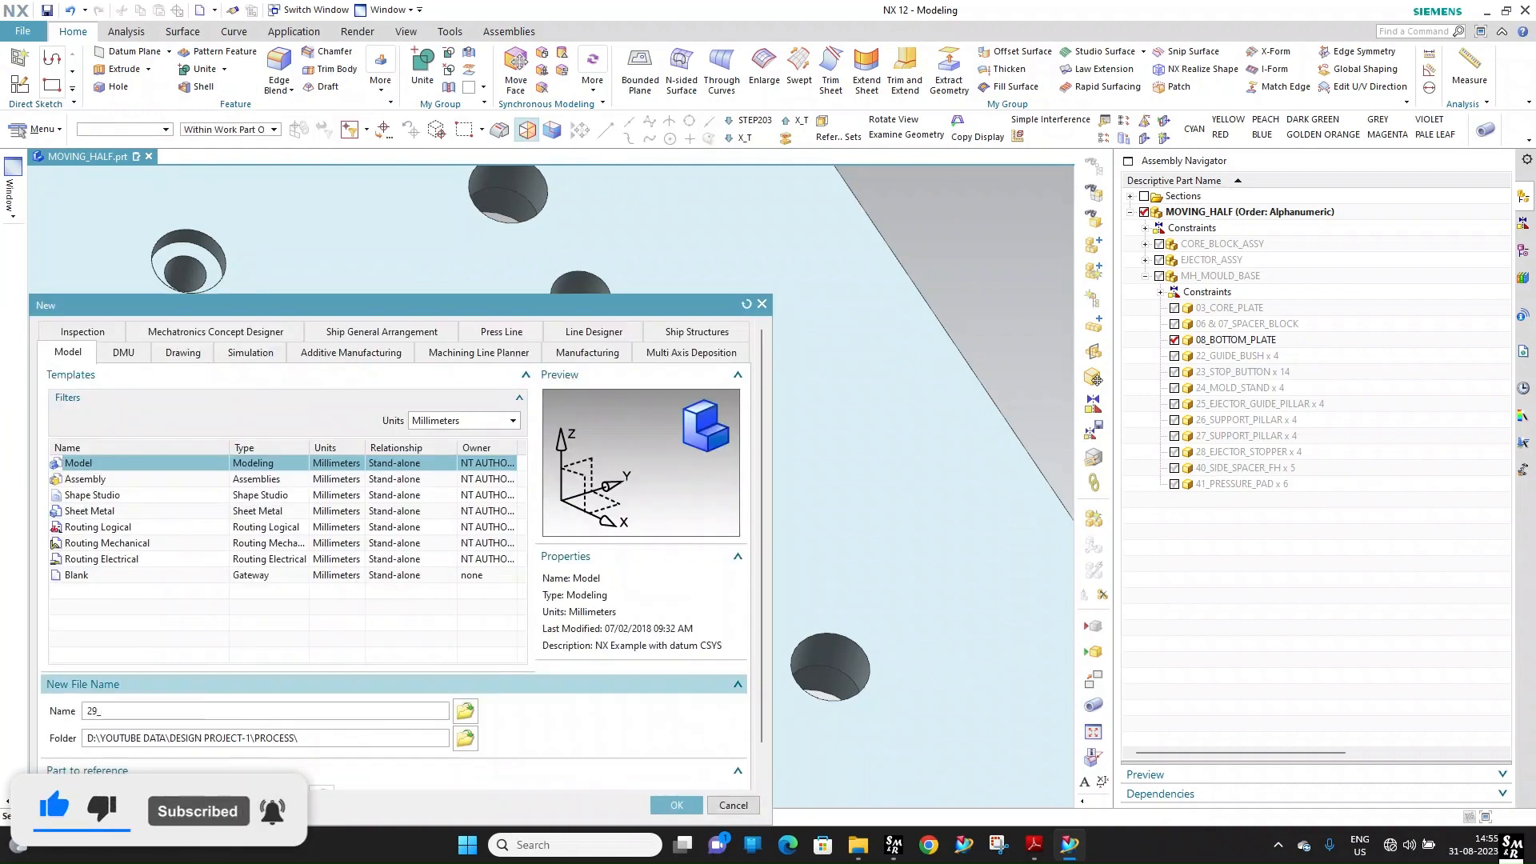
type("29_GUIDE")
type("_RING")
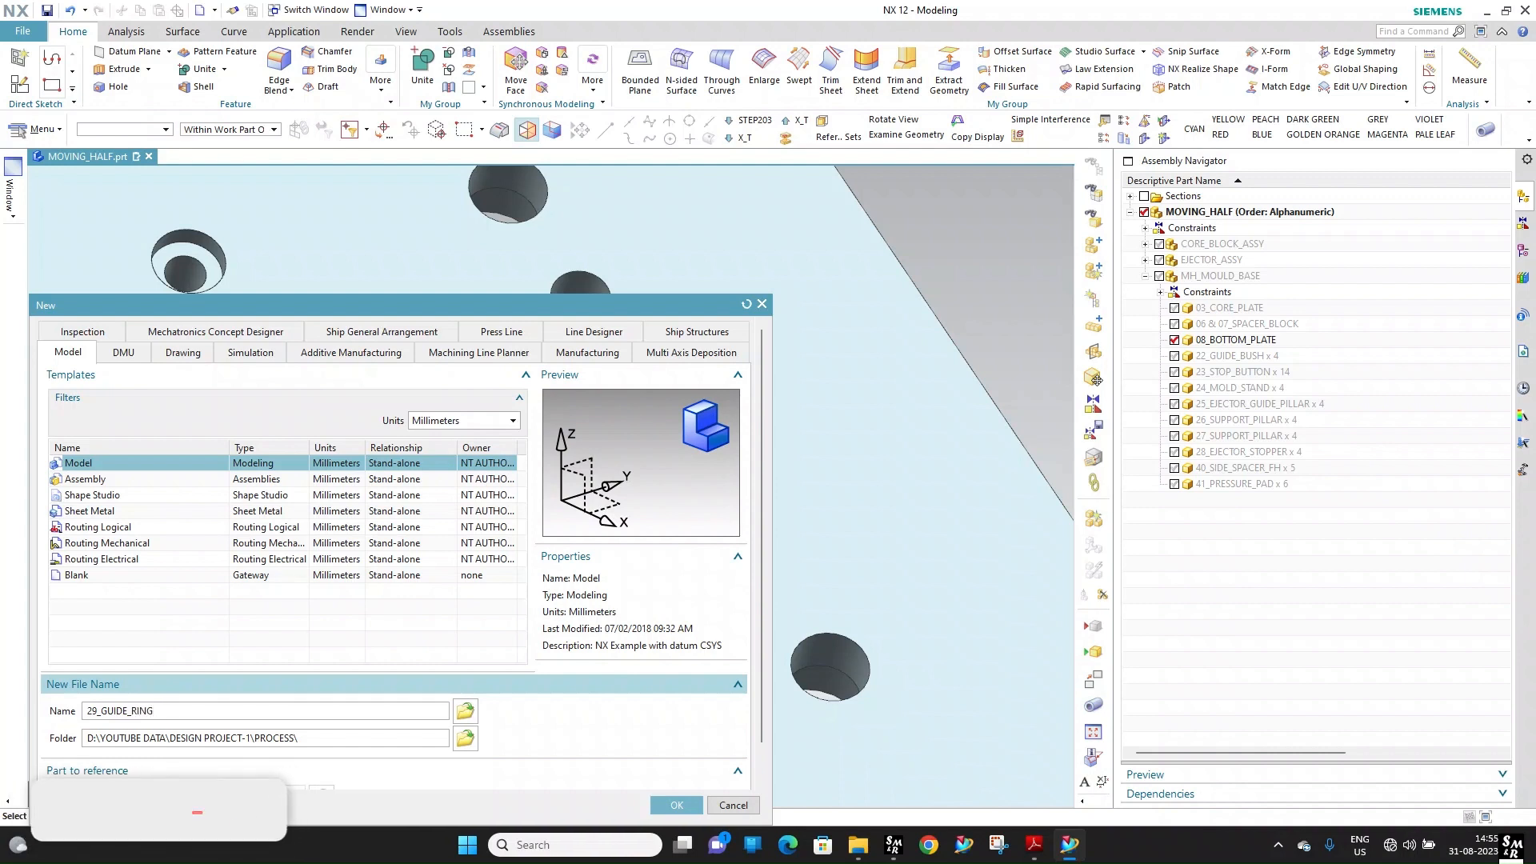
key("Return")
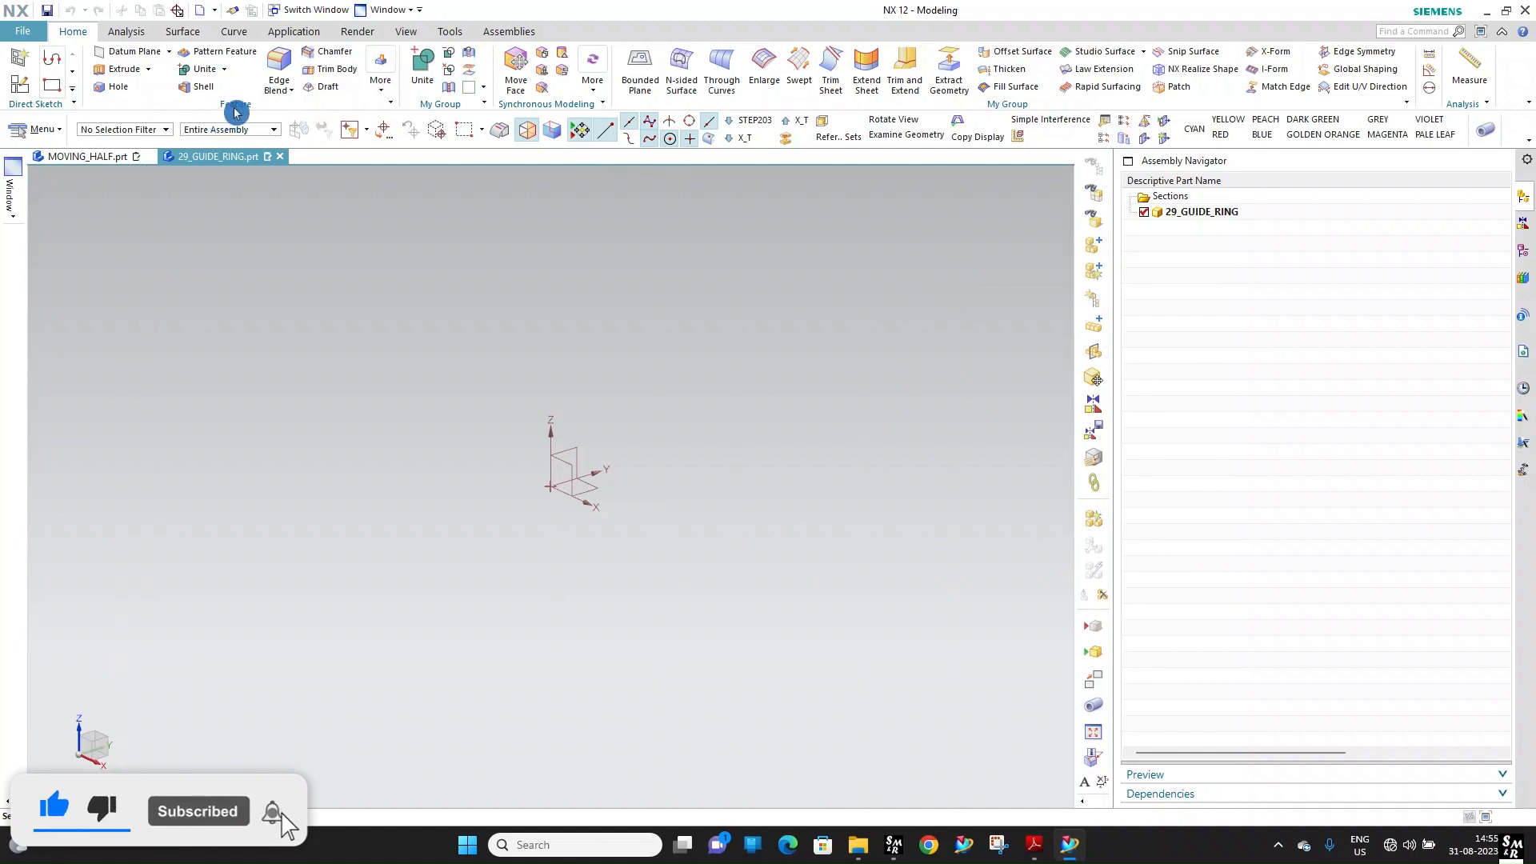
Create a cylinder 20 mm in diameter and 30 mm high along Z at the origin
left_click(382, 81)
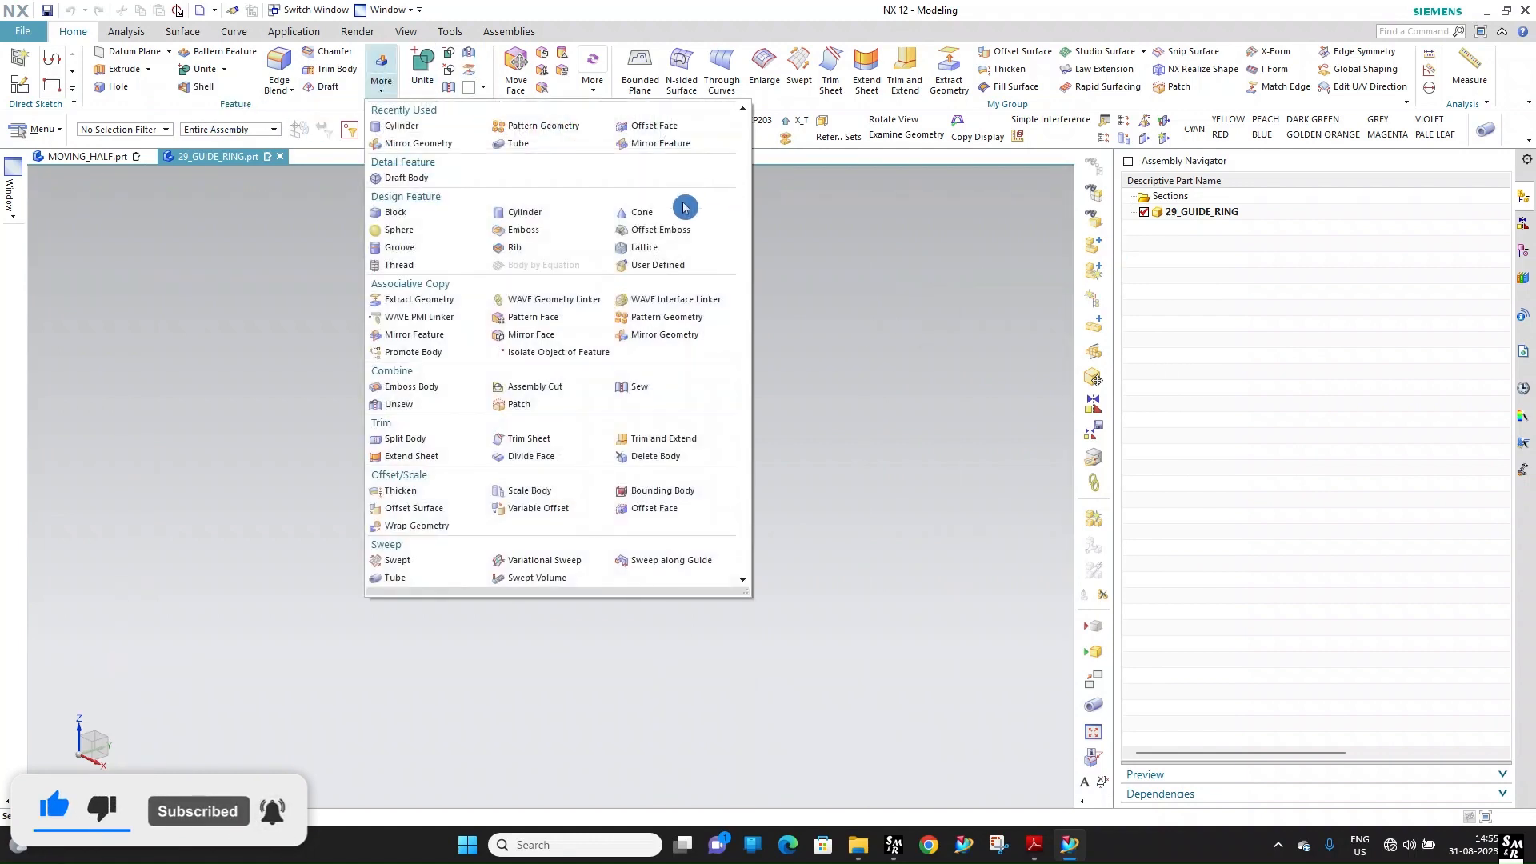
left_click(528, 212)
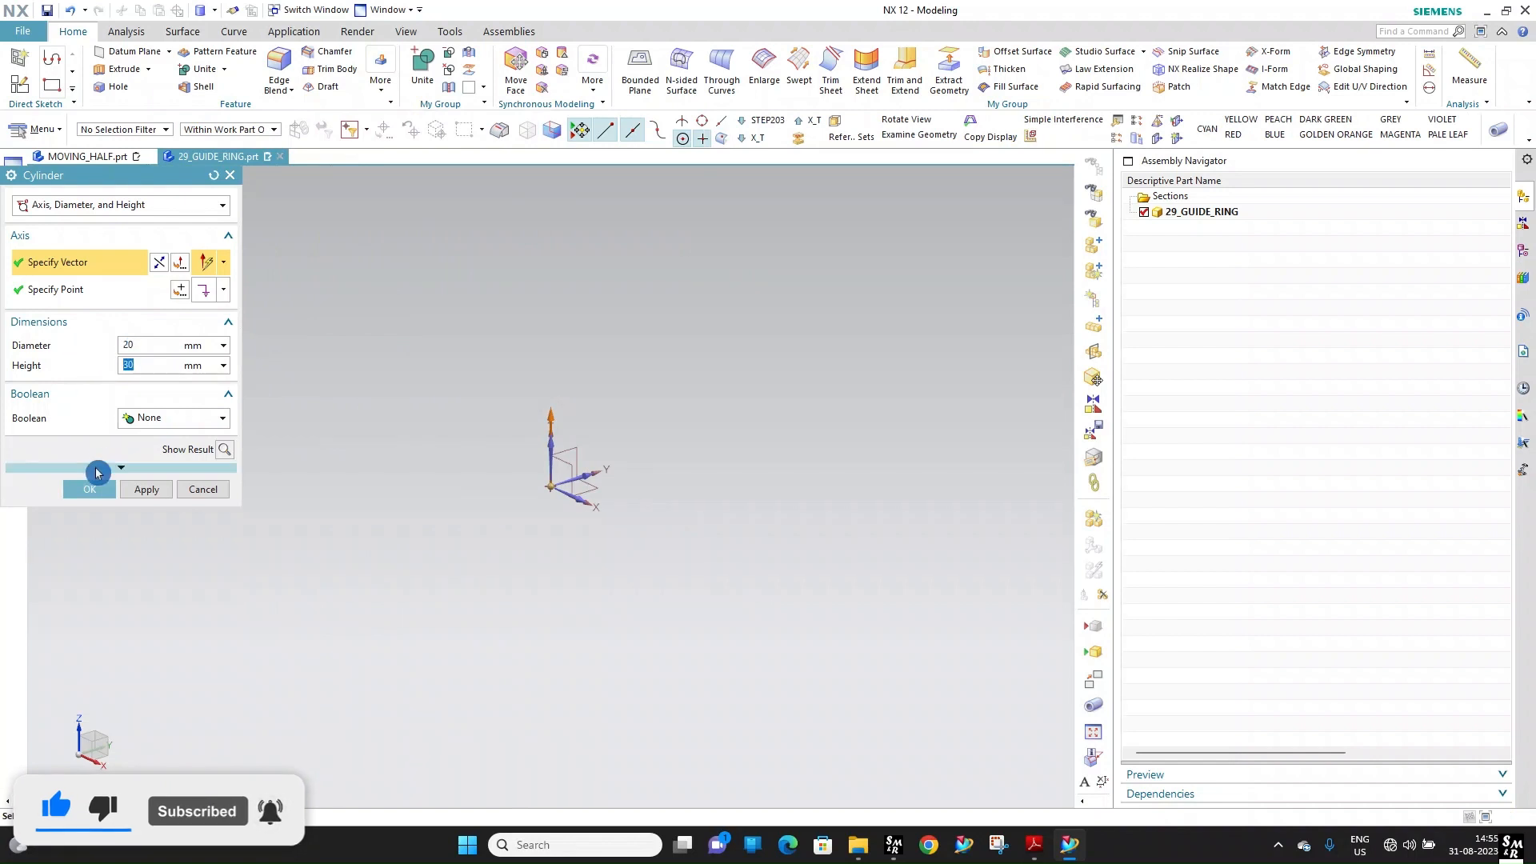
left_click(88, 488)
scroll(507, 449, "up", 5)
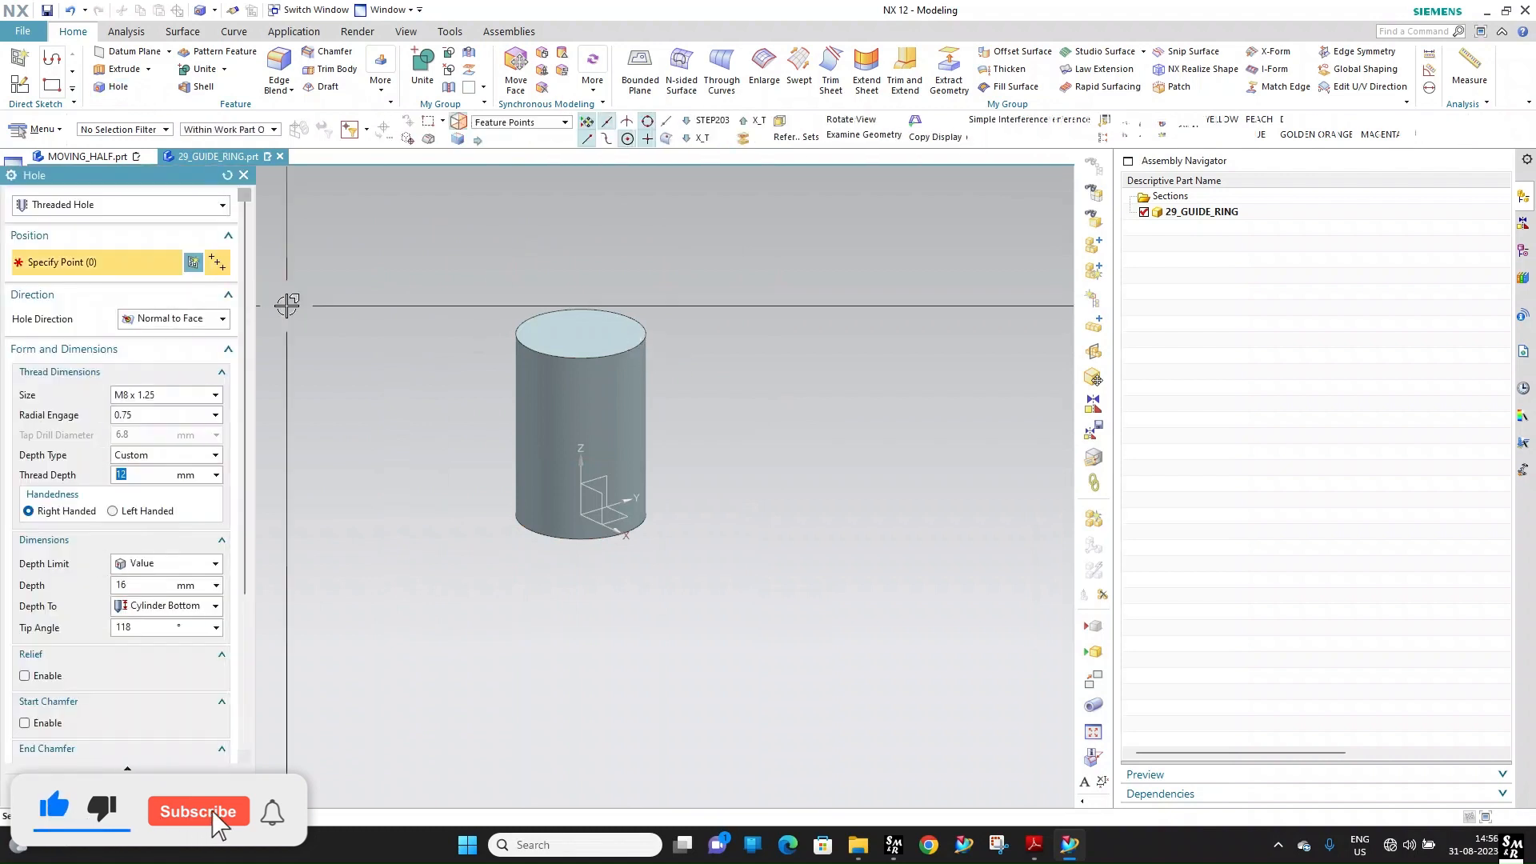
Add M6 x 1.0 threaded holes, 12 mm deep with 9 mm thread, at the centres of both cylinder end faces
left_click(160, 397)
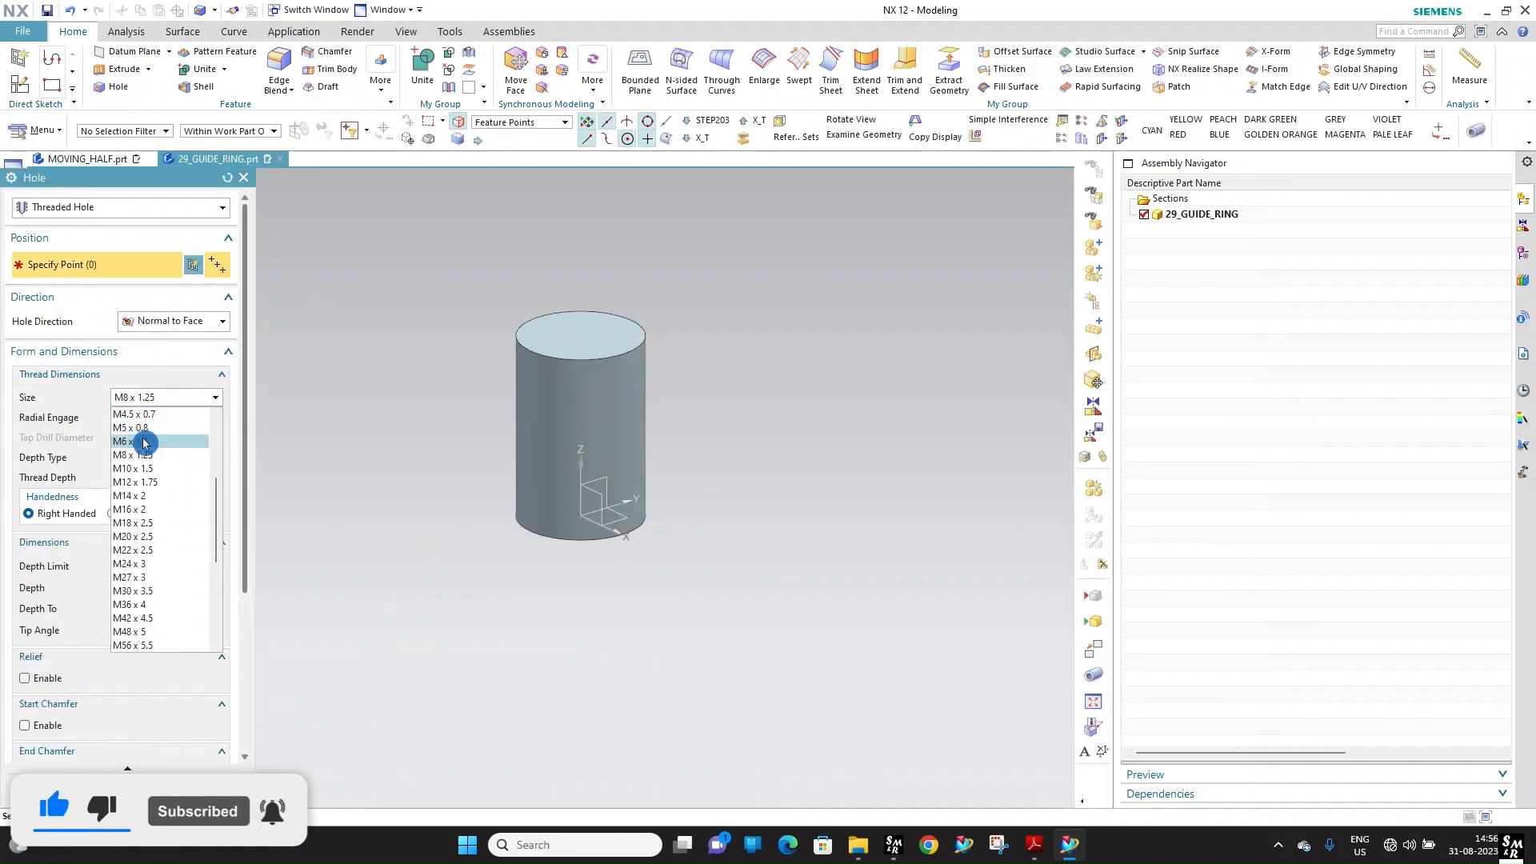
left_click(160, 421)
left_click(608, 312)
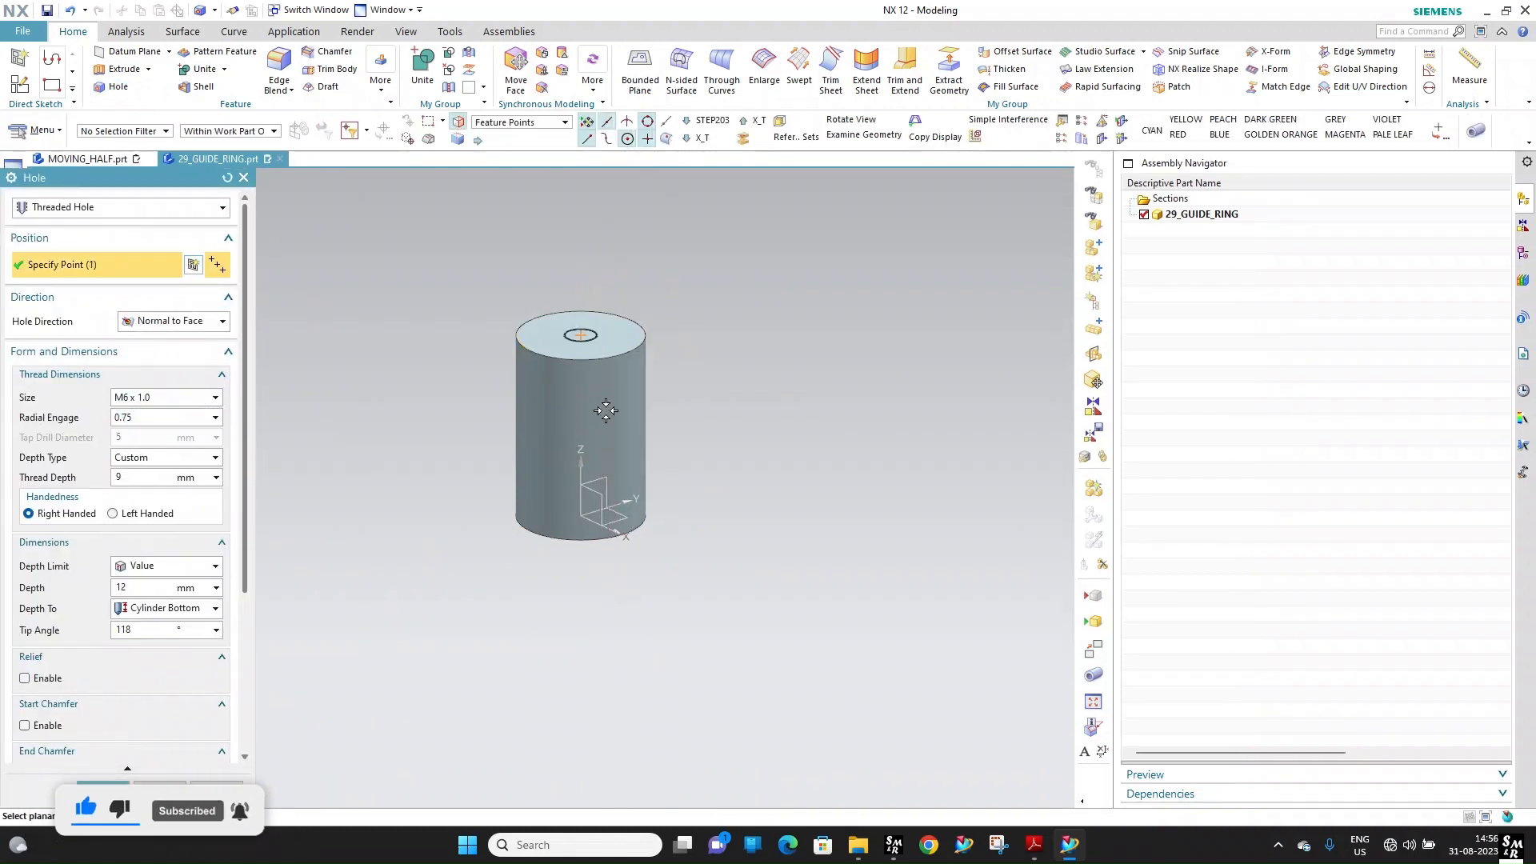
left_click(561, 535)
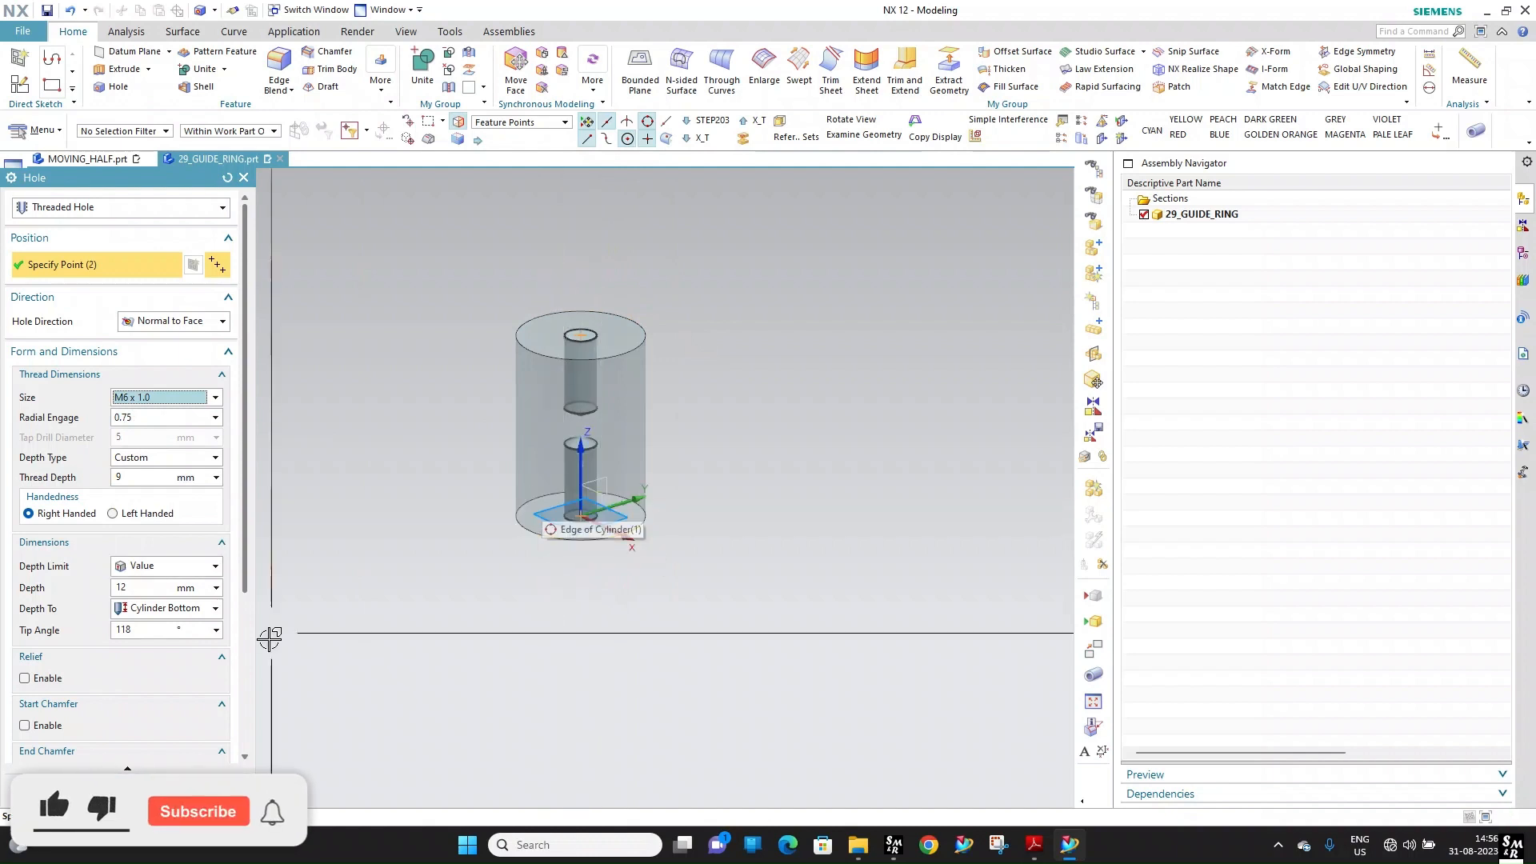
left_click(94, 791)
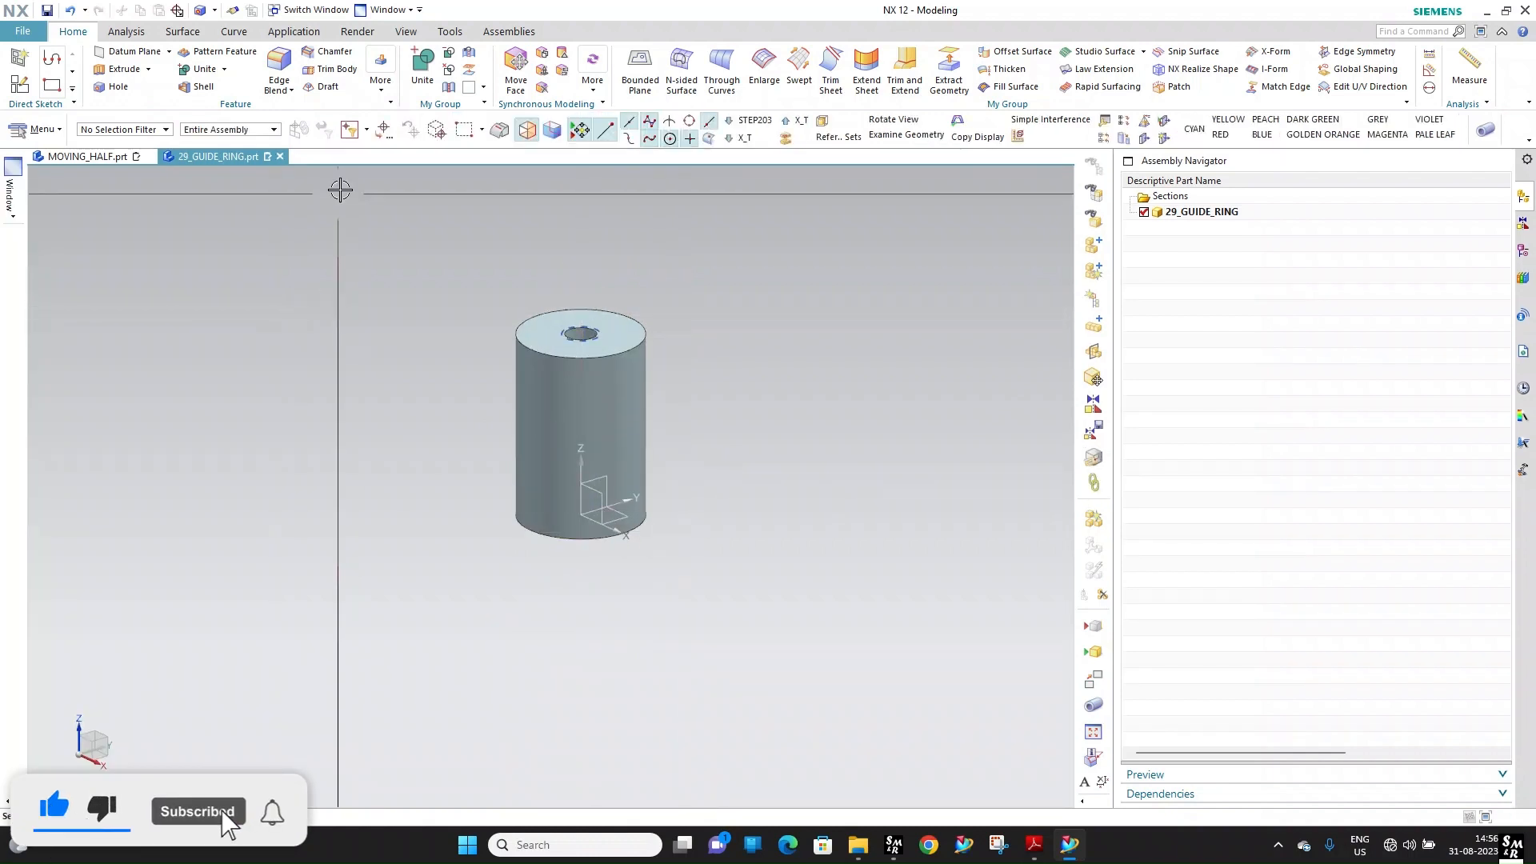
Chamfer both outer end edges of the cylinder by 0.5 mm and save the guide ring part
left_click(325, 53)
scroll(696, 336, "up", 3)
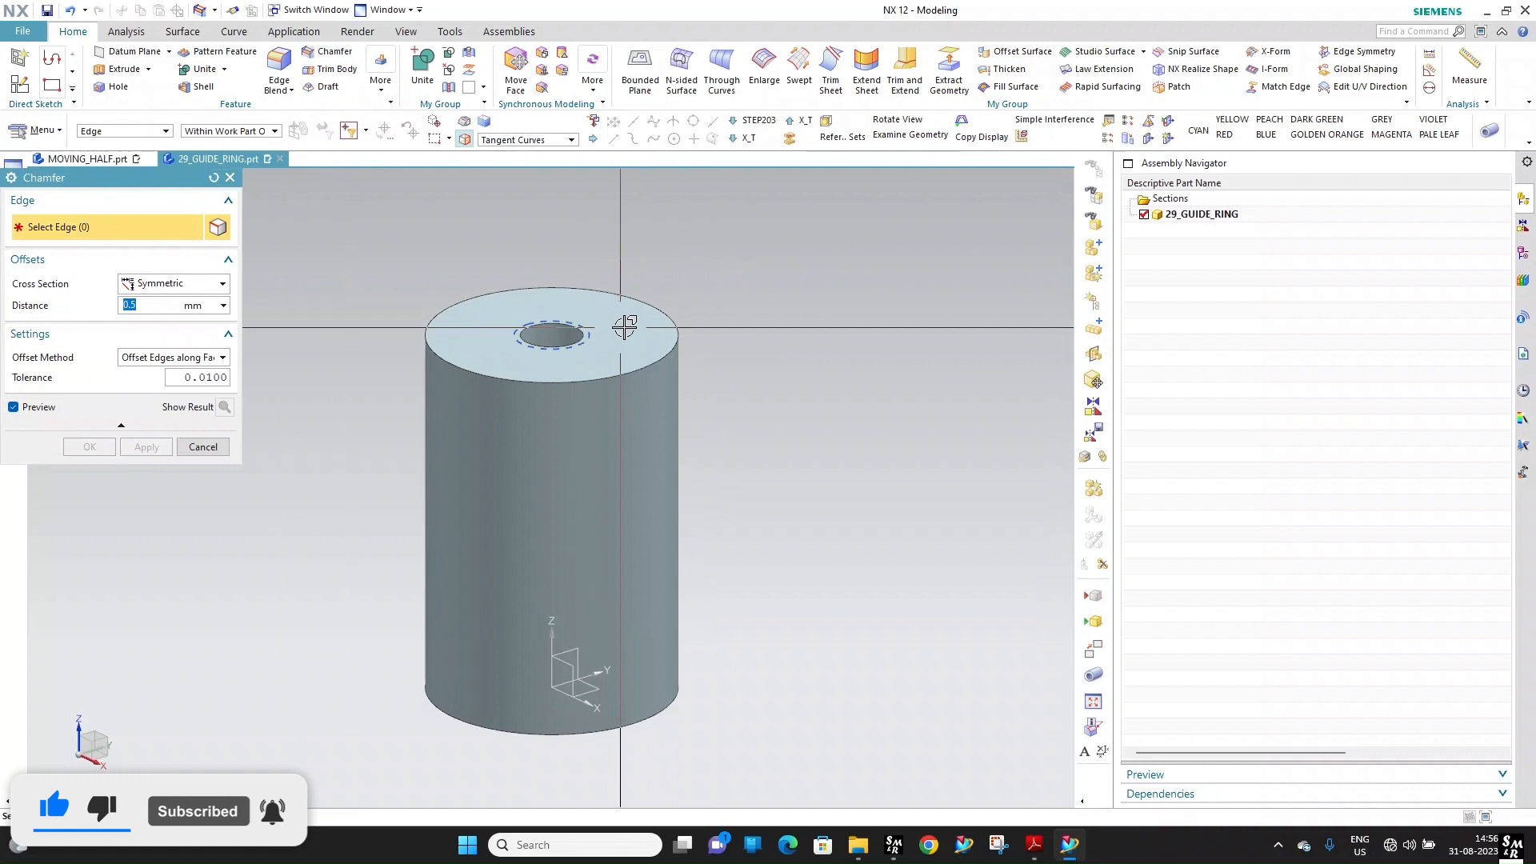
left_click(679, 346)
left_click(89, 447)
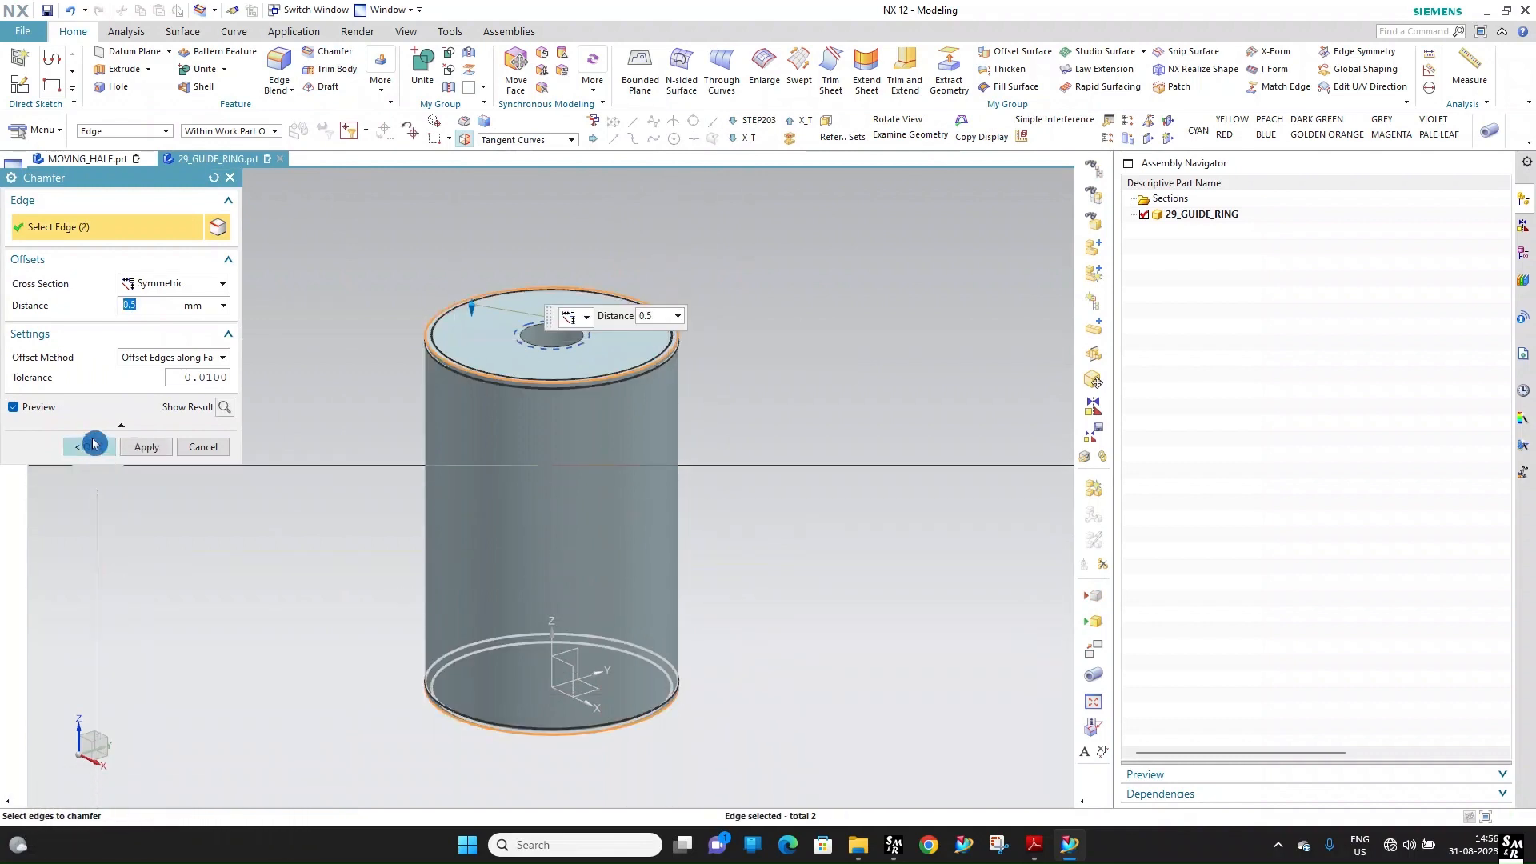
left_click(47, 11)
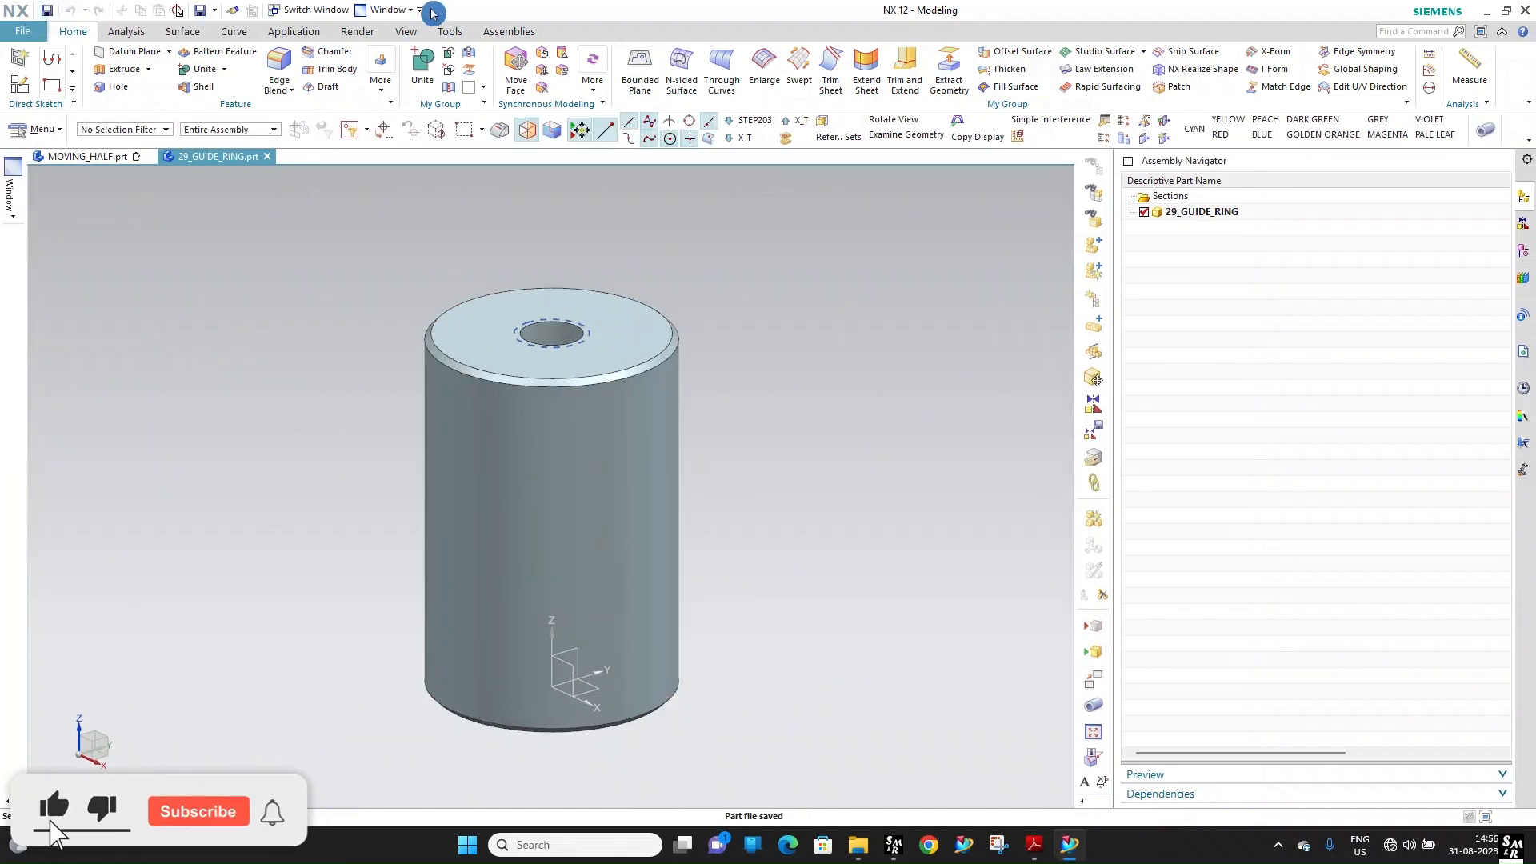
Return to the MOVING_HALF assembly and make MH_MOULD_BASE the work part
left_click(389, 11)
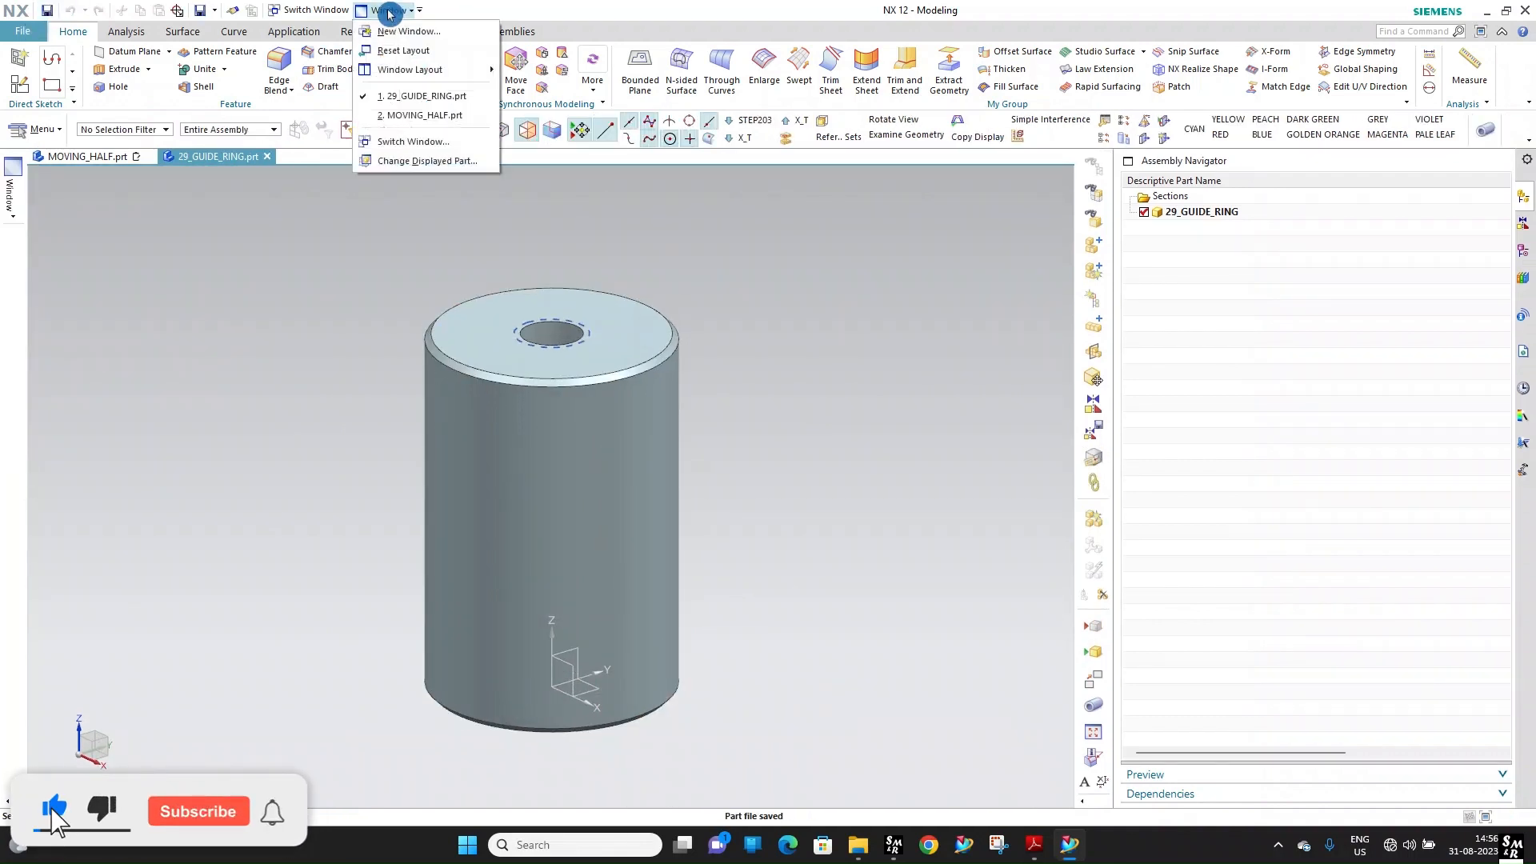
left_click(417, 114)
double_click(1210, 275)
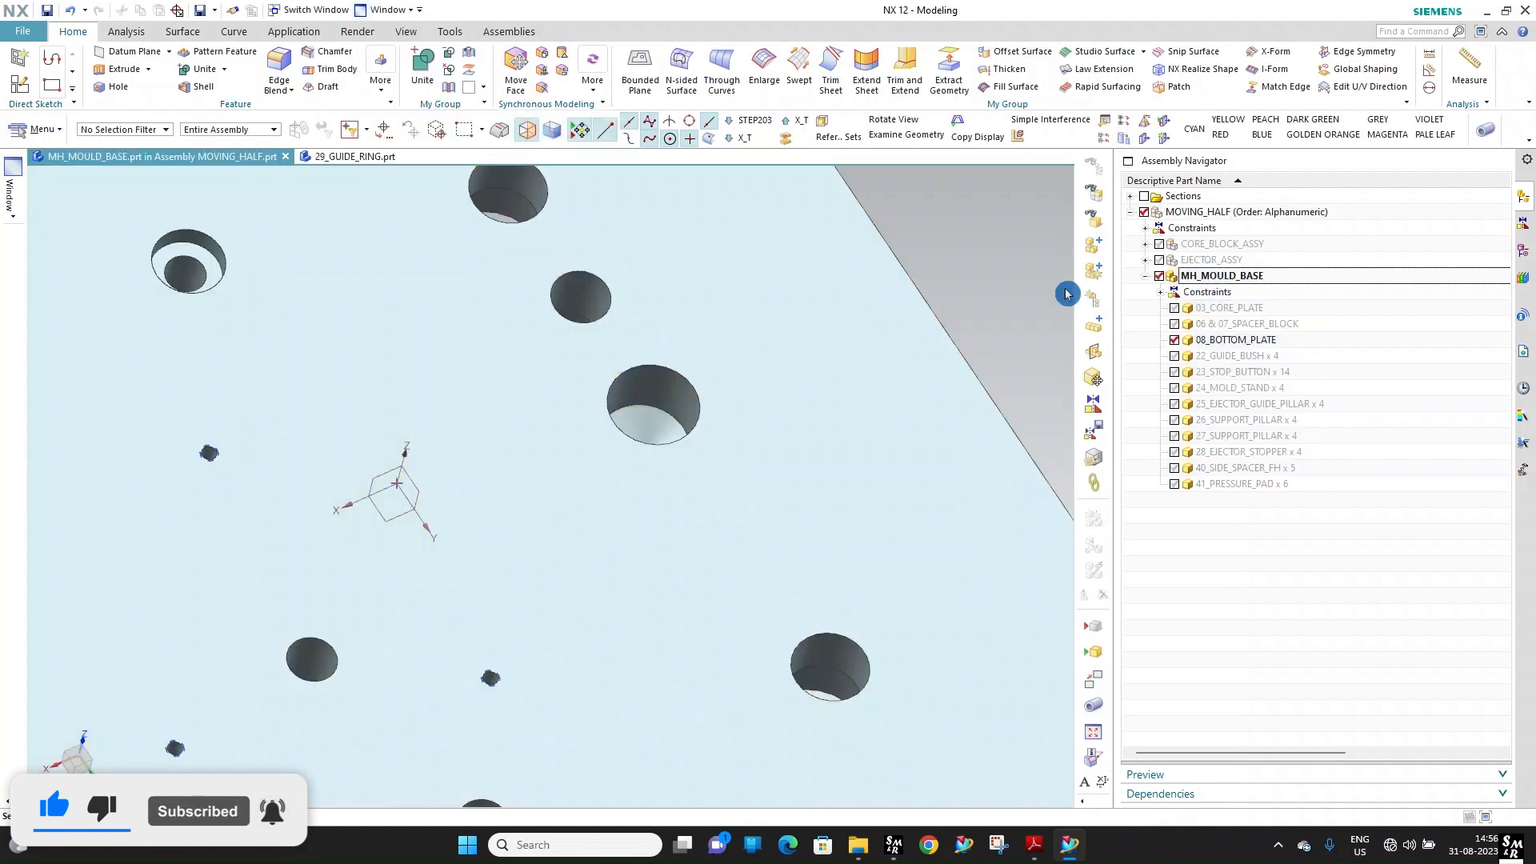
Start adding 29_GUIDE_RING from the PROCESS folder as a component of MH_MOULD_BASE
left_click(1099, 249)
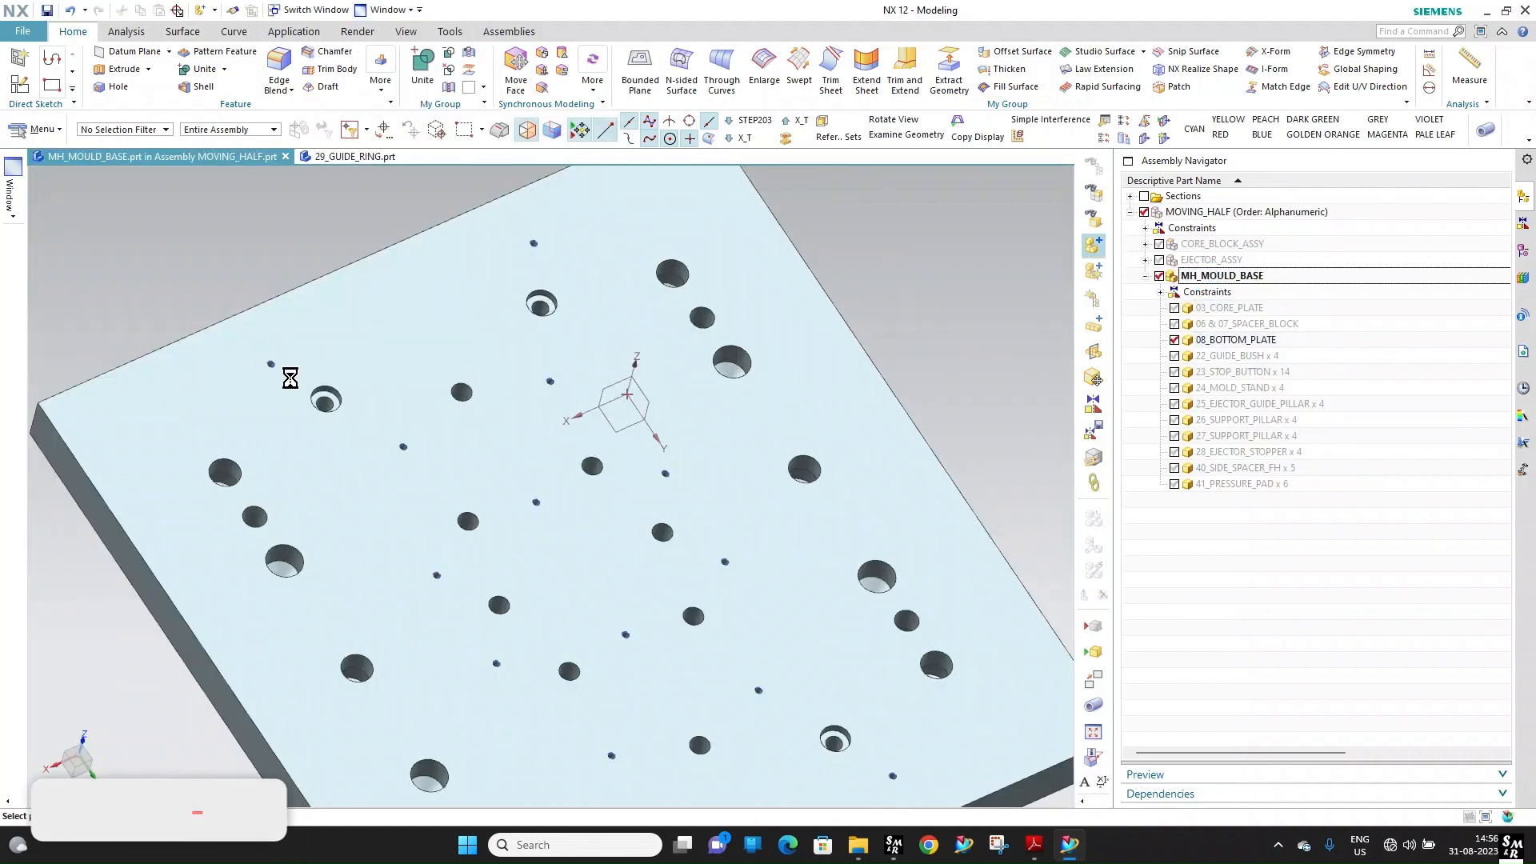
left_click(223, 474)
left_click(177, 546)
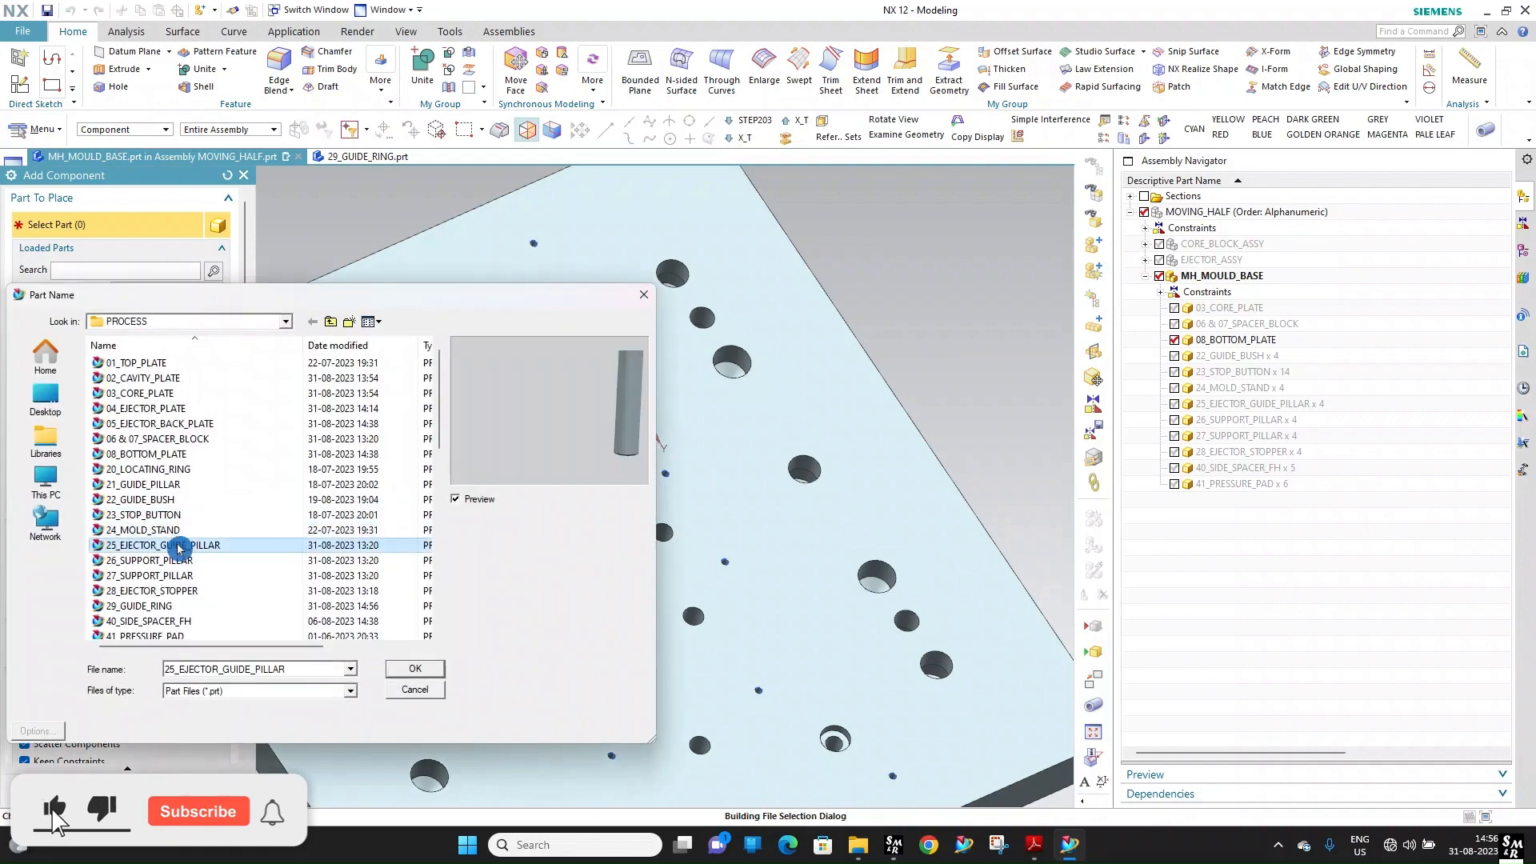
left_click(235, 606)
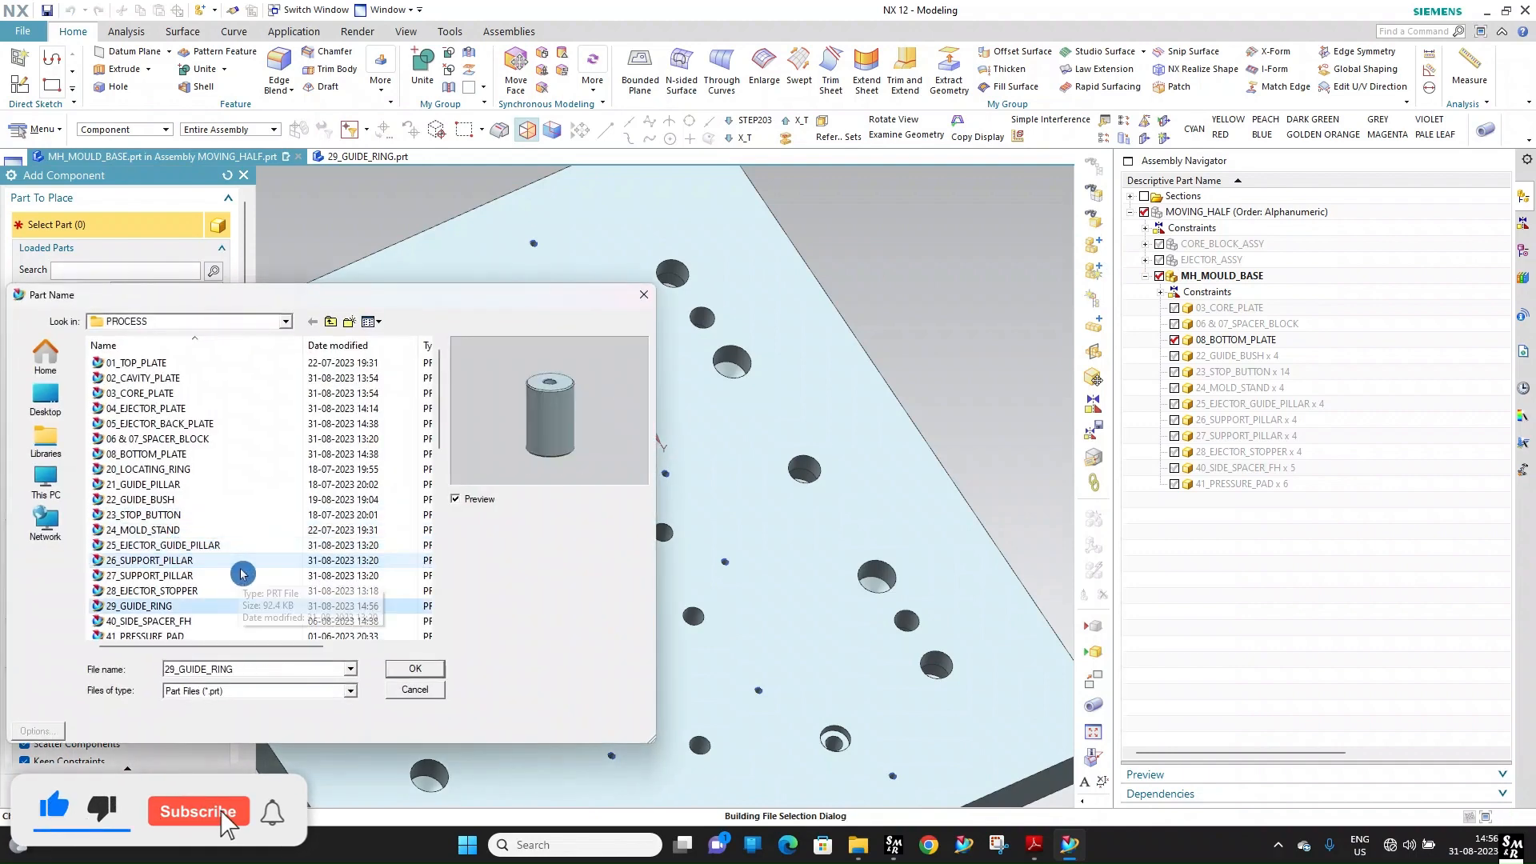
left_click(415, 669)
scroll(76, 709, "down", 1)
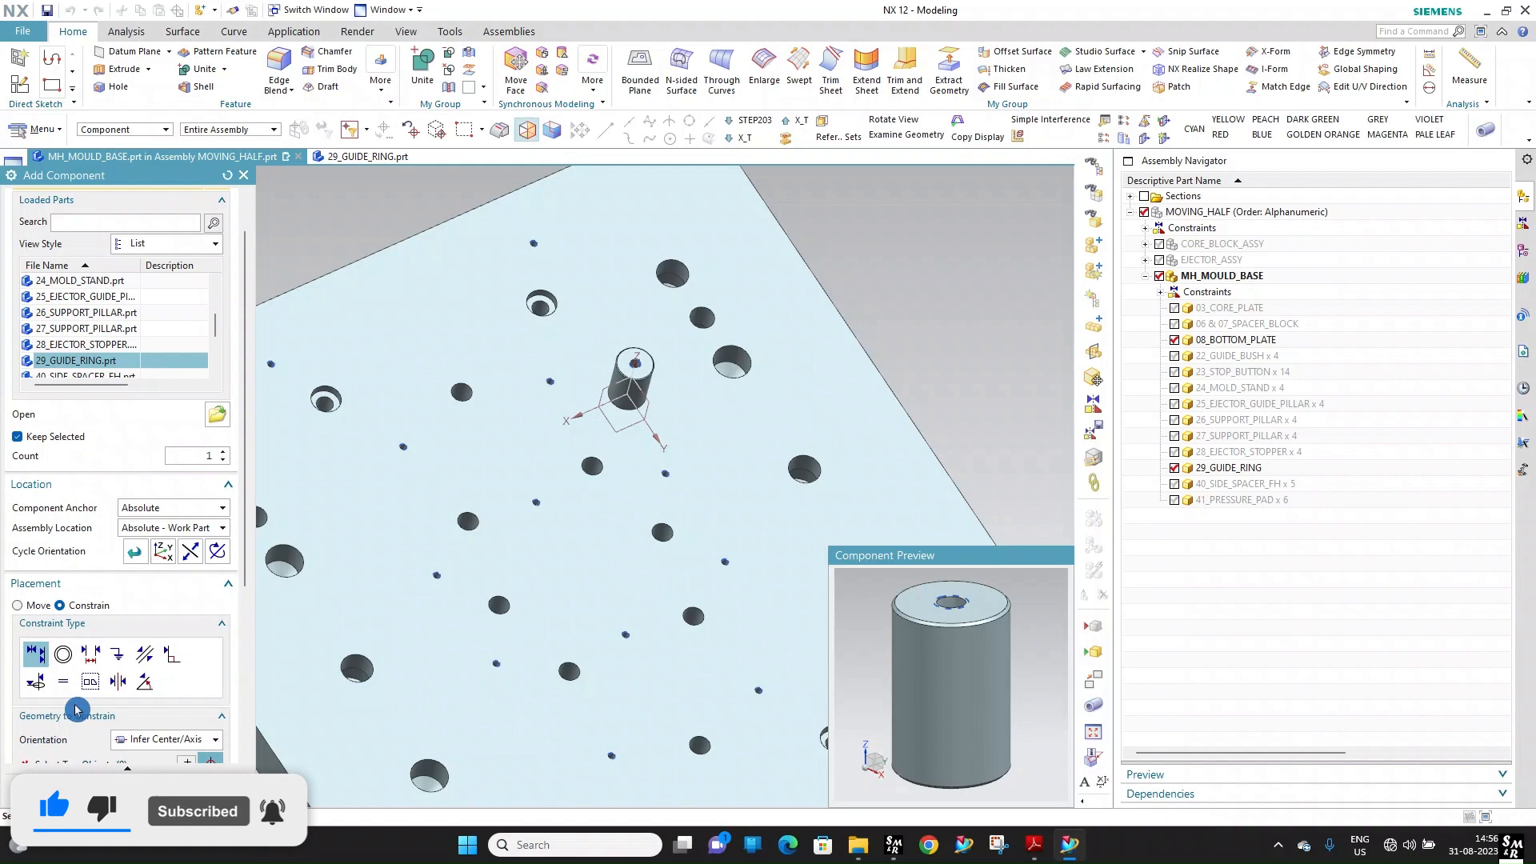
Seat the first guide ring with a concentric constraint in a bottom-plate hole, using the inner large hole of a three-hole edge group
left_click(62, 654)
scroll(120, 640, "down", 1)
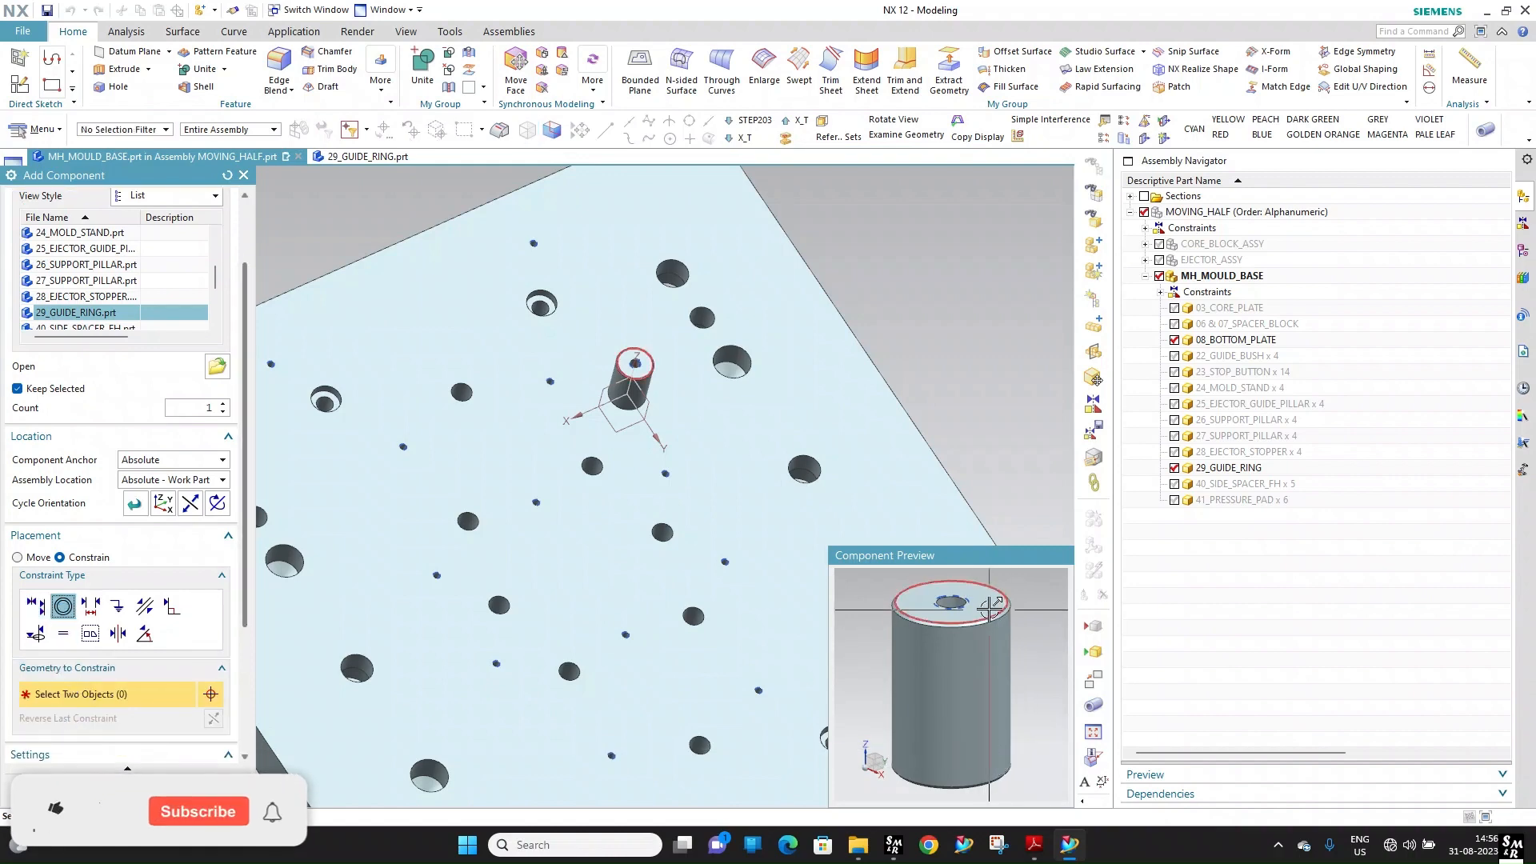
scroll(725, 368, "up", 3)
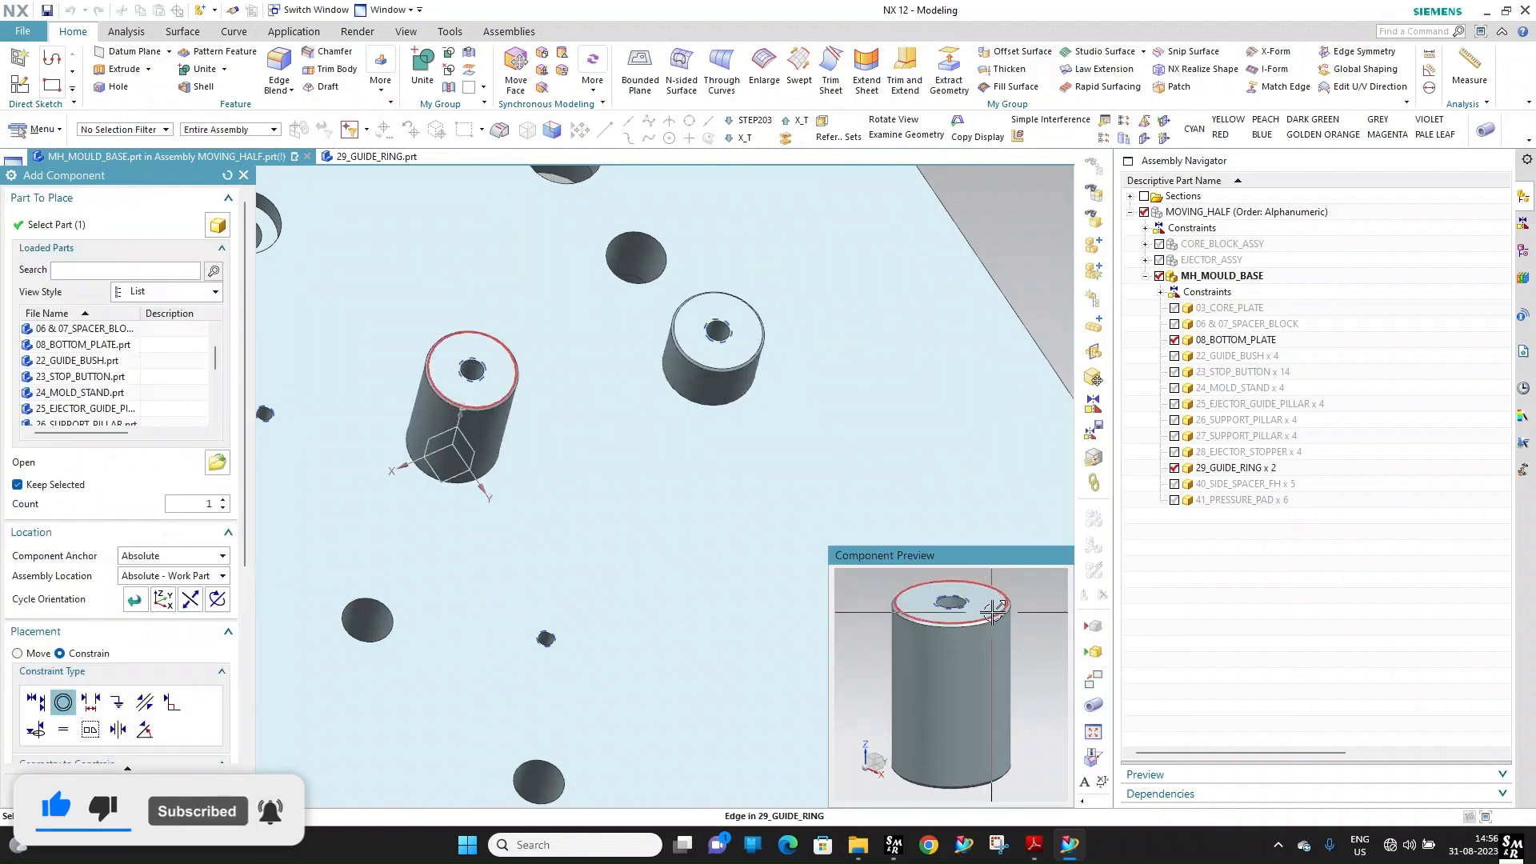
Place a second guide ring concentrically in the matching large hole farther along the same plate edge, reversing the constraint so it stands upward
scroll(454, 335, "down", 5)
scroll(640, 484, "up", 5)
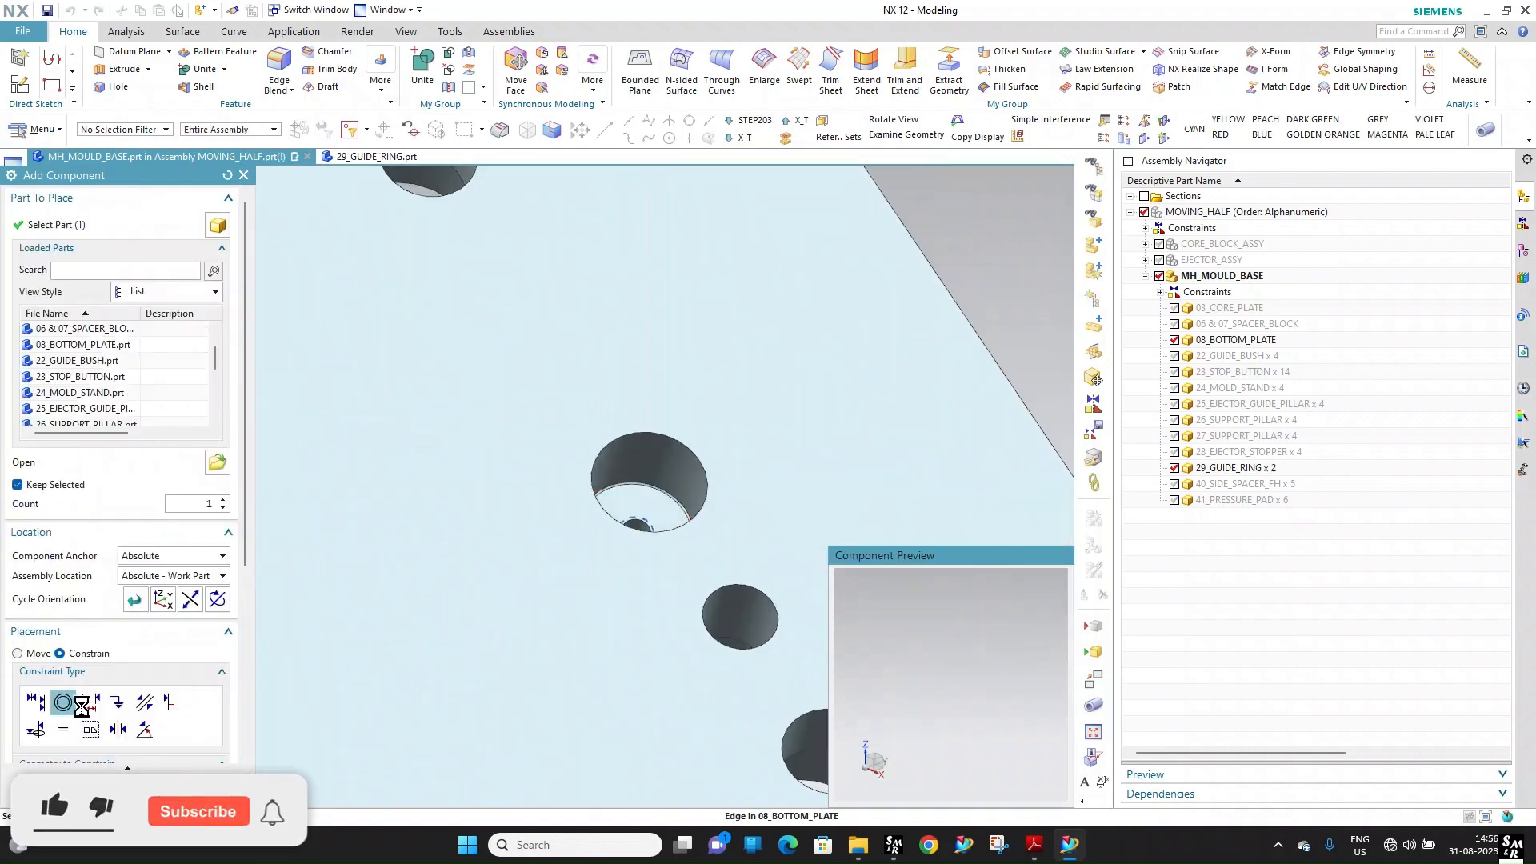
scroll(215, 690, "down", 3)
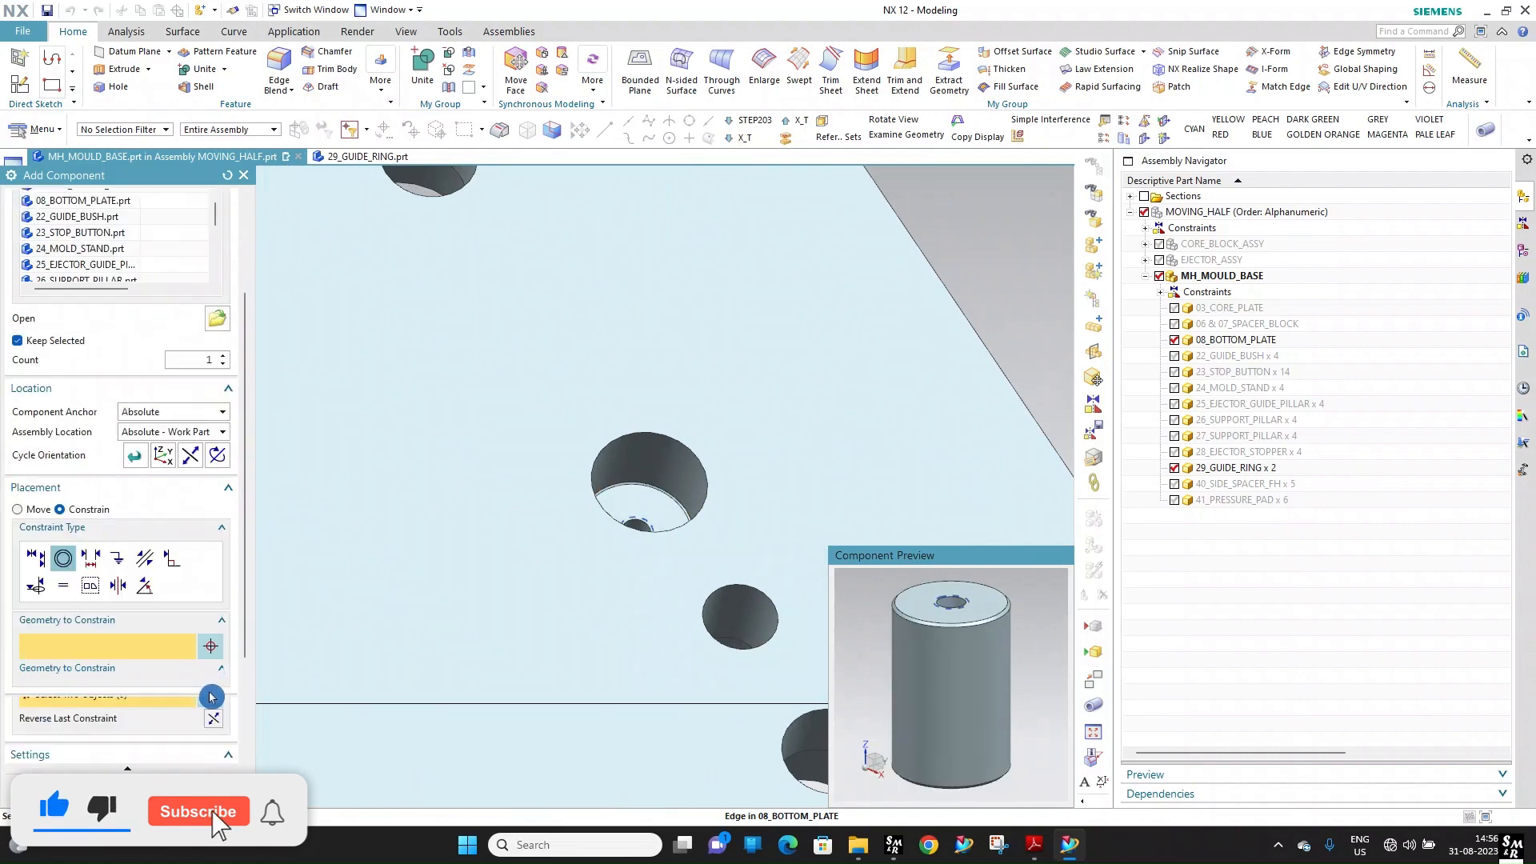
left_click(214, 674)
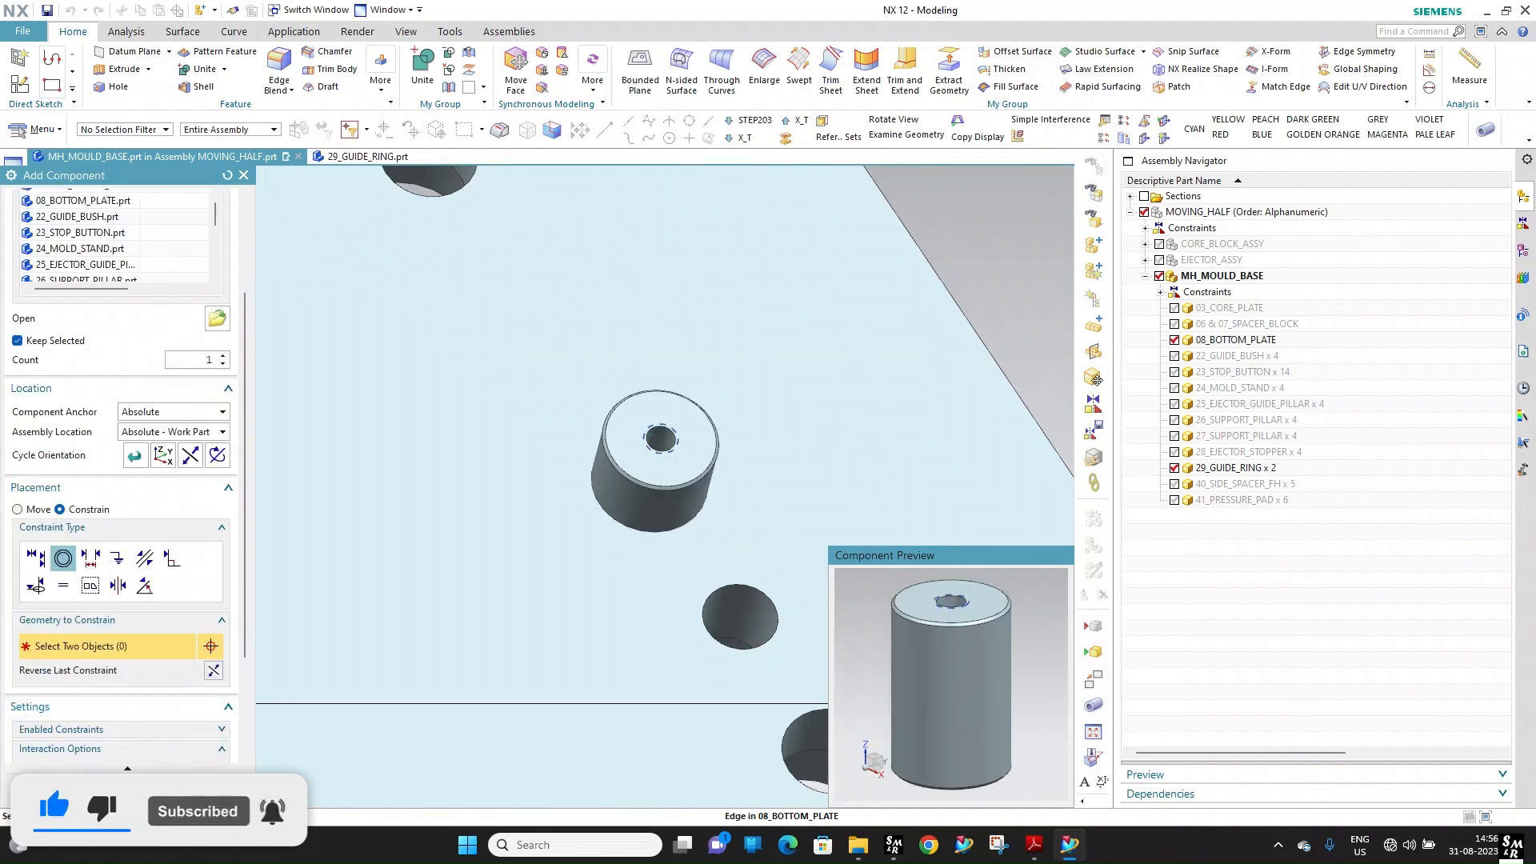
Place a third guide ring concentrically in the corresponding large hole along the opposite plate edge and reverse its constraint to stand upward
scroll(796, 388, "down", 5)
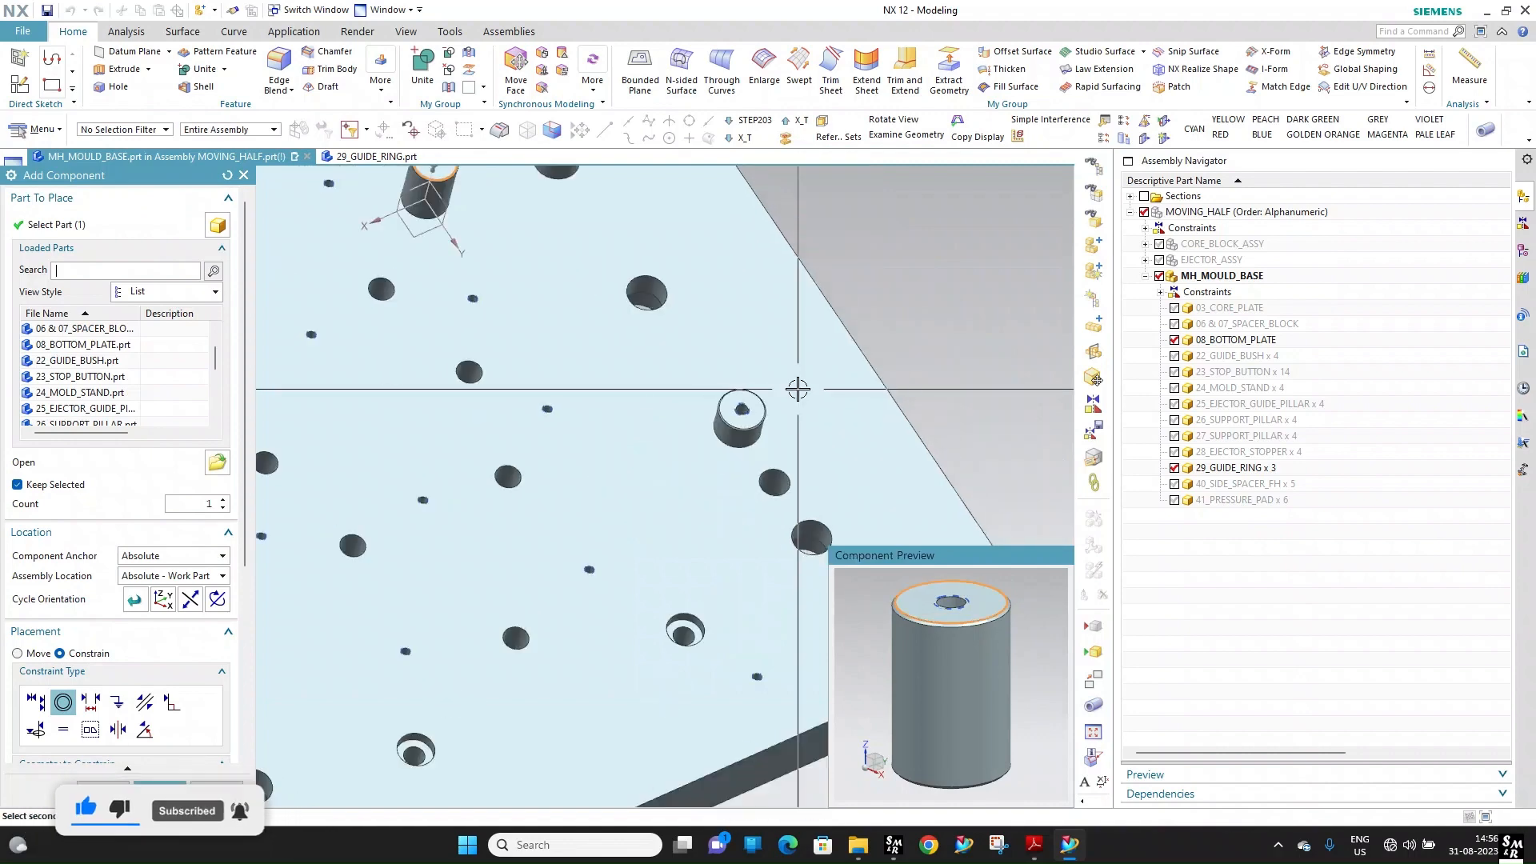
scroll(600, 492, "up", 6)
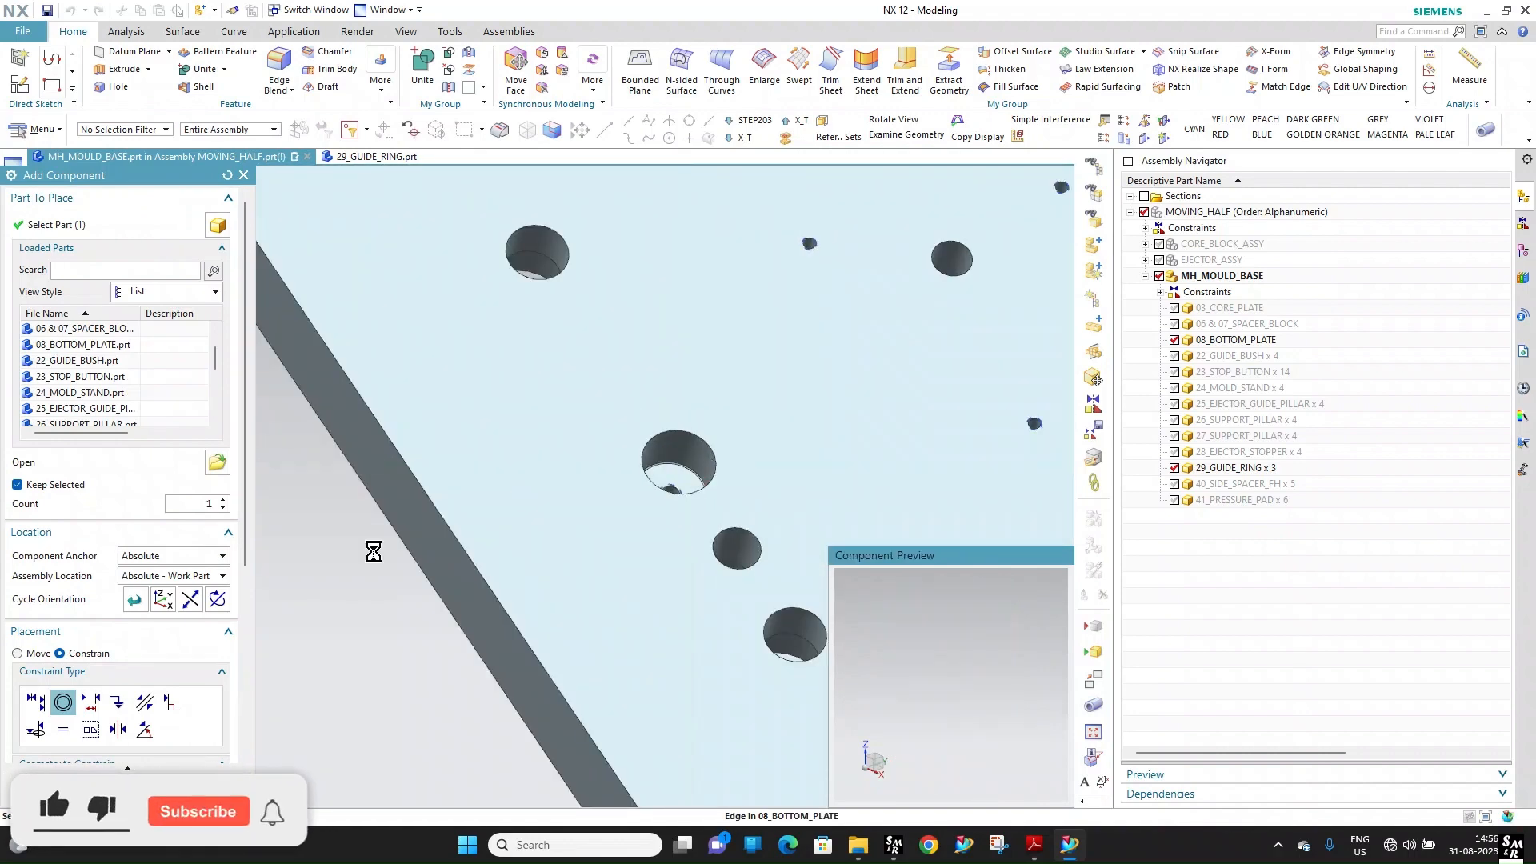
scroll(233, 731, "down", 4)
left_click(213, 629)
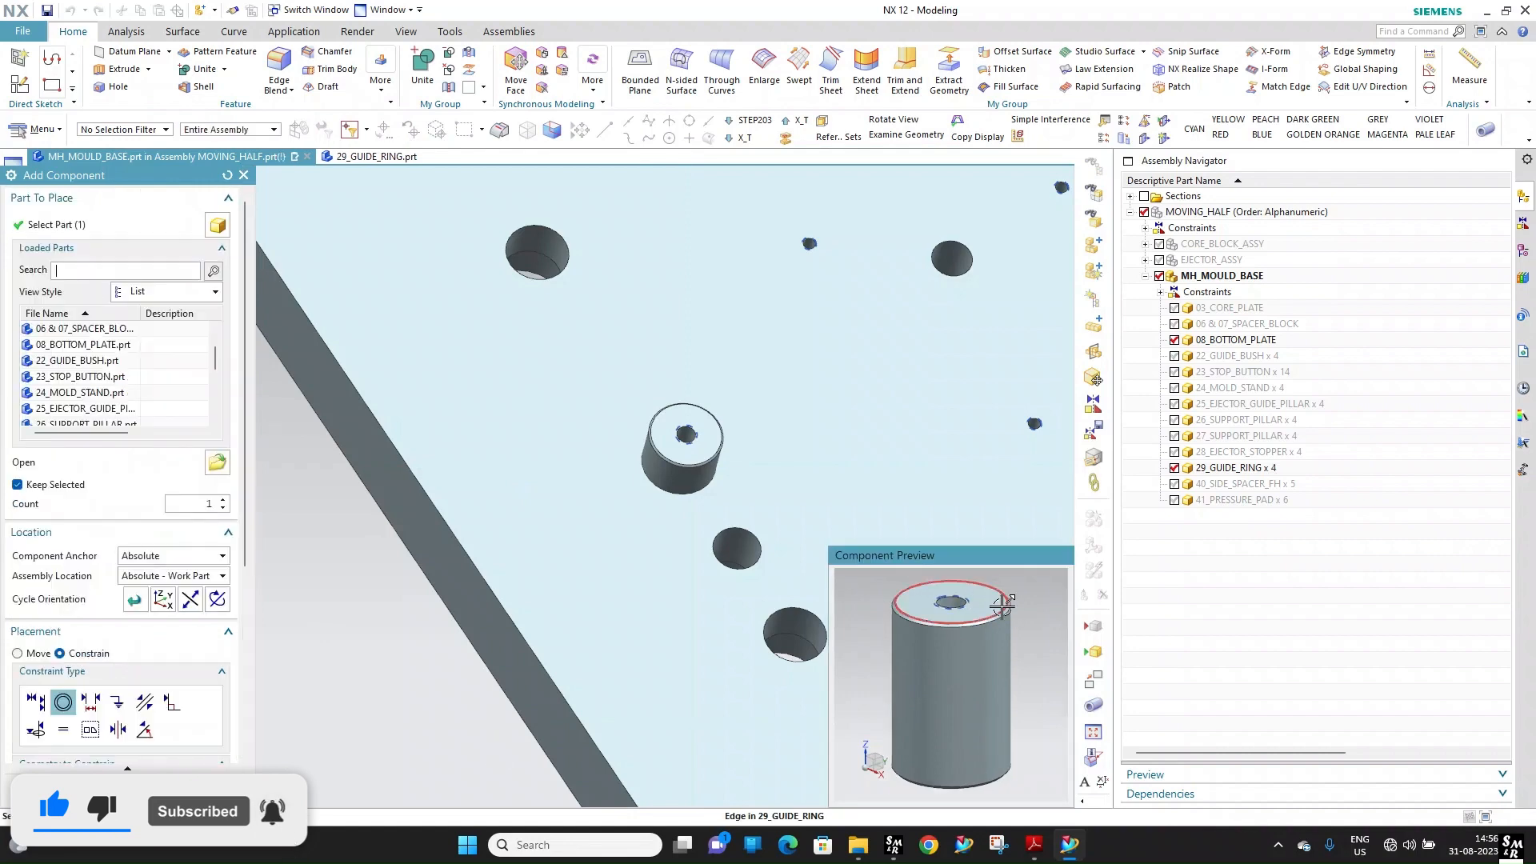
Place the fourth guide ring upright and concentric in the remaining matching large hole of the bottom plate, and finish adding components
scroll(543, 607, "down", 5)
scroll(468, 497, "up", 6)
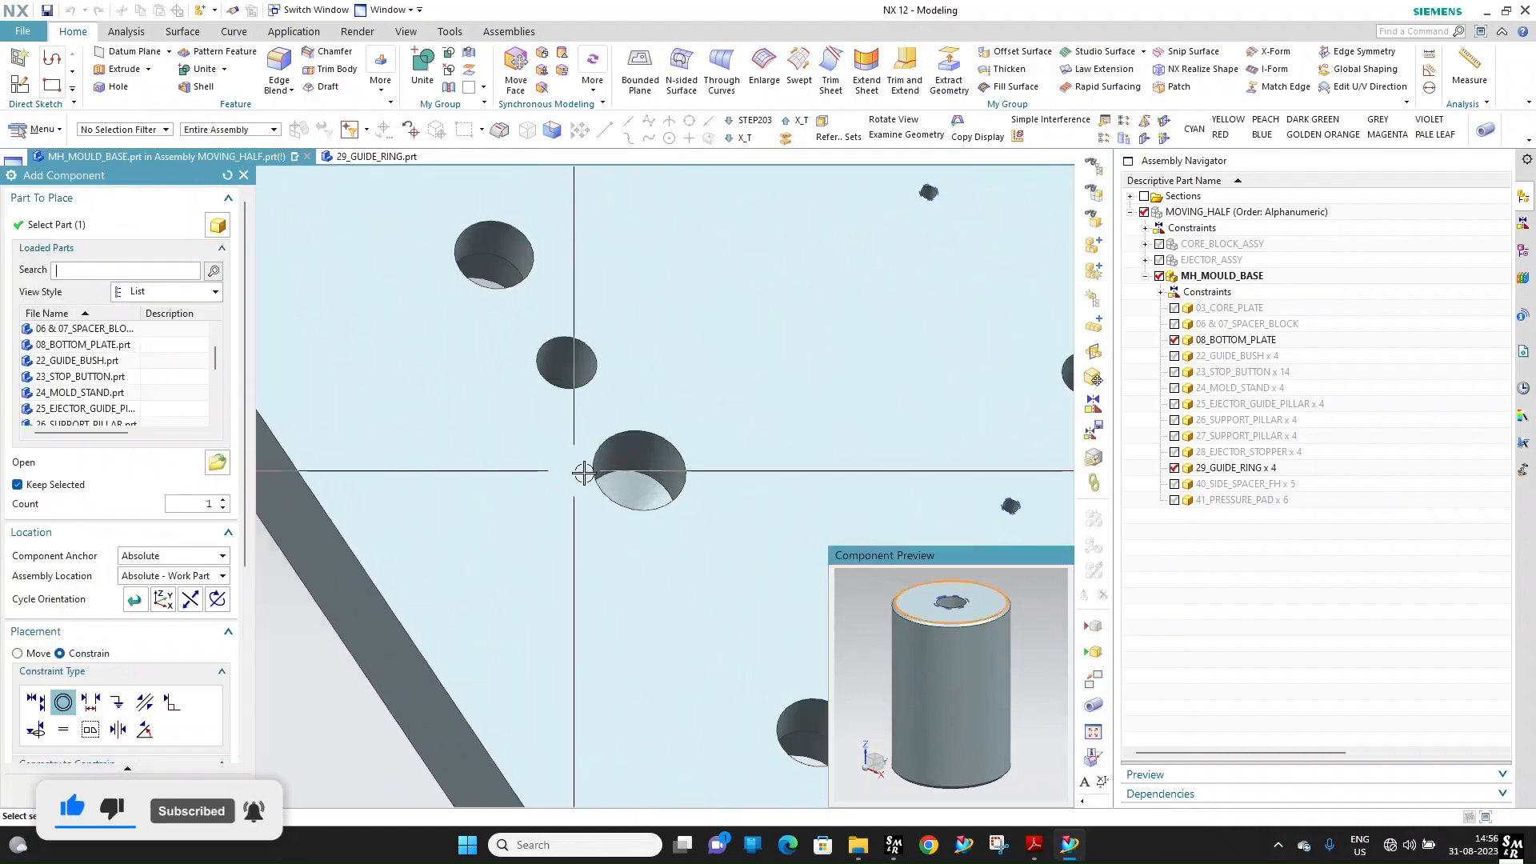
left_click(629, 474)
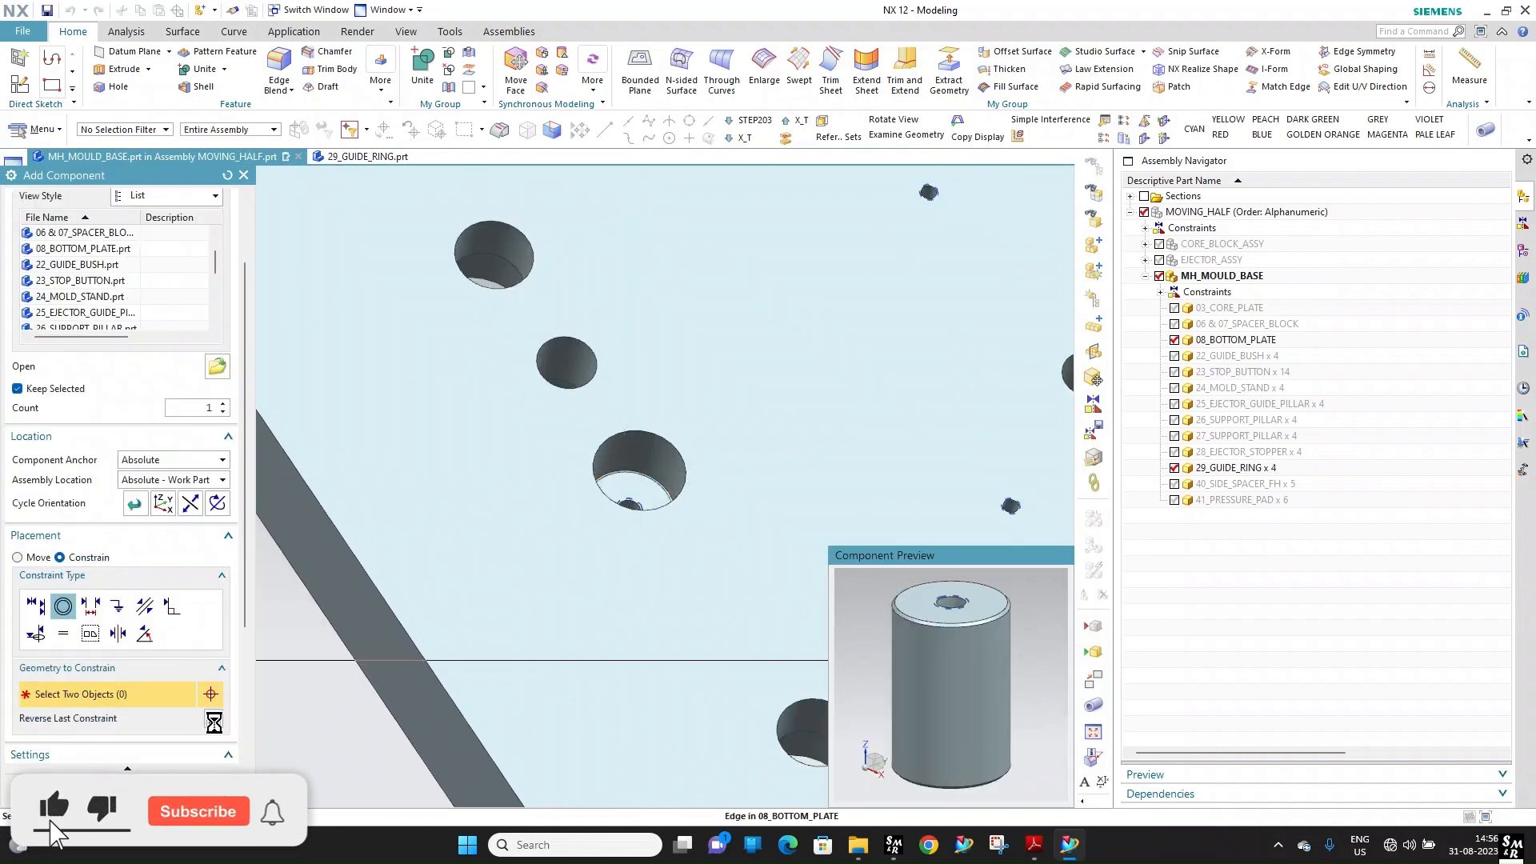
middle_click(799, 552)
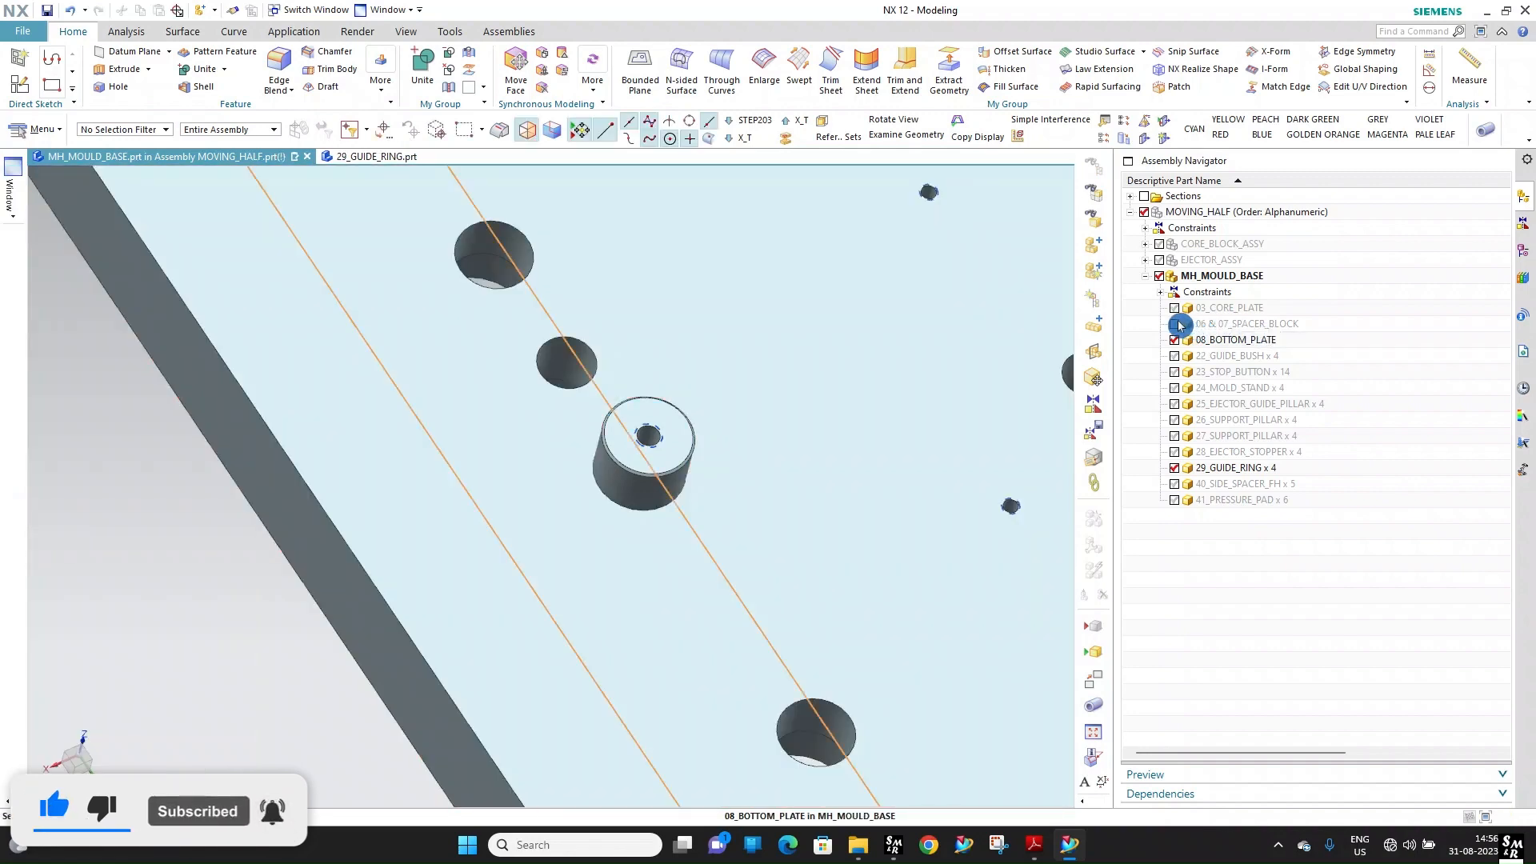
Show 06 & 07_SPACER_BLOCK above the bottom plate and turn on the section display
left_click(1179, 324)
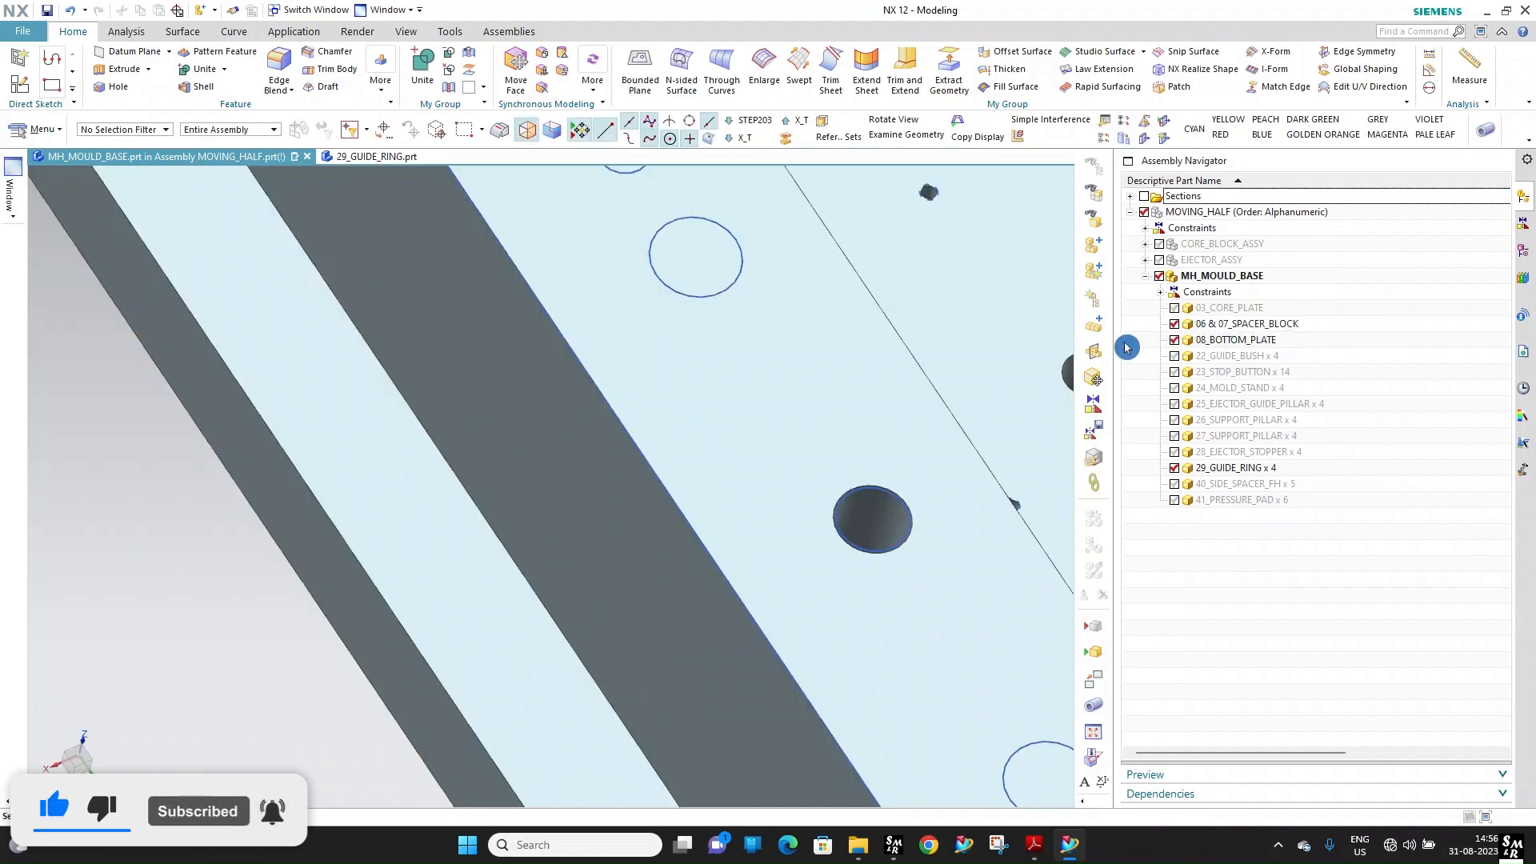
scroll(576, 439, "down", 5)
middle_click_drag(576, 439, 720, 448)
scroll(720, 448, "down", 3)
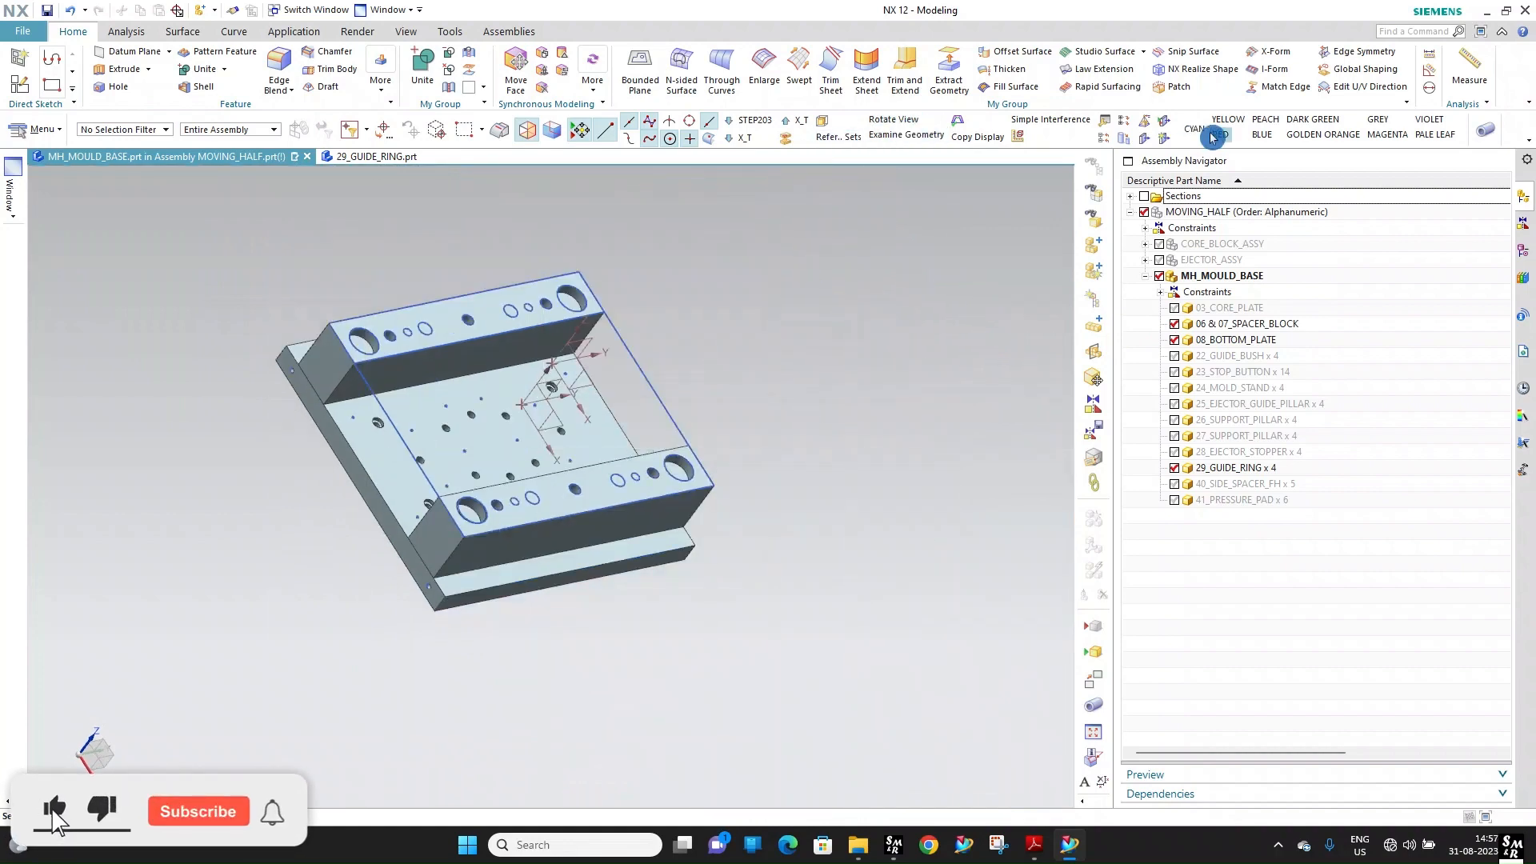
left_click(1164, 128)
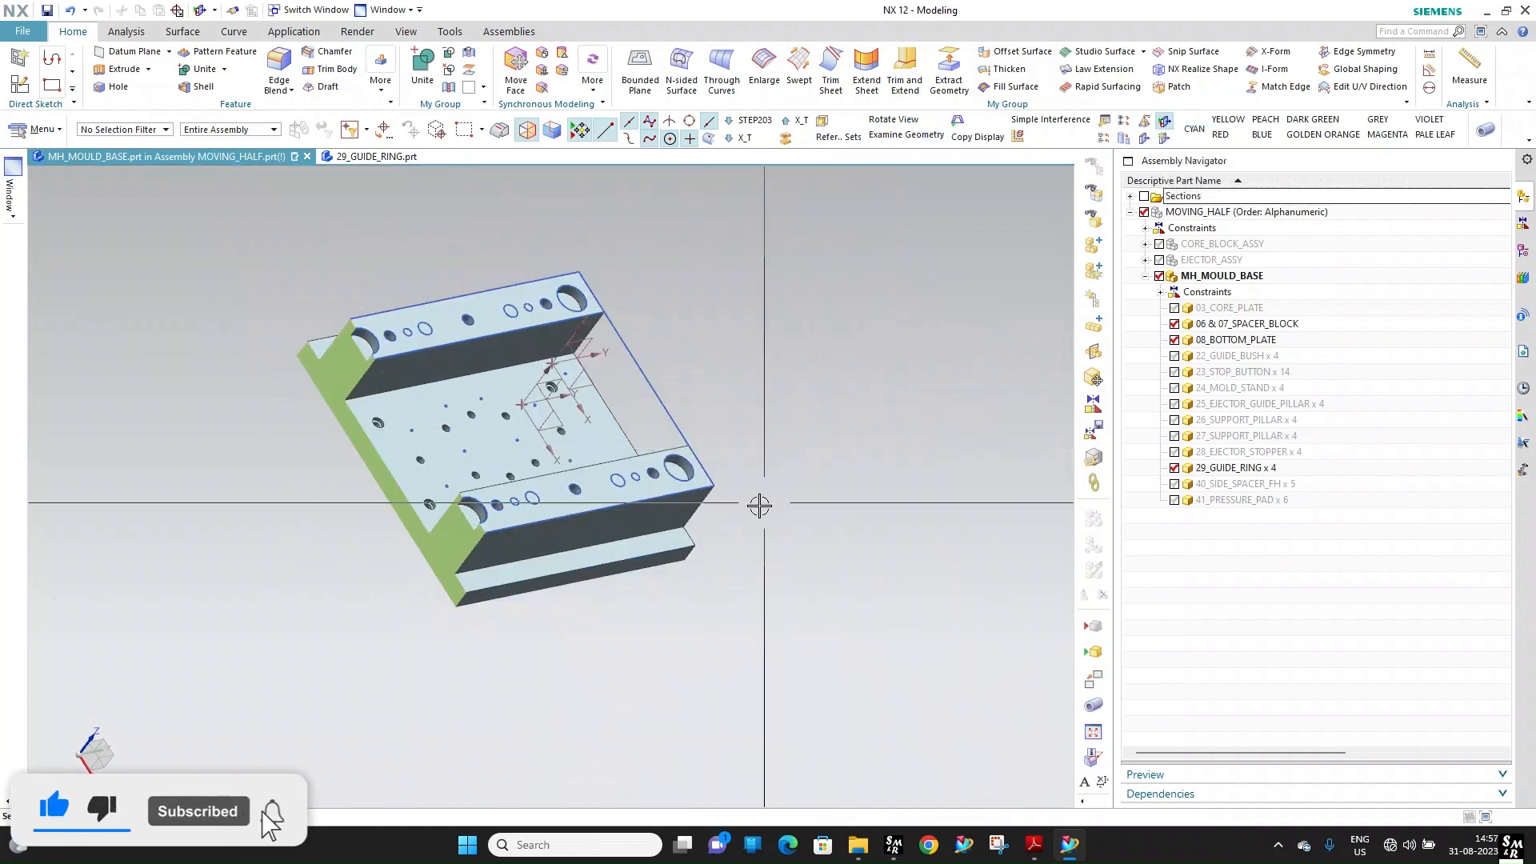
Edit the view section to cut on the X plane at an offset of 137, through one row of guide rings
left_click(1144, 143)
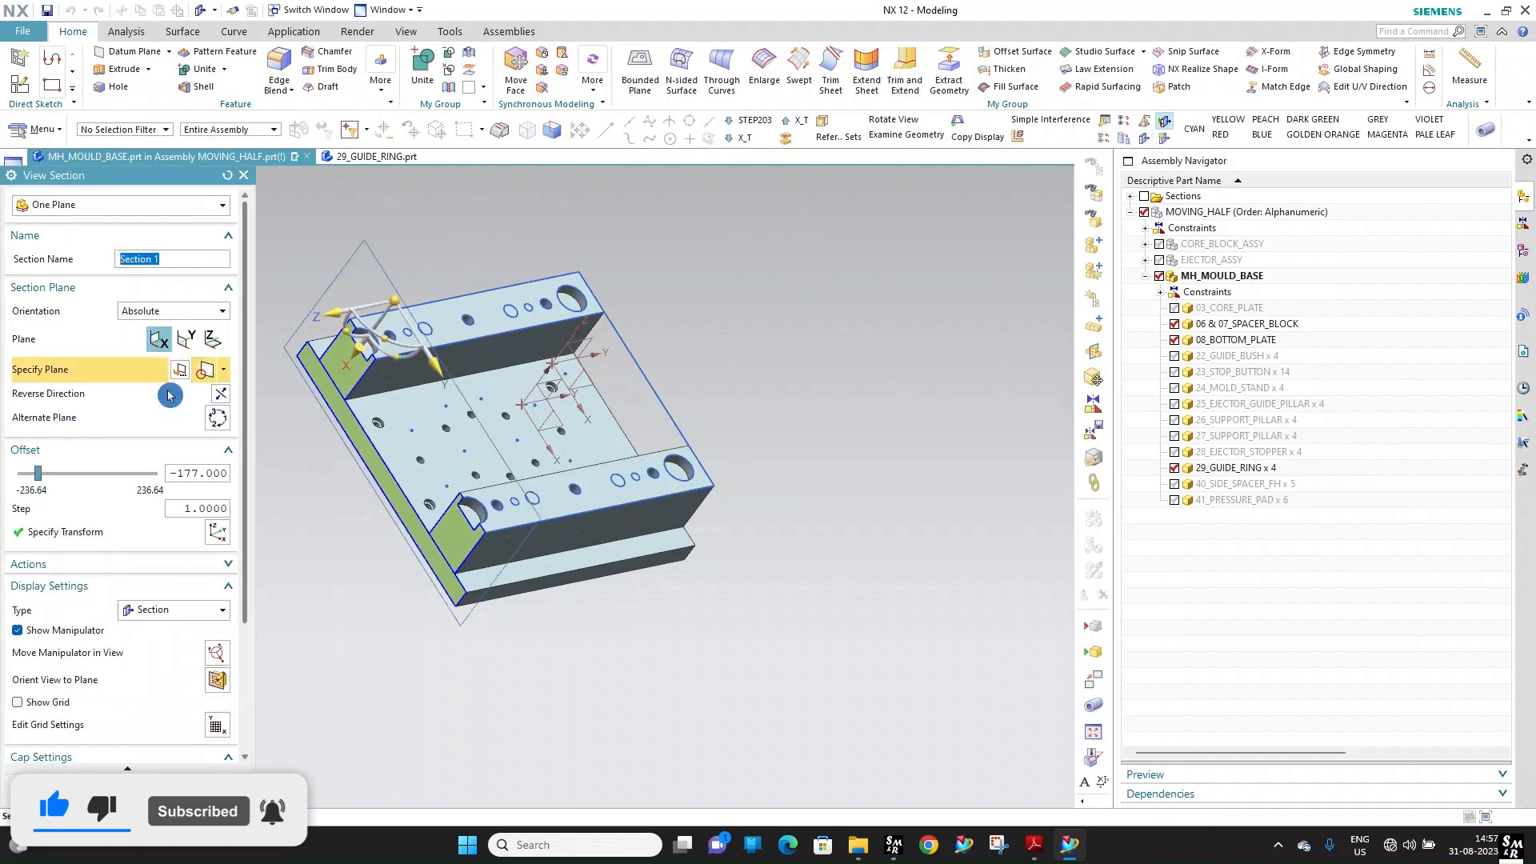
left_click(186, 338)
scroll(480, 489, "up", 5)
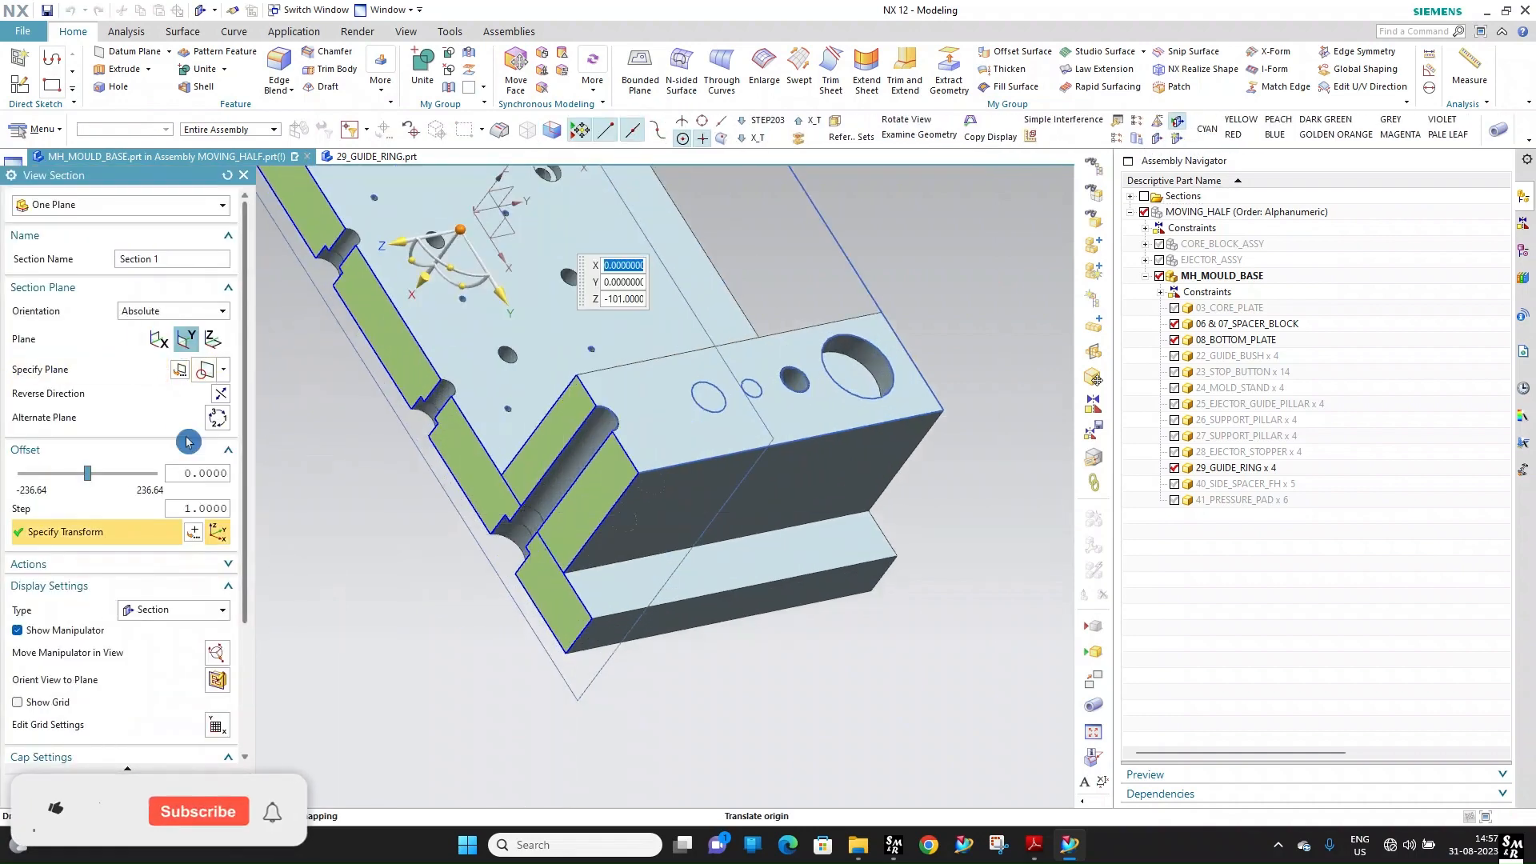
left_click(149, 346)
scroll(531, 432, "down", 5)
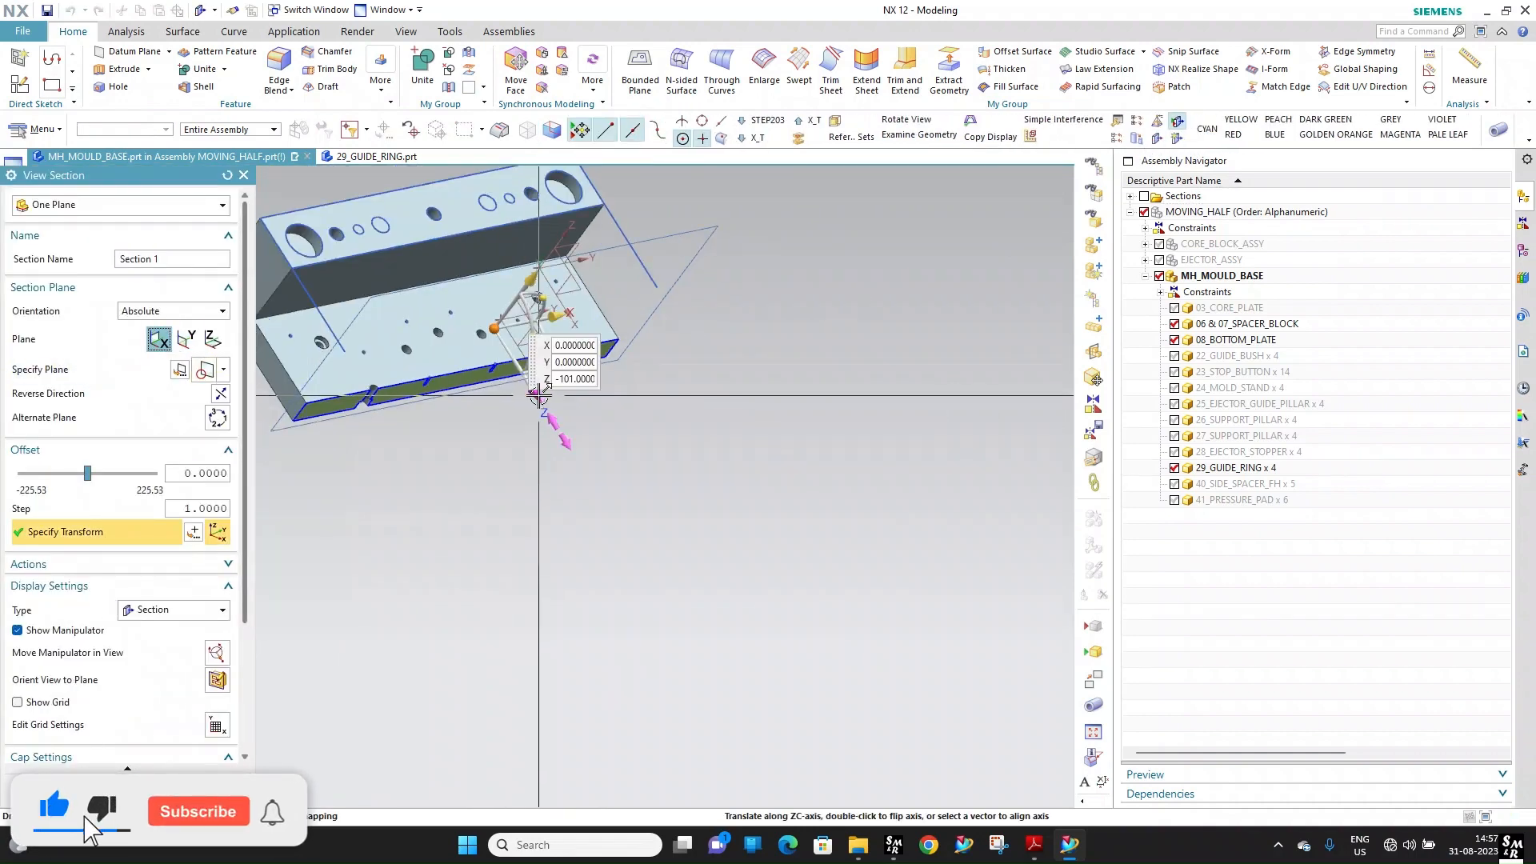
left_click_drag(535, 393, 686, 551)
middle_click_drag(685, 550, 524, 449)
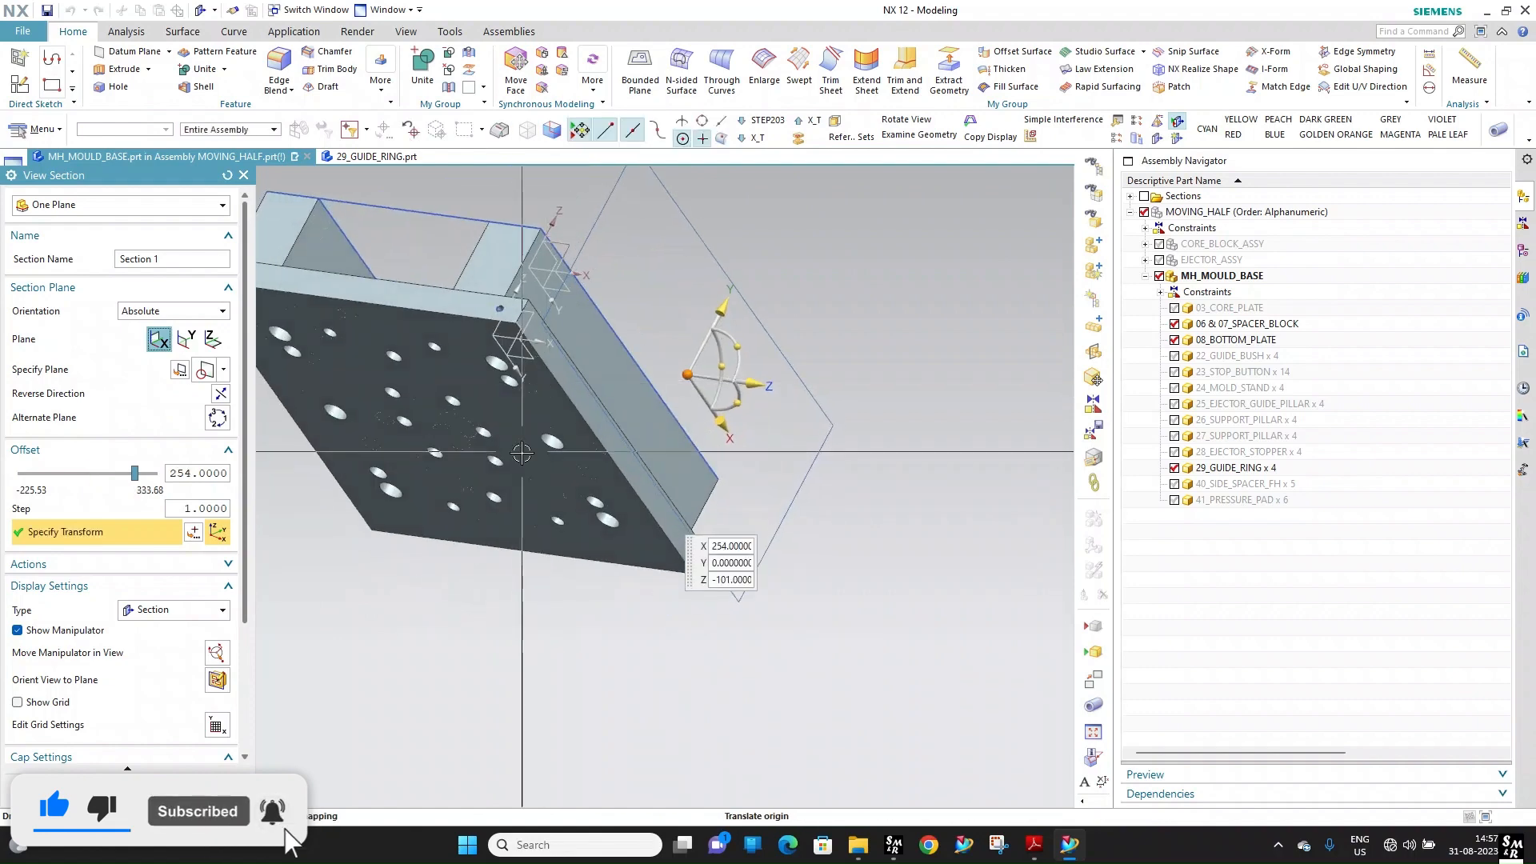
scroll(565, 440, "up", 2)
left_click(571, 443)
middle_click_drag(511, 352, 439, 413)
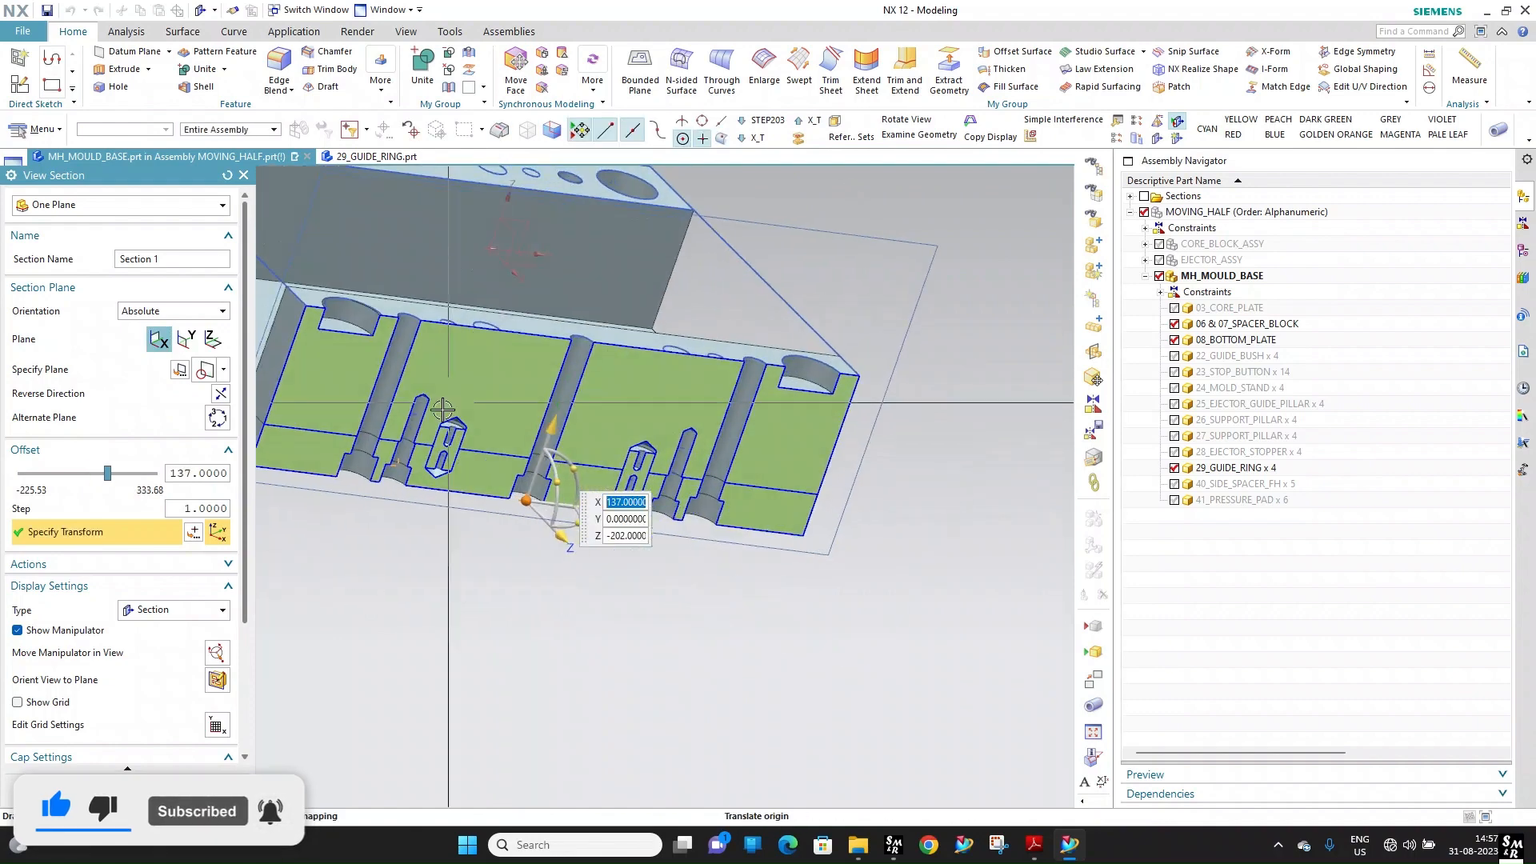
Examine how the sectioned guide rings fit into the bottom plate and spacer block, and cancel the section edit
scroll(442, 421, "up", 5)
middle_click_drag(480, 485, 378, 419)
scroll(377, 420, "up", 5)
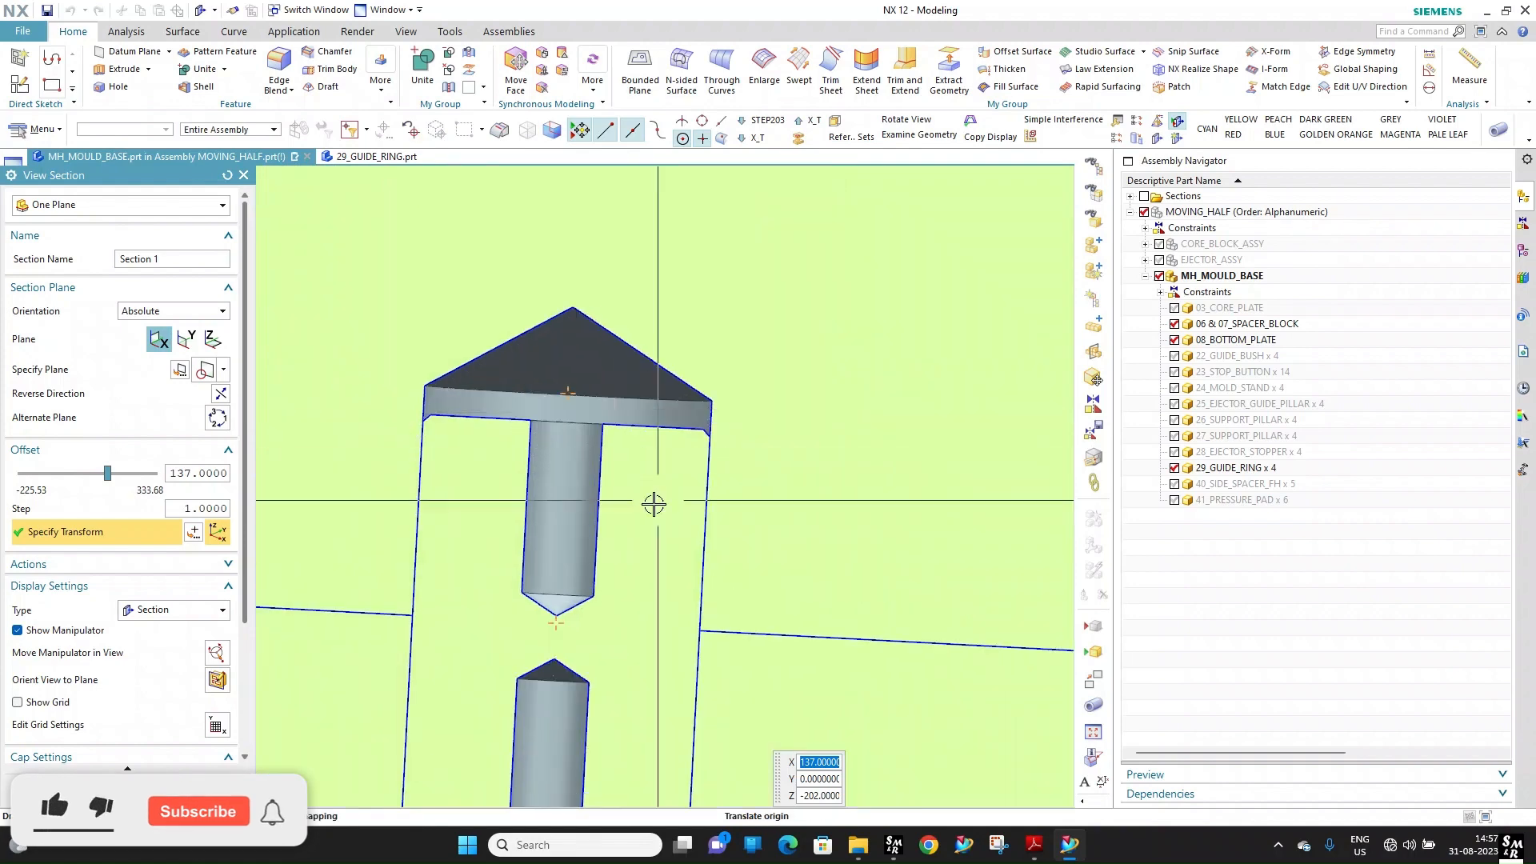
scroll(542, 494, "down", 4)
scroll(504, 665, "up", 2)
scroll(472, 552, "down", 7)
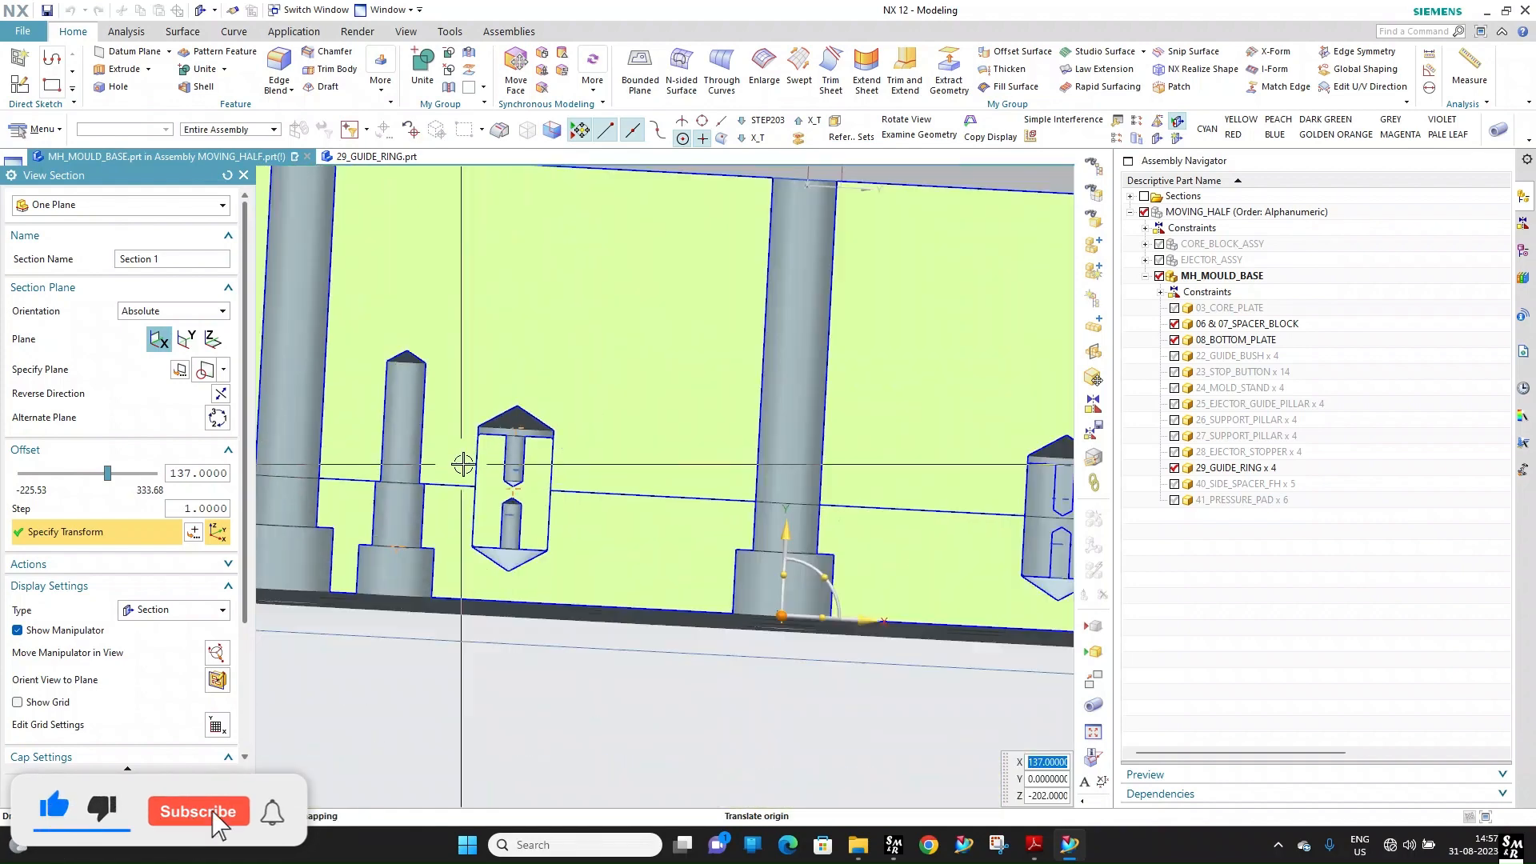
middle_click_drag(816, 470, 888, 554)
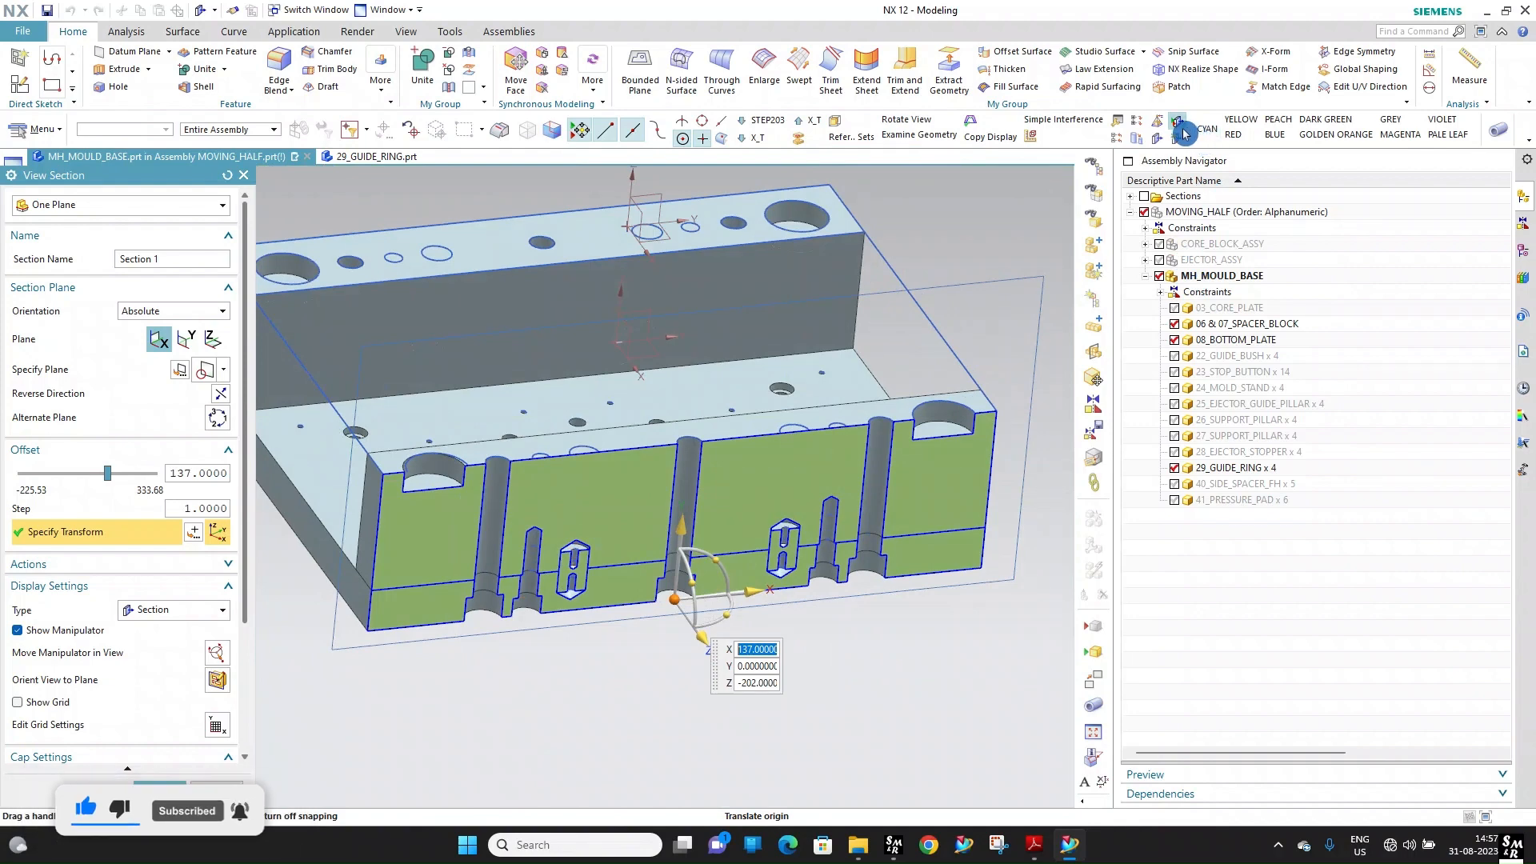
key("Escape")
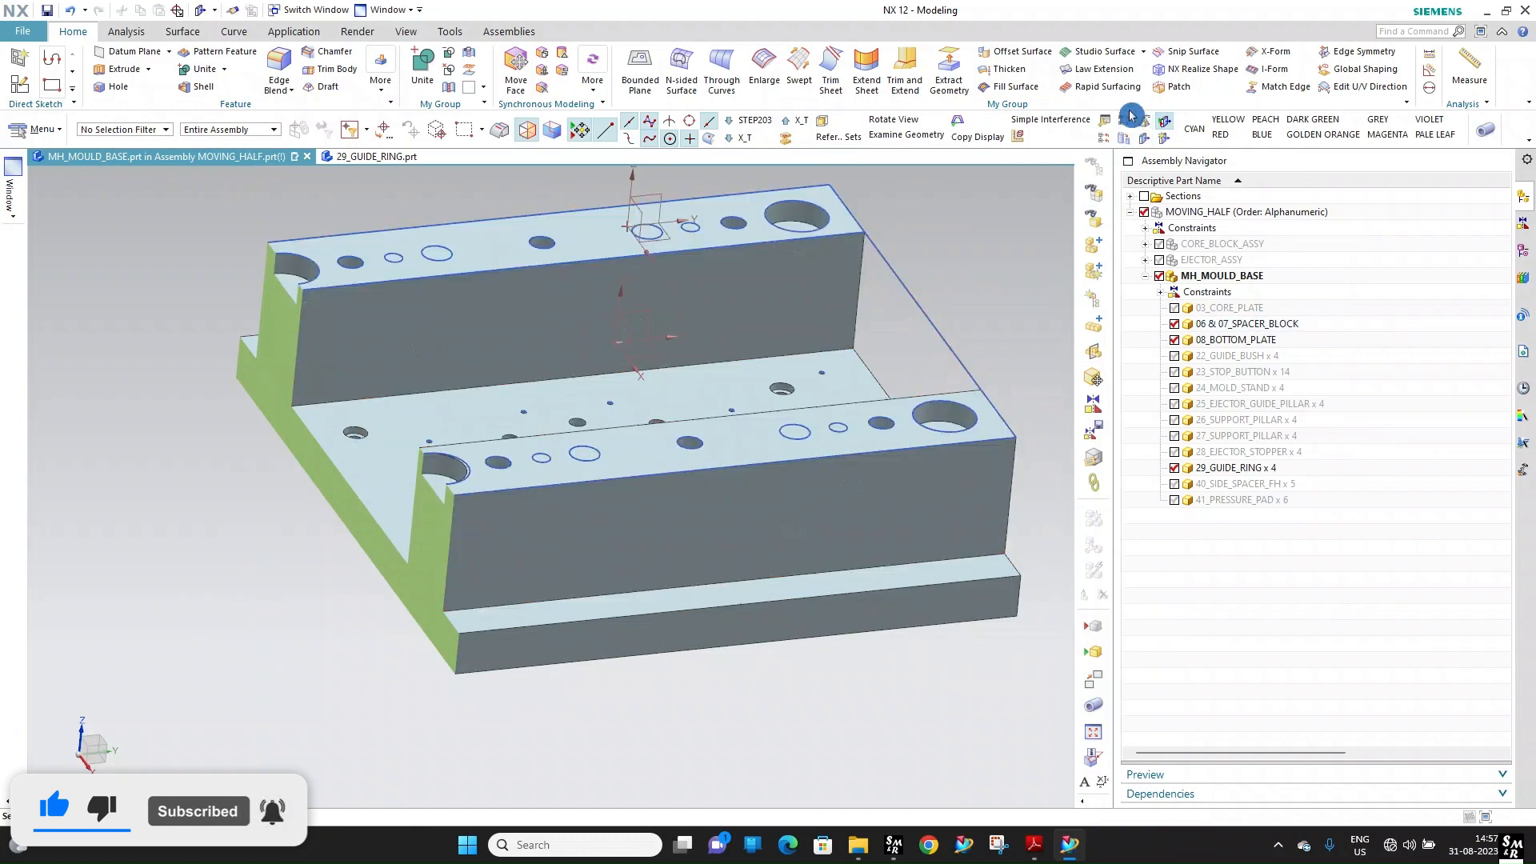
Turn off the section display and save all modified parts
left_click(1152, 128)
scroll(727, 404, "down", 2)
middle_click_drag(713, 403, 745, 459)
scroll(921, 592, "up", 4)
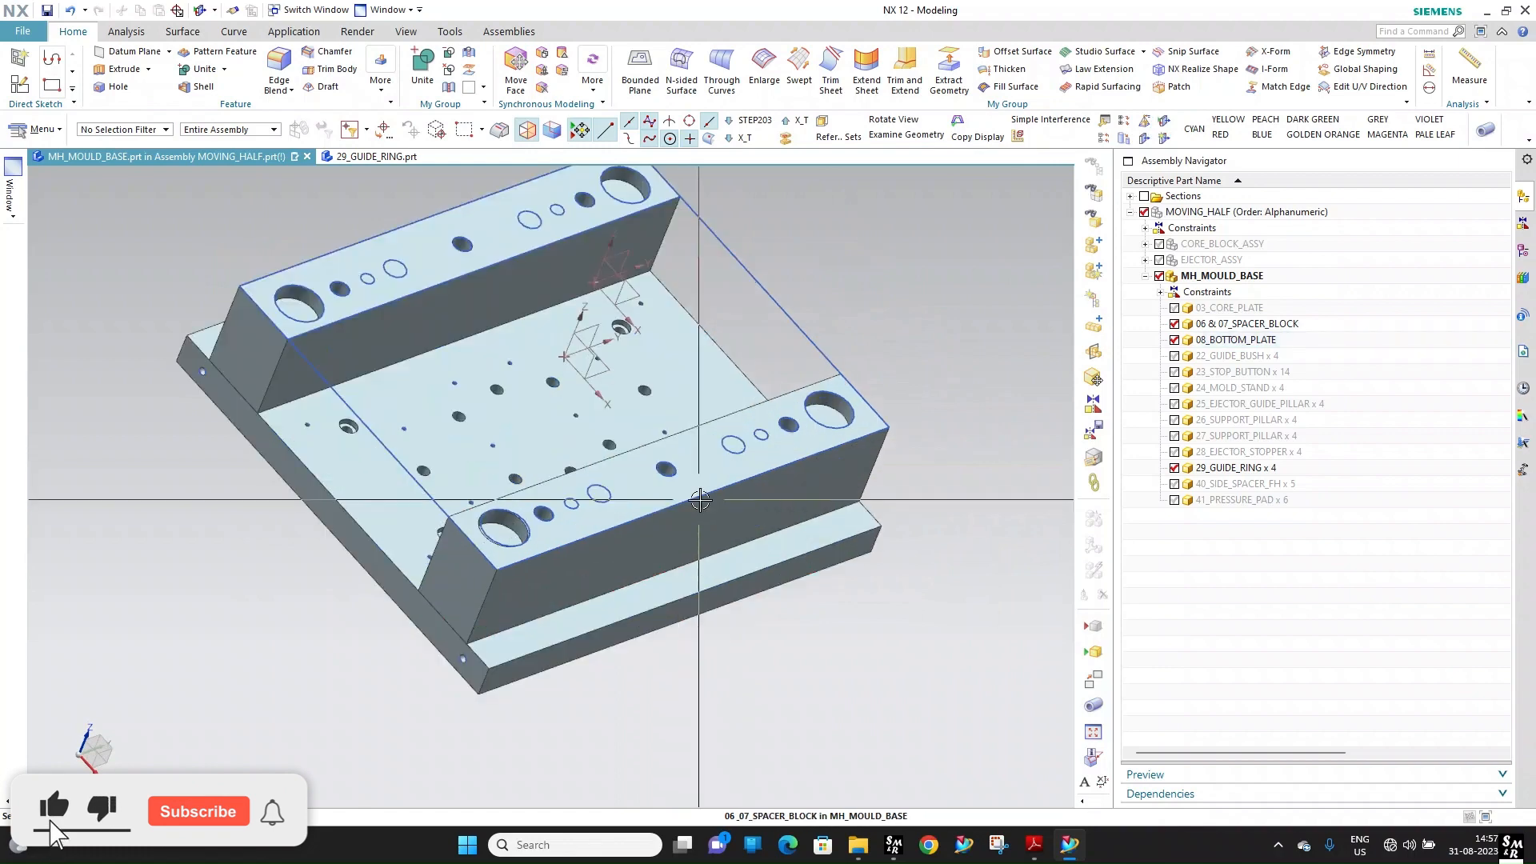
middle_click_drag(685, 491, 752, 452)
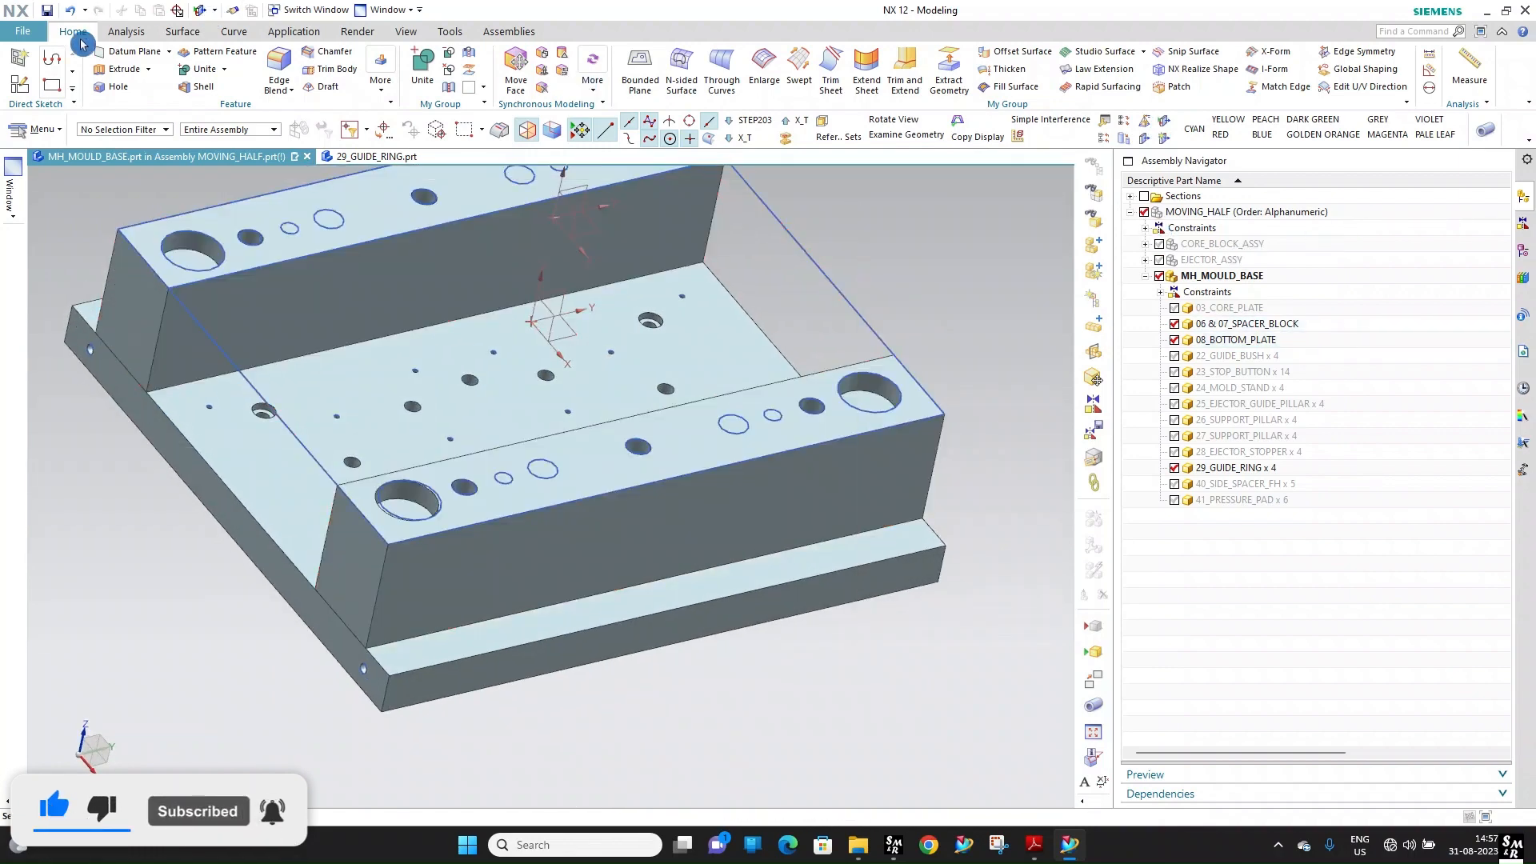
left_click(26, 36)
left_click(45, 130)
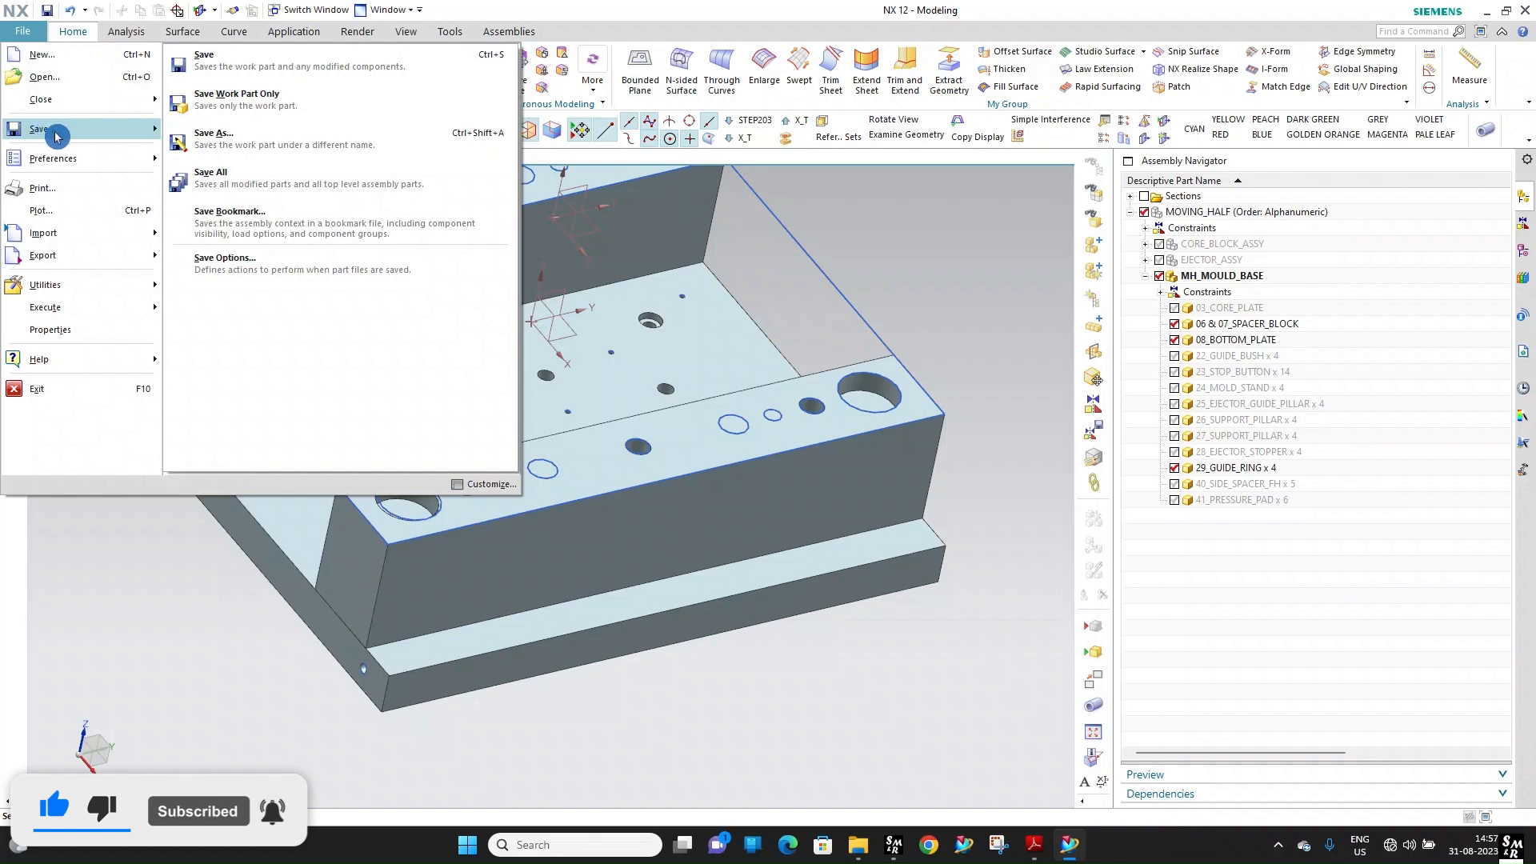
left_click(226, 193)
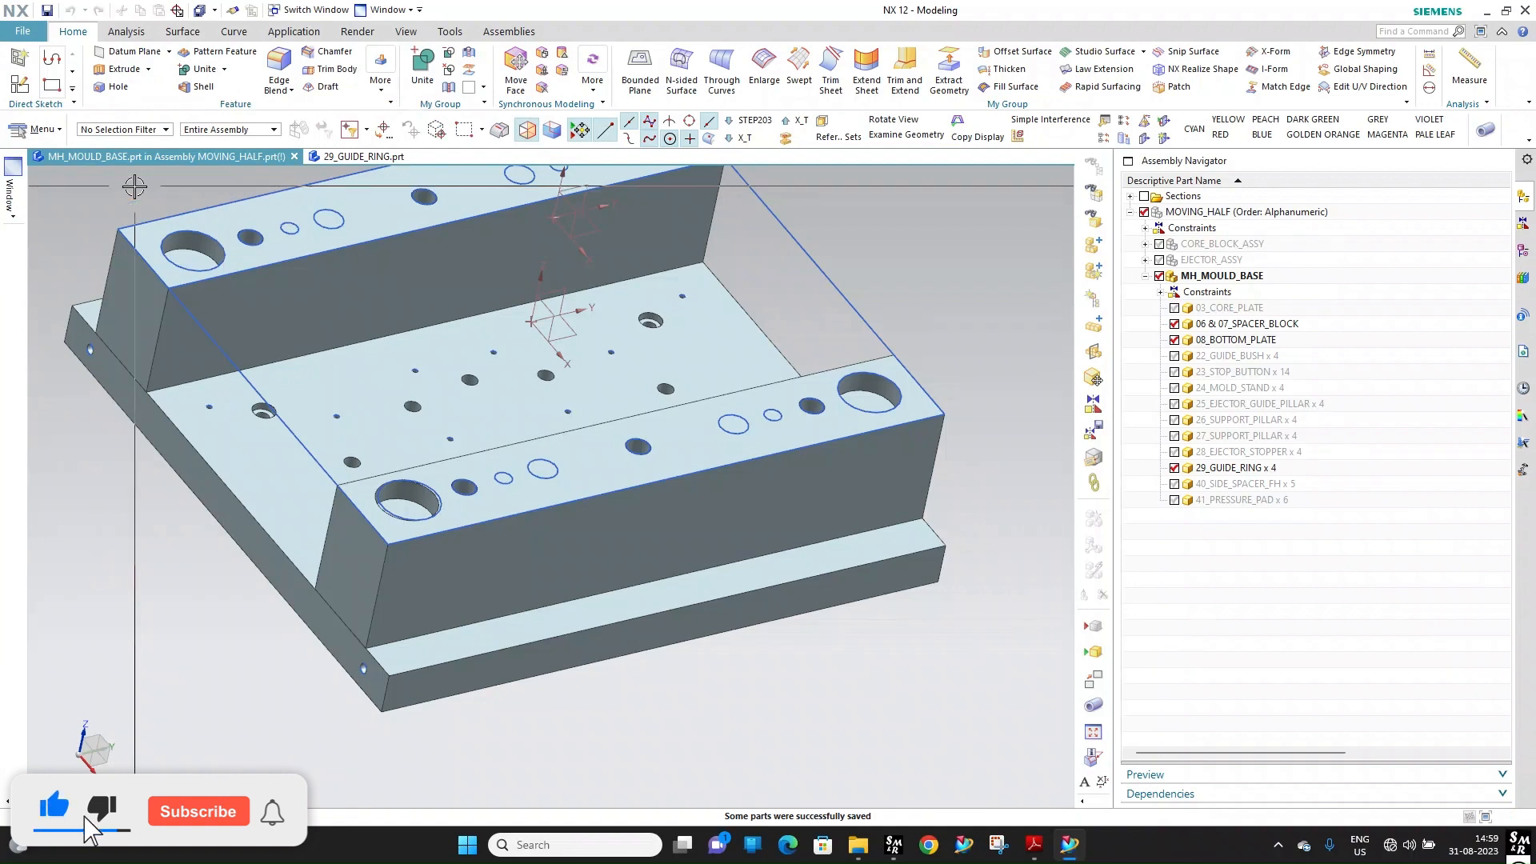
Make EJECTOR_ASSY the work part and display only its 04_EJECTOR_PLATE, hiding MH_MOULD_BASE
scroll(134, 186, "down", 1)
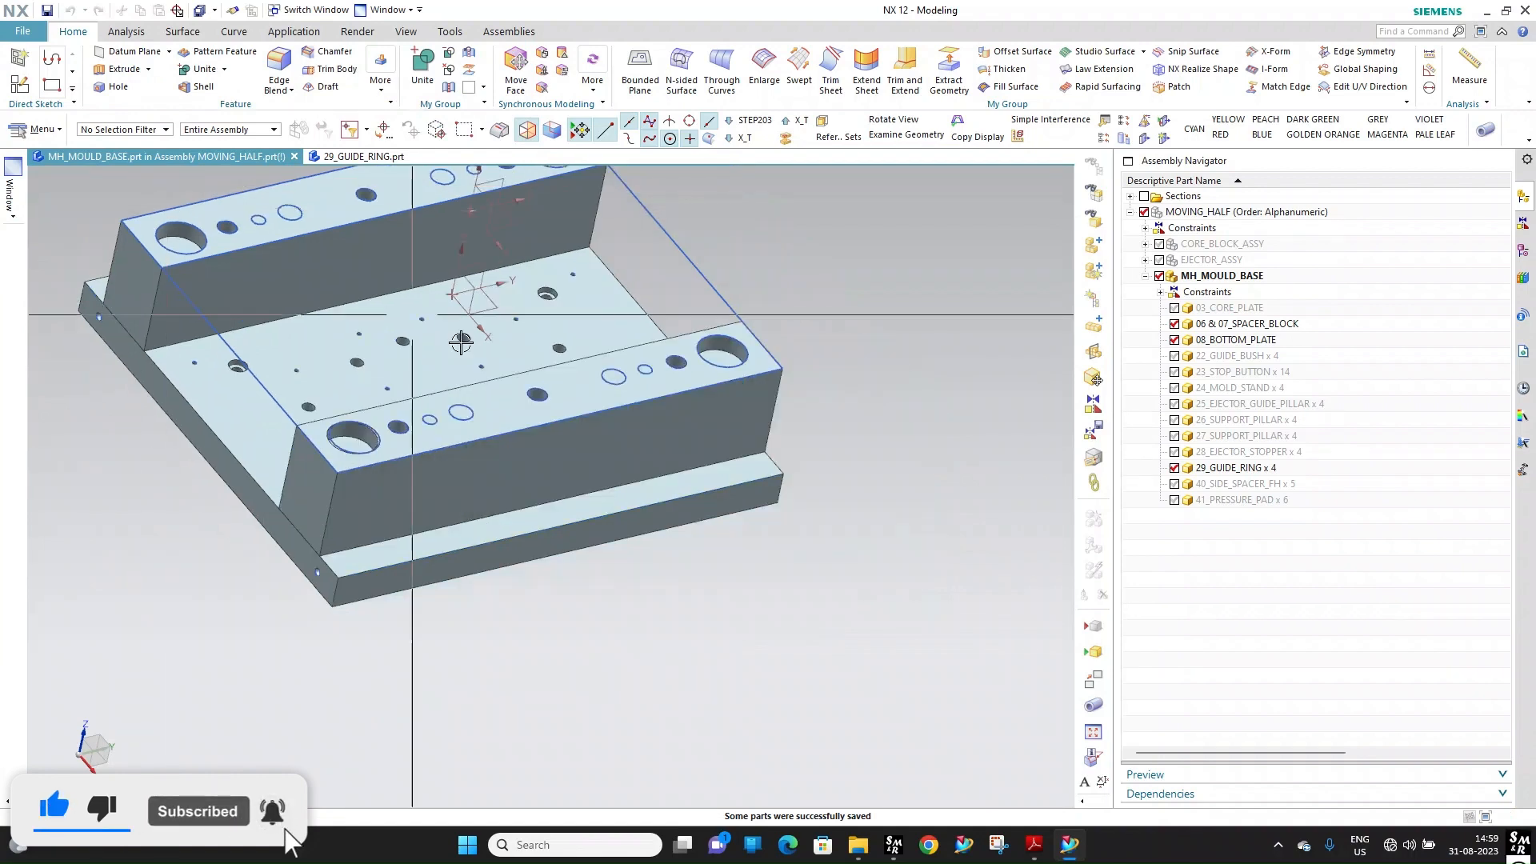
scroll(731, 514, "down", 2)
scroll(712, 377, "up", 3)
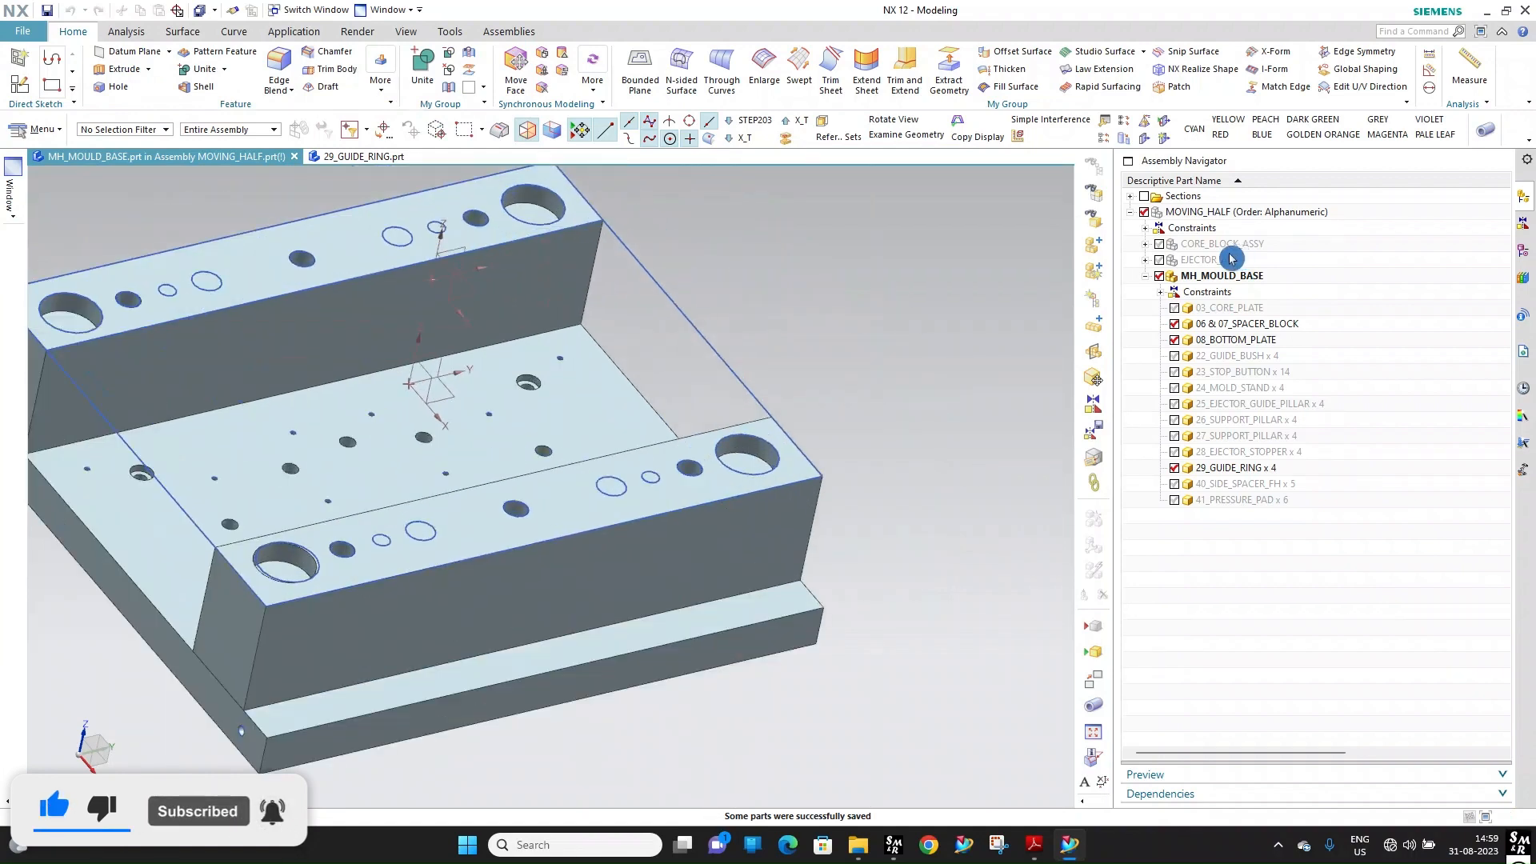
left_click(1145, 263)
left_click(1160, 325)
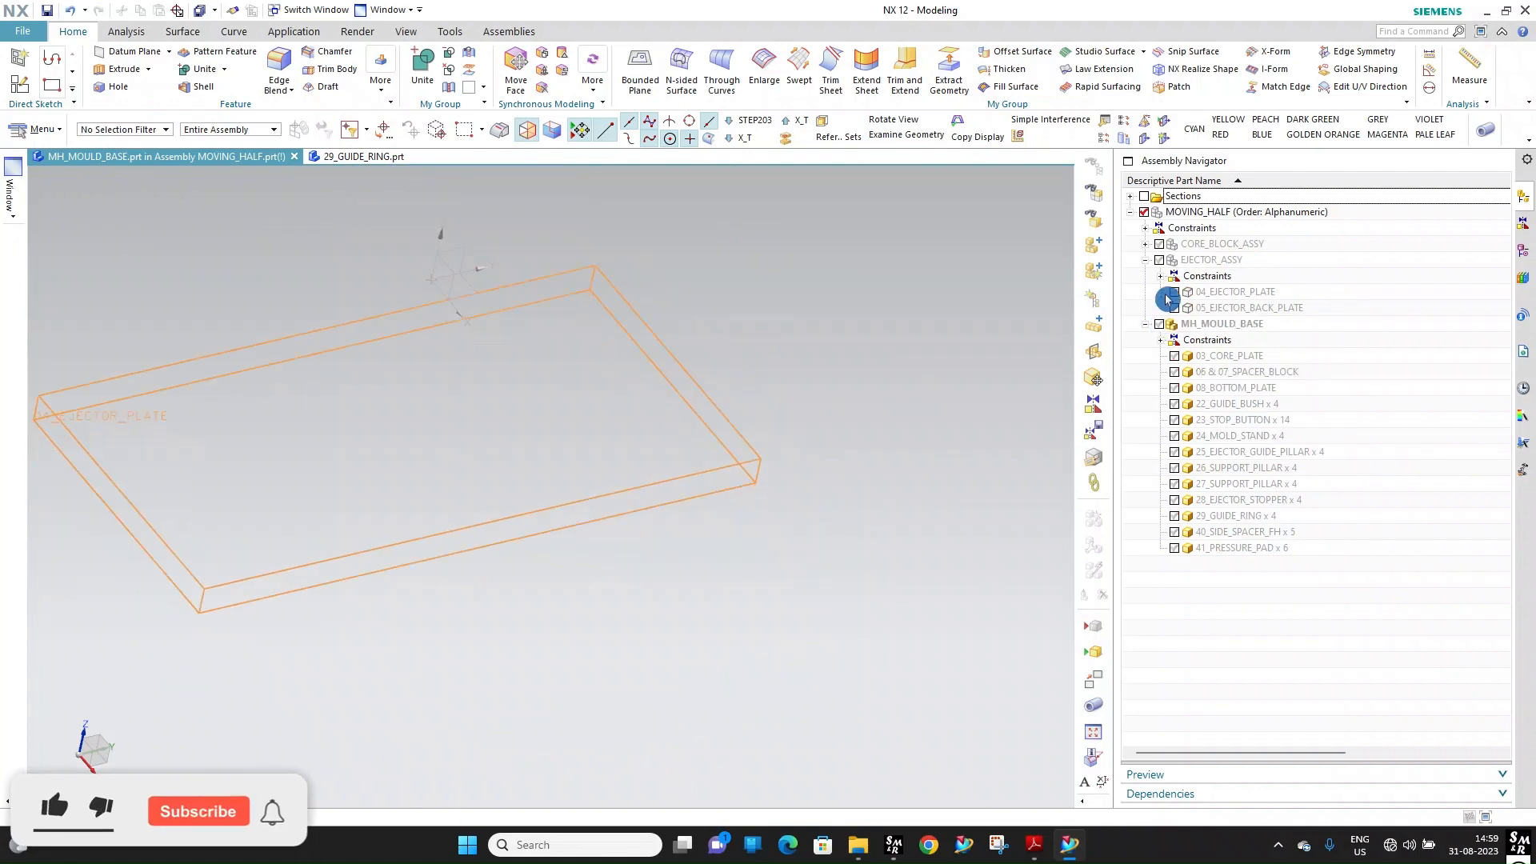
double_click(1198, 261)
left_click(1175, 291)
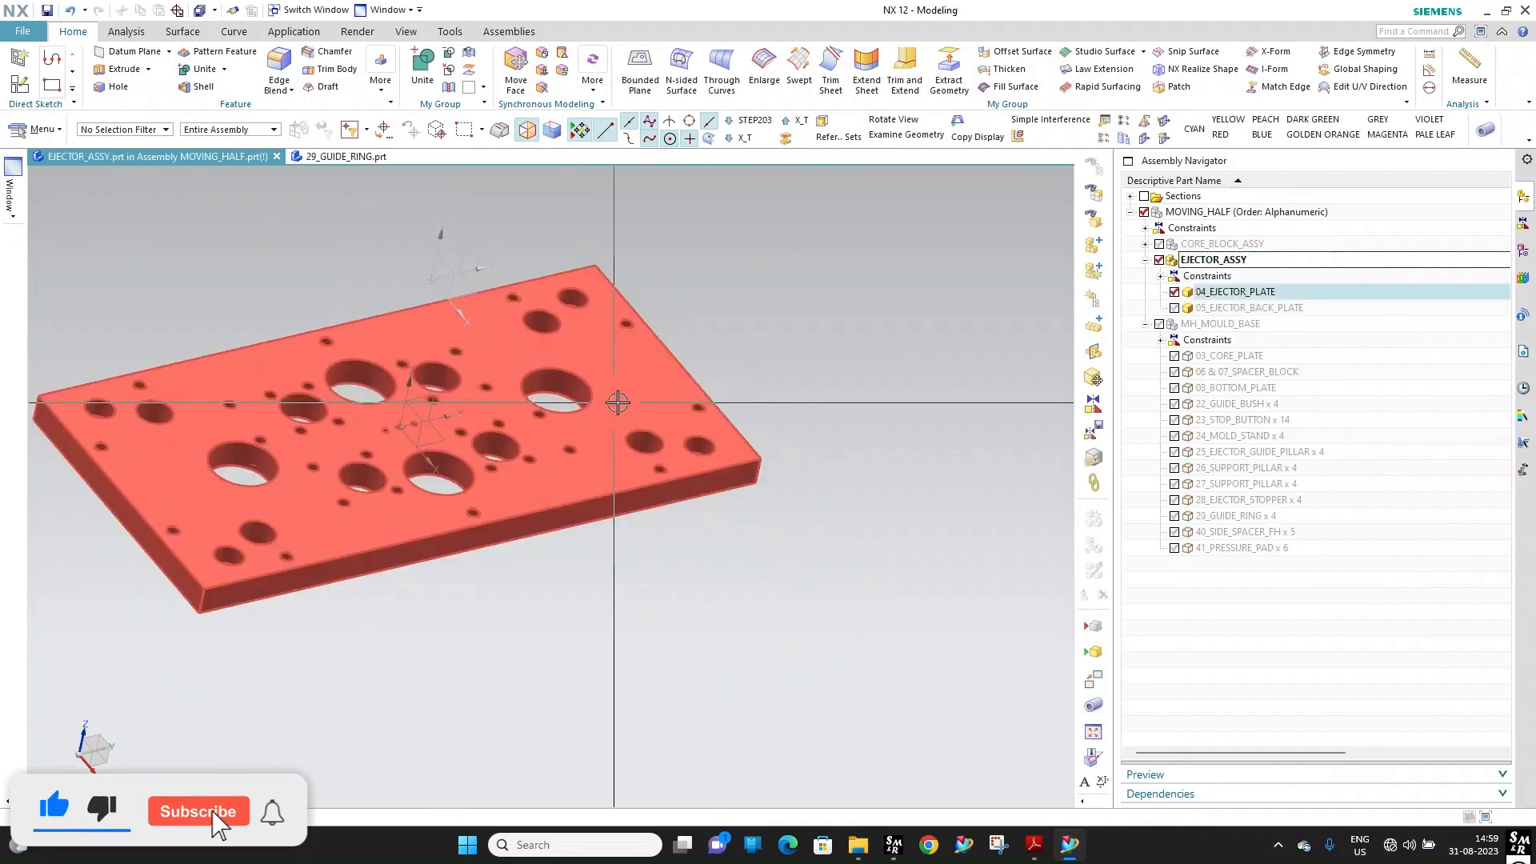
Inspect the ejector plate's holes, and show 05_EJECTOR_BACK_PLATE and 03_CORE_PLATE together with it
scroll(711, 446, "up", 3)
middle_click_drag(710, 446, 675, 240)
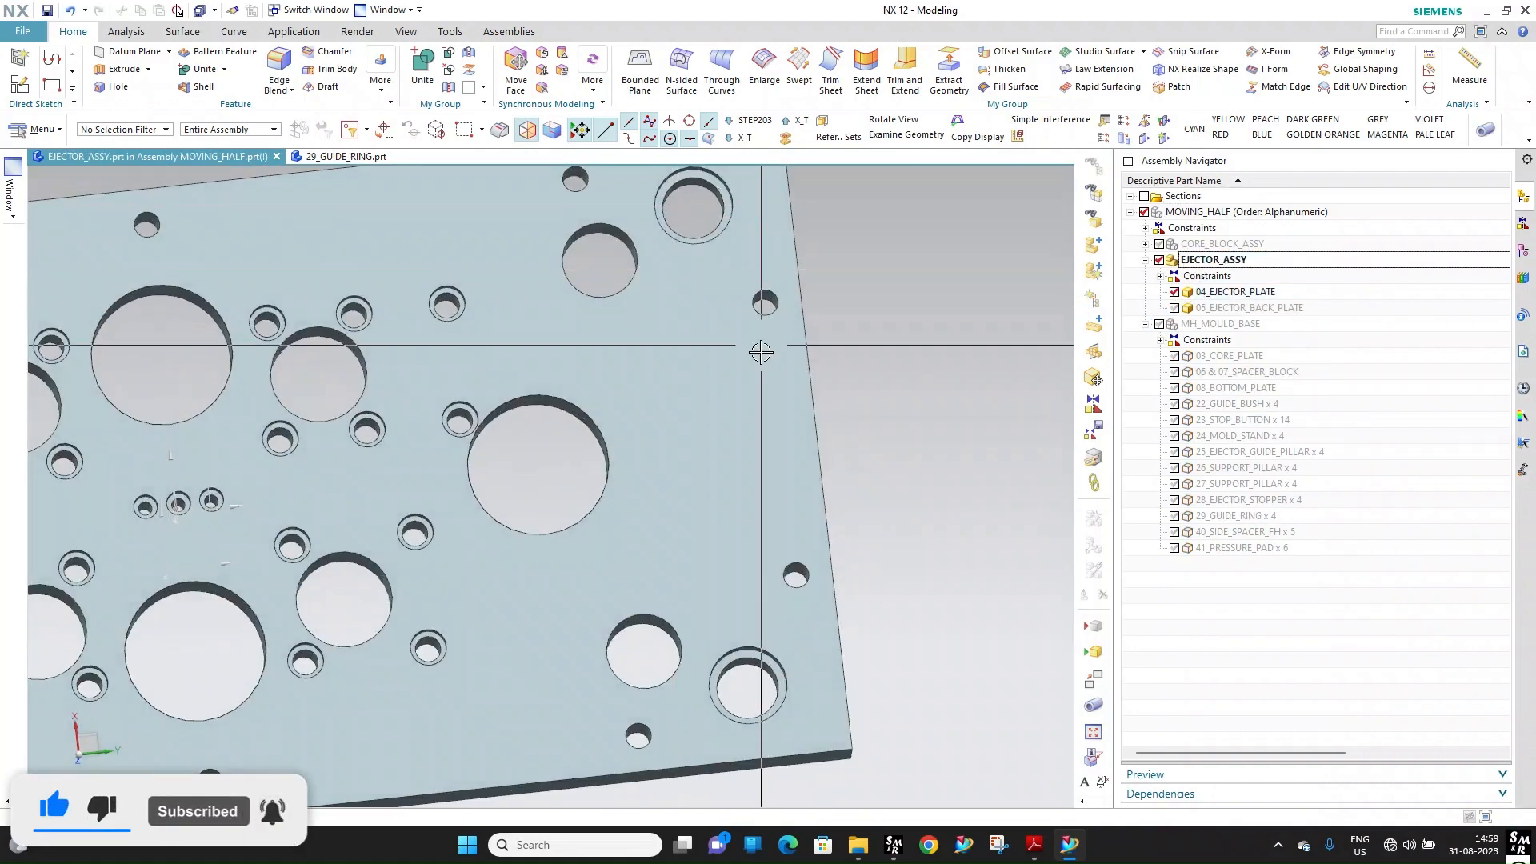
scroll(761, 350, "up", 3)
scroll(770, 349, "down", 5)
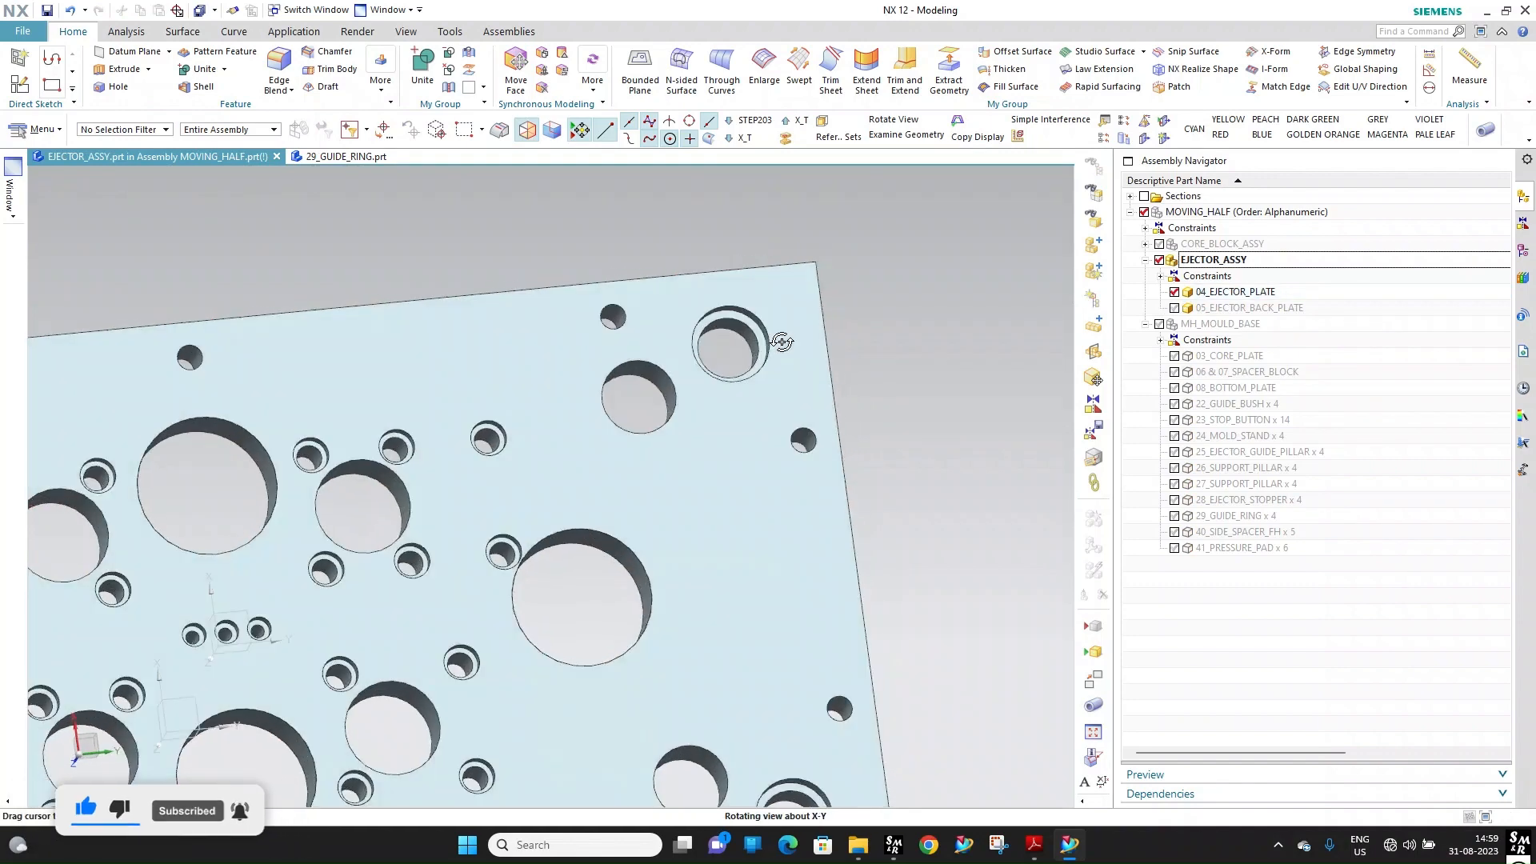
scroll(785, 367, "up", 2)
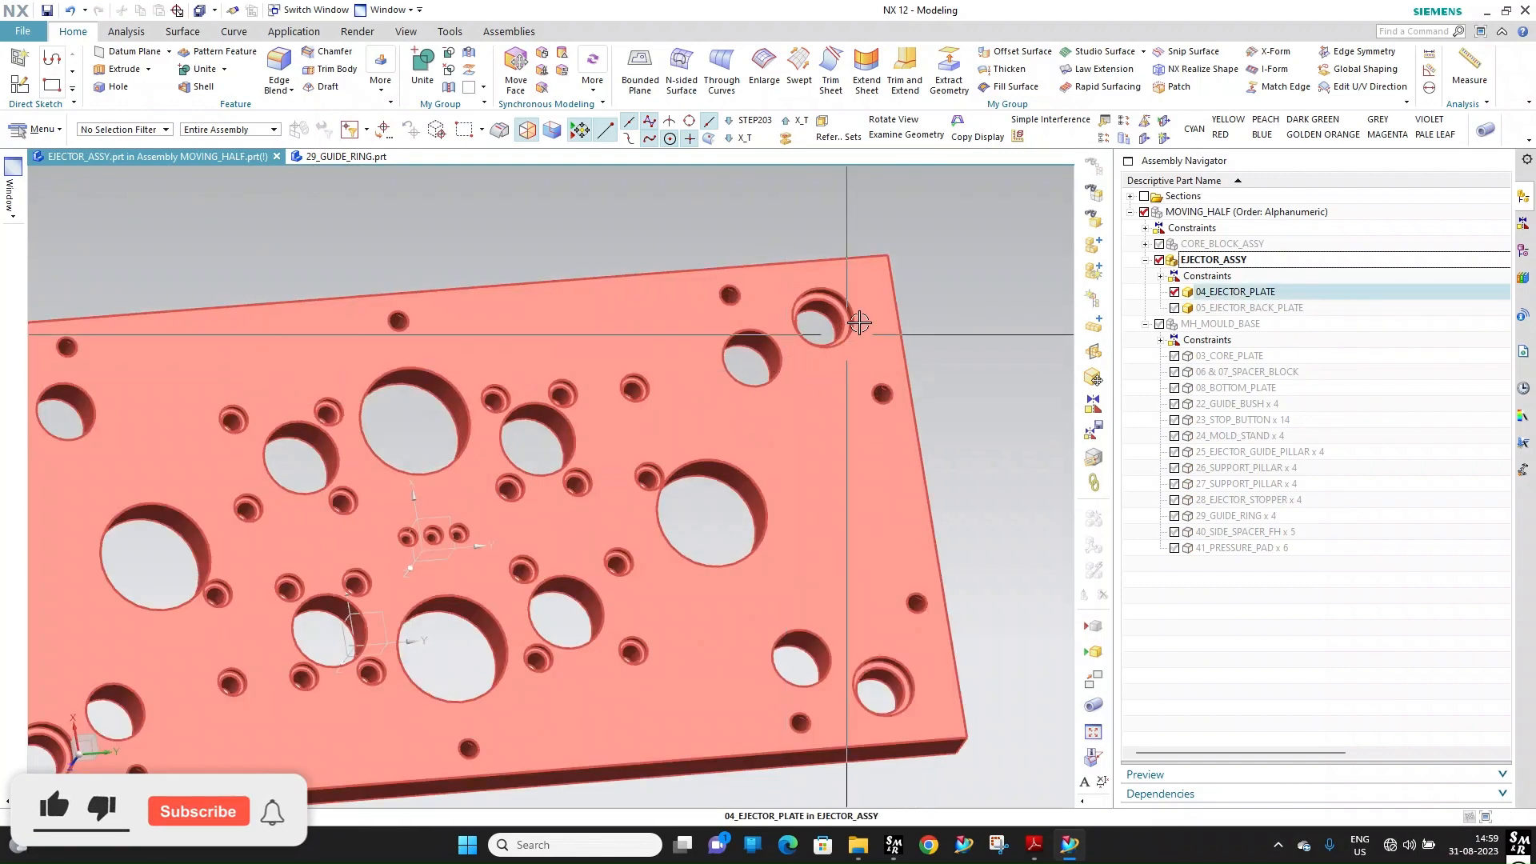
middle_click_drag(813, 314, 1003, 376)
left_click(1174, 308)
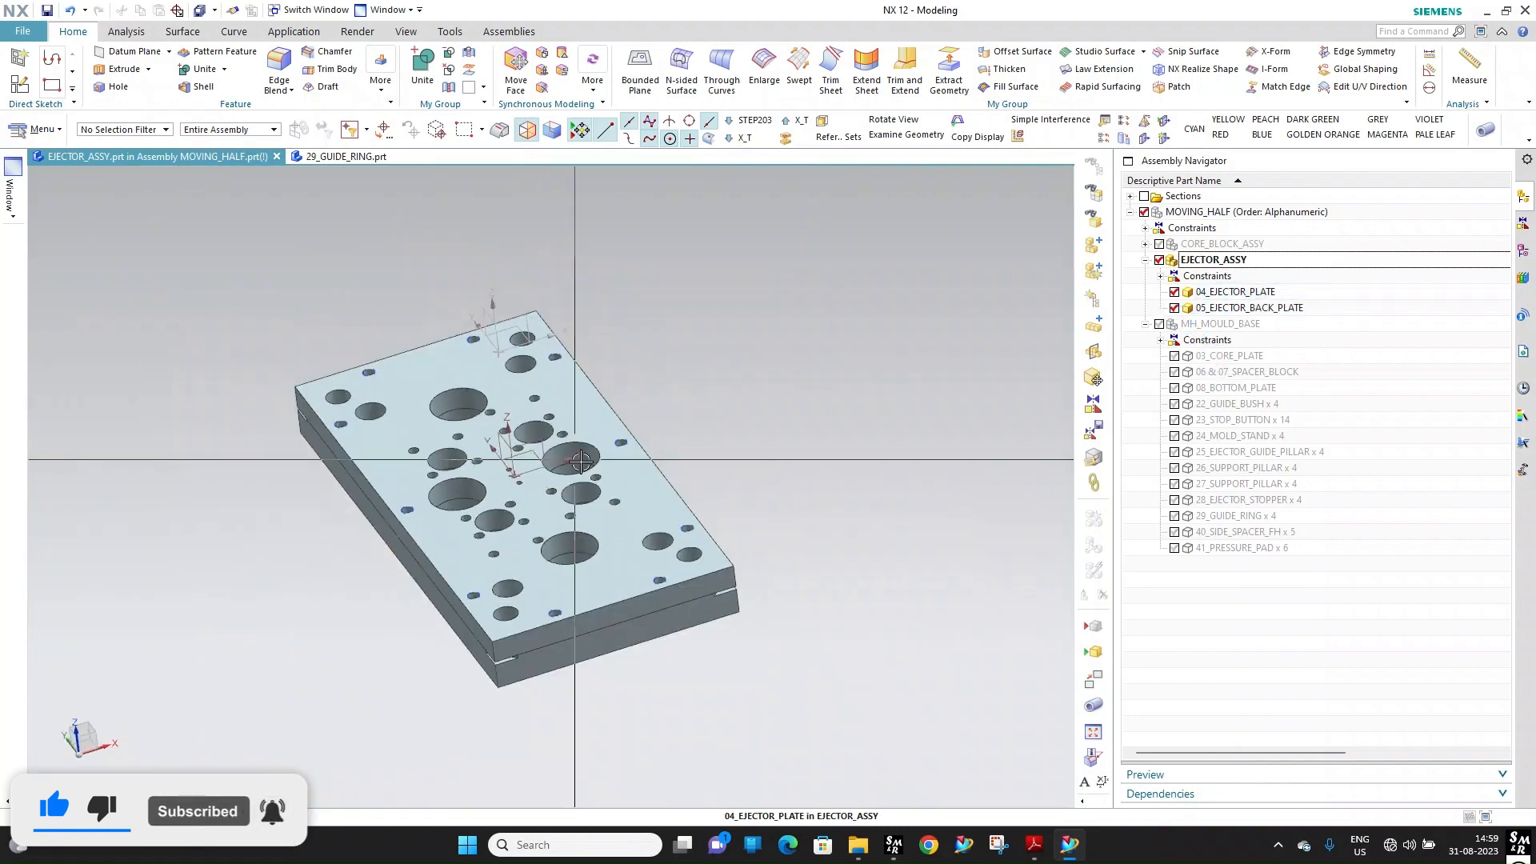
left_click(1175, 355)
middle_click_drag(669, 576, 634, 532)
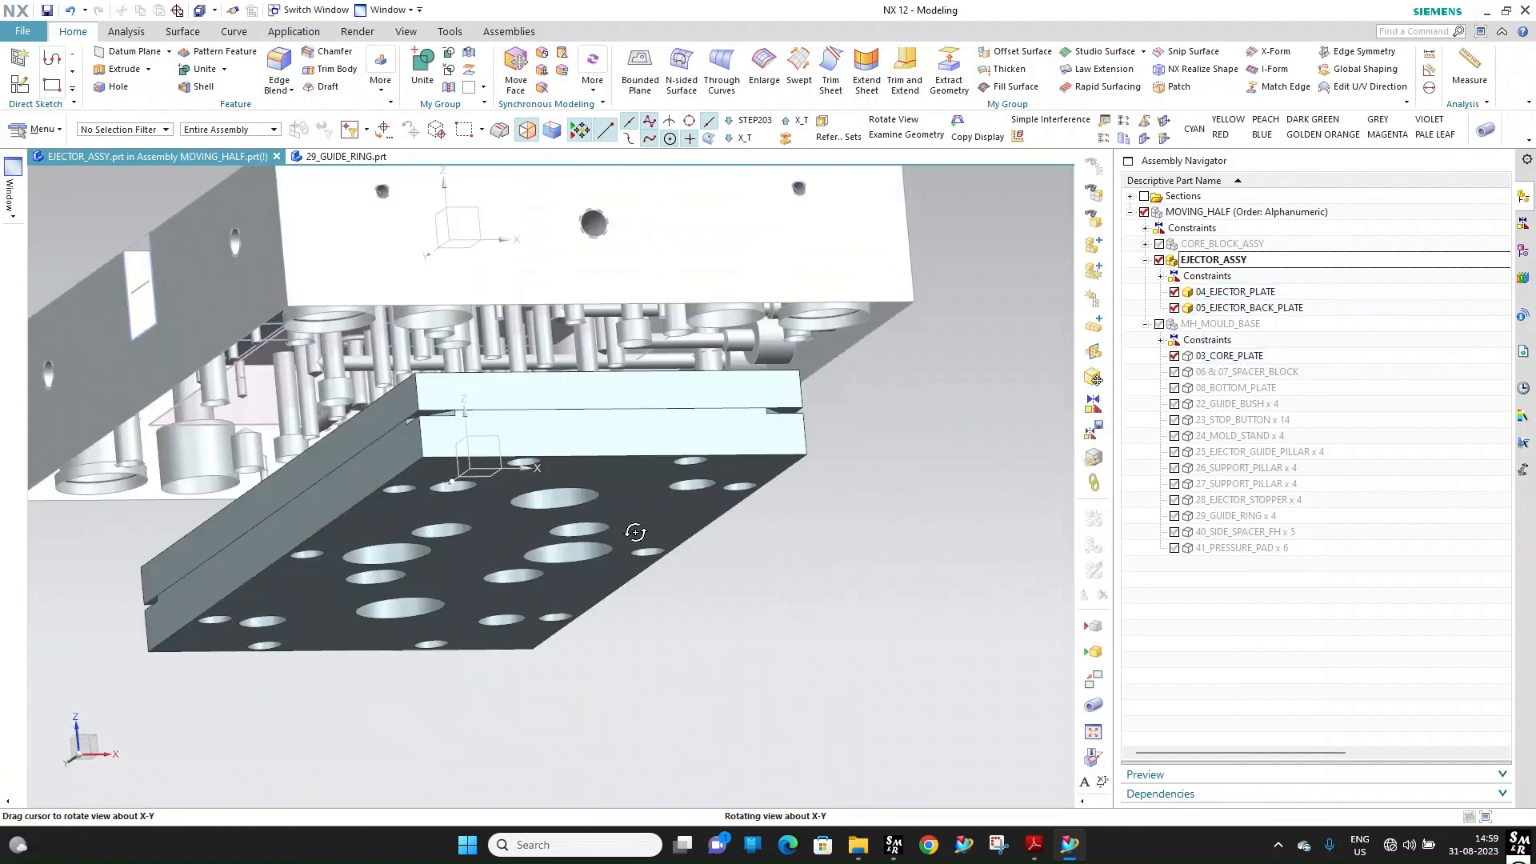
Make MOVING_HALF the work part and show 08_BOTTOM_PLATE and the 23_STOP_BUTTON components
middle_click_drag(745, 328, 744, 376)
middle_click_drag(531, 639, 617, 631)
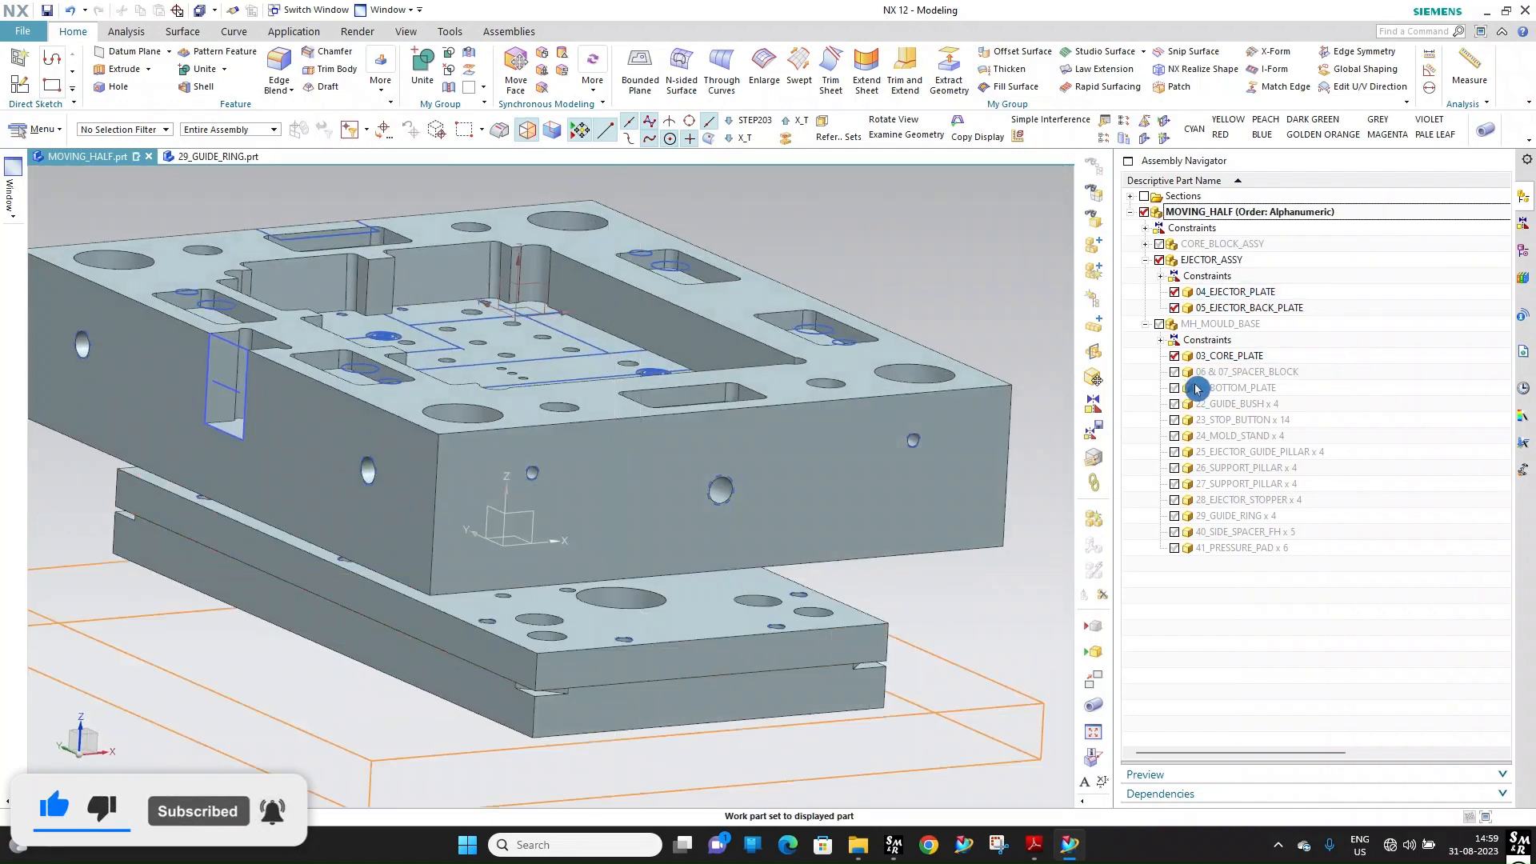
left_click(1174, 388)
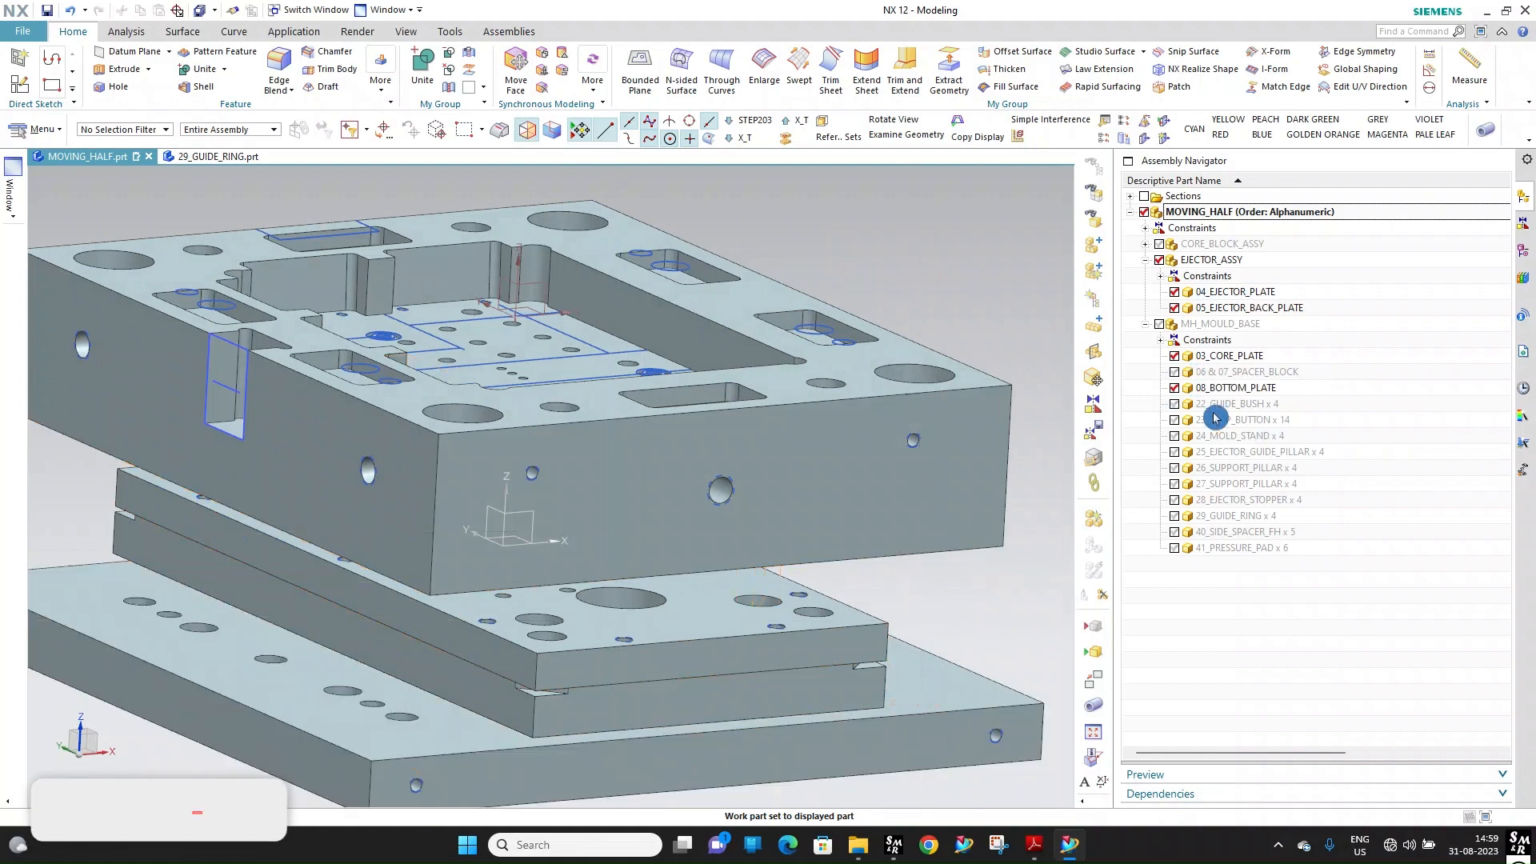
middle_click_drag(779, 676, 771, 654)
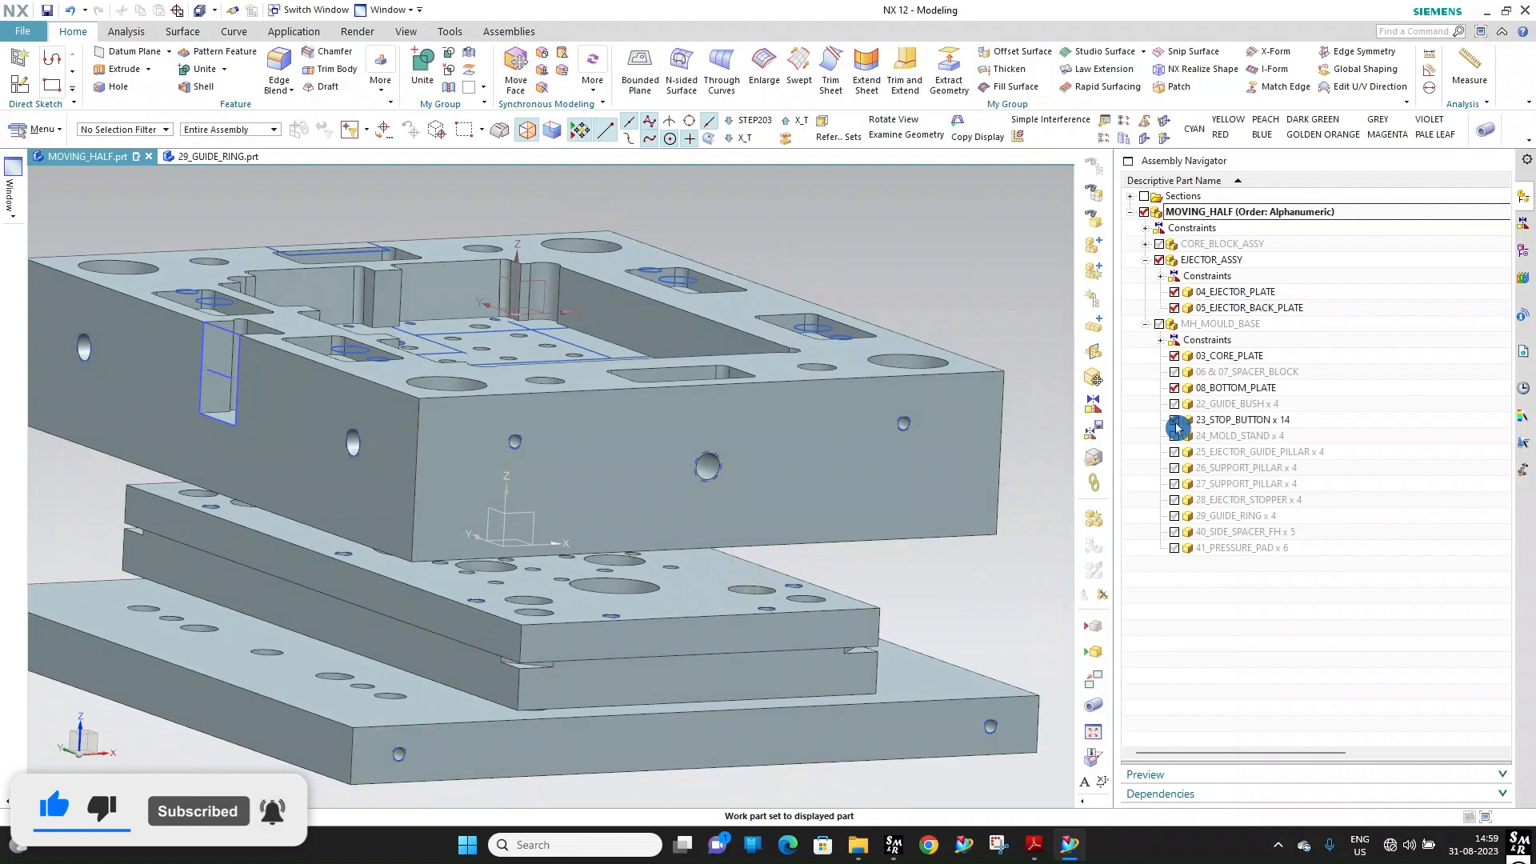
middle_click_drag(736, 630, 704, 627)
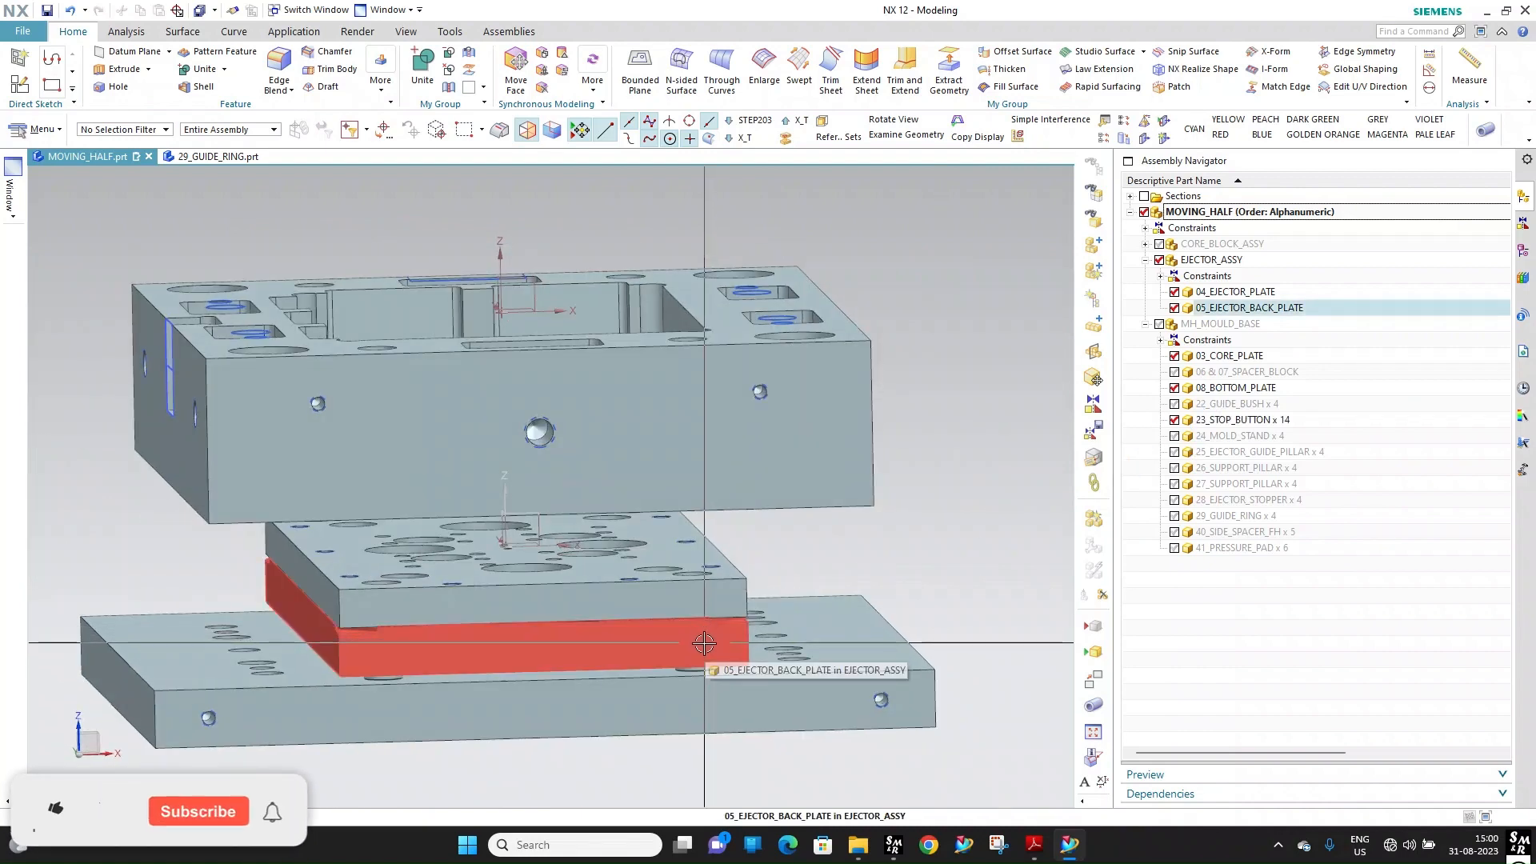
Examine in a straight front view how the stop buttons support the ejector back plate above the bottom plate
key("F8")
scroll(669, 640, "up", 7)
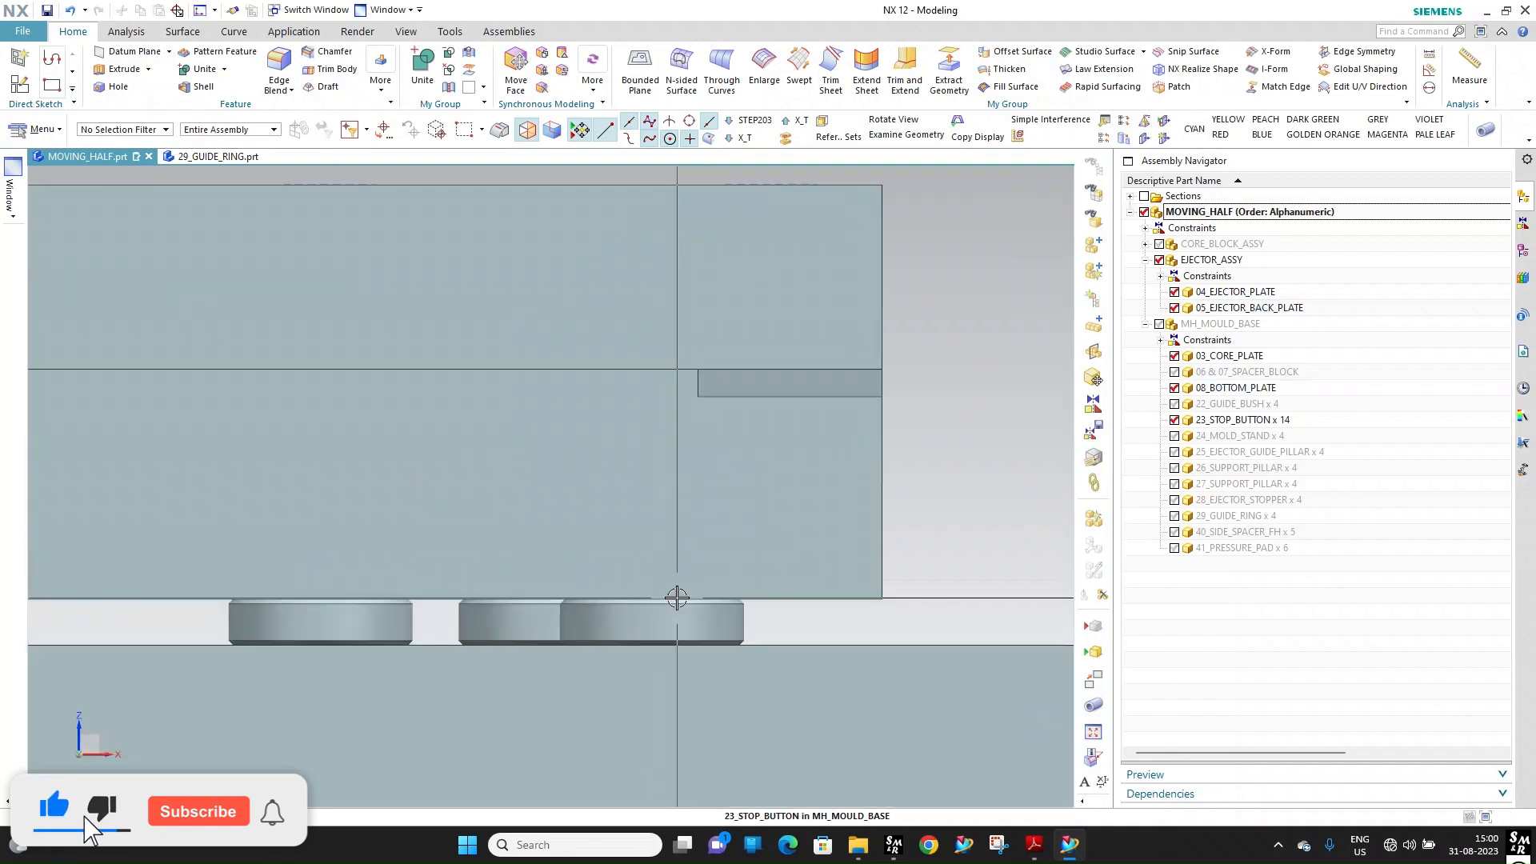
scroll(677, 597, "down", 5)
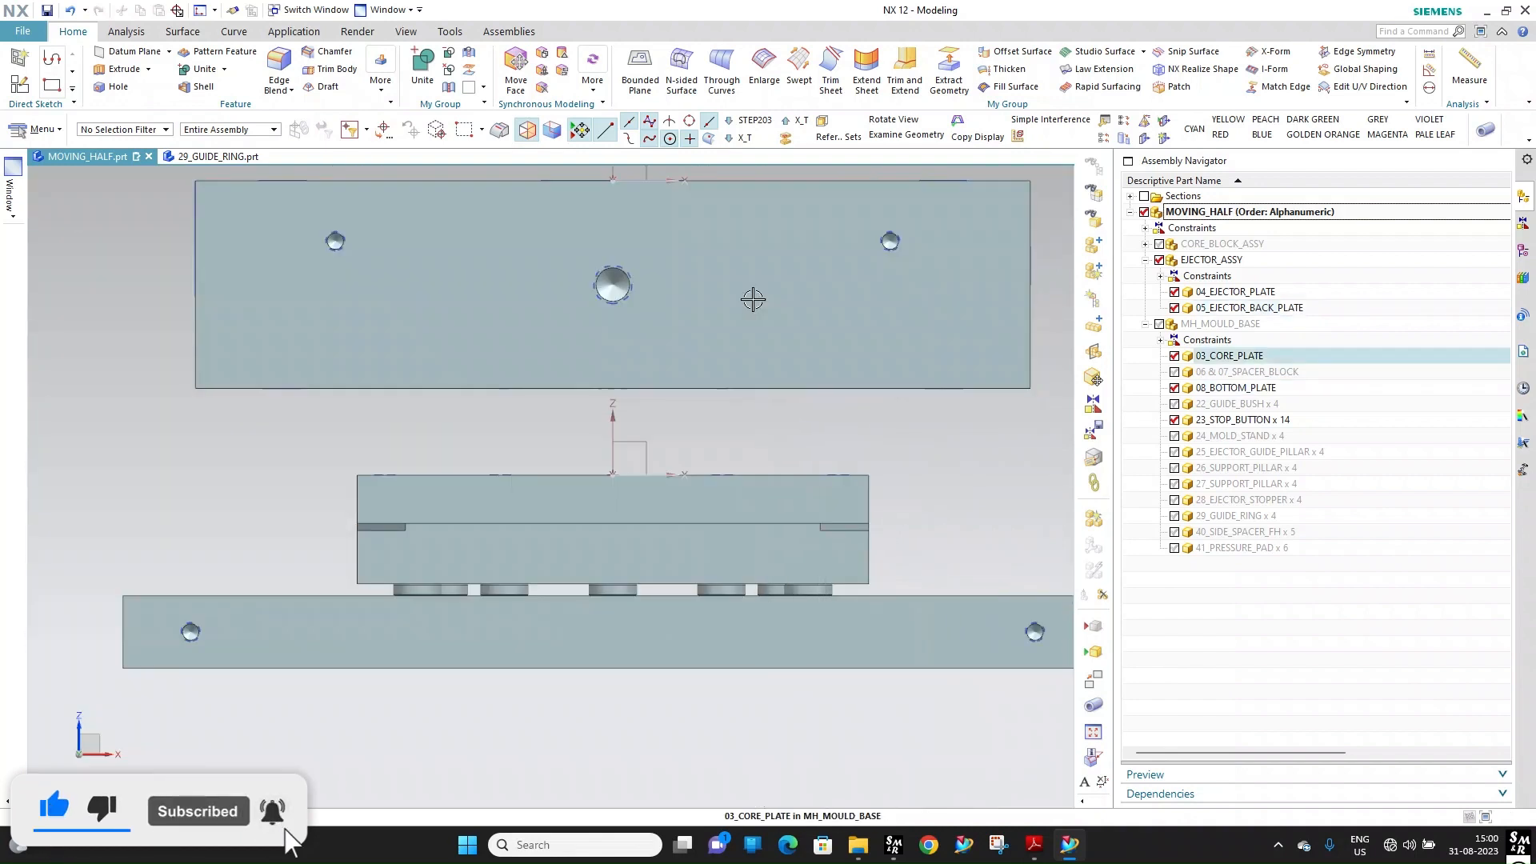
left_click_drag(752, 299, 847, 472)
scroll(800, 576, "up", 5)
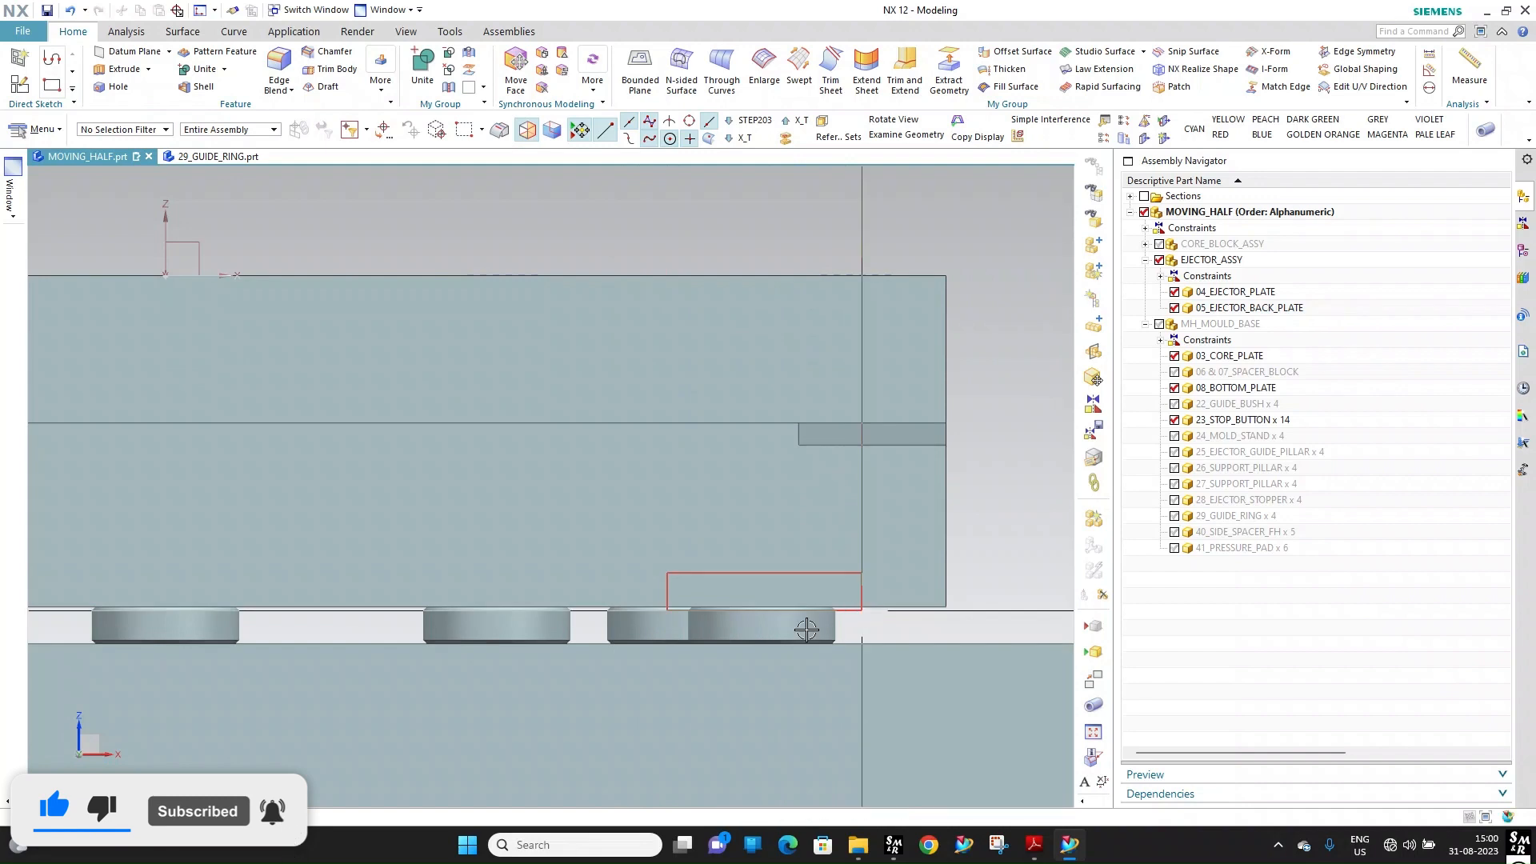
scroll(807, 630, "down", 3)
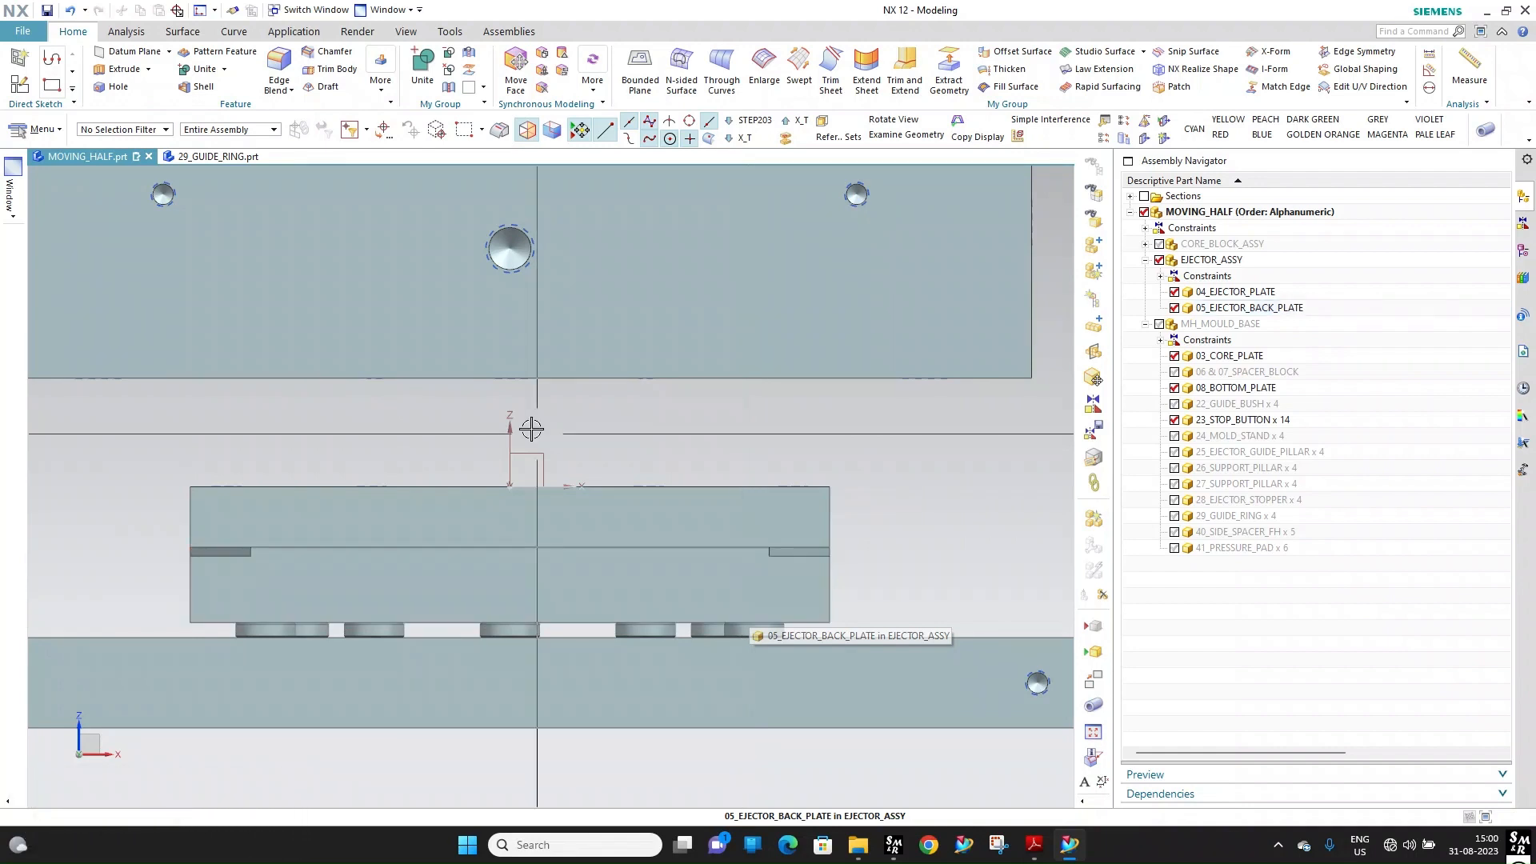
scroll(621, 452, "down", 2)
scroll(768, 551, "up", 3)
scroll(768, 550, "up", 2)
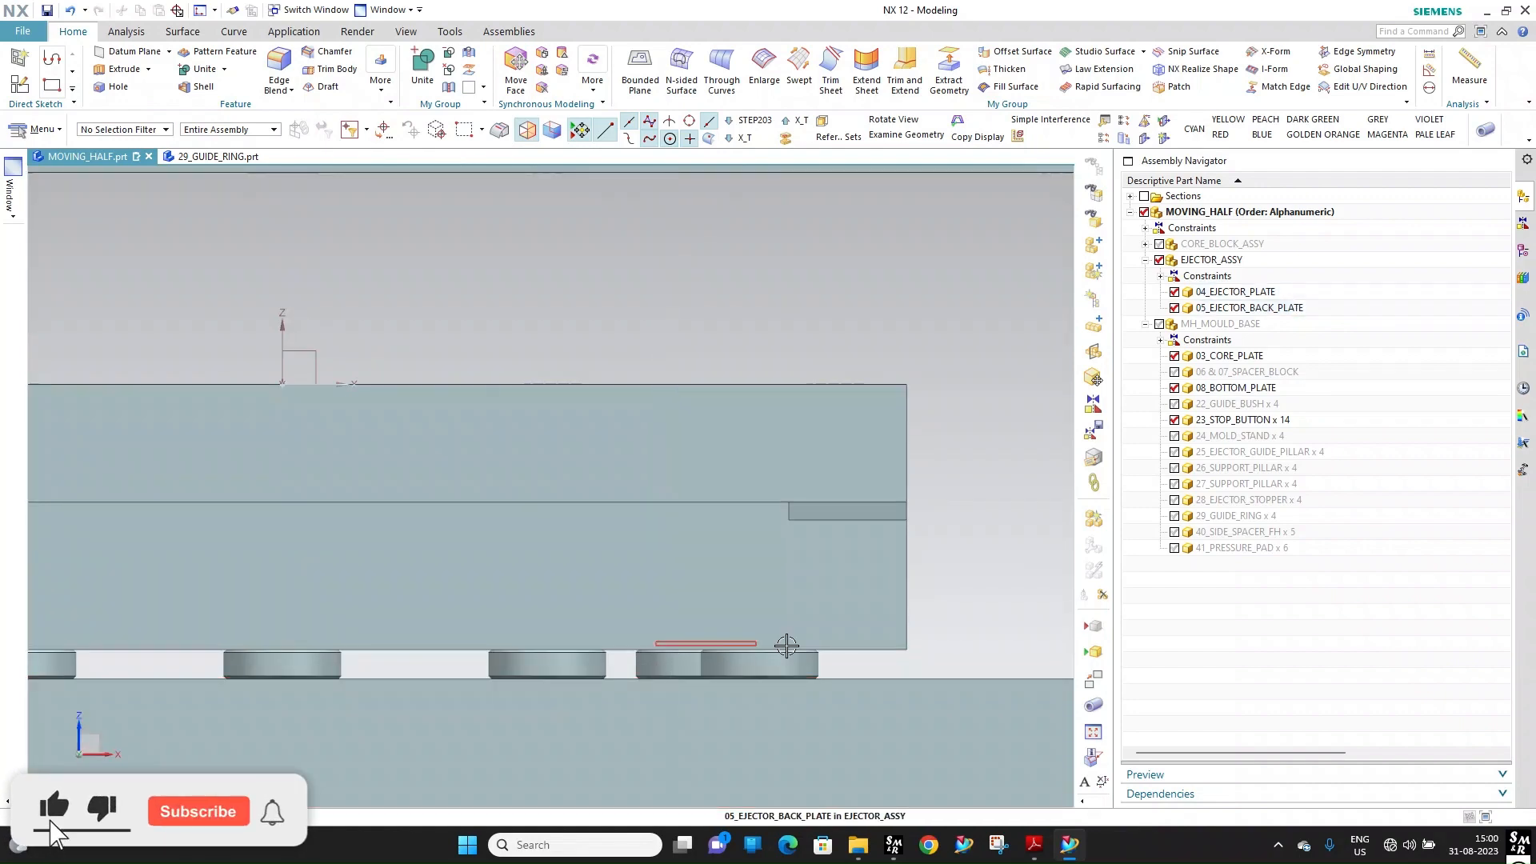
scroll(826, 584, "down", 3)
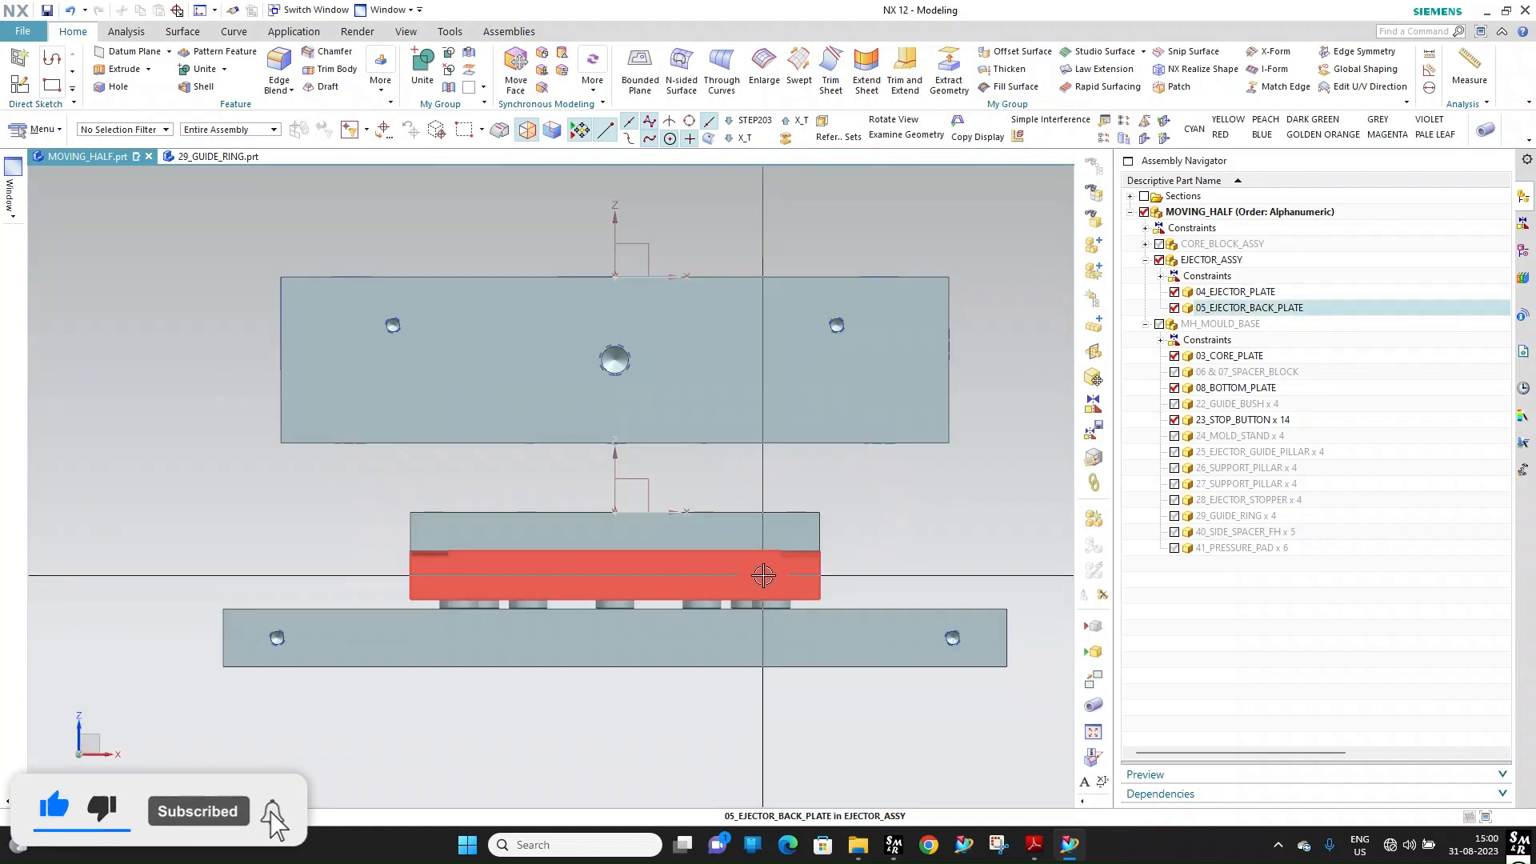
Examine the holes in the front part of 03_CORE_PLATE and the matching area of the ejector plates beneath it
middle_click_drag(767, 566, 784, 618)
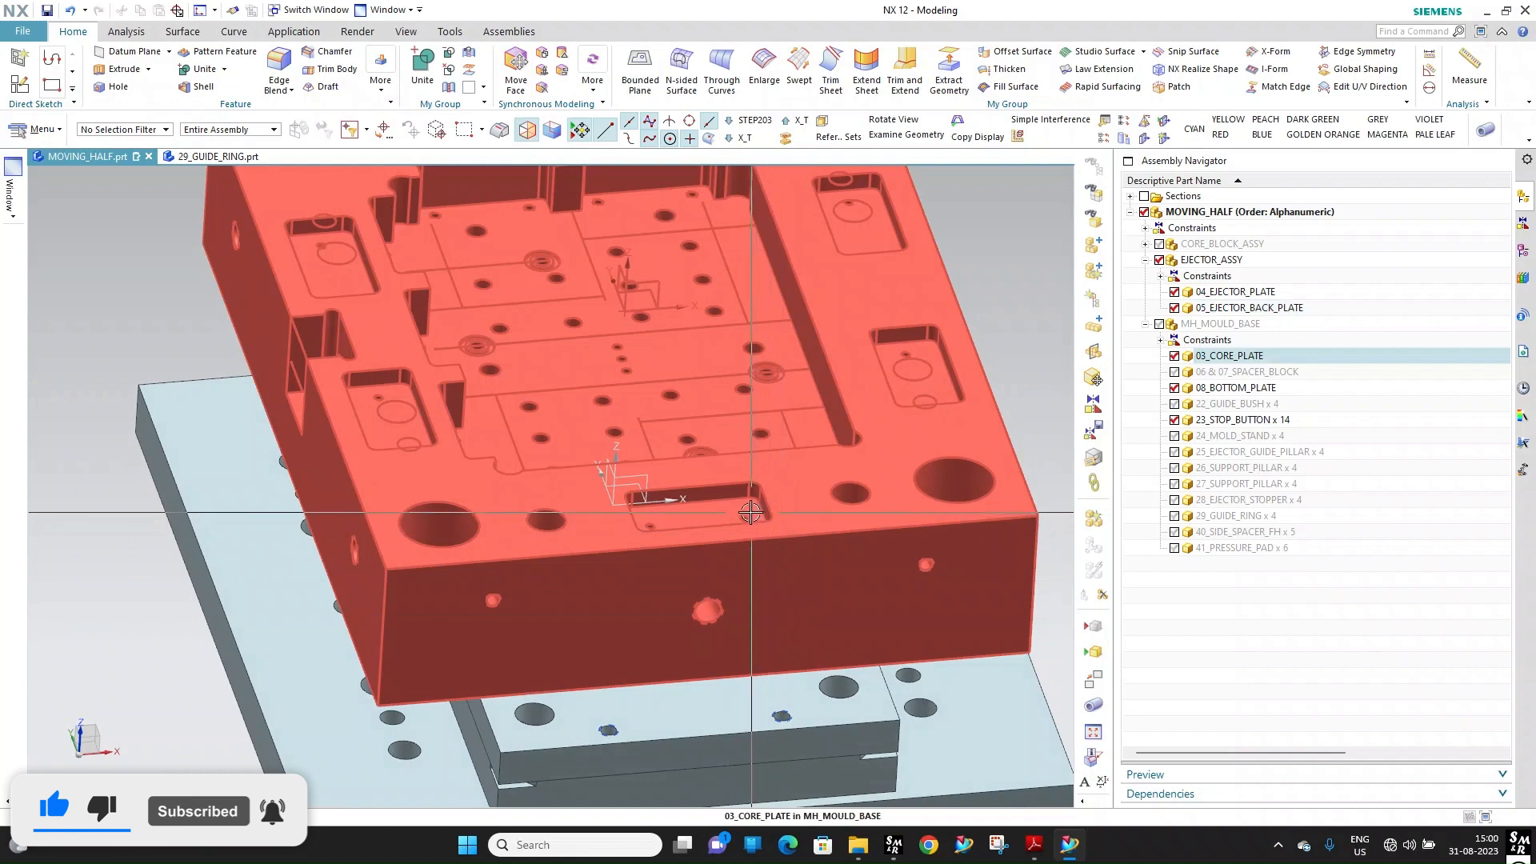
middle_click_drag(752, 516, 814, 637)
scroll(811, 613, "up", 3)
scroll(804, 610, "down", 3)
middle_click_drag(793, 533, 843, 631)
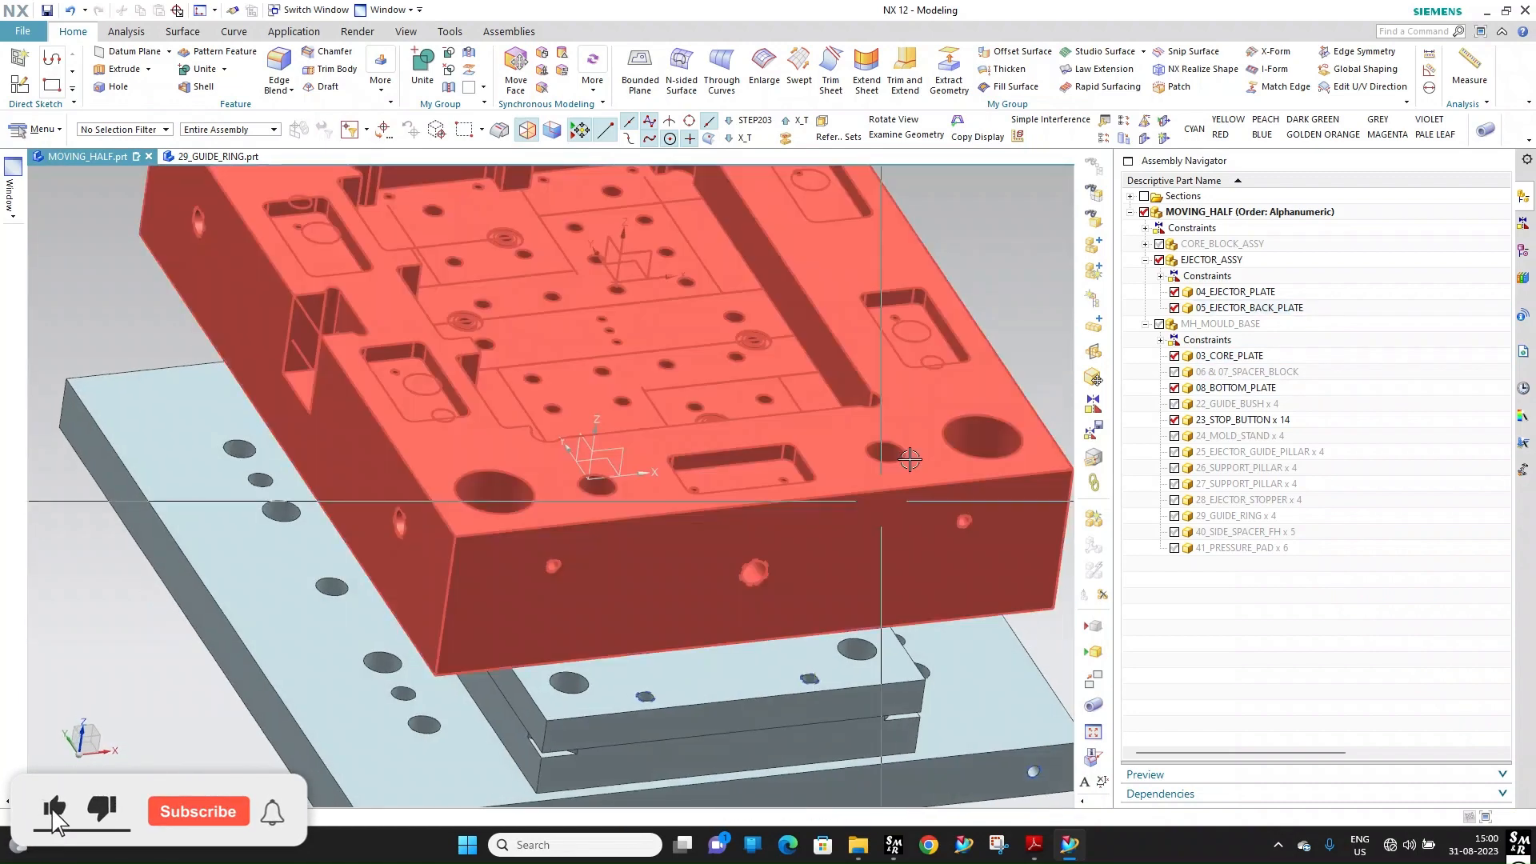
scroll(888, 448, "up", 2)
scroll(888, 452, "down", 3)
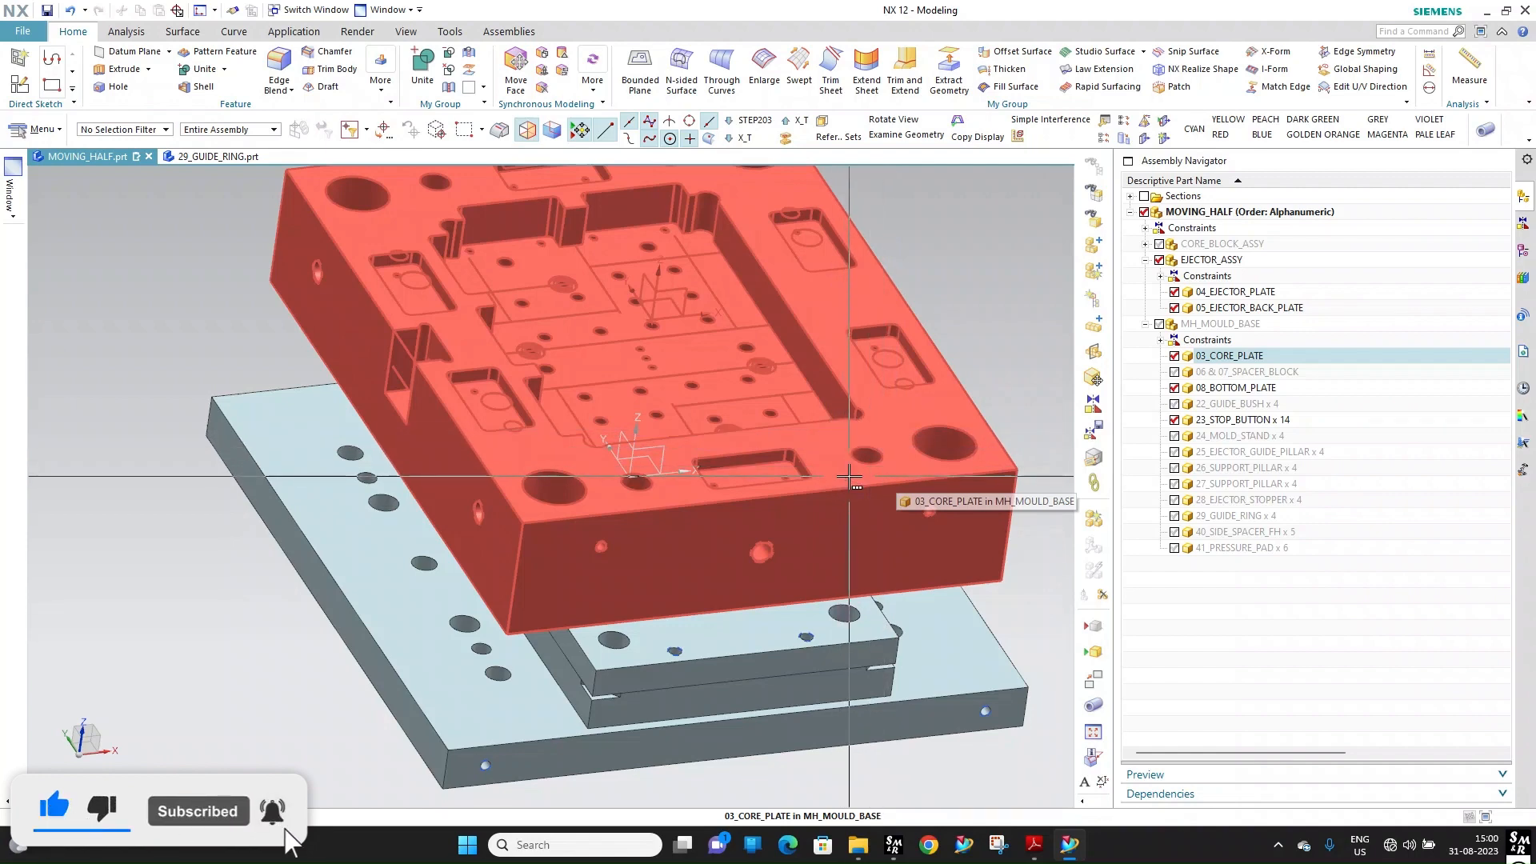
scroll(836, 564, "up", 5)
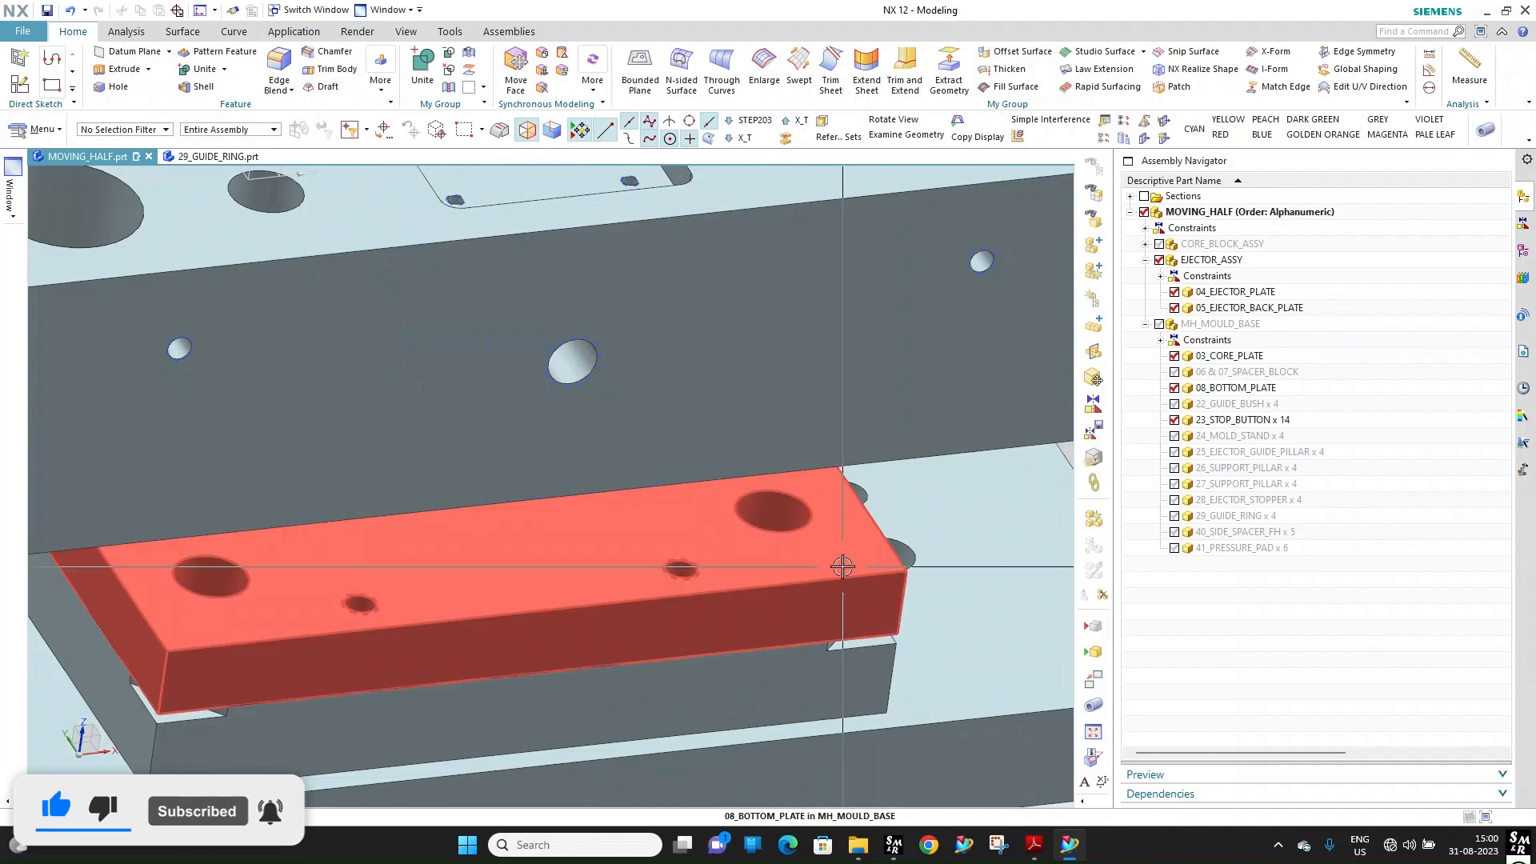
scroll(836, 570, "down", 1)
middle_click_drag(836, 571, 770, 553)
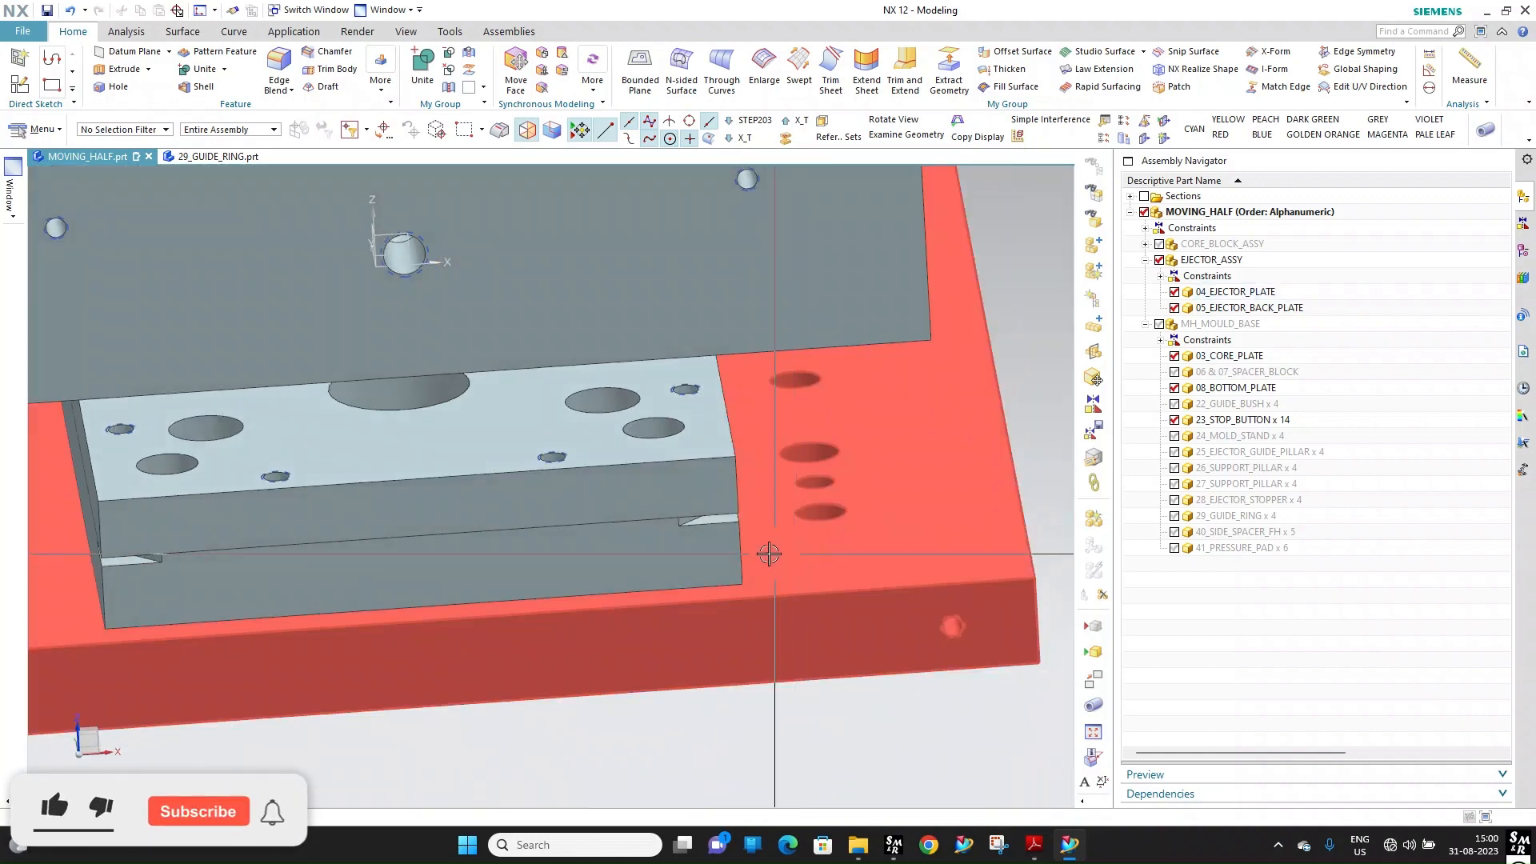
Examine from the front the space between the ejector plates, 08_BOTTOM_PLATE and 03_CORE_PLATE, and check the core plate's top face
key("ctrl+alt+f")
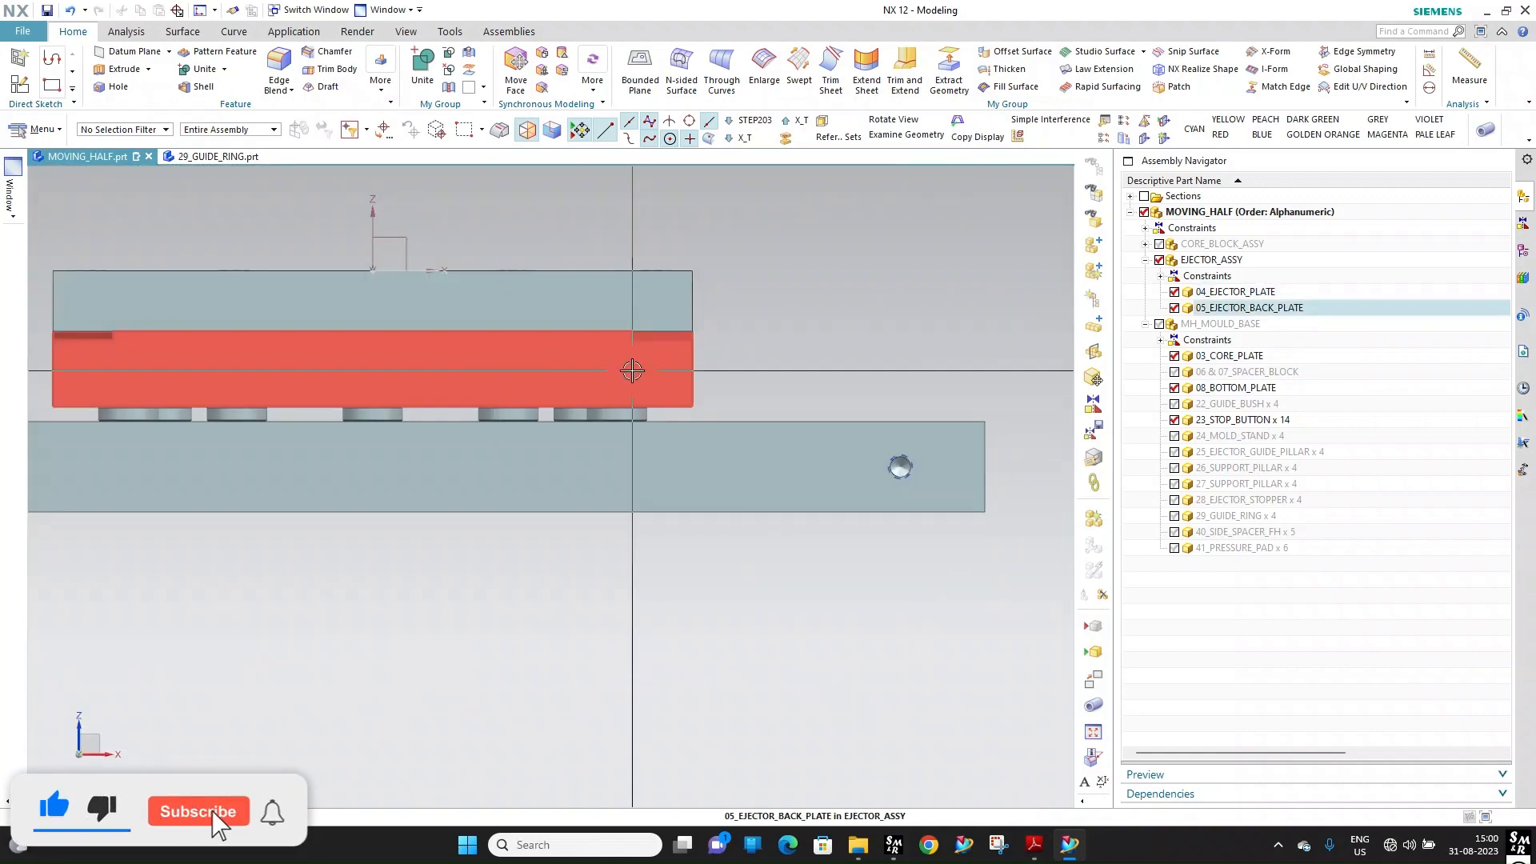
scroll(809, 370, "down", 2)
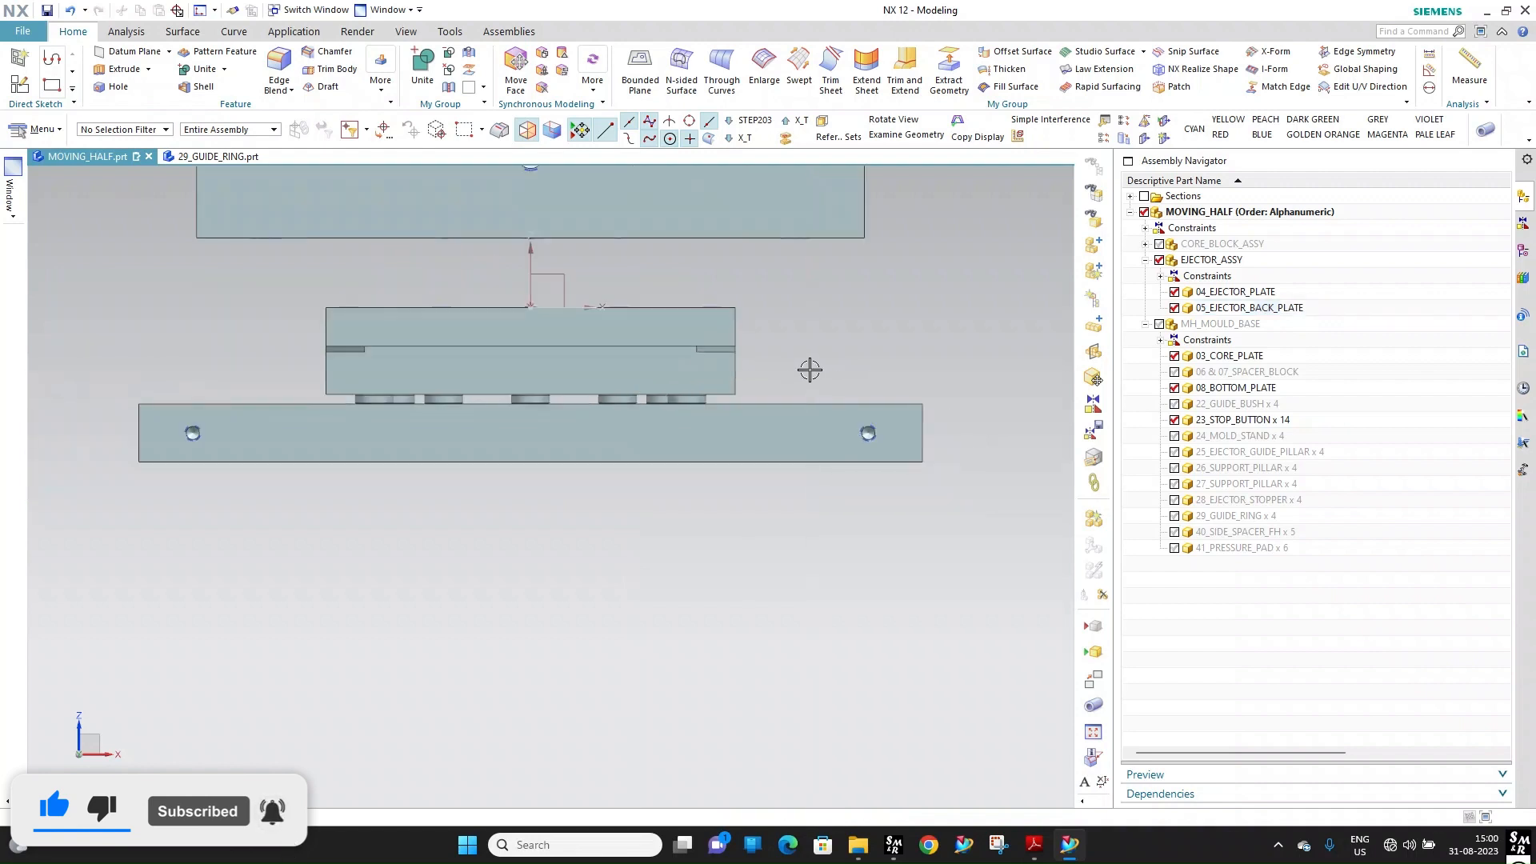
middle_click_drag(809, 369, 848, 339)
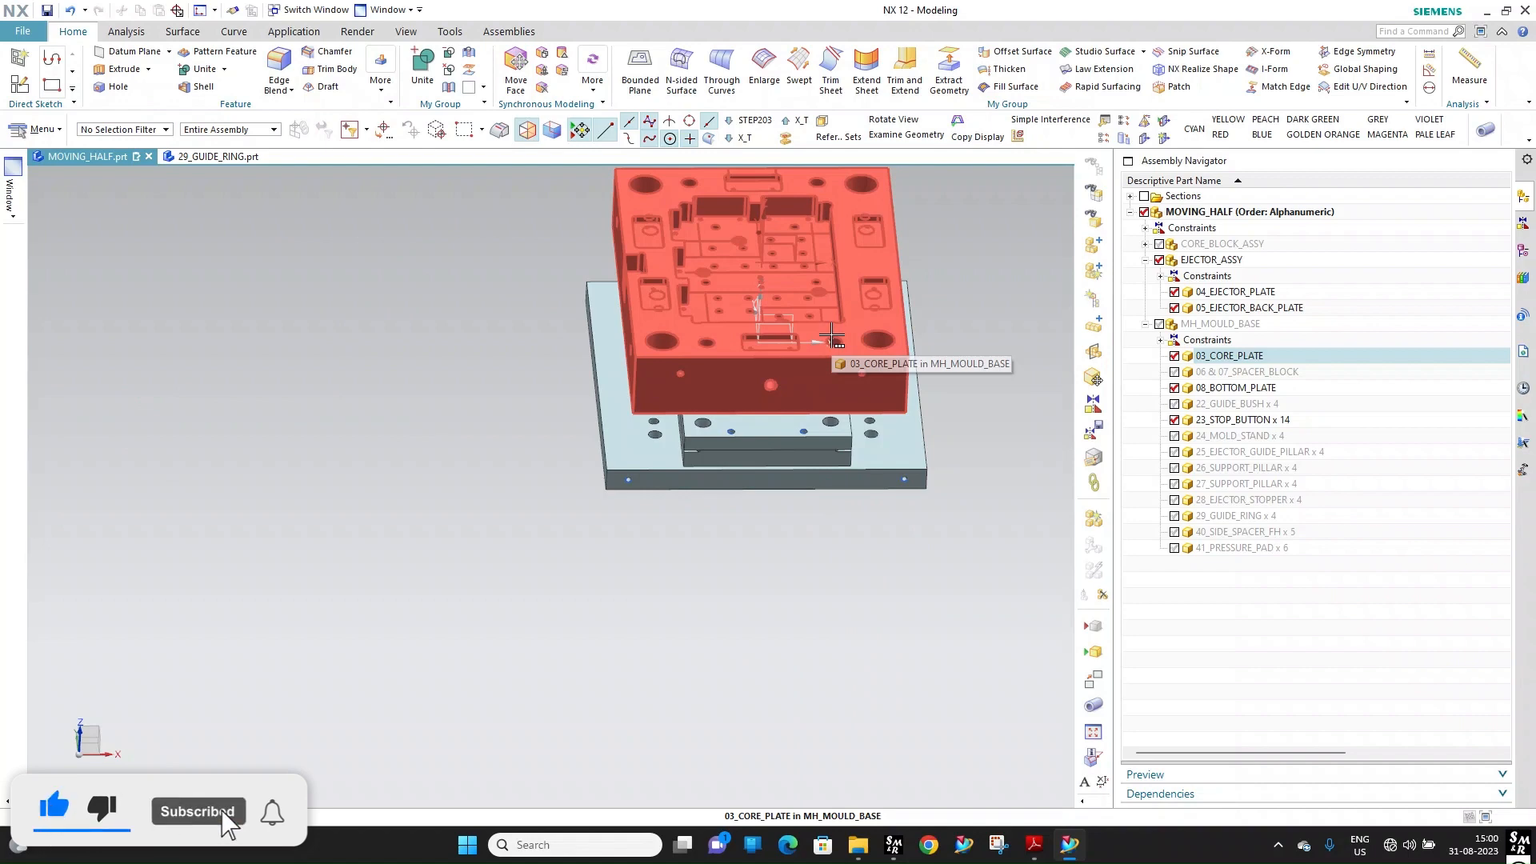
scroll(676, 376, "down", 2)
middle_click_drag(676, 376, 676, 376)
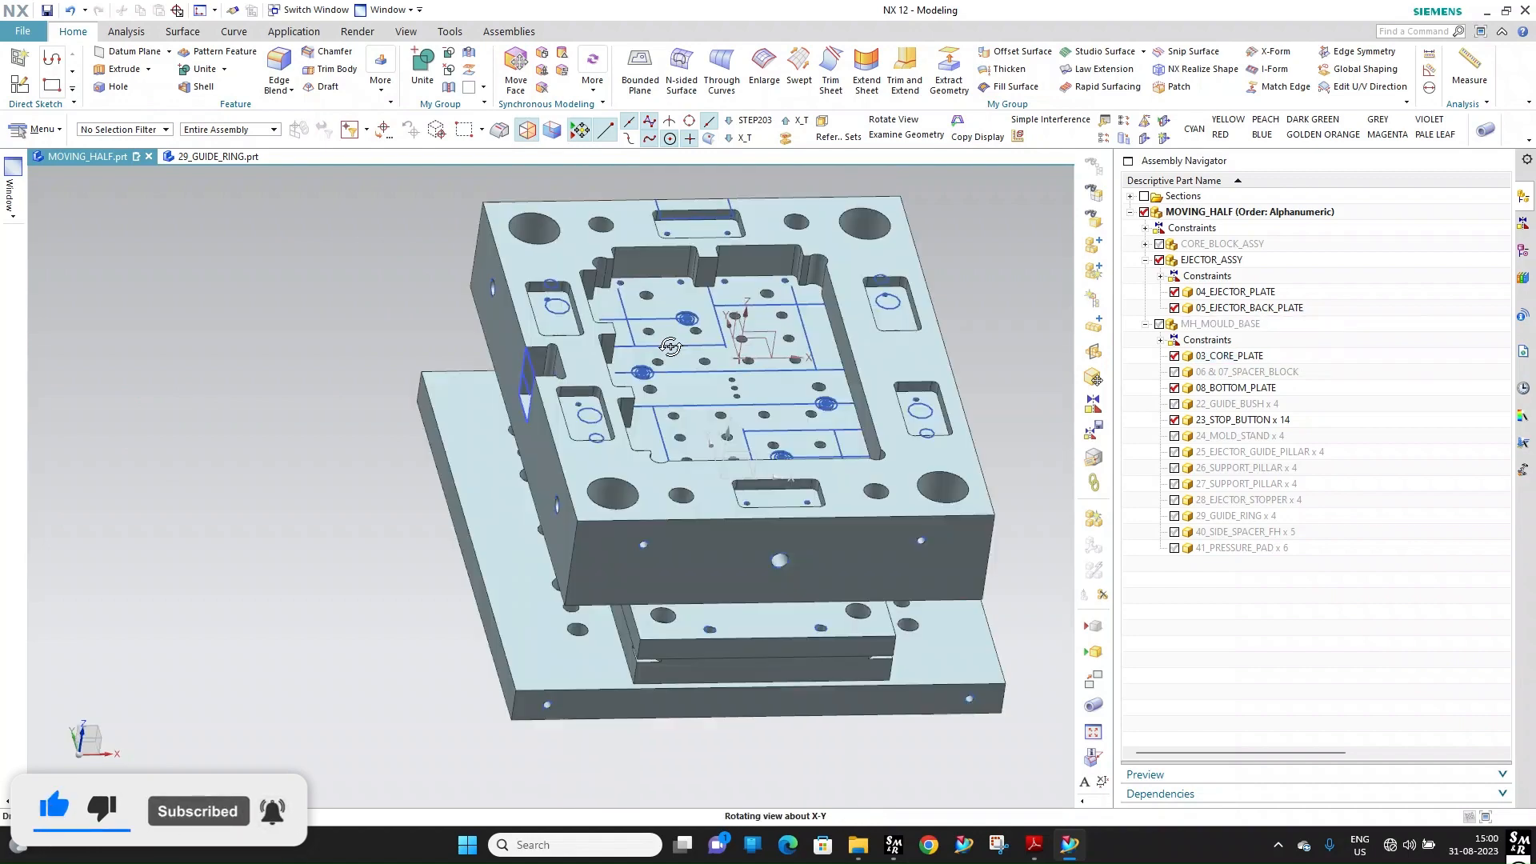
scroll(676, 375, "up", 4)
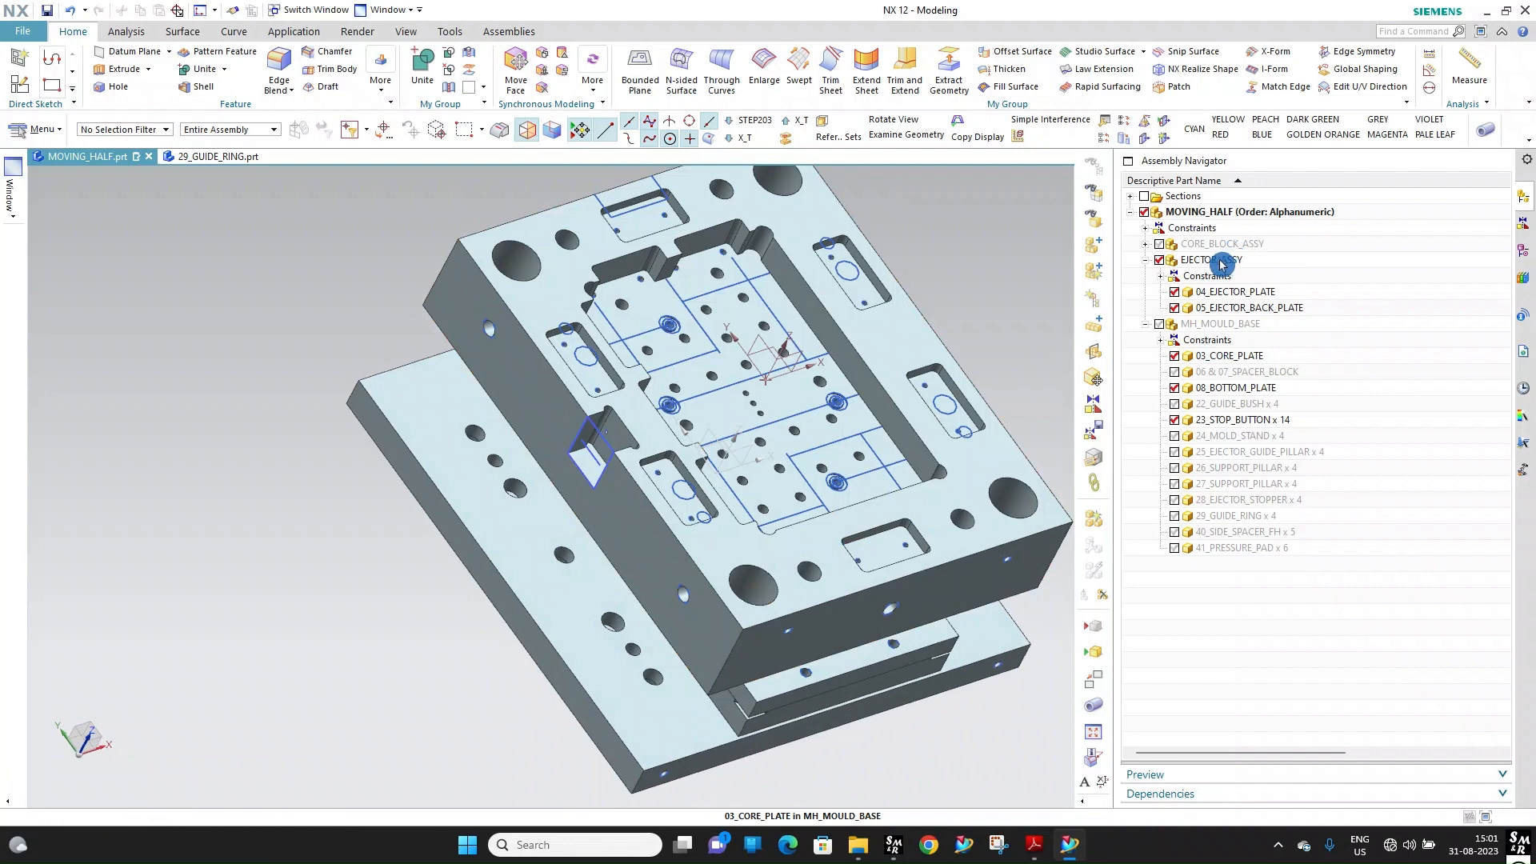
Measure the diameter of the smaller through hole beside the corner guide hole in 03_CORE_PLATE and inspect that hole
left_click(1474, 94)
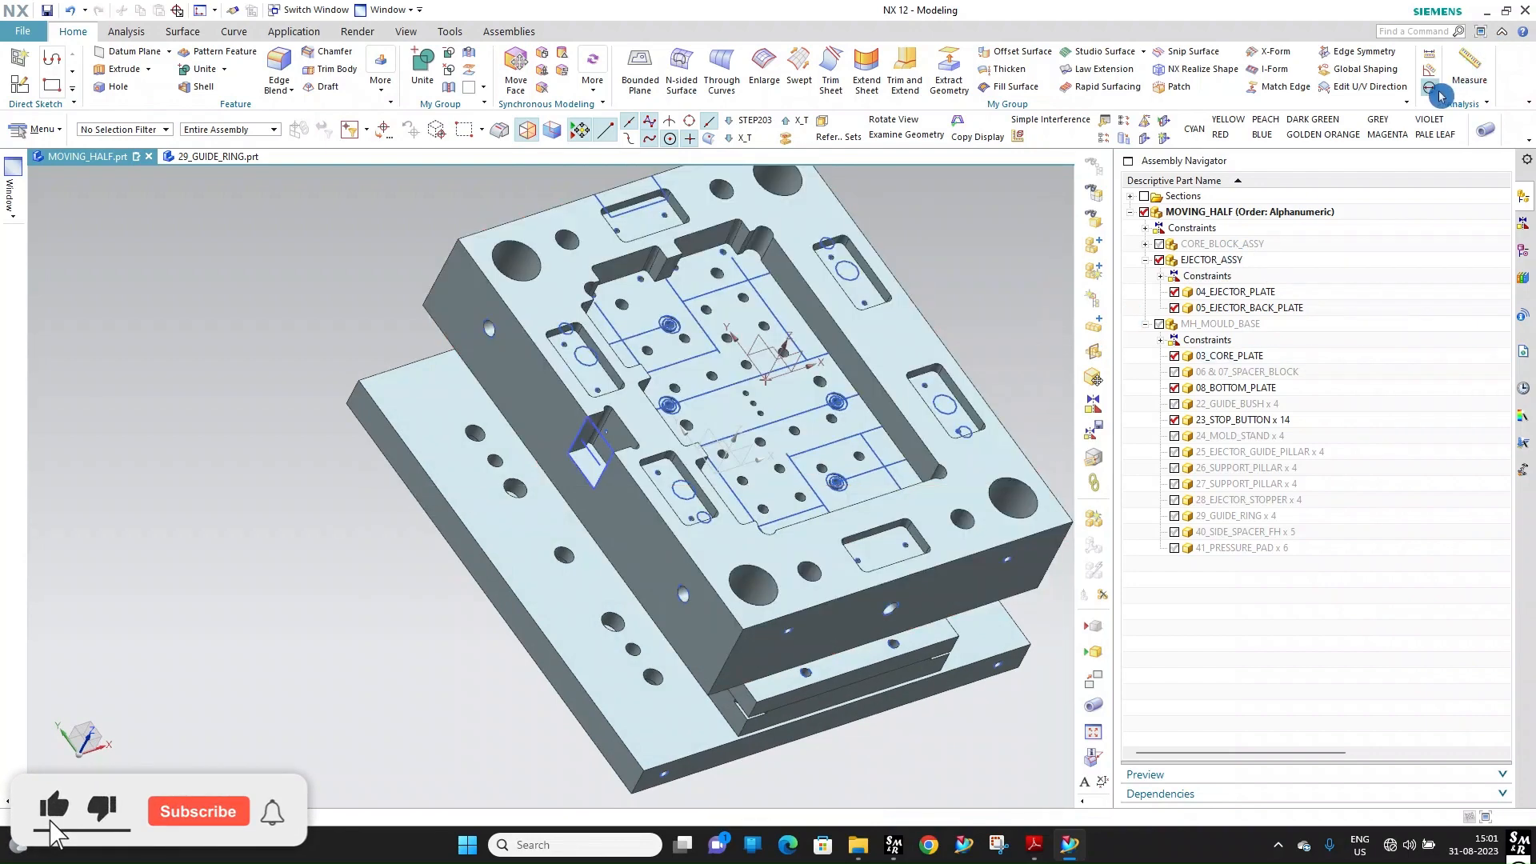
scroll(963, 528, "up", 5)
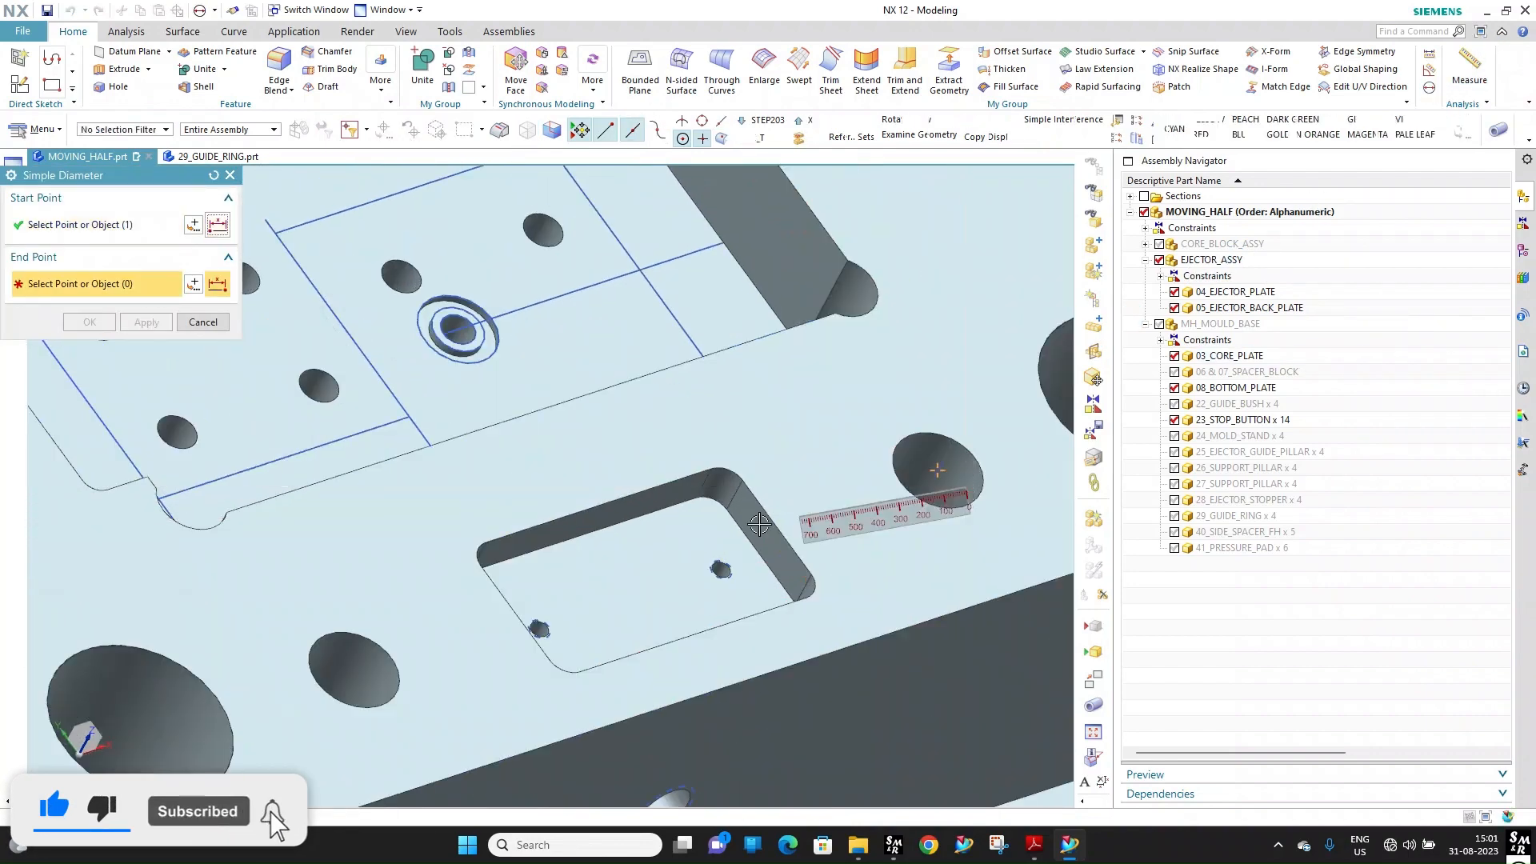
left_click(1431, 54)
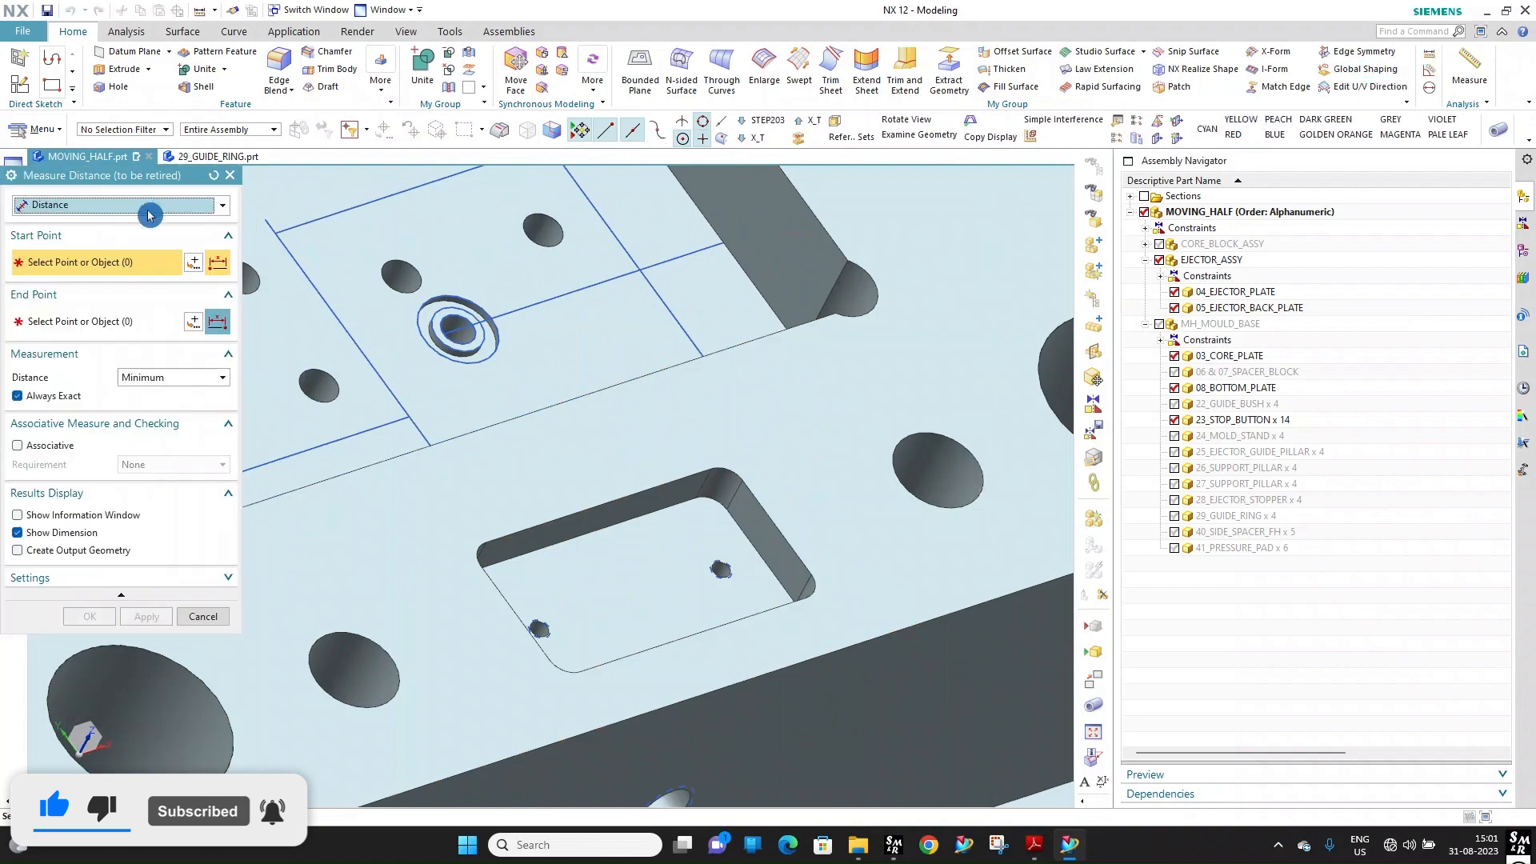
left_click(149, 206)
left_click(56, 305)
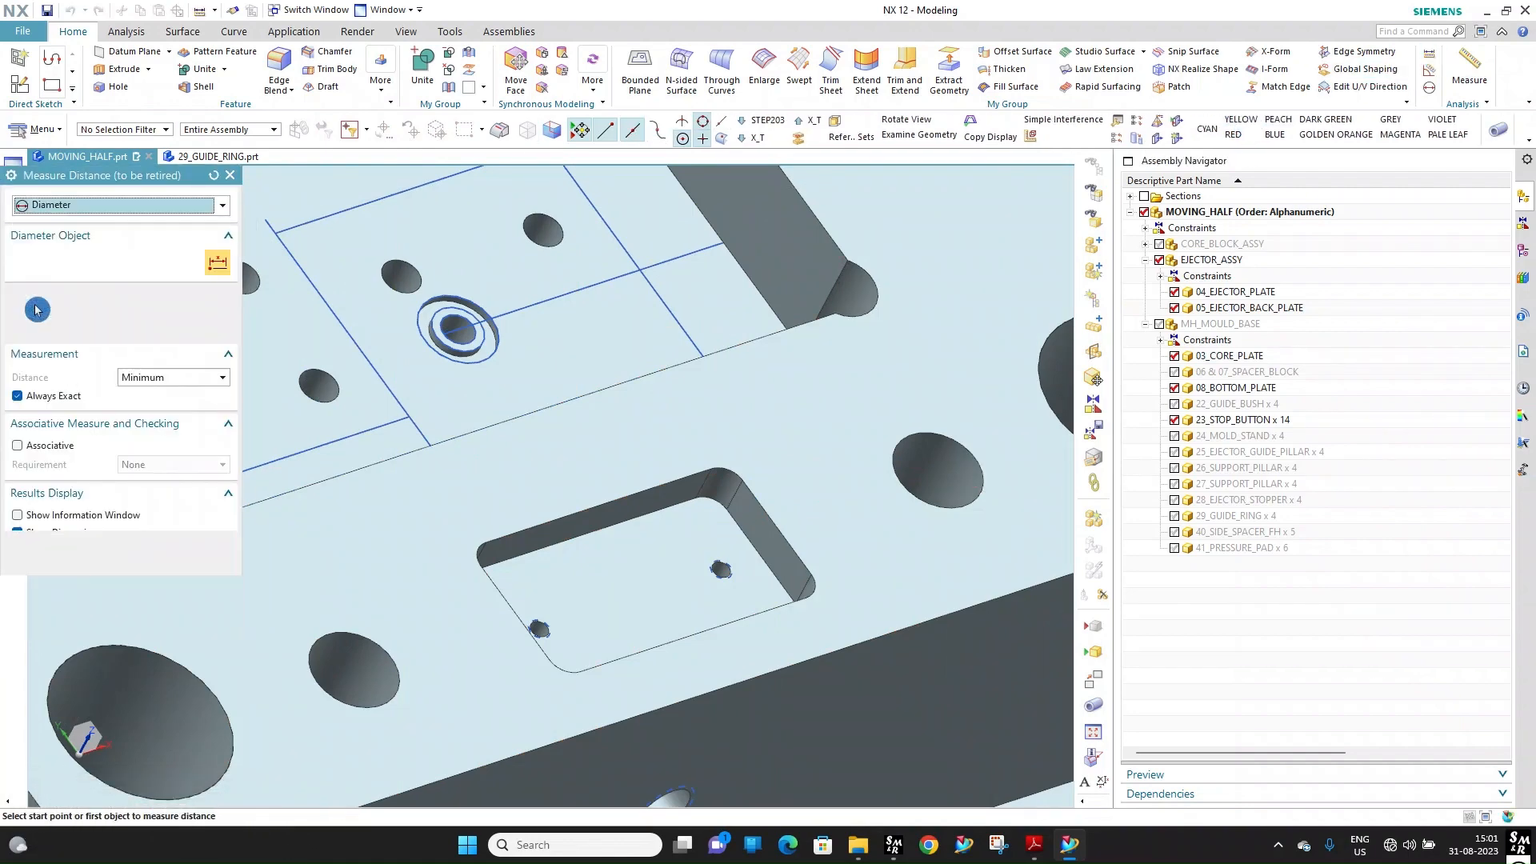
left_click(940, 468)
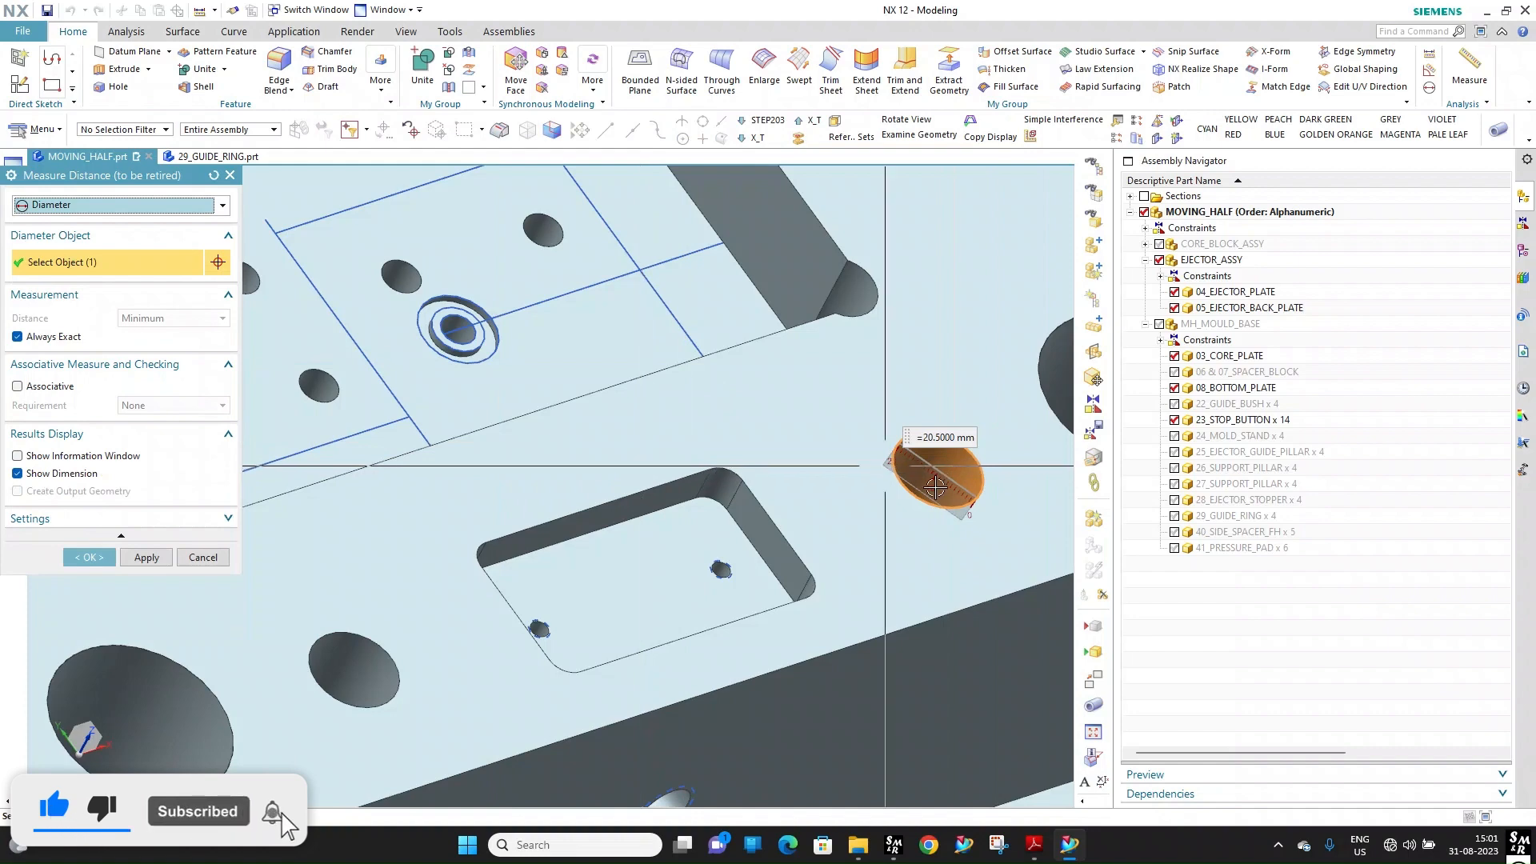
scroll(1022, 473, "up", 3)
scroll(914, 456, "up", 5)
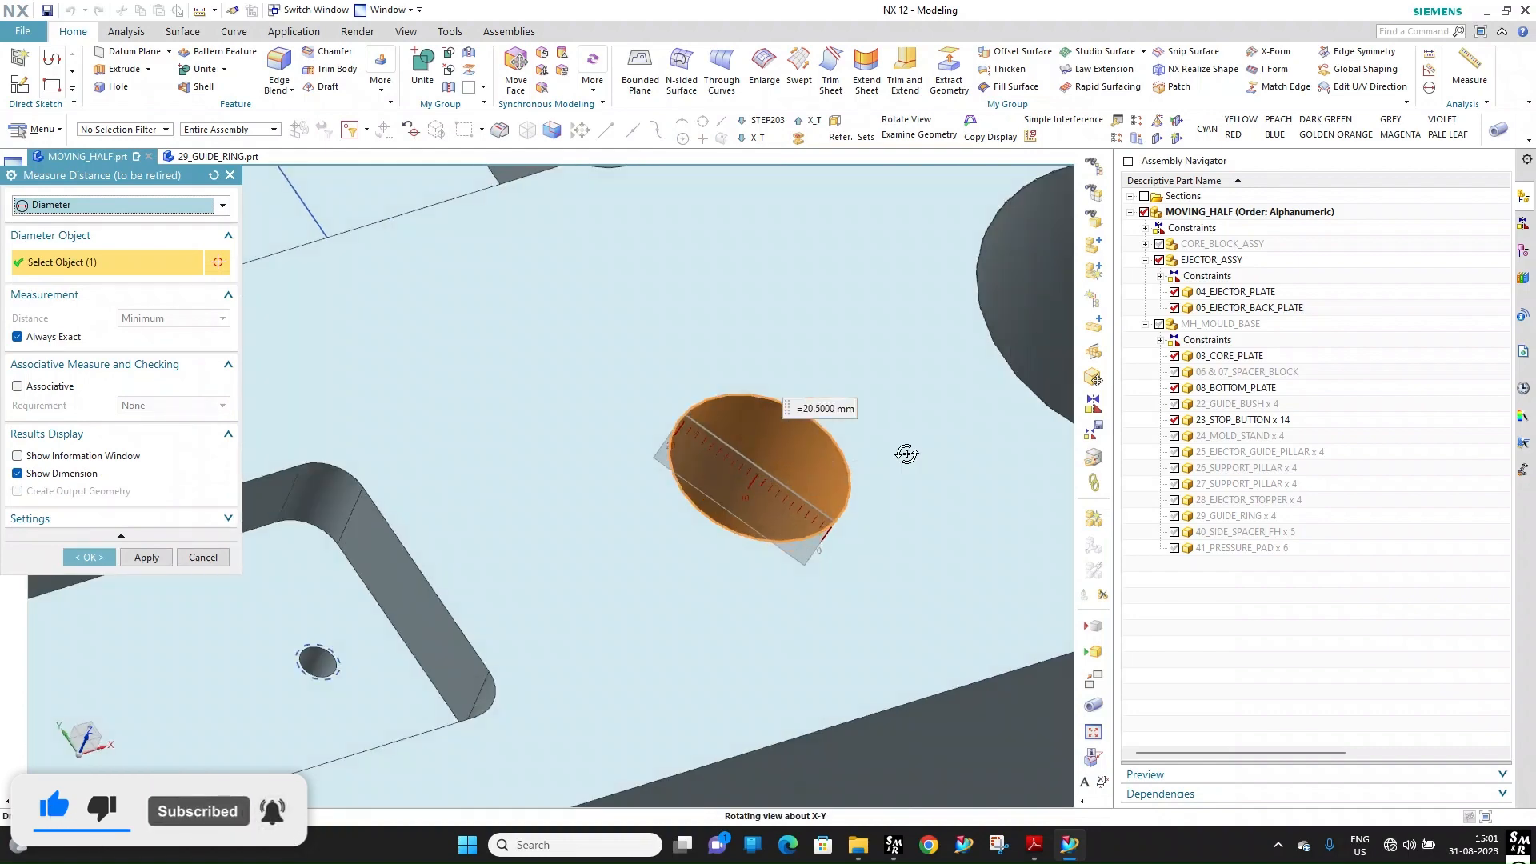
scroll(672, 358, "down", 5)
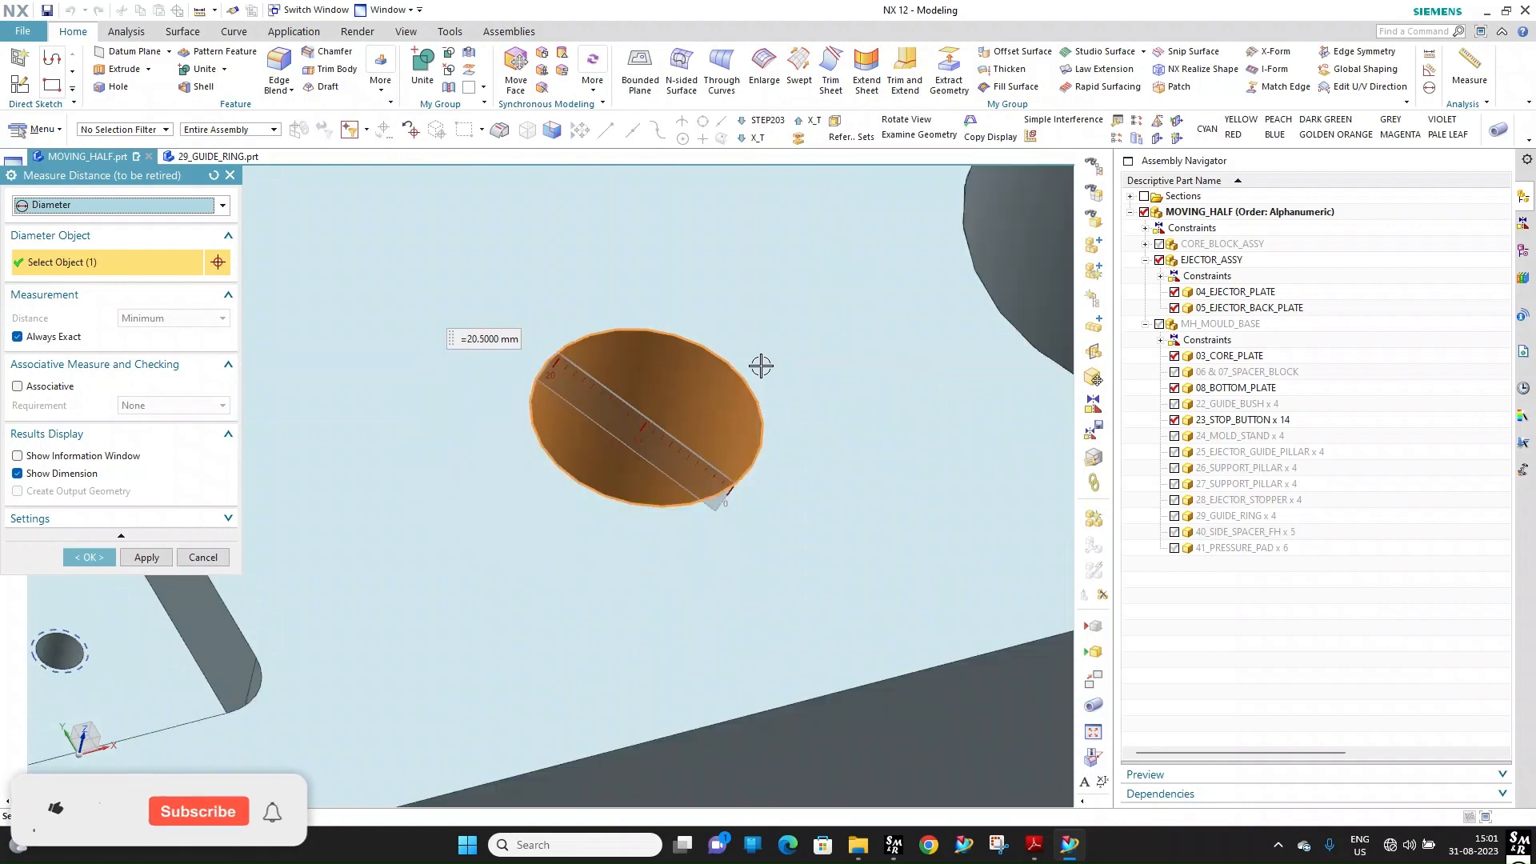
scroll(667, 364, "up", 5)
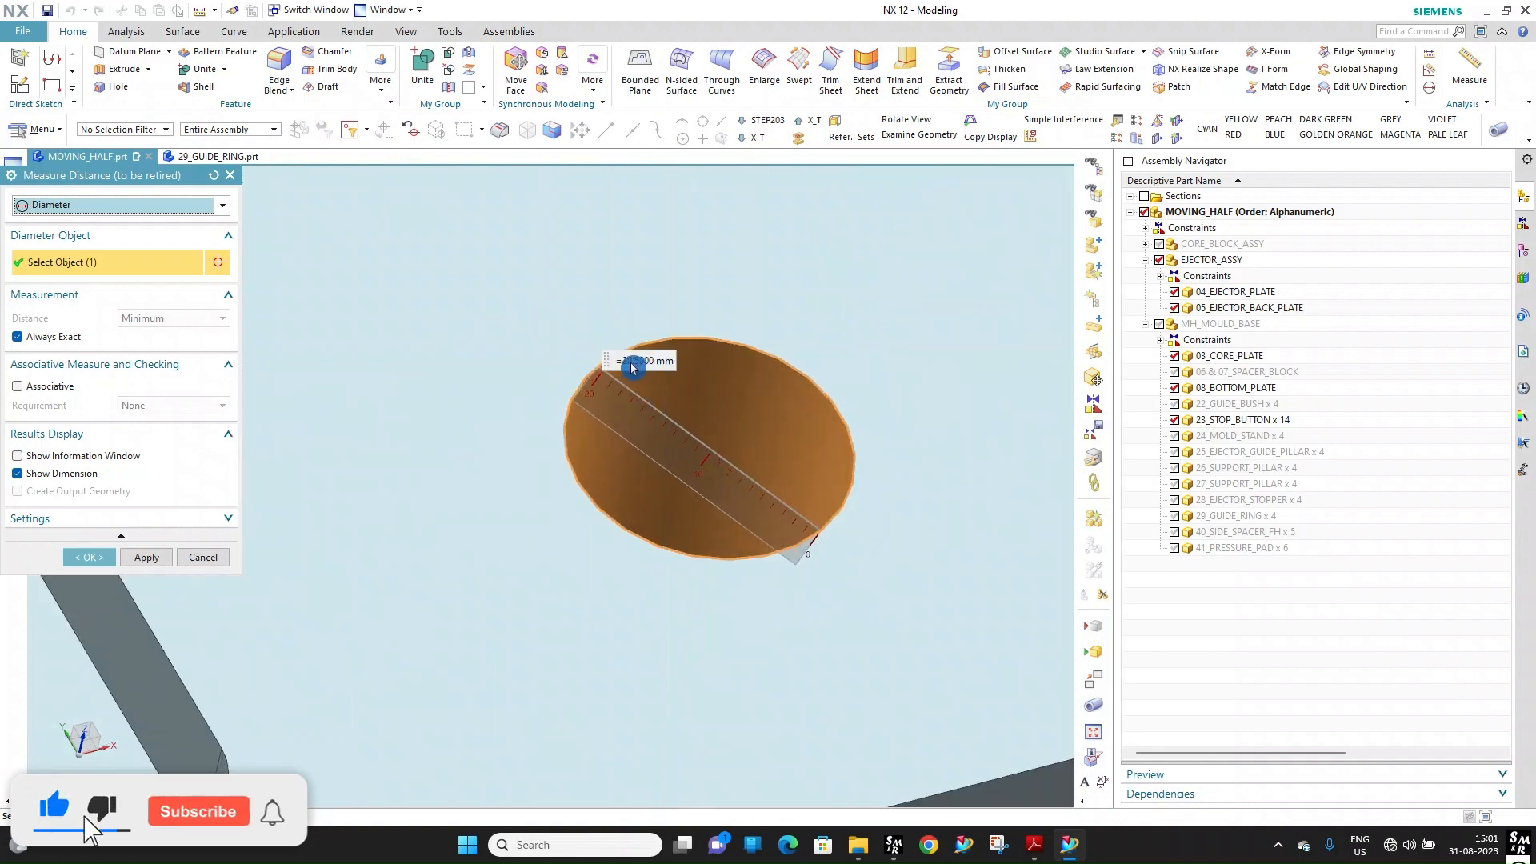
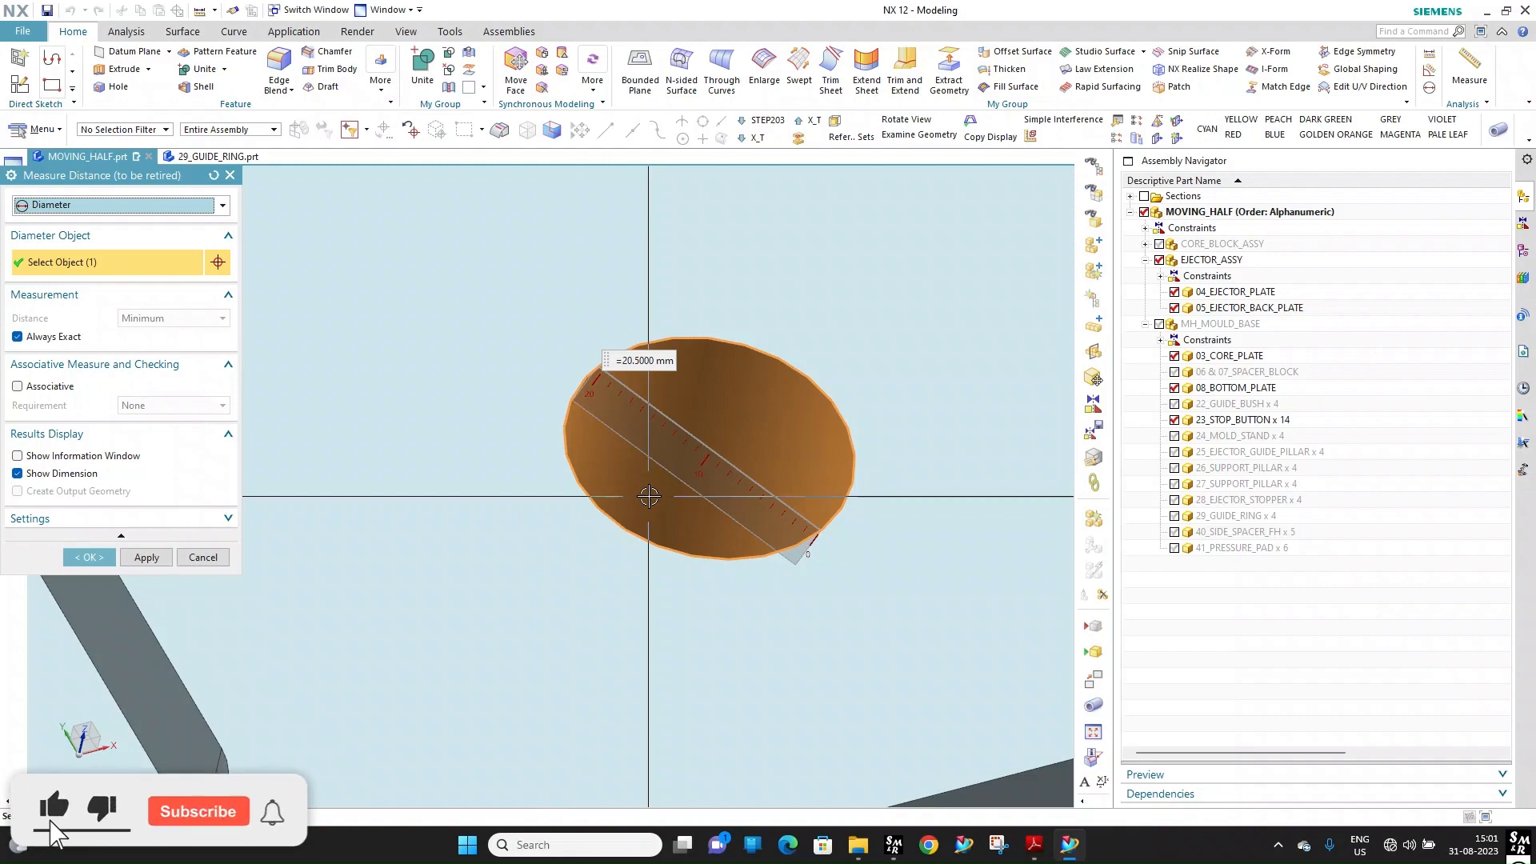
scroll(649, 495, "down", 6)
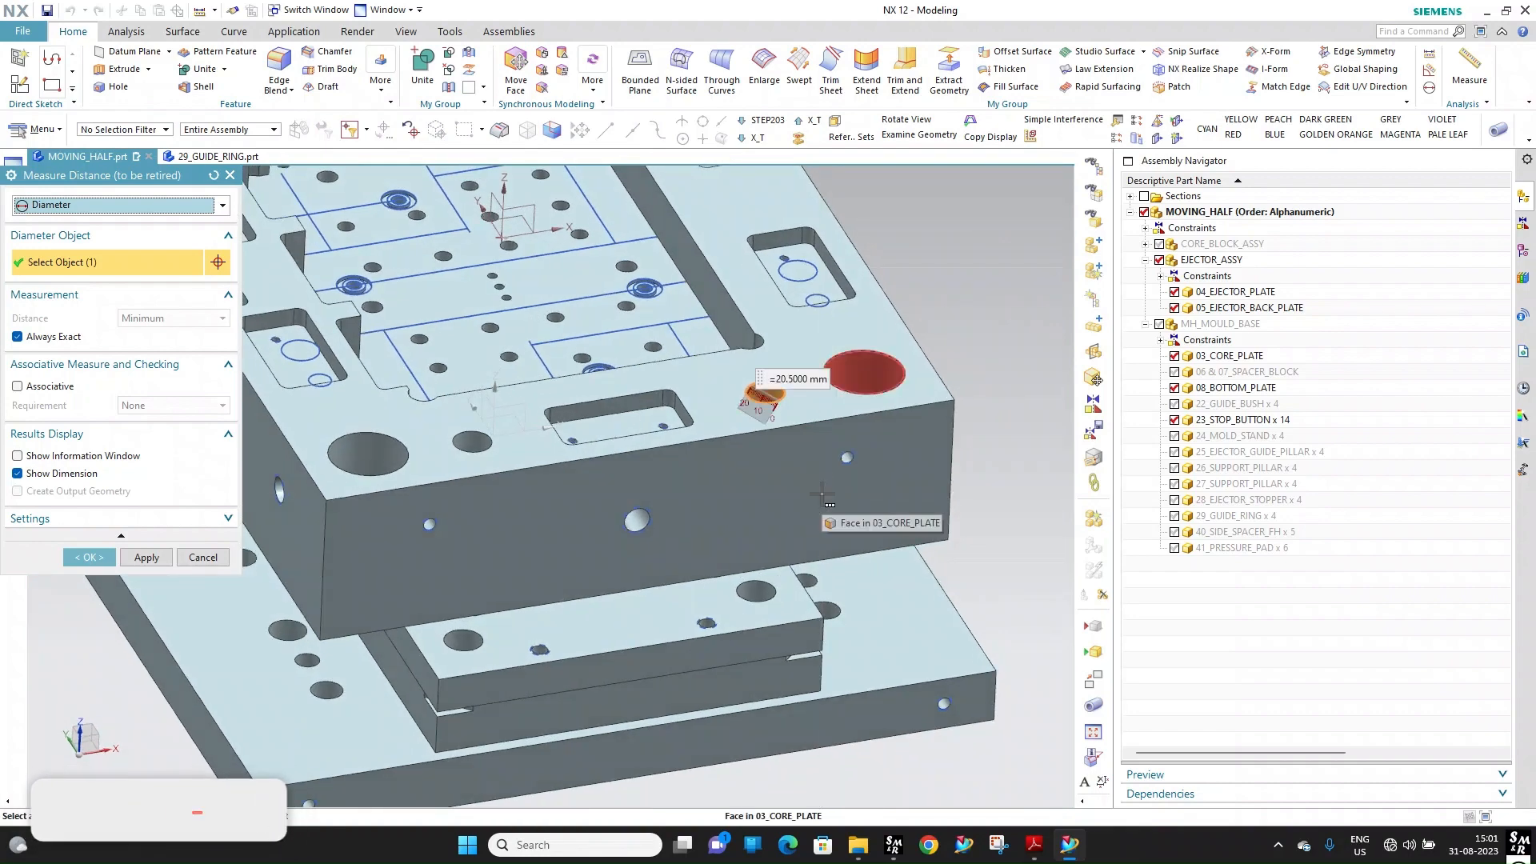
key("Escape")
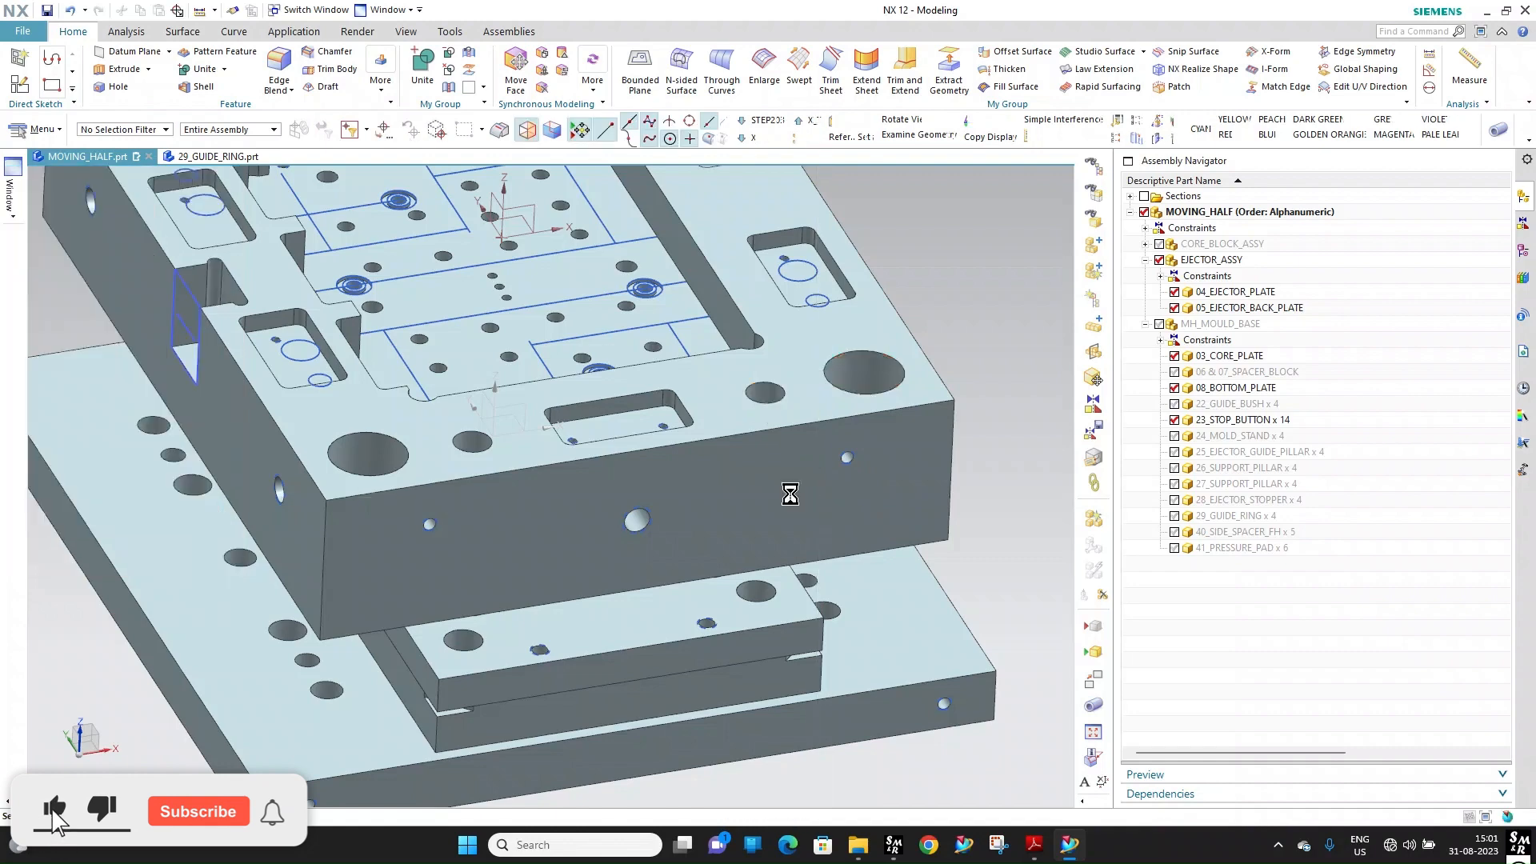
middle_click_drag(710, 463, 720, 504)
scroll(854, 552, "down", 1)
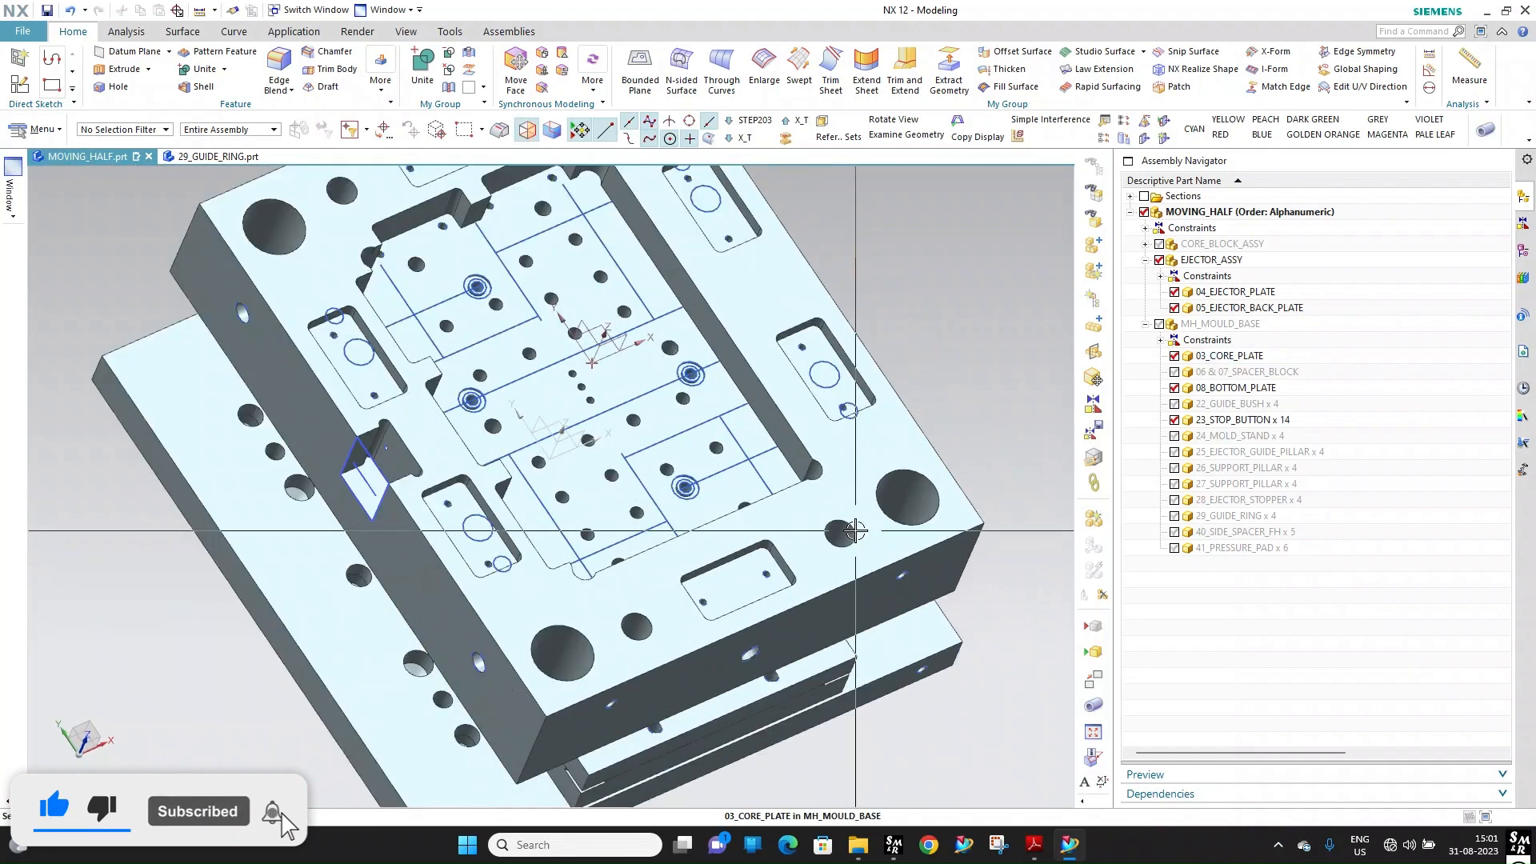
scroll(856, 527, "up", 7)
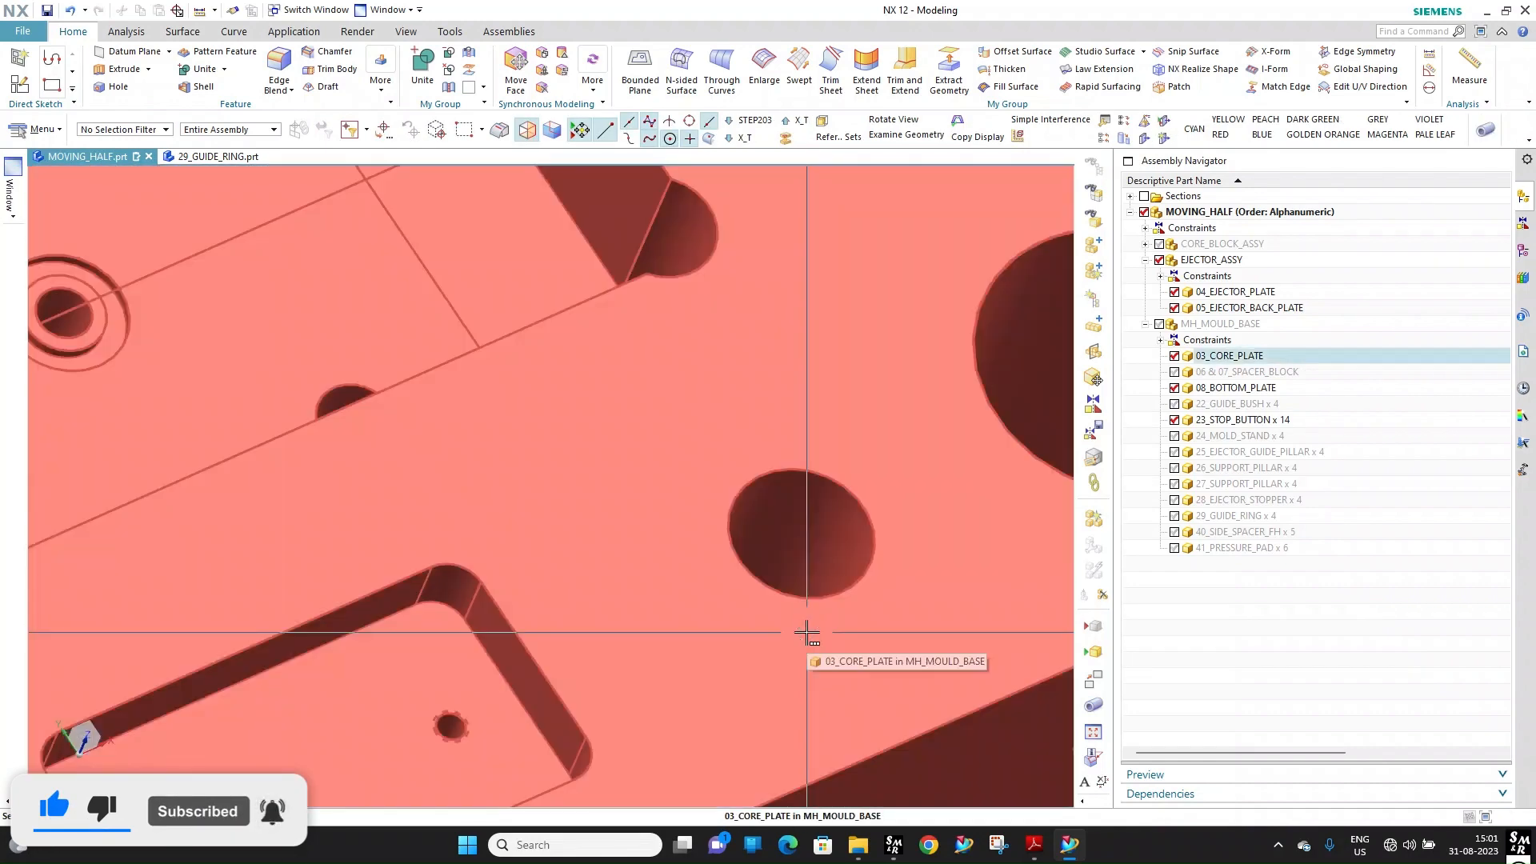
scroll(684, 456, "down", 6)
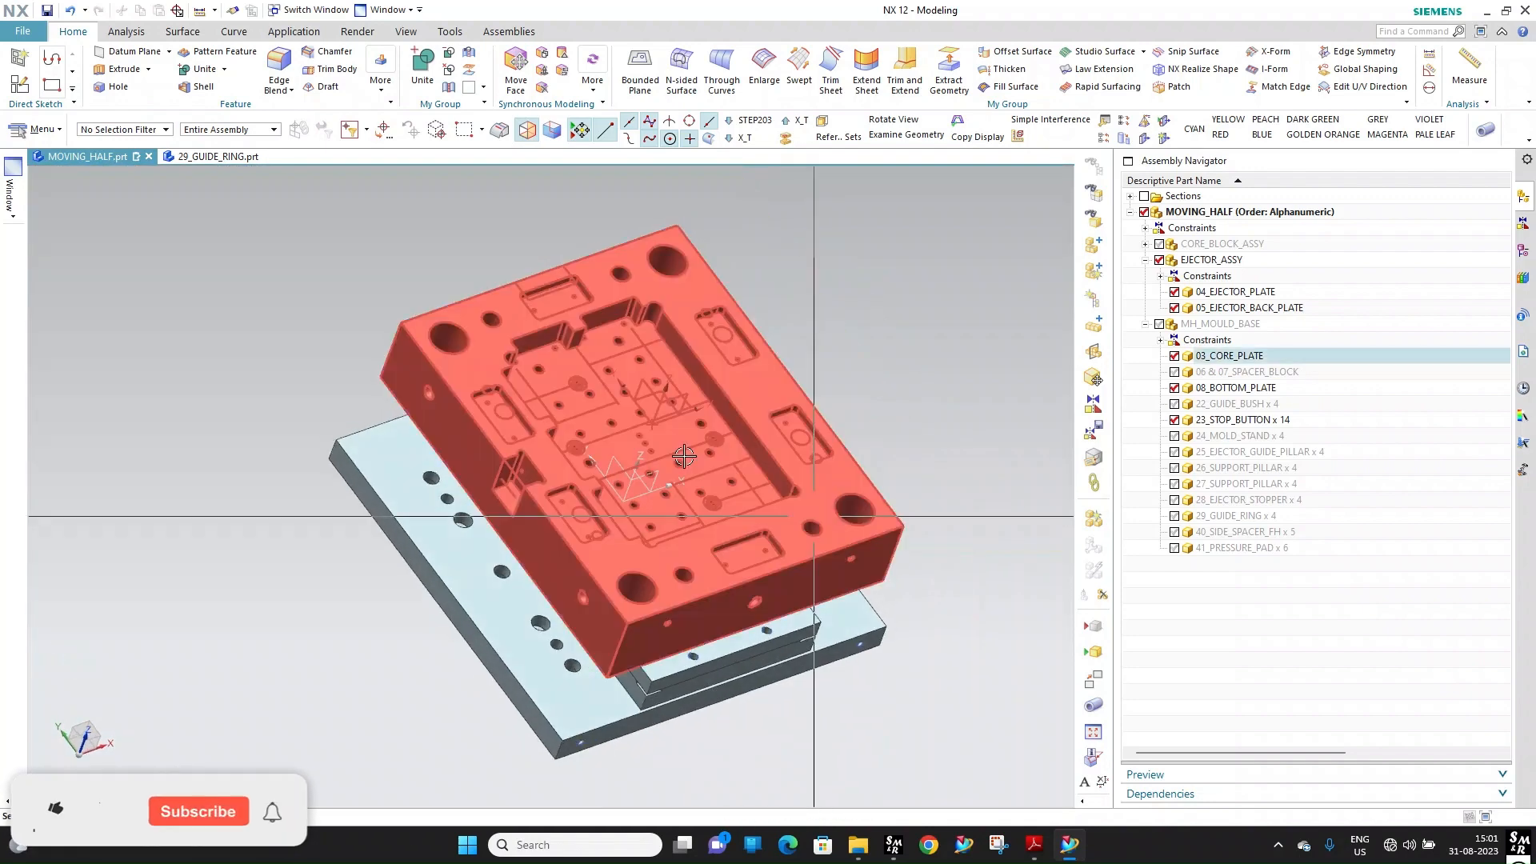
Create a new millimetre Model part named 30_PUSH_BACK_PIN in the PROCESS folder
left_click(21, 37)
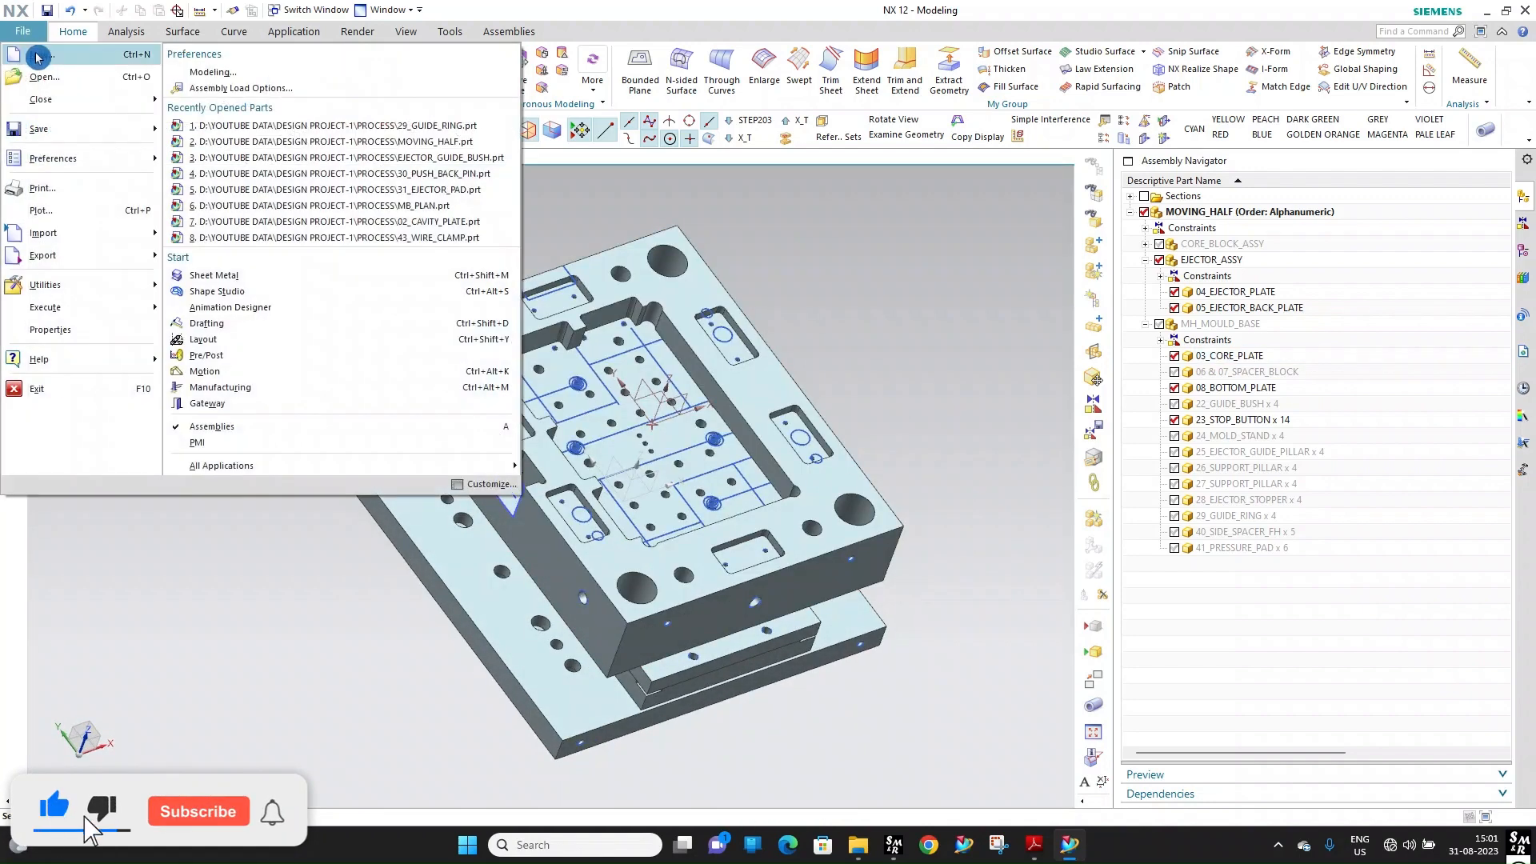
left_click(37, 56)
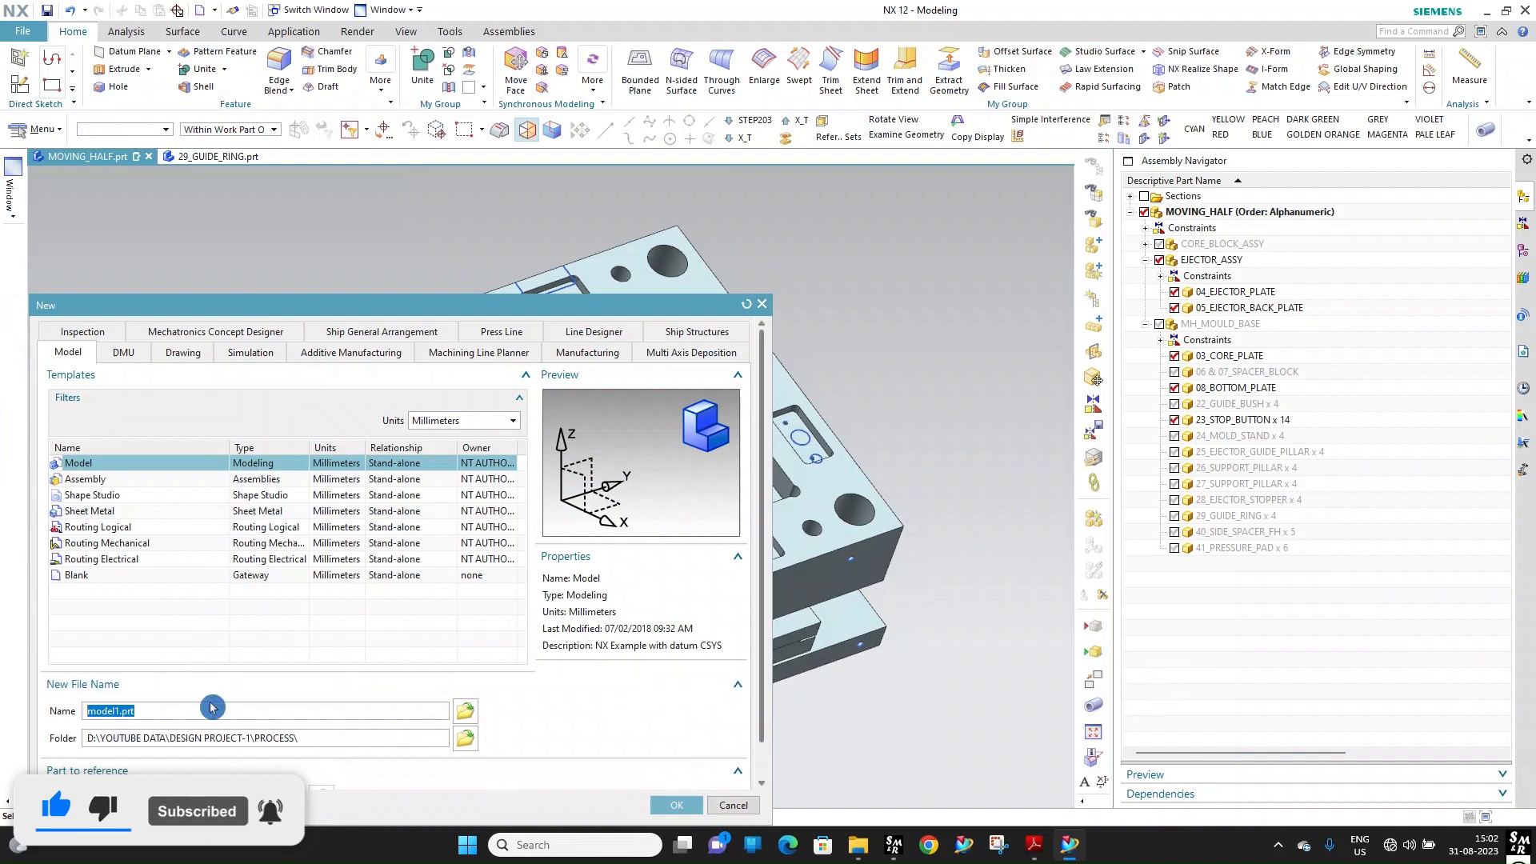
type("30_PUSH_BA")
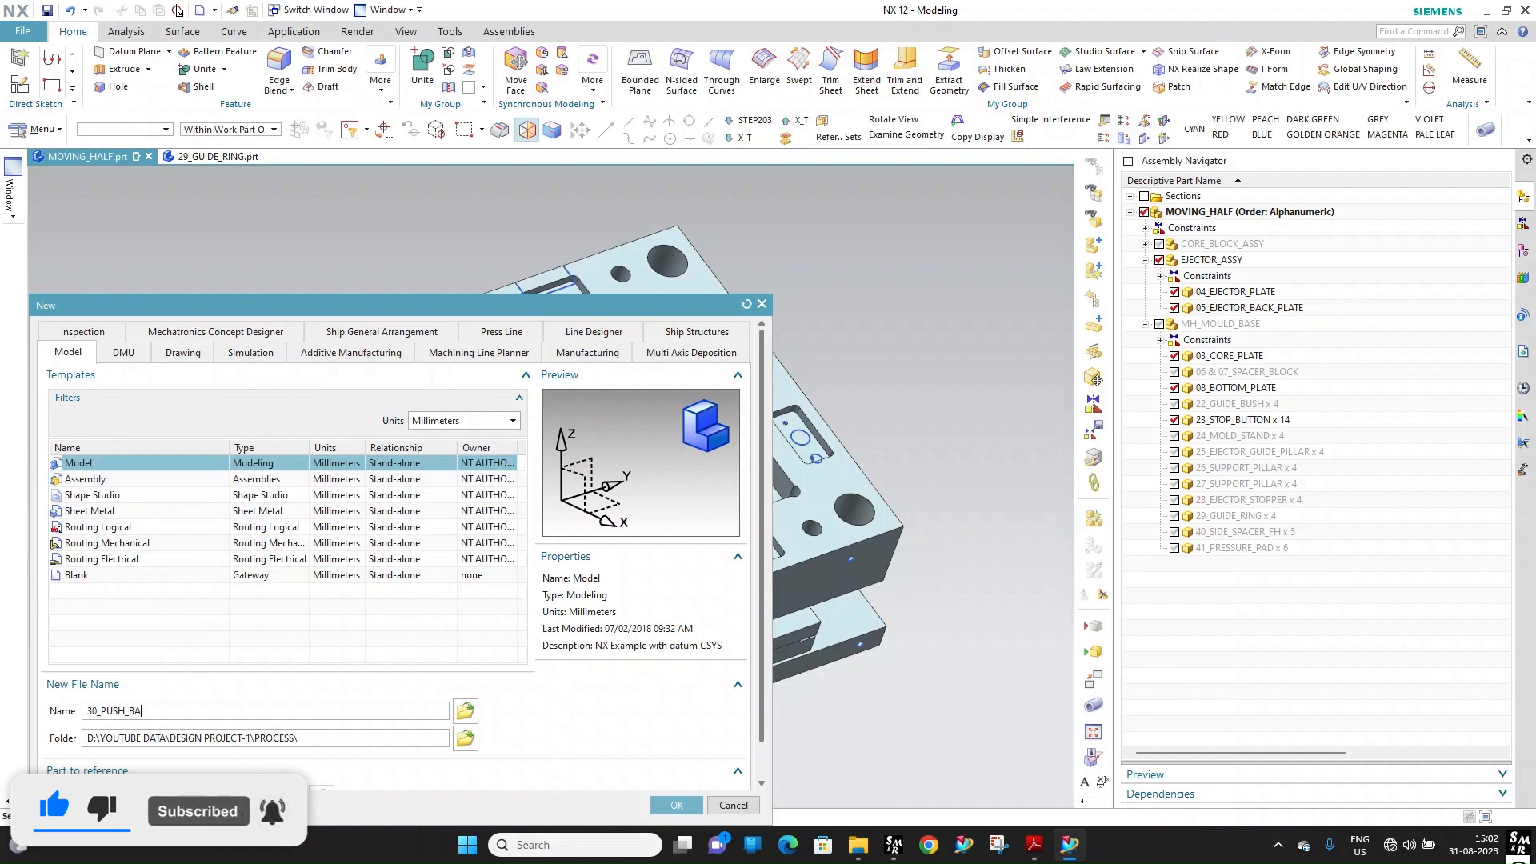
type("CK_PIN")
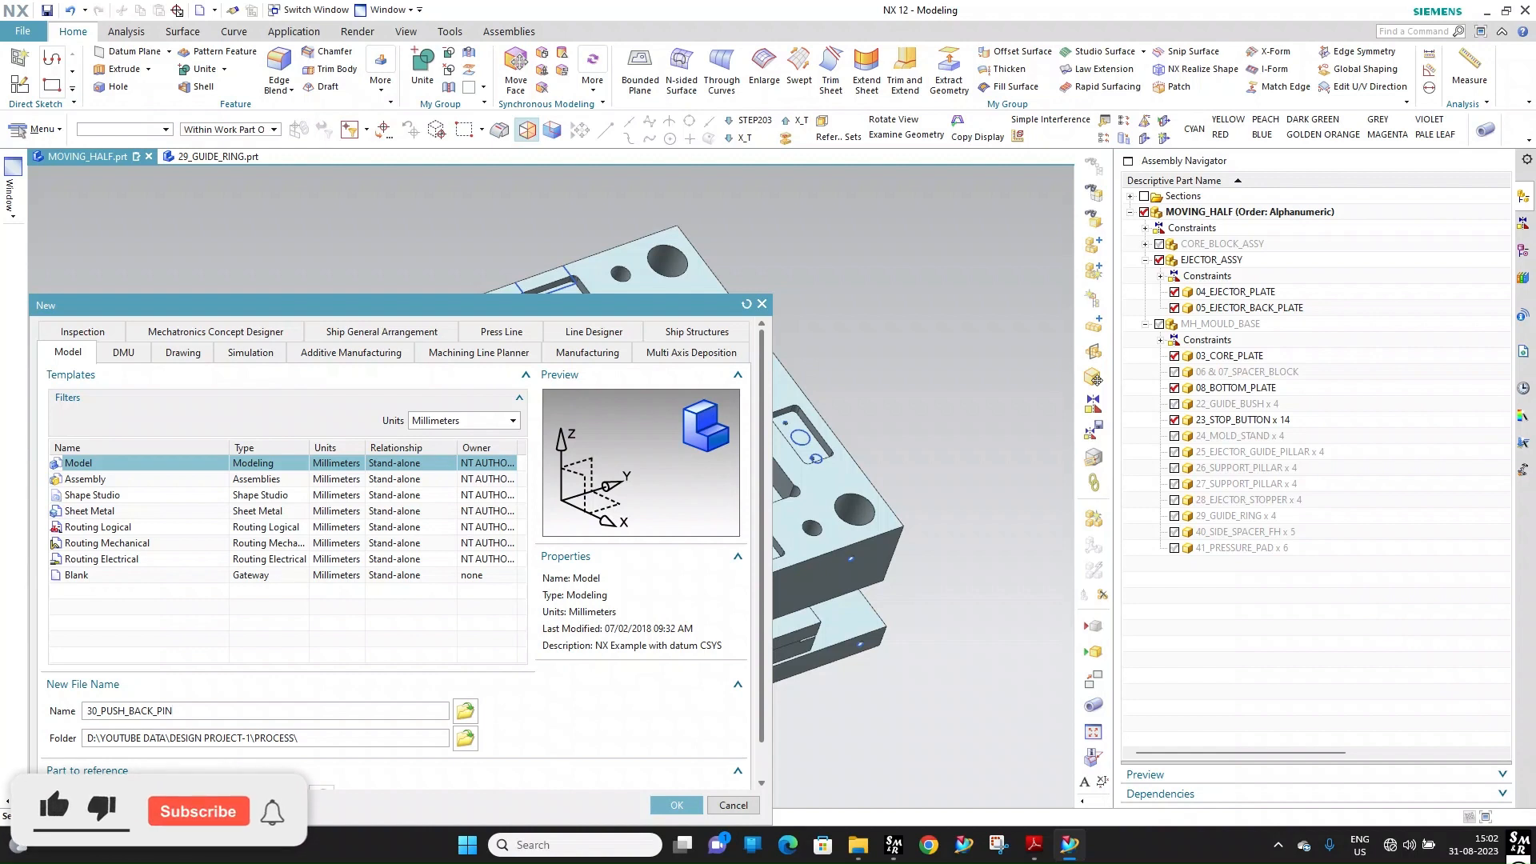
key("Return")
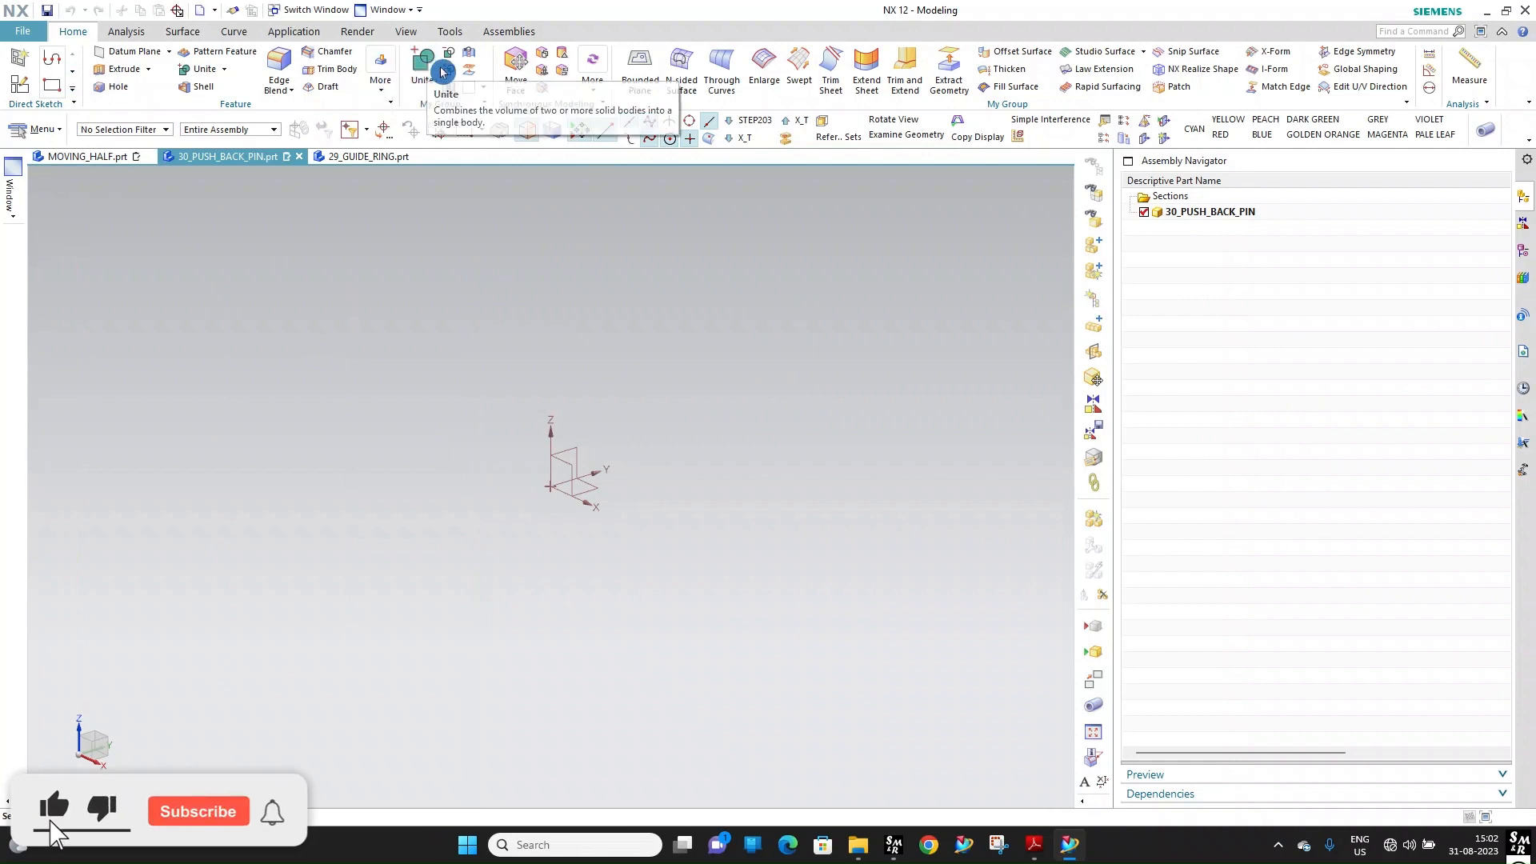
Create a cylinder with a diameter of 20 mm and a height of 150 mm along the Z axis at the origin
left_click(405, 33)
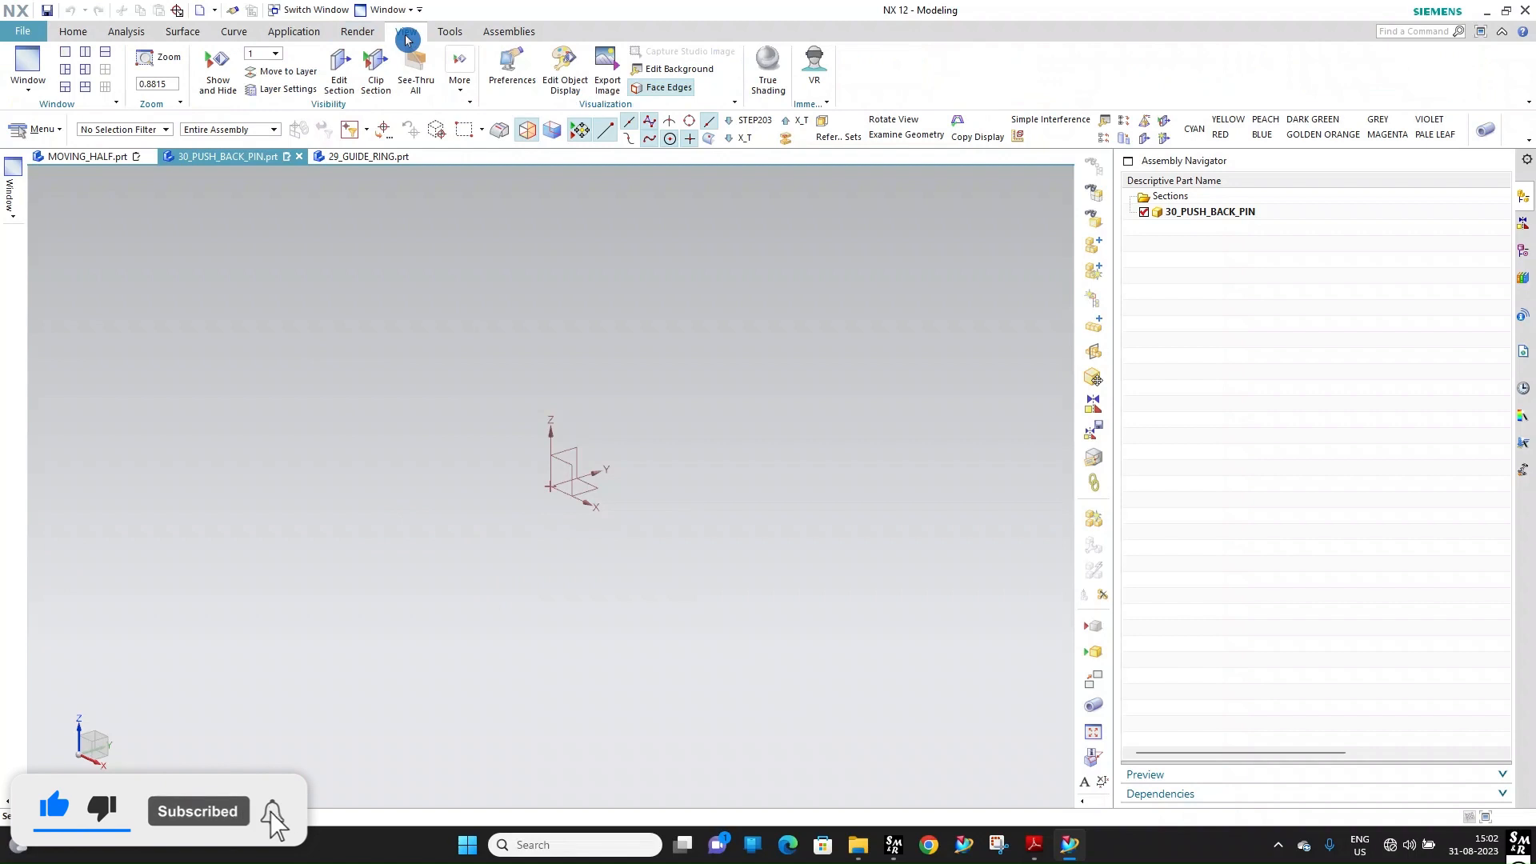
left_click(74, 32)
left_click(381, 80)
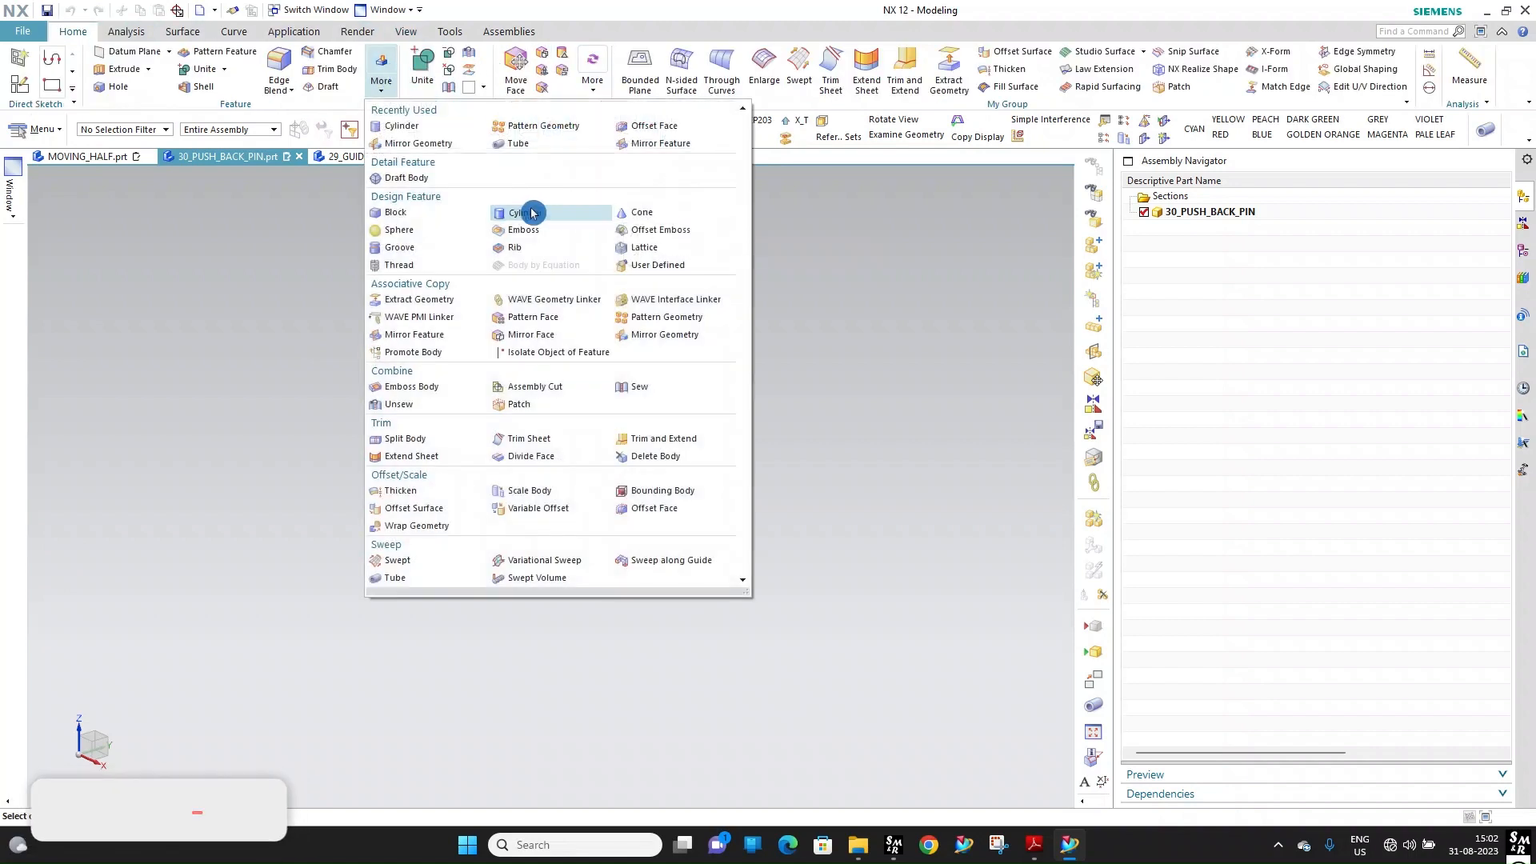
left_click(541, 209)
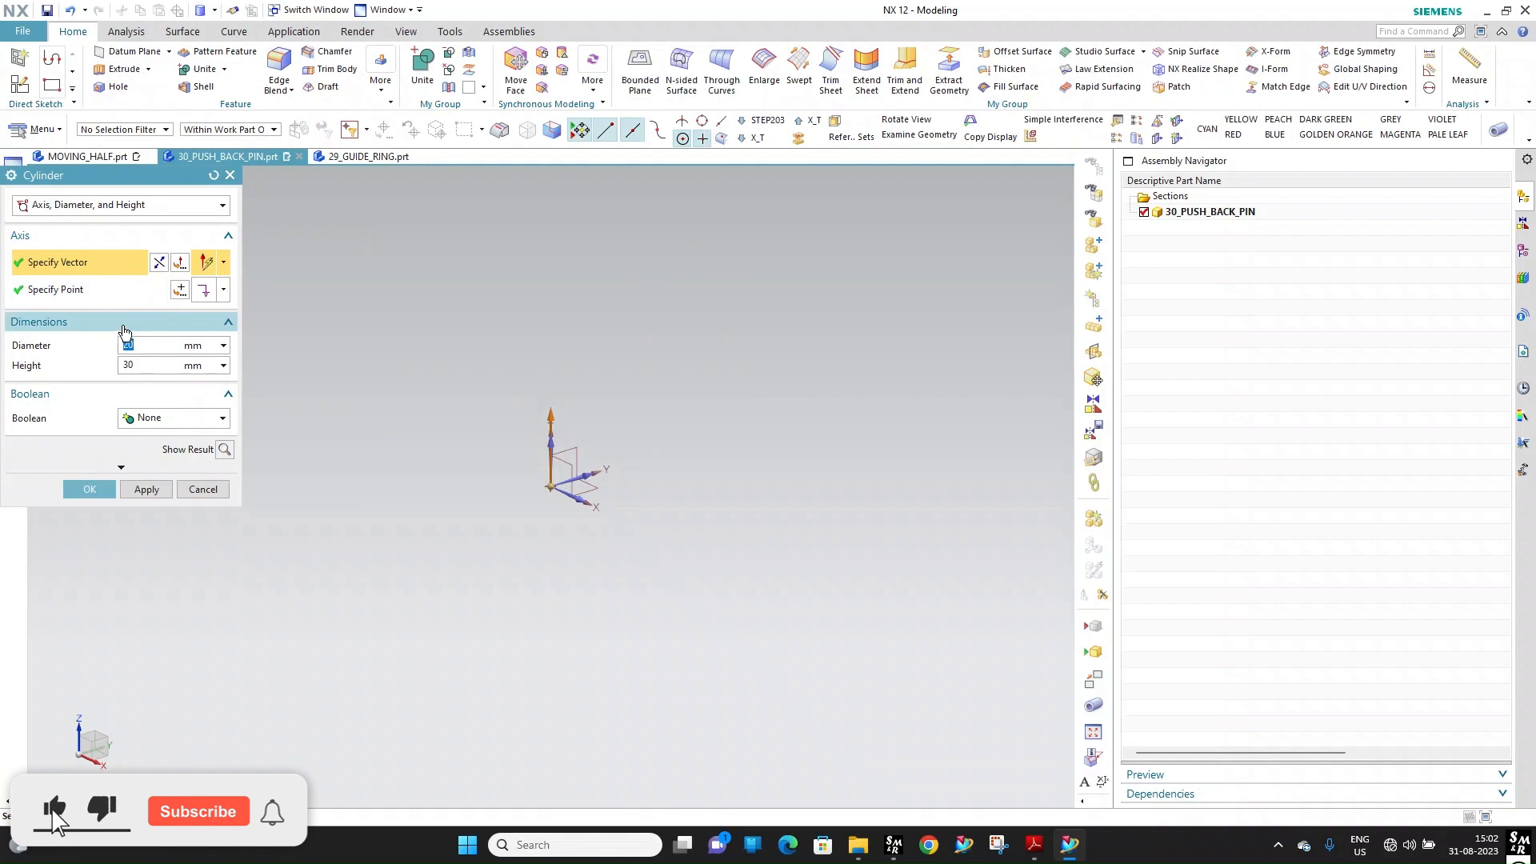
double_click(130, 345)
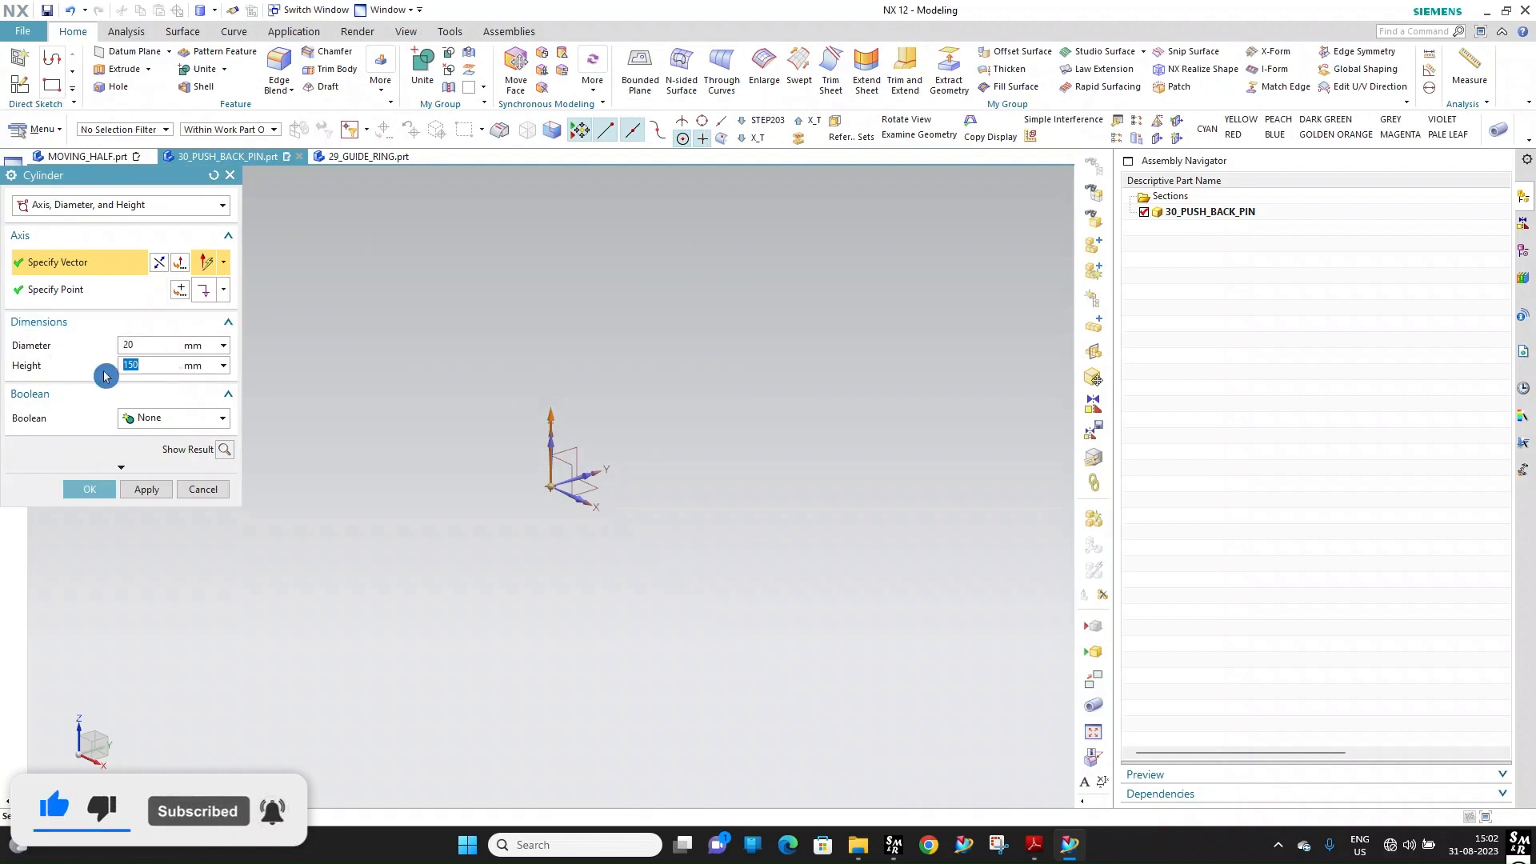
left_click(147, 489)
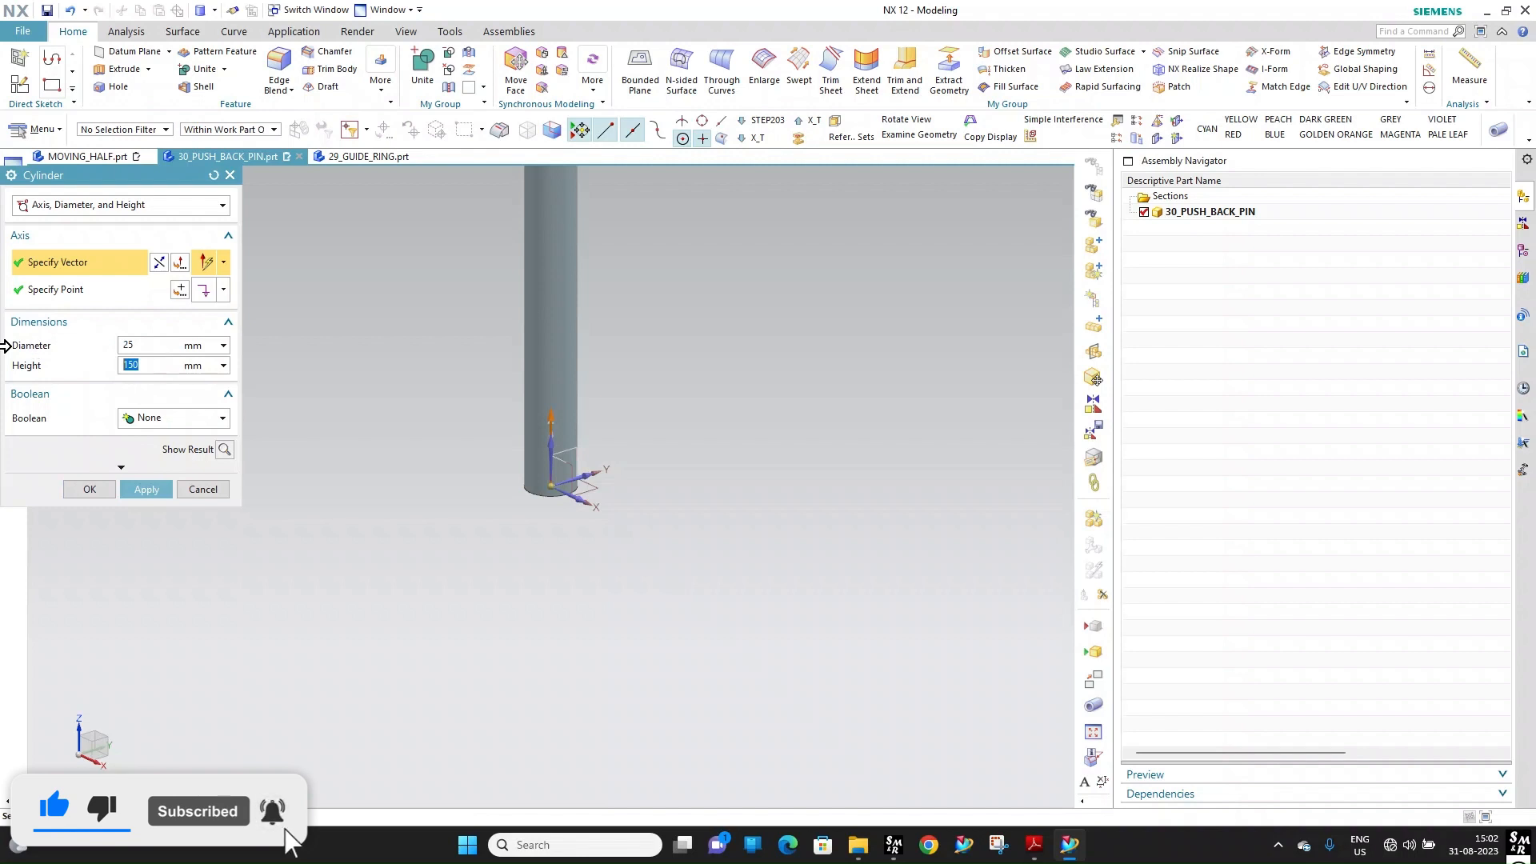
Create a cylinder with a diameter of 25 mm and a height of 6 mm at the origin, united with the pin shaft as its head
left_click(172, 418)
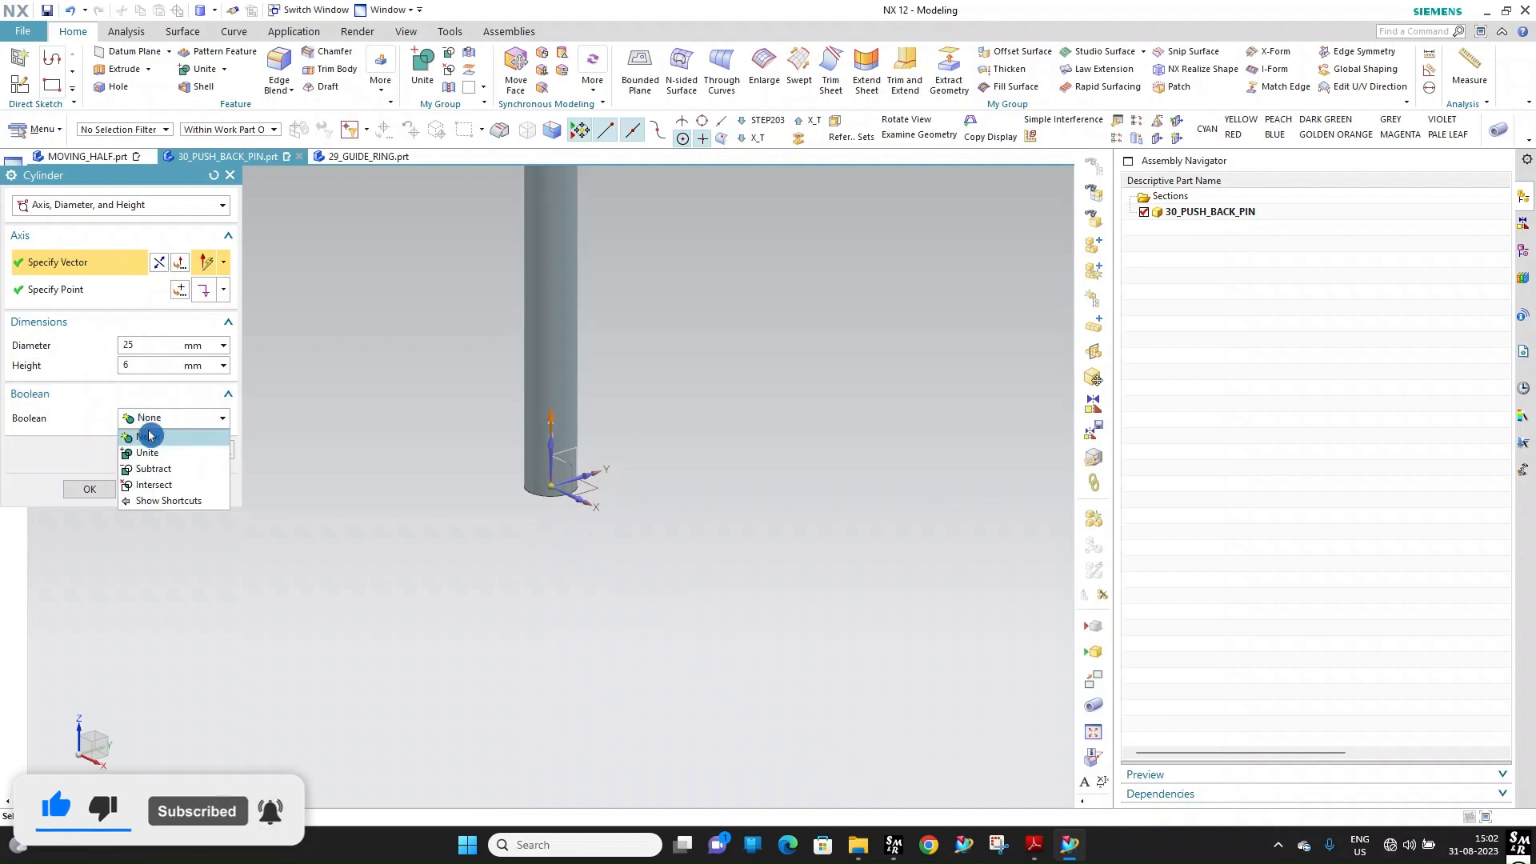
left_click(160, 449)
left_click(94, 519)
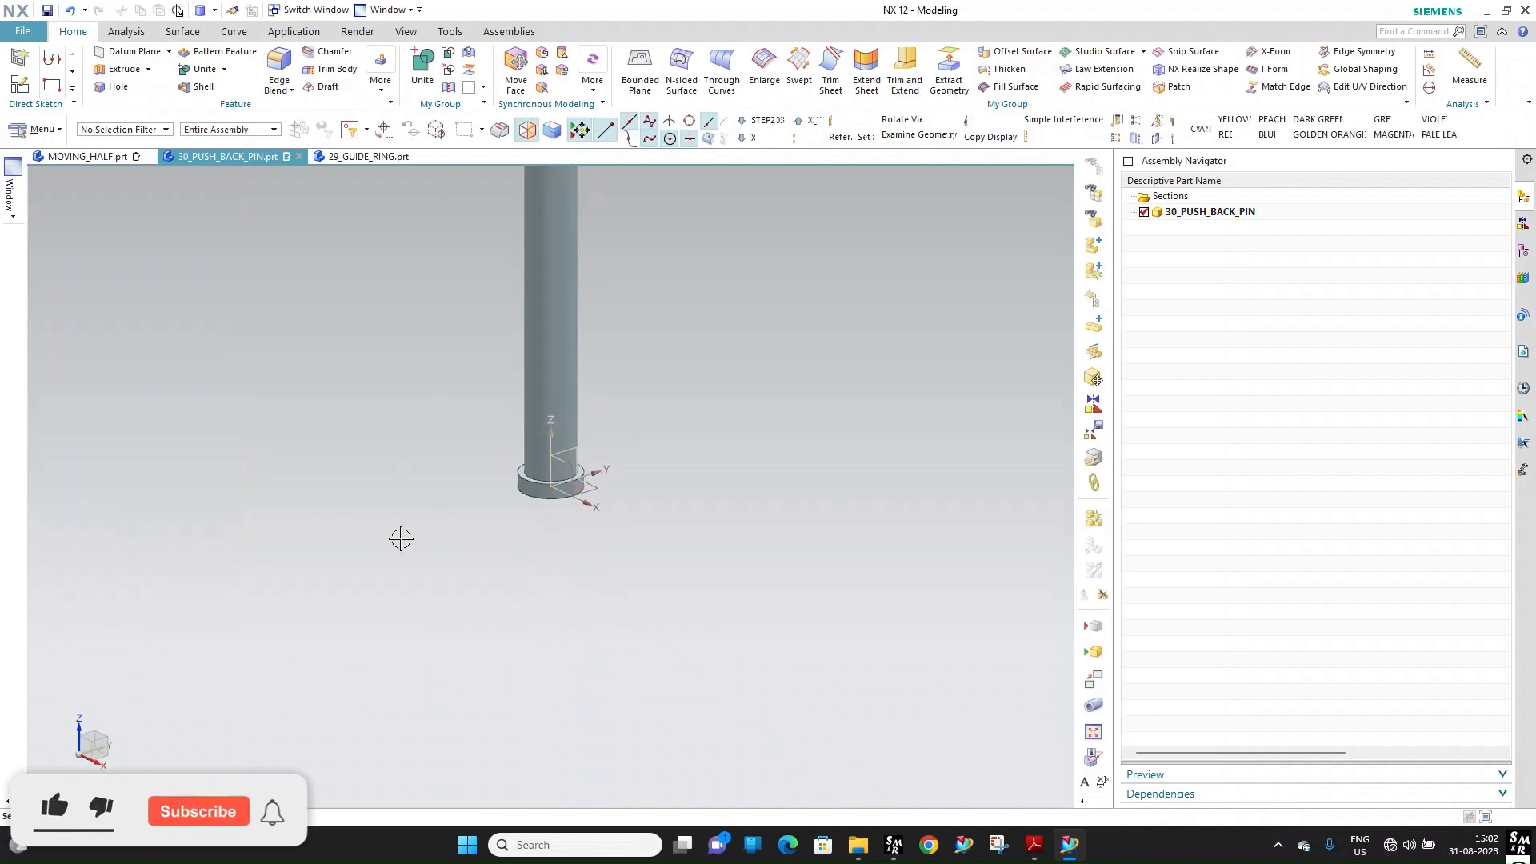
scroll(660, 544, "down", 5)
scroll(657, 436, "up", 4)
scroll(578, 631, "up", 5)
scroll(578, 609, "down", 3)
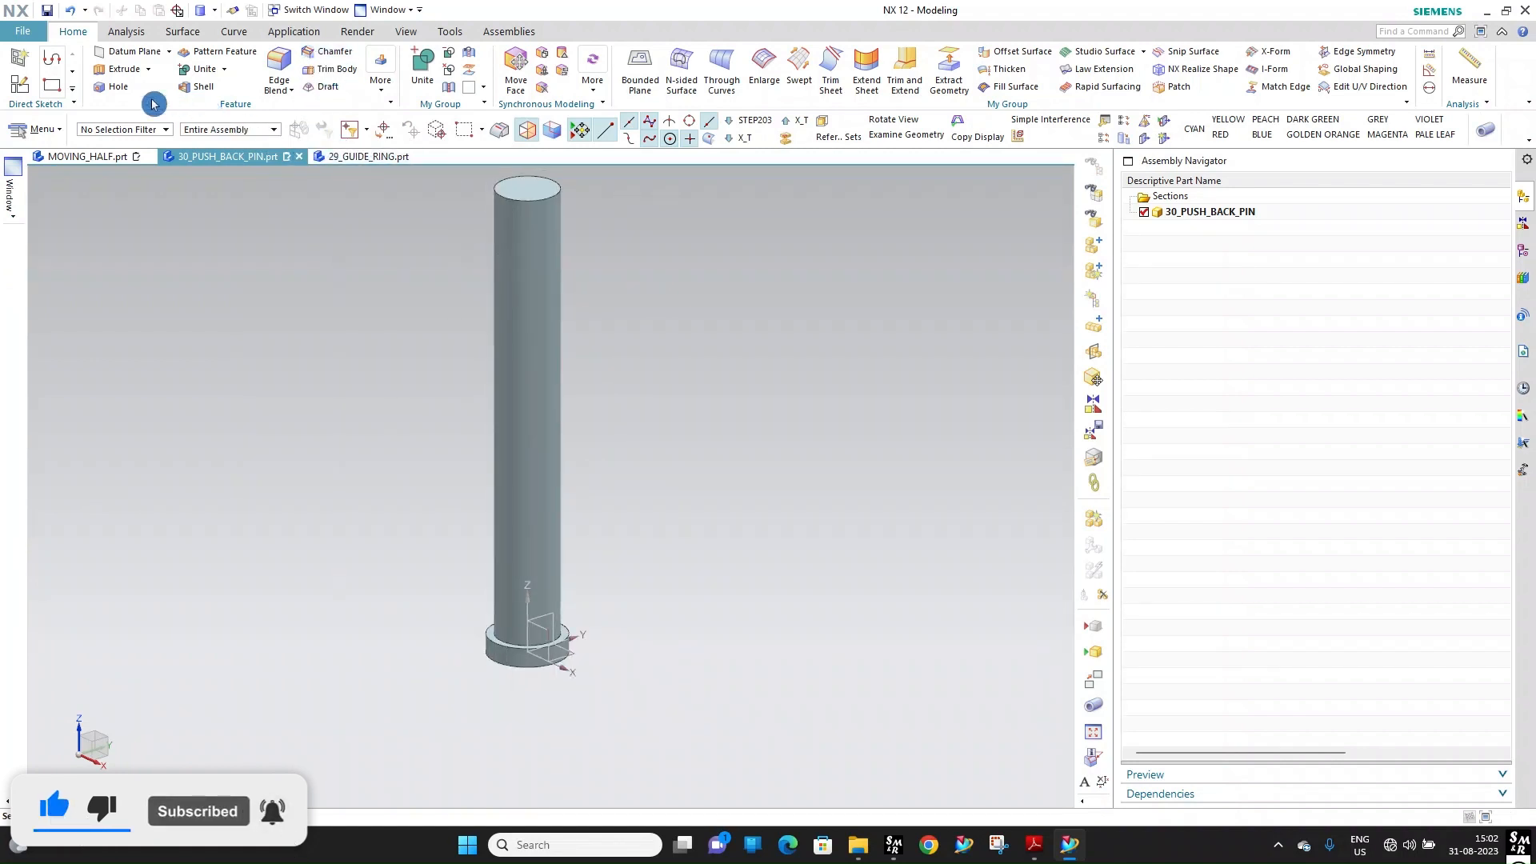
Add an M8 x 1.25 threaded hole, thread depth 12 mm and hole depth 16 mm, at the centre of the pin's top face
scroll(587, 275, "up", 5)
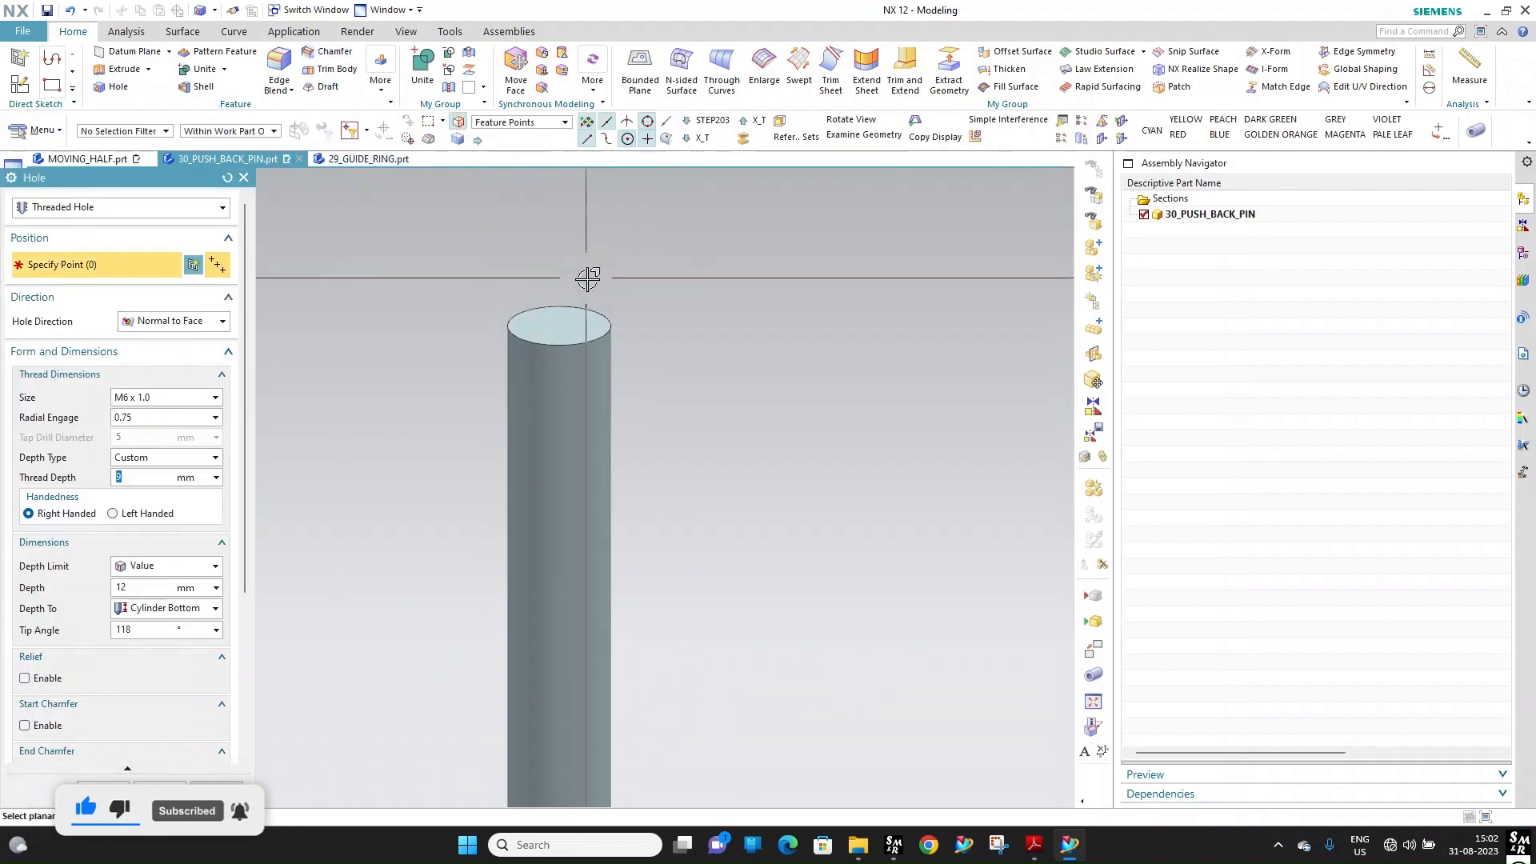
left_click(567, 362)
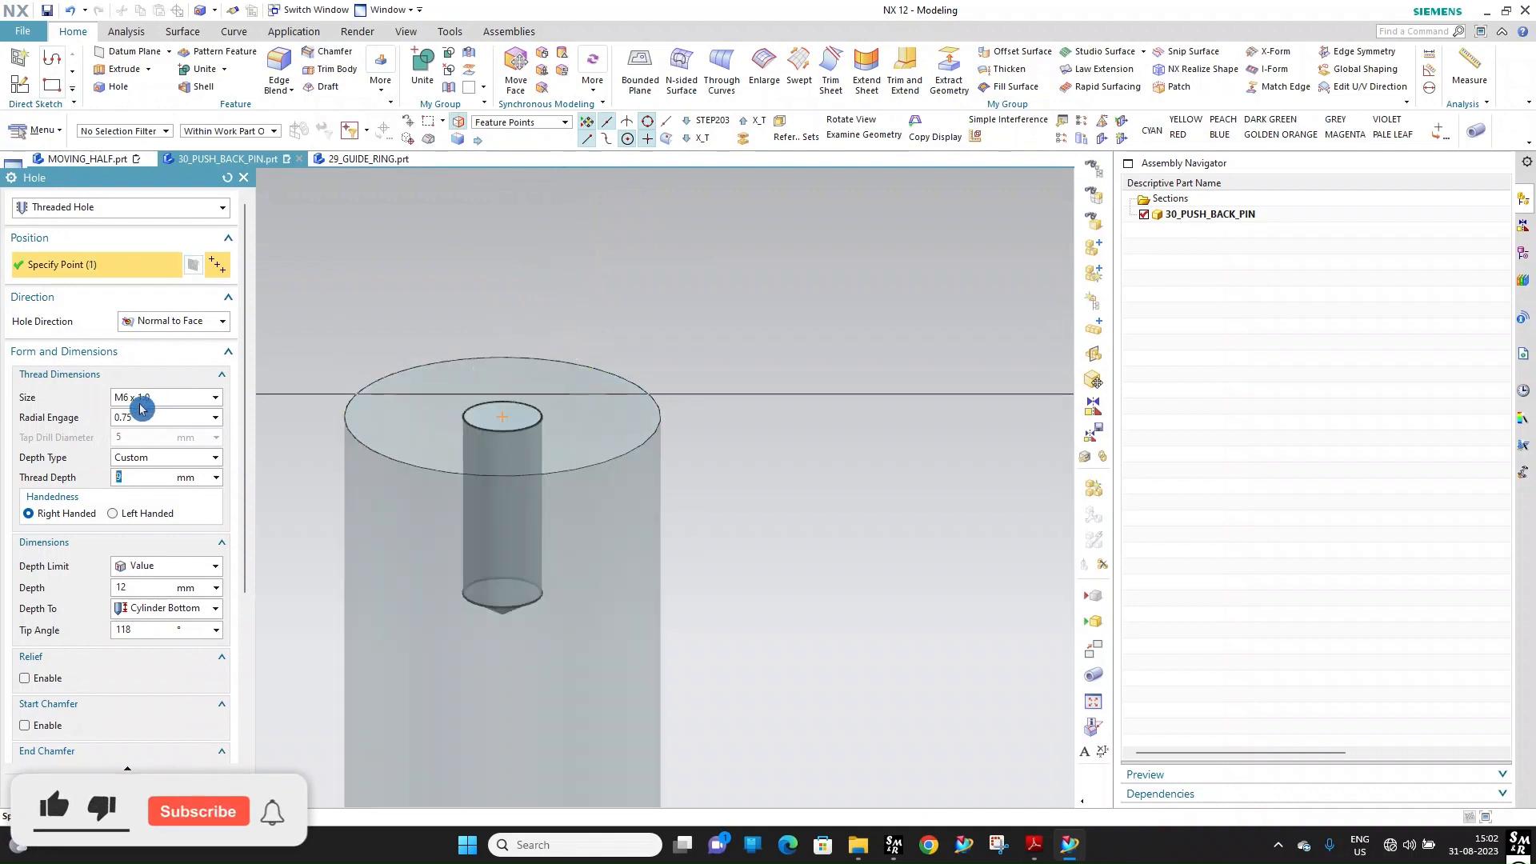
left_click(129, 398)
left_click(157, 433)
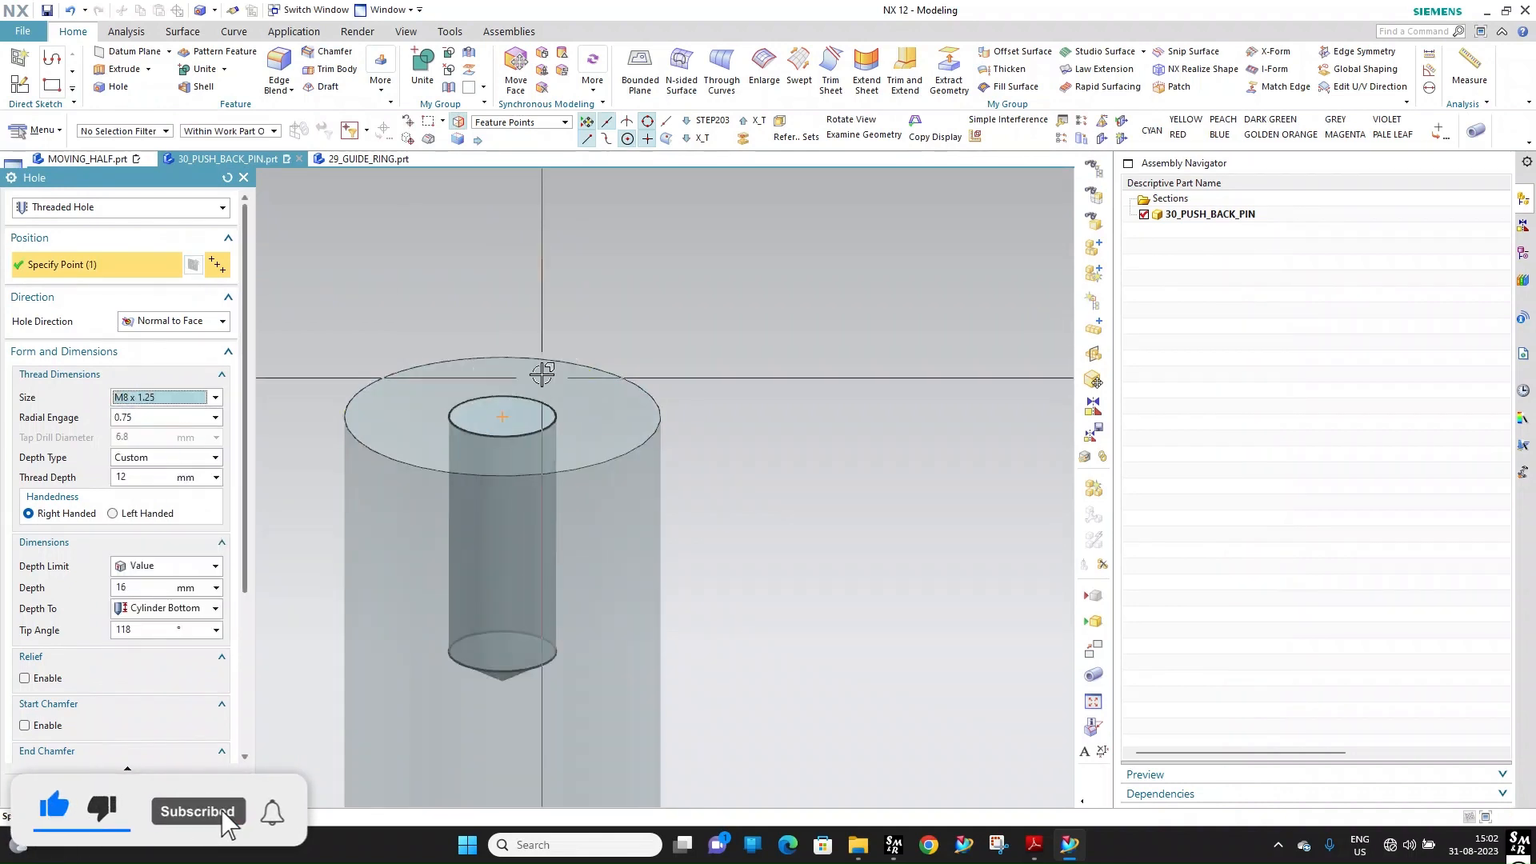
scroll(542, 374, "down", 4)
left_click(91, 791)
scroll(572, 264, "down", 5)
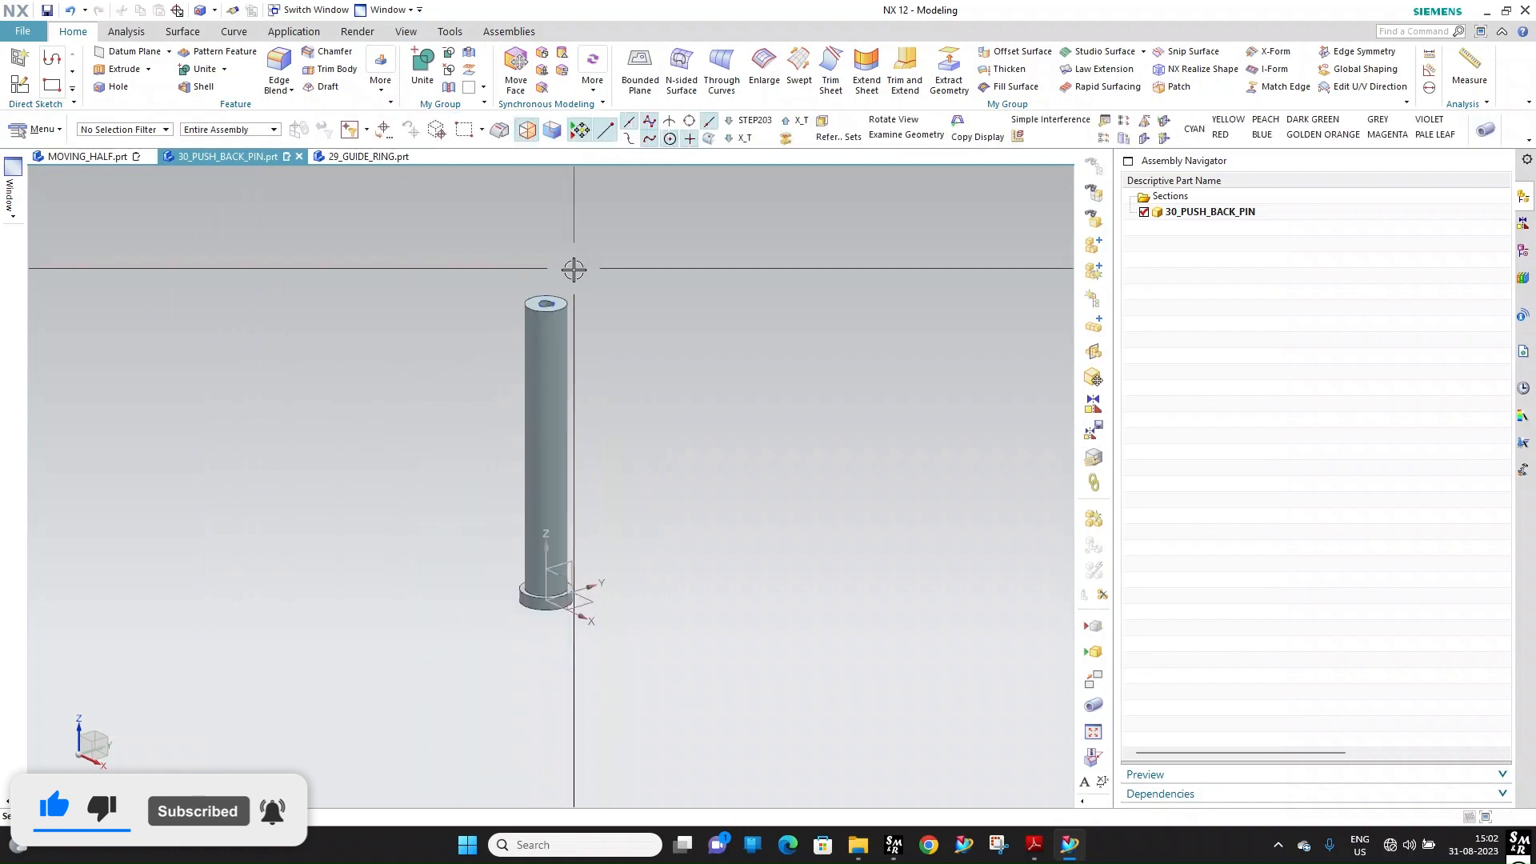
Examine the pin's head, the transition to the shaft and the threaded top end from several angles
scroll(685, 501, "up", 8)
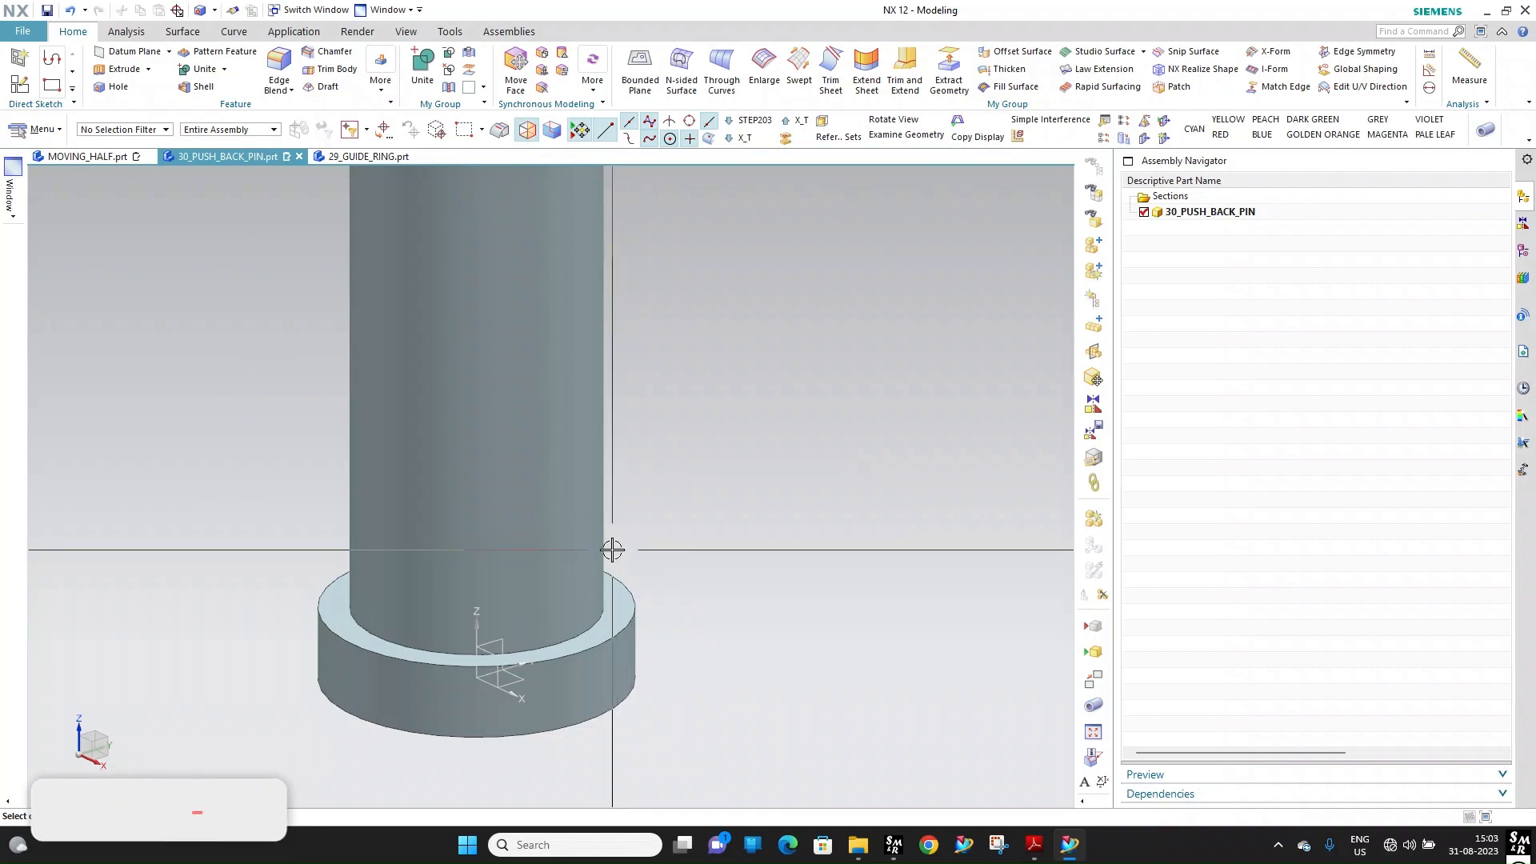
scroll(644, 555, "down", 3)
middle_click_drag(645, 555, 603, 570)
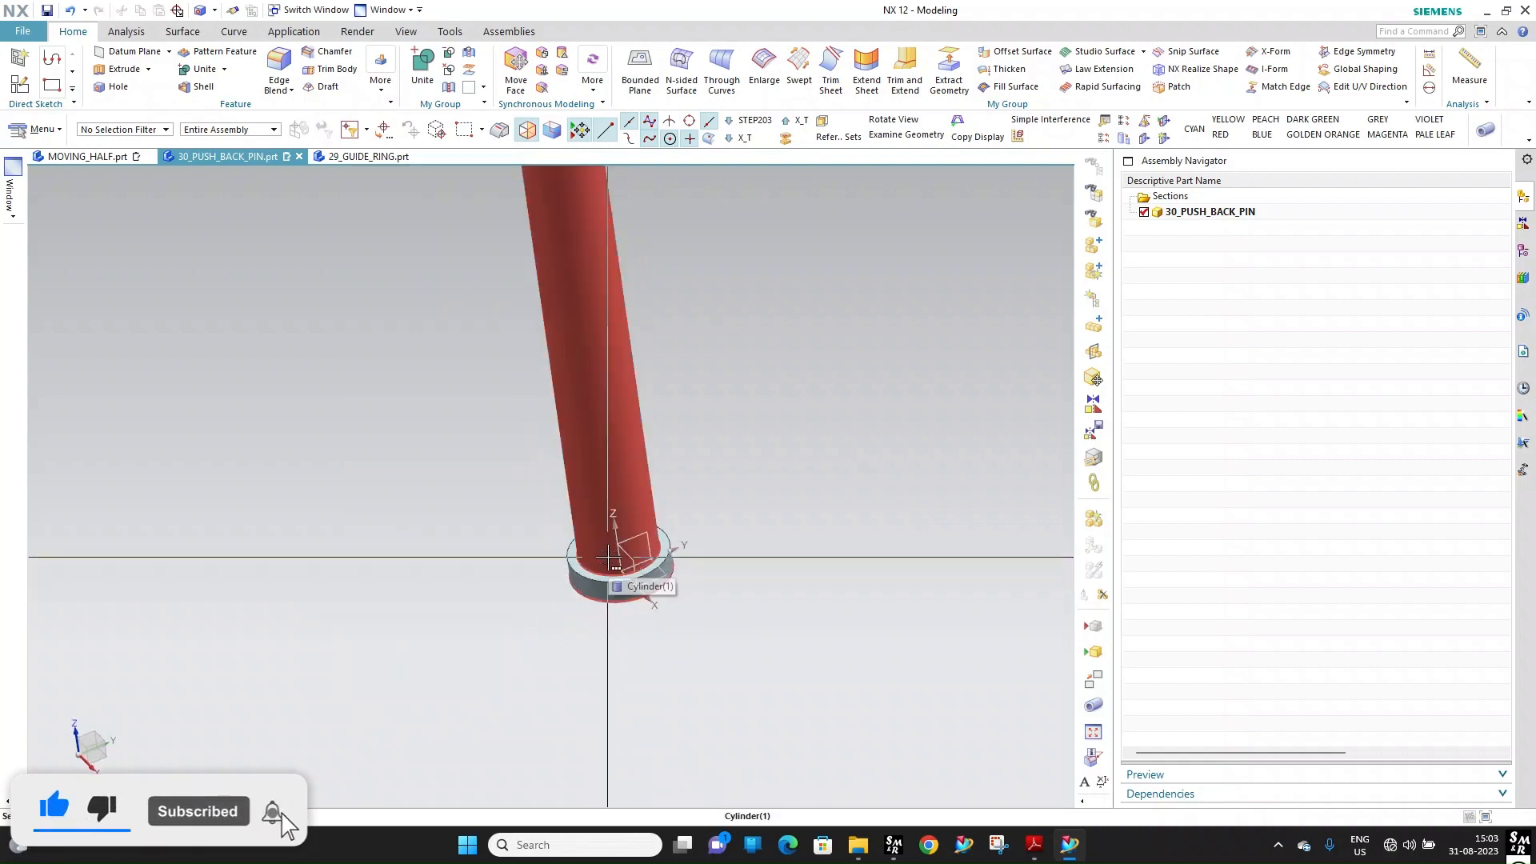
scroll(707, 550, "up", 5)
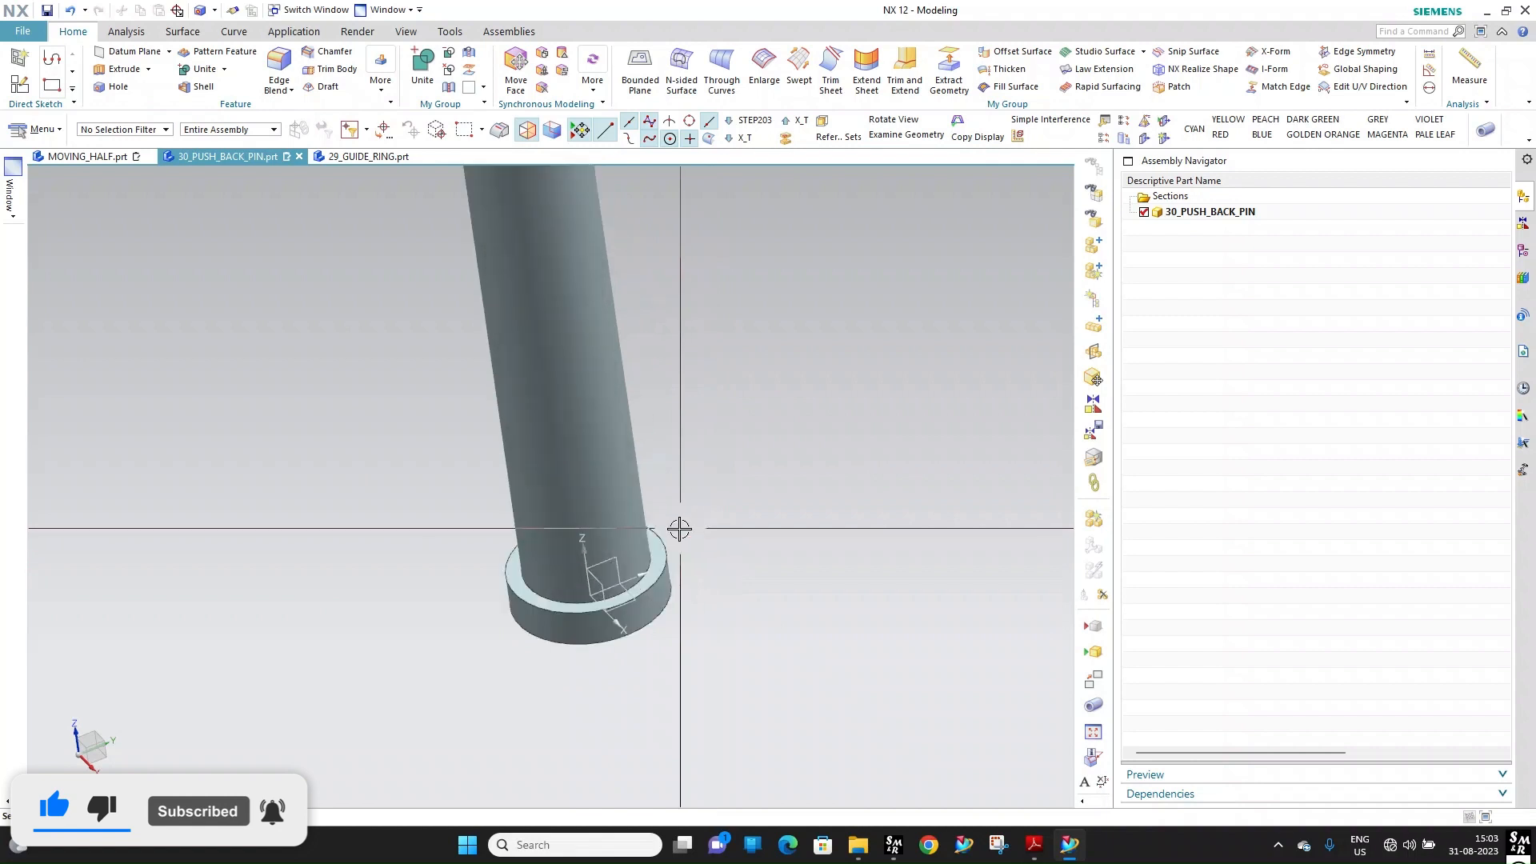
left_click_drag(597, 455, 769, 719)
scroll(706, 512, "down", 5)
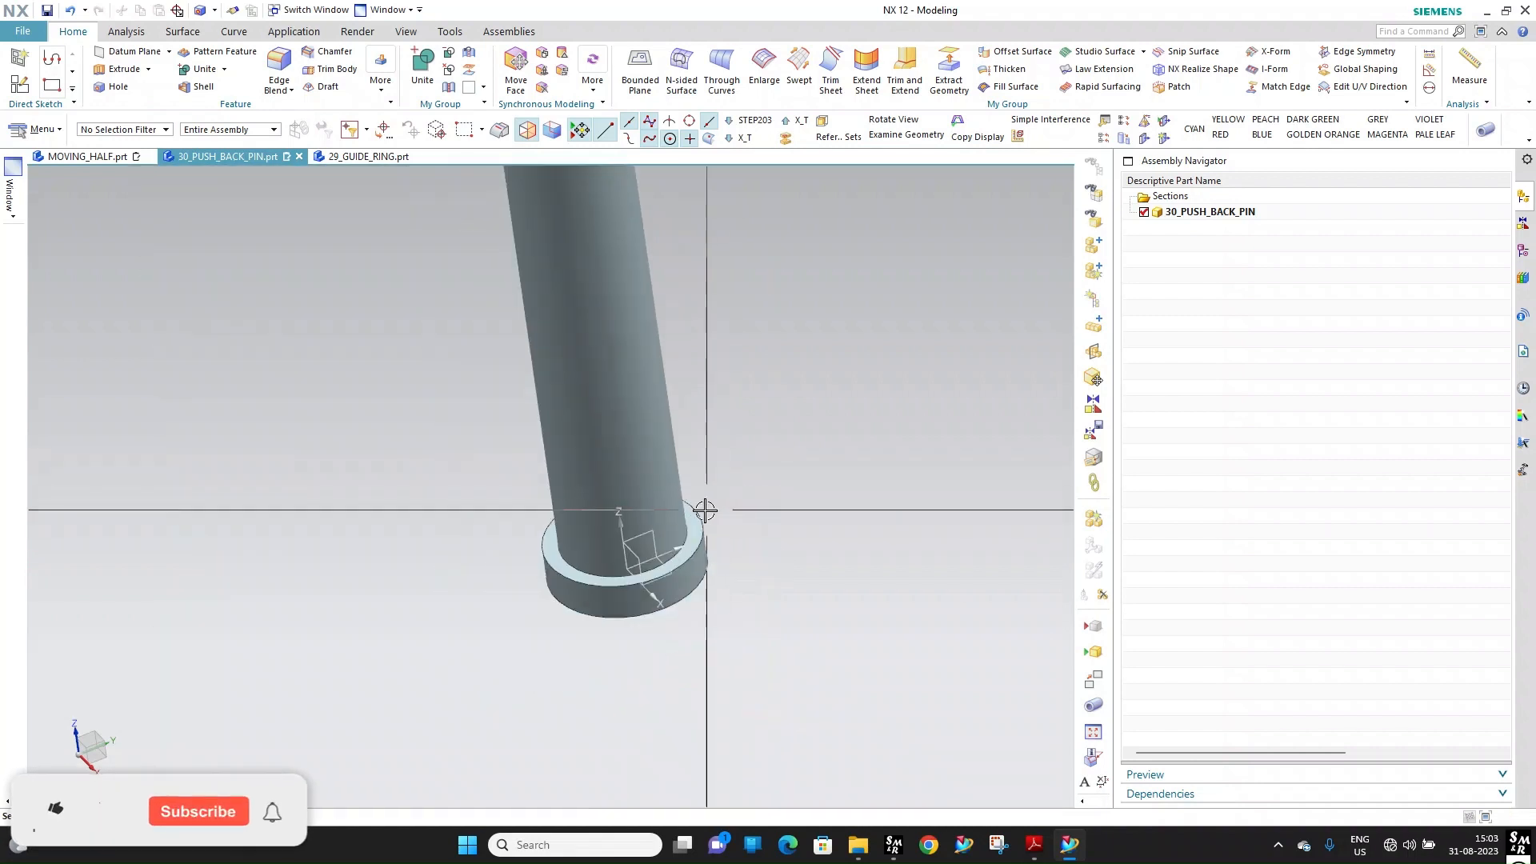
middle_click_drag(706, 512, 702, 451)
scroll(687, 545, "down", 4)
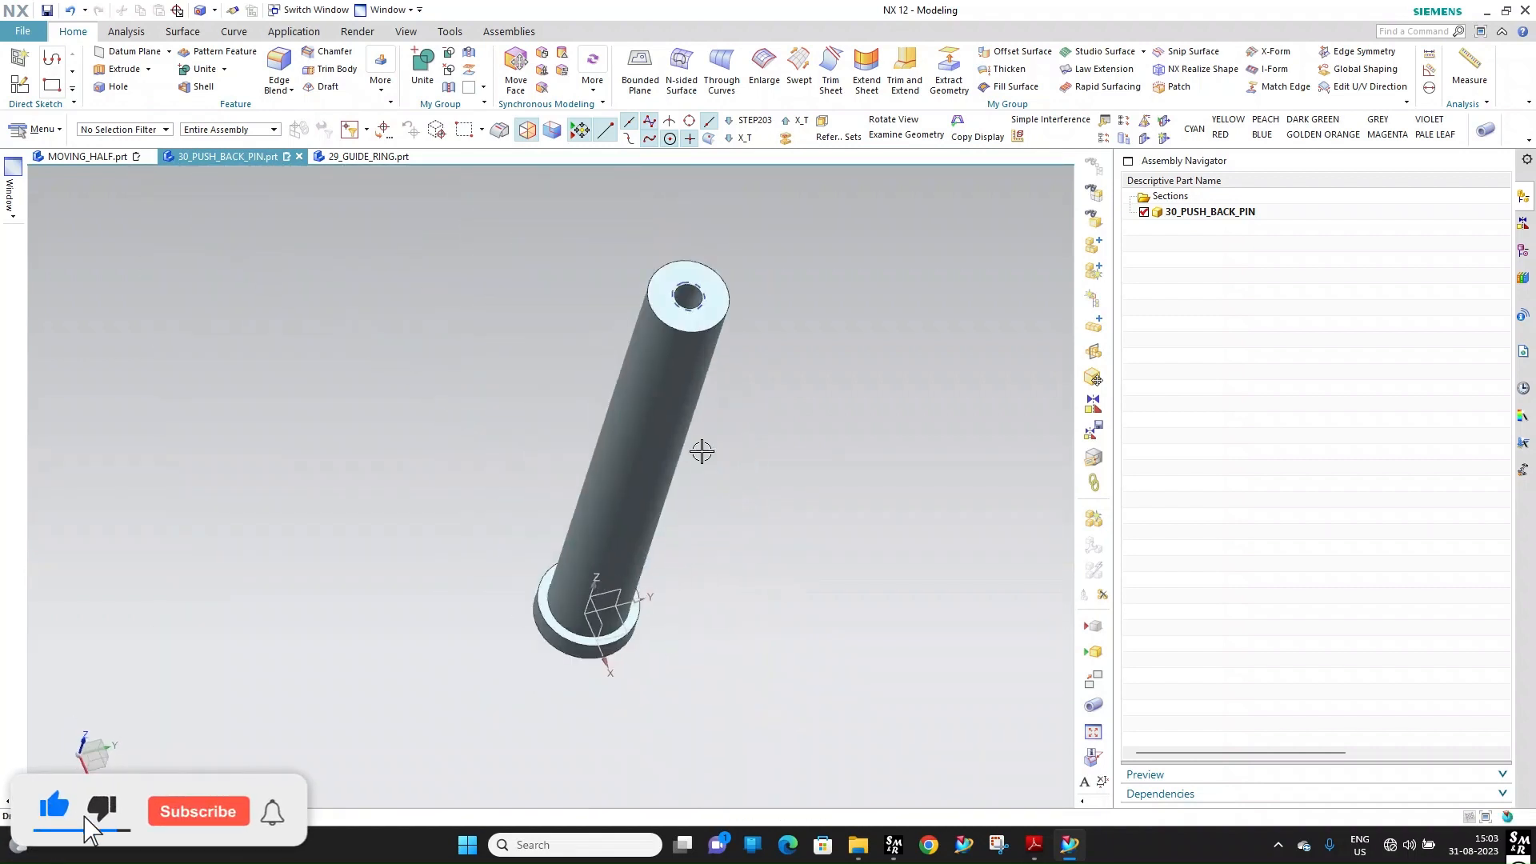
Chamfer the pin's outer top edge and the head's upper and lower outer edges by 0.5 mm, and save the part
left_click(323, 53)
left_click(675, 271)
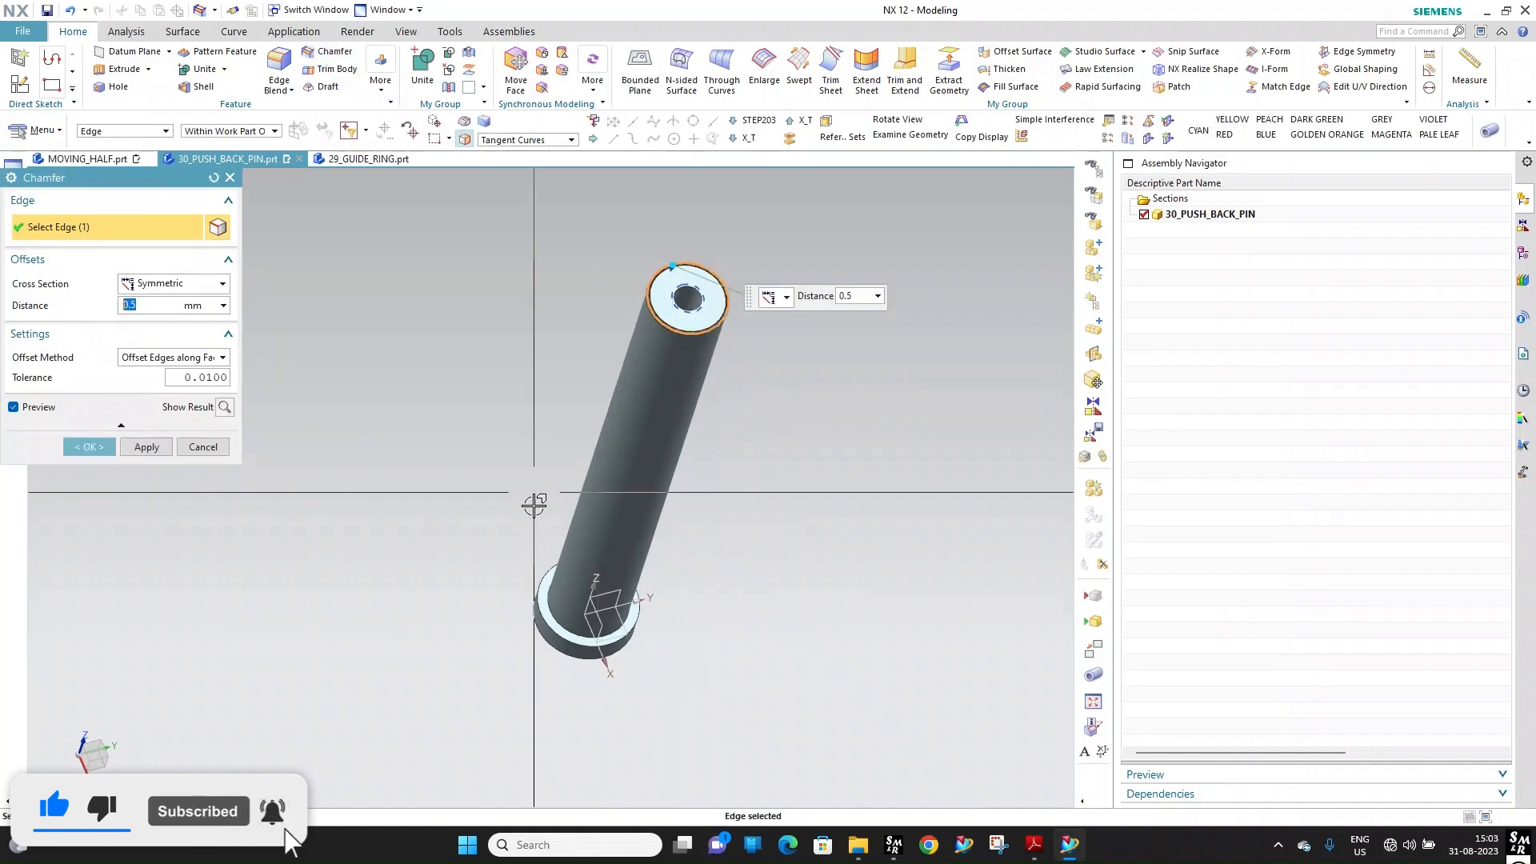
scroll(533, 576, "up", 3)
left_click(548, 617)
left_click(538, 662)
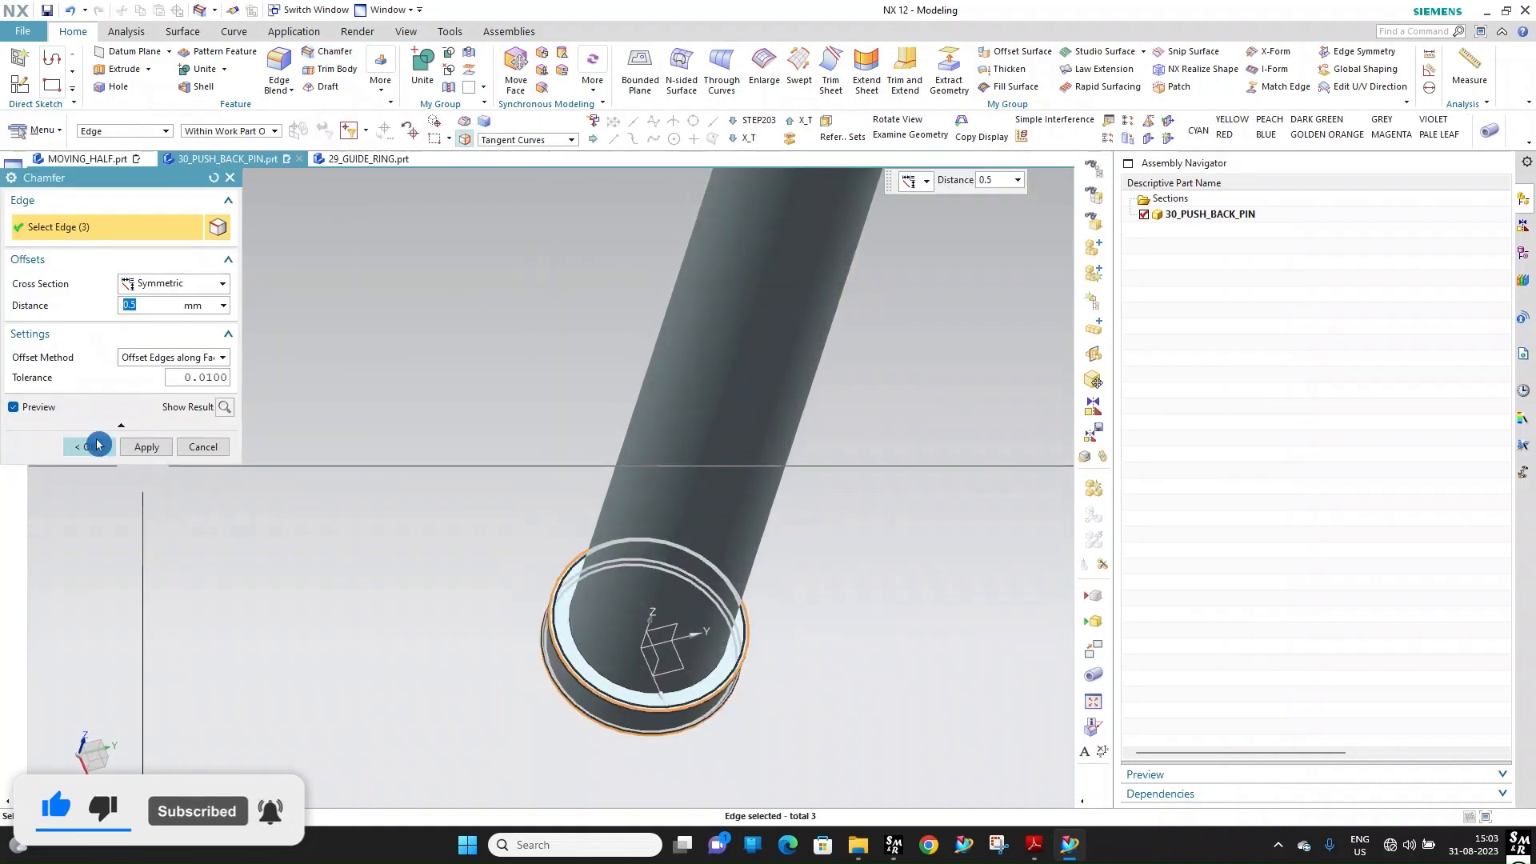
left_click(95, 446)
left_click(72, 448)
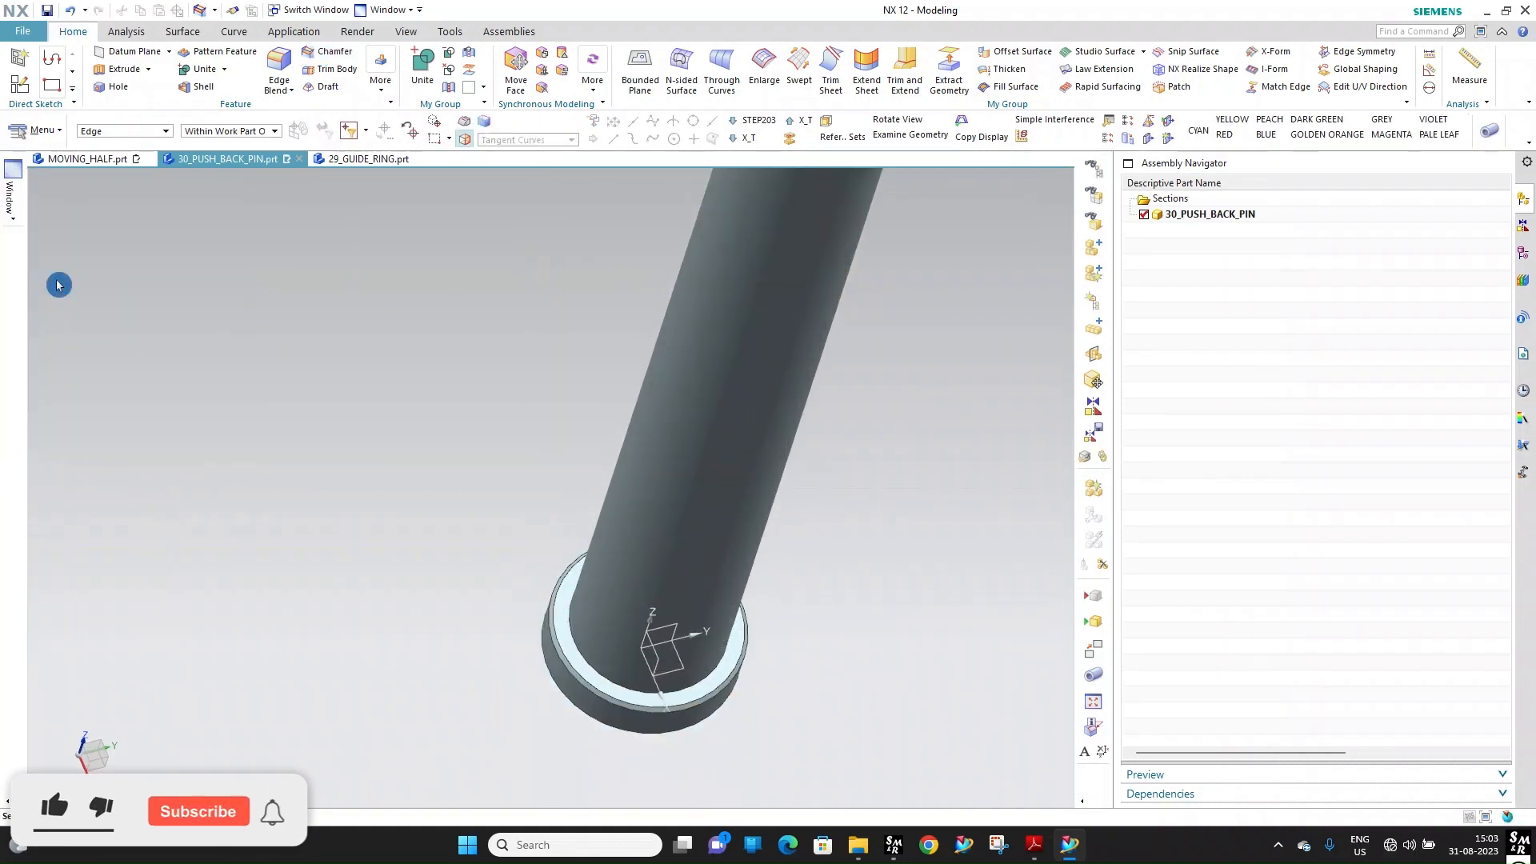
Return to MOVING_HALF, make EJECTOR_ASSY the work part and leave only 04_EJECTOR_PLATE visible
left_click(365, 12)
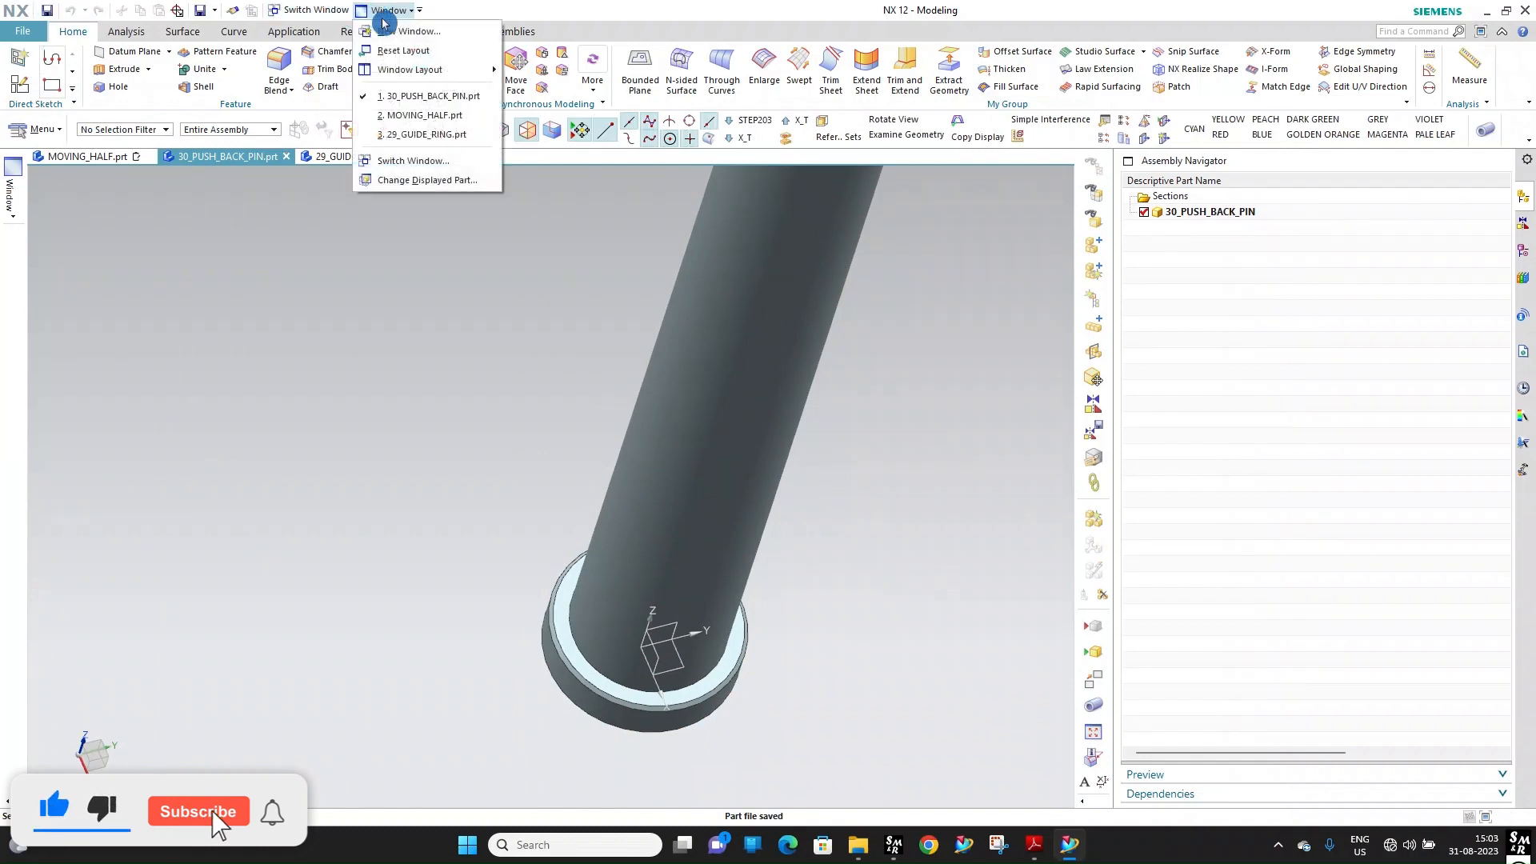
left_click(446, 116)
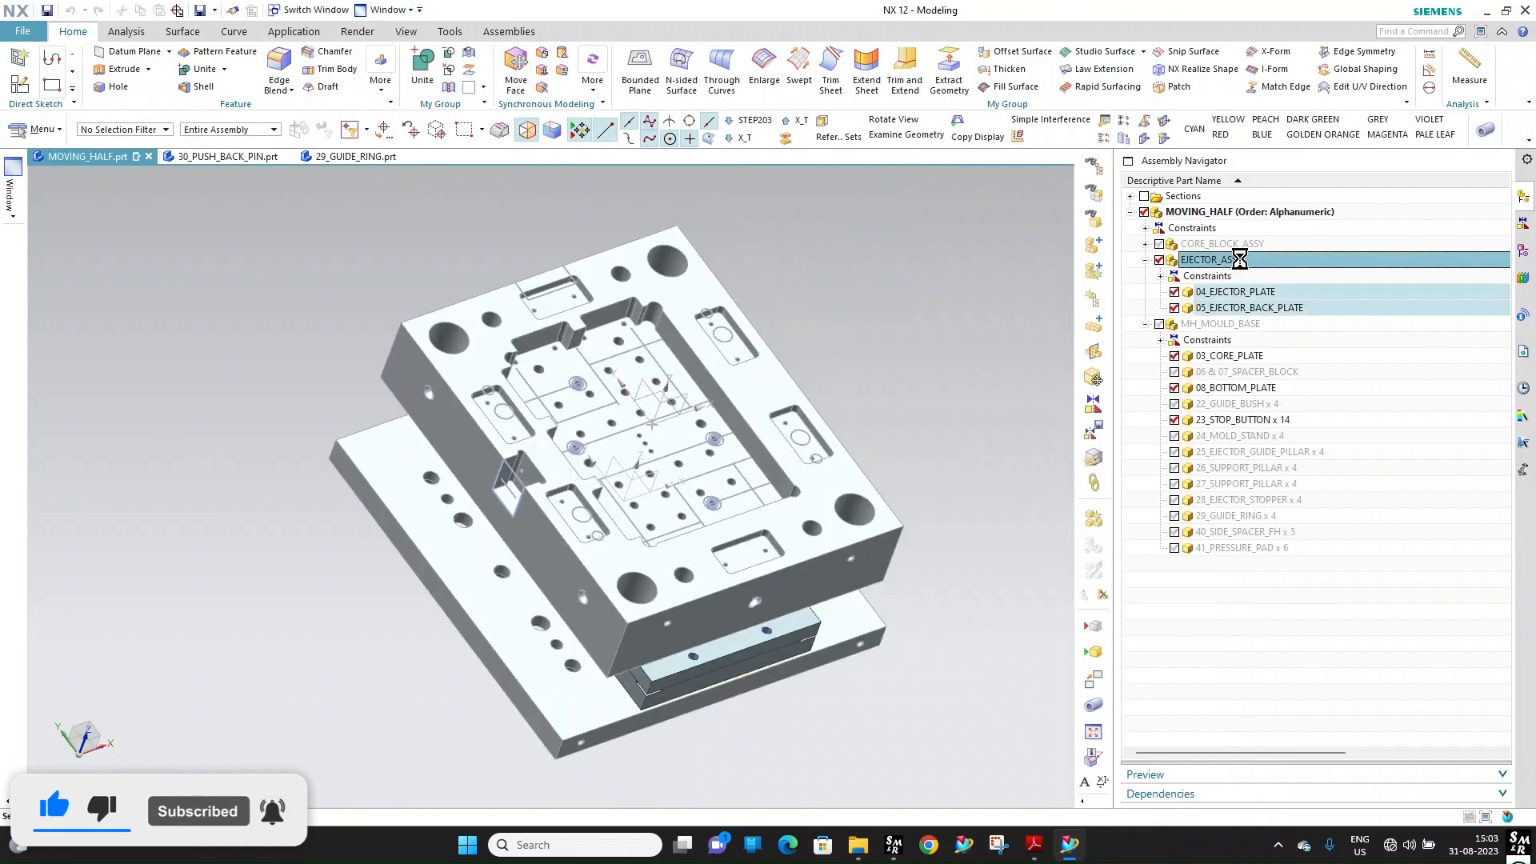
left_click(1168, 347)
left_click(1159, 323)
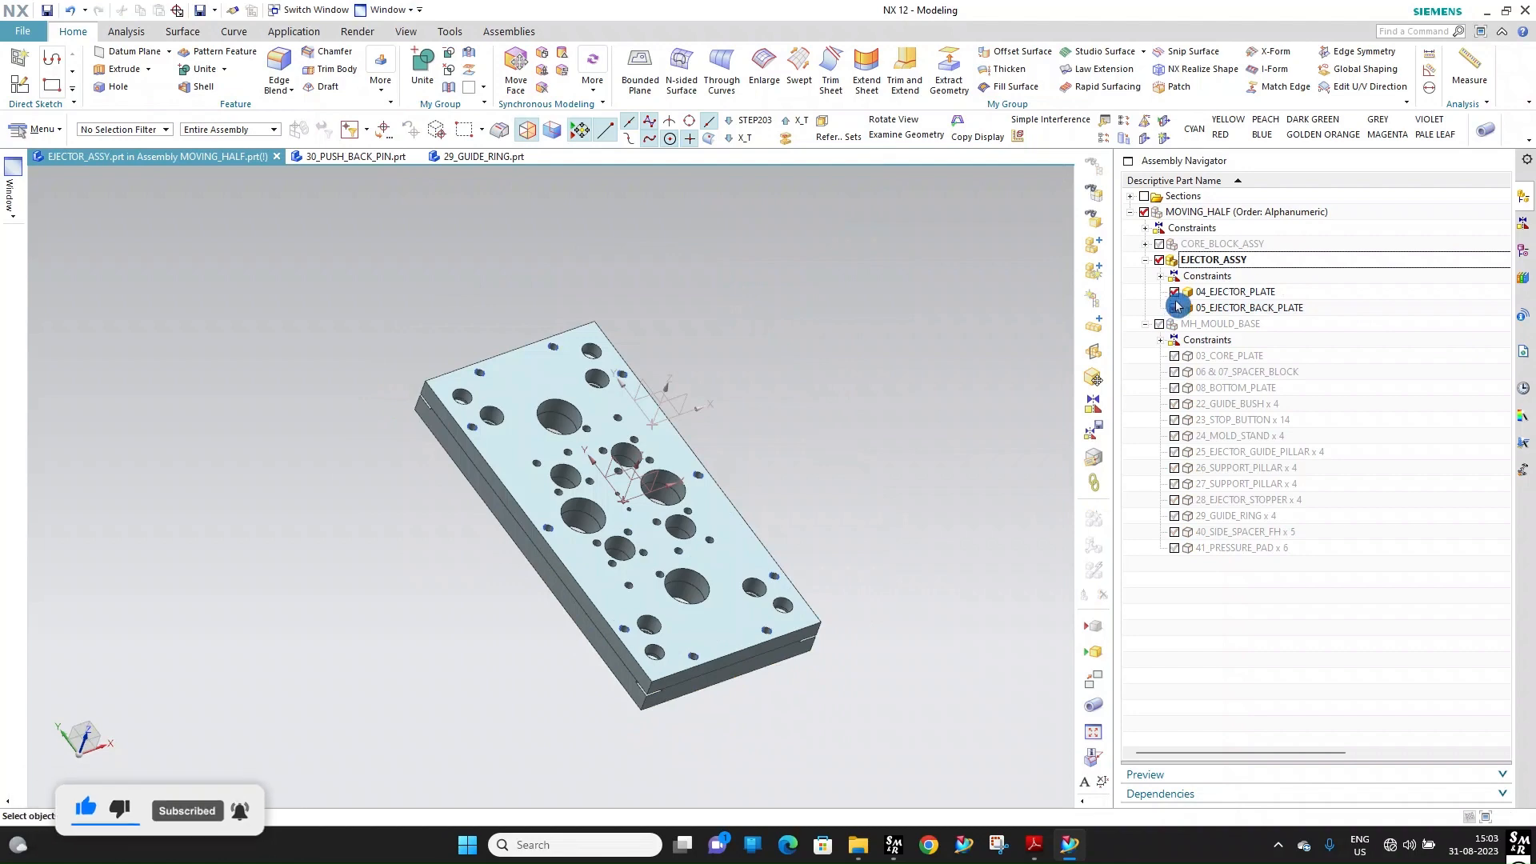
left_click(1174, 308)
middle_click_drag(788, 325, 729, 384)
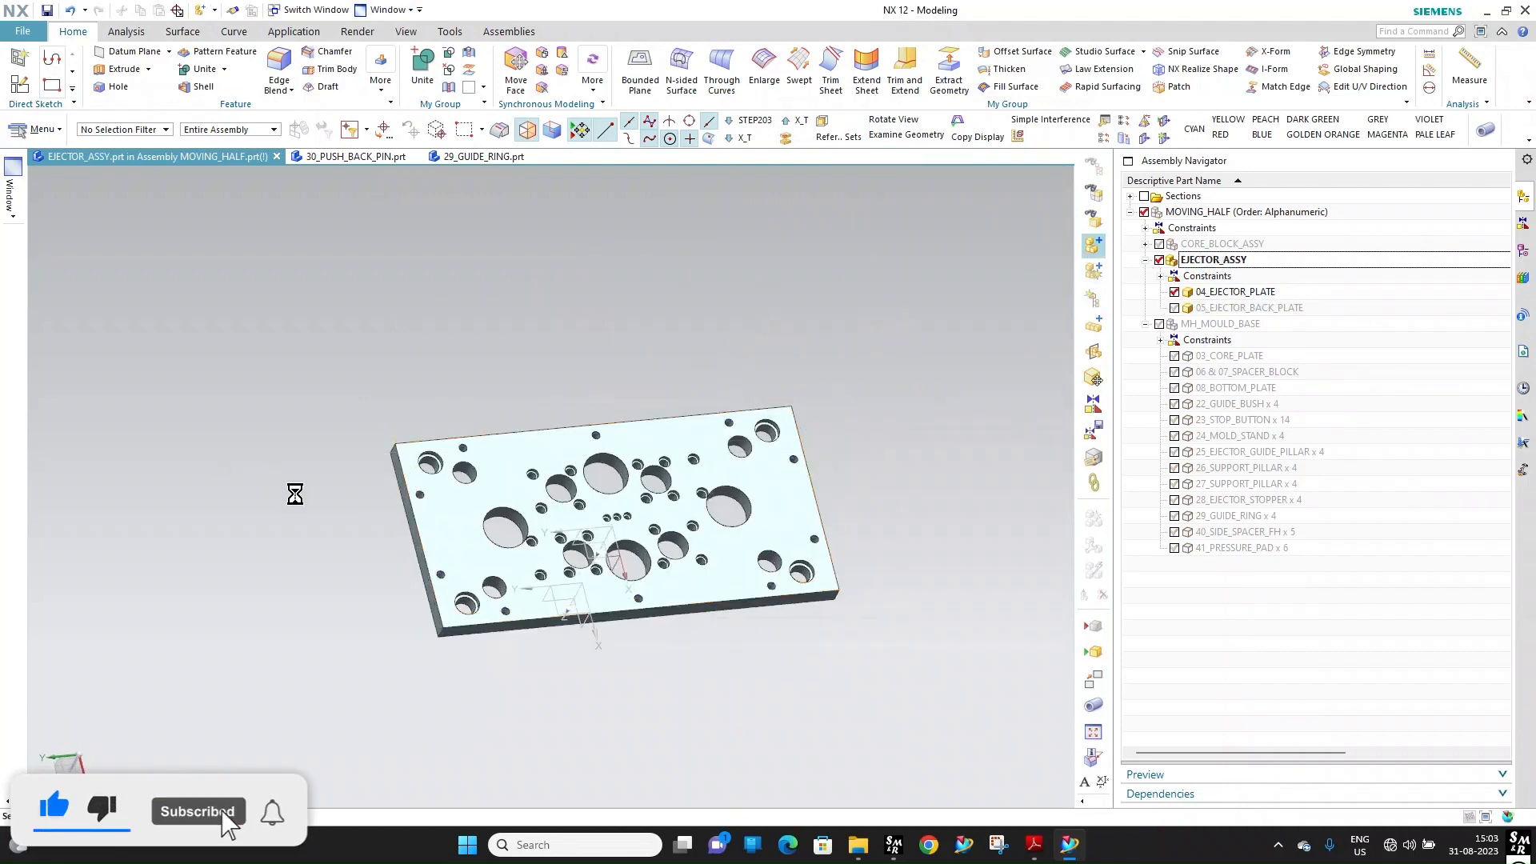
Load 30_PUSH_BACK_PIN from the PROCESS folder as a new component, using a Touch Align constraint with Infer Center/Axis orientation
left_click(217, 460)
left_click(160, 516)
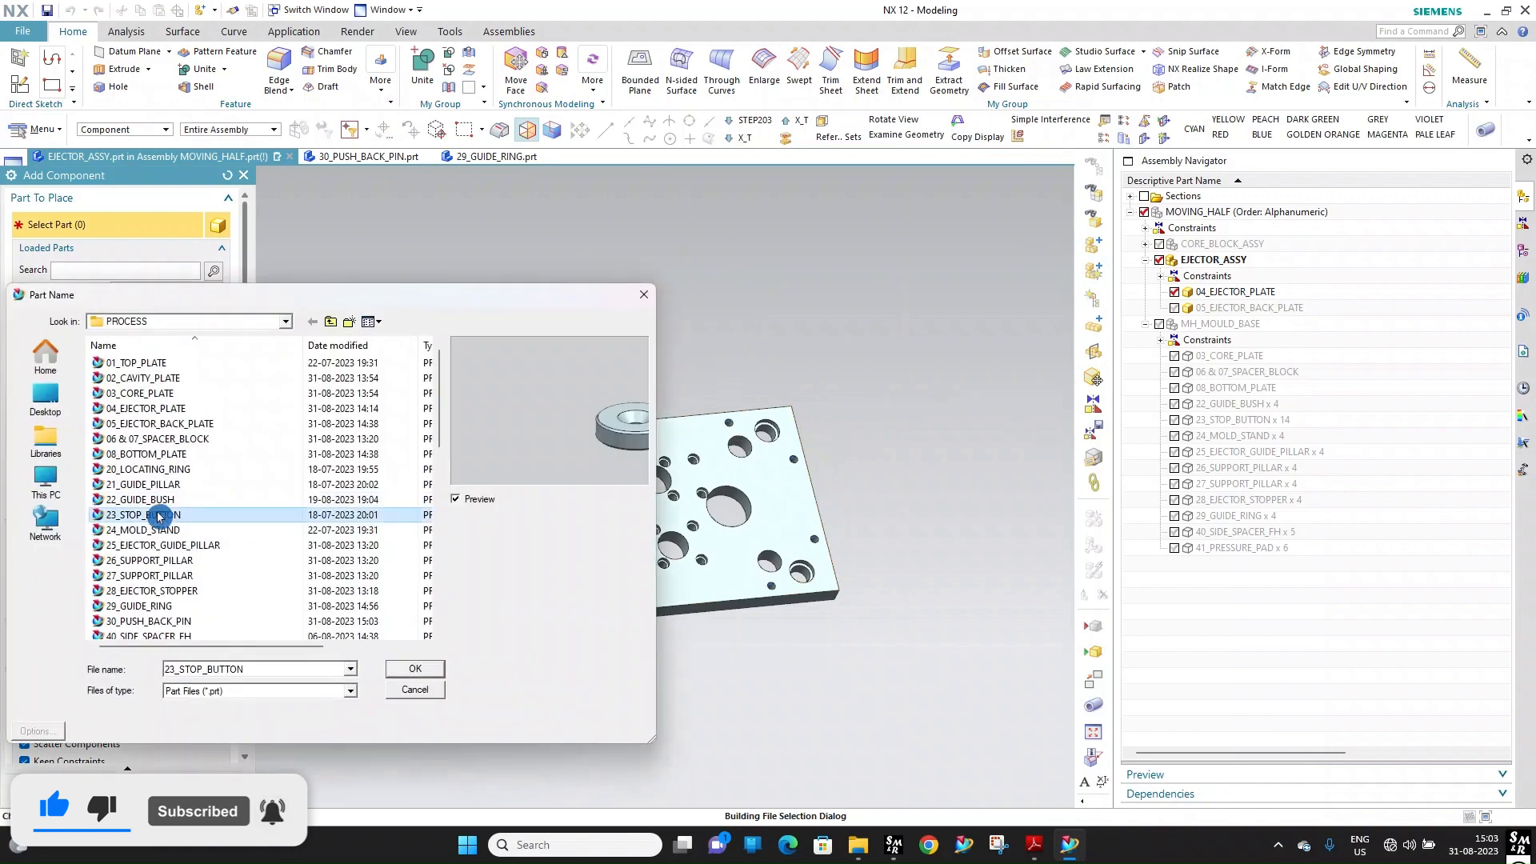
key("3")
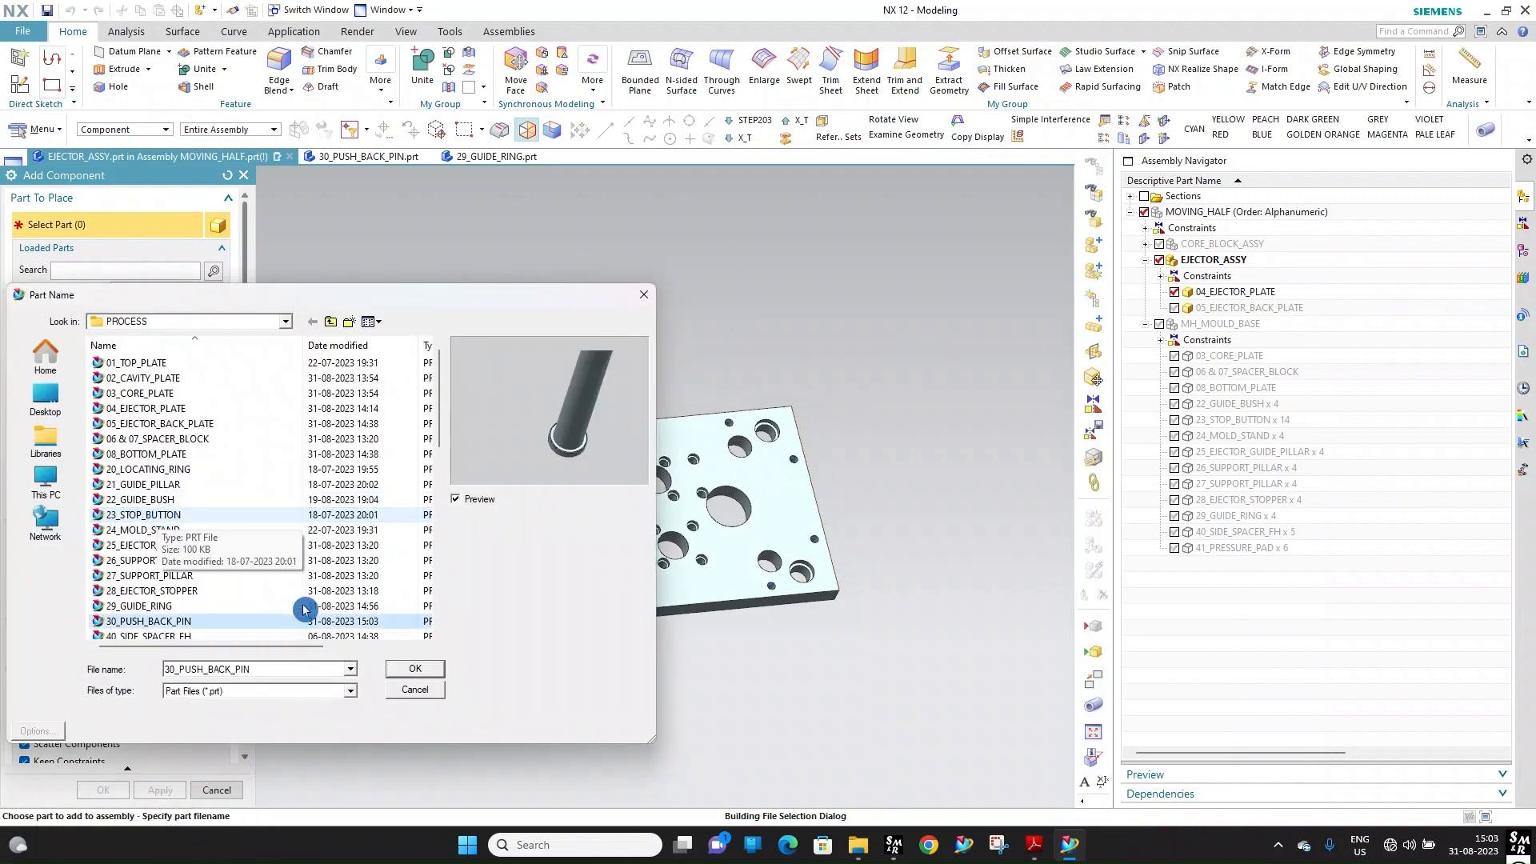
left_click(434, 669)
scroll(120, 480, "down", 5)
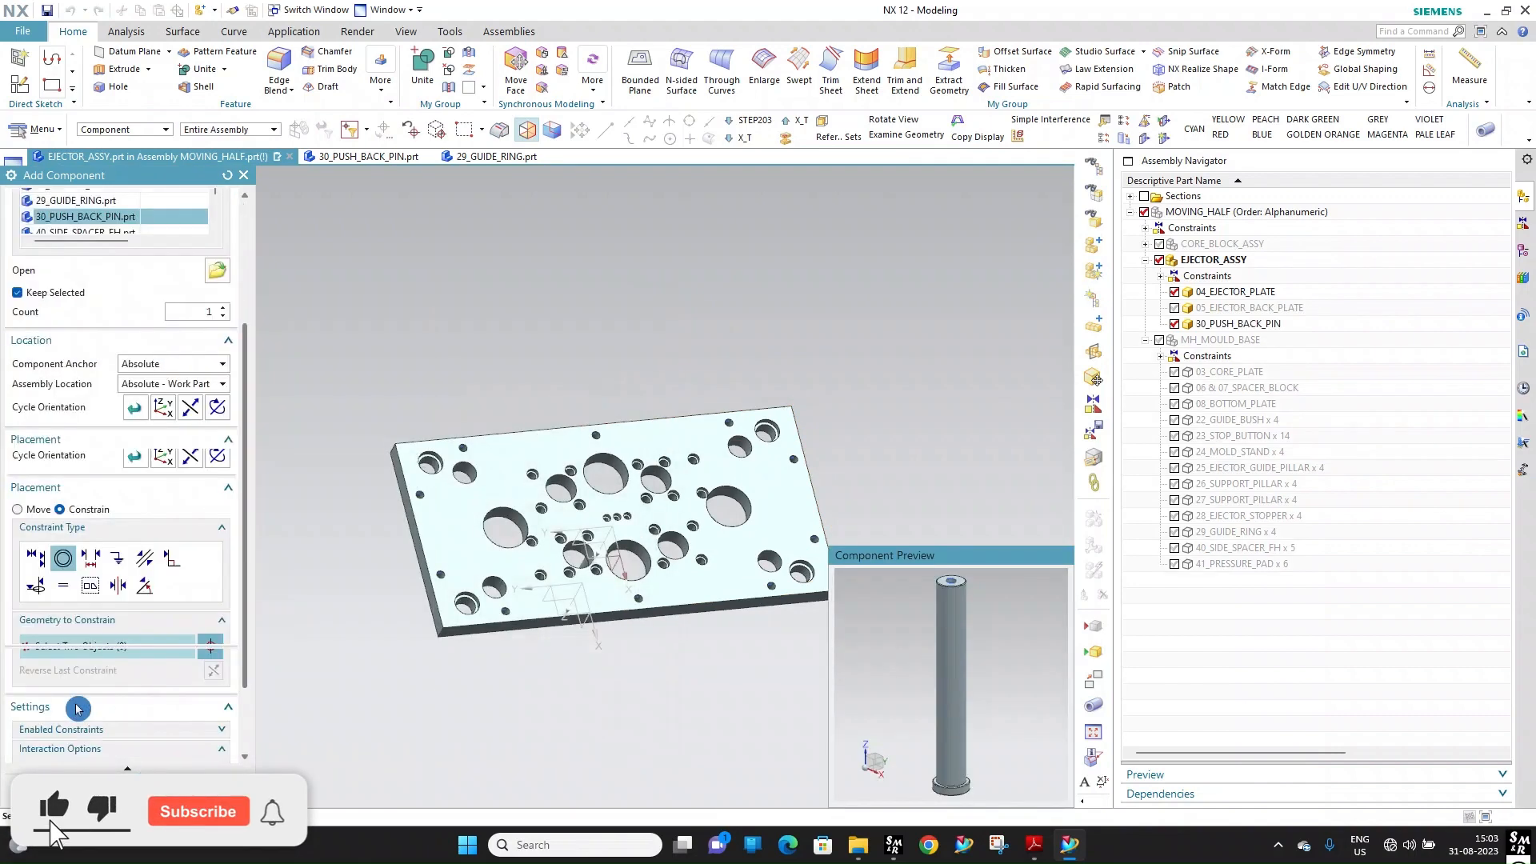
left_click(36, 532)
left_click(36, 509)
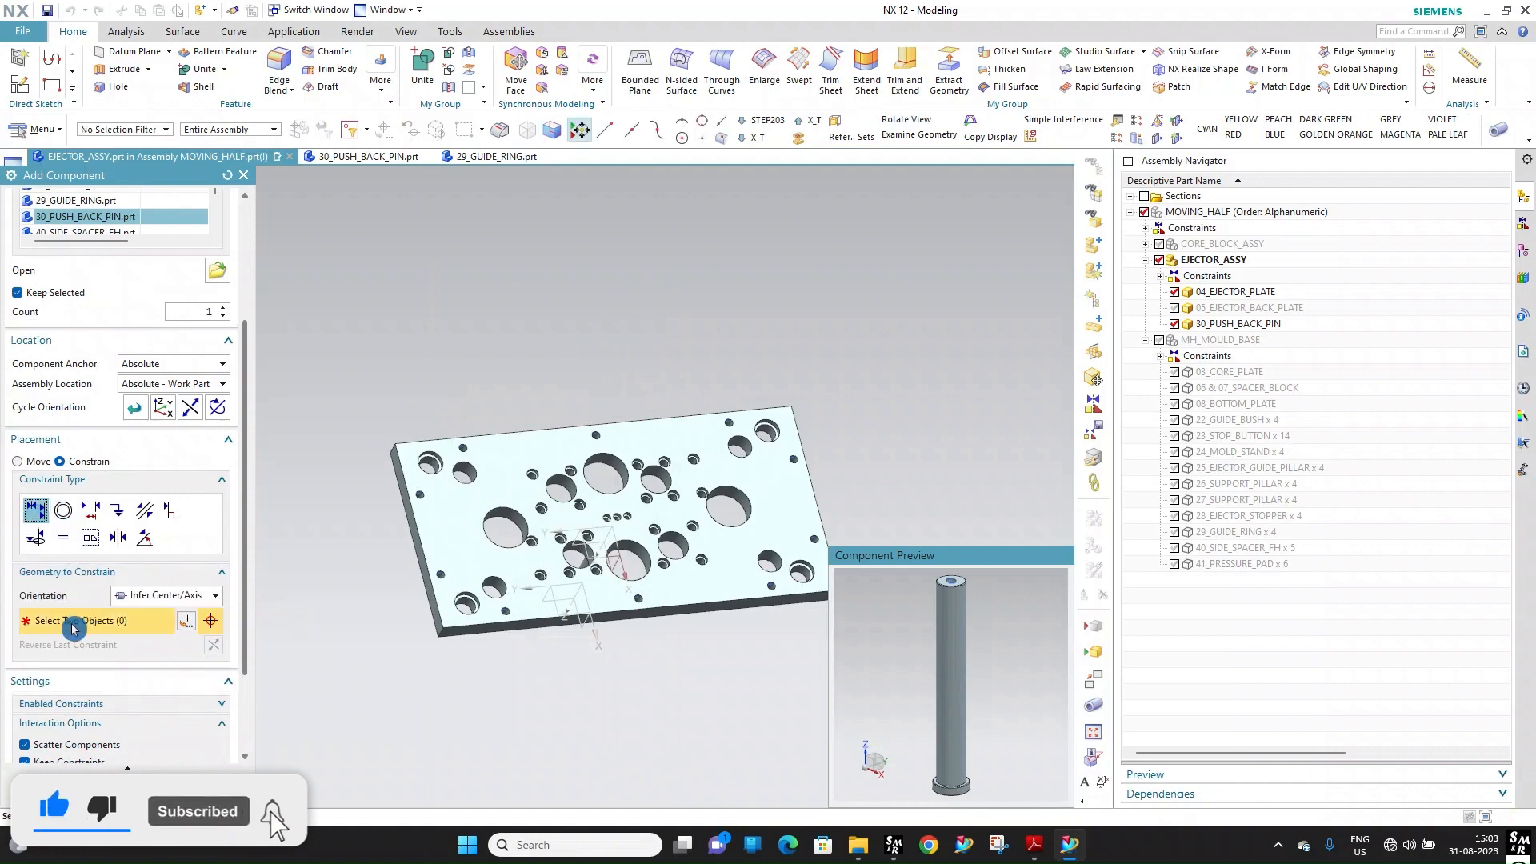
Align the first push back pin with a counterbored corner hole of 04_EJECTOR_PLATE and seat its head on the counterbore face
left_click(969, 748)
scroll(885, 519, "down", 3)
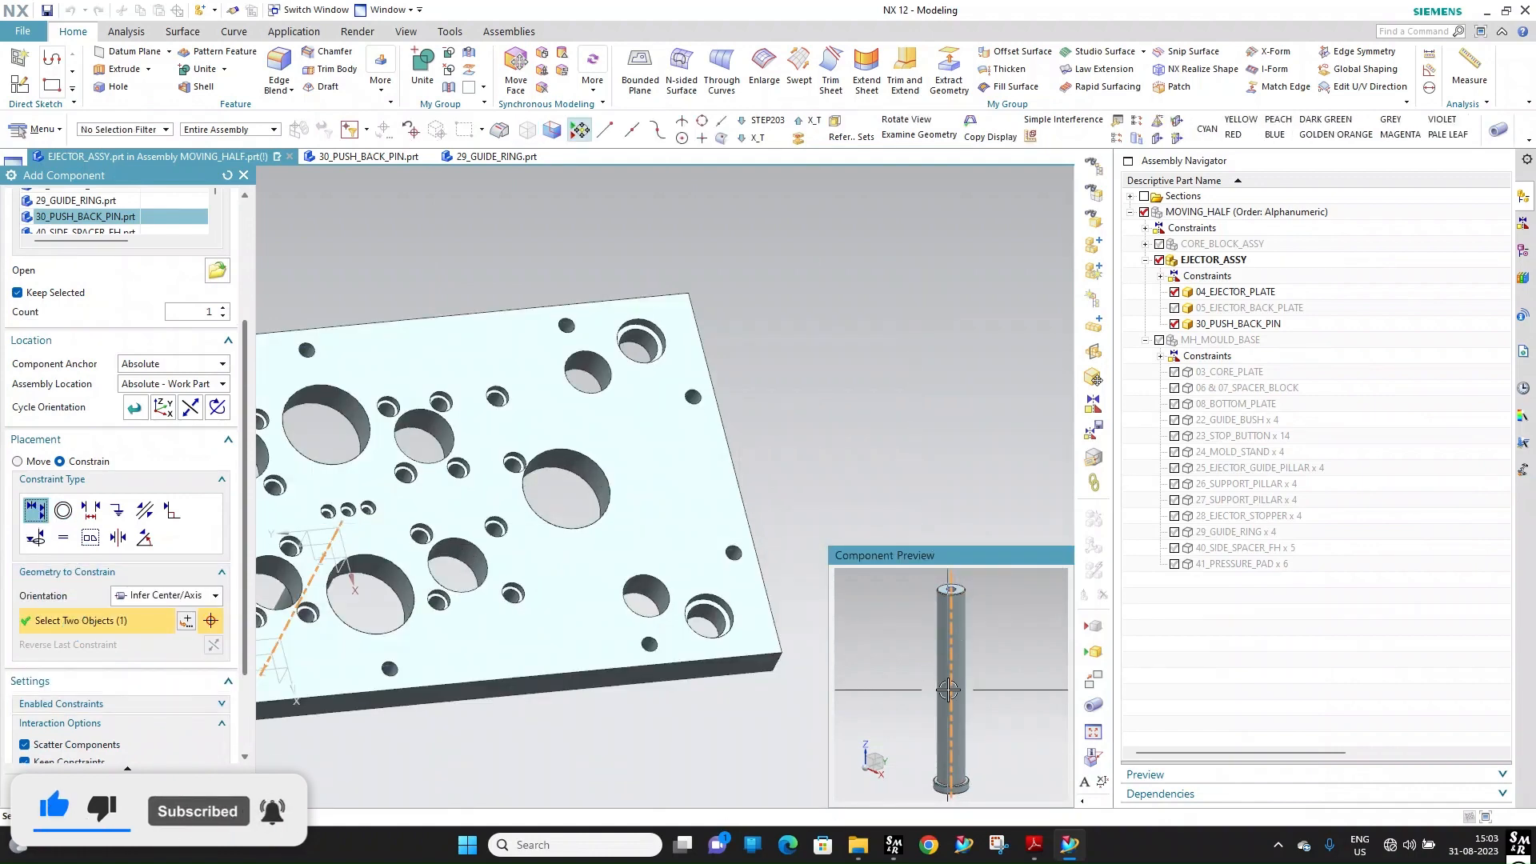
scroll(714, 345, "up", 9)
left_click(453, 394)
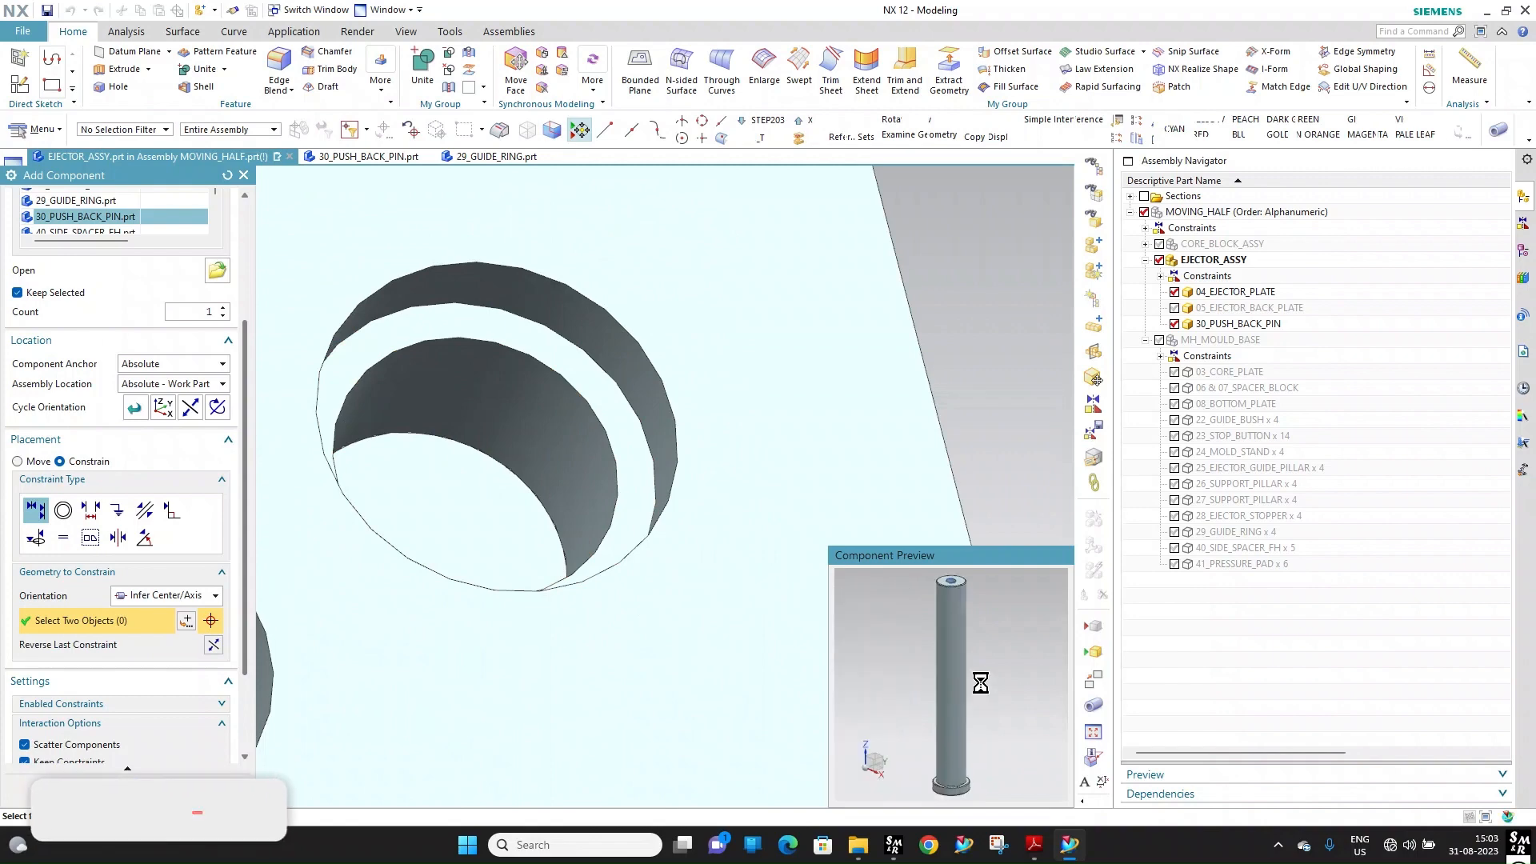
scroll(980, 683, "up", 4)
left_click(952, 772)
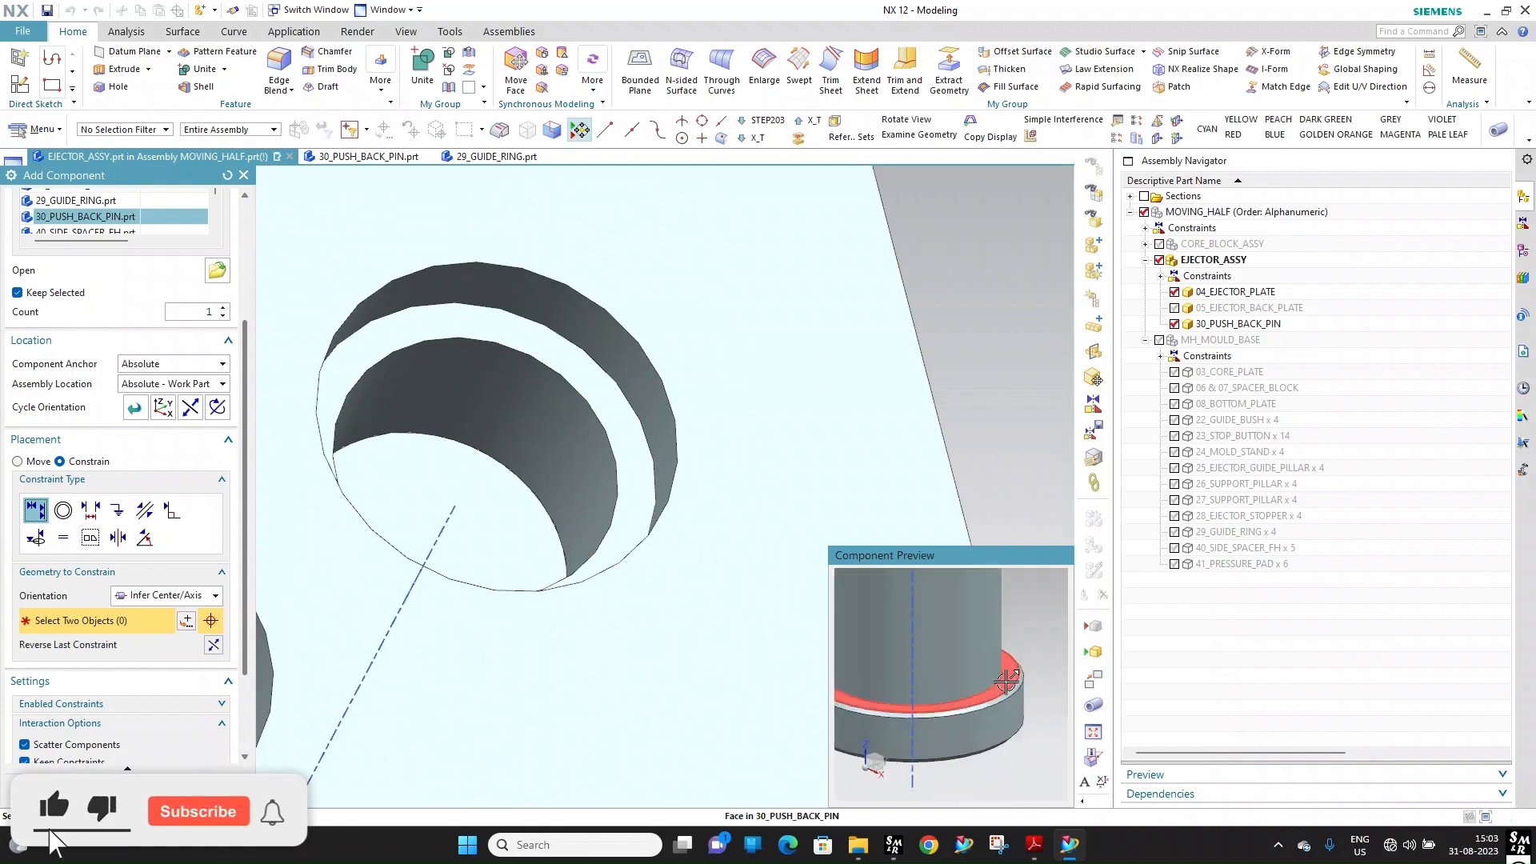
left_click(607, 397)
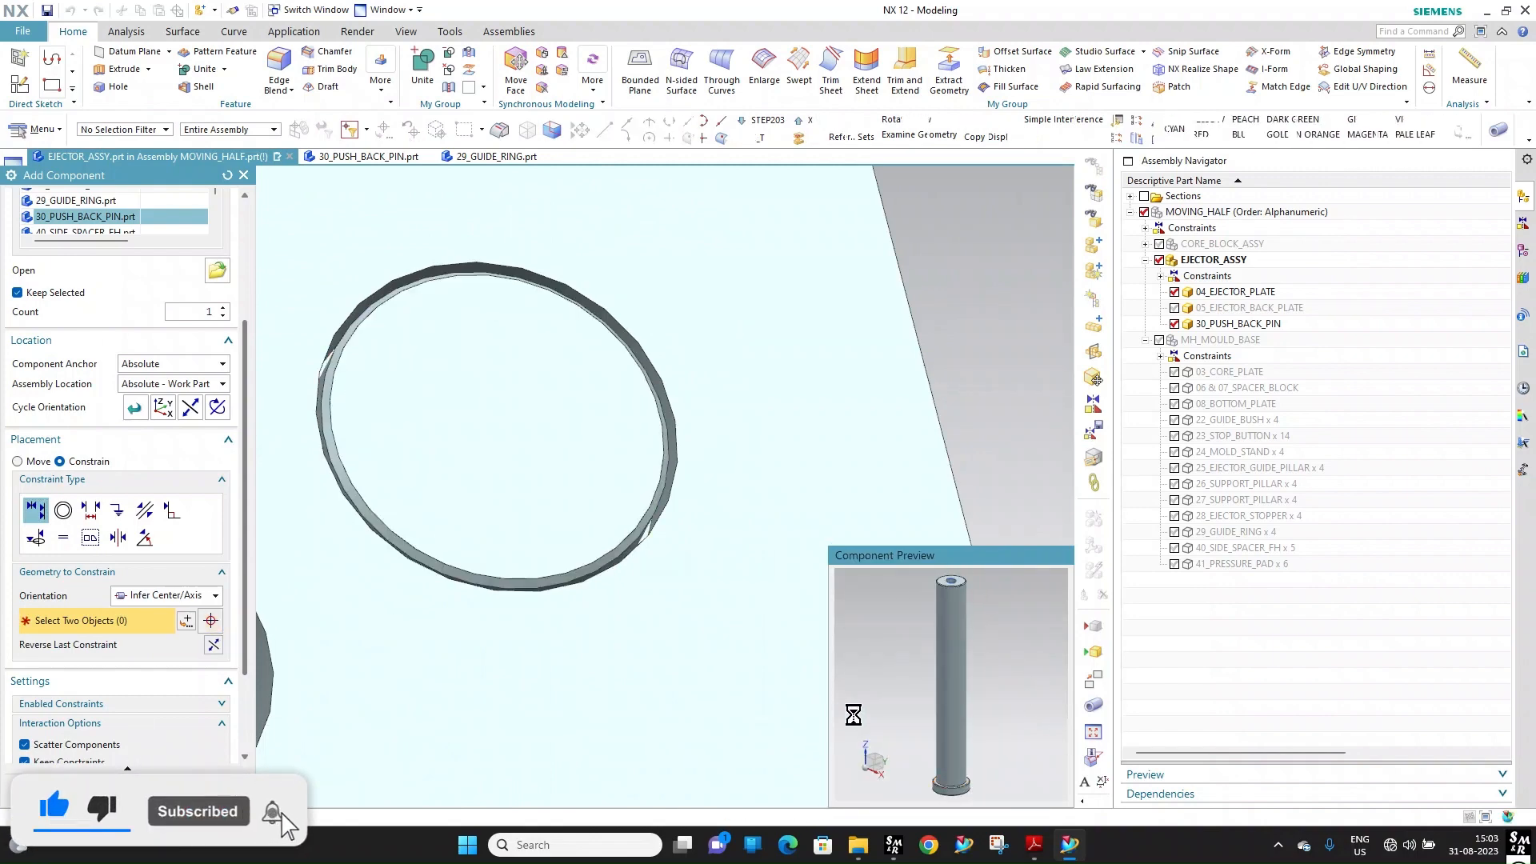
Place a second push back pin in the other corner hole on the same short side of 04_EJECTOR_PLATE, seating its head in the counterbore
scroll(589, 424, "down", 5)
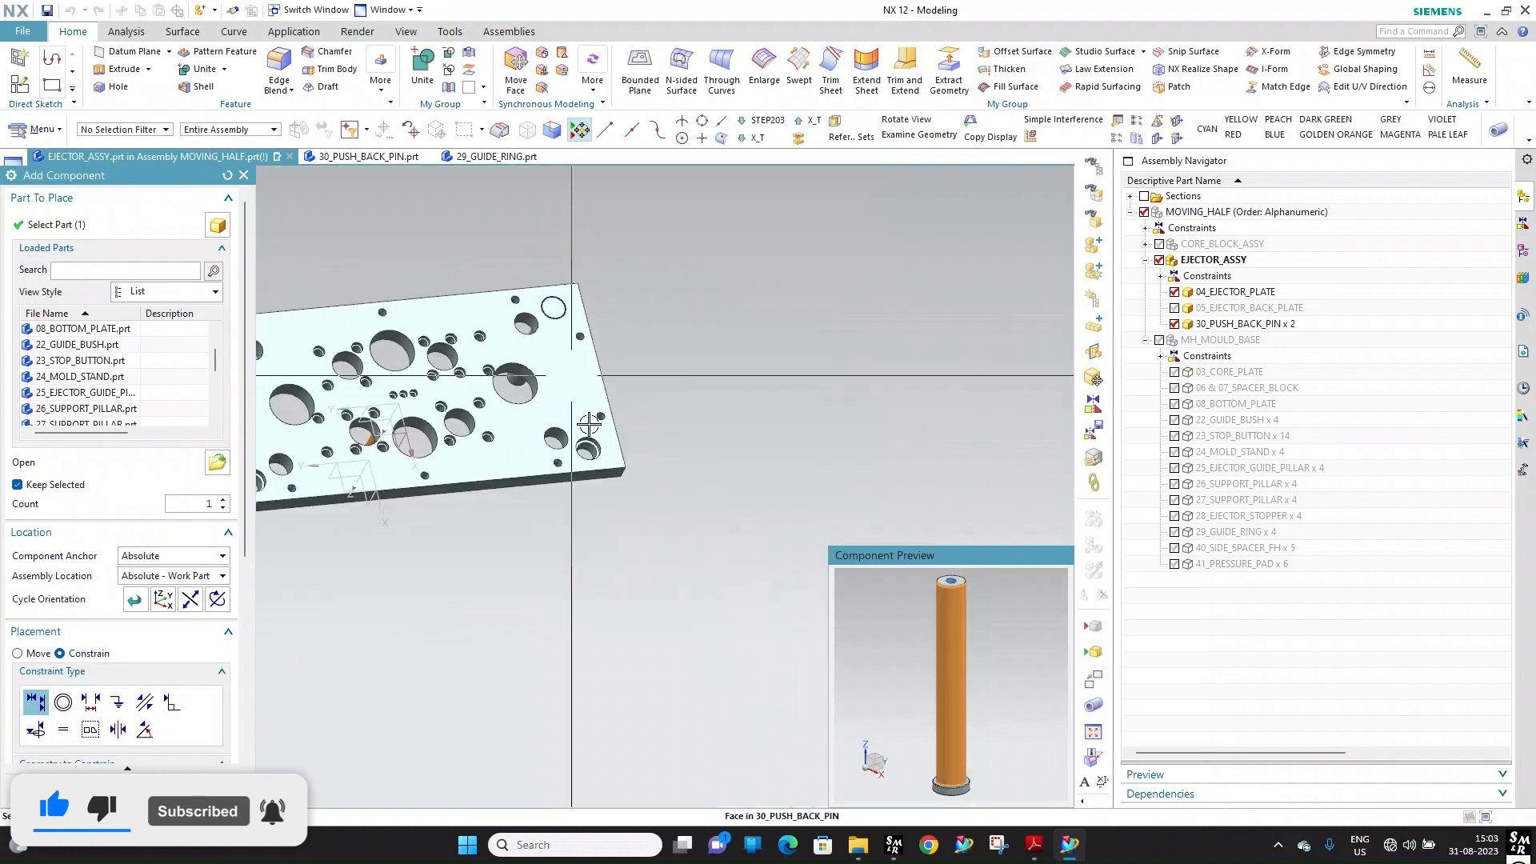
scroll(610, 261, "up", 8)
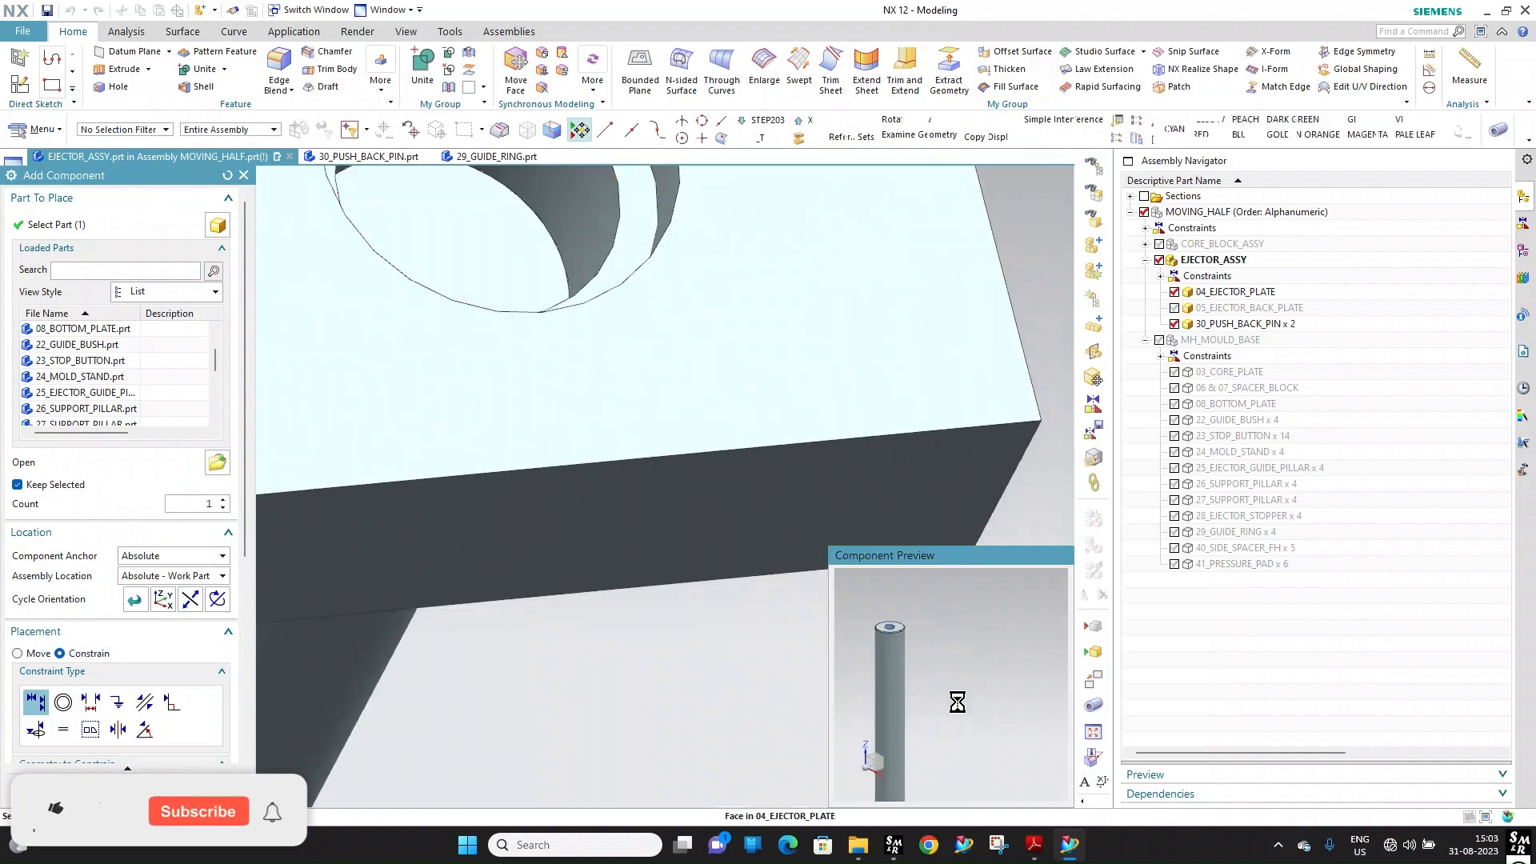
scroll(963, 756, "up", 5)
left_click(950, 738)
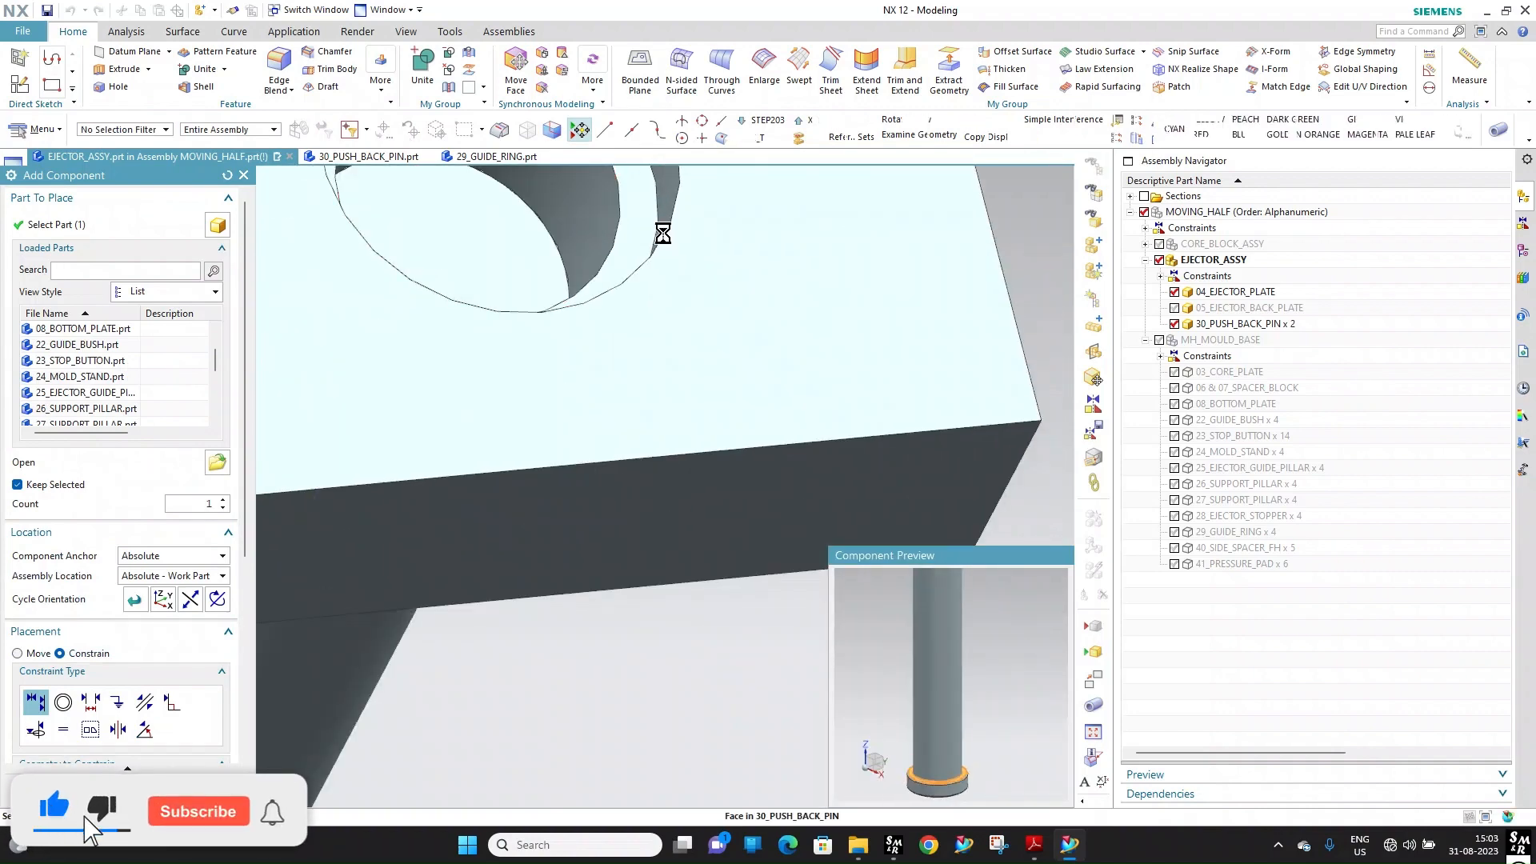
left_click(663, 234)
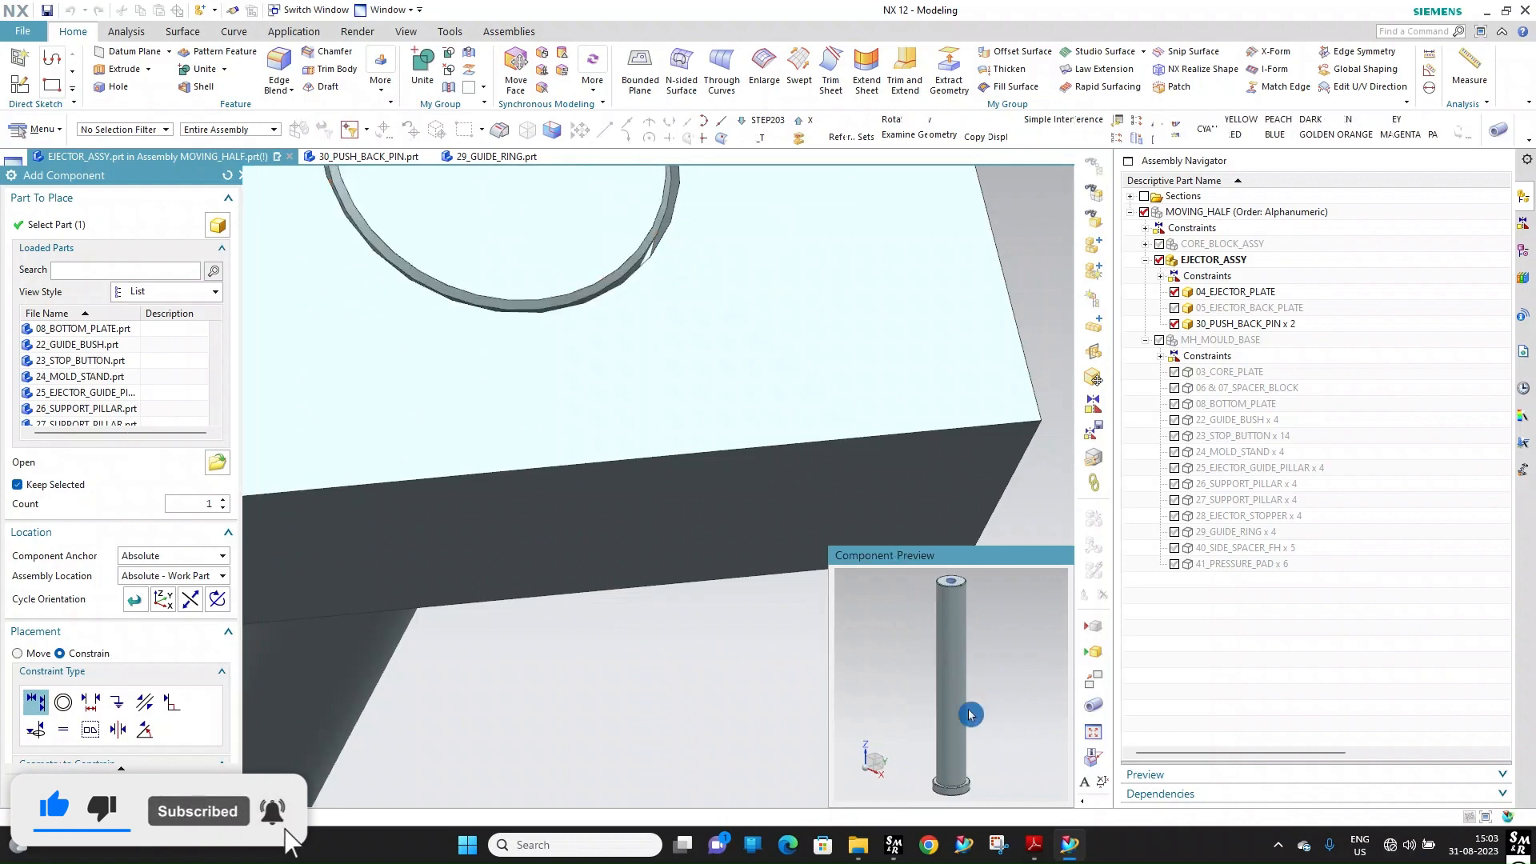
Place a third push back pin in a counterbored corner hole at the opposite short side of 04_EJECTOR_PLATE, seating its head
left_click(952, 688)
scroll(800, 352, "down", 6)
scroll(698, 365, "up", 10)
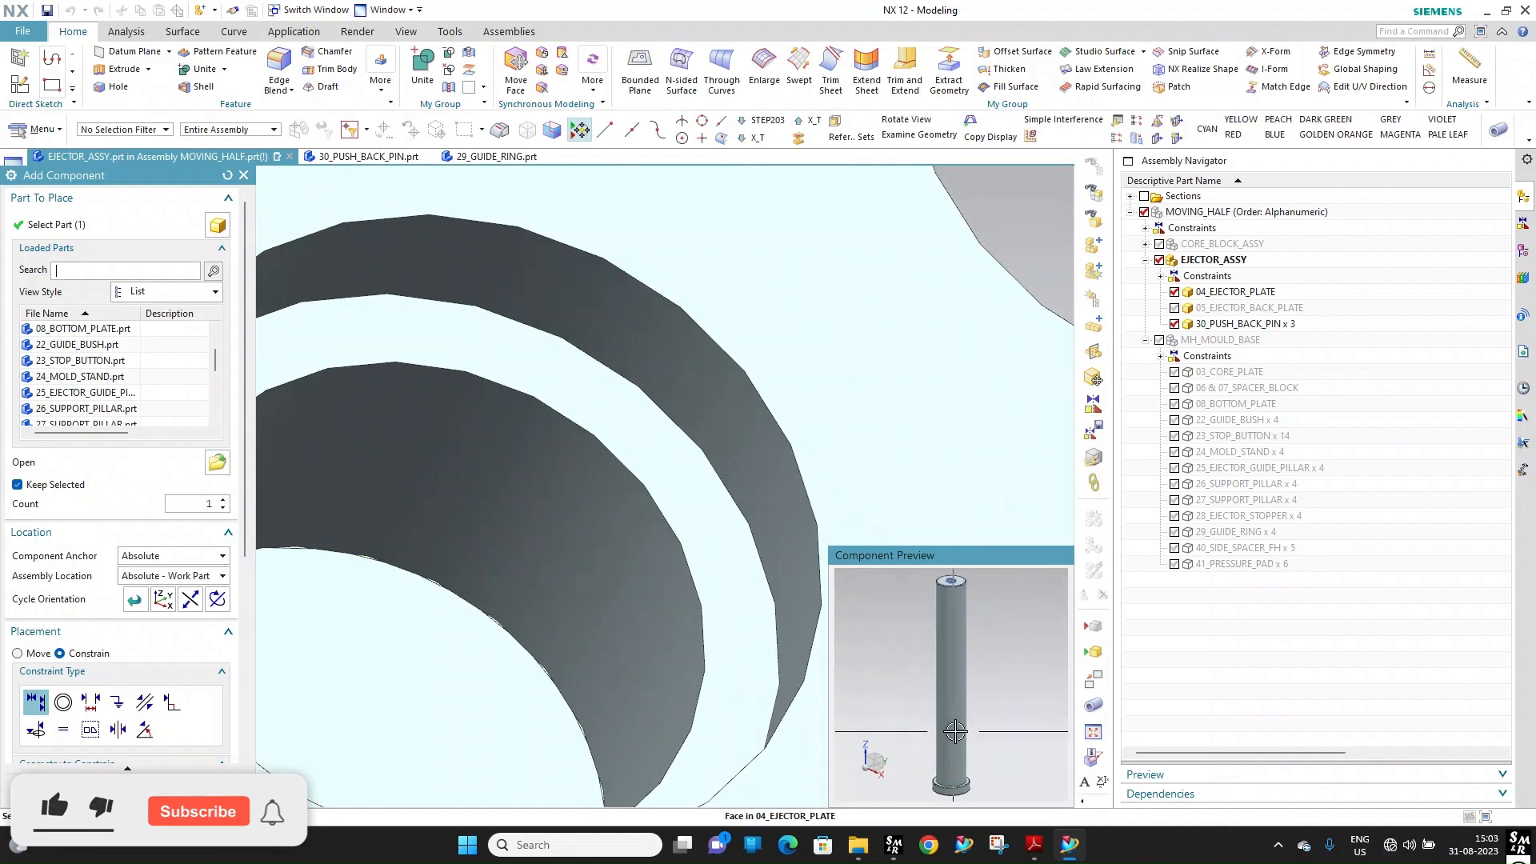
scroll(960, 773, "up", 4)
left_click(977, 756)
scroll(968, 760, "down", 2)
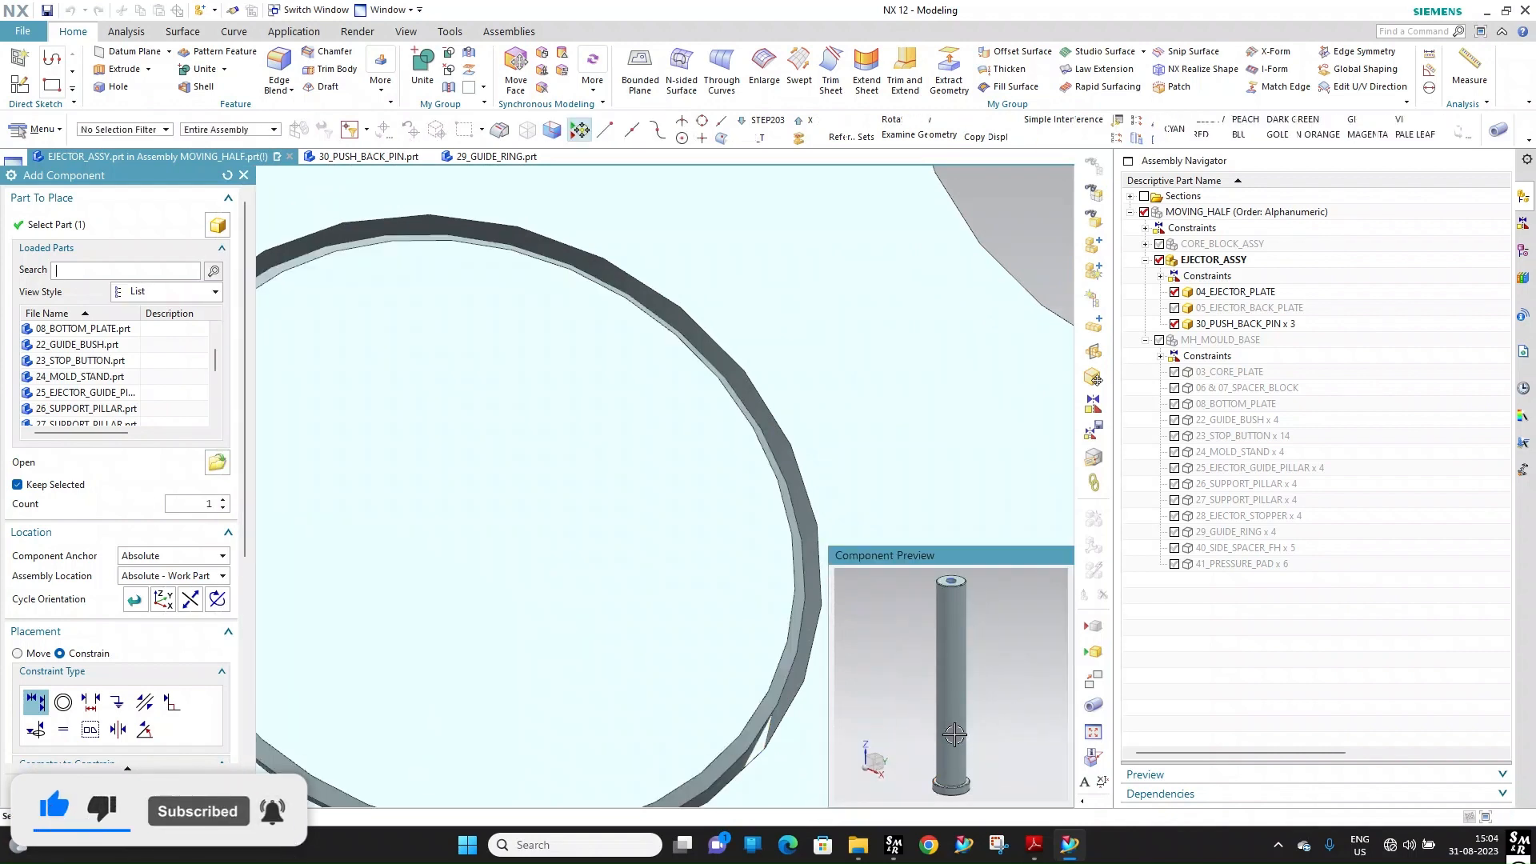
Place the fourth push back pin in the remaining counterbored corner hole of 04_EJECTOR_PLATE, seating its head, and finish adding components
scroll(756, 690, "down", 5)
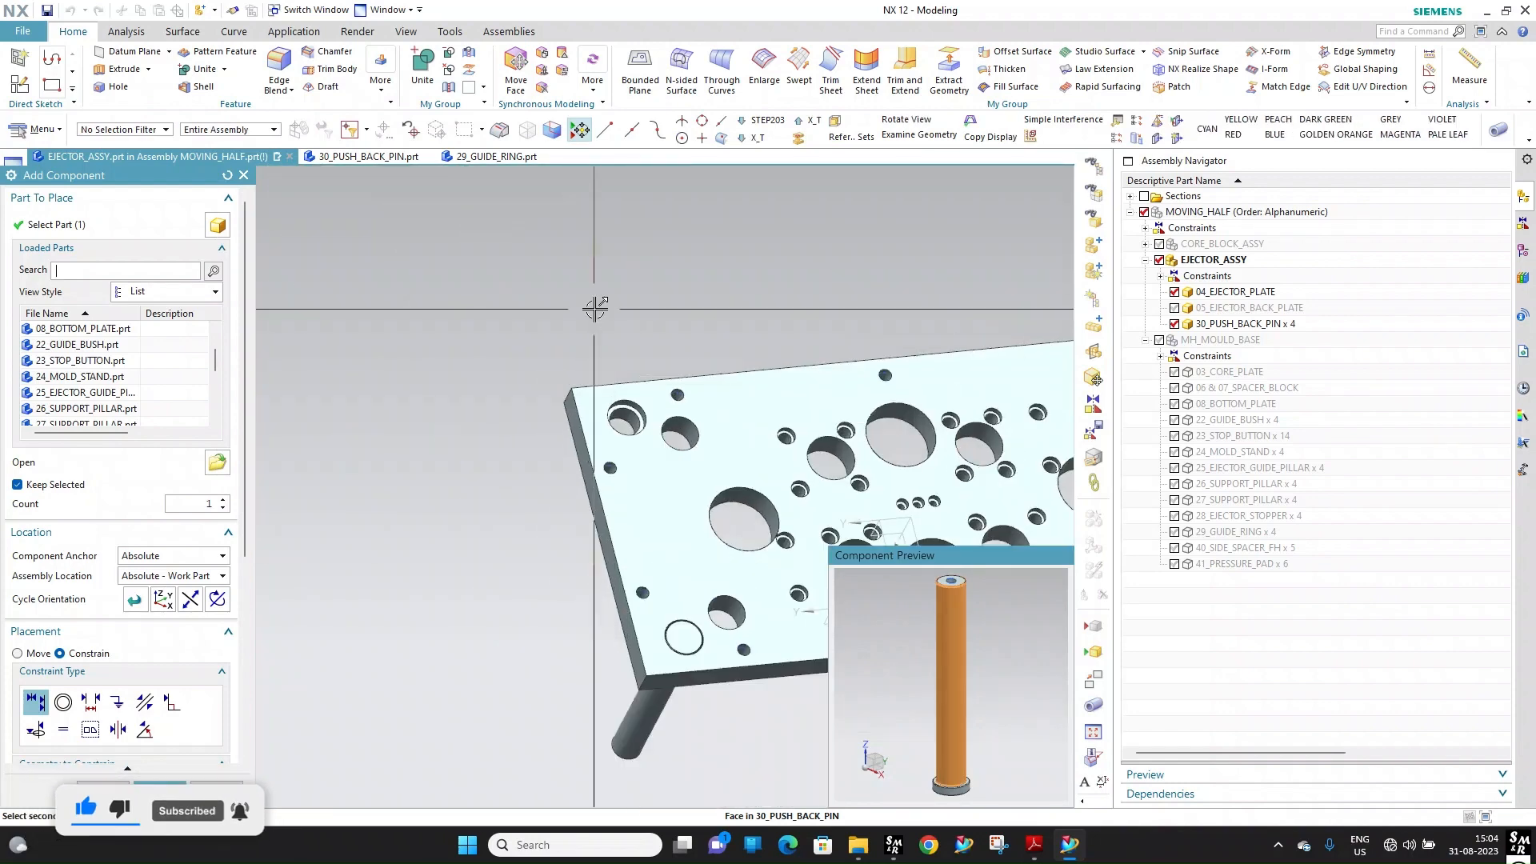
scroll(704, 640, "up", 5)
left_click(696, 632)
scroll(965, 792, "up", 5)
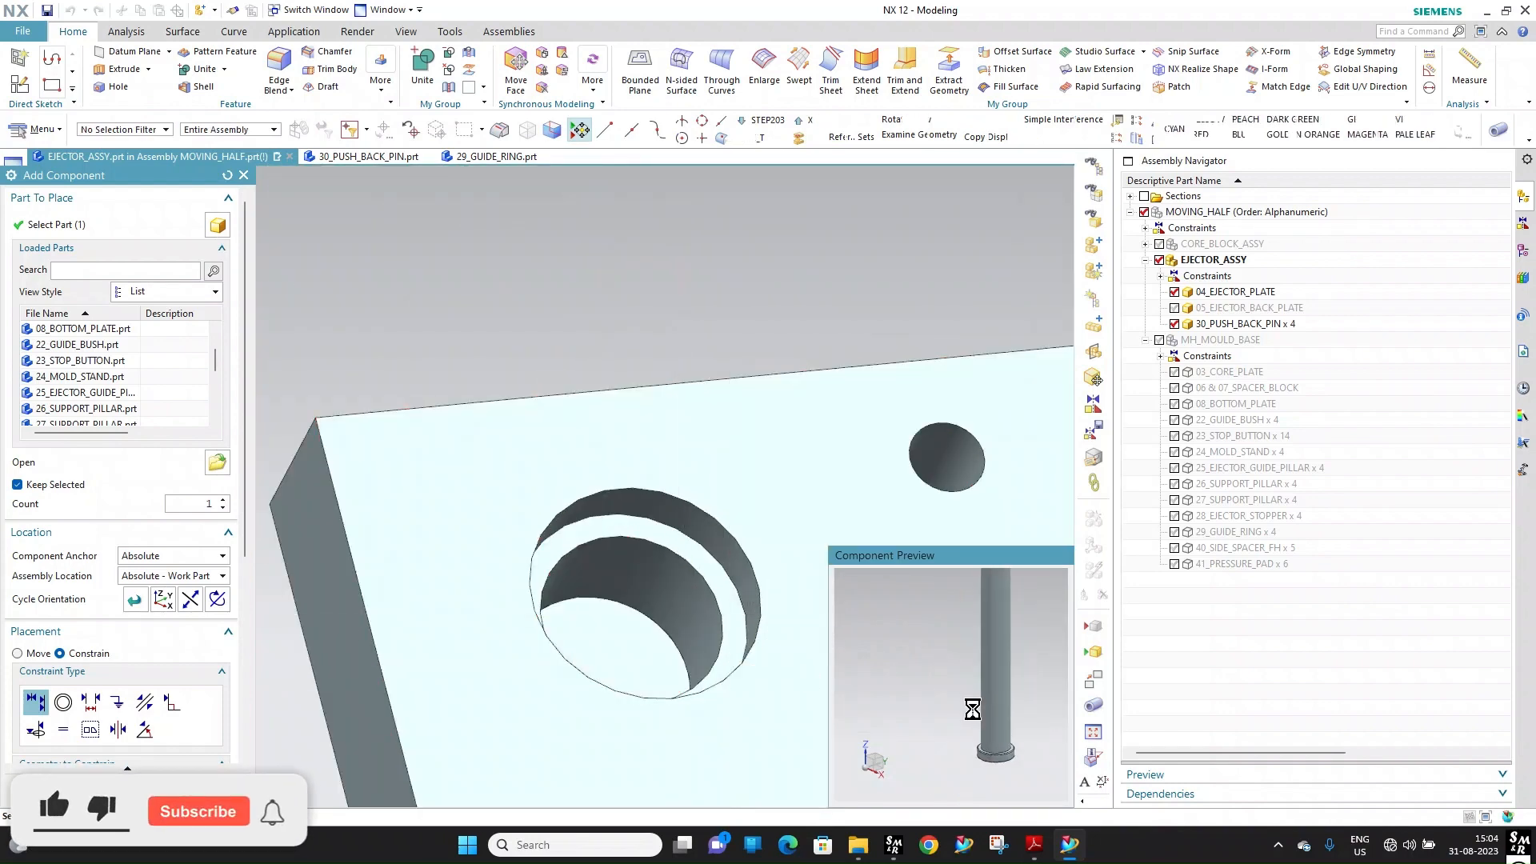
left_click(987, 792)
scroll(987, 792, "down", 5)
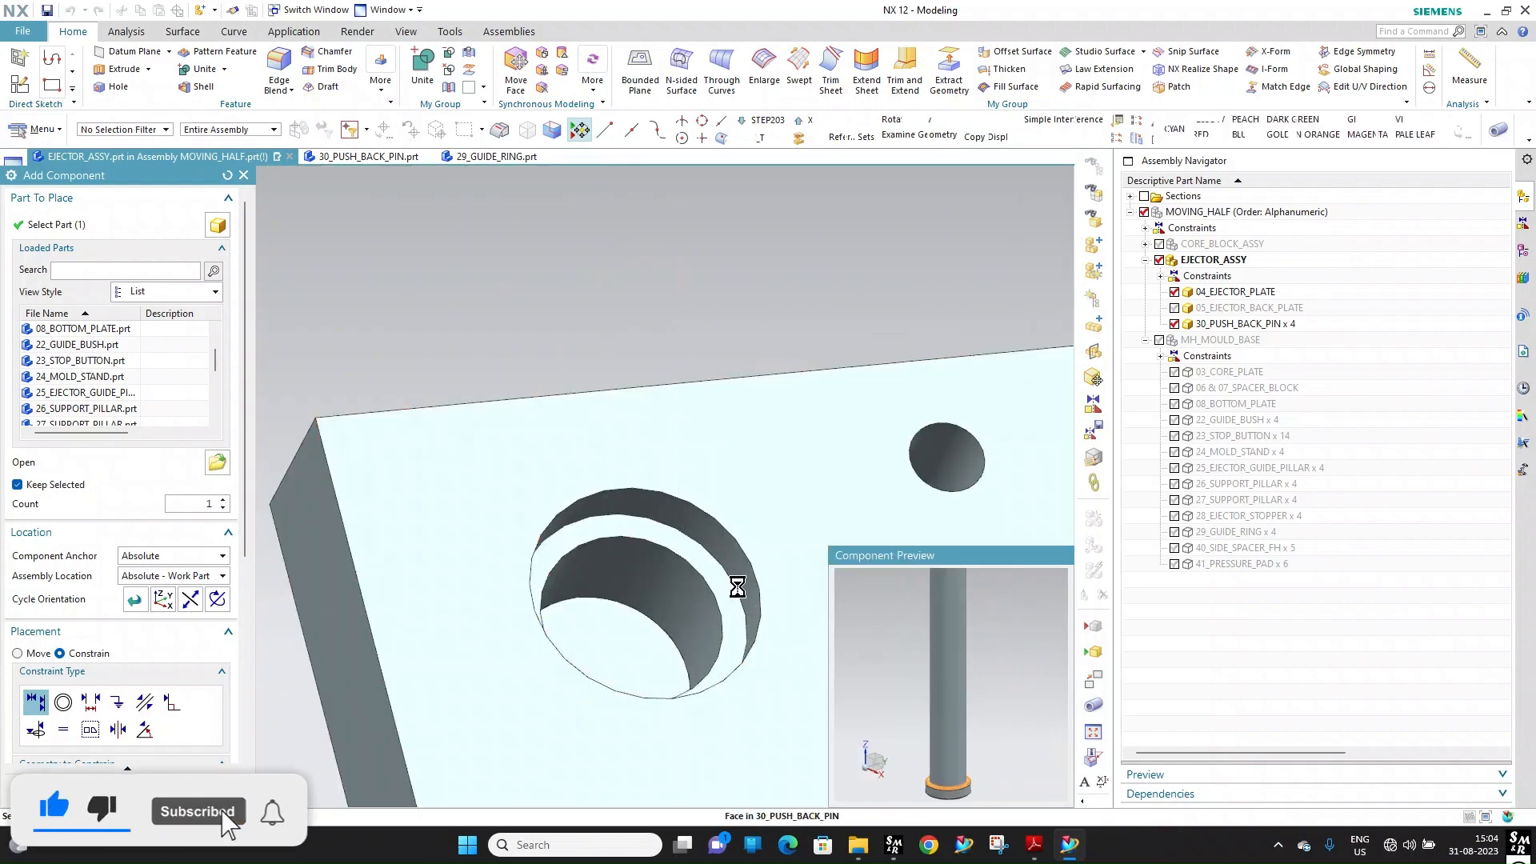
left_click(731, 587)
left_click(109, 790)
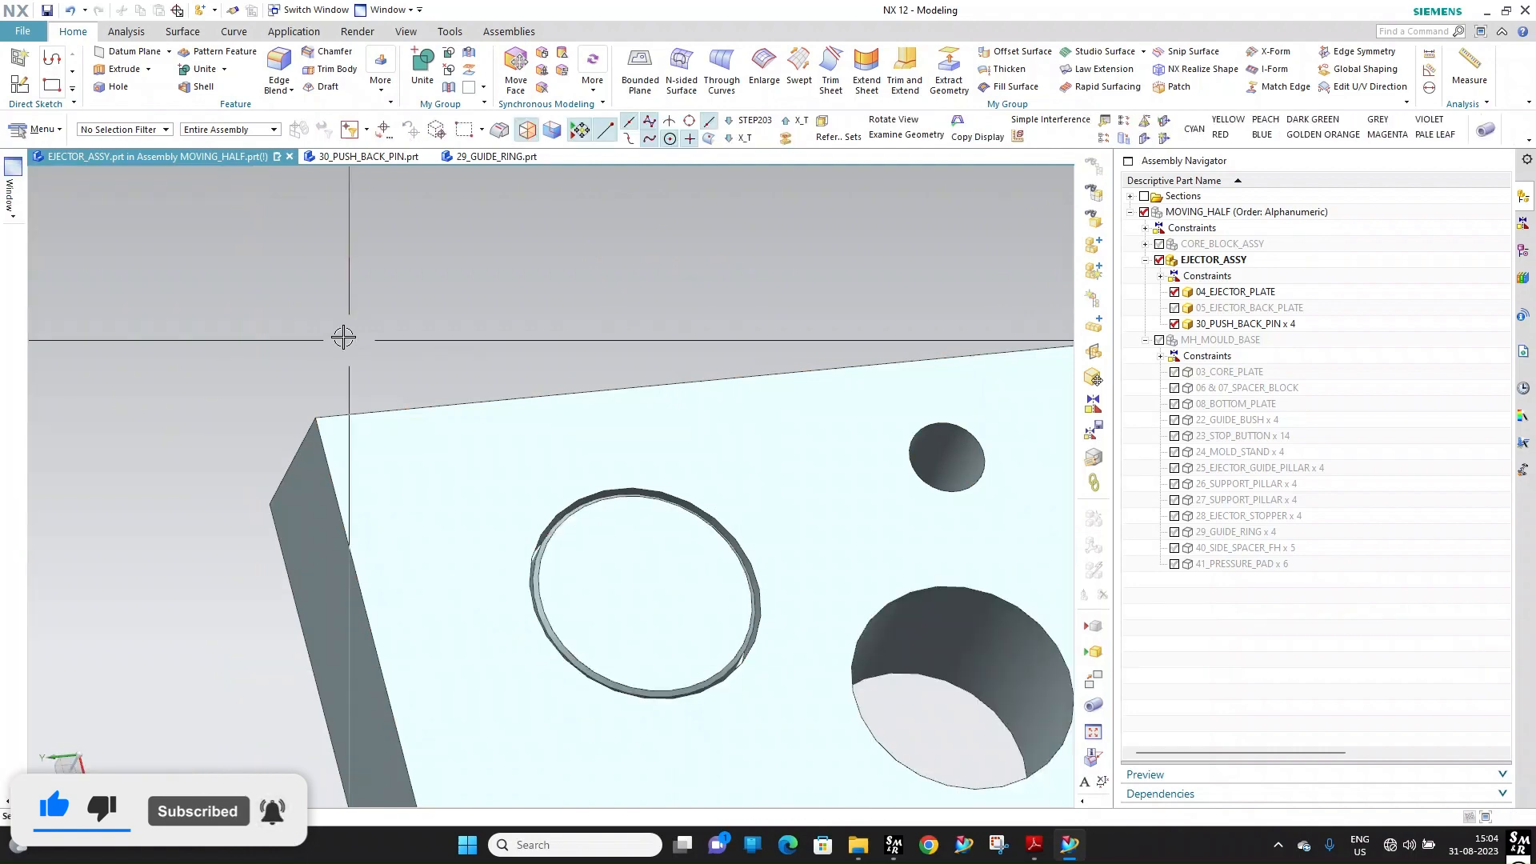
Hide EJECTOR_ASSY and display only 05_EJECTOR_BACK_PLATE
scroll(334, 349, "down", 8)
middle_click_drag(360, 376, 664, 592)
middle_click_drag(401, 495, 677, 355)
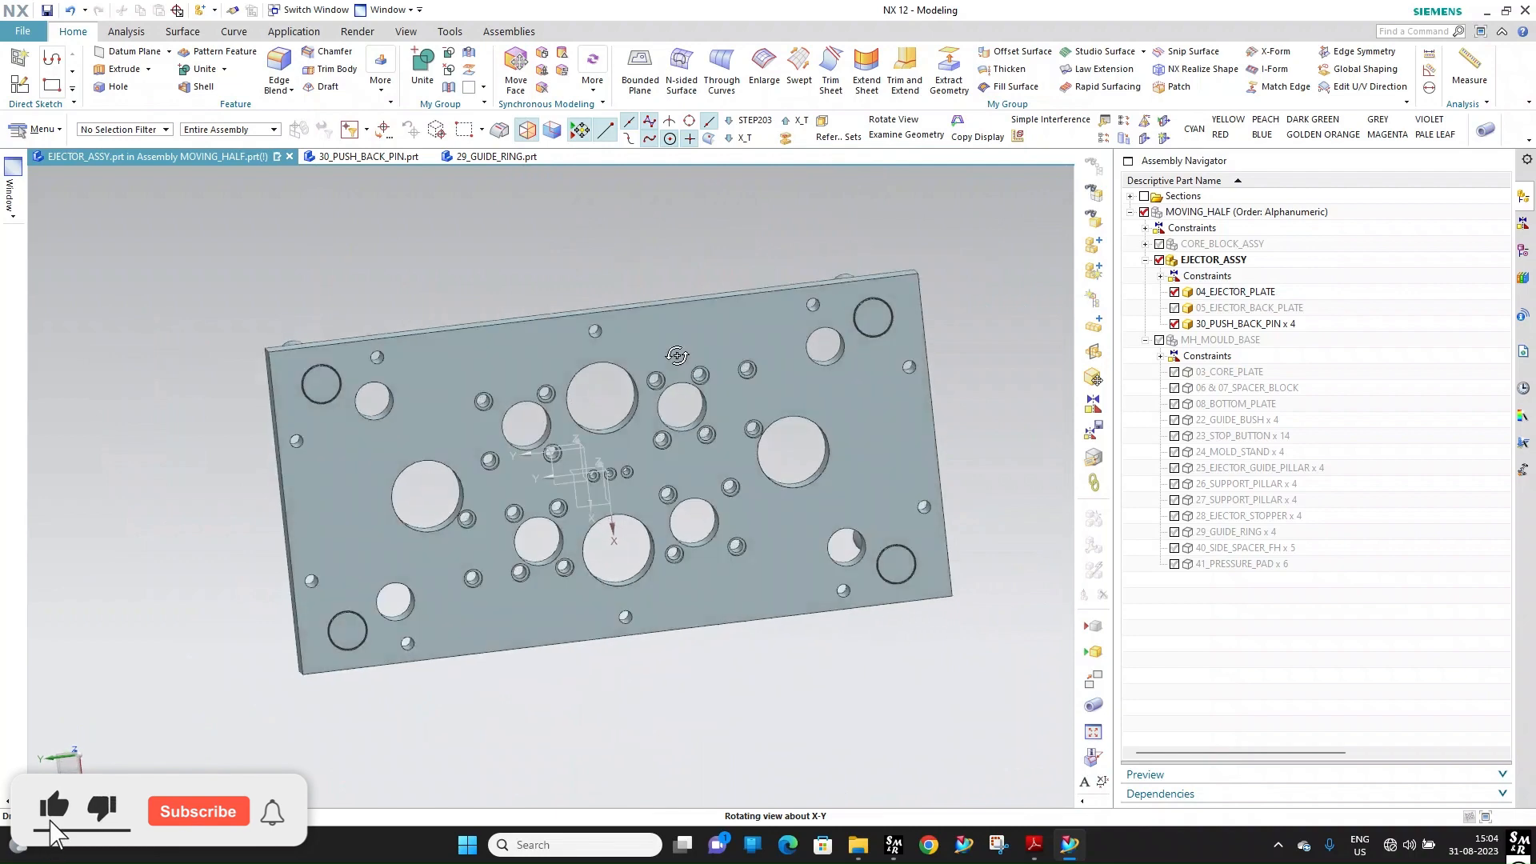
left_click(1160, 261)
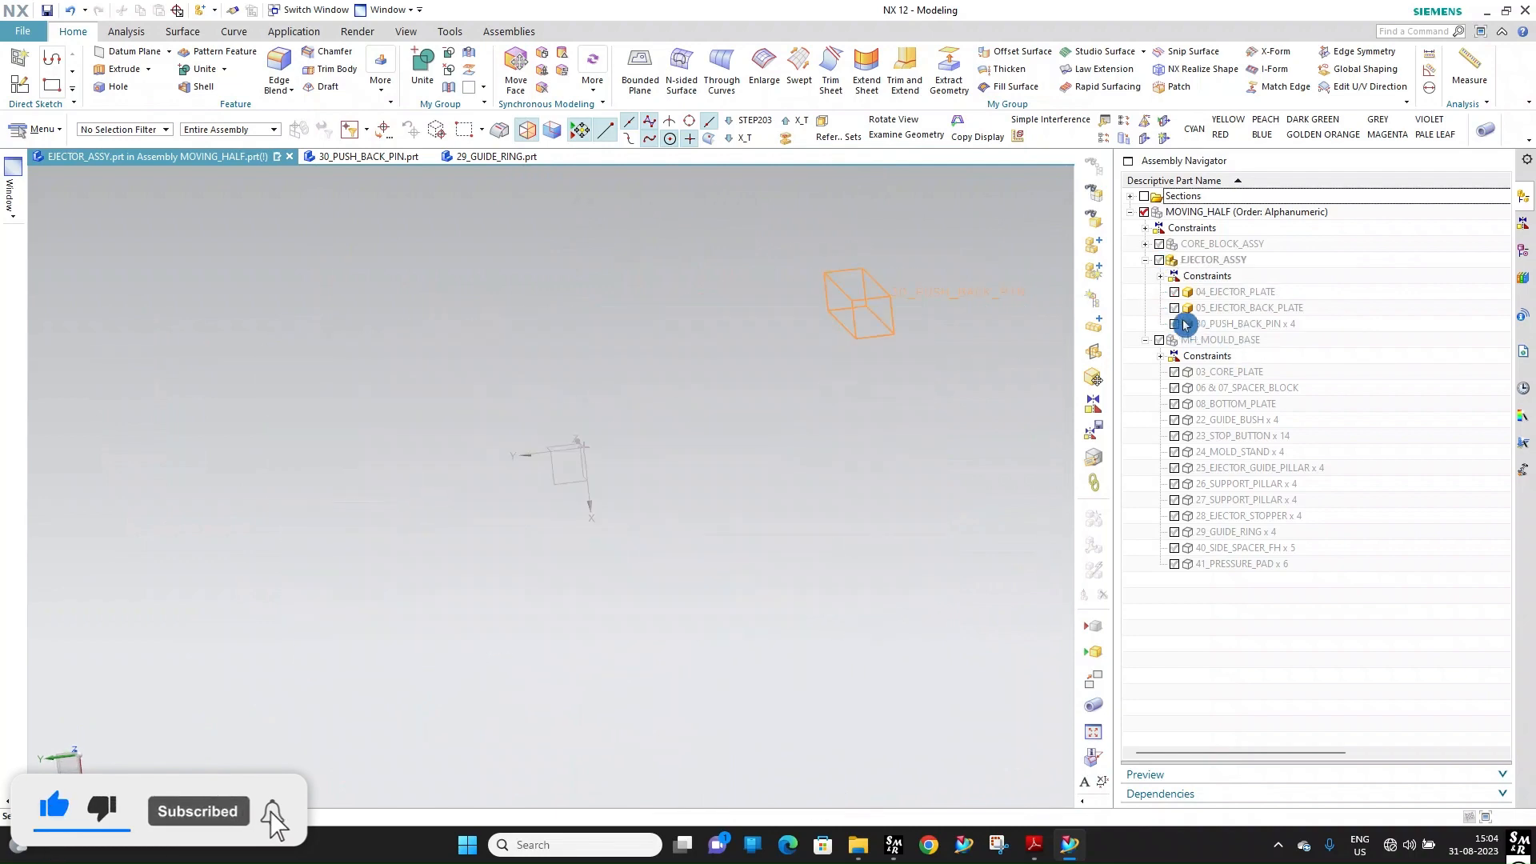
left_click(1175, 308)
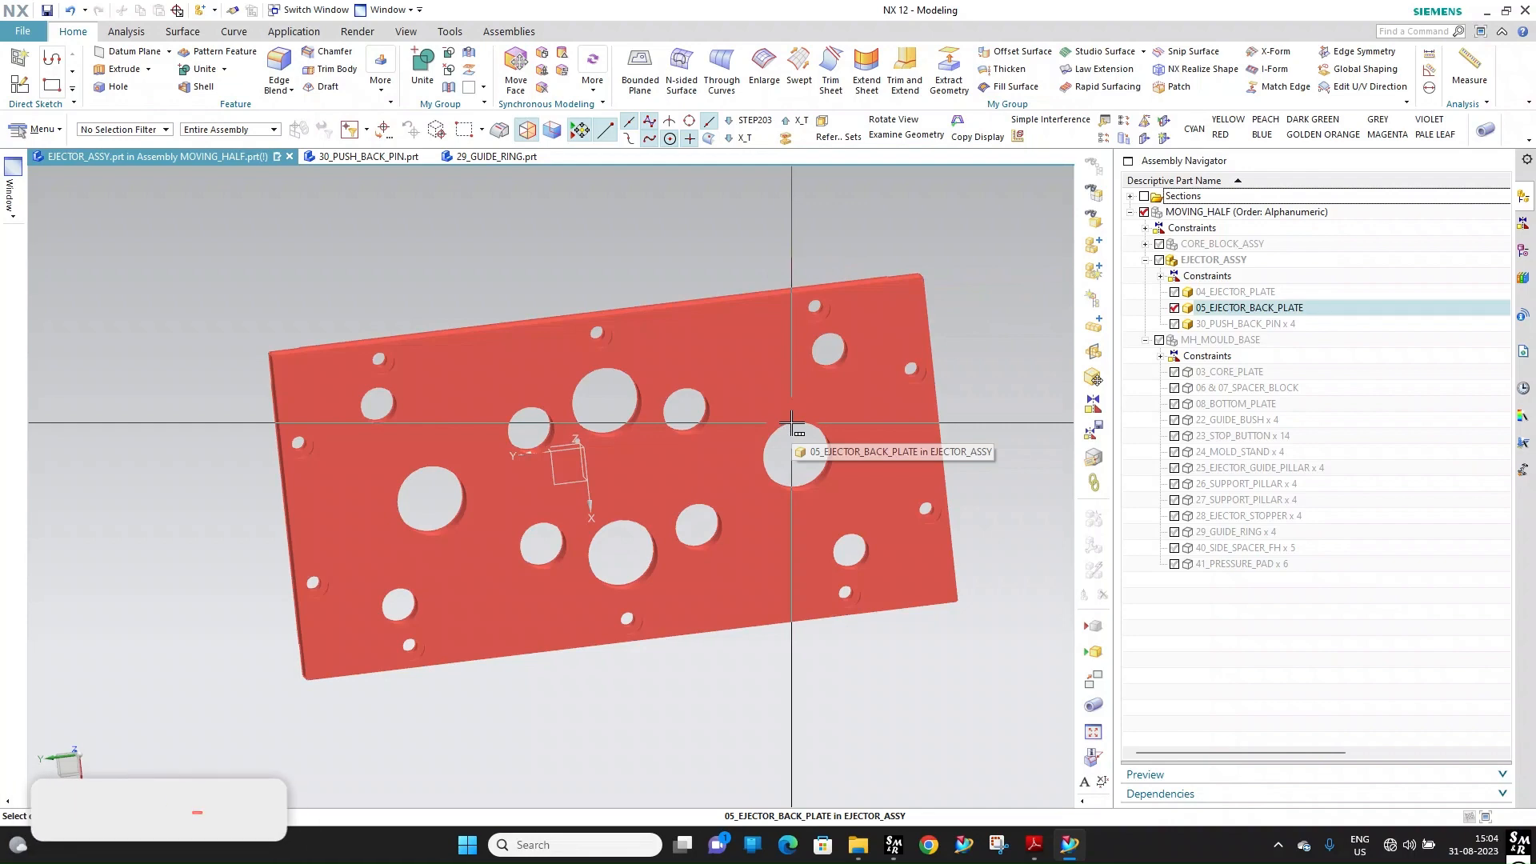
middle_click_drag(686, 415, 829, 479)
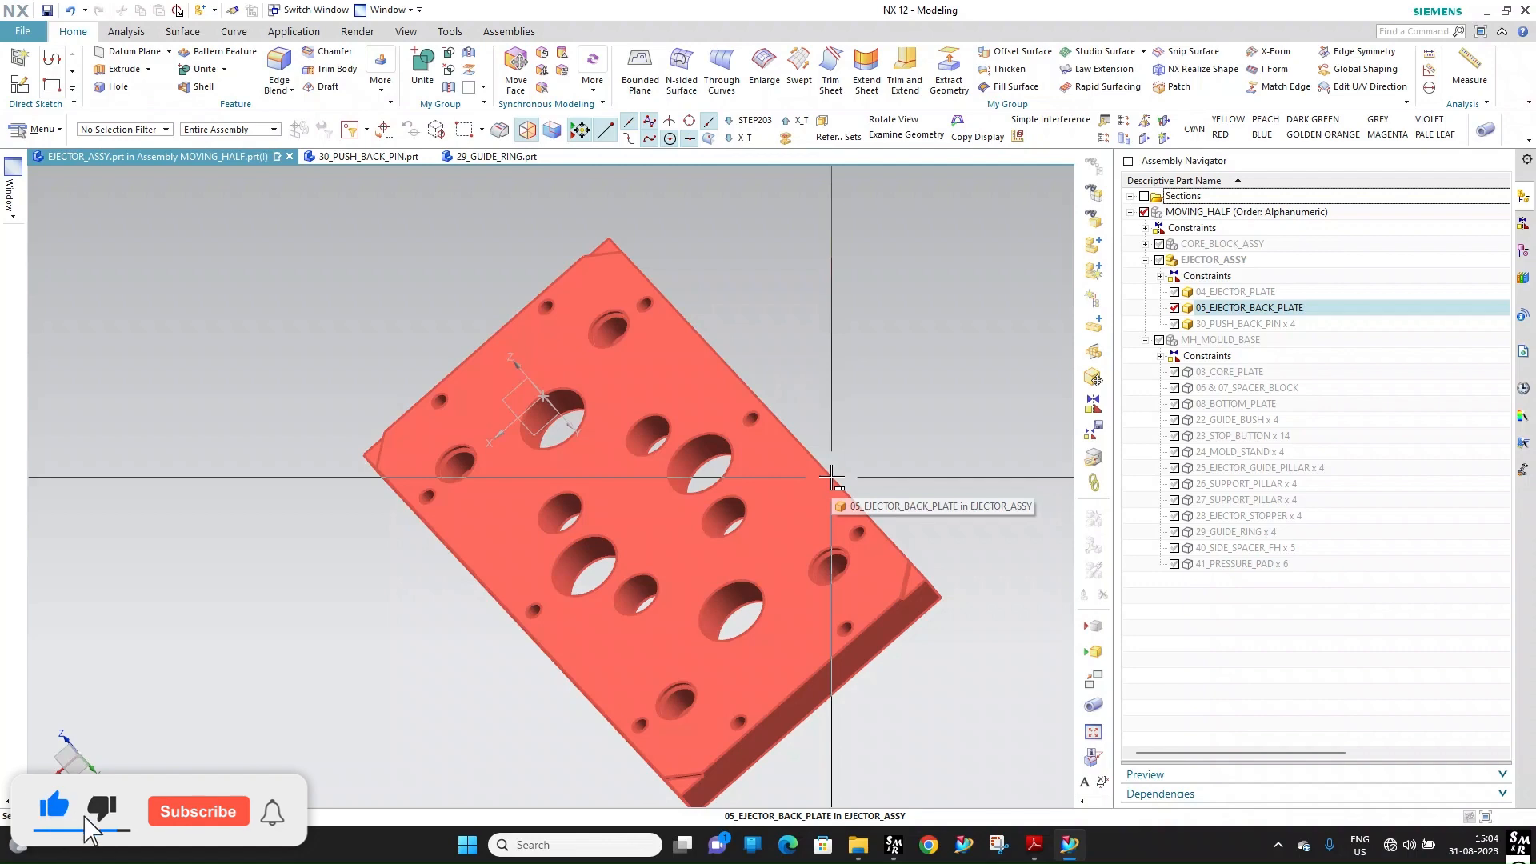
Show 03_CORE_PLATE with the ejector back plate and examine the holes on the back plate's underside
left_click(1174, 371)
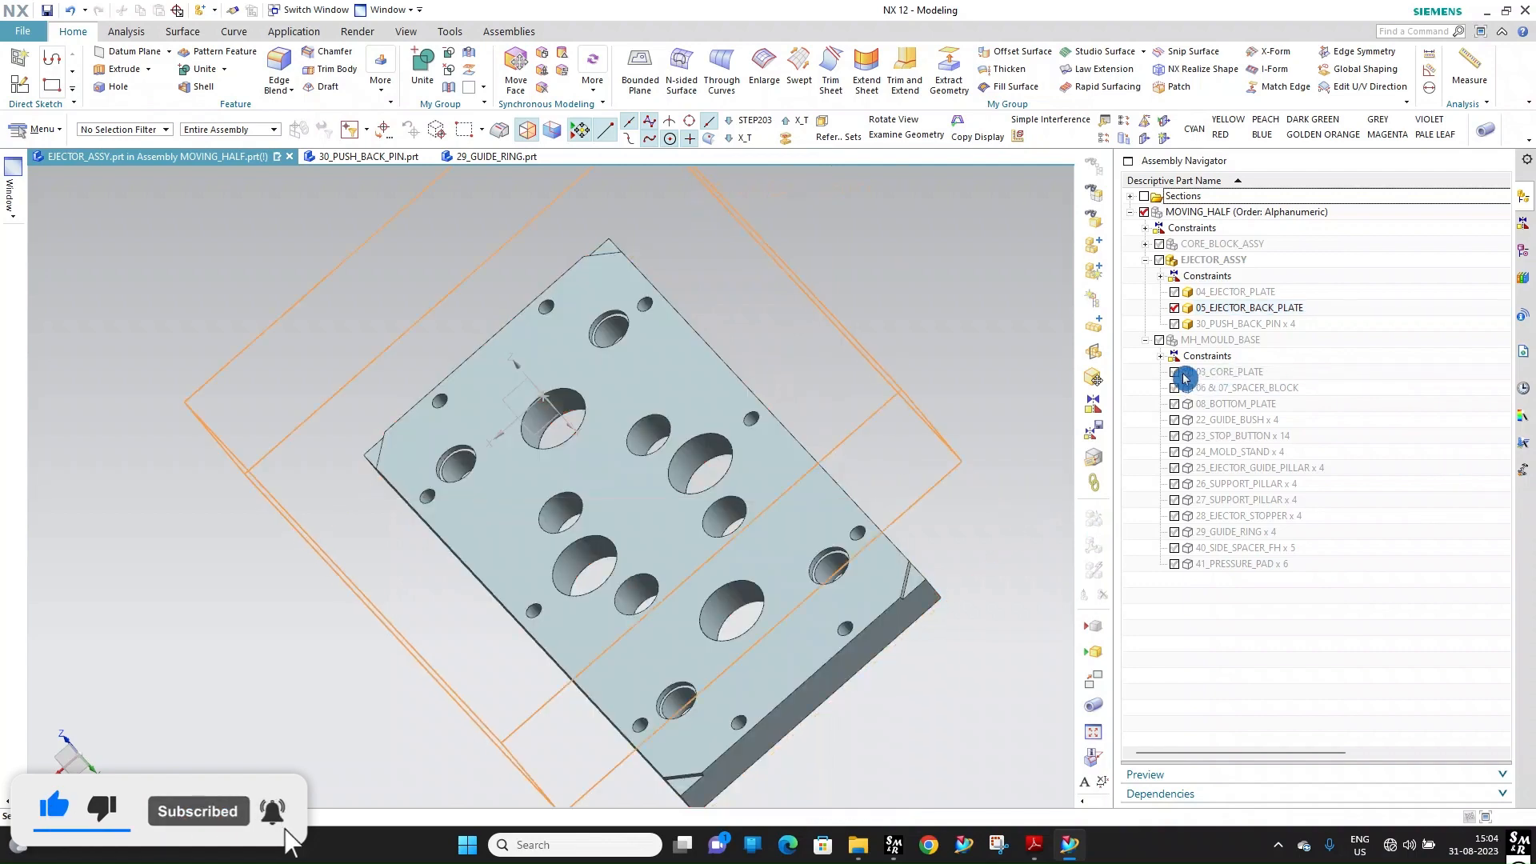
middle_click_drag(600, 531, 645, 487)
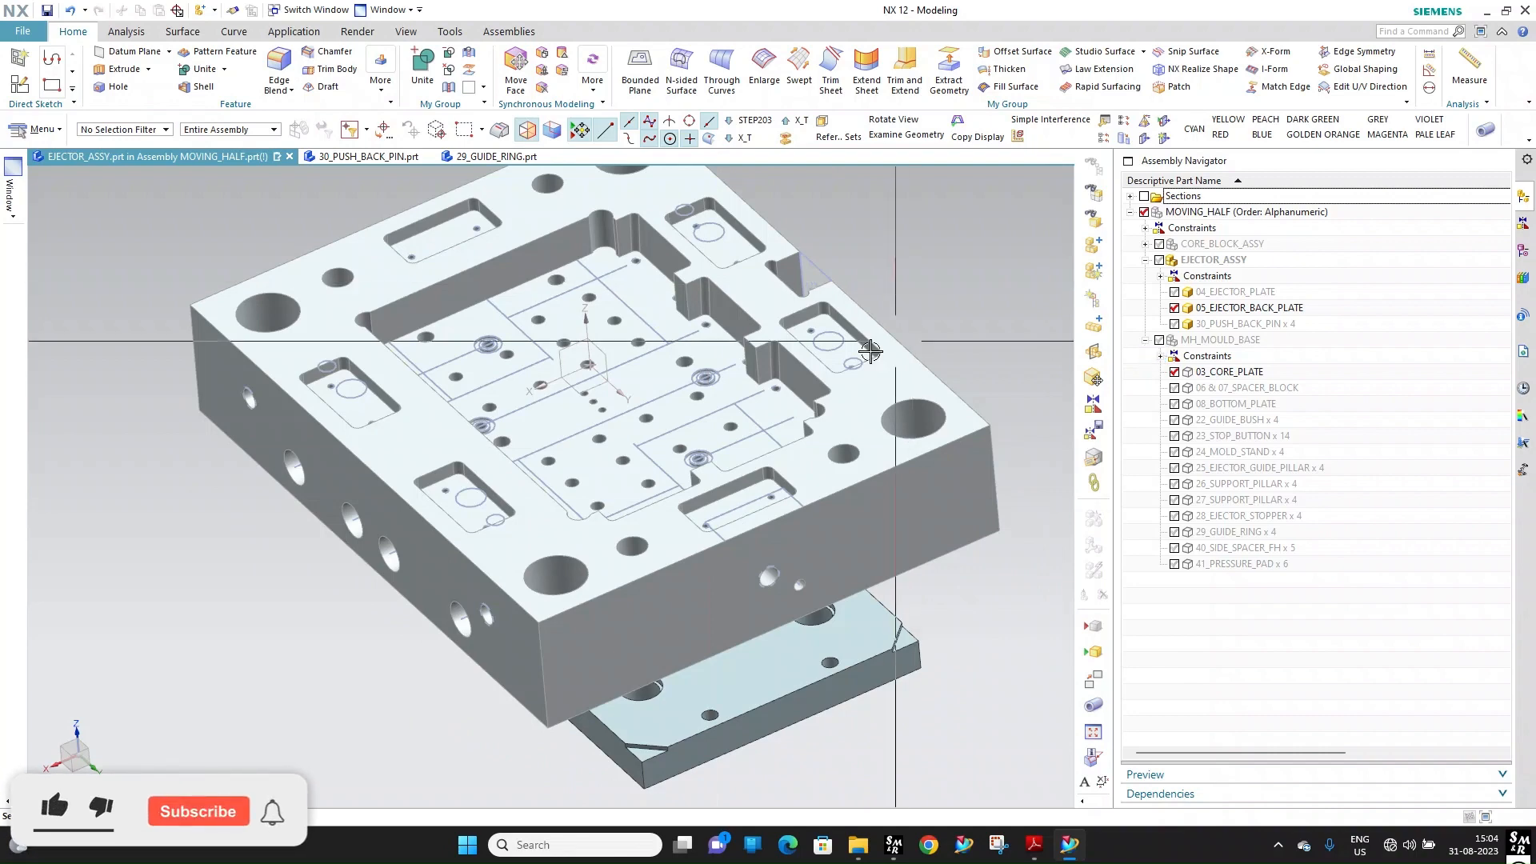
middle_click_drag(870, 351, 813, 344)
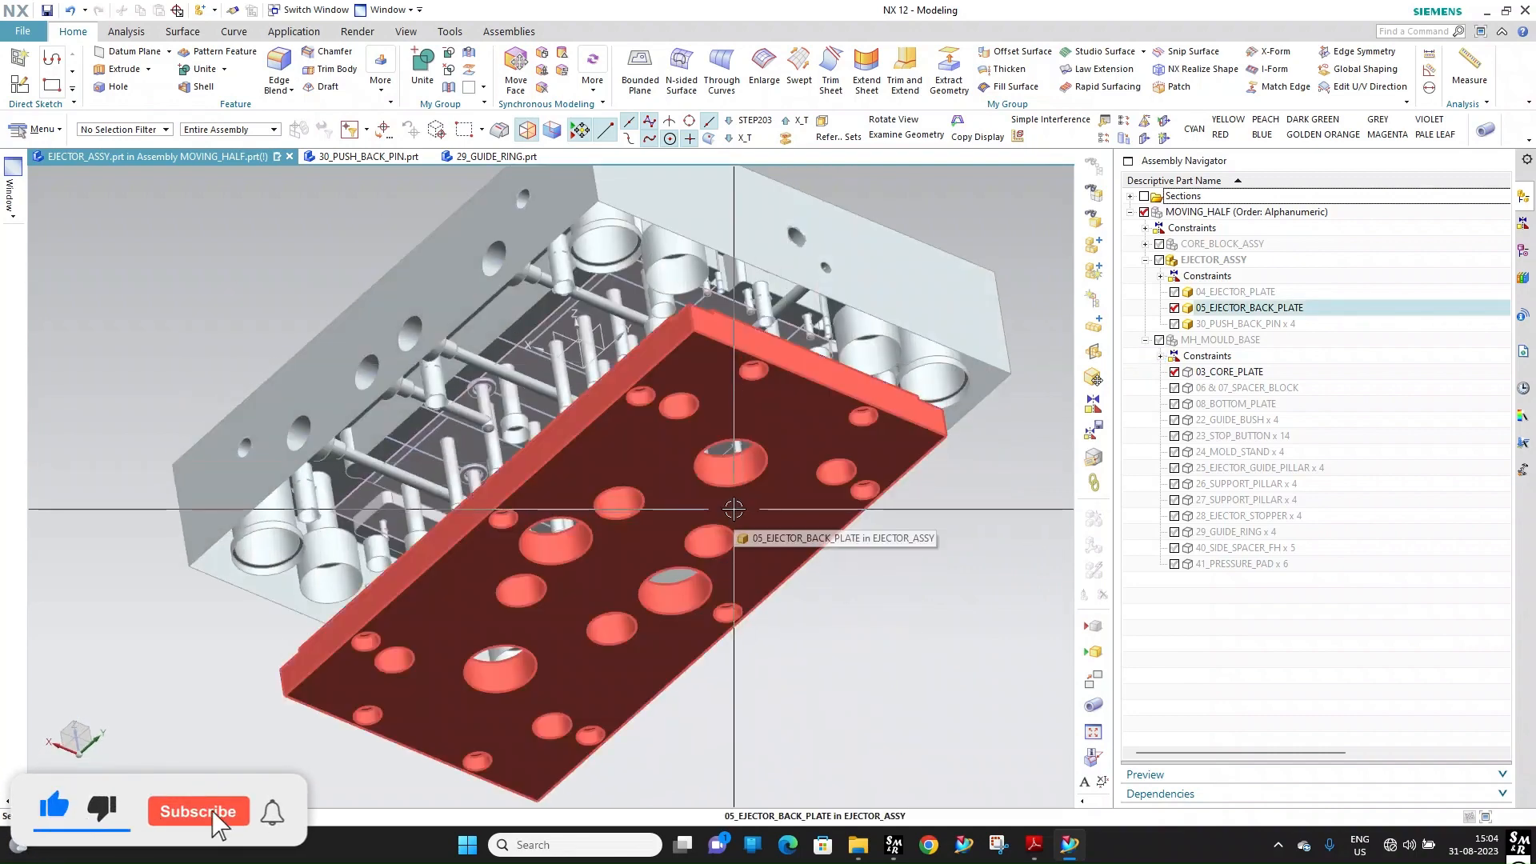
scroll(658, 565, "up", 4)
middle_click_drag(579, 477, 610, 501)
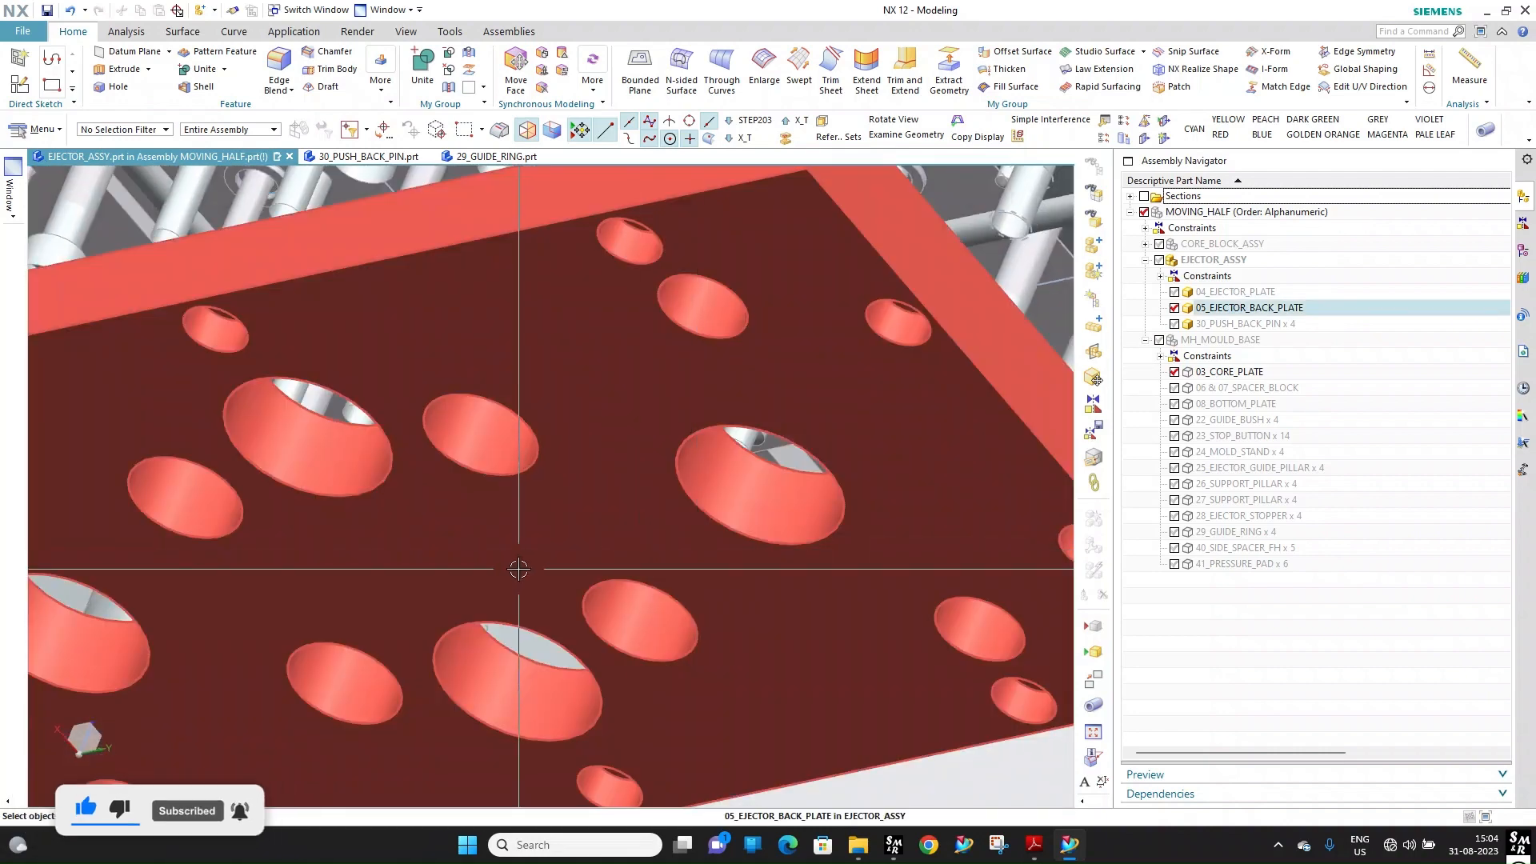
middle_click_drag(562, 549, 615, 466)
scroll(578, 560, "down", 3)
scroll(615, 463, "up", 1)
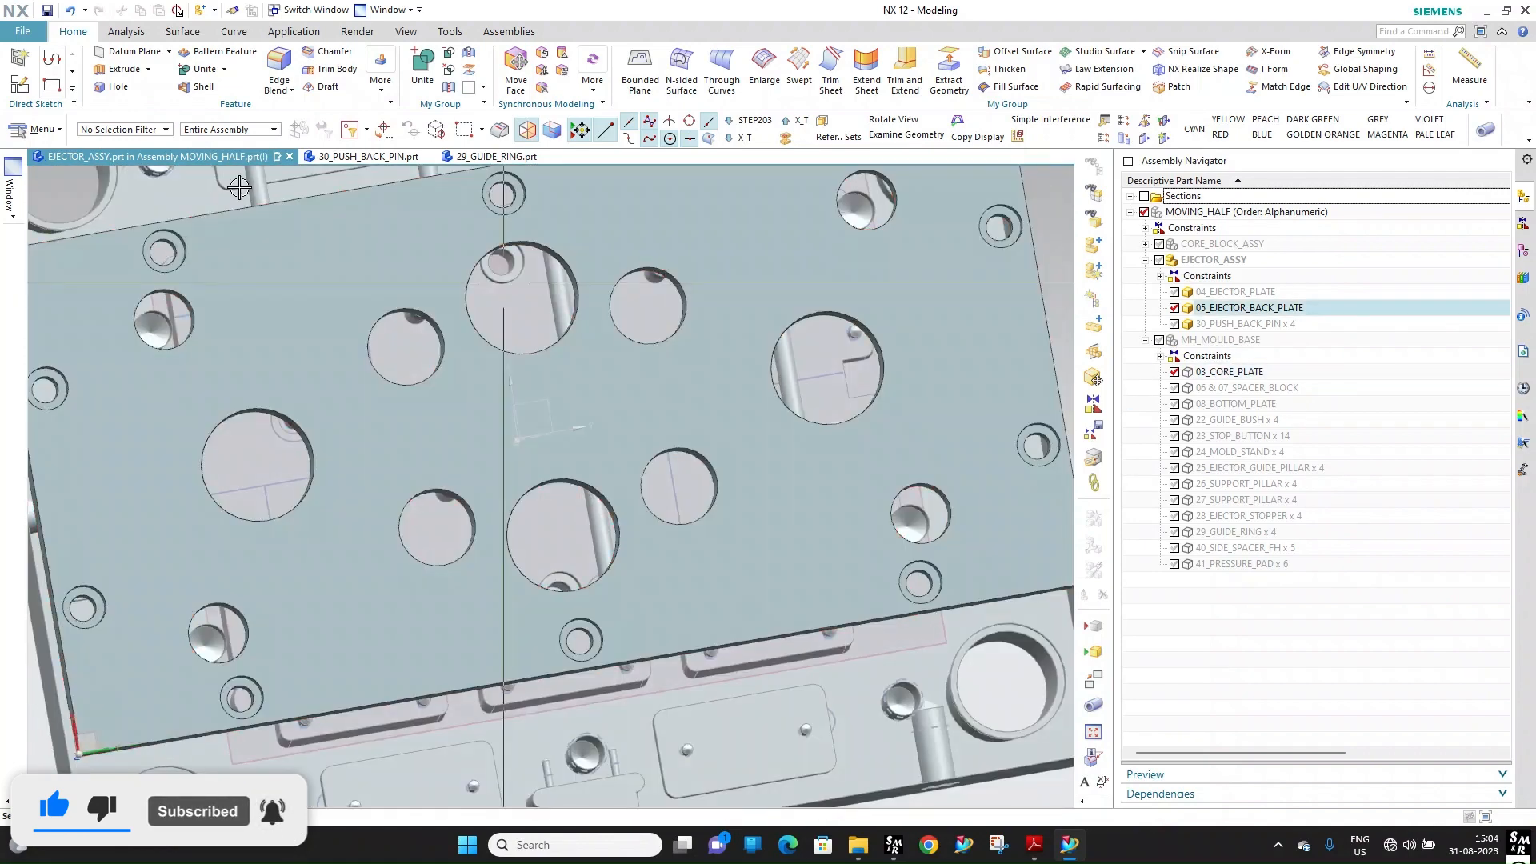
Save all modified parts and top-level assemblies
left_click(17, 32)
mouse_move(59, 100)
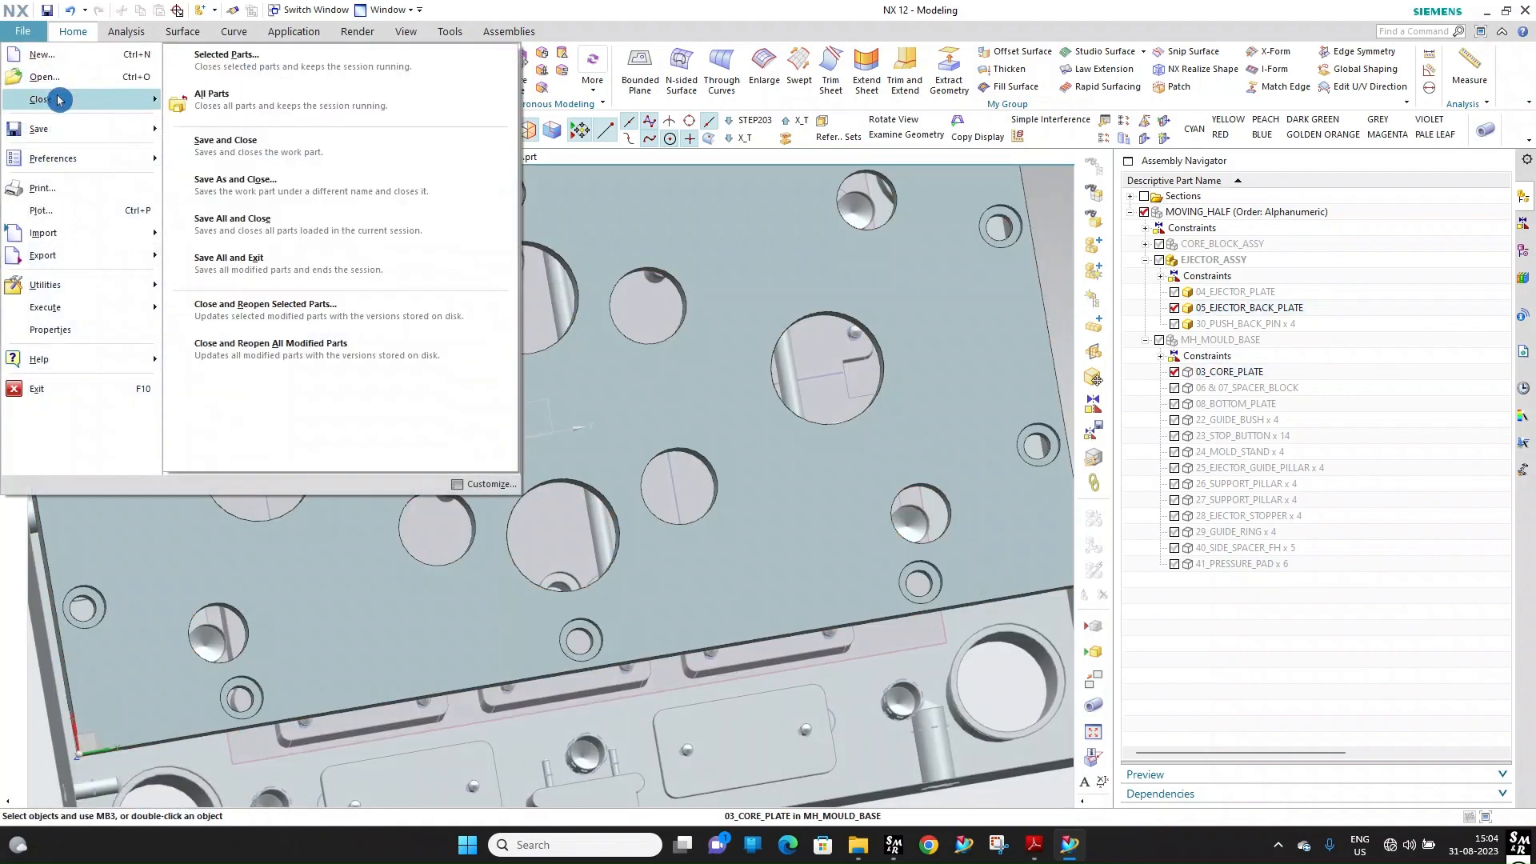
mouse_move(60, 126)
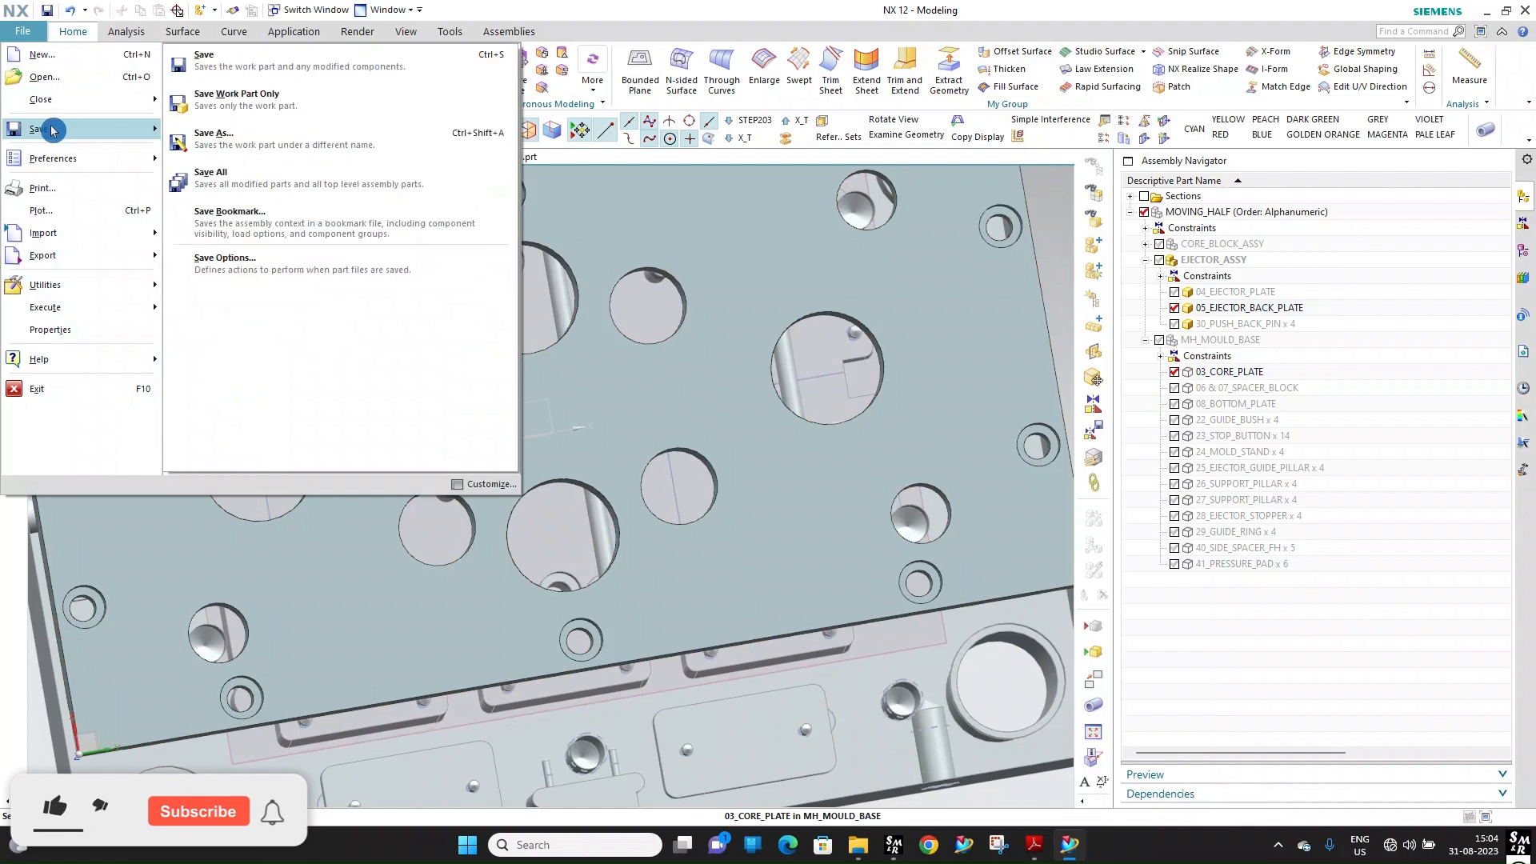
left_click(206, 178)
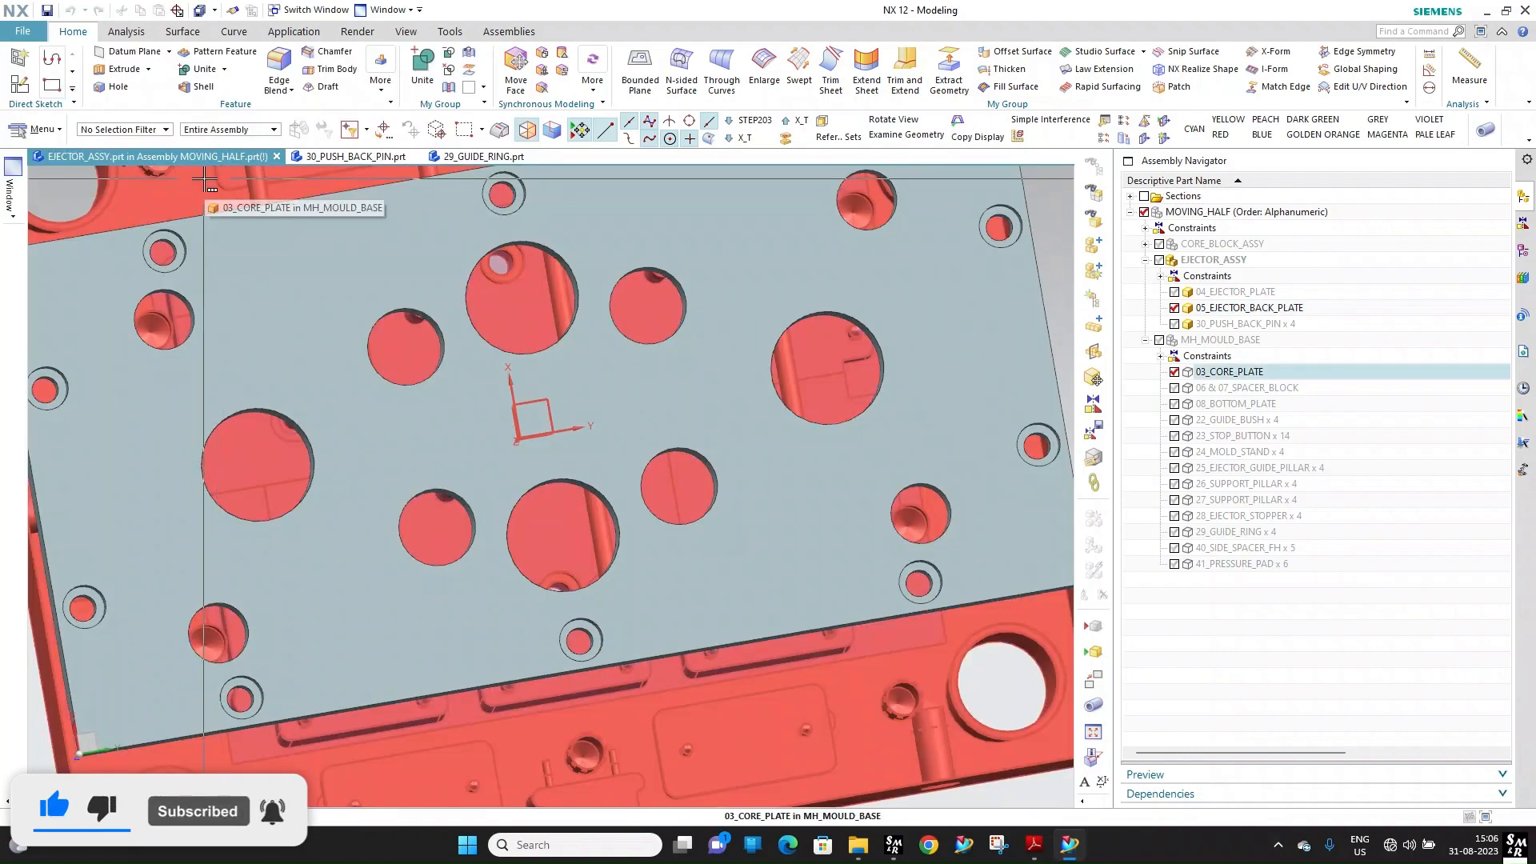
Hide 03_CORE_PLATE and make 05_EJECTOR_BACK_PLATE the work part
scroll(204, 178, "down", 3)
scroll(204, 178, "up", 4)
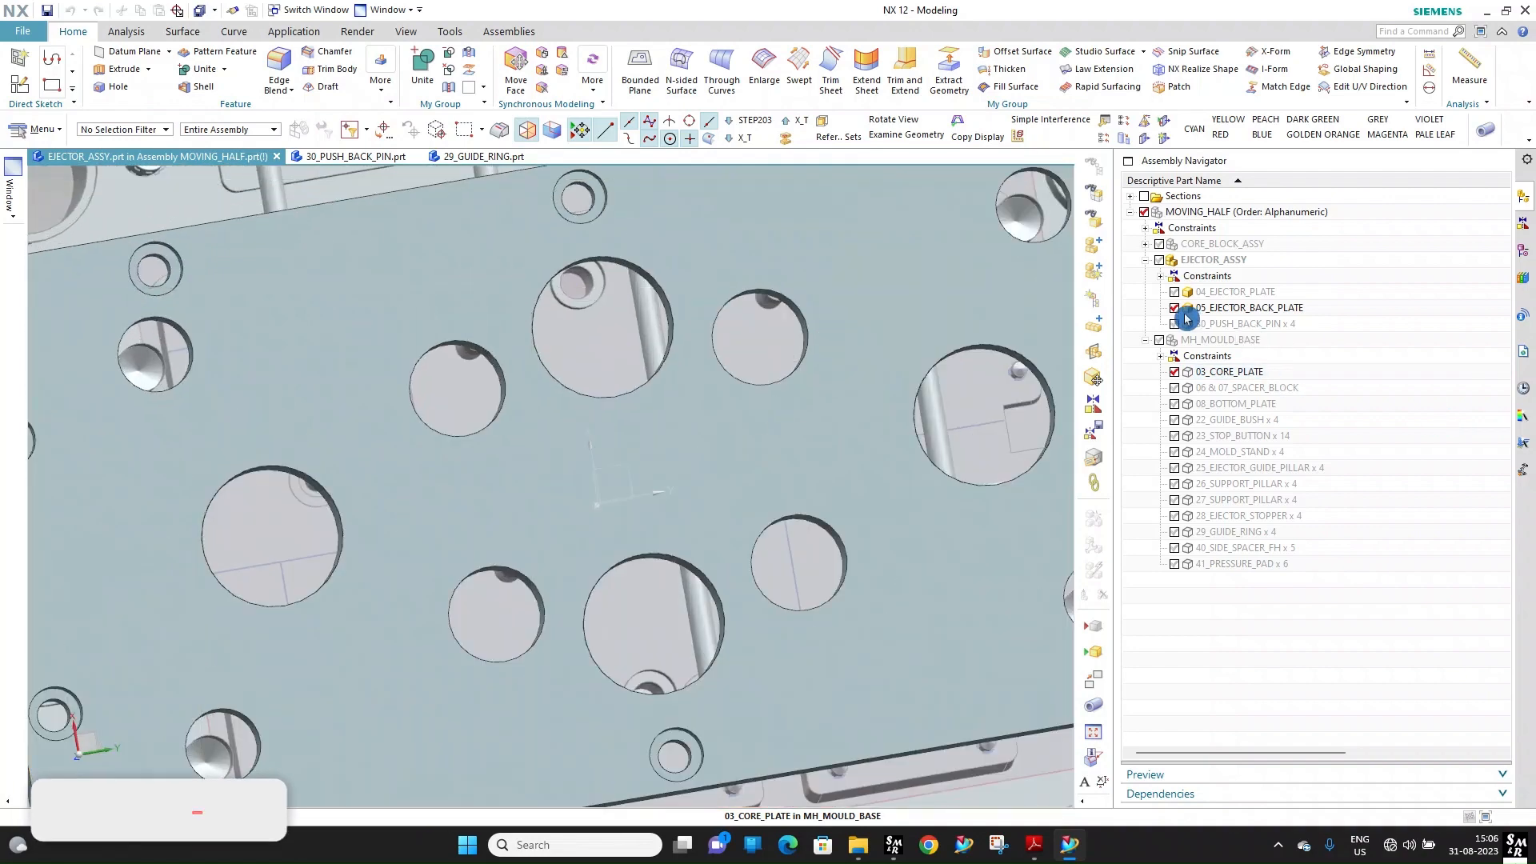
left_click(1173, 371)
double_click(1248, 312)
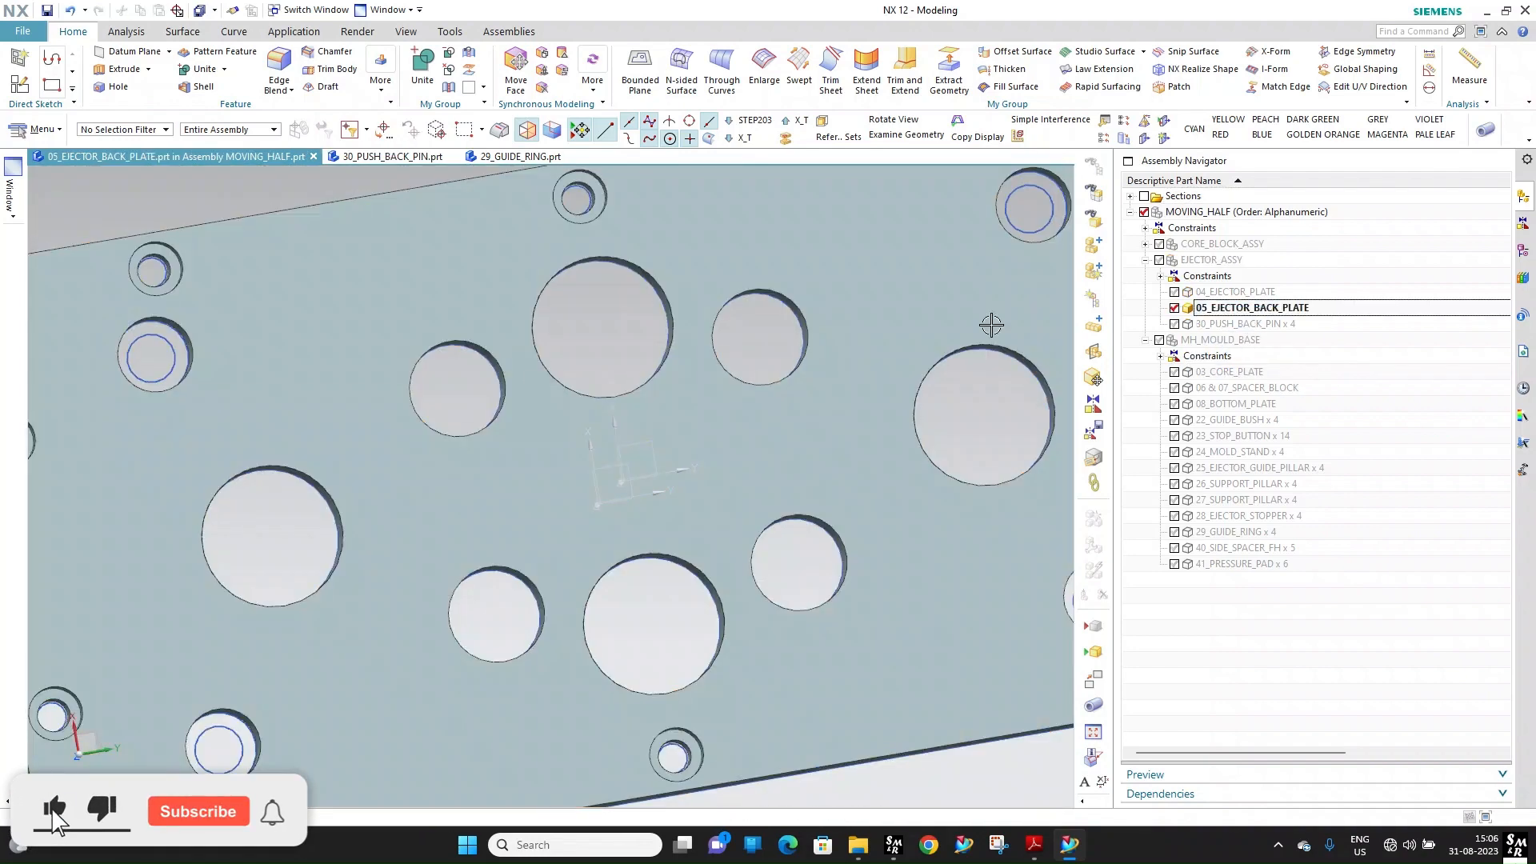
Create a sketch on the large face of 05_EJECTOR_BACK_PLATE, using the datum coordinate system's X axis as horizontal reference
middle_click_drag(991, 325, 699, 549)
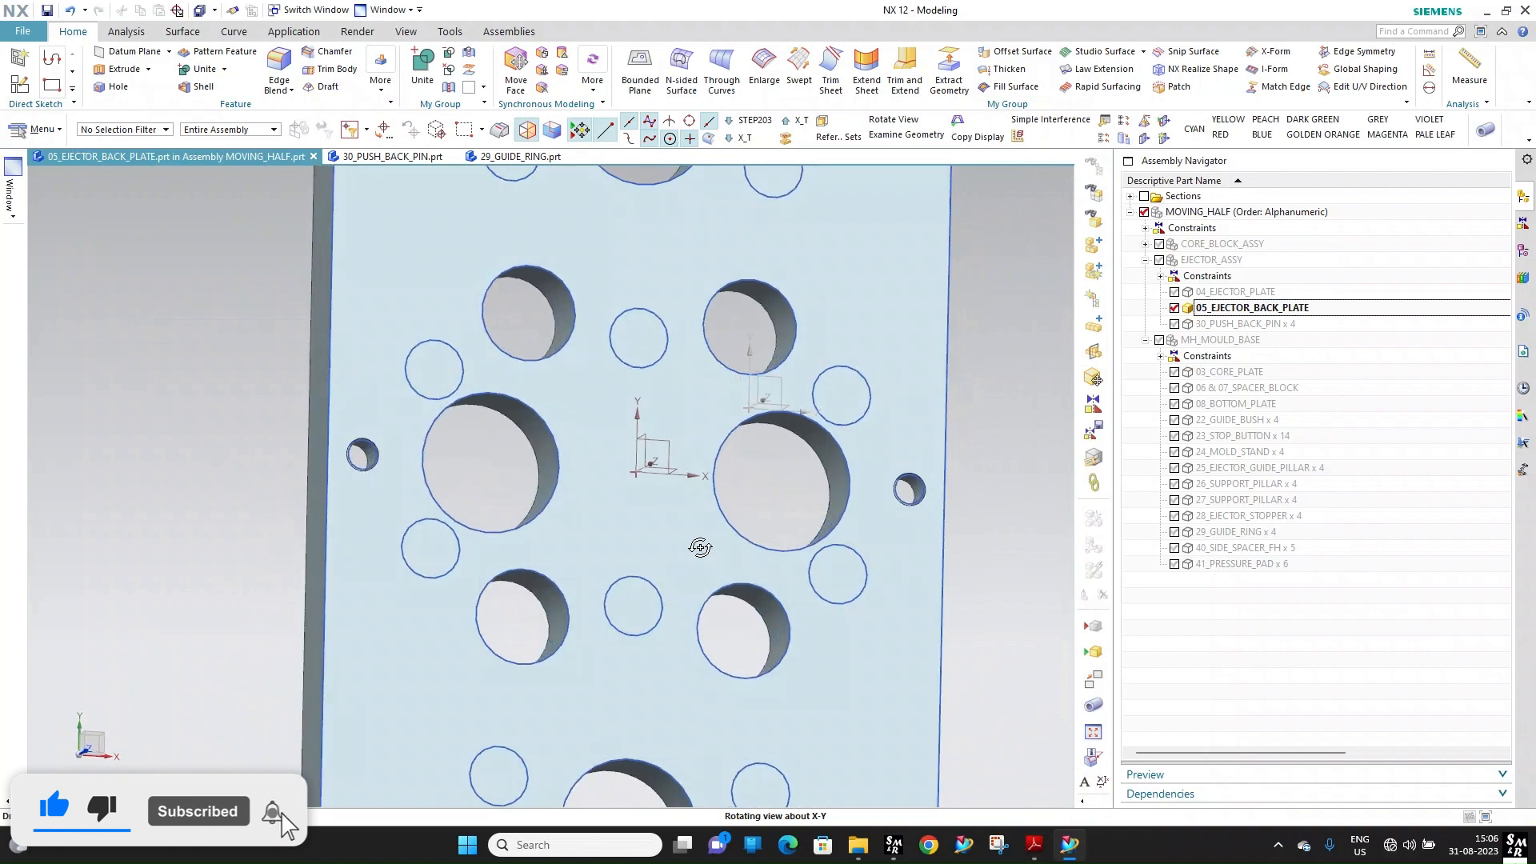
scroll(641, 442, "up", 4)
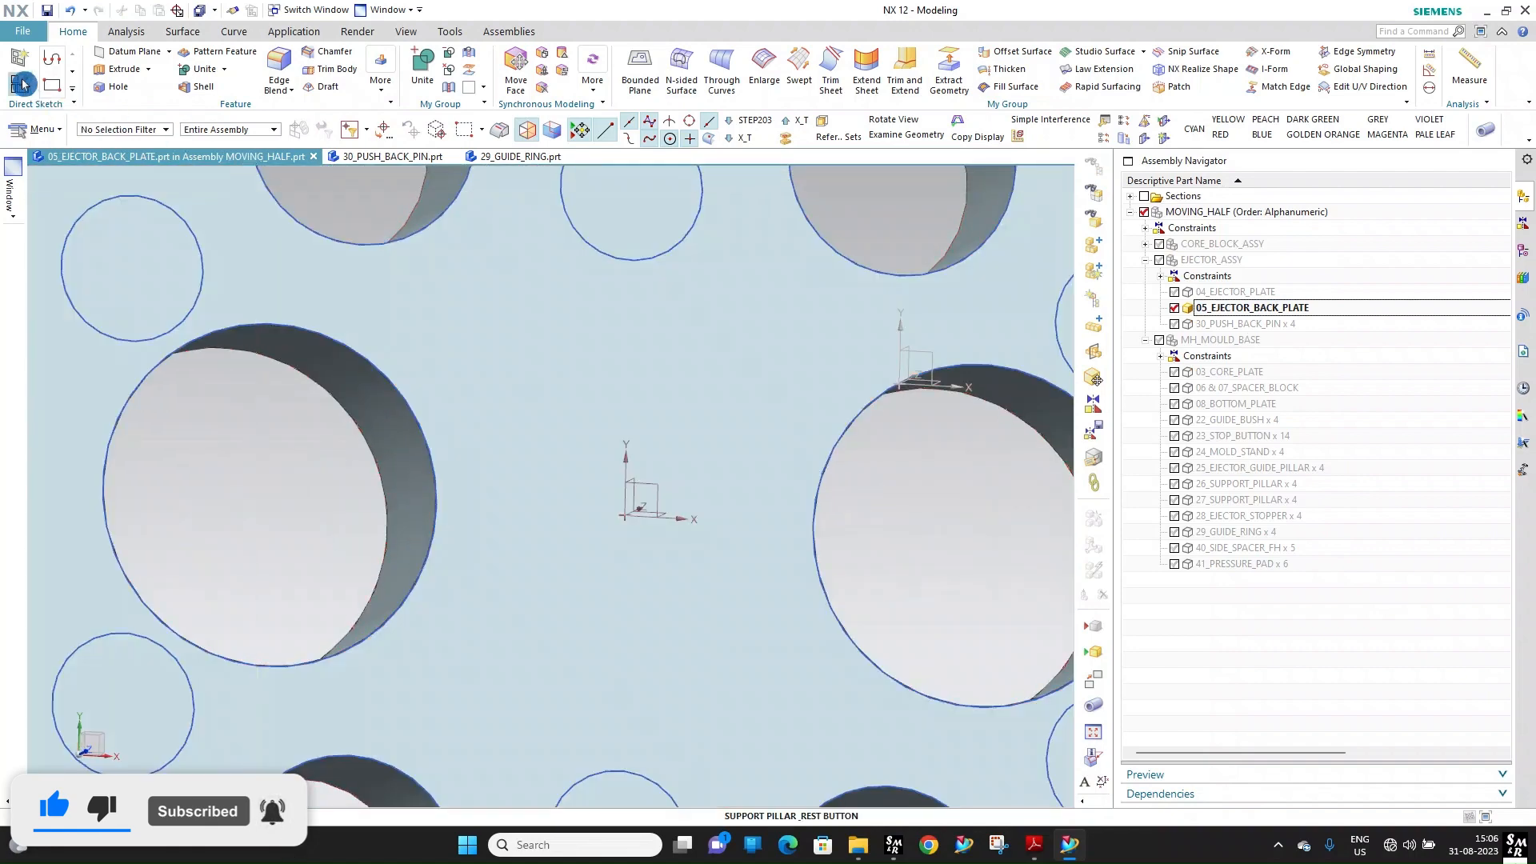
left_click(22, 83)
left_click(699, 462)
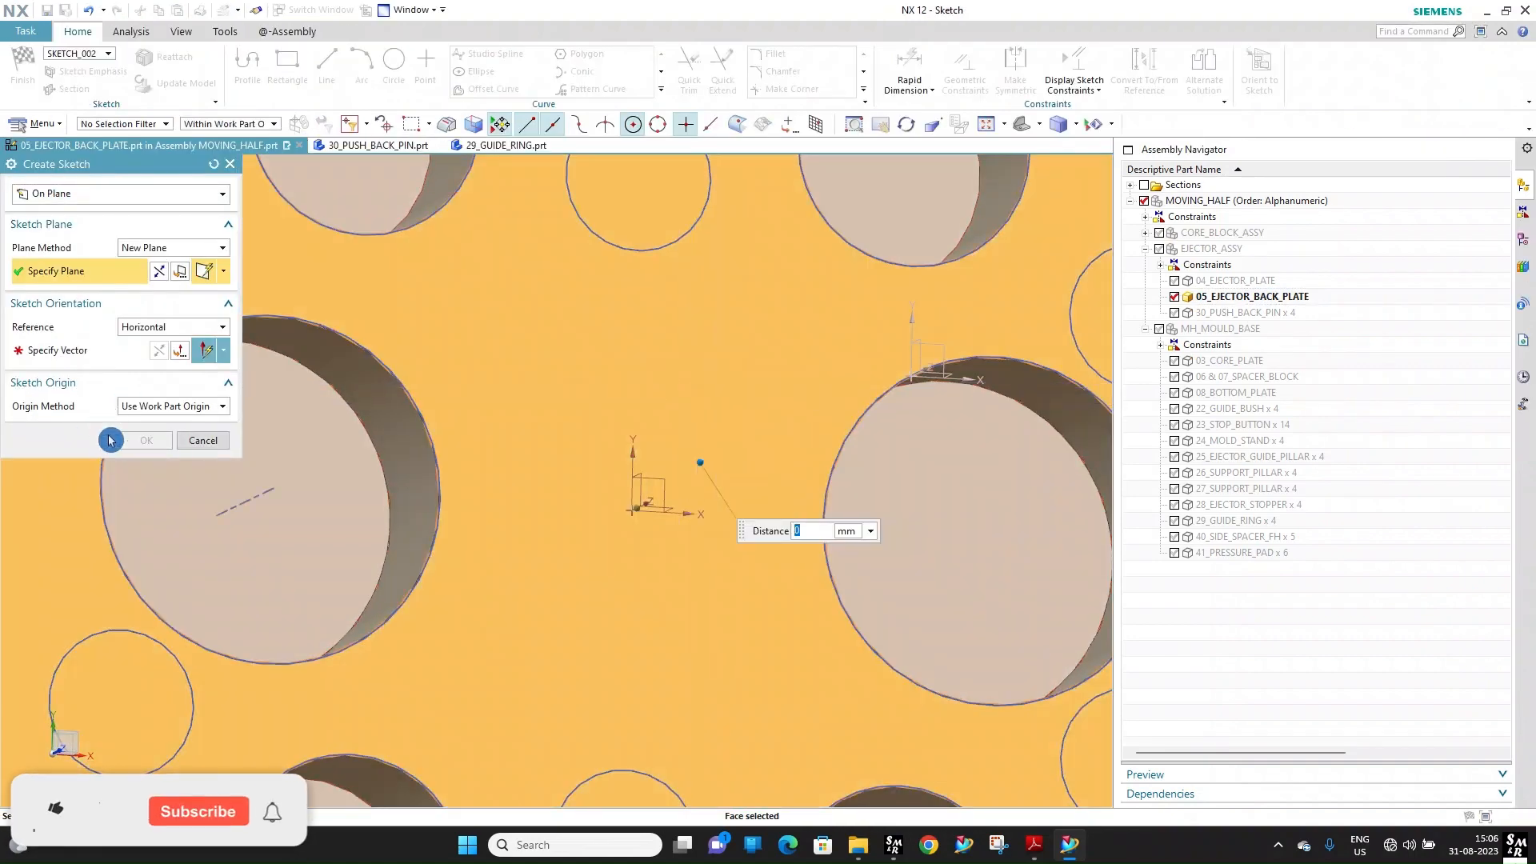
left_click(86, 353)
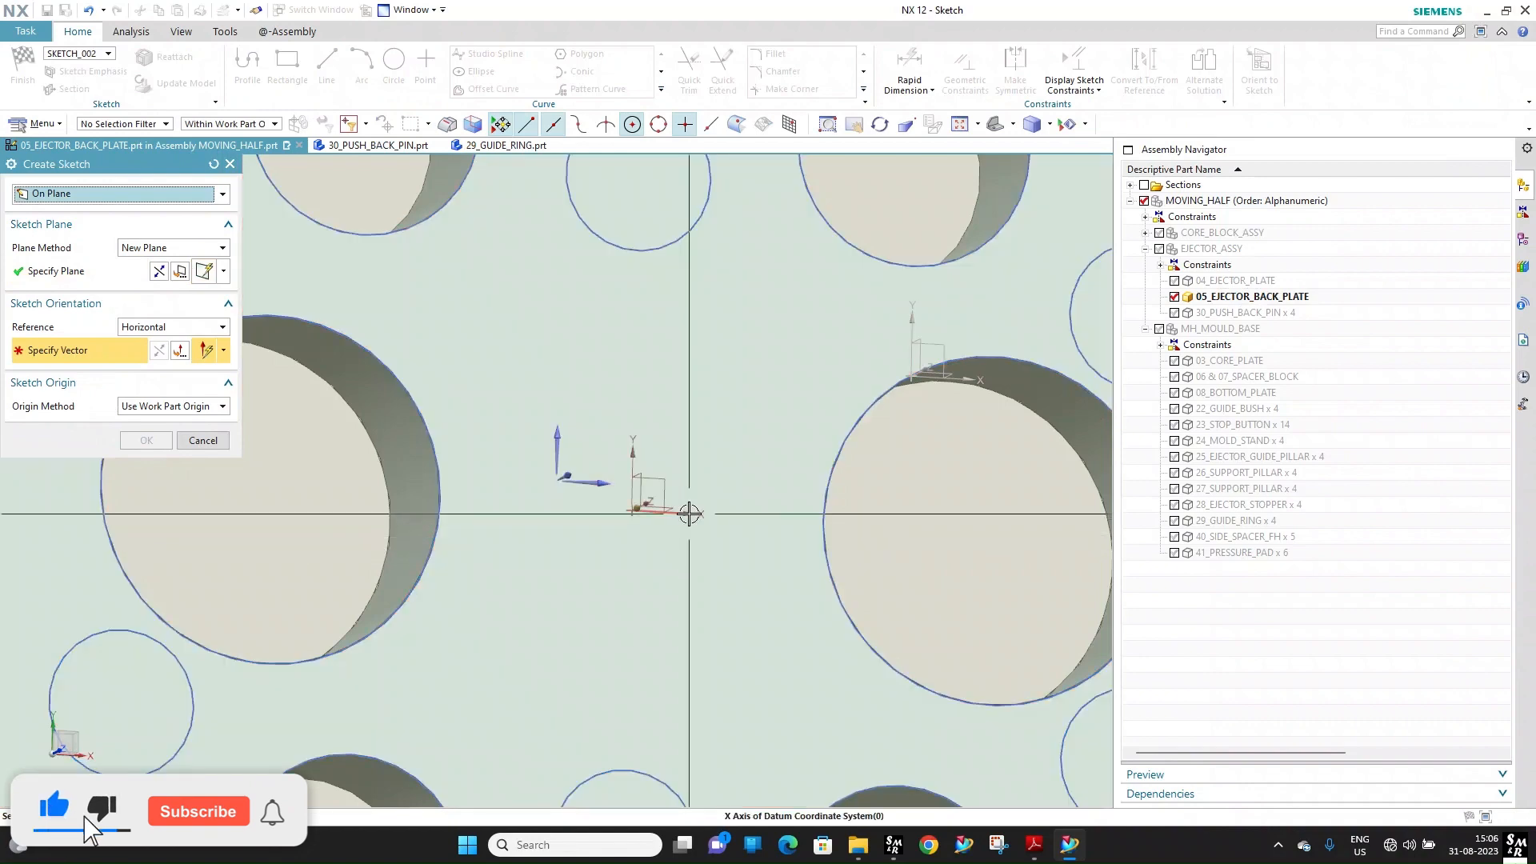
middle_click(727, 429)
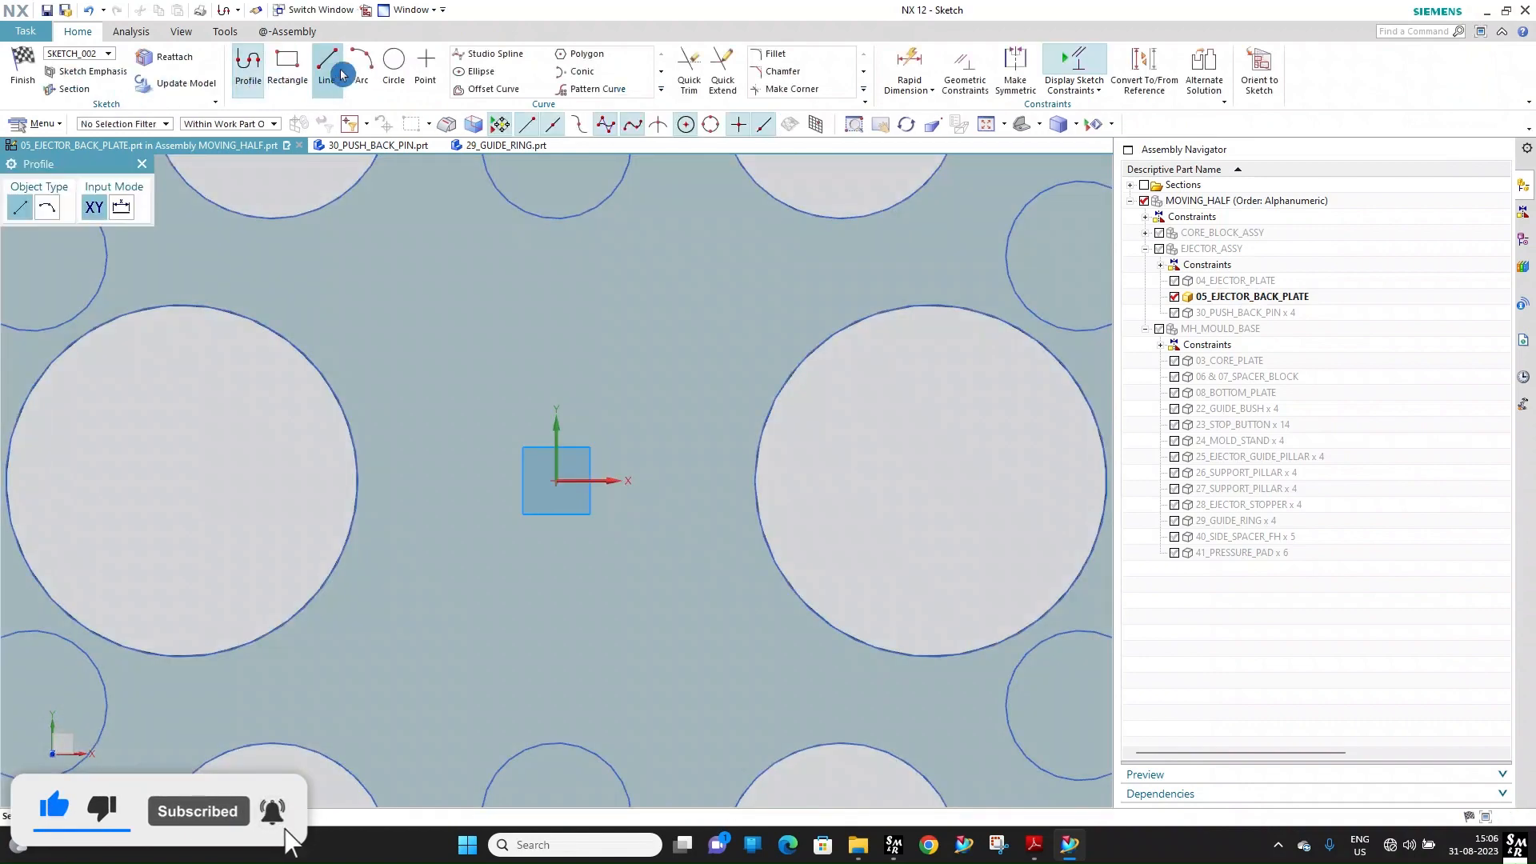
Sketch a circle centred on the sketch origin and dimension its diameter to 30.2 mm
left_click(393, 64)
left_click(559, 481)
scroll(584, 388, "up", 3)
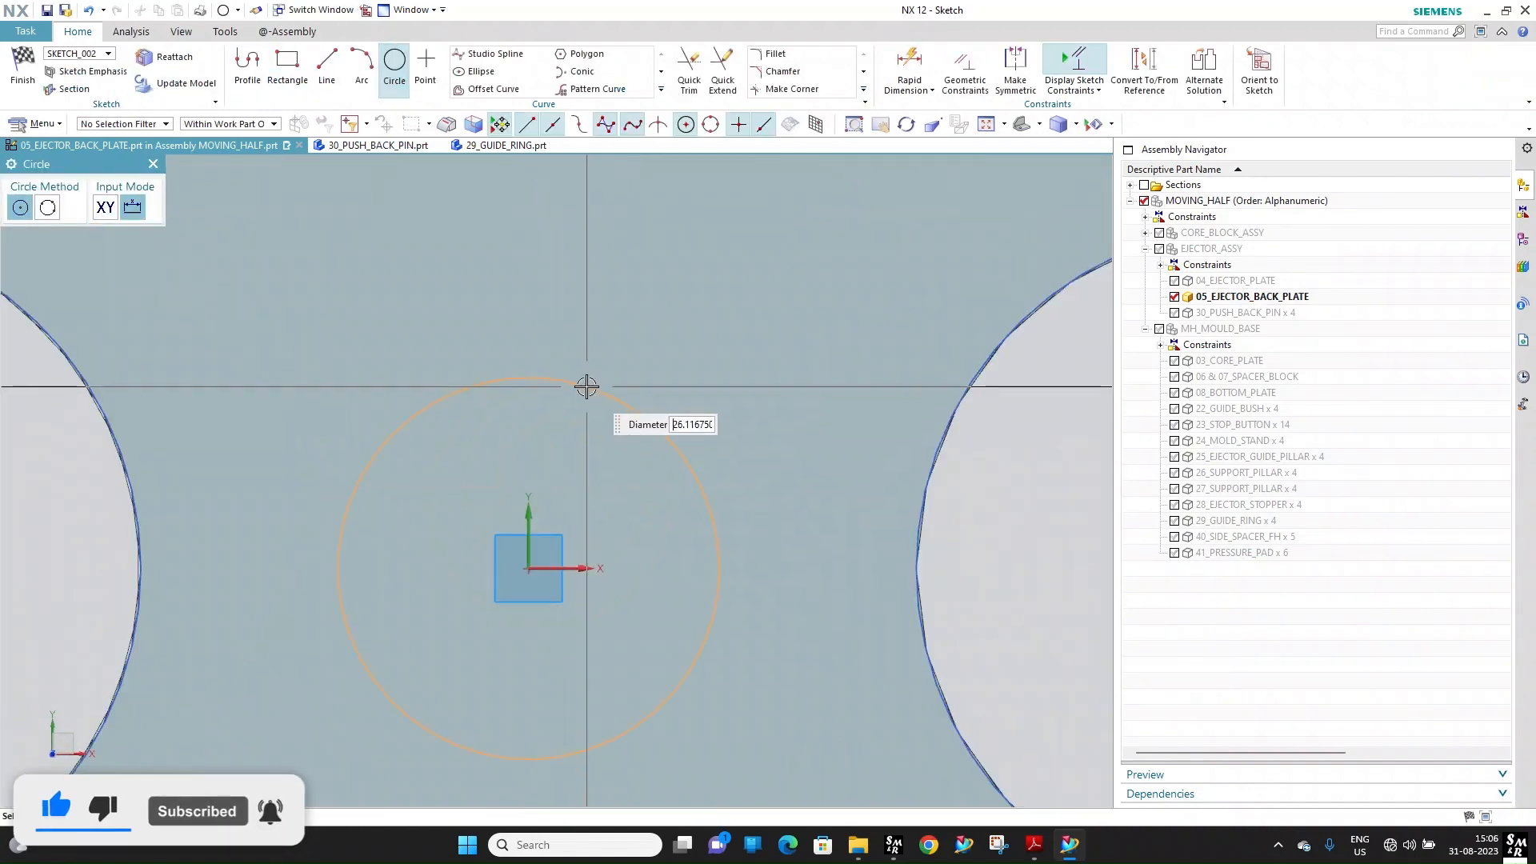
left_click(593, 377)
left_click(922, 73)
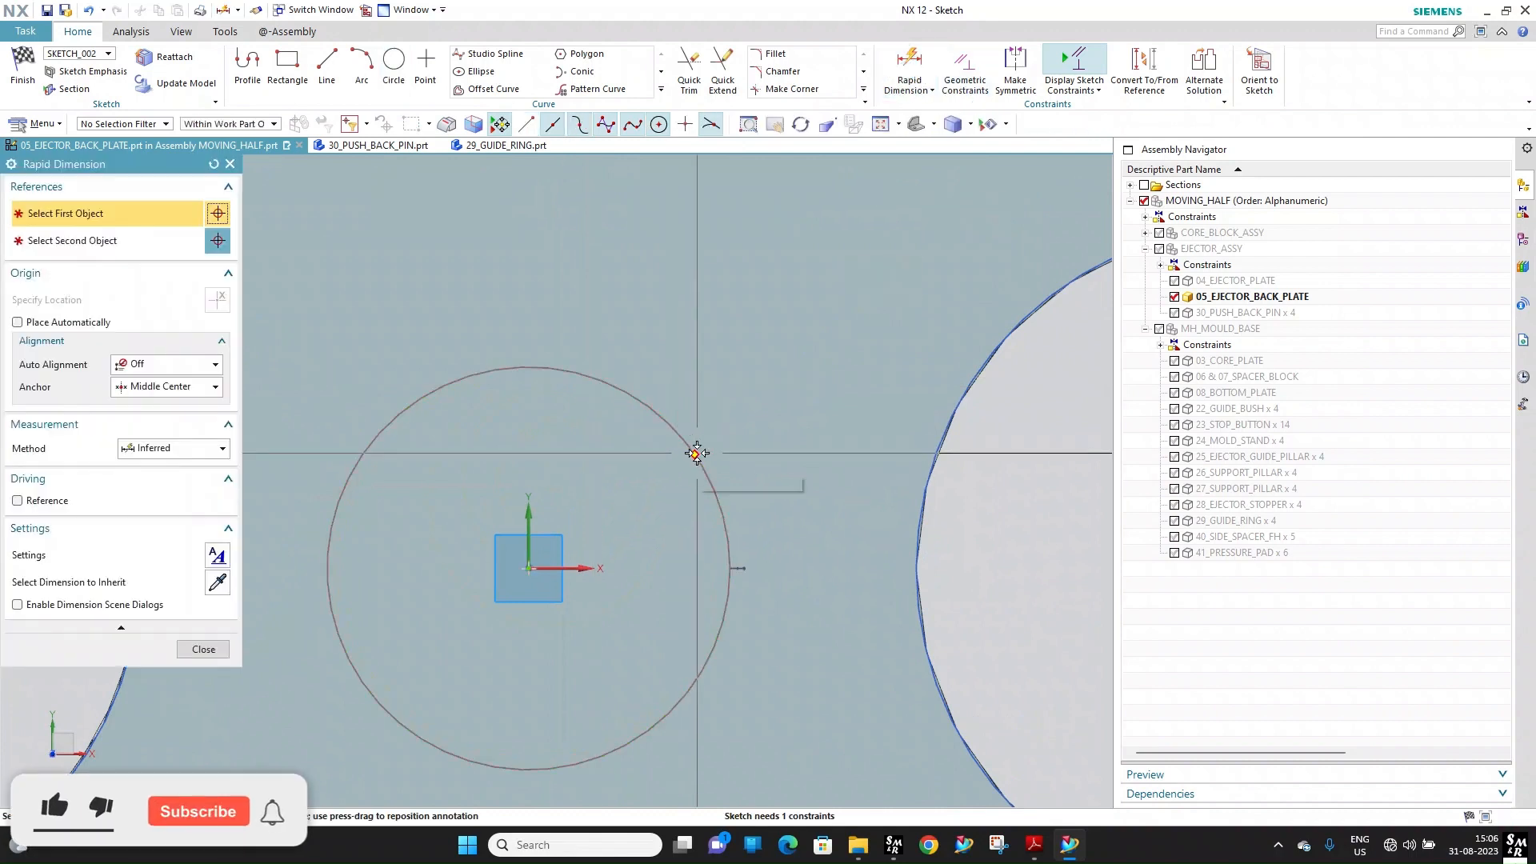
left_click(677, 430)
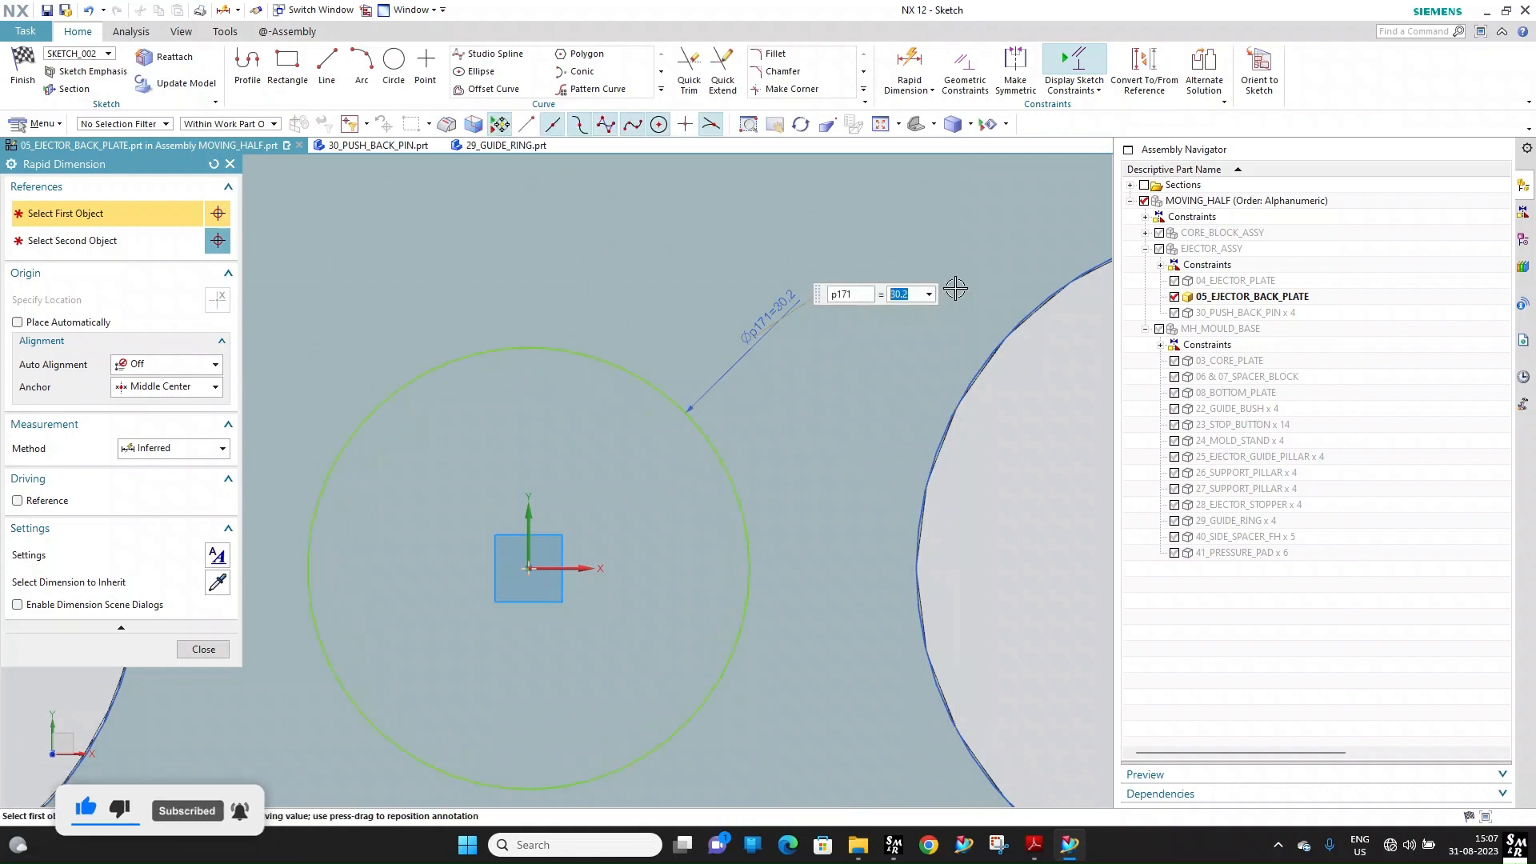
scroll(687, 388, "down", 2)
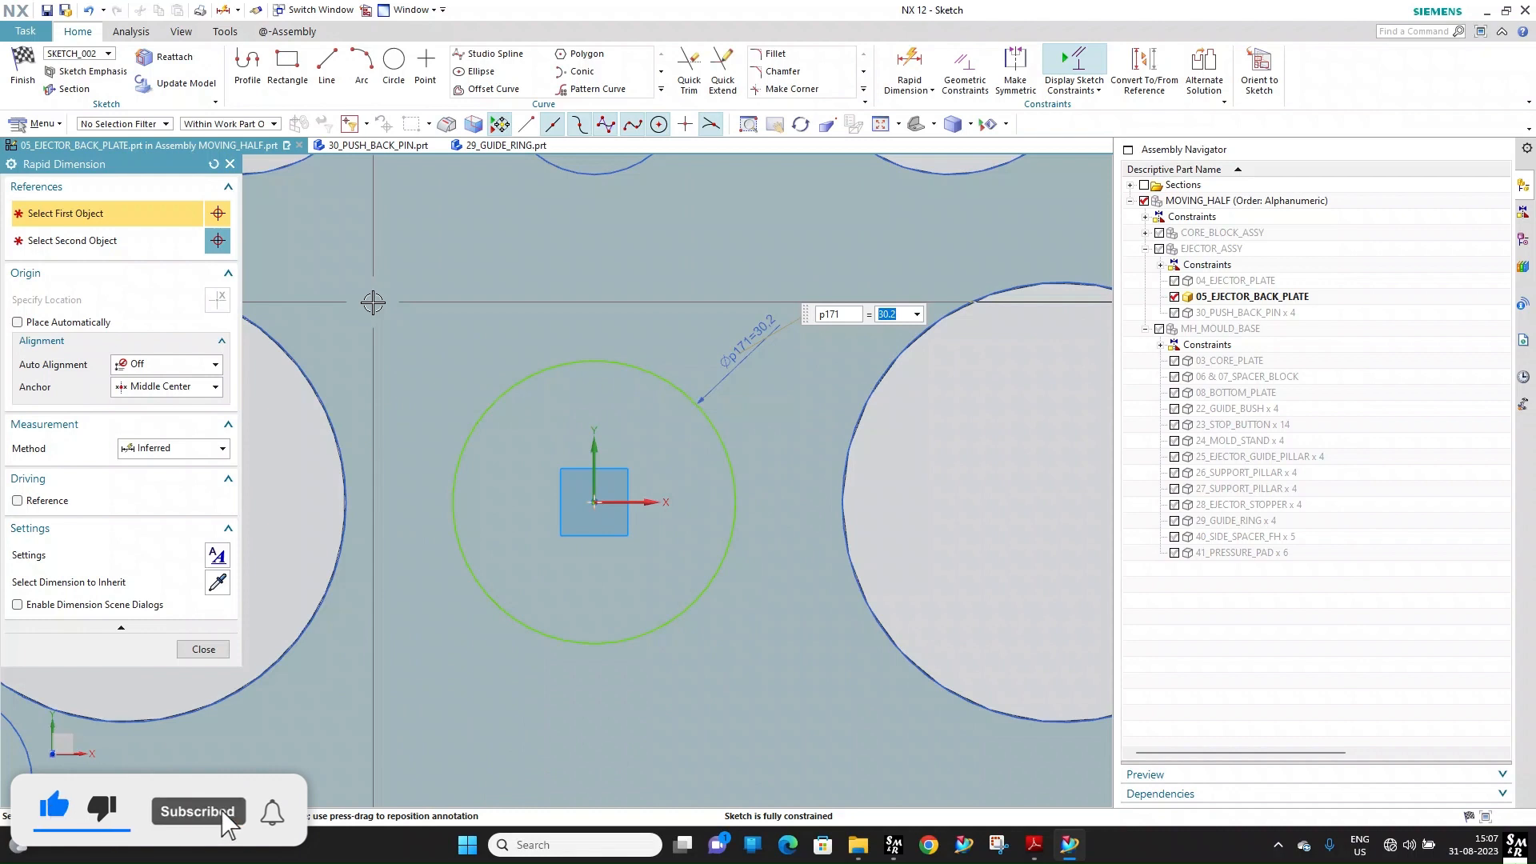
Sketch a larger concentric circle around the first one and set its diameter to 36 mm
left_click(404, 68)
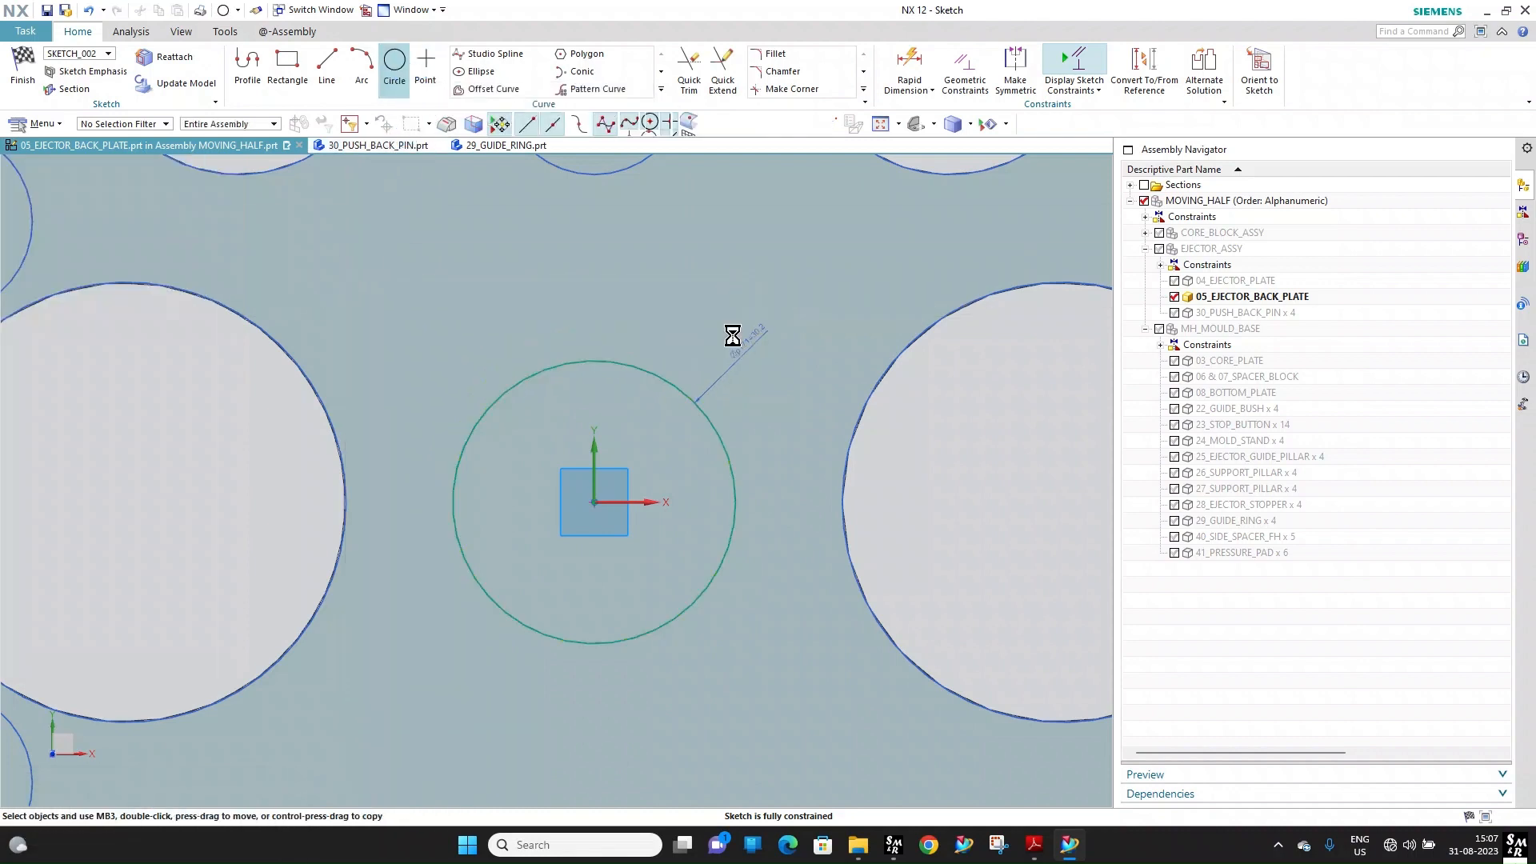
left_click(663, 389)
scroll(653, 342, "up", 2)
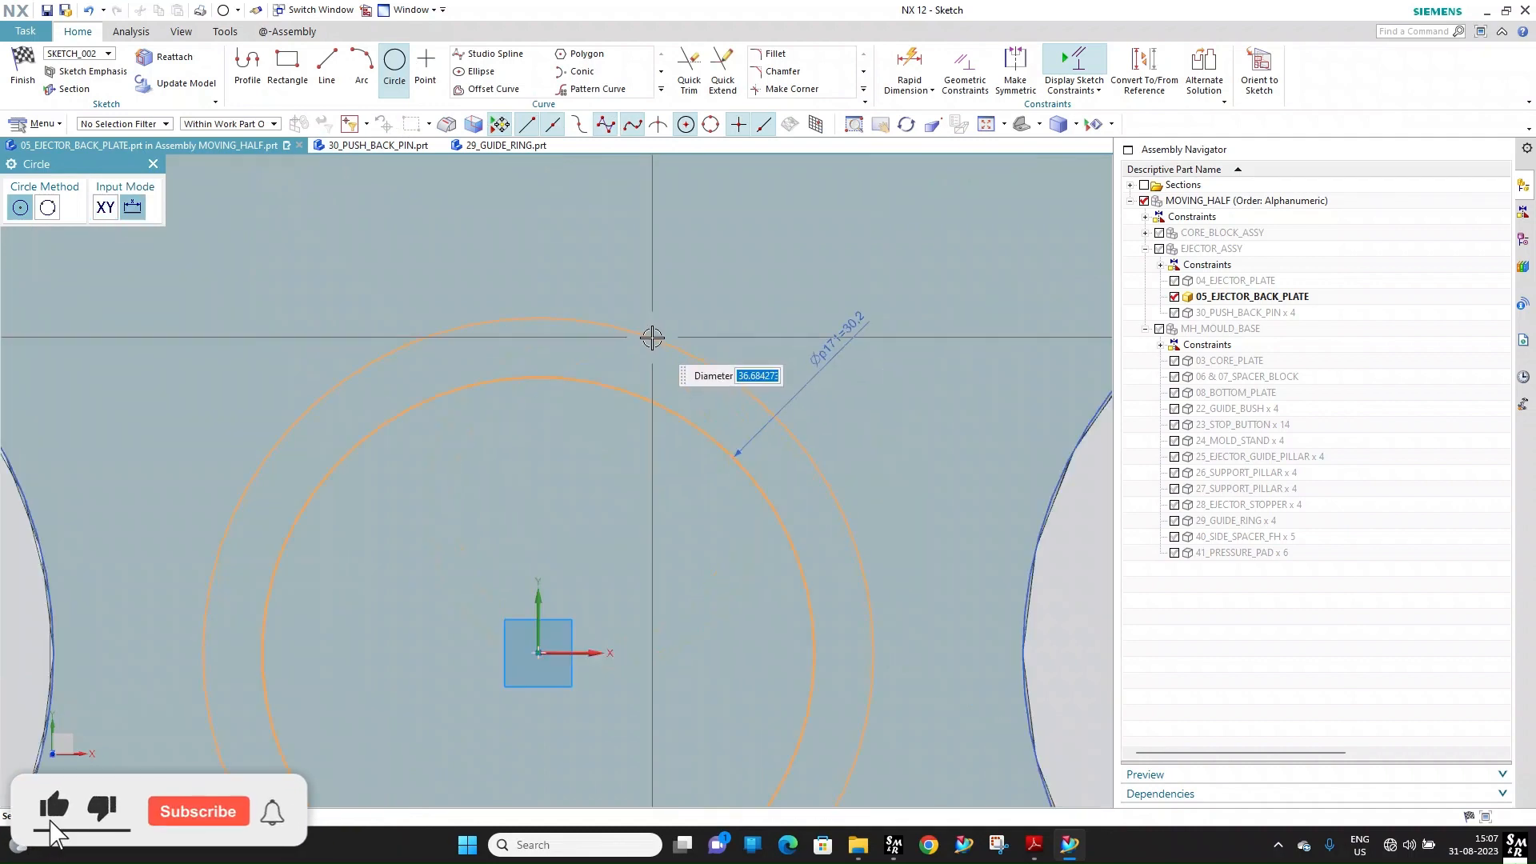
left_click(652, 337)
key("d")
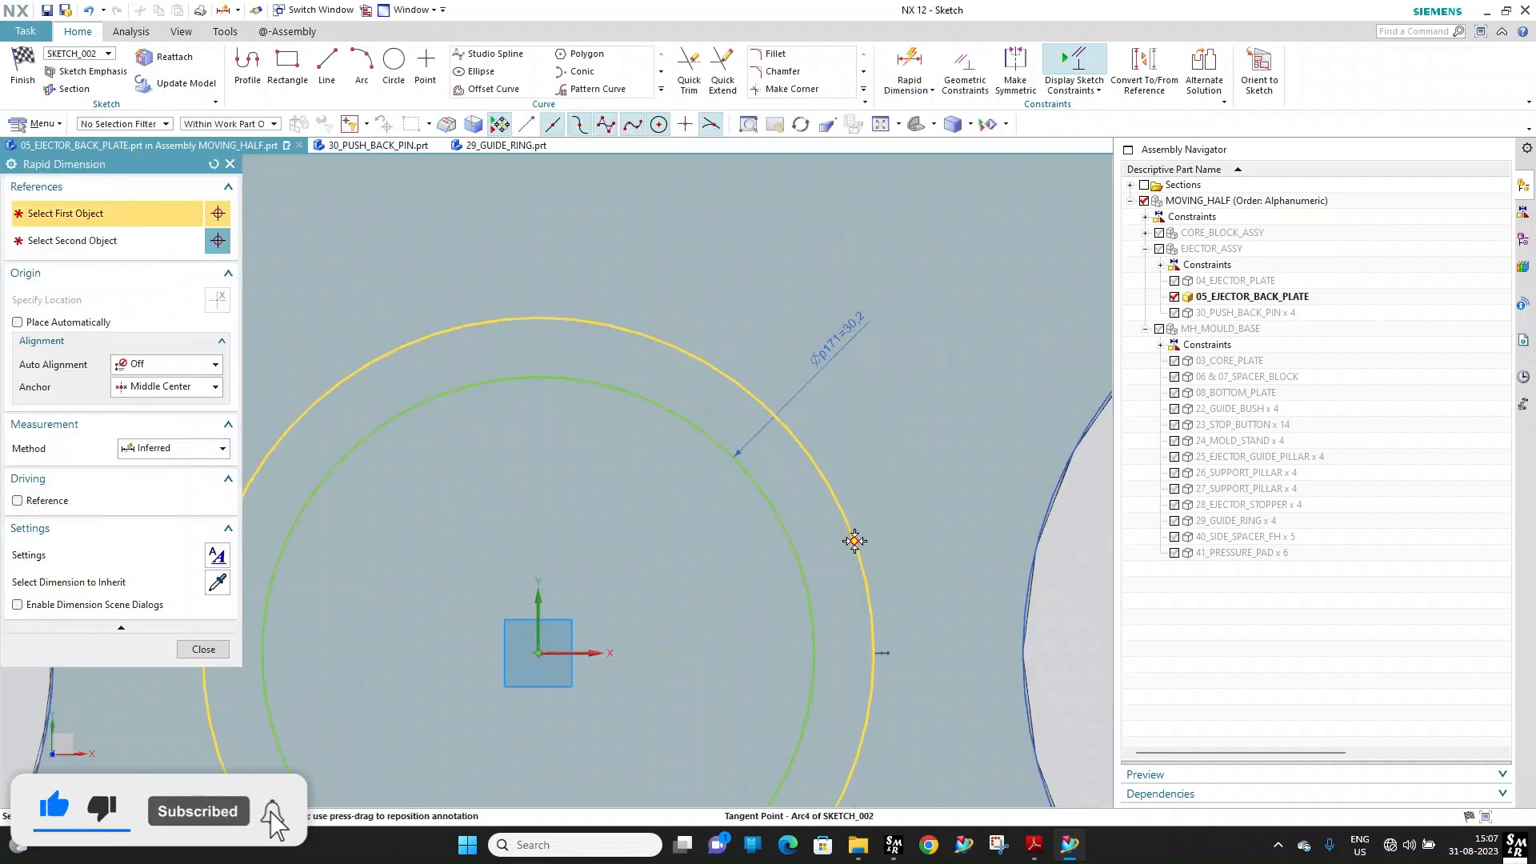
left_click(855, 542)
left_click(1056, 427)
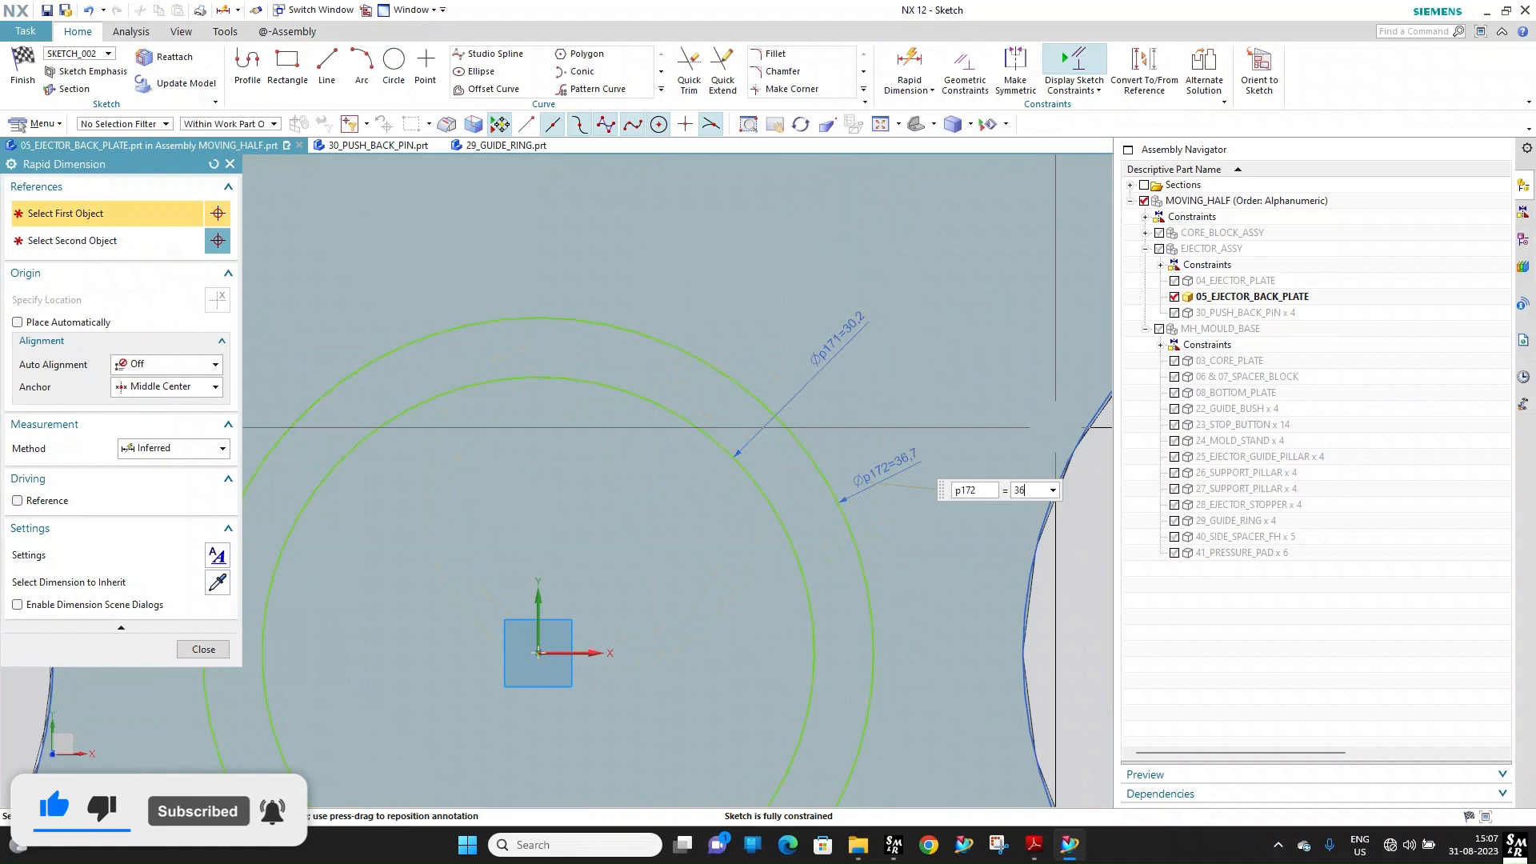
Sketch a horizontal line about 36 mm long across the outer circle, just above the inner circle
left_click(327, 68)
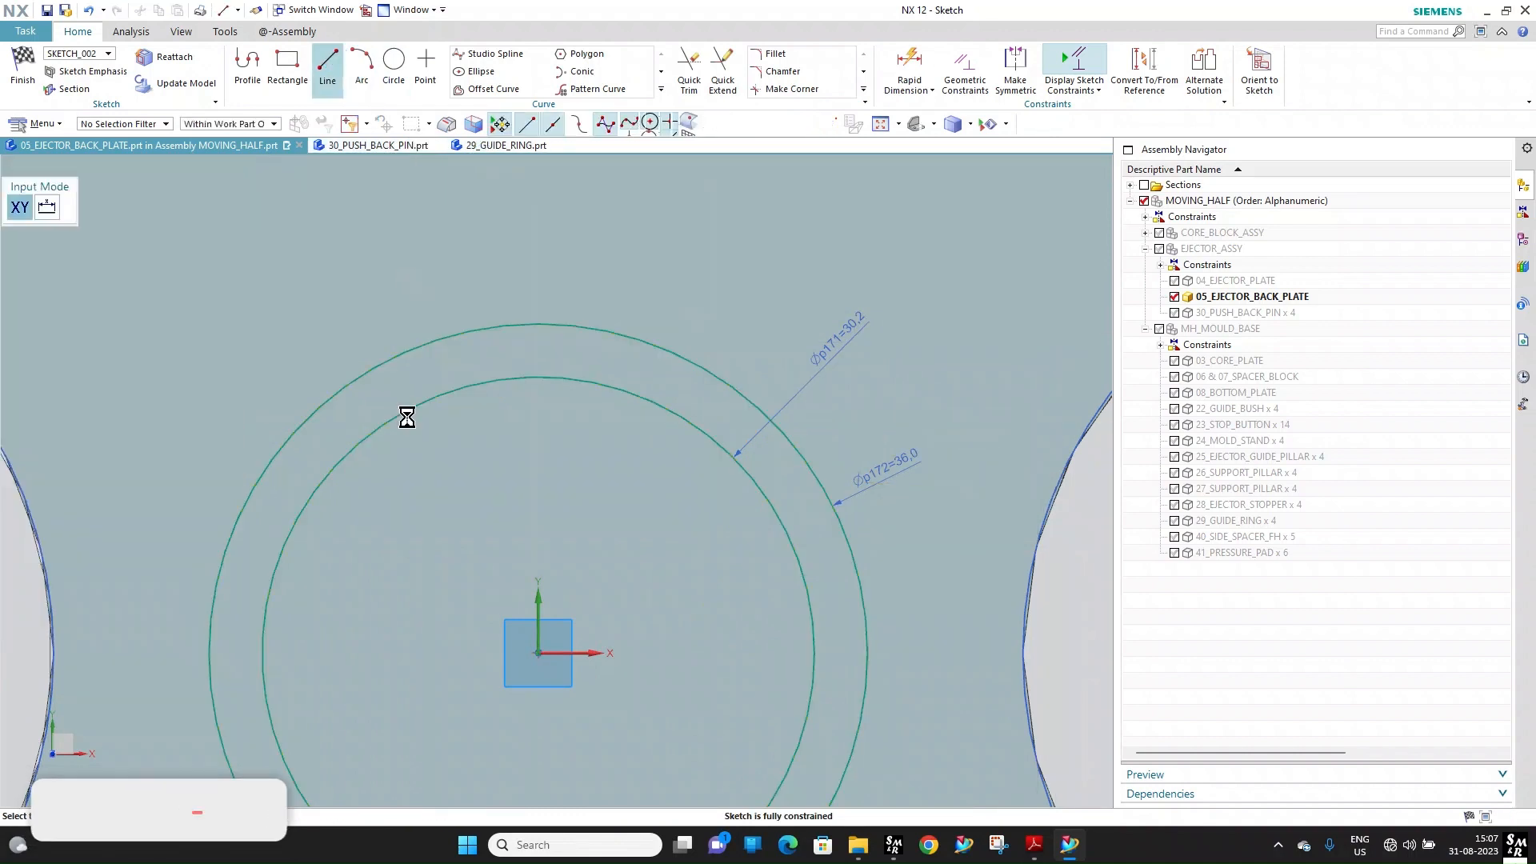
left_click(206, 374)
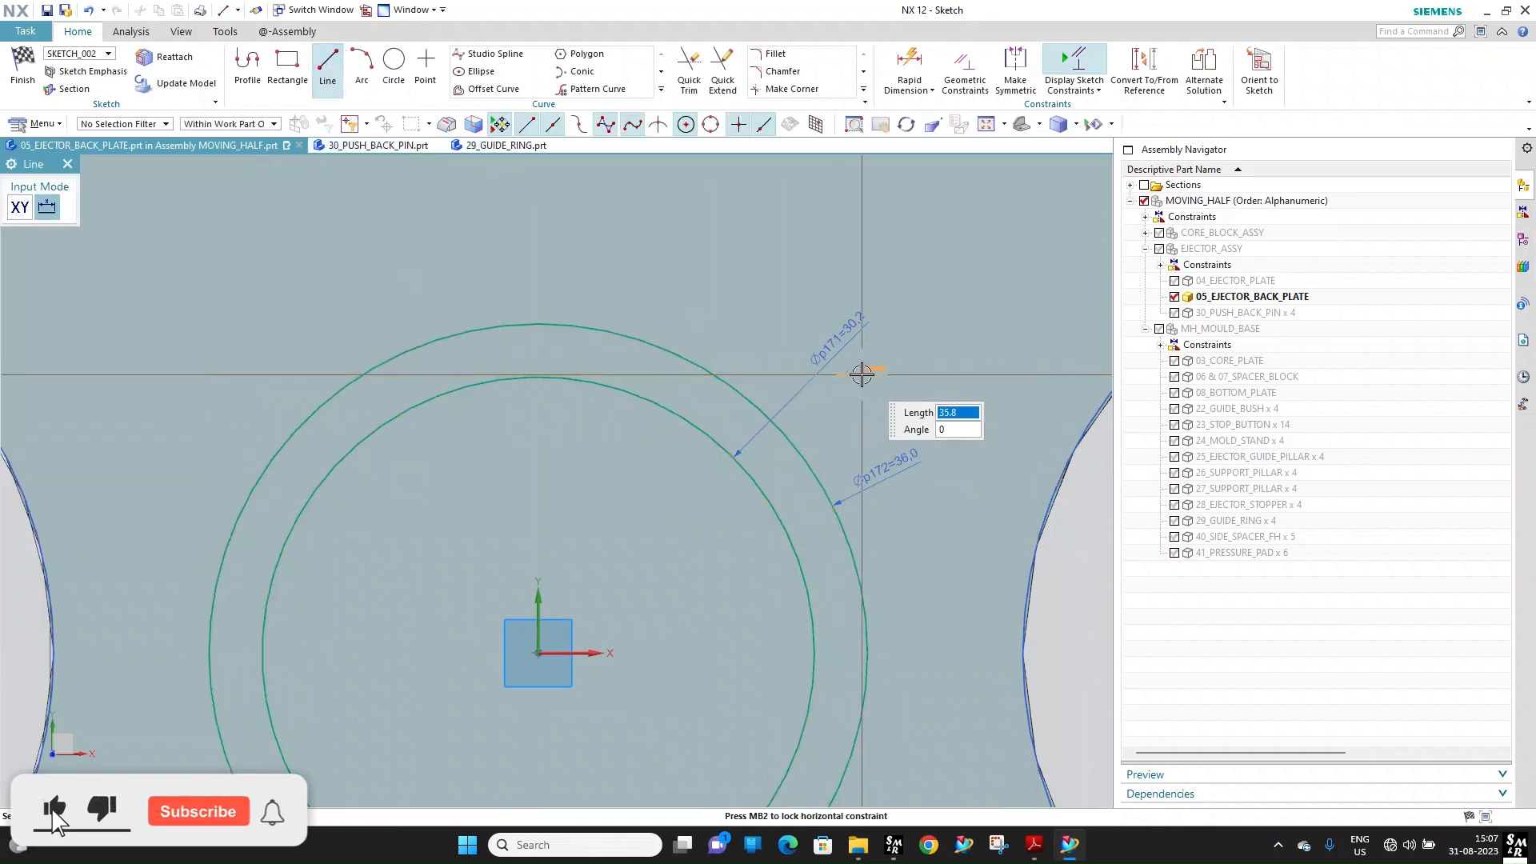
left_click(862, 374)
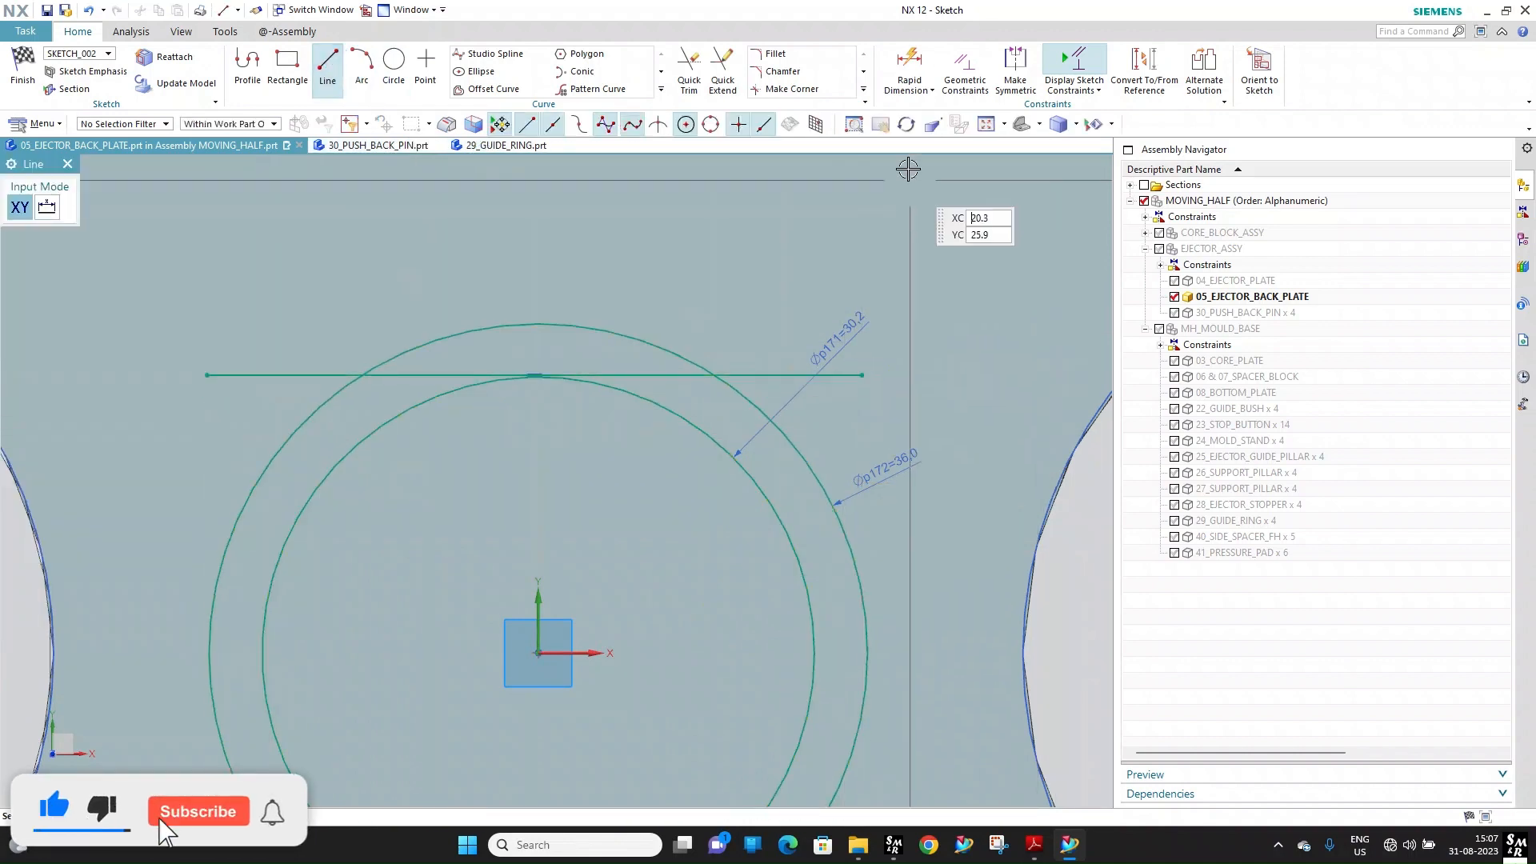
Dimension the horizontal line's distance from the sketch origin
left_click(910, 64)
left_click(761, 378)
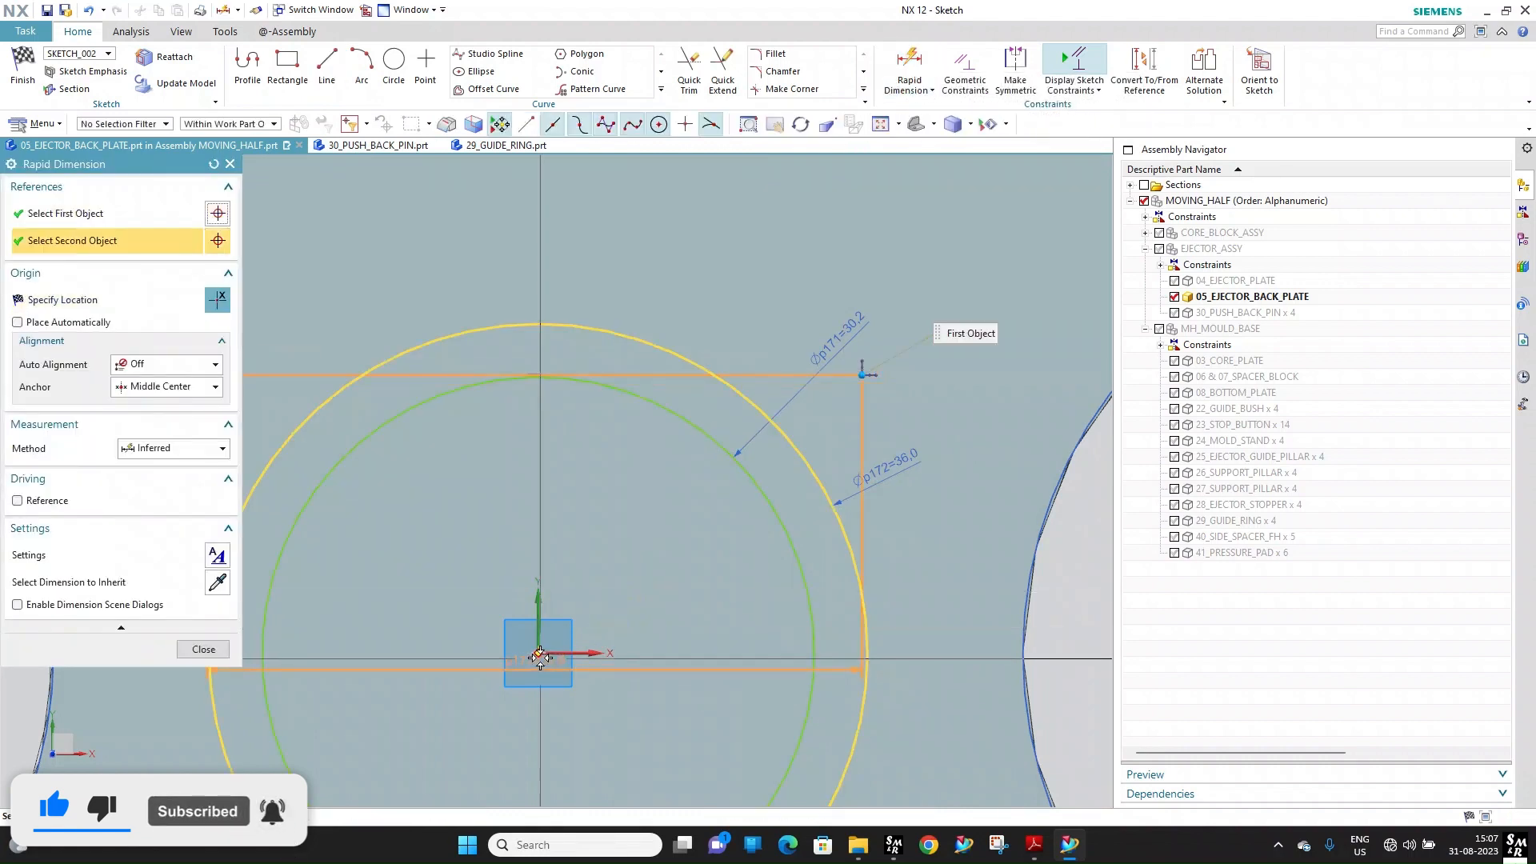
Dimension the horizontal line above the circles at 15.5 mm from the sketch origin
left_click(544, 652)
left_click(620, 551)
type("1")
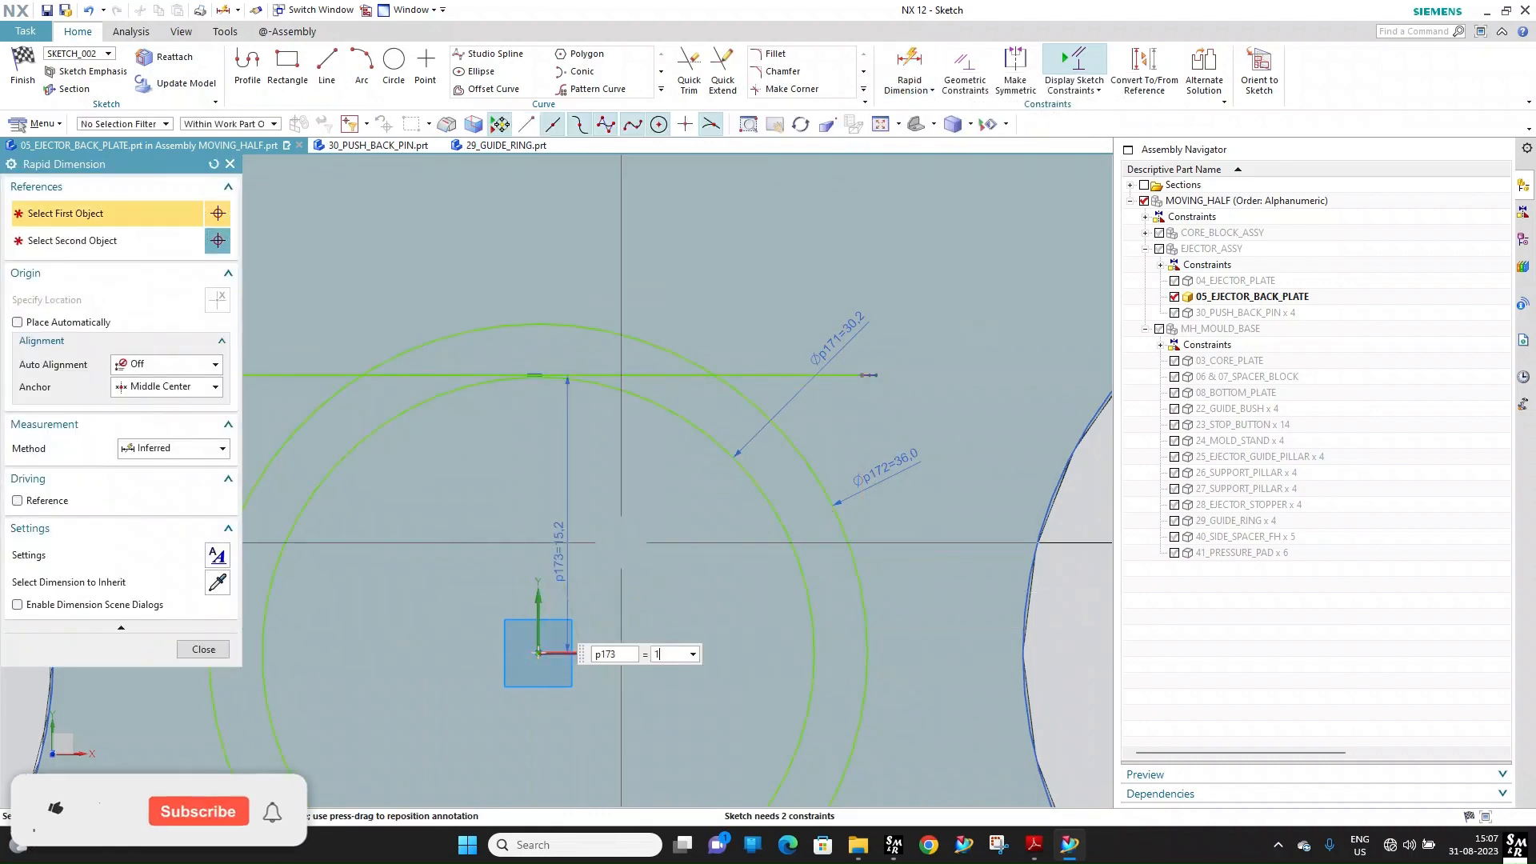
type("5.5")
key("Return")
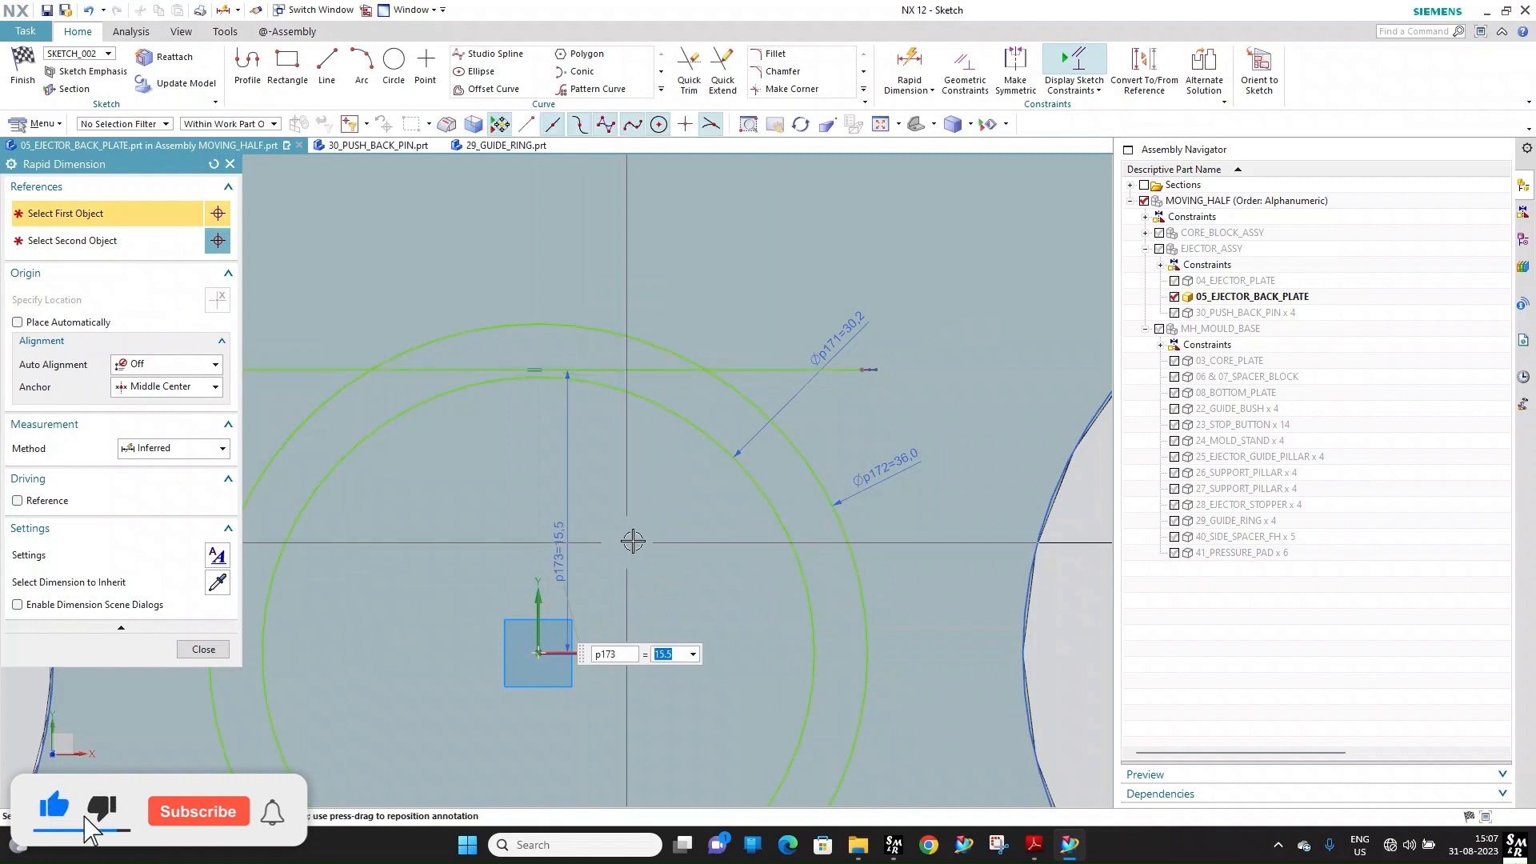
Trim the outer circle's arc above the horizontal line and the line's overhanging ends, and finish the sketch
left_click(672, 59)
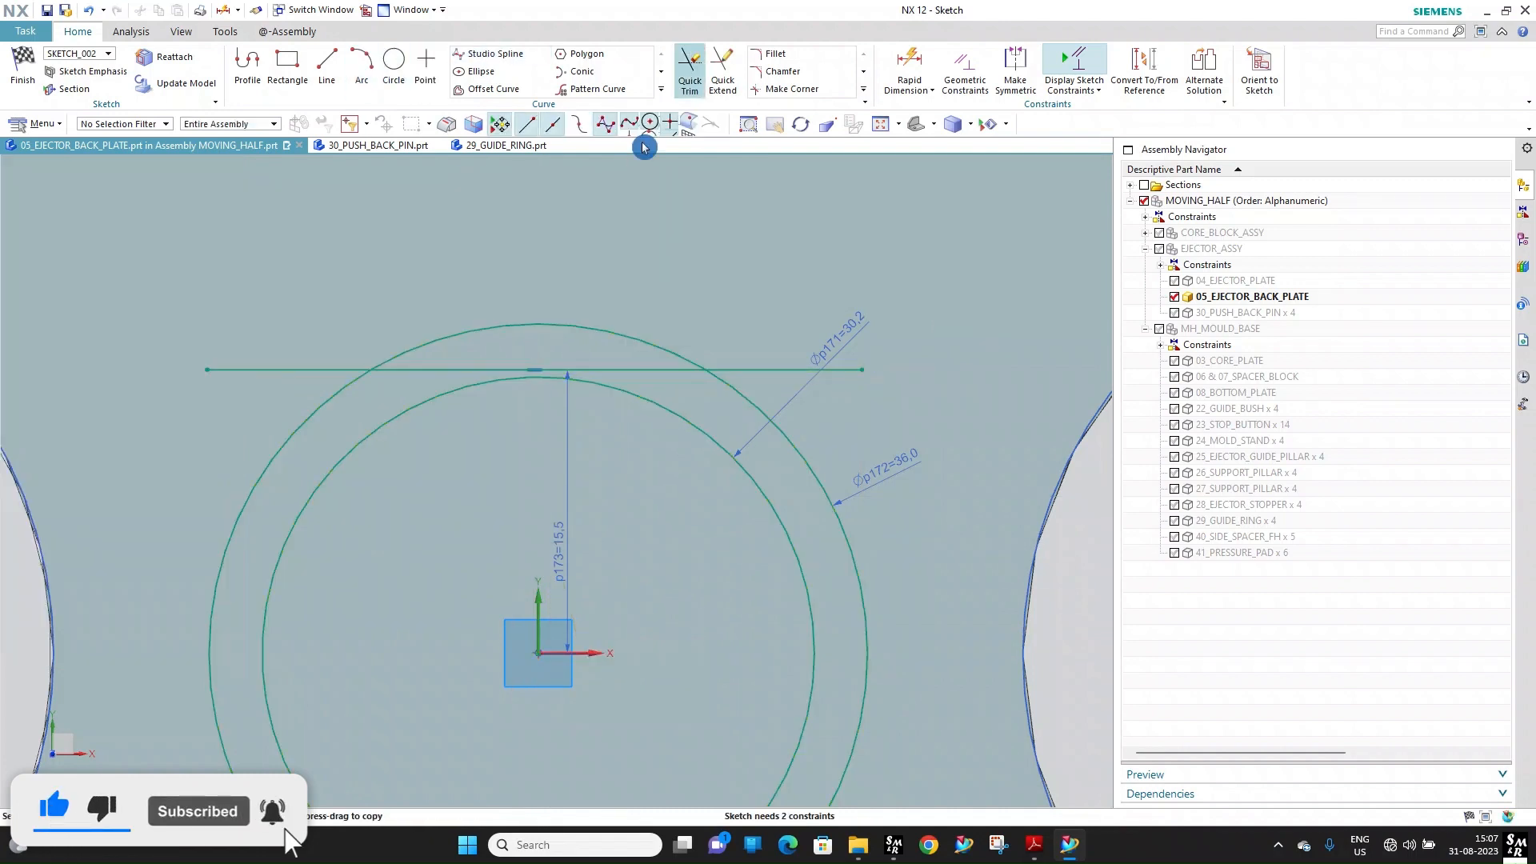
left_click(549, 324)
left_click(344, 368)
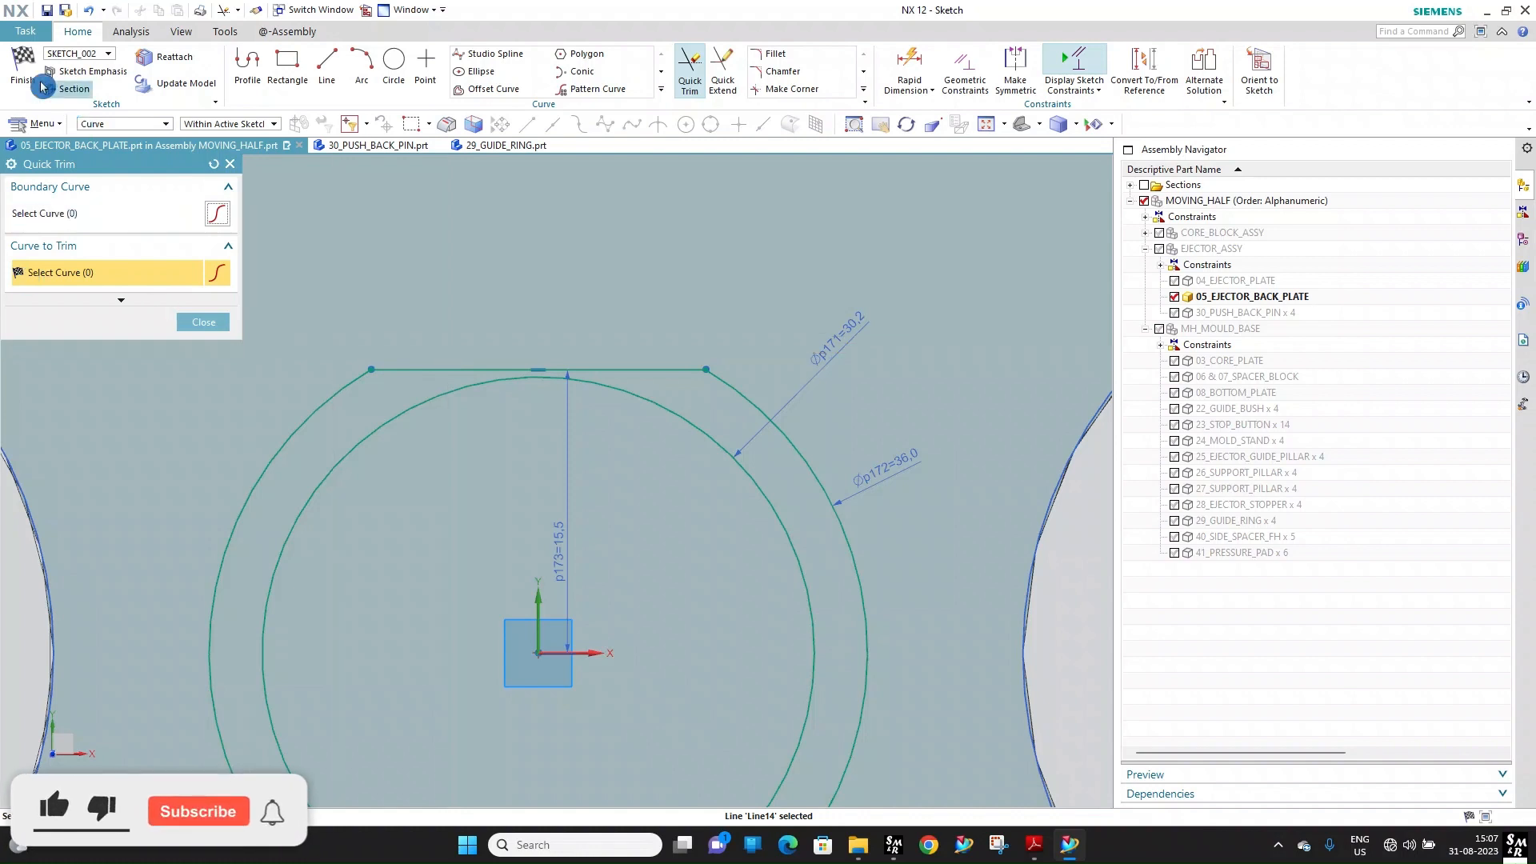
left_click(16, 65)
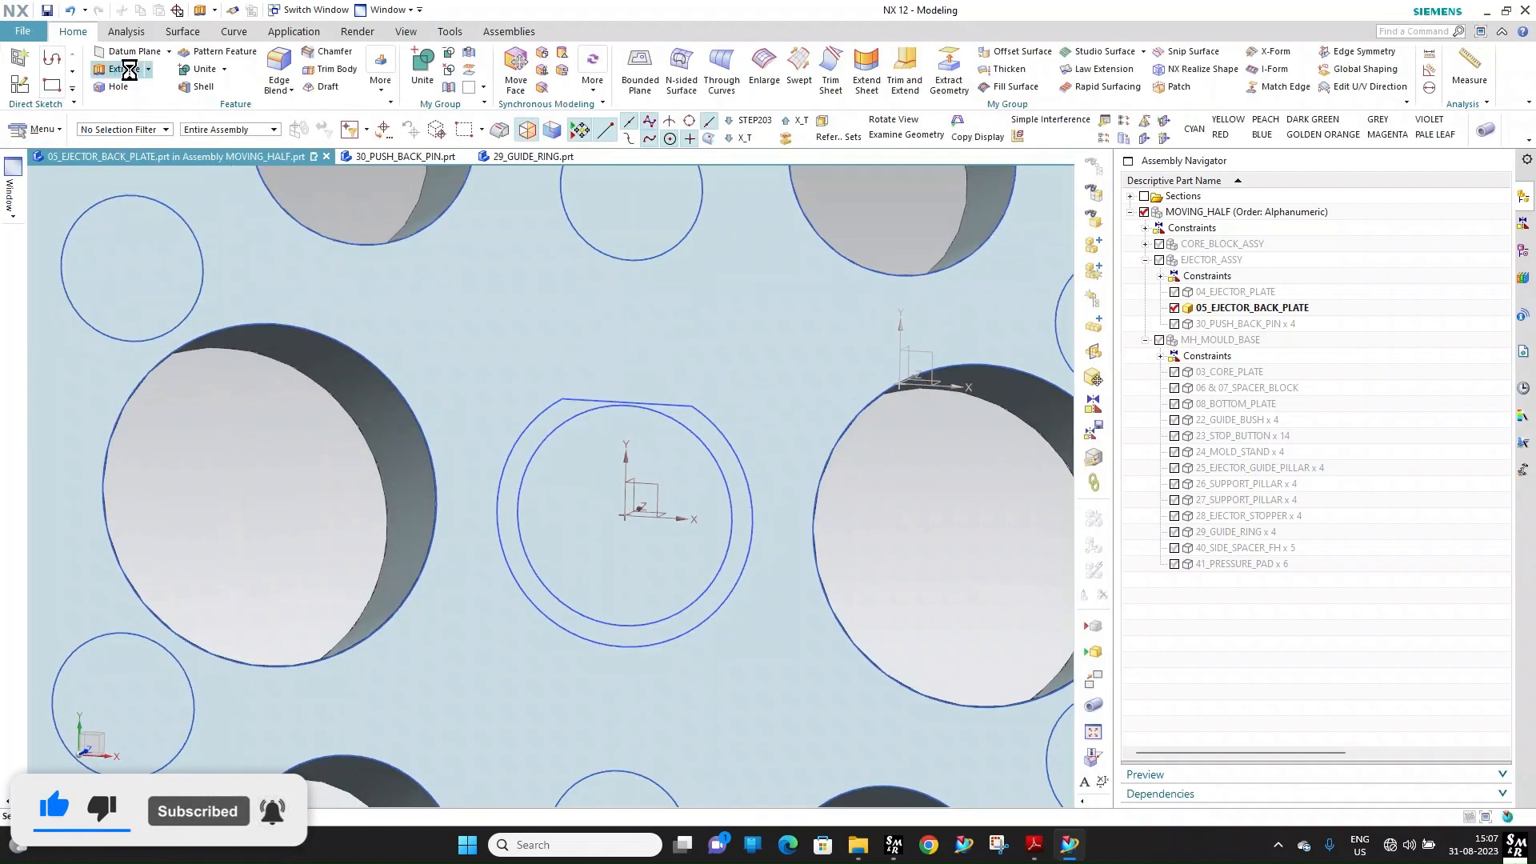
Extrude the 30.2 mm inner circle with a symmetric distance of 50 mm, subtracting it from the ejector back plate
left_click(129, 71)
left_click(709, 446)
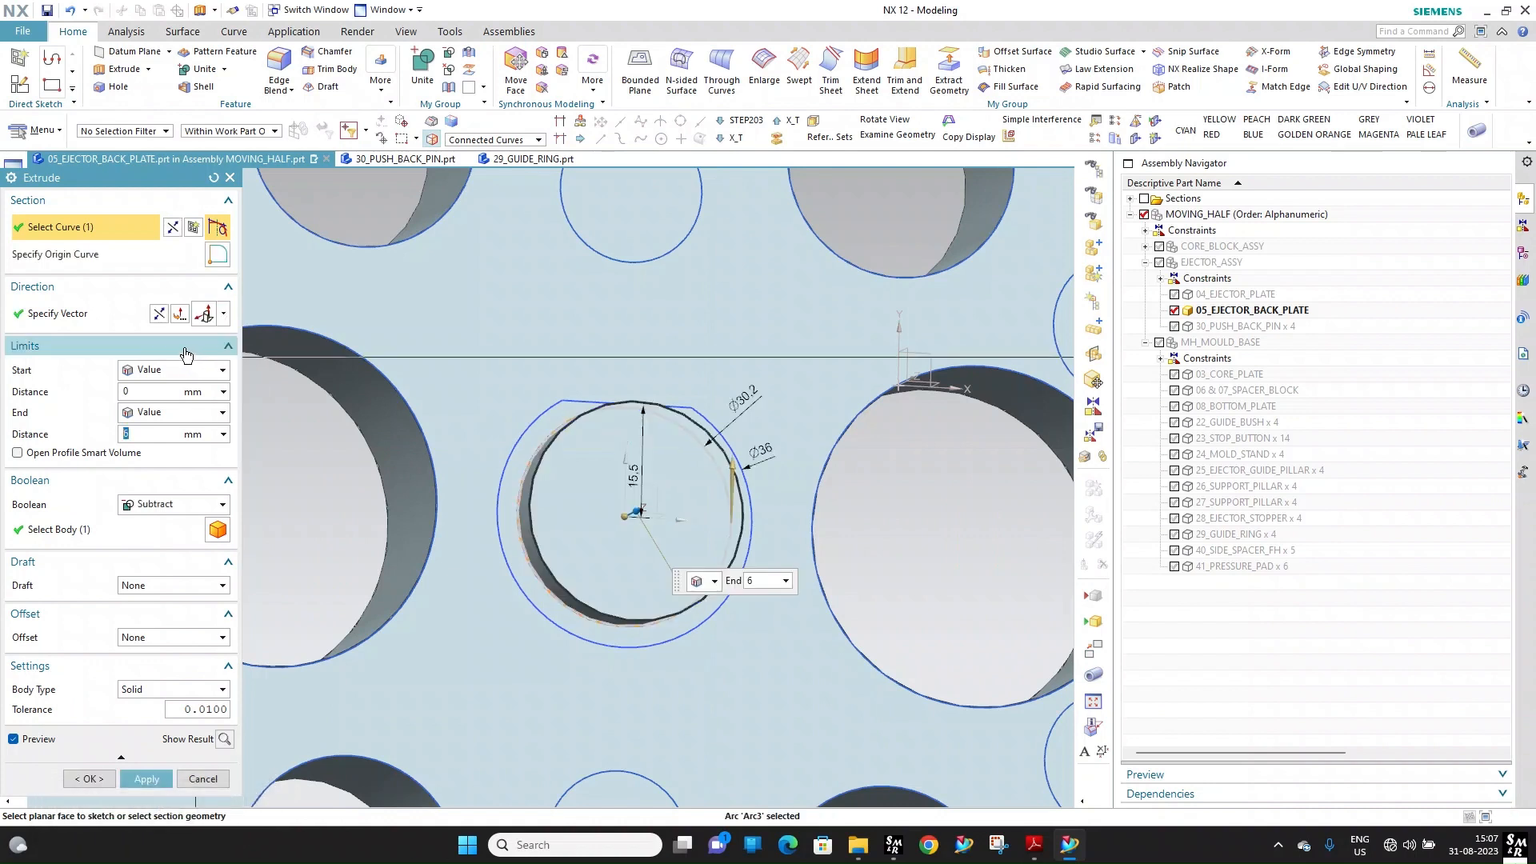
left_click(174, 369)
left_click(179, 406)
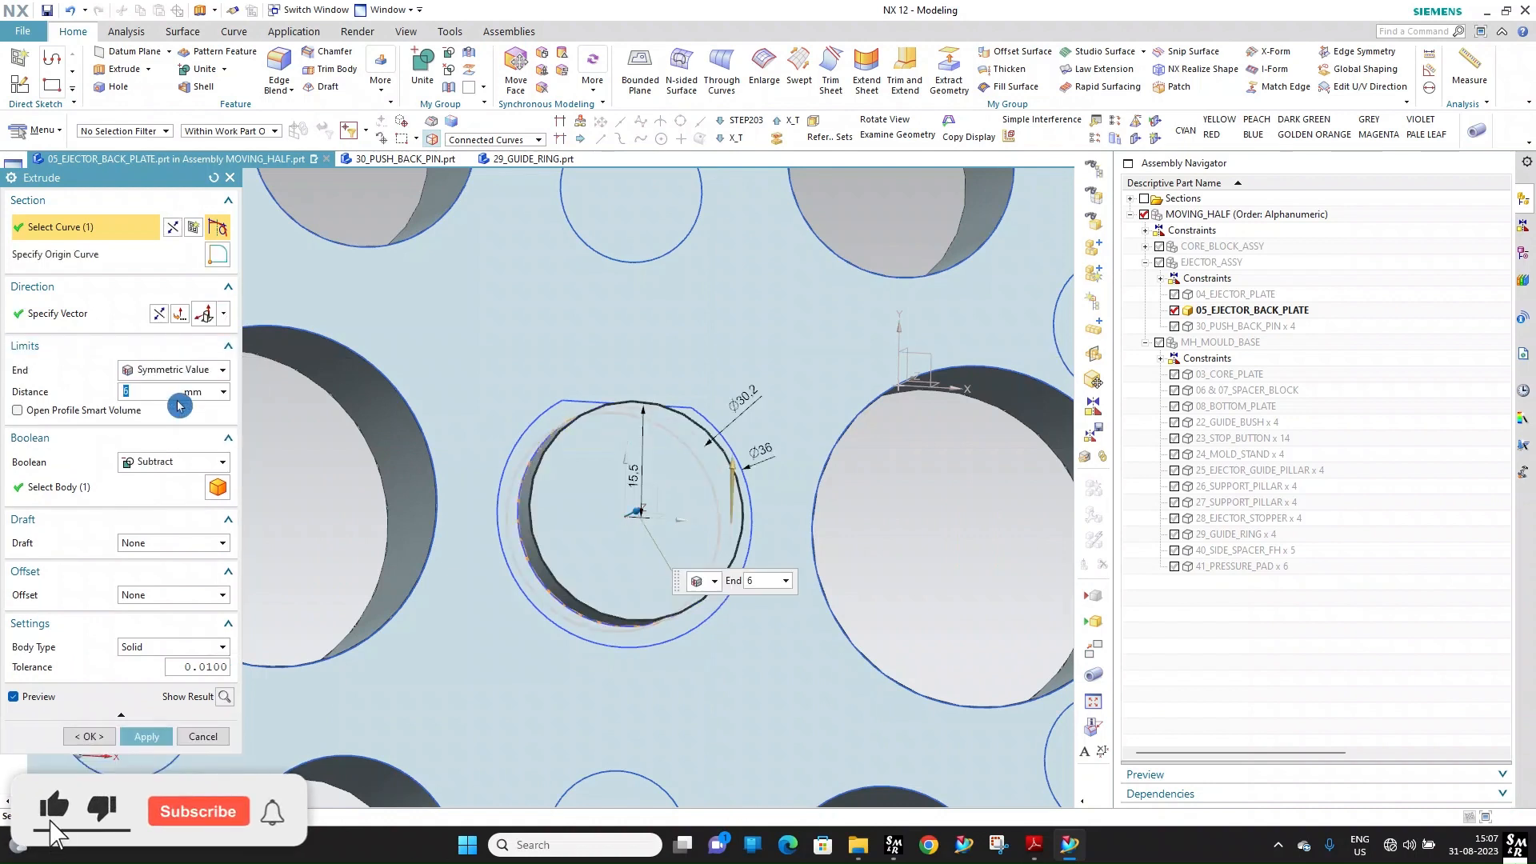
key("Return")
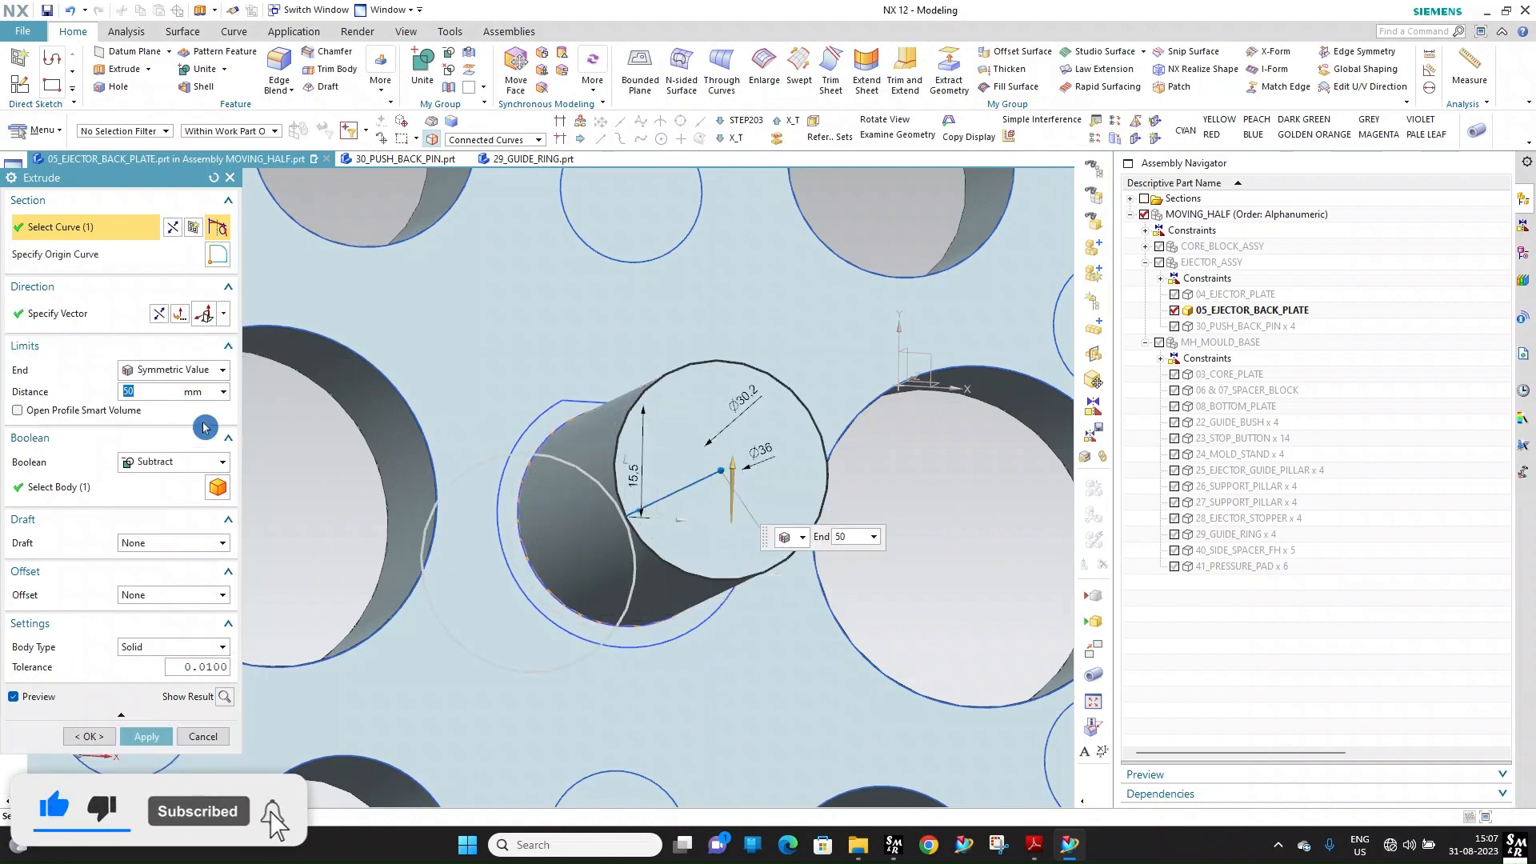
left_click(153, 739)
Extrude the outer flat-sided profile with a symmetric distance of 6 mm, subtracting it from the ejector back plate
scroll(660, 398, "up", 2)
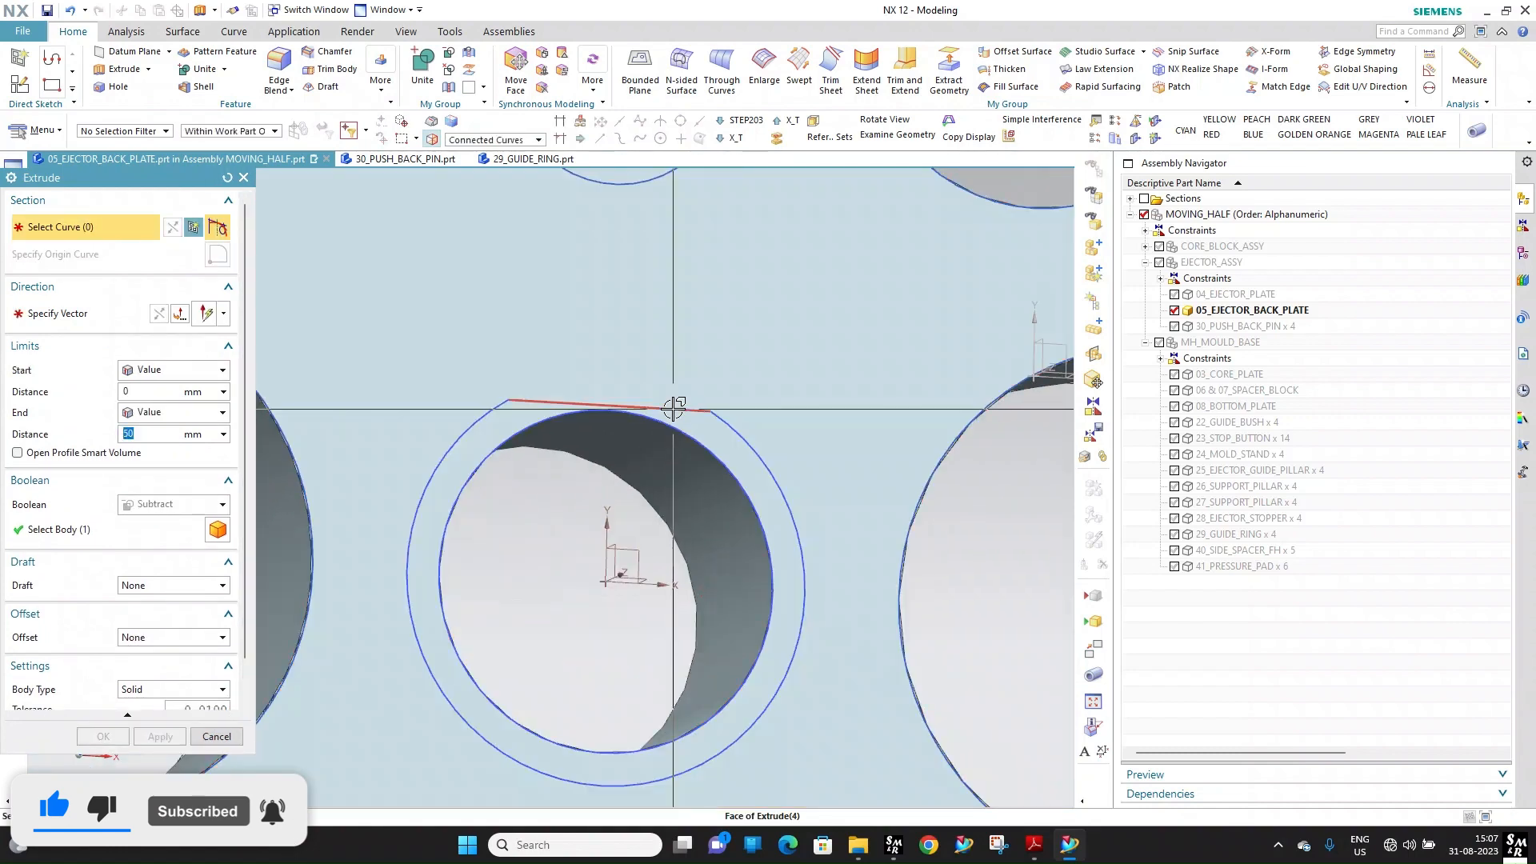
left_click(674, 409)
left_click(174, 369)
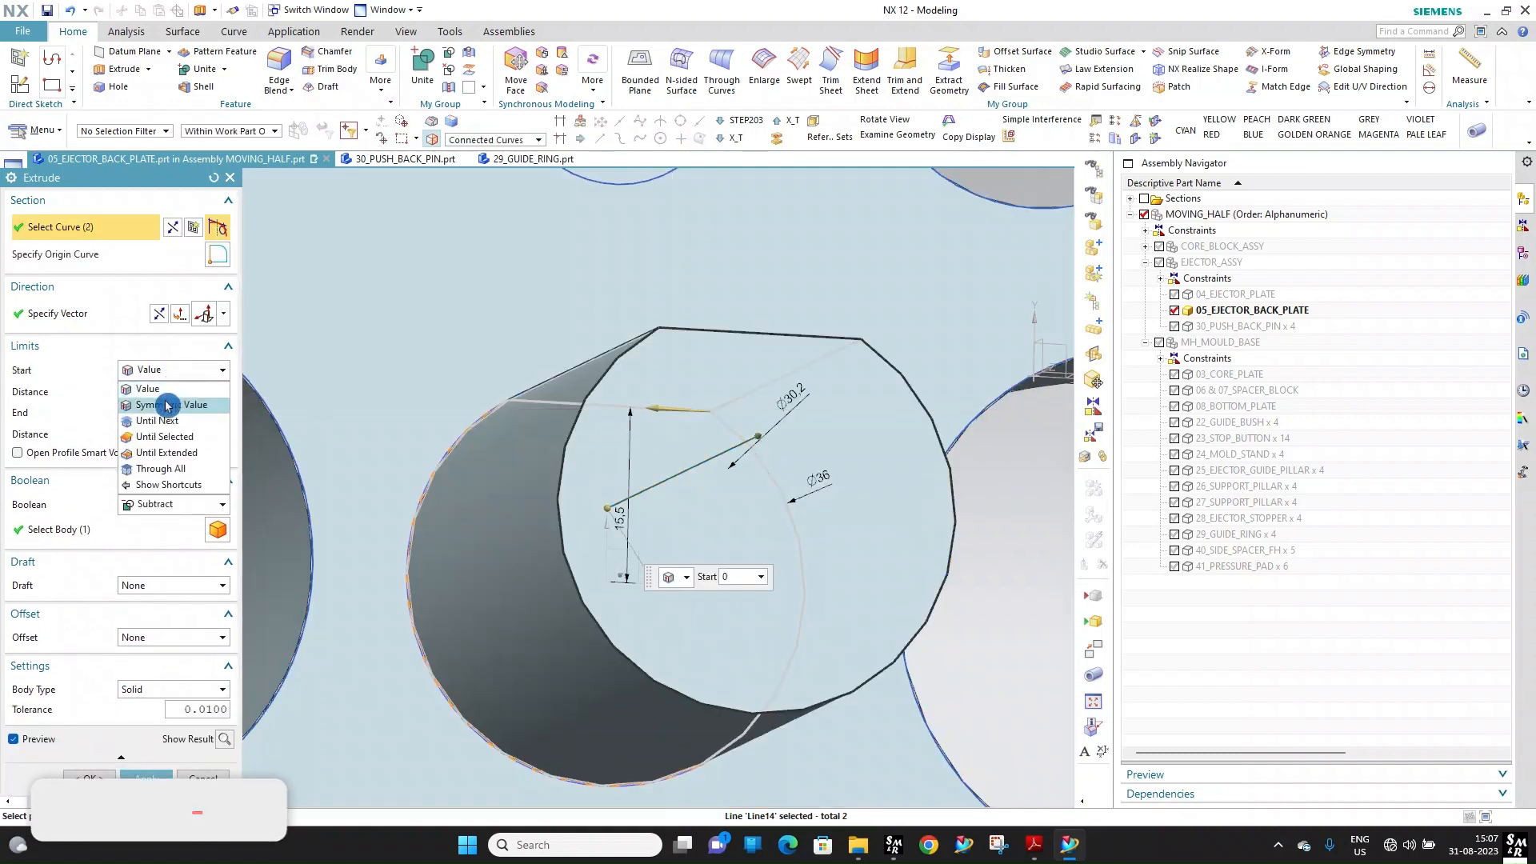
left_click(168, 404)
key("Return")
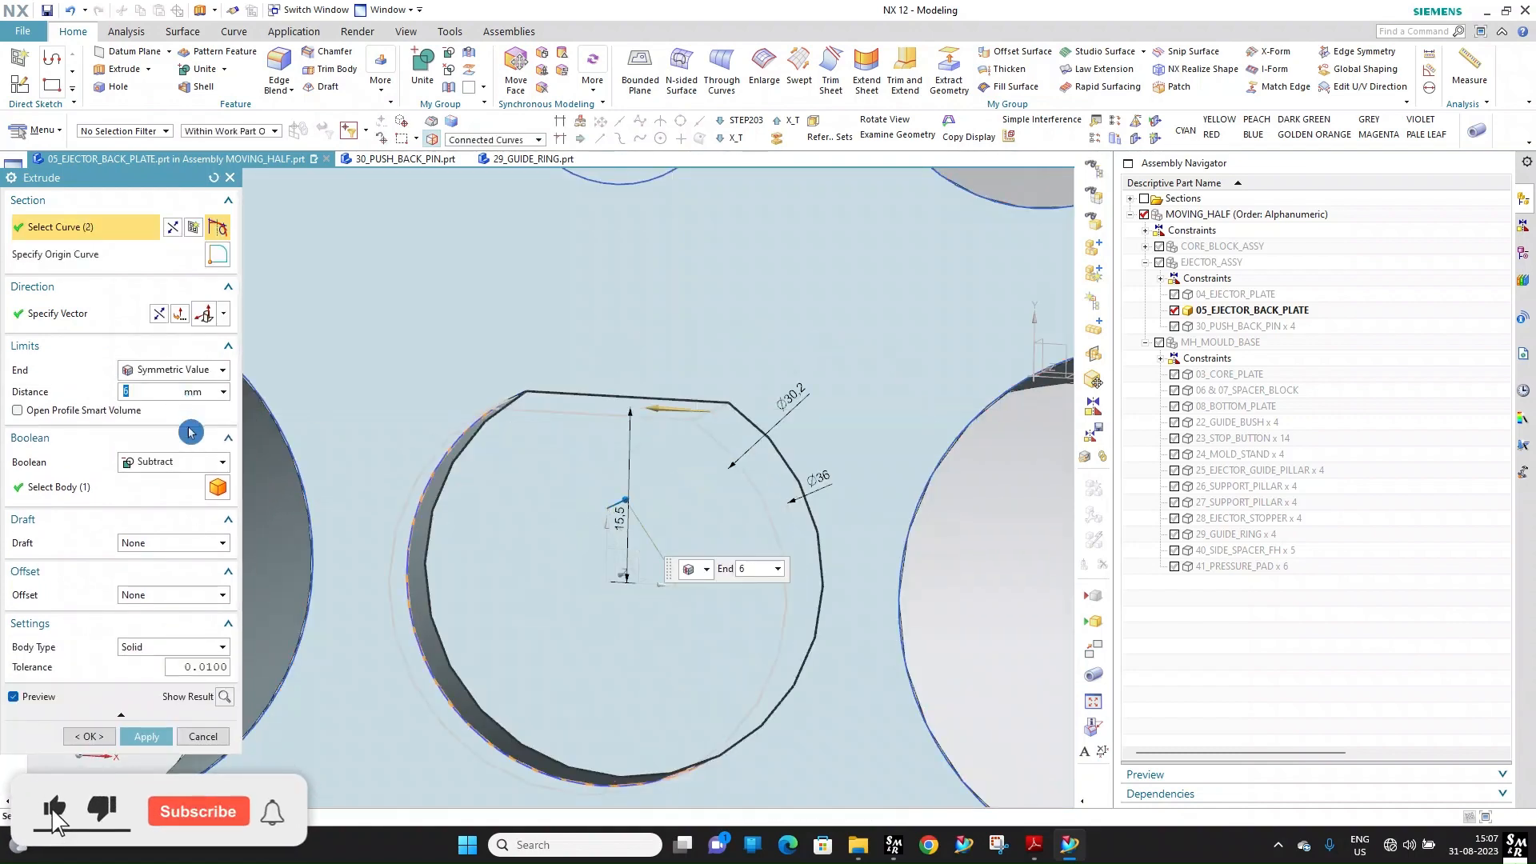
left_click(89, 736)
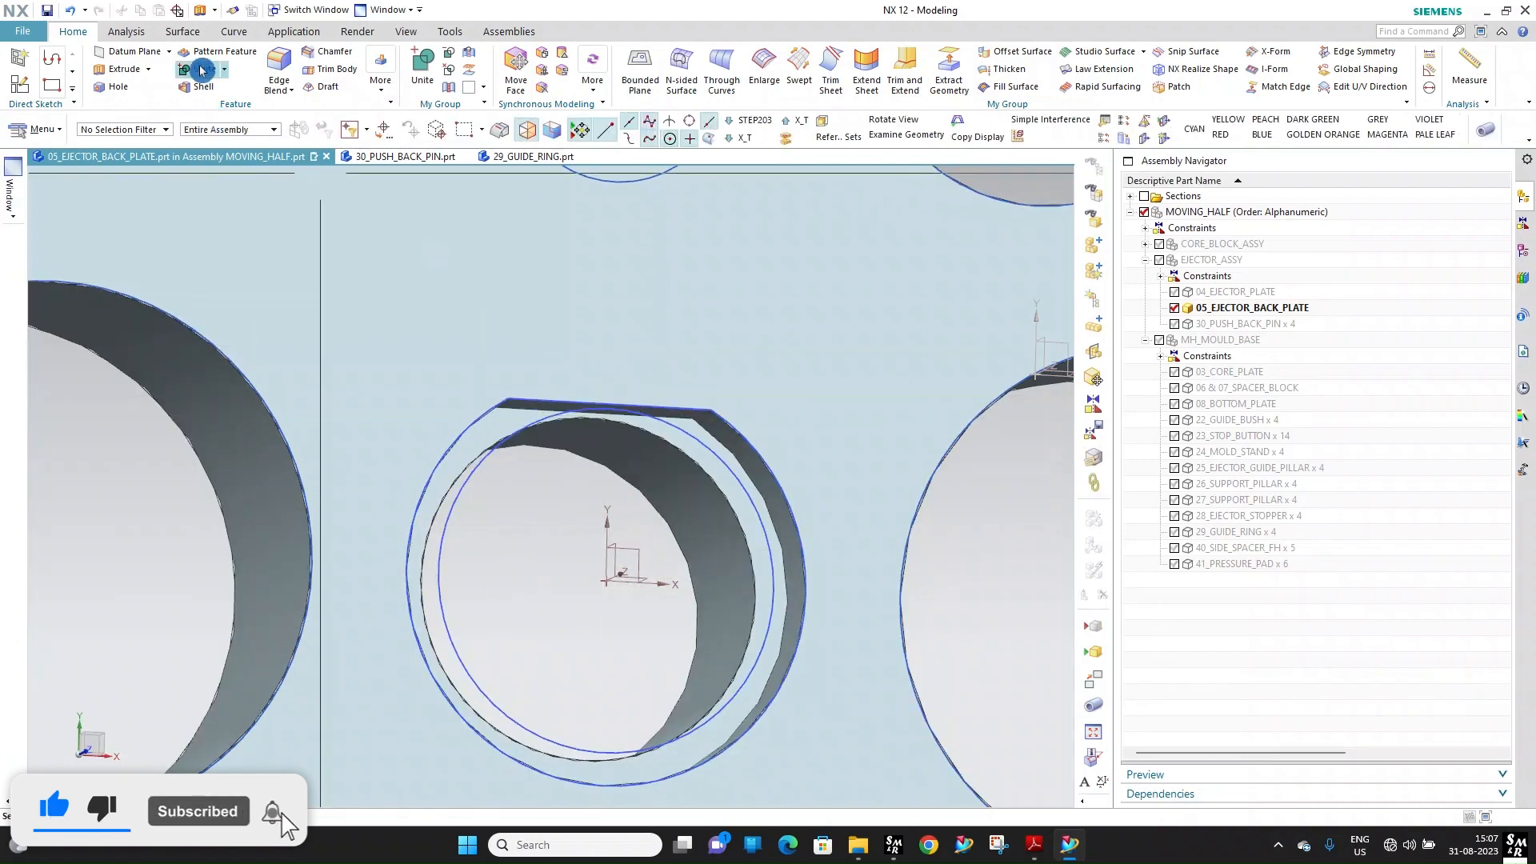
Blend the two vertical corner edges at the ends of the pocket's flat side with a 4 mm radius
left_click(276, 72)
scroll(768, 400, "up", 5)
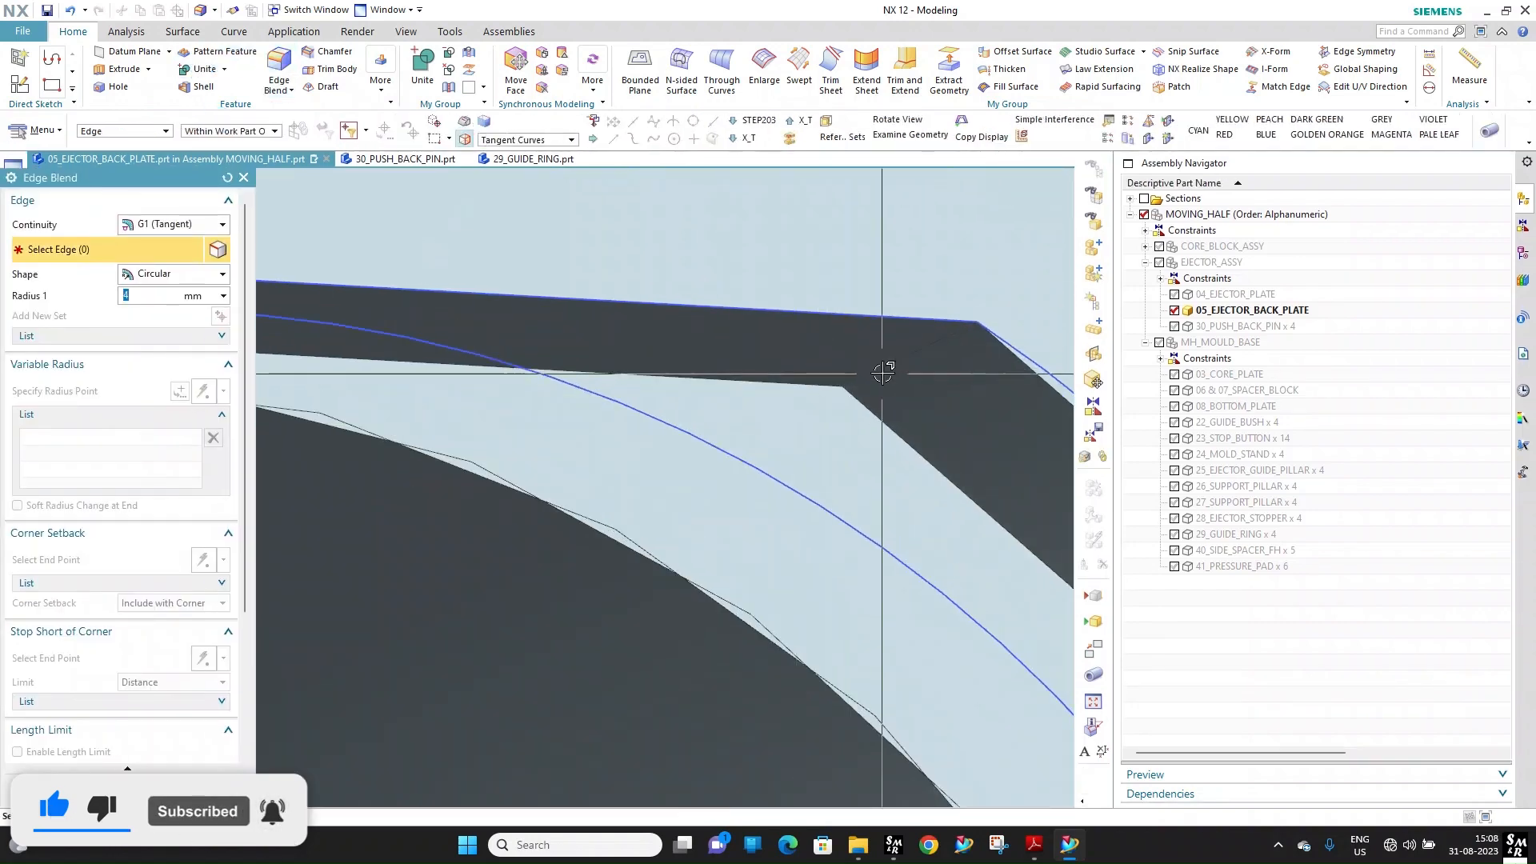
left_click(968, 340)
scroll(968, 340, "down", 4)
middle_click_drag(744, 353, 816, 383)
scroll(432, 271, "up", 5)
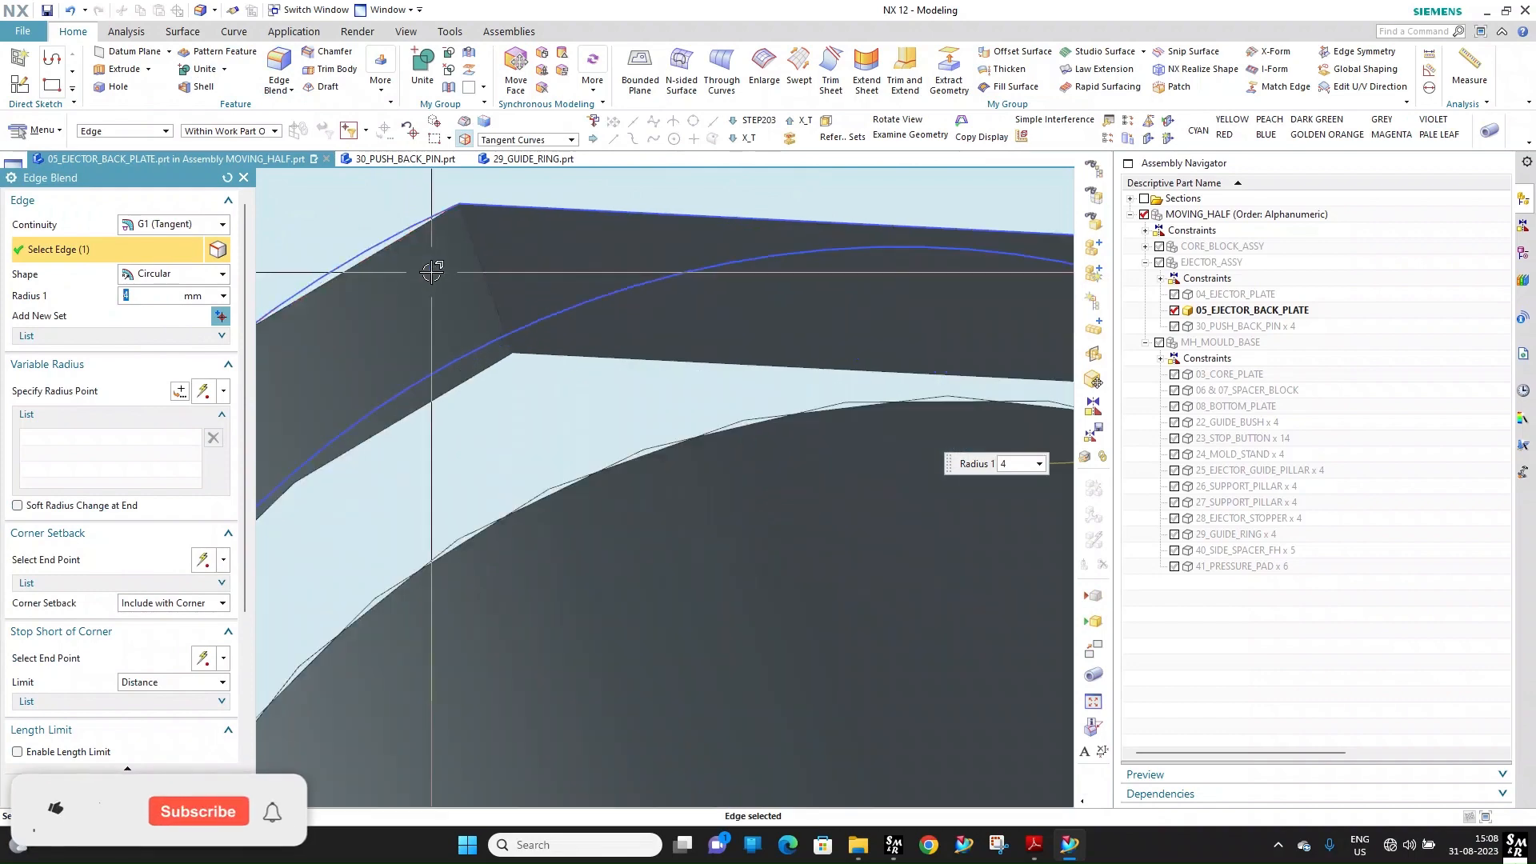
left_click(468, 272)
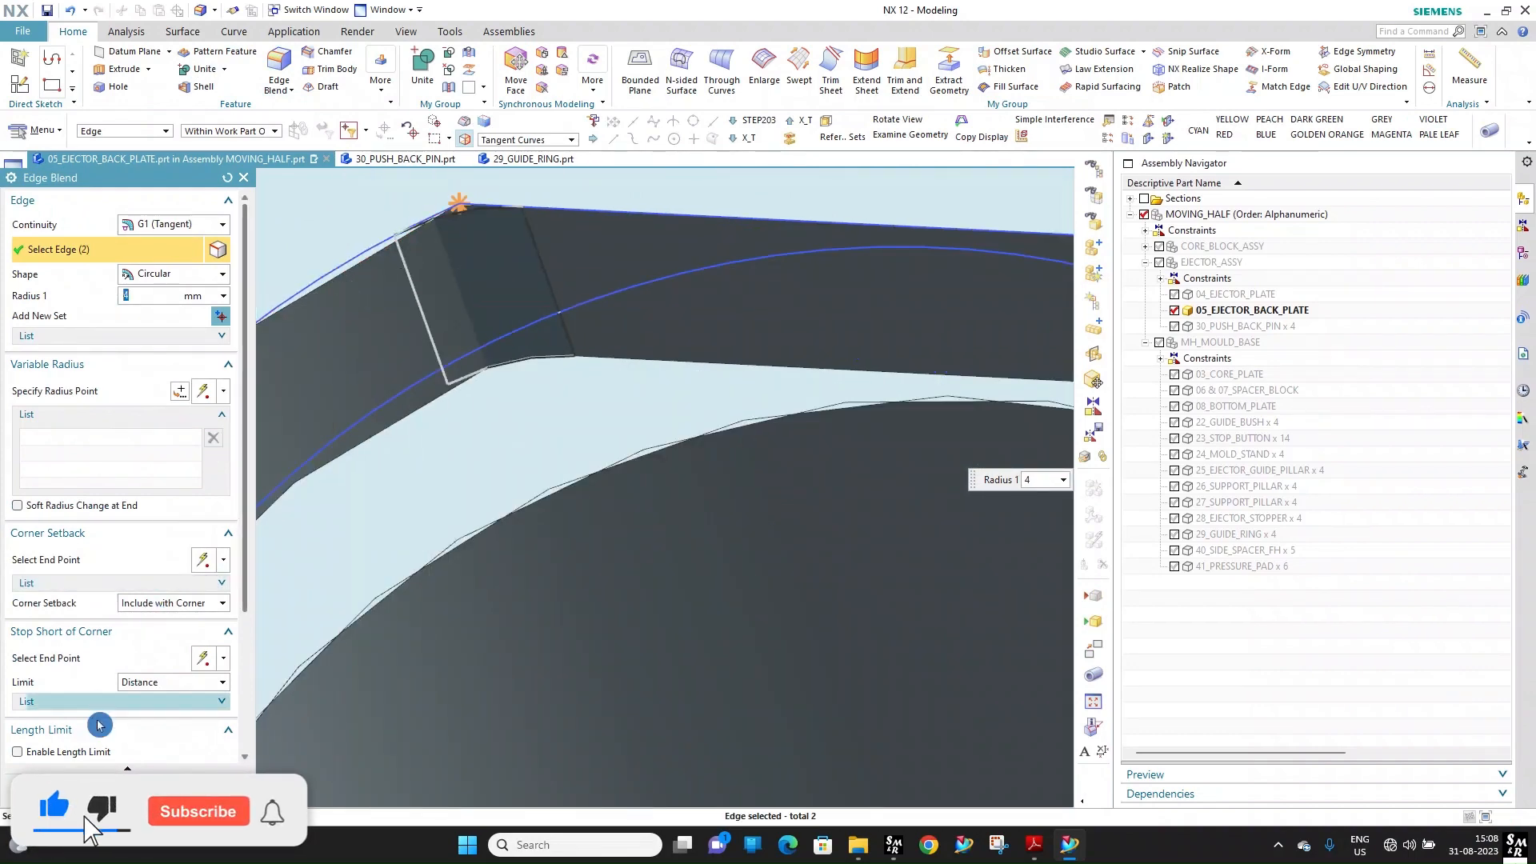
left_click(90, 791)
Hide the ejector back plate, and show 08_BOTTOM_PLATE as the work part
scroll(531, 274, "down", 8)
mouse_move(542, 271)
middle_mouse_down()
mouse_move(583, 285)
mouse_move(566, 280)
middle_mouse_up()
left_click(1169, 293)
double_click(1228, 266)
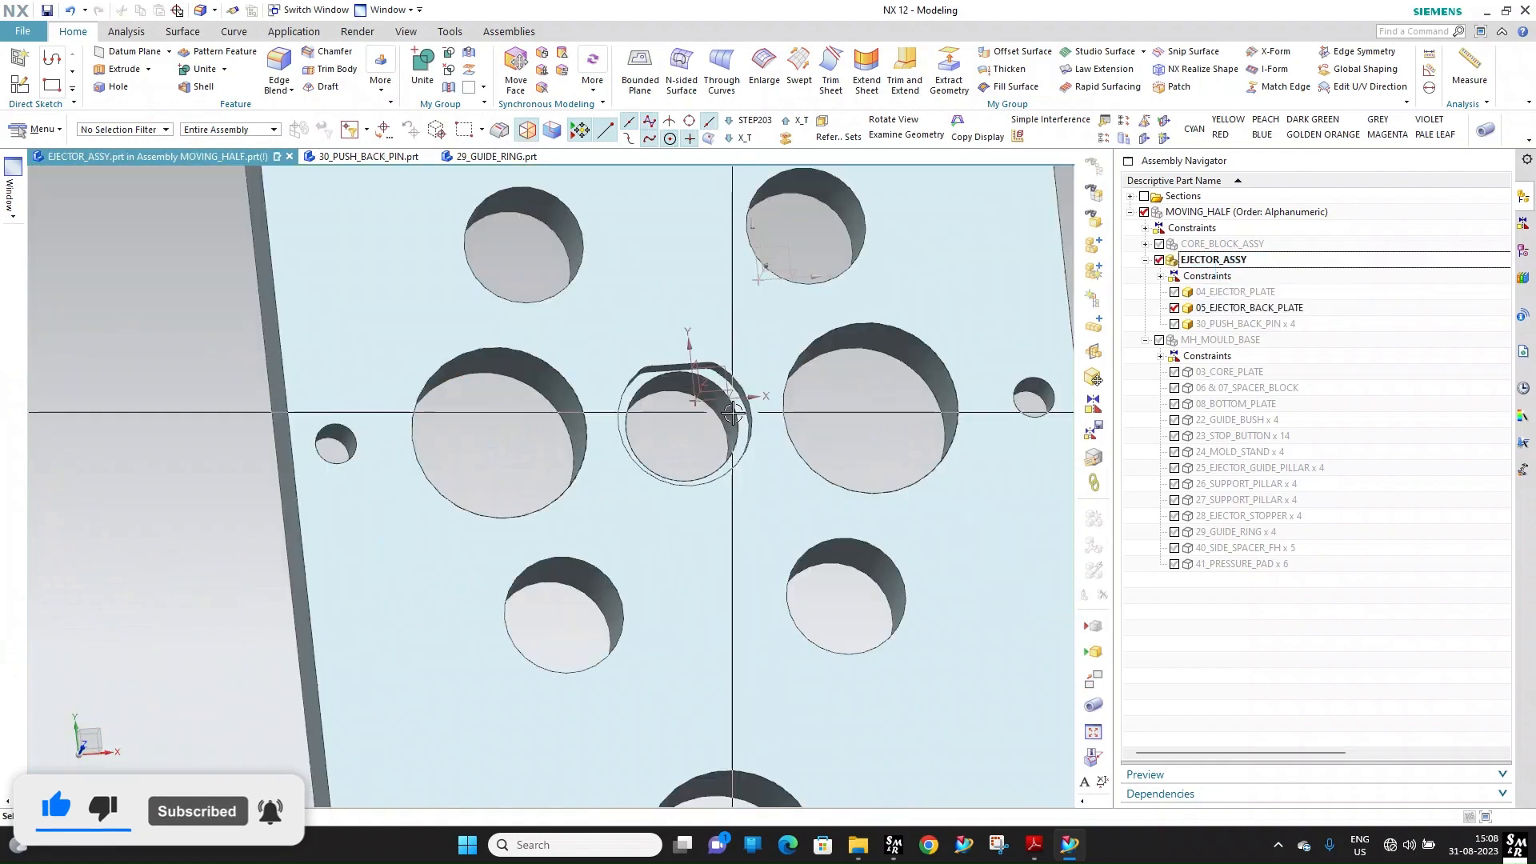
left_click(1188, 324)
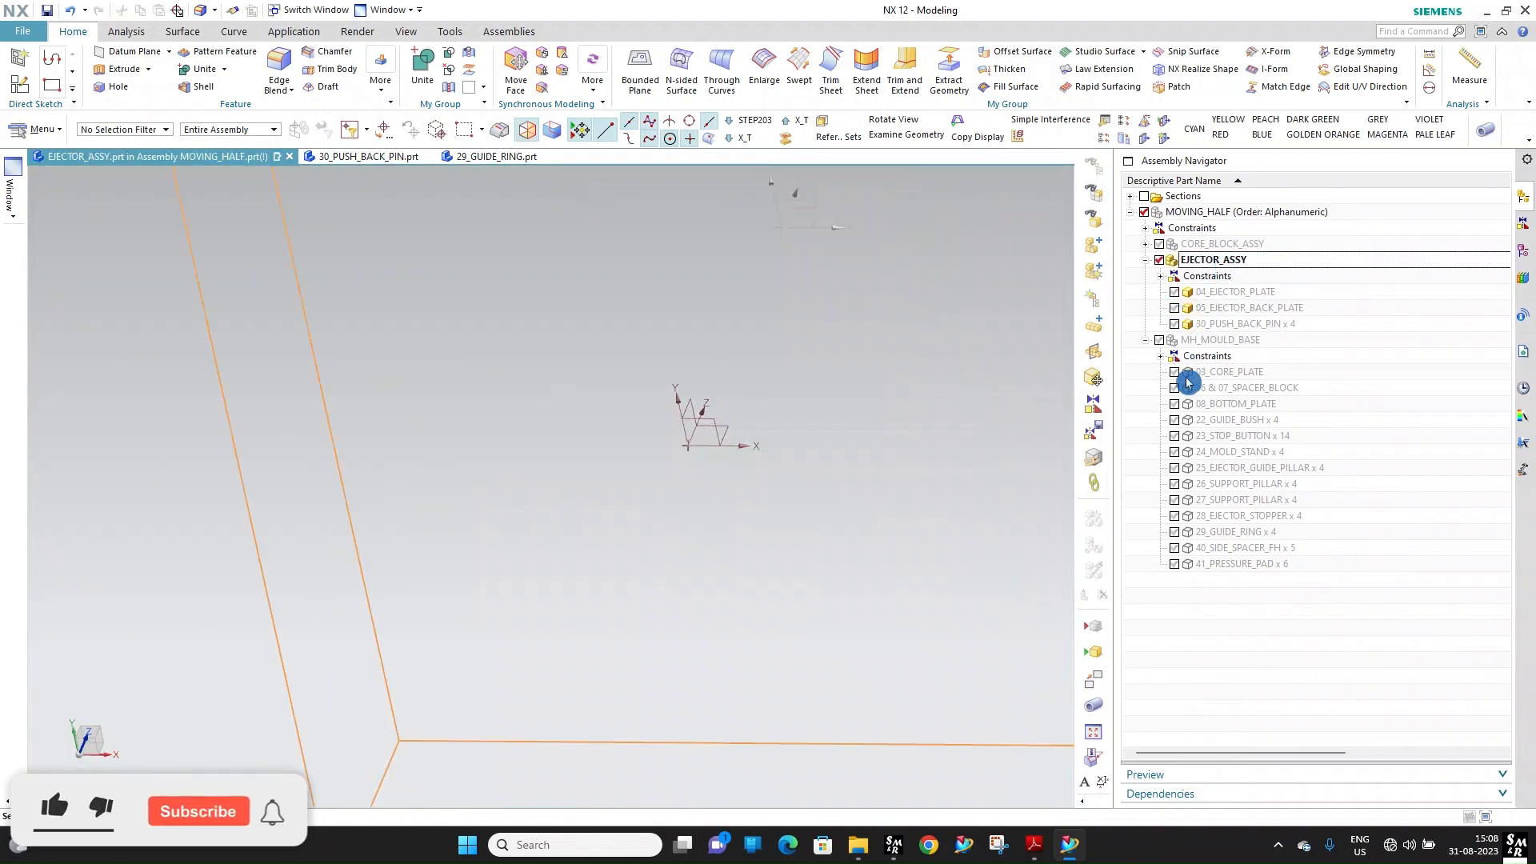
double_click(1224, 403)
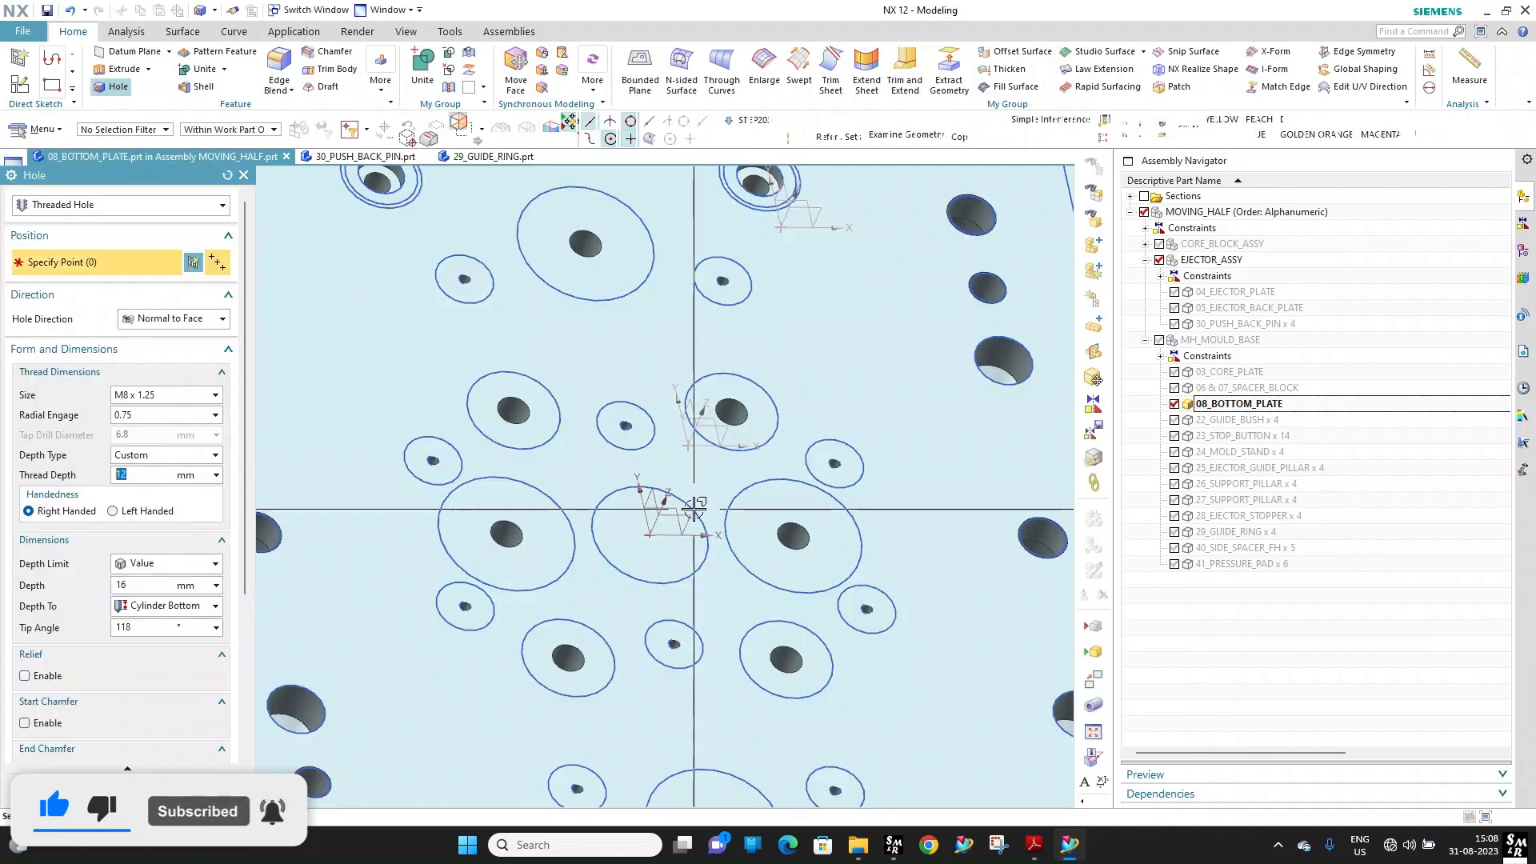
Cut a simple general hole of 40 mm diameter and 100 mm depth at the bottom plate's central circle, and save
left_click(693, 508)
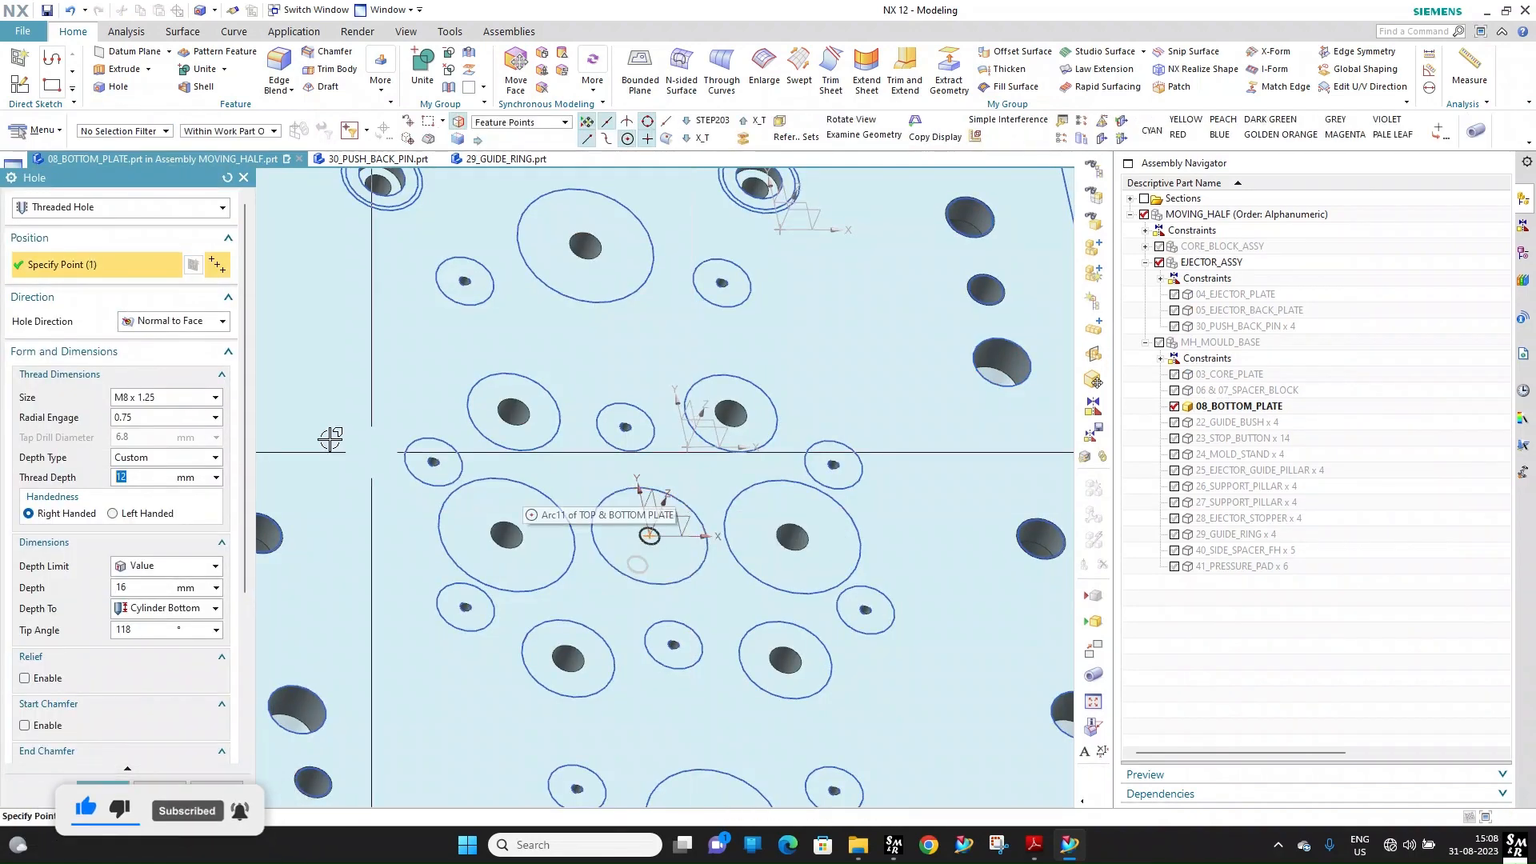
left_click(108, 207)
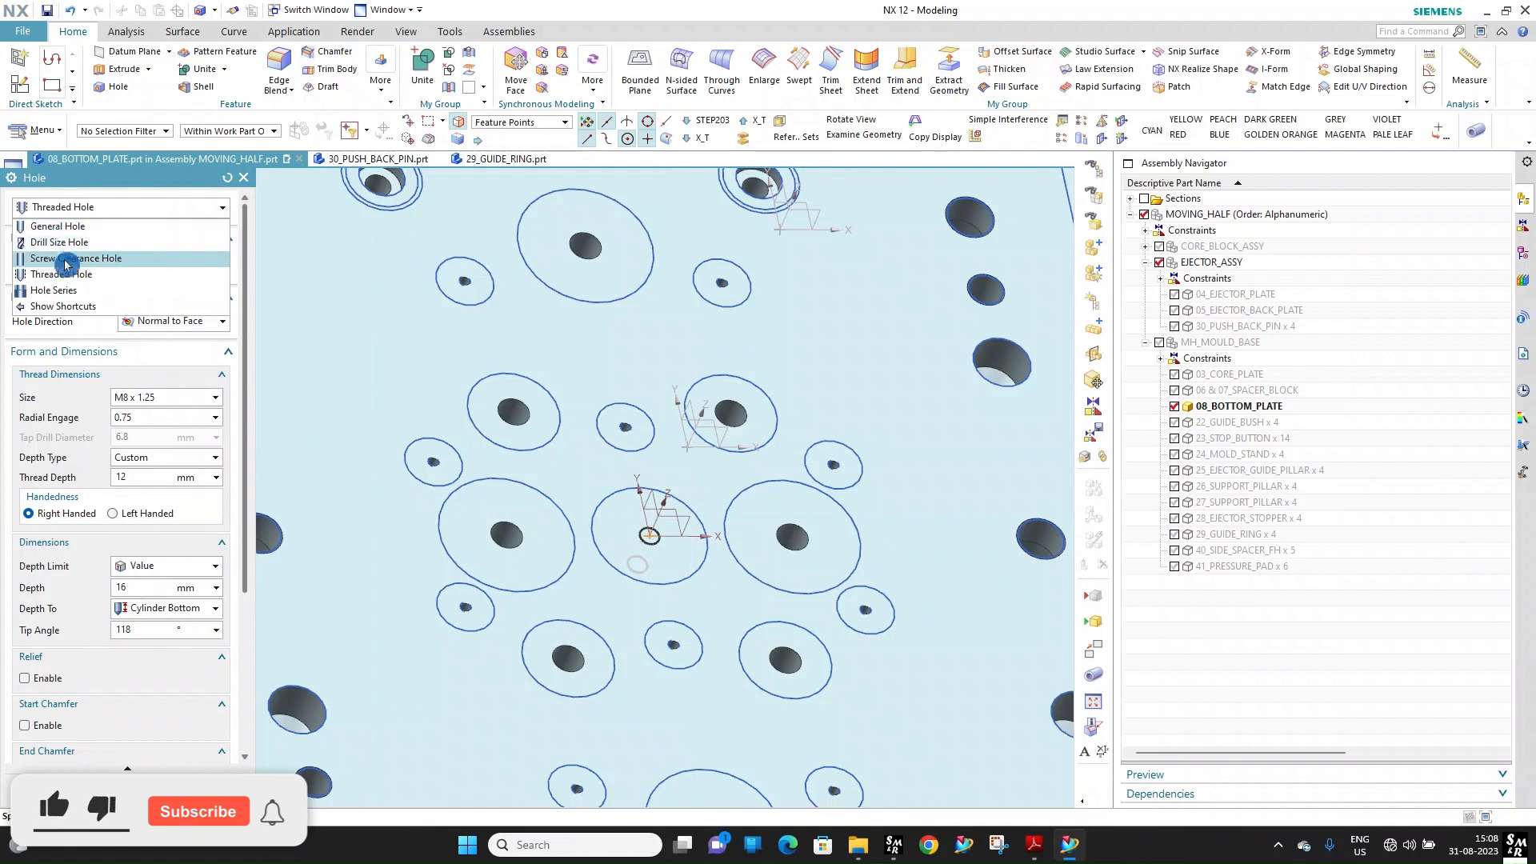
left_click(58, 227)
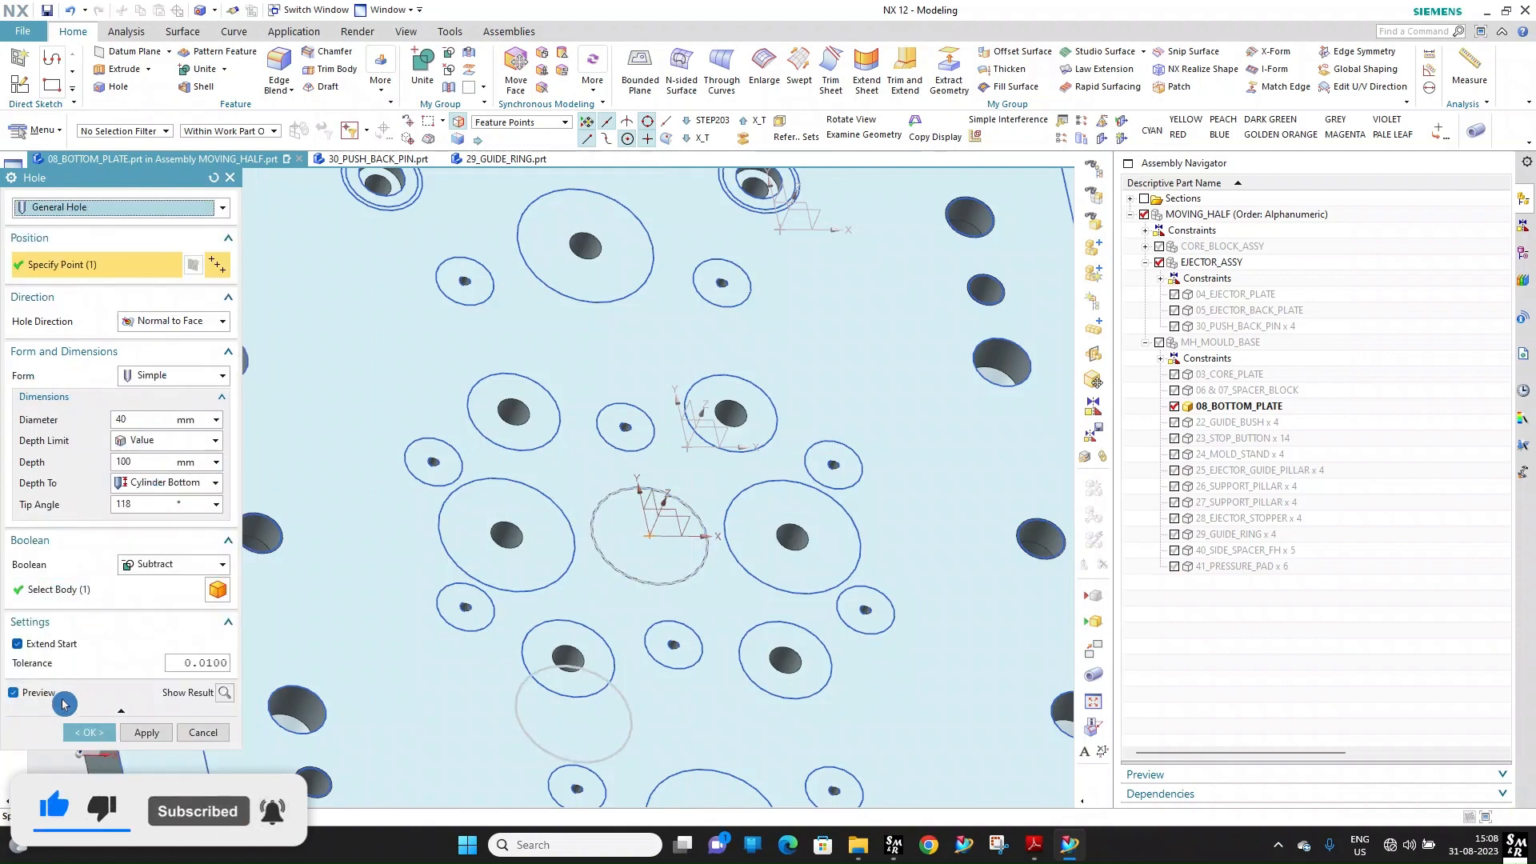
key("ctrl+s")
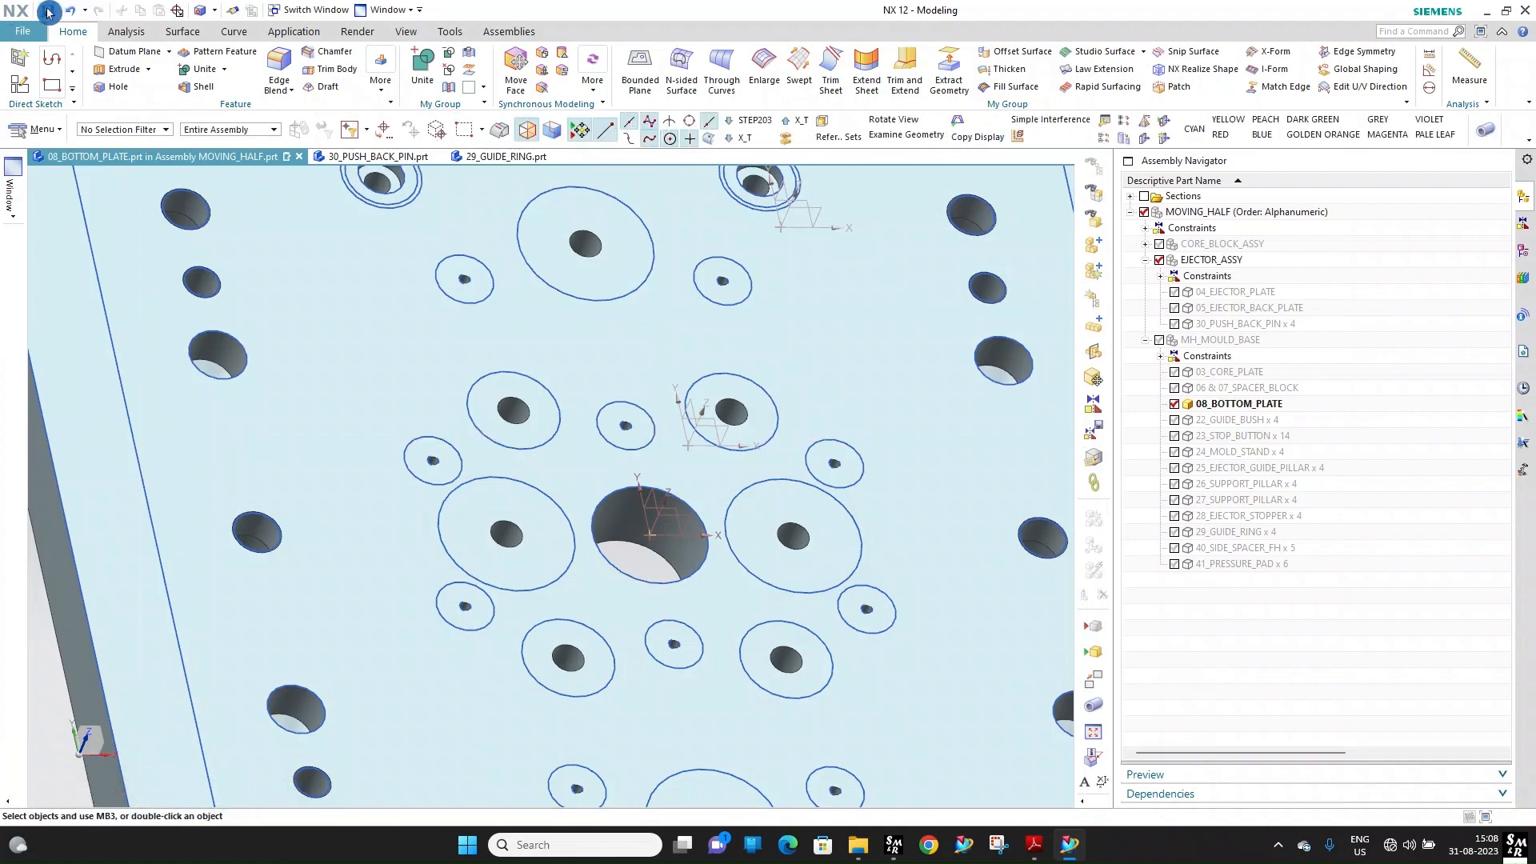
Hide 08_BOTTOM_PLATE and make EJECTOR_ASSY the work part
left_click(1187, 403)
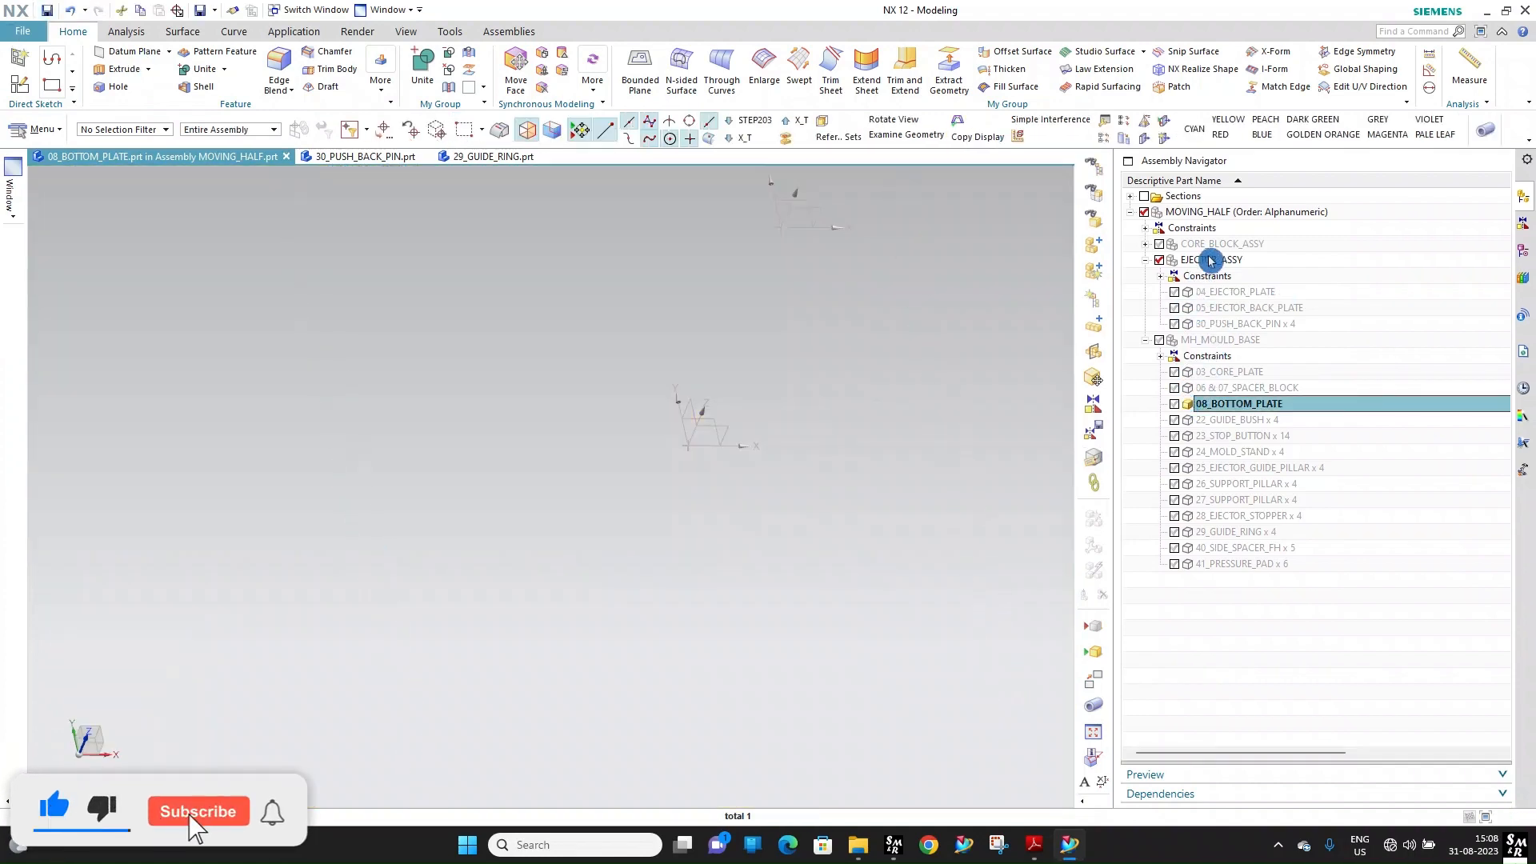
double_click(1207, 259)
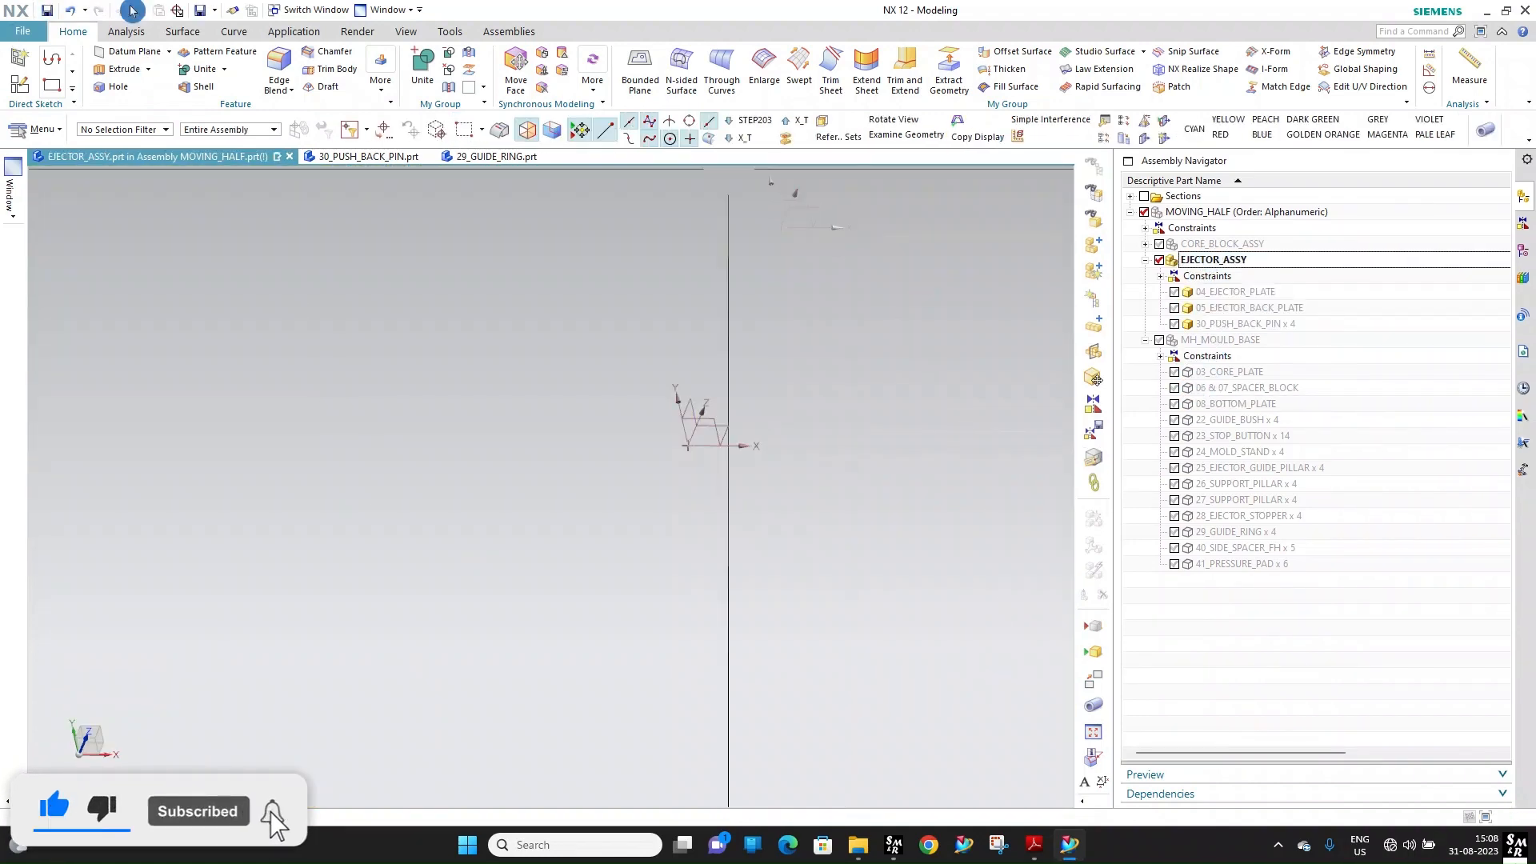
Create a new millimetre part from the Model template, named 31_EJECTOR_PAD.prt
left_click(24, 36)
left_click(45, 56)
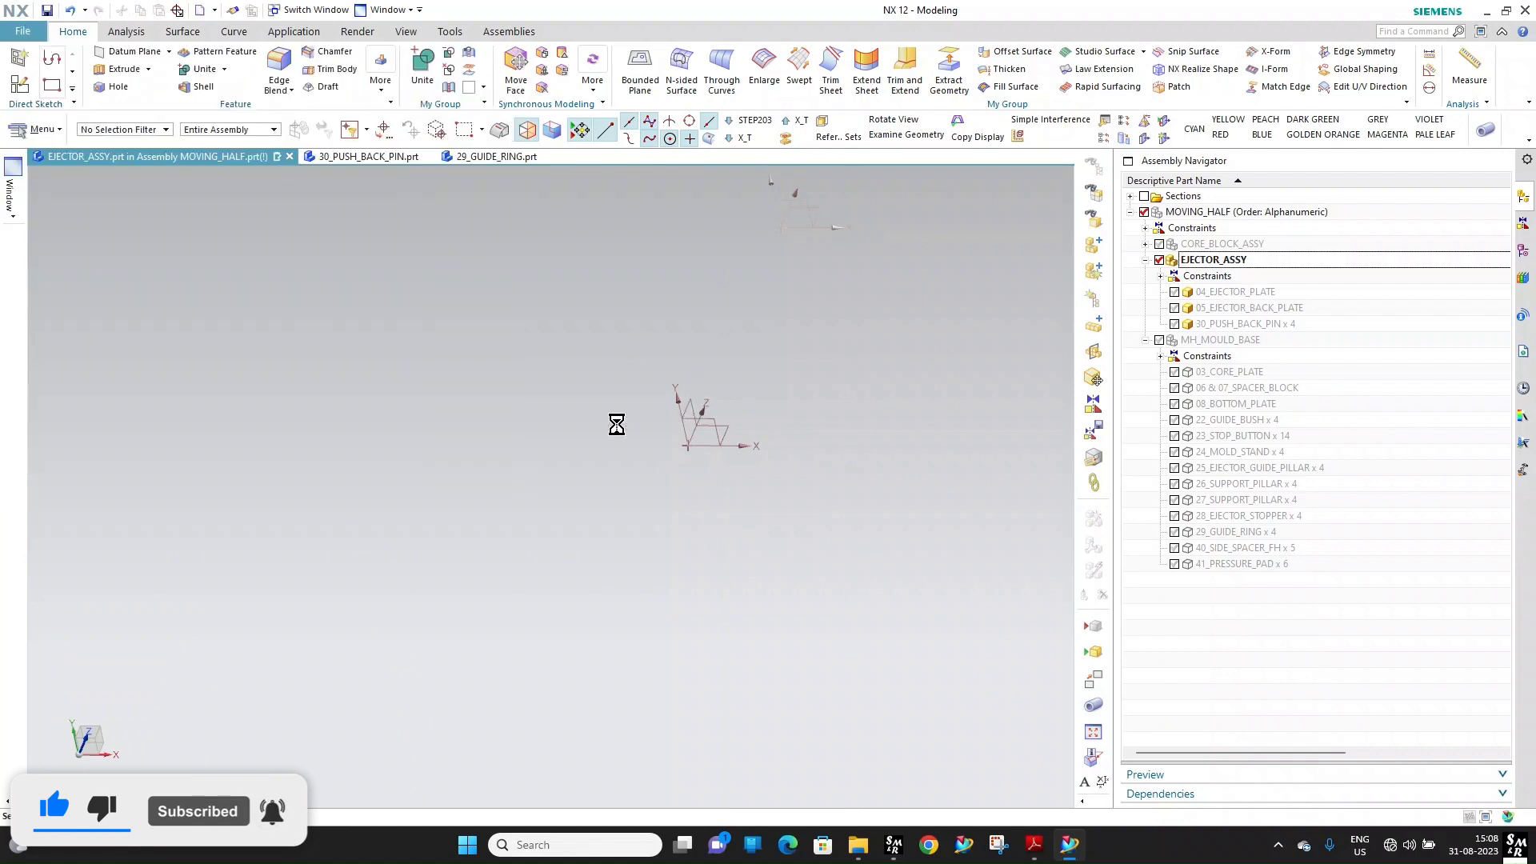
type("31_EJECTOR_PAD.prt")
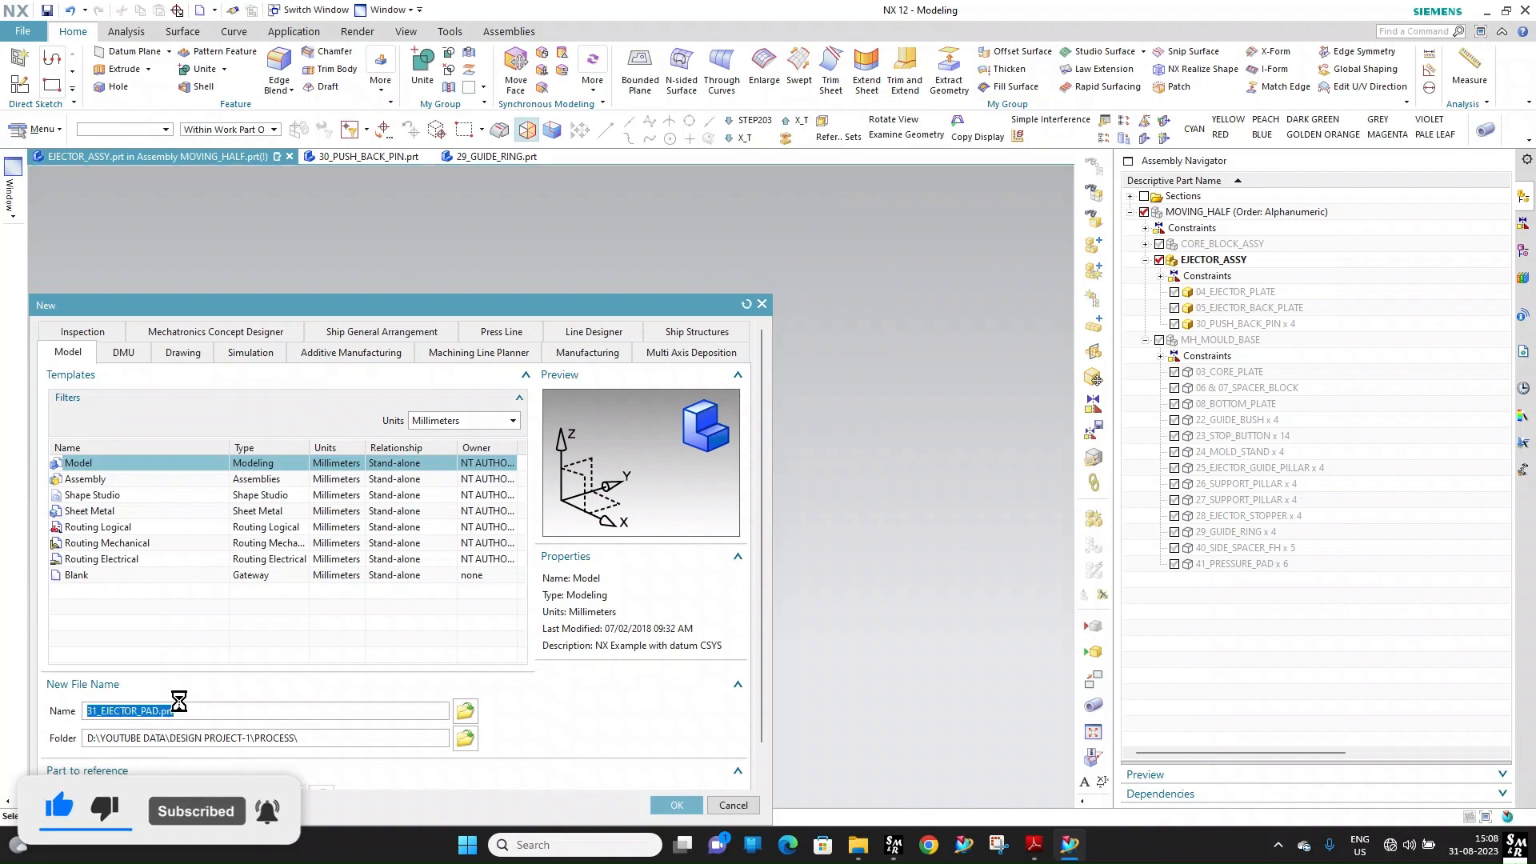
key("Return")
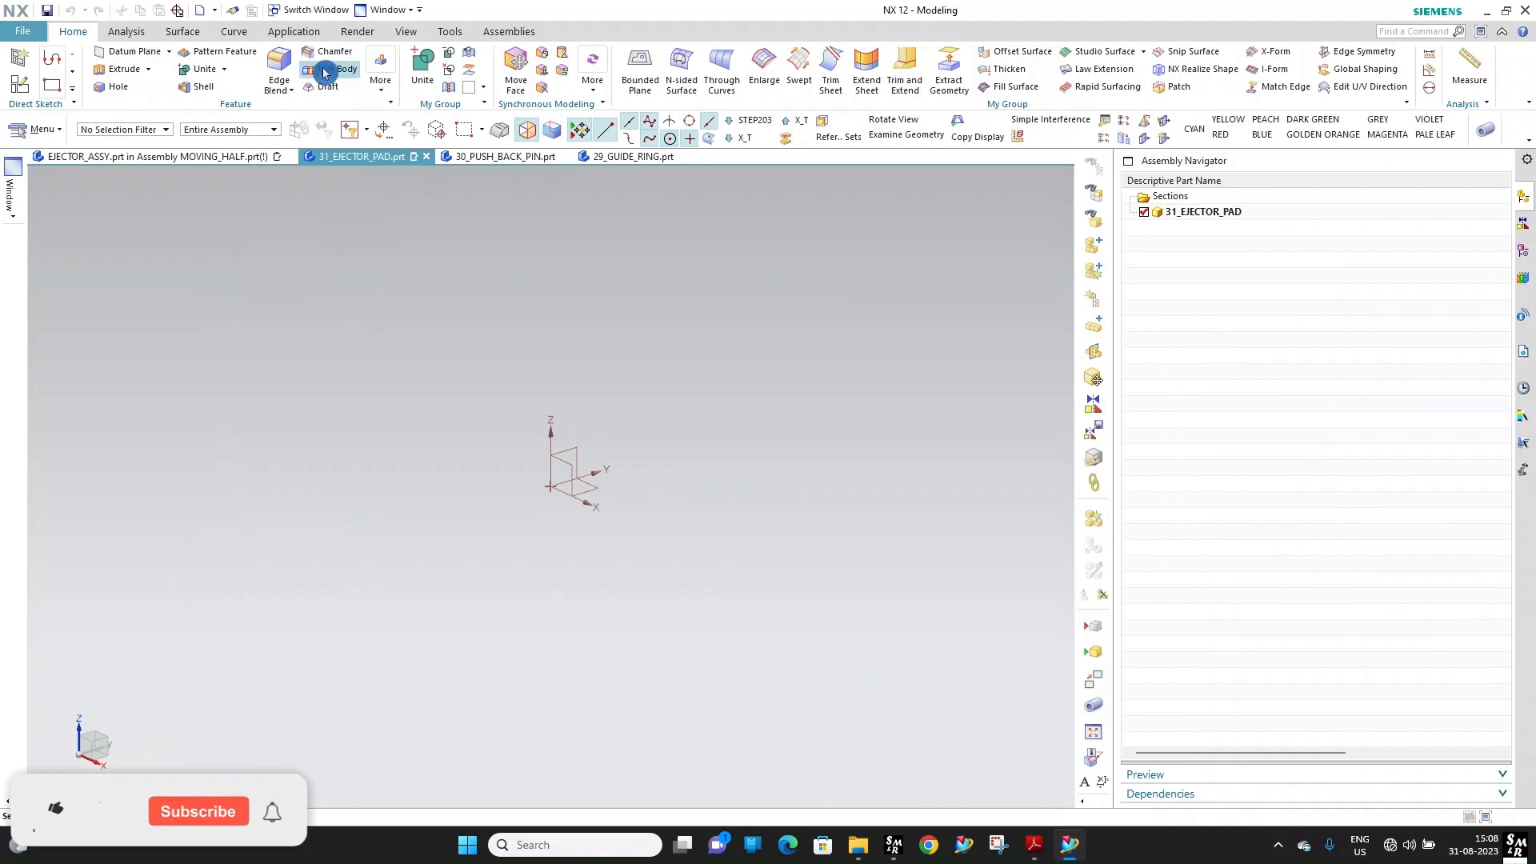
Define a cylinder along the Z axis from the origin with 30 mm diameter and 50 mm height
left_click(381, 72)
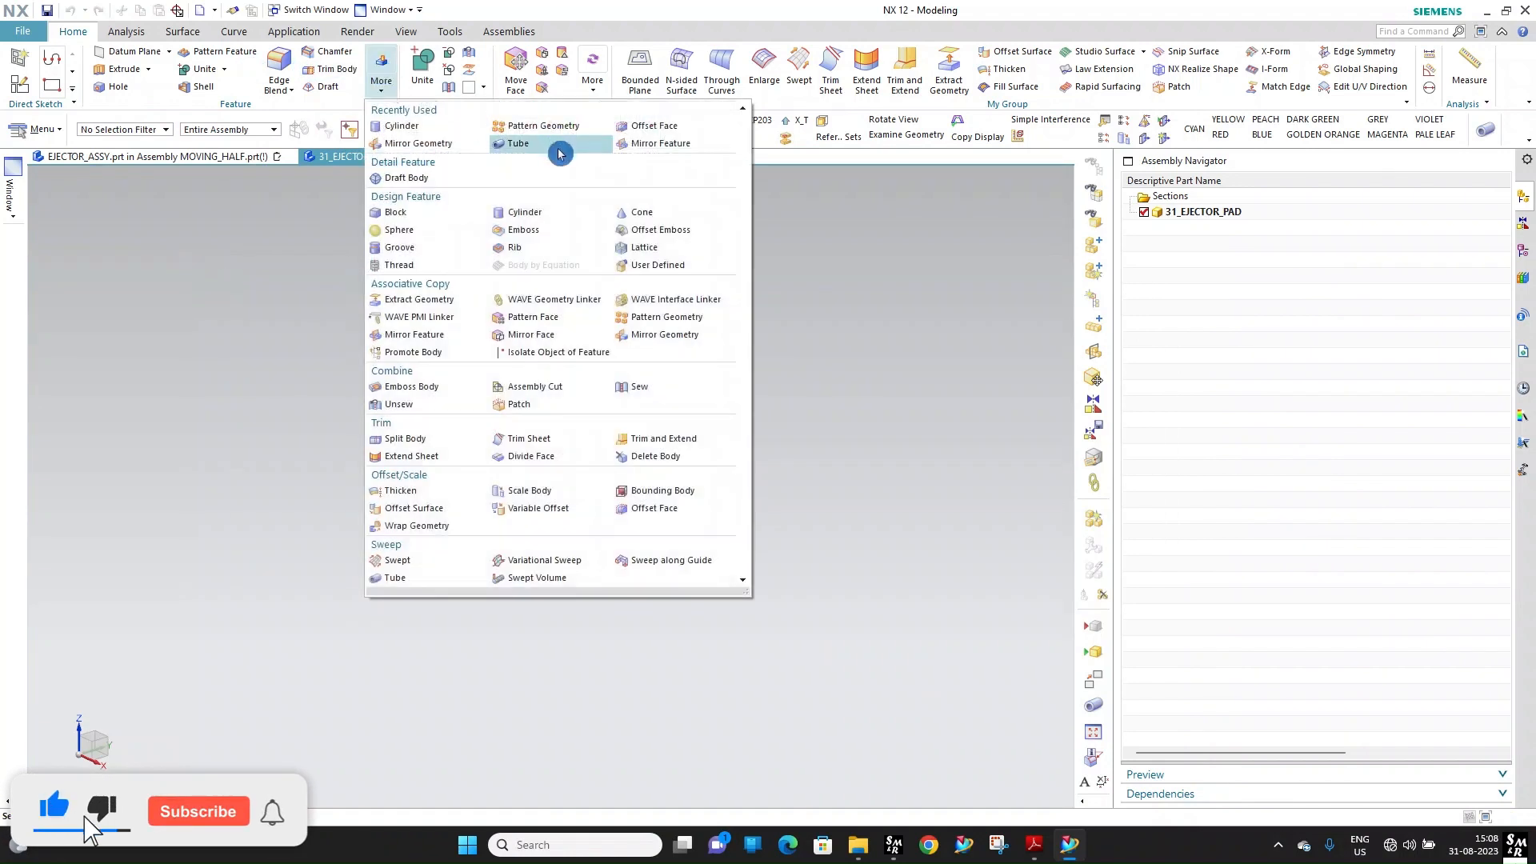
left_click(512, 210)
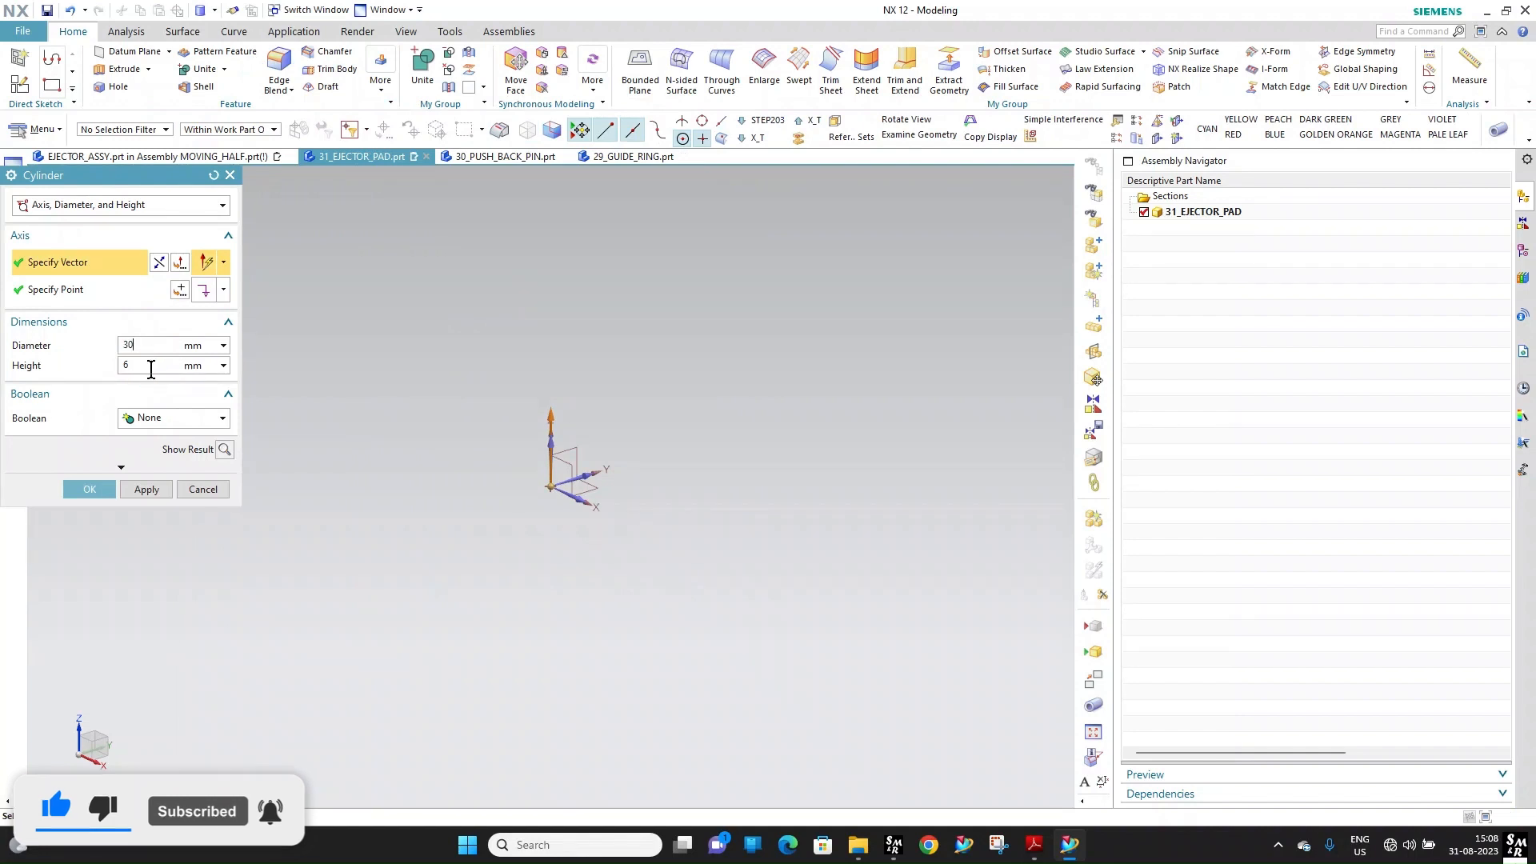
key("Tab")
type("50")
key("Return")
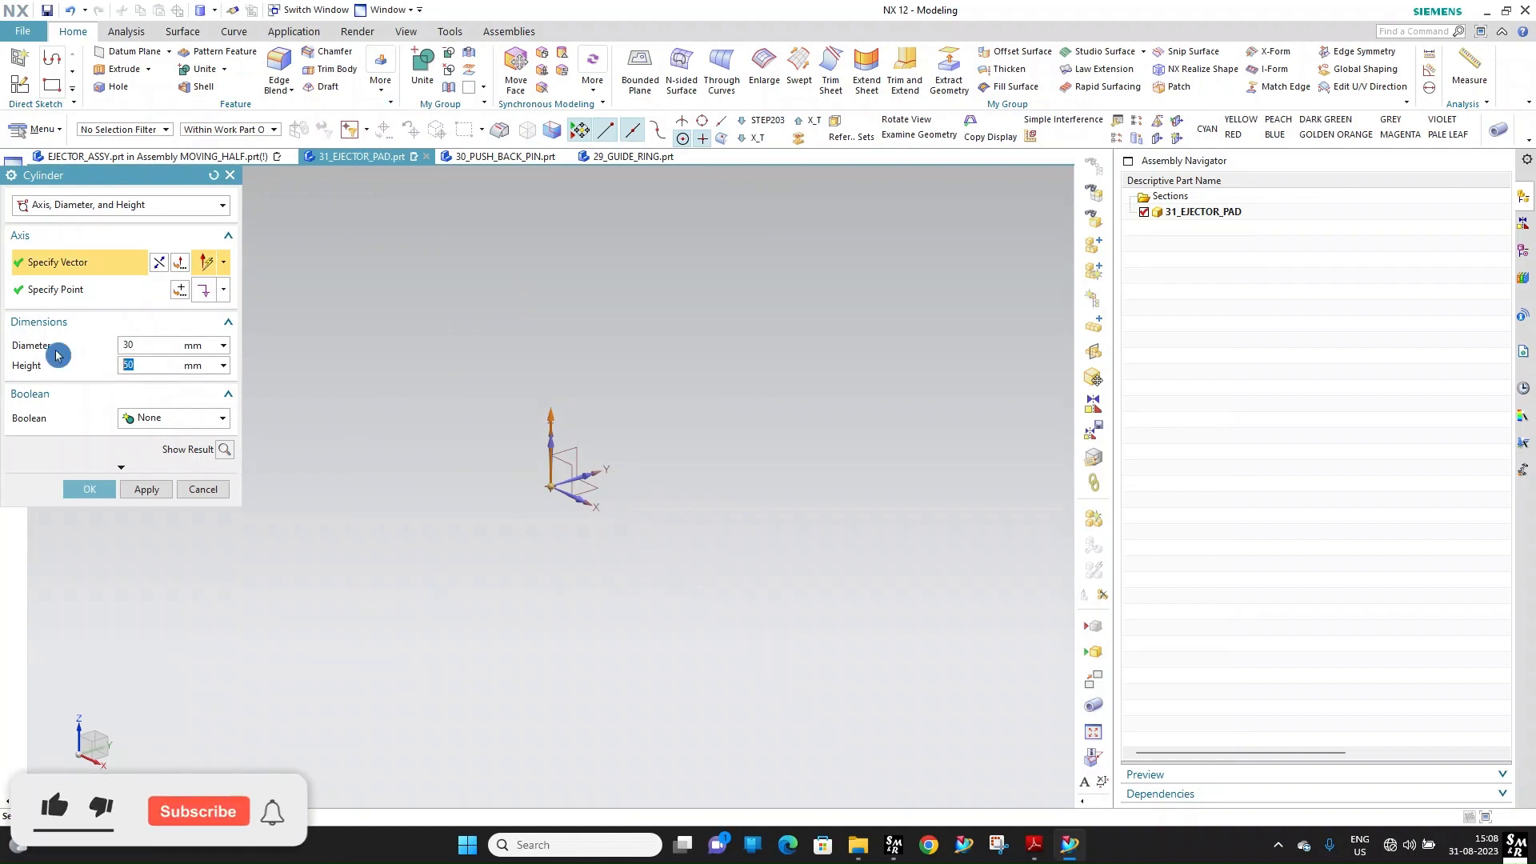
Add a concentric base cylinder of 35 mm diameter and 6 mm height, united with the 30 mm cylinder
left_click(140, 418)
left_click(152, 441)
middle_click(397, 343)
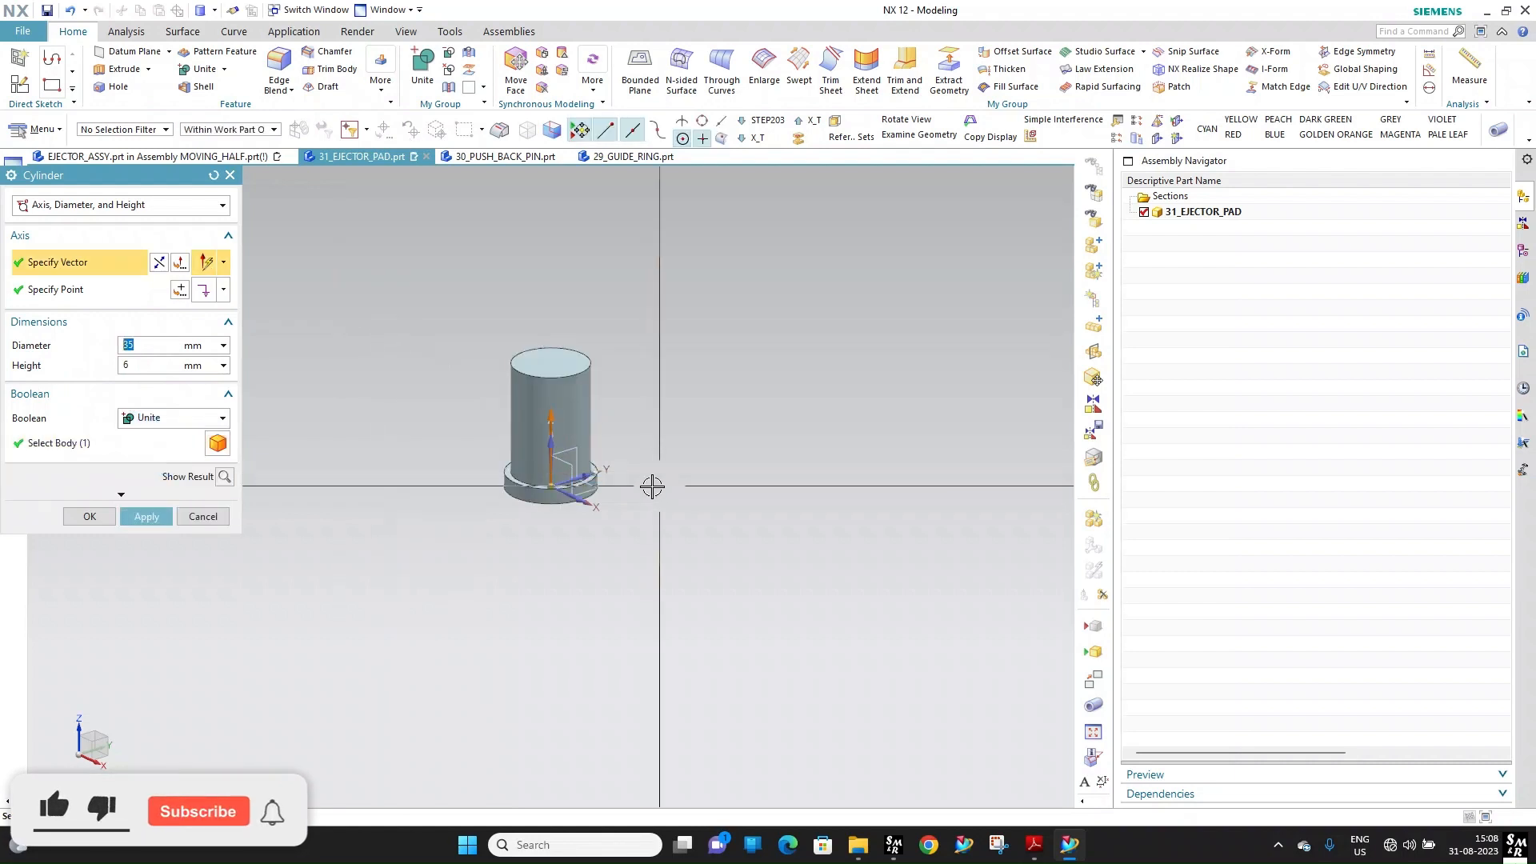
scroll(577, 467, "up", 4)
left_click(202, 518)
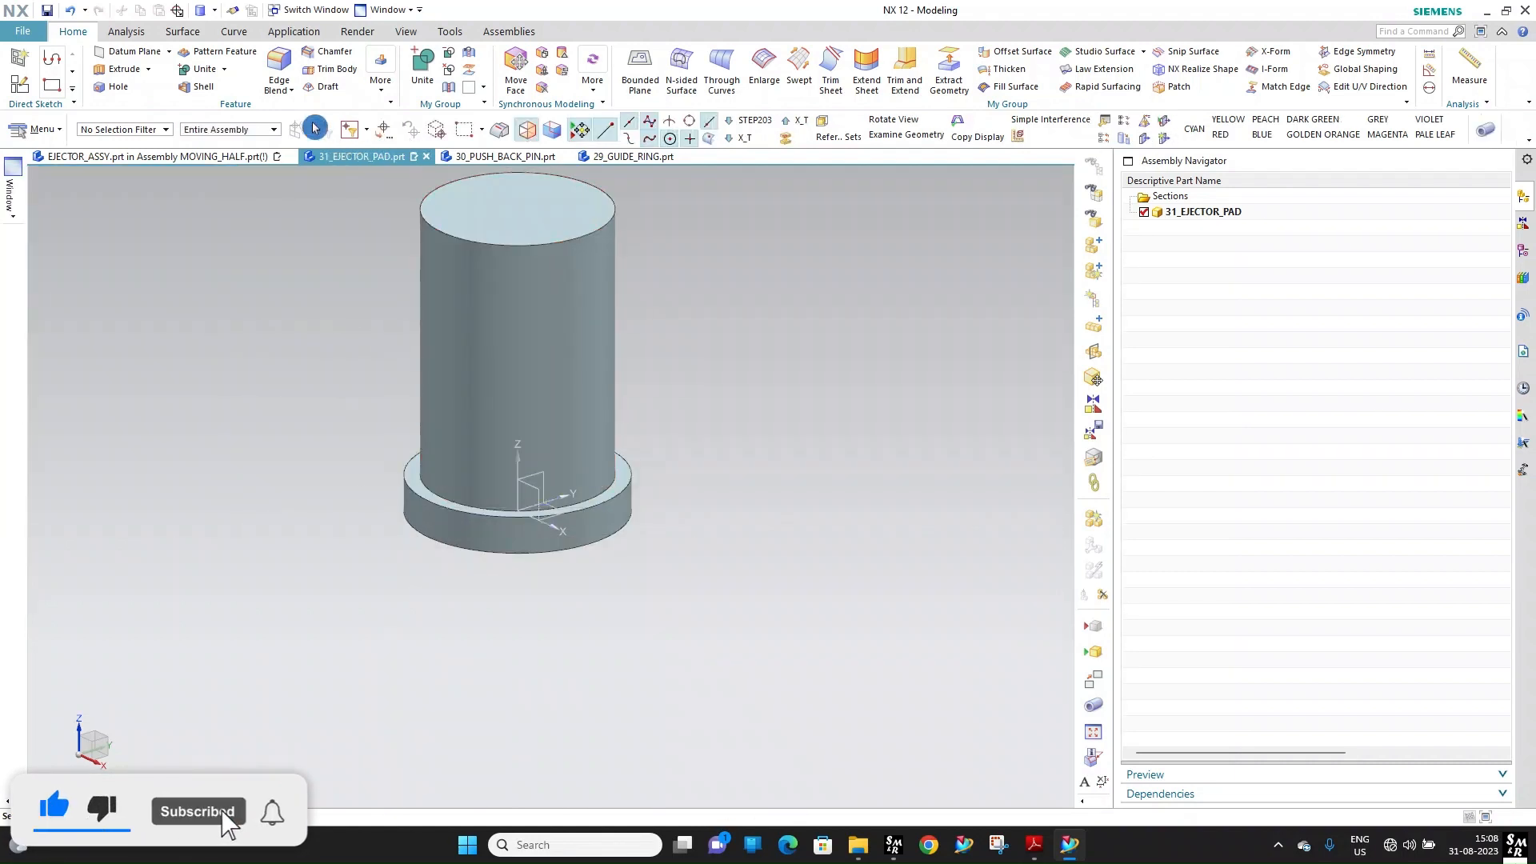
Trim the ejector pad body with a plane offset 15.5 mm from the YZ plane, forming a flat on the base flange
left_click(312, 73)
left_click(516, 328)
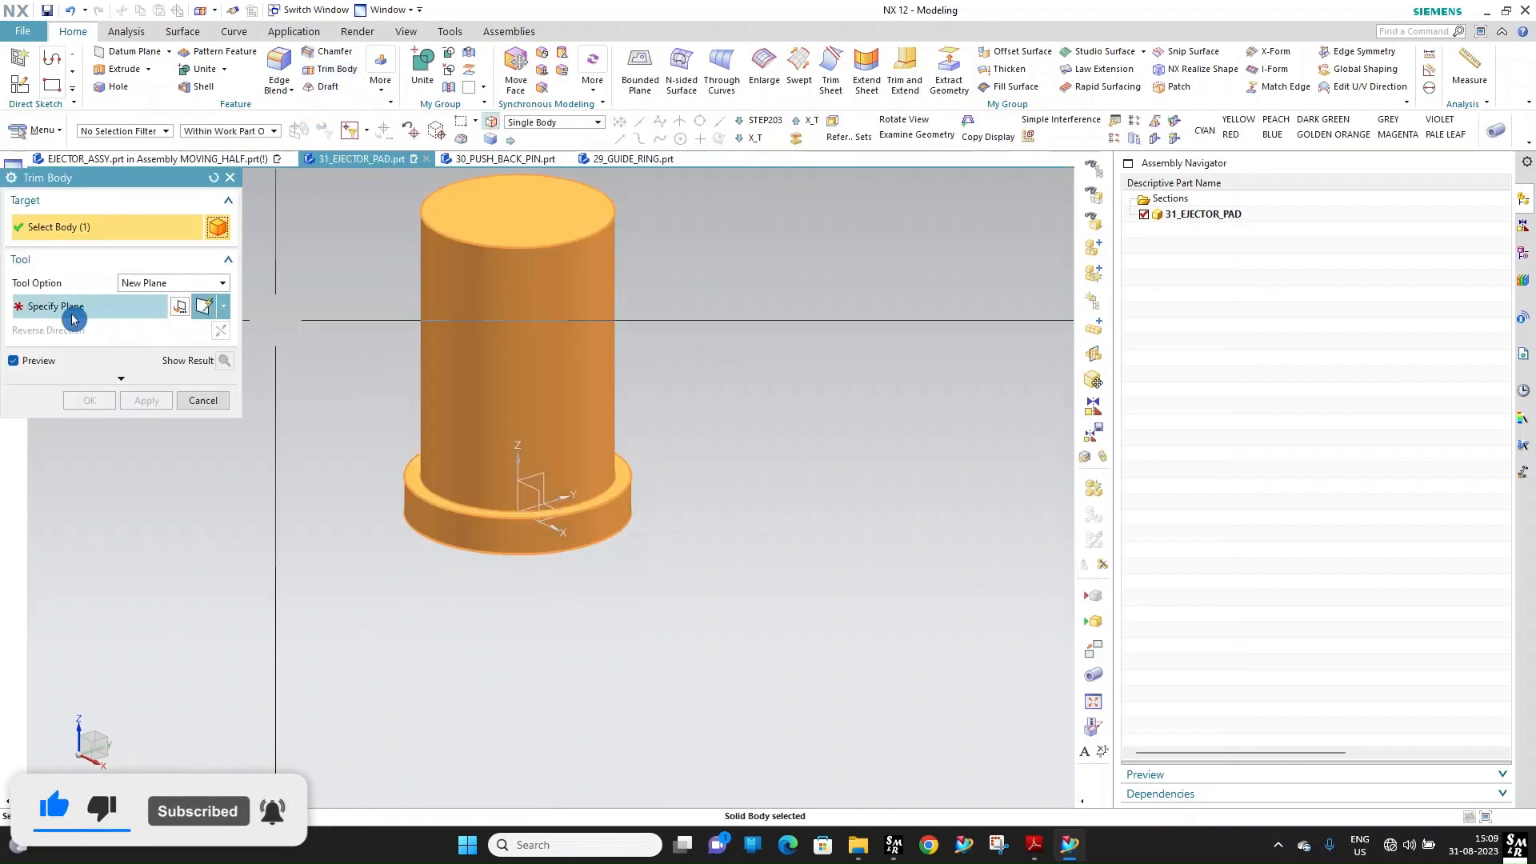
left_click(531, 483)
left_click(718, 436)
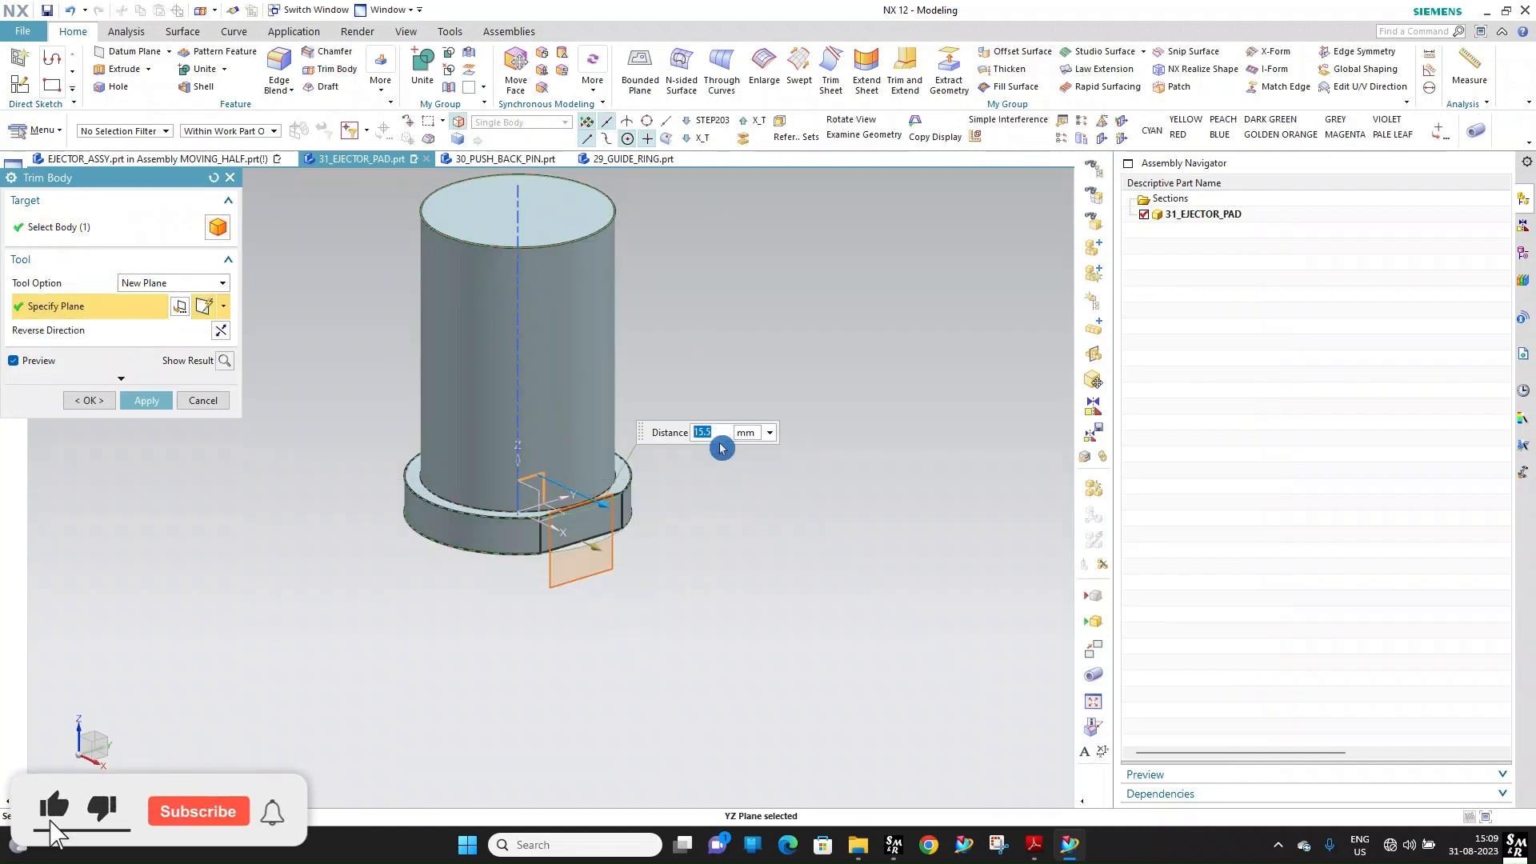
scroll(721, 448, "up", 2)
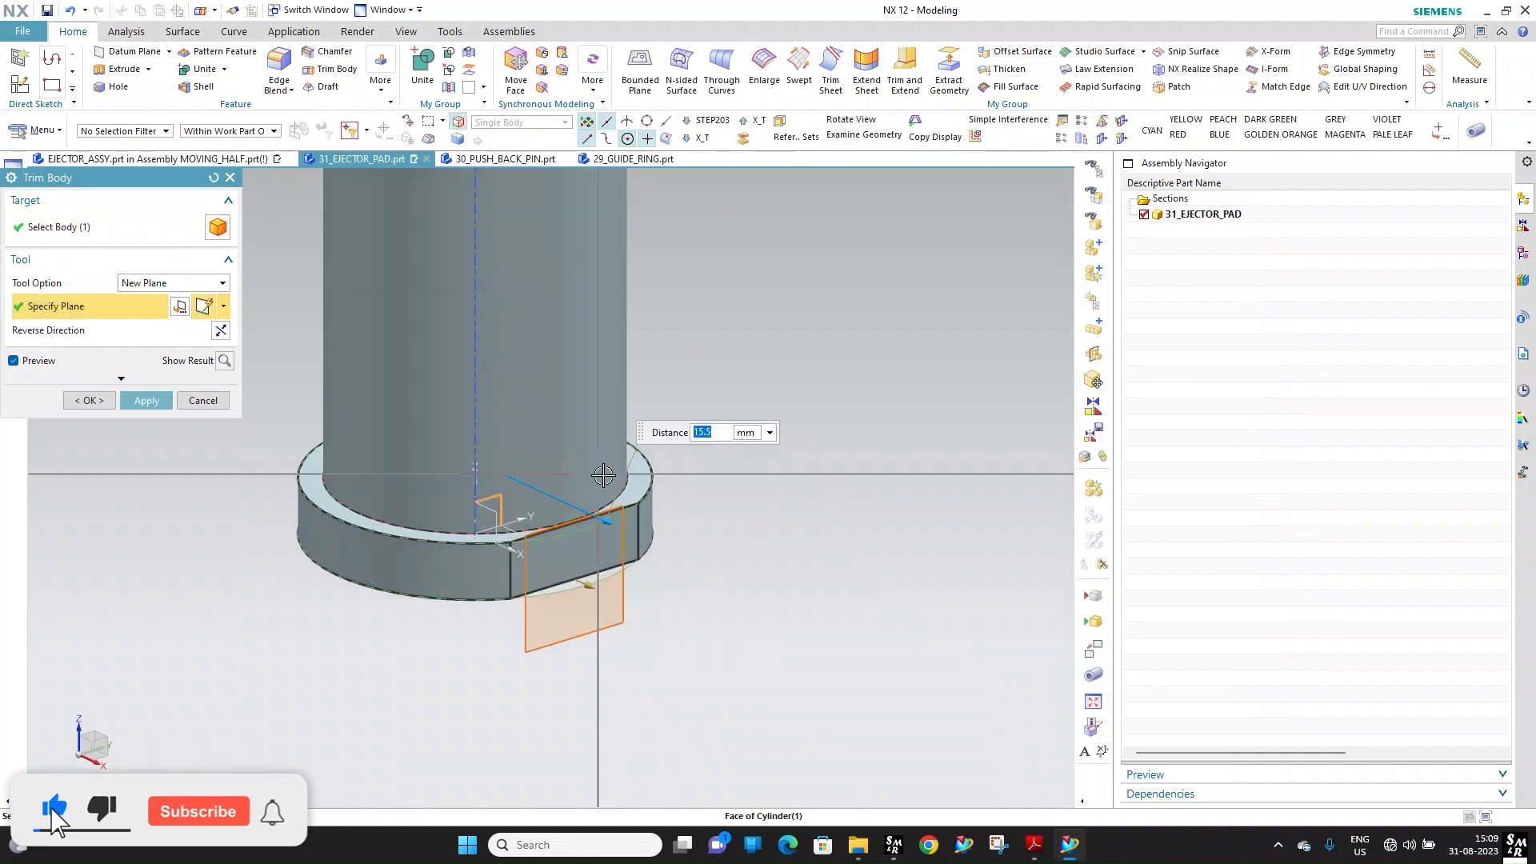
left_click(88, 398)
middle_click_drag(480, 435, 421, 366)
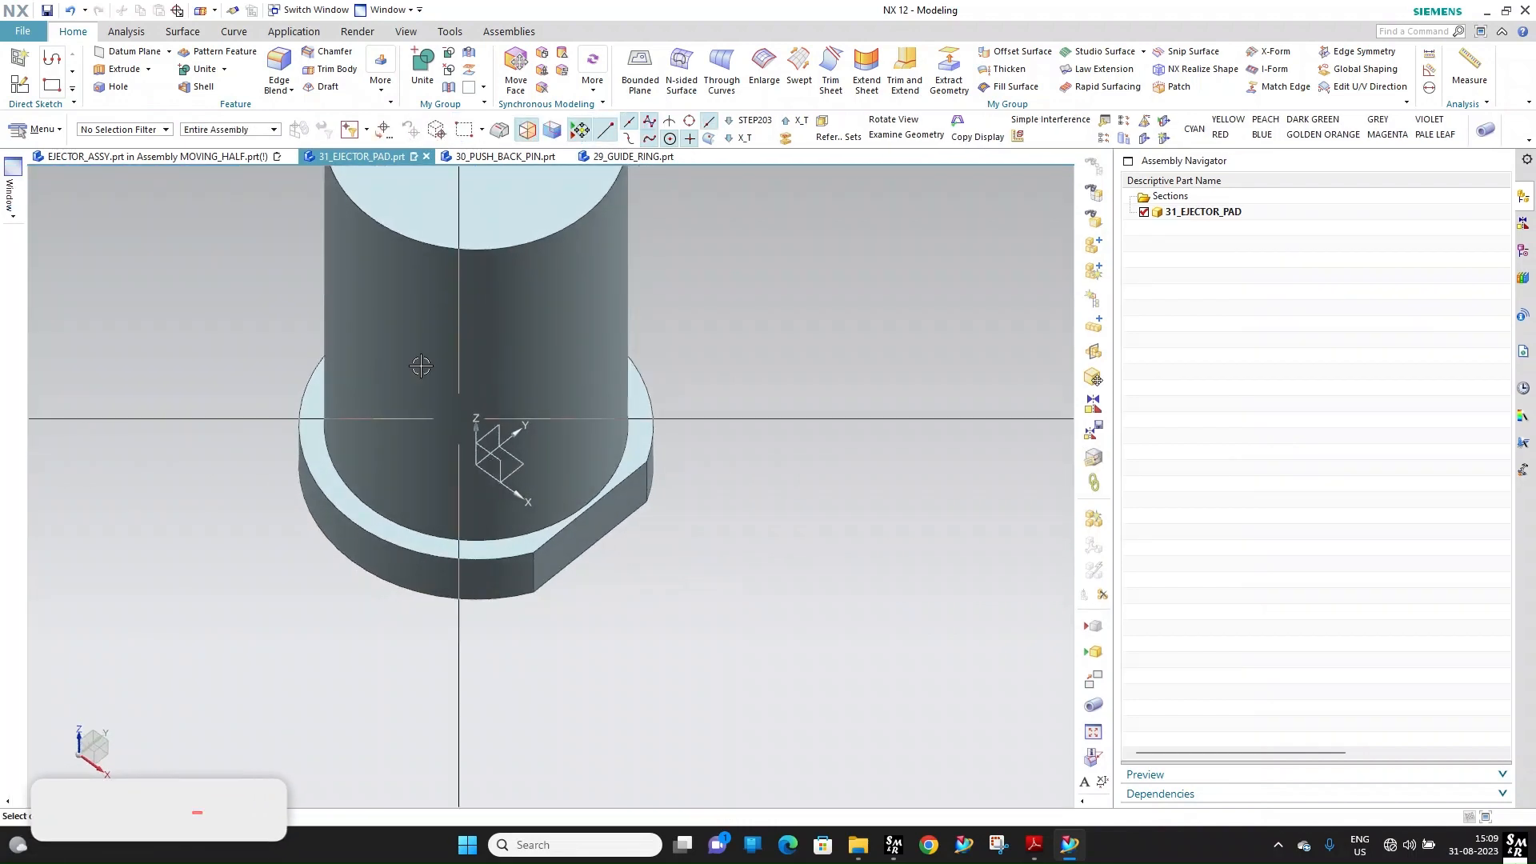
scroll(584, 390, "down", 3)
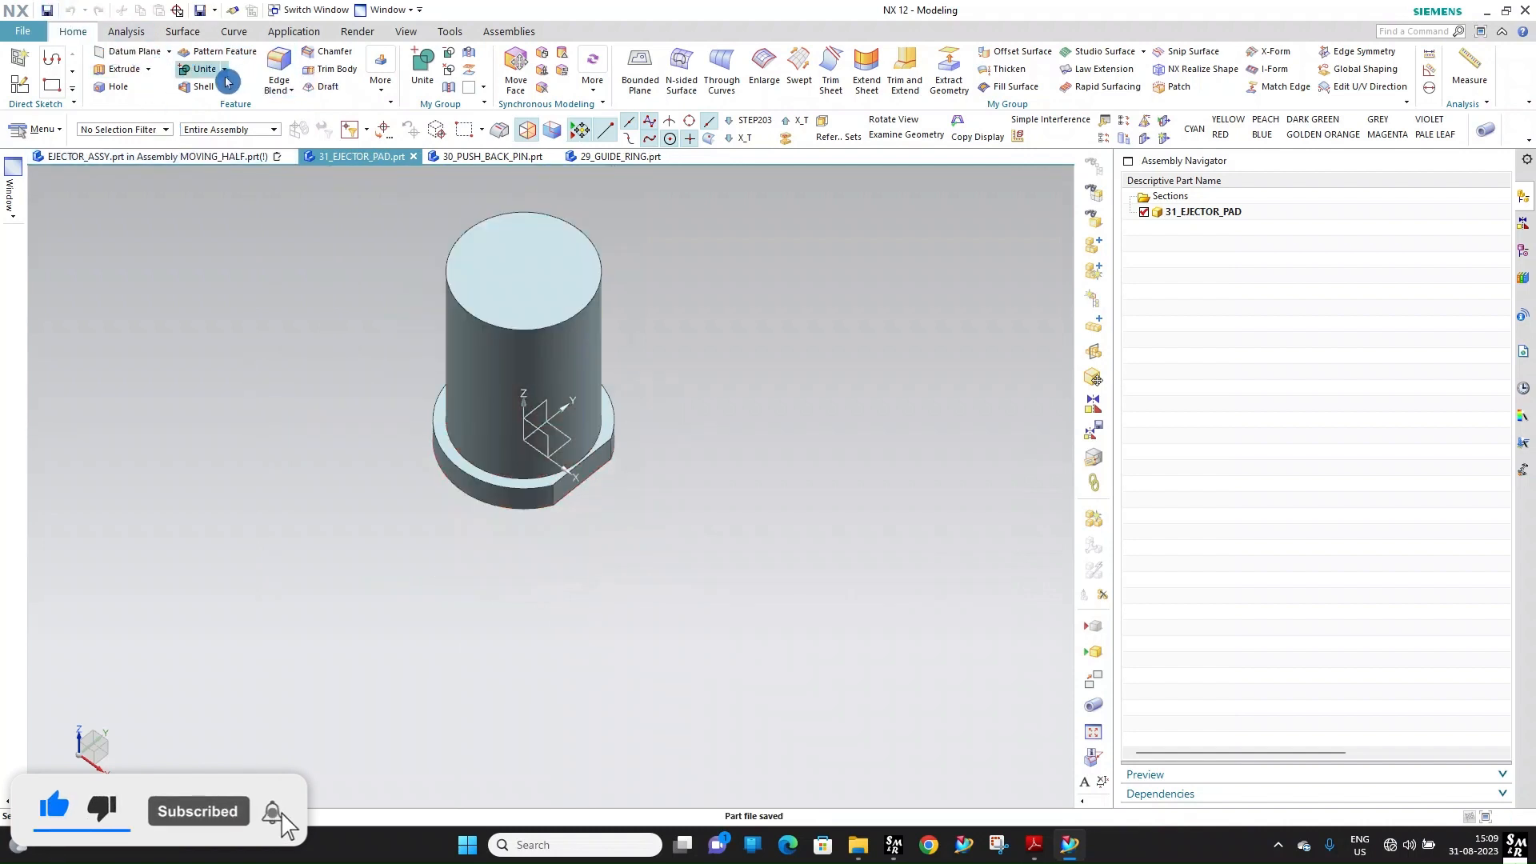
Add an M16 x 2 threaded hole, 24 mm thread depth and 32 mm hole depth, at the centre of the pad's top face
left_click(122, 91)
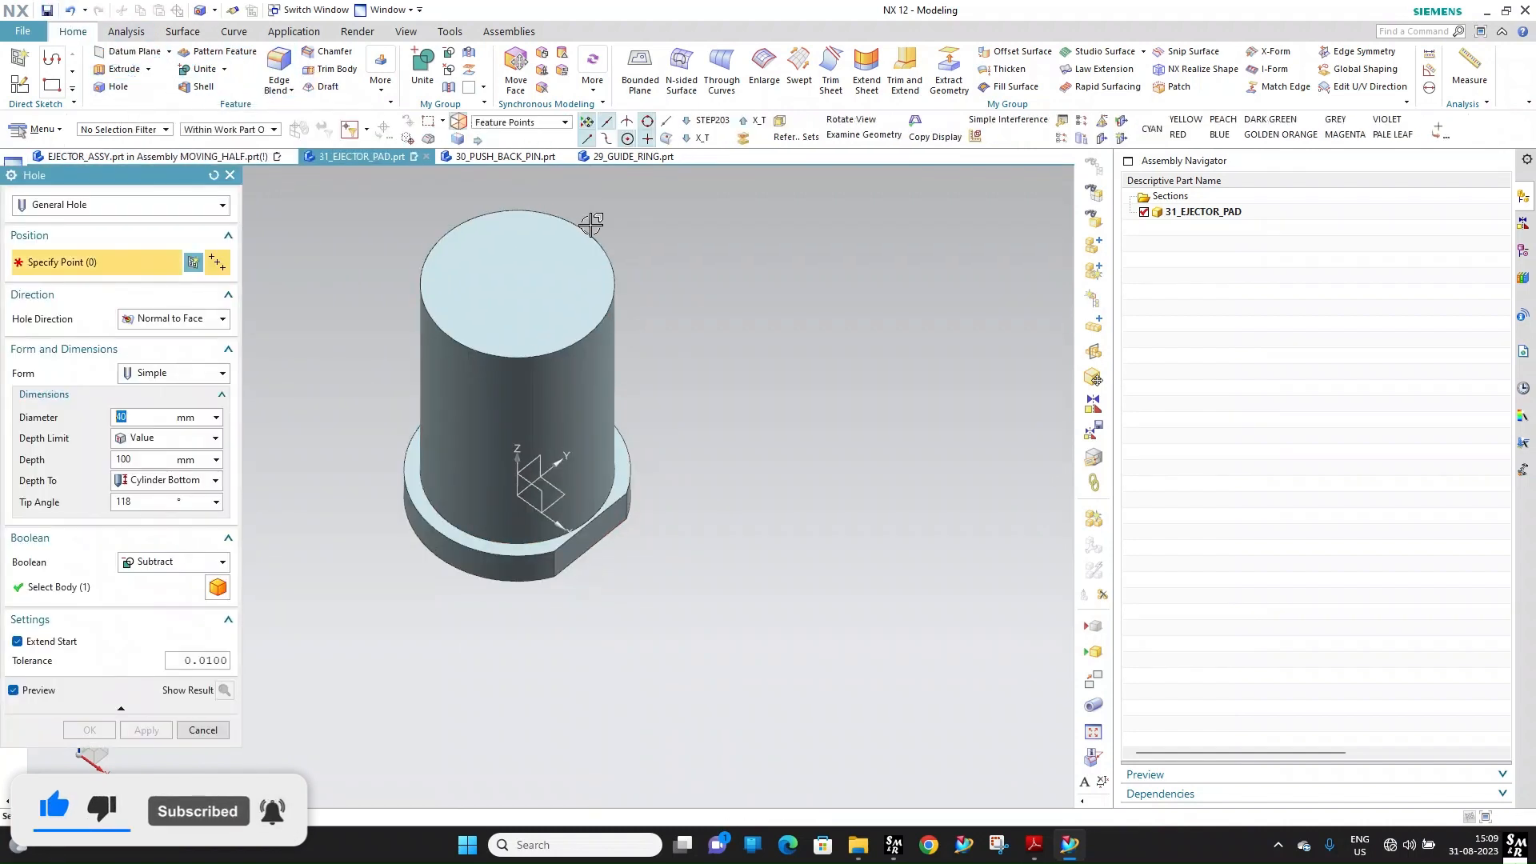
left_click(588, 230)
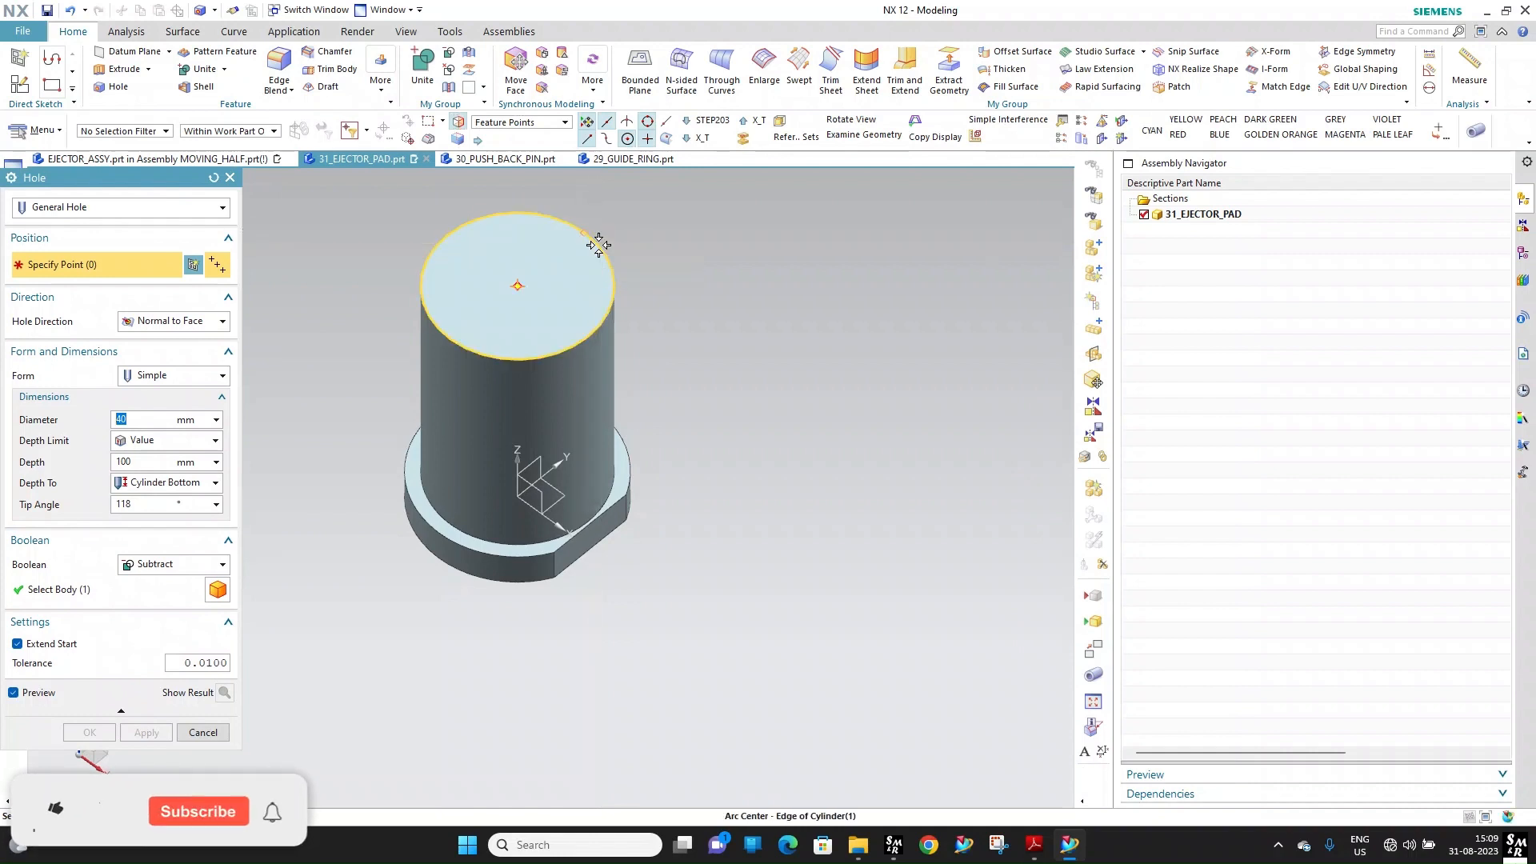
left_click(78, 211)
left_click(56, 278)
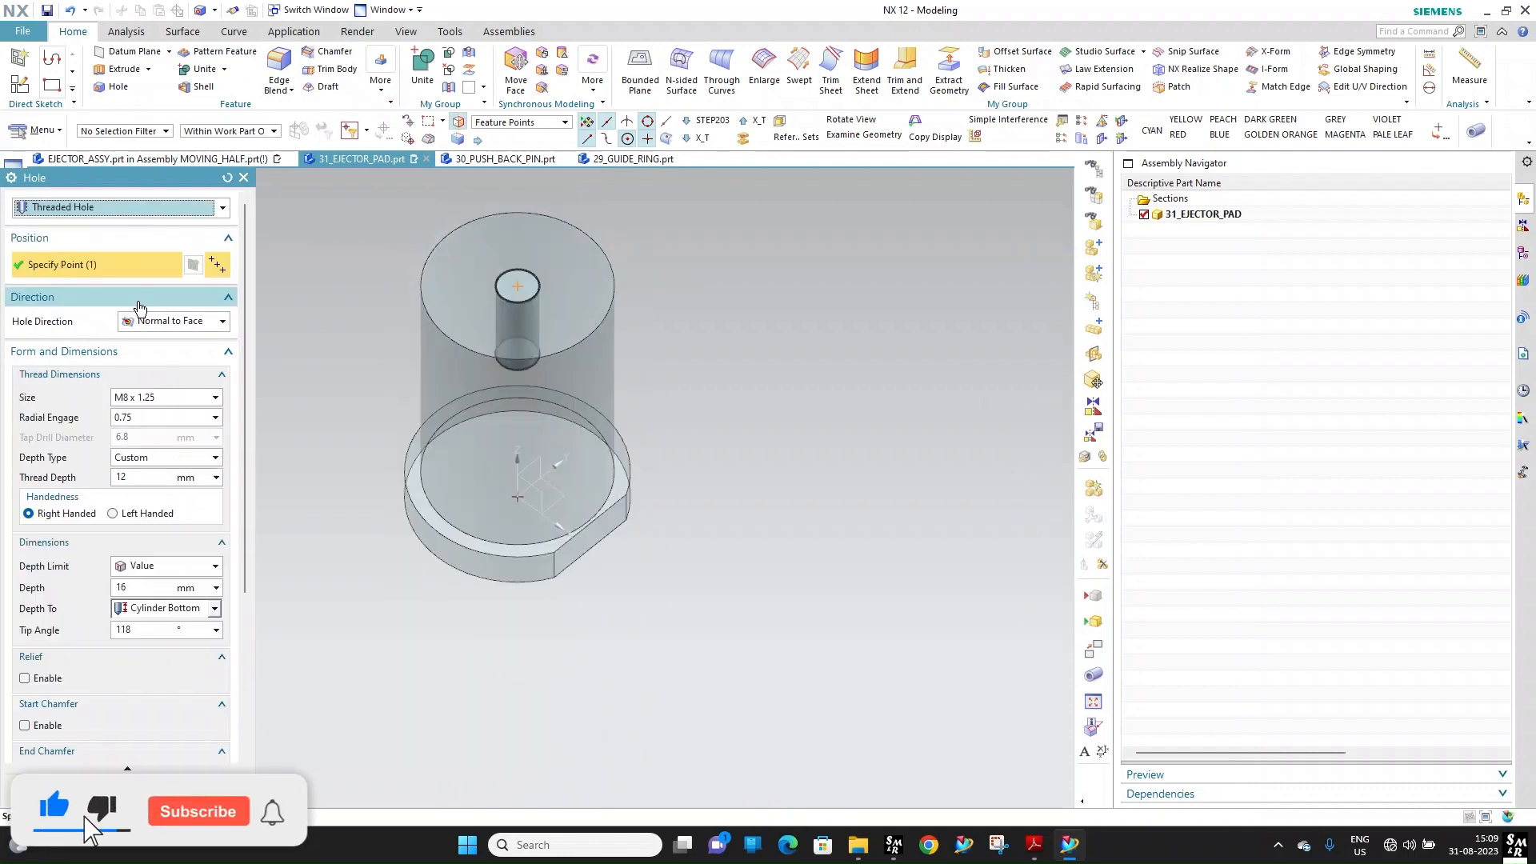
left_click(192, 397)
left_click(128, 468)
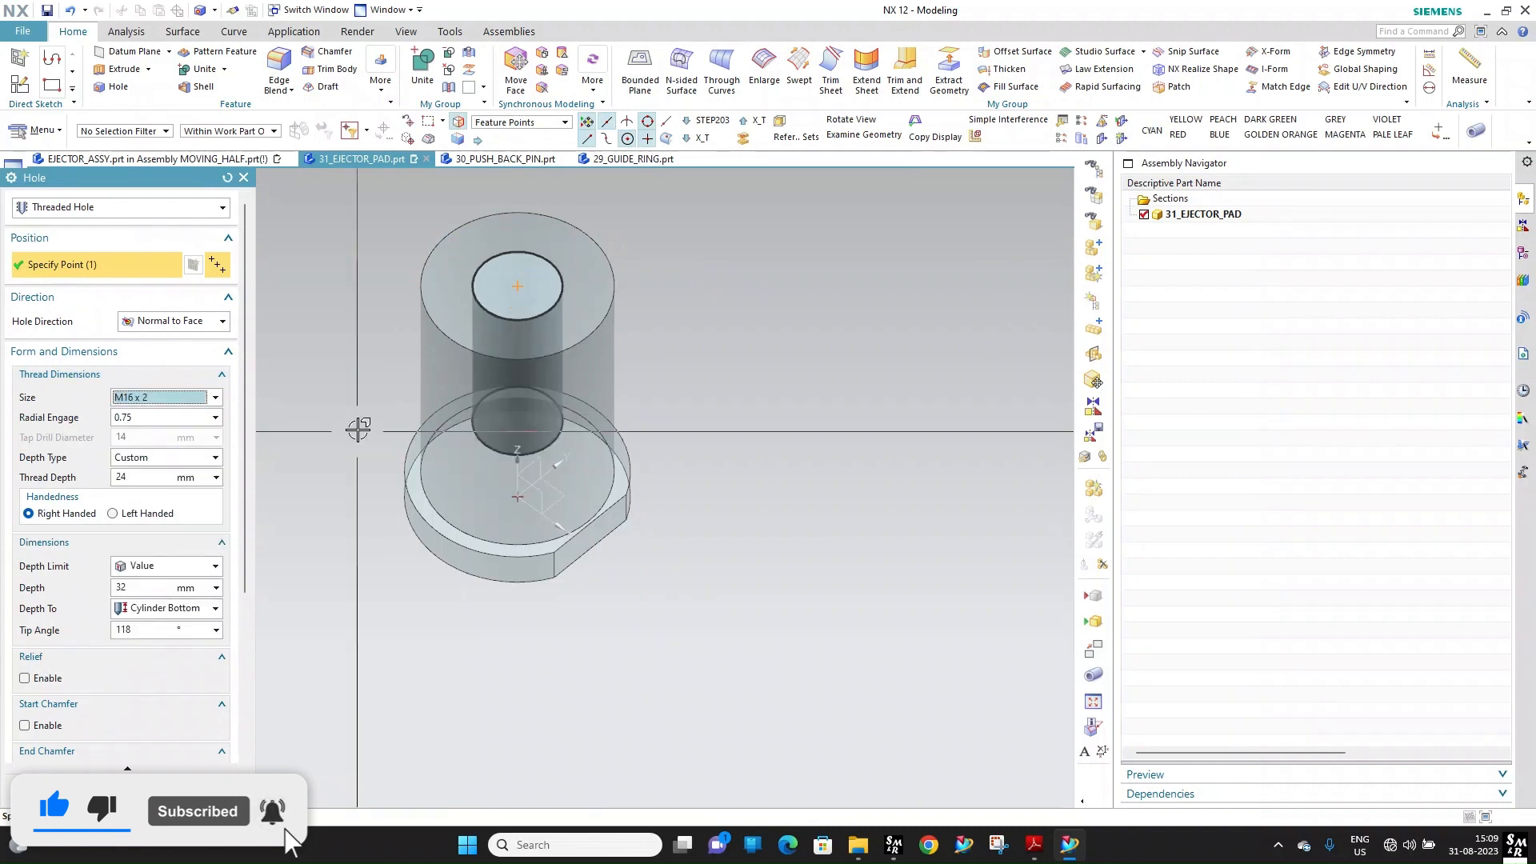
left_click(103, 790)
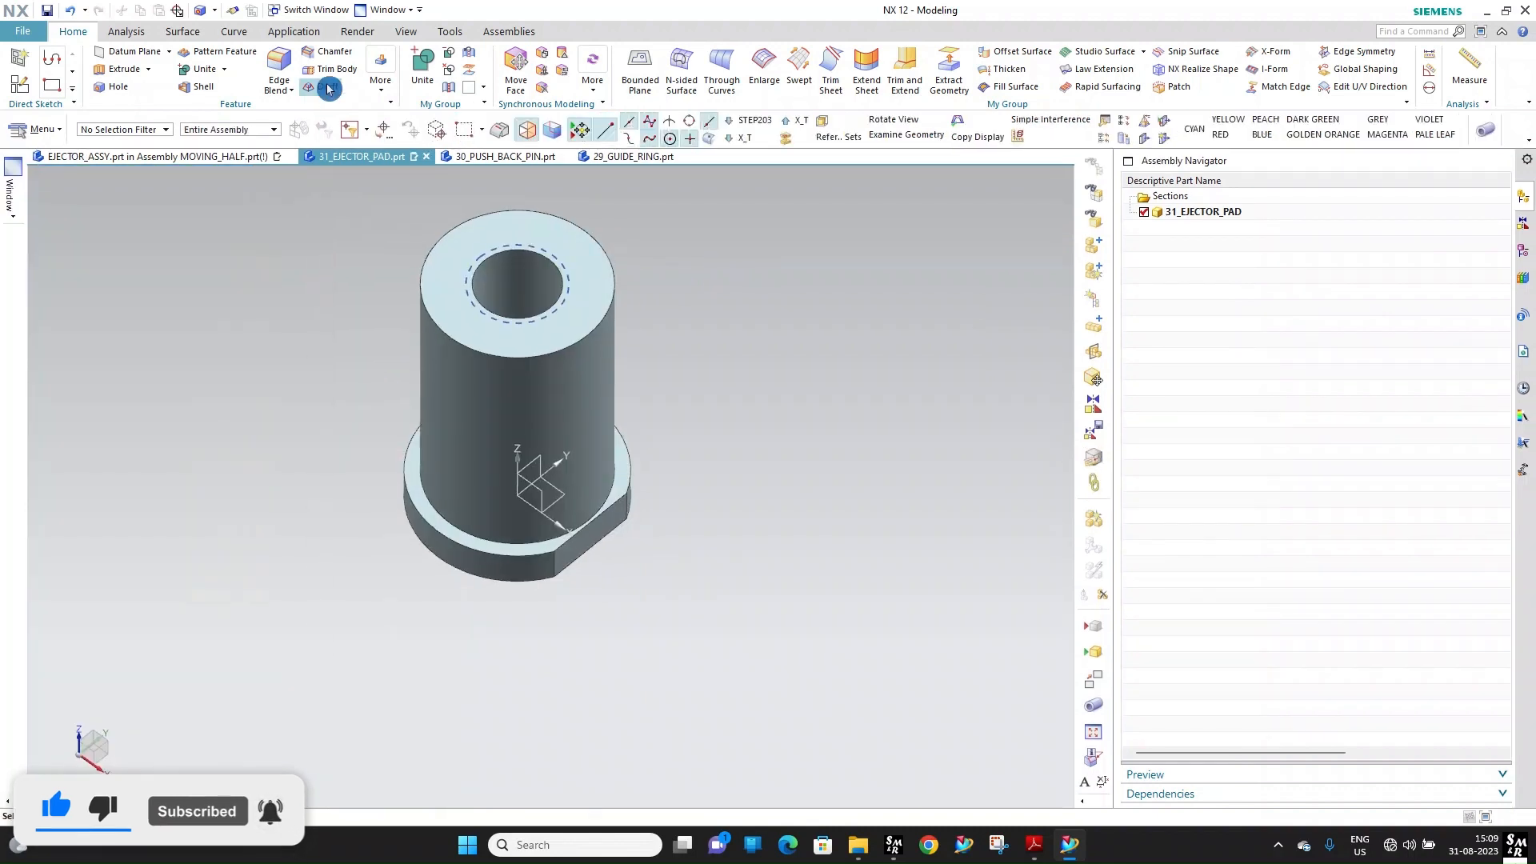
Chamfer the cylinder's top edge and the base flange's upper edges with a 0.5 mm symmetric distance
left_click(330, 54)
left_click(601, 249)
scroll(632, 479, "up", 4)
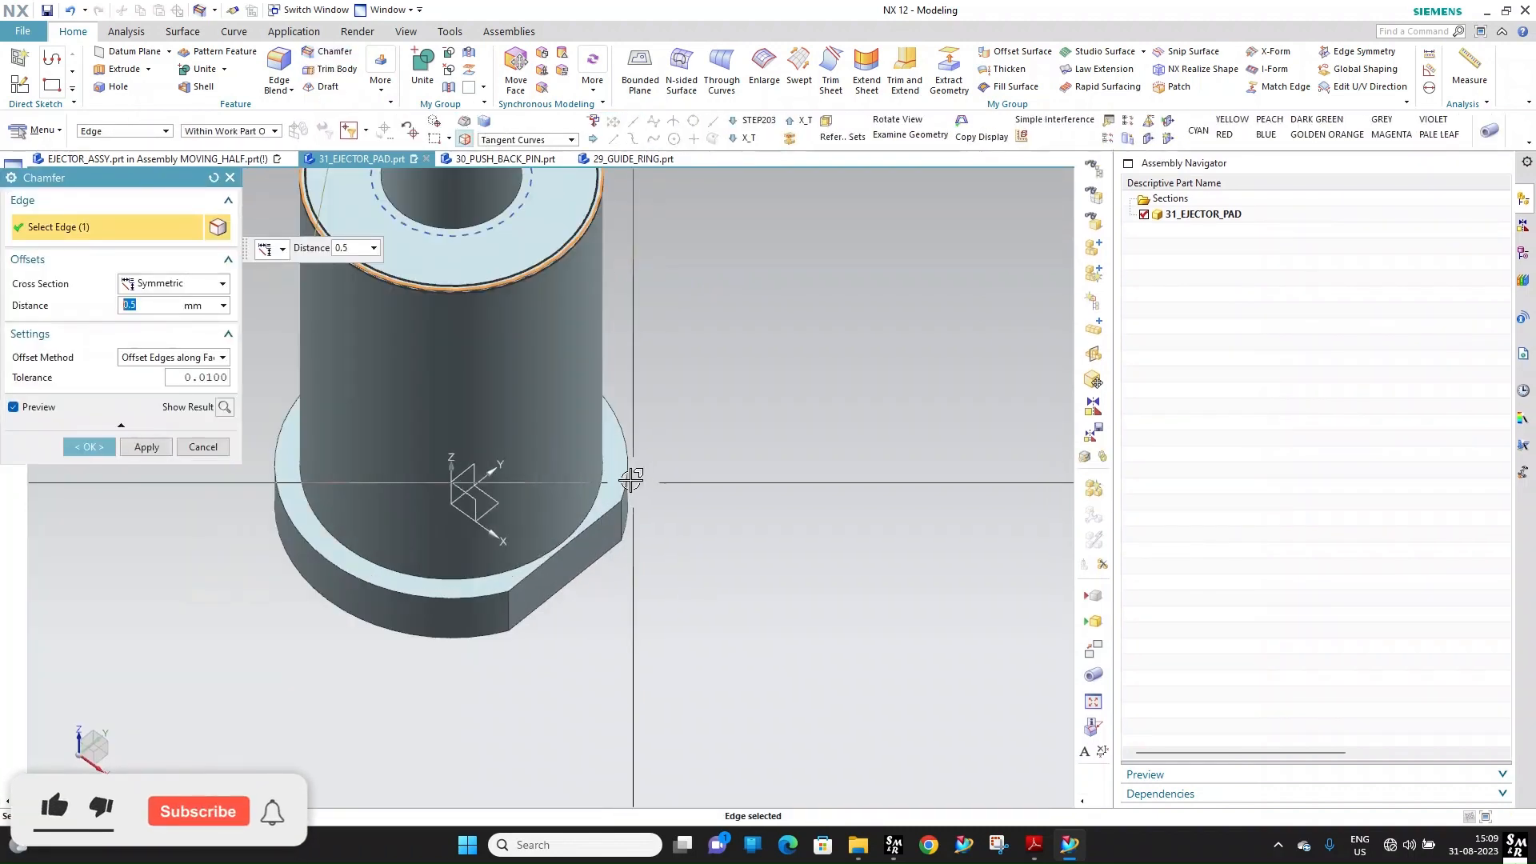
left_click(625, 478)
left_click(588, 542)
left_click(584, 600)
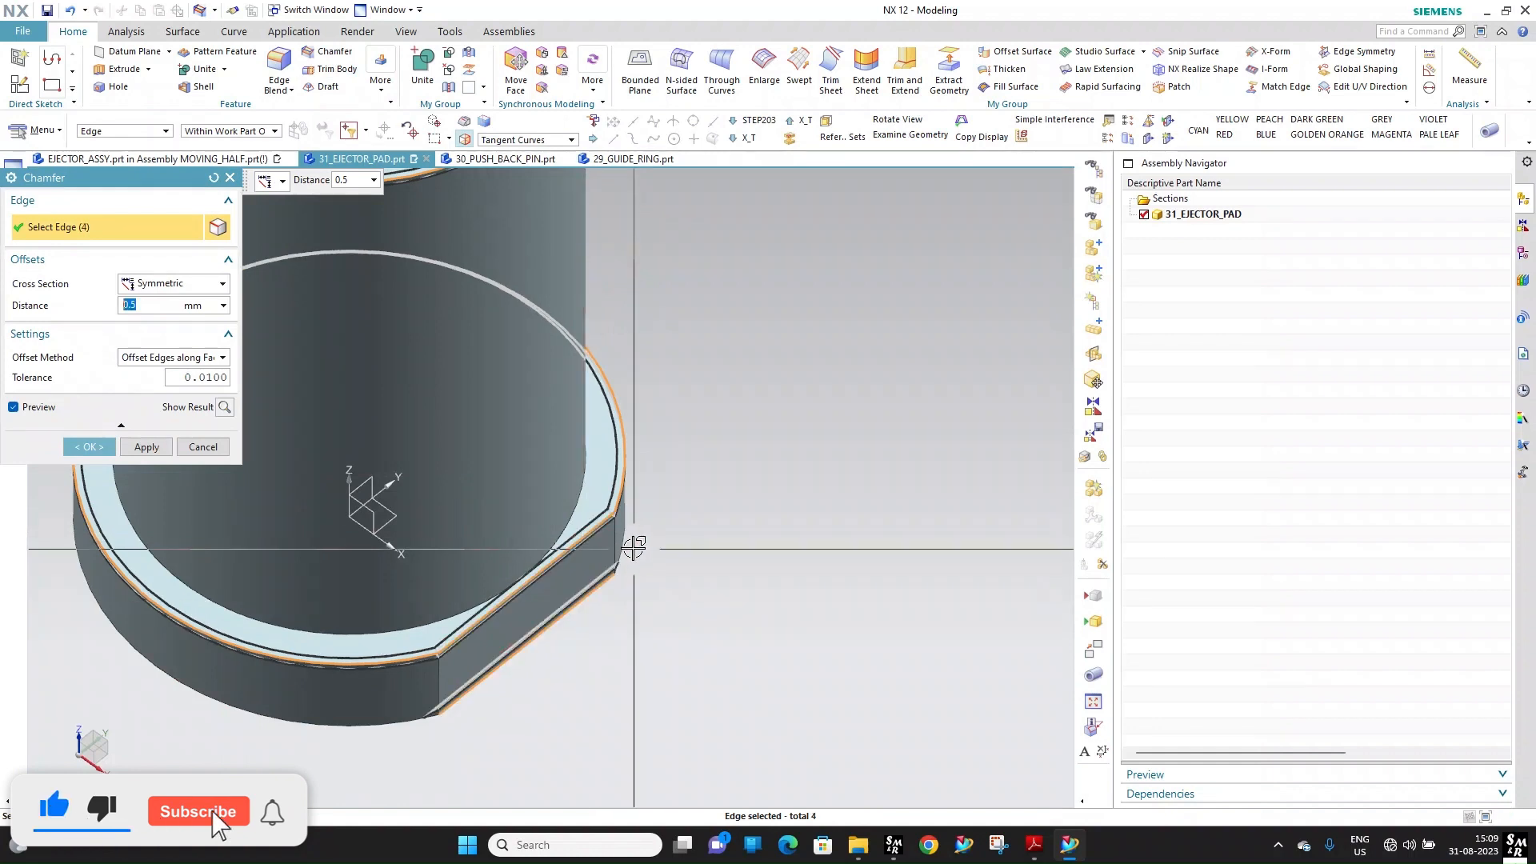
left_click(626, 548)
left_click(87, 446)
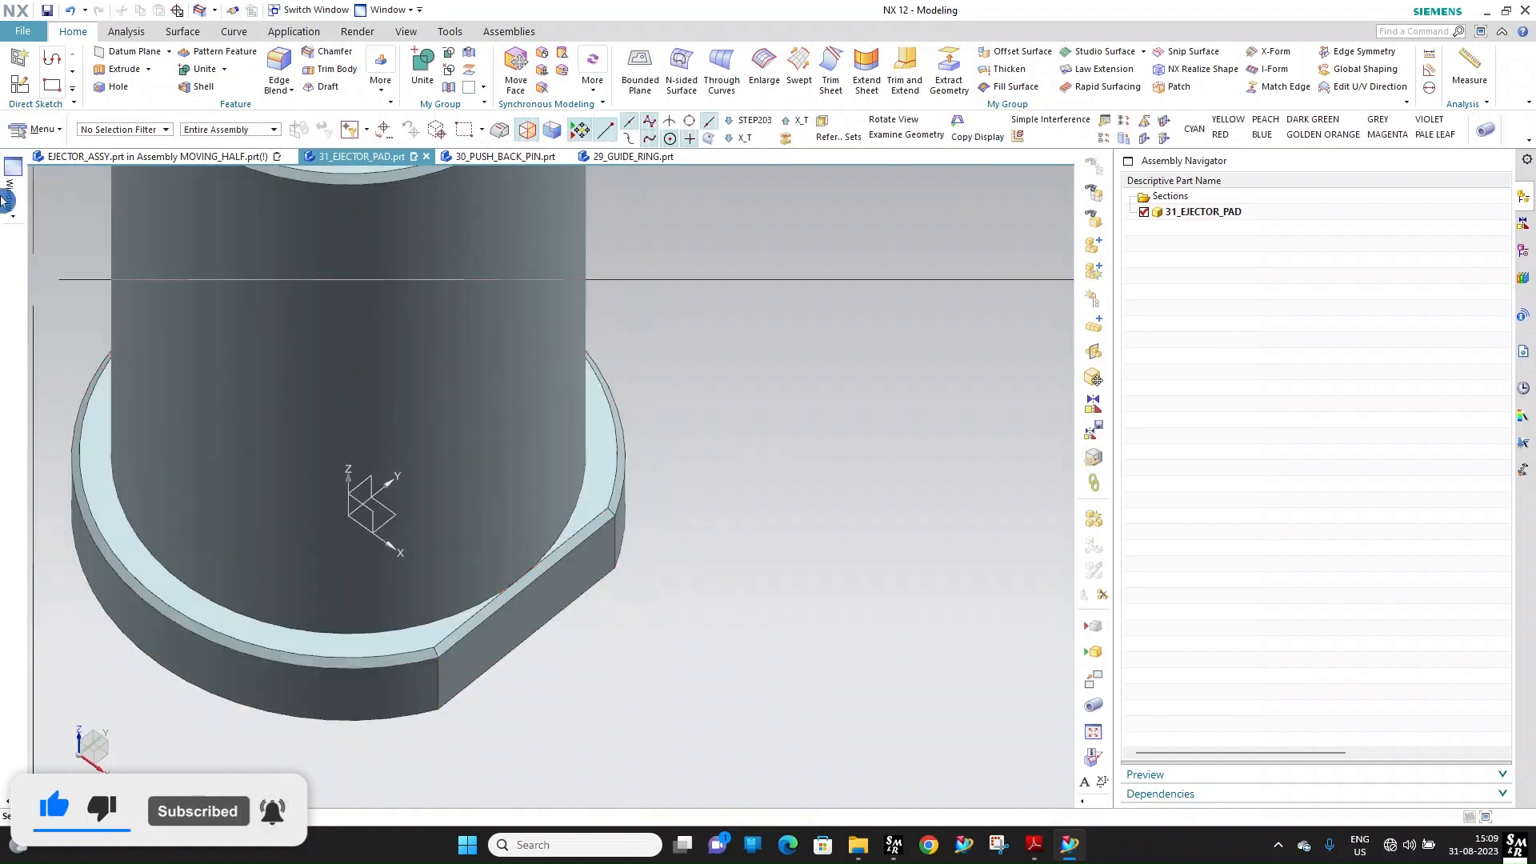
Return to the EJECTOR_ASSY assembly and show 05_EJECTOR_BACK_PLATE
left_click(358, 11)
left_click(435, 113)
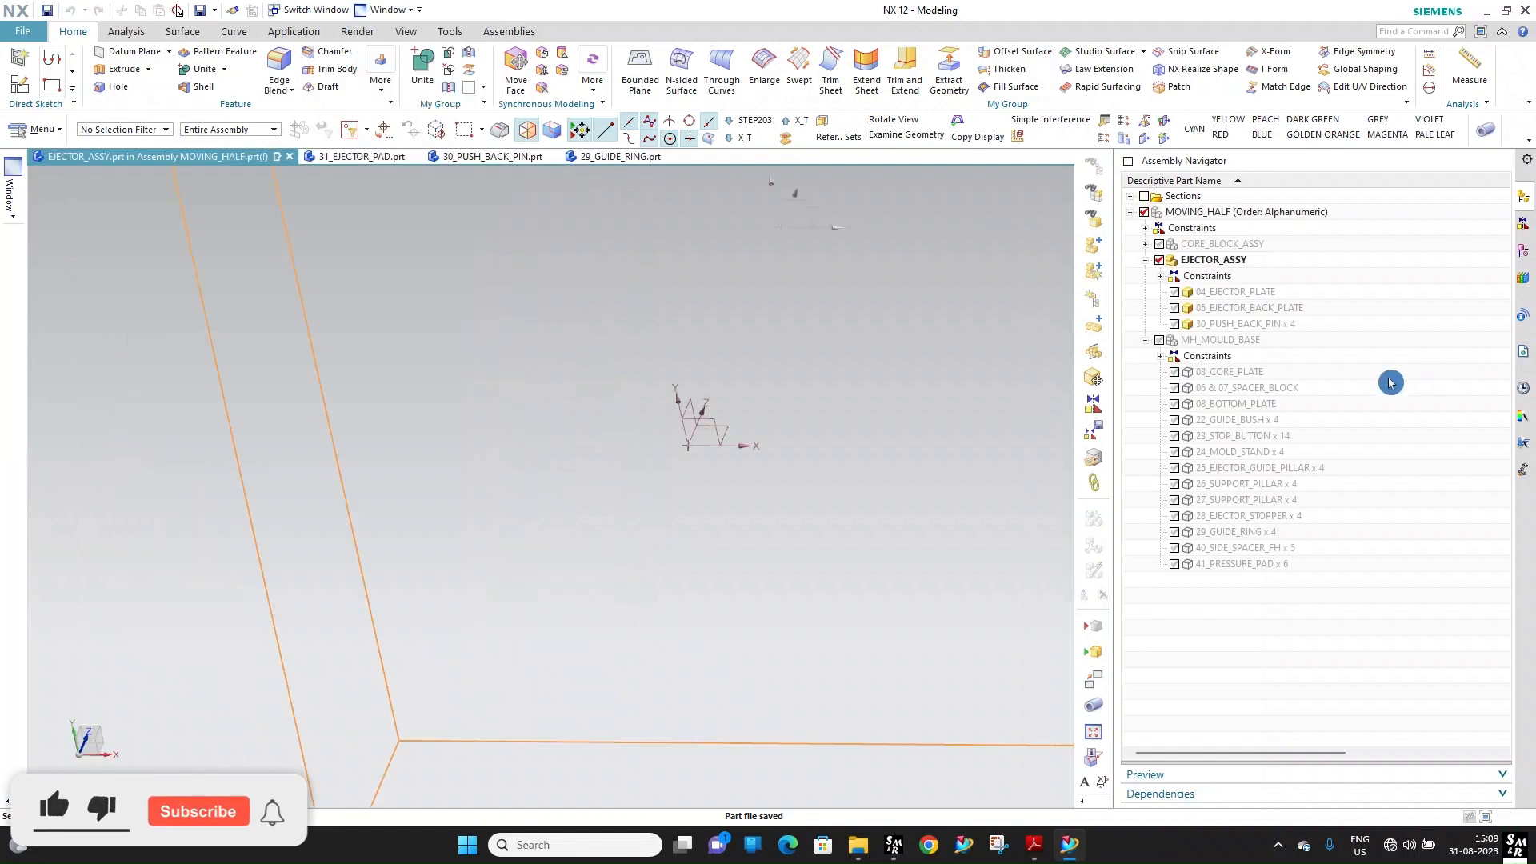
left_click(1234, 261)
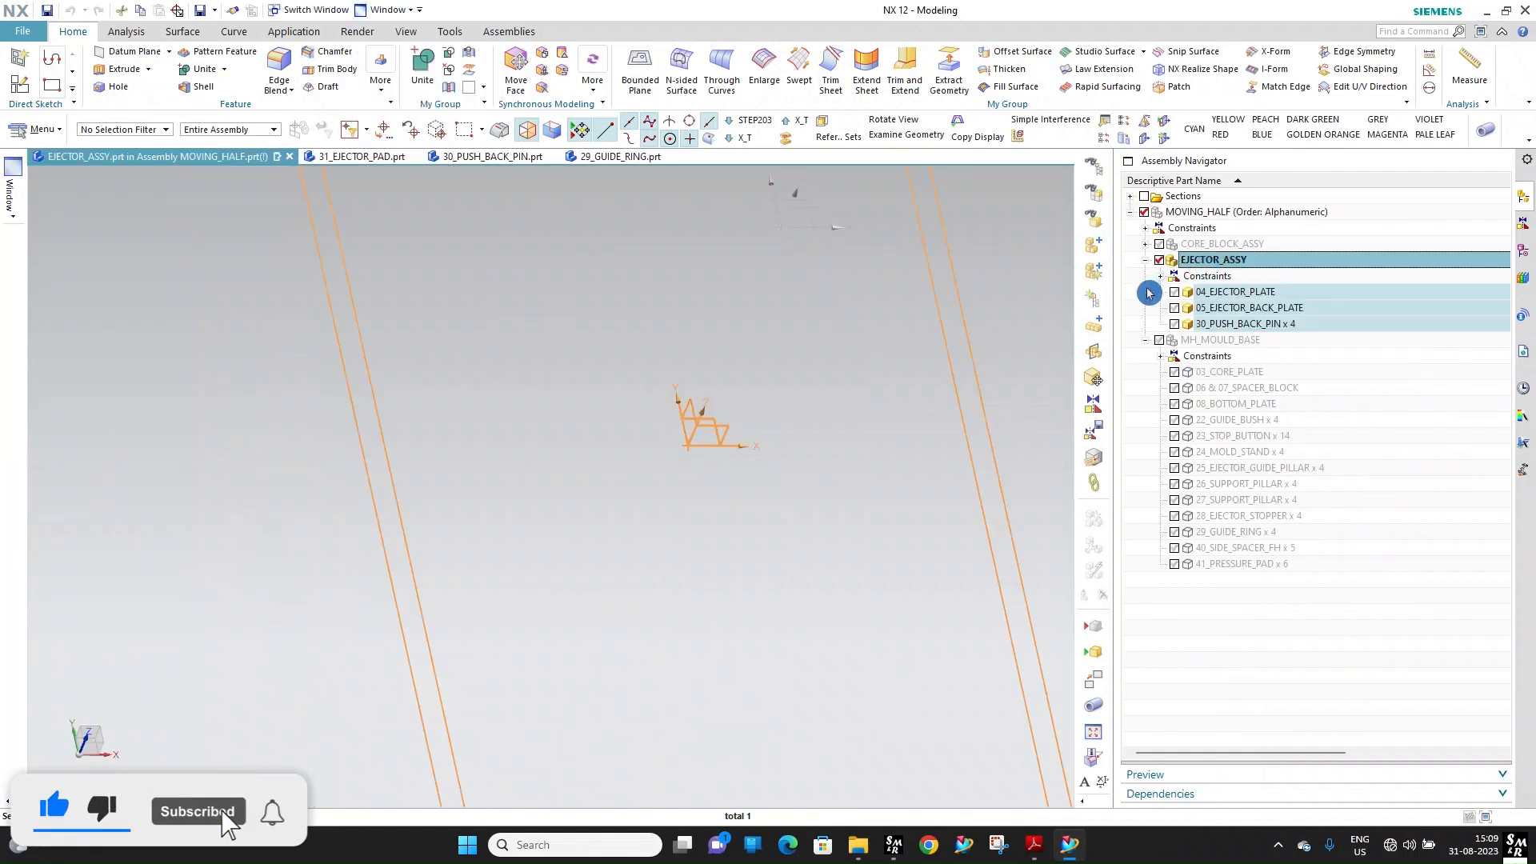
key("Escape")
left_click(1173, 308)
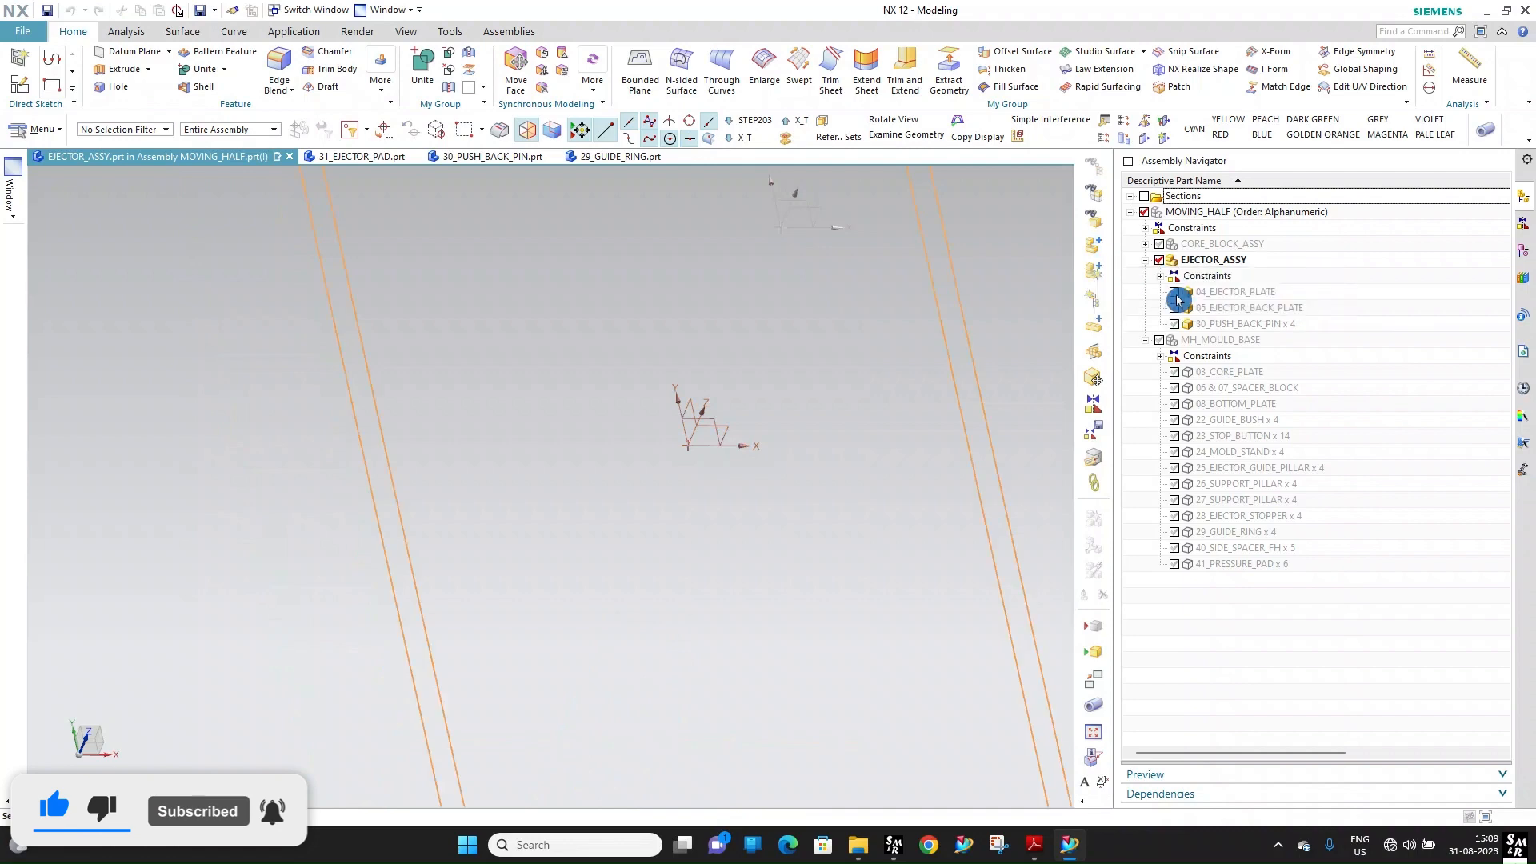
Add the 31_EJECTOR_PAD part as a component of EJECTOR_ASSY, placed by Touch/Align constraints
left_click(1102, 268)
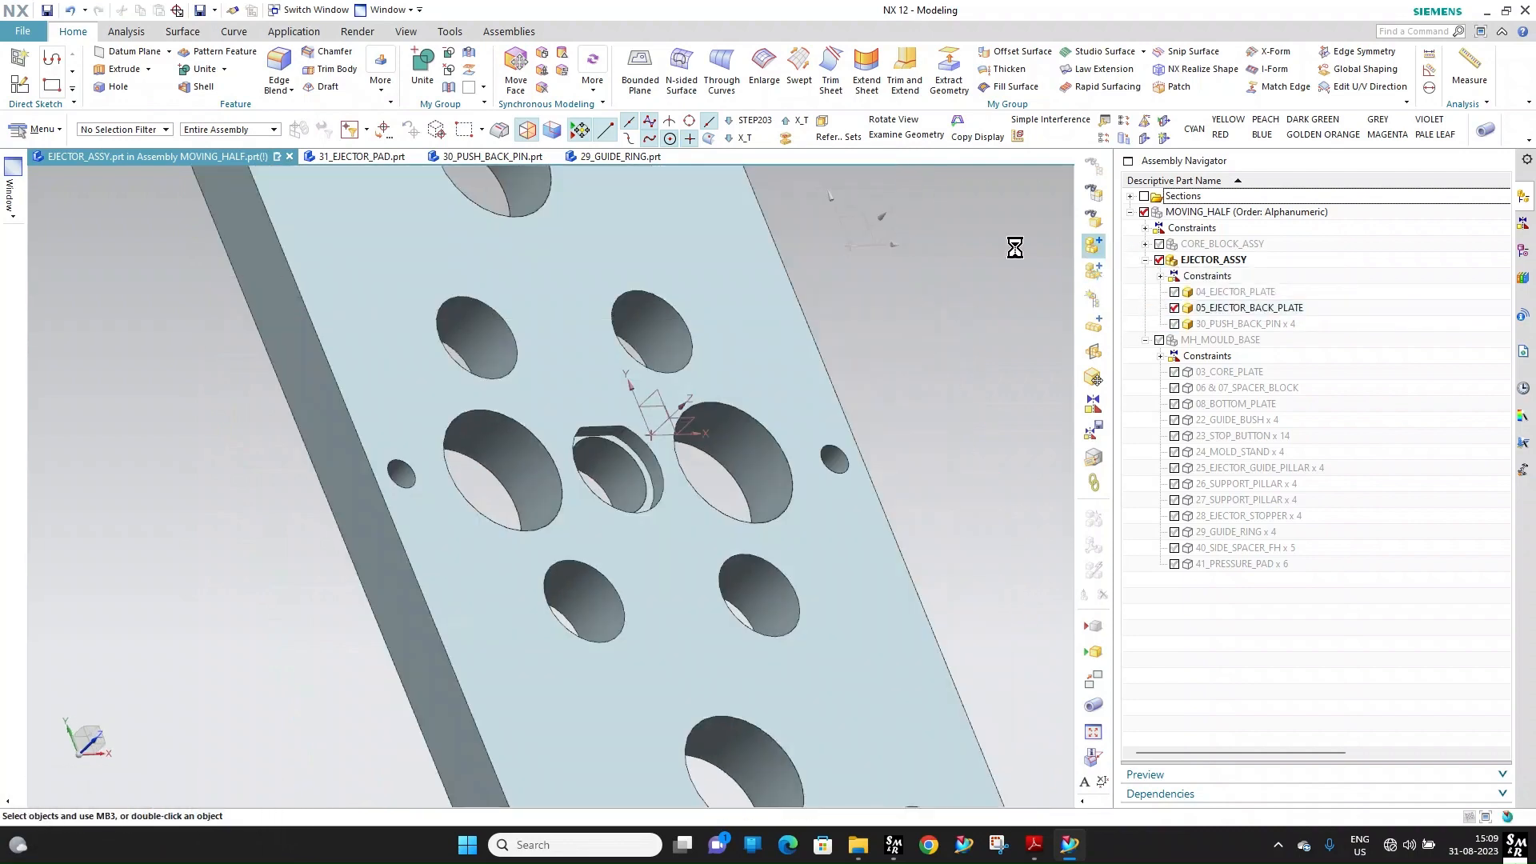
left_click(134, 516)
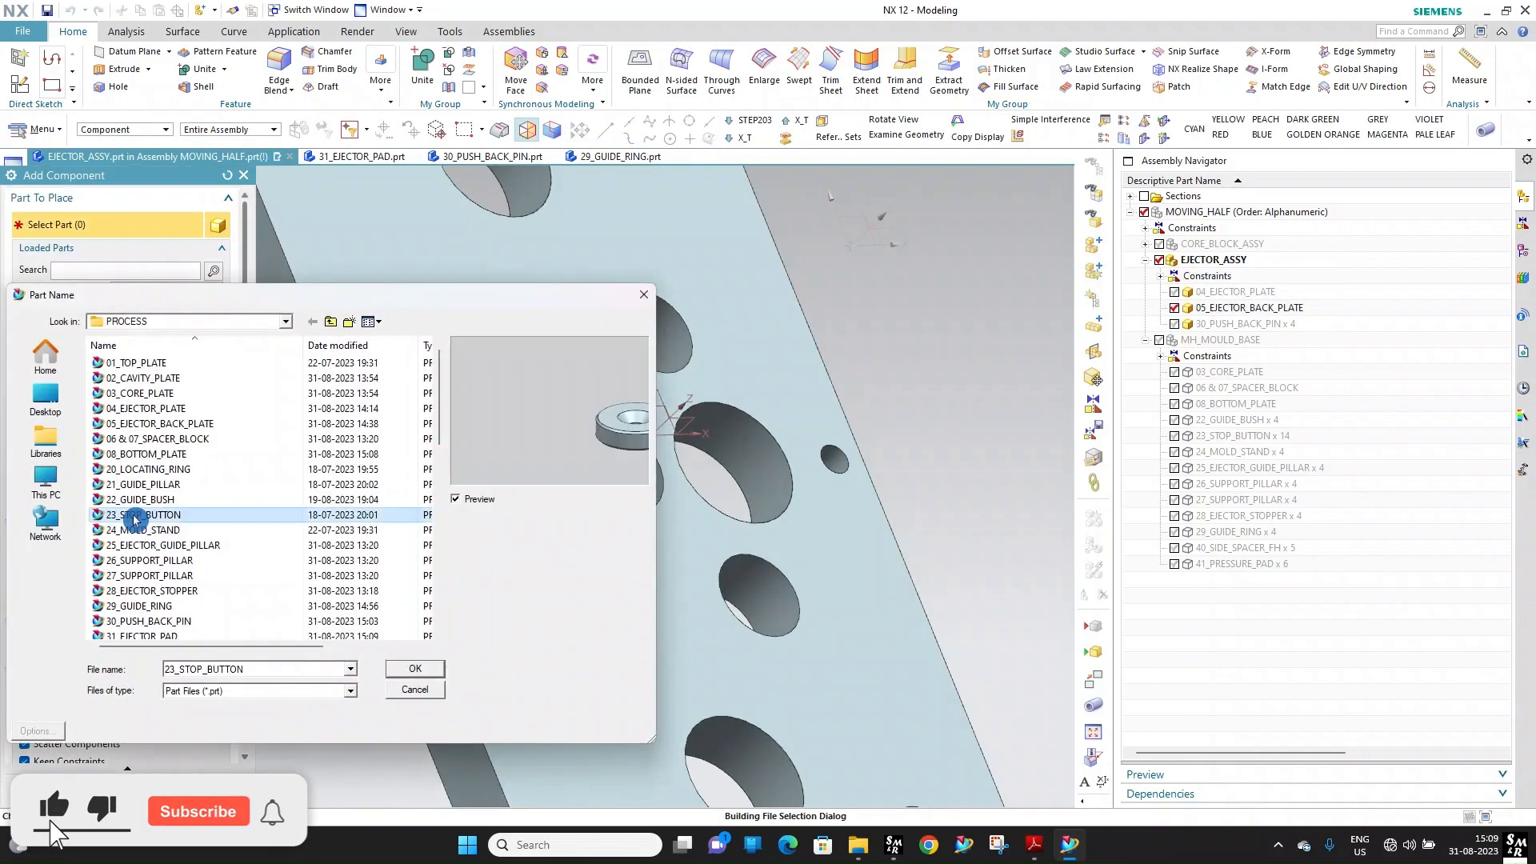
type("31_EJECTOR_PAD")
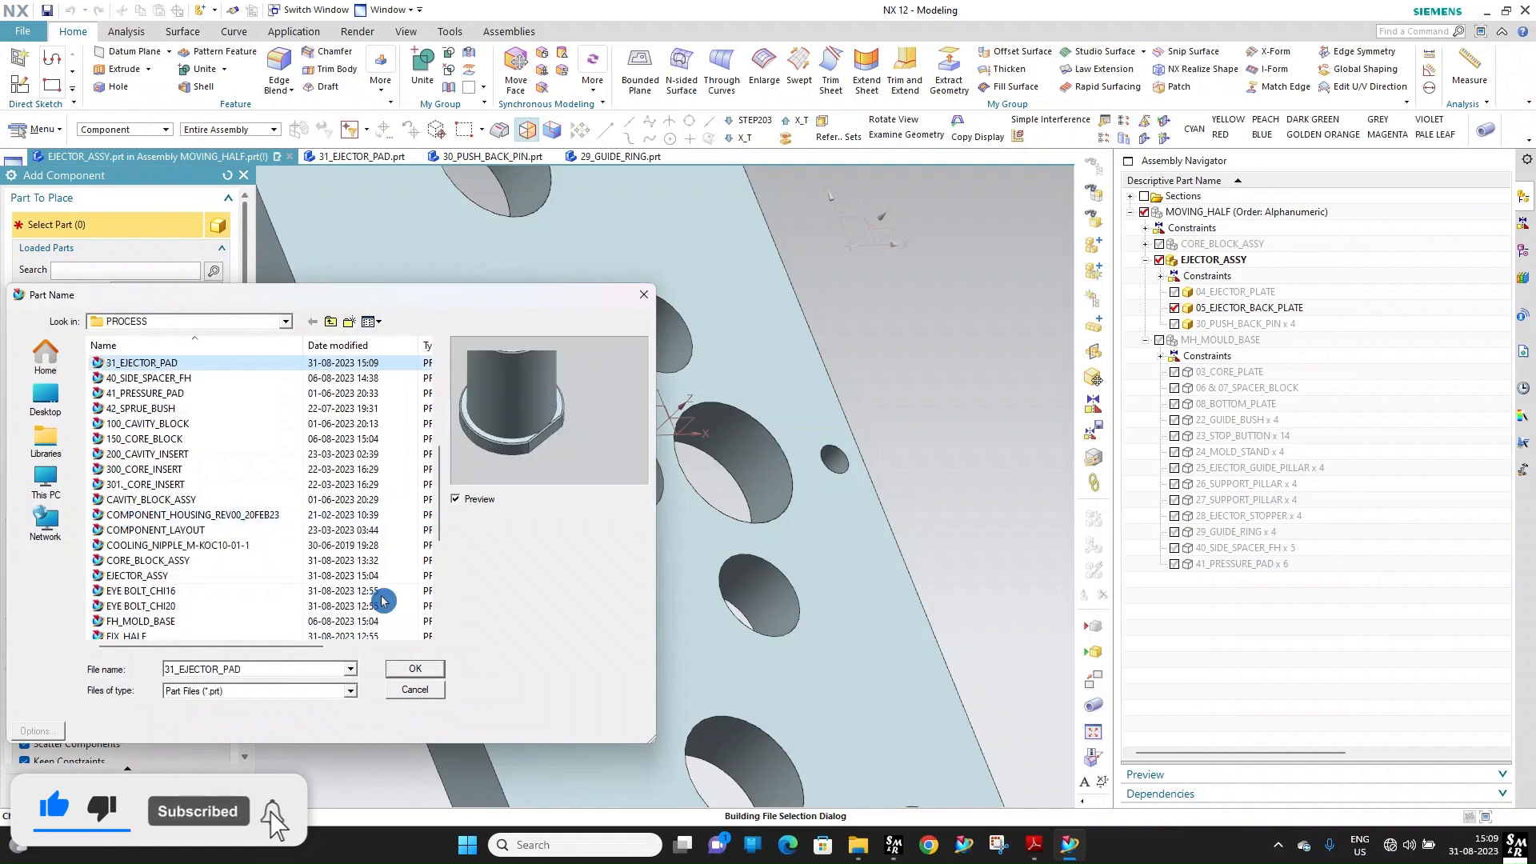
left_click(414, 668)
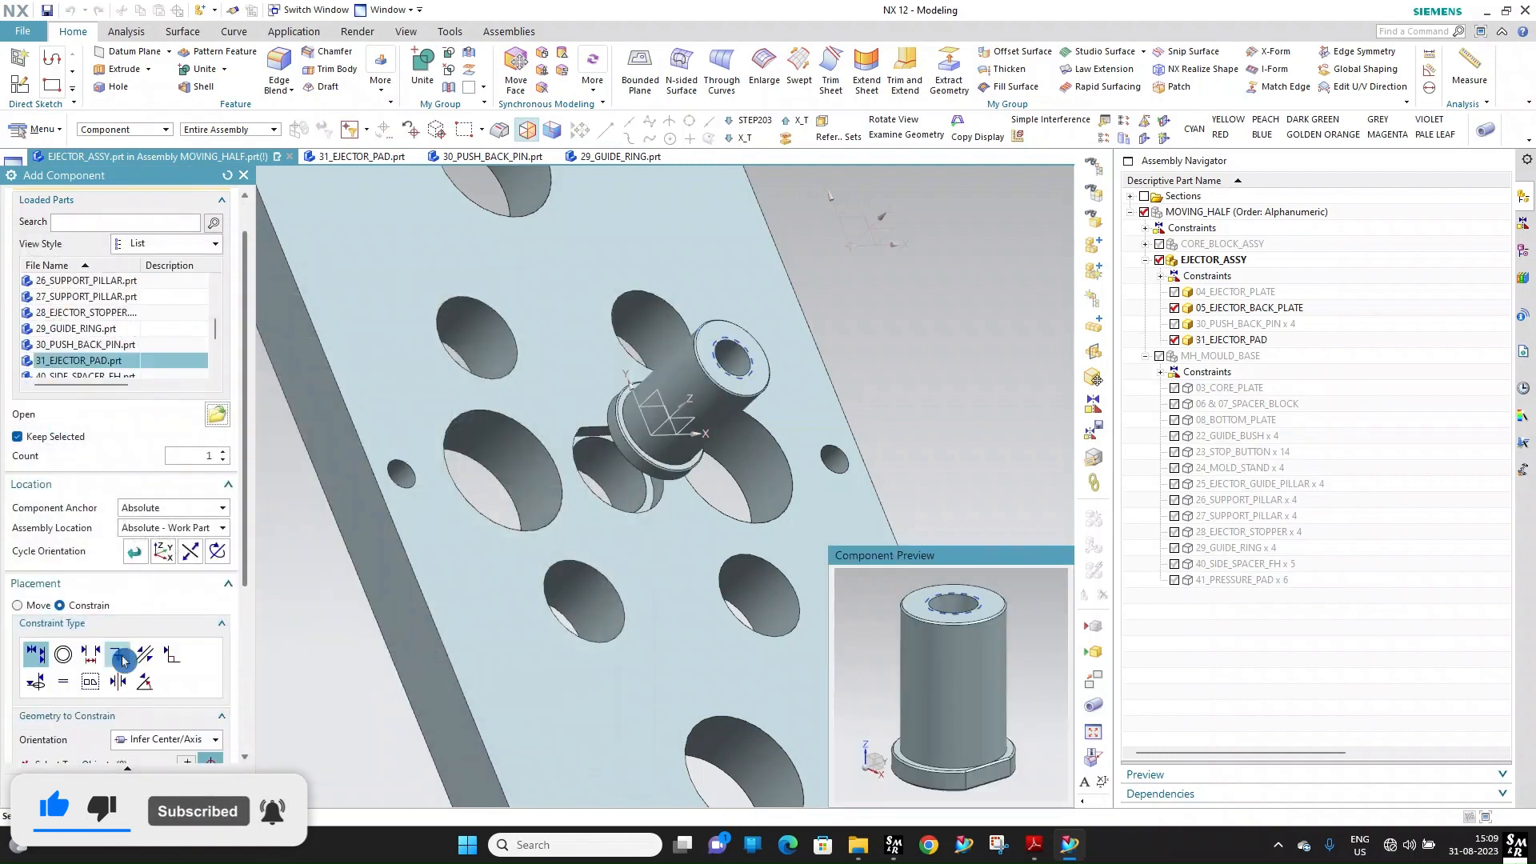
scroll(86, 749, "down", 1)
left_click(85, 720)
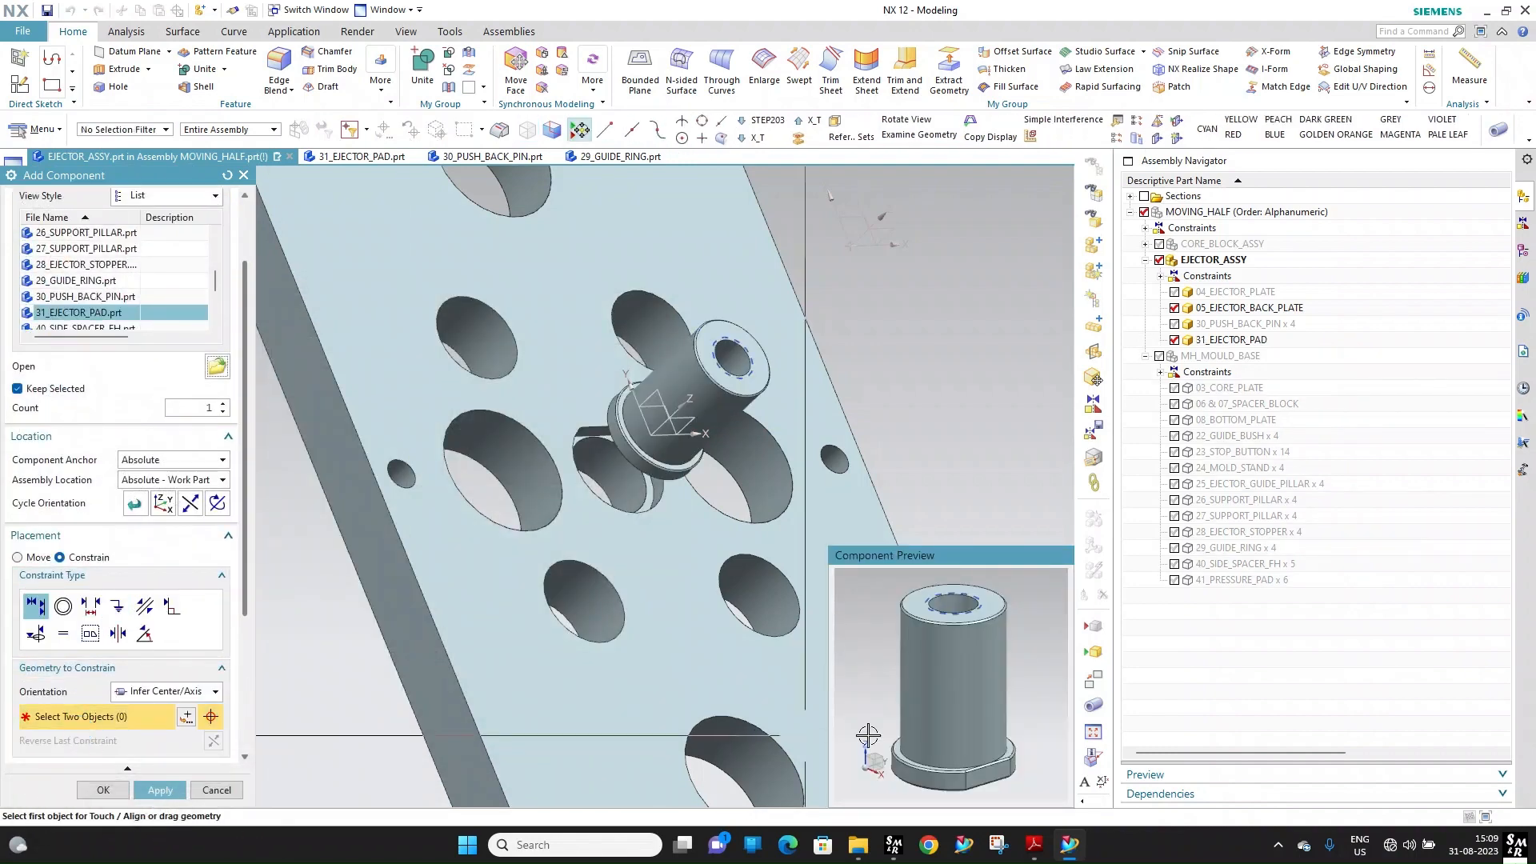
Align the ejector pad's axis with the back plate's central hole and mate the flange's upper face to the pocket floor
left_click(984, 697)
scroll(672, 473, "up", 4)
left_click(697, 478)
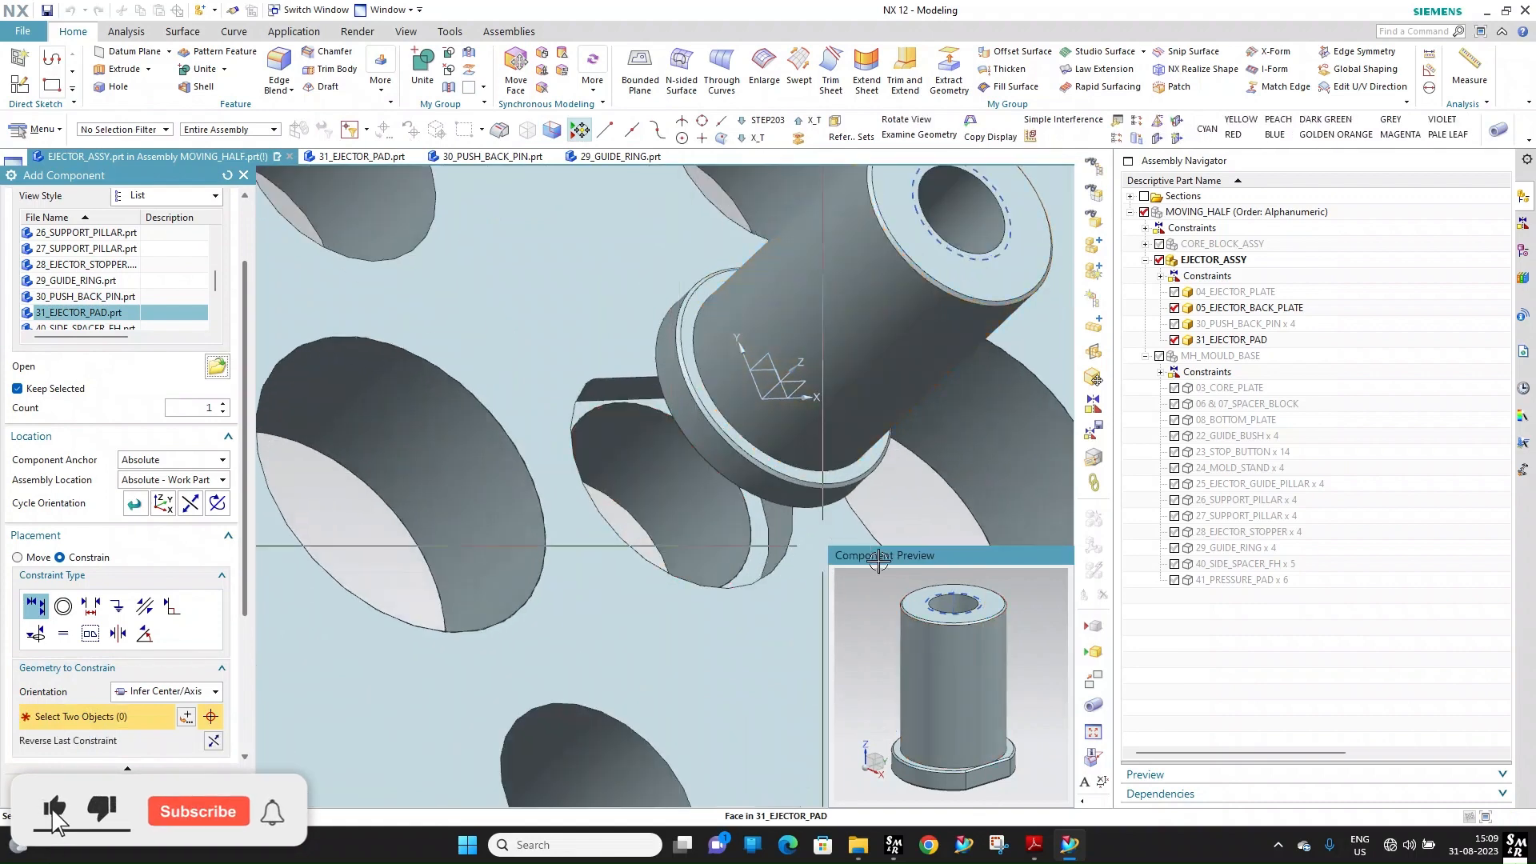
scroll(984, 680, "up", 3)
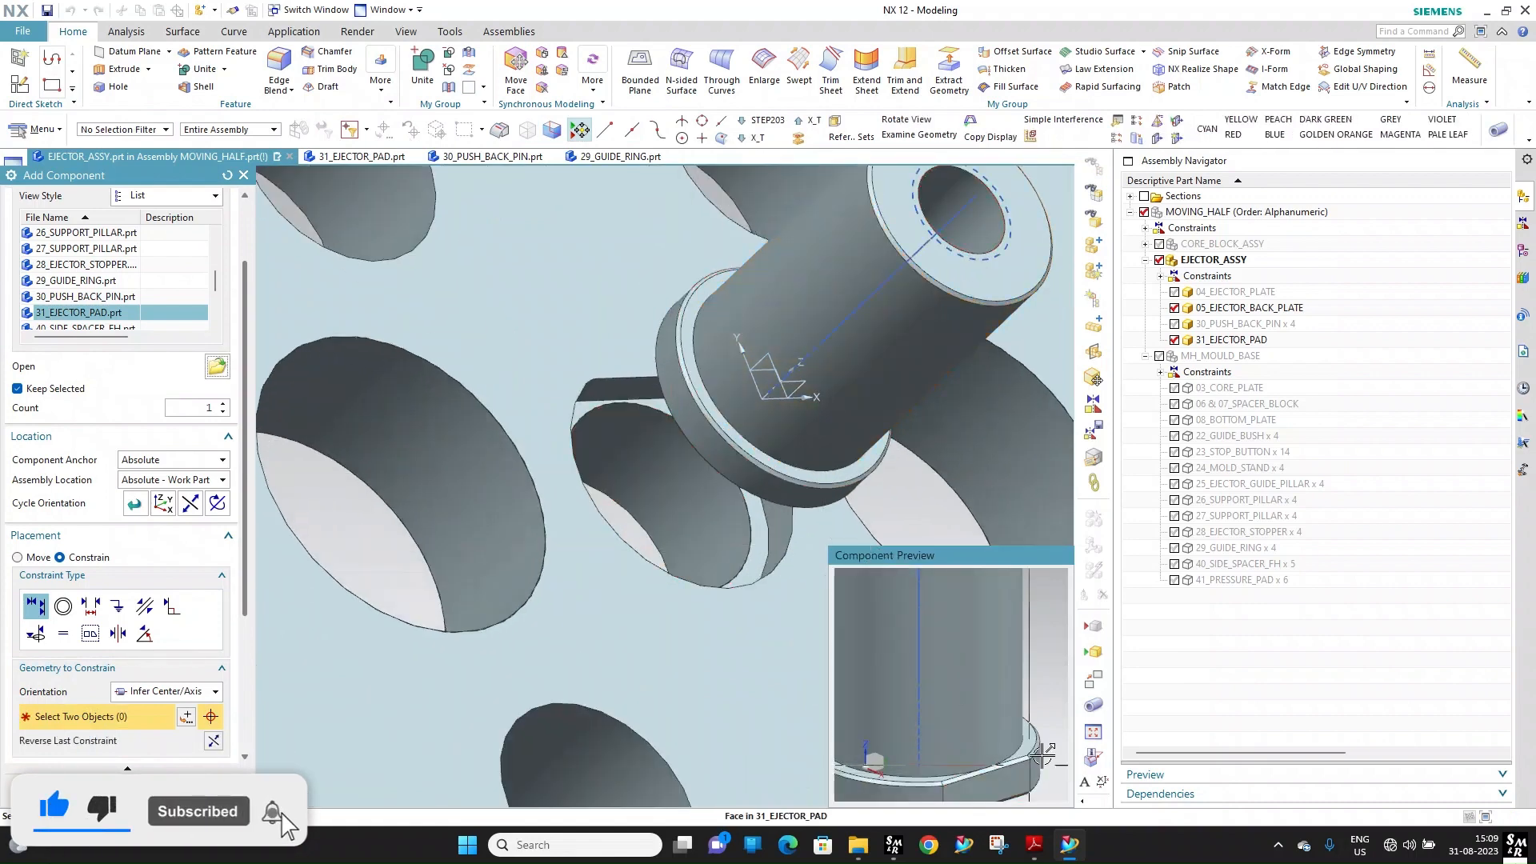
left_click(1021, 752)
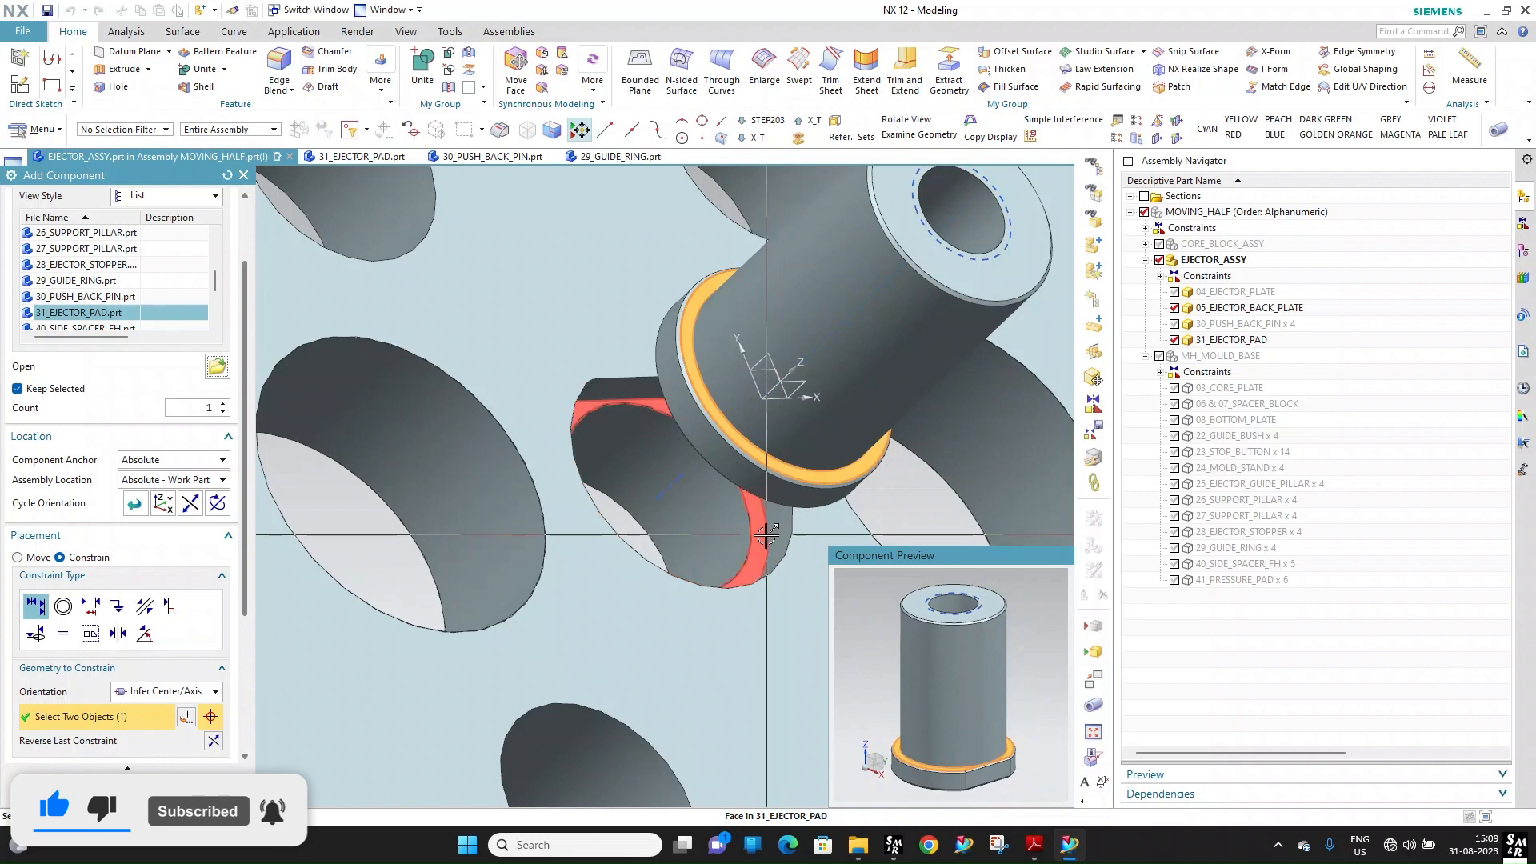
left_click(755, 552)
Align the flat on the ejector pad's flange with the pocket's flat wall and finish placing the component
scroll(988, 628, "up", 2)
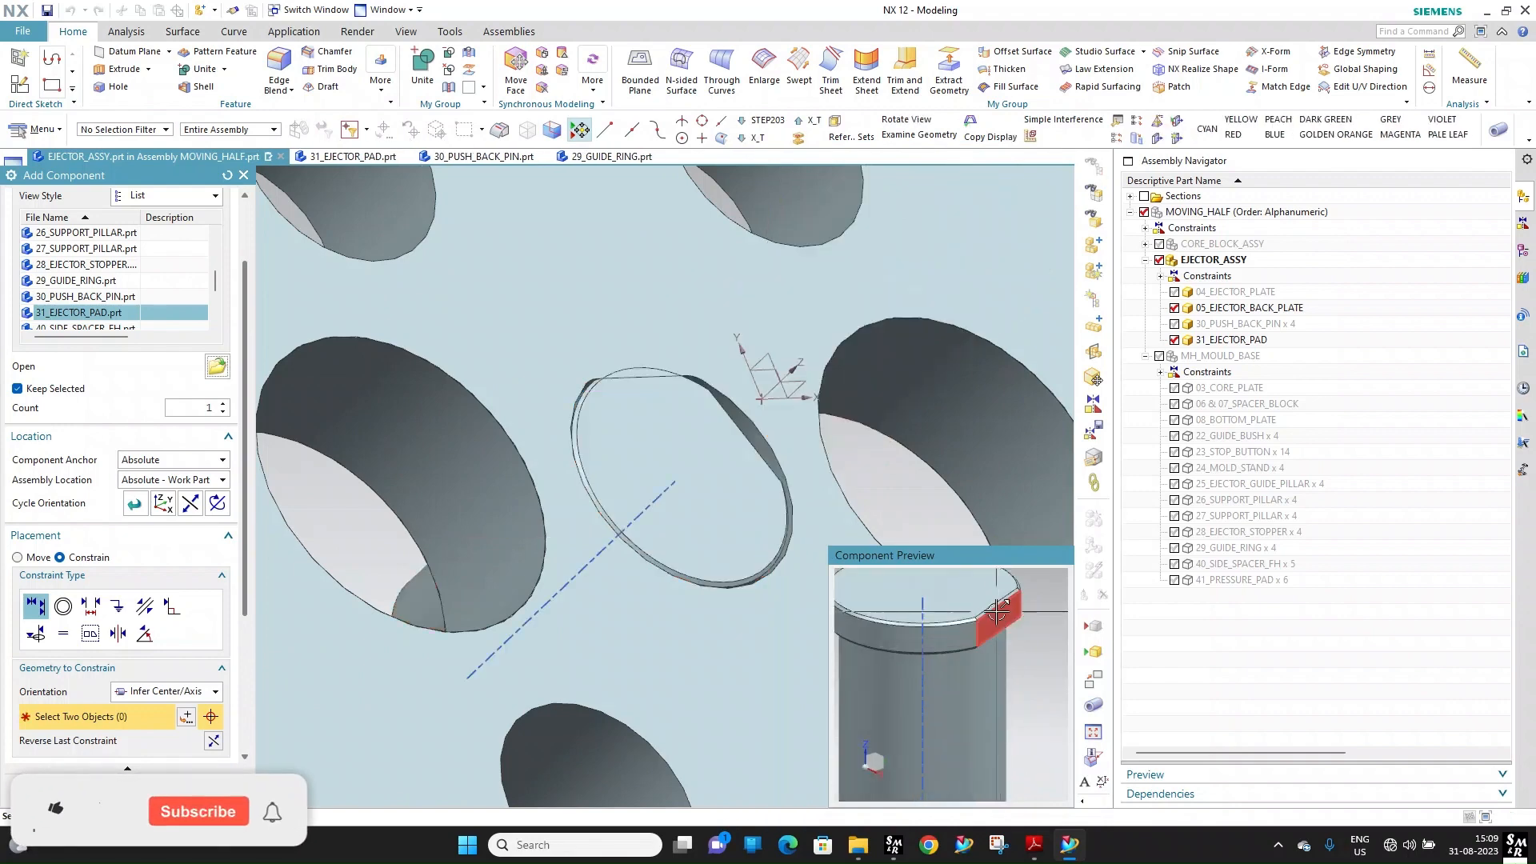
left_click(999, 623)
scroll(632, 400, "up", 3)
left_click(621, 377)
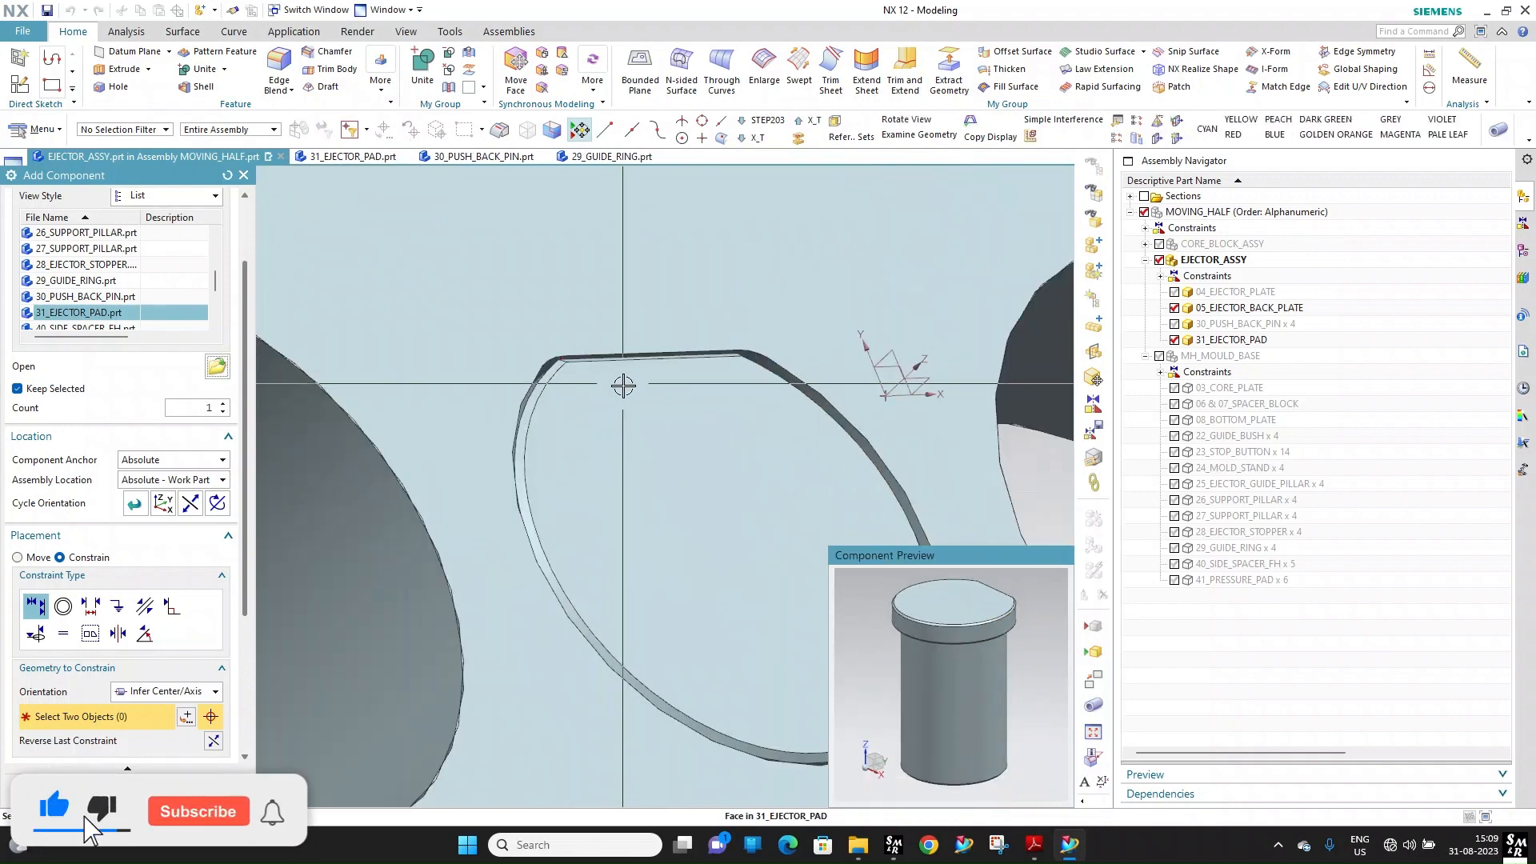
left_click(104, 791)
Show 08_BOTTOM_PLATE together with the back plate and inspect the ejector pad in its central clearance hole
scroll(445, 476, "down", 4)
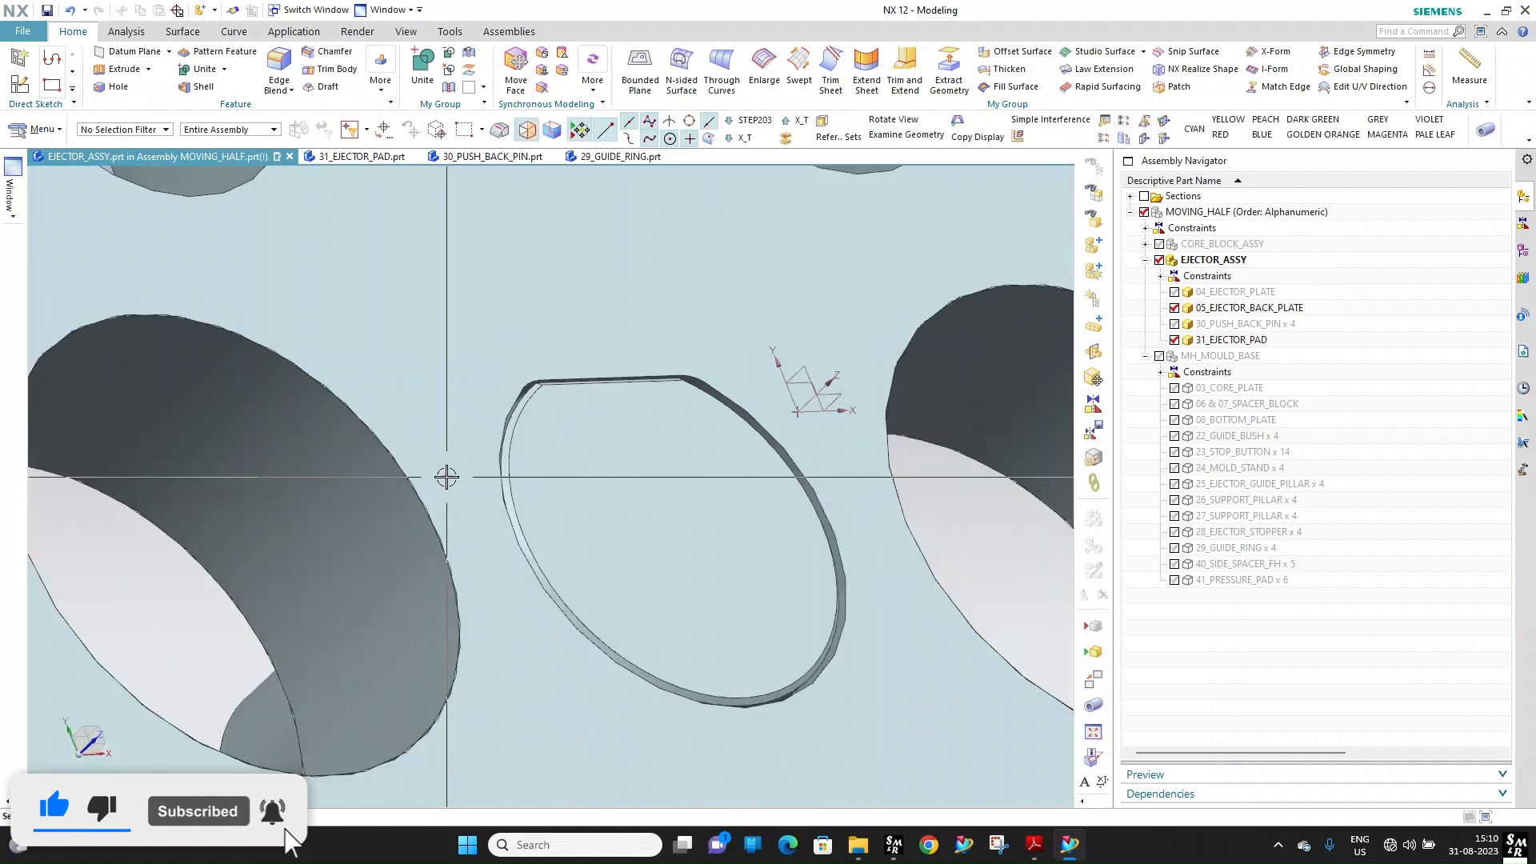
middle_click_drag(446, 477, 672, 356)
scroll(680, 365, "down", 4)
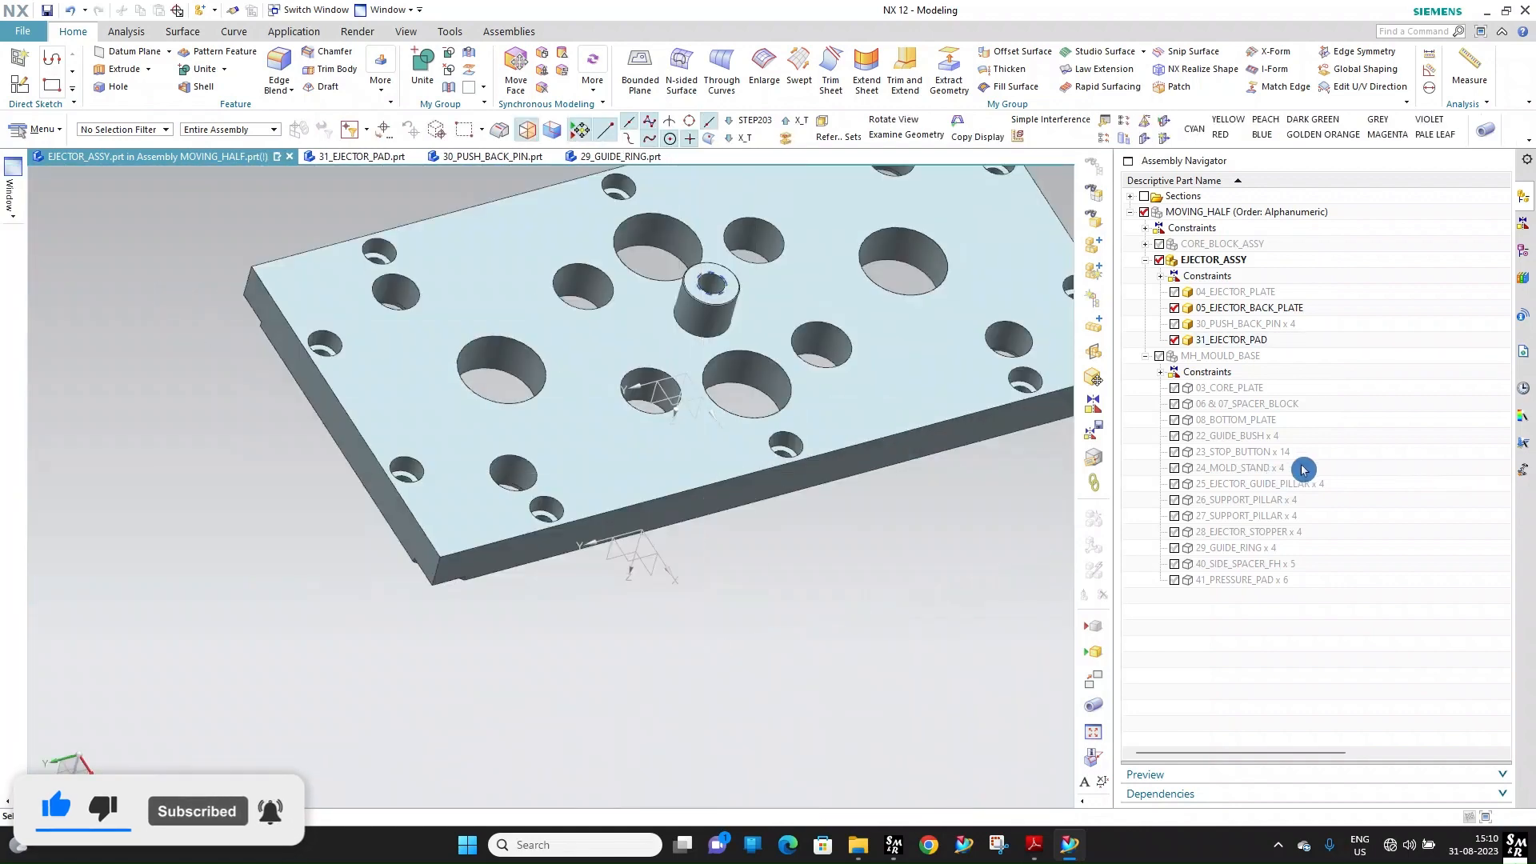
left_click(1174, 420)
middle_click_drag(686, 234, 645, 384, "shift")
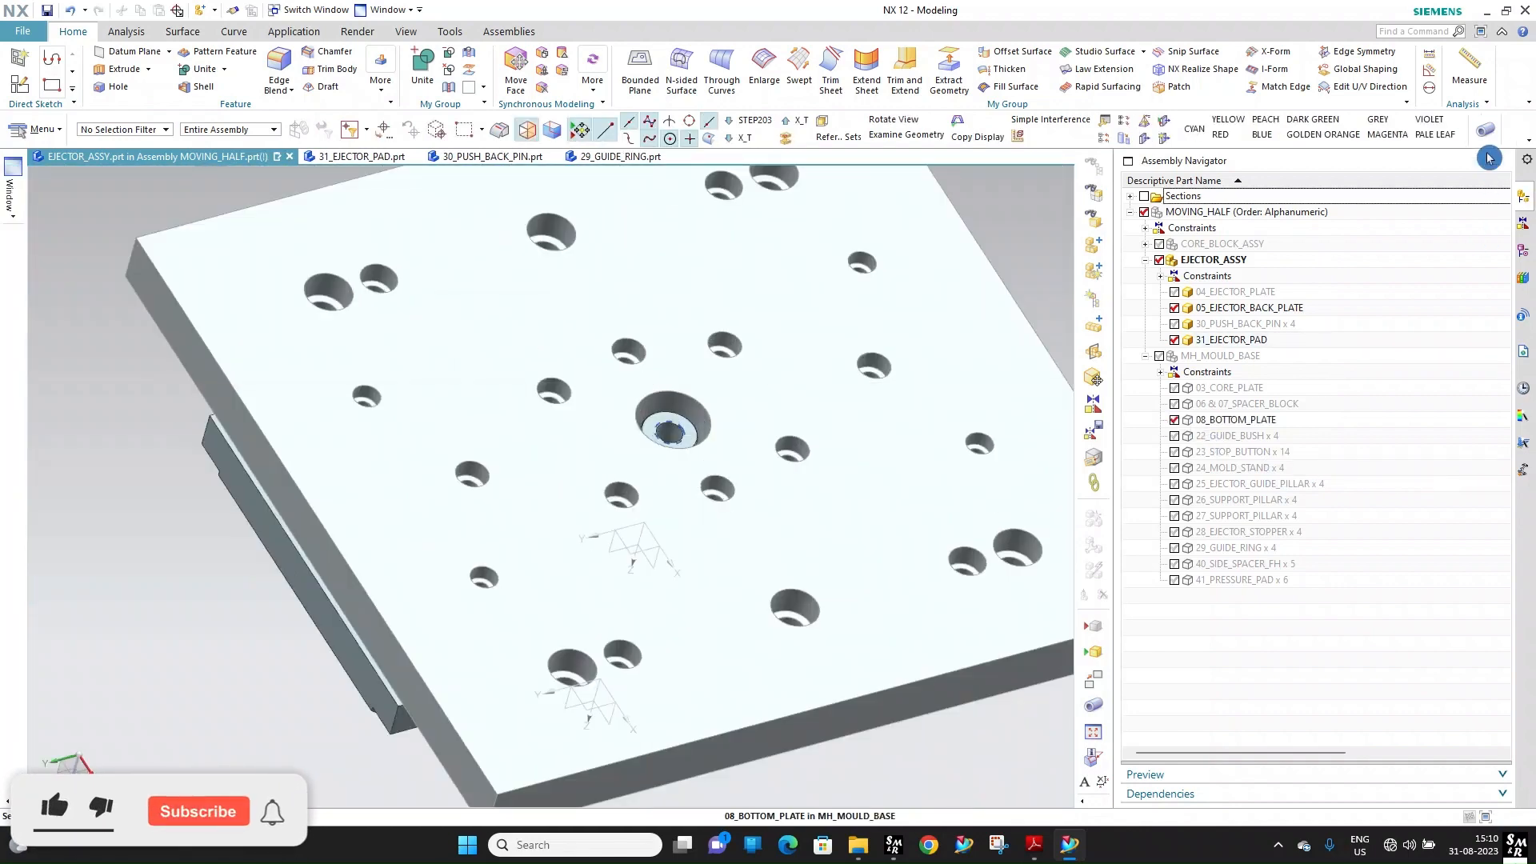
Measure the projected distance from the bottom plate's outer face to the ejector pad's end face
left_click(1471, 80)
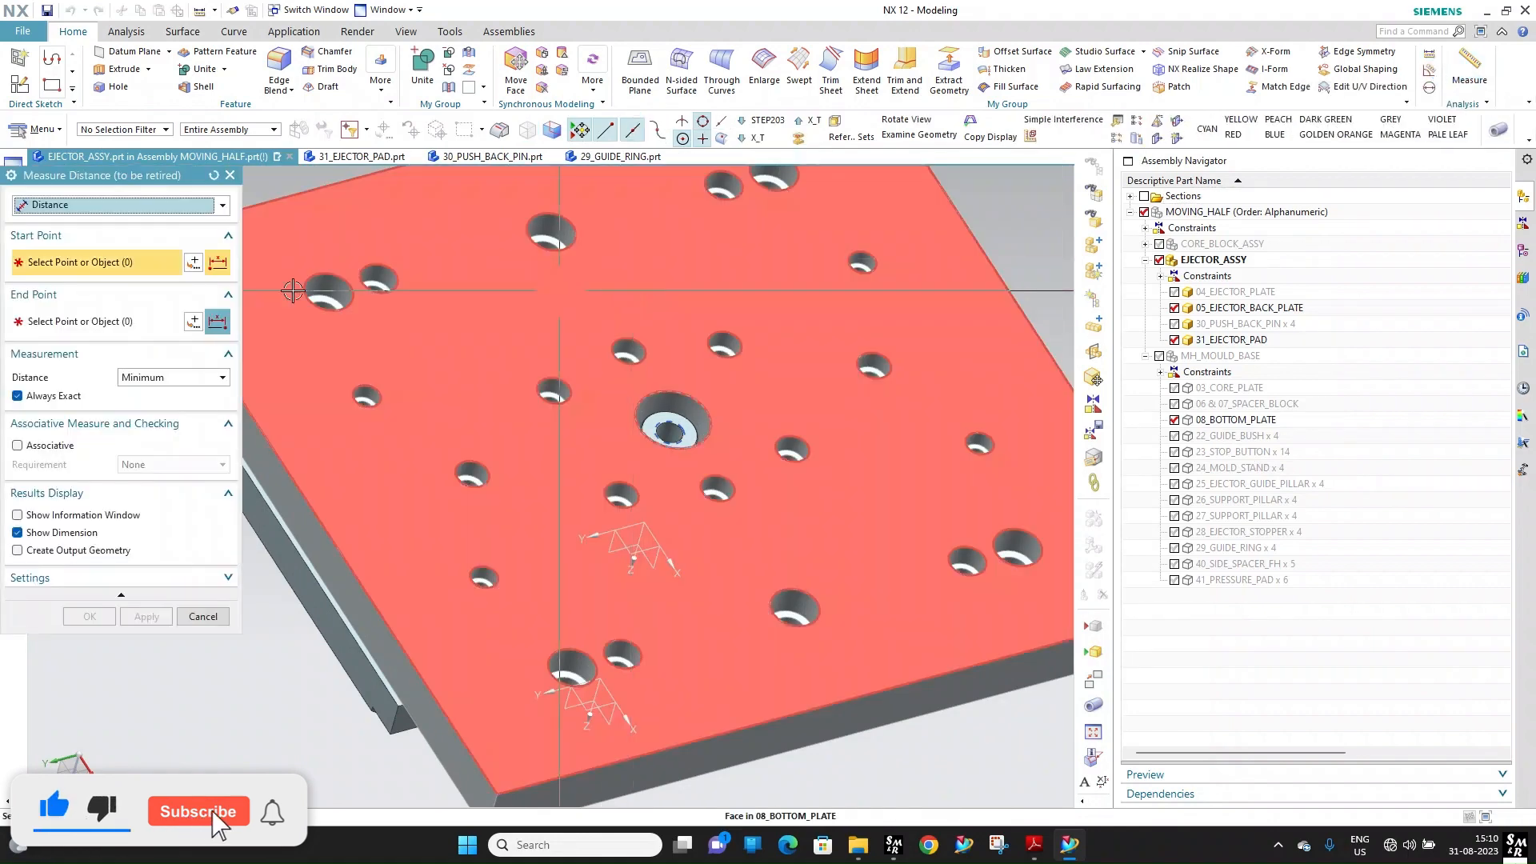
left_click(216, 208)
left_click(93, 226)
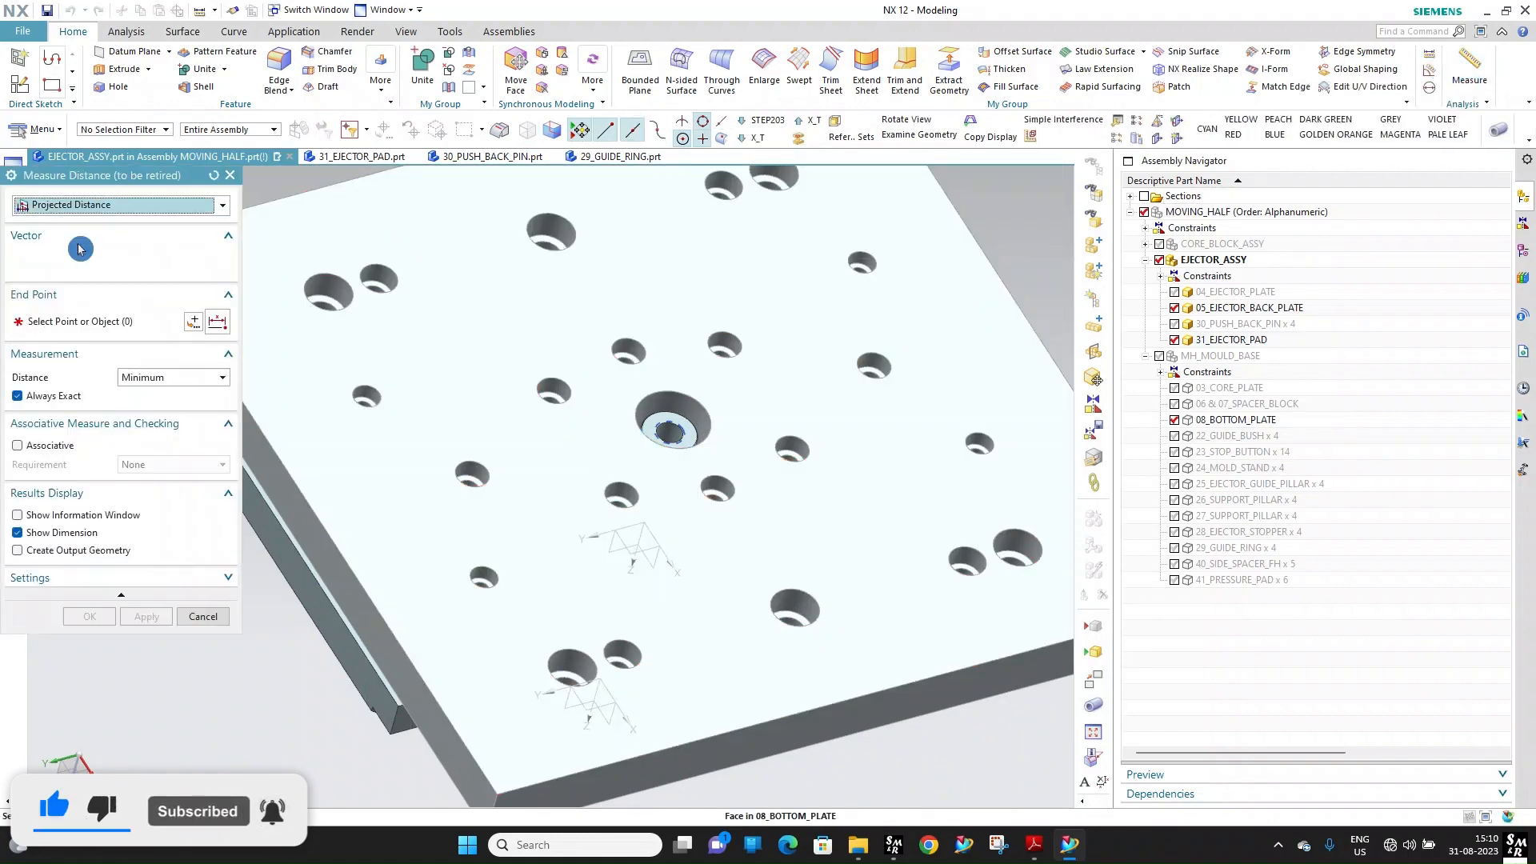
scroll(587, 319, "up", 3)
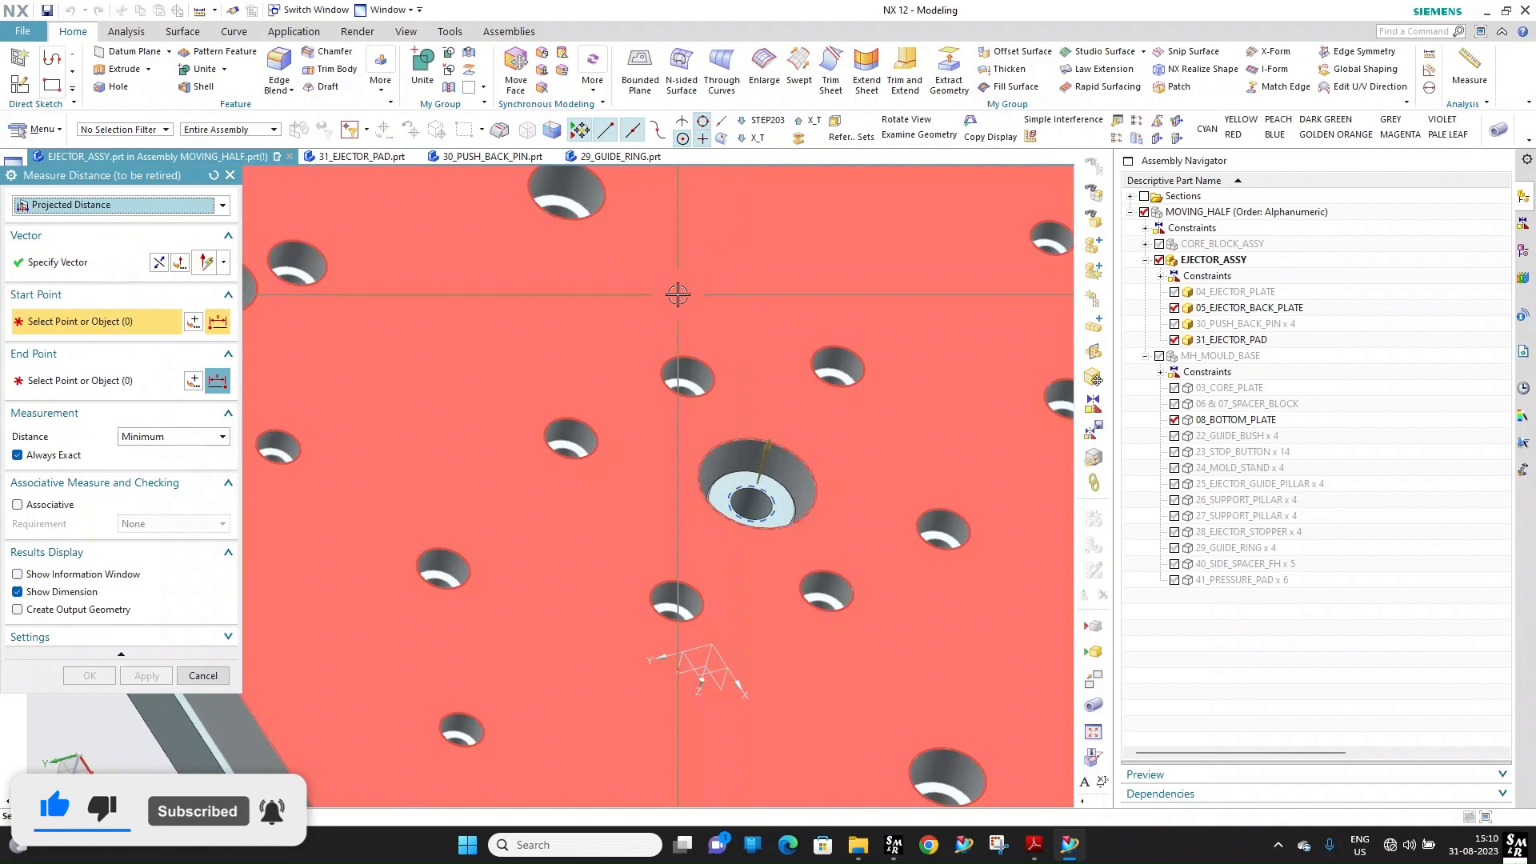
left_click(675, 291)
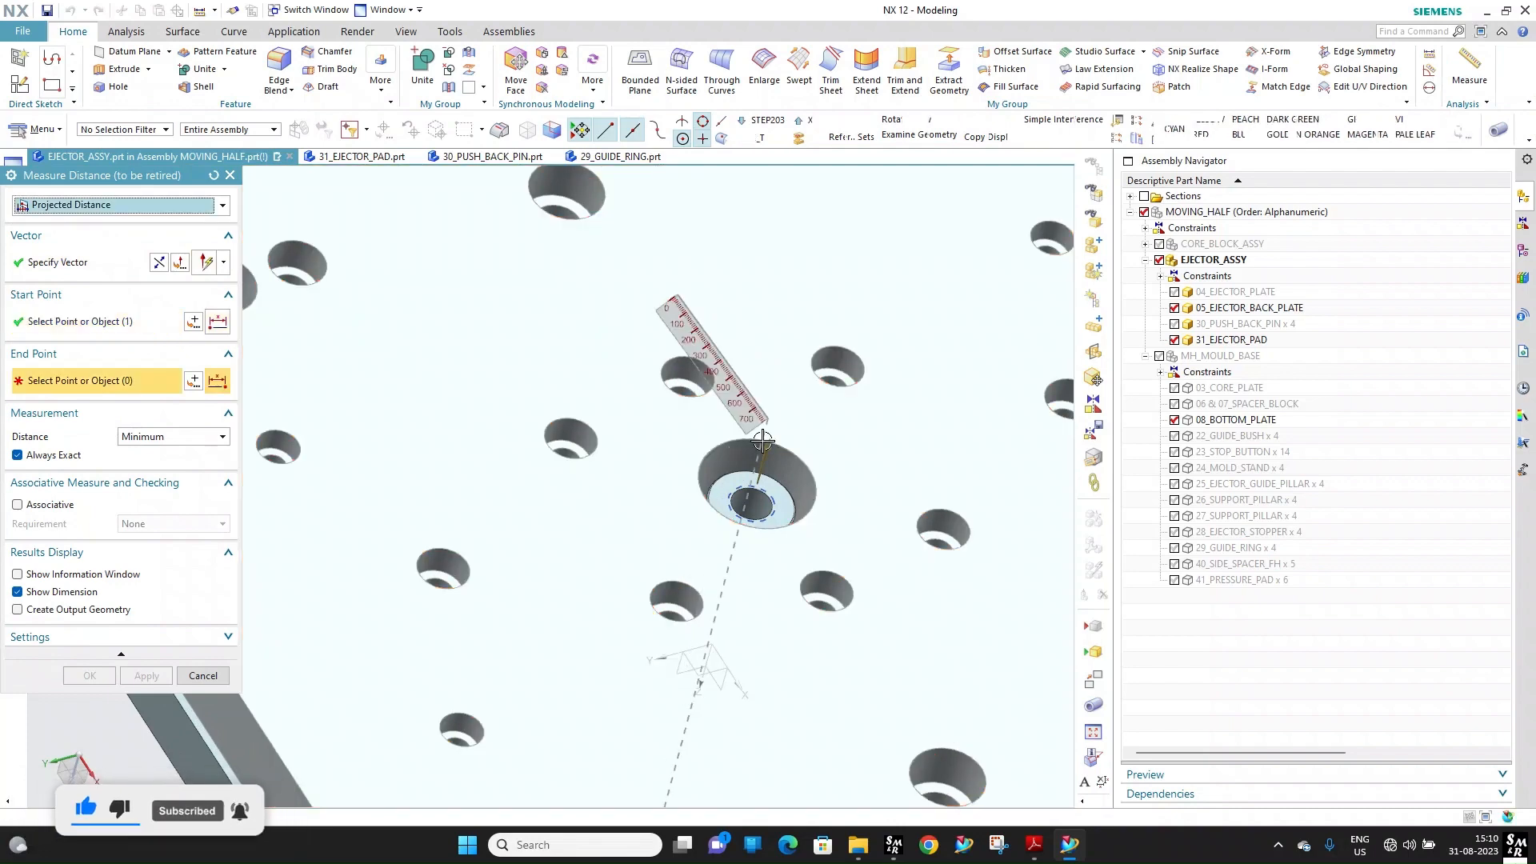
scroll(800, 508, "up", 3)
left_click(828, 515)
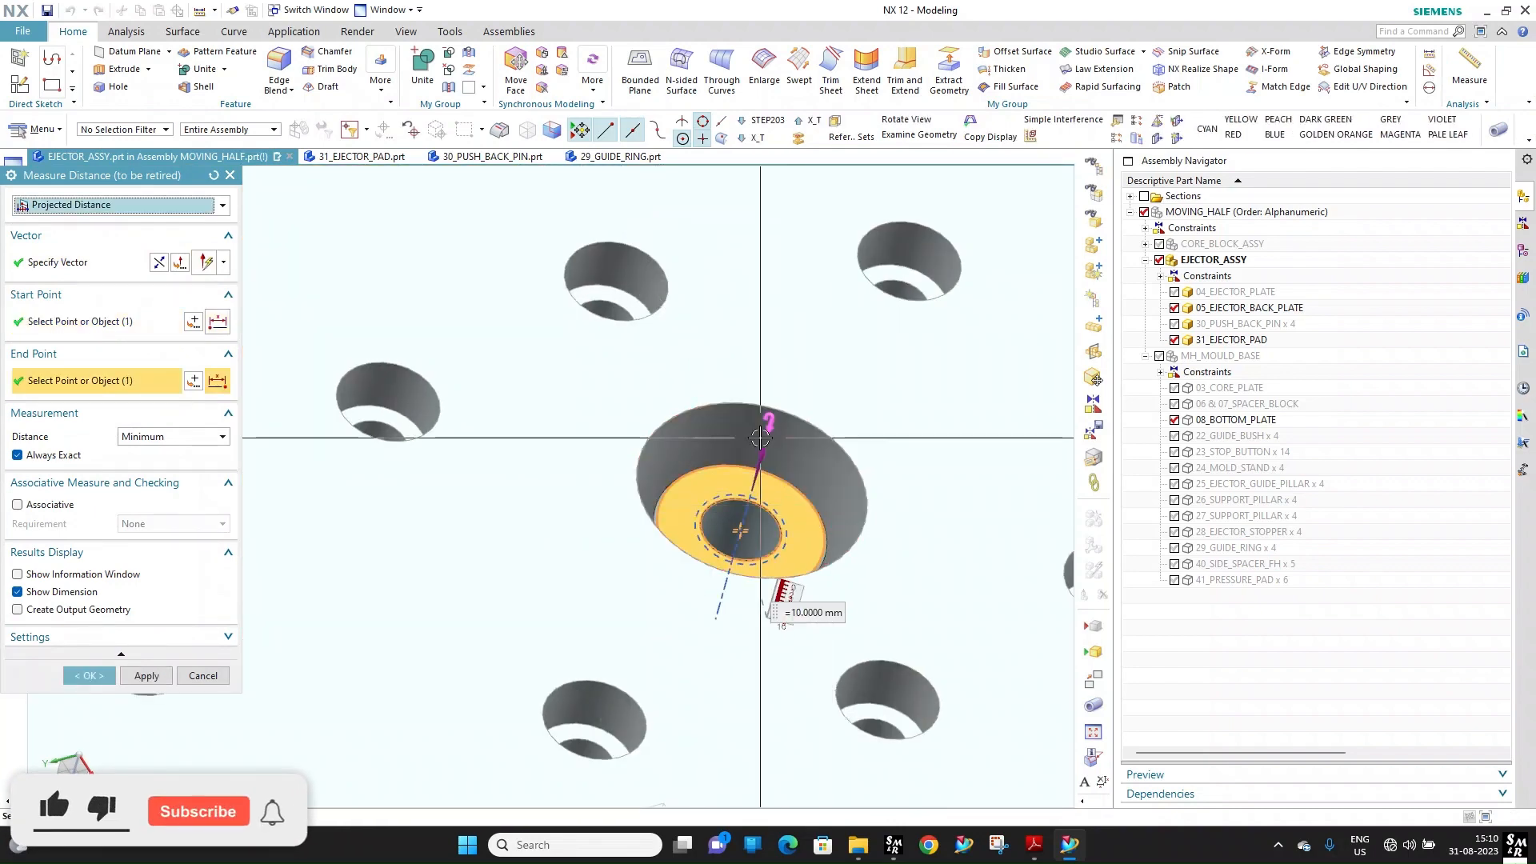
scroll(816, 536, "up", 3)
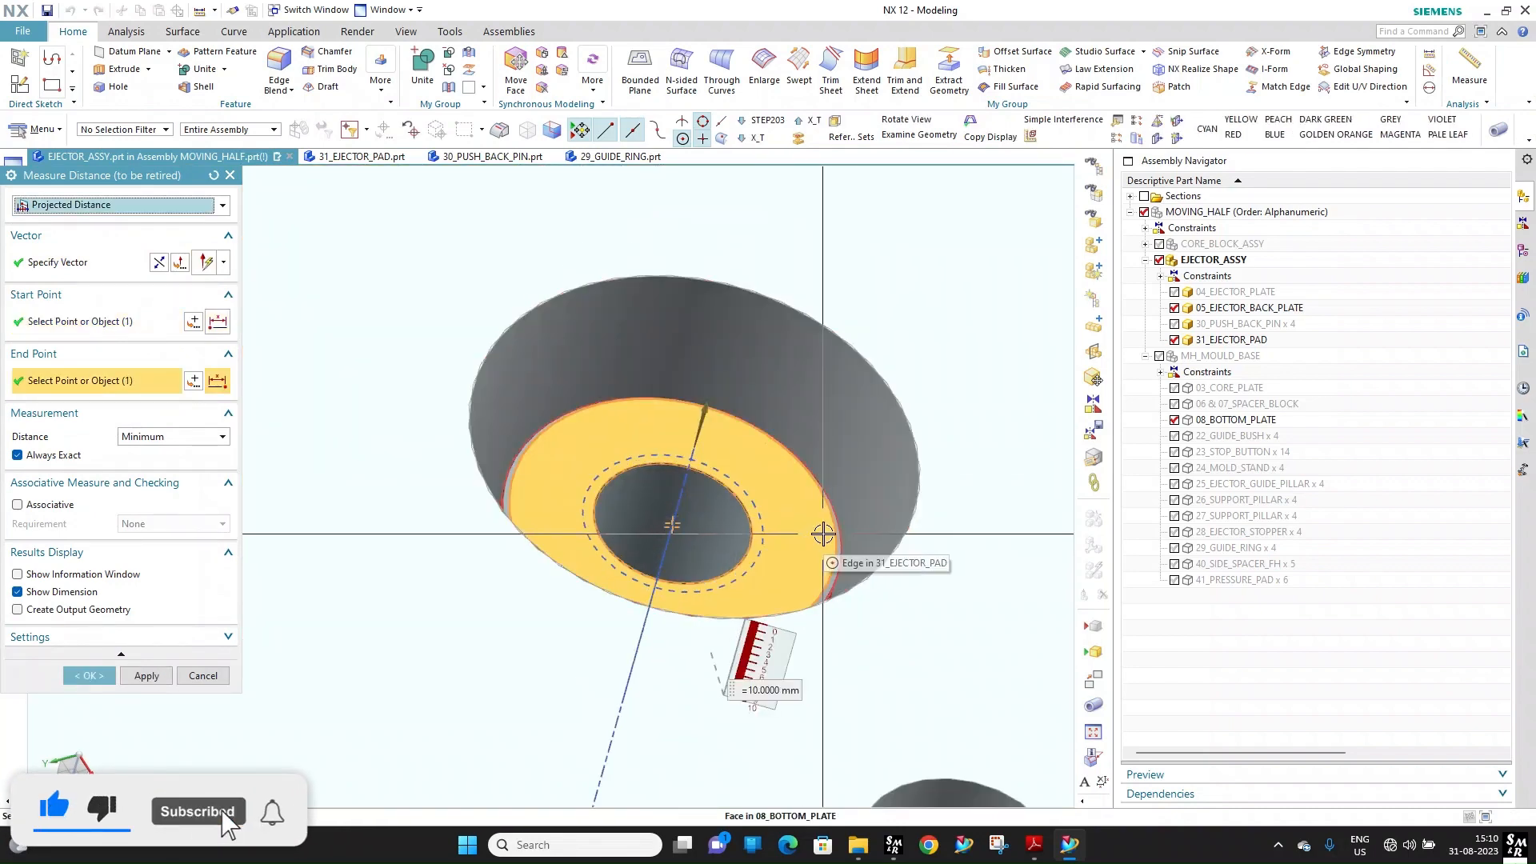
Close the measurement and edit the ejector pad's base cylinder in the assembly, setting its height to 58 mm
left_click(813, 533)
key("Escape")
double_click(806, 555)
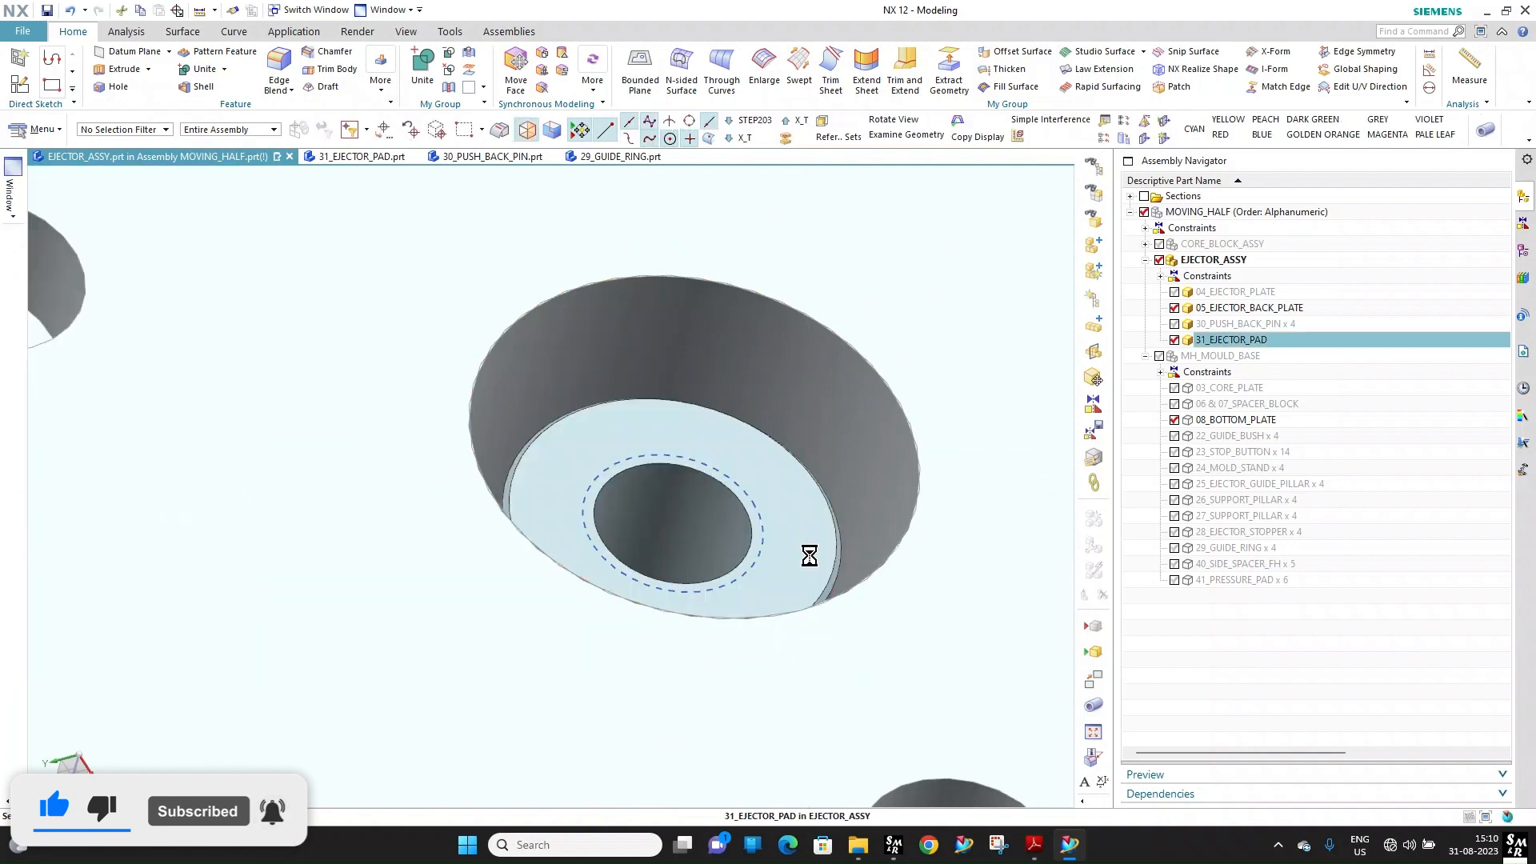
double_click(803, 557)
left_click_drag(158, 366, 29, 350)
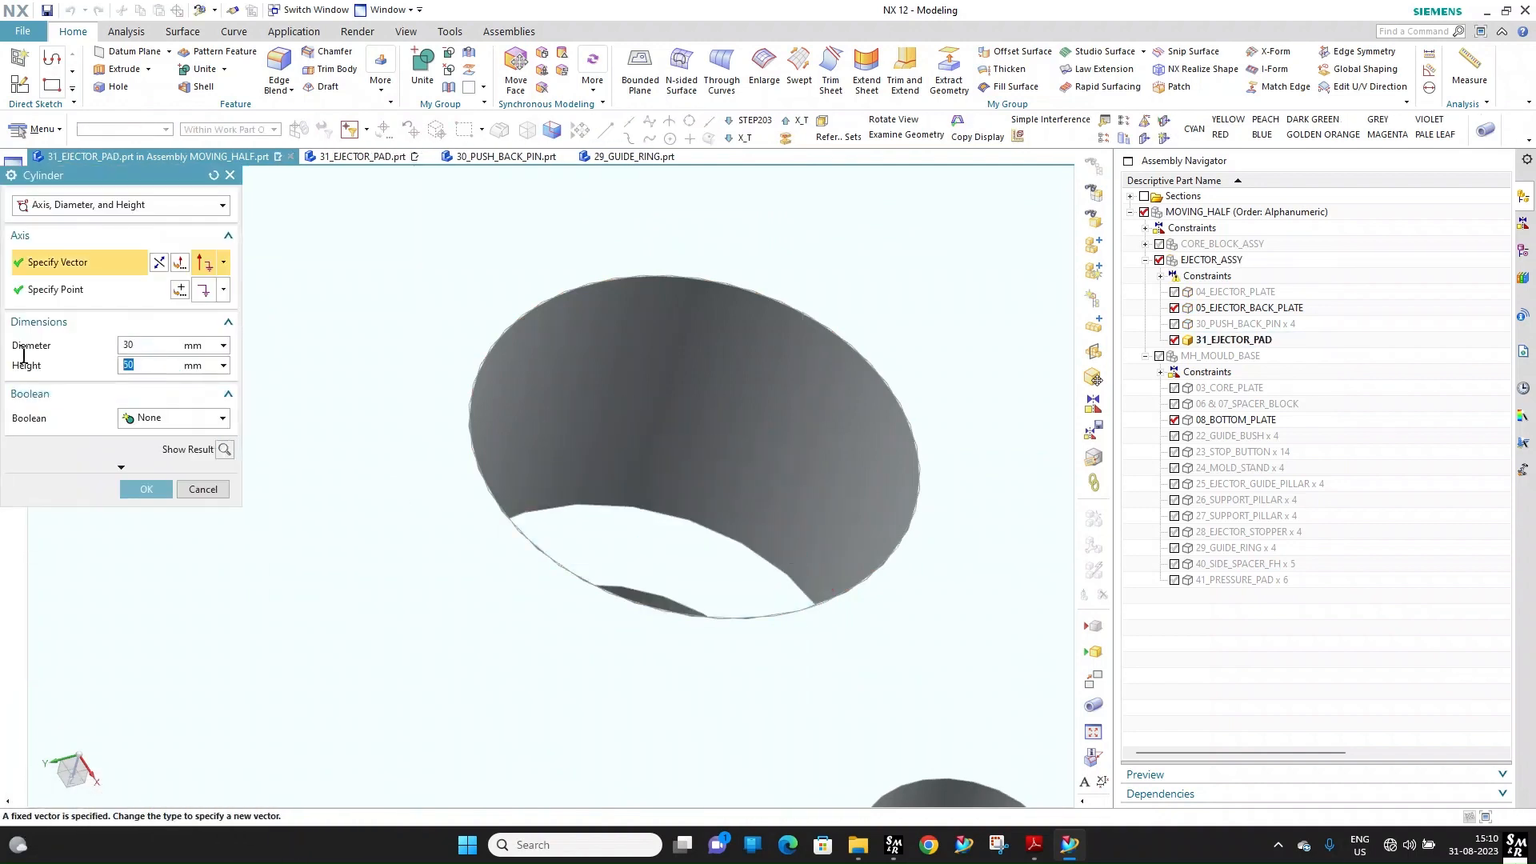
type("58")
middle_click(141, 301)
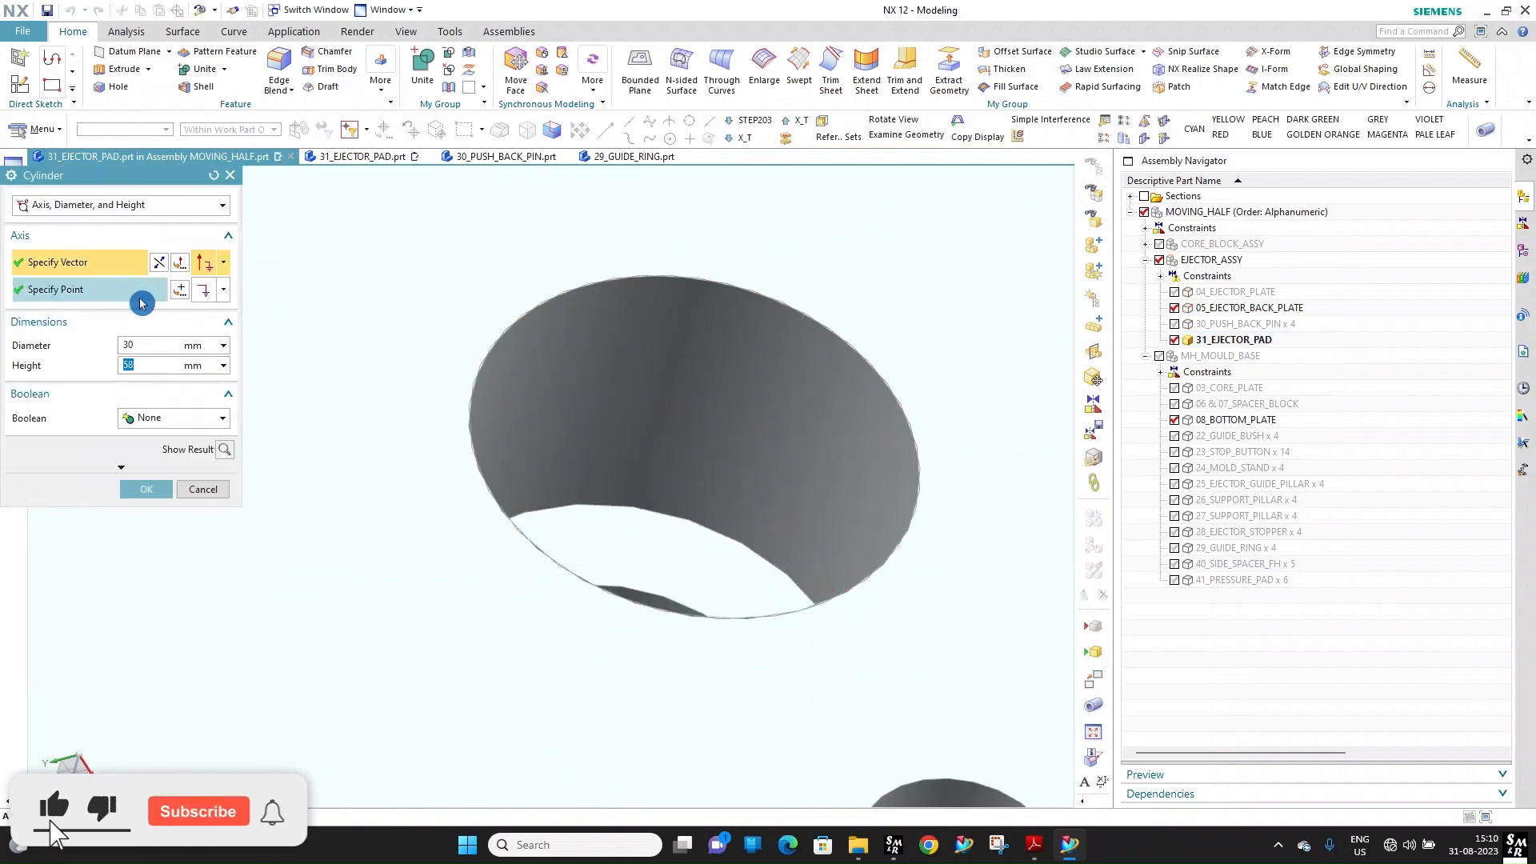
Make MOVING_HALF the work part and show 25_EJECTOR_GUIDE_PILLAR to inspect the guide pillars in the back plate's holes
double_click(1202, 212)
scroll(530, 374, "down", 6)
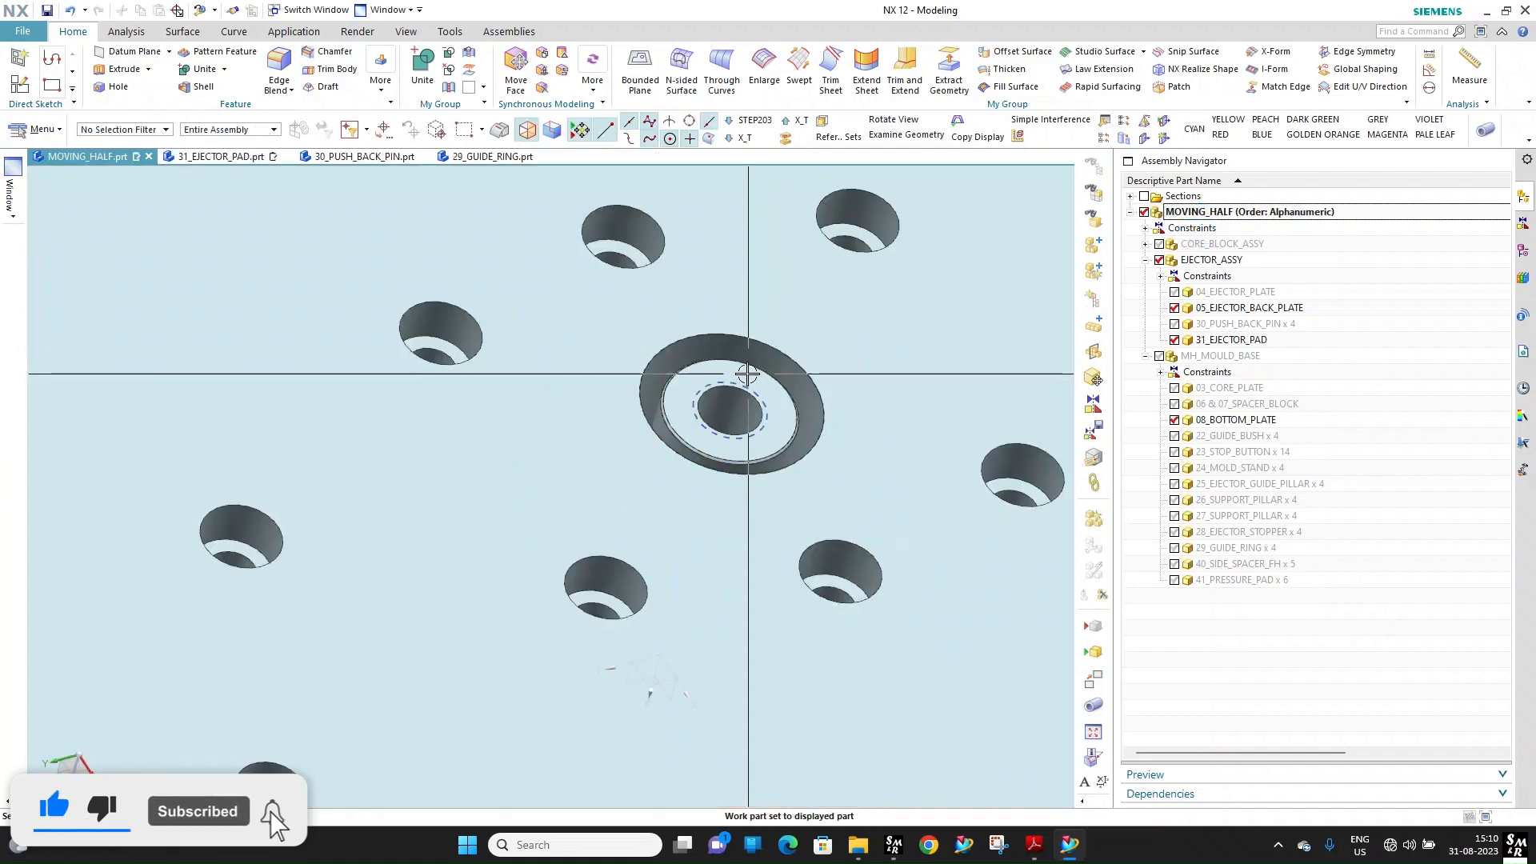
middle_click_drag(531, 374, 425, 580)
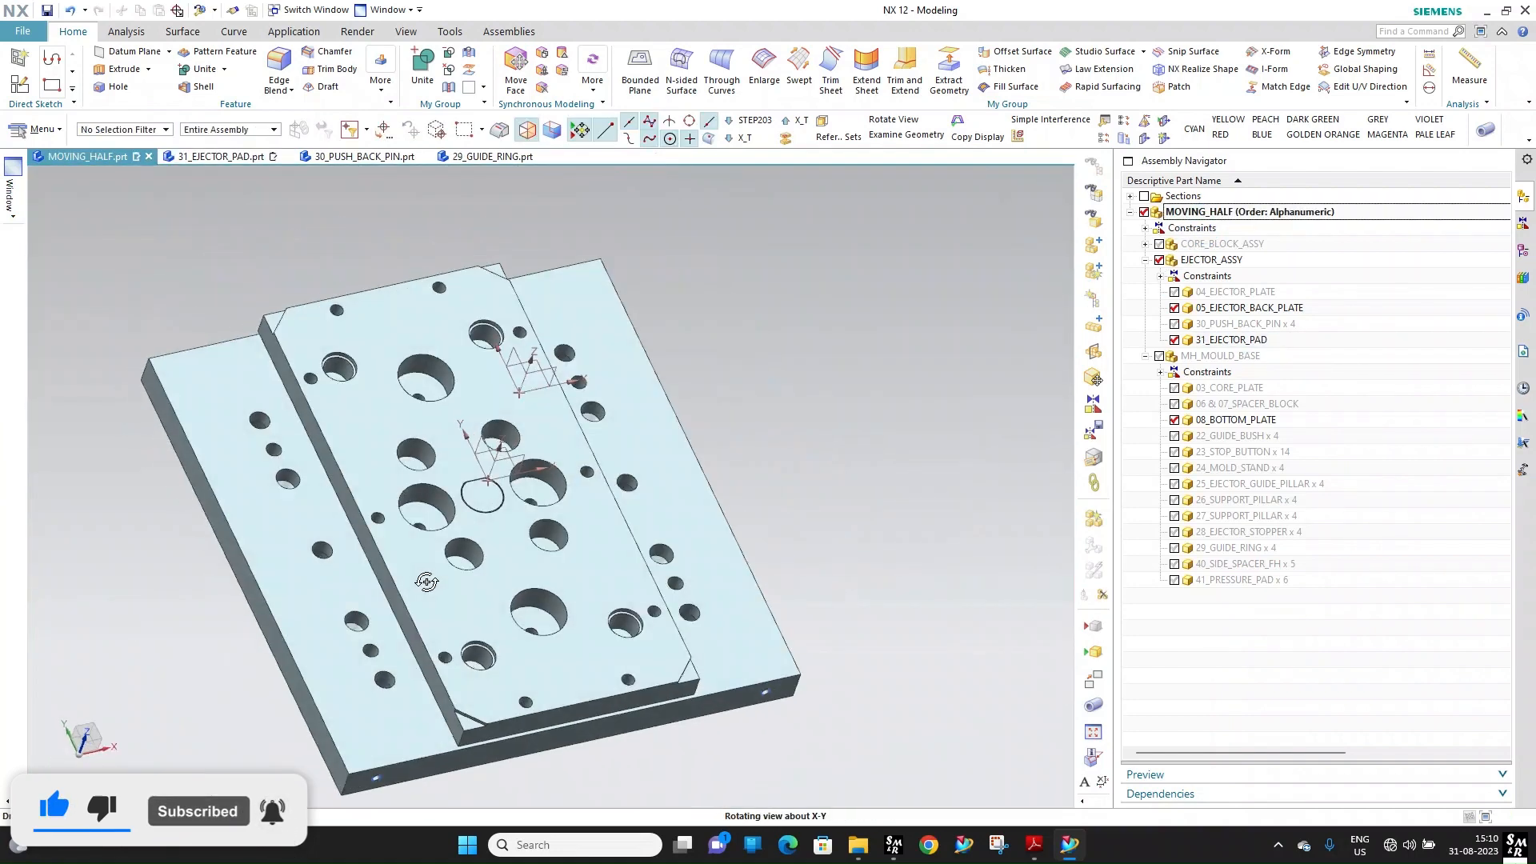
scroll(506, 532, "up", 3)
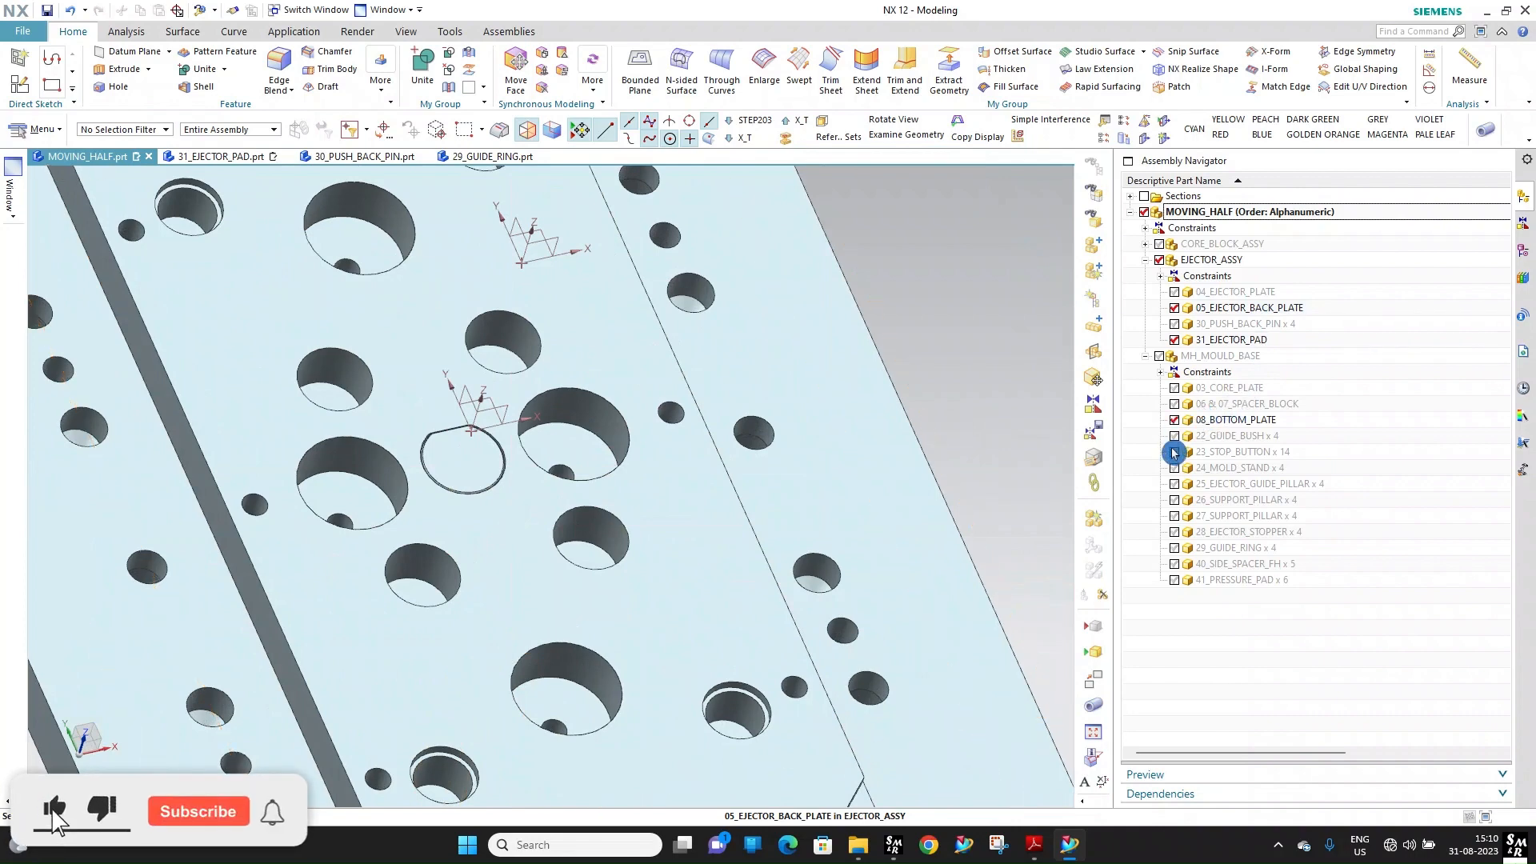
left_click(1175, 489)
scroll(885, 521, "down", 5)
scroll(783, 599, "up", 7)
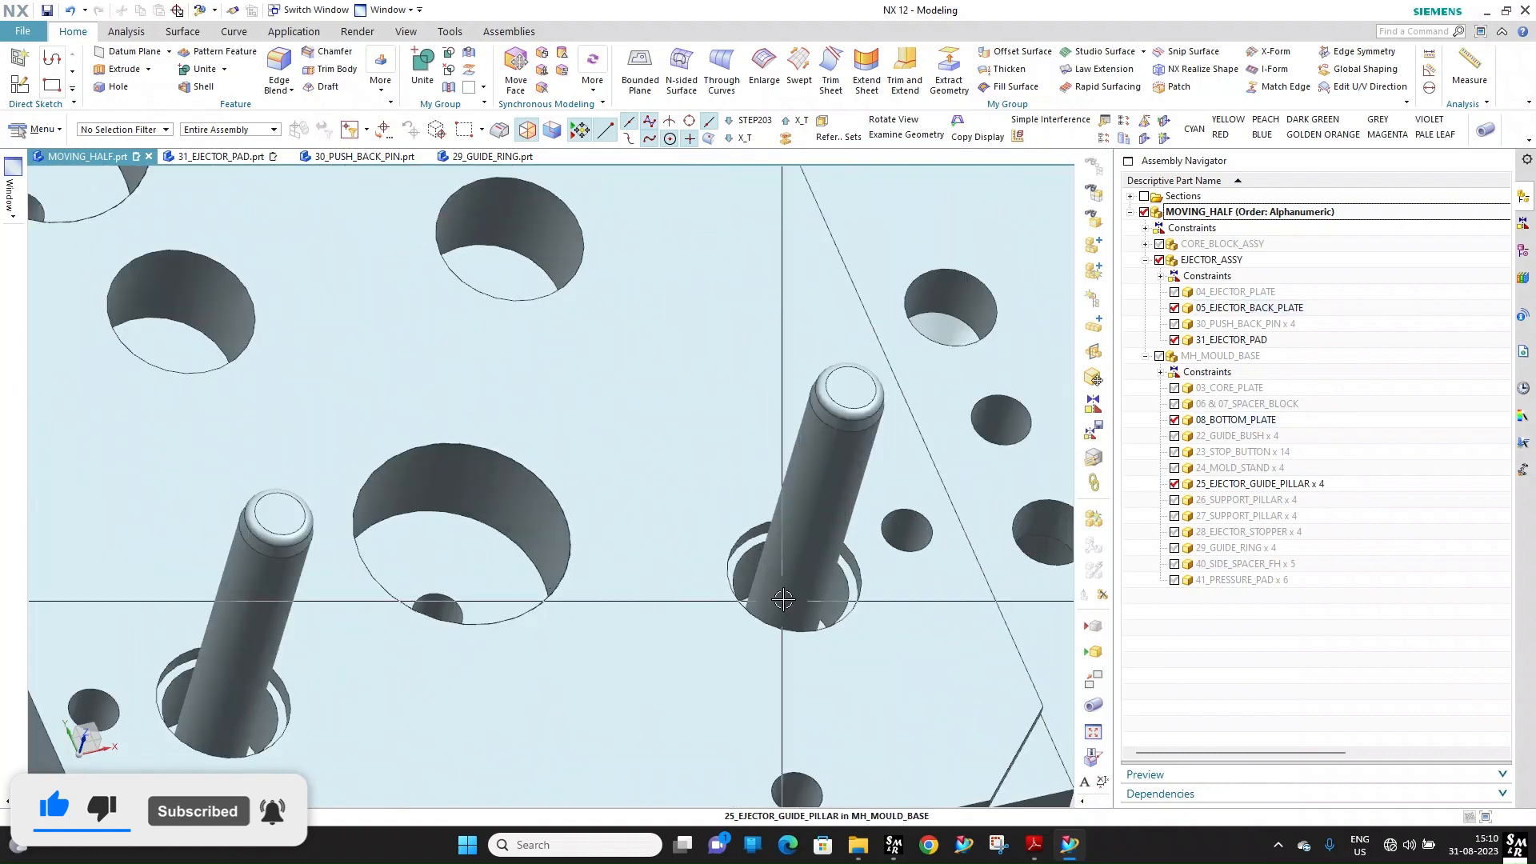
Show 04_EJECTOR_PLATE on the back plate and hide 08_BOTTOM_PLATE and 25_EJECTOR_GUIDE_PILLAR
left_click(1175, 291)
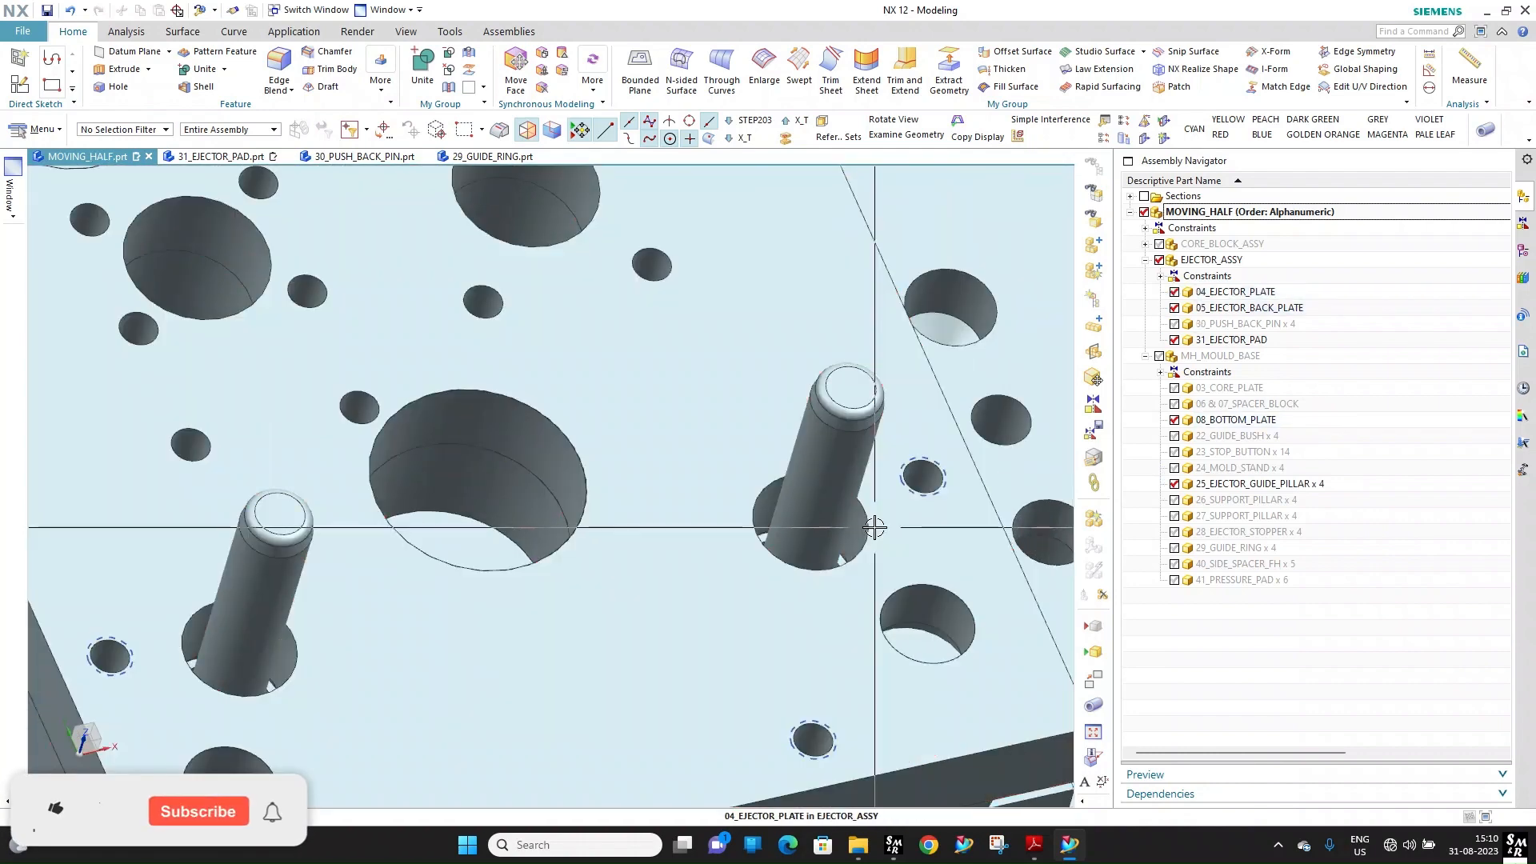
middle_click_drag(874, 527, 855, 521)
scroll(731, 422, "down", 4)
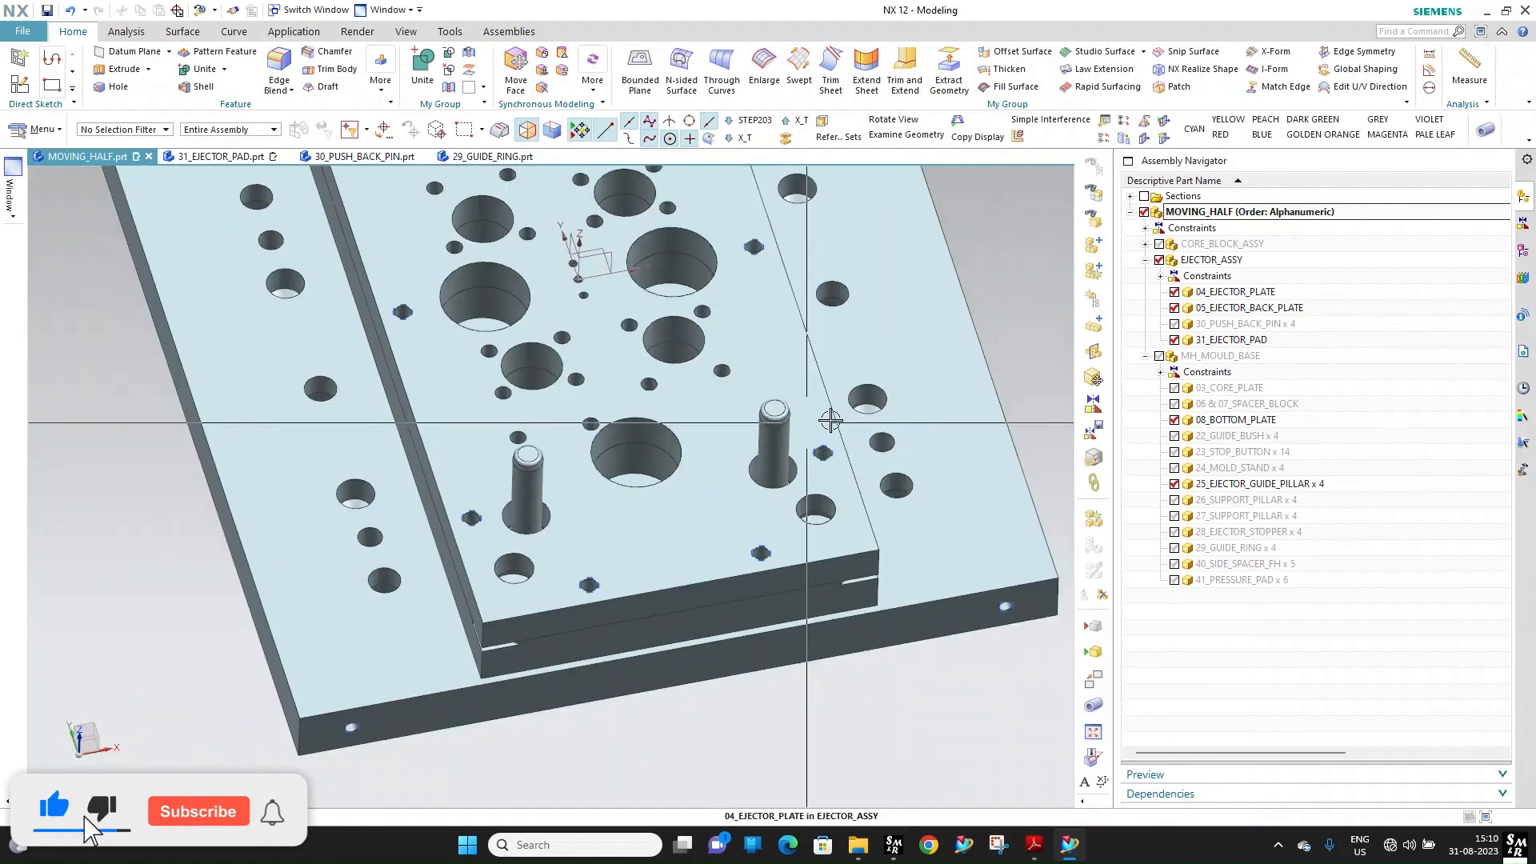
left_click(1175, 421)
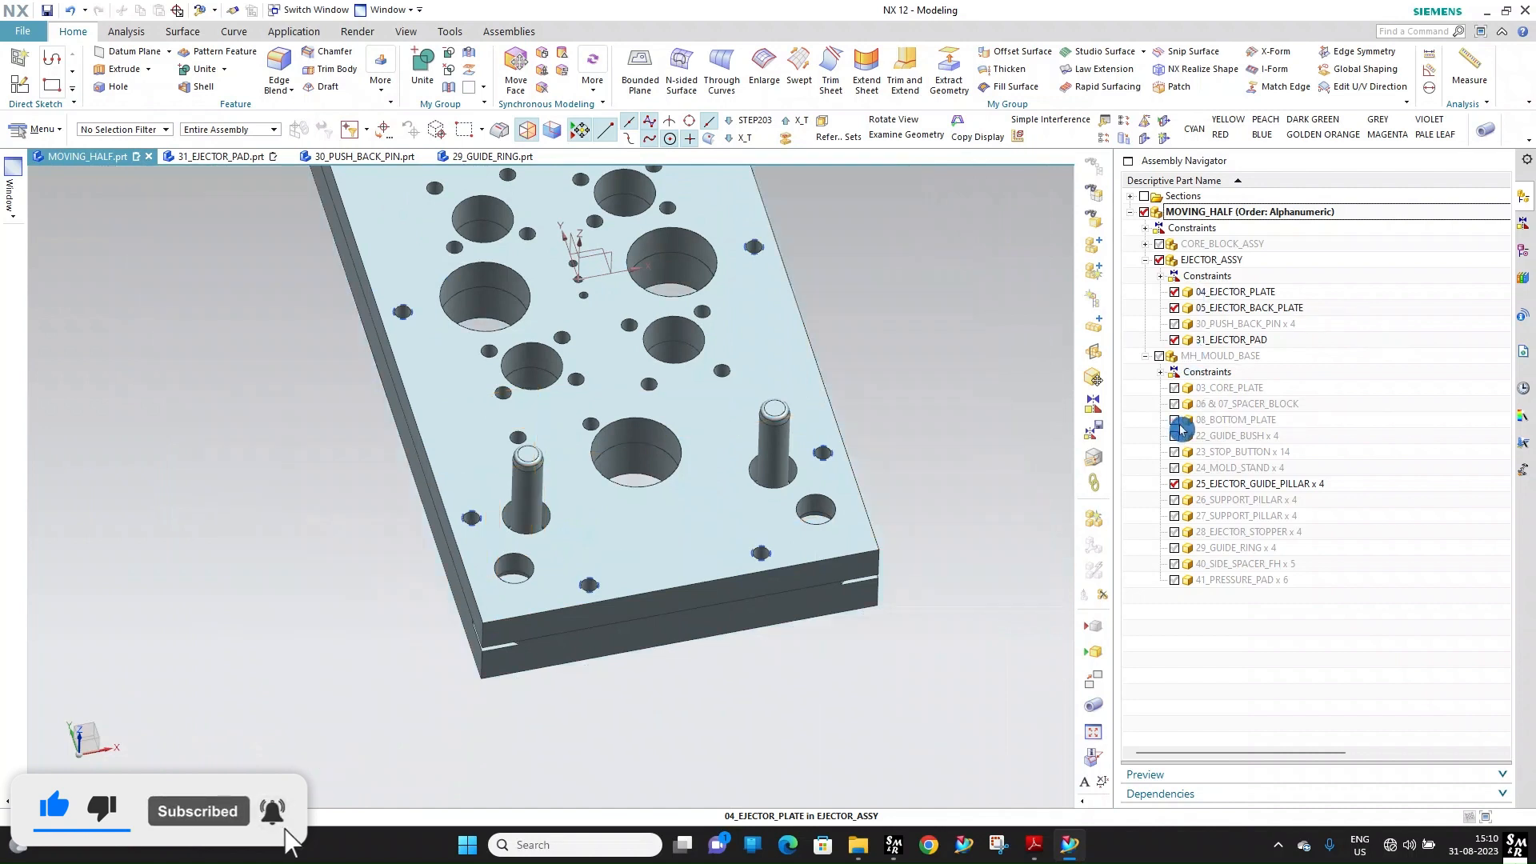
left_click(1175, 484)
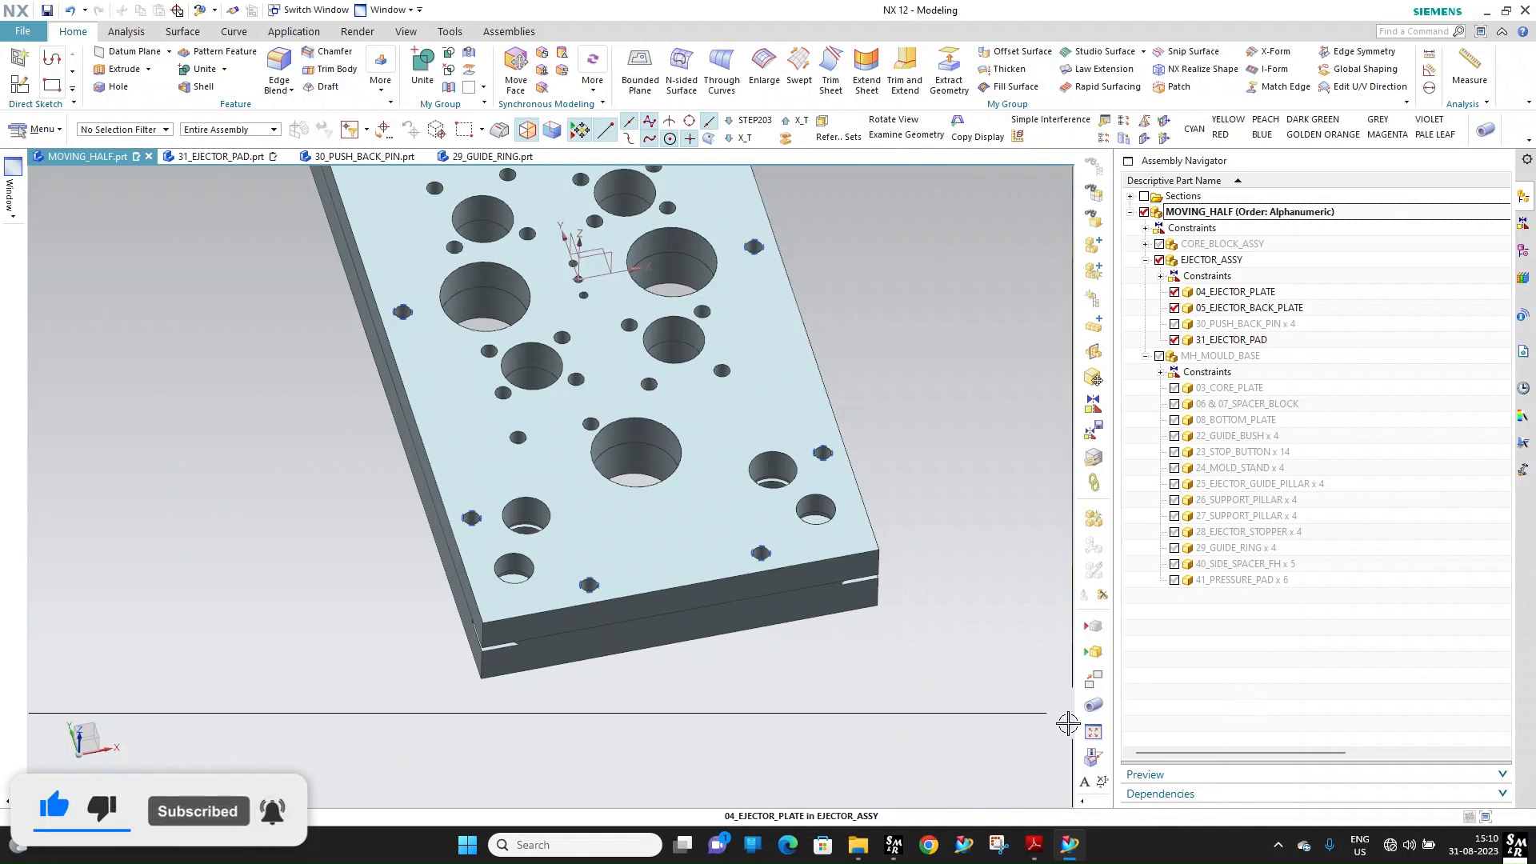
Switch to the MISUMI catalogue in Adobe Reader and look up the EGBZS oil-free ejector leader bushing's dimensions
left_click(1033, 844)
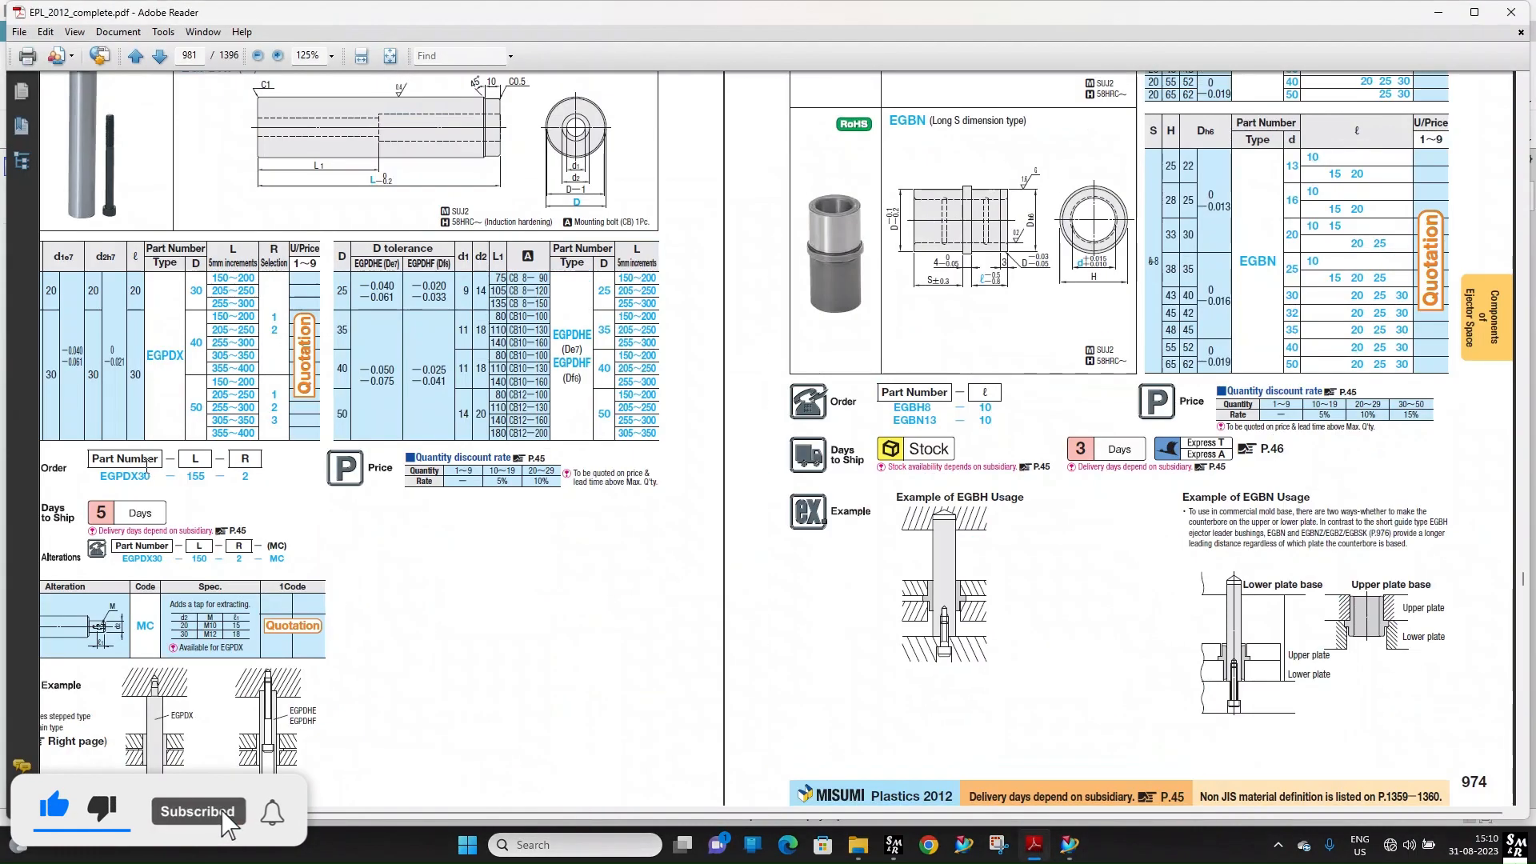
scroll(716, 616, "down", 5)
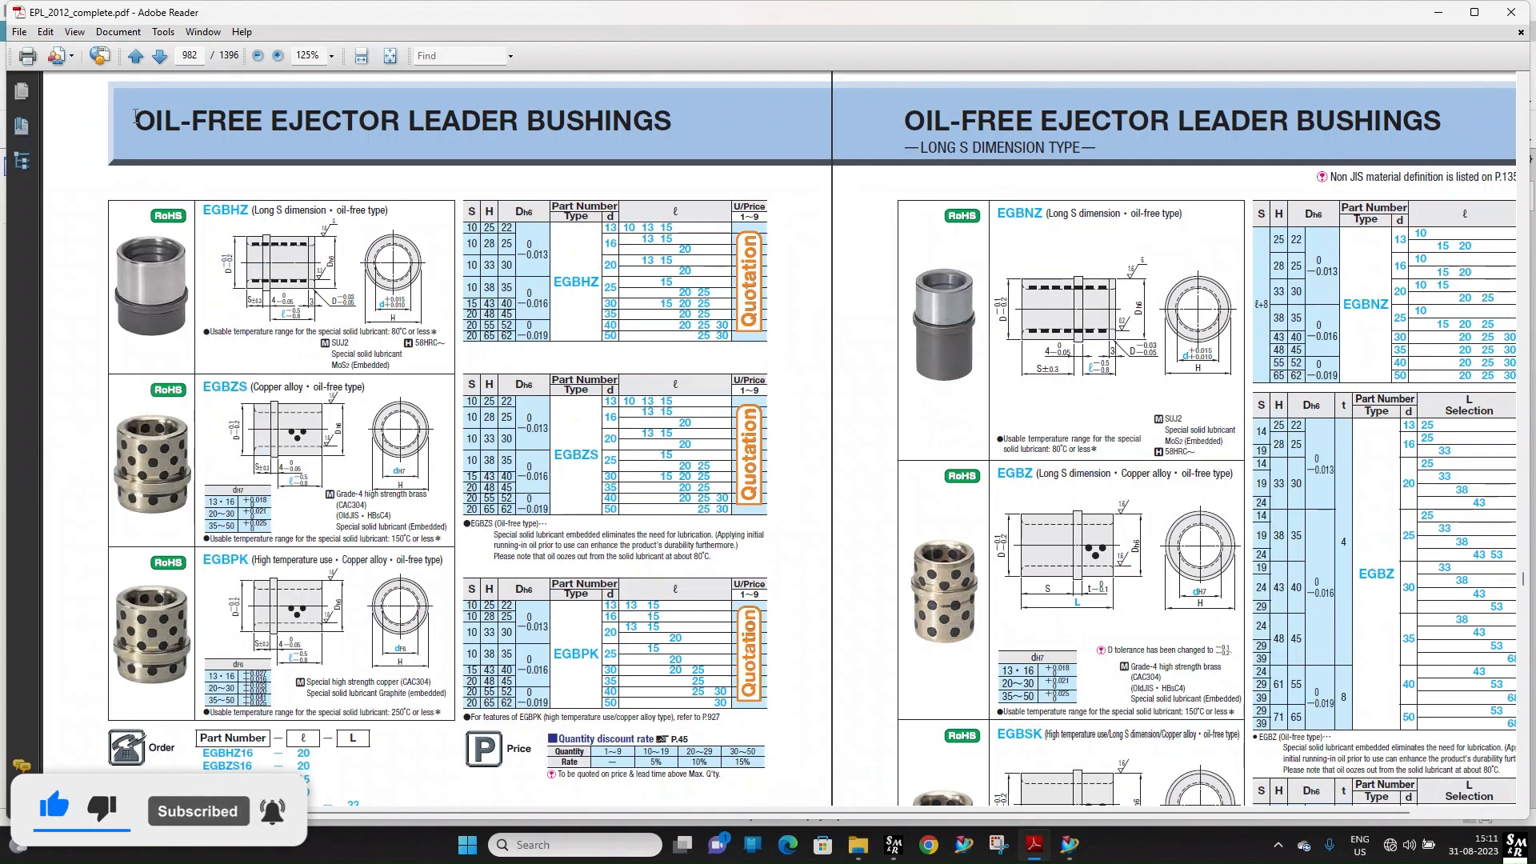
left_click_drag(246, 128, 522, 146)
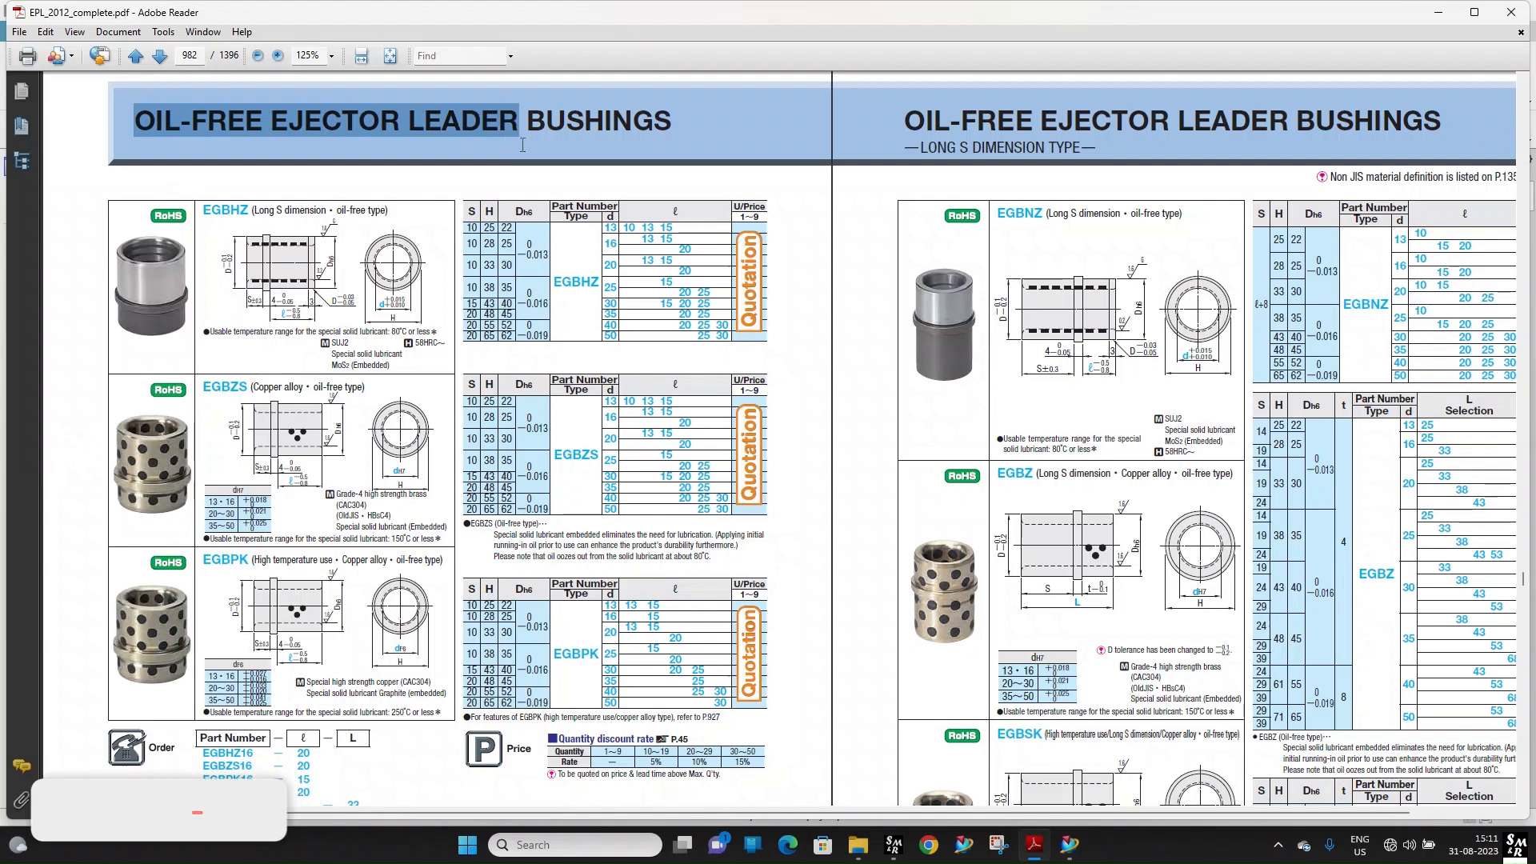
left_click(106, 412)
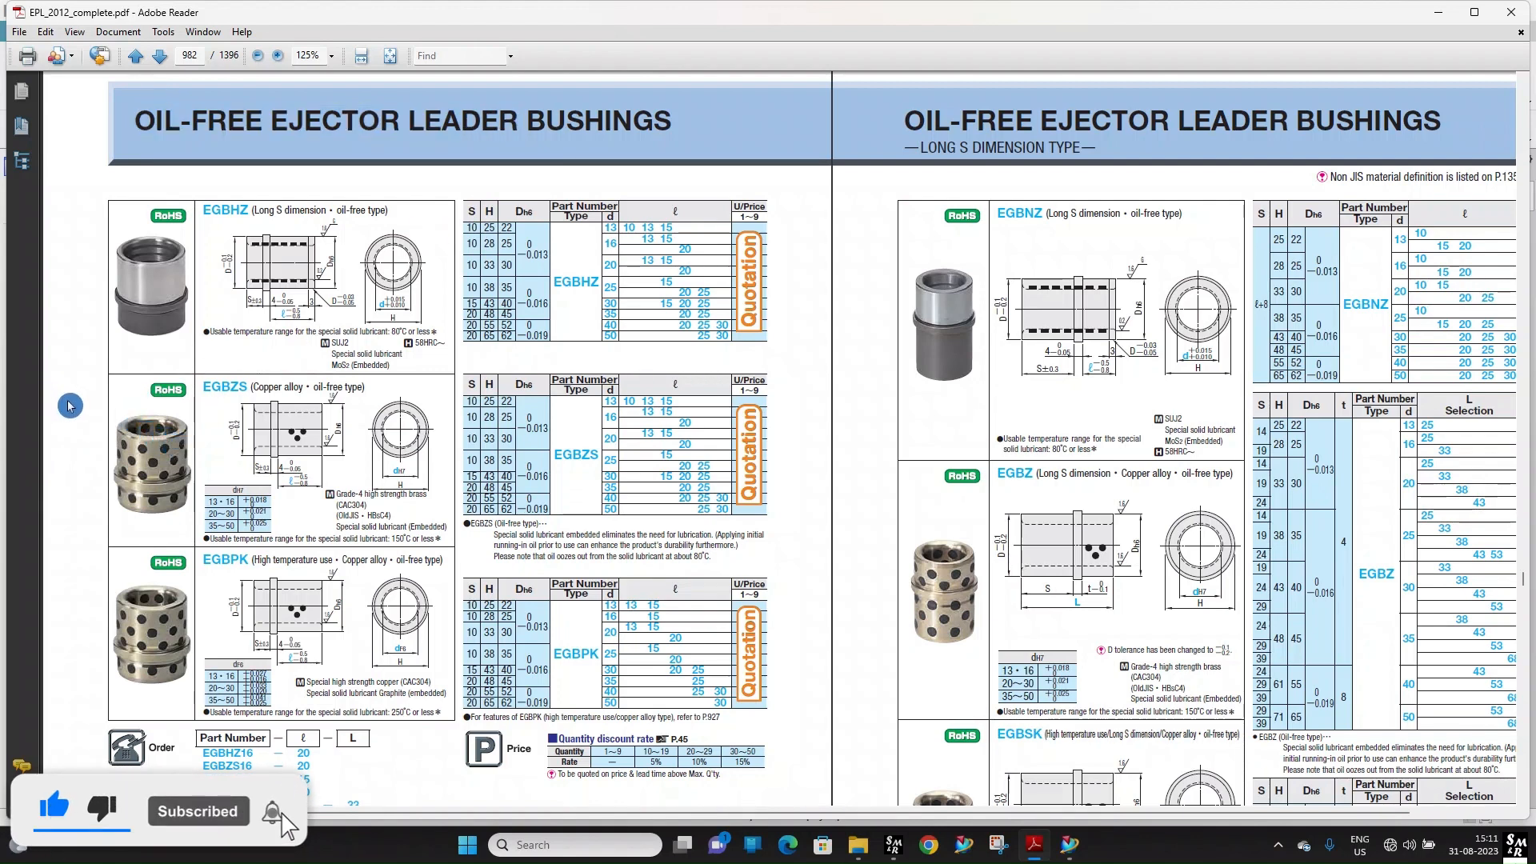
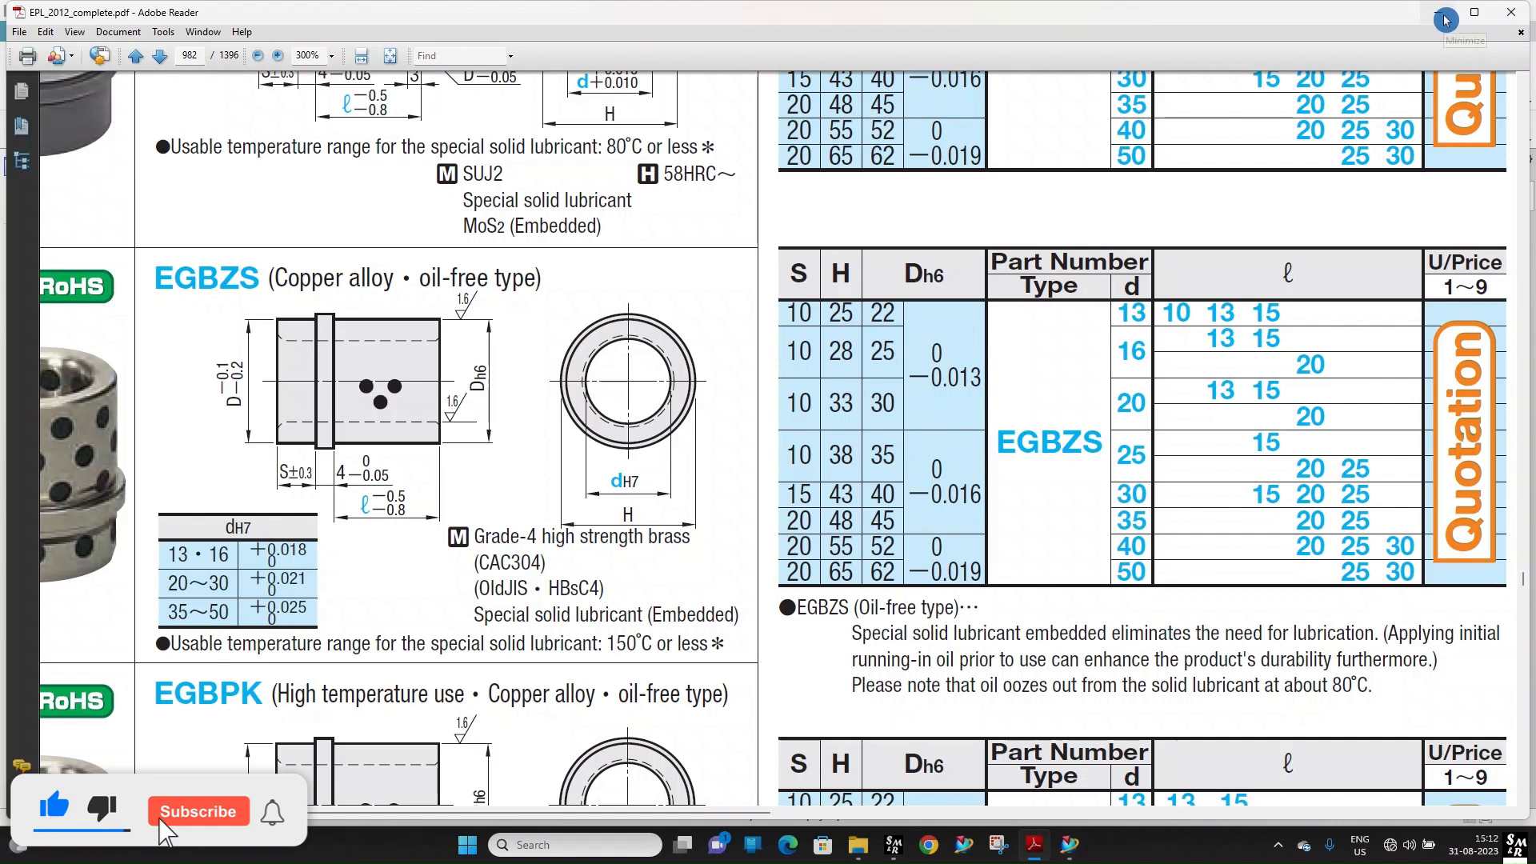
left_click(1444, 20)
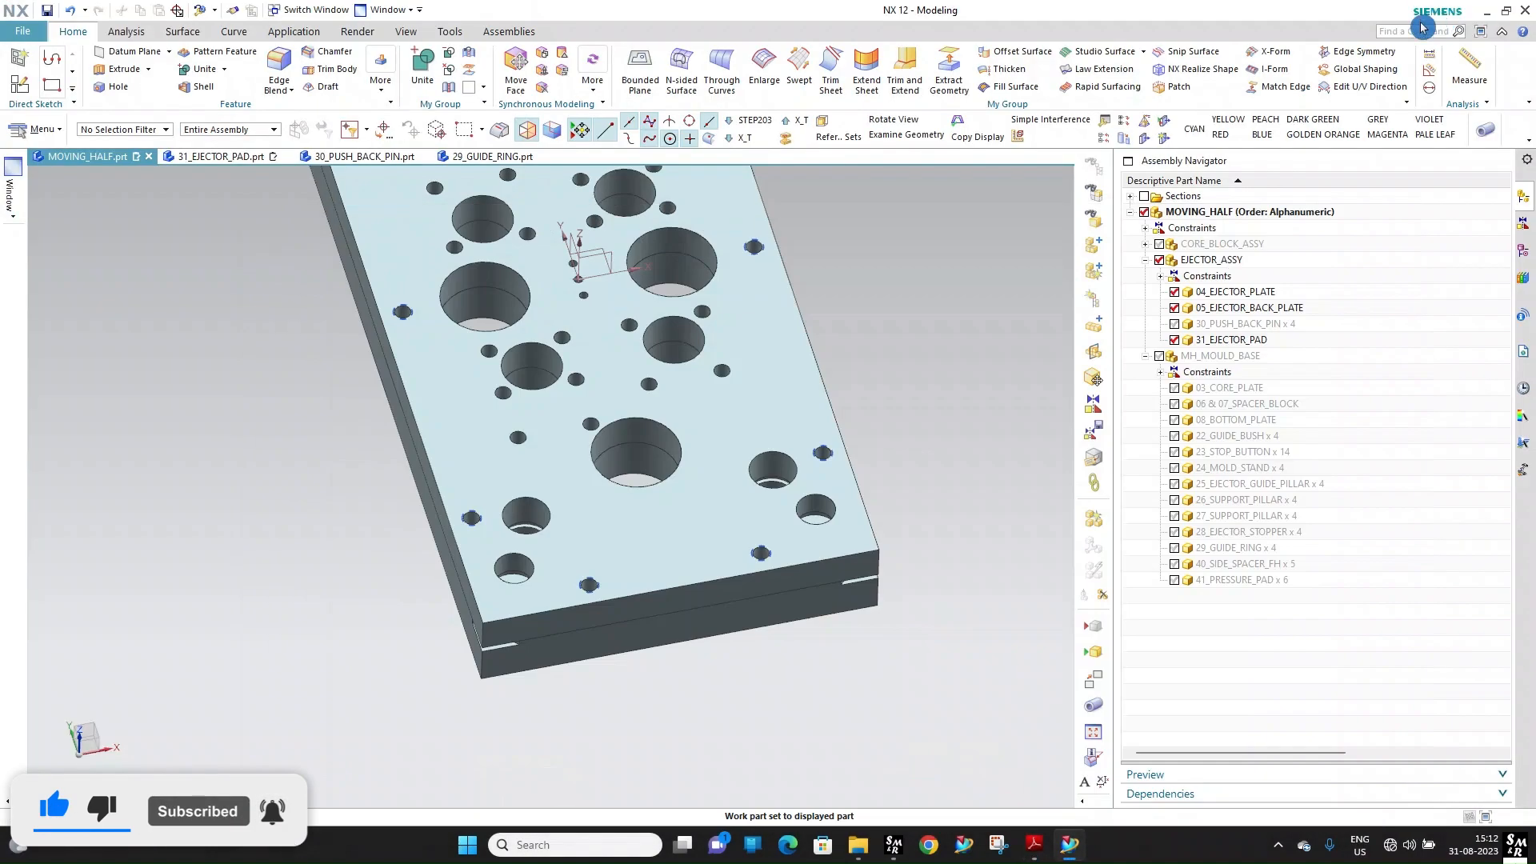
Create a new millimetre model part named EJECTOR_GUIDE_BUSH in the PROCESS folder
left_click(23, 30)
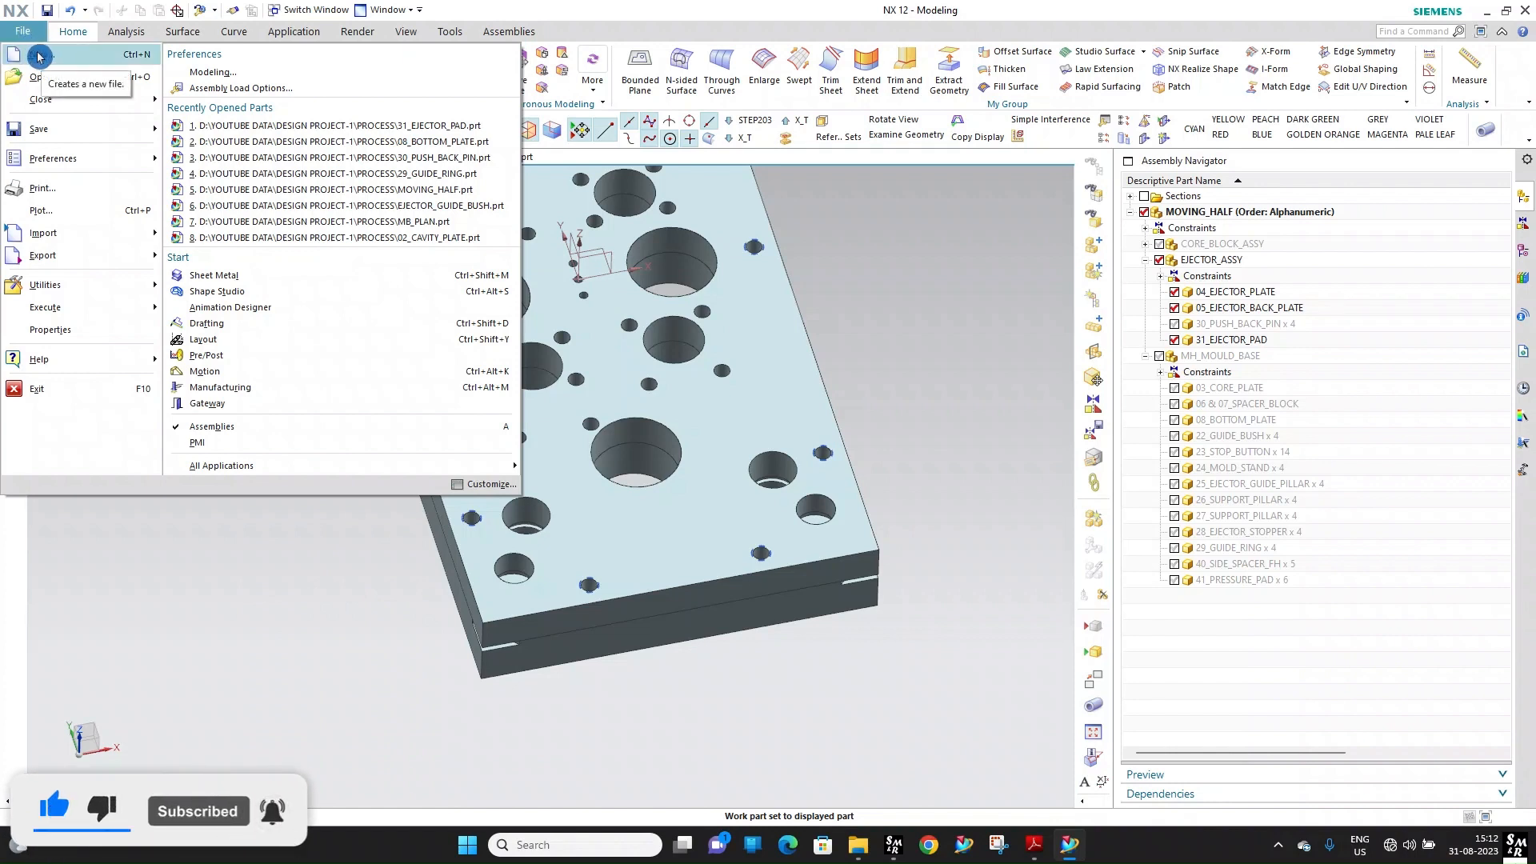
left_click(39, 56)
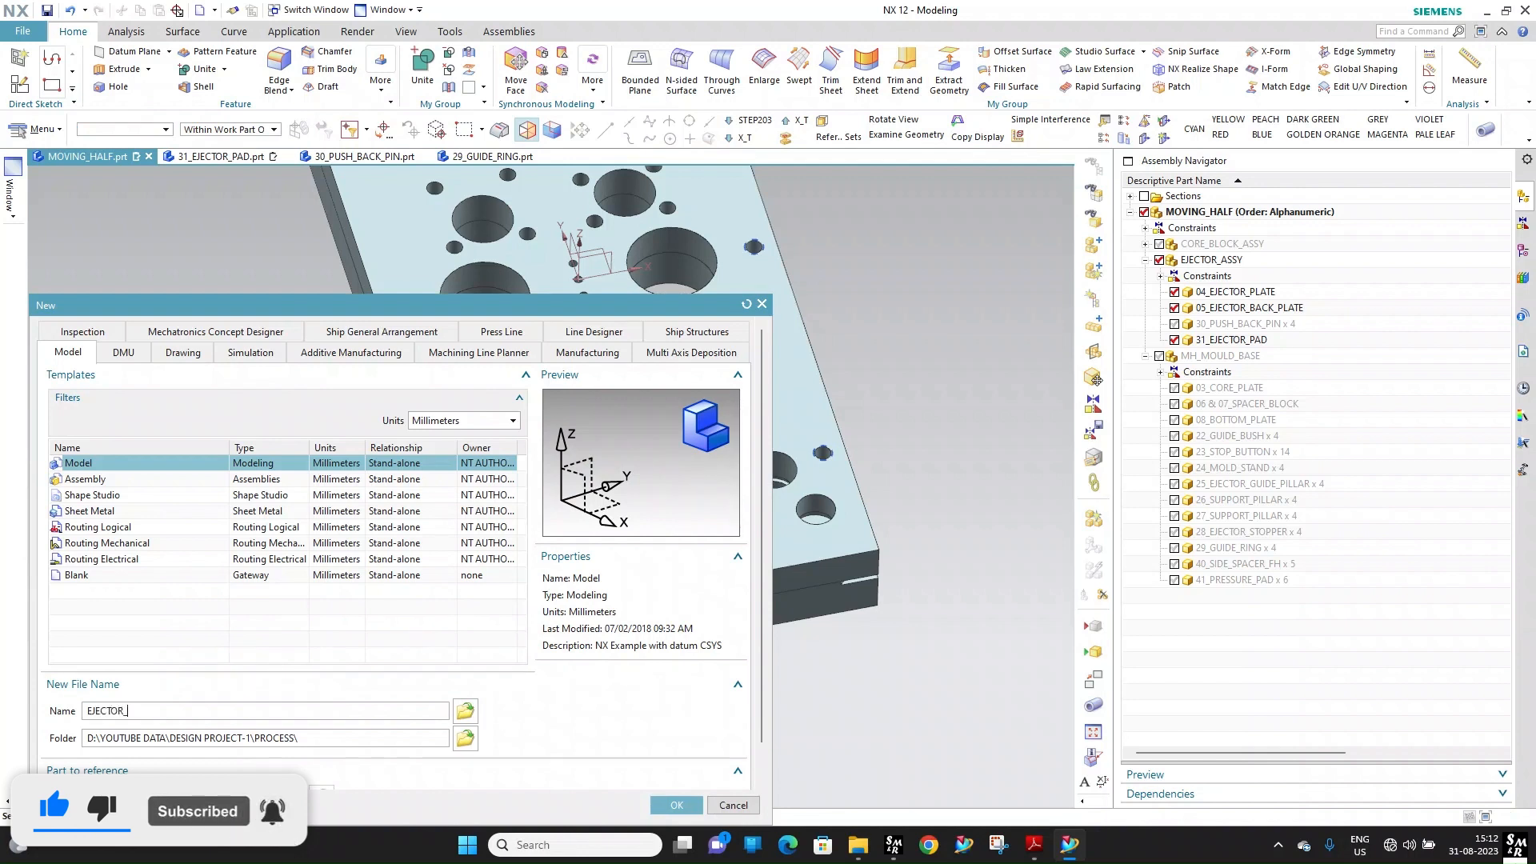
type("E_B")
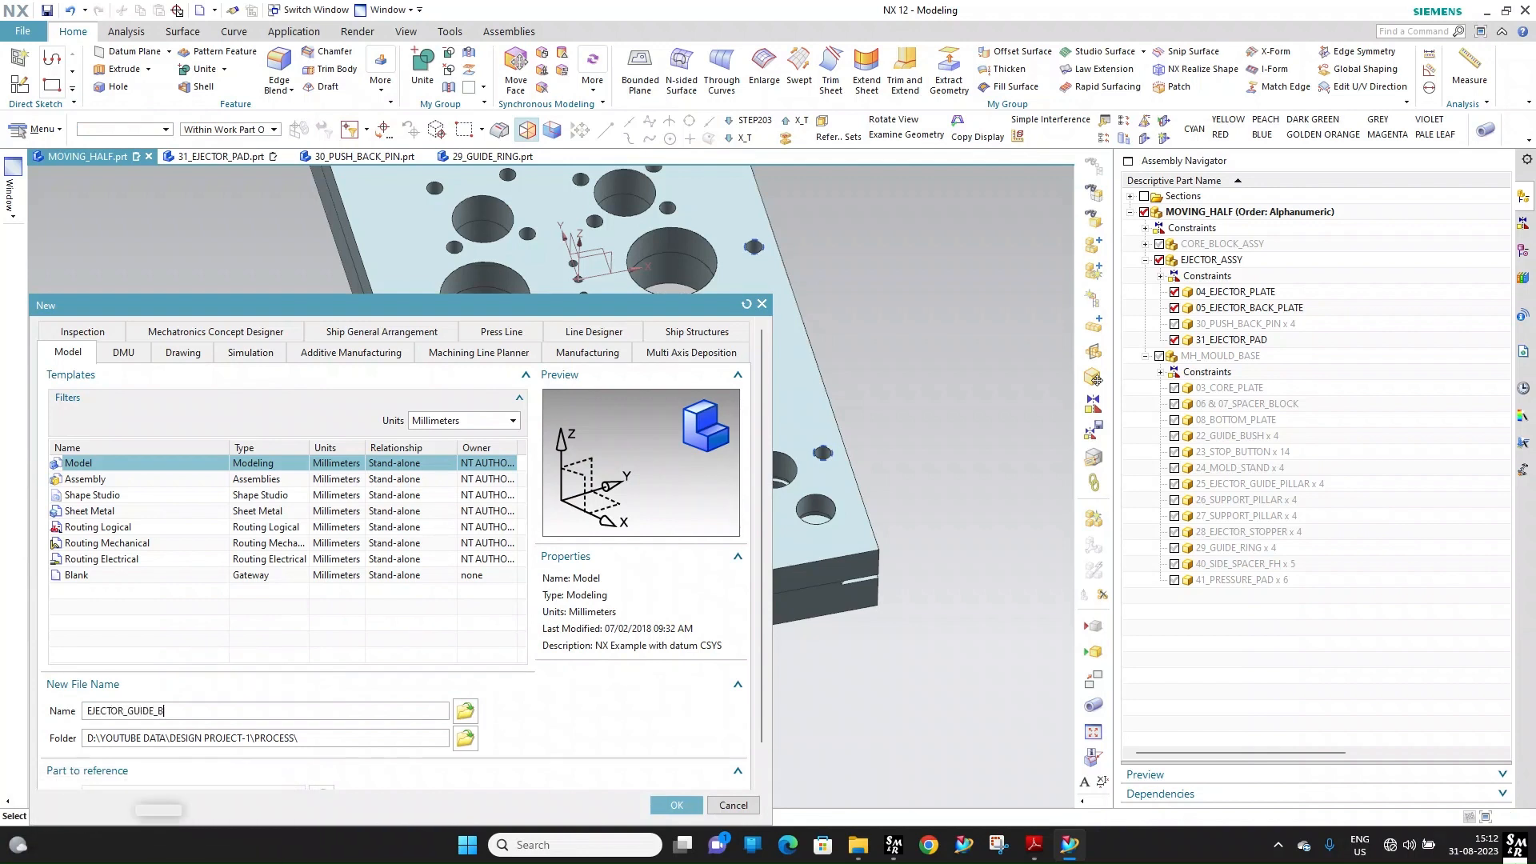
type("U")
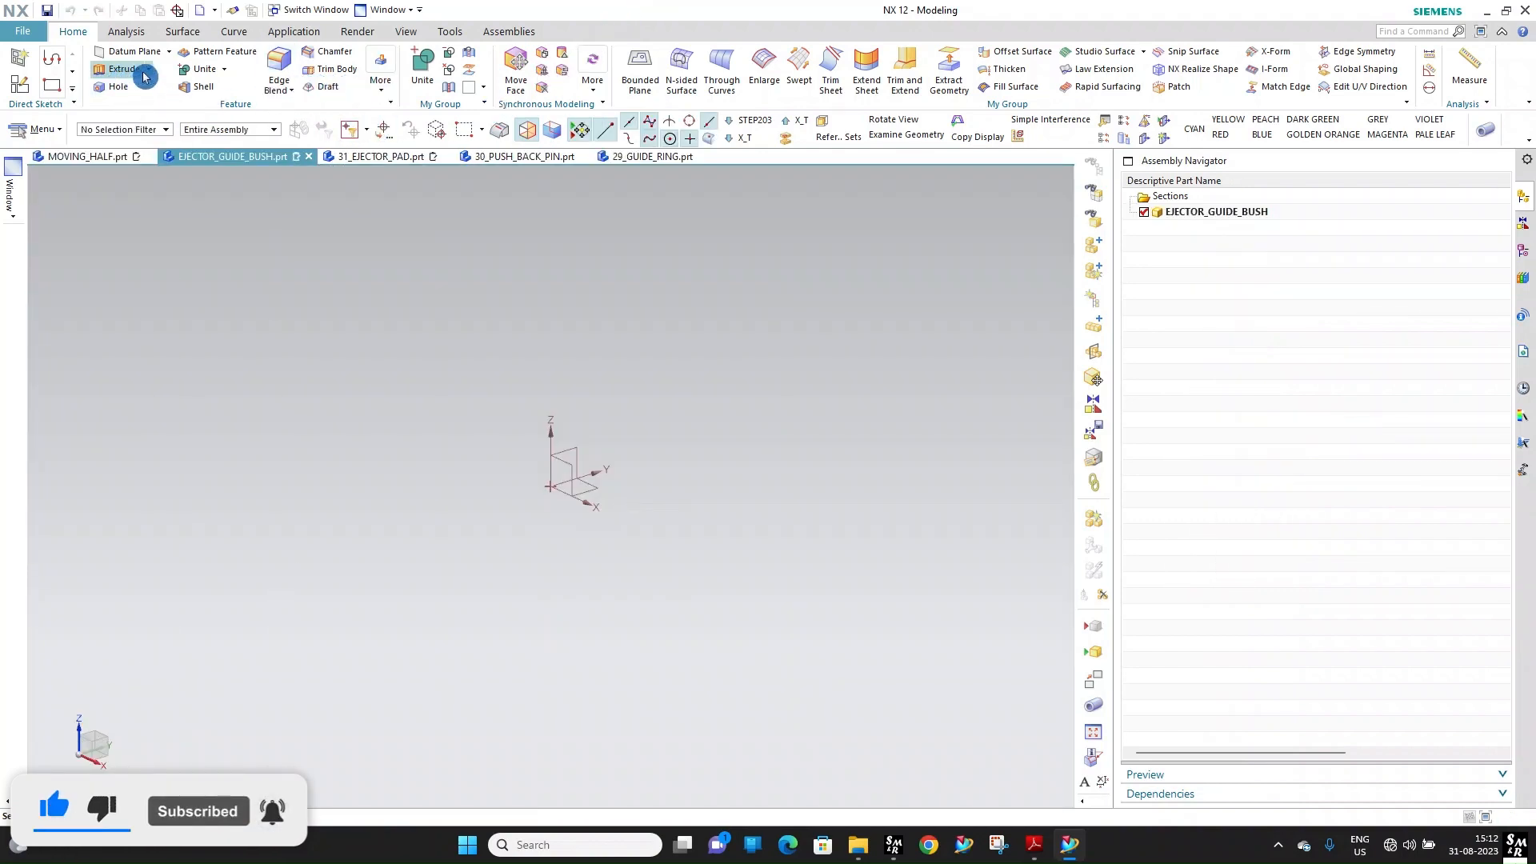
Start a Revolve sketched on the XZ plane and draw a flanged bush half-profile, its inner edge about 13 mm from the vertical axis
left_click(130, 111)
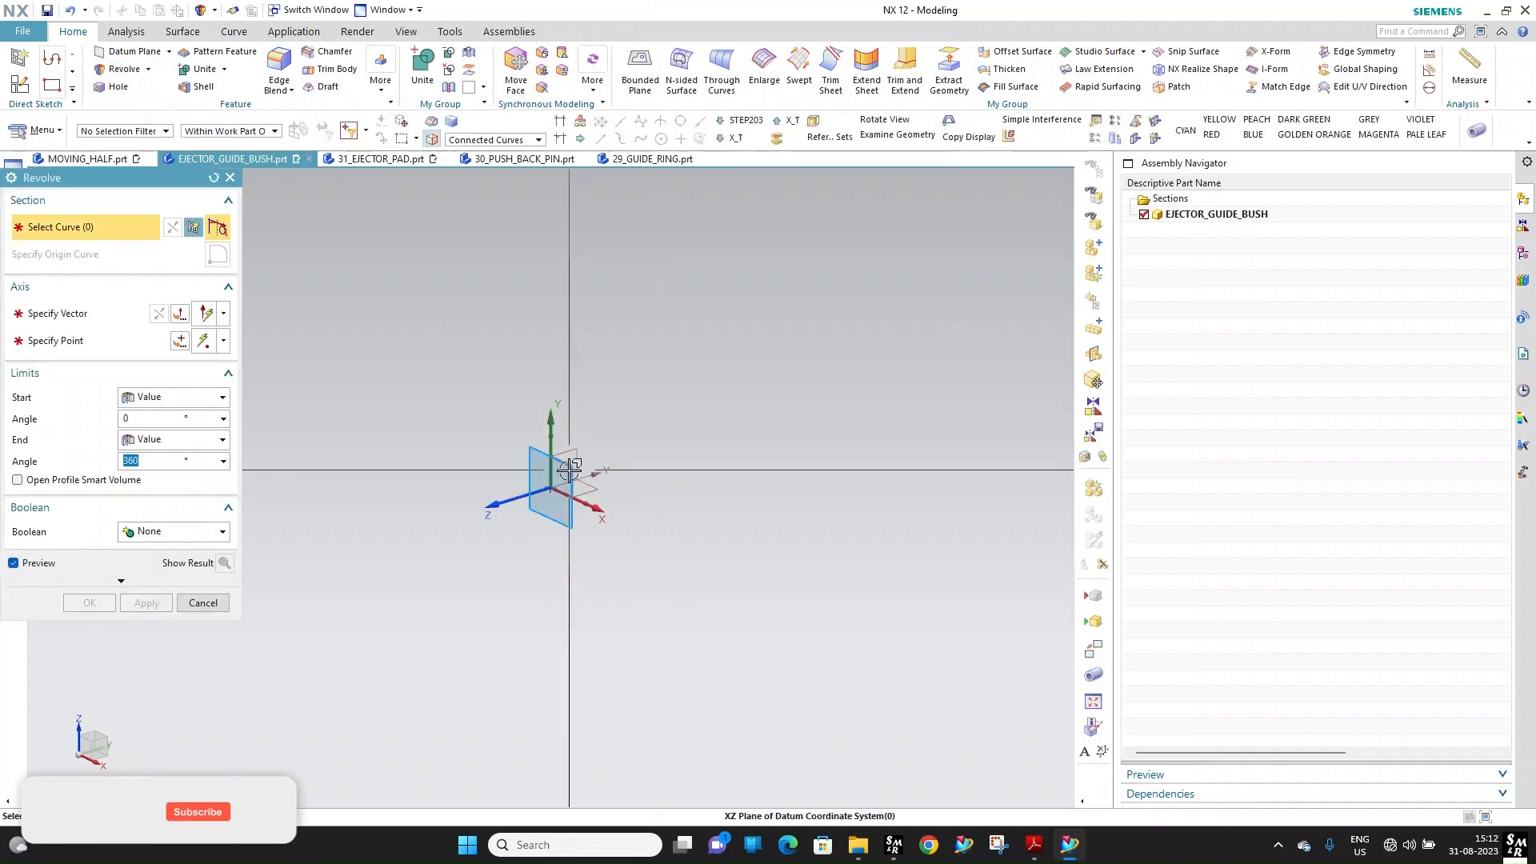
left_click(569, 467)
left_click(250, 80)
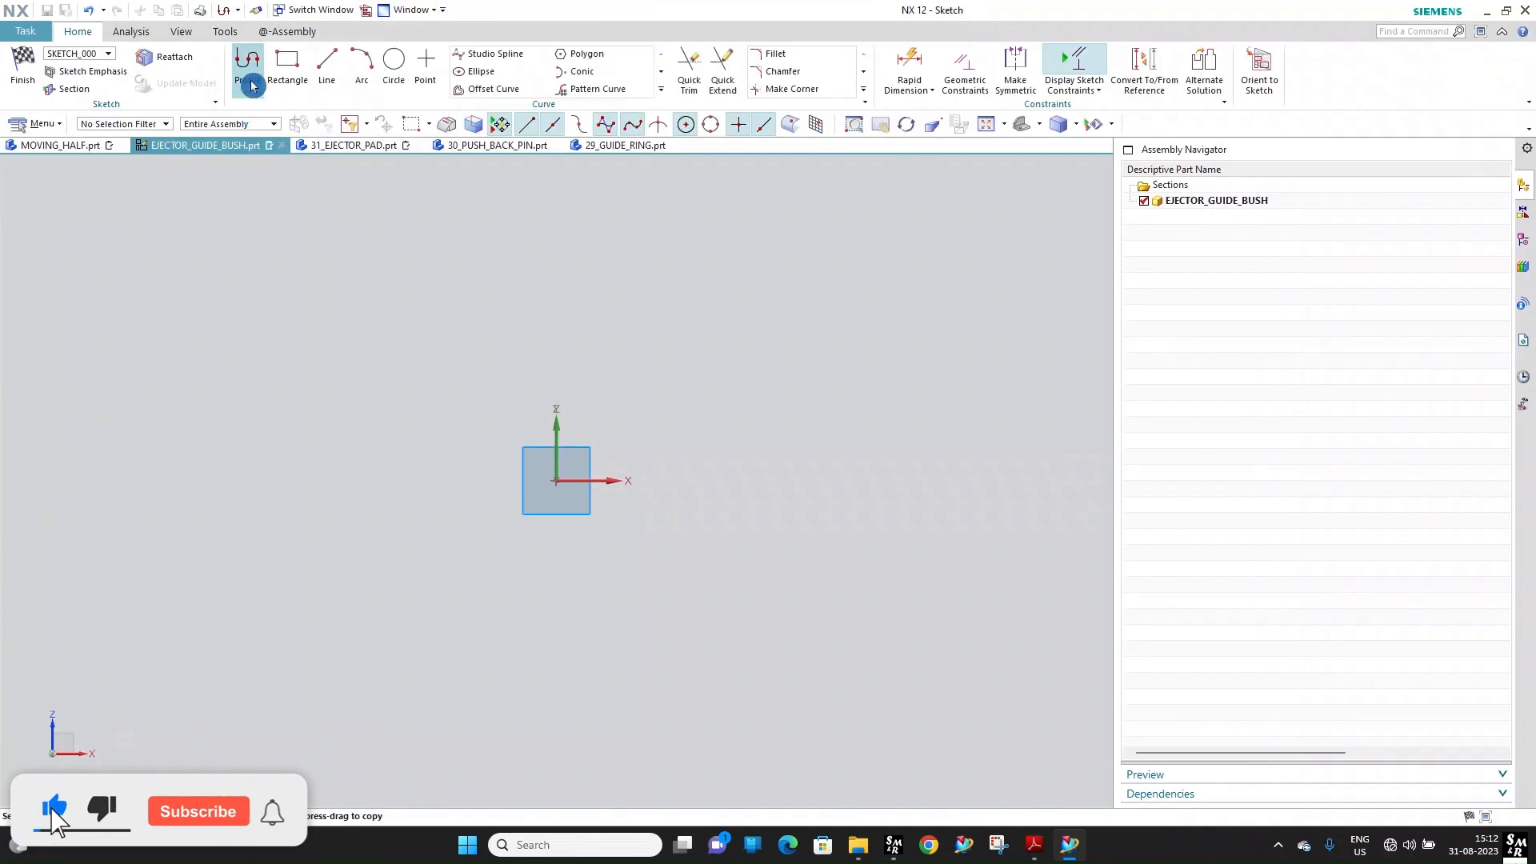
left_click(593, 392)
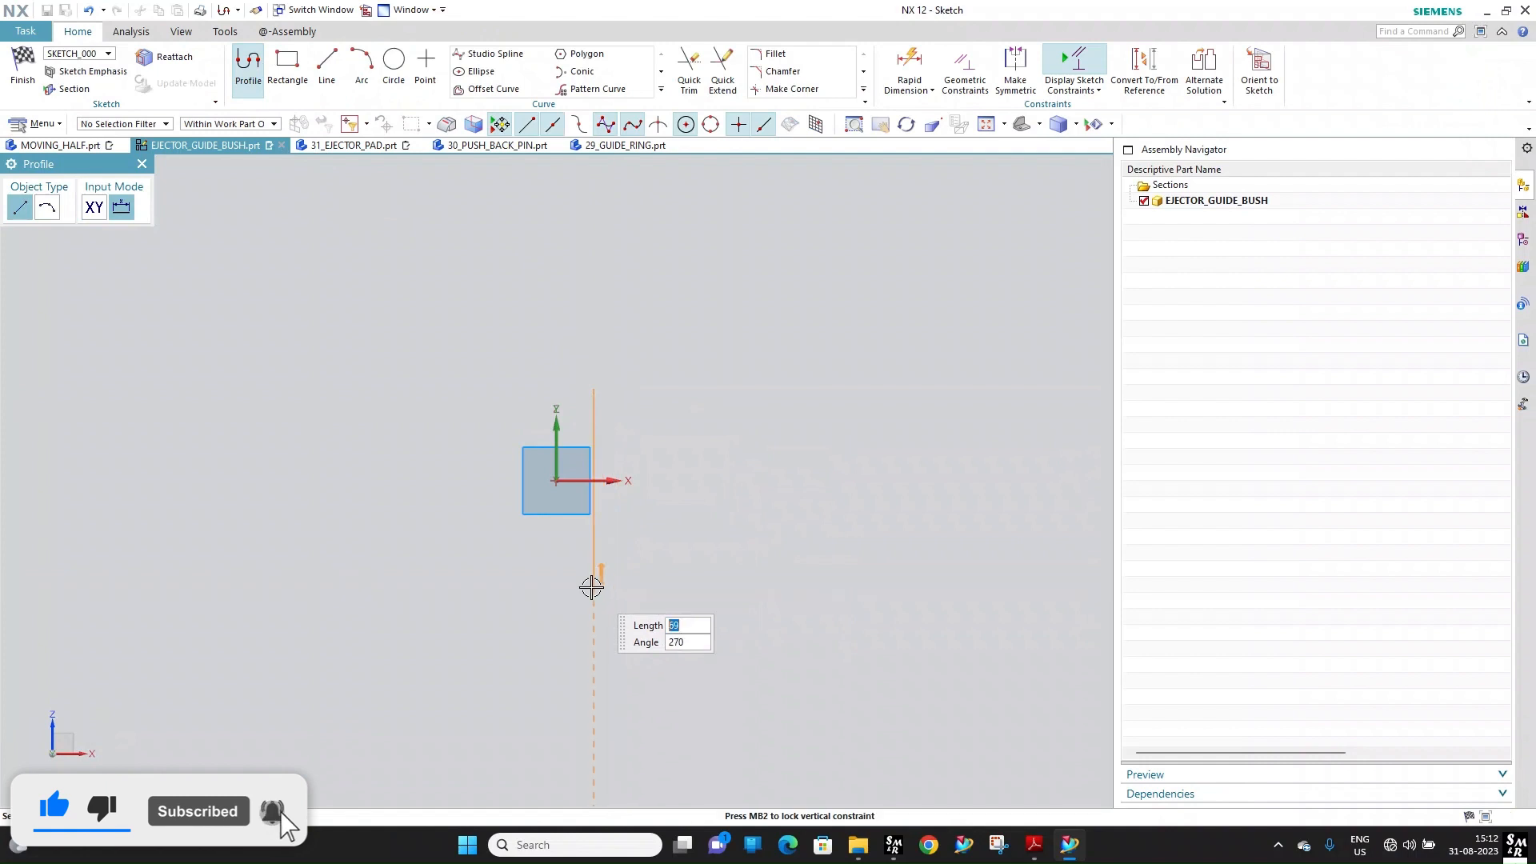
left_click(628, 587)
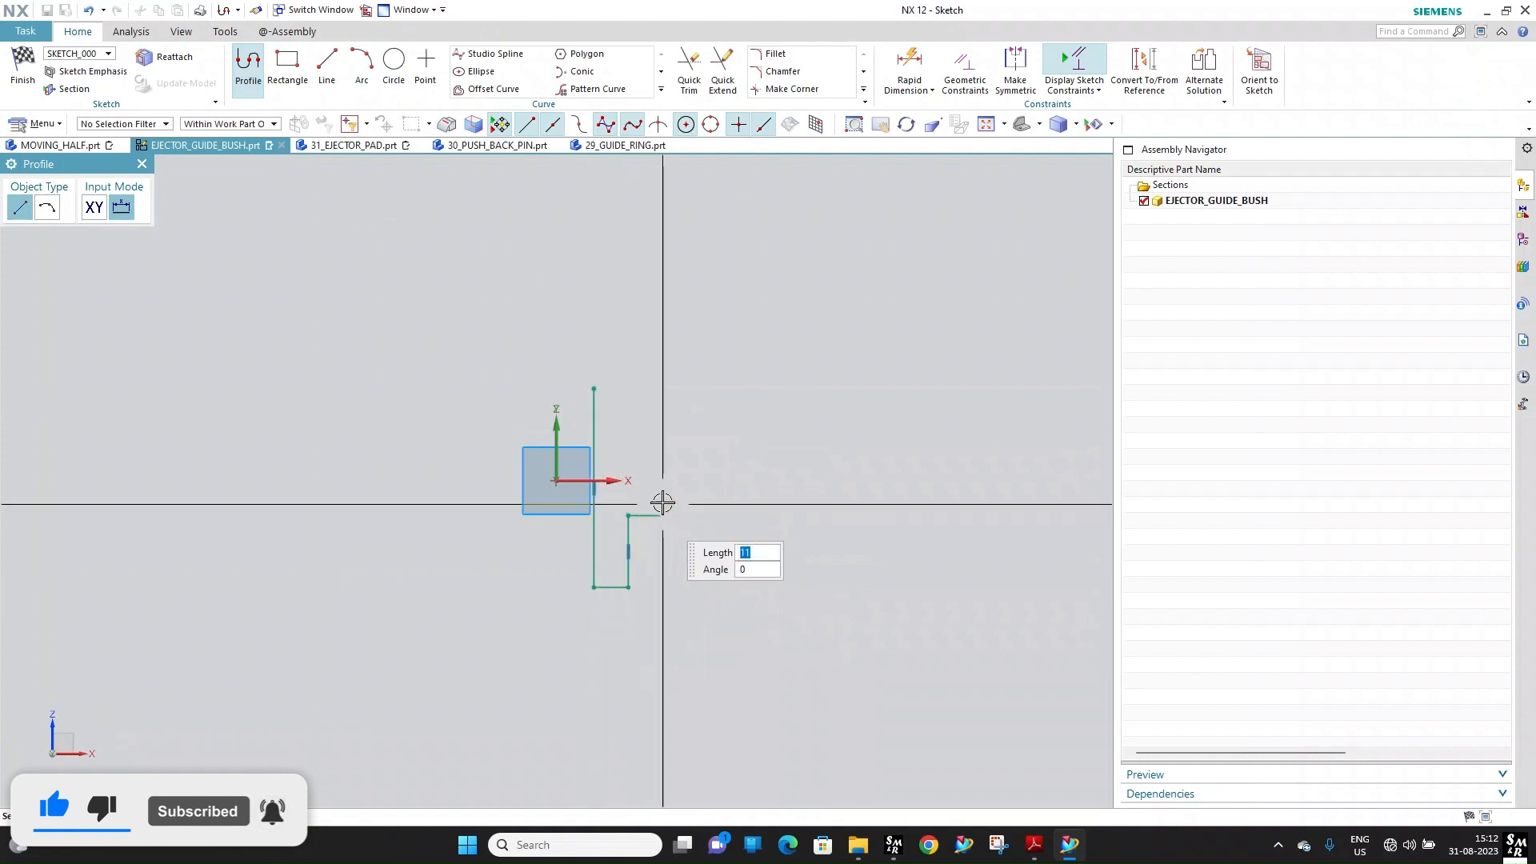
left_click(661, 514)
left_click(661, 490)
left_click(628, 490)
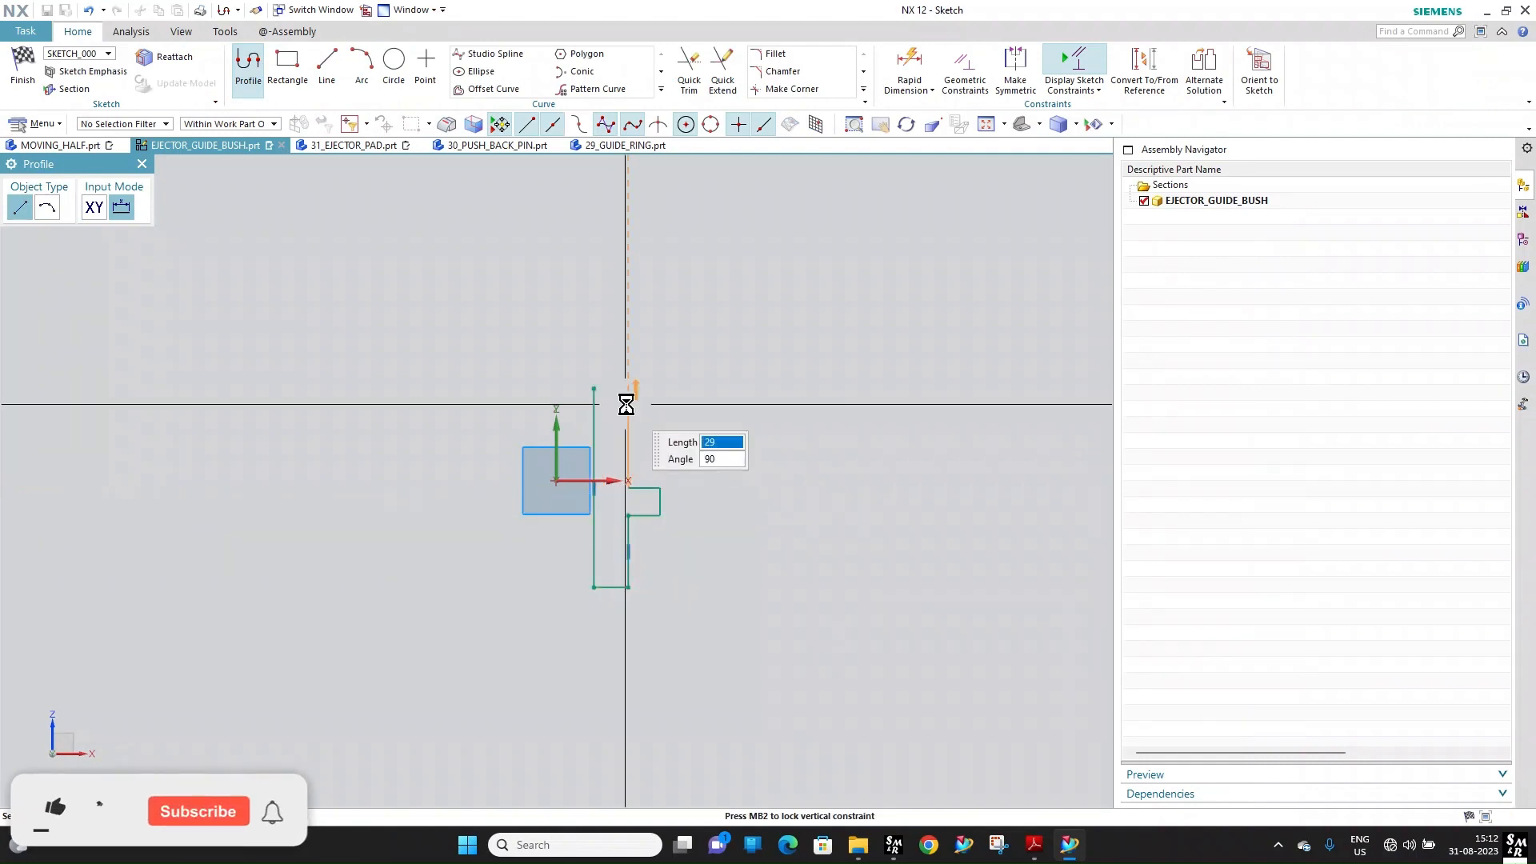
left_click(627, 404)
left_click(530, 404)
Trim the overhanging line ends of the bush profile and make the outer vertical edges above and below the flange collinear
left_click(690, 64)
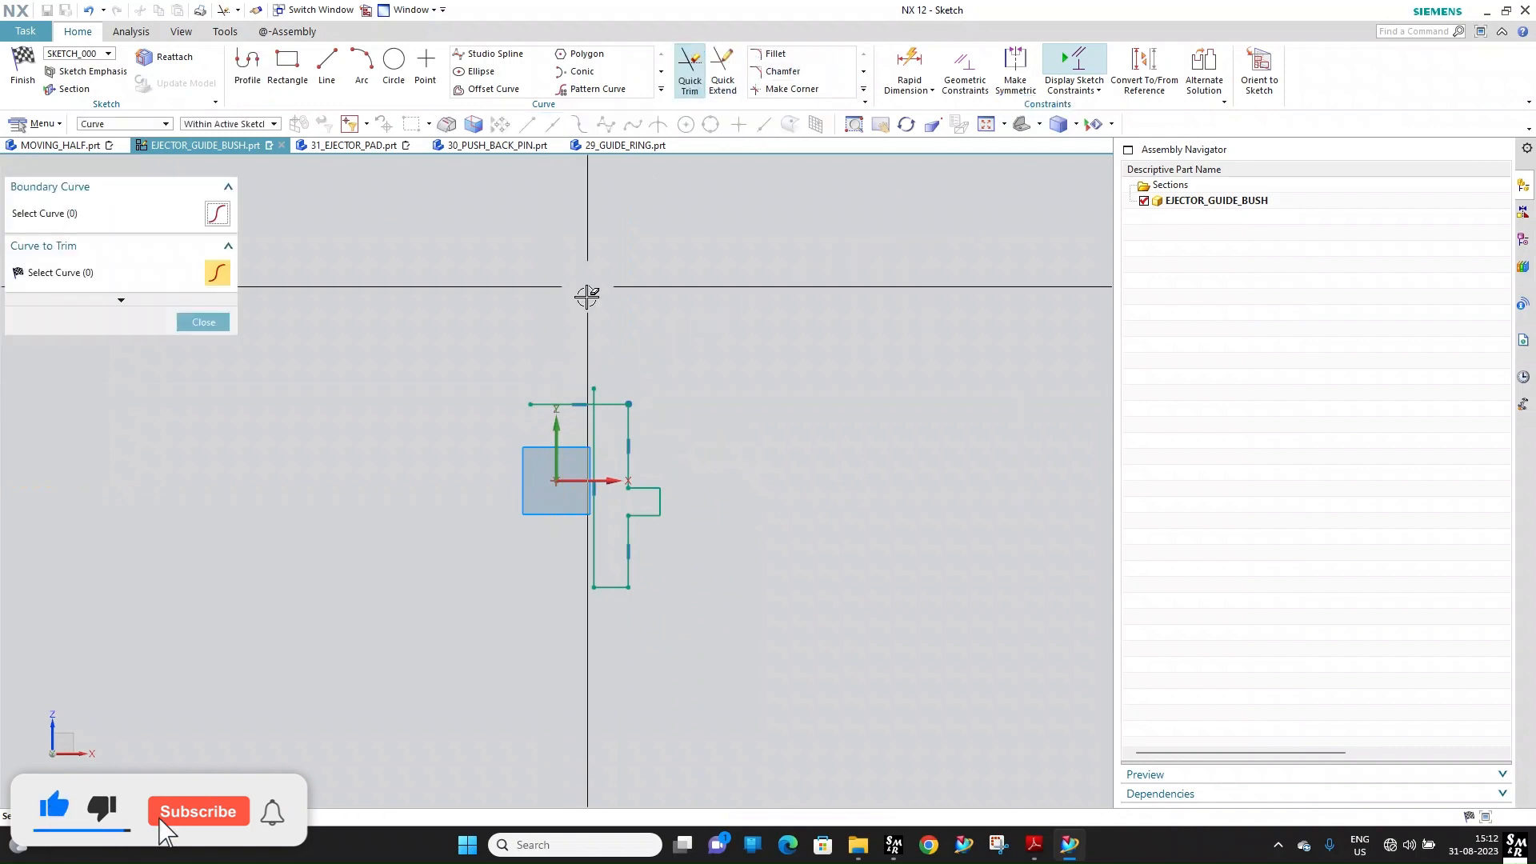
scroll(590, 344, "up", 2)
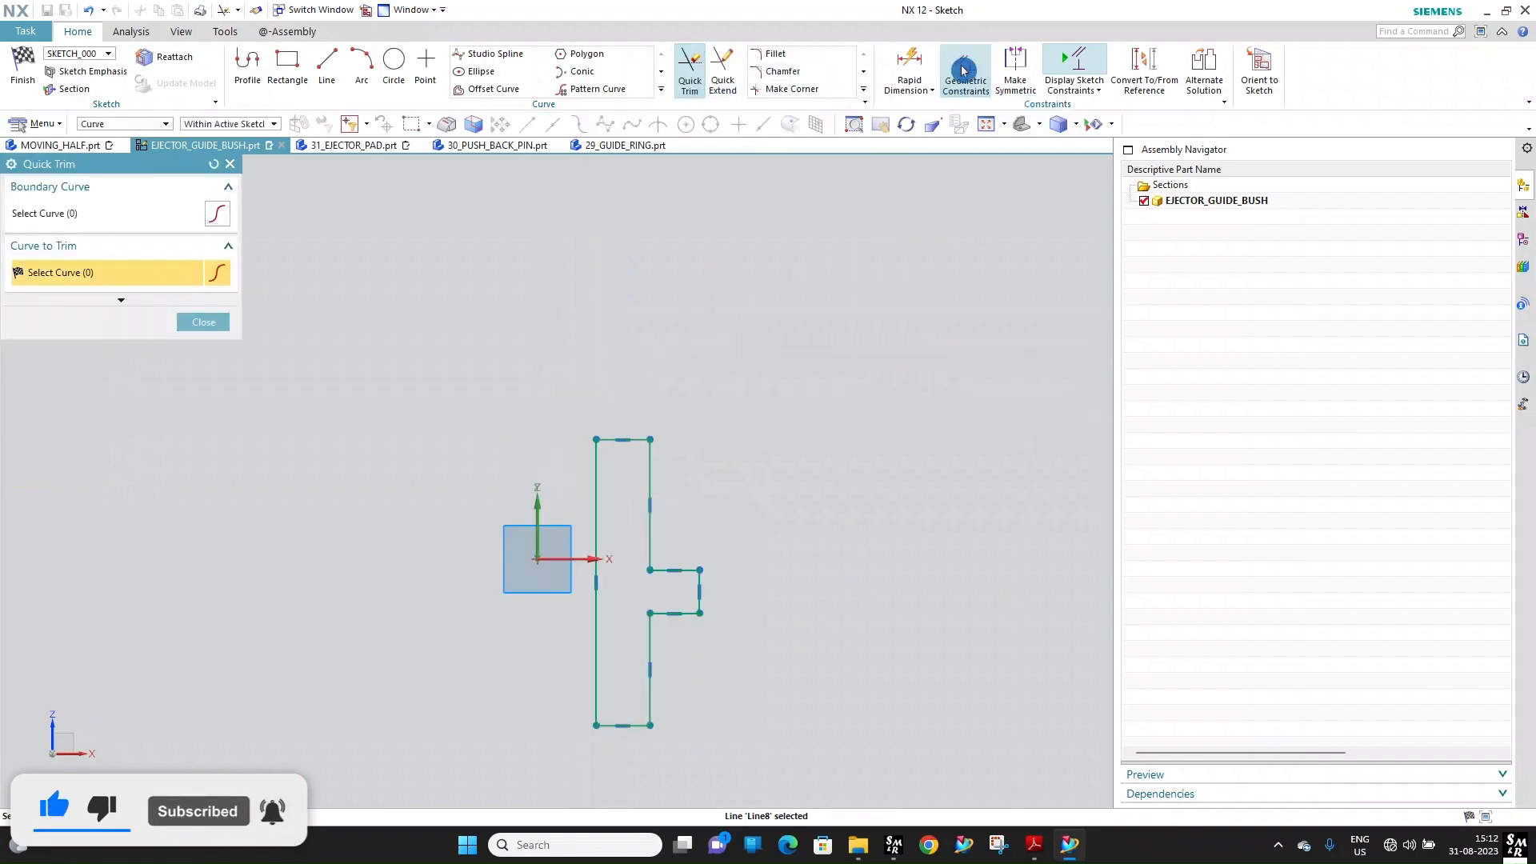
left_click(963, 71)
left_click(651, 488)
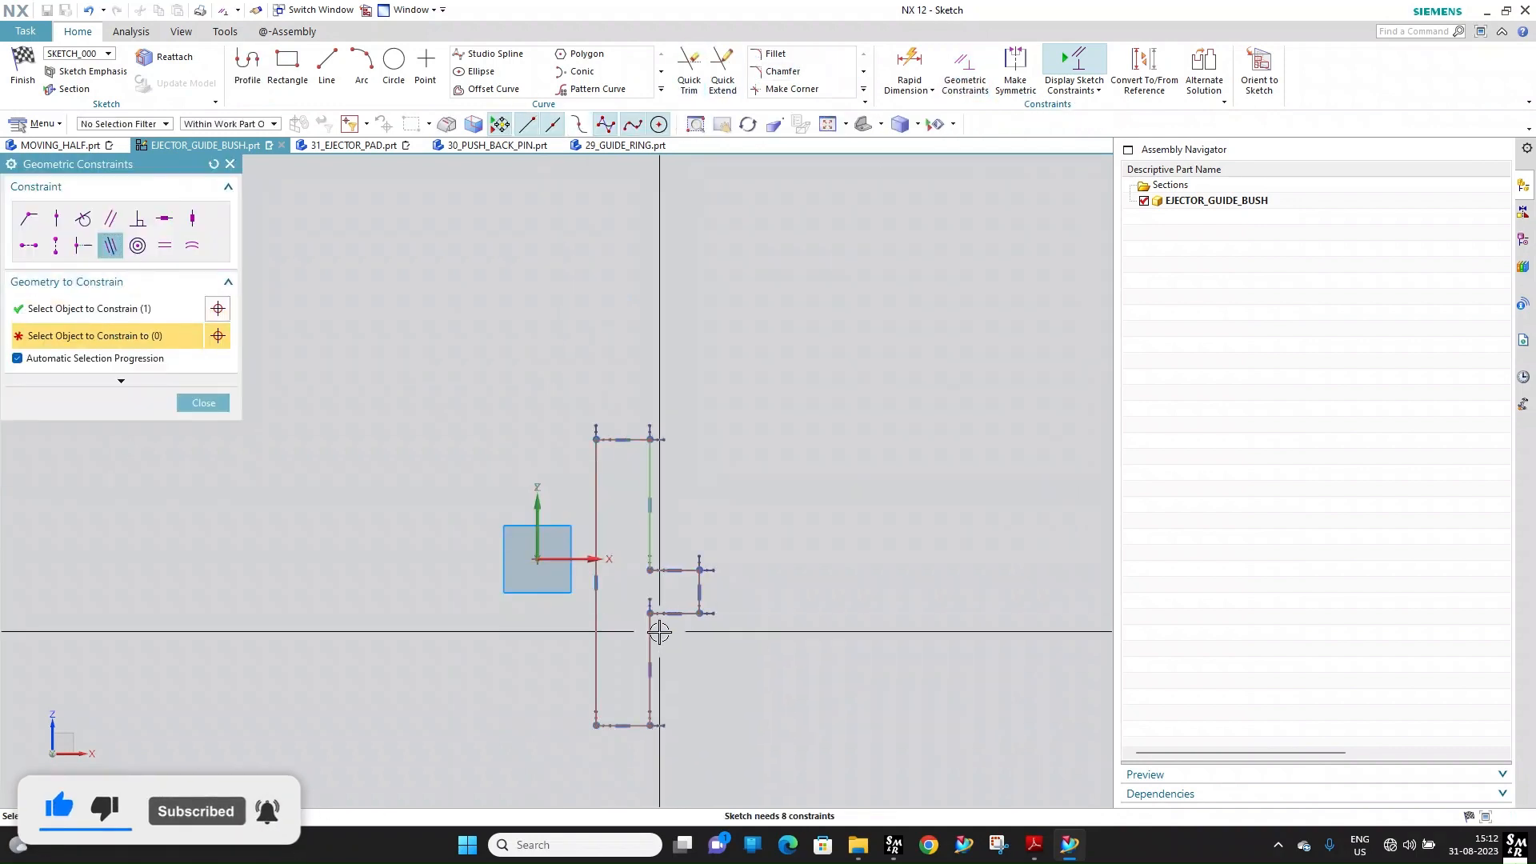
left_click(650, 632)
scroll(531, 411, "down", 1)
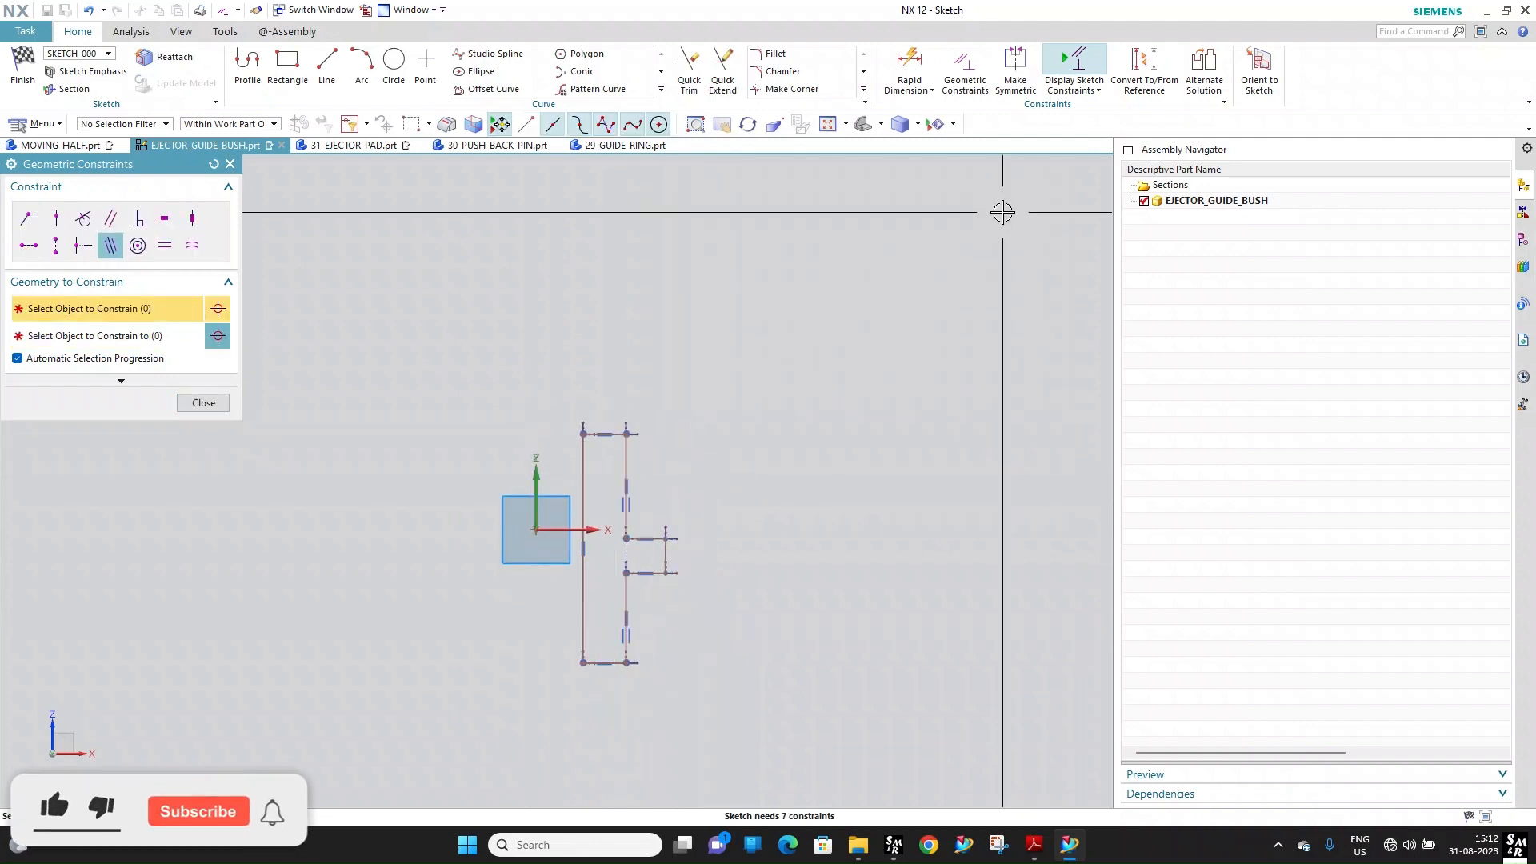
Dimension the profile's inner vertical edge from the sketch's vertical axis and set it to 8 mm
left_click(909, 66)
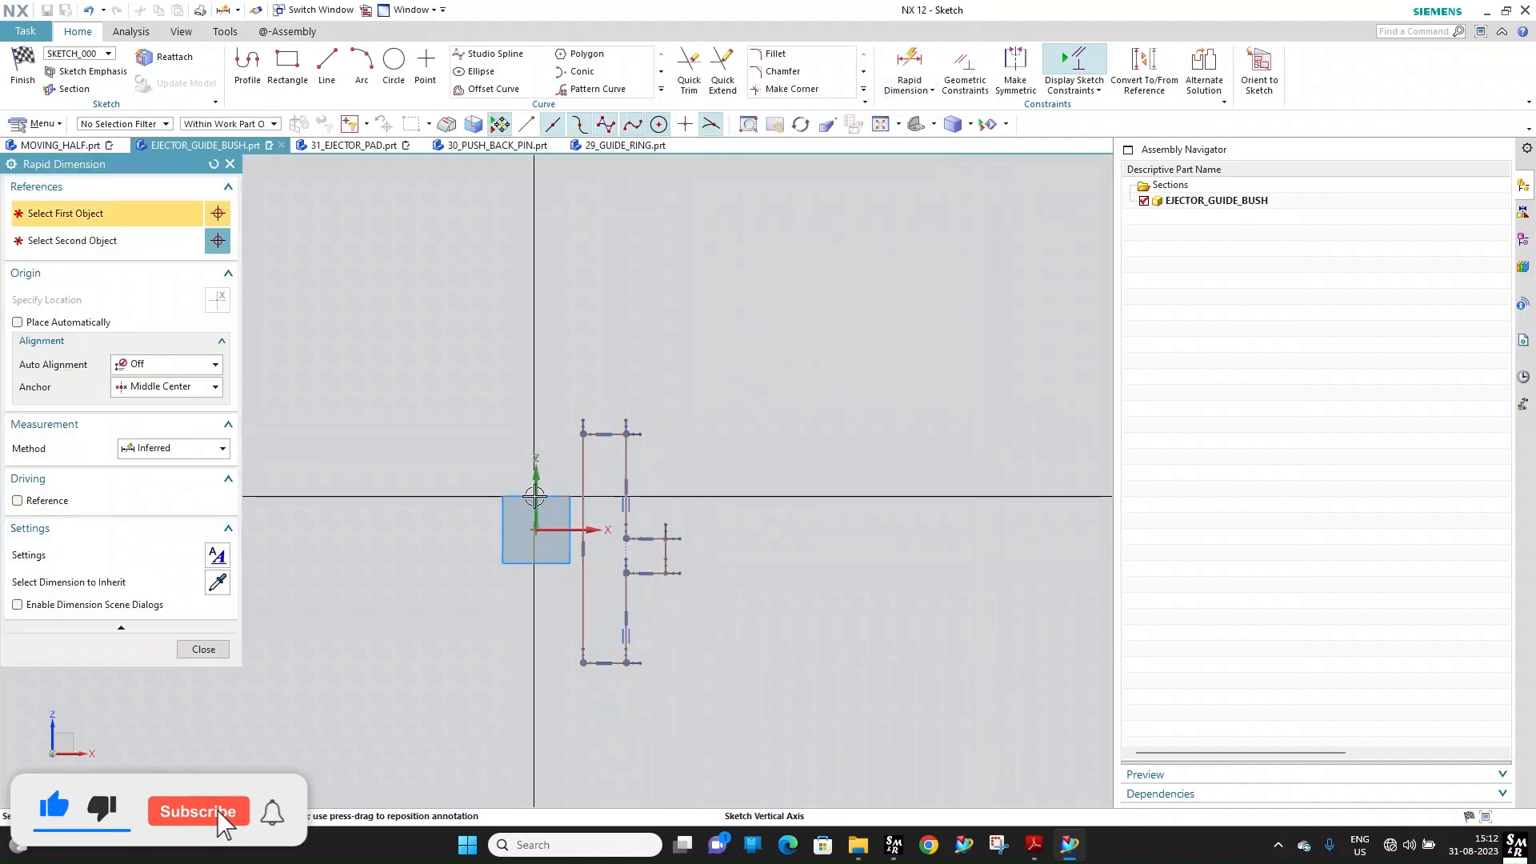
left_click(536, 427)
left_click(583, 434)
left_click(556, 343)
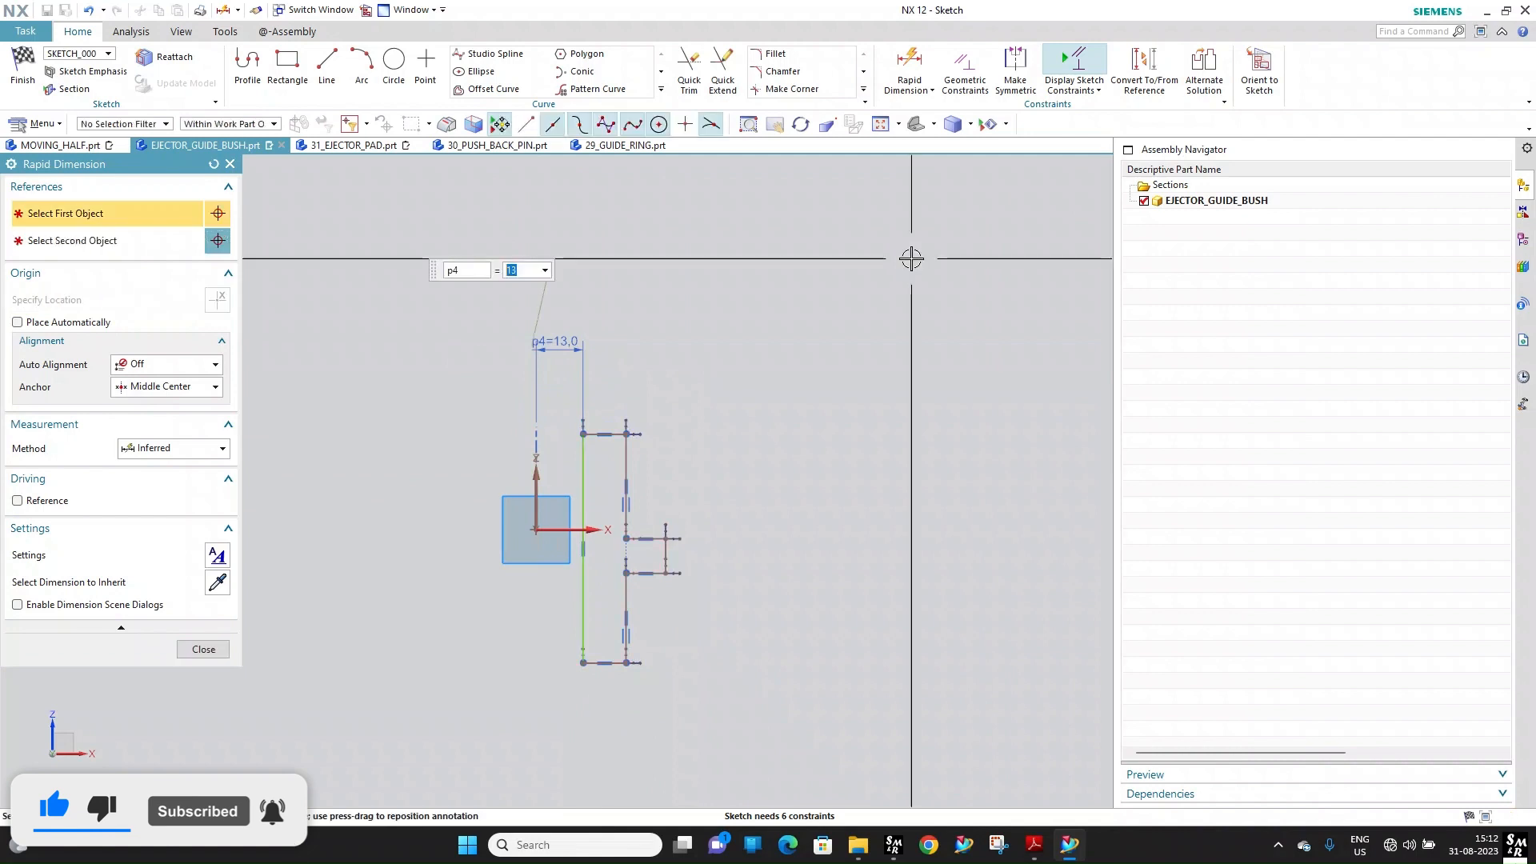
key("Return")
scroll(578, 459, "up", 4)
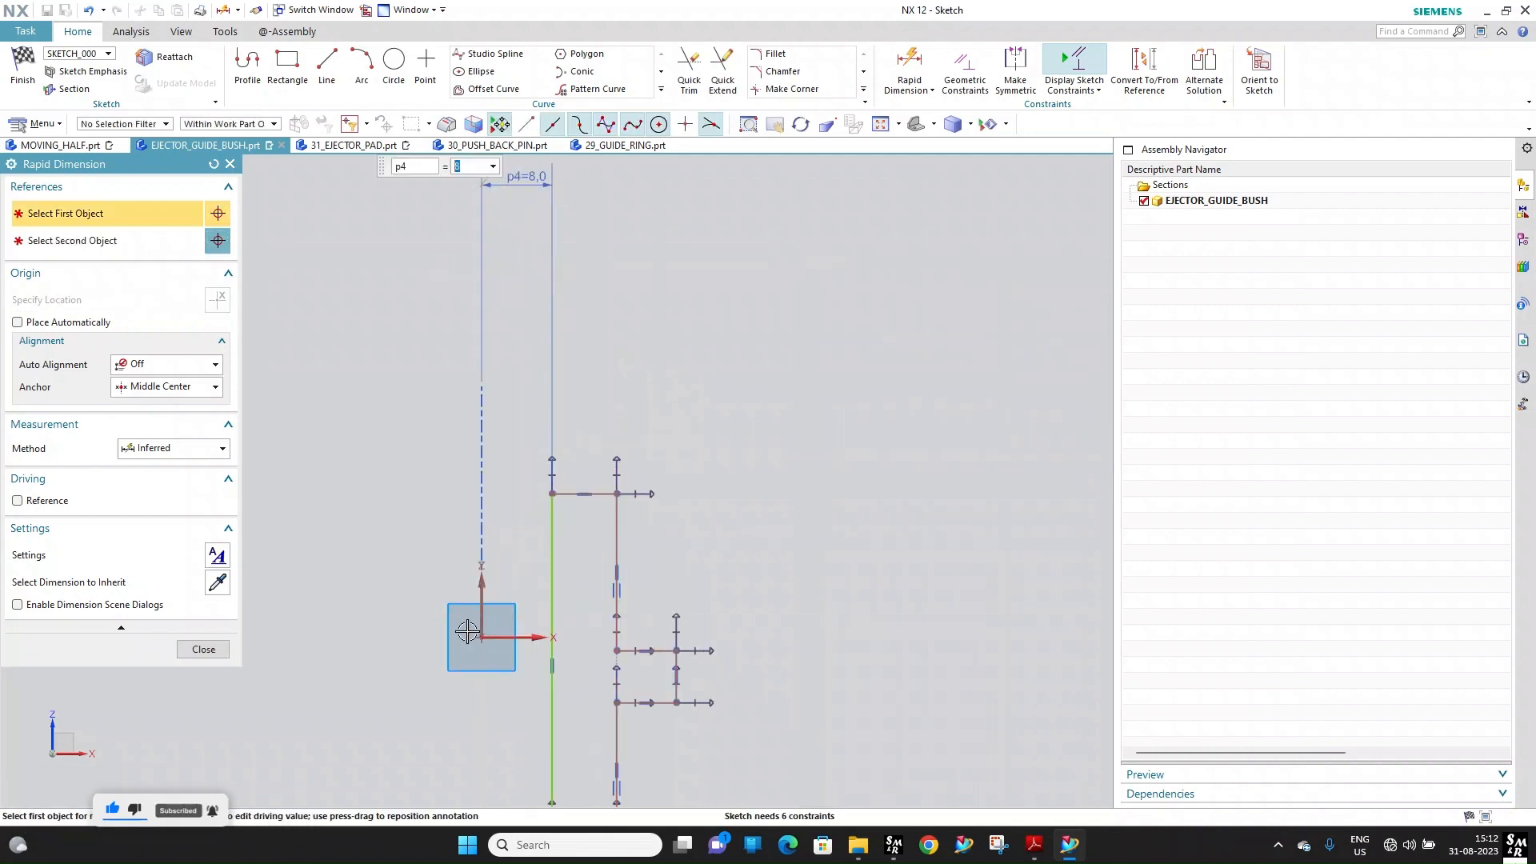
Dimension the bush's outer vertical edge 25/2 mm and the flange's outer edge 14 mm from the sketch's vertical axis
left_click(480, 608)
left_click(617, 542)
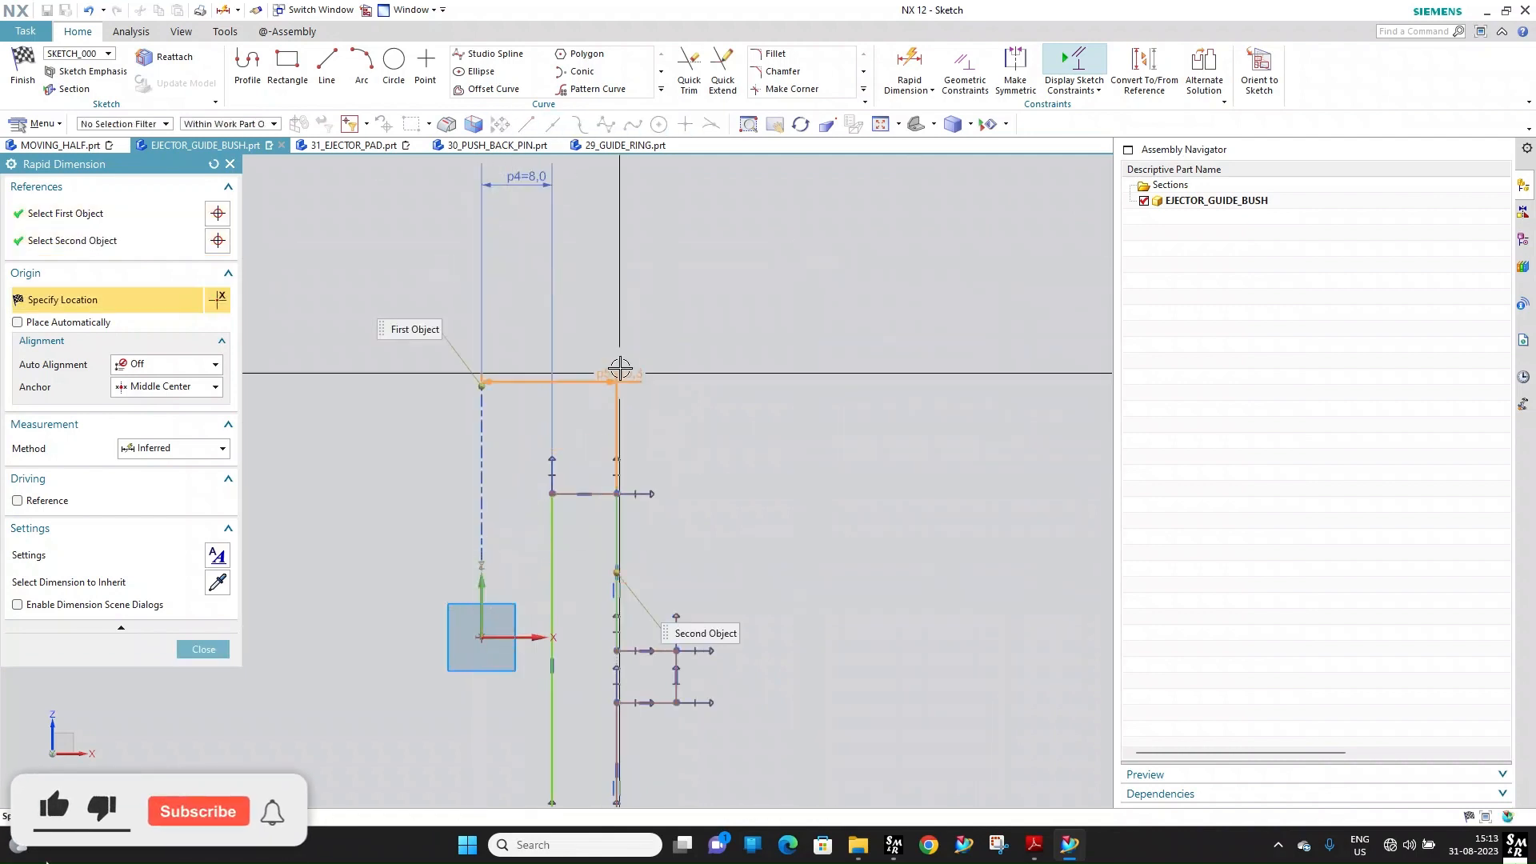
left_click(843, 333)
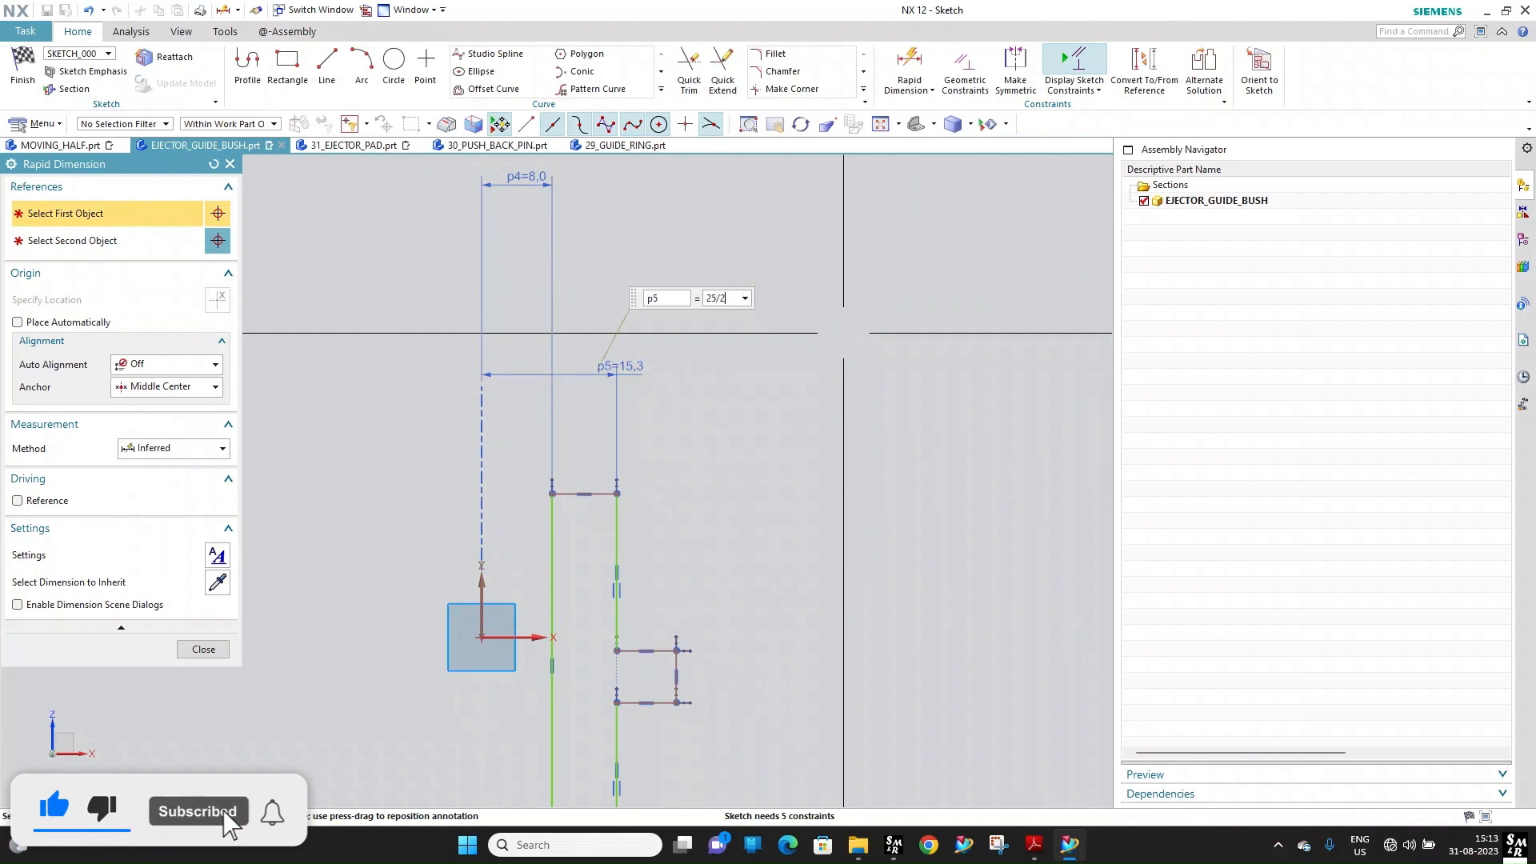
key("Return")
left_click(479, 571)
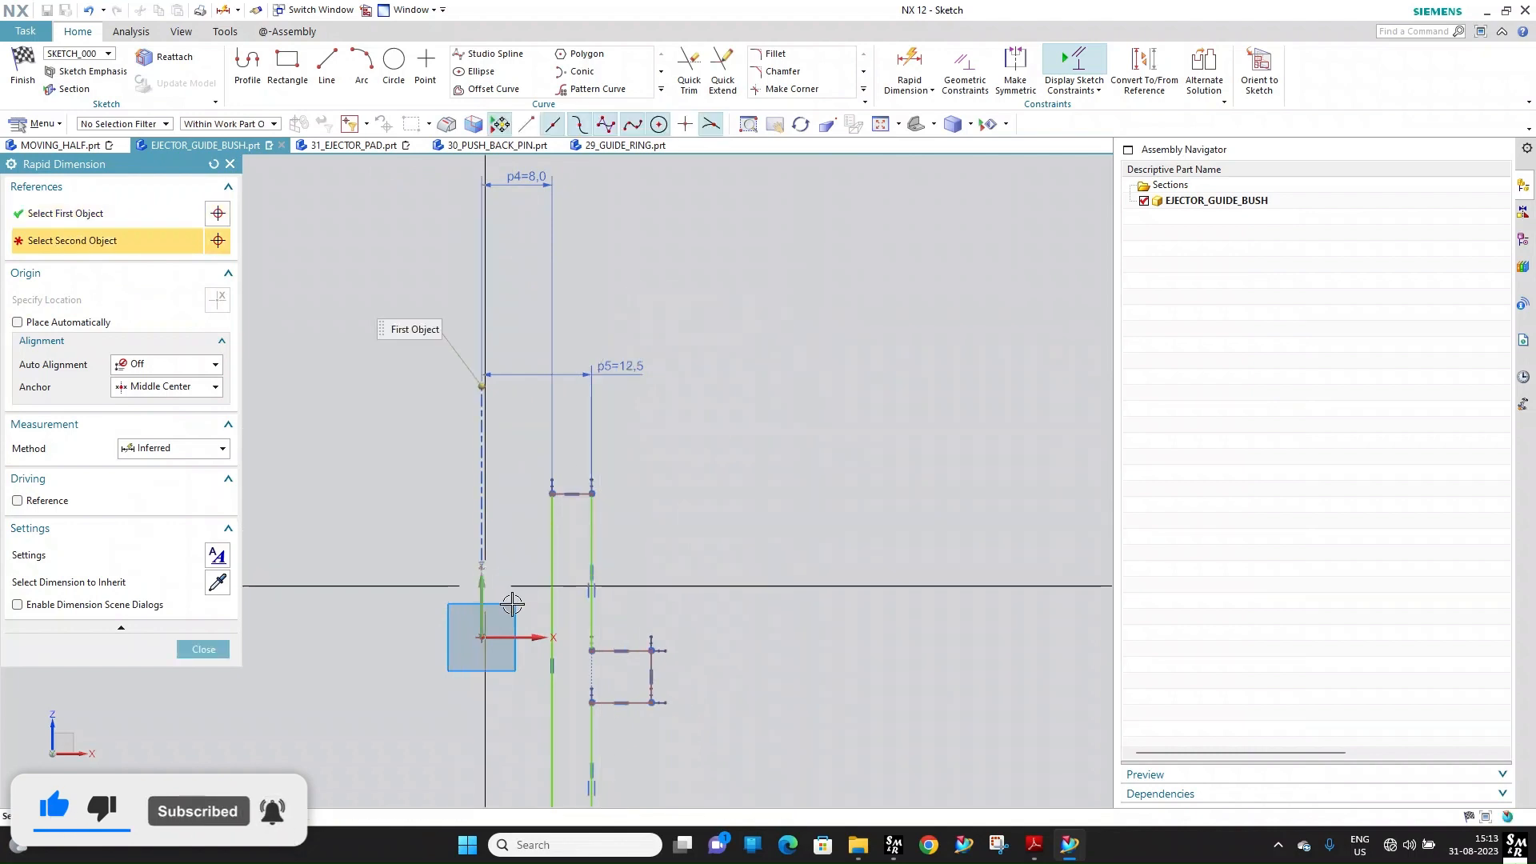
left_click(651, 650)
left_click(706, 423)
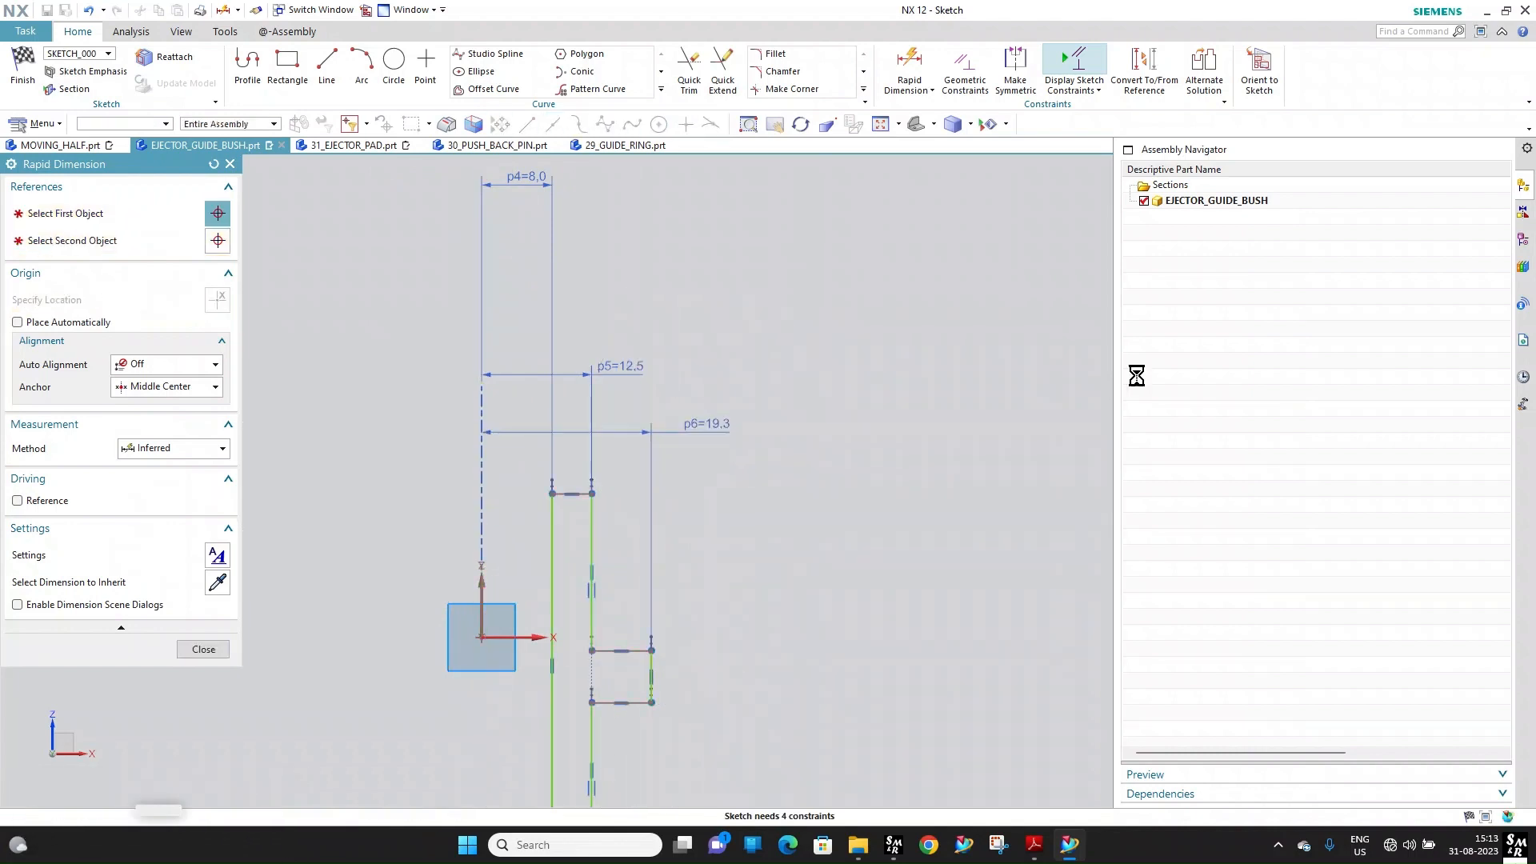
type("14")
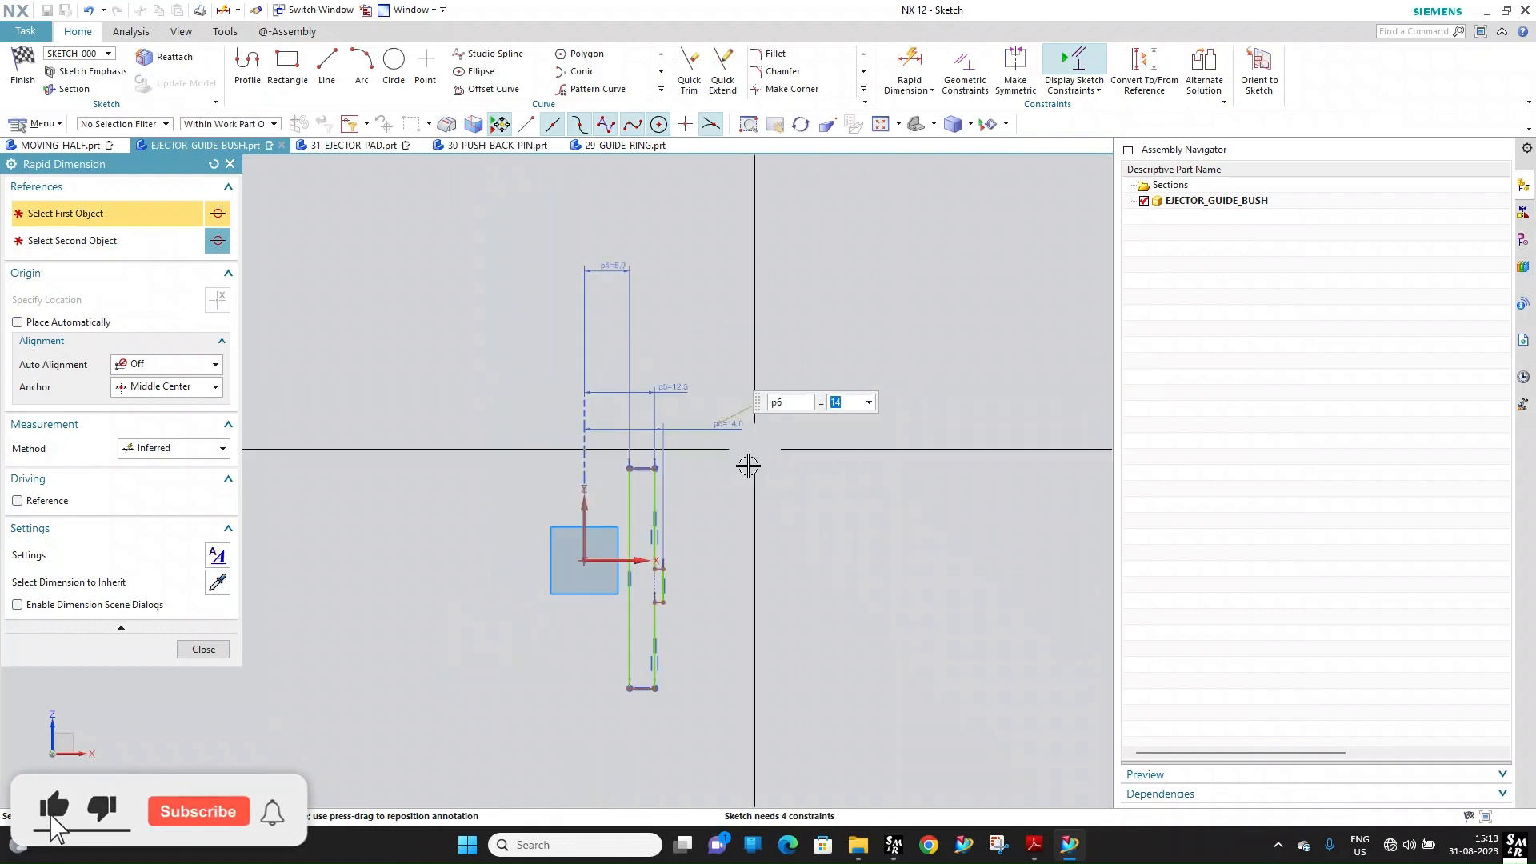
Dimension the flange's outer vertical edge and set the flange thickness to 4 mm
scroll(669, 548, "up", 4)
left_click(611, 538)
left_click(807, 532)
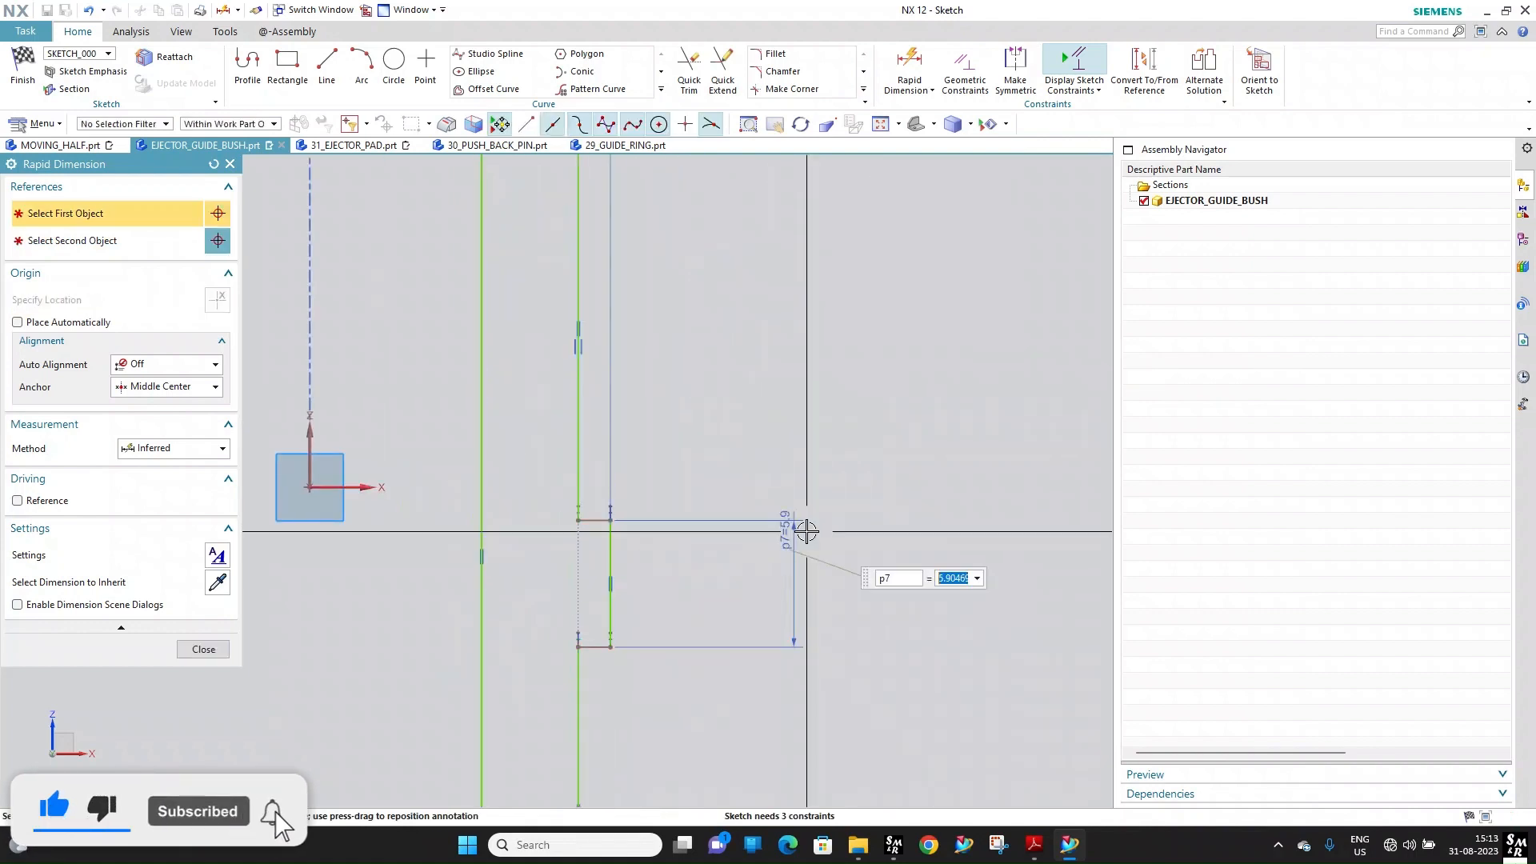
scroll(627, 503, "down", 4)
scroll(622, 636, "up", 5)
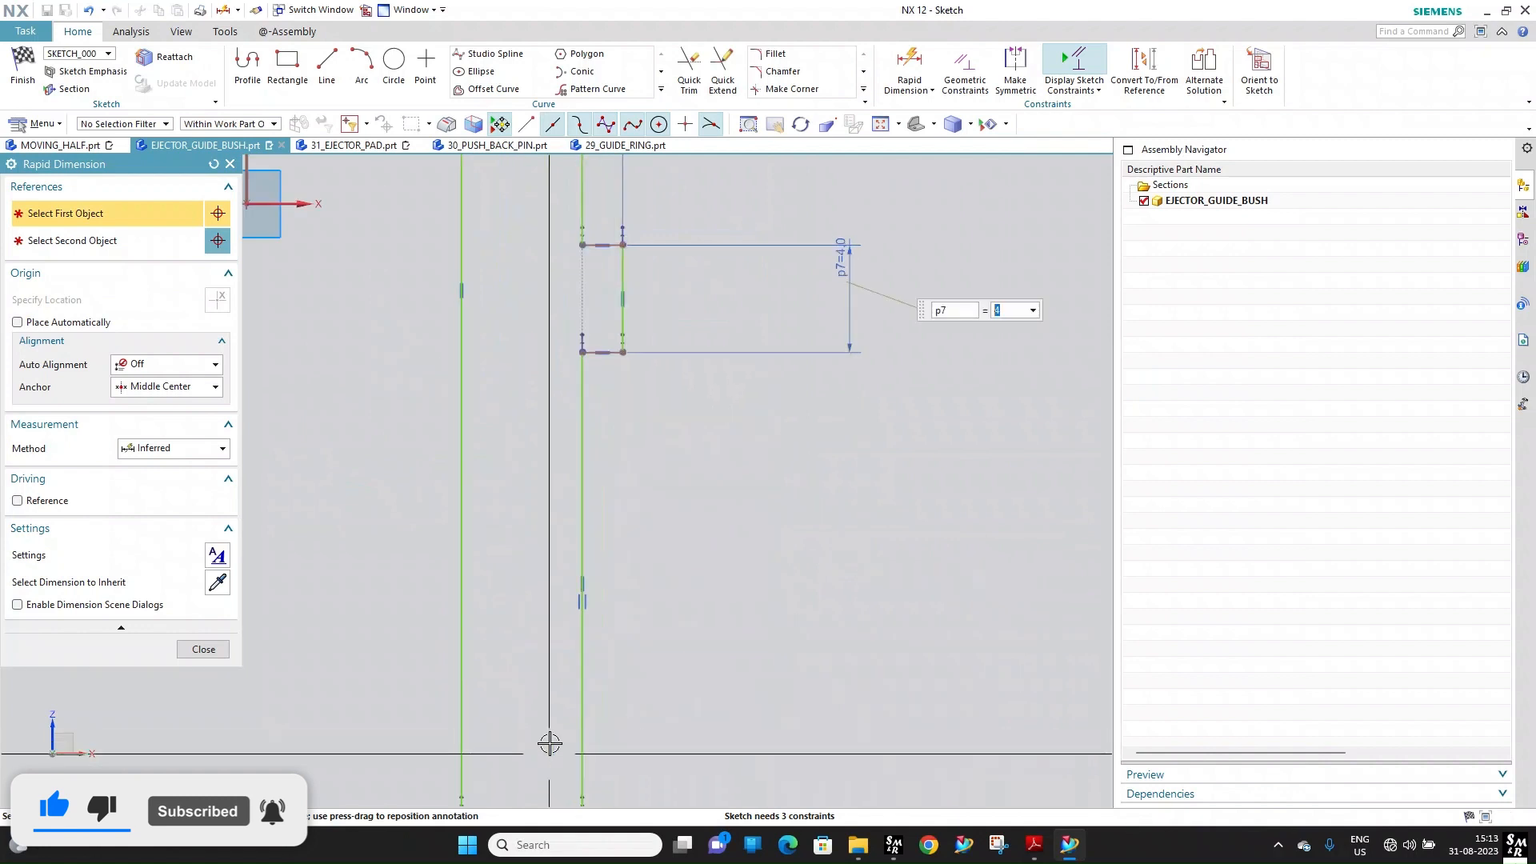
Dimension the height from the flange's underside to the bush's bottom edge as 10 mm
scroll(527, 760, "down", 2)
left_click(587, 502)
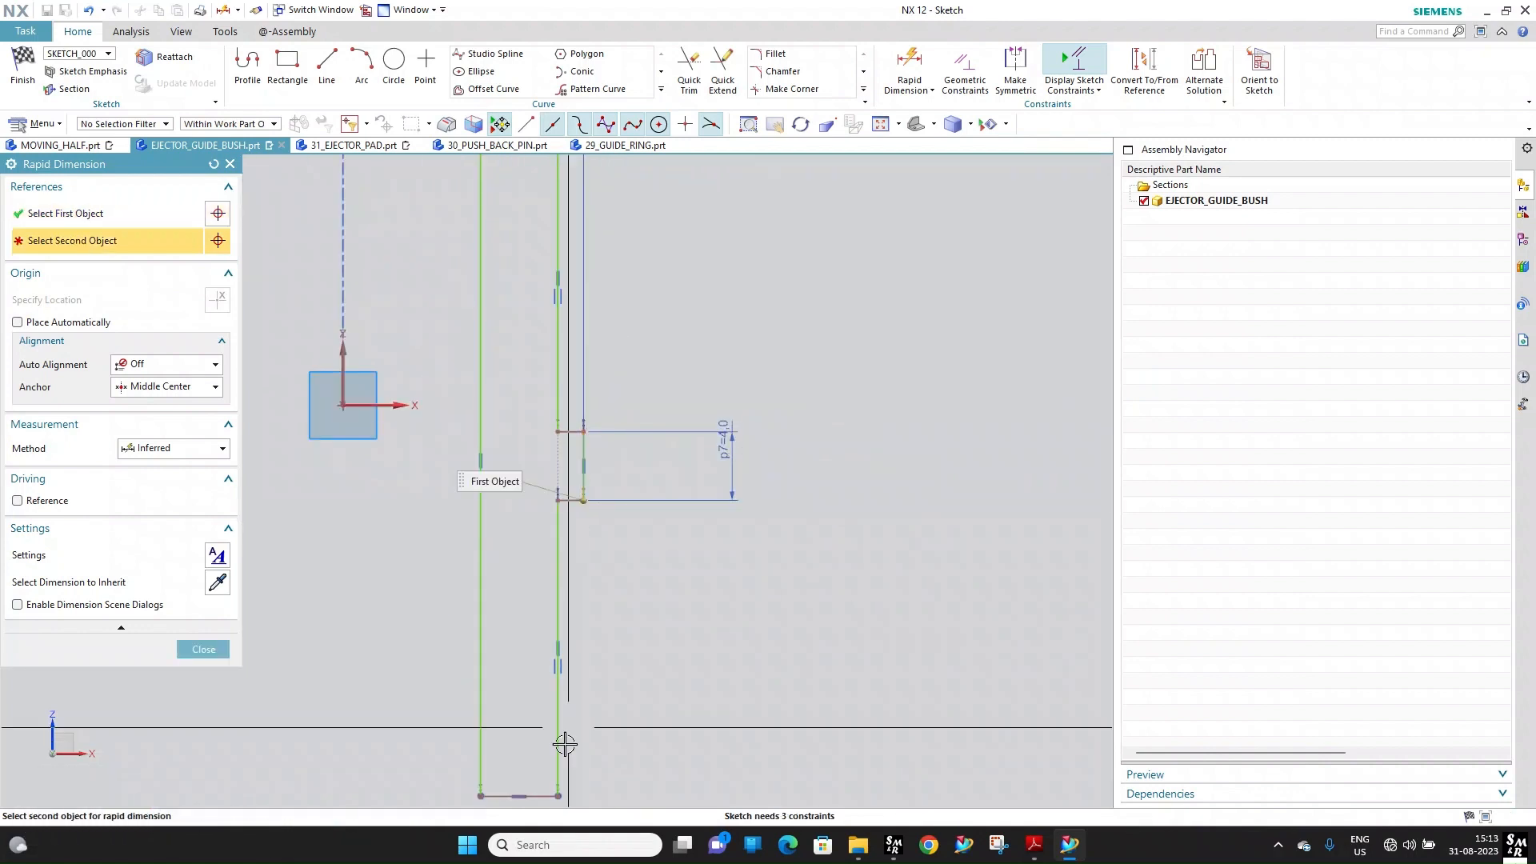
left_click(549, 796)
left_click(692, 676)
type("10")
key("Return")
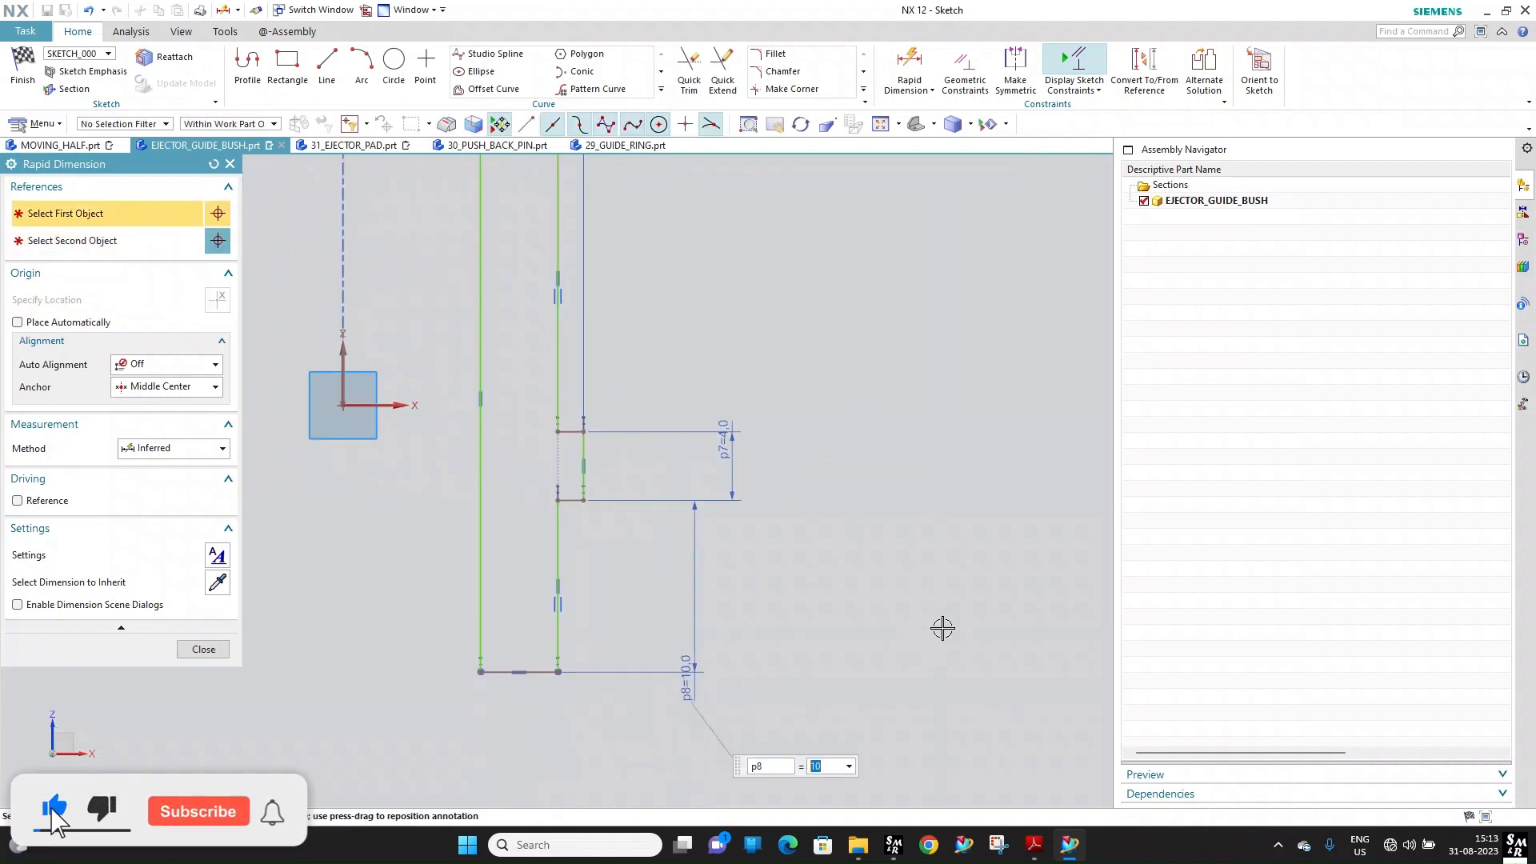
Dimension the height from the flange's upper edge to the bush's top edge as 20 mm
scroll(721, 579, "down", 4)
scroll(653, 410, "up", 3)
left_click(613, 381)
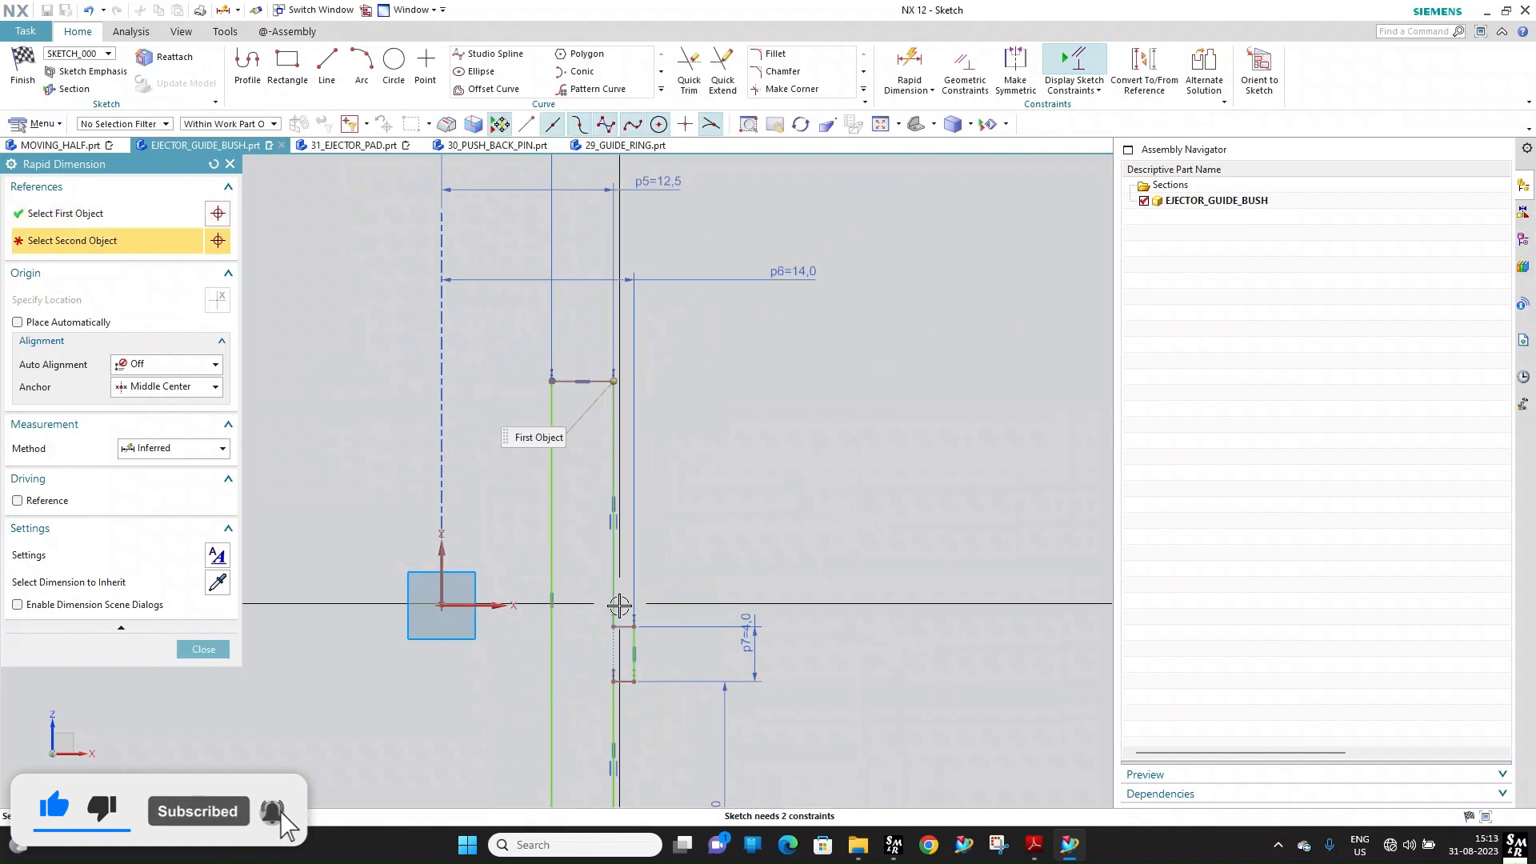
left_click(634, 626)
left_click(691, 513)
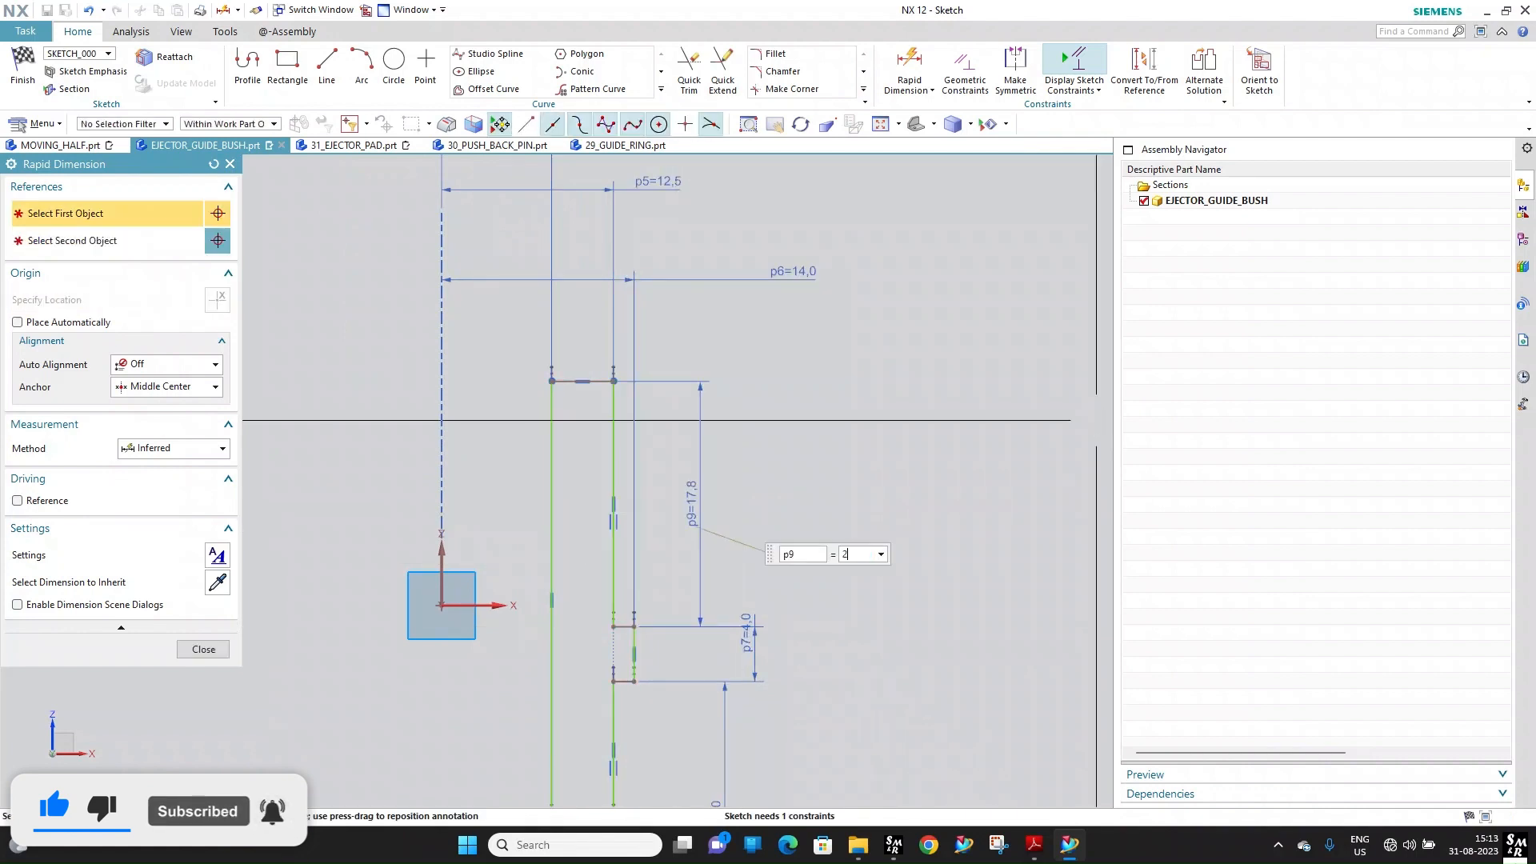
type("20")
key("Return")
key("Escape")
Make the profile's bottom edge collinear with the sketch's horizontal X axis and finish the sketch
left_click(964, 64)
scroll(418, 240, "down", 2)
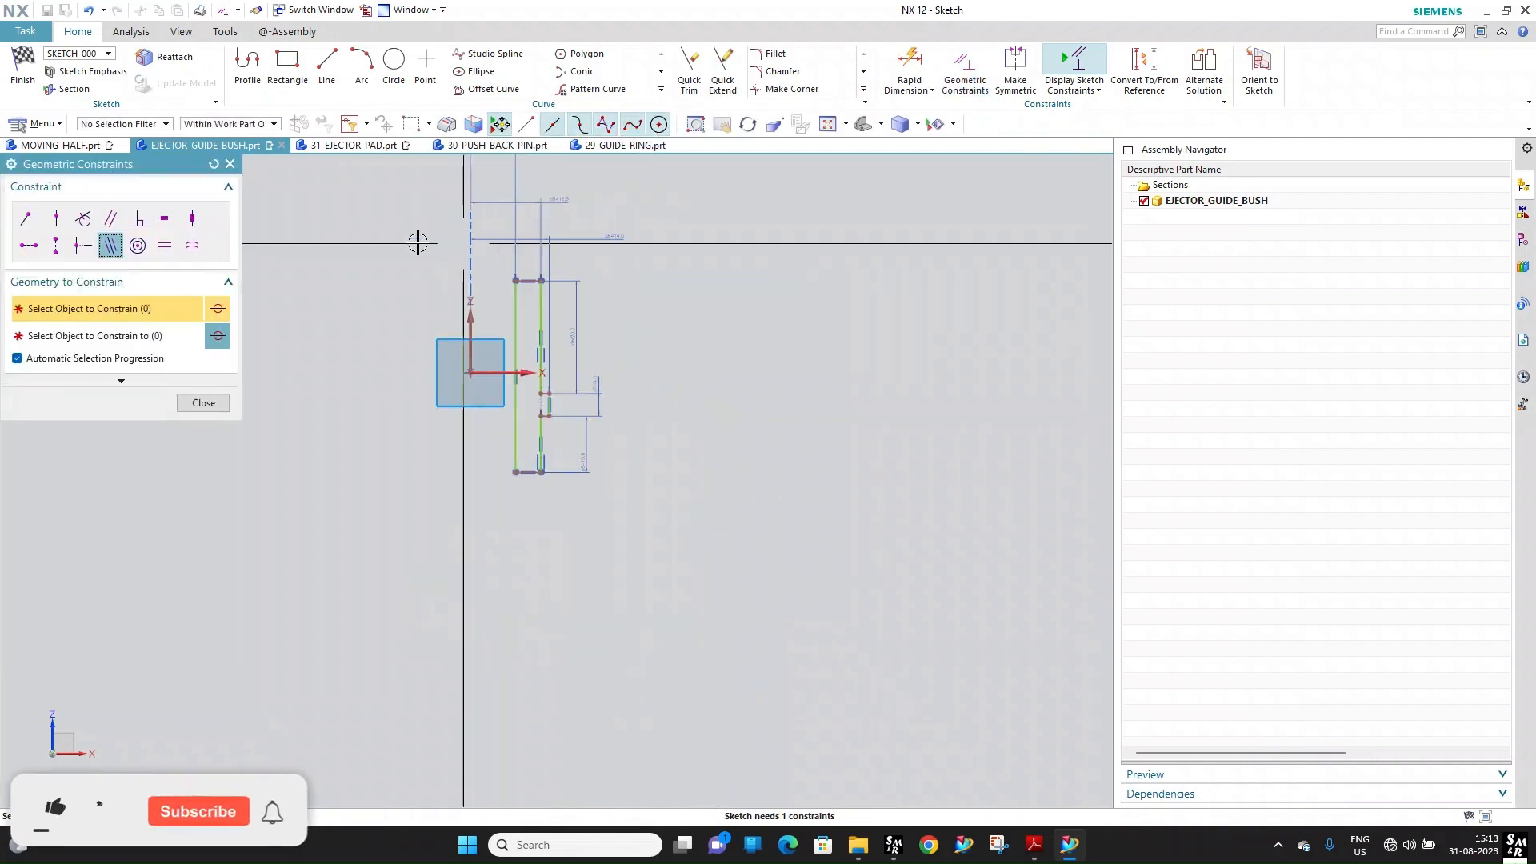
scroll(544, 476, "up", 3)
left_click(546, 495)
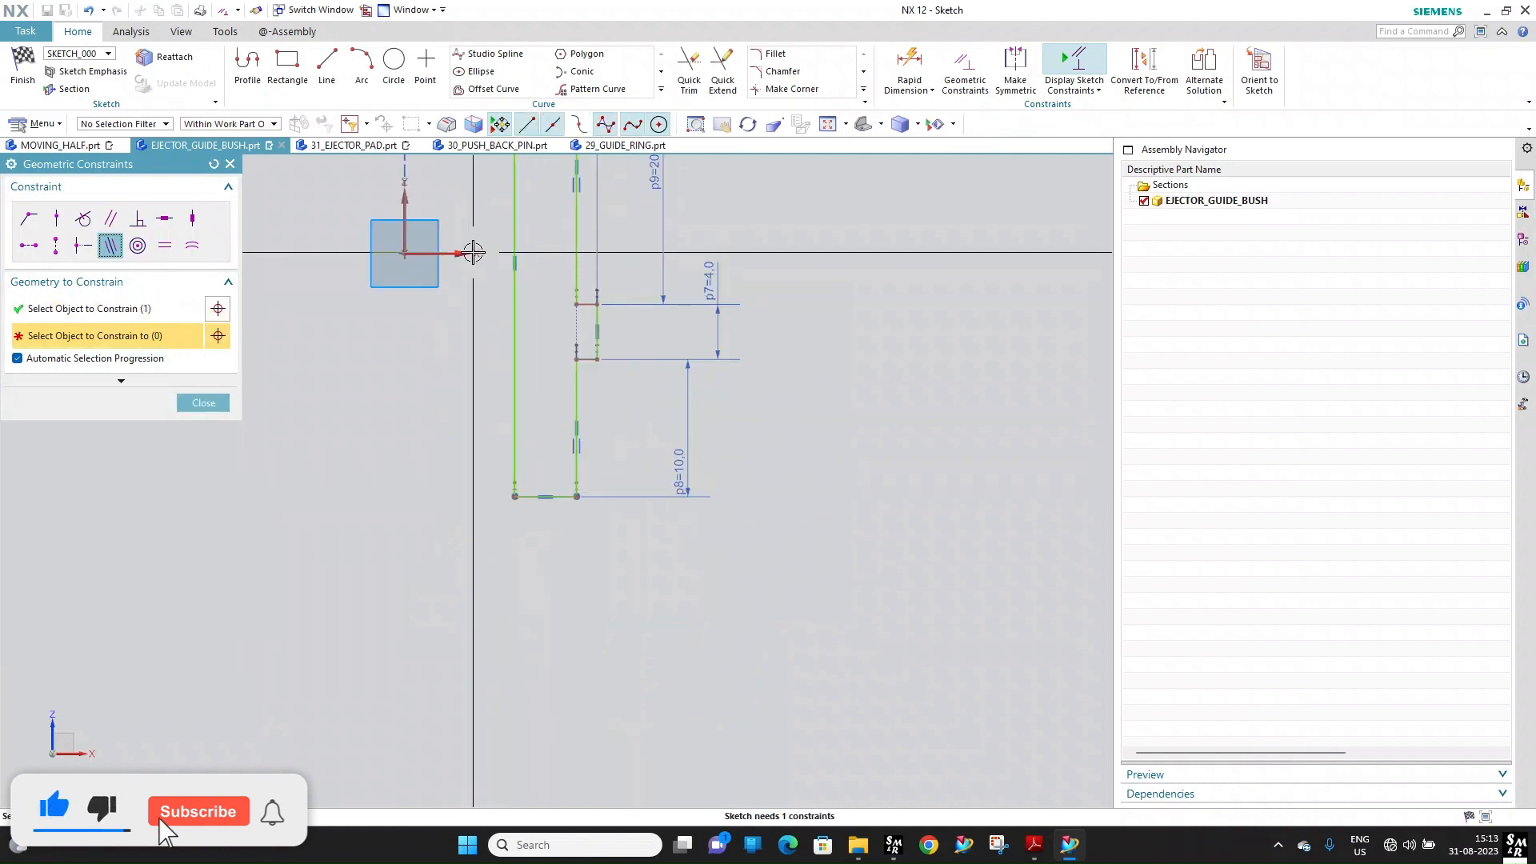
left_click(471, 252)
scroll(596, 353, "down", 4)
left_click(22, 68)
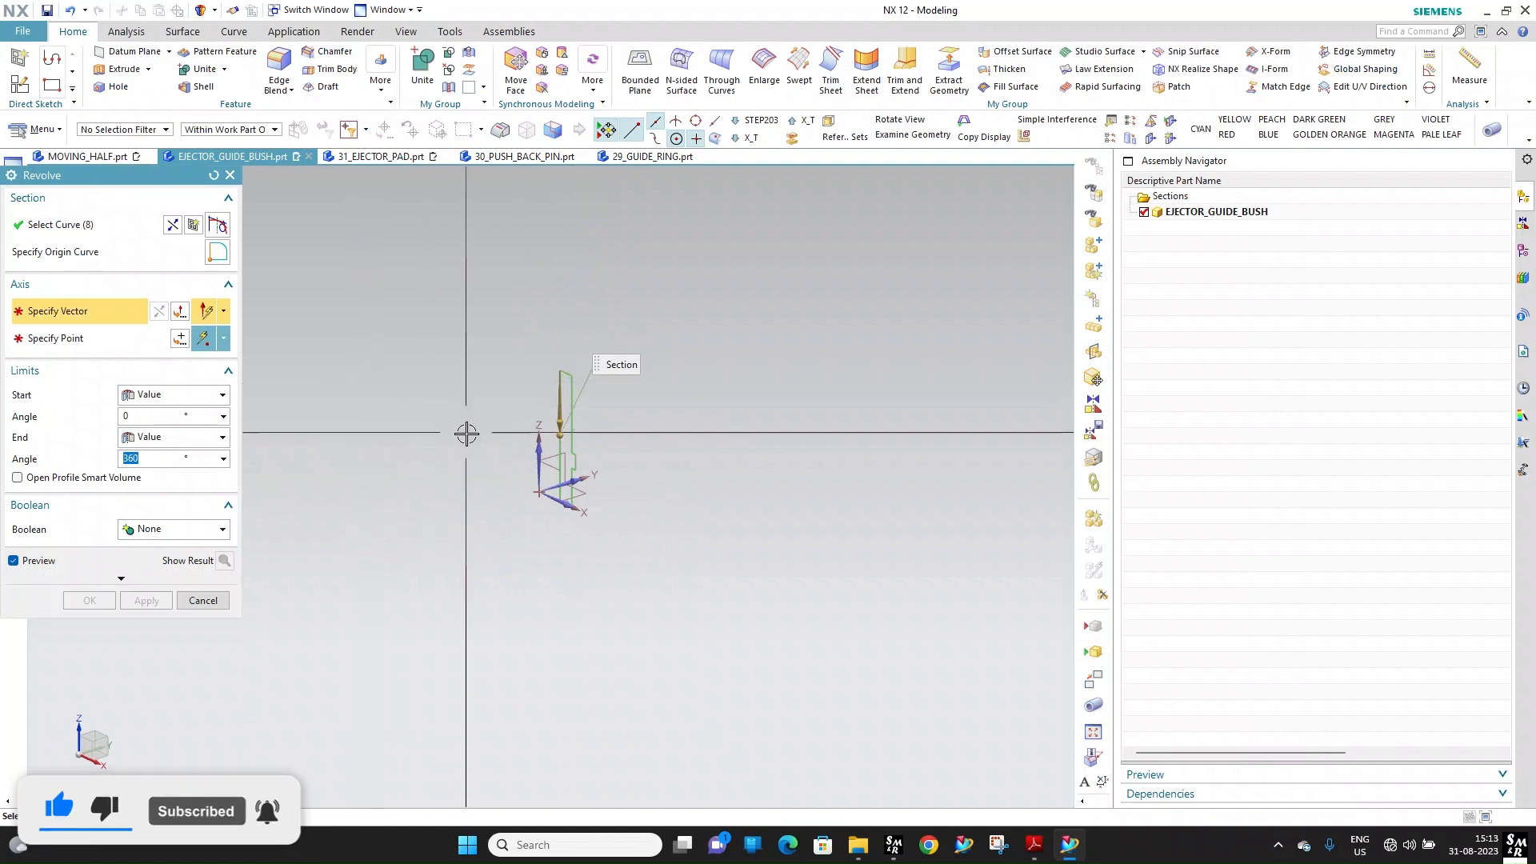
Revolve the bush profile 360° about the Z axis and save the part
scroll(478, 451, "down", 3)
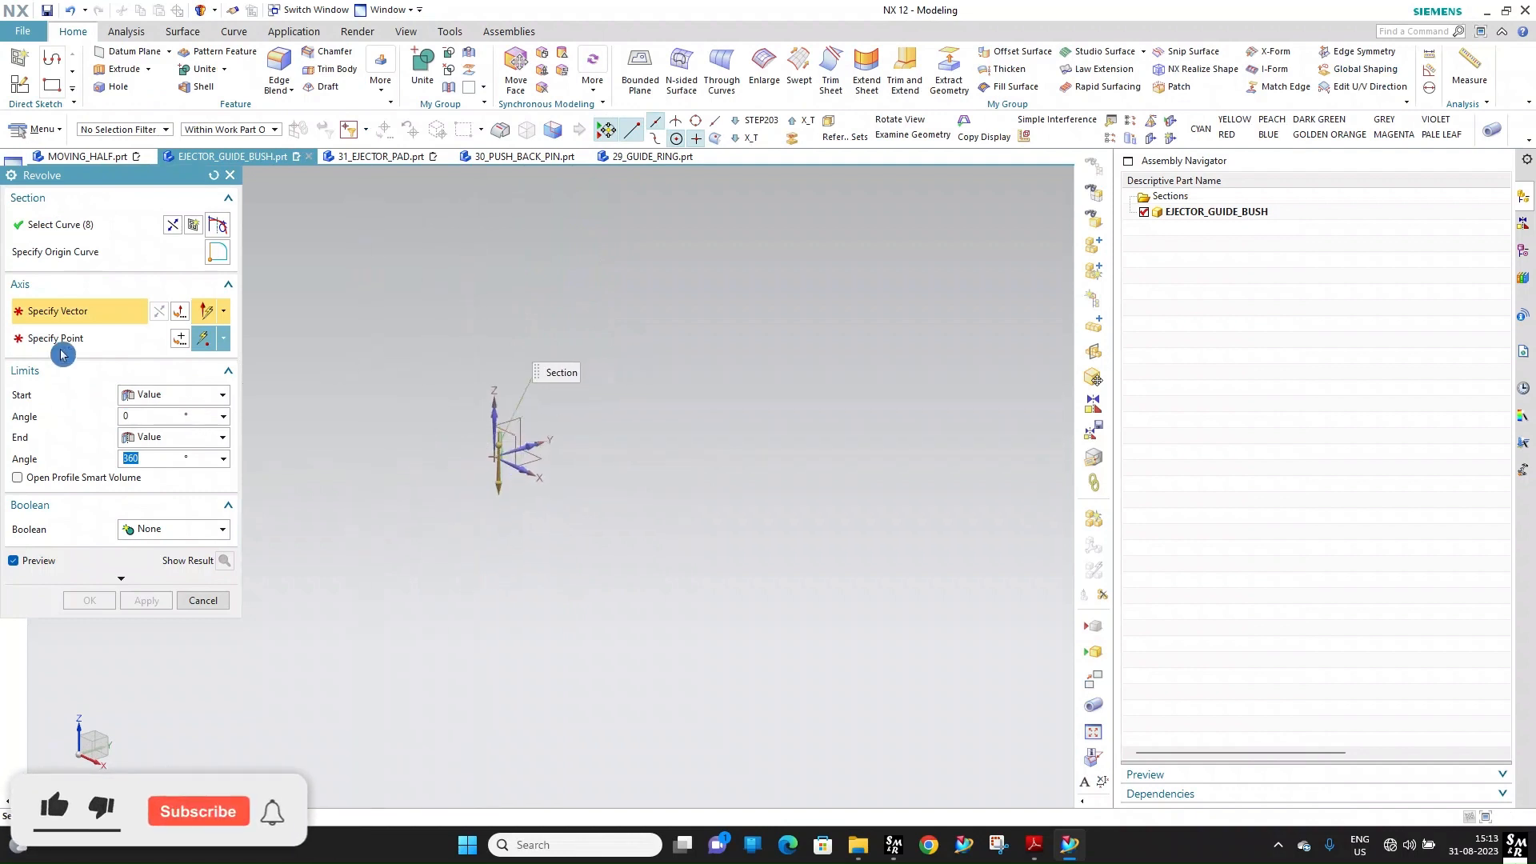
left_click(496, 395)
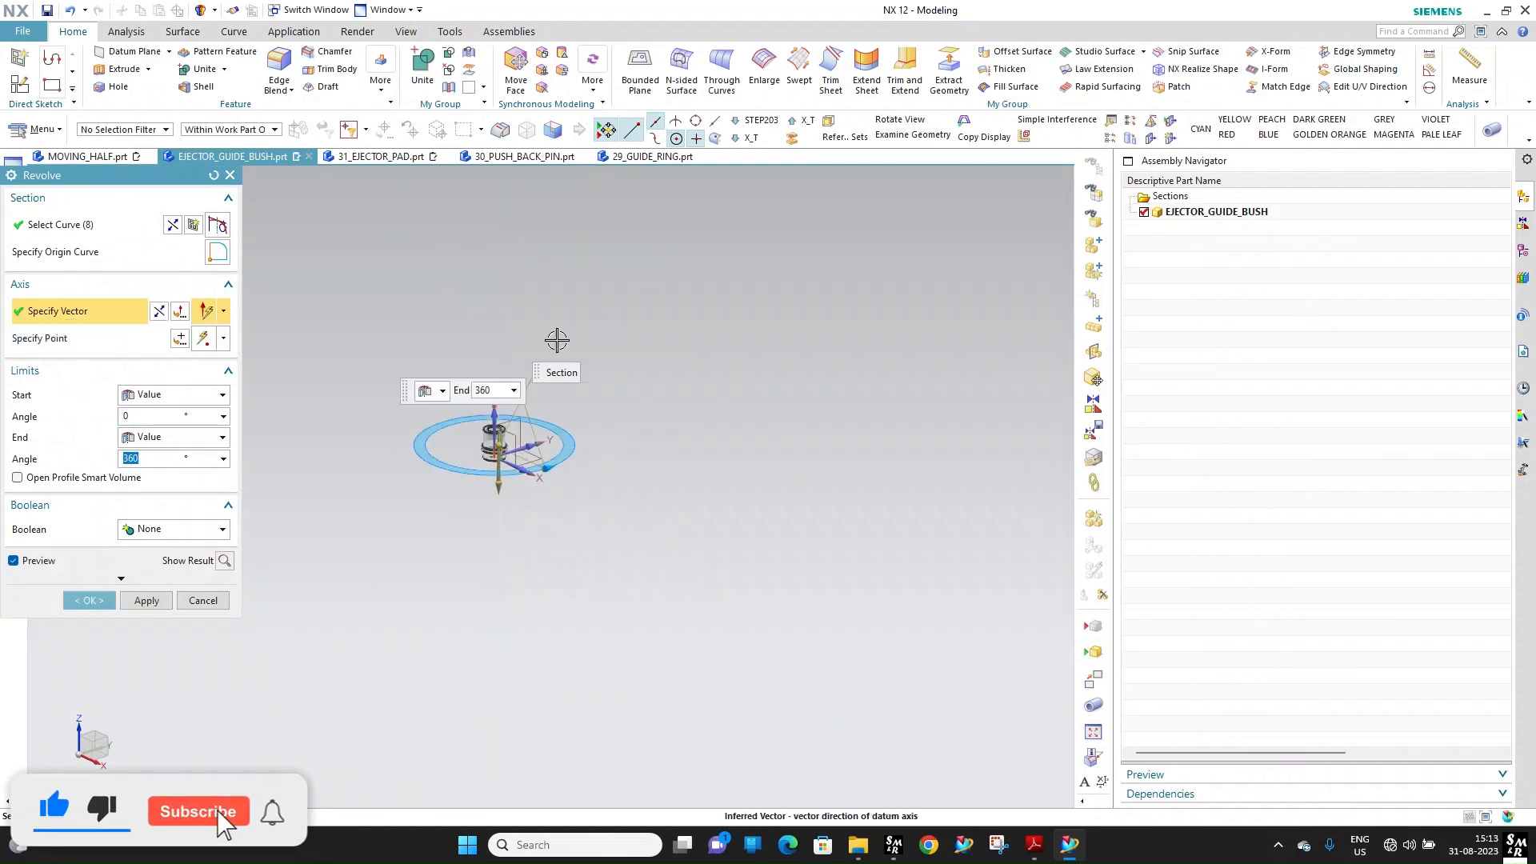
scroll(560, 363, "up", 3)
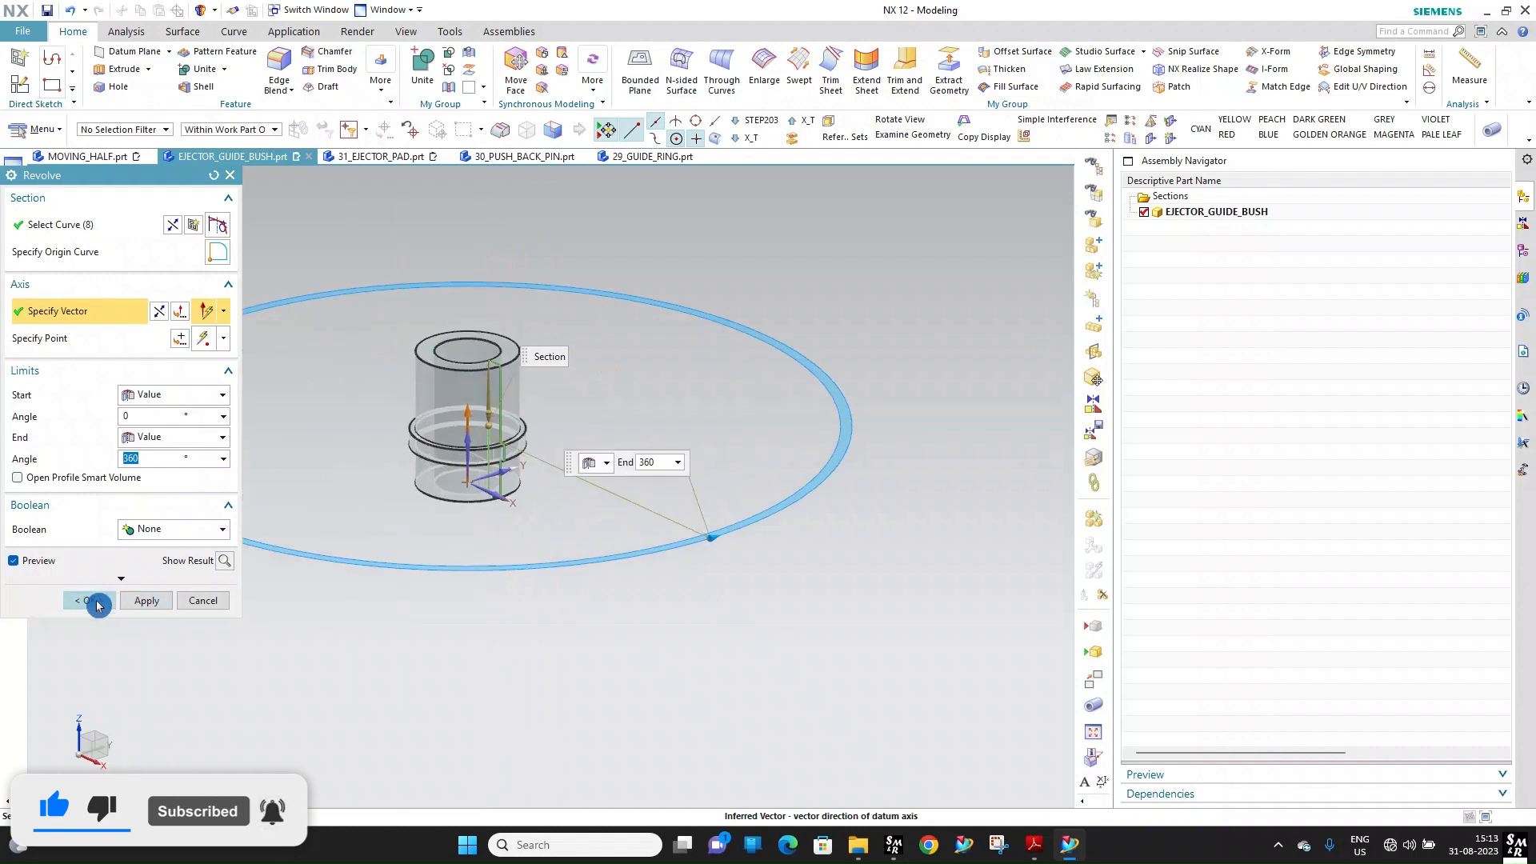
left_click(97, 606)
scroll(398, 367, "up", 5)
left_click(48, 11)
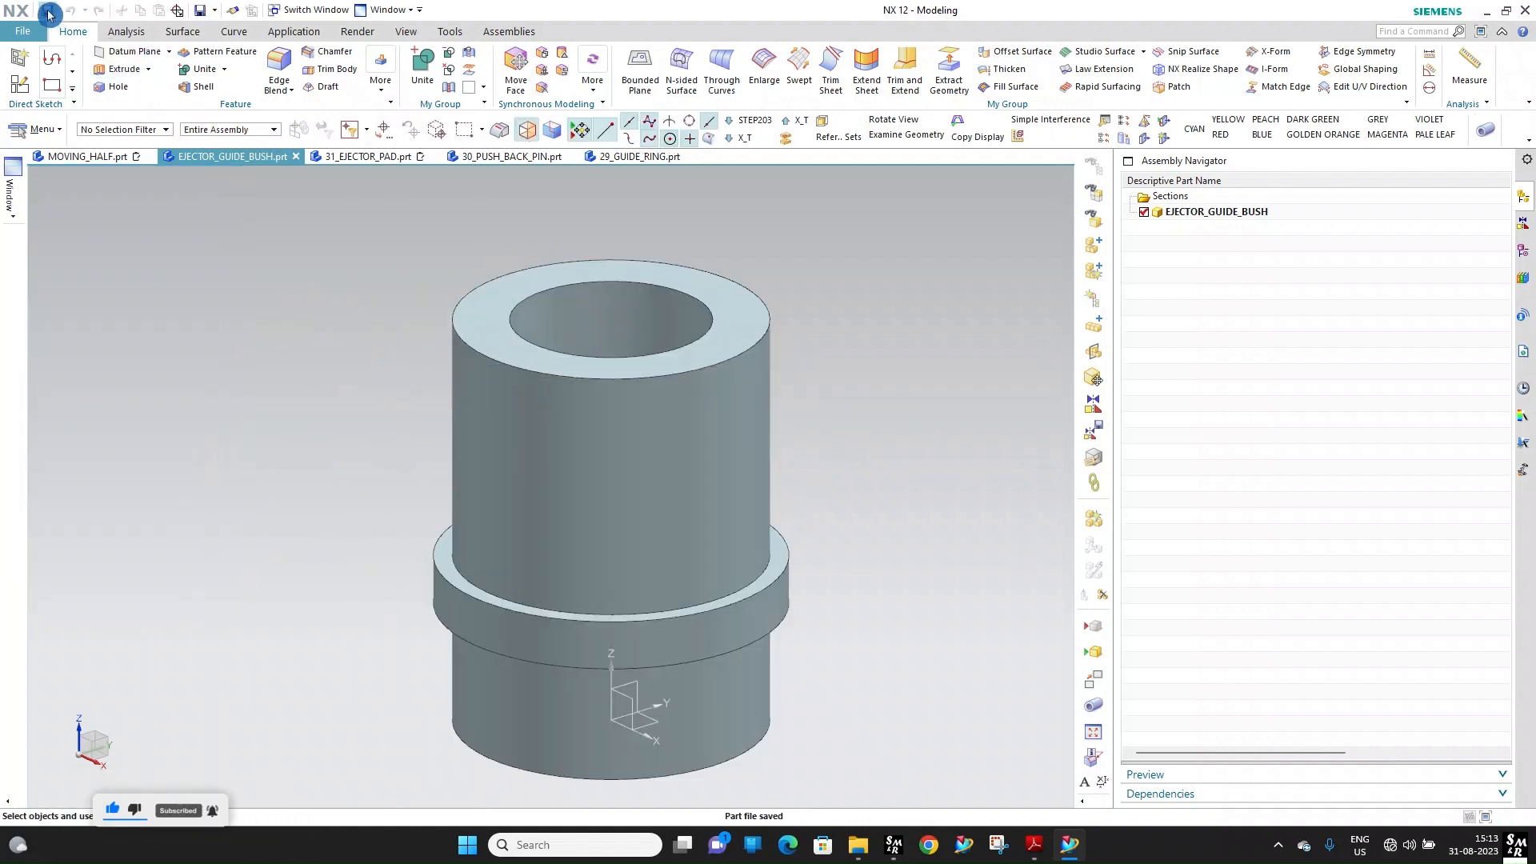
Switch to the MOVING_HALF assembly and make EJECTOR_ASSY the work part
left_click(374, 10)
mouse_move(445, 118)
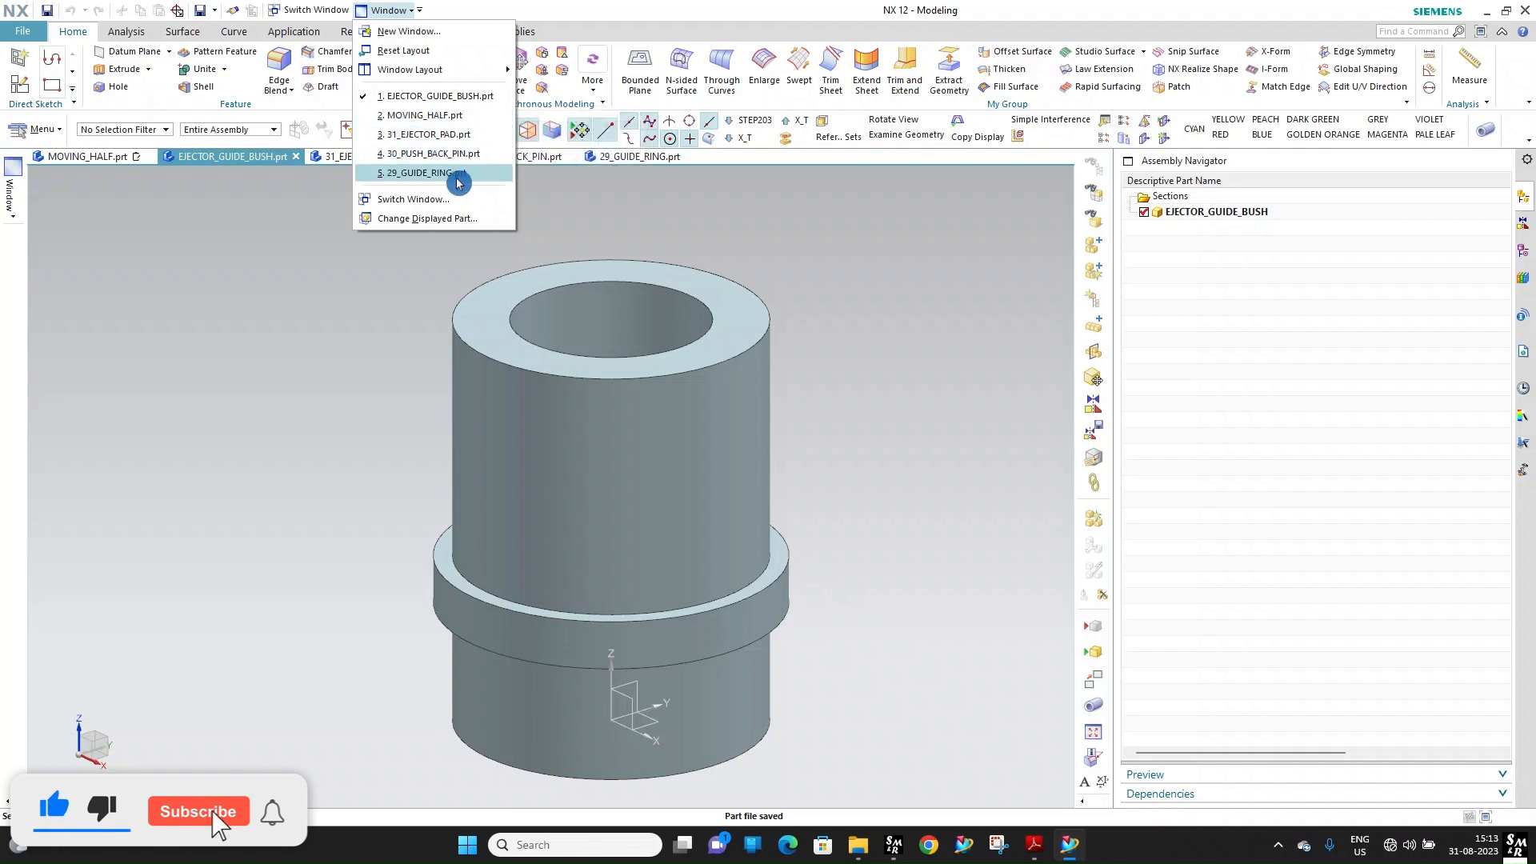
left_click(444, 115)
double_click(1232, 260)
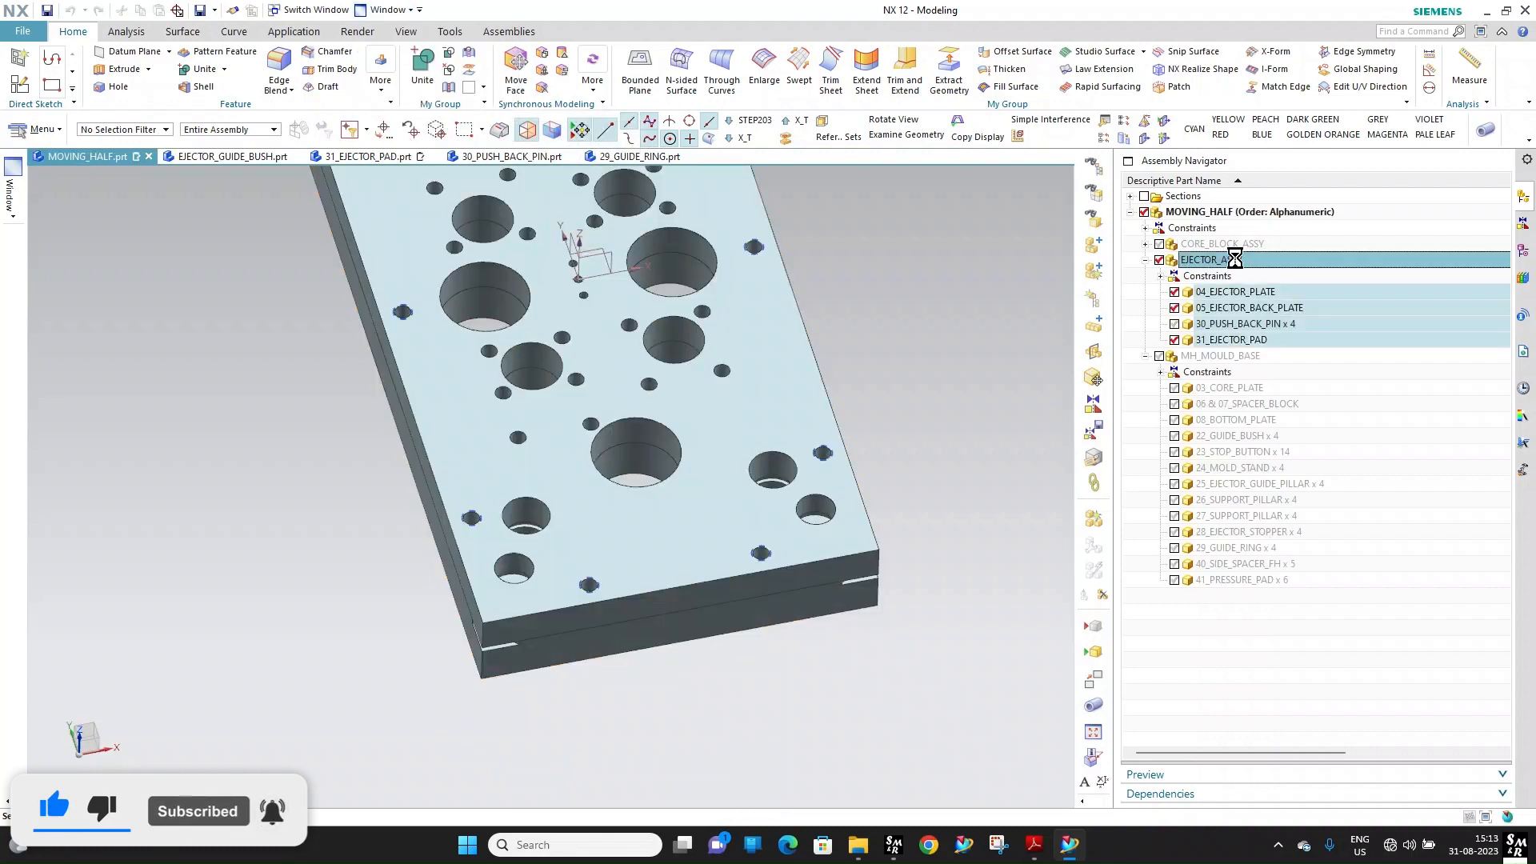
Hide 04_EJECTOR_PLATE to expose the counterbored bush holes in the ejector back plate
scroll(699, 532, "down", 4)
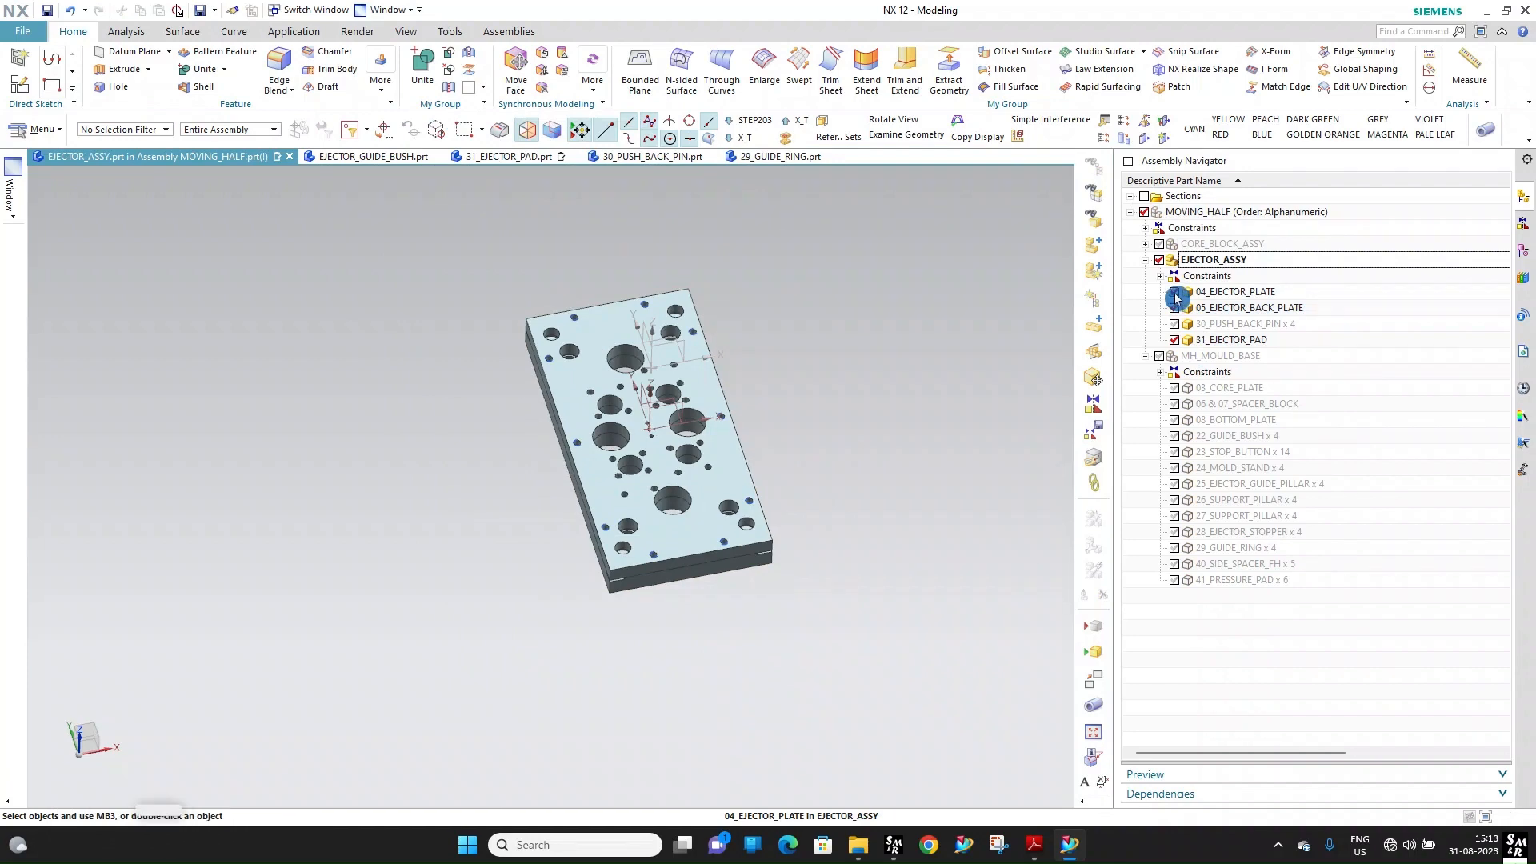
left_click(1175, 293)
scroll(731, 394, "up", 6)
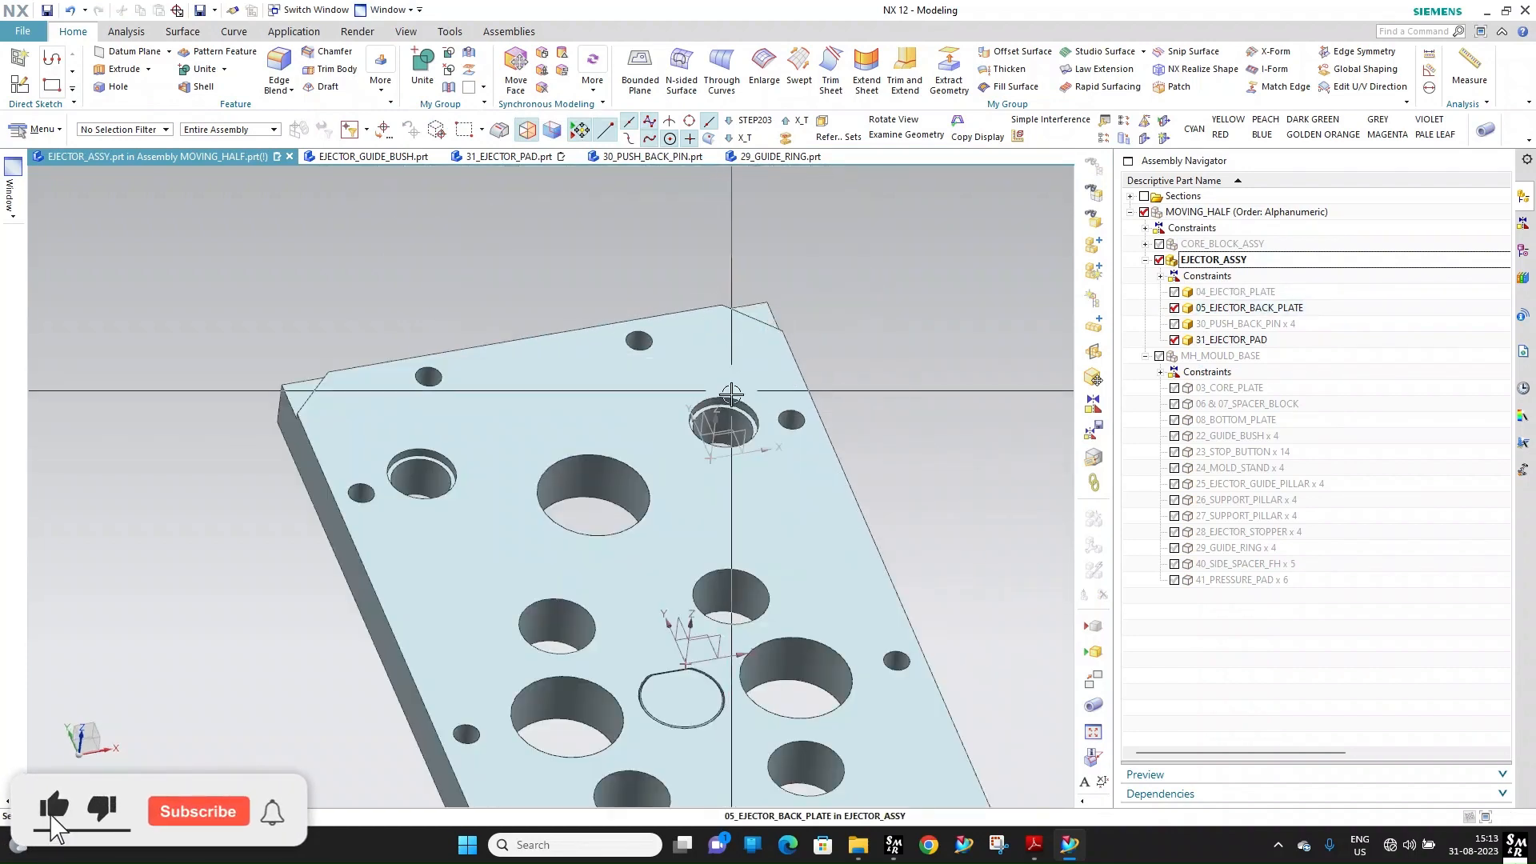
scroll(731, 394, "up", 2)
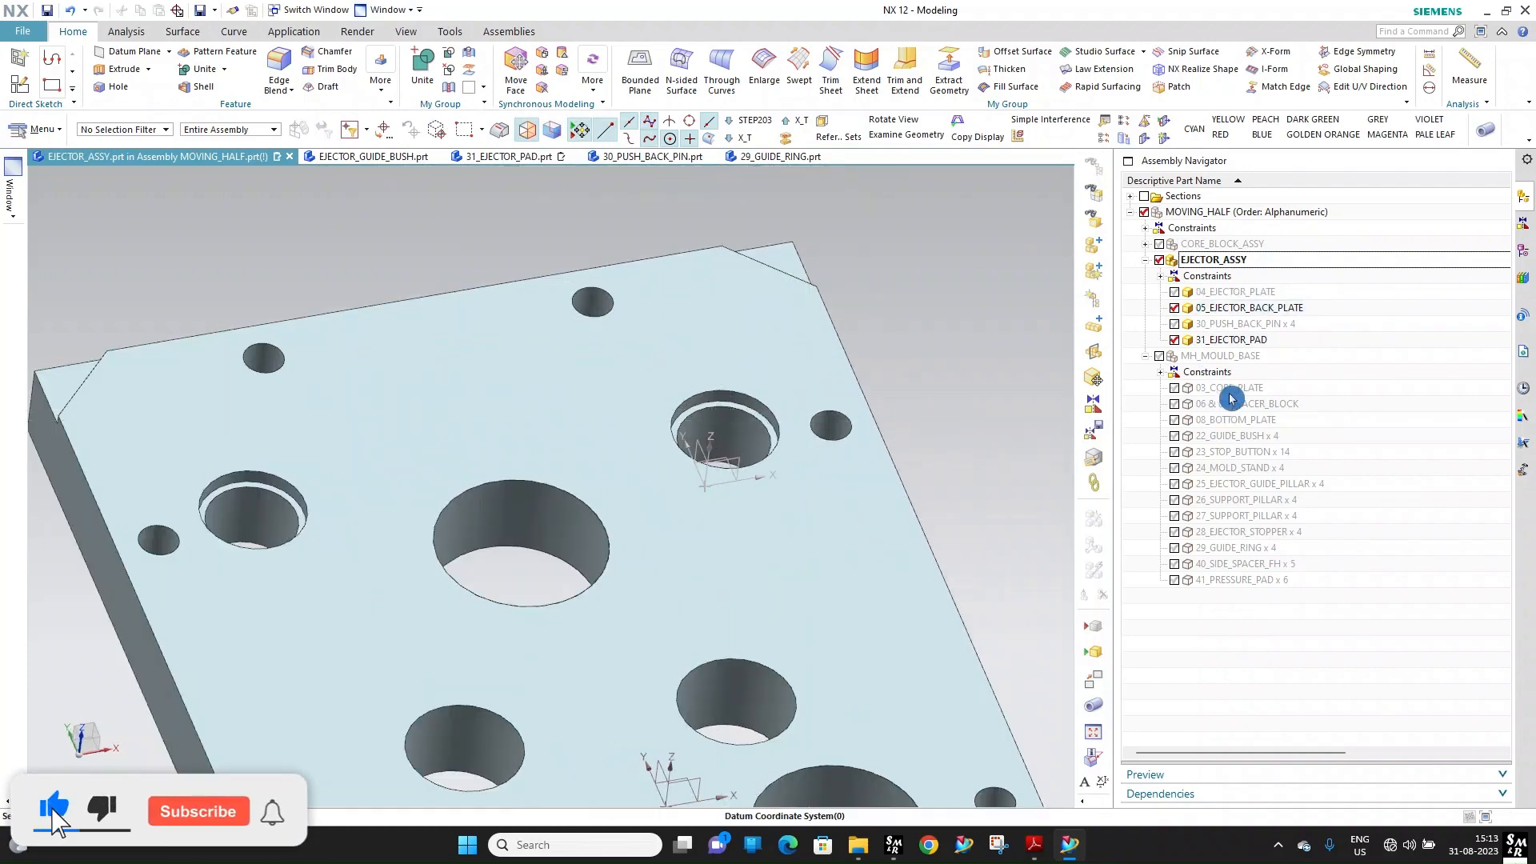
Start adding a component to EJECTOR_ASSY and load EJECTOR_GUIDE_BUSH from the PROCESS folder
left_click(1103, 252)
left_click(223, 468)
left_click(128, 484)
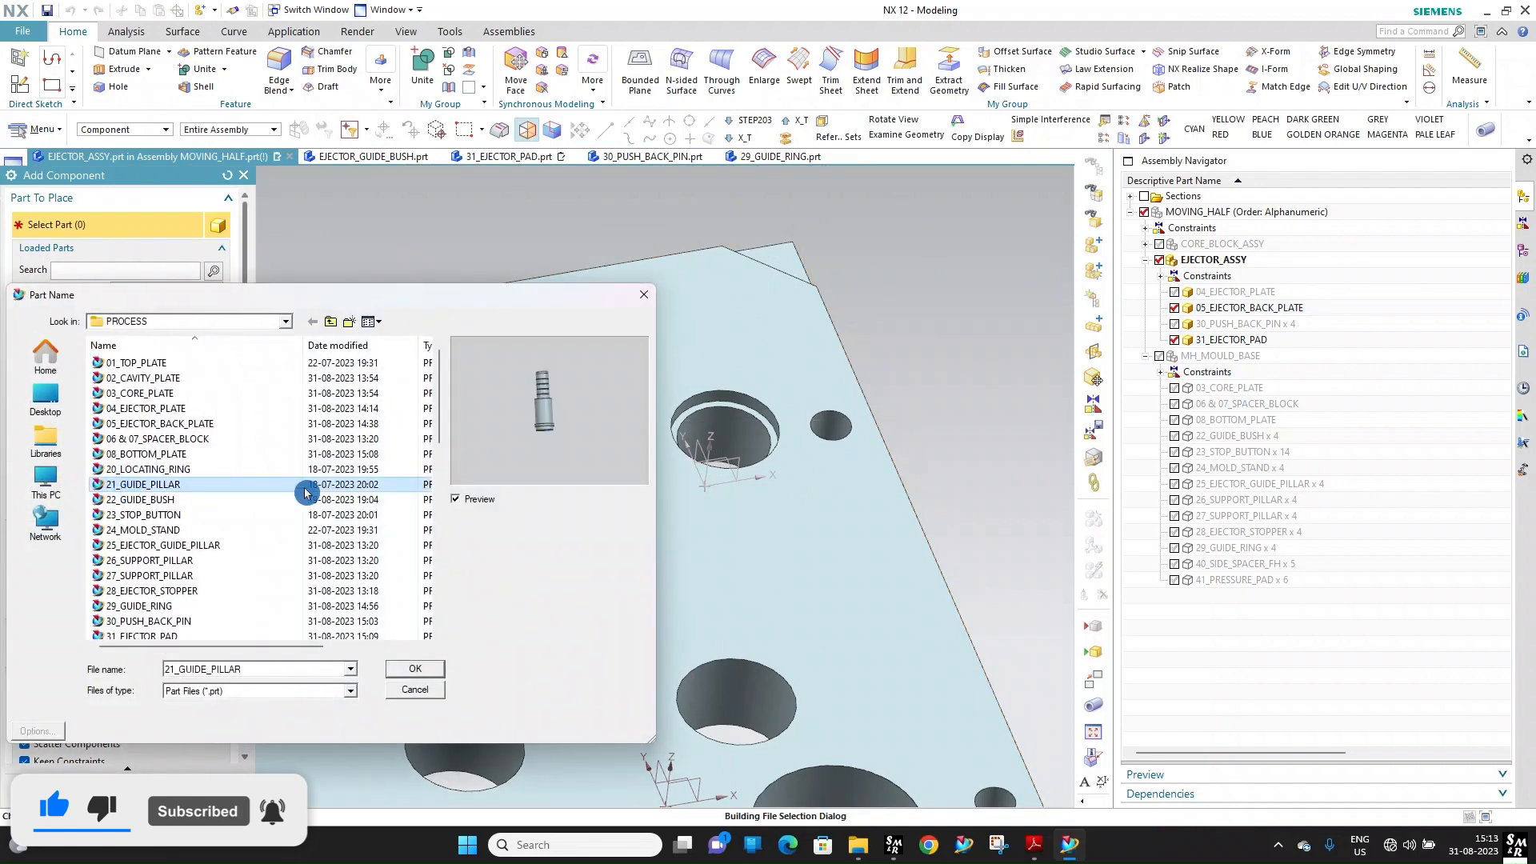
key("e")
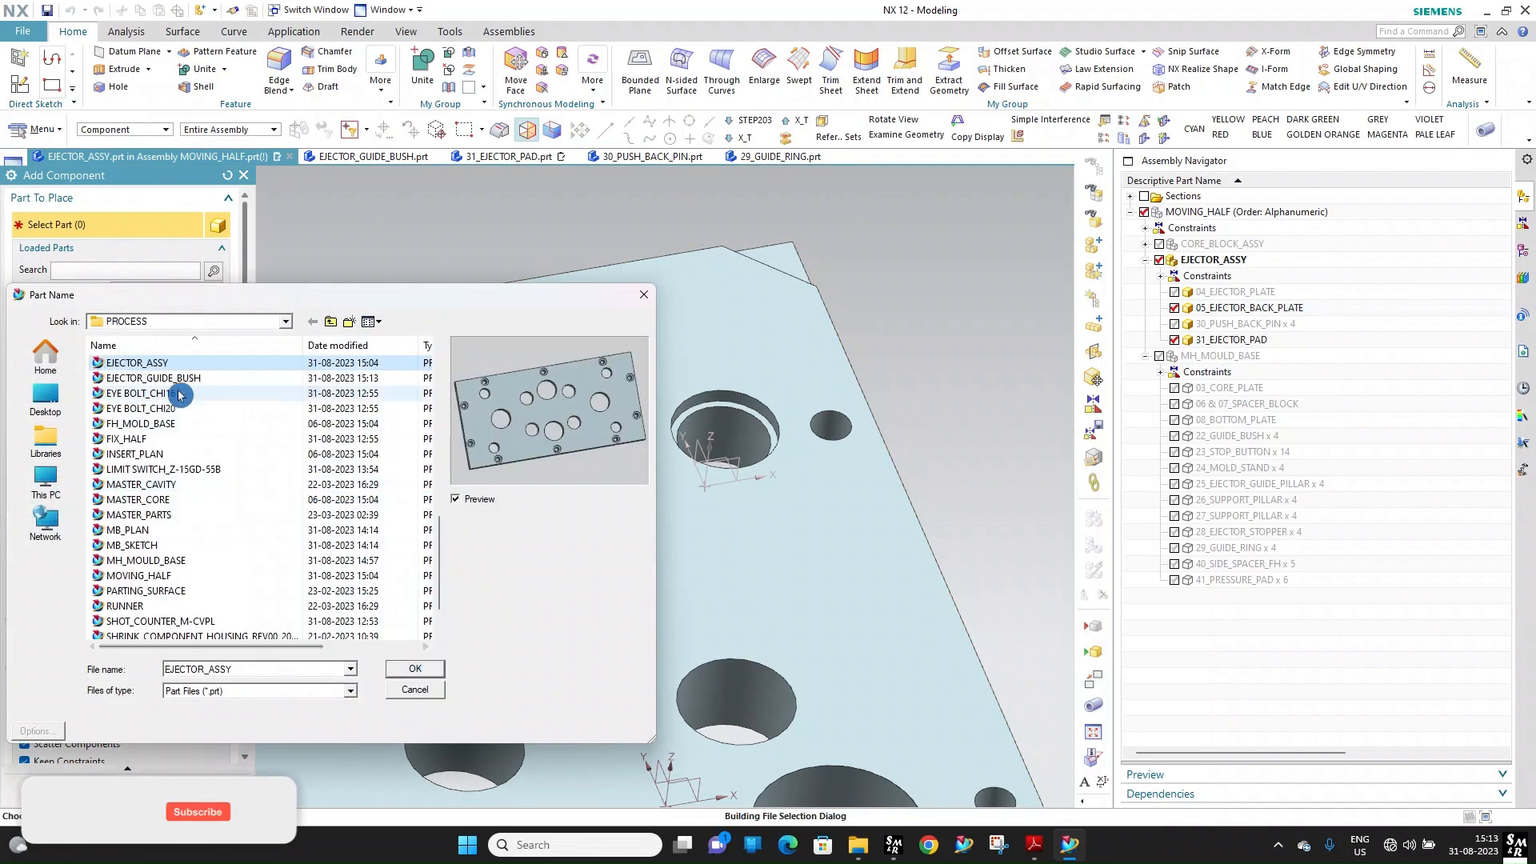
key("Down")
left_click(421, 670)
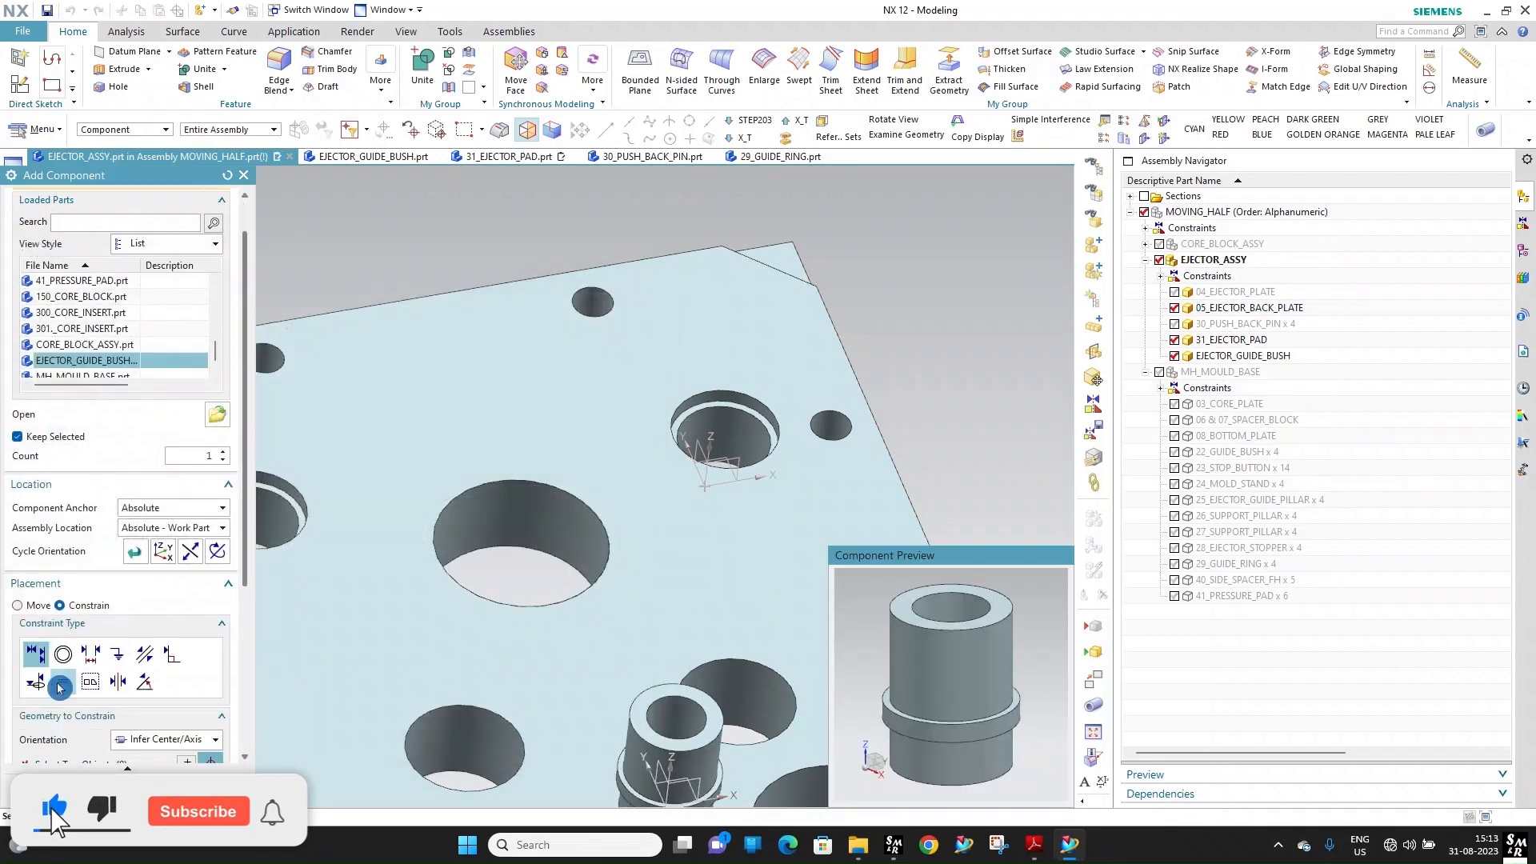
Place the first guide bush with a Concentric constraint between its flange's lower edge and the back plate's rear-right counterbore
left_click(113, 606)
left_click(70, 606)
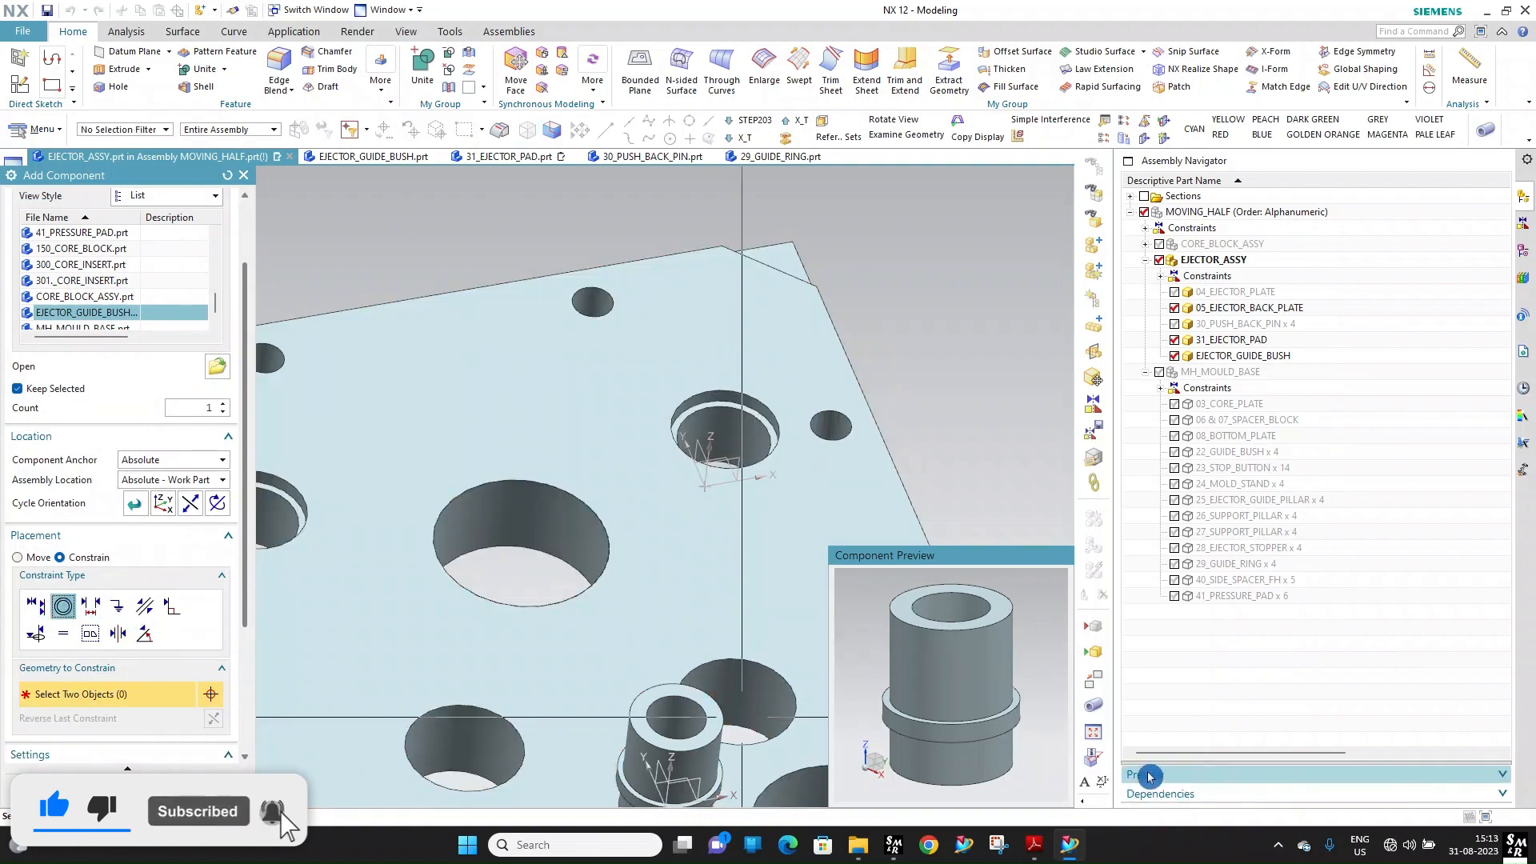
scroll(766, 422, "up", 3)
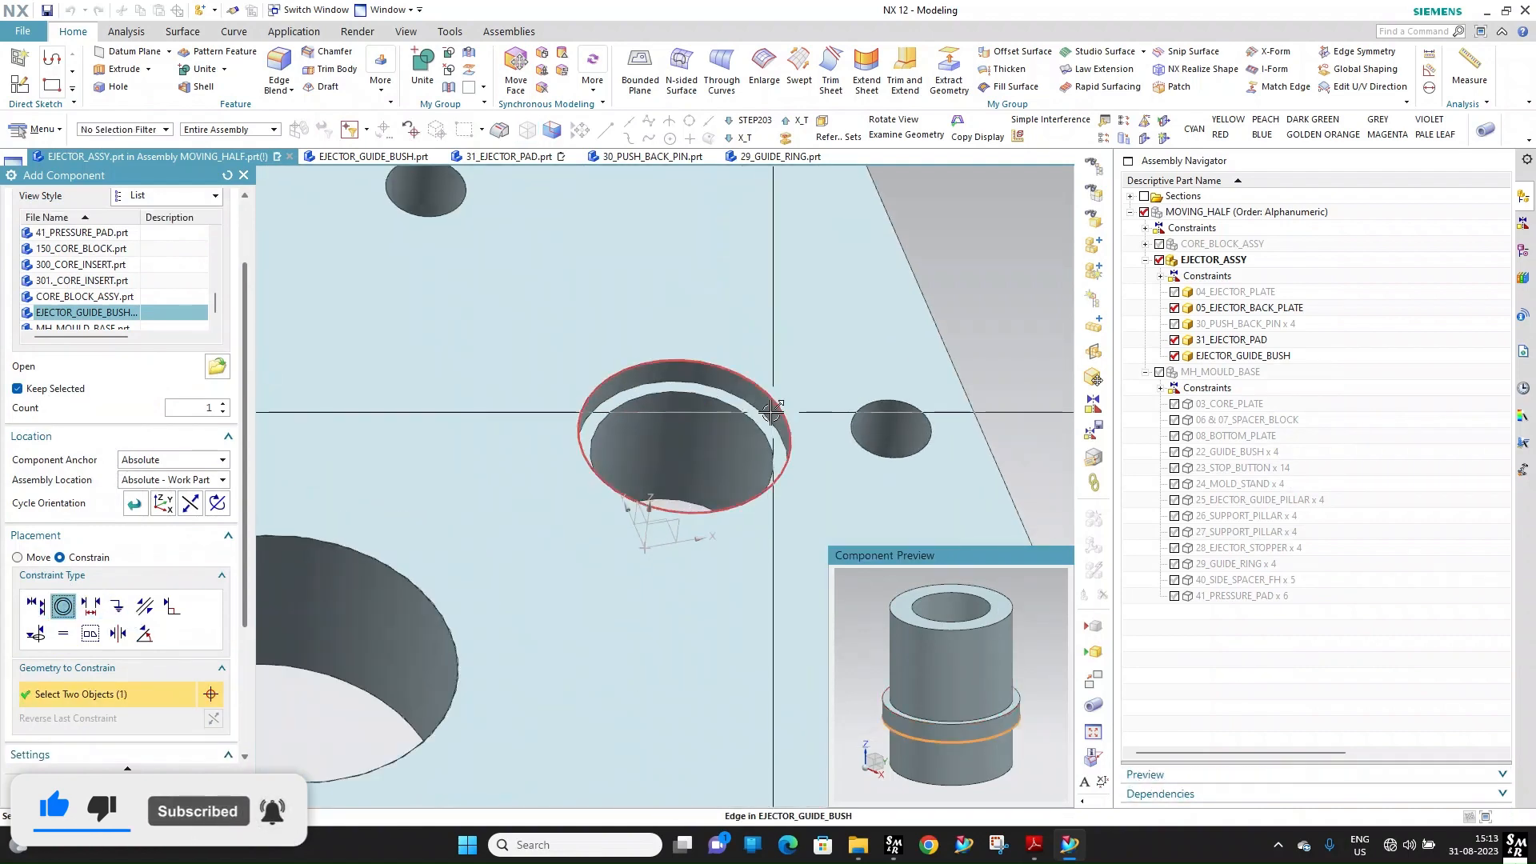
left_click(762, 415)
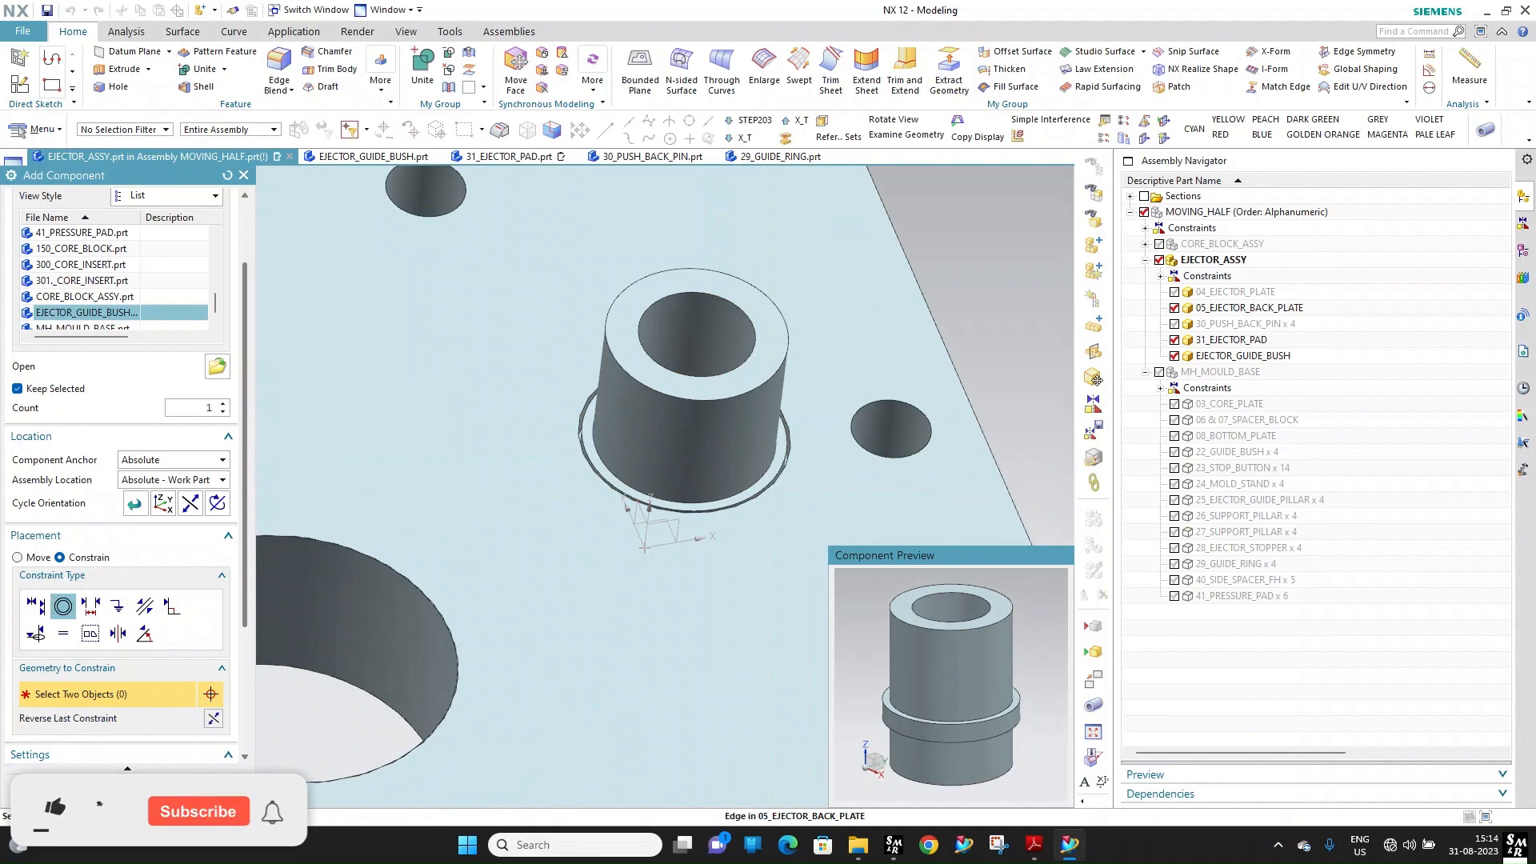
Place a second guide bush by making its flange's lower edge concentric with the back plate's rear-left counterbore
left_click(1017, 727)
scroll(859, 418, "down", 6)
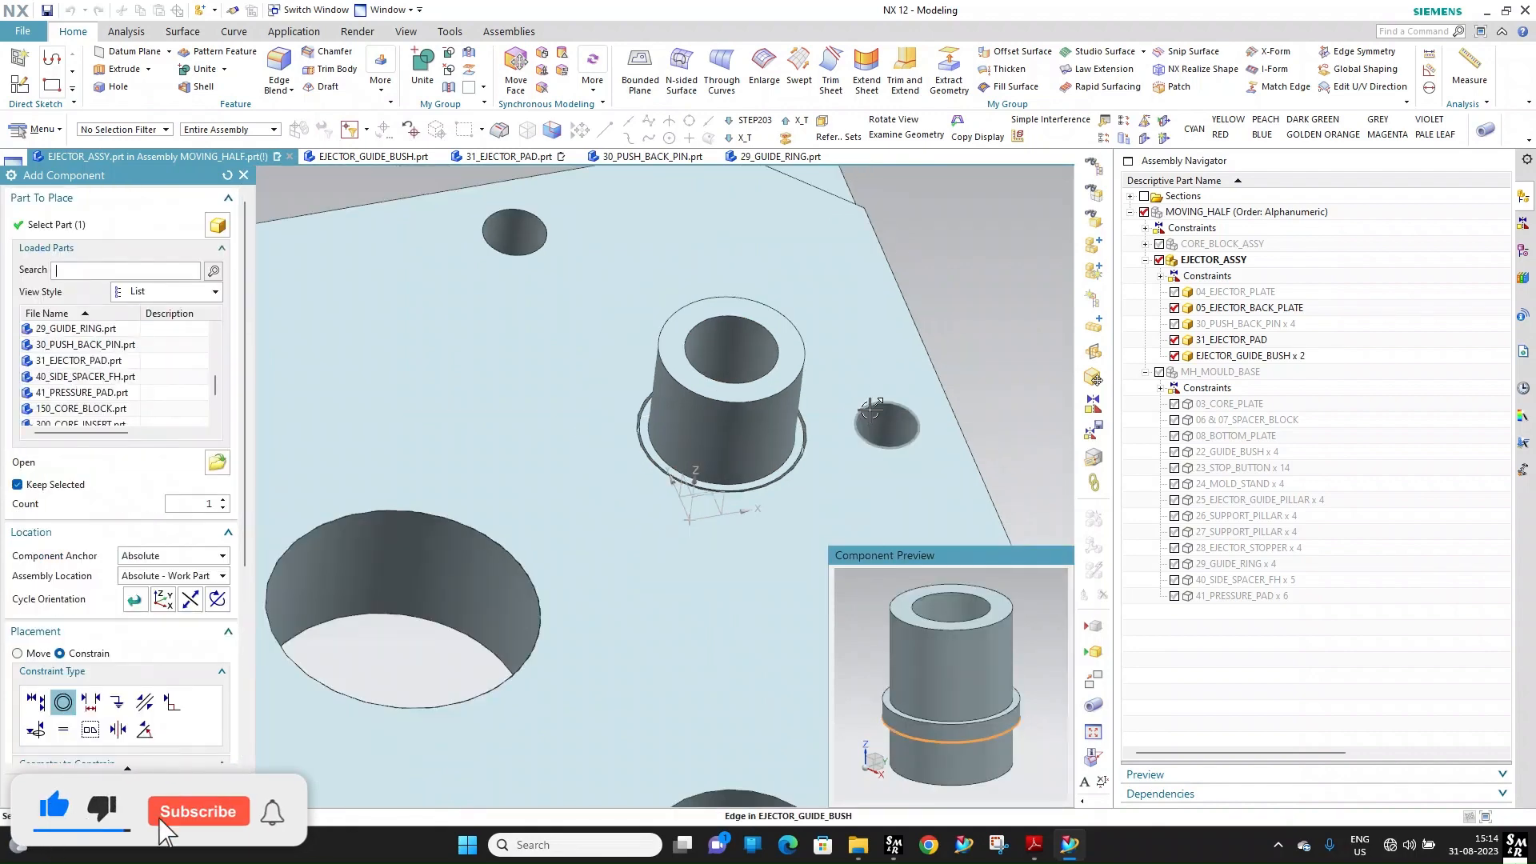
scroll(511, 456, "up", 4)
left_click(632, 443)
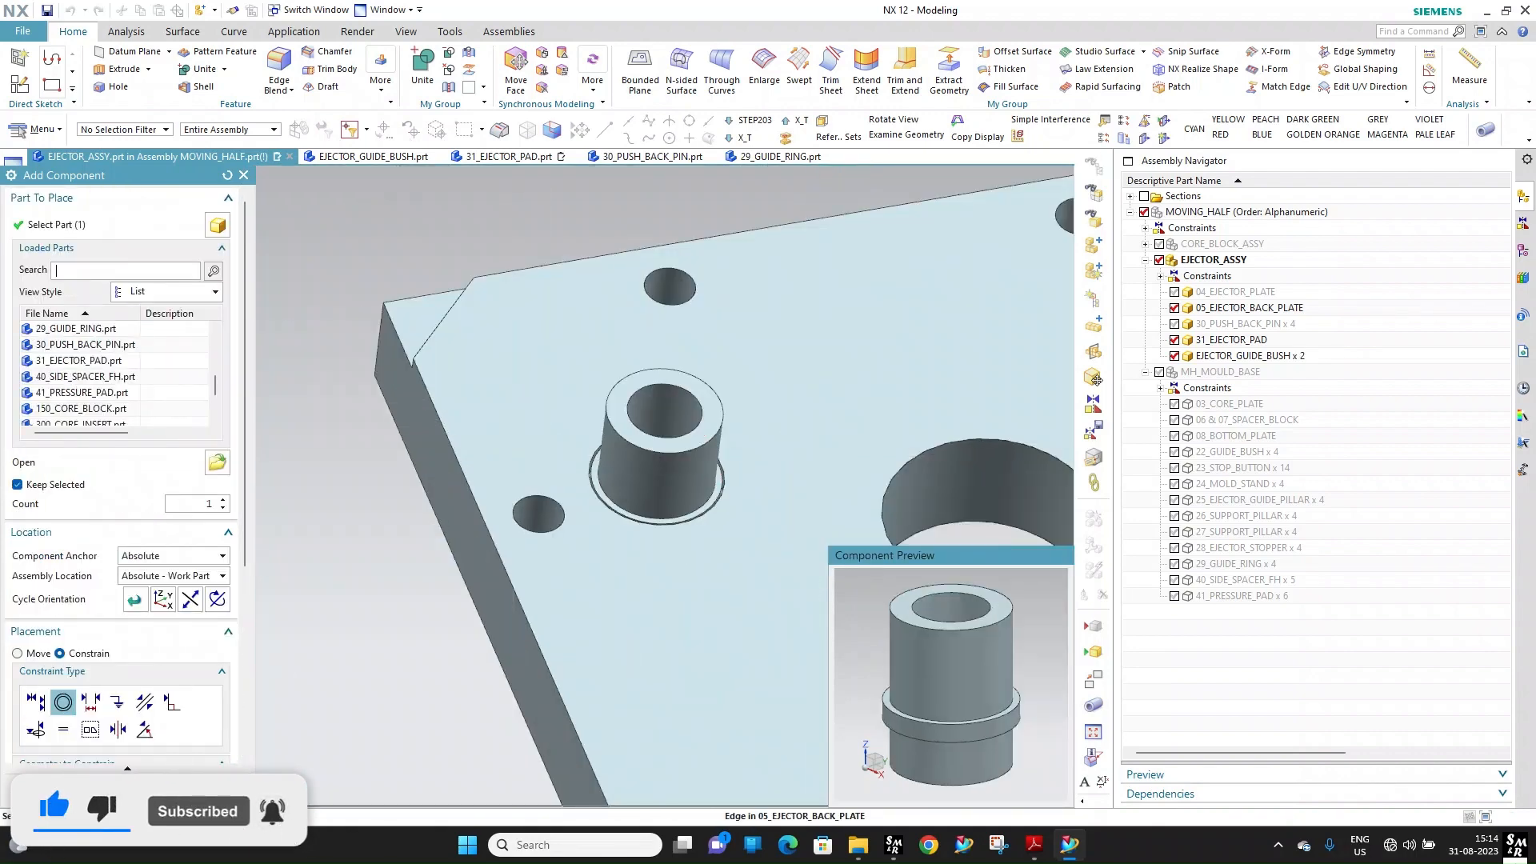
Place a third guide bush by making its flange's lower edge concentric with the back plate's front-left counterbore
left_click(1022, 723)
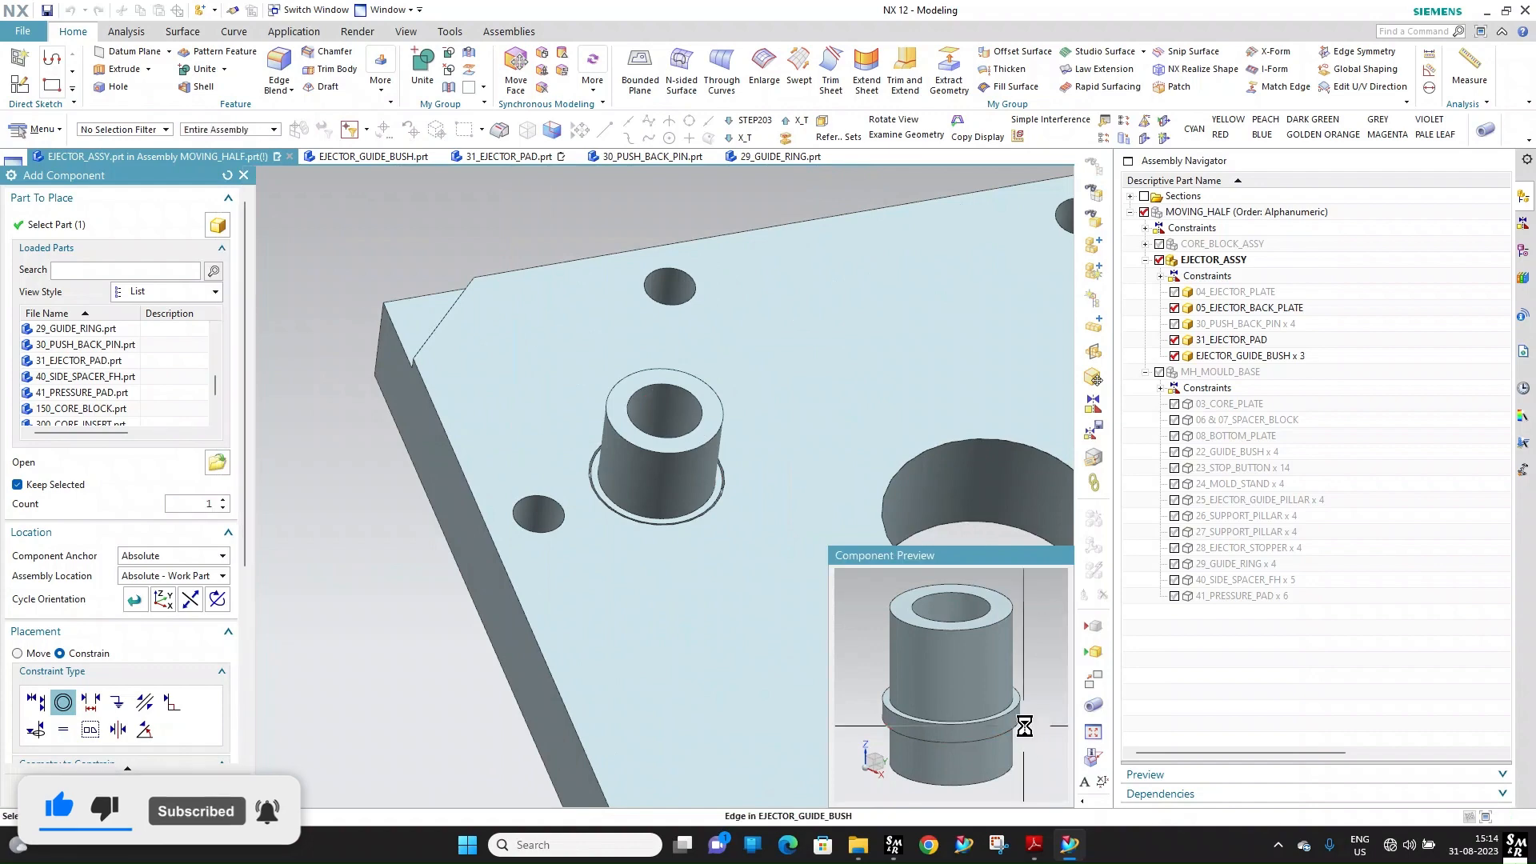
scroll(538, 336, "down", 6)
scroll(620, 480, "up", 4)
scroll(680, 520, "up", 4)
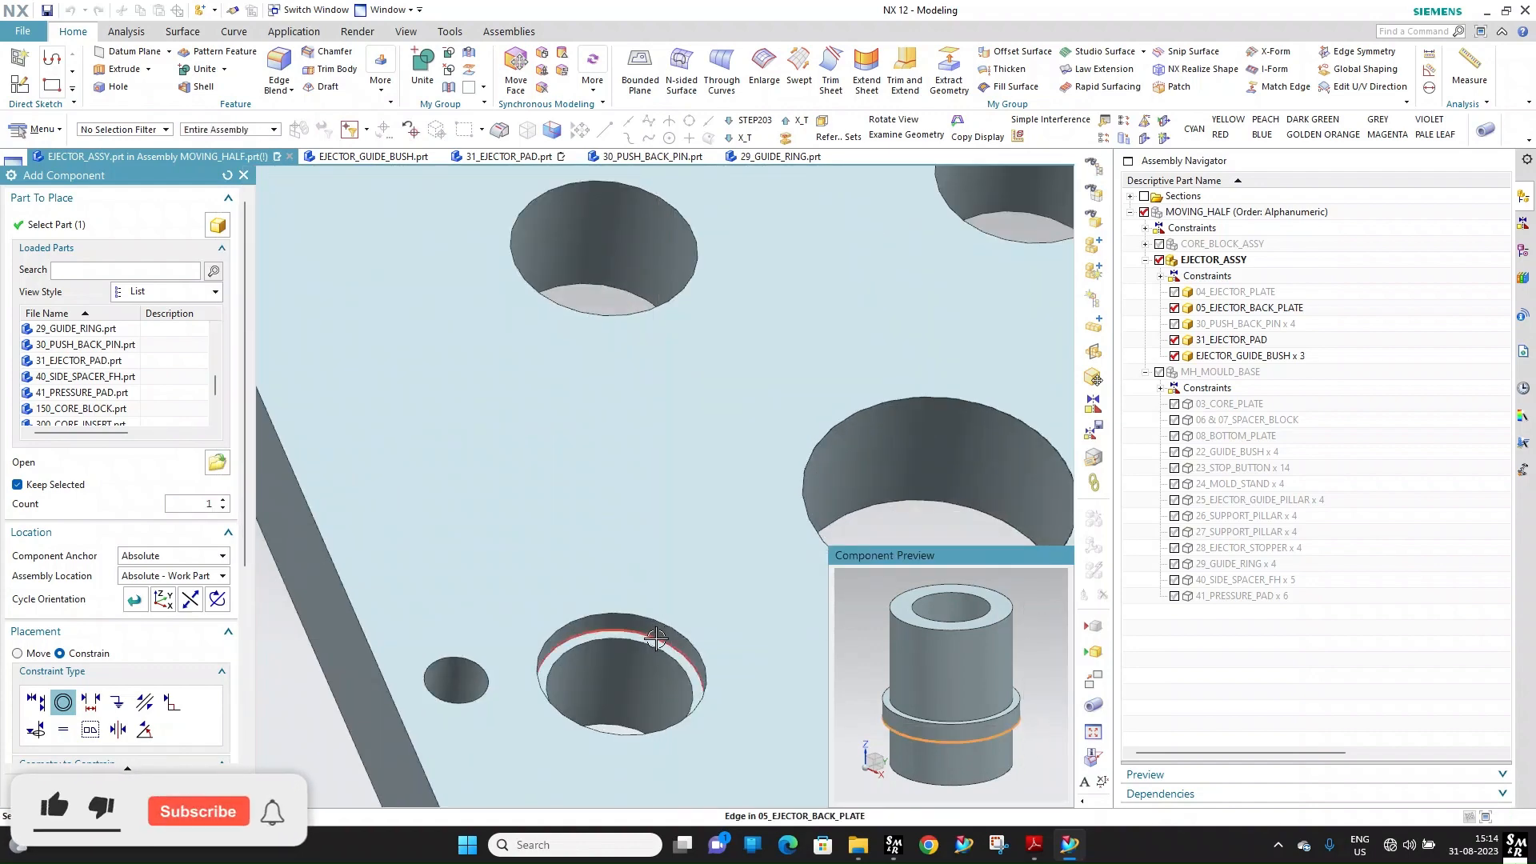
left_click(656, 637)
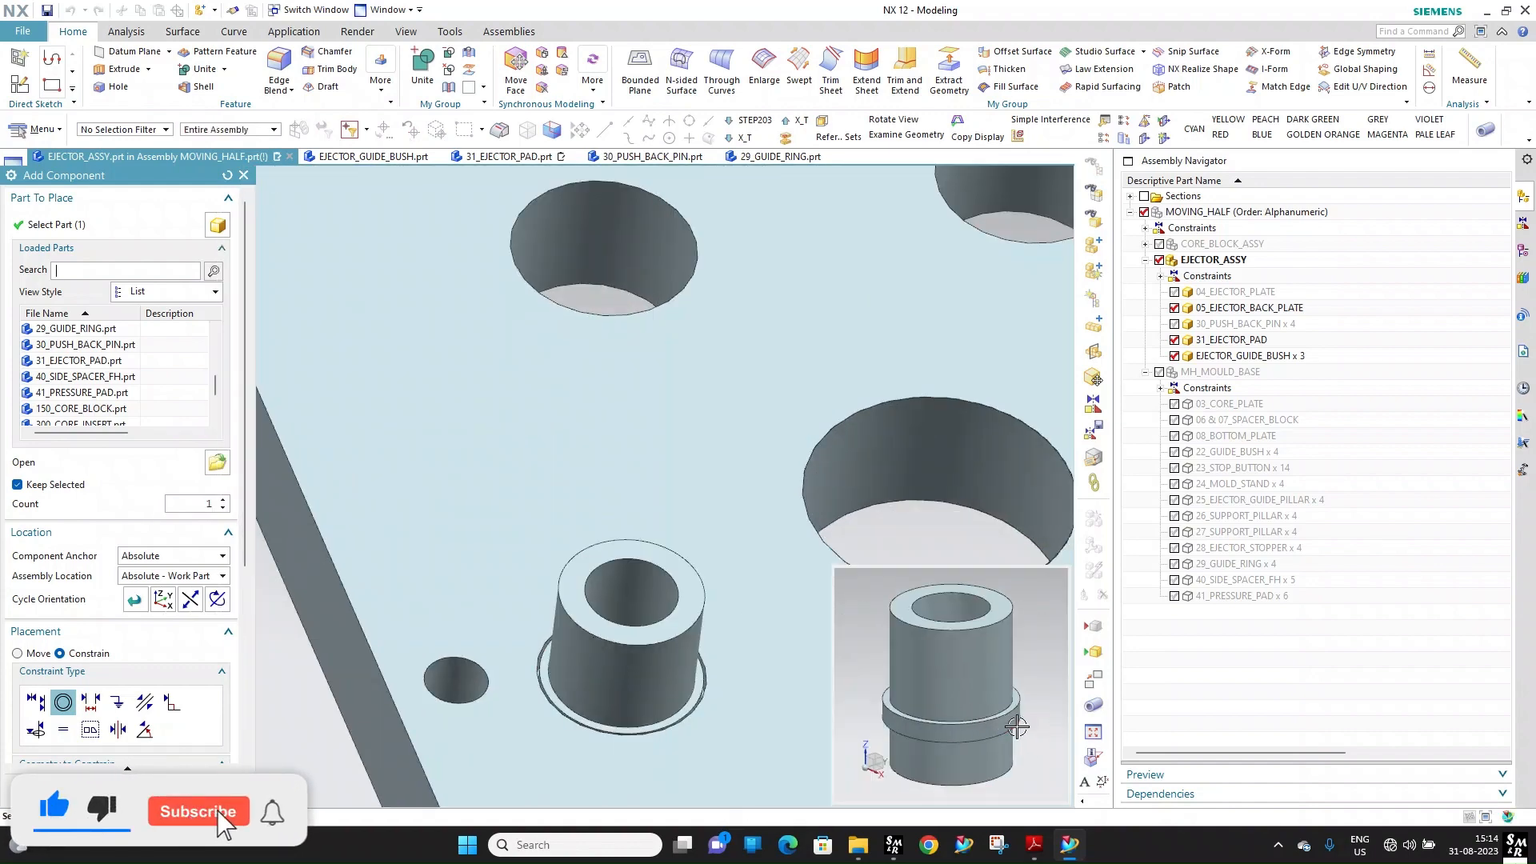
Place the fourth guide bush by making its flange's lower edge concentric with the back plate's front-right counterbore, and finish adding components
left_click(1008, 723)
scroll(549, 439, "down", 5)
scroll(752, 444, "up", 5)
scroll(752, 444, "up", 1)
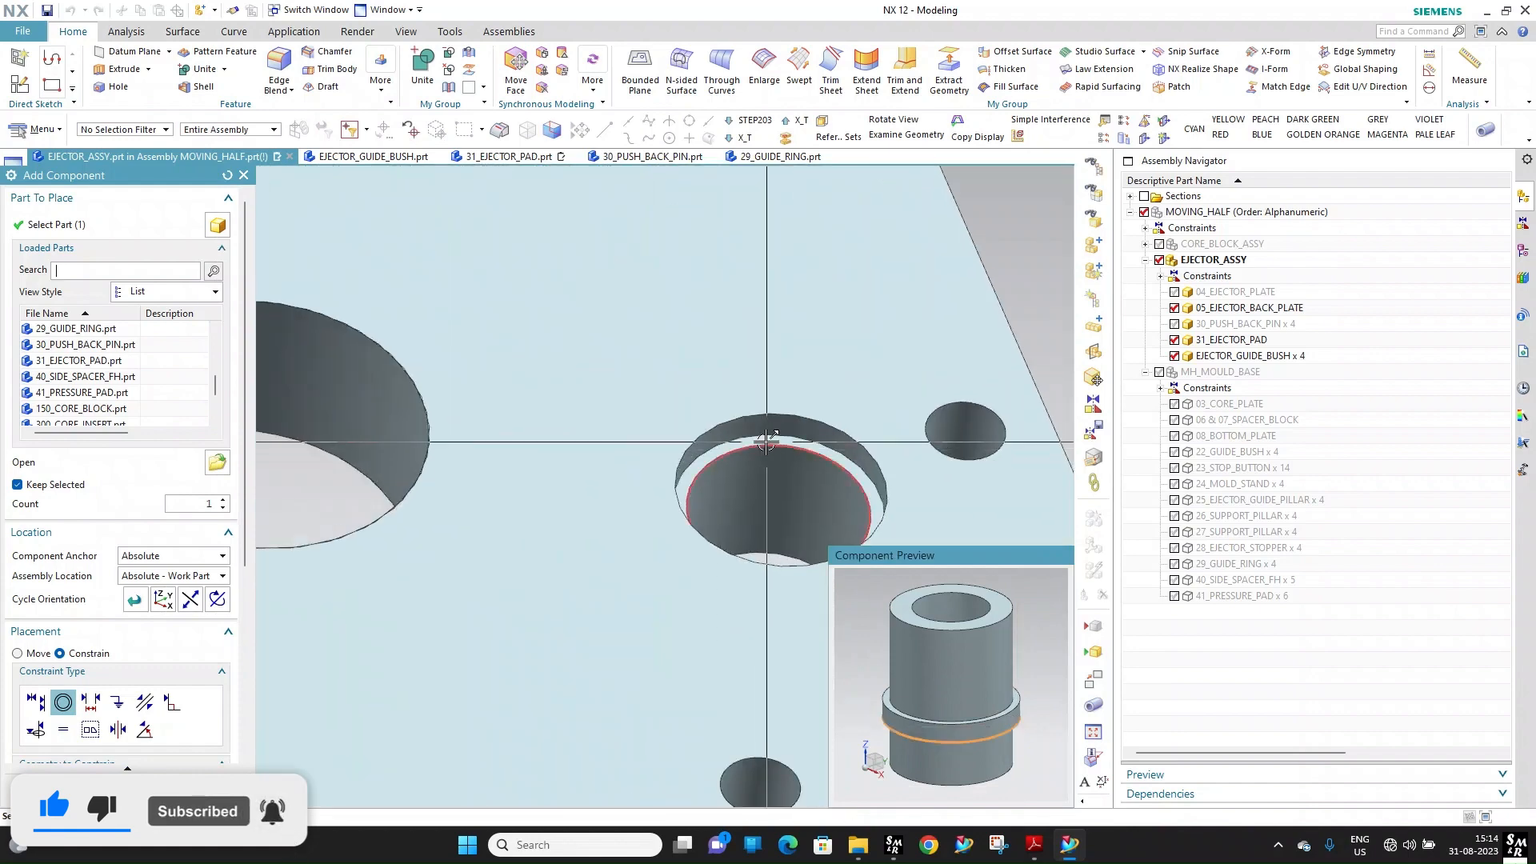
left_click(766, 439)
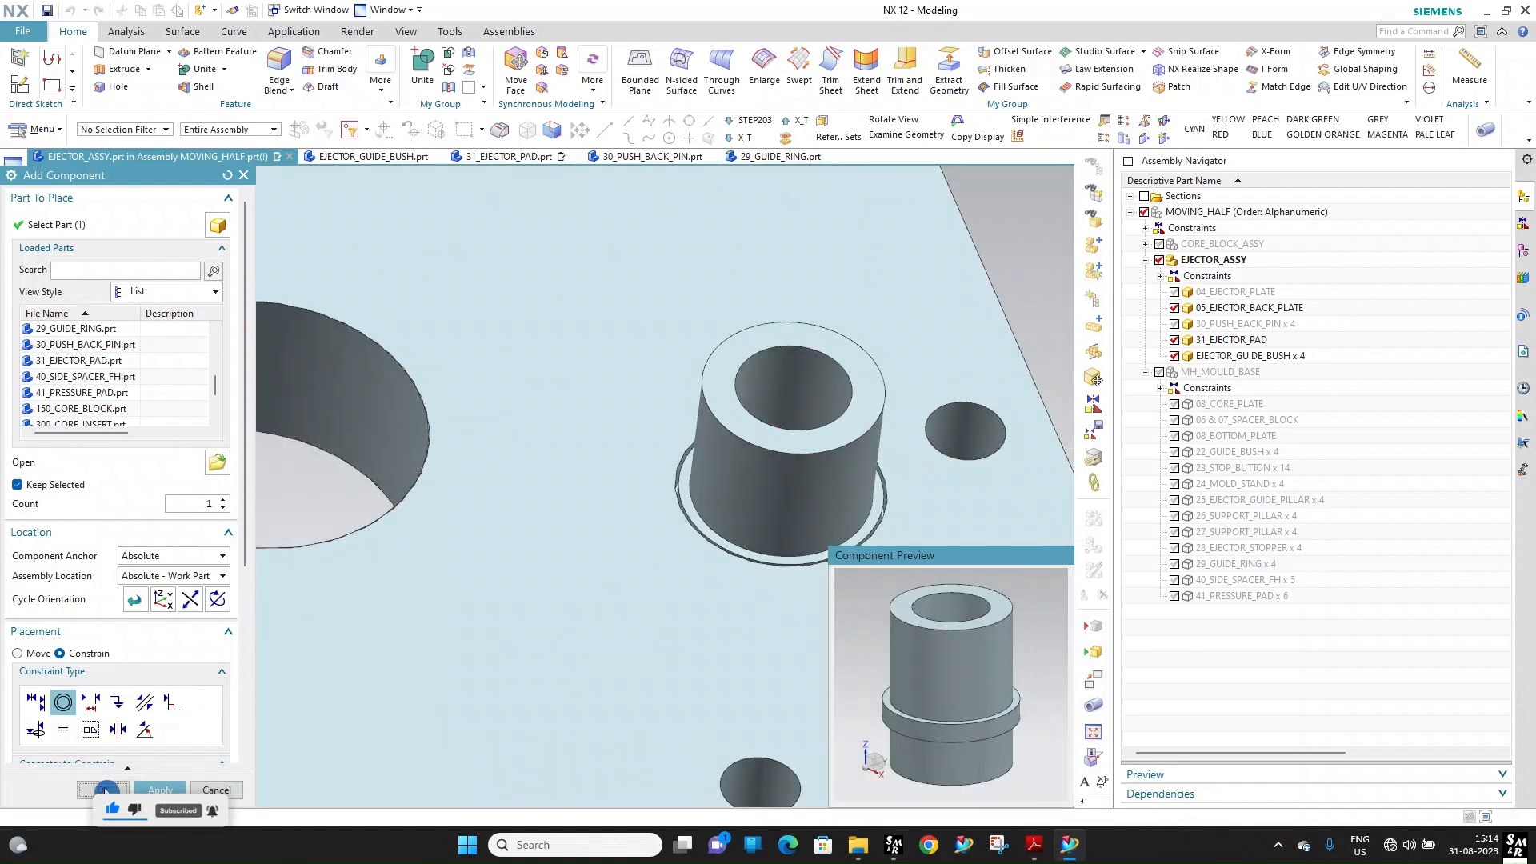
left_click(124, 787)
Show the four 25_EJECTOR_GUIDE_PILLAR components to check how they fit in the guide bushes
scroll(834, 497, "down", 5)
scroll(835, 477, "down", 2)
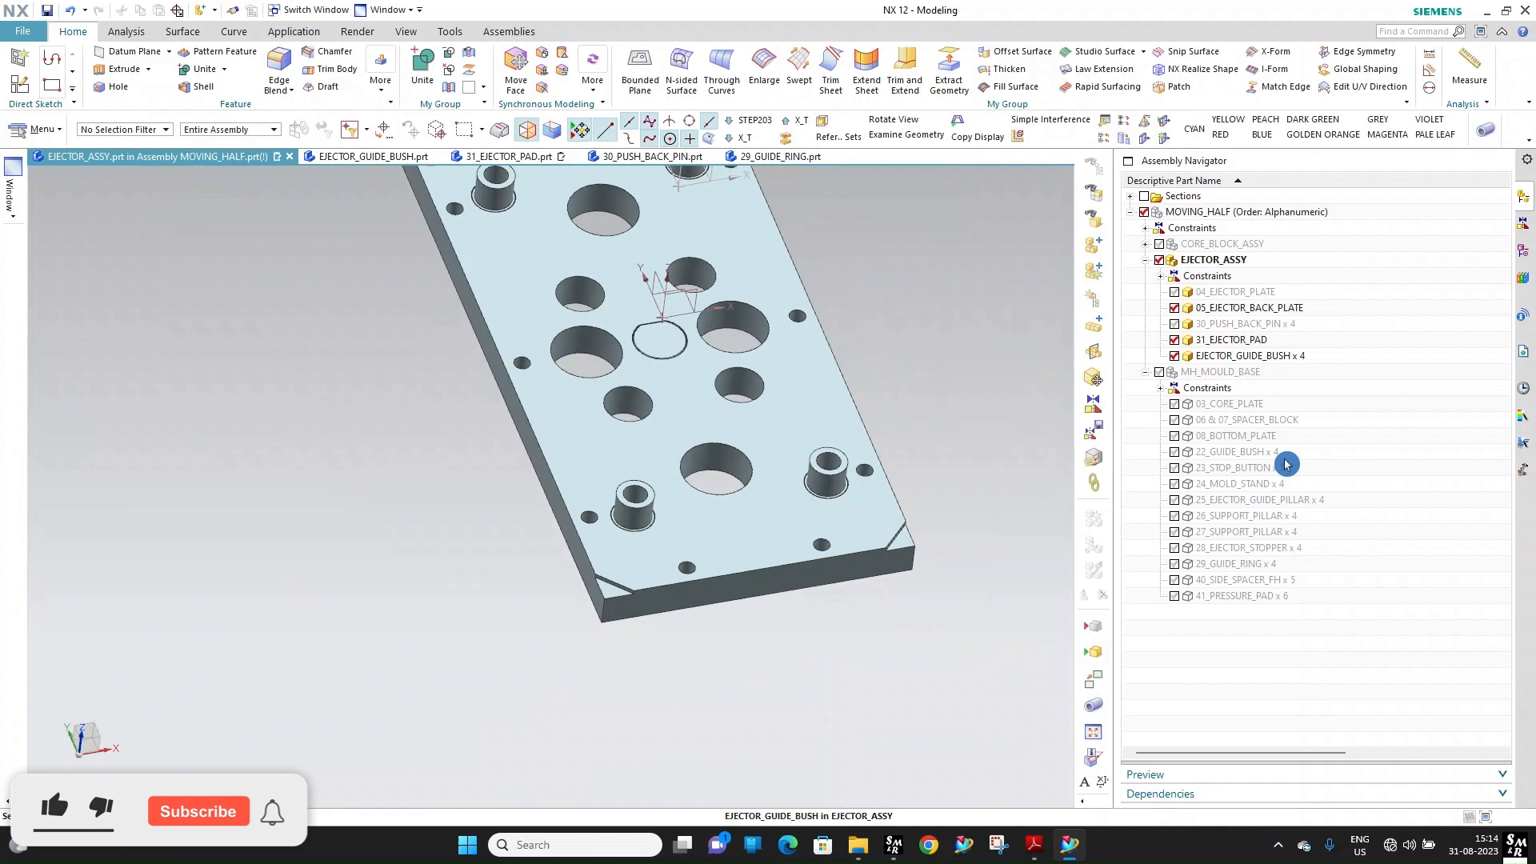
left_click(1183, 501)
scroll(888, 420, "up", 4)
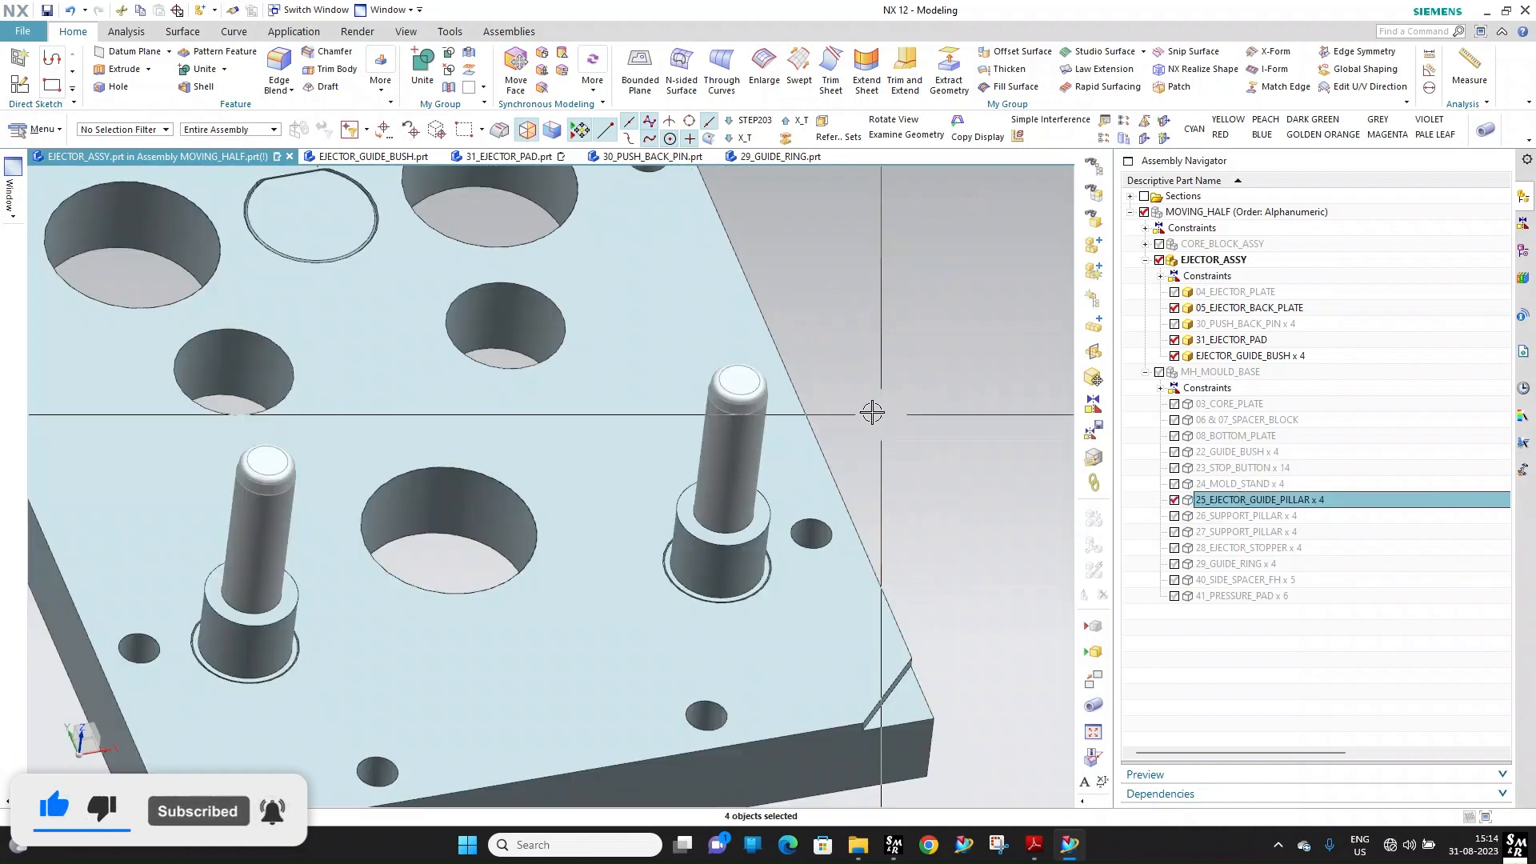
scroll(652, 539, "up", 2)
scroll(740, 472, "down", 2)
middle_click_drag(719, 483, 724, 525)
scroll(757, 434, "down", 3)
Show all components of EJECTOR_ASSY together with the guide pillars
left_click(1160, 260)
left_click(1159, 260)
scroll(556, 668, "up", 4)
scroll(750, 594, "down", 6)
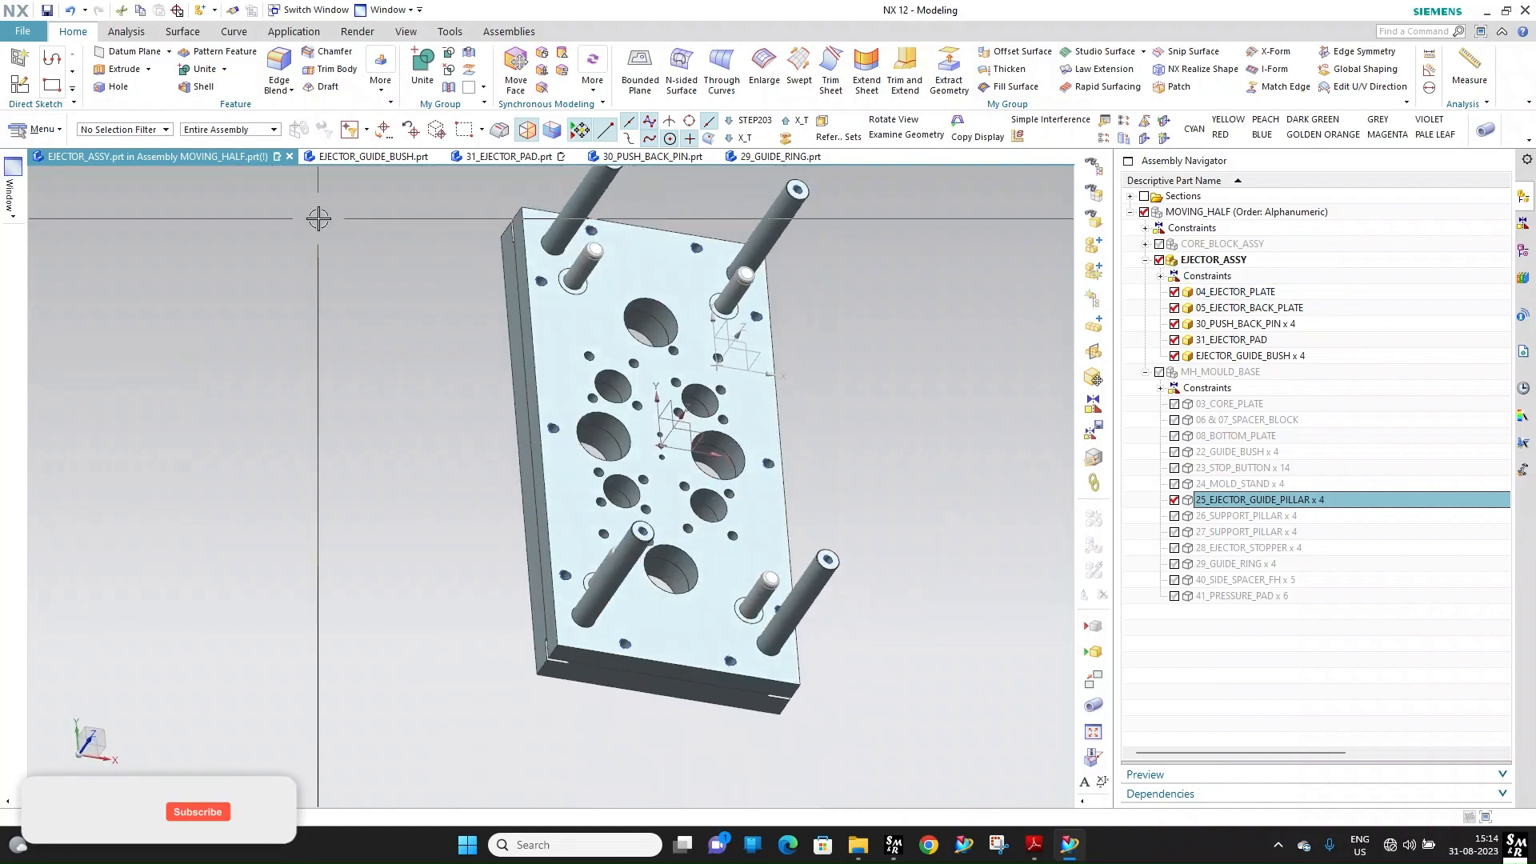
scroll(320, 240, "down", 4)
scroll(276, 210, "up", 4)
scroll(32, 60, "down", 2)
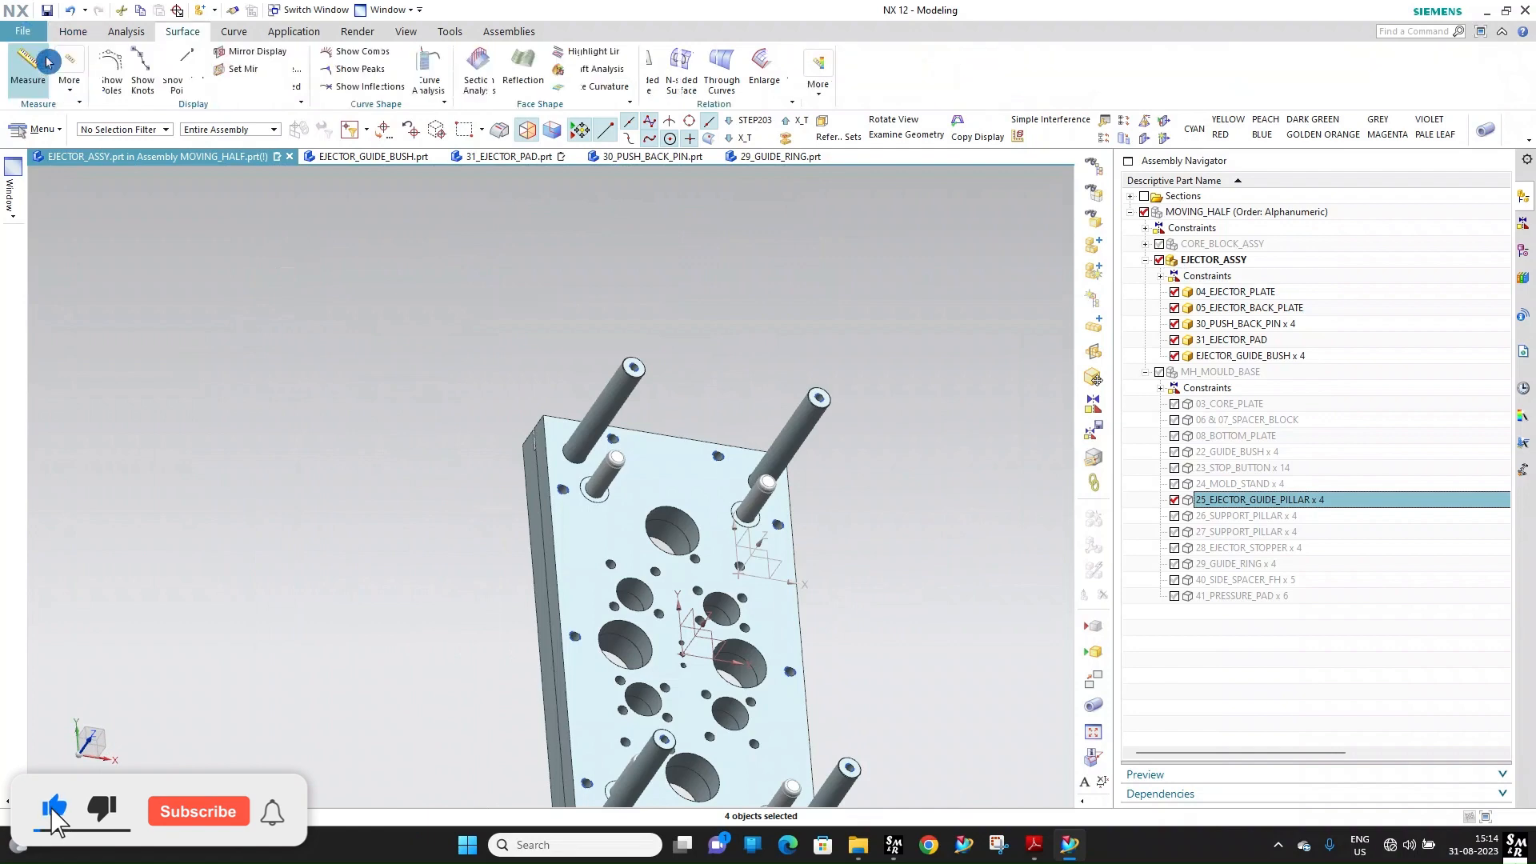
scroll(480, 336, "down", 2)
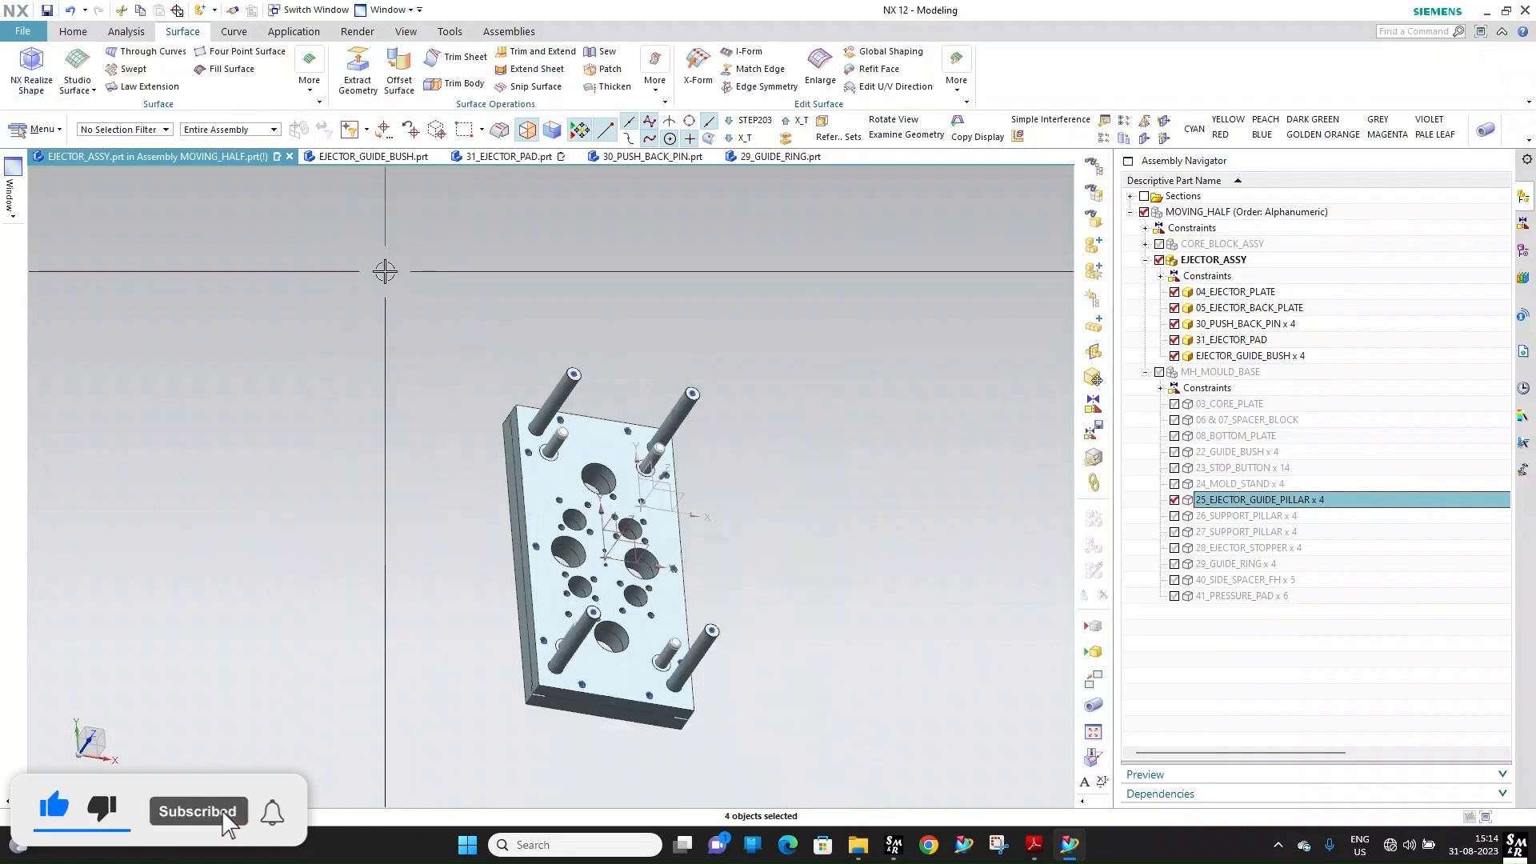
Save all open parts
left_click(73, 32)
left_click(22, 31)
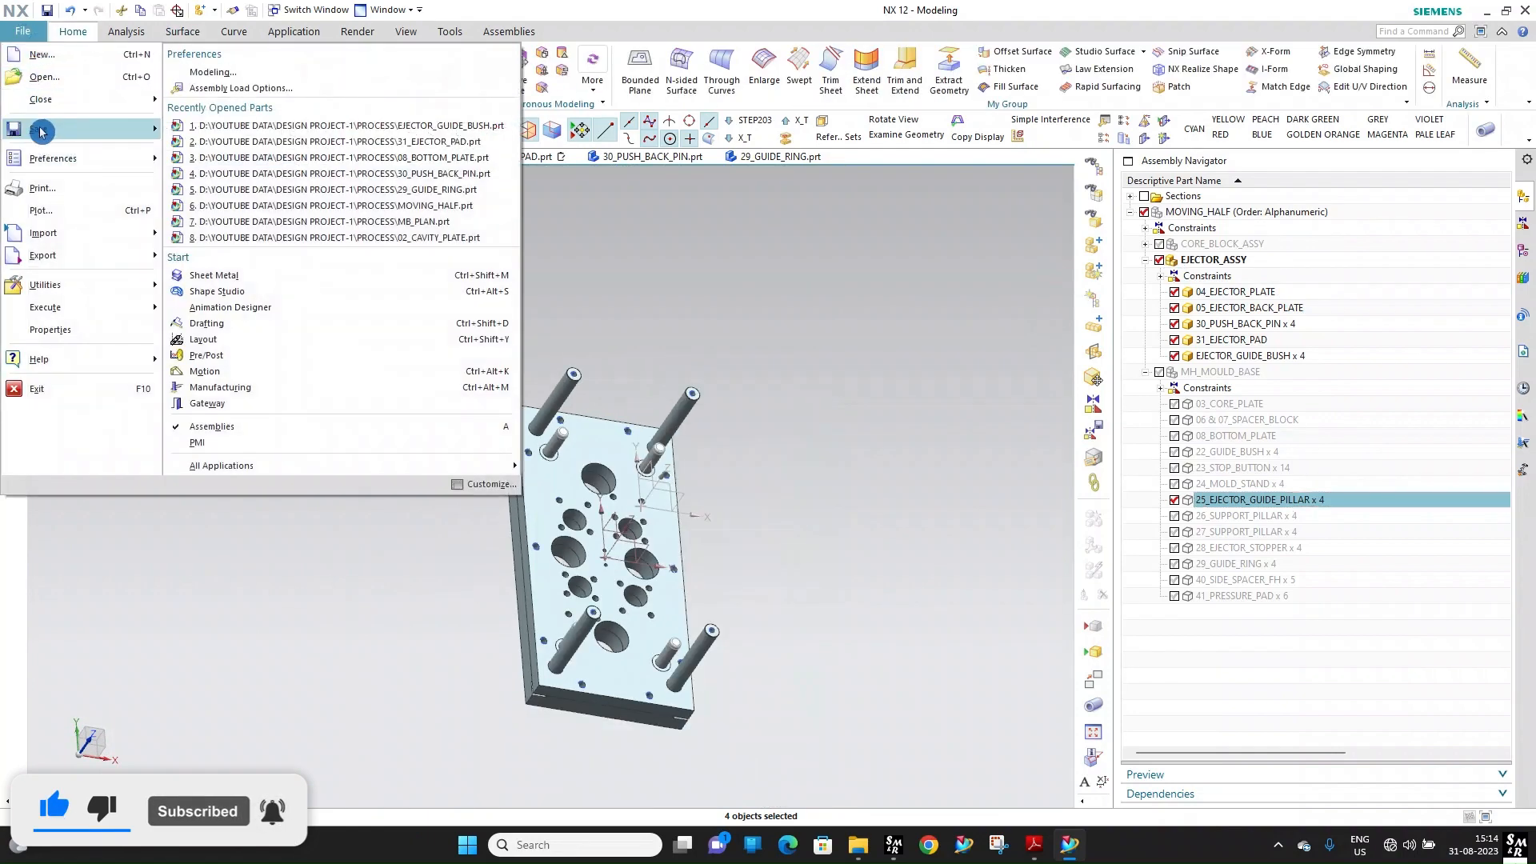
mouse_move(40, 130)
left_click(200, 179)
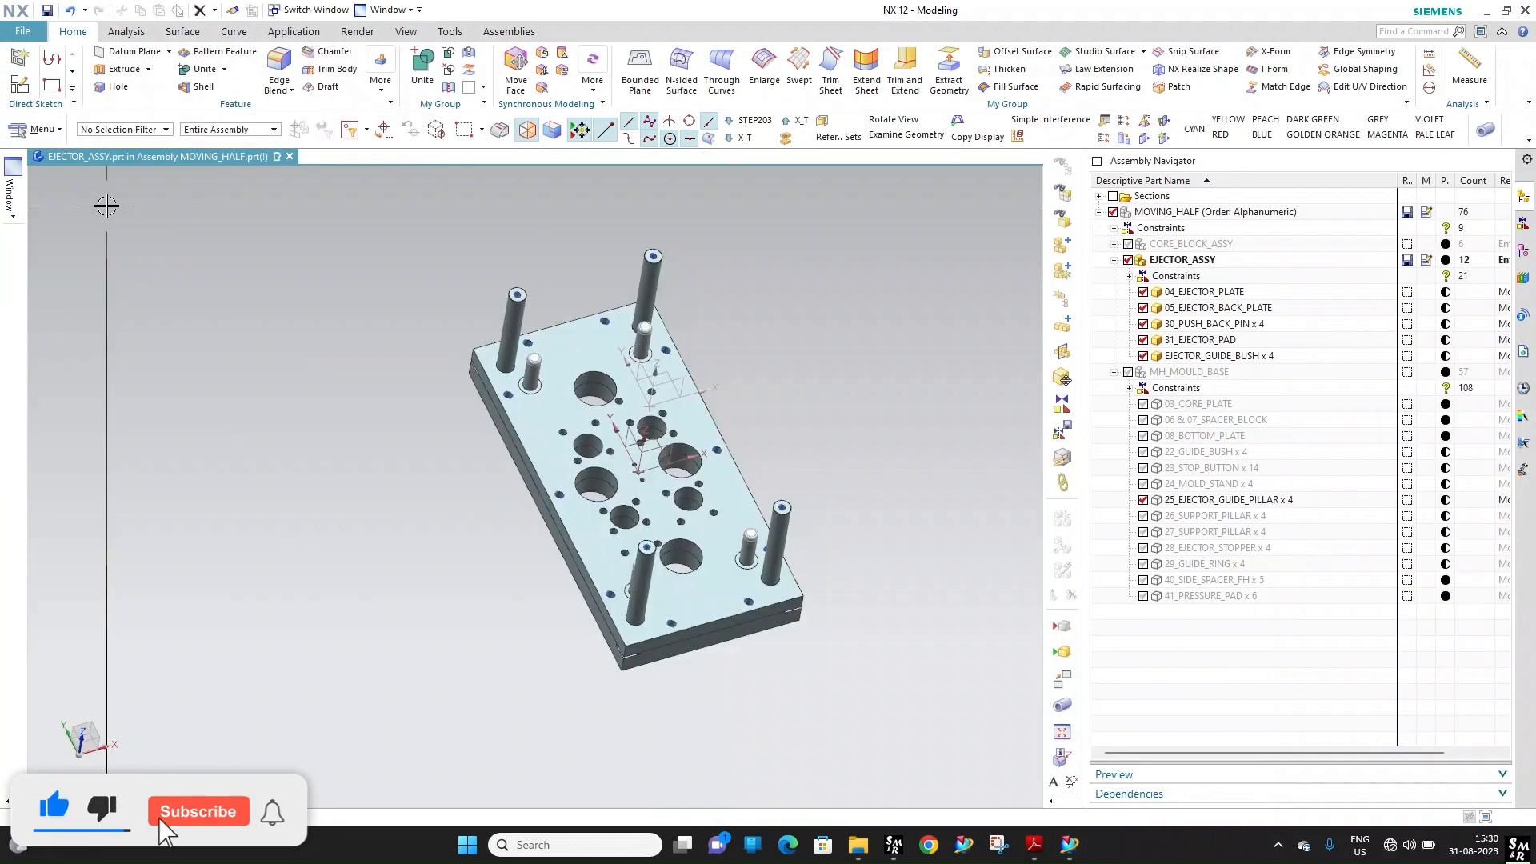
Examine the assembled ejector plates, push back pins and guide pillars from several sides
scroll(649, 529, "up", 4)
mouse_move(651, 528)
middle_mouse_down()
mouse_move(696, 415)
mouse_move(686, 531)
mouse_move(673, 520)
middle_mouse_up()
scroll(670, 453, "down", 3)
scroll(672, 427, "up", 3)
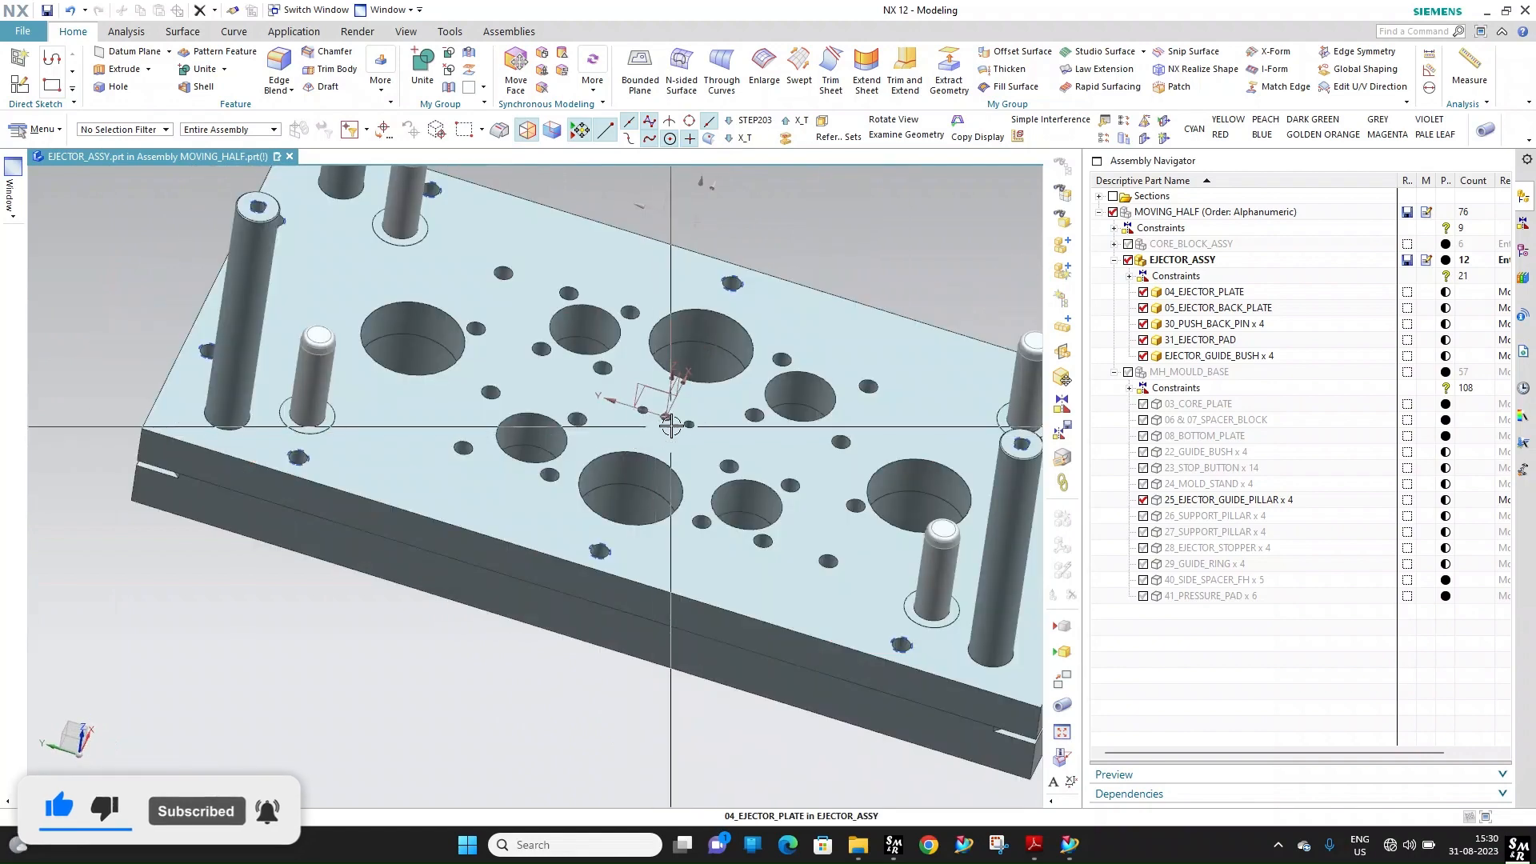
scroll(671, 427, "down", 3)
mouse_move(670, 426)
middle_mouse_down()
mouse_move(636, 496)
mouse_move(648, 429)
middle_mouse_up()
scroll(792, 402, "up", 3)
scroll(792, 408, "down", 3)
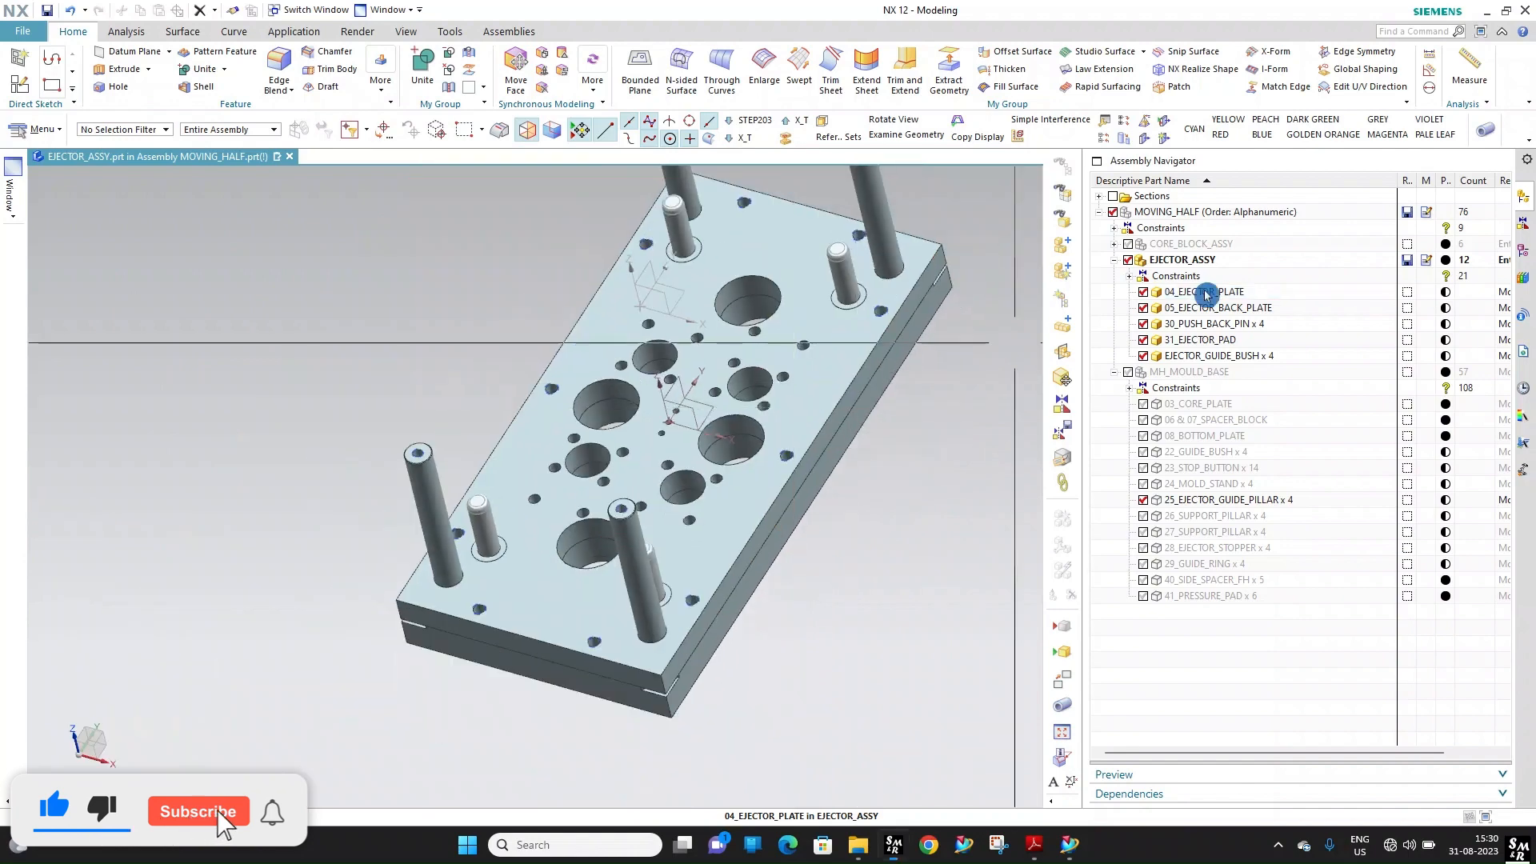
Keep EJECTOR_ASSY as the work part and hide all its components except 04_EJECTOR_PLATE
left_click(1129, 260)
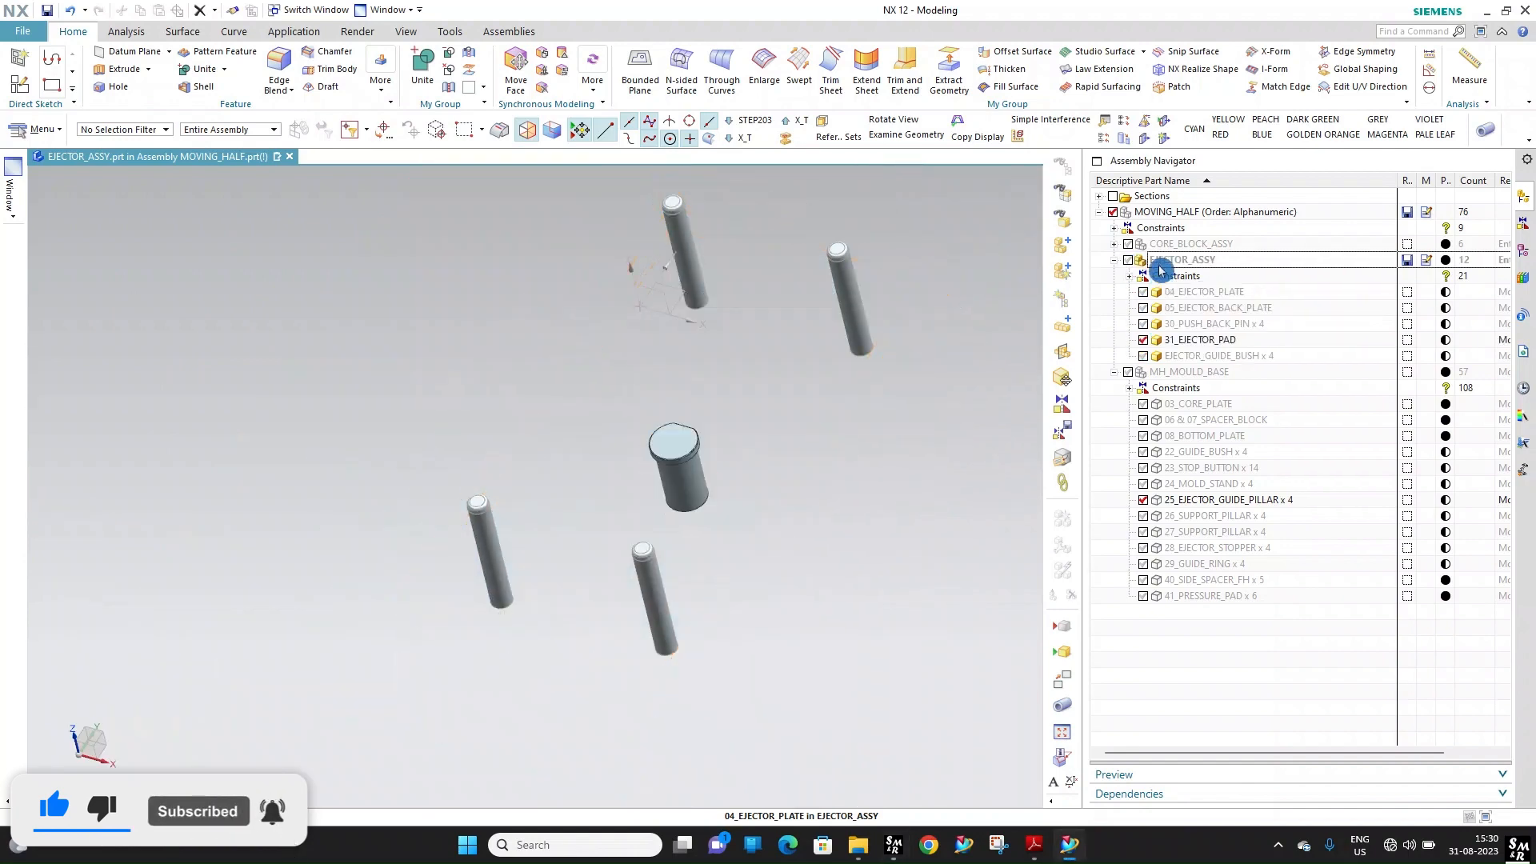
left_click(1160, 266)
left_click(1144, 340)
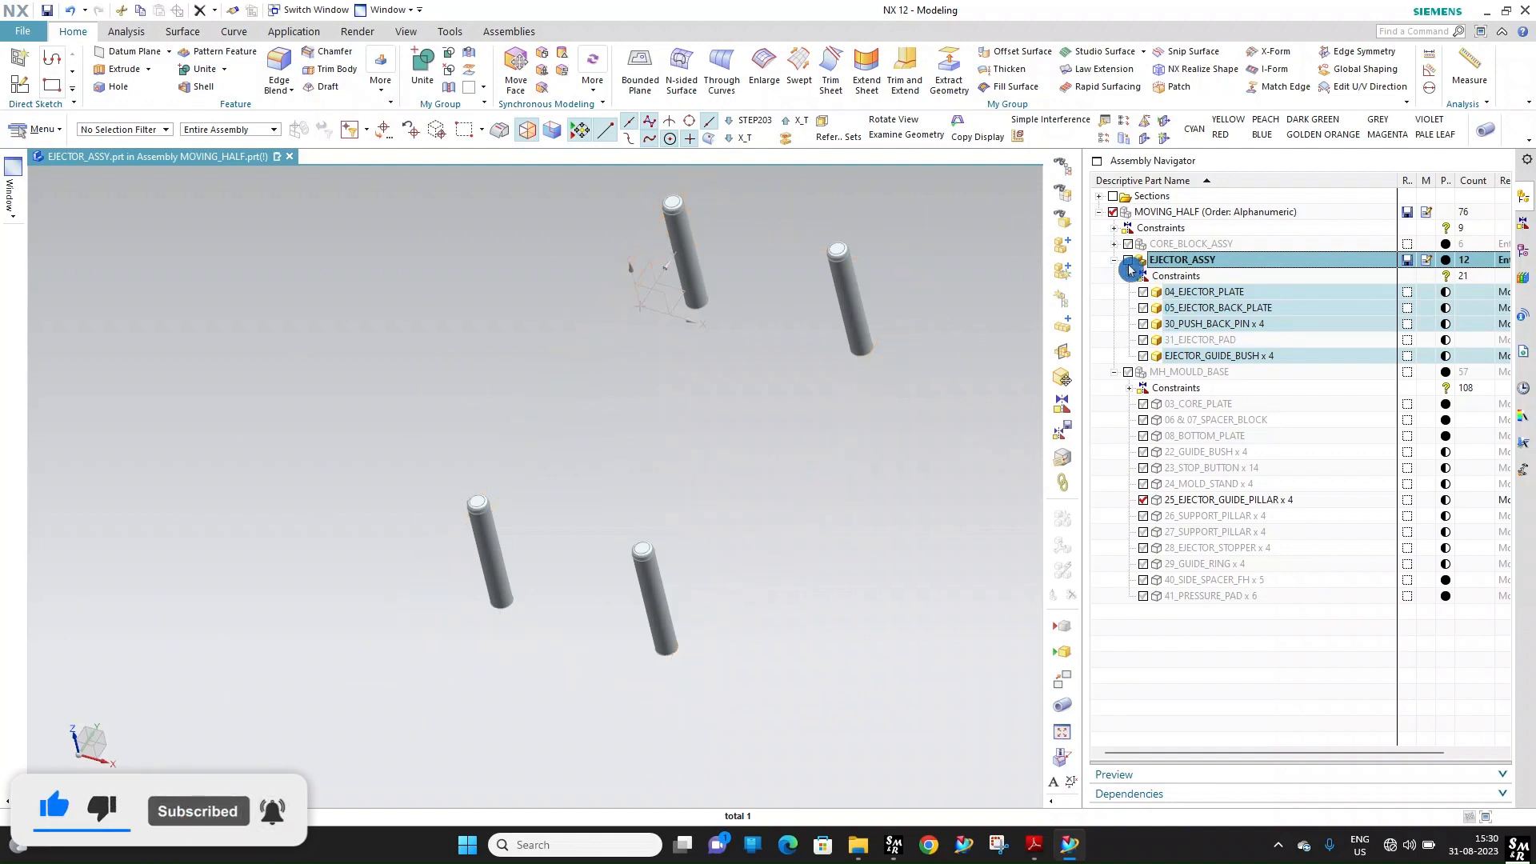
double_click(1178, 264)
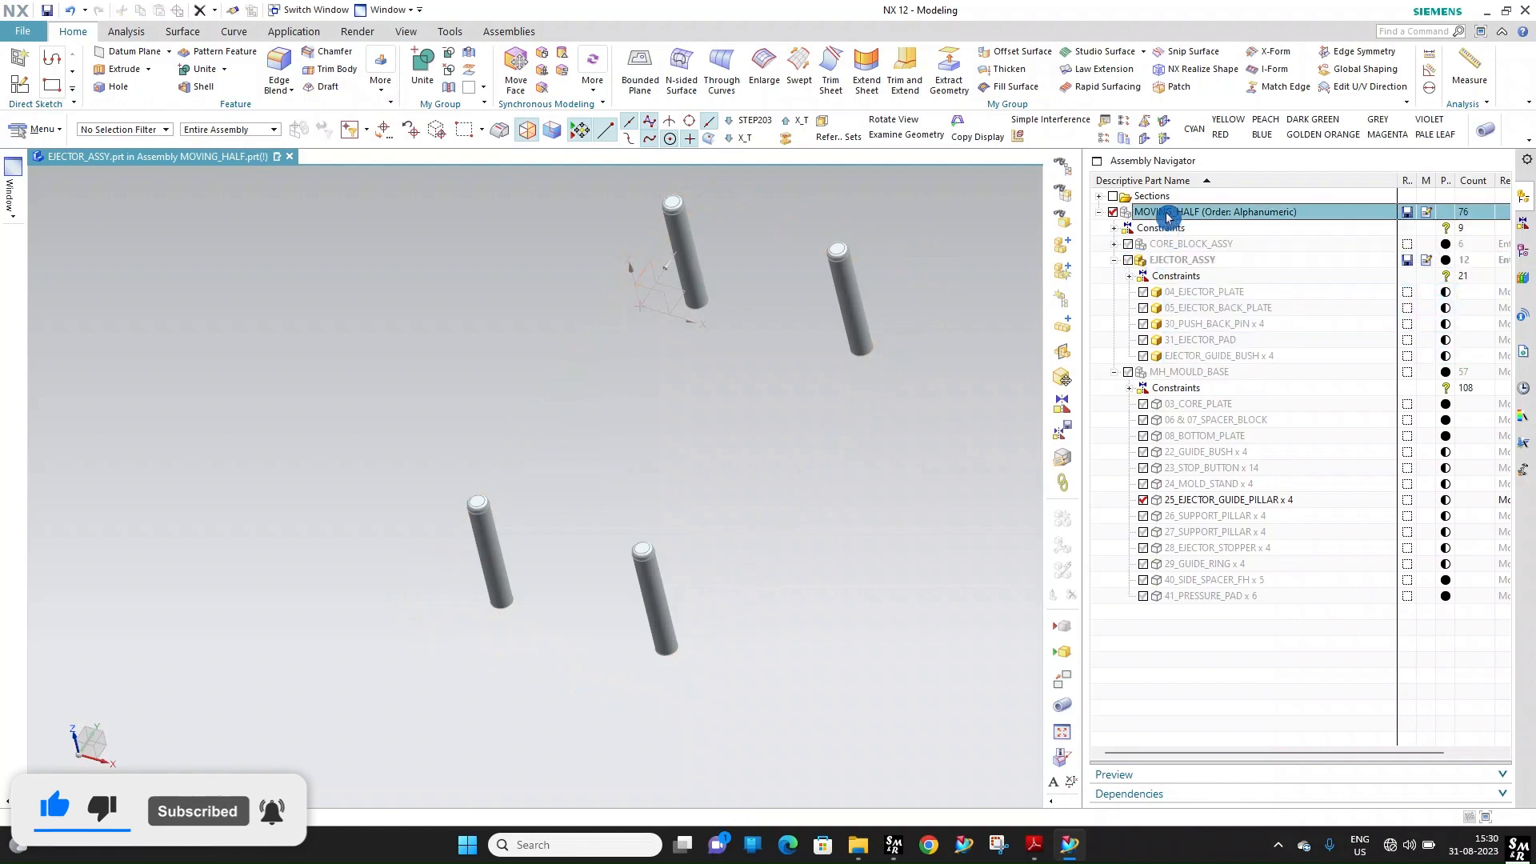
double_click(1159, 262)
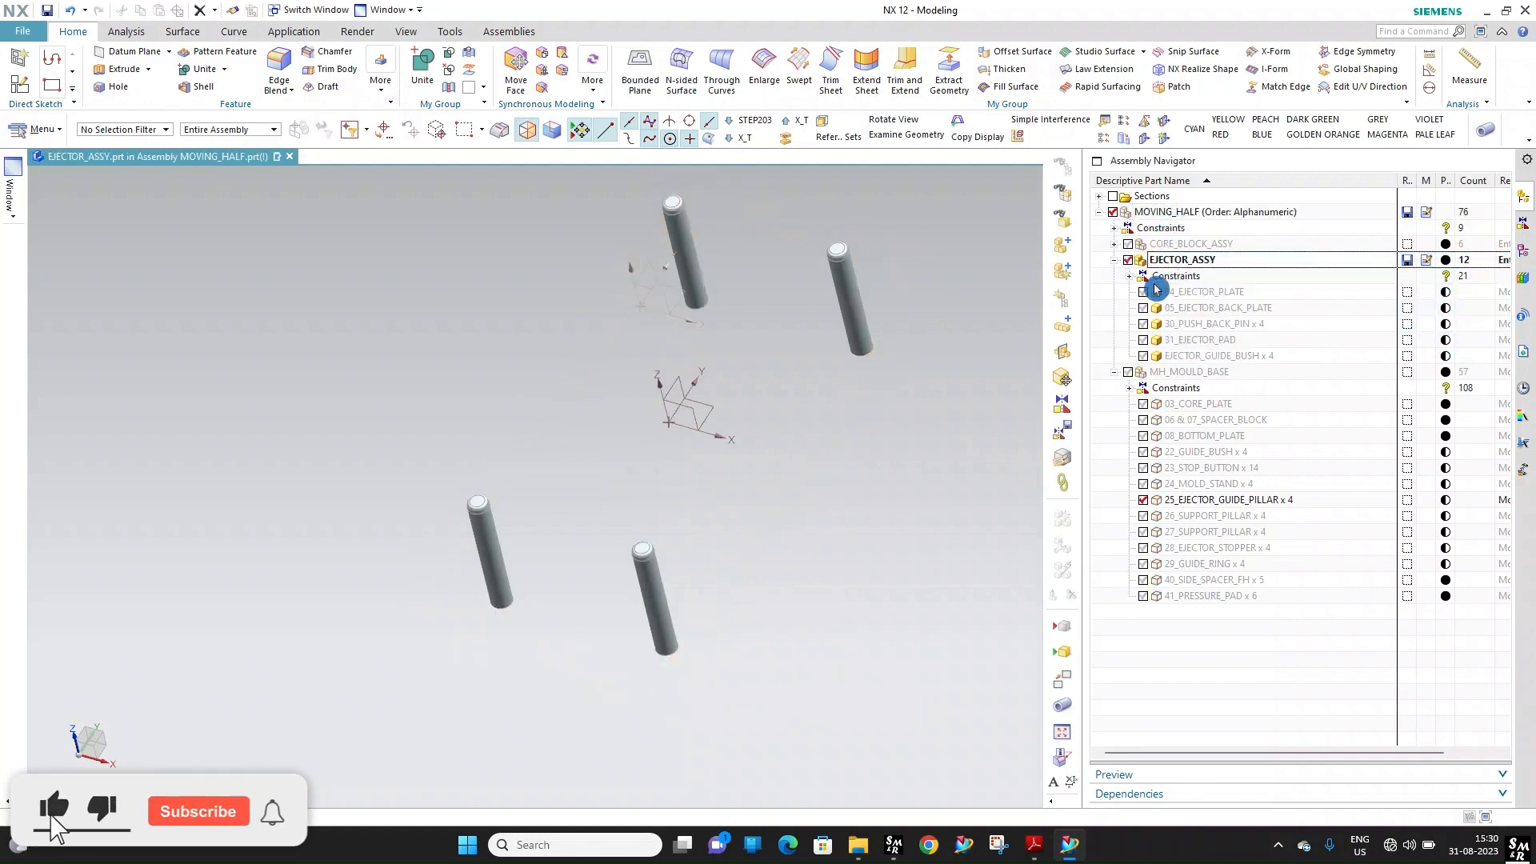
left_click(1143, 297)
middle_click_drag(719, 399, 768, 448)
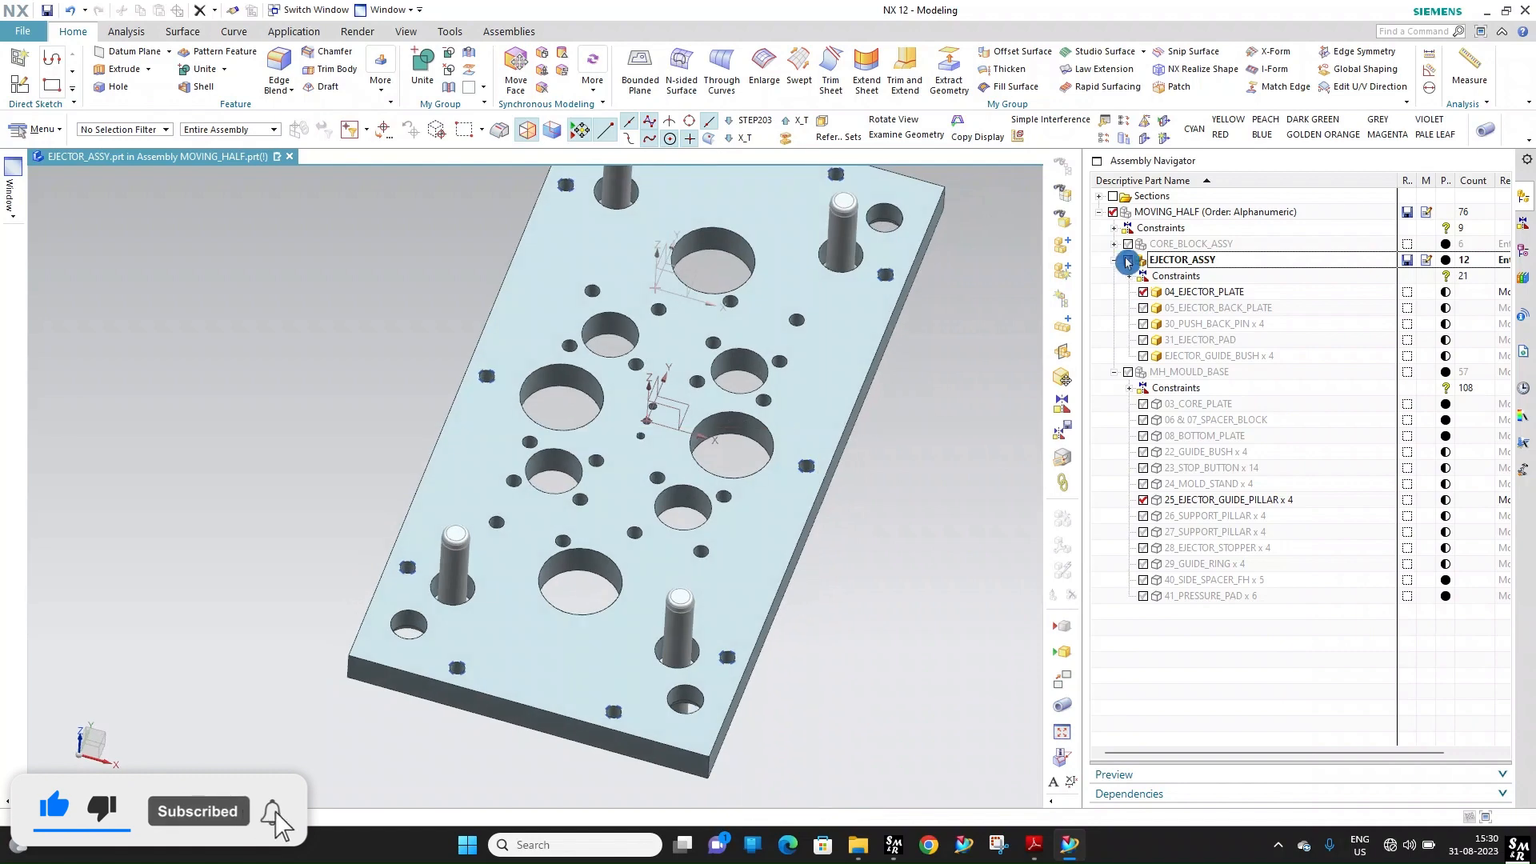
Show the complete EJECTOR_ASSY and CORE_BLOCK_ASSY
left_click(1142, 297)
left_click(1128, 260)
left_click(1128, 244)
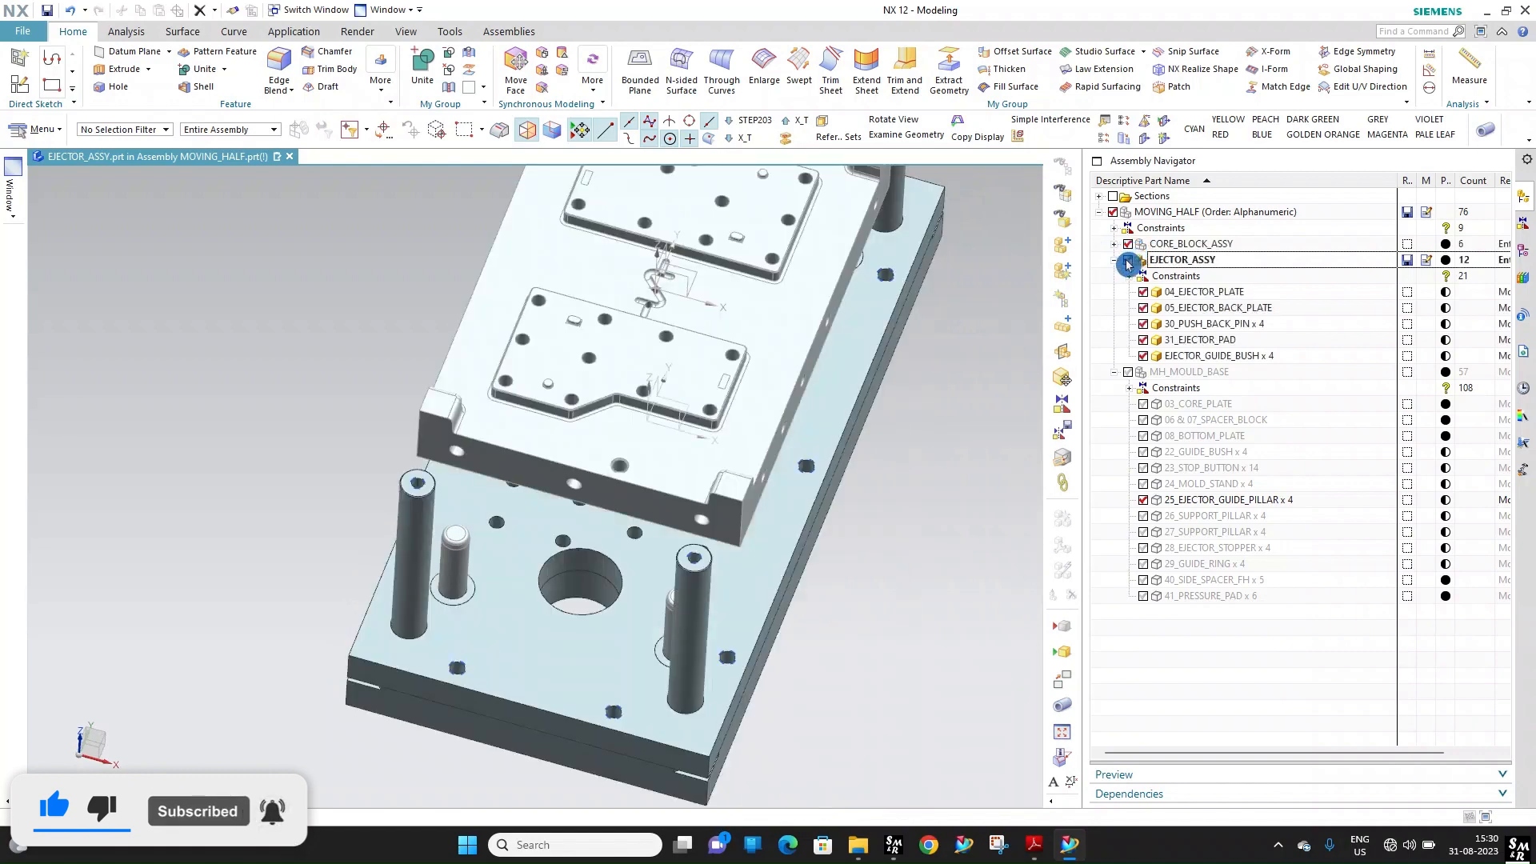
Examine the ejector pin holes in the core inserts and along the core block's central runner
scroll(517, 306, "up", 4)
middle_click_drag(592, 309, 639, 376)
scroll(670, 455, "down", 3)
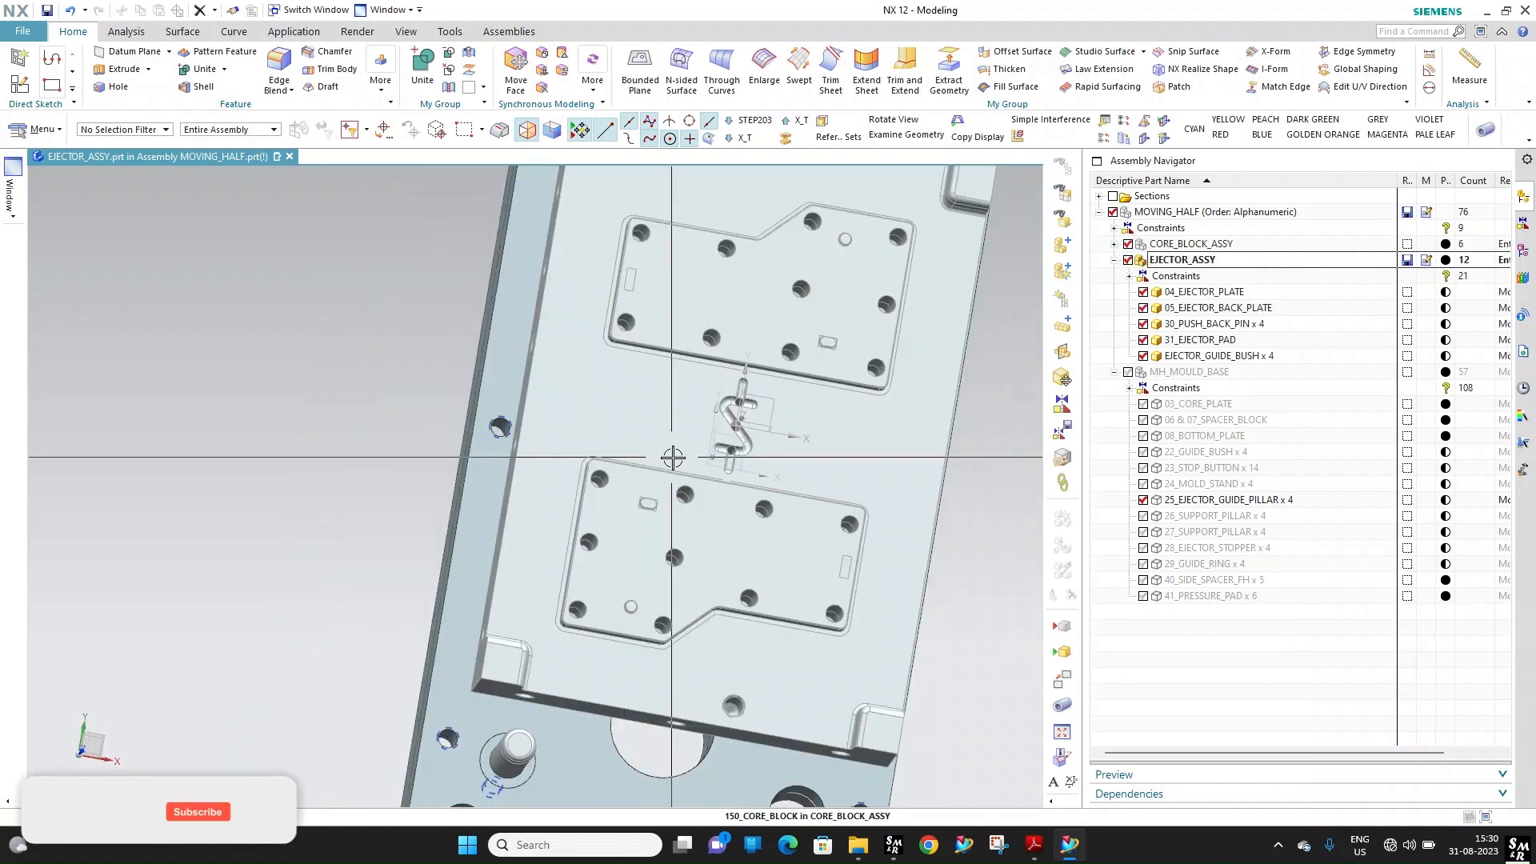
scroll(754, 611, "up", 4)
scroll(569, 422, "down", 4)
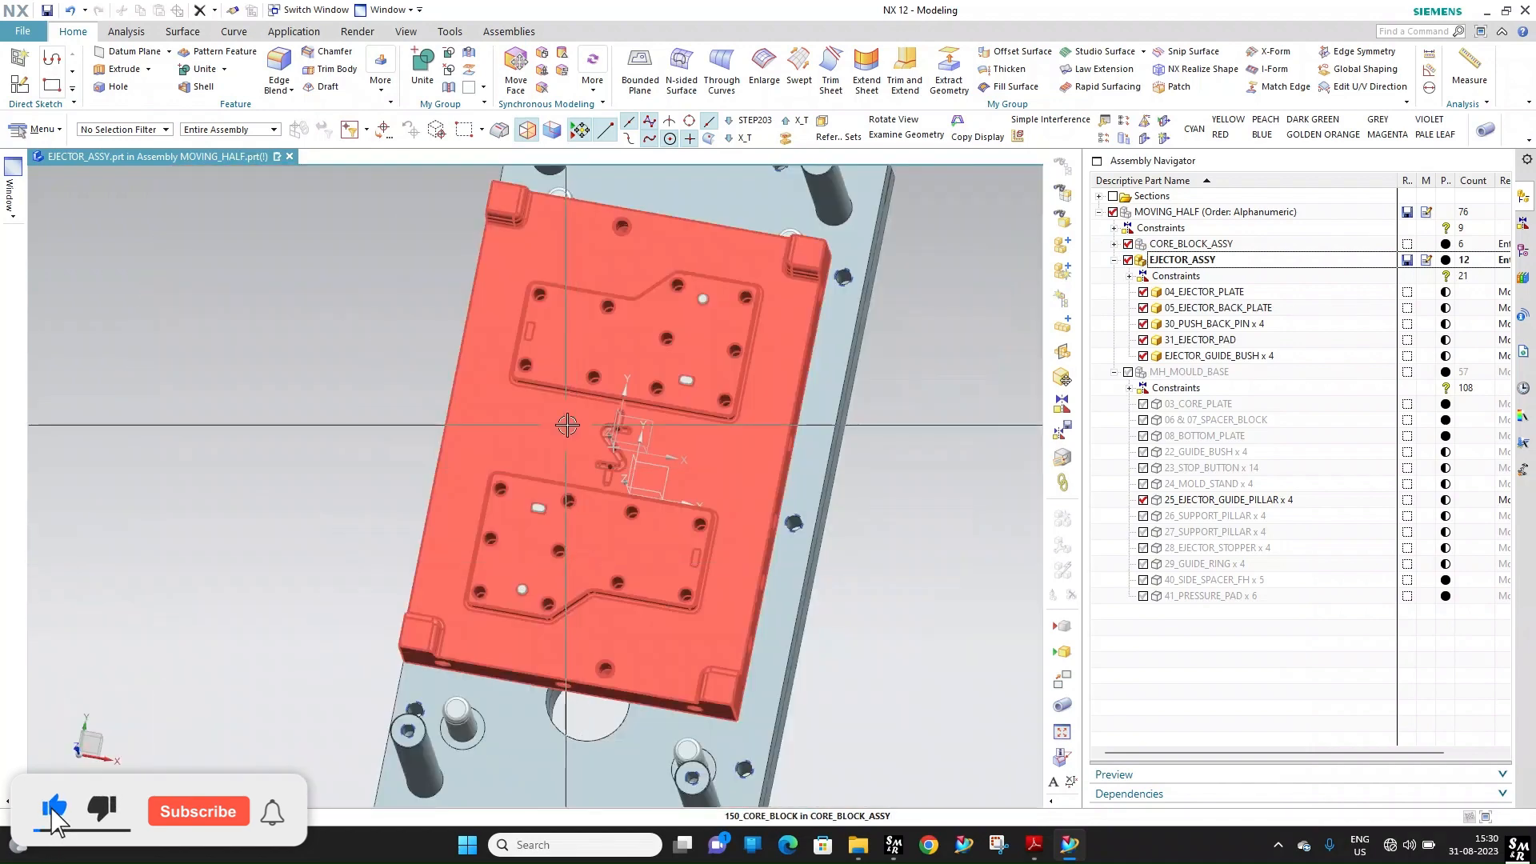
scroll(702, 458, "up", 8)
scroll(701, 548, "up", 3)
scroll(684, 535, "down", 3)
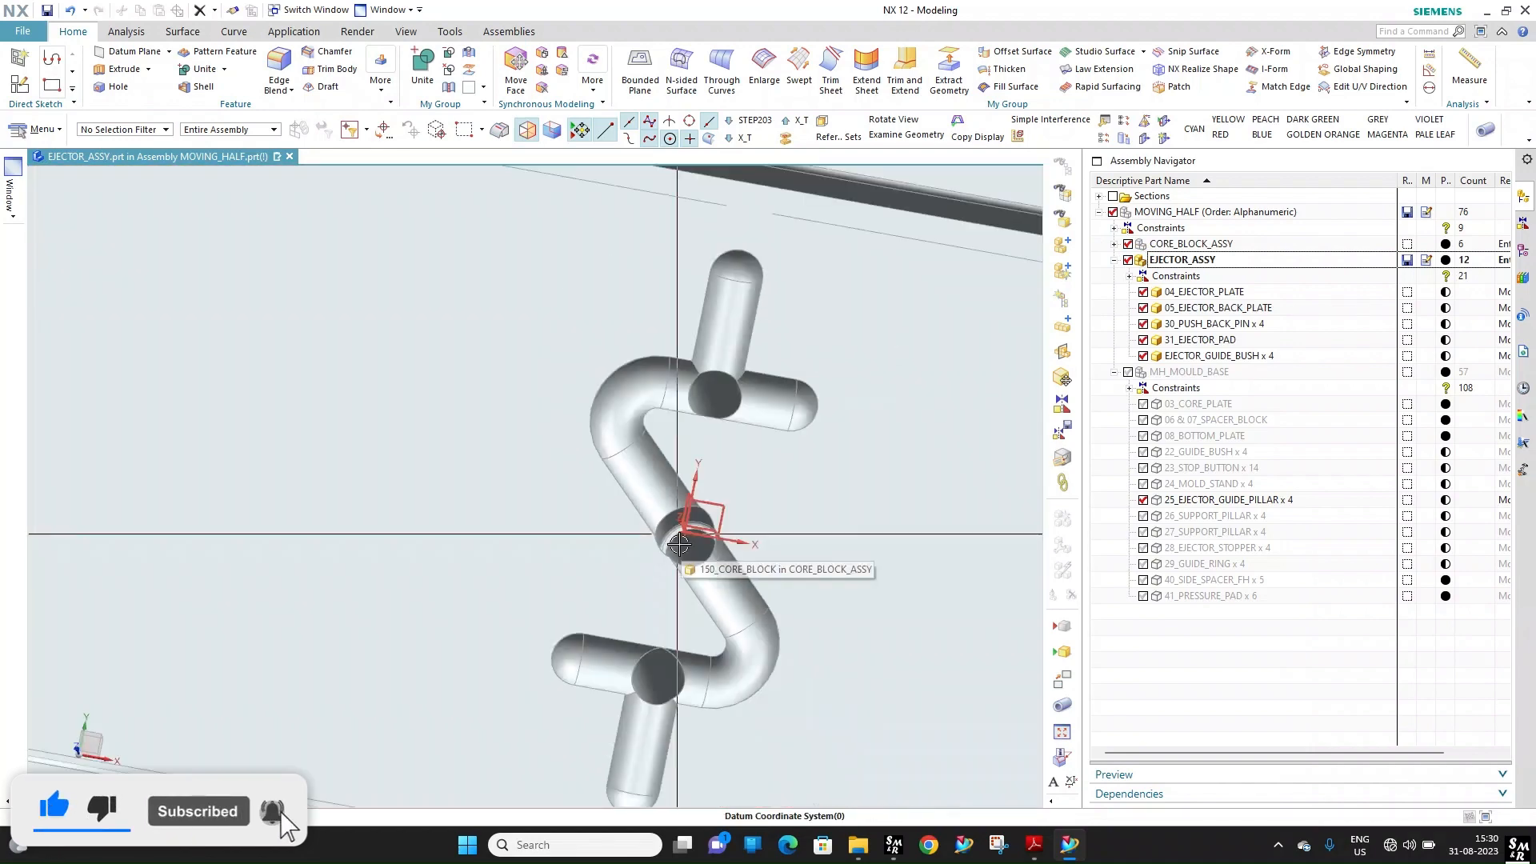
scroll(724, 401, "down", 2)
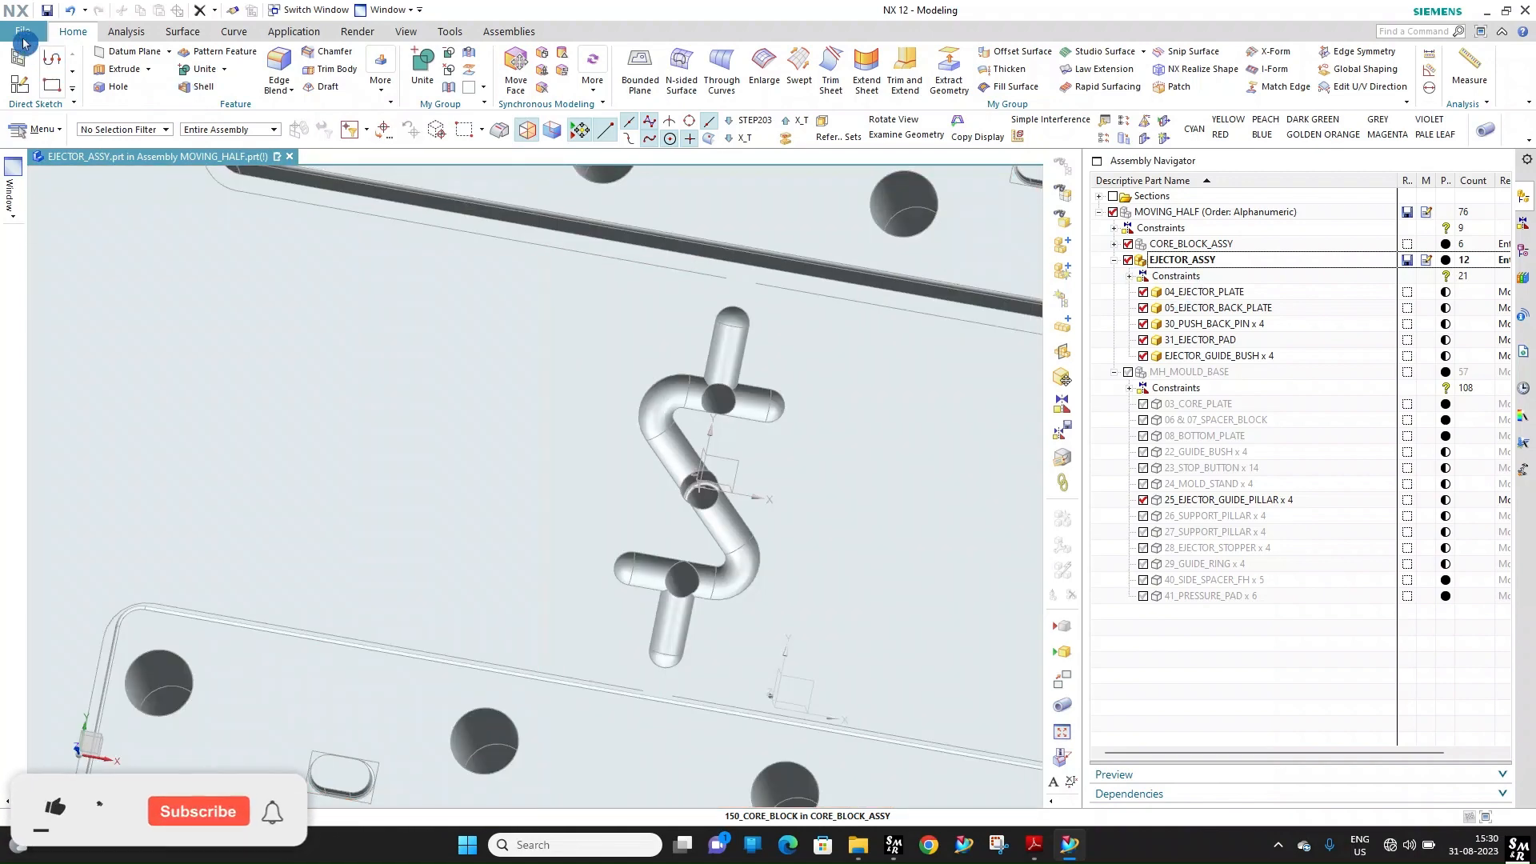
Create a new millimetre model part named 500_EJECTOR_PIN in the PROCESS folder
left_click(23, 35)
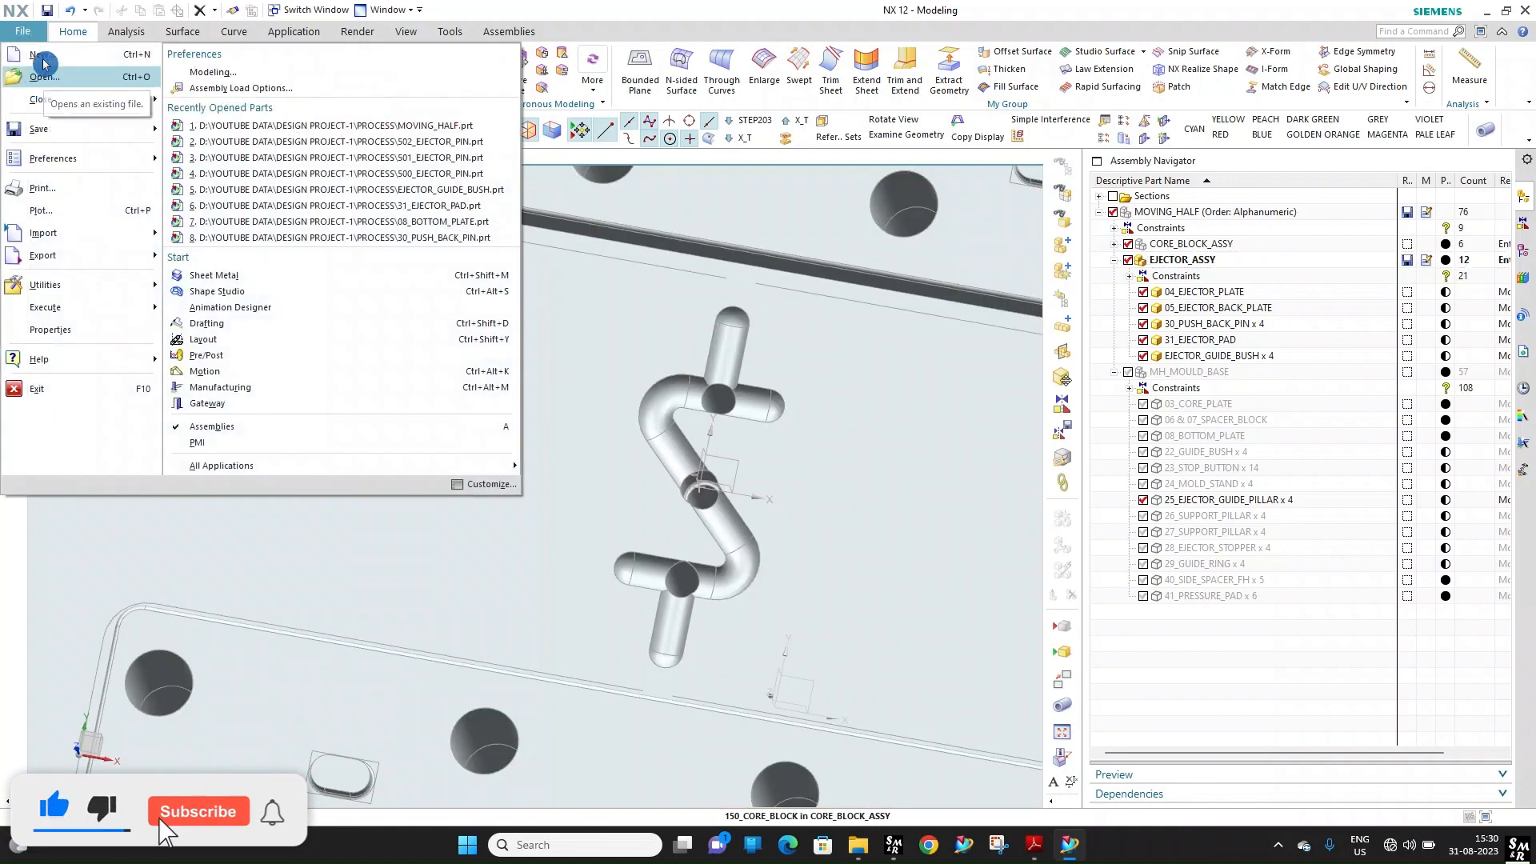
left_click(43, 59)
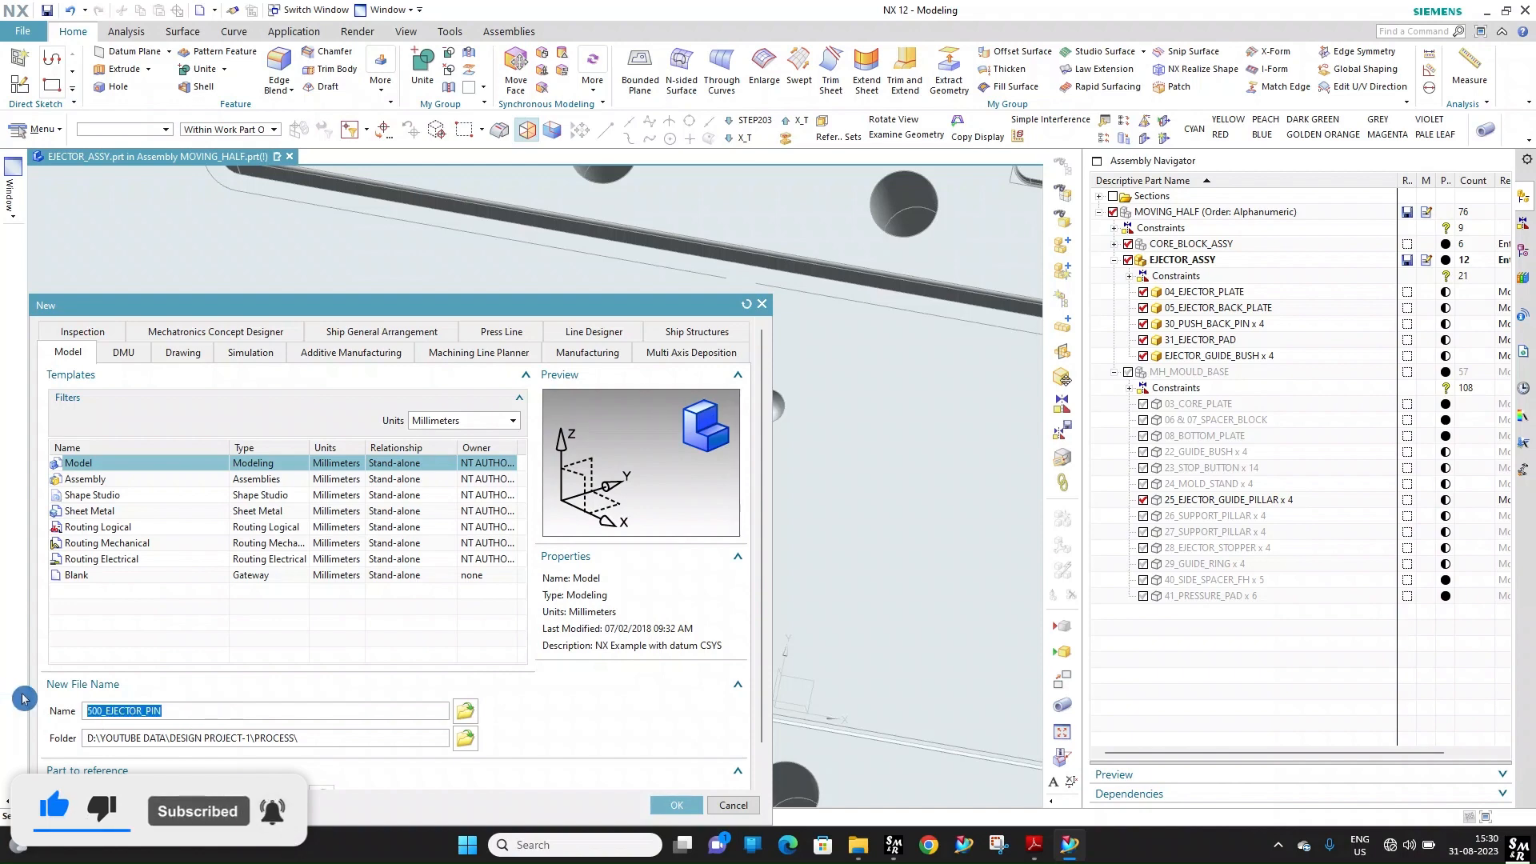
left_click(677, 807)
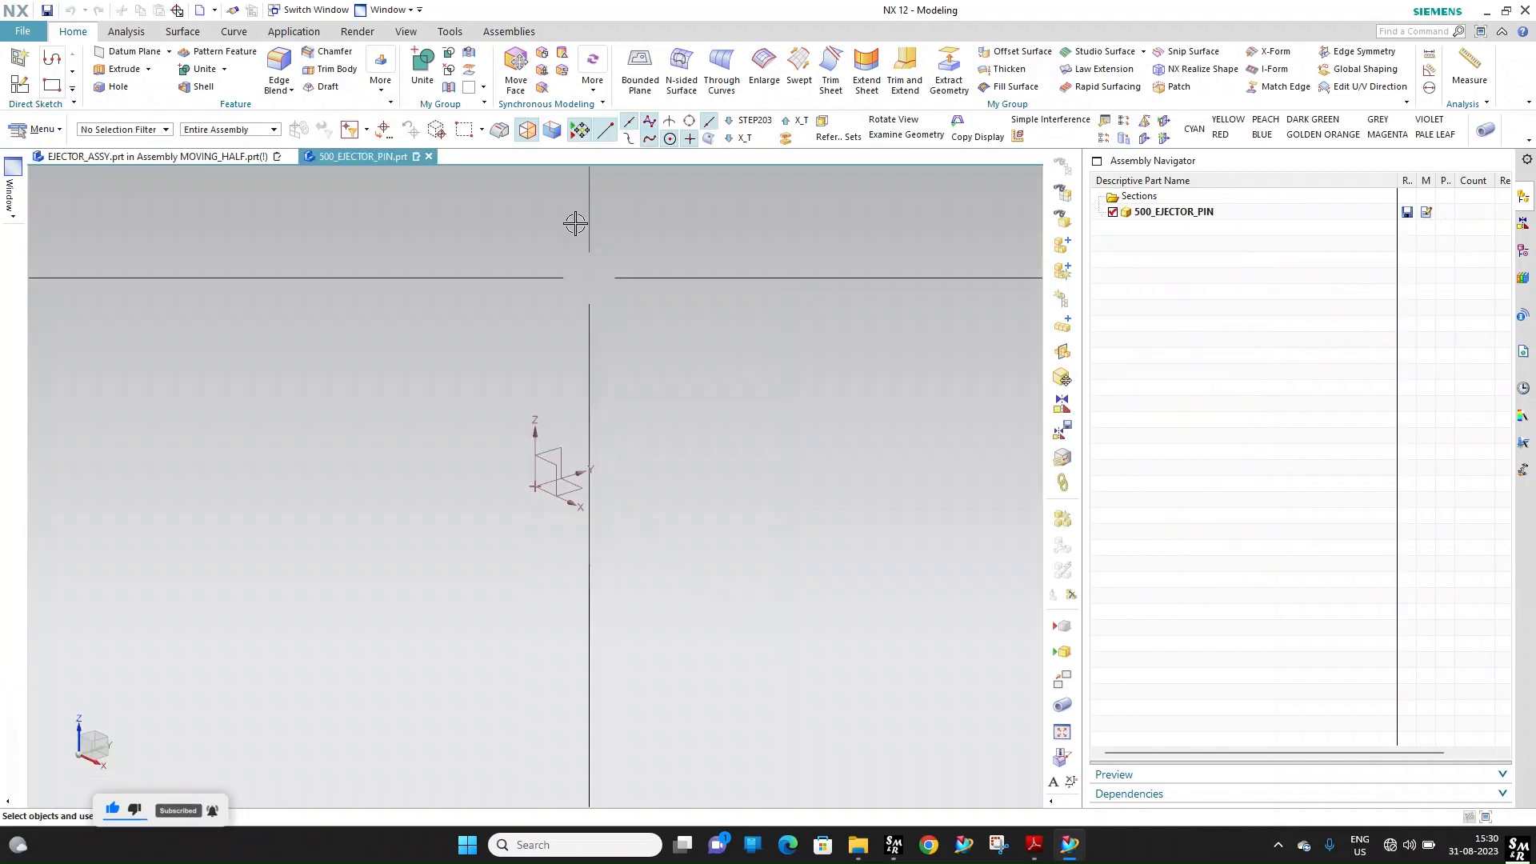
Create the pin's shank as a vertical cylinder at the origin with a diameter of 4 mm and a height of 150 mm
left_click(388, 86)
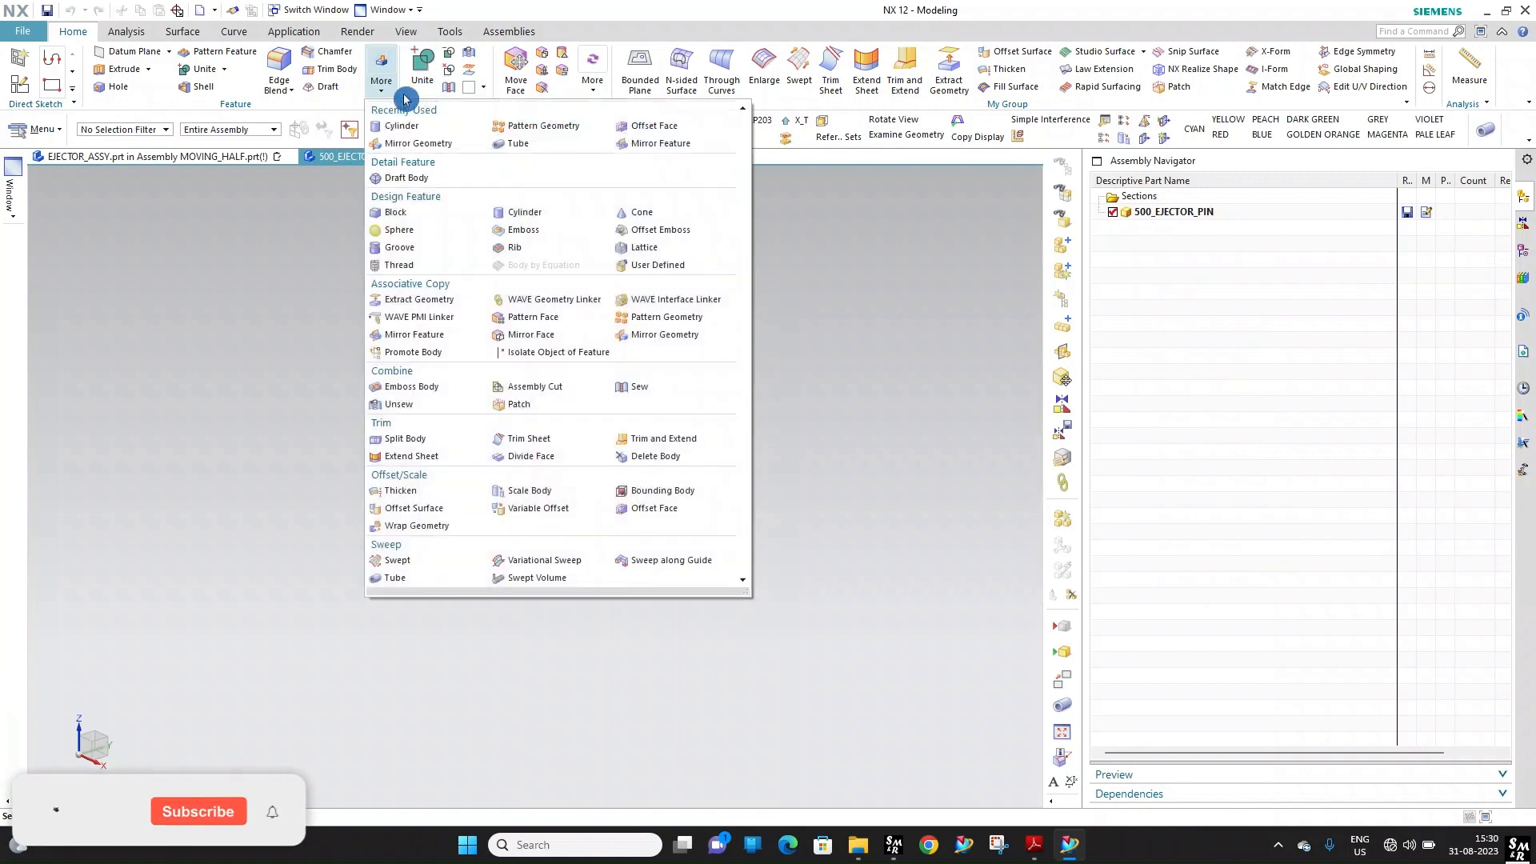
left_click(549, 213)
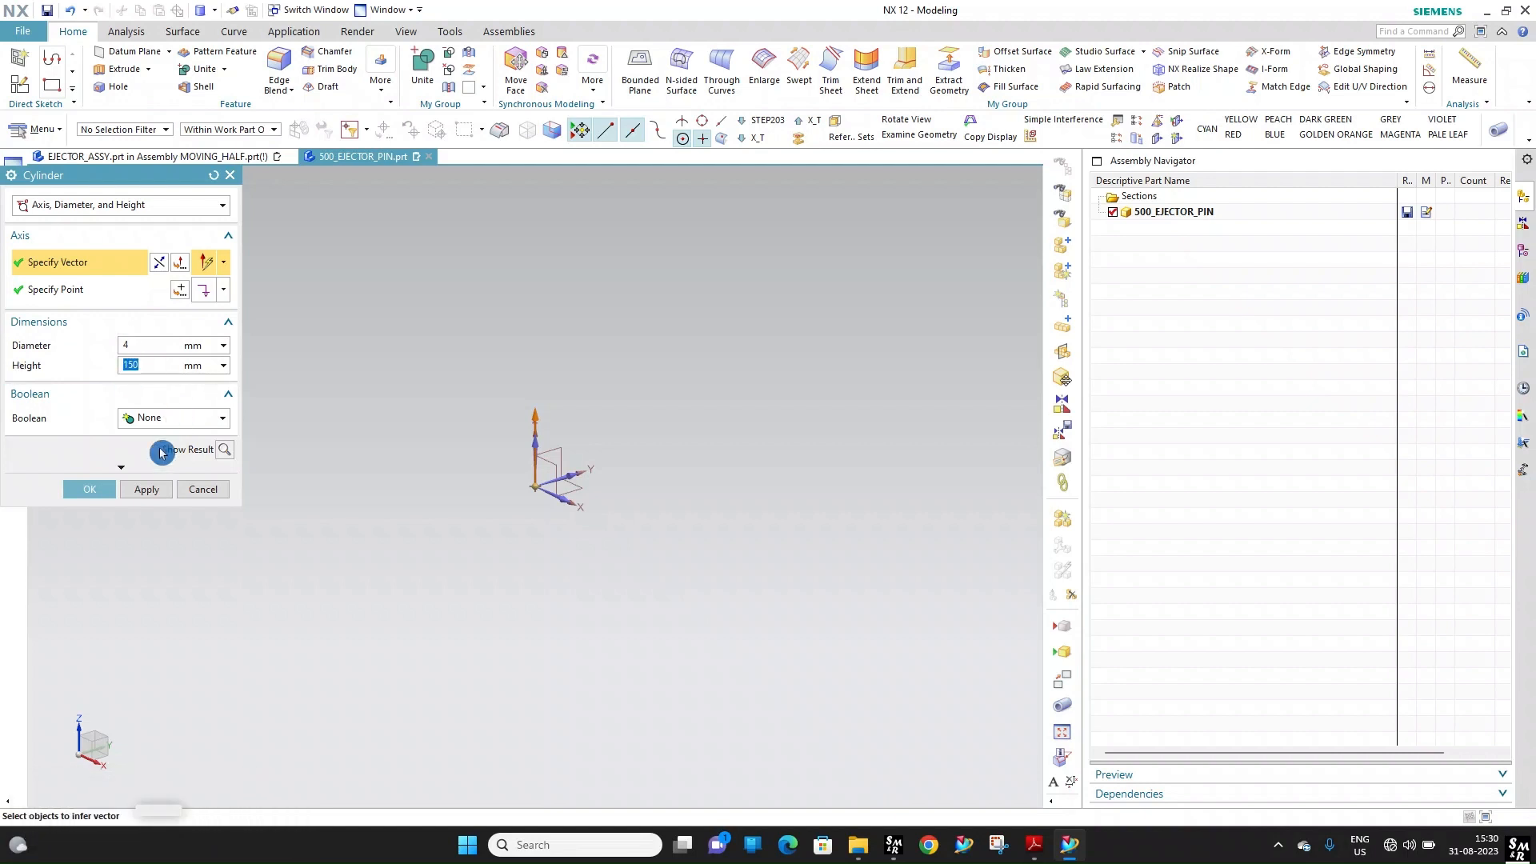
left_click(137, 491)
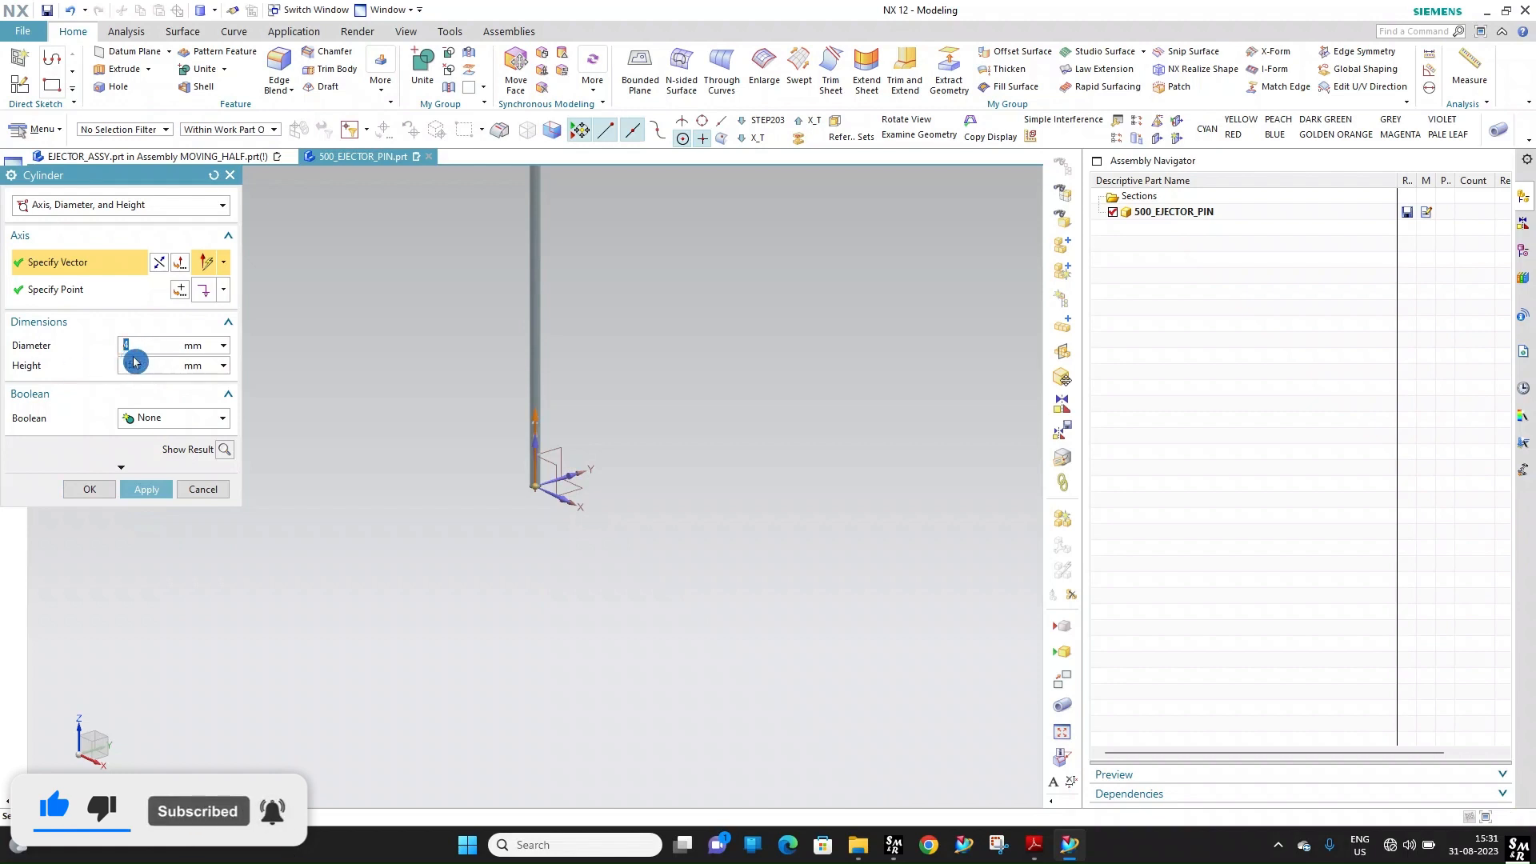
Add the pin's head as a cylinder 7 mm in diameter and 4 mm high at the origin, united with the shank, and save the part
left_click_drag(151, 366, 3, 361)
type("4")
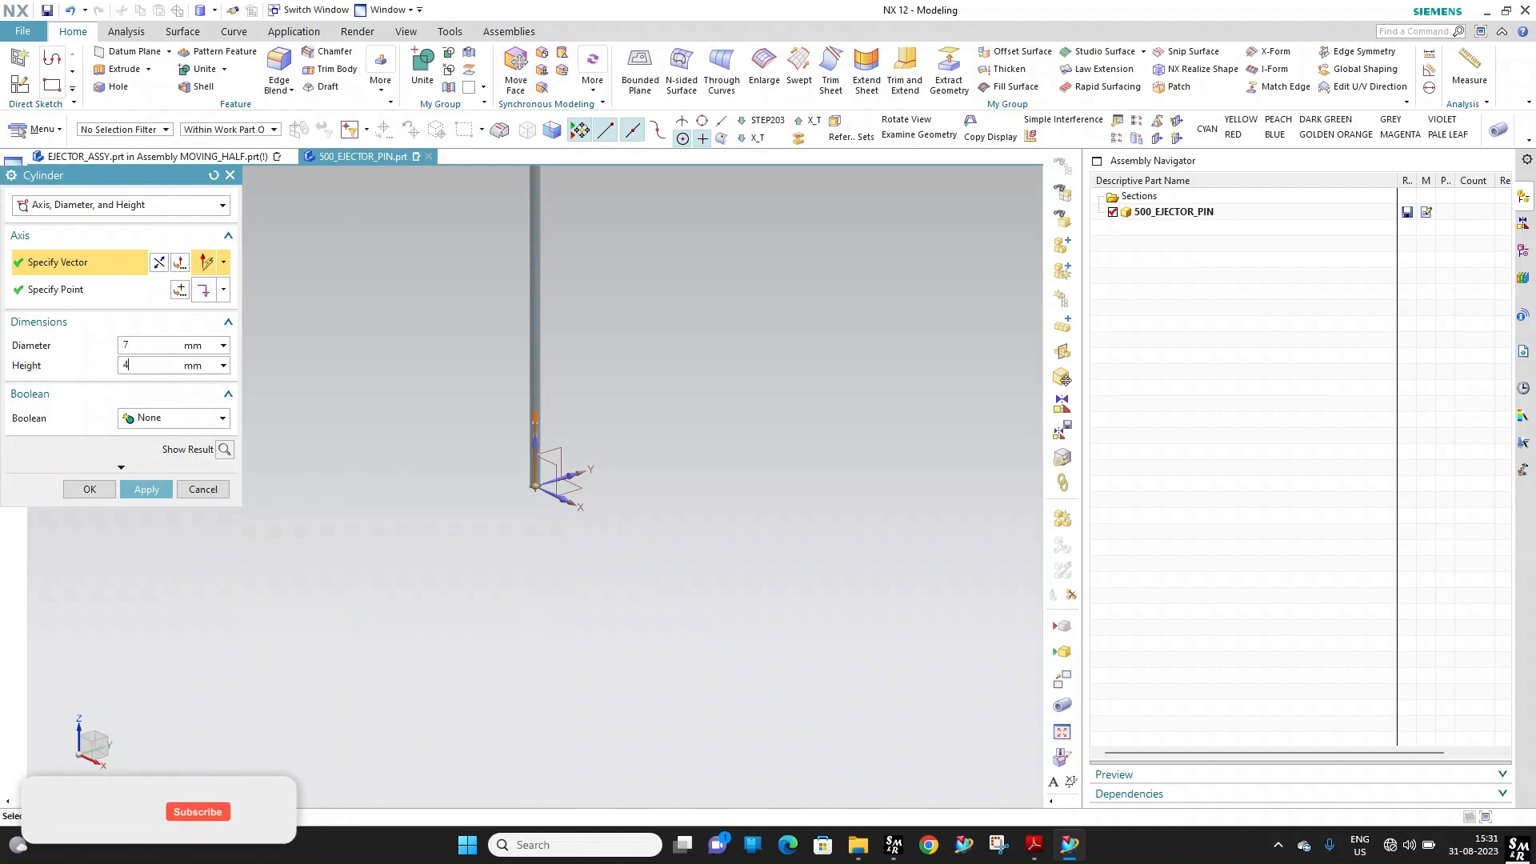
key("Return")
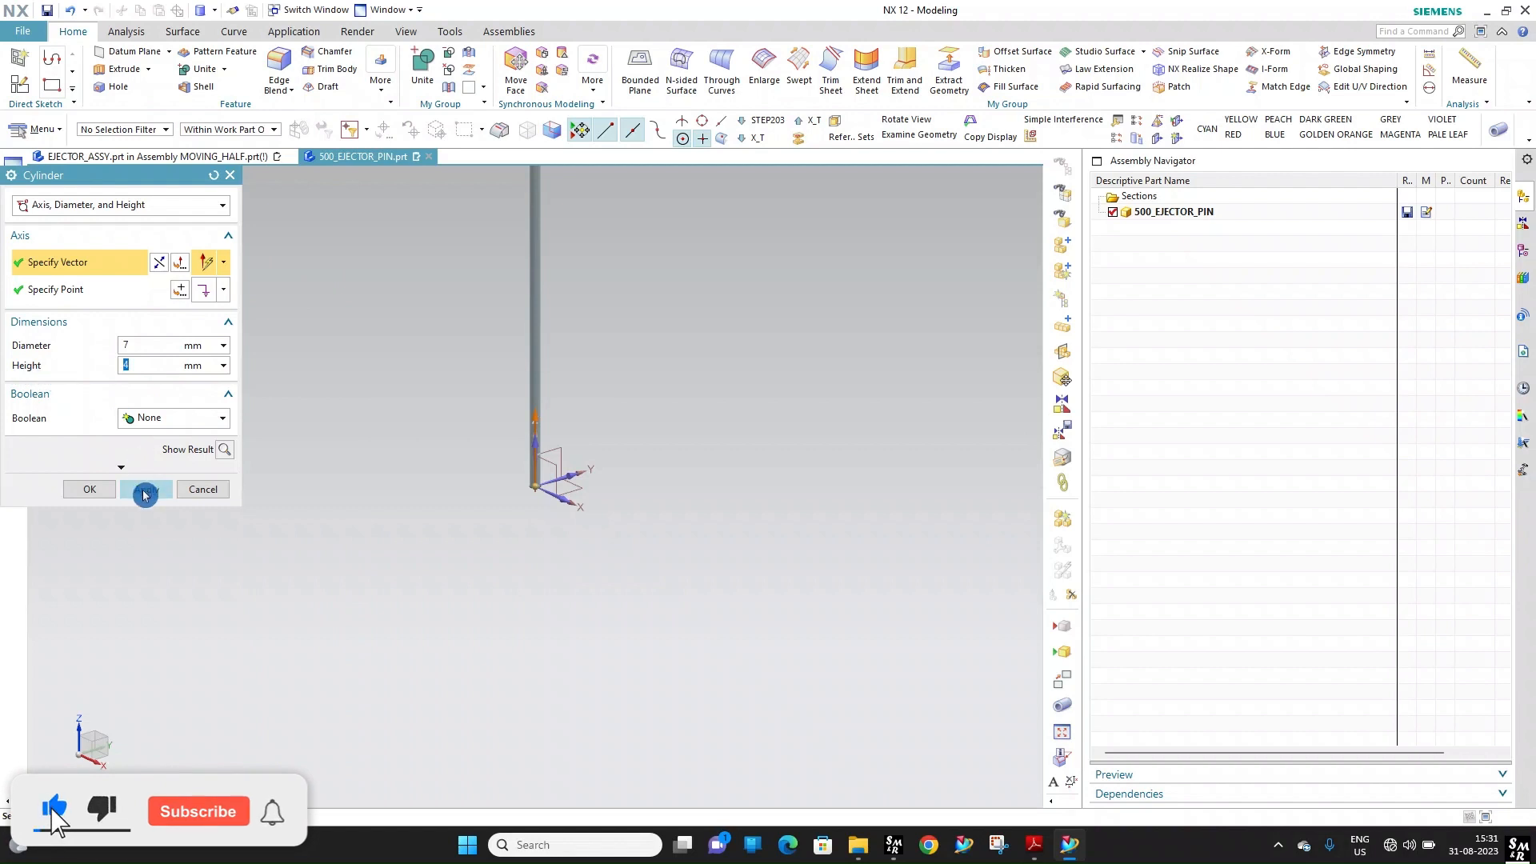
left_click(164, 418)
left_click(154, 441)
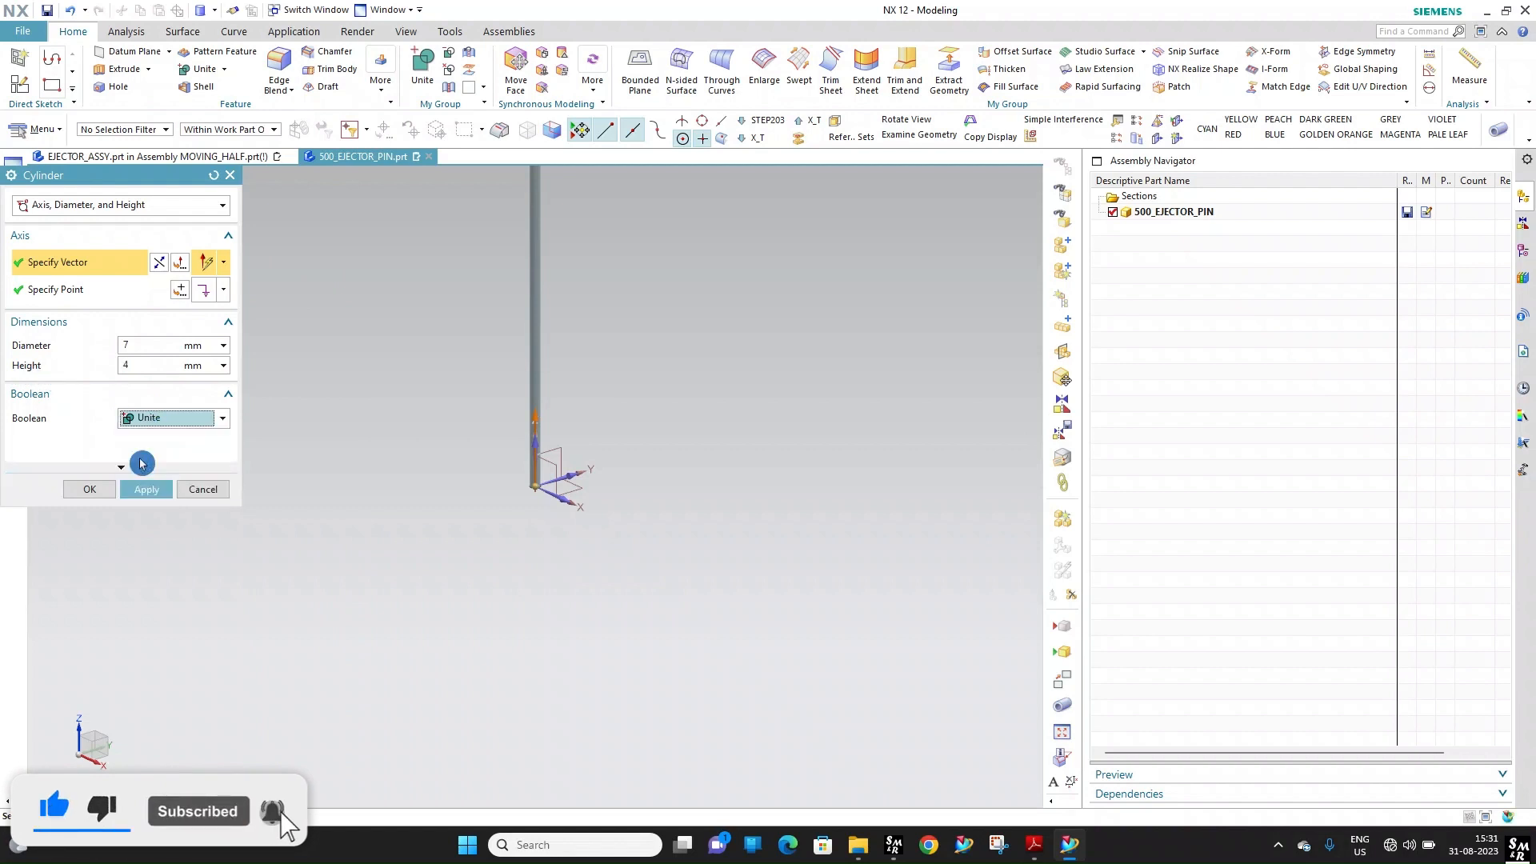
left_click(86, 516)
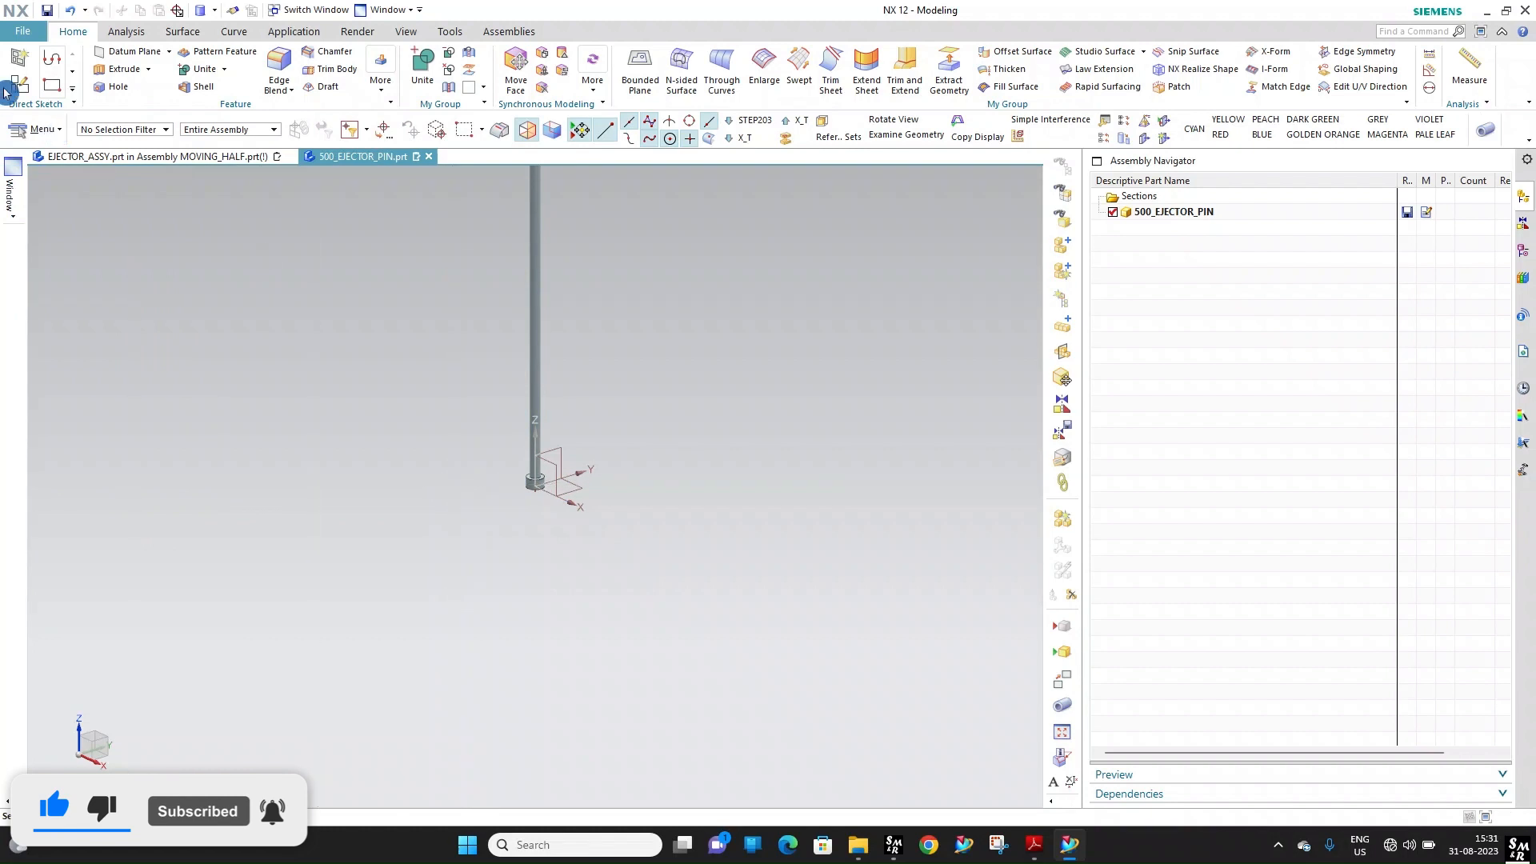
left_click(47, 12)
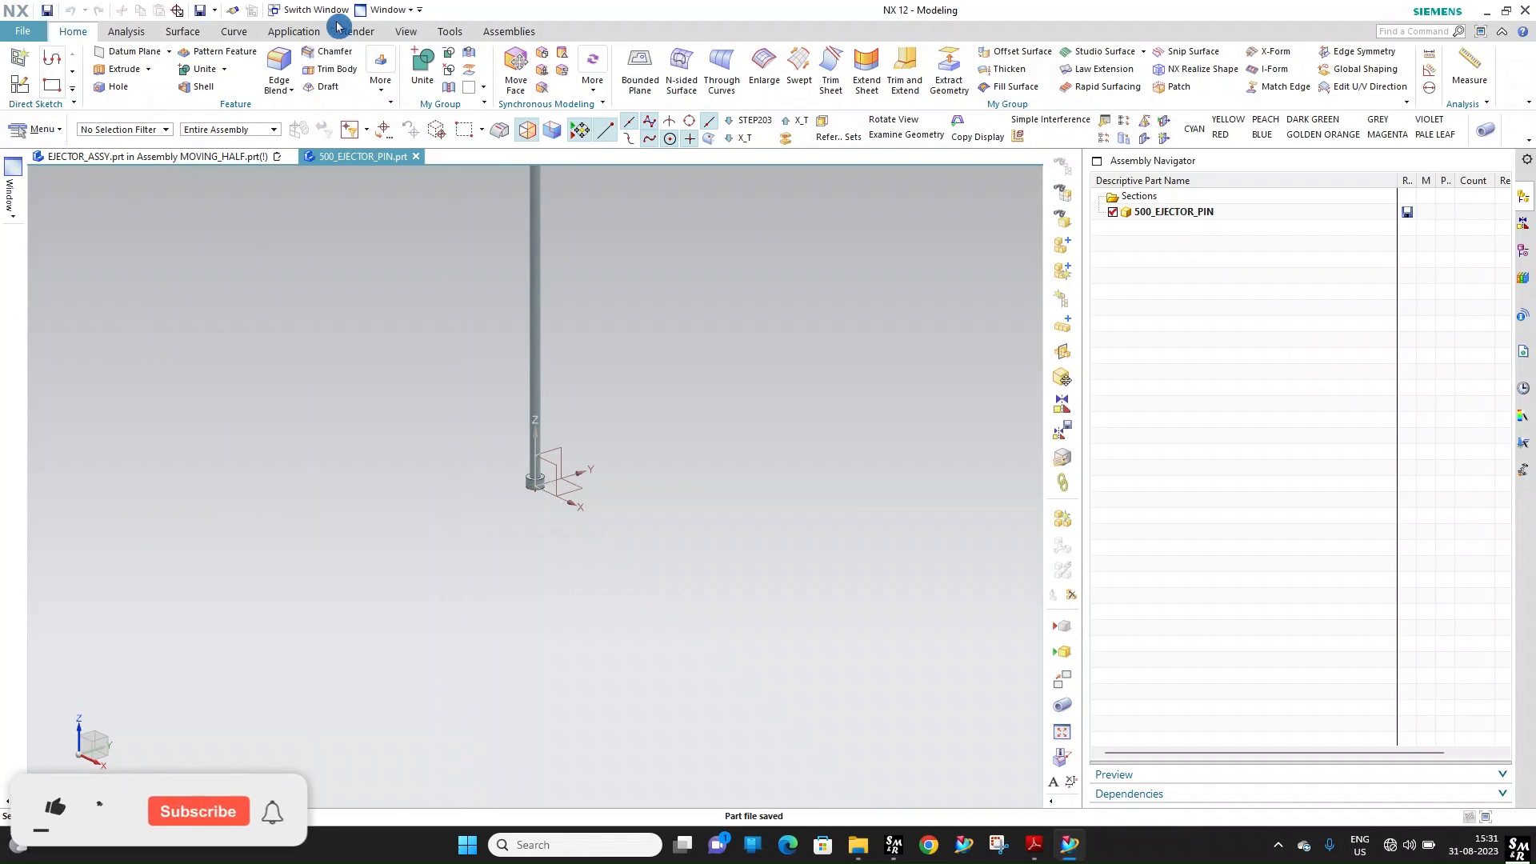
Create a new millimetre model part named 50_EJECTOR_PIN in the PROCESS folder
left_click(23, 31)
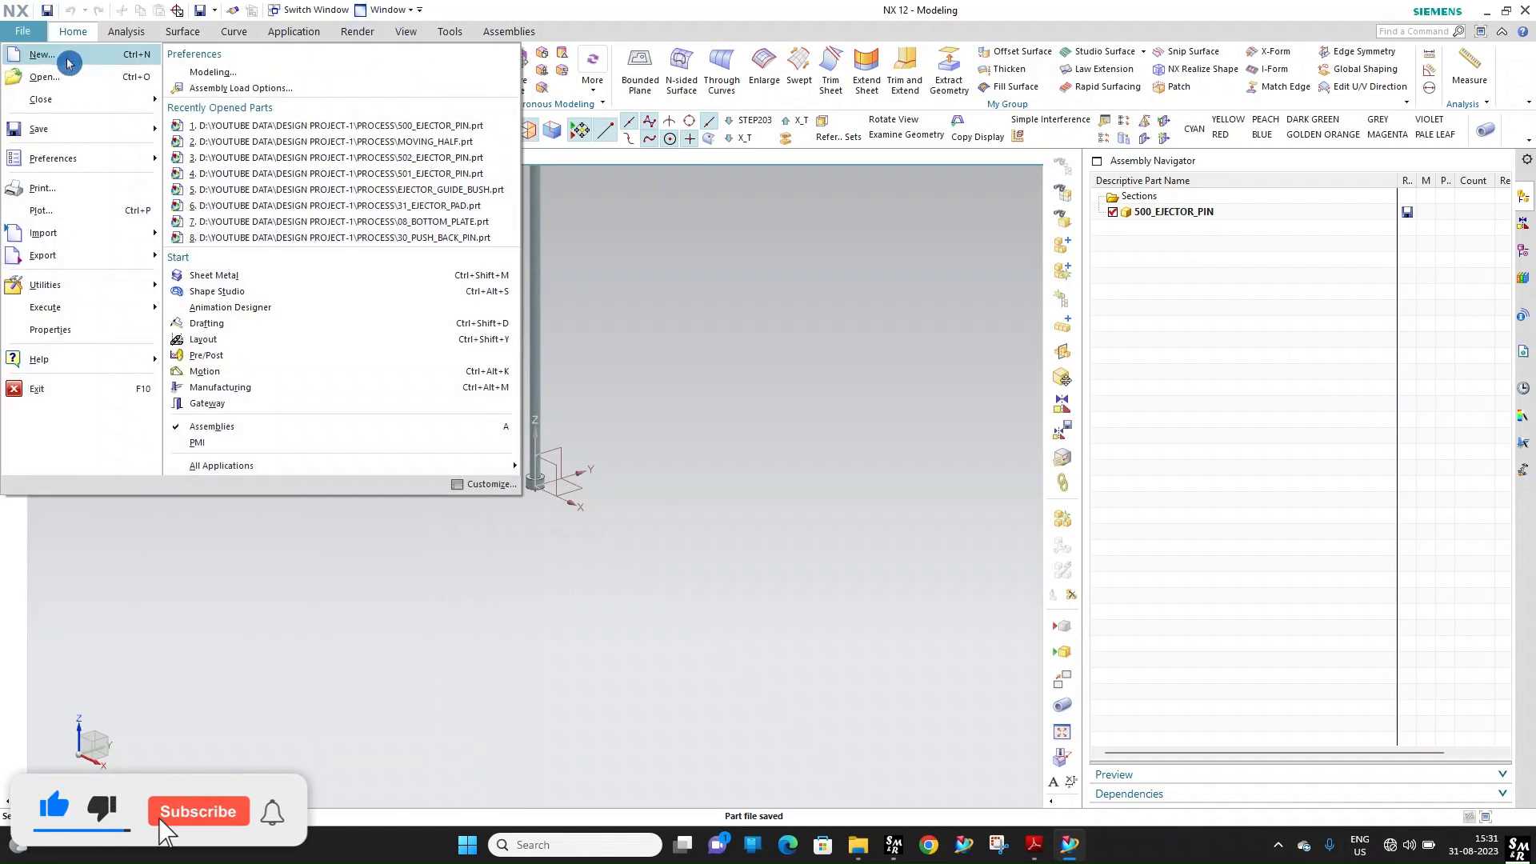
left_click(44, 76)
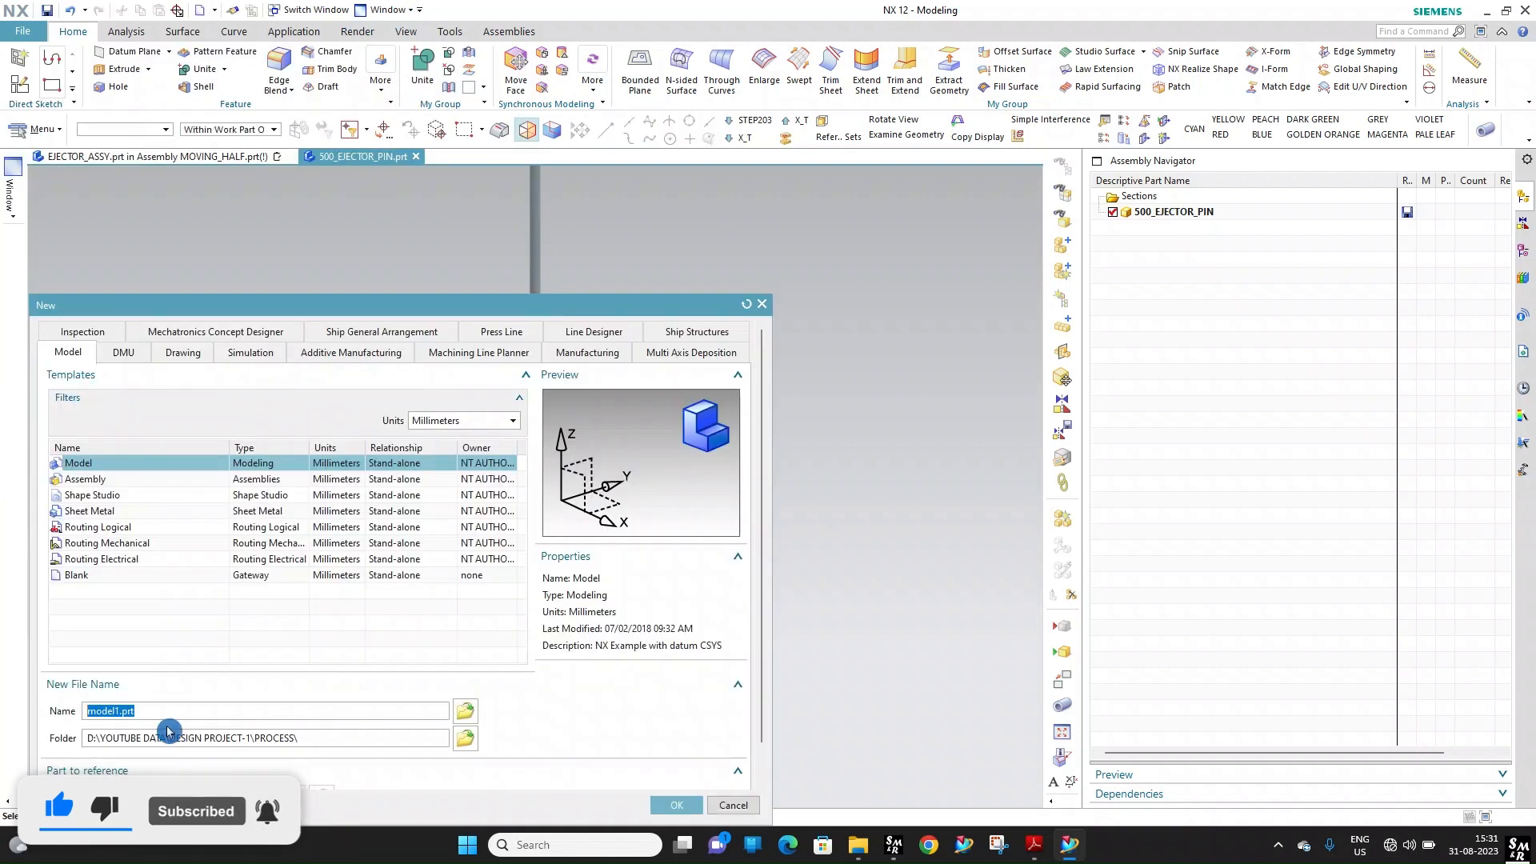
type("501")
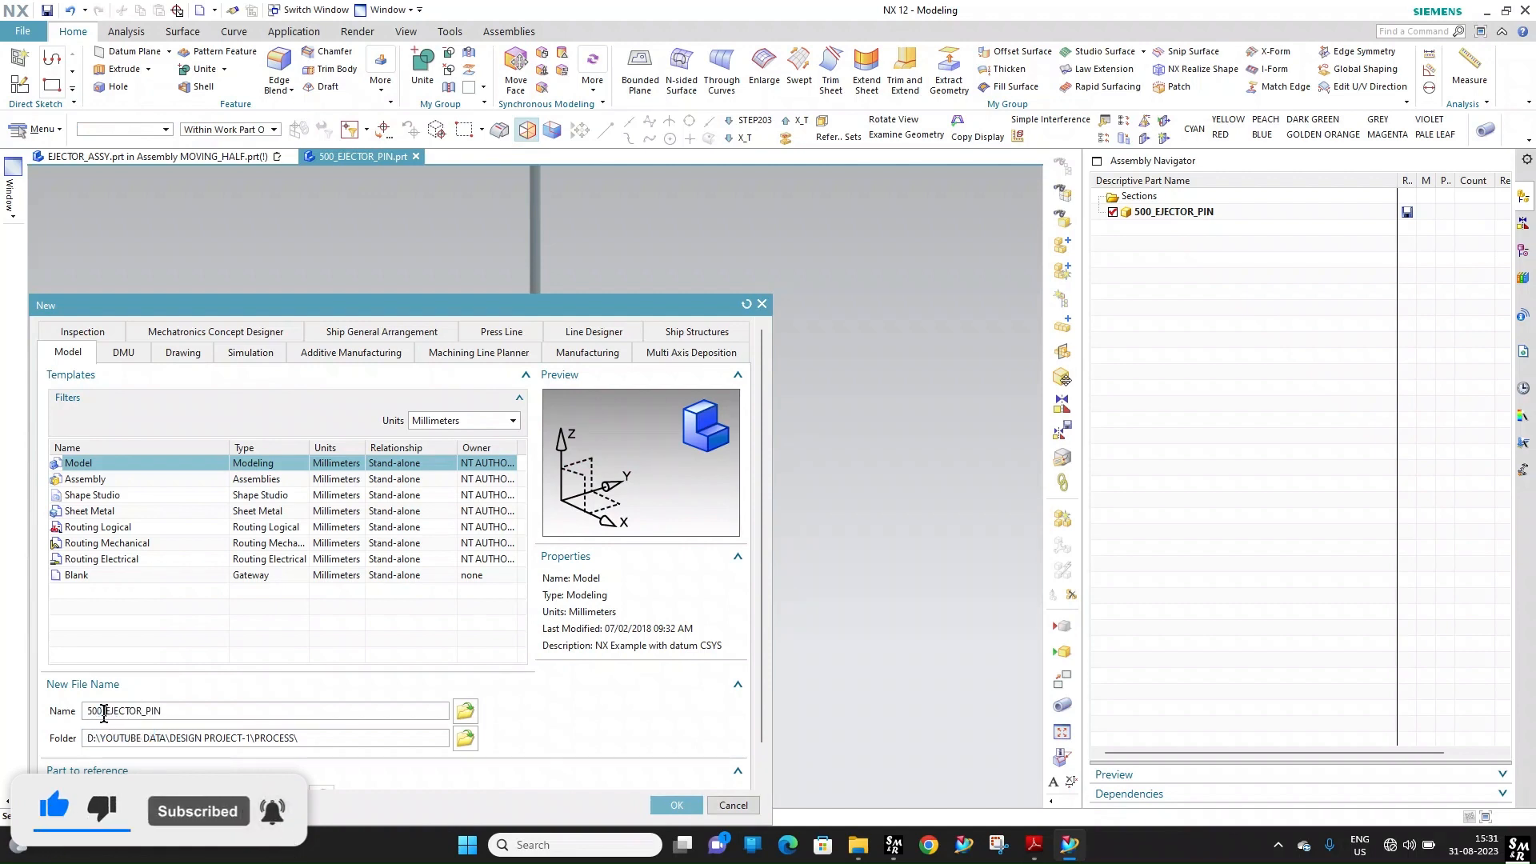
key("BackSpace")
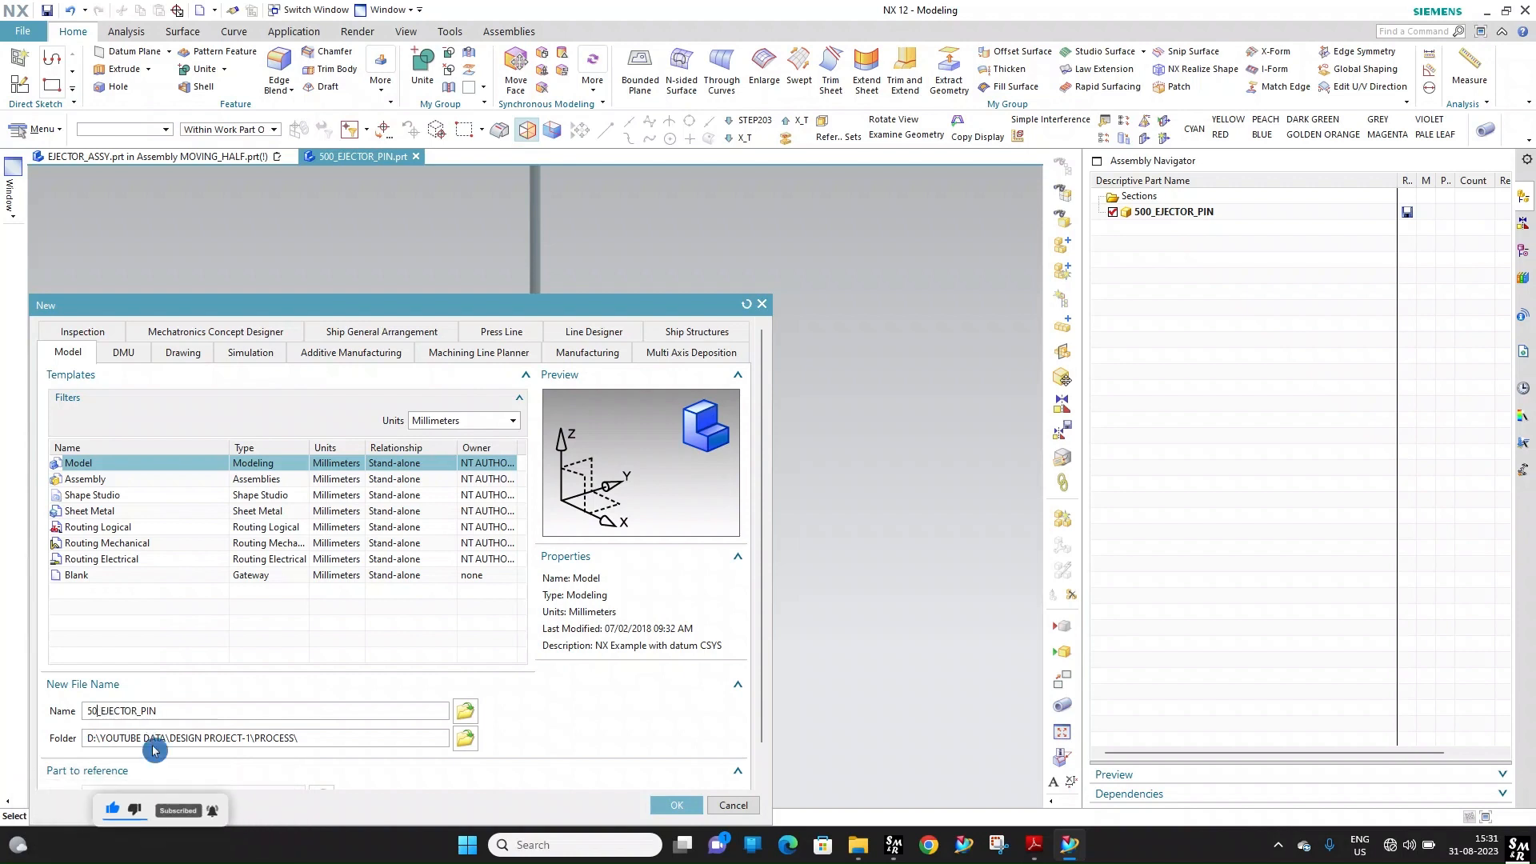
key("Return")
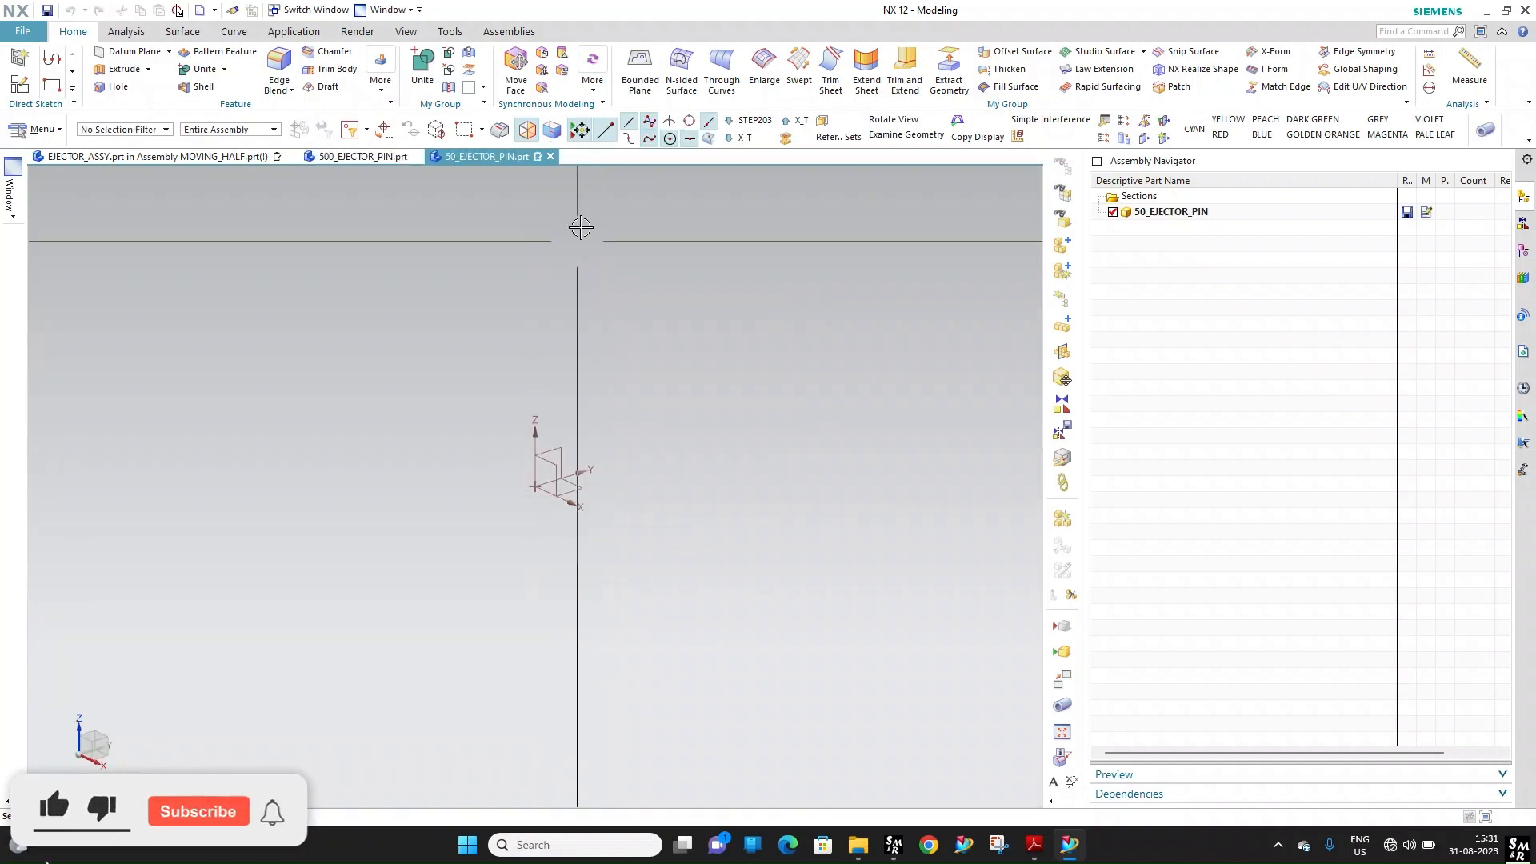
left_click_drag(567, 169, 467, 167)
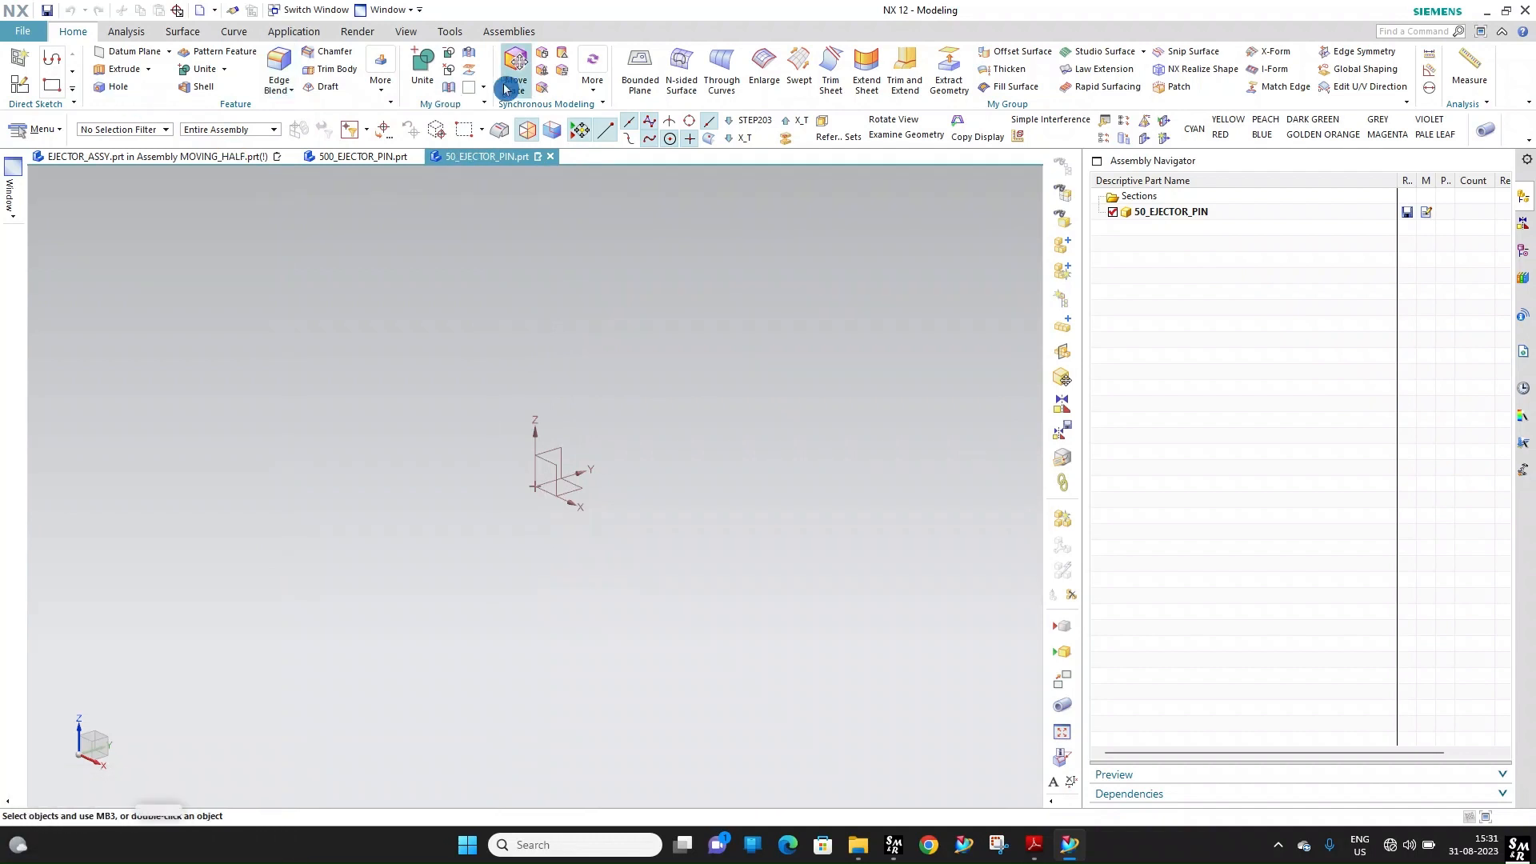
Create a new millimetre model part named 501_EJECTOR_PIN in the PROCESS folder
left_click(8, 35)
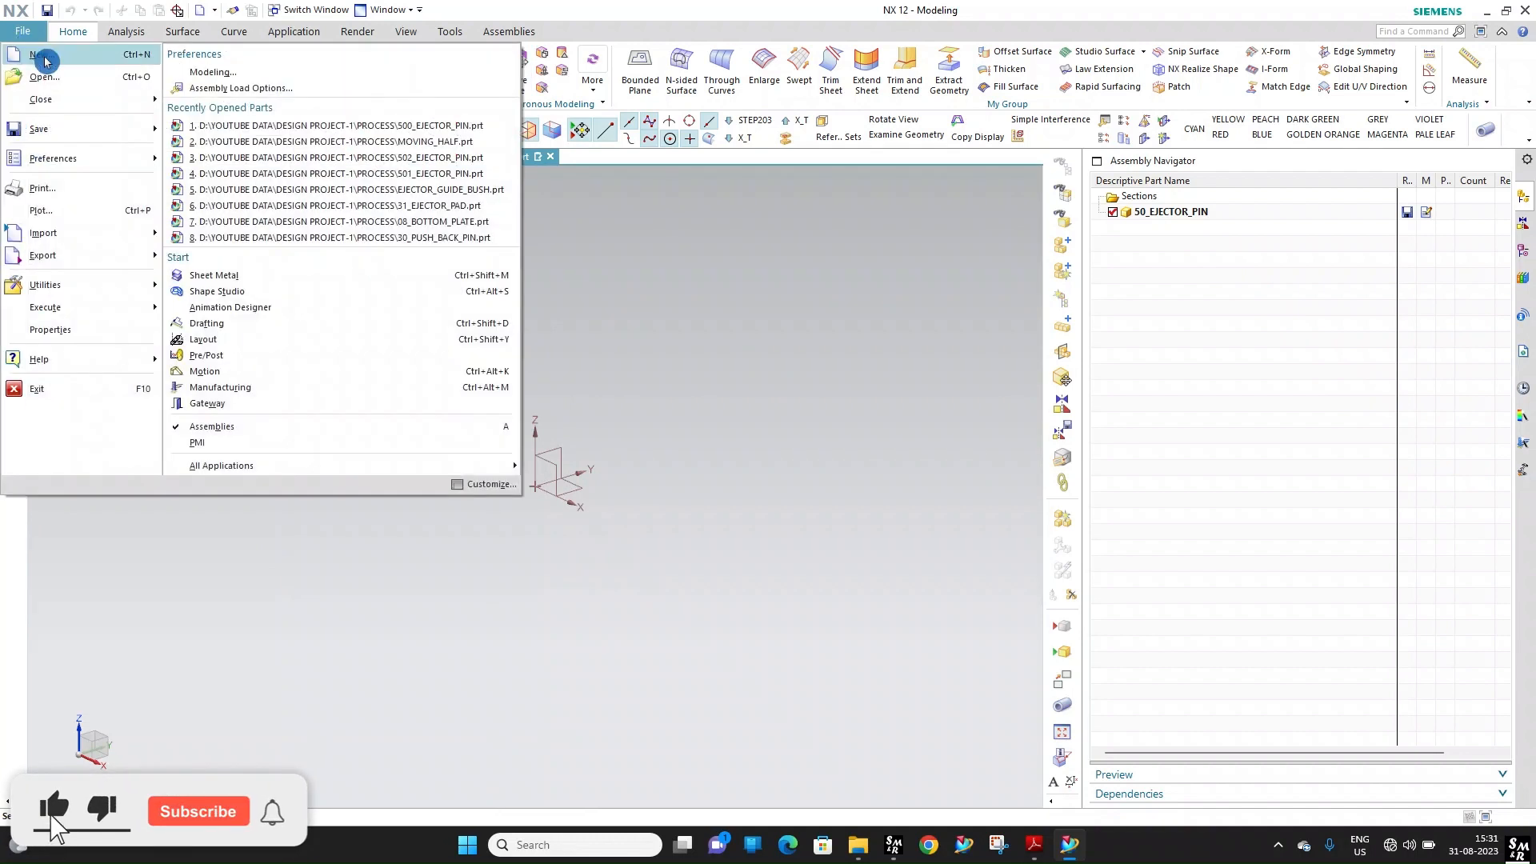
left_click(44, 56)
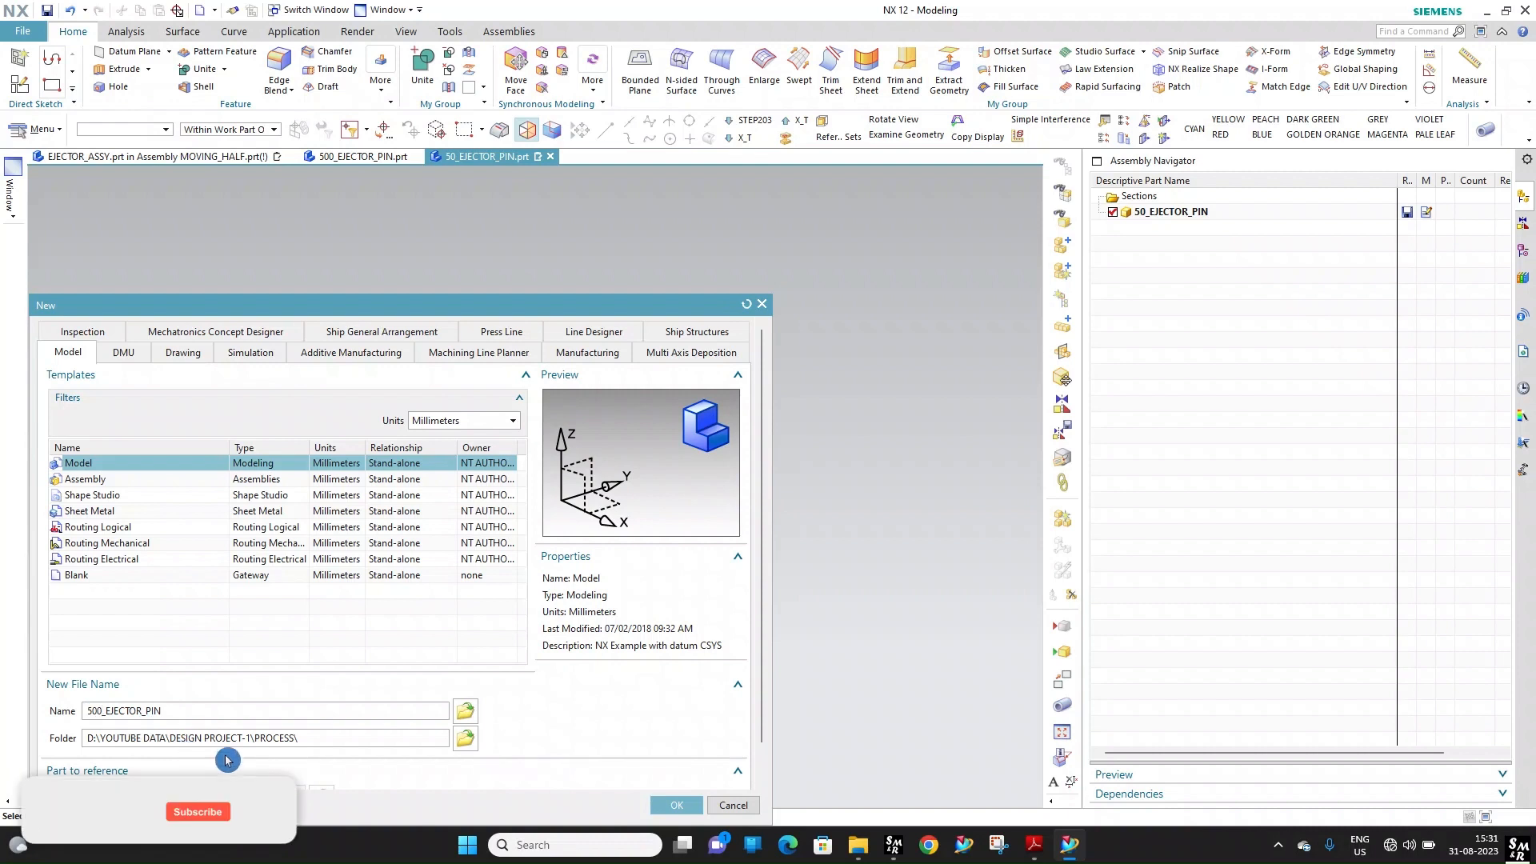
key("BackSpace")
key("Return")
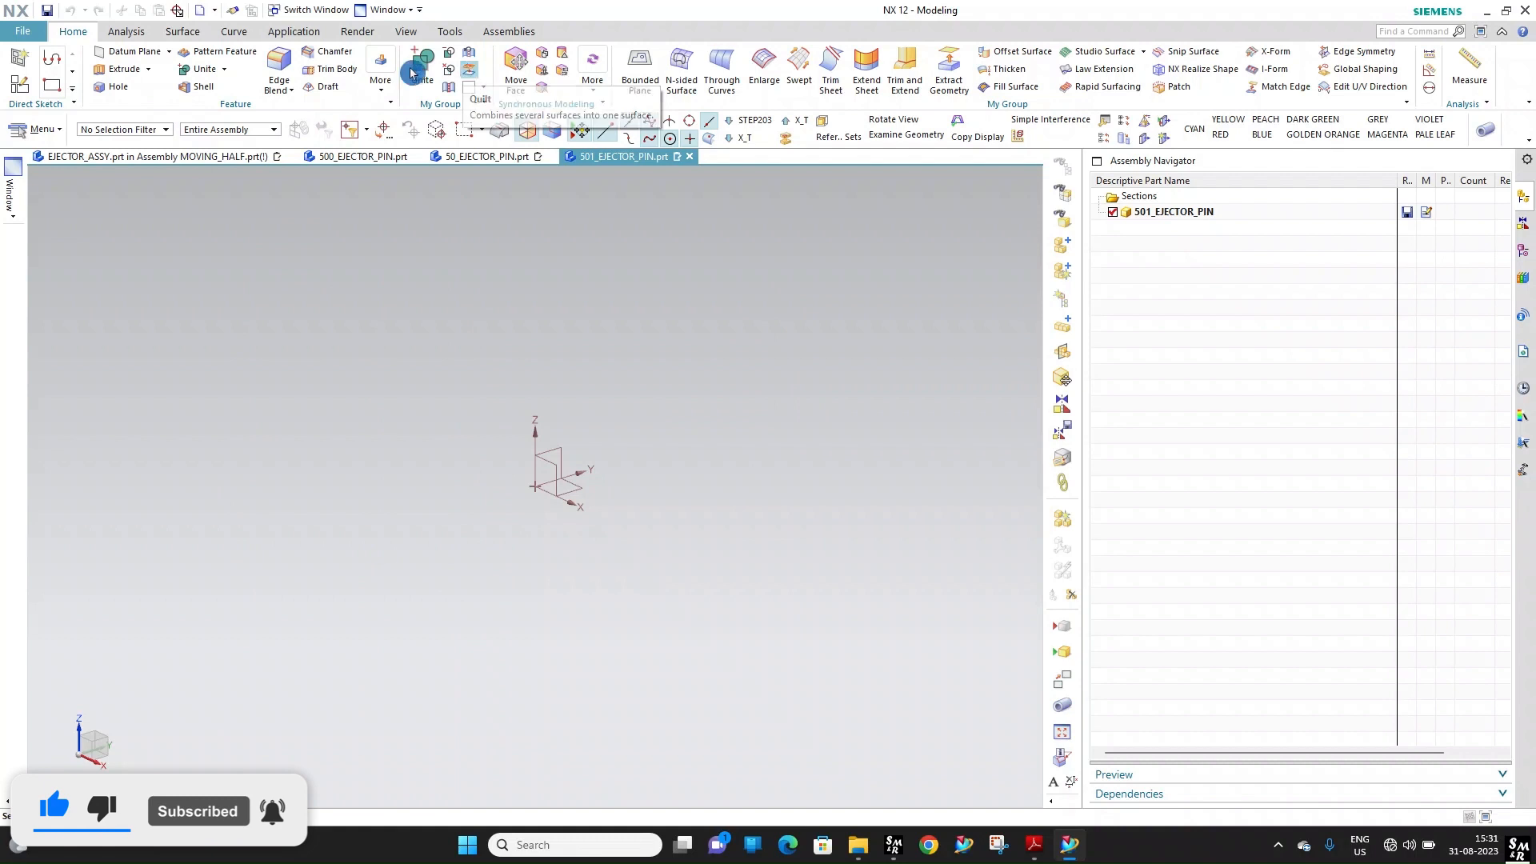
Create the shank of 501_EJECTOR_PIN as a vertical cylinder at the origin, 4 mm in diameter and 150 mm high
left_click(381, 73)
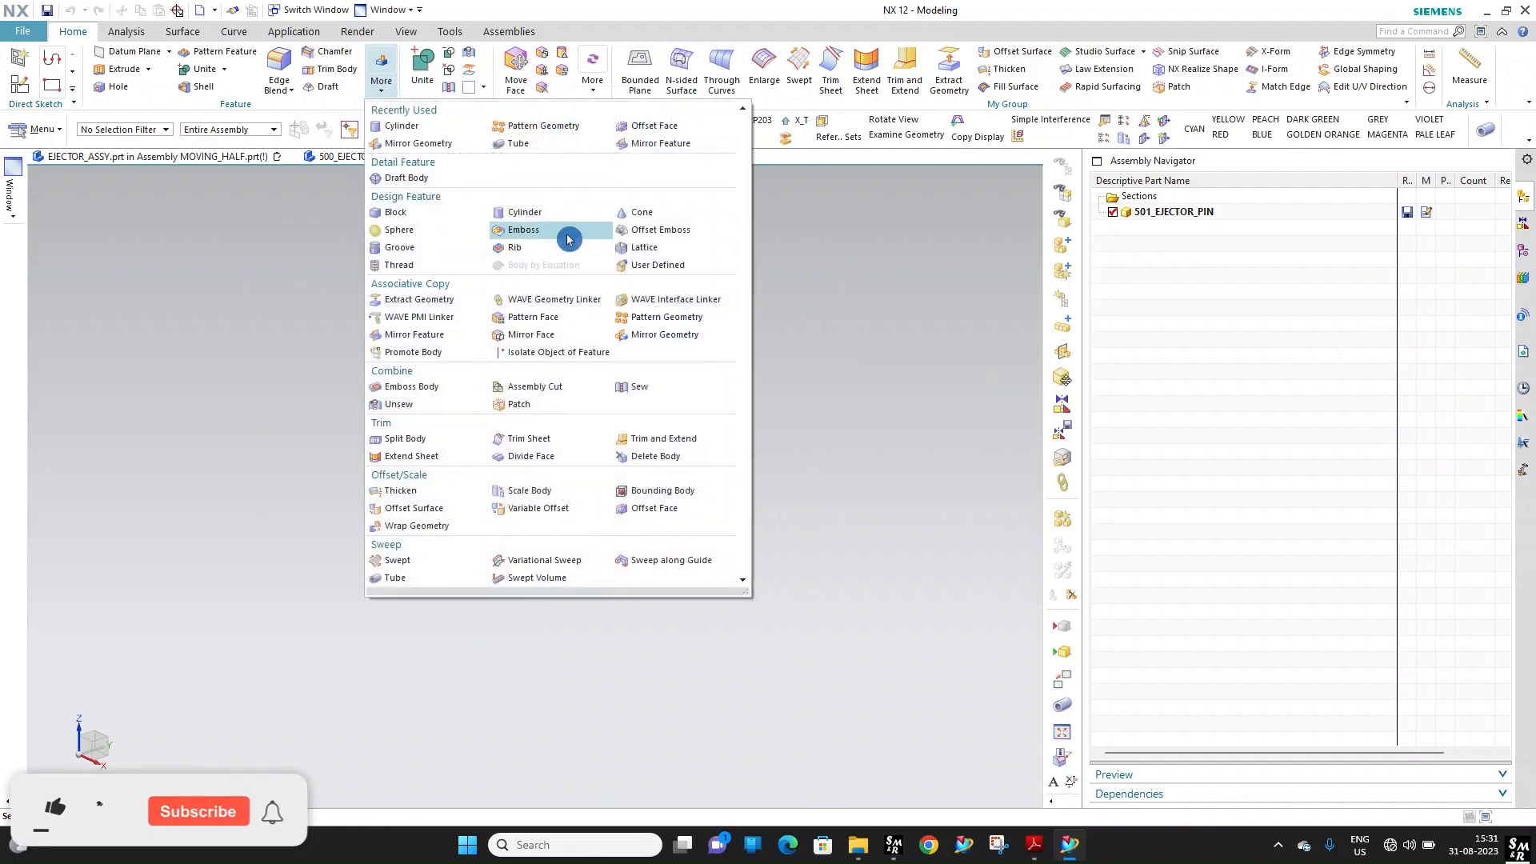
left_click(544, 212)
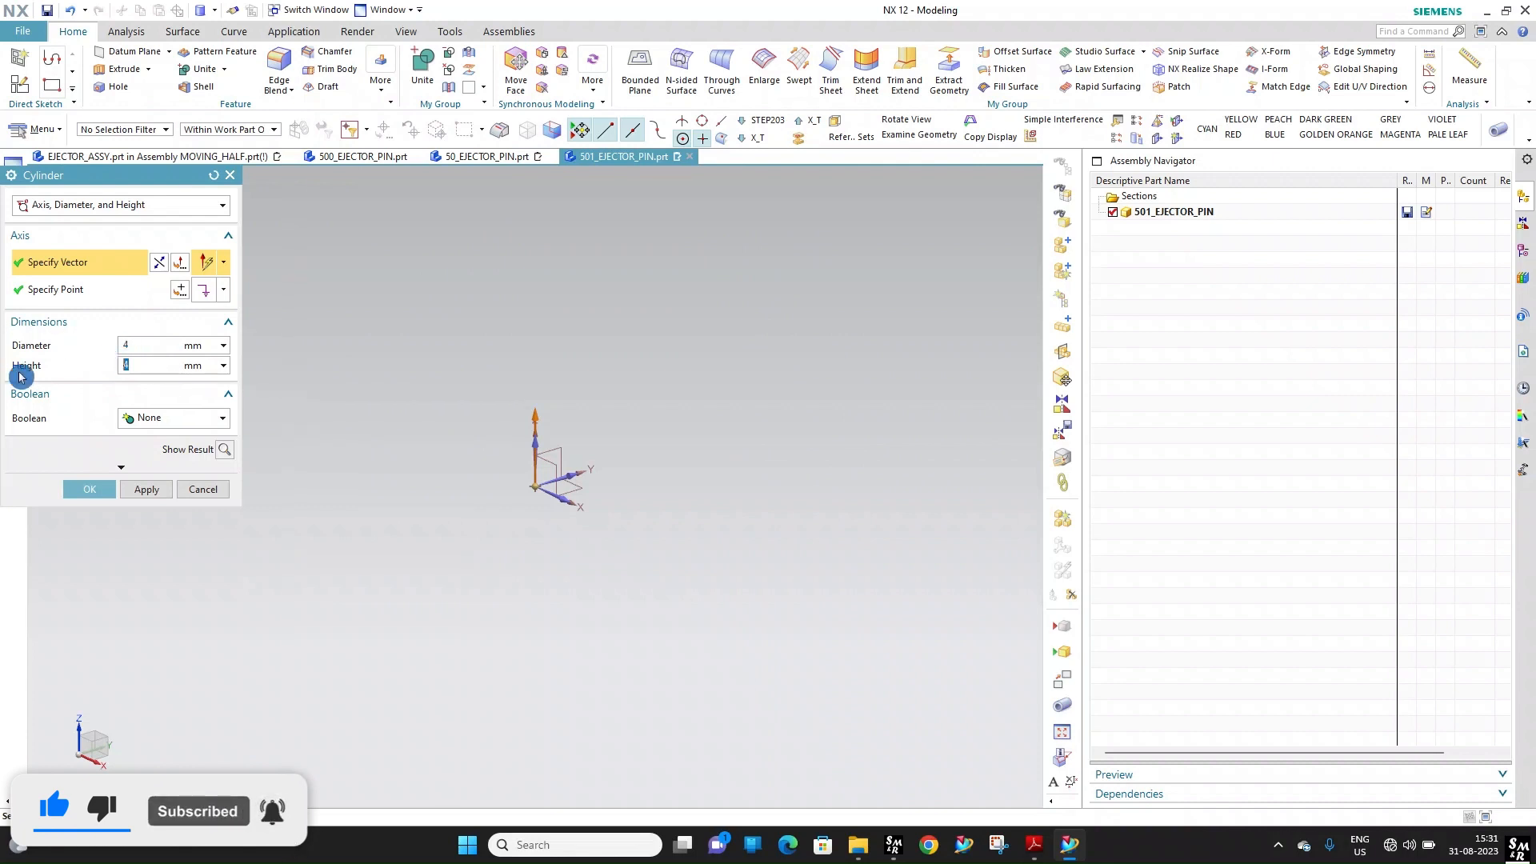
type("150")
left_click(146, 489)
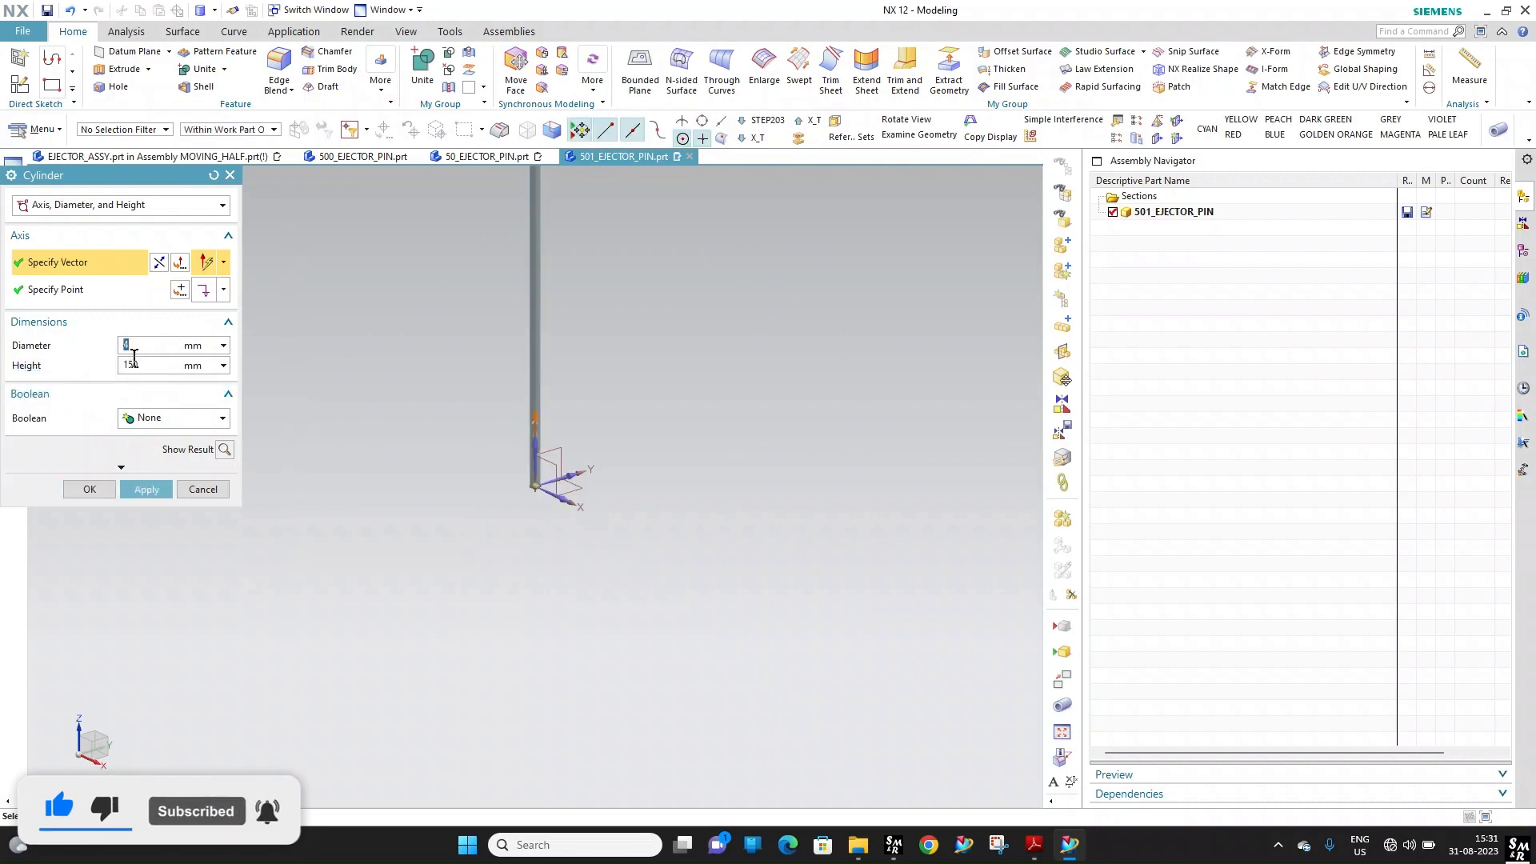
Add a head cylinder 7 mm in diameter and 4 mm high at the origin, united with the shank, and save 501_EJECTOR_PIN
type("7")
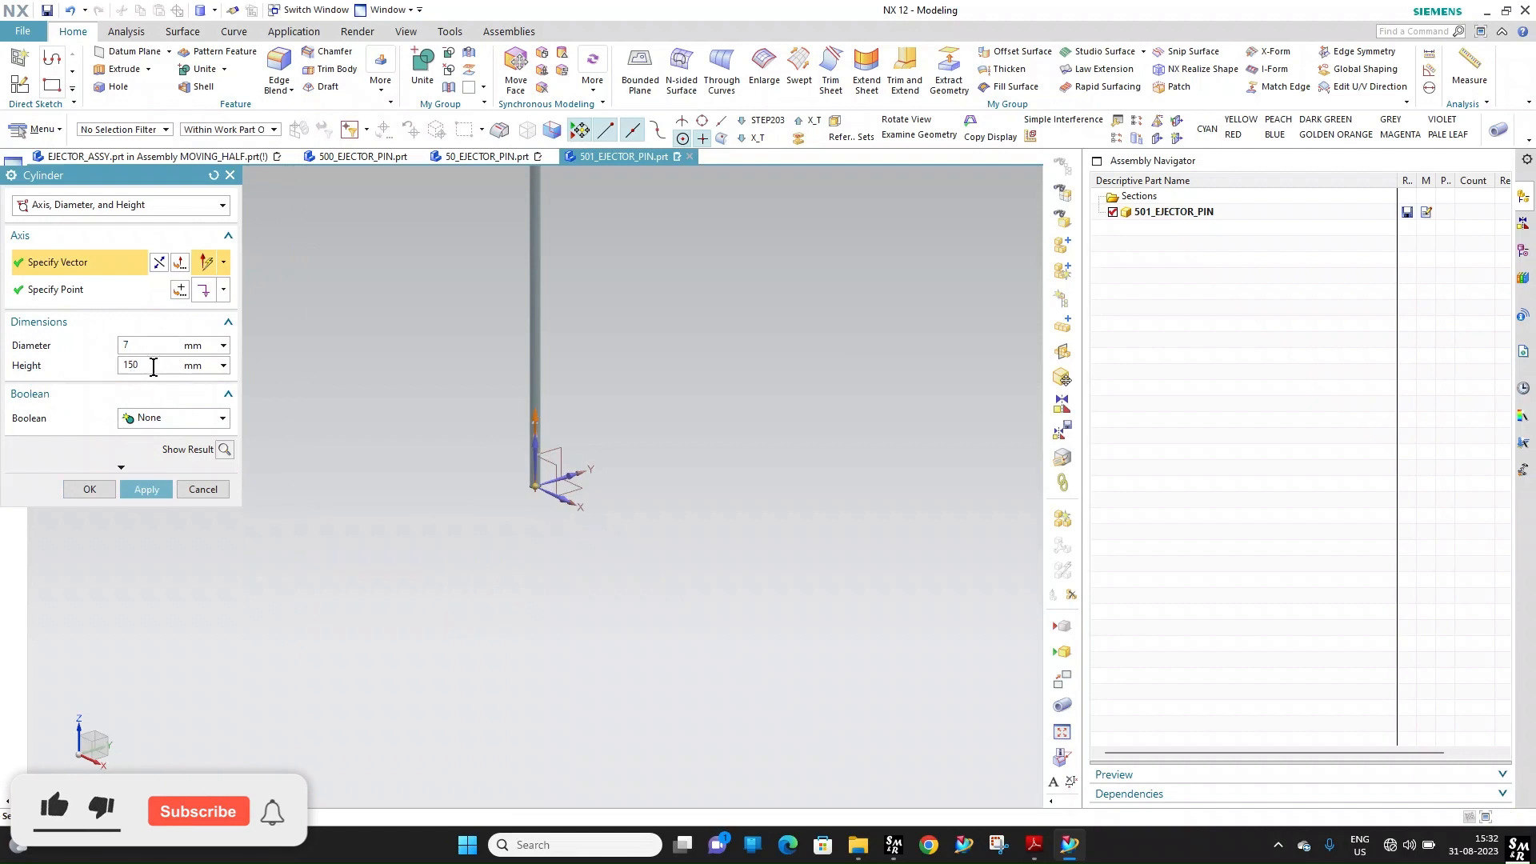
left_click(183, 419)
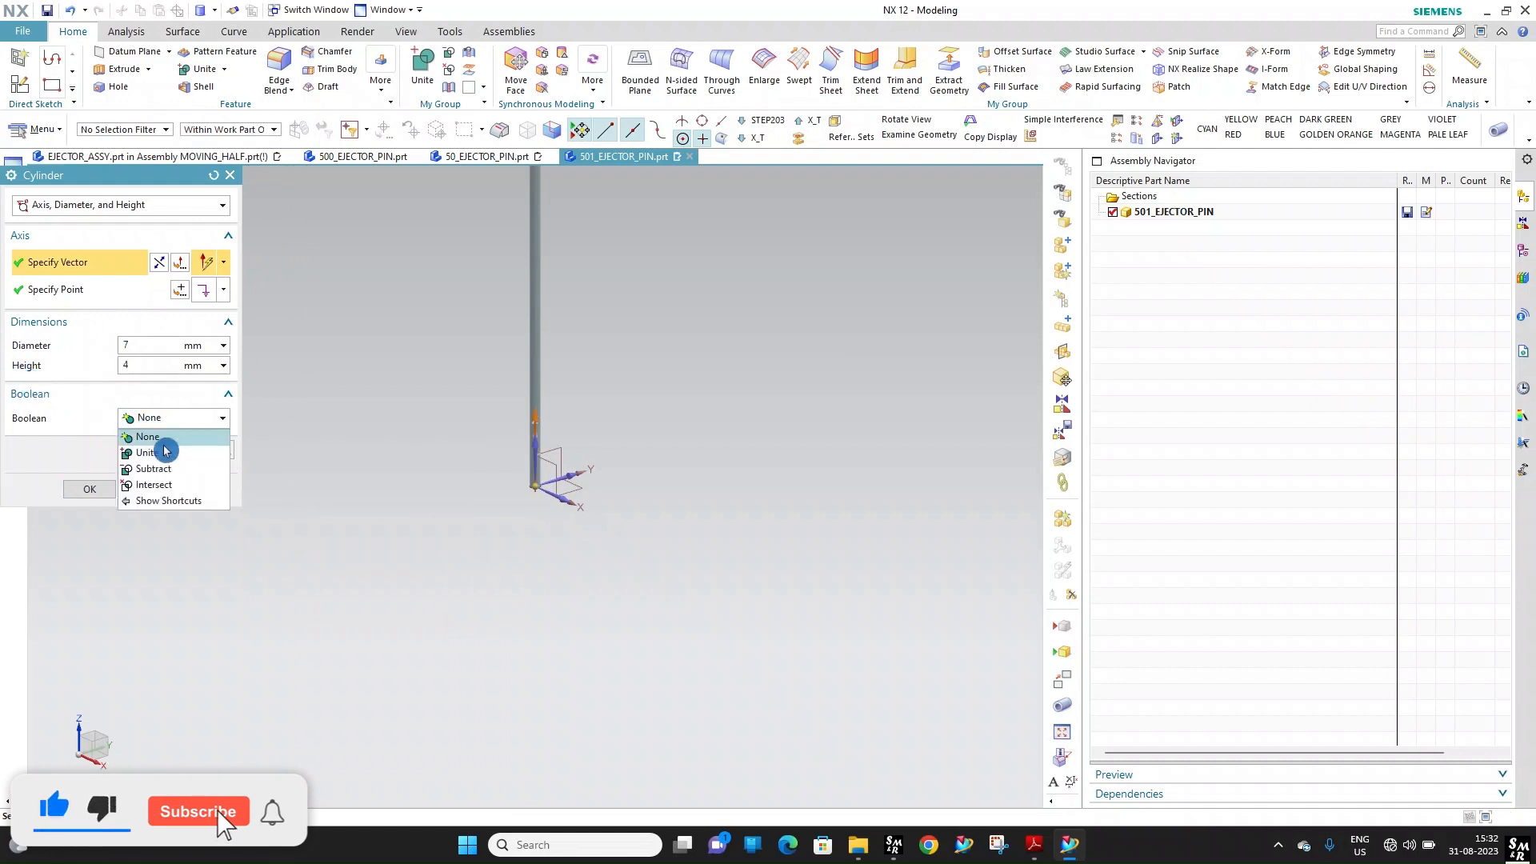
left_click(130, 468)
left_click(86, 518)
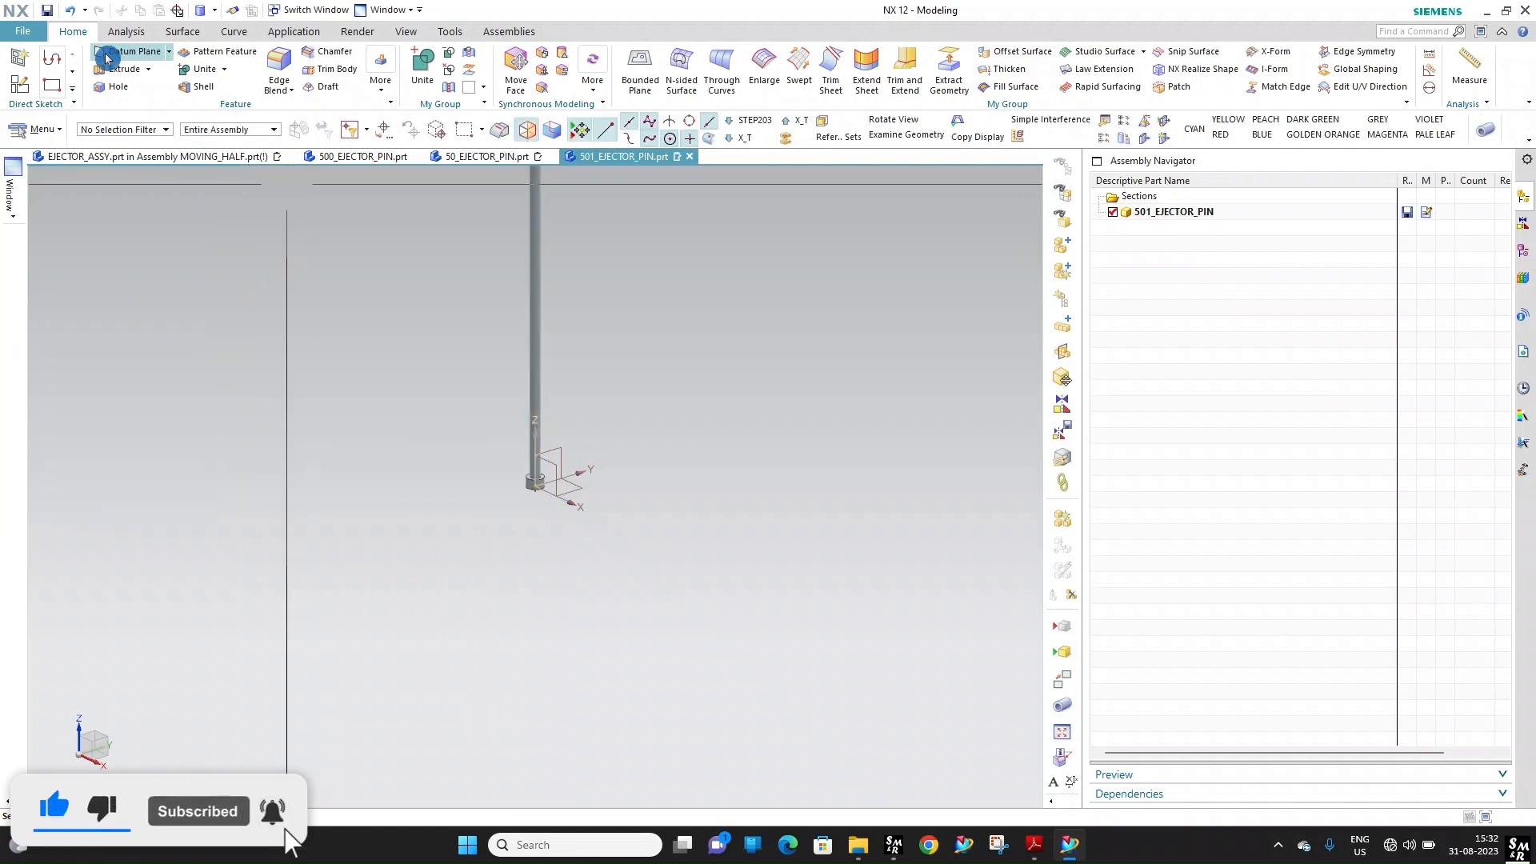
left_click(50, 25)
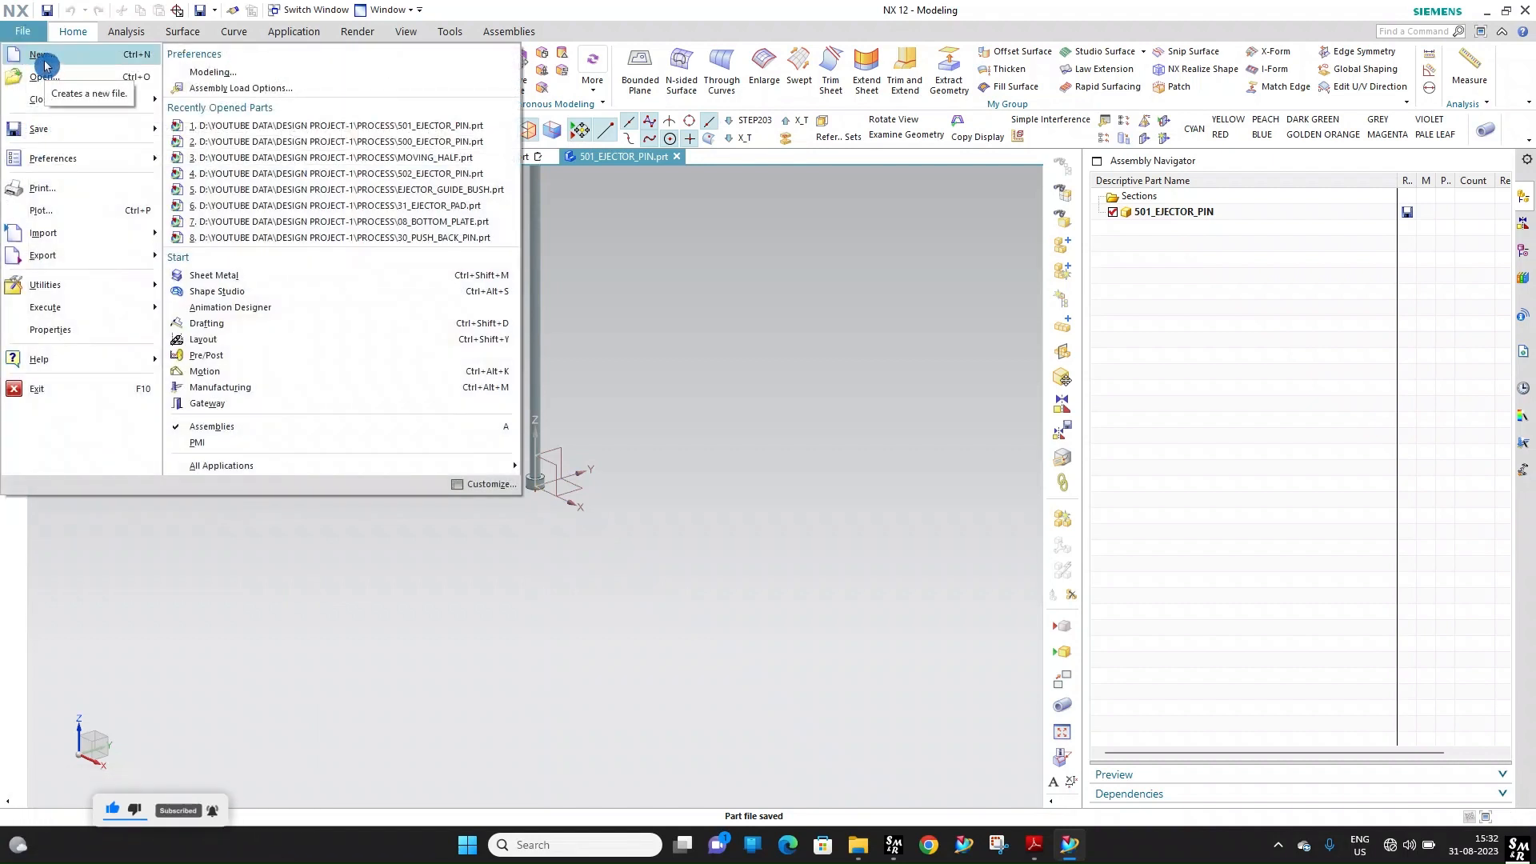
Create a new millimetre model part named 502_EJECTOR_PIN in the PROCESS folder
left_click(38, 59)
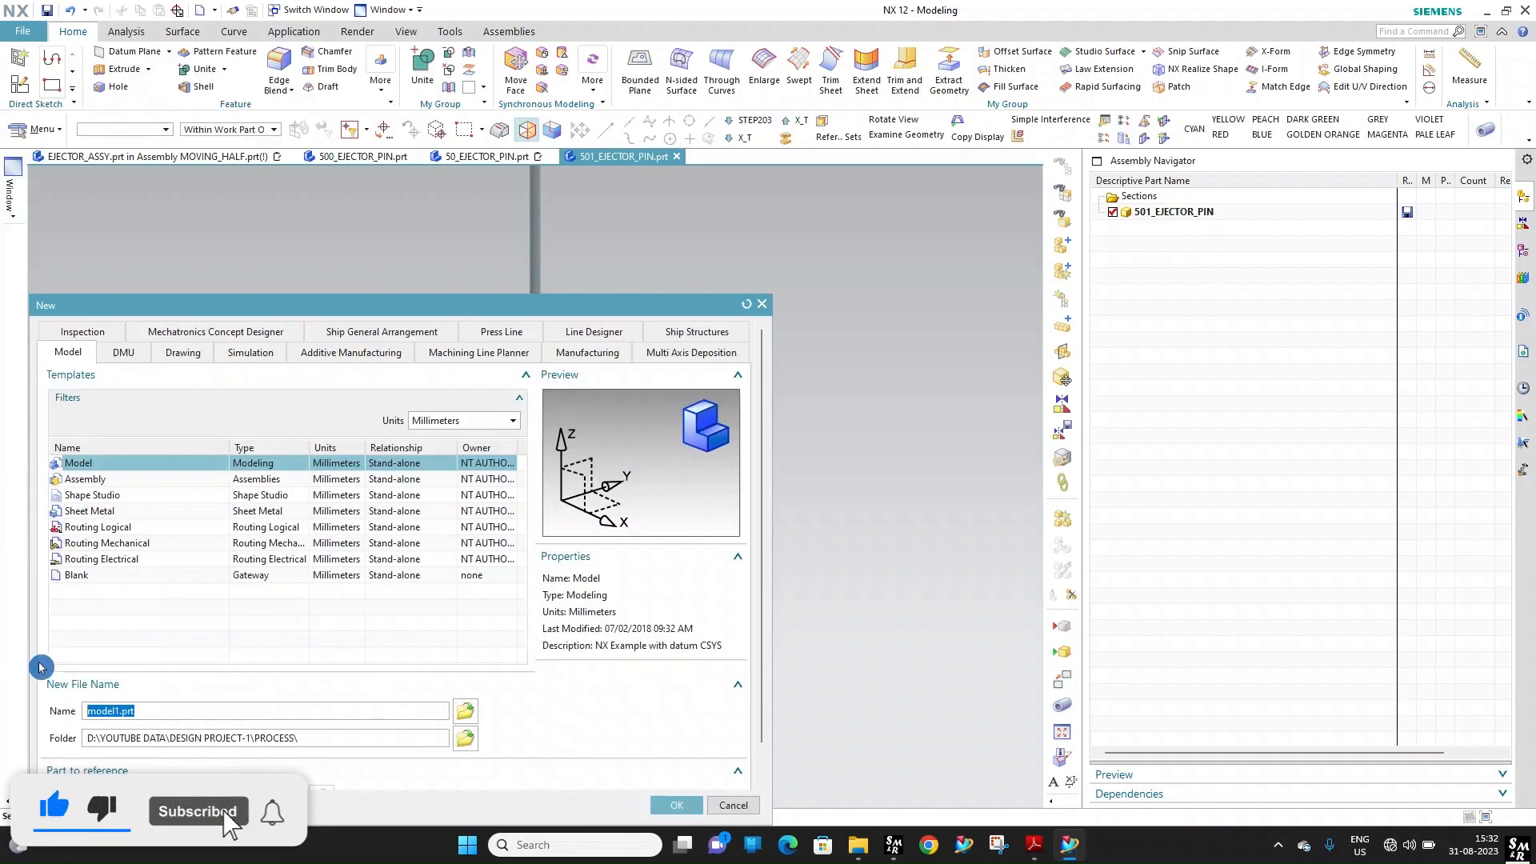
type("500_EJECTOR_PIN")
left_click(101, 711)
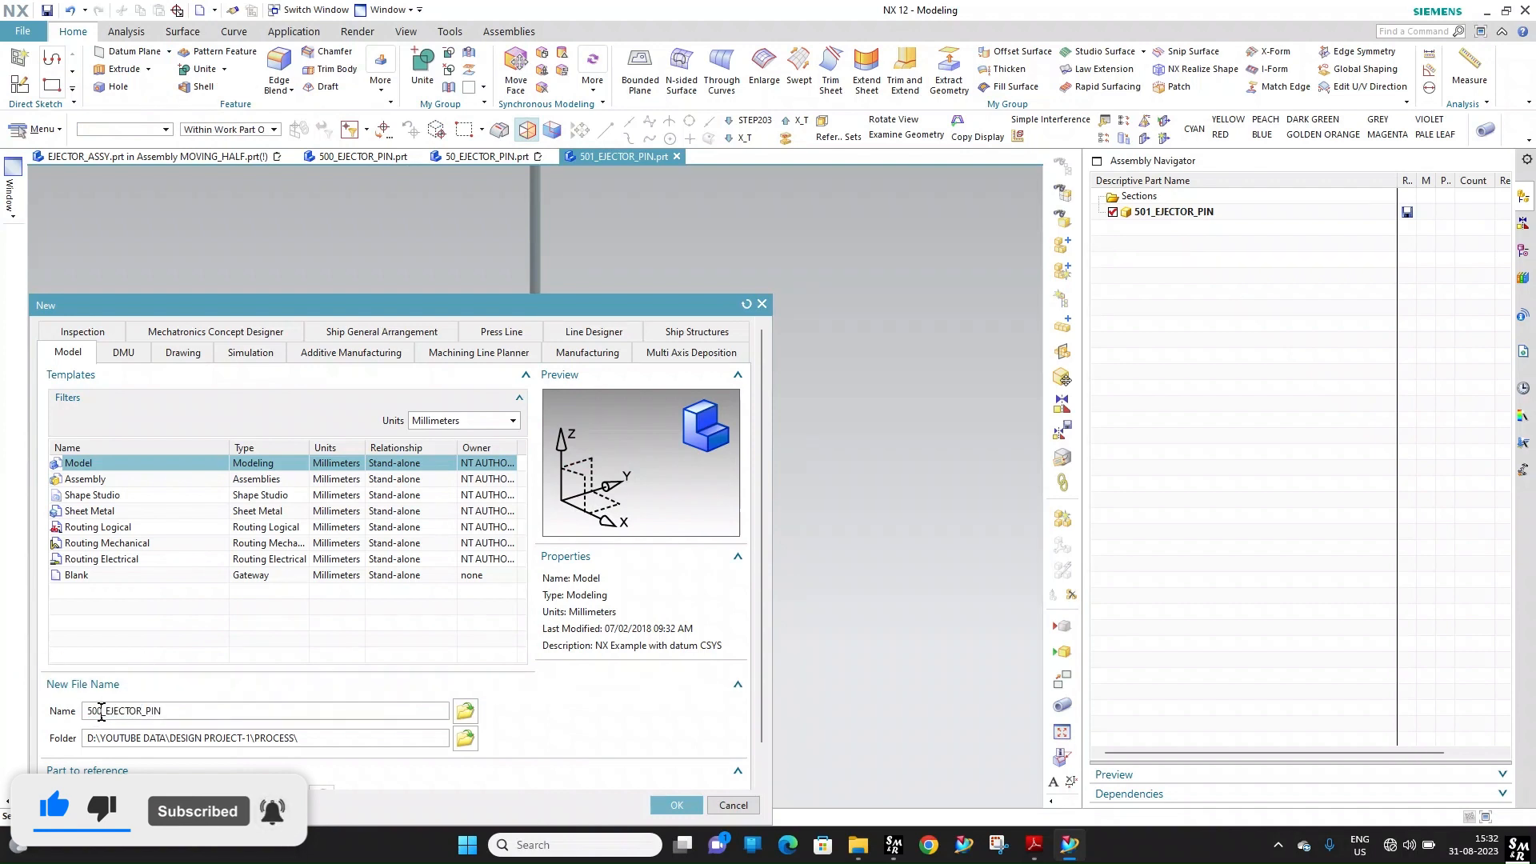
key("BackSpace")
type("2")
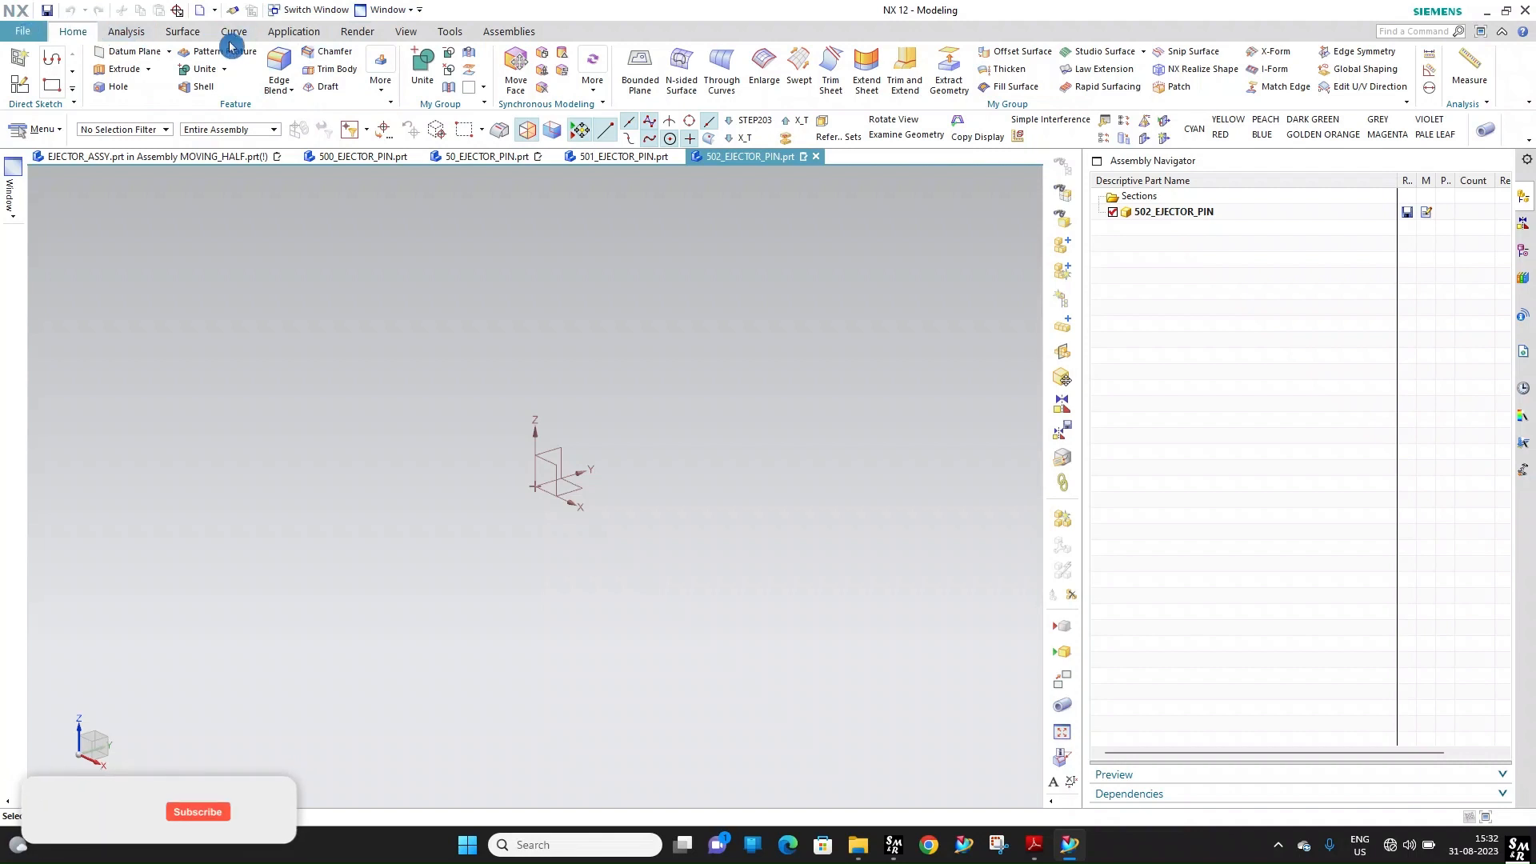
Create the shank of 502_EJECTOR_PIN as a vertical cylinder at the origin with a height of 150 mm
left_click(382, 78)
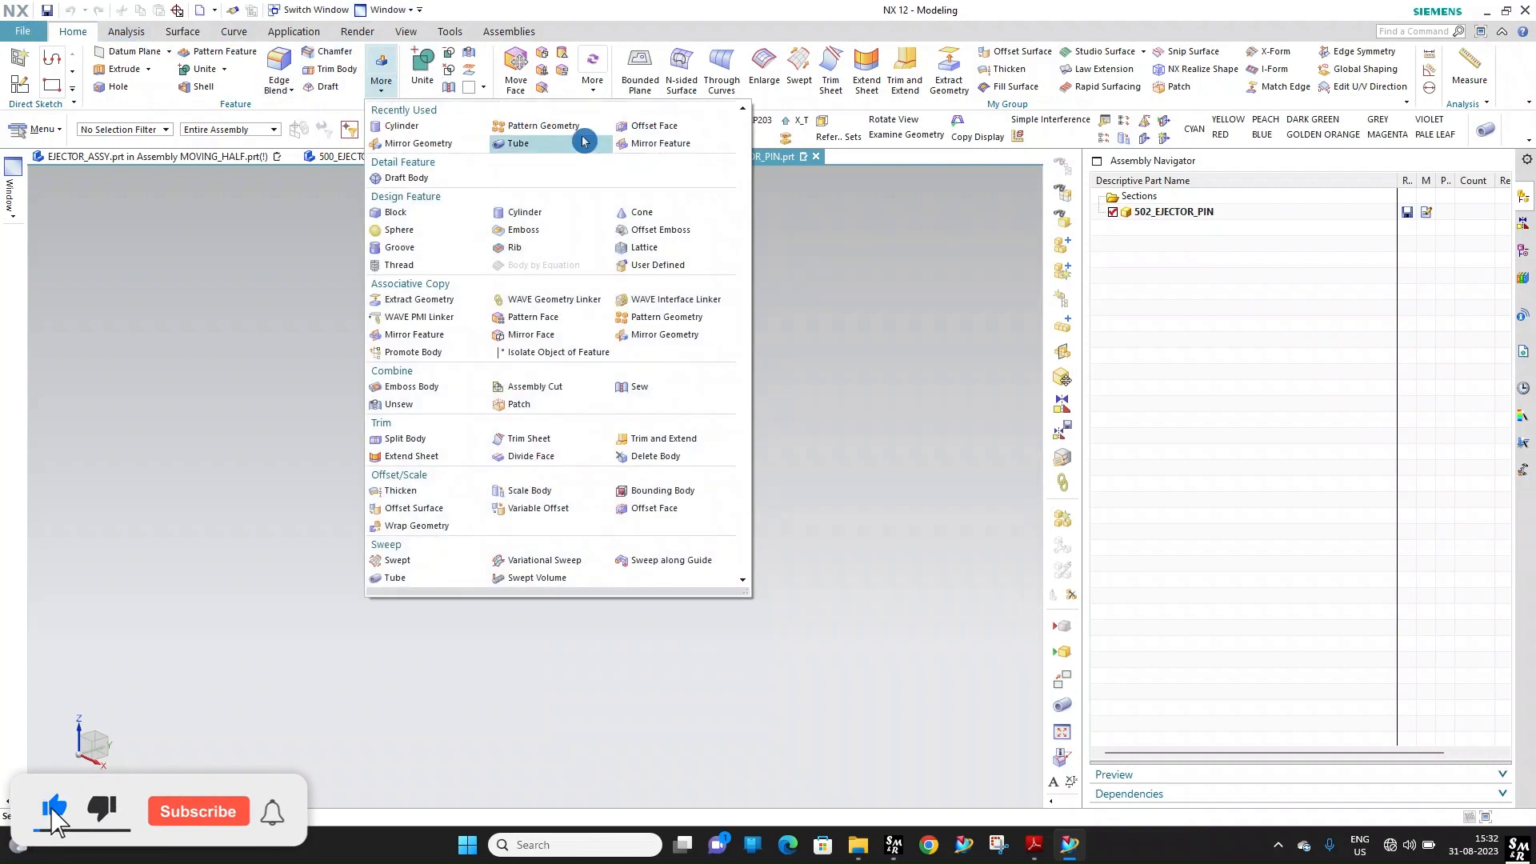
left_click(526, 212)
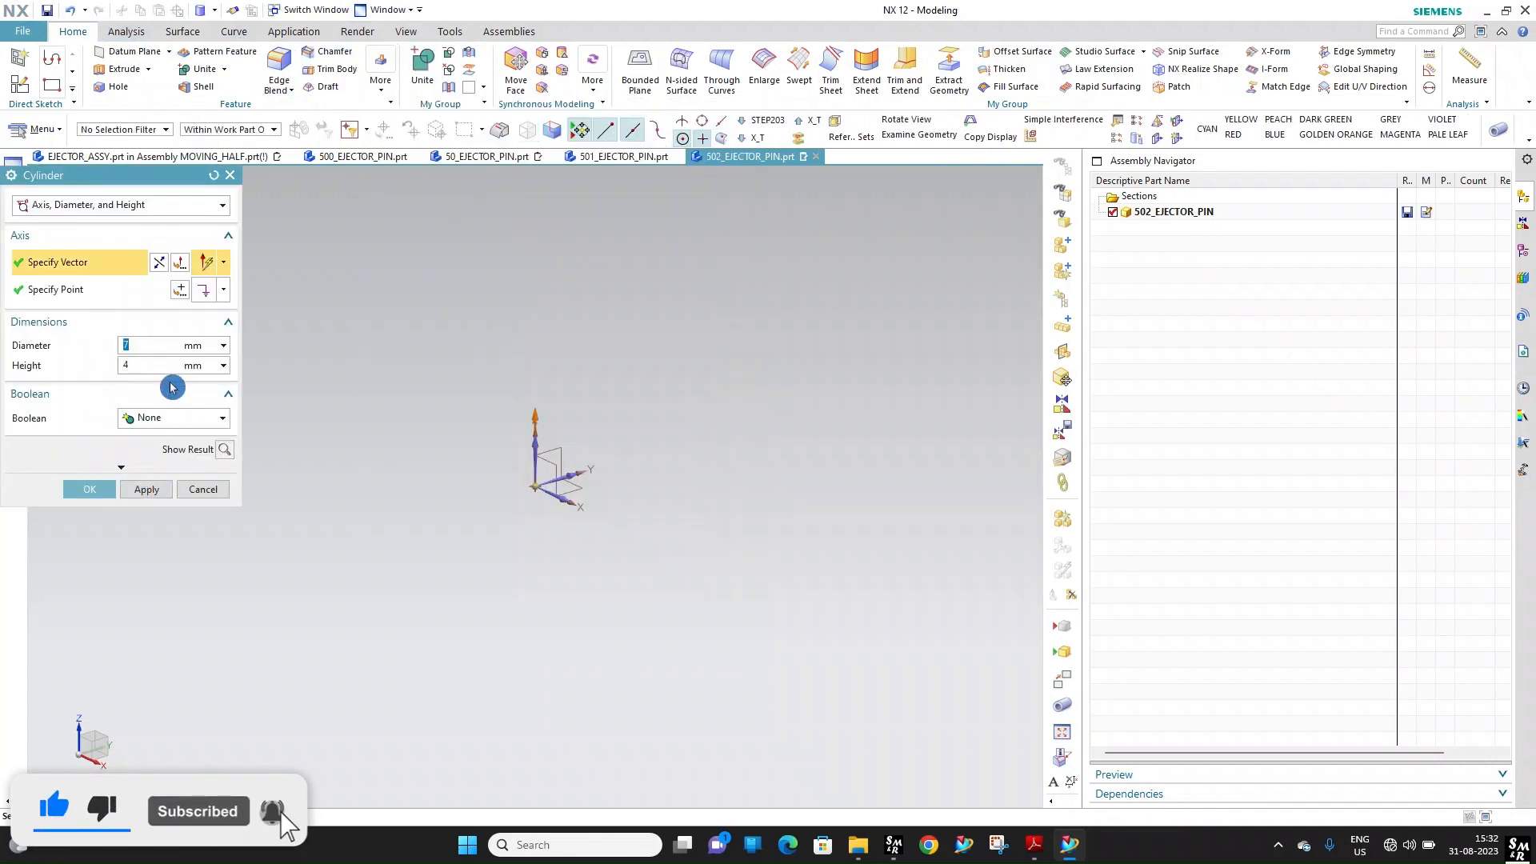
type("150")
left_click(146, 490)
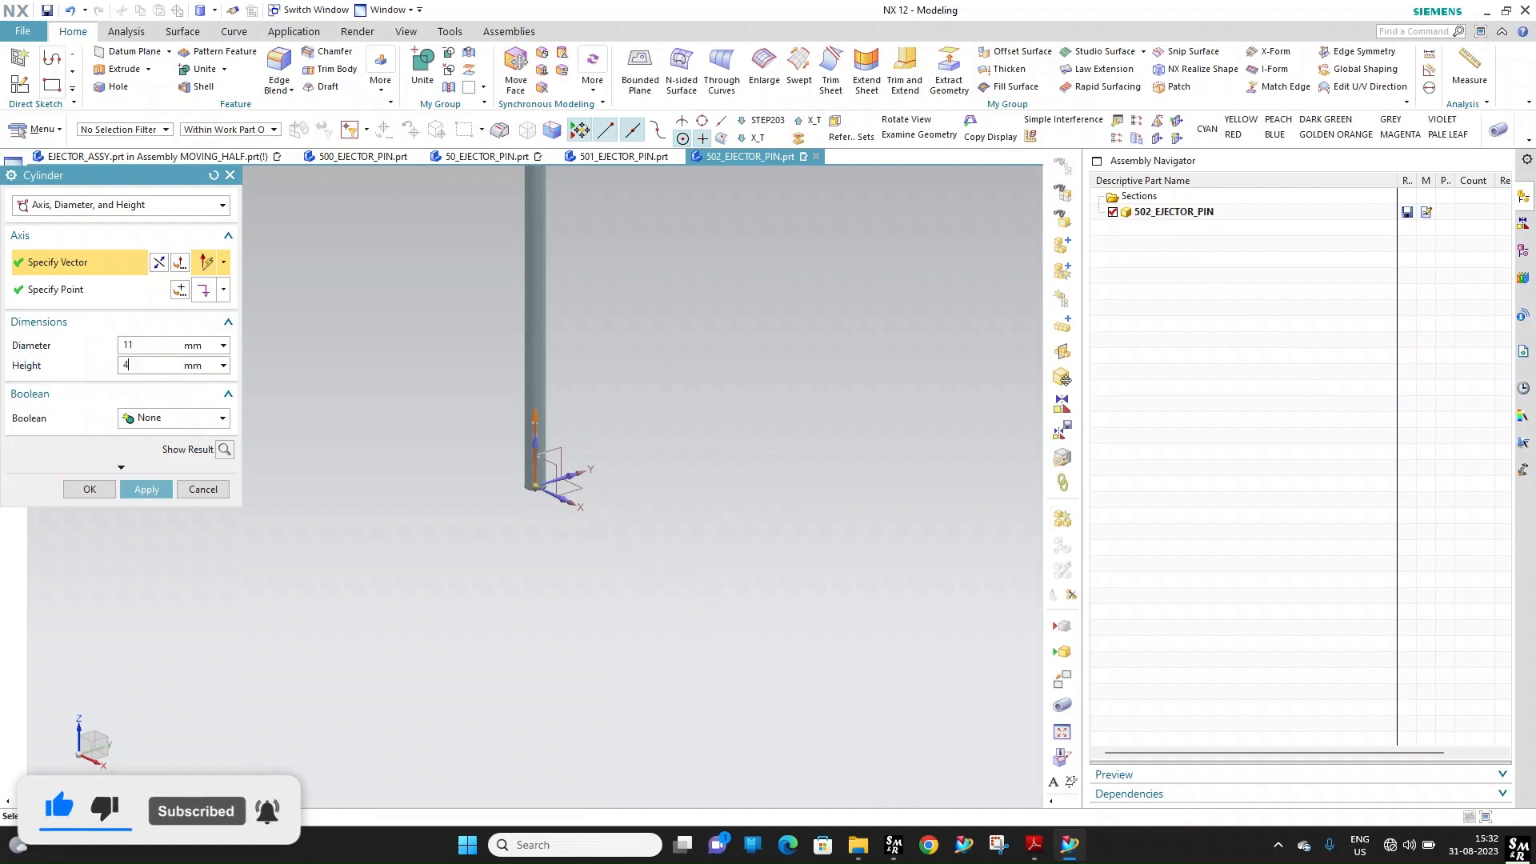
Add the pin's head as a separate cylinder 11 mm in diameter and 4 mm high at the origin
type("4")
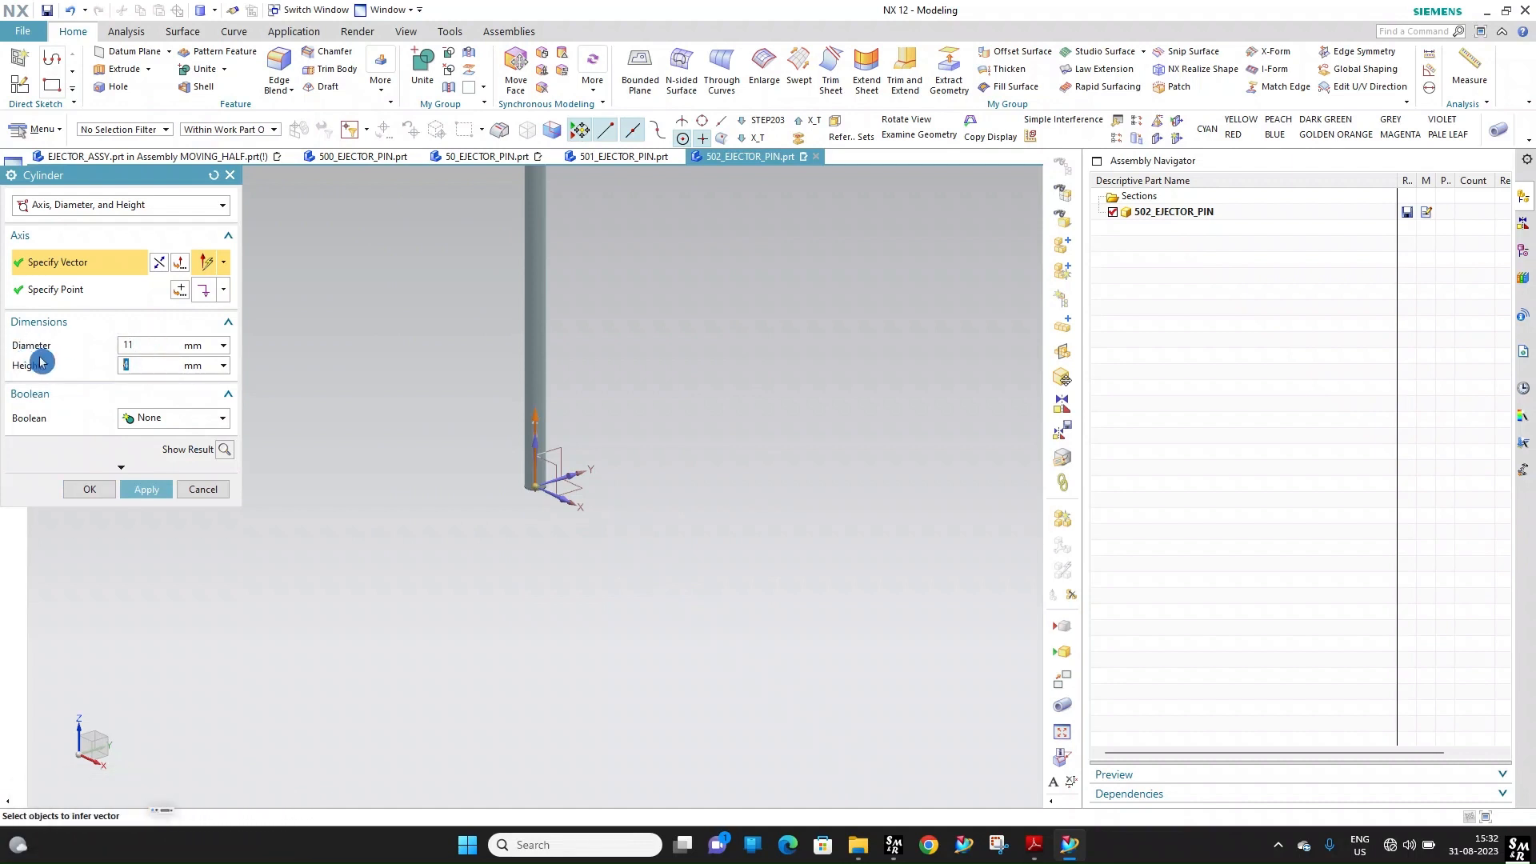
left_click(89, 489)
scroll(535, 503, "down", 2)
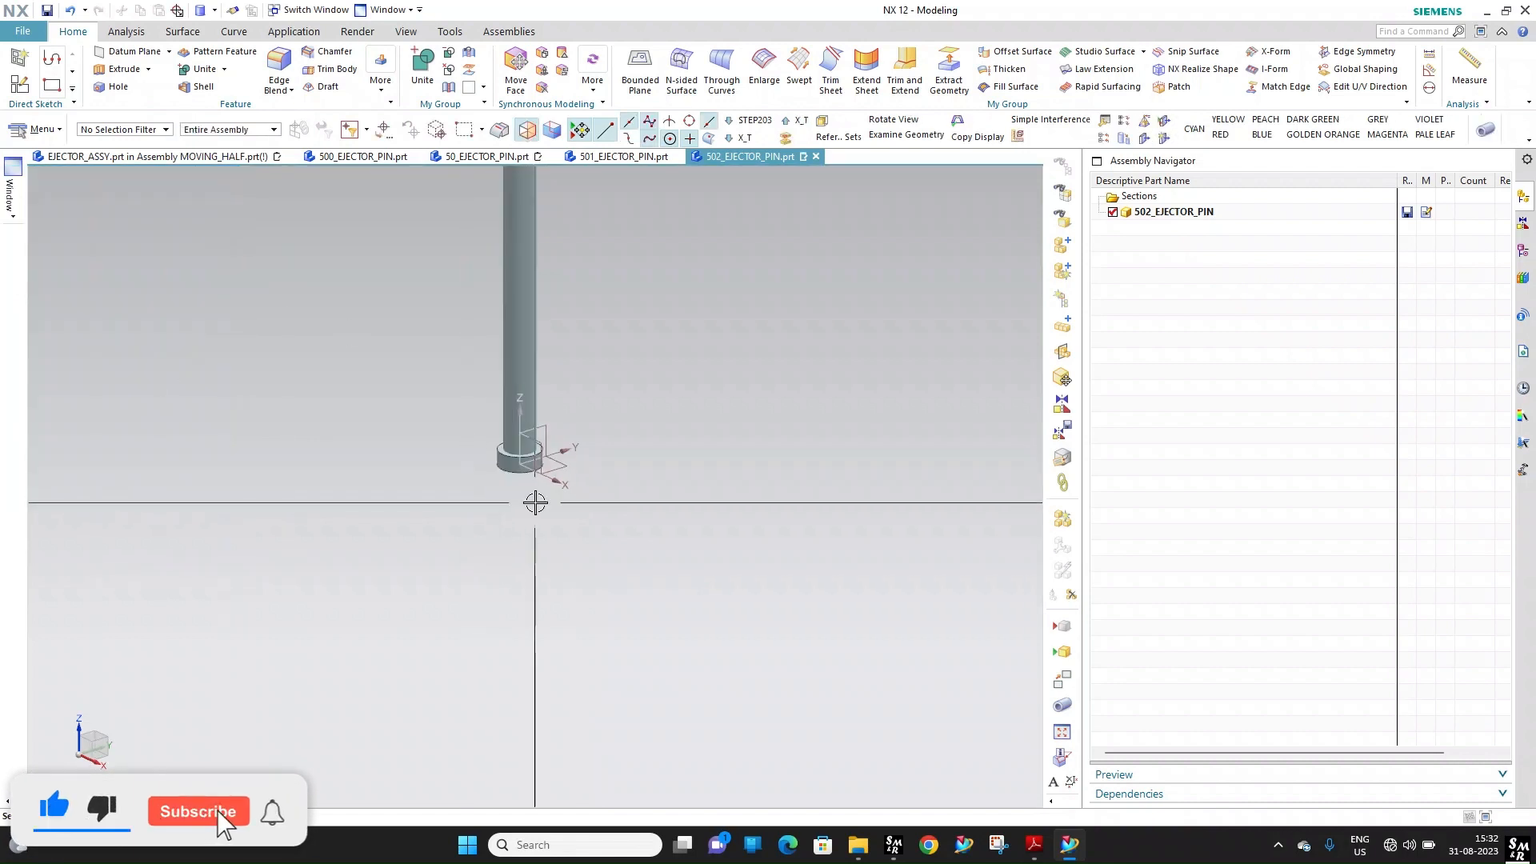
Edit the head cylinder of 502_EJECTOR_PIN so that it unites with the shank, and save the part
double_click(520, 462)
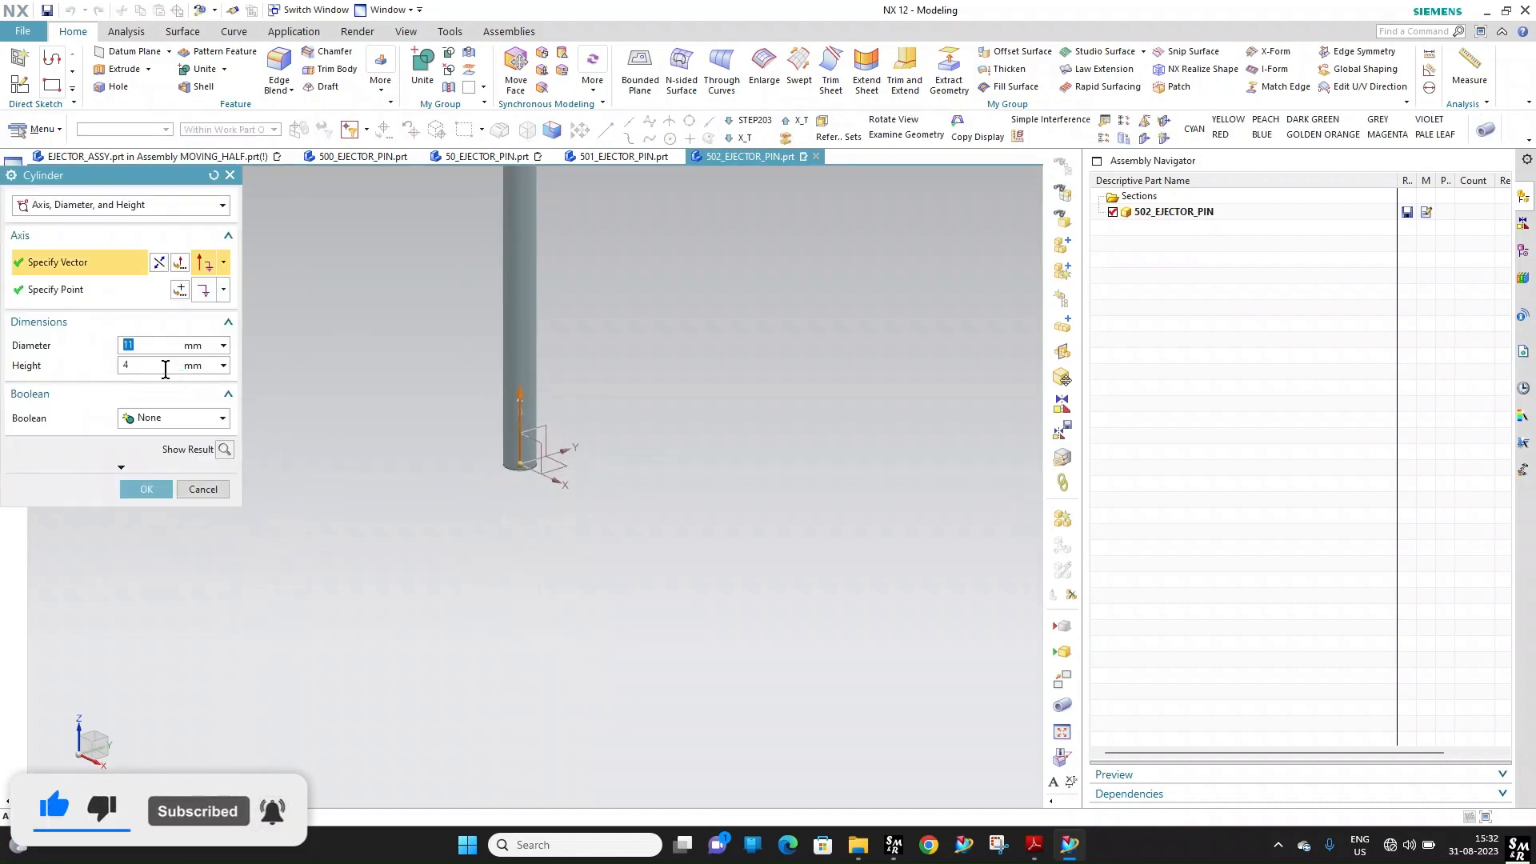
left_click(159, 426)
left_click(148, 433)
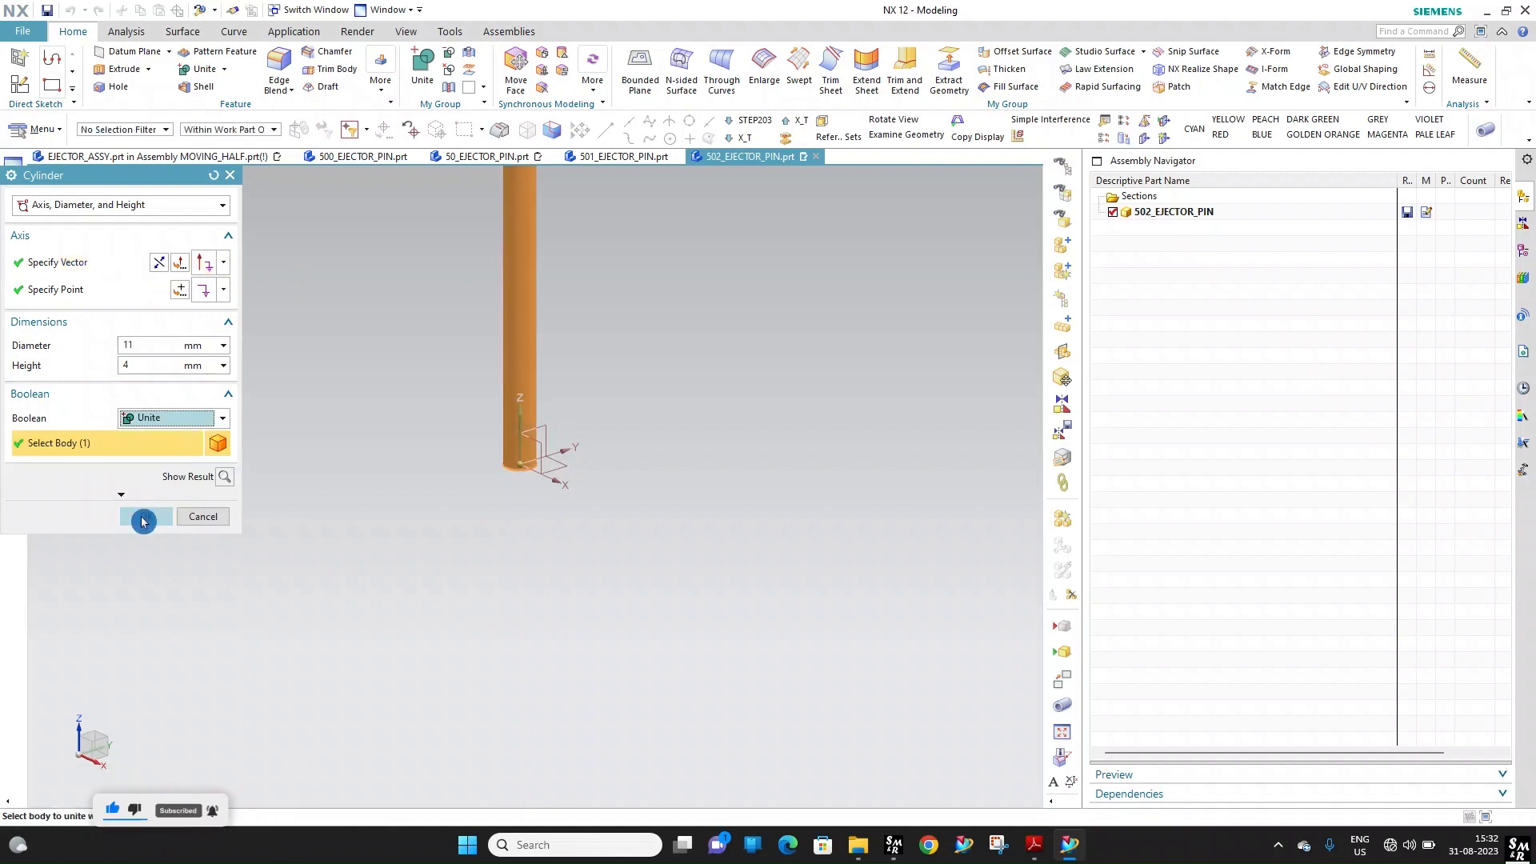
left_click(146, 516)
left_click(48, 10)
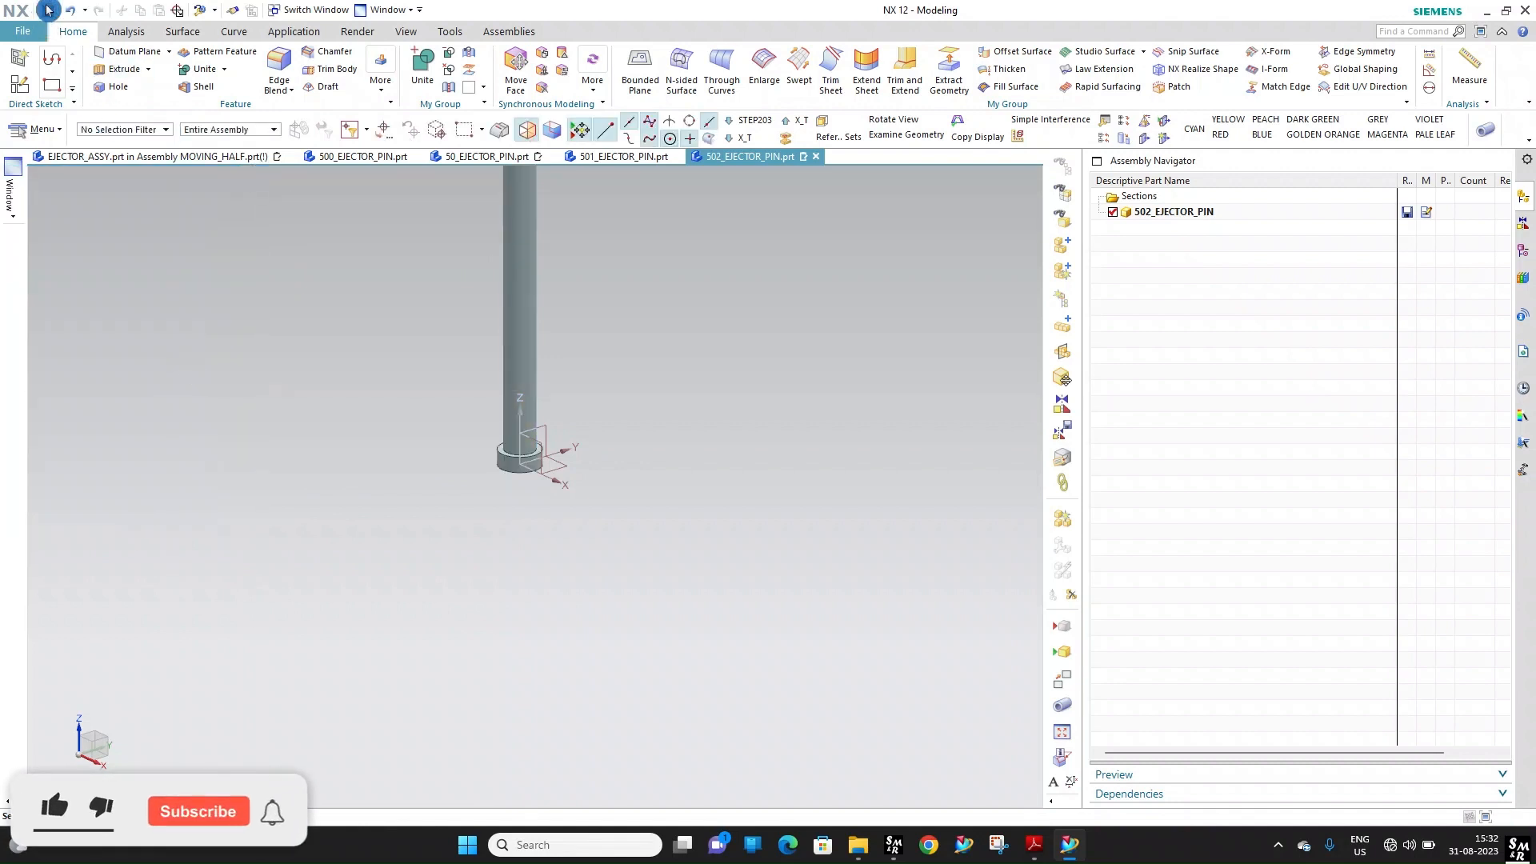
Switch to the 500_EJECTOR_PIN part and check the parameters of its head cylinder
left_click(362, 14)
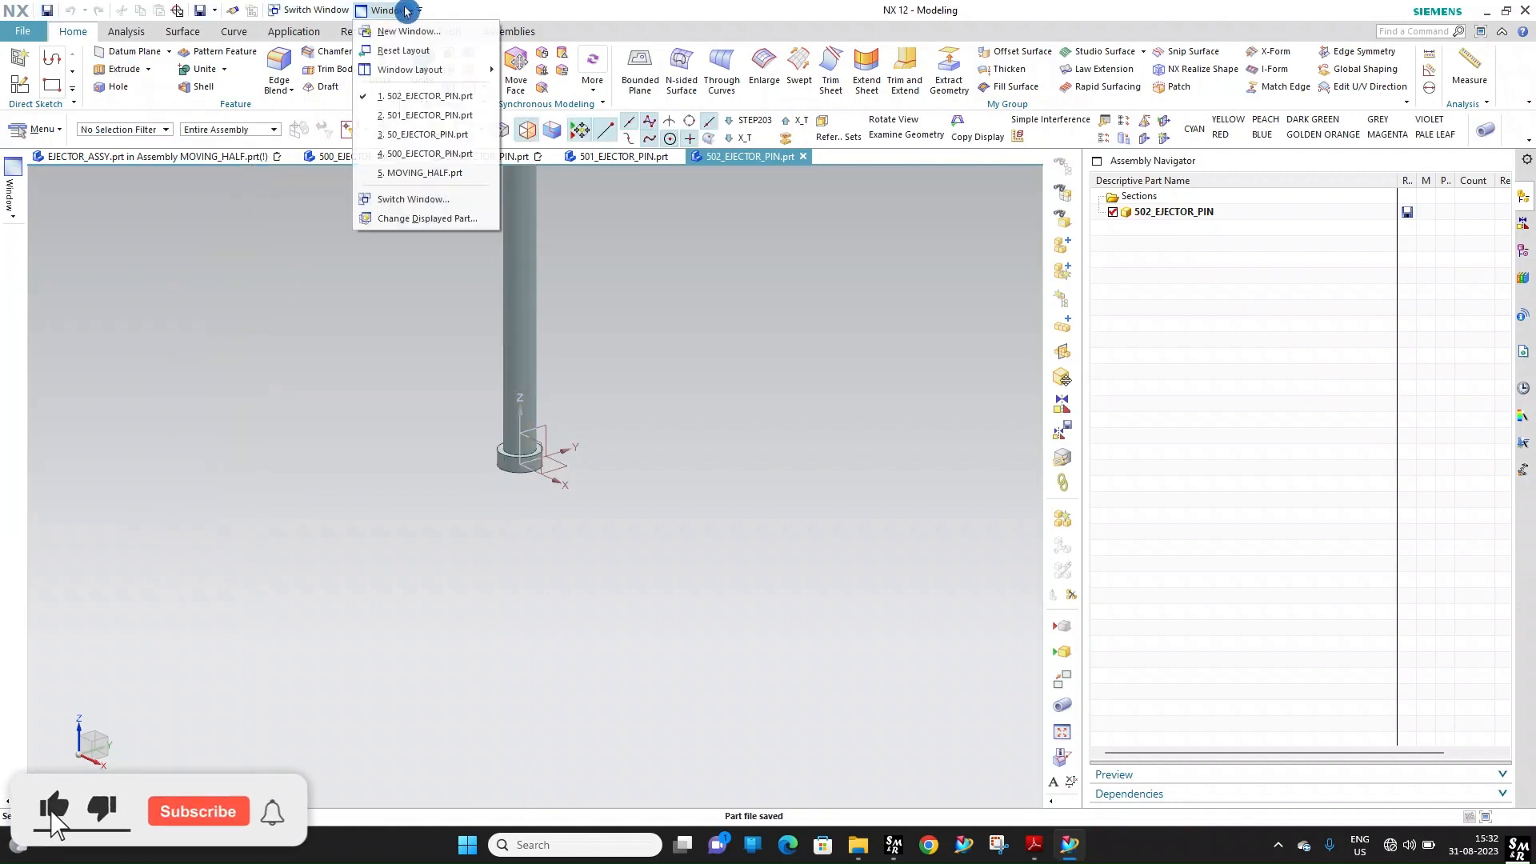
left_click(446, 160)
scroll(489, 461, "up", 5)
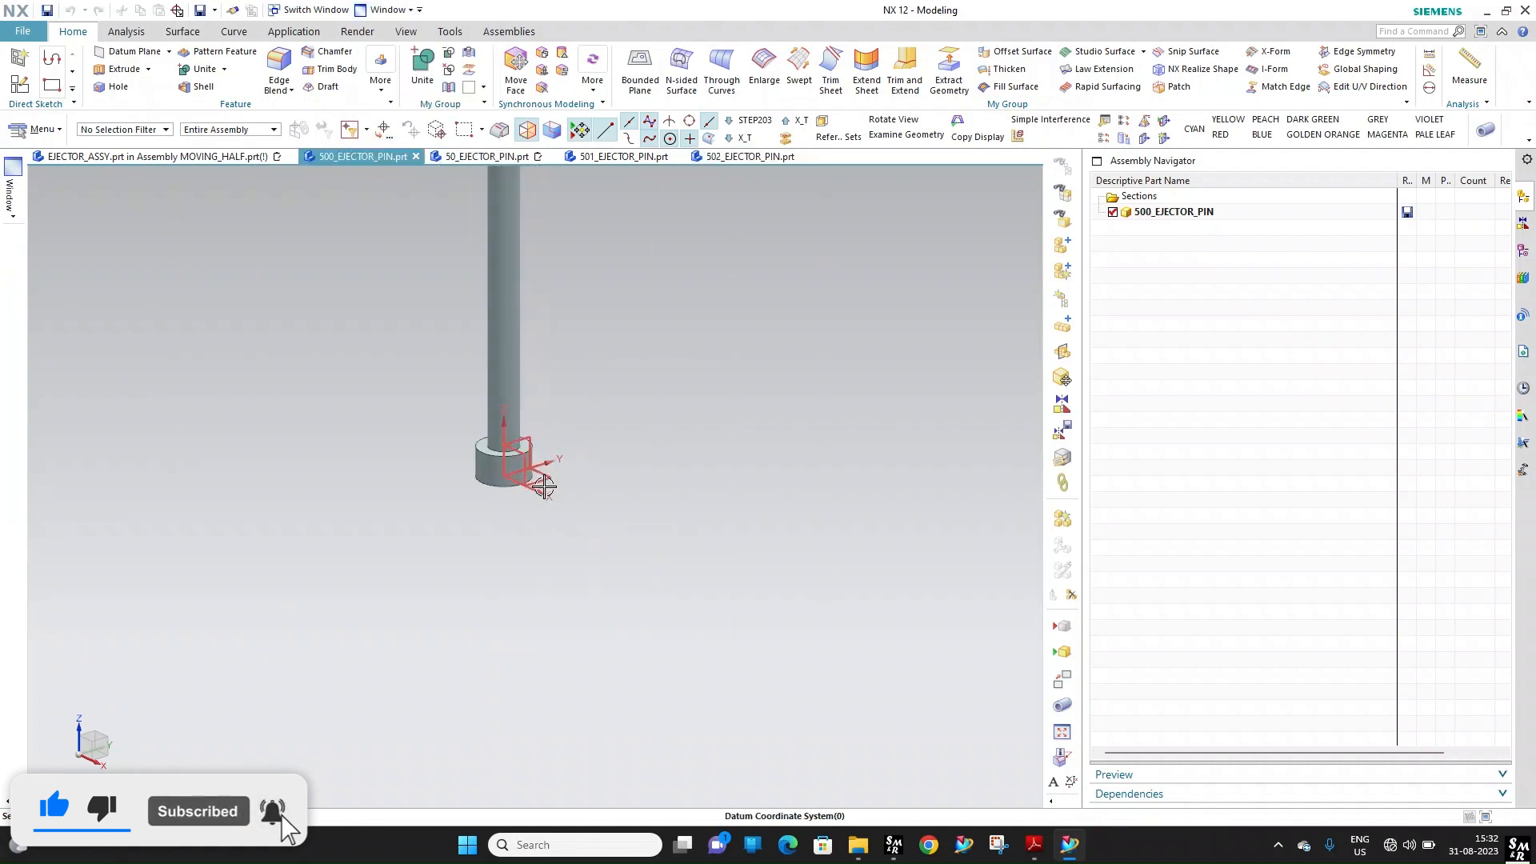
double_click(490, 461)
key("Escape")
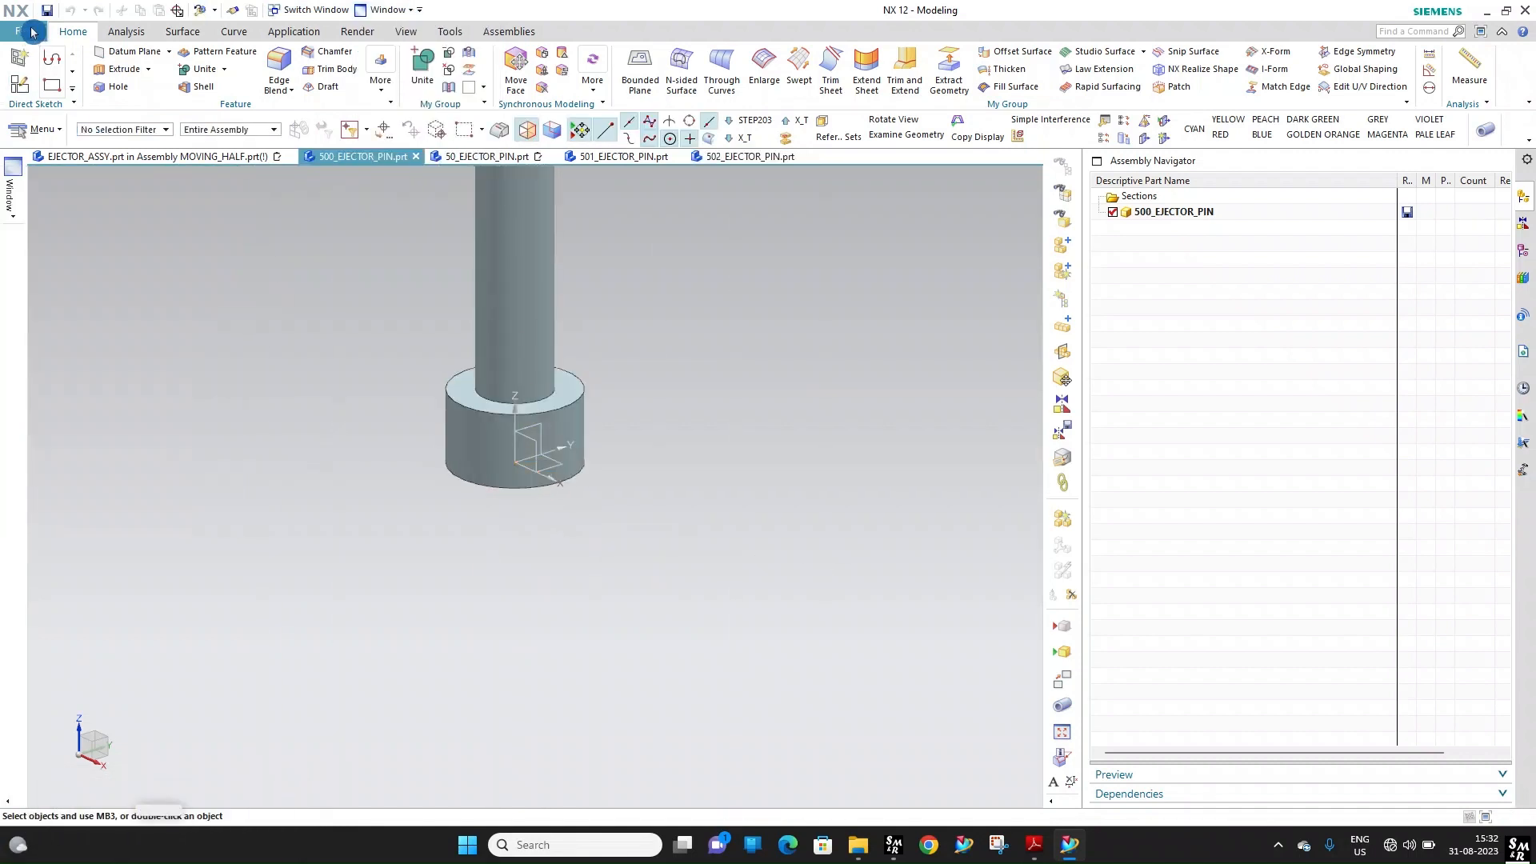
Save all modified parts and top-level assembly parts of the session
left_click(32, 32)
mouse_move(42, 132)
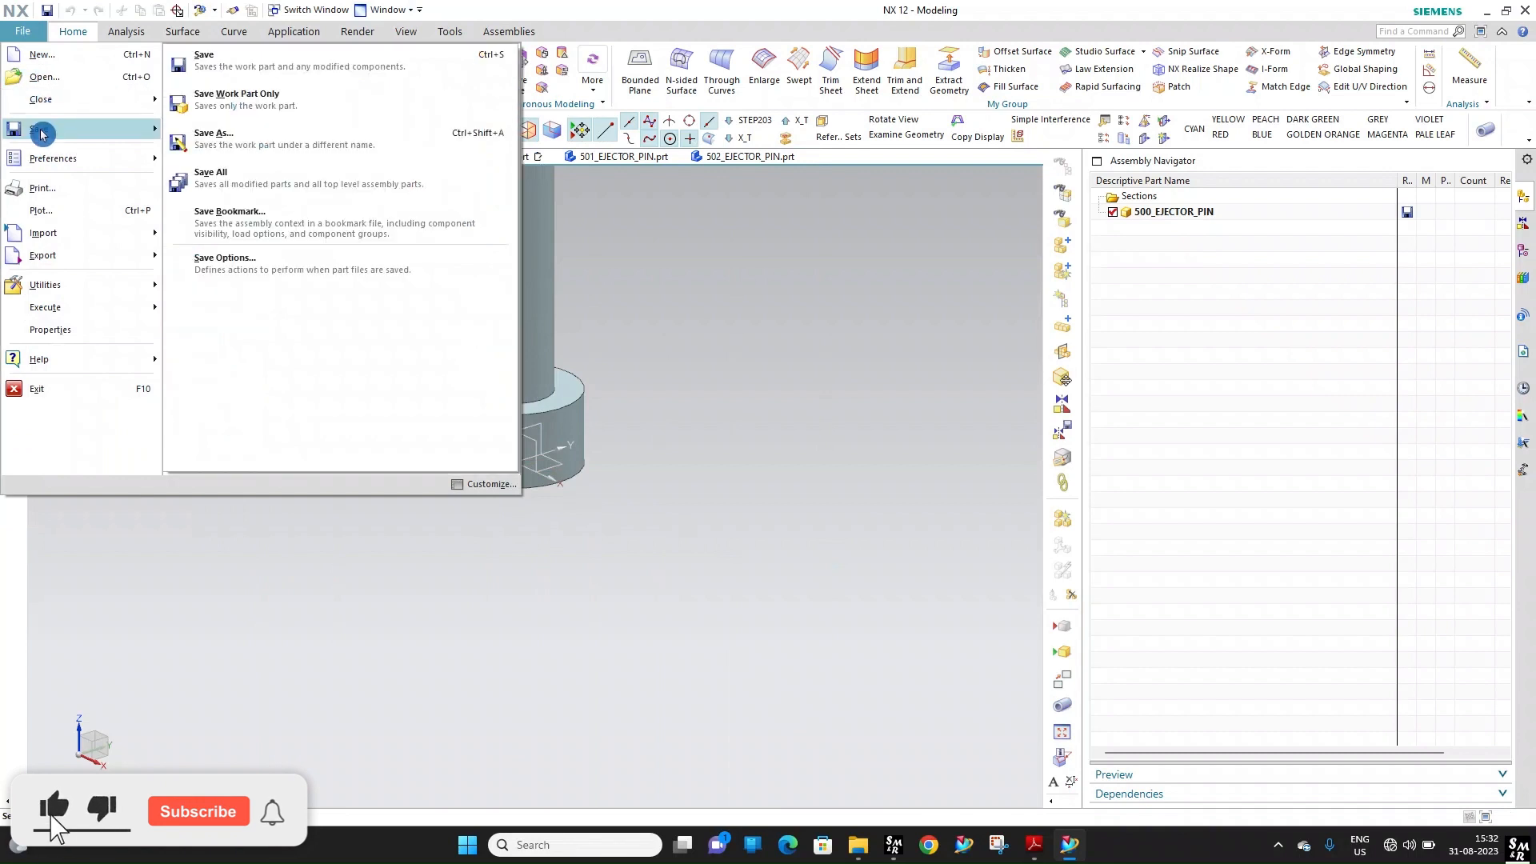
left_click(217, 176)
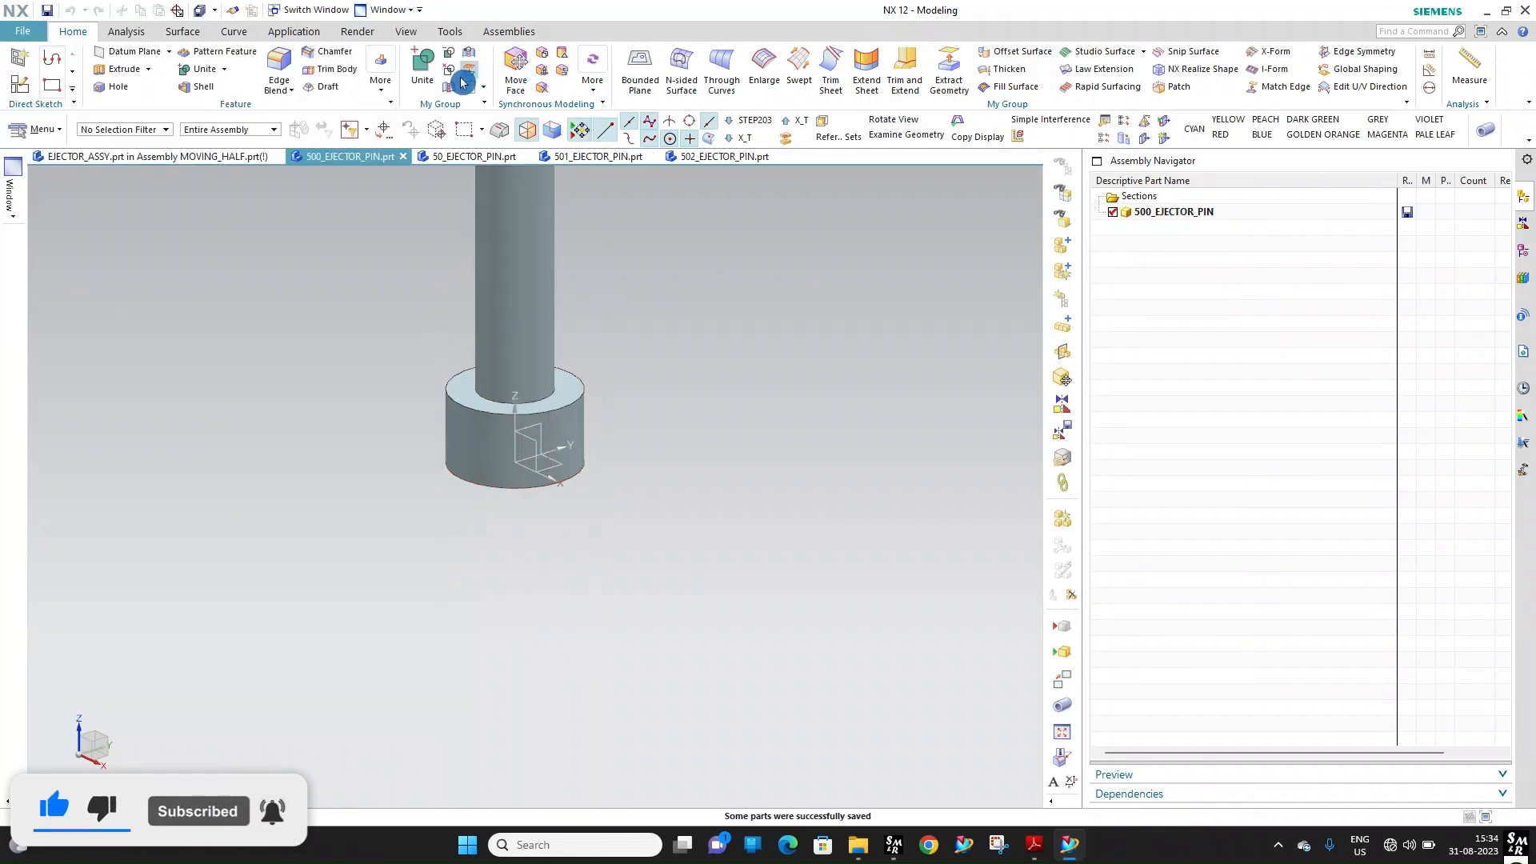
Switch back to the MOVING_HALF assembly and select its EJECTOR_ASSY subassembly
left_click(383, 13)
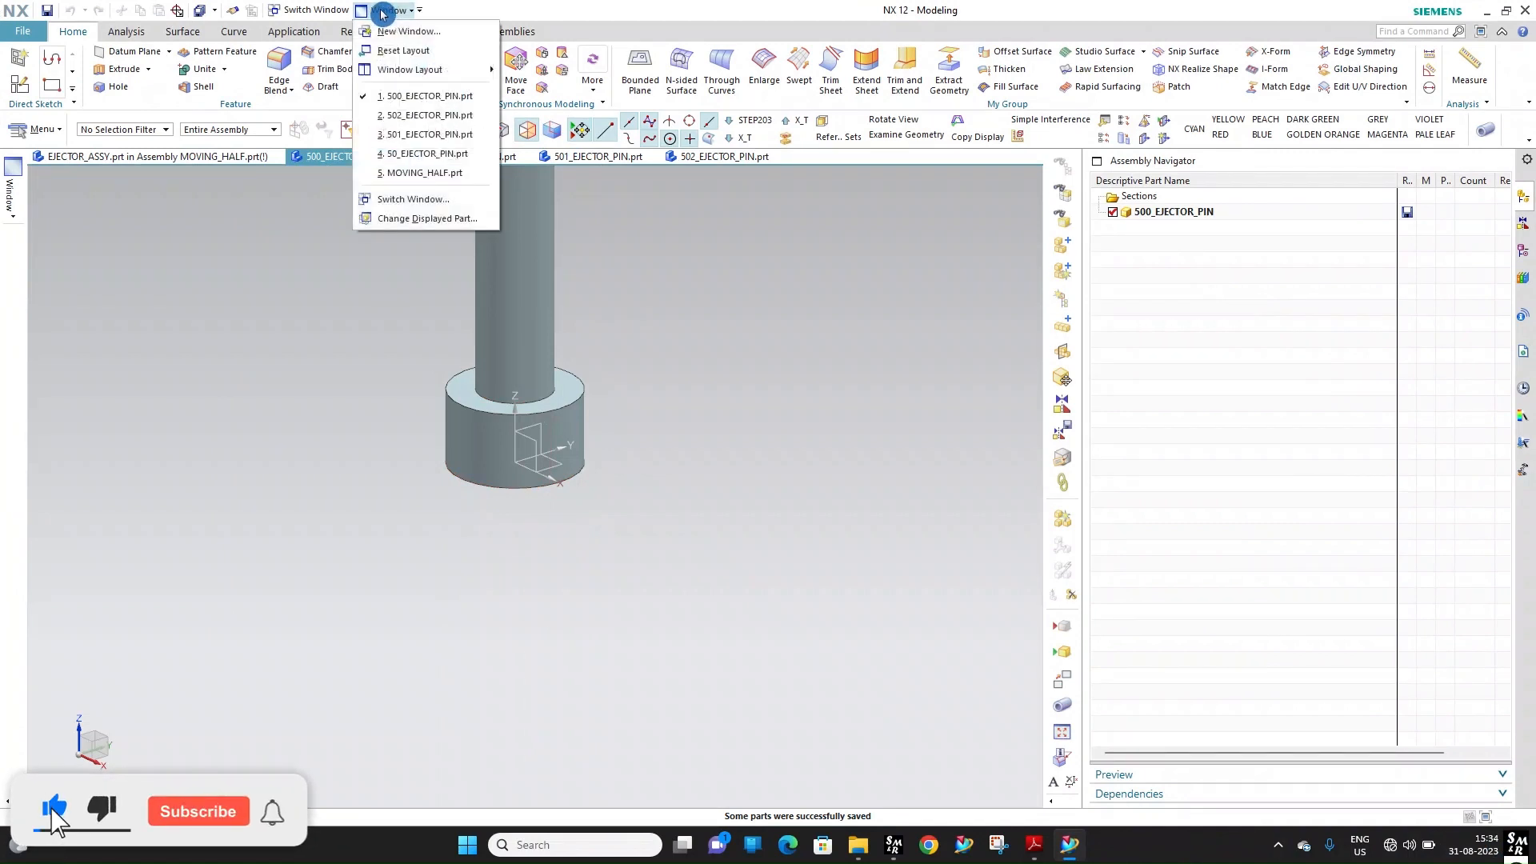
left_click(430, 174)
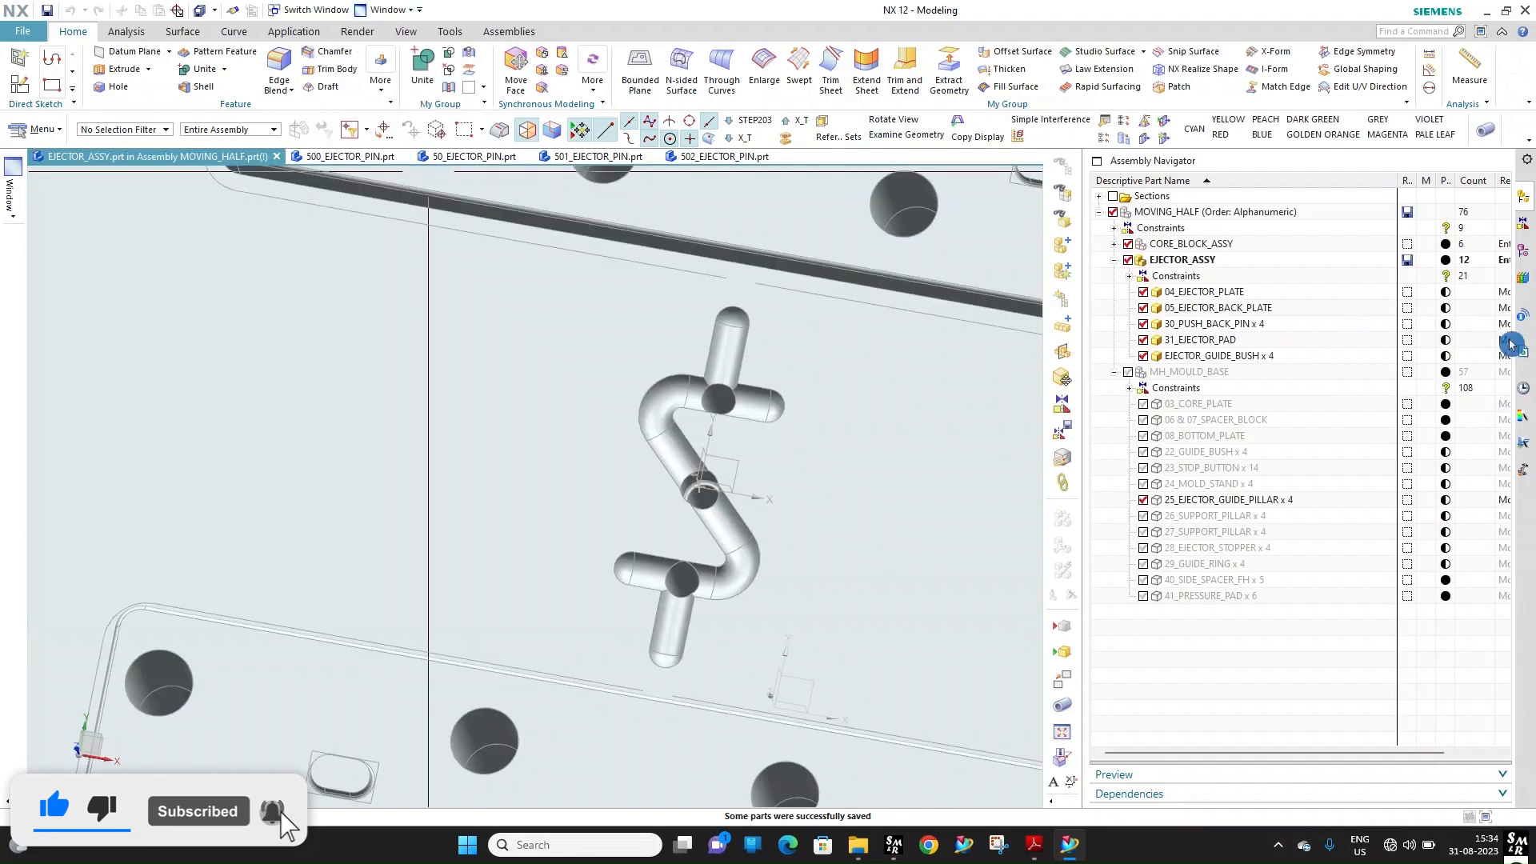
left_click(1182, 259)
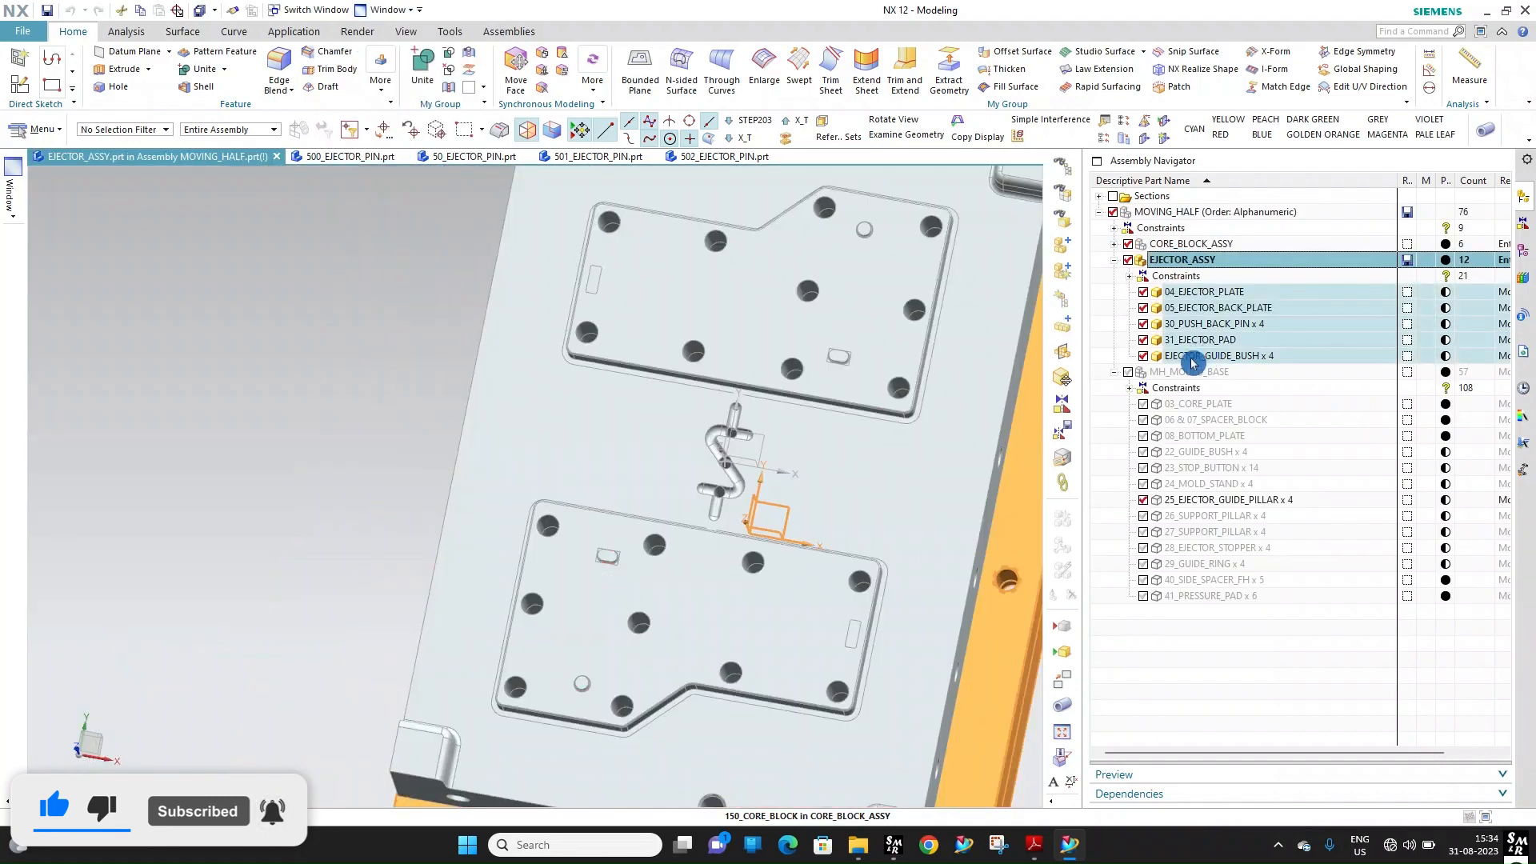
Hide the EJECTOR_ASSY components except 04_EJECTOR_PLATE, and make EJECTOR_ASSY the work part within MOVING_HALF
key("Escape")
middle_click_drag(976, 360, 831, 197)
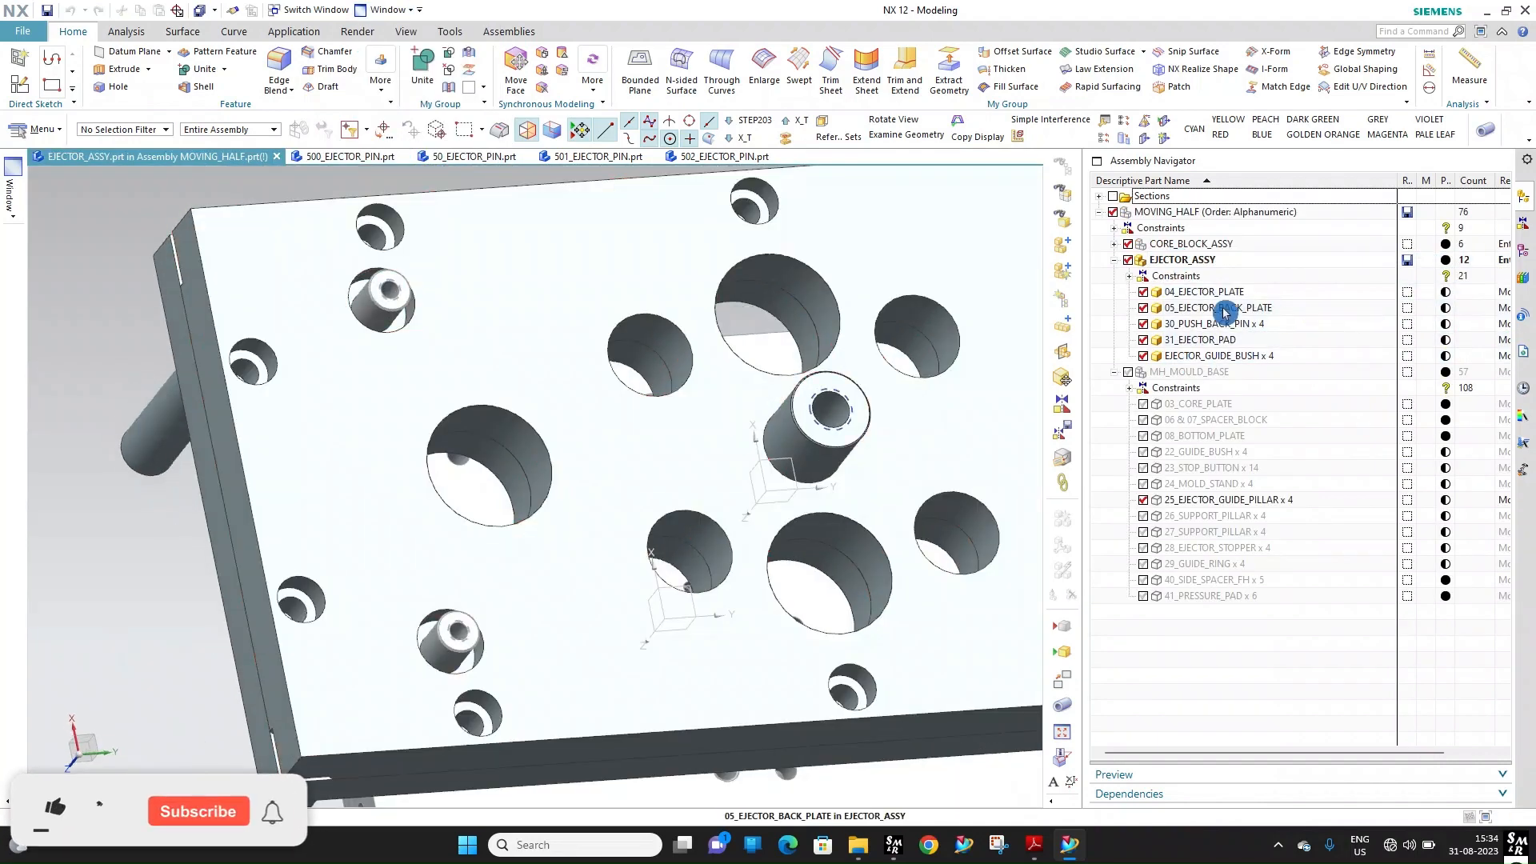
left_click(1128, 261)
left_click(1144, 292)
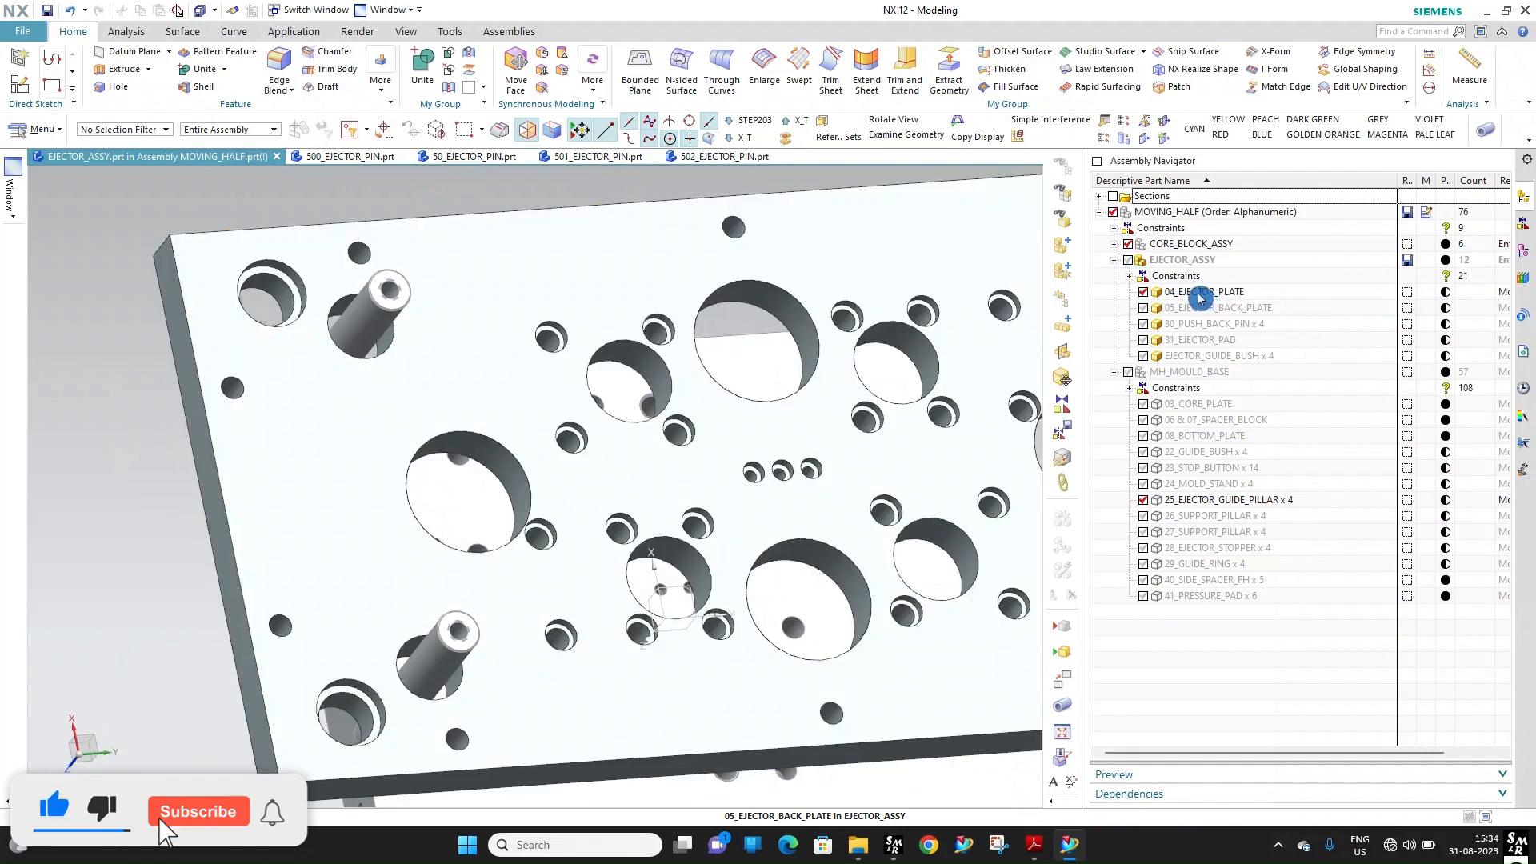
left_click(1184, 262)
double_click(1205, 214)
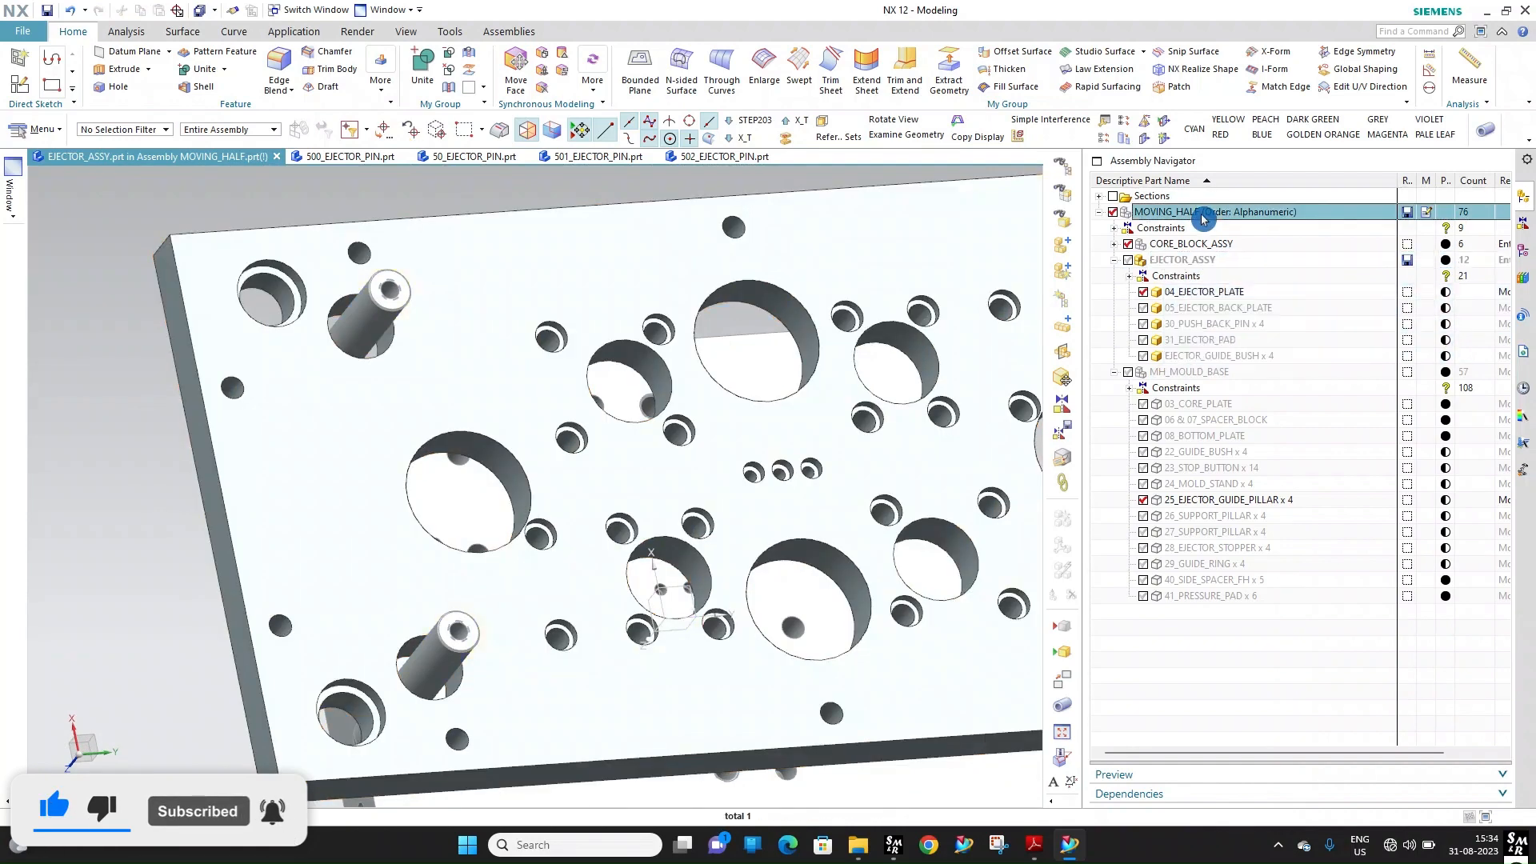
double_click(1201, 261)
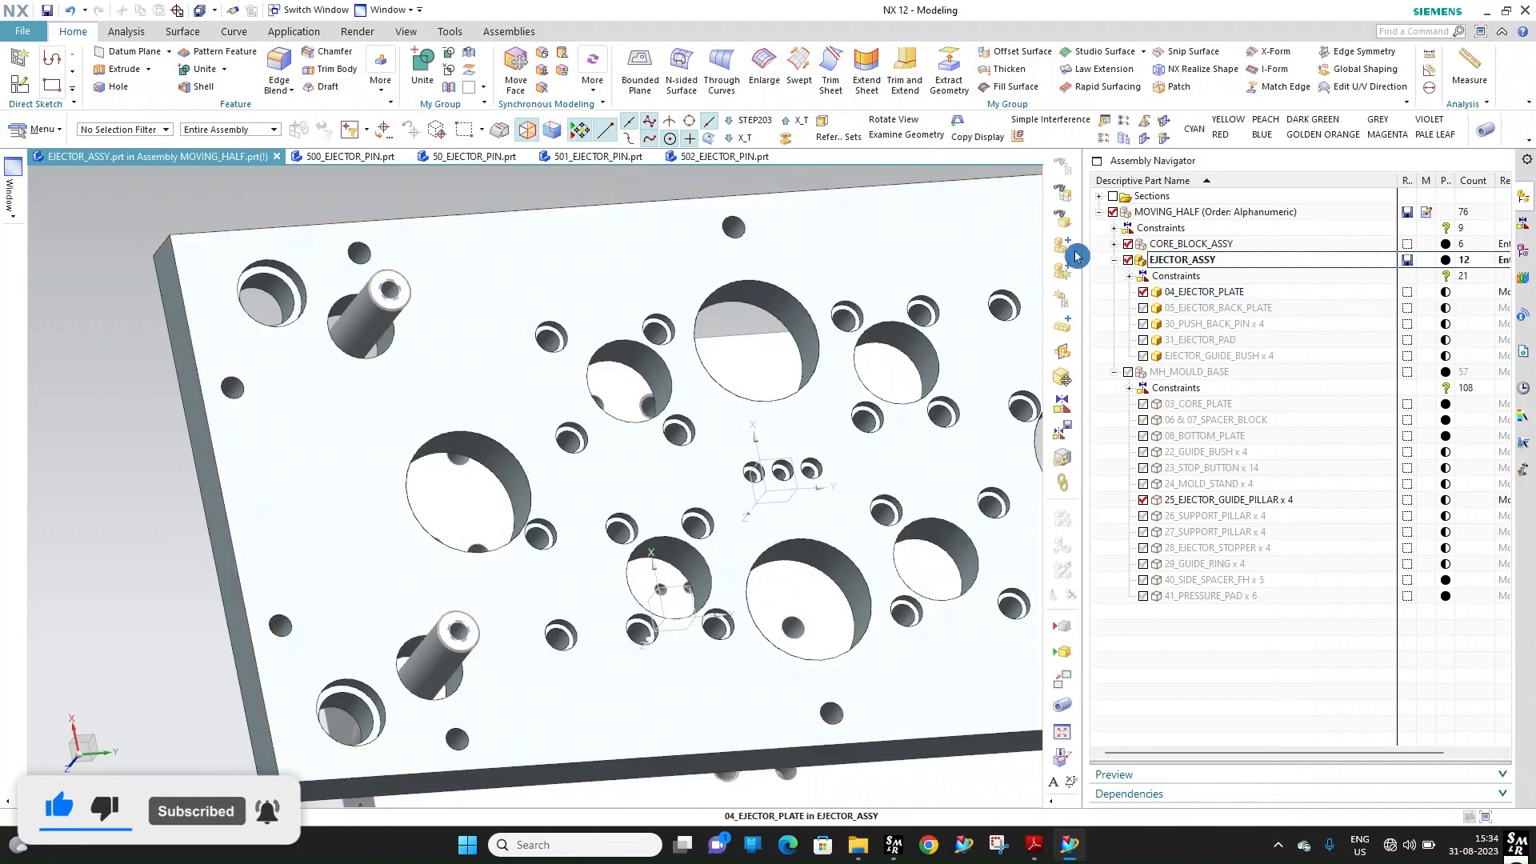
Start adding a component to EJECTOR_ASSY and load the 500_EJECTOR_PIN part from the PROCESS folder
left_click(1064, 247)
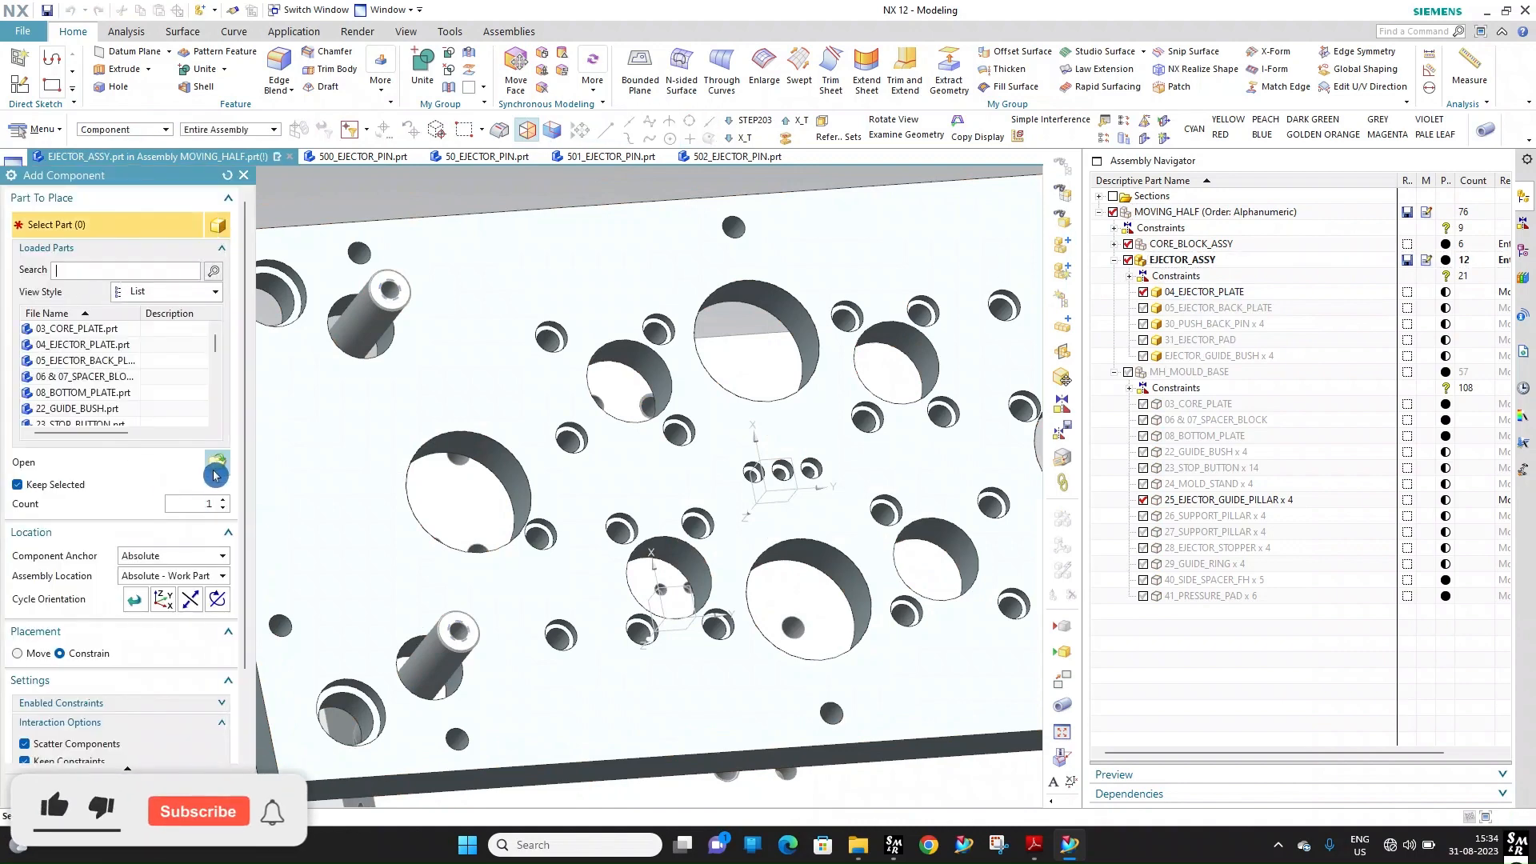
left_click(160, 500)
key("5")
key("5")
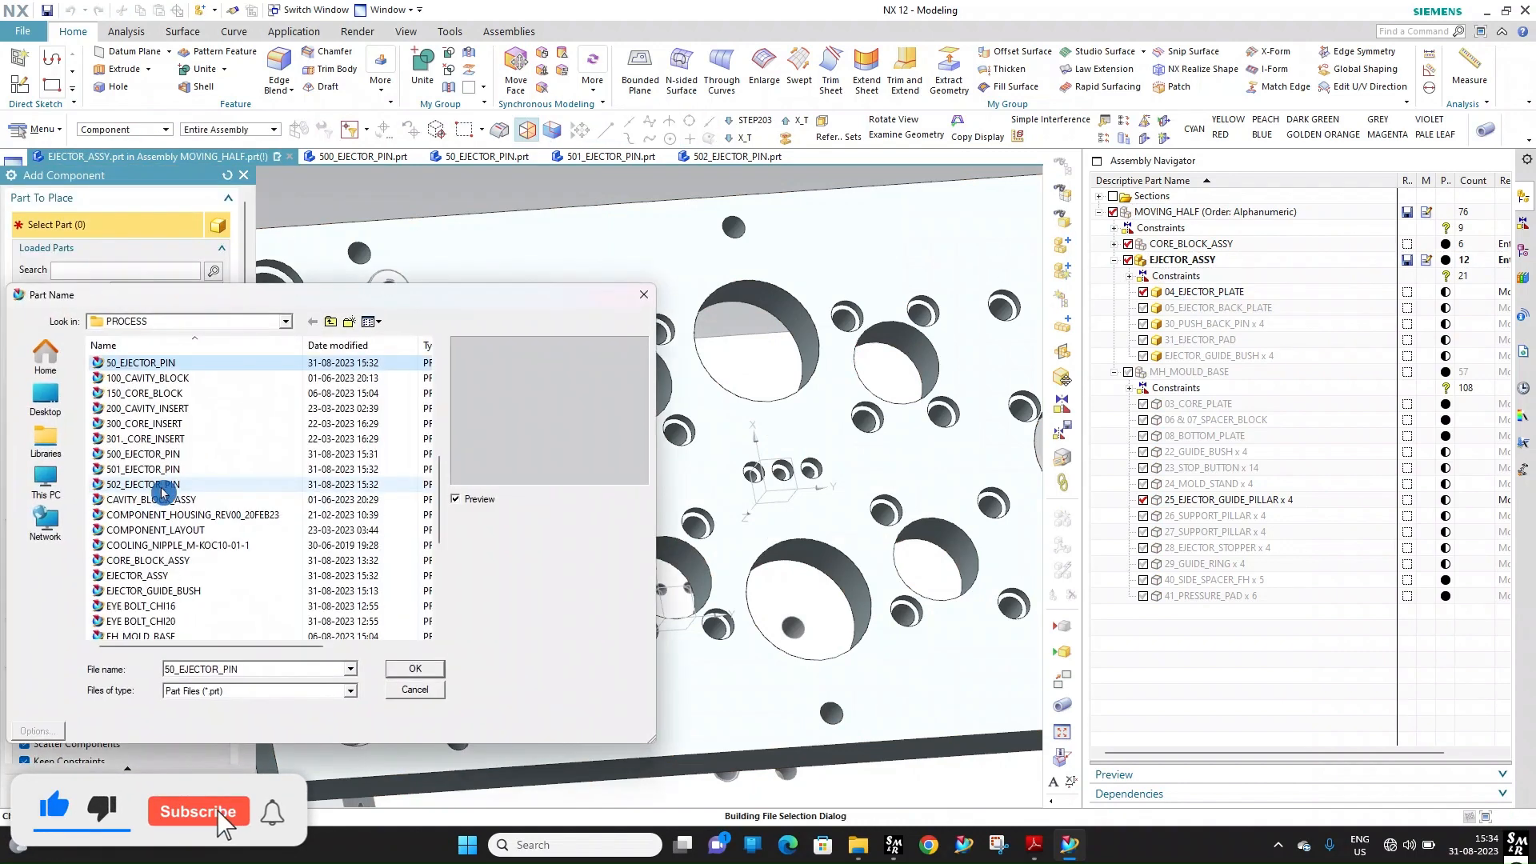
left_click(414, 667)
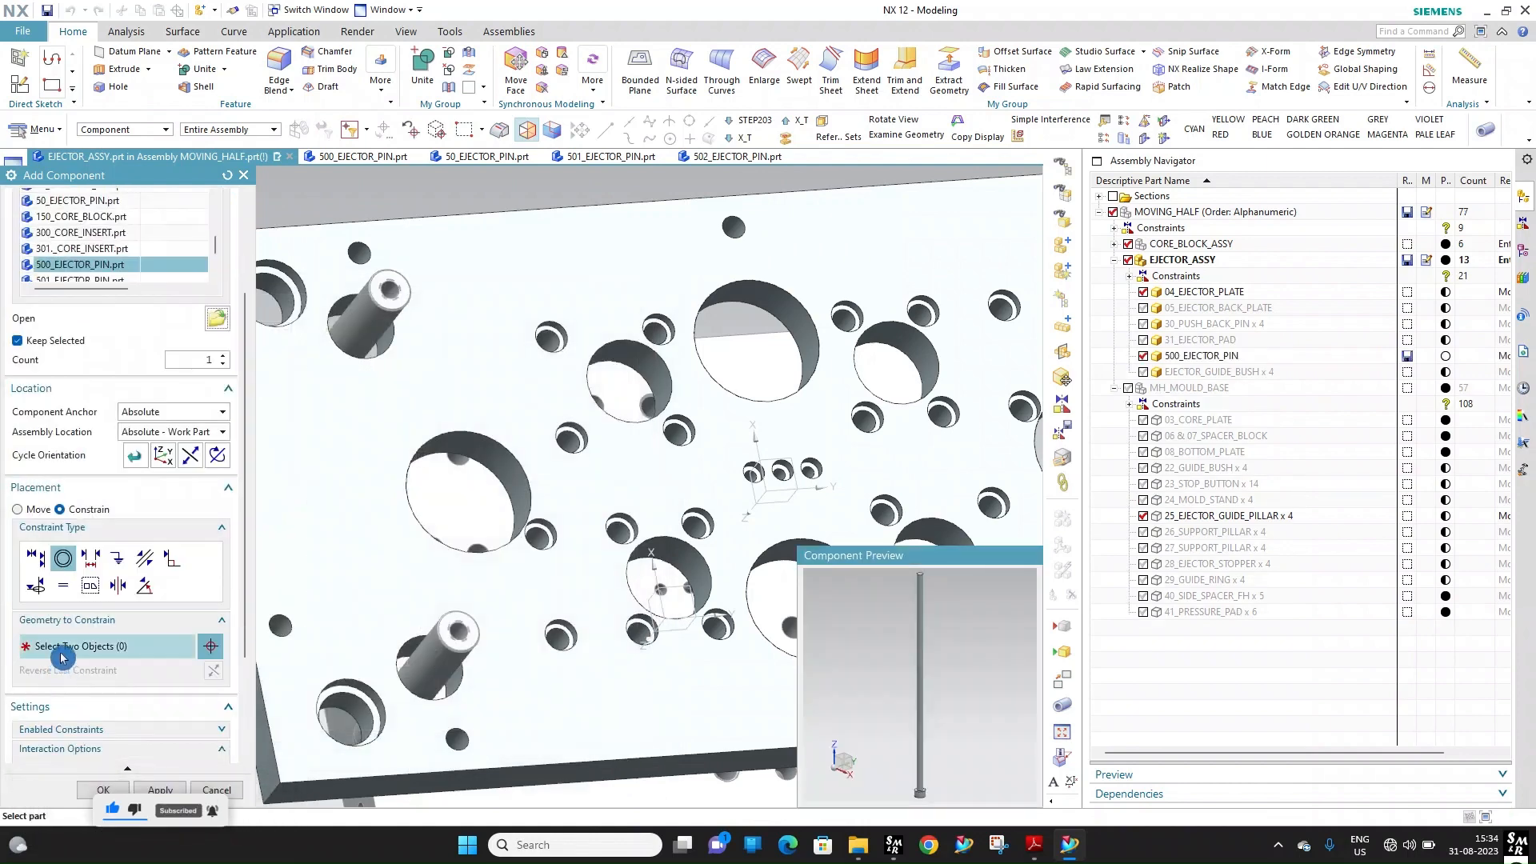
Place 500_EJECTOR_PIN by constraining its head edge concentric with the middle hole of the ejector plate's central three-hole row
left_click(61, 652)
scroll(901, 784, "up", 9)
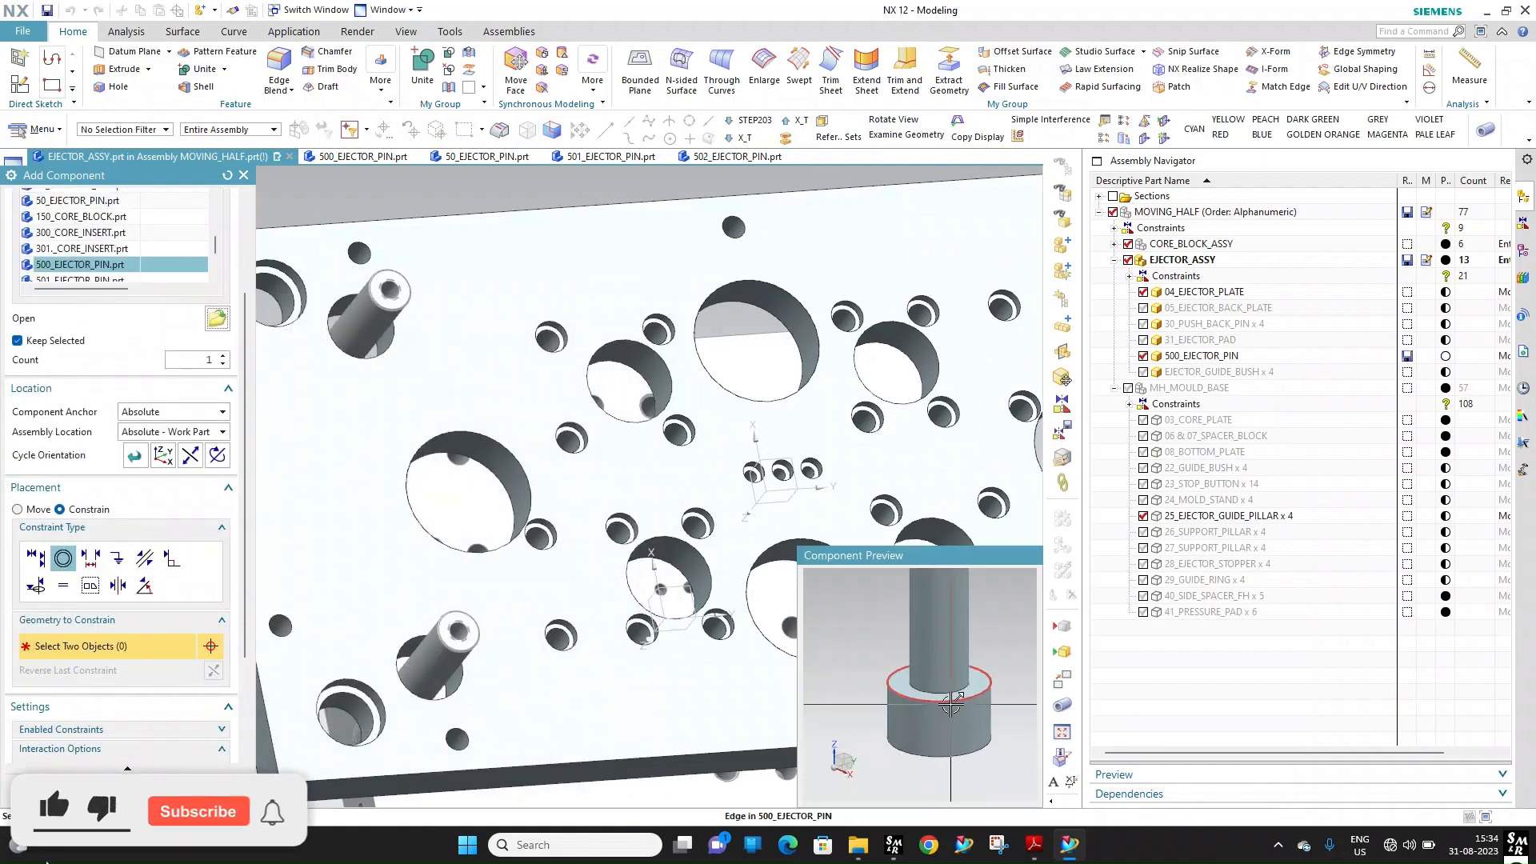
left_click(950, 703)
scroll(779, 470, "up", 5)
left_click(776, 458)
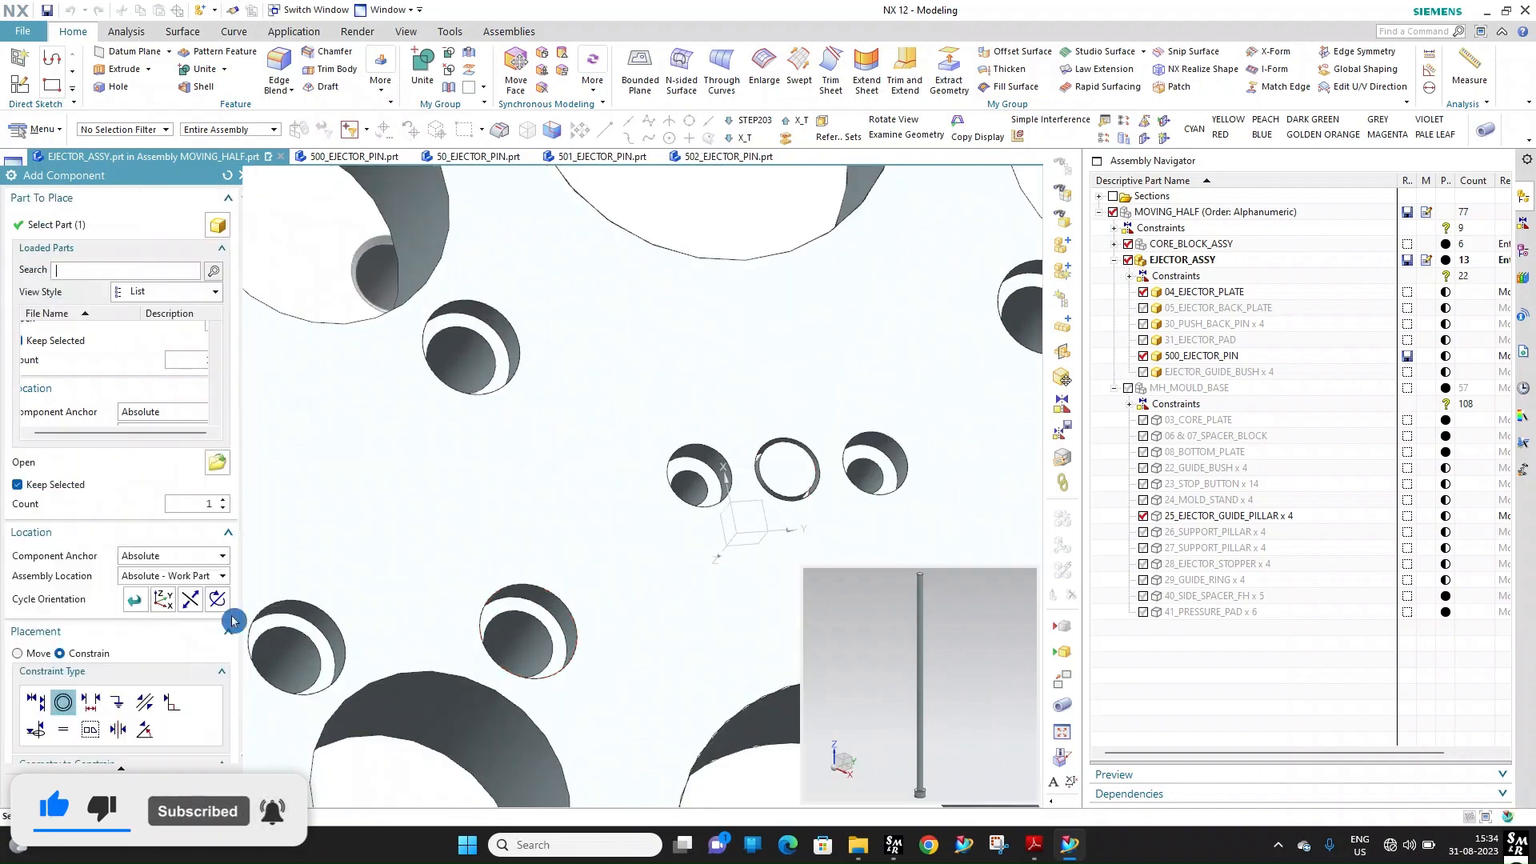
left_click(222, 470)
key("Escape")
key("Escape")
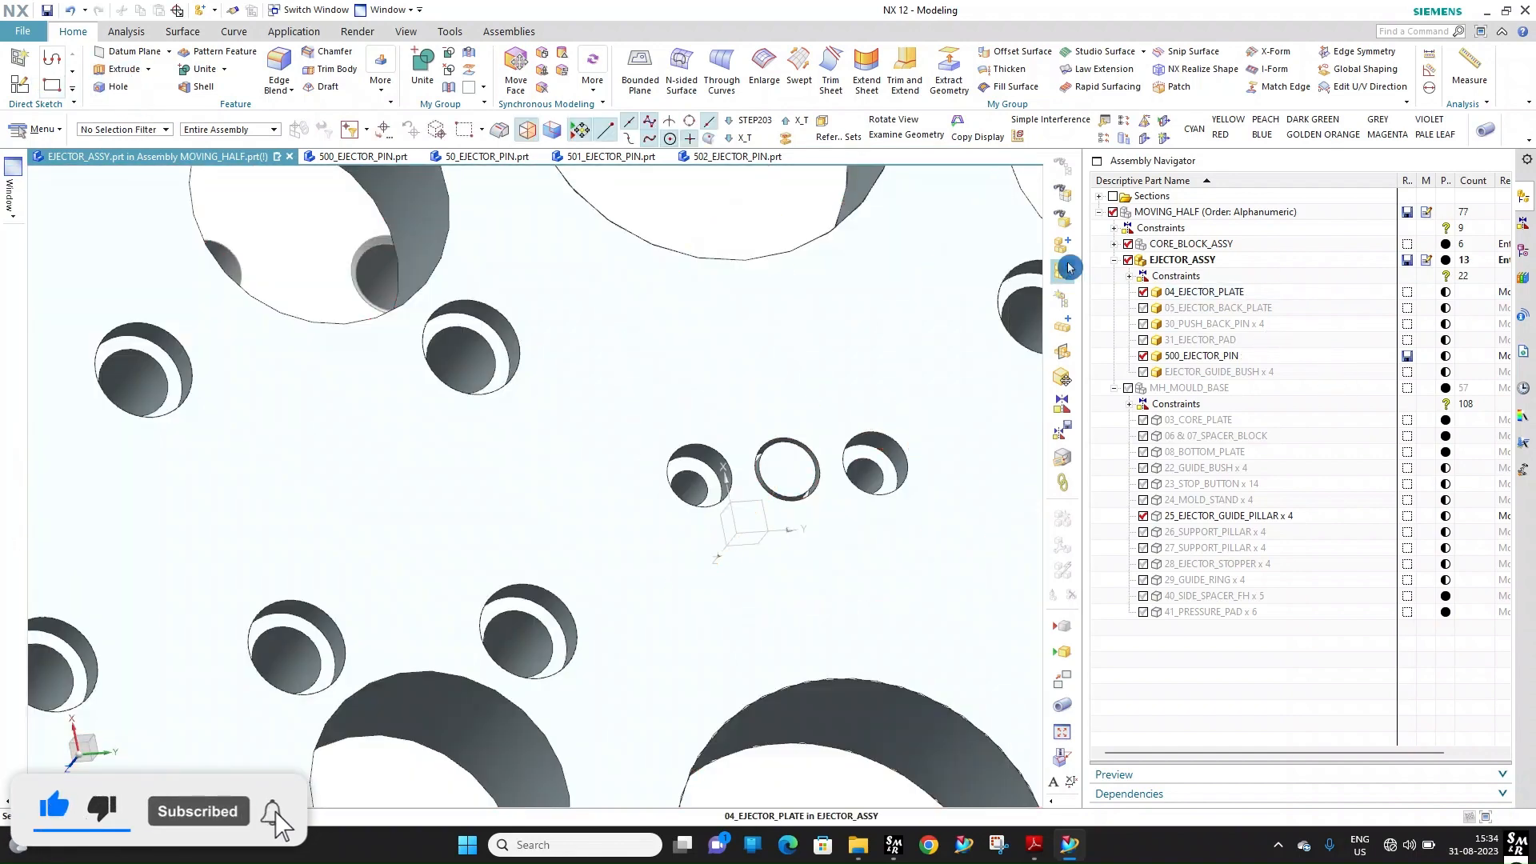
Add 501_EJECTOR_PIN and make its head edge concentric with the open hole on the left of the 500_EJECTOR_PIN
left_click(221, 470)
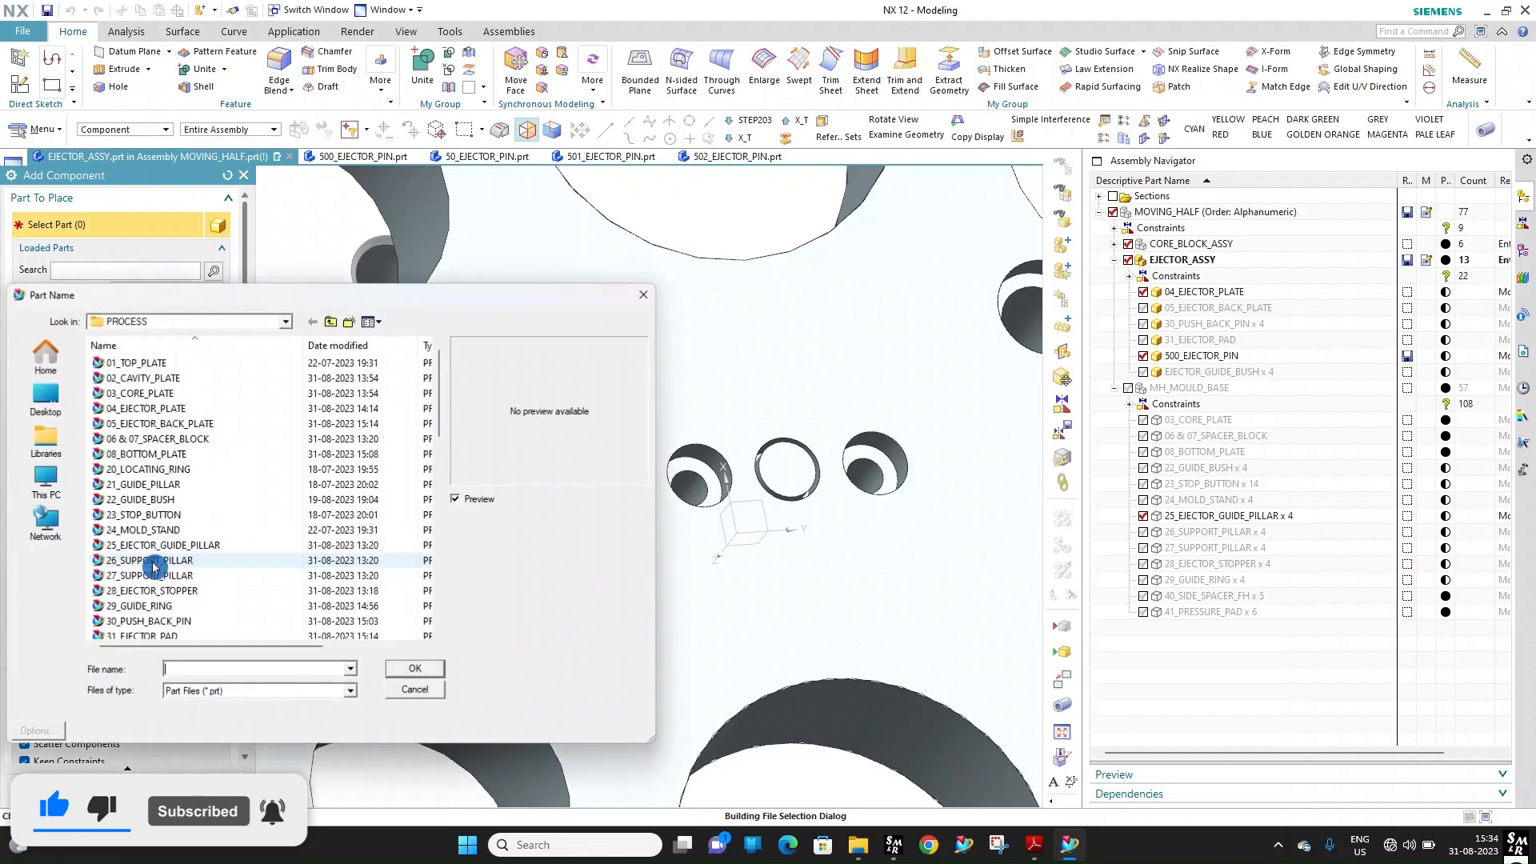
left_click(132, 561)
type("501_EJECTOR_PIN")
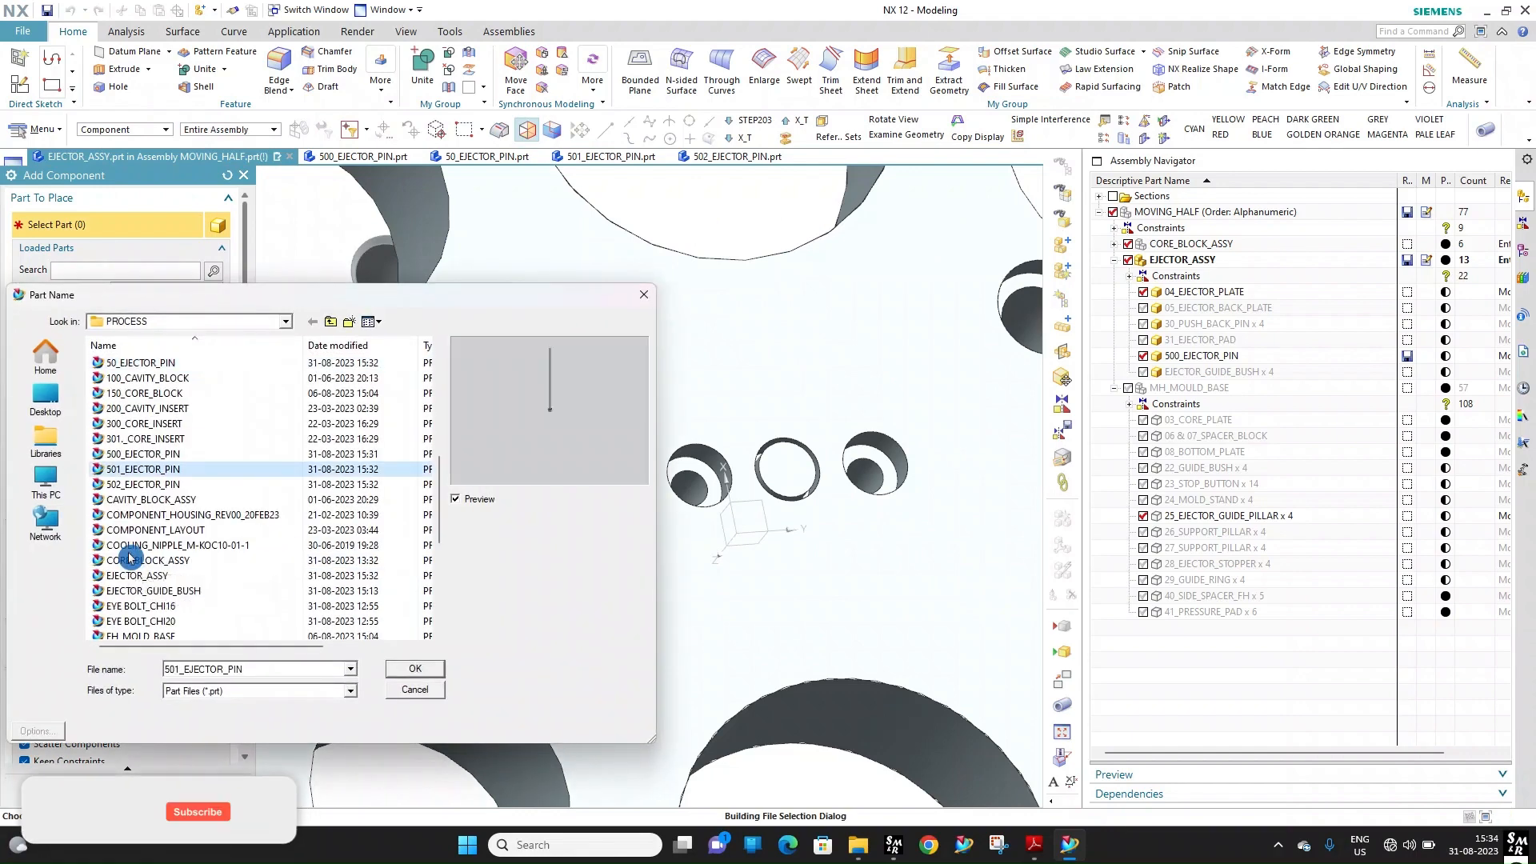
left_click(416, 668)
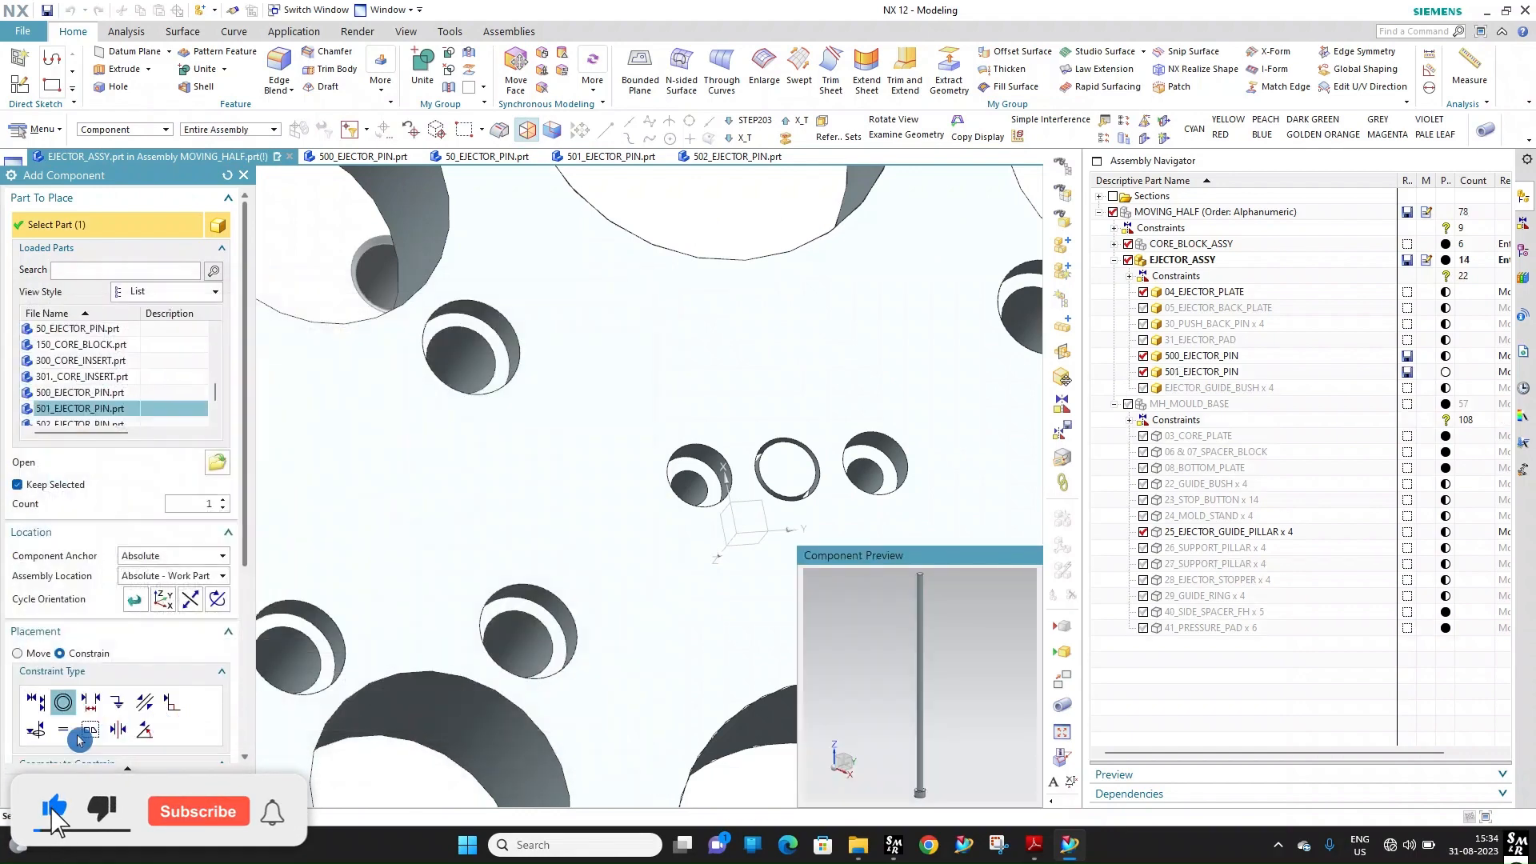
scroll(947, 622, "up", 5)
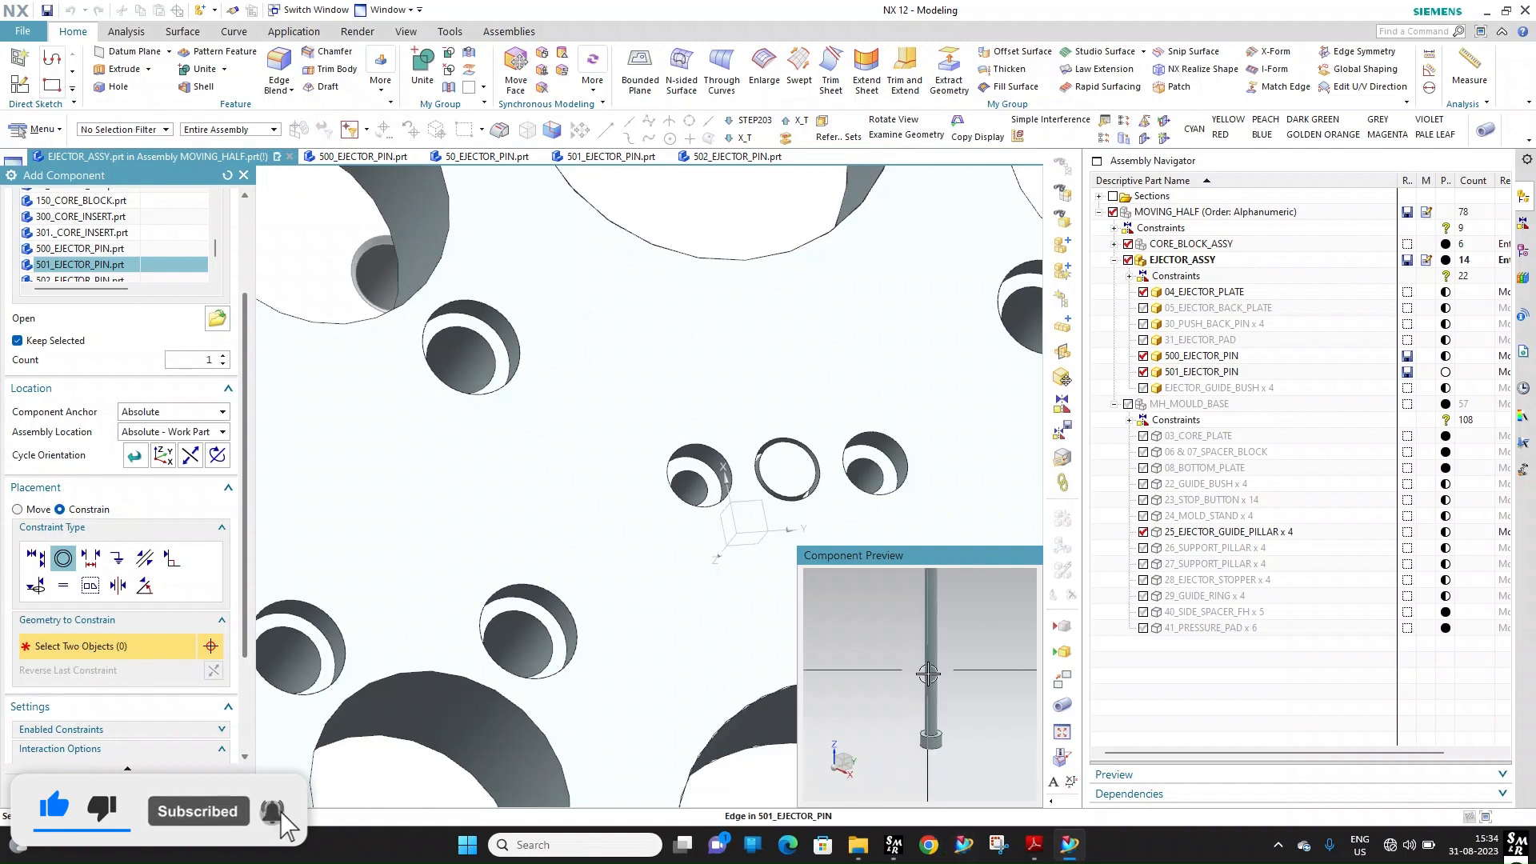
left_click(954, 596)
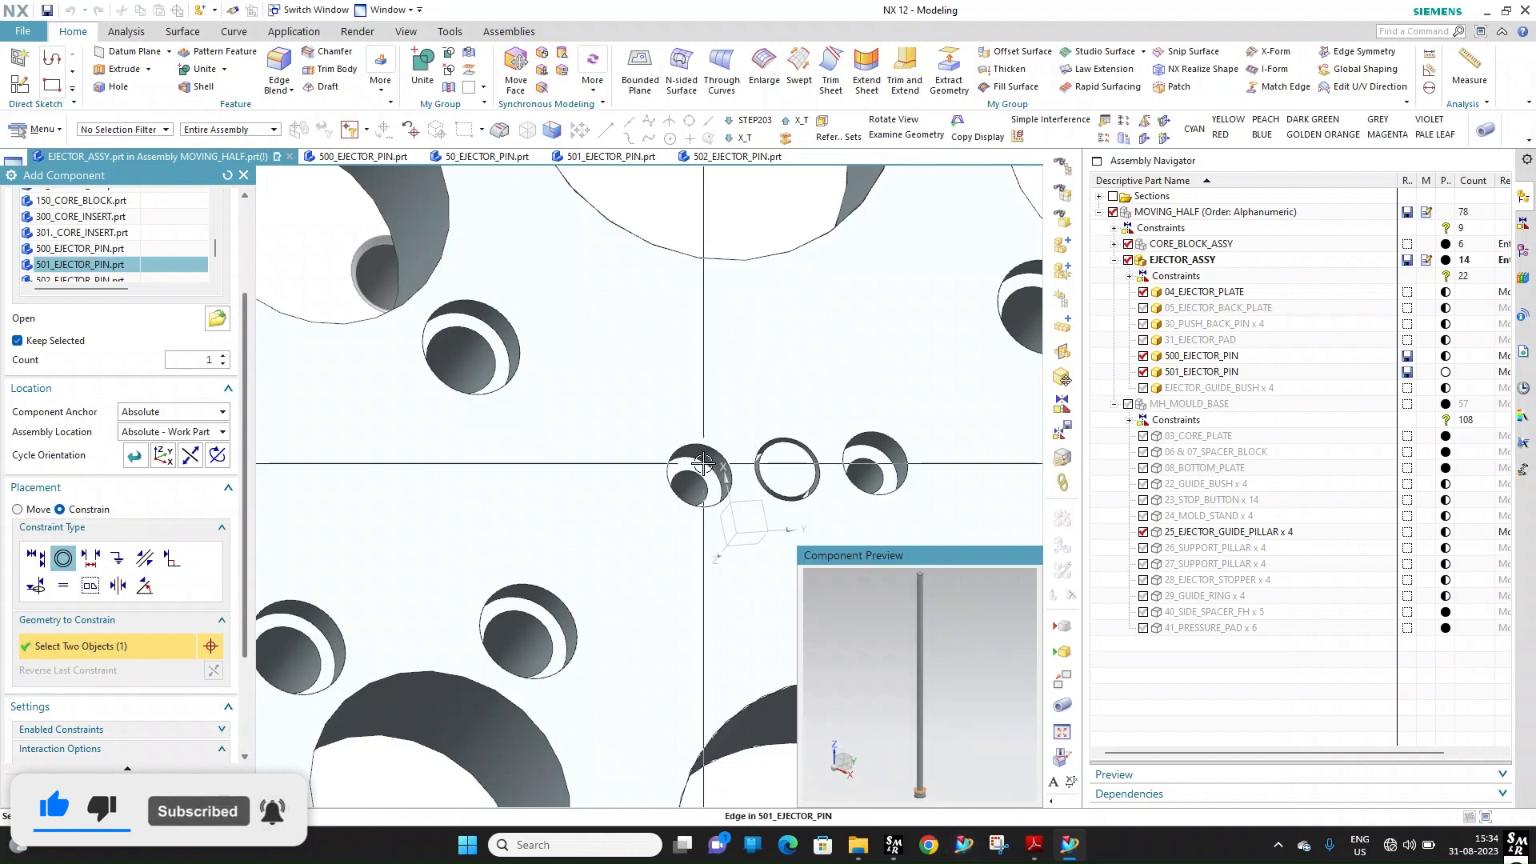
left_click(722, 471)
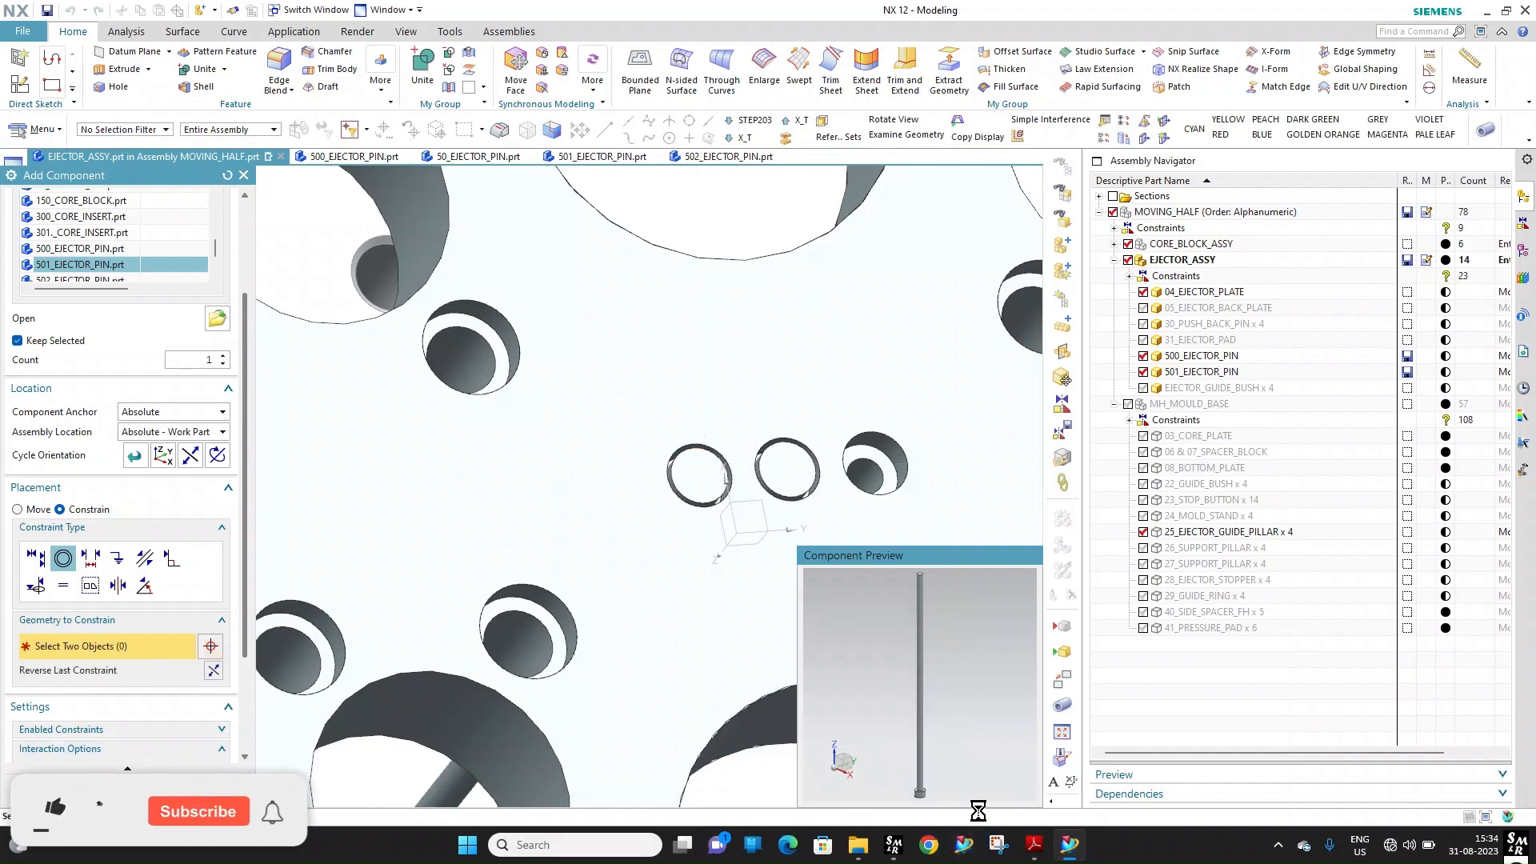
Place a second 501_EJECTOR_PIN concentric with the remaining hole of the central three-hole row and finish adding the component
scroll(953, 761, "up", 5)
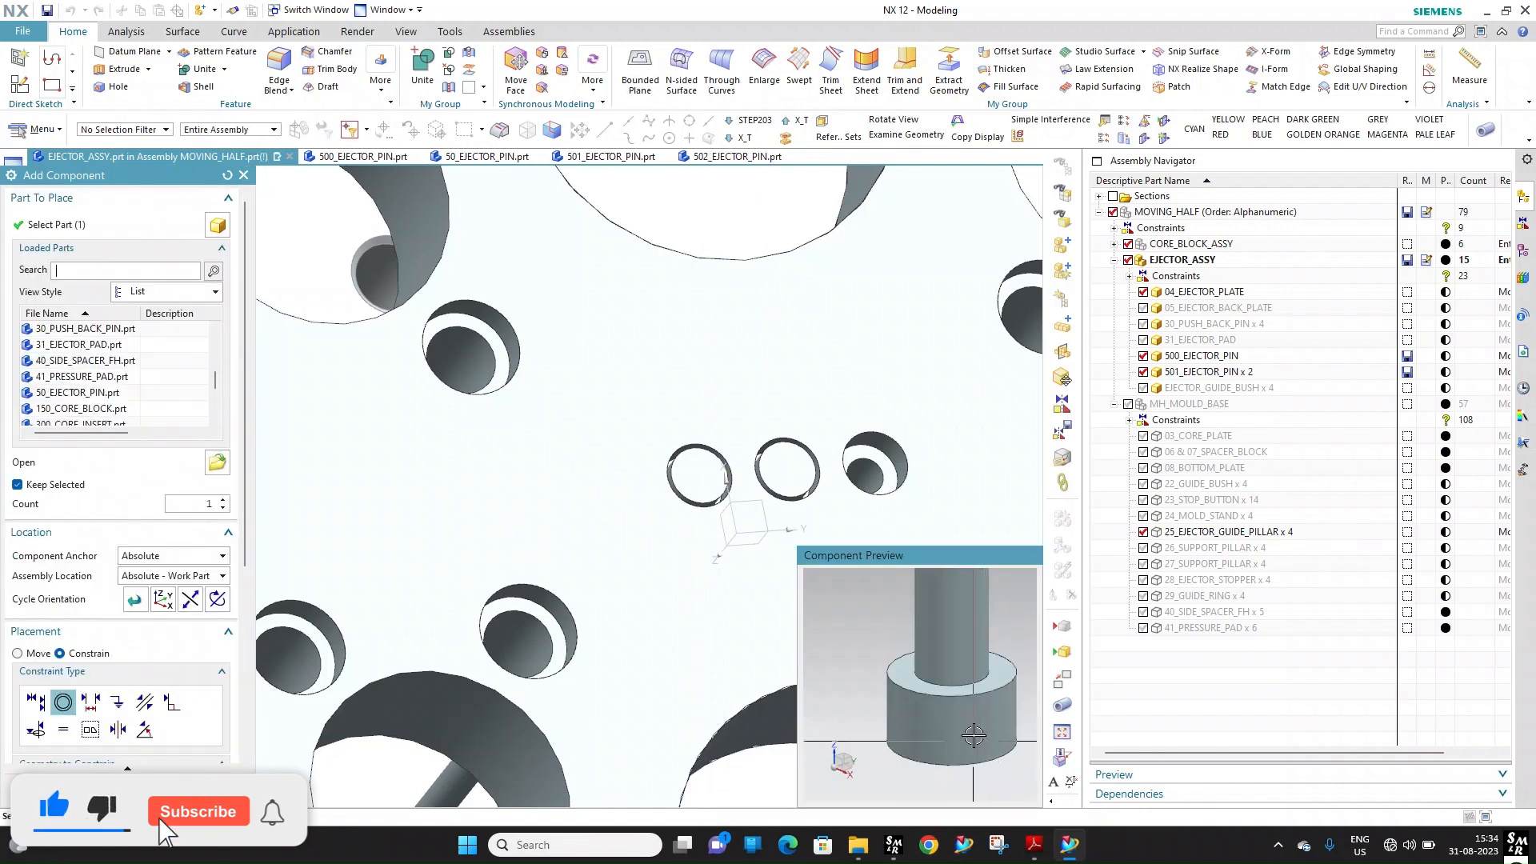
left_click(990, 693)
left_click(888, 436)
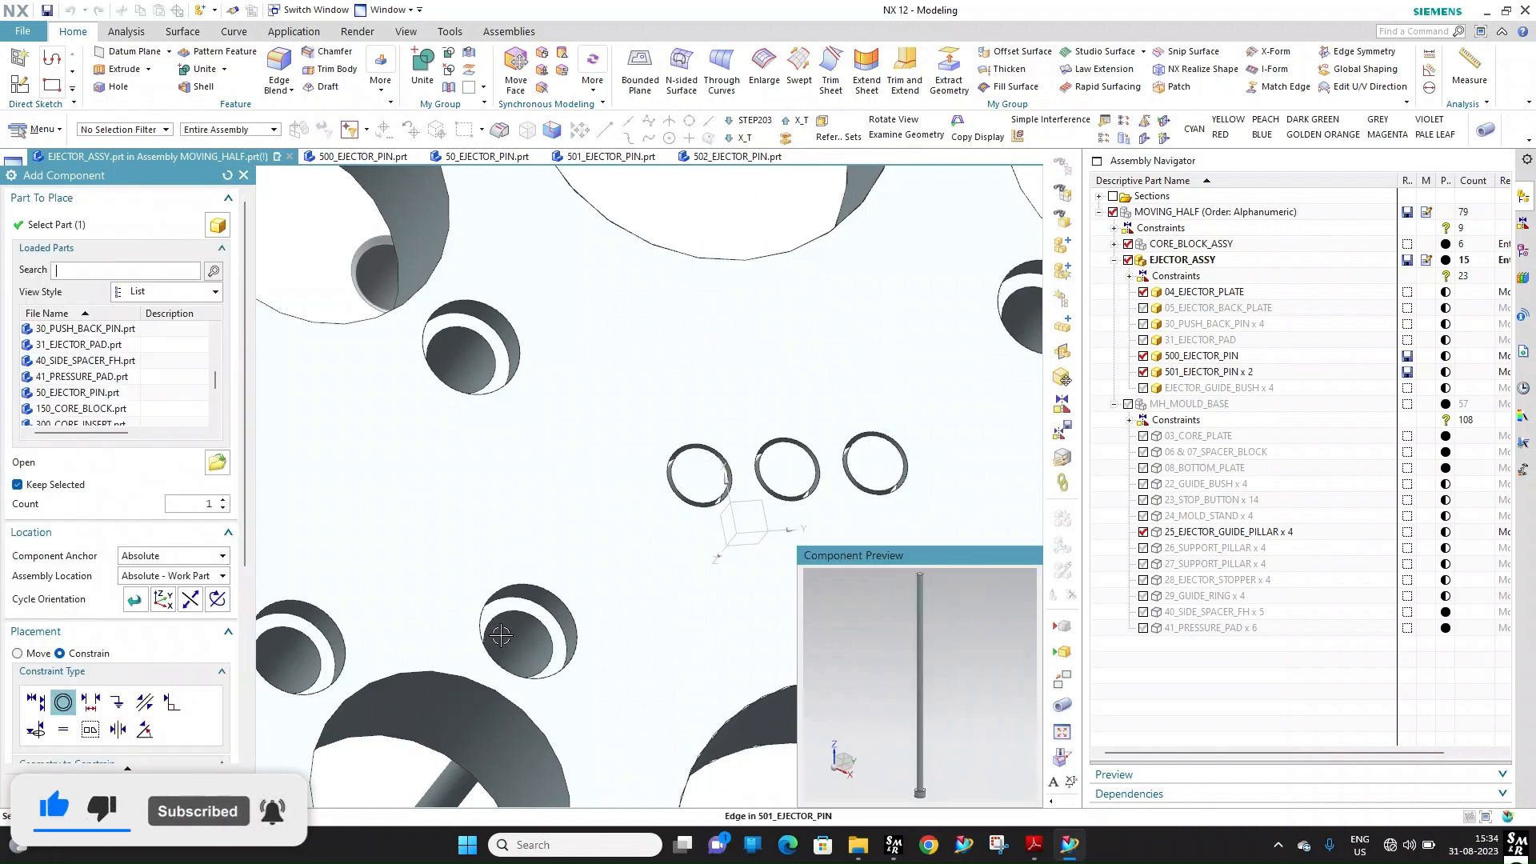
left_click(165, 784)
scroll(853, 514, "down", 4)
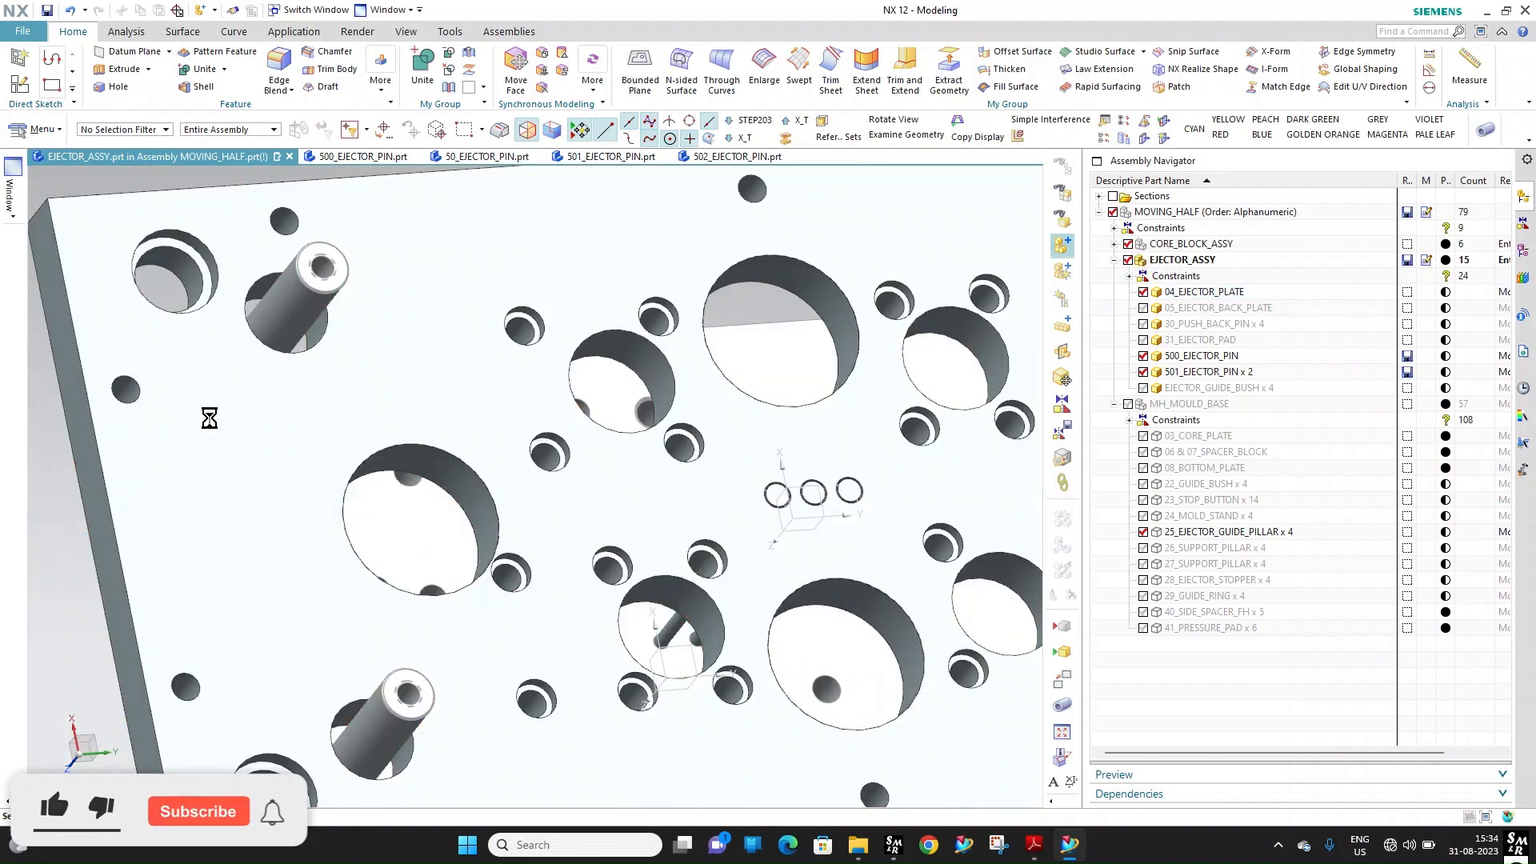
Start adding another component to EJECTOR_ASSY and load the 502_EJECTOR_PIN part from the PROCESS folder
left_click(141, 487)
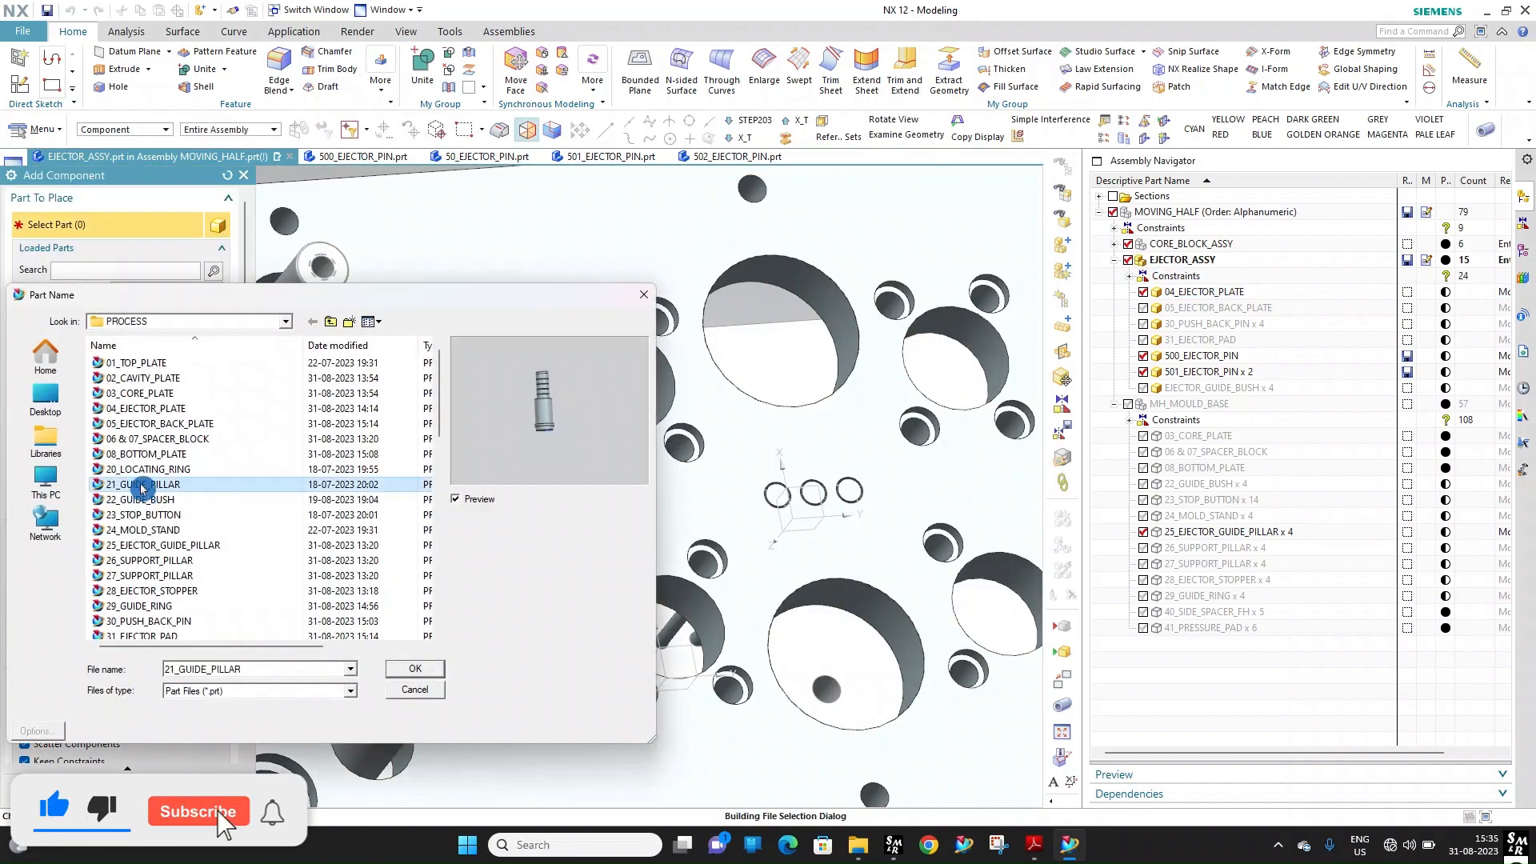
key("5")
left_click(142, 487)
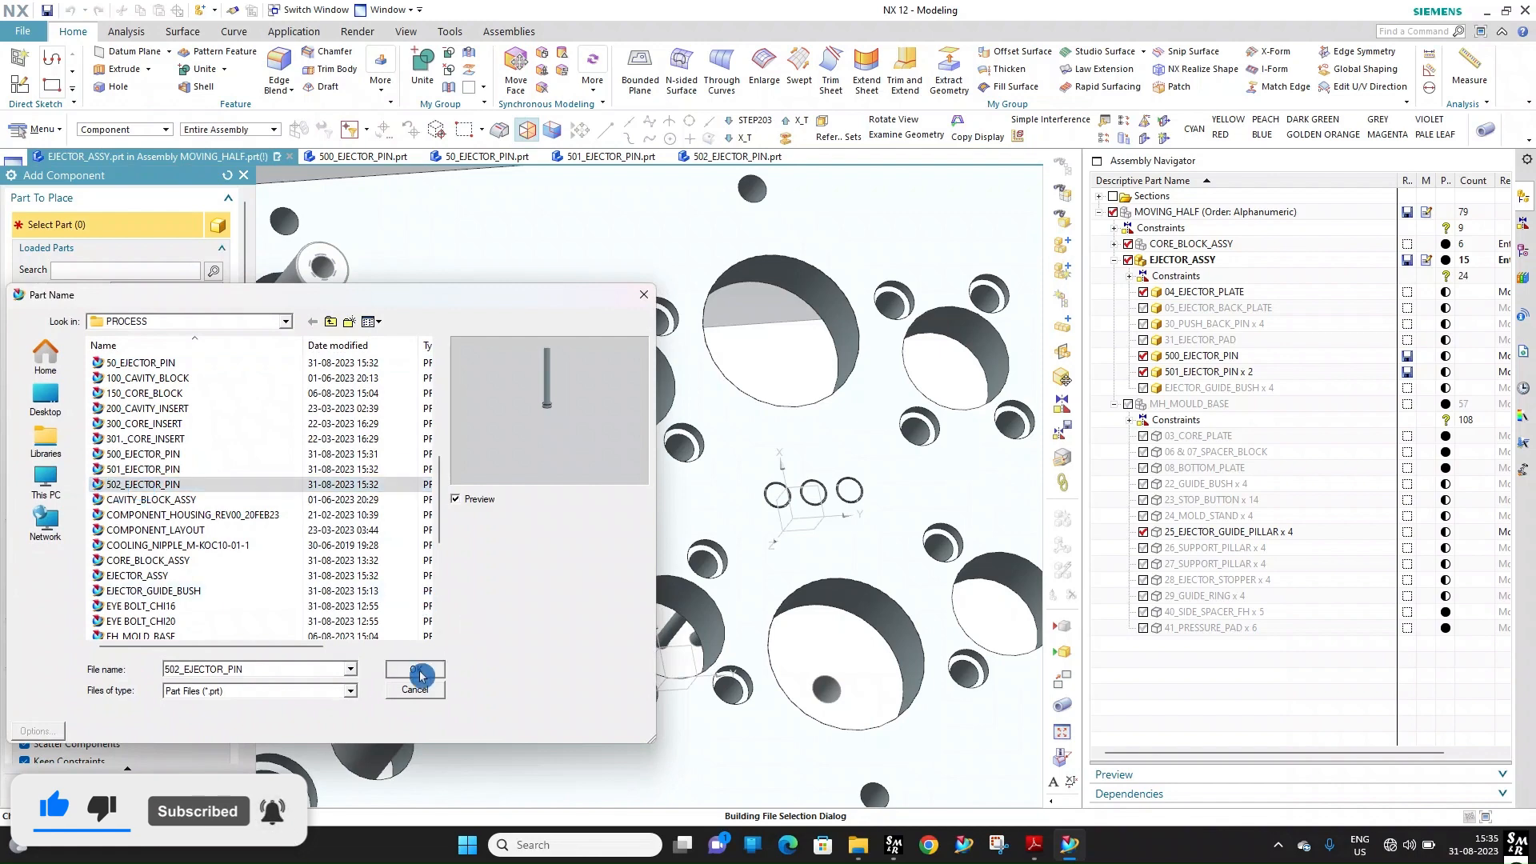
left_click(418, 671)
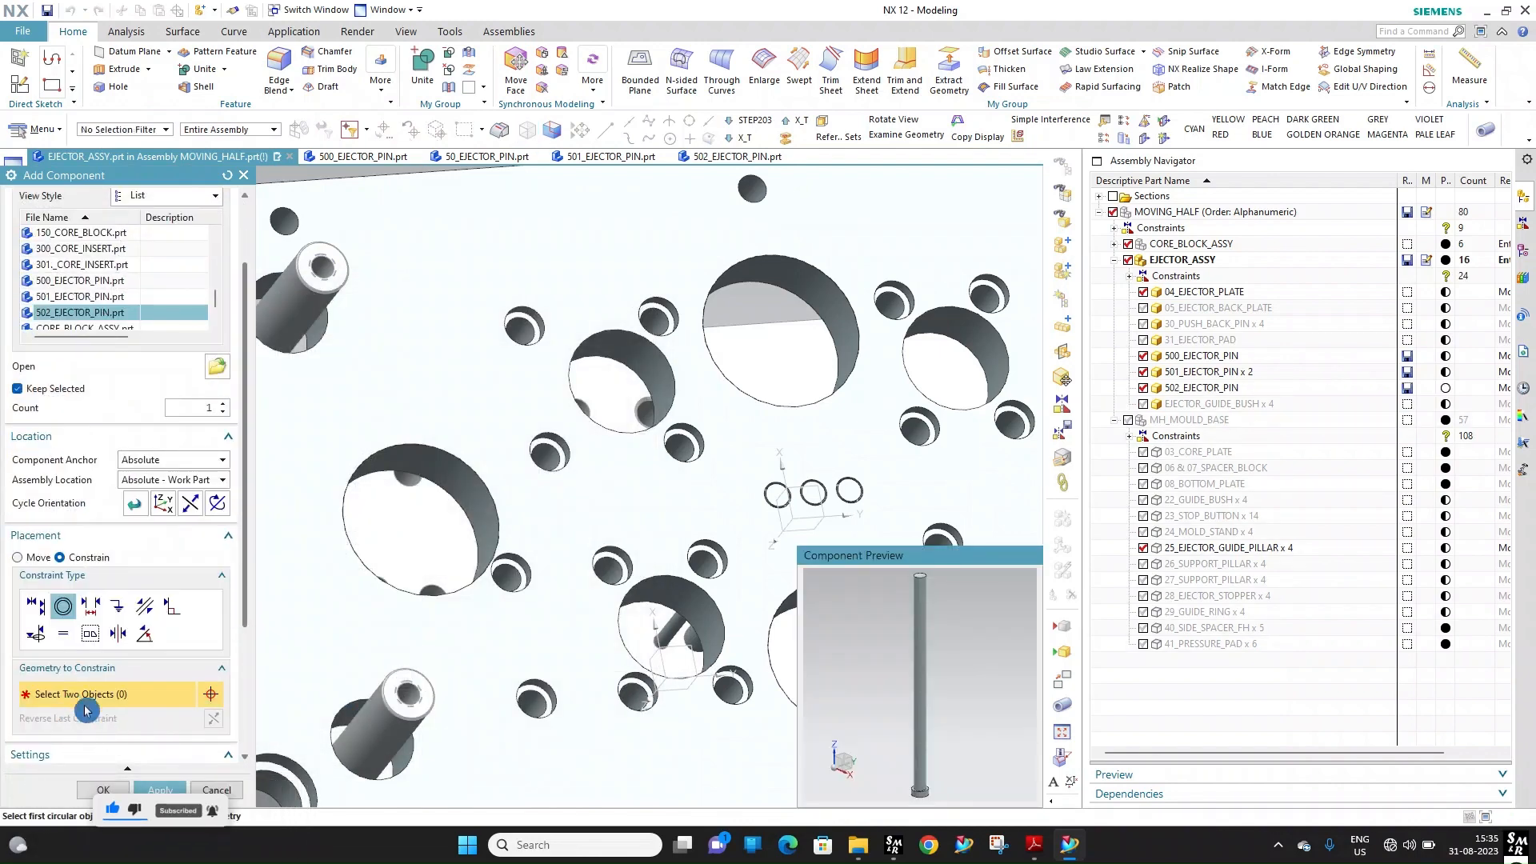
Place 502_EJECTOR_PIN by making its head edge concentric with the upper-right counterbored hole around the upper support-pillar opening
scroll(638, 259, "up", 3)
scroll(676, 372, "down", 3)
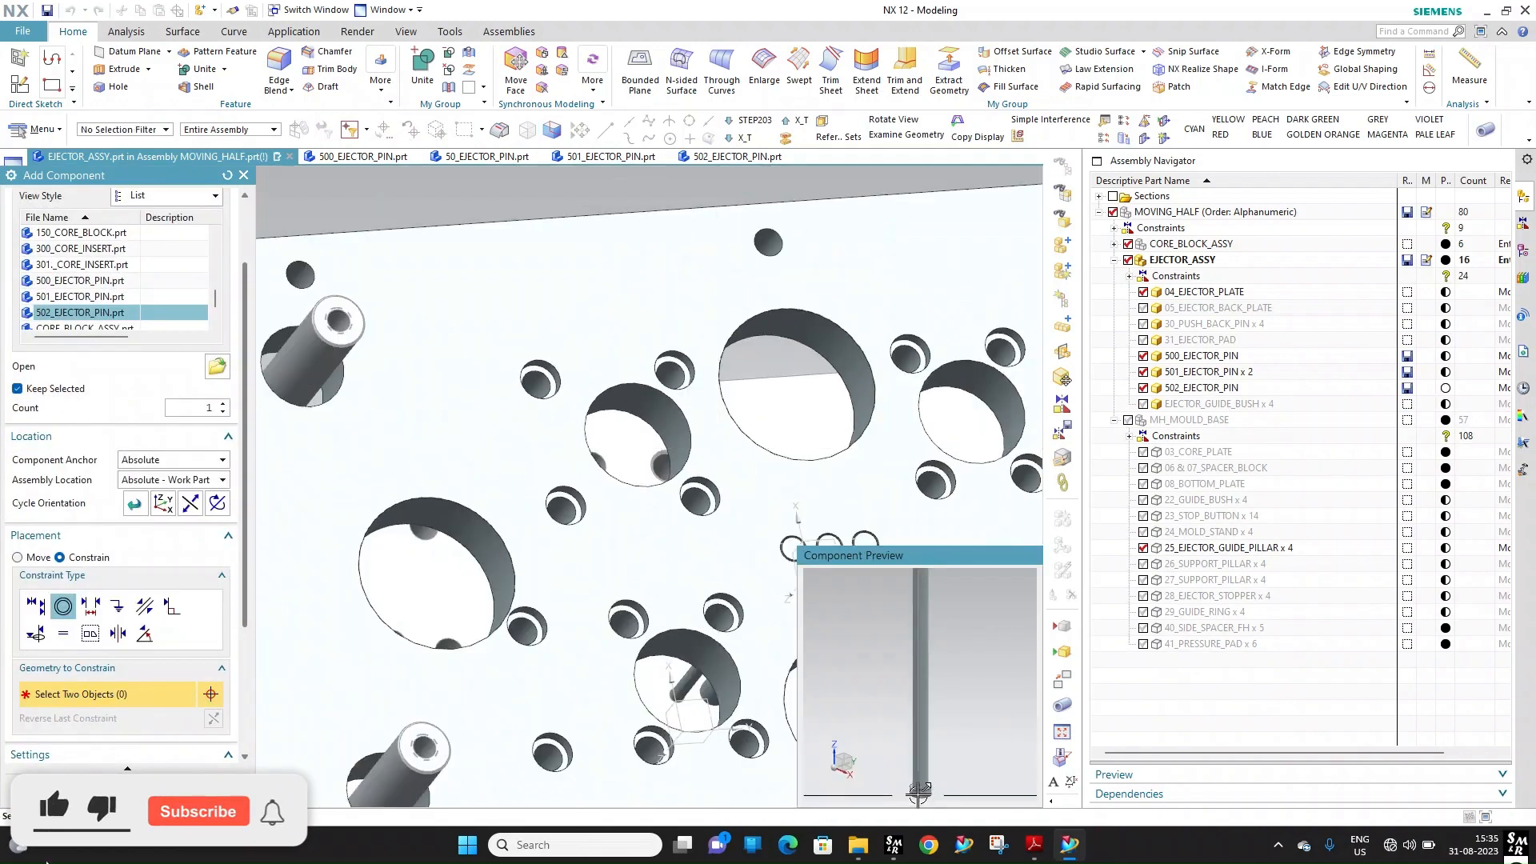
scroll(918, 793, "up", 5)
left_click(919, 741)
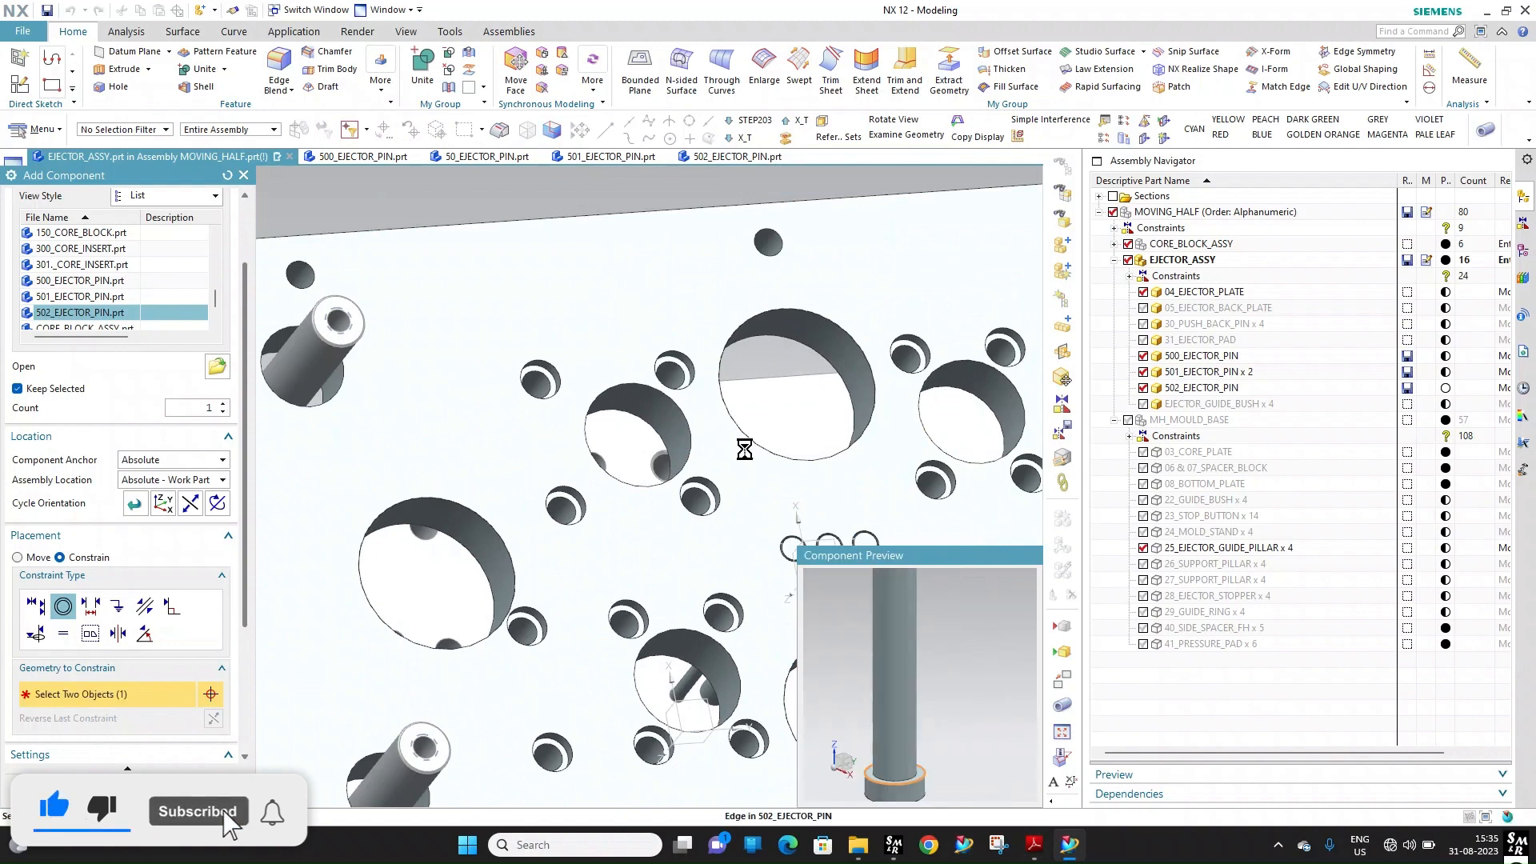
scroll(664, 362, "up", 3)
left_click(676, 347)
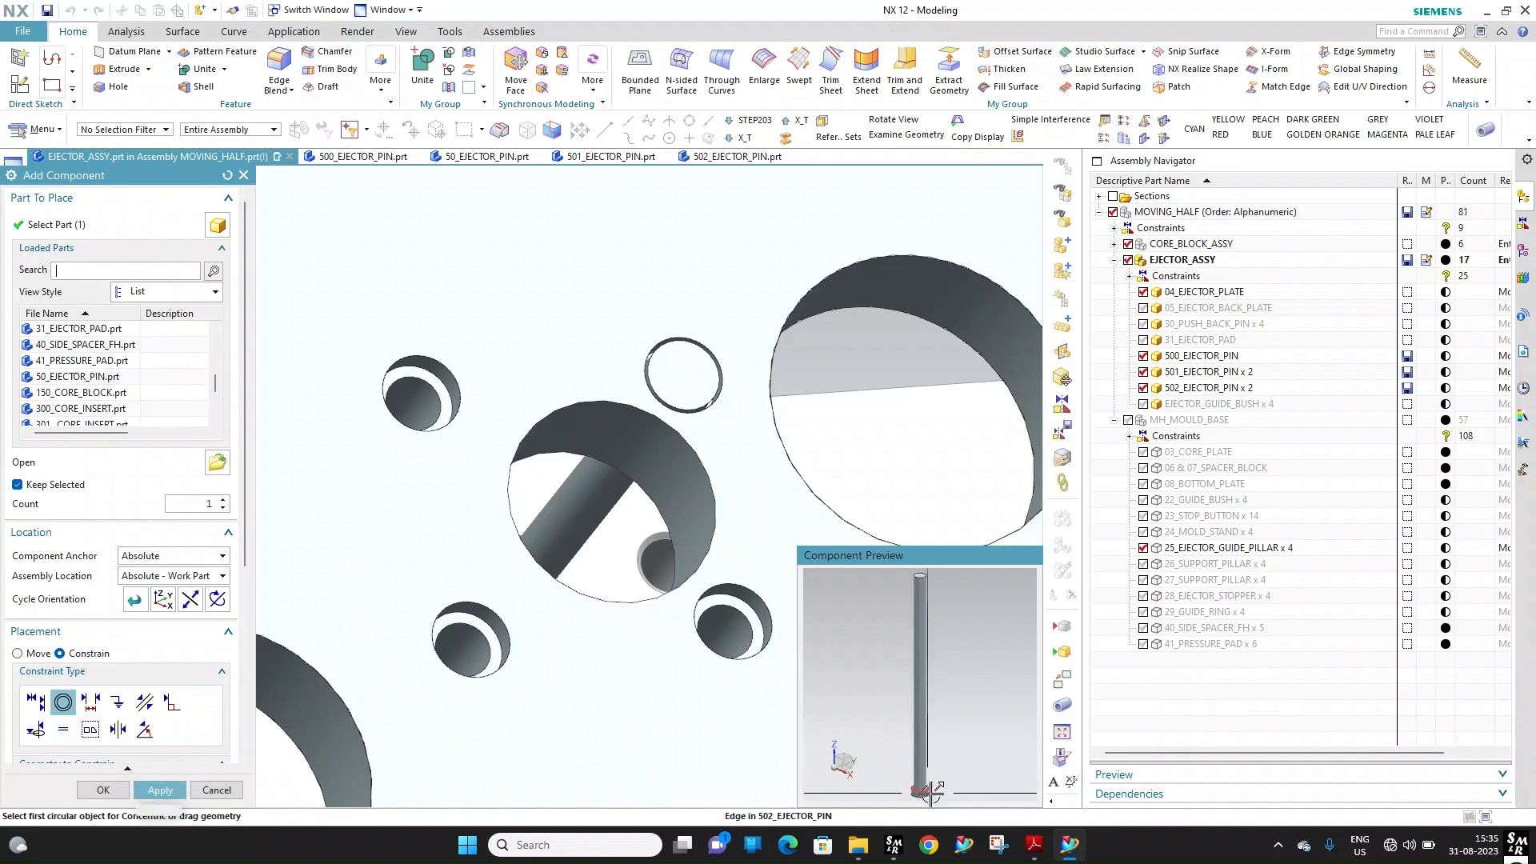
Place two more 502_EJECTOR_PIN components concentric with the lower-right and upper-left counterbored holes around the same opening
scroll(932, 720, "up", 5)
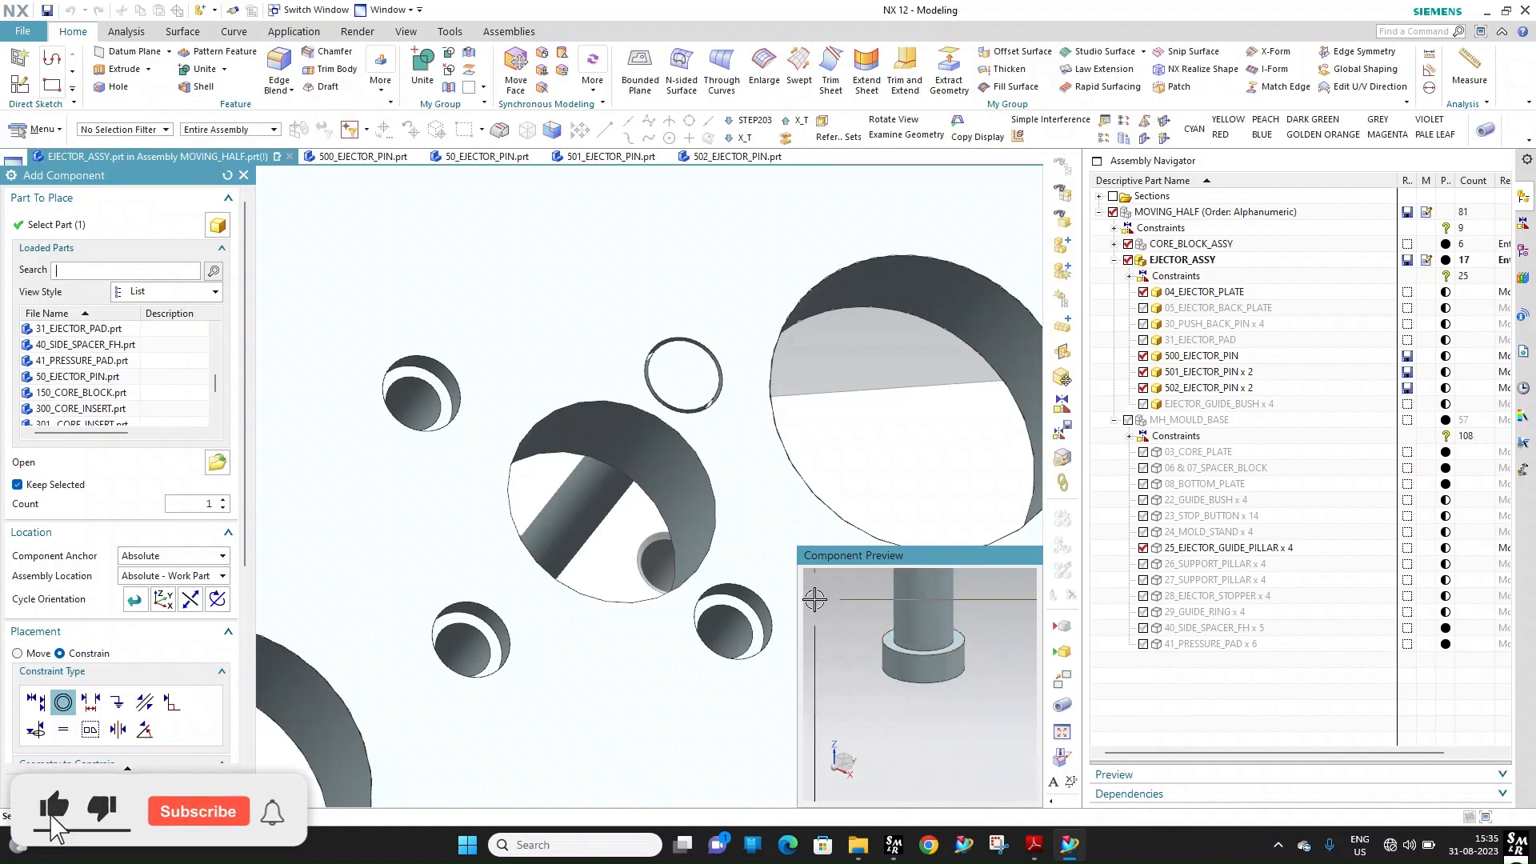
scroll(965, 649, "down", 5)
left_click(763, 593)
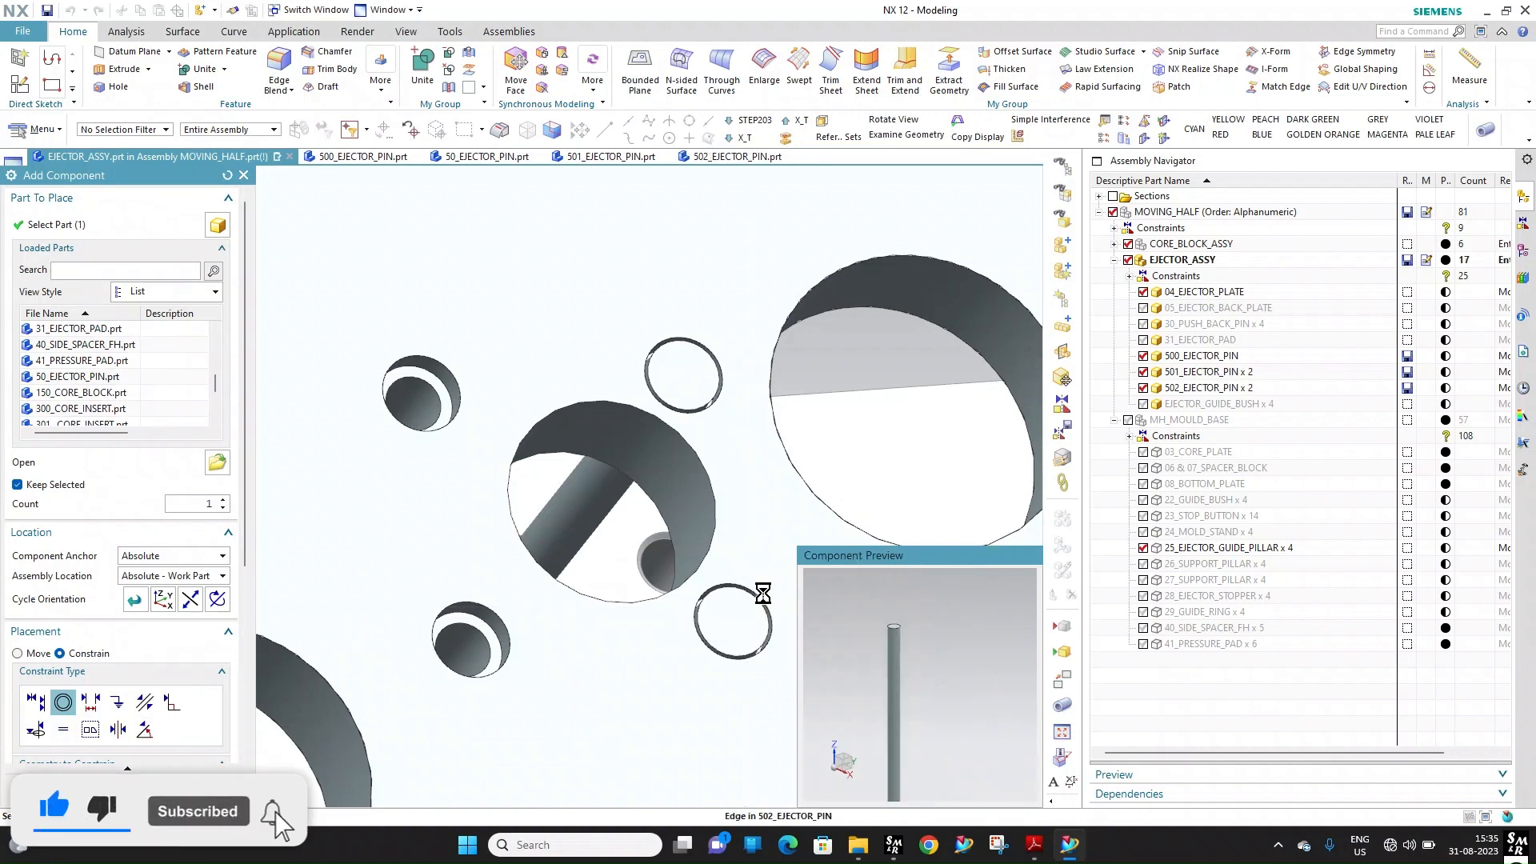
scroll(946, 724, "up", 2)
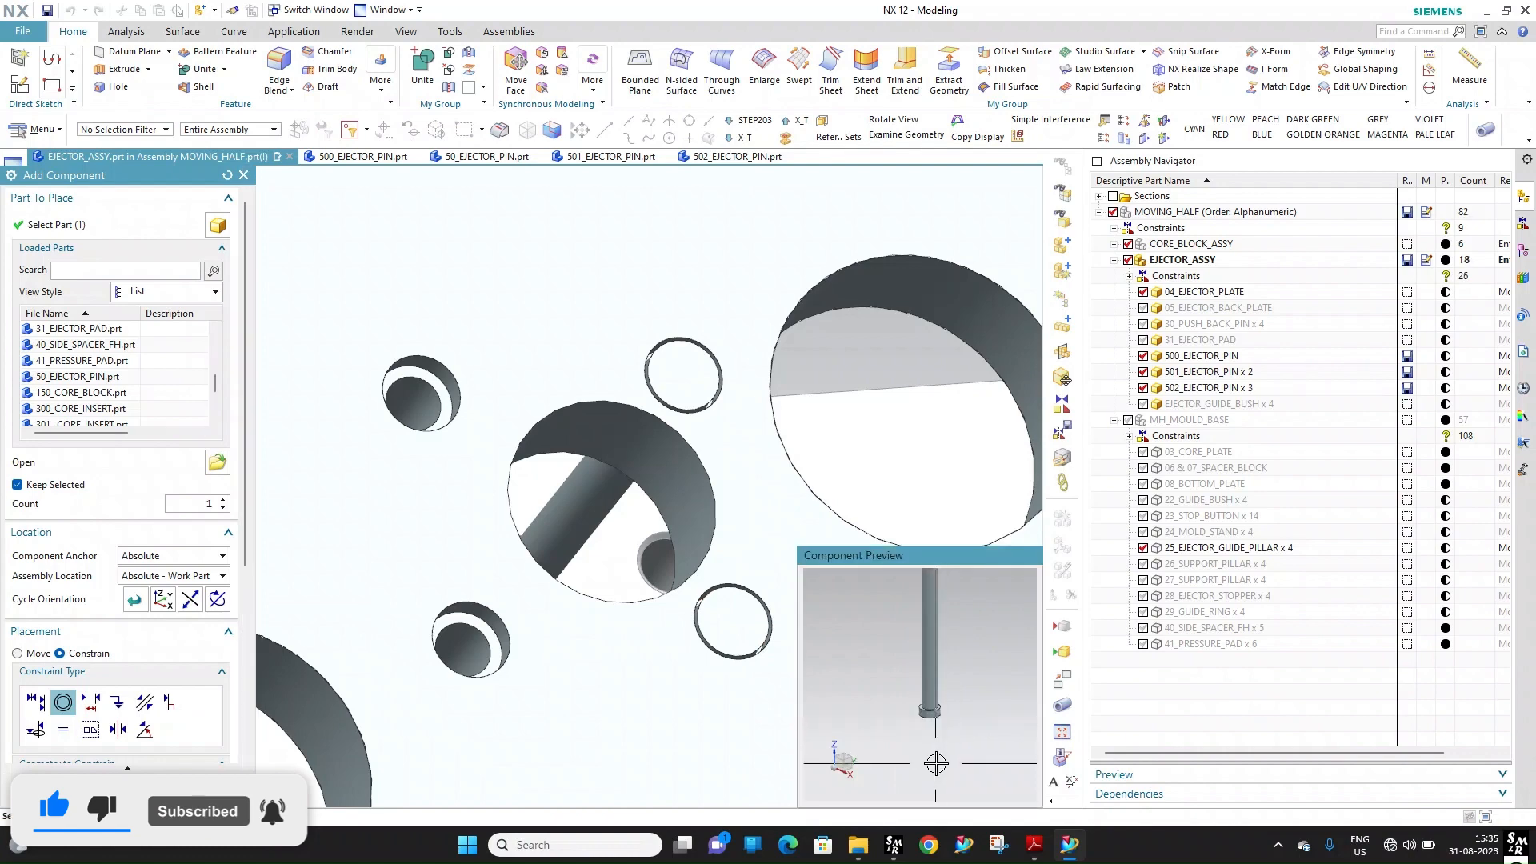
scroll(934, 714, "down", 4)
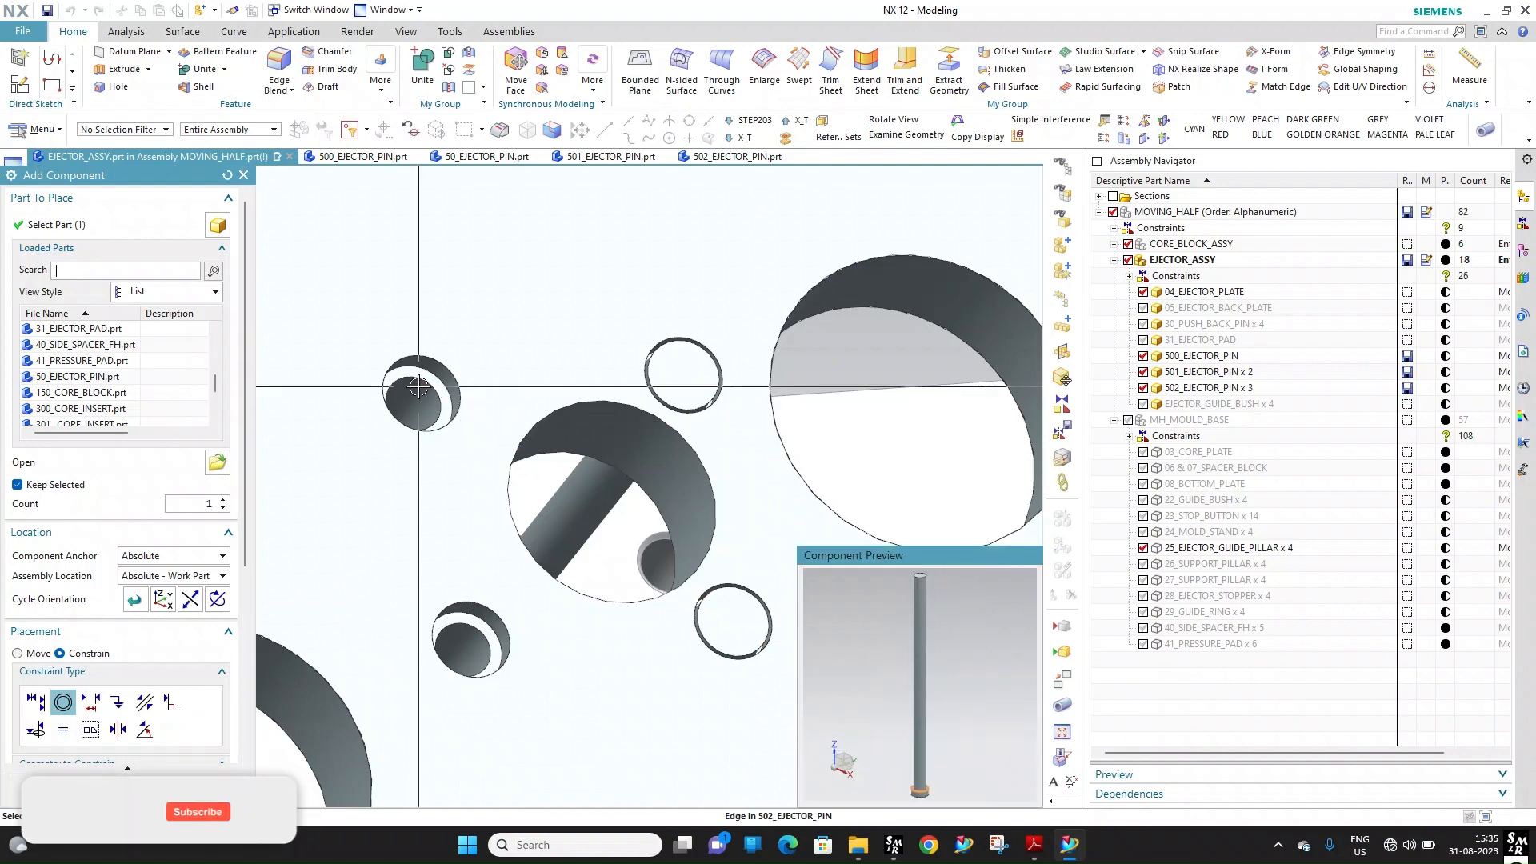
scroll(443, 360, "up", 3)
left_click(444, 359)
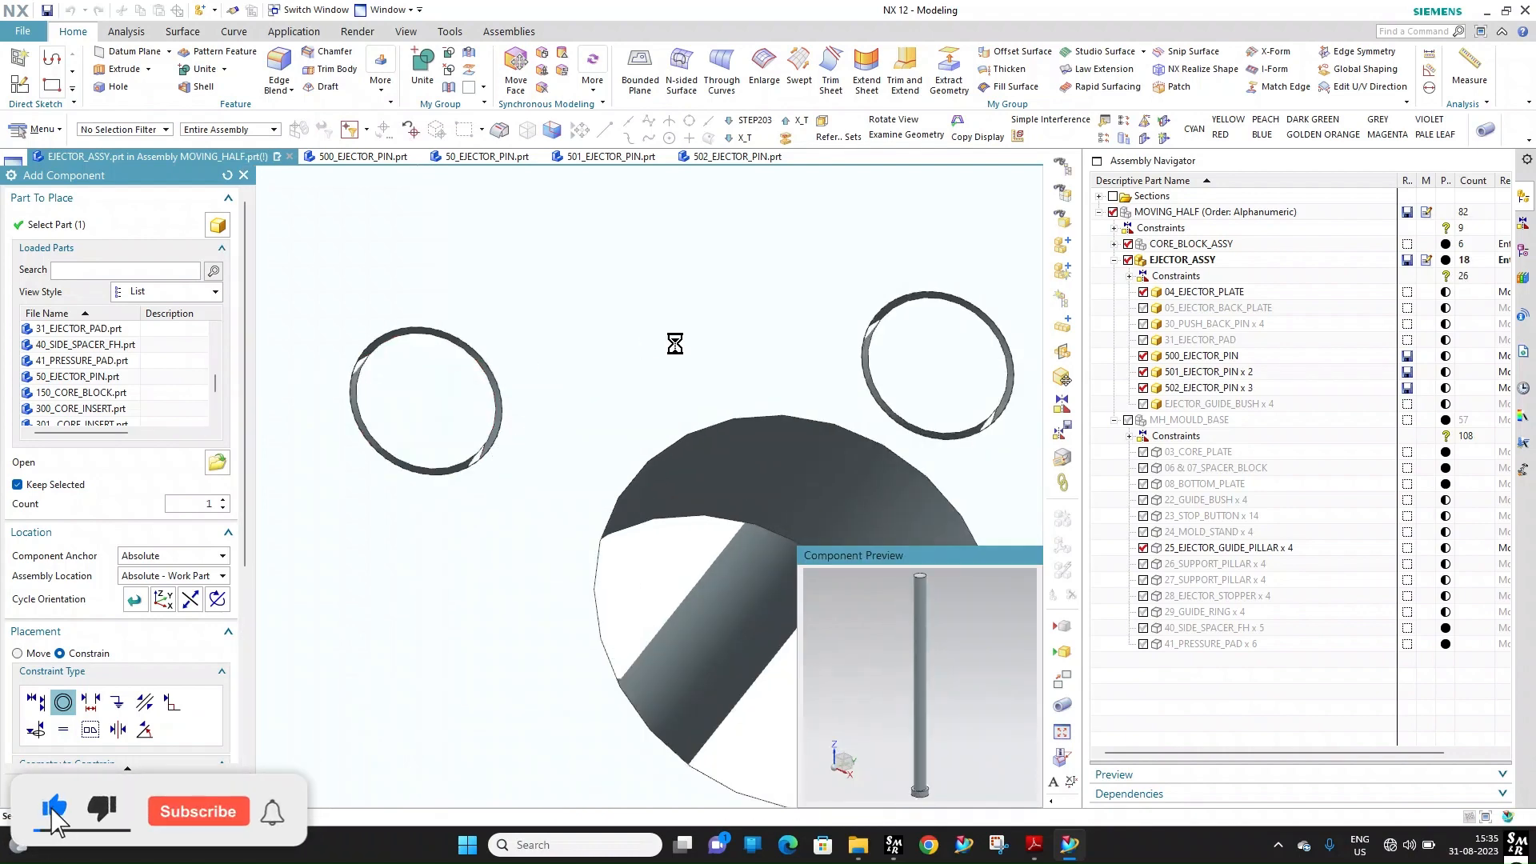
Try to make the 502_EJECTOR_PIN head edge concentric with the lower-left counterbored hole around the upper support-pillar opening
scroll(685, 342, "down", 3)
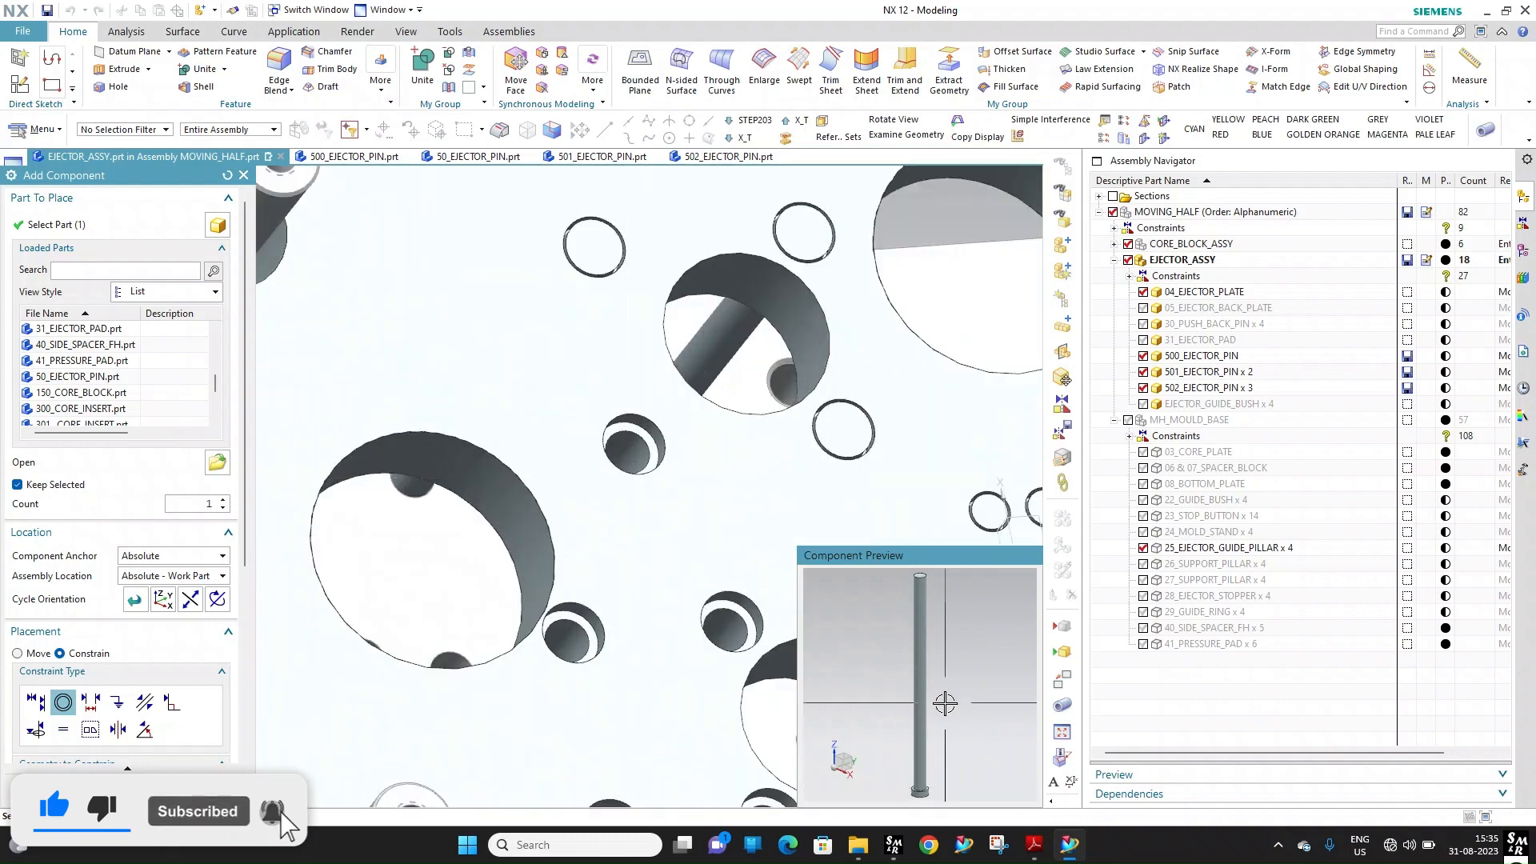
scroll(951, 716, "down", 5)
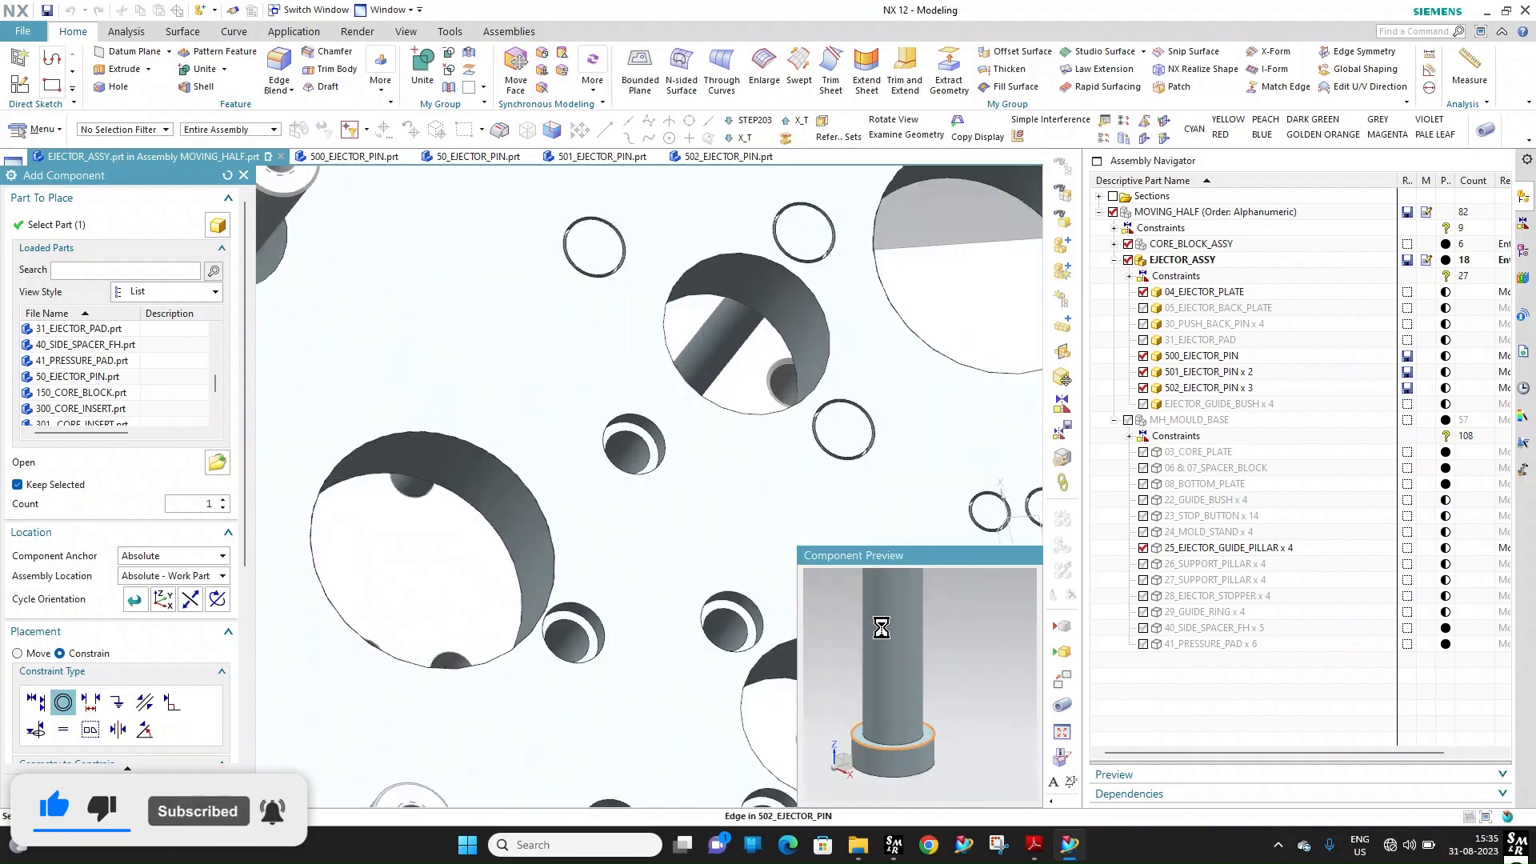
scroll(657, 452, "up", 3)
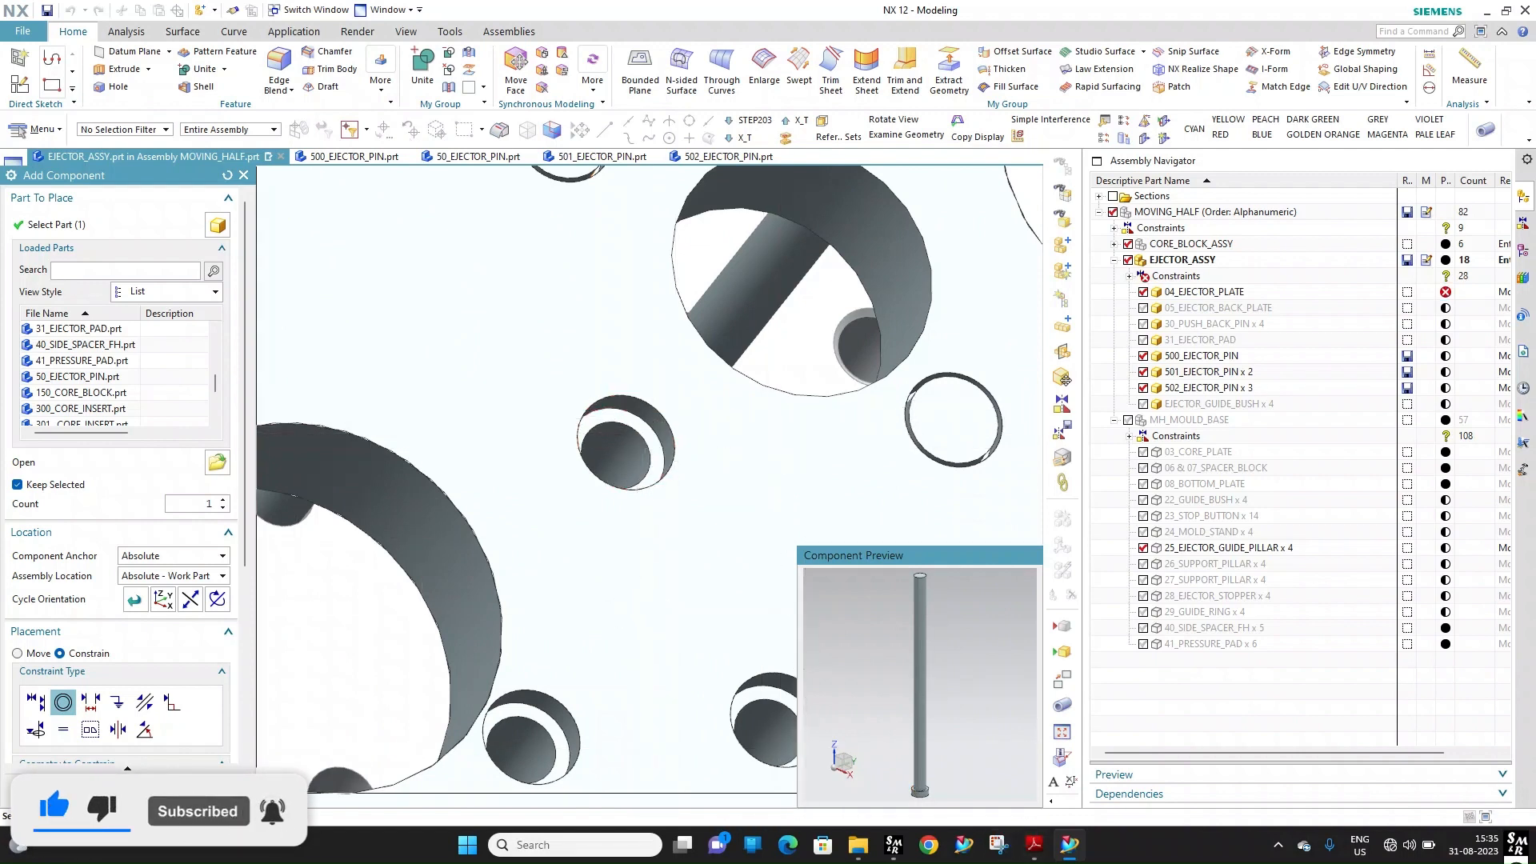
scroll(735, 526, "down", 4)
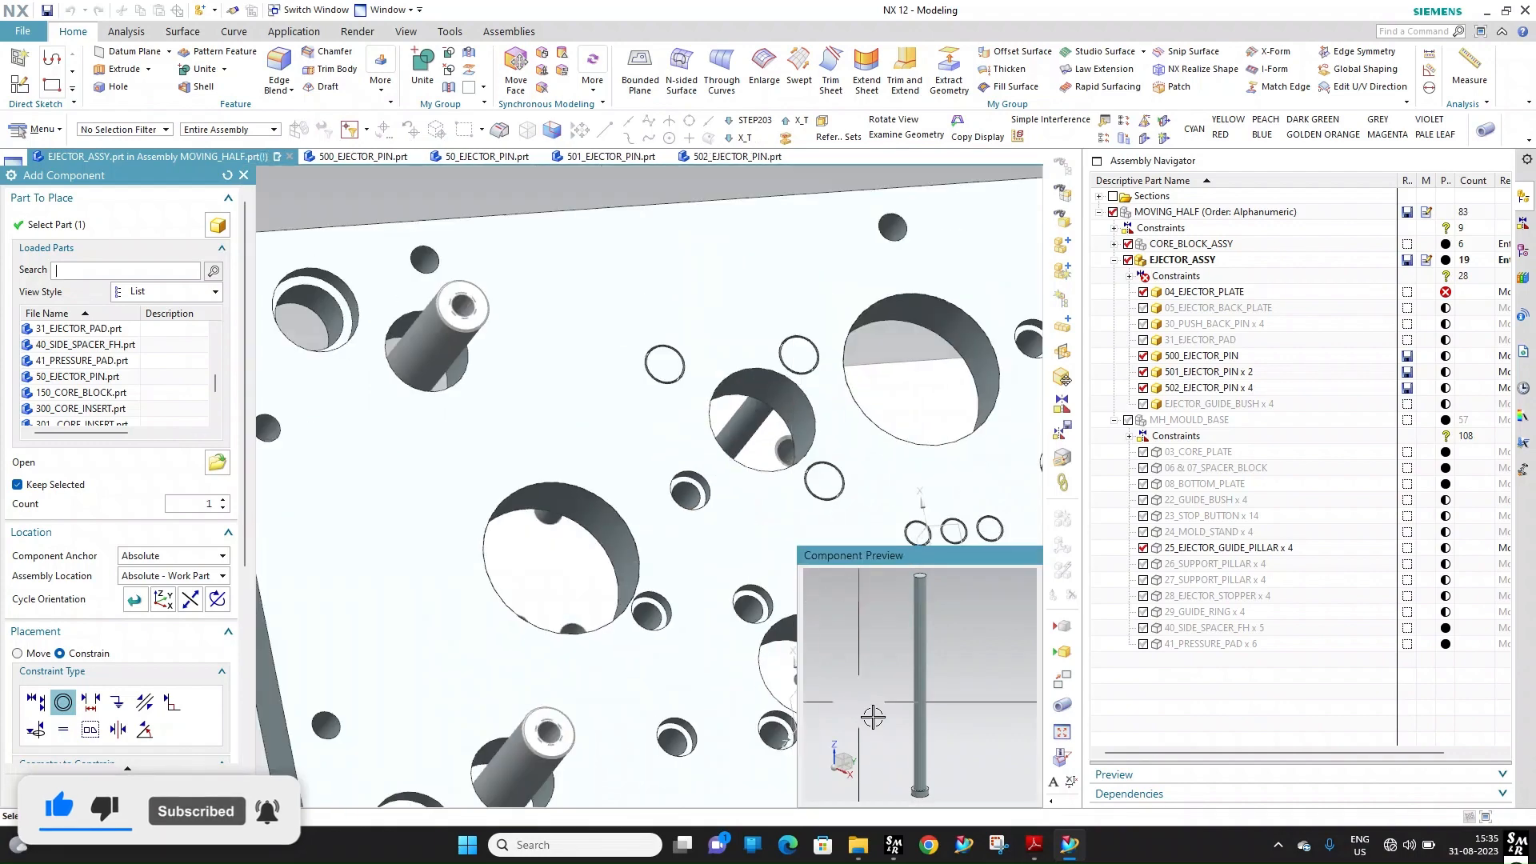
Place another 502_EJECTOR_PIN with its head edge concentric with the lower-left counterbored hole around the upper support-pillar opening
scroll(962, 756, "down", 1)
scroll(920, 776, "up", 5)
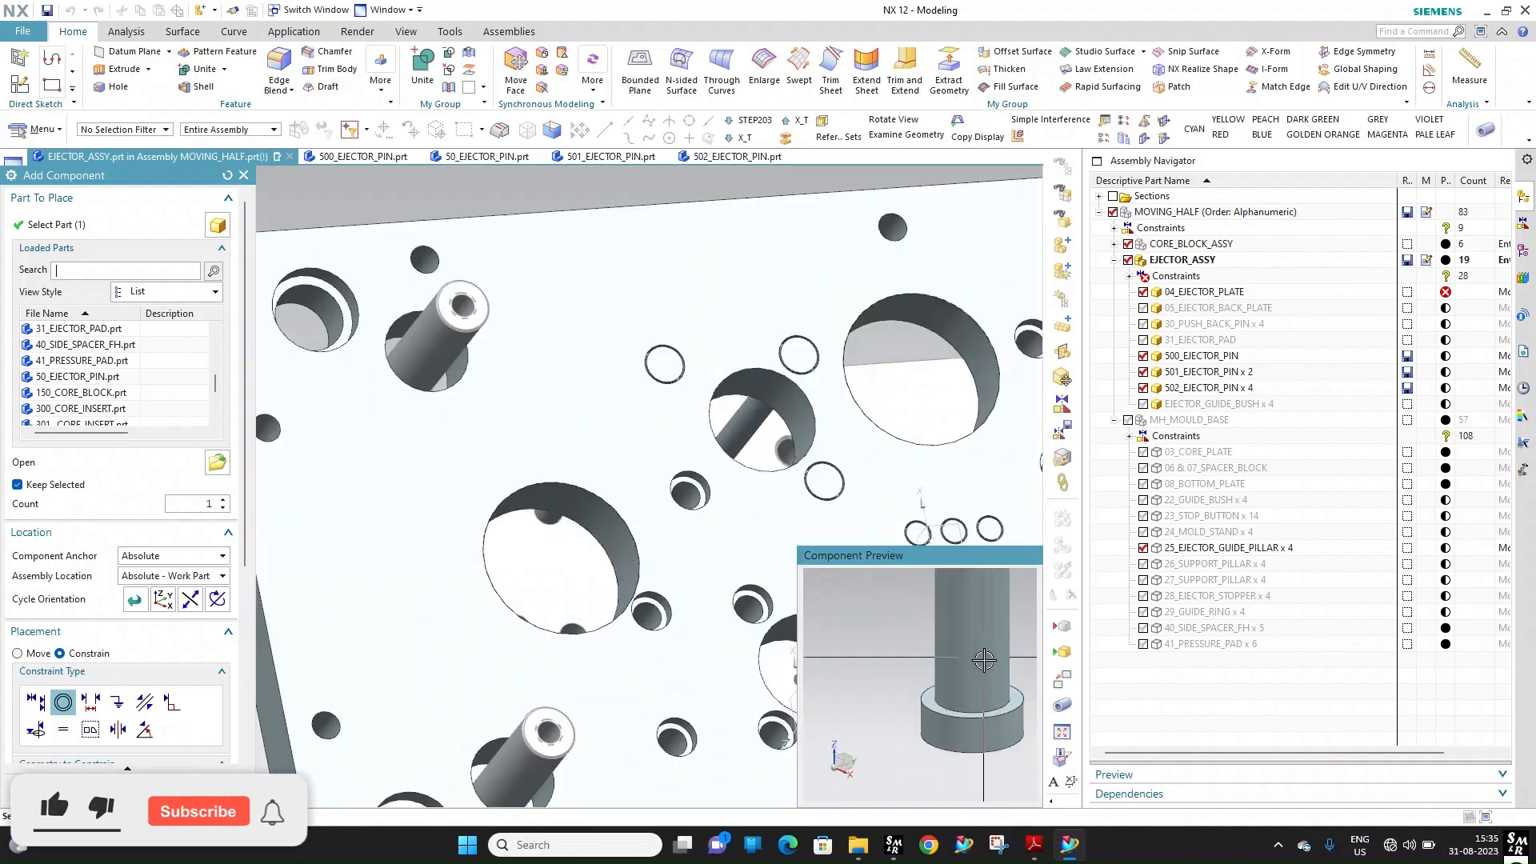
scroll(1020, 704, "down", 5)
scroll(840, 480, "up", 6)
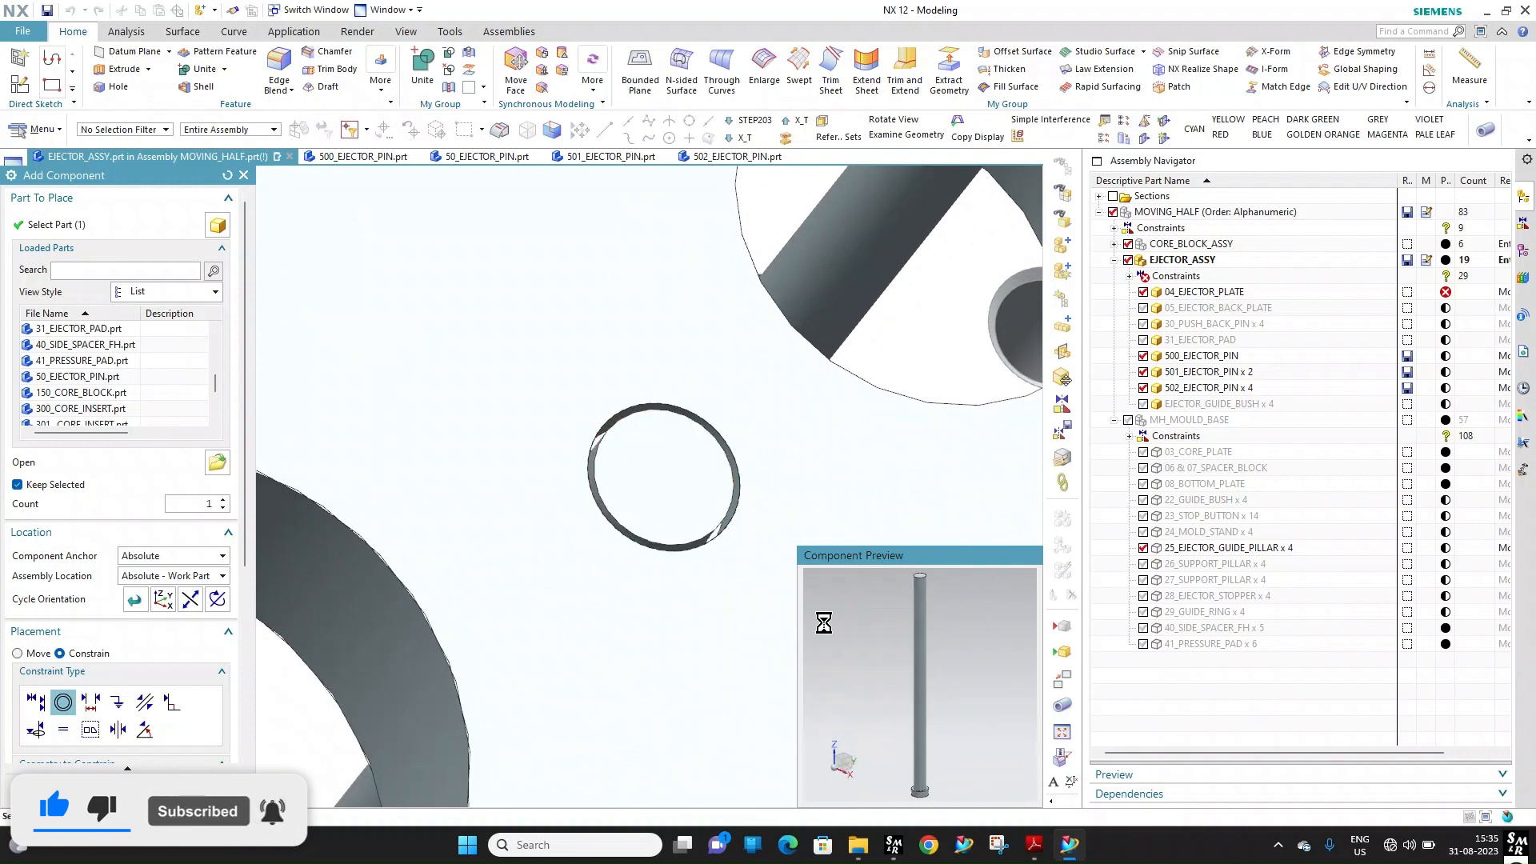
Place a 502_EJECTOR_PIN with its head edge concentric with the counterbored hole at the lower-right rim of the large round opening
scroll(669, 449, "down", 6)
scroll(637, 626, "up", 3)
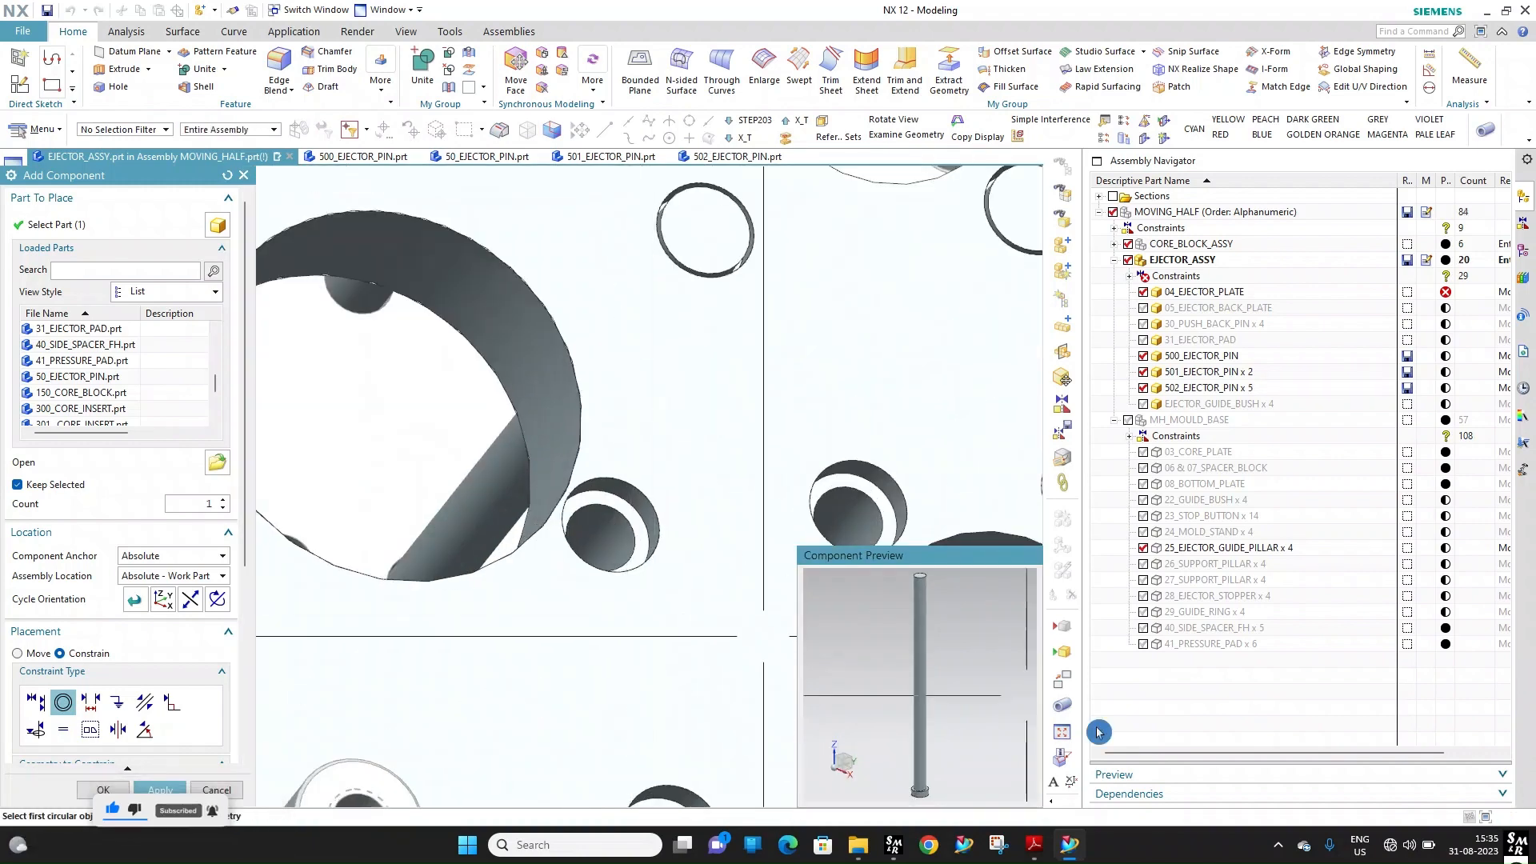
scroll(943, 712, "down", 4)
scroll(937, 763, "up", 5)
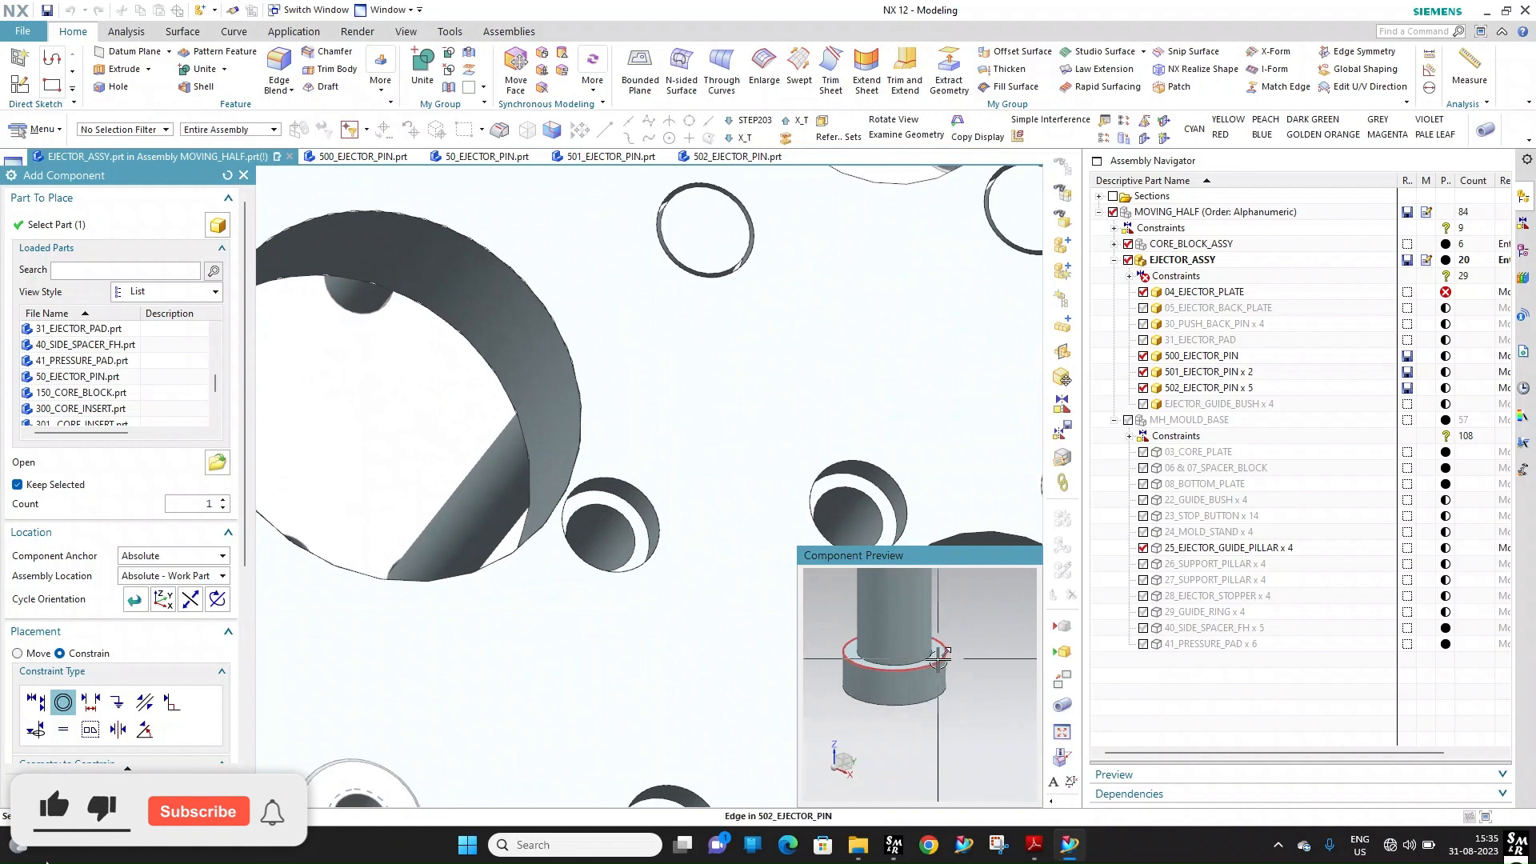
left_click(938, 660)
left_click(633, 512)
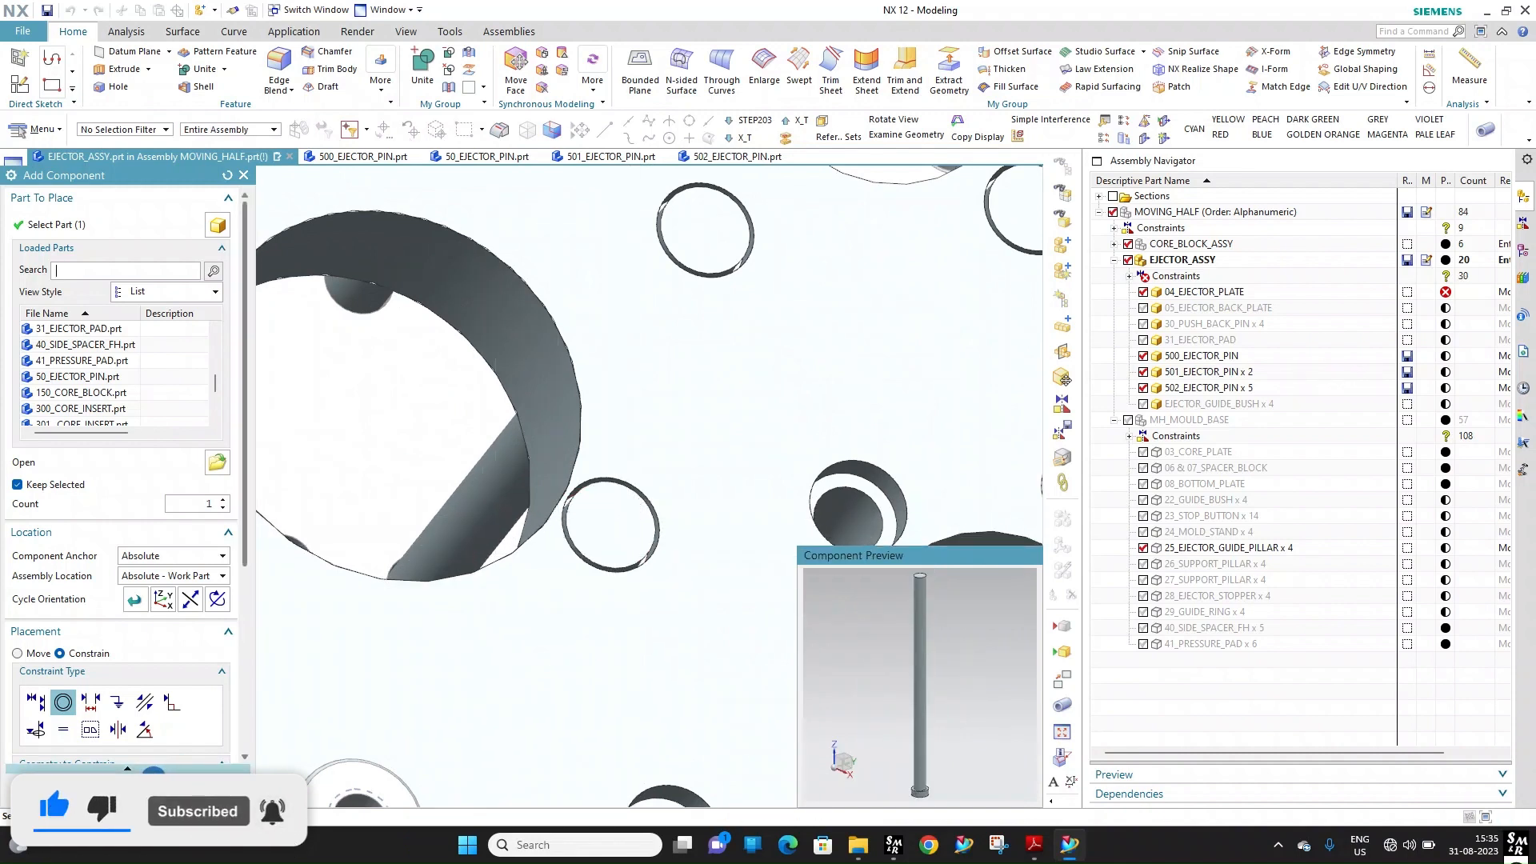
Place two more 502_EJECTOR_PIN components concentric with the upper-left and upper-right counterbored holes around the lower support-pillar opening
scroll(651, 401, "down", 1)
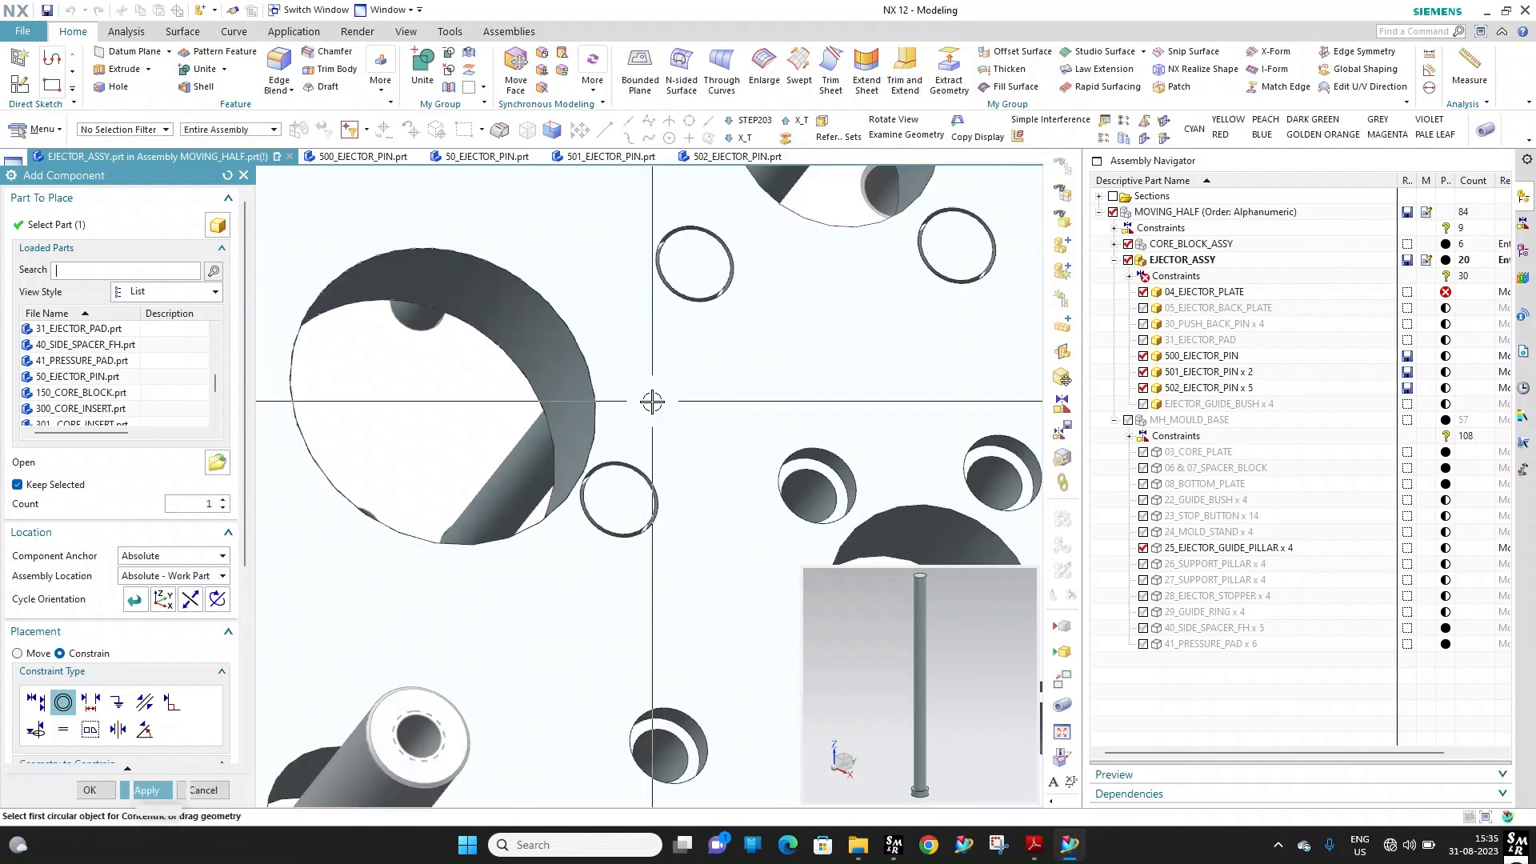
scroll(665, 429, "down", 3)
scroll(930, 780, "up", 3)
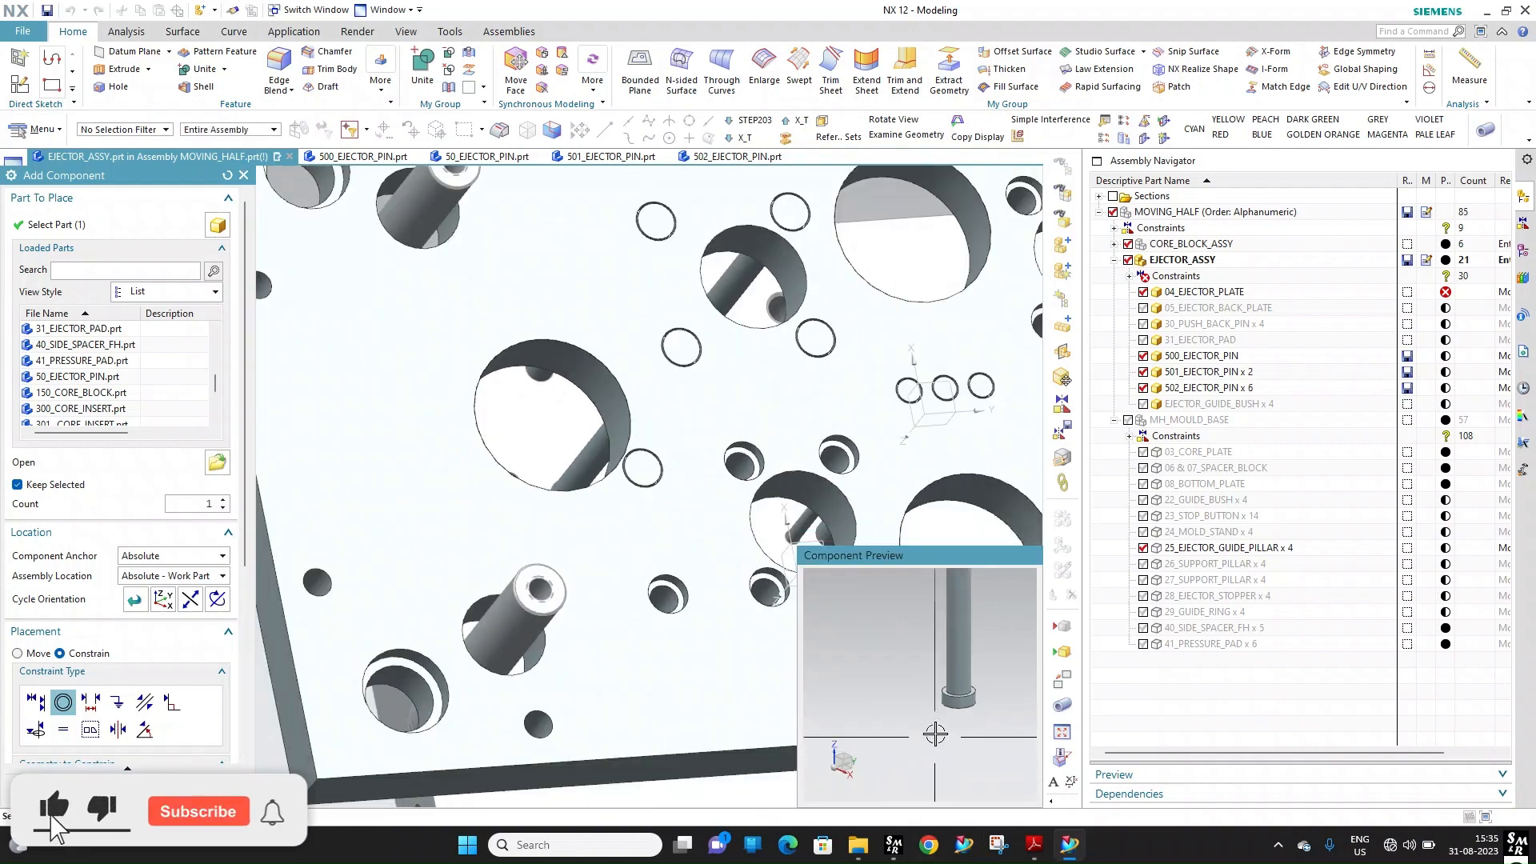
scroll(968, 720, "down", 3)
scroll(747, 448, "up", 4)
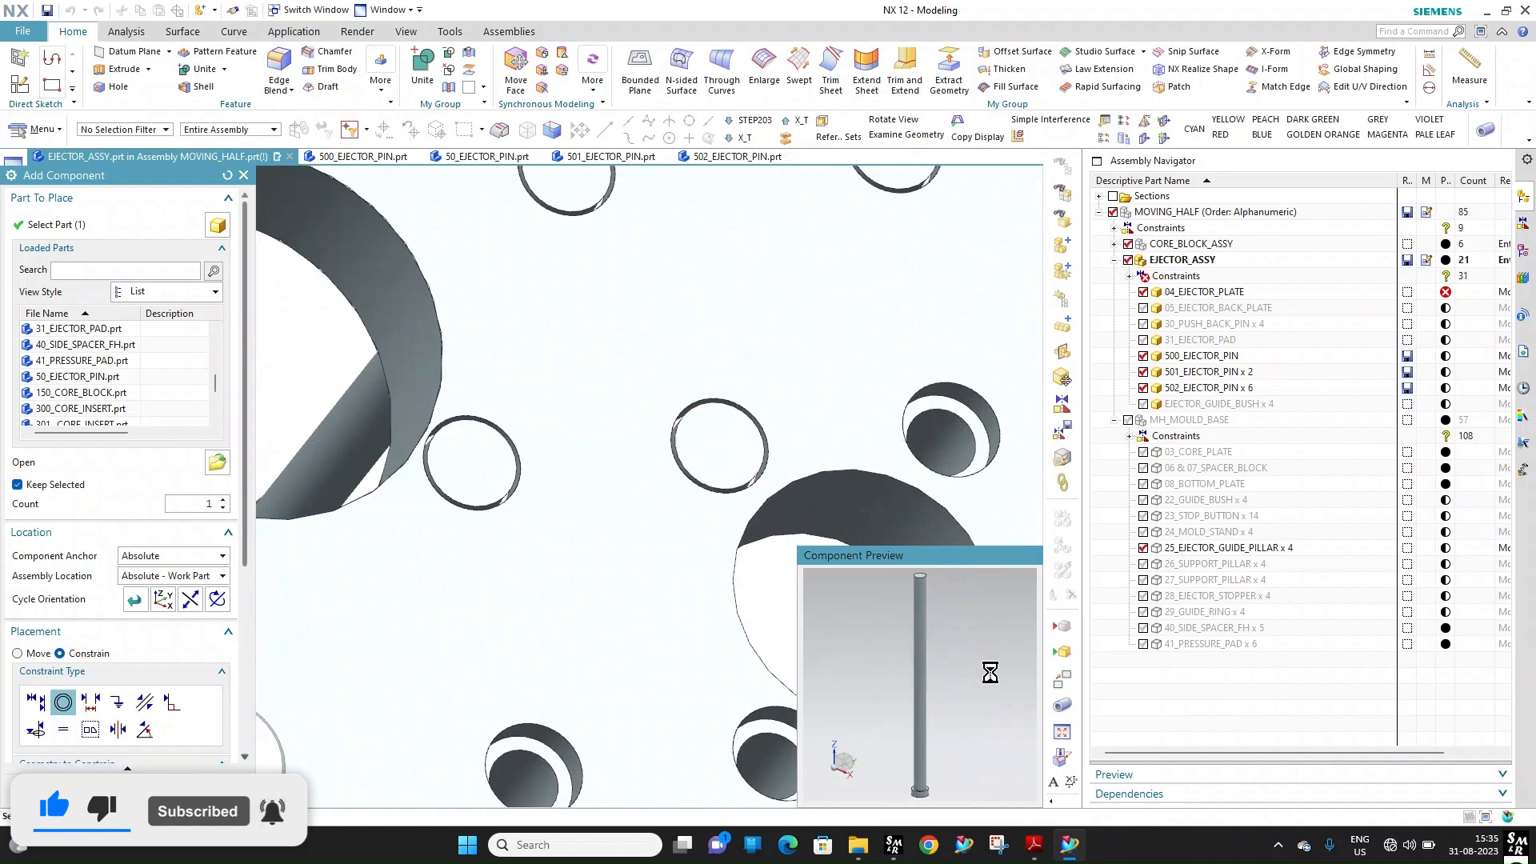
scroll(938, 725, "up", 3)
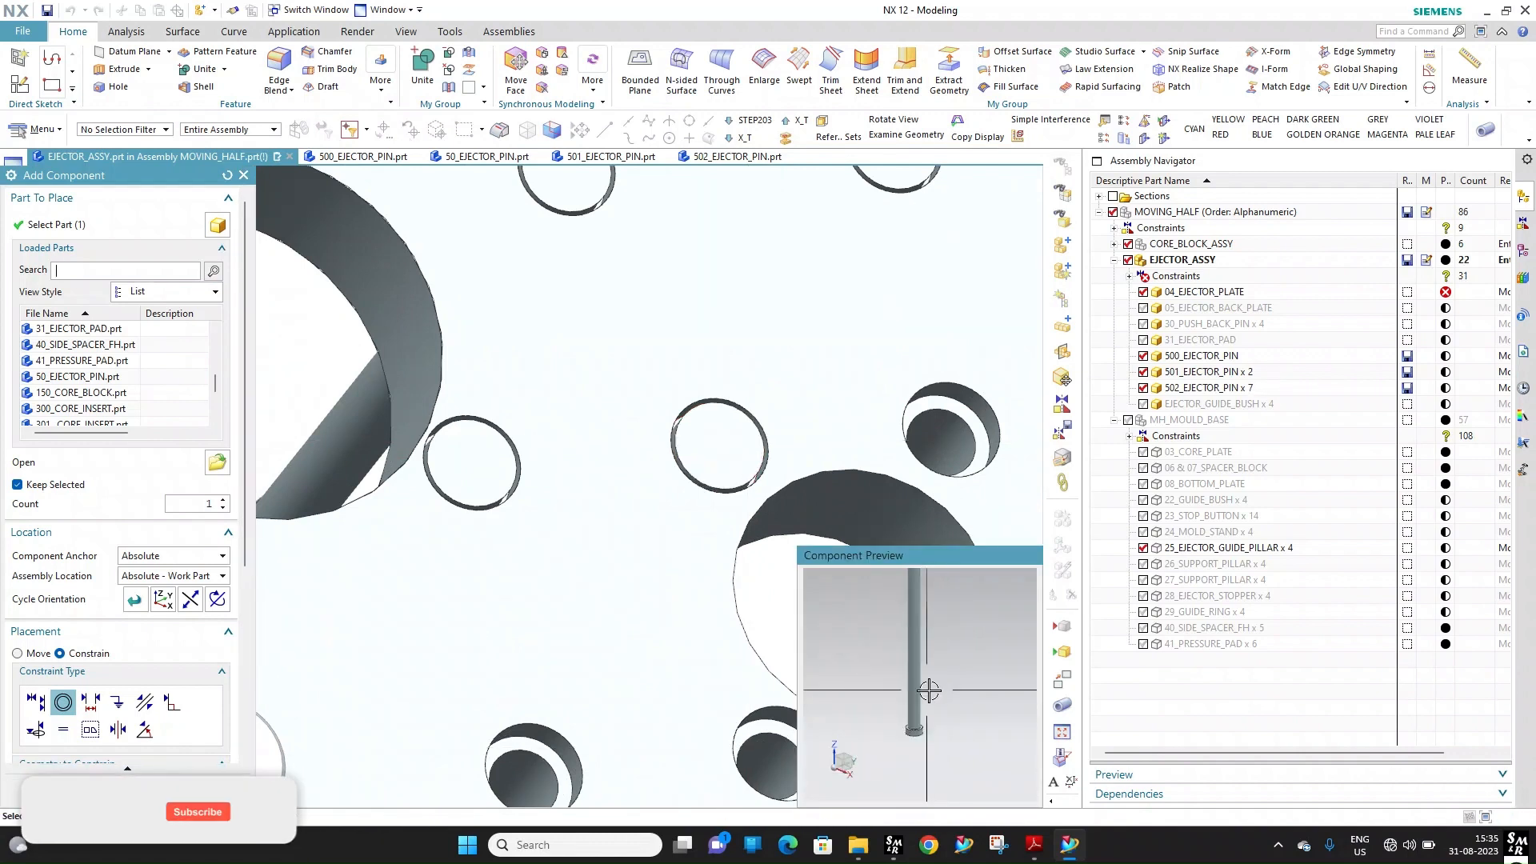
left_click(941, 711)
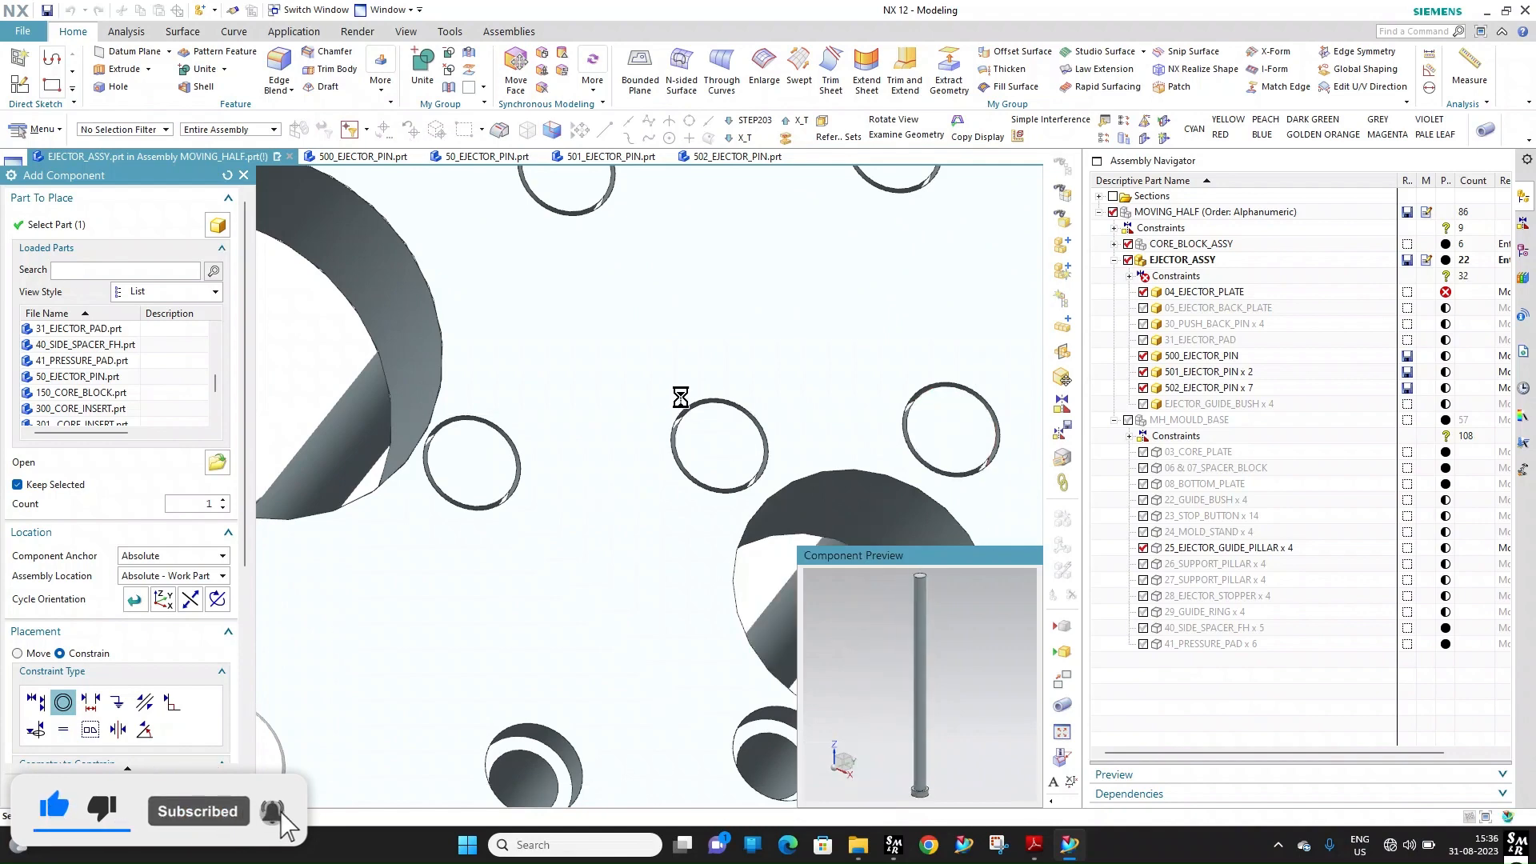
Place two more 502_EJECTOR_PIN components concentric with the lower-right and lower-left counterbored holes around the lower support-pillar opening
scroll(725, 476, "down", 5)
scroll(1014, 788, "up", 3)
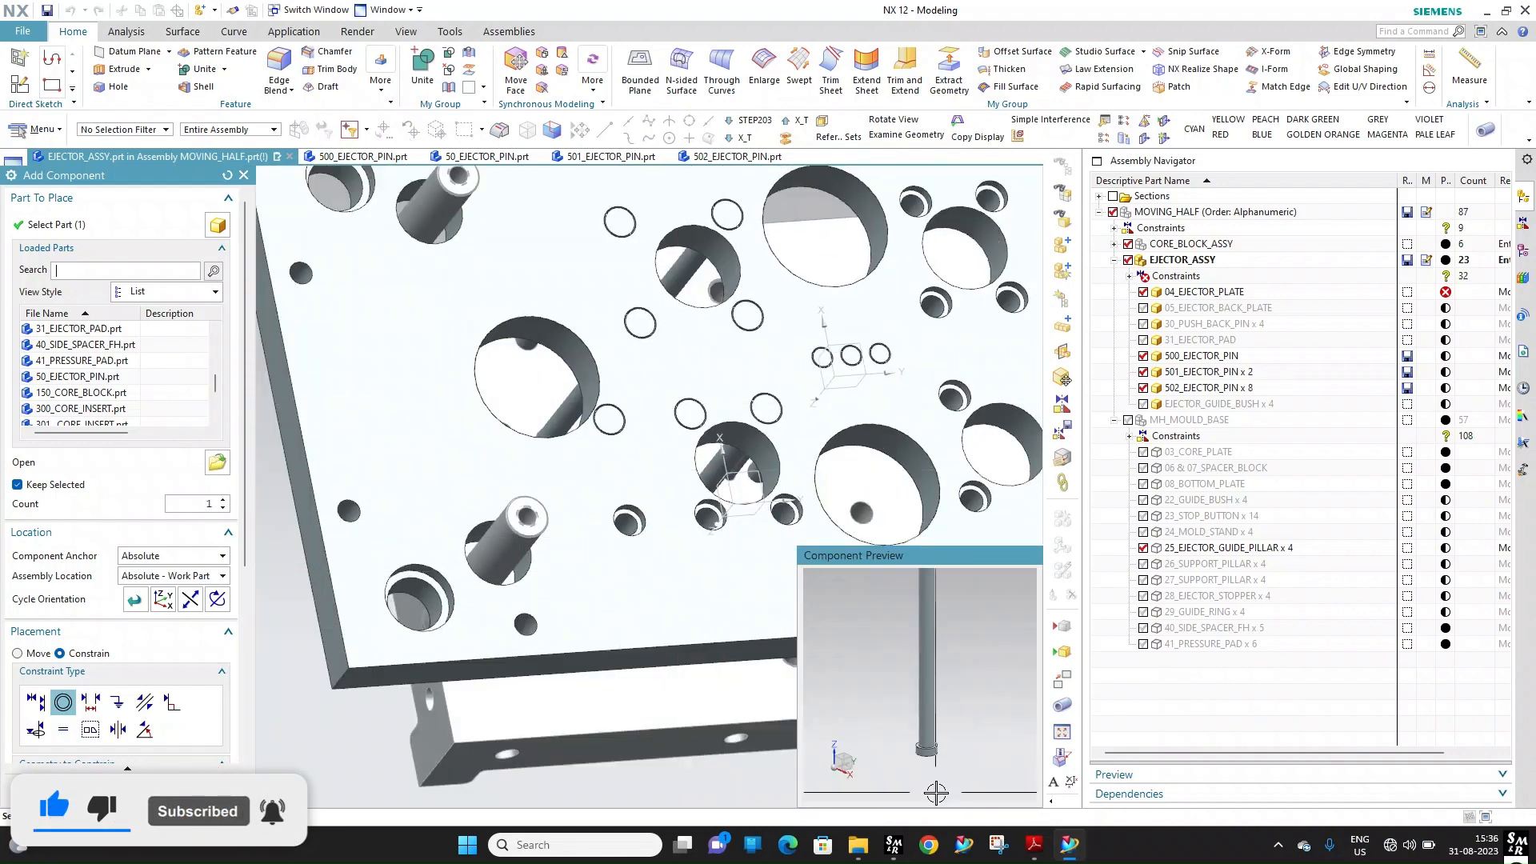
left_click(919, 785)
scroll(783, 533, "up", 5)
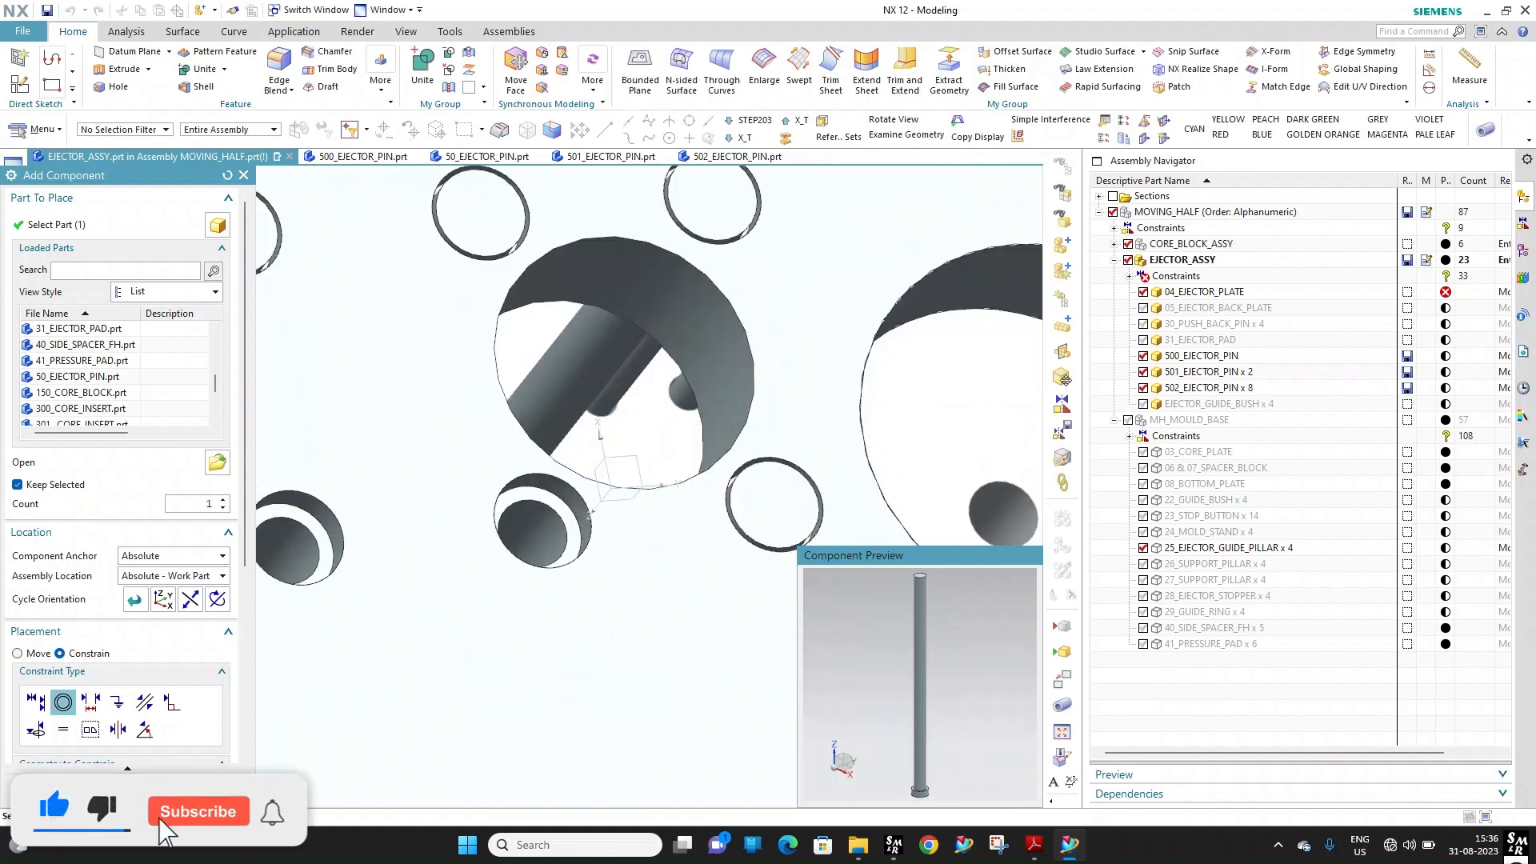
scroll(944, 676, "up", 3)
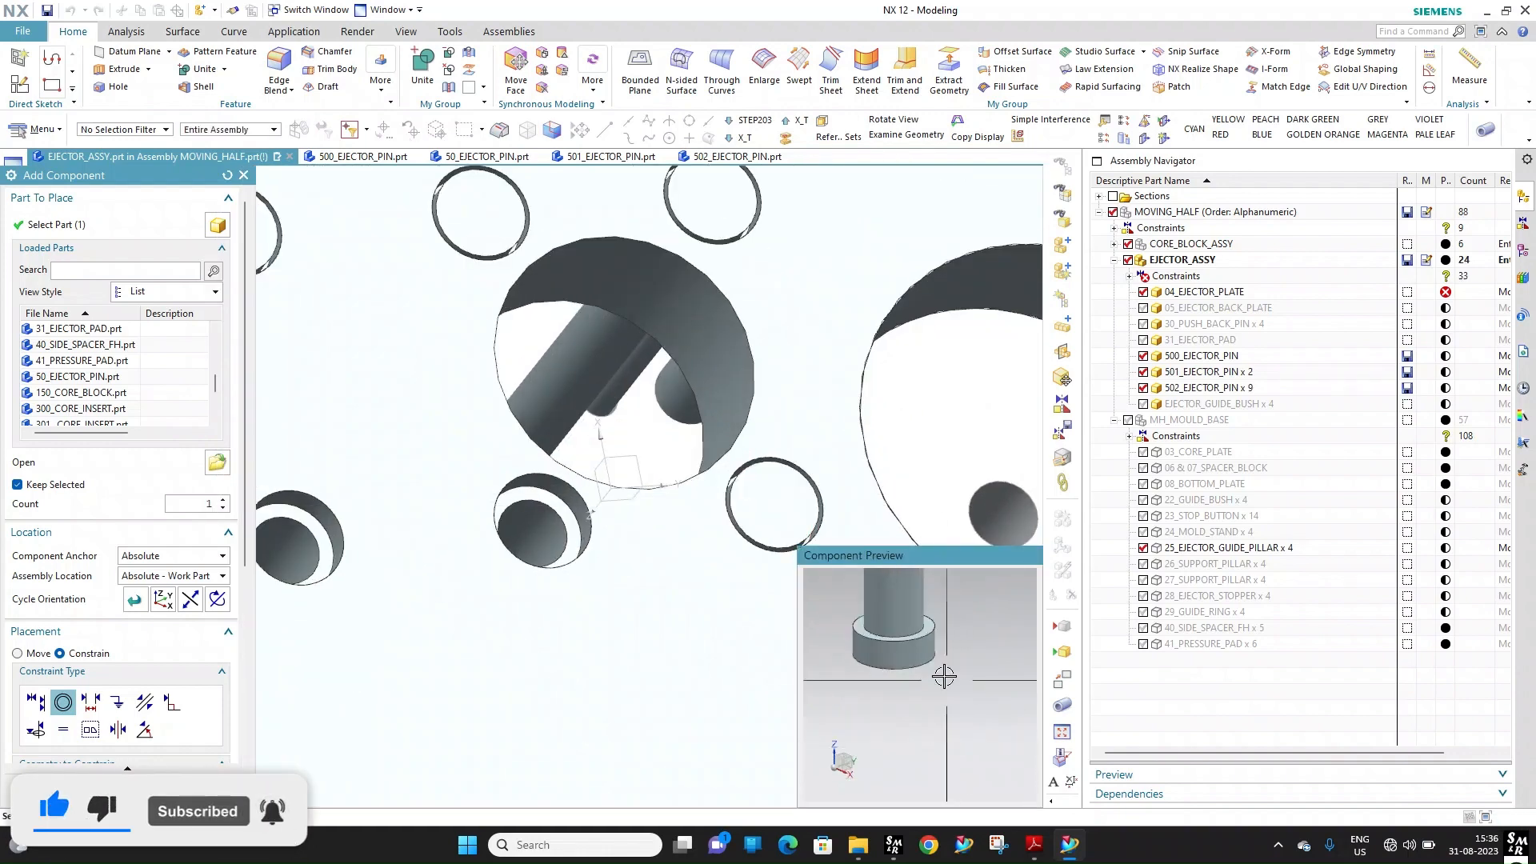
left_click(930, 631)
left_click(566, 500)
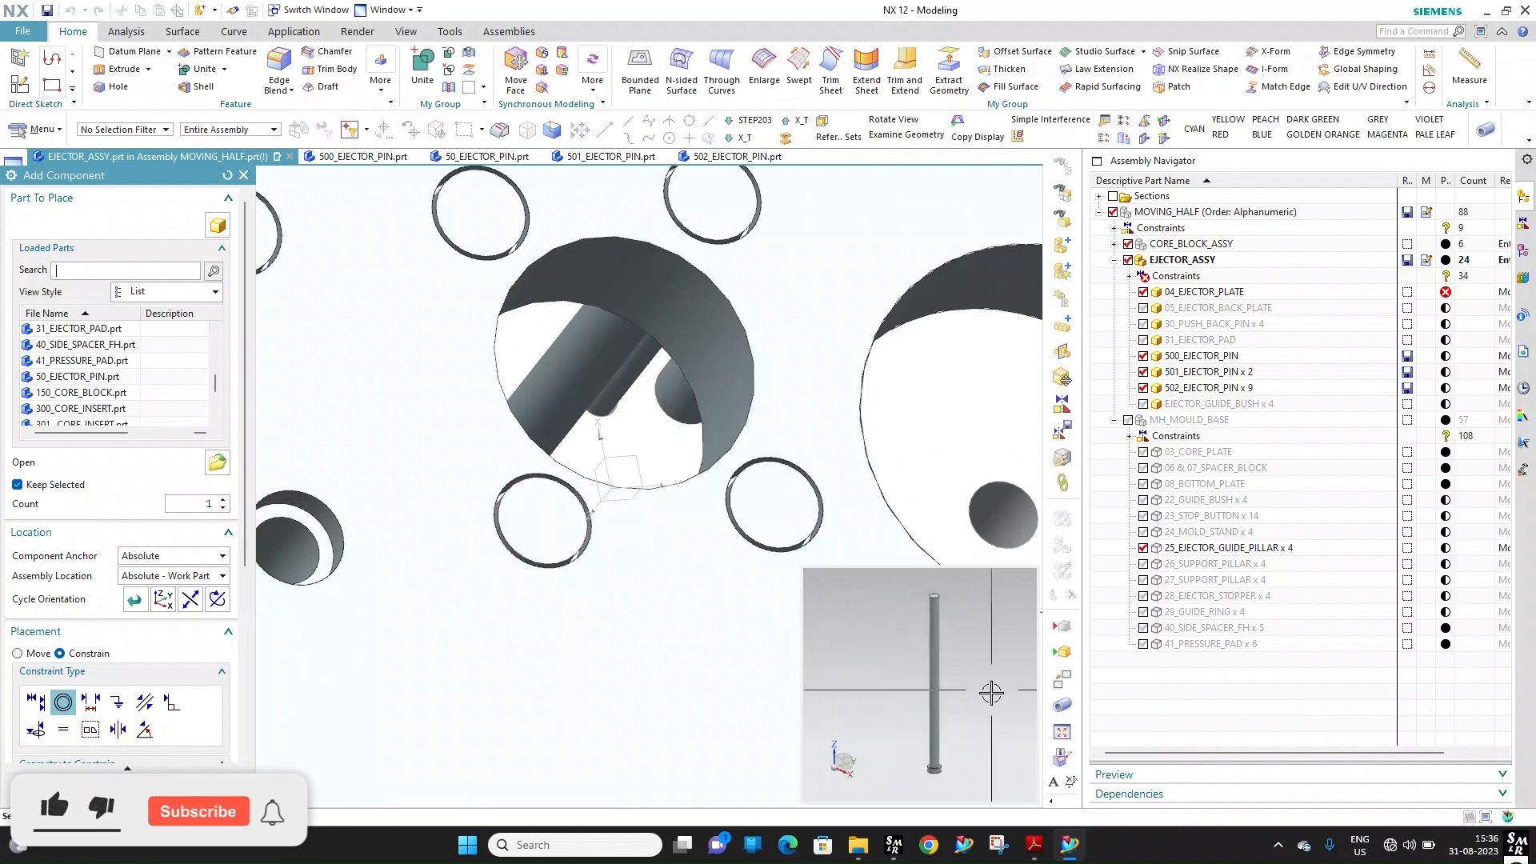
Place the last 502_EJECTOR_PIN concentric with the remaining hole left of the lower support-pillar opening and finish adding components
scroll(944, 744, "up", 4)
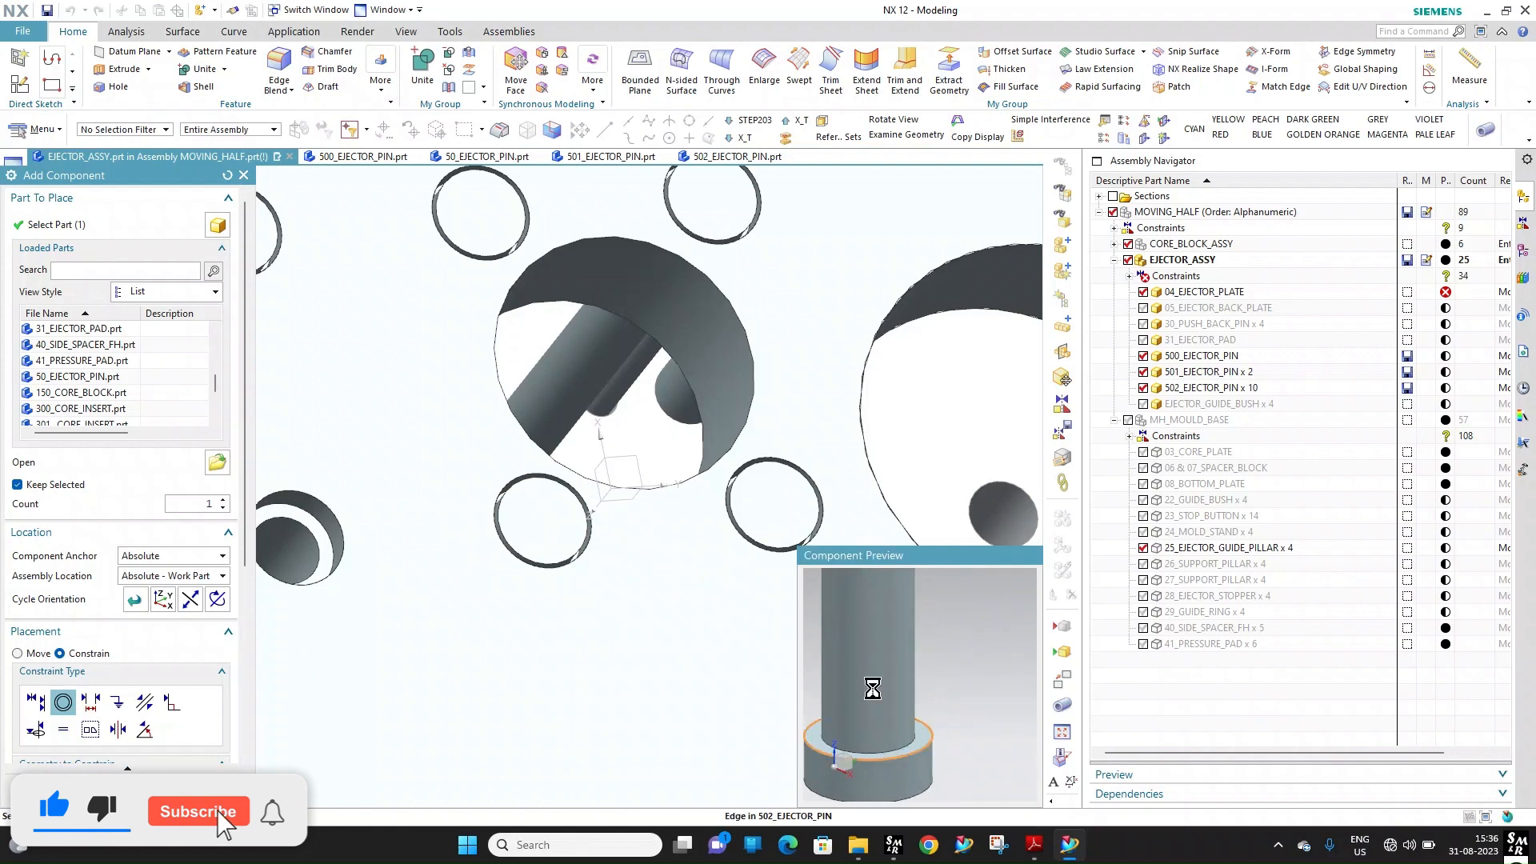
middle_click_drag(598, 504, 685, 493, "shift")
left_click(412, 515)
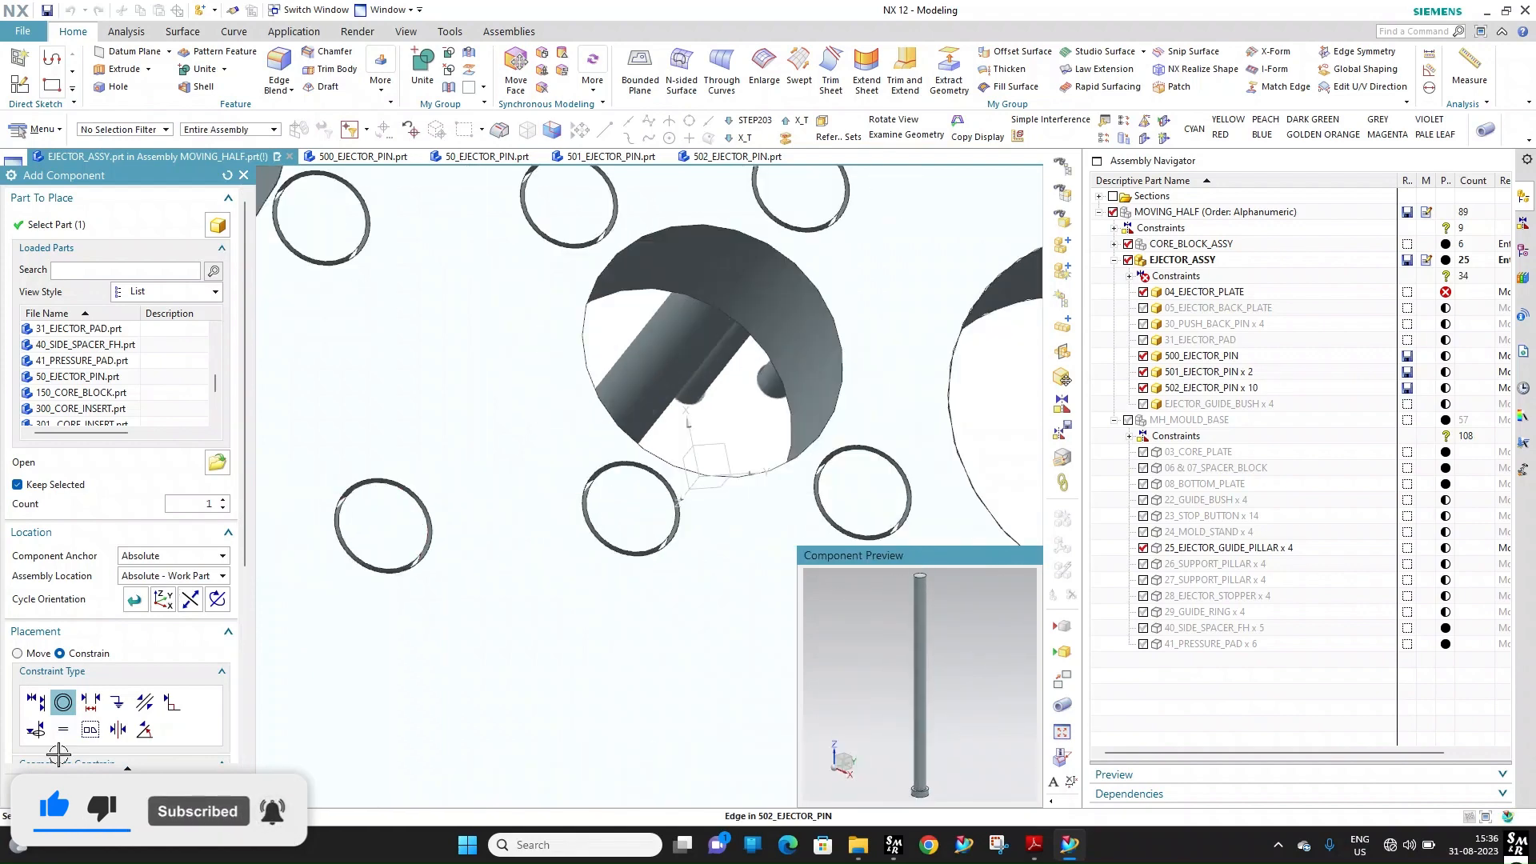
middle_click(616, 442)
Unpack the 502_EJECTOR_PIN components in EJECTOR_ASSY and select the pin with the conflicting constraint
scroll(617, 442, "down", 9)
middle_click_drag(618, 431, 751, 538)
scroll(640, 377, "up", 3)
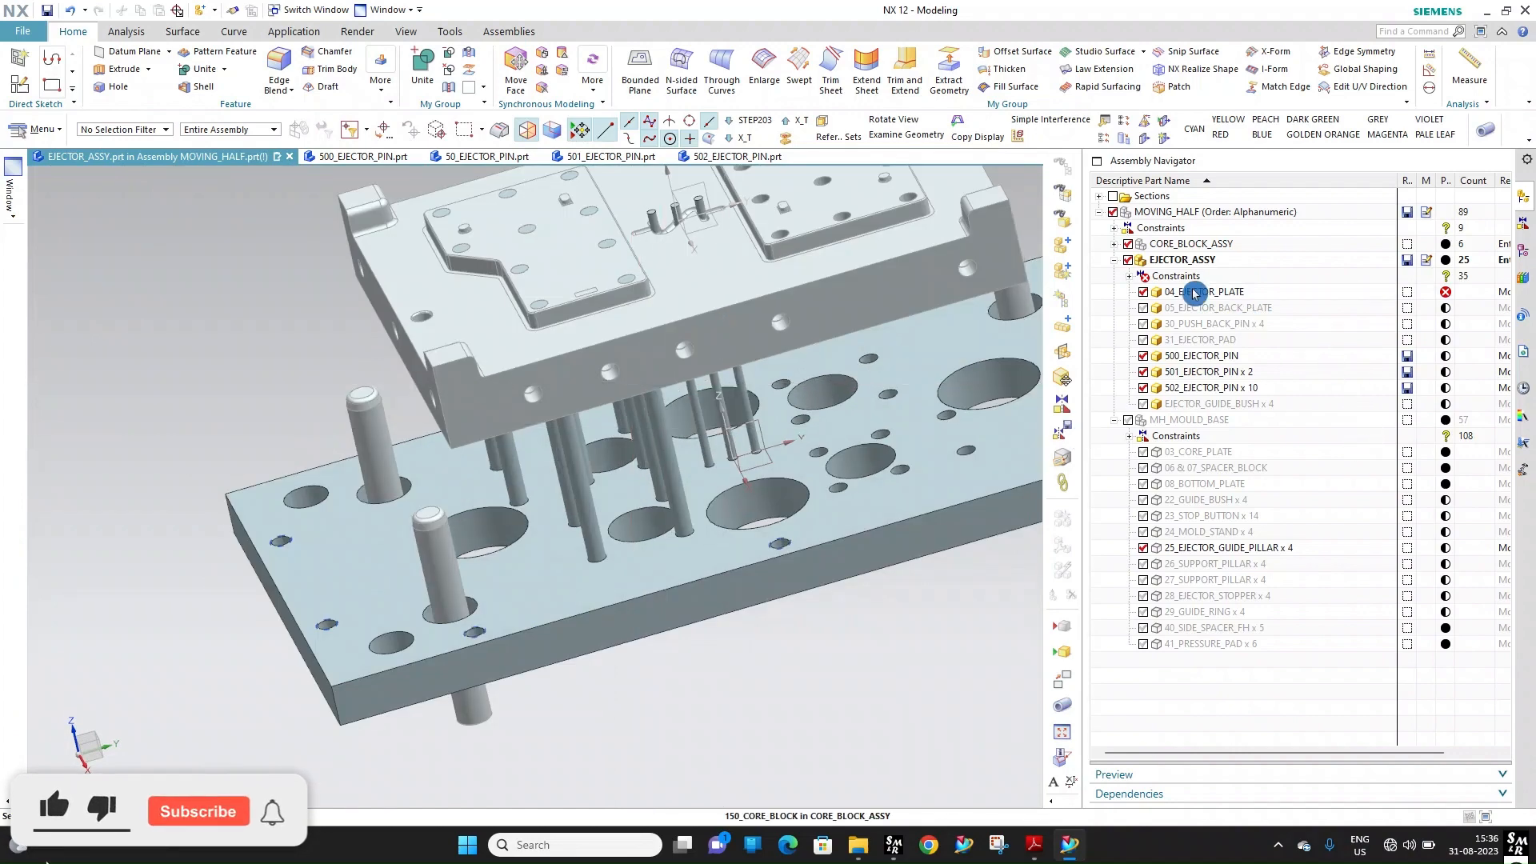
left_click(1131, 277)
left_click(1130, 277)
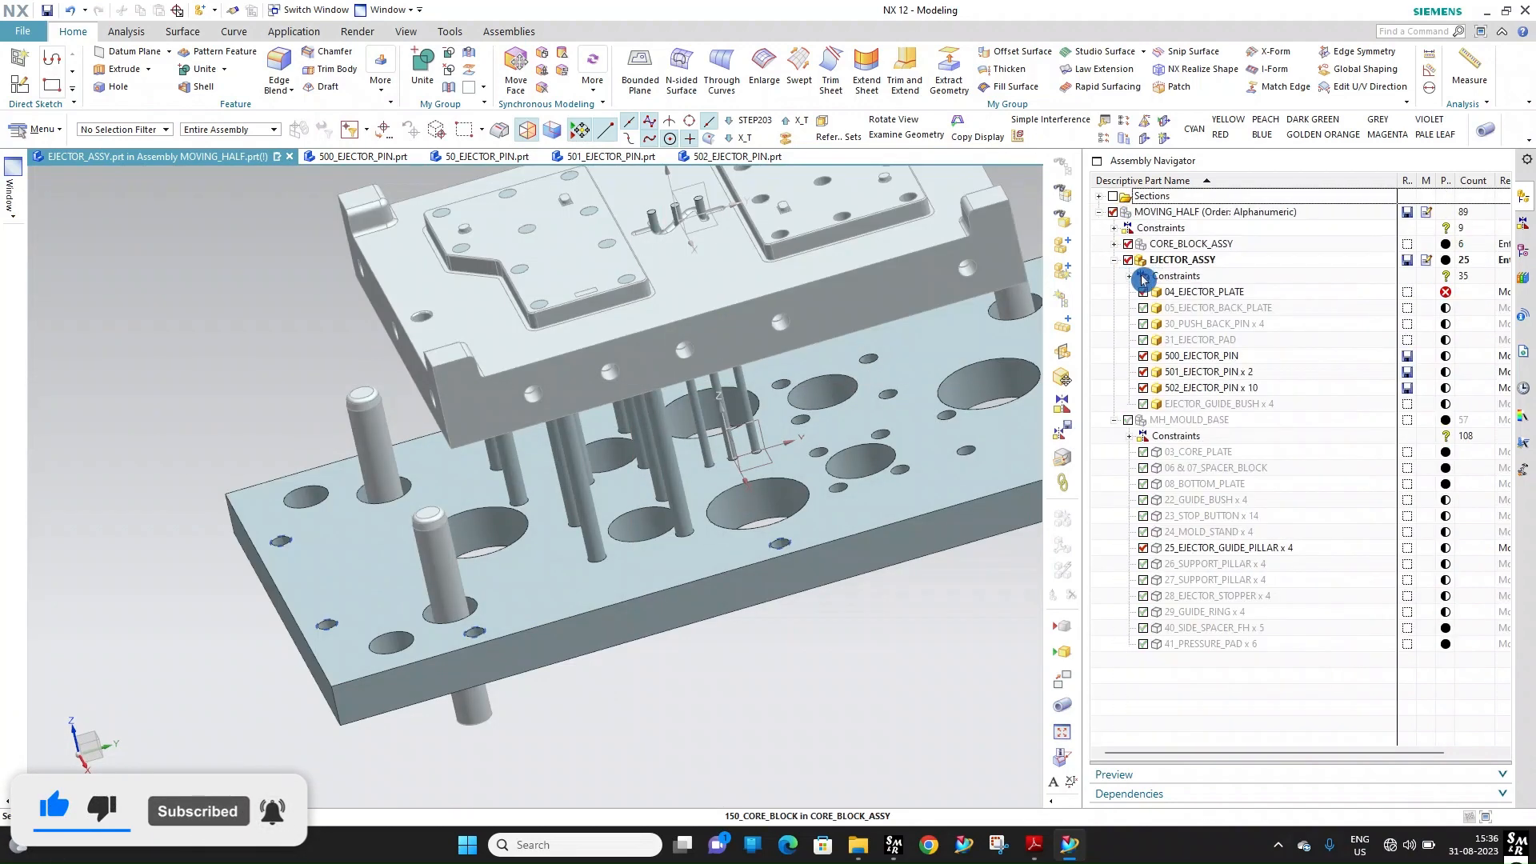
right_click(1212, 388)
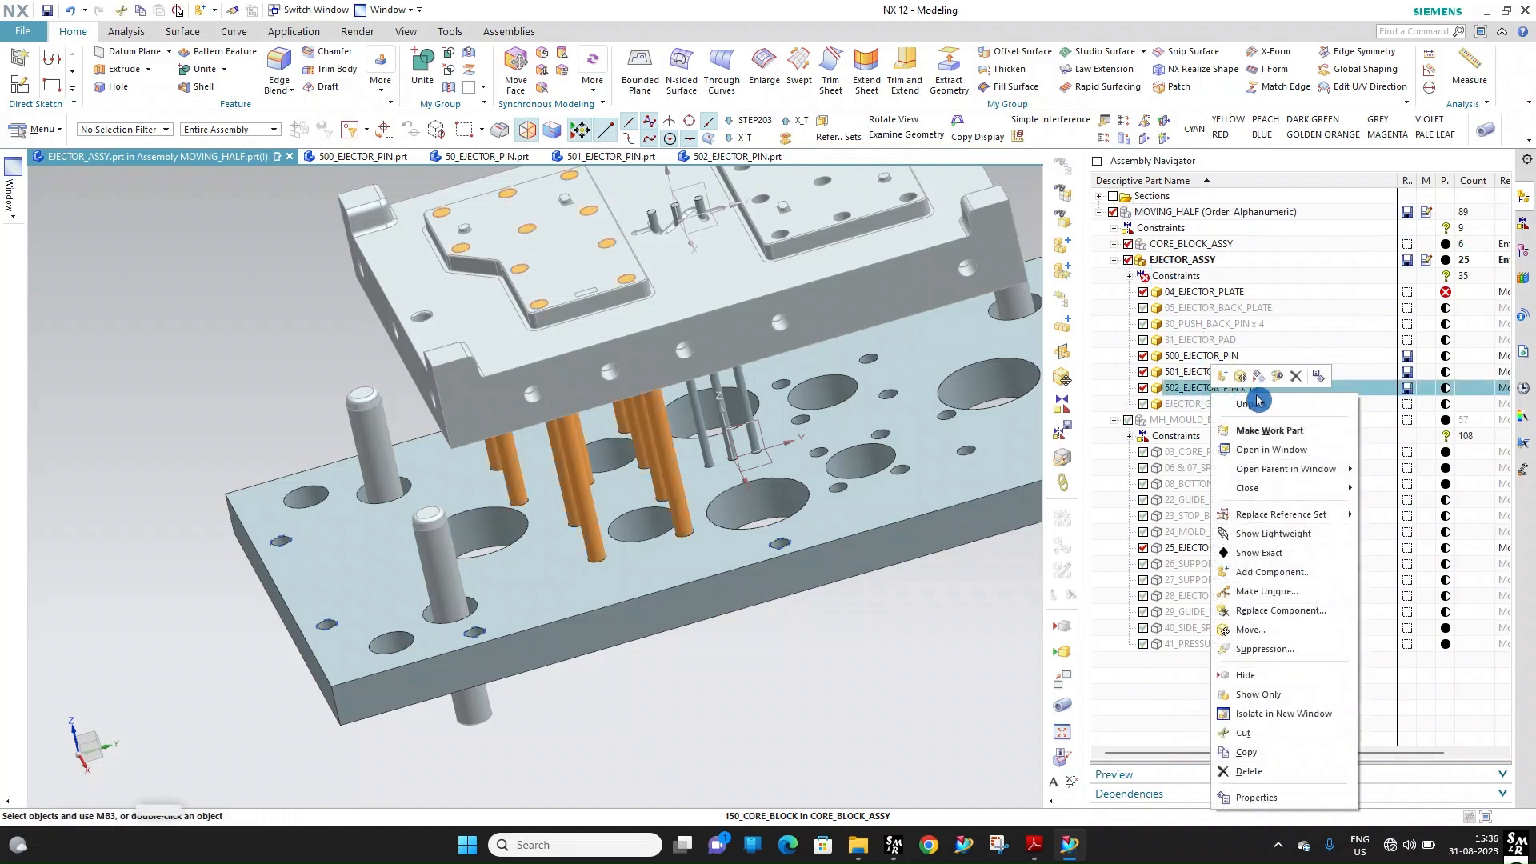
left_click(1255, 413)
left_click(1211, 405)
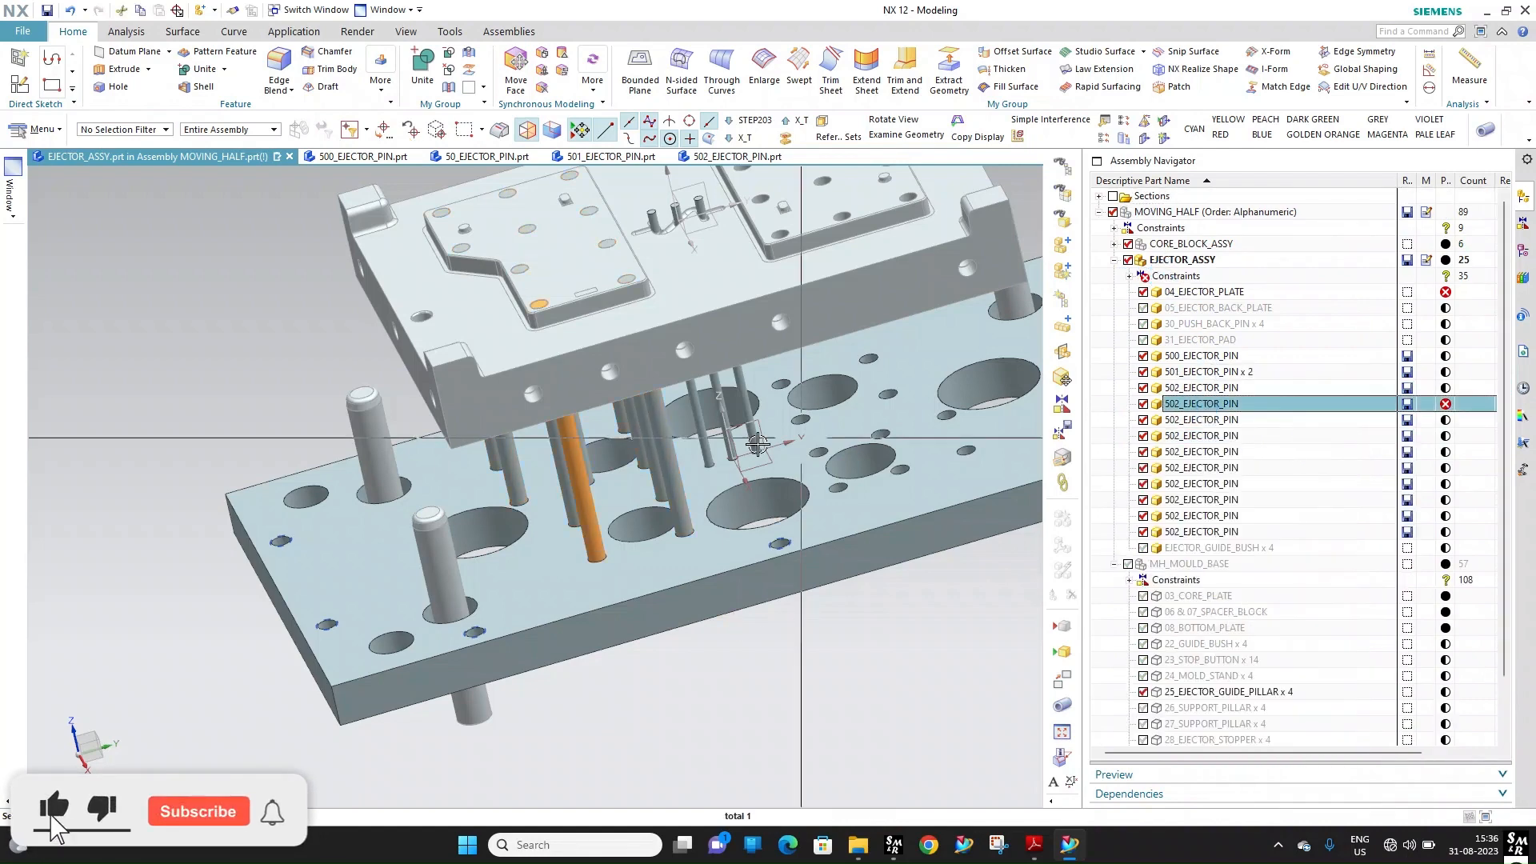
Delete the second Concentric constraint between the selected 502_EJECTOR_PIN and 04_EJECTOR_PLATE from the pin's dependencies
middle_click_drag(720, 376, 703, 305)
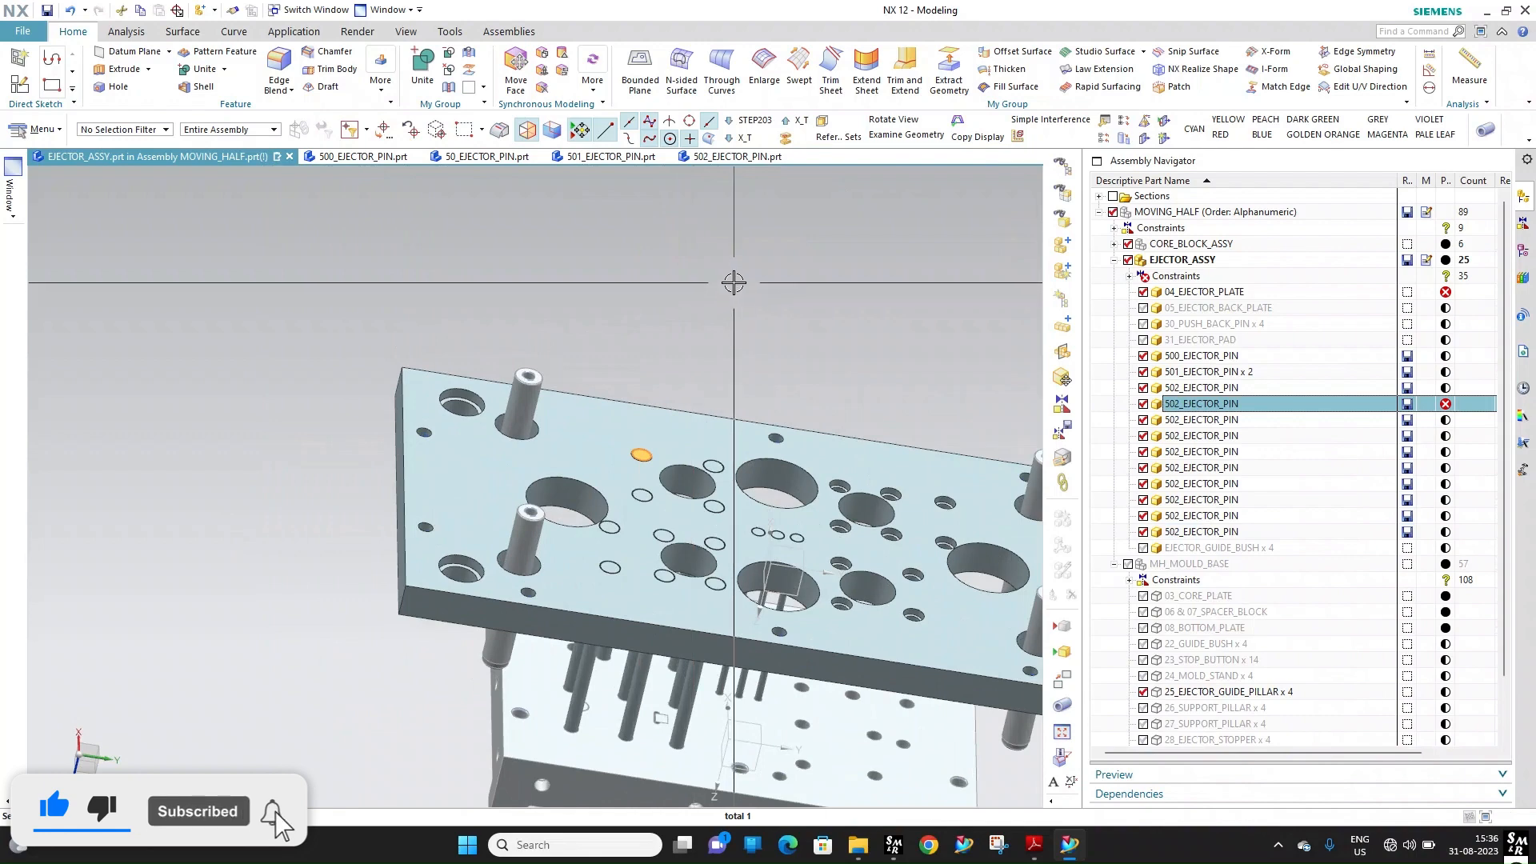
left_click(745, 287)
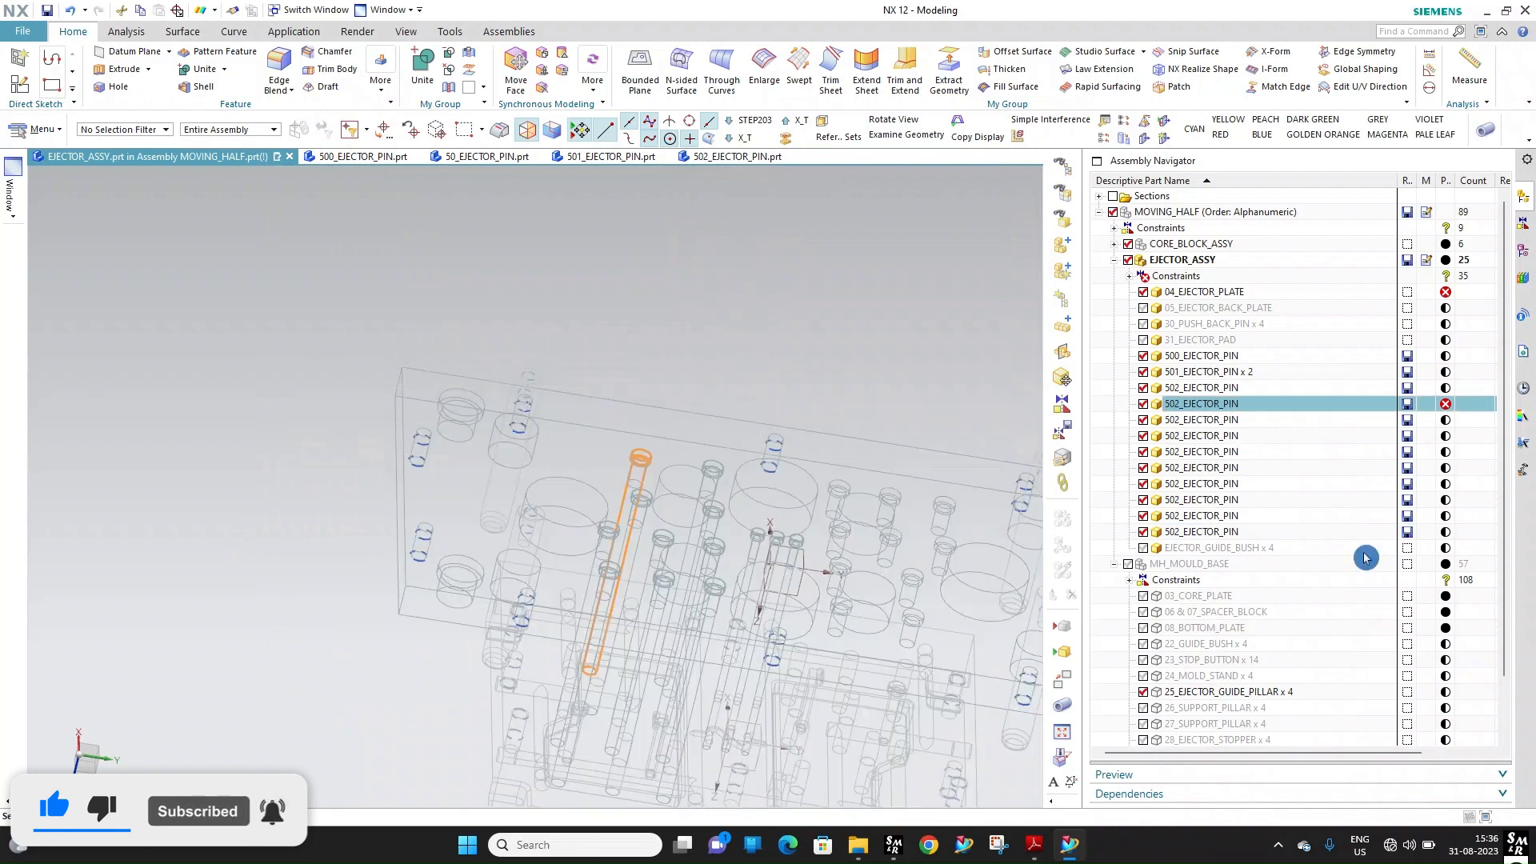
left_click(1526, 793)
left_click(1191, 607)
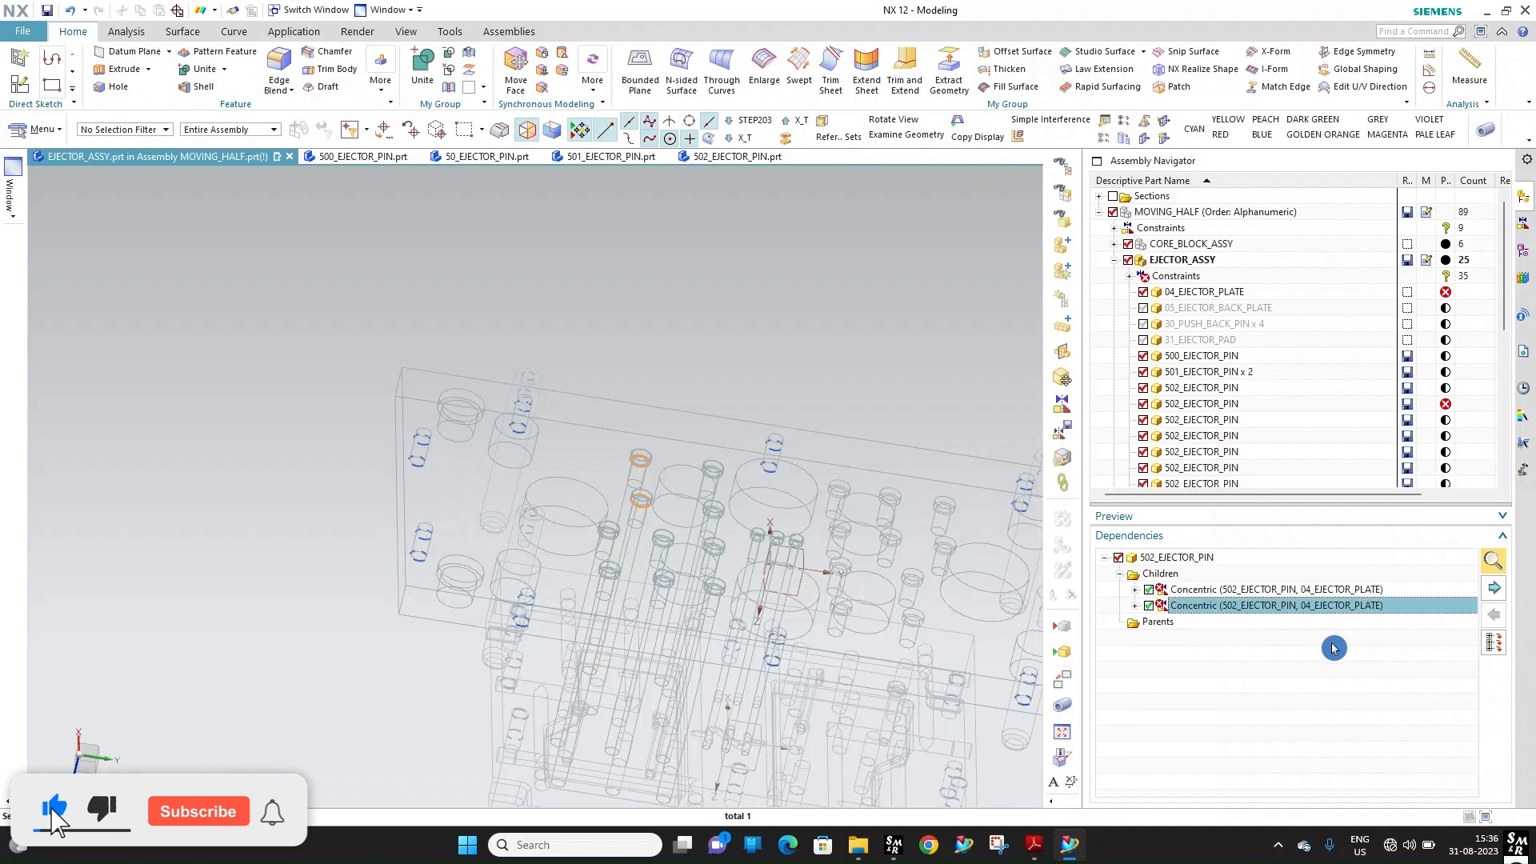
key("Delete")
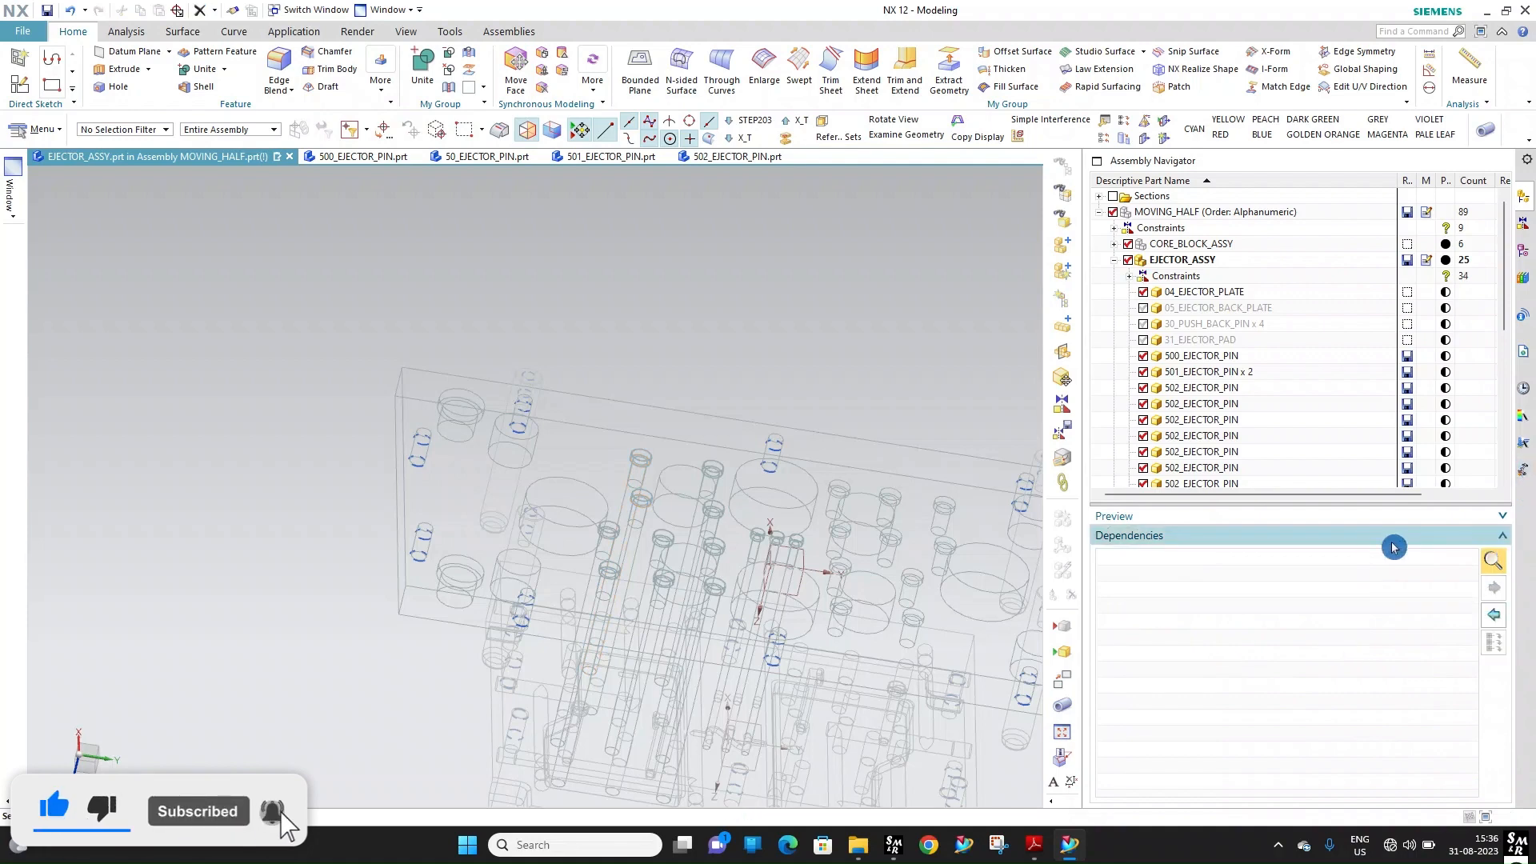
left_click(1501, 543)
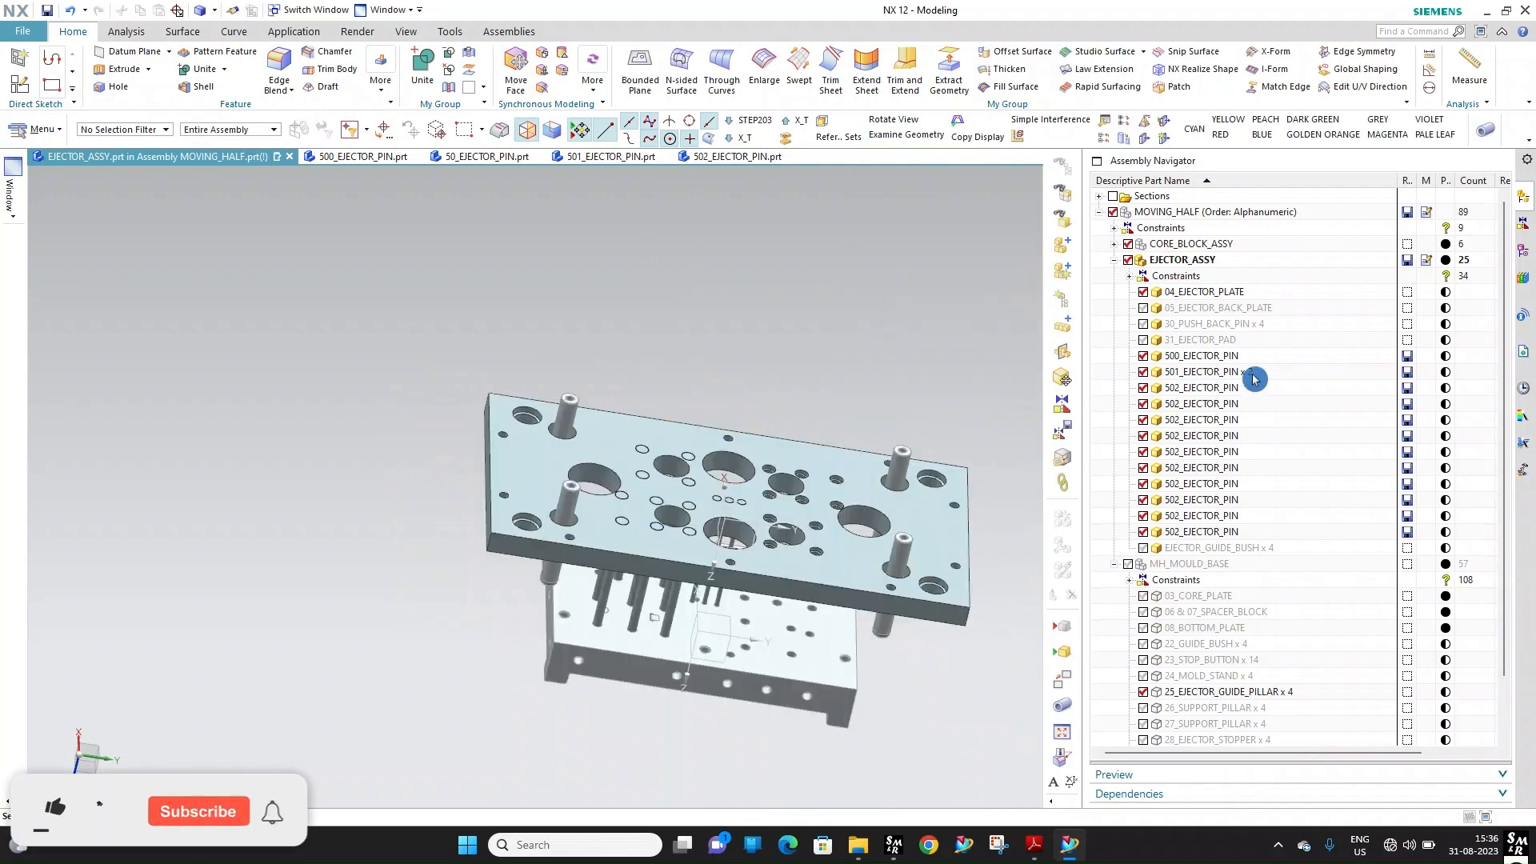
Pack the individual 502_EJECTOR_PIN components back into a single entry under EJECTOR_ASSY
right_click(1219, 419)
left_click(1252, 14)
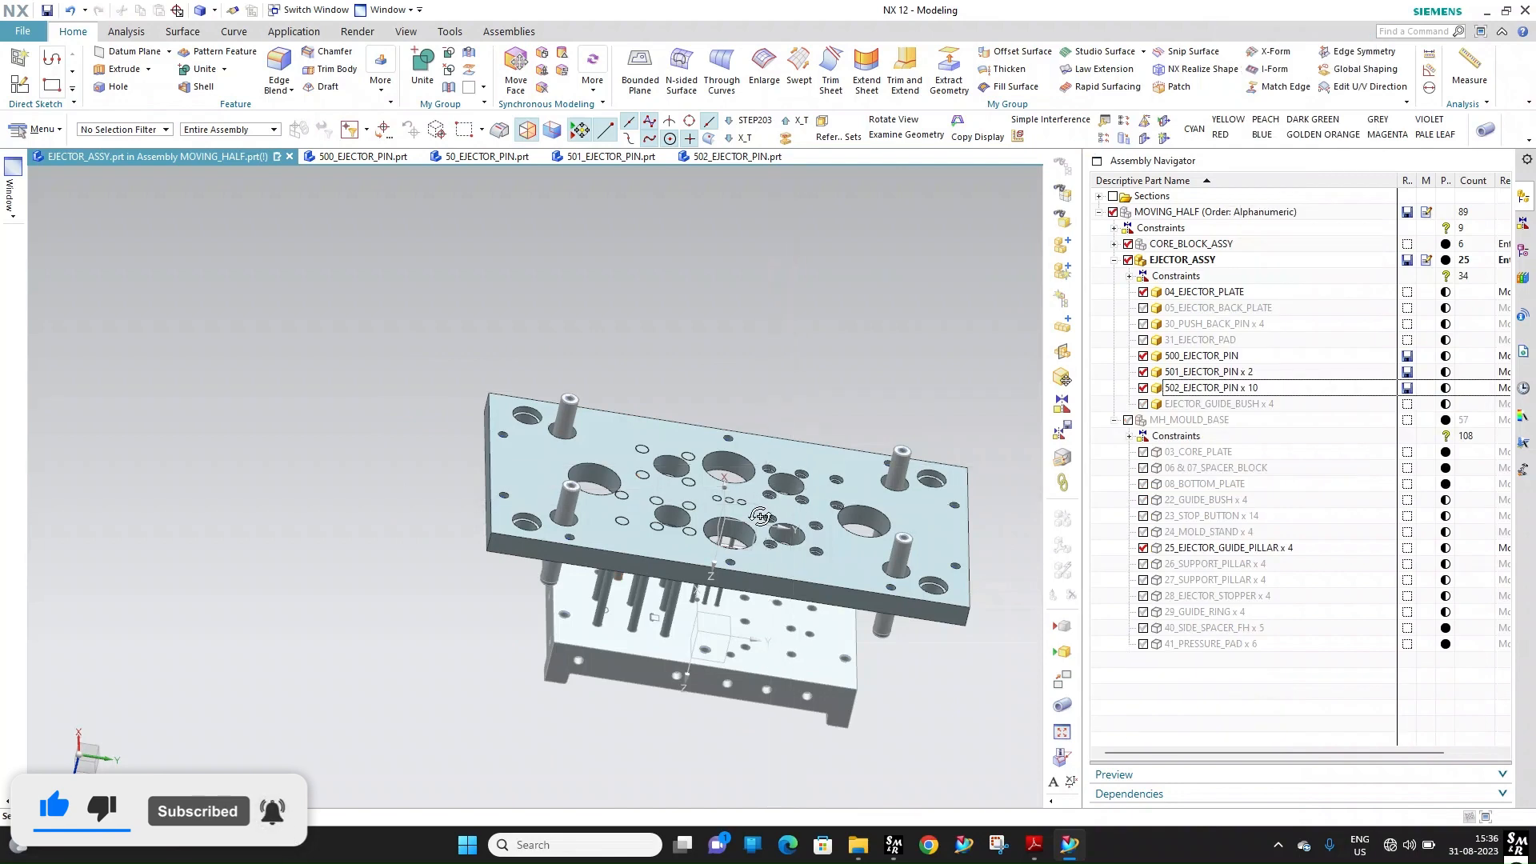
middle_click_drag(768, 512, 824, 688)
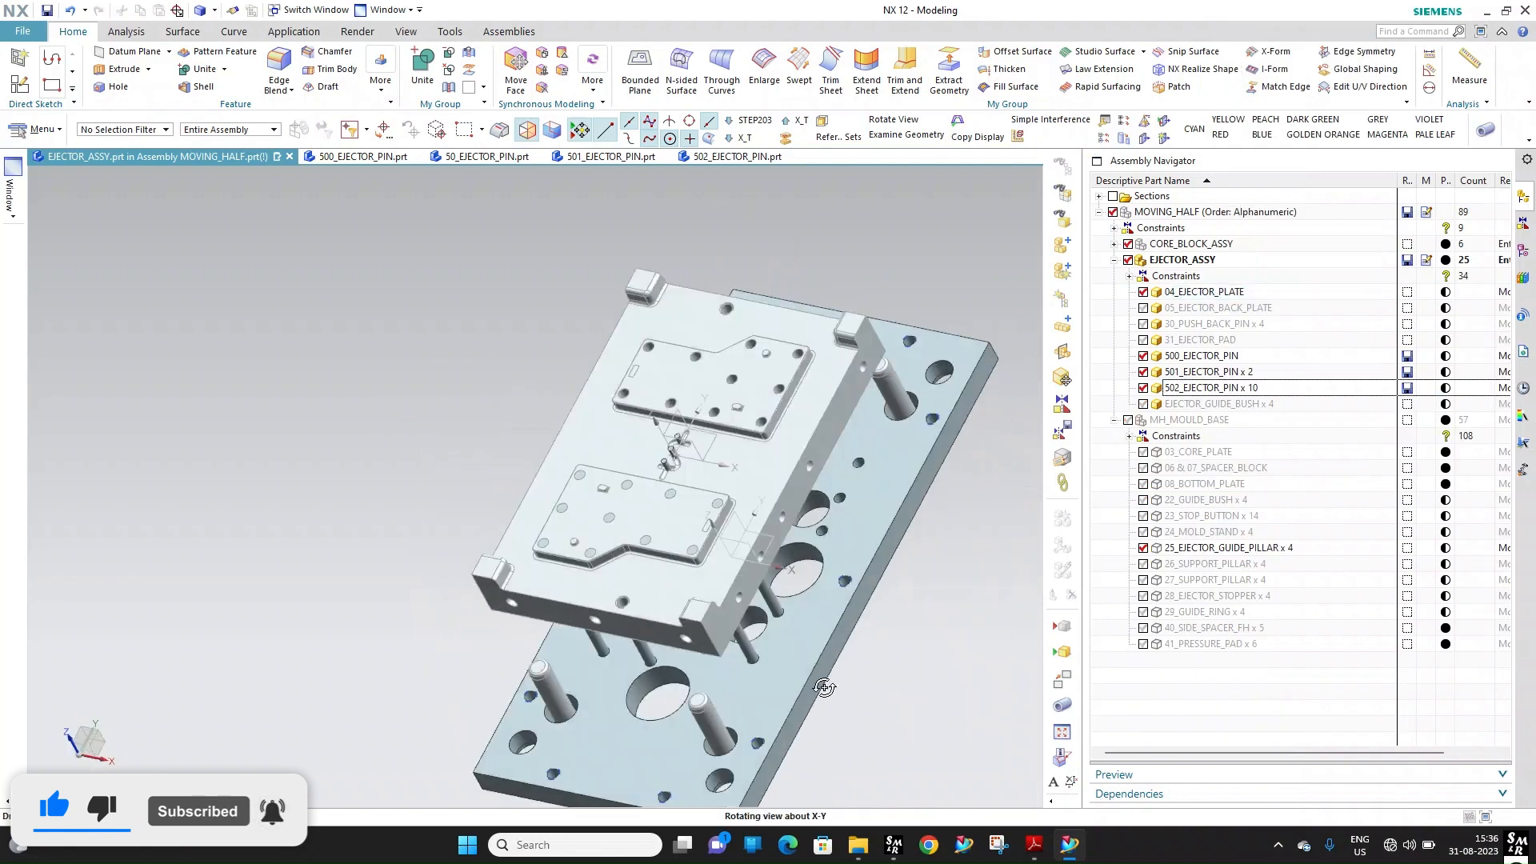
Clear the EJECTOR_ASSY selection and hide CORE_BLOCK_ASSY to expose the ejector pins
left_click(1192, 261)
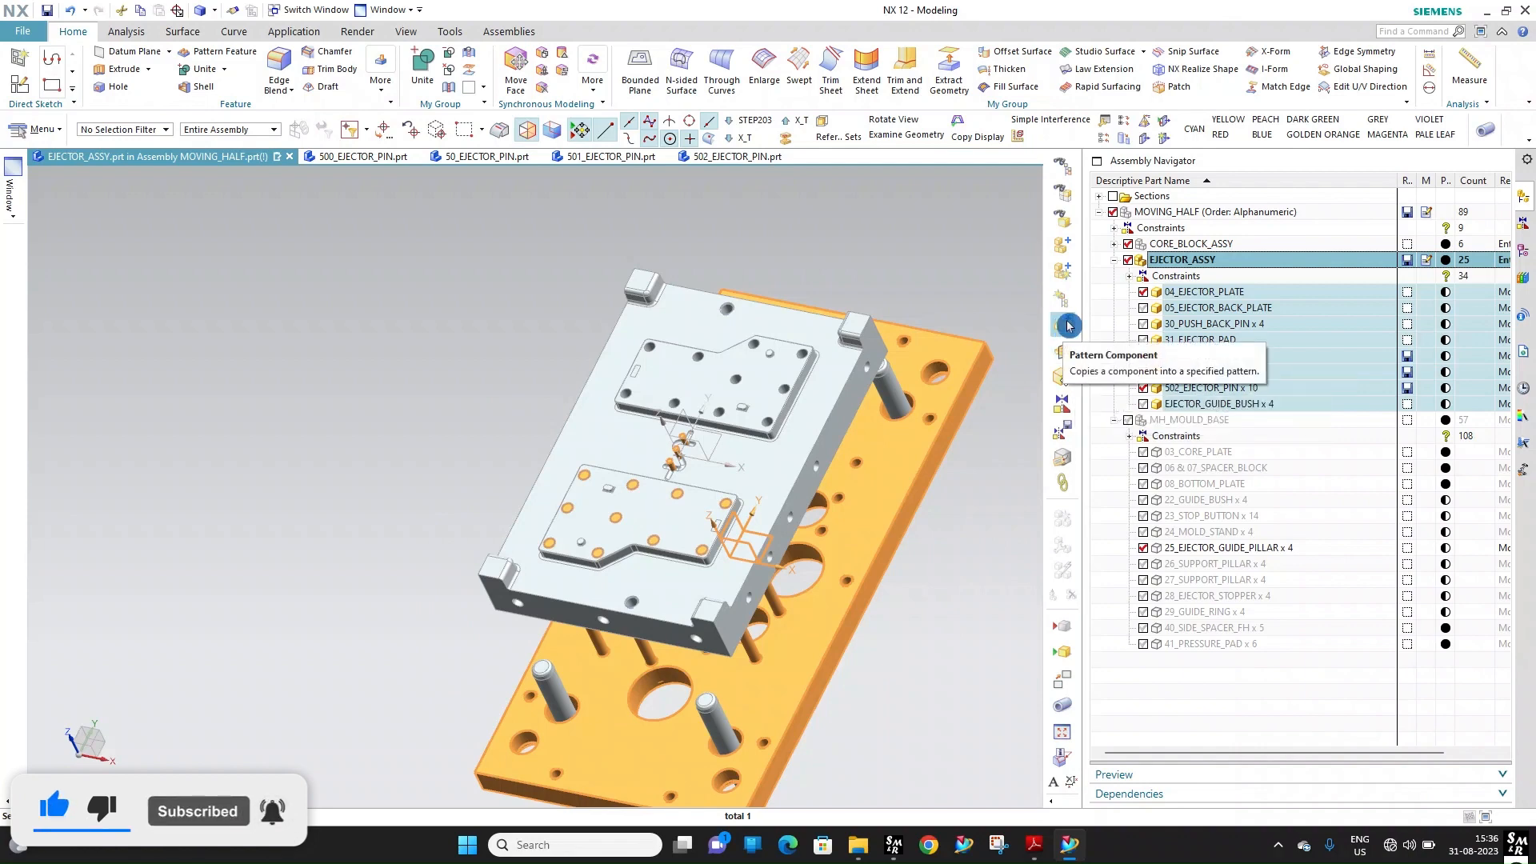
key("Escape")
left_click(1131, 246)
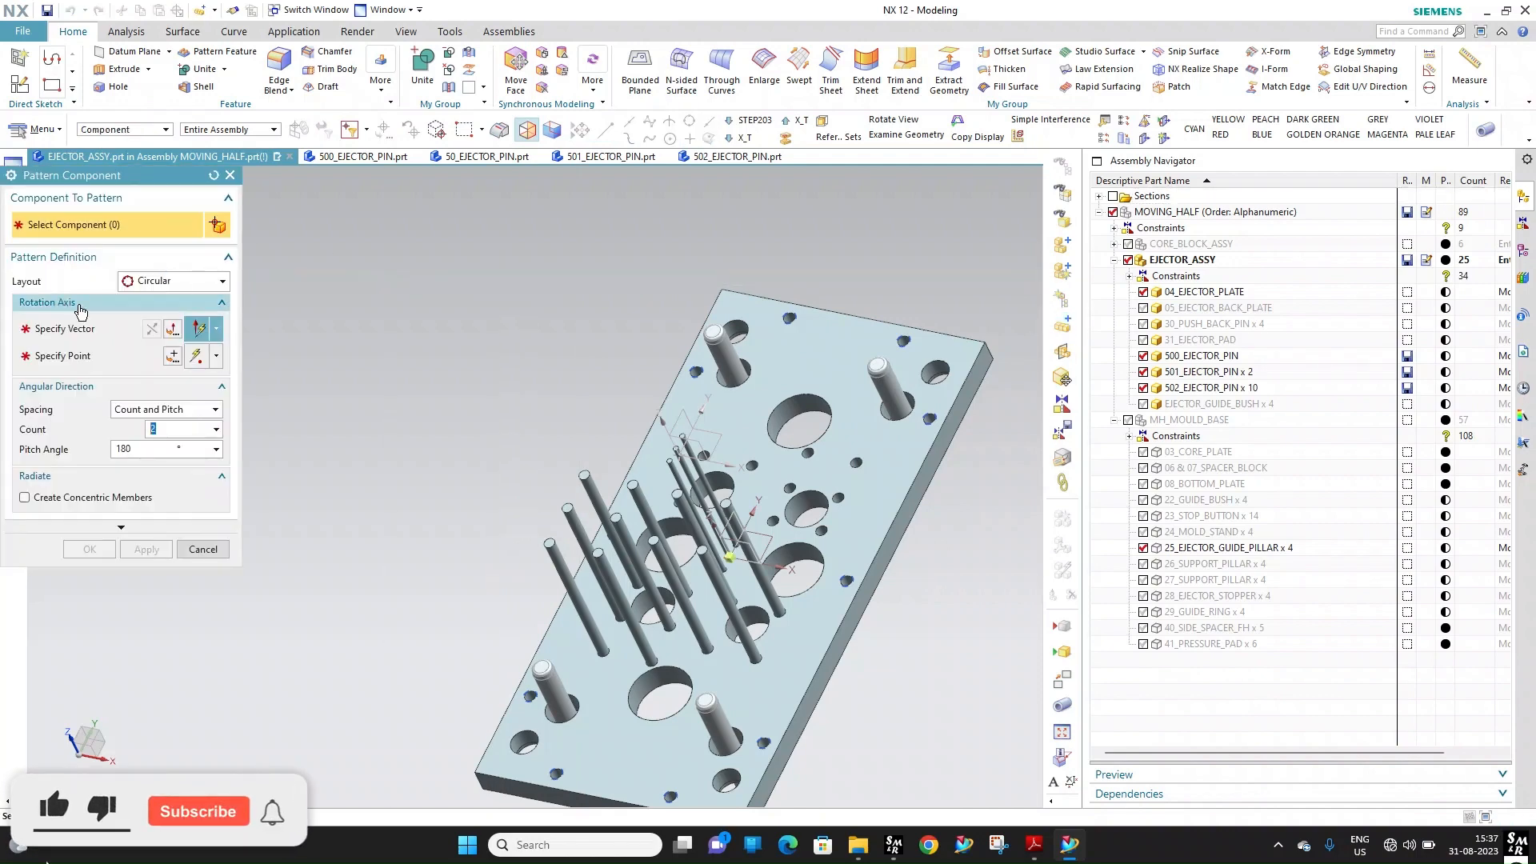
Pattern the ten 502_EJECTOR_PIN components circularly about the datum axis normal to the ejector plate, with count 2 and pitch angle 180°
left_click(1219, 389)
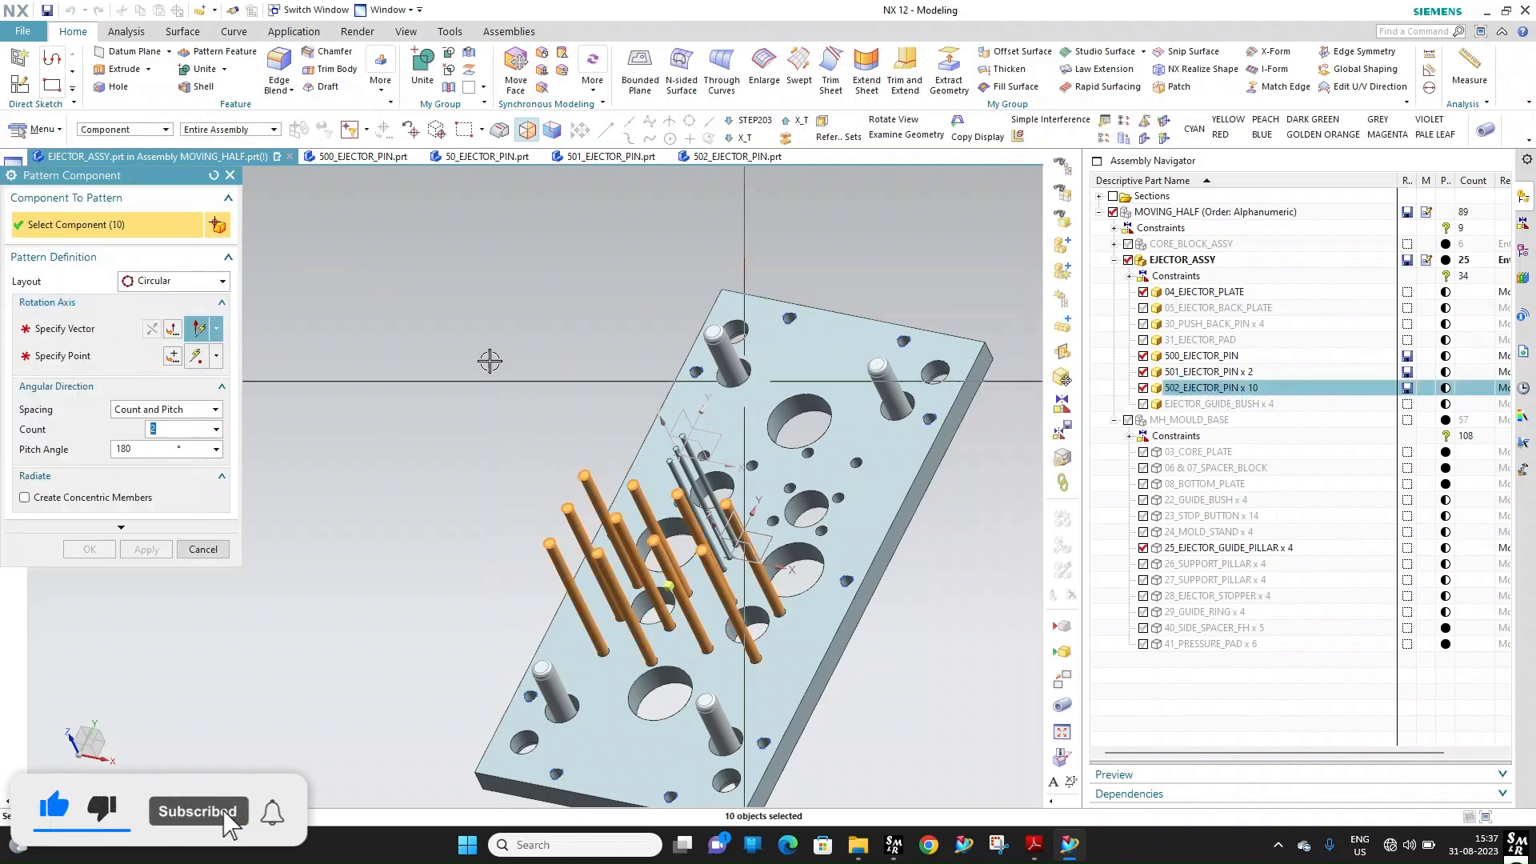
left_click(64, 329)
middle_click_drag(702, 440, 690, 453)
left_click(710, 528)
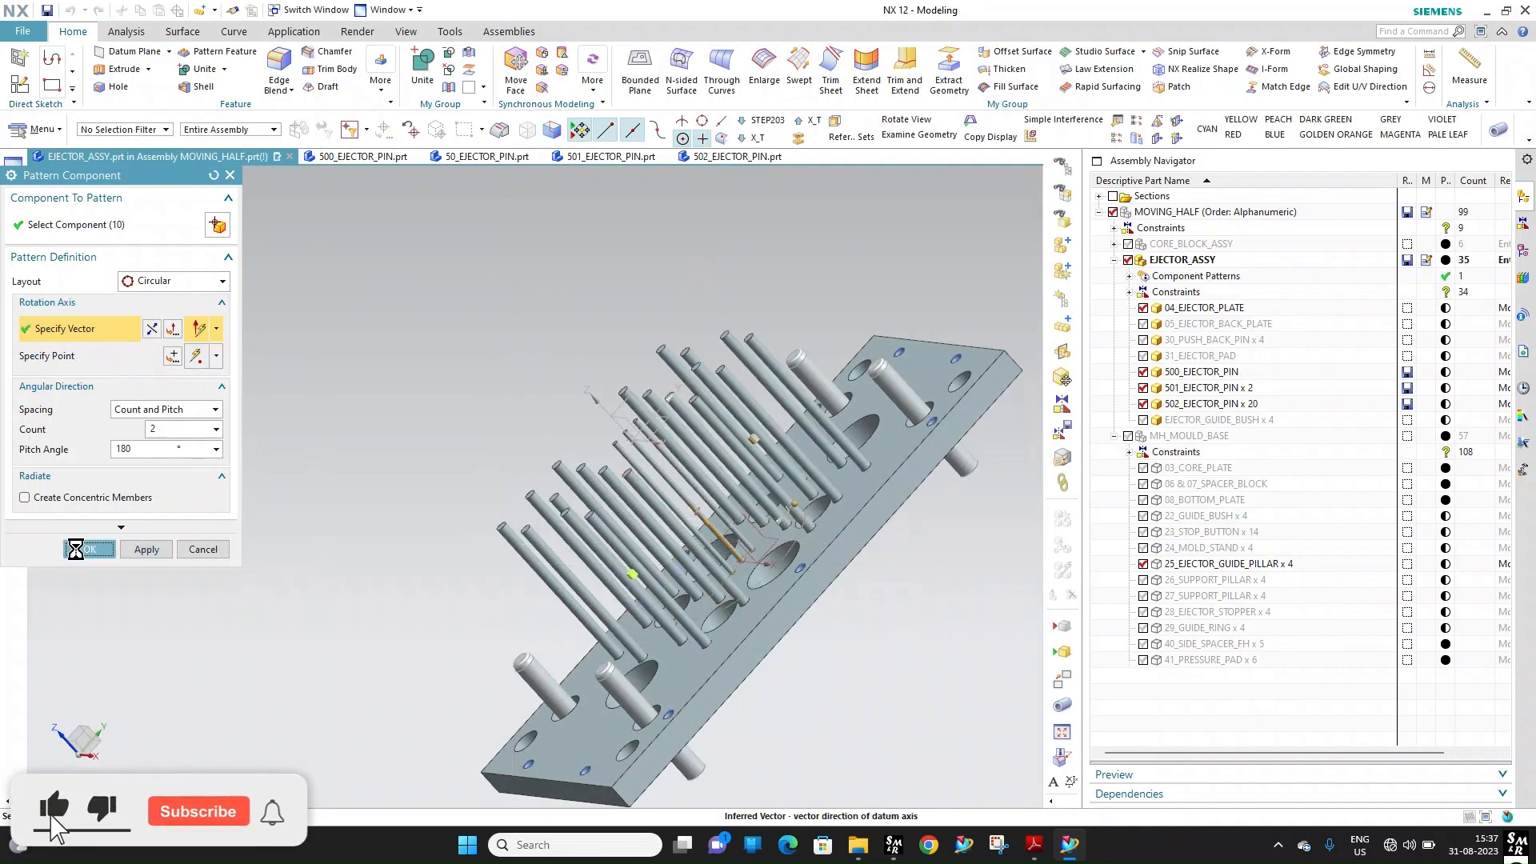
Show CORE_BLOCK_ASSY with its components listed and make MOVING_HALF the work part
middle_click_drag(656, 520, 752, 538)
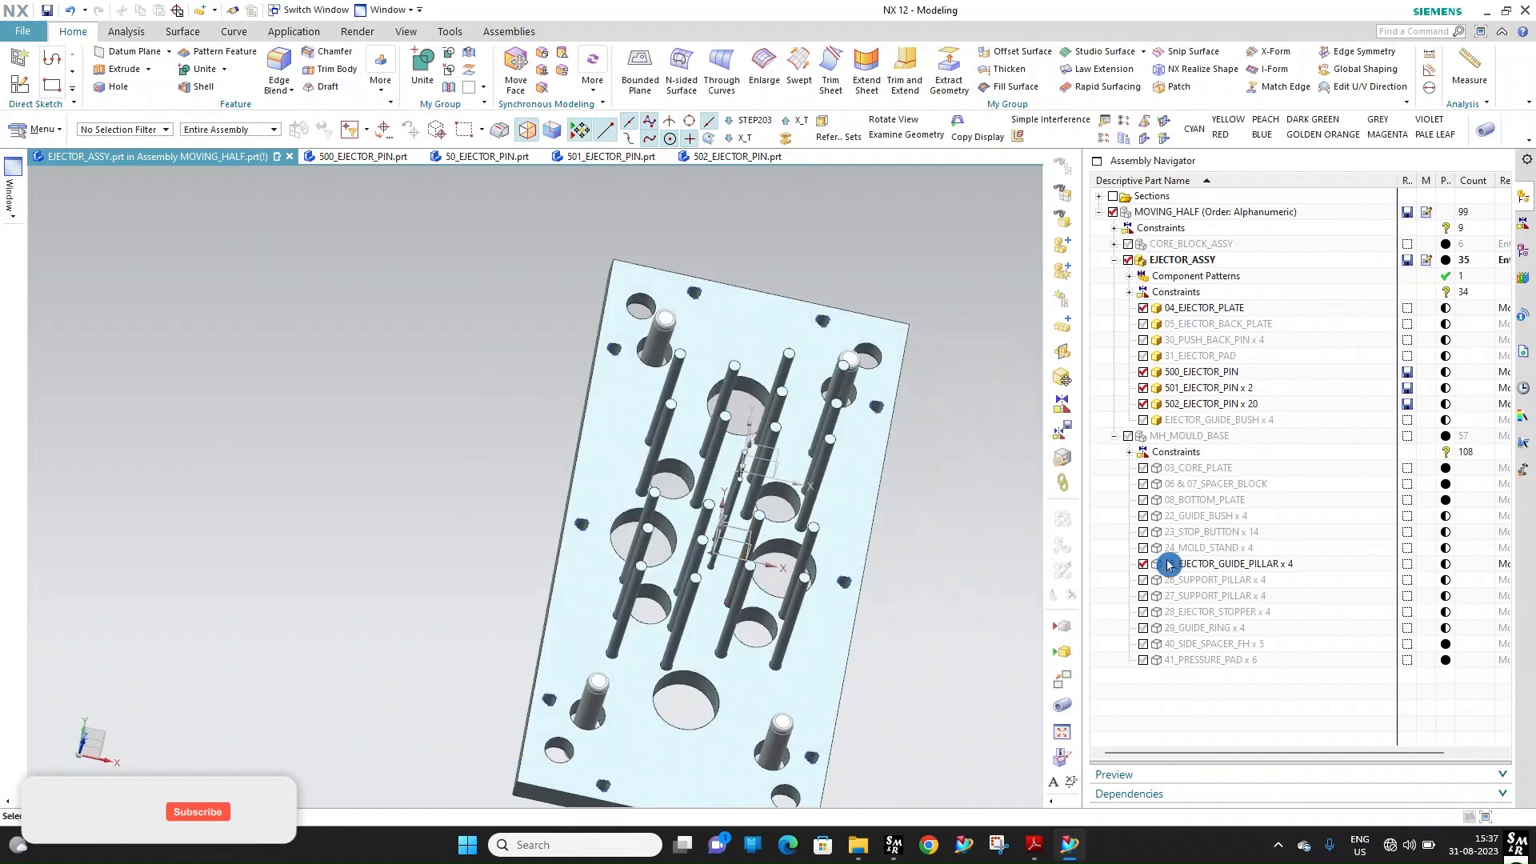
left_click(1128, 244)
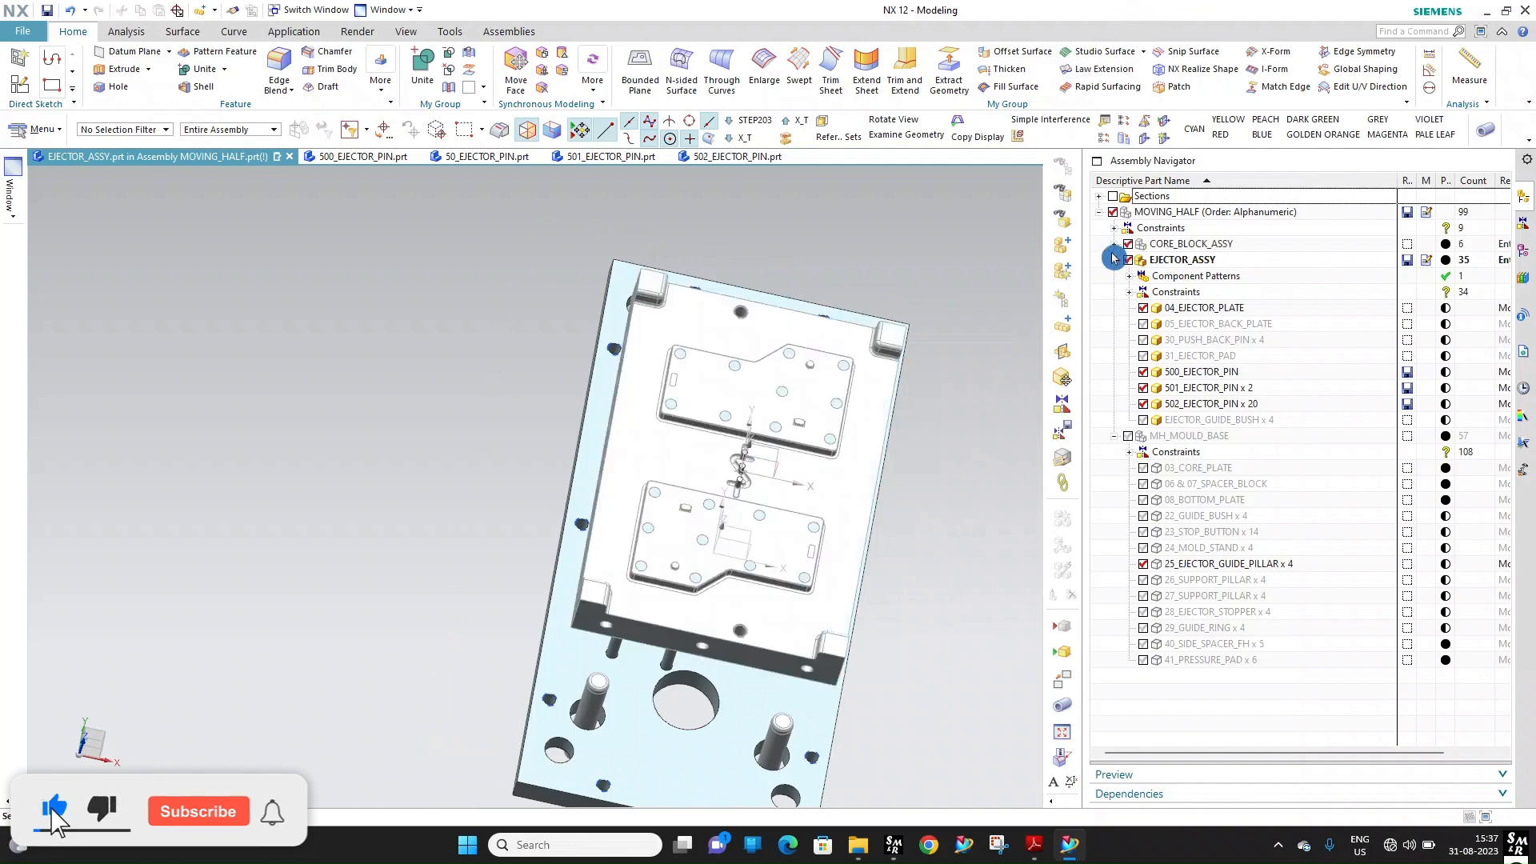
left_click(1114, 243)
double_click(1188, 212)
scroll(813, 417, "down", 10)
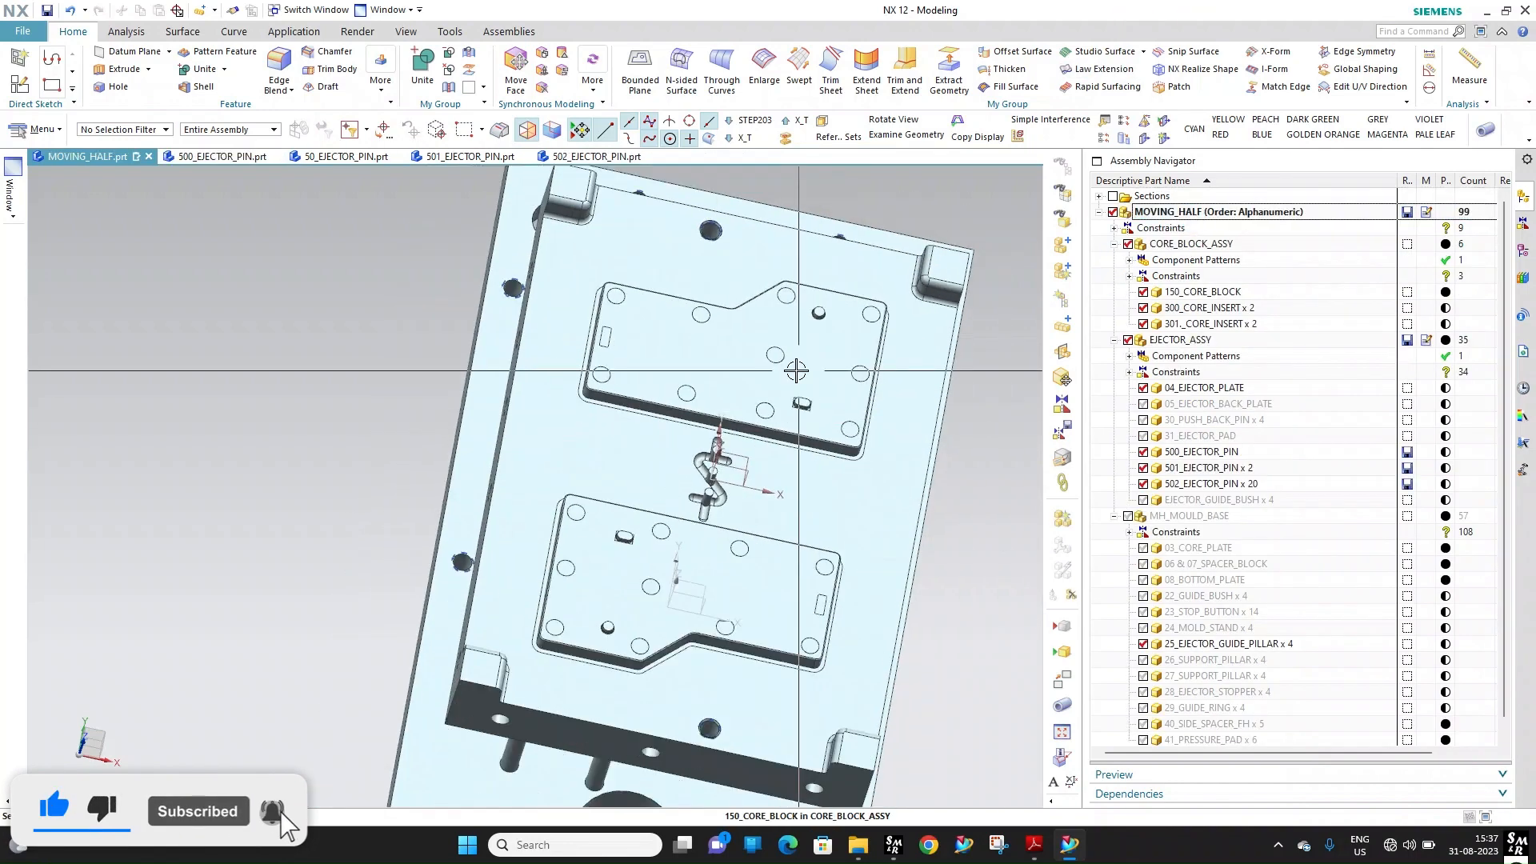
Measure the minimum distance from the top face of 500_EJECTOR_PIN to the runner-area face in 150_CORE_BLOCK
middle_click_drag(813, 507, 812, 504)
scroll(655, 463, "up", 5)
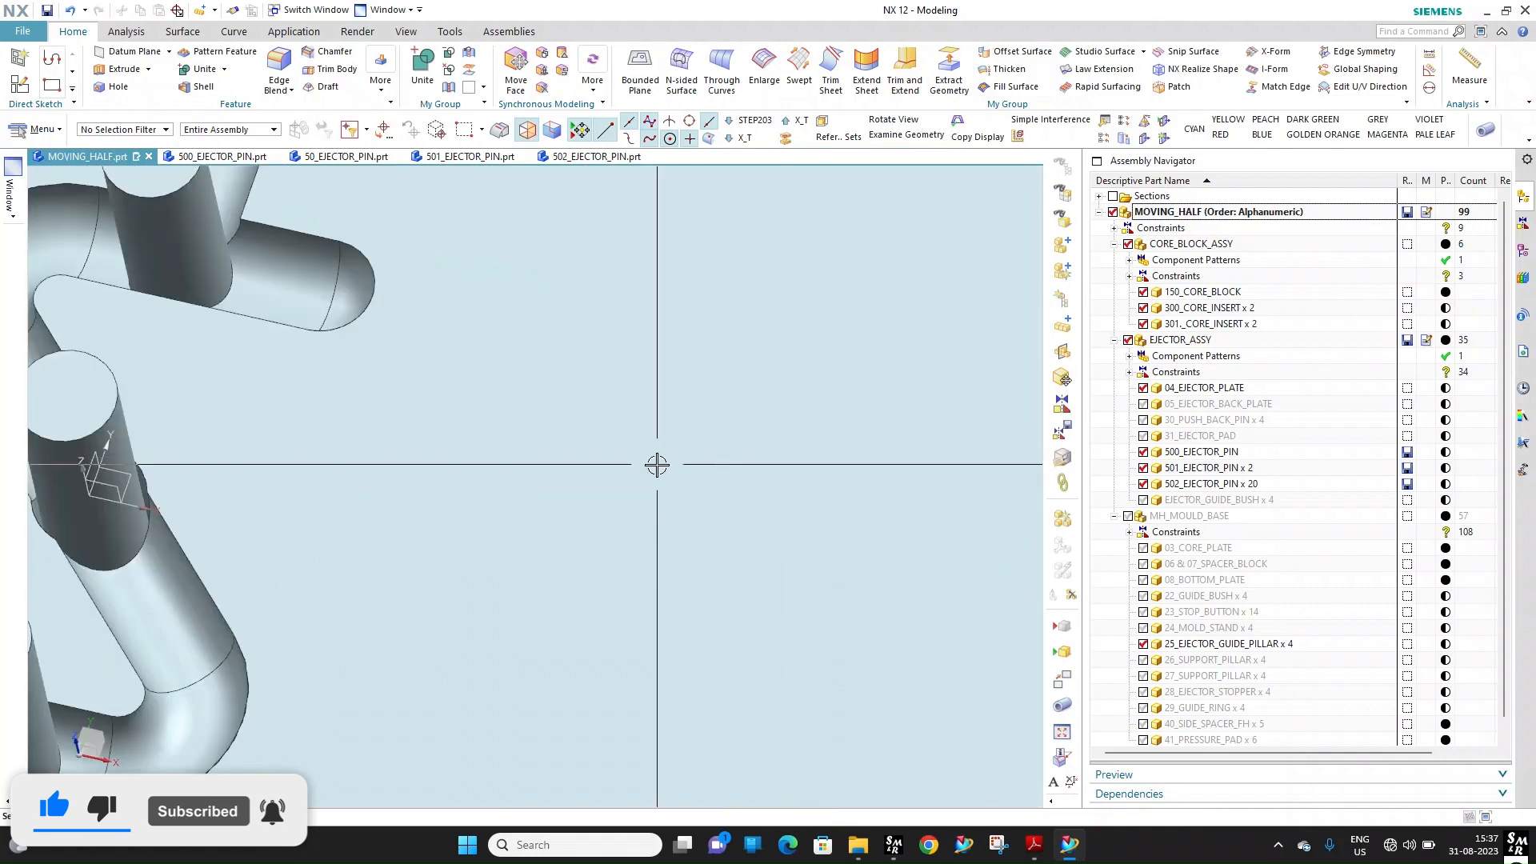
scroll(408, 484, "down", 9)
scroll(648, 429, "up", 3)
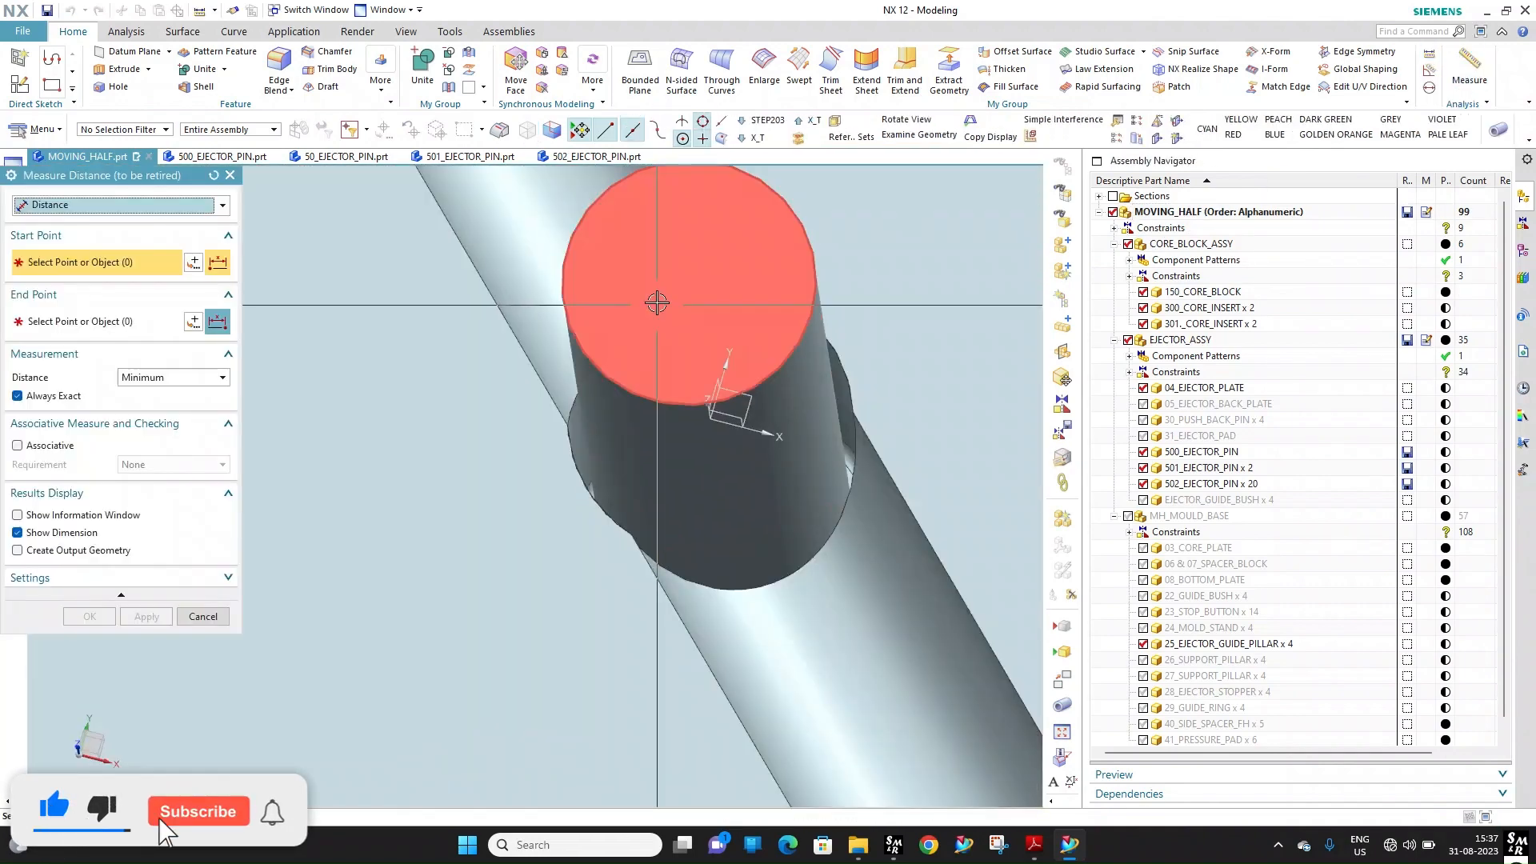
left_click(658, 305)
scroll(597, 483, "down", 7)
middle_click_drag(594, 514, 594, 524)
left_click(563, 526)
scroll(640, 429, "up", 2)
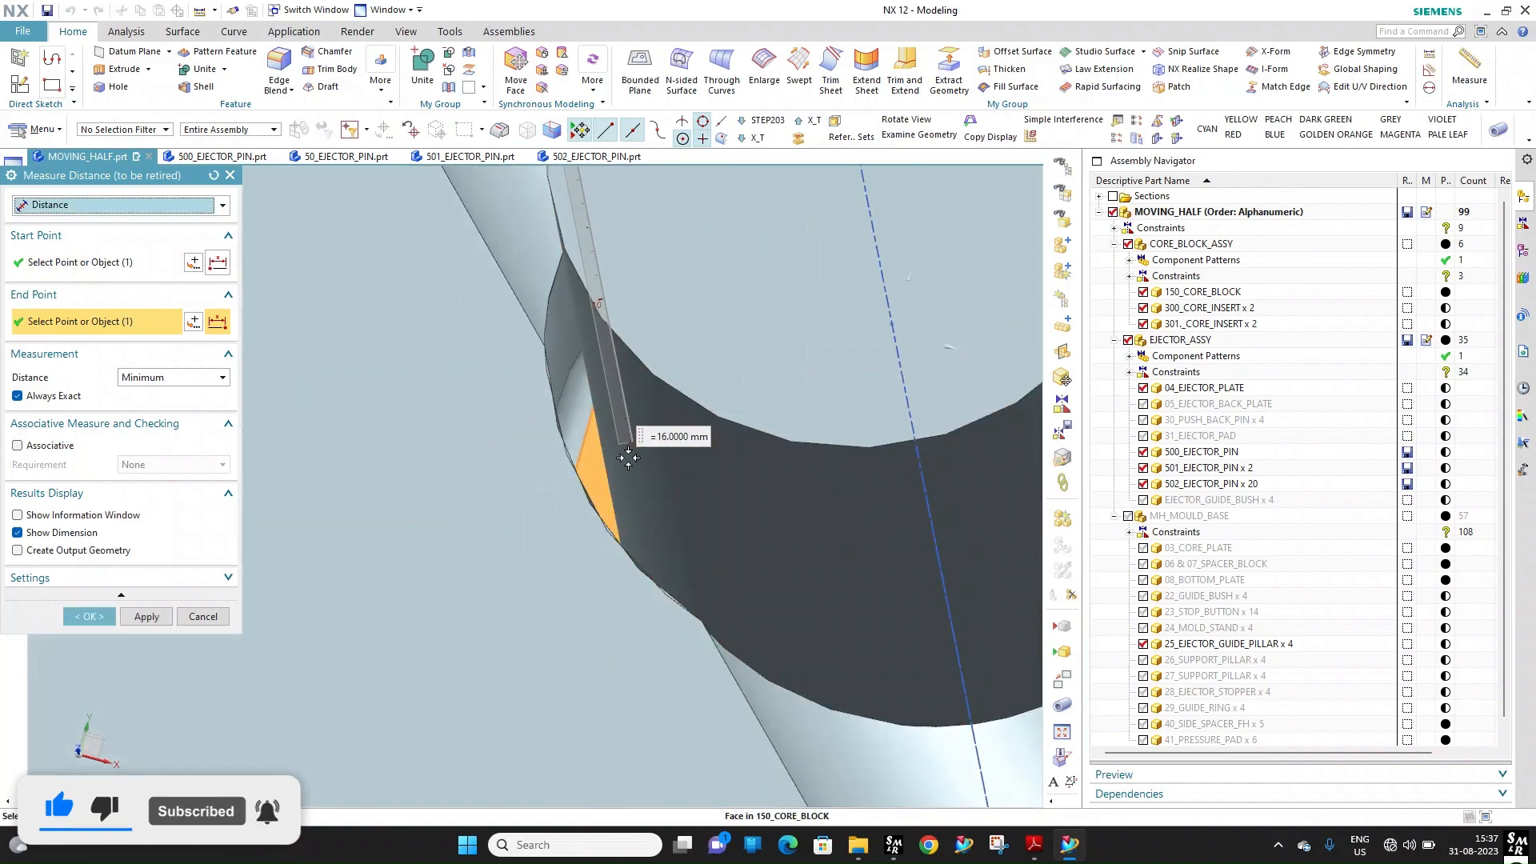
middle_click(753, 347)
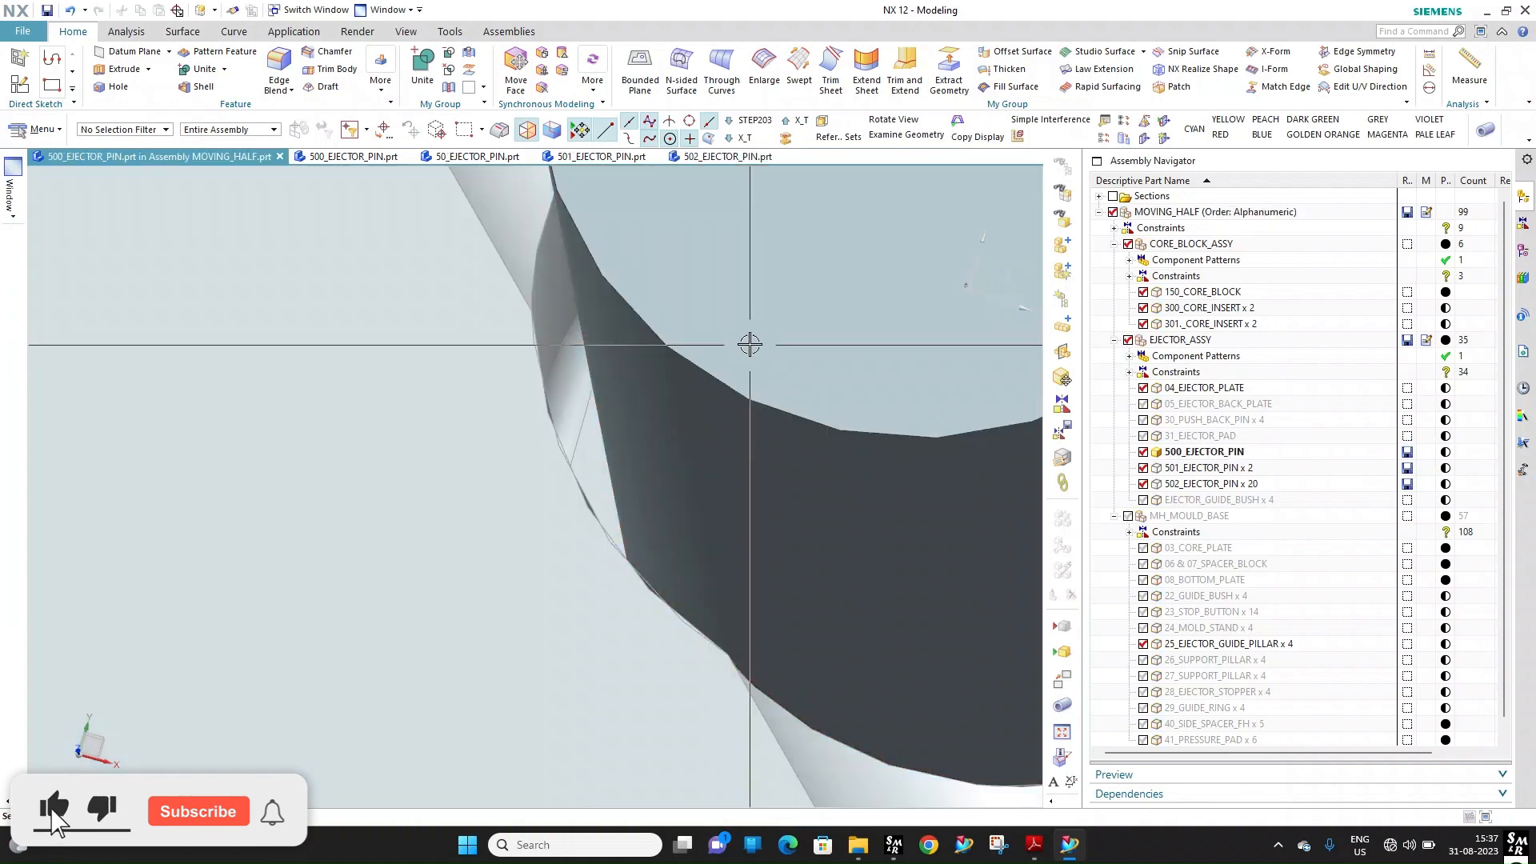
Make 500_EJECTOR_PIN the work part and set its cylinder height to 133 mm
double_click(749, 345)
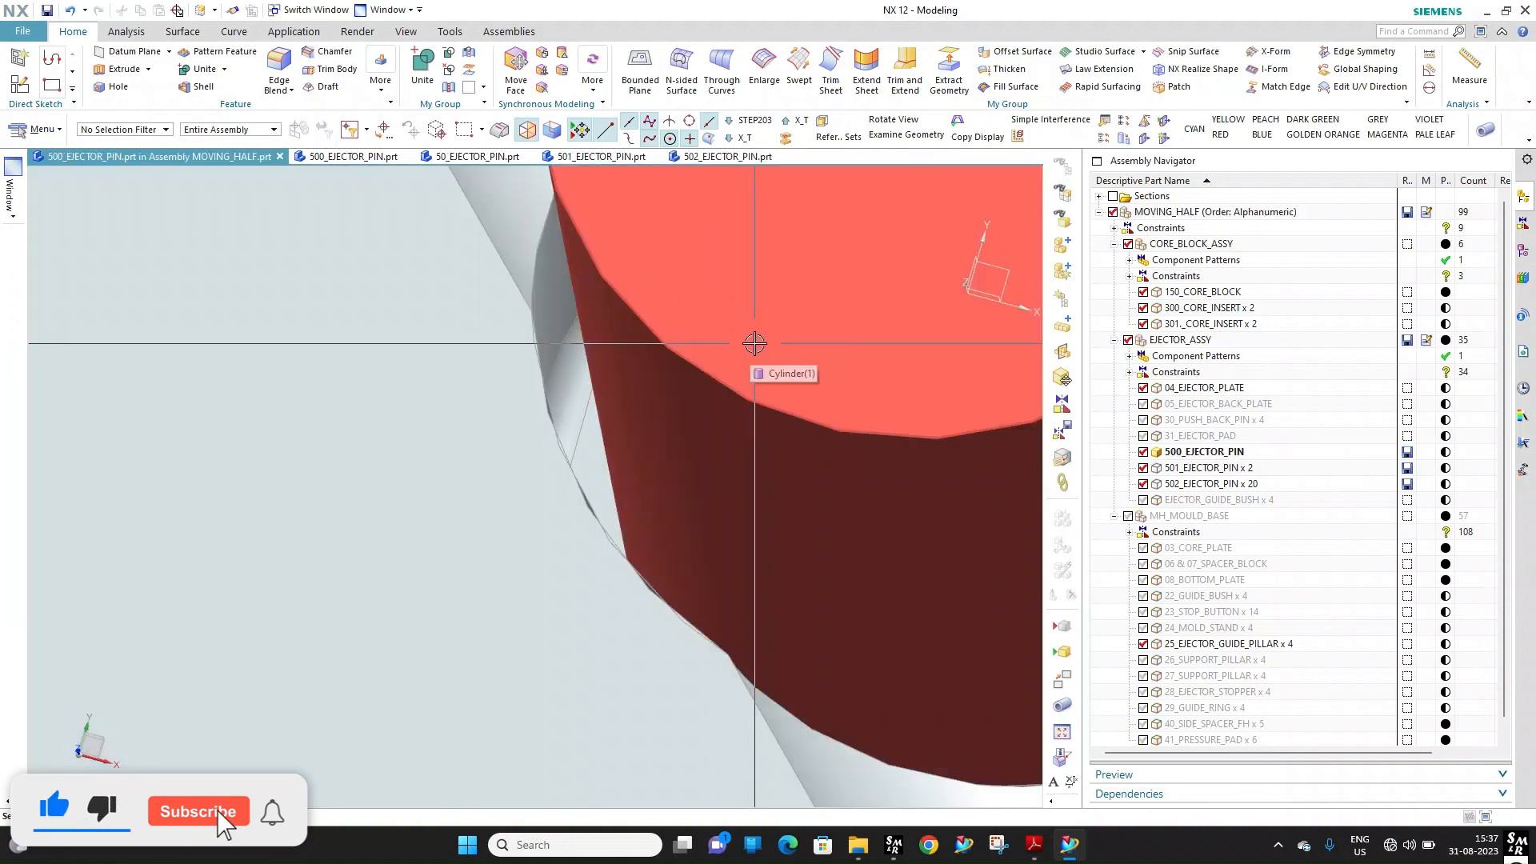
double_click(755, 343)
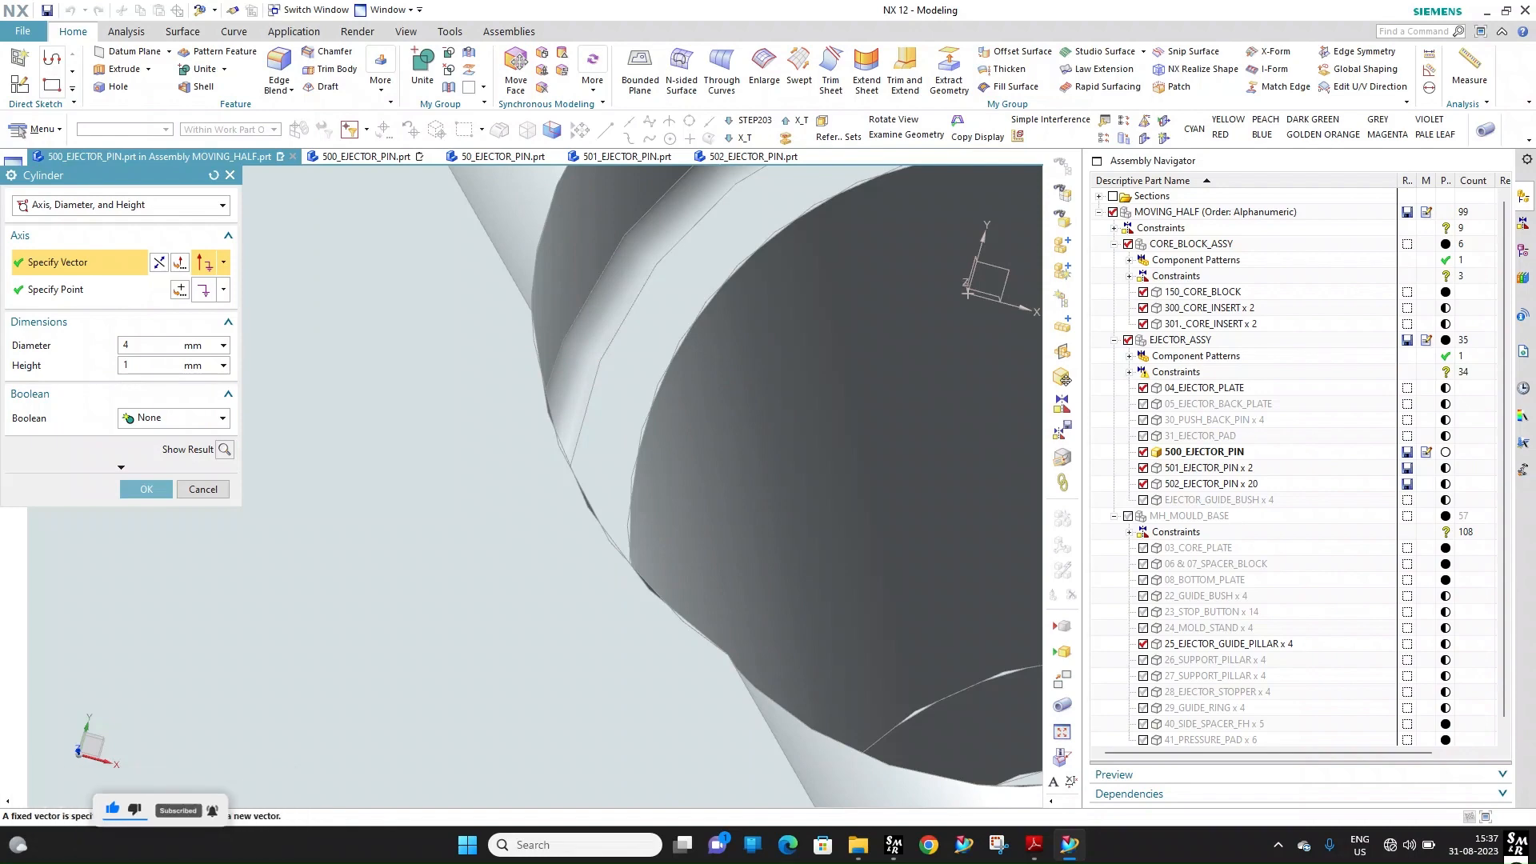
type("133")
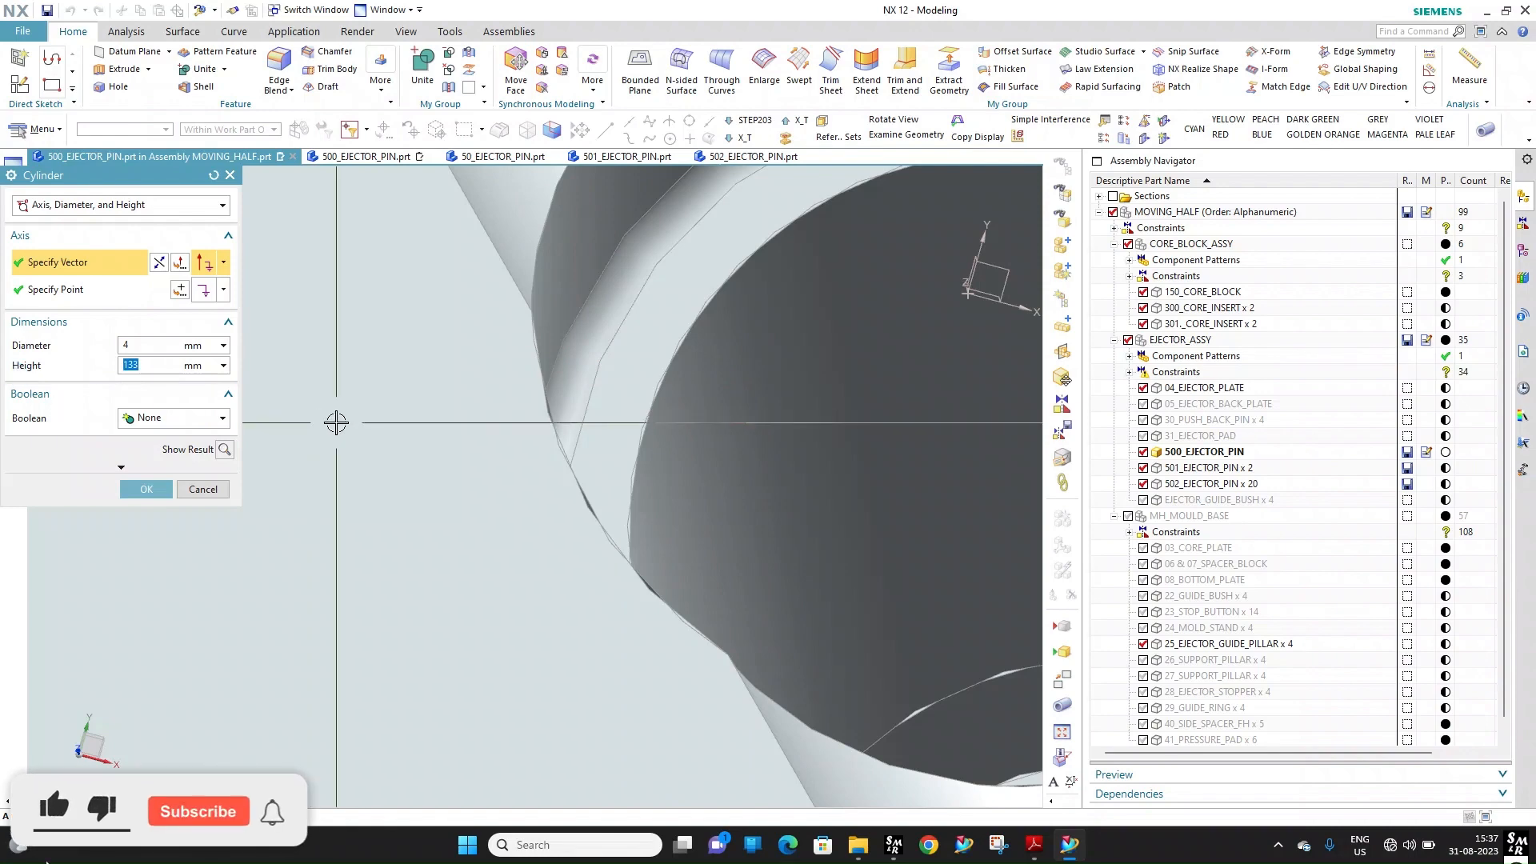
middle_click(336, 422)
Make the 501_EJECTOR_PIN at the runner the work part and set its cylinder height to 133 mm
scroll(660, 396, "down", 11)
scroll(716, 480, "up", 5)
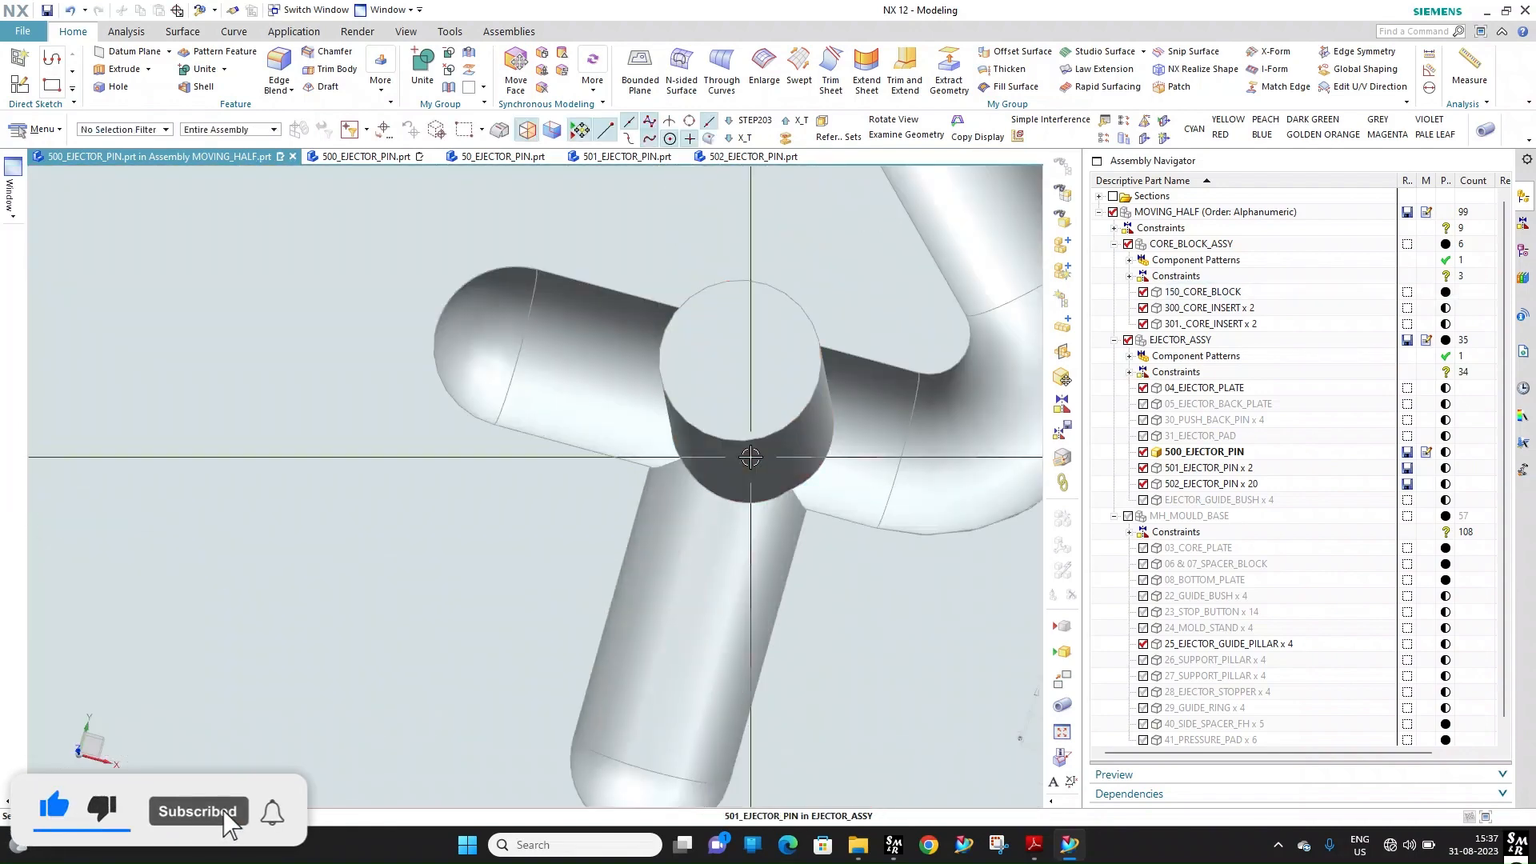
double_click(750, 457)
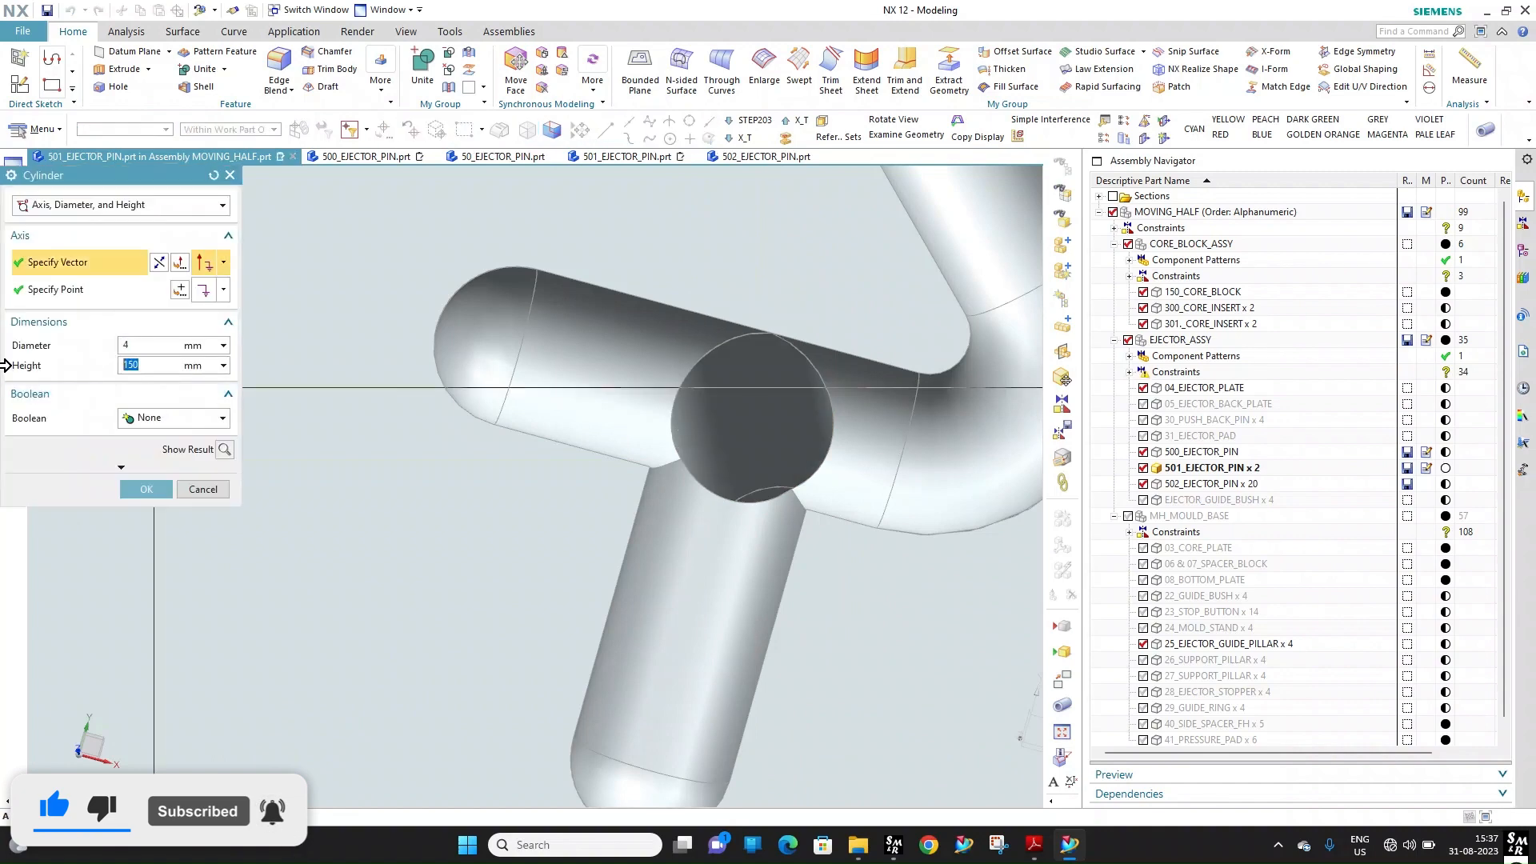
type("133")
key("Return")
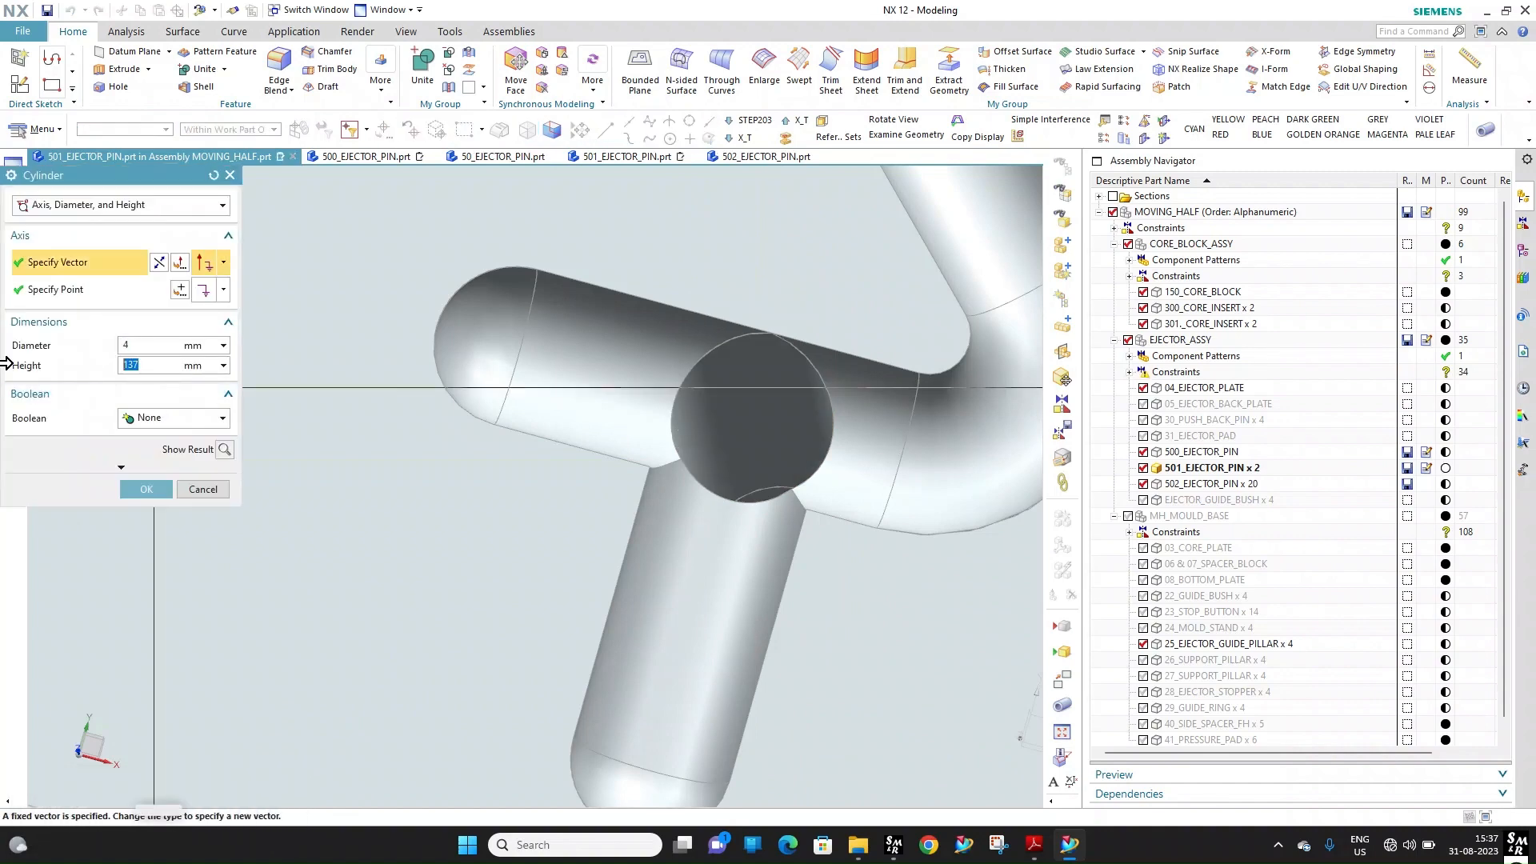
middle_click(751, 449)
Make 502_EJECTOR_PIN the work part and WAVE-link the raised top face of 150_CORE_BLOCK into it as an associative face
scroll(728, 368, "down", 6)
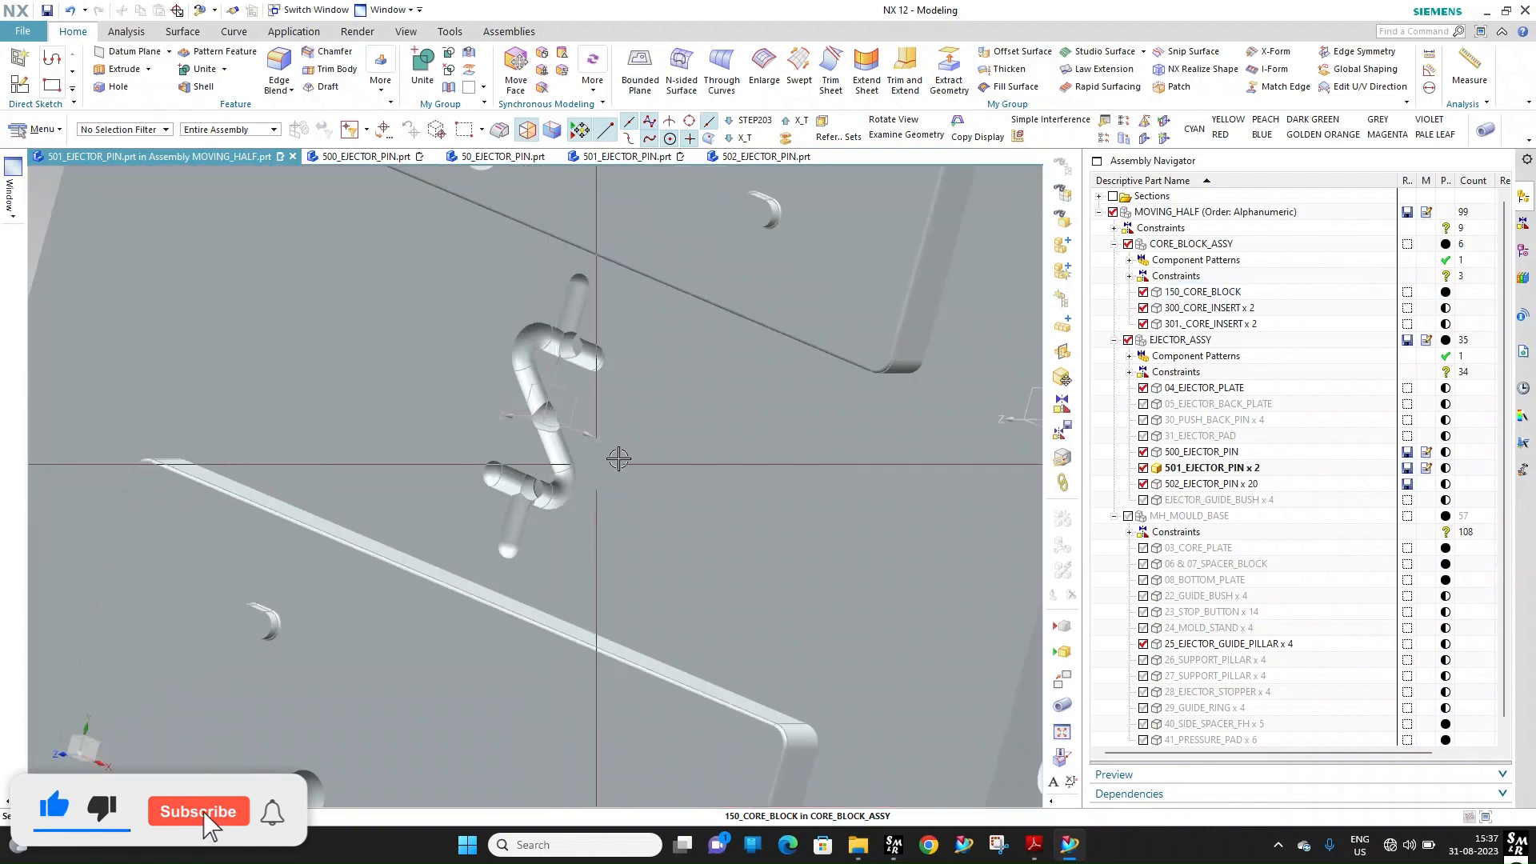
scroll(652, 454, "down", 5)
middle_click_drag(685, 449, 710, 400)
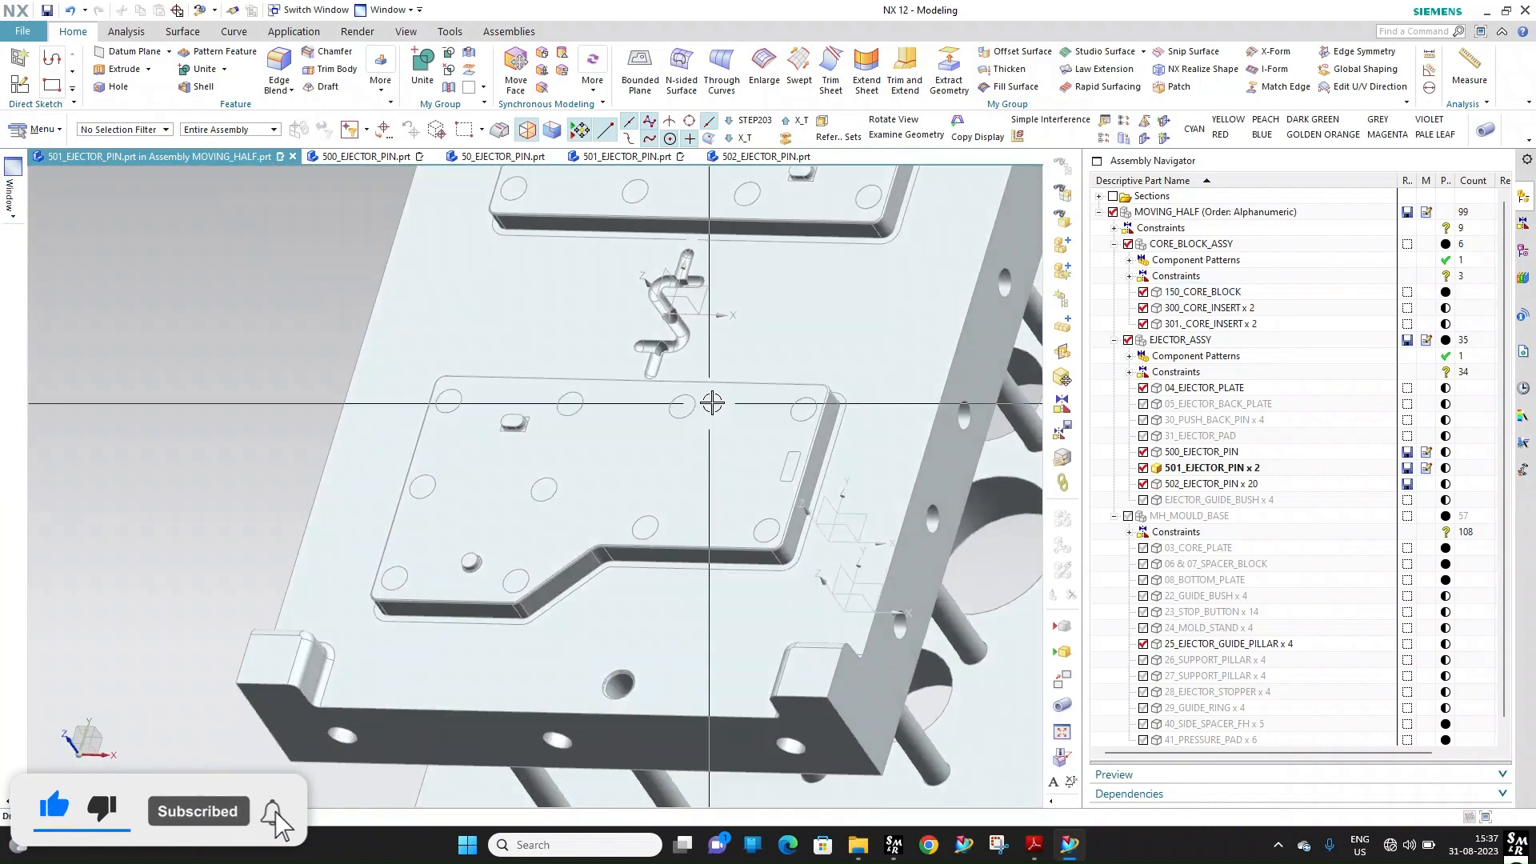
scroll(634, 521, "up", 5)
scroll(685, 448, "down", 4)
scroll(686, 449, "up", 4)
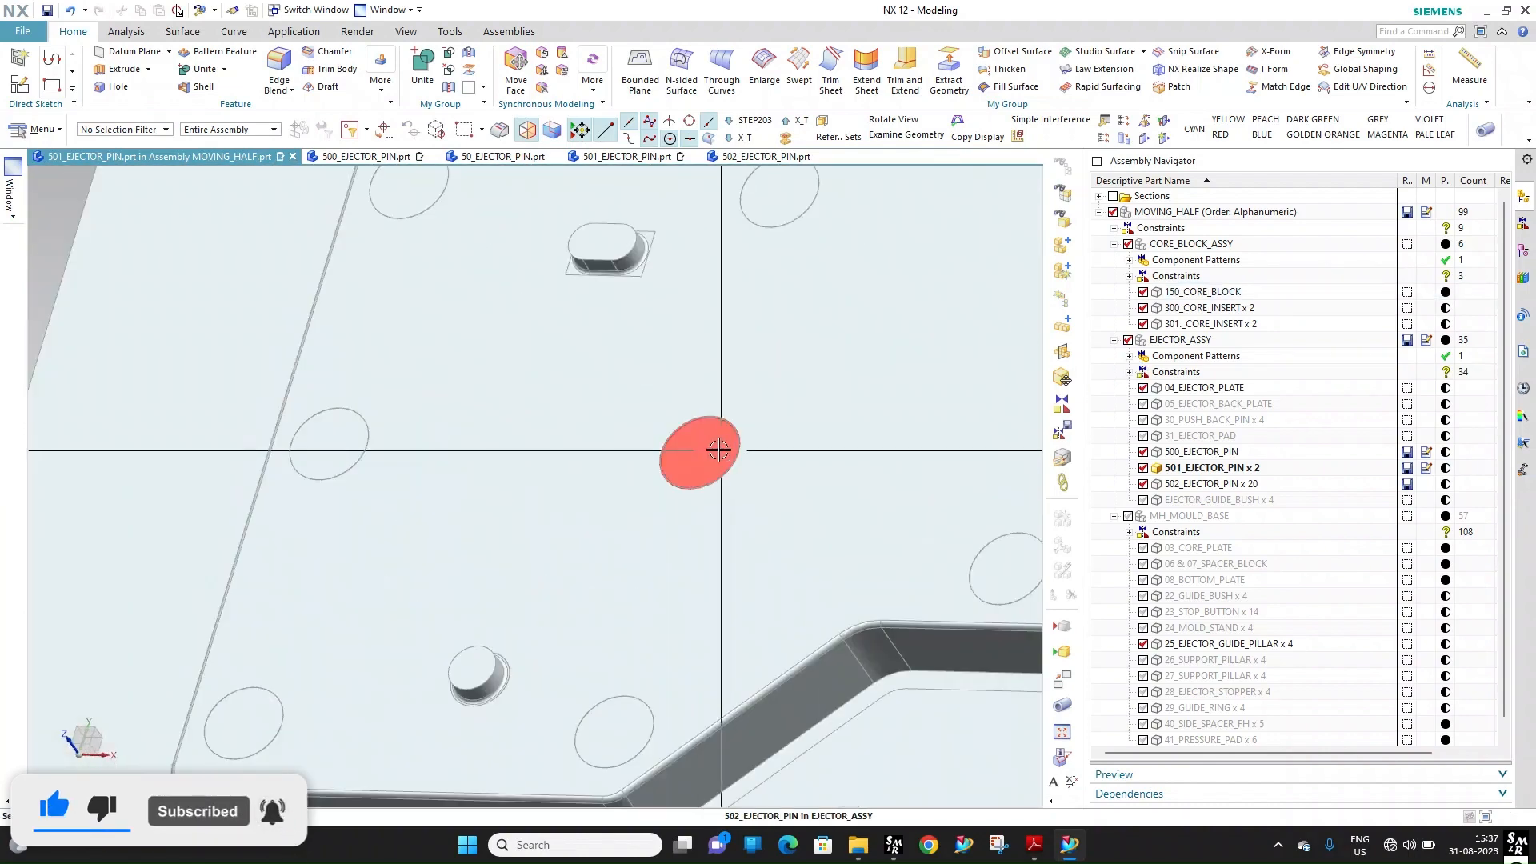
double_click(719, 449)
scroll(633, 413, "down", 1)
scroll(525, 496, "up", 1)
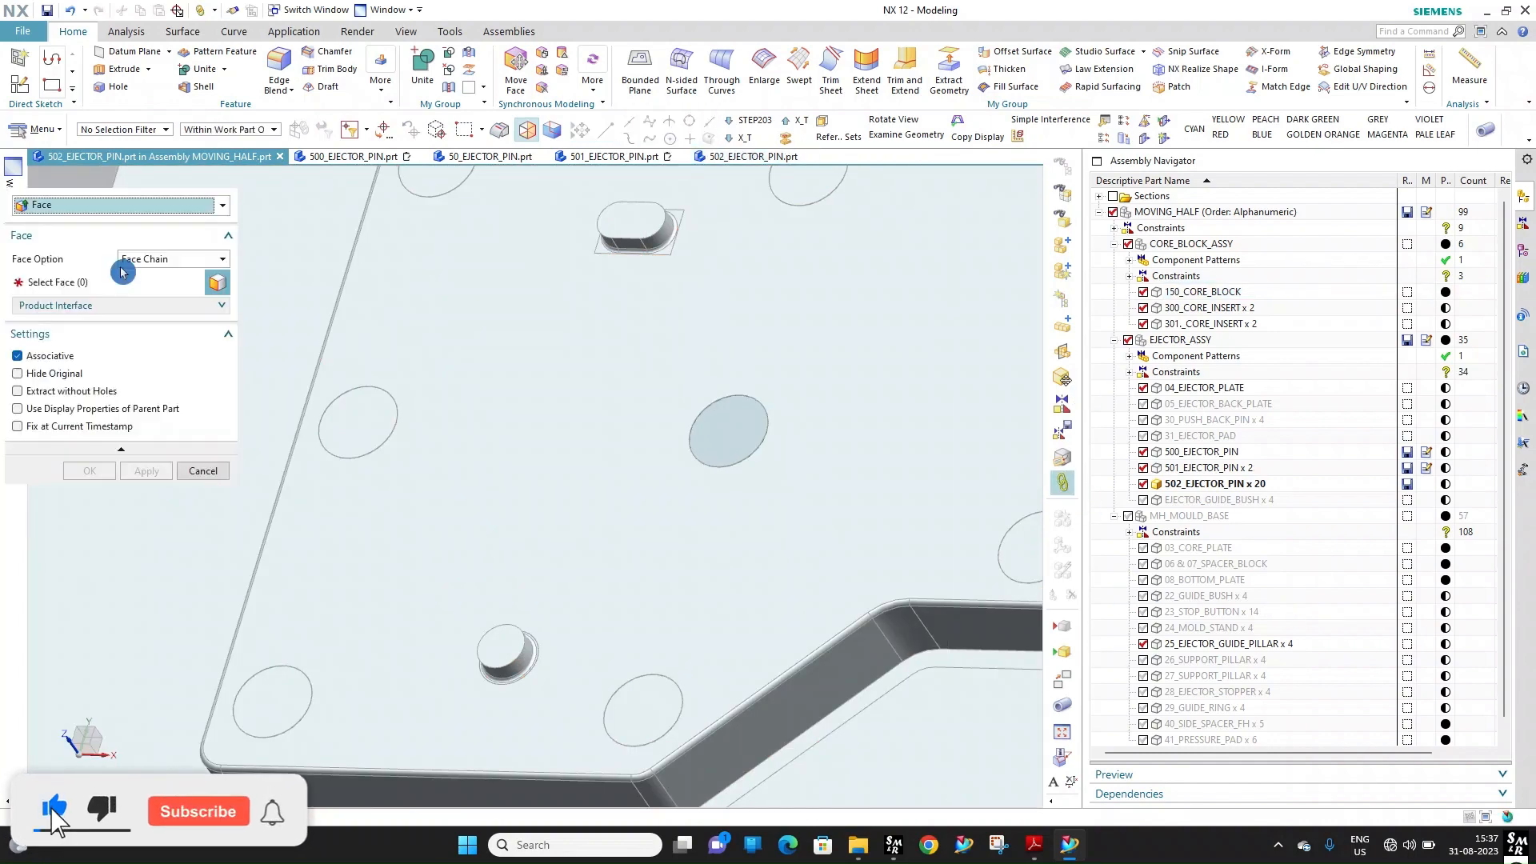
left_click(72, 207)
left_click(40, 290)
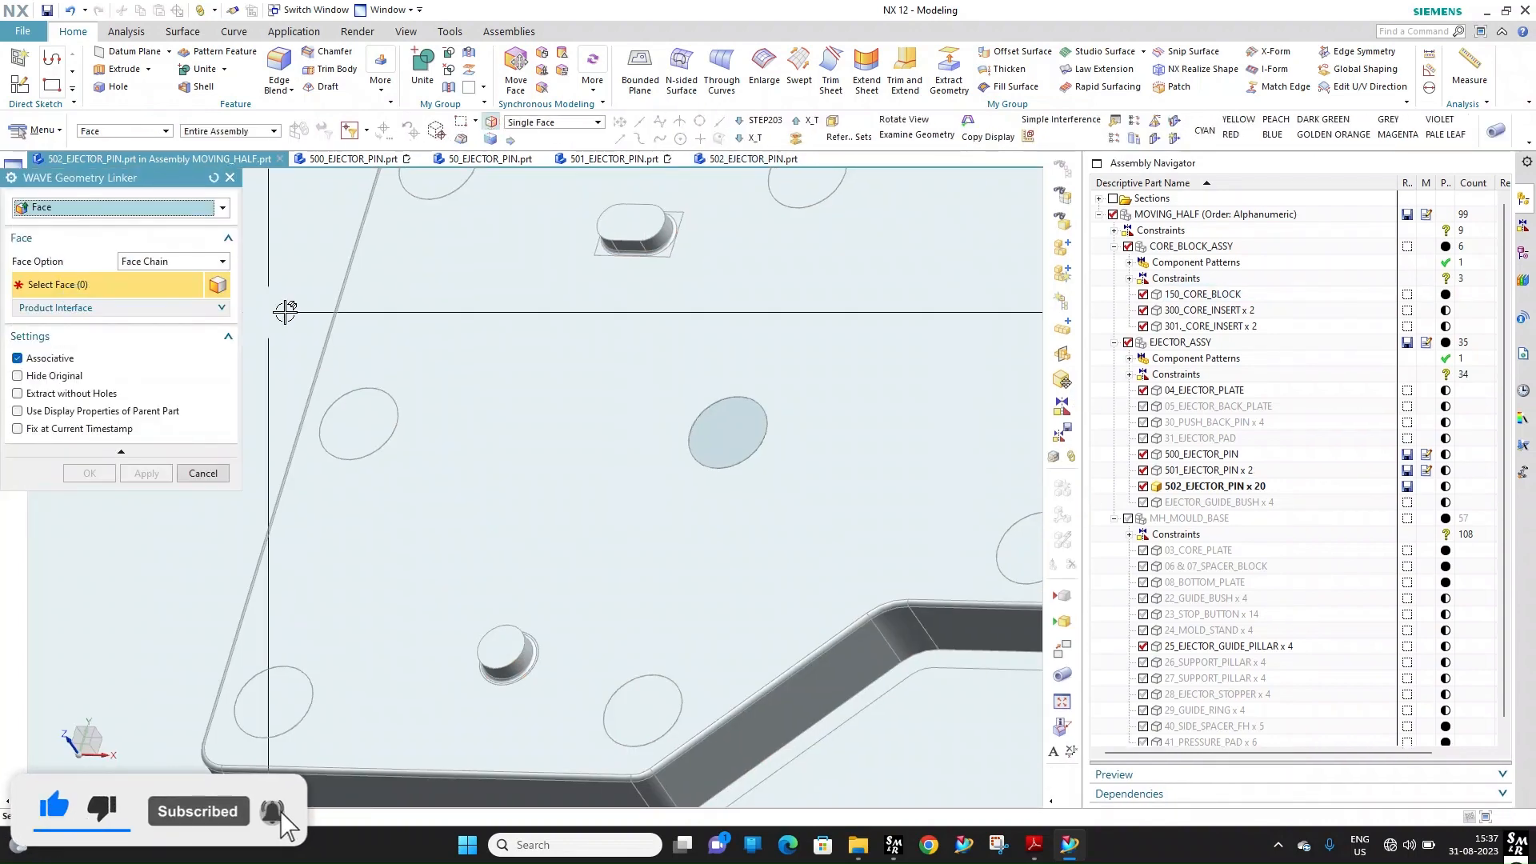
left_click(542, 329)
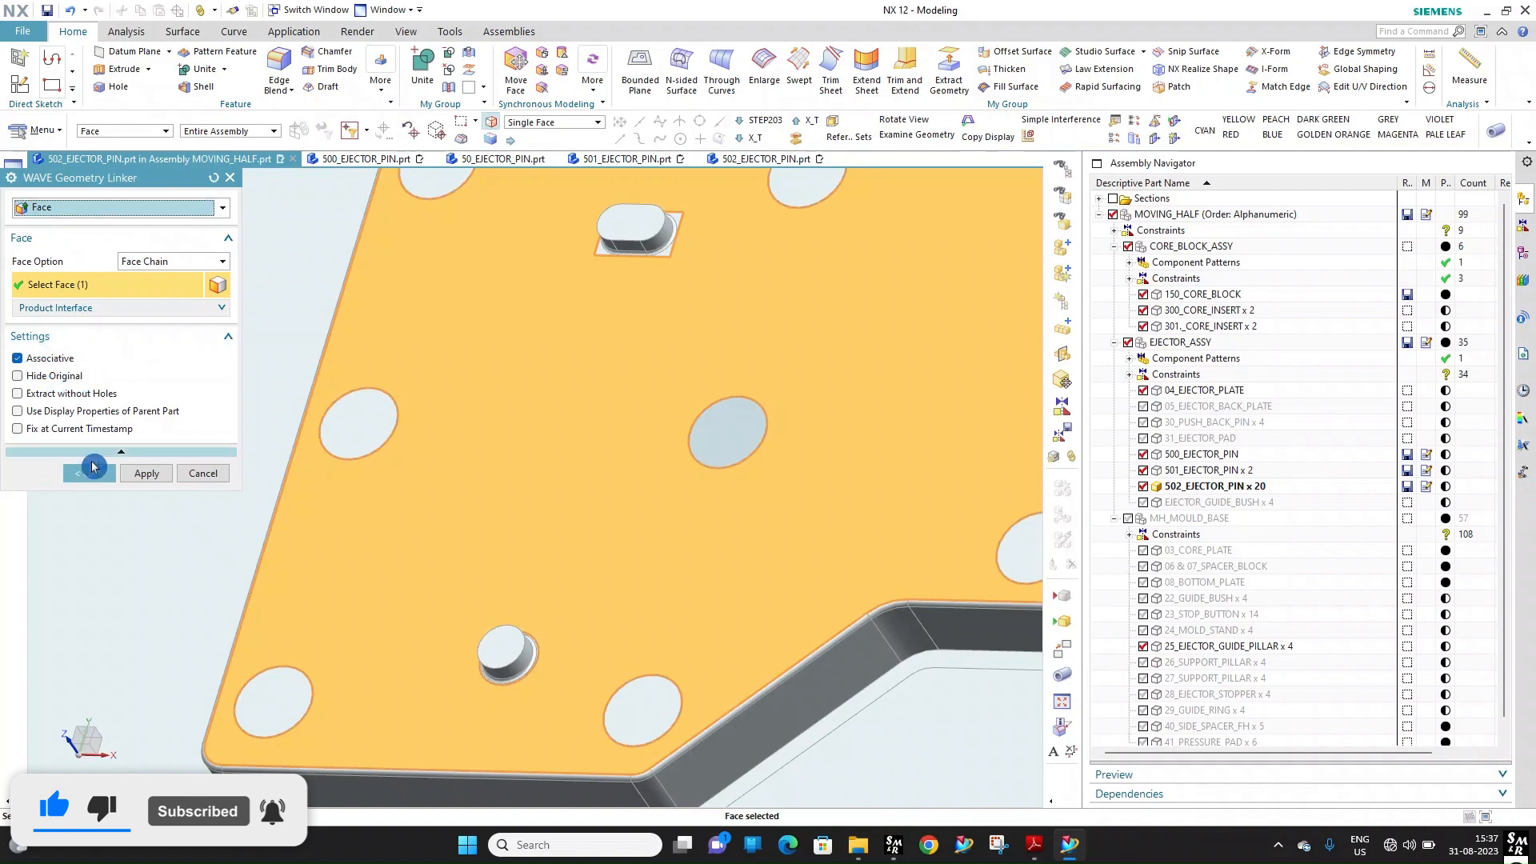
left_click(92, 467)
Open 502_EJECTOR_PIN in its own window and replace the pin's top face with the linked core face at 0 mm offset
scroll(775, 437, "up", 1)
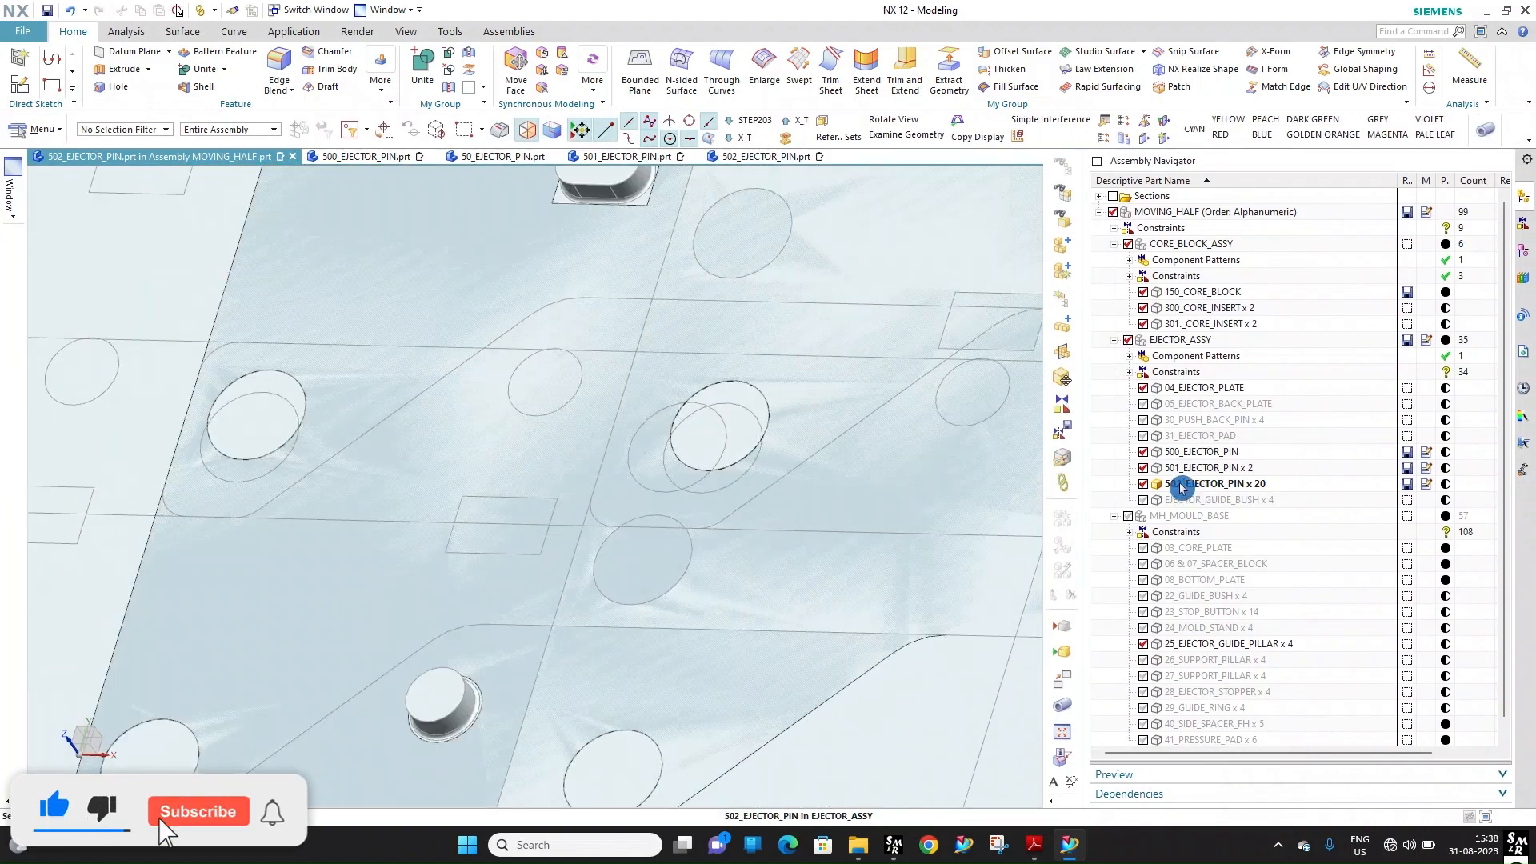
right_click(1237, 485)
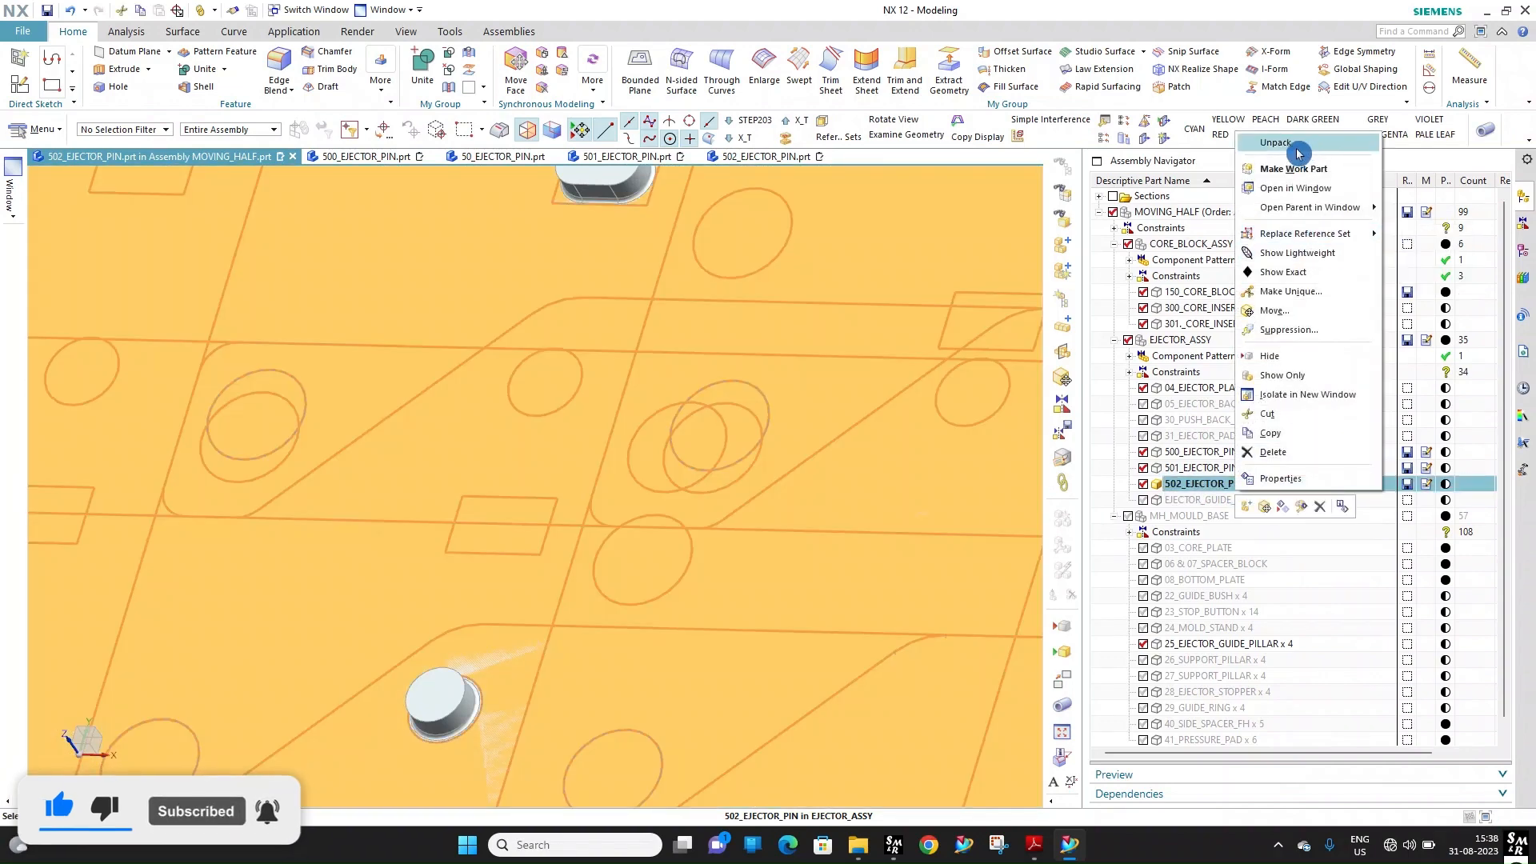
left_click(1321, 195)
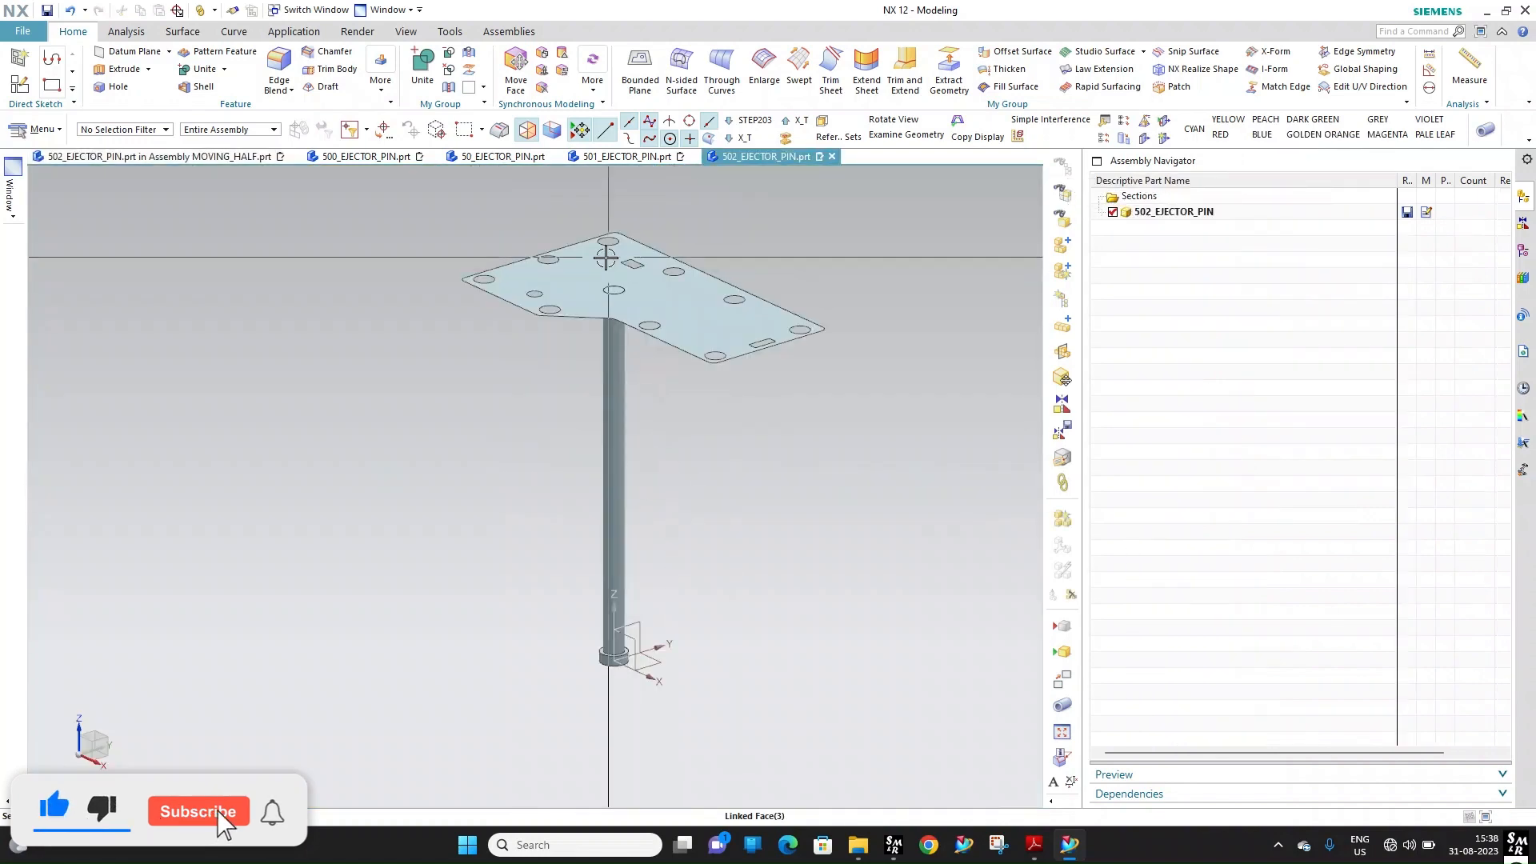
left_click(565, 73)
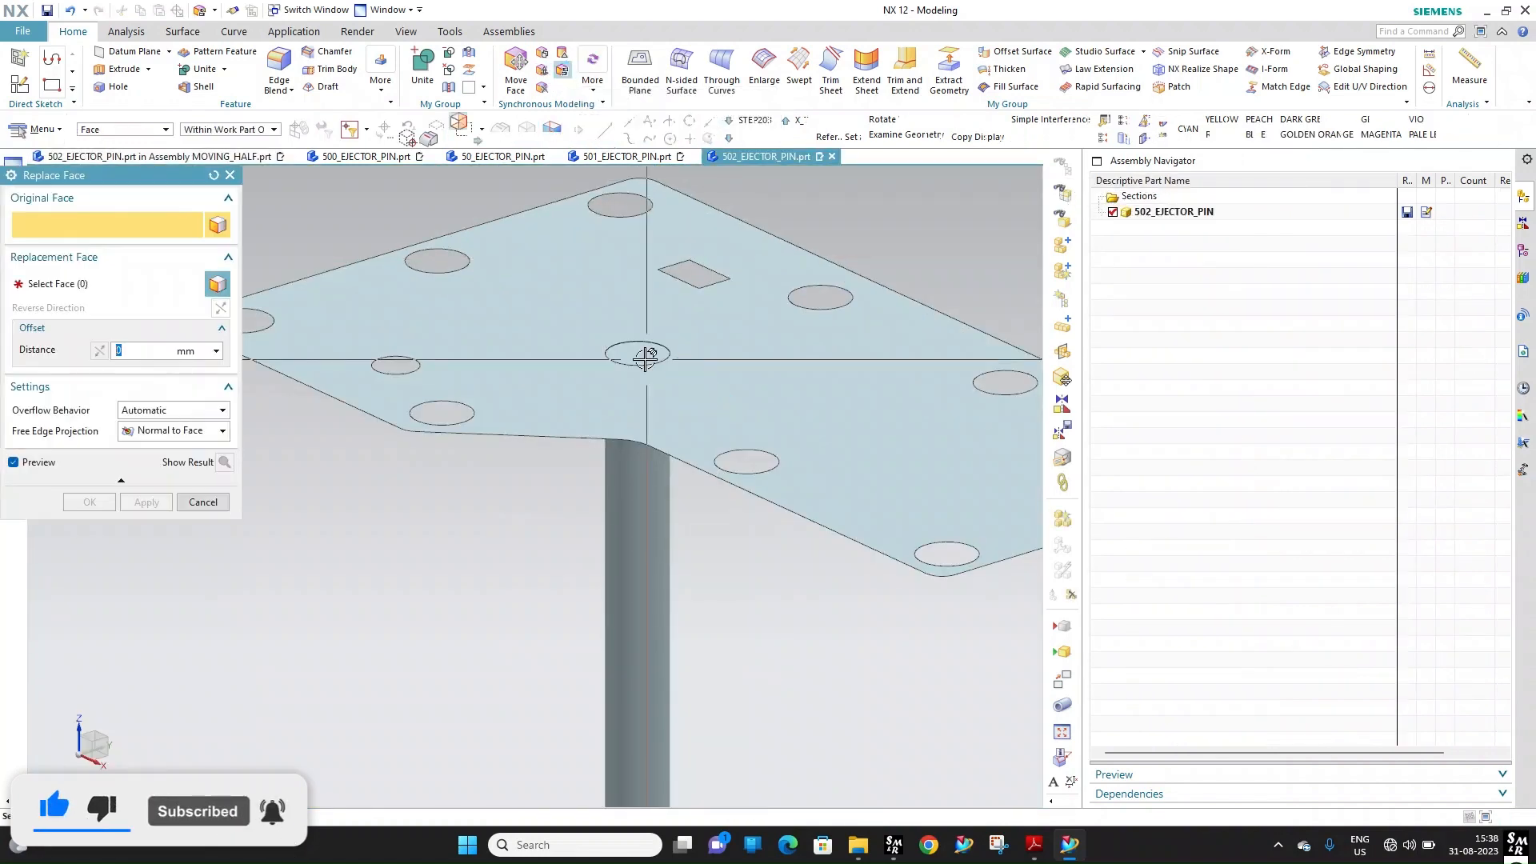
left_click(640, 353)
left_click(728, 383)
middle_click(723, 297)
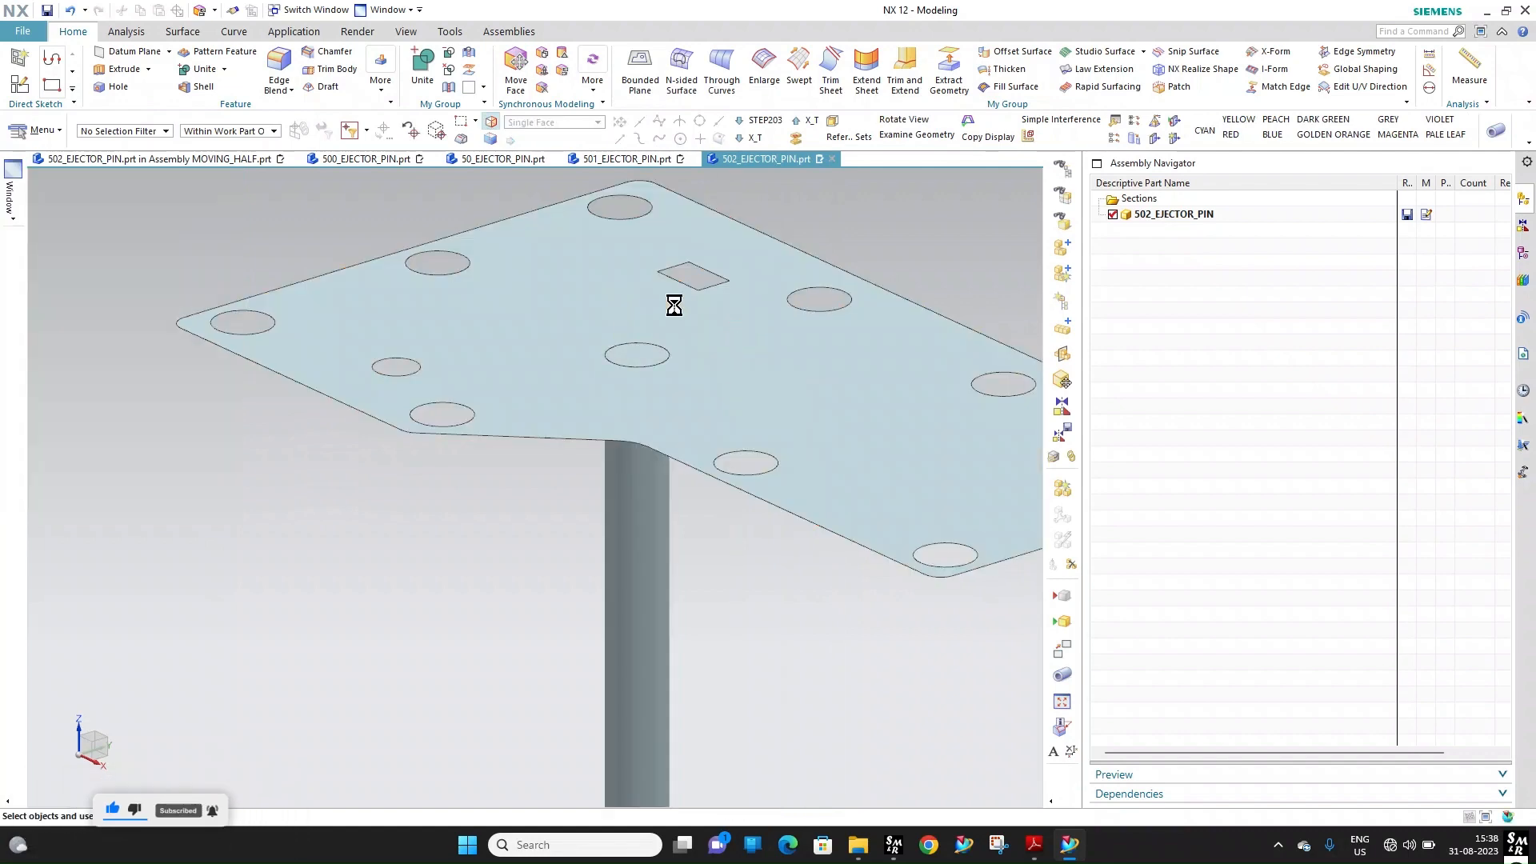
Remove the linked sheet body from the MODEL reference set of 502_EJECTOR_PIN and return to MOVING_HALF
left_click(838, 135)
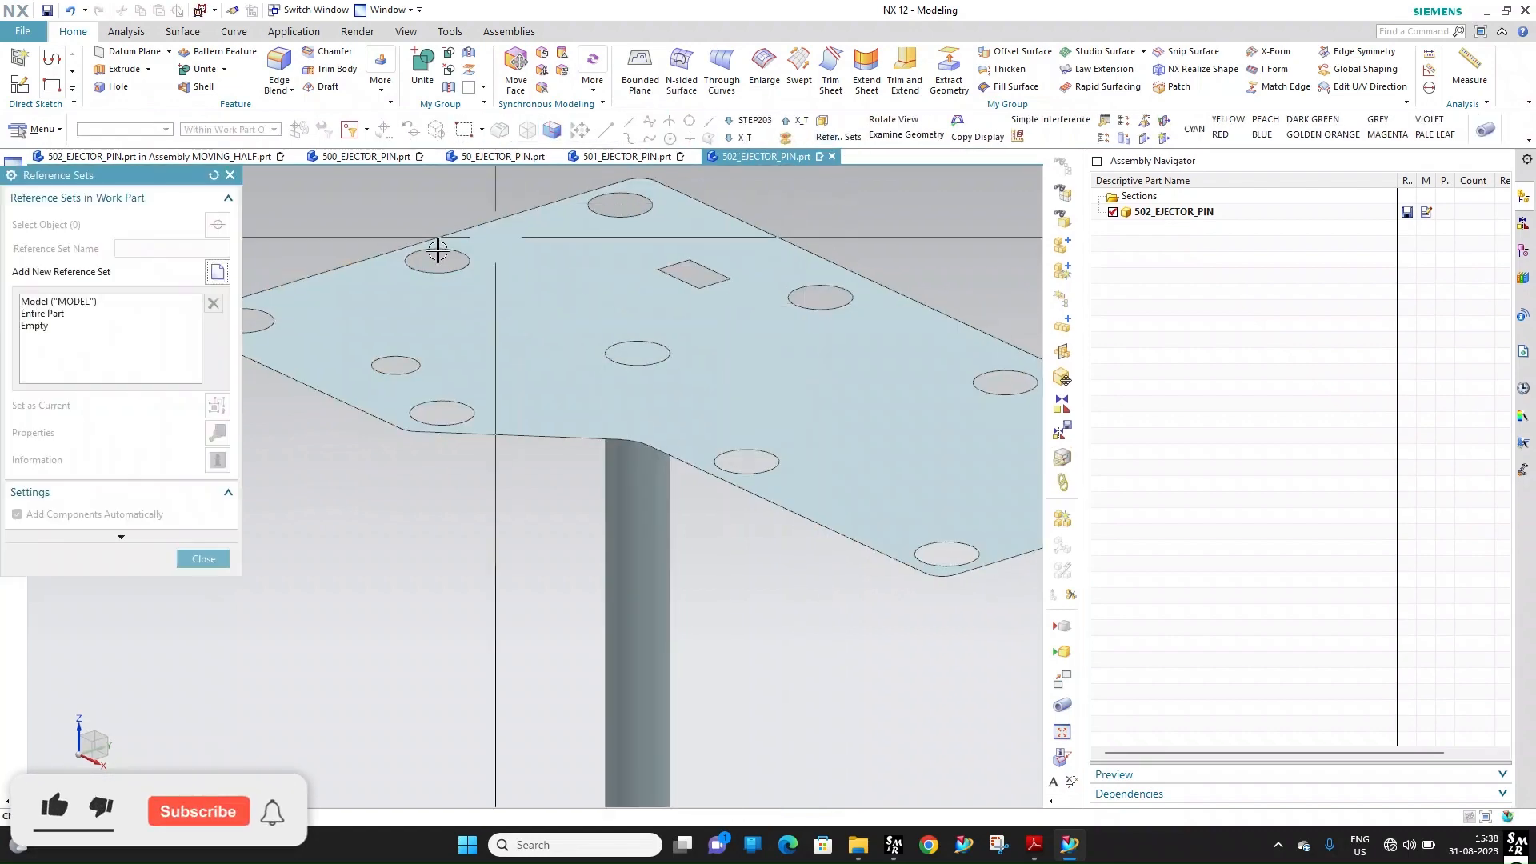
left_click(53, 302)
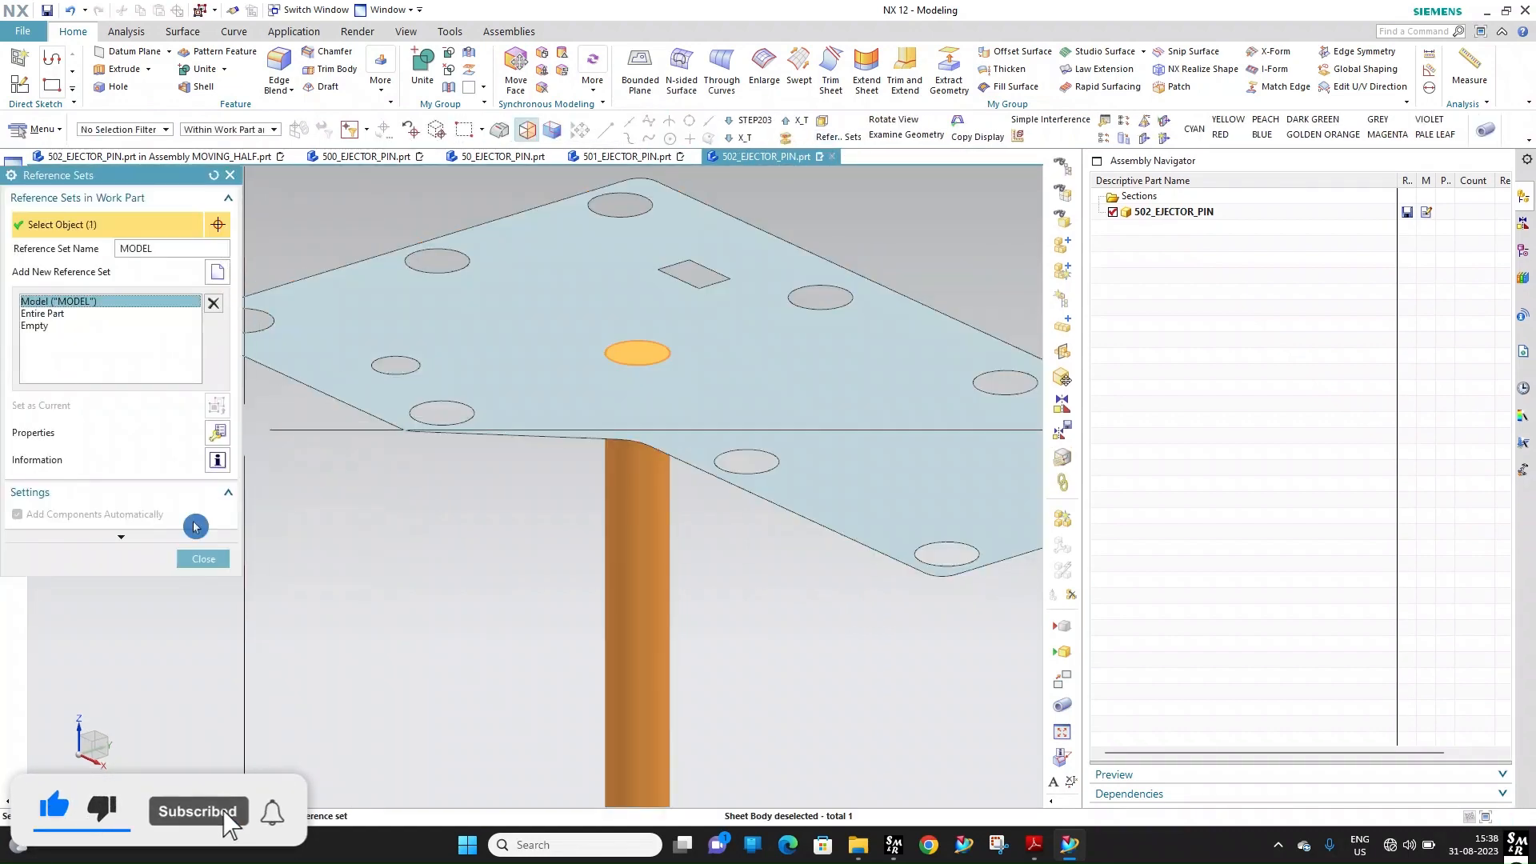
left_click(203, 558)
left_click(385, 11)
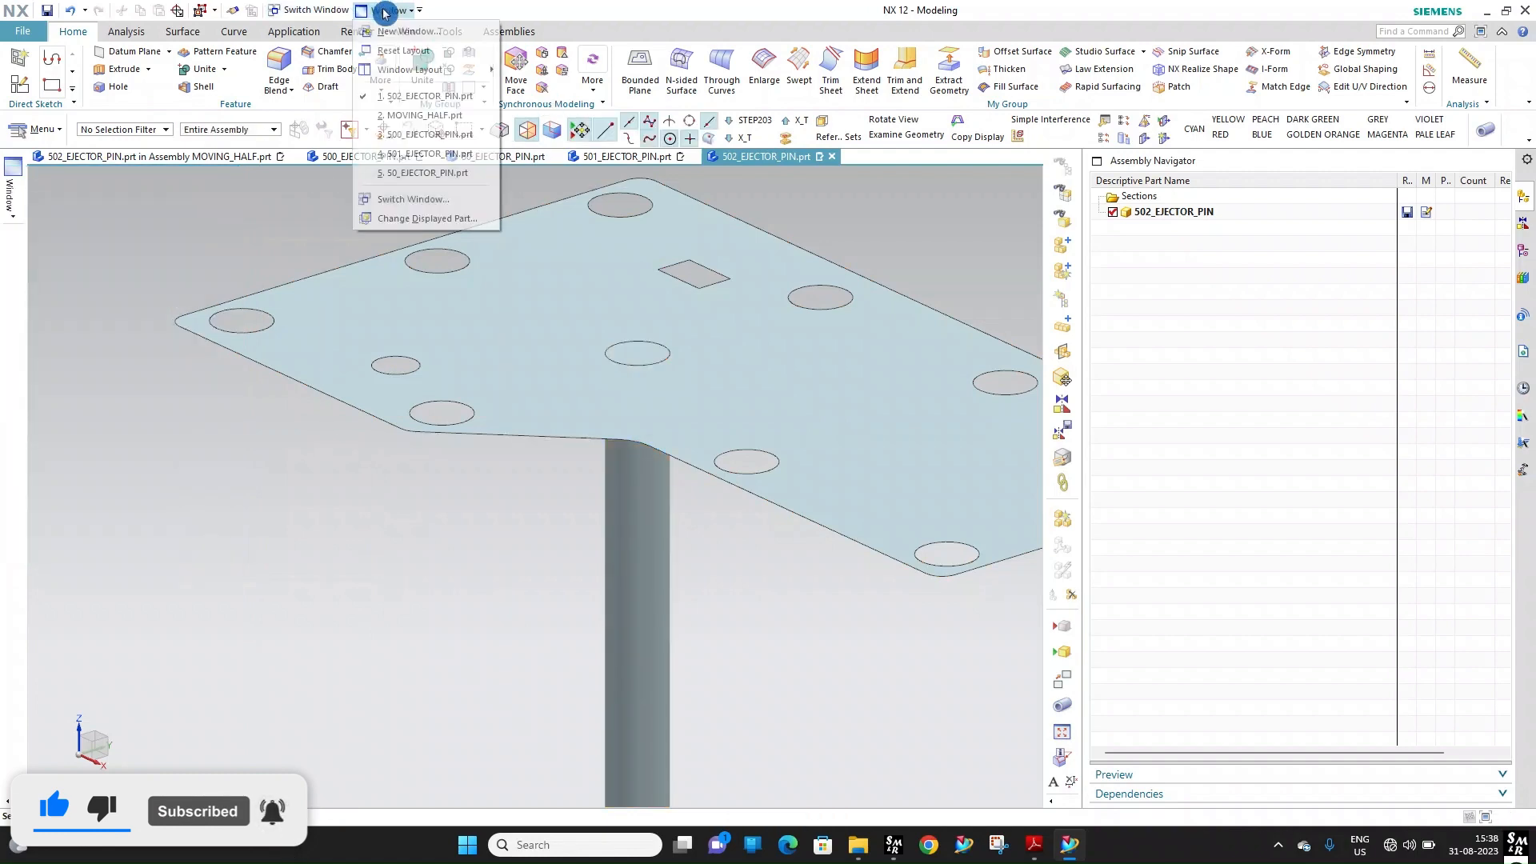
left_click(429, 117)
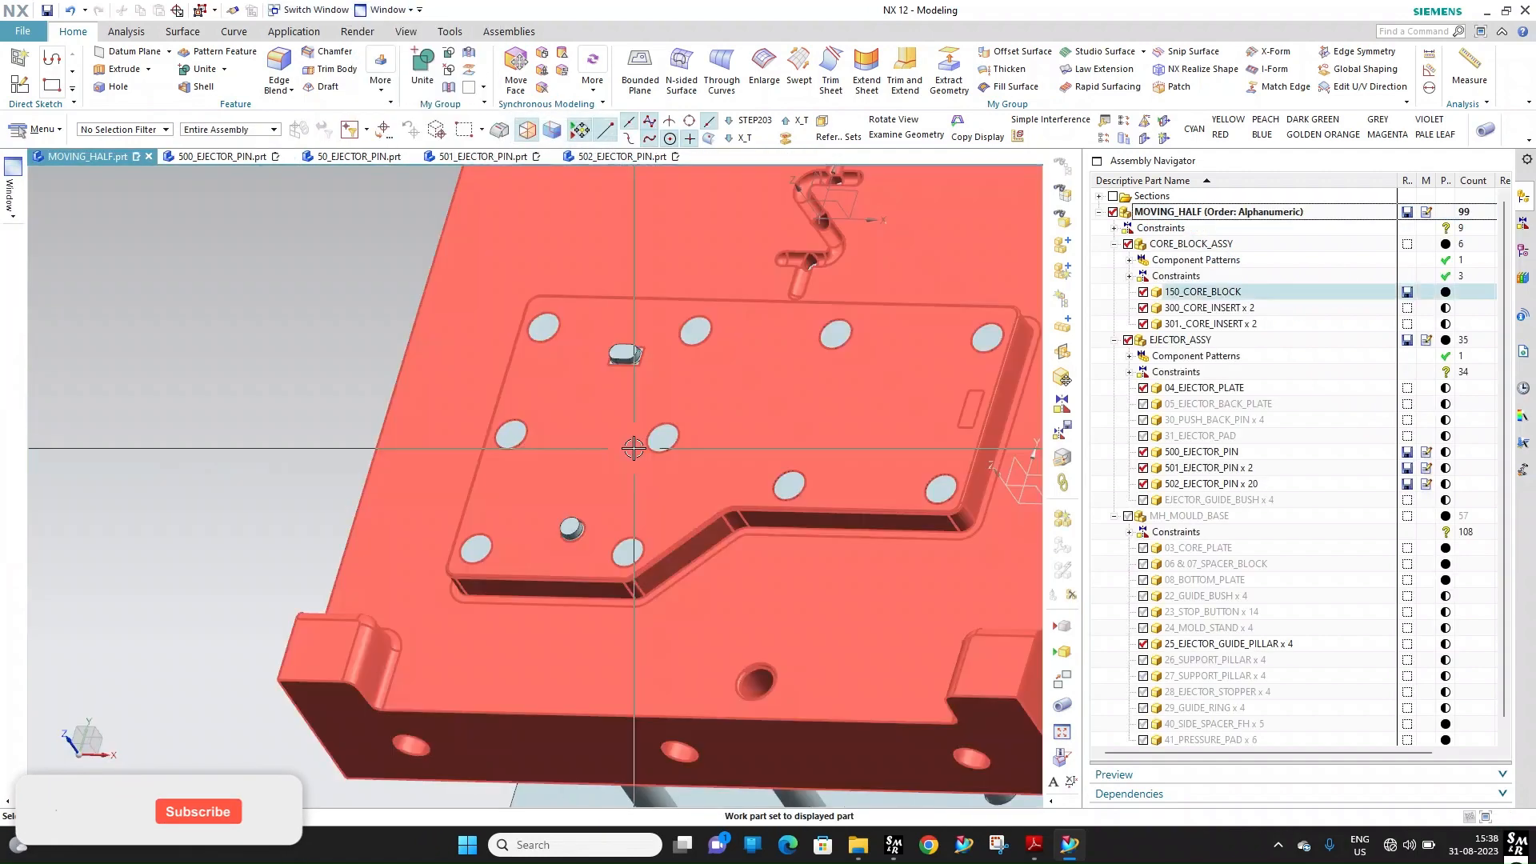
Save all modified parts of the MOVING_HALF assembly
scroll(633, 448, "down", 4)
middle_click_drag(633, 448, 717, 455)
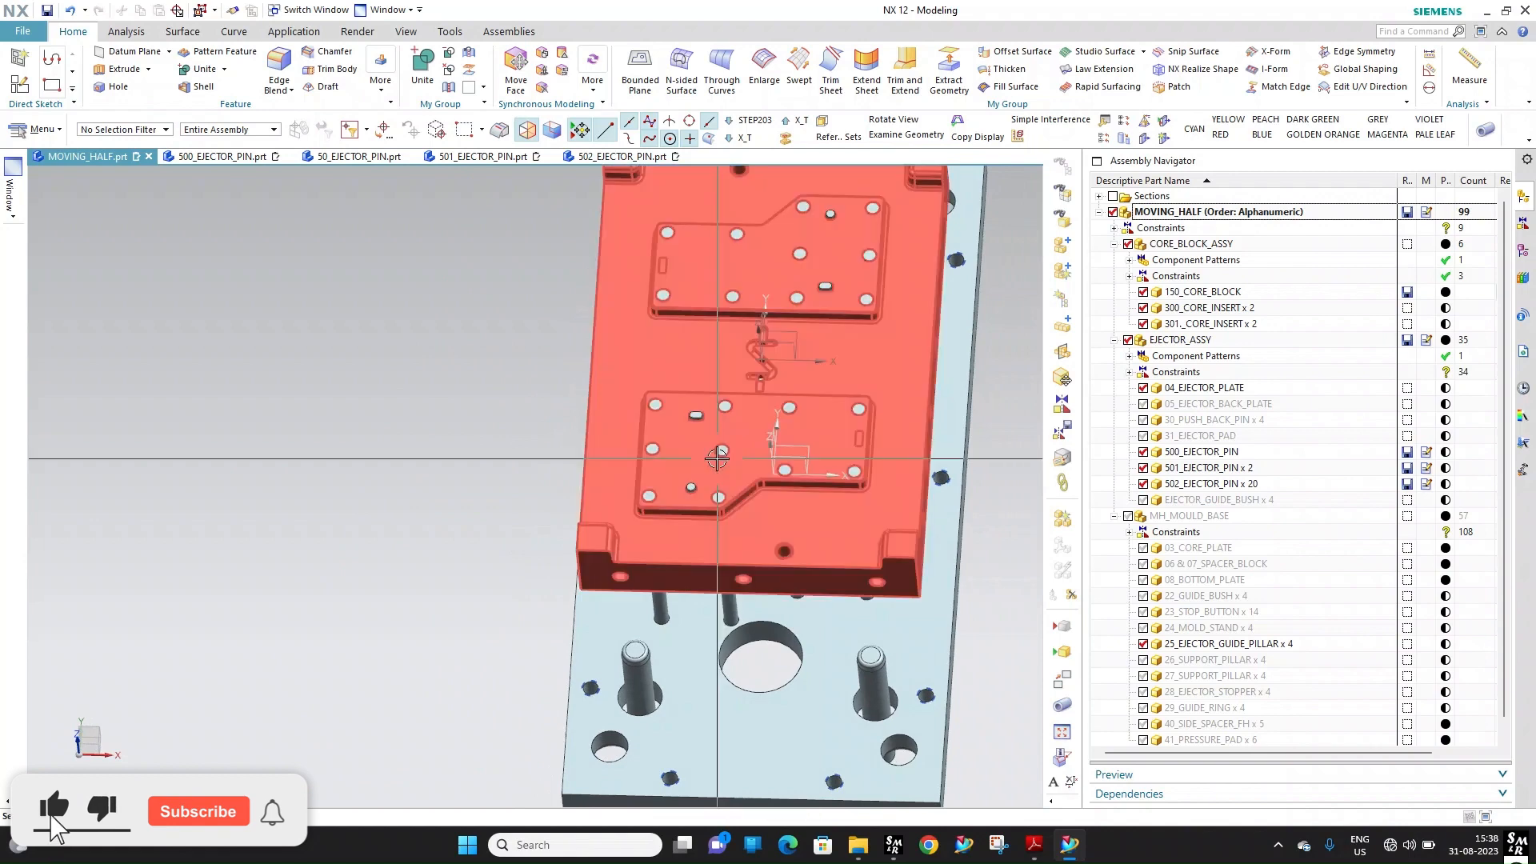
middle_click_drag(791, 407, 883, 379)
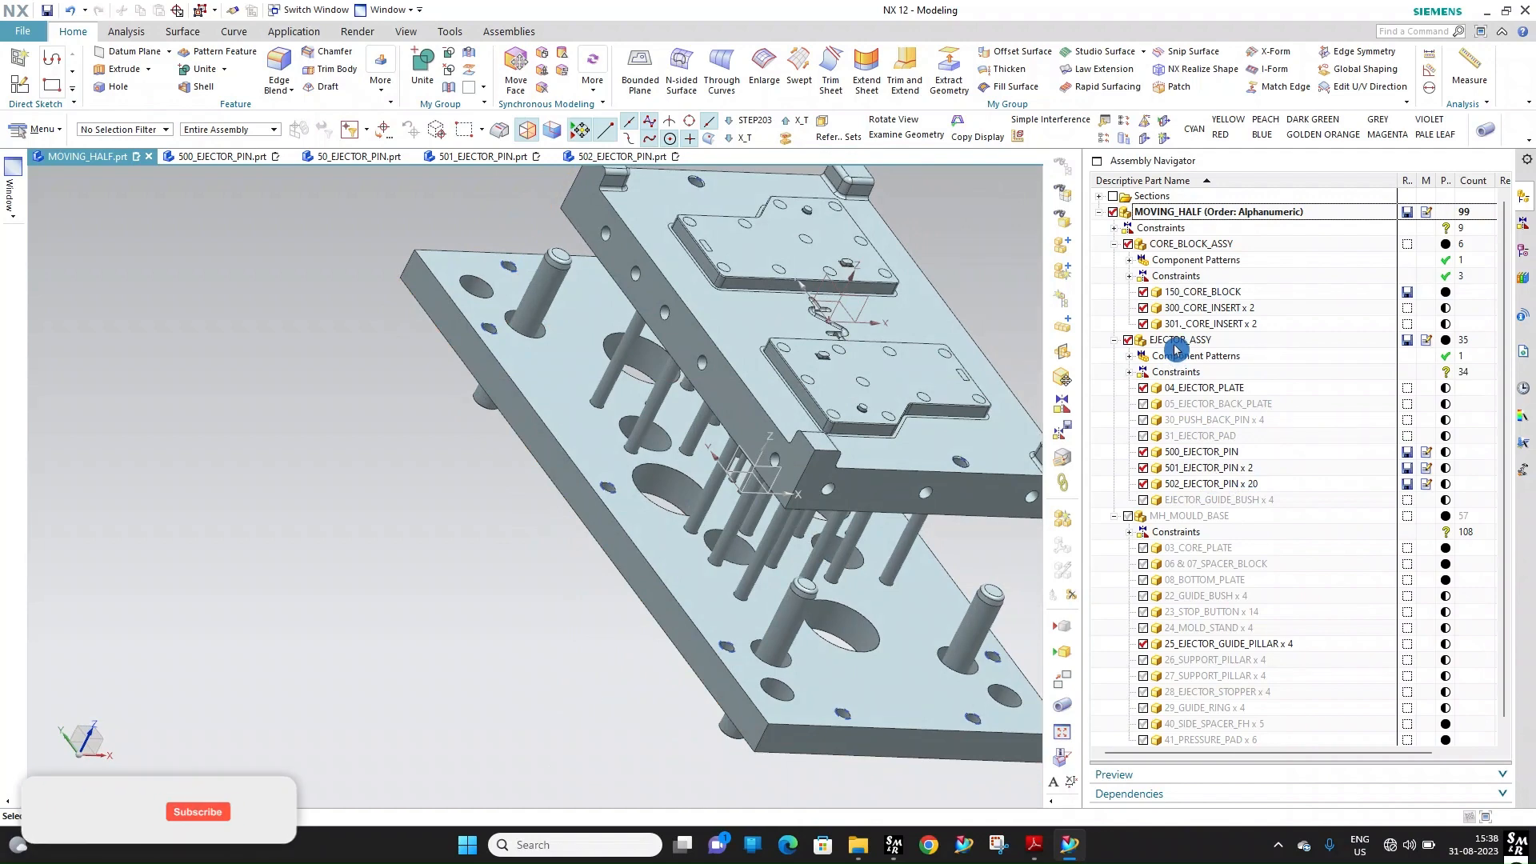
left_click(22, 34)
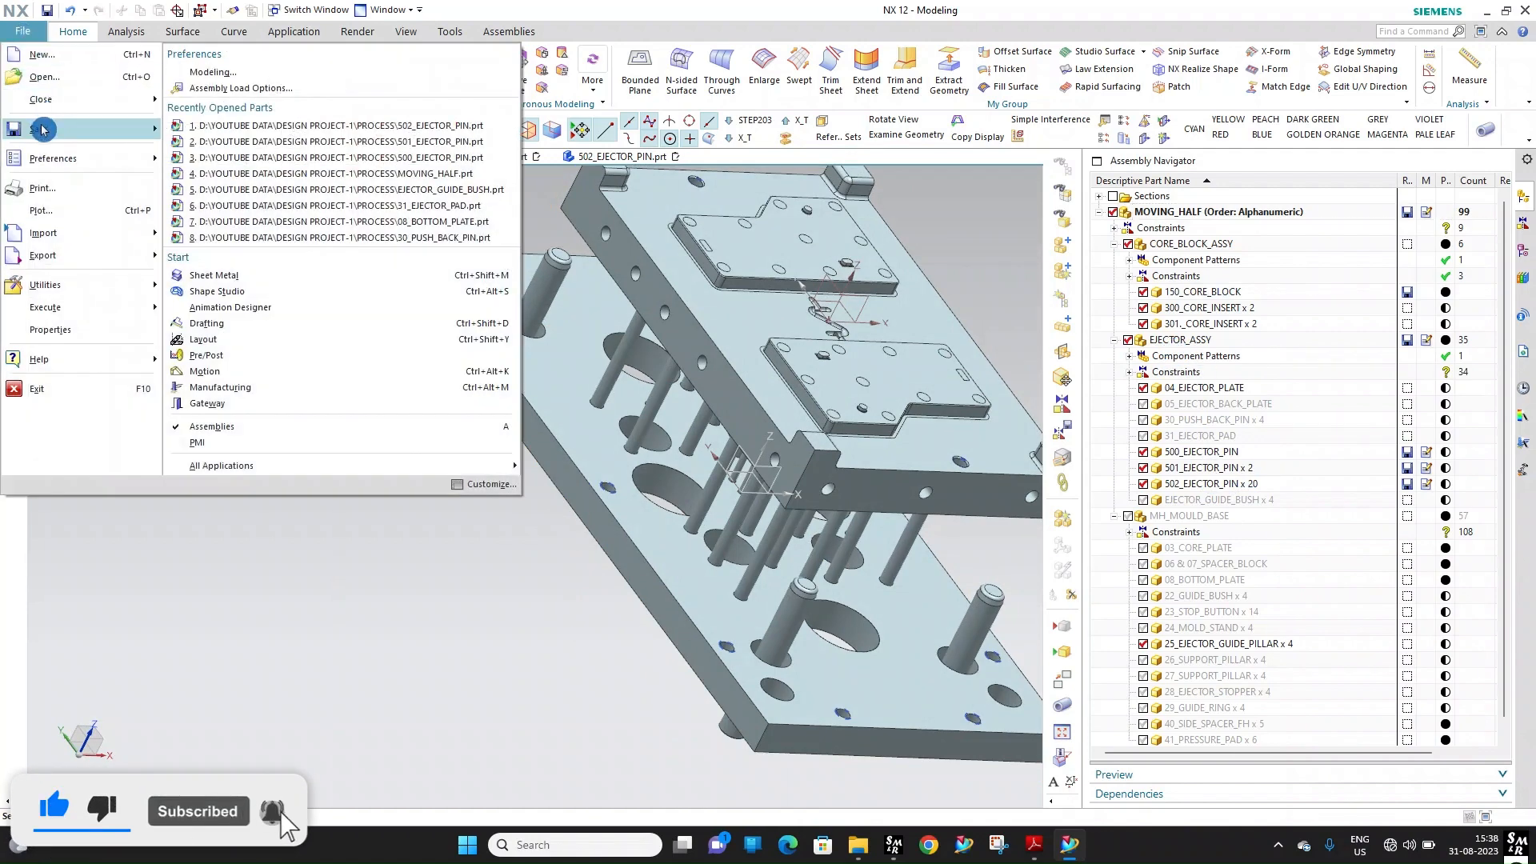
mouse_move(43, 129)
left_click(225, 192)
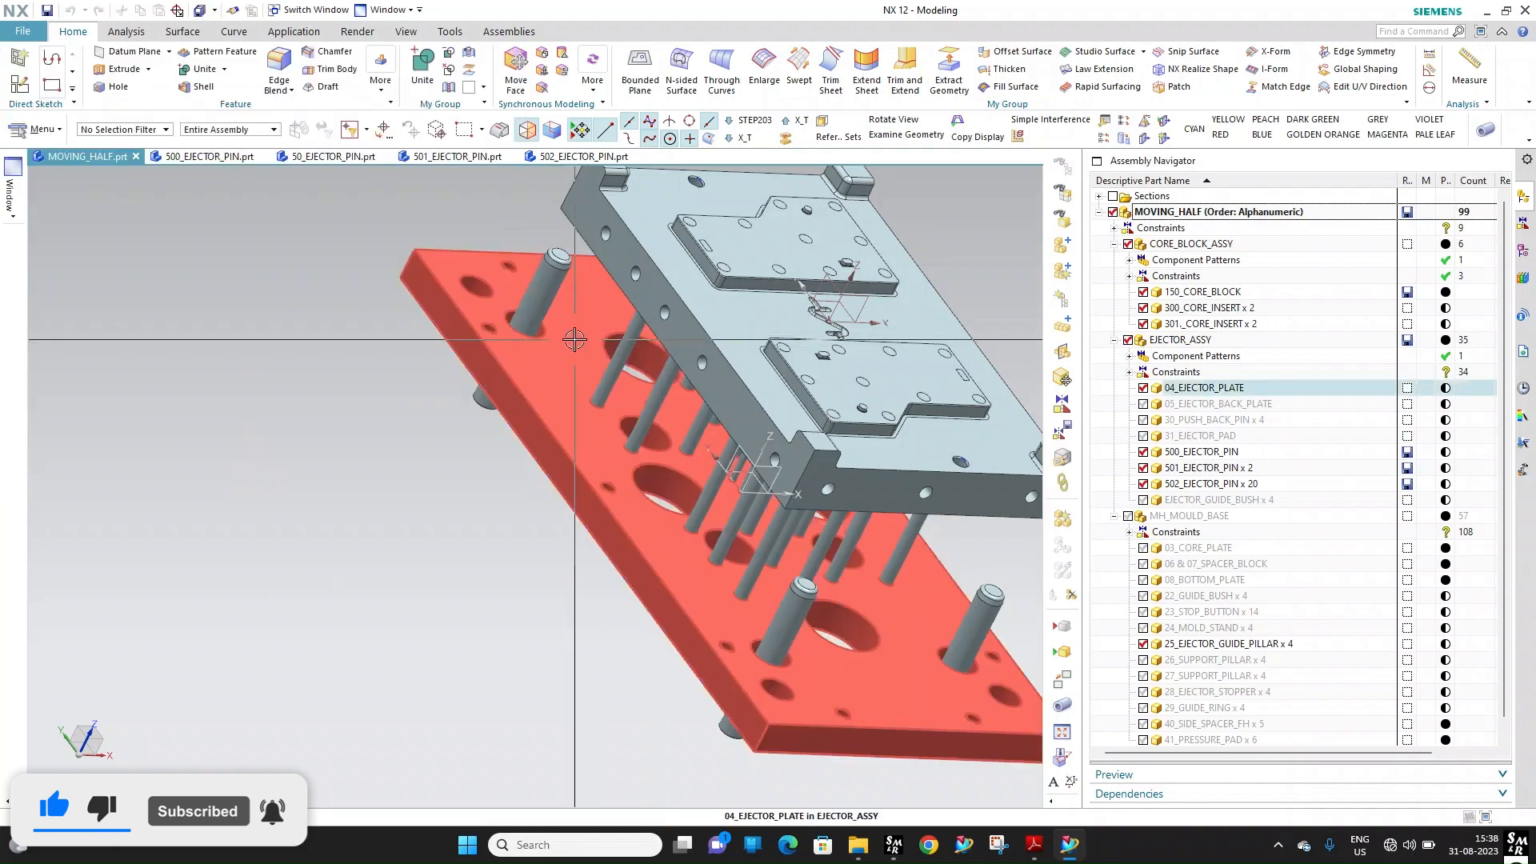
Show all components of MH_MOULD_BASE and inspect the complete moving half with EJECTOR_ASSY collapsed
scroll(552, 402, "down", 3)
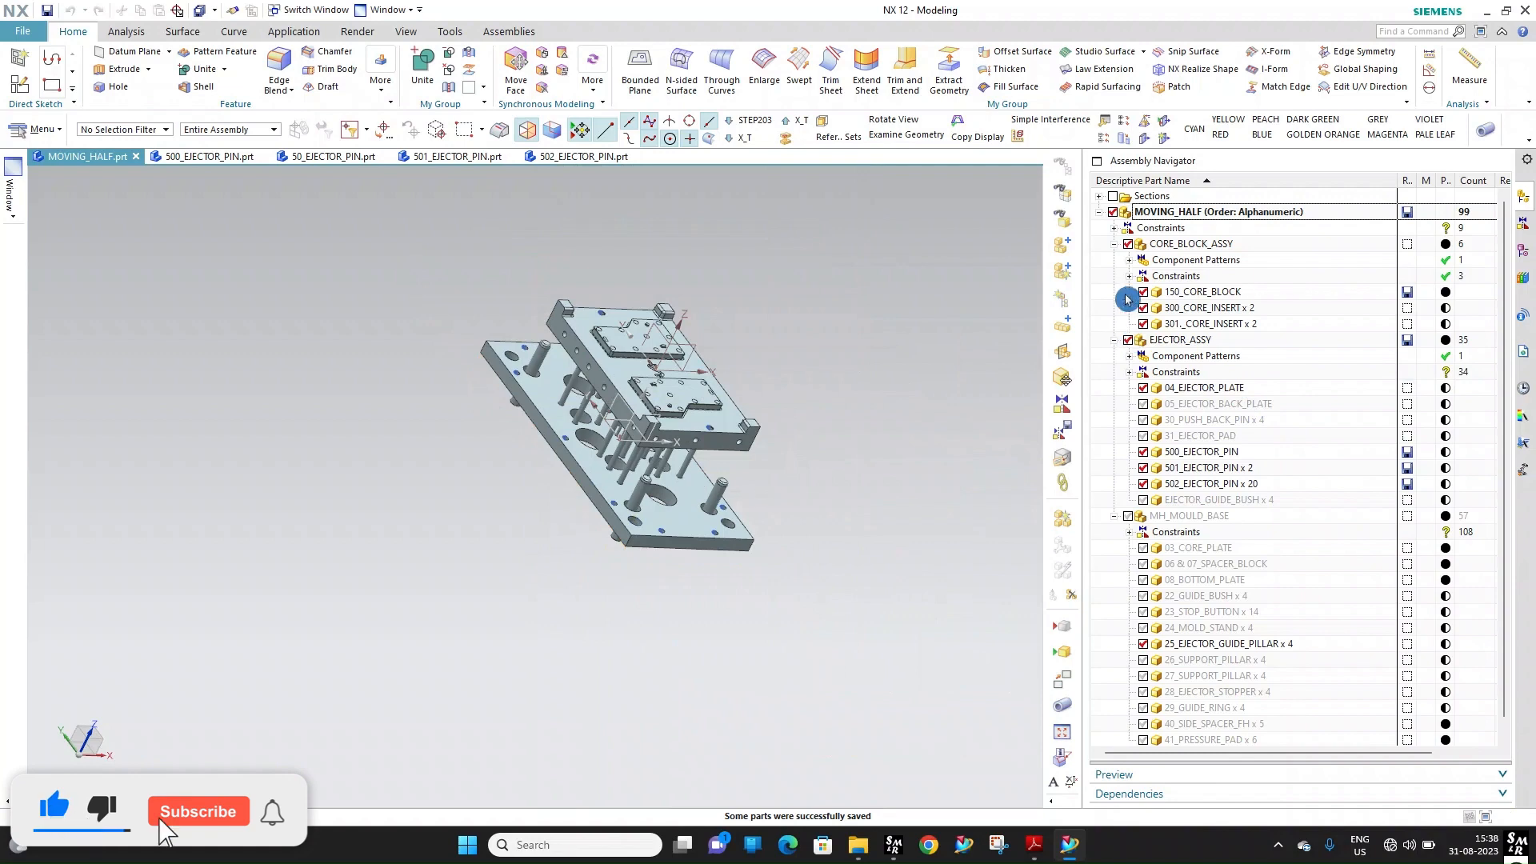
left_click(1113, 343)
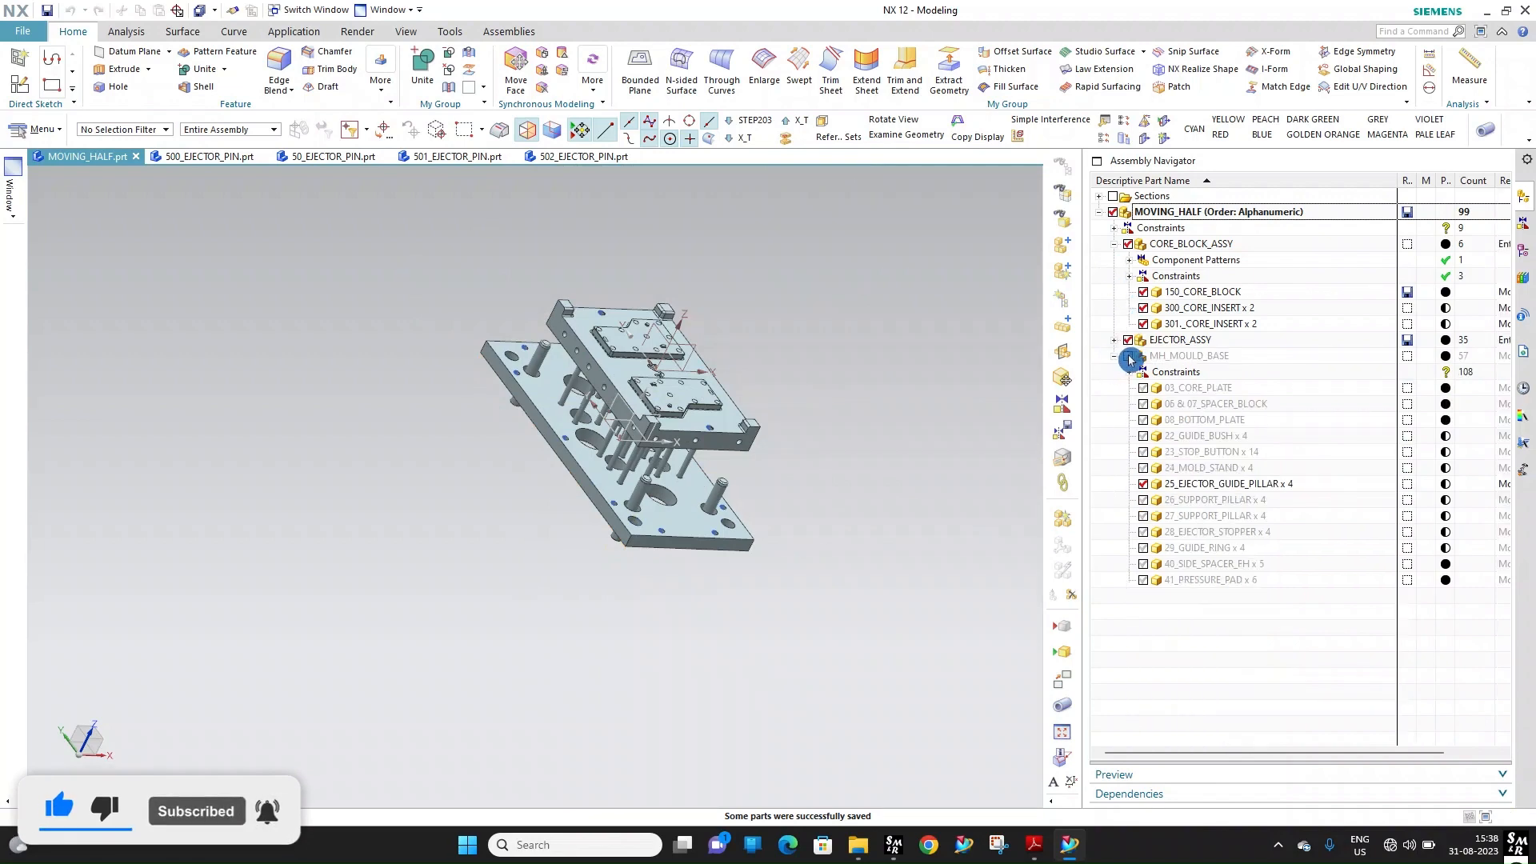
left_click(1128, 356)
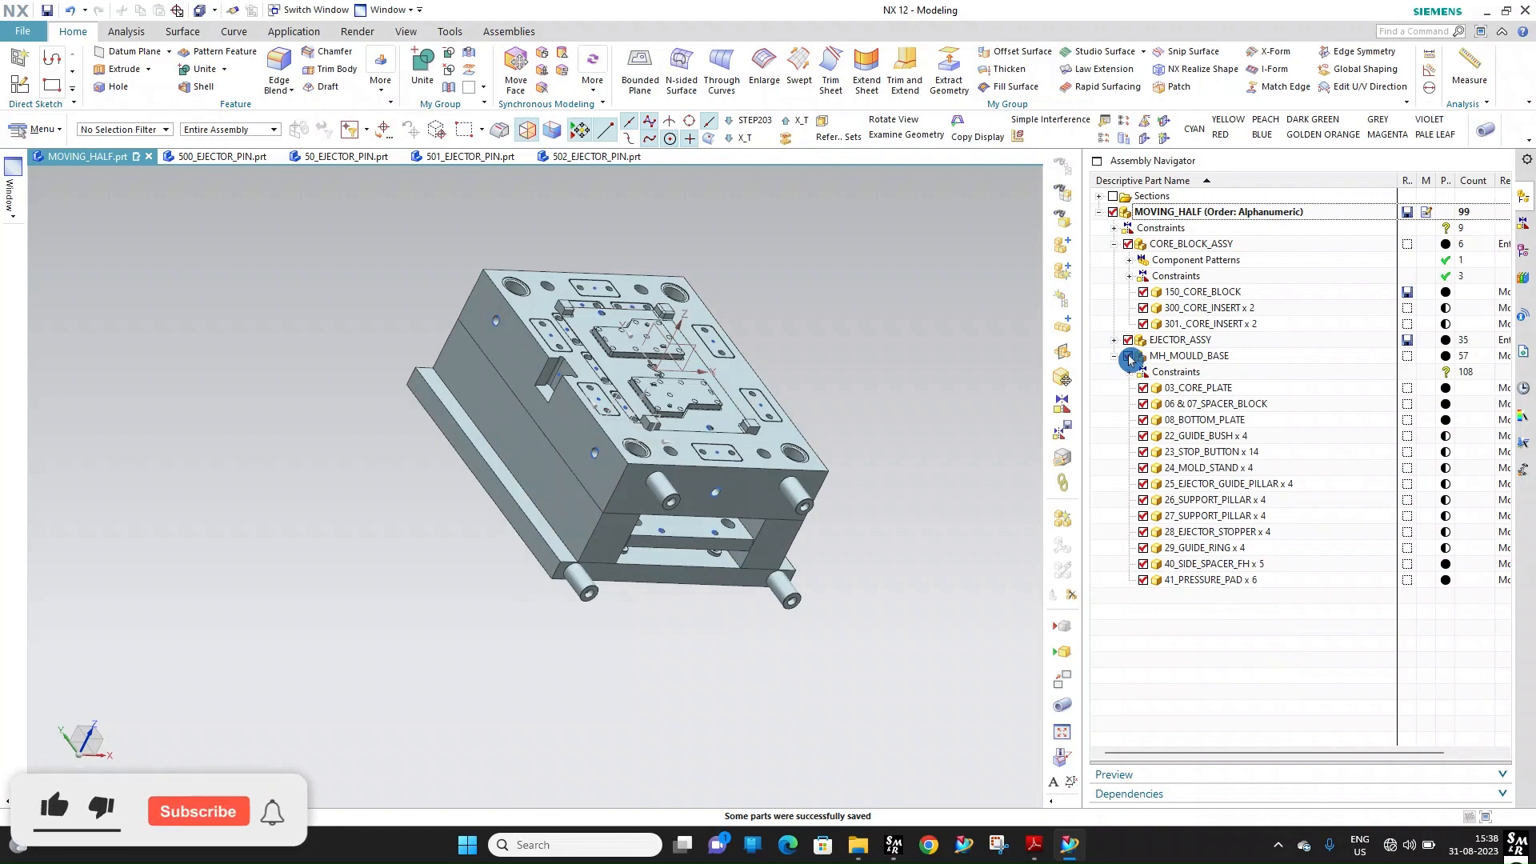
middle_click_drag(819, 395, 694, 404)
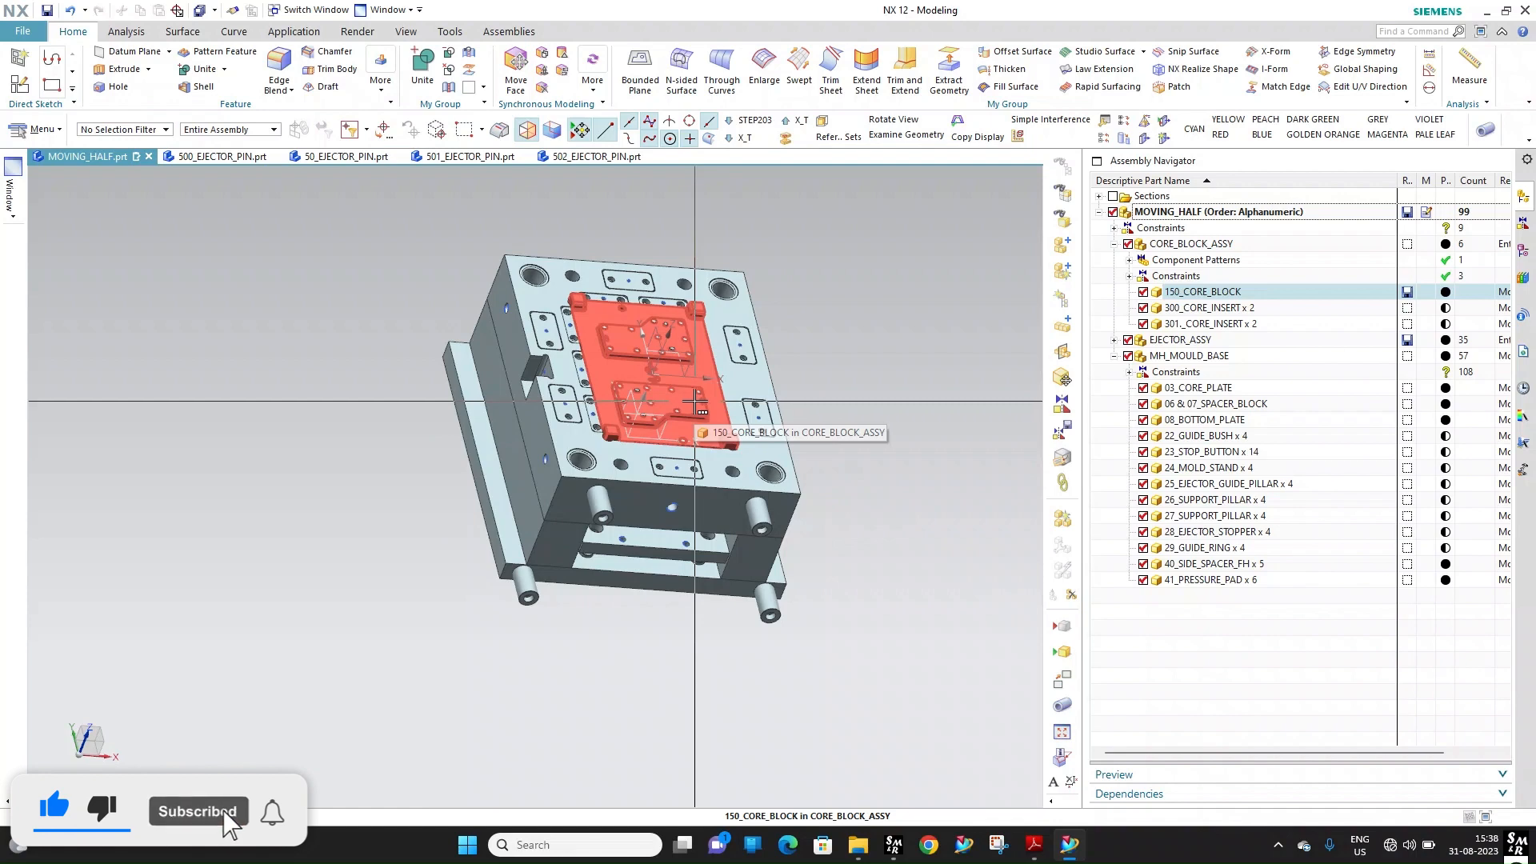
scroll(453, 386, "up", 4)
scroll(726, 440, "down", 4)
scroll(908, 342, "up", 3)
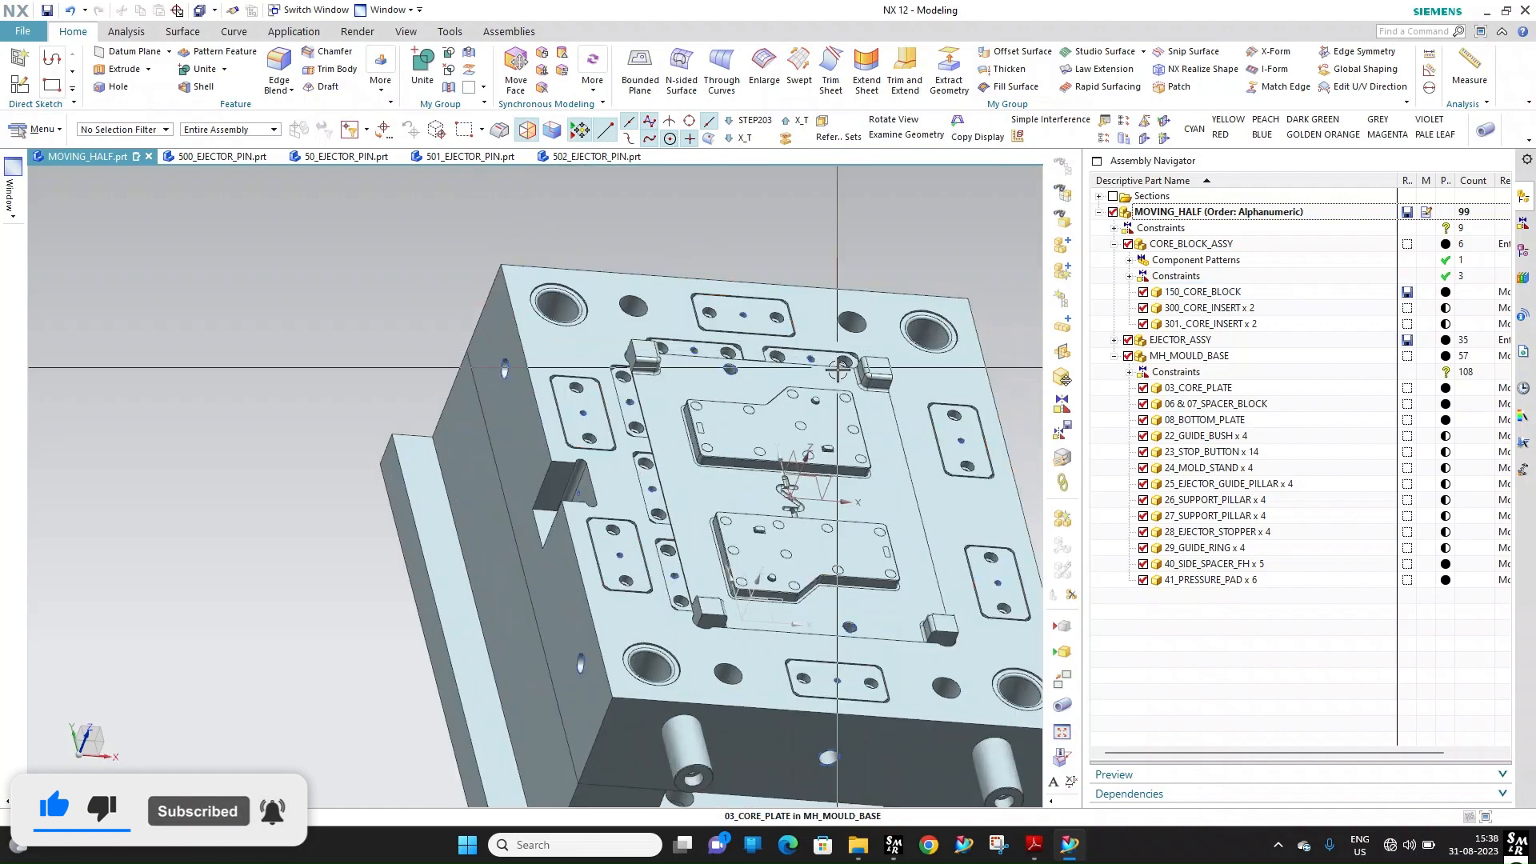
middle_click_drag(838, 369, 768, 422)
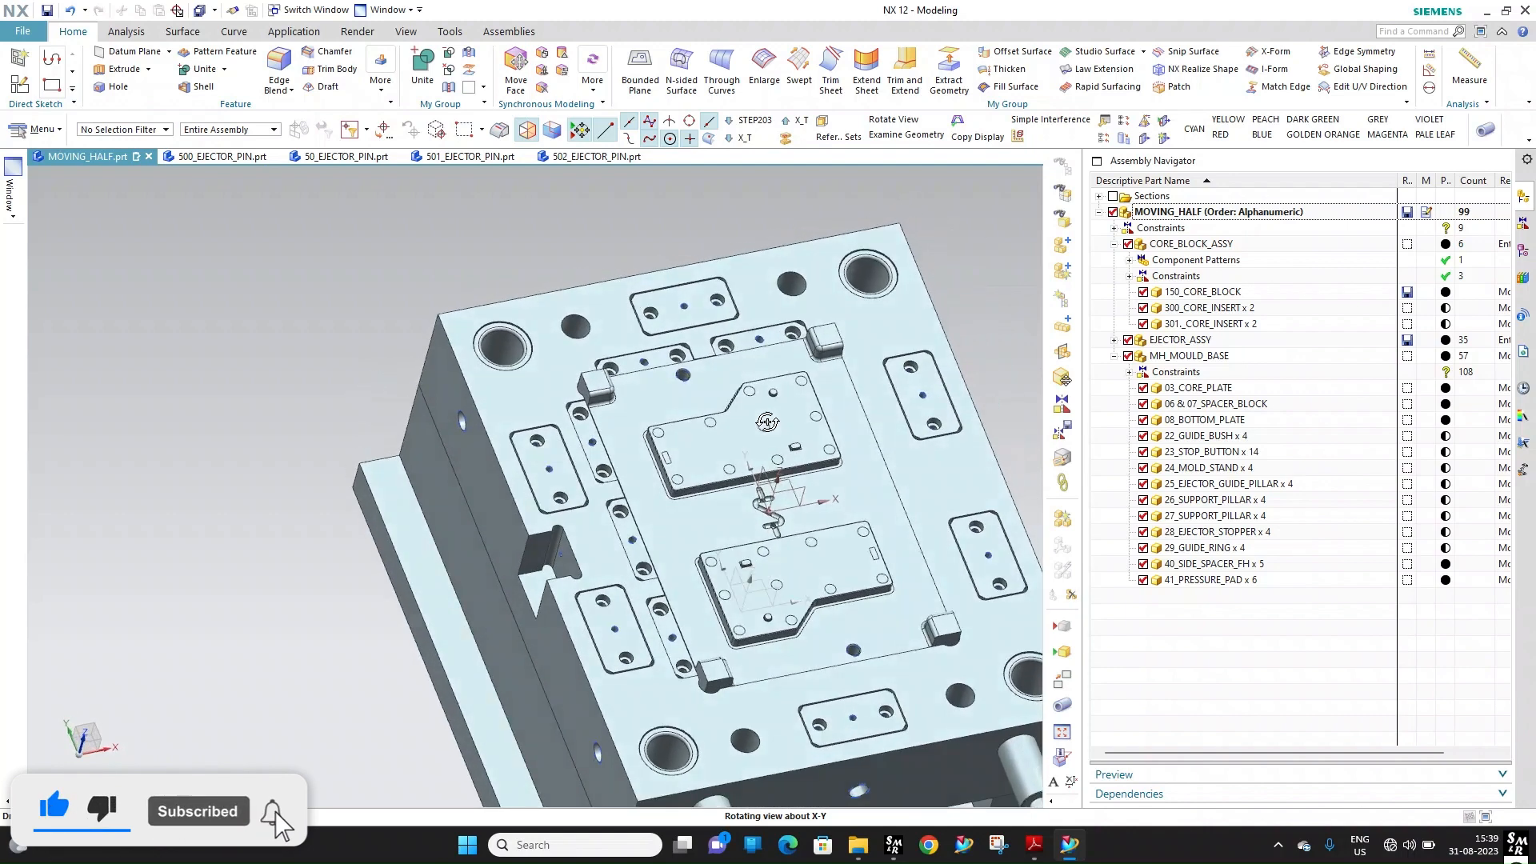
scroll(764, 428, "down", 3)
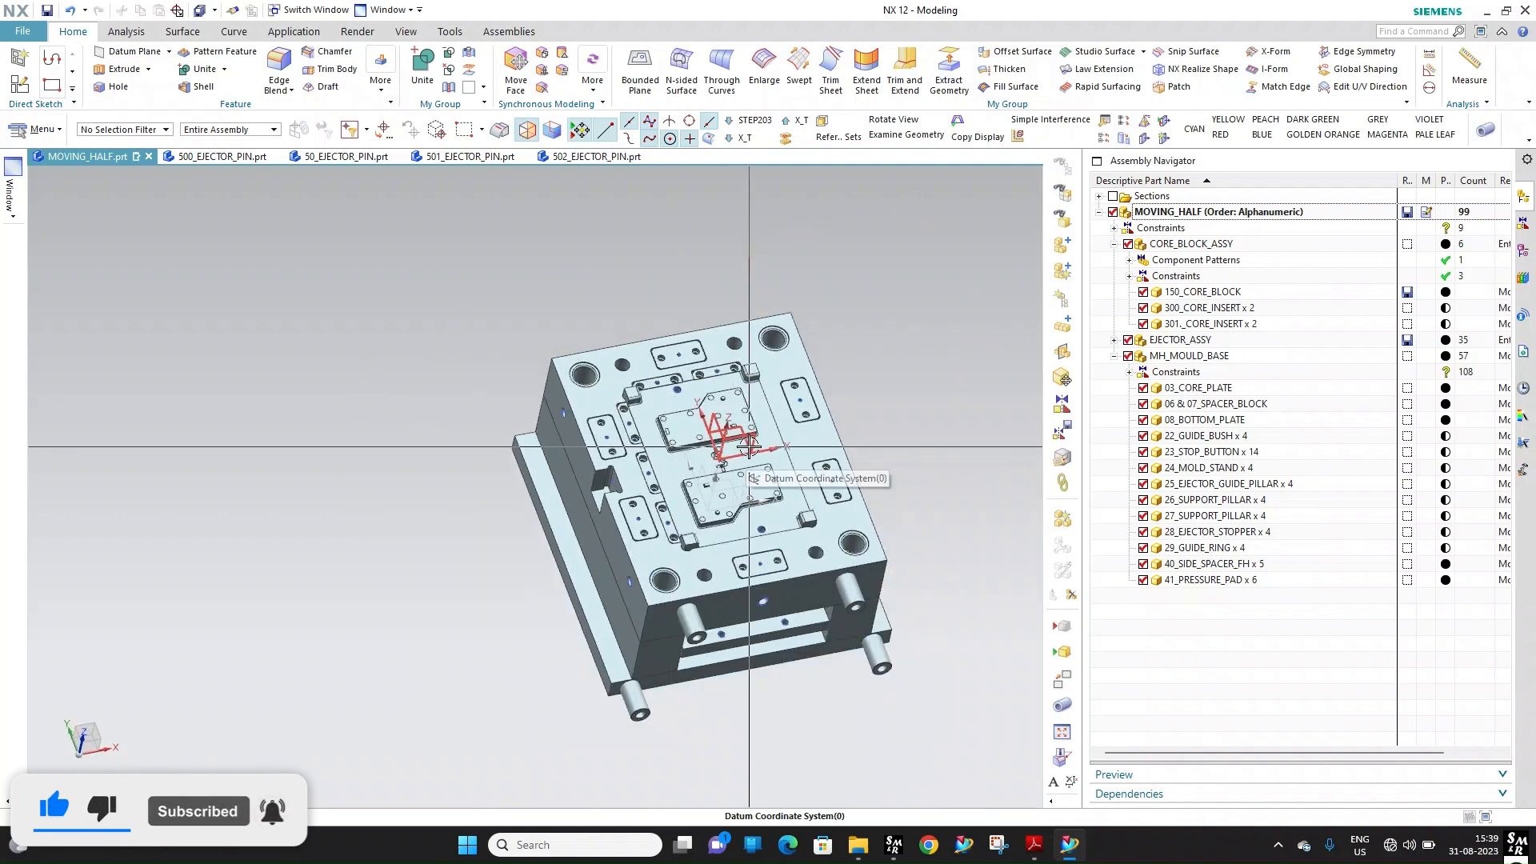